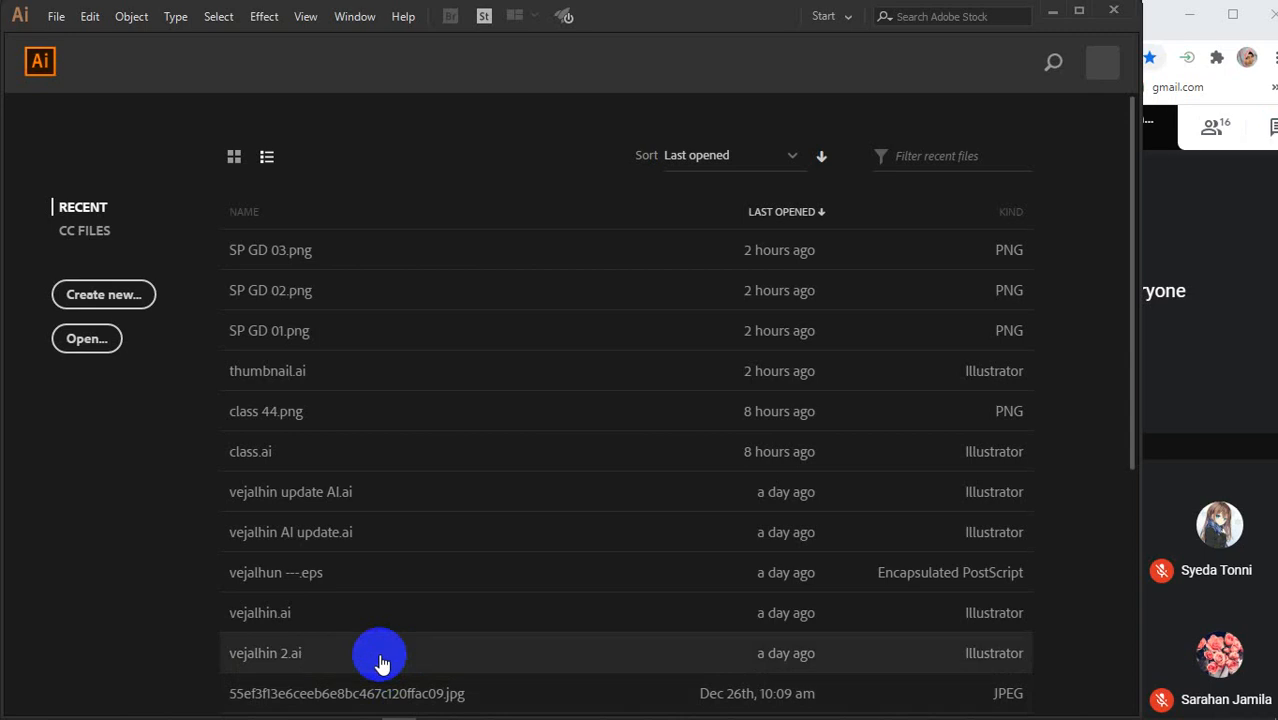
Create a new 7 x 5 in document named "class 44" with one artboard
click(104, 300)
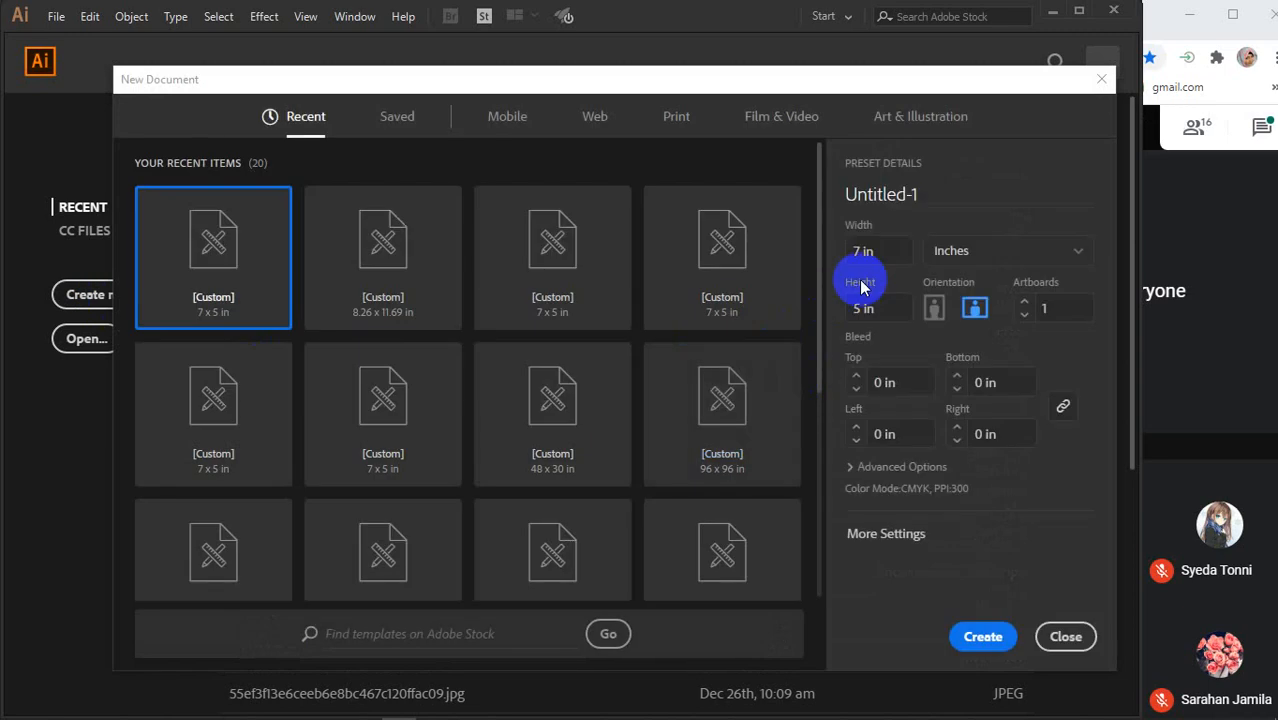
drag(925, 194, 839, 194)
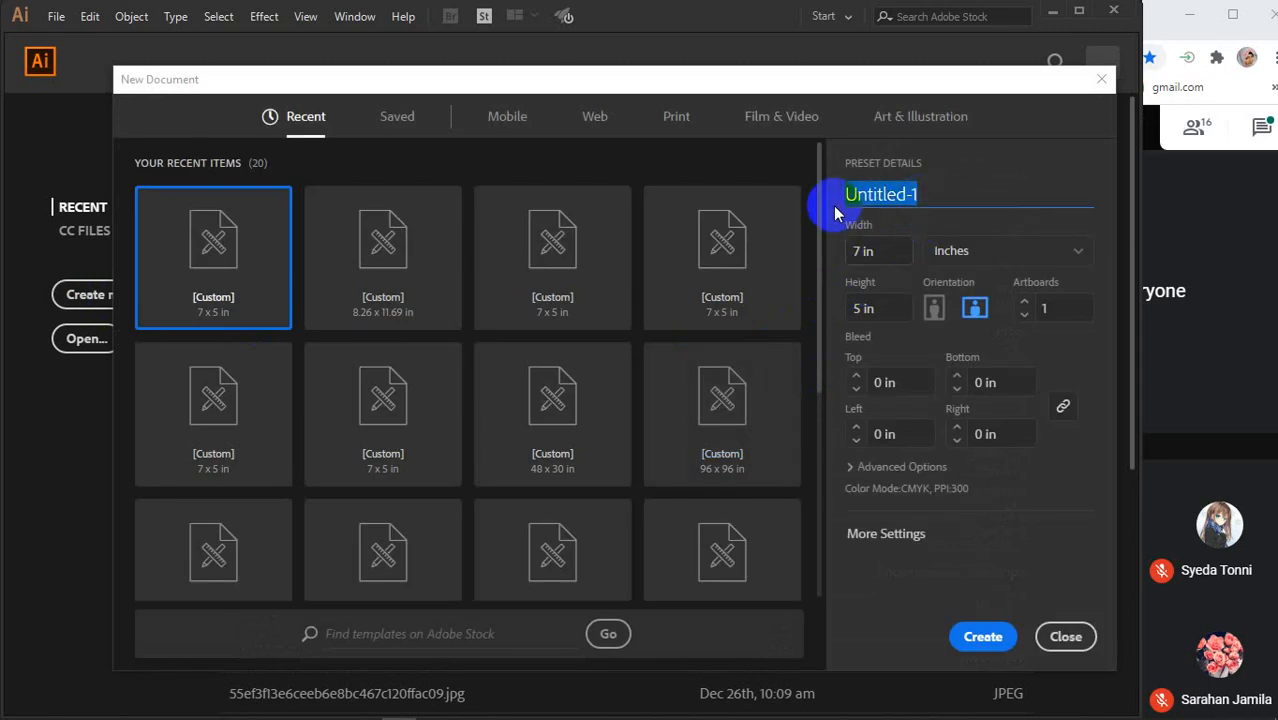
text(Cla)
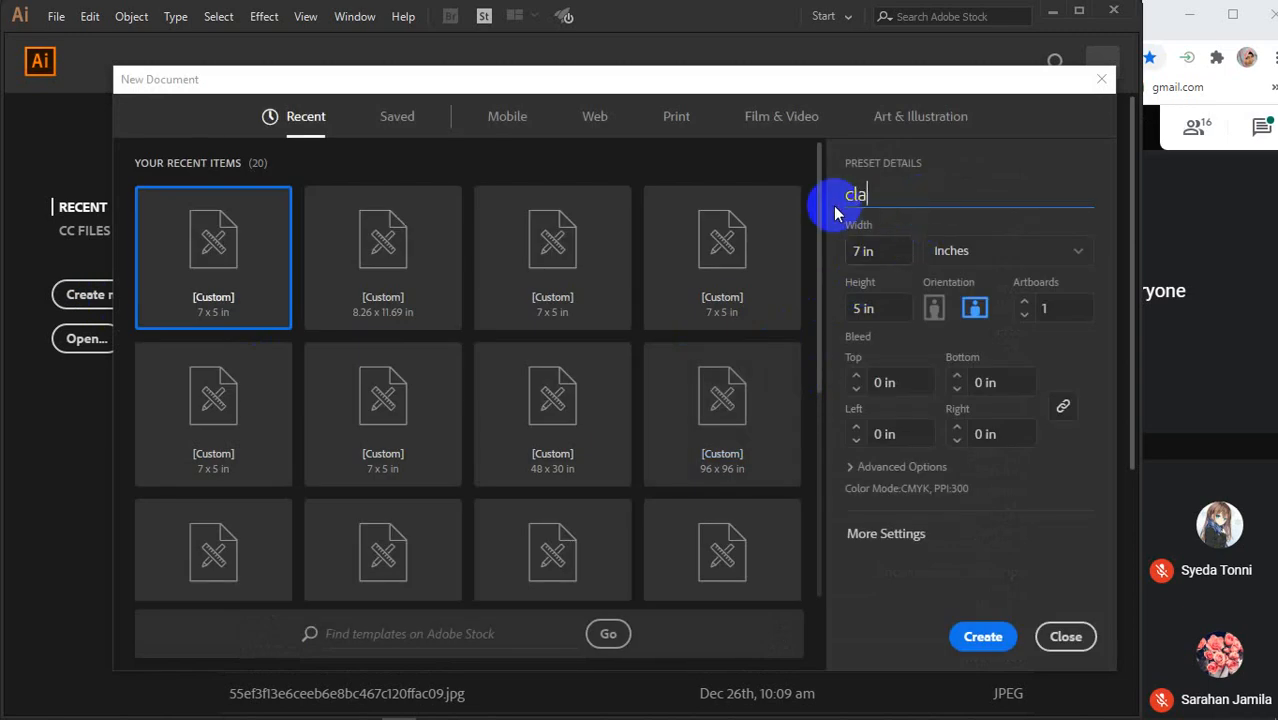
text(ss)
text(44)
key(Escape)
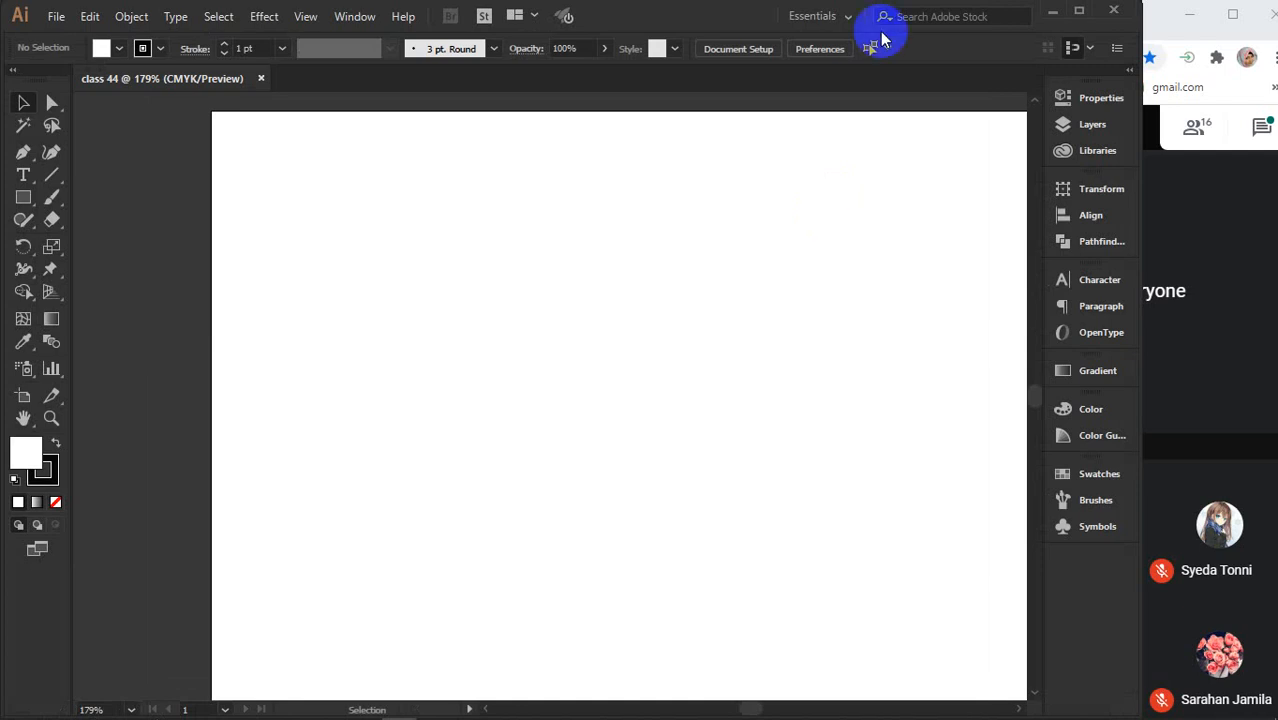
key(space)
drag(739, 481, 661, 475)
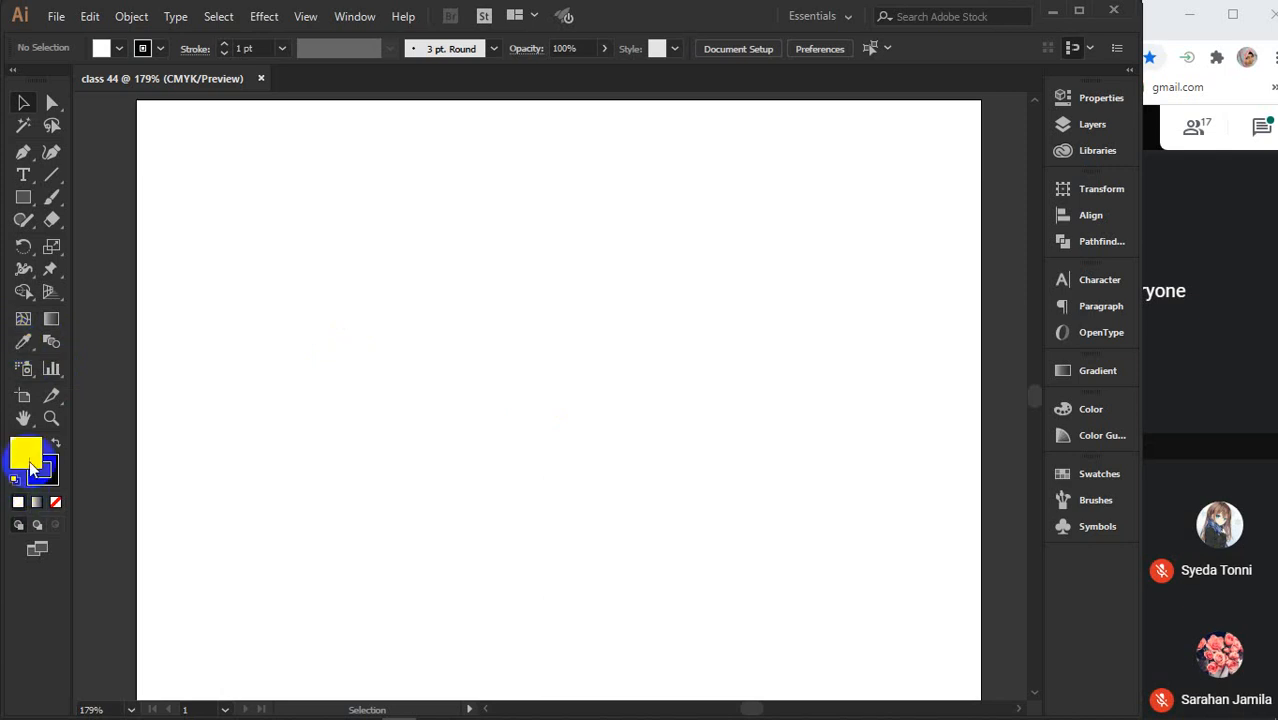
click(58, 476)
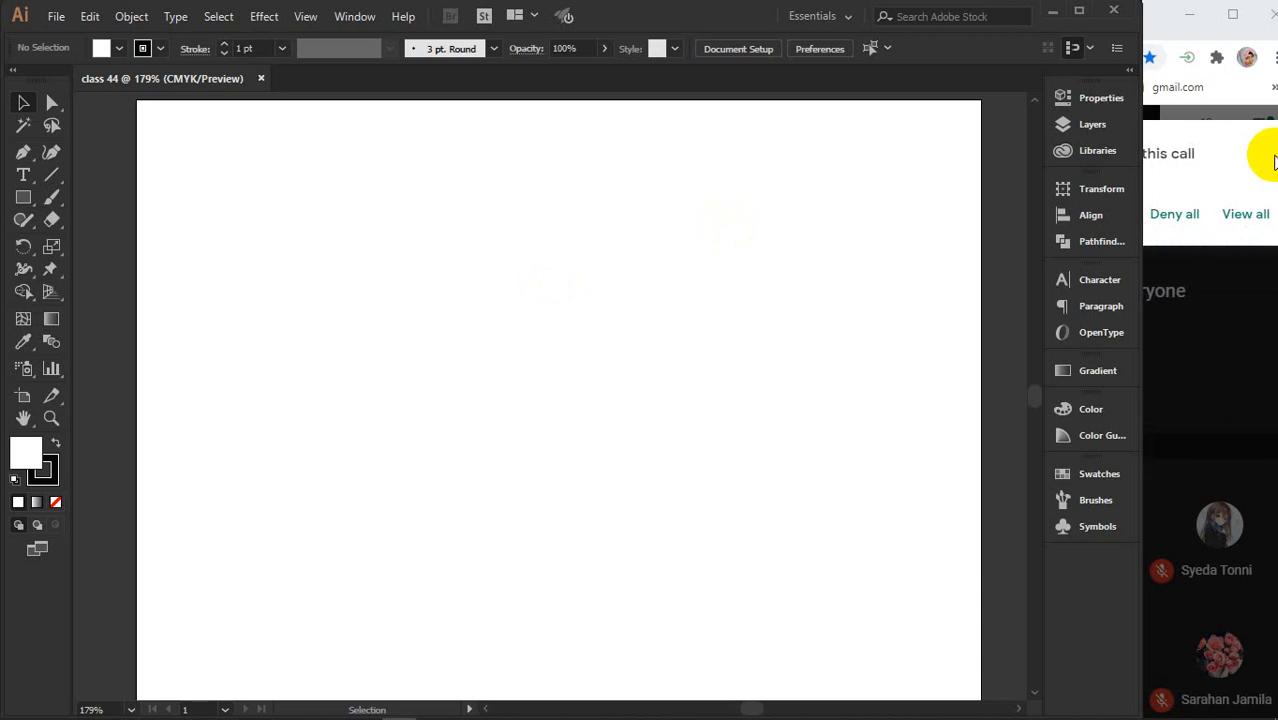
Switch to Google Meet to view all pending requests to join the call, and return to Illustrator
click(1245, 213)
click(1240, 218)
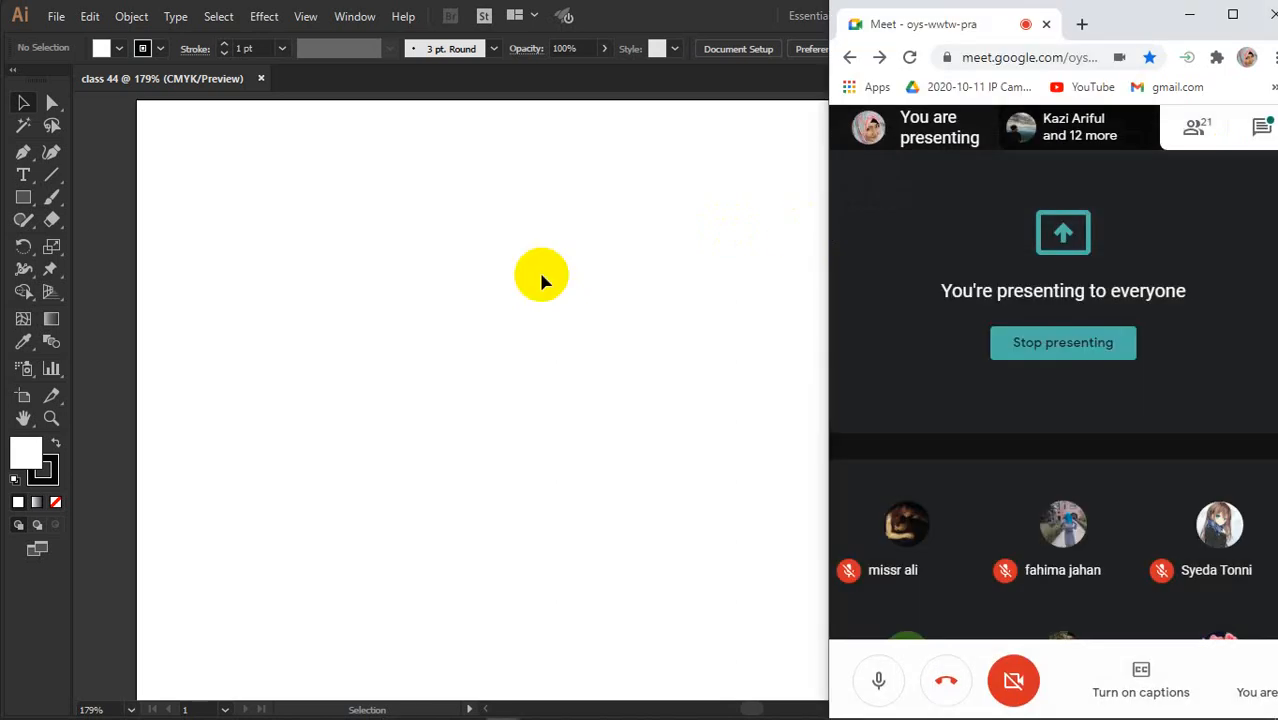
click(541, 279)
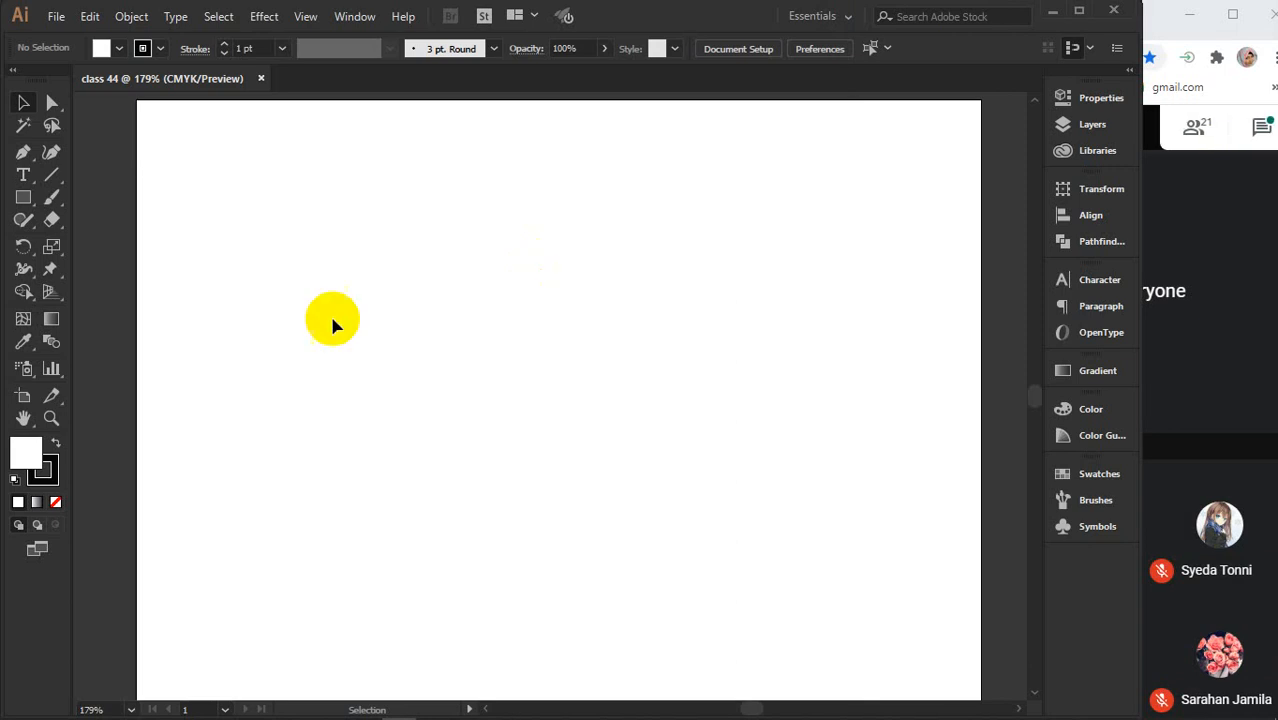
Draw a tall, narrow vertical ellipse with the Ellipse tool and move it to the artboard's upper centre
click(23, 198)
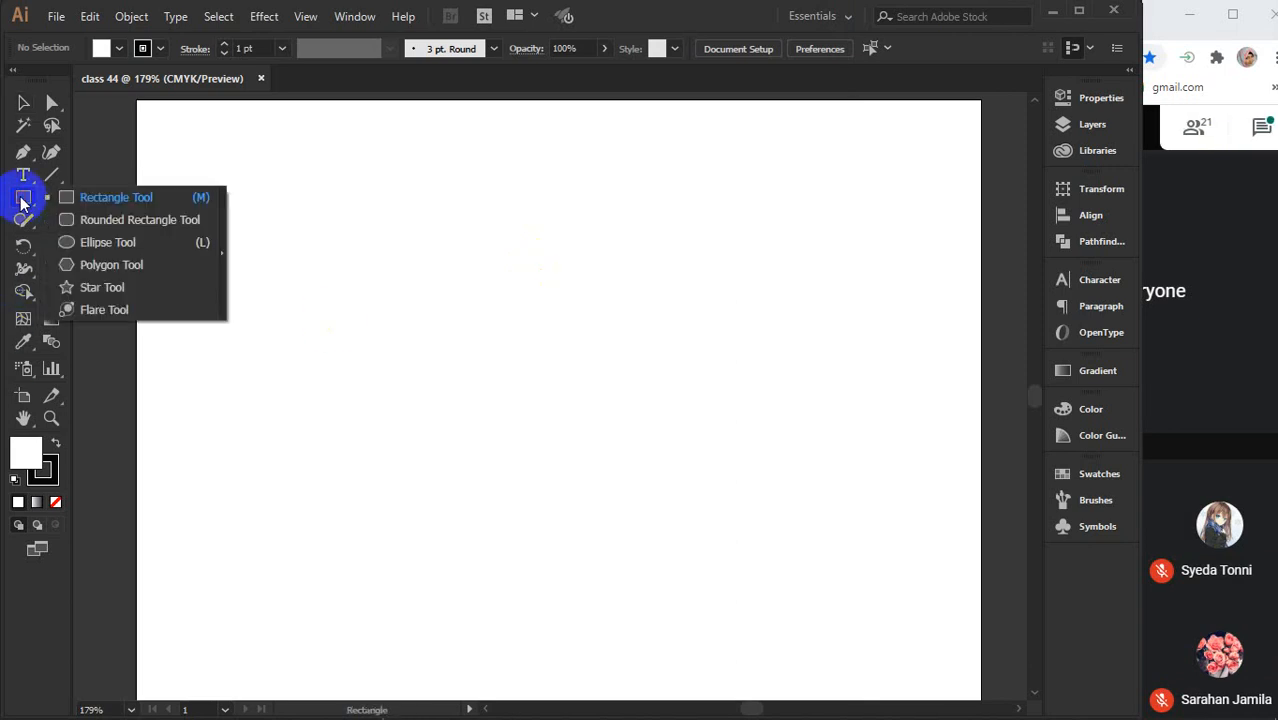
click(130, 243)
drag(428, 185, 545, 411)
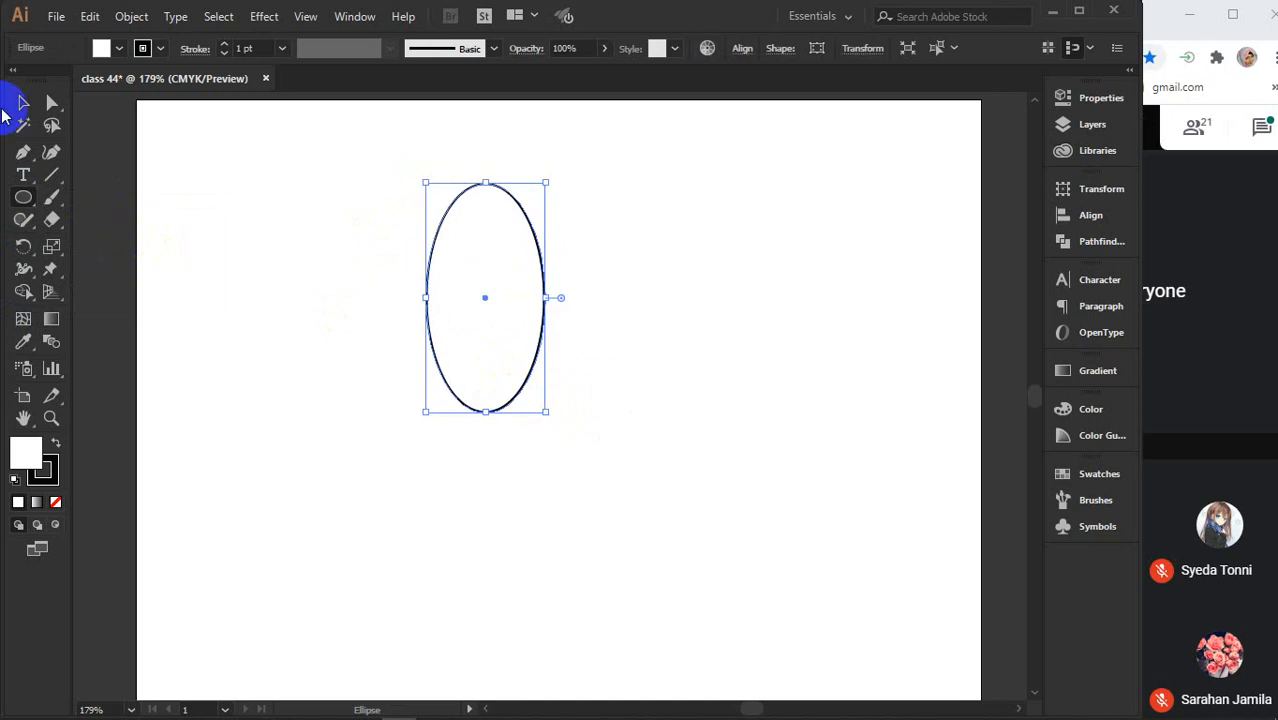
click(20, 105)
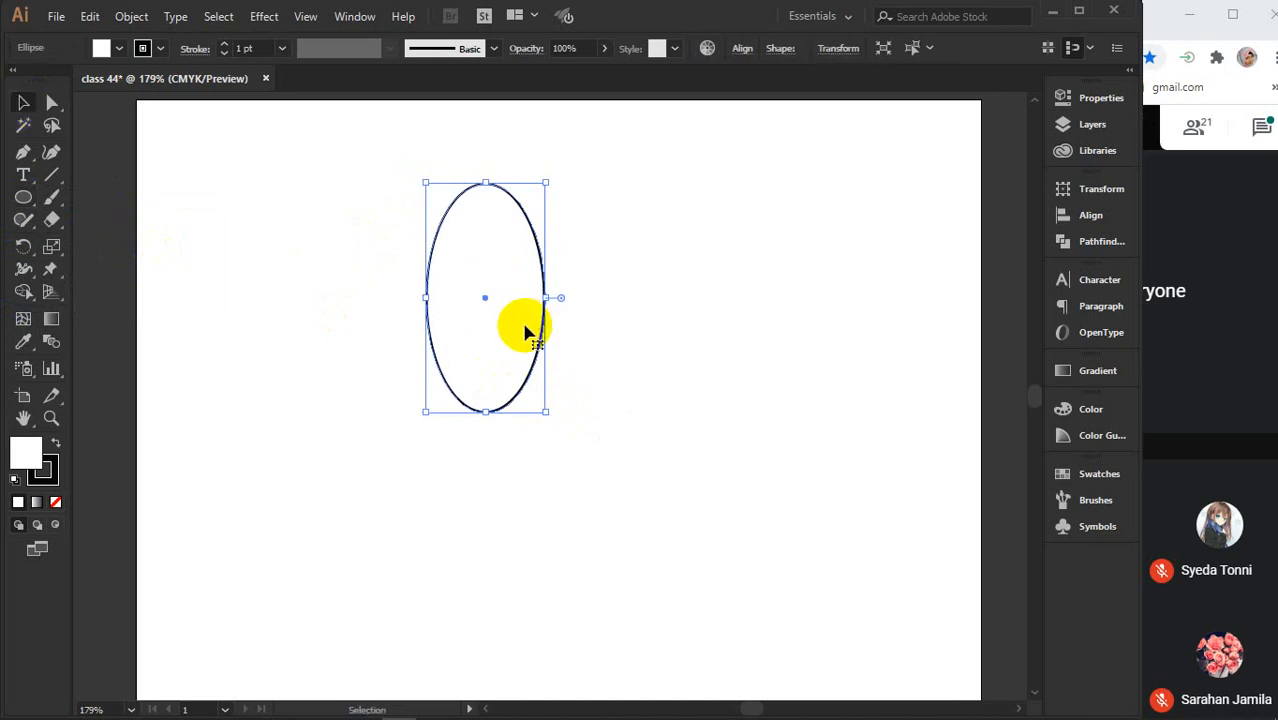
drag(522, 328, 581, 281)
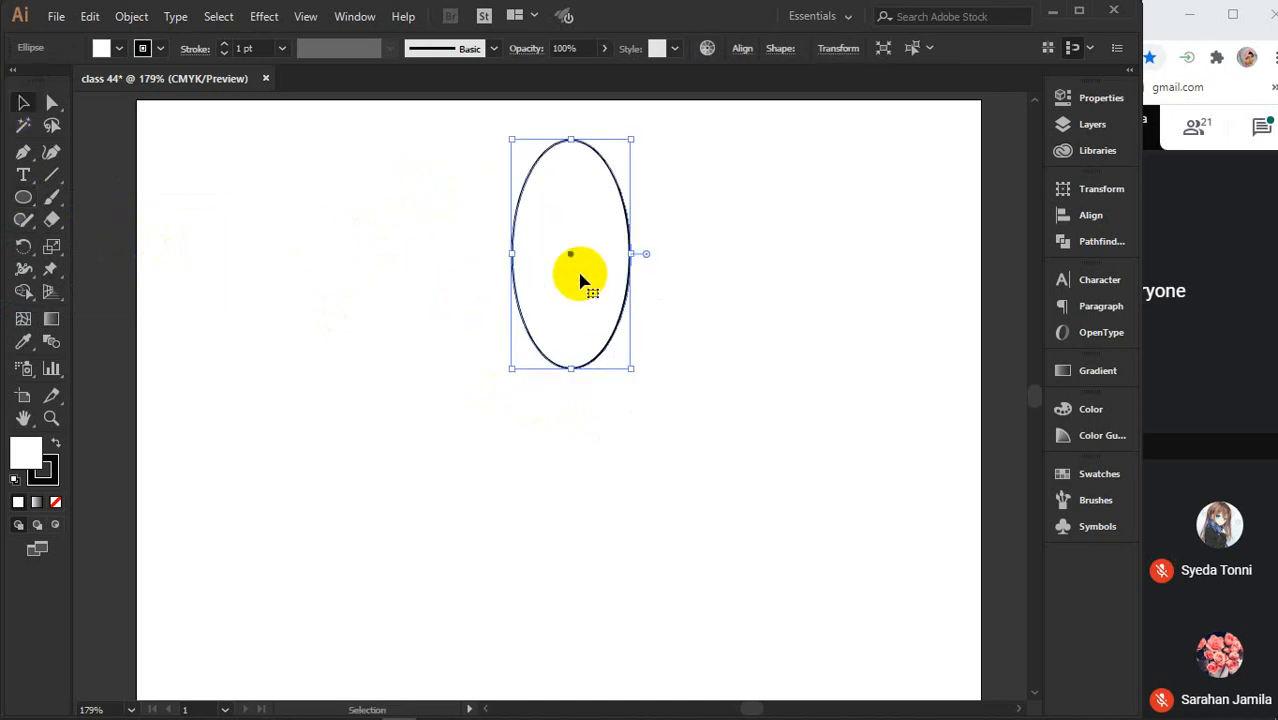
Create a copy of the ellipse rotated 45° about its bottom anchor point
click(23, 246)
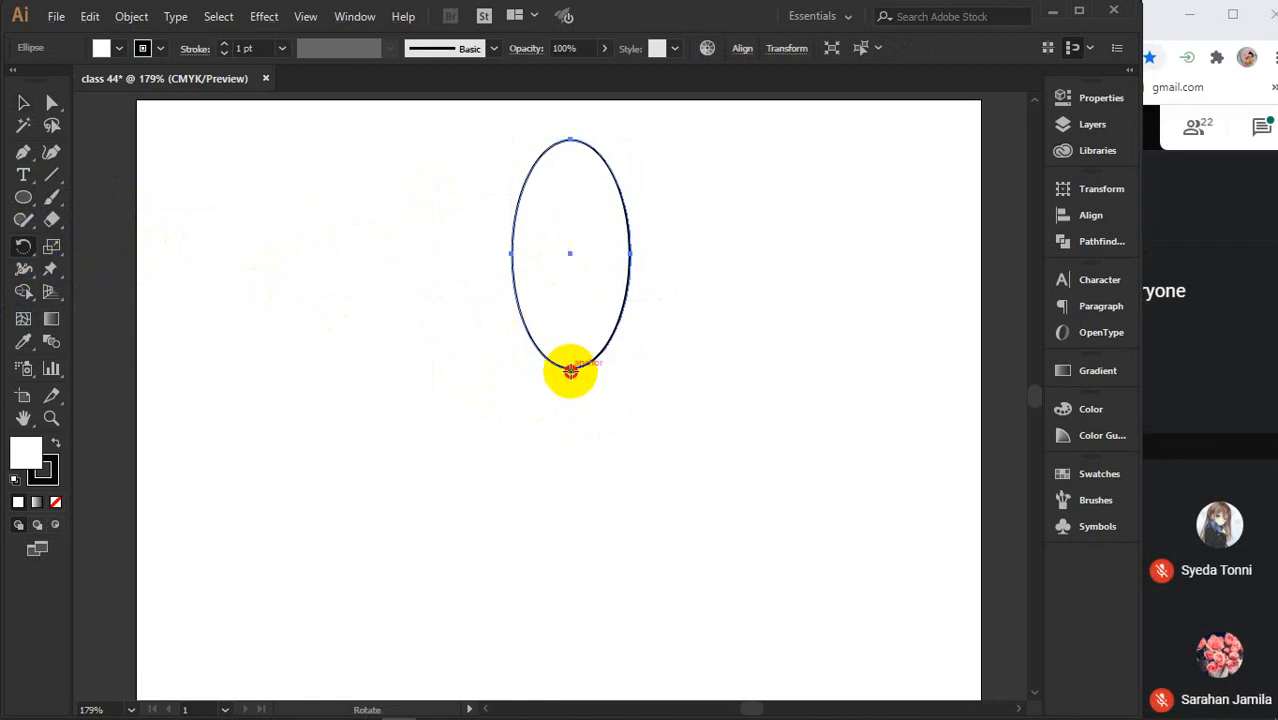
alt+click(570, 370)
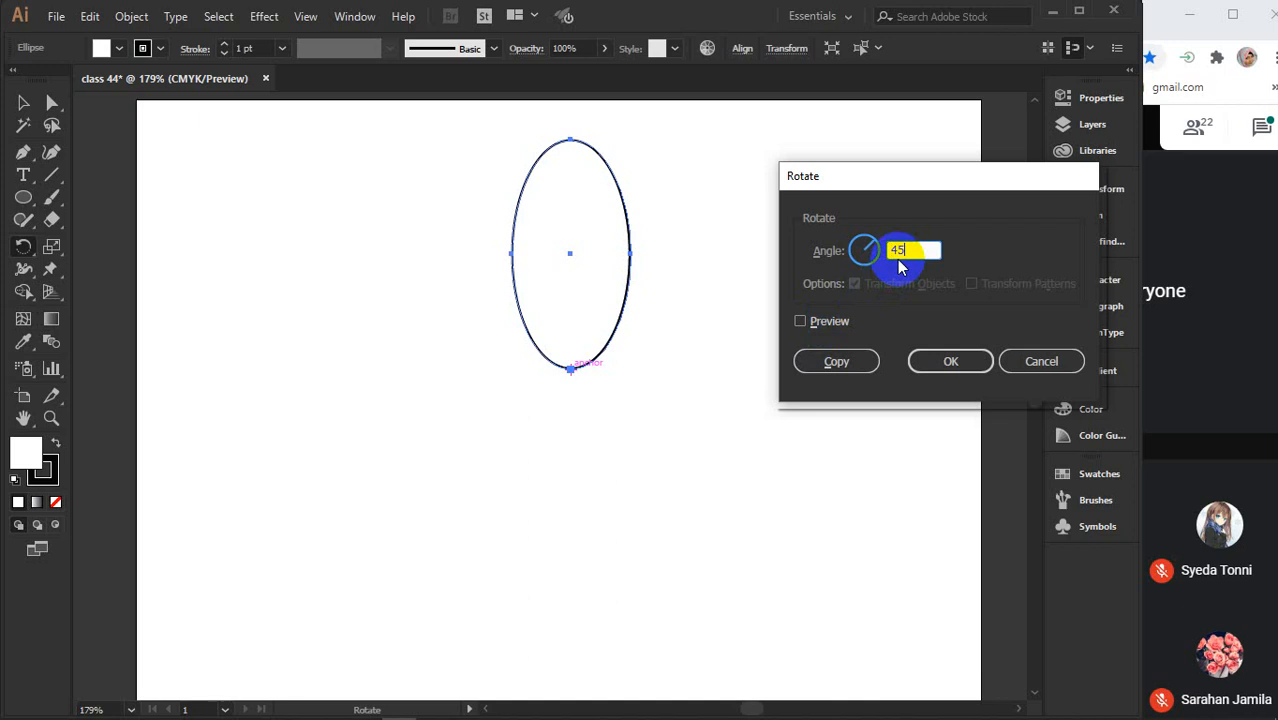
text(45)
click(836, 363)
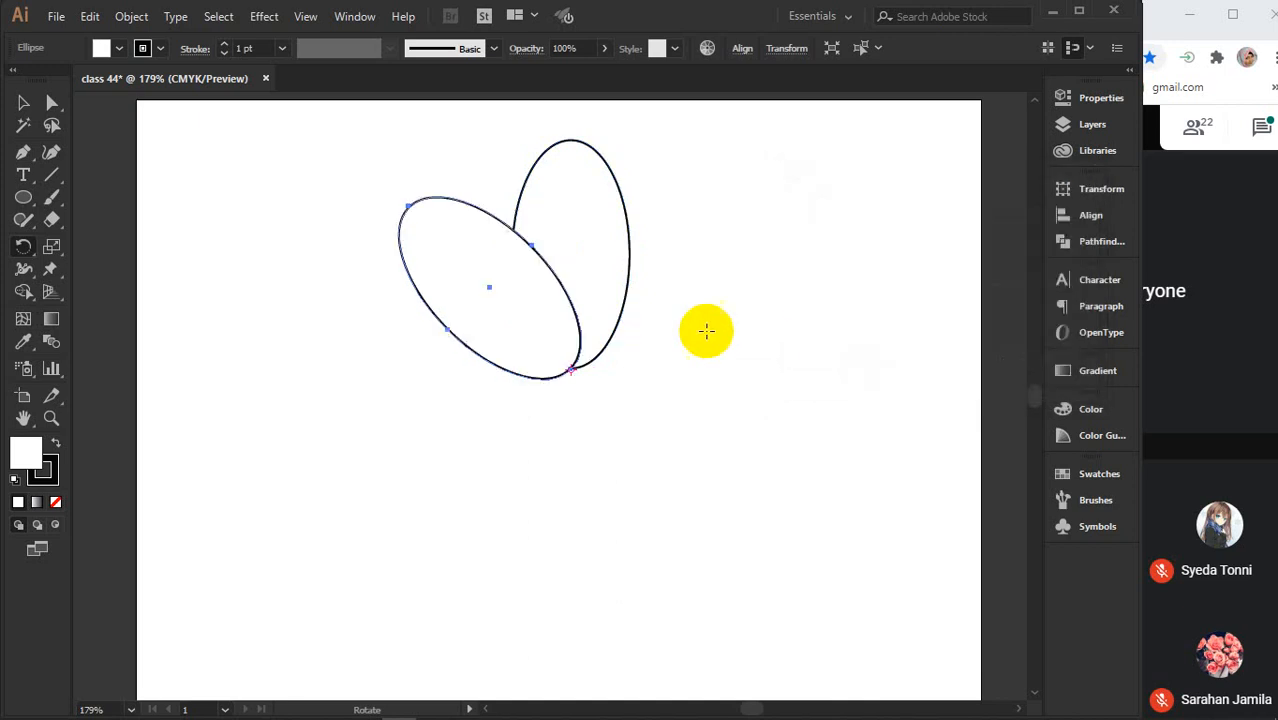
Repeat the rotated copy six times to complete a flower of eight ellipse petals
key(ctrl+d)
key(ctrl+d)
key(ctrl+d)
key(ctrl+d)
key(ctrl+d)
key(ctrl+d)
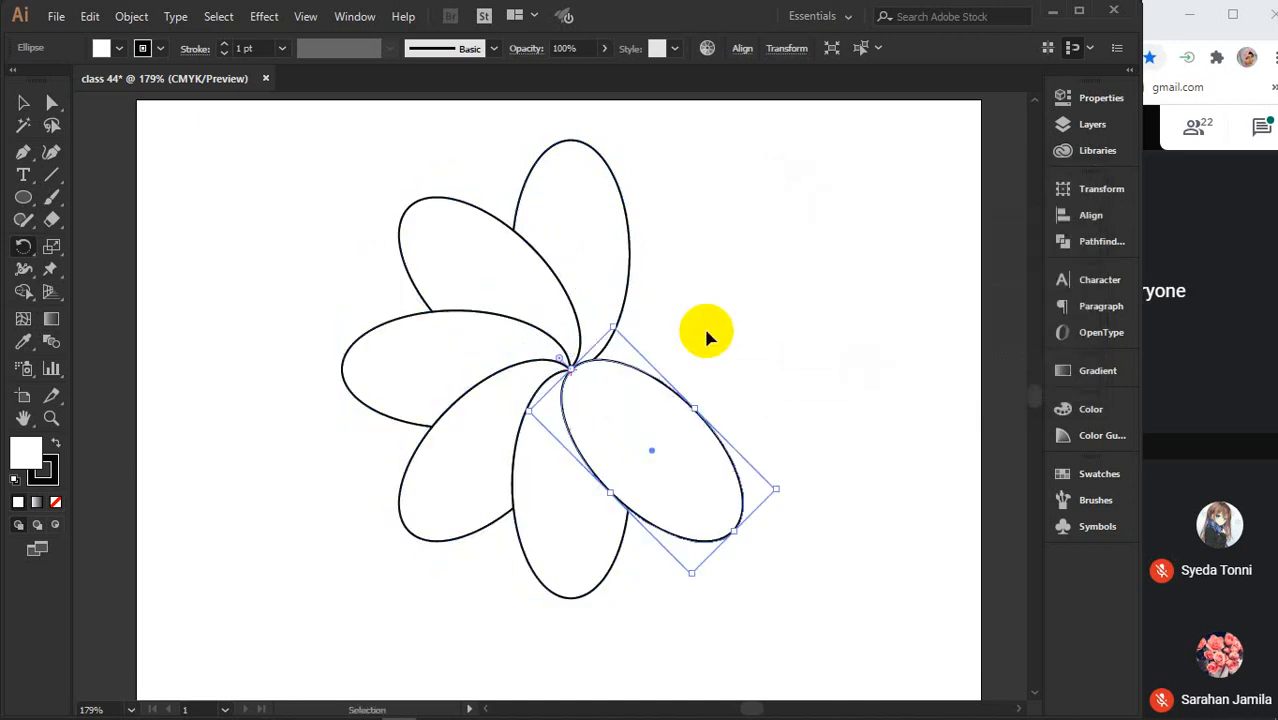
click(23, 102)
click(288, 175)
drag(288, 175, 819, 600)
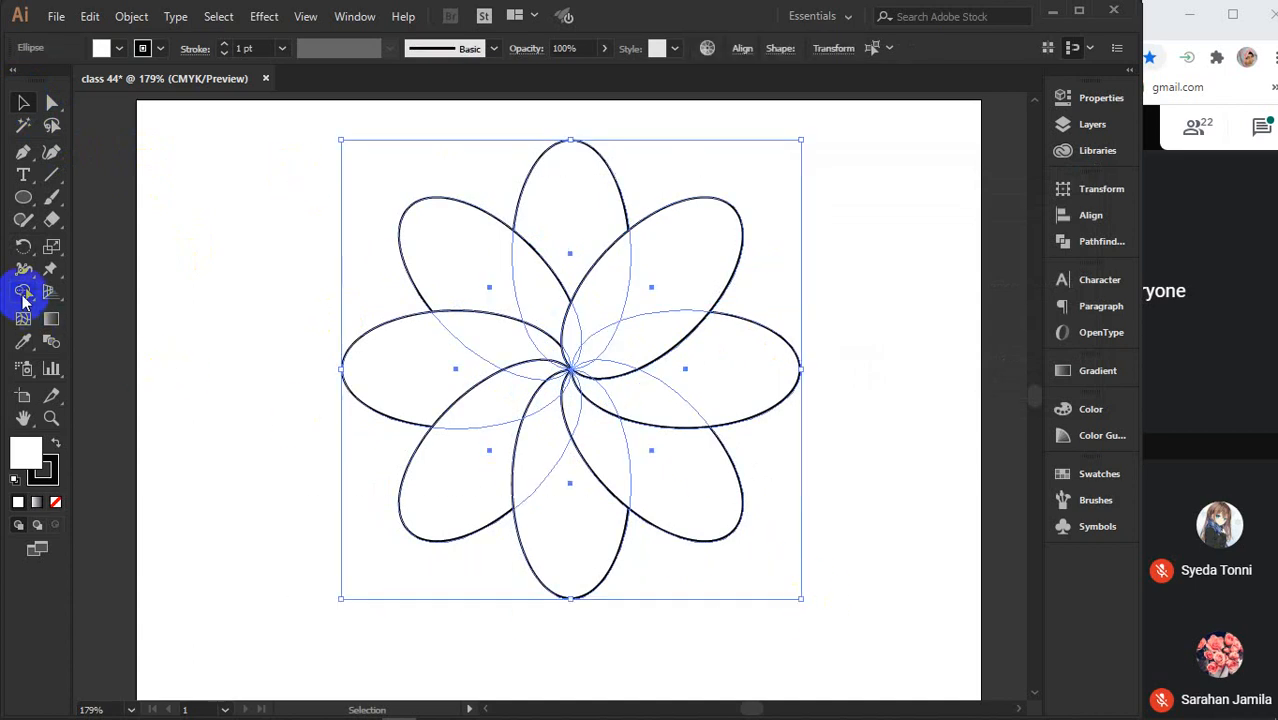
click(270, 205)
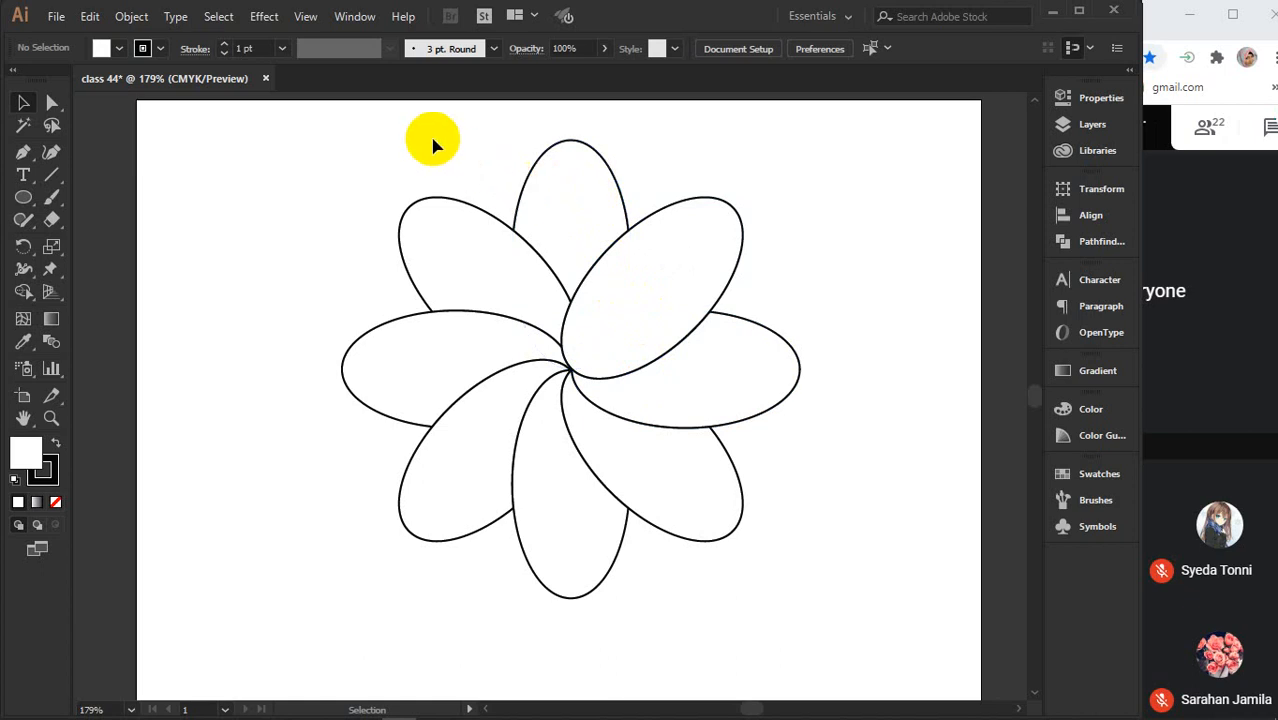
Try merging the top petal with its overlap on the upper-right petal using Shape Builder, and undo the merge
drag(643, 164, 608, 248)
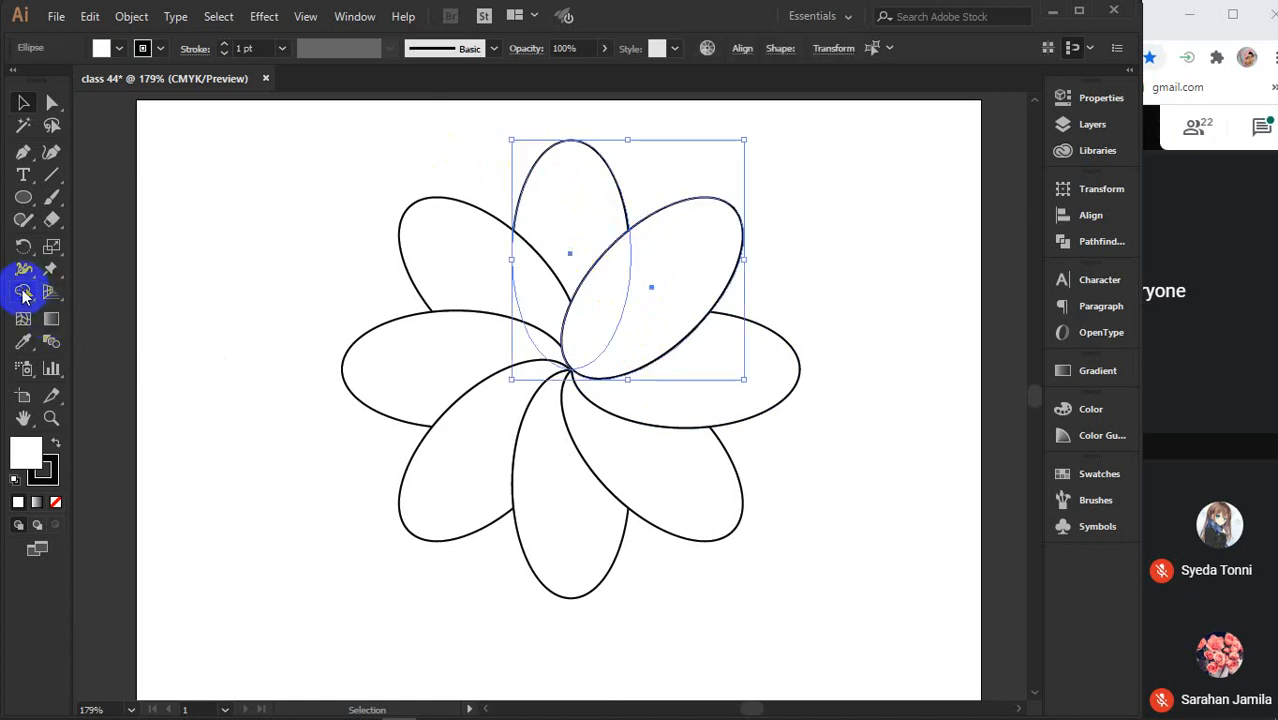
click(23, 293)
drag(594, 242, 607, 260)
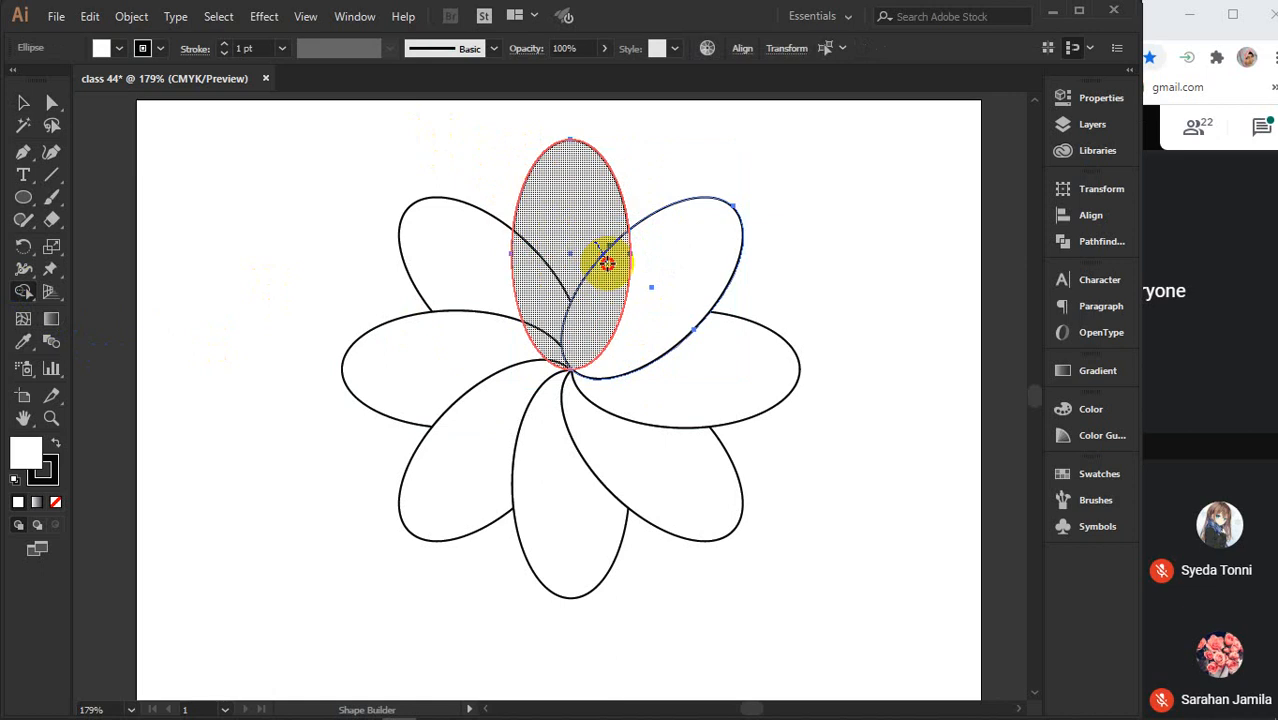
click(24, 105)
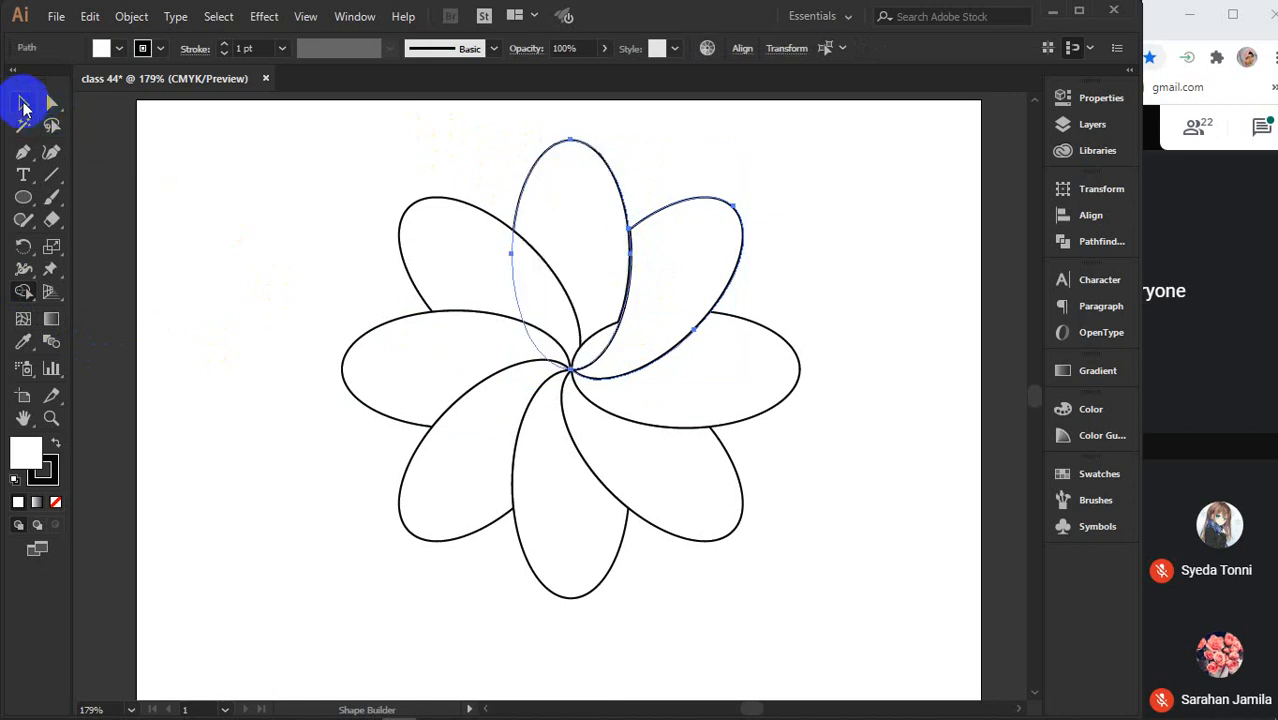
click(237, 232)
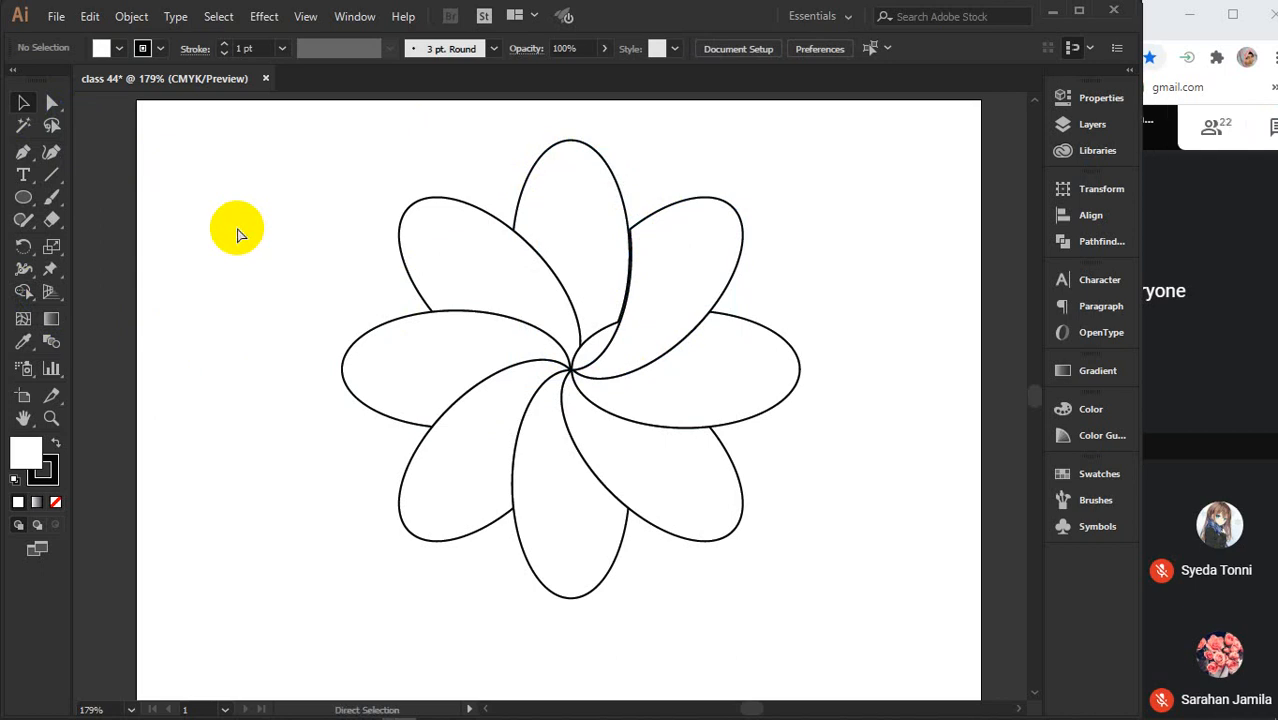
key(ctrl+z)
click(237, 203)
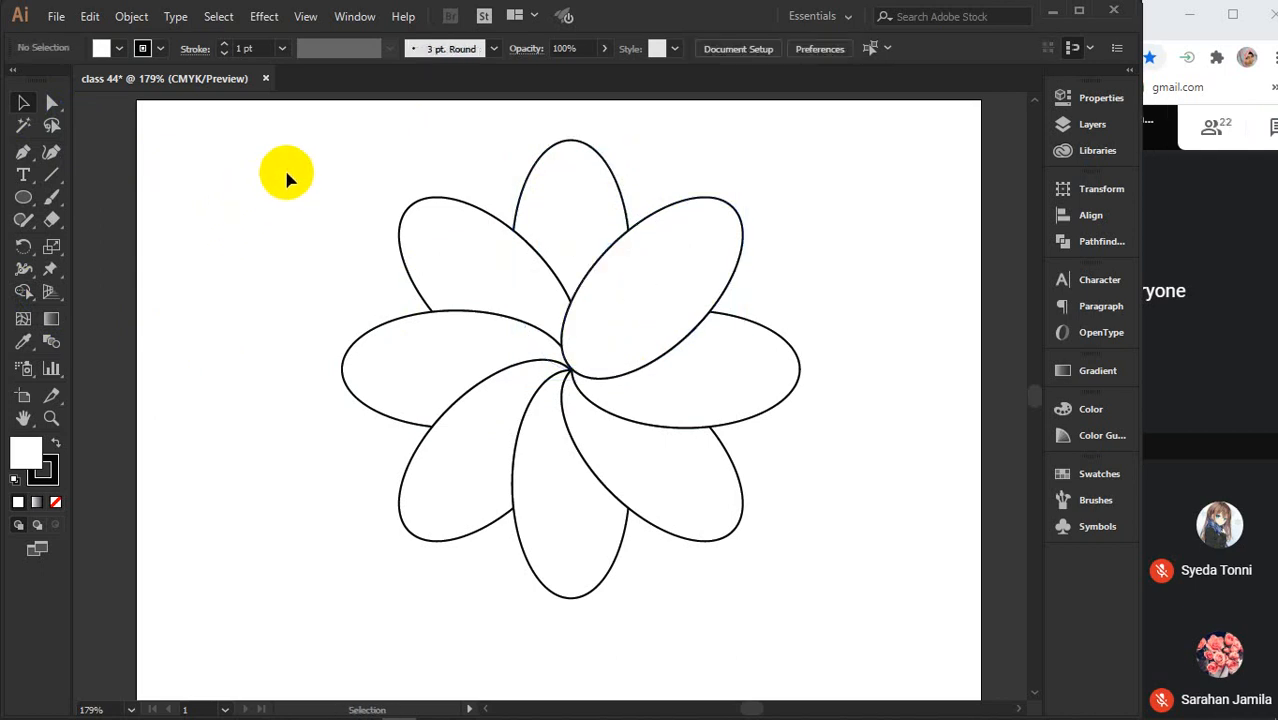
Fill all eight petals with bright red and remove their stroke
drag(281, 151, 790, 525)
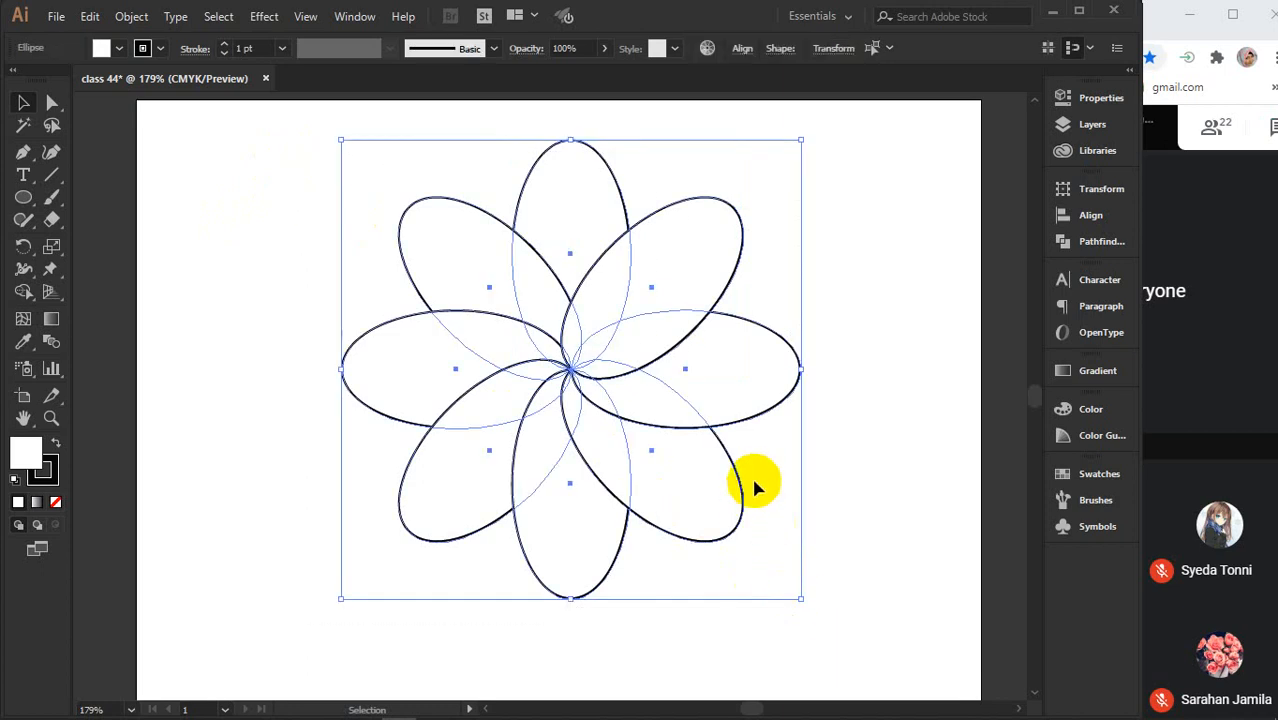
double_click(30, 456)
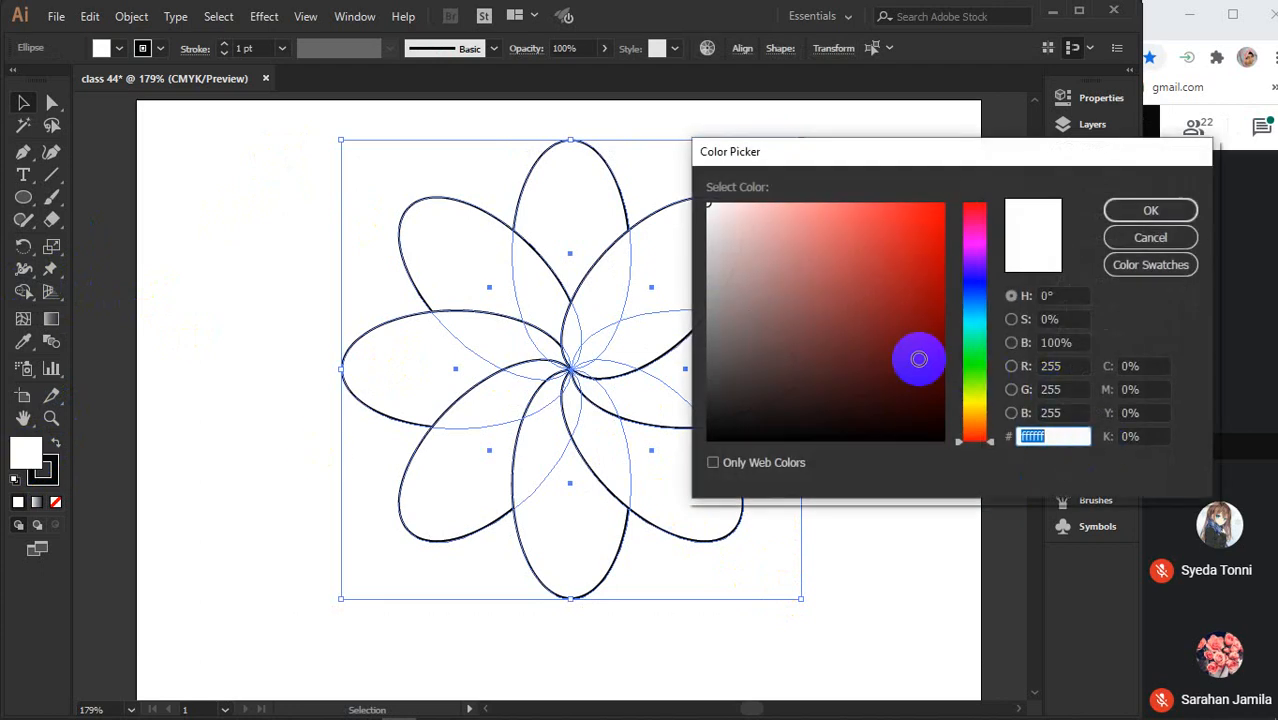
click(938, 212)
click(1118, 212)
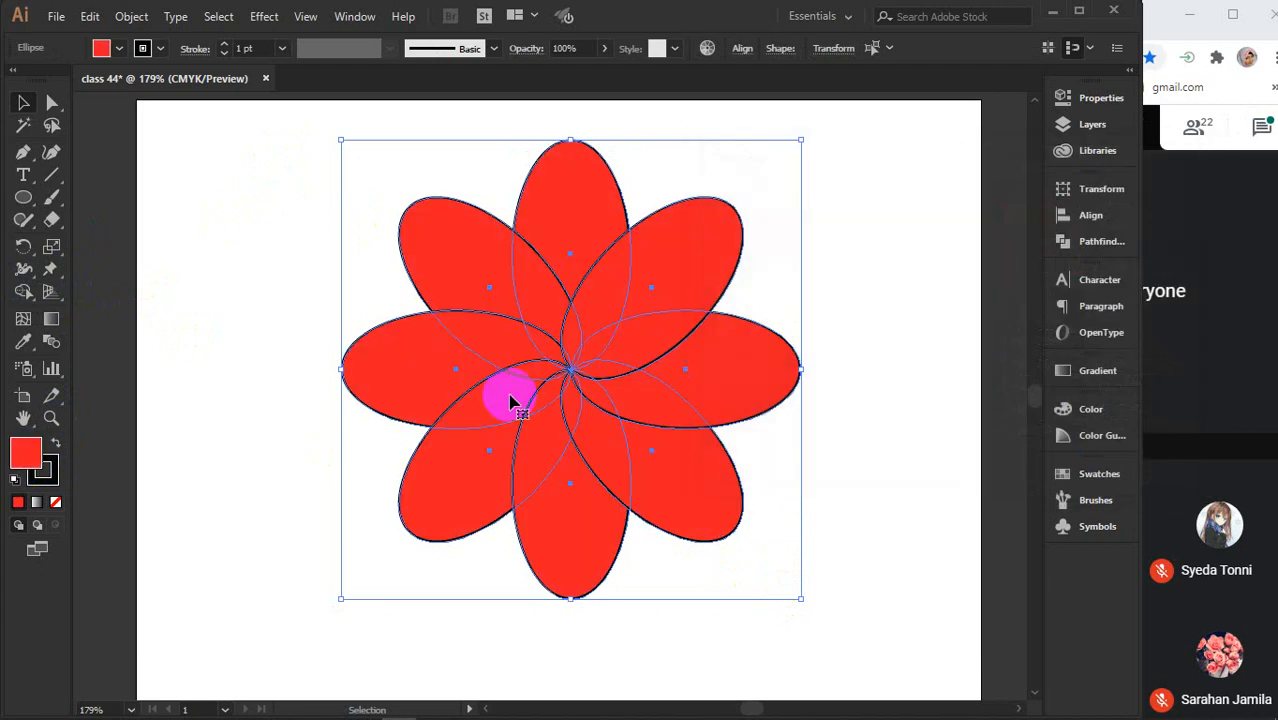
click(47, 489)
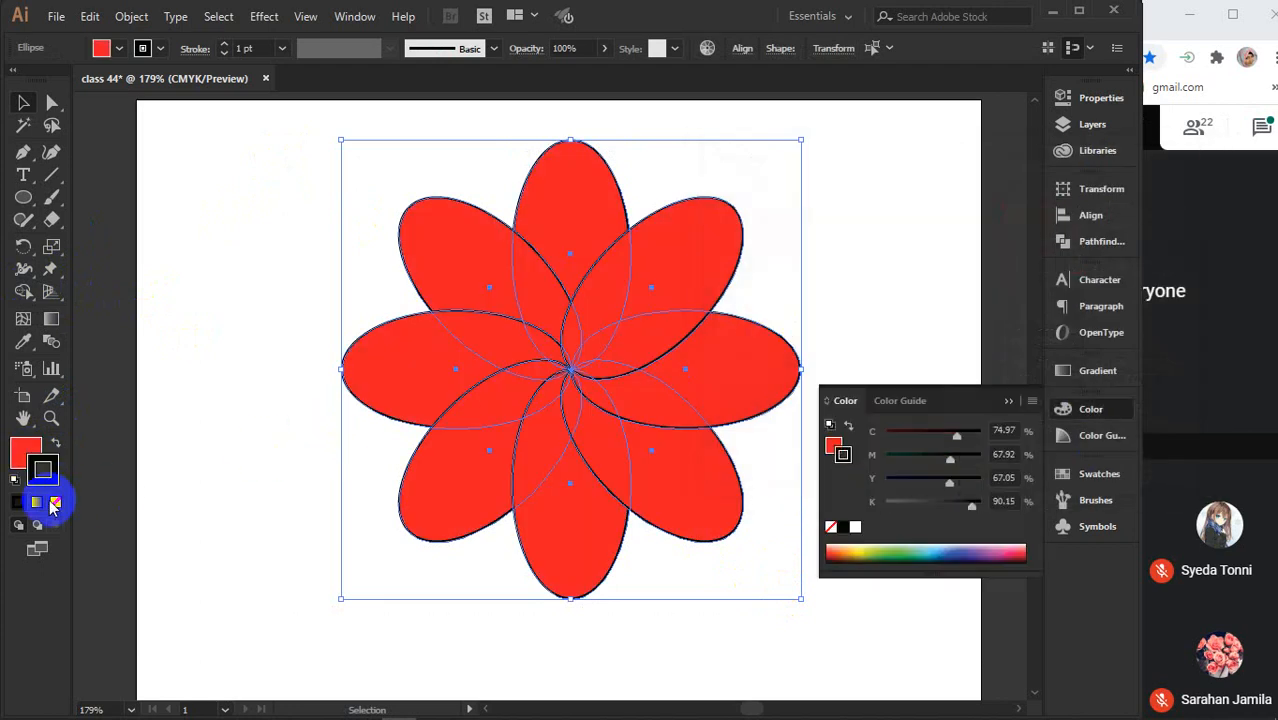
click(54, 502)
click(1033, 403)
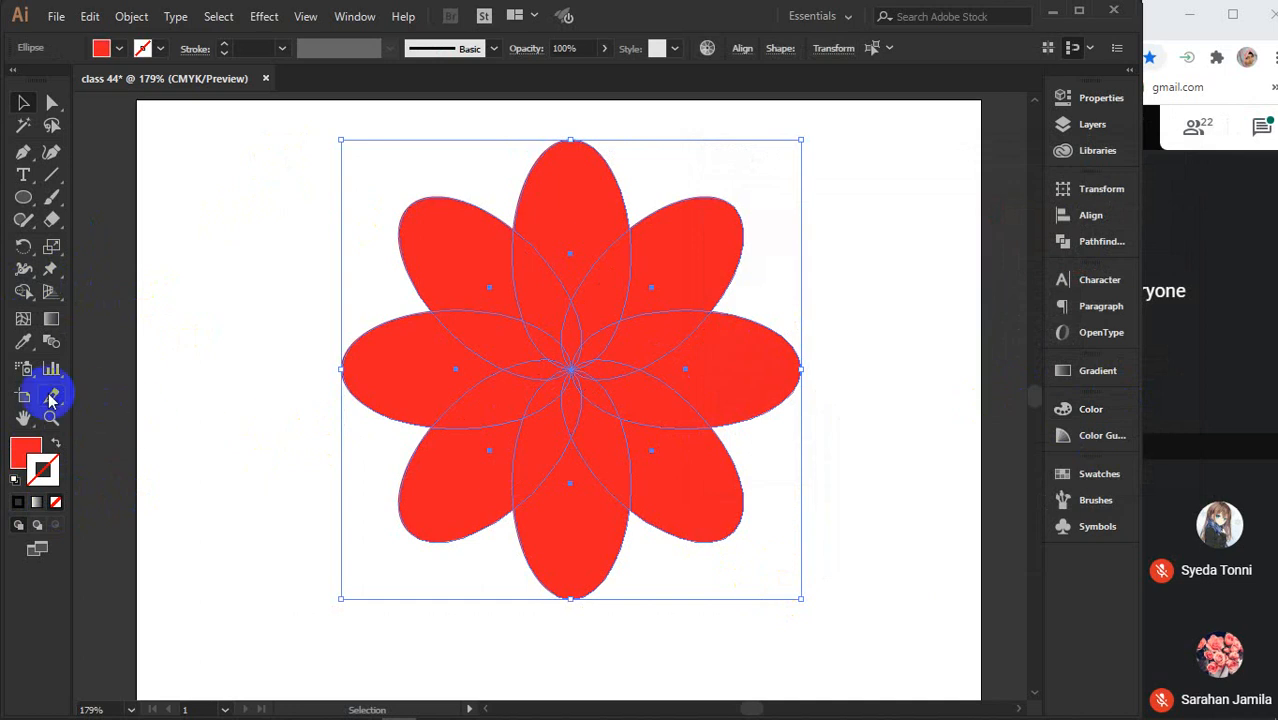
Merge the top petal with its overlap areas on the upper-right side using Shape Builder, and deselect the artwork
click(23, 292)
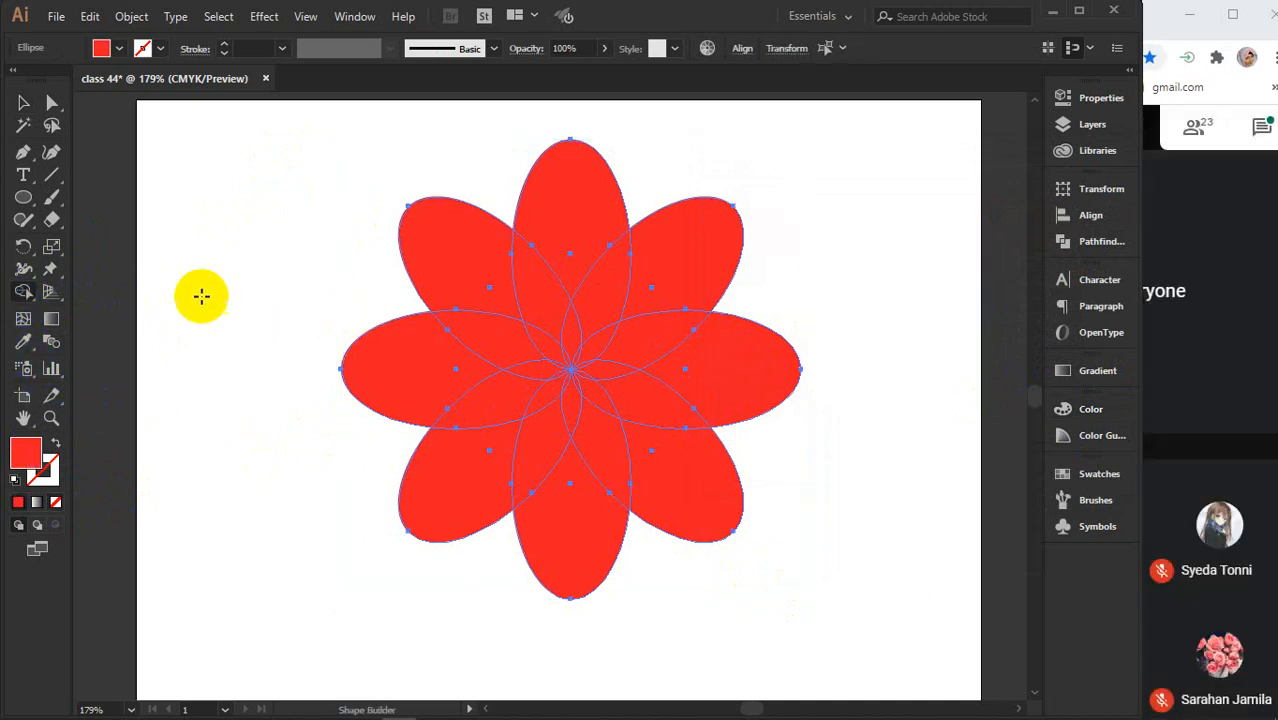
click(559, 199)
mouse_move(559, 199)
mouse_down()
mouse_move(592, 245)
mouse_move(597, 338)
mouse_up()
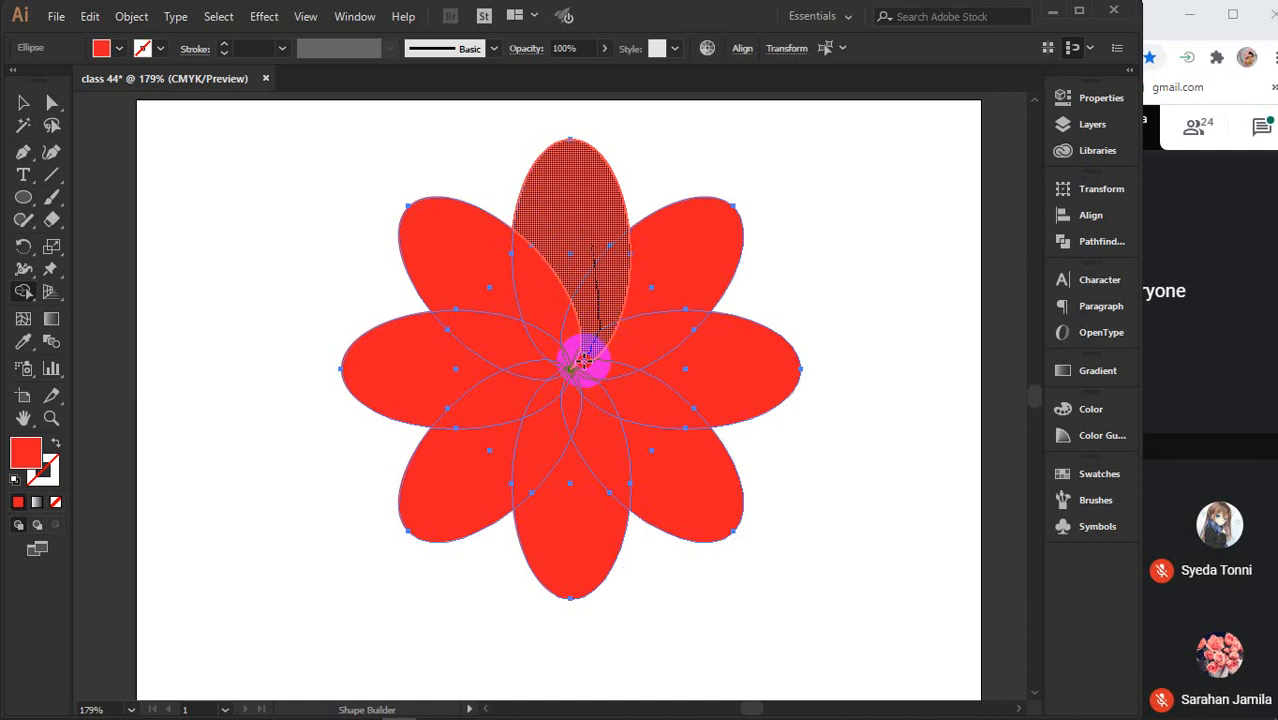
drag(583, 367, 575, 368)
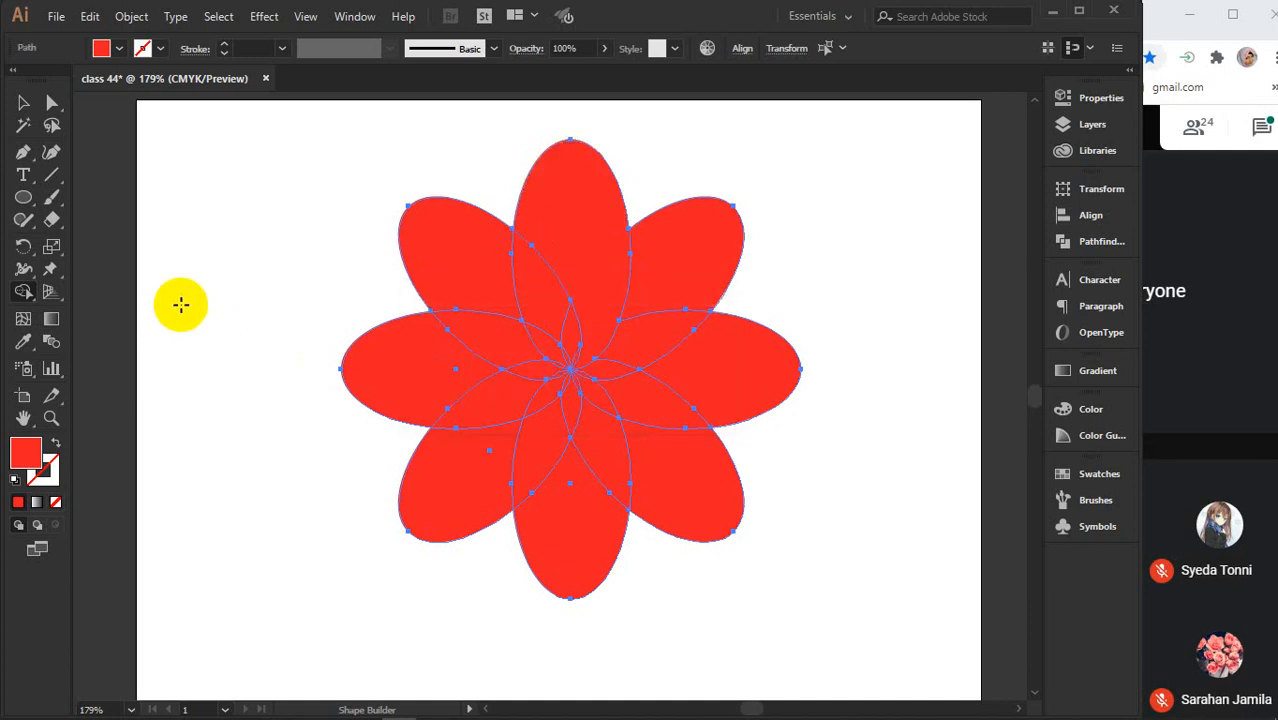
click(24, 106)
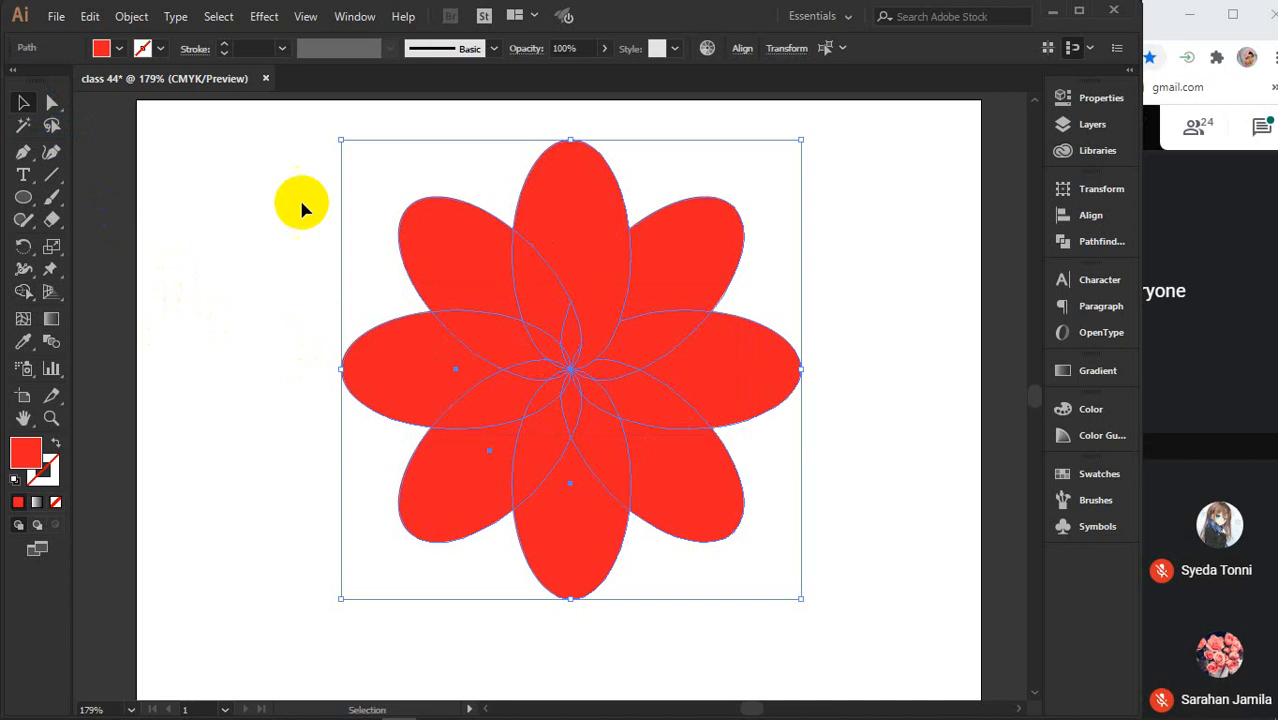
click(274, 206)
Give all eight petals of the flower a thin black 0.25 pt stroke and deselect them
click(539, 265)
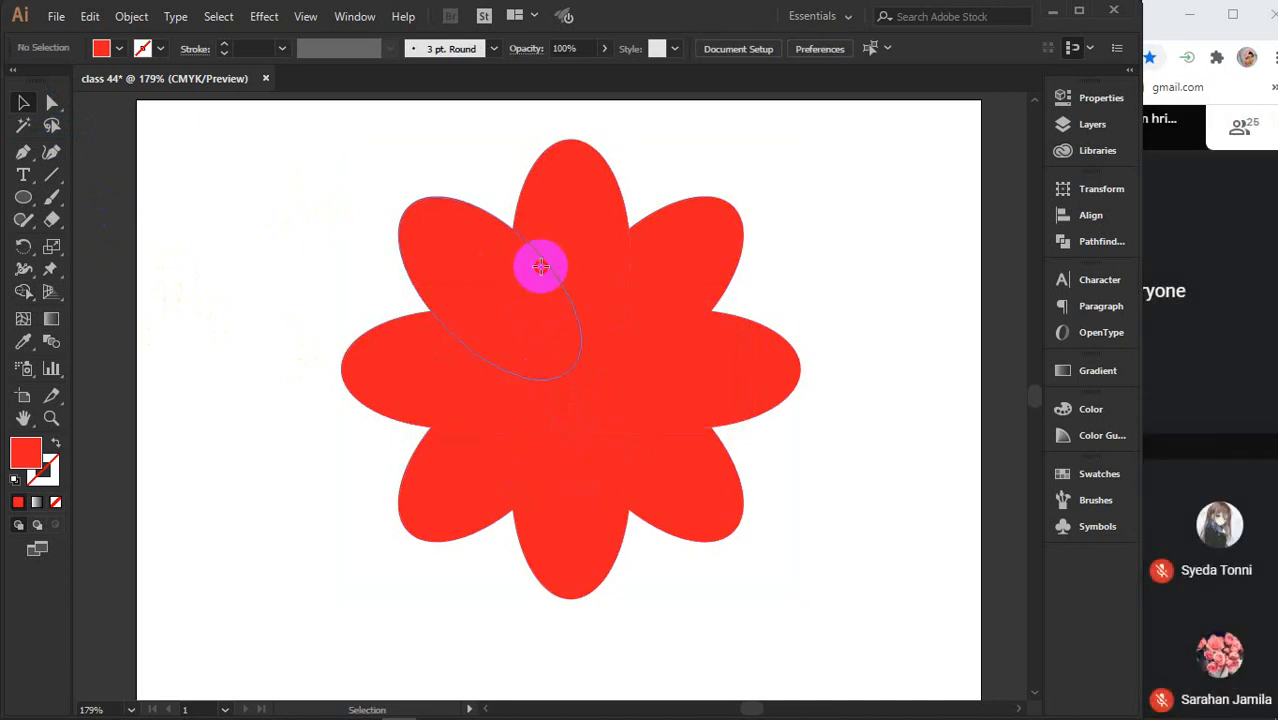
click(257, 238)
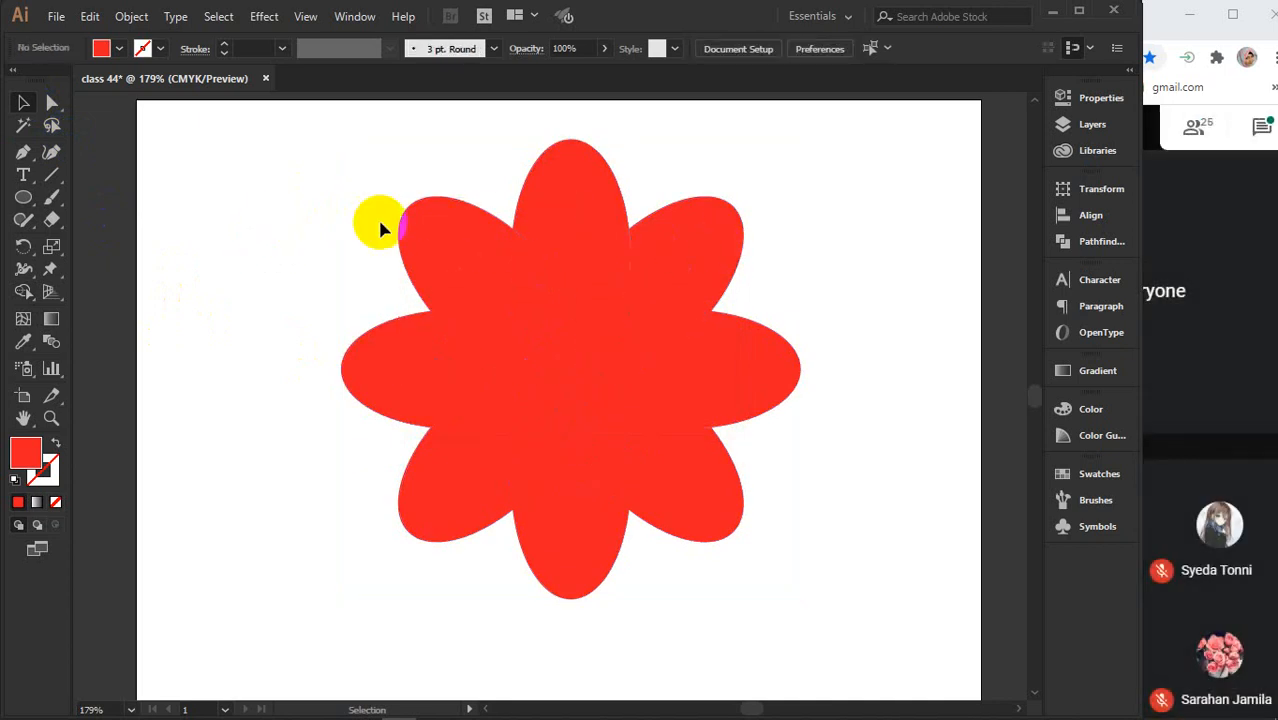
drag(307, 195, 782, 593)
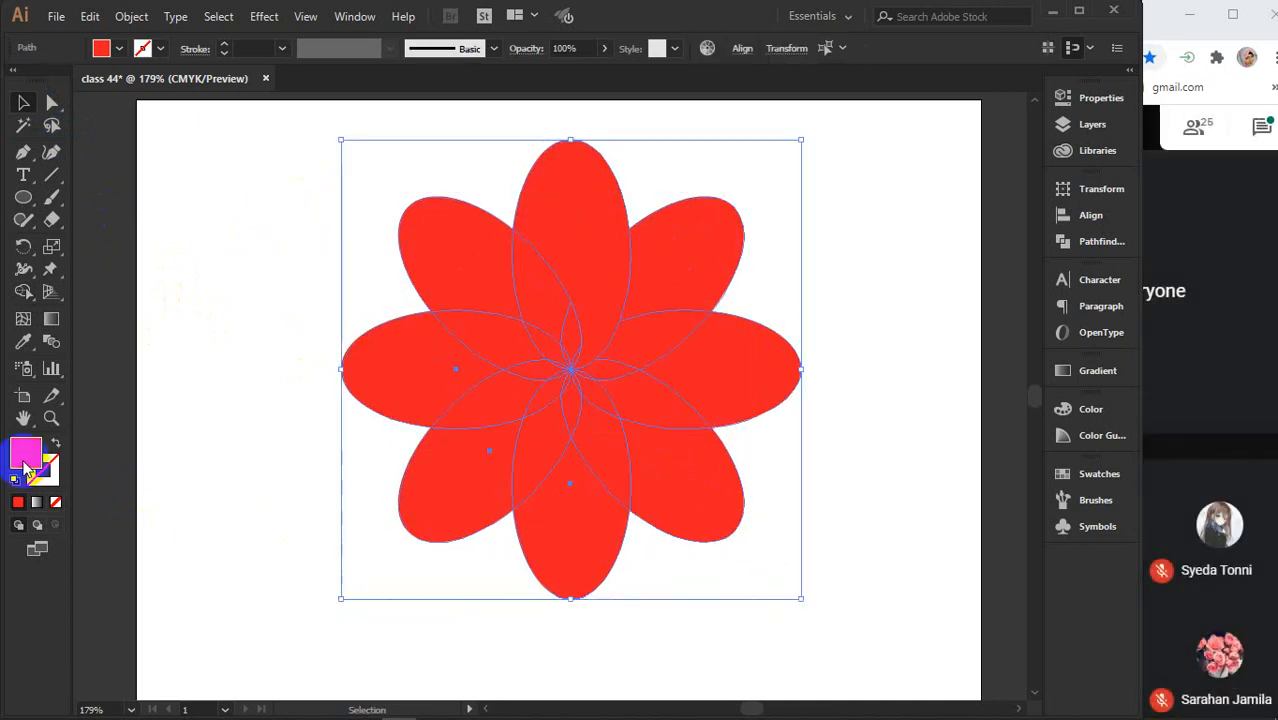
scroll(244, 50, up, 1)
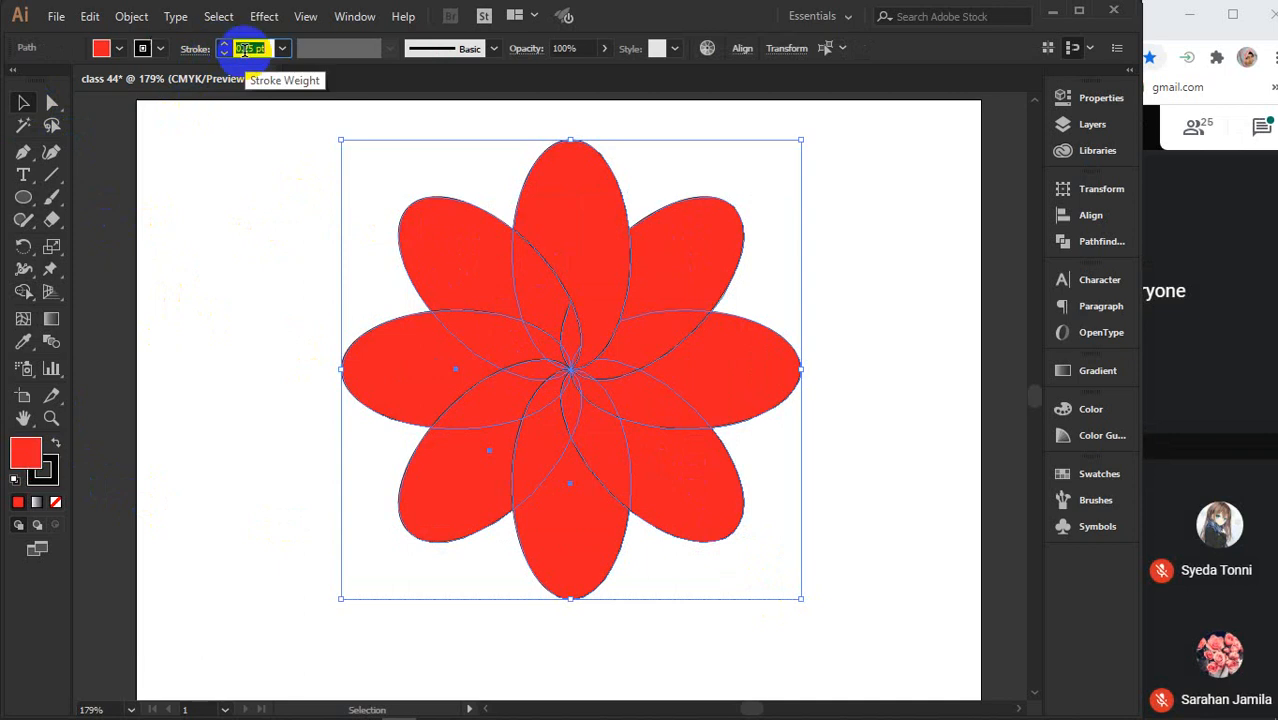
click(247, 240)
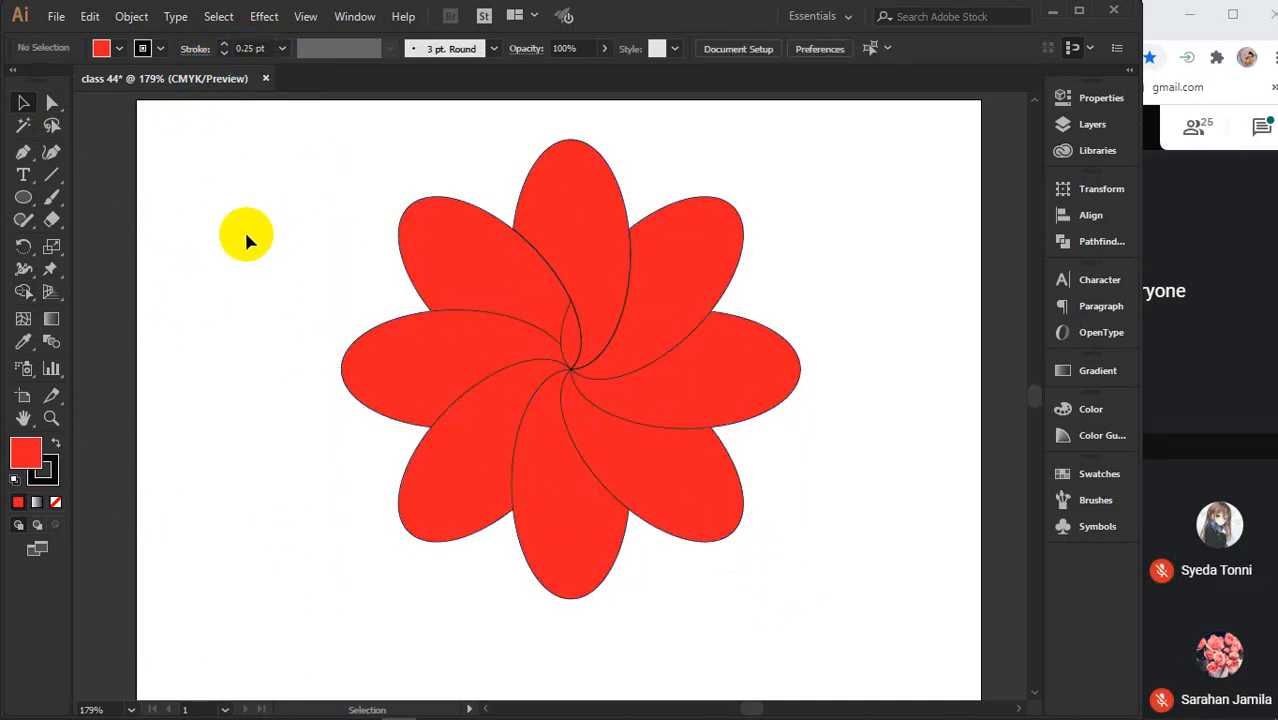
Delete the small leftover overlap pieces near the flower's centre on the upper-left petal
click(531, 281)
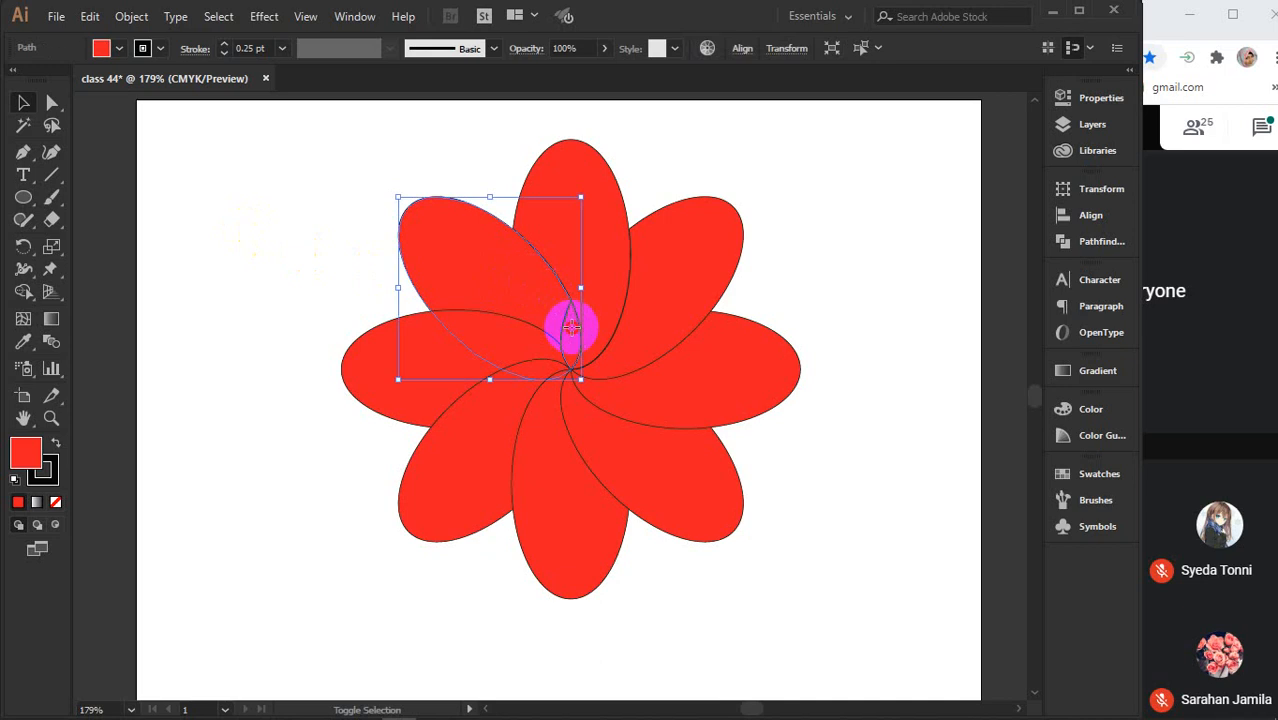
click(516, 300)
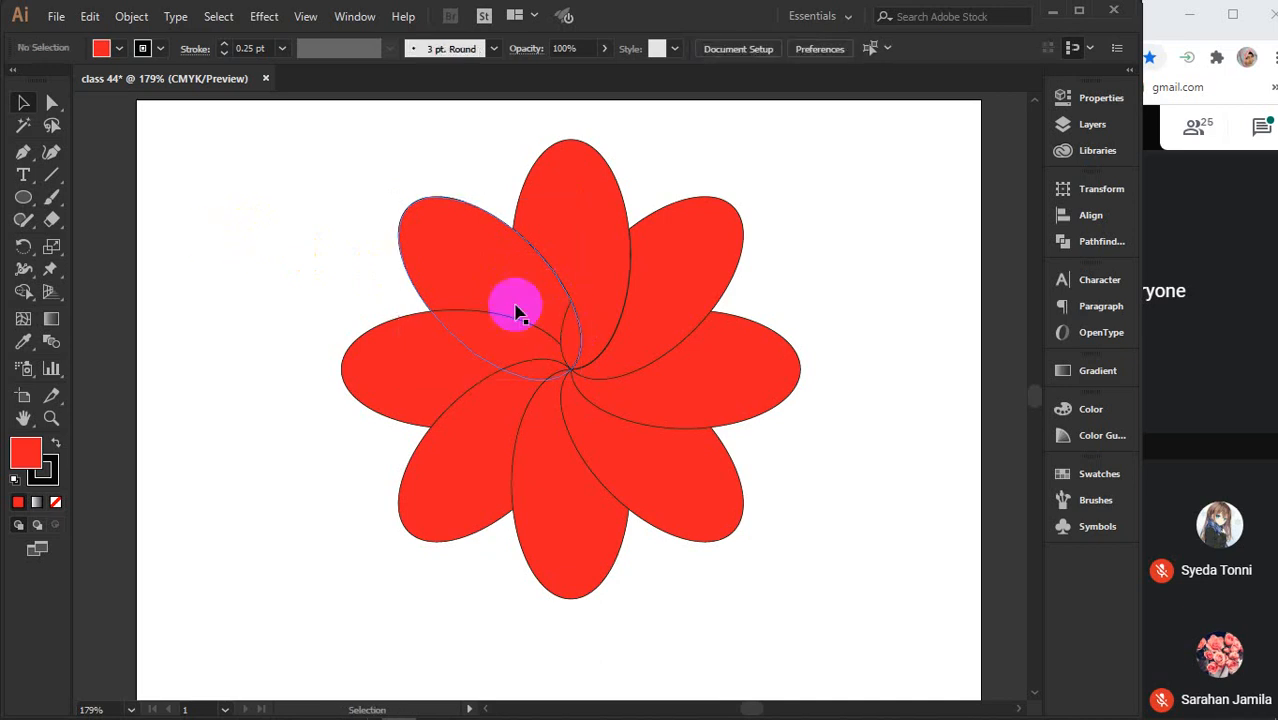
click(570, 333)
key(Delete)
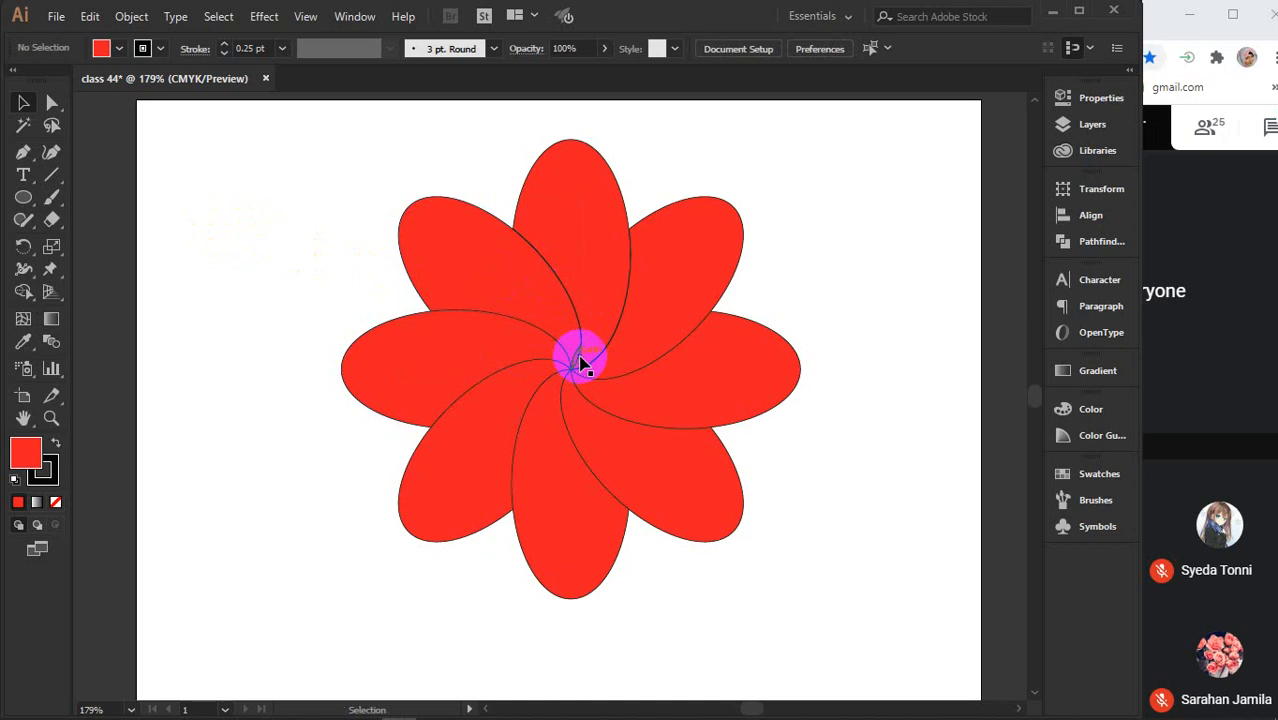
click(580, 359)
key(Delete)
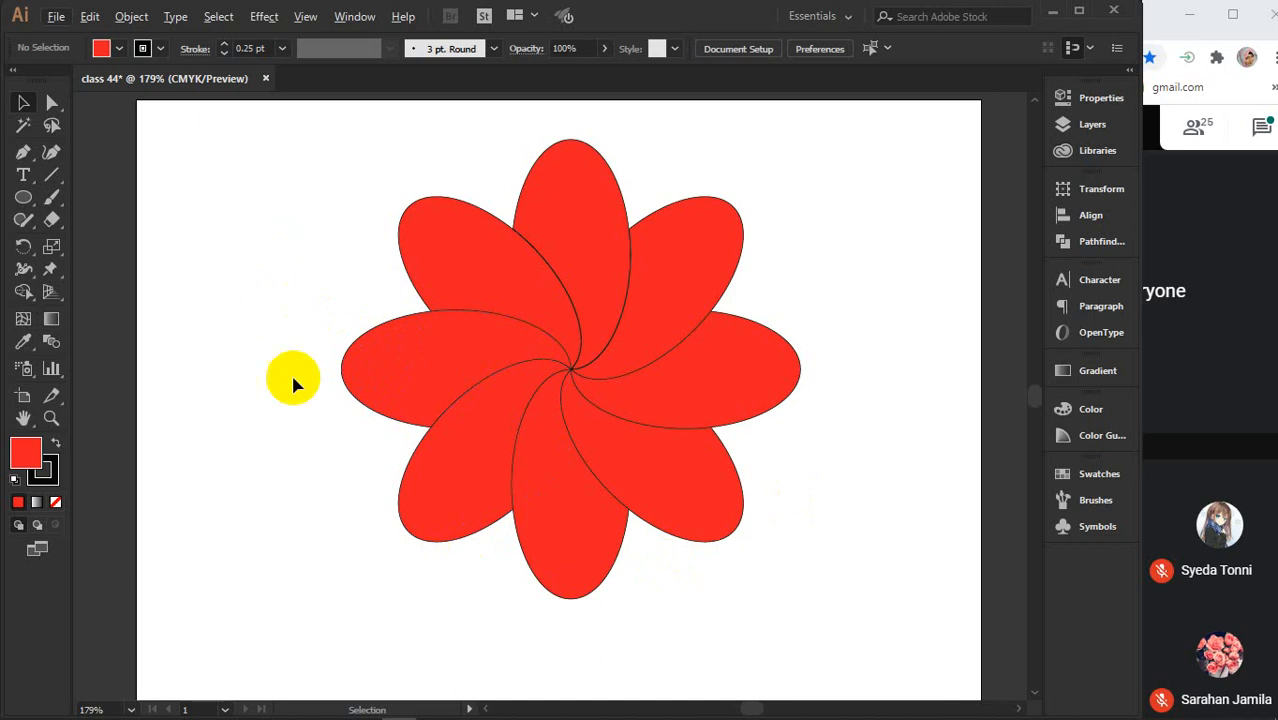
Switch to Chrome, open a new tab, detach it into its own window and widen that window
mouse_move(510, 708)
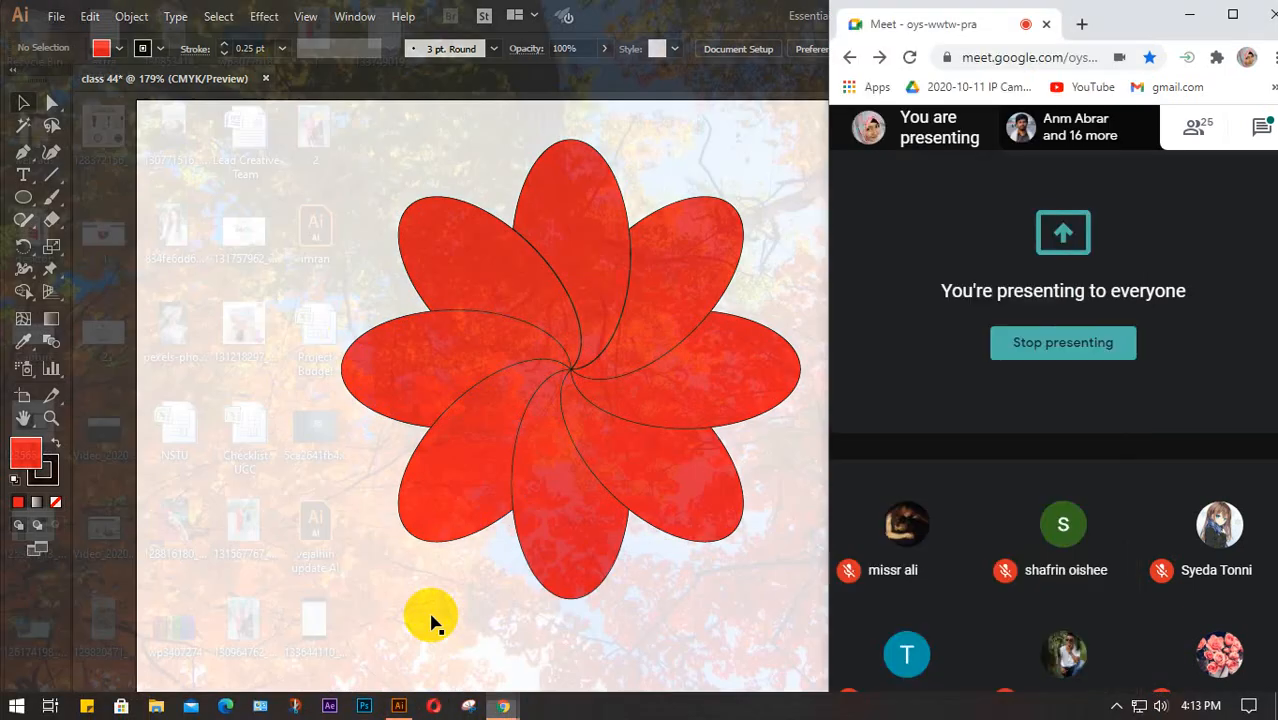
click(428, 613)
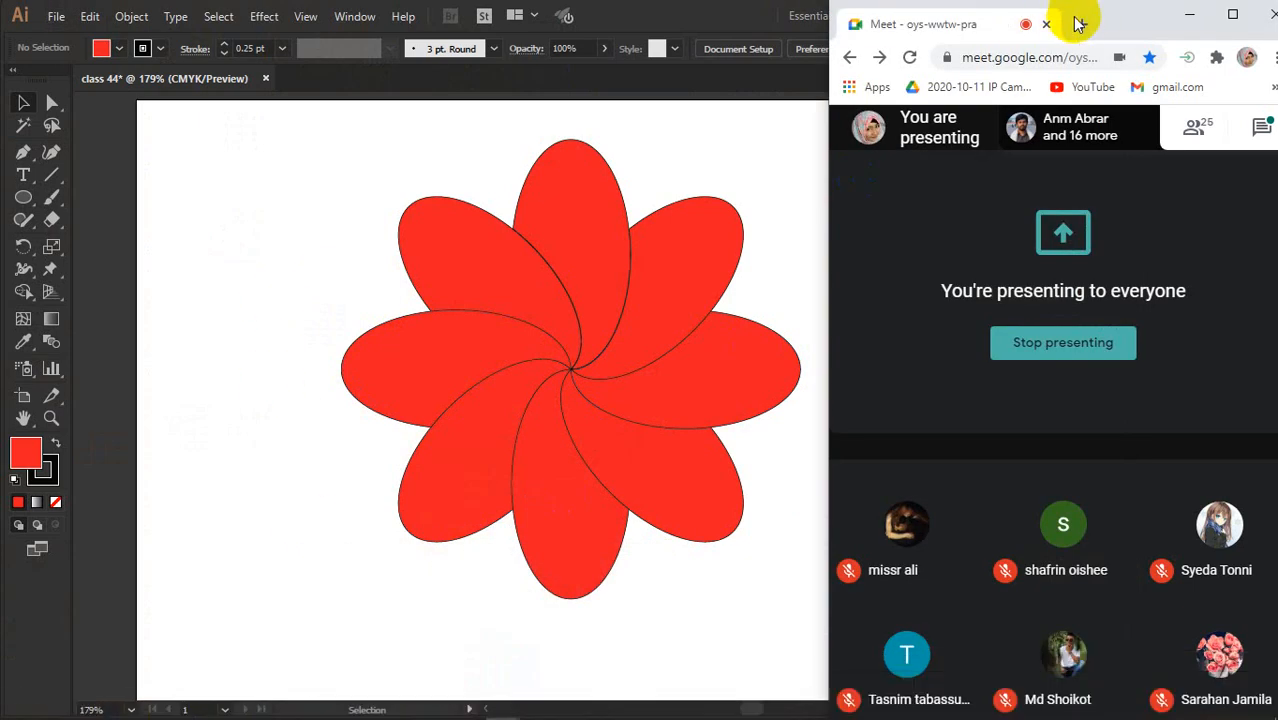
mouse_move(508, 704)
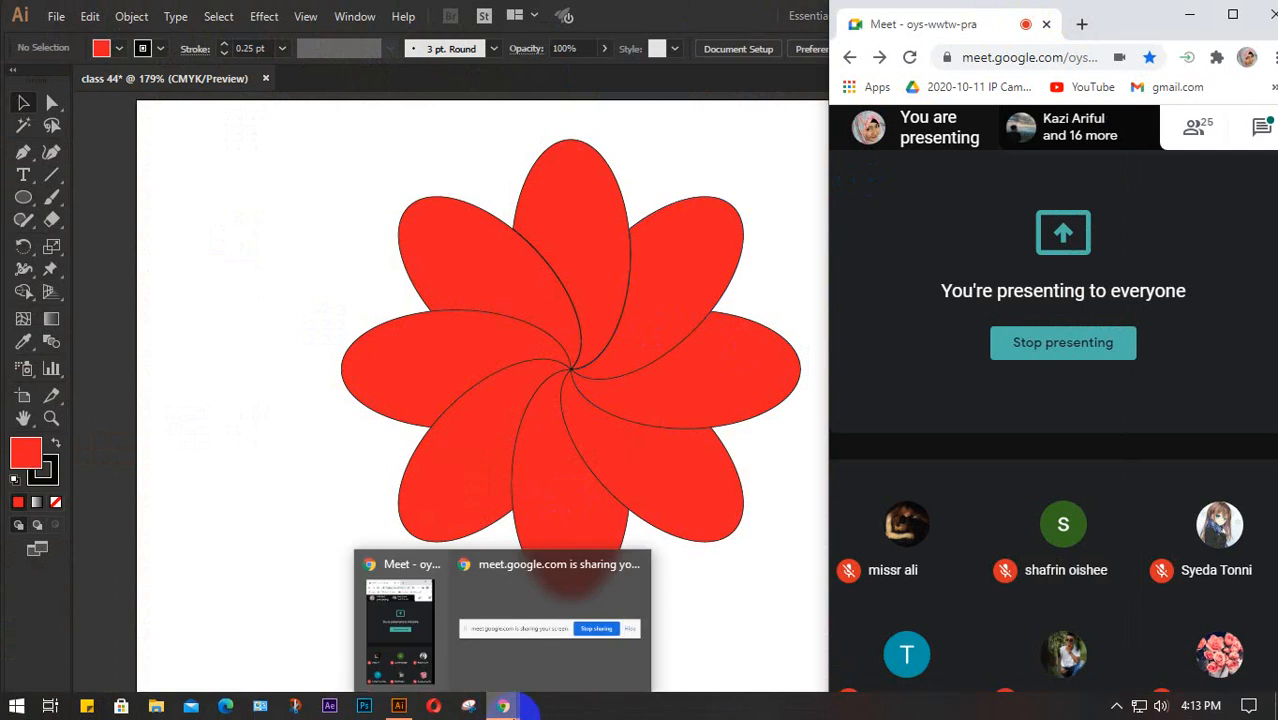
click(1080, 26)
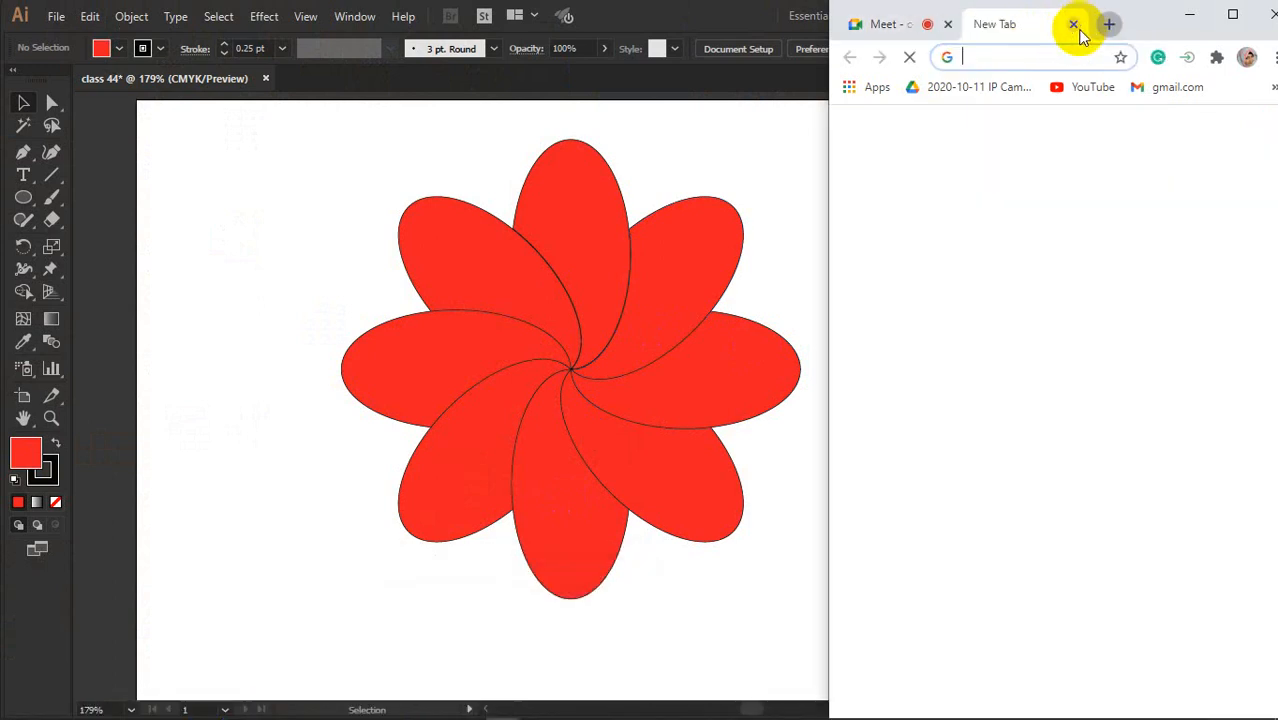
drag(1044, 29, 80, 30)
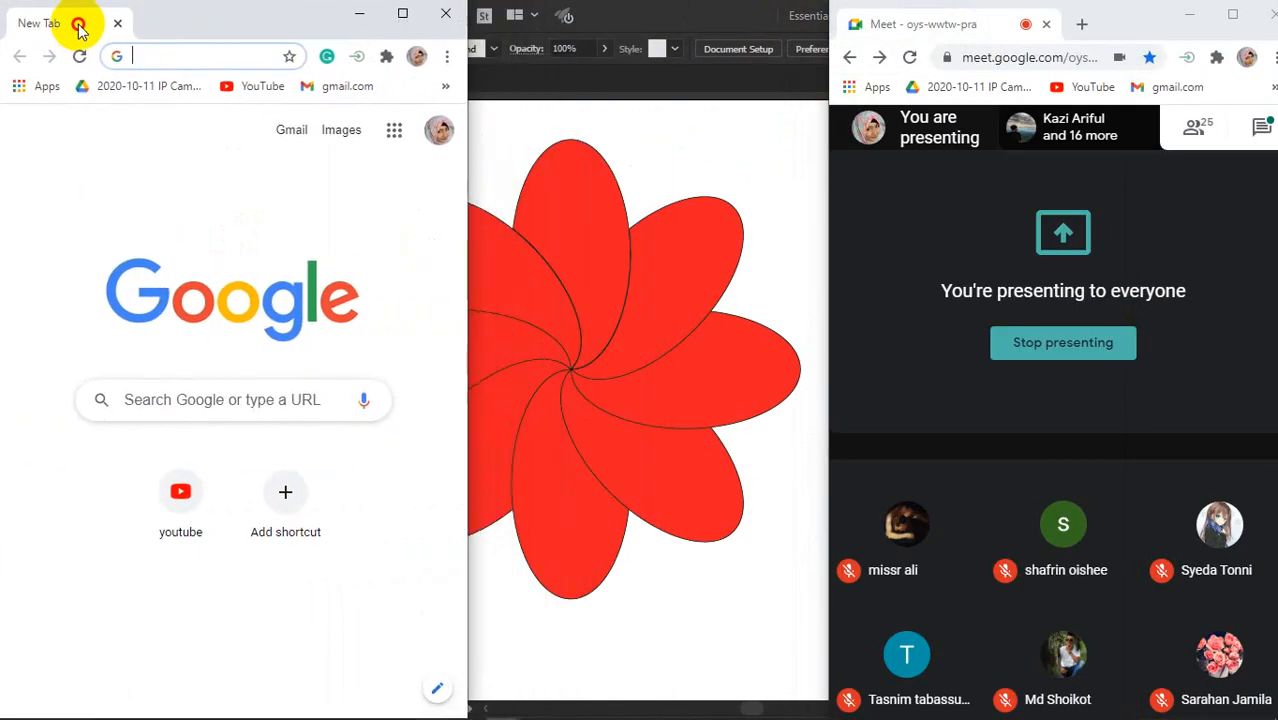
drag(463, 219, 1075, 226)
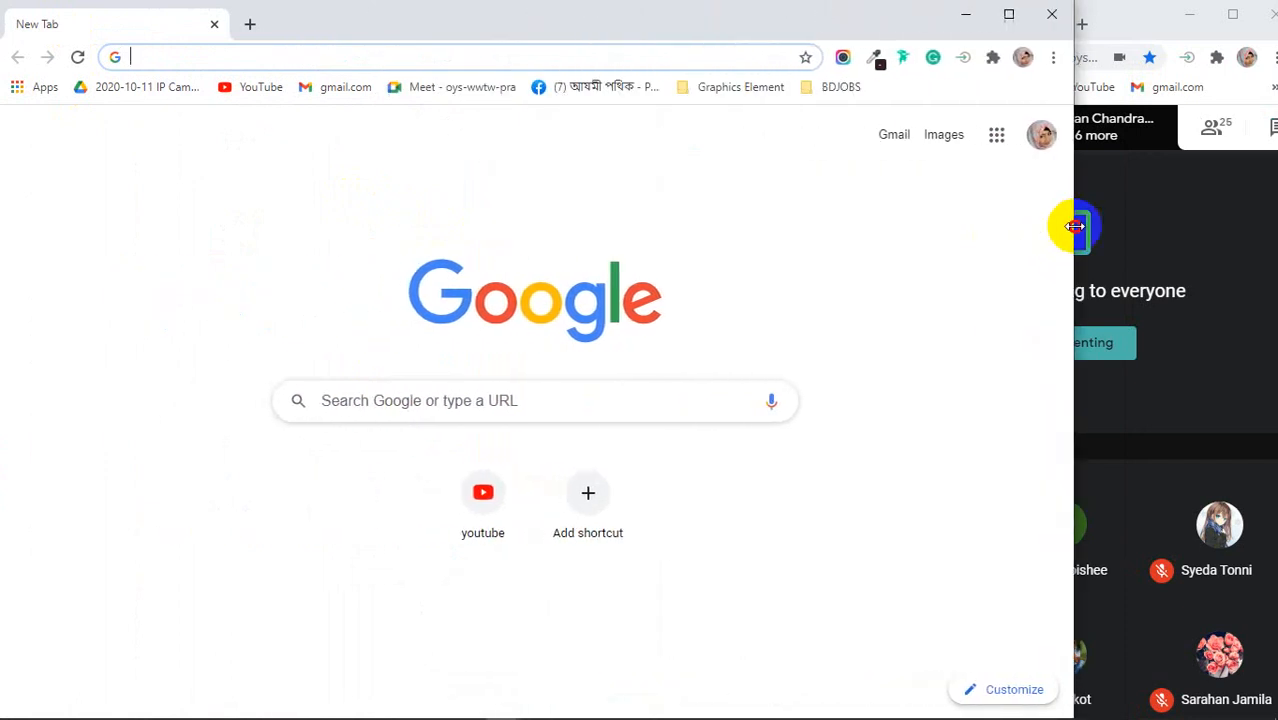
Search Google for "color combination" and show the image results
text(co)
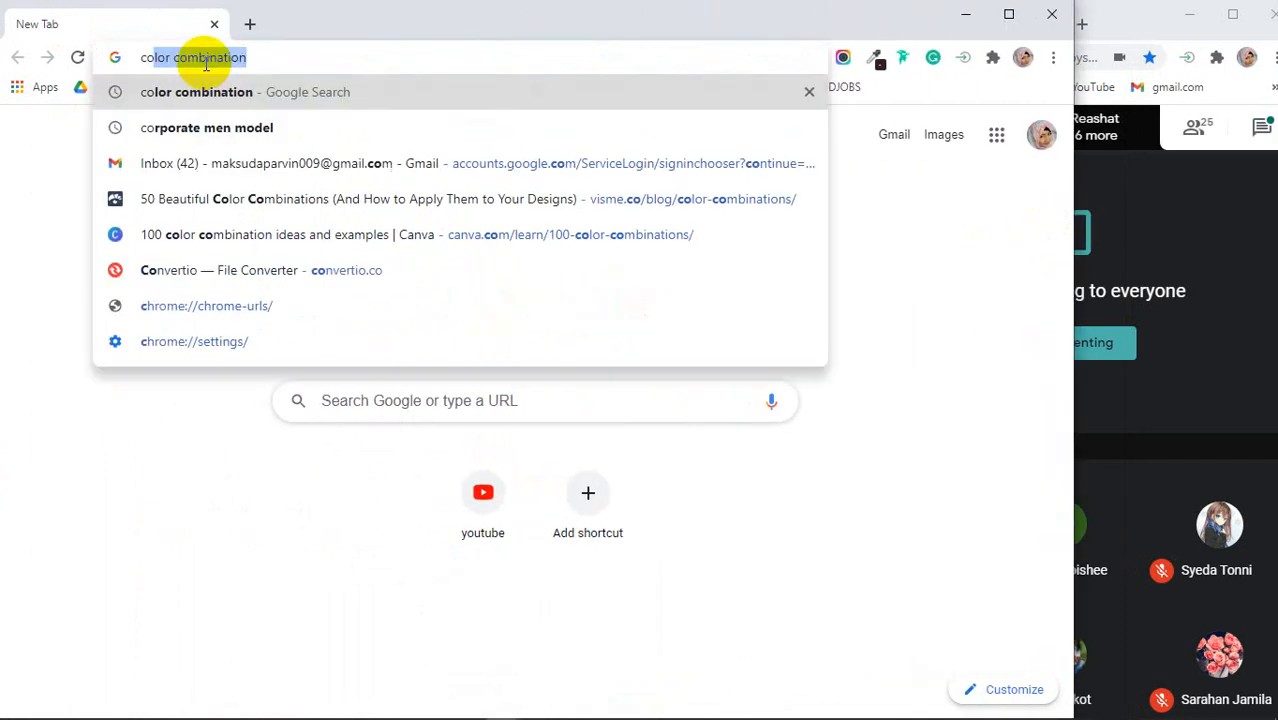
text(lo)
key(Return)
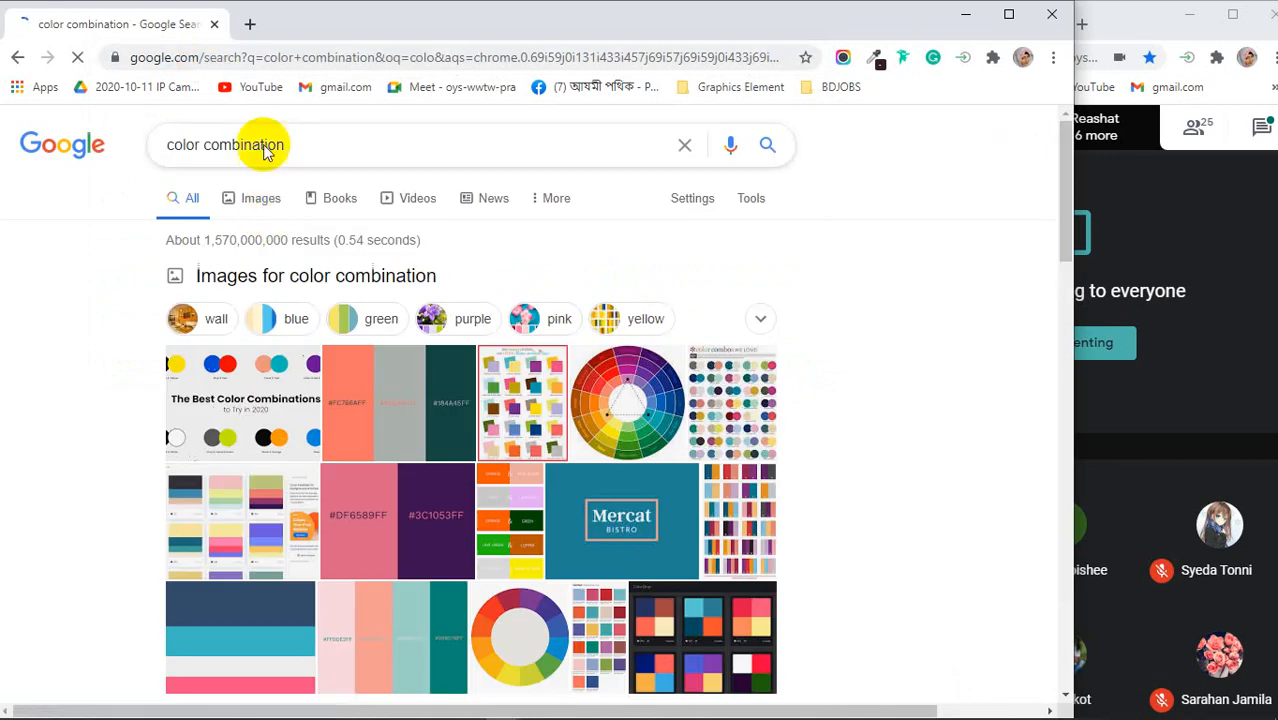
click(262, 199)
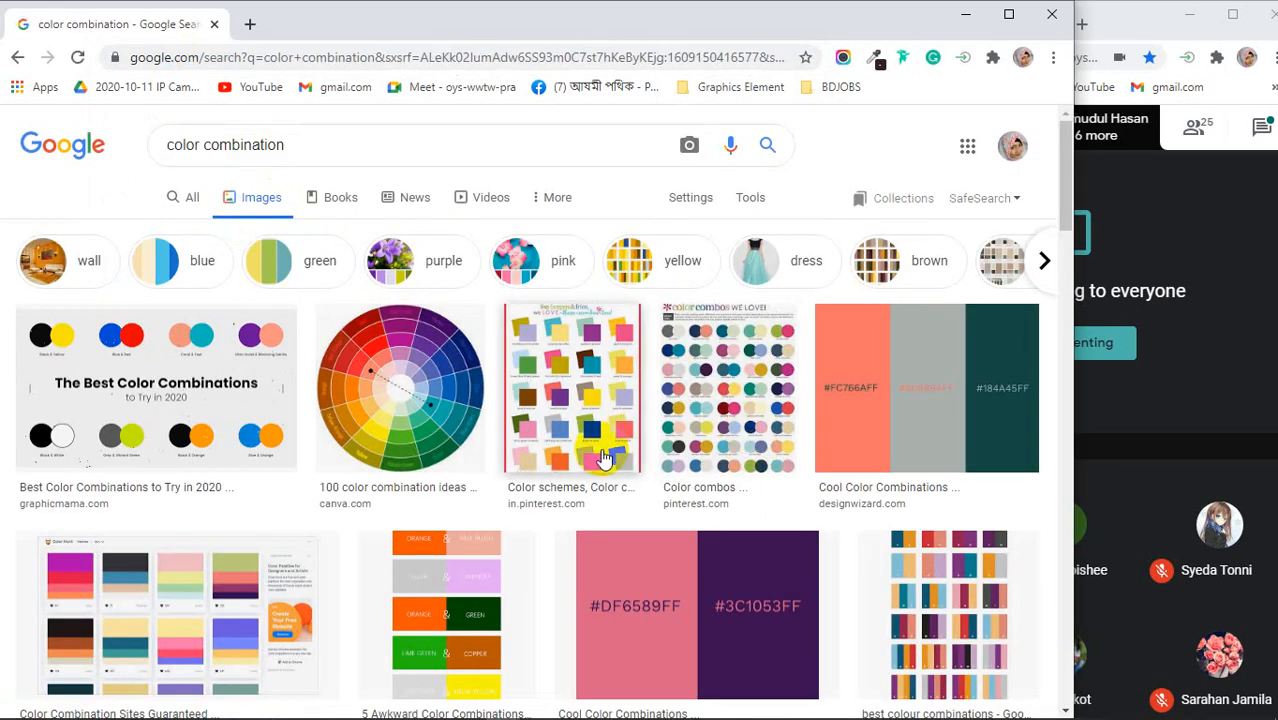
Open the preview of the Design Wizard palette with #F65058FF, #FBDE44FF and #28334AFF from the image results
scroll(604, 457, down, 3)
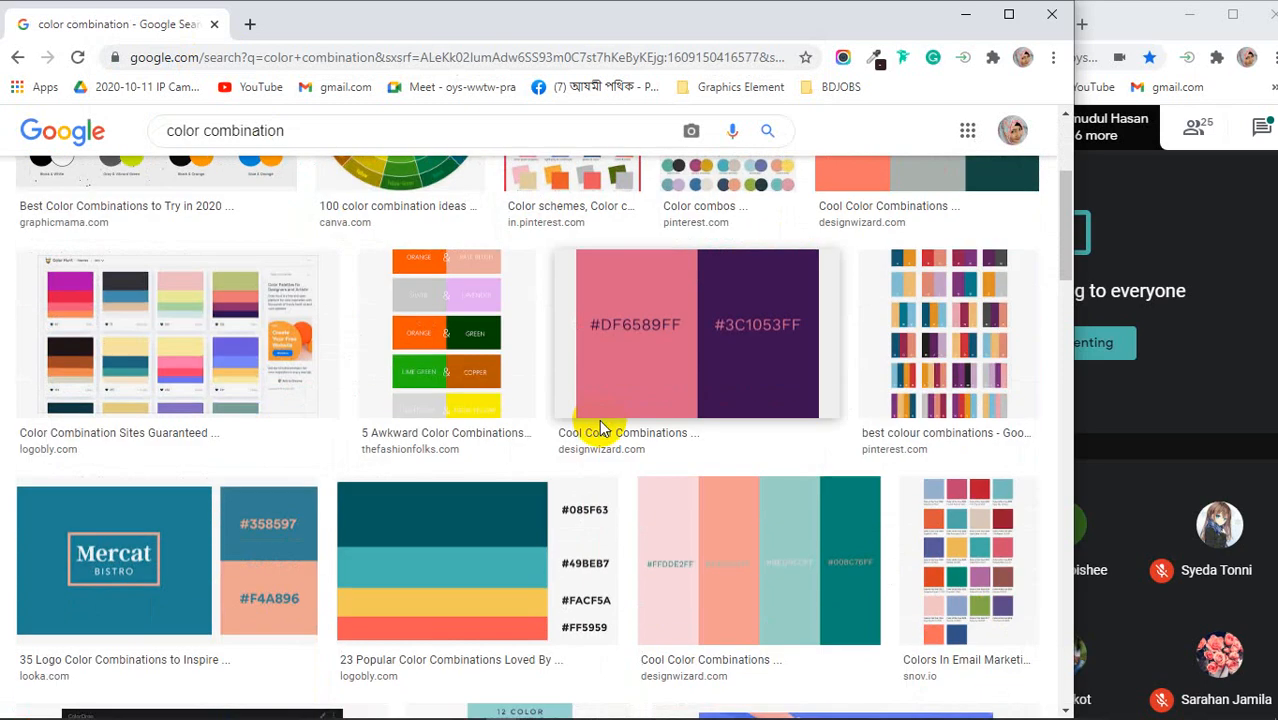
scroll(510, 405, down, 2)
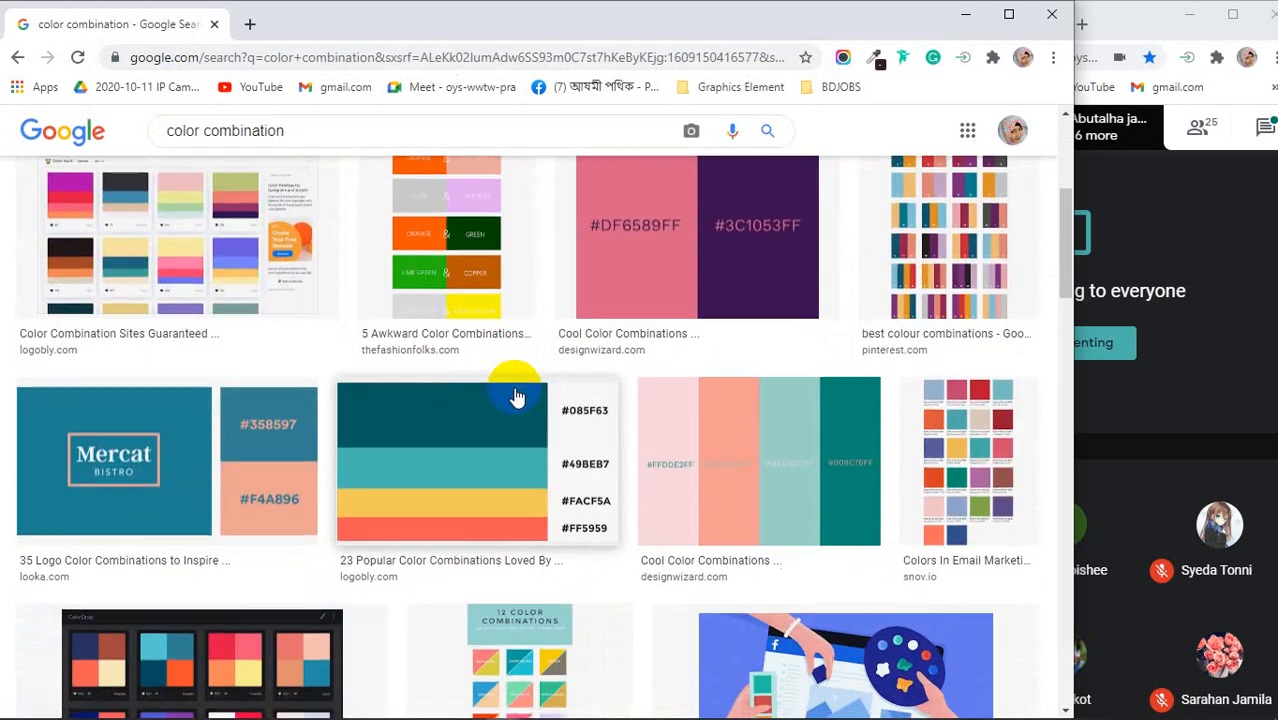
scroll(516, 397, down, 5)
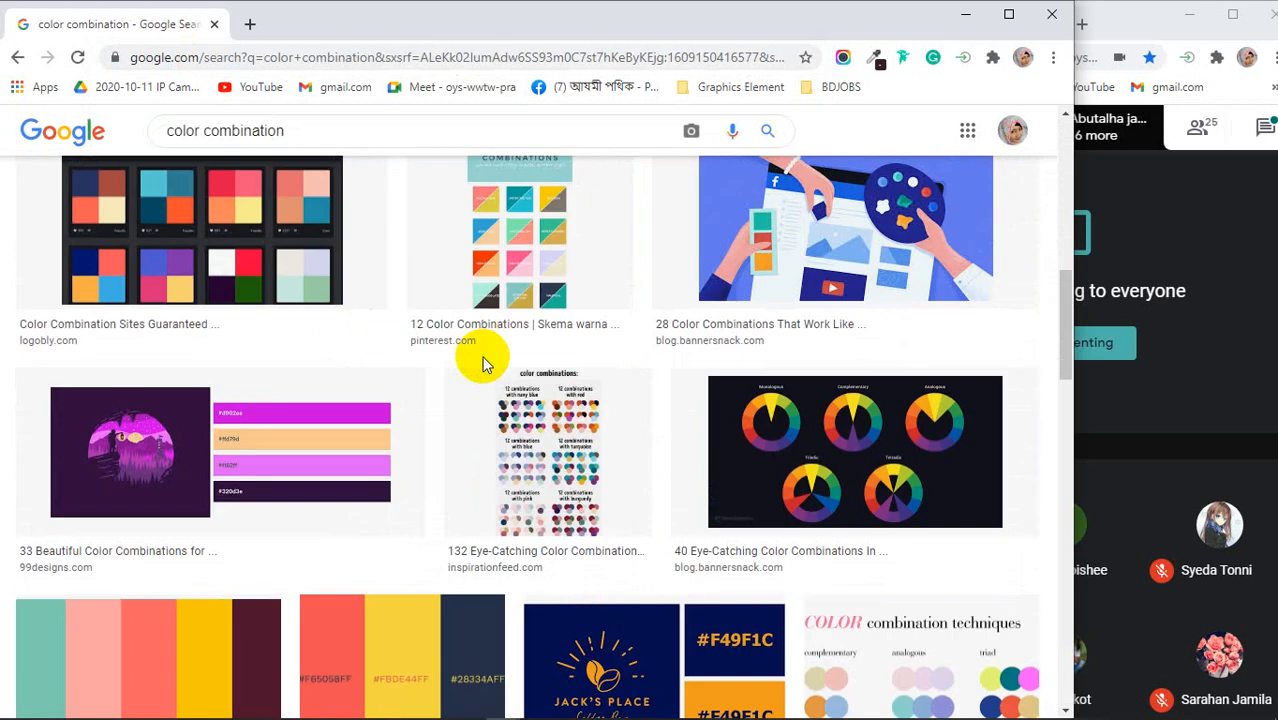
scroll(481, 358, down, 1)
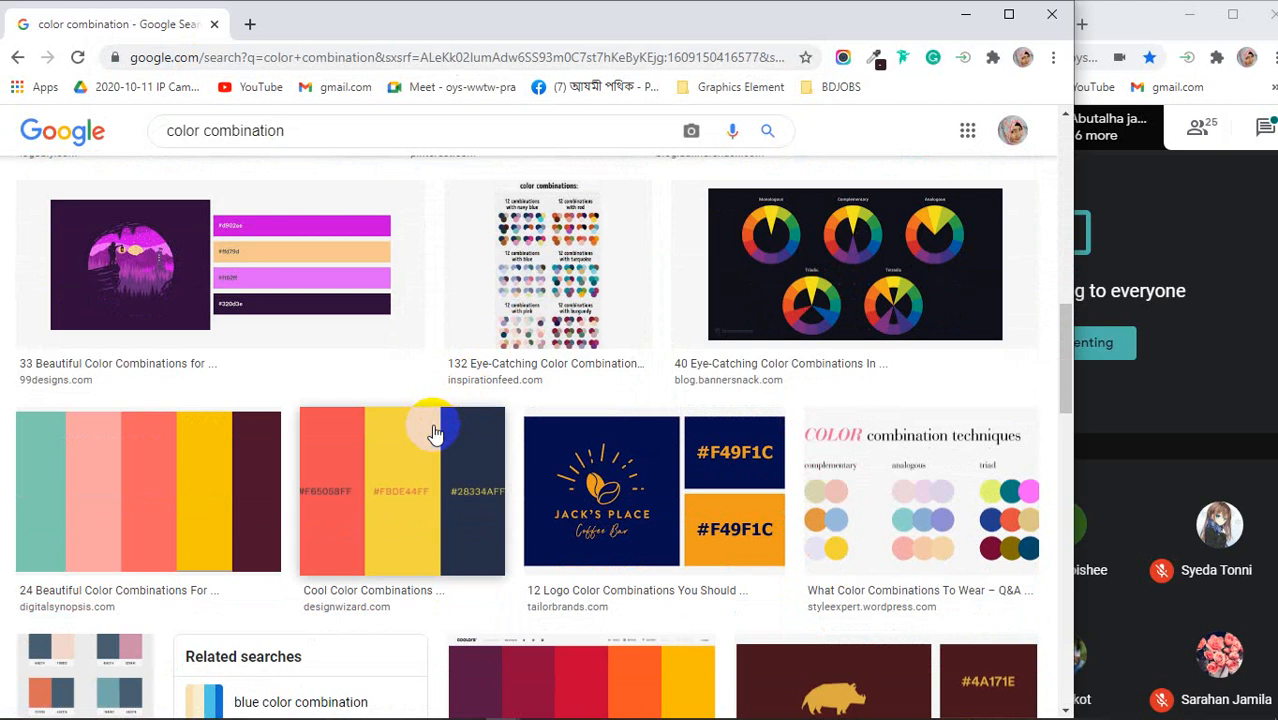
click(417, 503)
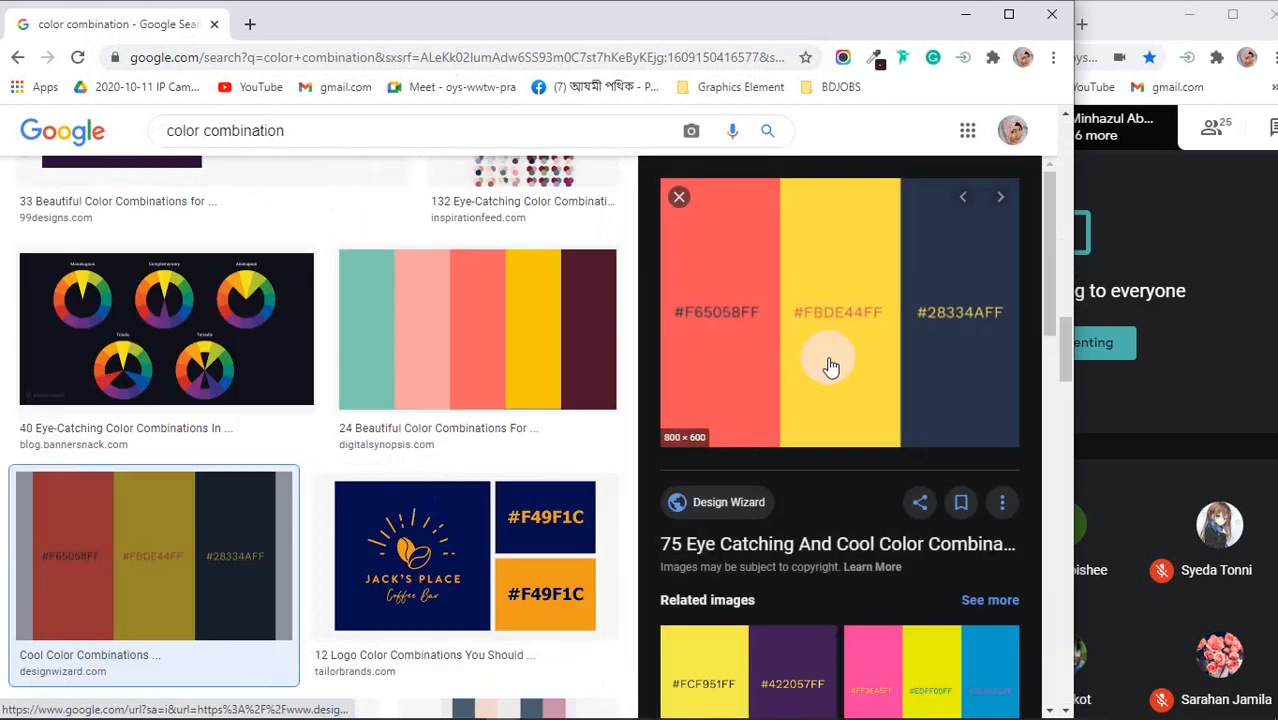
Browse the related palettes, then copy the three-colour coral, yellow and navy palette image
scroll(838, 361, down, 1)
scroll(838, 361, down, 8)
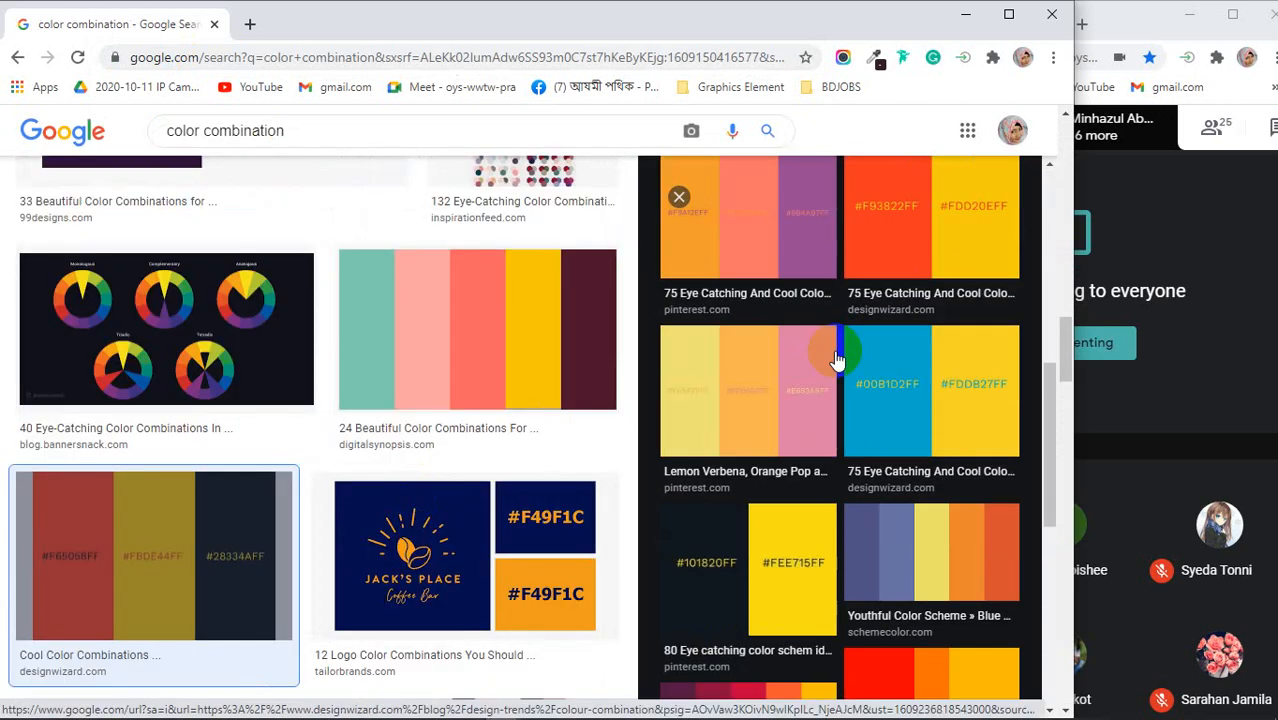
scroll(838, 361, down, 3)
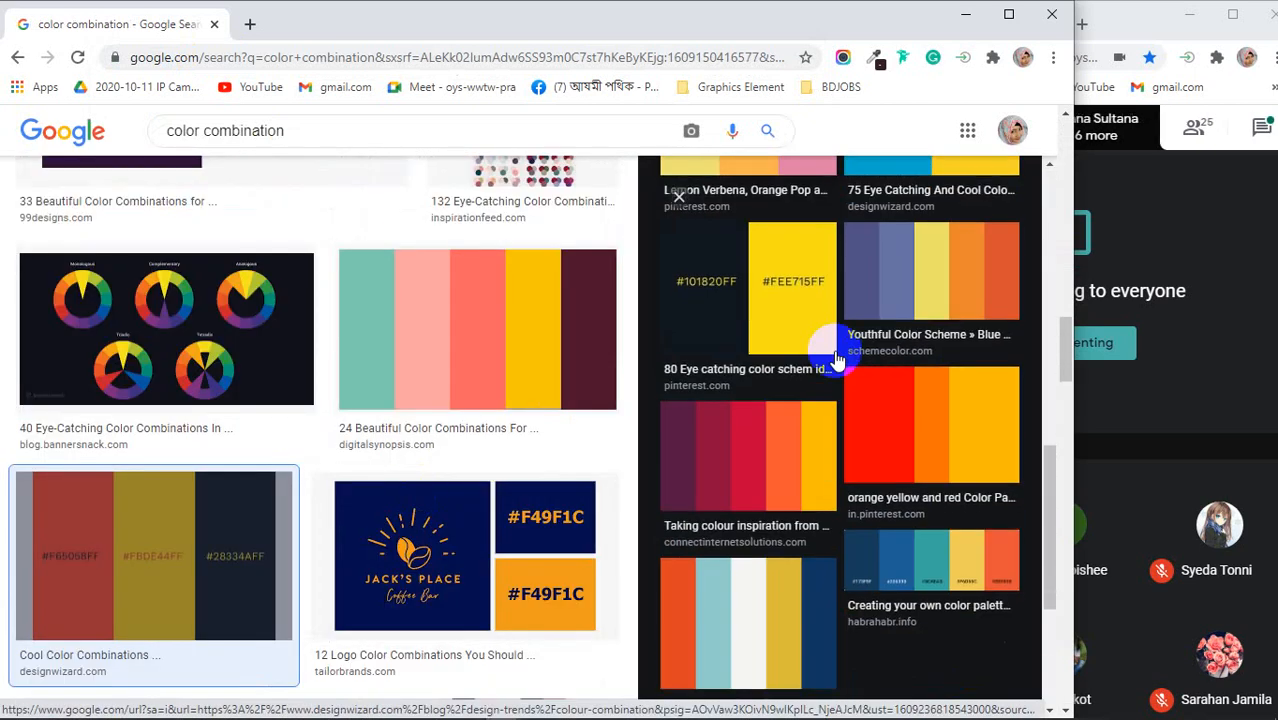
scroll(838, 361, up, 4)
scroll(838, 359, down, 3)
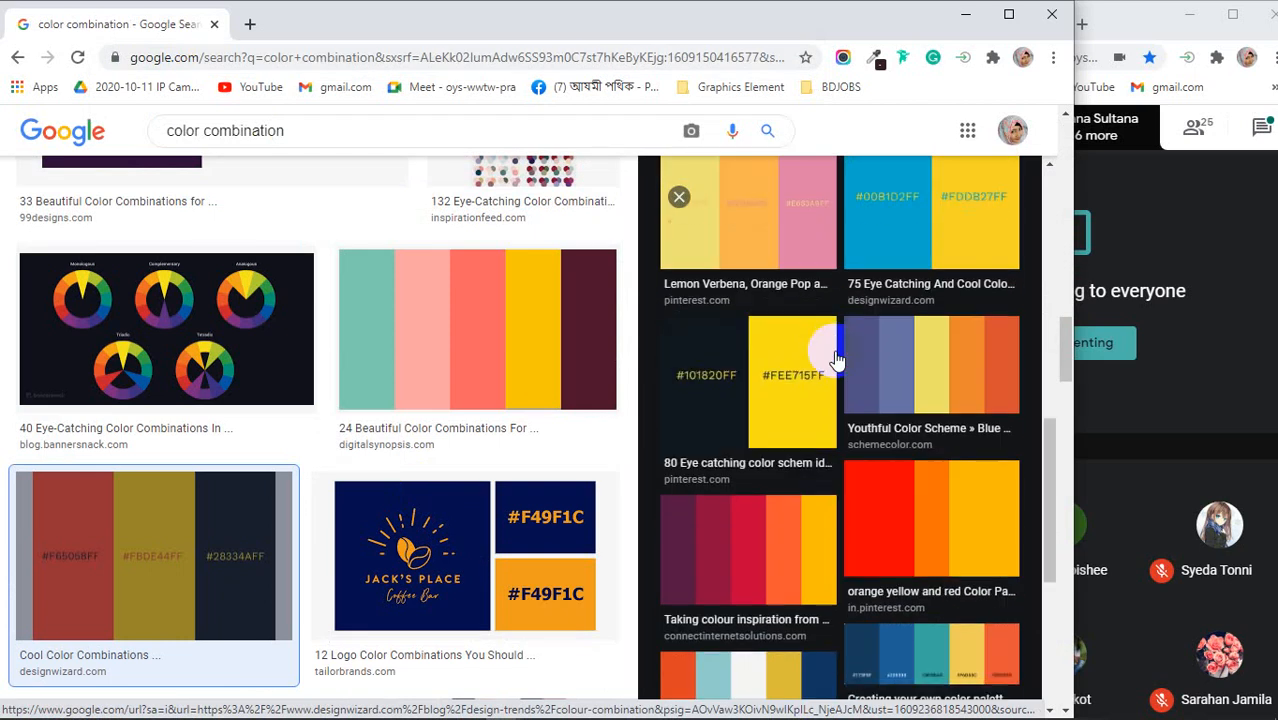
scroll(838, 361, up, 5)
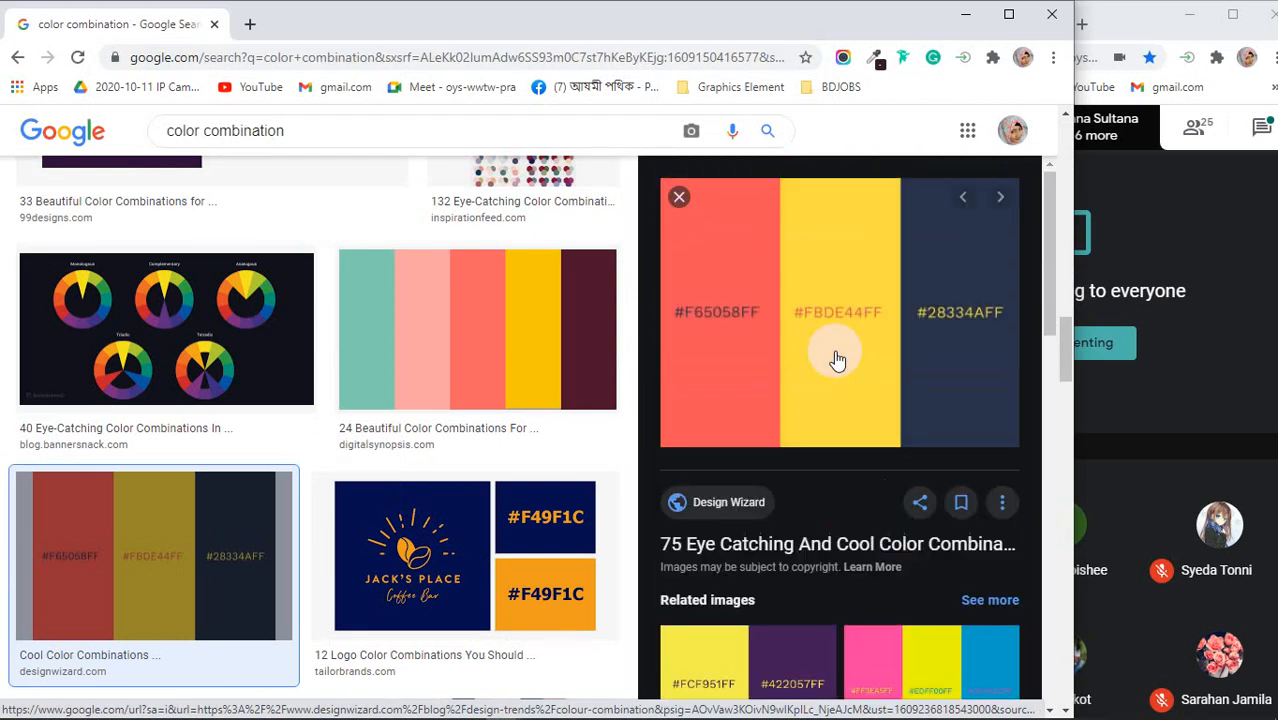
right_click(806, 275)
click(858, 467)
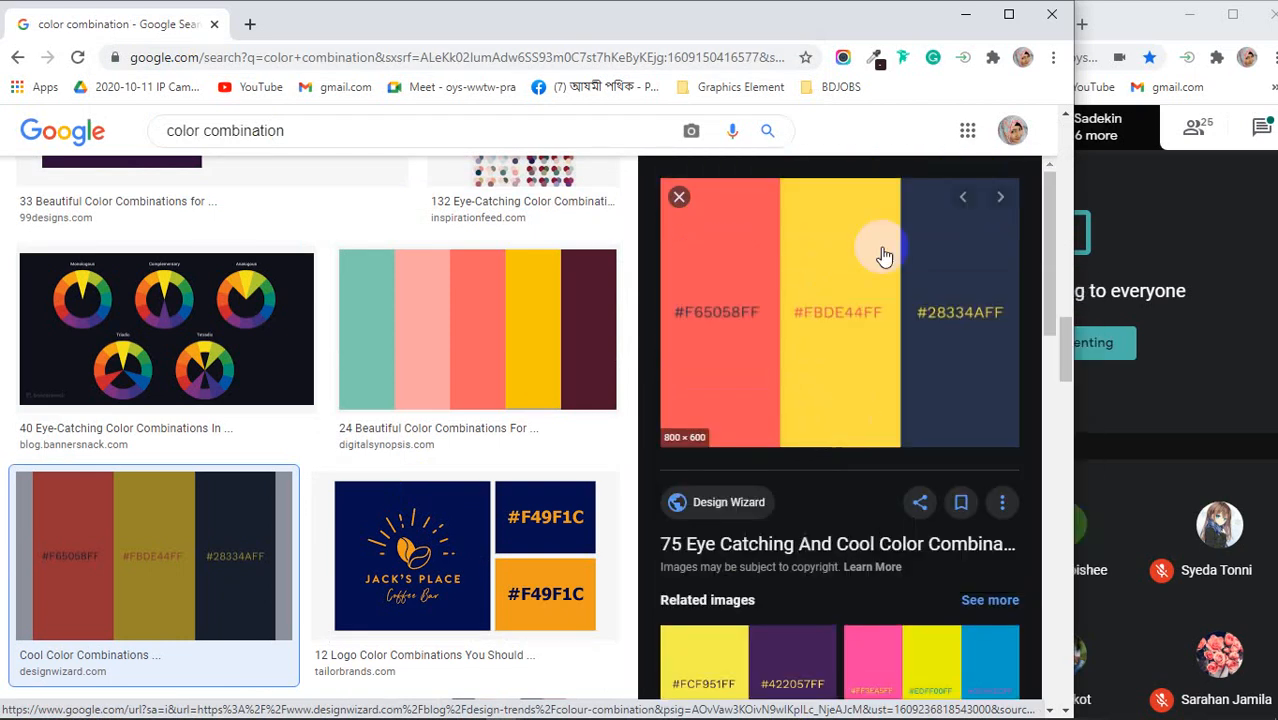
Minimize the browser, return to the flower drawing in Illustrator and paste the copied palette image
click(966, 14)
click(553, 340)
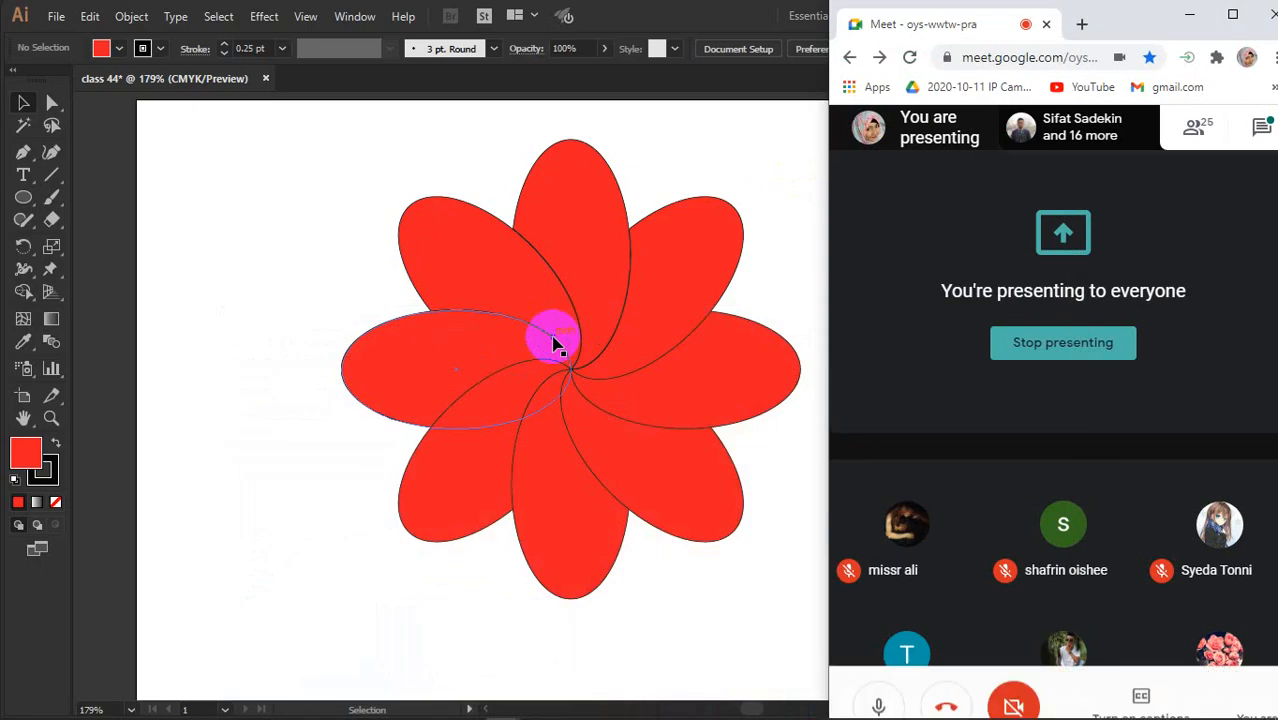
click(367, 281)
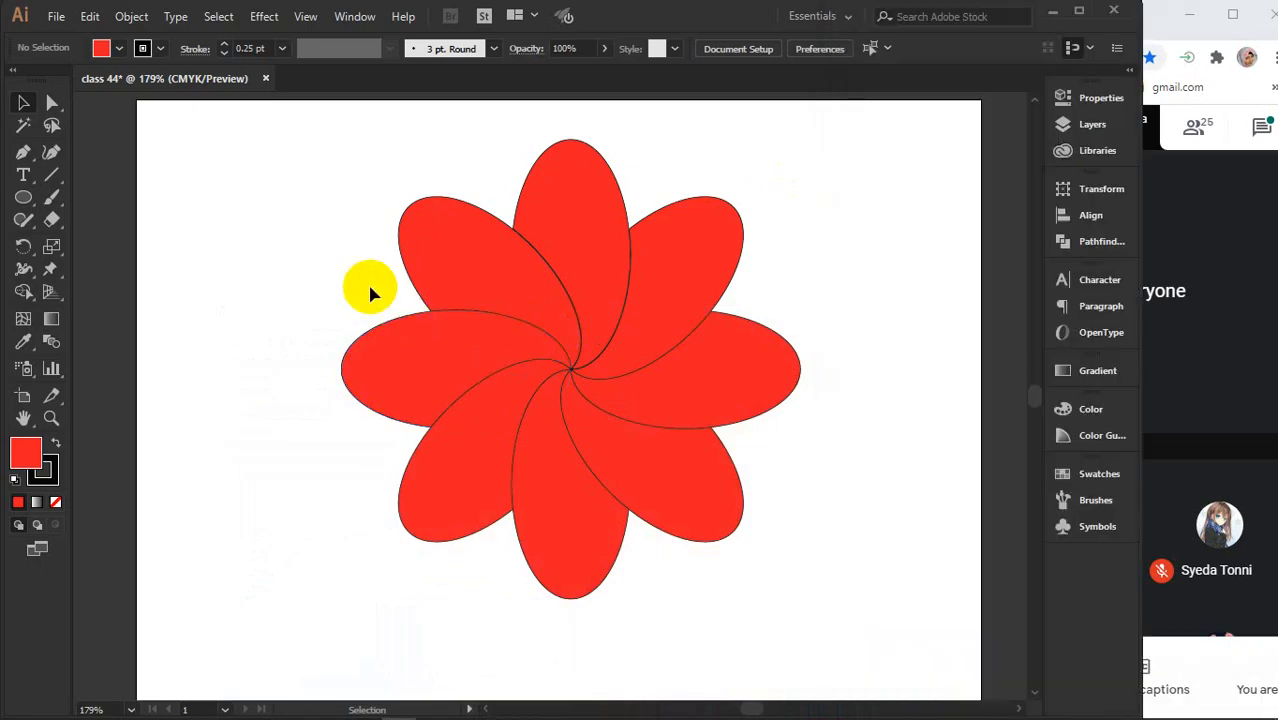
scroll(367, 281, down, 4)
key(ctrl+v)
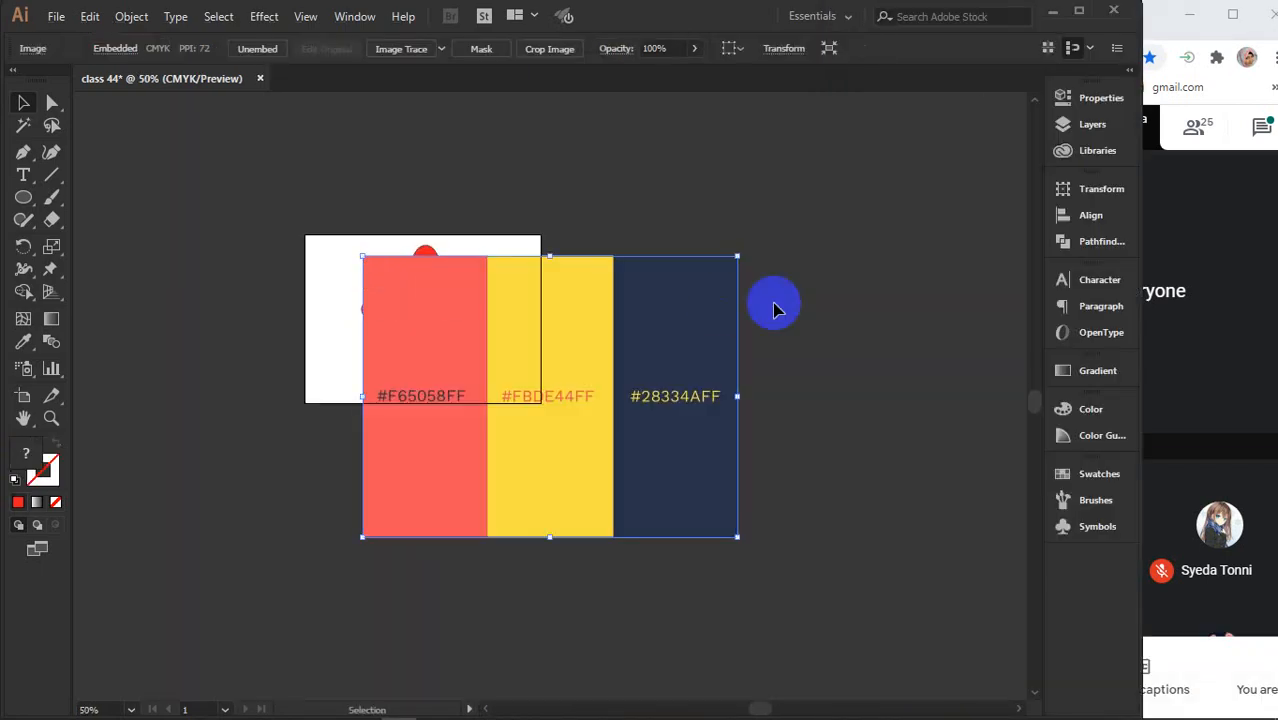
Scale down the pasted palette image, place it over the artboard's upper-right corner beside the flower, and deselect it
drag(738, 257, 591, 337)
scroll(491, 316, up, 2)
drag(567, 450, 524, 167)
drag(426, 236, 524, 347)
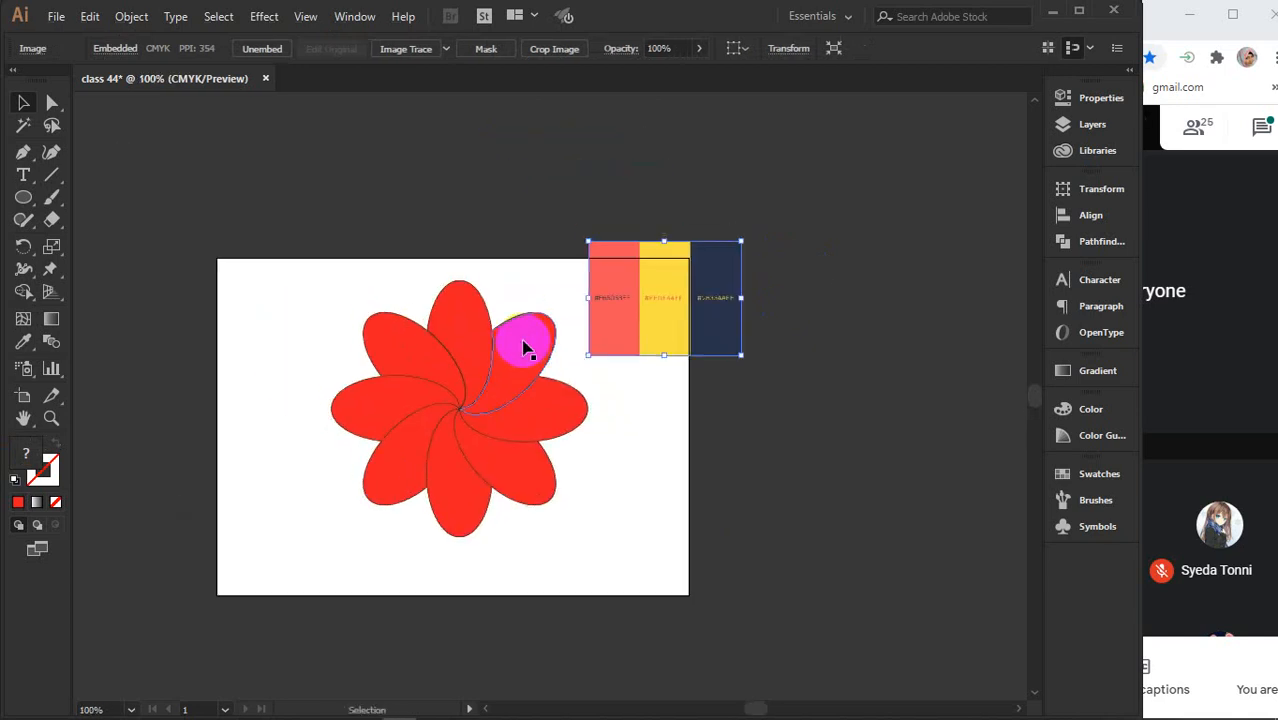
scroll(522, 347, up, 2)
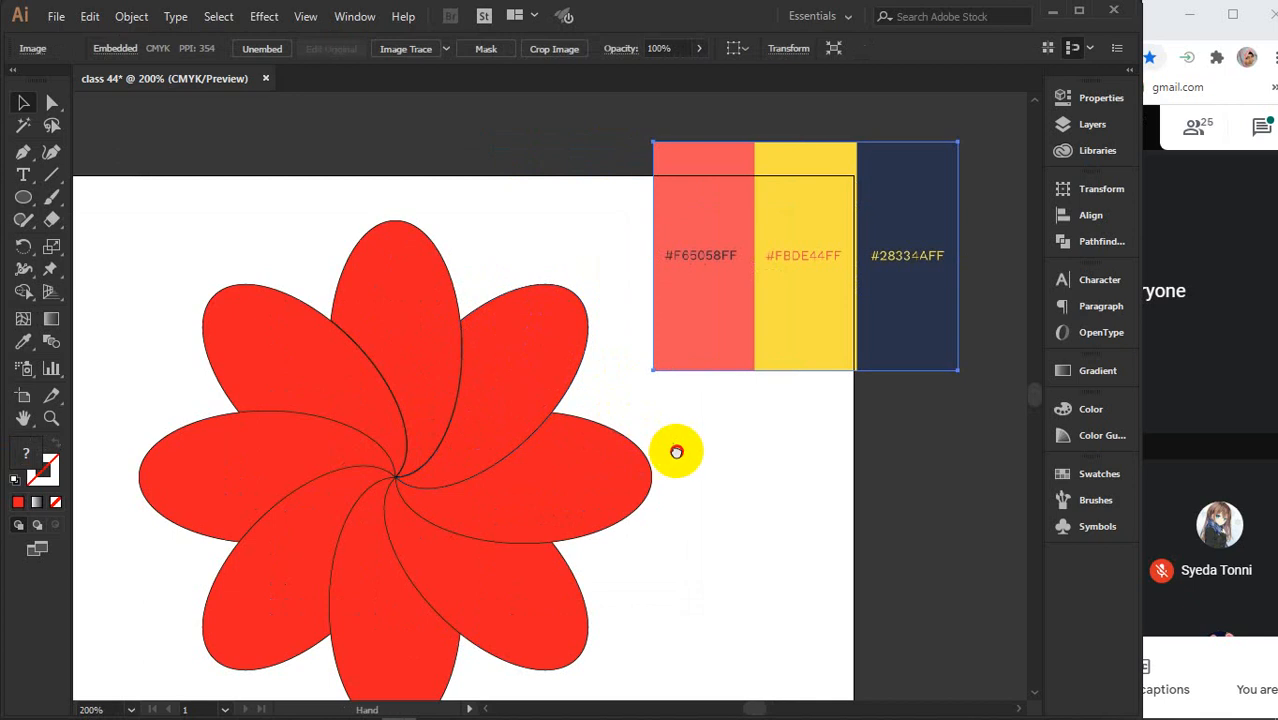
drag(676, 448, 690, 384)
click(760, 412)
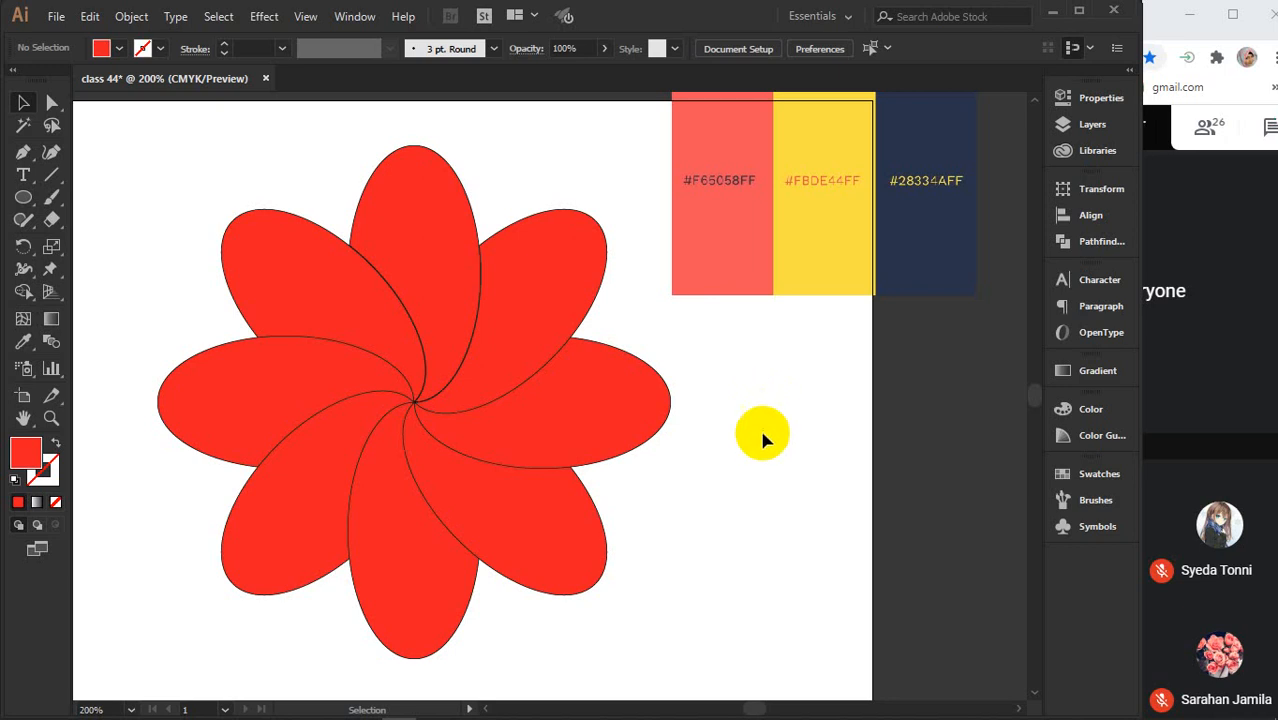
click(24, 103)
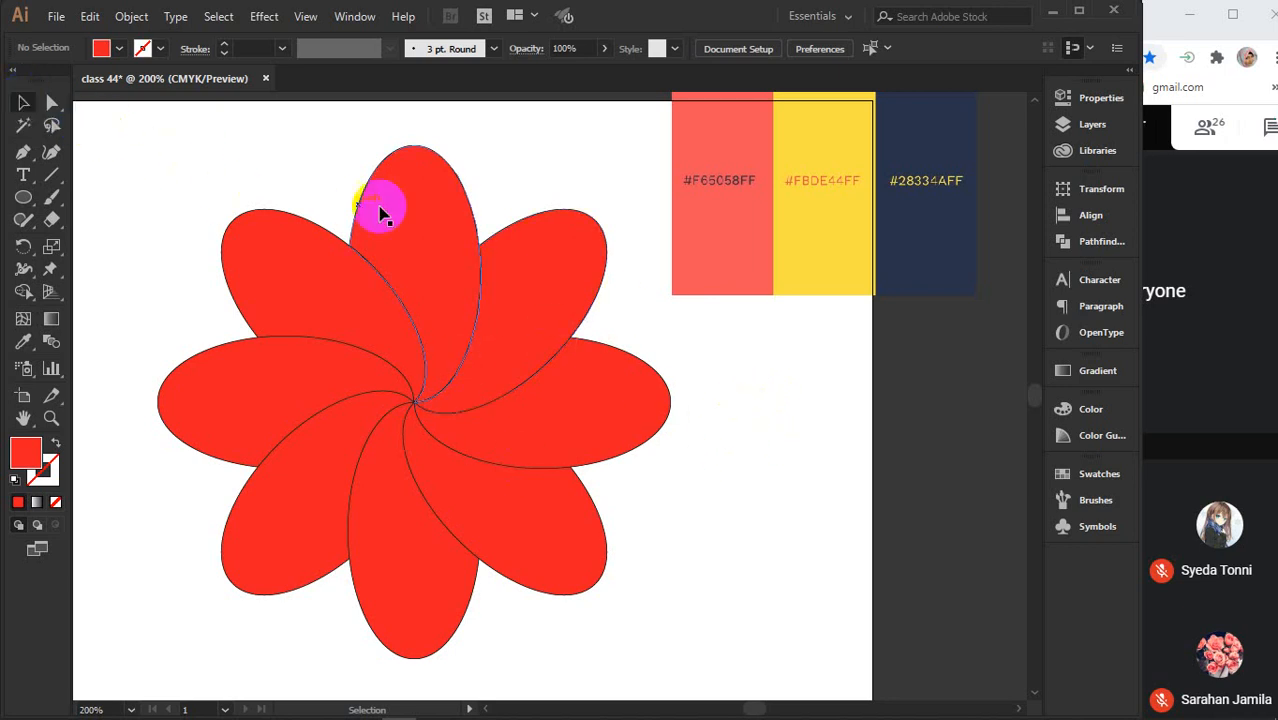
click(25, 345)
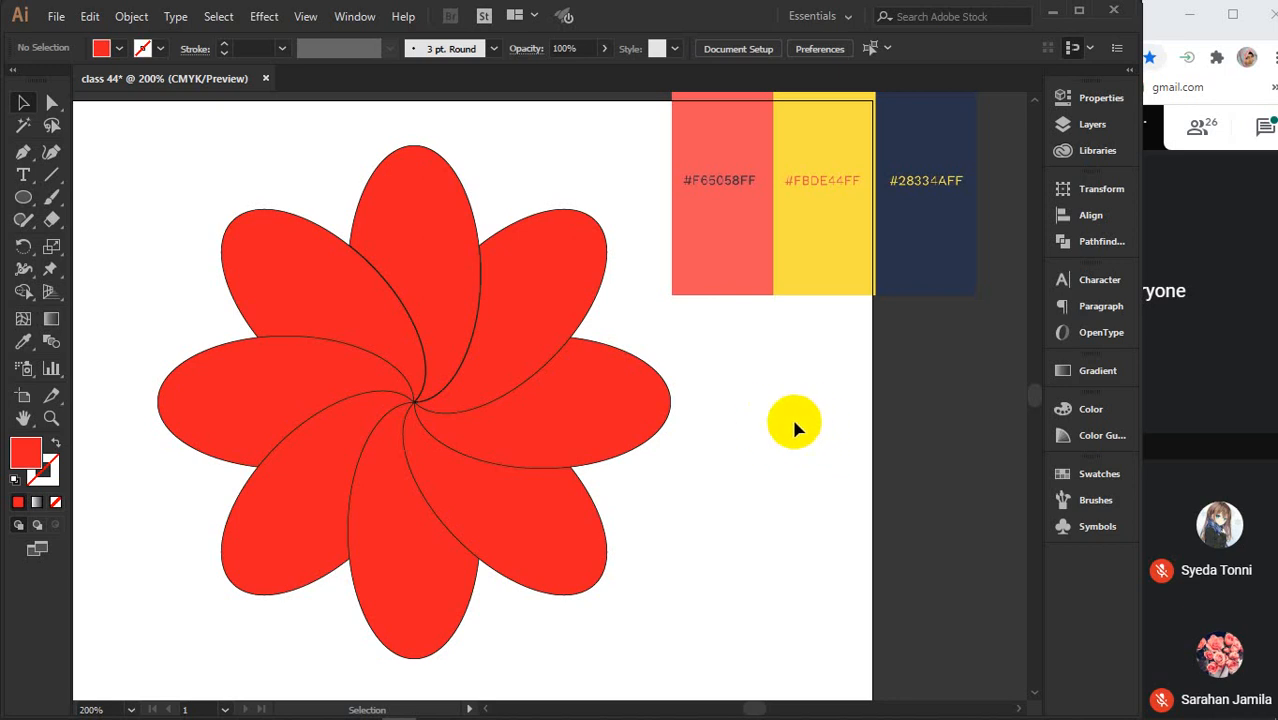
key(i)
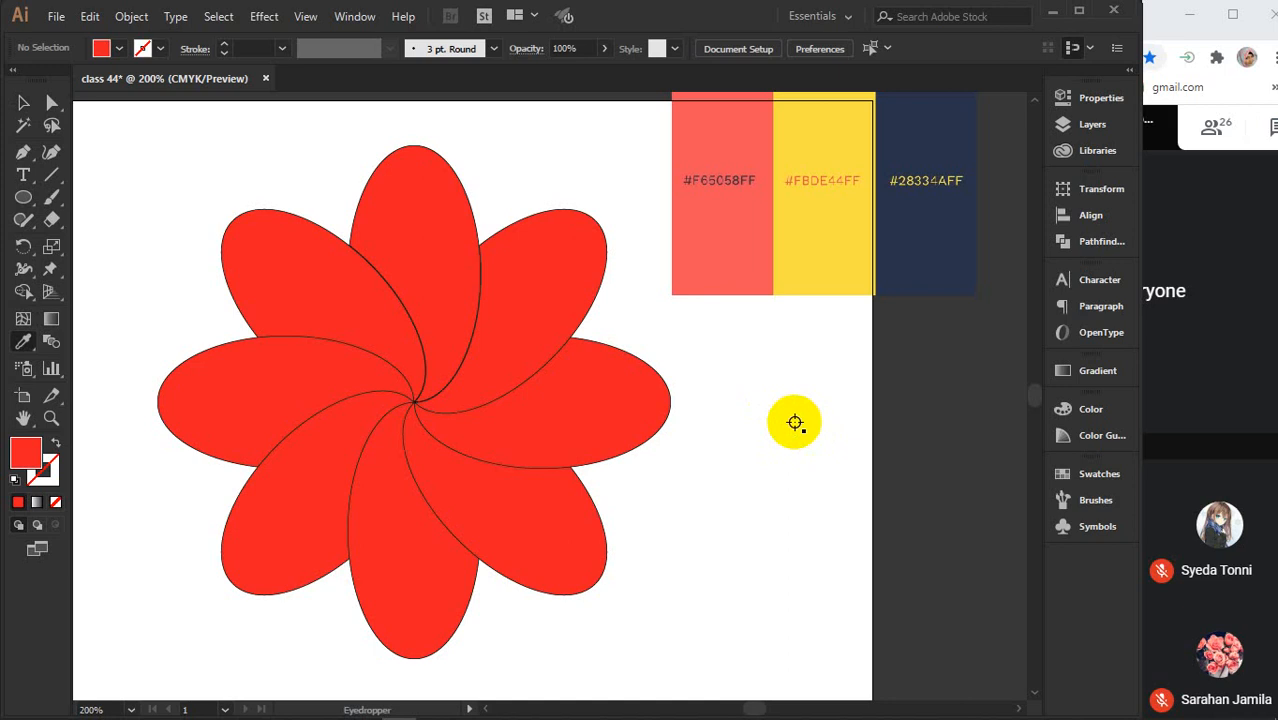
key(v)
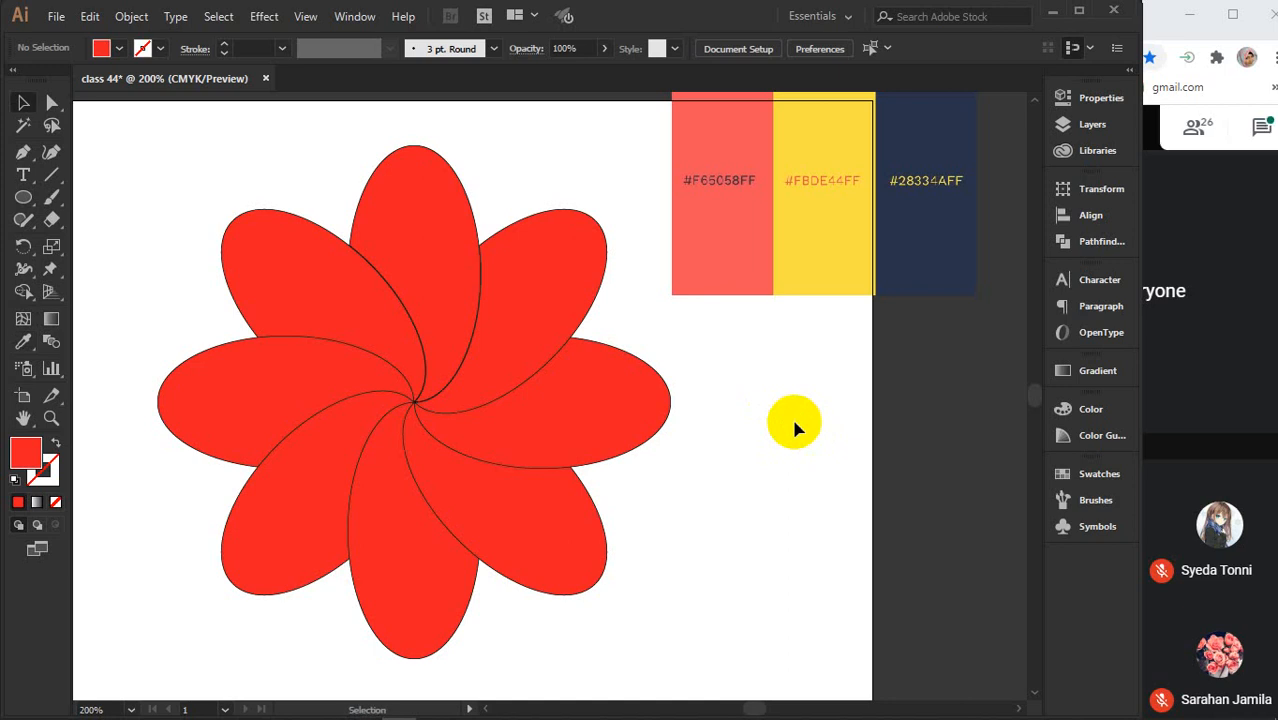
key(i)
key(v)
key(i)
key(v)
key(i)
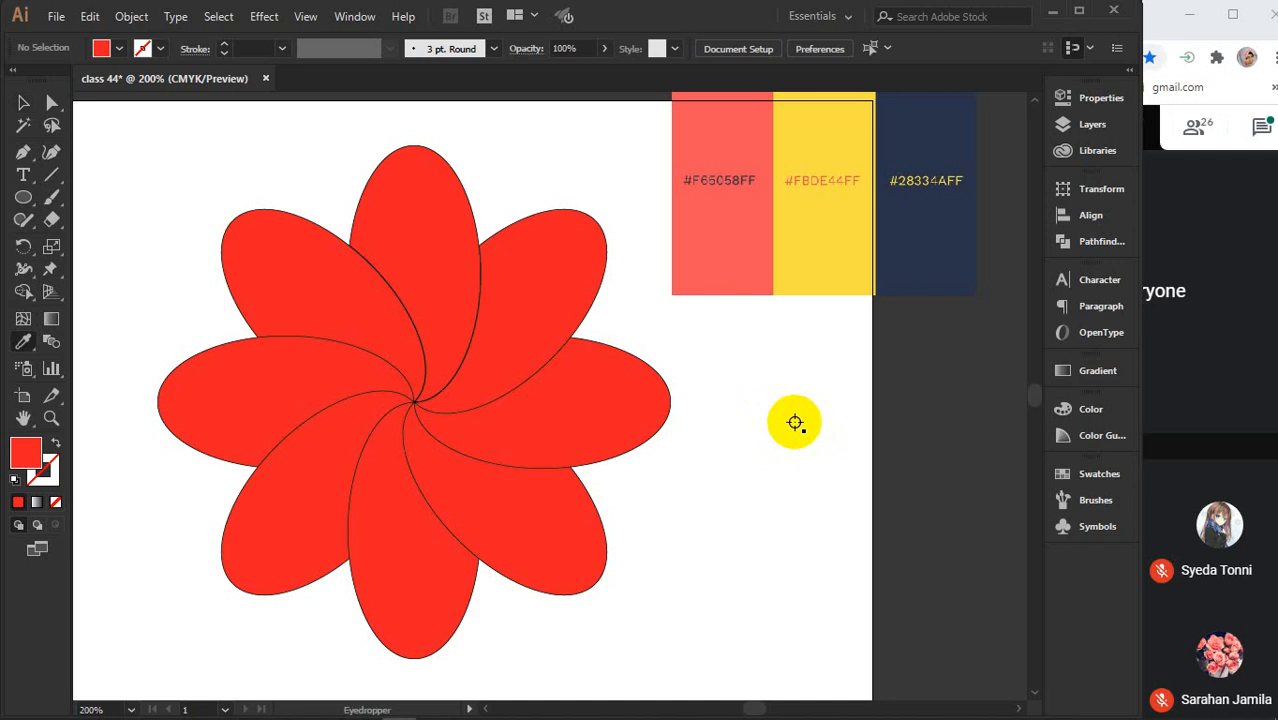
Recolour the right petal coral and the upper-right petal yellow by sampling the palette image with the Eyedropper
key(v)
click(600, 430)
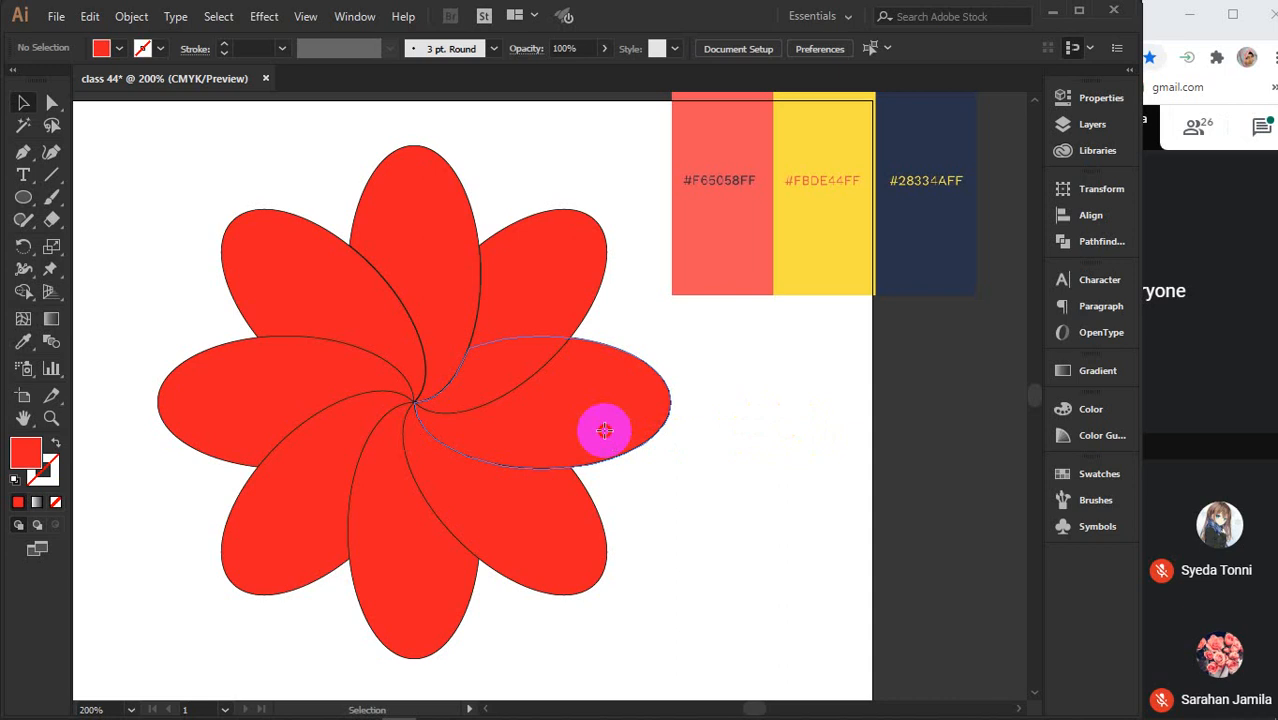
key(i)
click(719, 258)
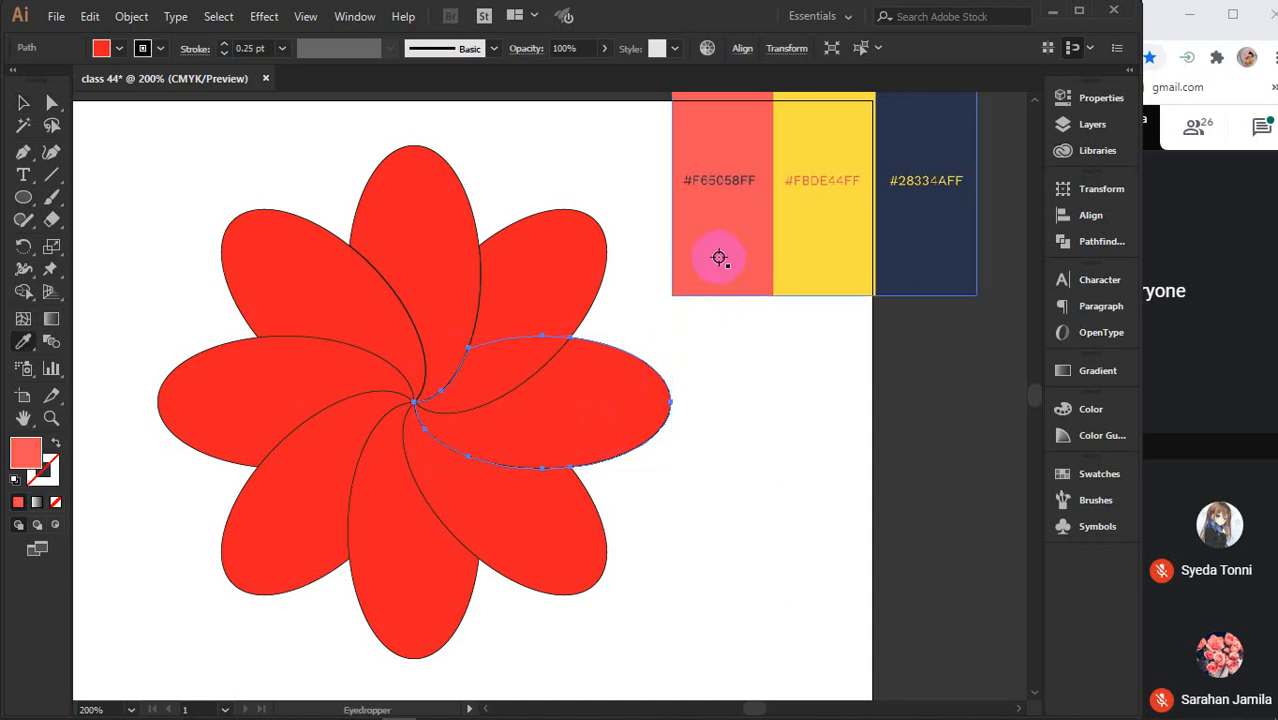
key(v)
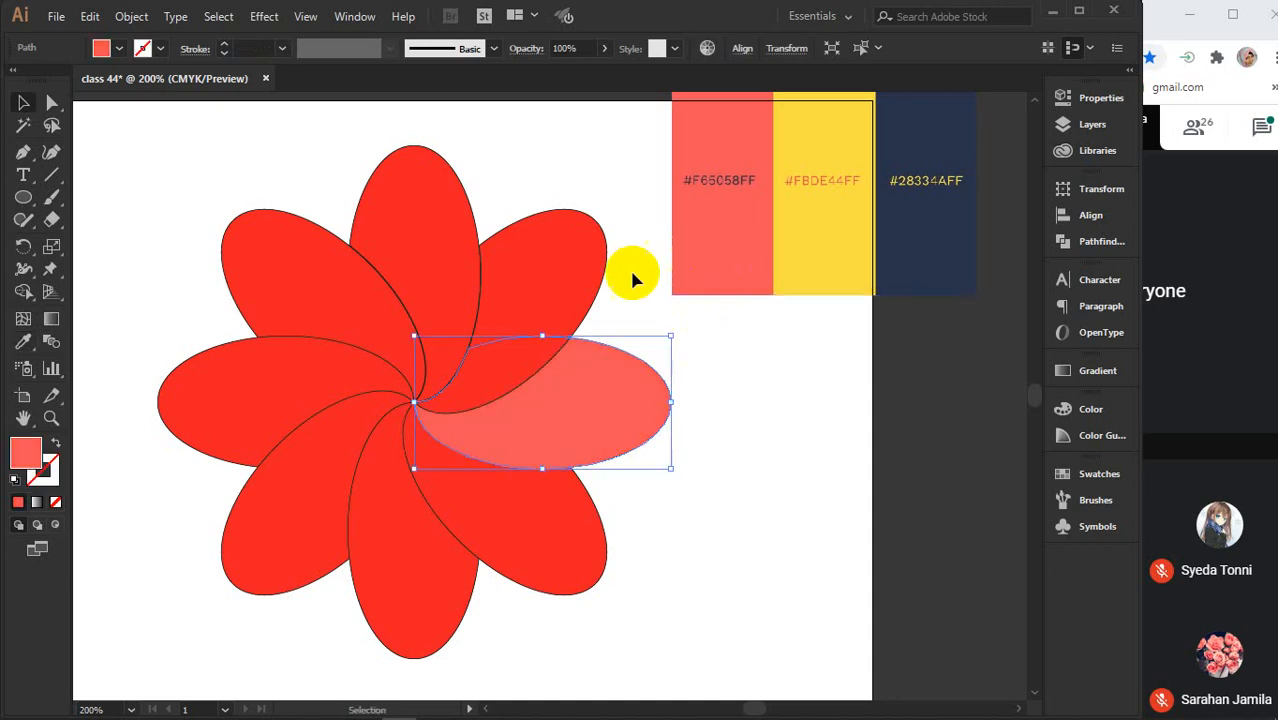
click(581, 279)
key(i)
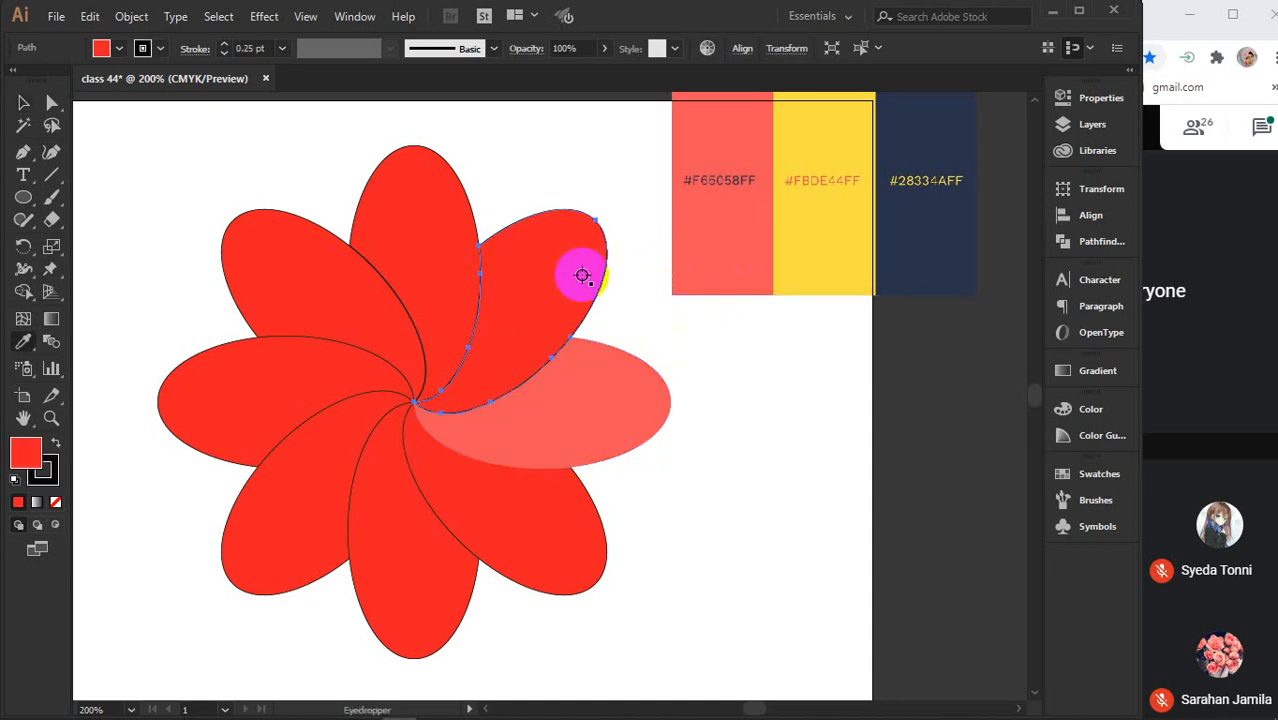
click(815, 256)
key(v)
Recolour the top petal navy and the upper-left petal coral with colours sampled from the palette image
click(404, 181)
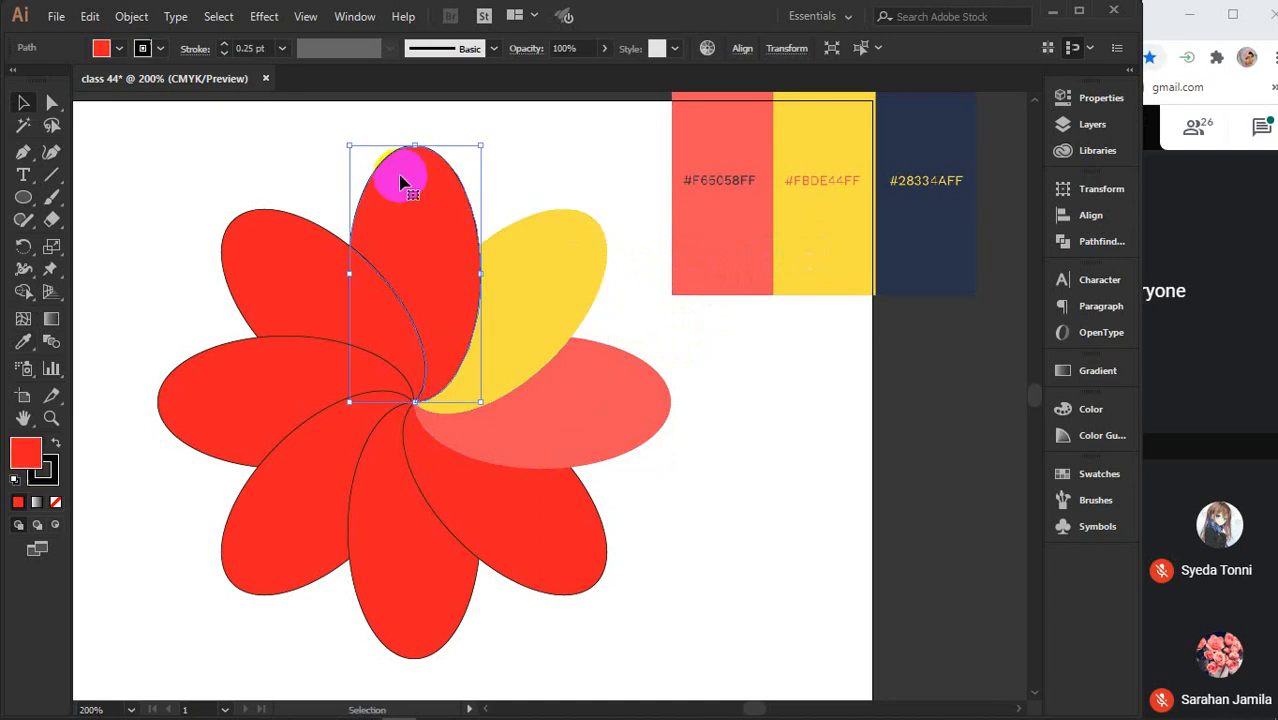
key(i)
click(927, 243)
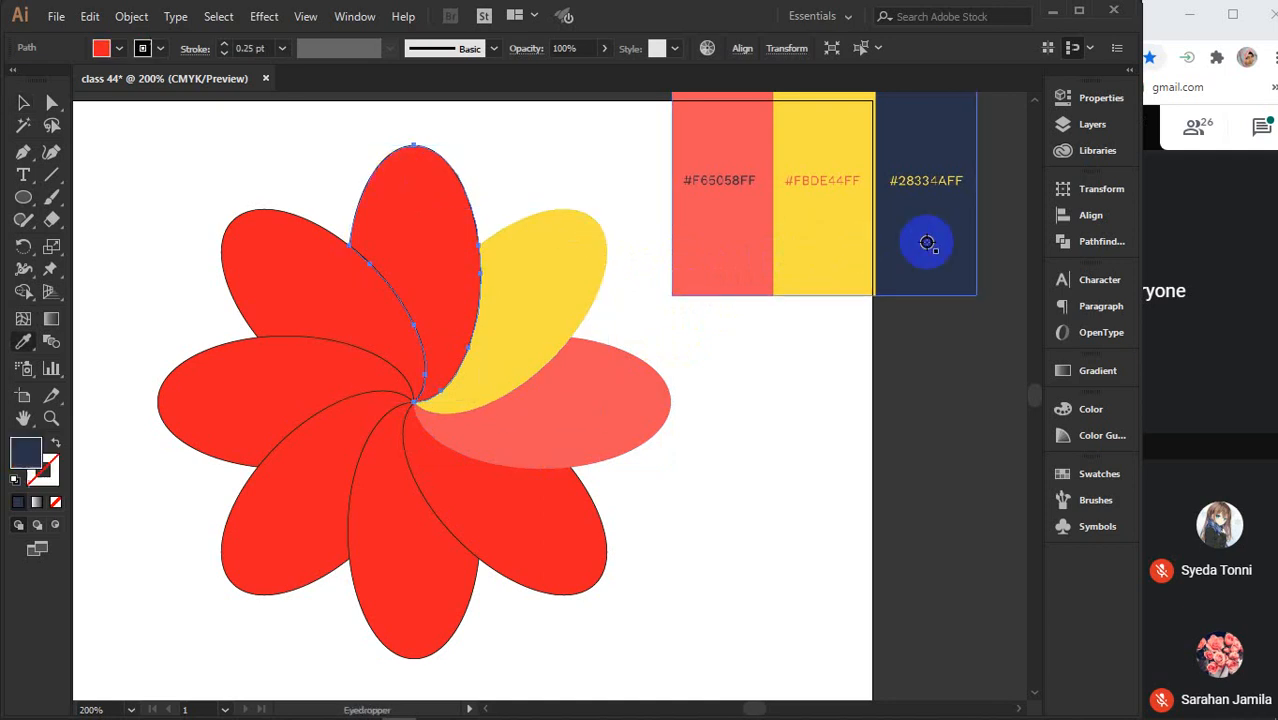
ctrl+click(320, 251)
click(736, 251)
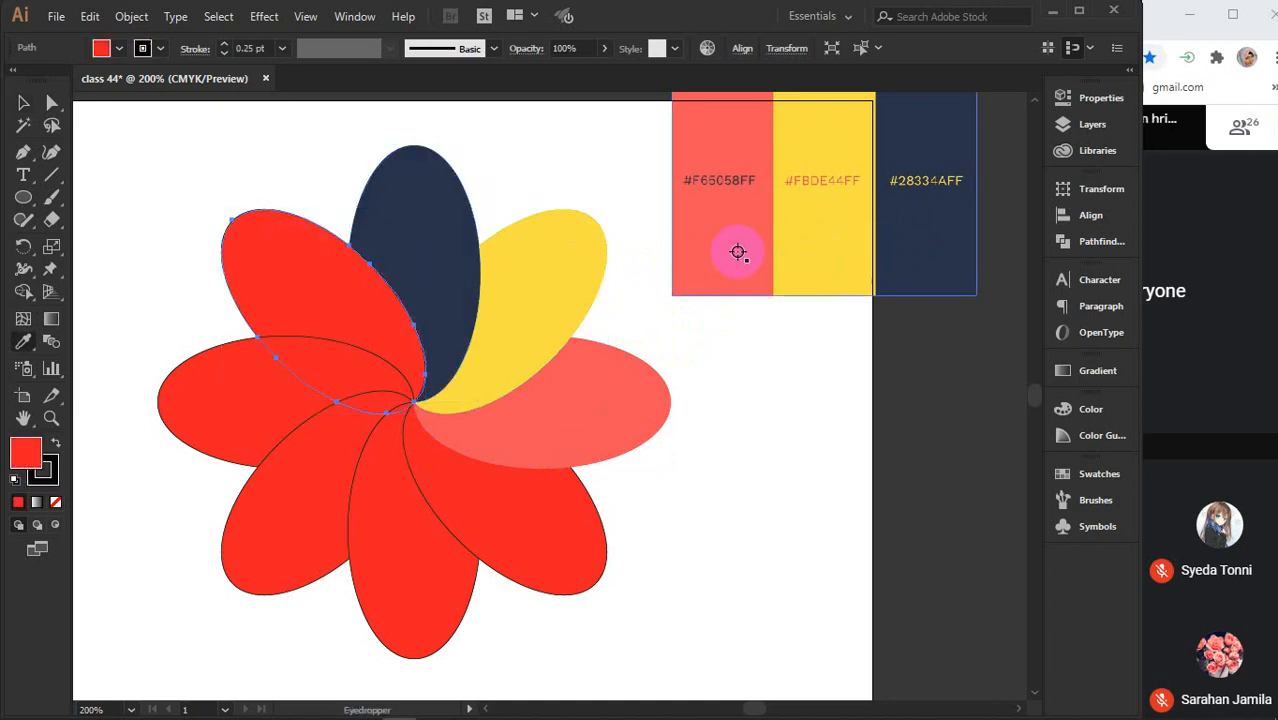
key(v)
Recolour the left petal yellow and the lower-left petal navy with colours sampled from the palette image
click(171, 408)
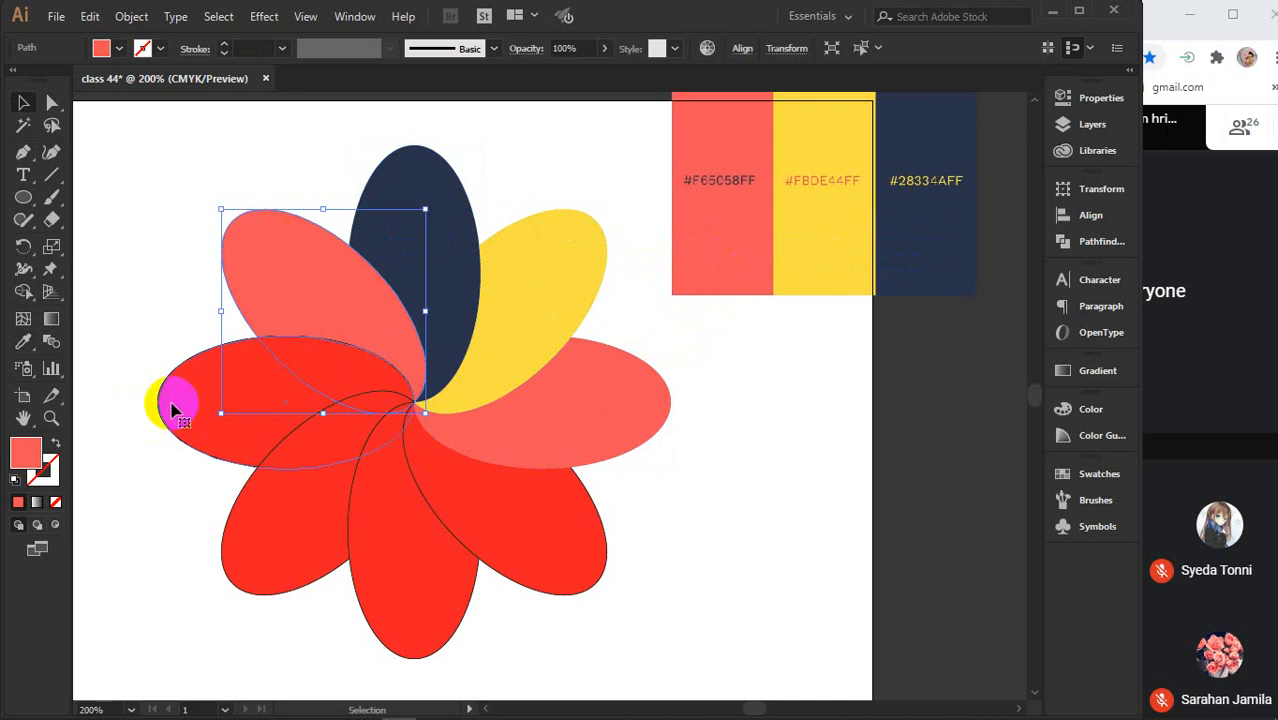
key(i)
click(790, 255)
key(v)
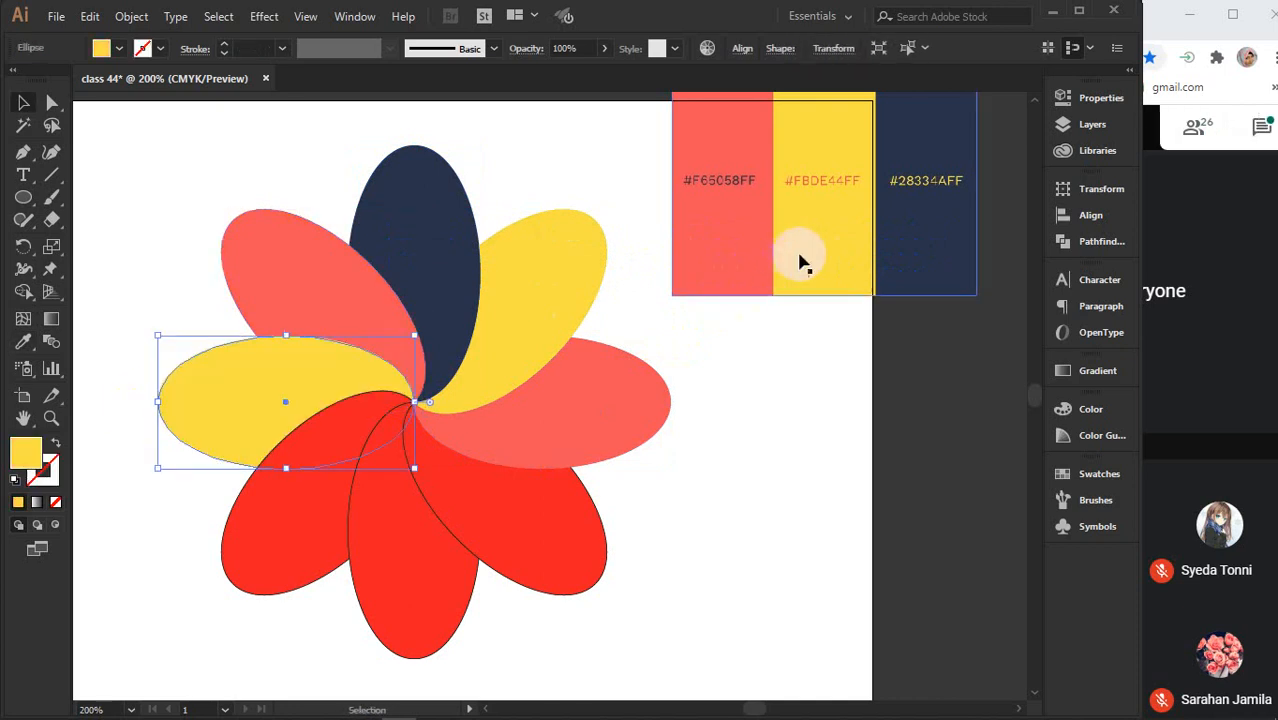
click(253, 546)
key(i)
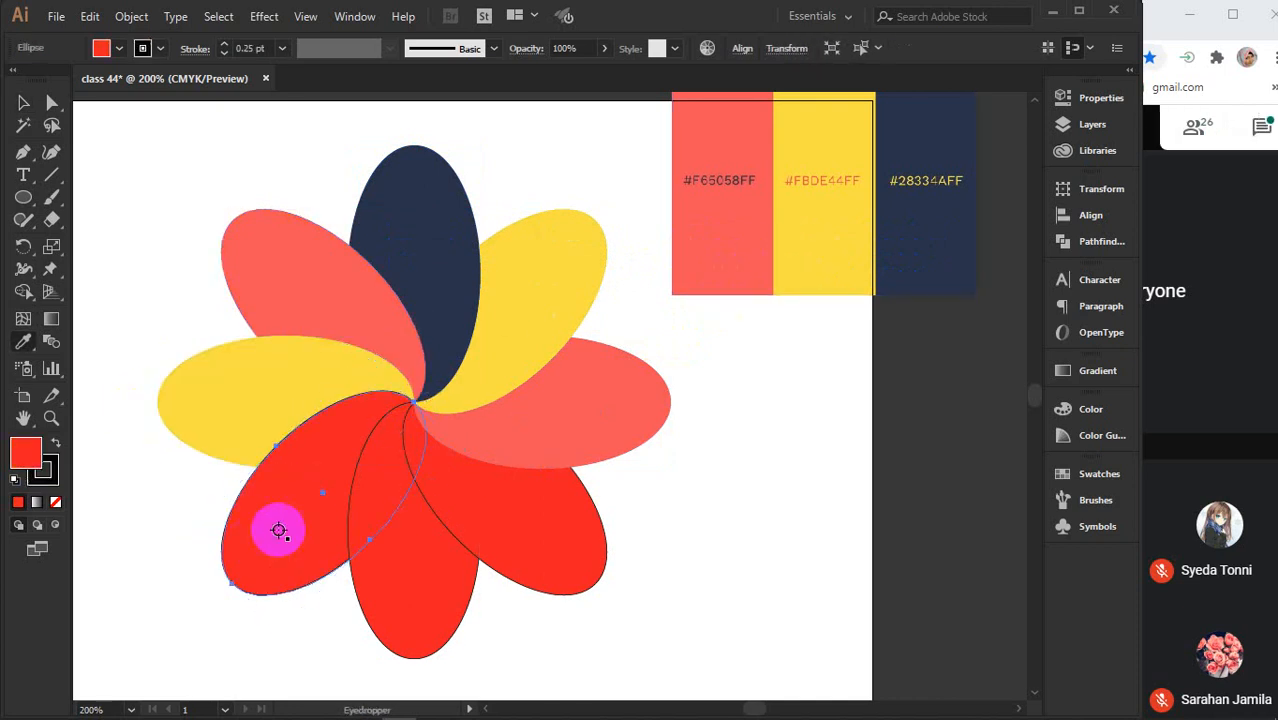
click(943, 285)
key(v)
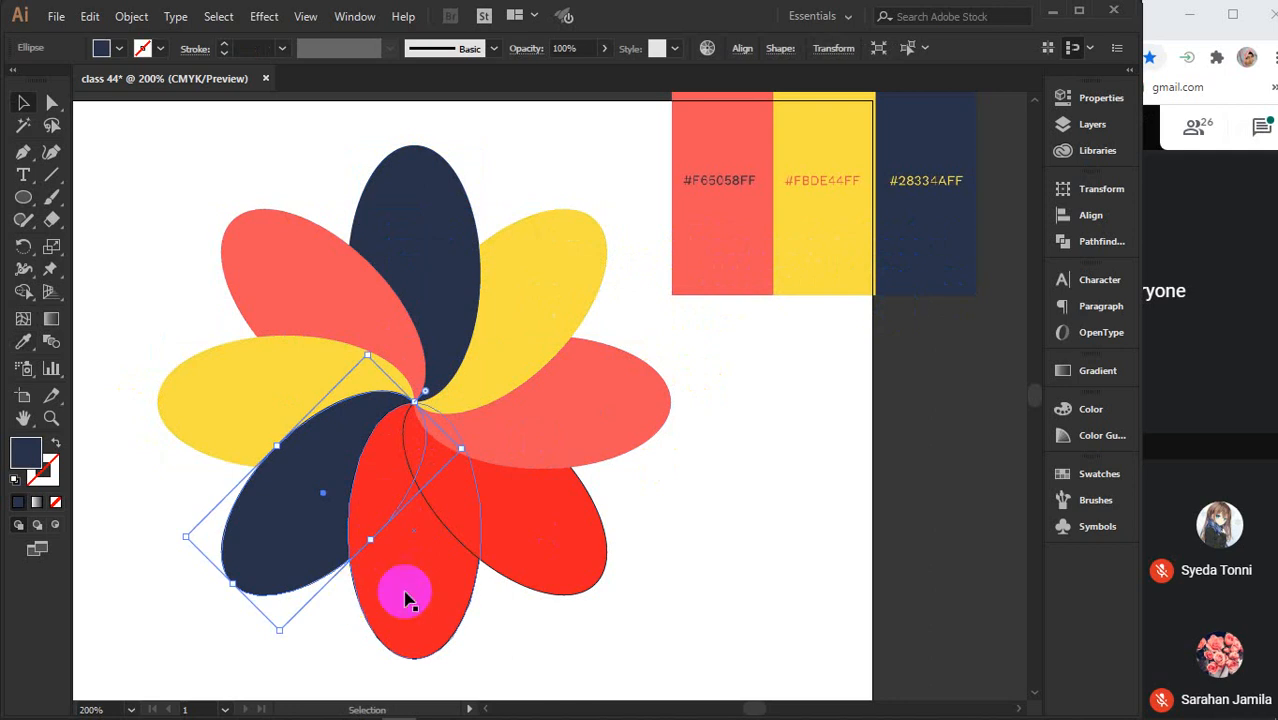
Recolour the bottom petal coral and the lower-right petal yellow from the palette image, and deselect the flower
click(406, 596)
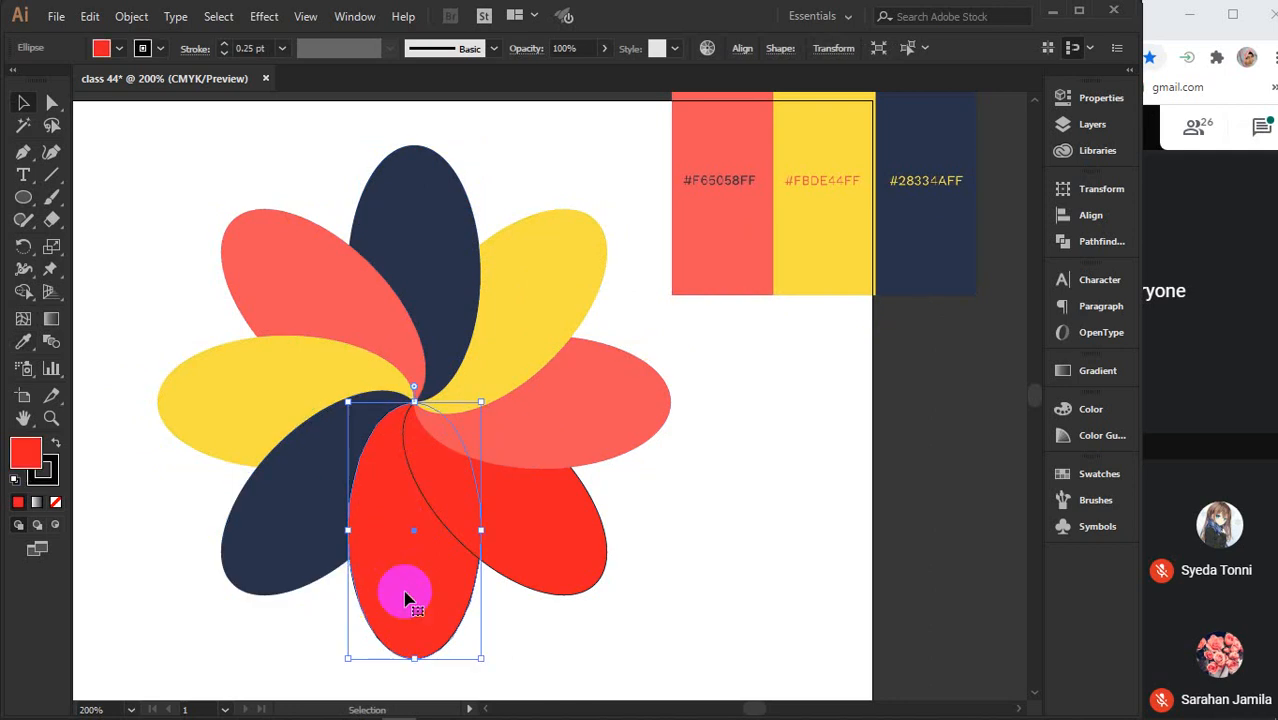
key(i)
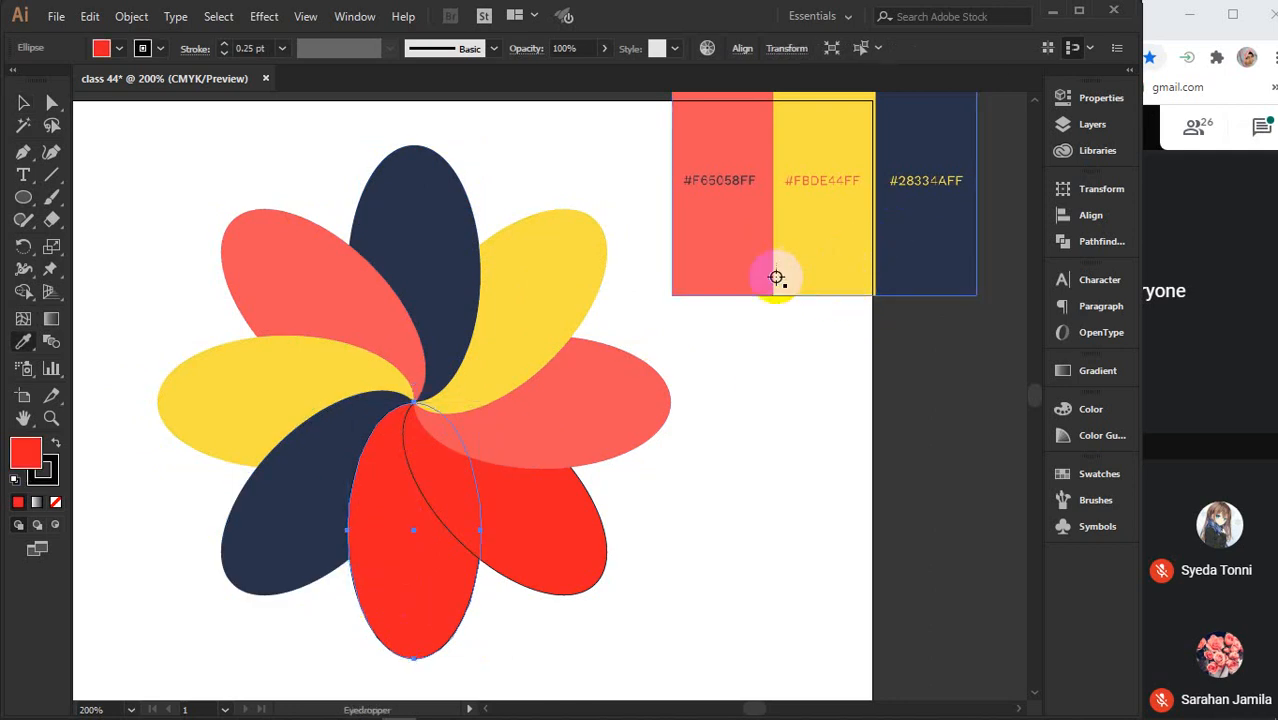
click(726, 250)
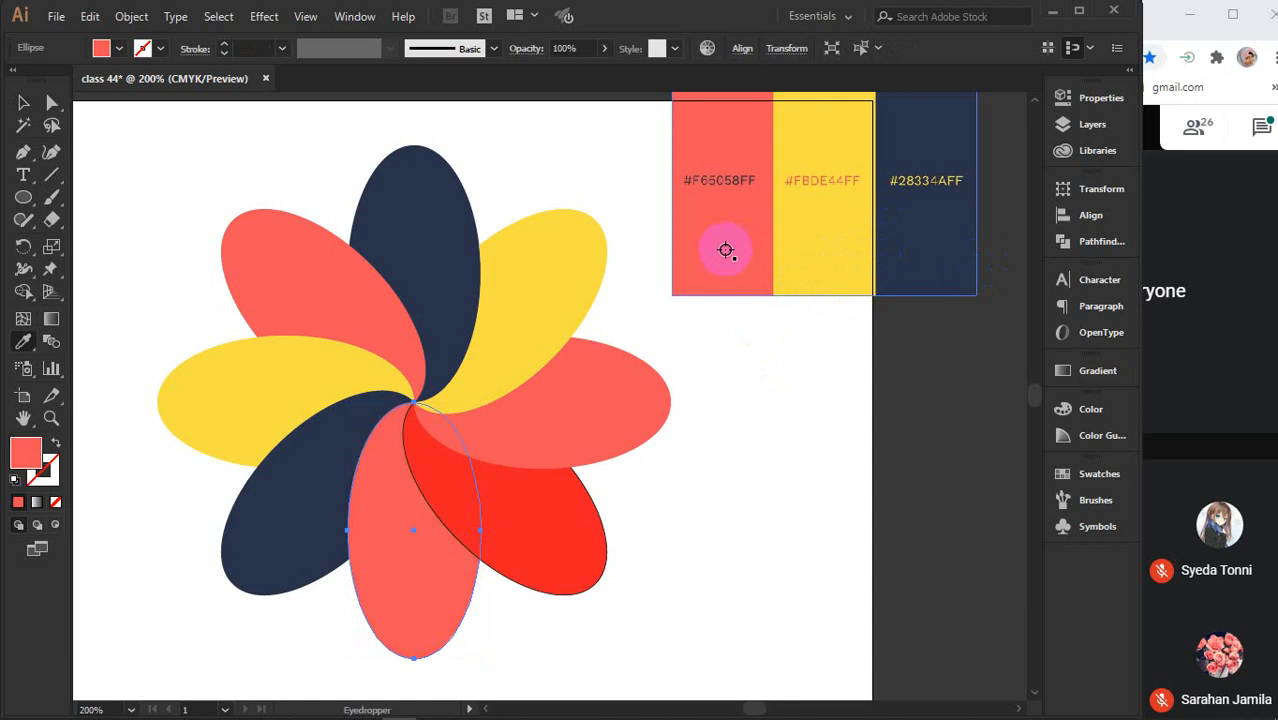
ctrl+click(533, 517)
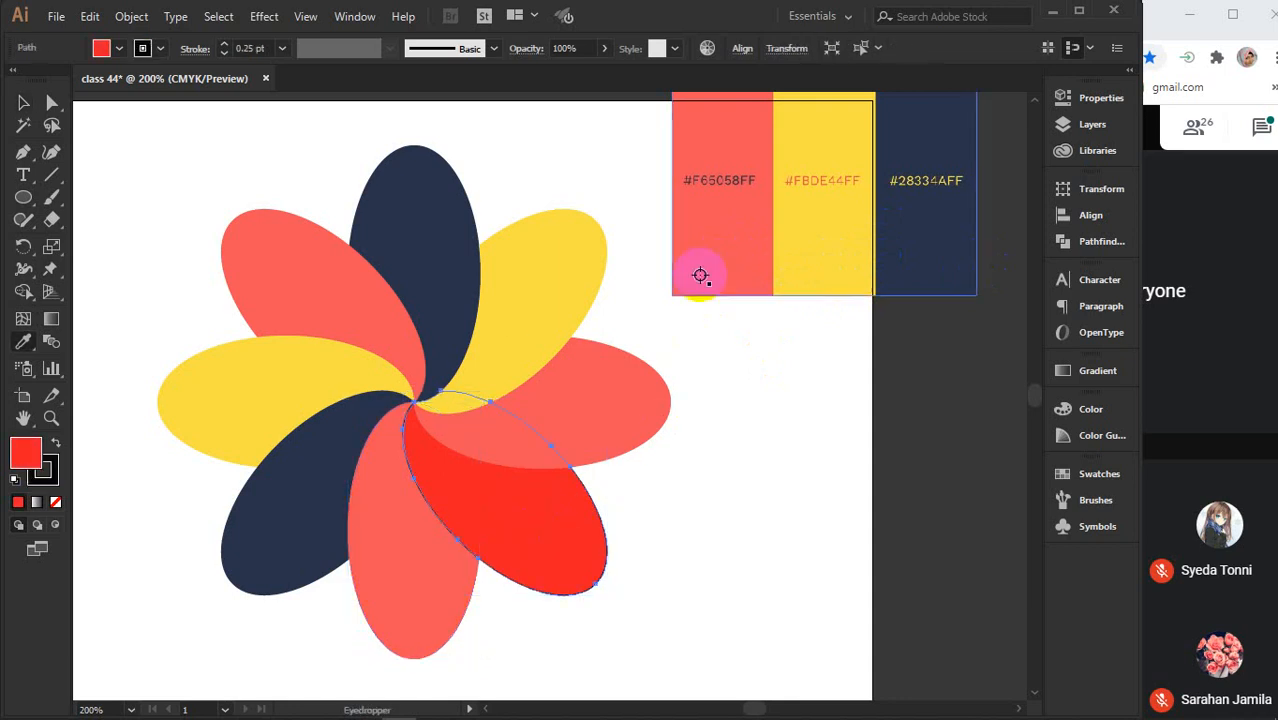
click(829, 254)
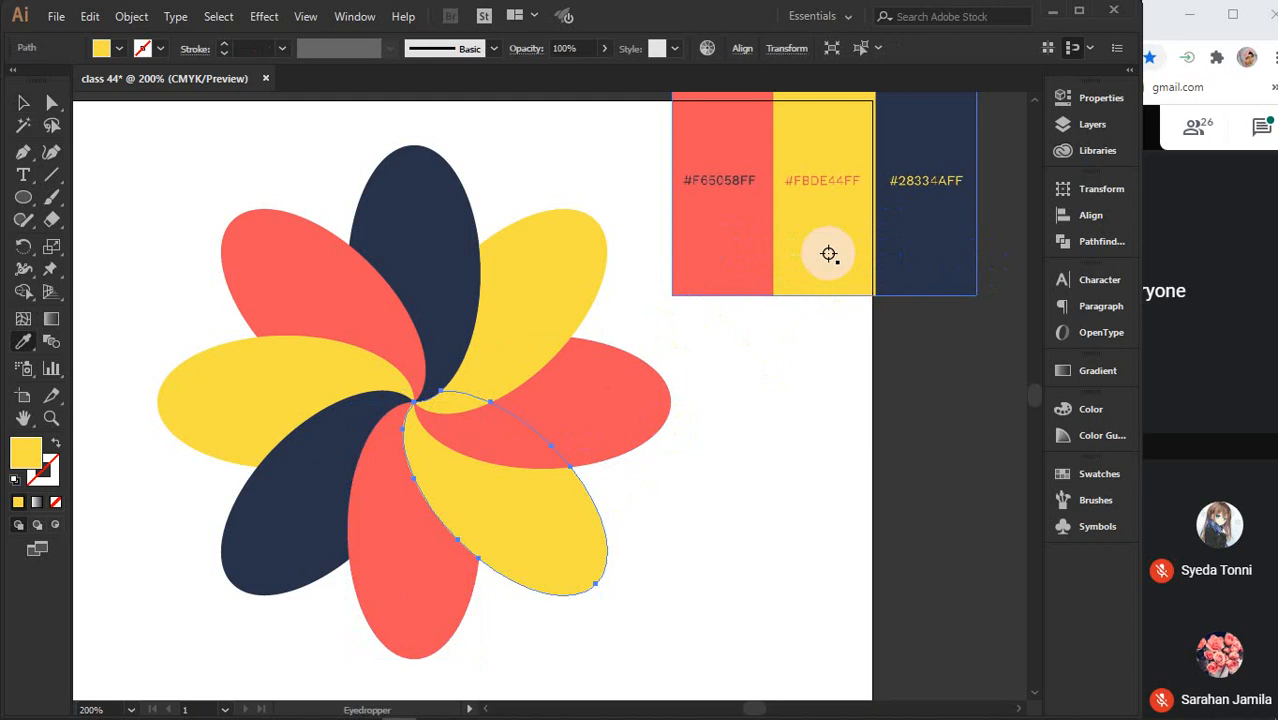
key(v)
click(777, 405)
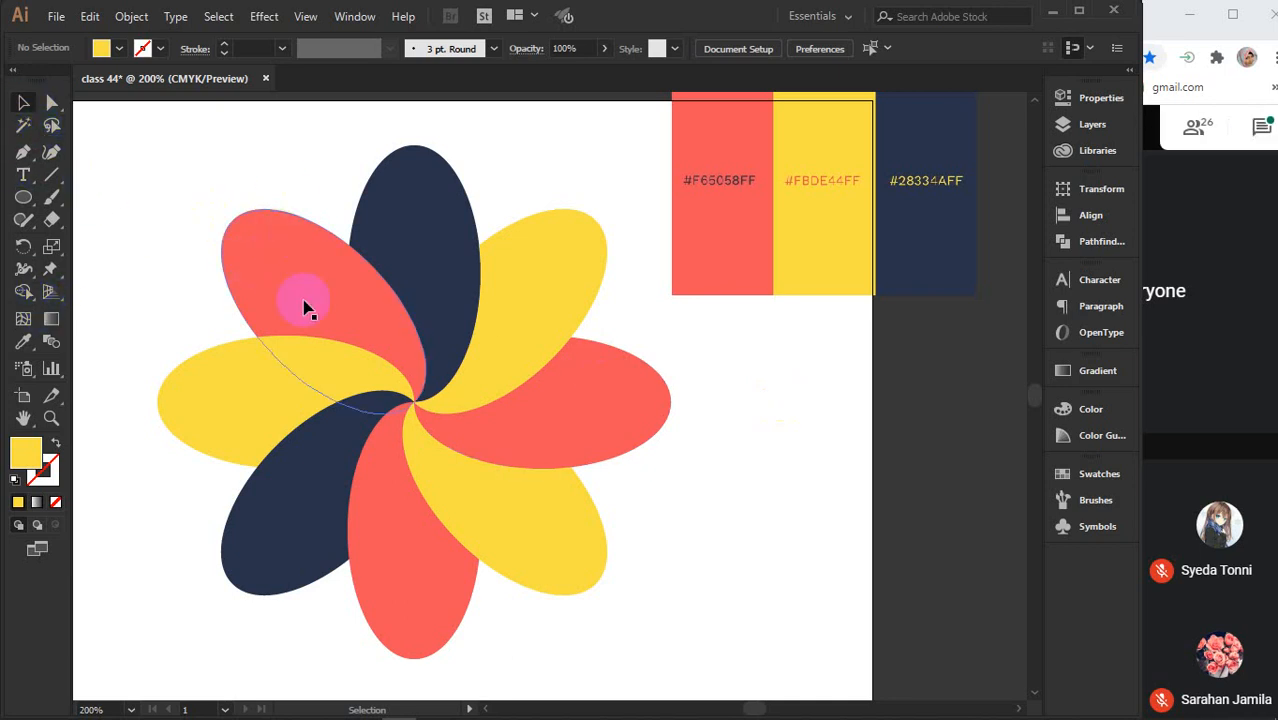
Move the palette image a little farther up and to the right, away from the flower
click(348, 320)
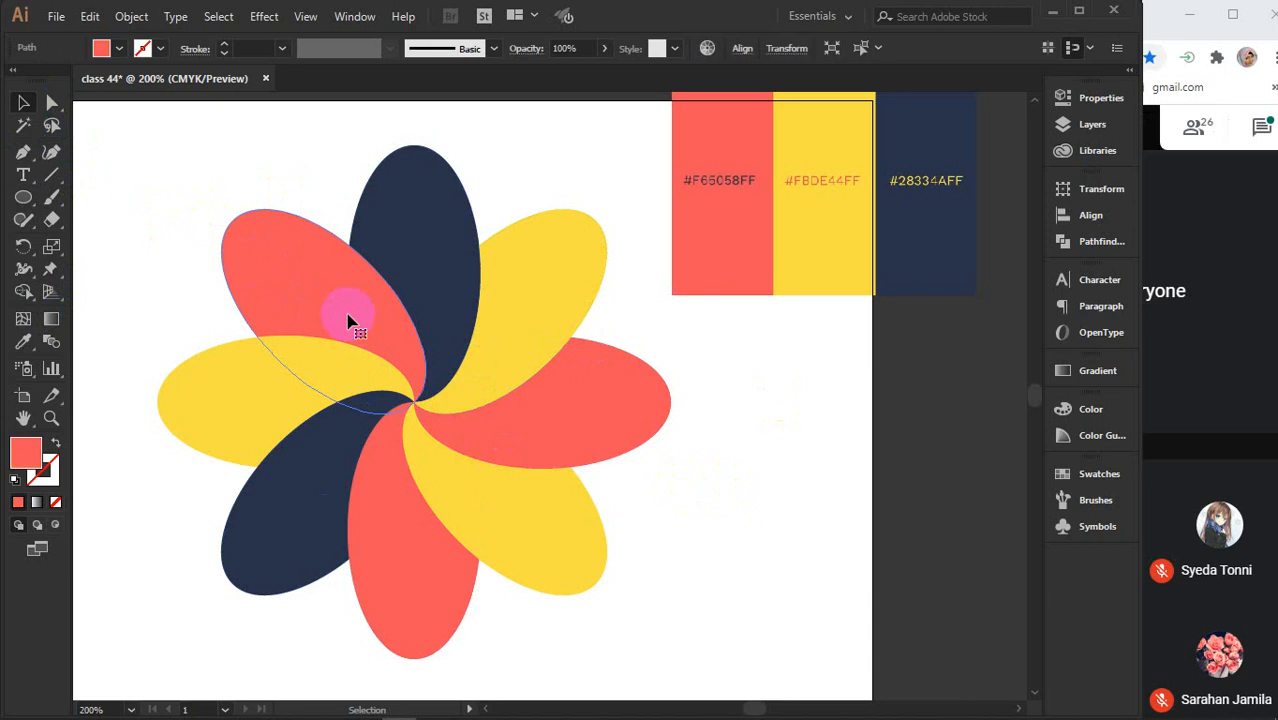
click(733, 342)
drag(813, 294, 846, 219)
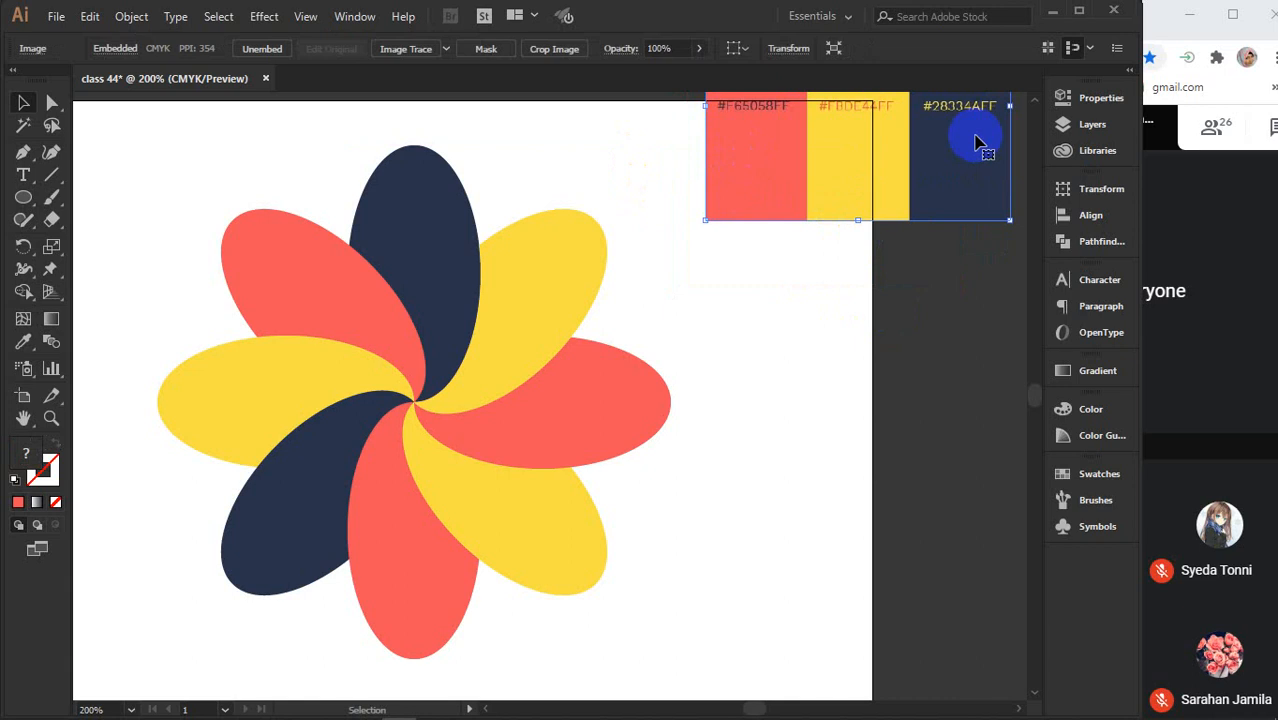
Draw three small coral rectangles side by side below the palette image, and delete all three
click(23, 198)
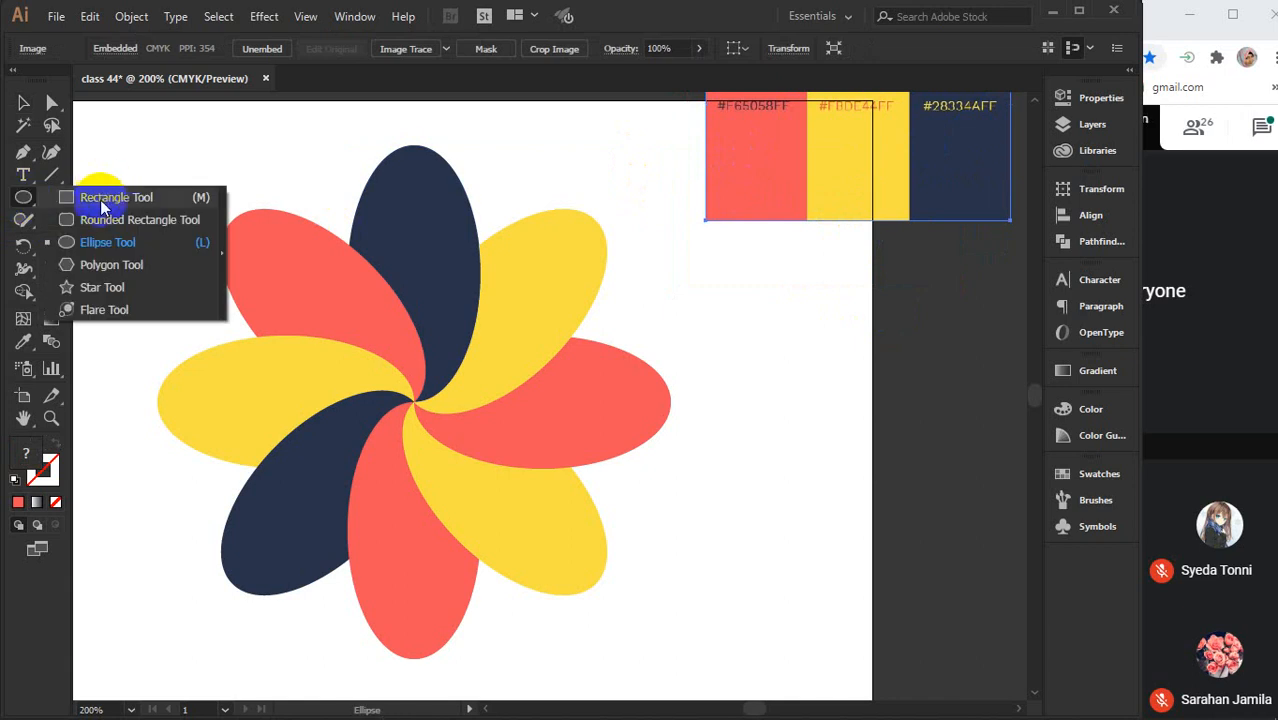
click(86, 194)
drag(736, 279, 790, 330)
drag(816, 287, 857, 341)
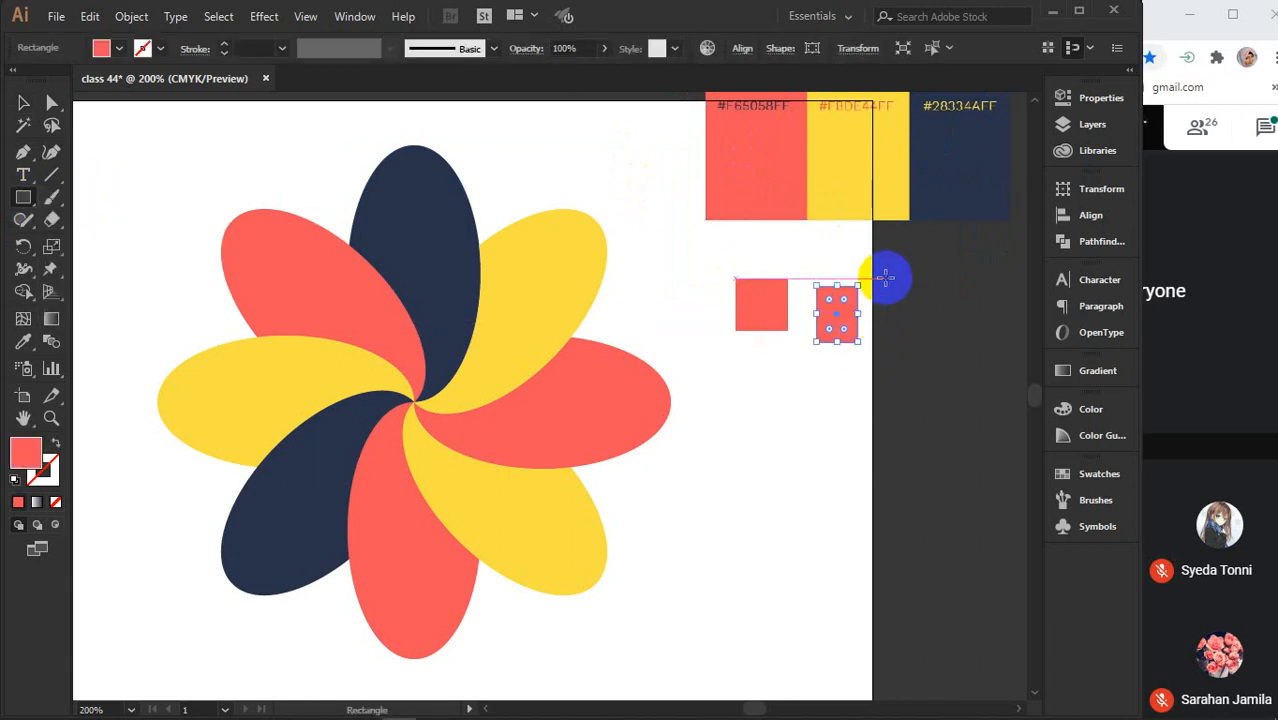
drag(884, 279, 943, 334)
click(22, 104)
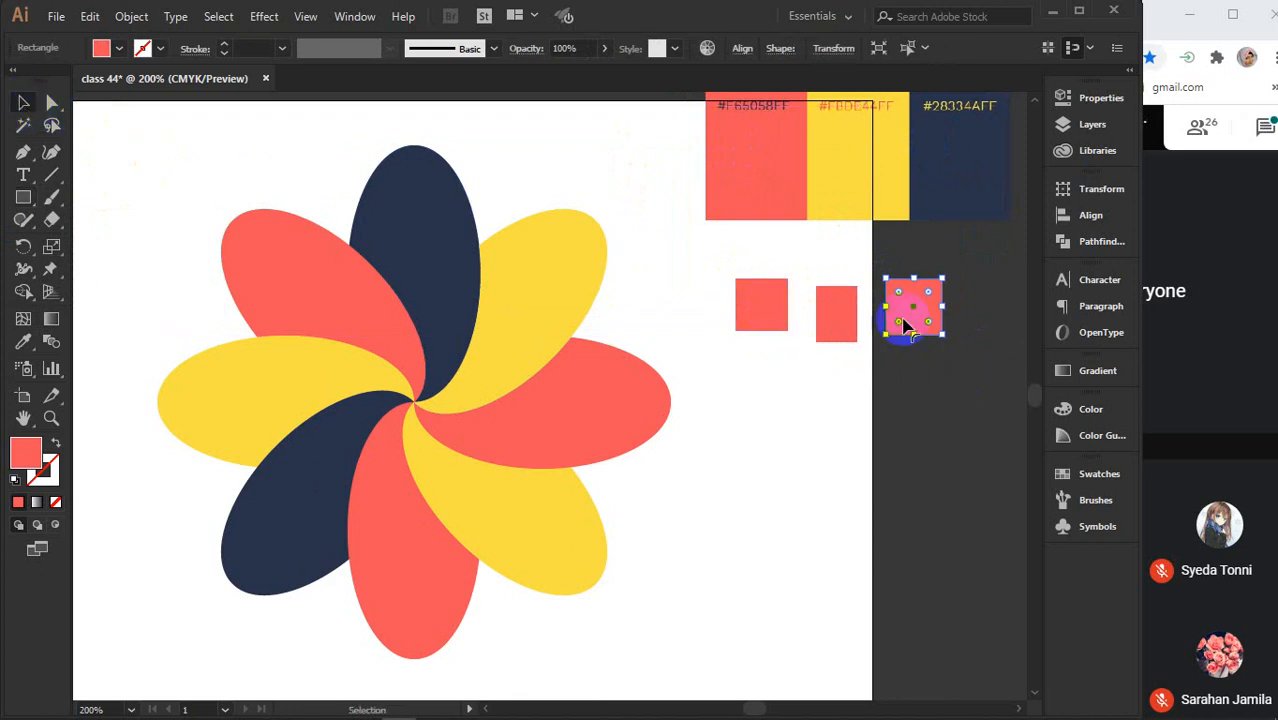
drag(712, 270, 970, 332)
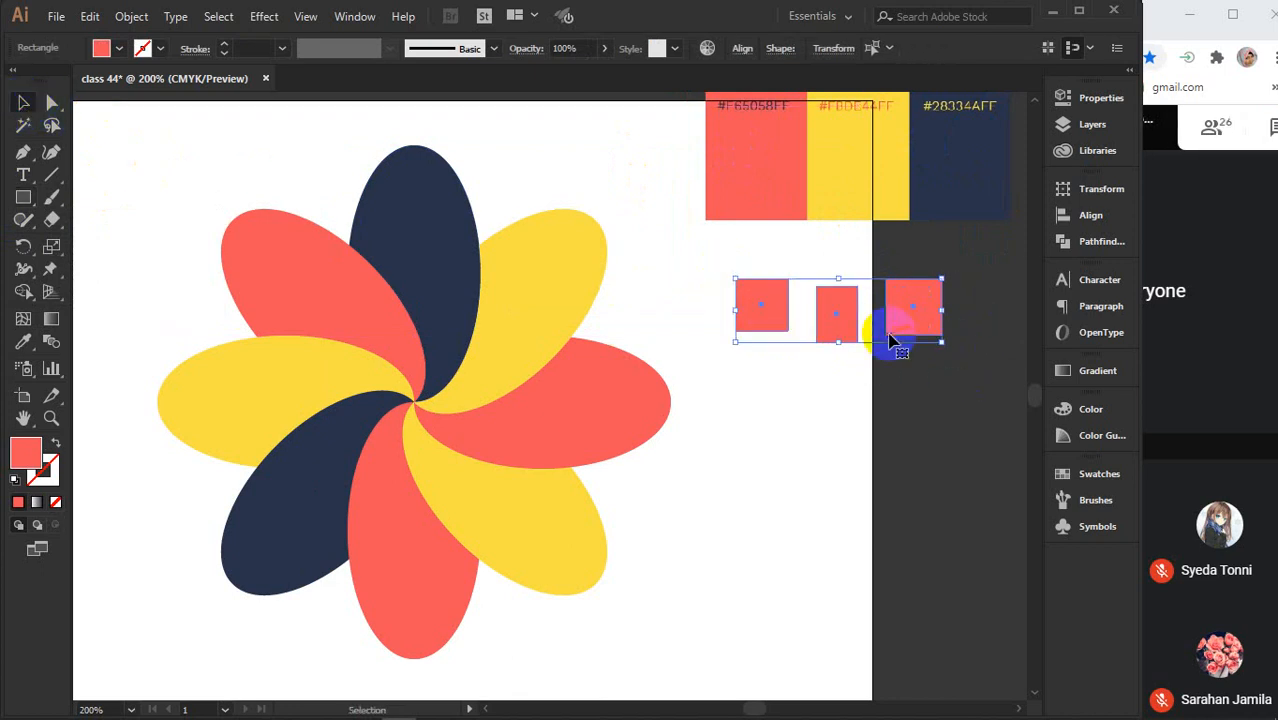
key(Delete)
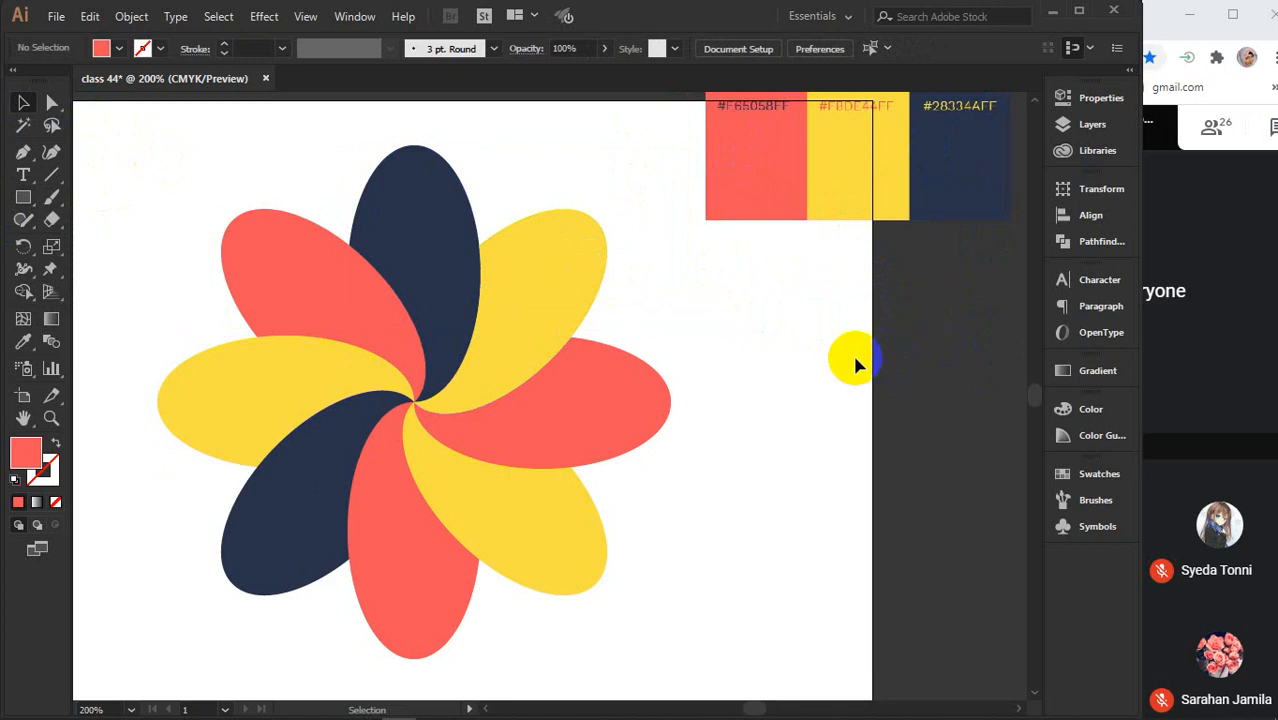
drag(145, 180, 705, 600)
click(779, 516)
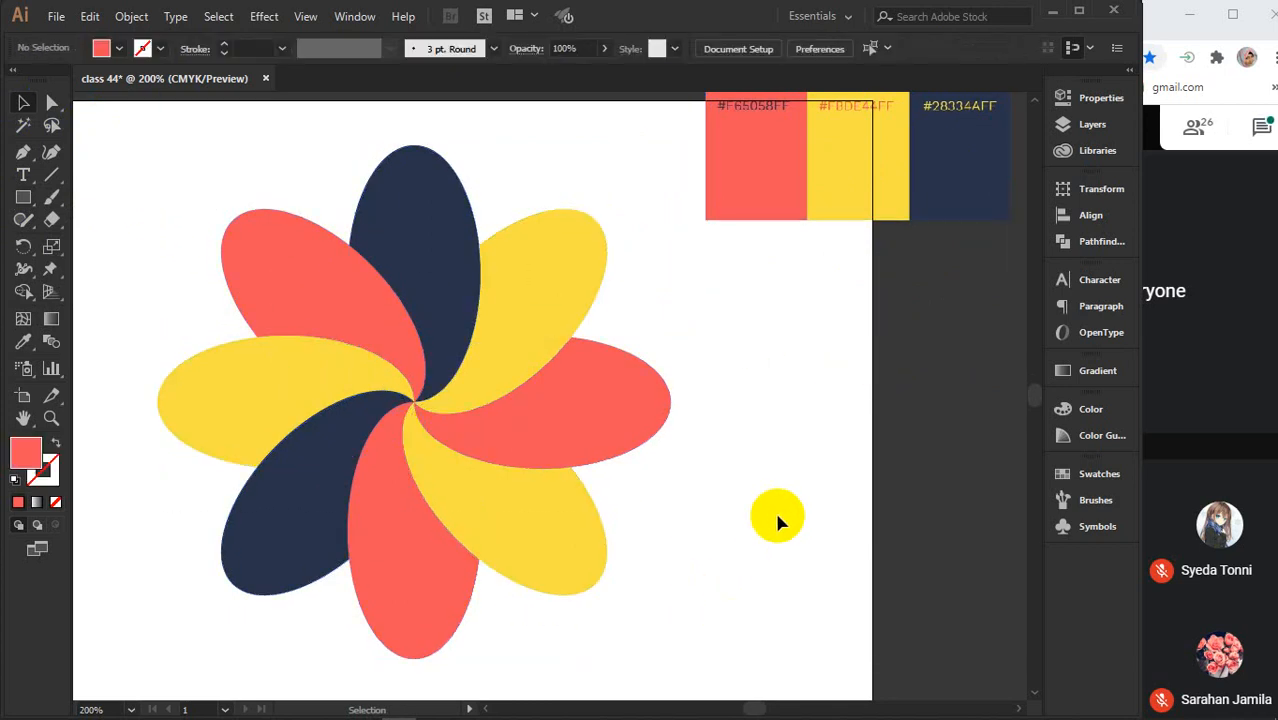
click(18, 345)
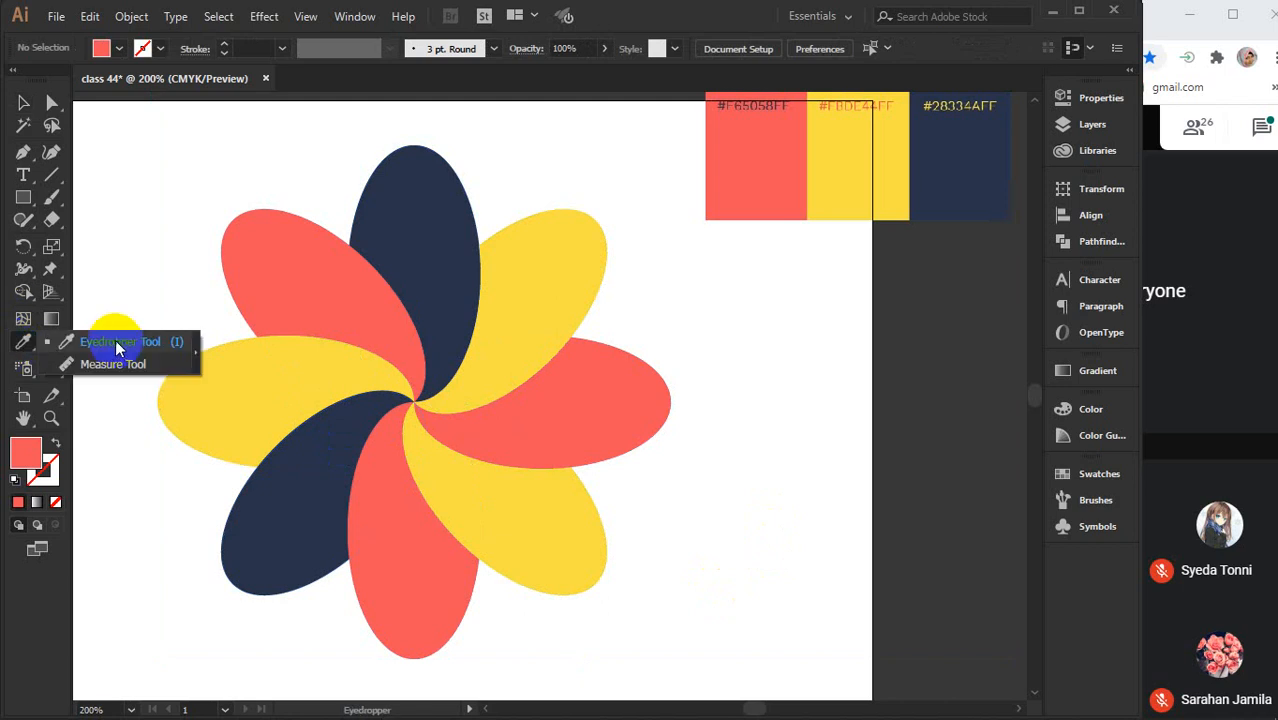
Delete the reference palette image from the artboard's upper-right corner
click(23, 102)
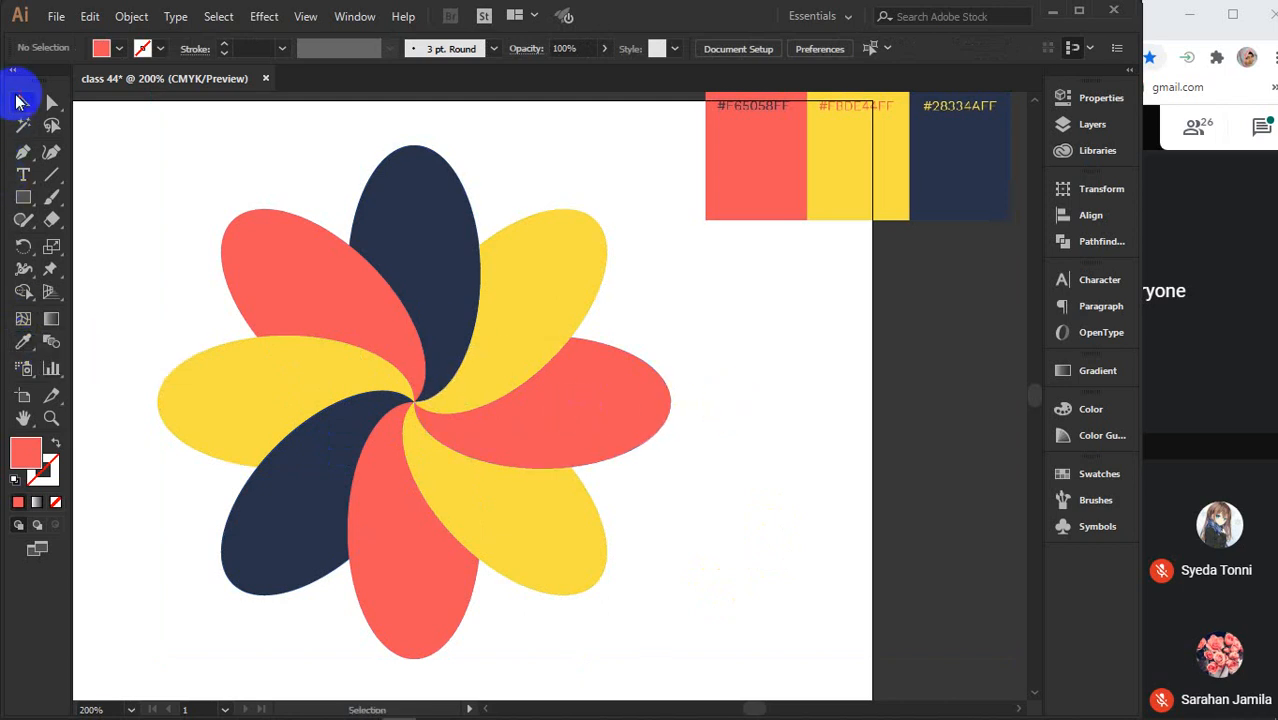
click(875, 212)
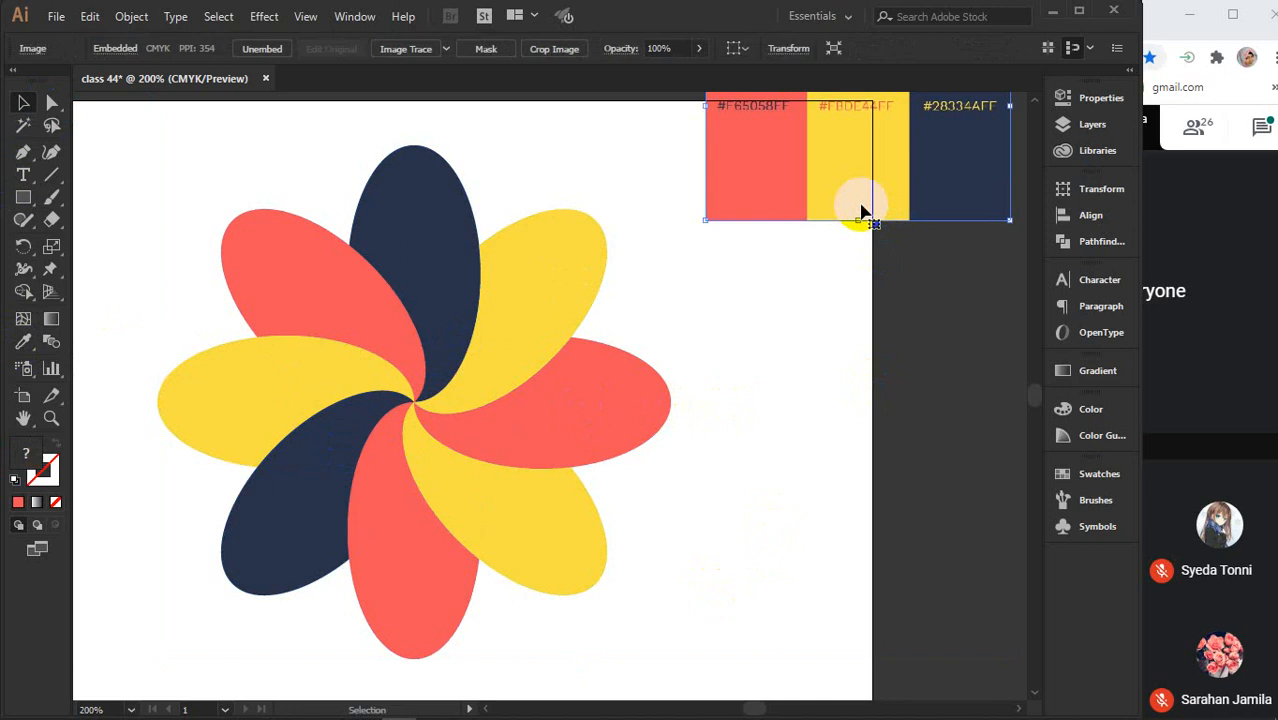
key(Delete)
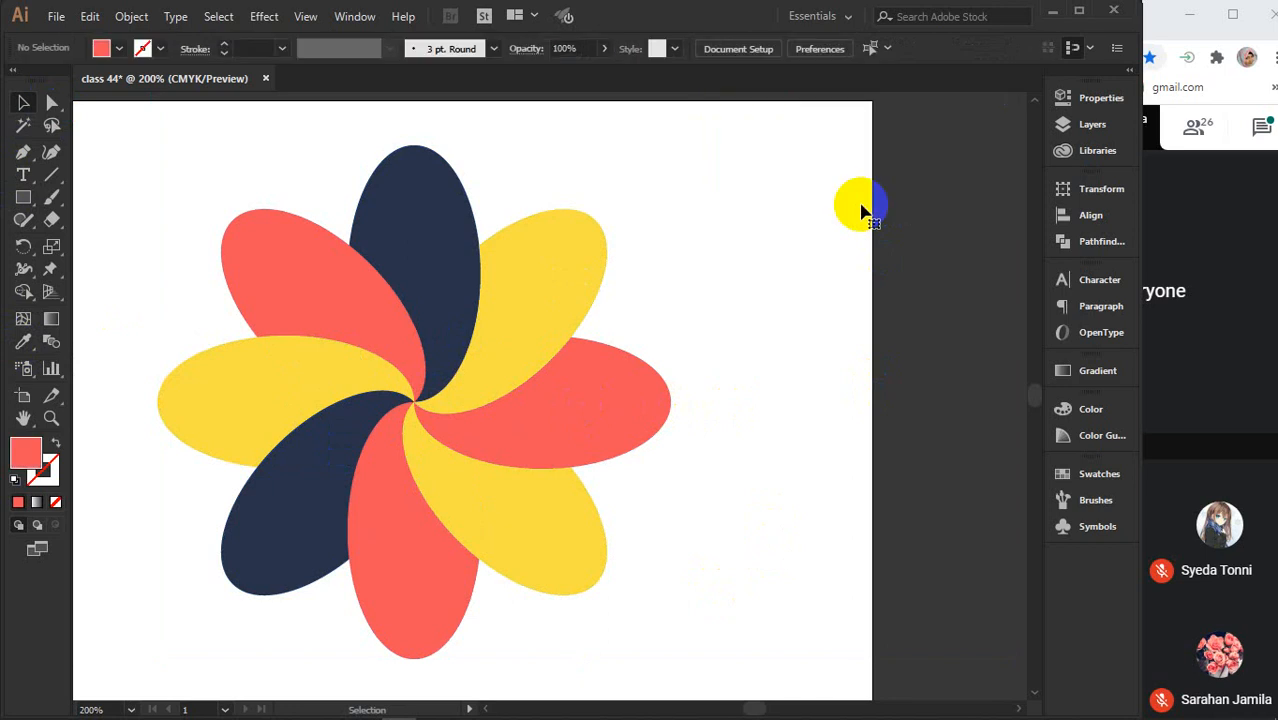
Select all the flower's petal pieces and group them into one object
key(ctrl+1)
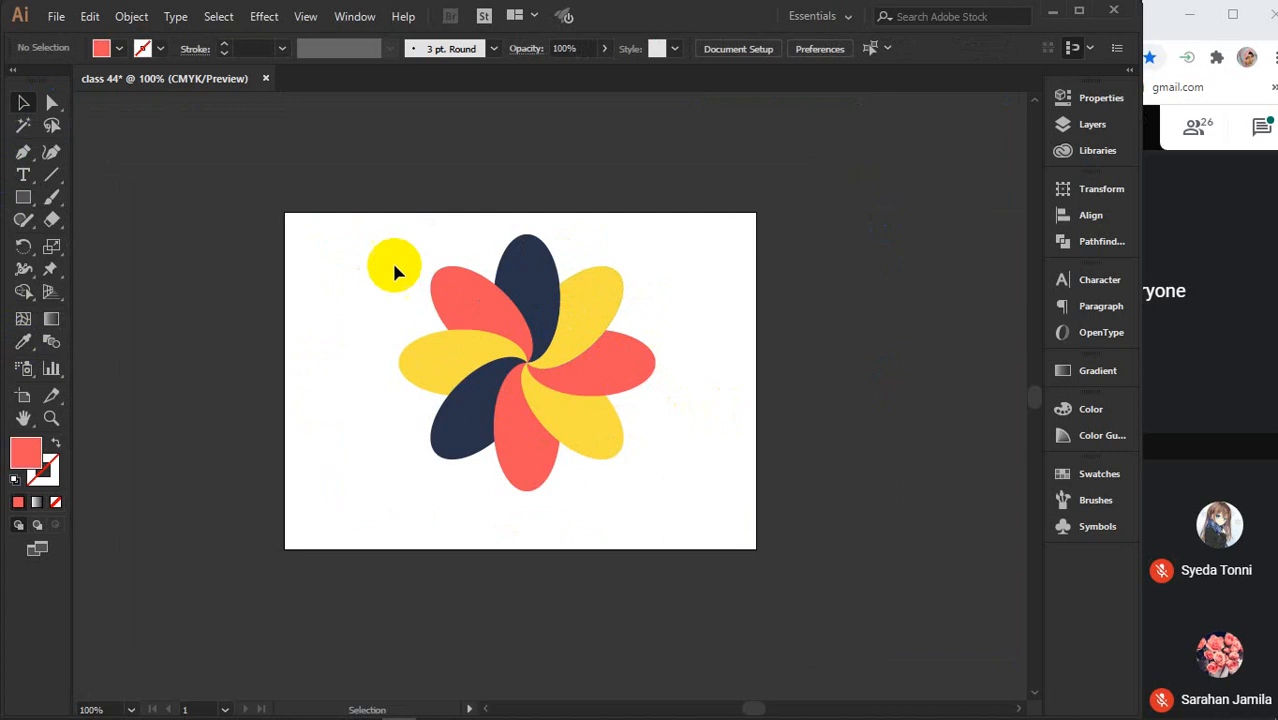
drag(361, 231, 690, 540)
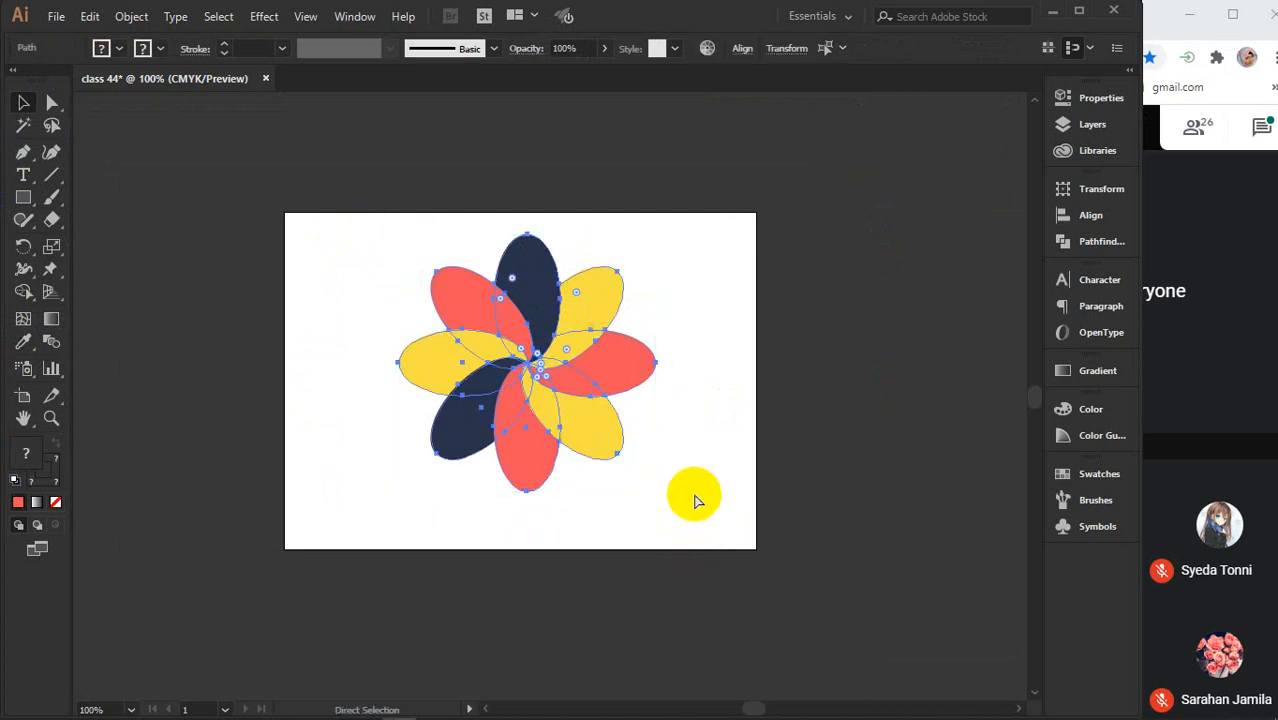
key(ctrl+g)
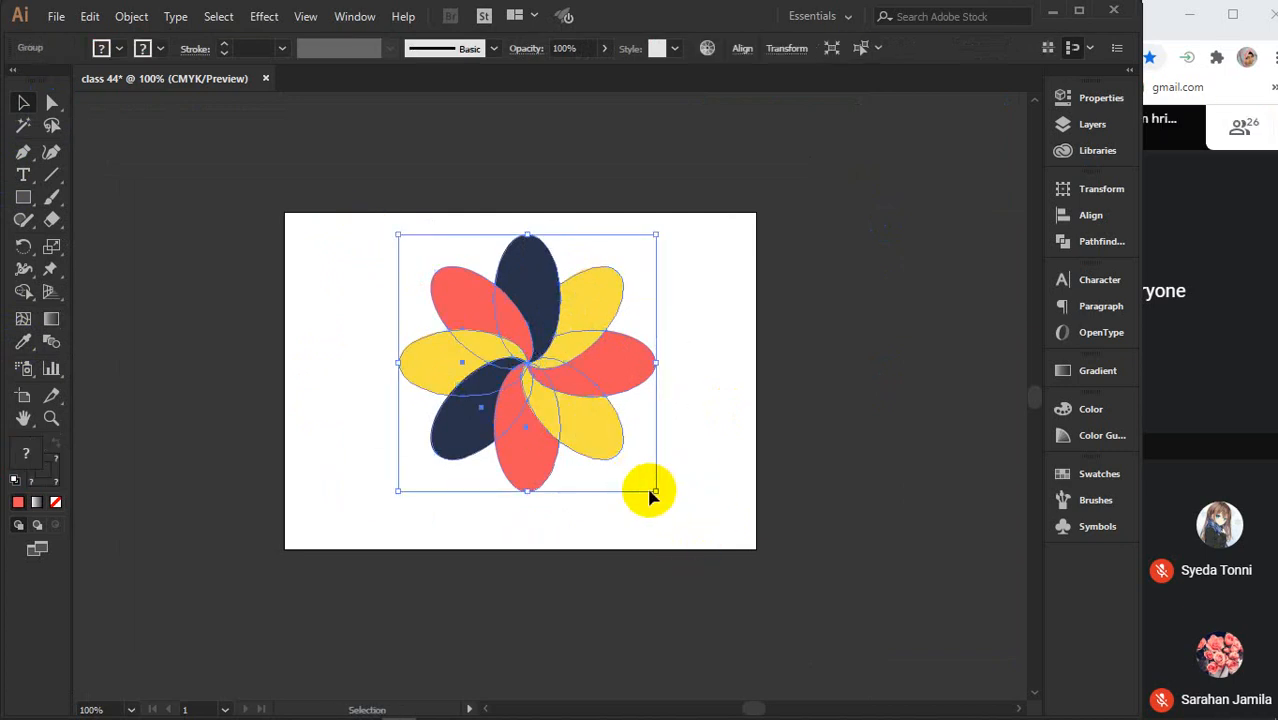
Shrink the grouped flower to about a quarter of its size and place it off the artboard, beyond its upper-left corner
drag(655, 490, 123, 139)
click(343, 311)
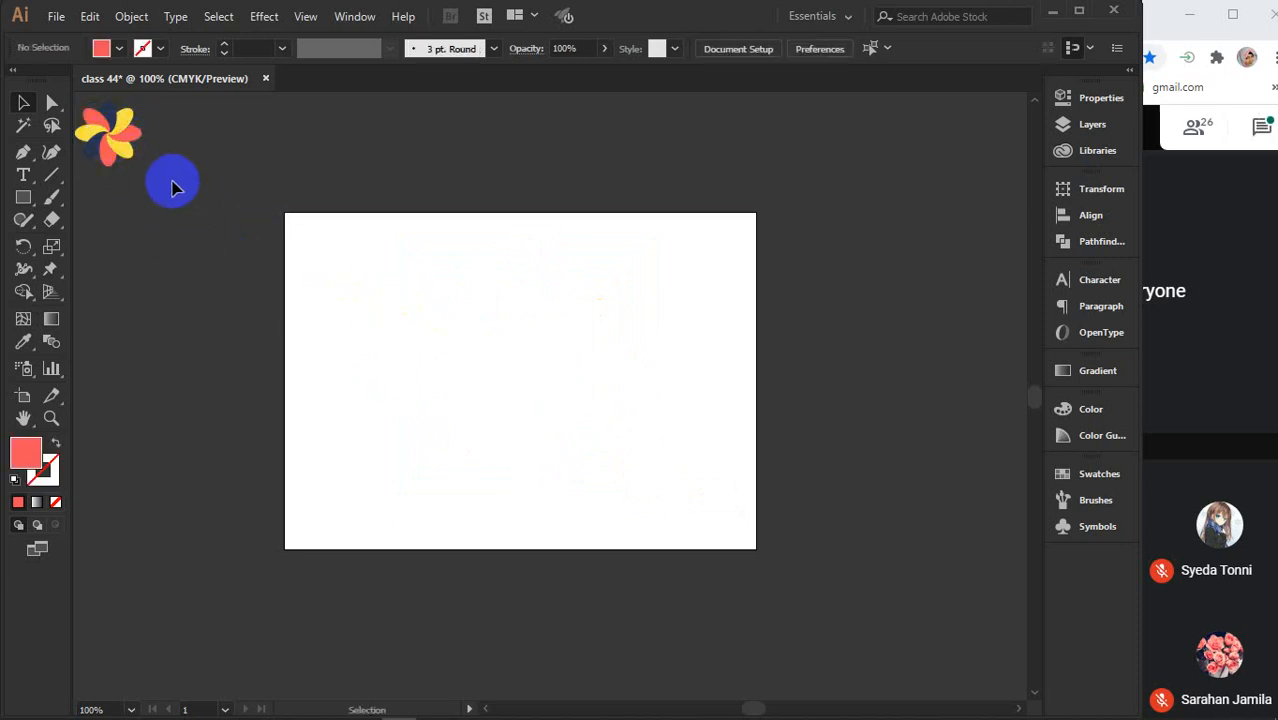
drag(90, 132, 118, 150)
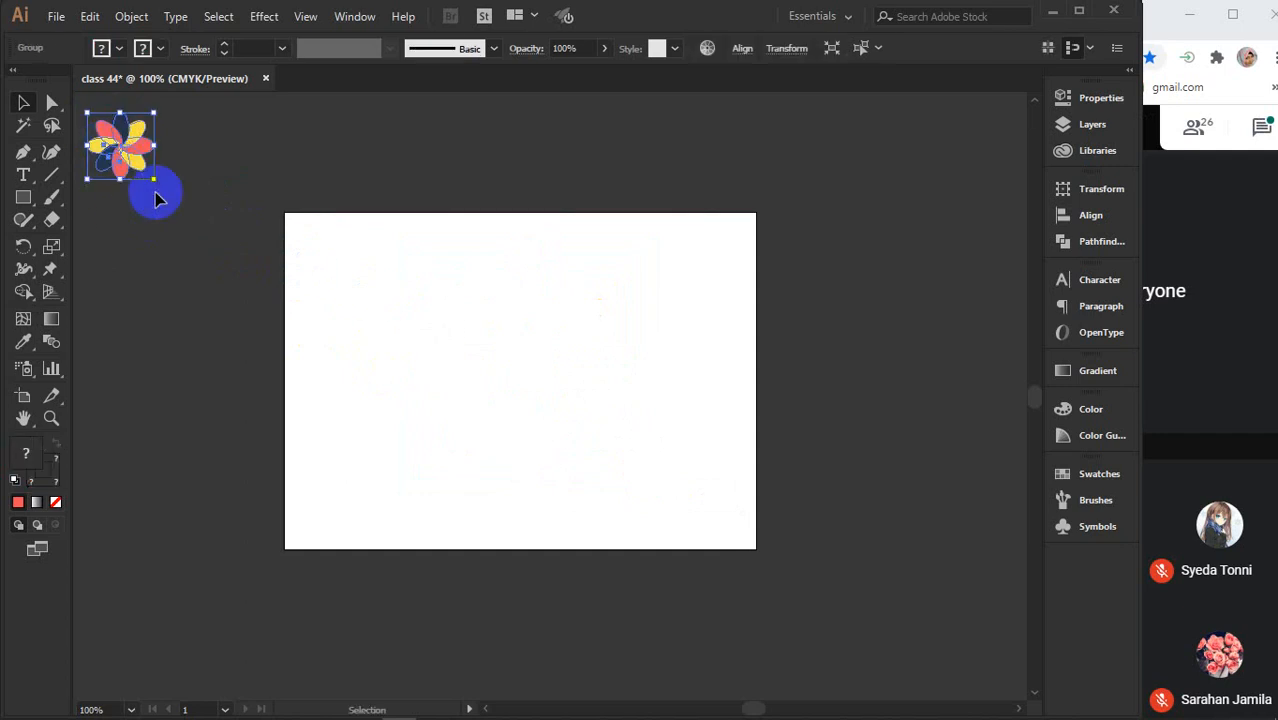
click(380, 312)
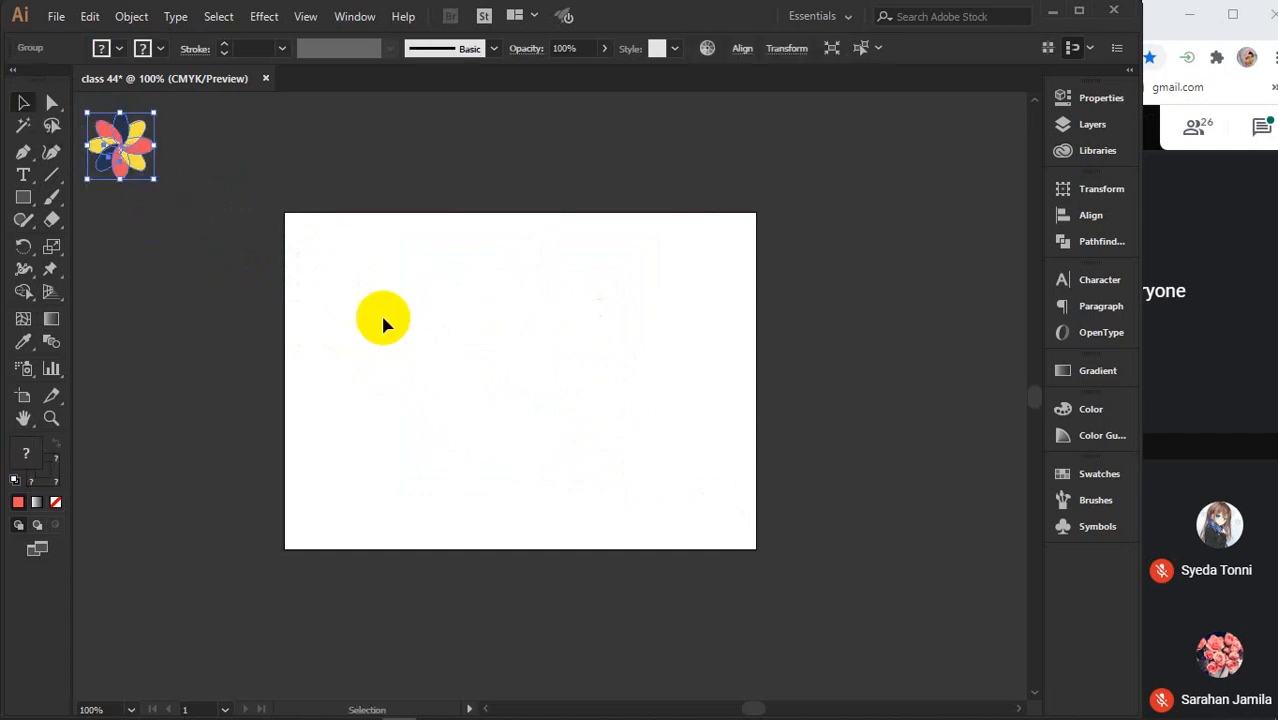
Sample the dark grey canvas outside the artboard as the fill with the Eyedropper, and return to the Selection tool
click(22, 342)
click(817, 168)
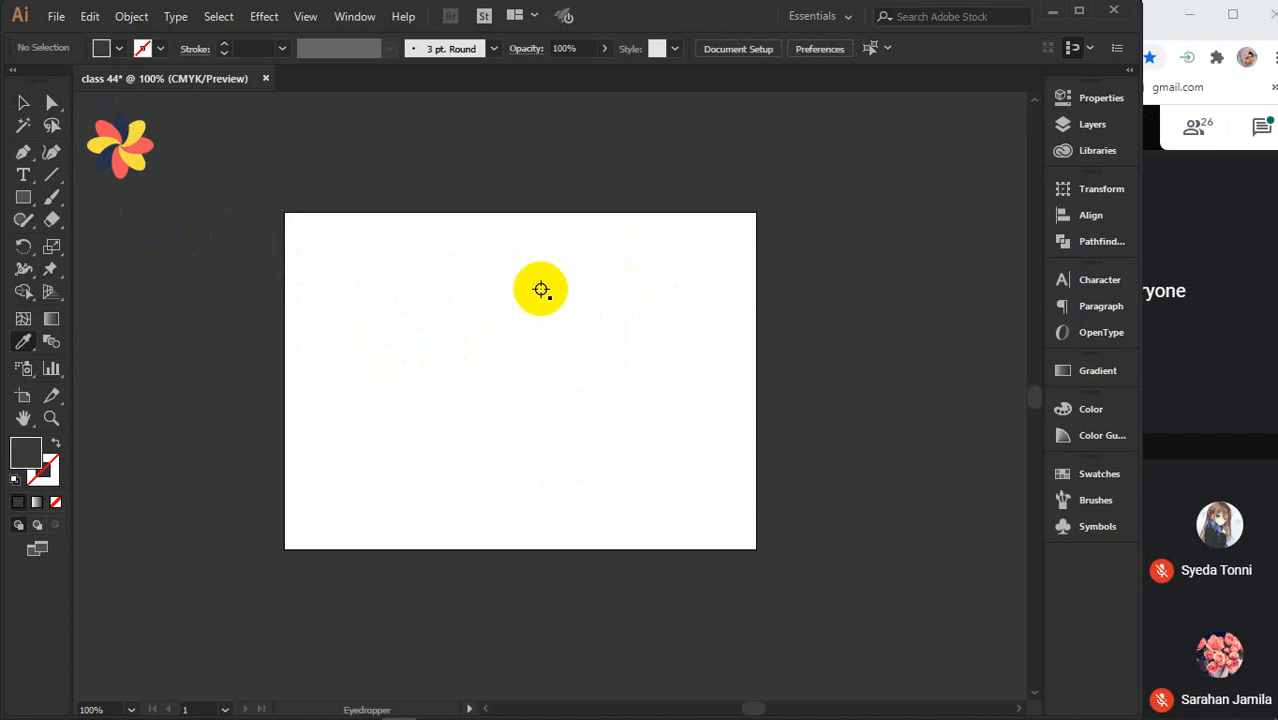
click(20, 104)
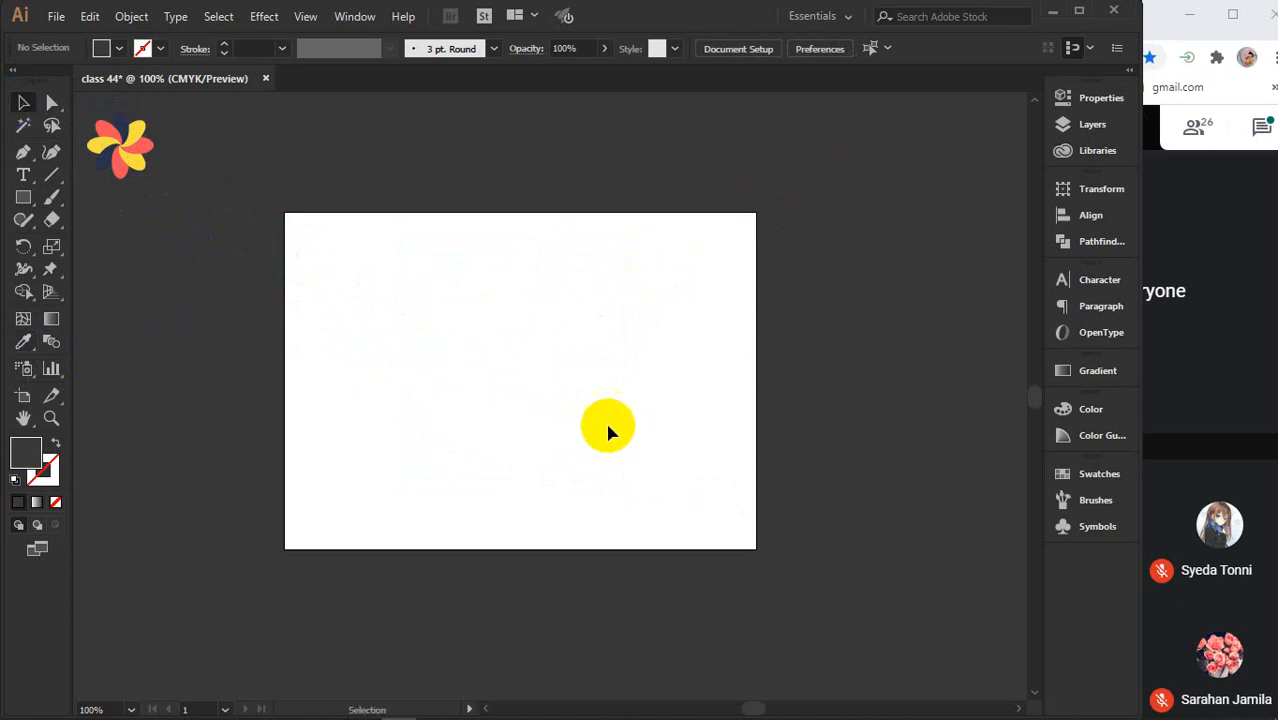
click(22, 342)
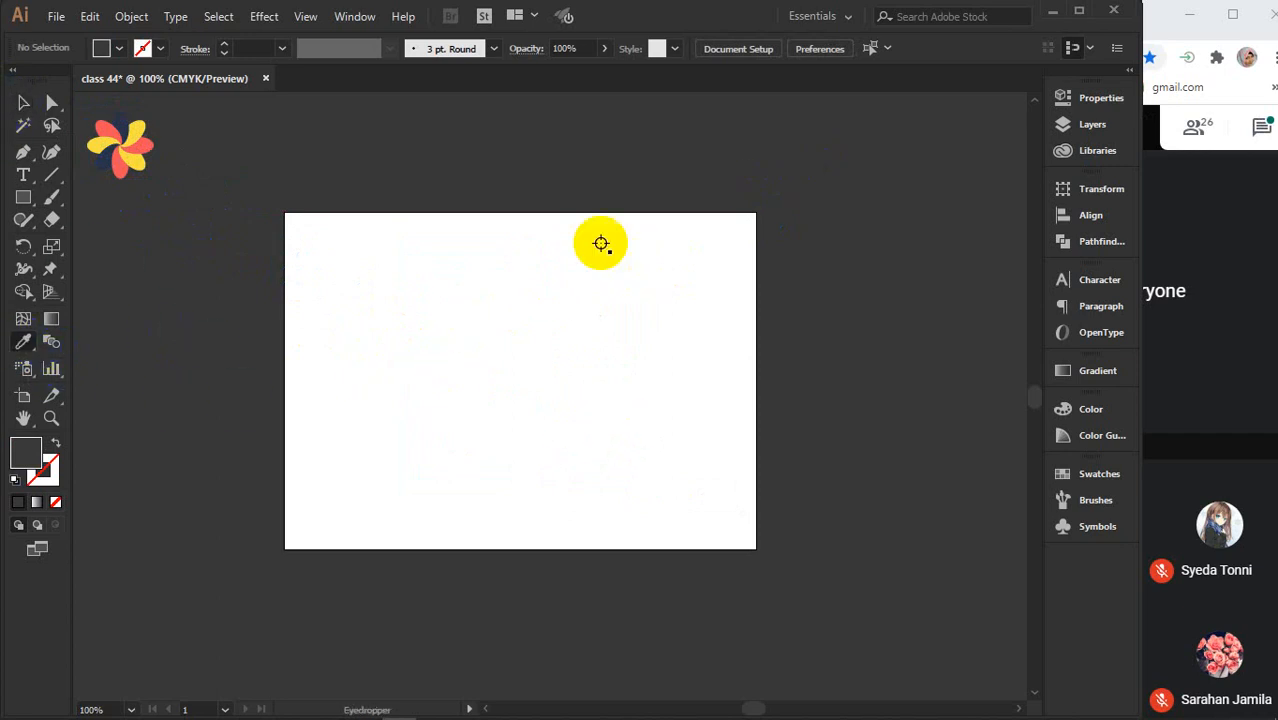
click(740, 158)
click(22, 103)
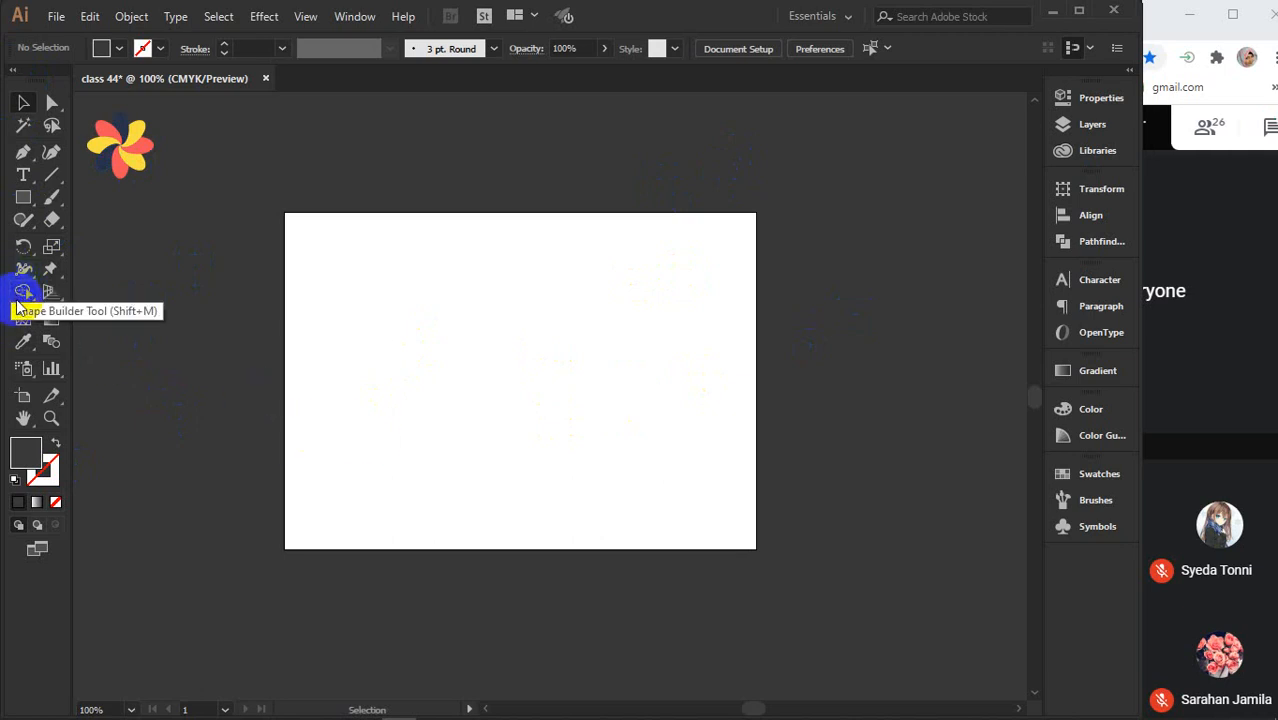
click(23, 341)
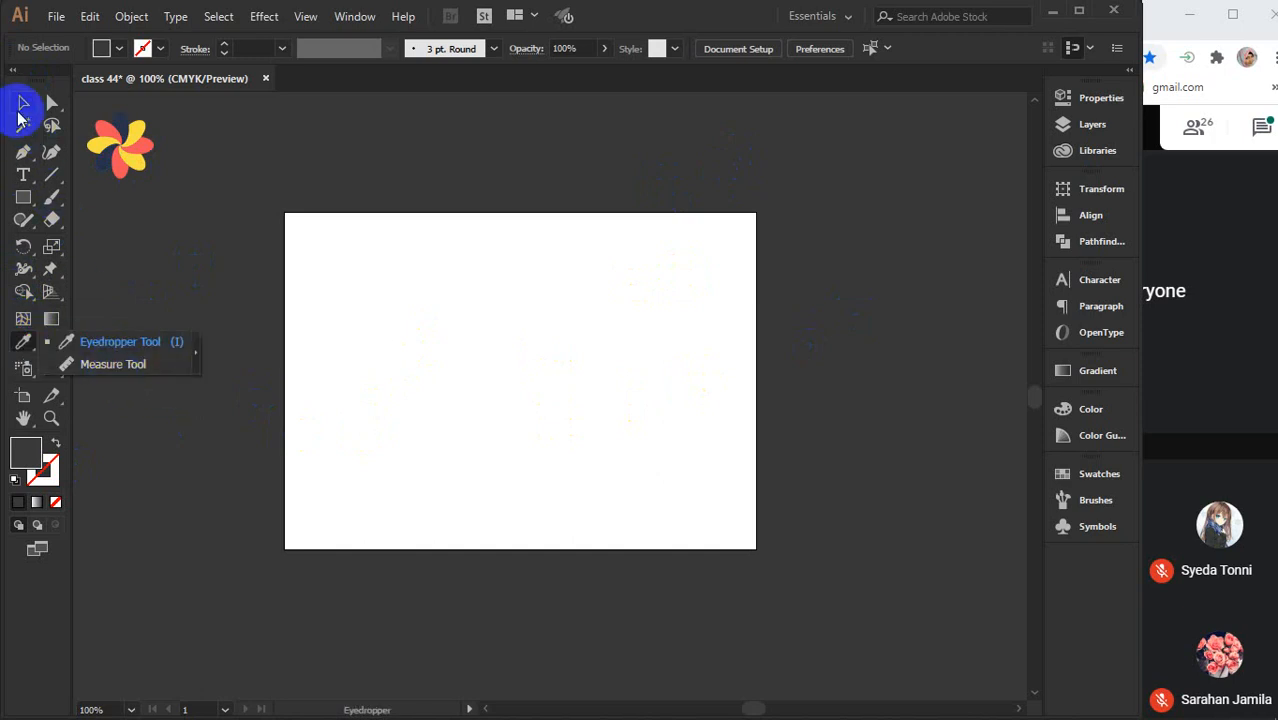
click(22, 104)
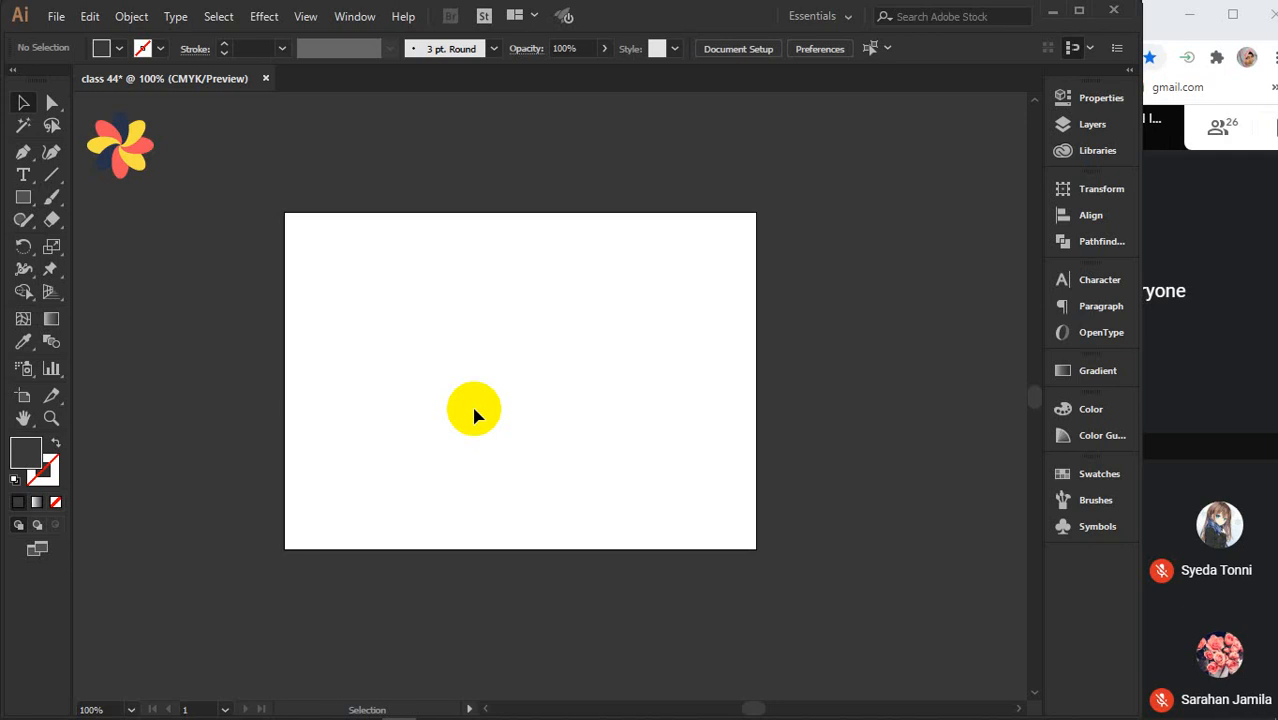
Show the document rulers
key(ctrl+r)
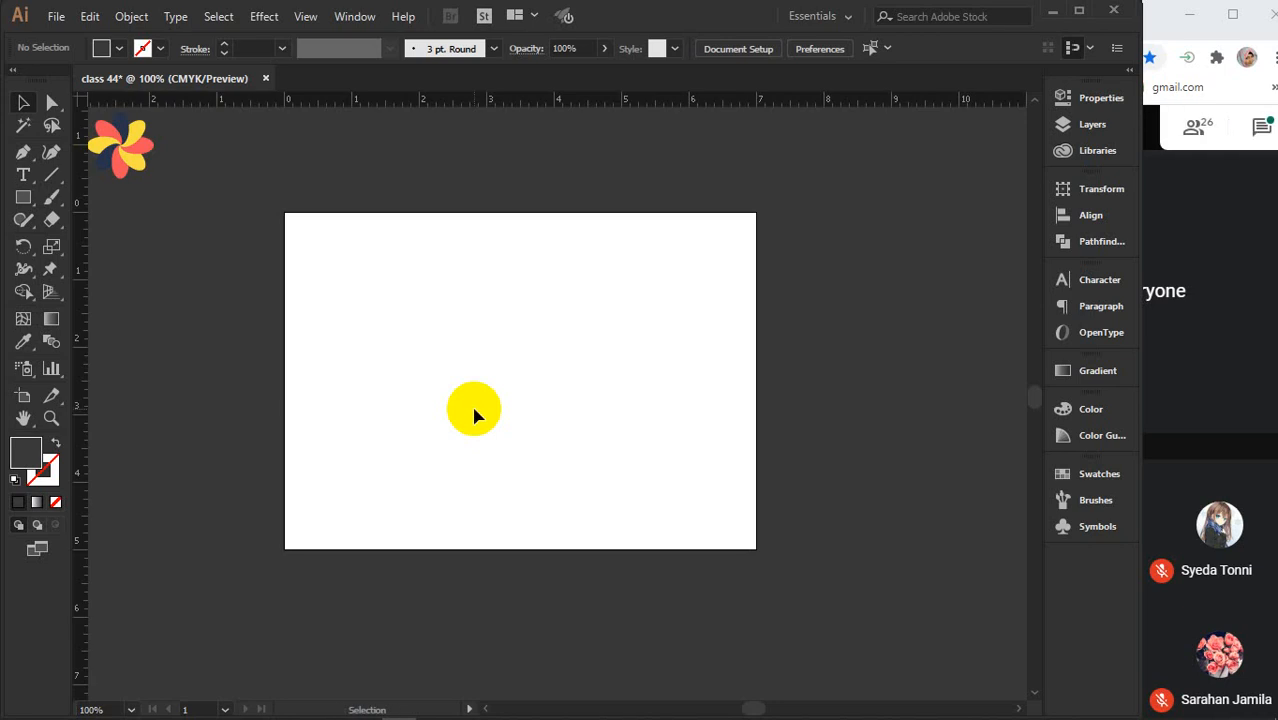
key(ctrl+r)
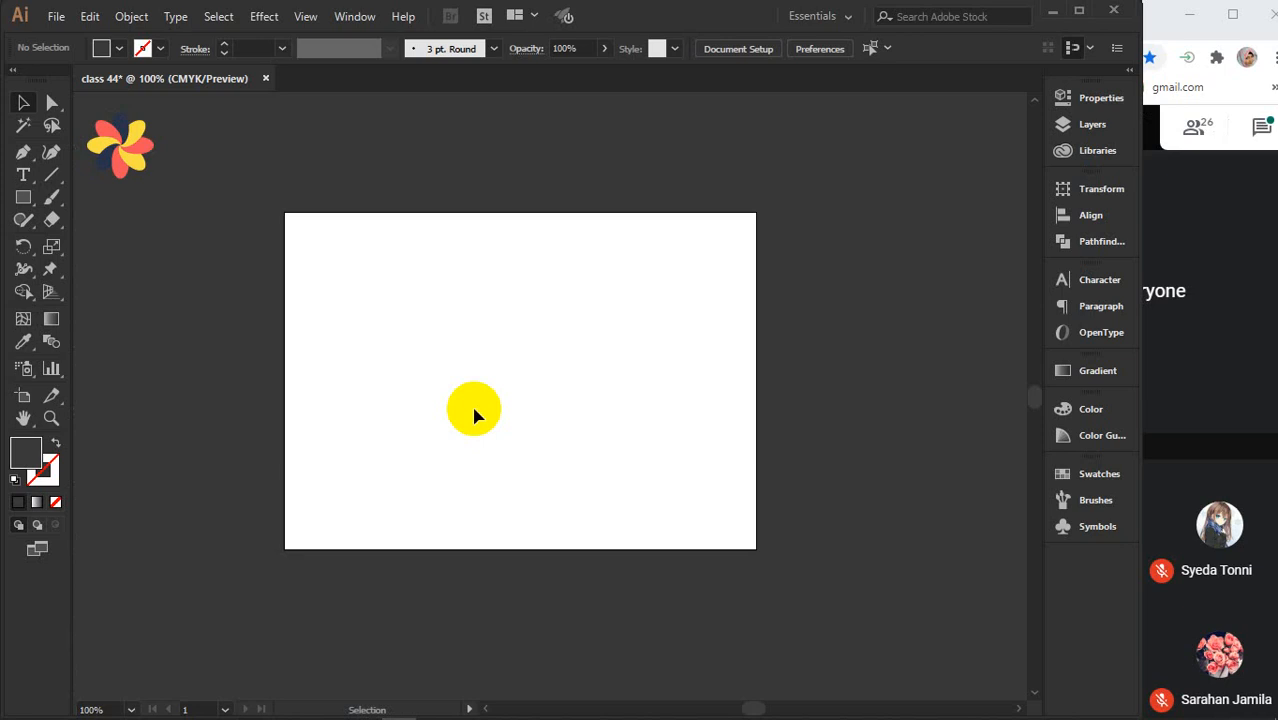
click(305, 16)
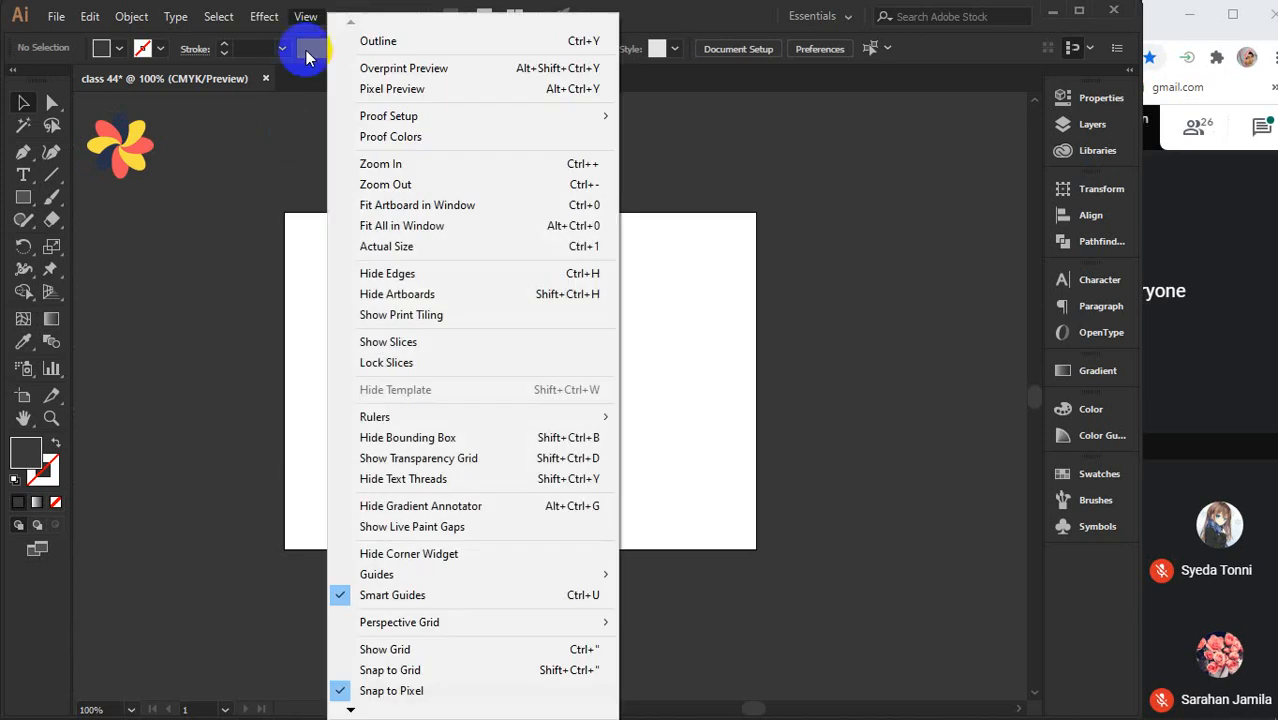
mouse_move(390, 417)
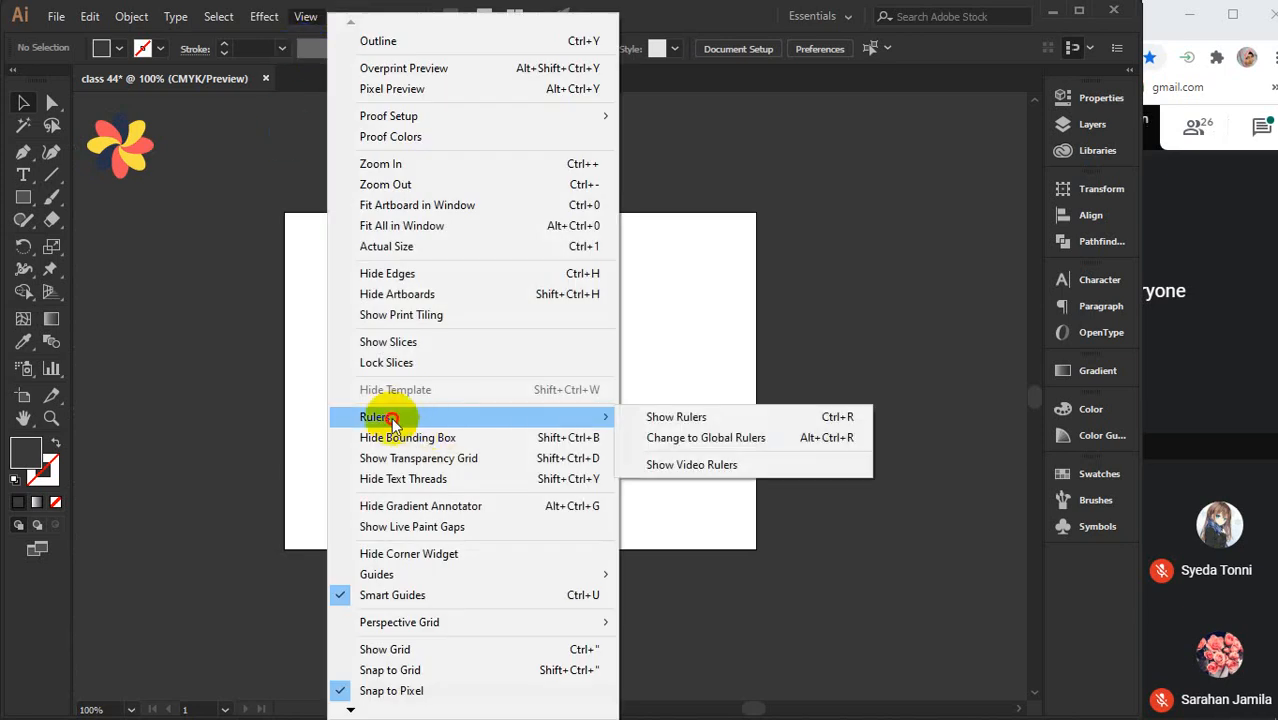
click(678, 420)
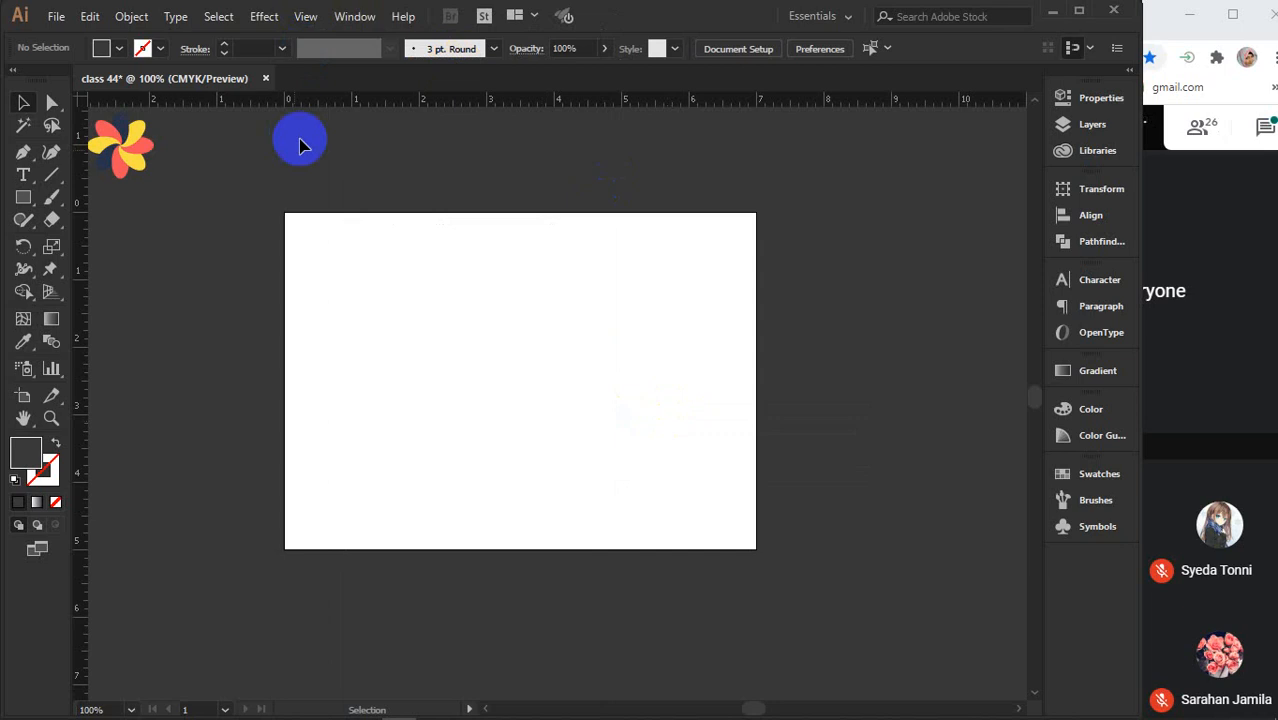
Place vertical guides at about 1.2, 2.2, 4.3 and 6.2 and horizontal guides at about 1 and 2.5 on the rulers
drag(84, 391, 432, 395)
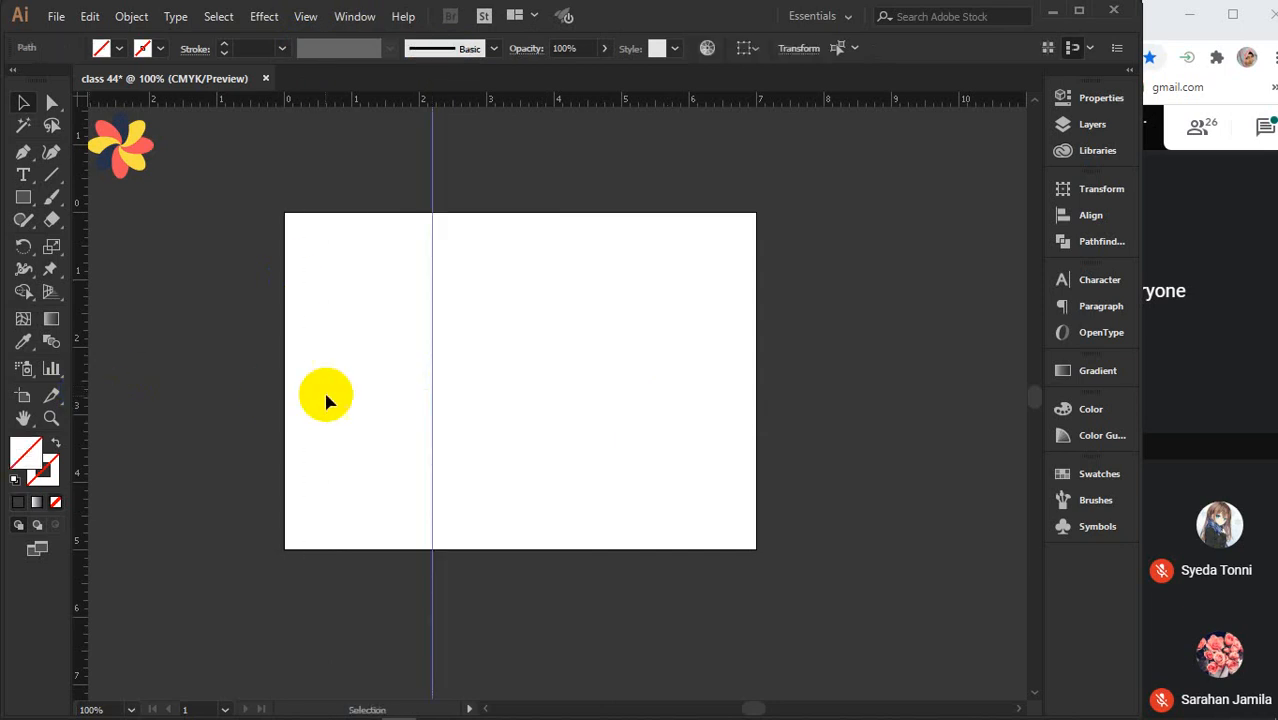
drag(80, 388, 572, 391)
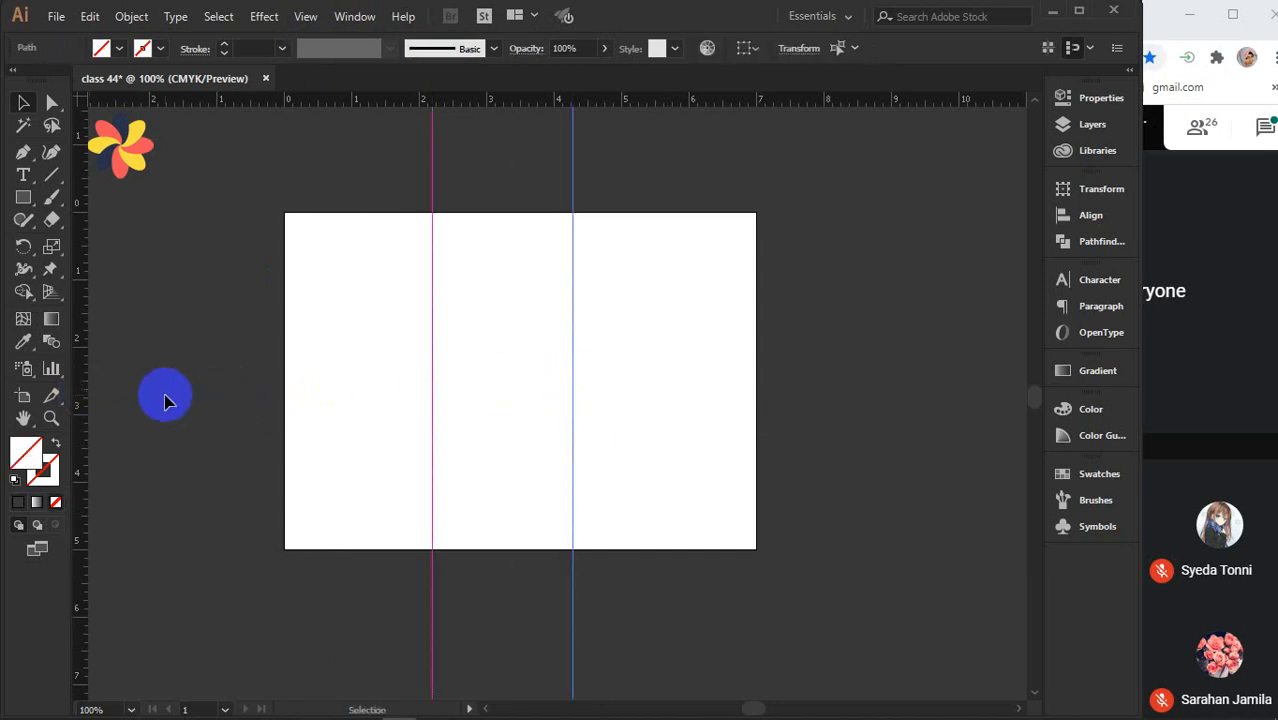
drag(86, 386, 702, 395)
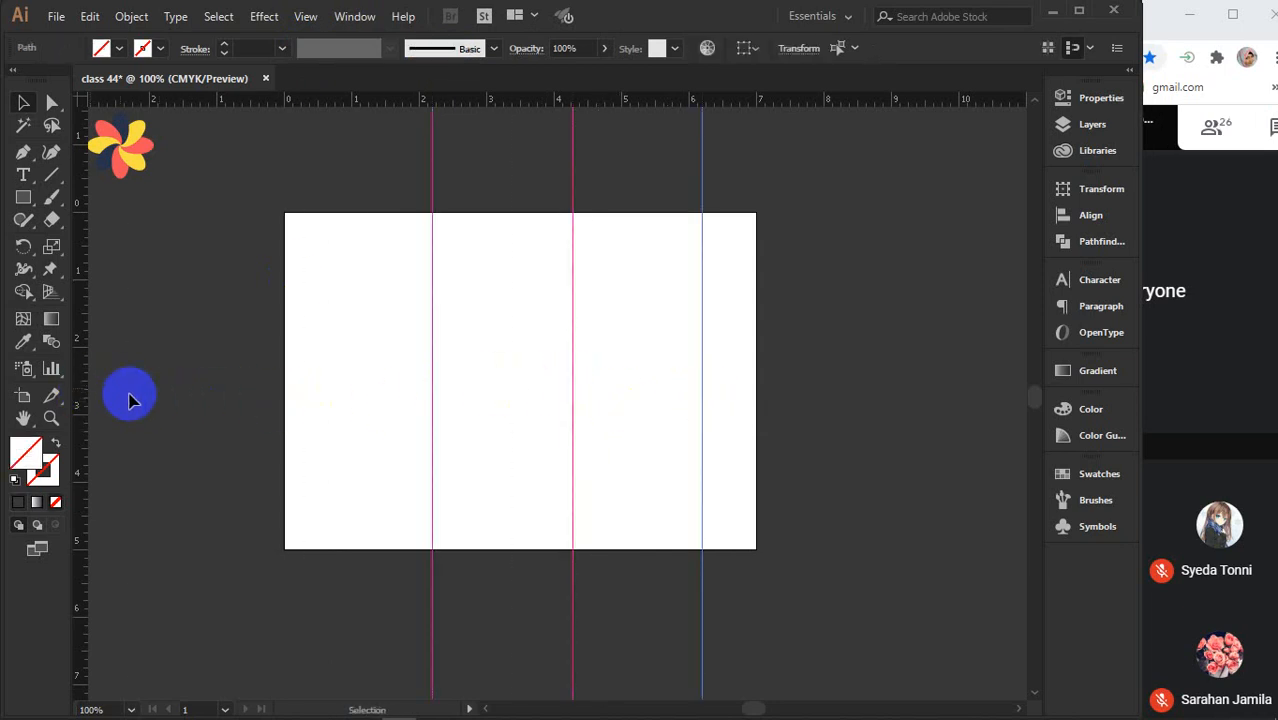
drag(82, 388, 364, 330)
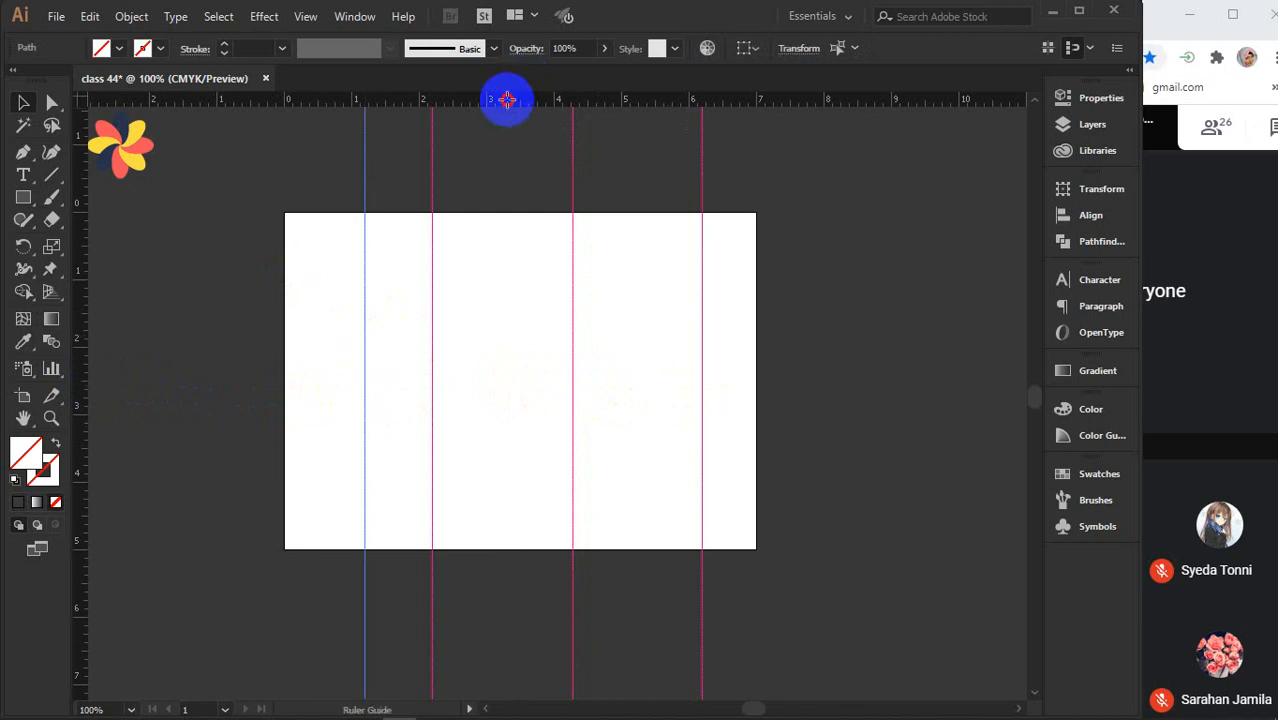
drag(507, 99, 495, 280)
drag(476, 103, 485, 382)
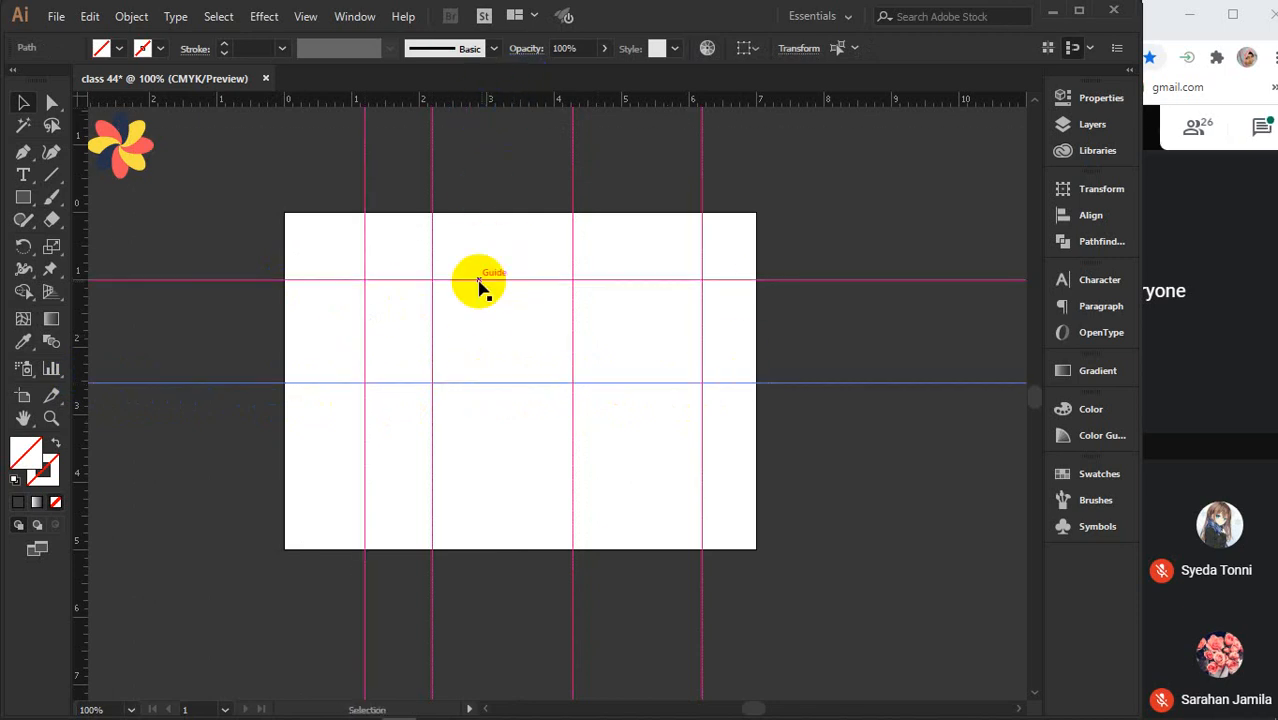
Delete the vertical guide at about 4.3 and the horizontal guide at about 1 on the rulers
click(573, 262)
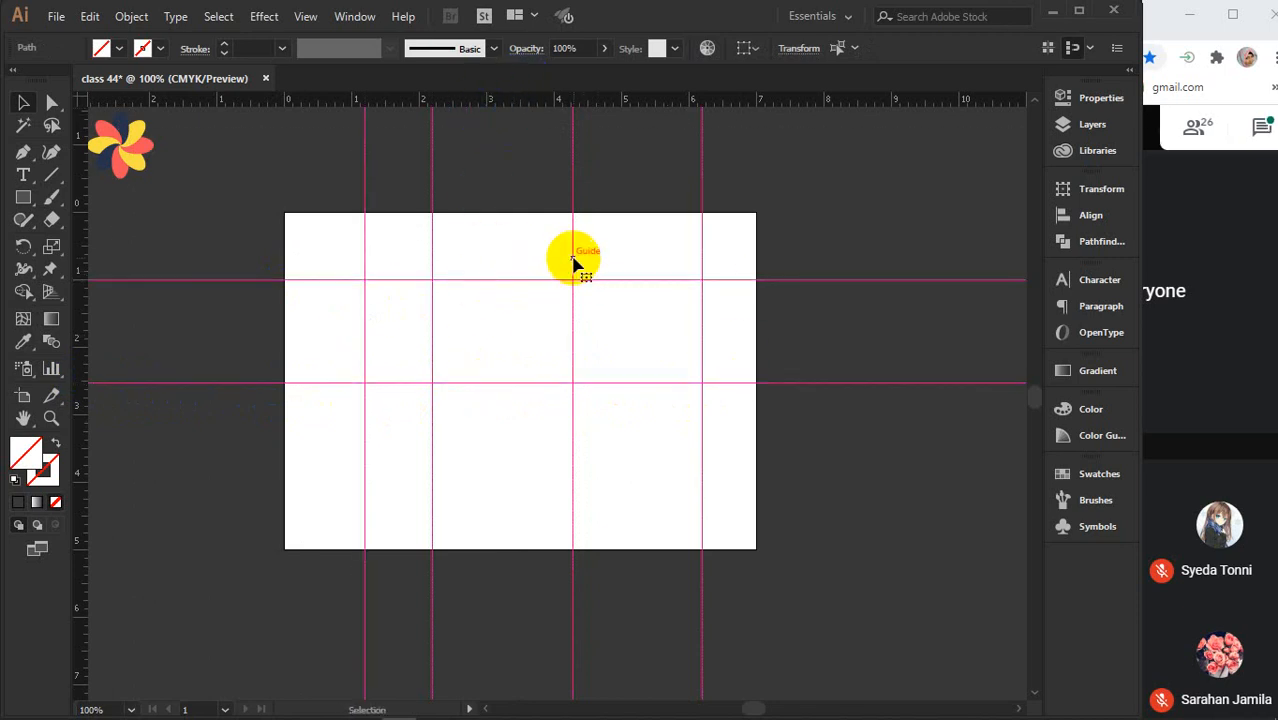
key(Delete)
click(582, 280)
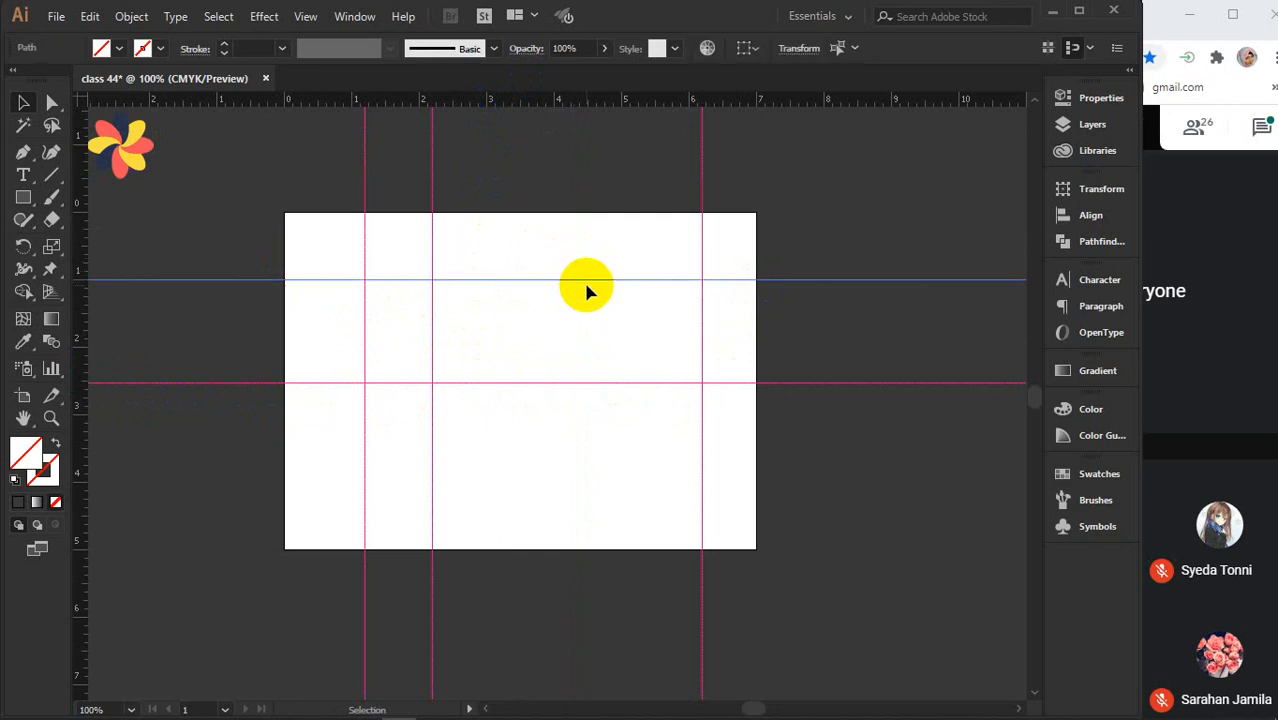
key(Delete)
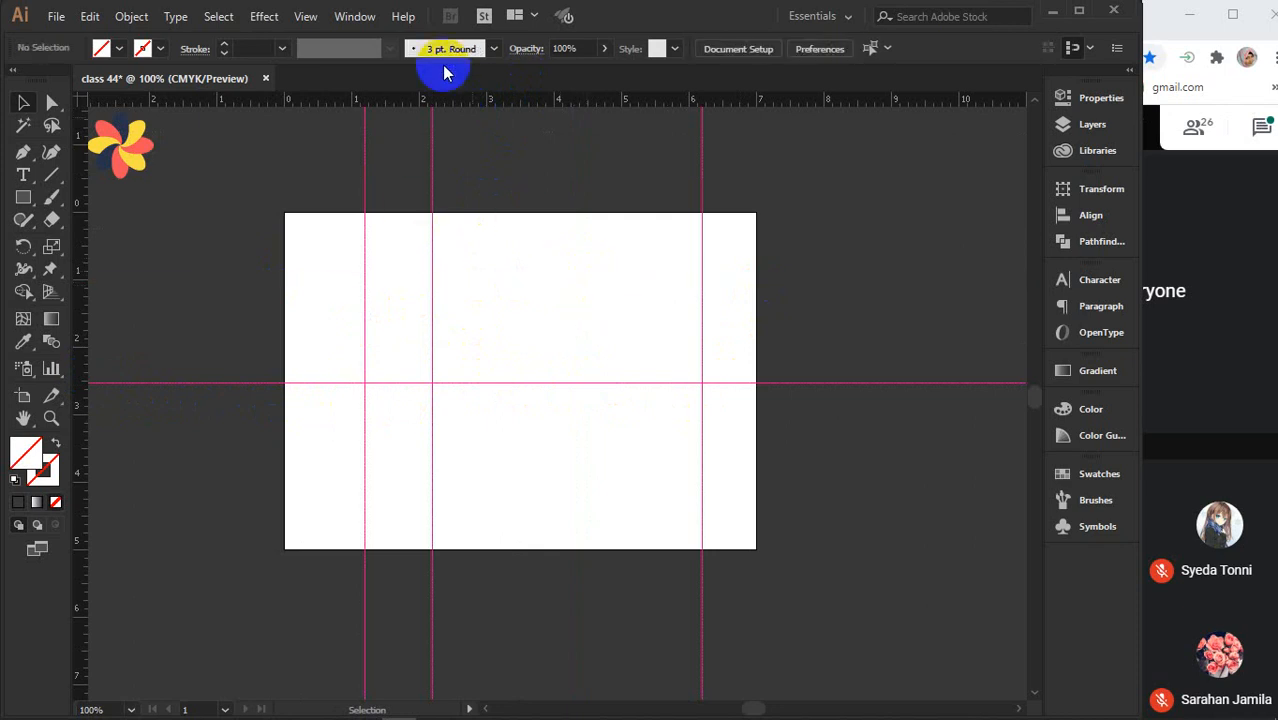
Lock the guides and try to select them with selection marquees across the artboard
click(304, 17)
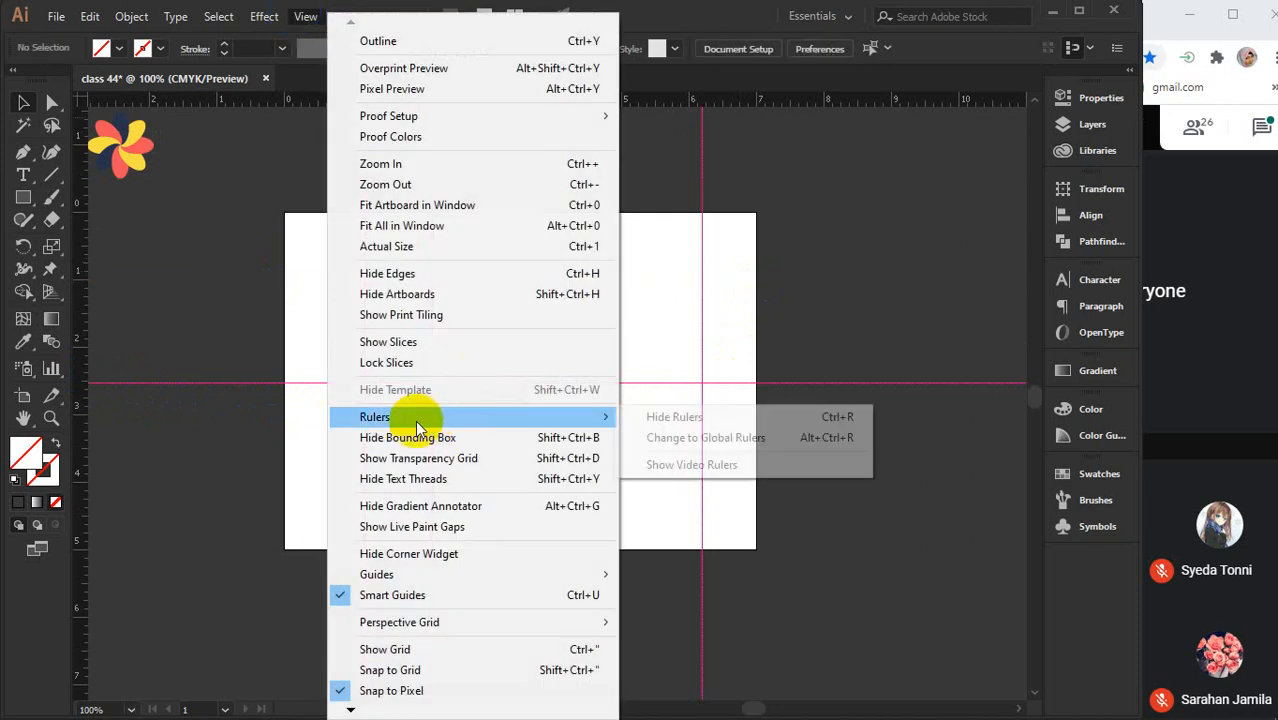
mouse_move(375, 575)
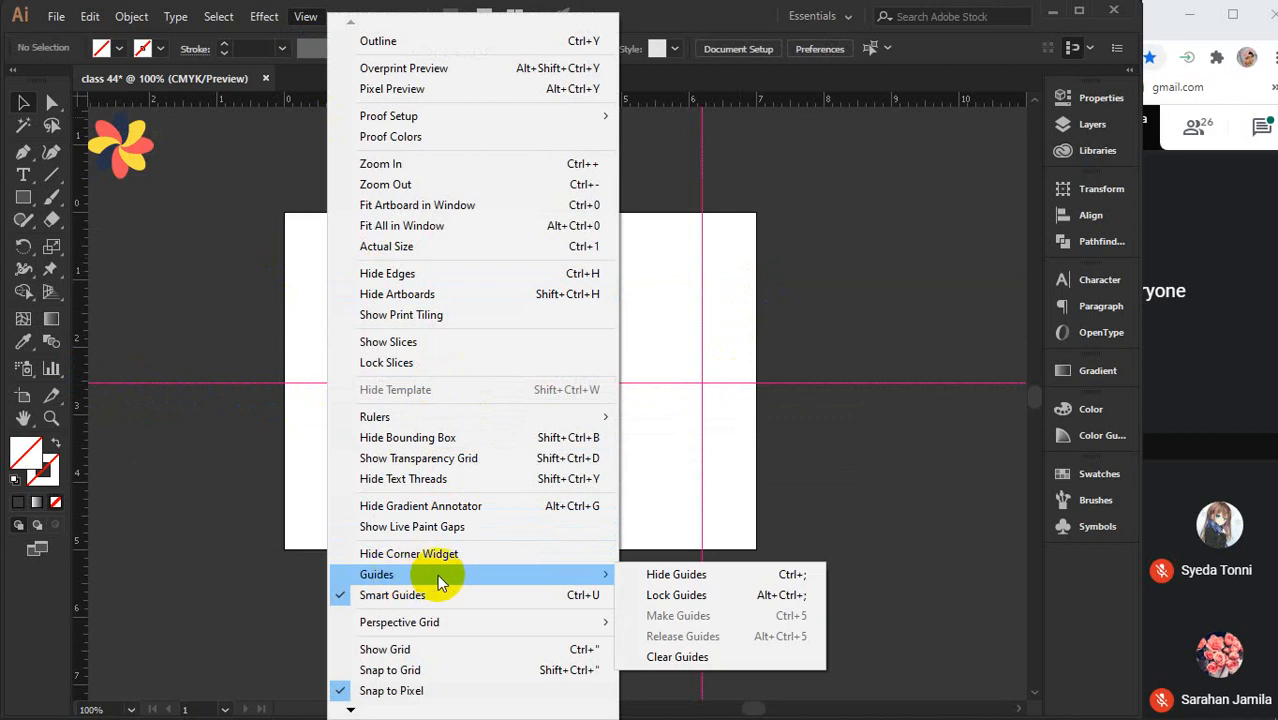
click(668, 595)
drag(334, 336, 671, 593)
drag(309, 315, 1071, 669)
drag(266, 338, 758, 558)
Unlock the guides
click(302, 17)
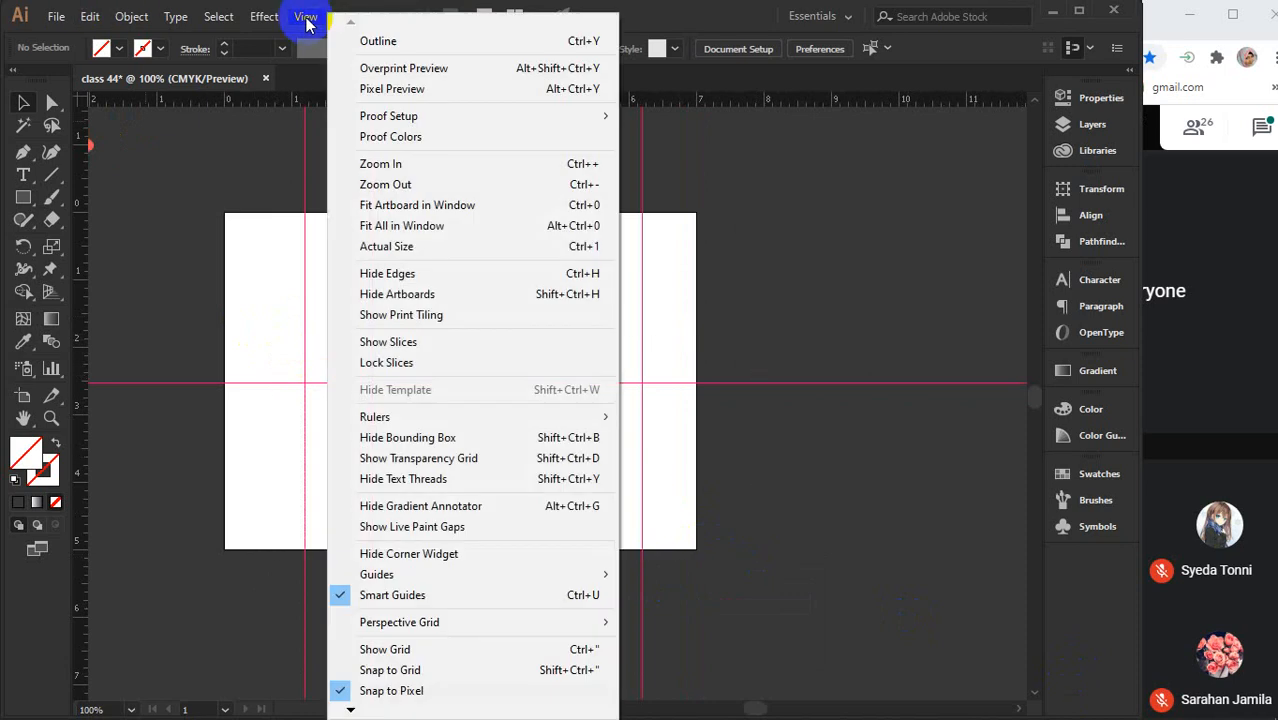
mouse_move(479, 577)
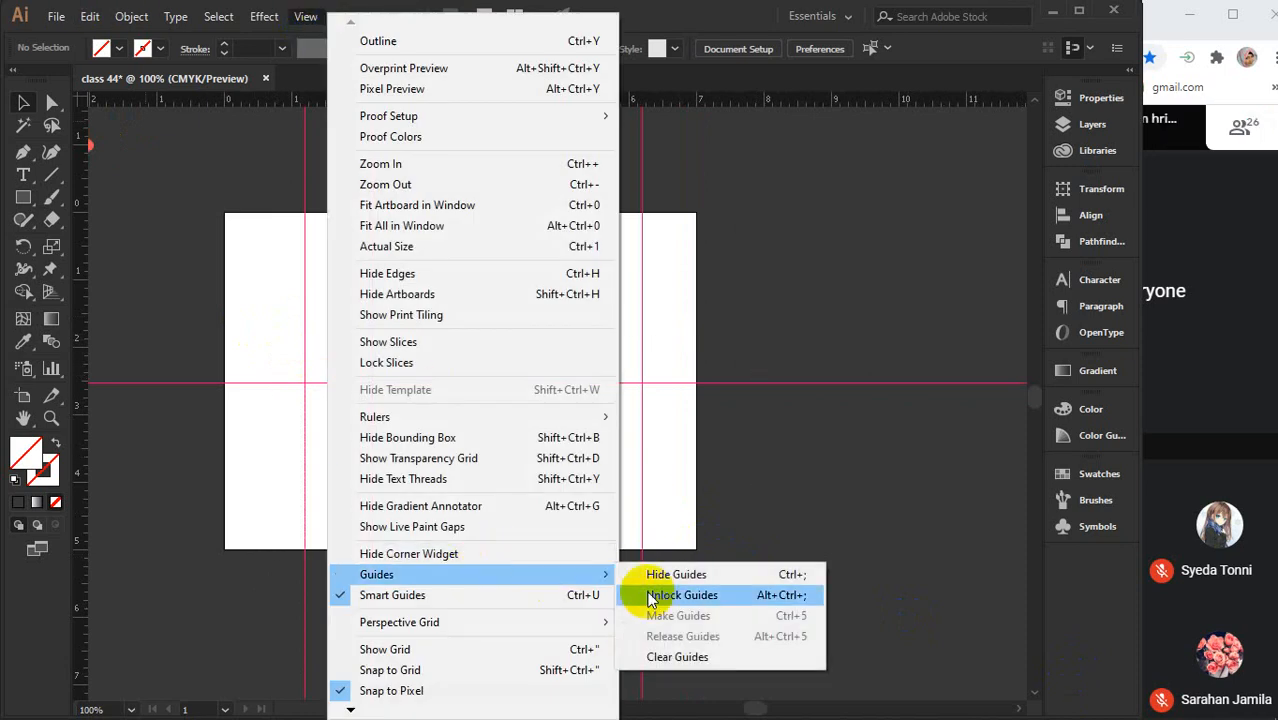
click(680, 595)
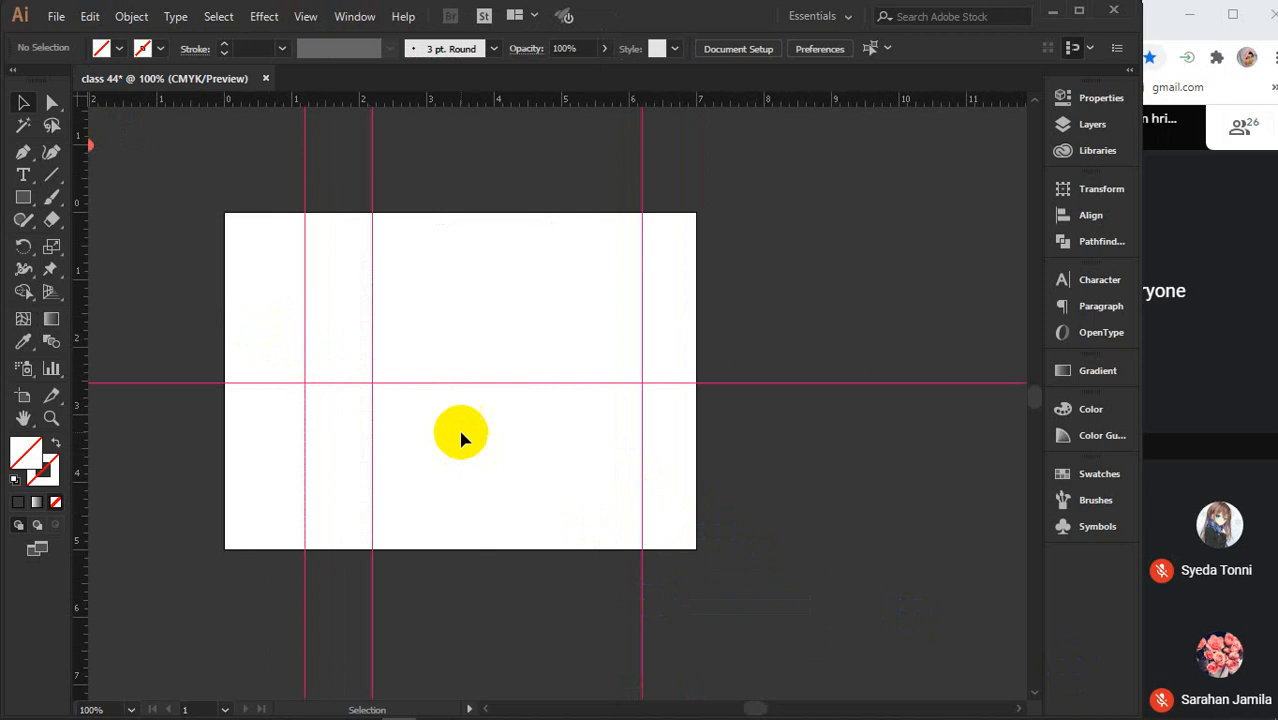
Select all the remaining guides across the artboard and delete them
click(432, 383)
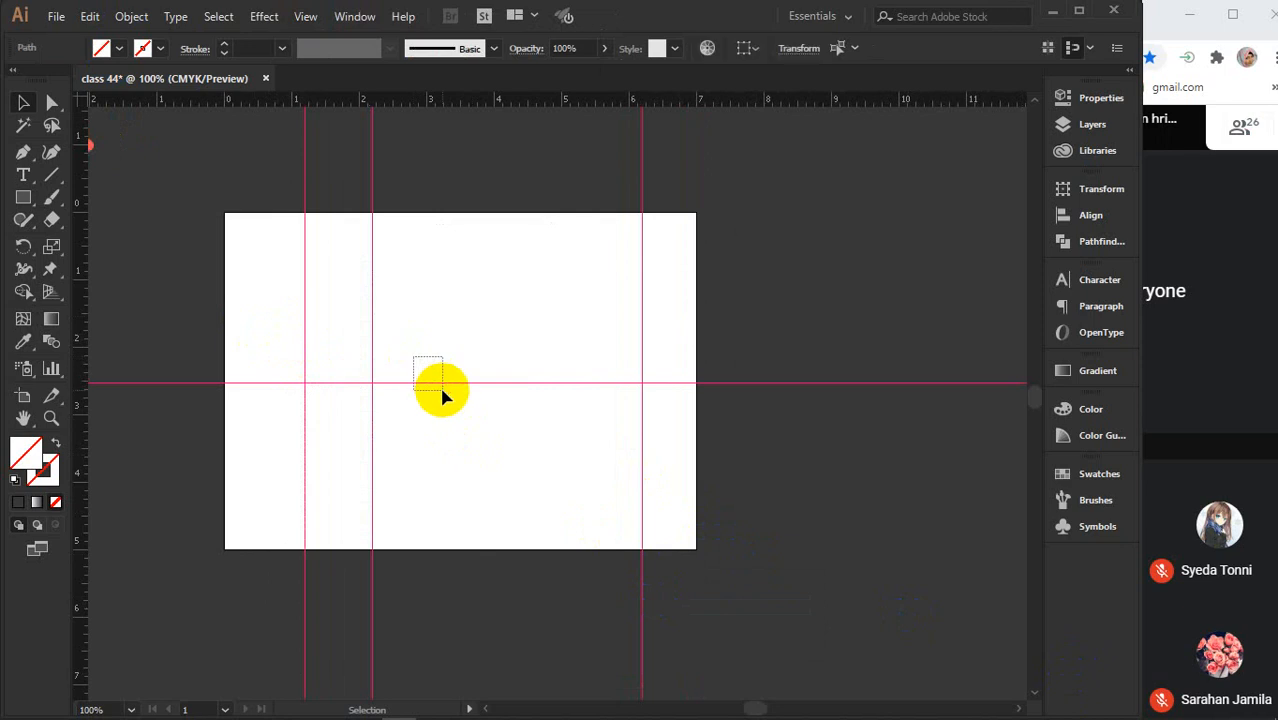
click(304, 328)
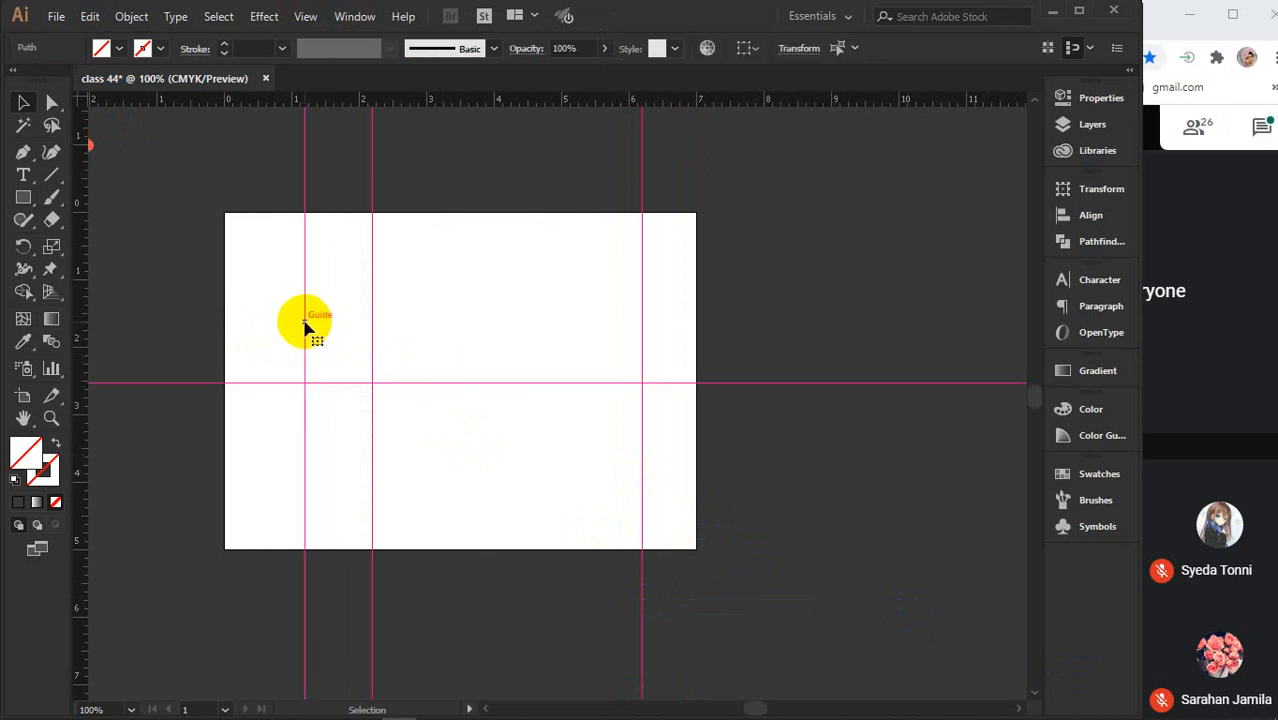
mouse_move(305, 327)
mouse_down()
mouse_move(151, 302)
mouse_move(302, 325)
mouse_move(314, 348)
mouse_up()
drag(257, 291, 739, 562)
key(Delete)
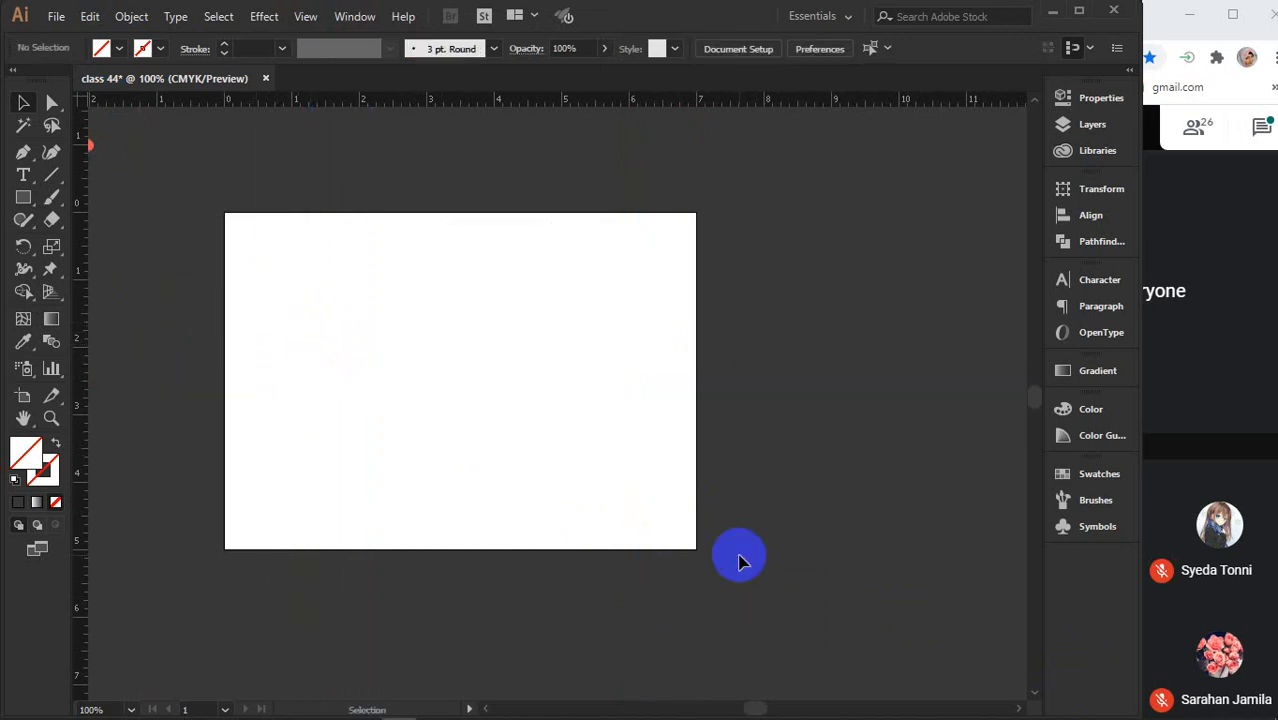
Hide the document rulers and return to the Selection tool
key(a)
key(ctrl+r)
key(v)
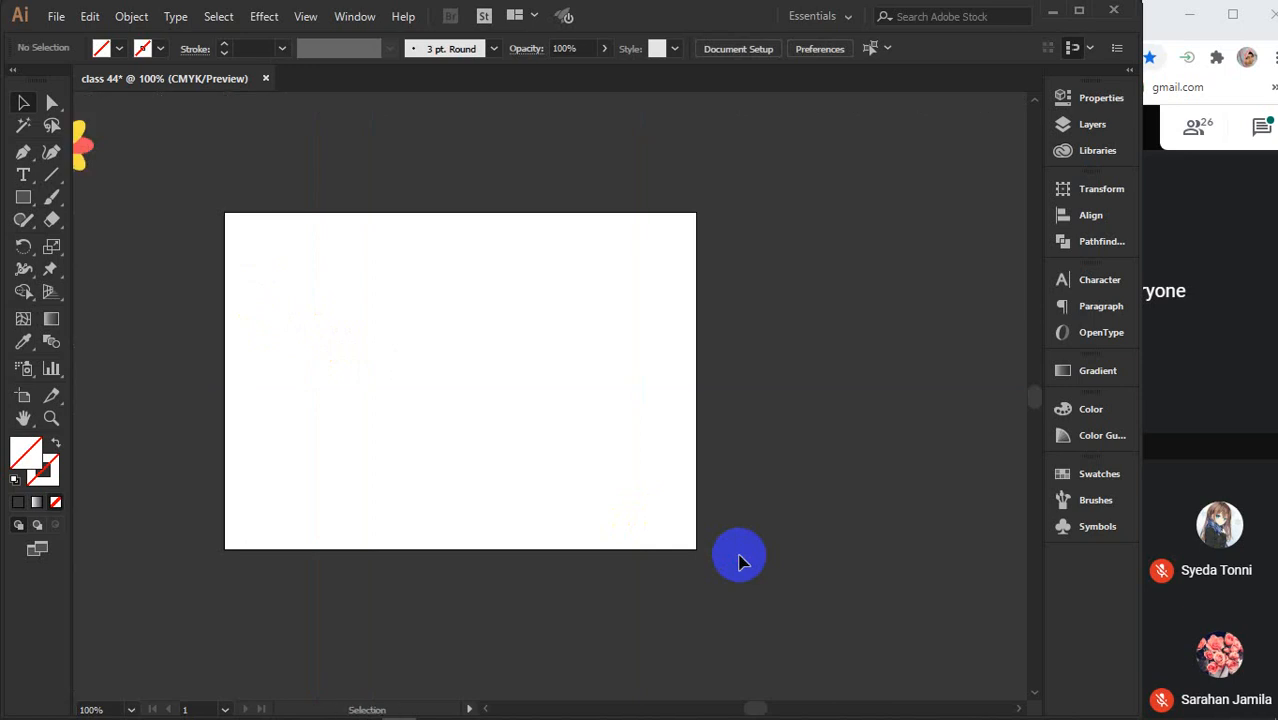
alt+scroll(453, 389, up, 2)
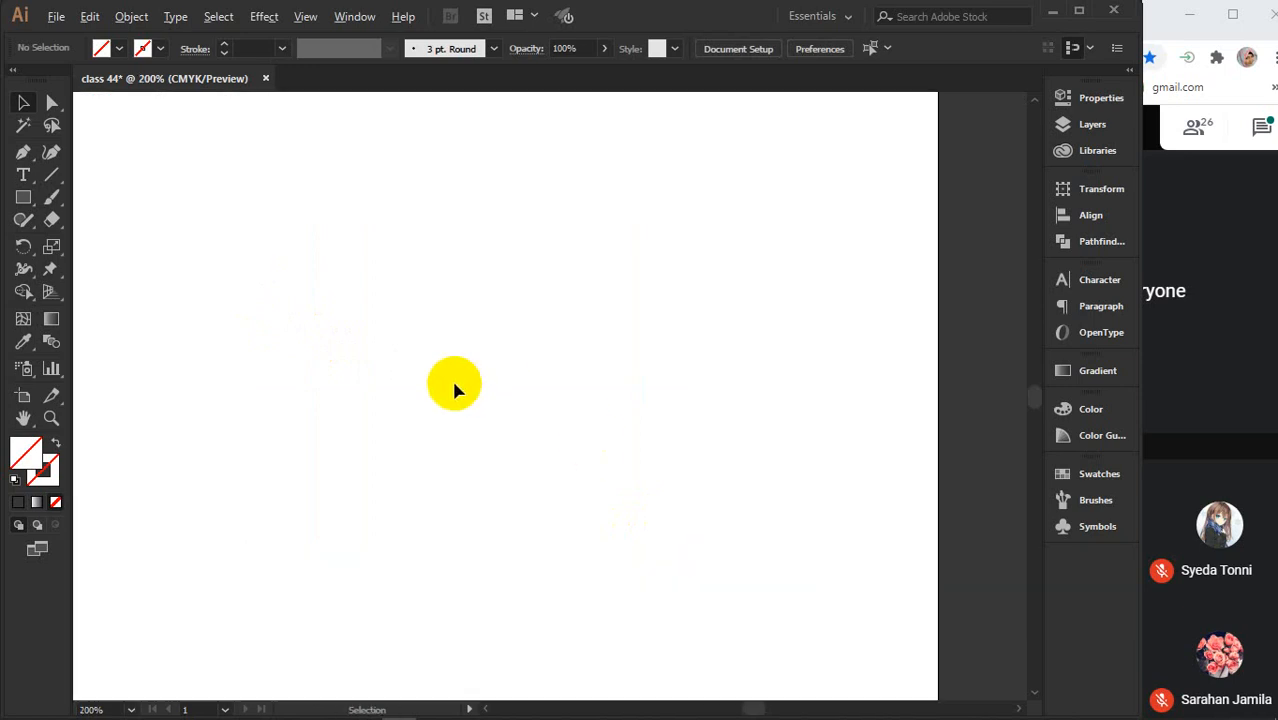
Draw a horizontal rectangle near the centre of the empty artboard with the Rectangle tool
alt+scroll(453, 389, down, 1)
drag(457, 388, 548, 391)
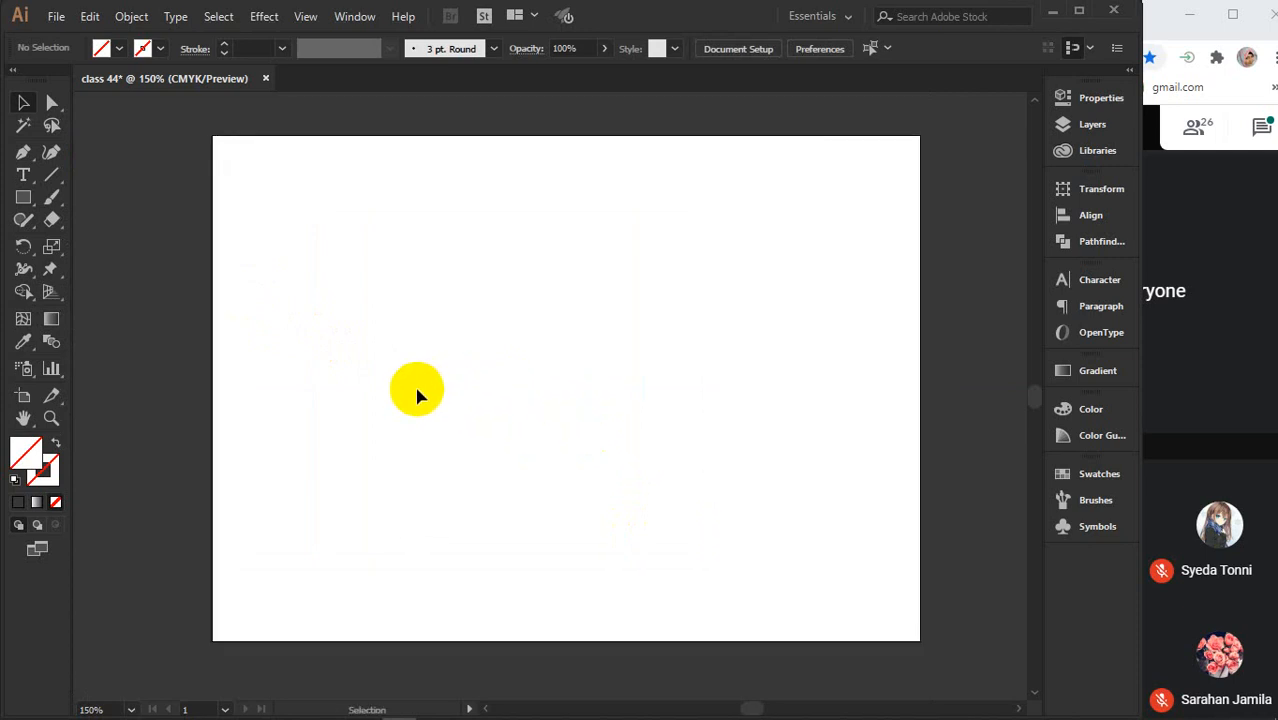
click(23, 197)
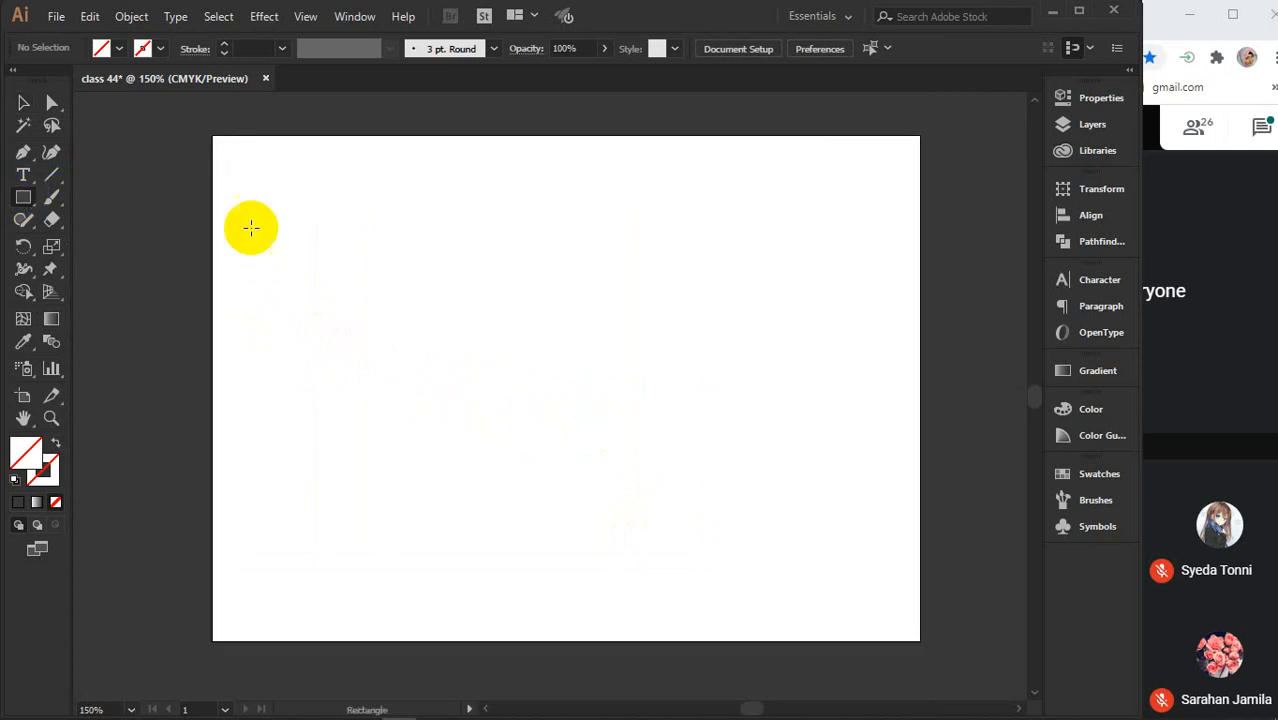
drag(432, 274, 660, 427)
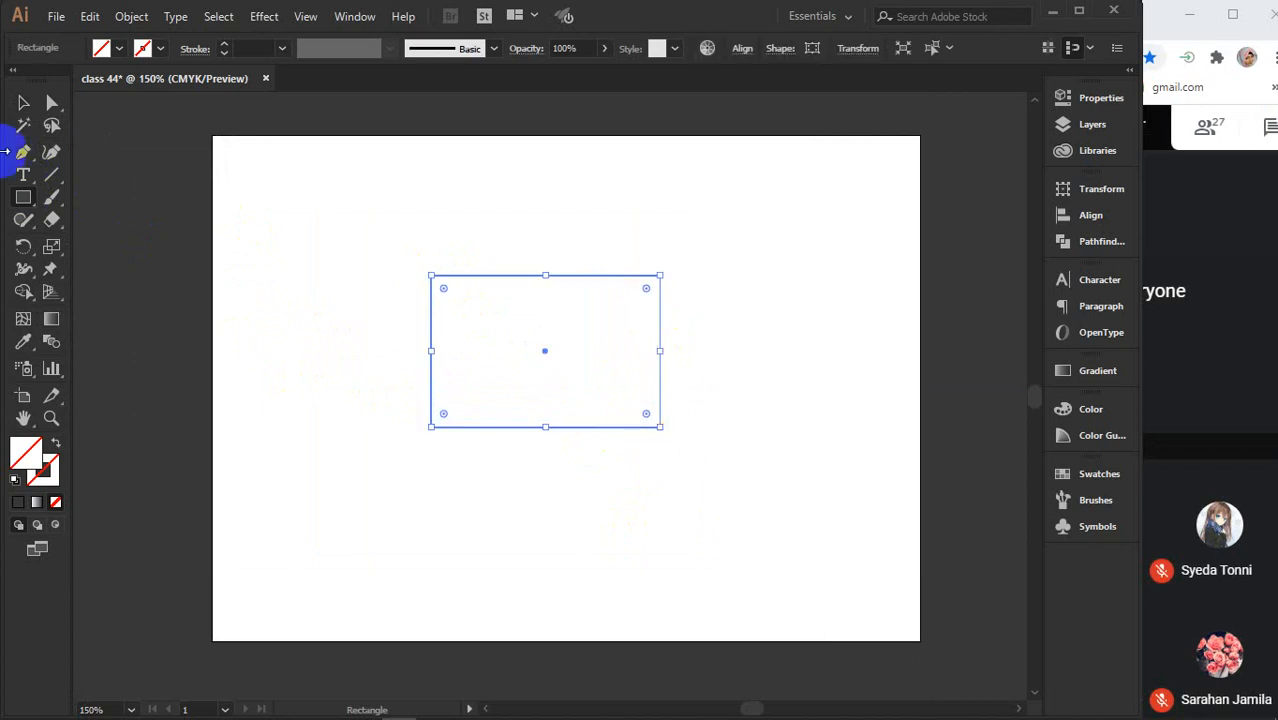
click(18, 104)
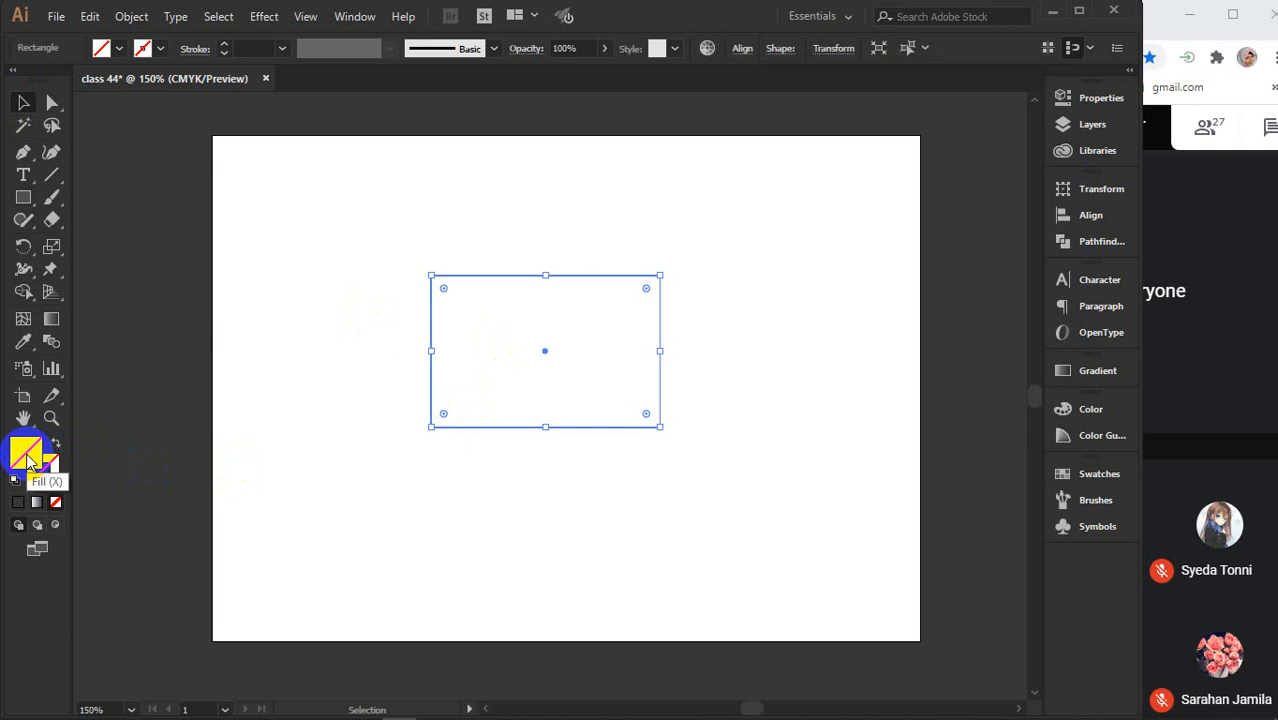
Fill the rectangle with the yellow sampled from a petal of the set-aside flower using the Eyedropper
scroll(285, 380, down, 1)
drag(260, 296, 338, 341)
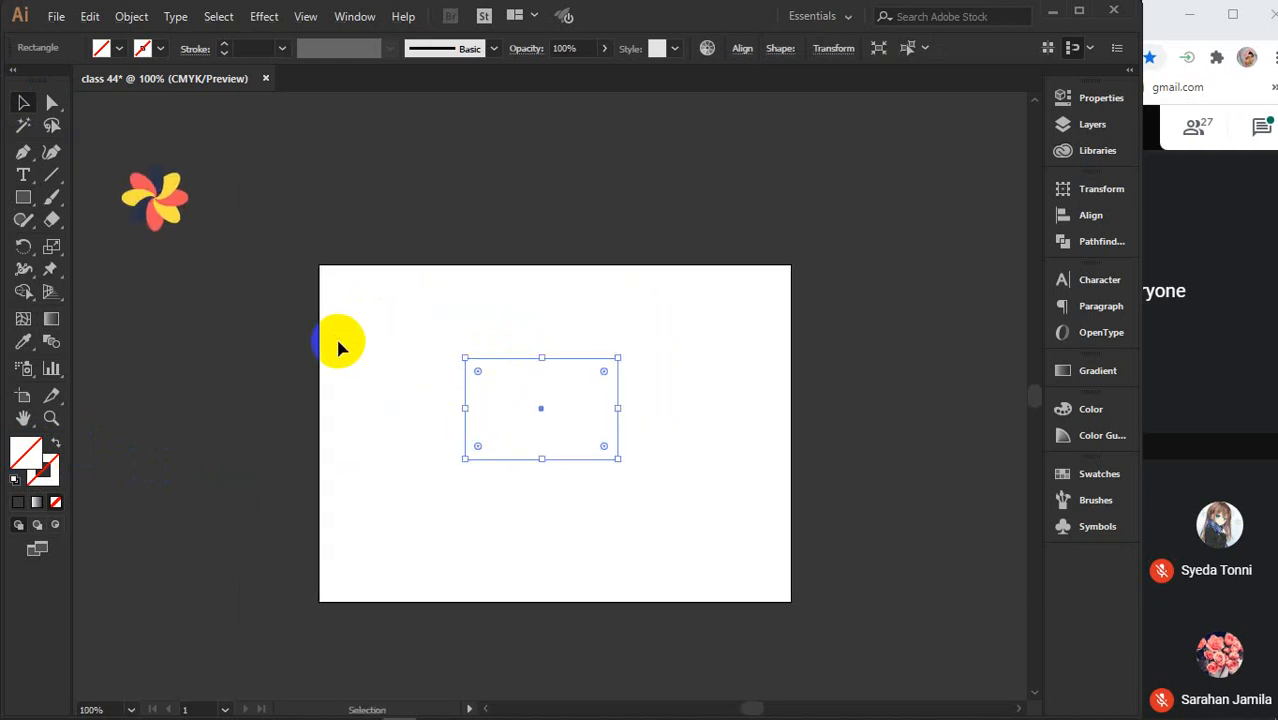
key(i)
click(171, 185)
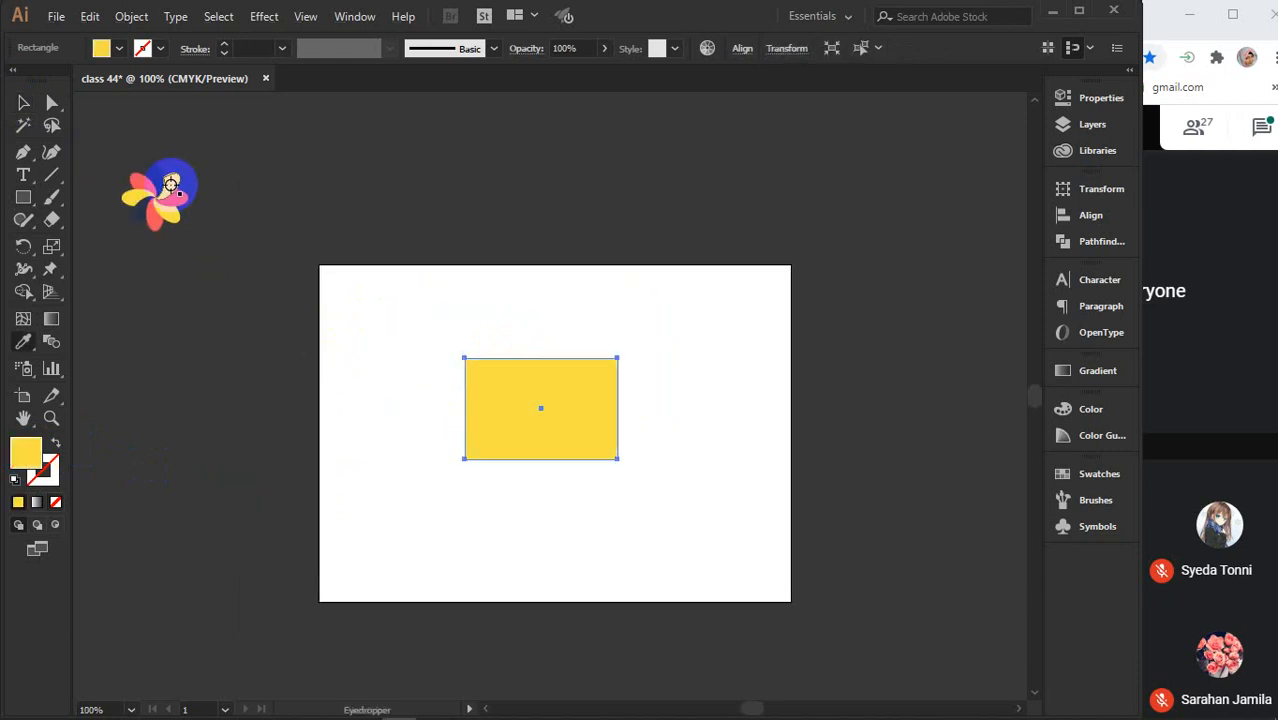
key(v)
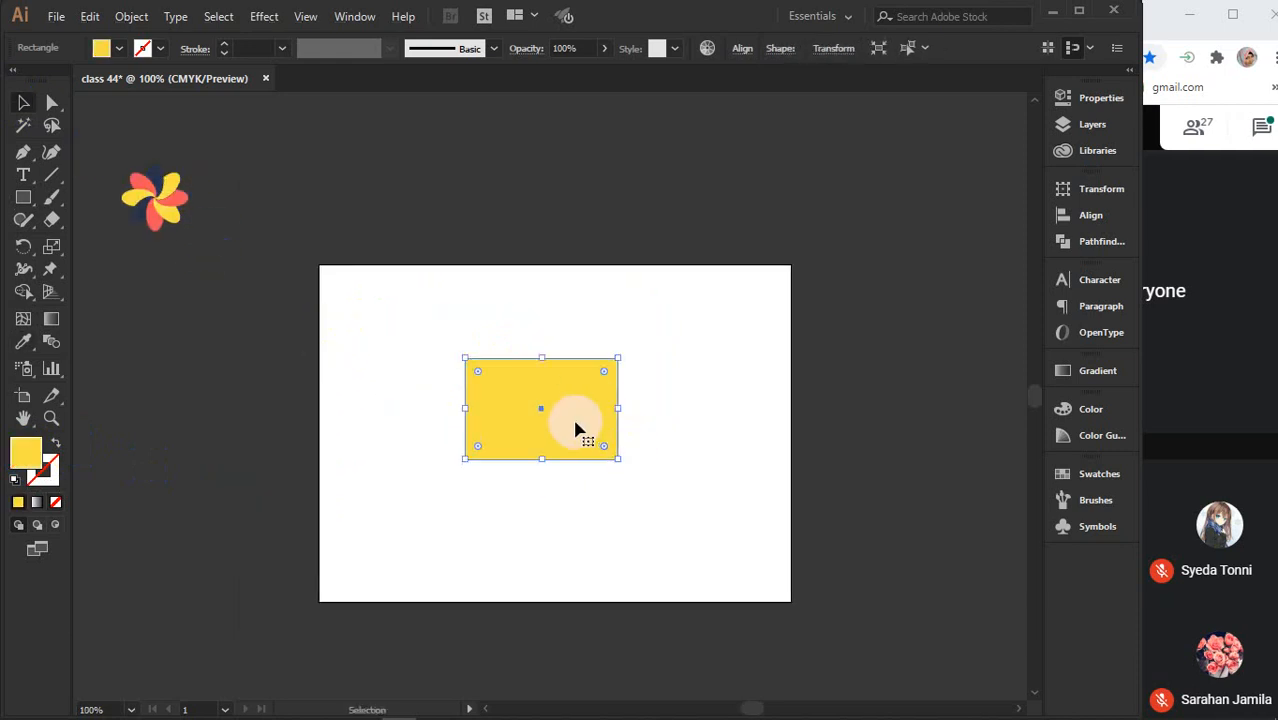
Duplicate the yellow rectangle with a diagonal offset so the copy overlaps the original's lower-right part
scroll(575, 428, up, 2)
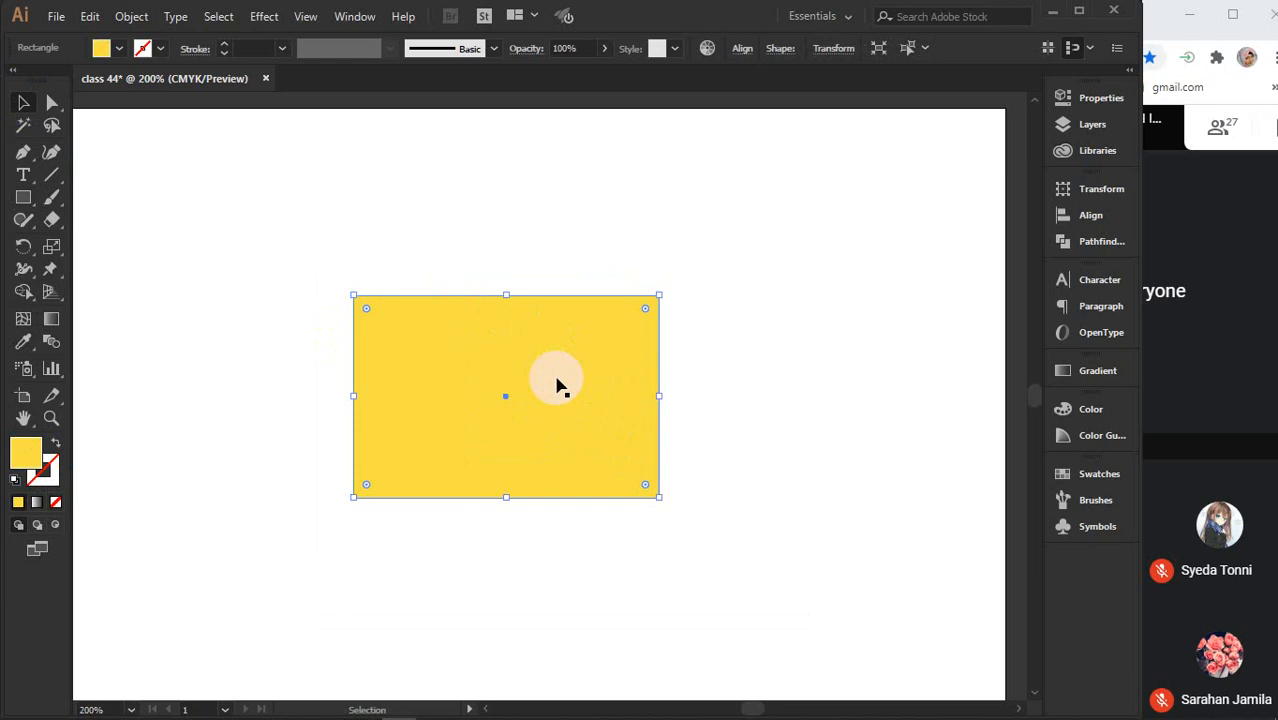
drag(558, 385, 620, 436)
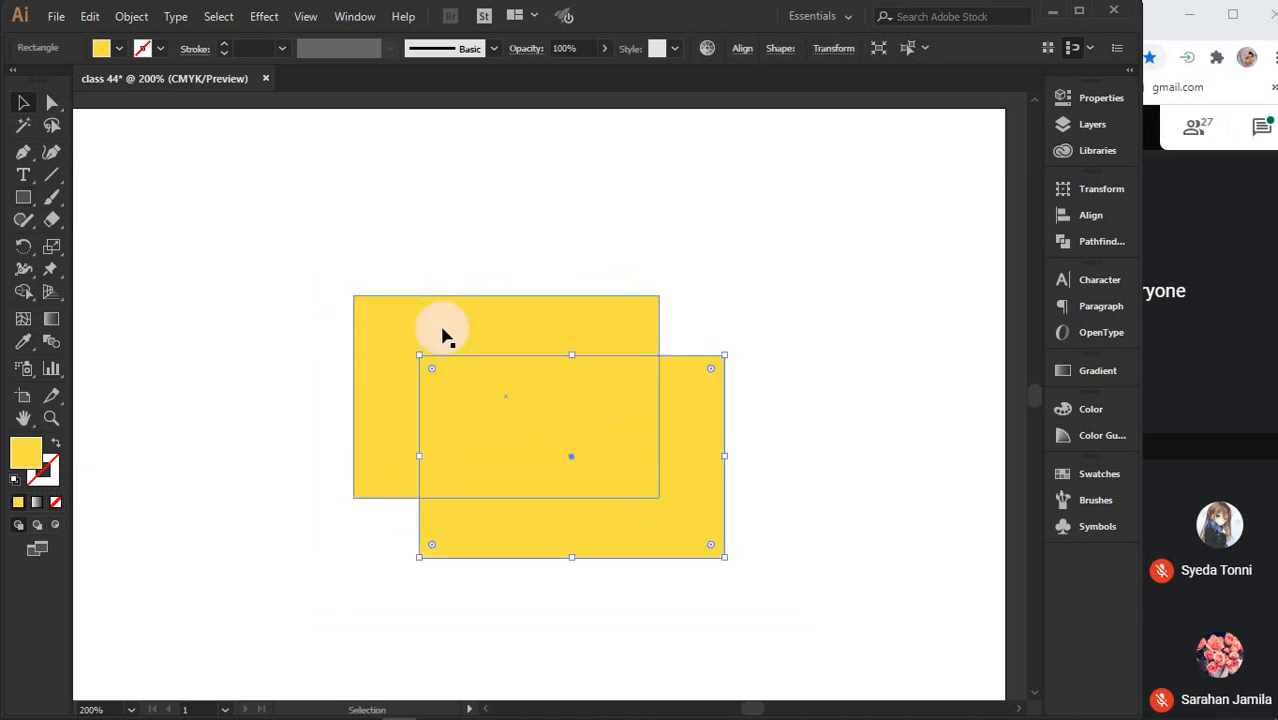
Recolour the rear rectangle by sampling the flower's navy petal and finally its coral-red petal with the Eyedropper, and deselect it
click(402, 314)
scroll(402, 314, down, 3)
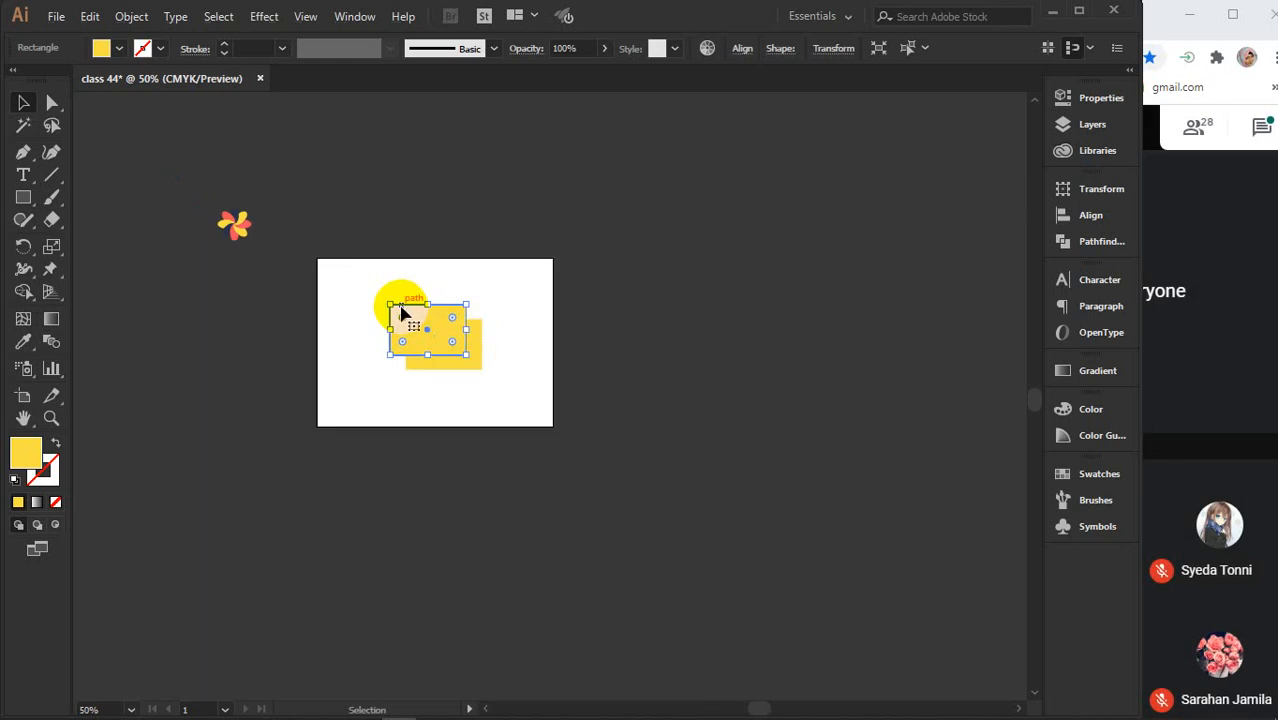
key(i)
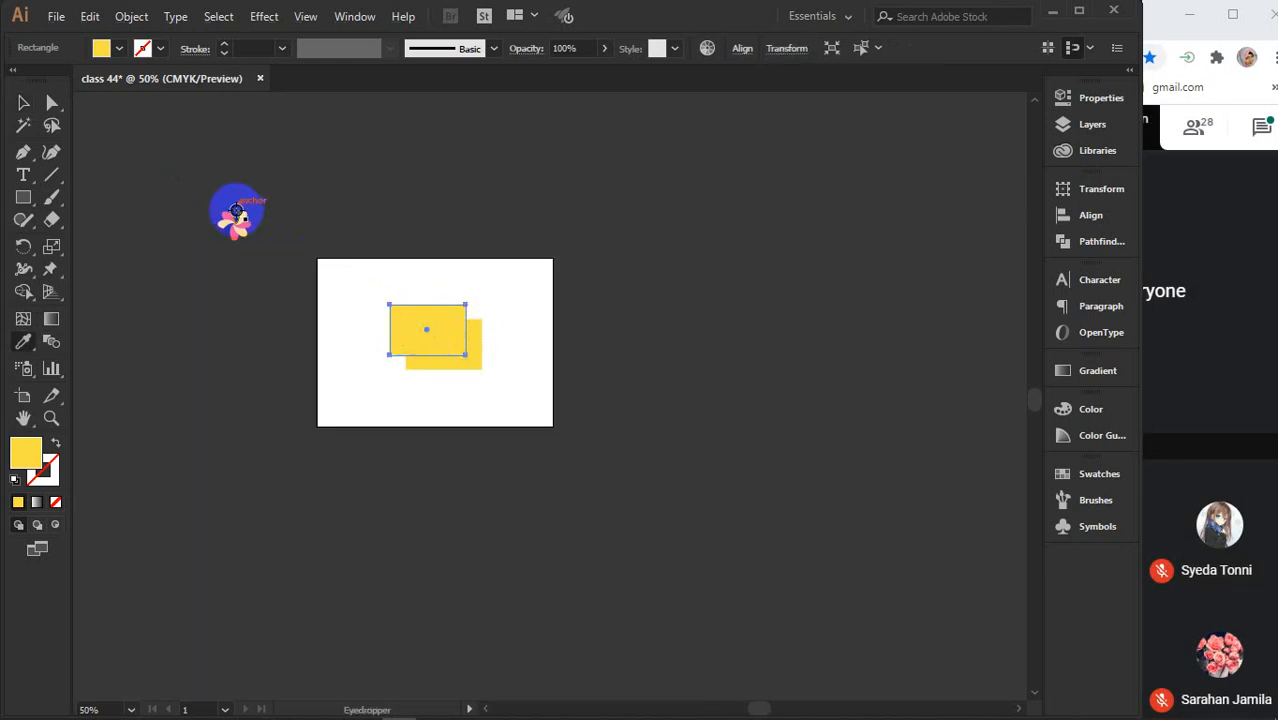
click(234, 212)
key(v)
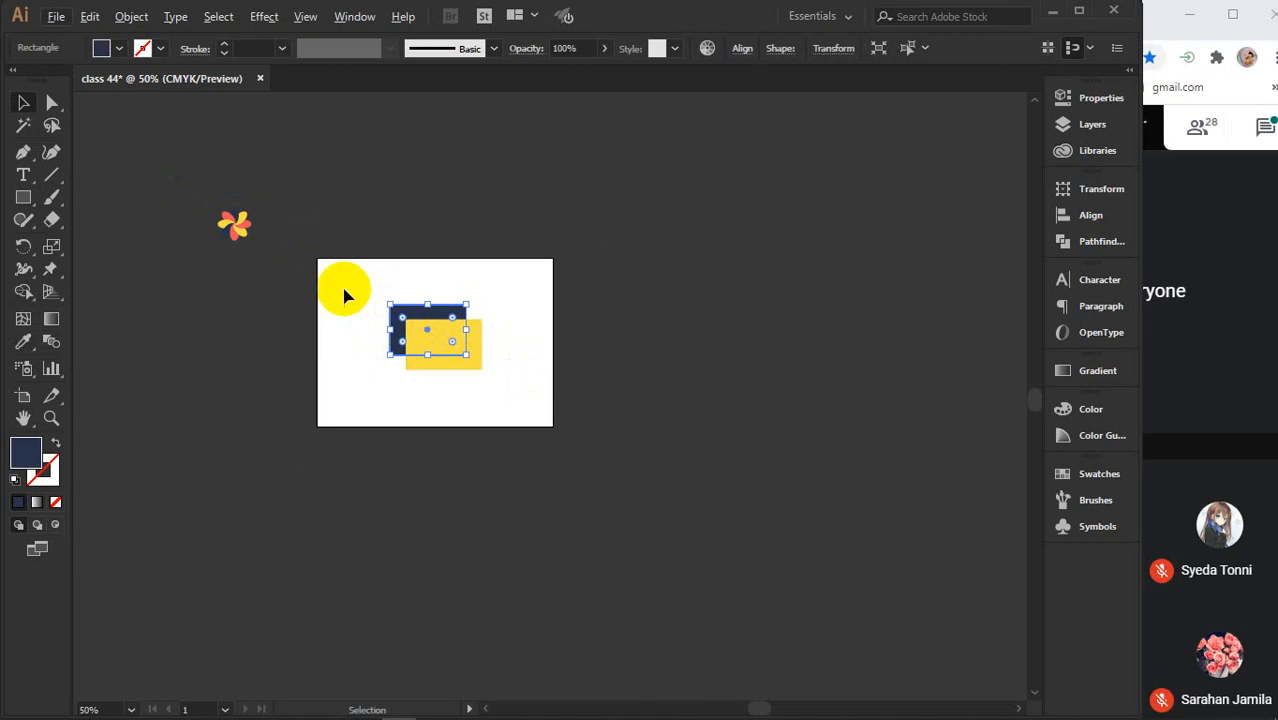
key(i)
click(234, 238)
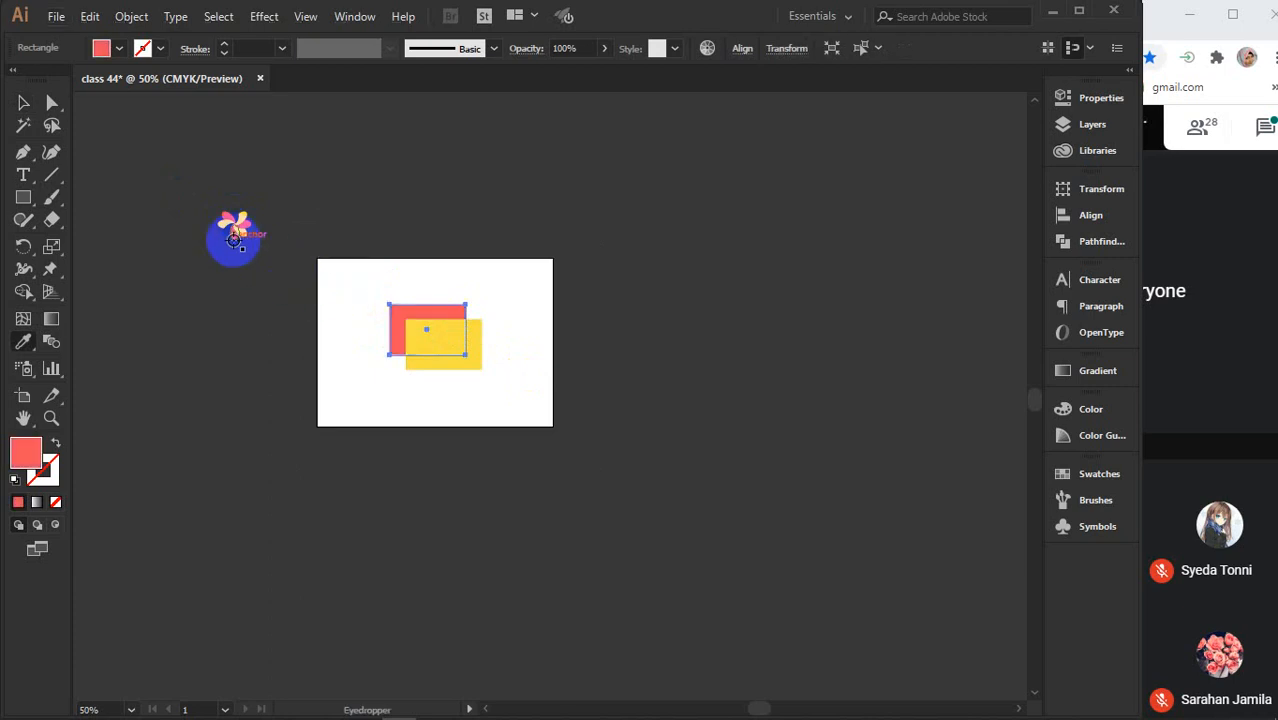
key(v)
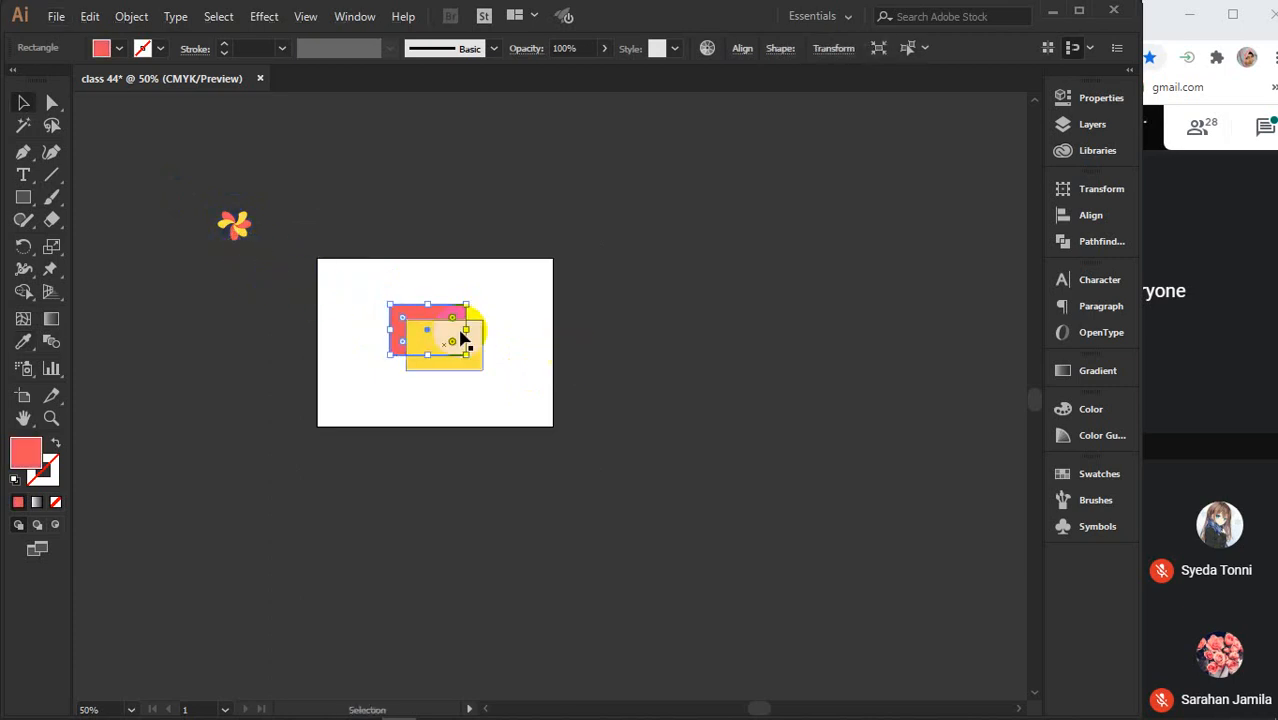
scroll(455, 335, up, 4)
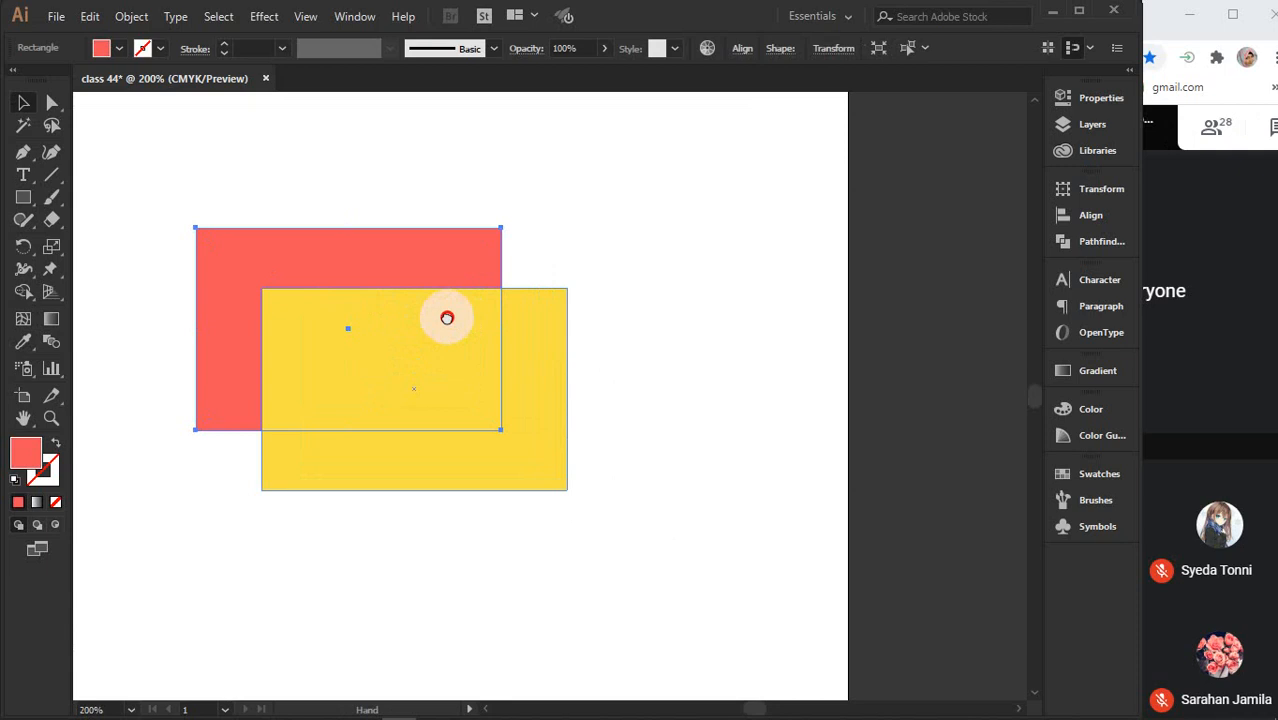
drag(445, 314, 604, 320)
scroll(605, 322, up, 1)
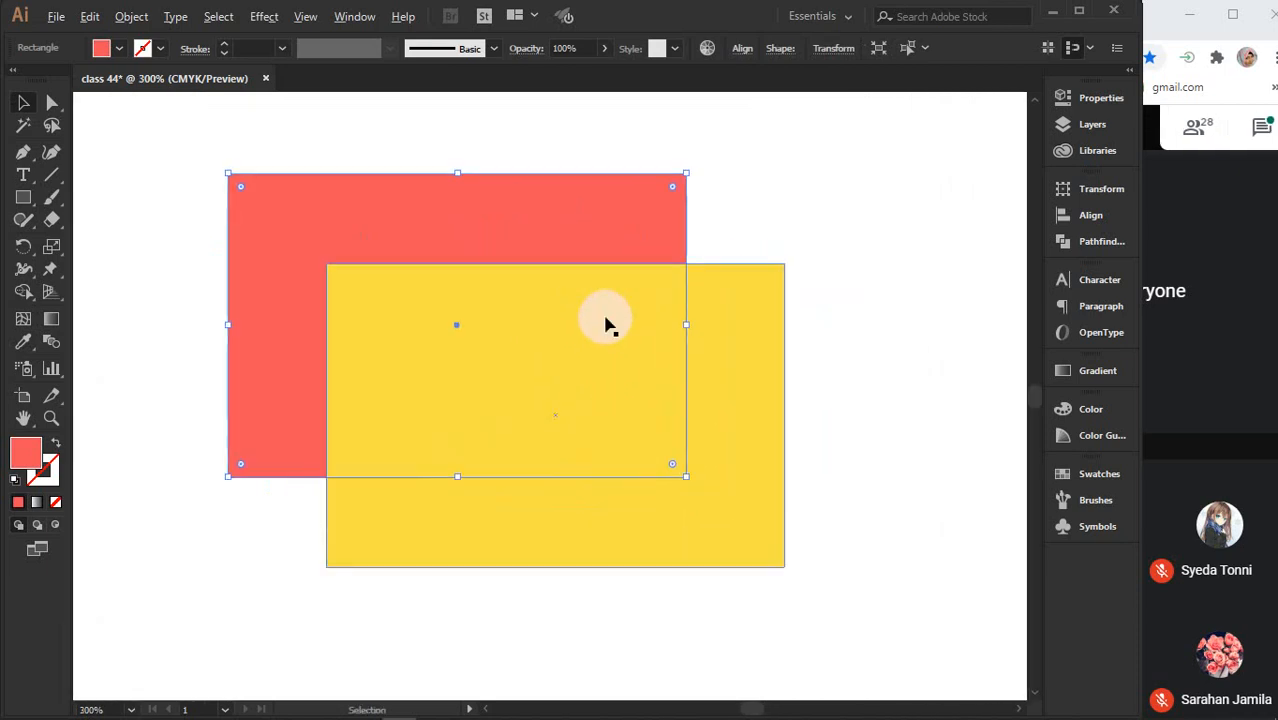
scroll(605, 322, down, 1)
click(157, 340)
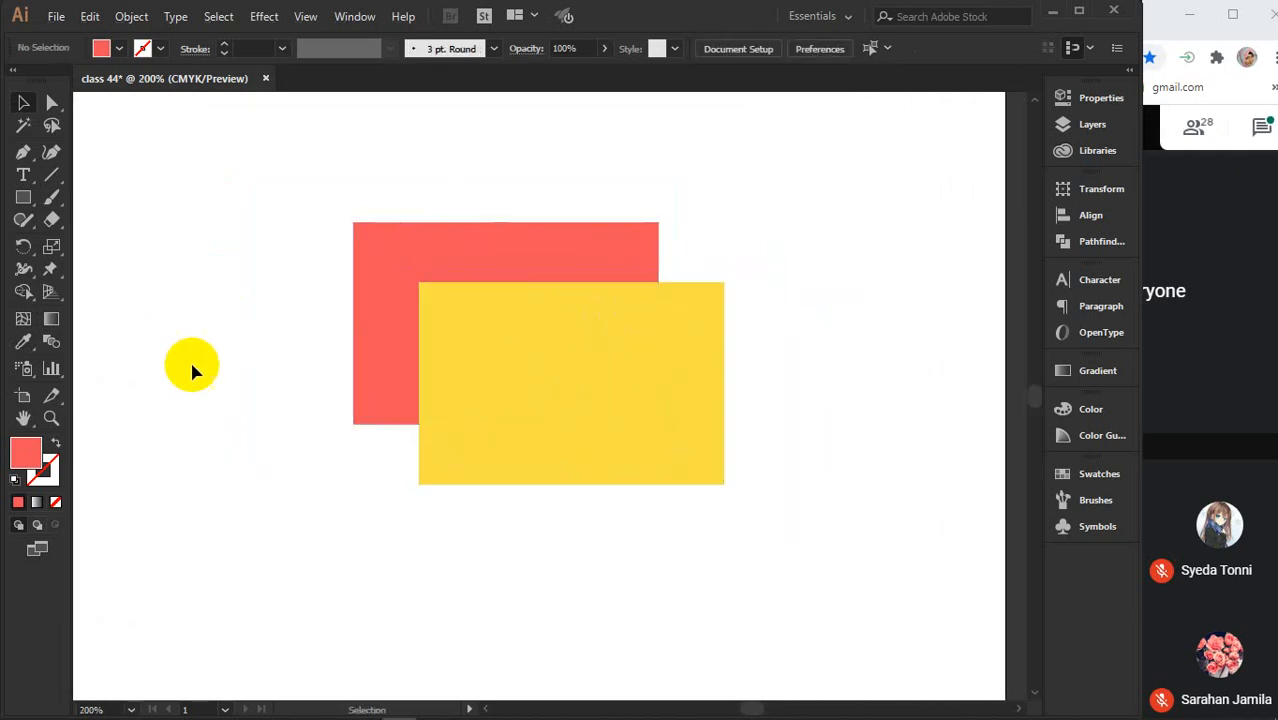
click(55, 340)
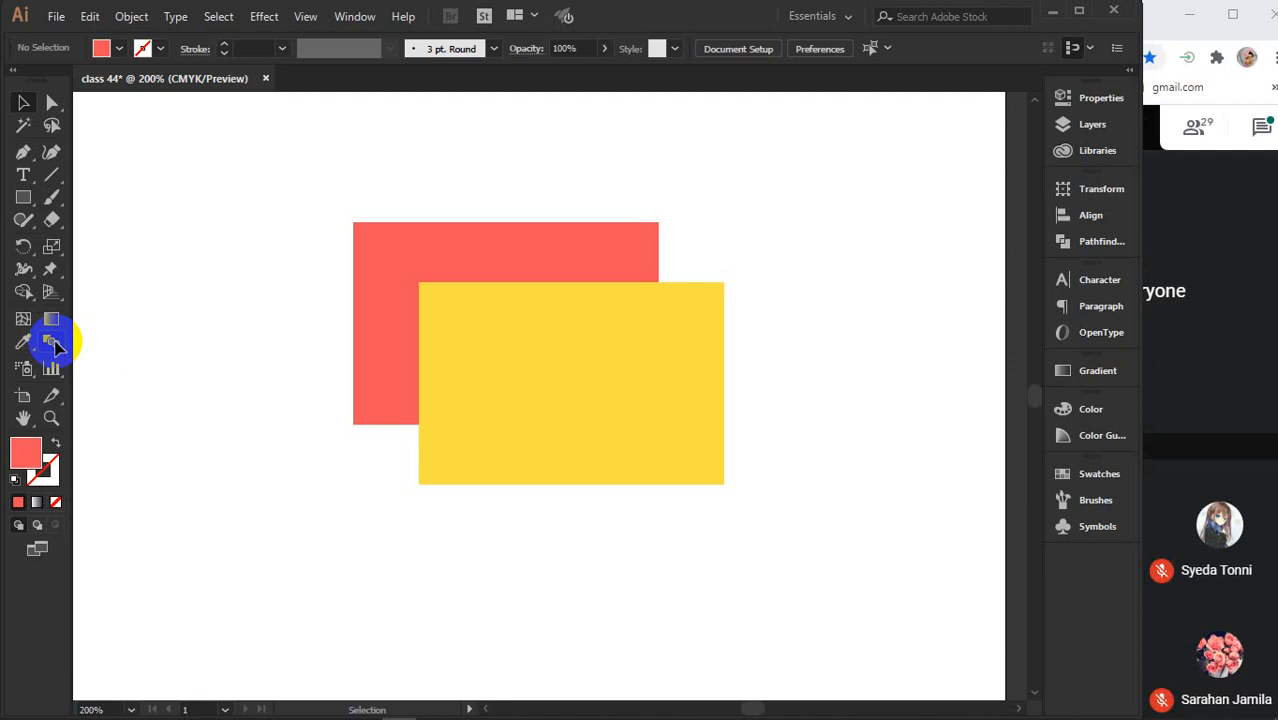
click(1225, 356)
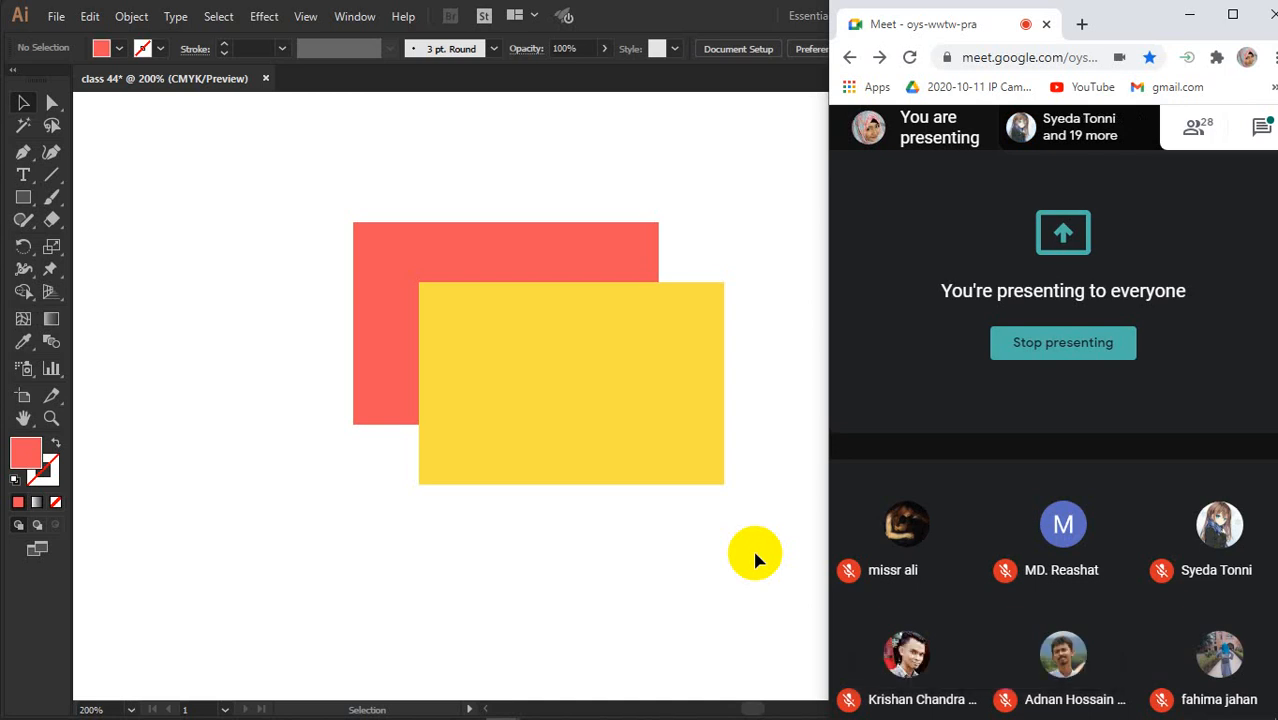
click(156, 456)
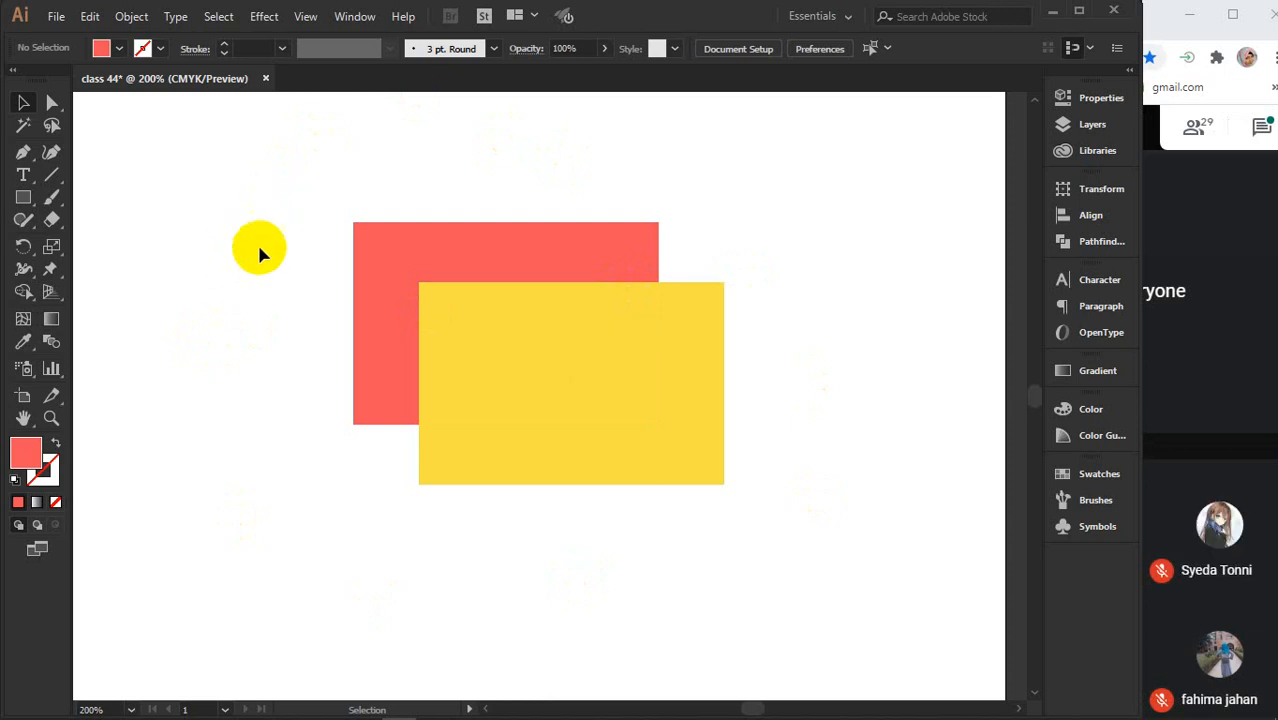
click(50, 321)
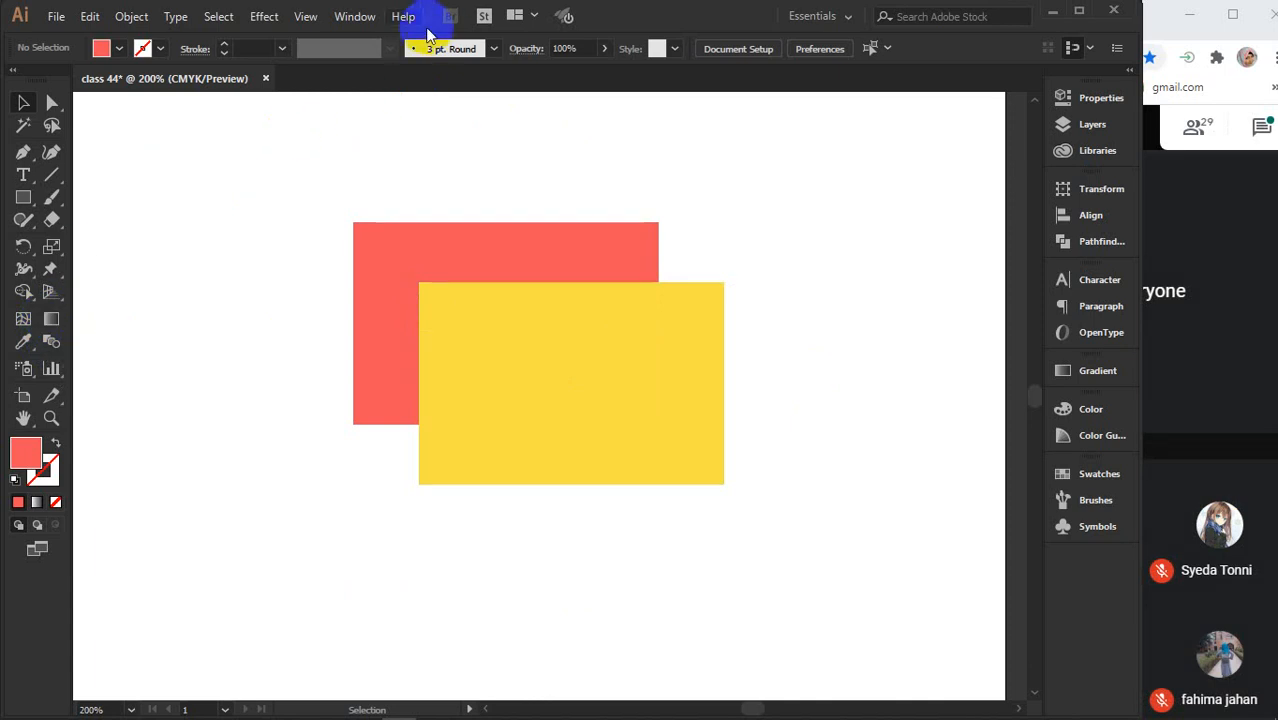
click(268, 20)
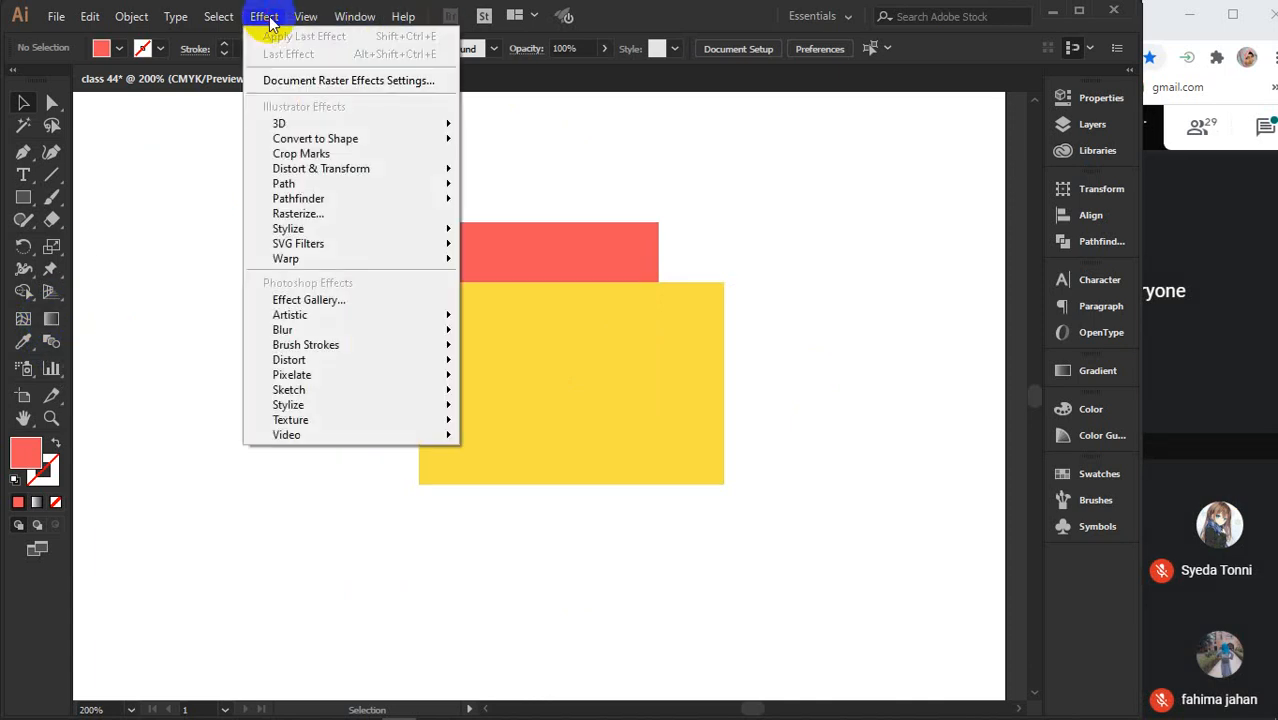
mouse_move(282, 228)
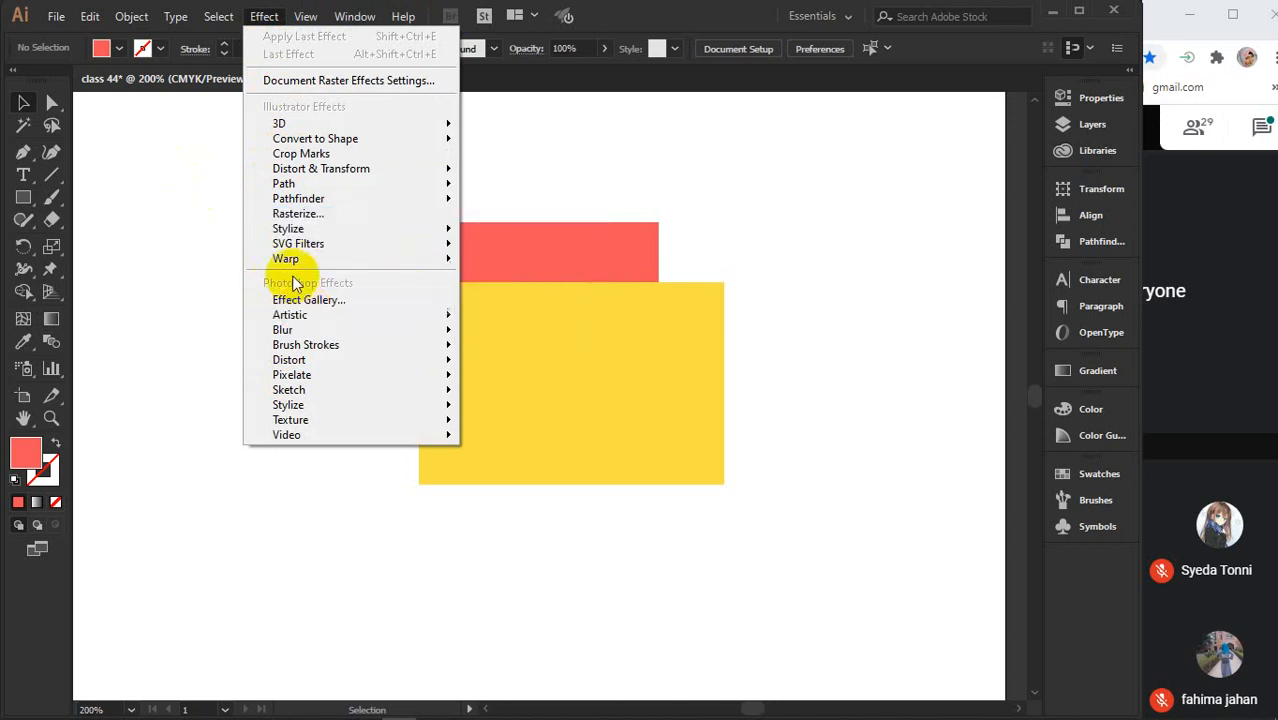
mouse_move(326, 257)
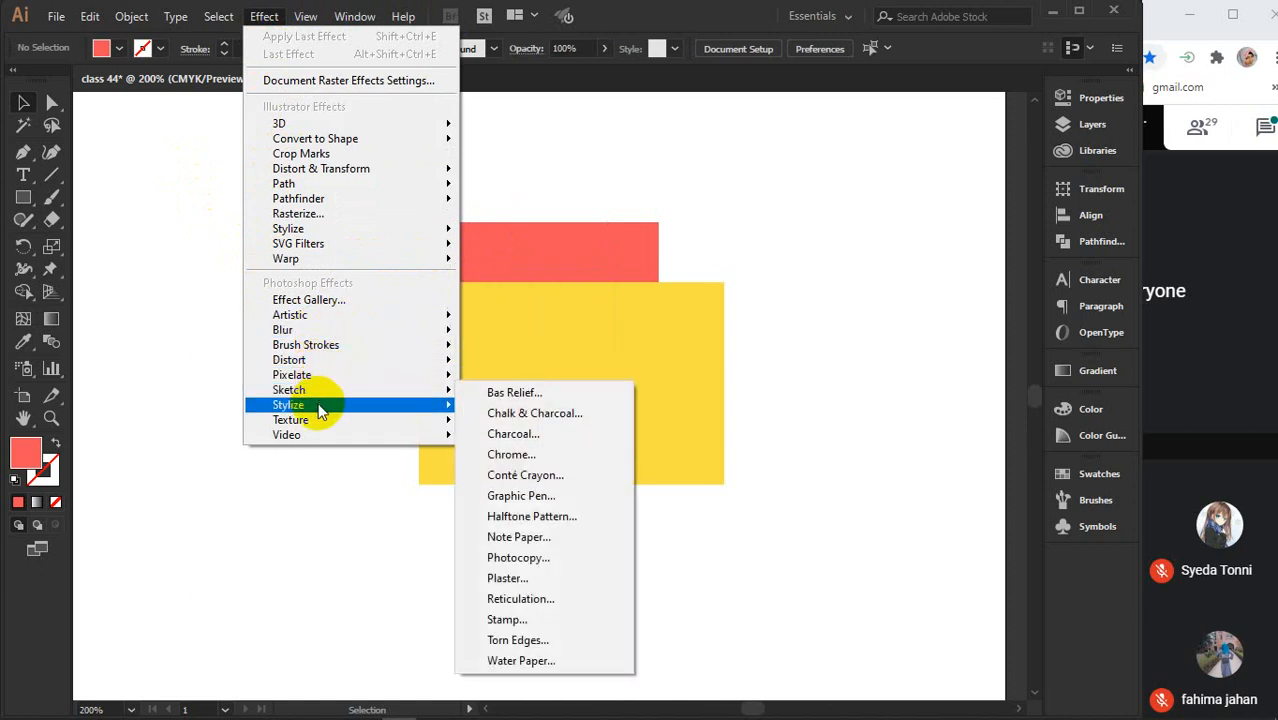
click(166, 198)
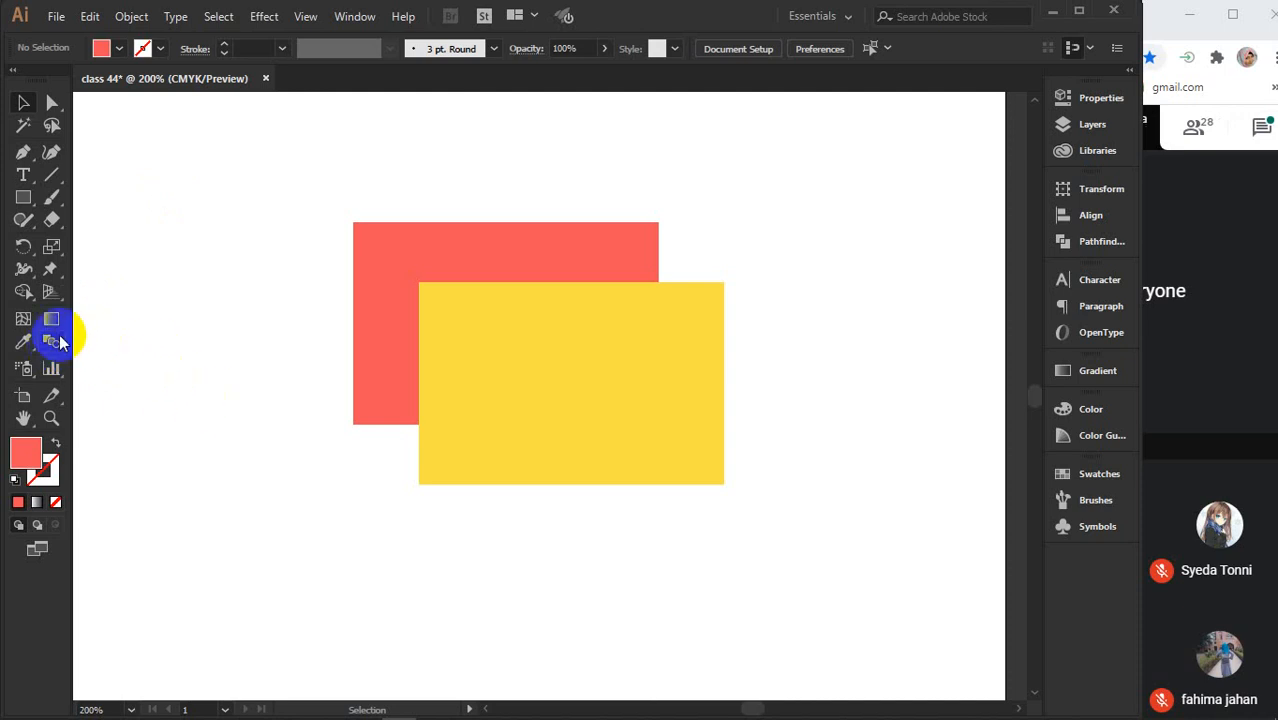
click(49, 344)
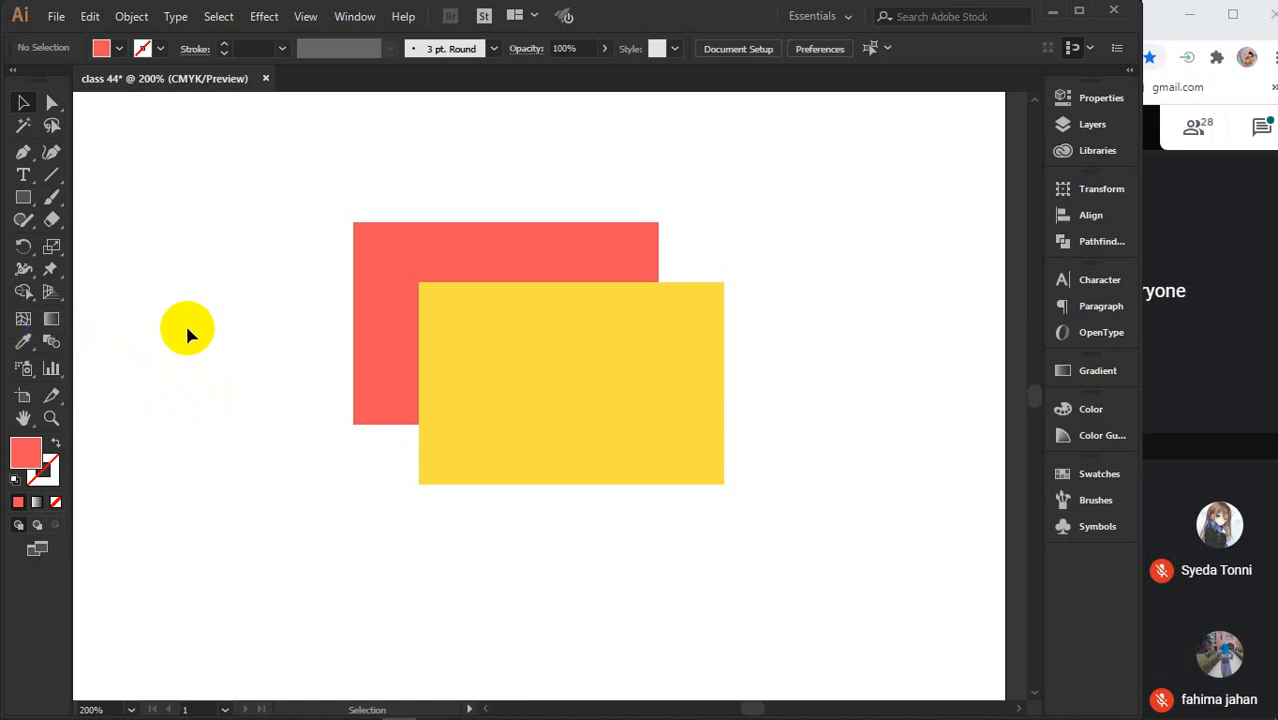
click(268, 218)
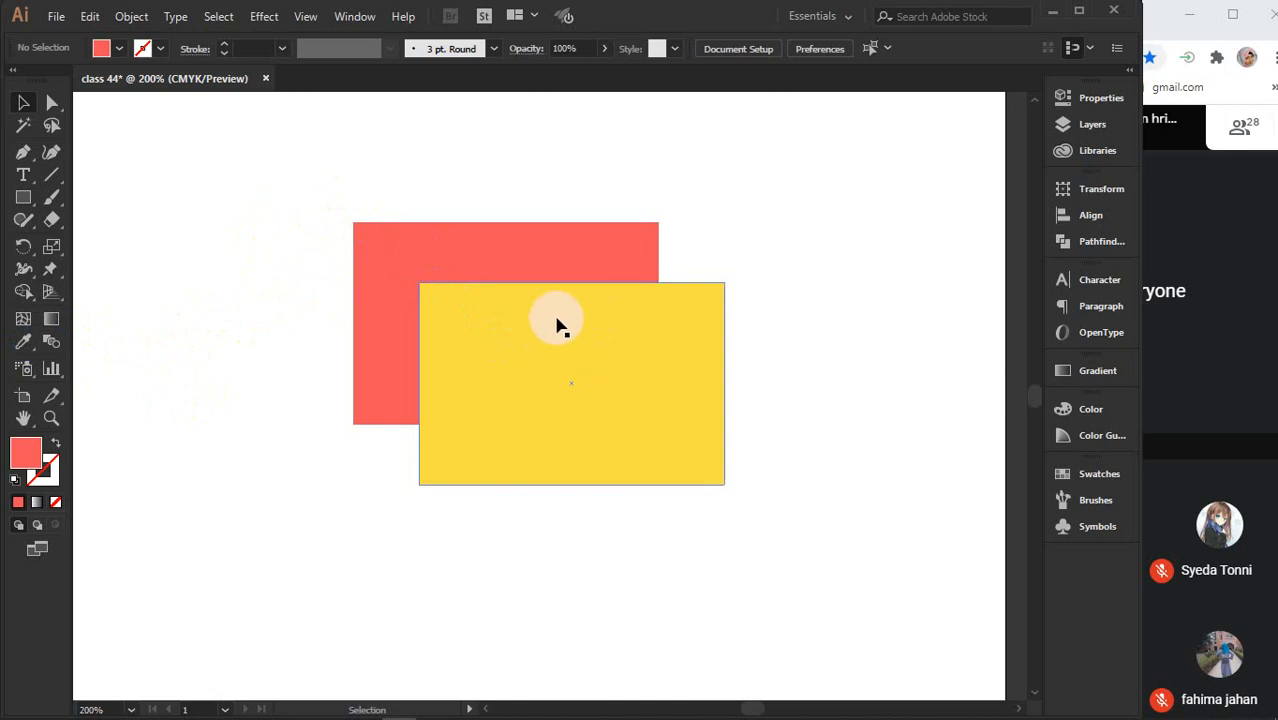
Select both overlapping rectangles, make a blend between them, and release the blend
drag(268, 196, 527, 517)
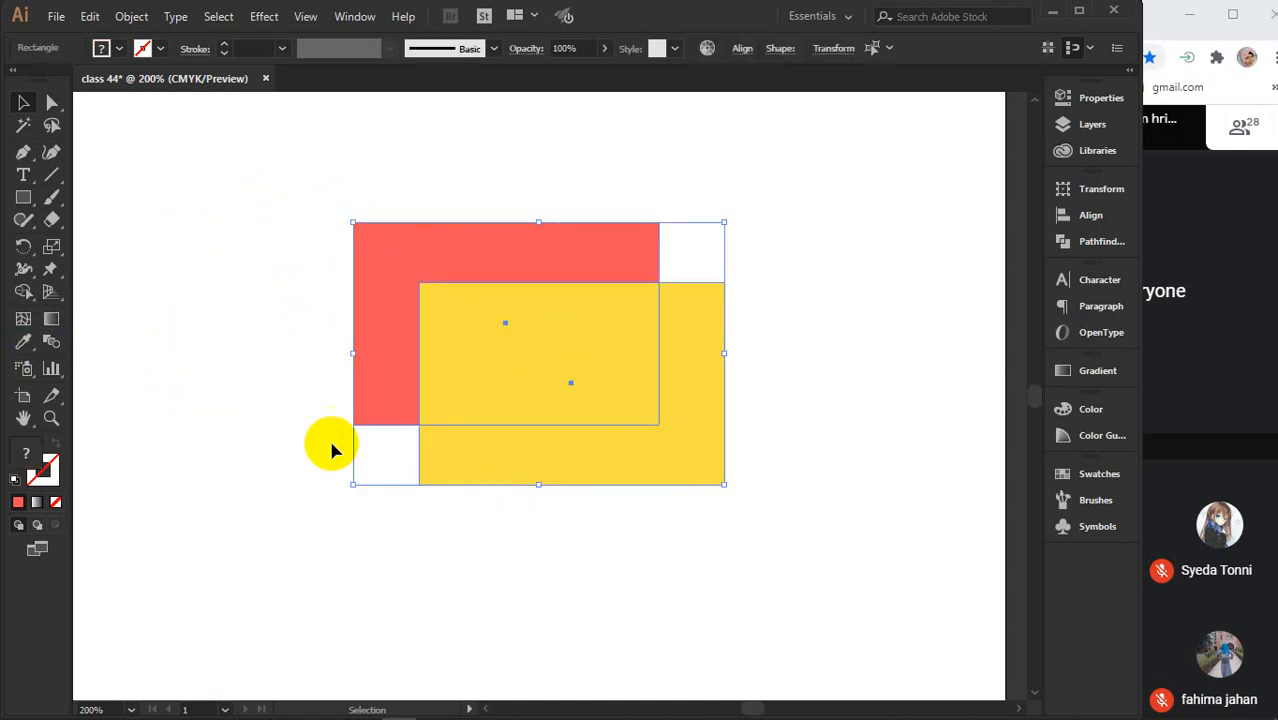
drag(277, 201, 587, 452)
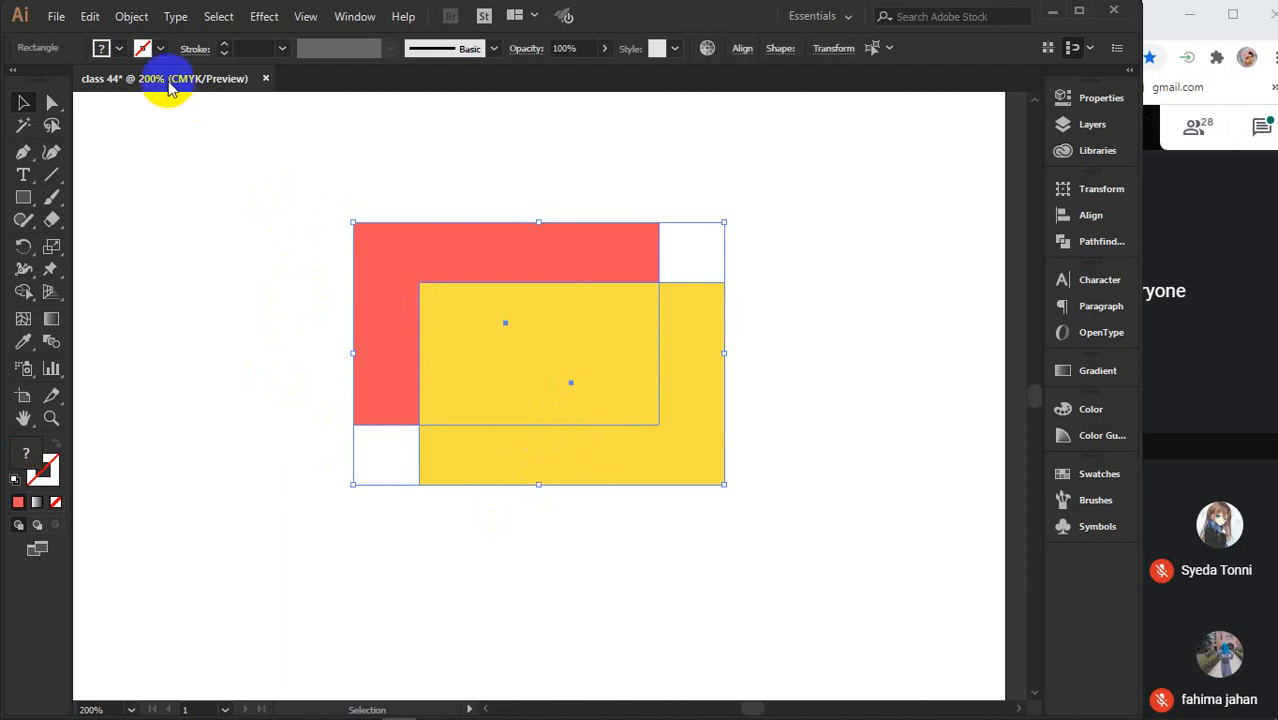
click(126, 17)
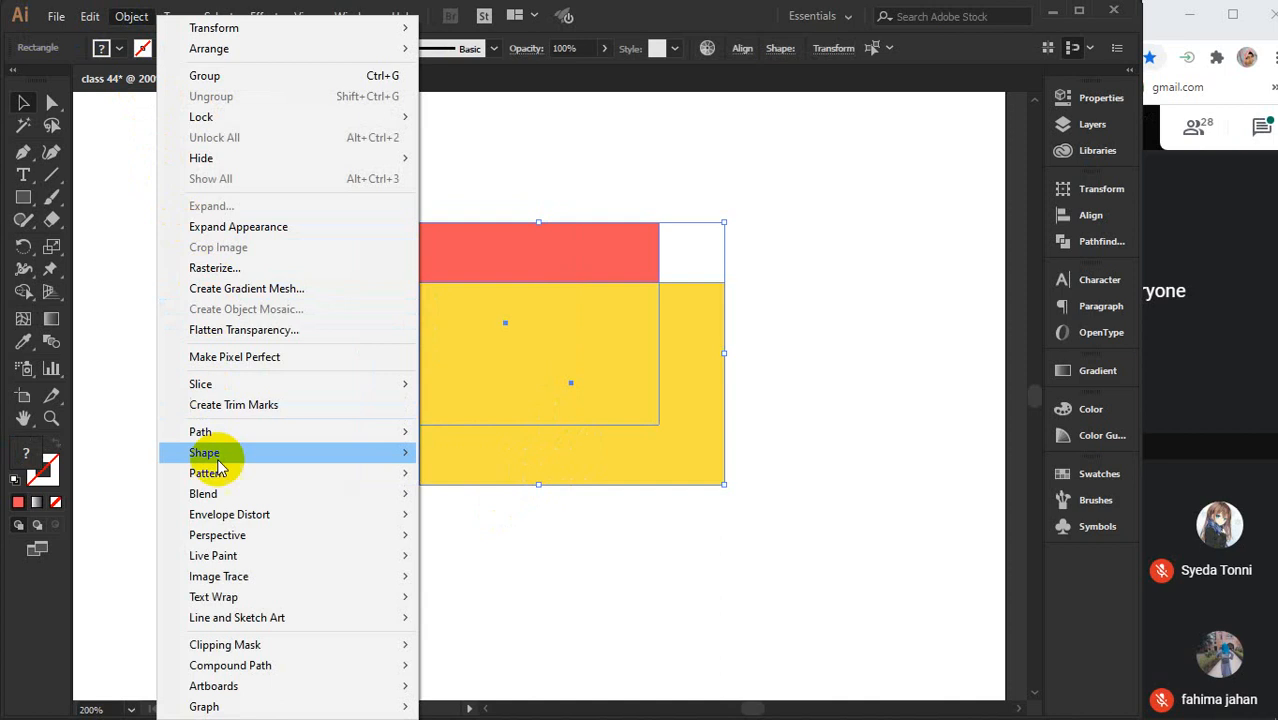
mouse_move(215, 500)
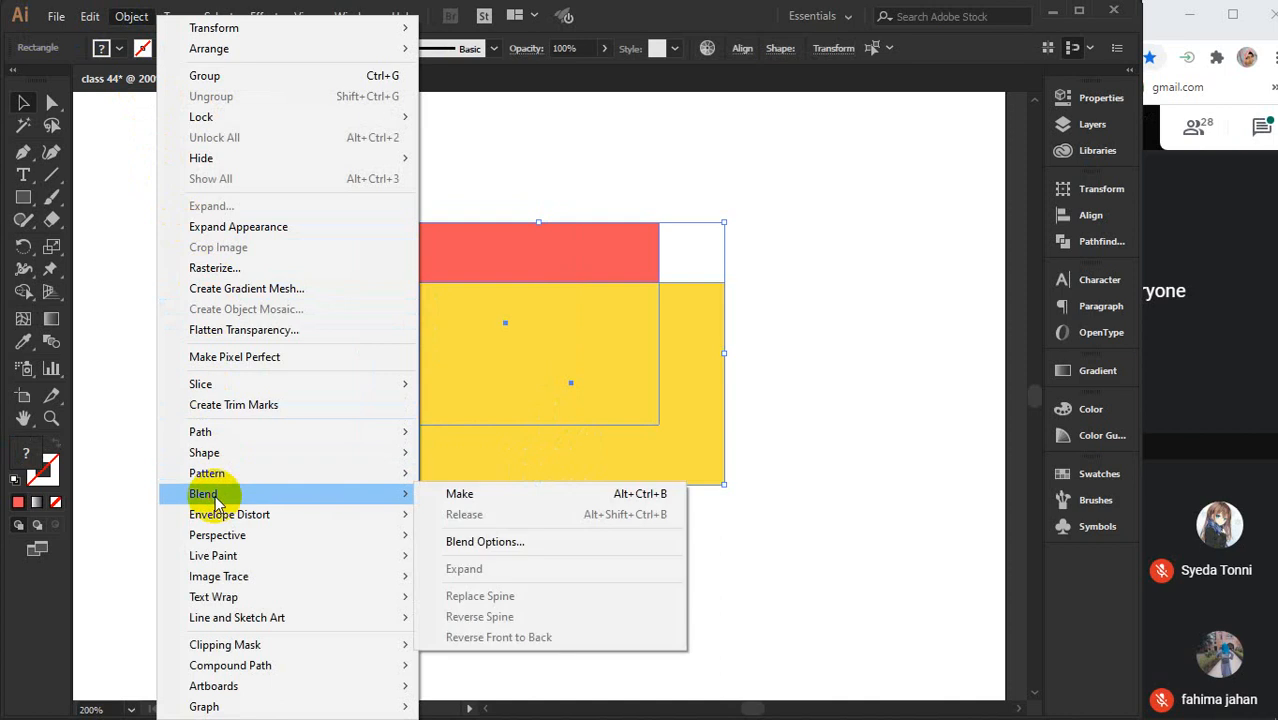
click(458, 494)
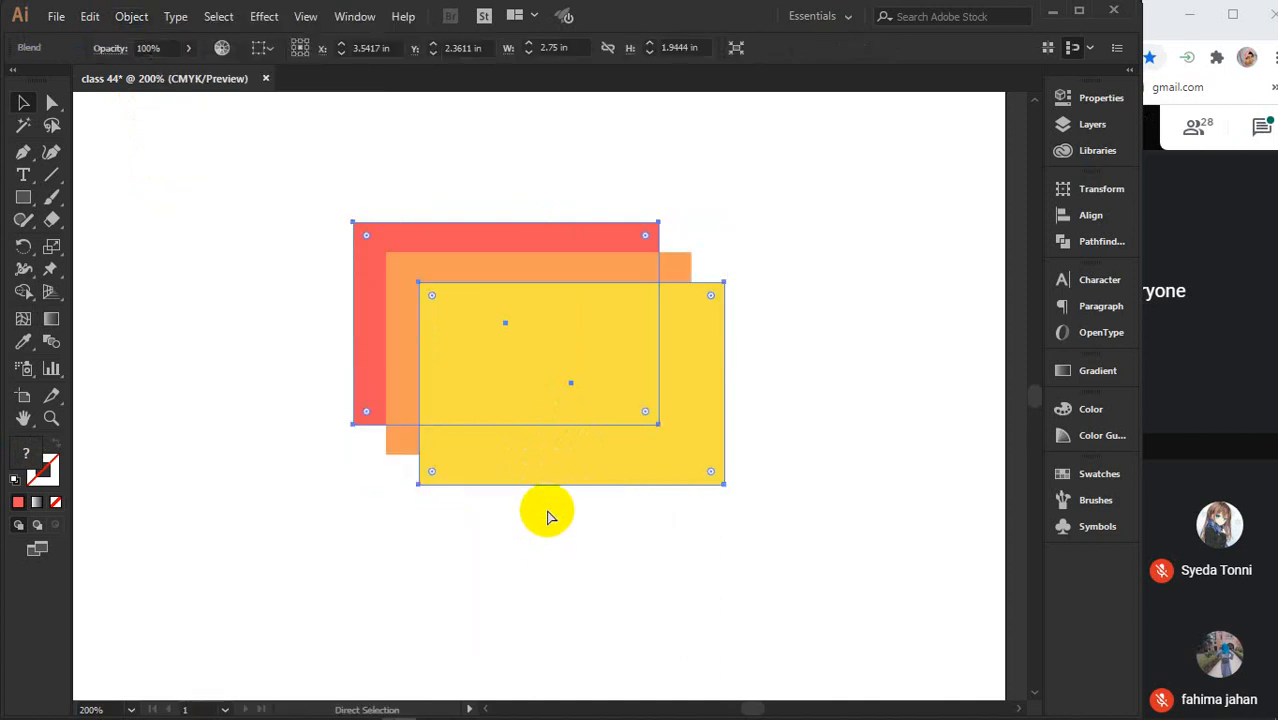
key(ctrl+alt+shift+b)
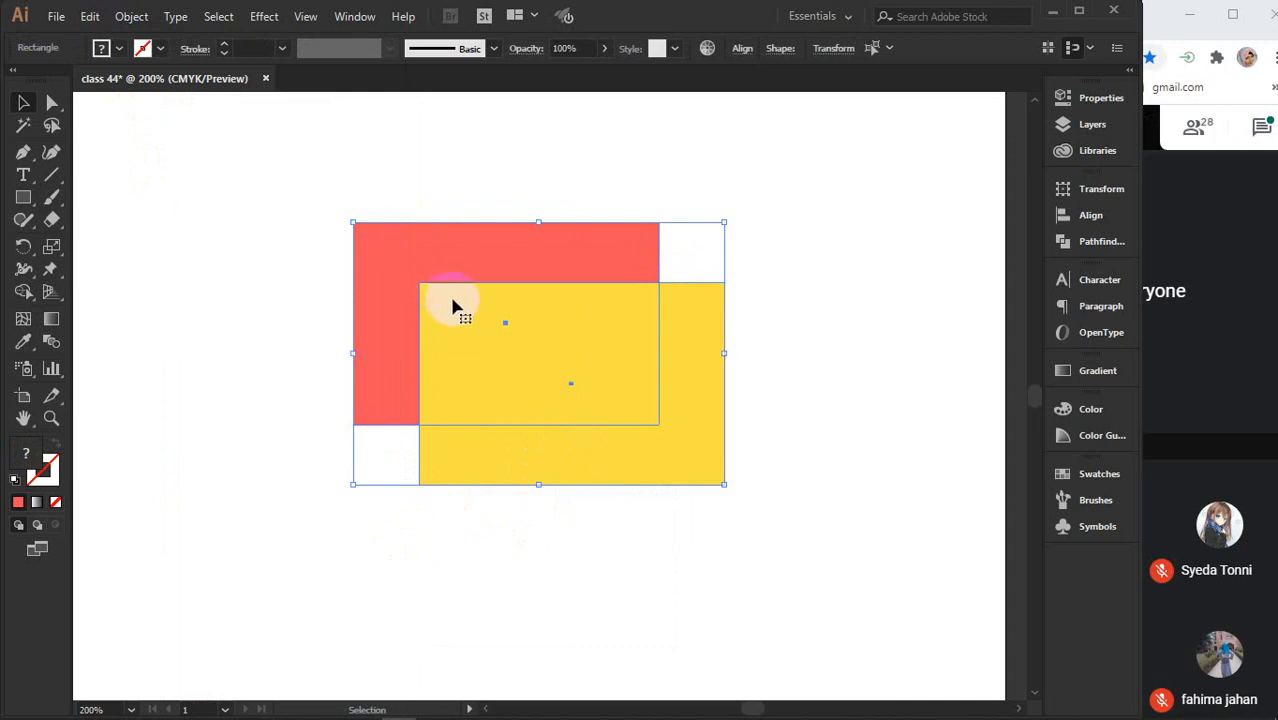
Move the two overlapping rectangles diagonally down and right, and make a blend between them again
drag(452, 302, 601, 418)
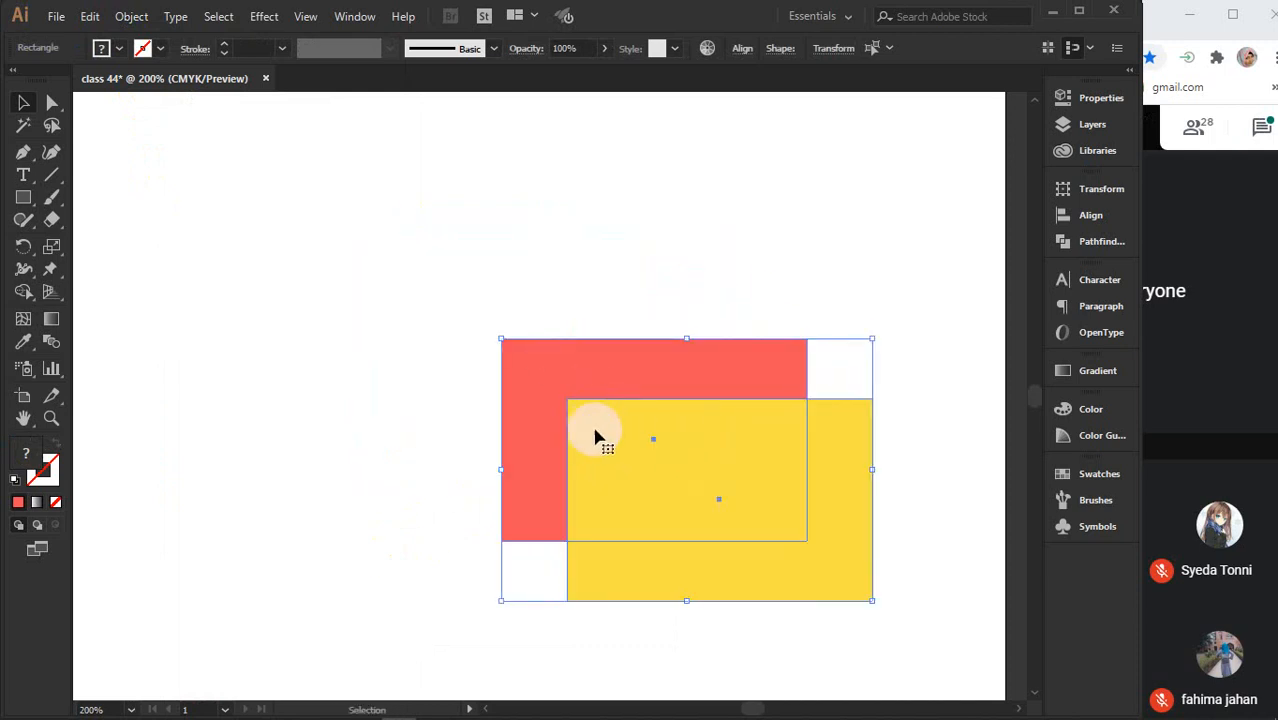
click(127, 18)
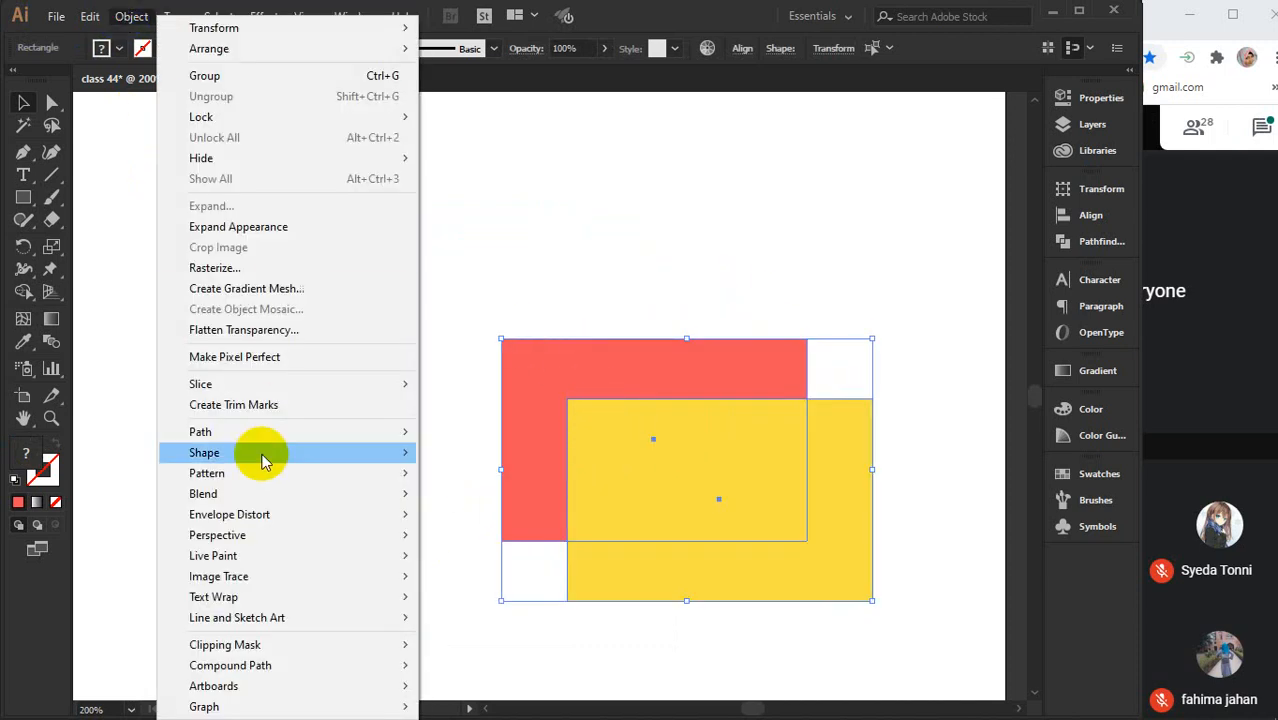
mouse_move(319, 496)
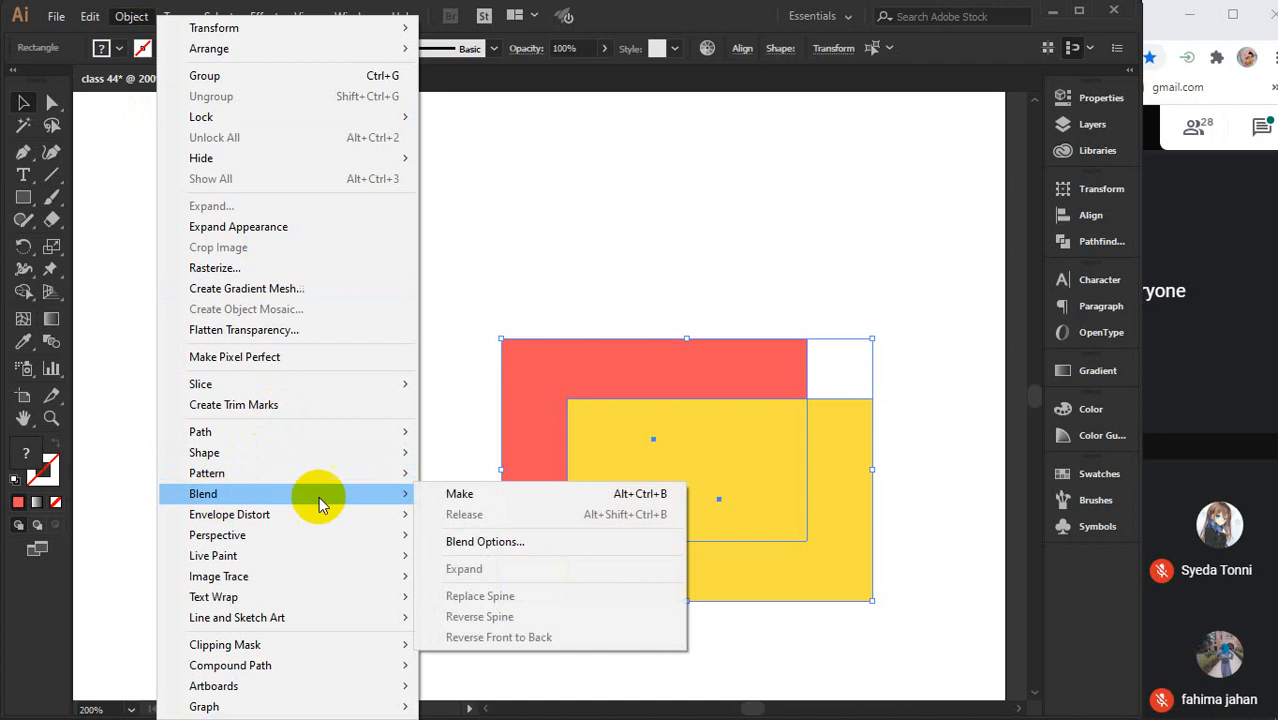
click(461, 494)
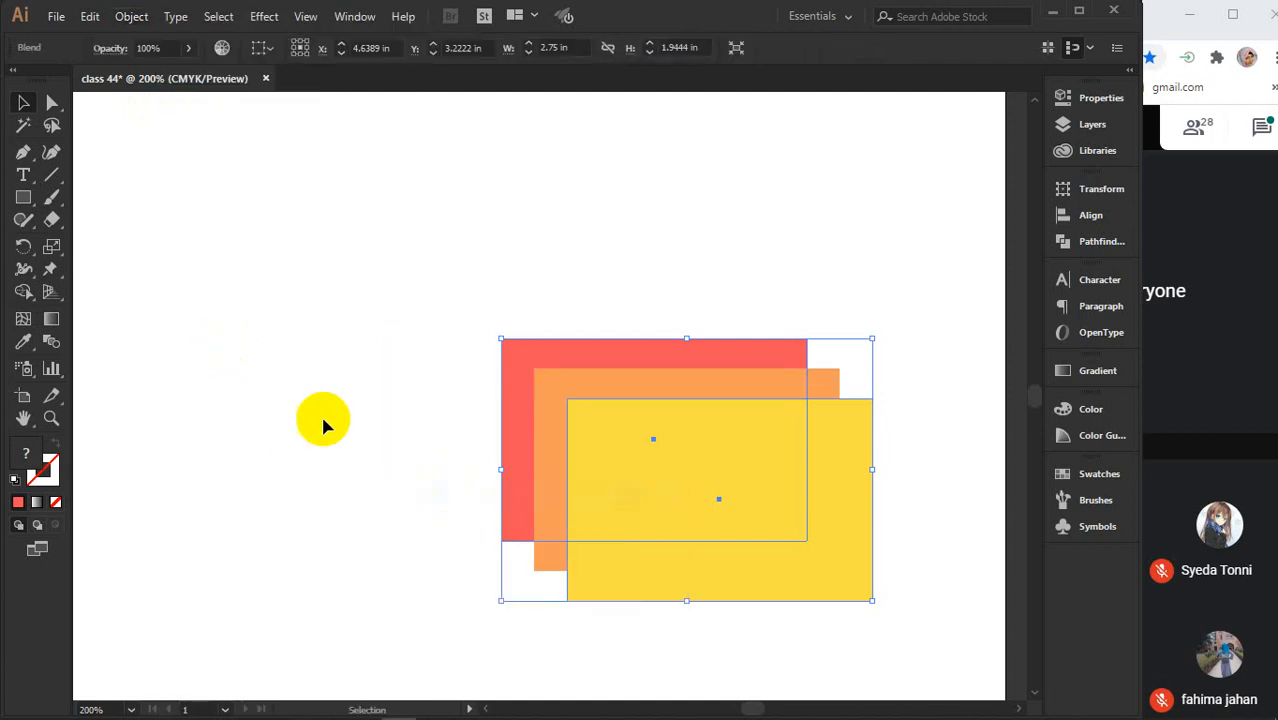
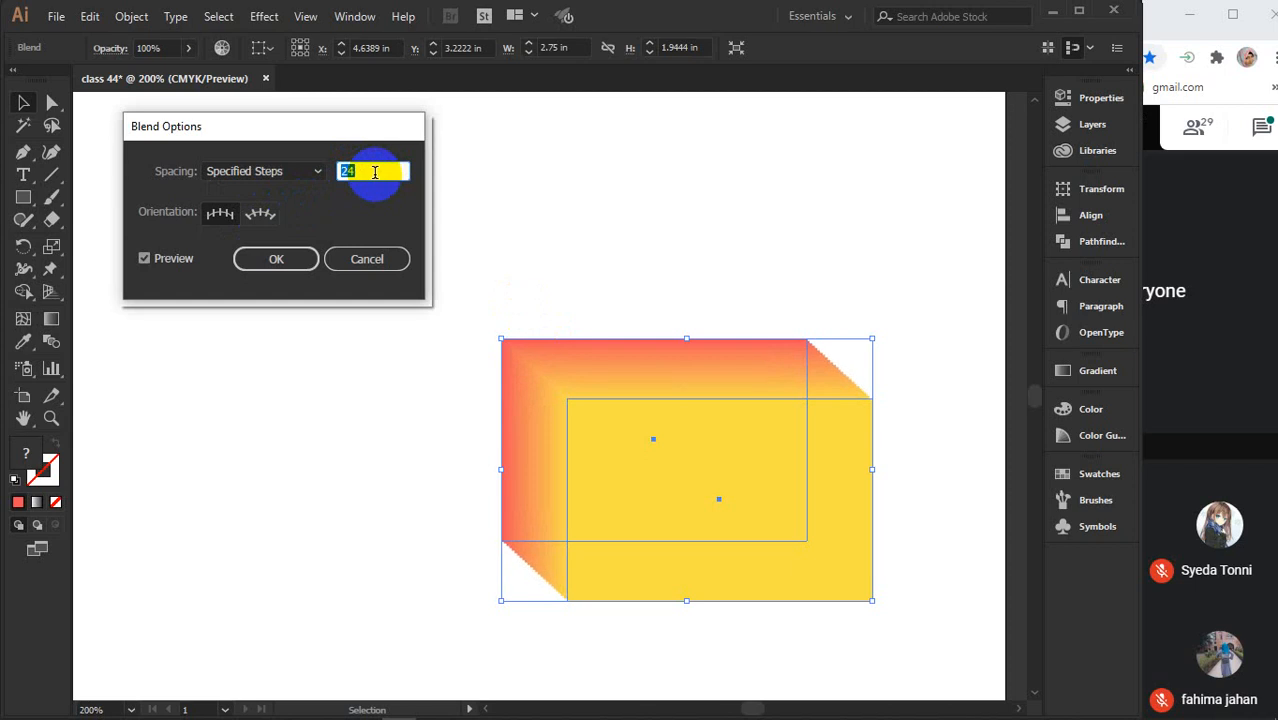
Raise the blend's Specified Steps spacing to 90 and compare the blend with the preview off and on
key(Up)
key(Up)
key(Up)
key(Up)
key(Up)
key(Up)
key(Up)
key(Up)
key(Up)
key(Up)
key(Up)
key(Up)
key(Up)
key(Up)
key(Up)
key(Up)
key(Up)
key(Up)
key(Up)
key(Up)
key(Up)
key(Up)
key(Up)
key(Up)
key(Up)
key(Up)
key(Up)
key(Up)
key(Up)
key(Up)
key(Up)
key(Up)
key(Up)
key(Up)
key(Up)
key(Up)
key(Up)
key(Up)
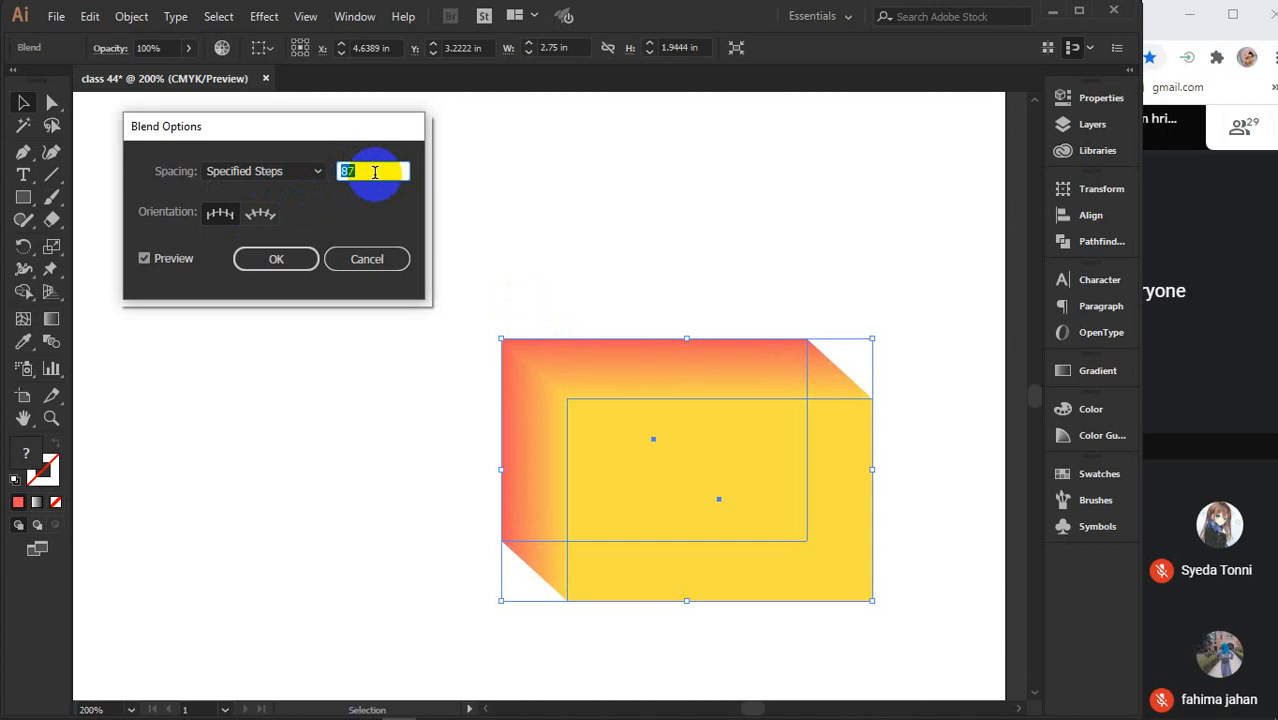
key(Up)
key(Up)
key(Up)
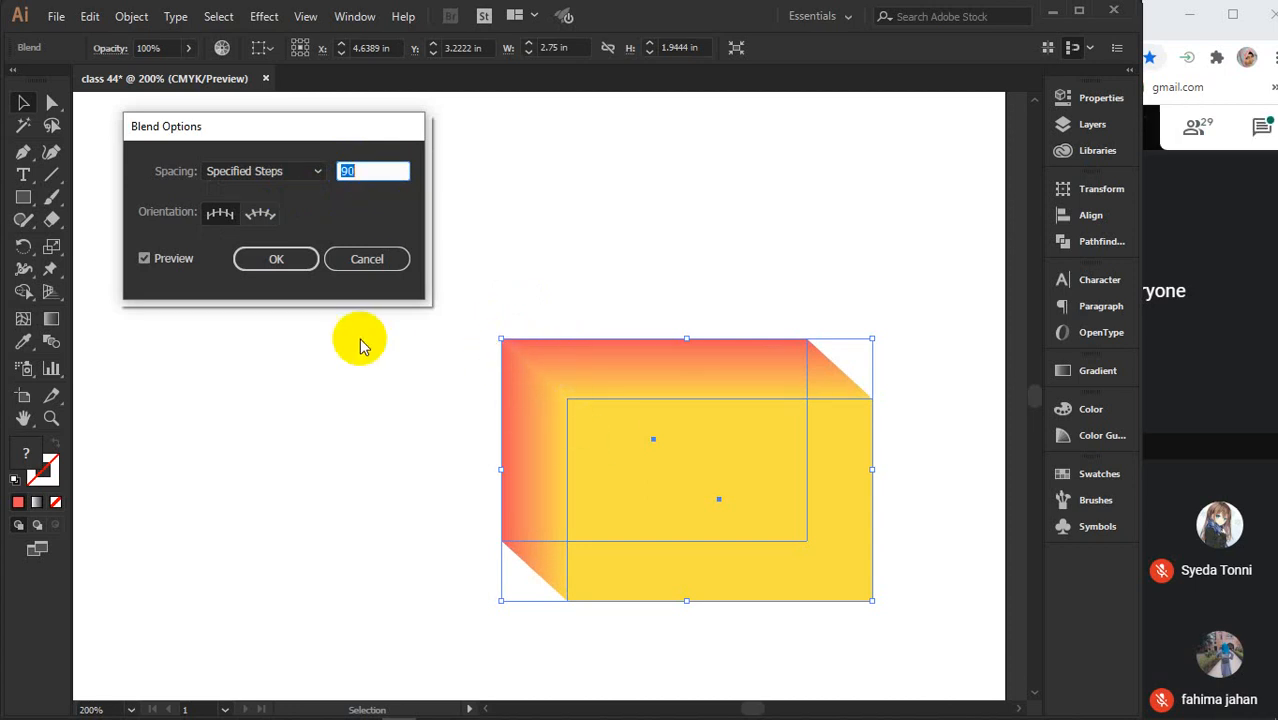
click(174, 259)
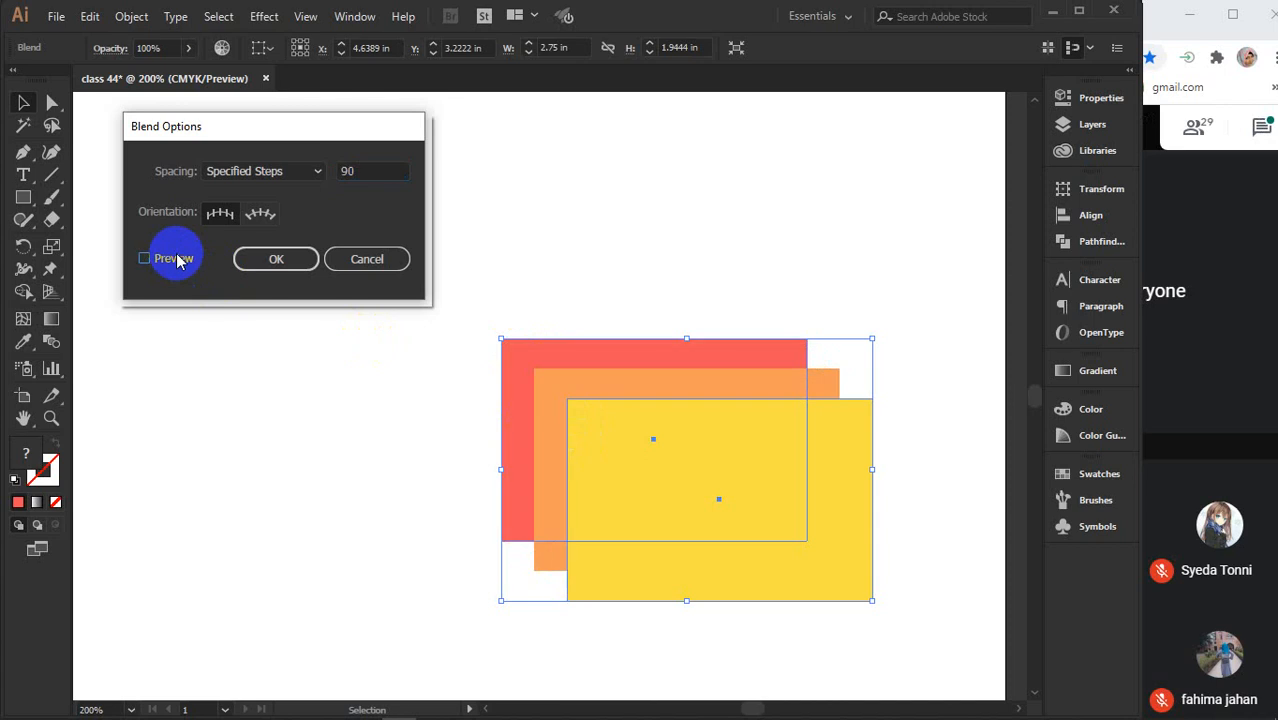
click(176, 259)
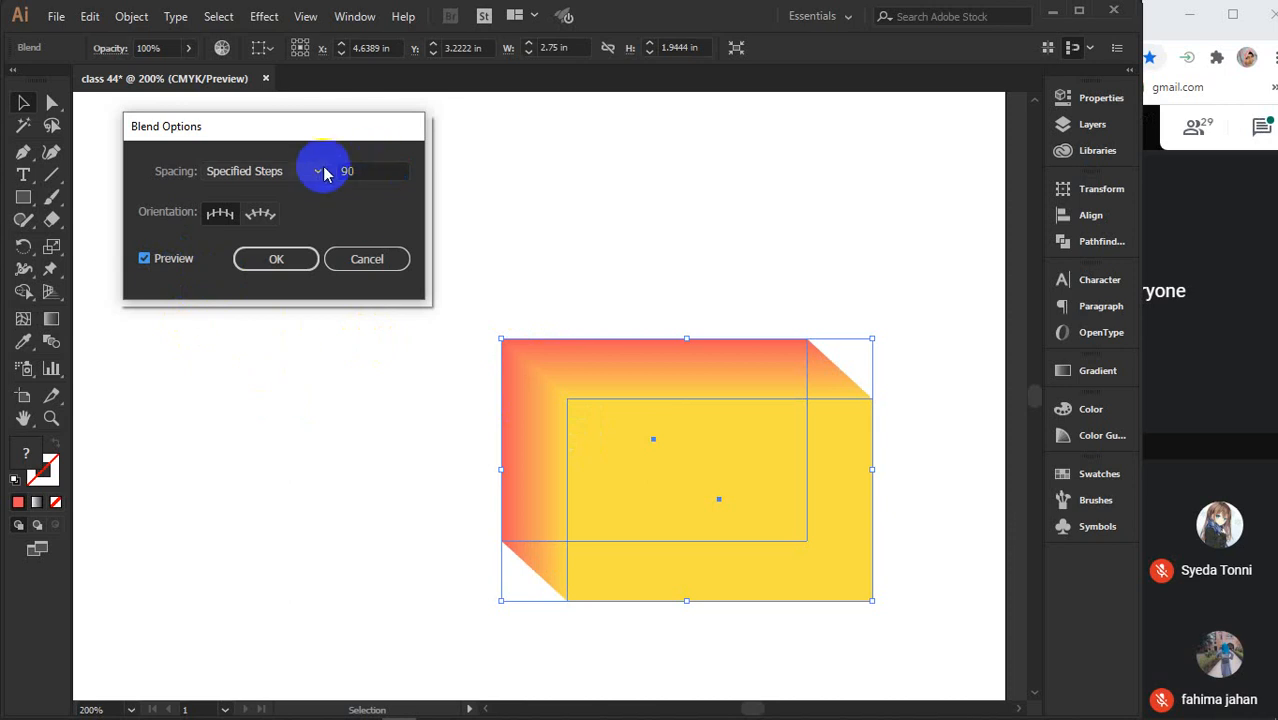
Switch the blend spacing to Specified Distance and raise the distance to 1.3 in
click(262, 171)
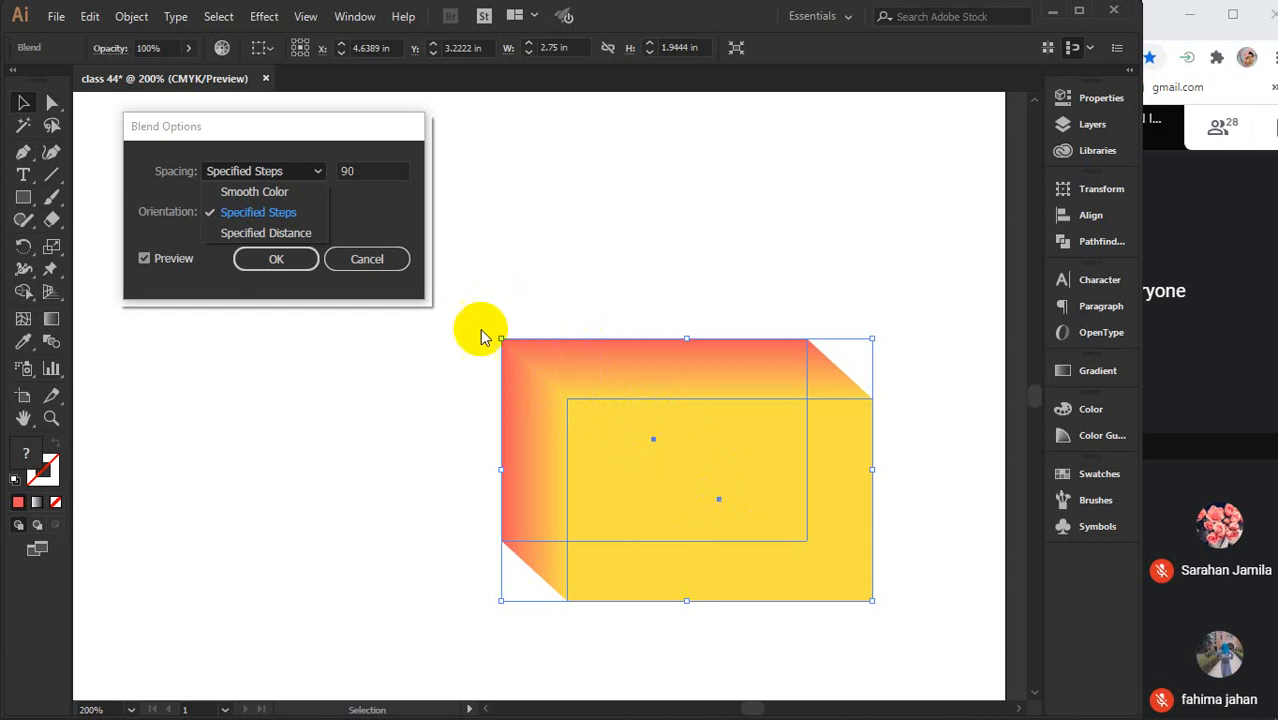
click(357, 171)
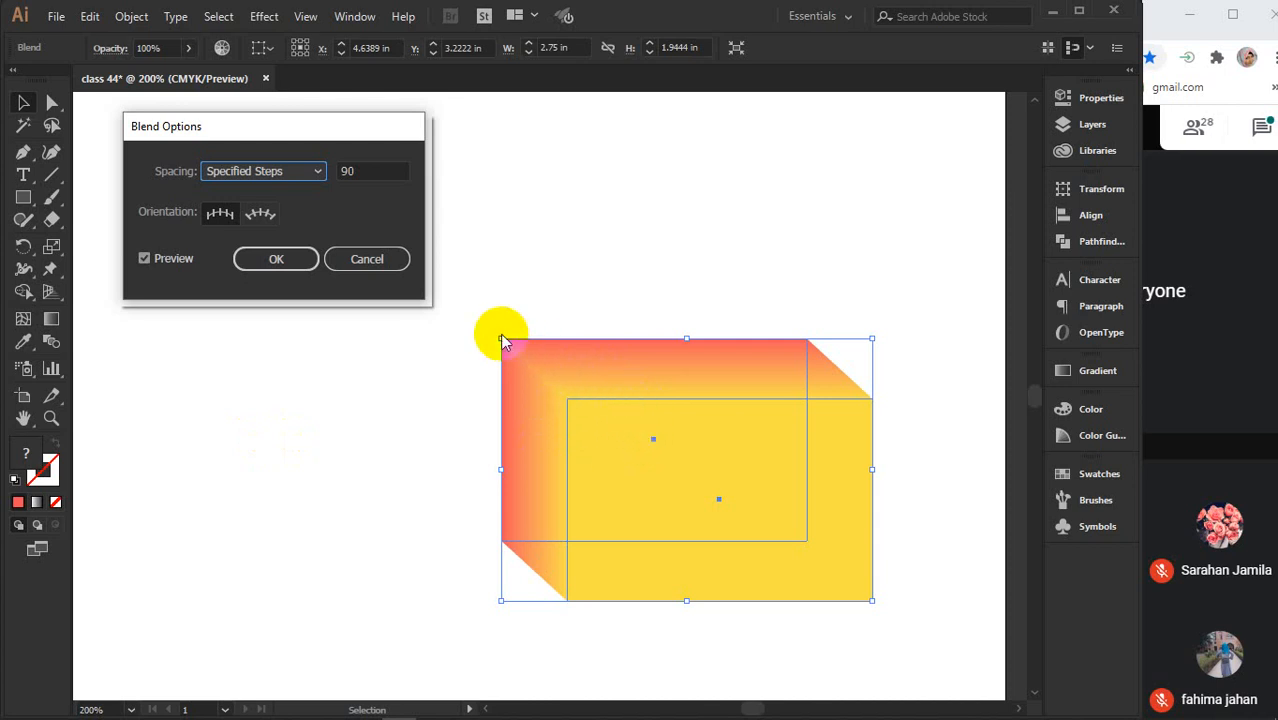
click(369, 167)
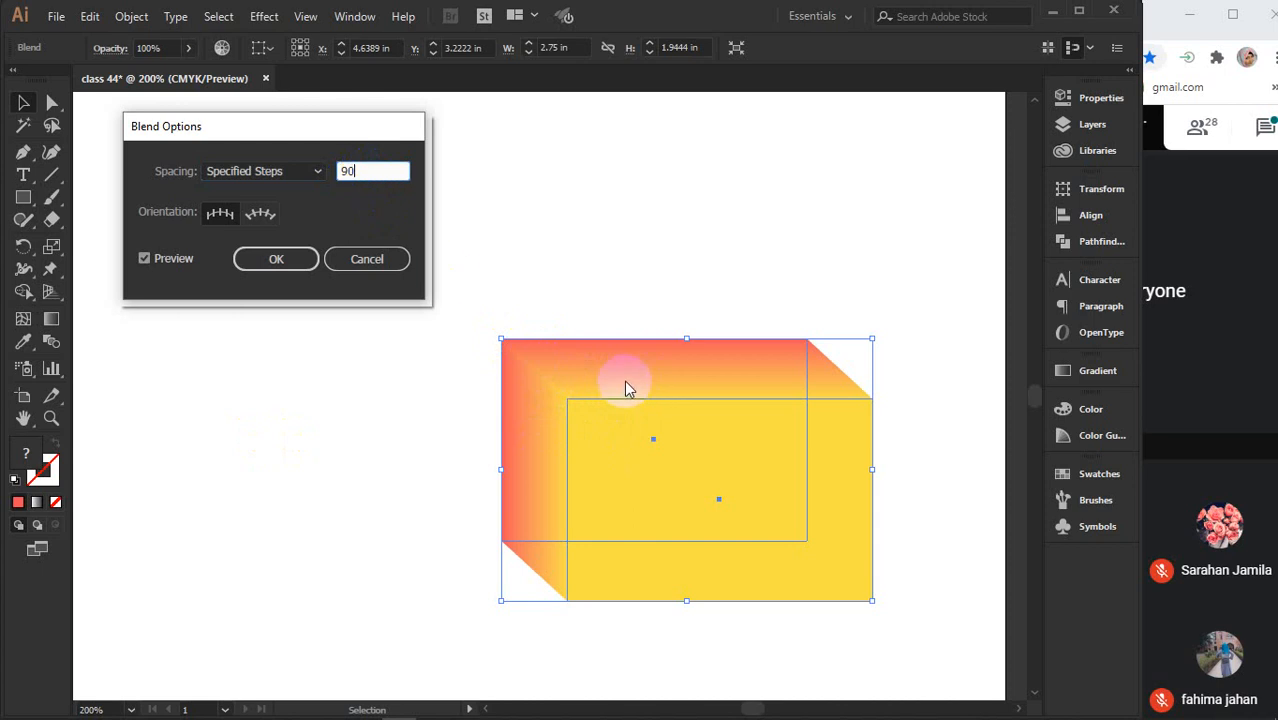
click(360, 171)
click(318, 171)
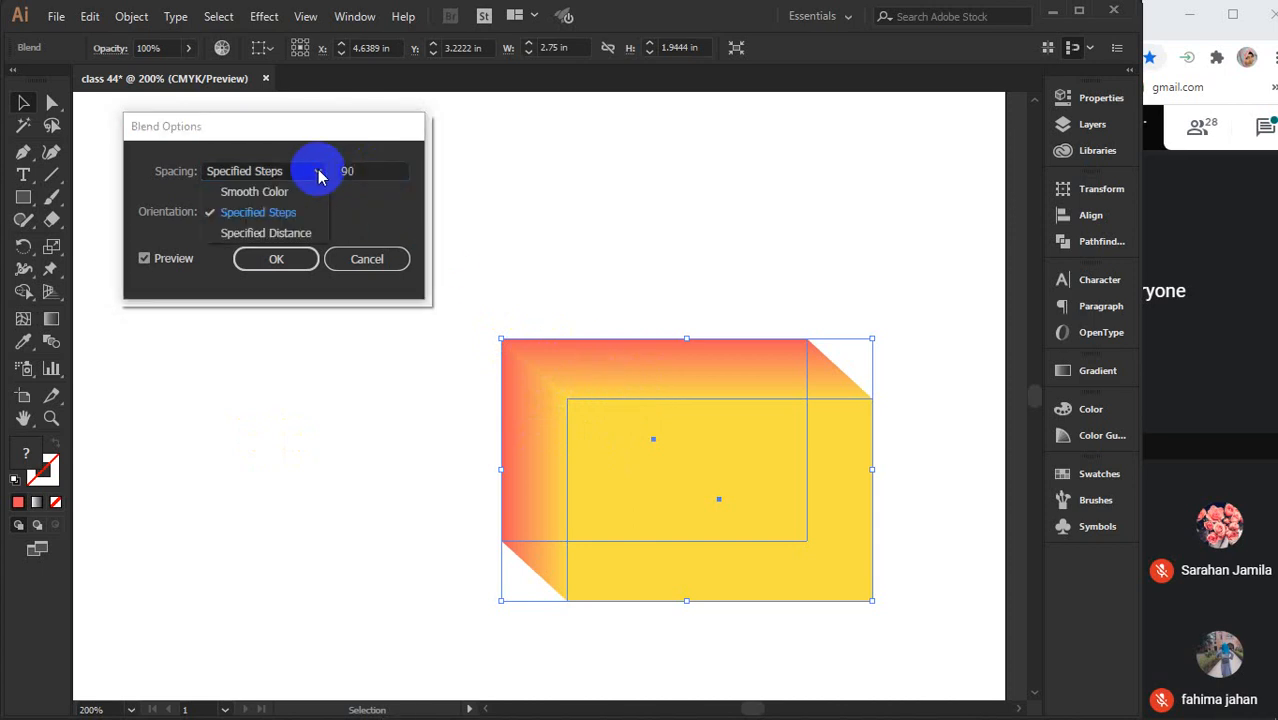
click(258, 233)
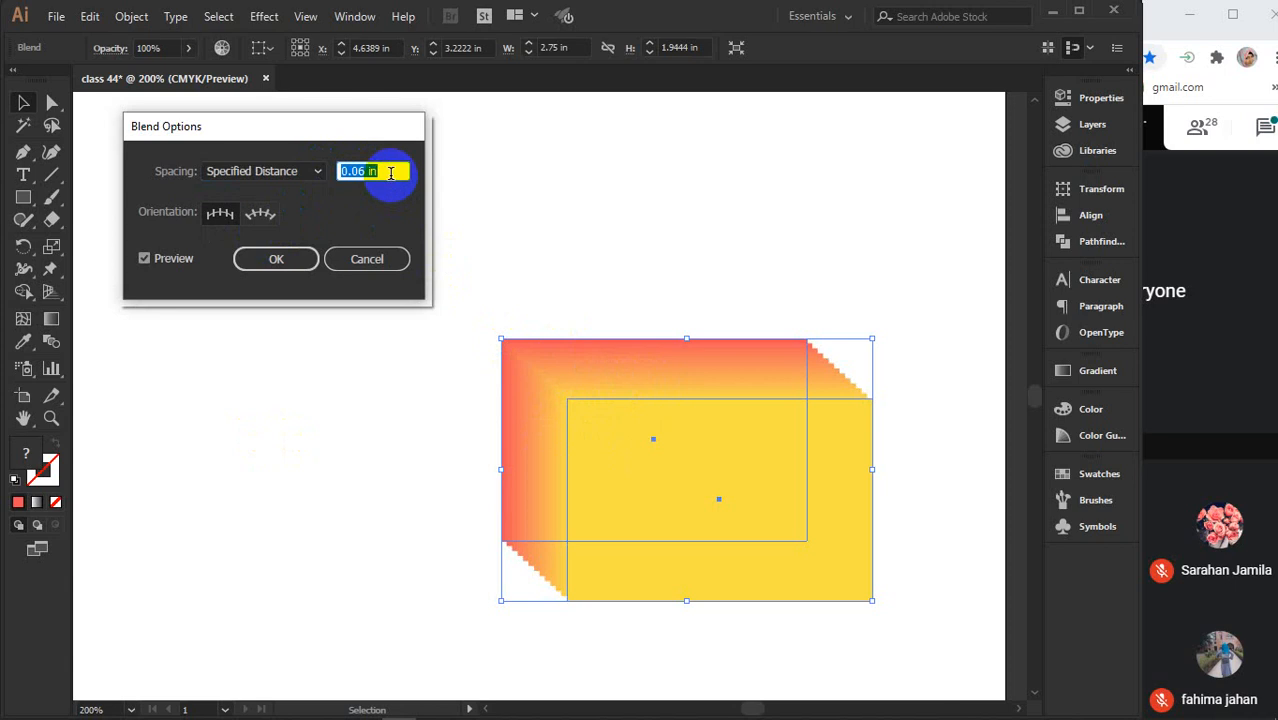
key(Up)
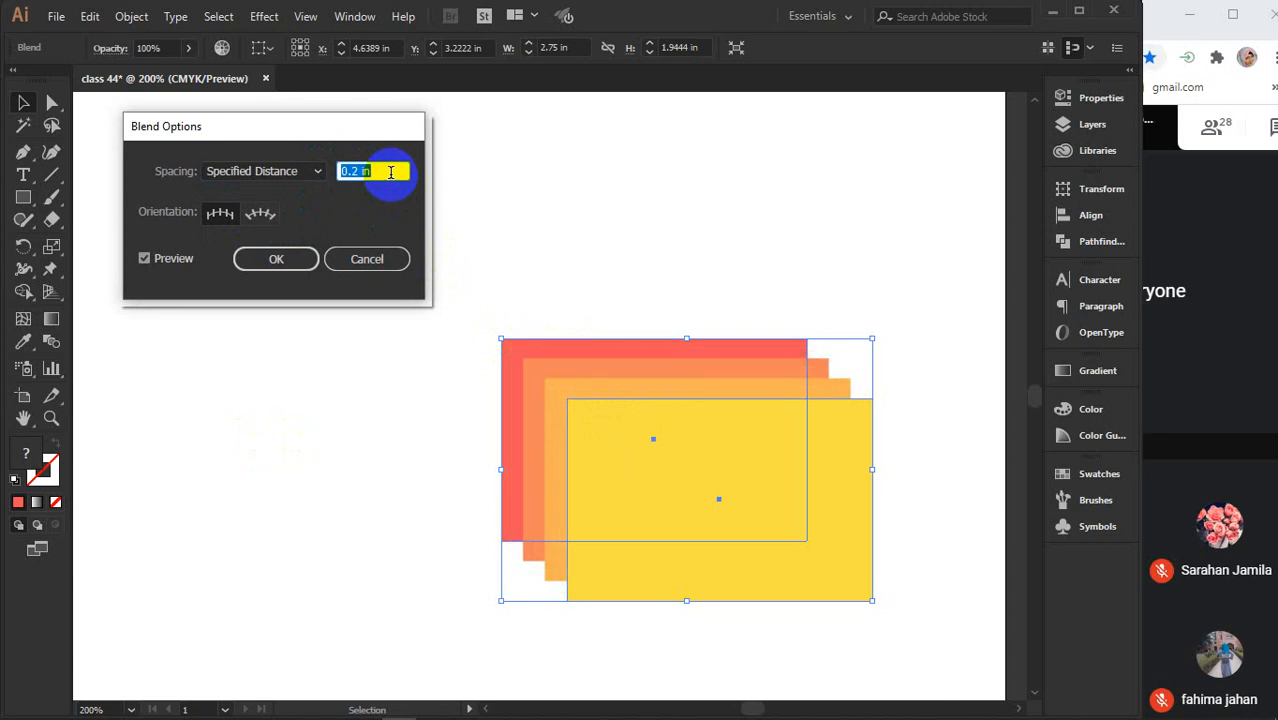
key(Up)
key(Up)
key(Up)
key(Up)
key(Up)
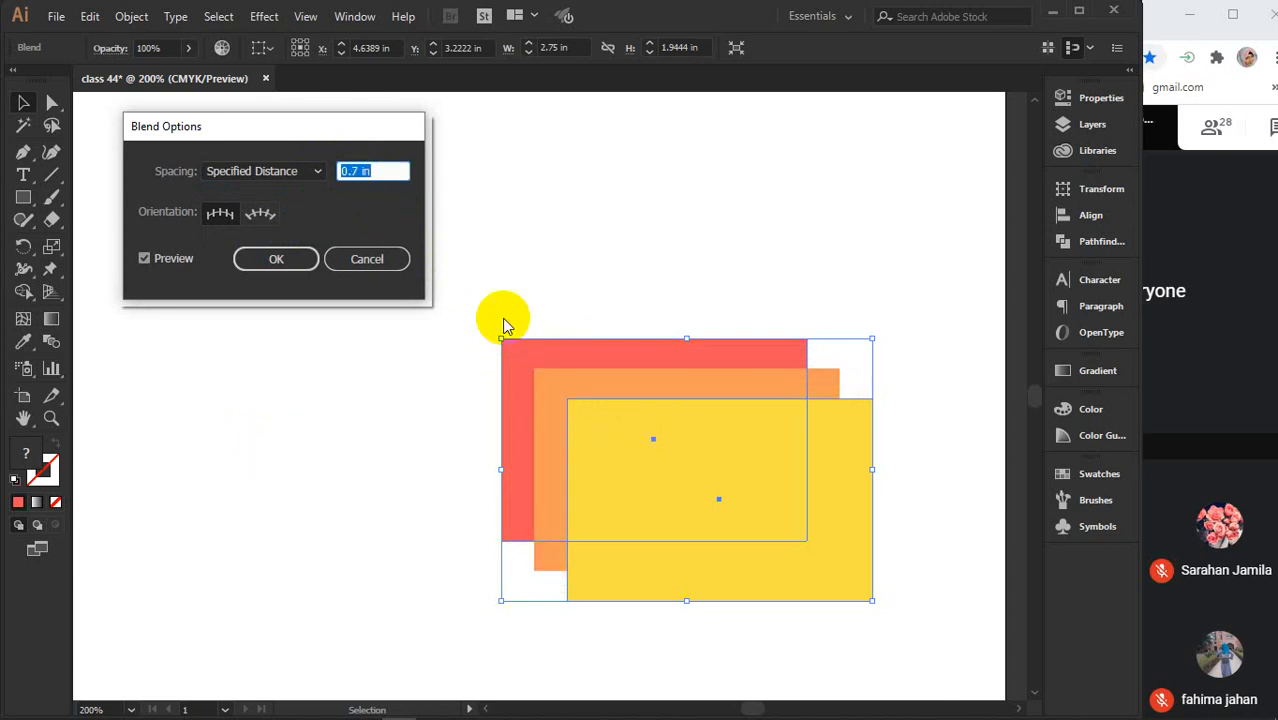
key(Up)
key(Up)
key(Up)
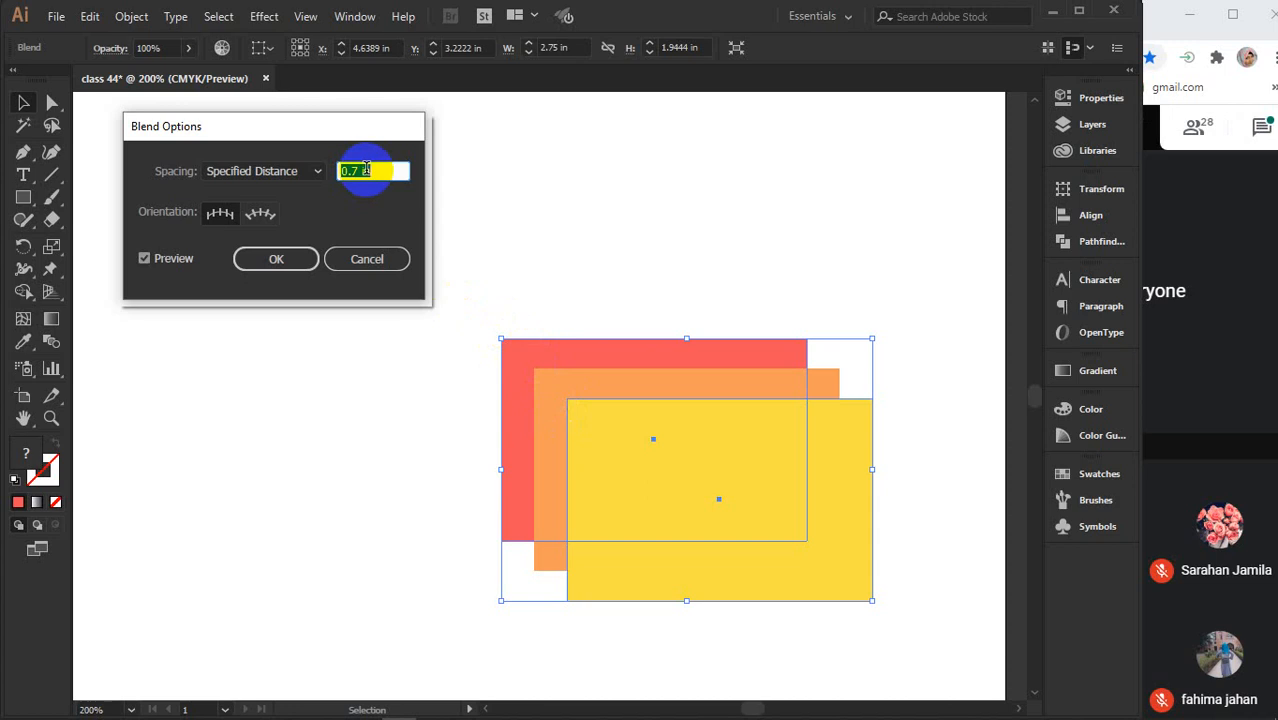
key(Up)
key(Up)
key(Up)
key(Up)
key(Up)
key(Up)
key(Up)
key(Up)
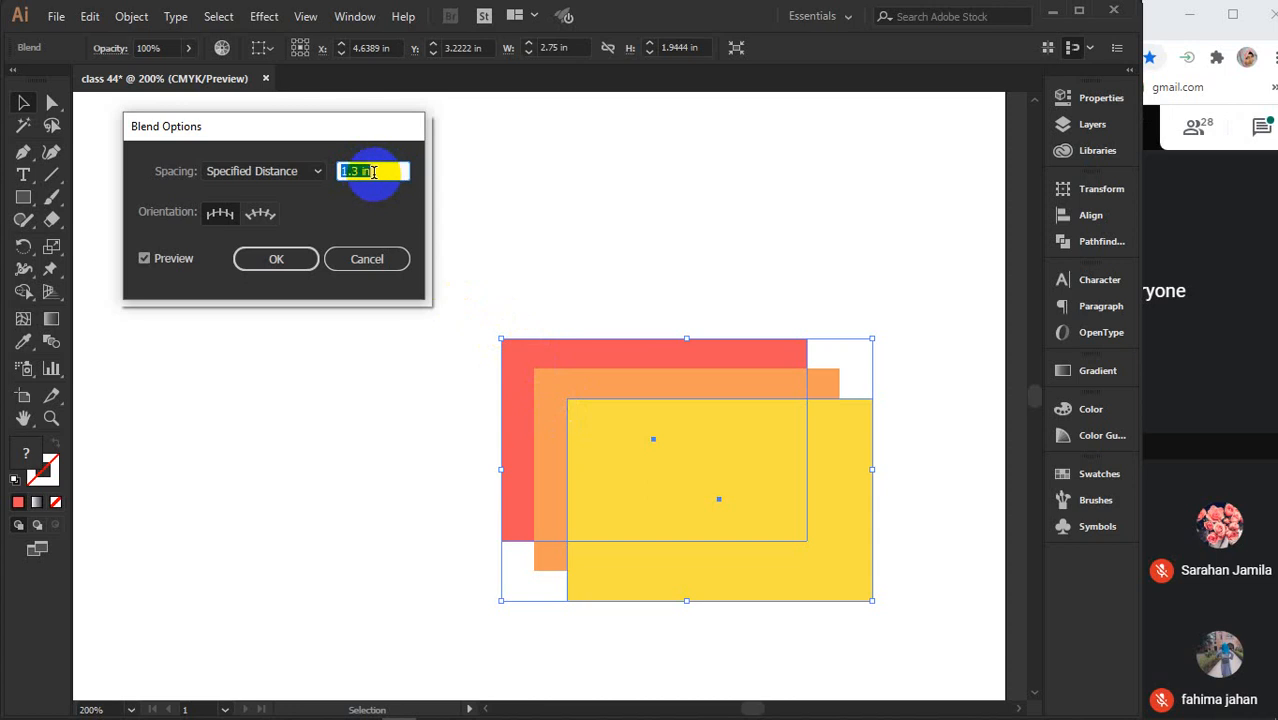
Lower the blend's specified distance to 0 in and try the Align to Path orientation
key(Down)
key(Down)
key(Down)
key(Down)
key(Down)
key(Down)
key(Down)
key(Down)
key(Down)
key(Down)
key(Down)
key(Down)
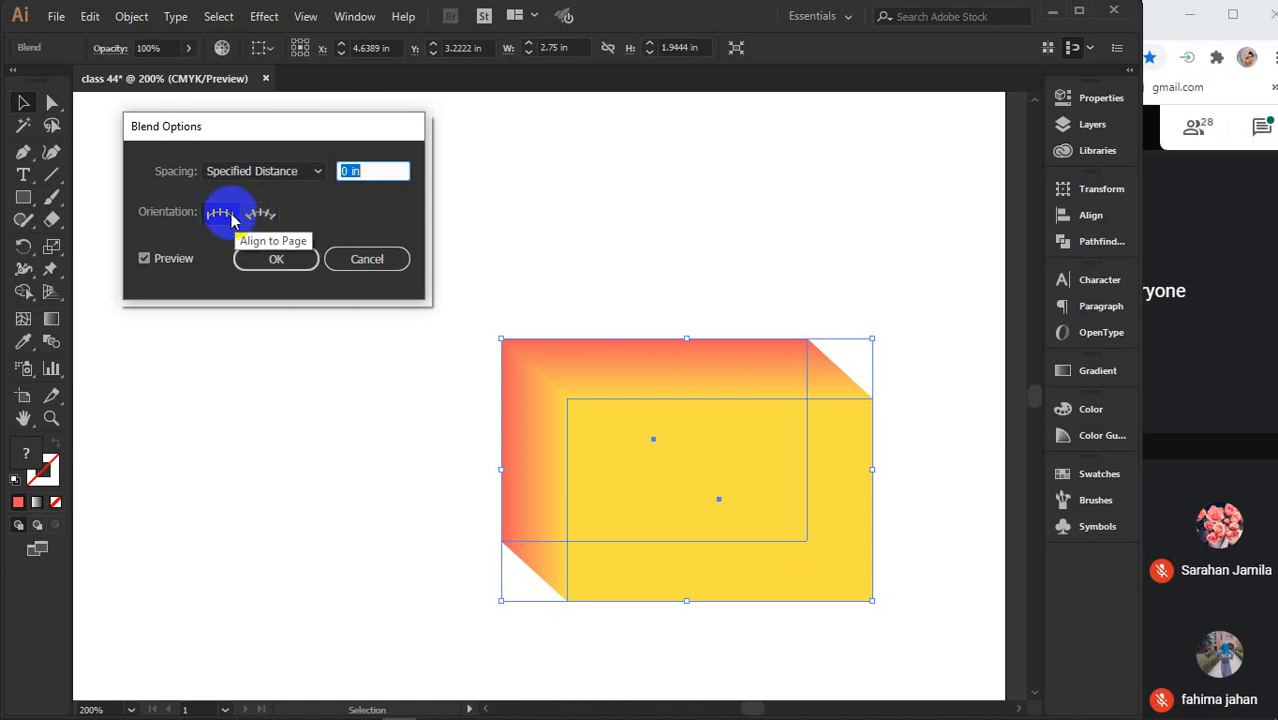
click(261, 217)
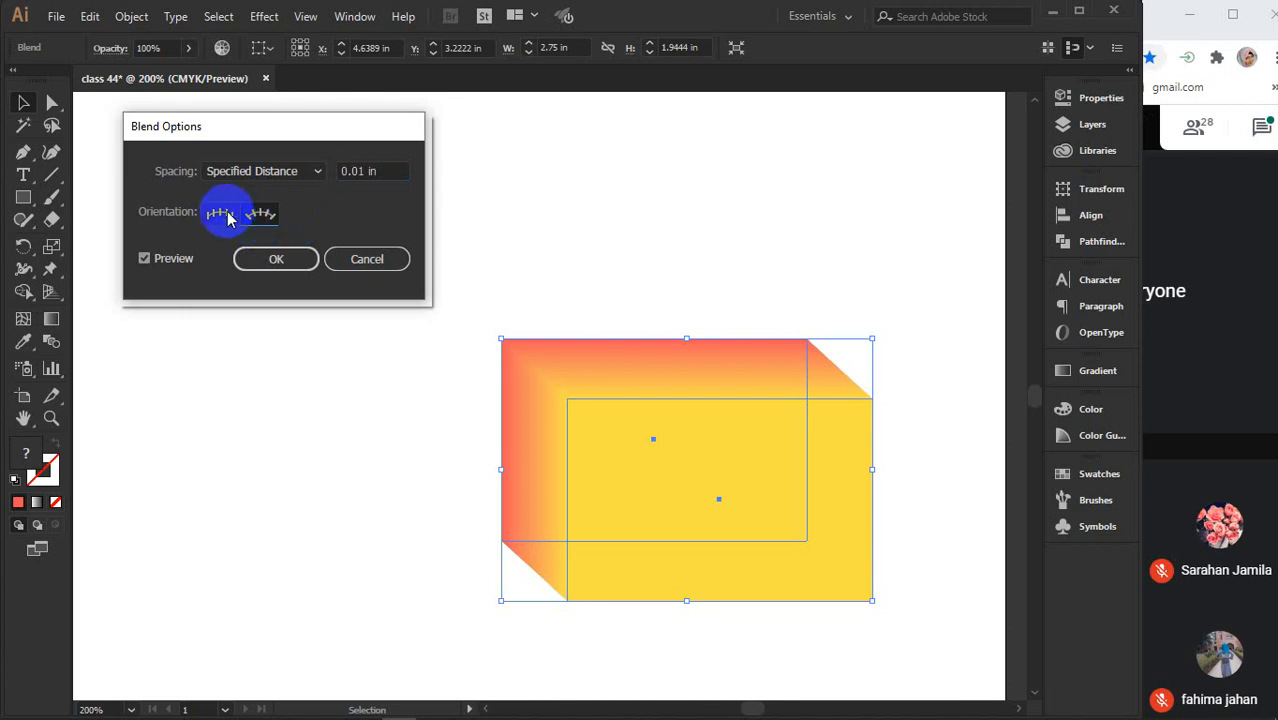
Return the blend spacing to Specified Steps at 90, compare both orientations, and apply the options with Align to Page
click(295, 176)
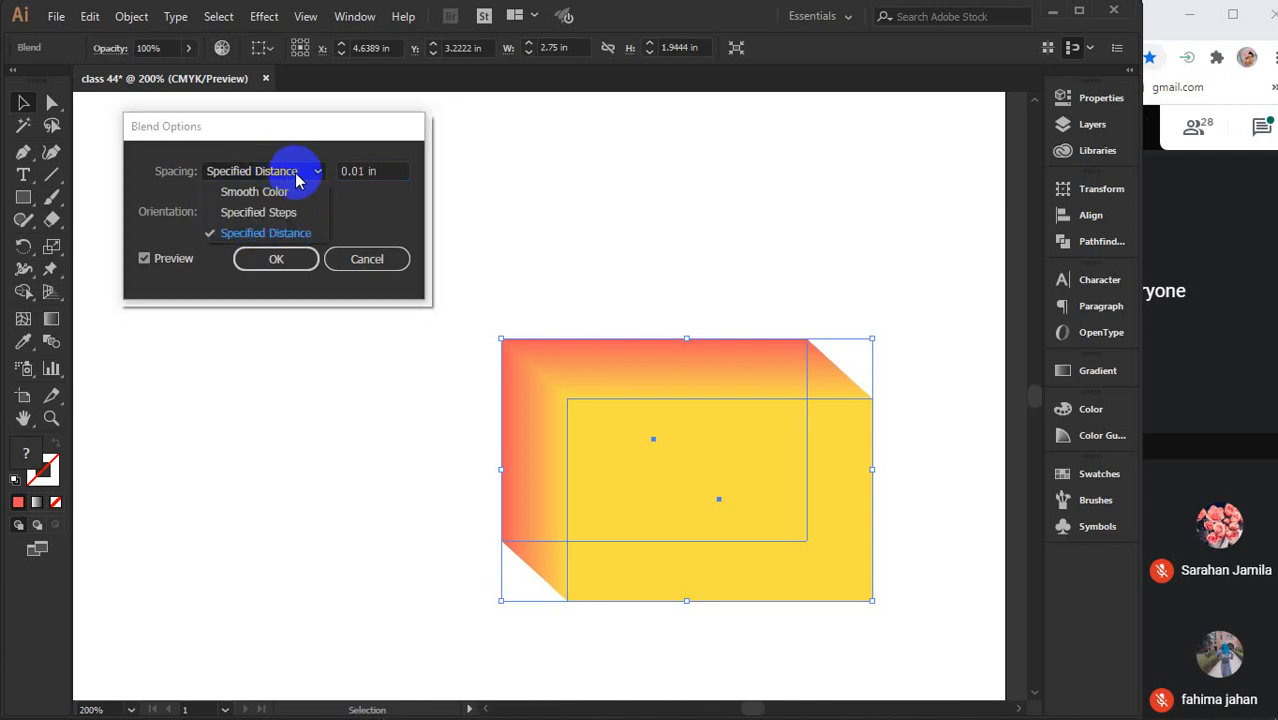
click(290, 212)
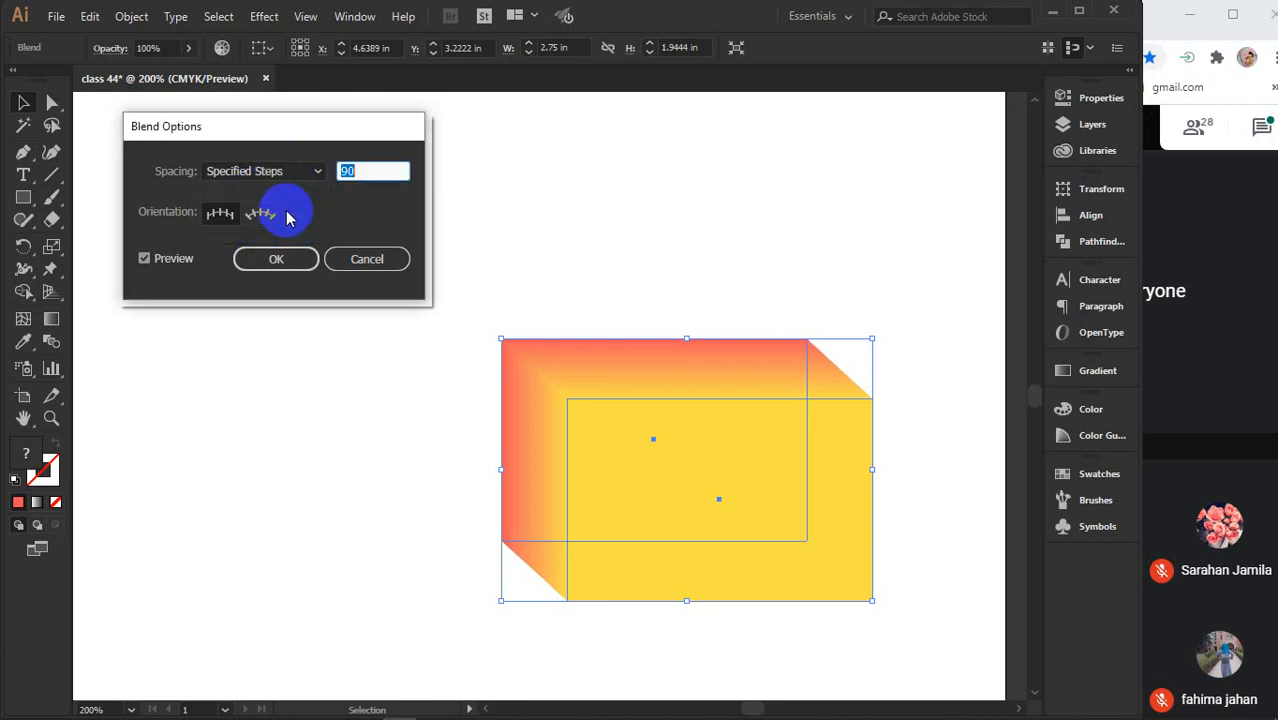
click(224, 218)
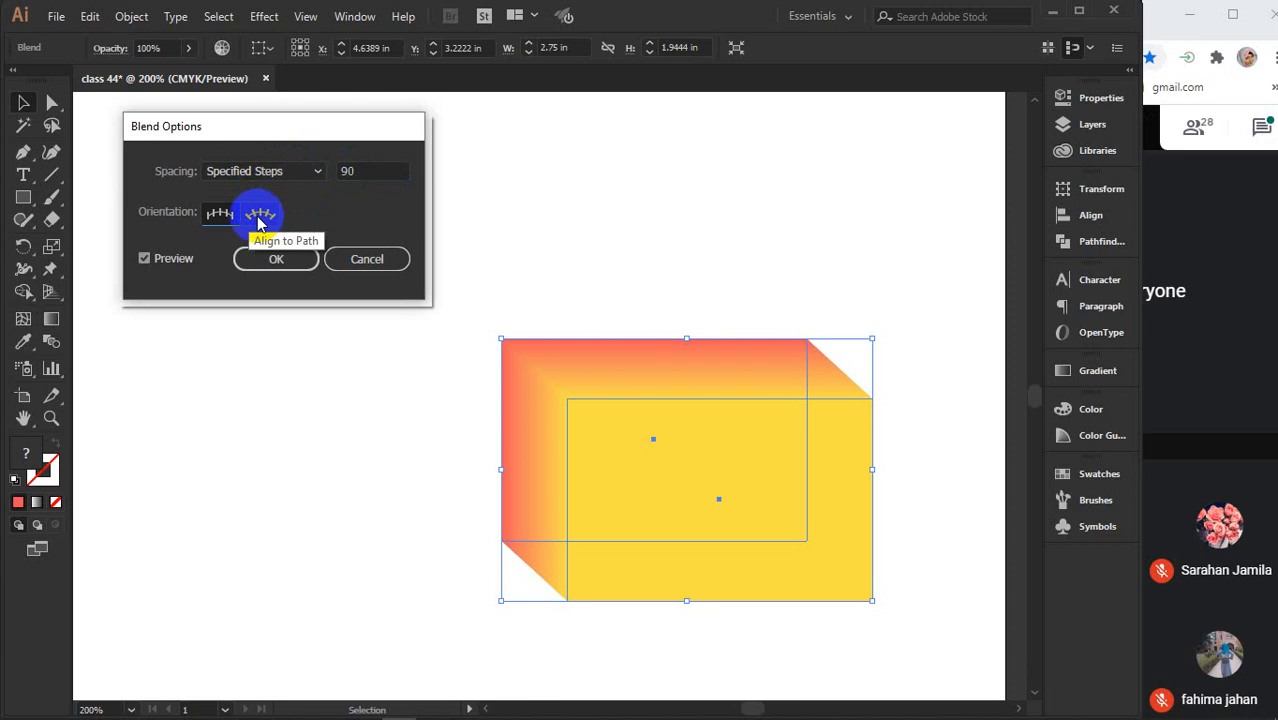
click(258, 216)
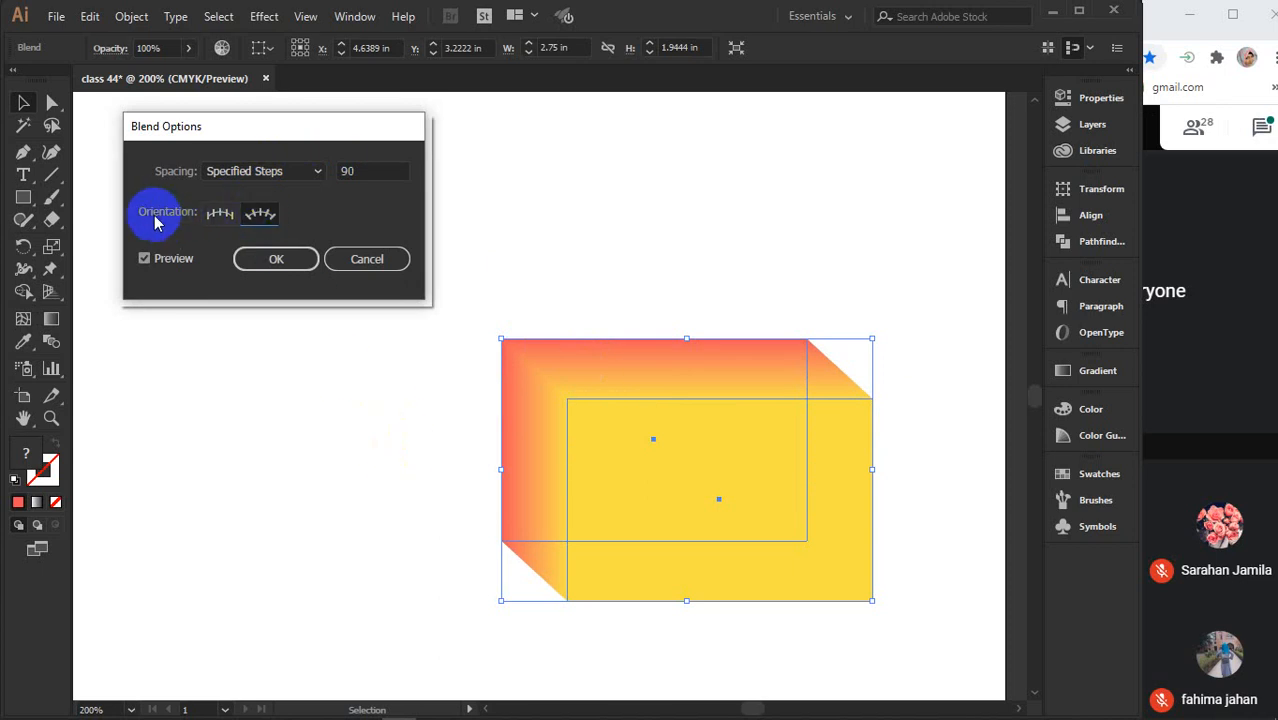
click(210, 213)
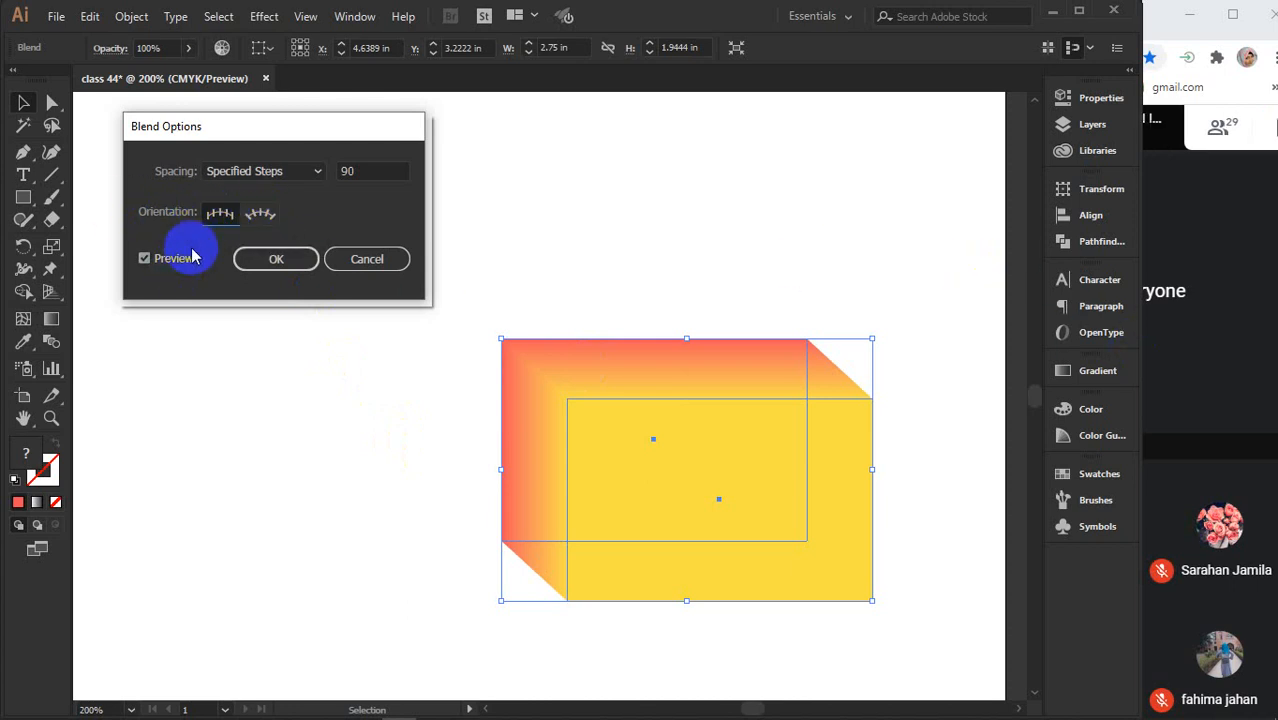
click(313, 176)
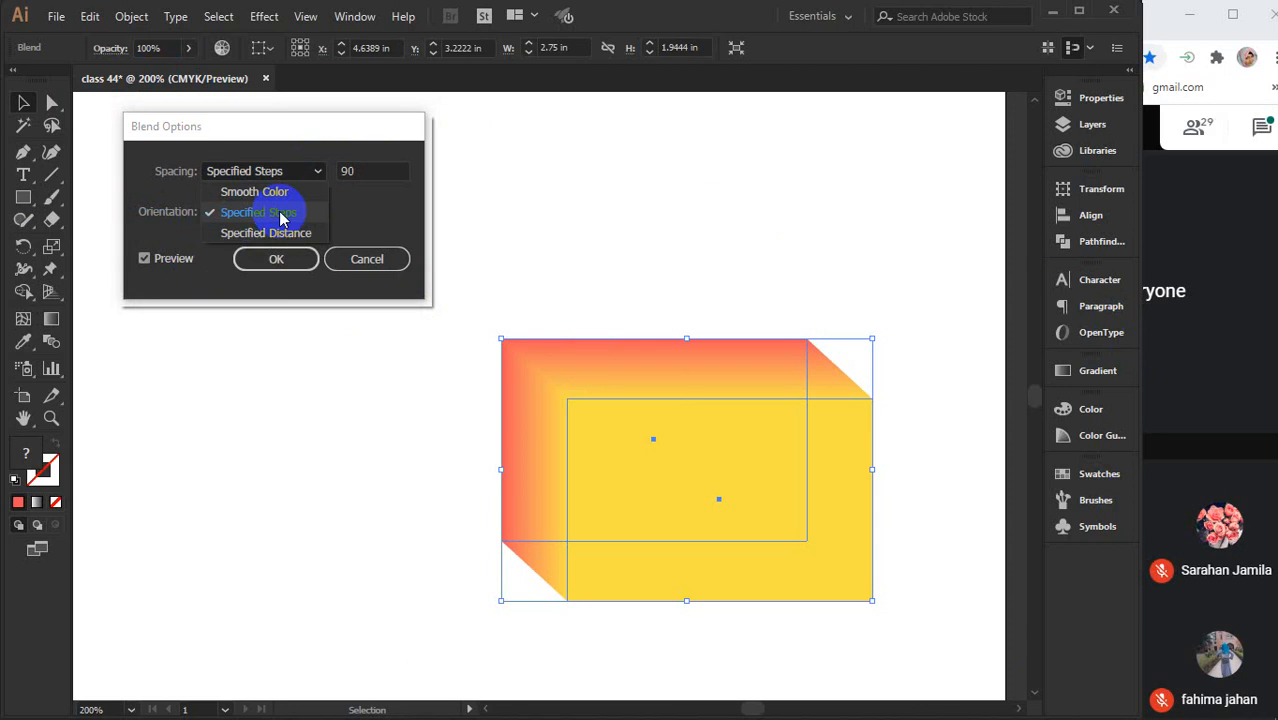
click(266, 262)
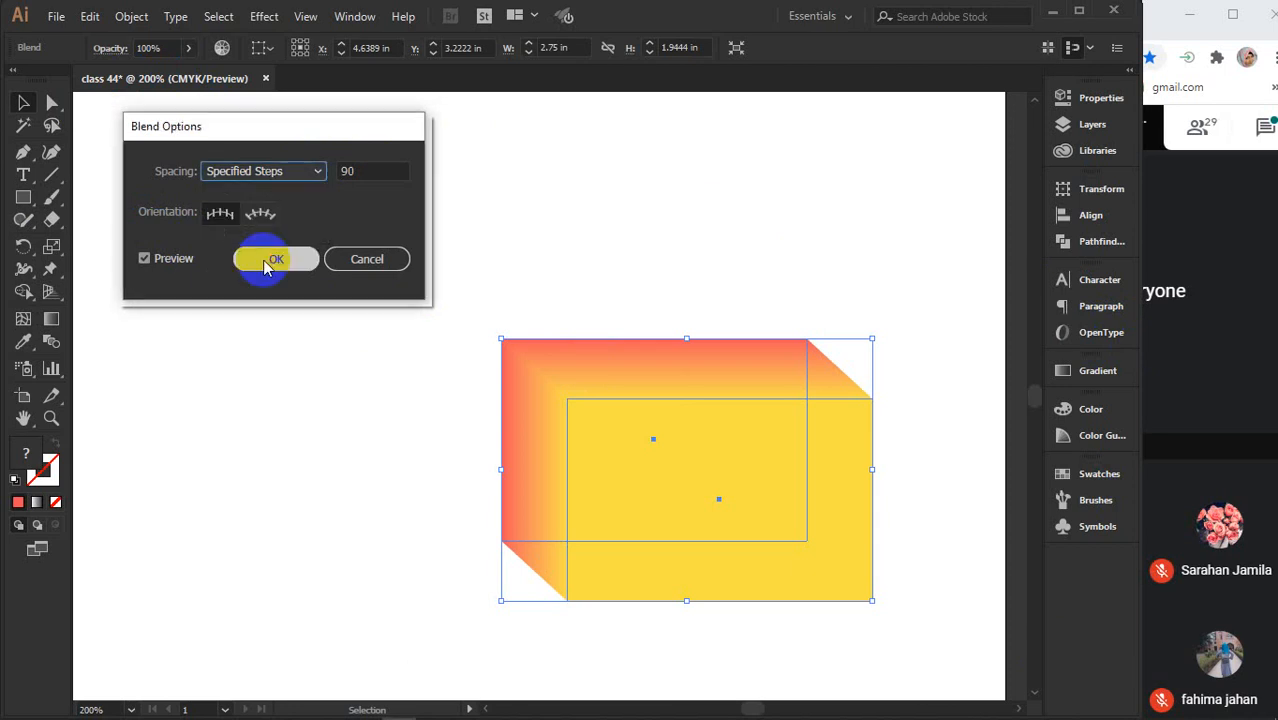
click(268, 262)
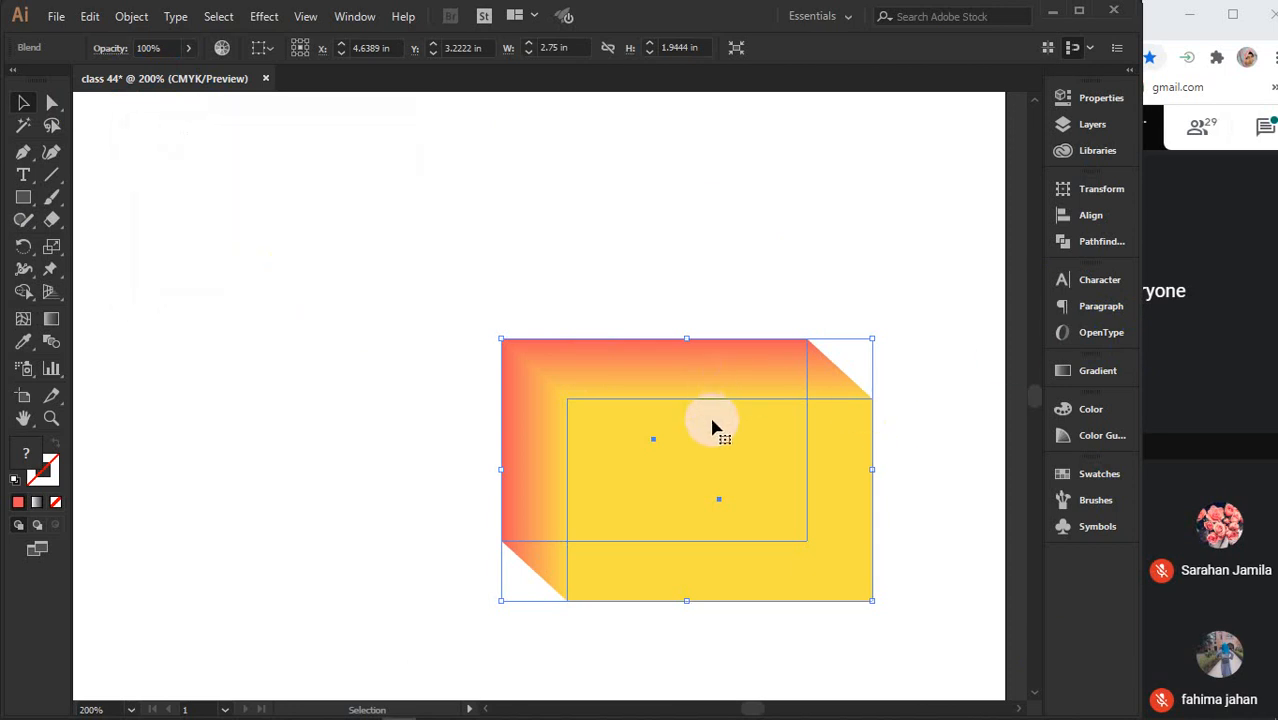
Reposition the blended box up and left toward the middle of the visible artboard area, and deselect it
drag(712, 428, 546, 337)
click(860, 374)
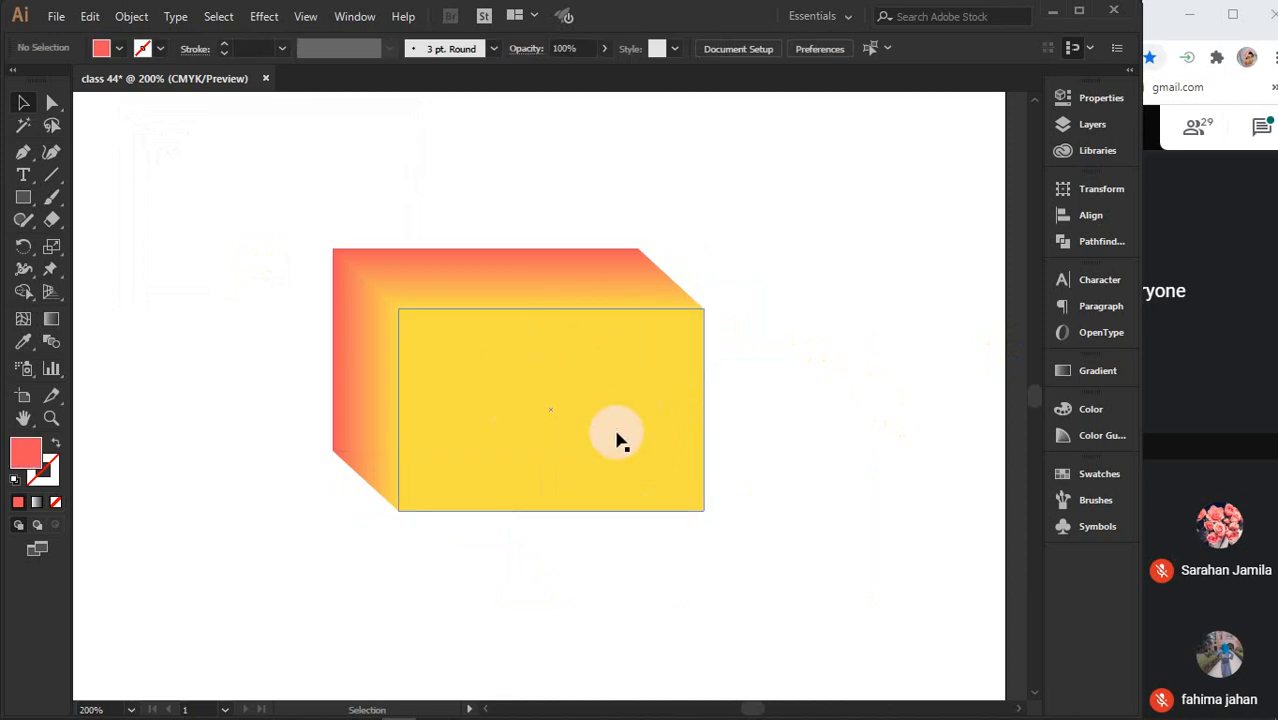
click(617, 440)
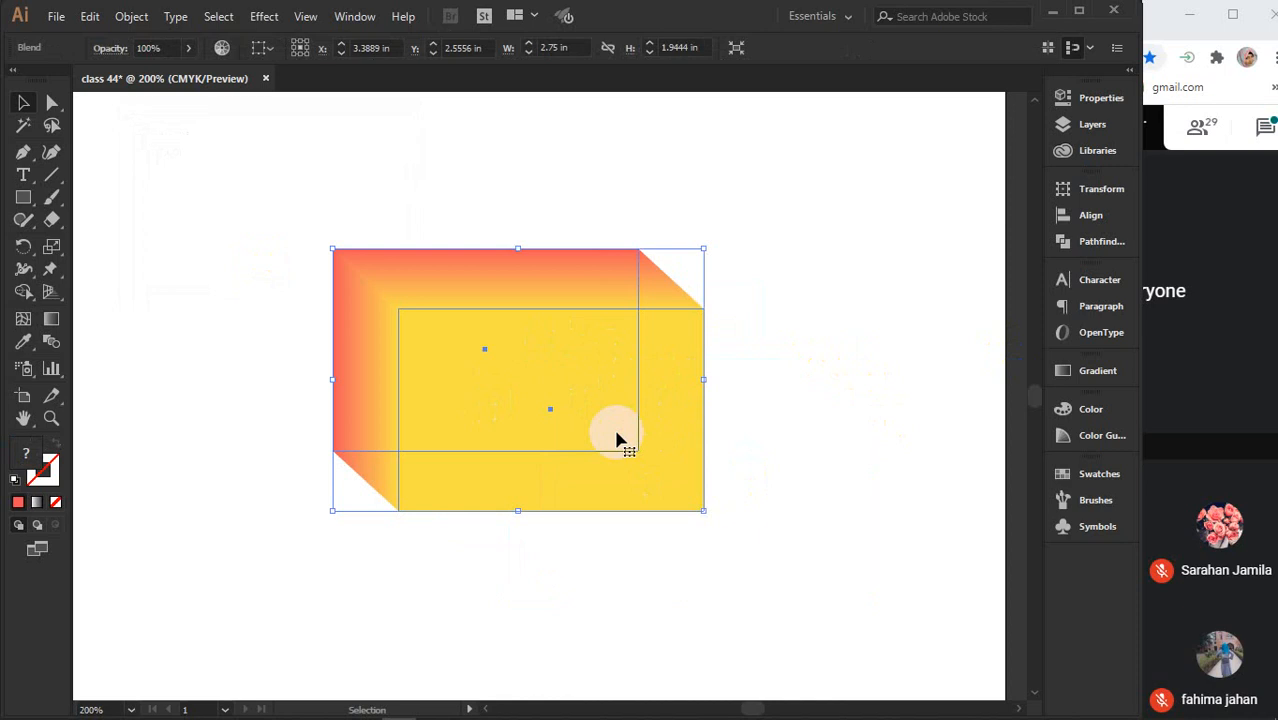
drag(617, 440, 576, 414)
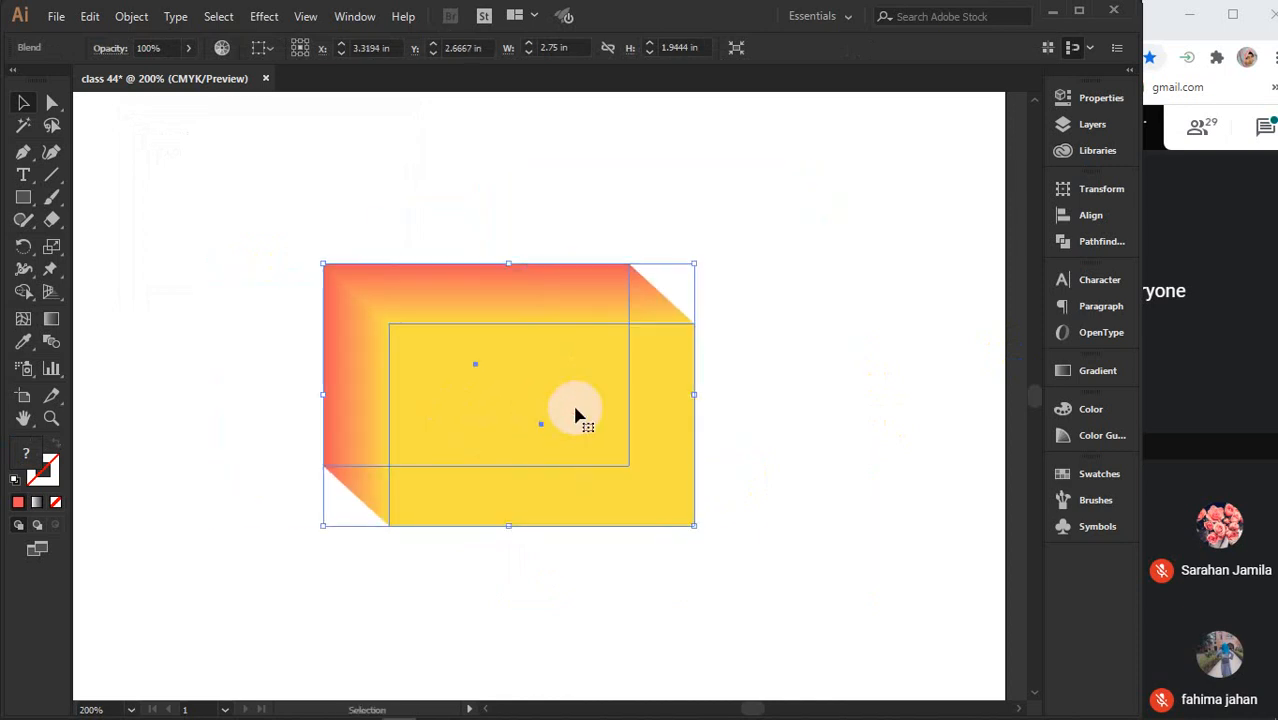
right_click(576, 412)
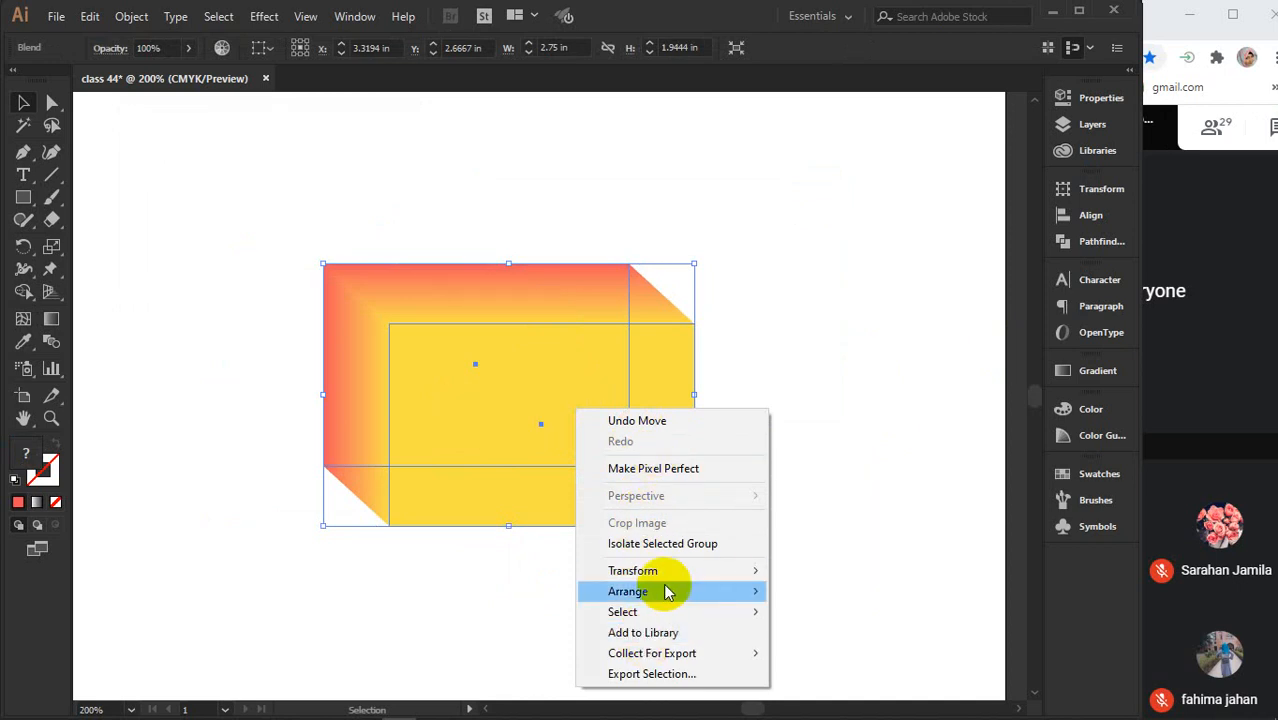
click(746, 343)
click(582, 386)
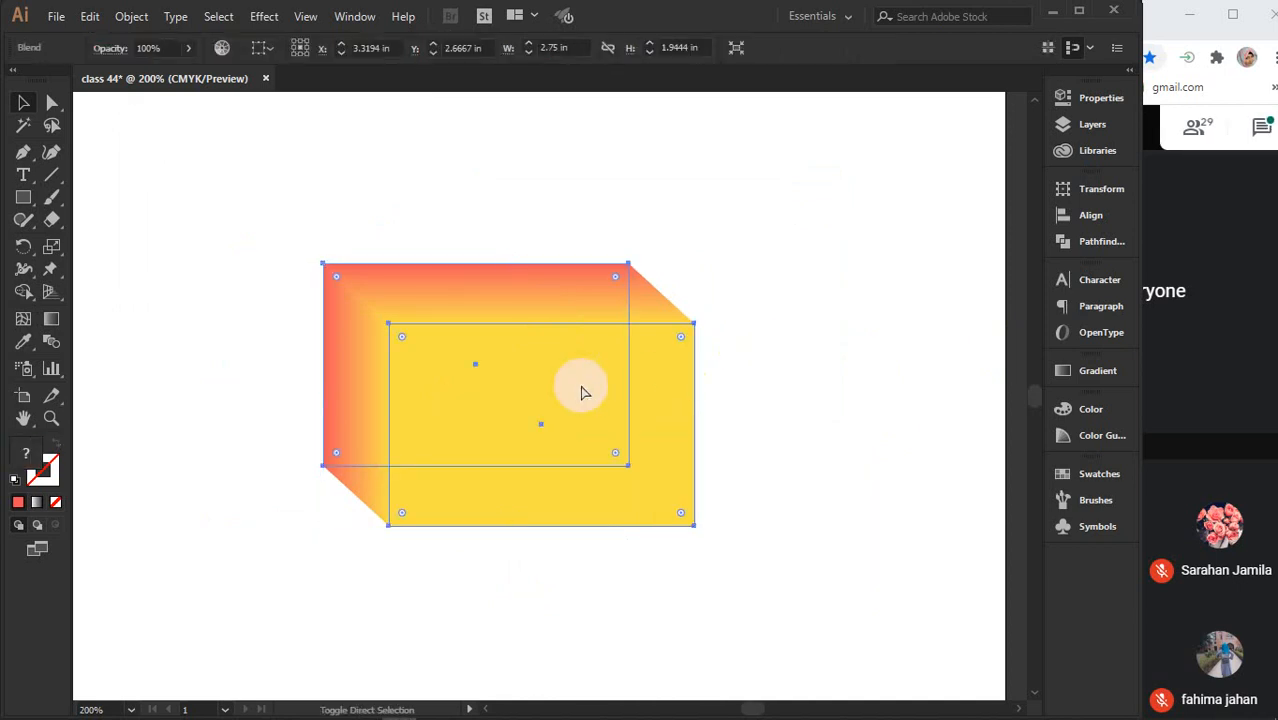
click(822, 379)
drag(671, 410, 730, 440)
drag(583, 398, 565, 379)
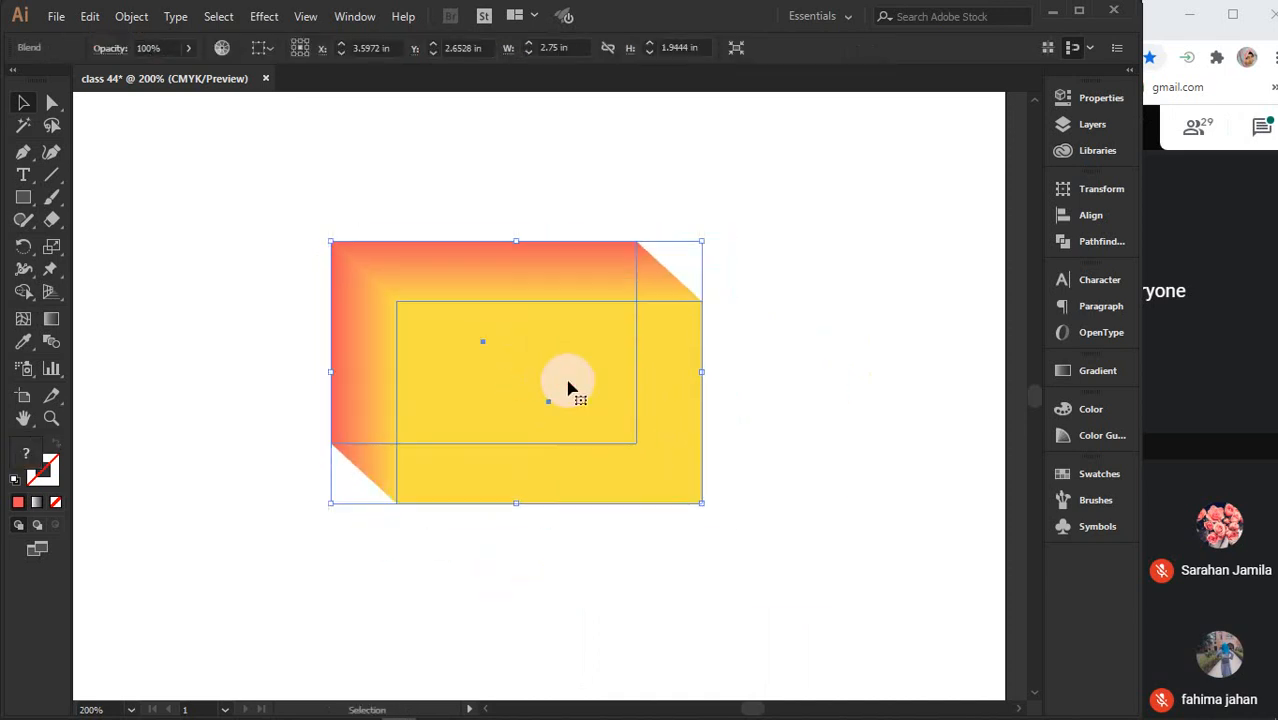
click(738, 370)
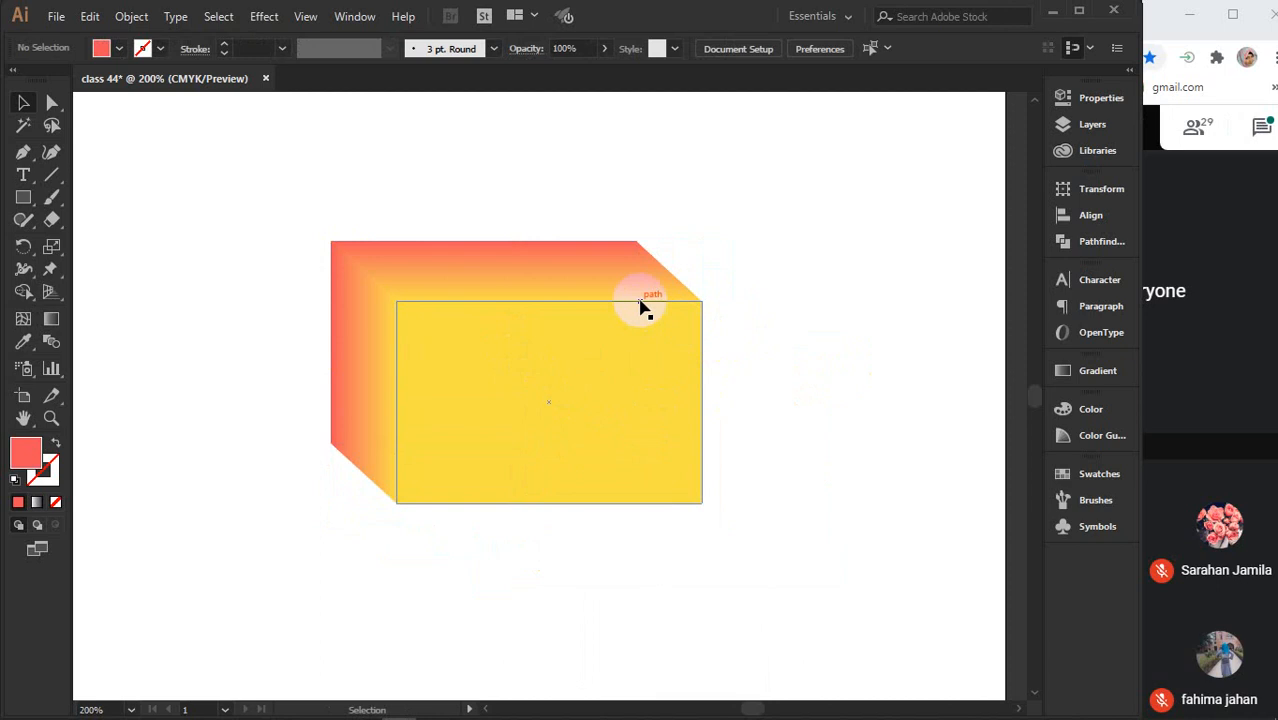
Apply Expand Appearance to the blended box, and expand it with both Object and Fill included
click(574, 368)
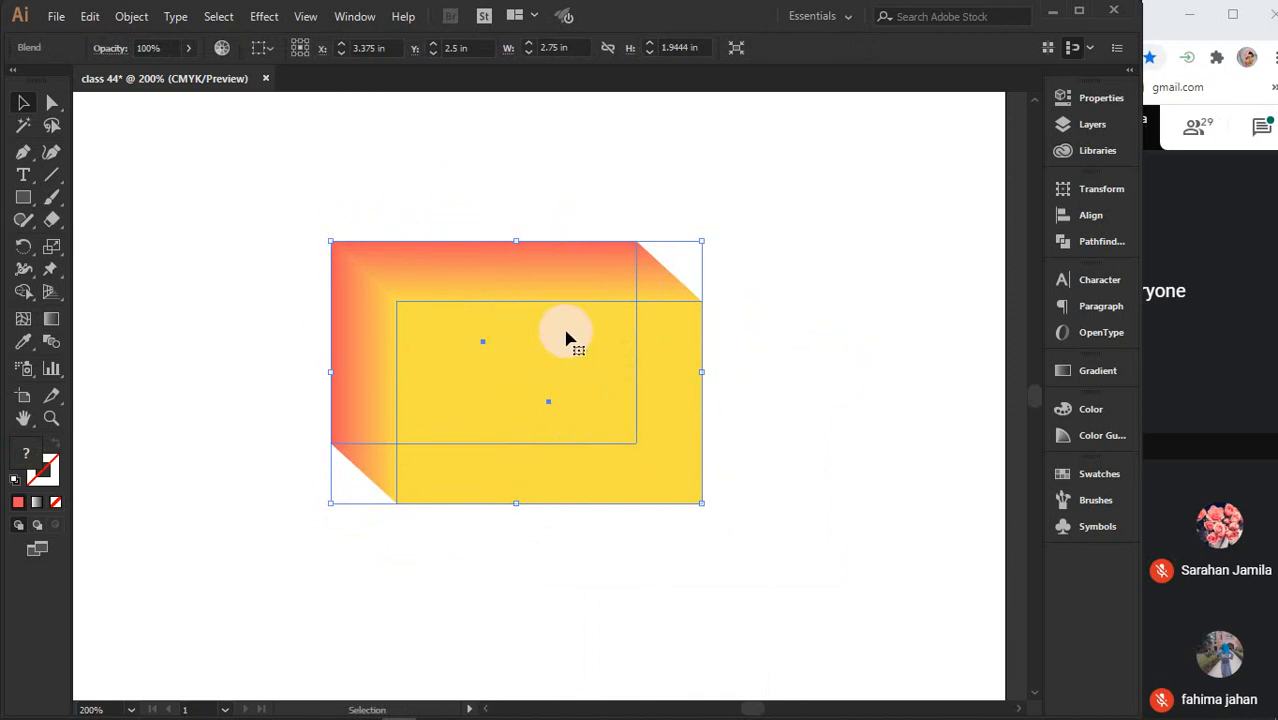
click(821, 311)
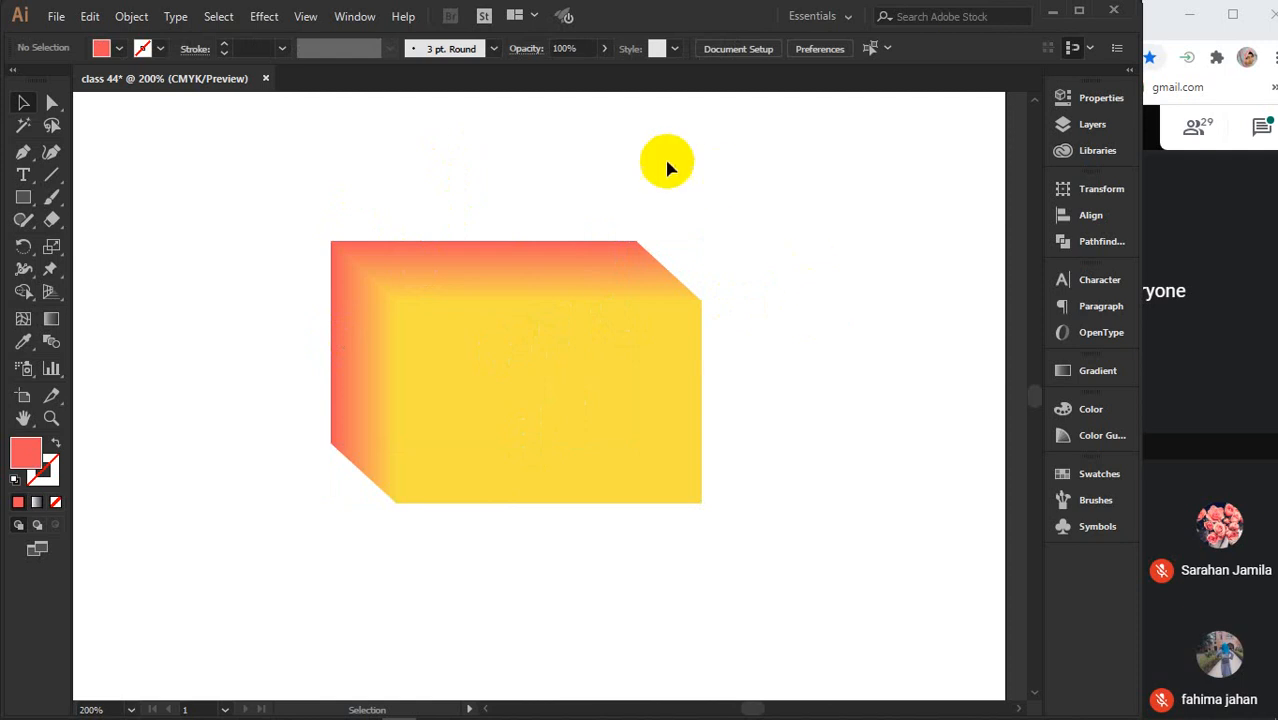
click(488, 374)
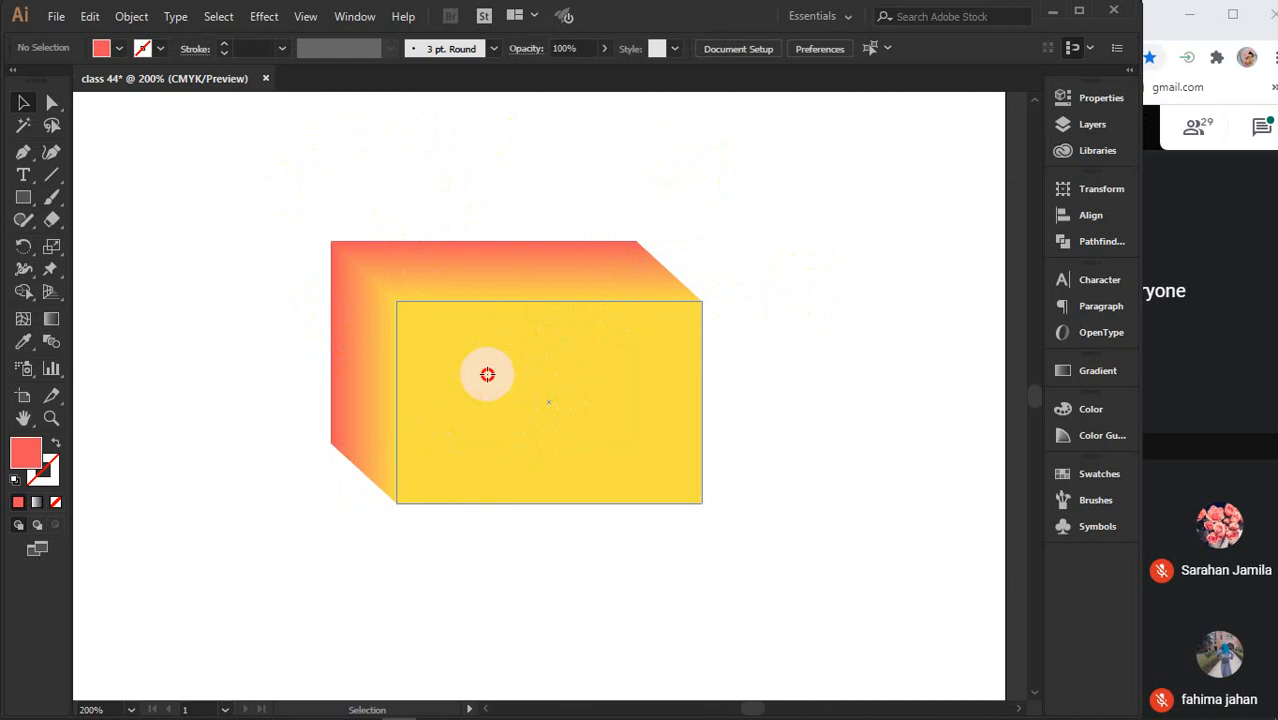
click(128, 17)
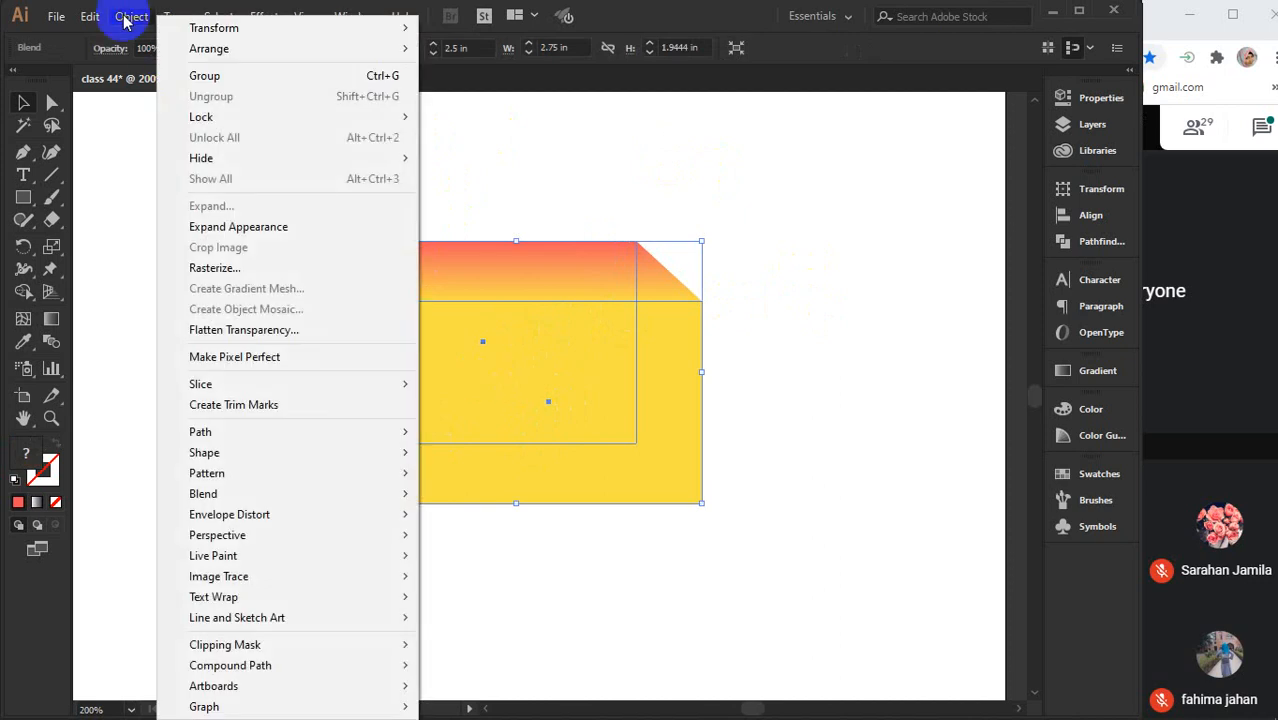
click(231, 227)
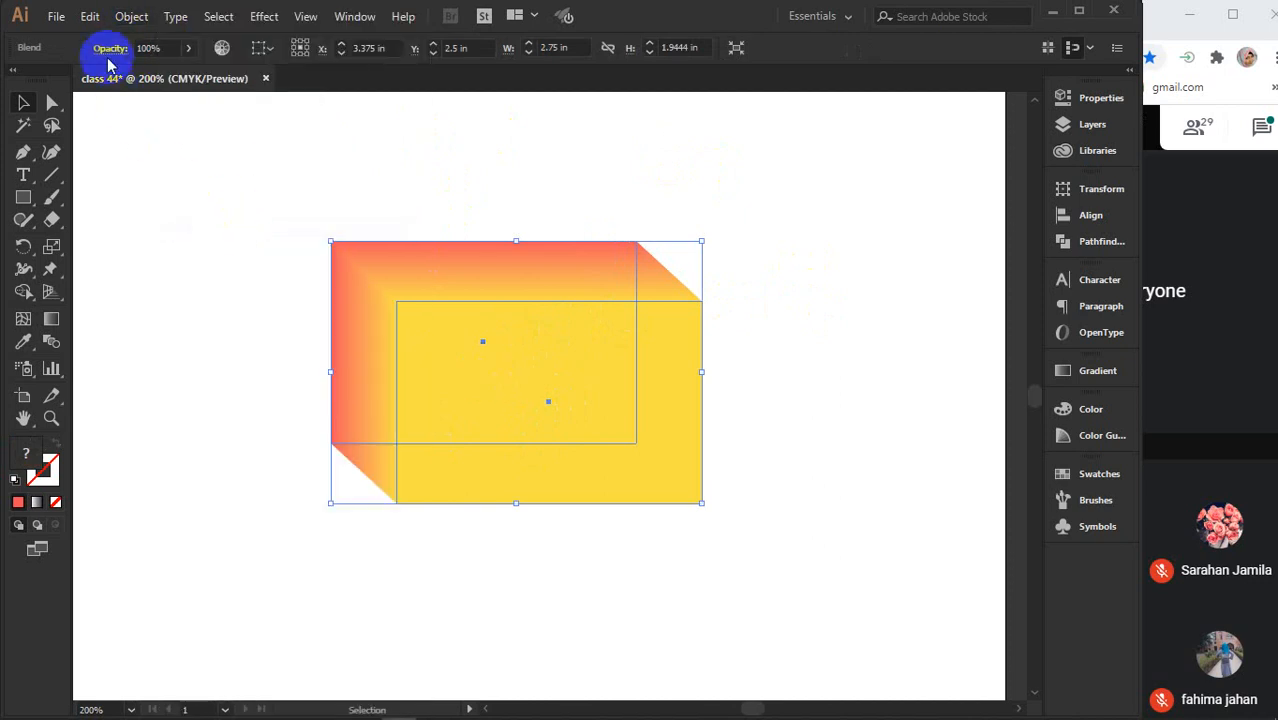
click(131, 18)
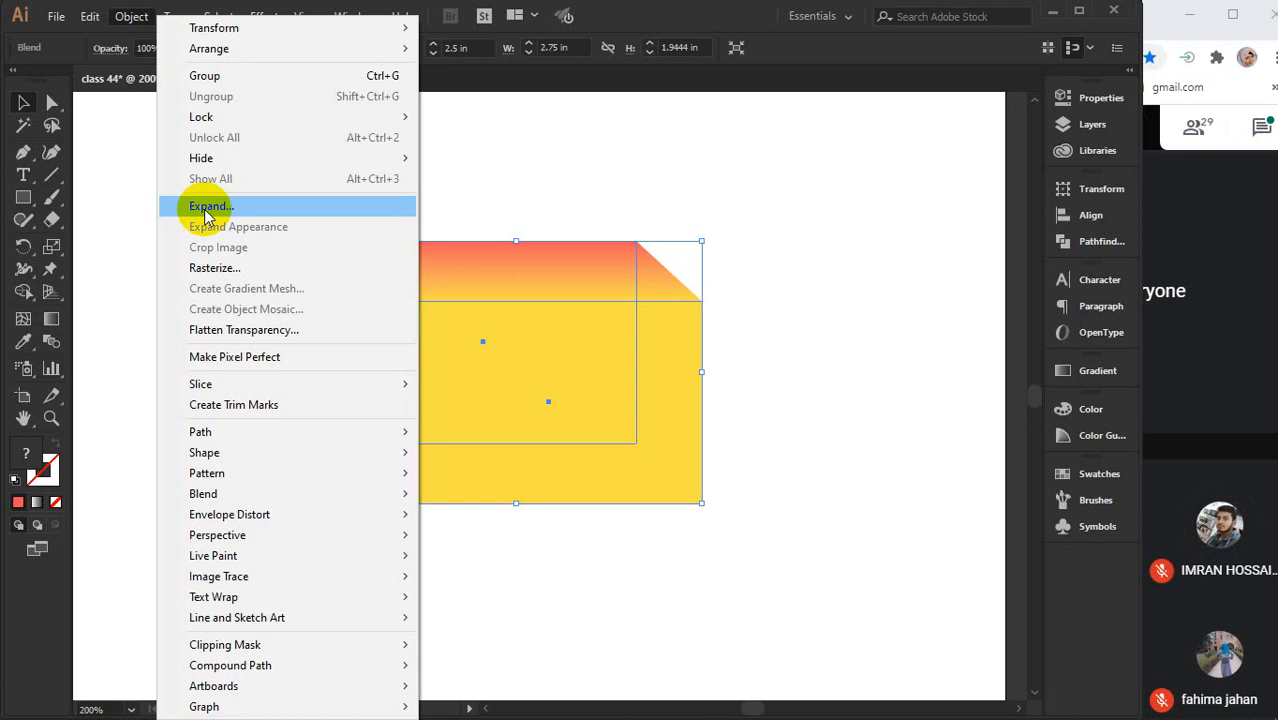
click(205, 212)
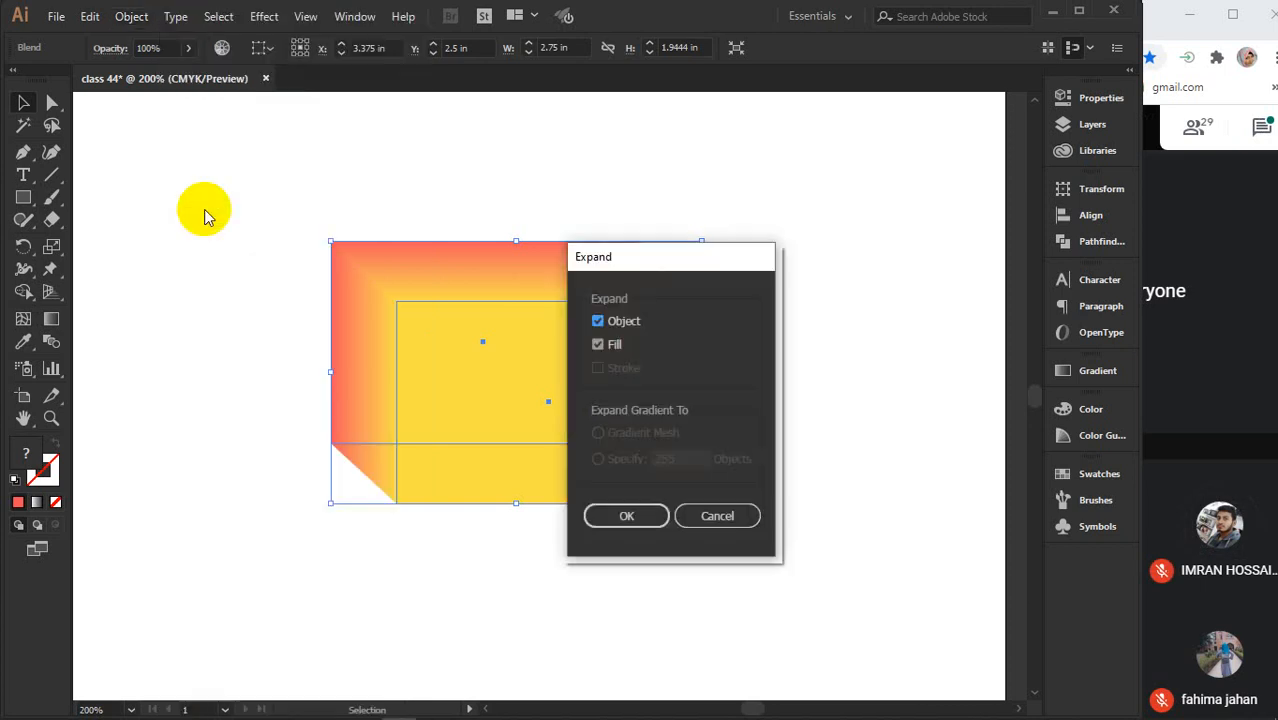
click(605, 516)
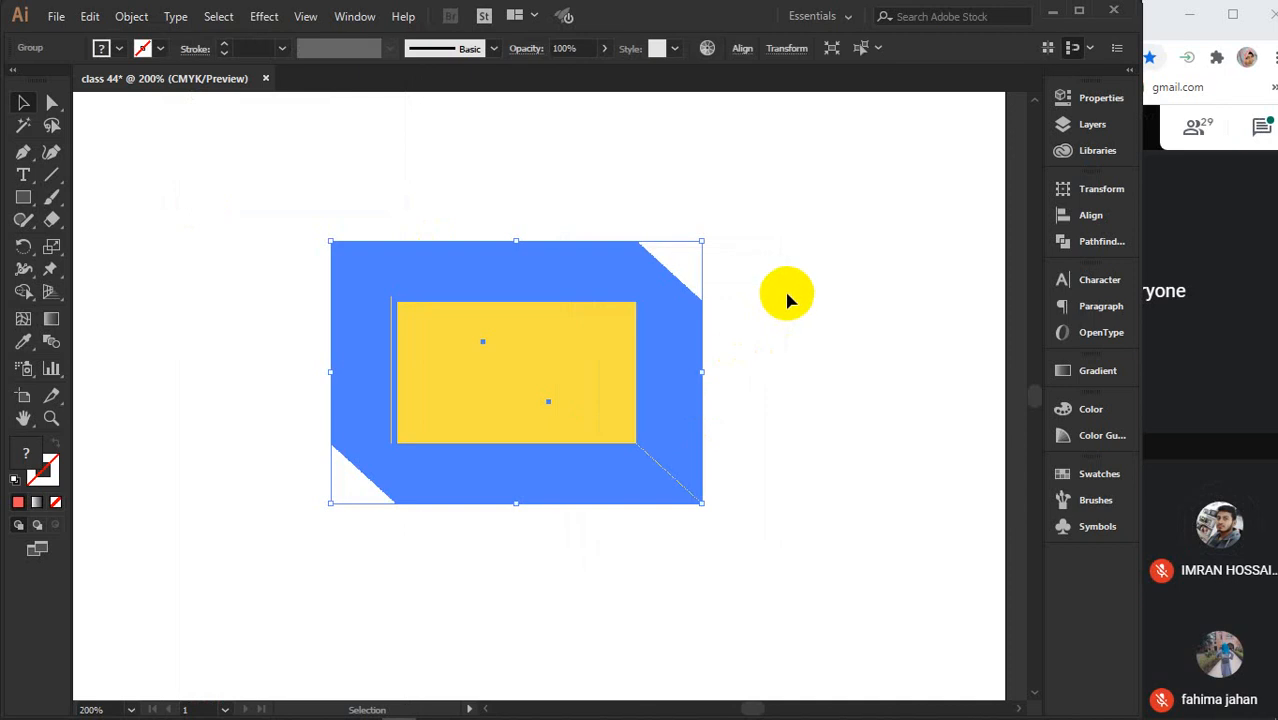
Ungroup the expanded box into separate rectangles and deselect them
key(ctrl+z)
key(ctrl+shift+z)
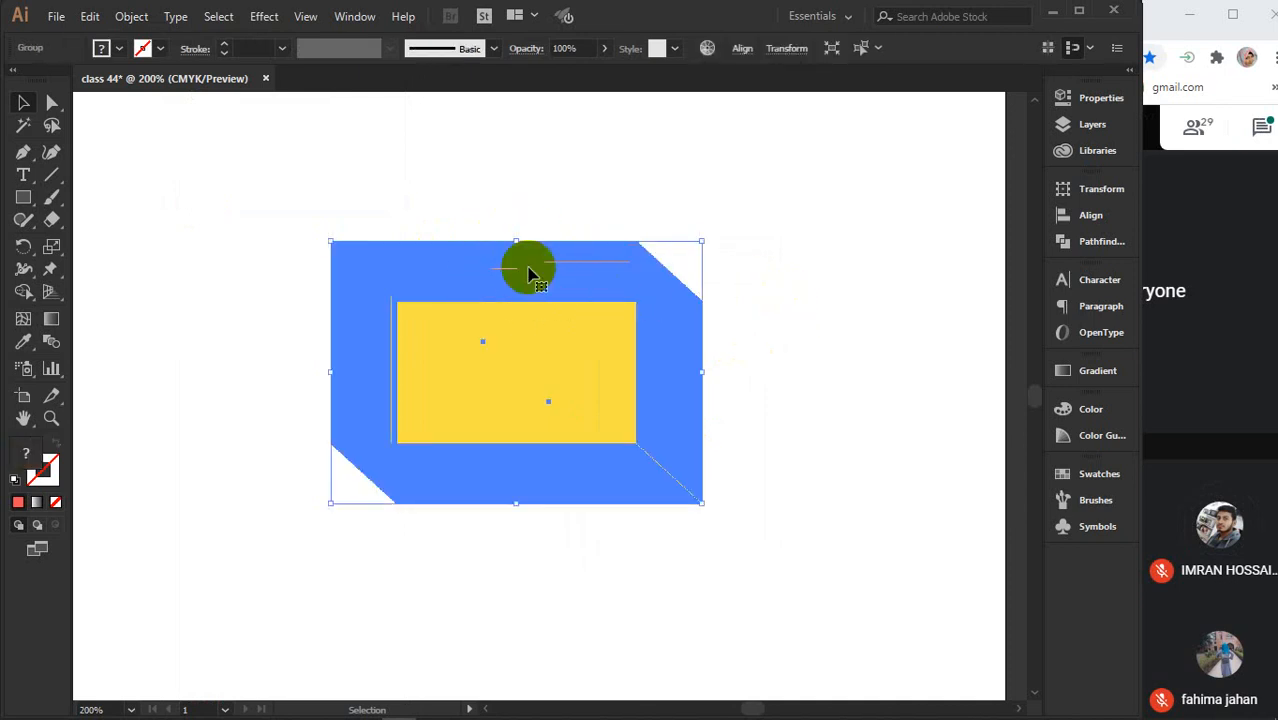
right_click(530, 274)
click(585, 423)
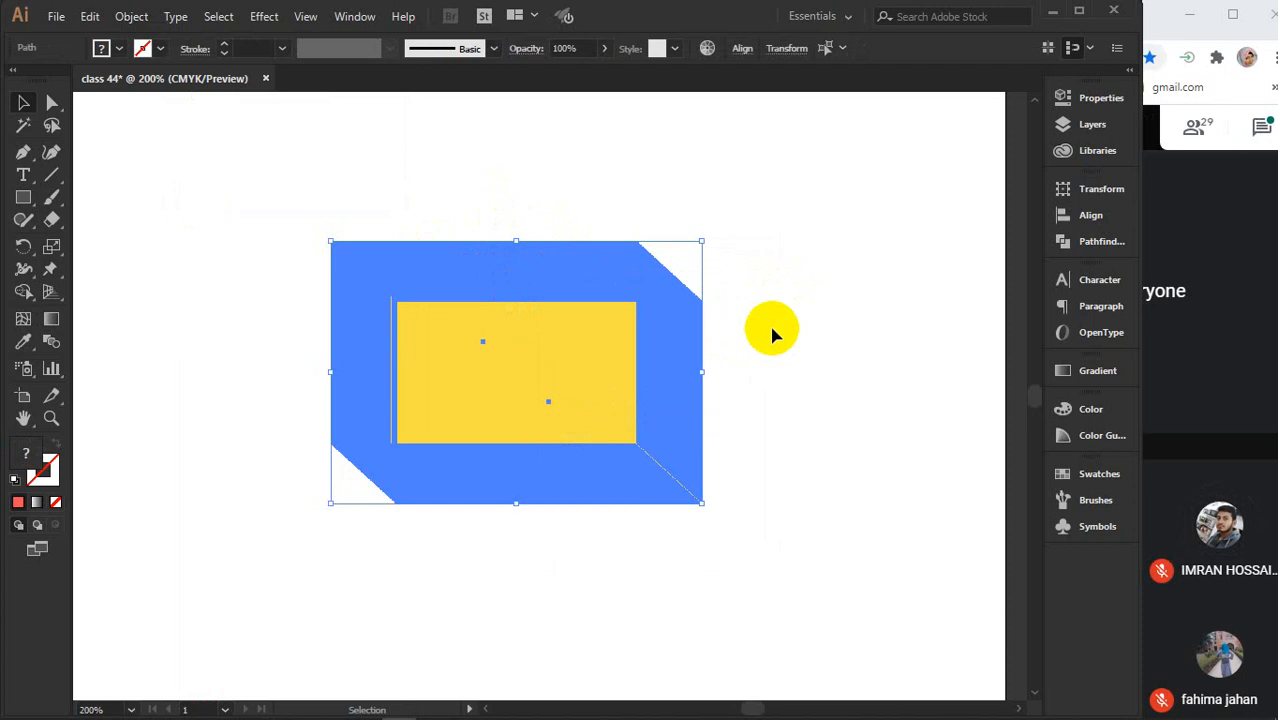
click(769, 322)
Pull the front yellow rectangles off the expanded box one by one and scatter them below and to the right of the artboard
scroll(769, 322, down, 3)
drag(850, 397, 413, 357)
drag(258, 322, 348, 484)
drag(268, 321, 727, 405)
drag(258, 272, 792, 484)
drag(270, 293, 763, 434)
drag(373, 330, 656, 408)
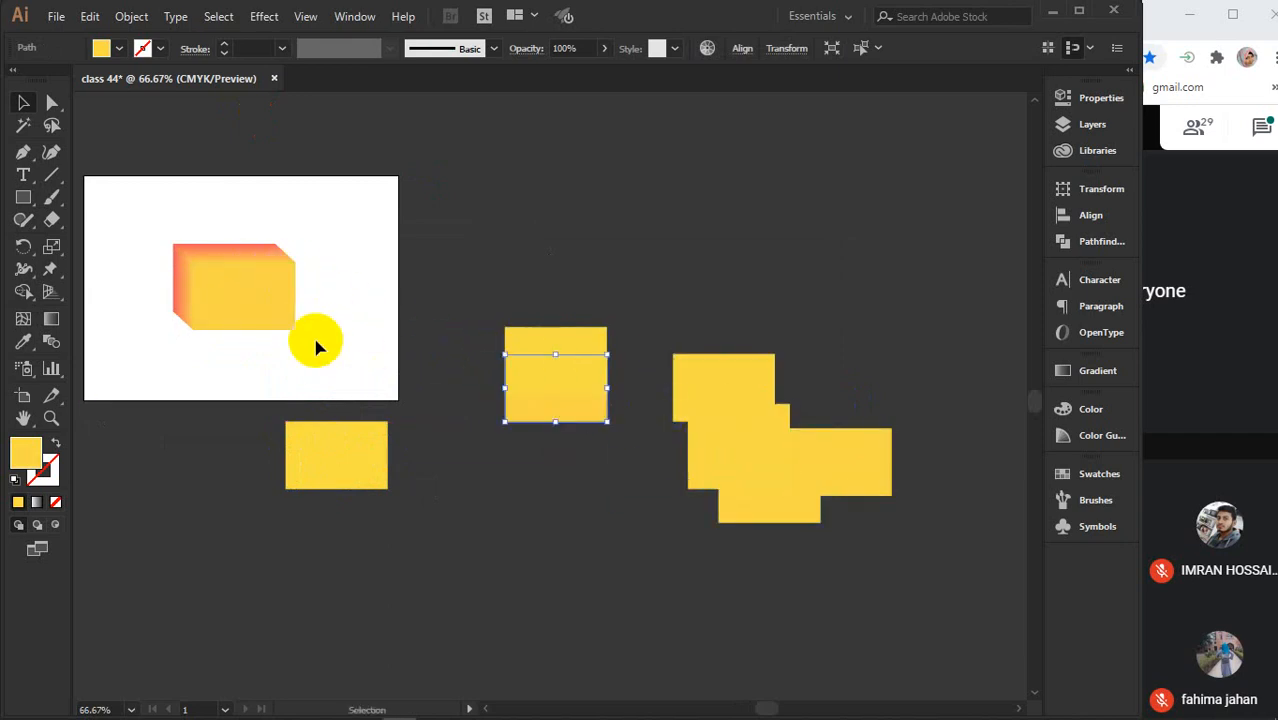
drag(575, 418, 804, 422)
drag(277, 297, 906, 361)
drag(254, 294, 920, 427)
drag(292, 325, 694, 503)
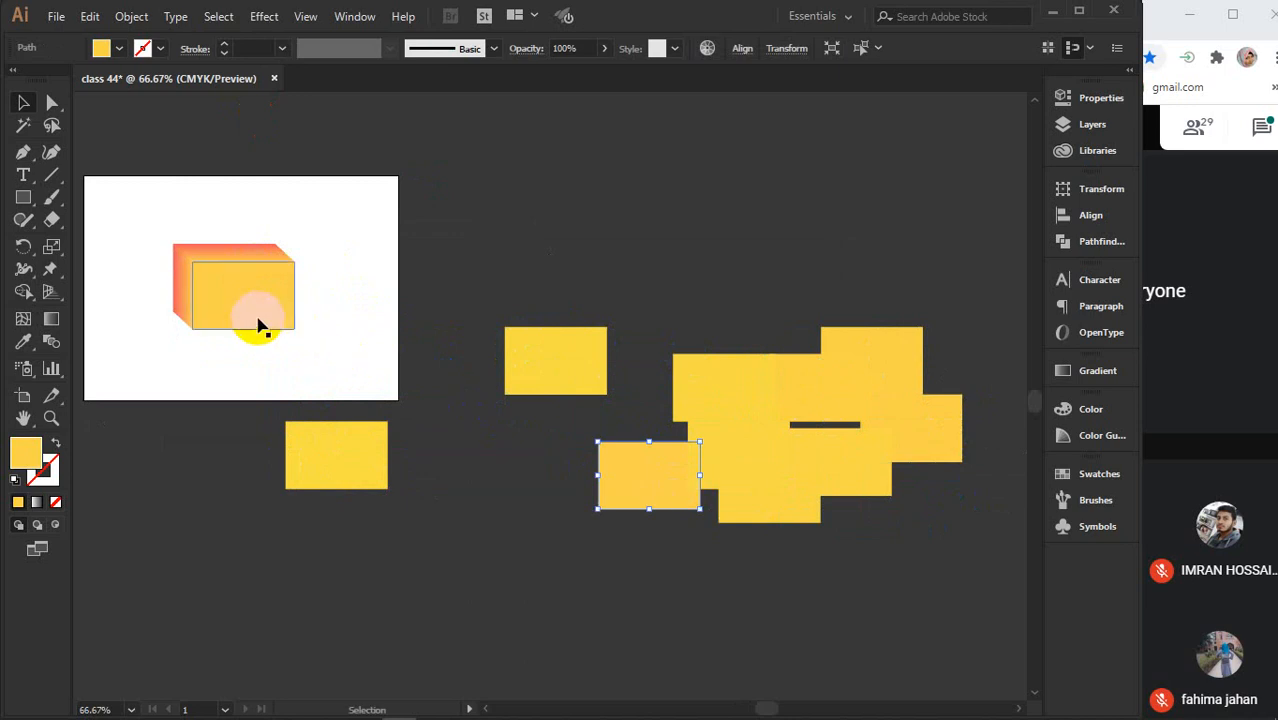
drag(258, 325, 785, 605)
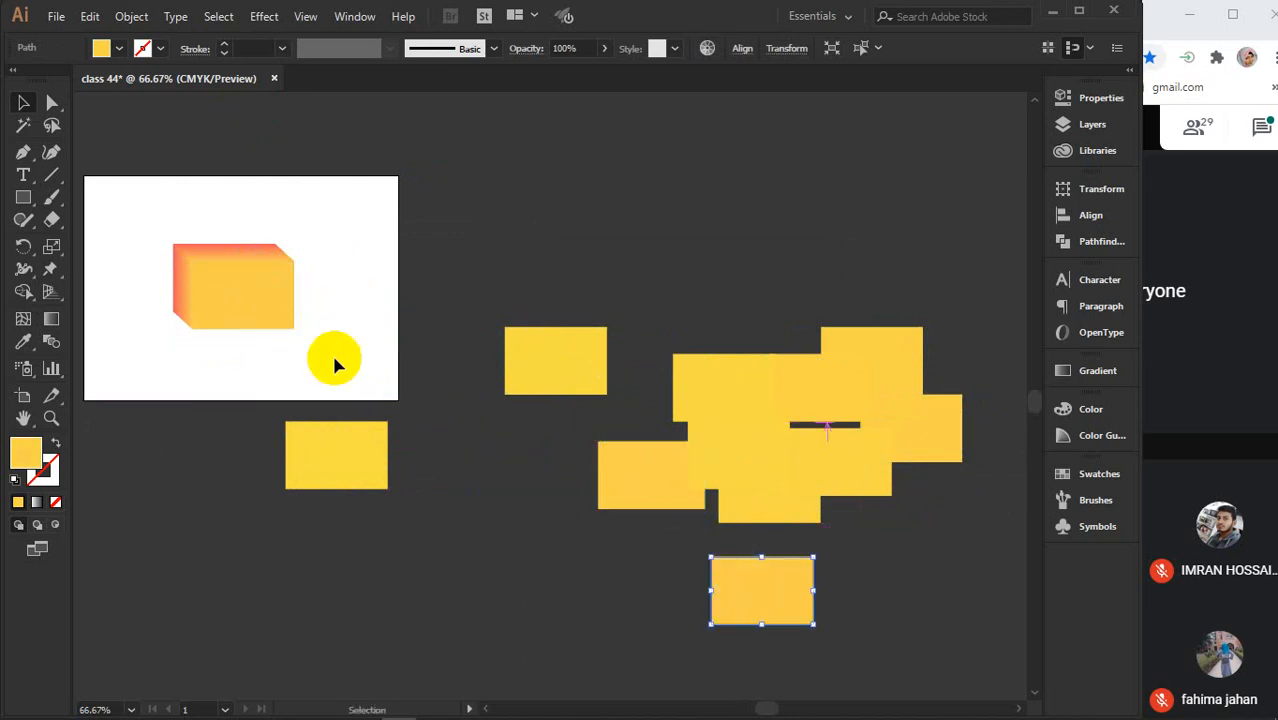
drag(254, 300, 751, 562)
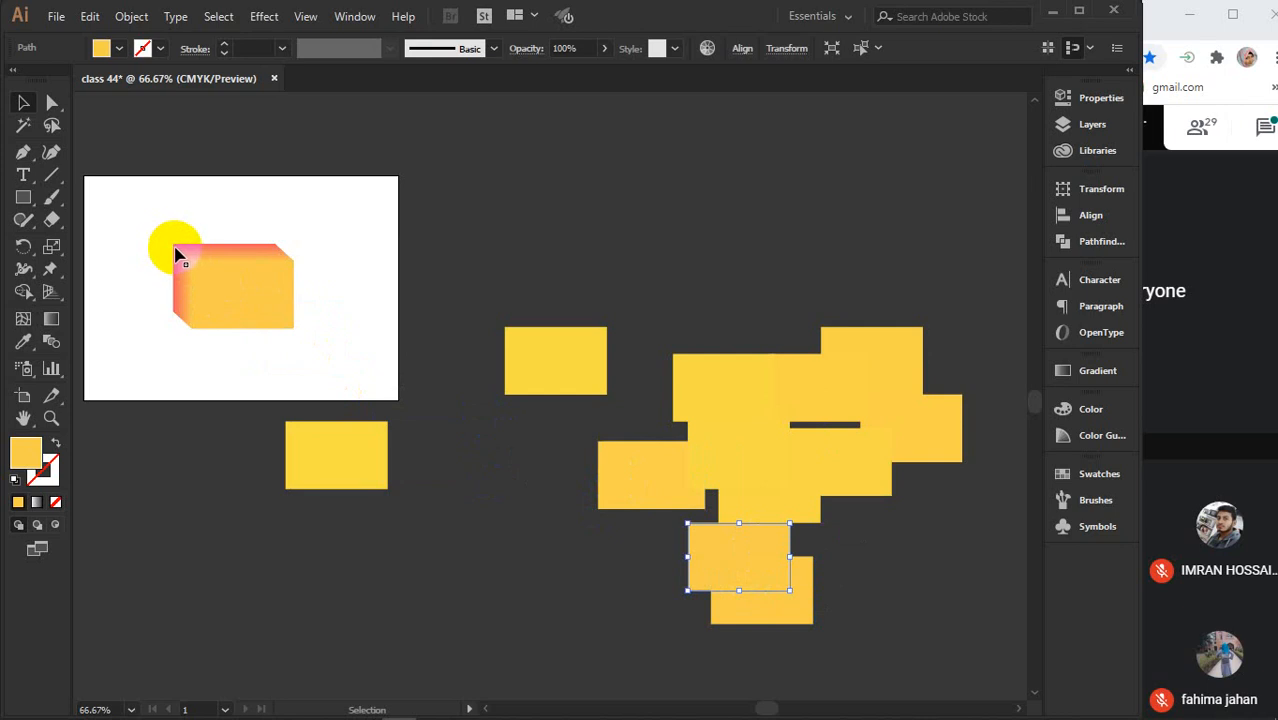
Move a coral-red rectangle above the expanded box, and spread further yellow, orange and coral layers to the right of it
drag(175, 250, 181, 180)
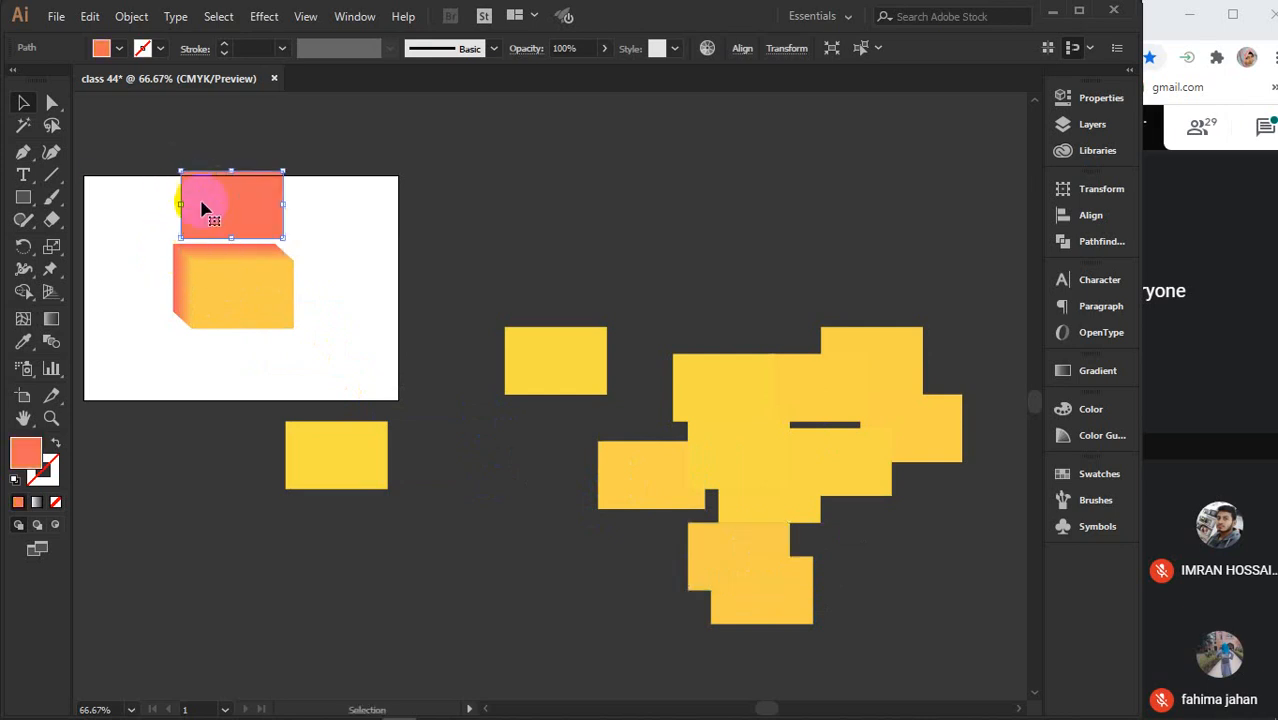
click(384, 251)
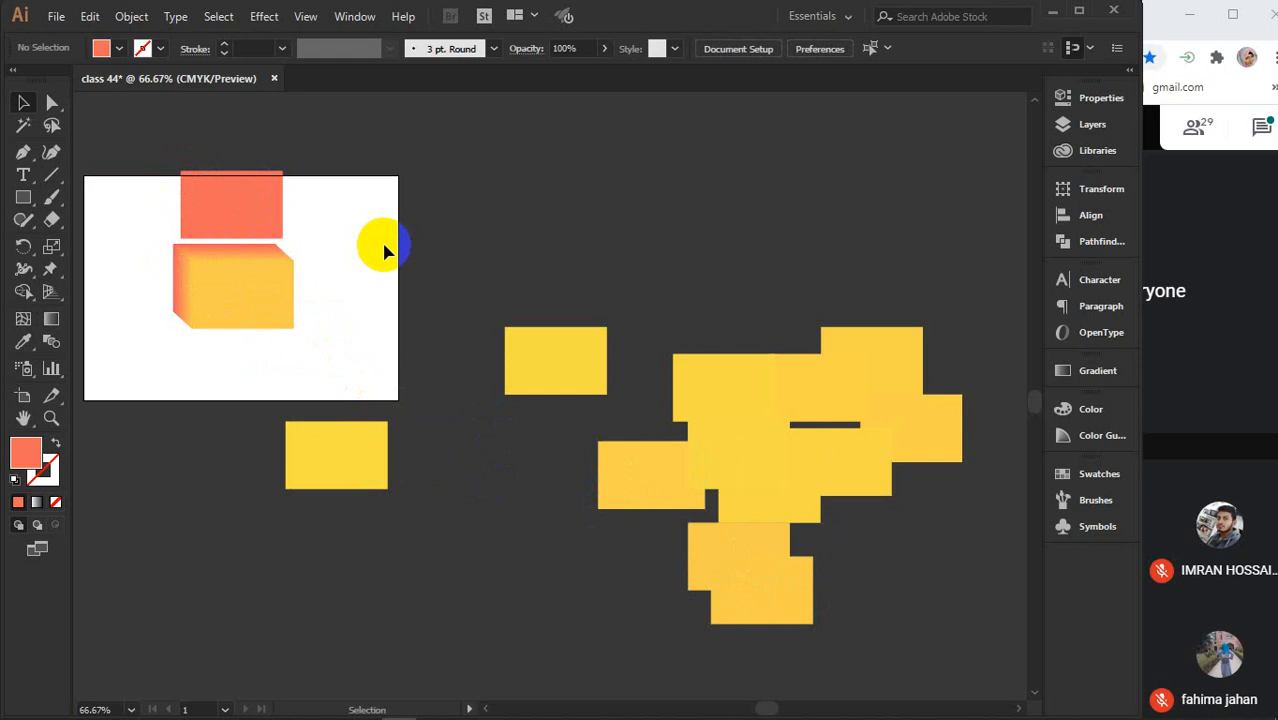
drag(266, 294, 426, 301)
drag(183, 278, 333, 279)
drag(195, 307, 350, 262)
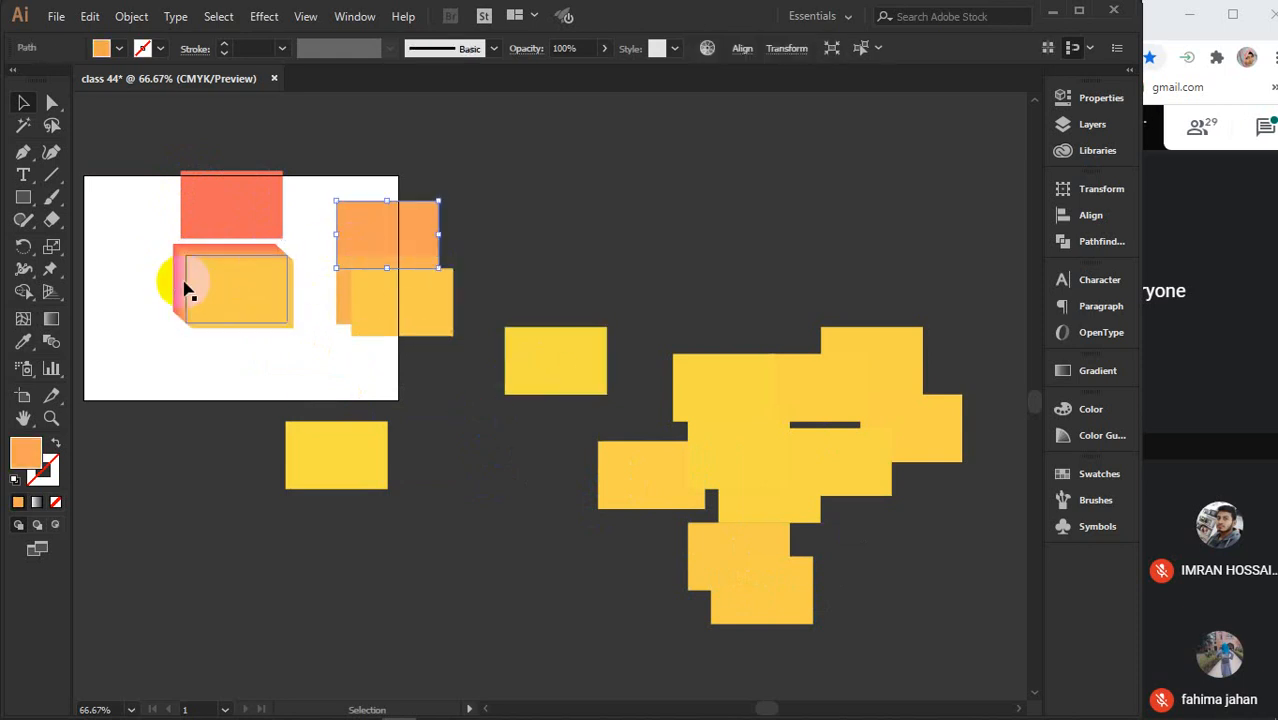
drag(185, 285, 498, 340)
drag(191, 257, 334, 322)
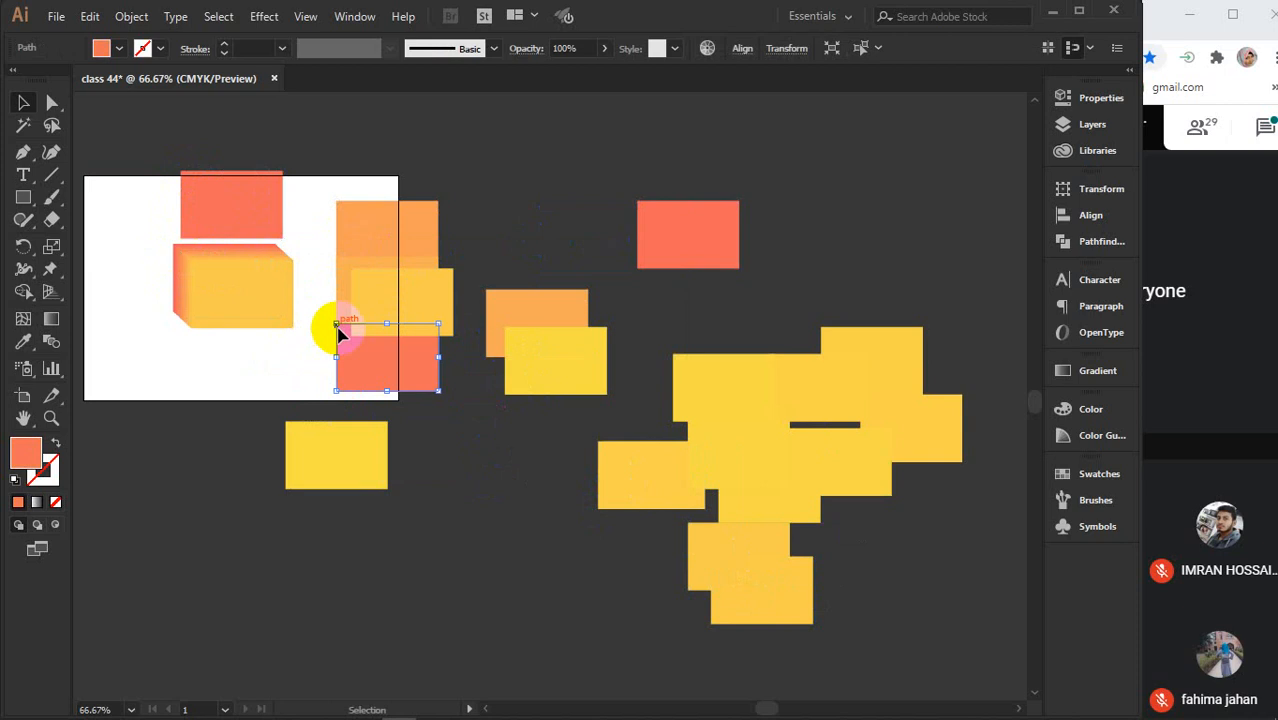
drag(197, 265, 357, 363)
Select the box and all its scattered rectangles and delete them
drag(152, 196, 957, 642)
key(Delete)
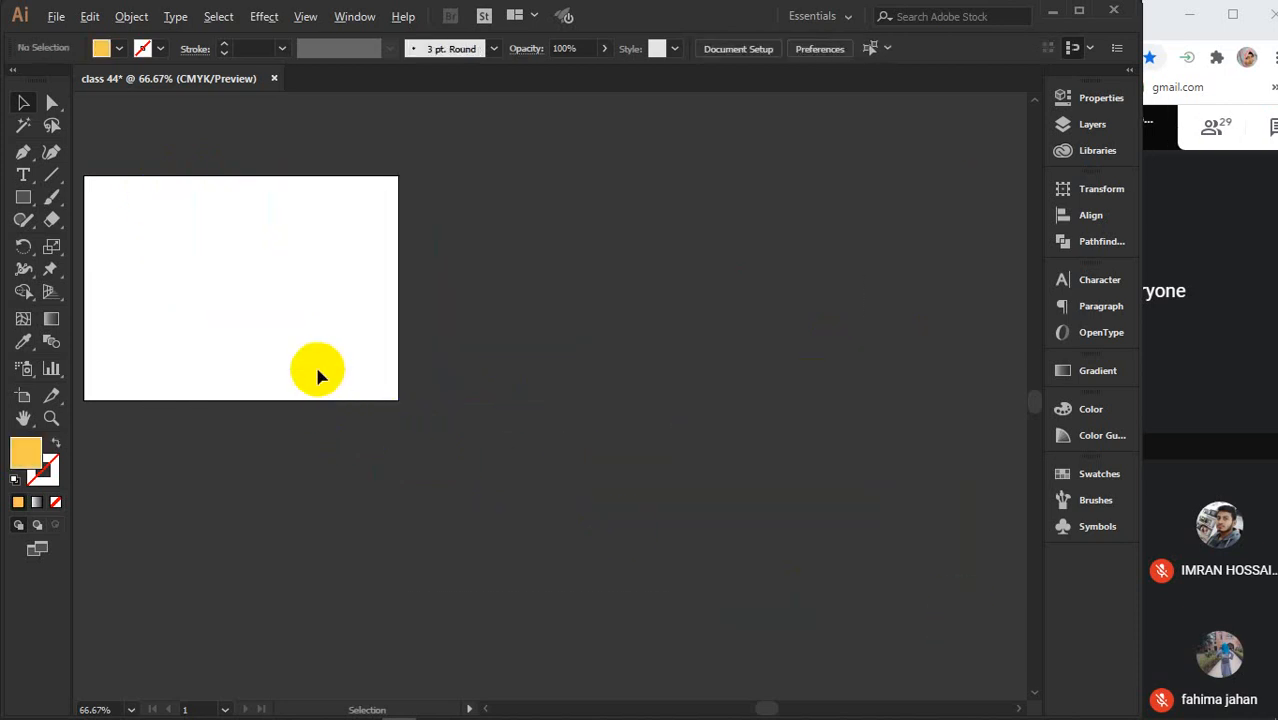
Draw a large circle in the artboard's upper-left area and a tiny circle near its lower-right corner with the Ellipse tool
scroll(315, 361, up, 1)
drag(315, 337, 598, 455)
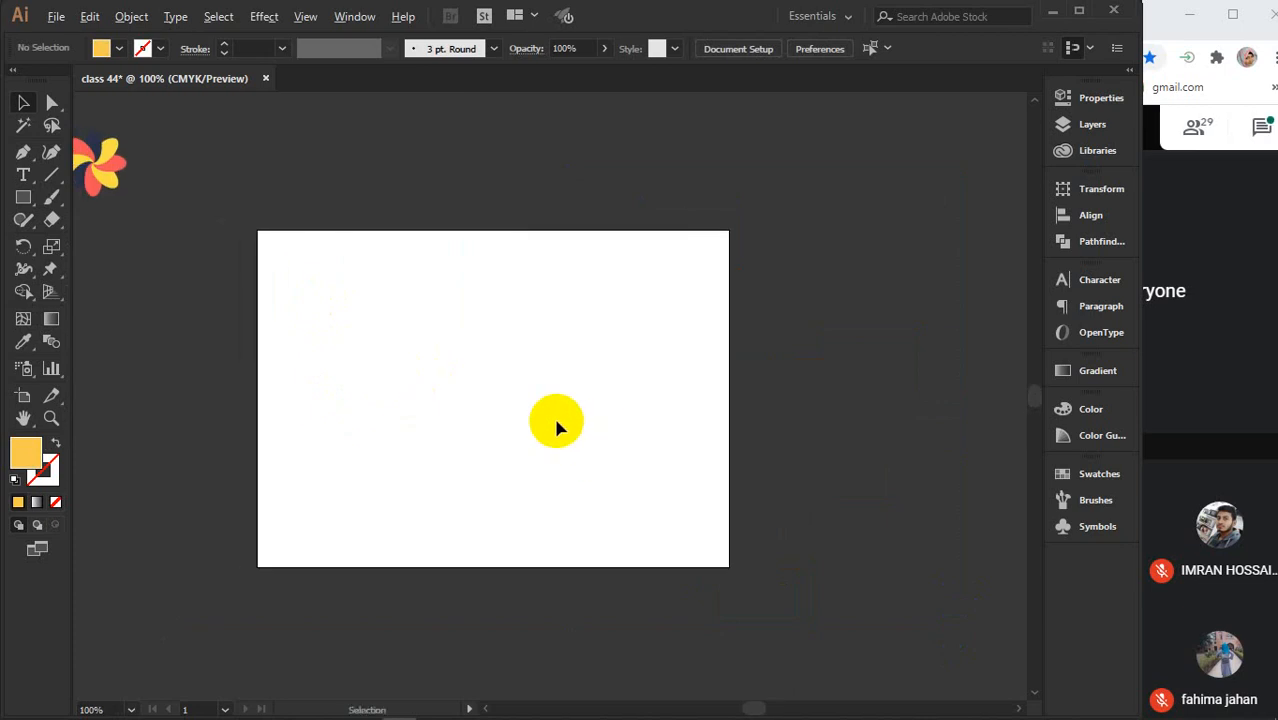
scroll(556, 421, up, 2)
drag(499, 411, 620, 443)
scroll(605, 434, down, 1)
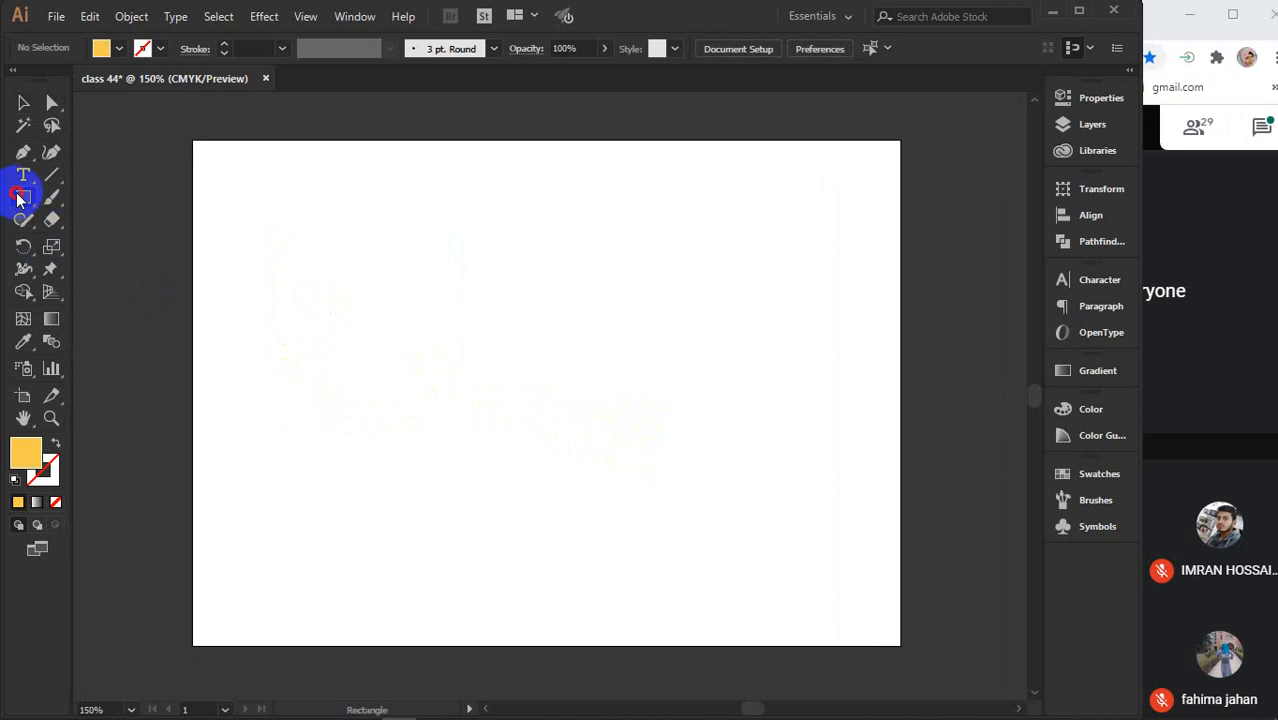
drag(18, 197, 80, 240)
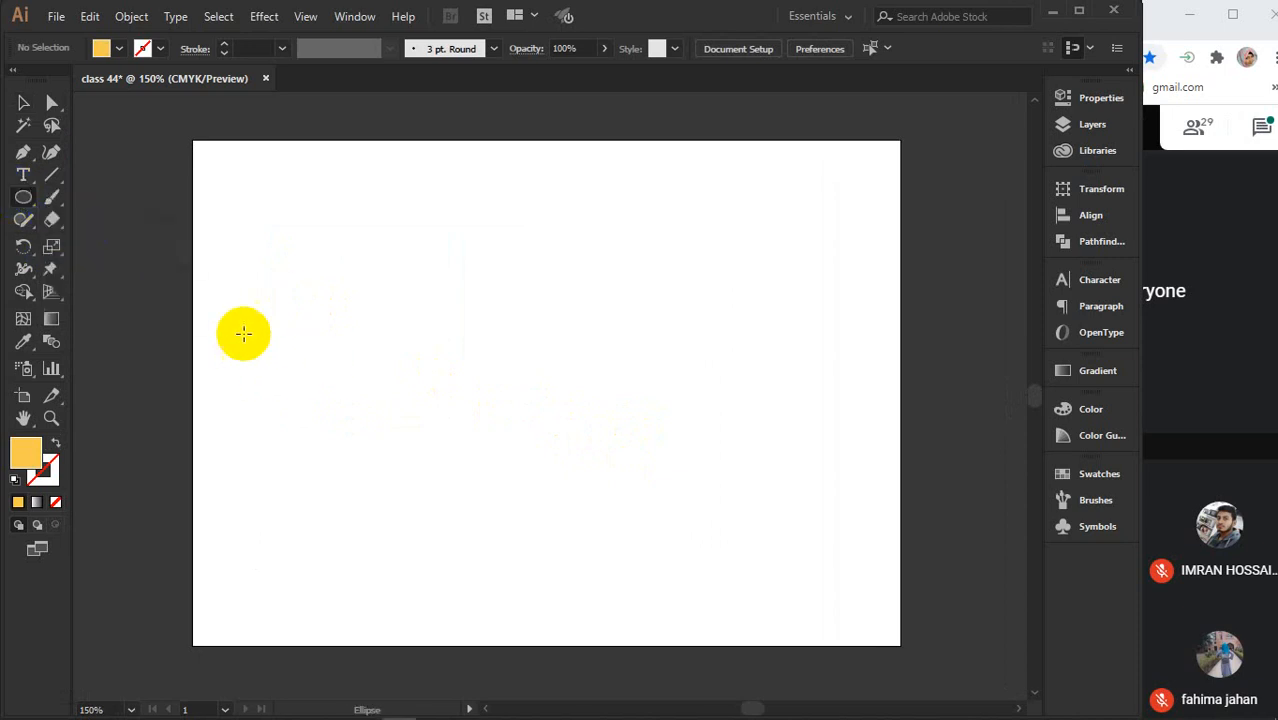
mouse_move(243, 334)
mouse_down()
mouse_move(436, 449)
mouse_move(414, 489)
mouse_move(377, 422)
mouse_move(348, 265)
mouse_move(327, 248)
mouse_move(391, 286)
mouse_up()
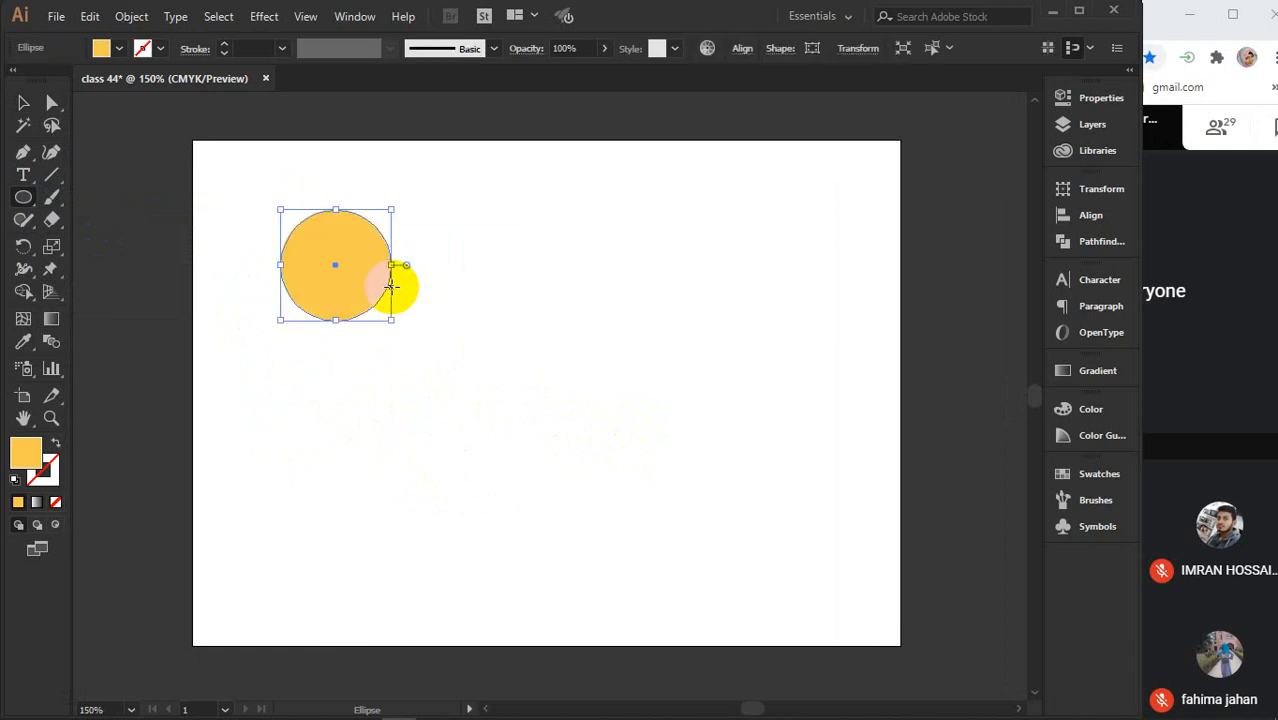
drag(749, 553, 760, 566)
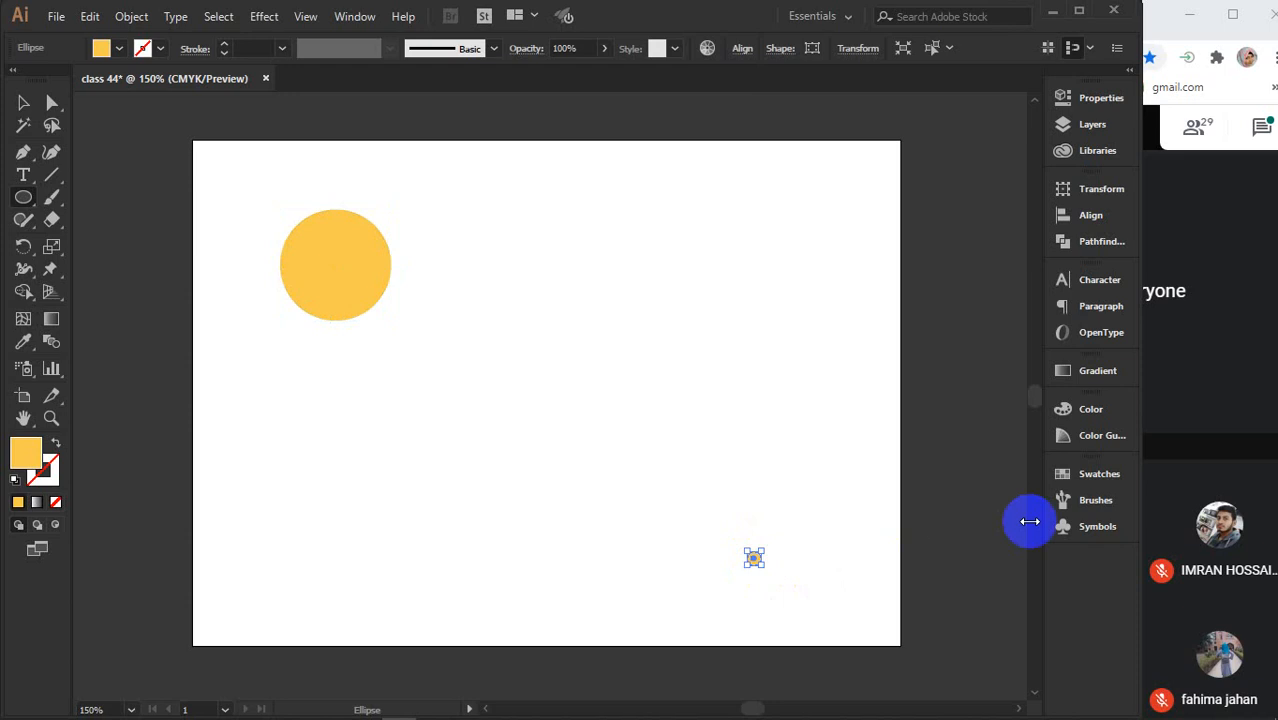
Fill the tiny circle with the magenta swatch R=158 G=0 B=93 and deselect it
click(1095, 474)
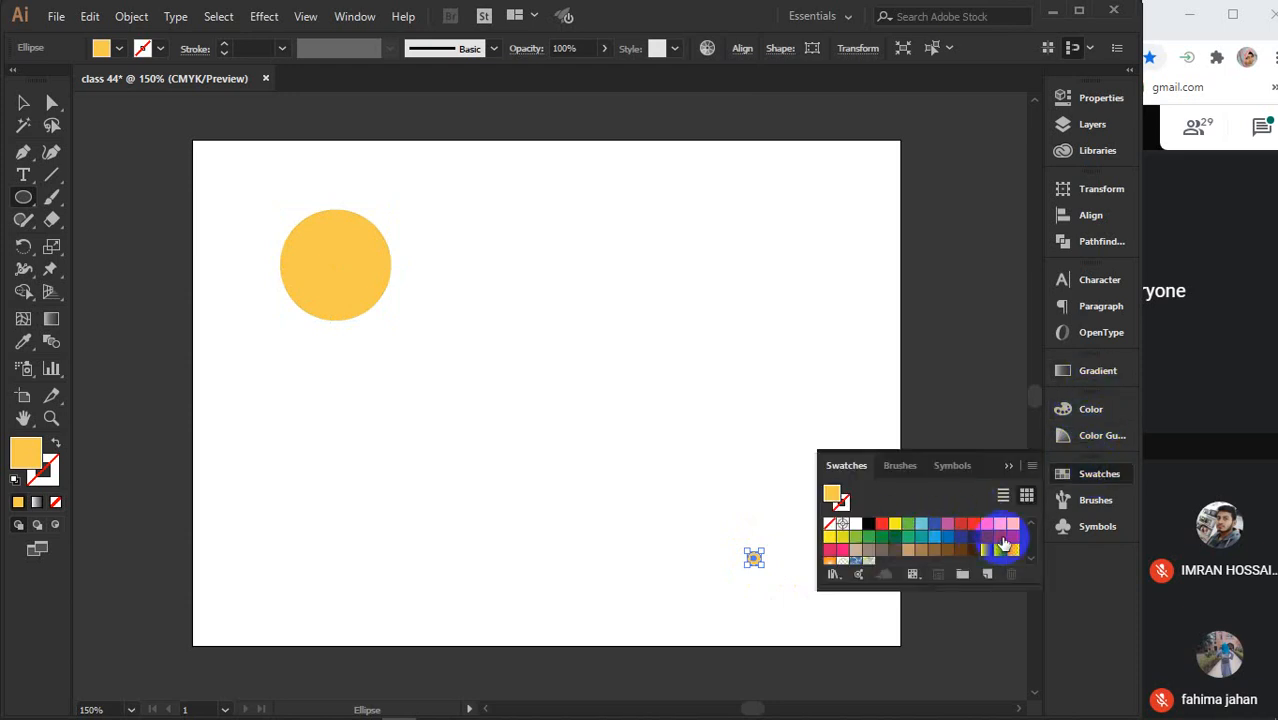
click(1001, 540)
click(1014, 540)
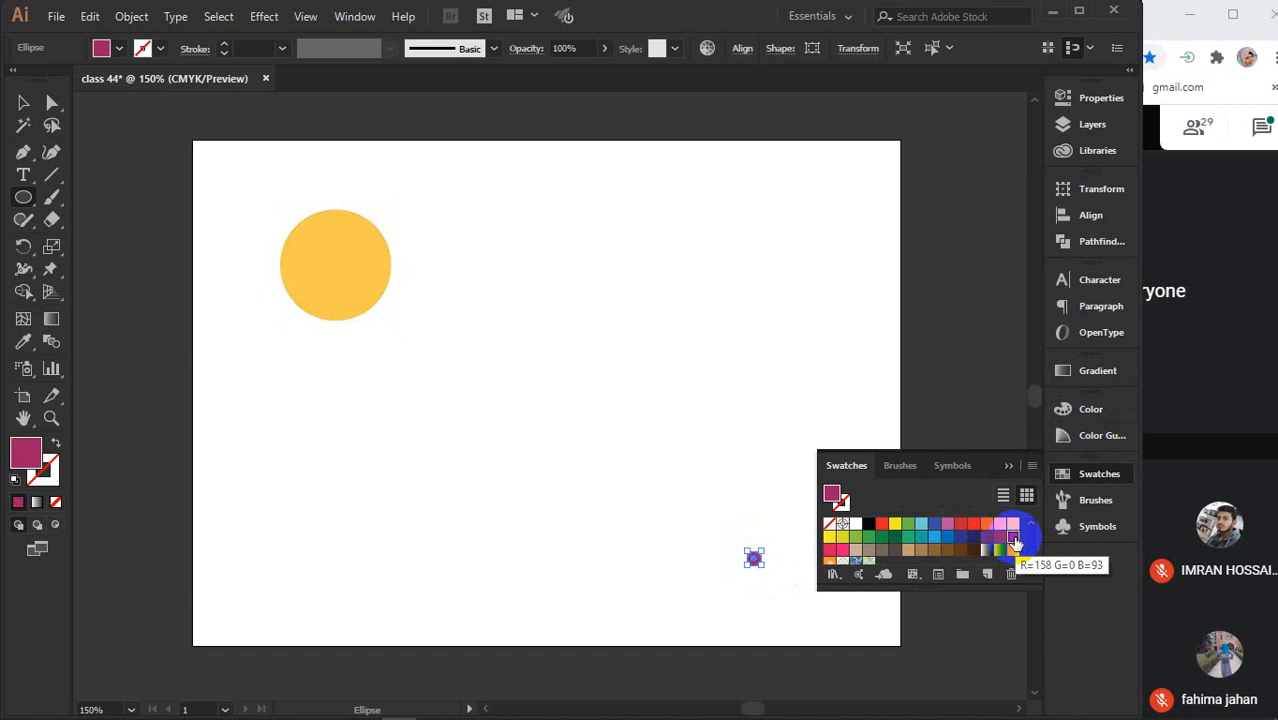
click(23, 103)
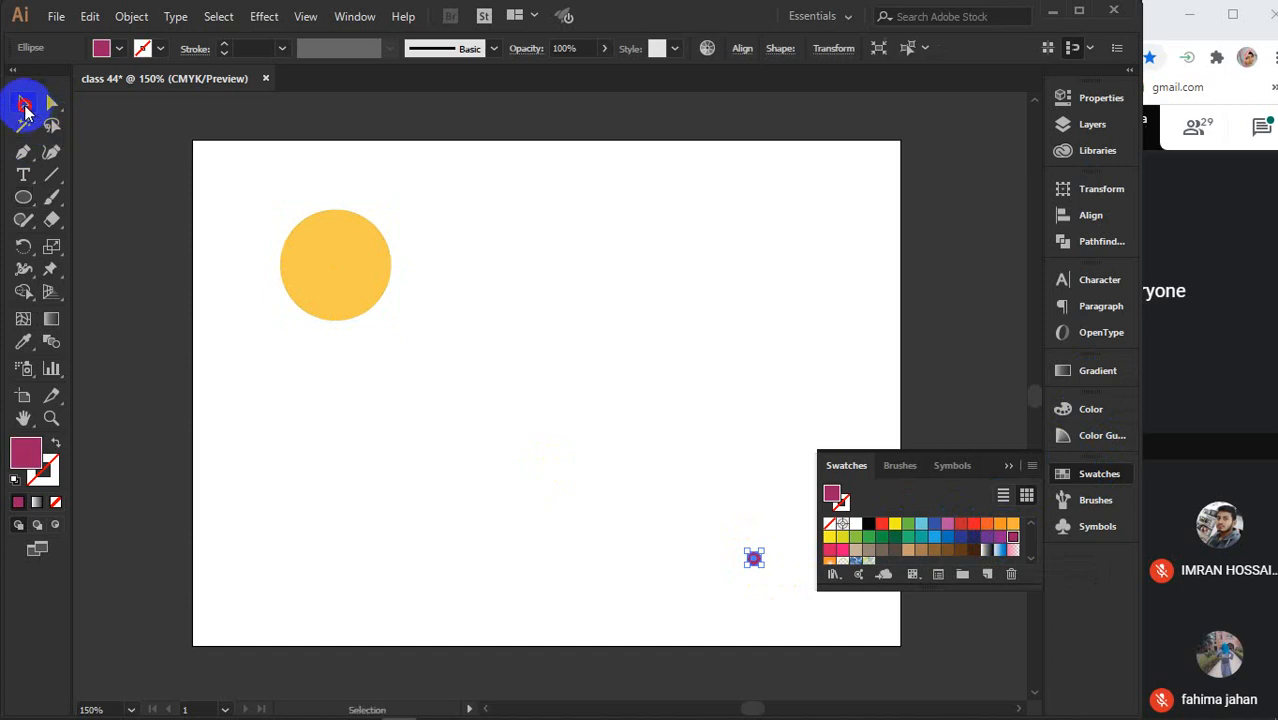
click(1006, 465)
click(718, 405)
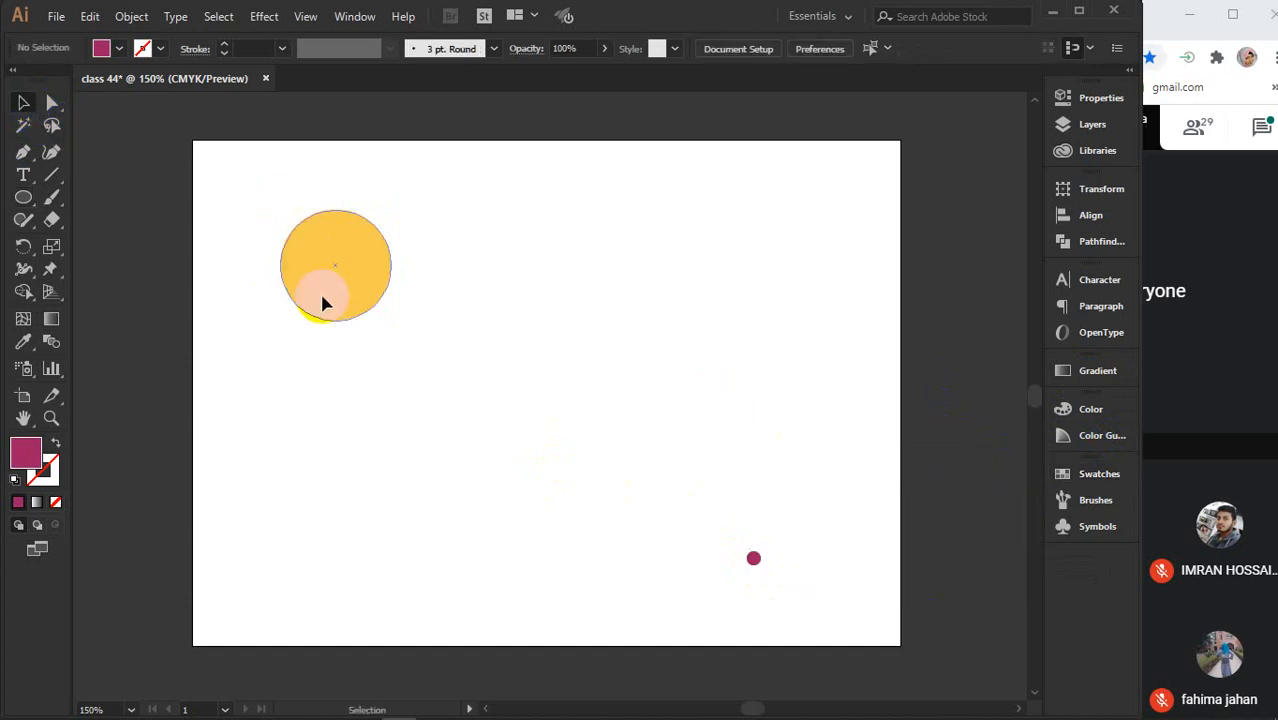
Select both circles, make a blend between them, and deselect the result
drag(227, 176, 800, 594)
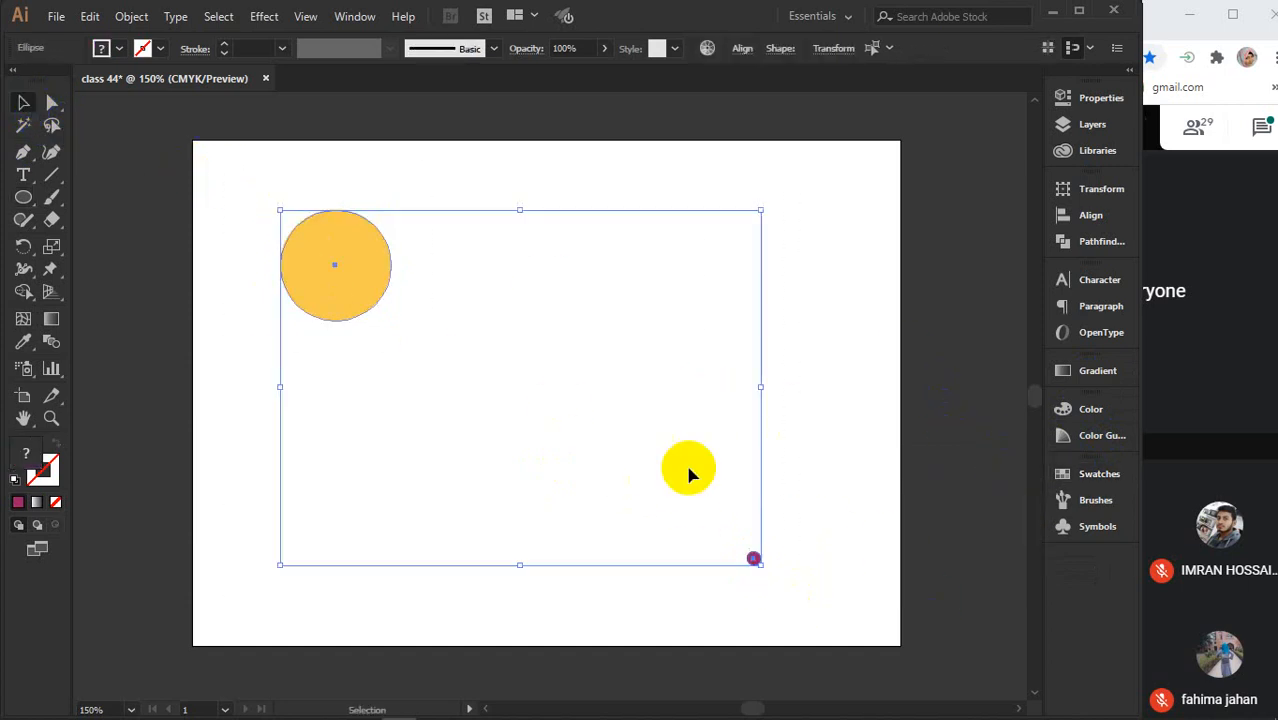
click(140, 20)
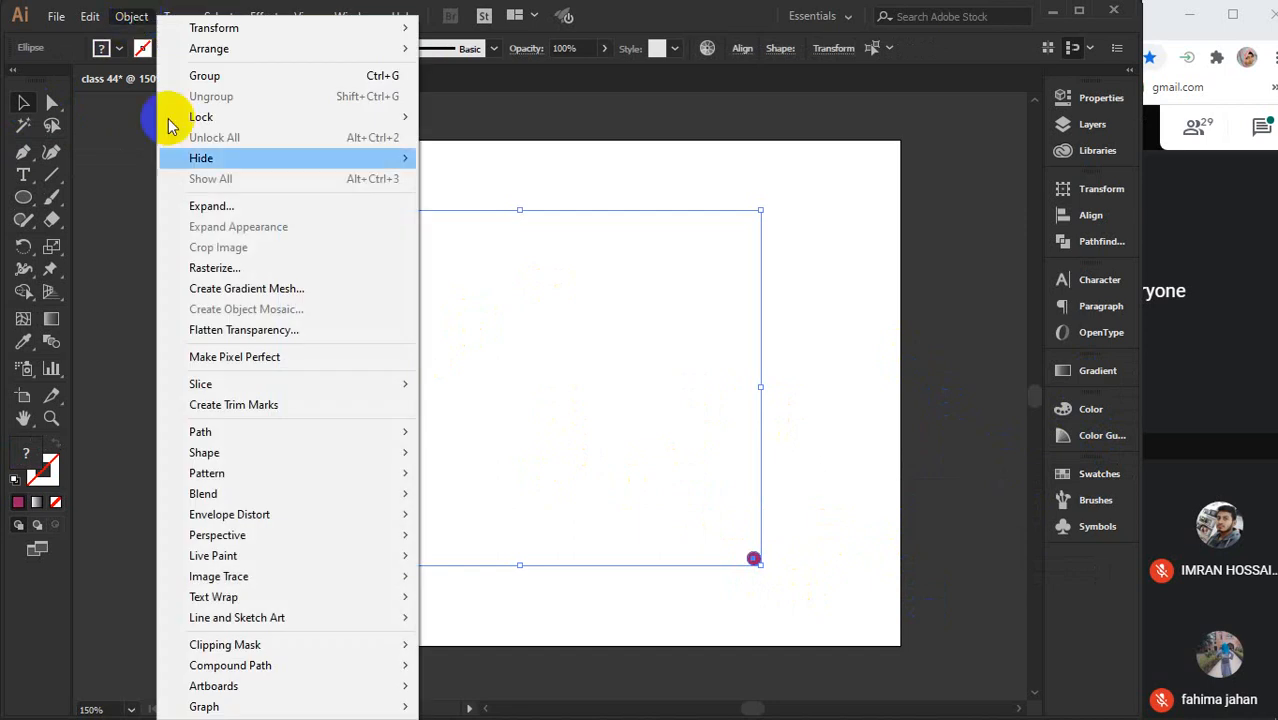
mouse_move(279, 496)
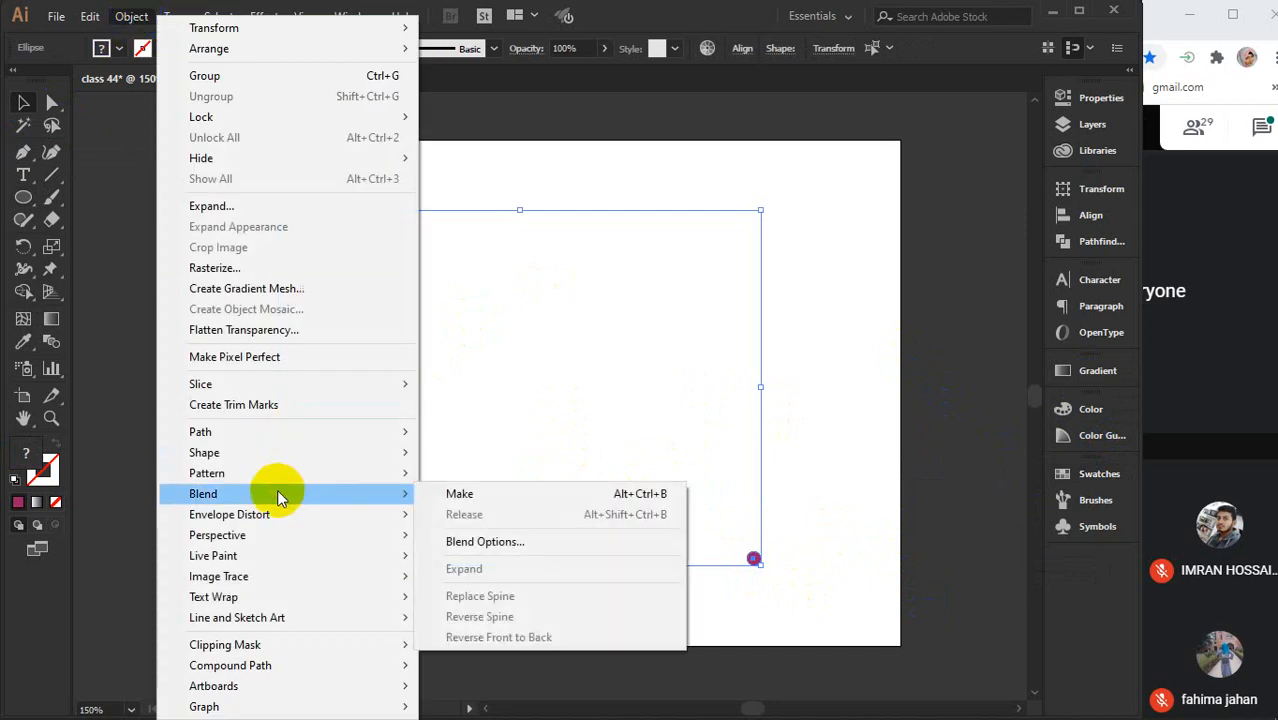
click(455, 490)
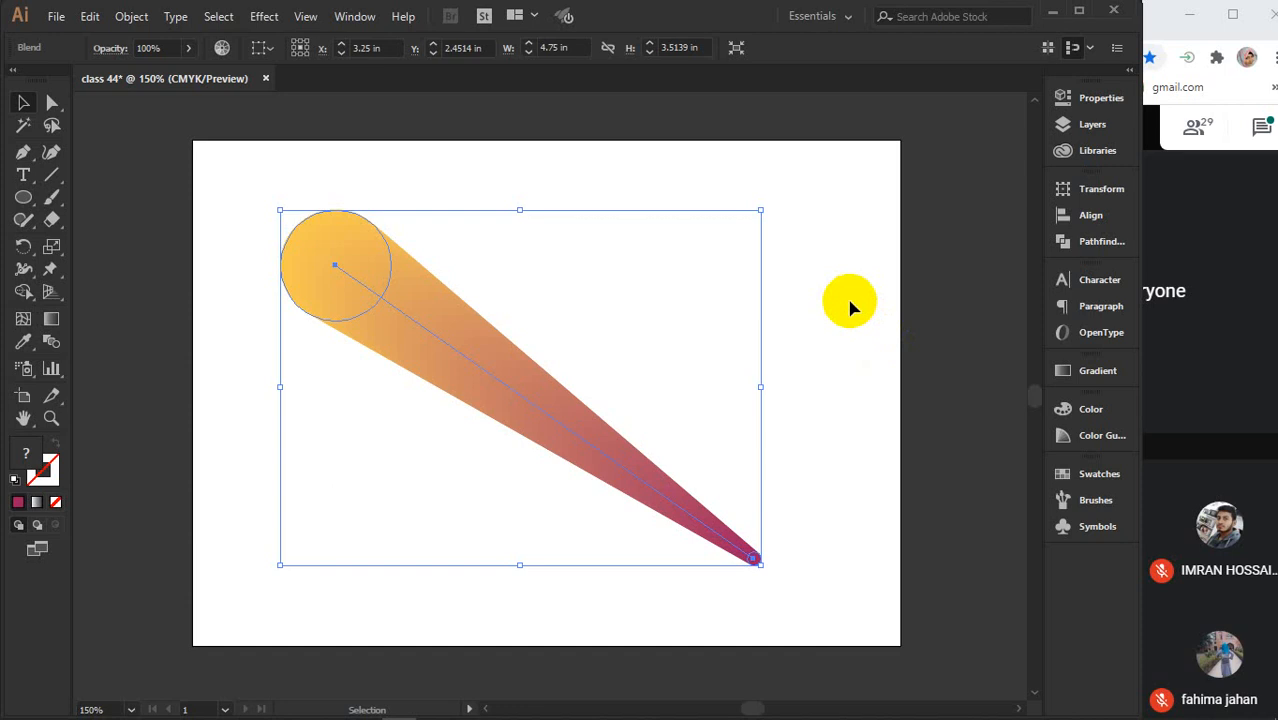
click(785, 306)
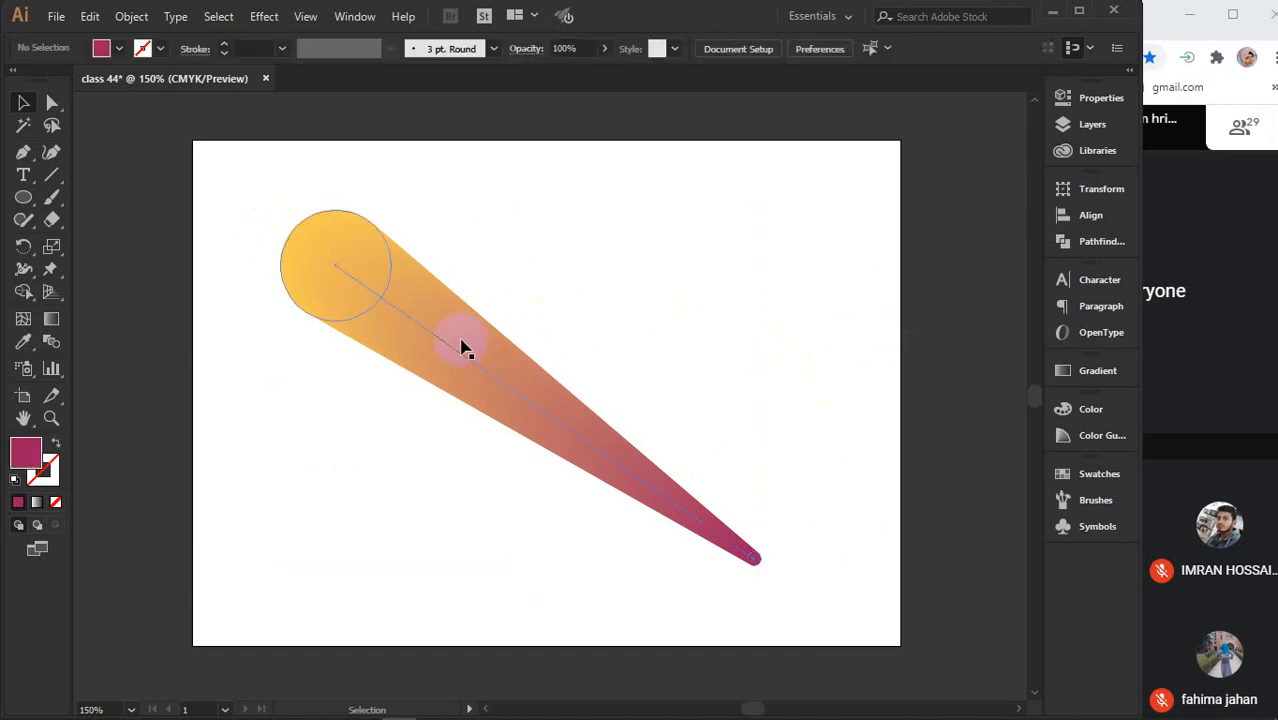
Open the circle blend's options with preview on, choose Specified Steps spacing and lower the step count to 1
click(461, 340)
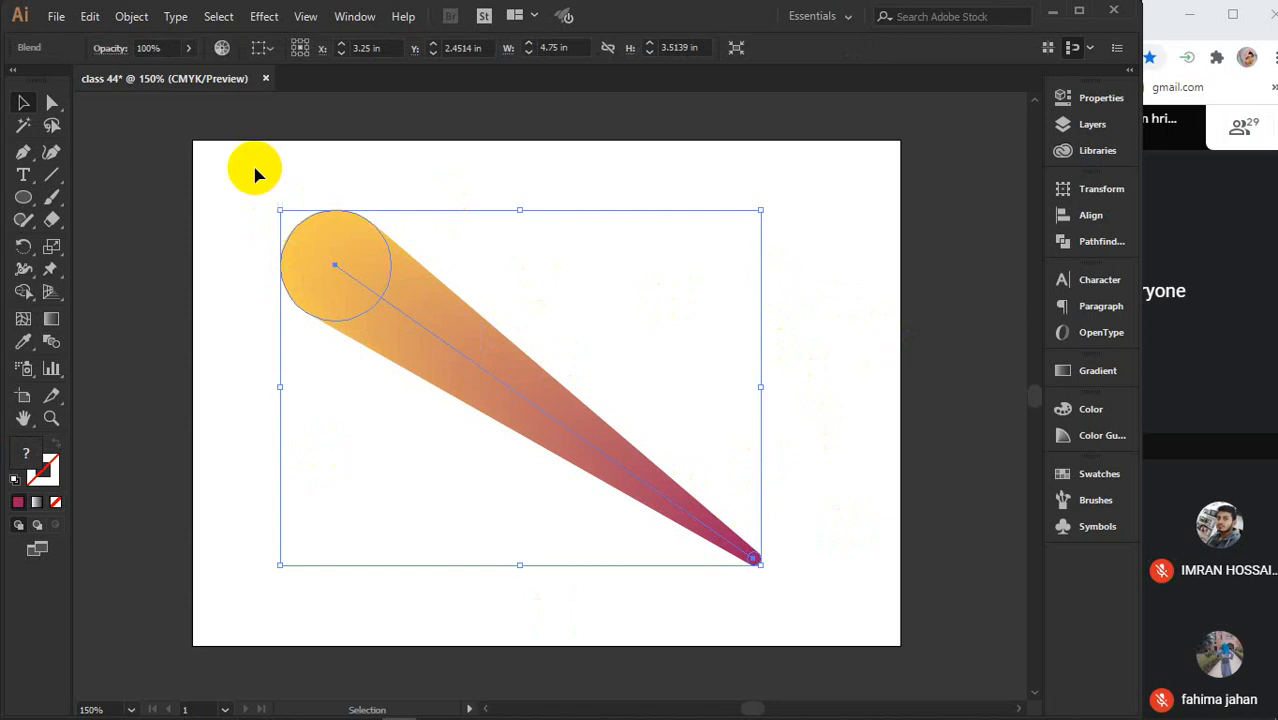
click(131, 16)
mouse_move(239, 493)
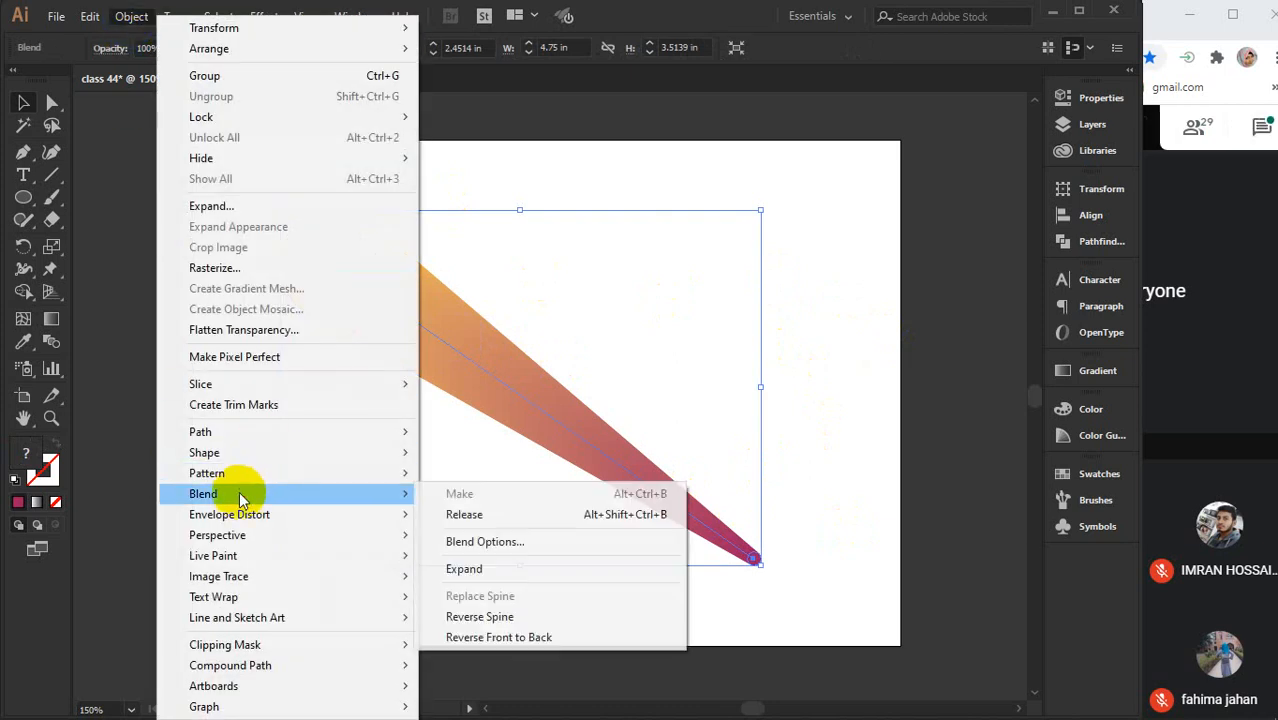
click(450, 540)
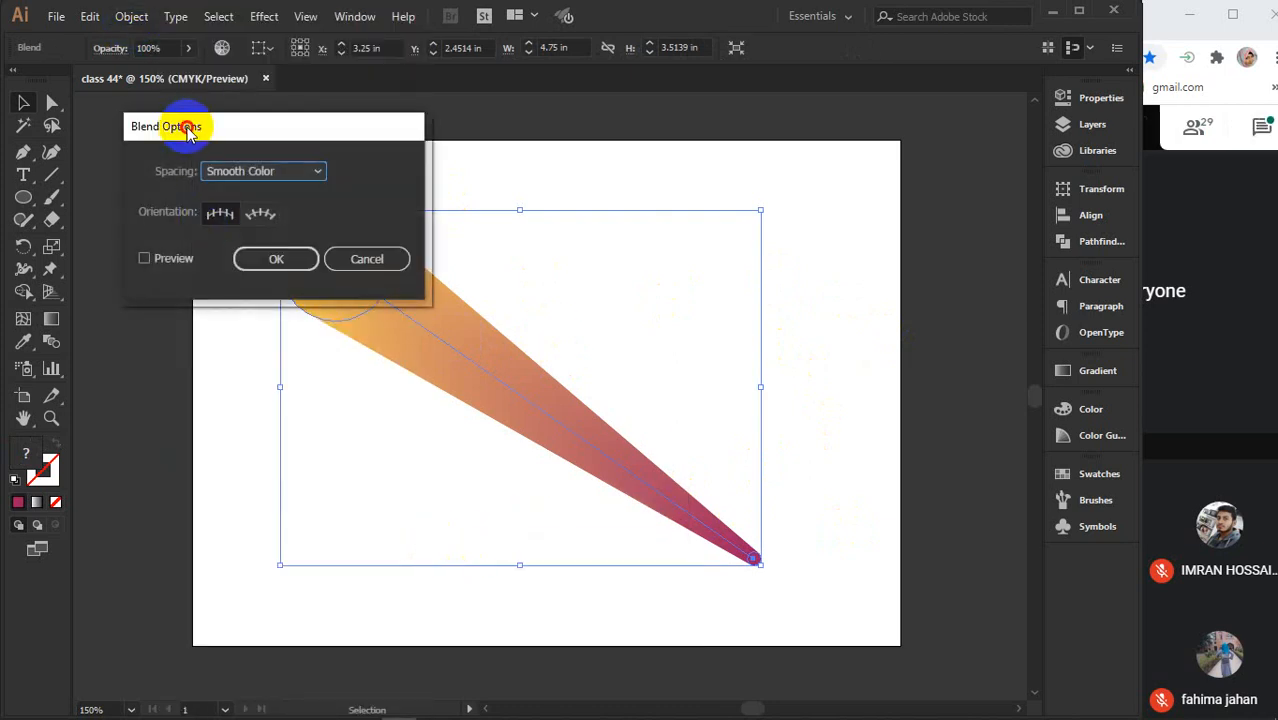
drag(187, 132, 750, 121)
click(730, 250)
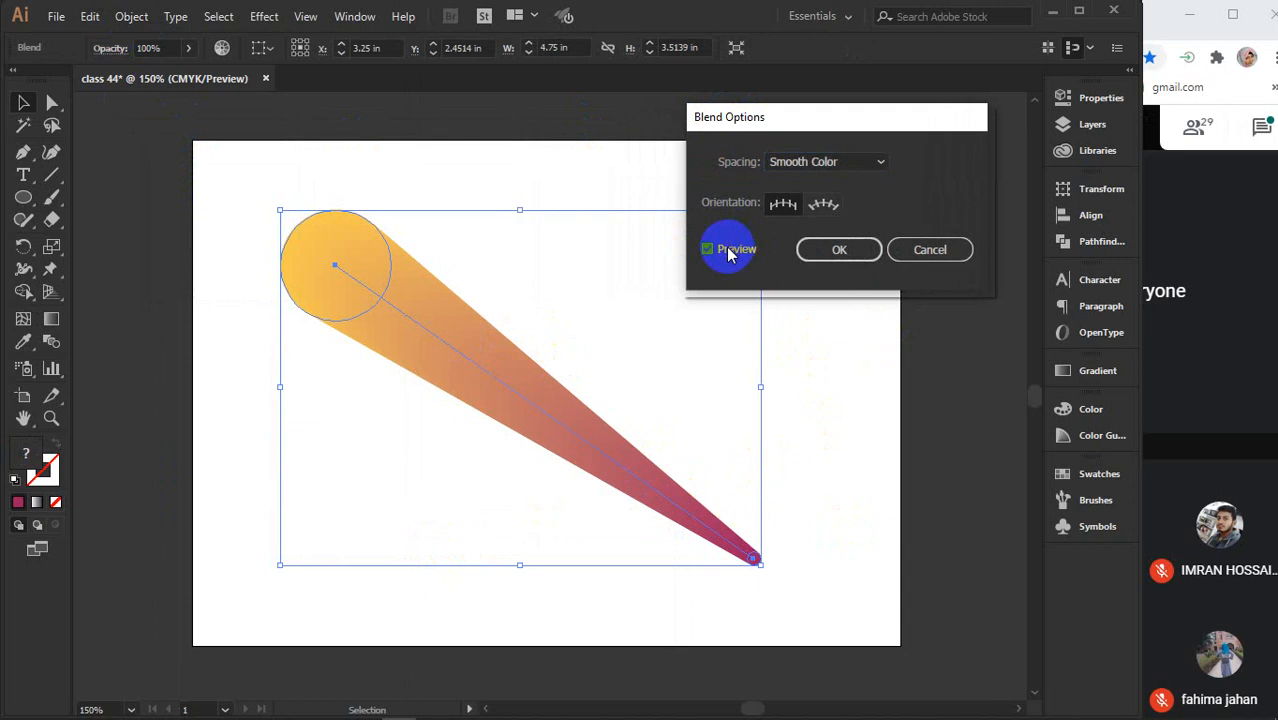
click(850, 162)
click(820, 201)
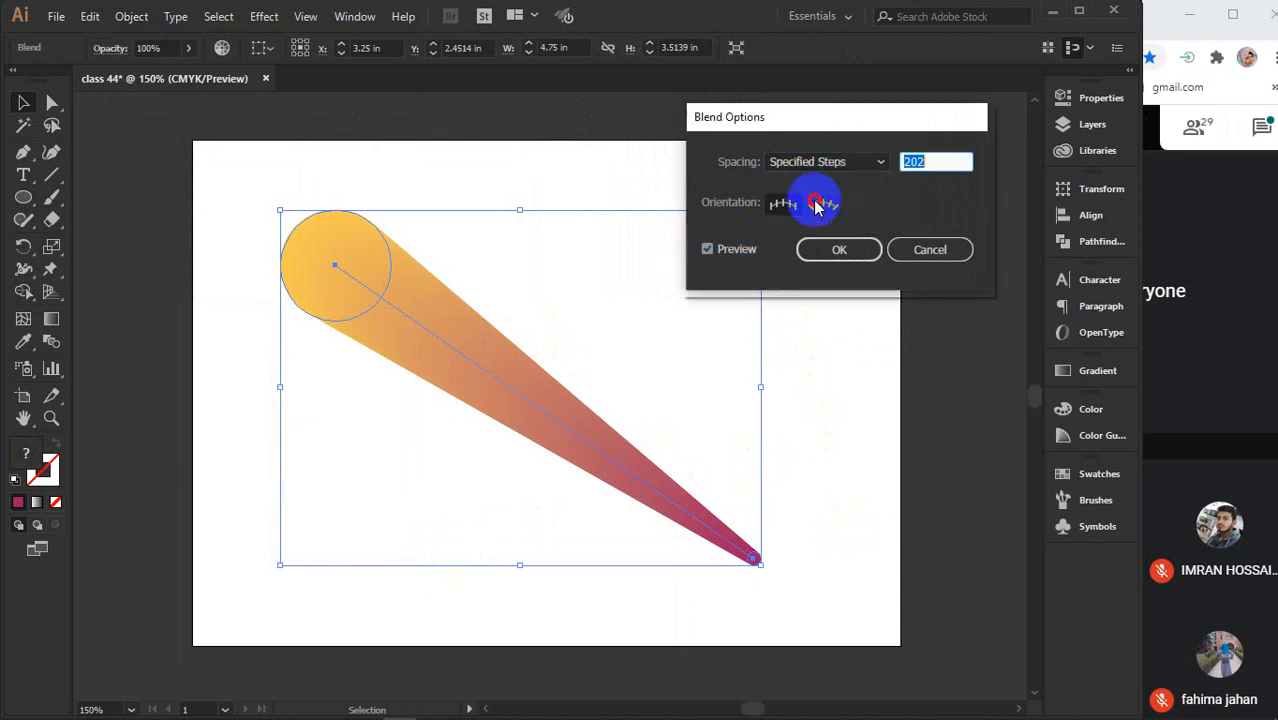
click(930, 162)
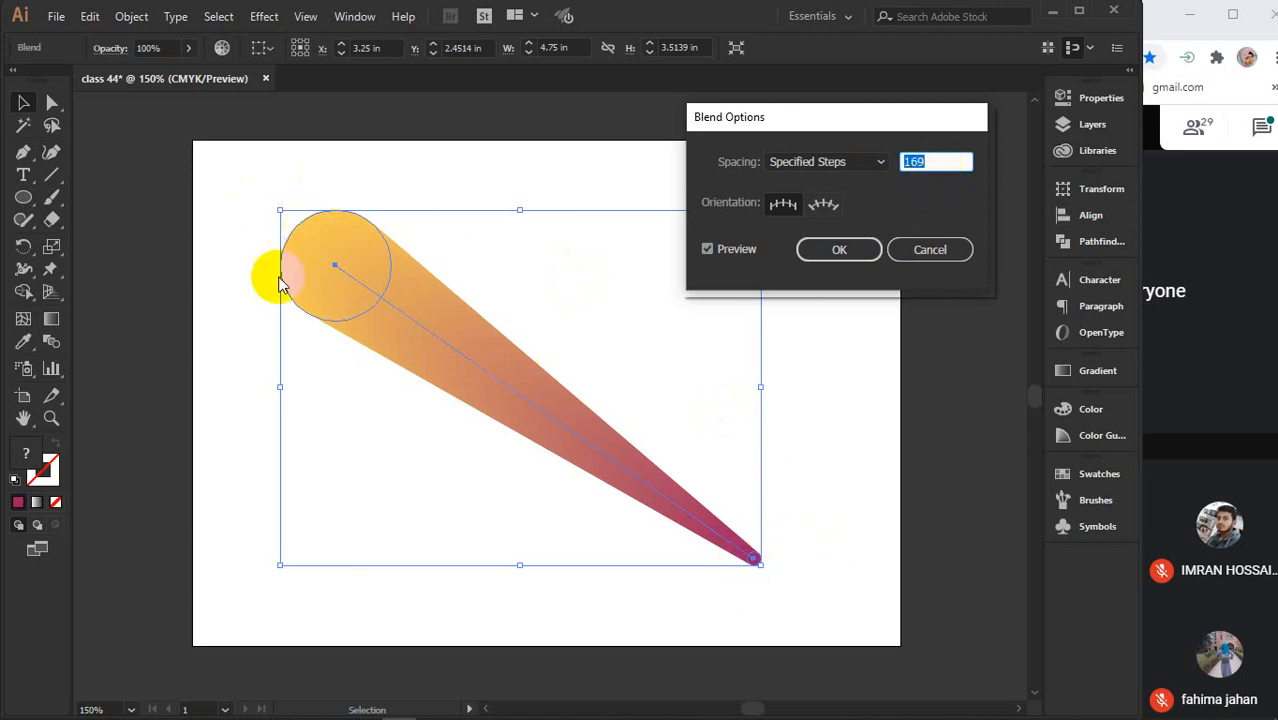
click(945, 165)
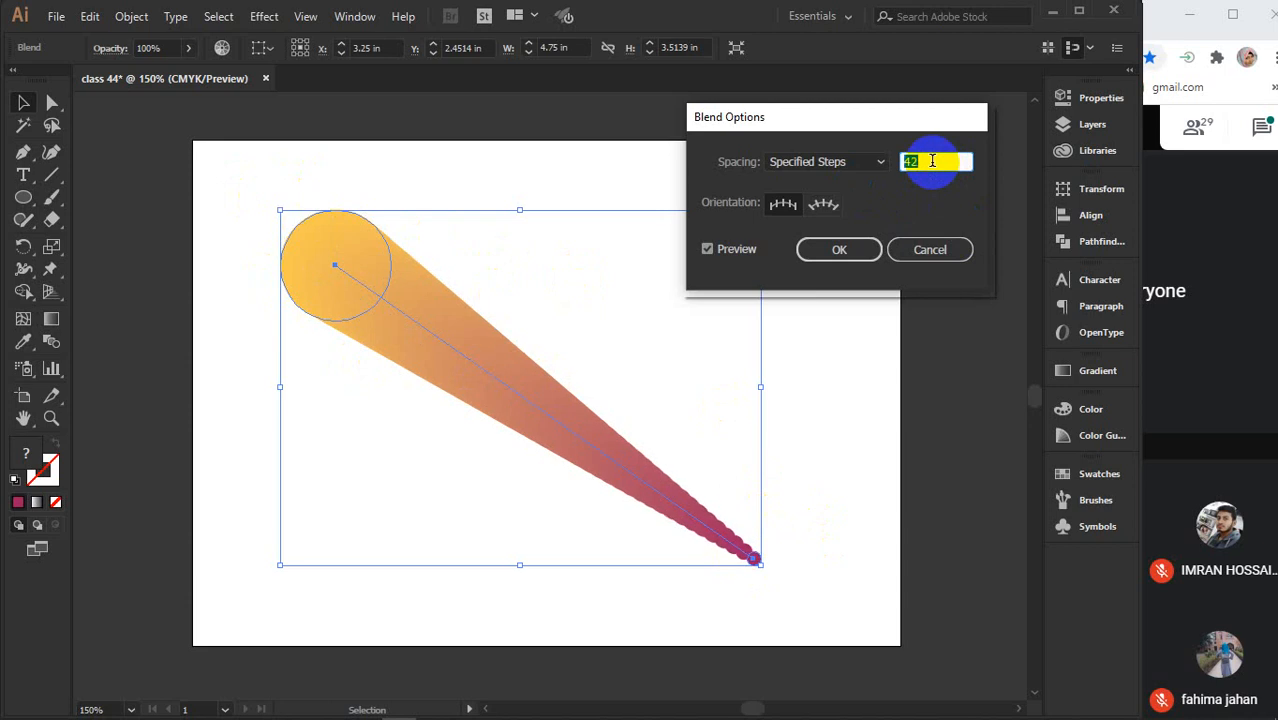
scroll(932, 161, down, 17)
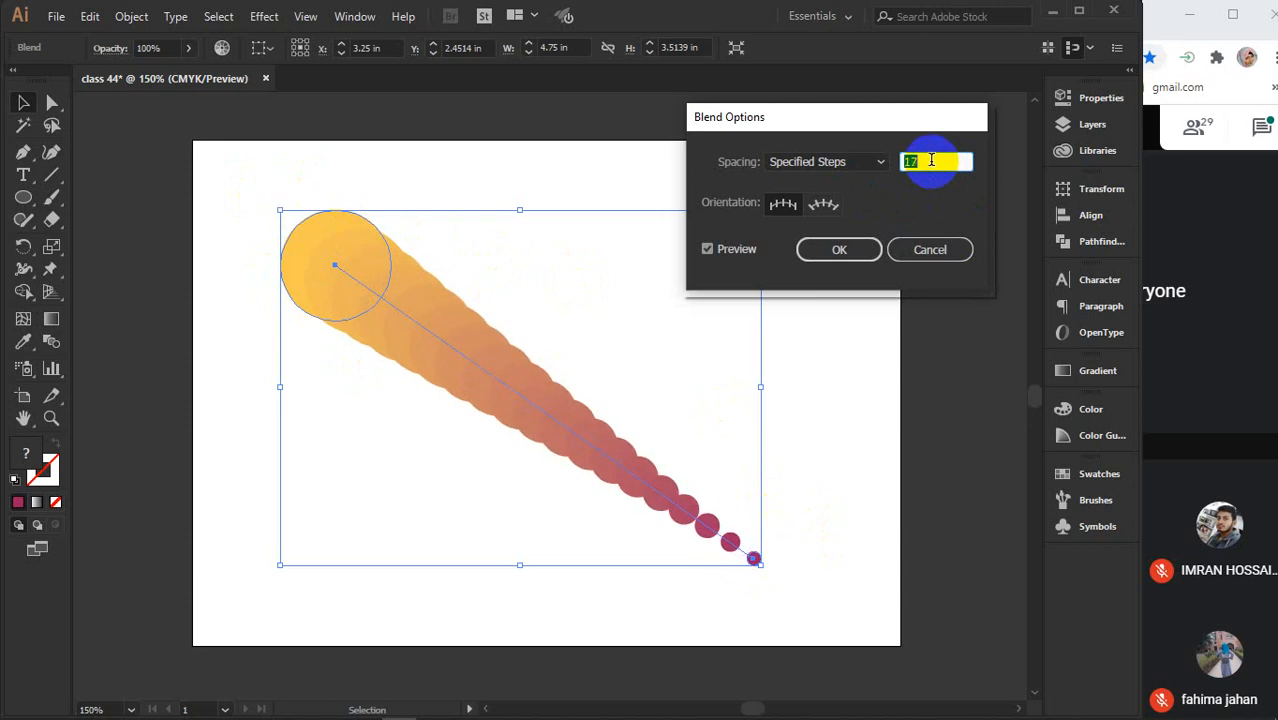
scroll(932, 161, down, 7)
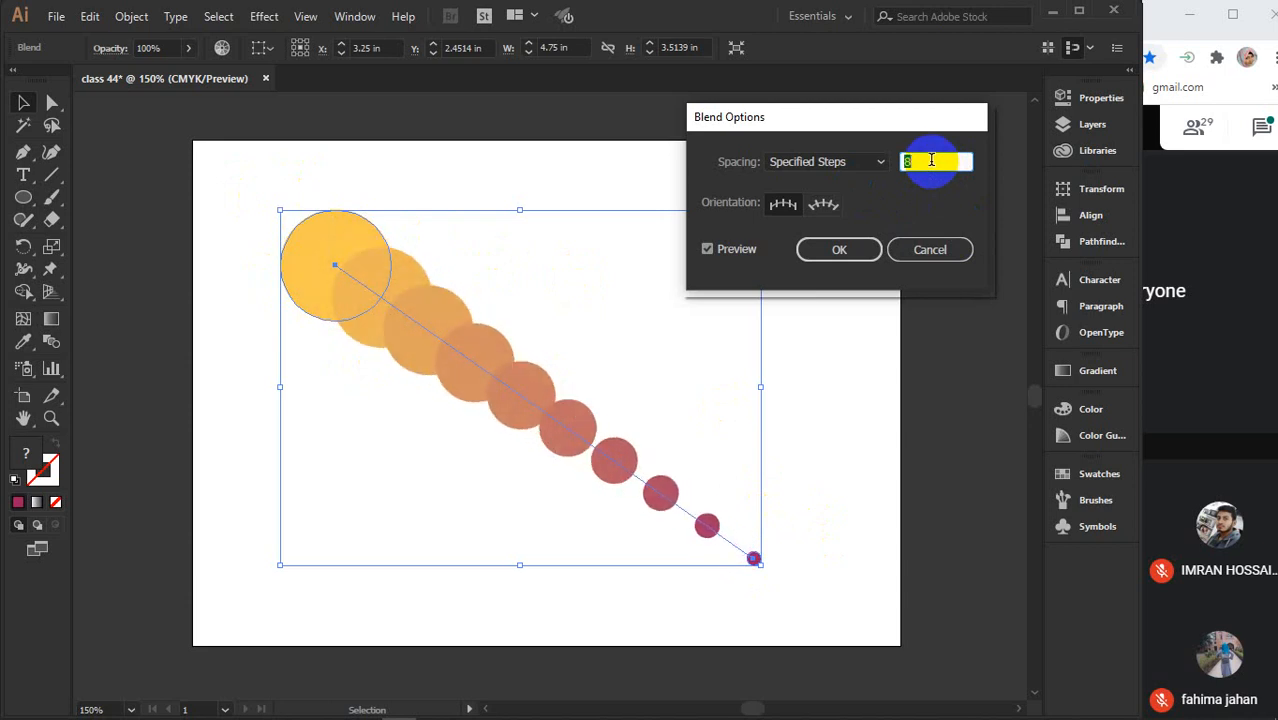
scroll(932, 161, down, 3)
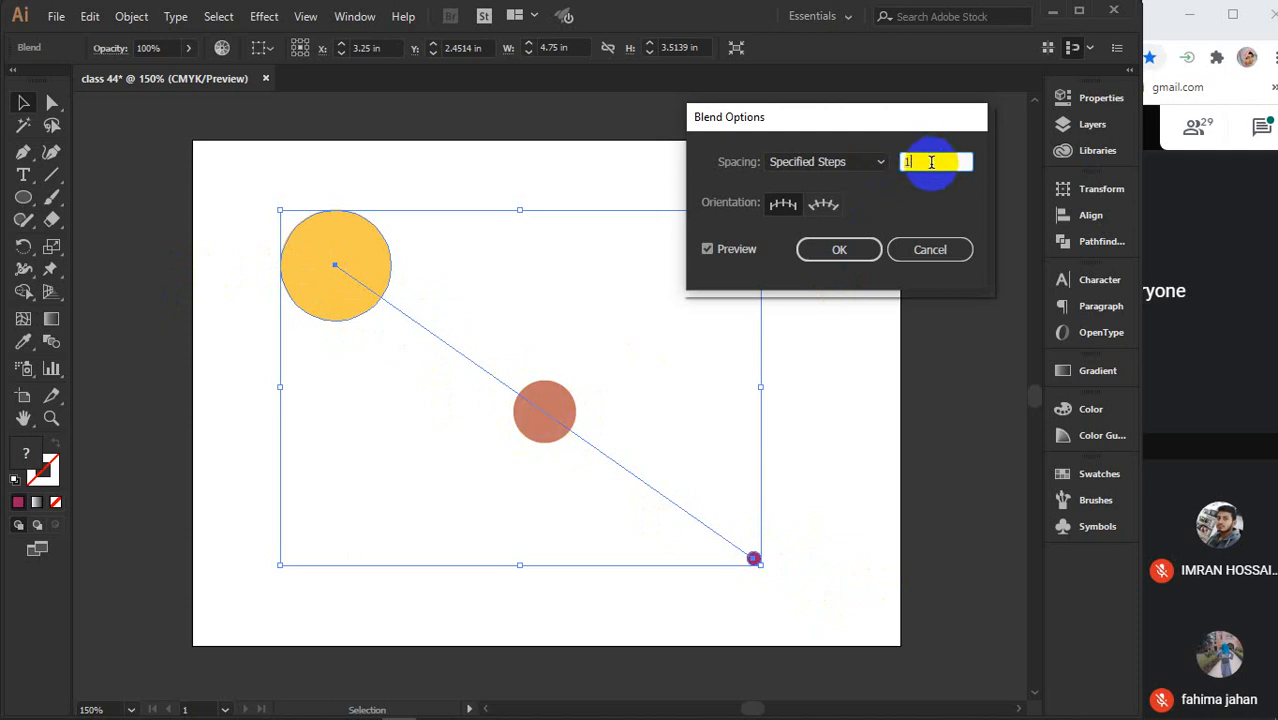
Preview the circle blend with the specified steps raised gradually to 48, and cancel the blend options
key(Up)
key(Up)
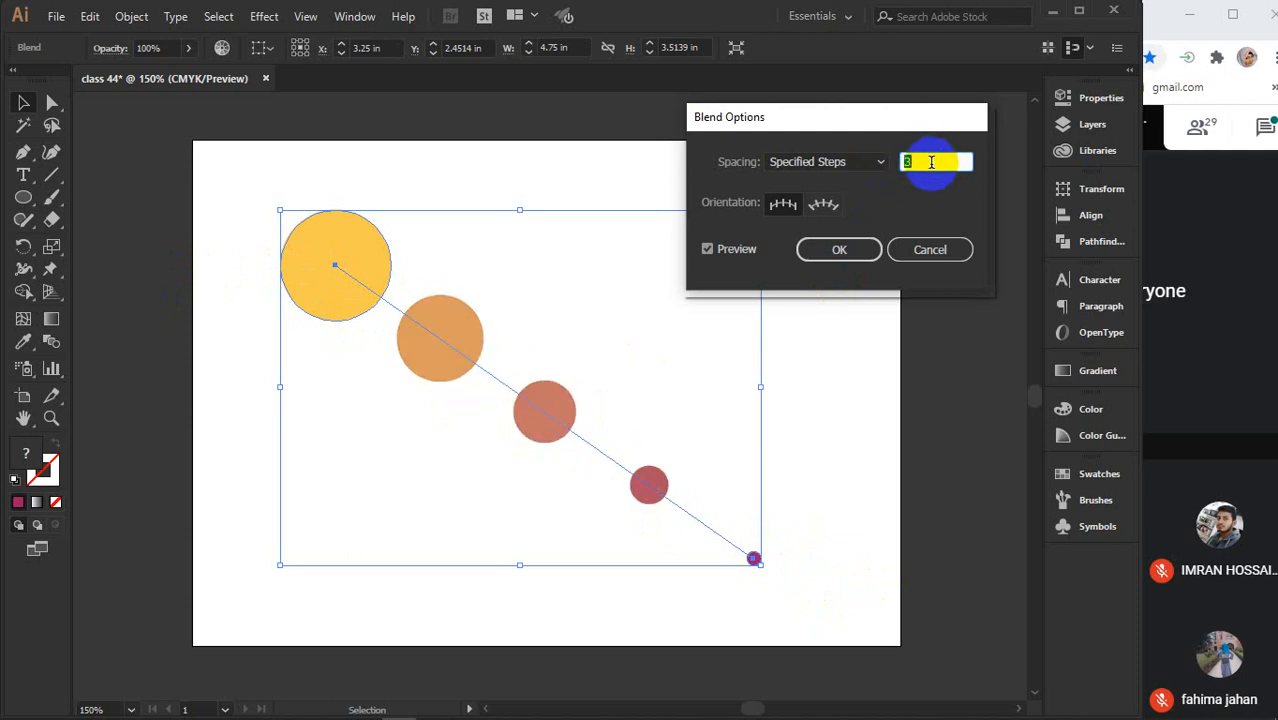
key(Up)
key(Up)
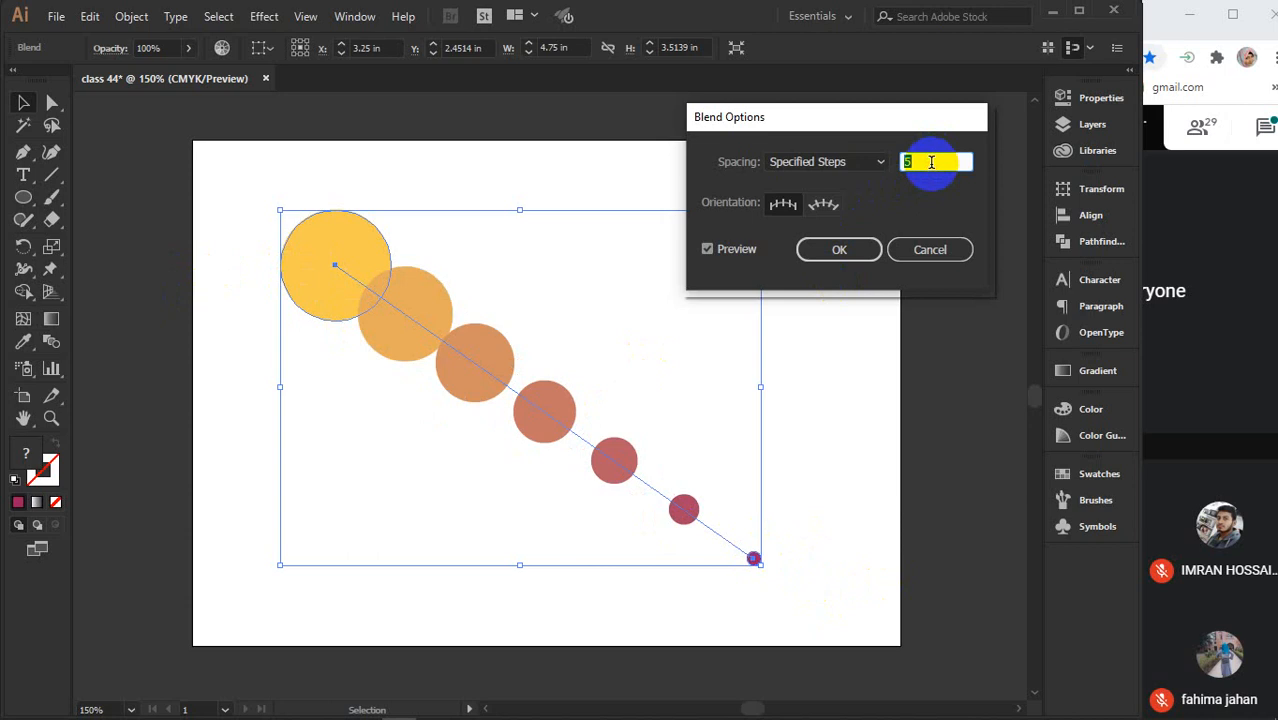
key(Up)
key(Up)
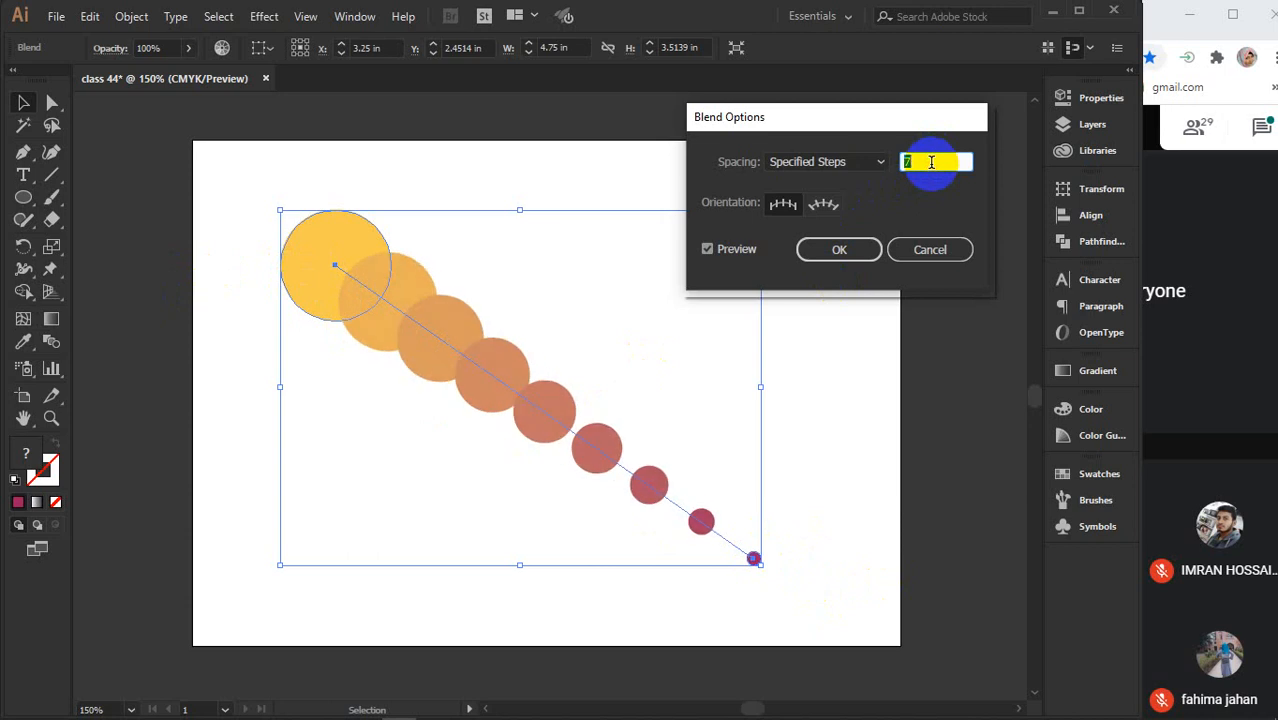
key(Up)
key(Up)
key(Up)
key(Up)
key(Up)
key(Up)
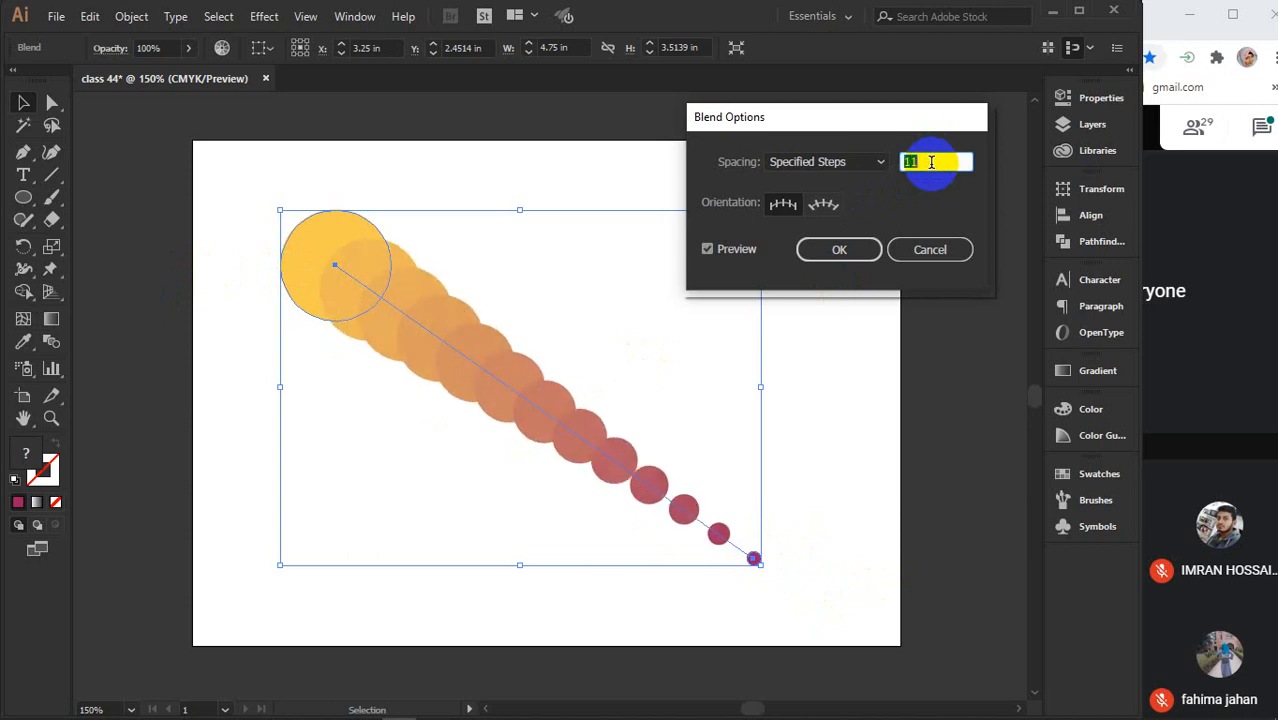
key(Up)
key(Up)
key(Up)
key(Up)
key(Up)
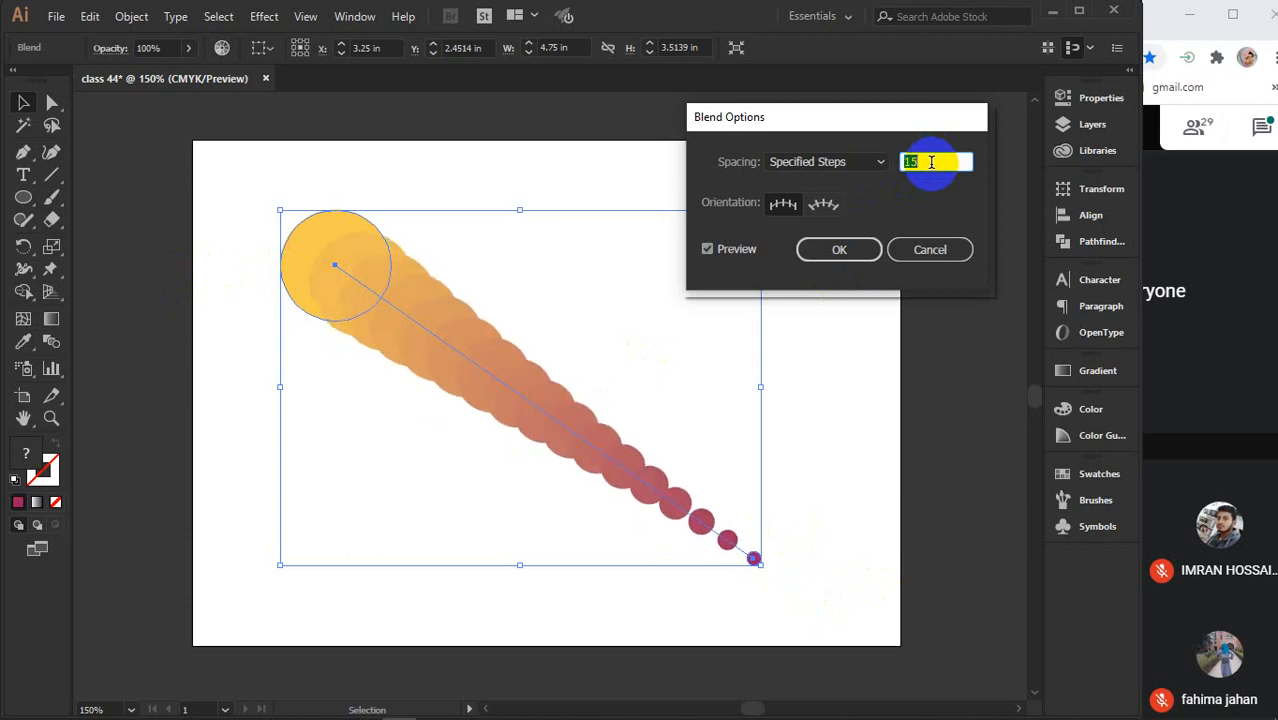
key(Up)
key(Up)
key(Up)
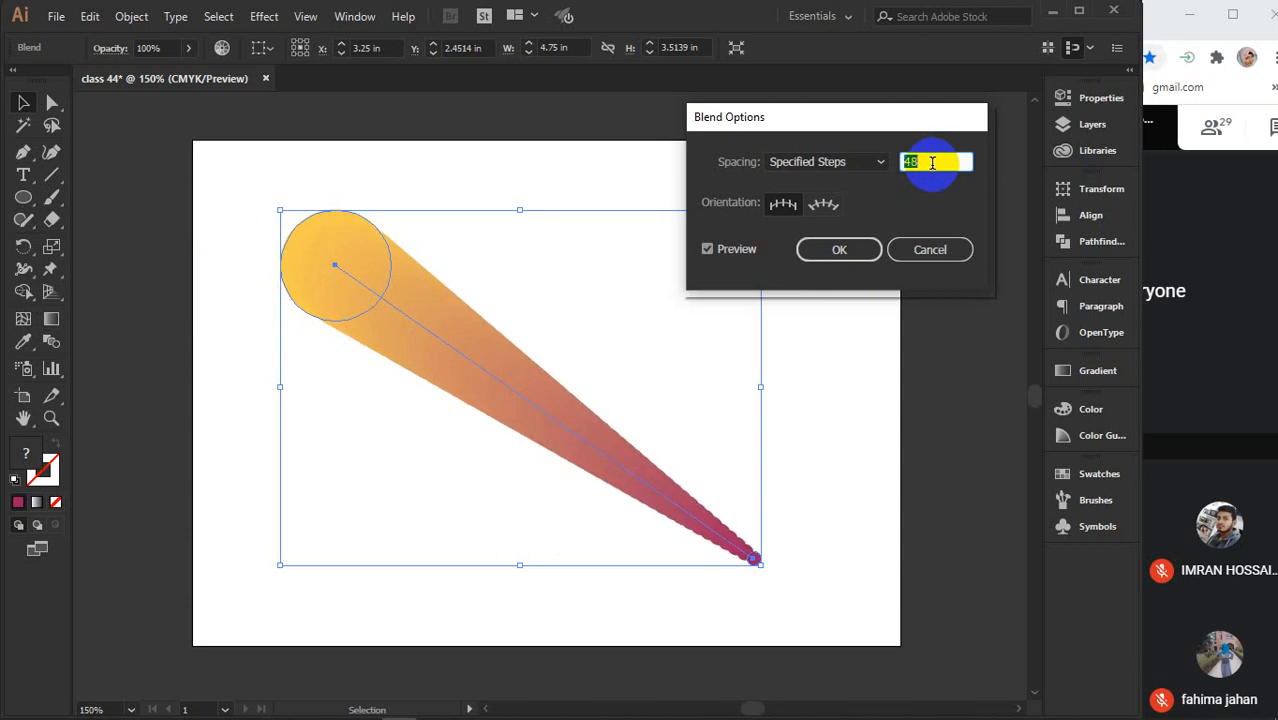
click(927, 248)
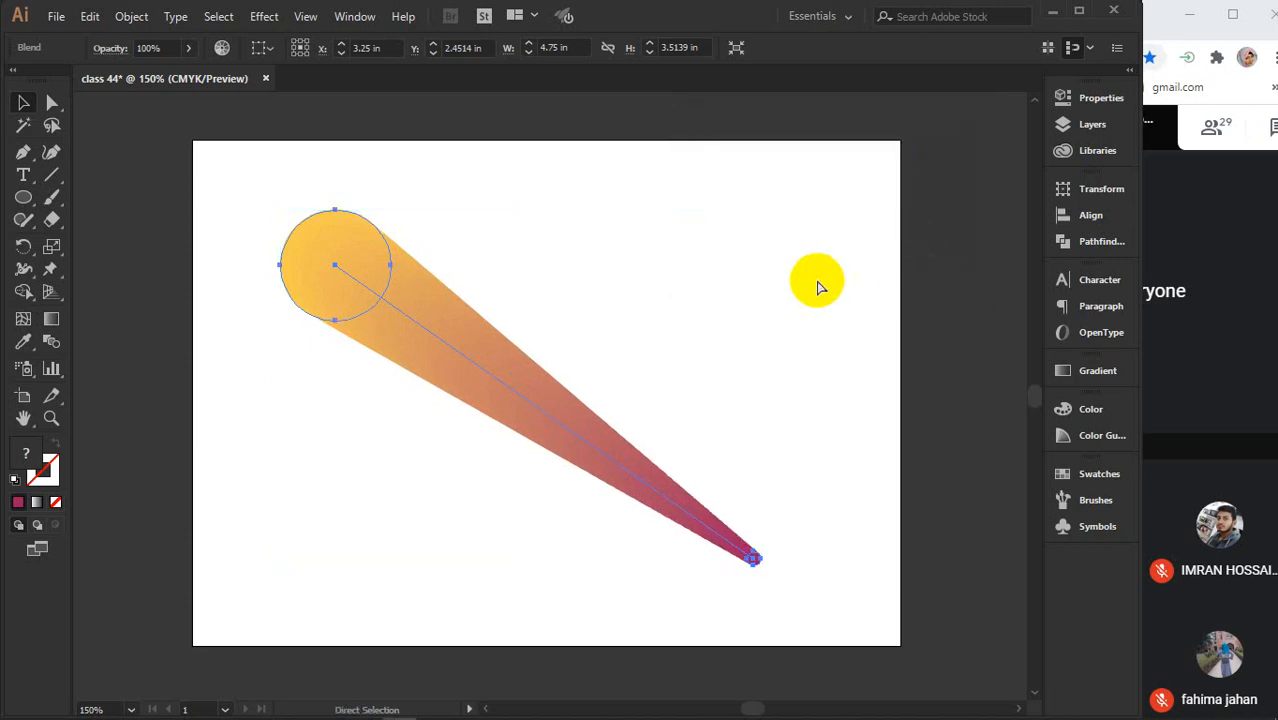
Undo the blend between the two circles and bring the large orange circle to the front
key(ctrl+z)
click(819, 345)
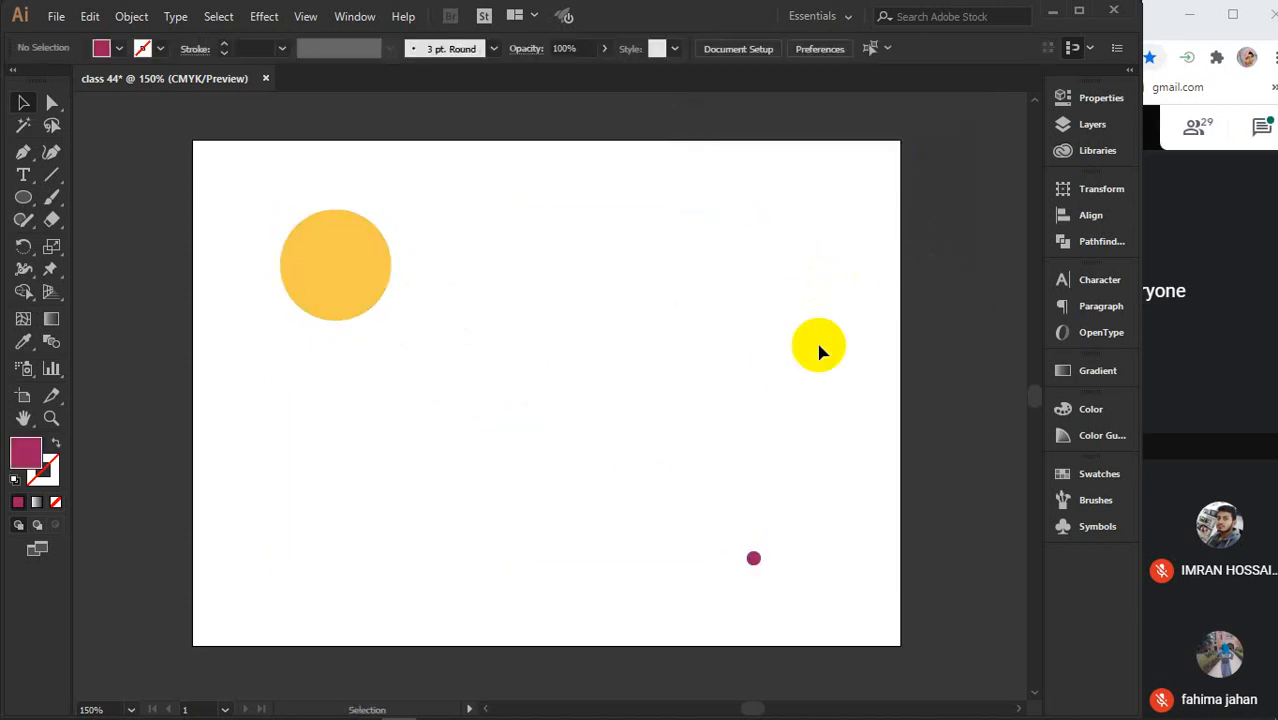
right_click(347, 285)
mouse_move(399, 577)
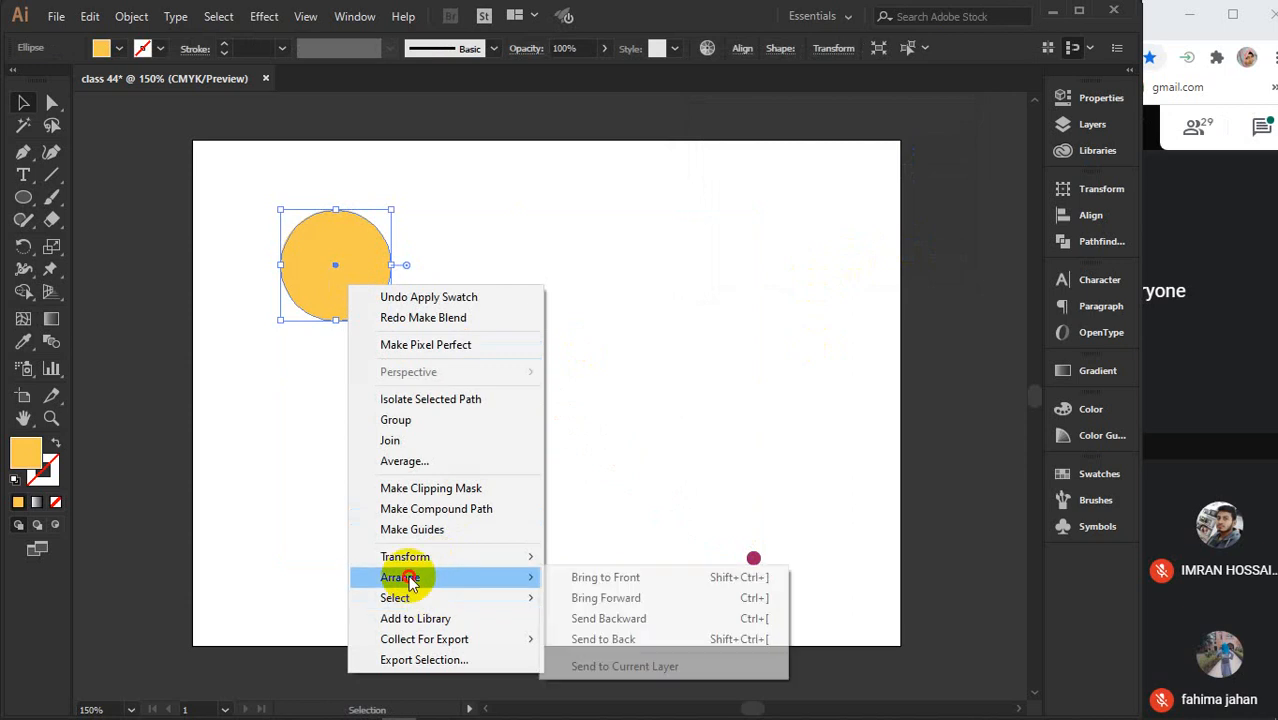
click(645, 574)
Select the orange and magenta circles and make a blend between them
drag(402, 303, 822, 608)
click(131, 16)
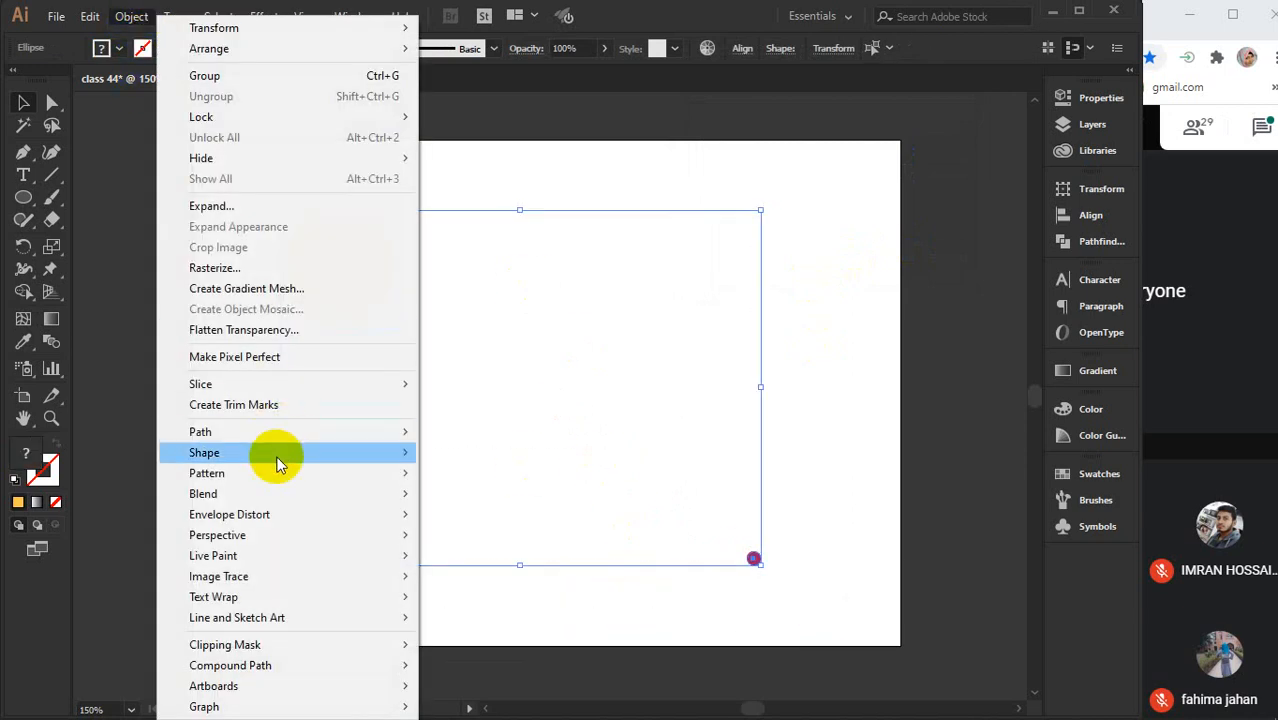
mouse_move(236, 499)
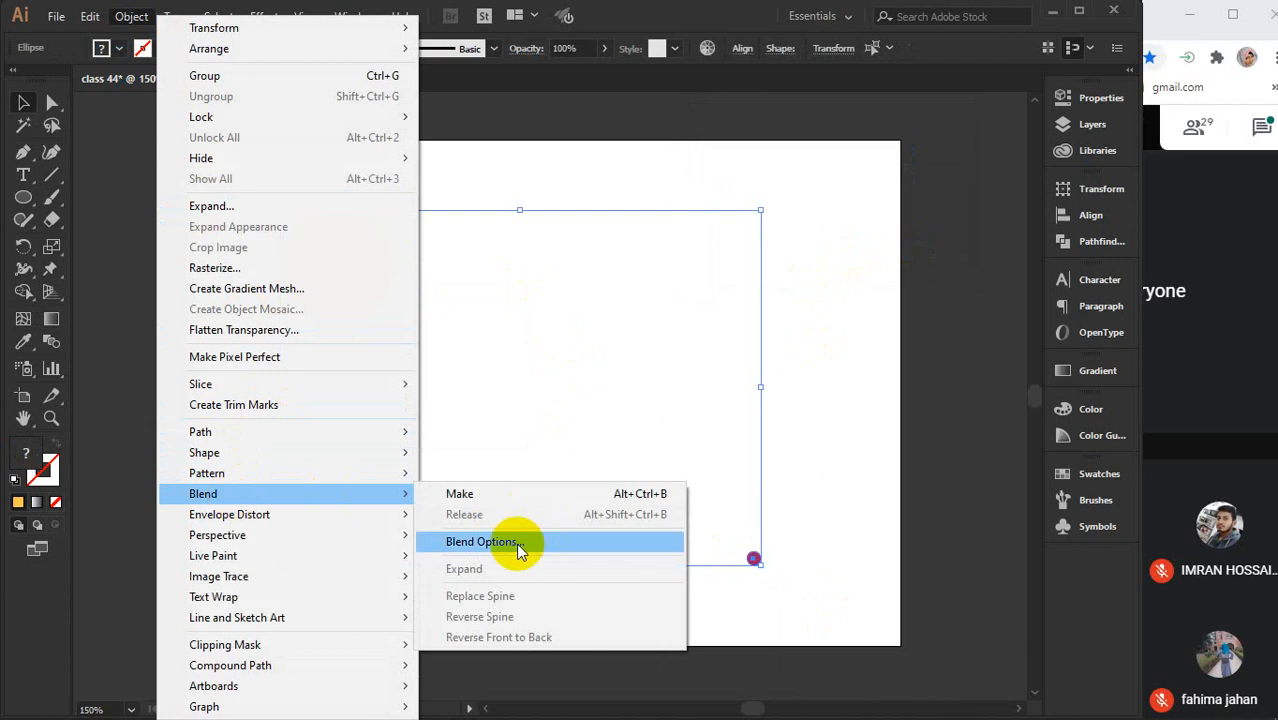
click(448, 498)
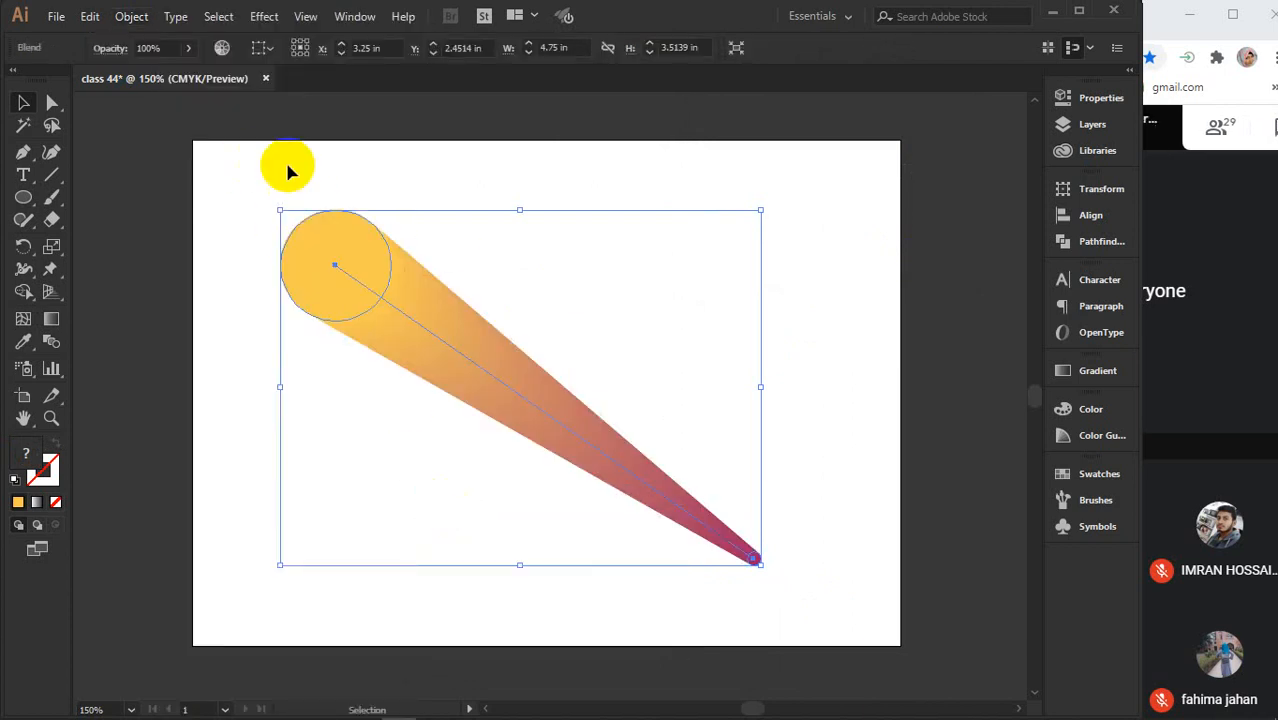
Open the new blend's options, set the spacing to Specified Steps with 20 steps, and preview it
click(131, 16)
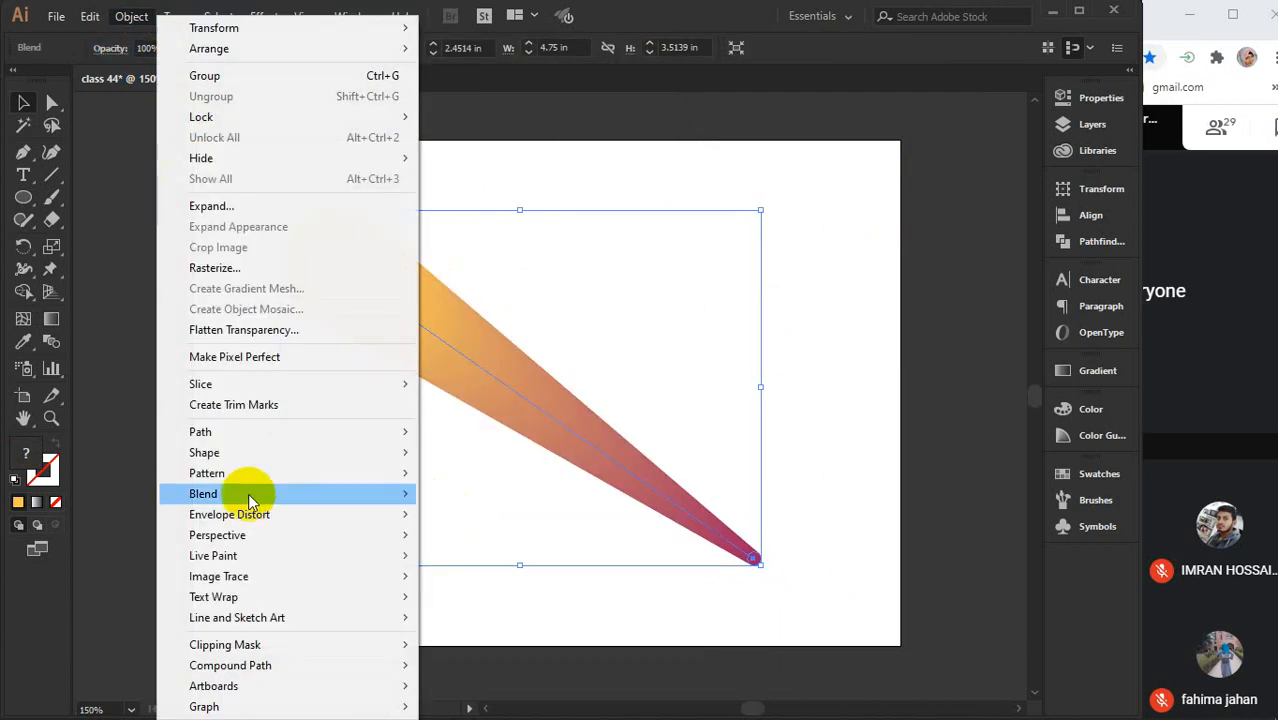
mouse_move(248, 493)
click(455, 540)
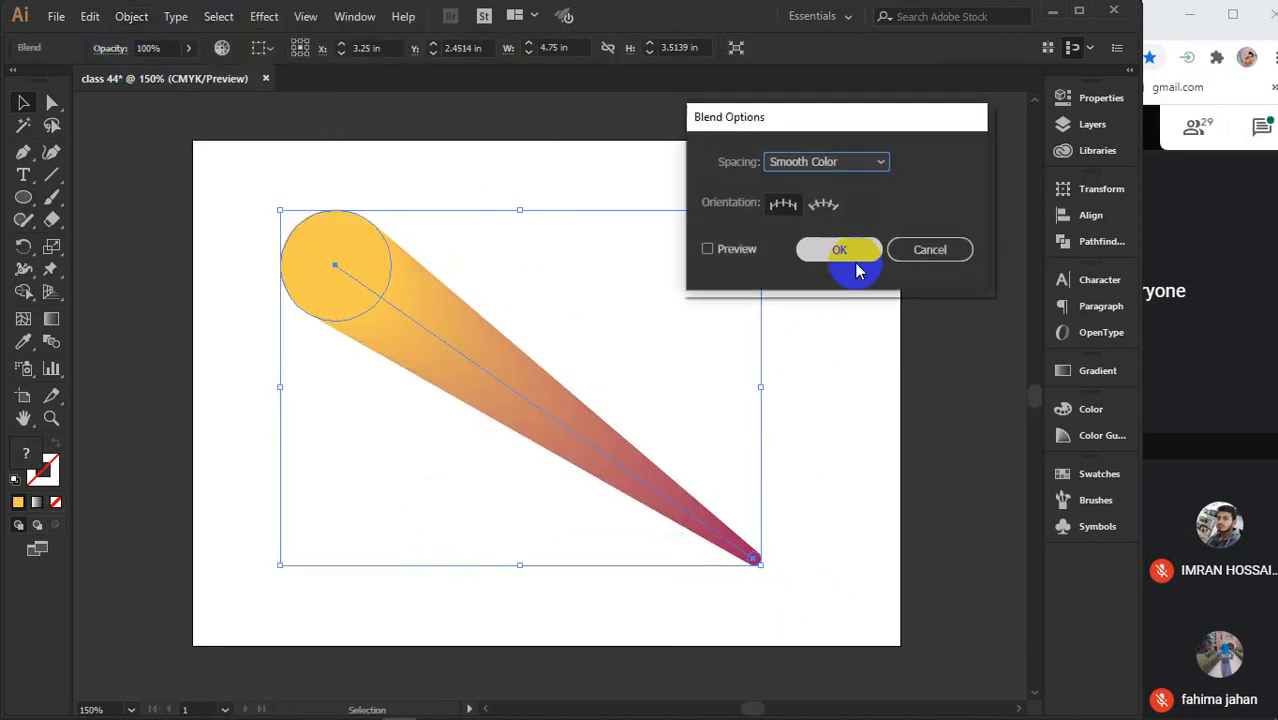
click(720, 250)
click(850, 162)
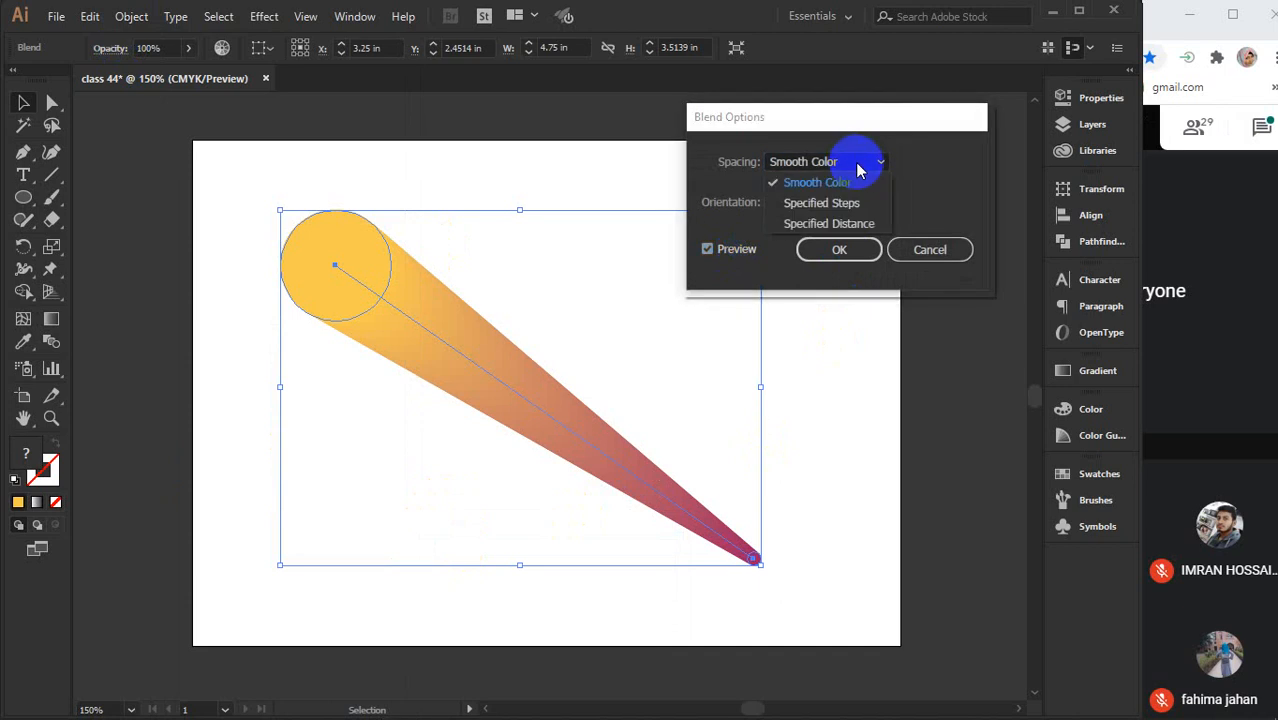
click(821, 203)
double_click(928, 168)
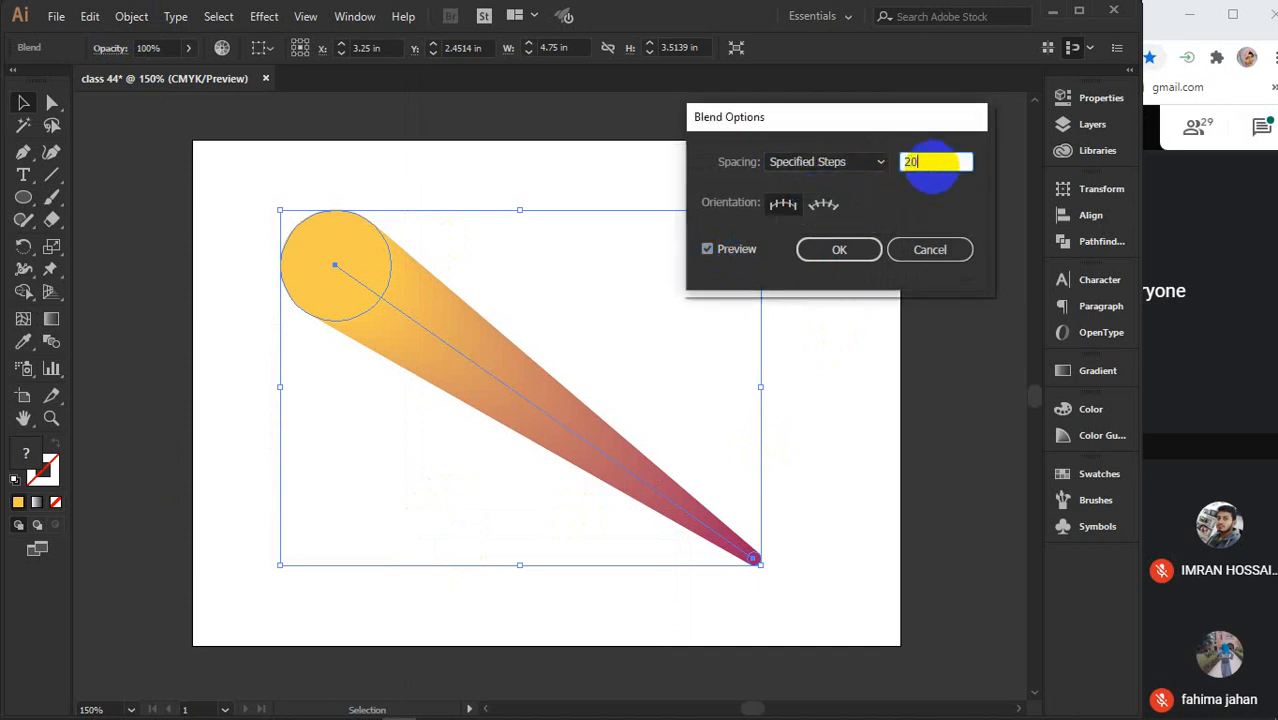
click(733, 253)
click(733, 253)
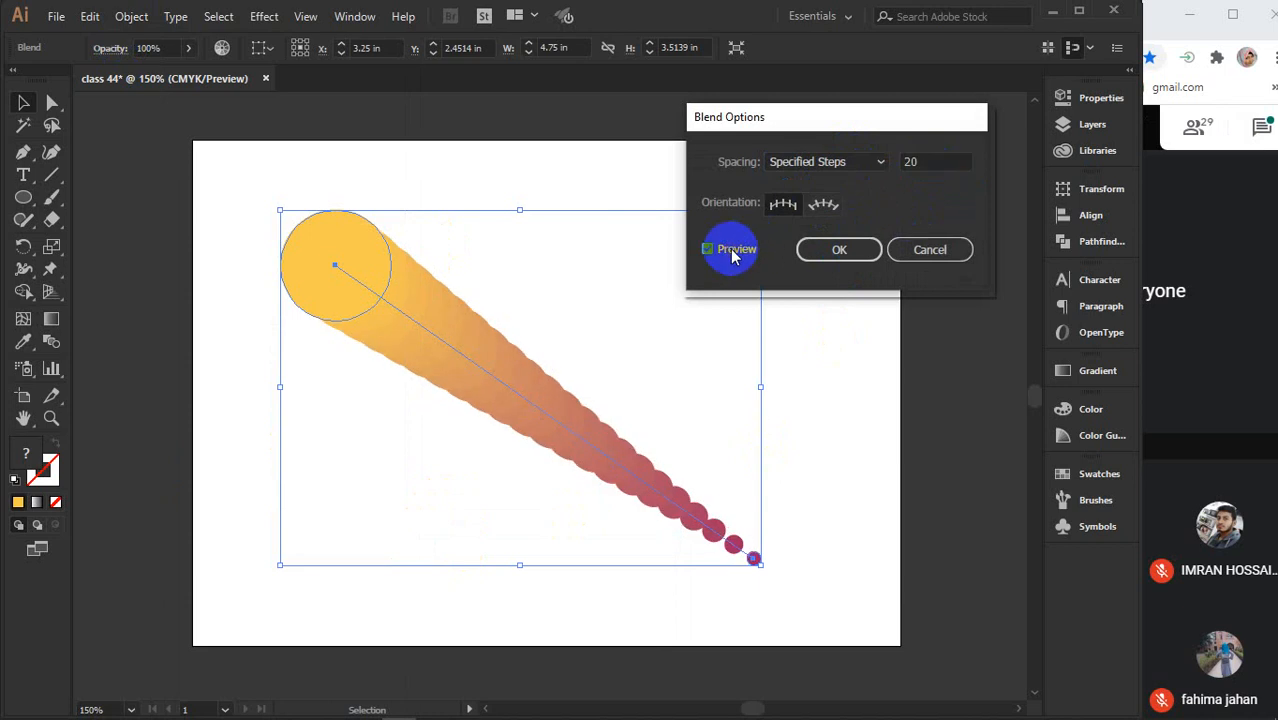
Lower the number of specified blend steps to 5
key(Down)
key(Down)
key(Down)
key(Down)
key(Down)
key(Down)
key(Down)
key(Down)
key(Down)
key(Down)
key(Down)
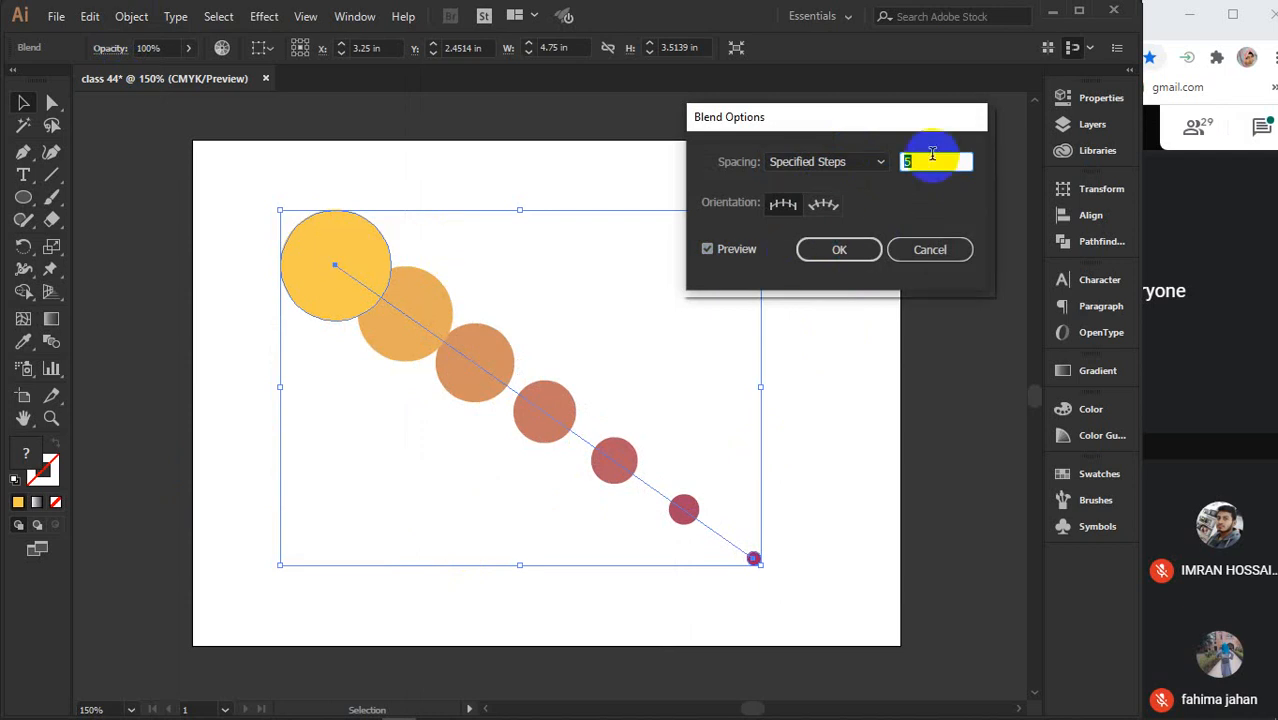
Raise the number of specified blend steps to 85, apply the blend options and deselect the blend
key(Down)
key(Up)
key(Up)
key(Up)
key(Up)
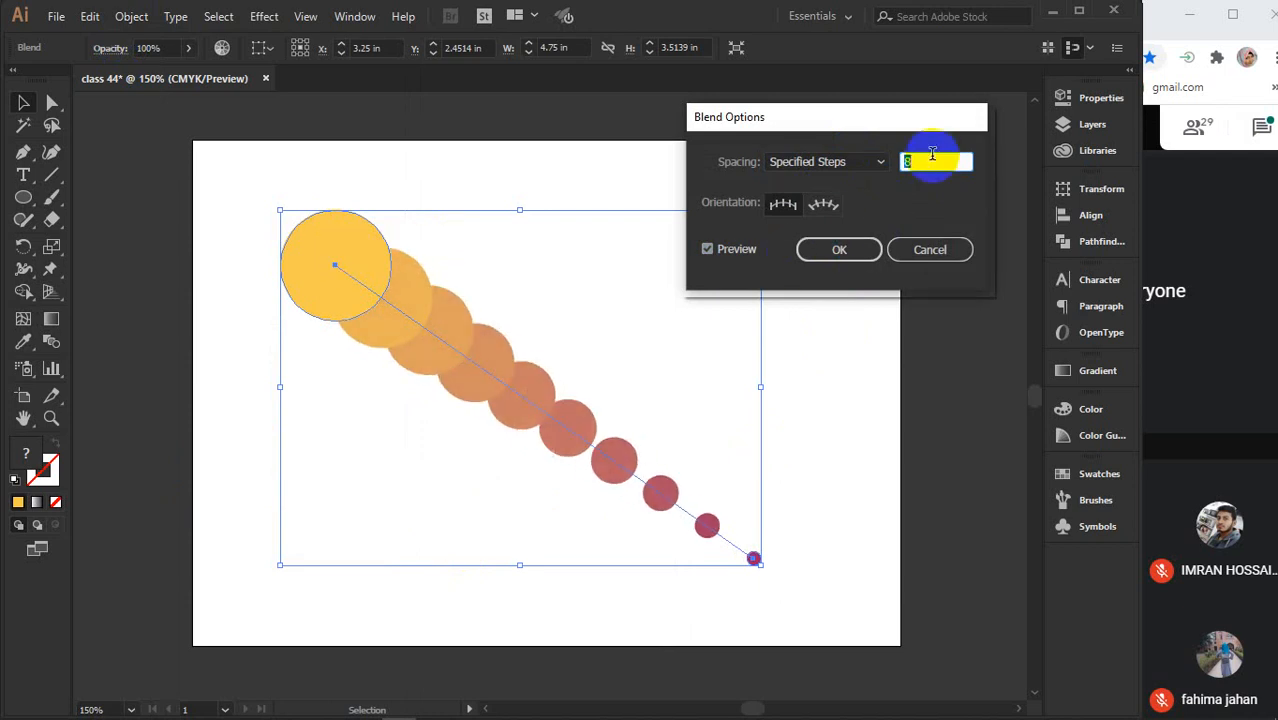
key(Up)
key(Up)
key(Up)
key(Up)
key(Up)
key(Up)
key(Up)
key(Up)
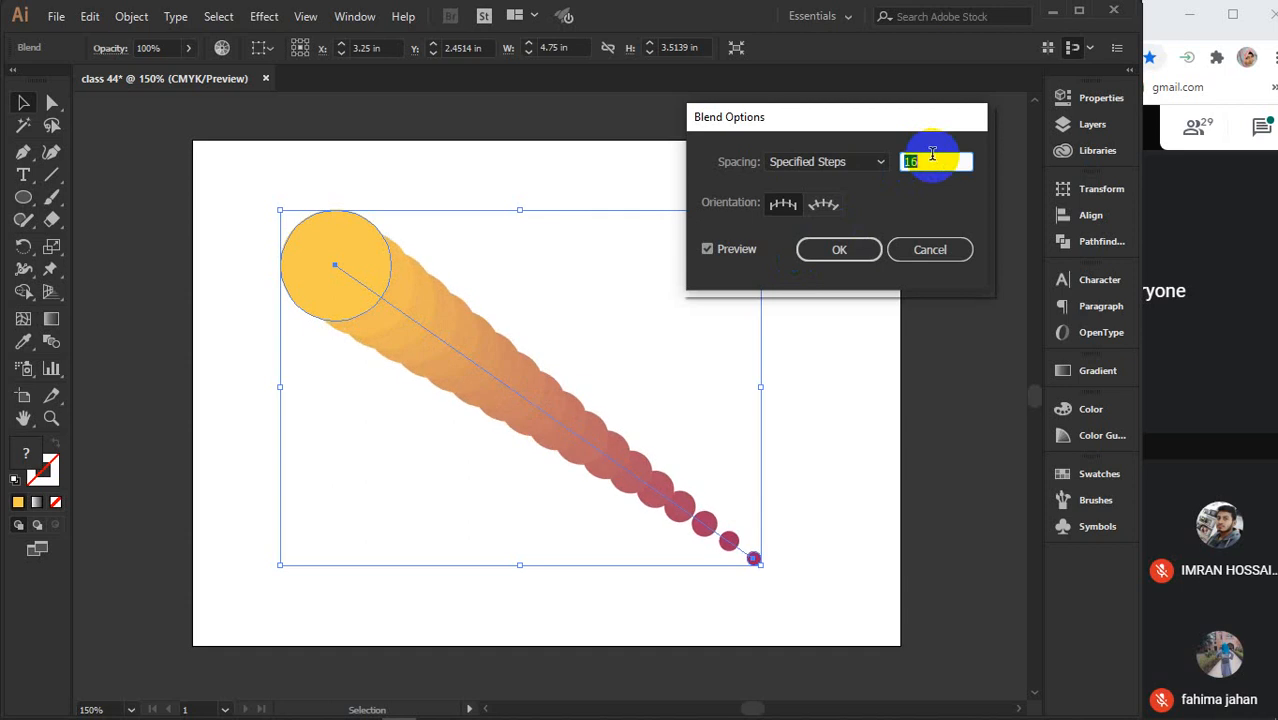
key(Up)
key(Up)
key(Up)
key(Up)
key(Up)
key(Up)
key(Up)
key(Up)
key(Up)
key(Up)
key(Up)
key(Up)
key(Up)
key(Up)
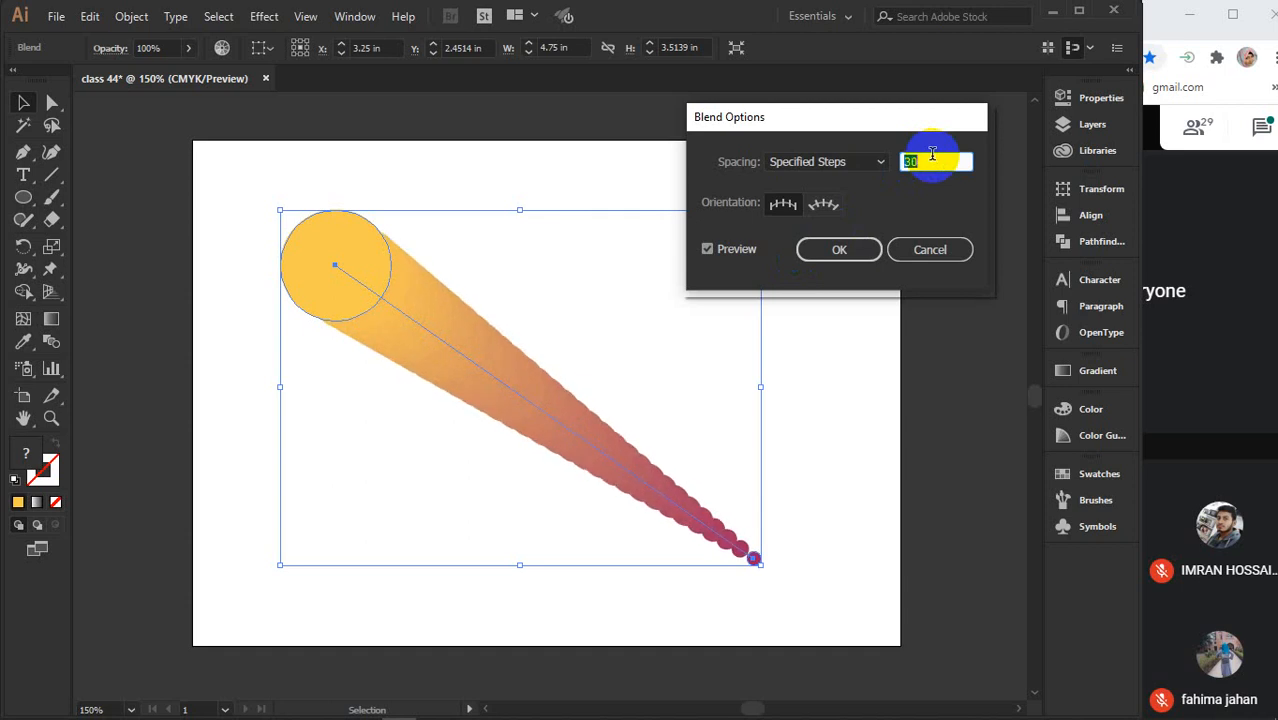
key(Up)
key(Up)
key(Up)
key(Up)
key(Up)
key(Up)
key(Up)
key(Up)
key(Up)
key(Up)
key(Up)
key(Up)
key(Up)
key(Up)
key(Up)
key(Up)
key(Up)
key(Up)
key(Up)
key(Up)
key(Up)
key(Up)
key(Up)
key(Up)
key(Up)
key(Up)
key(Up)
key(Up)
key(Up)
key(Up)
key(Up)
key(Up)
key(Up)
key(Up)
key(Up)
key(Up)
key(Up)
key(Up)
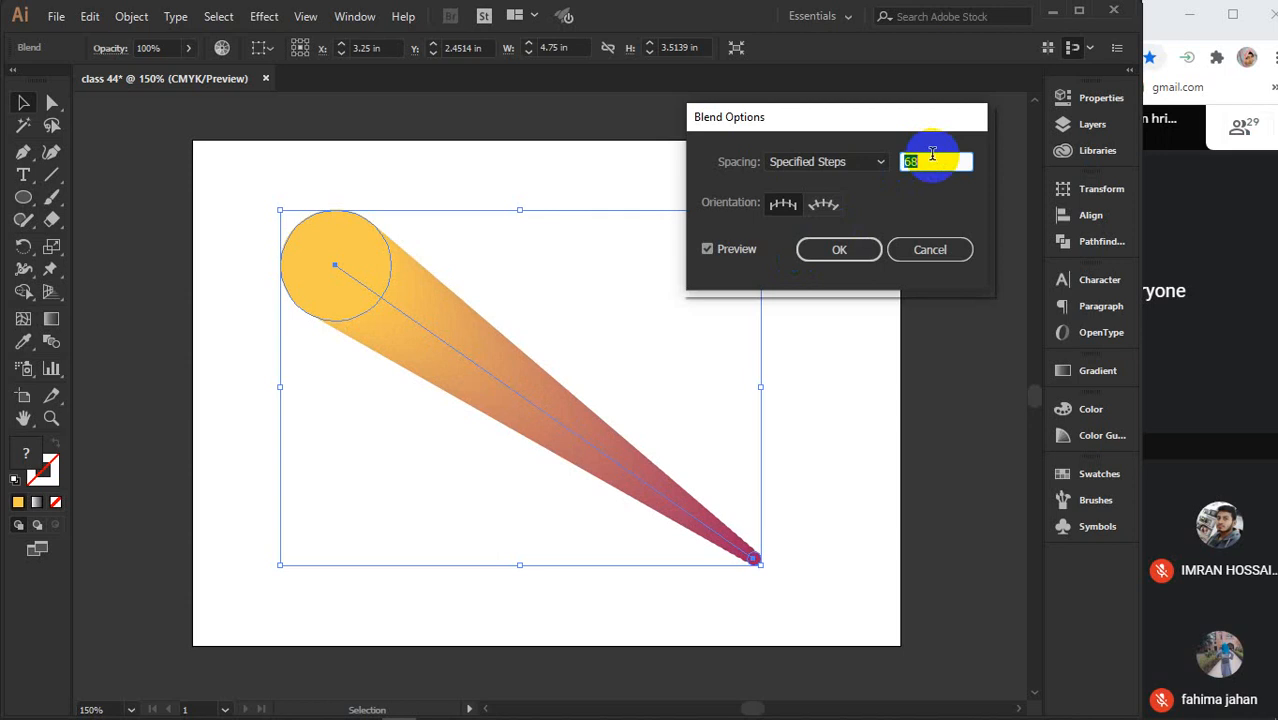
key(Up)
key(Up)
key(Up)
key(Up)
key(Up)
key(Up)
key(Up)
key(Up)
key(Up)
key(Up)
key(Up)
key(Up)
key(Up)
key(Up)
key(Up)
key(Up)
key(Up)
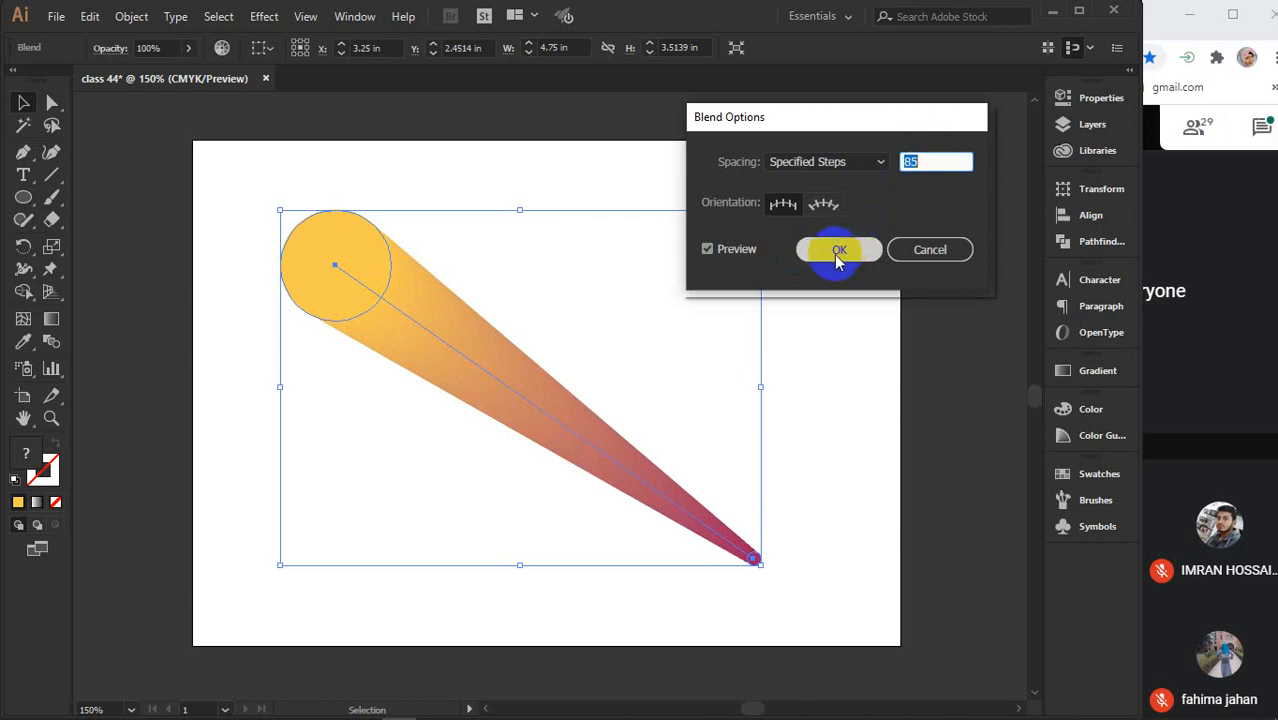
click(838, 252)
click(794, 380)
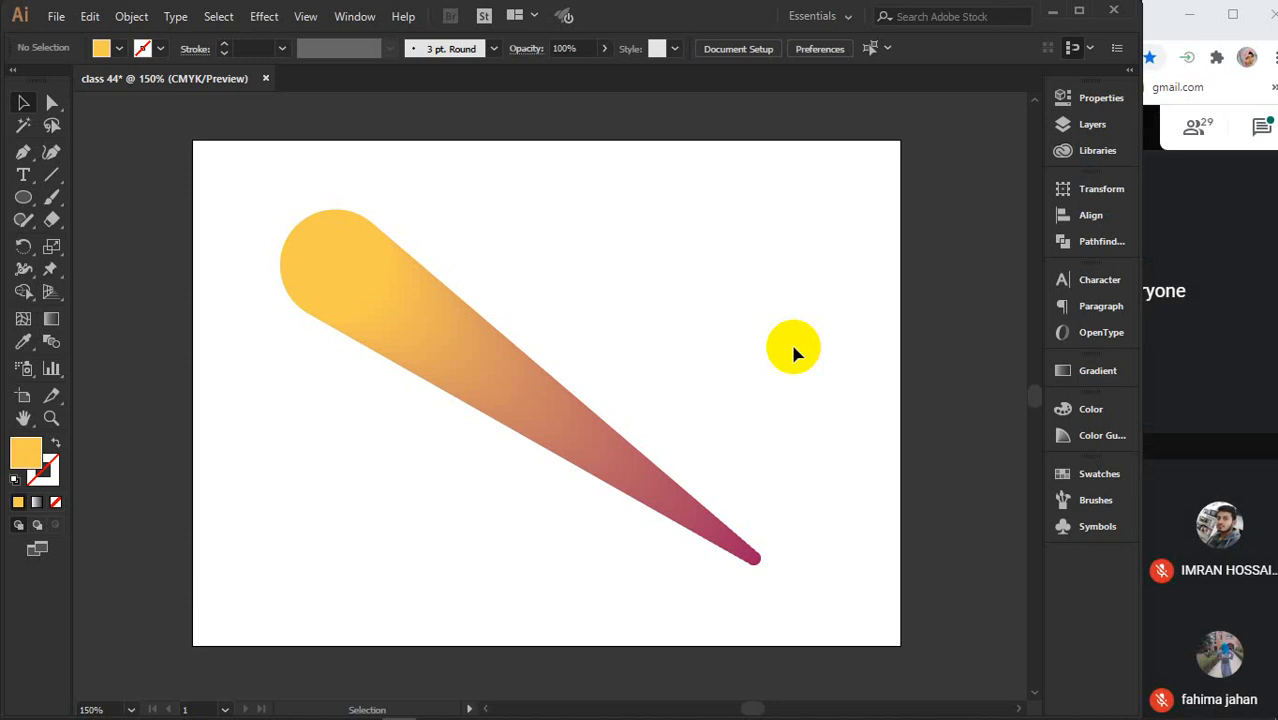
Select the blended circles and delete them from the artboard
drag(614, 372, 520, 480)
key(Delete)
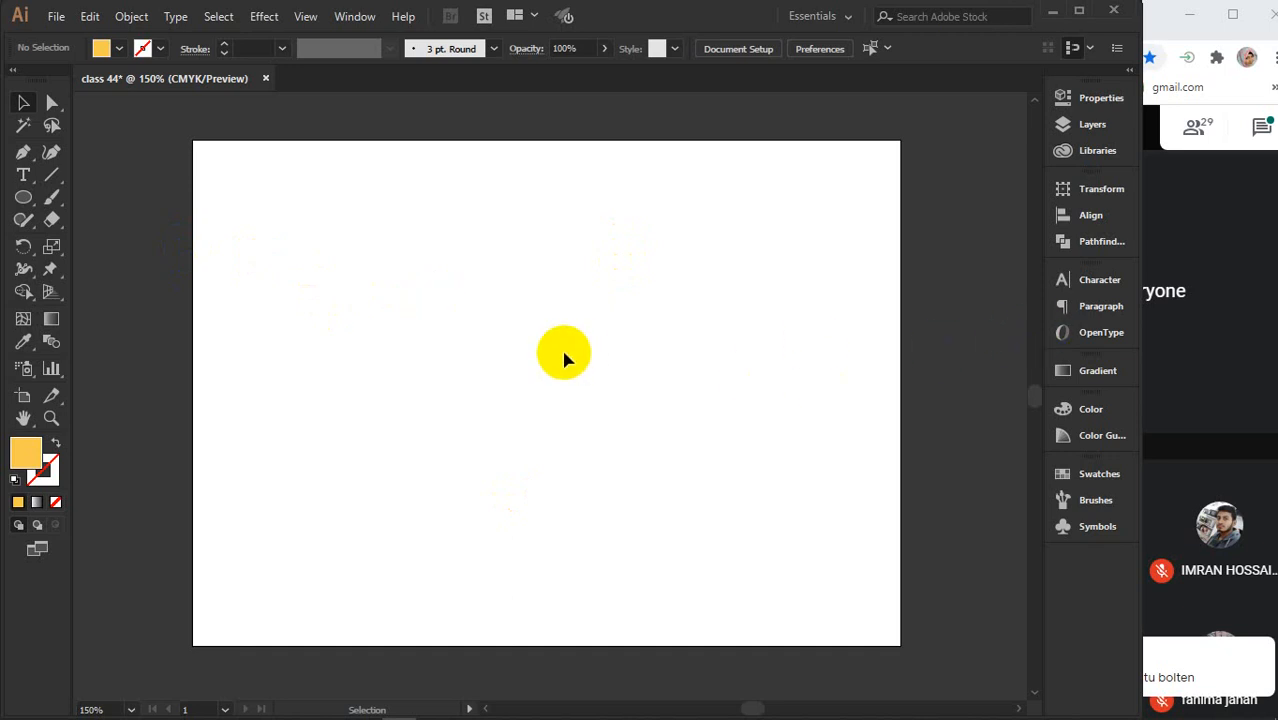
Switch to the Google Meet window, read the meeting chat messages, and return to Illustrator
drag(1141, 534, 899, 590)
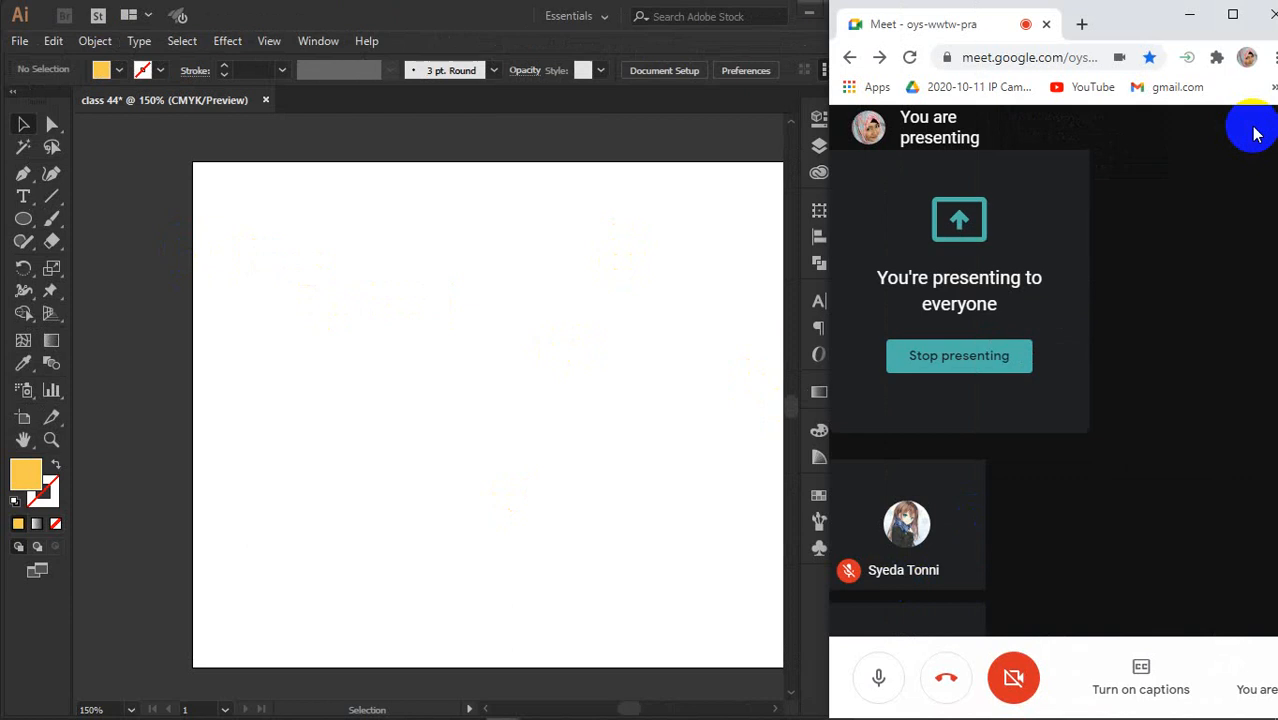
click(1256, 134)
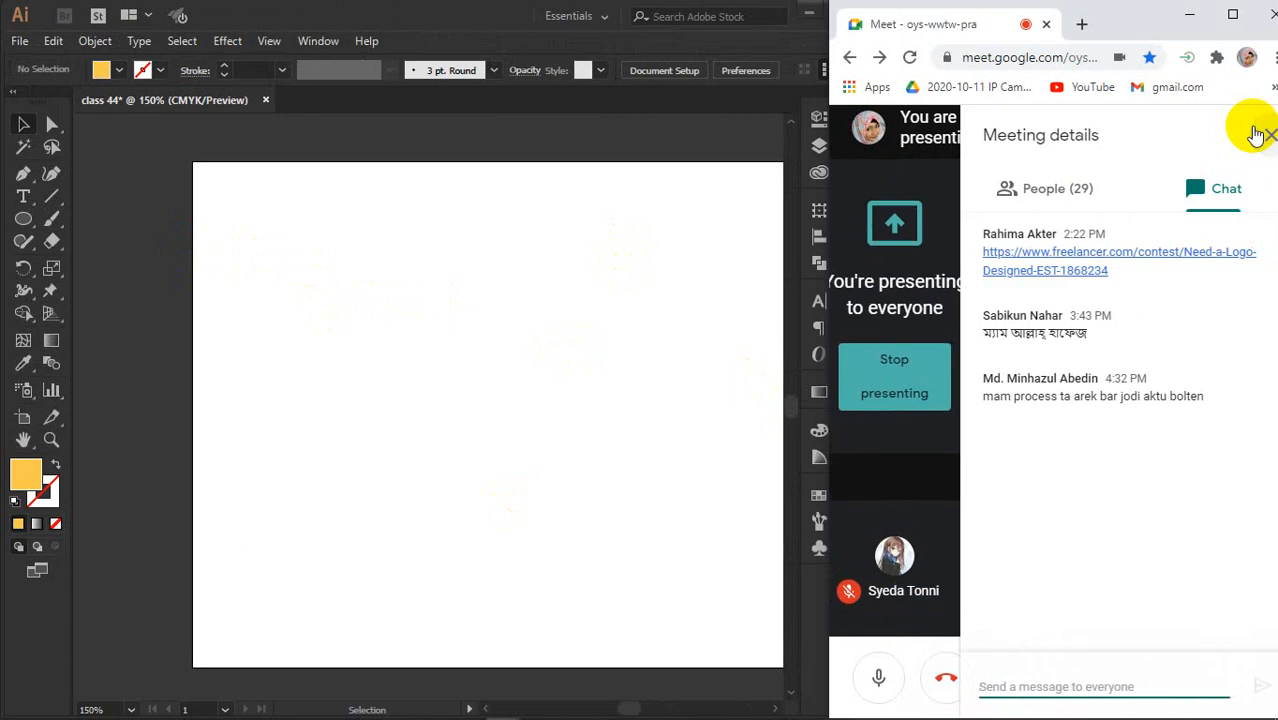
click(1258, 134)
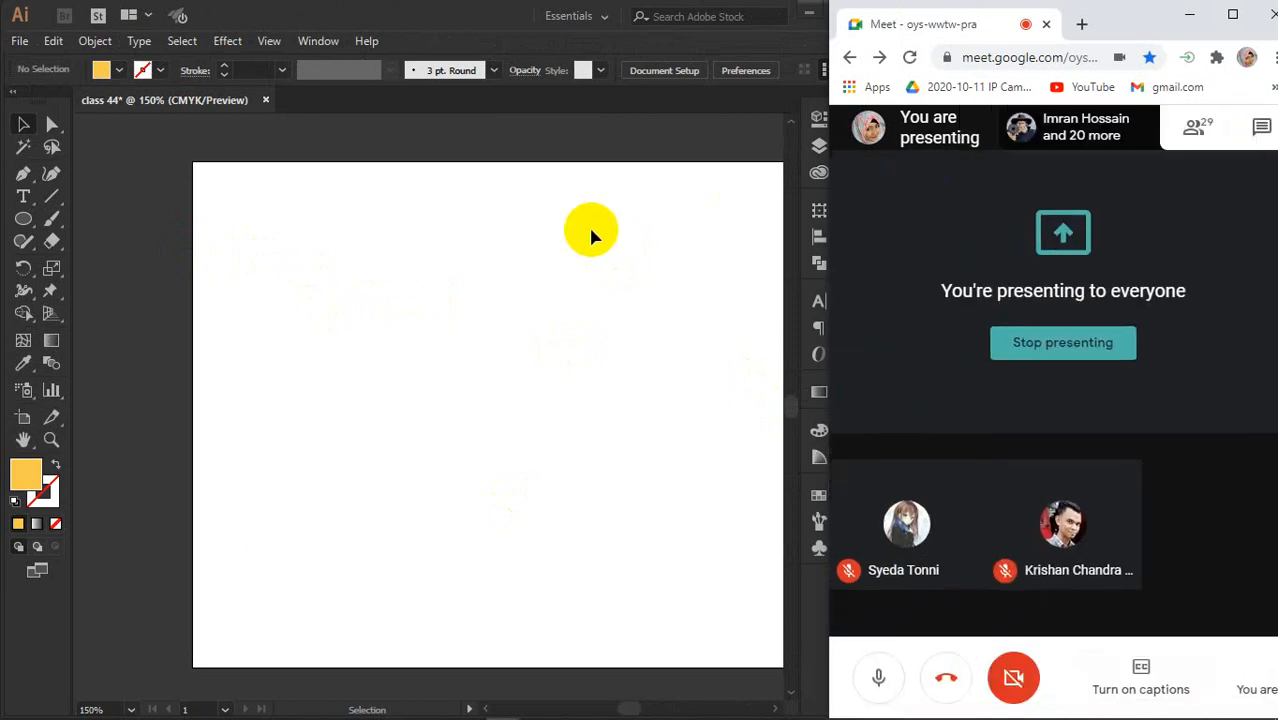
click(591, 236)
drag(899, 286, 1147, 305)
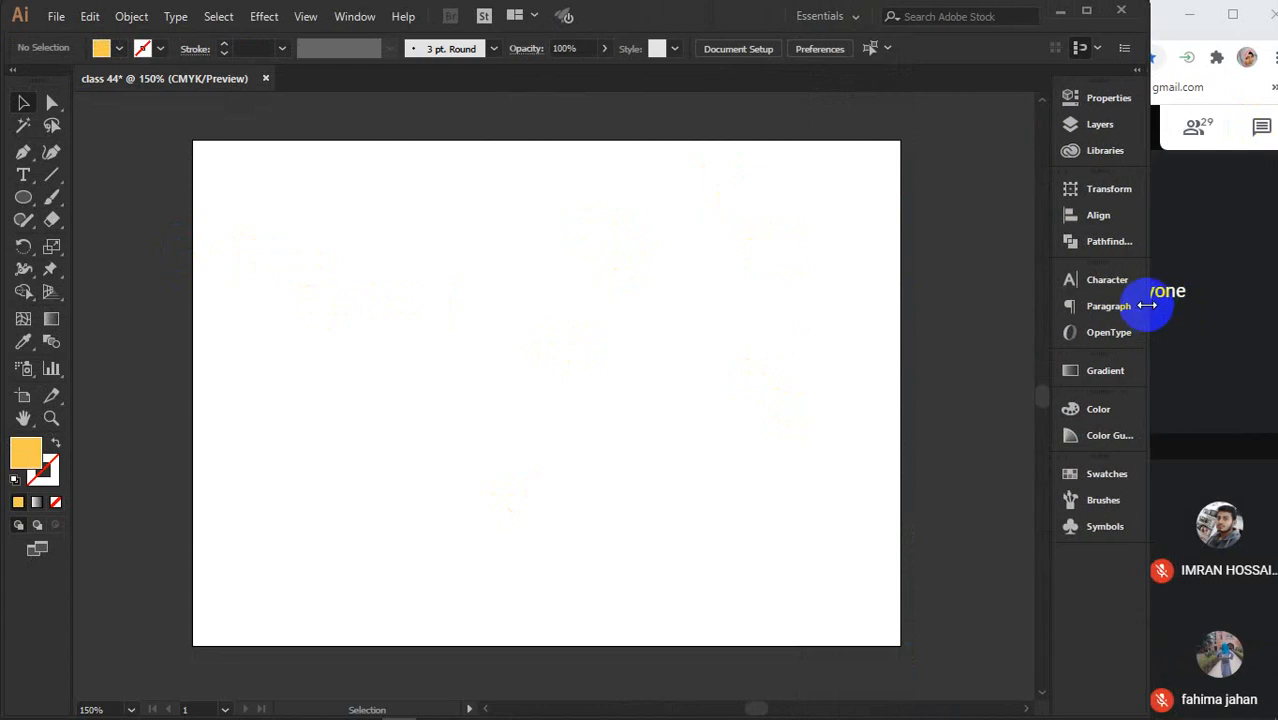
Draw three separate yellow-filled rectangles across the artboard with the Rectangle tool
click(23, 198)
drag(23, 198, 133, 197)
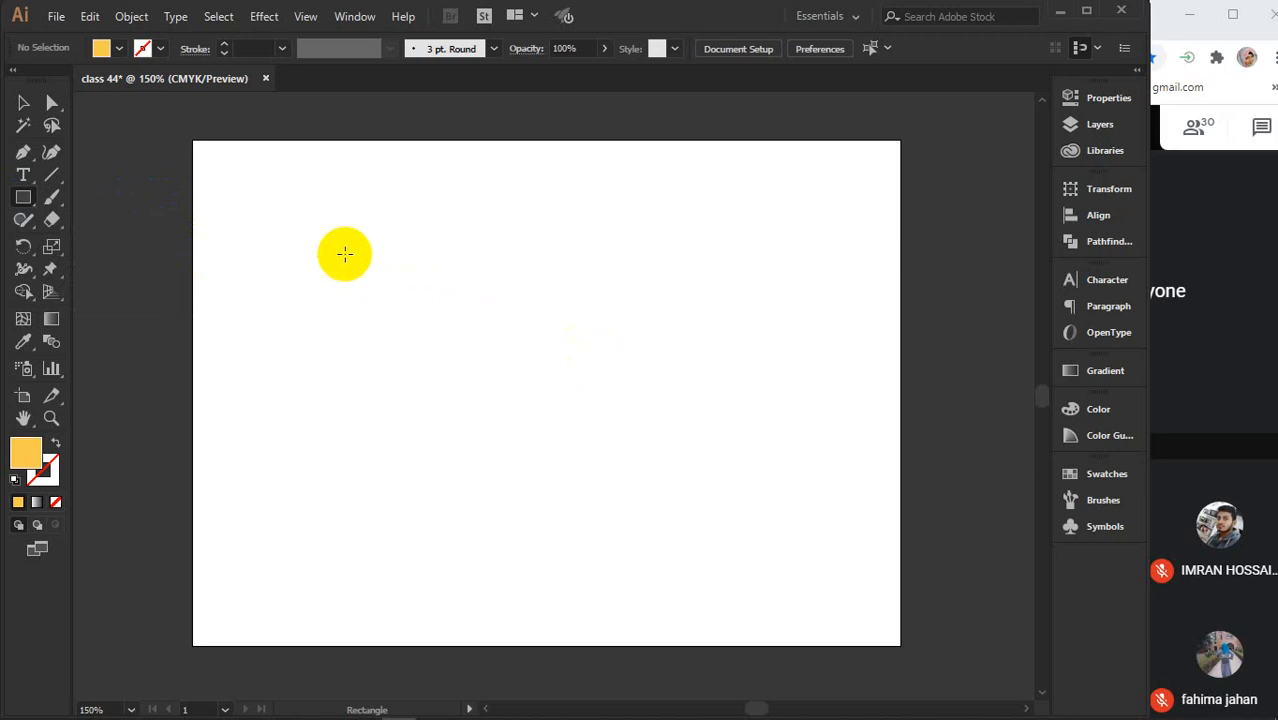
mouse_move(340, 243)
mouse_down()
mouse_move(454, 334)
mouse_move(487, 342)
mouse_move(558, 465)
mouse_up()
drag(595, 412, 723, 592)
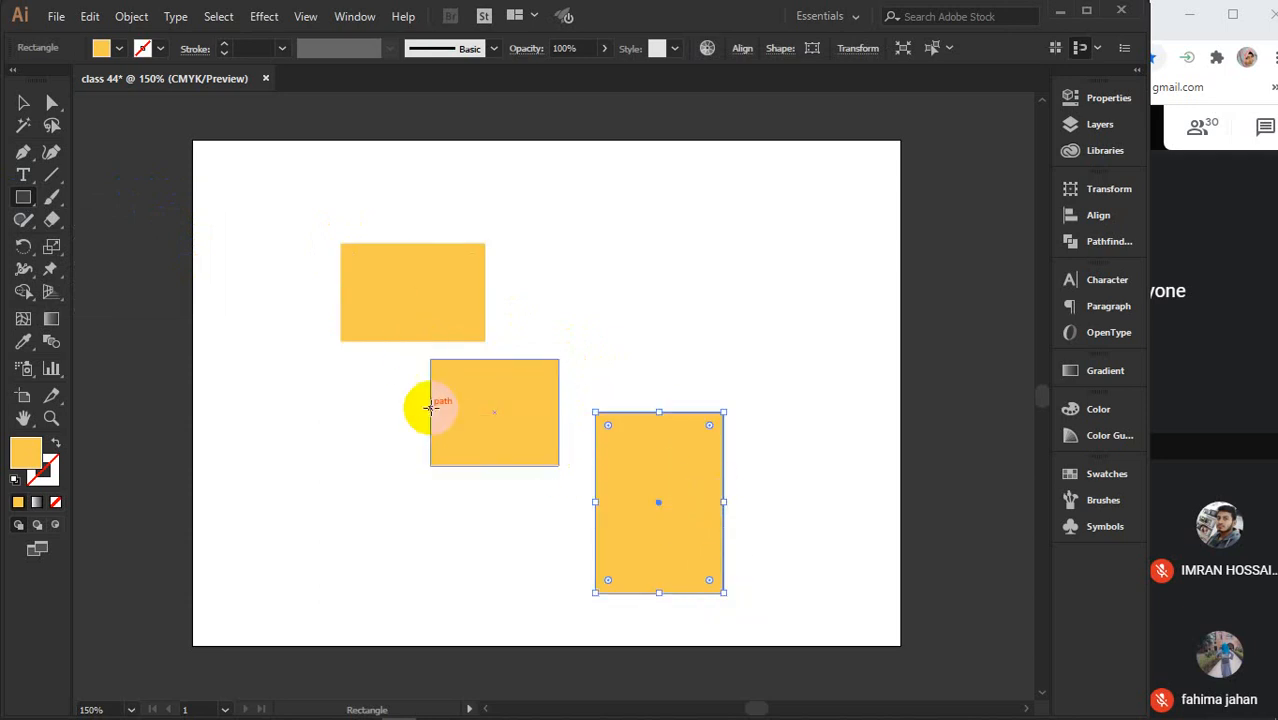
Select the two lower rectangles and delete them, keeping only the uppermost one
click(26, 103)
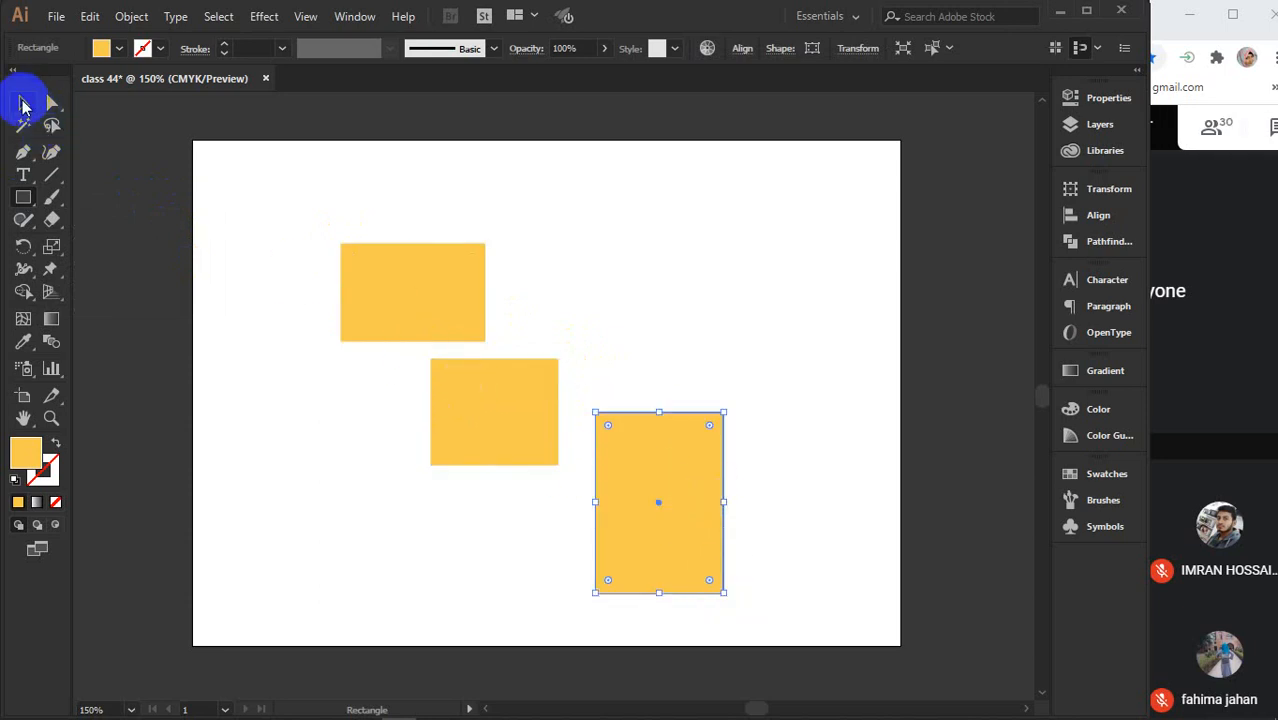
drag(339, 397, 650, 550)
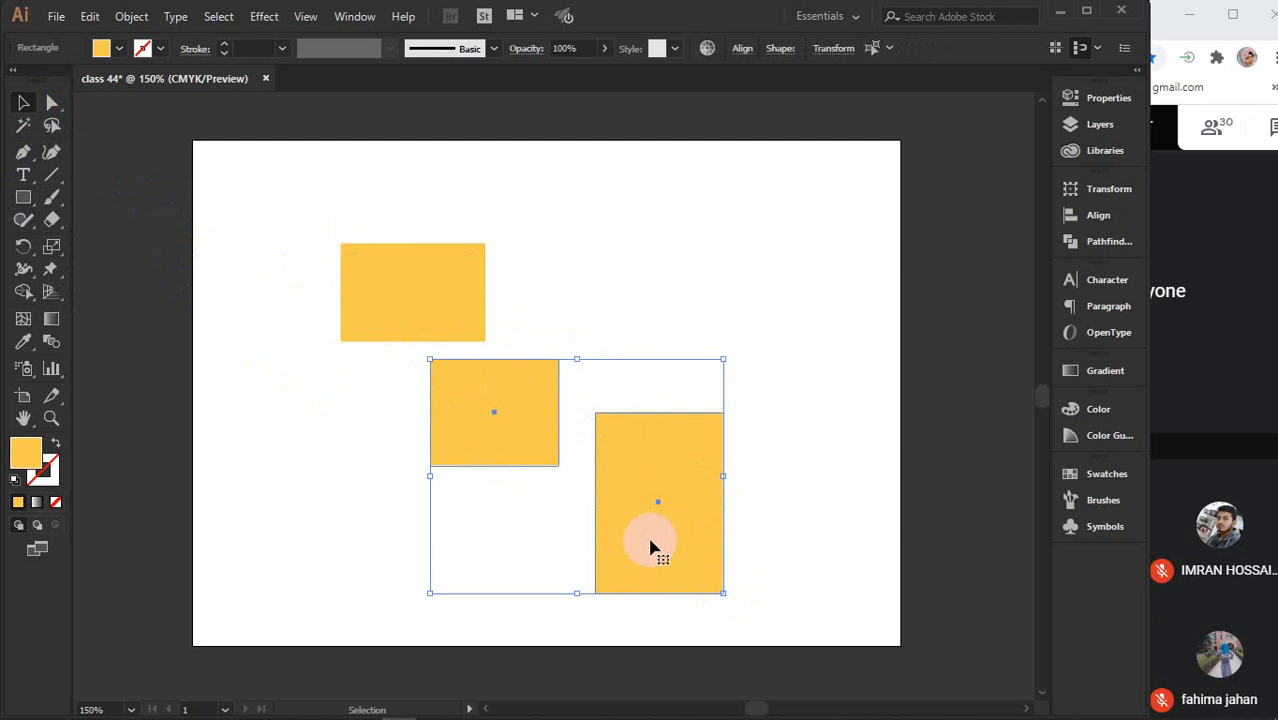
key(Delete)
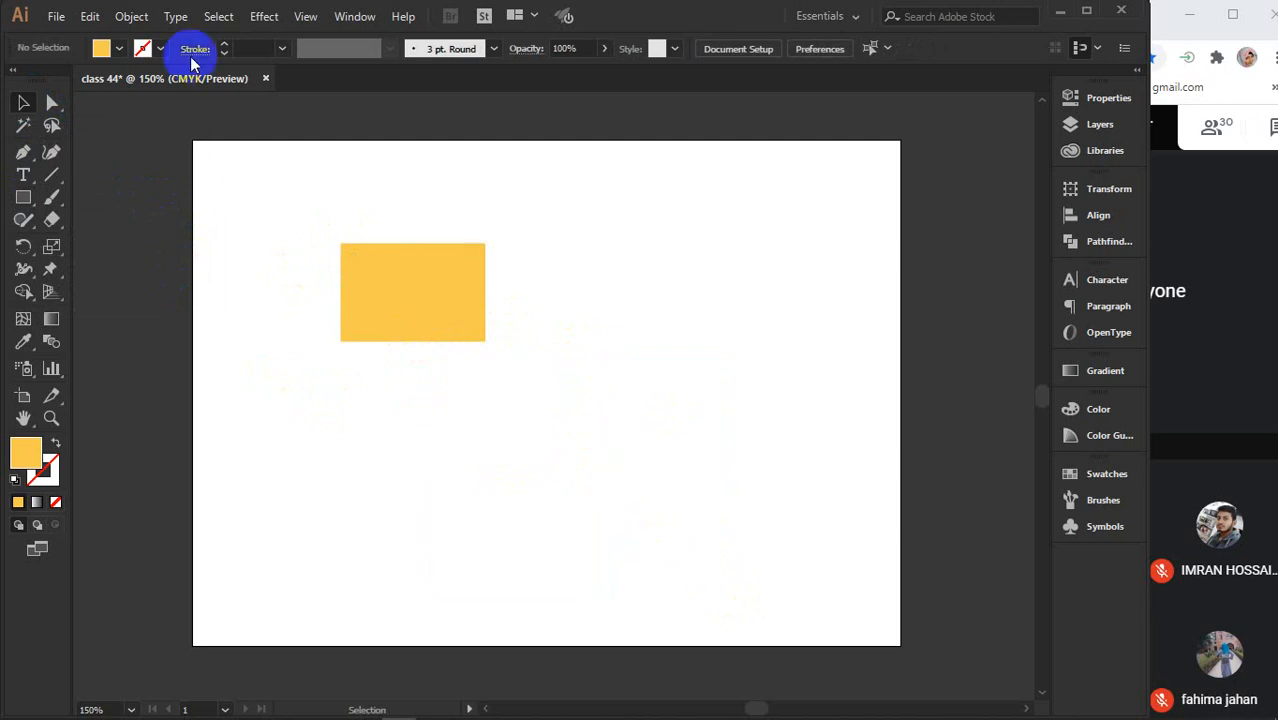
click(131, 16)
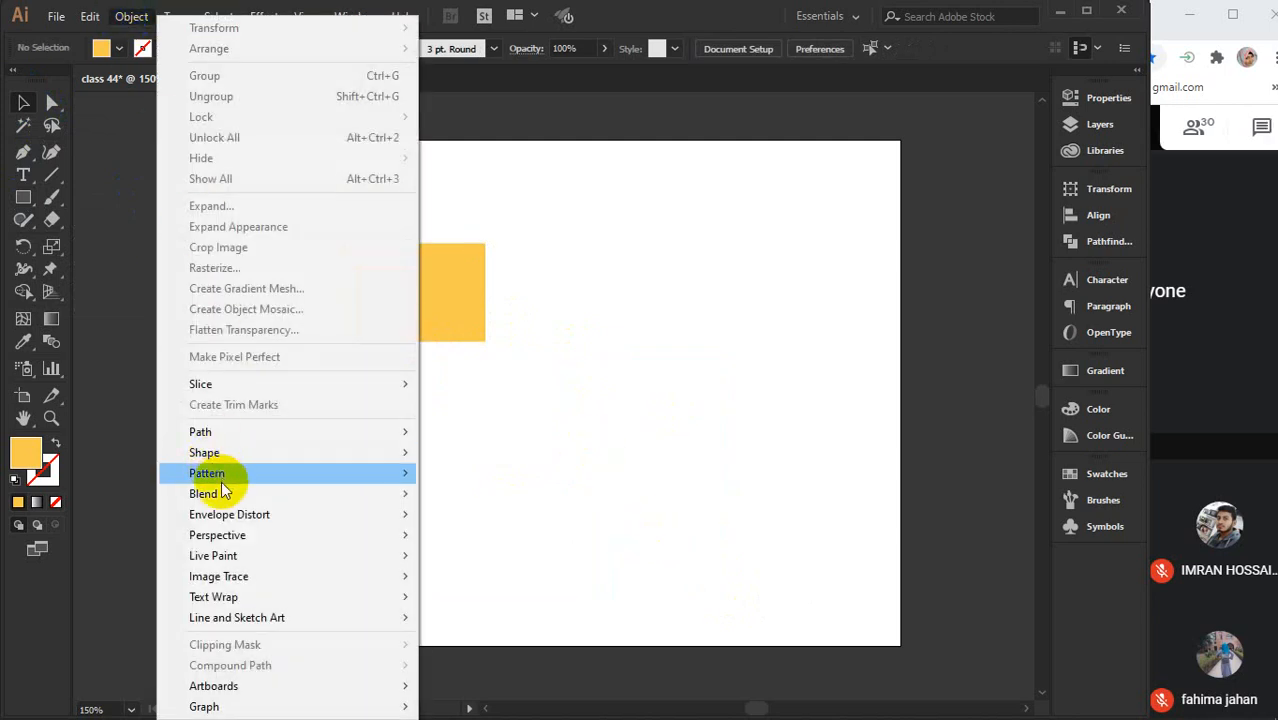
mouse_move(222, 494)
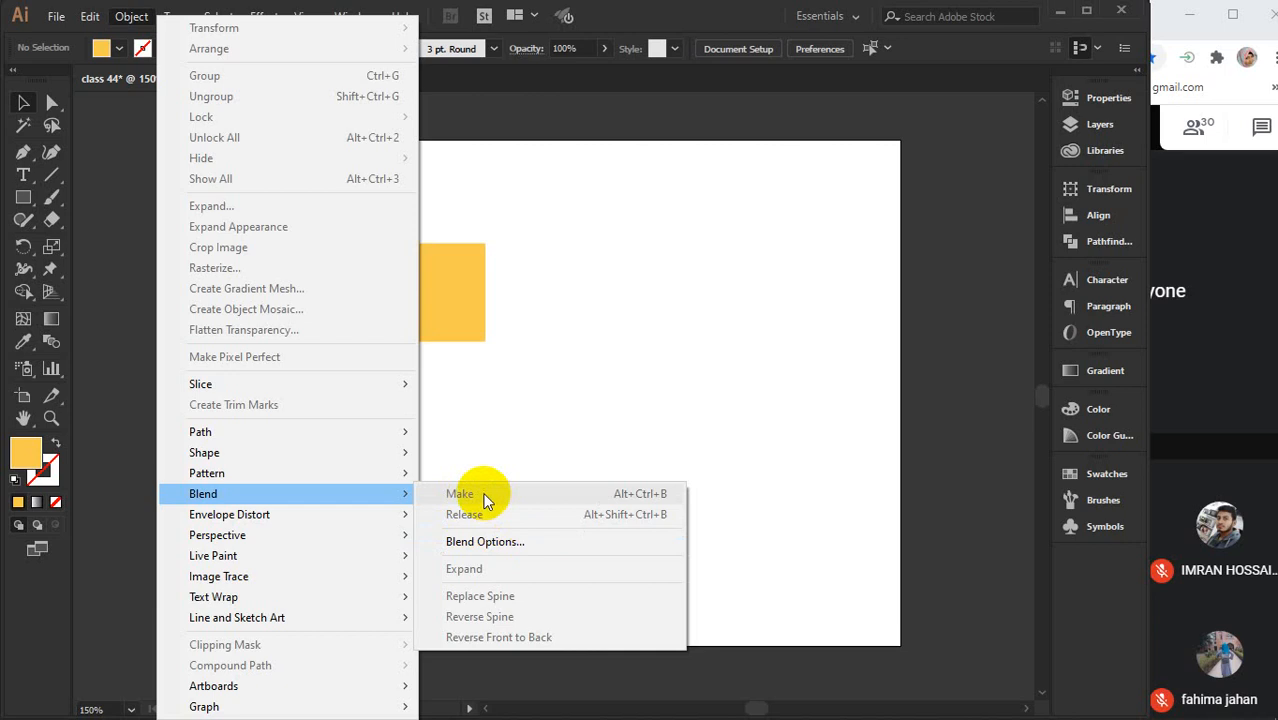
click(639, 311)
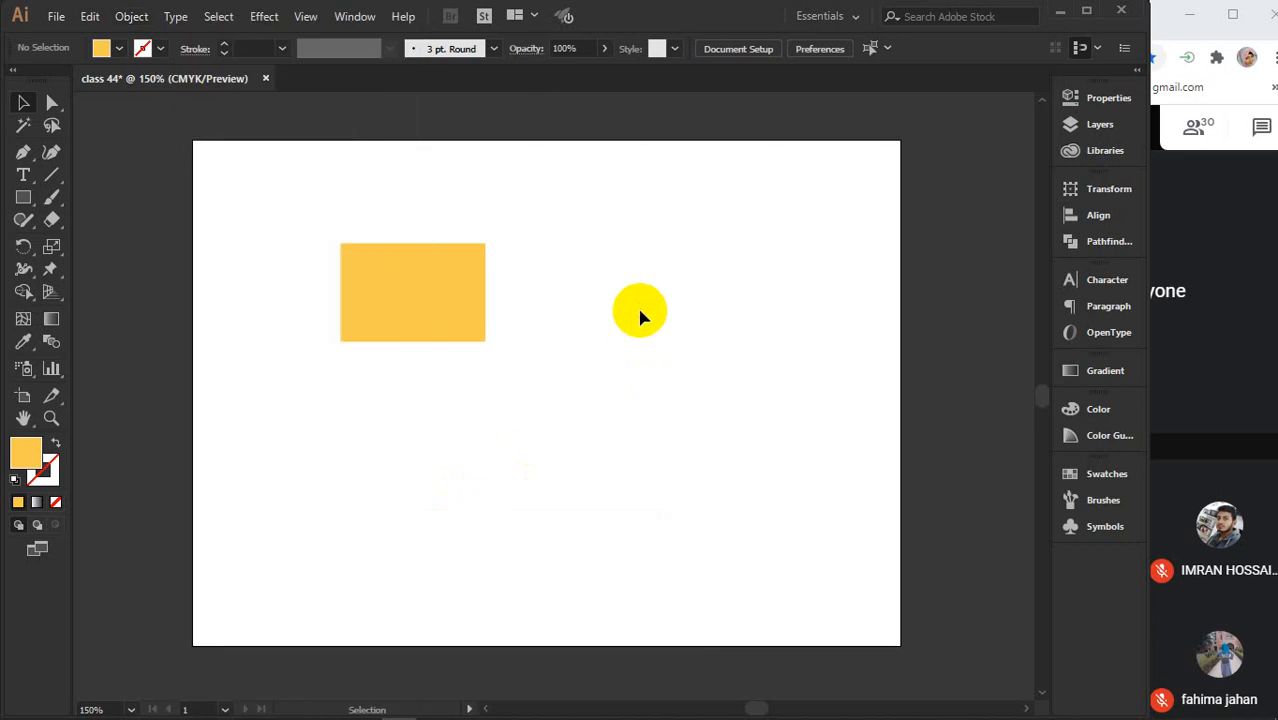
Duplicate the yellow rectangle as an overlapping copy offset down and to its left, and fill the copy with dark blue
click(463, 321)
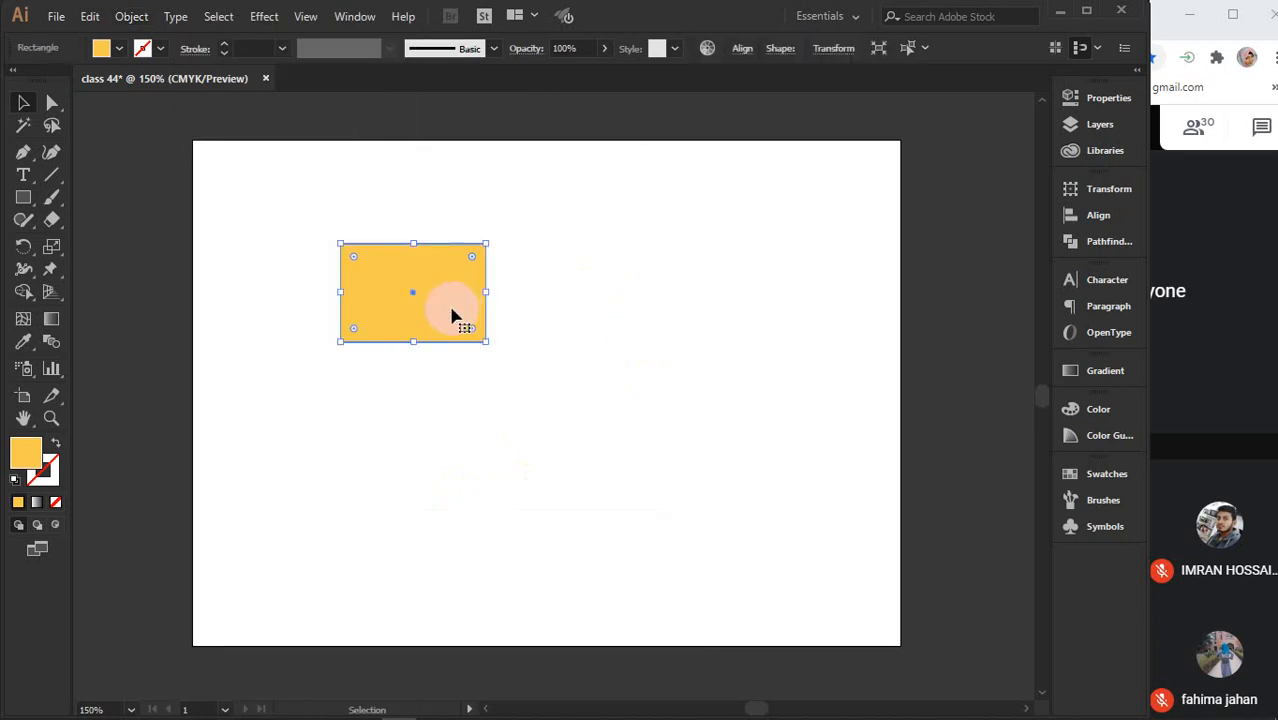
drag(437, 310, 362, 342)
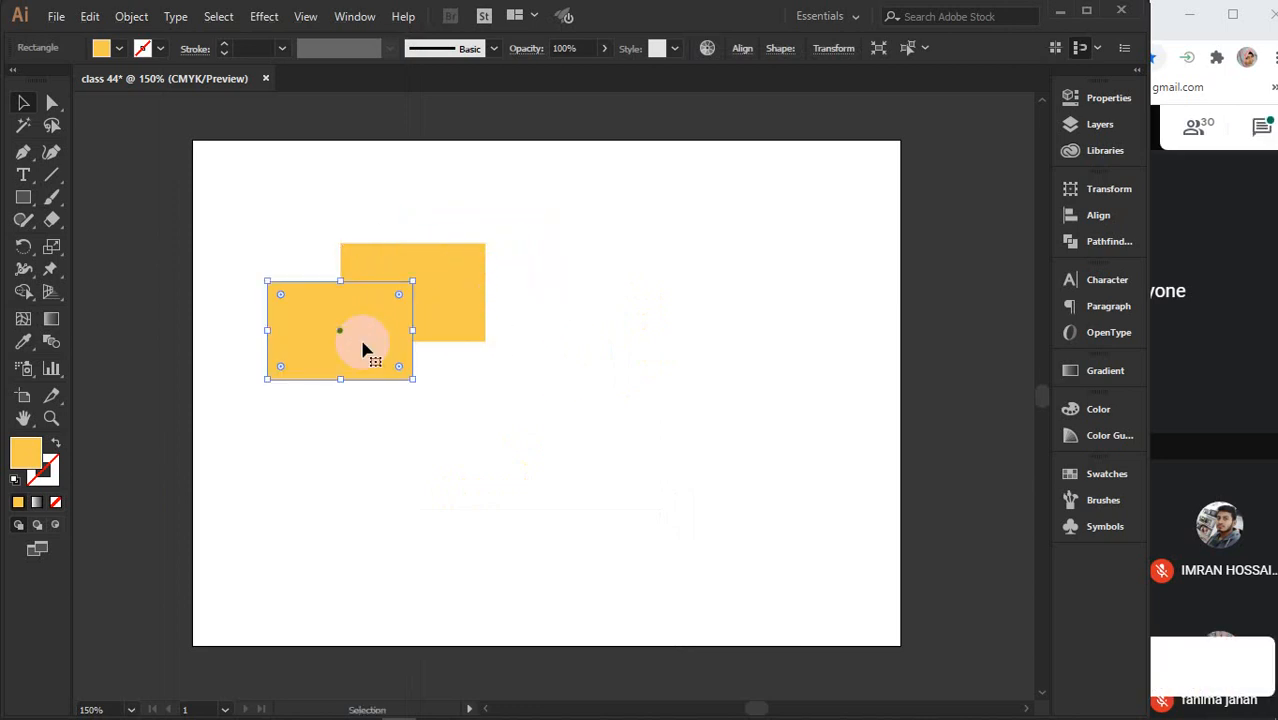
double_click(362, 343)
click(522, 108)
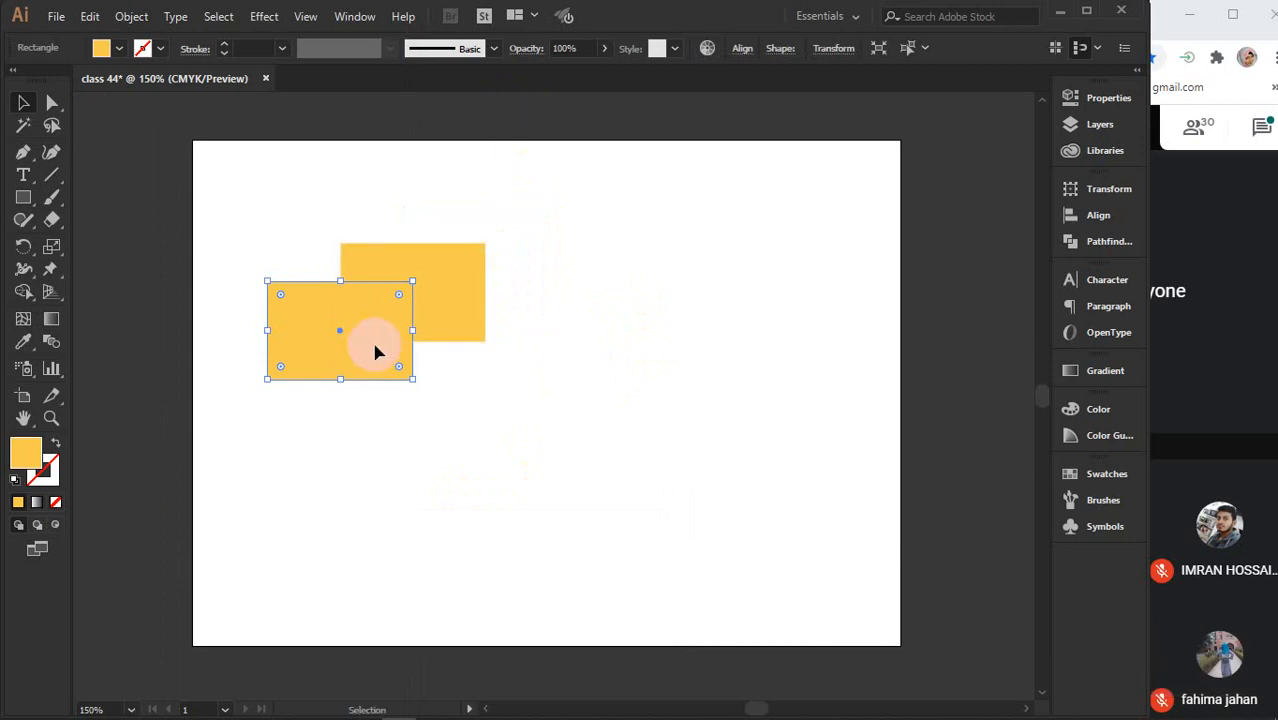
click(1106, 476)
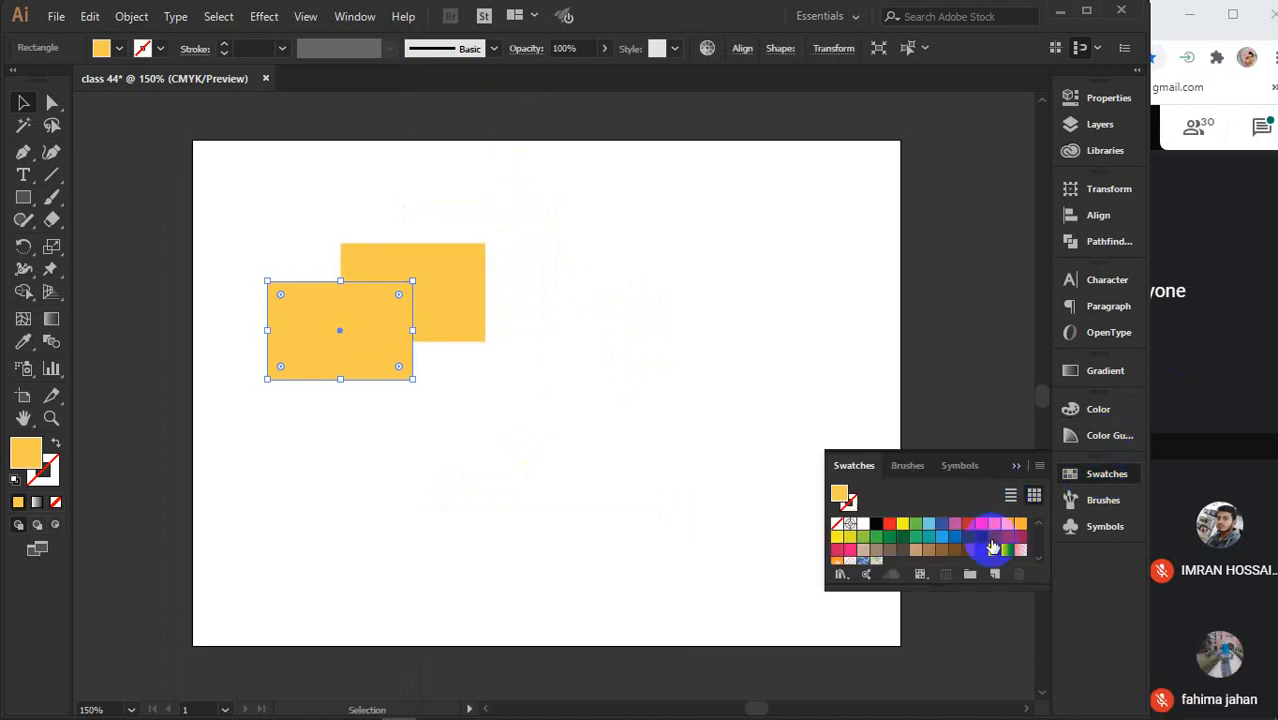
click(981, 537)
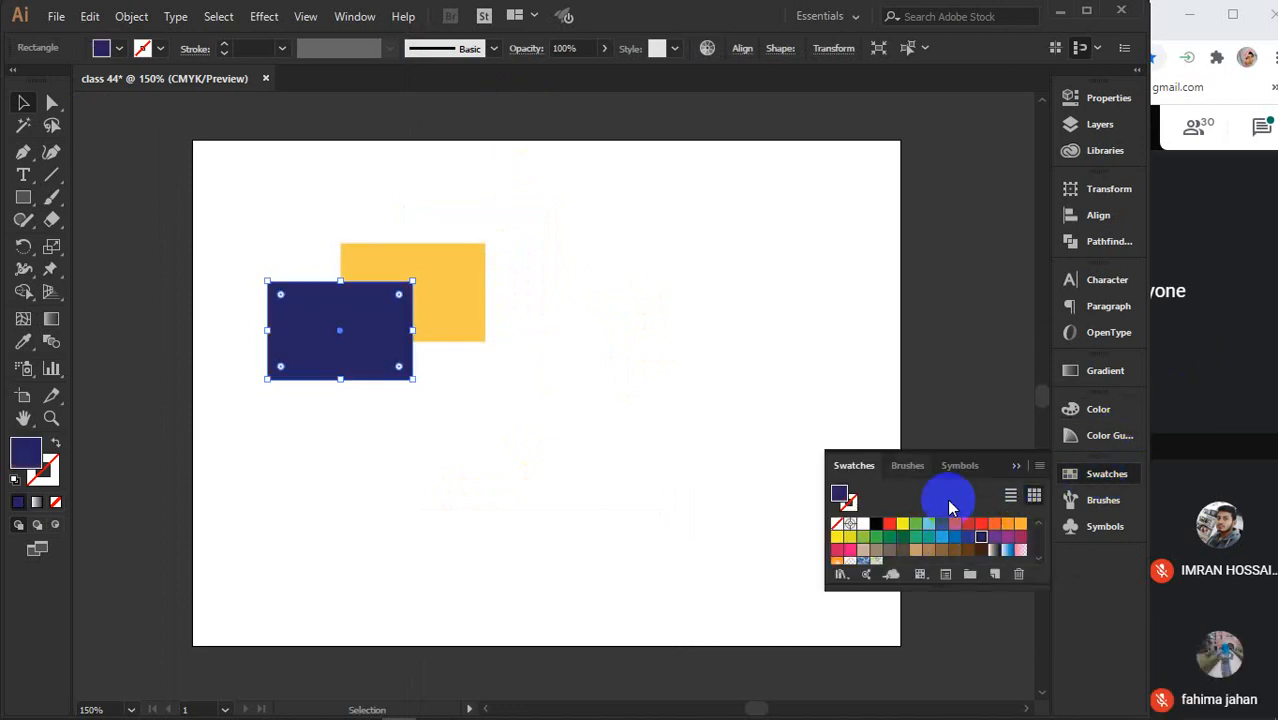
click(707, 340)
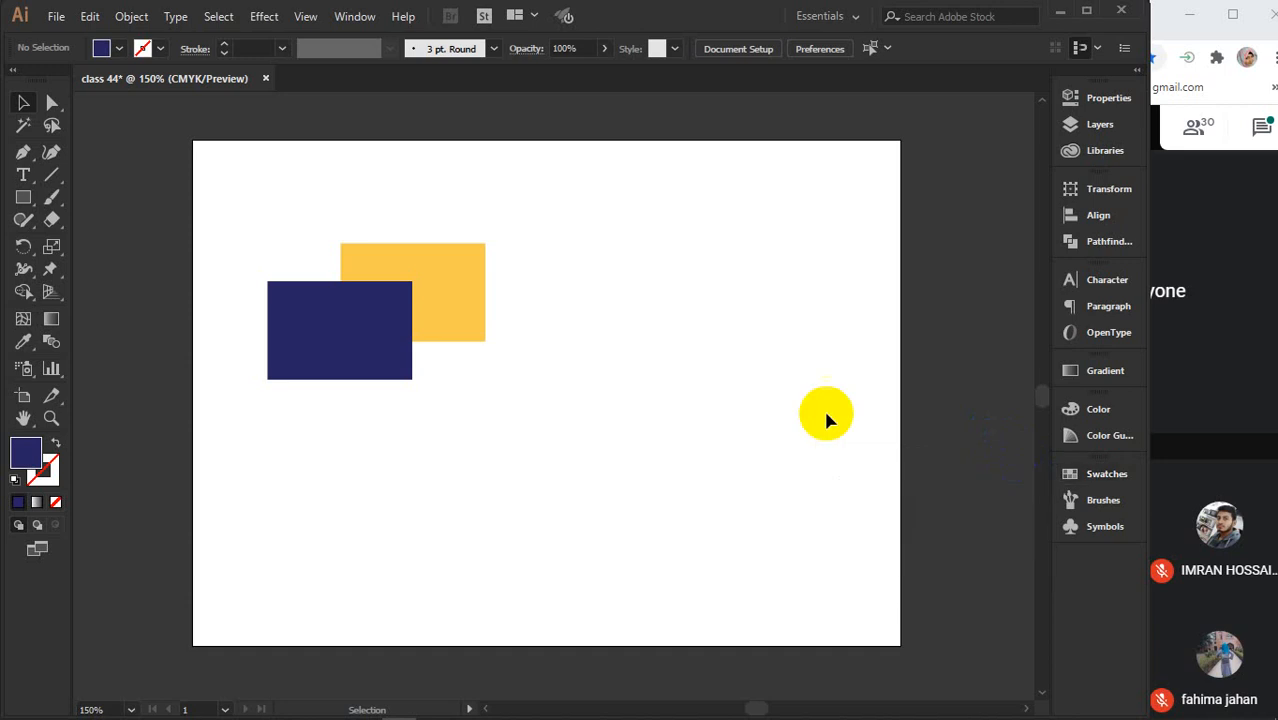
Select both overlapping rectangles and move them together toward the artboard's centre
mouse_move(500, 333)
mouse_down()
mouse_move(662, 351)
mouse_move(513, 337)
mouse_up()
drag(280, 217, 585, 374)
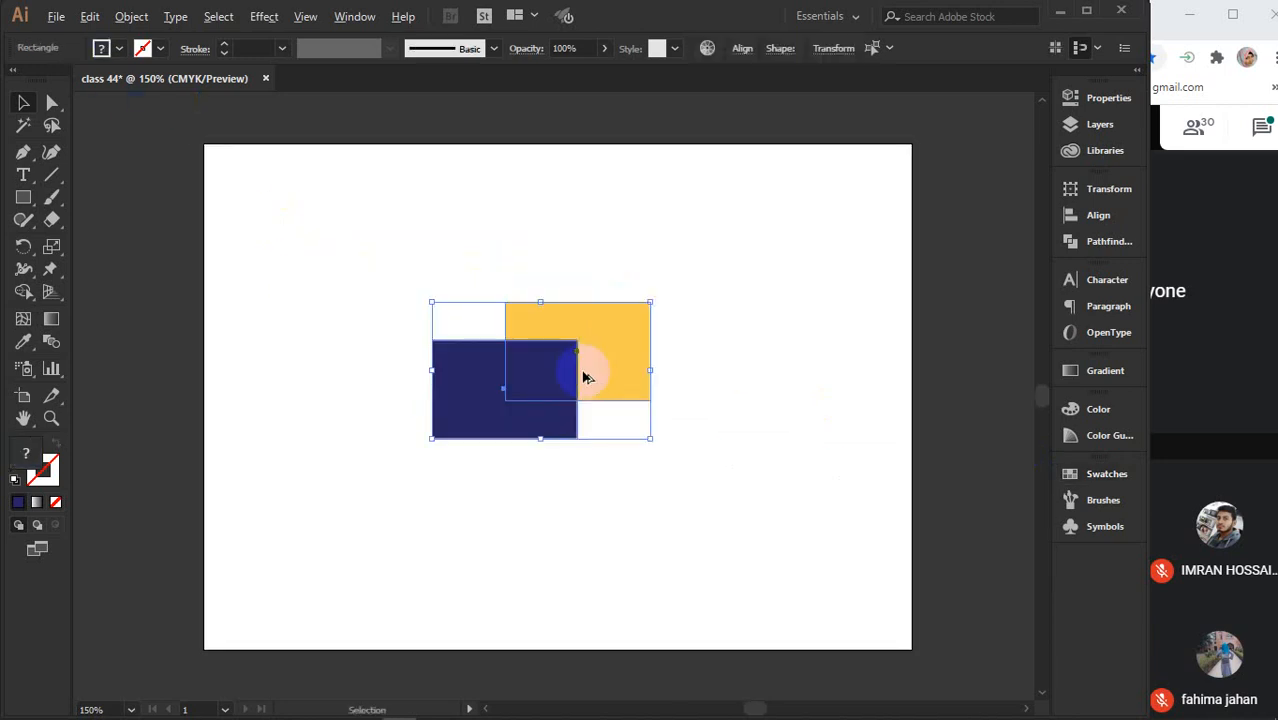
scroll(585, 374, up, 2)
click(810, 294)
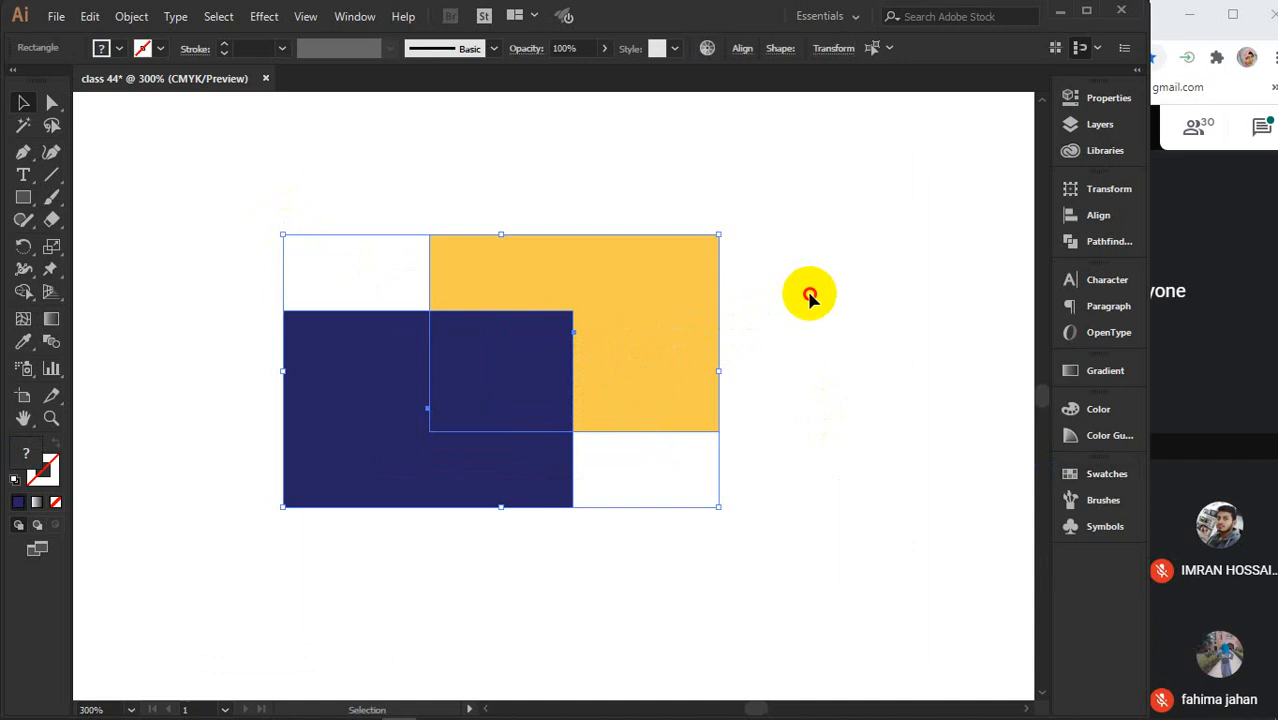
Bring the yellow rectangle to the front of the dark blue one
click(662, 324)
right_click(661, 323)
mouse_move(742, 612)
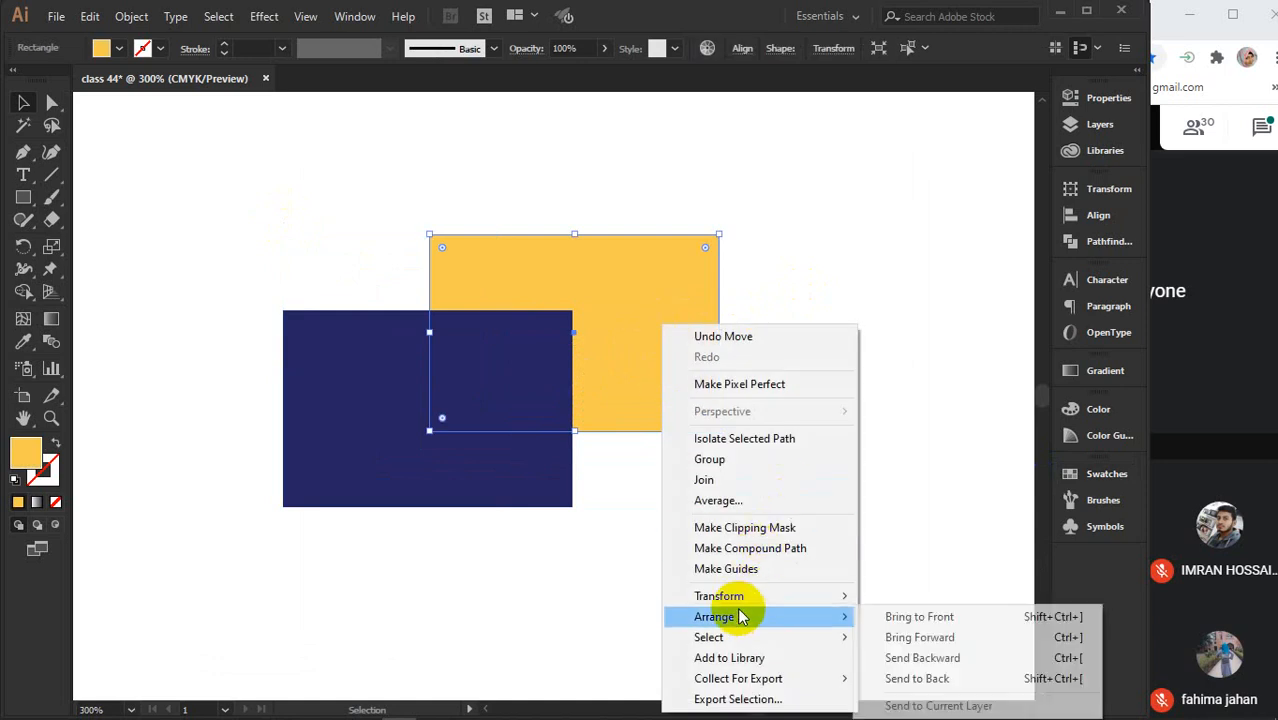
click(888, 610)
Move the yellow rectangle over the dark blue one's lower-right area, centre the pair in view and deselect them
drag(612, 359, 558, 519)
key(space)
drag(576, 475, 587, 430)
drag(448, 191, 676, 505)
drag(585, 446, 635, 426)
click(847, 412)
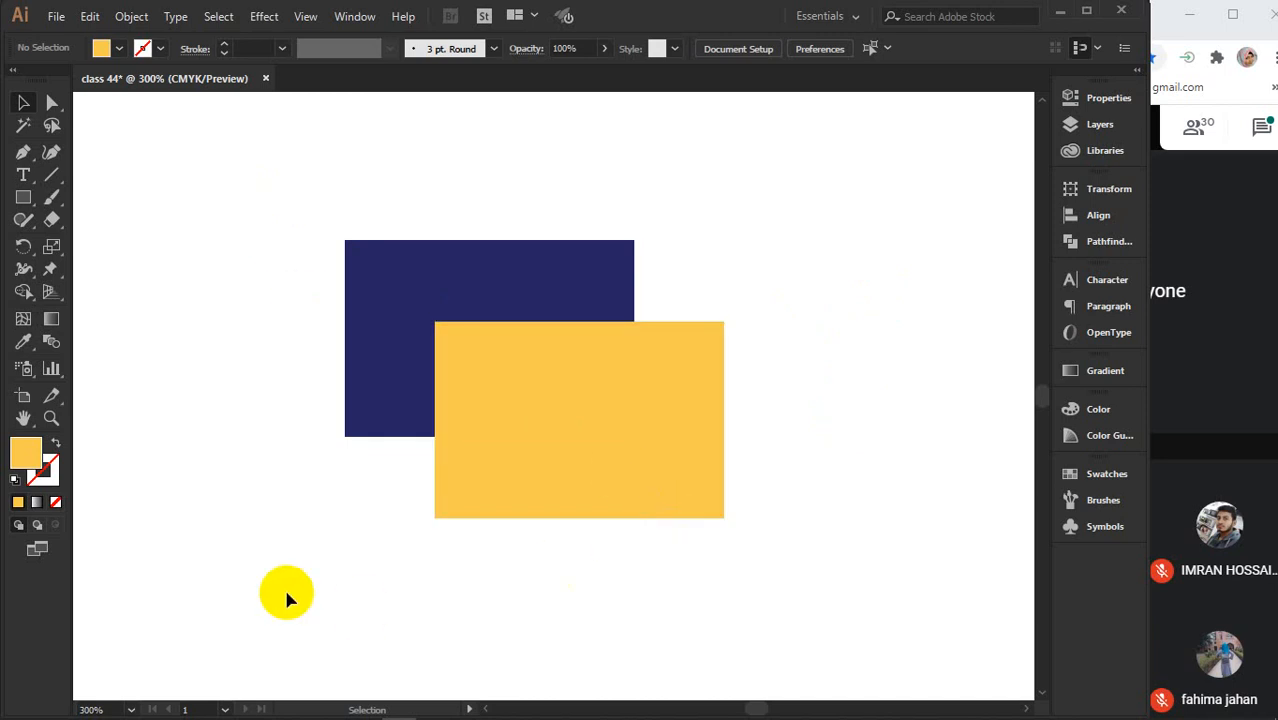
Blend the yellow rectangle with the dark blue rectangle behind it using the Blend tool
click(47, 345)
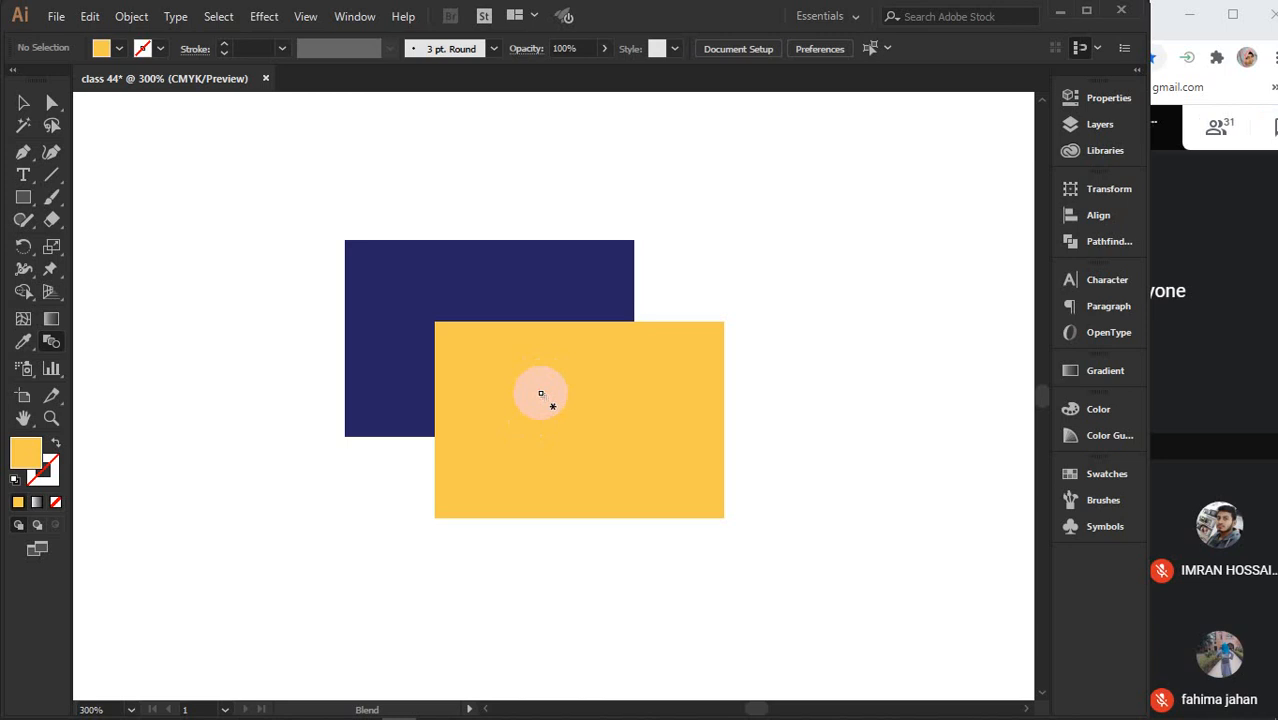
click(540, 393)
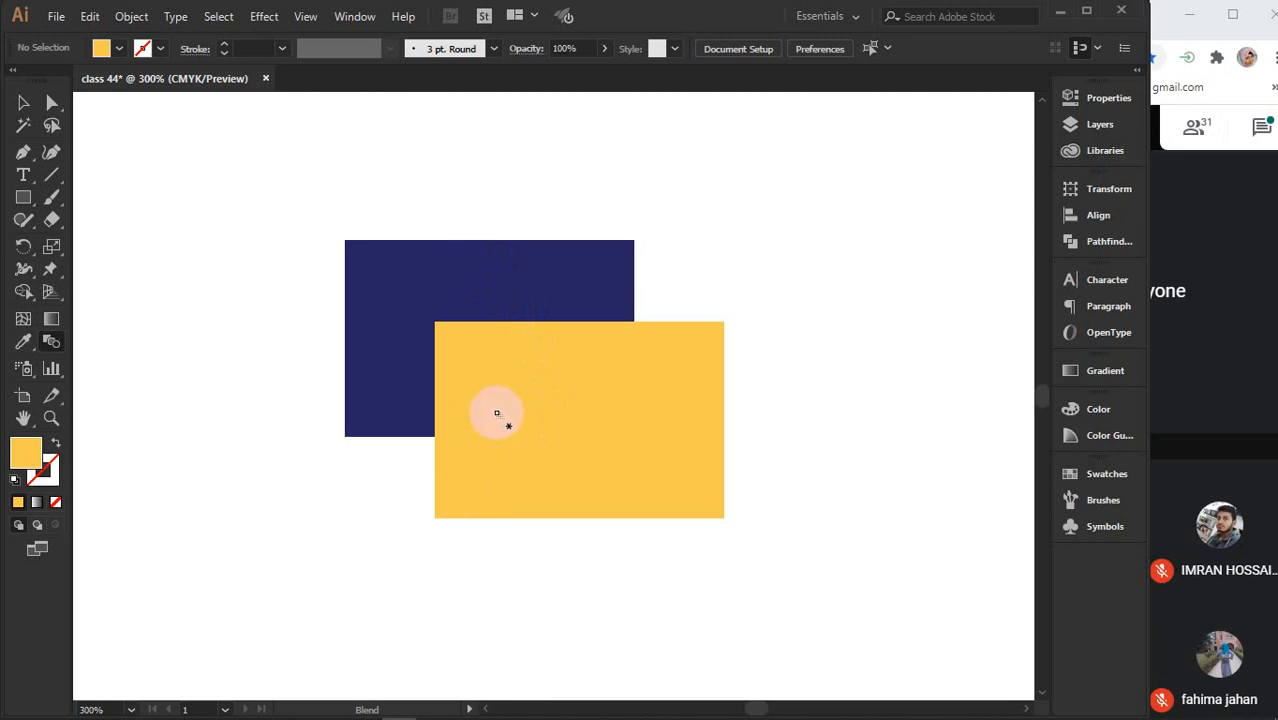
click(554, 383)
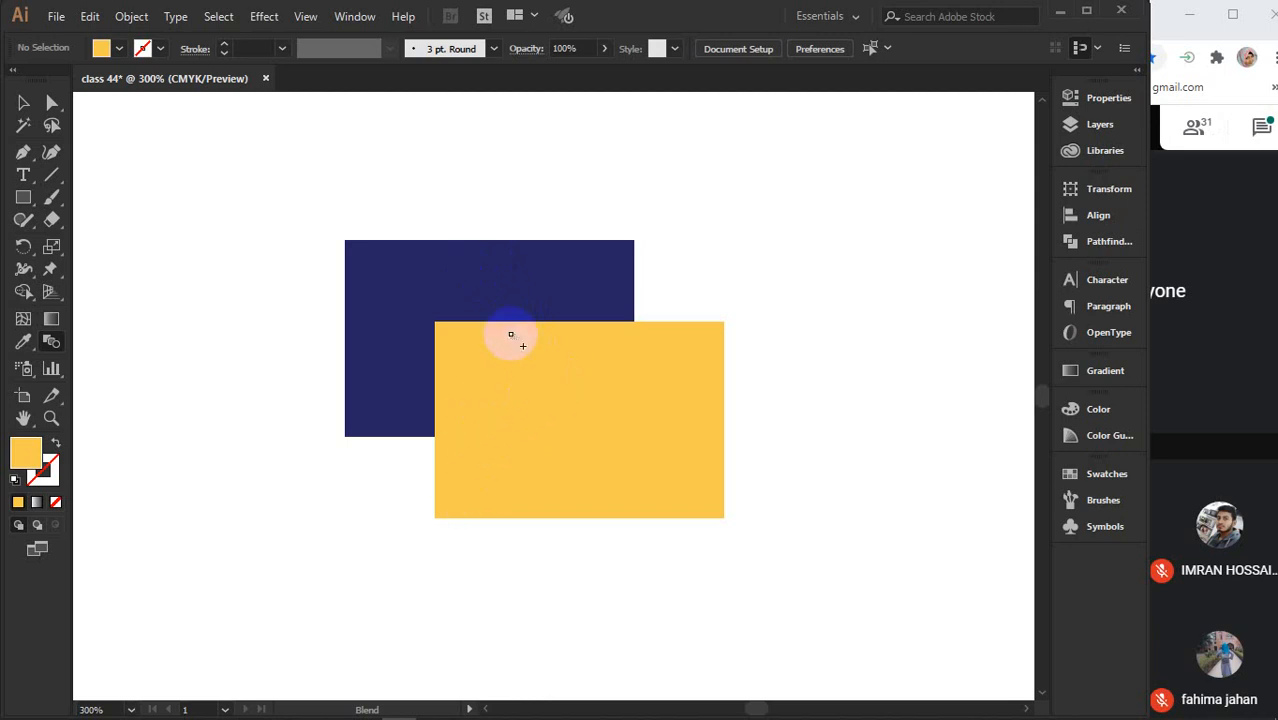
click(432, 280)
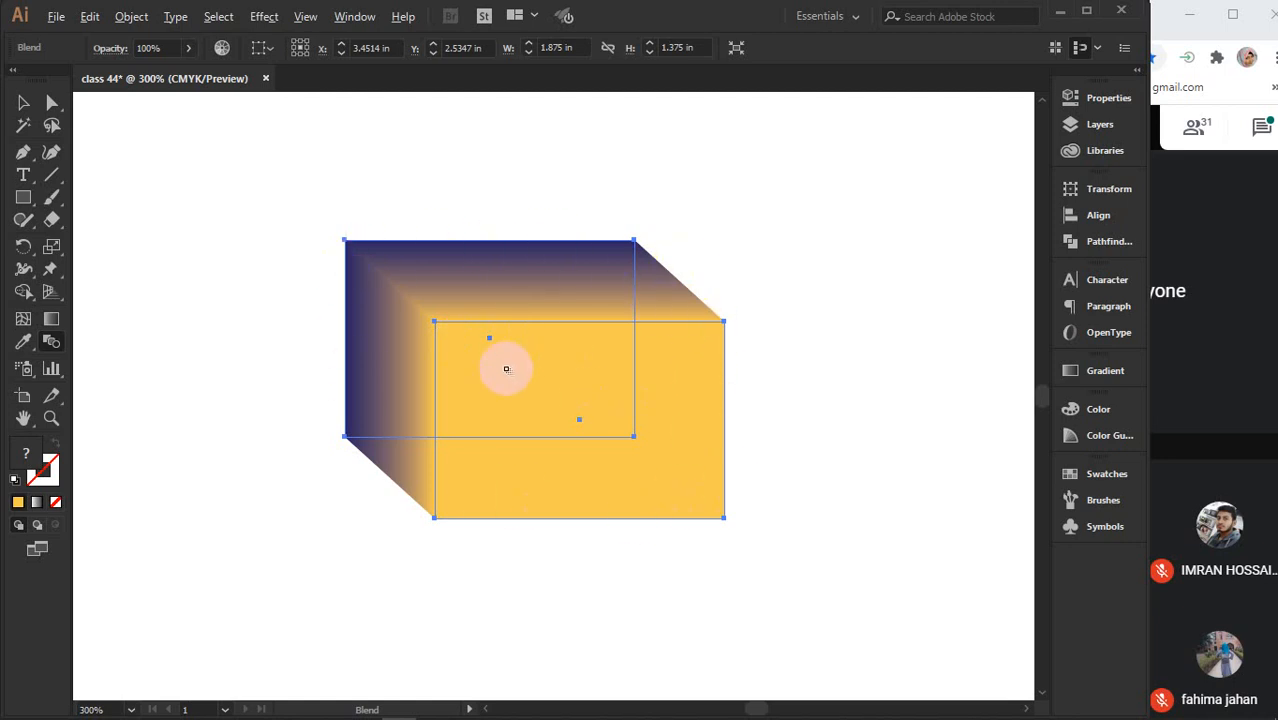
Open the rectangle blend's options, set the spacing to Specified Steps with 5 steps, and preview it
key(Return)
drag(838, 120, 893, 131)
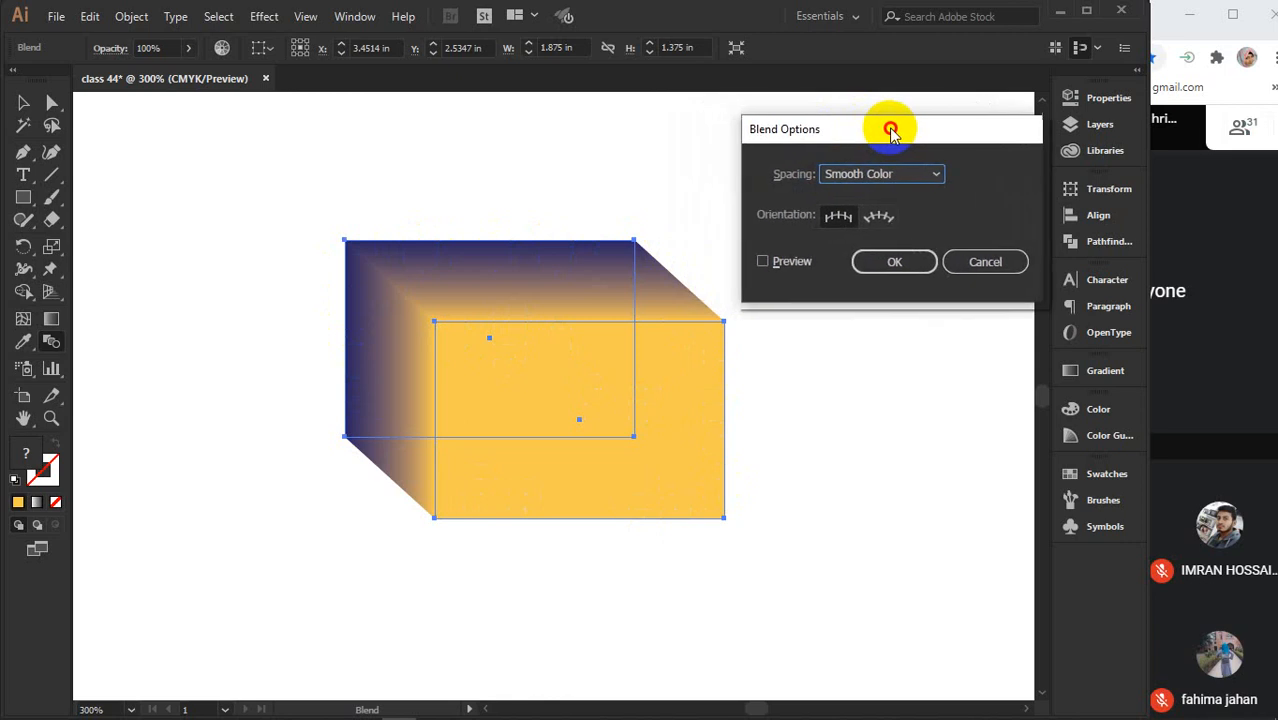
click(763, 262)
click(847, 217)
click(899, 174)
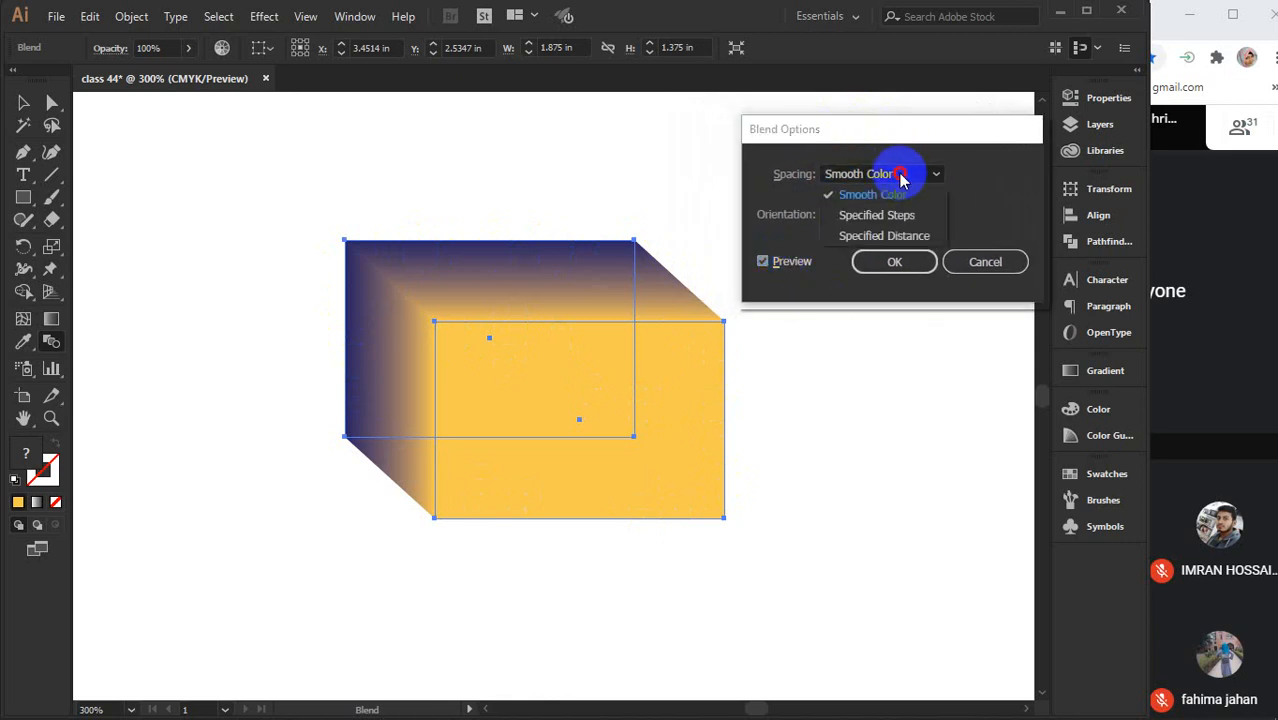
click(913, 207)
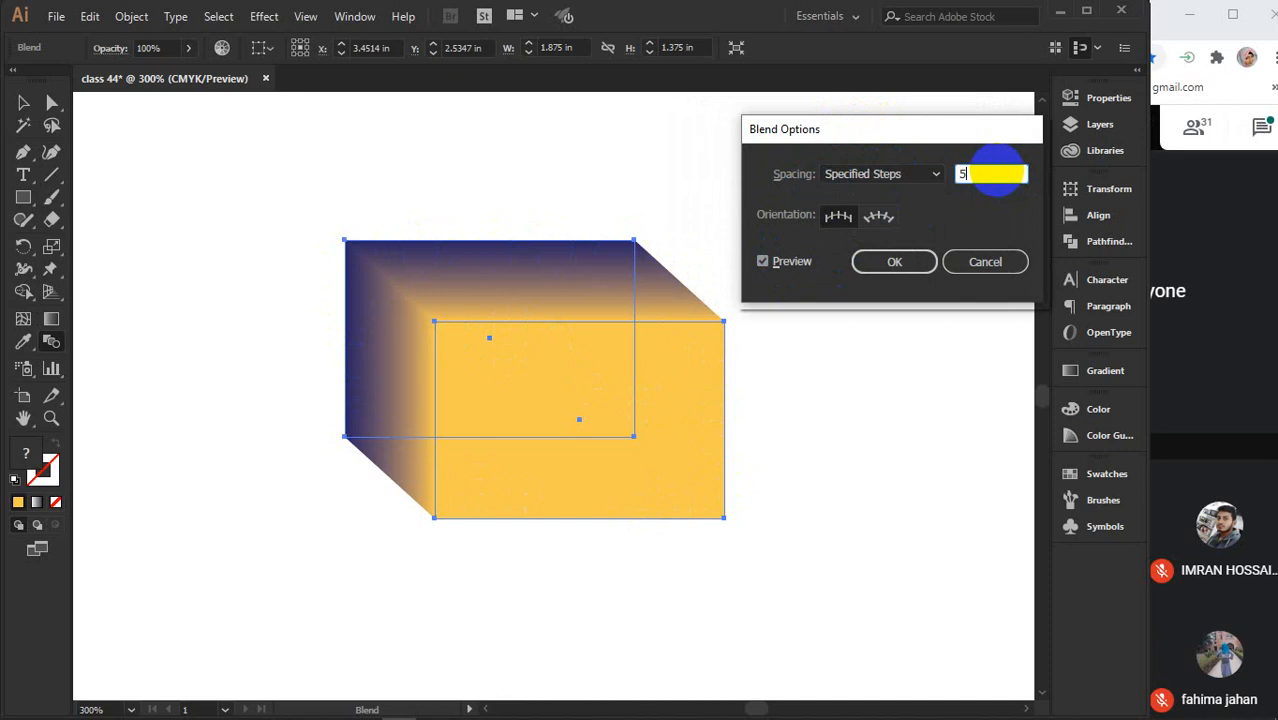
click(779, 262)
click(781, 263)
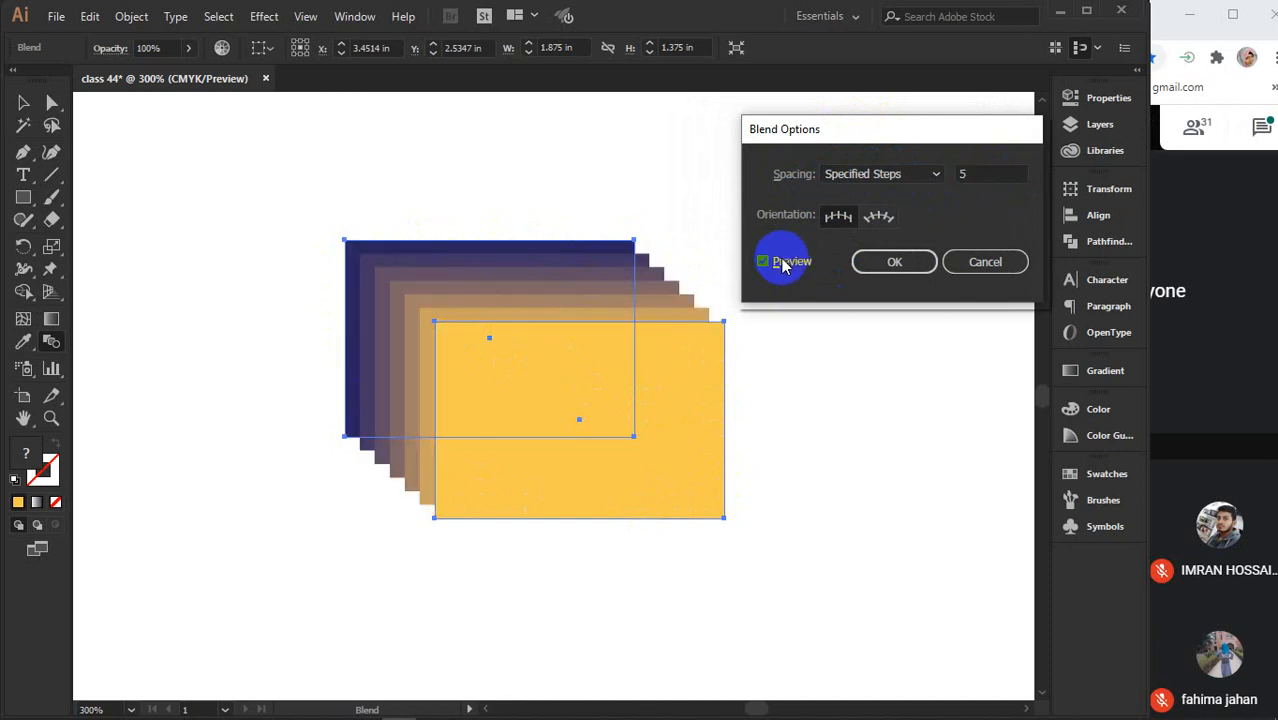
Lower the number of specified steps in the rectangle blend to 1
click(976, 171)
key(Down)
key(Down)
key(Down)
key(Down)
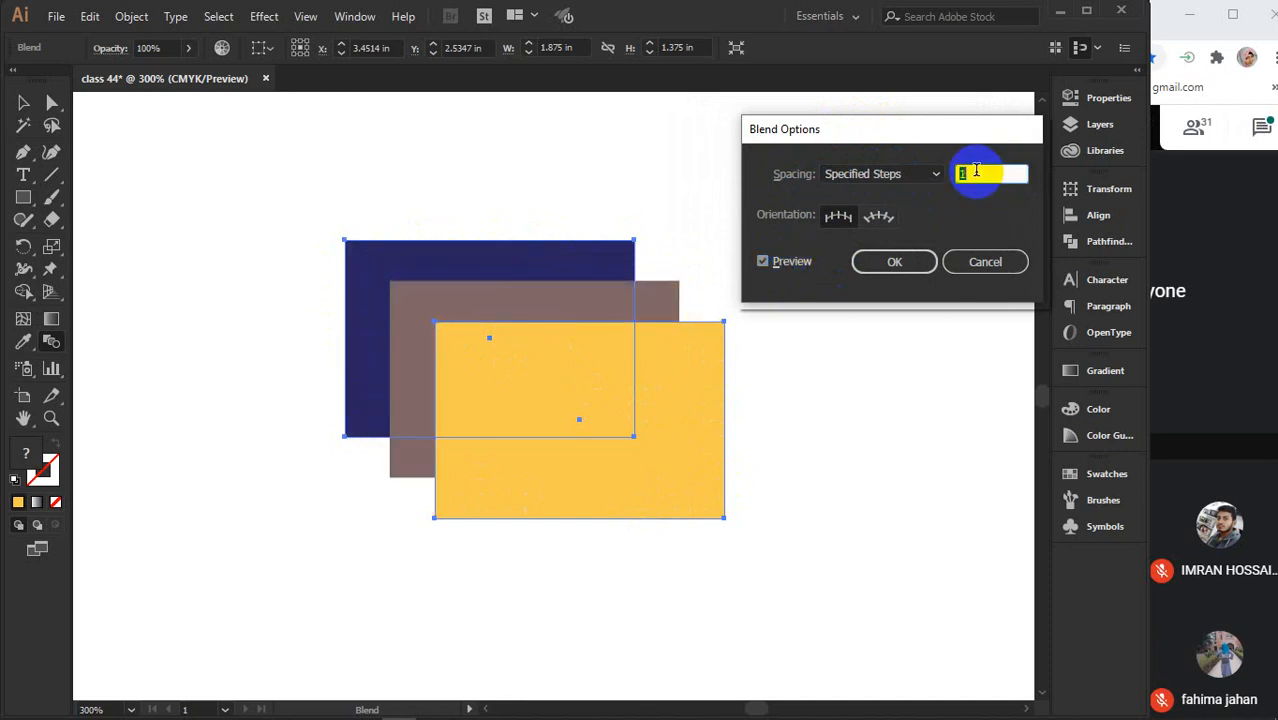
Raise the number of specified steps in the rectangle blend to 100 and apply the blend options
key(Up)
key(Up)
key(Up)
key(Up)
key(Up)
key(Up)
key(Up)
key(Up)
key(Up)
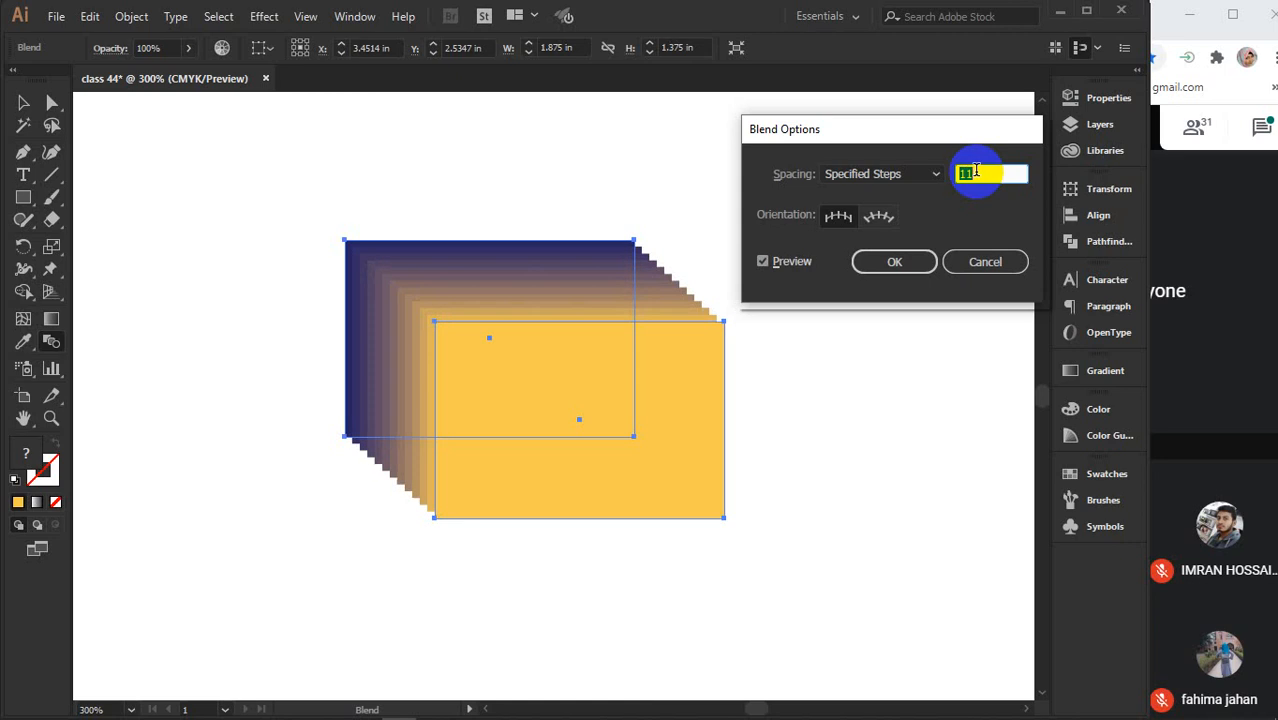
key(Up)
key(Up)
key(Up)
key(Up)
key(Up)
key(Up)
key(Up)
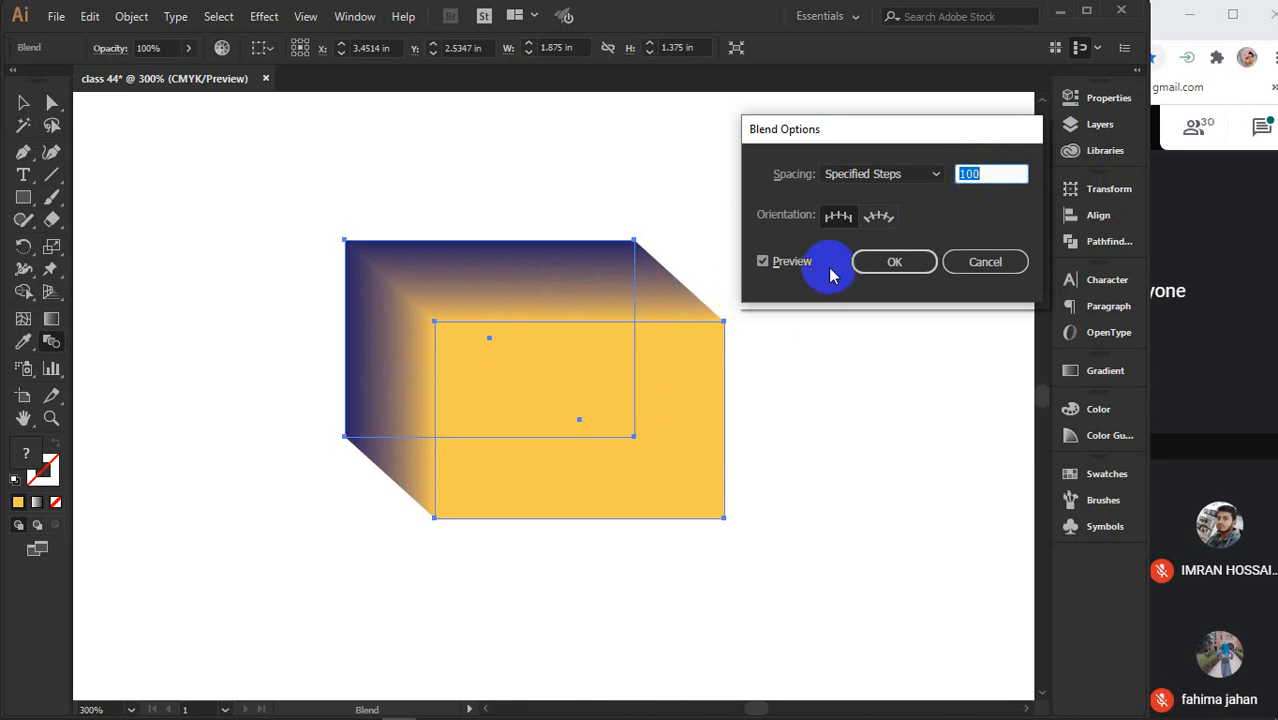
click(892, 264)
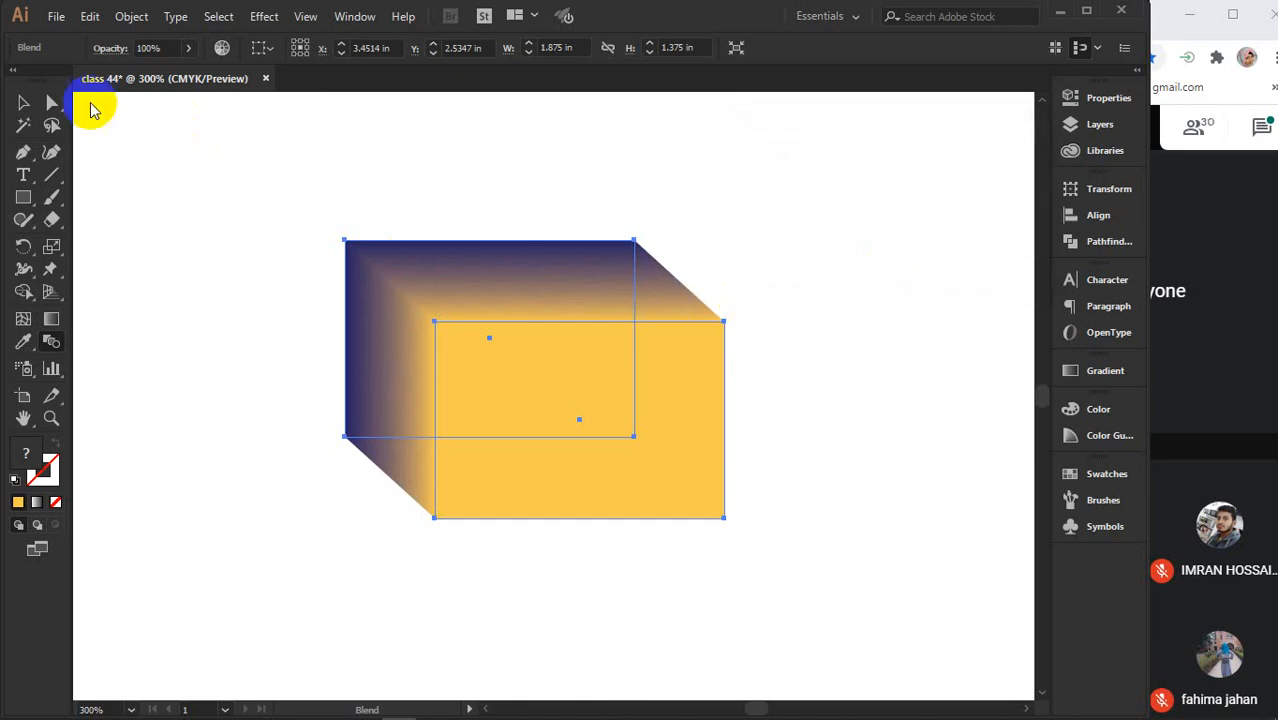
Delete the blended rectangles from the artboard
click(23, 103)
key(Delete)
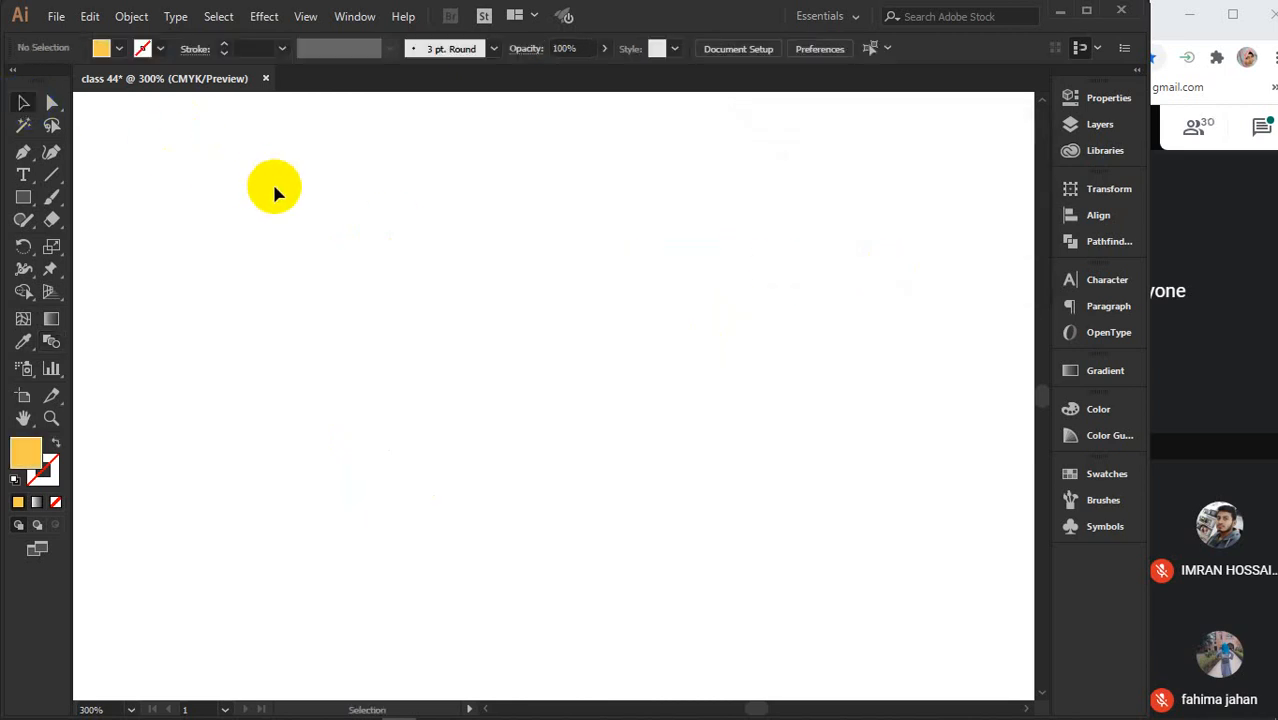
Draw a large yellow circle near the artboard's upper-left area and a tiny one toward its lower right
click(23, 197)
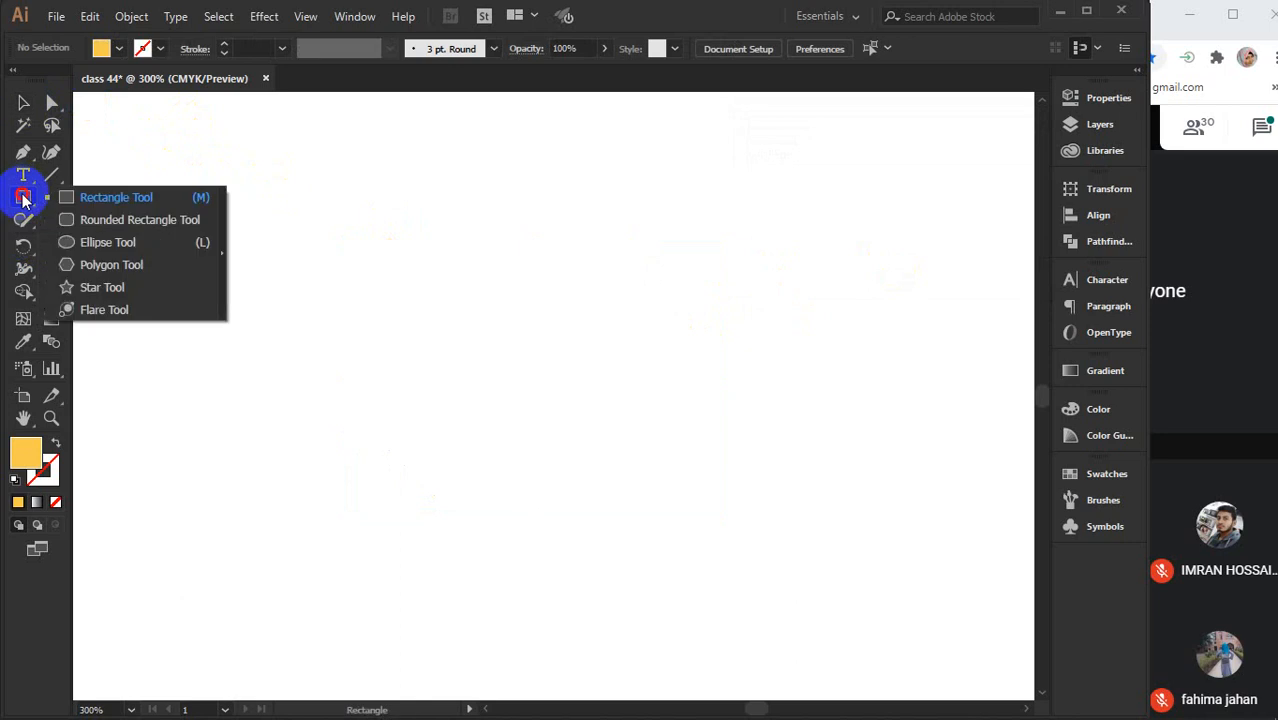
click(105, 242)
drag(140, 162, 269, 290)
drag(814, 552, 827, 560)
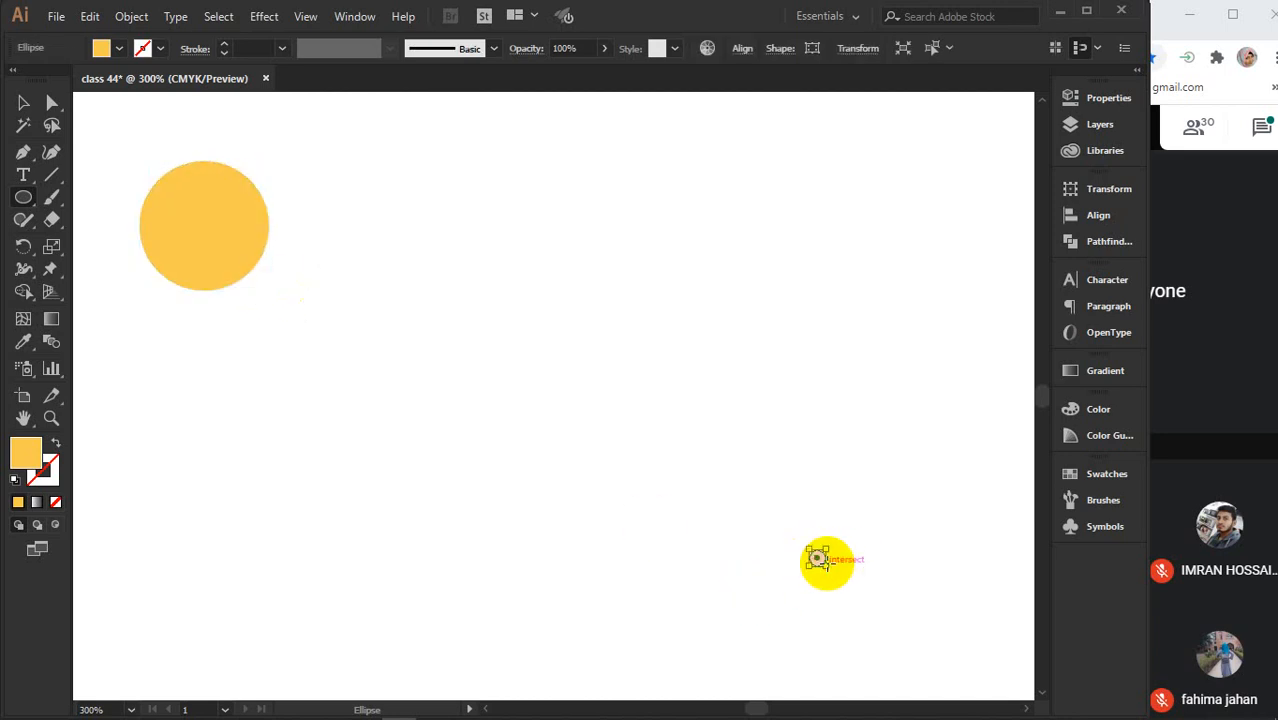
Fill the small circle with red and deselect it
click(1104, 474)
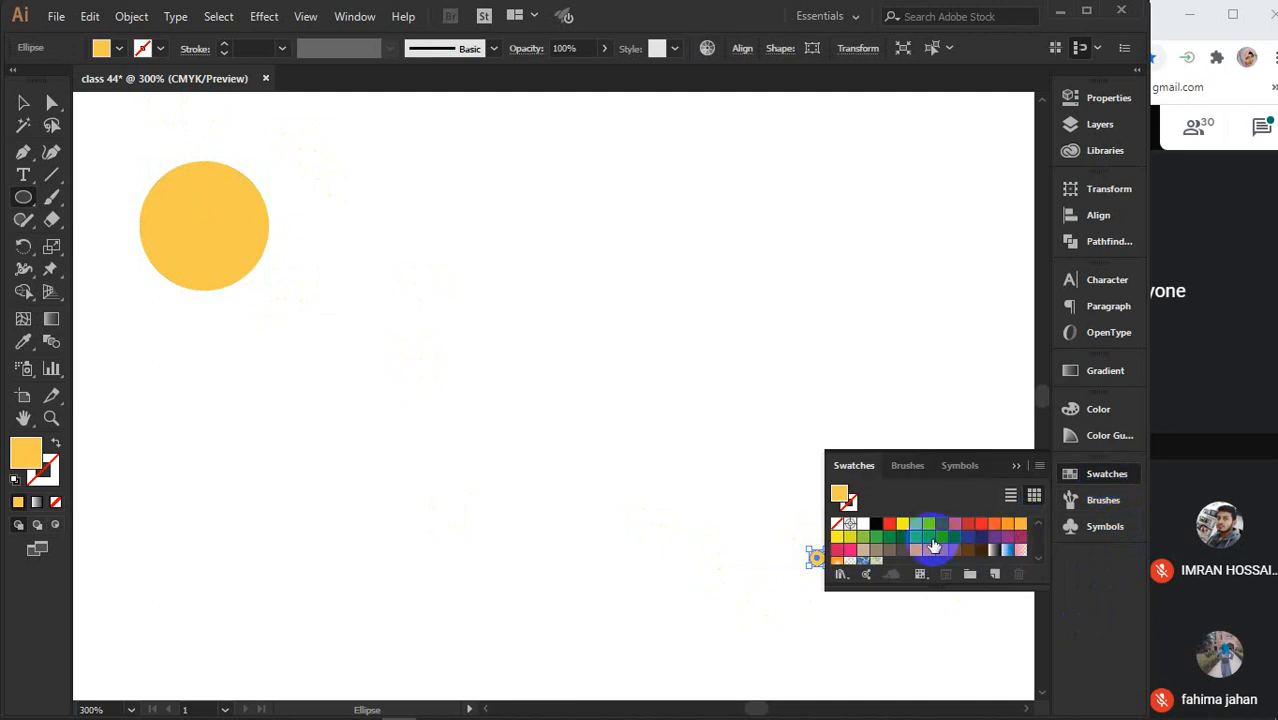
click(982, 524)
click(1015, 467)
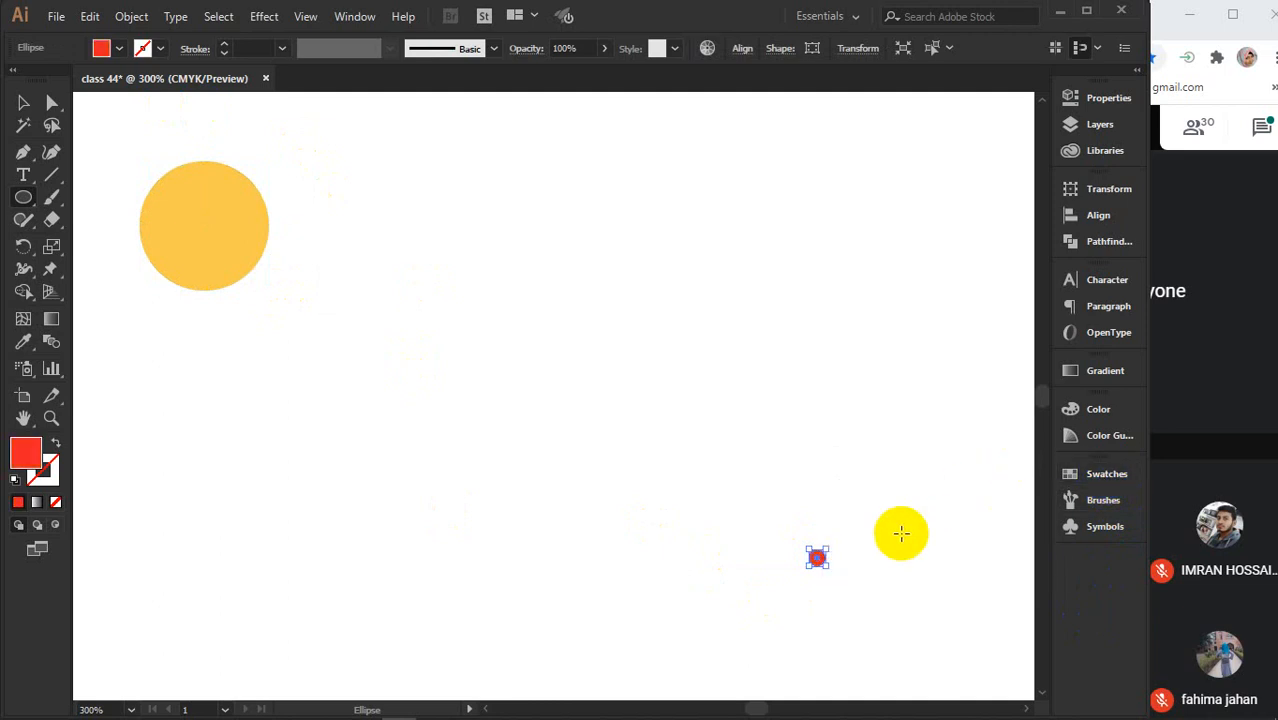
right_click(816, 557)
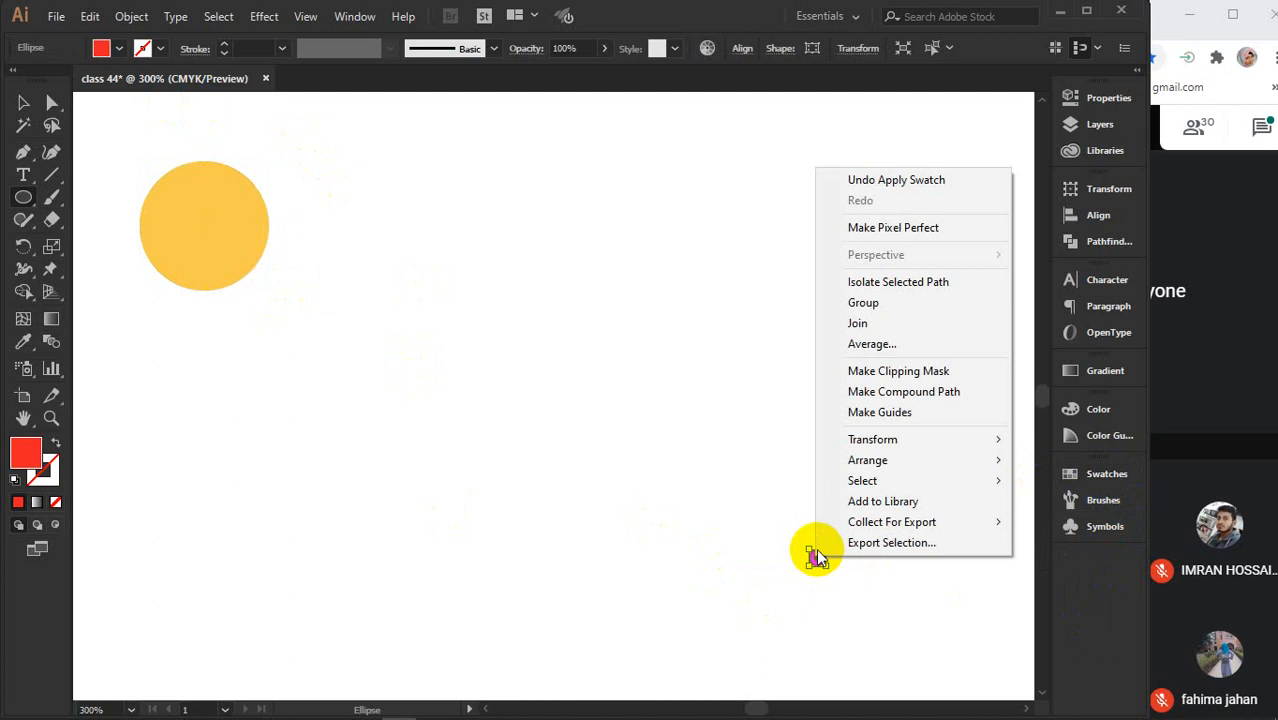
mouse_move(850, 456)
click(1046, 521)
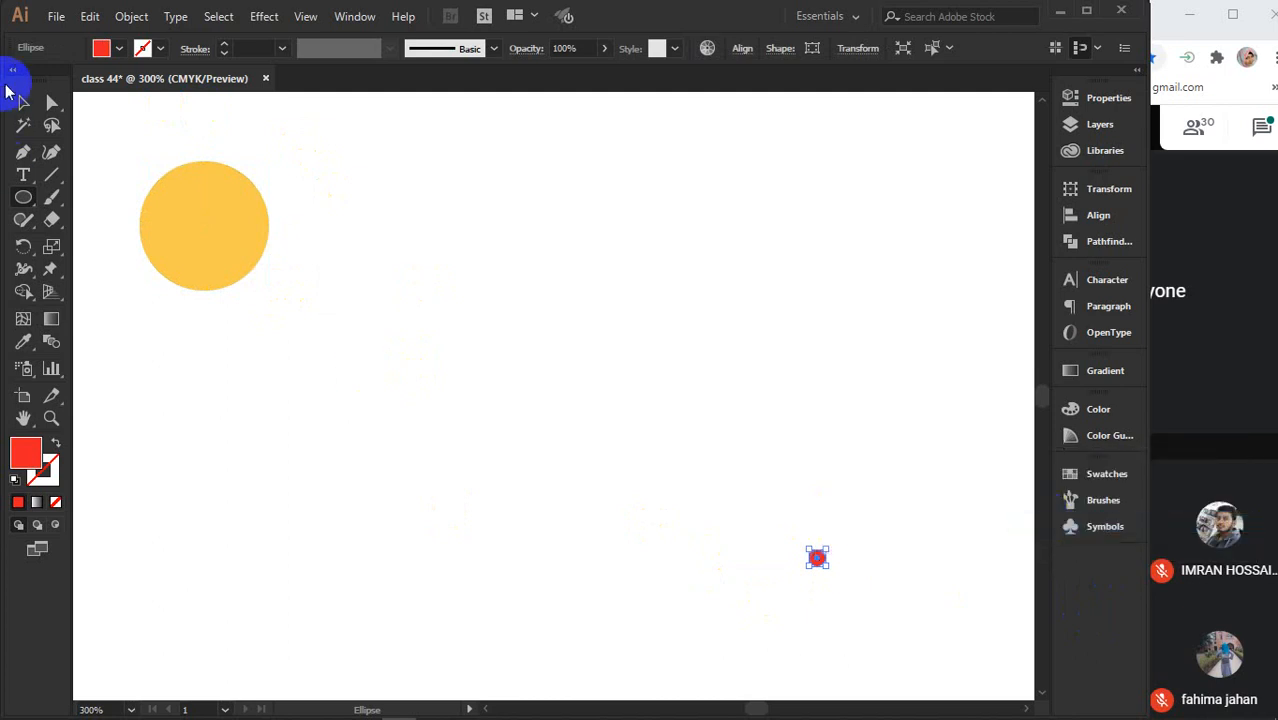
click(24, 105)
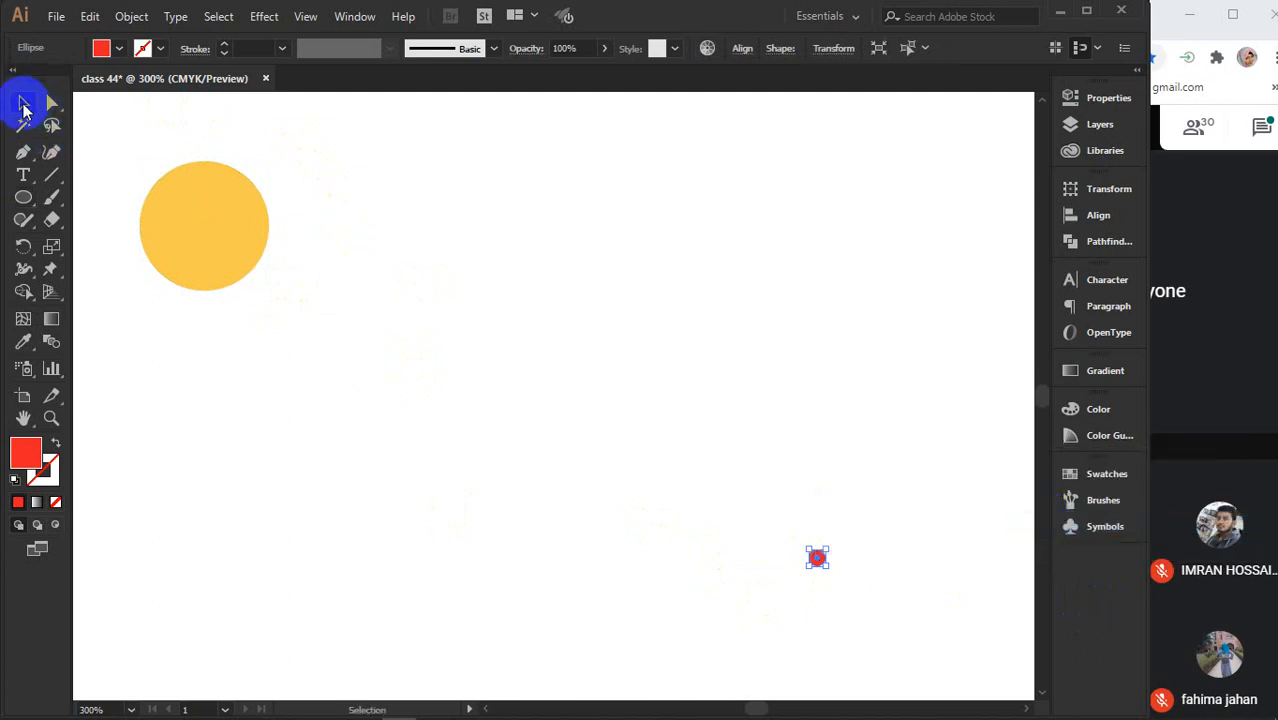
click(462, 310)
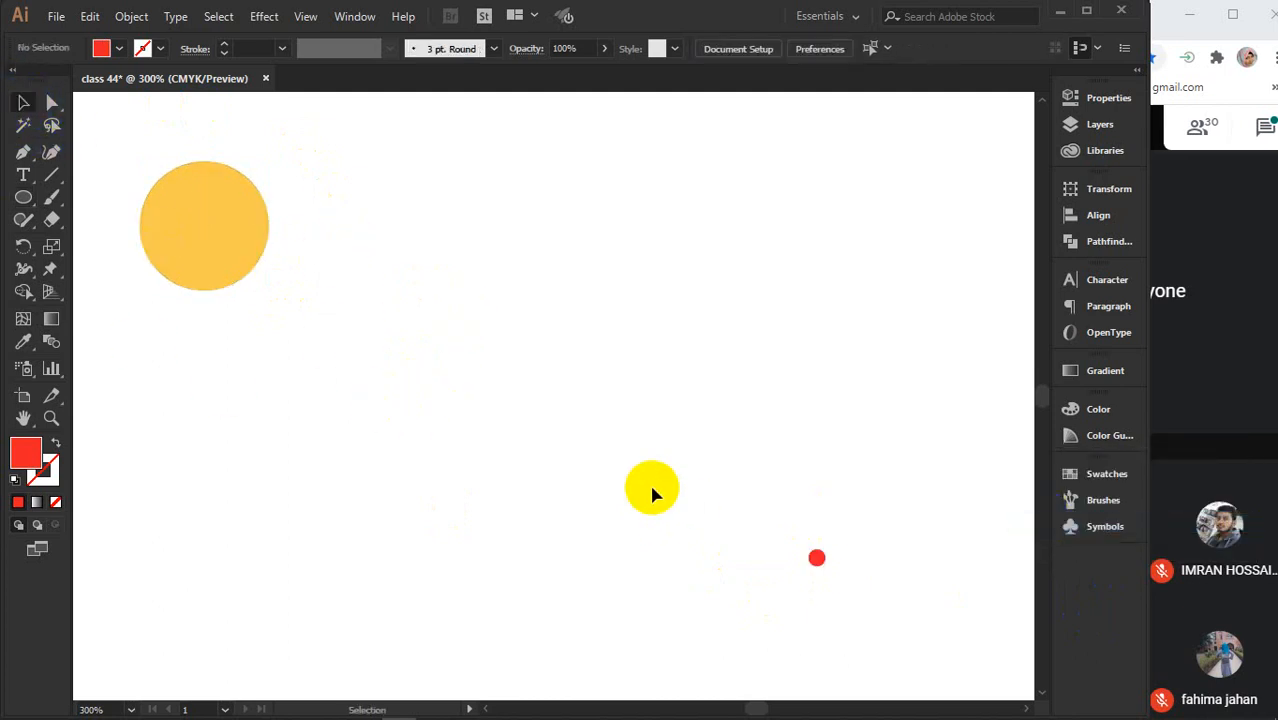
Blend the large yellow circle into the small red circle with the Blend tool, keeping Smooth Color spacing
click(52, 343)
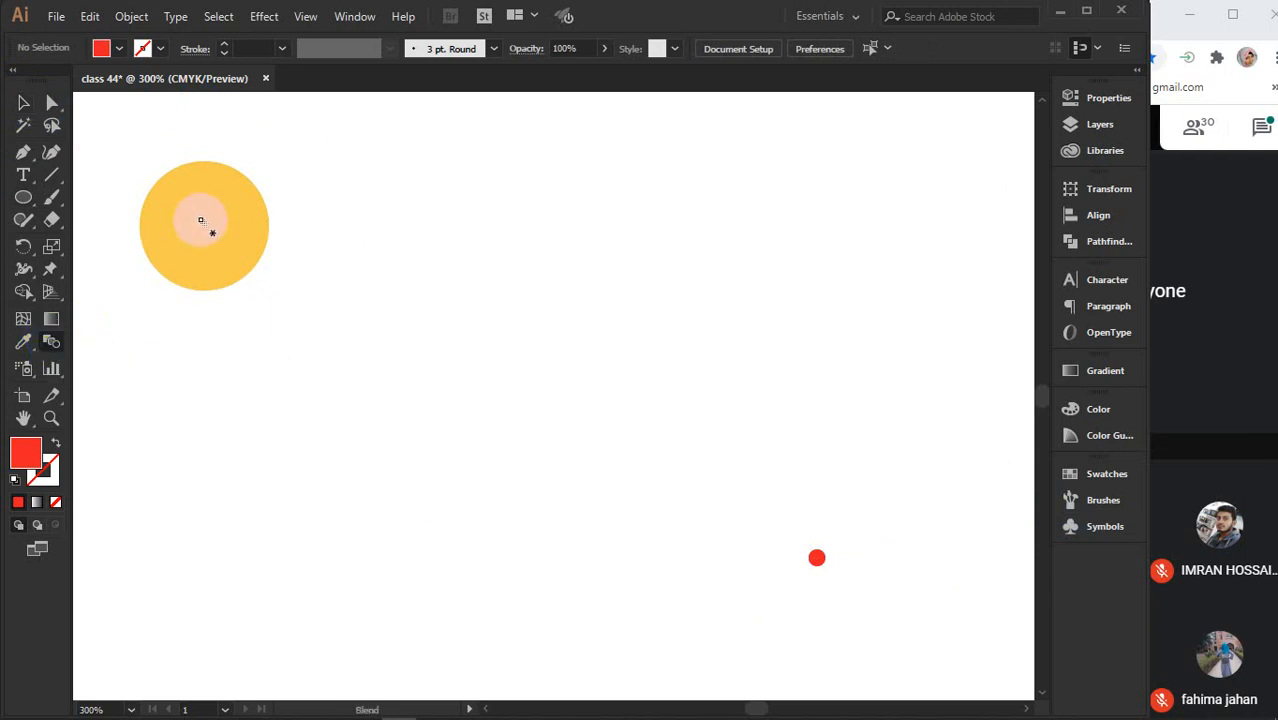
click(817, 558)
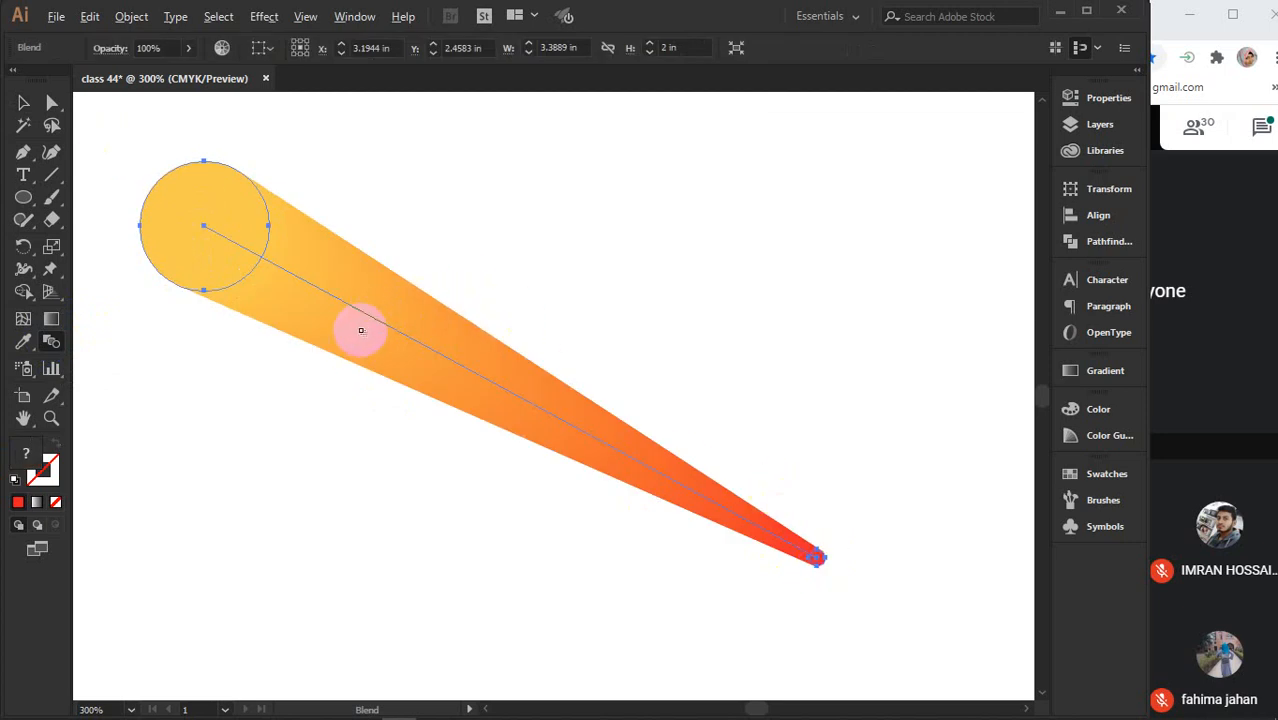
key(Return)
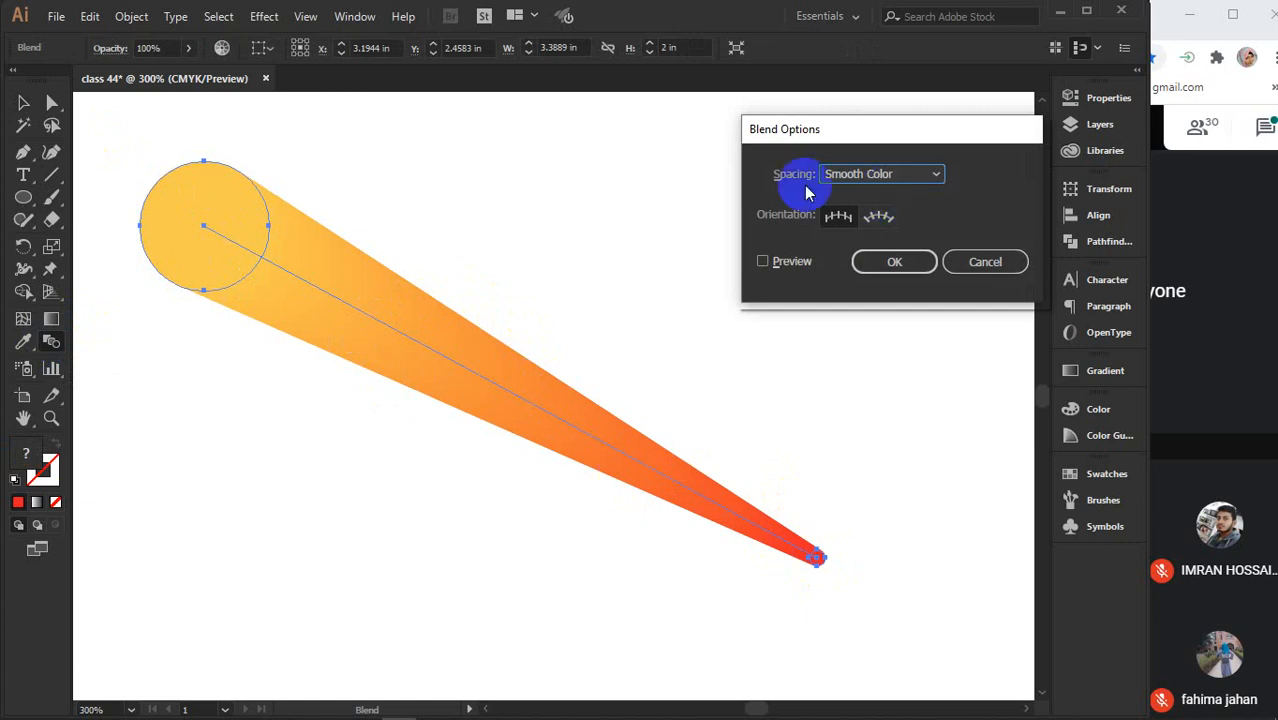
click(975, 265)
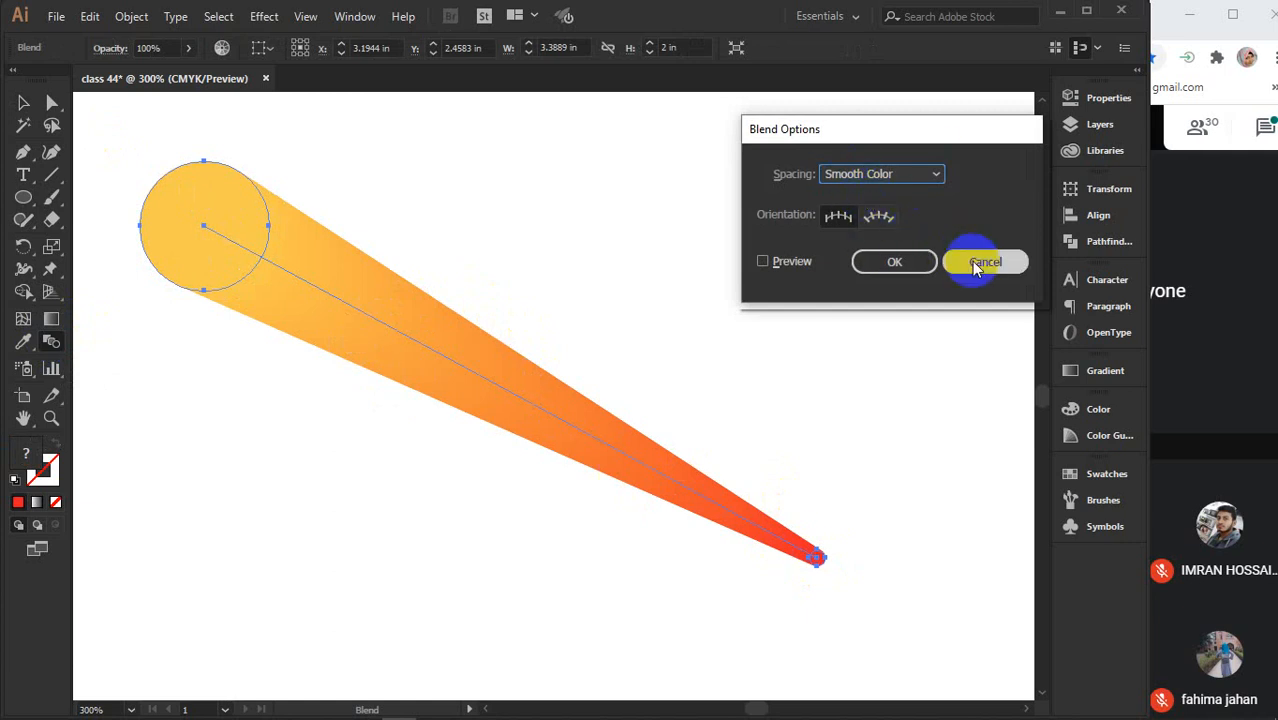
click(23, 102)
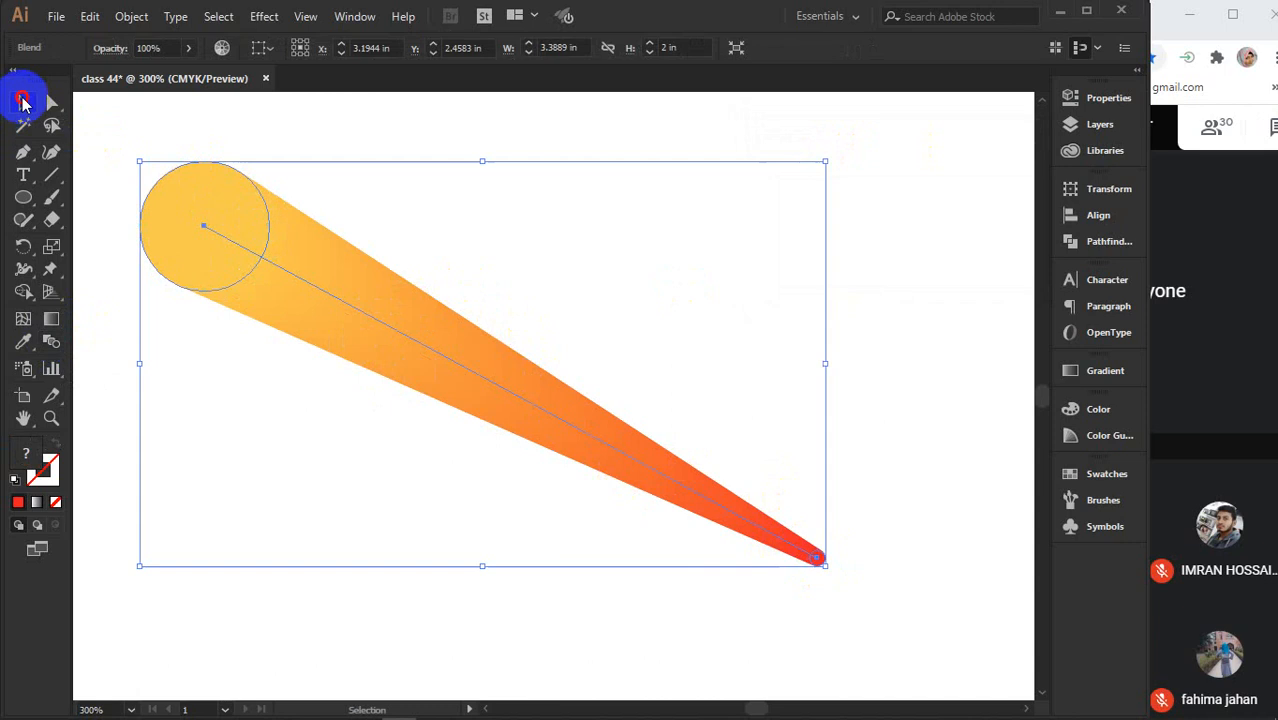
click(918, 246)
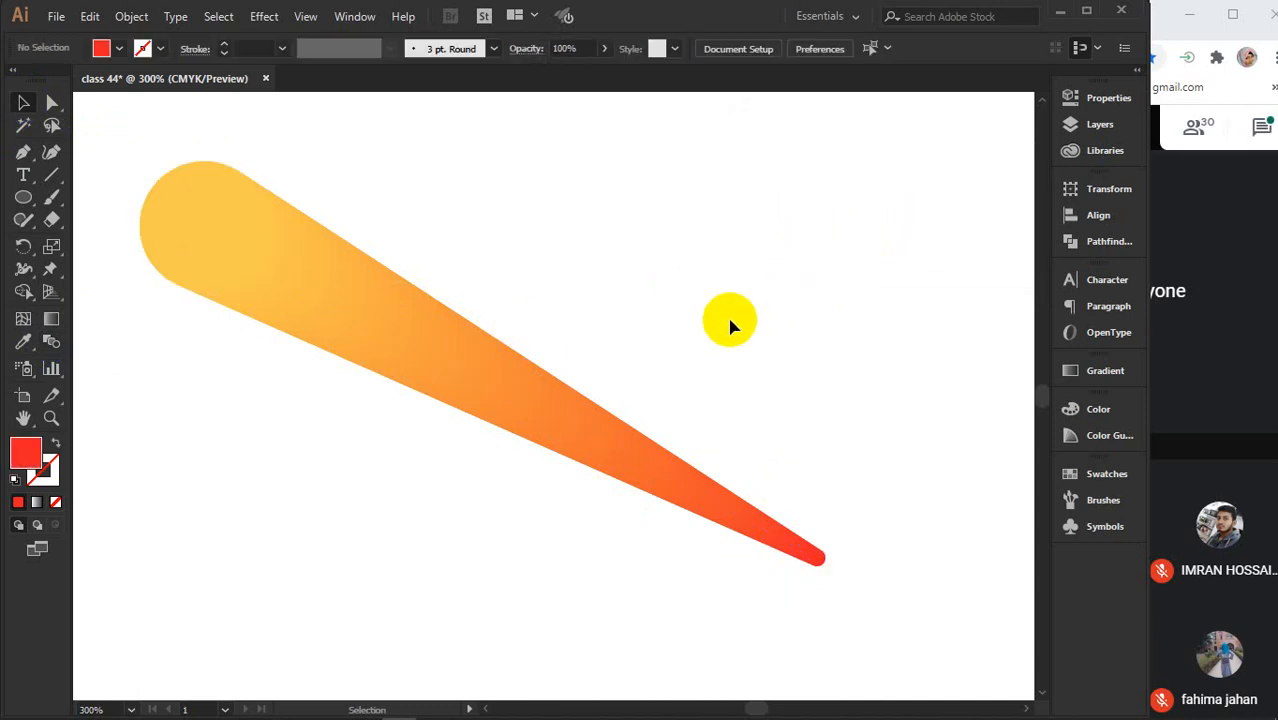
Reshape the yellow end of the blend by pulling its anchor points outward, and move the blend lower on the artboard
scroll(730, 326, down, 3)
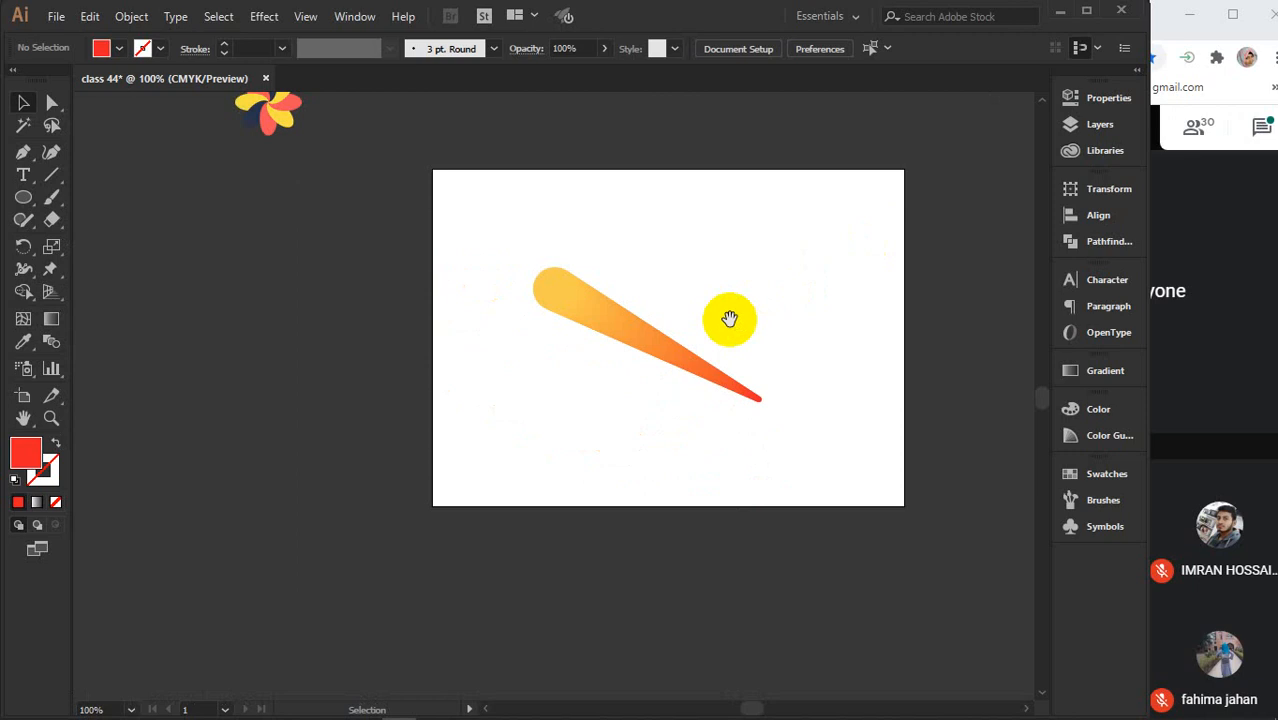
drag(730, 318, 683, 390)
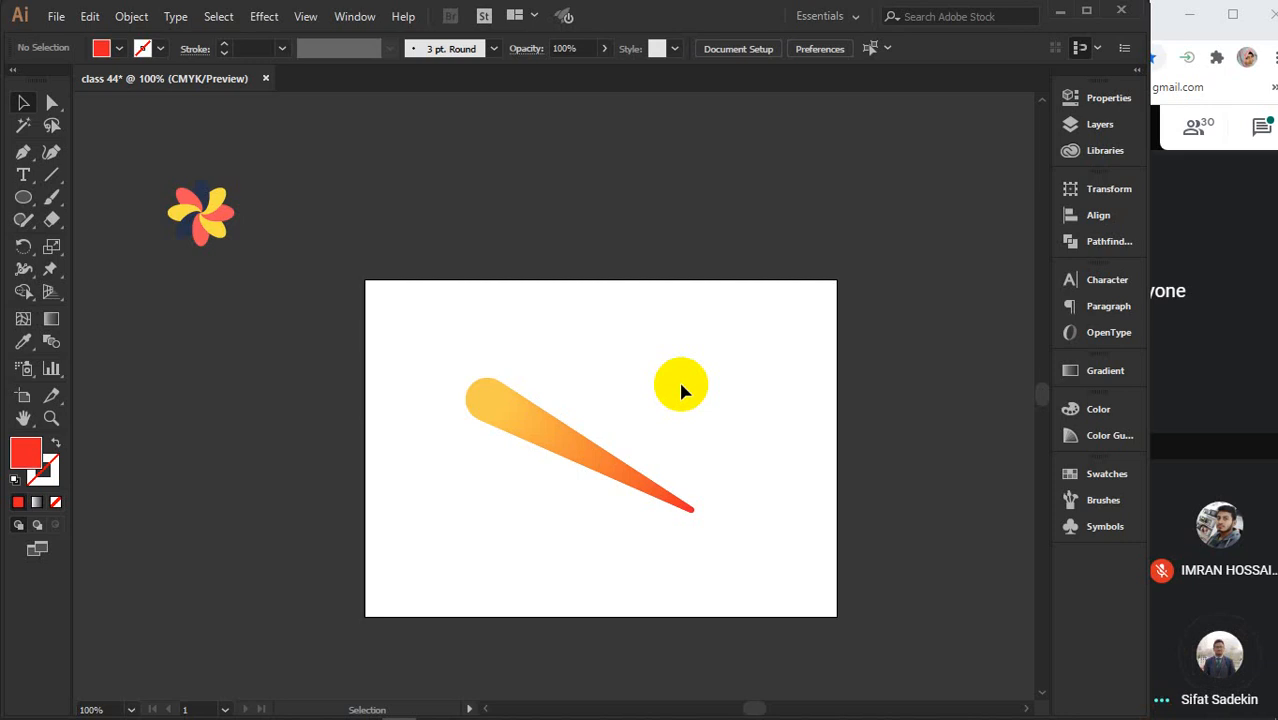
click(561, 440)
click(52, 102)
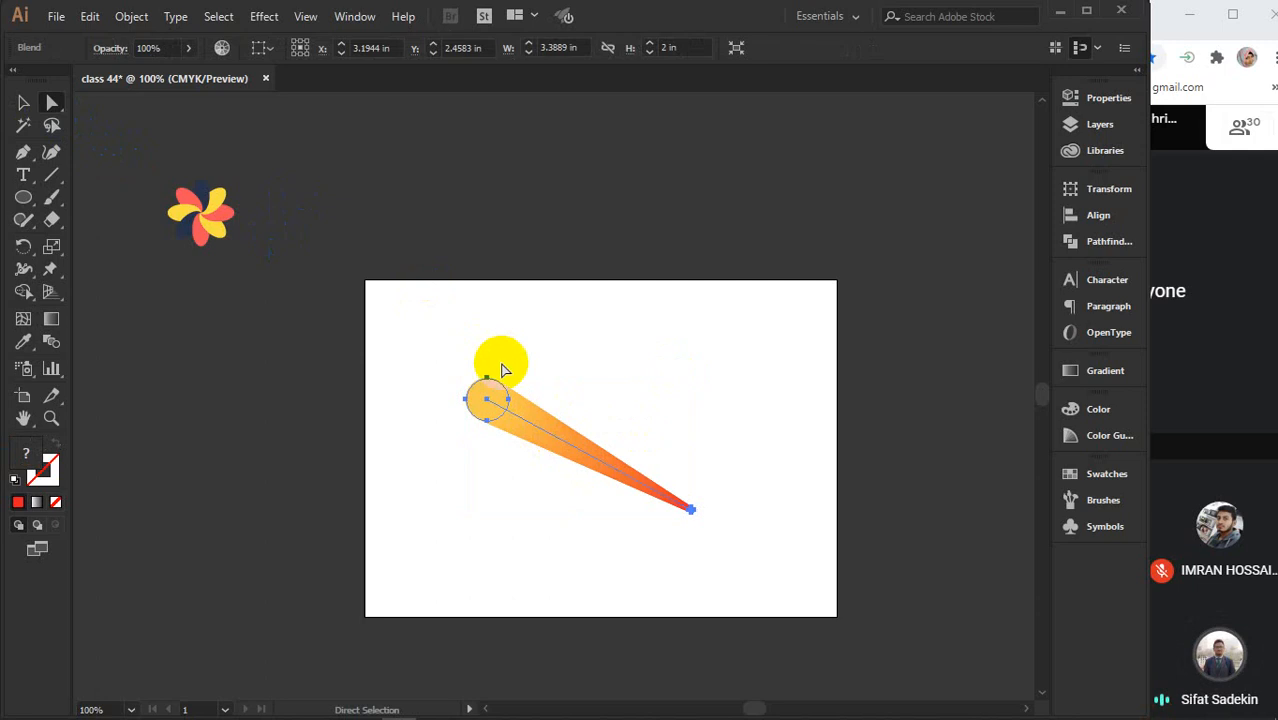
drag(509, 405, 589, 366)
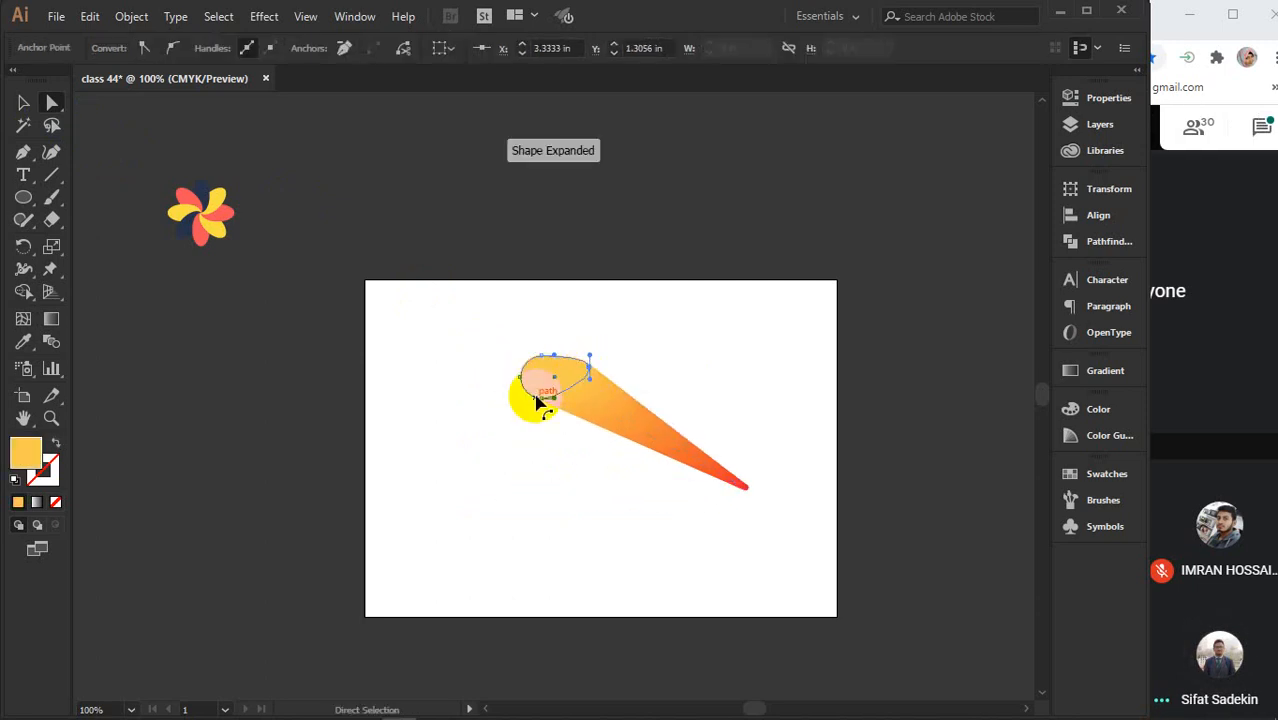
drag(537, 400, 607, 422)
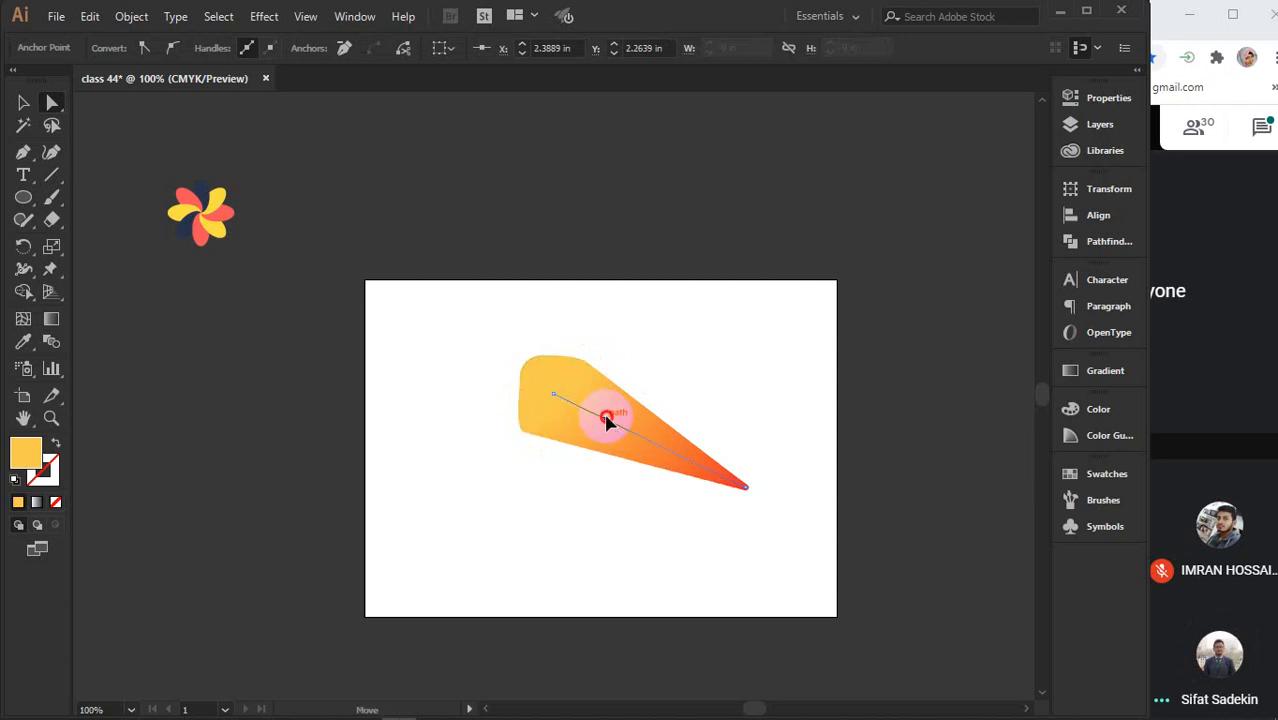
click(607, 422)
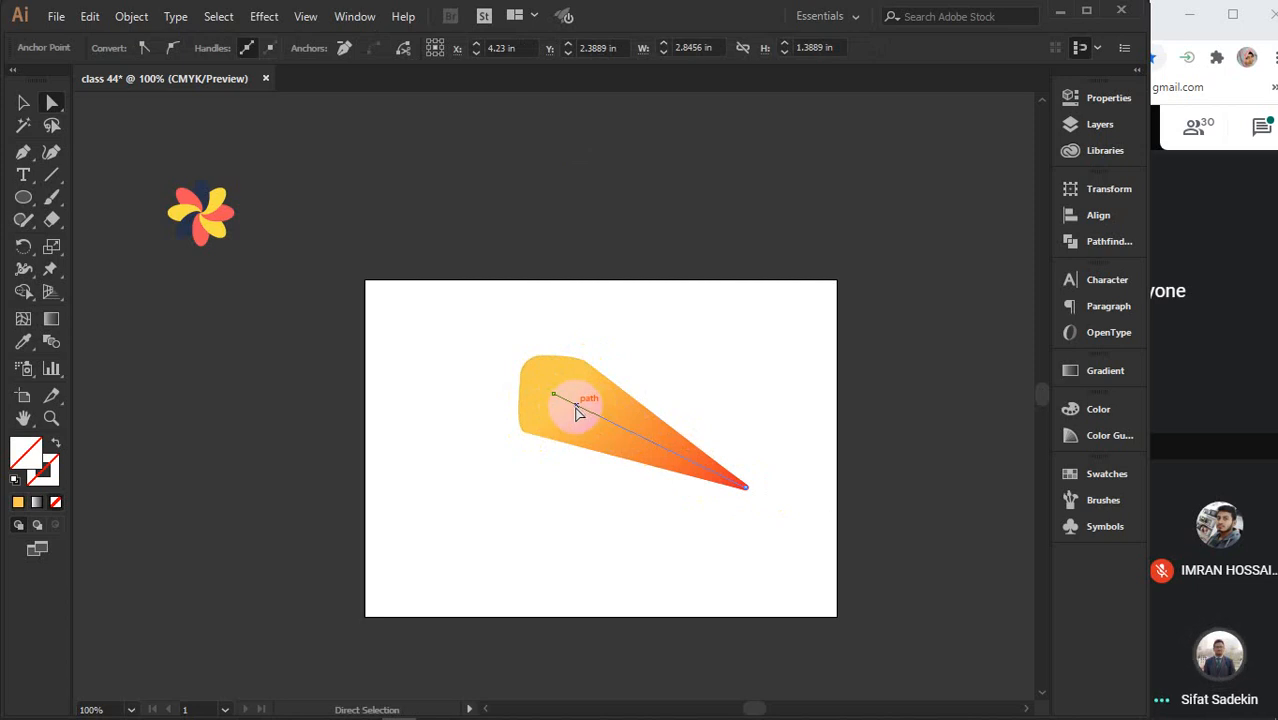
drag(585, 409, 564, 459)
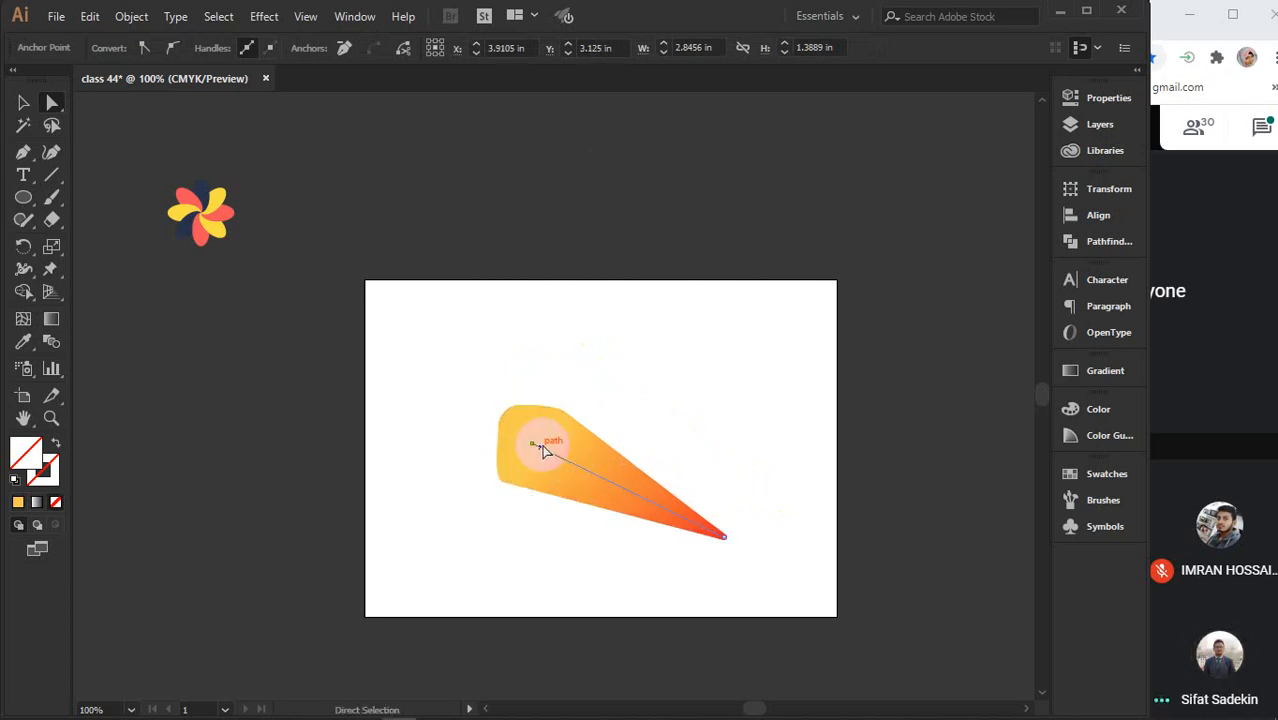
Try a black stroke on the whole reshaped blend
click(556, 440)
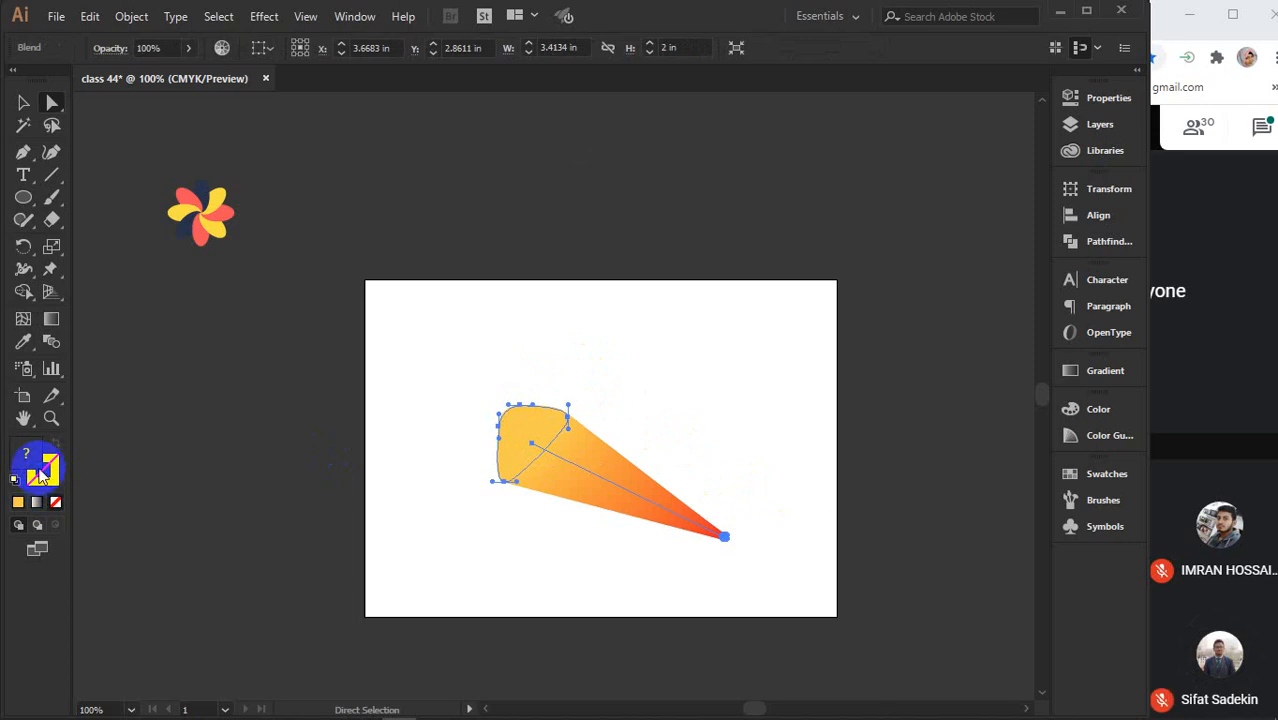
click(42, 475)
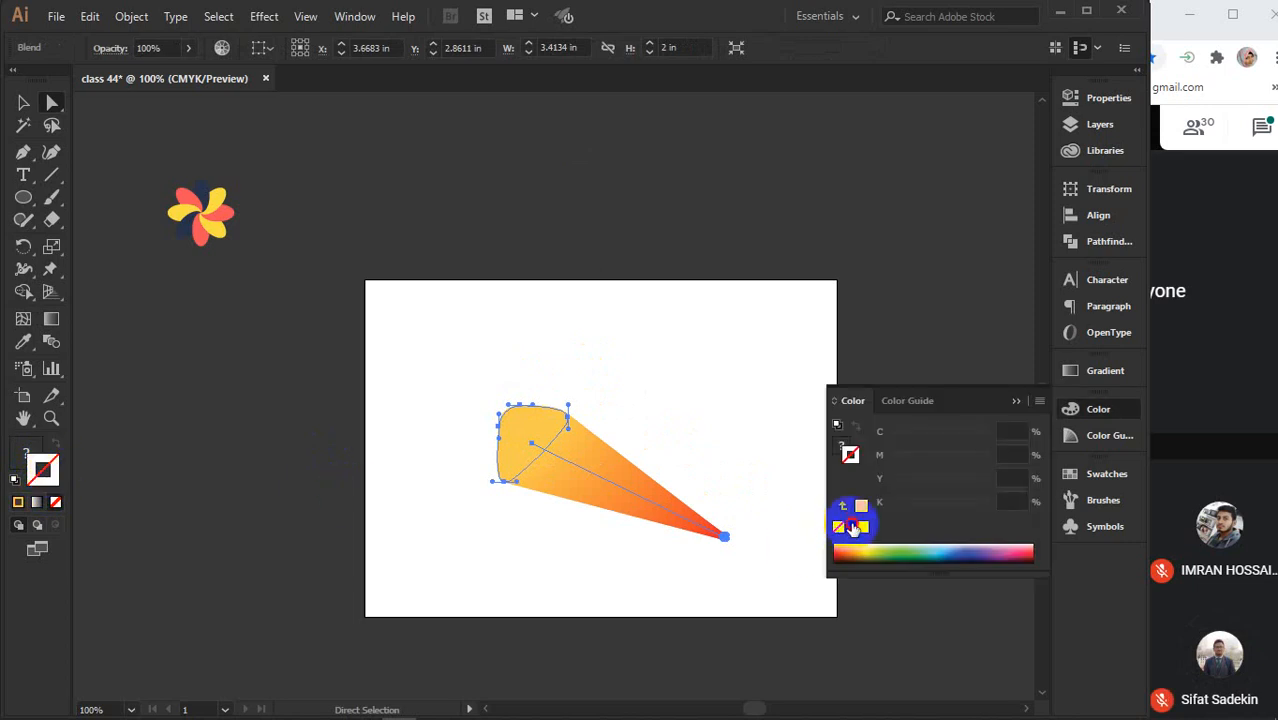
click(851, 527)
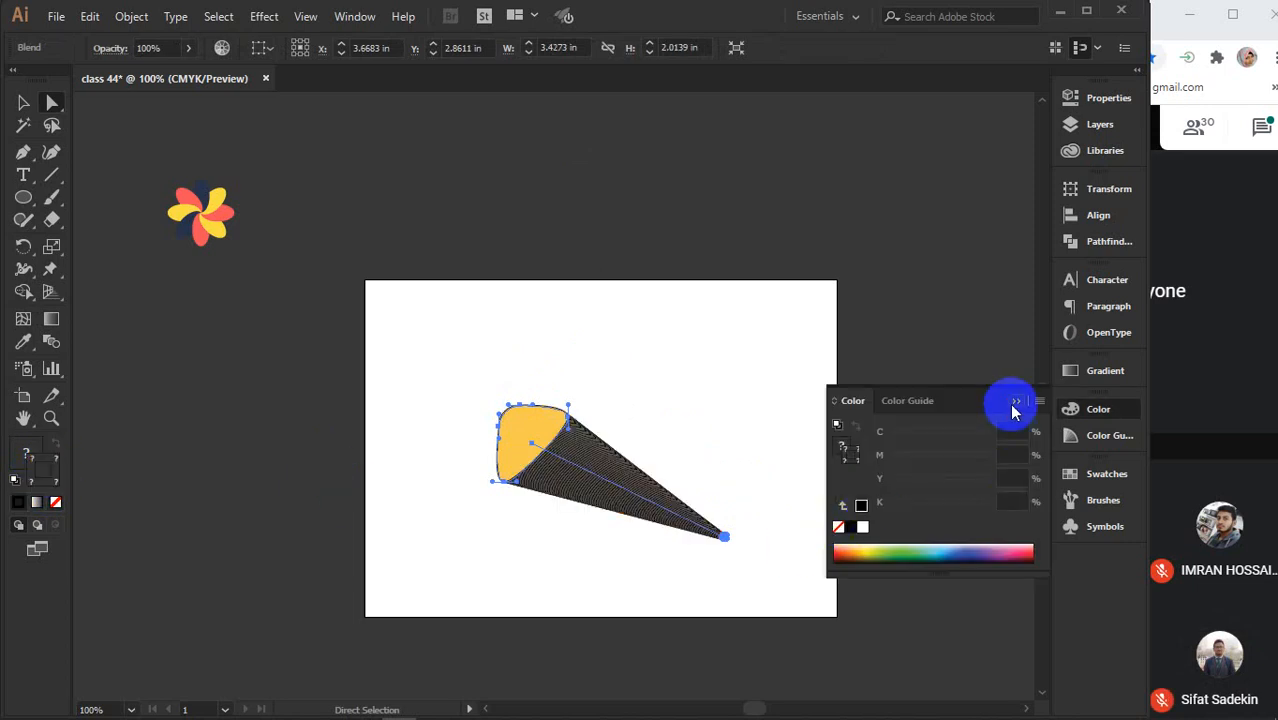
click(1015, 402)
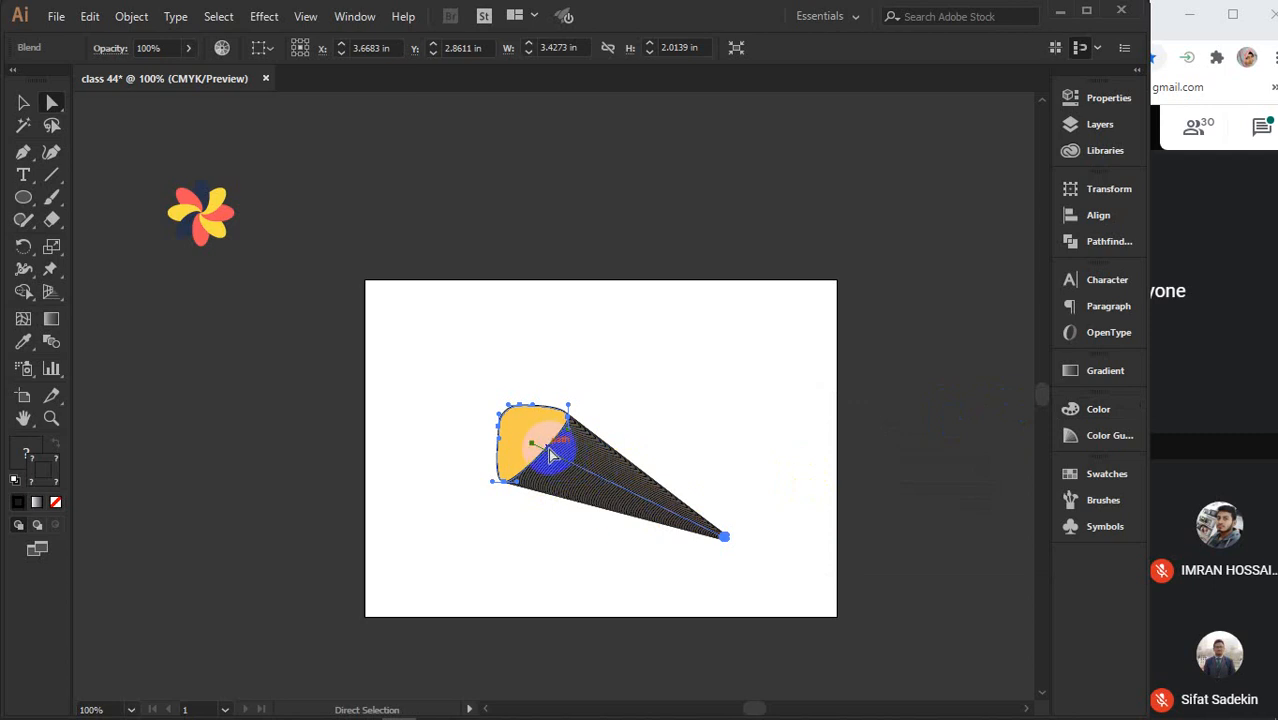
Reselect the blend with the Selection tool and undo the black stroke
click(23, 102)
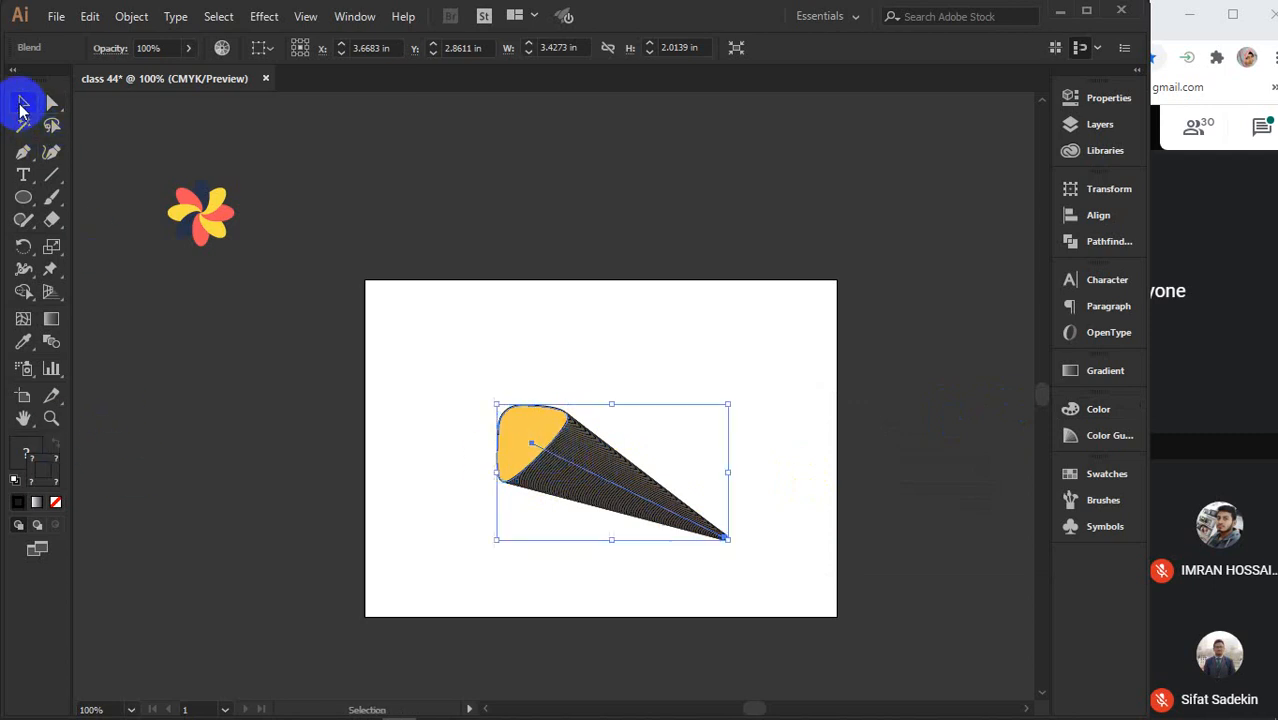
click(254, 447)
click(556, 488)
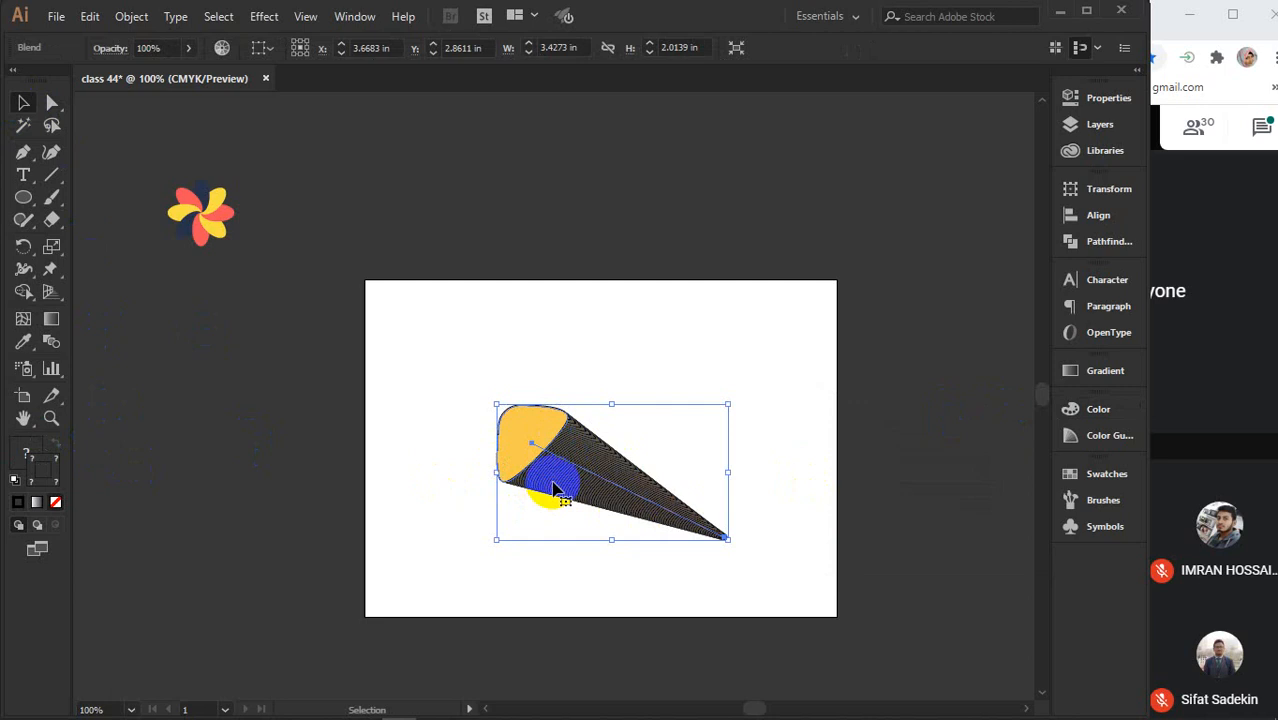
key(ctrl+z)
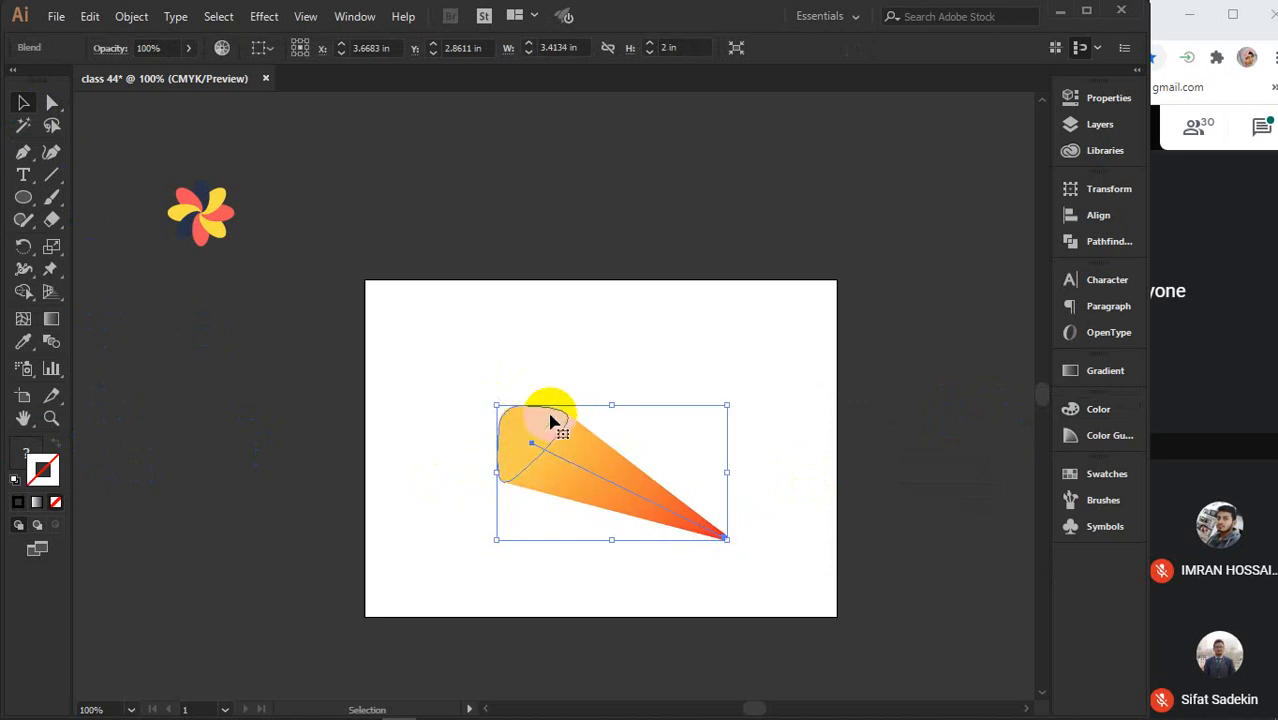
Delete the reshaped blend from the artboard
scroll(546, 446, up, 1)
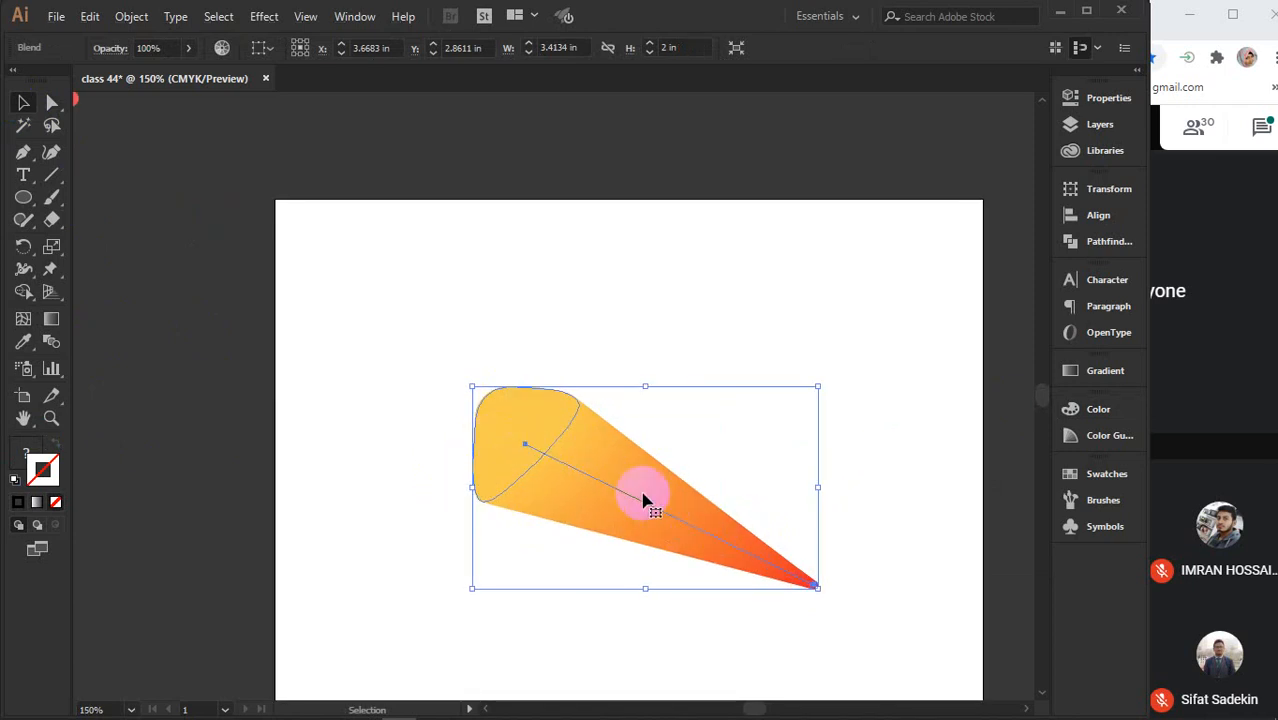
key(Delete)
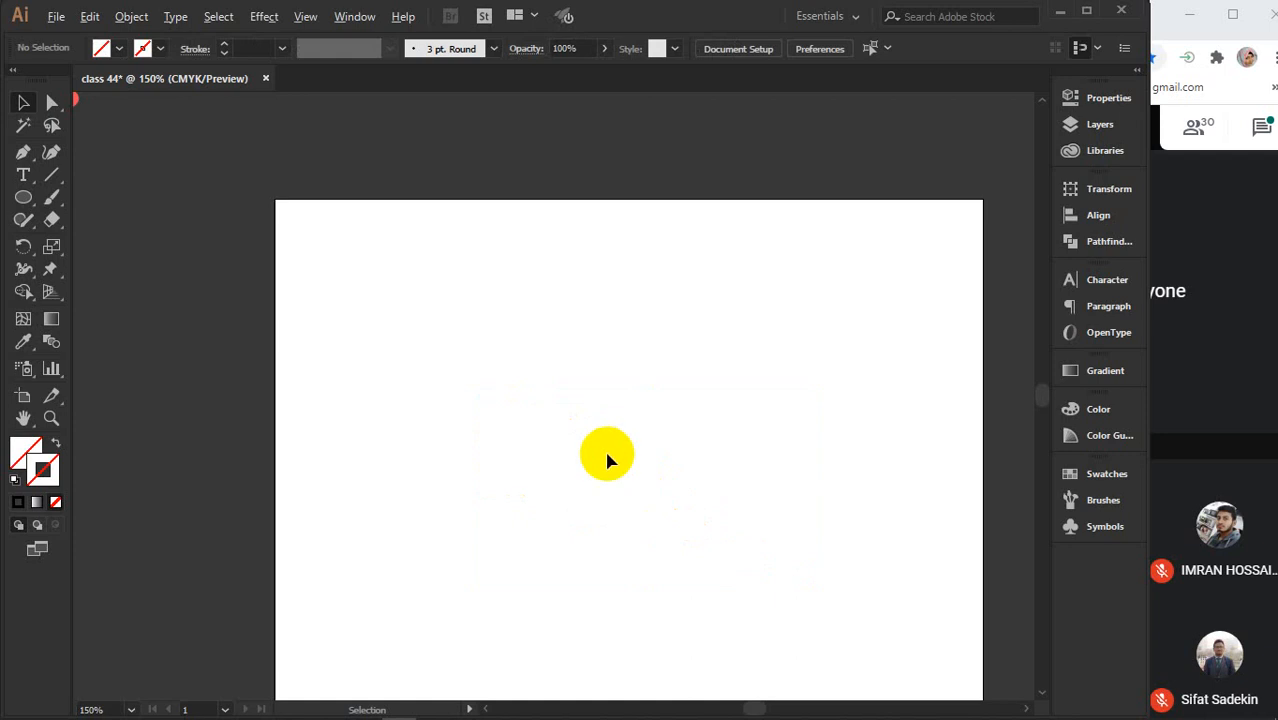
scroll(605, 451, down, 1)
drag(626, 502, 564, 437)
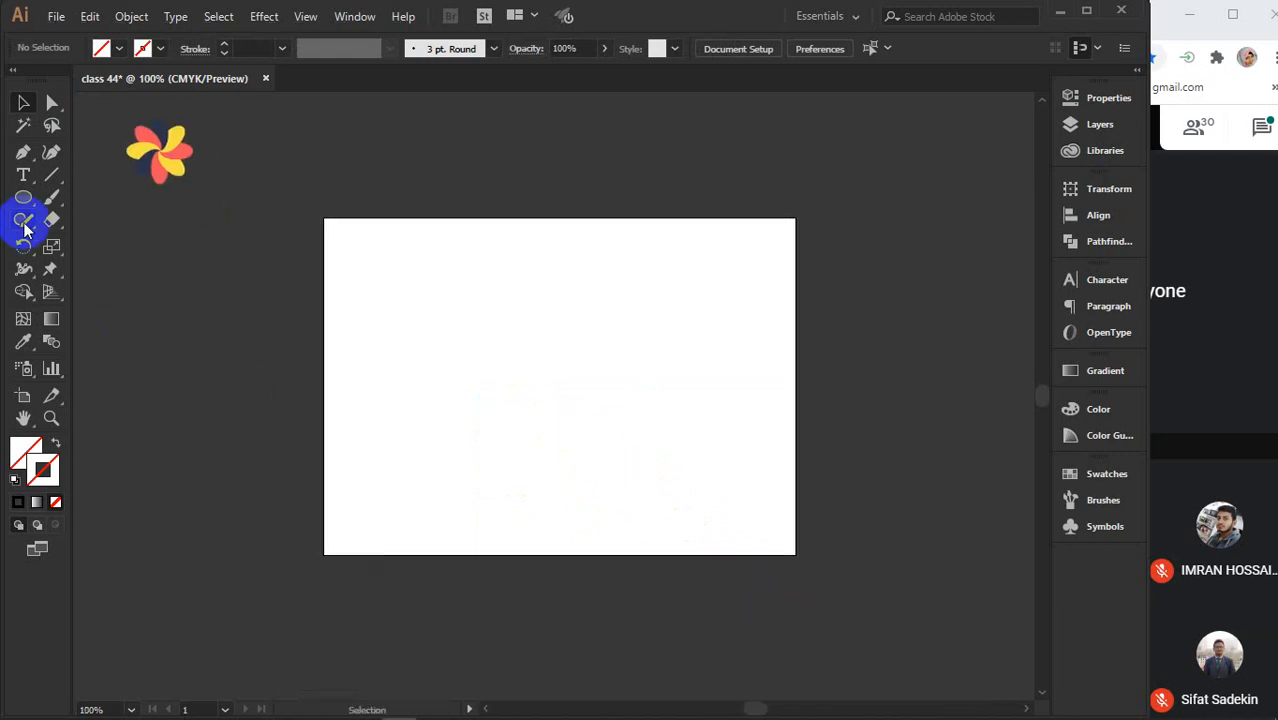
Draw a spiral with the Spiral tool in the empty canvas area above the artboard
click(22, 154)
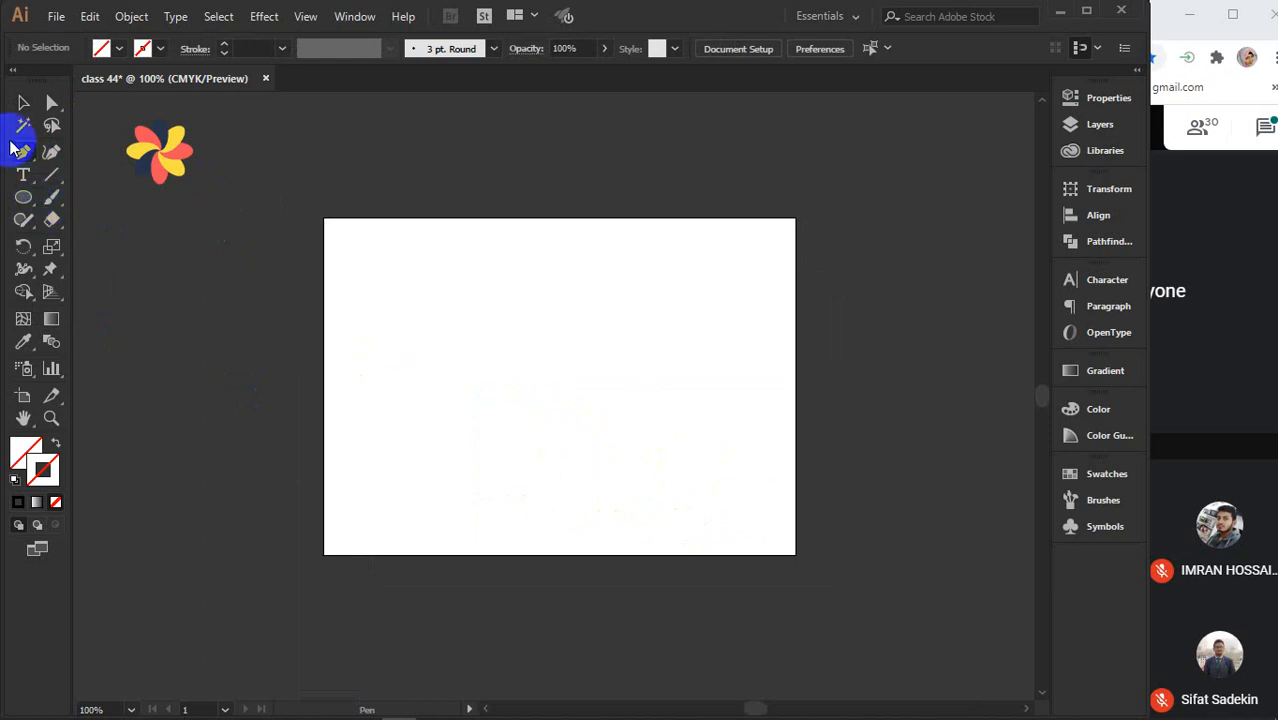
click(51, 174)
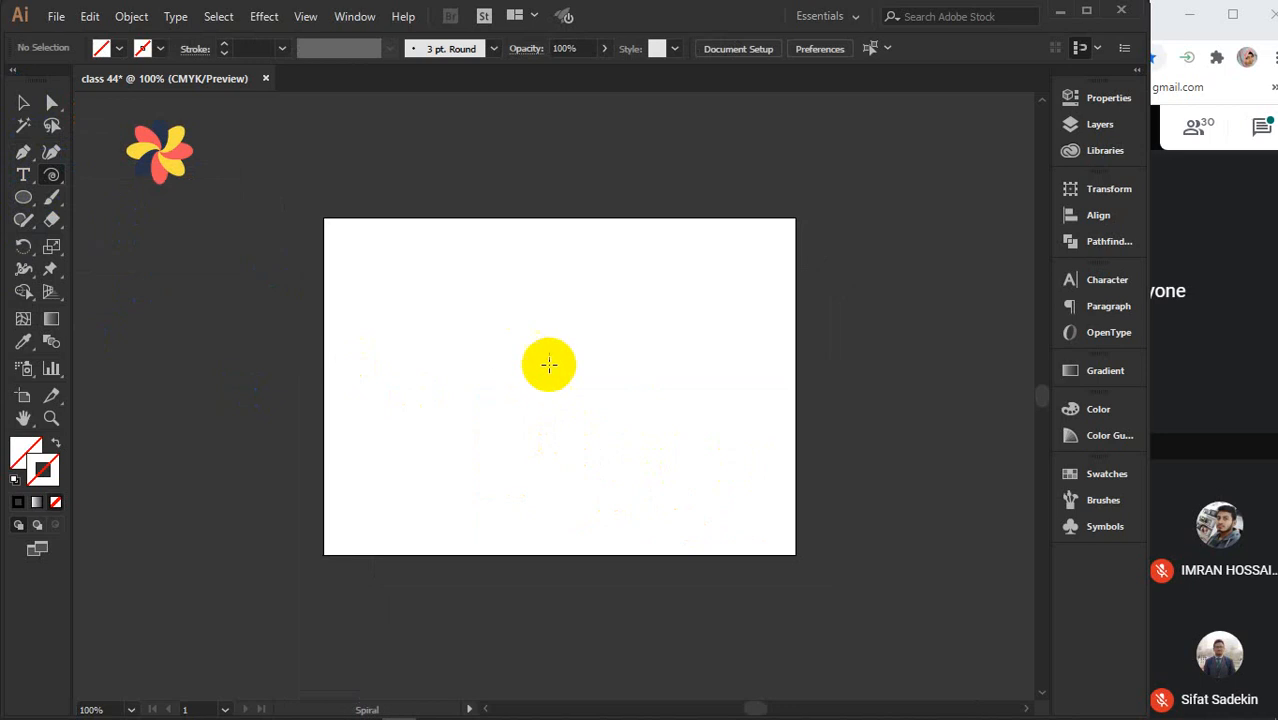
alt+scroll(650, 438, up, 1)
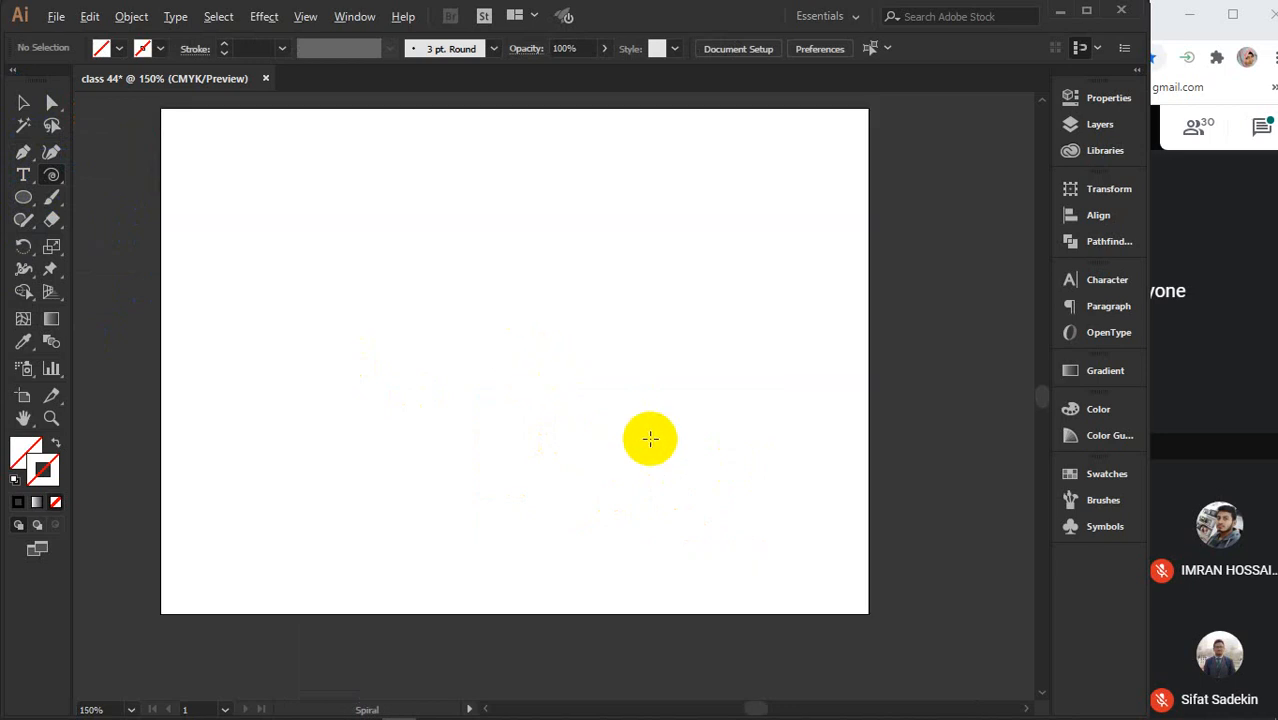
scroll(660, 428, up, 5)
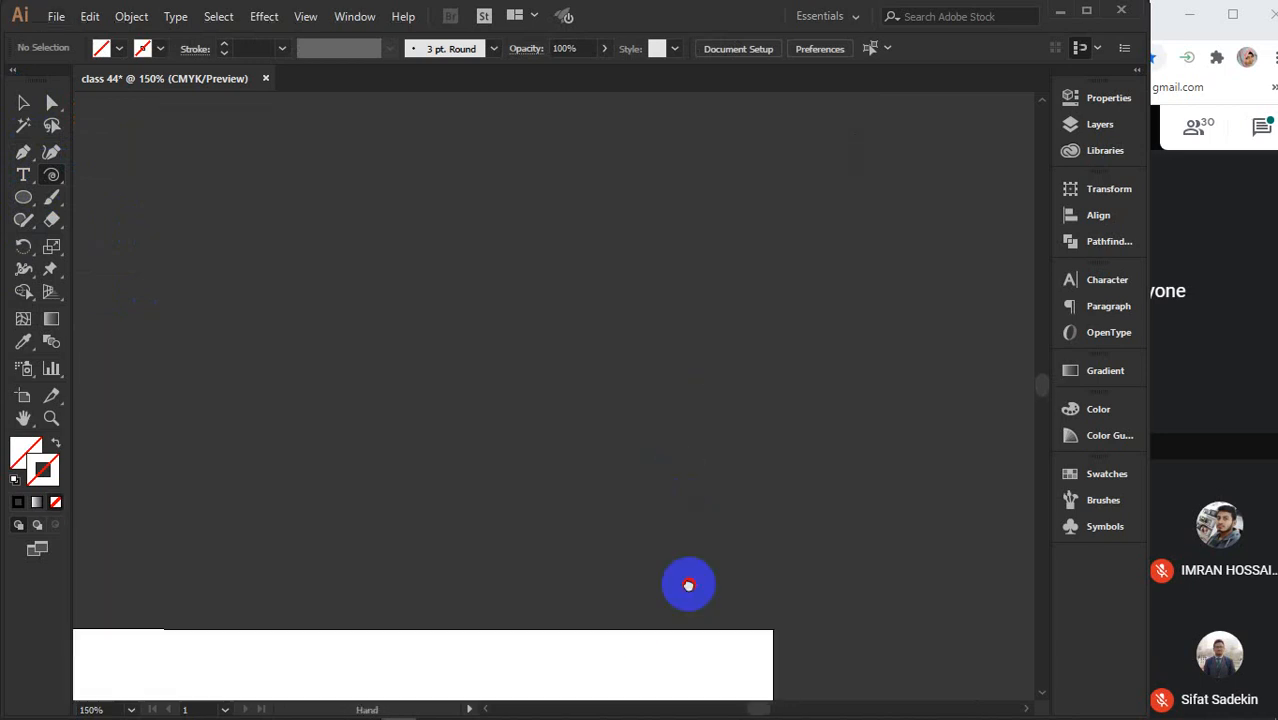
alt+scroll(683, 451, down, 1)
drag(565, 297, 663, 362)
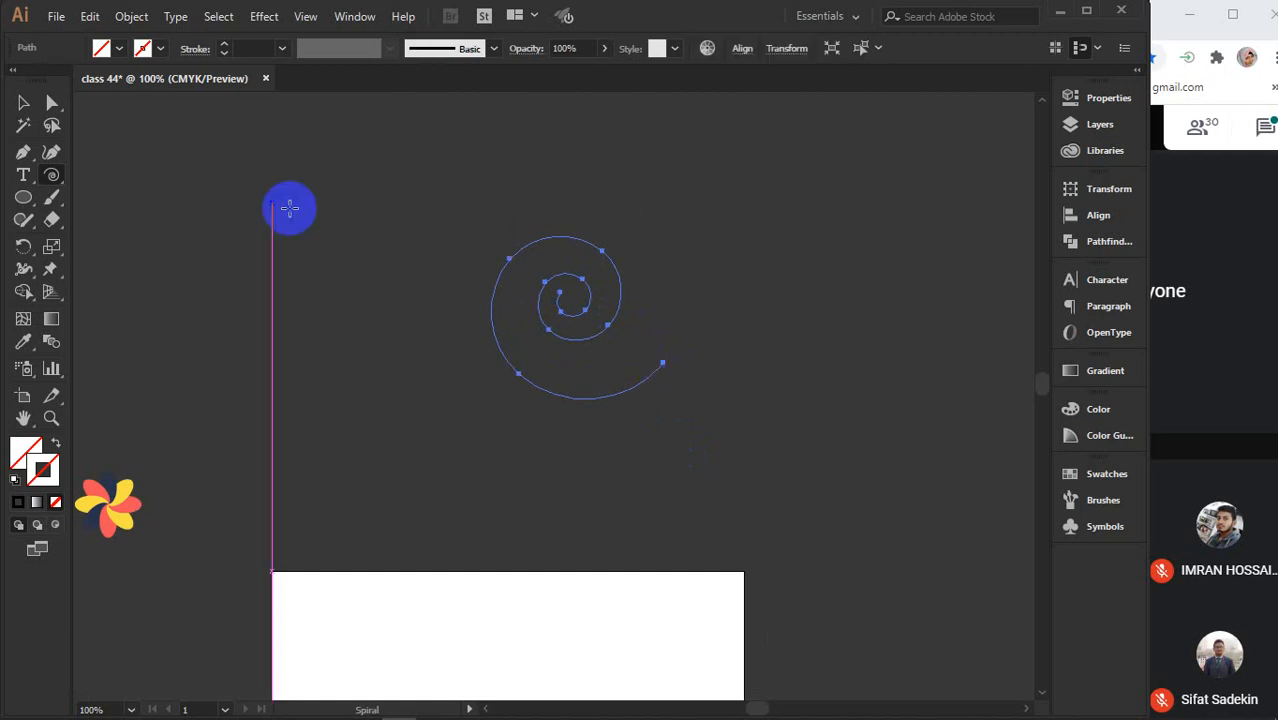
Give the spiral a solid black stroke with no fill, and deselect it
click(23, 103)
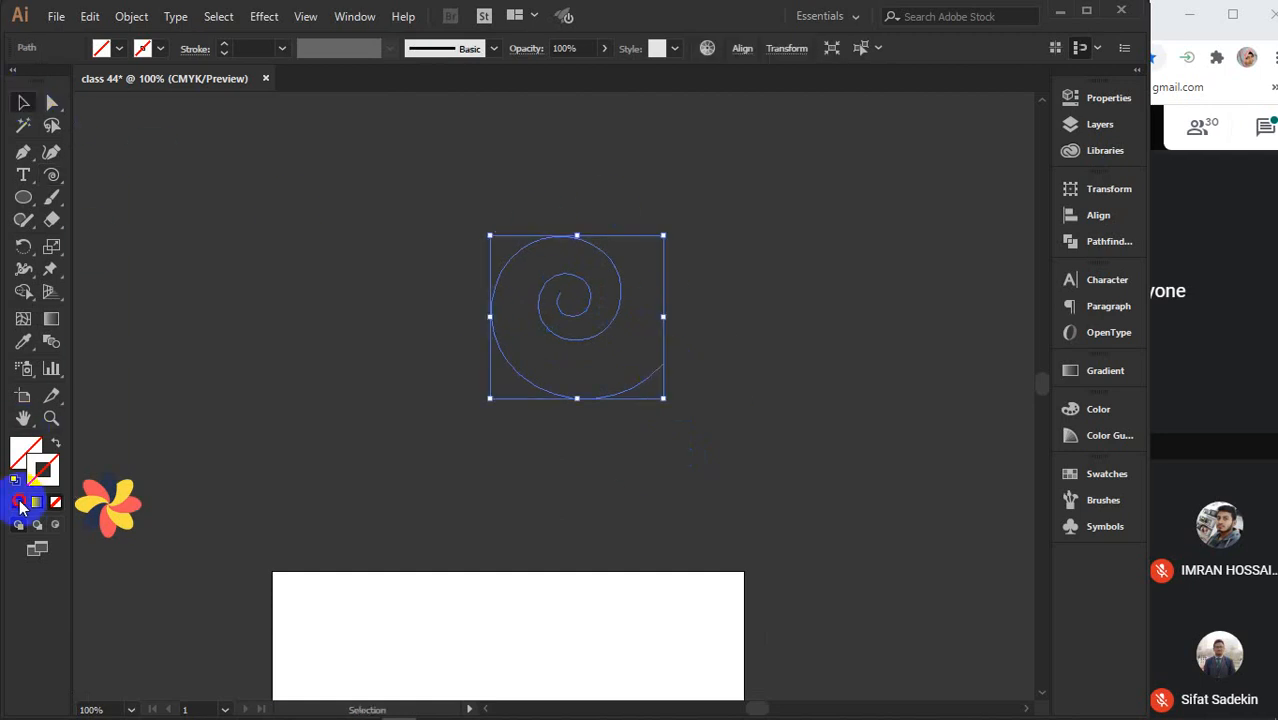
click(20, 507)
click(1018, 398)
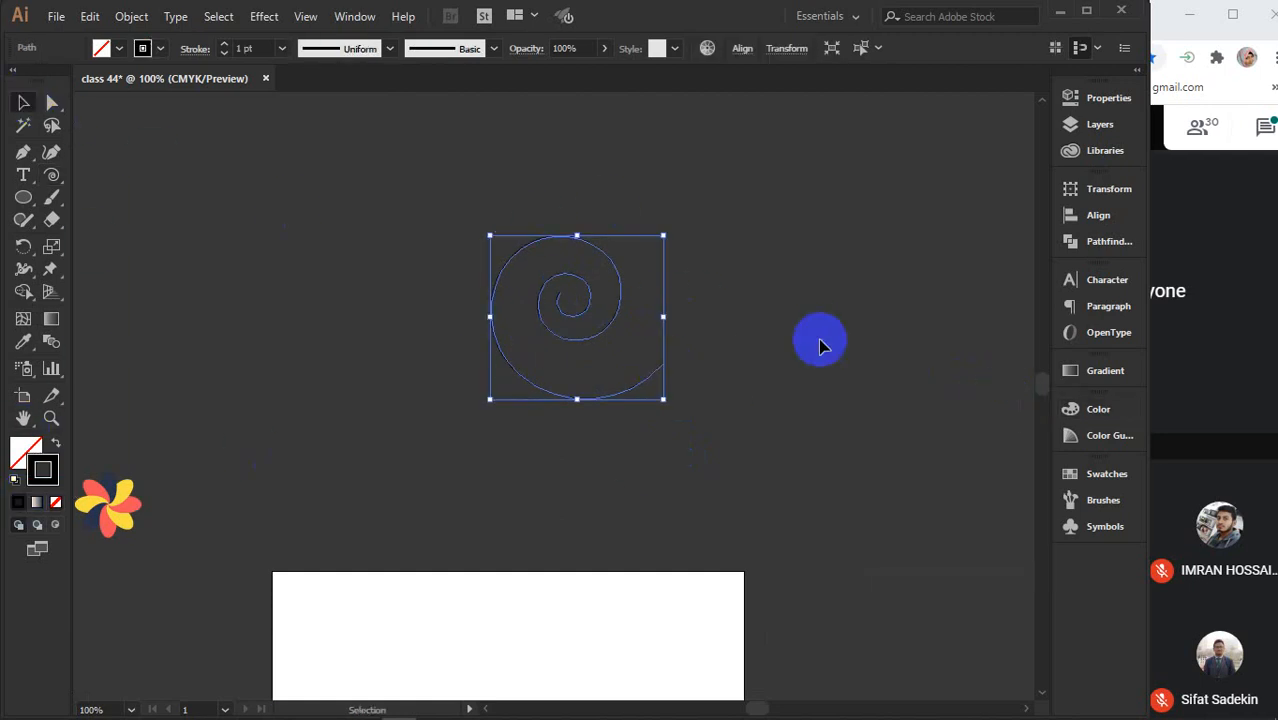
click(818, 345)
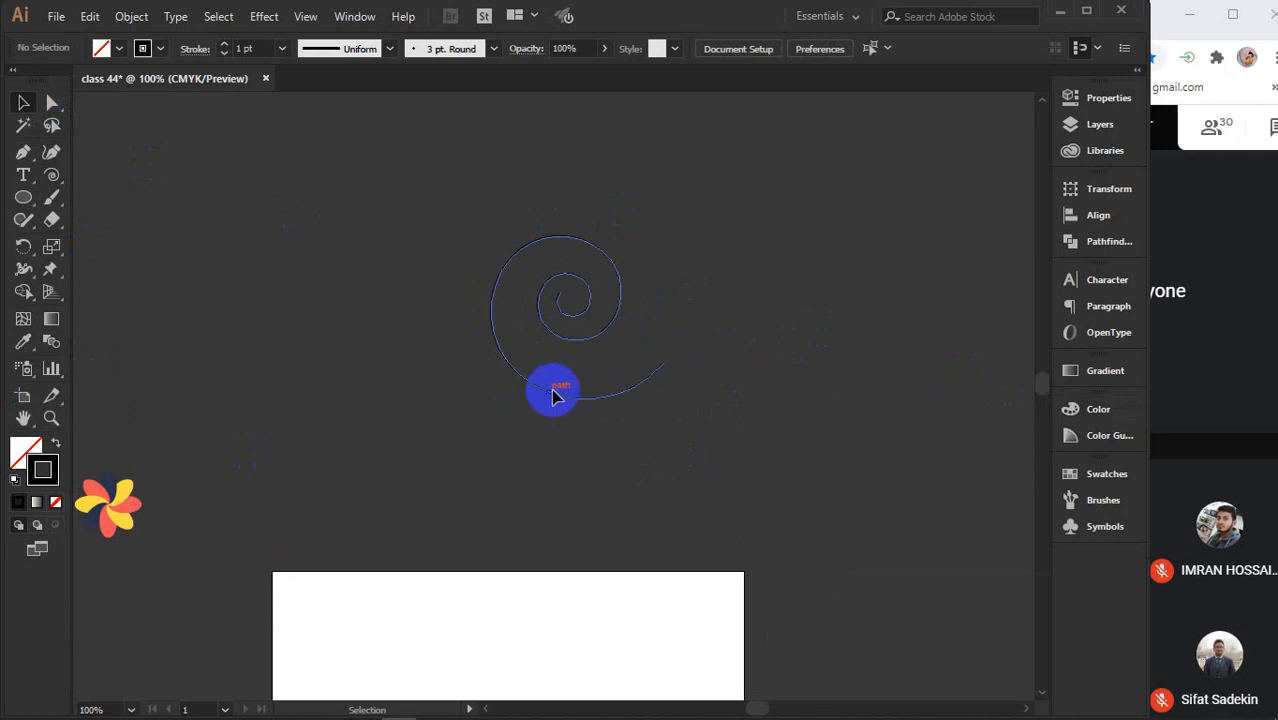
Draw an open wavy path with the Pen tool, rising from the artboard's upper edge to the right of the spiral
click(23, 153)
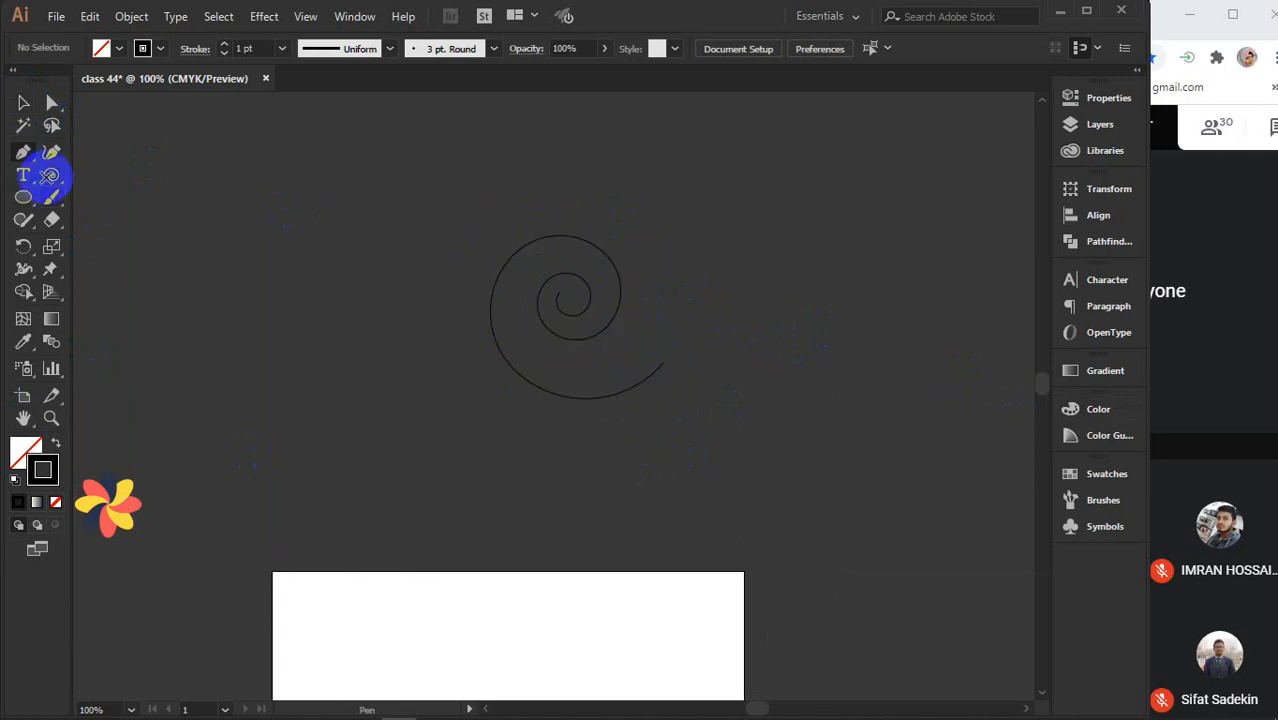
click(446, 582)
drag(583, 502, 714, 538)
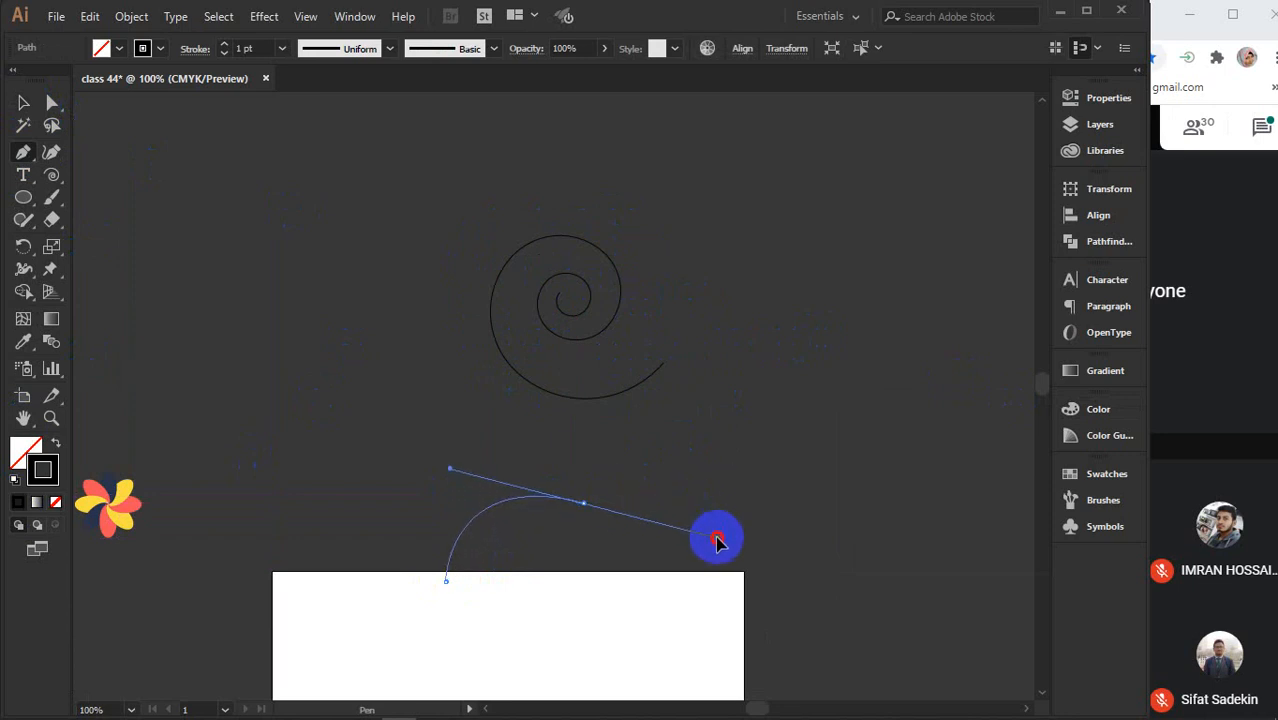
mouse_move(712, 548)
mouse_down()
mouse_move(720, 572)
mouse_move(733, 551)
mouse_move(689, 540)
mouse_move(705, 531)
mouse_up()
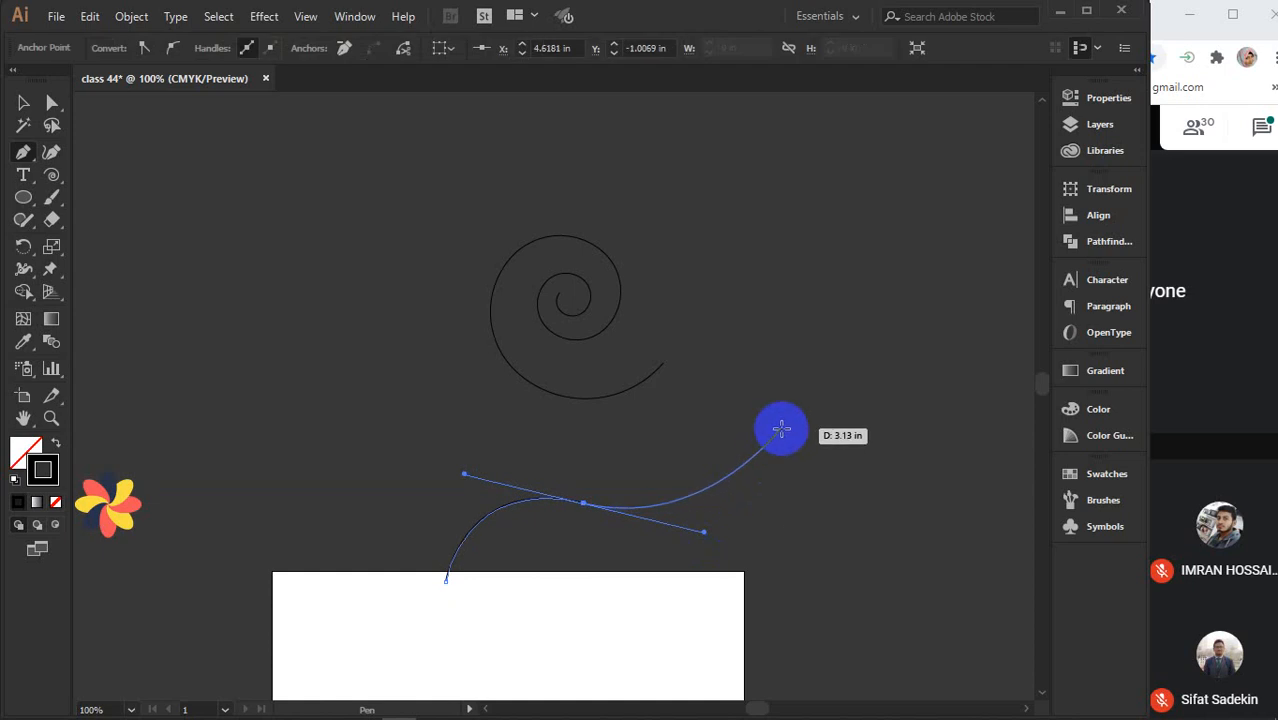
drag(782, 405, 785, 327)
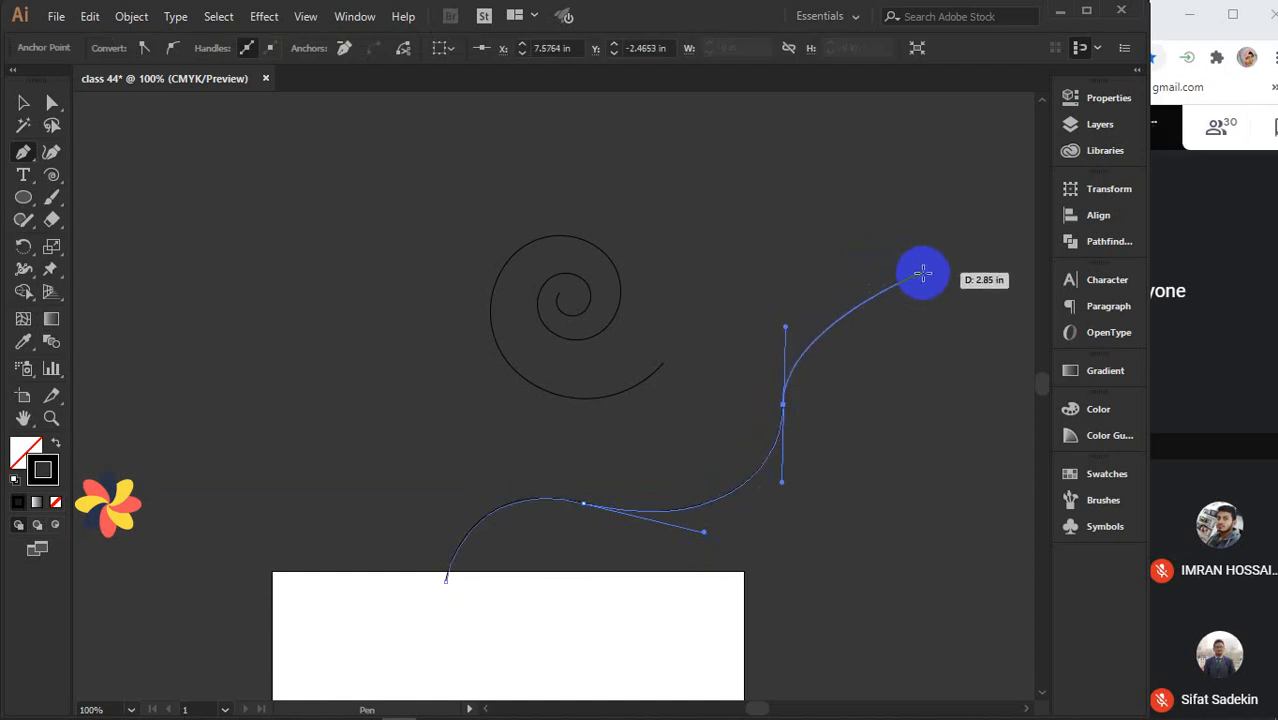
drag(938, 274, 801, 386)
Select the spiral and the wavy path together and move them down onto the artboard
click(23, 103)
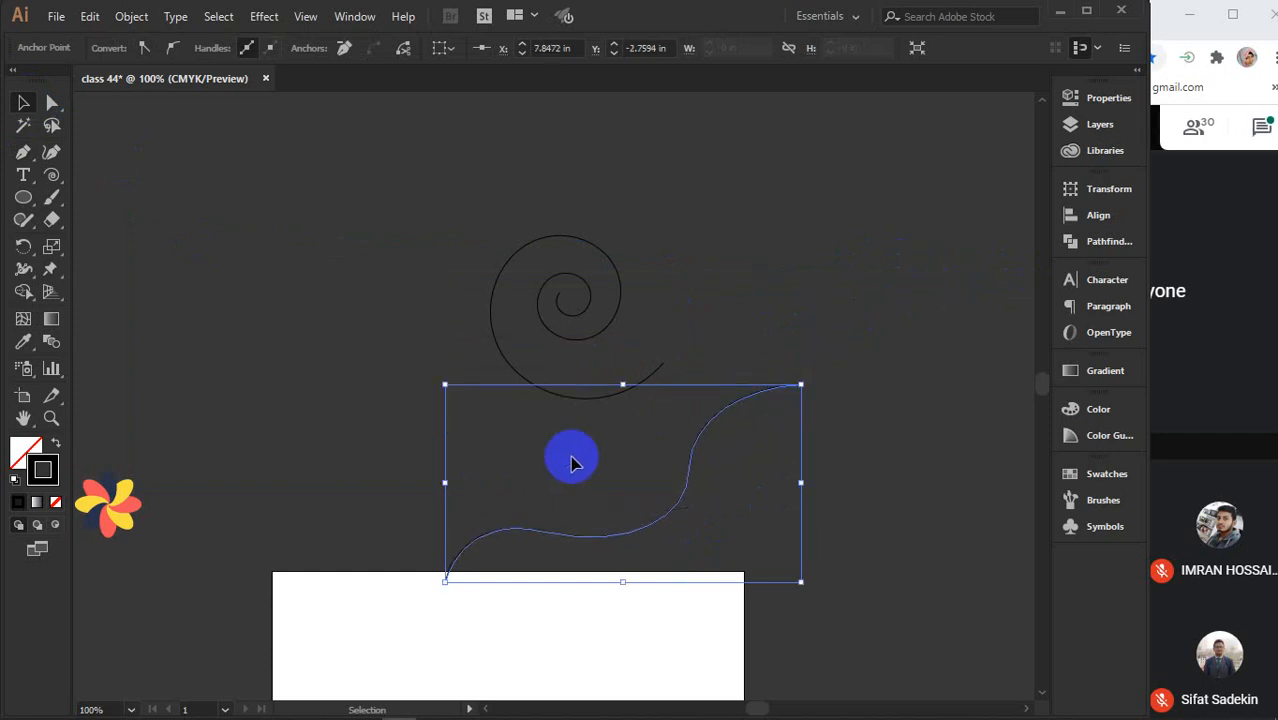
drag(405, 217, 668, 430)
scroll(716, 576, down, 1)
drag(641, 286, 587, 516)
click(667, 294)
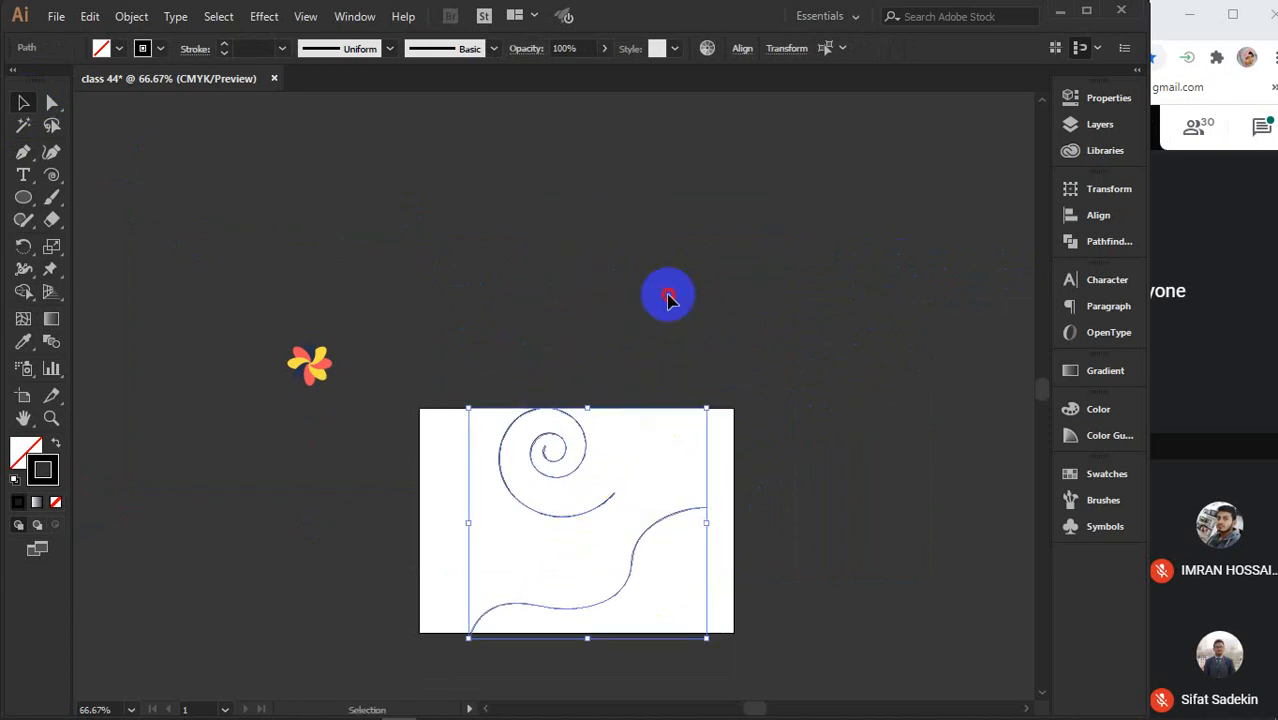
Move the spiral down from the artboard's upper edge so it sits fully inside the artboard
scroll(590, 562, up, 2)
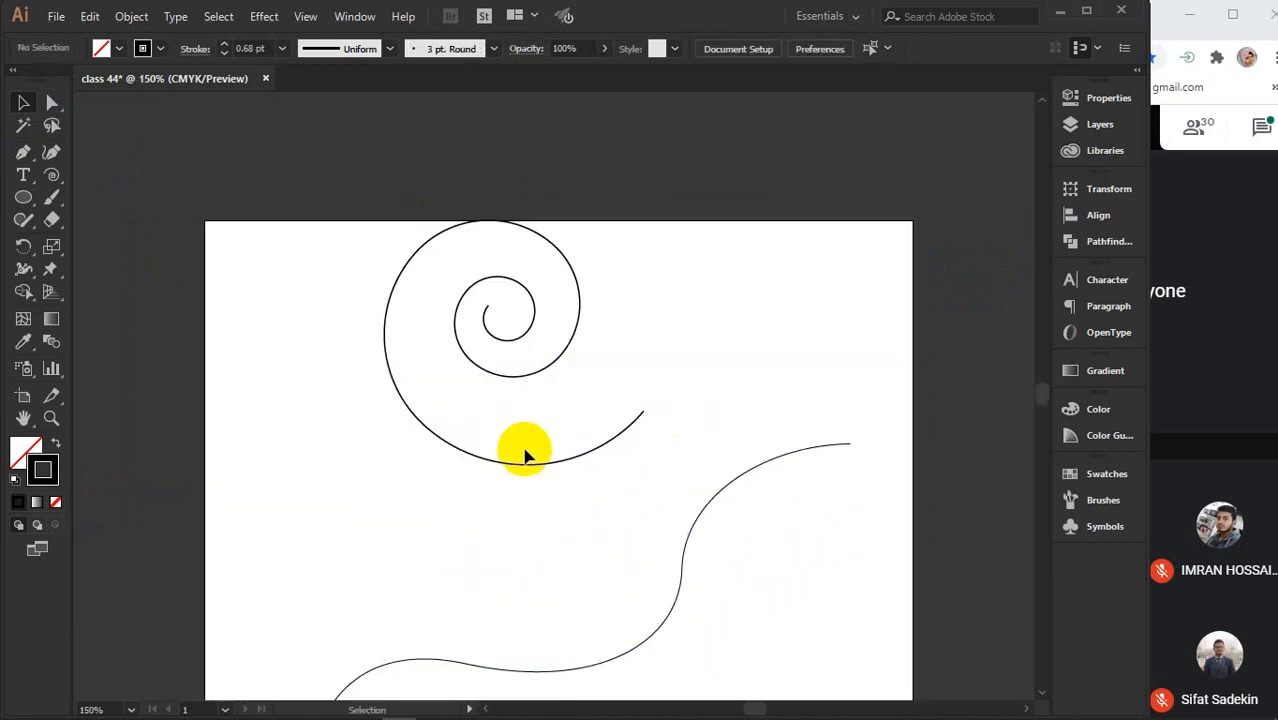
drag(518, 463, 528, 616)
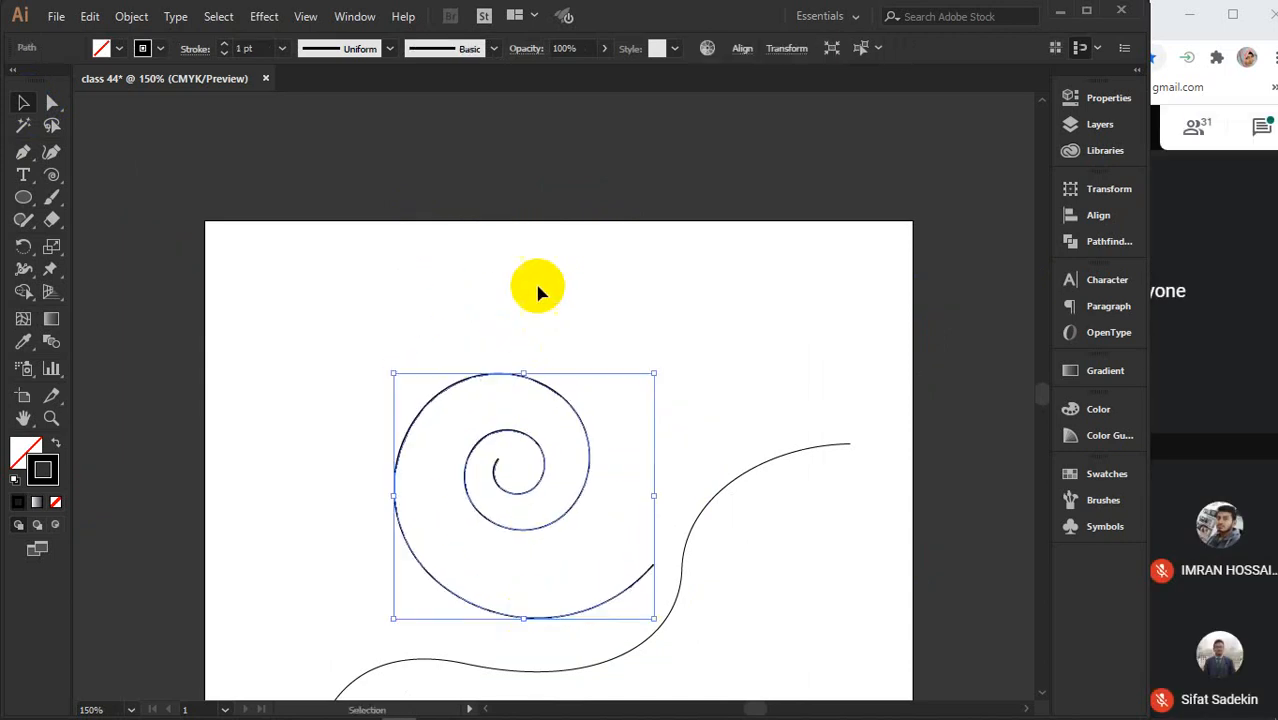
click(537, 288)
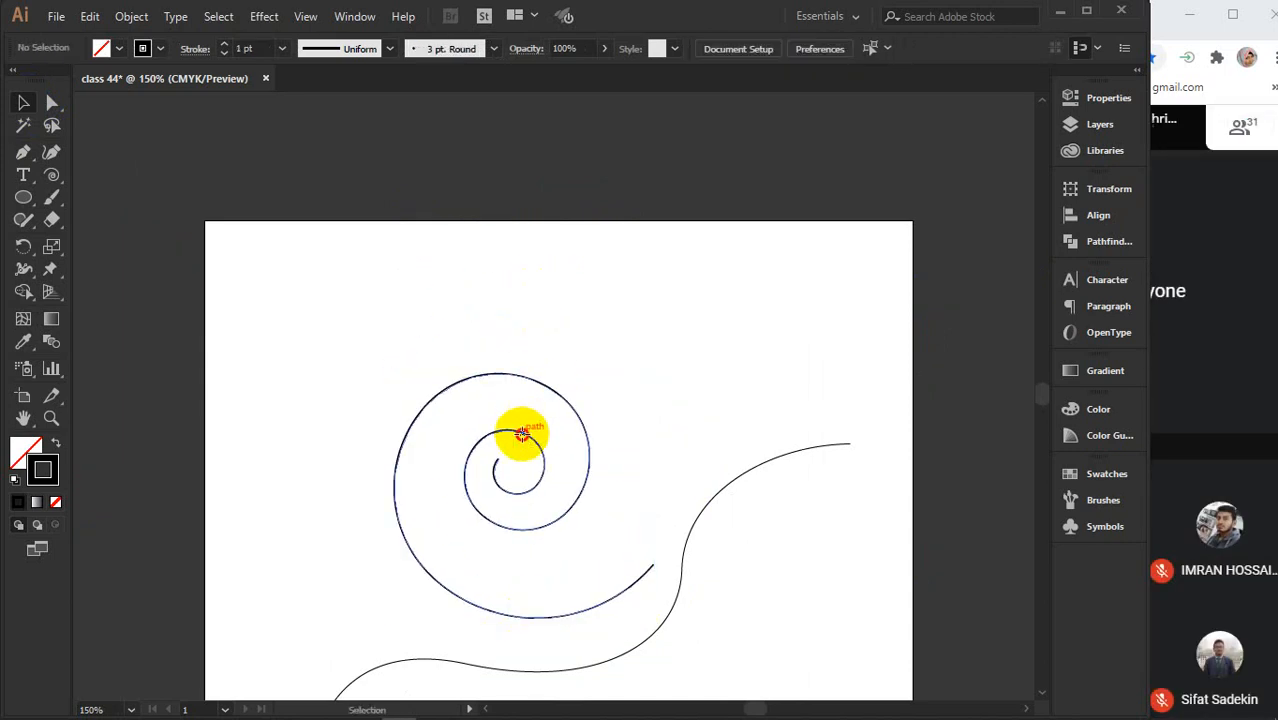
drag(526, 443, 476, 388)
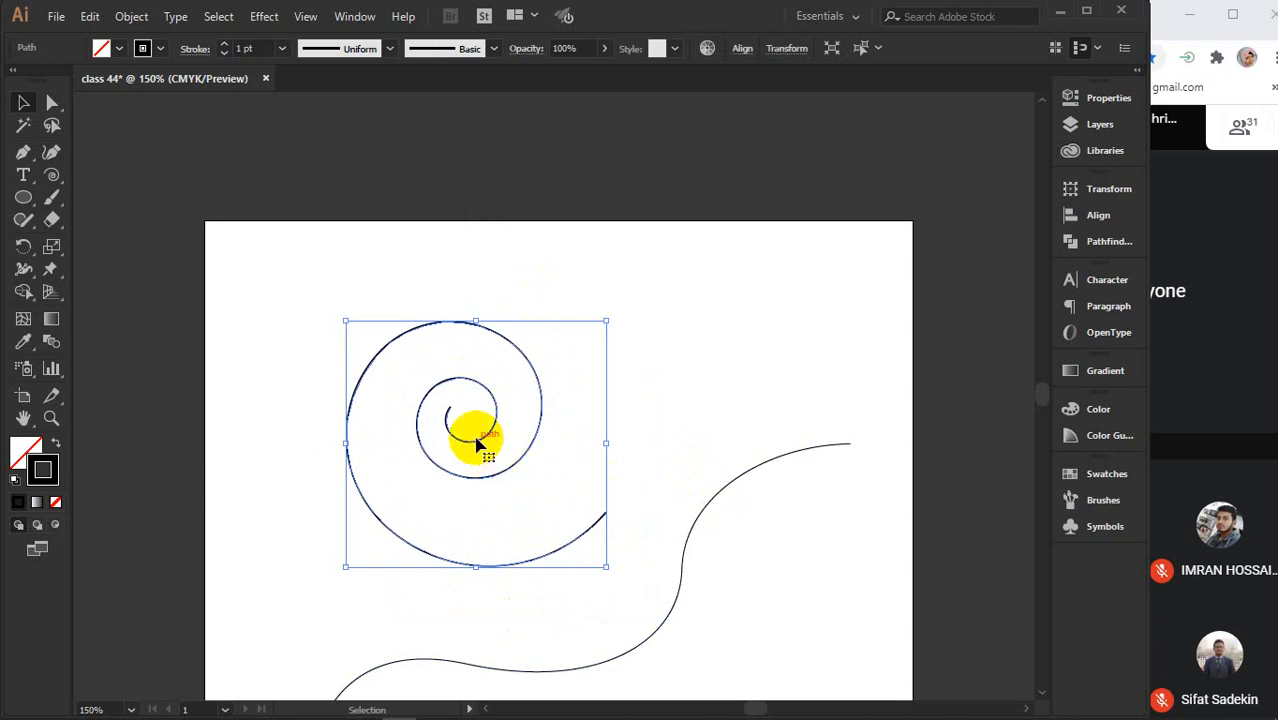
Move the wavy path away past the artboard's lower-right area and shift the spiral slightly right towards the artboard's centre
drag(471, 434, 878, 605)
shift+click(753, 474)
drag(753, 474, 995, 686)
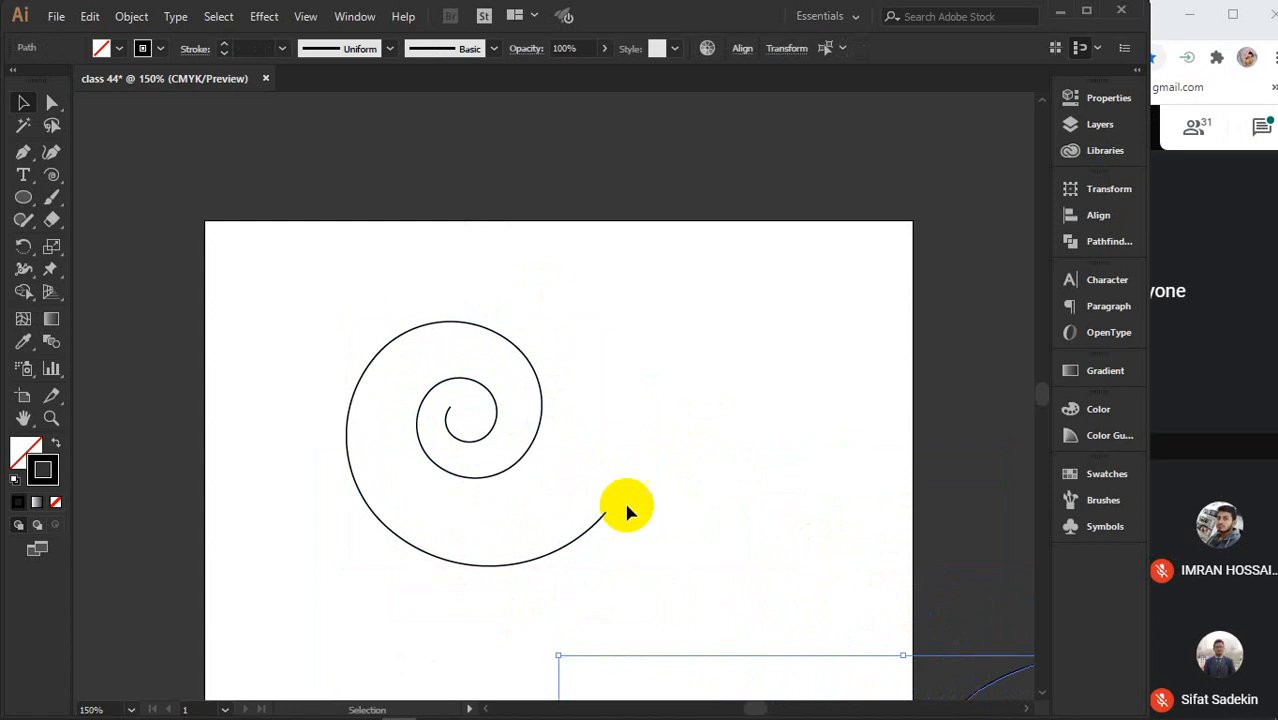
click(528, 462)
drag(528, 462, 605, 483)
Draw a small circle with the Ellipse tool, centred on the spiral's outer end
click(53, 185)
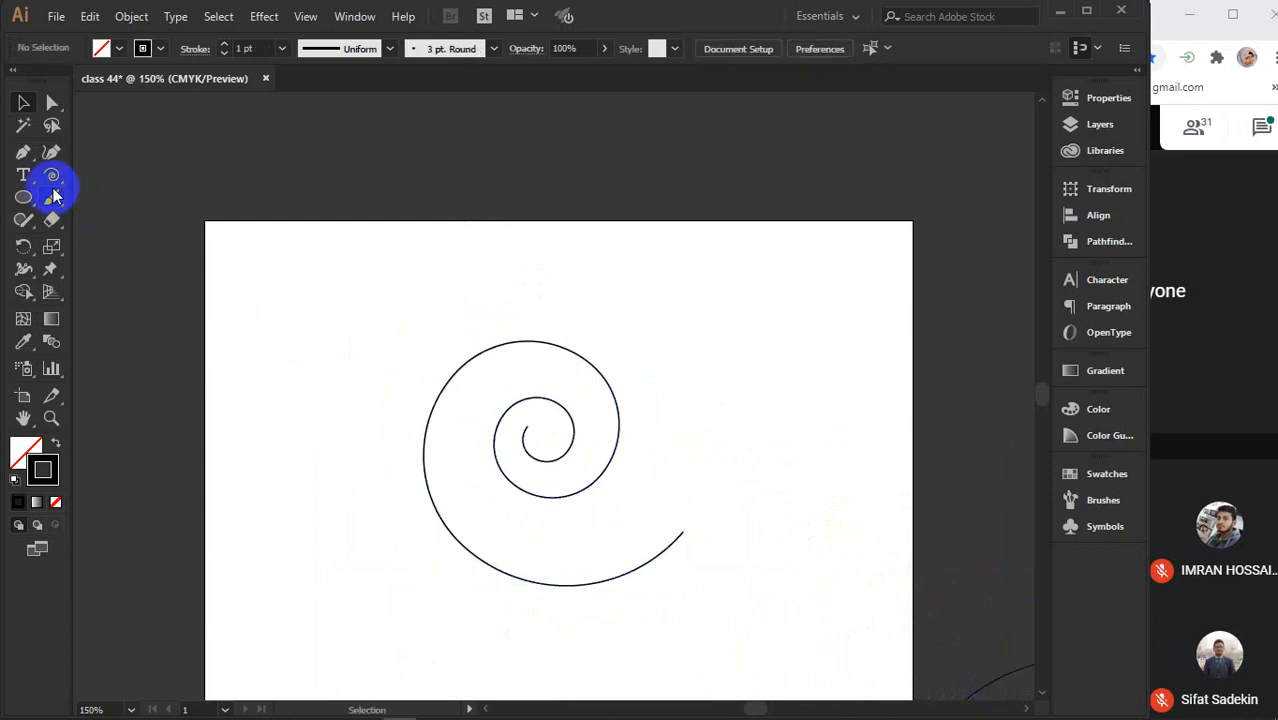
drag(690, 533, 715, 552)
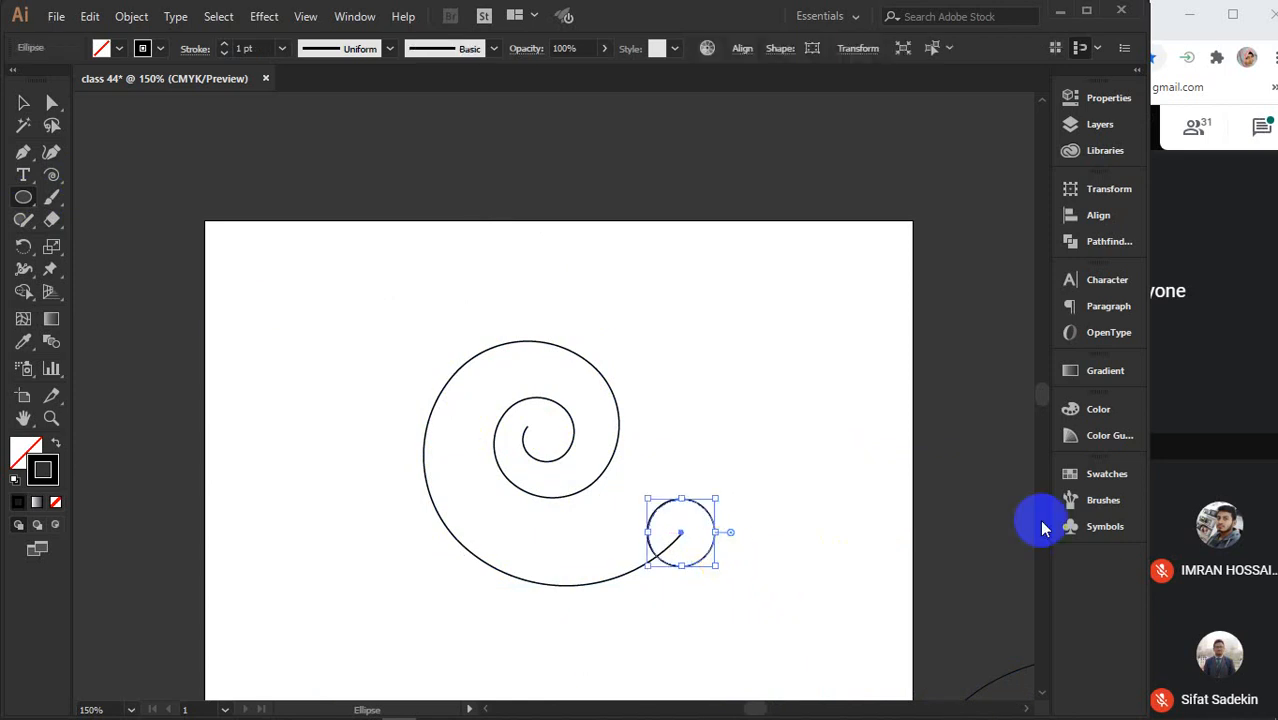
Give the circle at the spiral's outer end a light orange swatch fill and a black stroke
click(1105, 472)
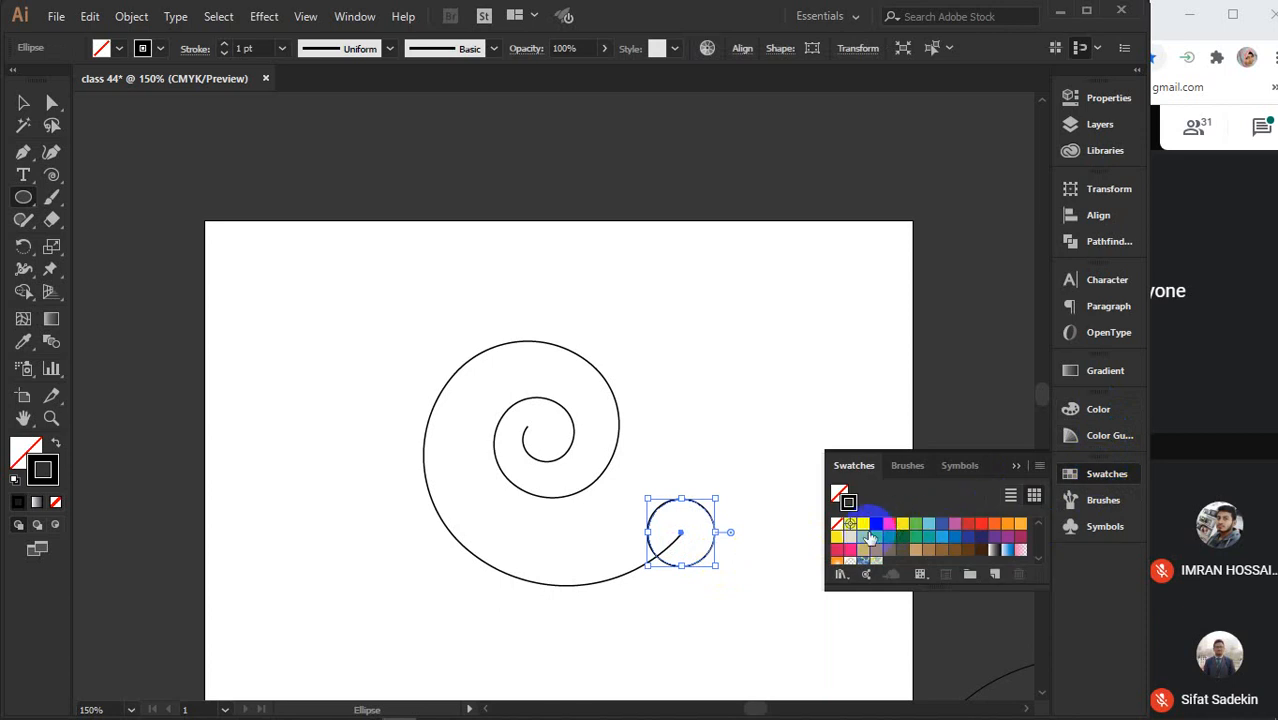
click(1020, 524)
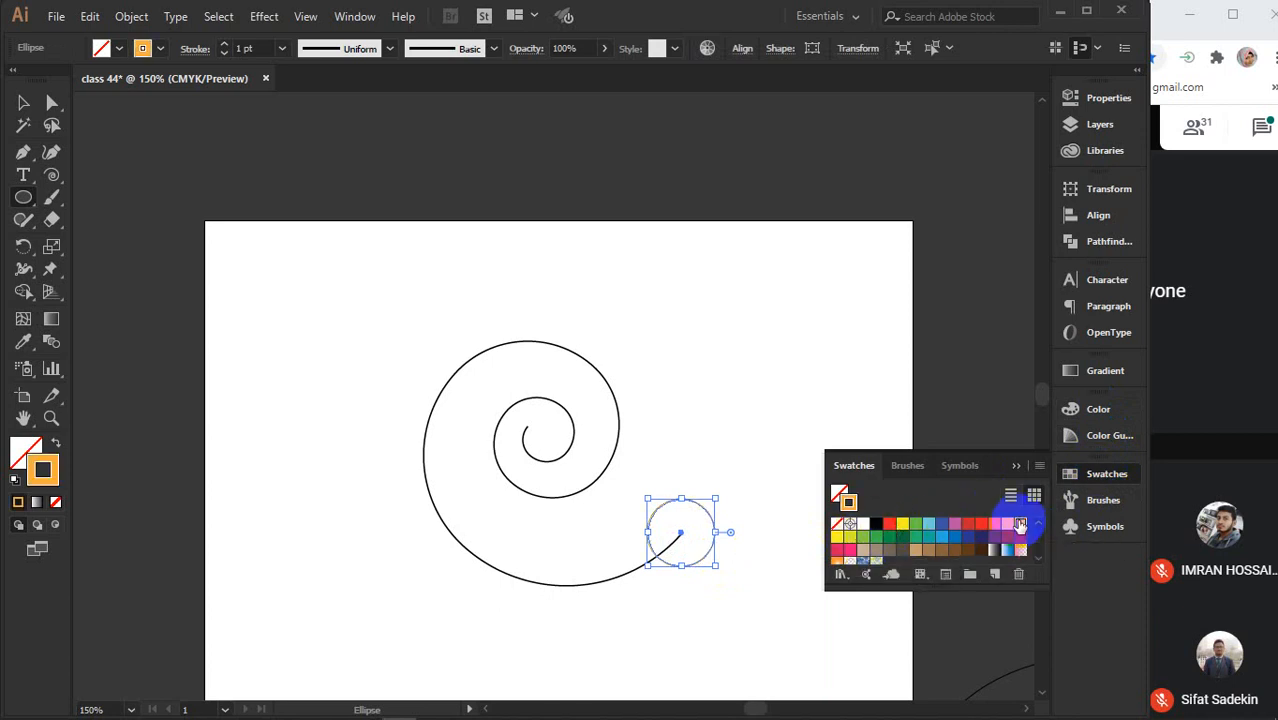
click(877, 524)
click(838, 490)
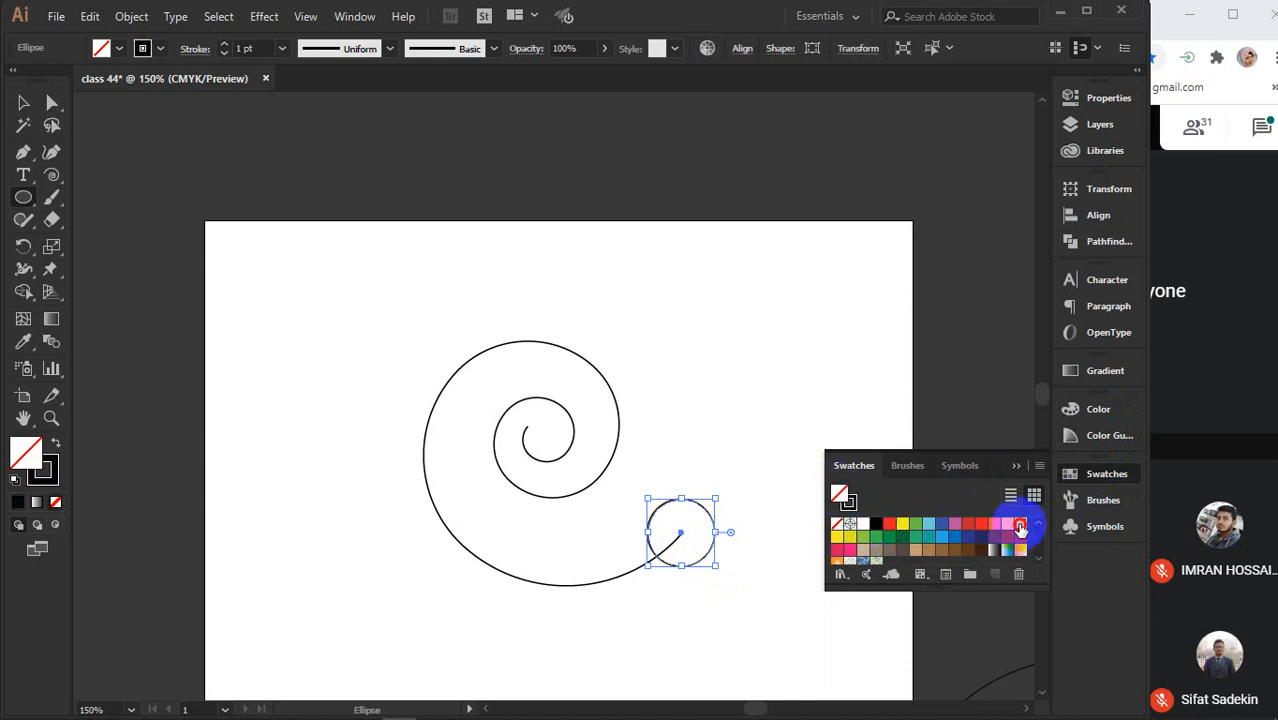
click(1020, 525)
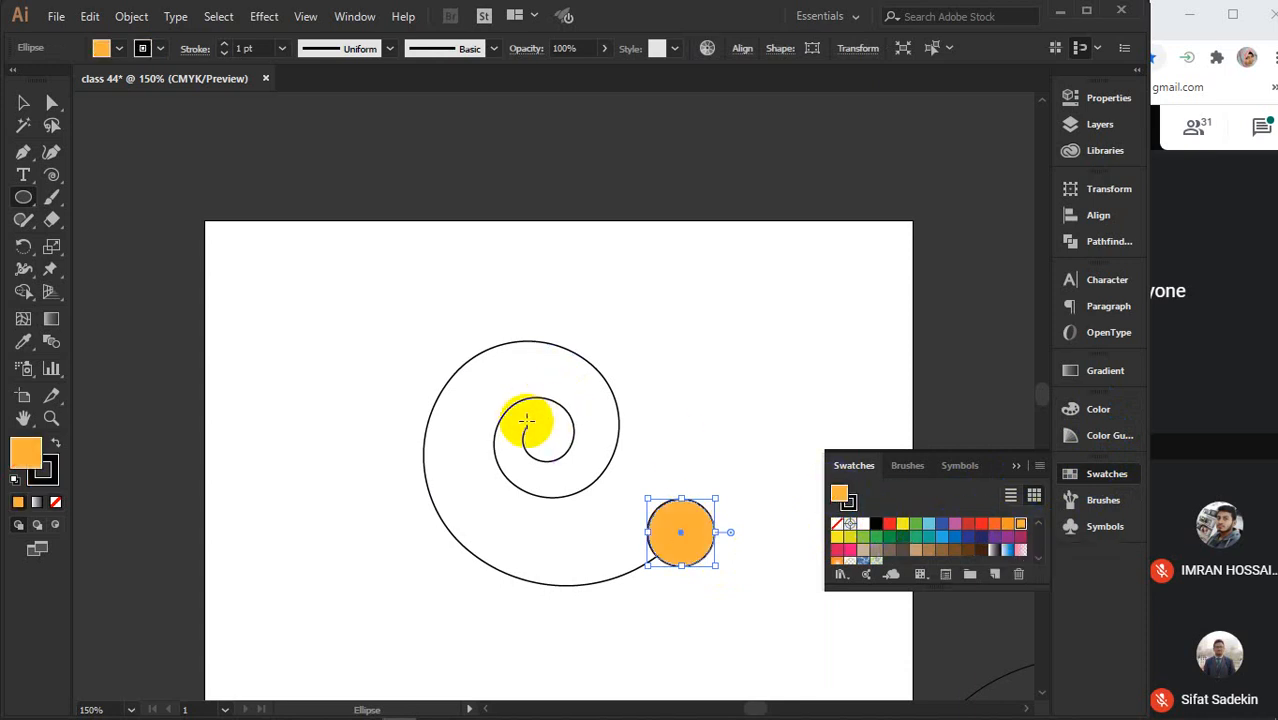
Draw a small circle centred on the spiral's inner end and fill it with dark blue
drag(526, 420, 536, 431)
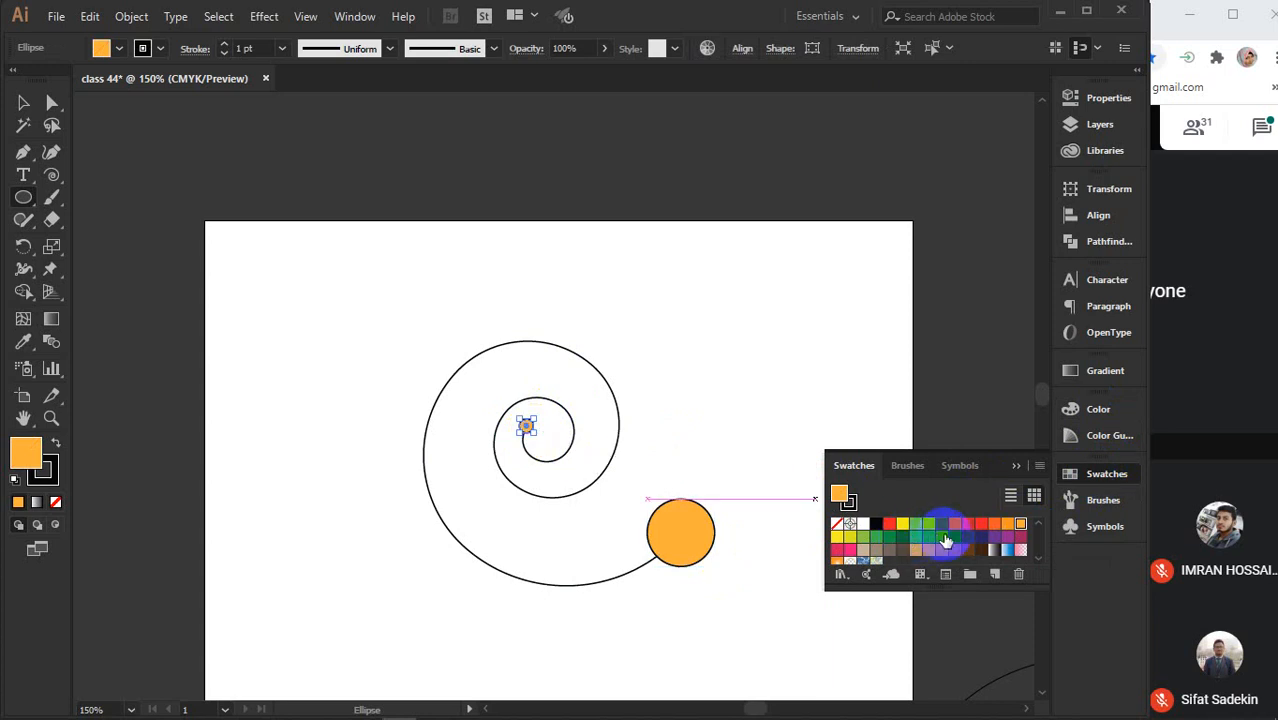
click(22, 104)
click(1015, 465)
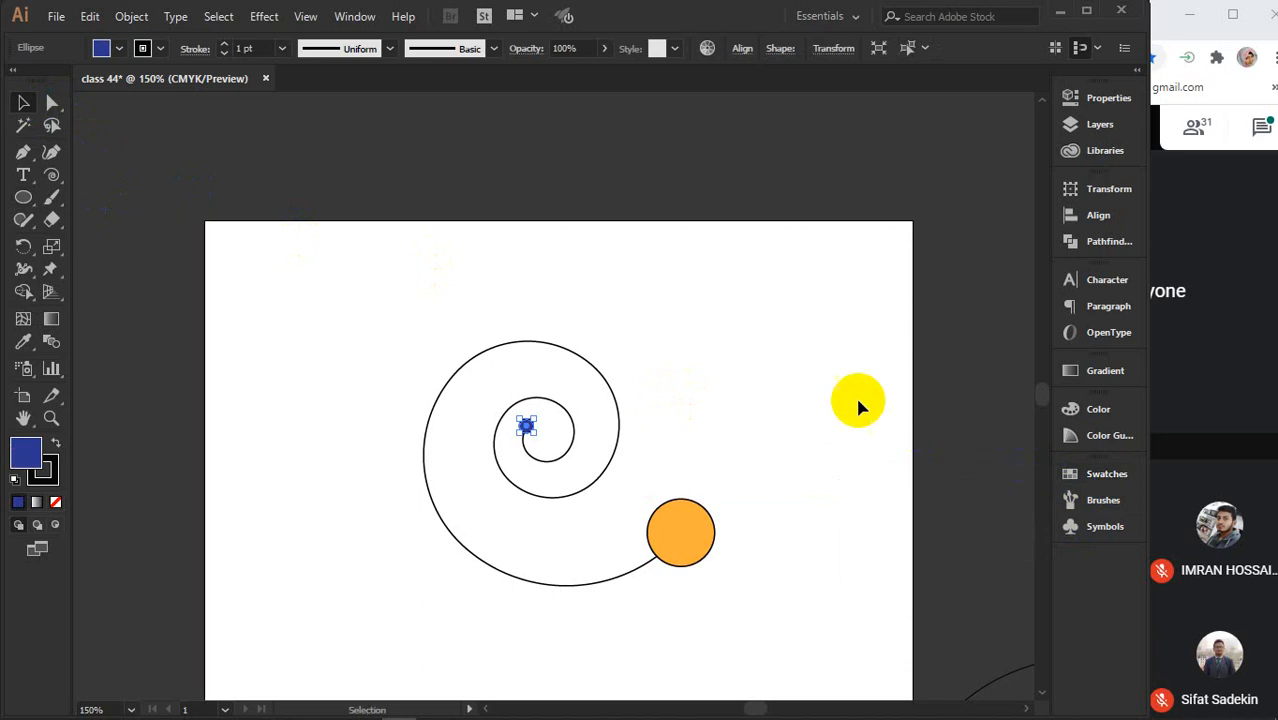
click(856, 399)
Try to blend the spiral and both stroked circles together, then undo the blend
drag(398, 293, 797, 594)
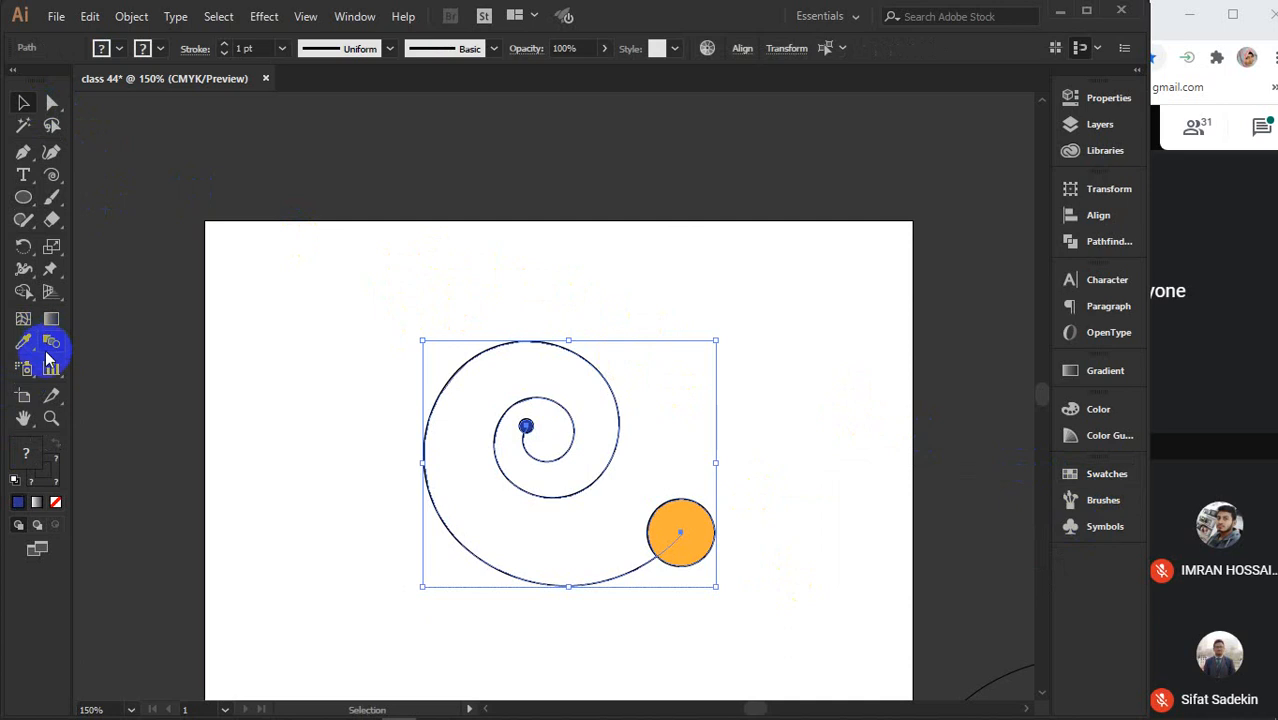
click(131, 18)
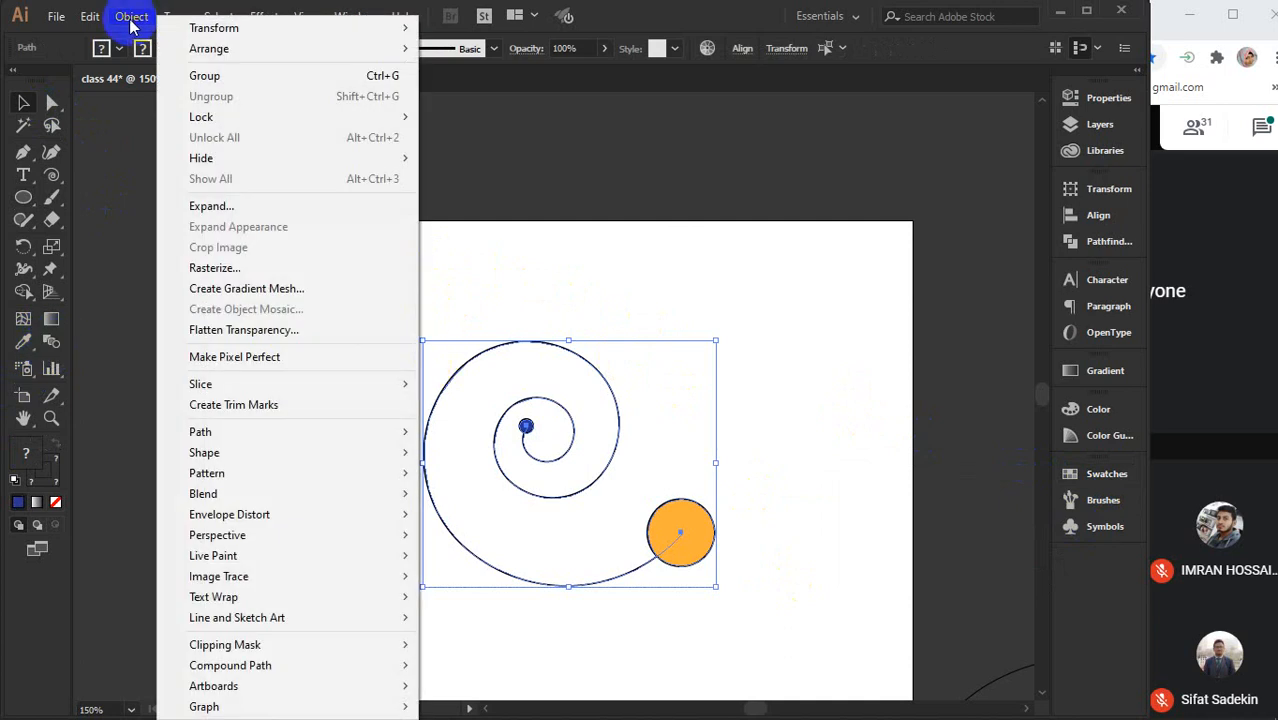
mouse_move(371, 494)
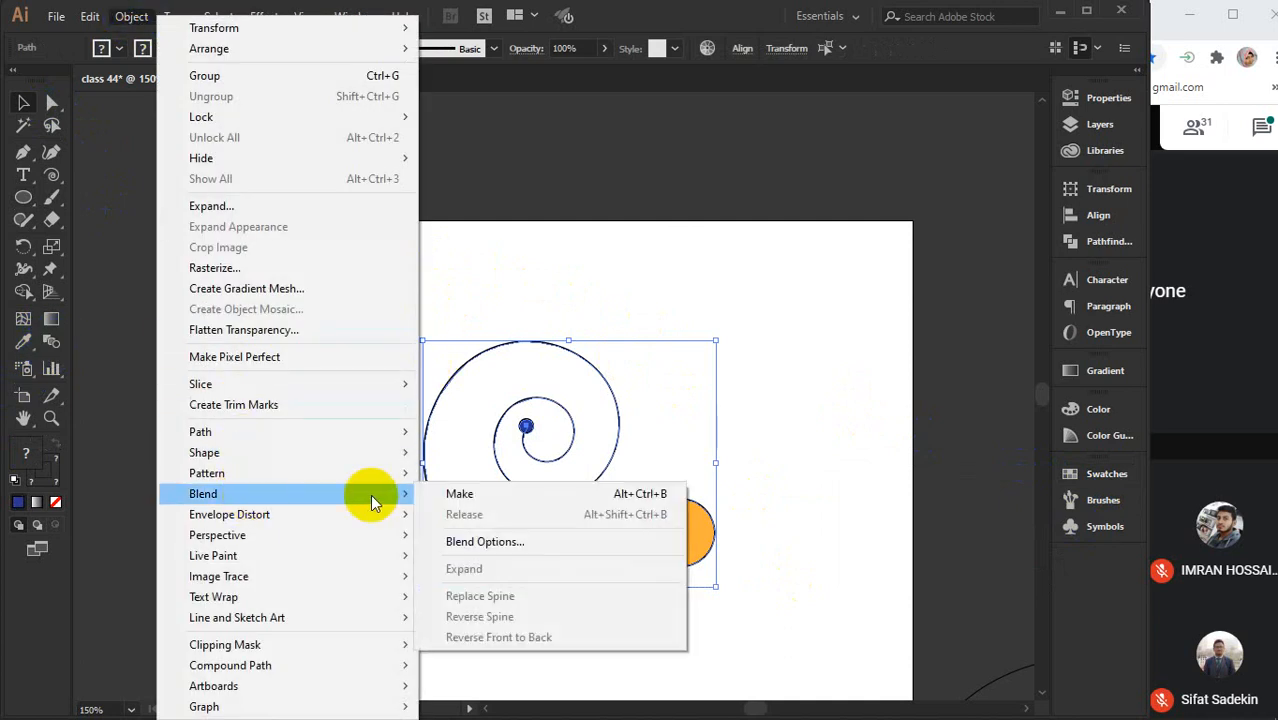
click(449, 494)
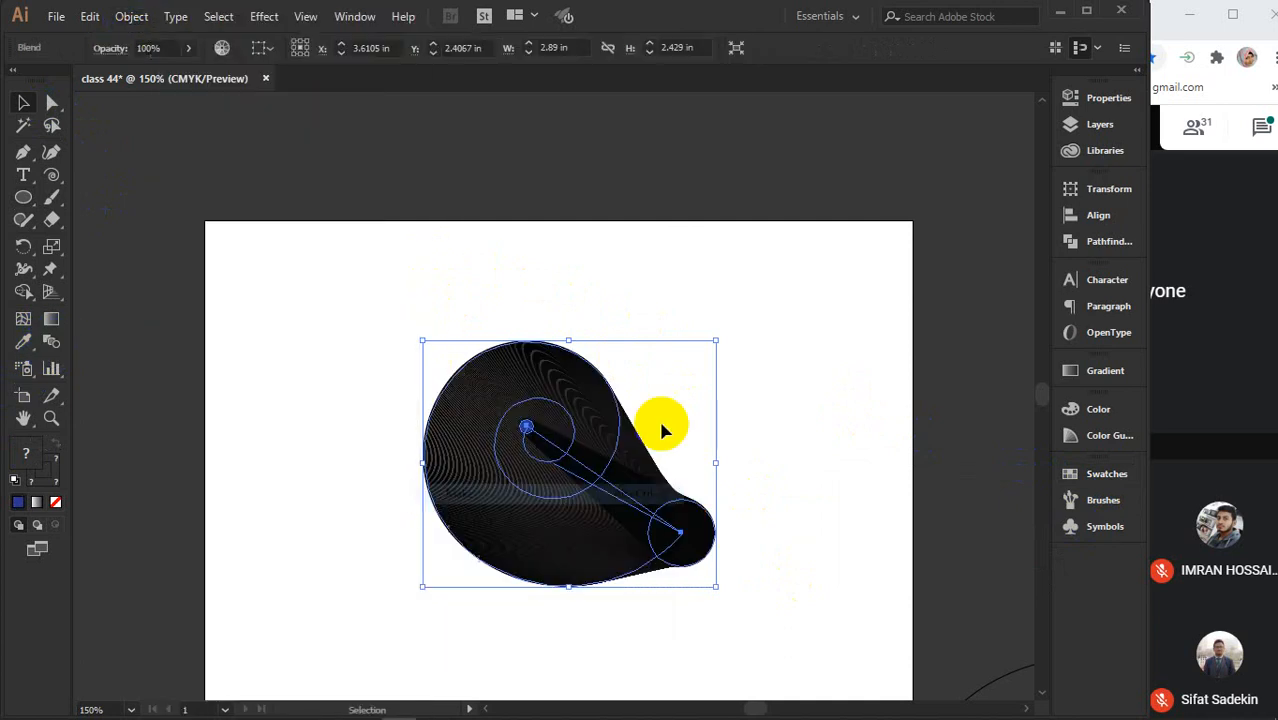
click(880, 370)
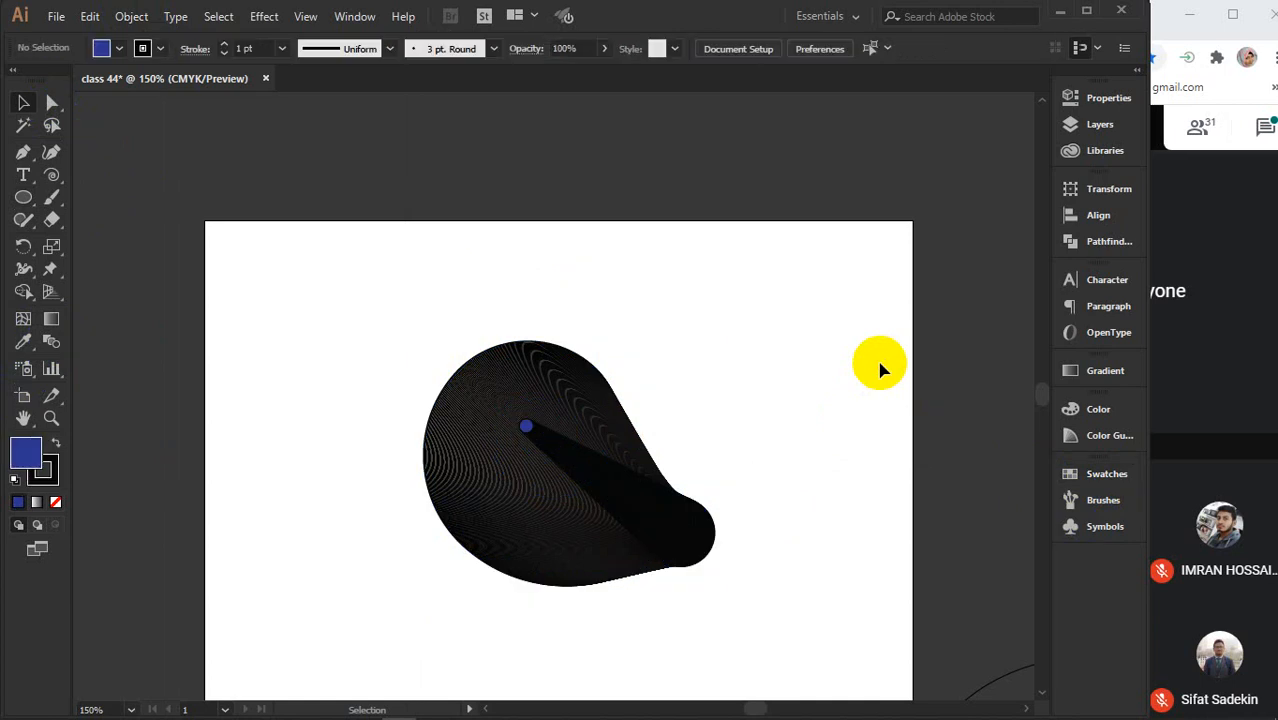
key(ctrl+z)
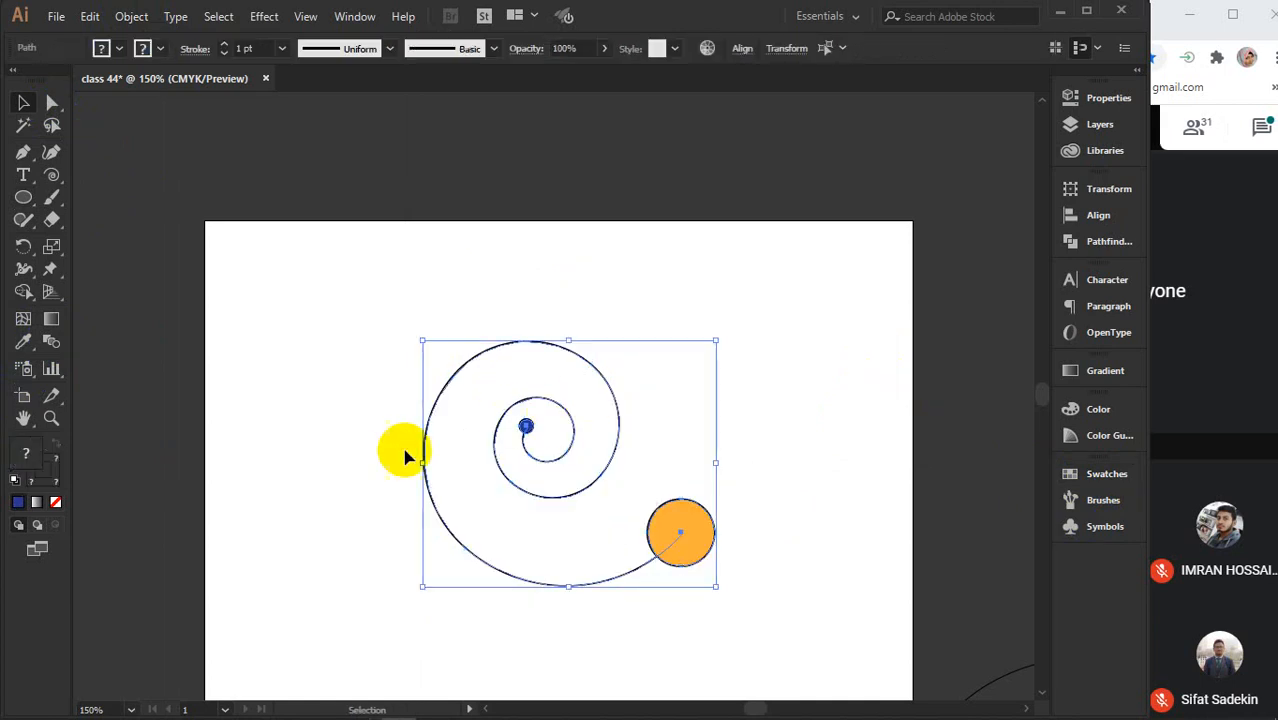
Remove the stroke from the small blue circle and the large orange circle
click(216, 408)
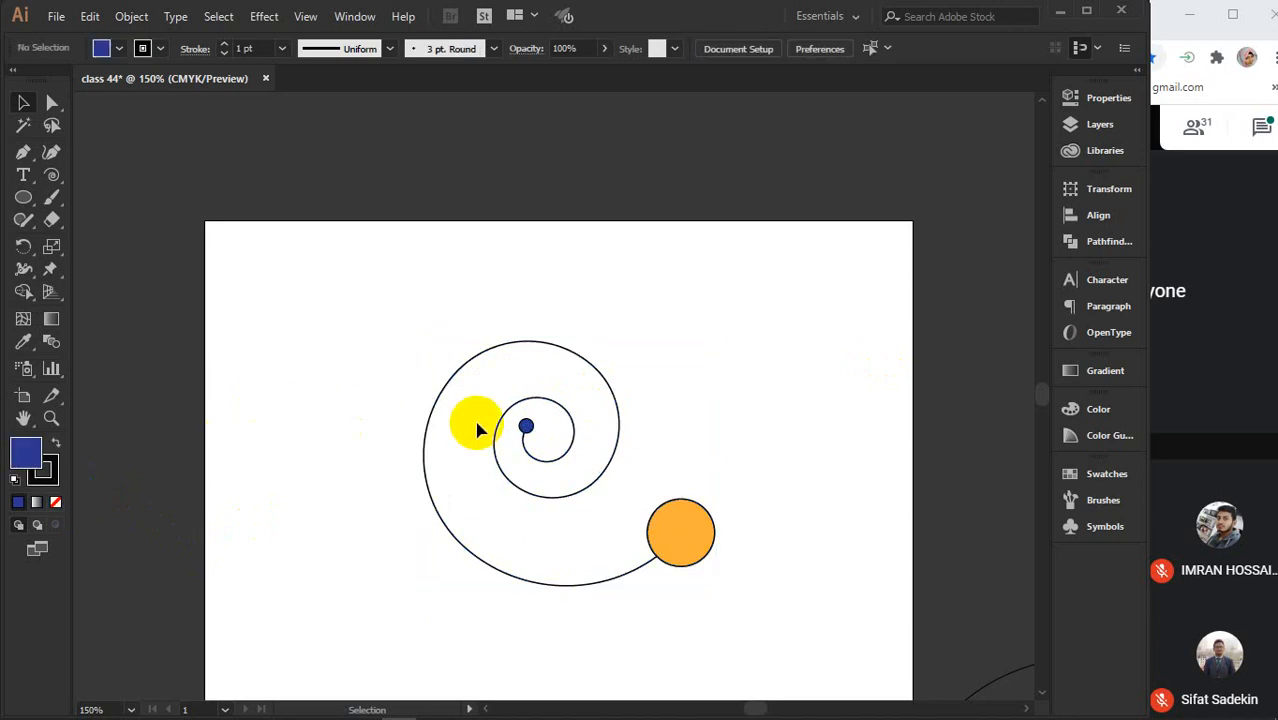
click(526, 426)
shift+click(697, 526)
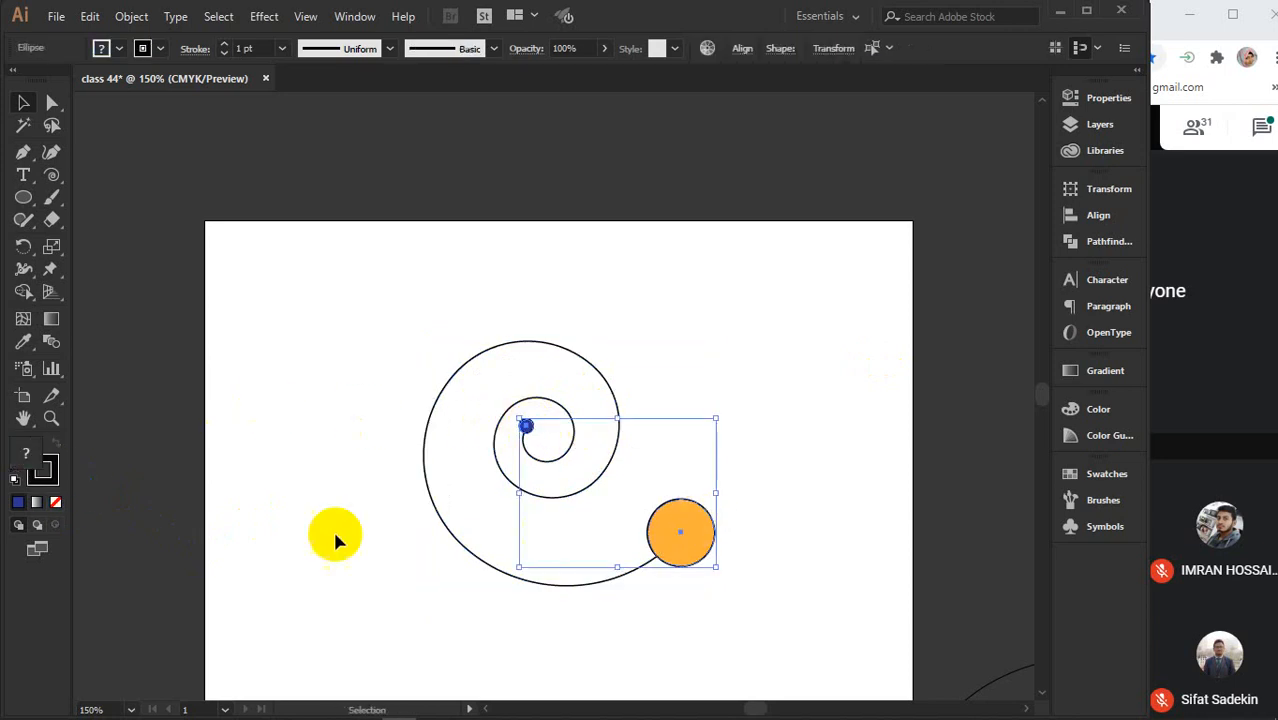
click(55, 502)
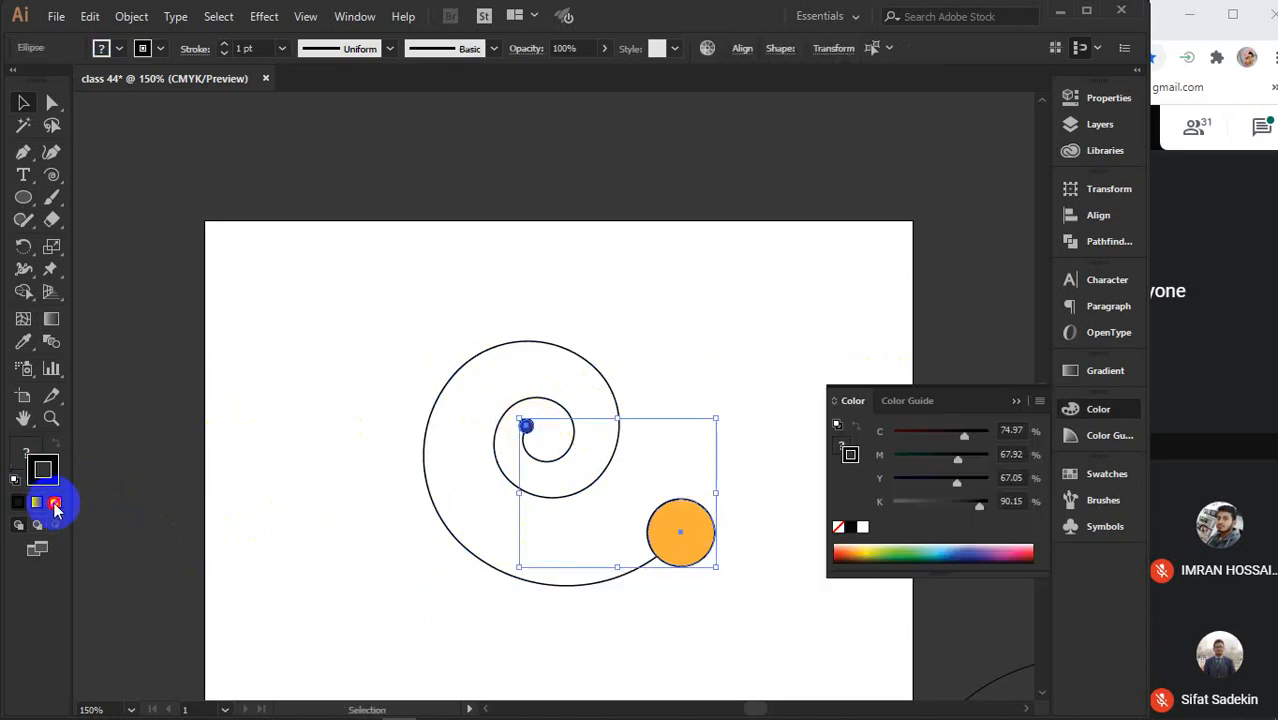
click(55, 504)
click(1015, 400)
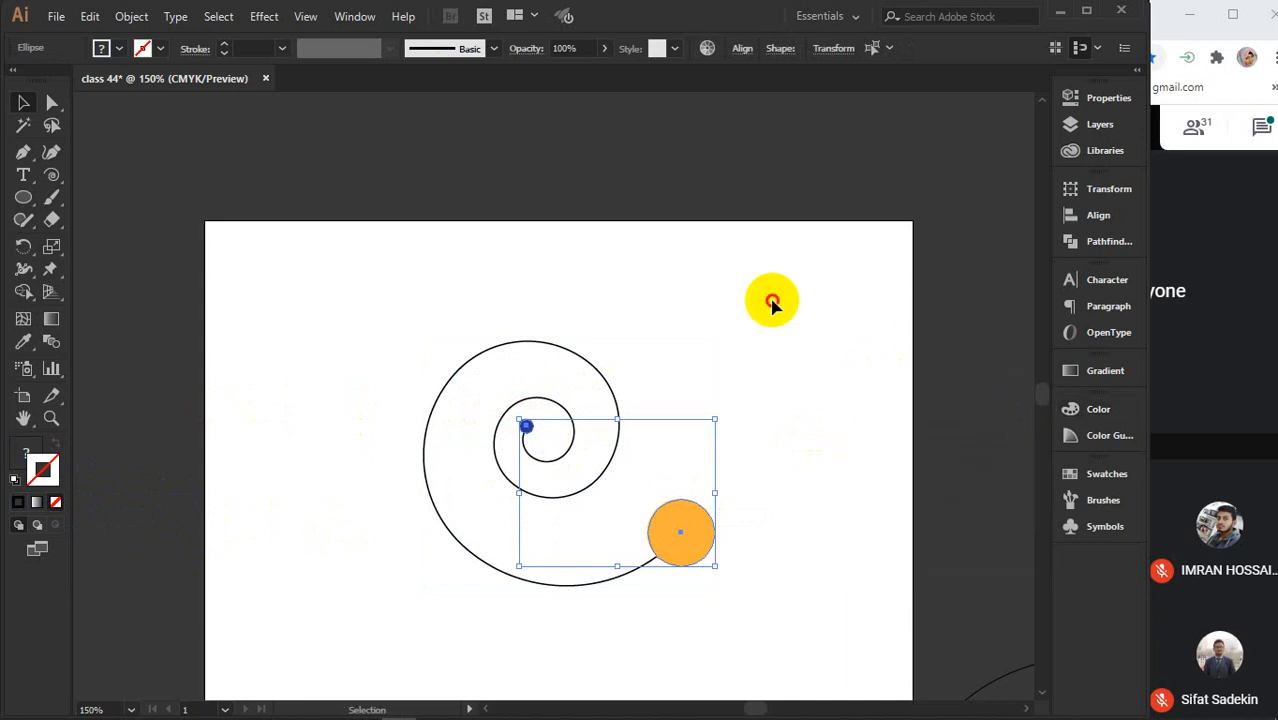
click(772, 303)
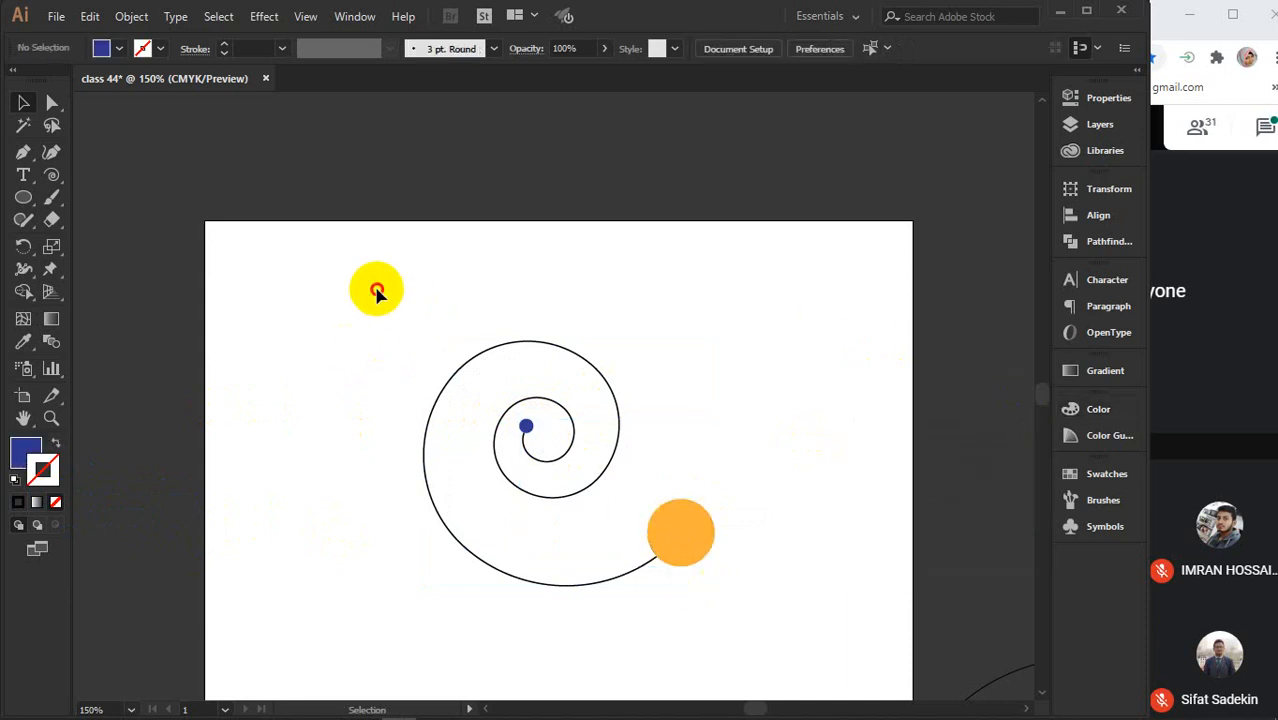
Make a blend from the spiral and the two strokeless circles
drag(377, 291, 785, 640)
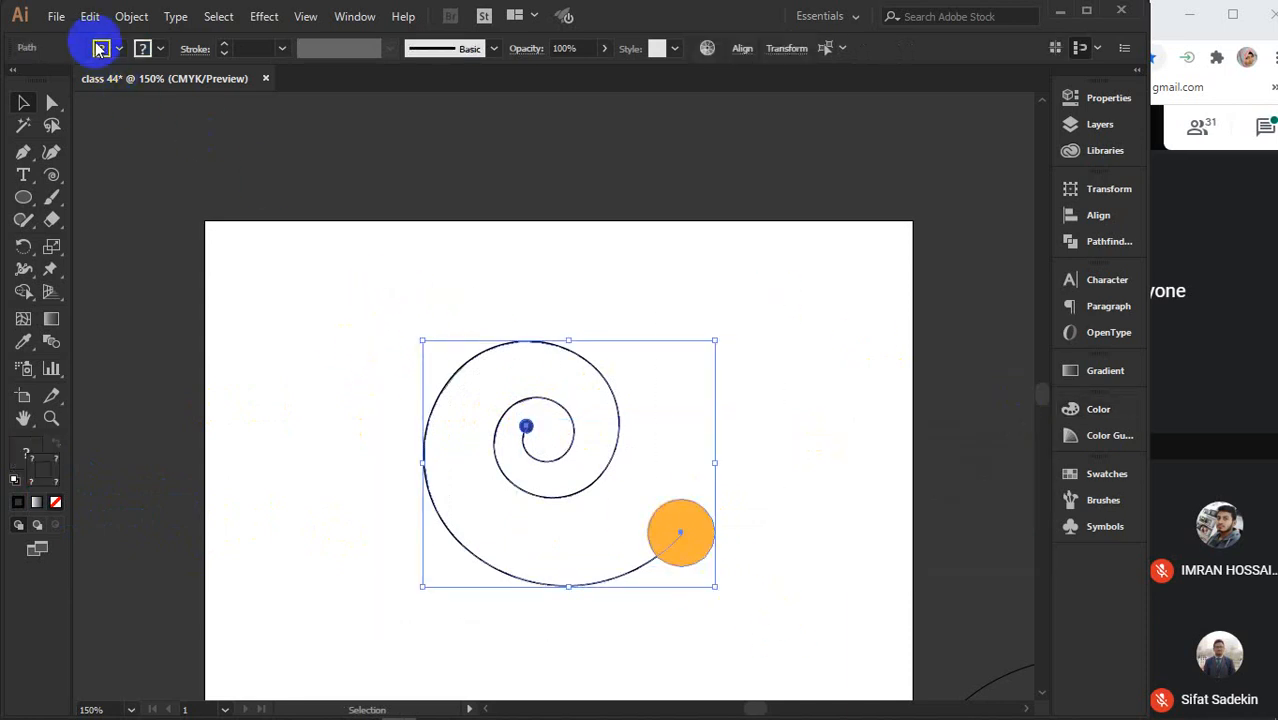
click(131, 16)
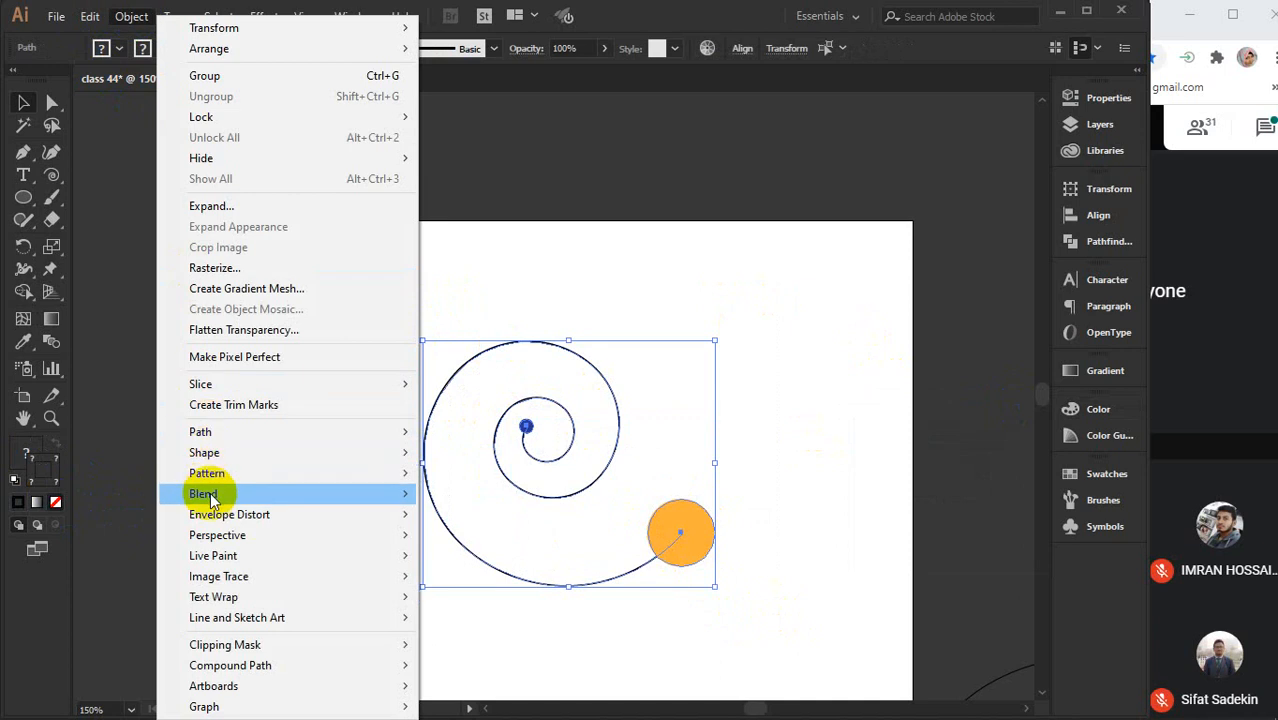
mouse_move(210, 492)
click(554, 497)
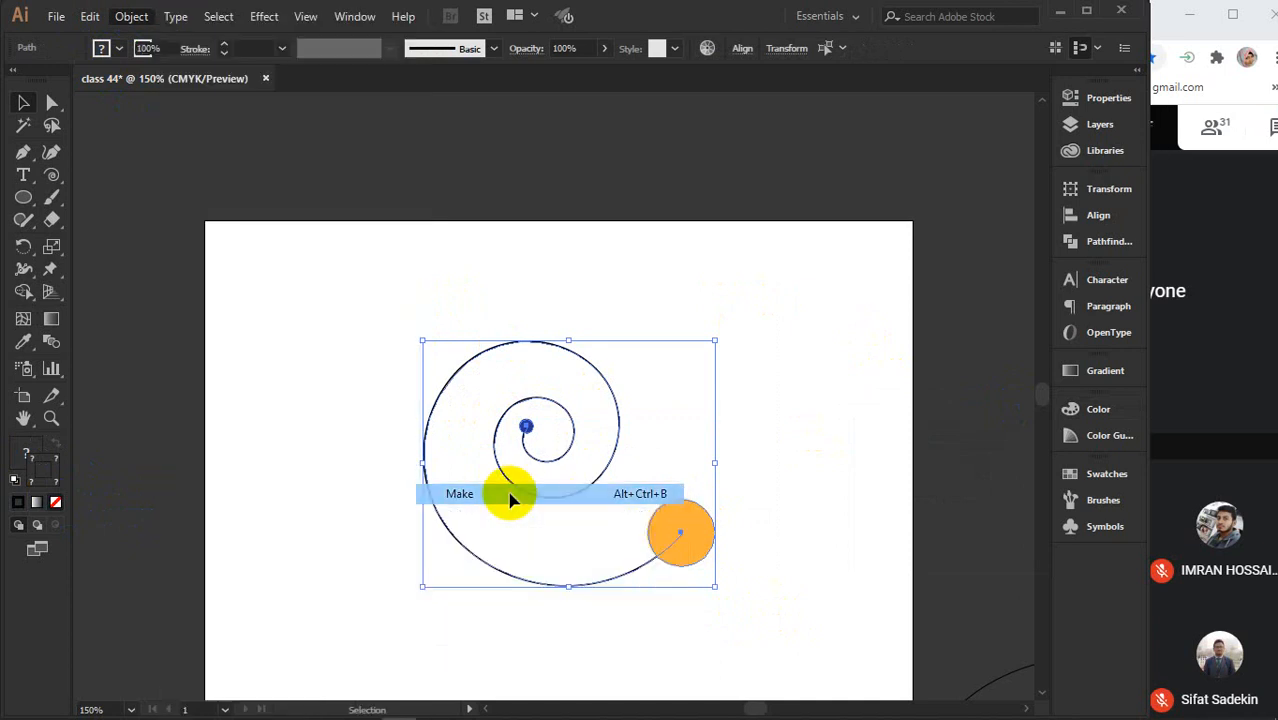
click(904, 440)
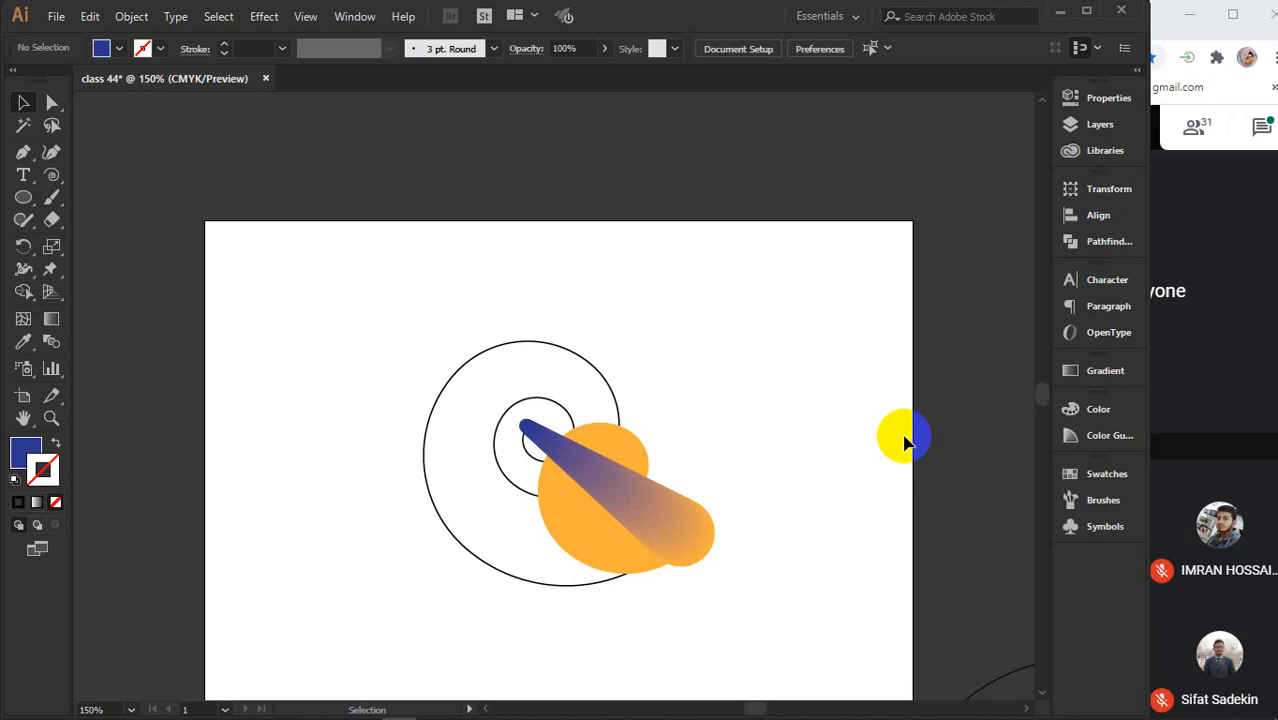
Delete the blended spiral and circles from the artboard
click(570, 510)
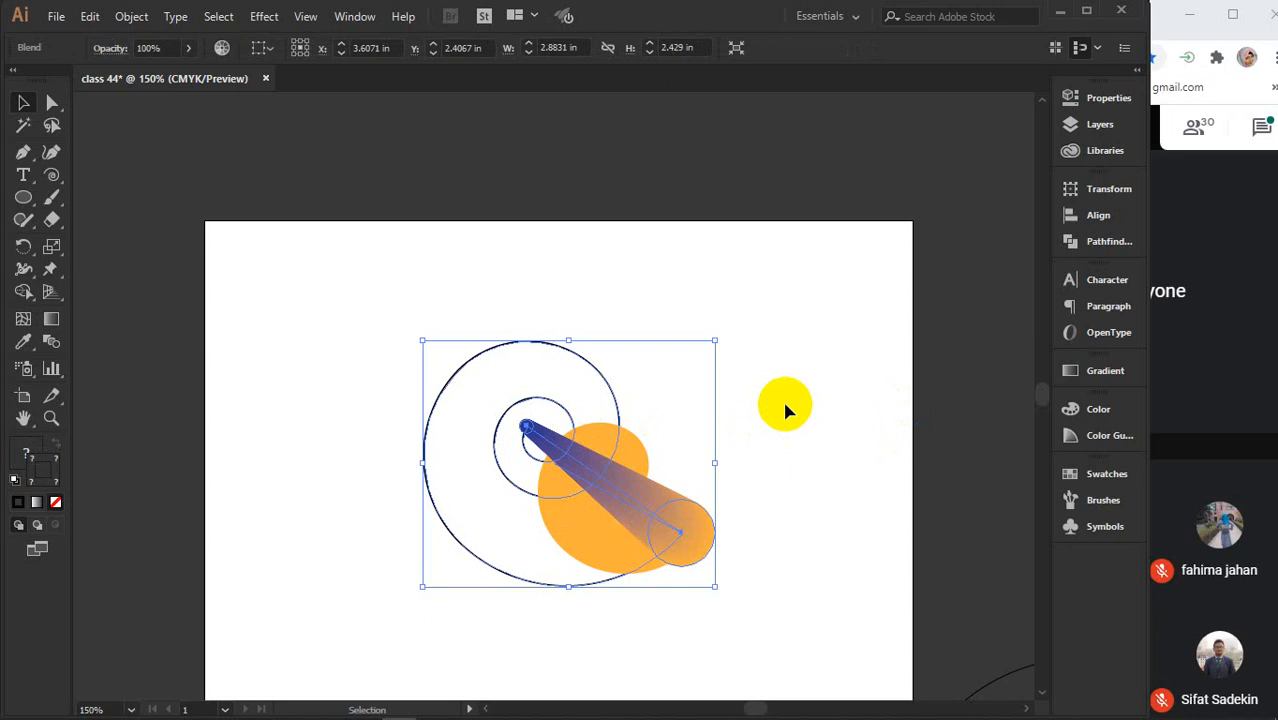
key(Delete)
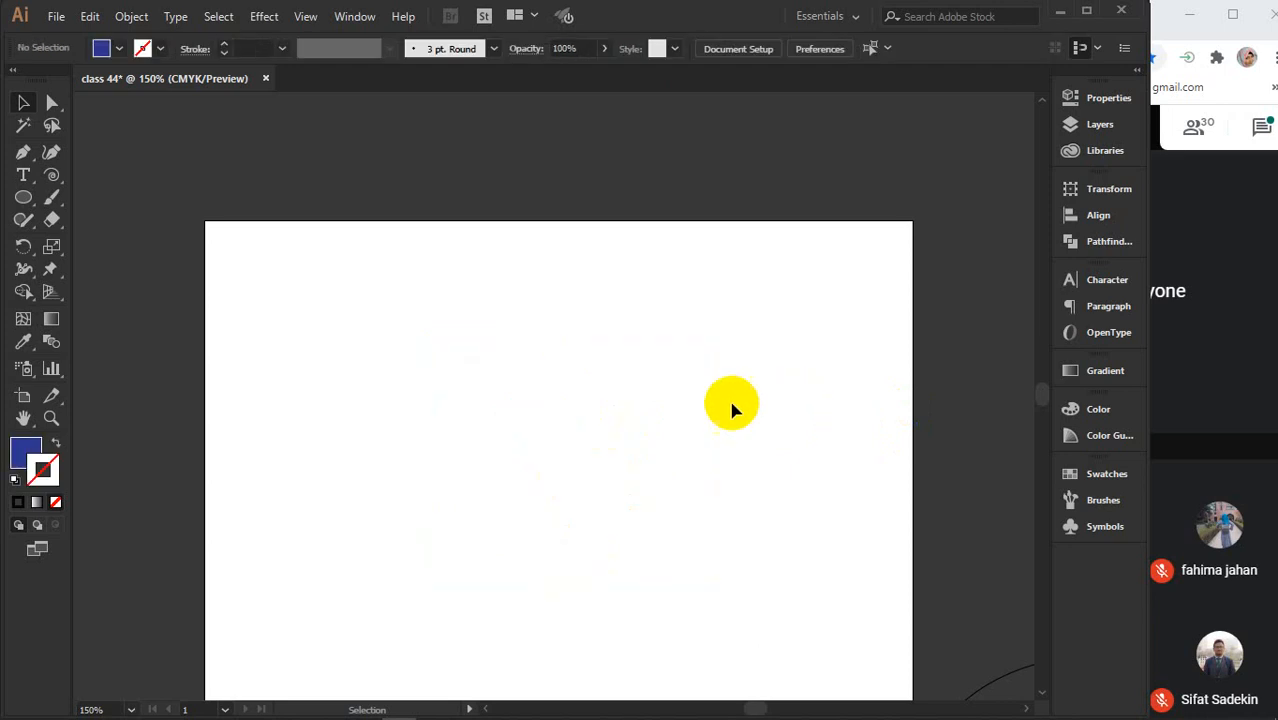
Draw a dark blue circle without stroke on the artboard's left side and copy it straight across to the right side
scroll(613, 440, down, 1)
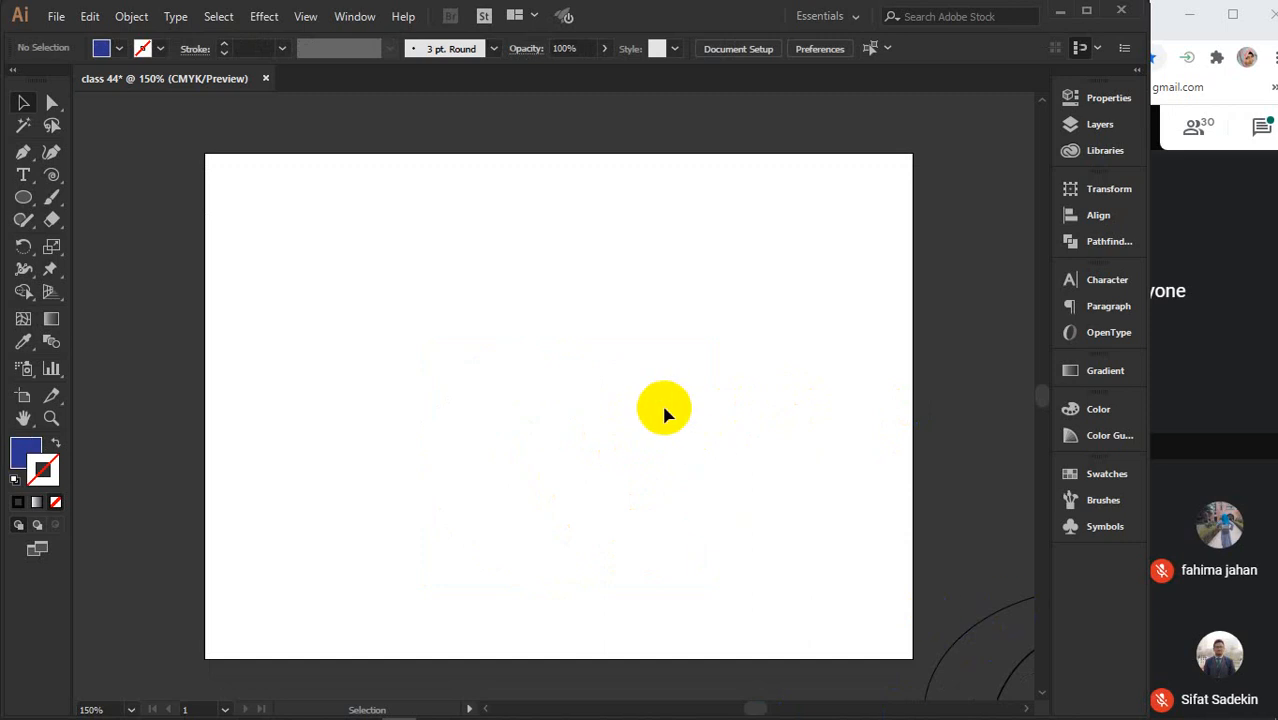
scroll(663, 410, up, 1)
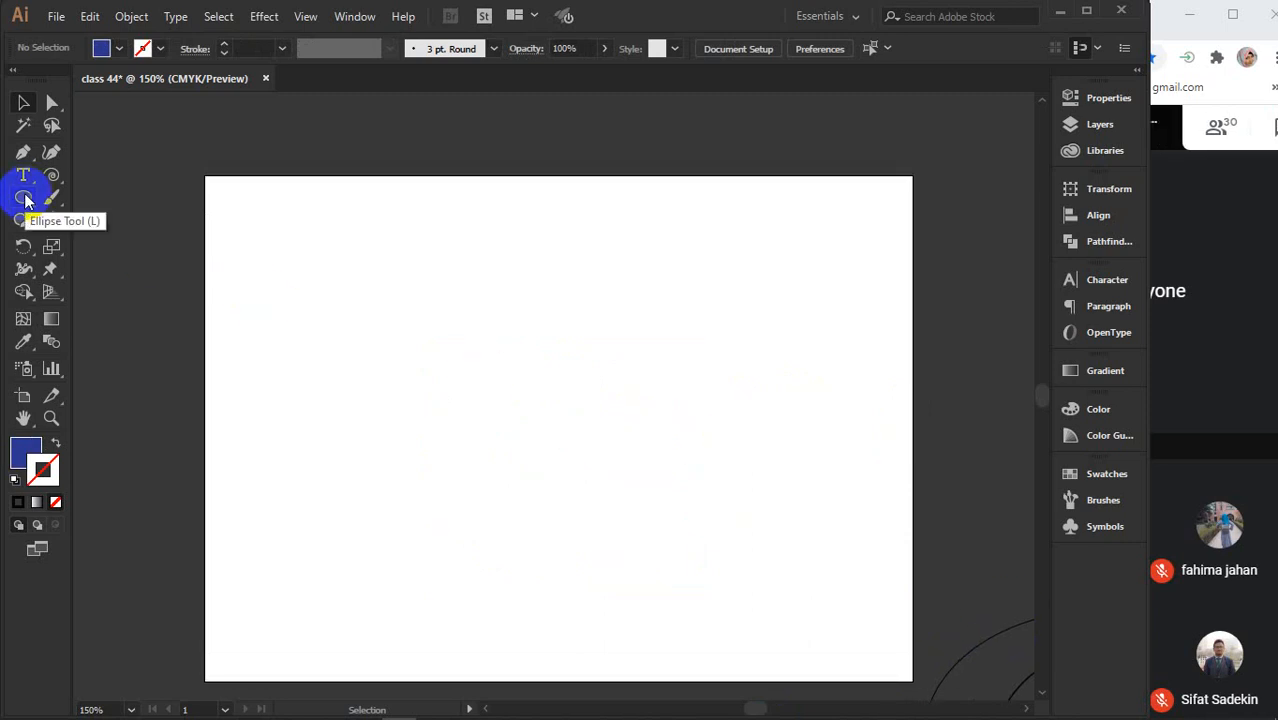
drag(25, 200, 108, 250)
drag(289, 353, 393, 432)
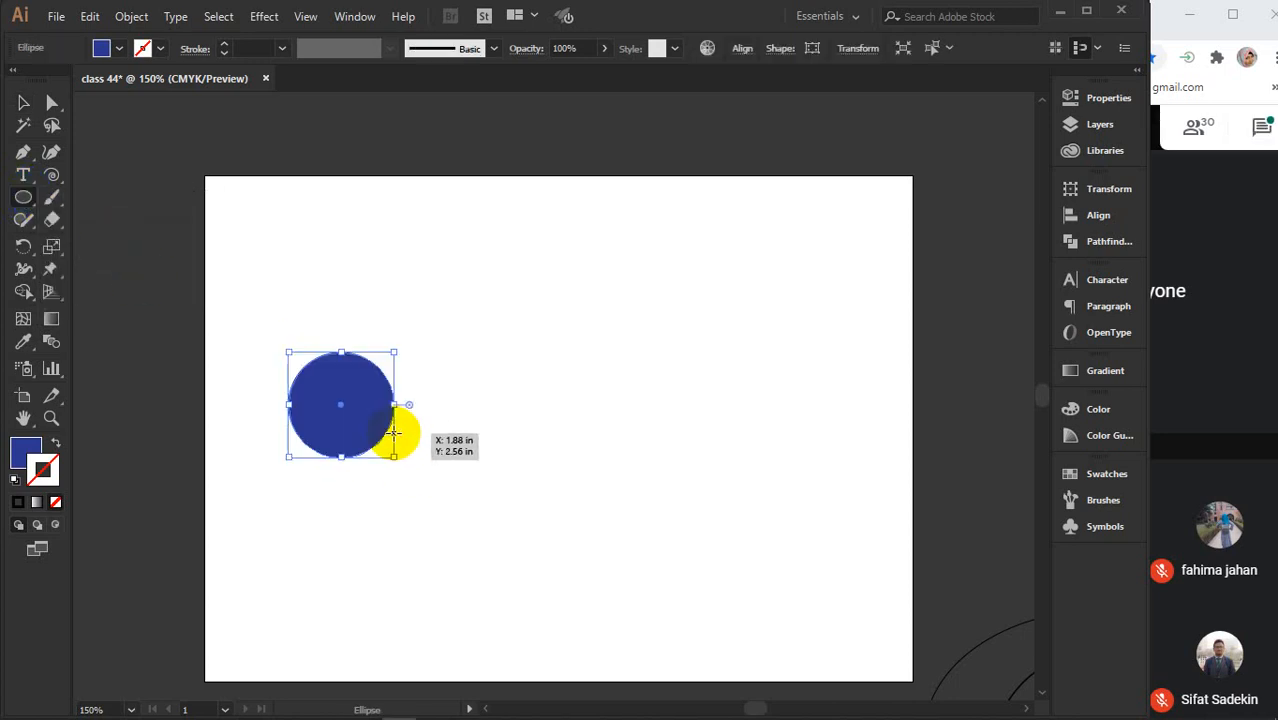
click(23, 102)
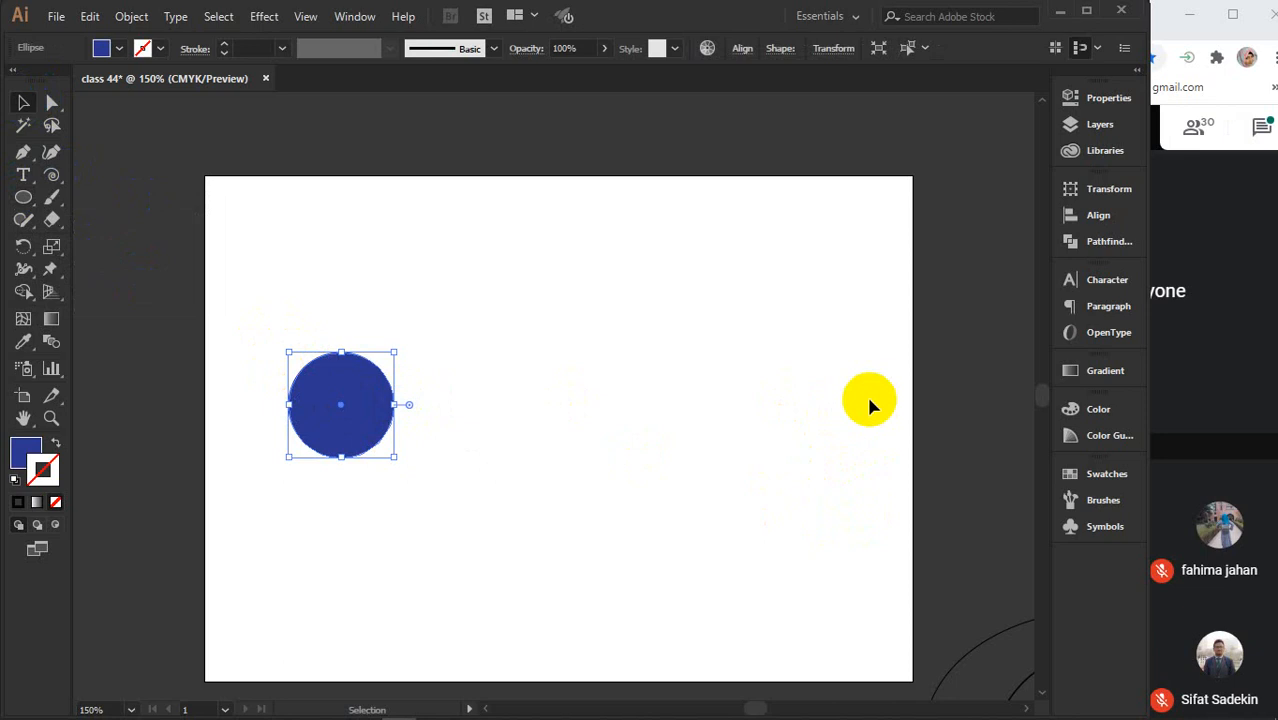
drag(360, 427, 790, 438)
Set the left circle's fill colour to bright cyan, #00f9ff
click(350, 412)
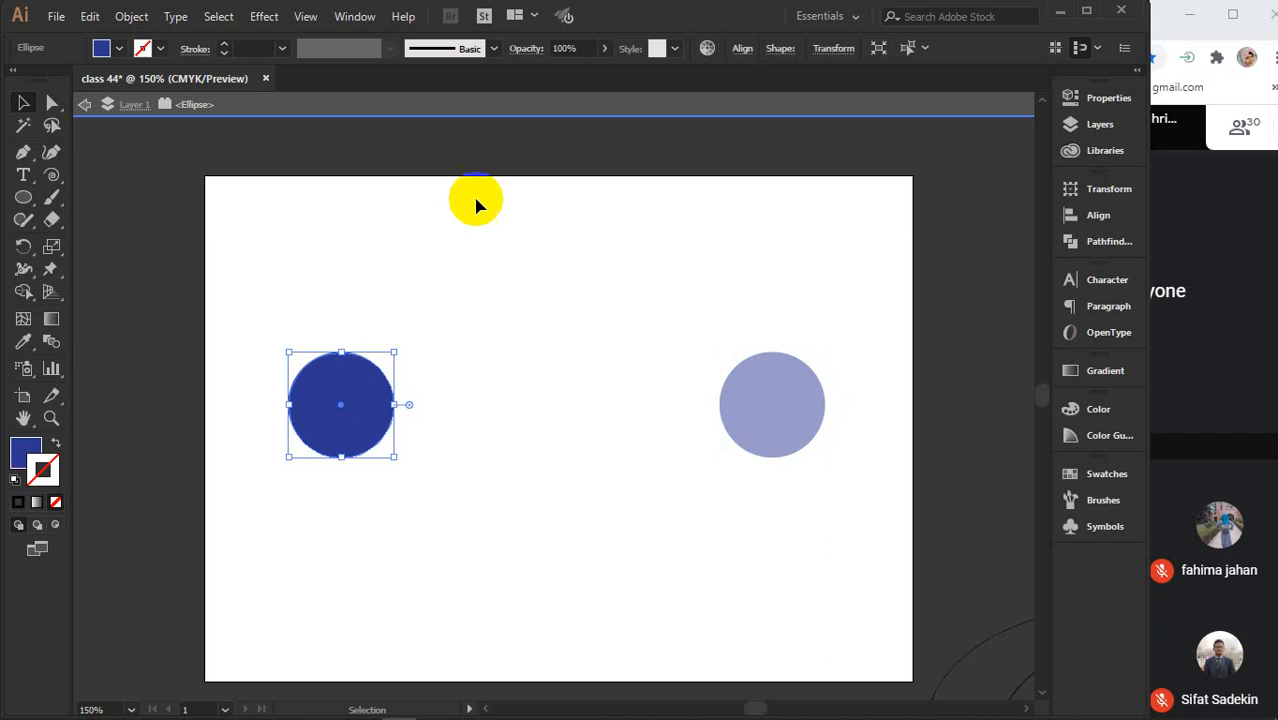
double_click(25, 452)
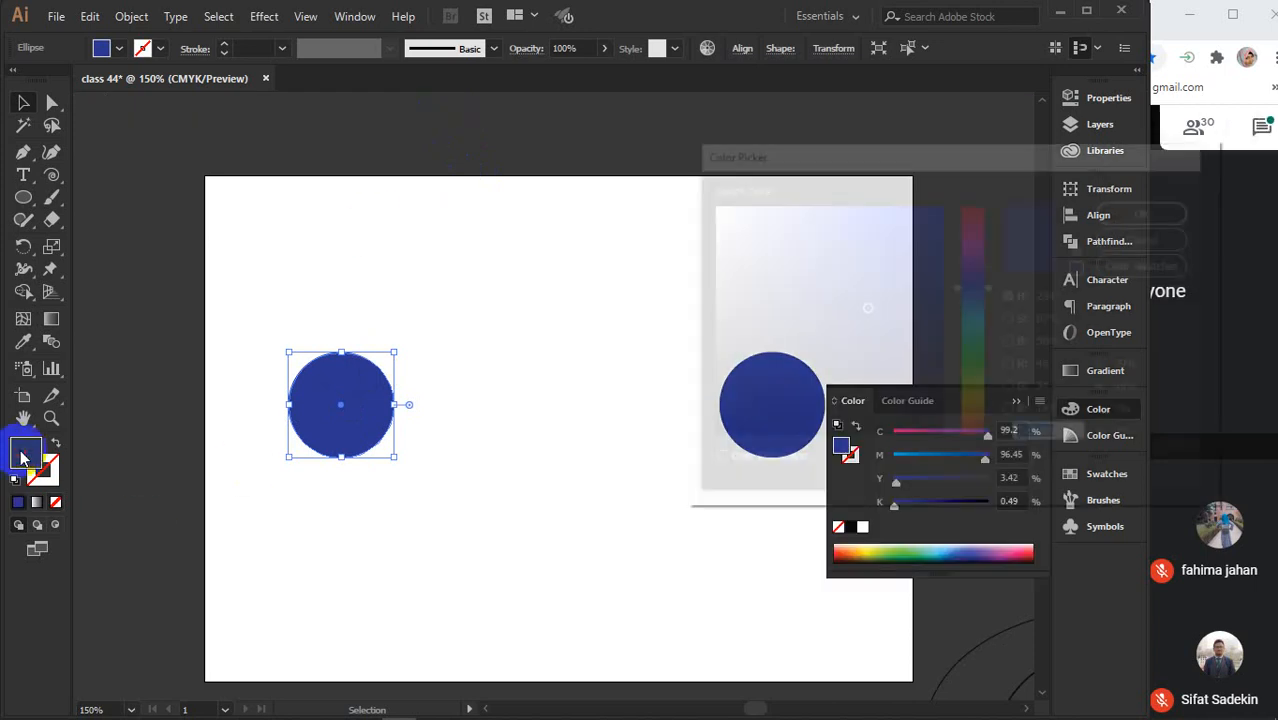
click(977, 321)
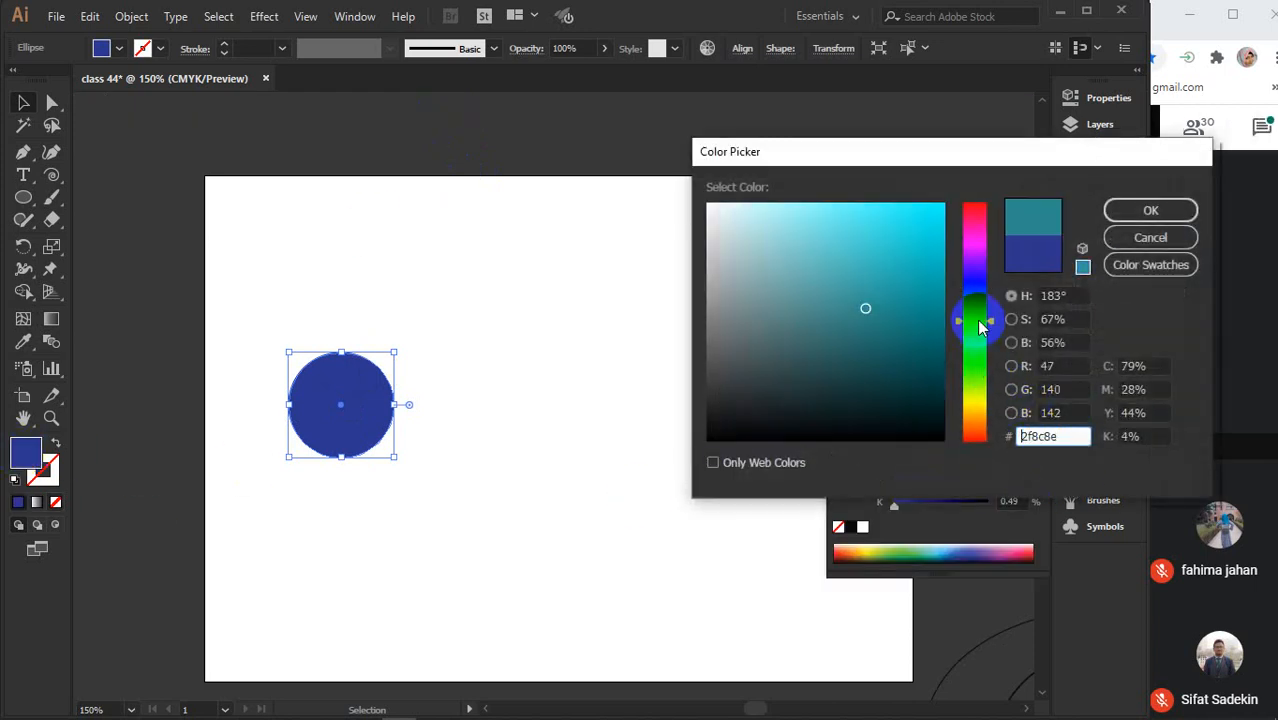
drag(927, 228, 956, 186)
click(1138, 211)
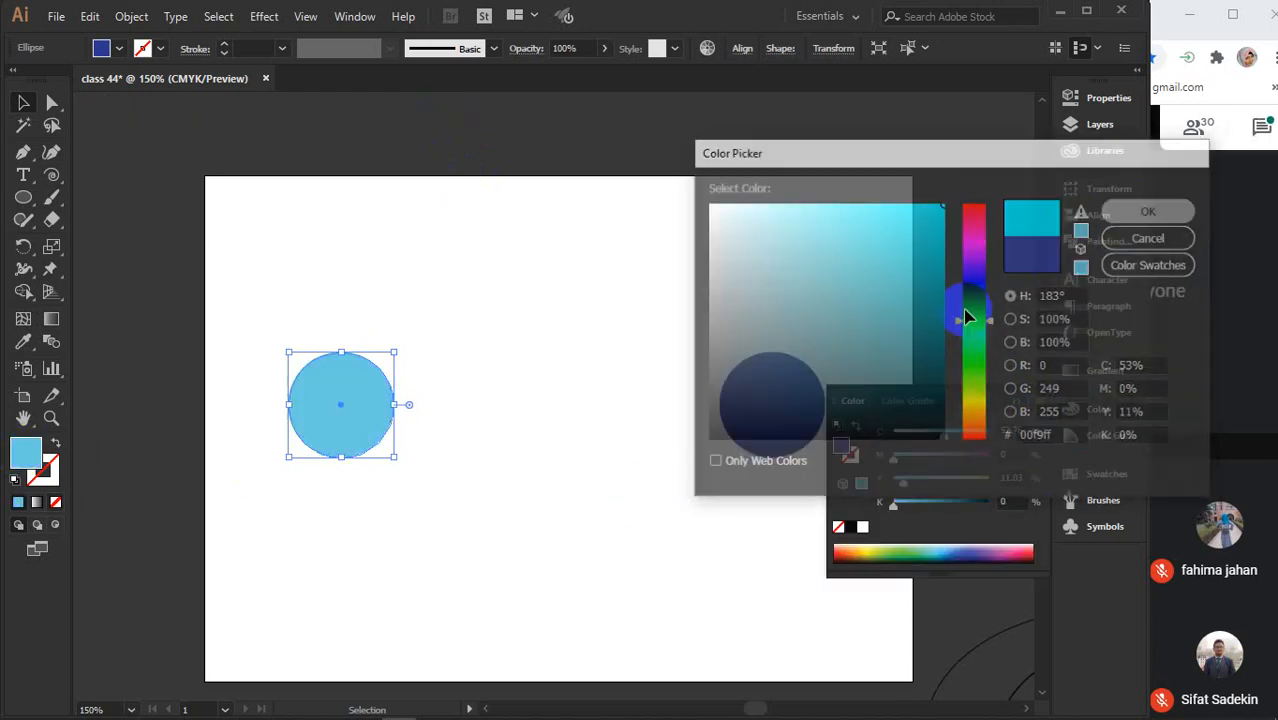
Set the right circle's fill colour to dark navy, #022363
click(775, 420)
click(1016, 401)
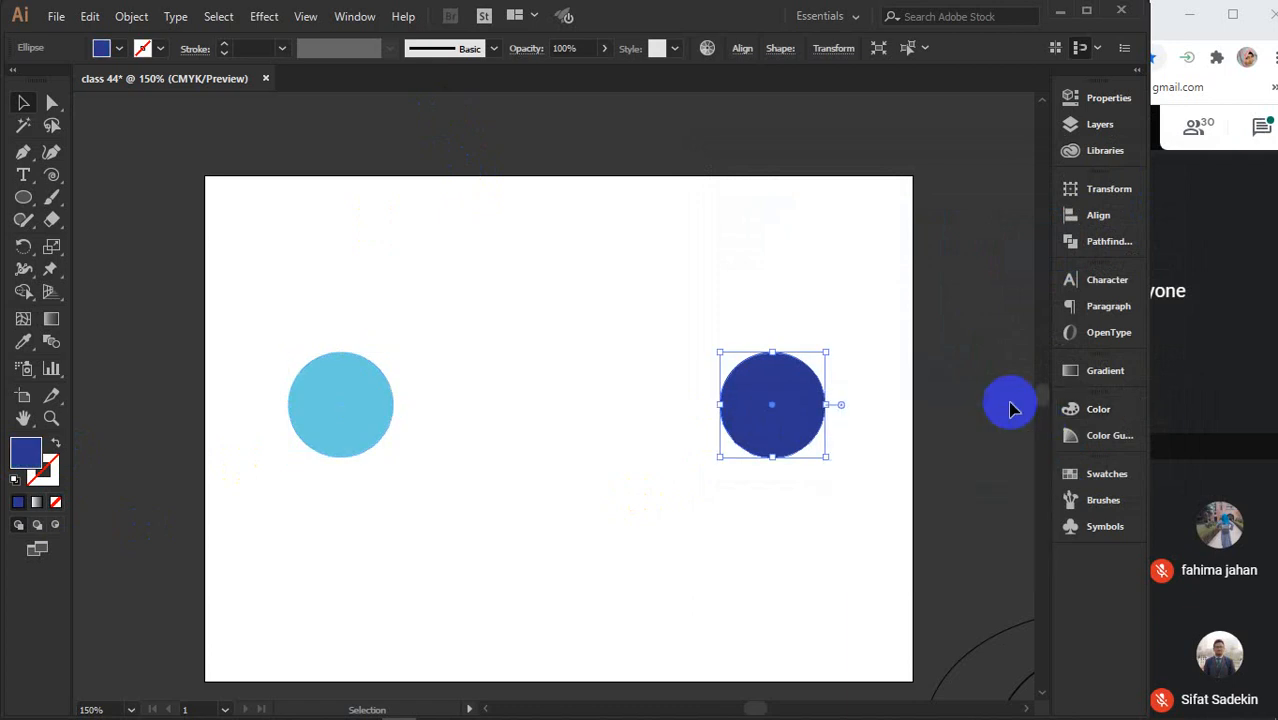
double_click(22, 458)
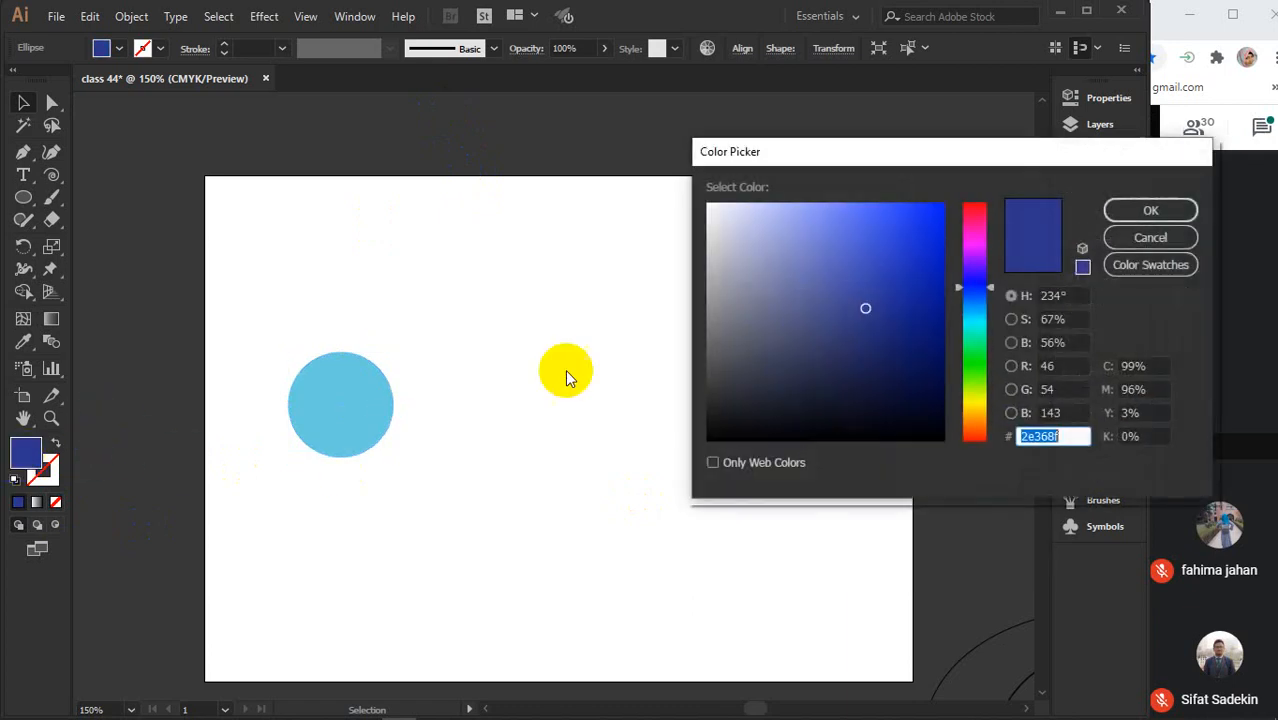
click(973, 319)
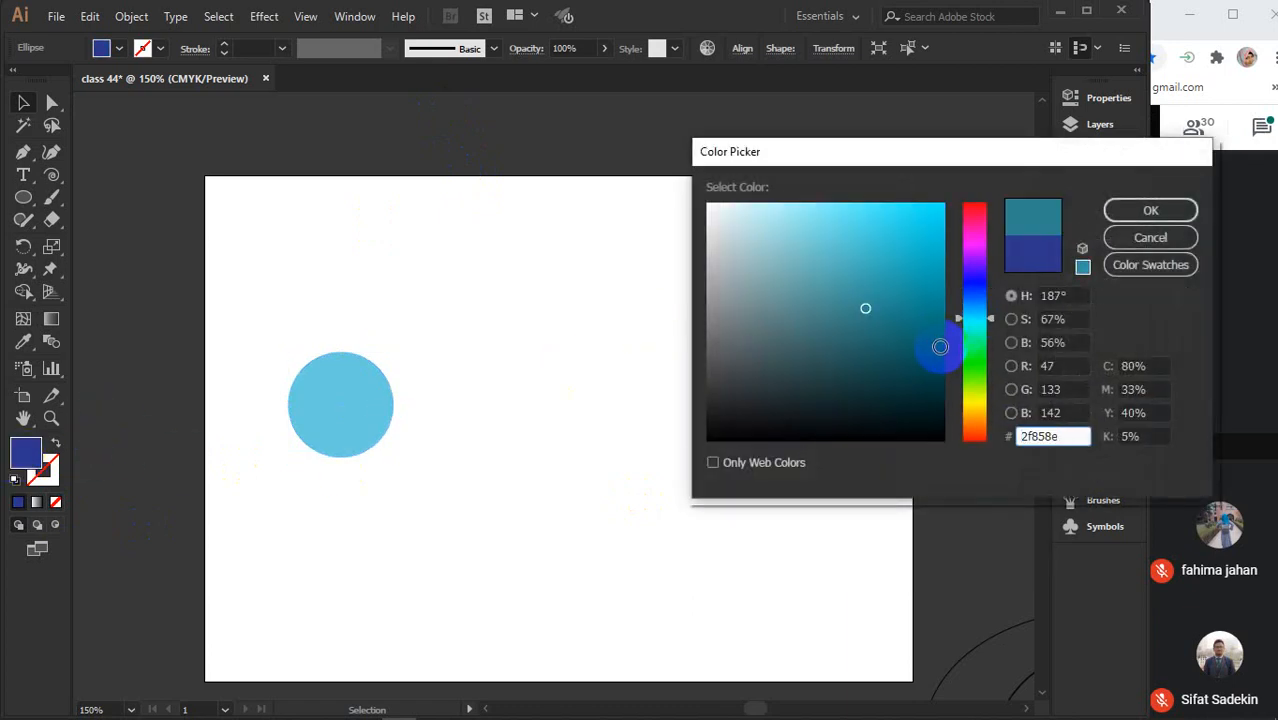
click(940, 347)
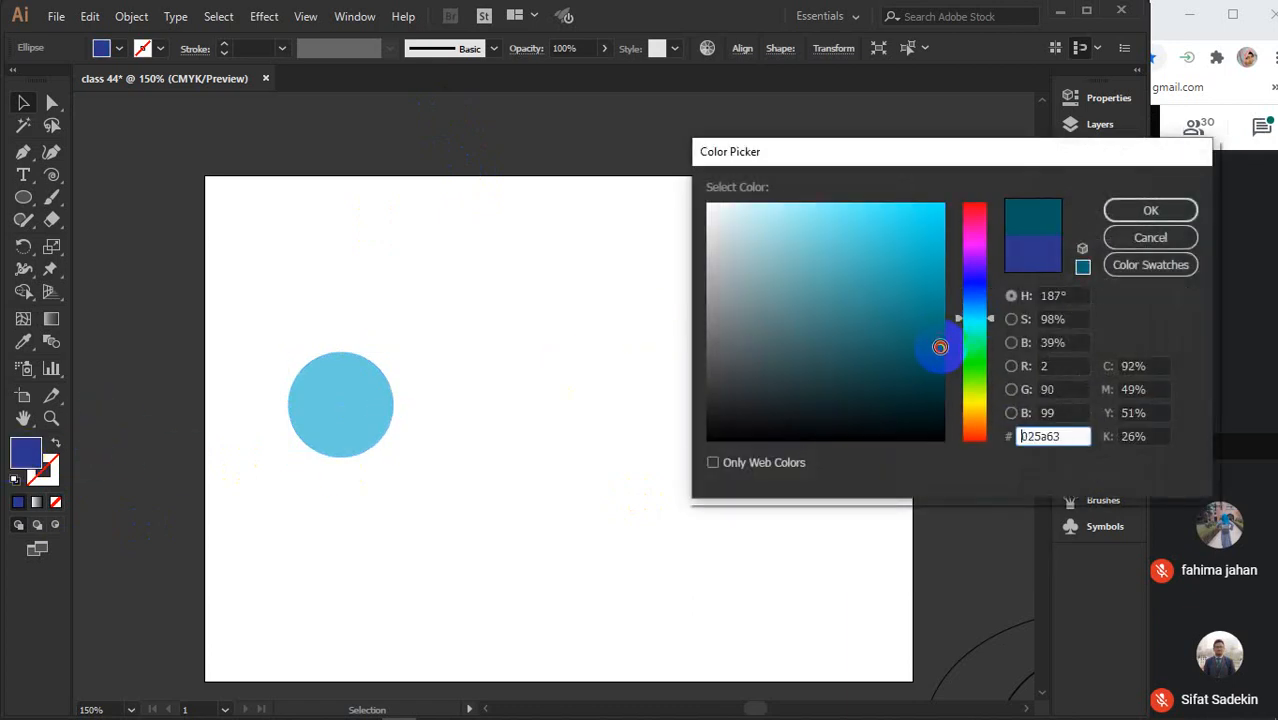
click(976, 296)
click(1147, 214)
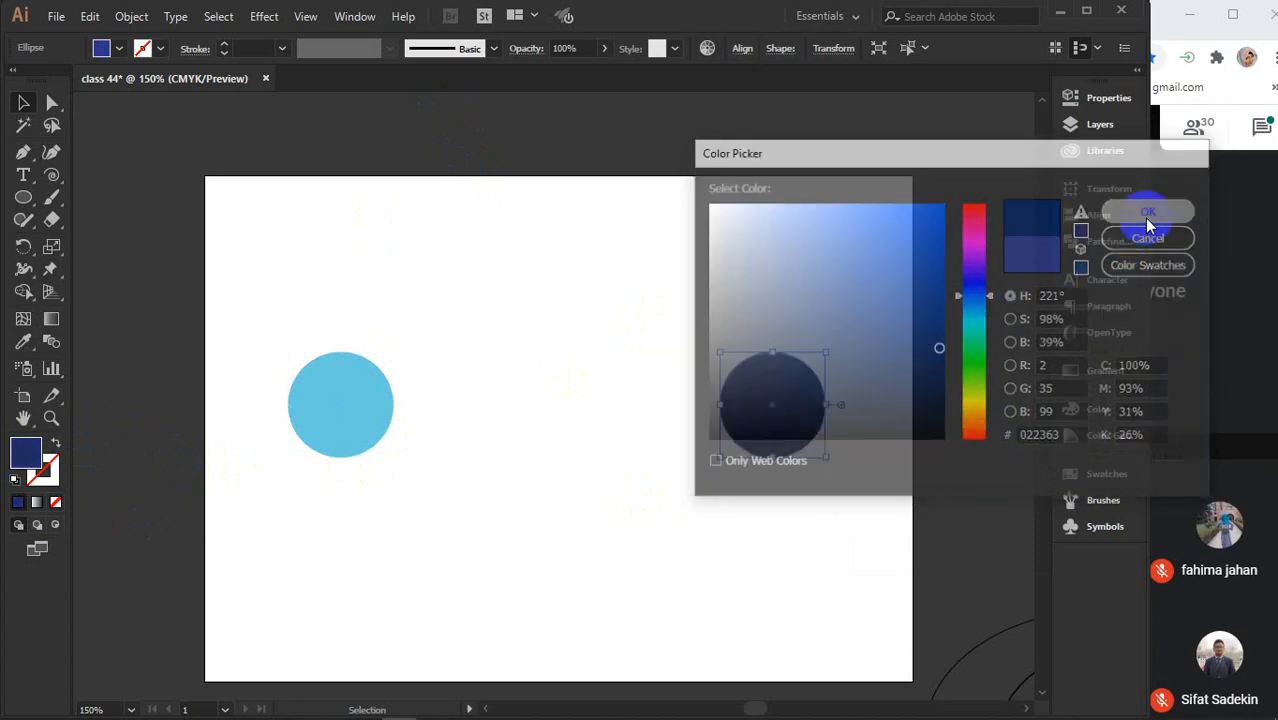
Blend the cyan circle into the navy circle with the Blend tool and clear the selection
click(192, 316)
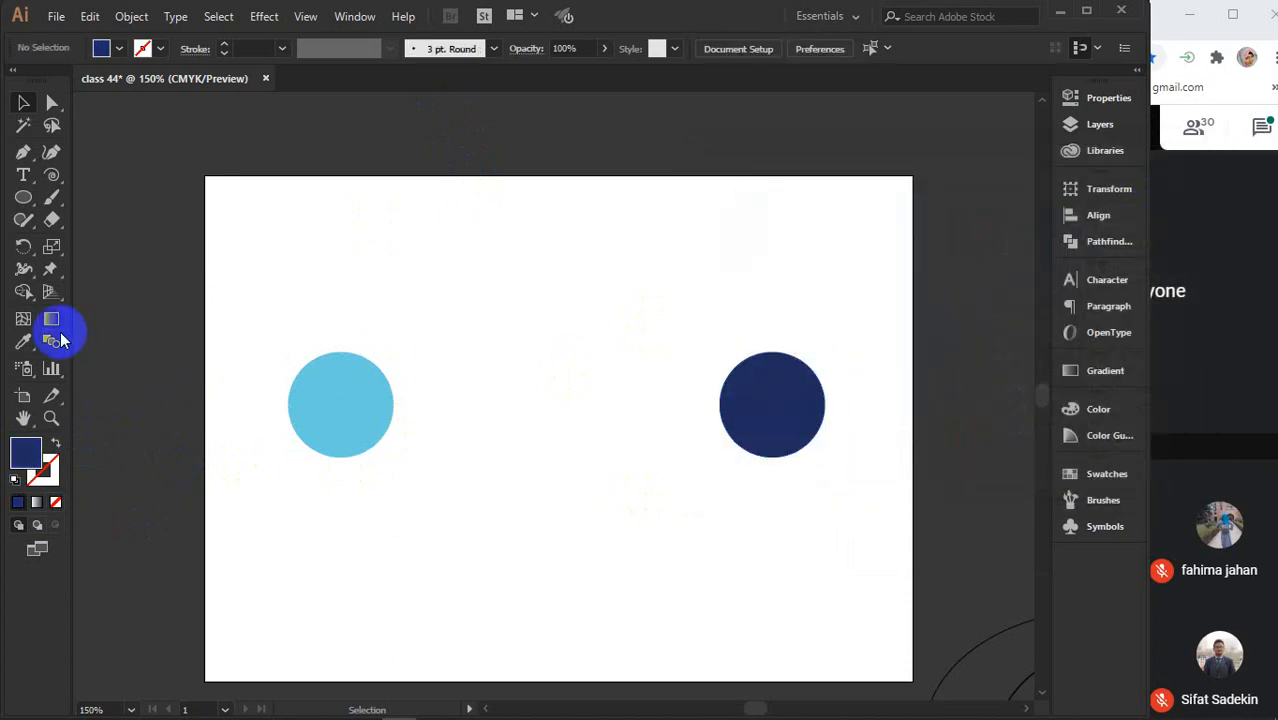
click(337, 400)
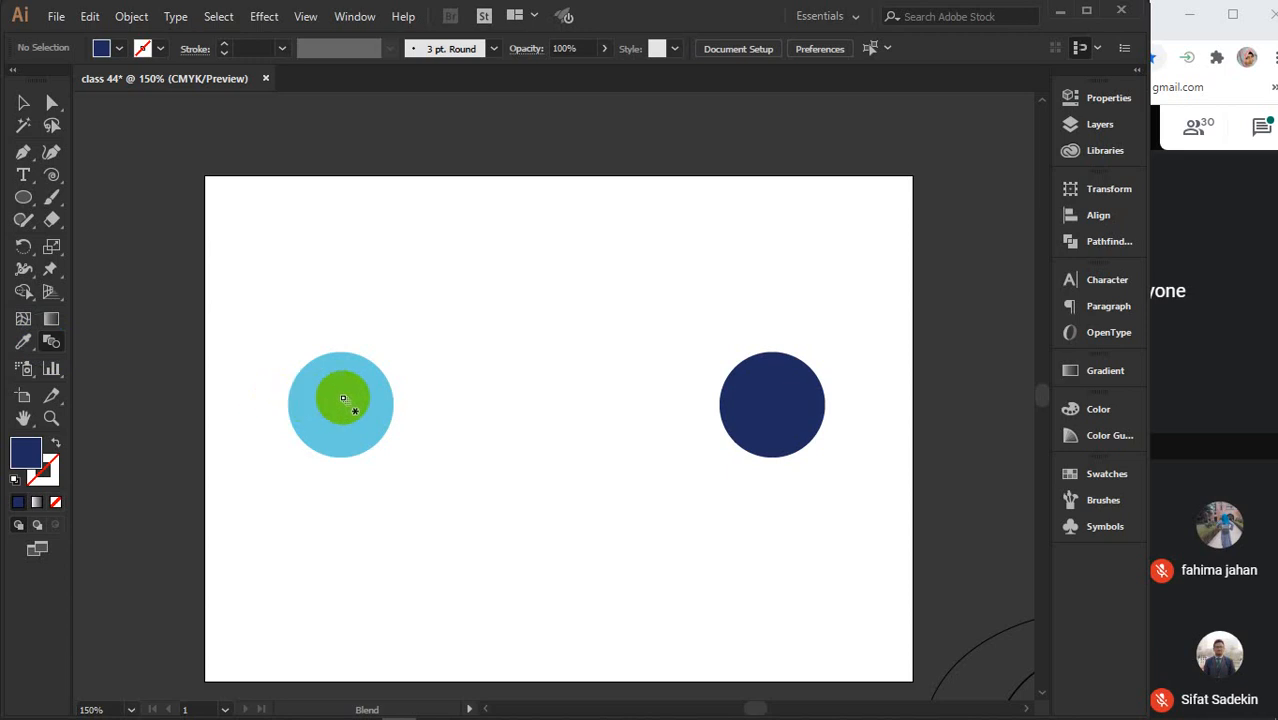
click(778, 396)
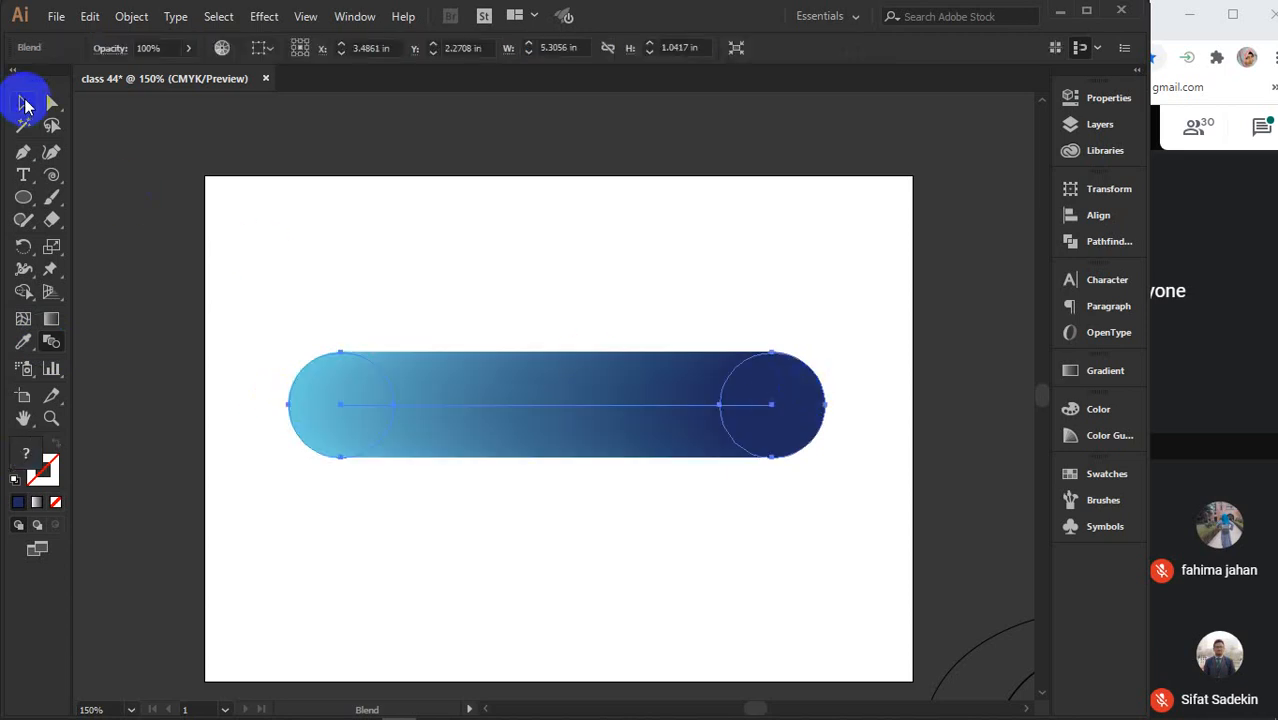
click(24, 104)
click(528, 322)
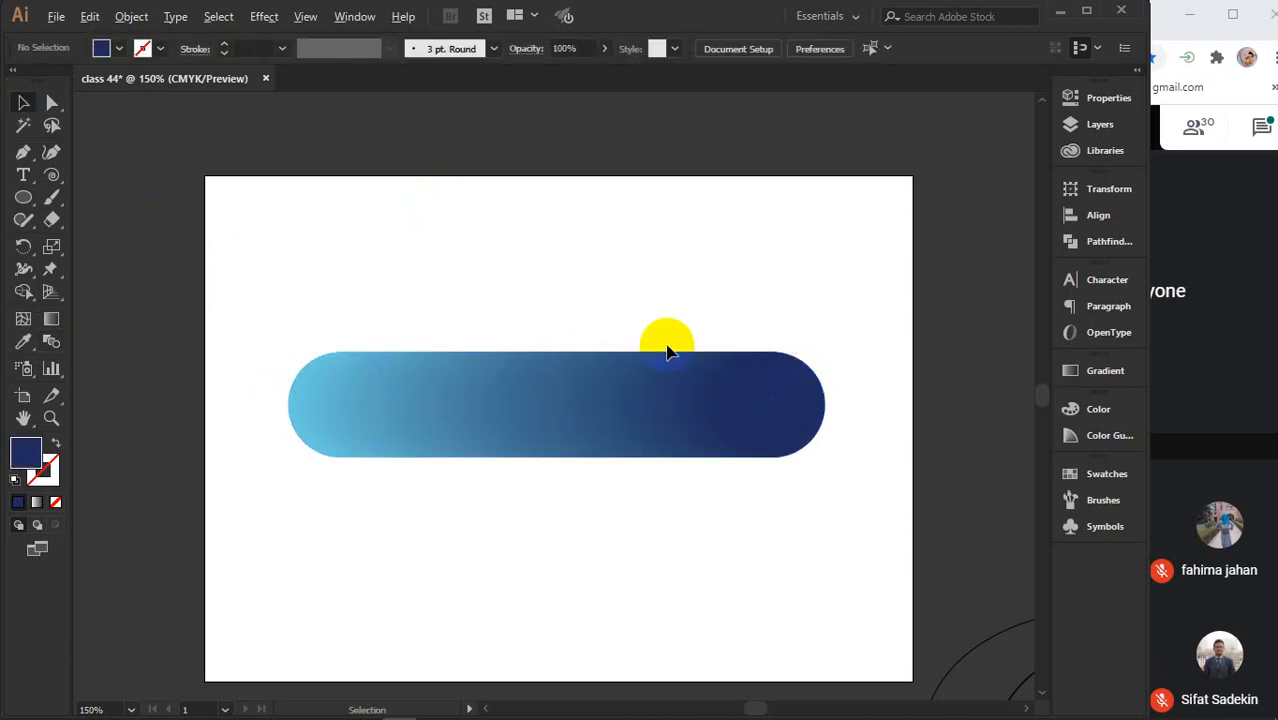
Move the wavy path onto the artboard's lower part and place a copy of the straight blend above the artboard
scroll(668, 350, down, 1)
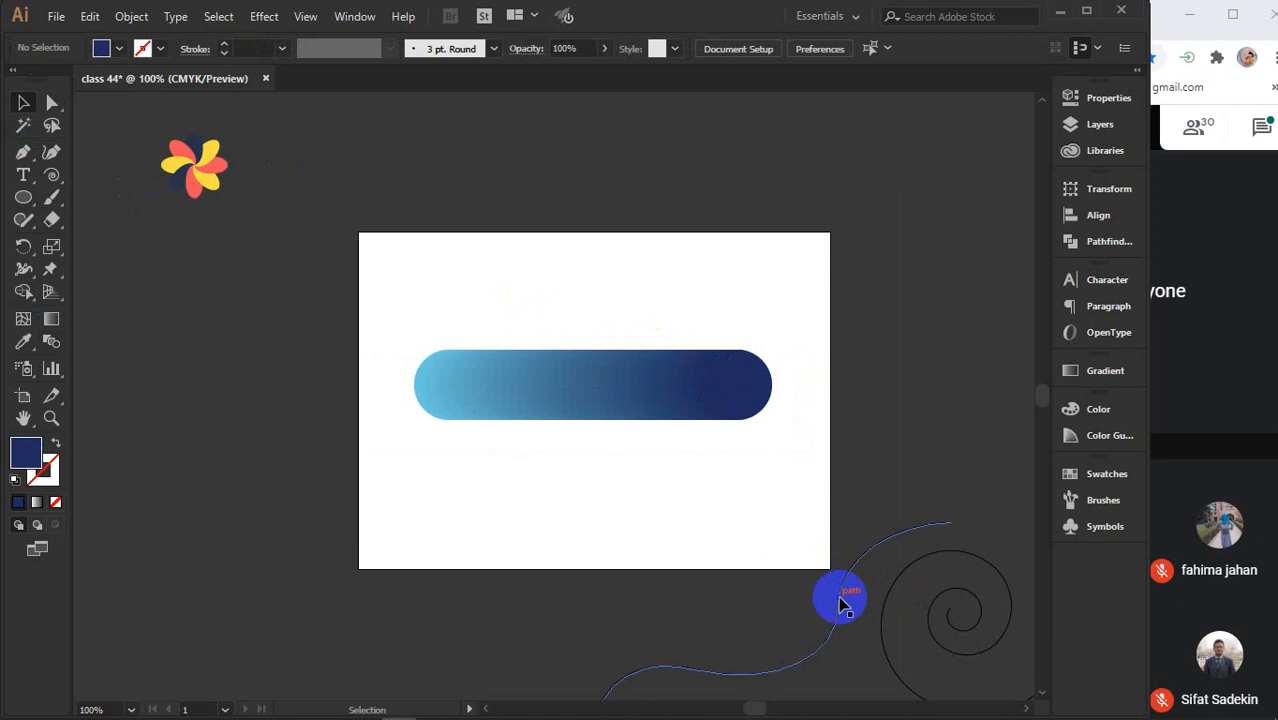
mouse_move(840, 604)
mouse_down()
mouse_move(779, 449)
mouse_move(752, 450)
mouse_up()
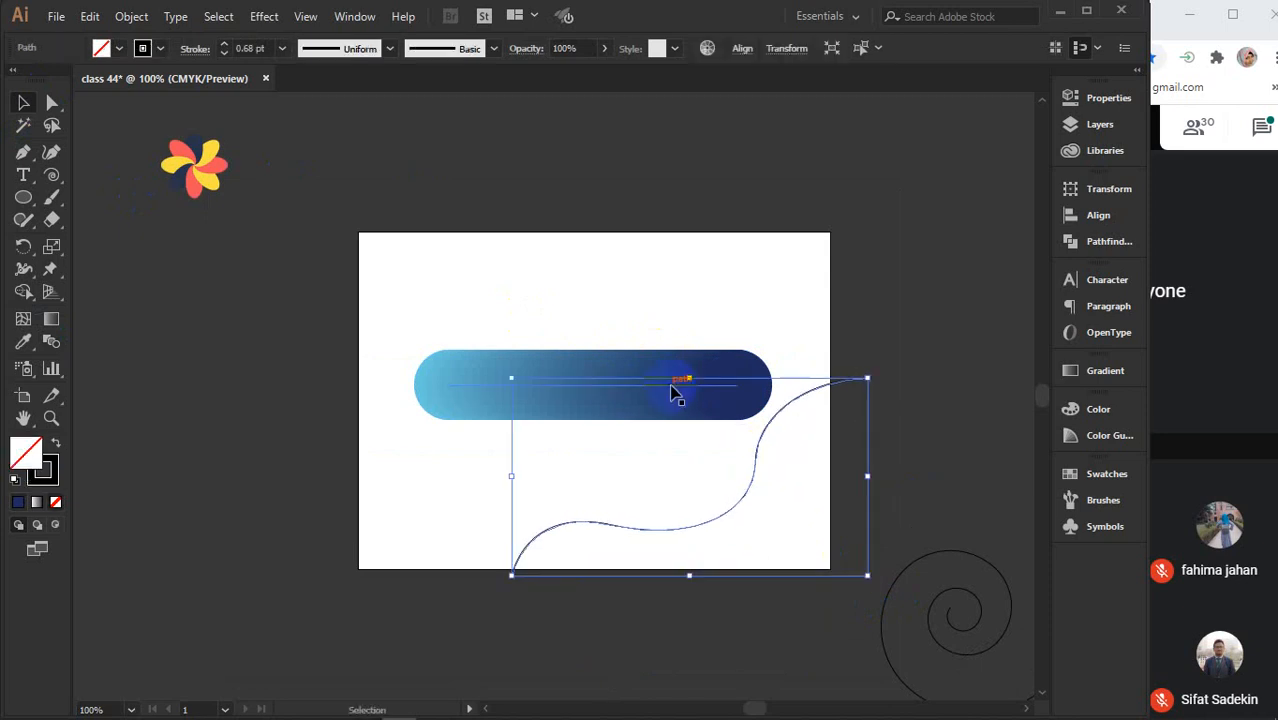
click(481, 392)
drag(510, 386, 574, 121)
Move the straight blend up on the artboard and shift the wavy path up and slightly left, just below it
scroll(706, 520, up, 1)
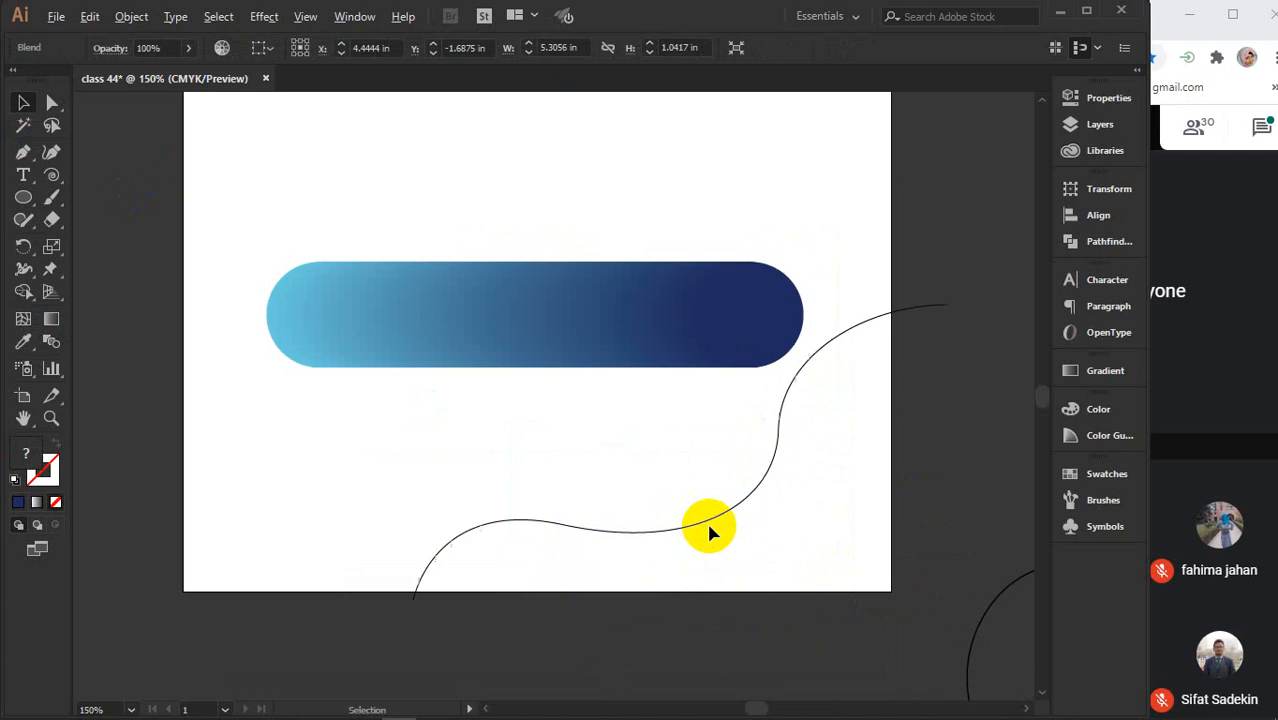
drag(580, 355, 585, 251)
drag(581, 528, 555, 482)
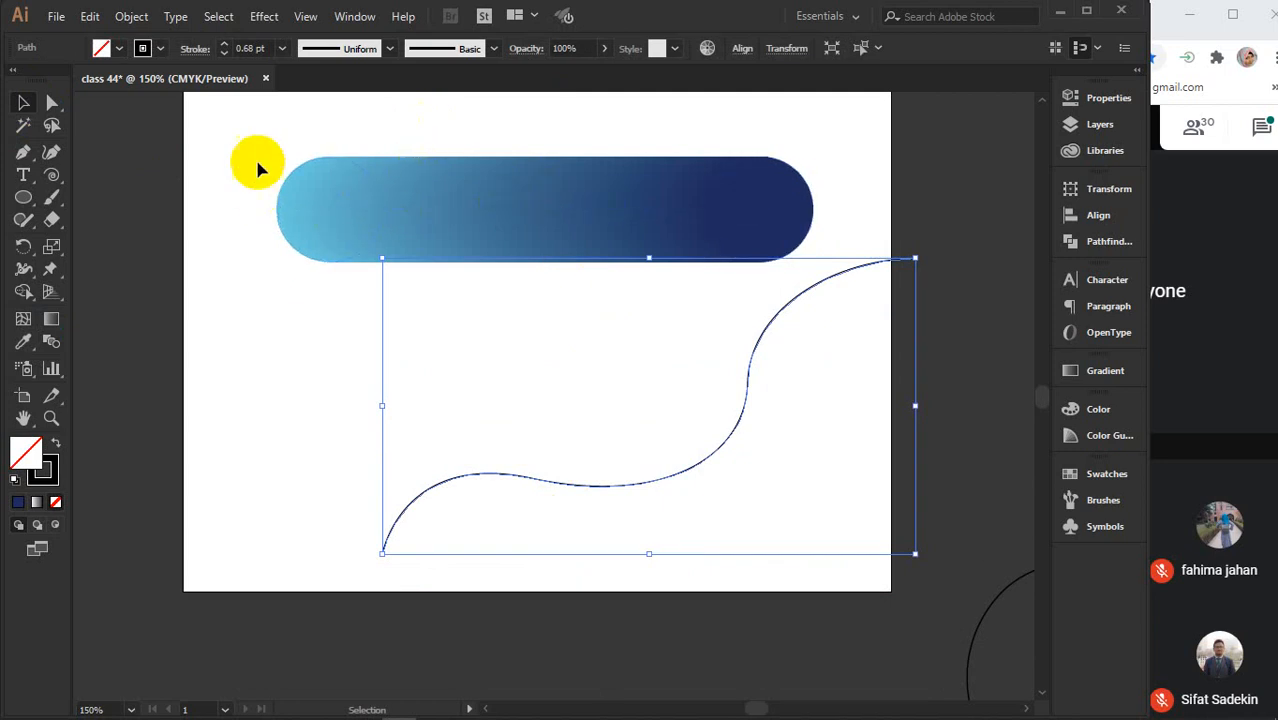
Replace the blend's spine with the wavy path and move the resulting shape fully onto the artboard
drag(251, 147, 510, 562)
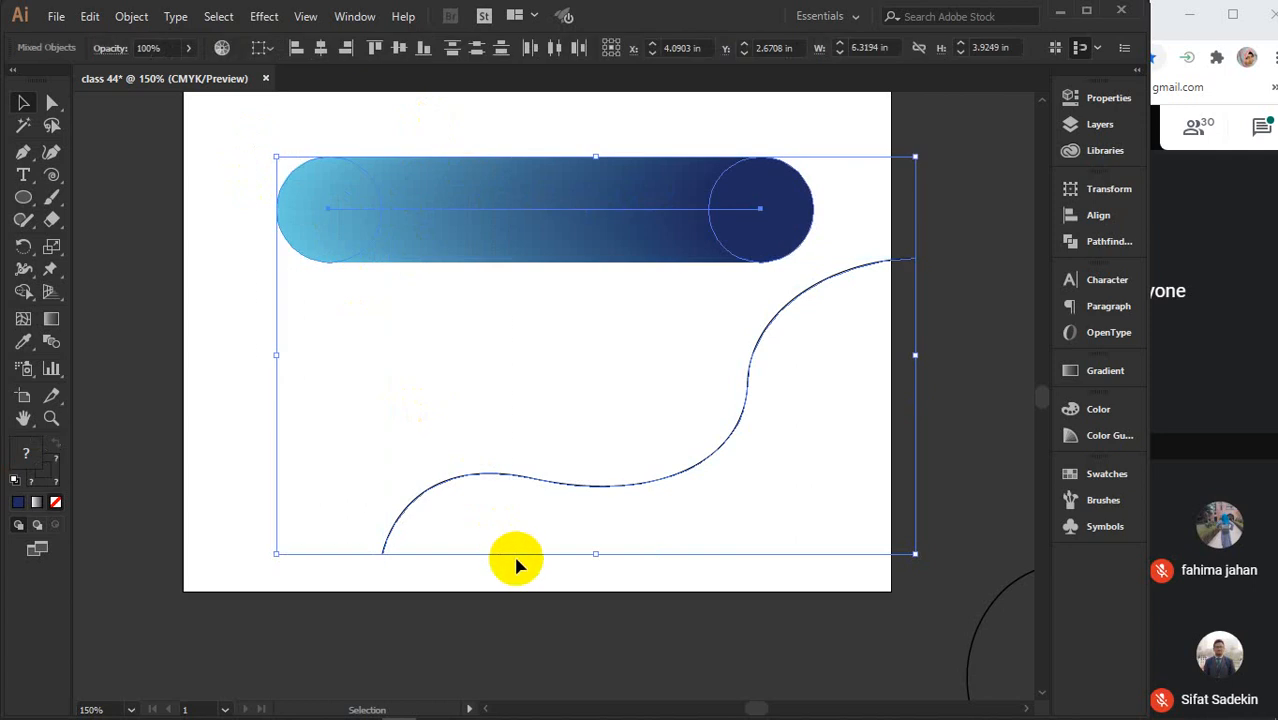
click(131, 16)
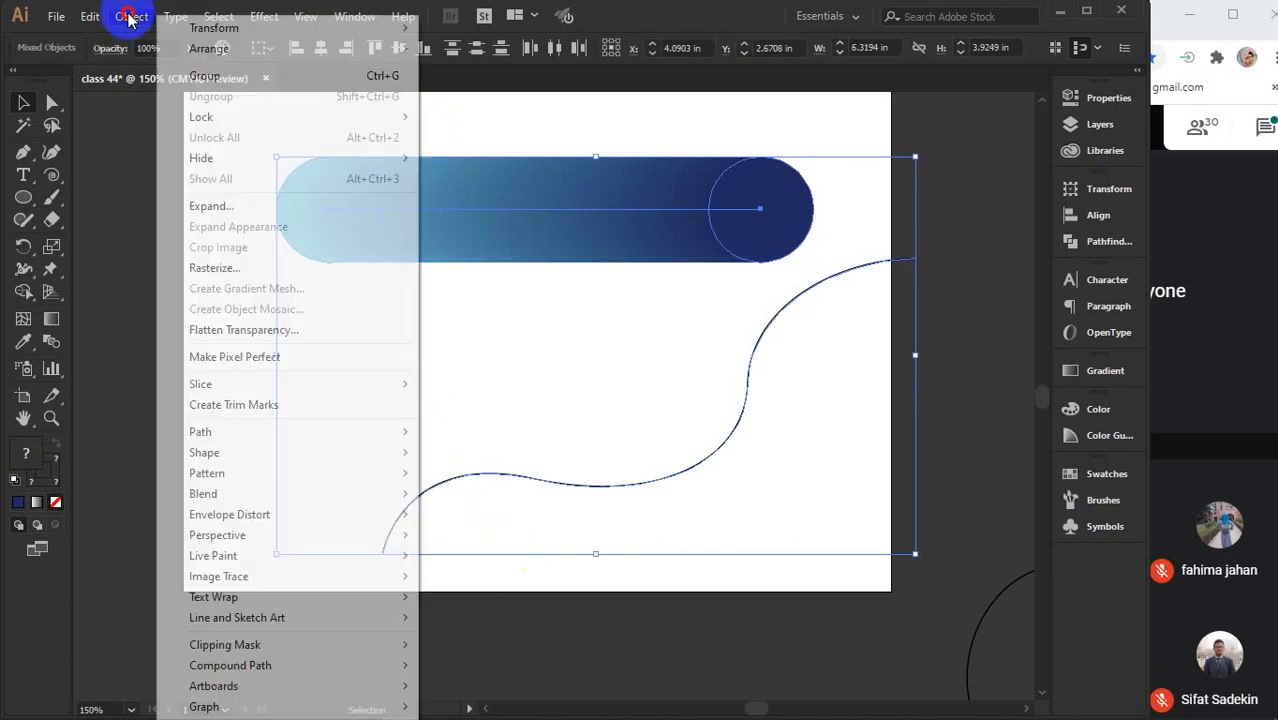
mouse_move(175, 493)
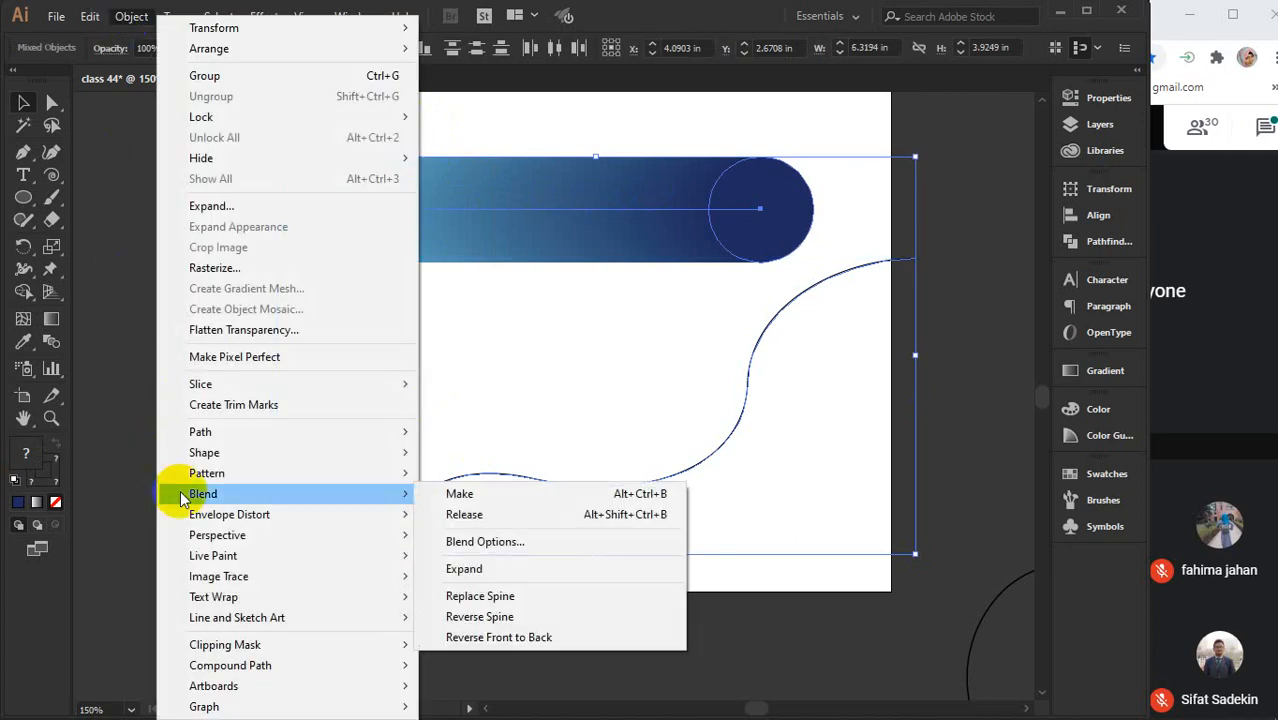
click(531, 601)
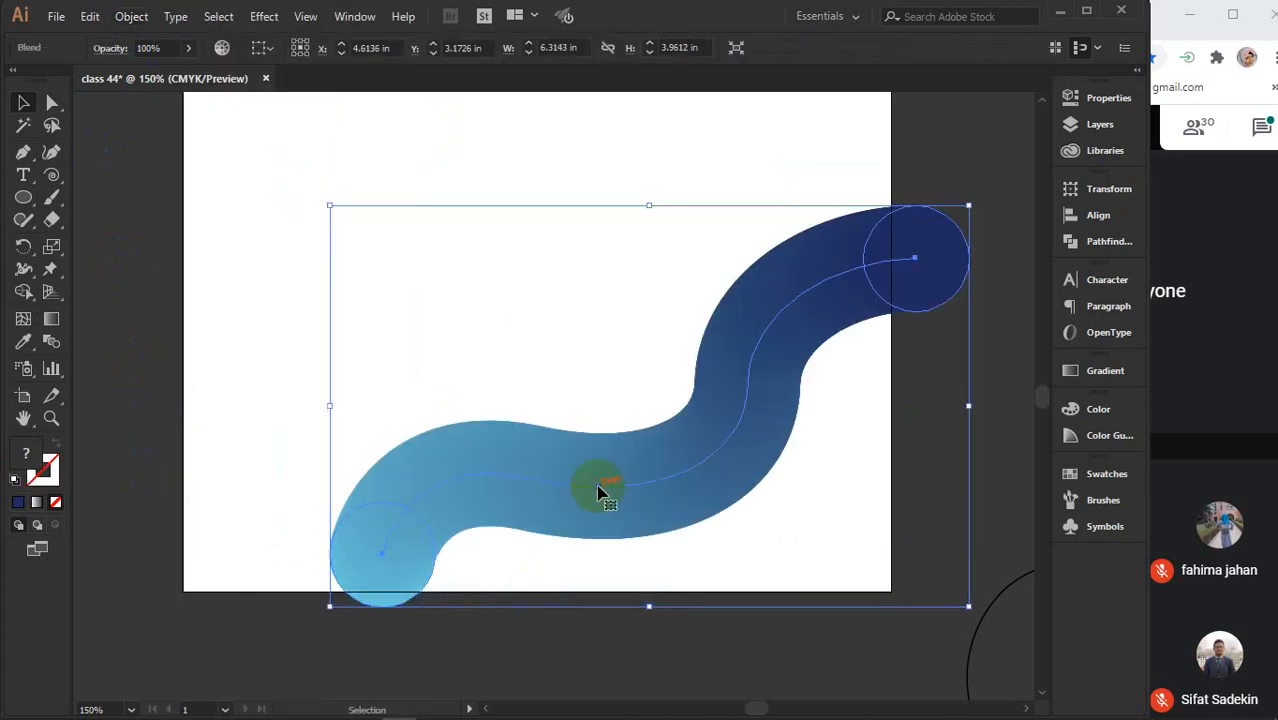
drag(599, 491, 490, 406)
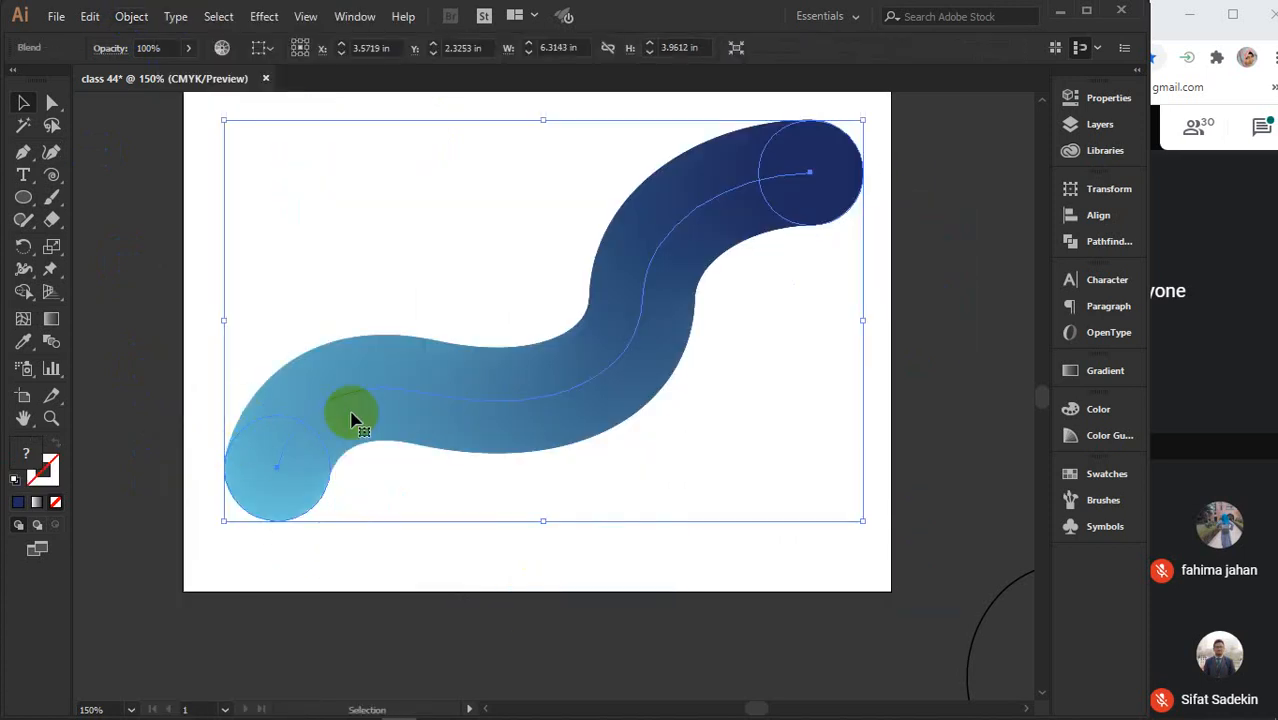
click(947, 402)
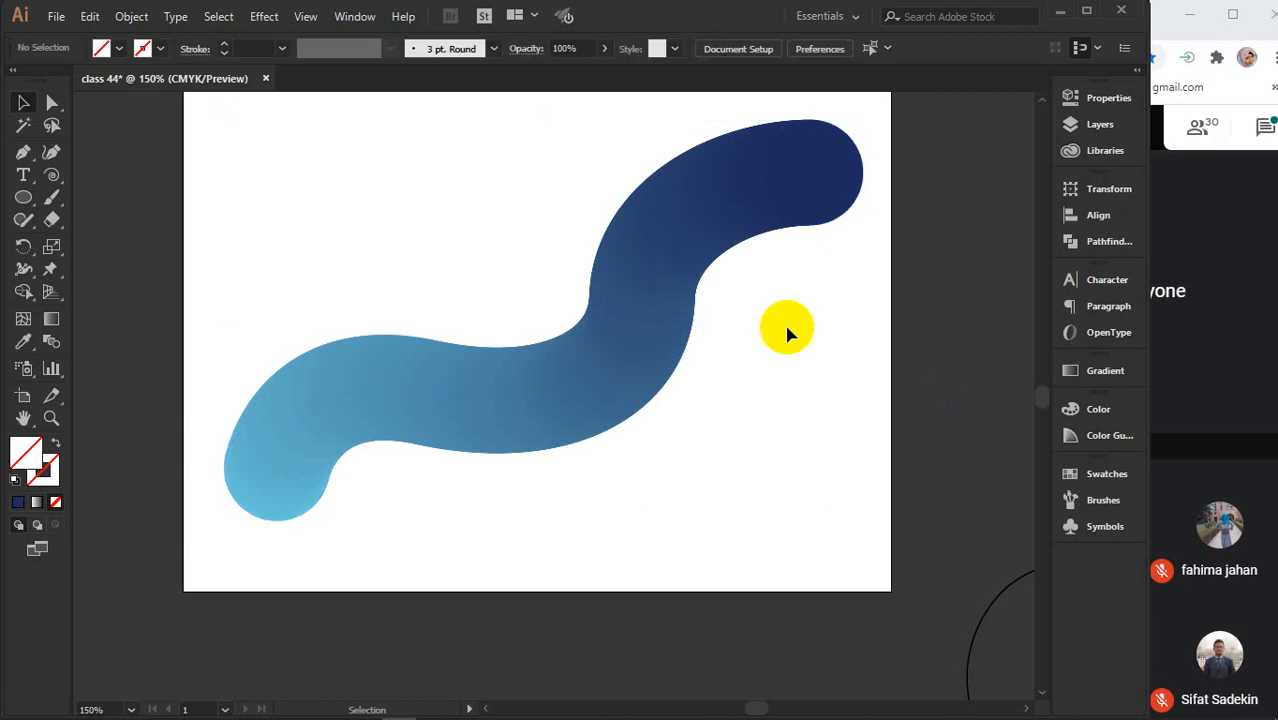
Move the wavy blend off the artboard to the lower left and bring the spare straight blend onto the artboard
click(634, 332)
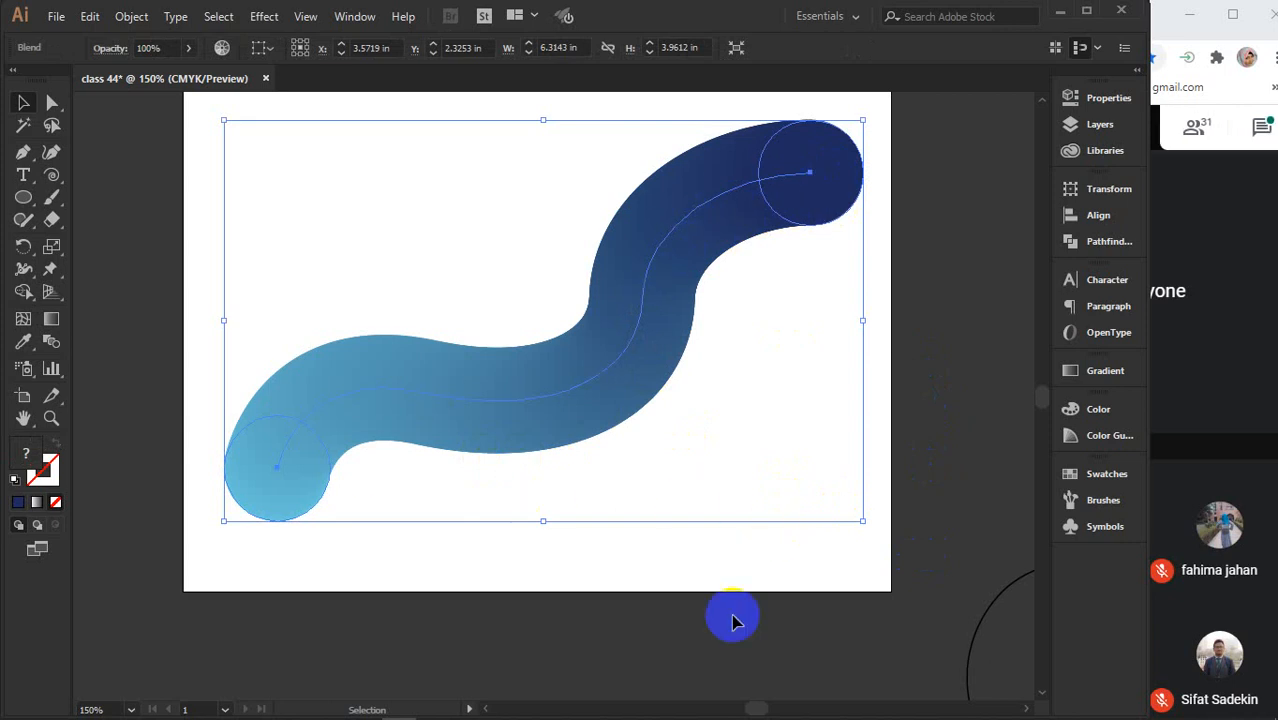
scroll(732, 620, down, 1)
drag(735, 342, 157, 624)
drag(627, 157, 577, 373)
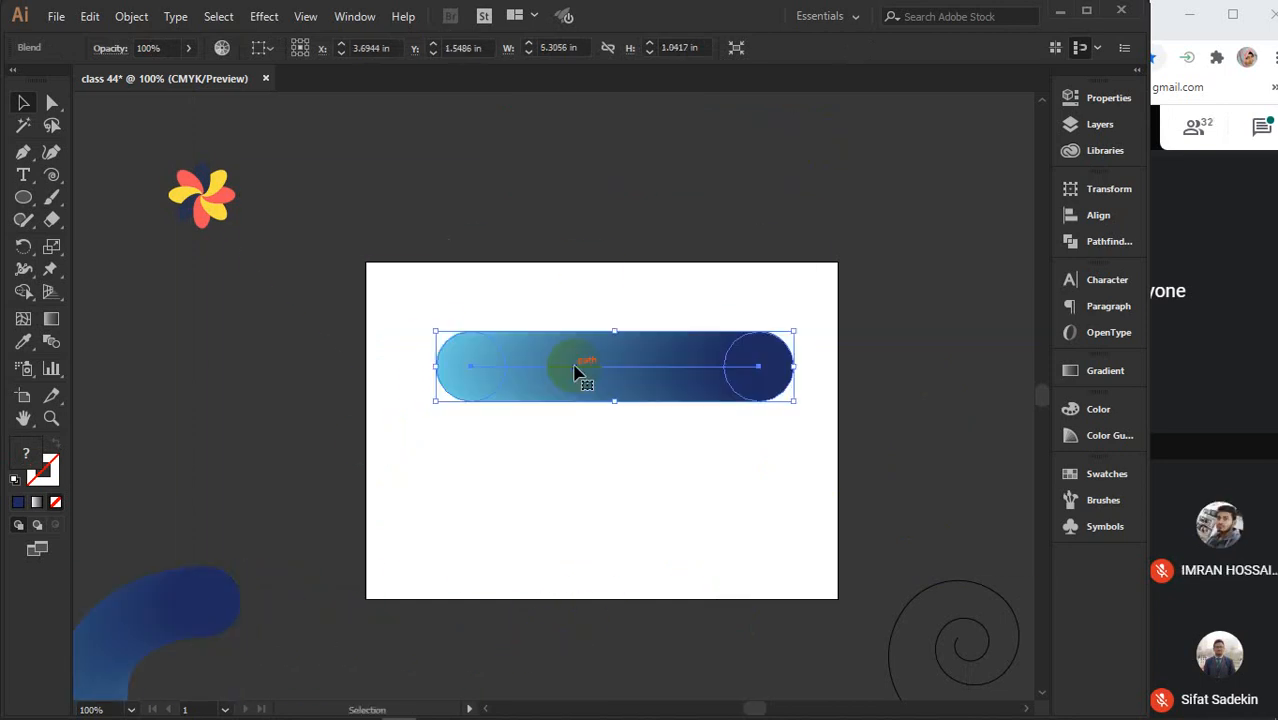
click(52, 102)
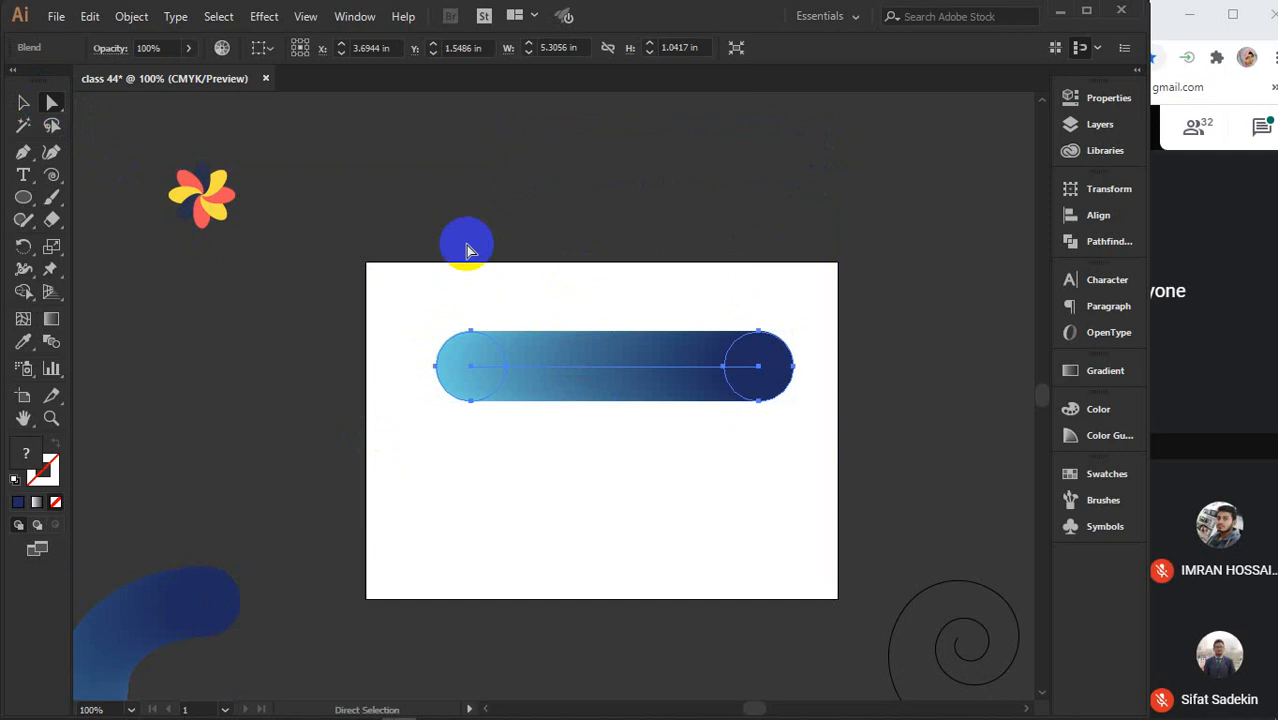
click(765, 342)
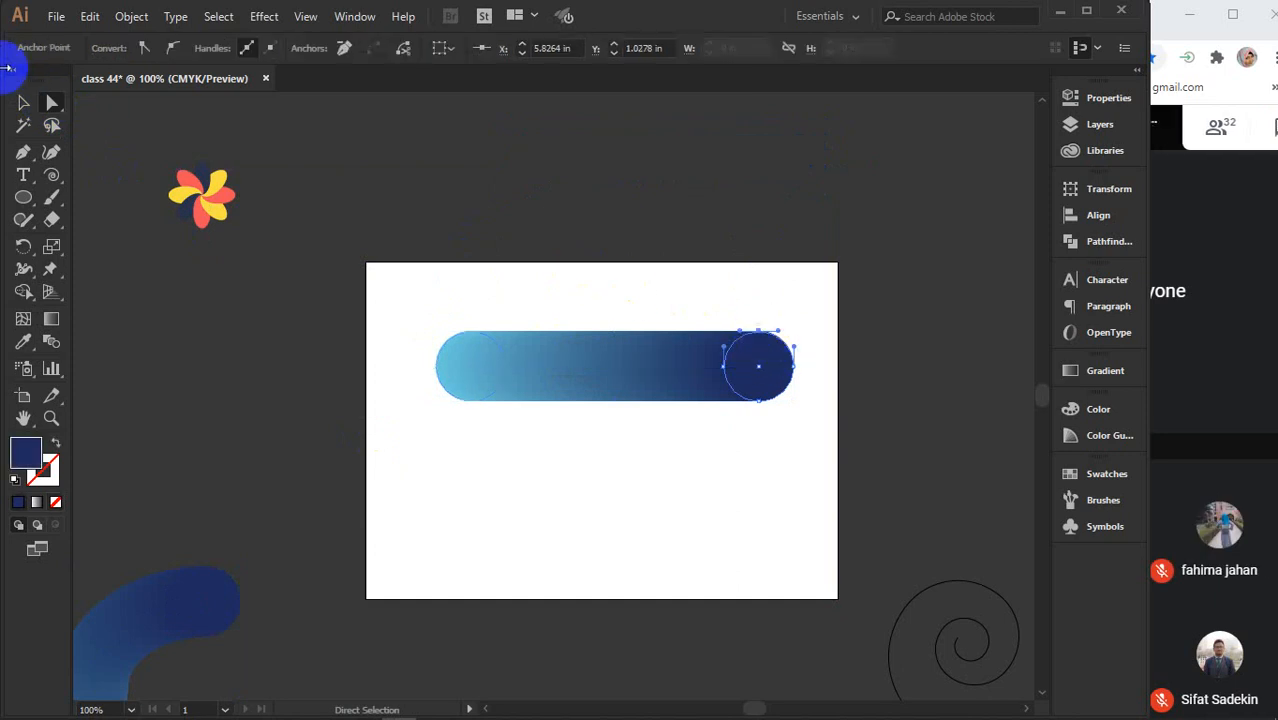
click(23, 102)
click(362, 290)
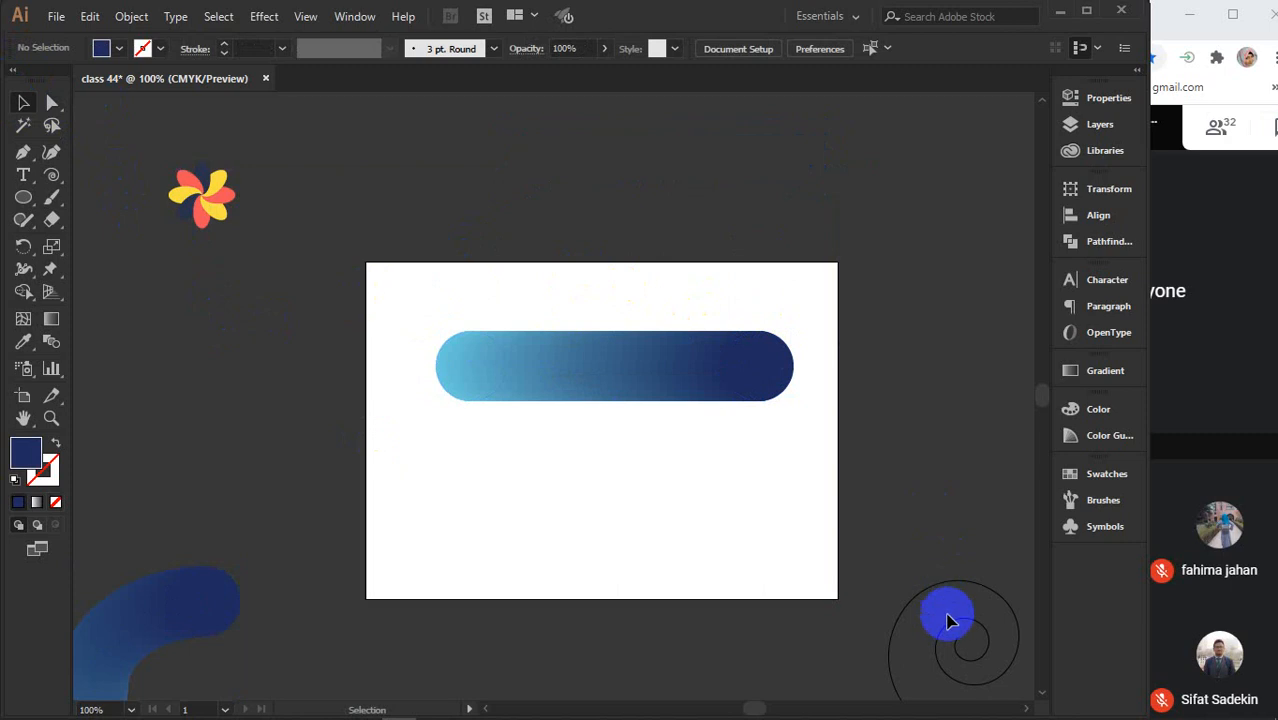
Move the spiral onto the artboard below the straight blend and select both objects
drag(931, 612, 605, 460)
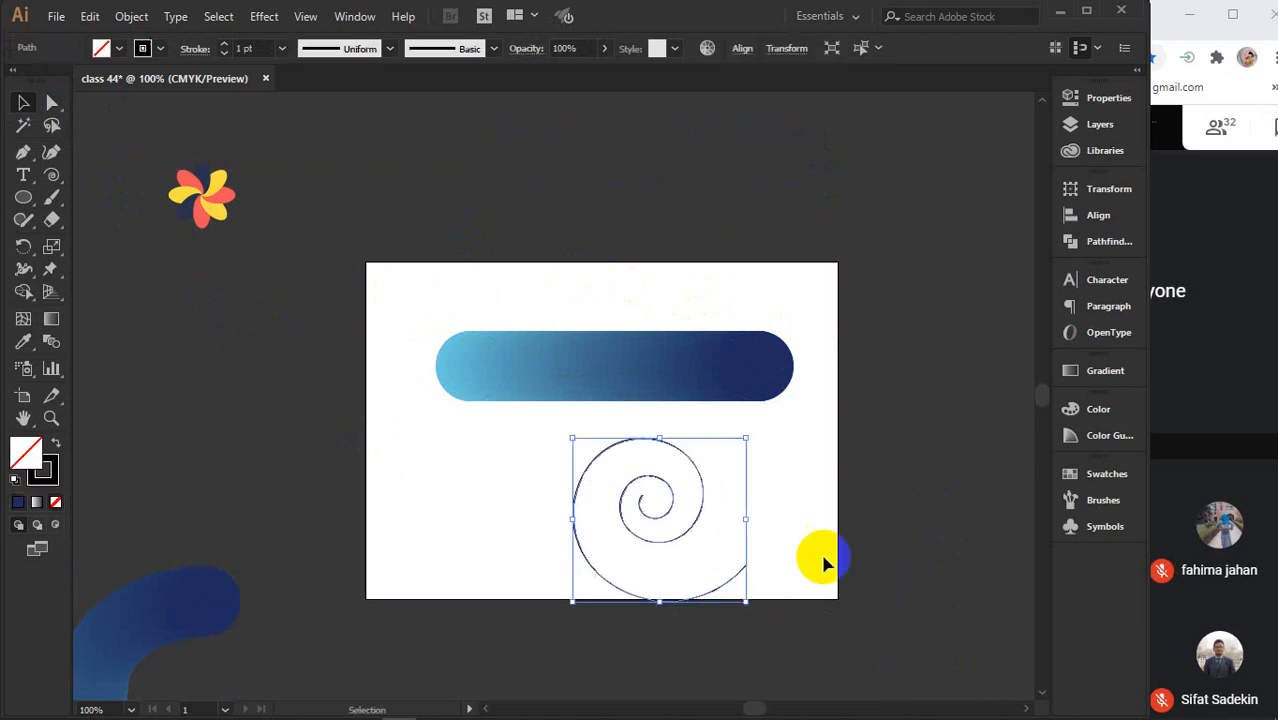
drag(826, 594, 537, 330)
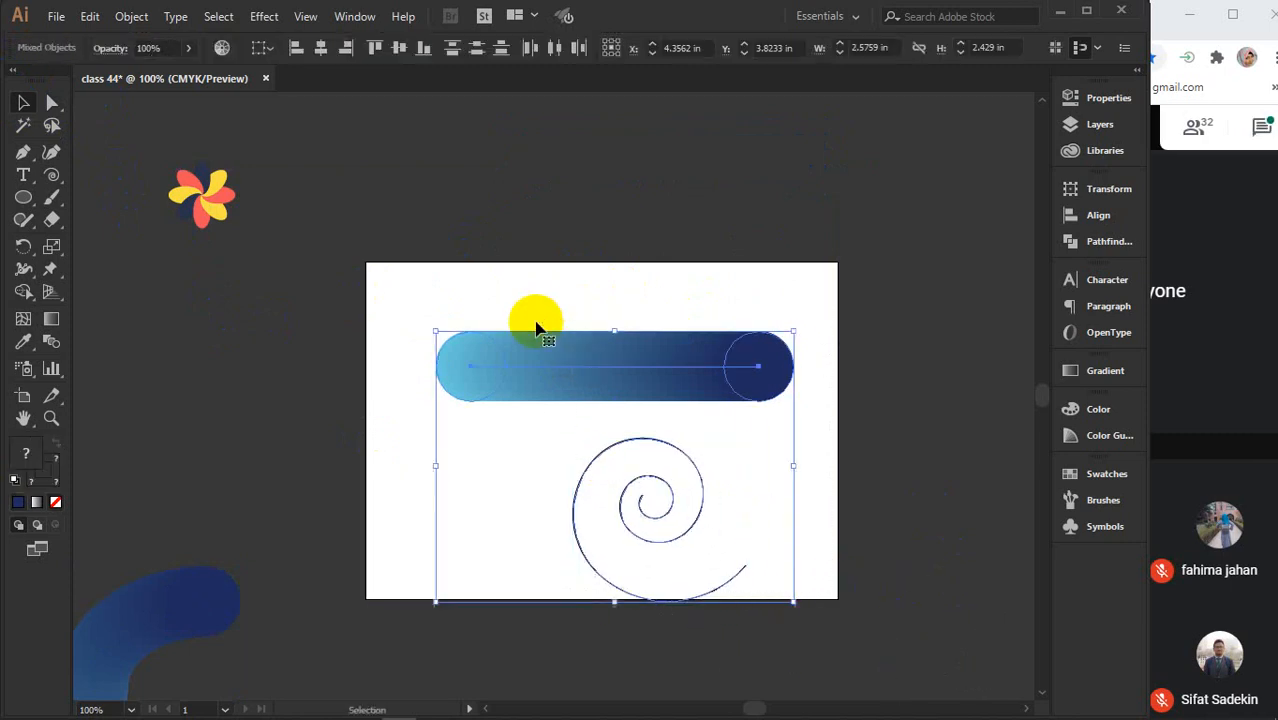
Try replacing the blend's spine with the spiral and moving the result to mid-artboard, and undo both changes
click(129, 18)
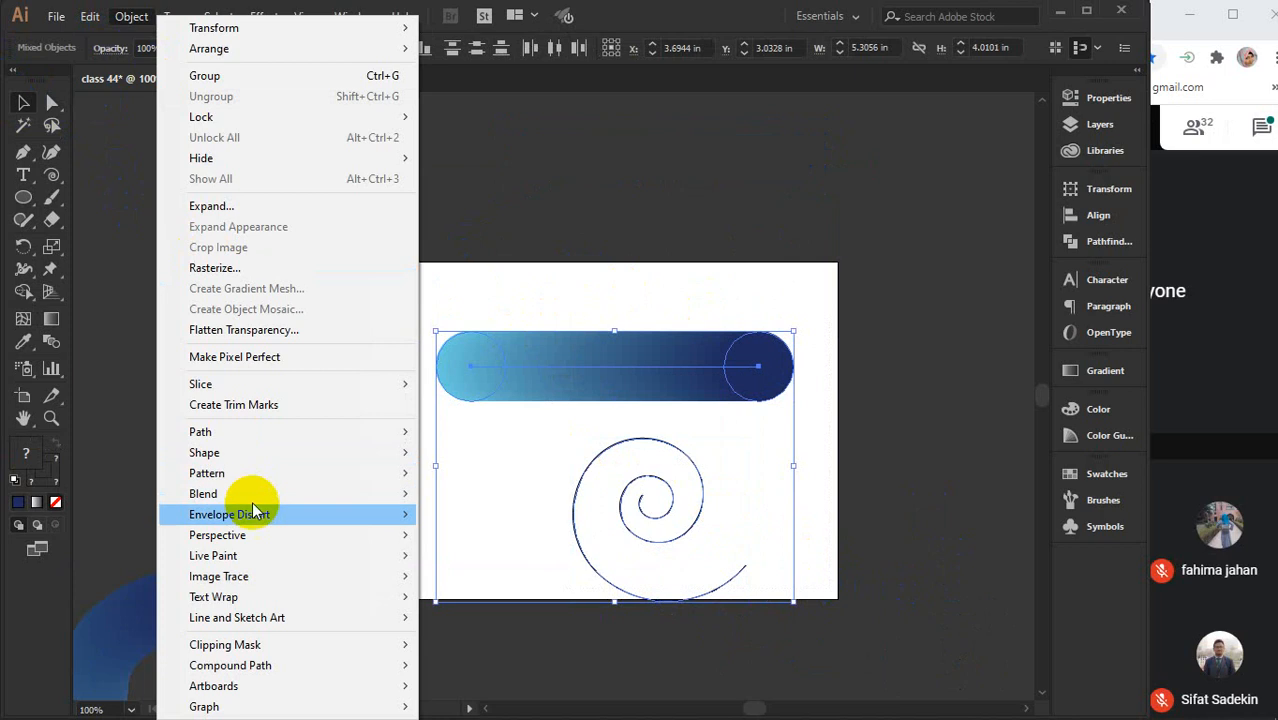
mouse_move(228, 491)
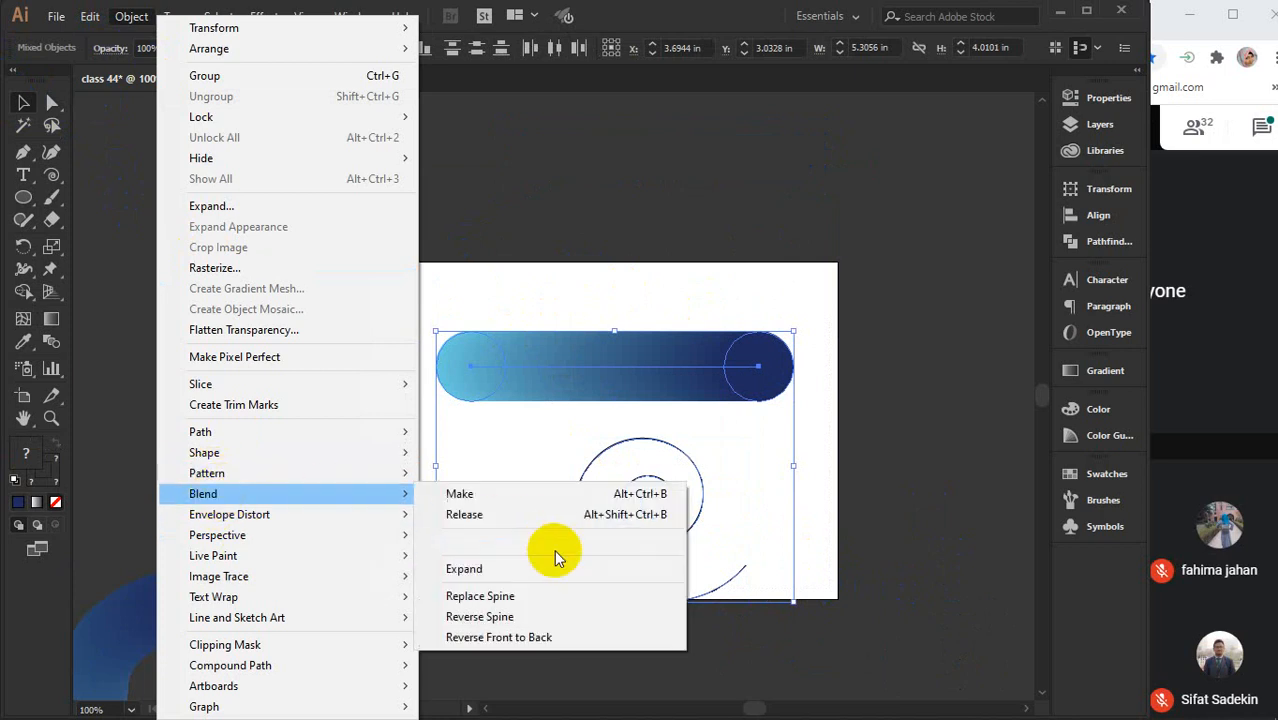
click(488, 596)
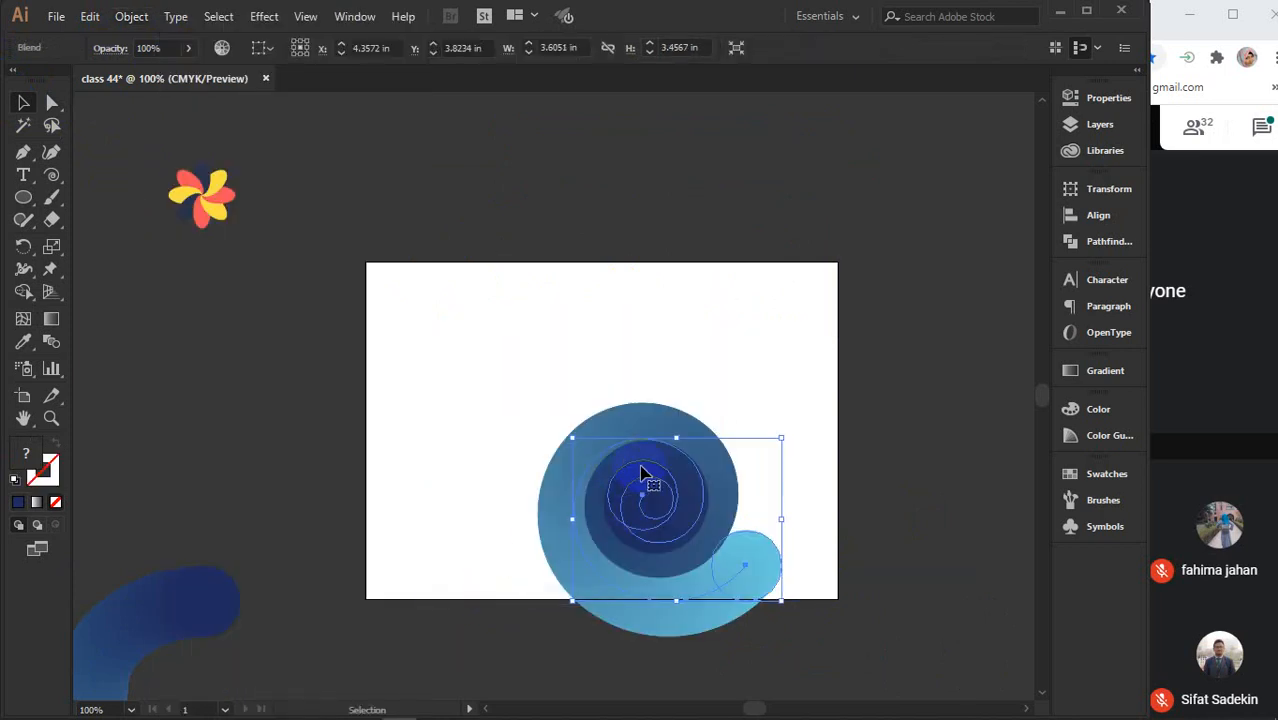
drag(643, 474, 603, 358)
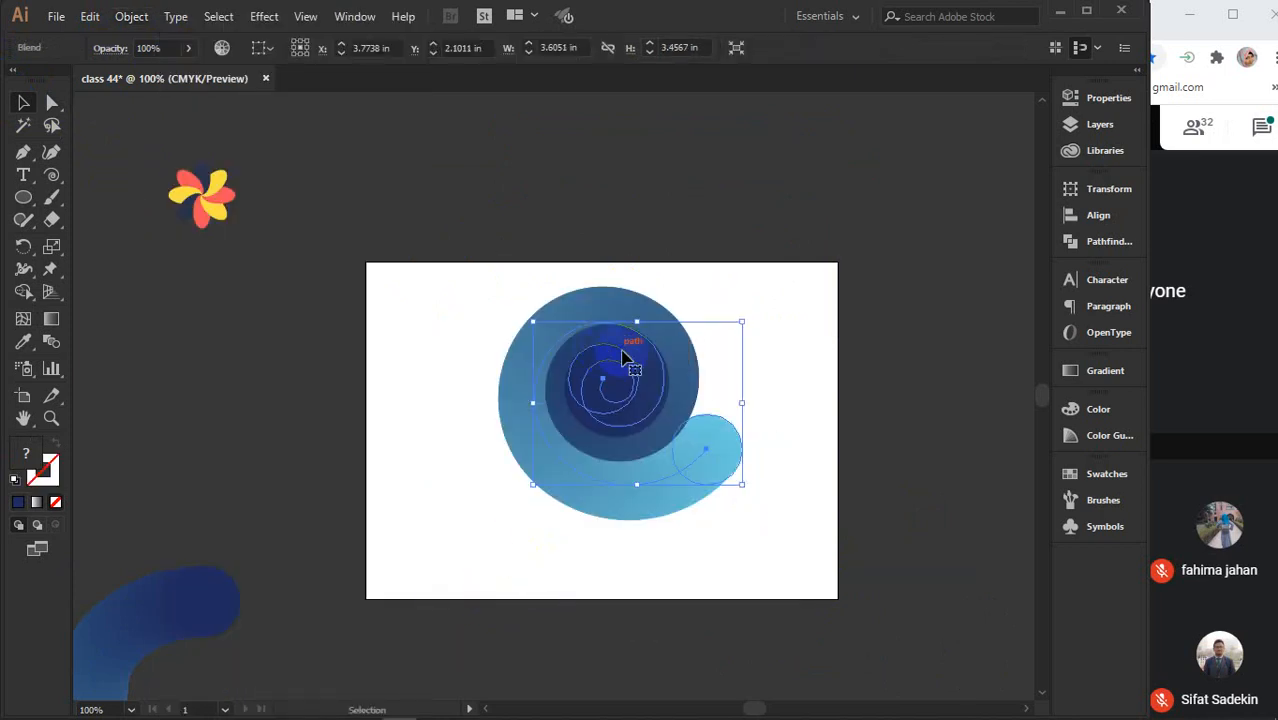
click(826, 370)
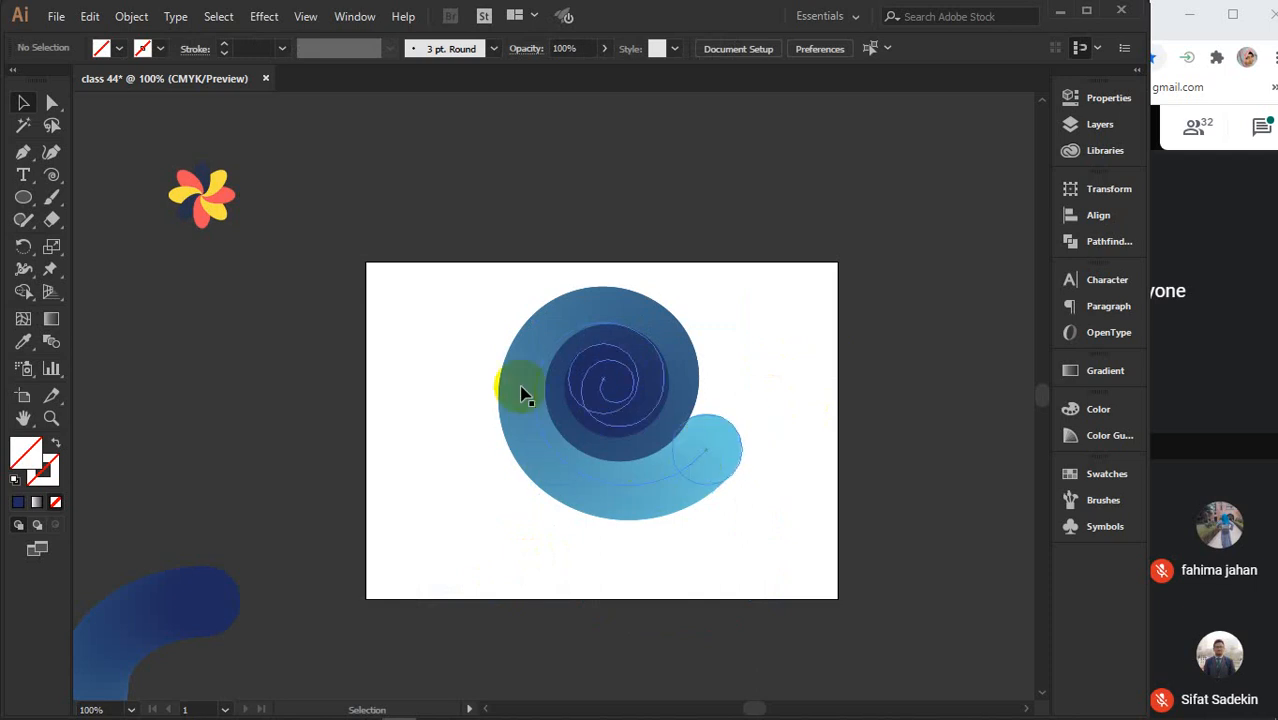
click(783, 403)
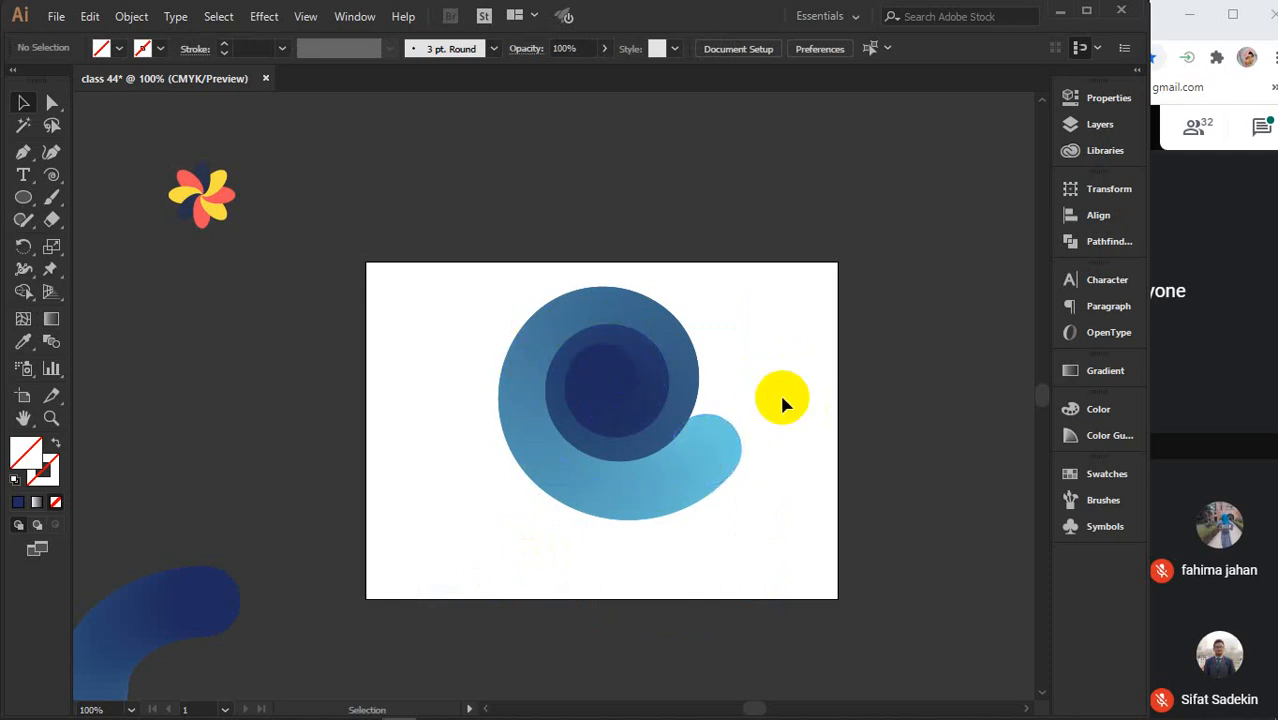
scroll(662, 408, up, 2)
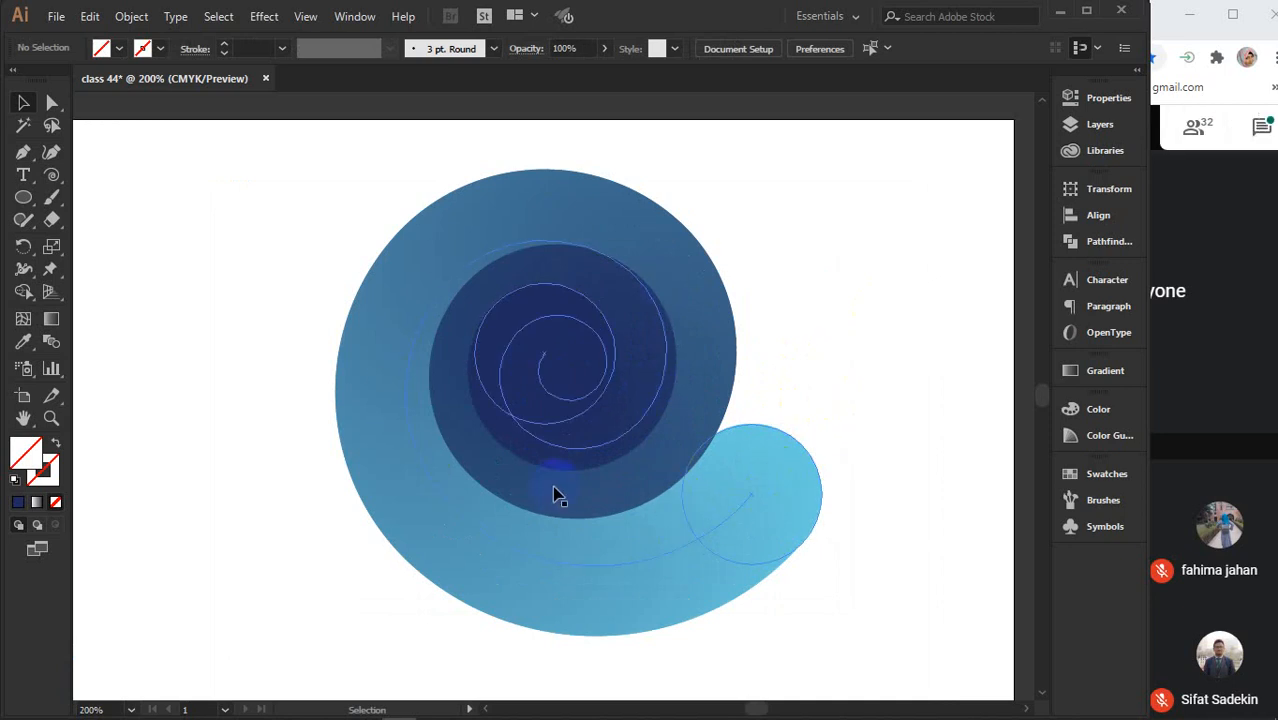
key(ctrl+z)
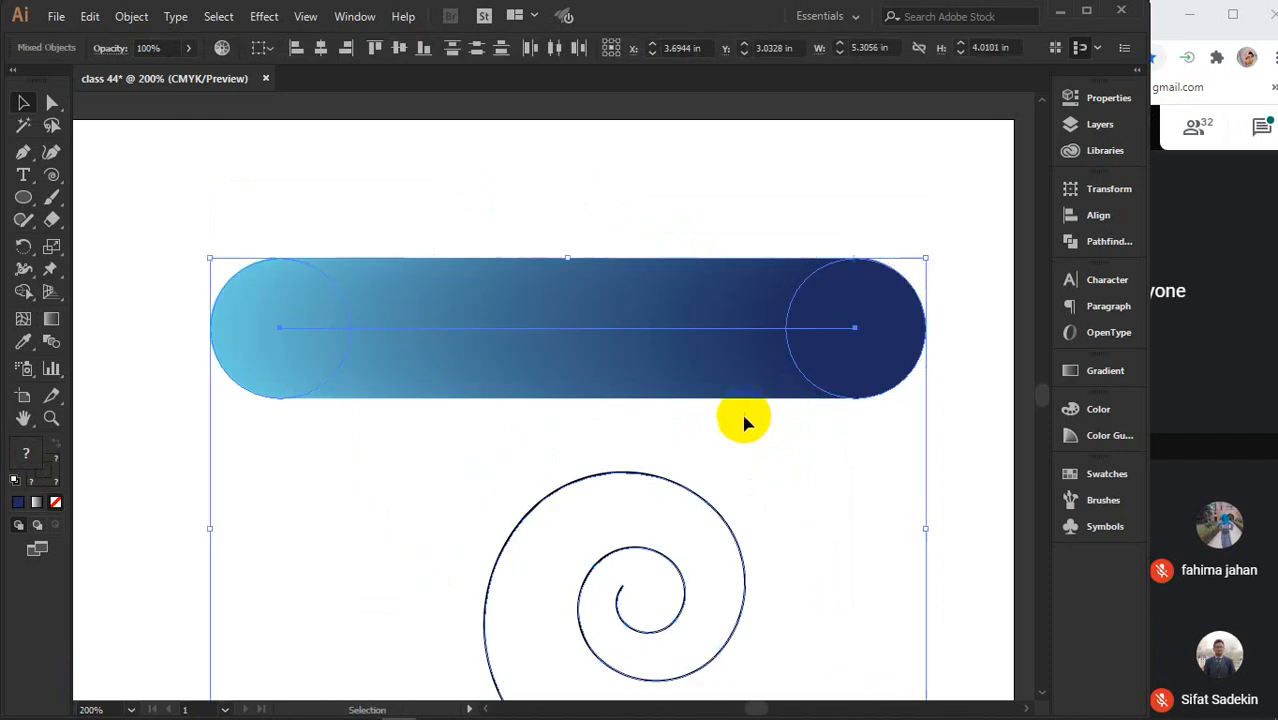
Move the straight blend up to the artboard's upper edge, away from the spiral
click(633, 246)
drag(628, 343, 613, 209)
Draw a circle about 0.63 in across below the straight blend's light end and fill it with the sampled light blue
click(23, 197)
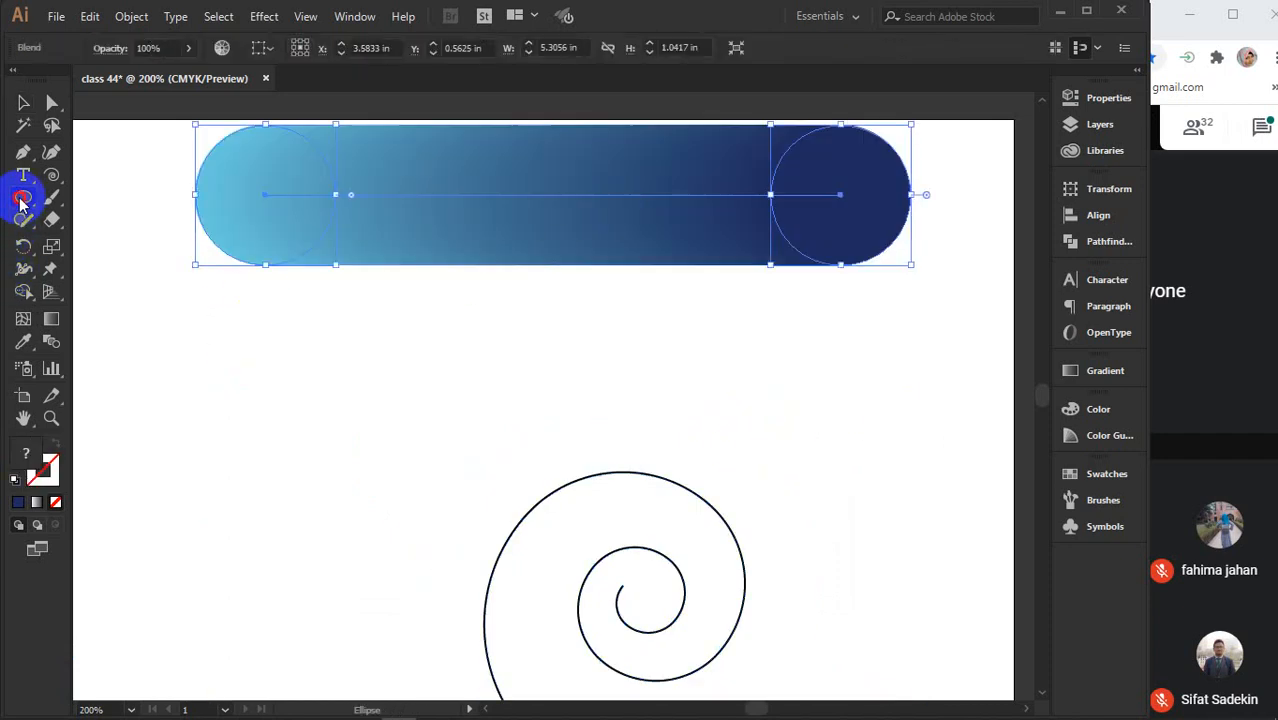
drag(196, 324, 280, 407)
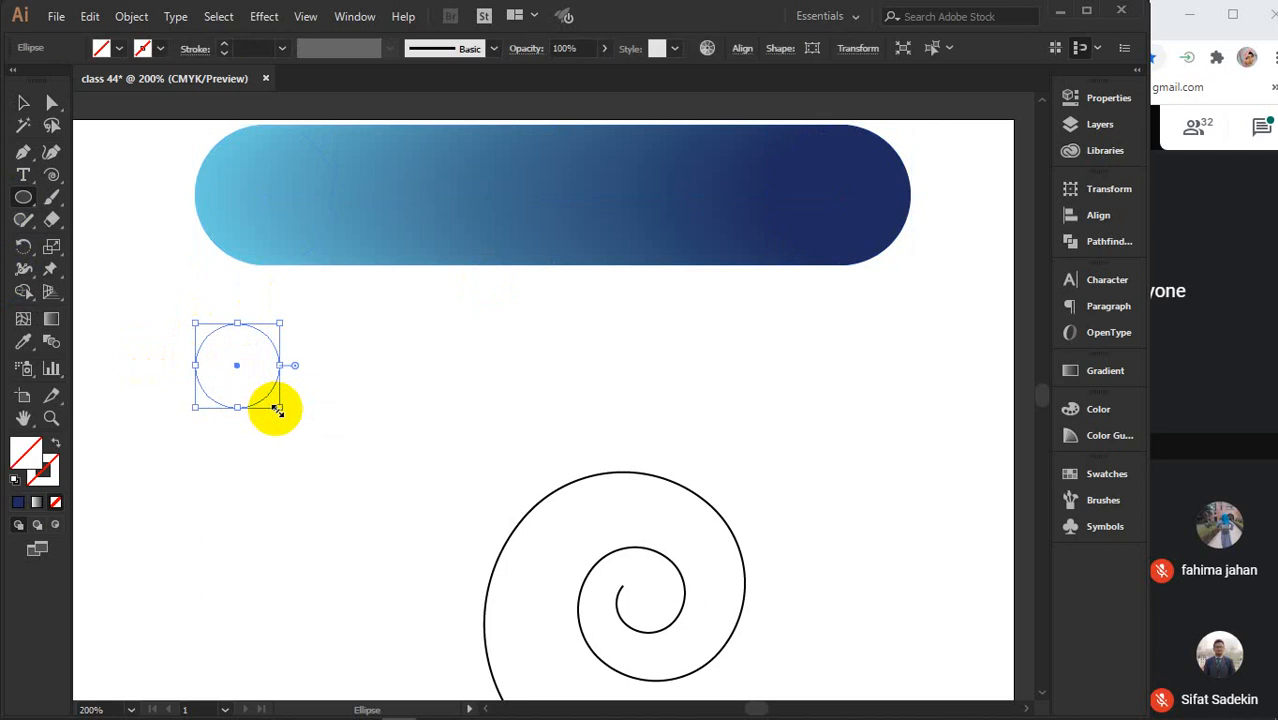
key(i)
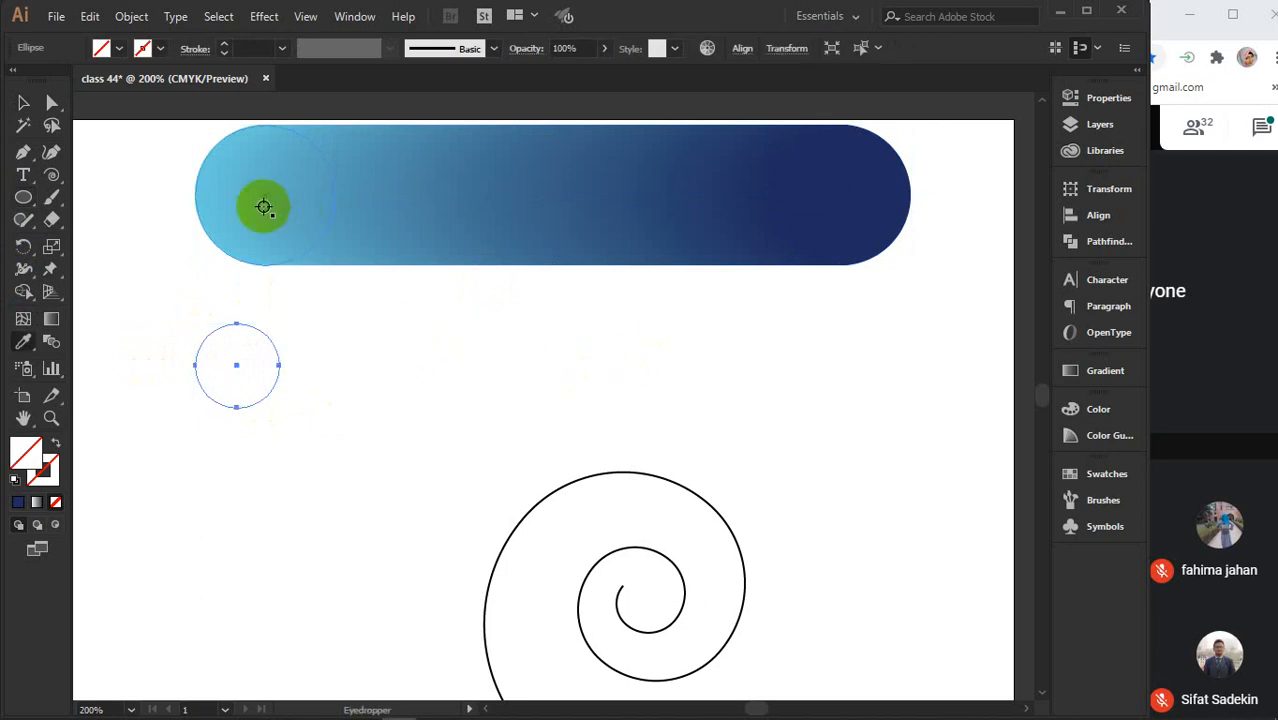
click(207, 197)
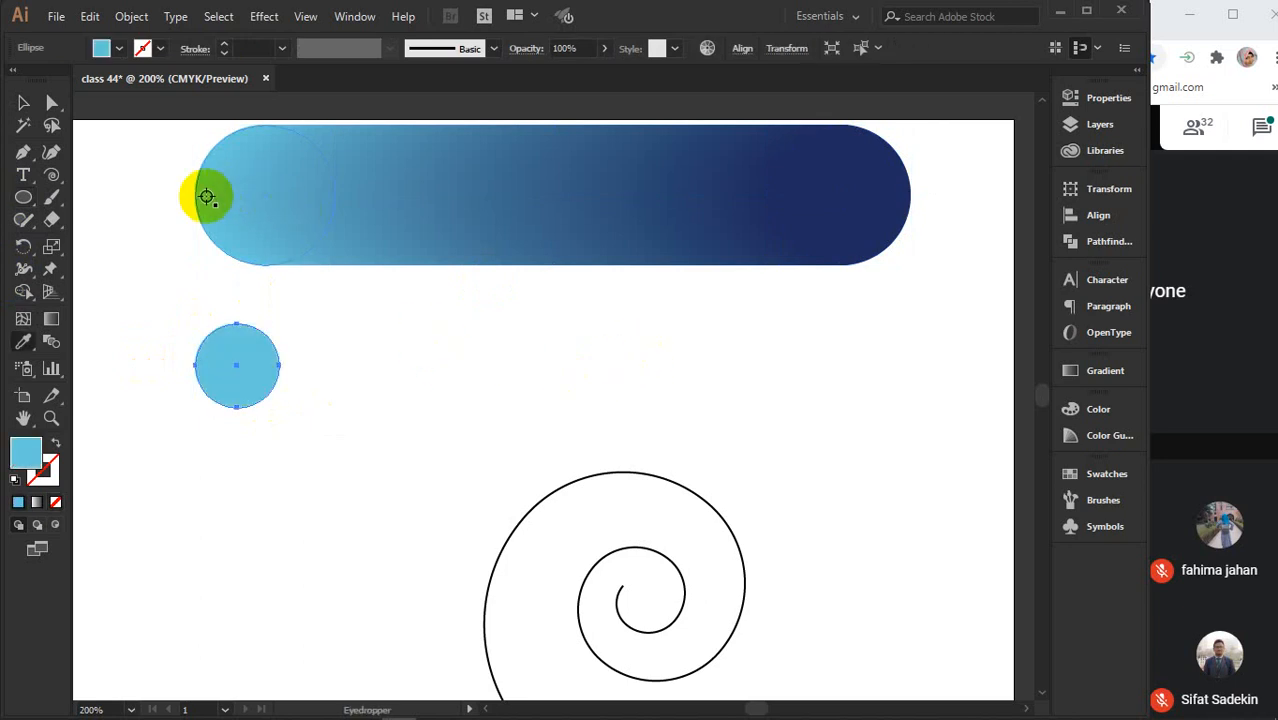
key(v)
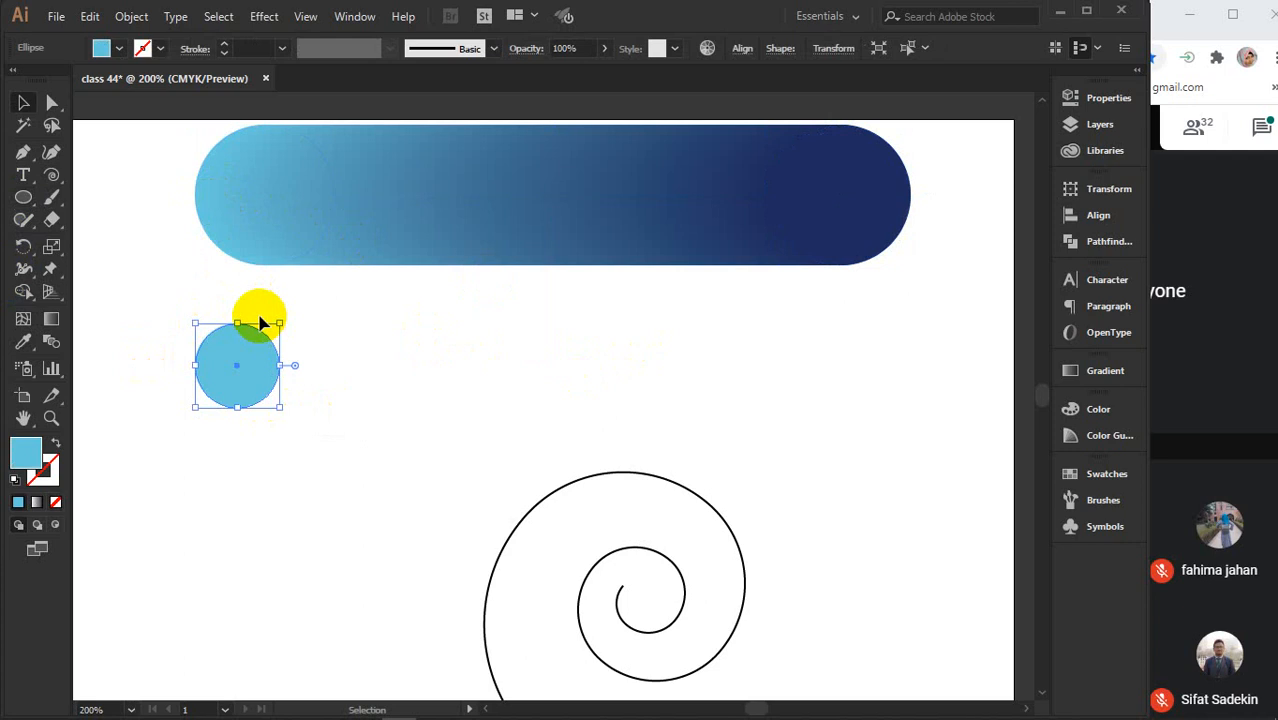
key(m)
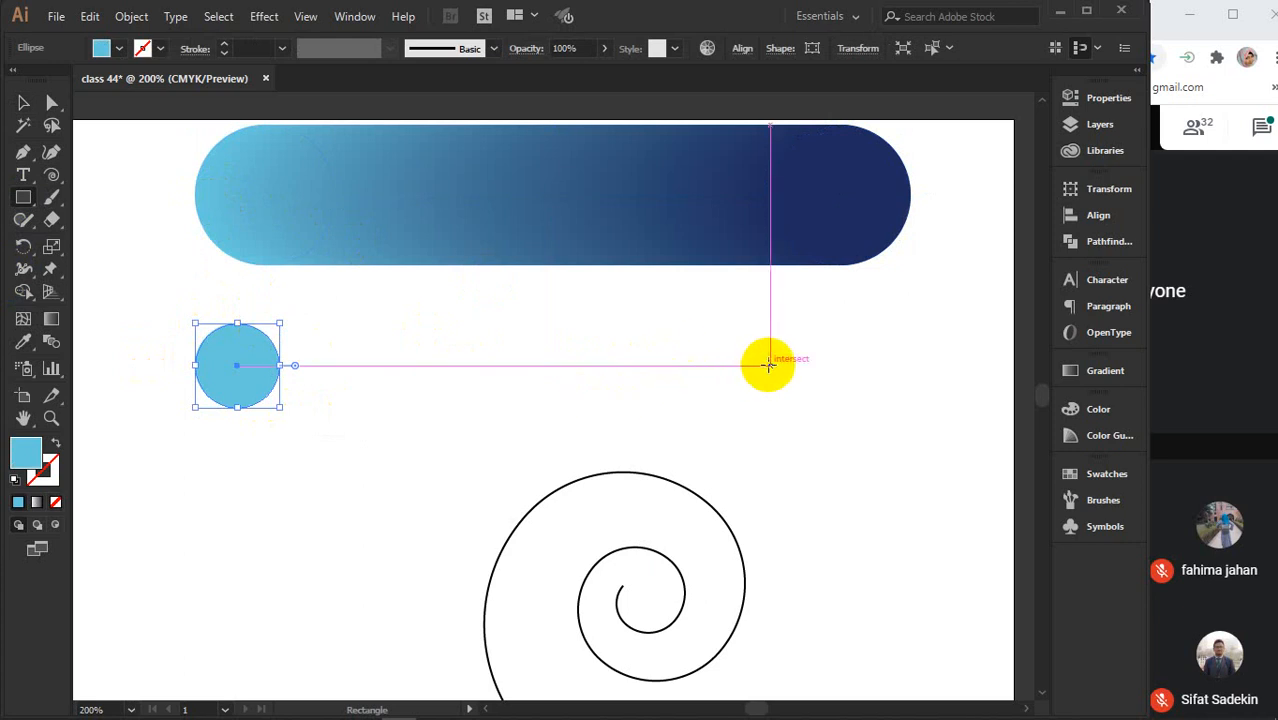
drag(766, 359, 779, 367)
key(Delete)
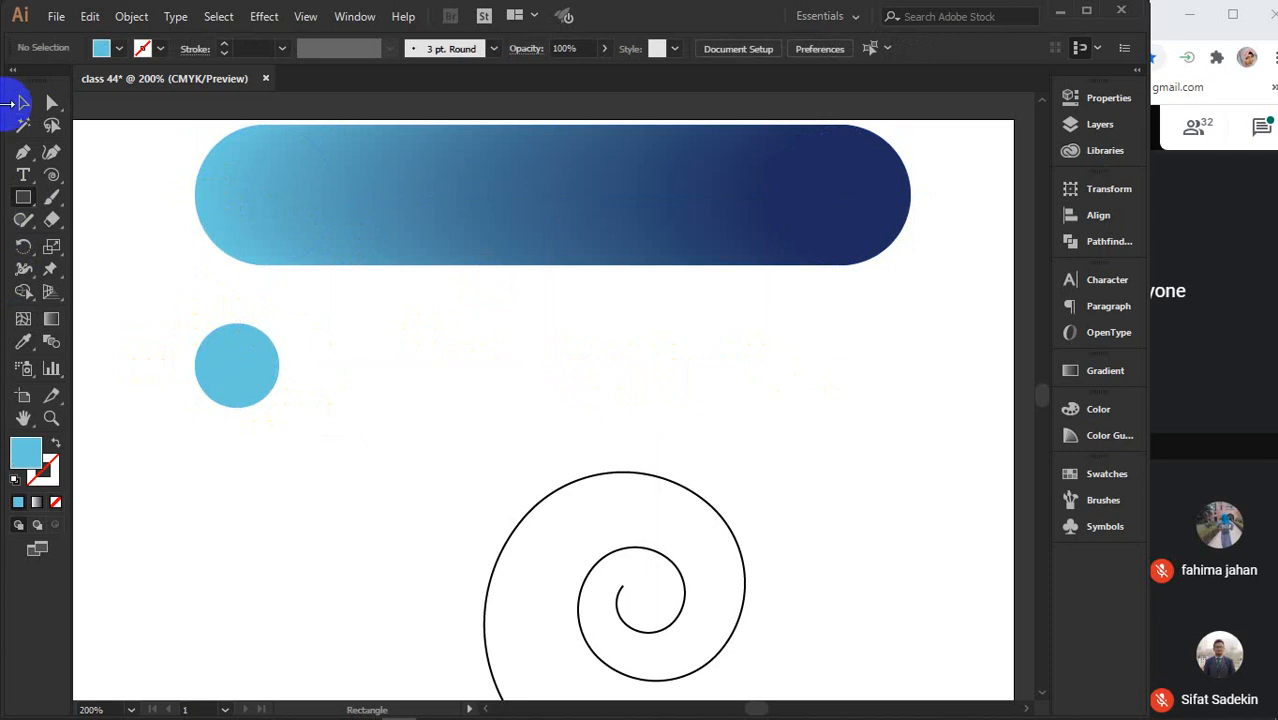
Draw a tiny circle level with the light blue one, below the straight blend's dark end, and fill it with the sampled dark blue
click(24, 198)
drag(24, 198, 120, 241)
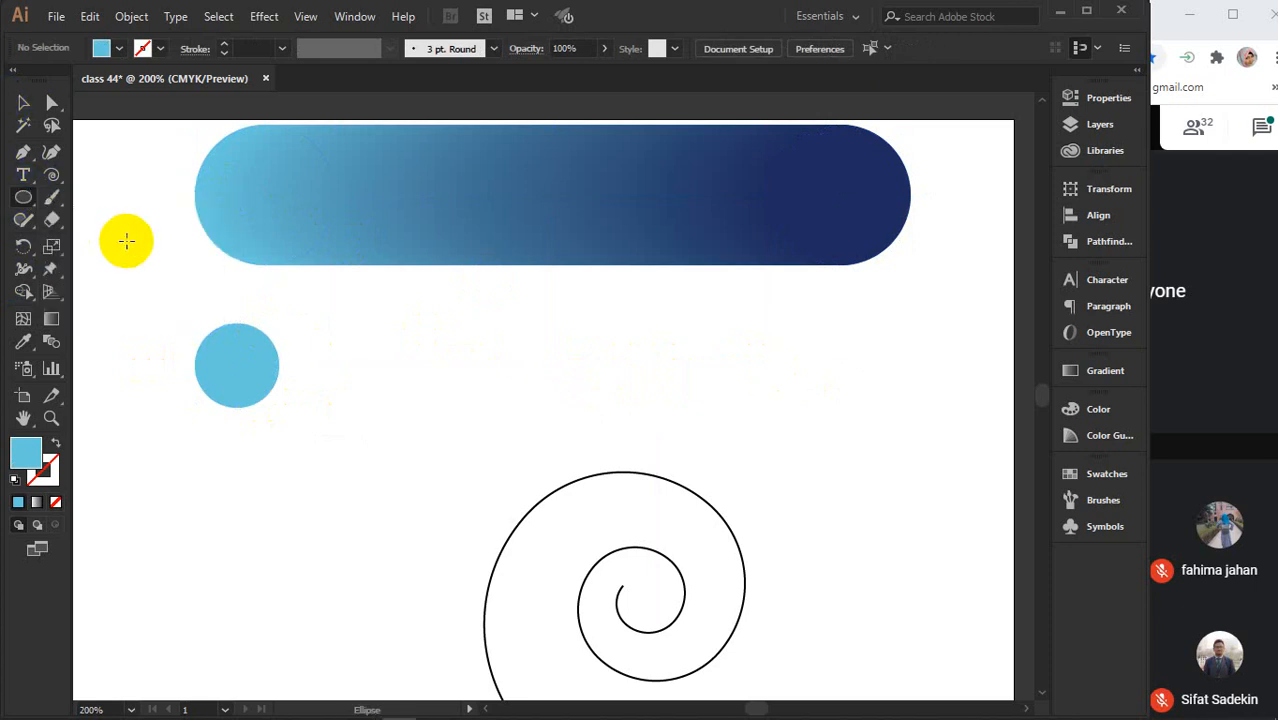
drag(766, 351, 782, 366)
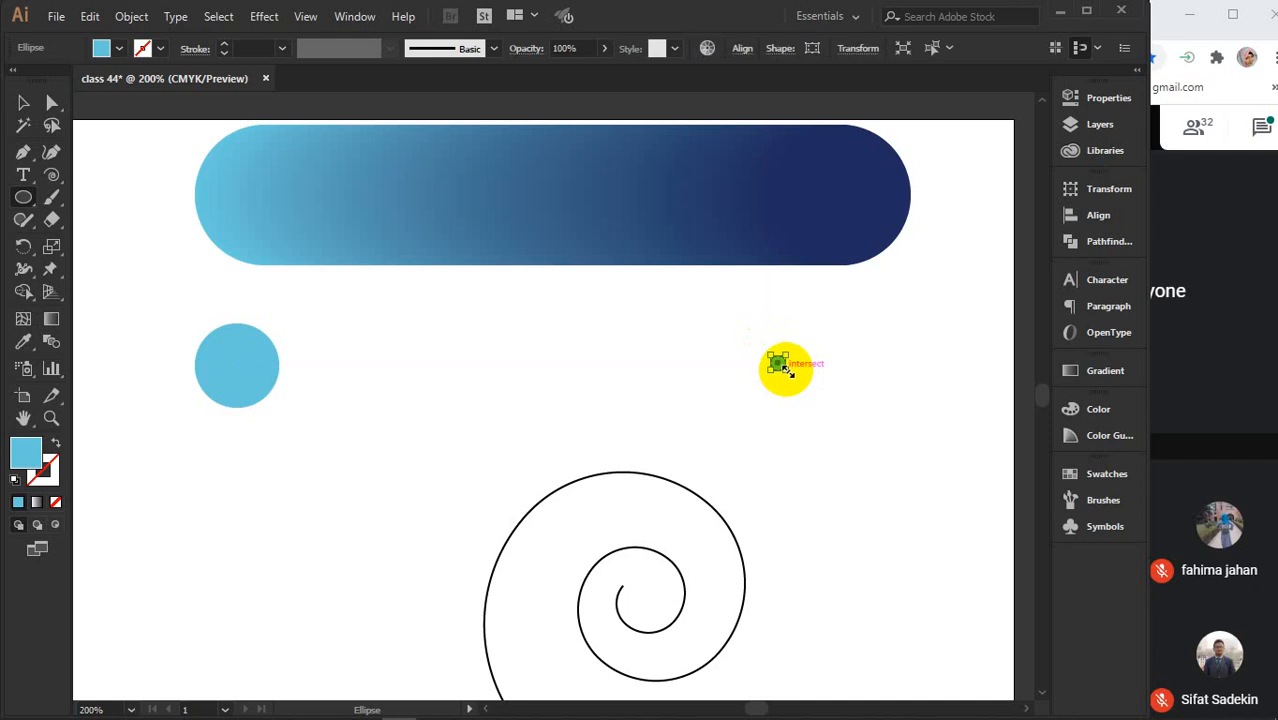
key(i)
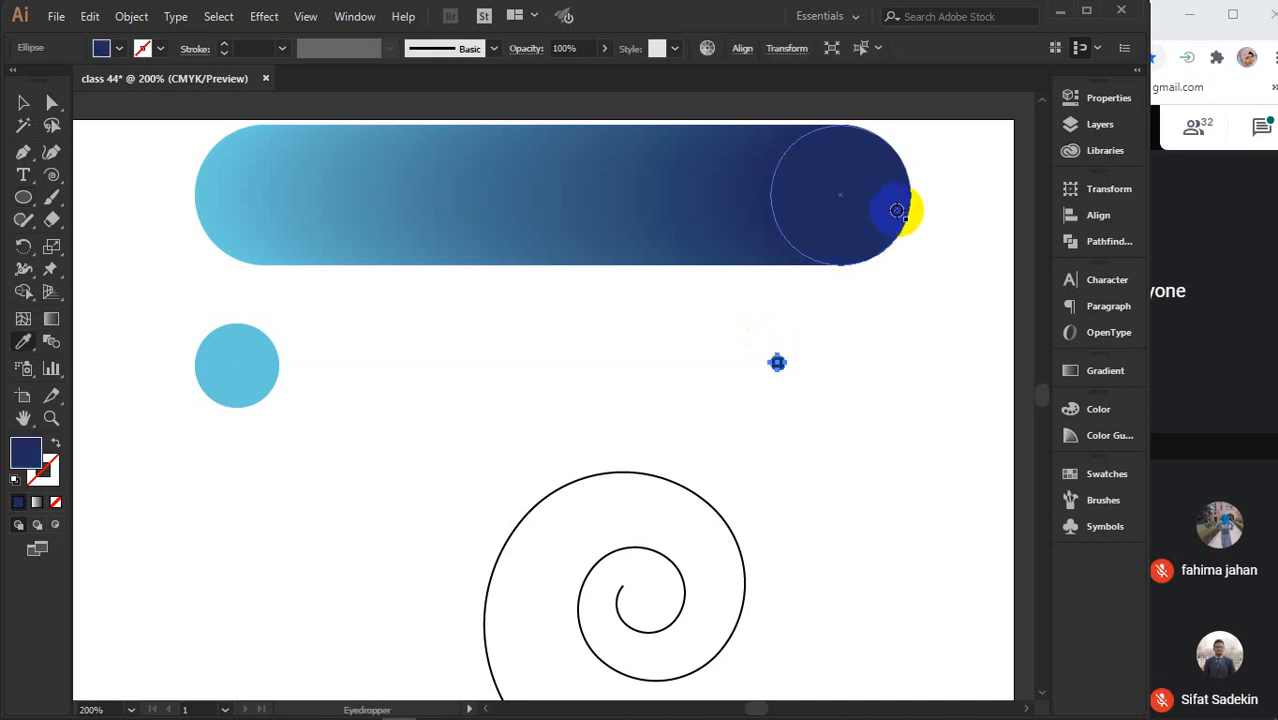
key(v)
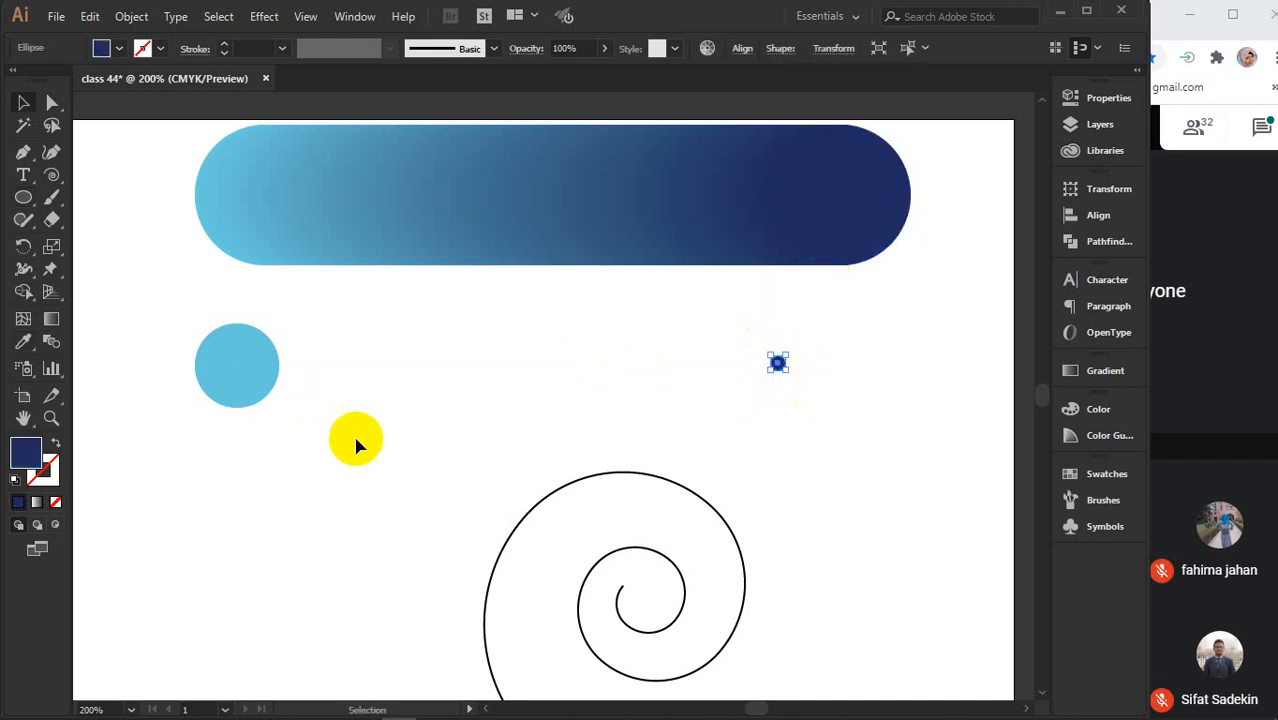
Blend the large light blue circle with the tiny dark blue circle into a tapering shape and deselect it
click(354, 437)
click(51, 341)
click(228, 373)
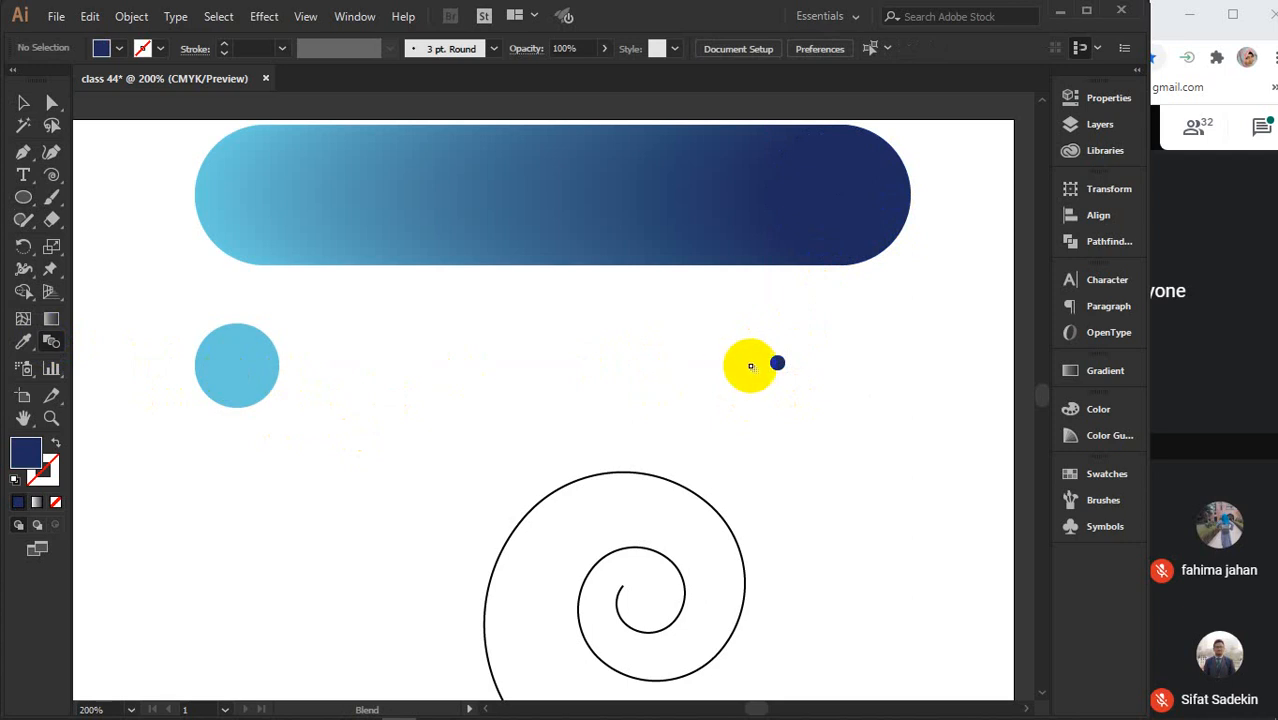
click(776, 363)
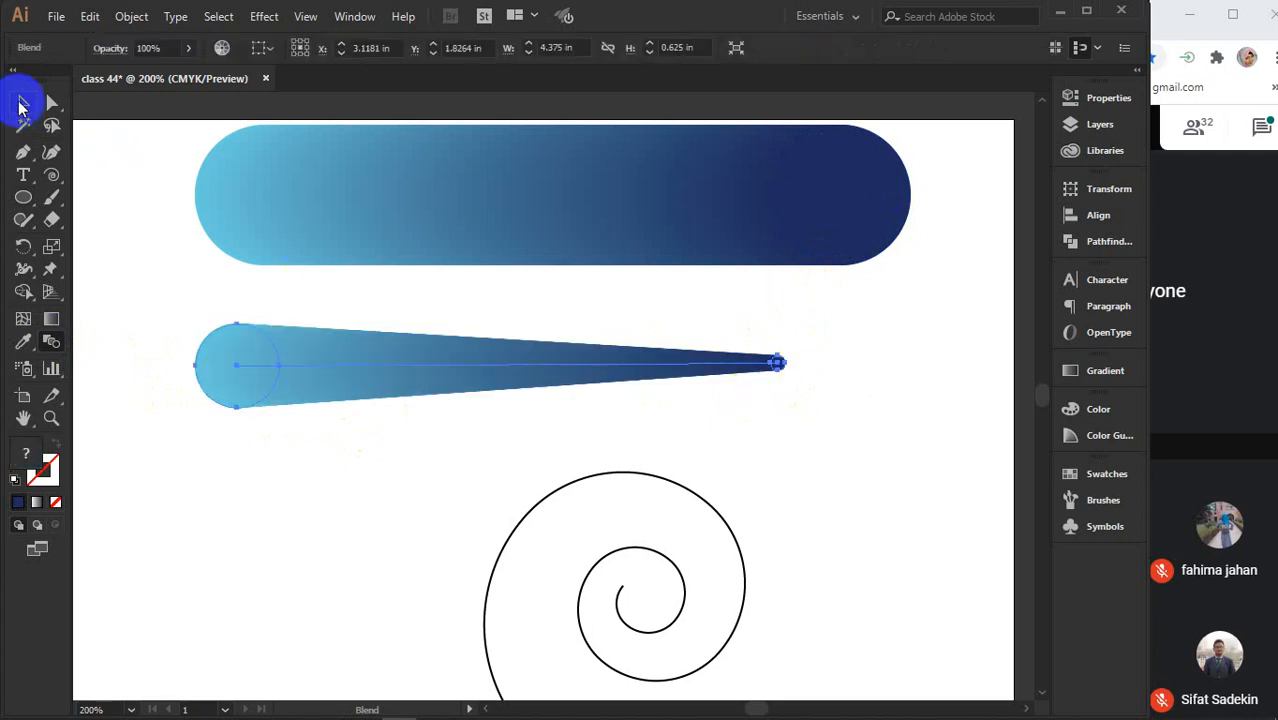
click(23, 102)
click(257, 449)
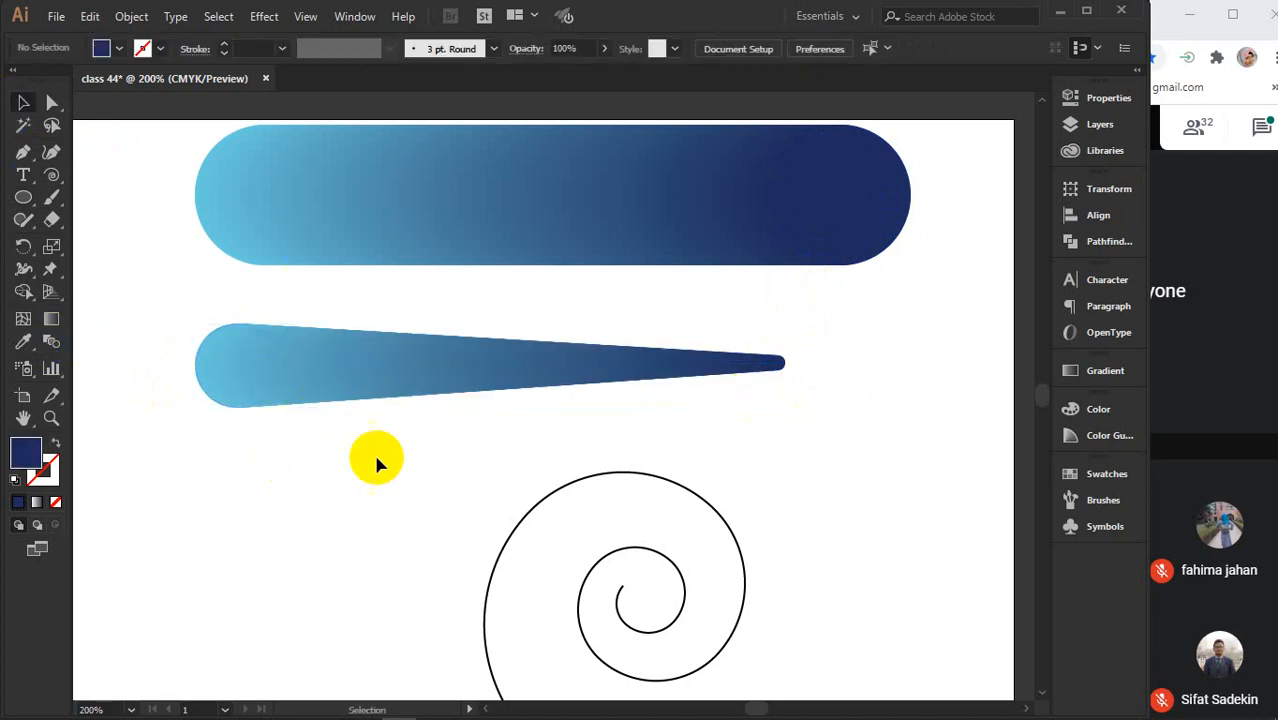
Replace the tapered blend's spine with the spiral path and move the resulting spiral blend up beneath the straight blend
drag(512, 311, 650, 520)
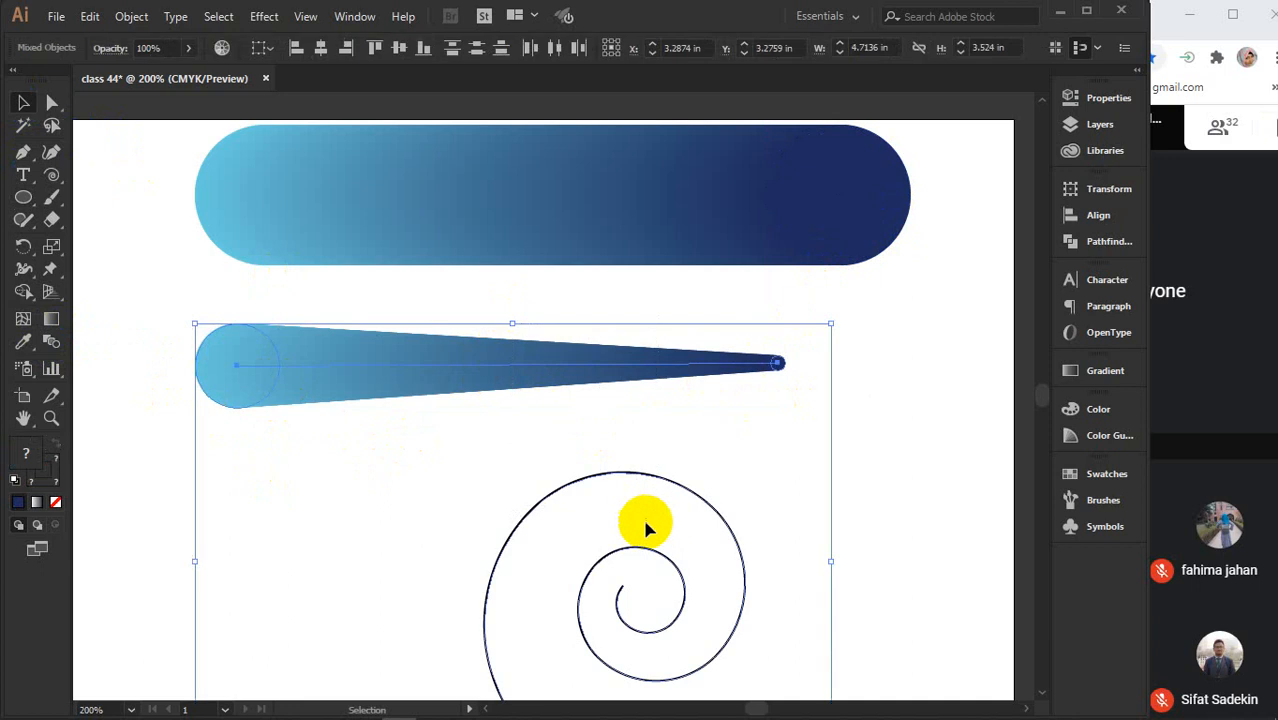
click(131, 17)
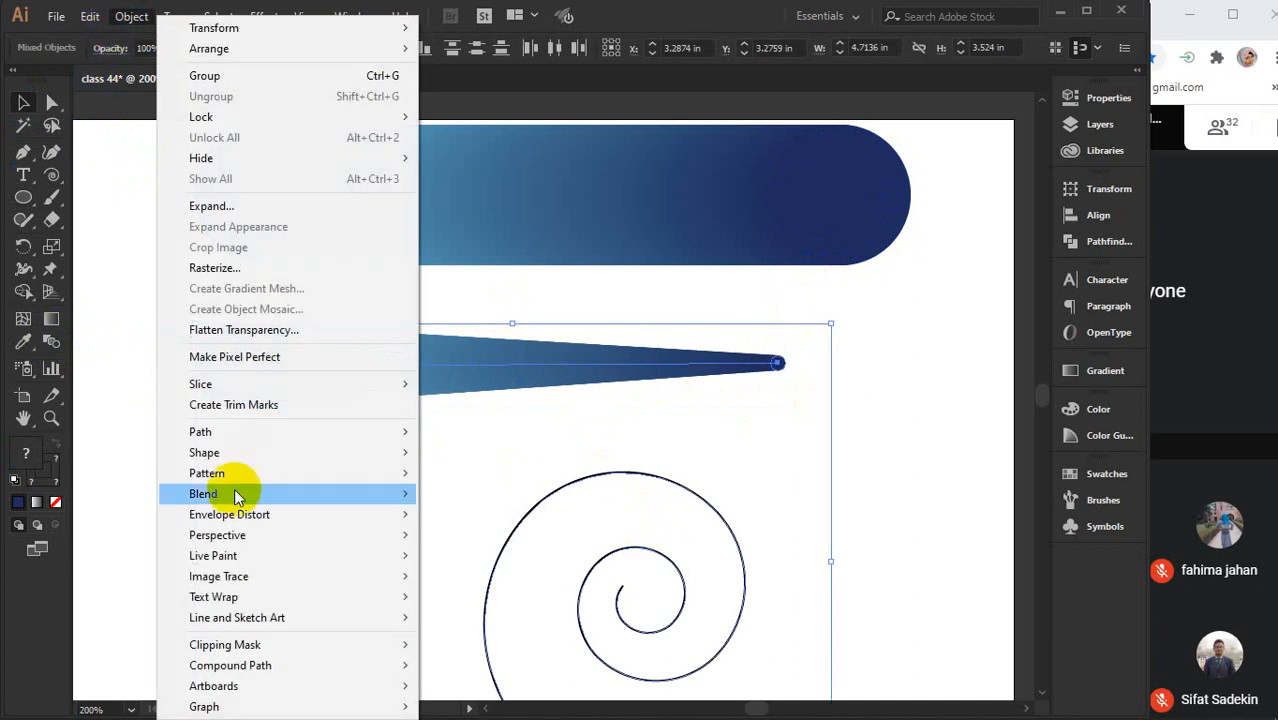
mouse_move(240, 492)
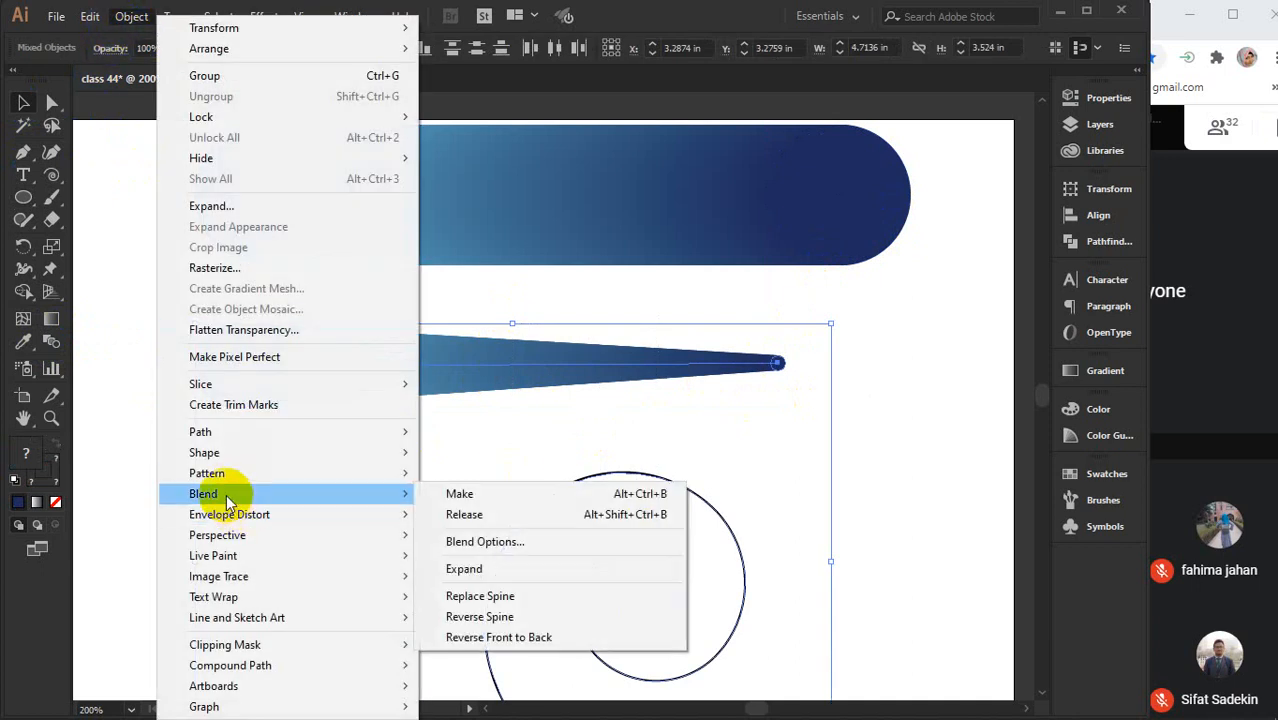
click(482, 596)
drag(736, 538, 522, 362)
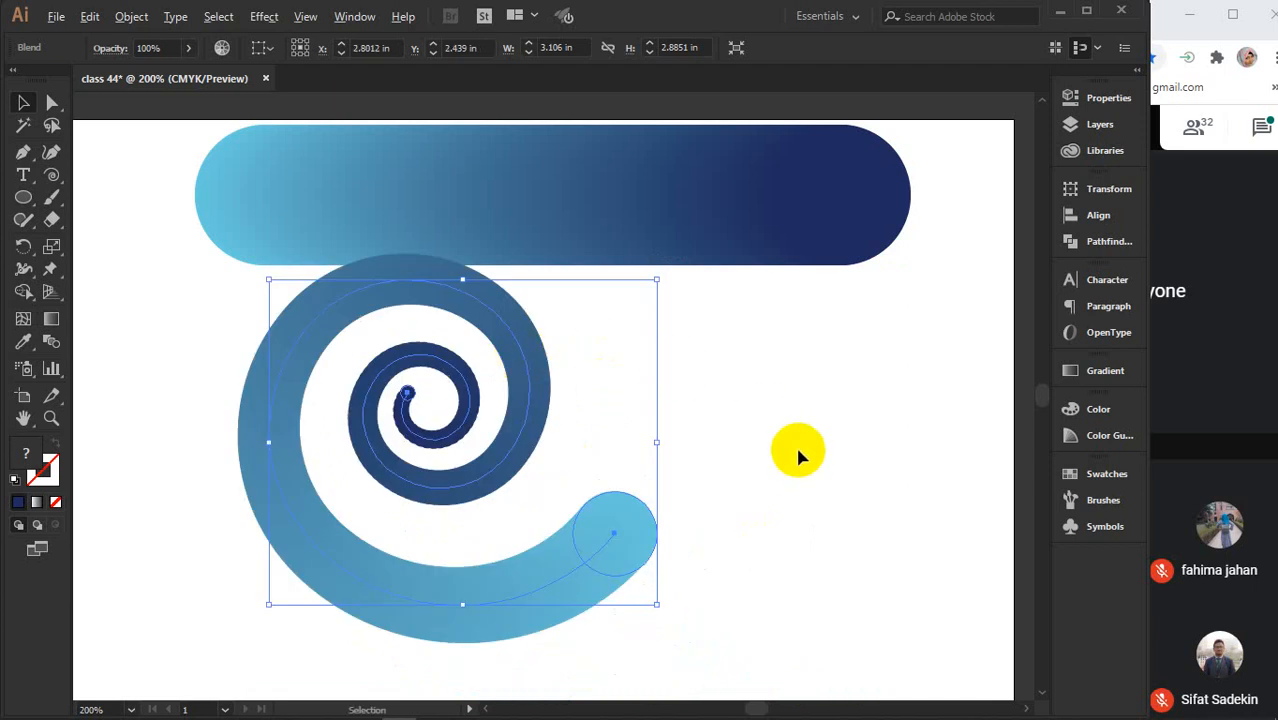
Move the straight blend off the artboard above its upper edge and move the tapered spiral blend to mid-artboard
scroll(795, 443, down, 1)
drag(765, 424, 670, 450)
drag(598, 289, 838, 186)
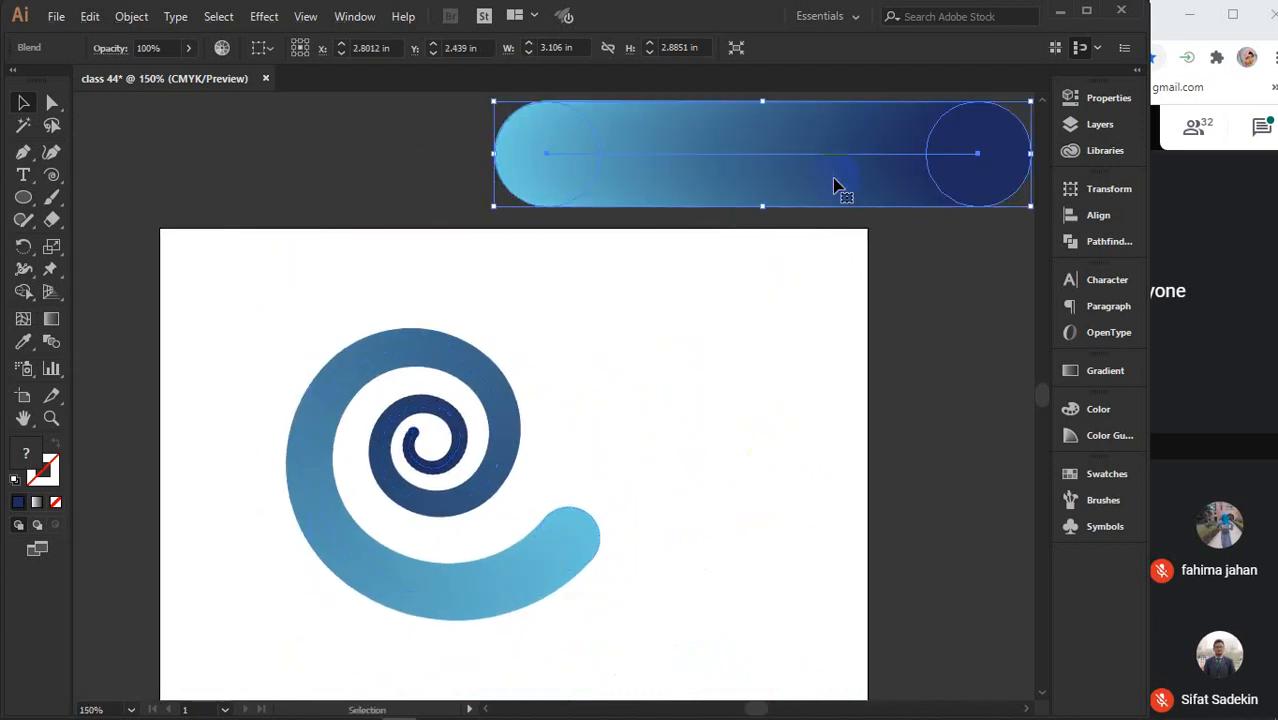
drag(450, 448, 528, 475)
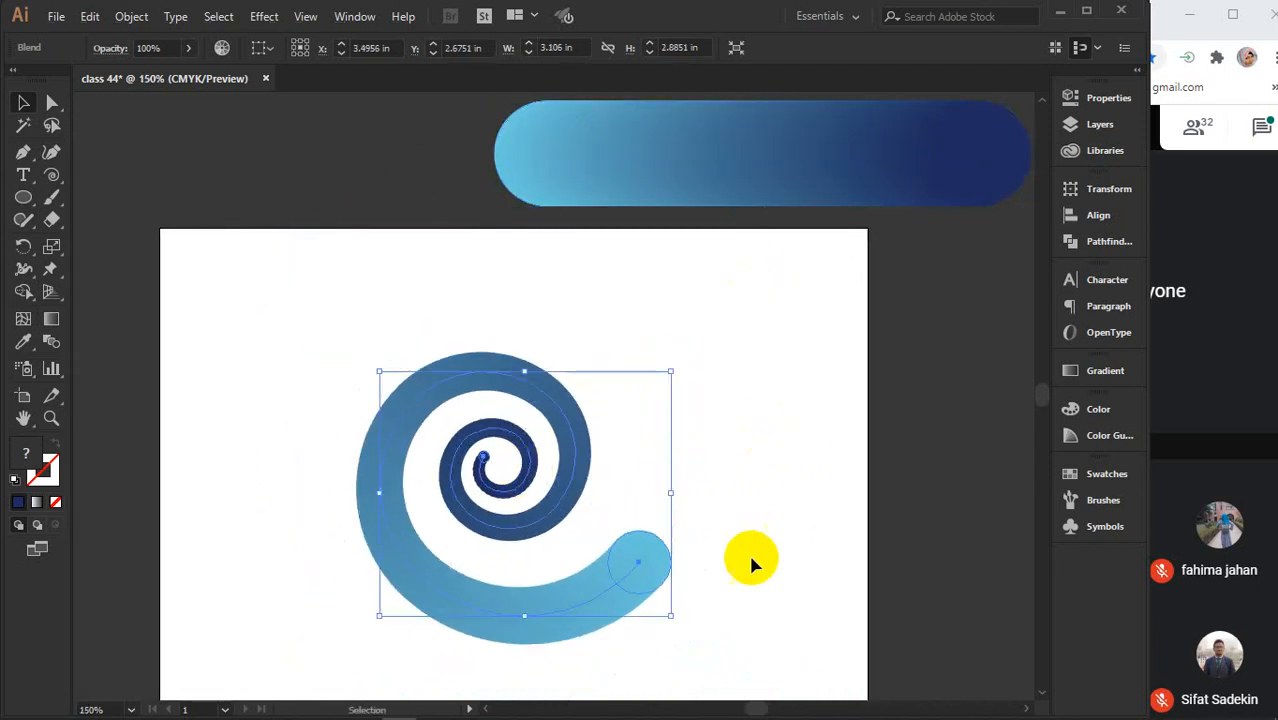
Try reversing the spiral blend's spine to swap its thick light end and thin dark end
scroll(541, 500, up, 2)
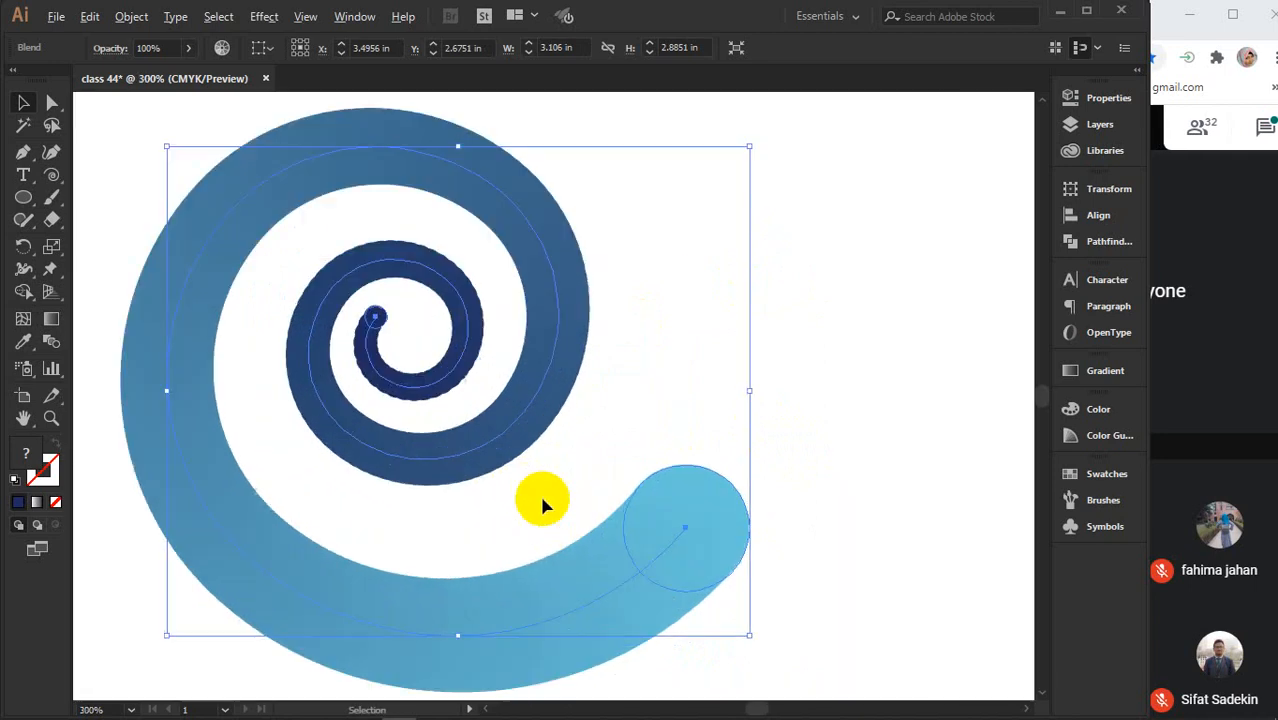
drag(572, 458, 654, 457)
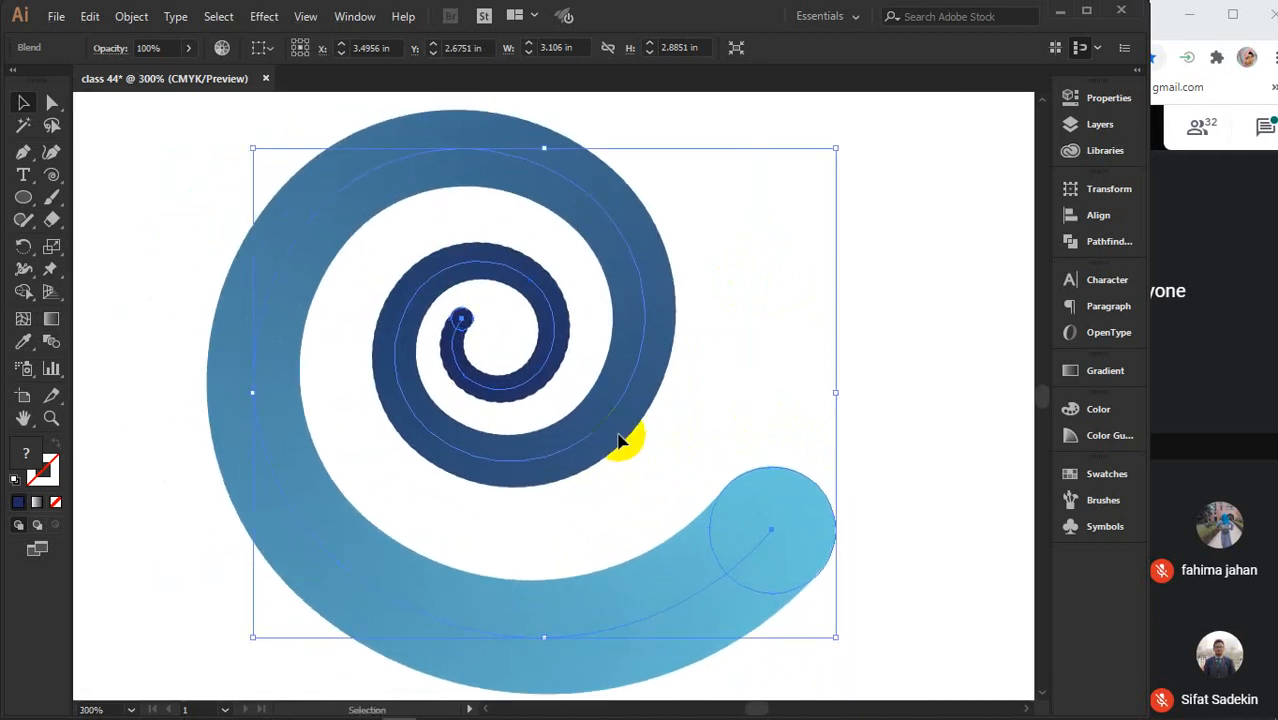
click(131, 17)
mouse_move(222, 492)
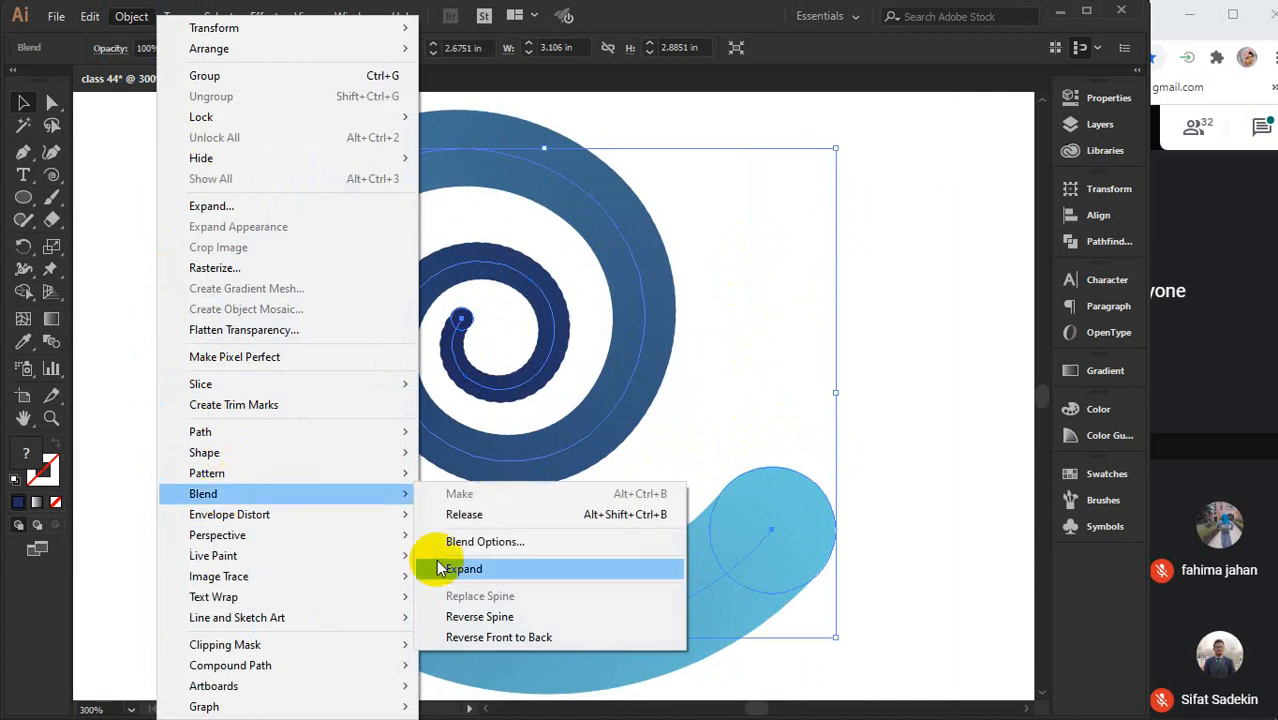
click(480, 617)
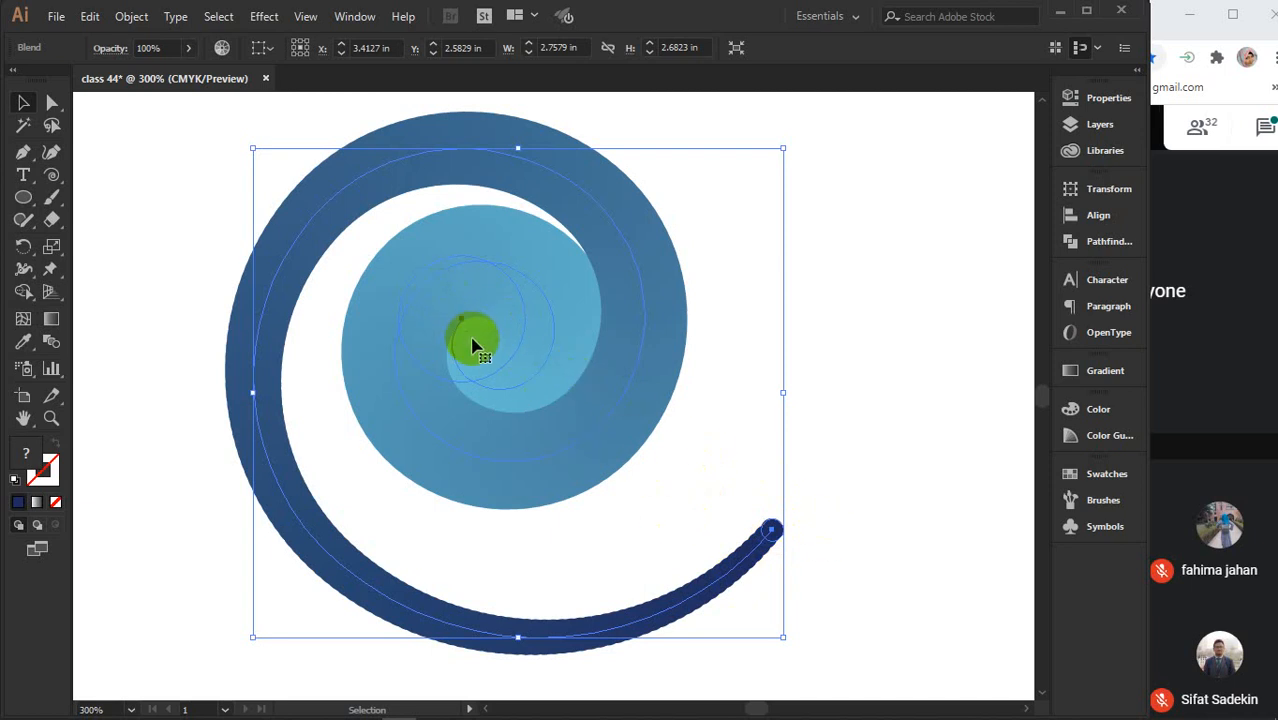
click(802, 348)
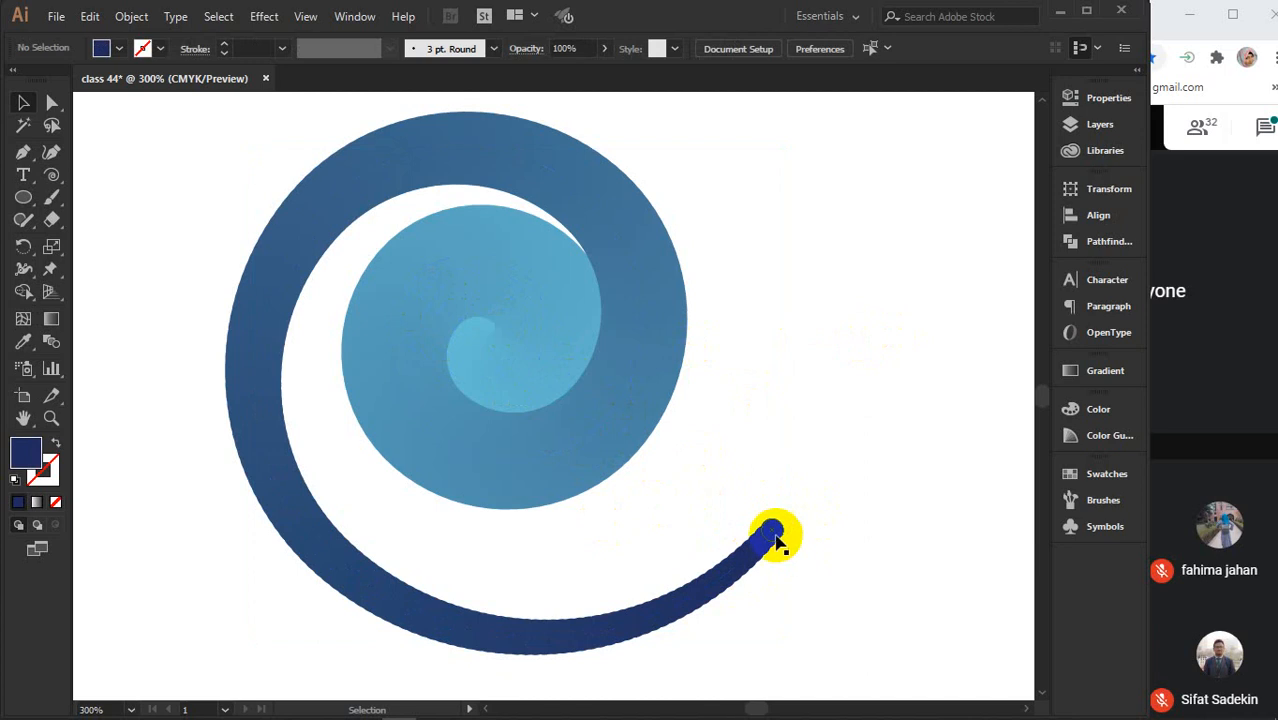
Undo the spine reversal, redo it once for comparison, and undo it again
key(ctrl+z)
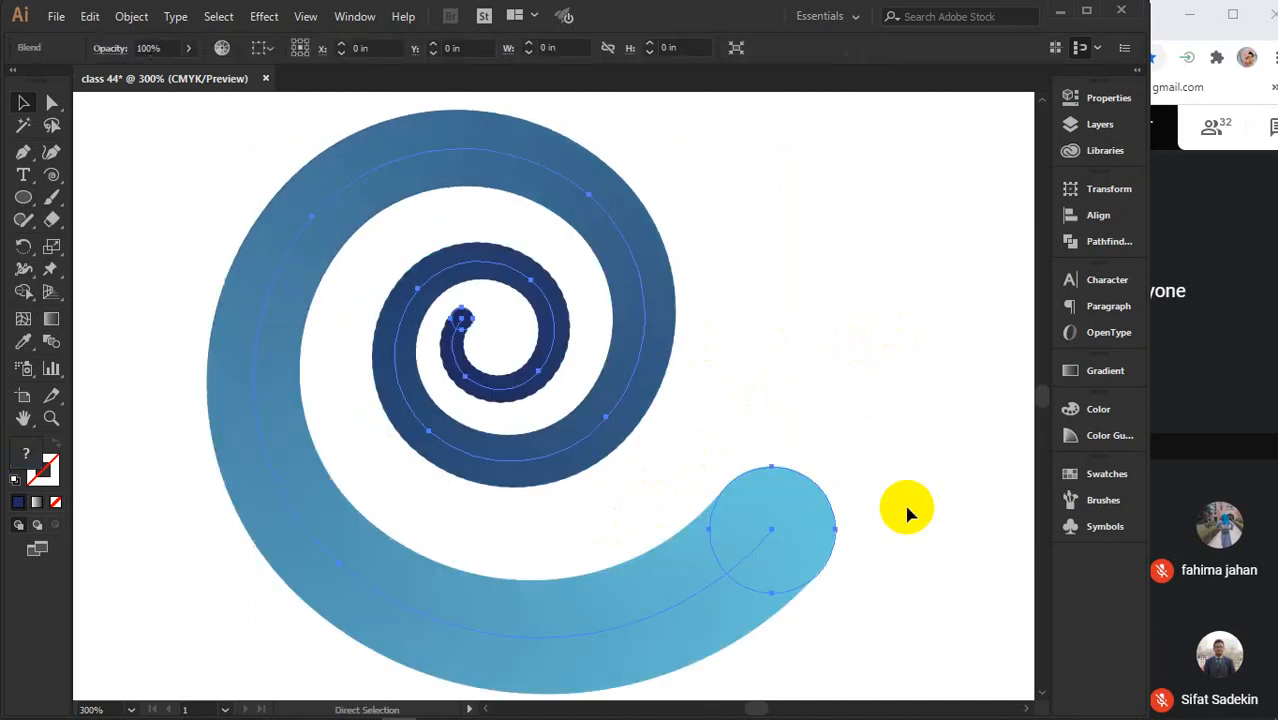
key(ctrl+shift+z)
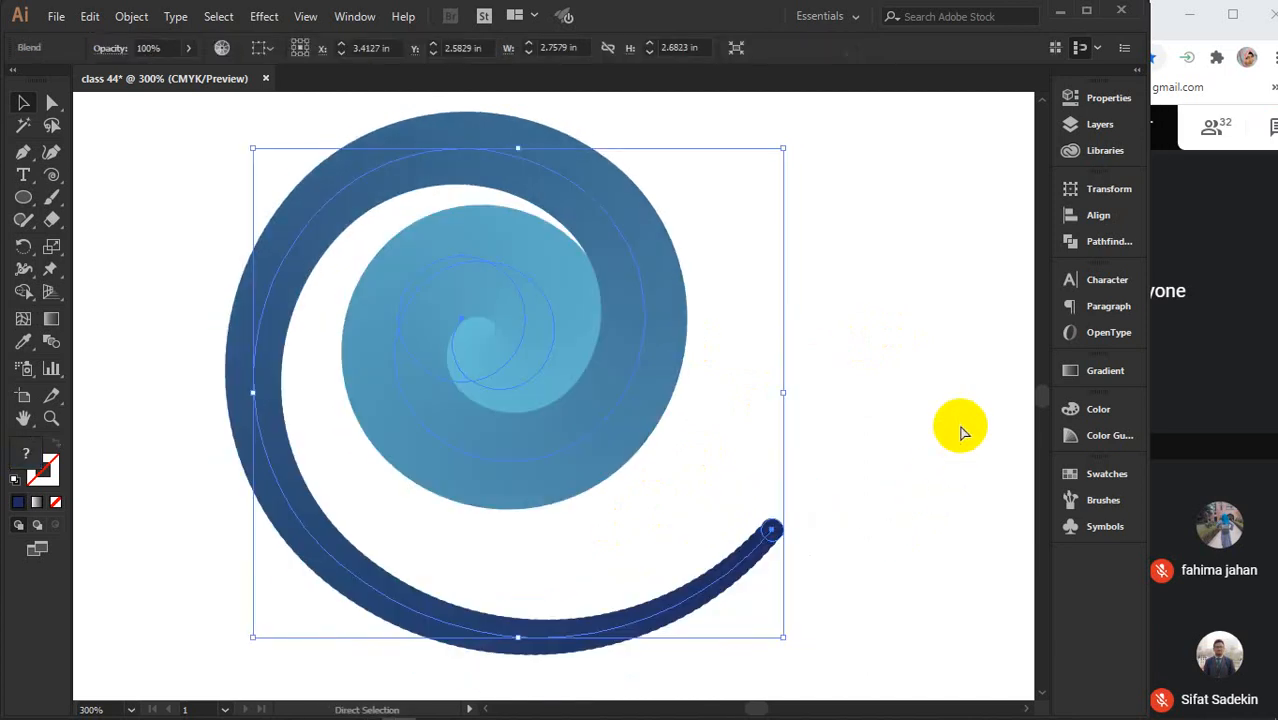
key(ctrl+z)
key(v)
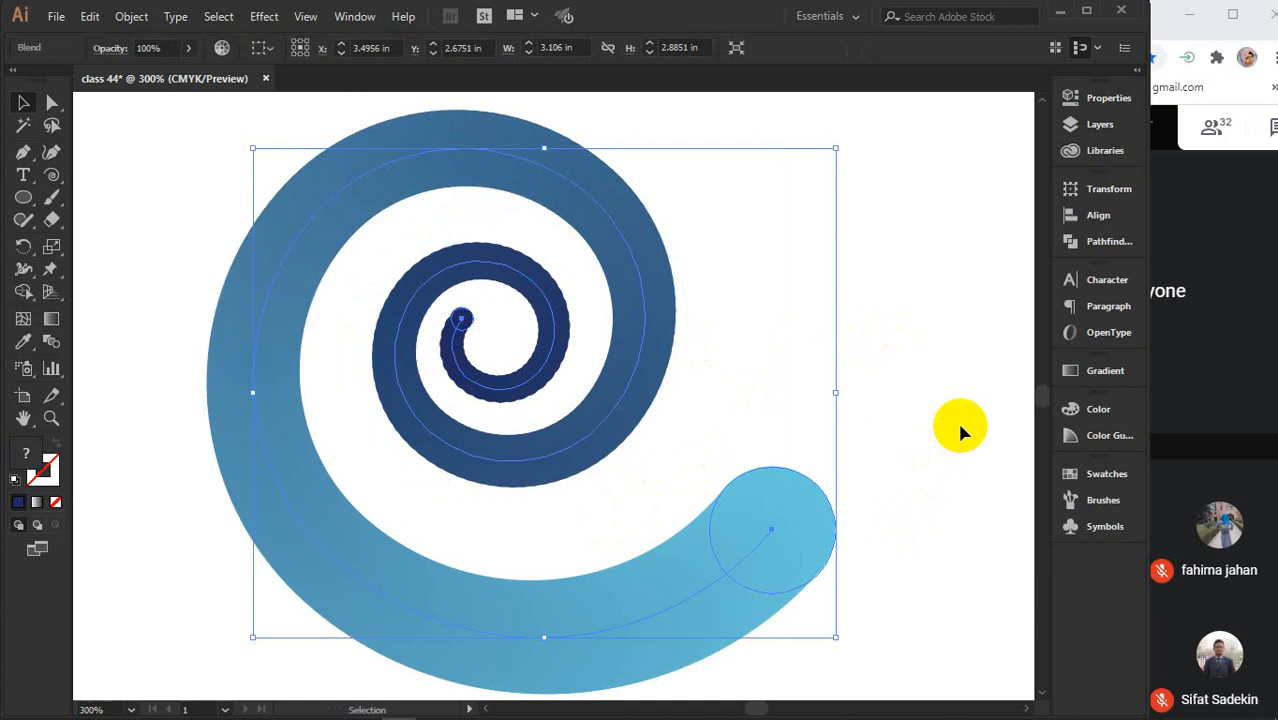
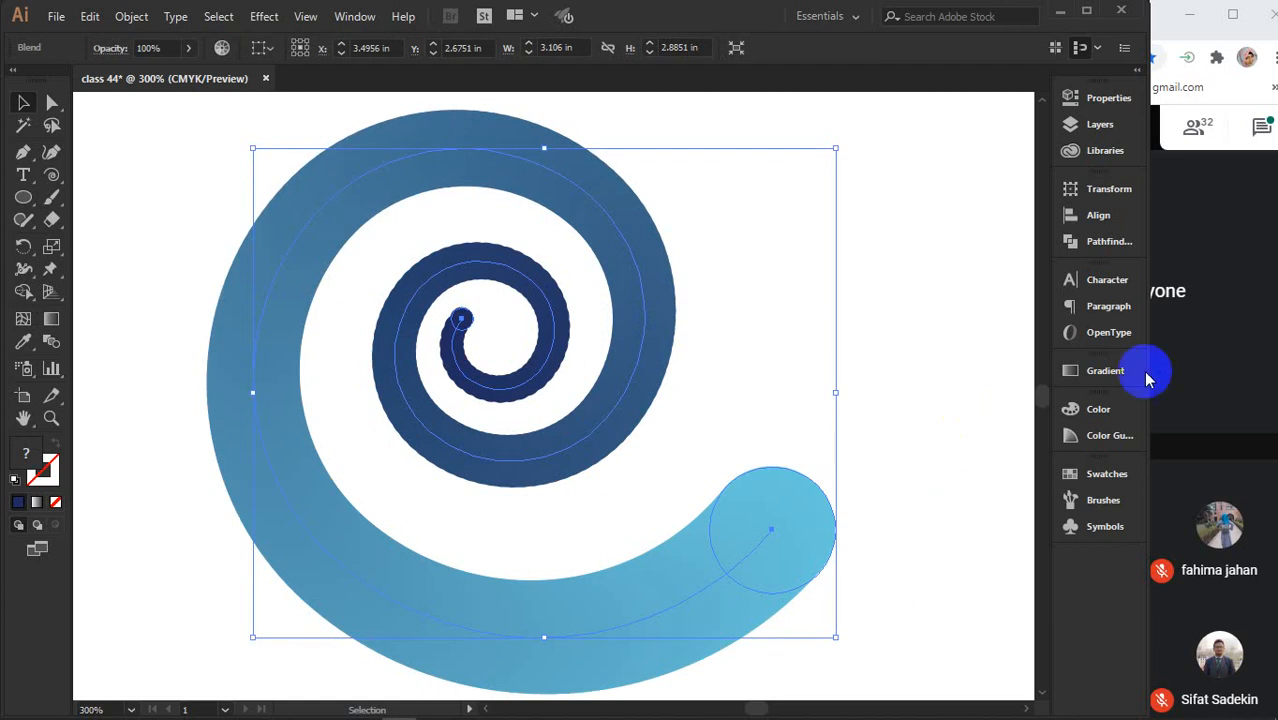
Move the wavy blend next to the spiral and straight blends and delete all three, keeping the small flower off the artboard
scroll(1146, 375, down, 3)
scroll(644, 487, down, 1)
mouse_move(644, 487)
mouse_down()
mouse_move(425, 342)
mouse_move(525, 425)
mouse_up()
mouse_move(311, 458)
mouse_down()
mouse_move(441, 458)
mouse_move(830, 317)
mouse_move(876, 320)
mouse_up()
drag(580, 136, 820, 515)
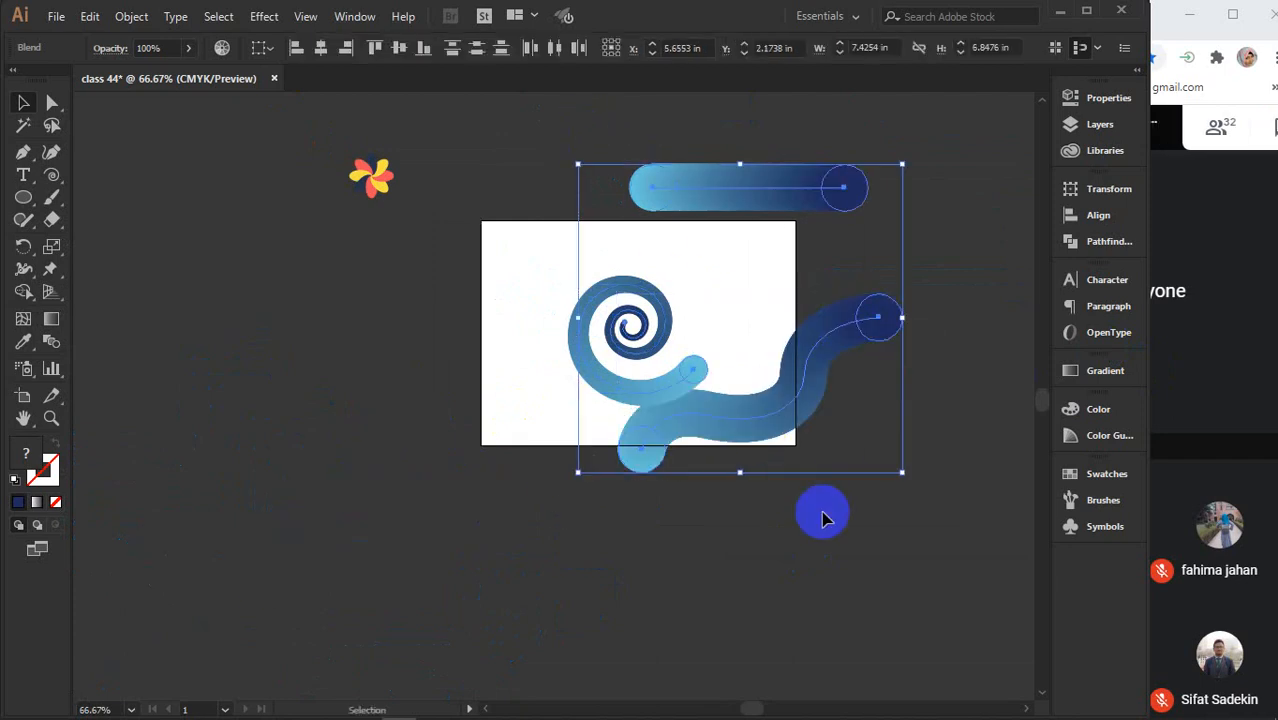
key(Delete)
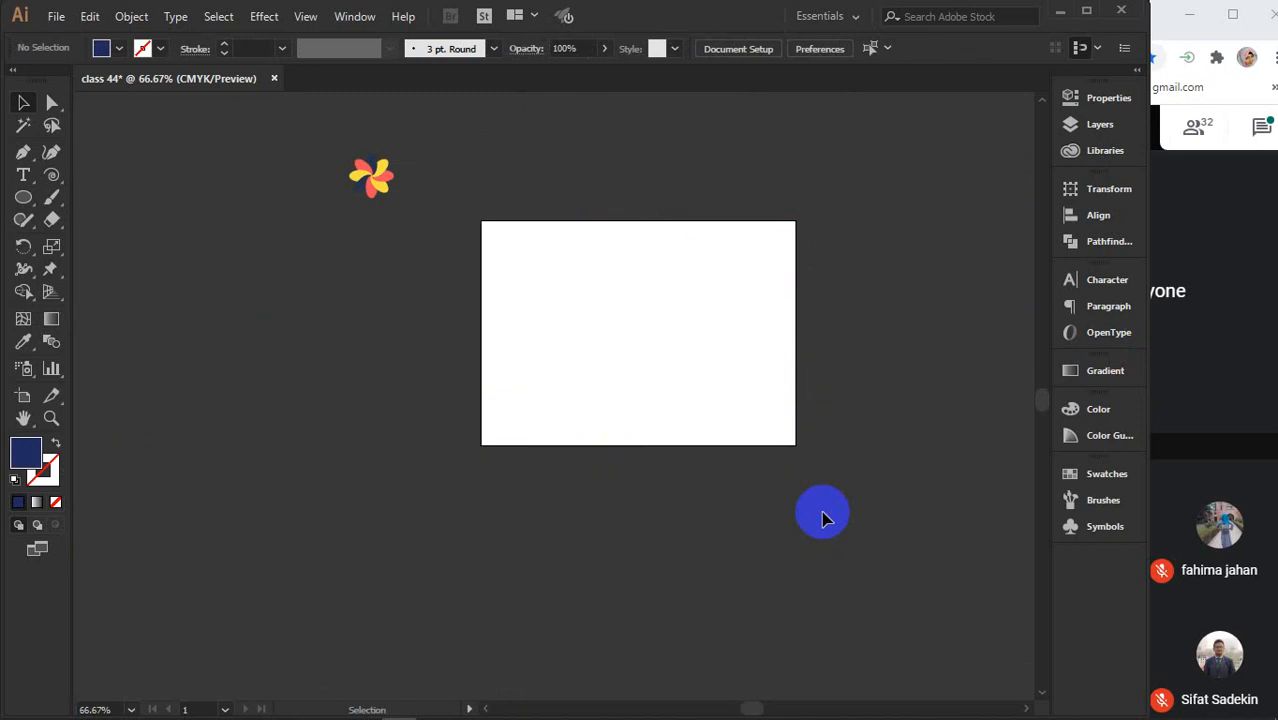
Draw a vertical wavy line with the Pencil tool near the artboard's left edge, spanning most of its height
scroll(790, 382, up, 2)
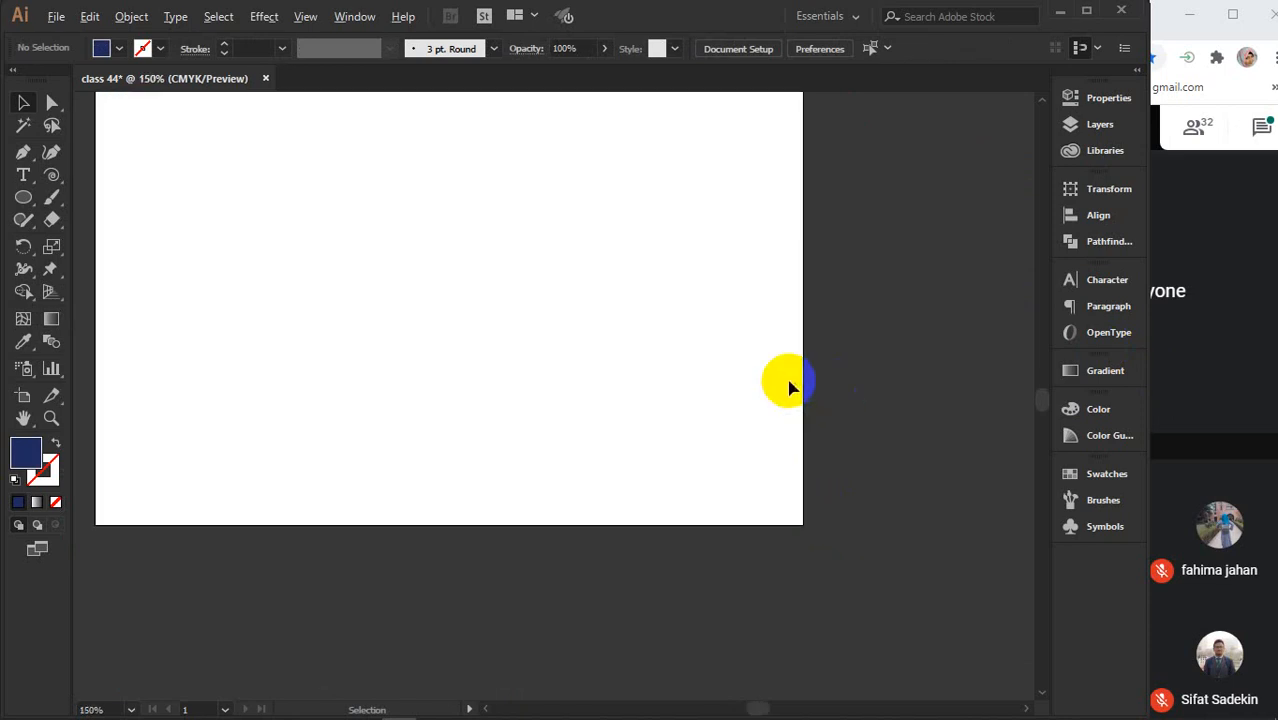
key(space)
drag(817, 325, 894, 445)
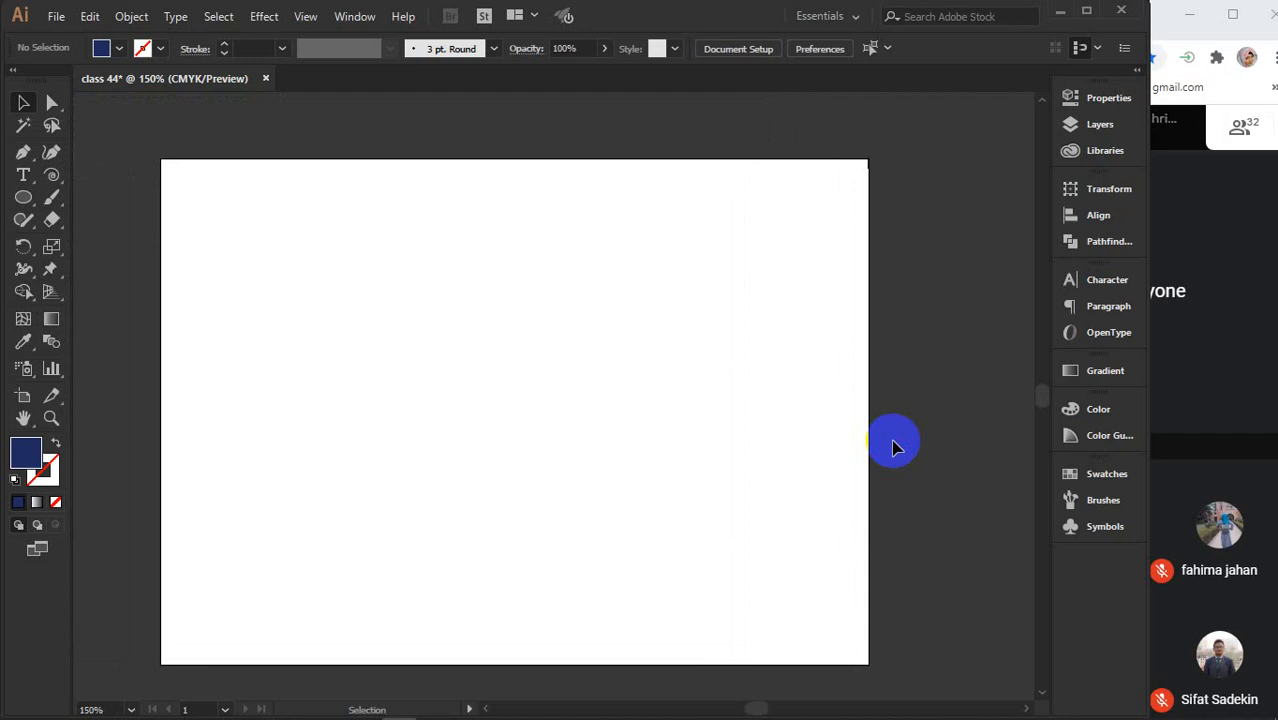
scroll(893, 447, down, 1)
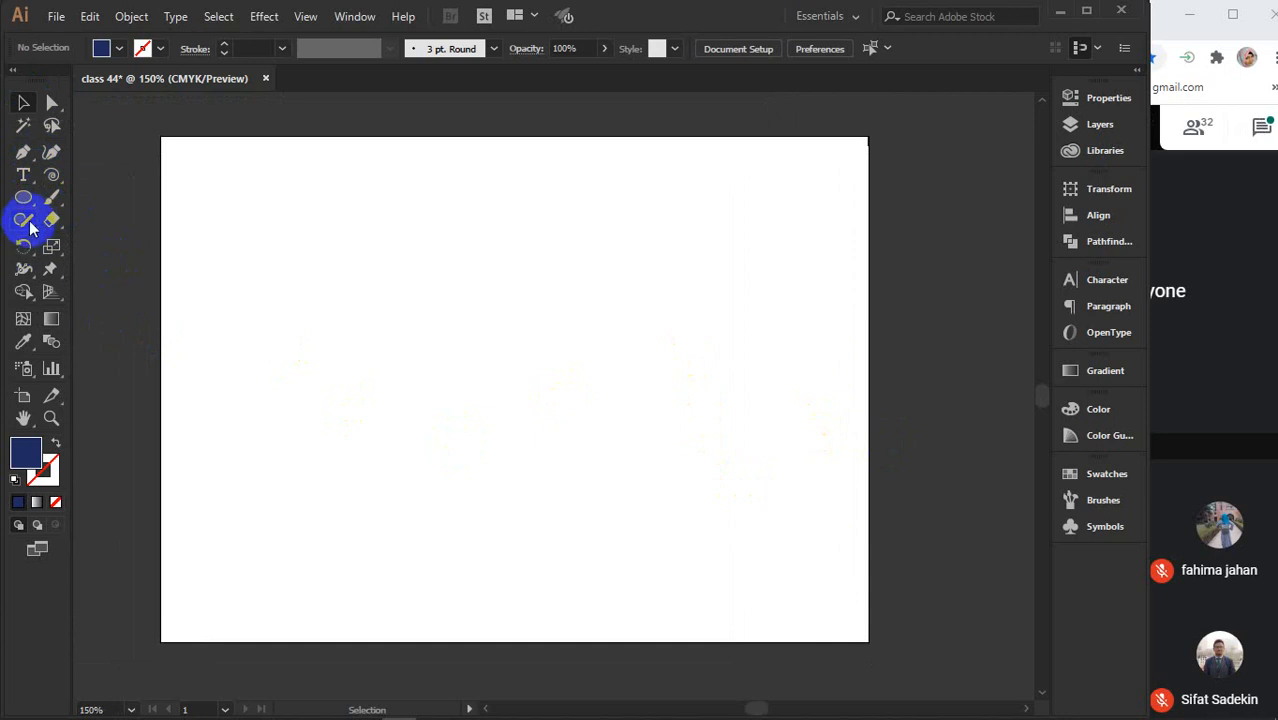
drag(26, 226, 88, 240)
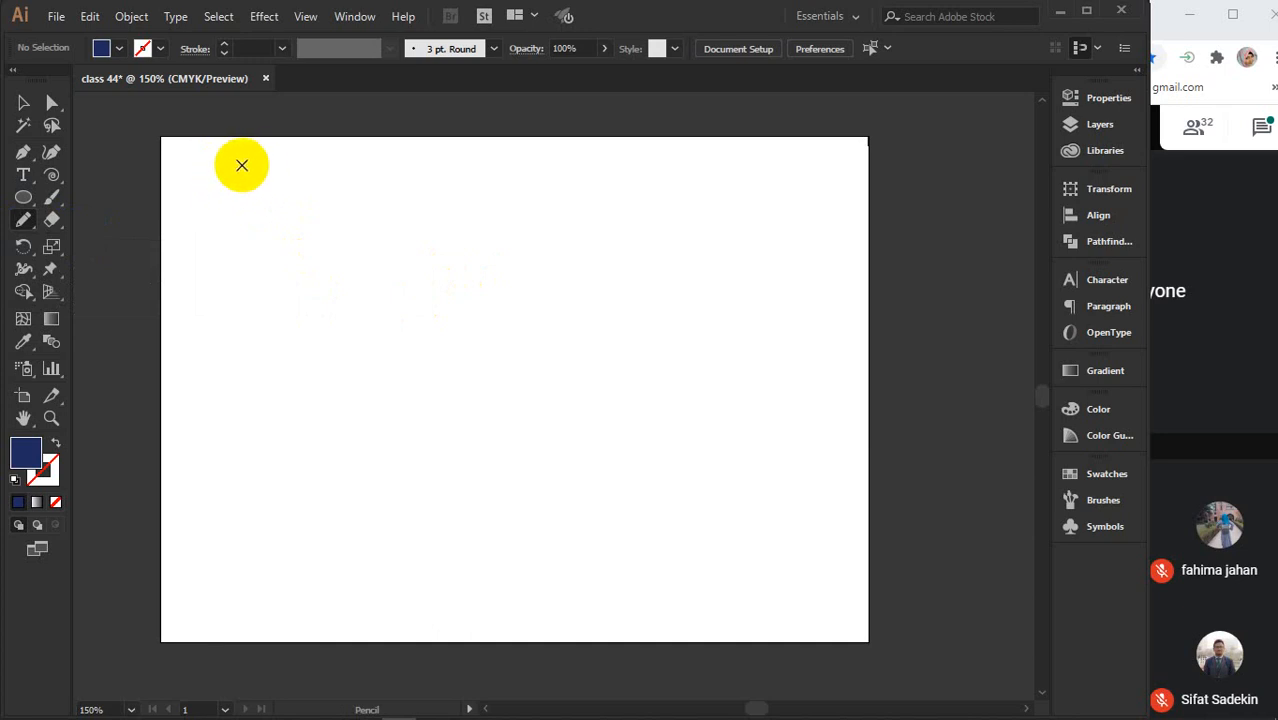
mouse_move(241, 165)
mouse_down()
mouse_move(213, 186)
mouse_move(241, 258)
mouse_move(202, 297)
mouse_move(239, 364)
mouse_move(210, 390)
mouse_move(230, 441)
mouse_move(213, 548)
mouse_move(225, 584)
mouse_up()
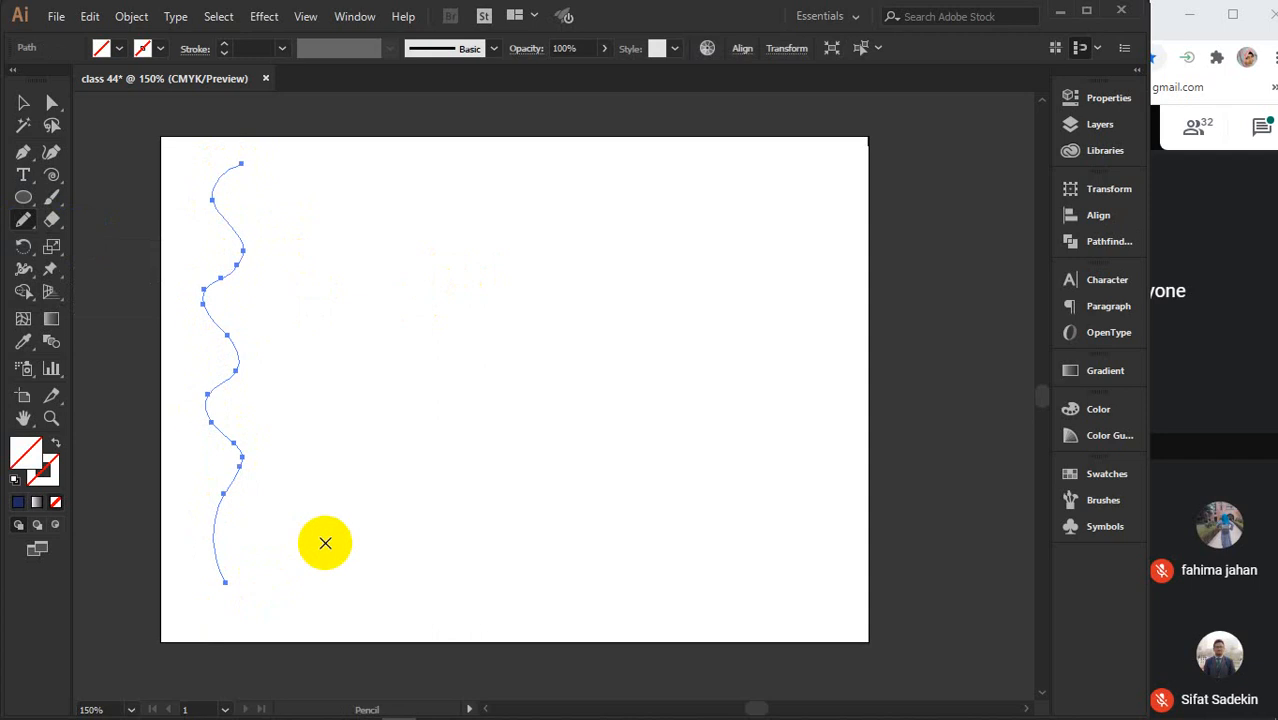
Give the wavy line a red stroke of C 0, M 99.14, Y 100, K 0 with no fill
click(44, 471)
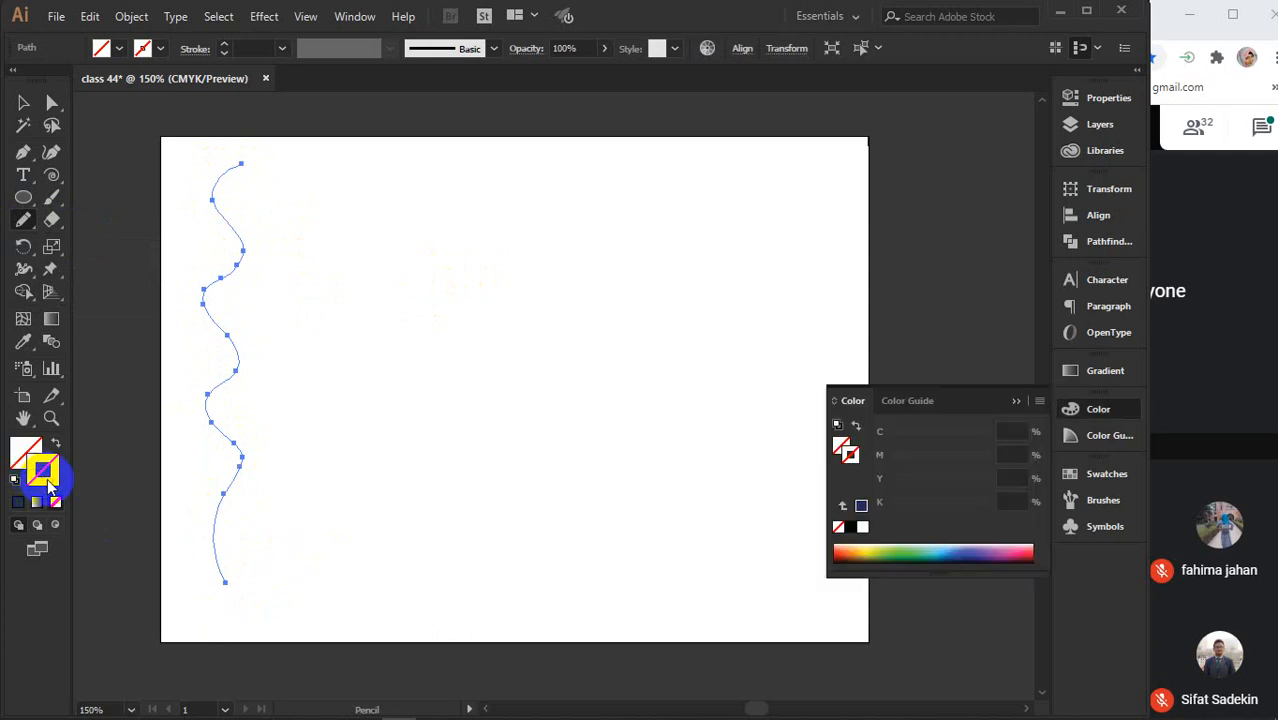
double_click(44, 471)
mouse_move(876, 331)
mouse_down()
mouse_move(924, 261)
mouse_move(940, 196)
mouse_move(933, 266)
mouse_move(960, 351)
mouse_move(936, 231)
mouse_move(941, 194)
mouse_move(975, 203)
mouse_up()
click(1132, 207)
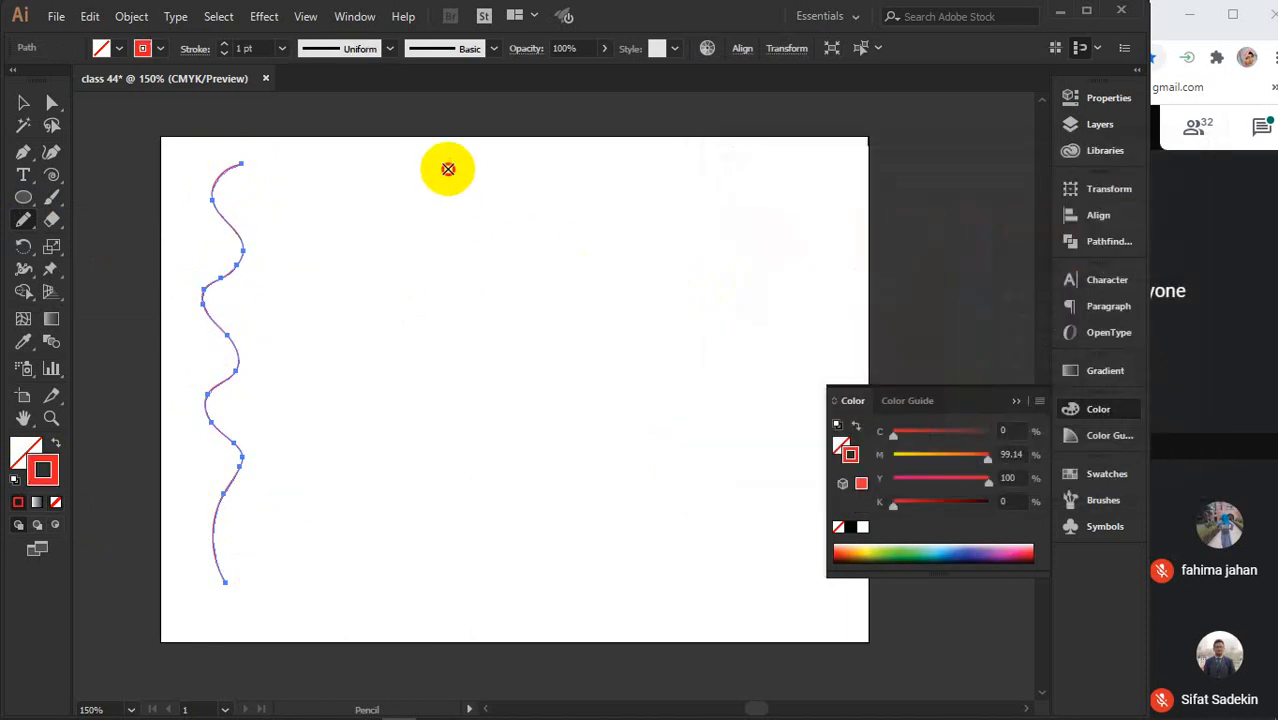
Draw a second vertical wavy line left of the artboard's centre and set its stroke to C 100, M 0, Y 31, K 0
mouse_move(448, 169)
mouse_down()
mouse_move(454, 231)
mouse_move(418, 352)
mouse_move(445, 425)
mouse_move(423, 477)
mouse_move(447, 579)
mouse_up()
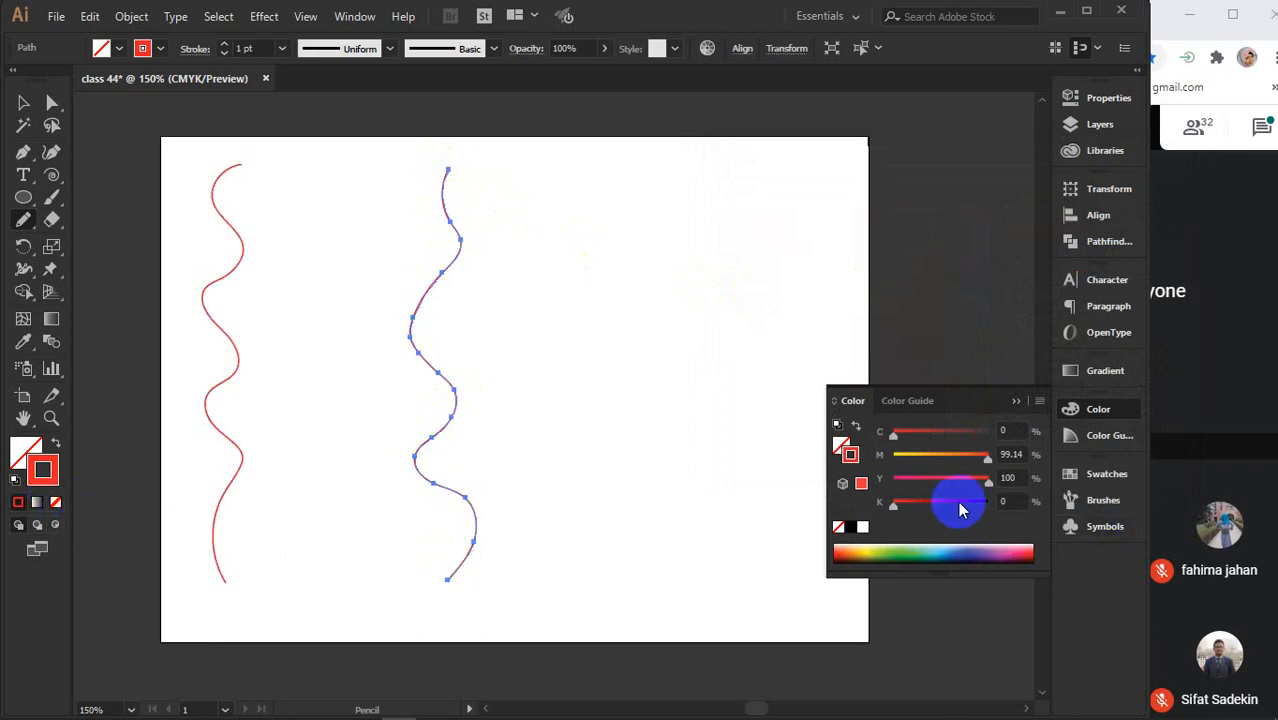
mouse_move(960, 510)
mouse_down()
mouse_move(891, 456)
mouse_move(931, 432)
mouse_move(1004, 434)
mouse_up()
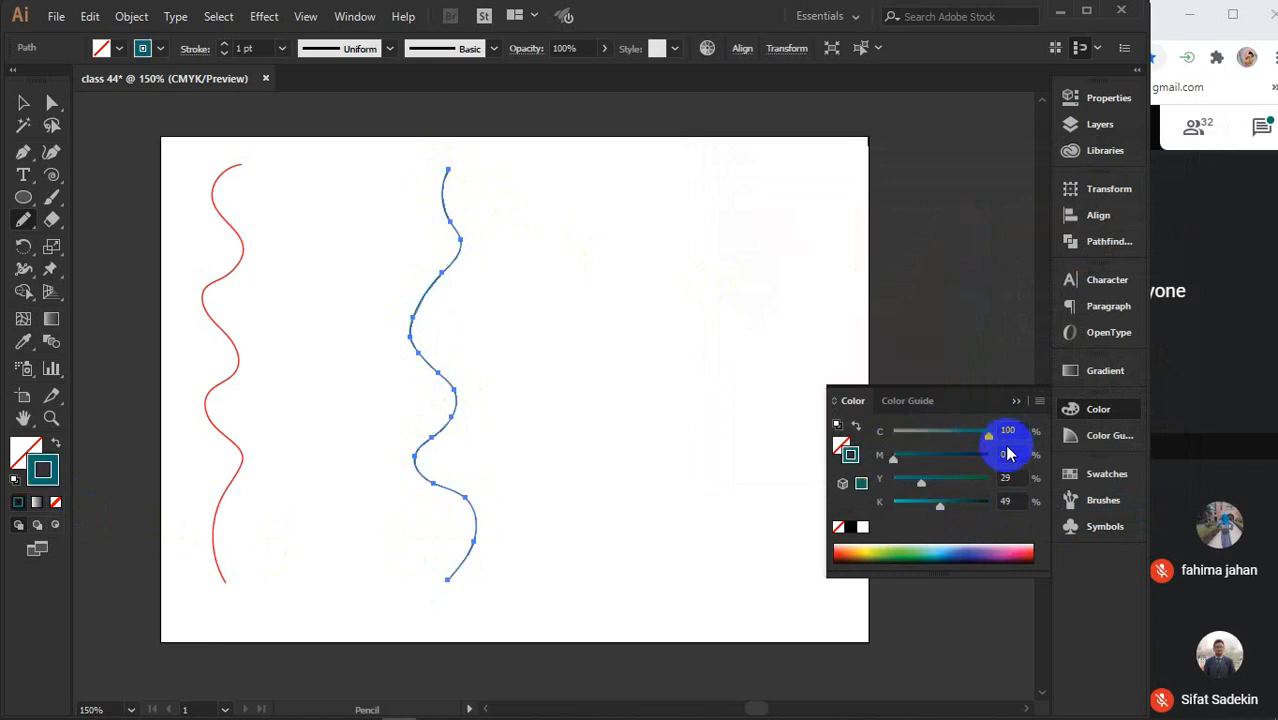
click(893, 506)
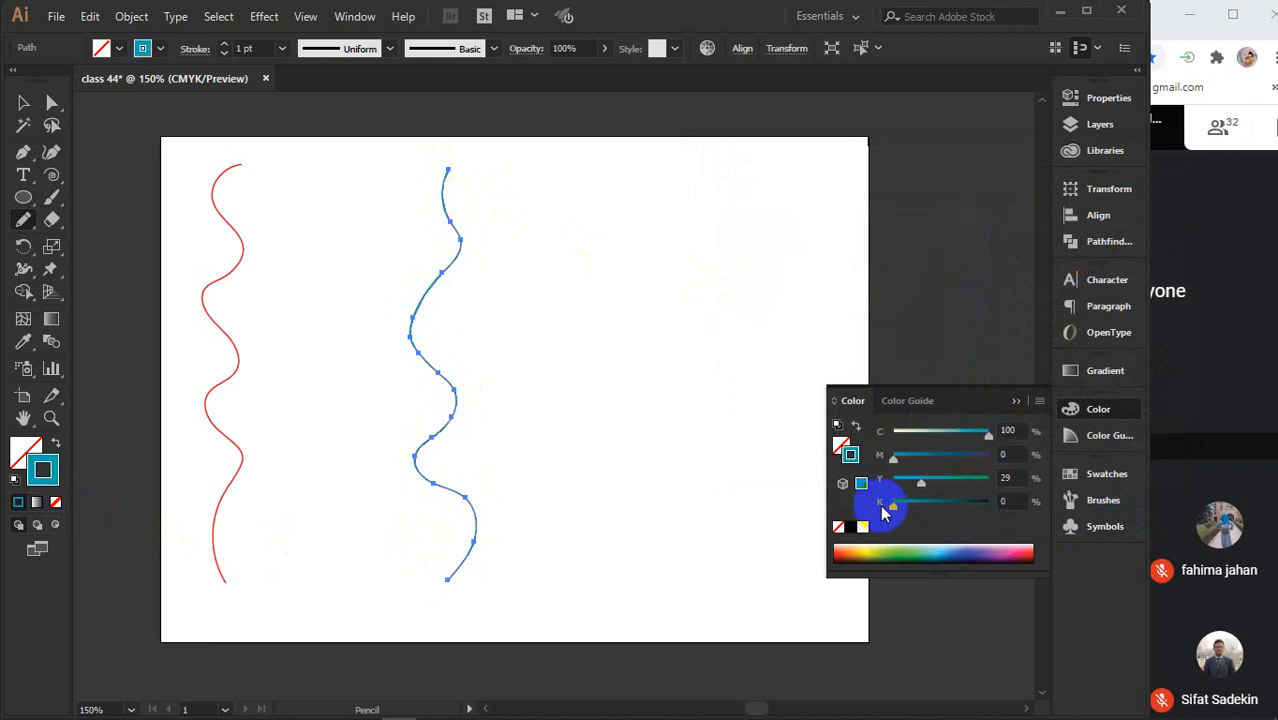
drag(921, 483, 886, 480)
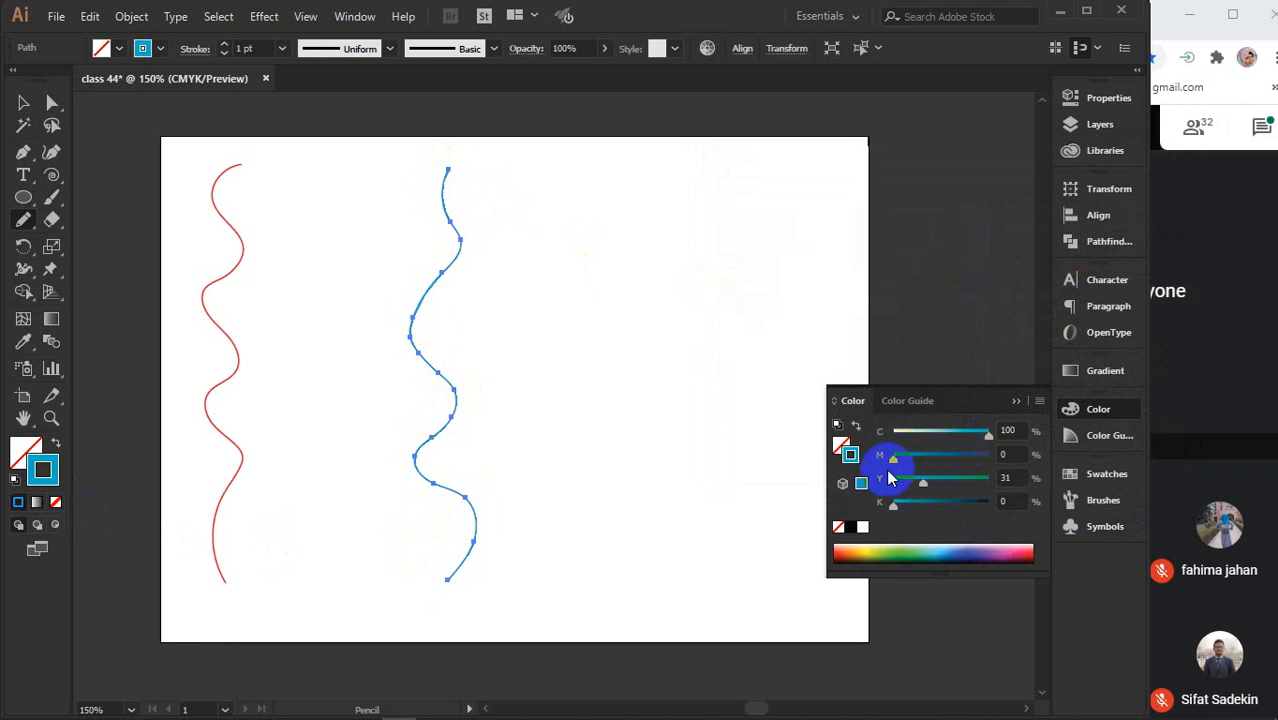
Draw a third vertical wavy line near the artboard's right edge, set its stroke to C 0, M 0, Y 100, K 0, and deselect it
mouse_move(728, 183)
mouse_down()
mouse_move(734, 294)
mouse_move(723, 419)
mouse_move(746, 471)
mouse_move(718, 547)
mouse_move(745, 620)
mouse_up()
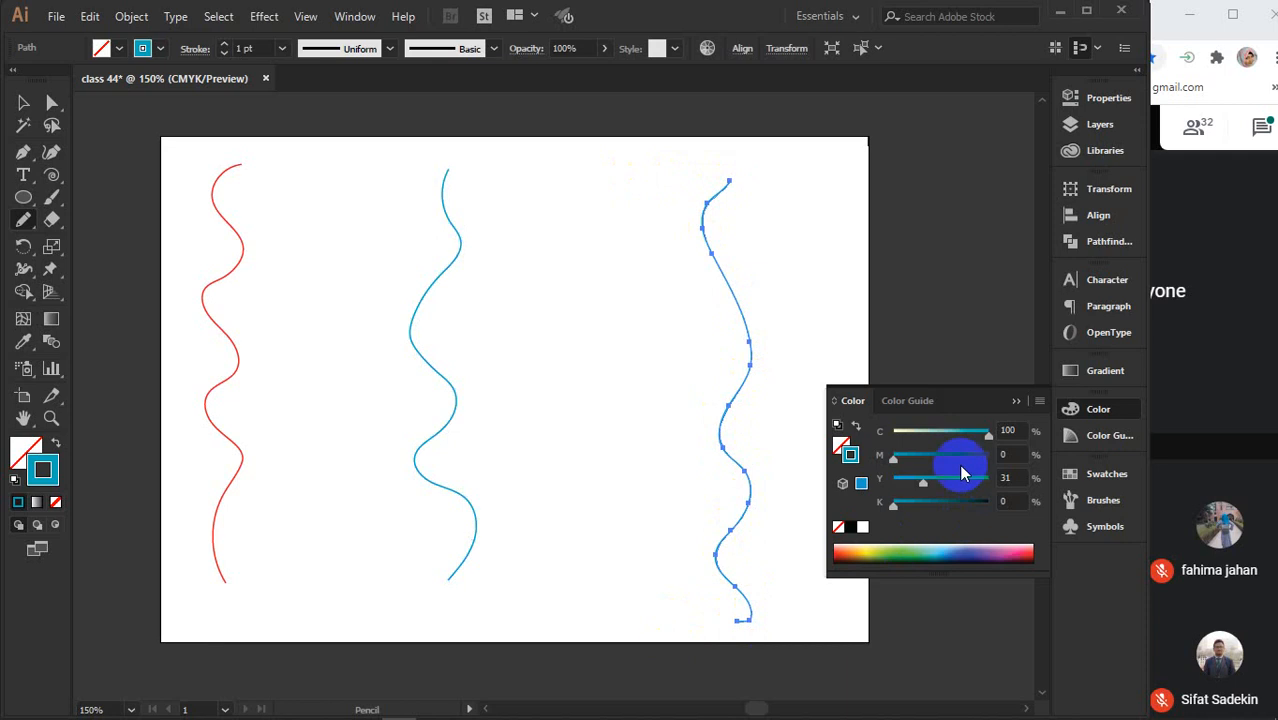
drag(946, 433, 882, 437)
drag(923, 483, 1015, 484)
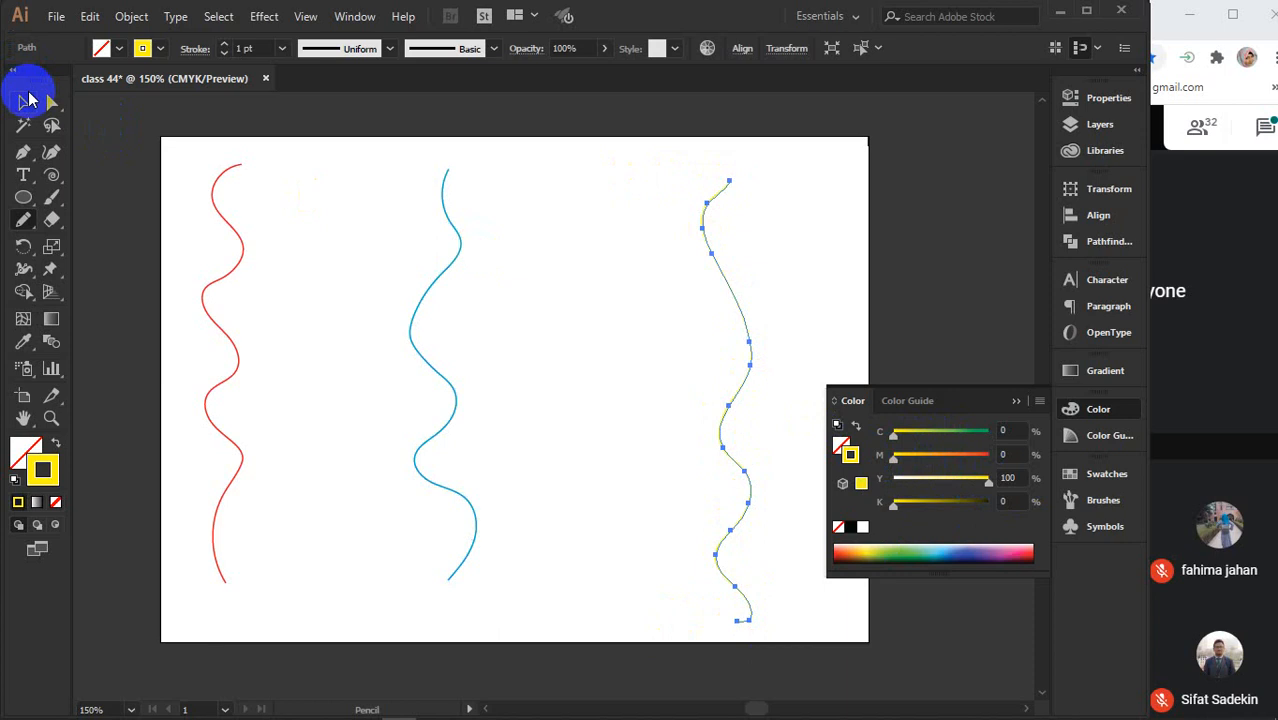
click(25, 101)
click(313, 172)
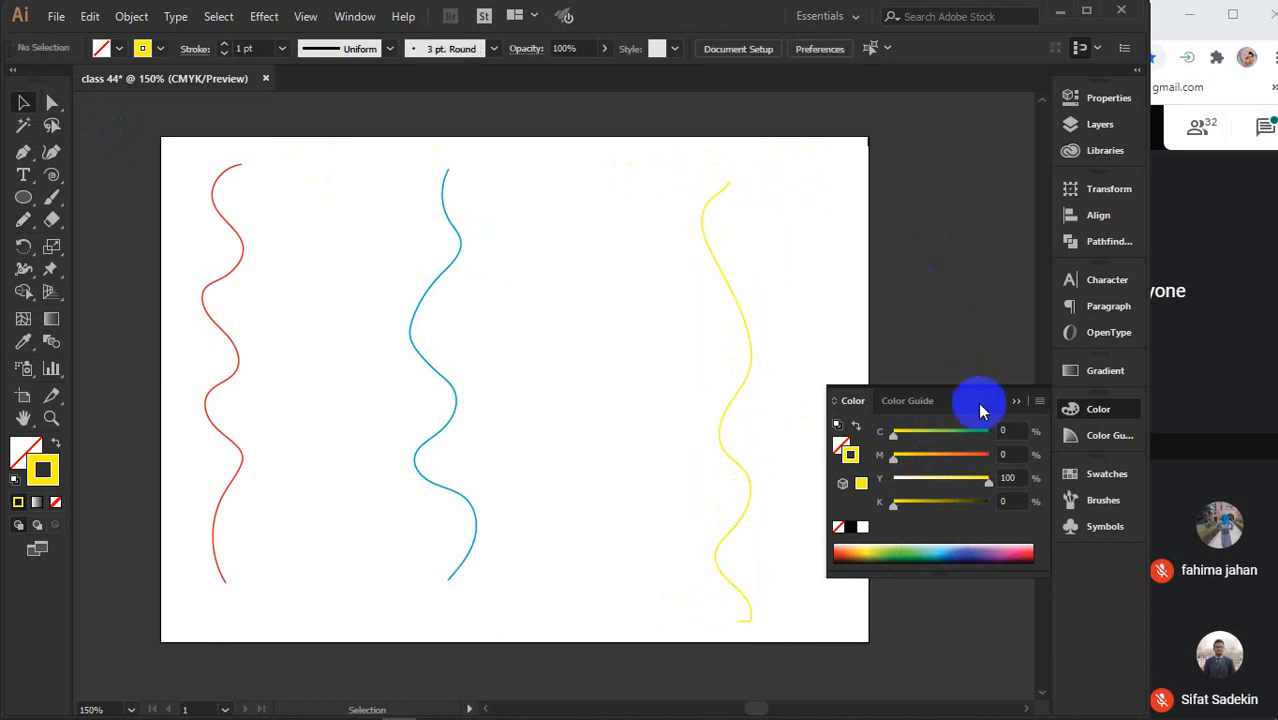
click(1016, 402)
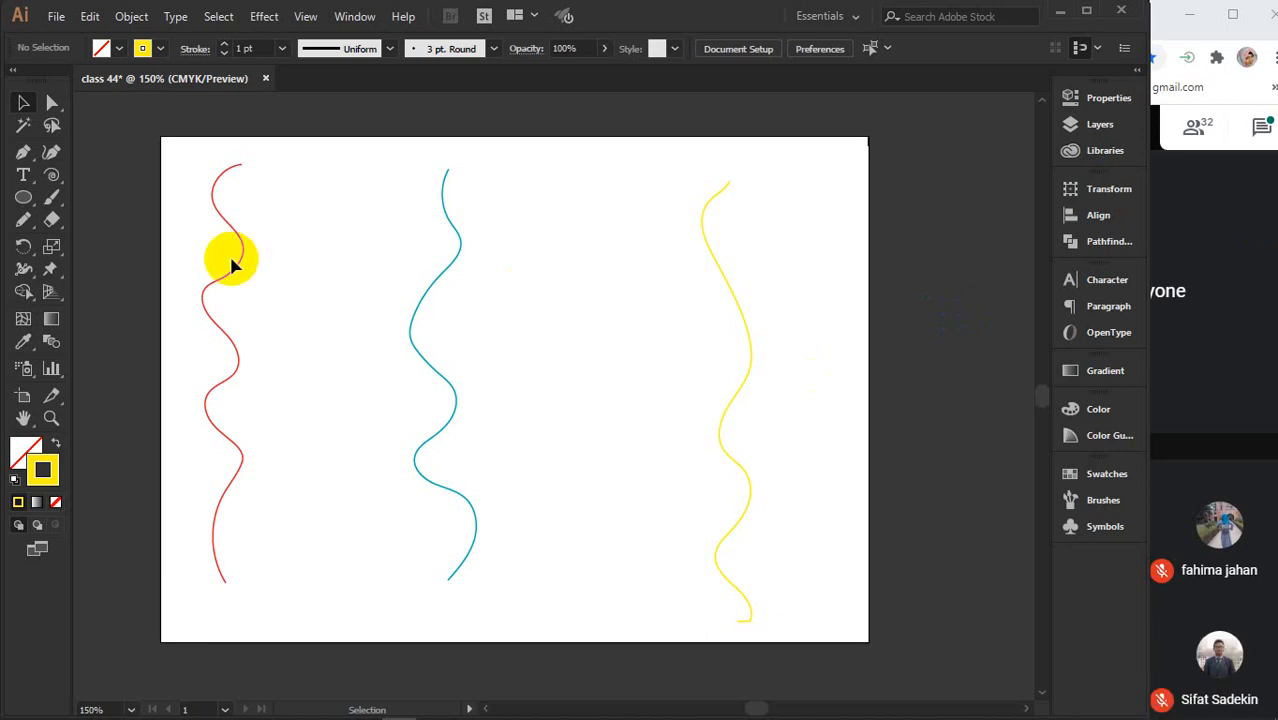
Place a copy of the three wavy lines beside the artboard's right edge and make a blend from the three originals
scroll(284, 228, down, 2)
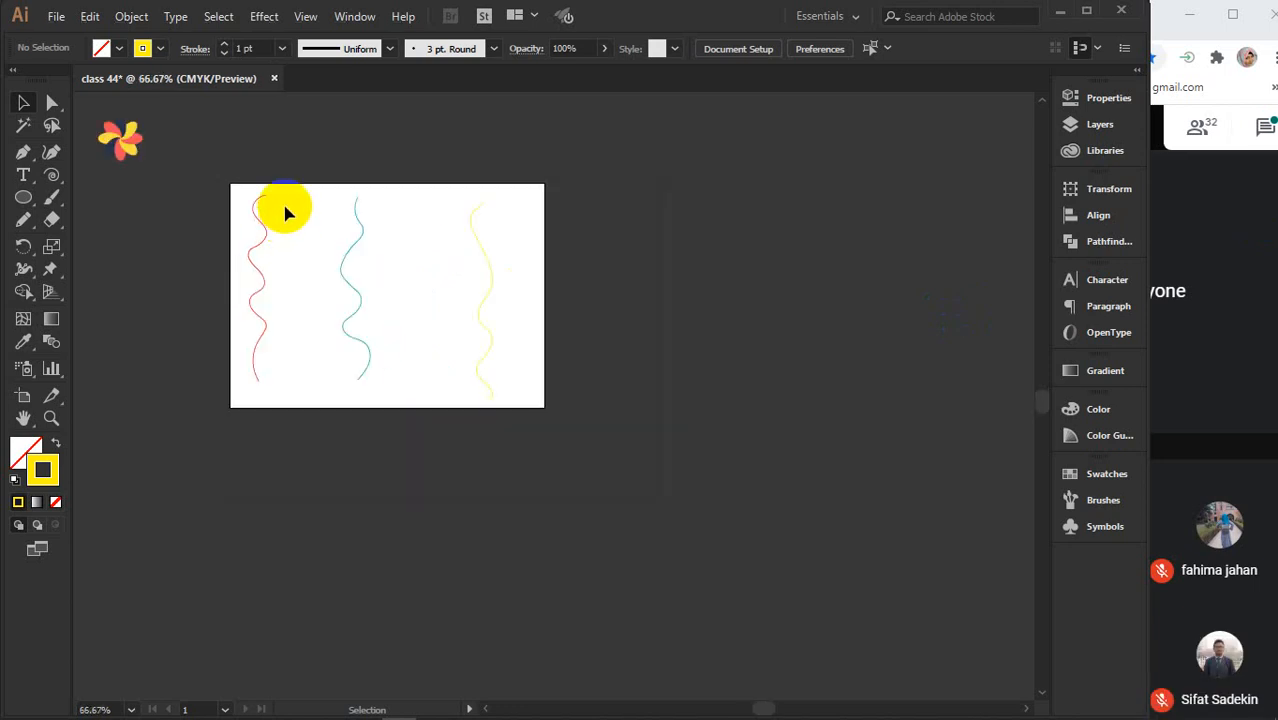
drag(246, 186, 893, 277)
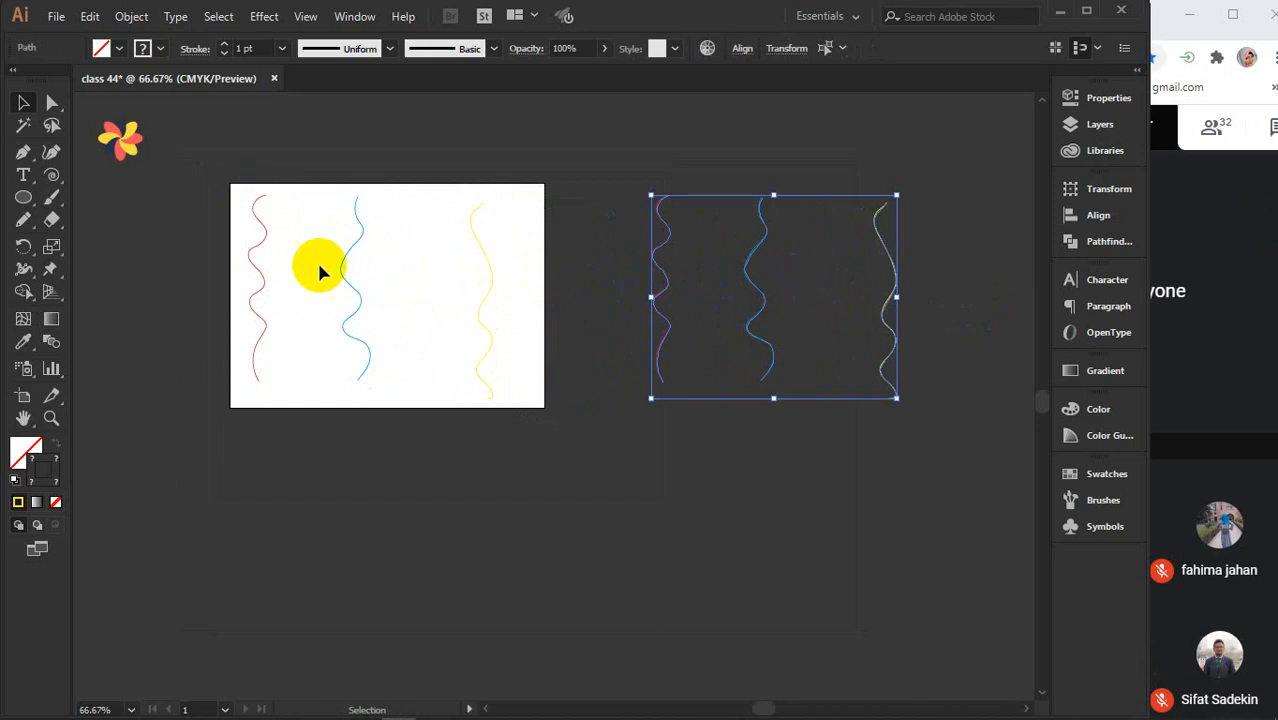
scroll(295, 265, up, 2)
drag(465, 260, 494, 305)
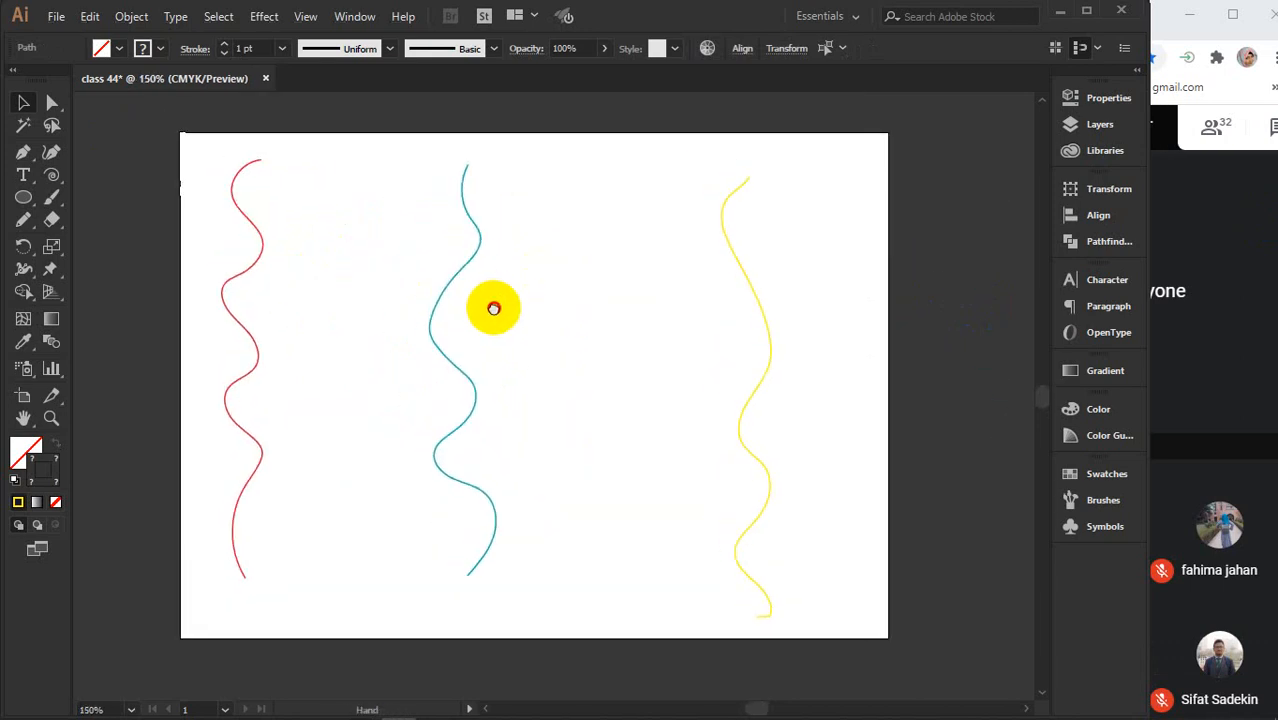
drag(176, 117, 910, 455)
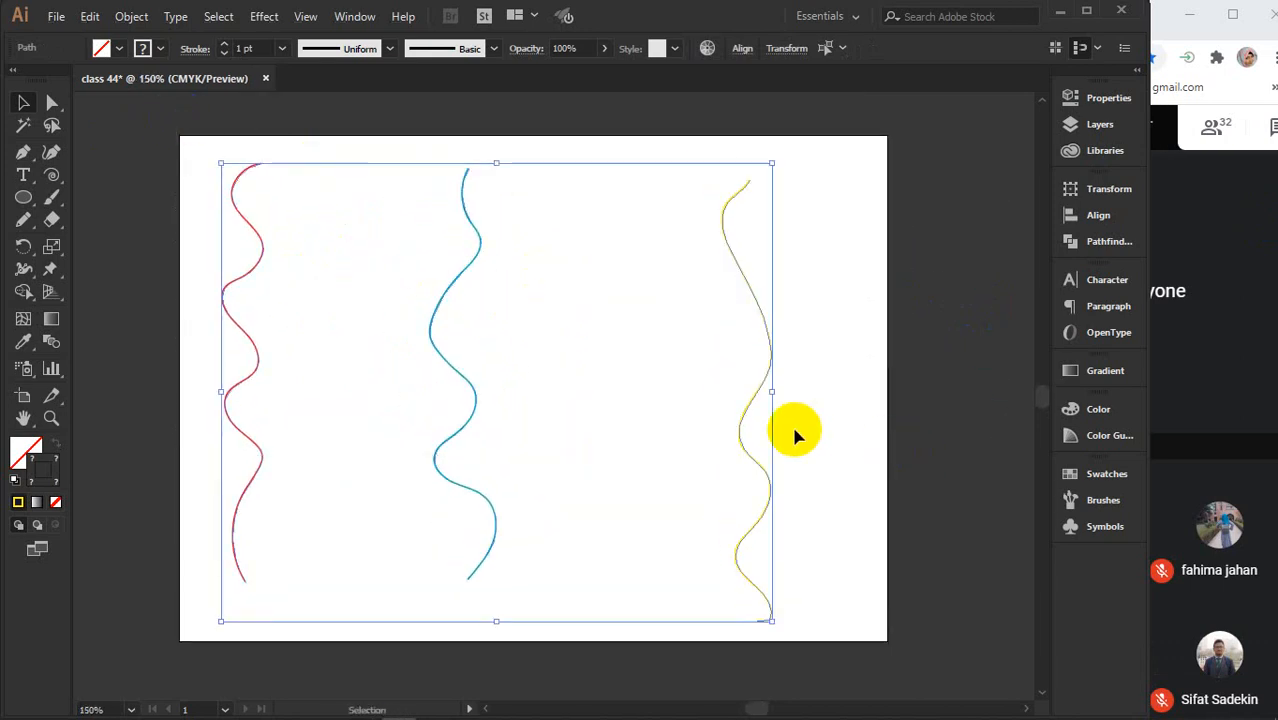
click(124, 20)
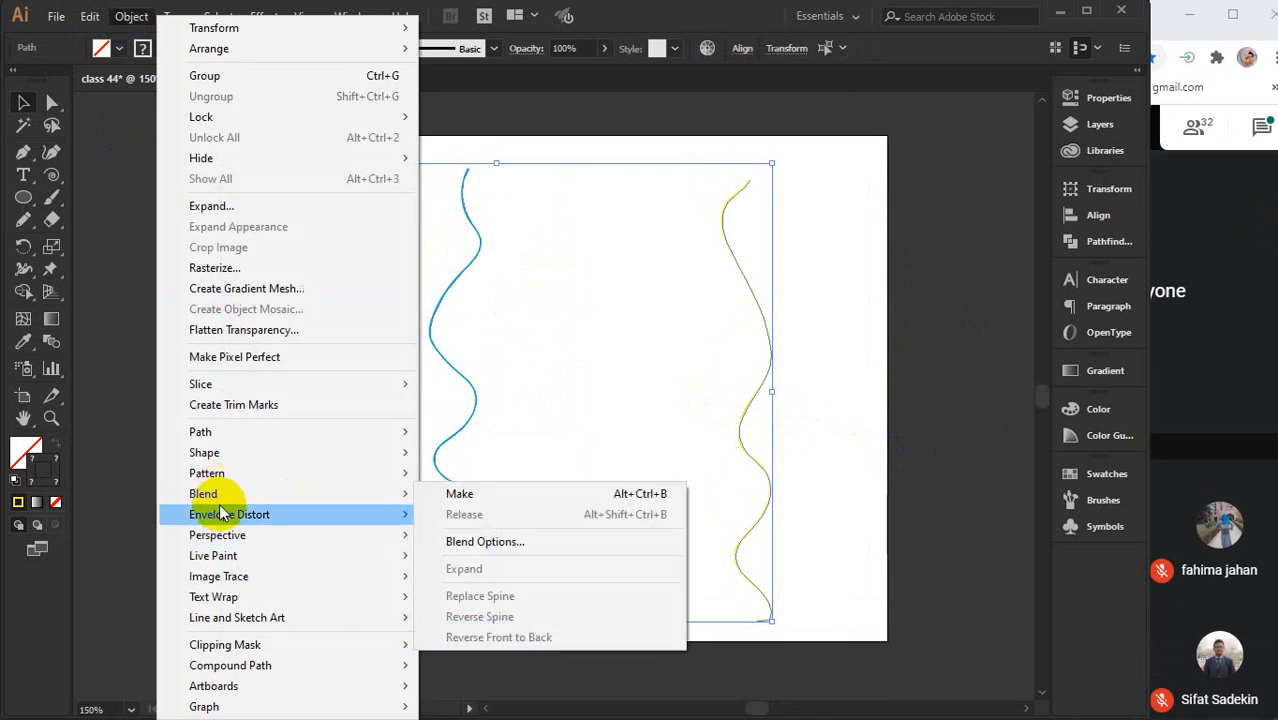
click(479, 498)
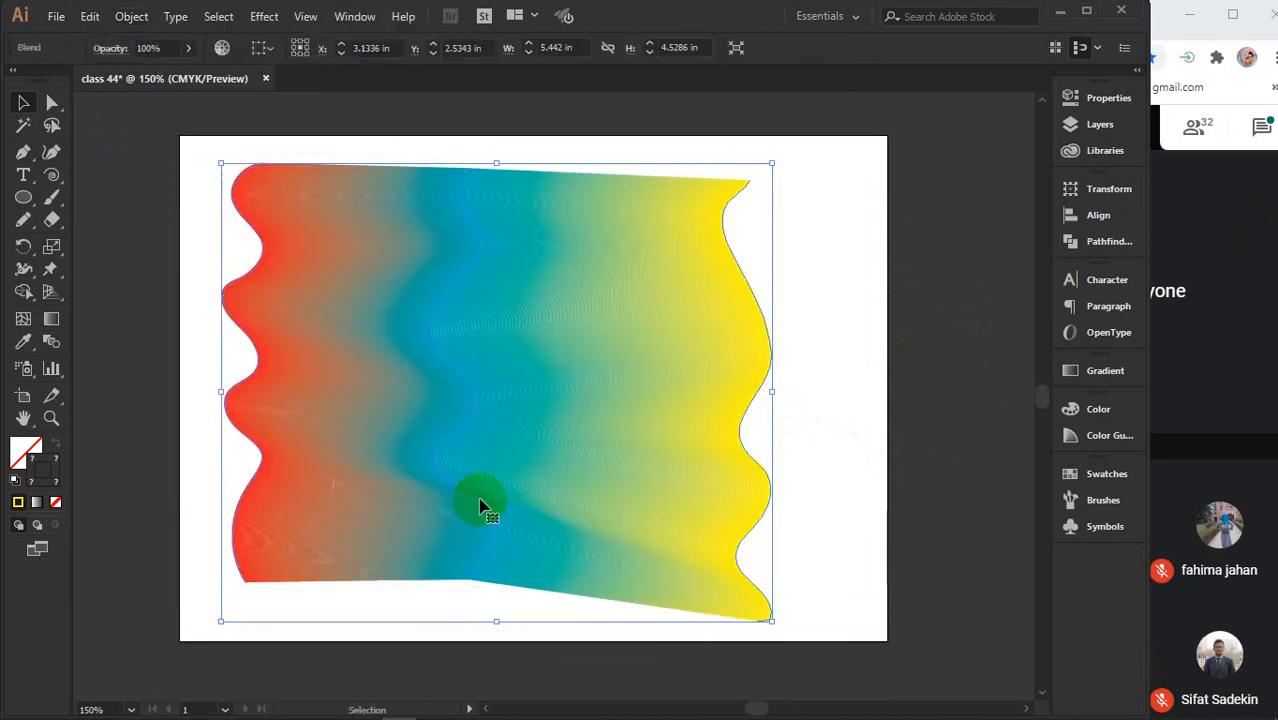
click(900, 408)
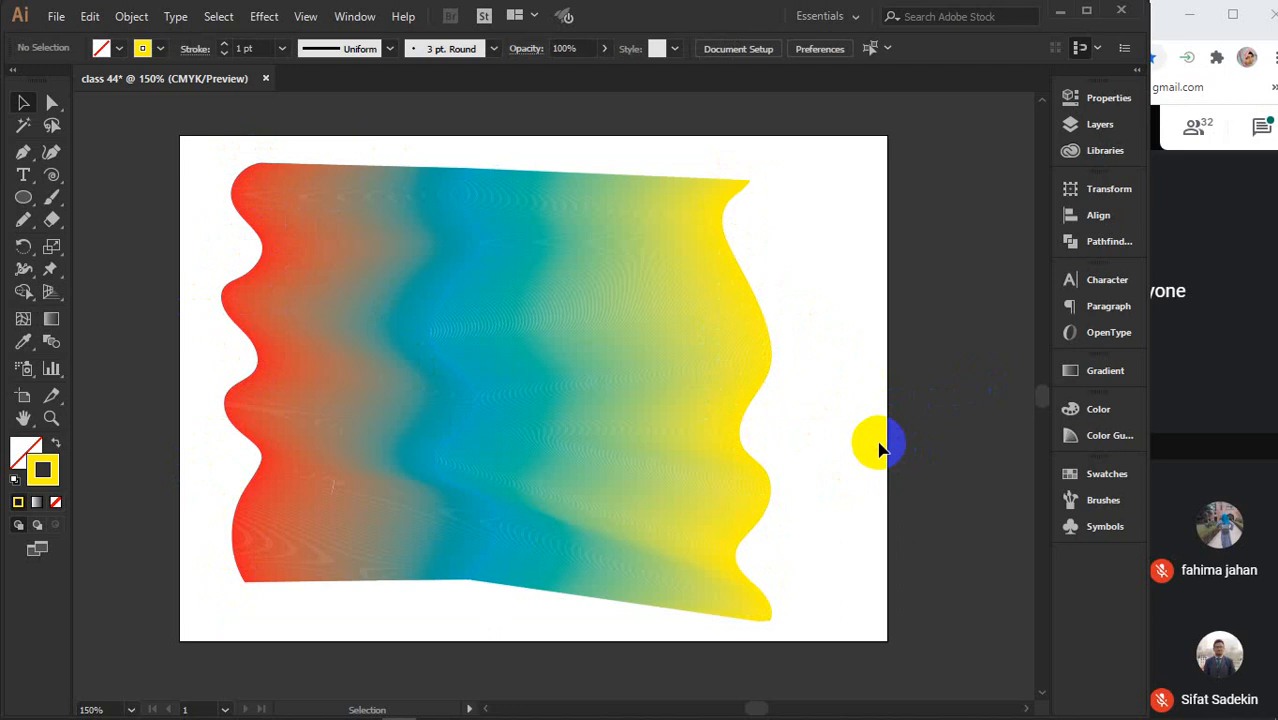
Change the wavy-line blend's spacing to Specified Steps with 1 step and preview it
click(542, 423)
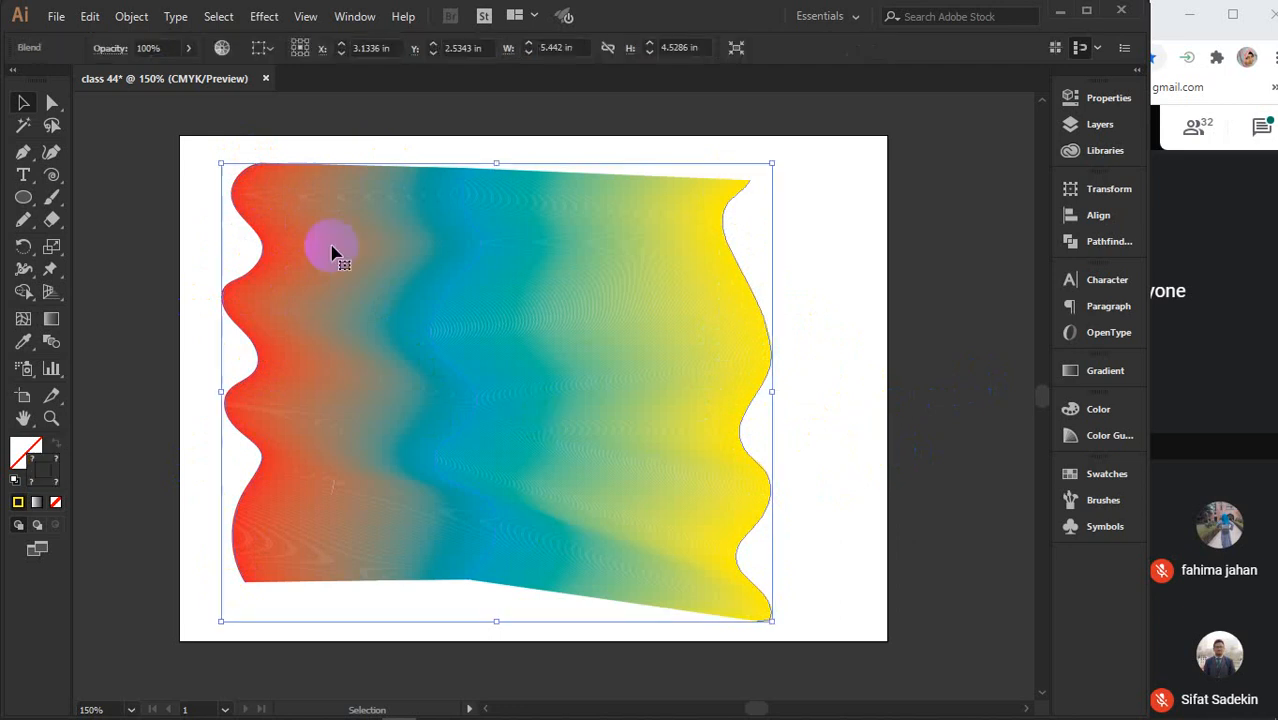
click(130, 17)
mouse_move(240, 494)
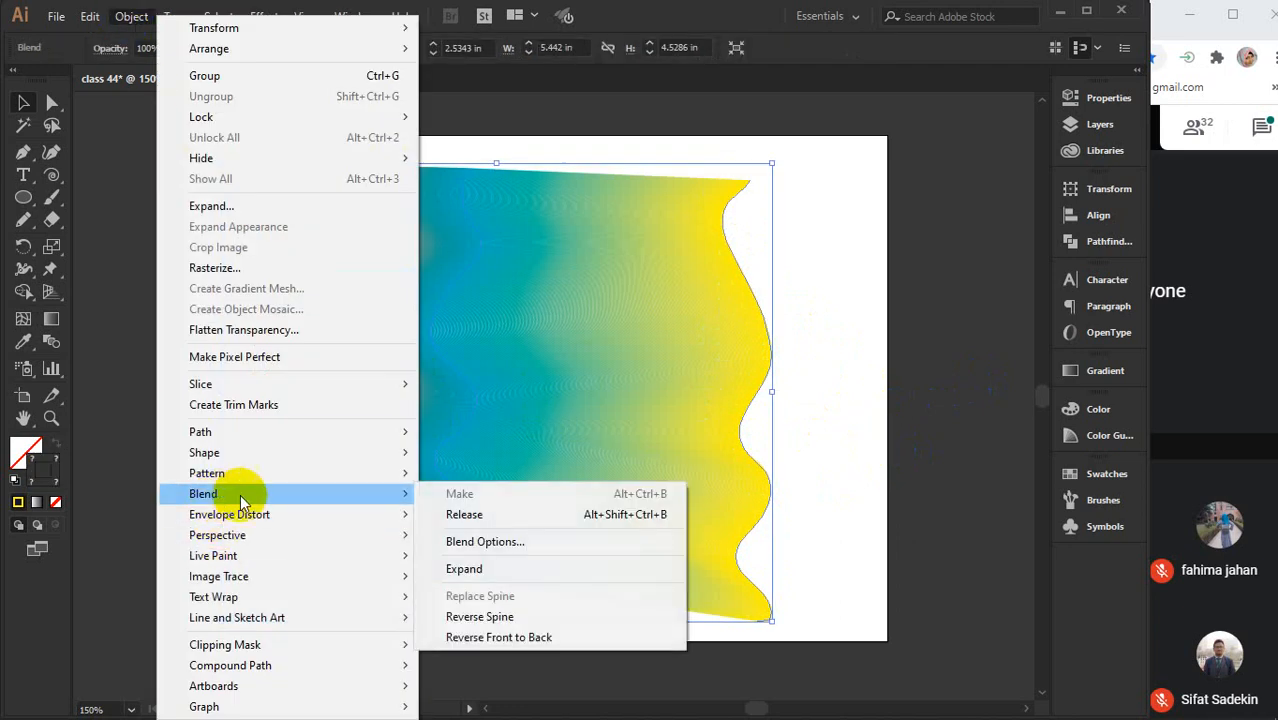
click(468, 552)
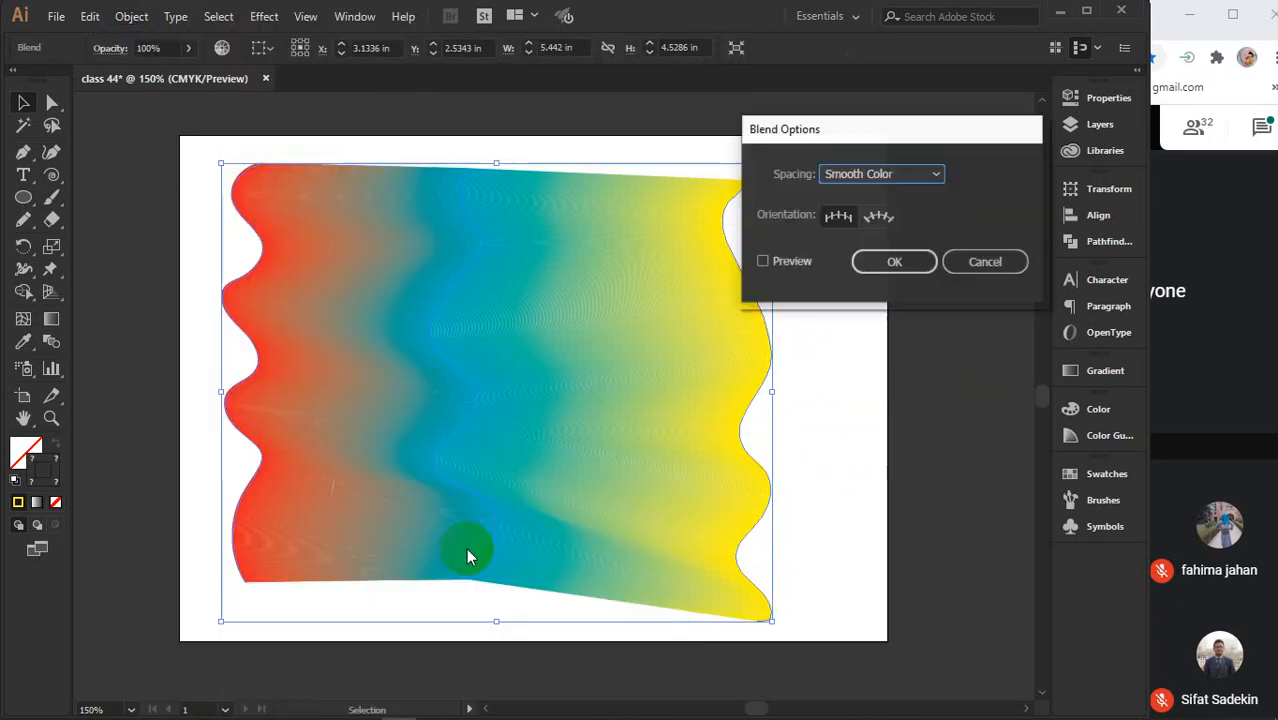
click(790, 261)
click(888, 174)
click(903, 215)
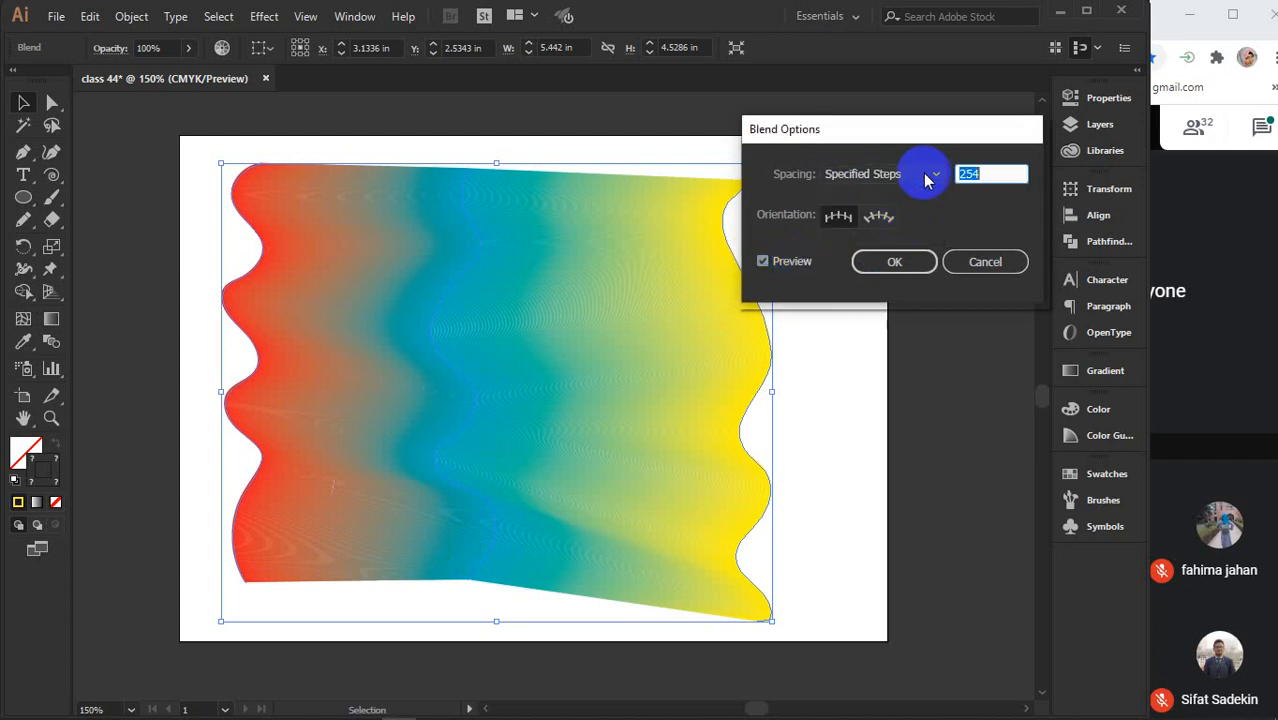
drag(925, 135, 1028, 138)
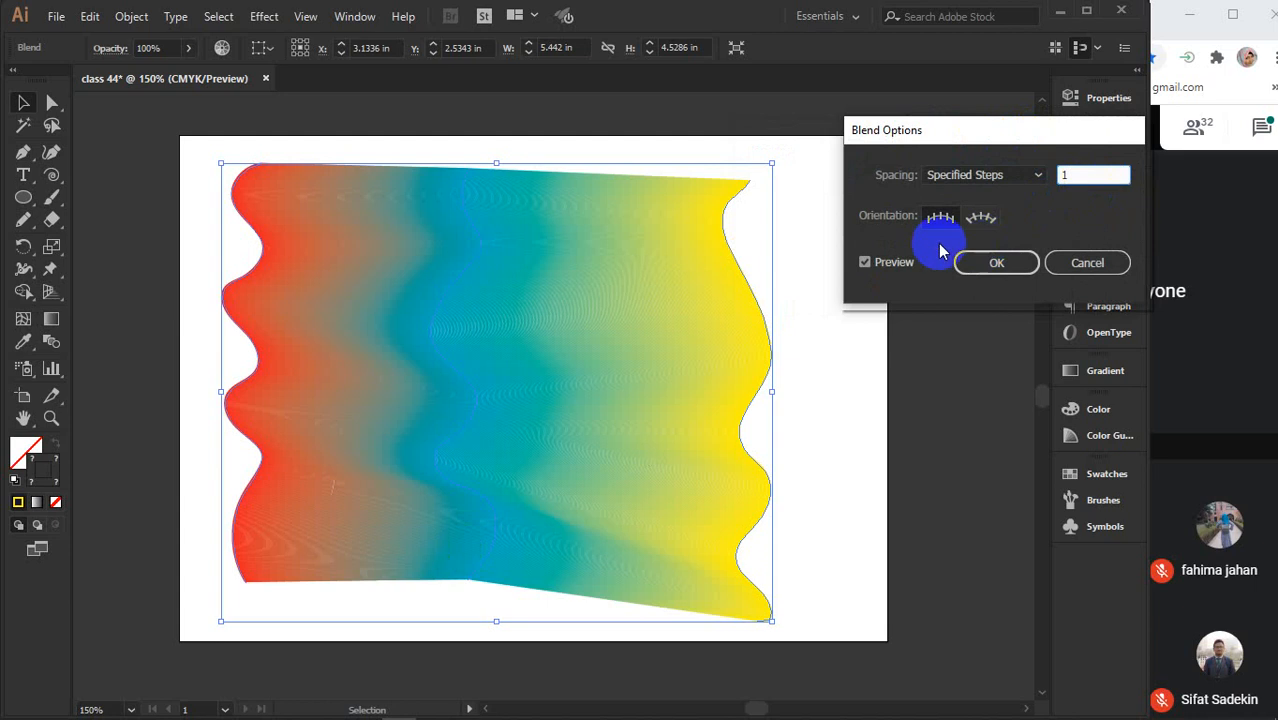
click(887, 262)
click(887, 262)
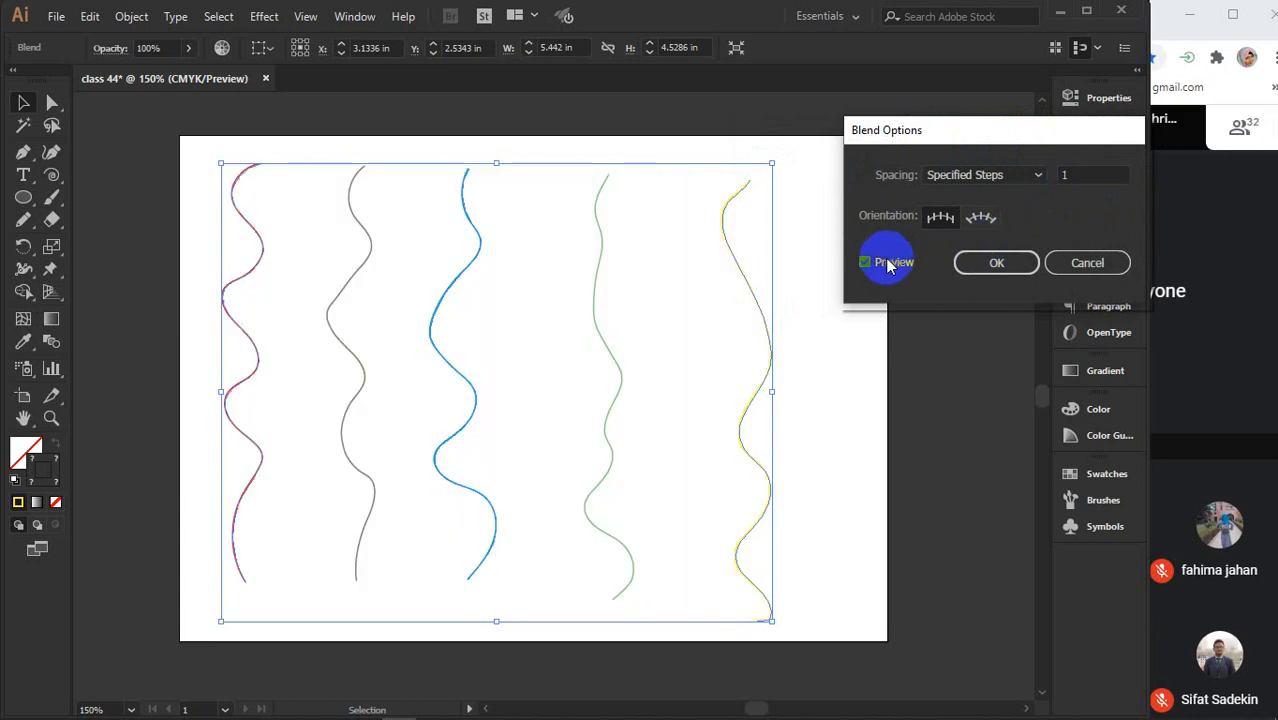
Raise the three-line wavy blend's specified steps to 100 and apply the blend options
click(1081, 172)
scroll(1082, 170, up, 6)
scroll(1082, 170, up, 12)
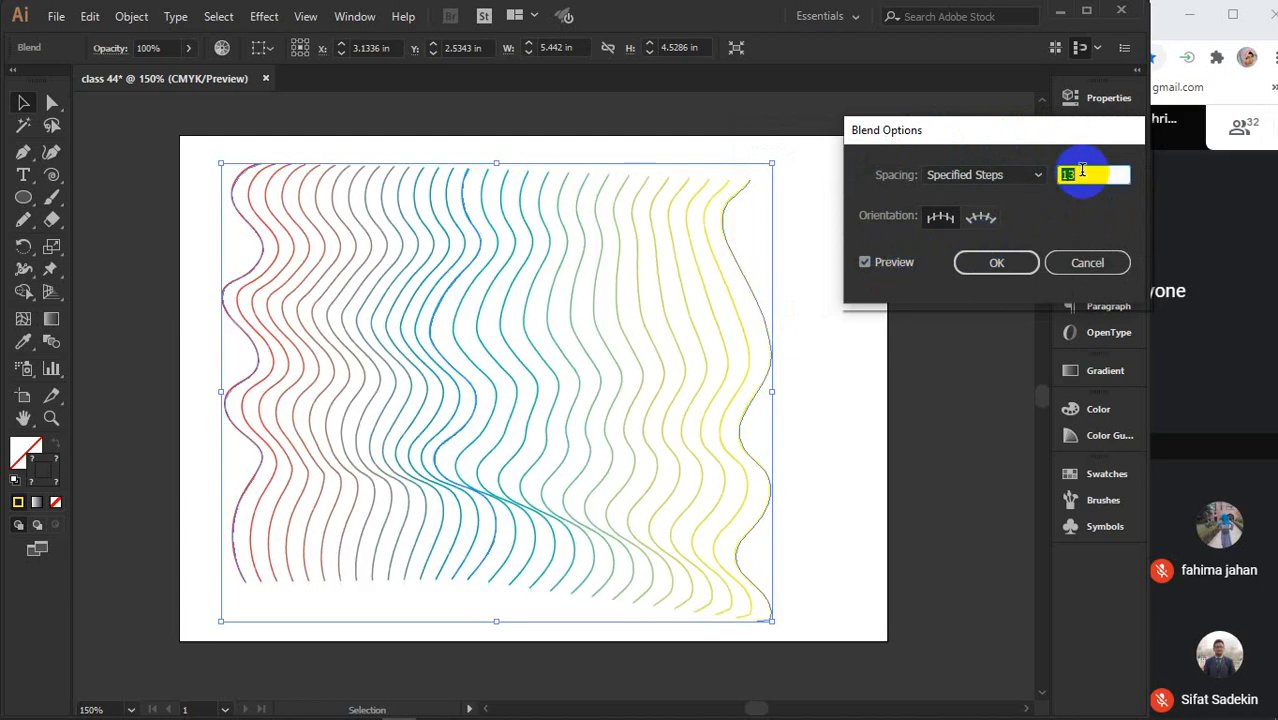
scroll(1082, 170, up, 7)
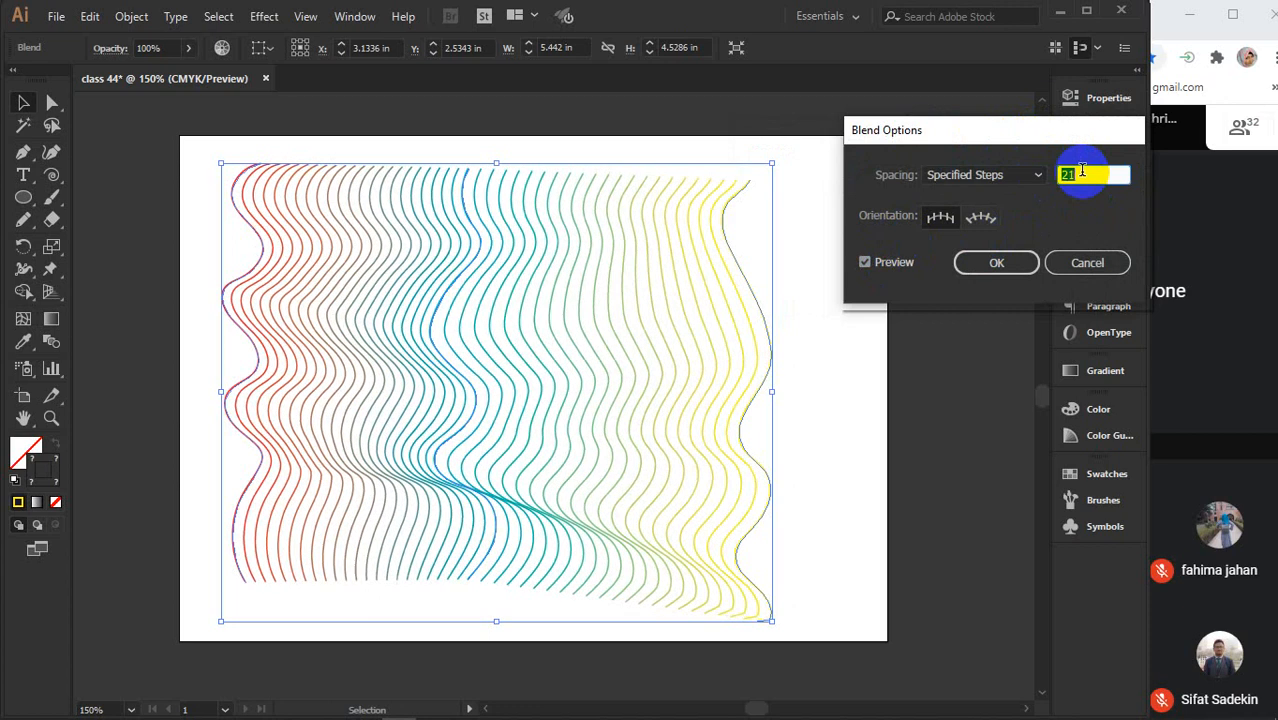
scroll(1082, 170, down, 5)
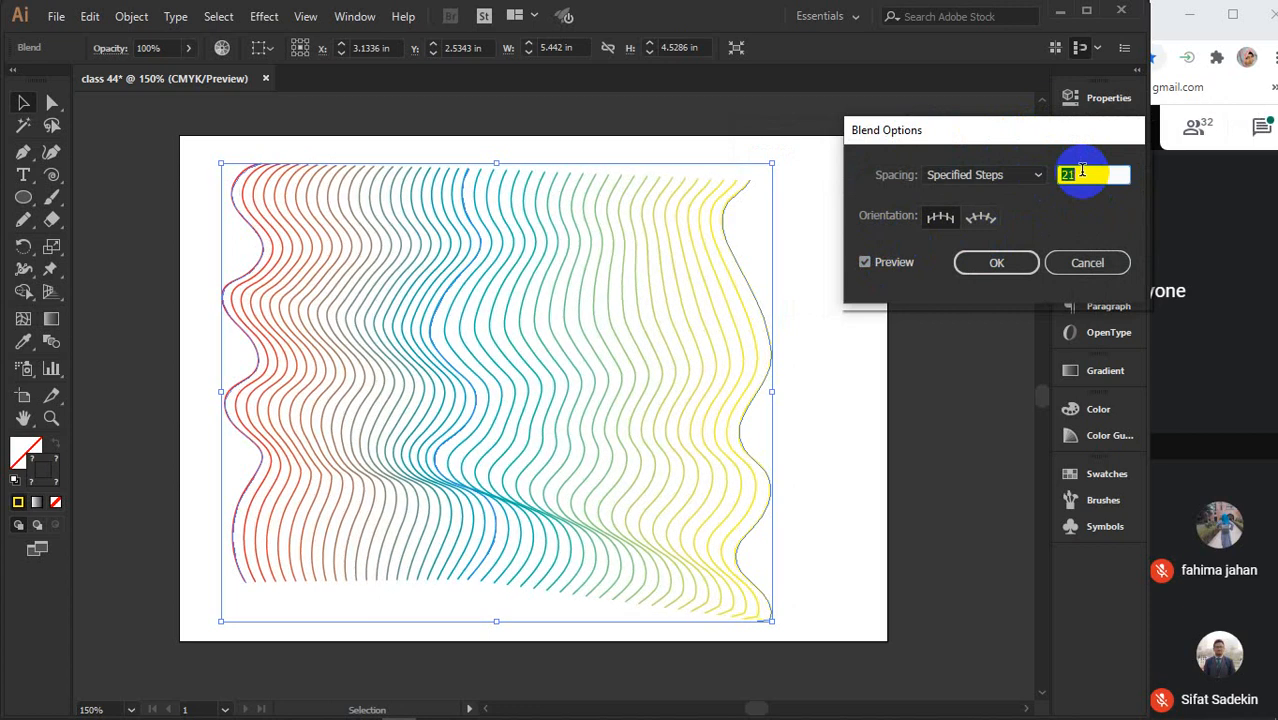
scroll(1082, 170, up, 2)
scroll(1082, 168, up, 5)
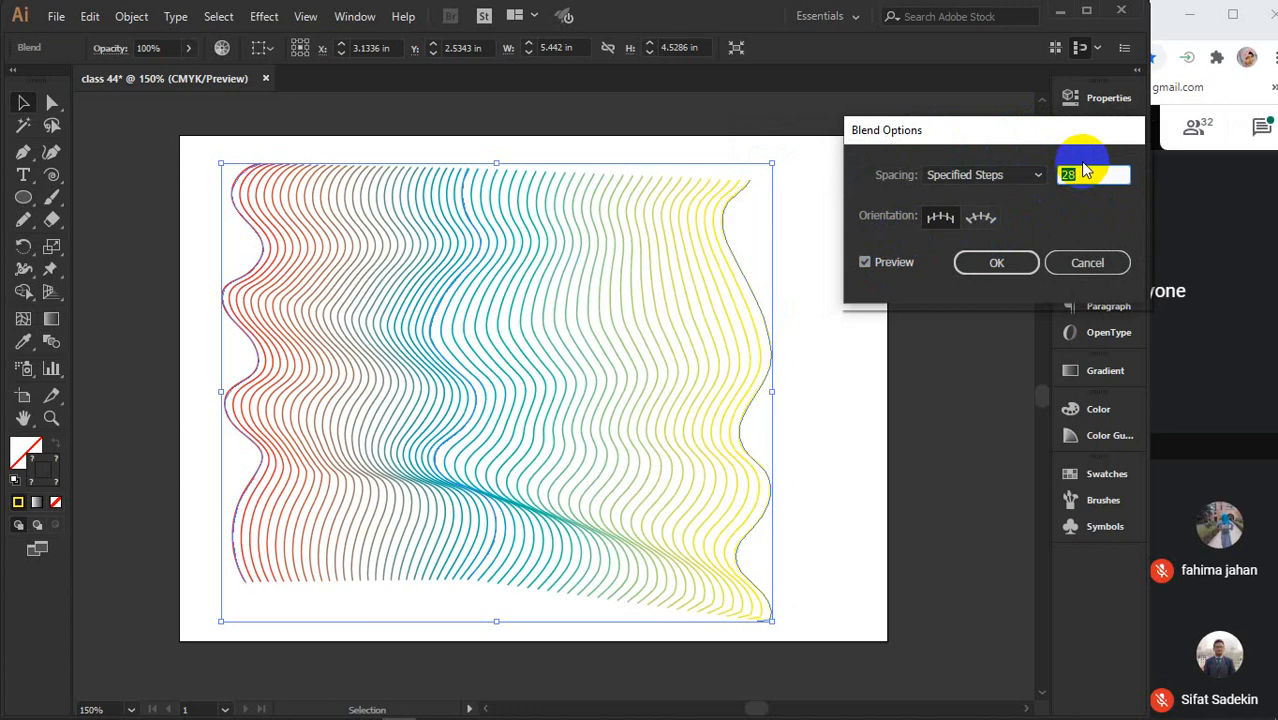
scroll(1084, 168, up, 15)
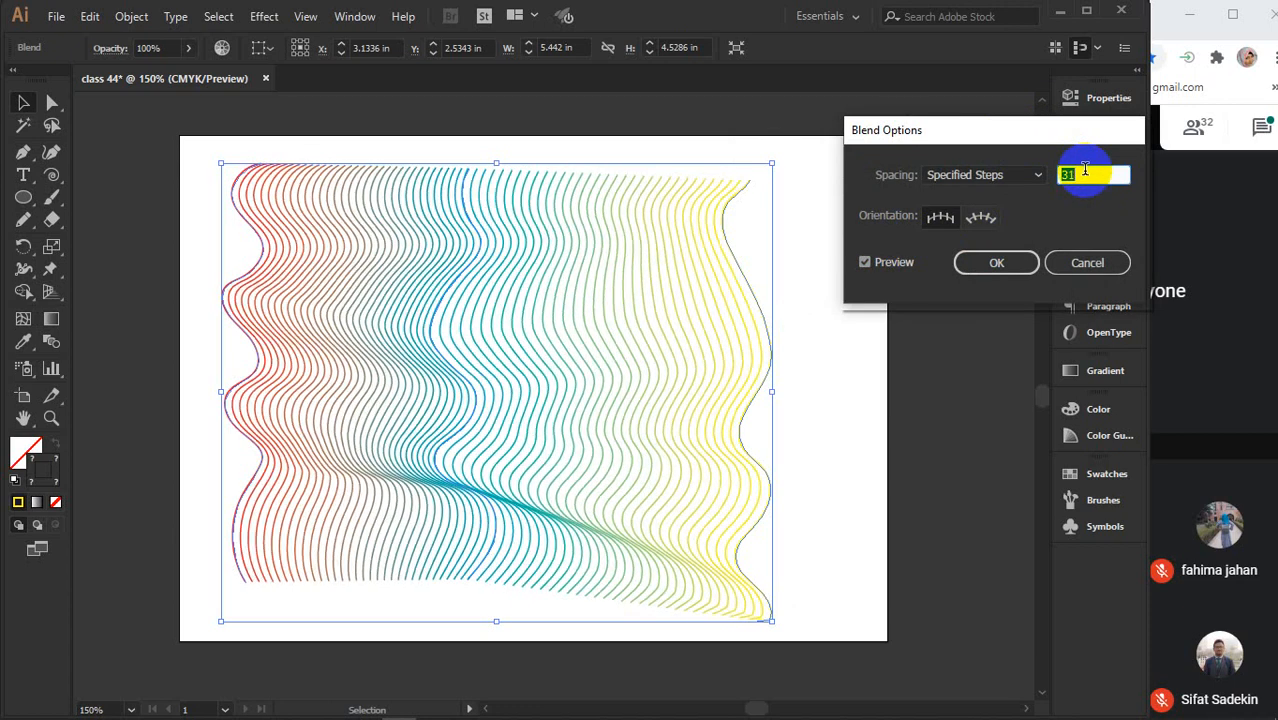
scroll(1084, 170, up, 19)
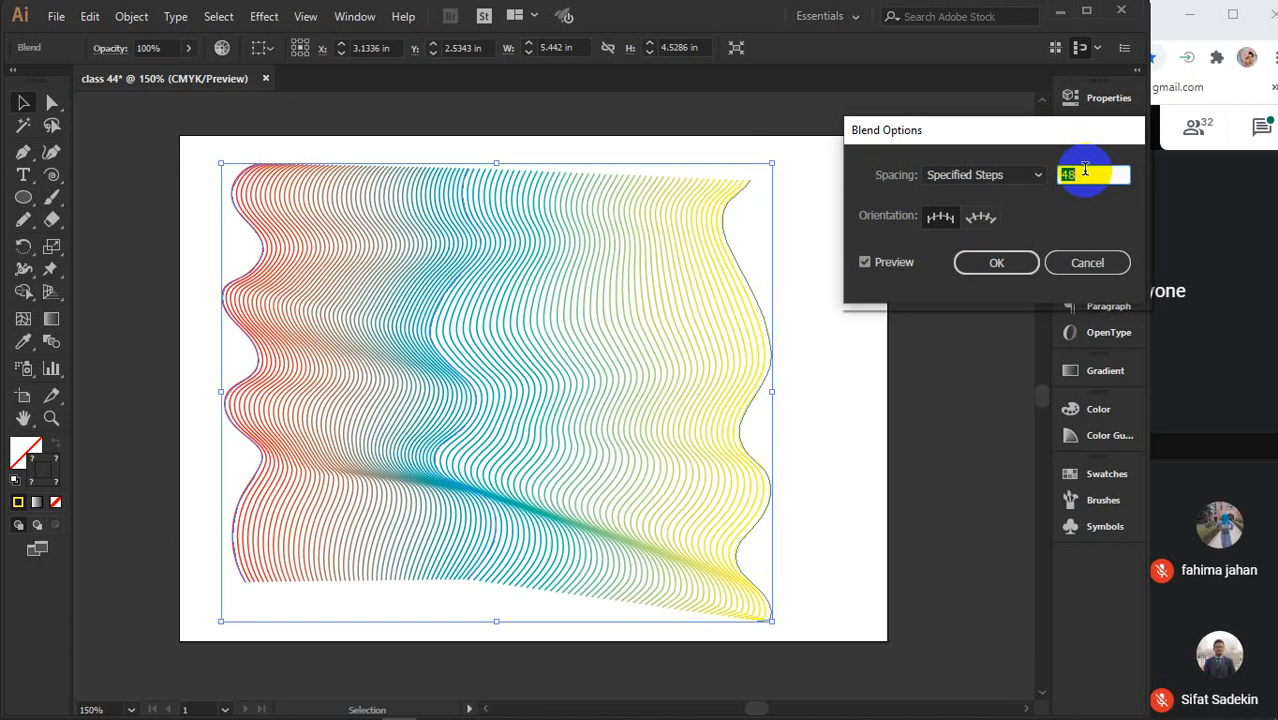
scroll(1086, 170, up, 19)
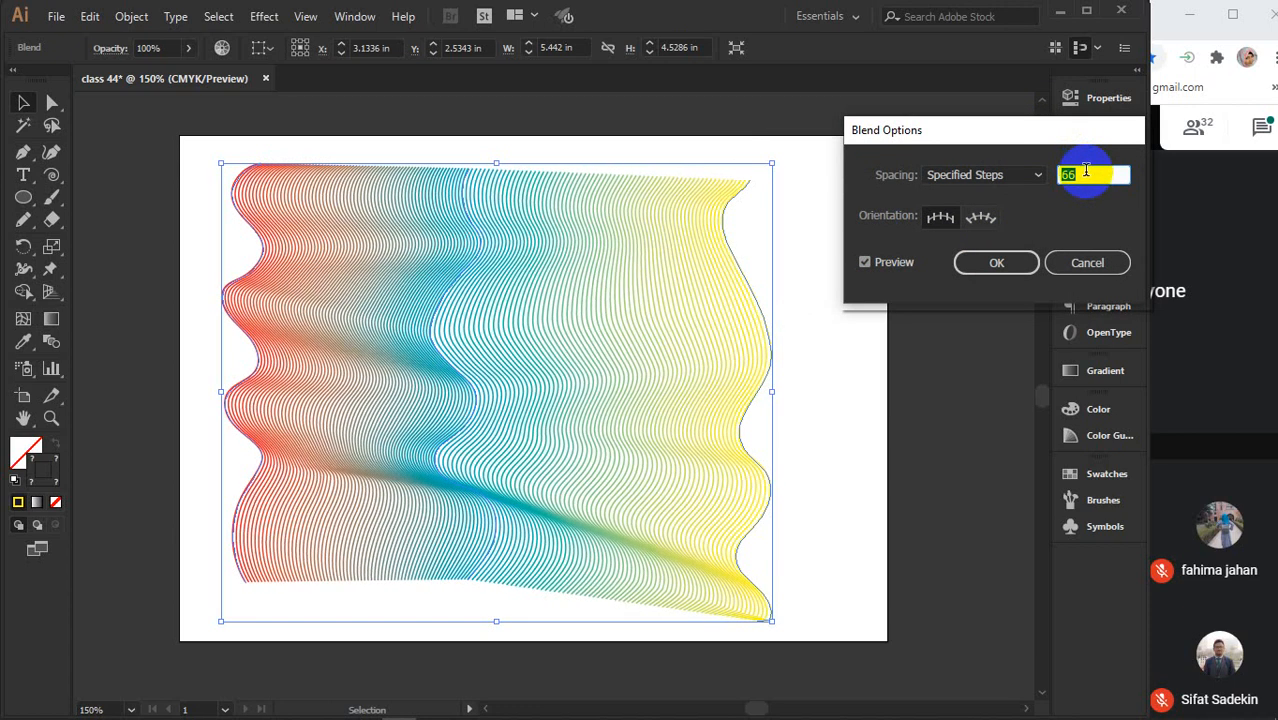
scroll(1086, 170, up, 14)
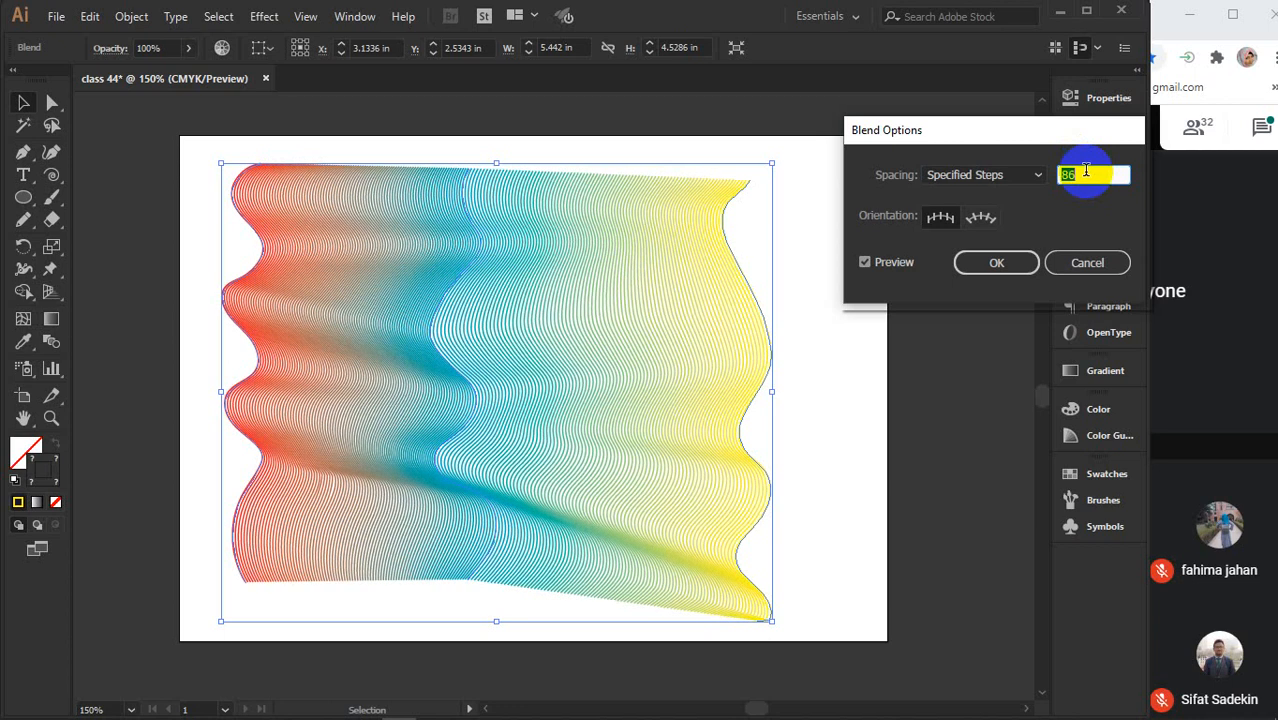
scroll(1086, 170, up, 11)
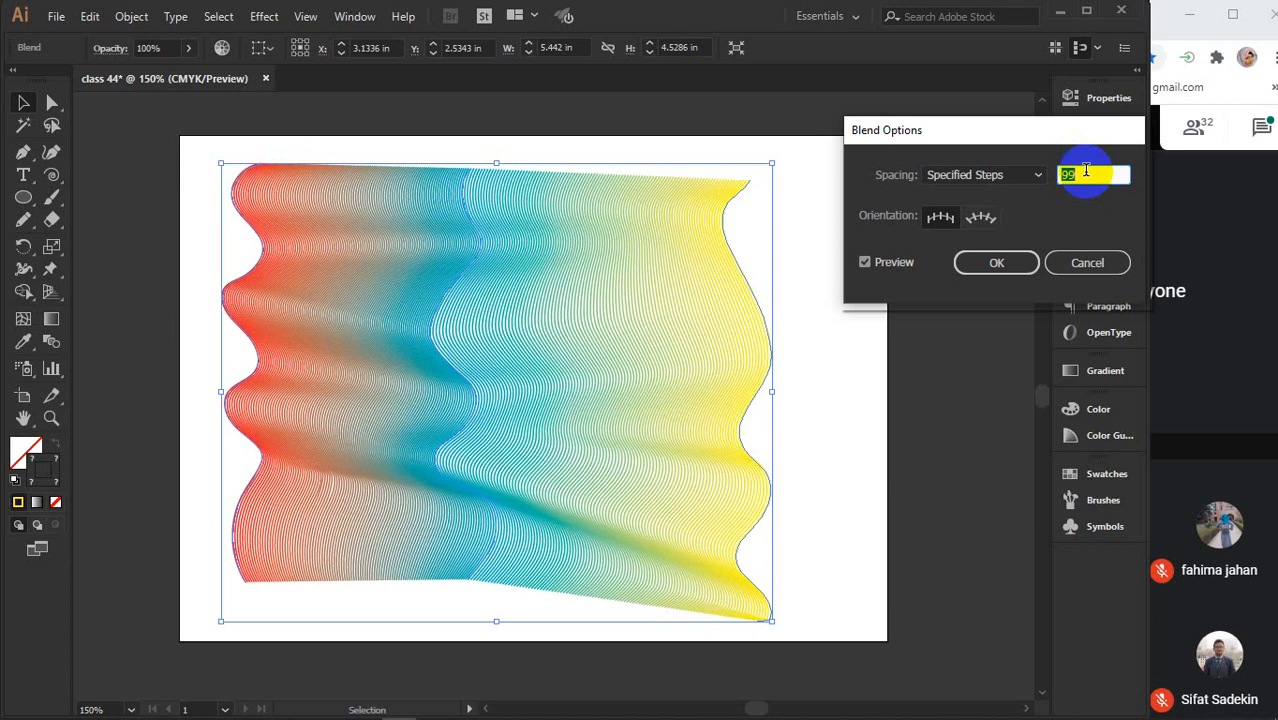
scroll(1086, 170, down, 5)
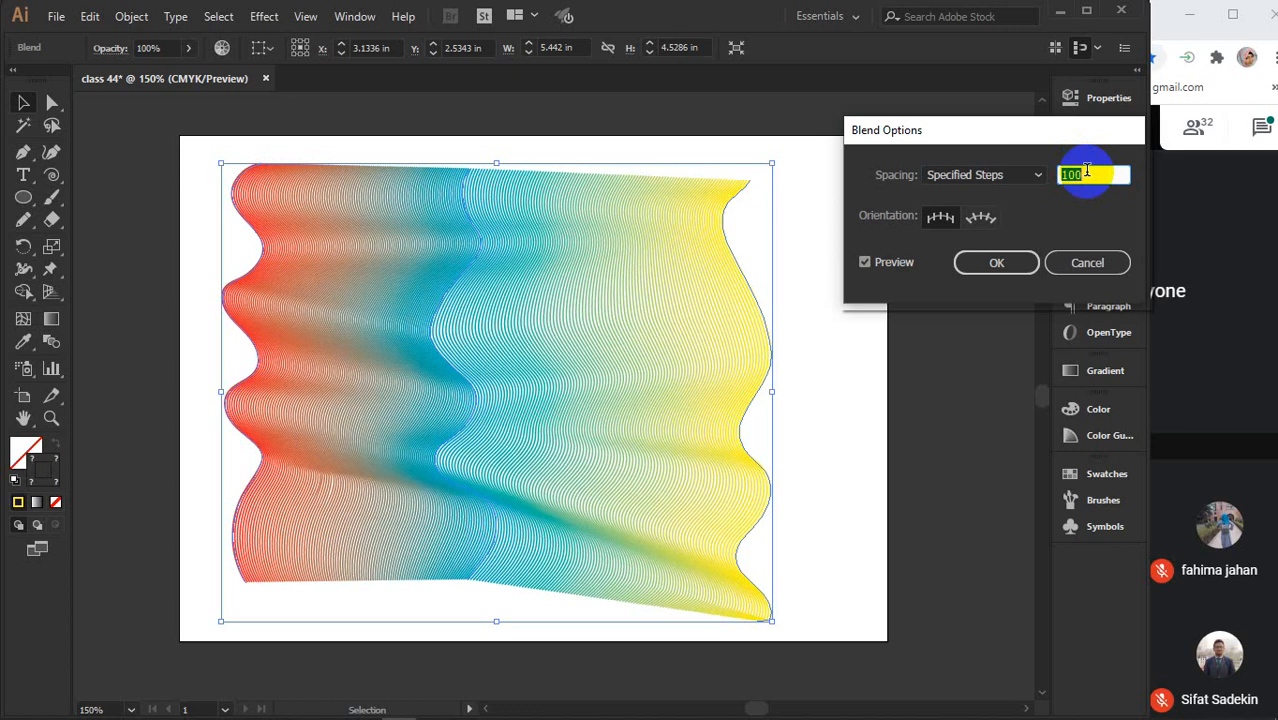
click(996, 262)
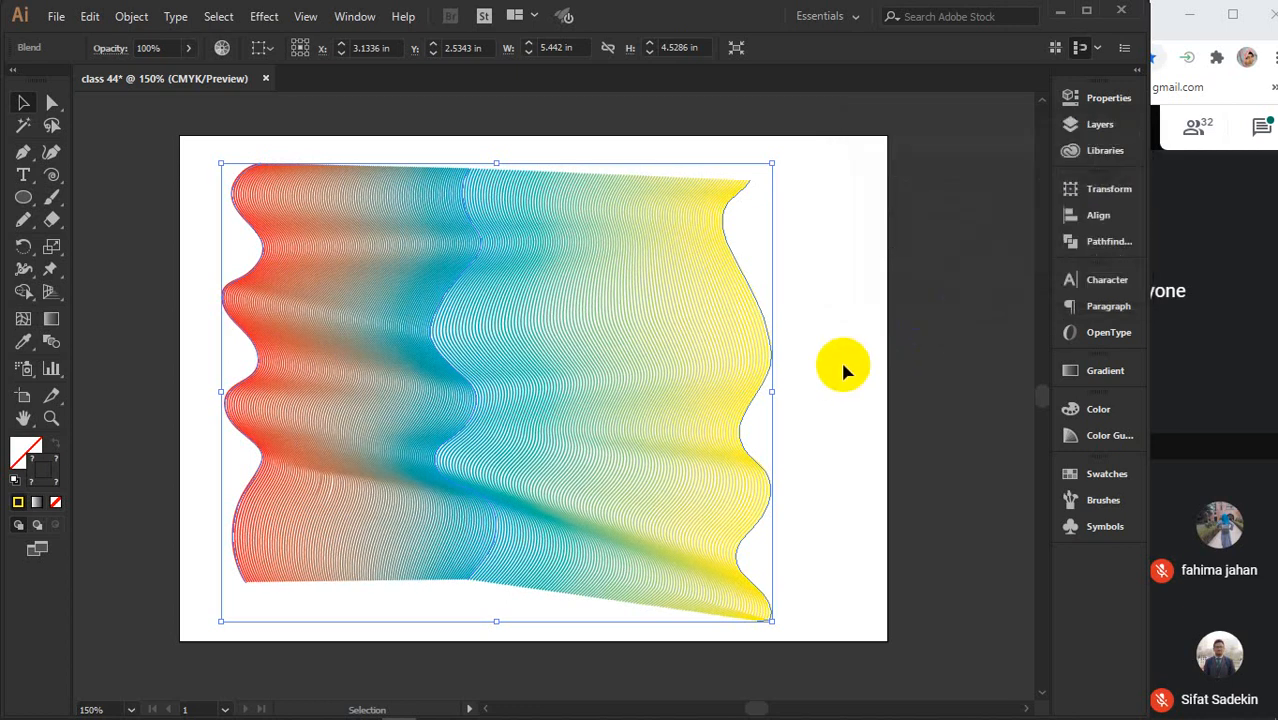
Move the finished blend off the artboard's left side and place the spare set of three wavy lines on the artboard
alt+scroll(840, 353, down, 2)
drag(772, 348, 476, 399)
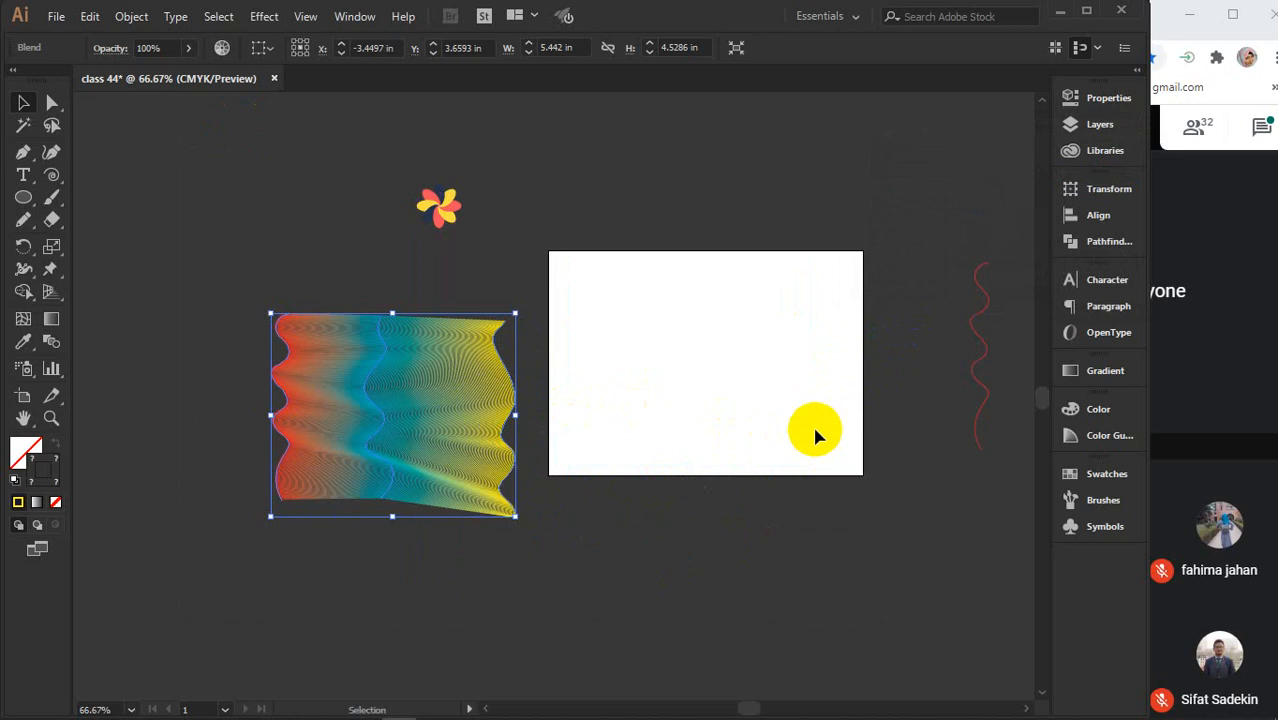
drag(815, 435, 650, 465)
mouse_move(711, 236)
mouse_down()
mouse_move(1013, 423)
mouse_move(1021, 305)
mouse_move(808, 337)
mouse_move(625, 317)
mouse_up()
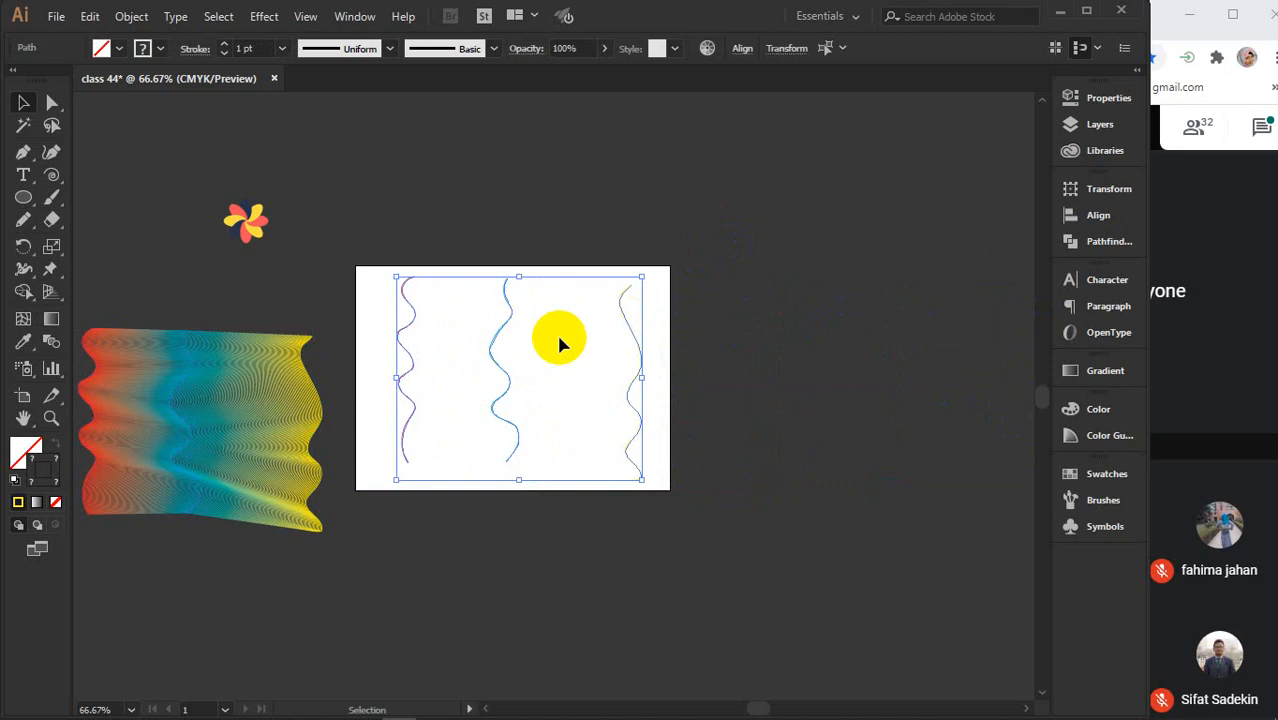
scroll(556, 331, up, 2)
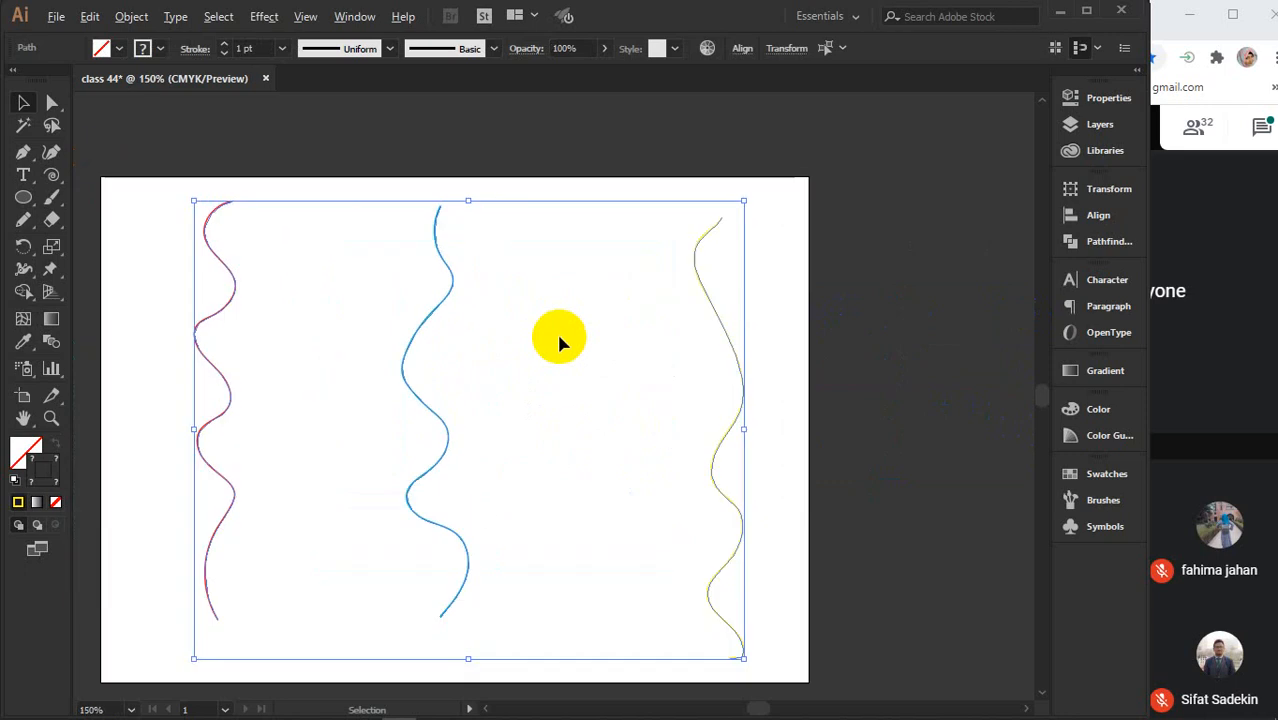
click(836, 285)
drag(650, 328, 688, 314)
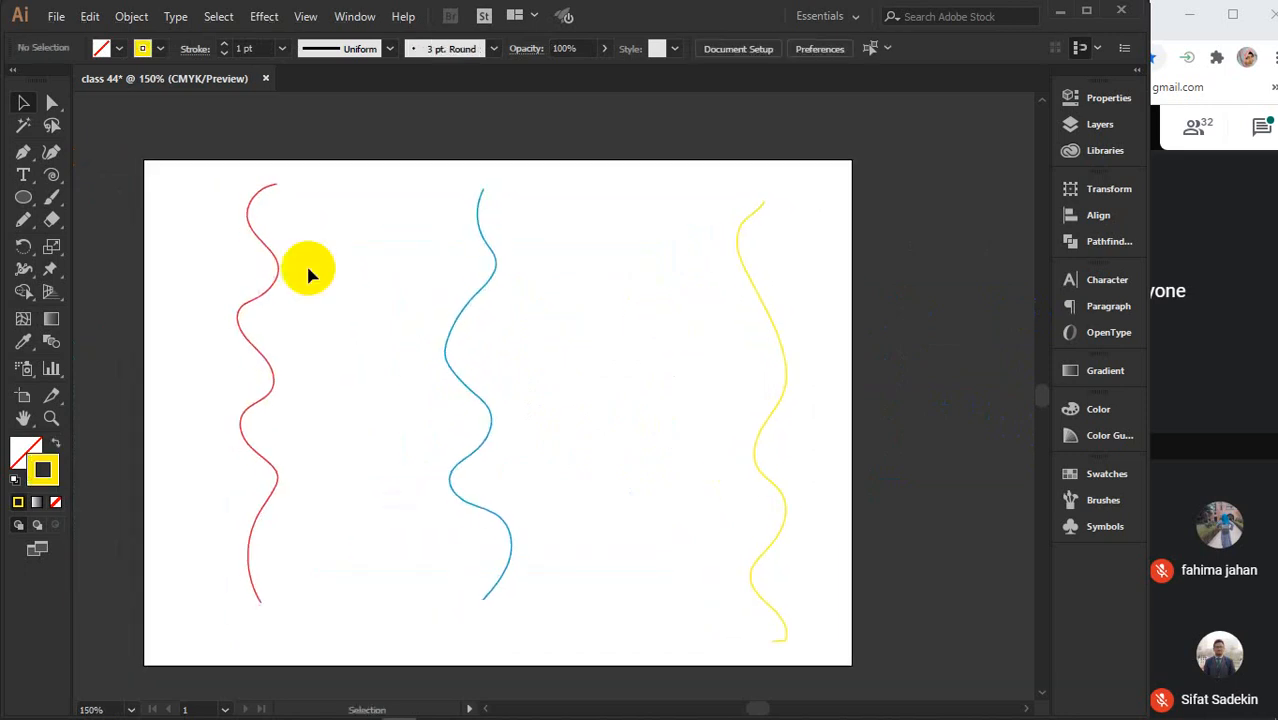
Try the Blend tool on the red, blue and yellow lines at points near their middles, and undo the blends
click(50, 345)
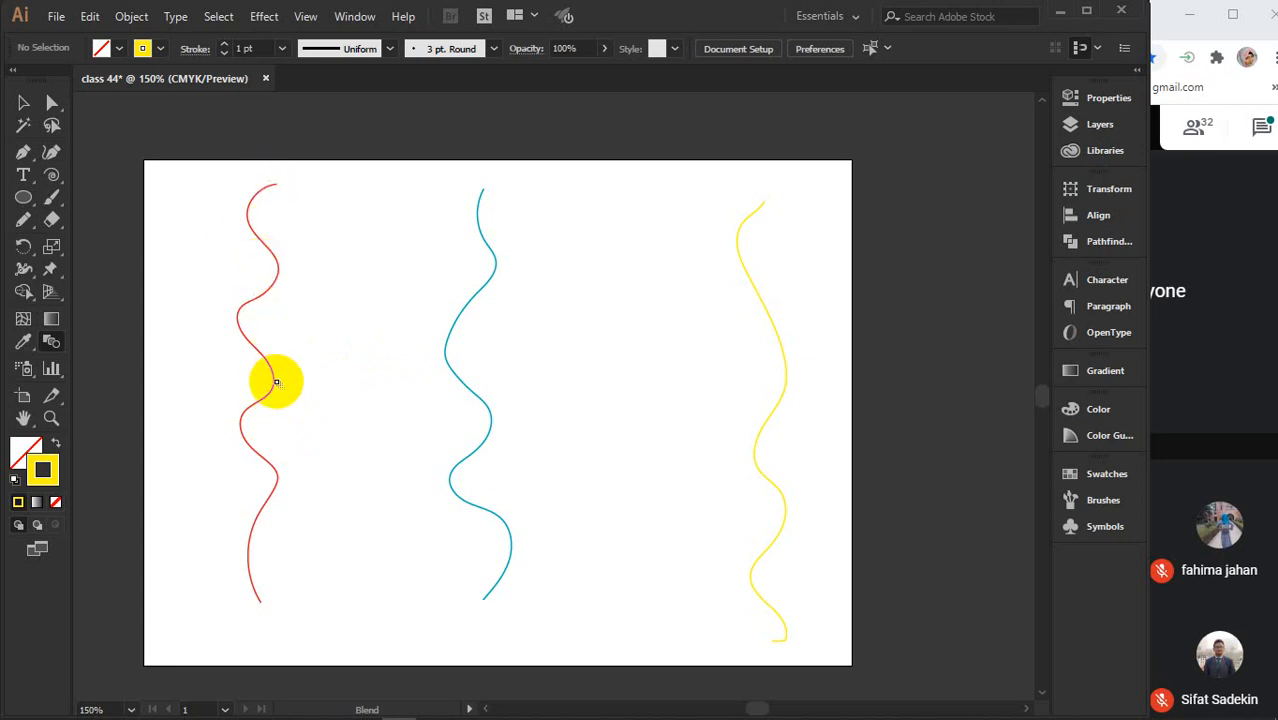
click(487, 408)
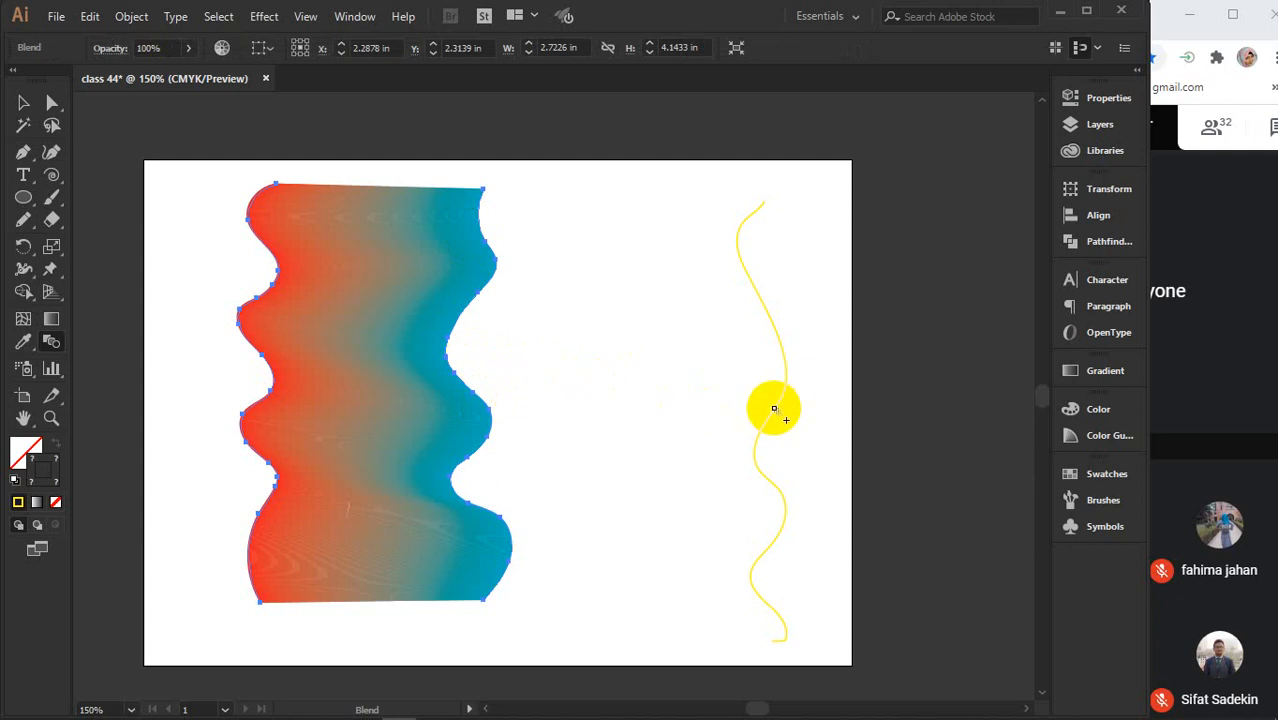
click(774, 408)
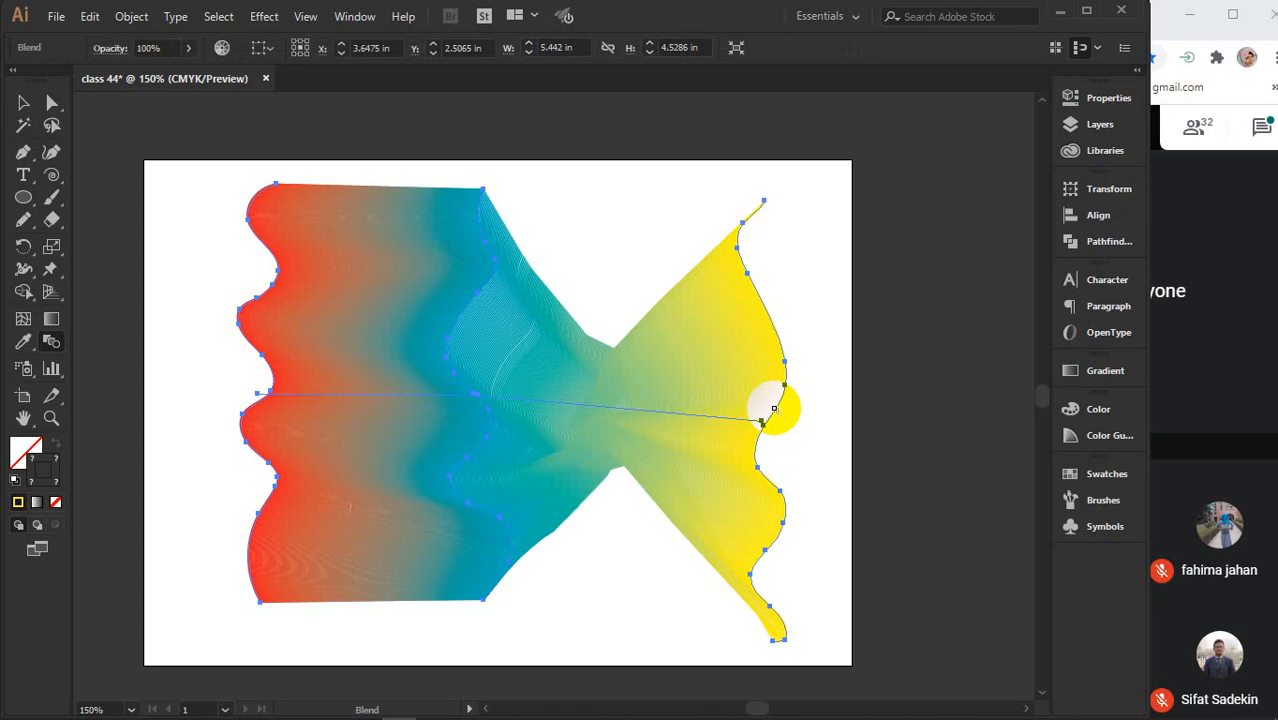
click(774, 408)
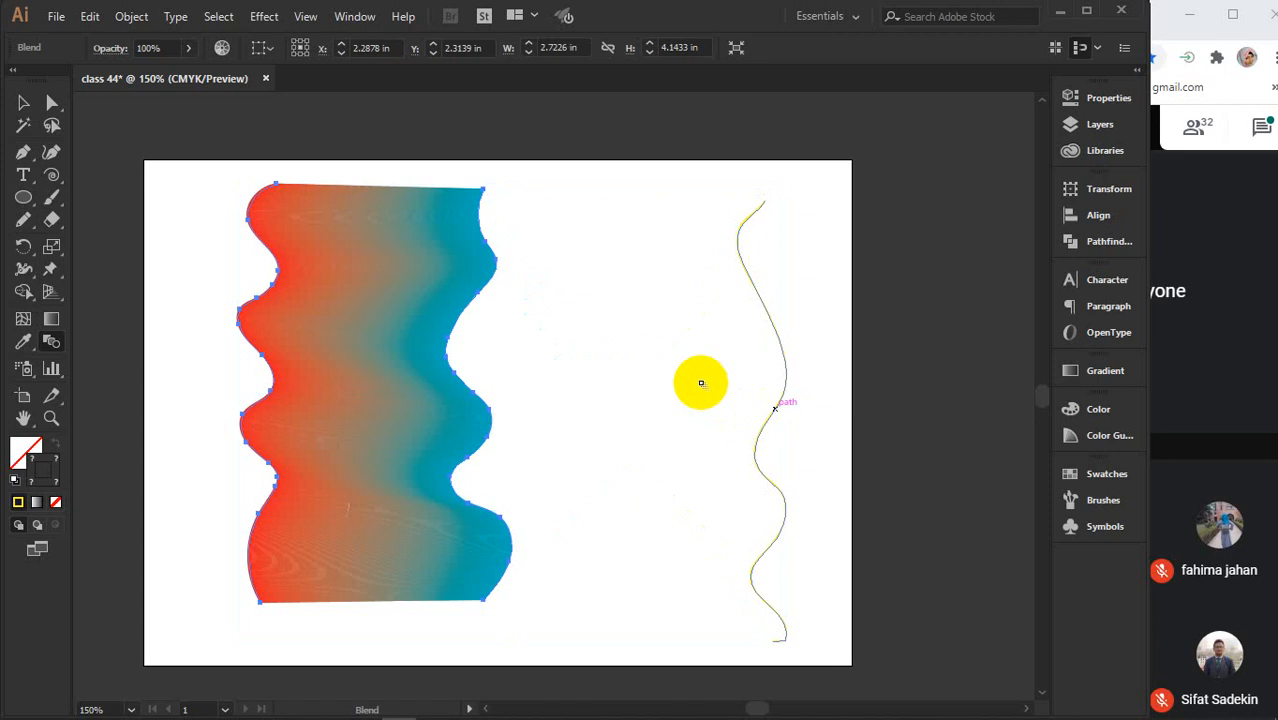
key(ctrl+z)
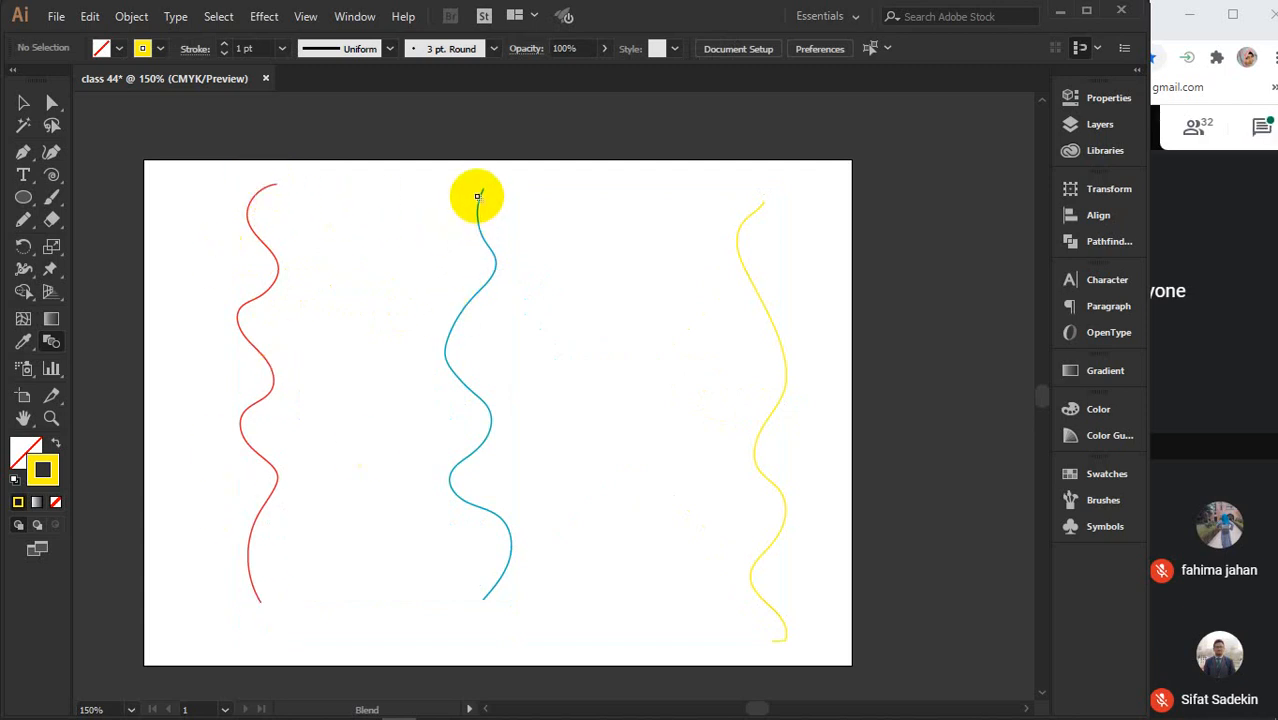
Blend the red, blue and yellow lines through their upper end points, and undo the whole blend
click(481, 194)
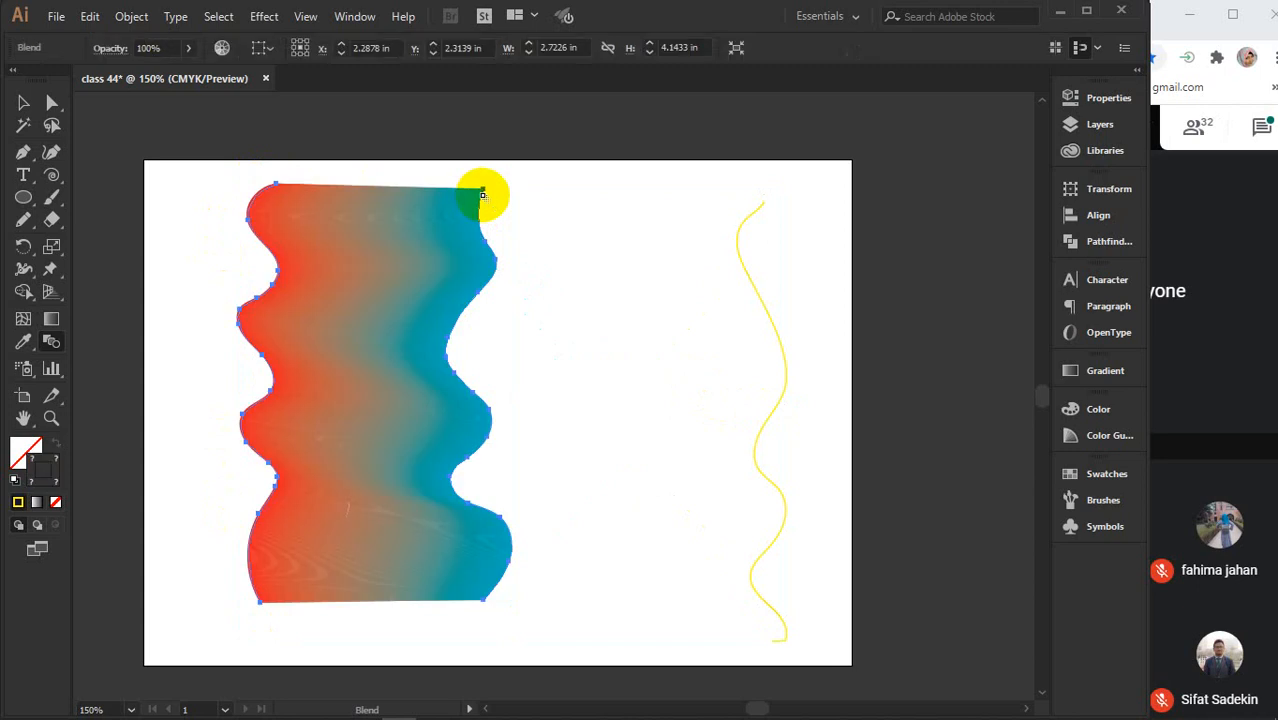
click(762, 204)
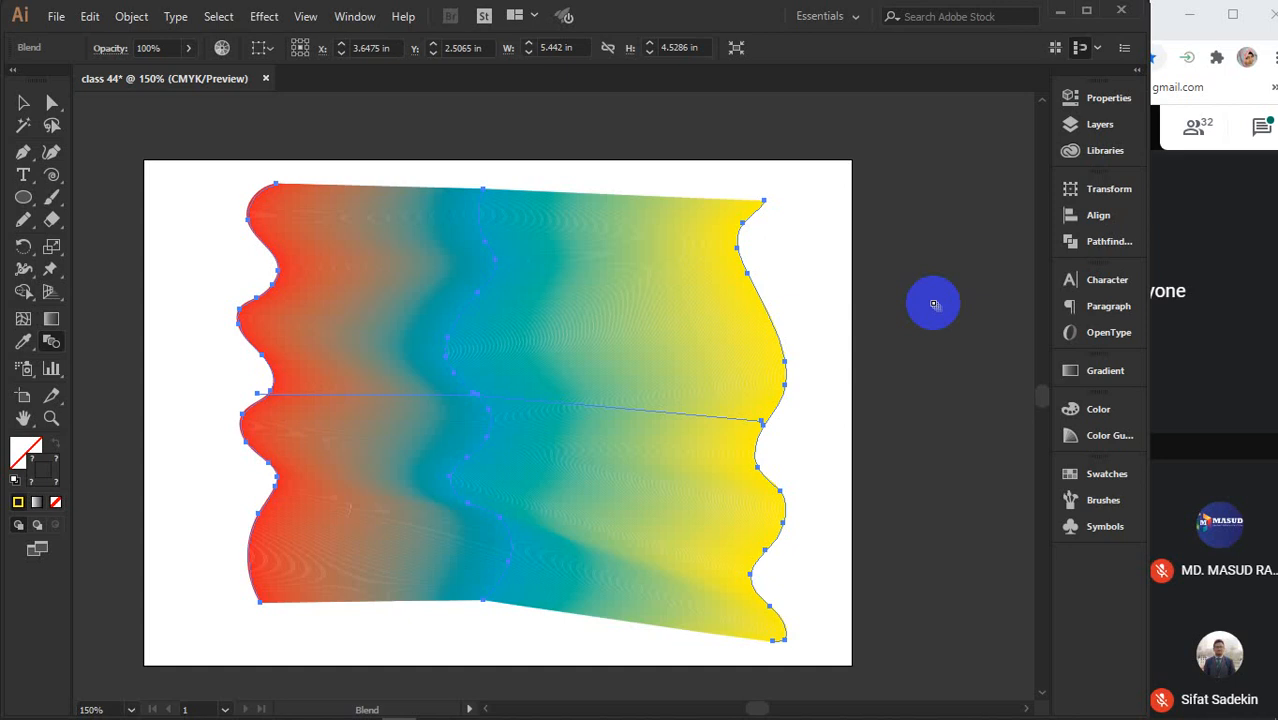
key(v)
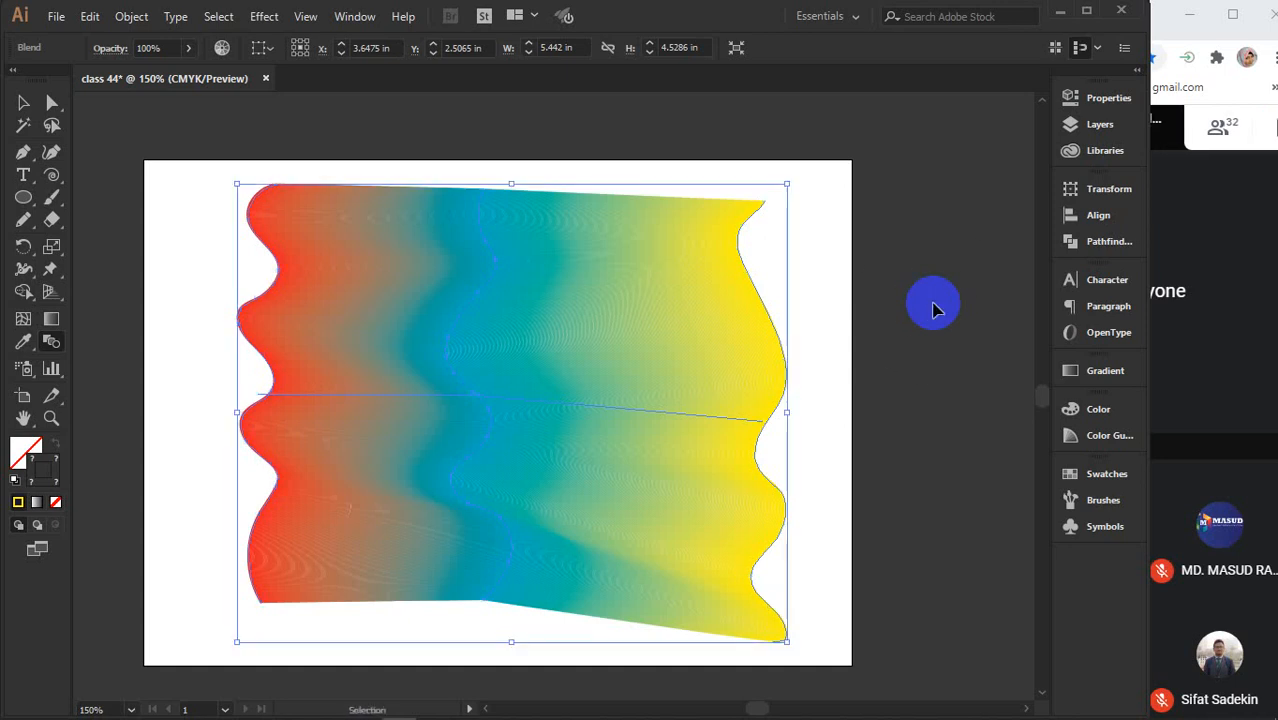
key(ctrl+z)
key(ctrl+z)
key(ctrl+z)
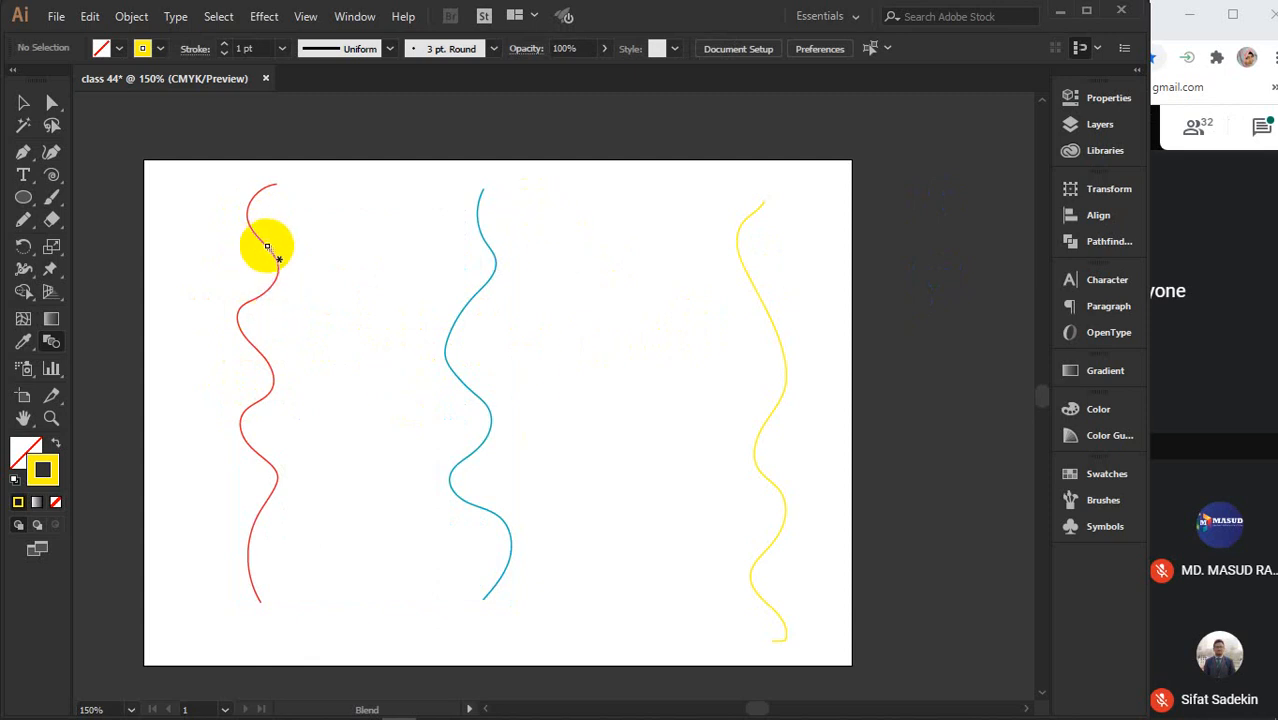
Try a crossed blend from the red line's upper part to the blue line's lower part, and undo it
click(462, 500)
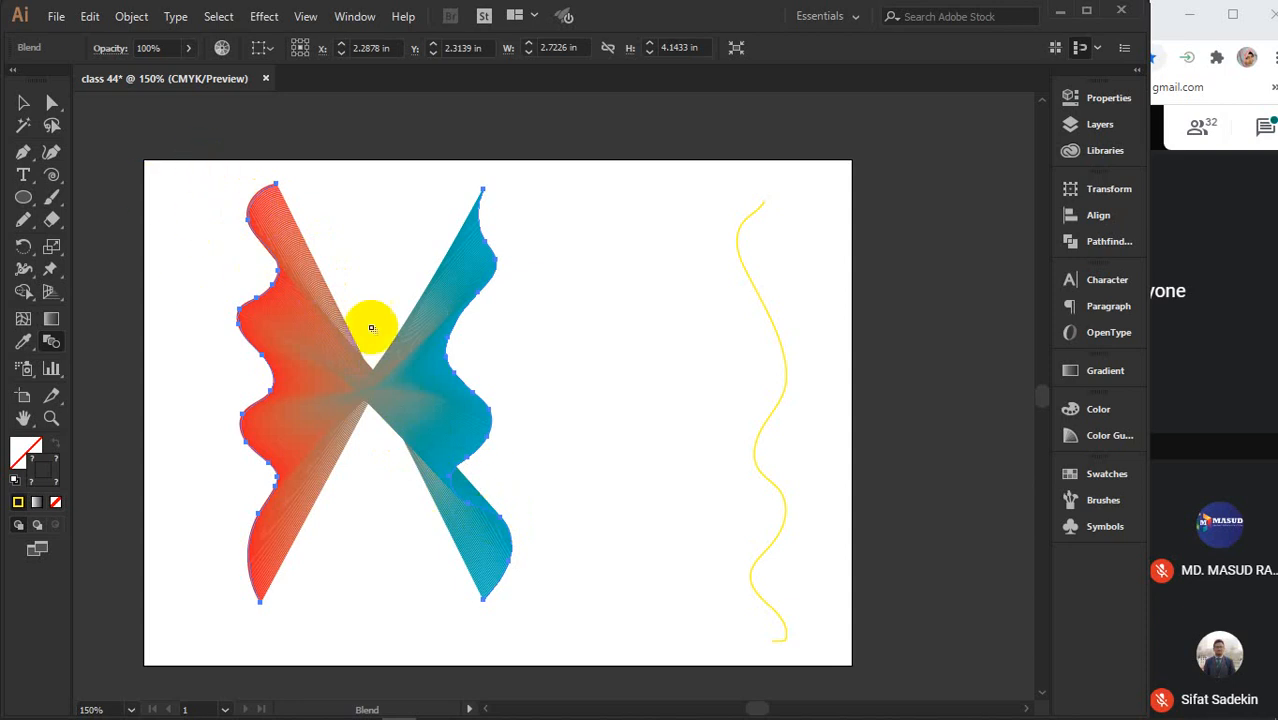
key(ctrl+z)
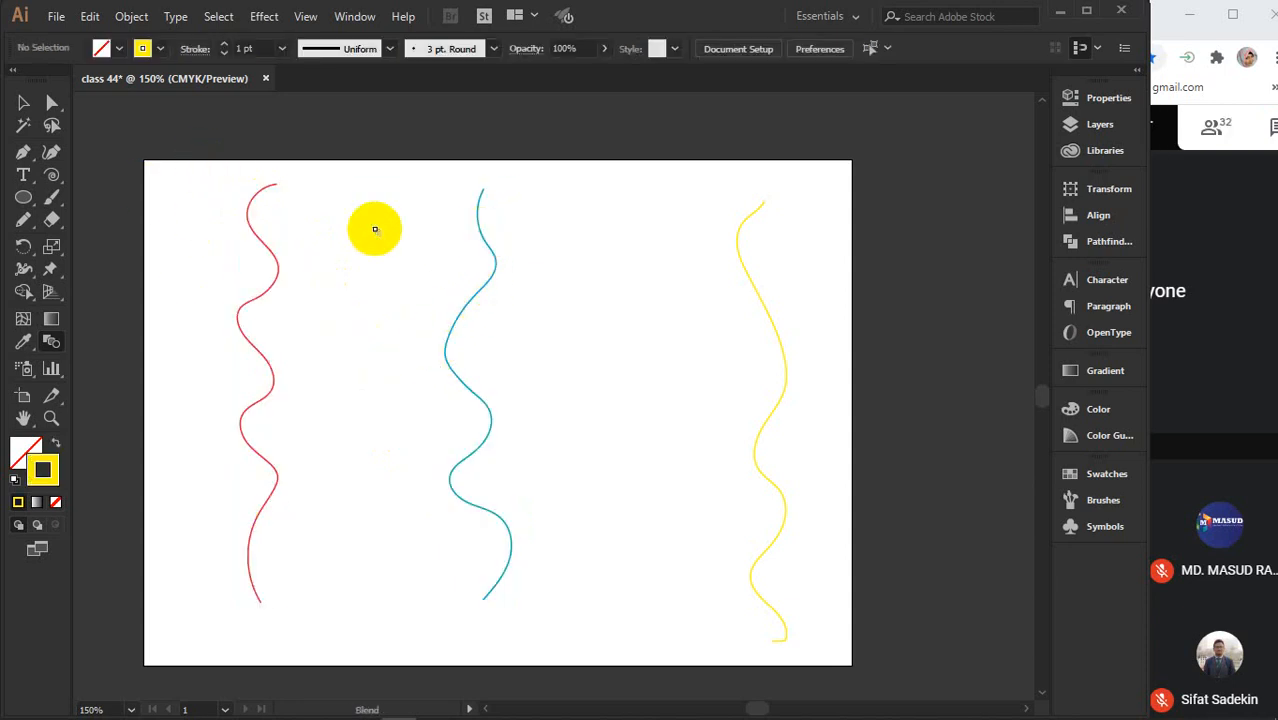
Select all three wavy lines and blend the red line with the blue line at matching points near their upper ends
key(ctrl+a)
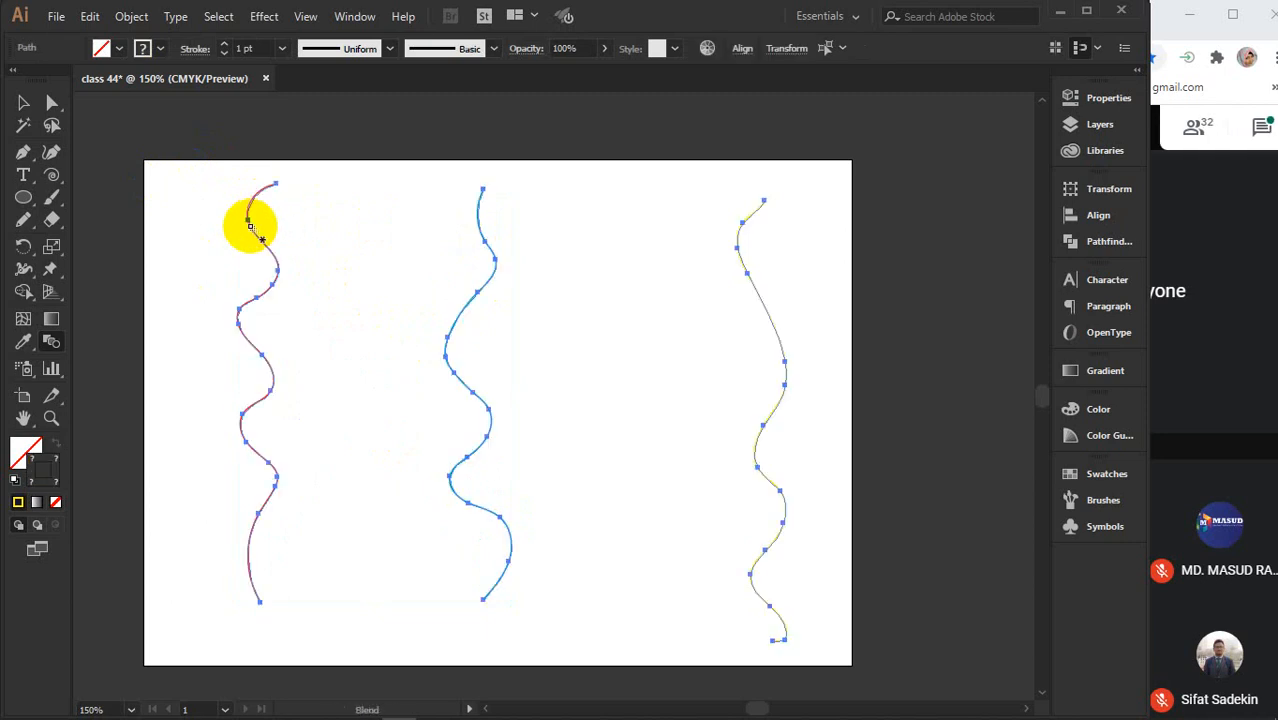
click(250, 226)
click(479, 229)
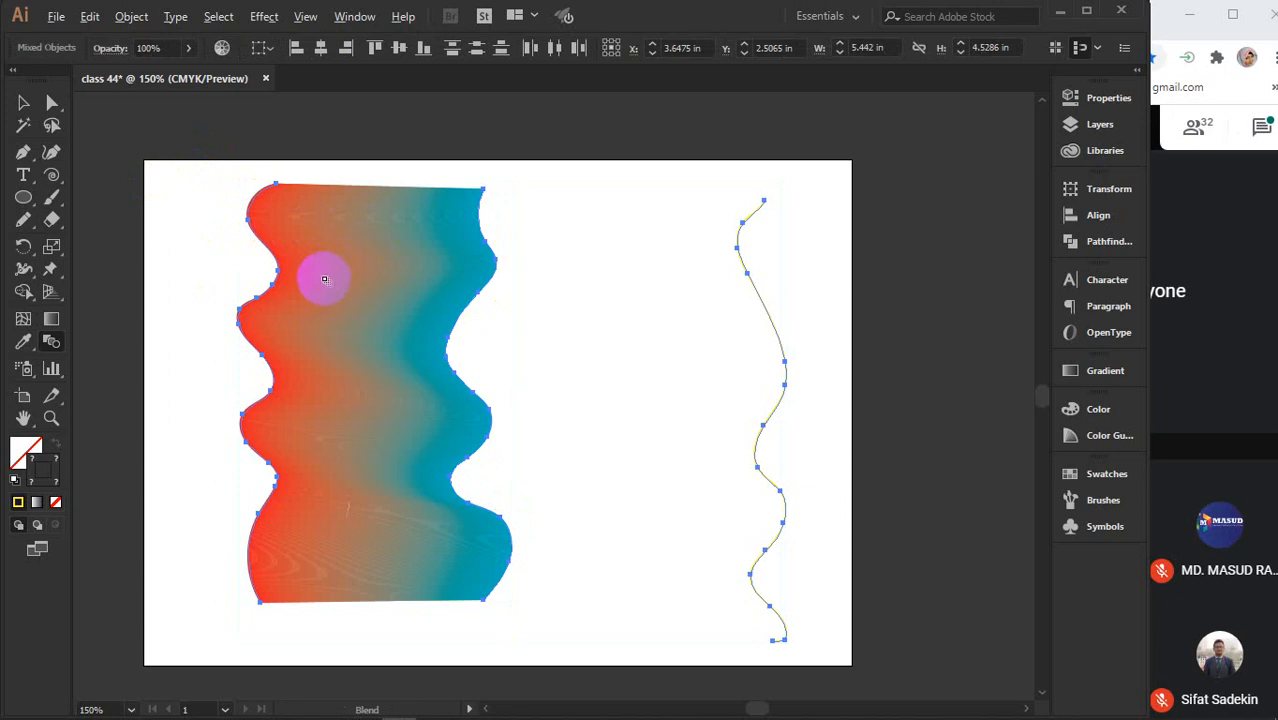
Set the red-to-blue blend's spacing to Specified Steps with 50 steps and preview it
scroll(324, 278, up, 3)
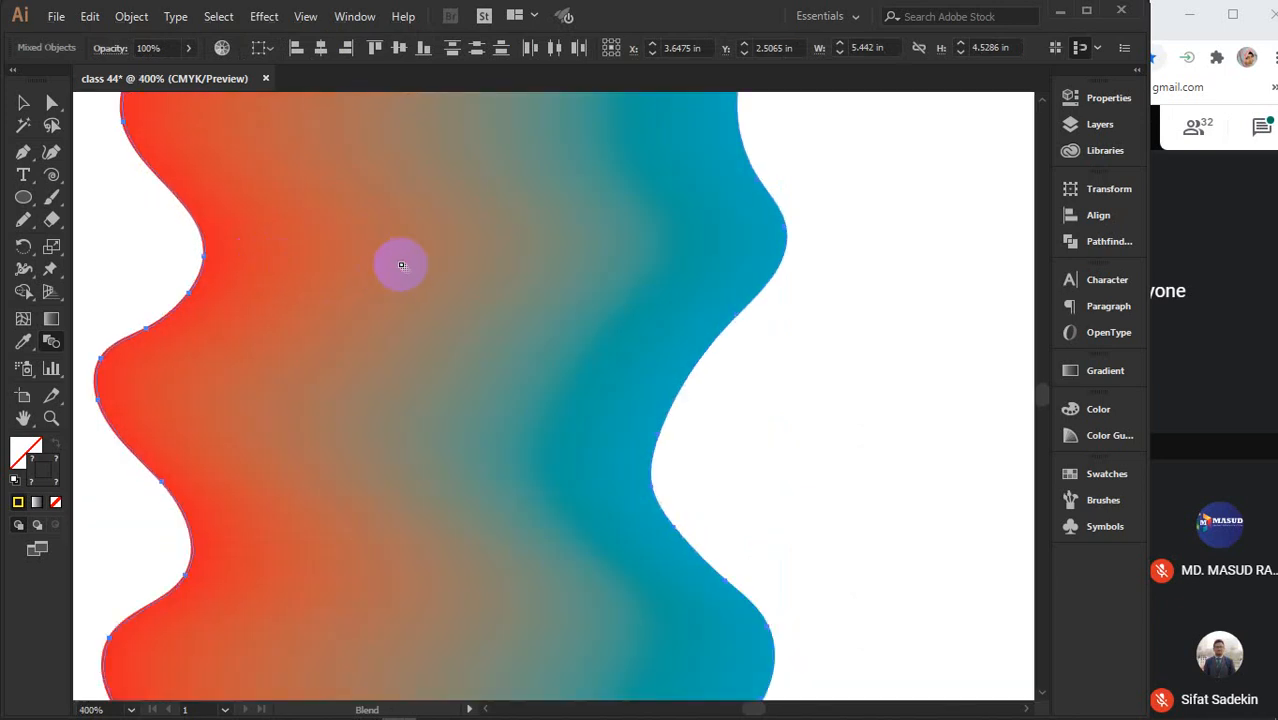
key(Return)
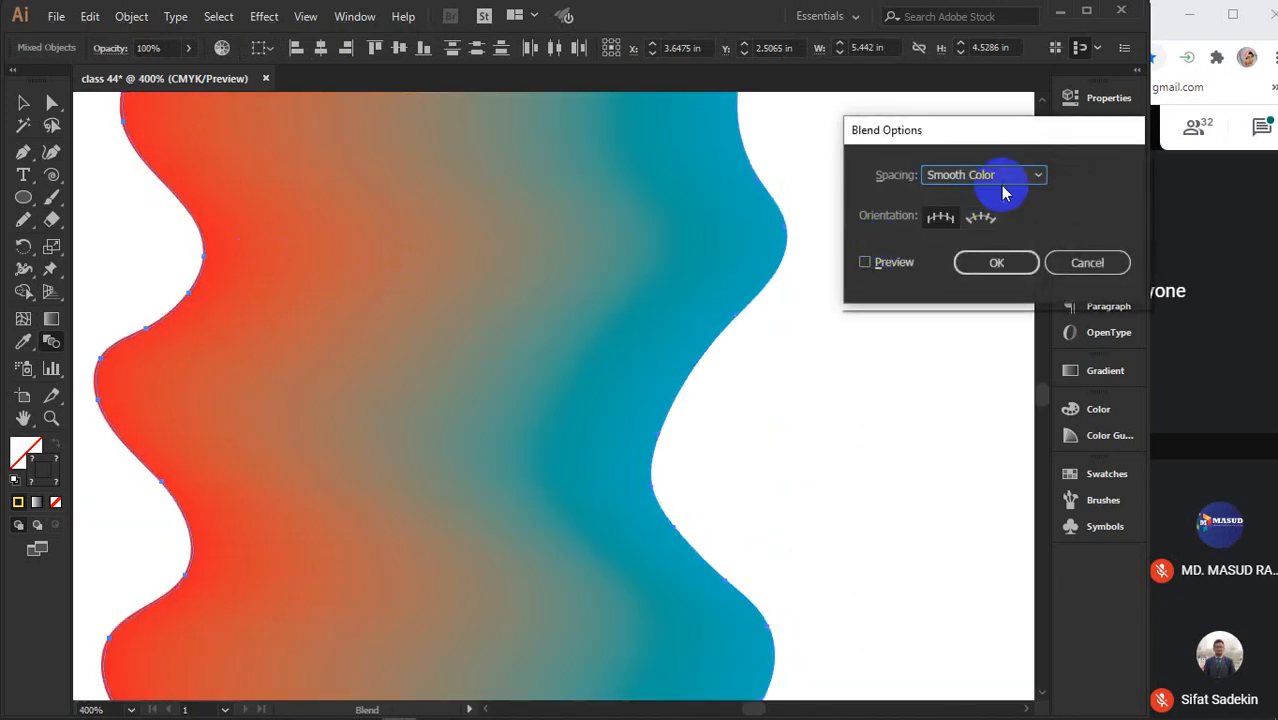
click(893, 264)
click(996, 177)
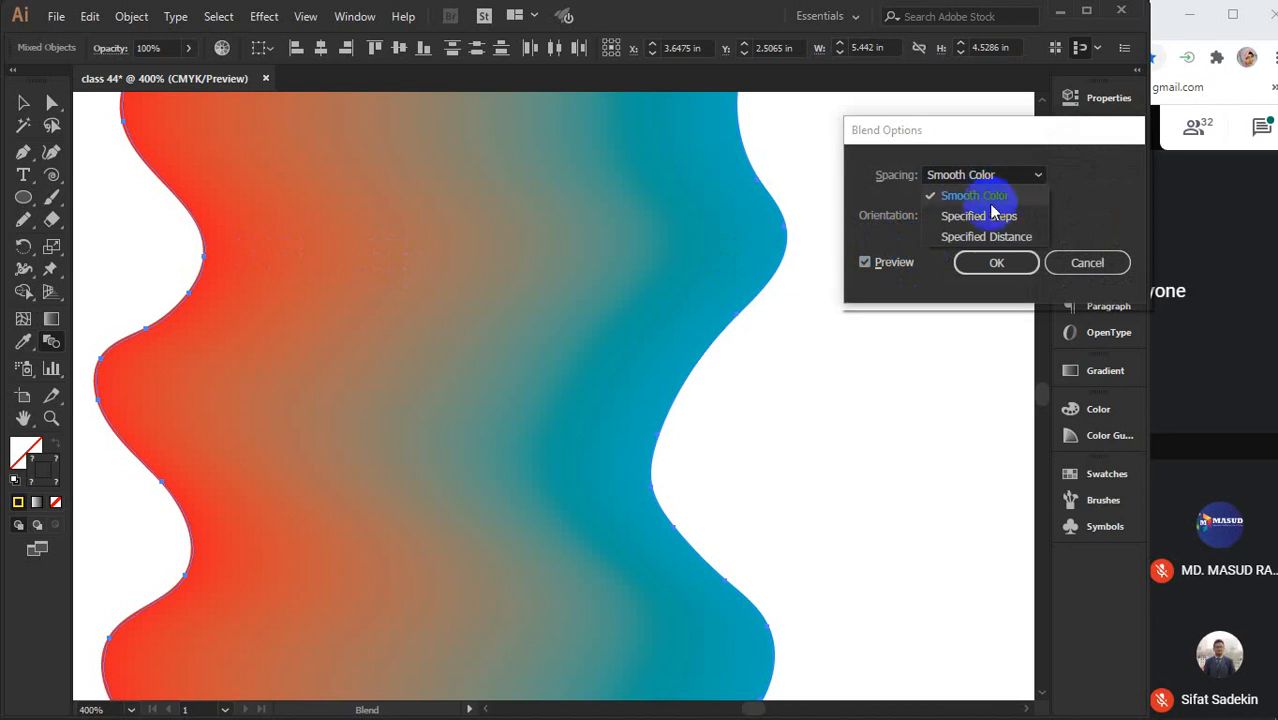
click(978, 216)
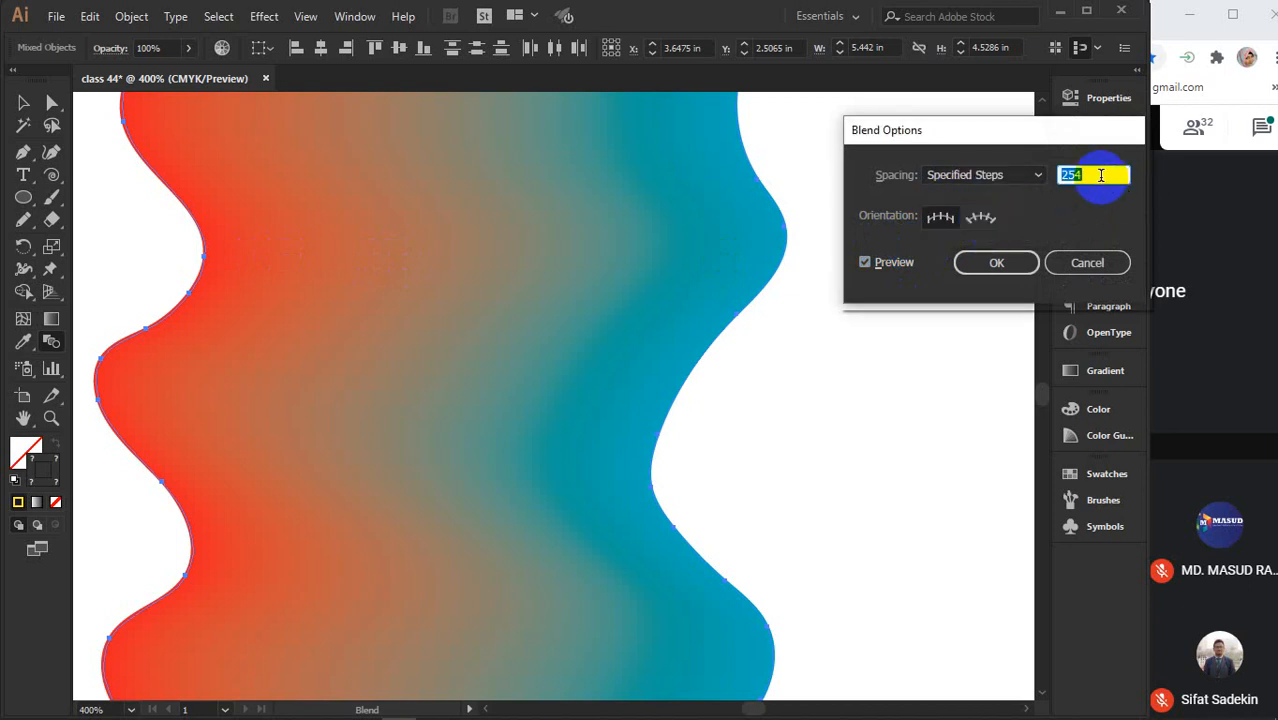
text(50)
click(878, 263)
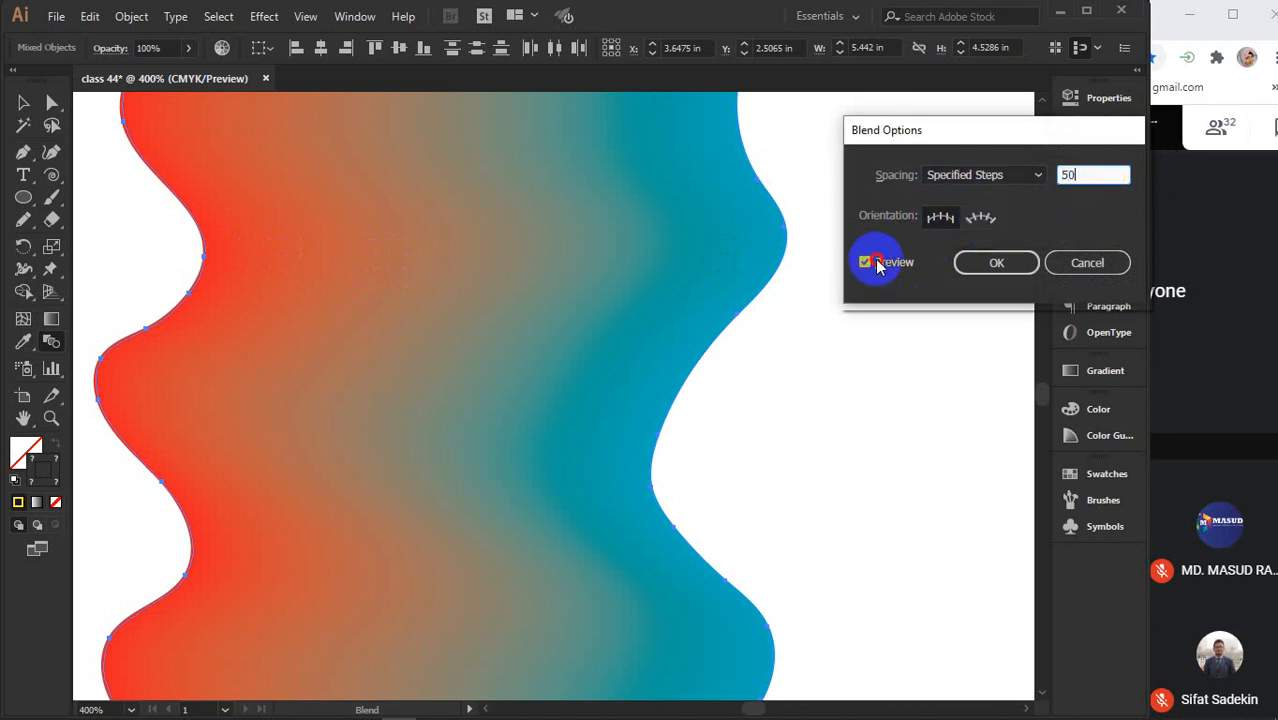
click(876, 263)
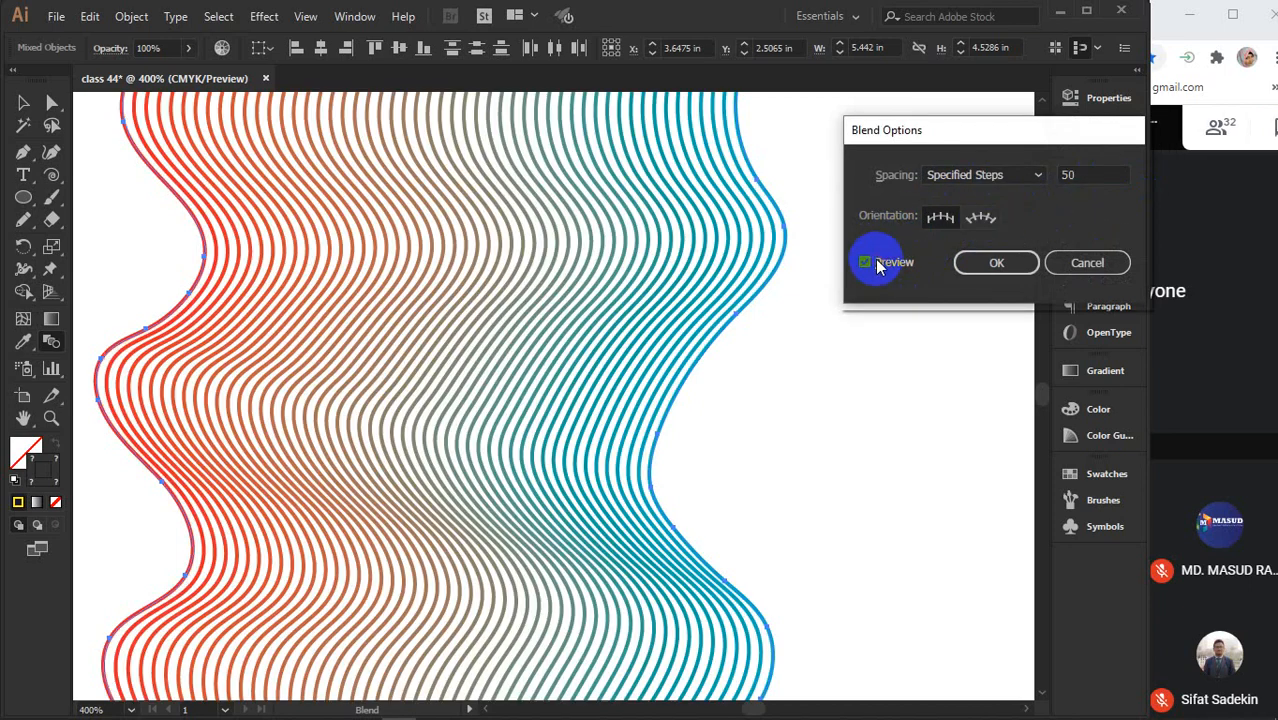
Raise the red-to-blue blend's specified steps to 70 and apply the setting
click(1084, 174)
scroll(1084, 174, up, 11)
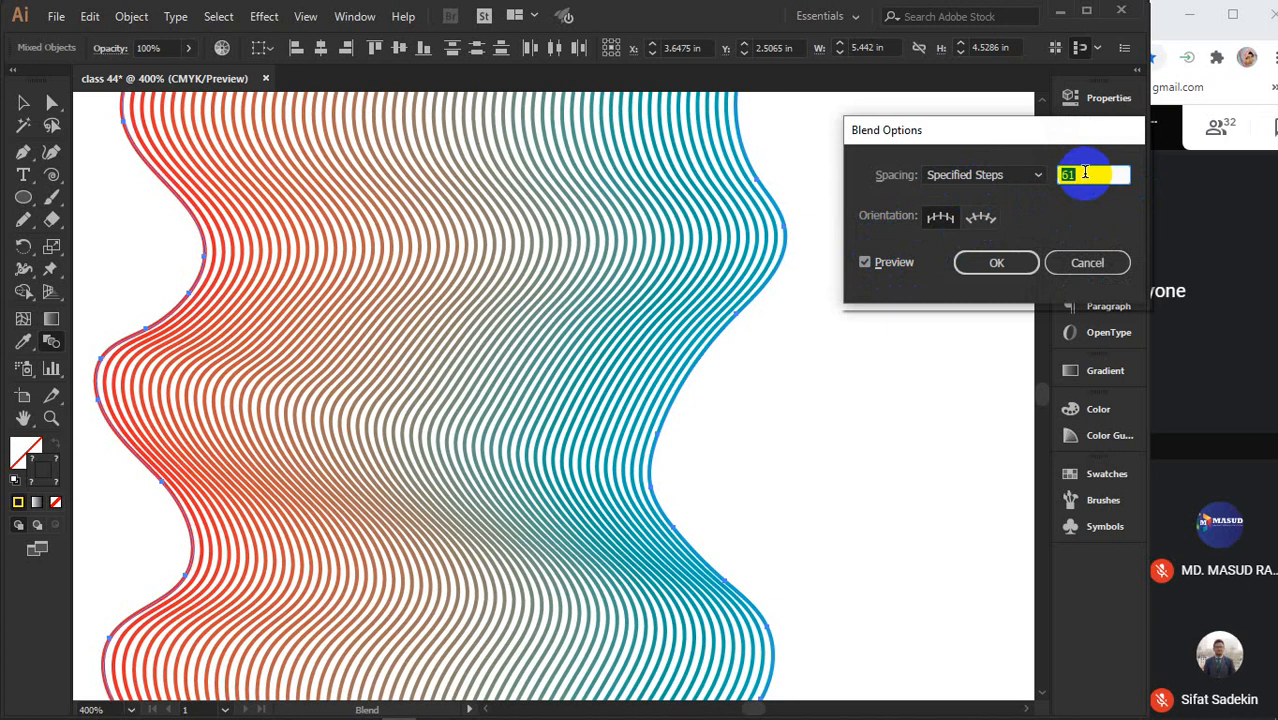
scroll(1084, 174, up, 6)
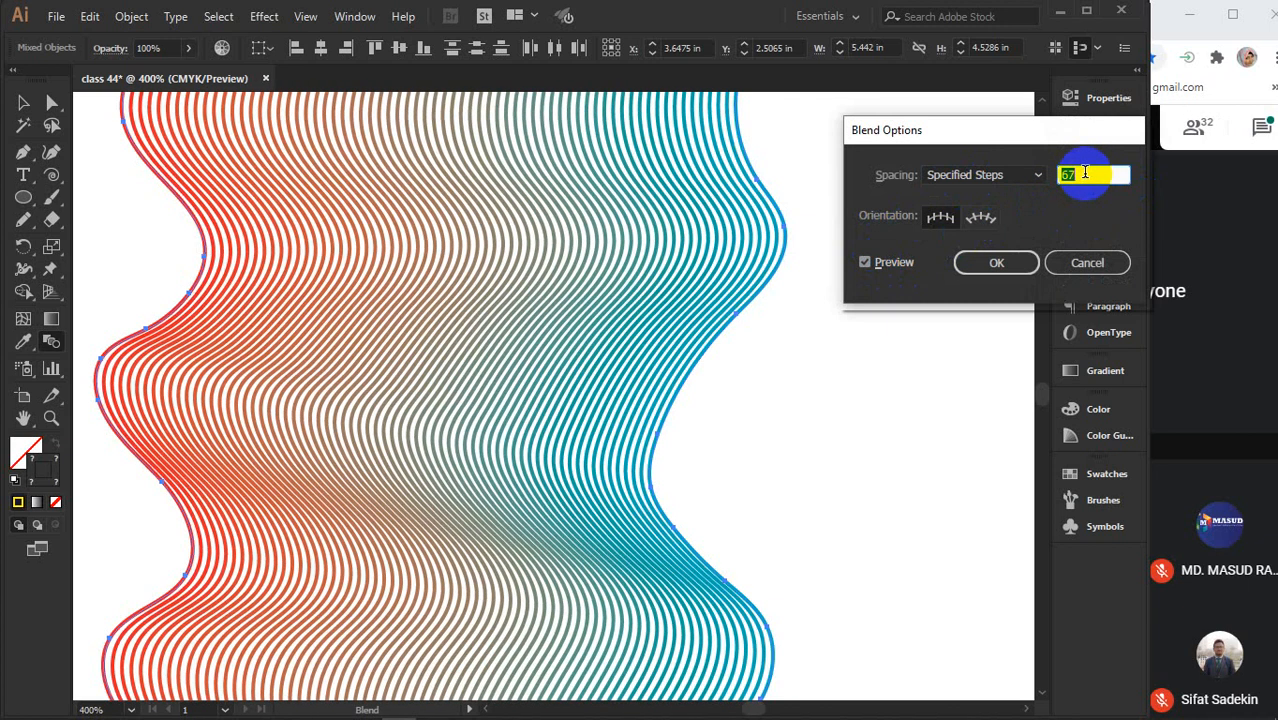
scroll(1084, 174, up, 3)
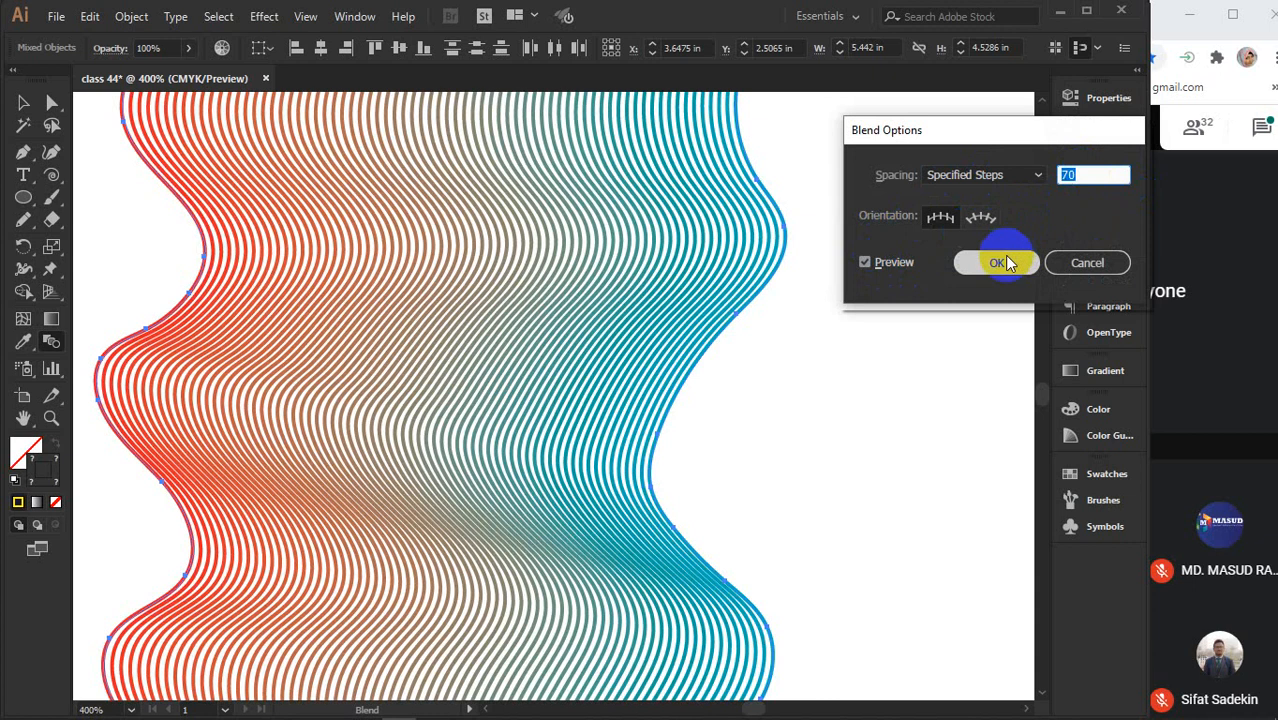
click(996, 262)
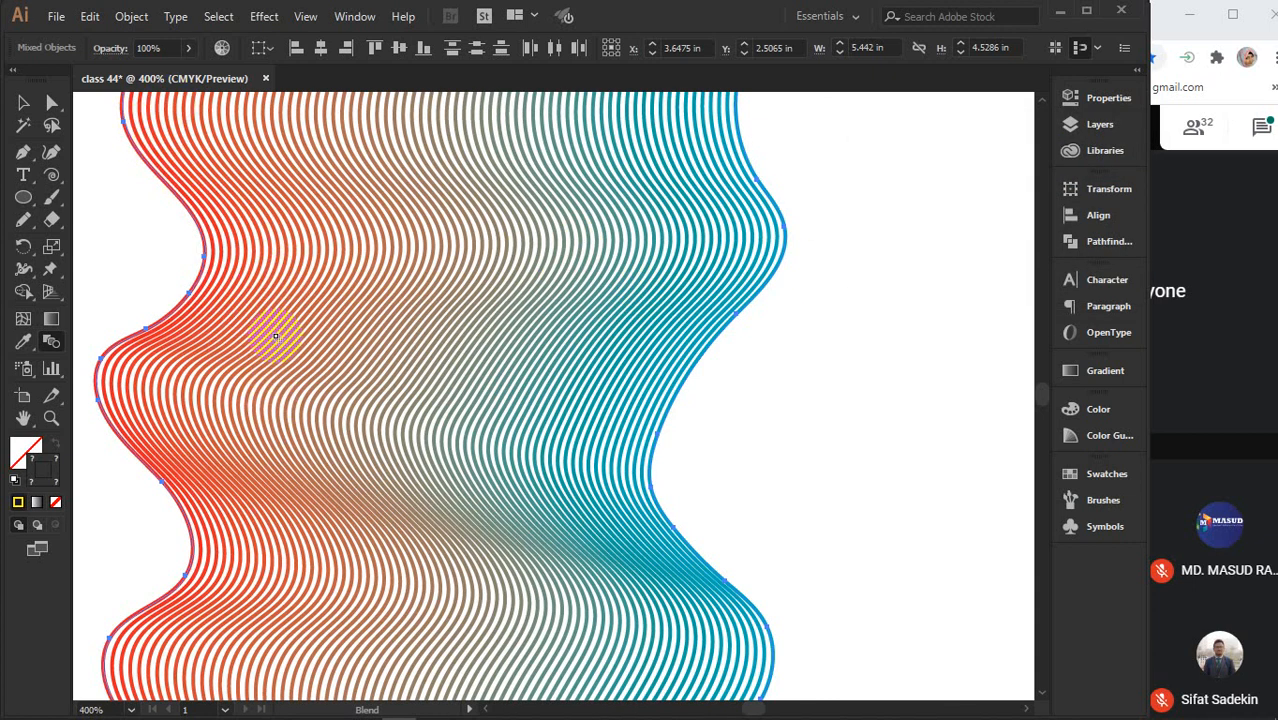
Try extending the red-to-blue blend to the middle of the yellow line, and undo it
key(ctrl+minus)
key(ctrl+minus)
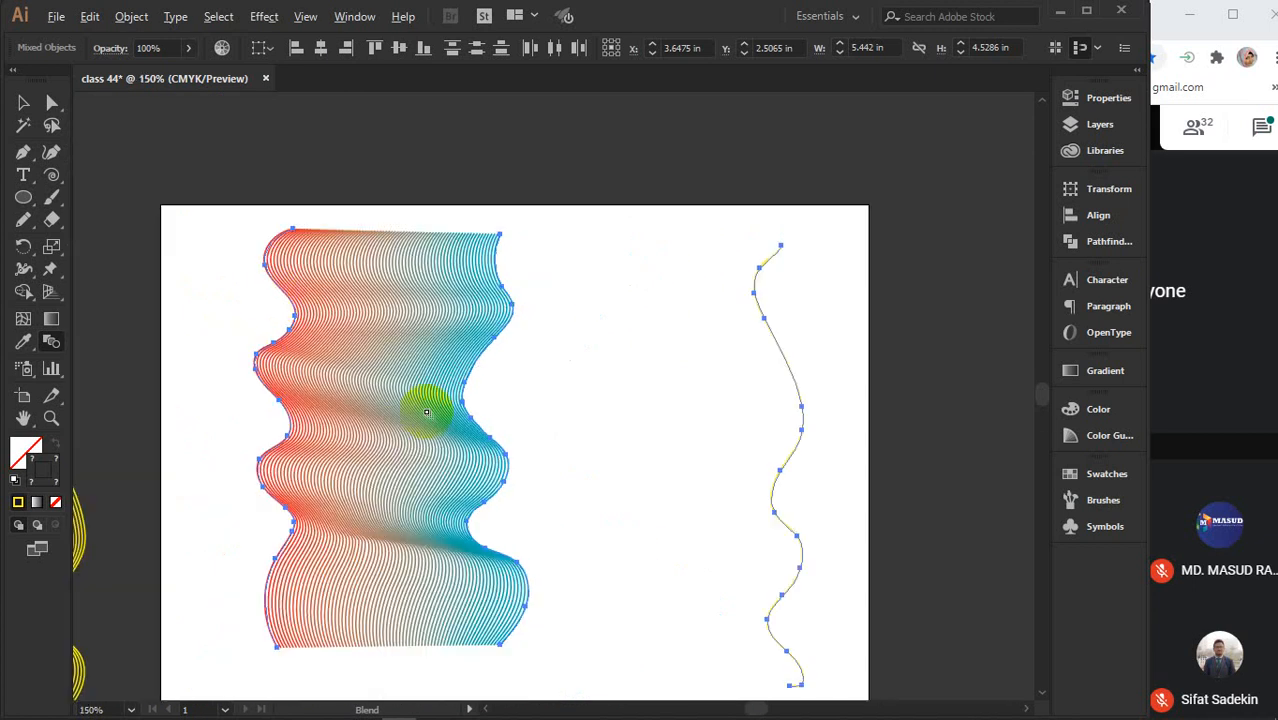
scroll(422, 408, down, 1)
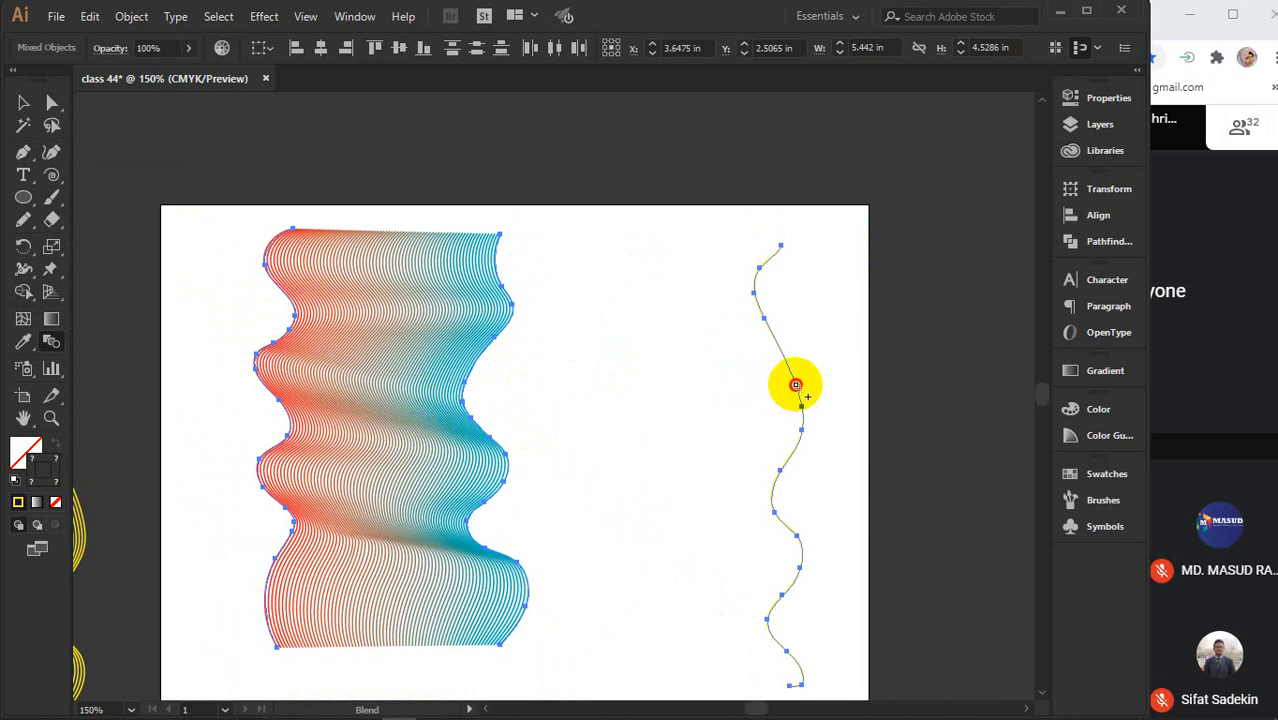
click(795, 385)
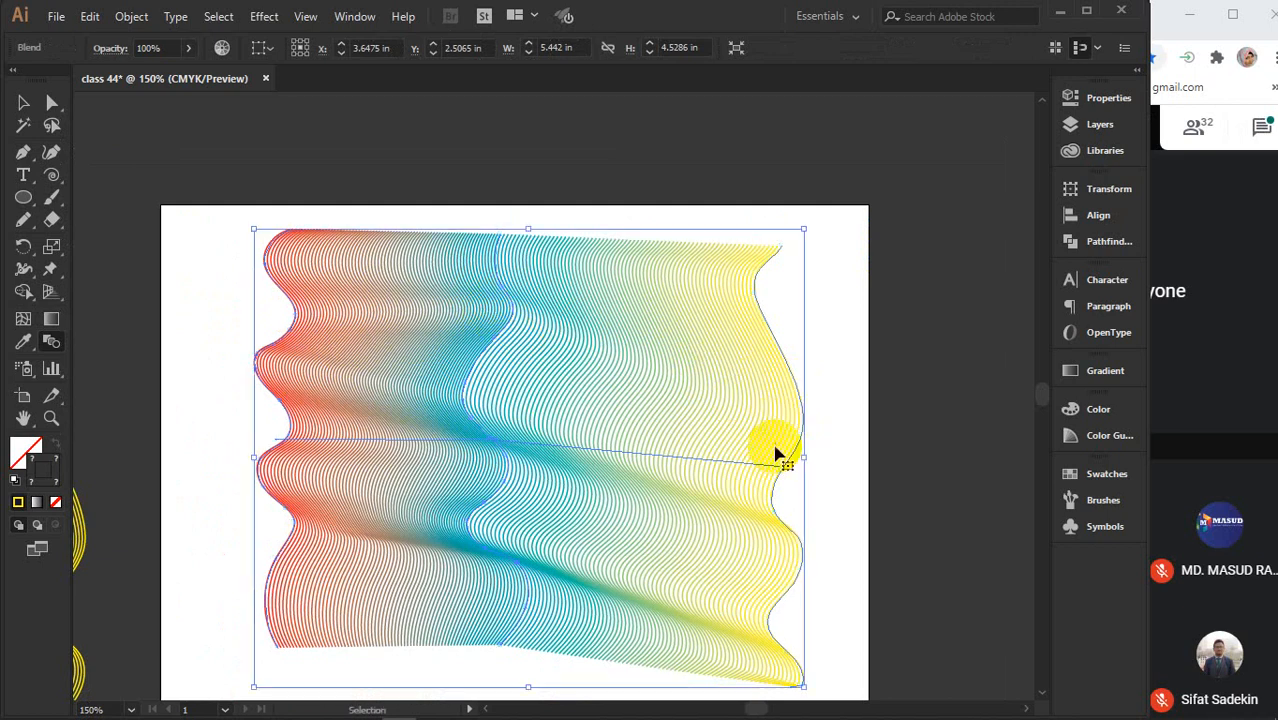
key(ctrl+z)
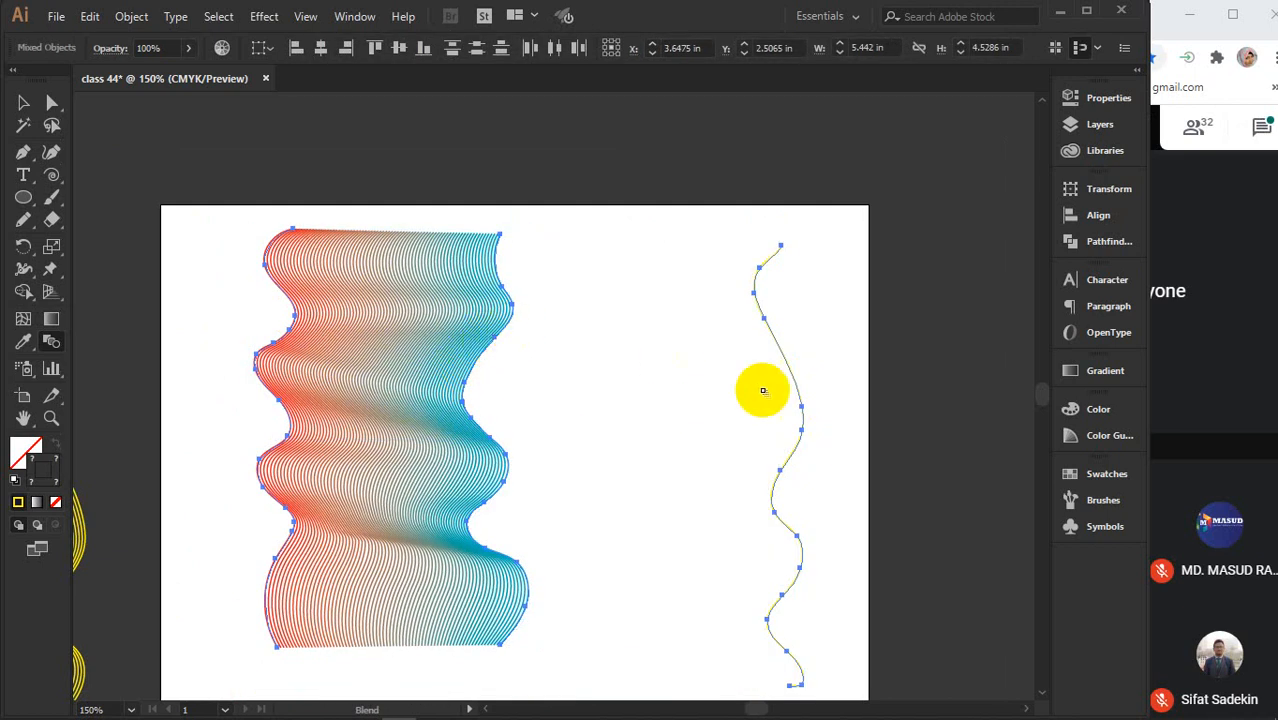
Try blending from the upper part of the blue line to the yellow line near its upper end, and undo it
click(482, 351)
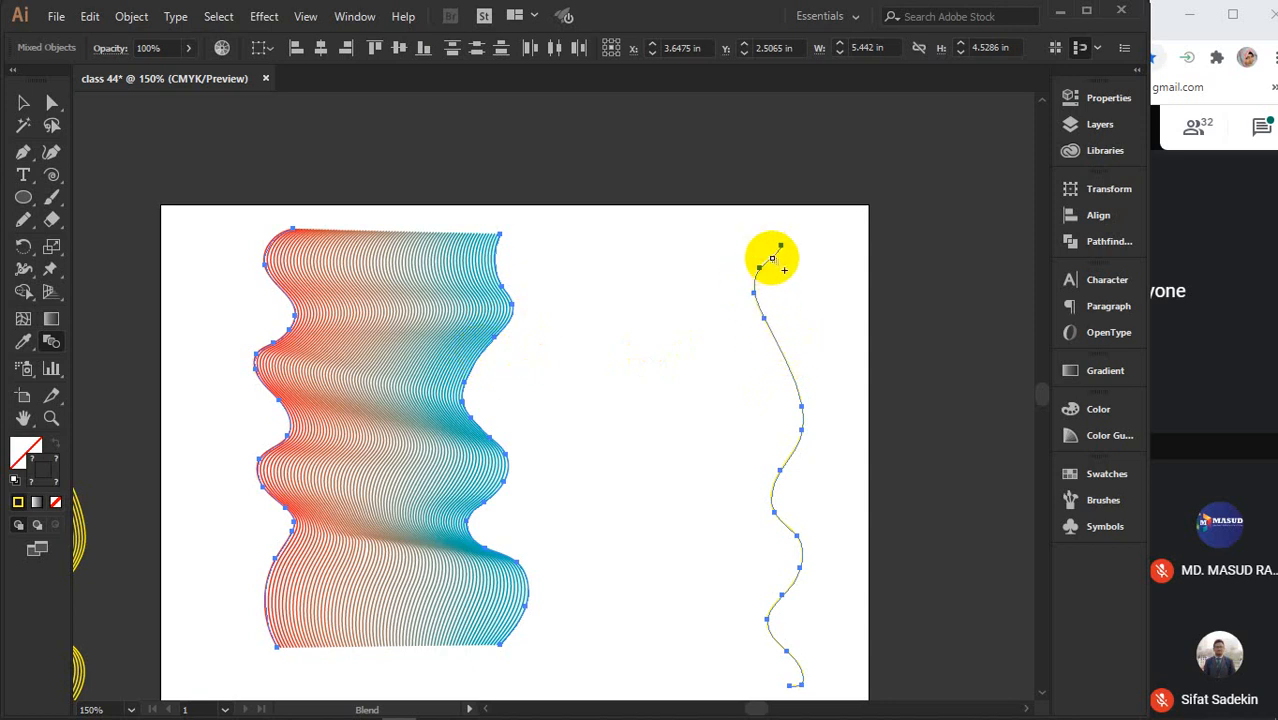
click(764, 261)
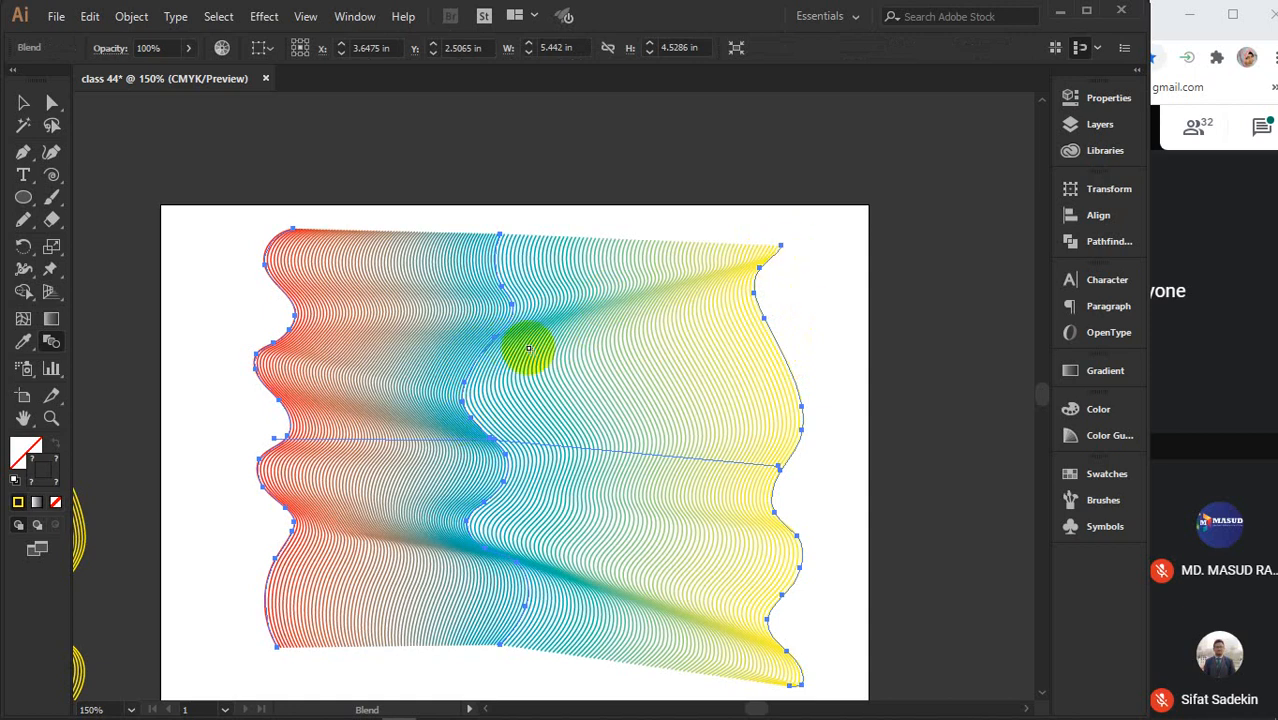
key(ctrl+z)
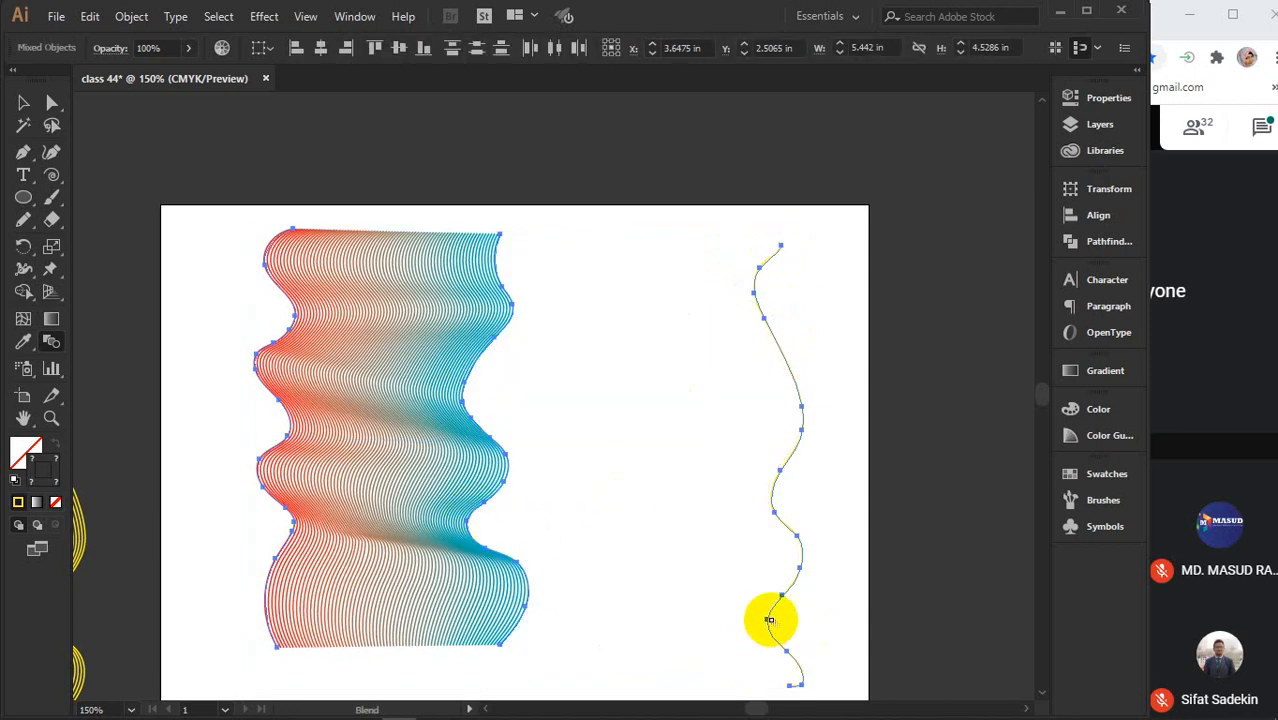
Try two more blends to other points on the yellow line, undoing both as well as the red-to-blue blend
click(755, 295)
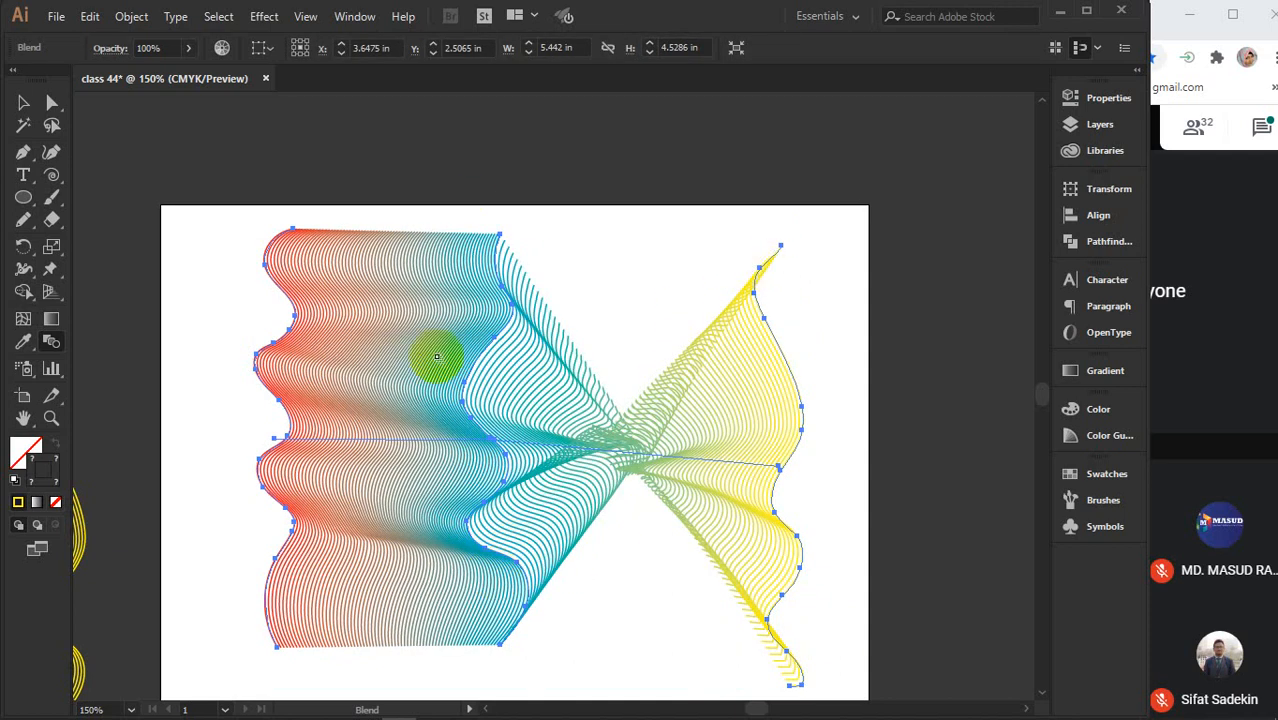
key(ctrl+z)
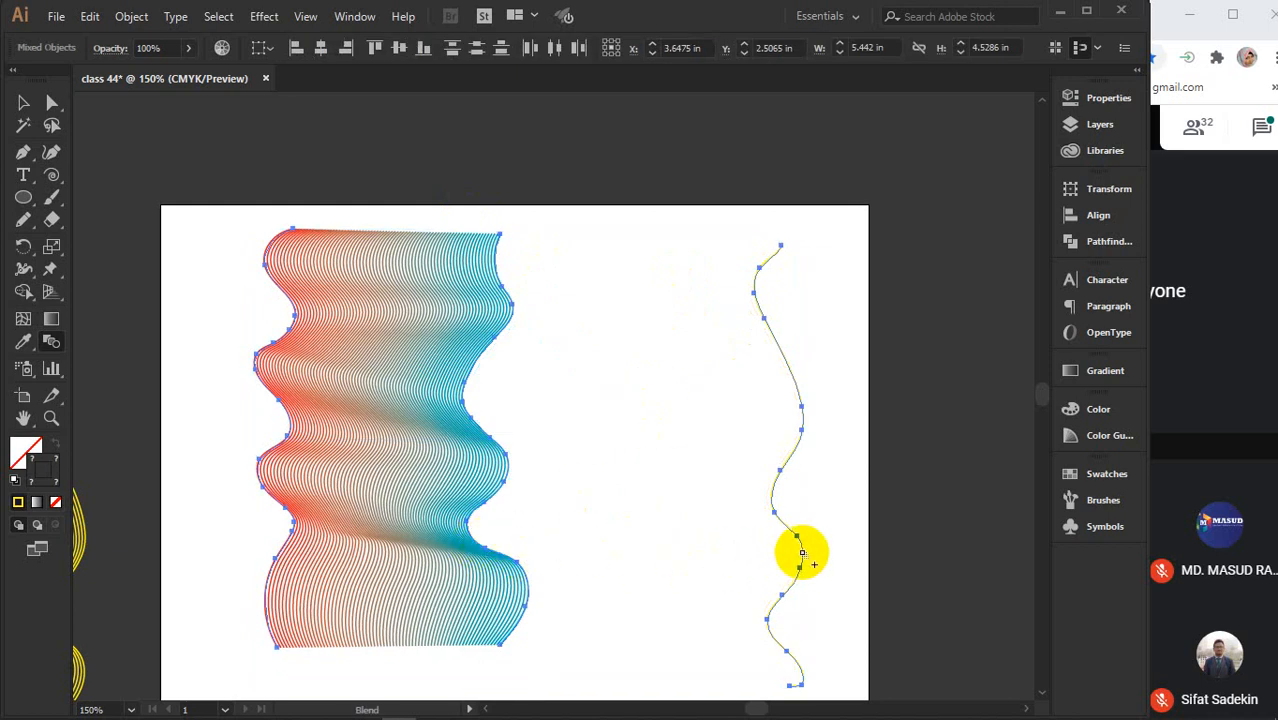
click(783, 522)
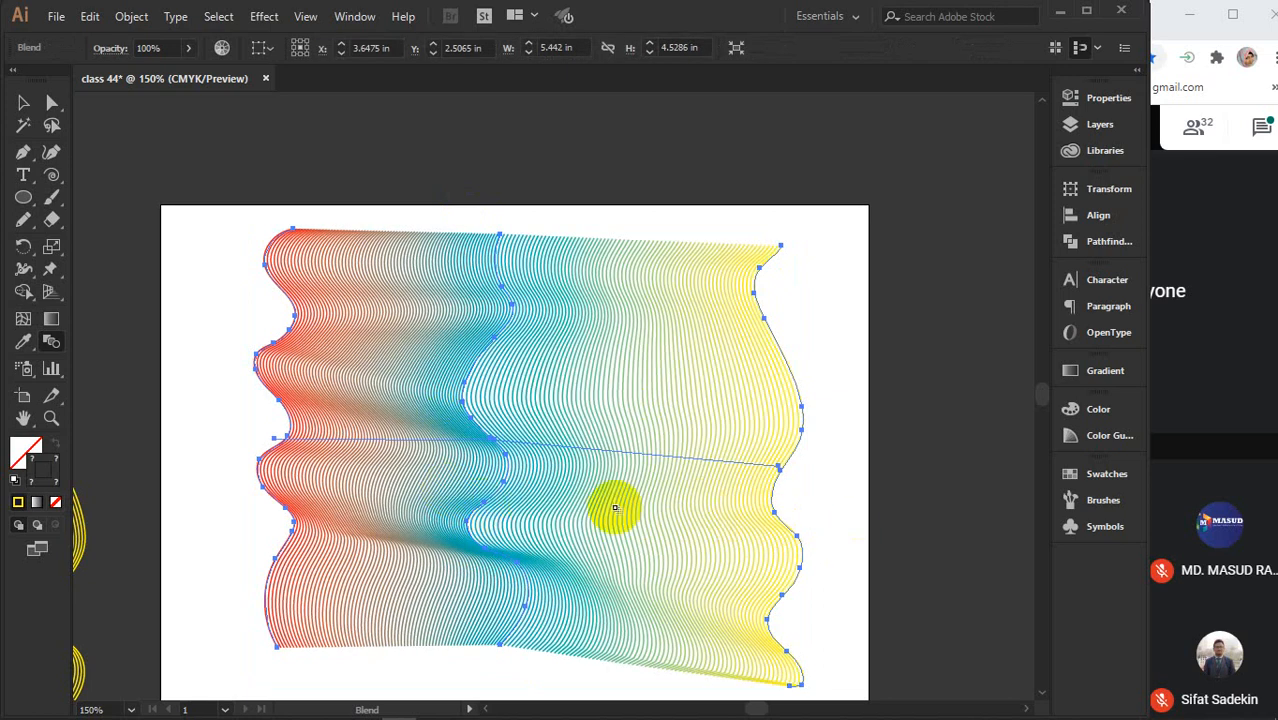
key(ctrl+z)
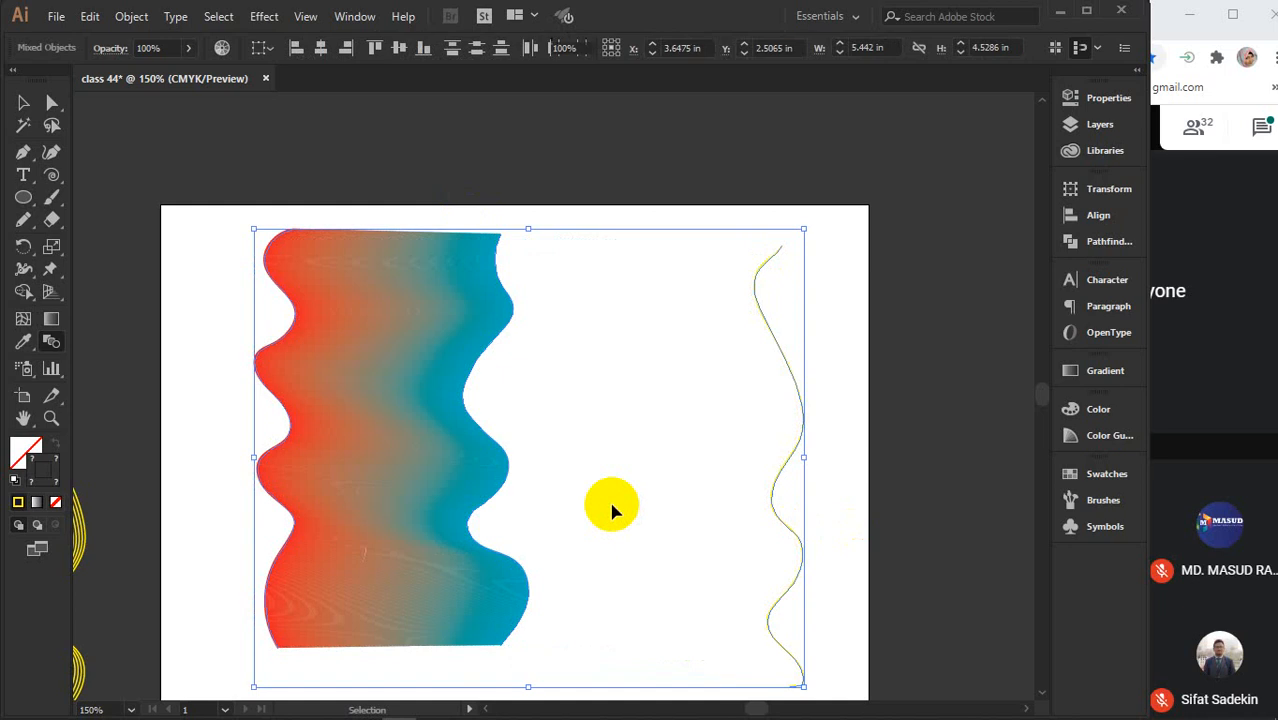
key(ctrl+z)
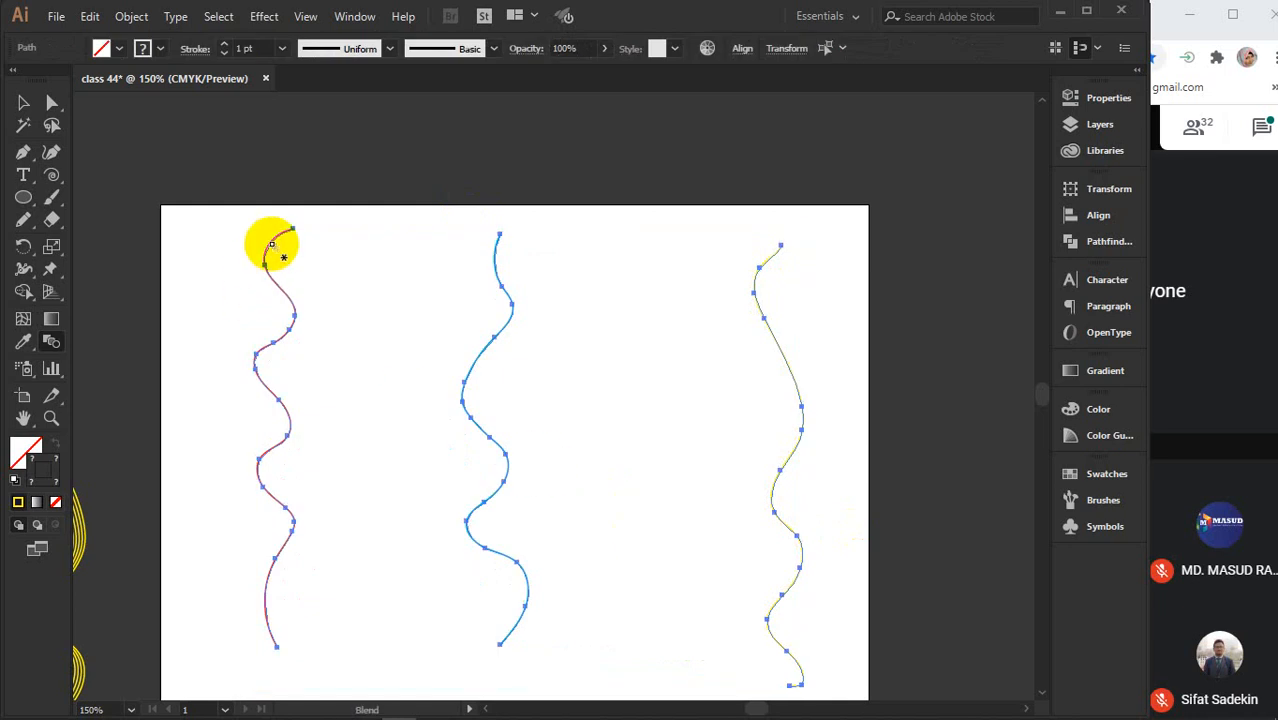
Blend the red, blue and yellow lines in sequence through matching points near their upper ends
click(270, 242)
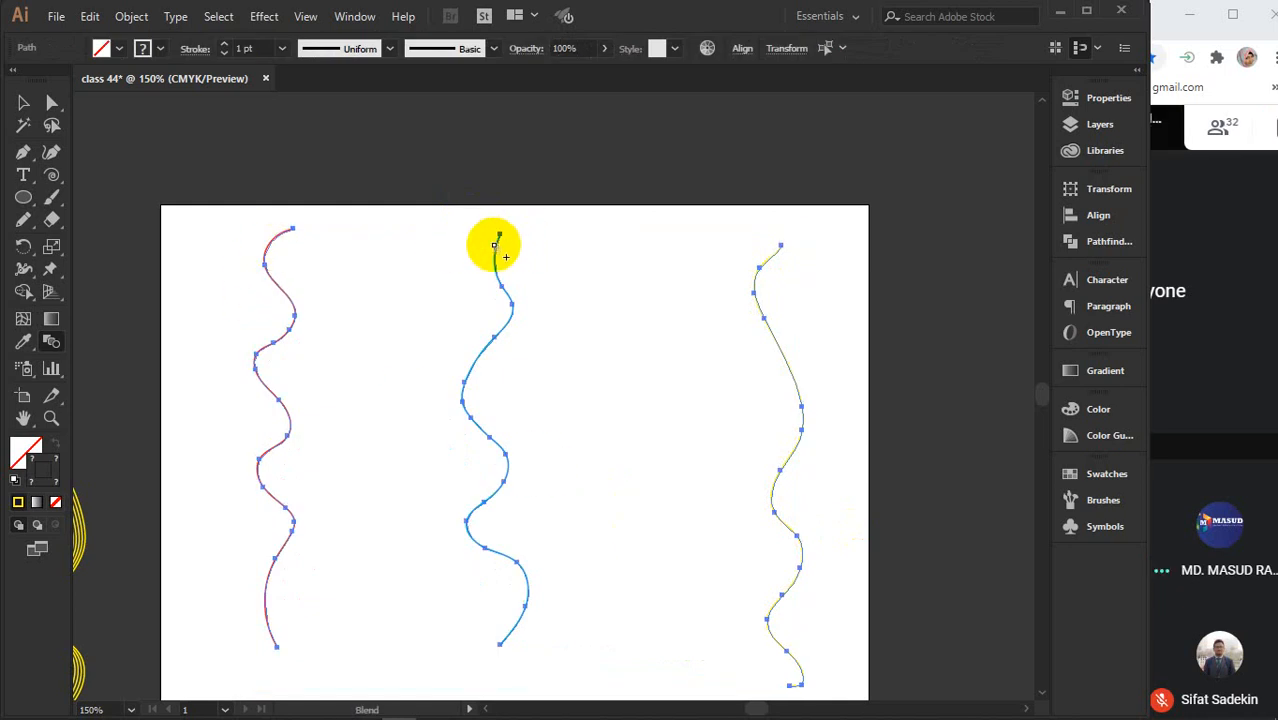
click(497, 244)
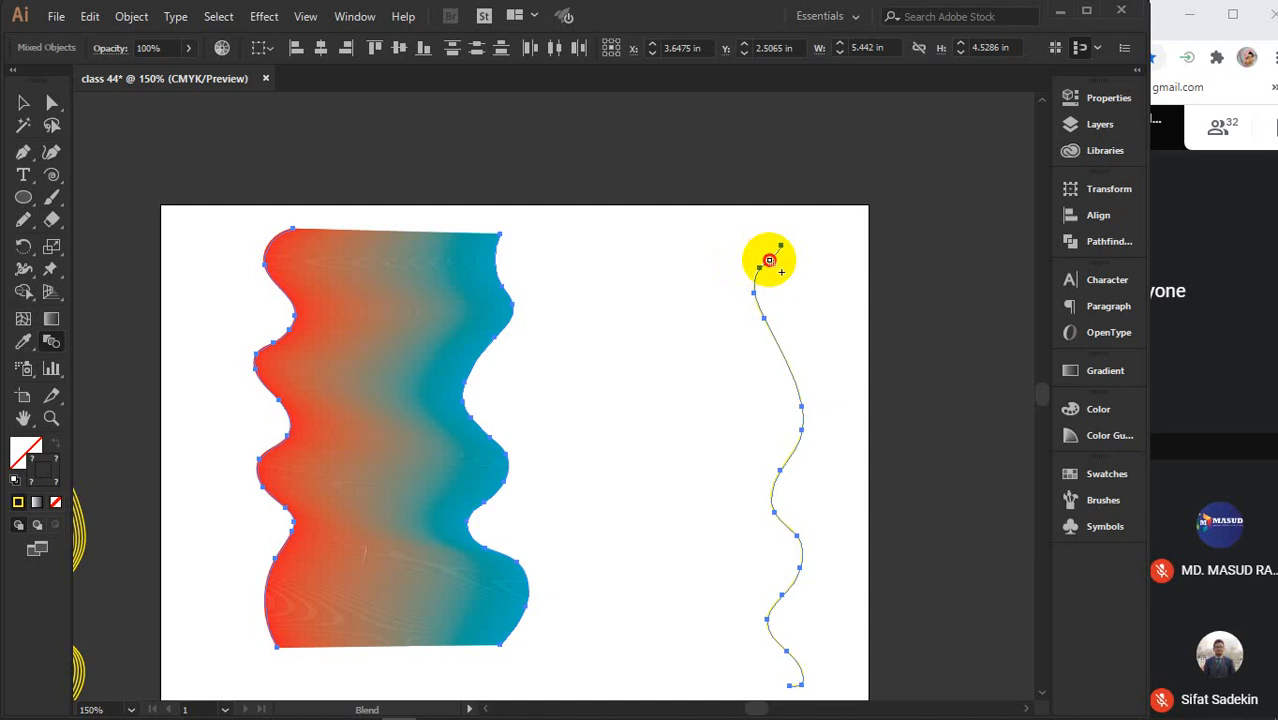
click(769, 260)
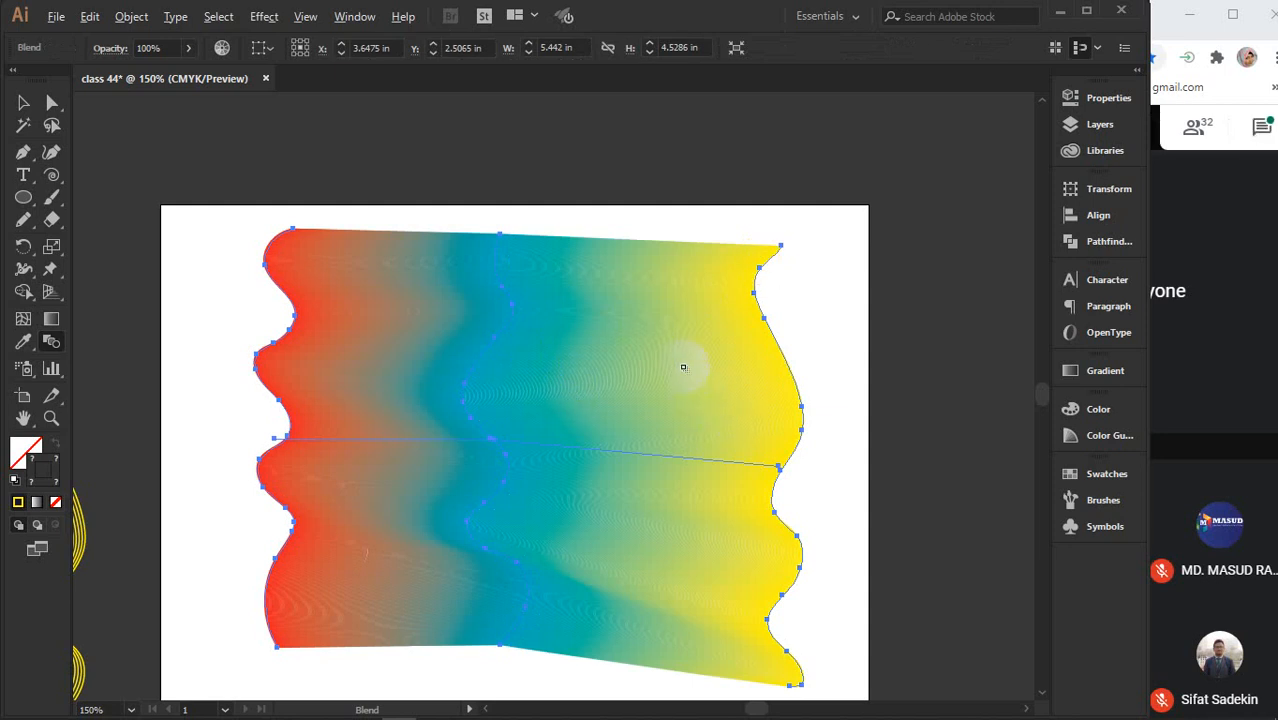
Set the three-line blend's spacing to Specified Steps with 70 steps
key(Return)
click(1024, 175)
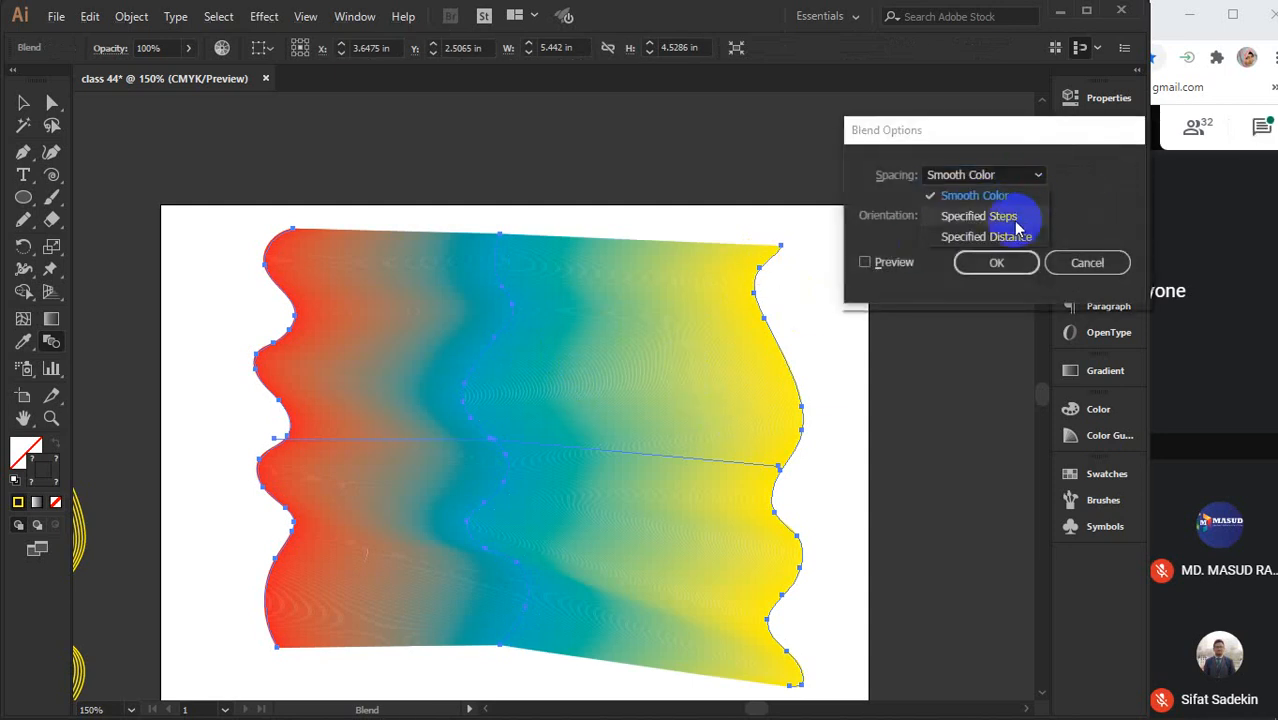
click(1016, 220)
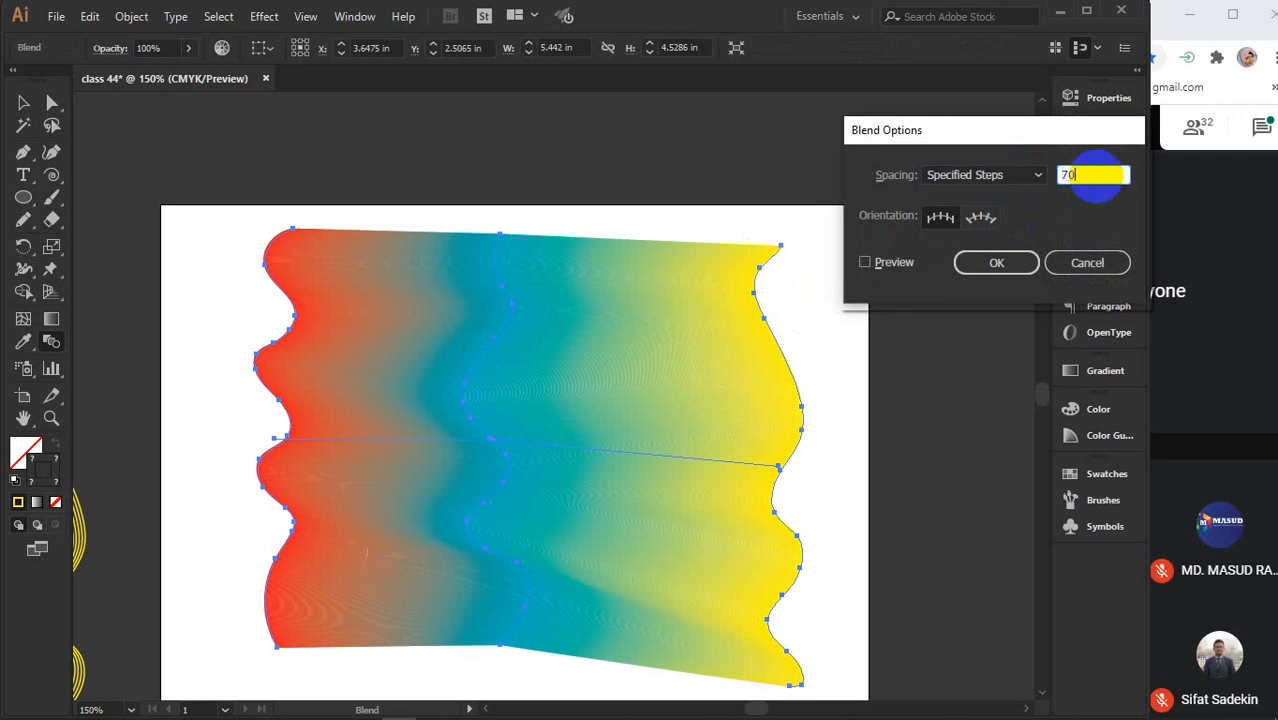
text(70)
click(994, 262)
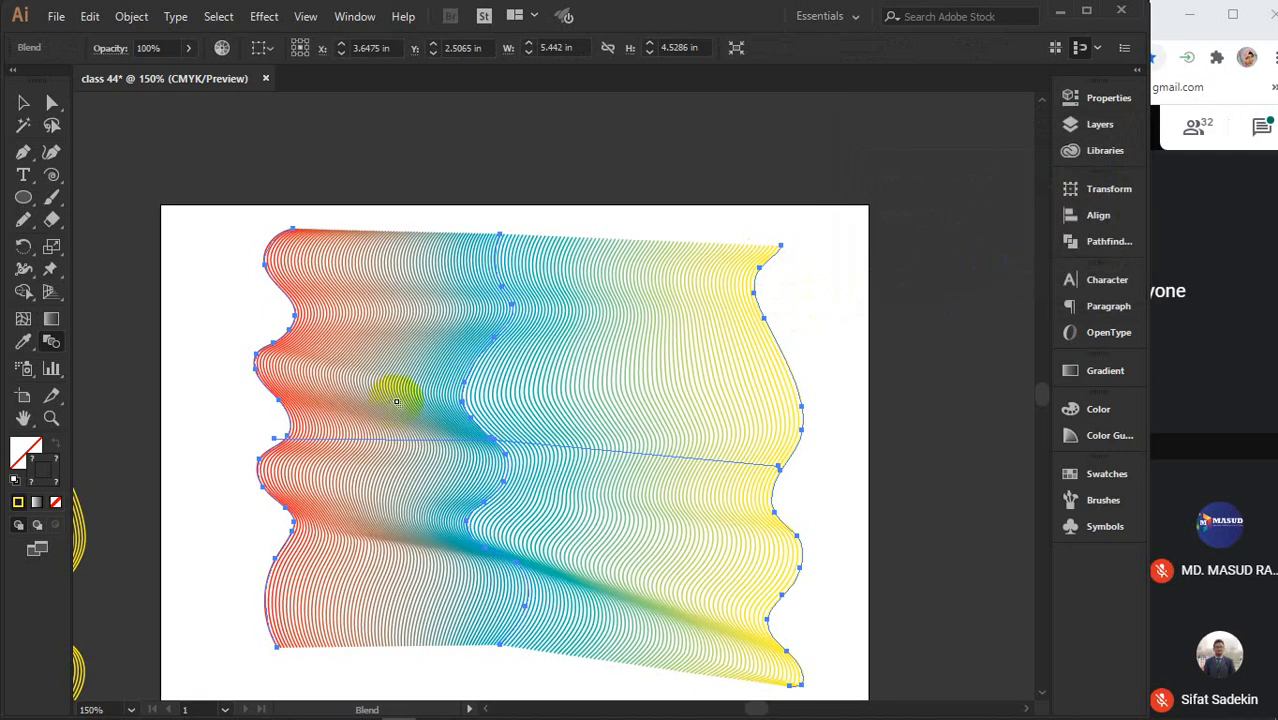
Reopen the three-line blend's options, turn on the preview and raise the specified steps to 104
key(v)
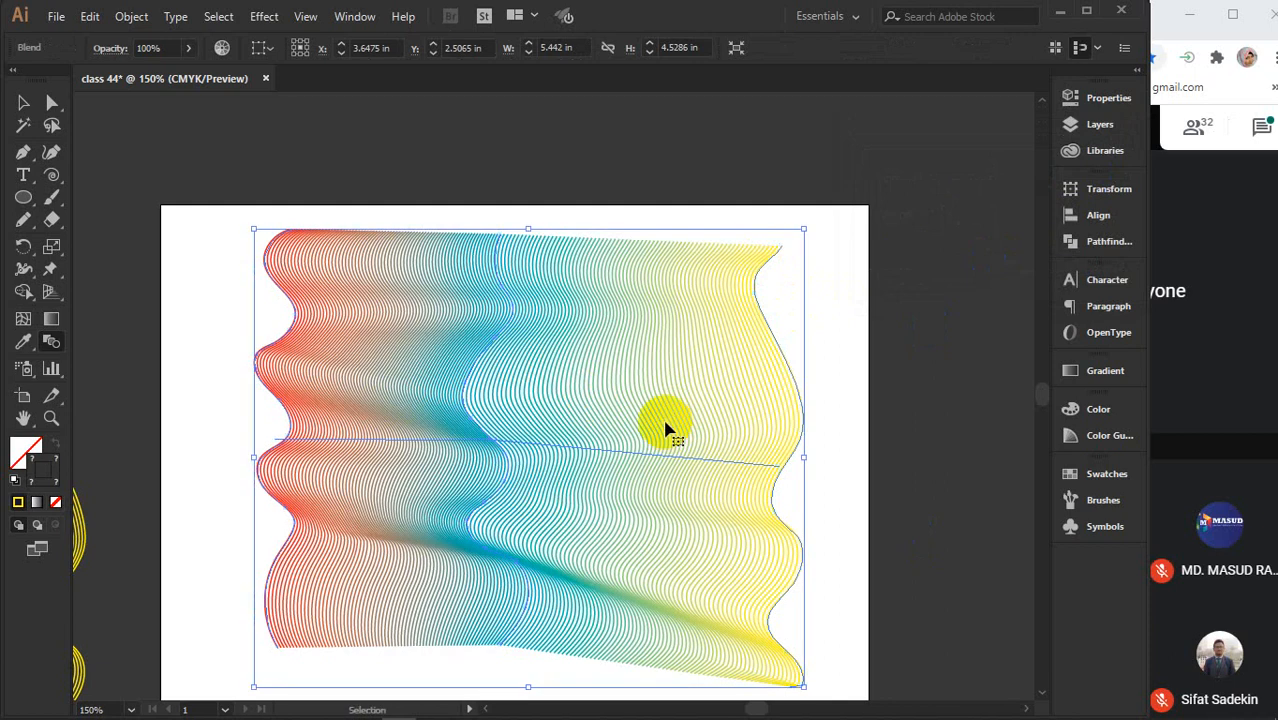
key(w)
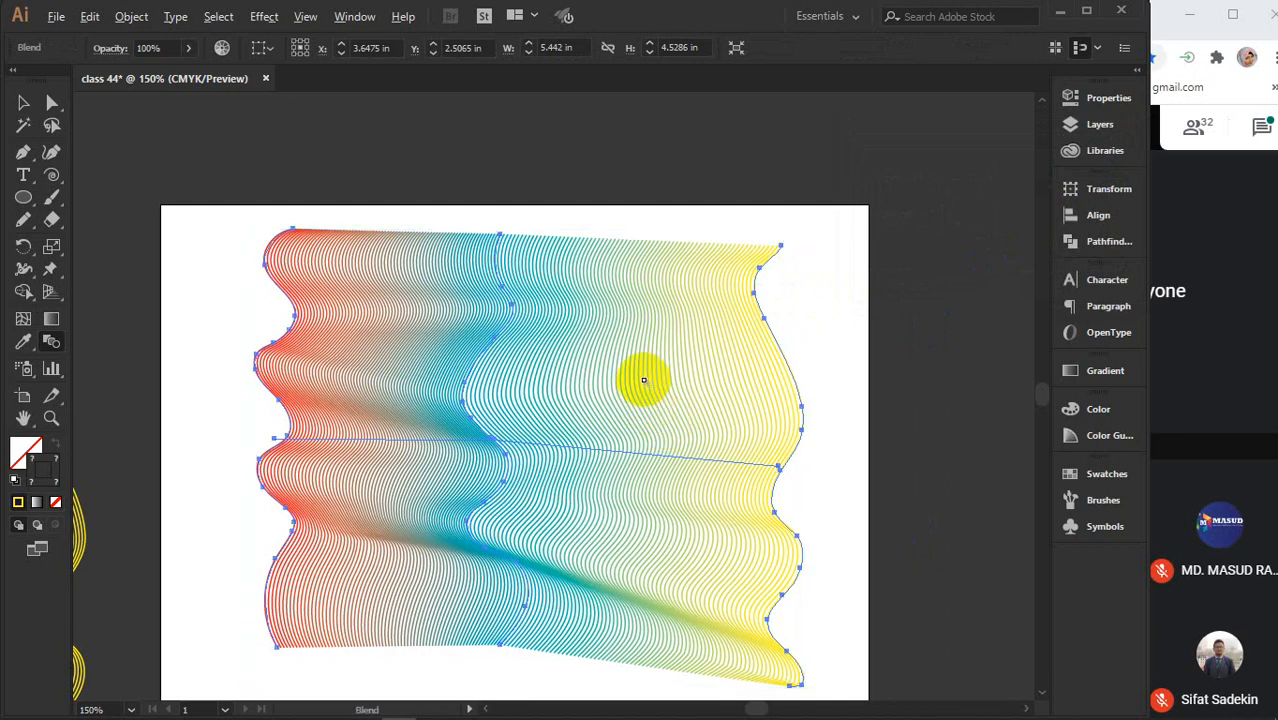
key(Return)
click(1095, 177)
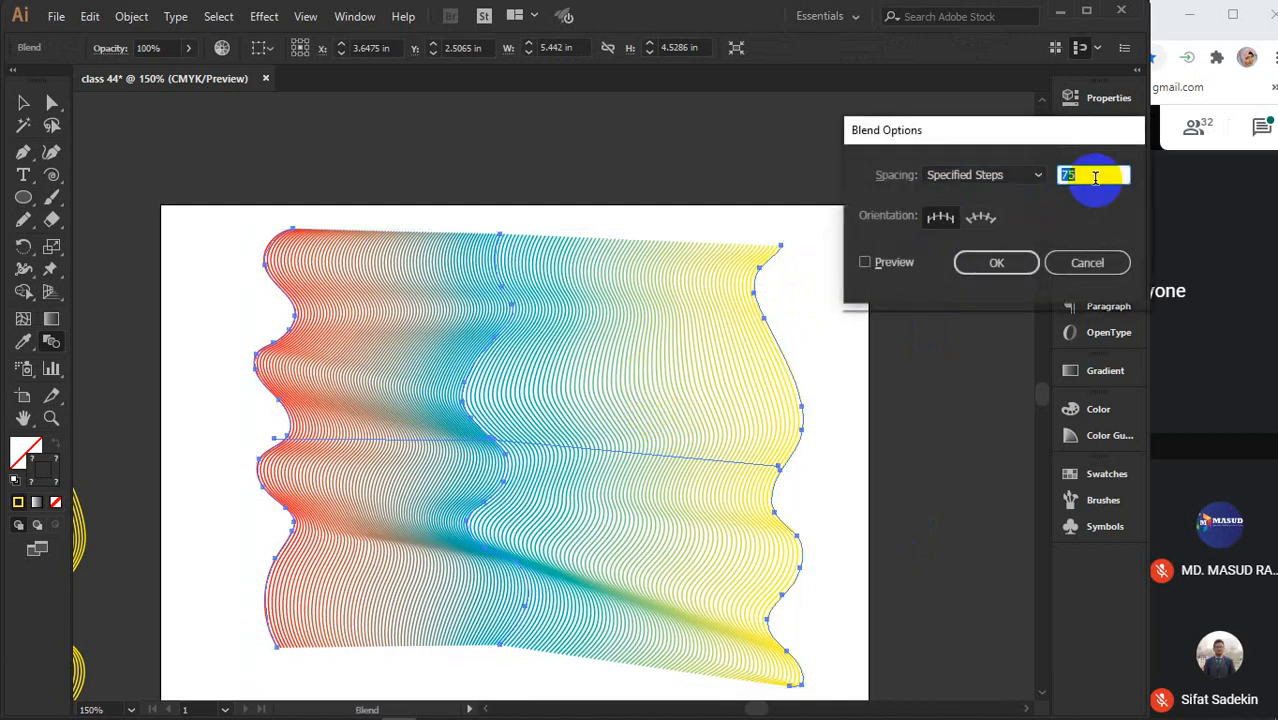
click(888, 262)
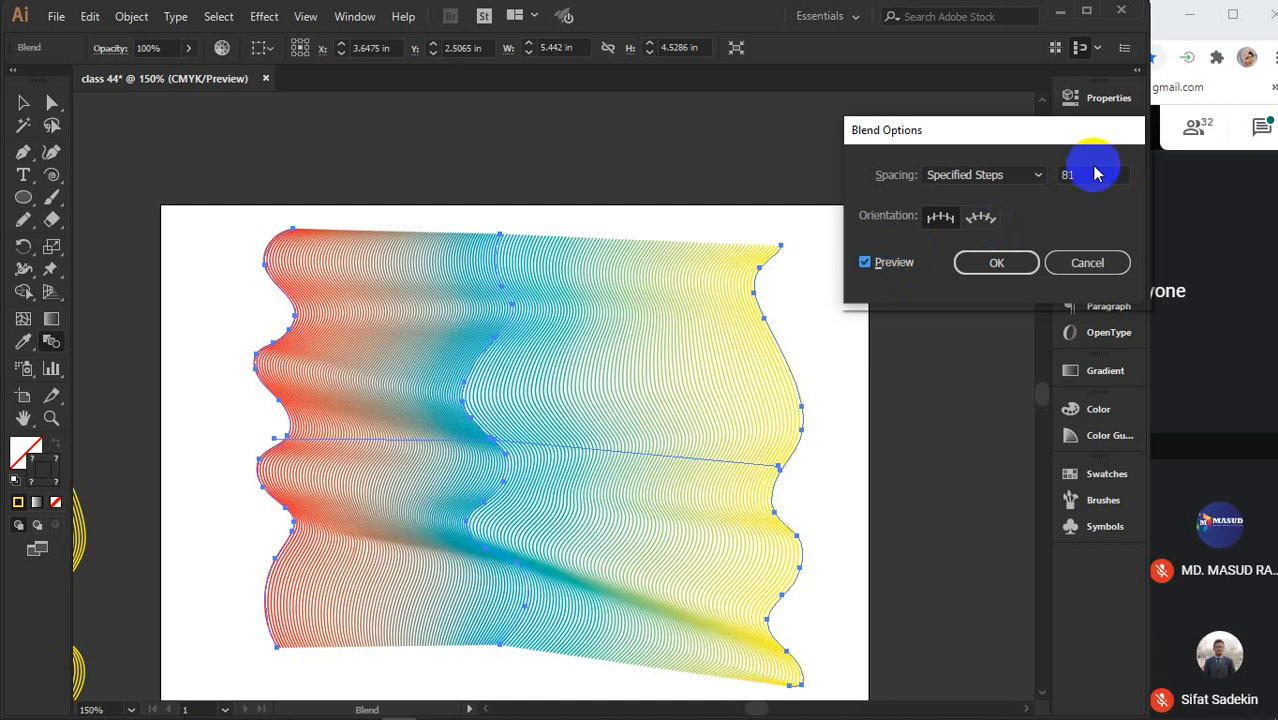
key(Up)
key(Up)
key(Up)
key(Up)
key(Up)
key(Up)
key(Up)
key(Up)
key(Up)
key(Up)
key(Up)
key(Up)
key(Up)
key(Up)
key(Up)
key(Up)
key(Up)
key(Up)
key(Up)
key(Up)
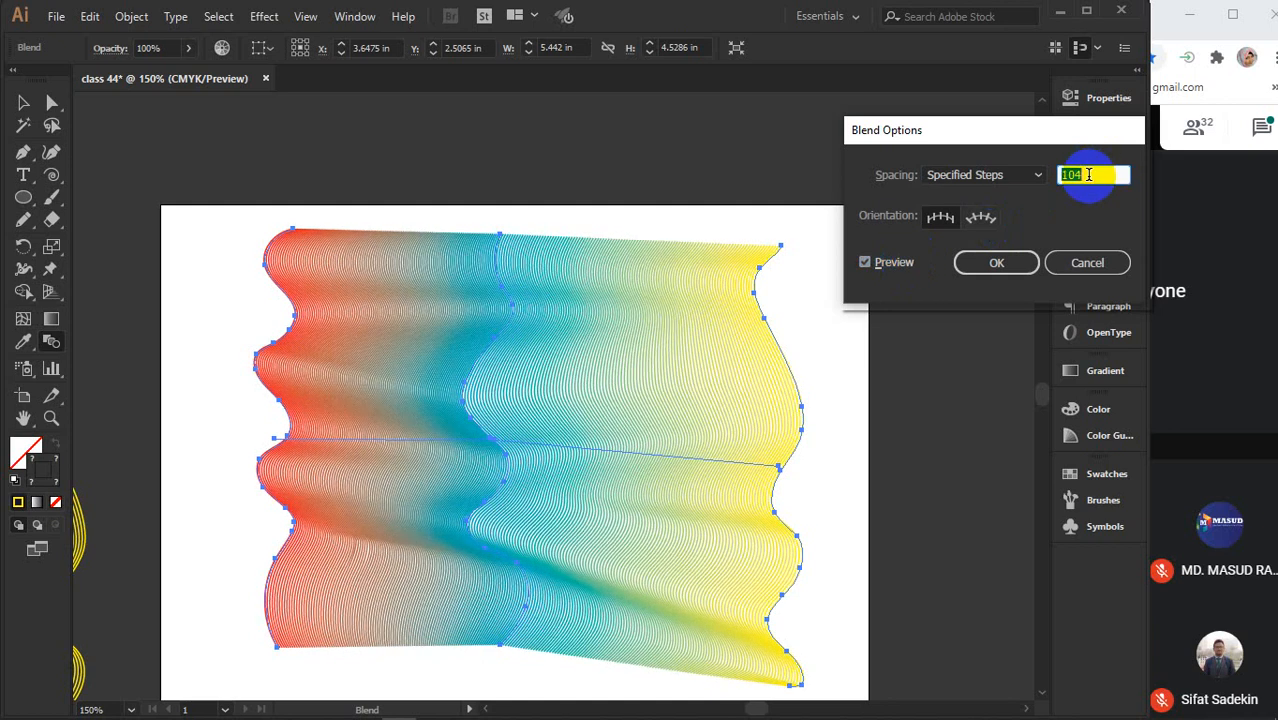
click(996, 262)
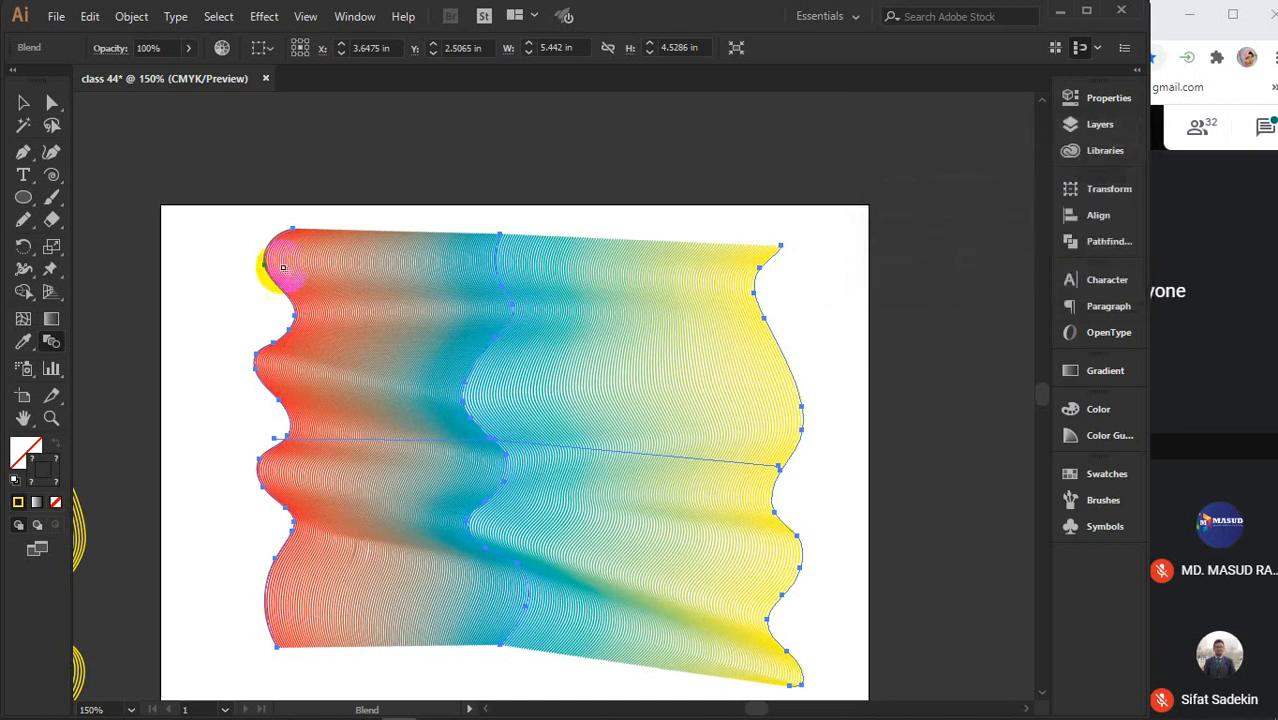
Deselect the finished three-line blend, and move it off the artboard to below the earlier blend on its left
click(23, 102)
click(933, 394)
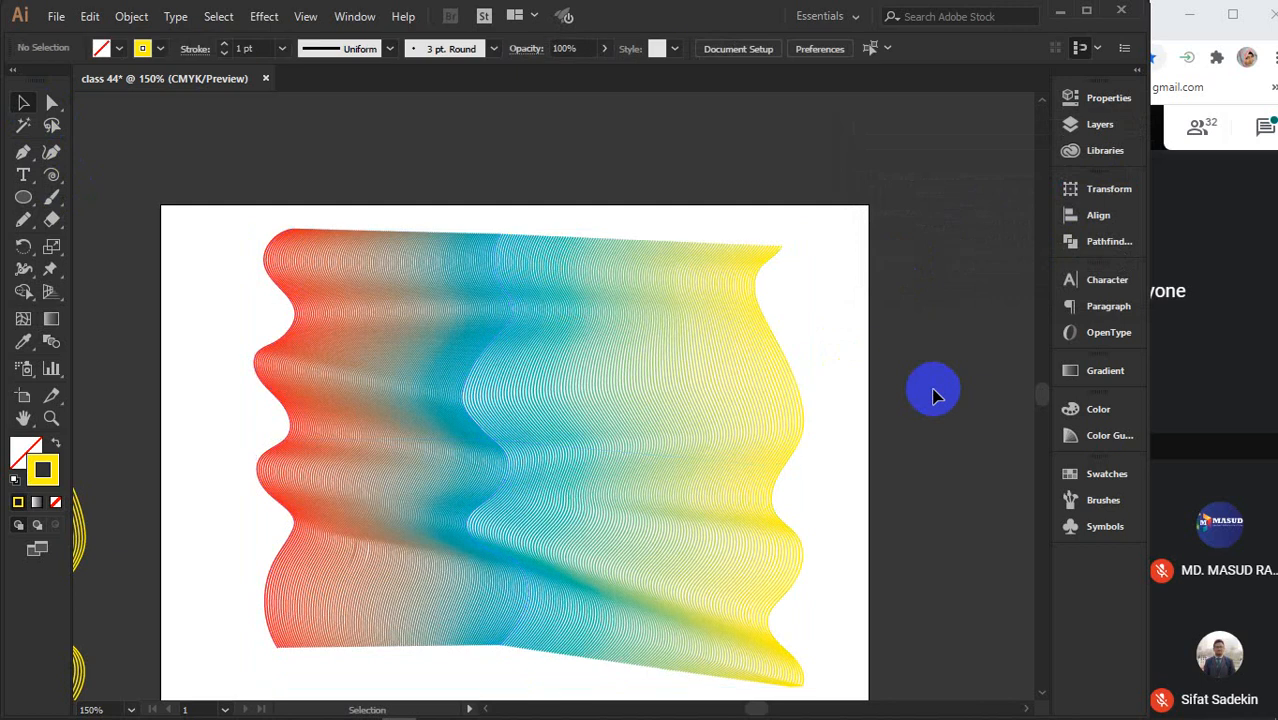
scroll(686, 421, down, 2)
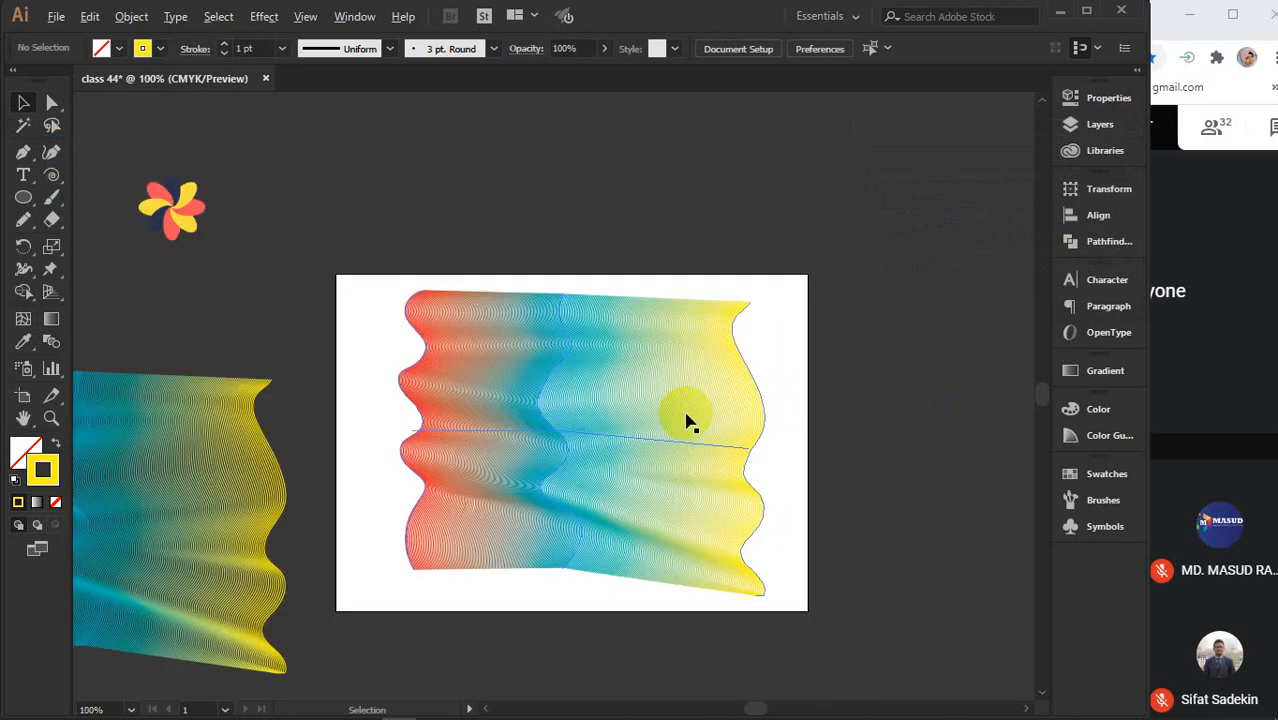
drag(667, 388, 319, 658)
Select the petal flower group beside the artboard and move it onto the empty artboard
scroll(650, 442, up, 1)
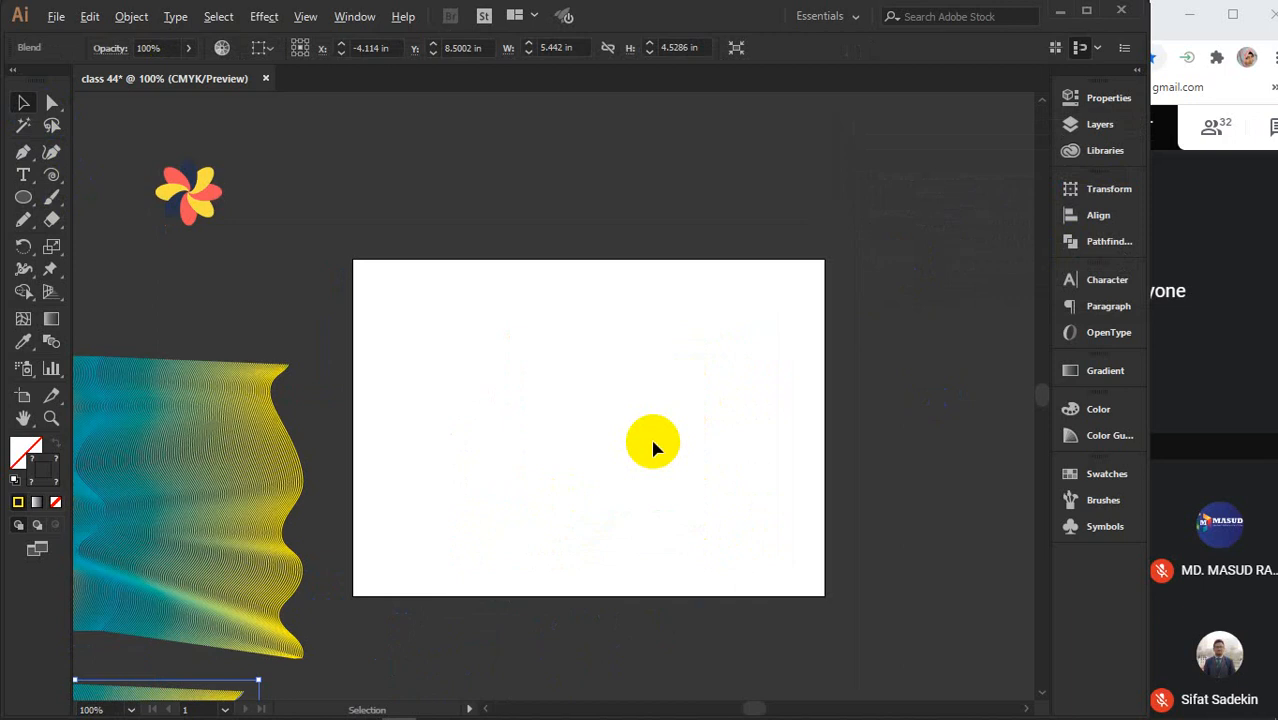
drag(155, 133, 265, 254)
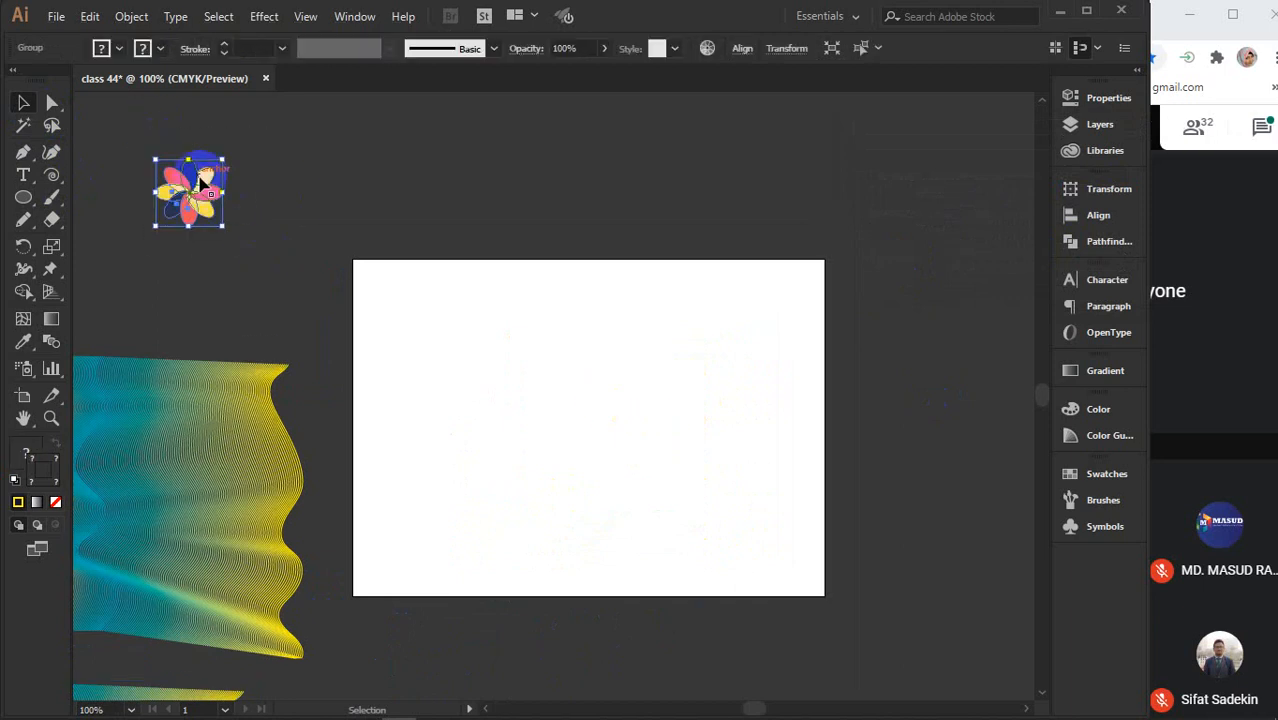
drag(168, 174, 622, 300)
scroll(600, 403, up, 3)
scroll(603, 404, up, 1)
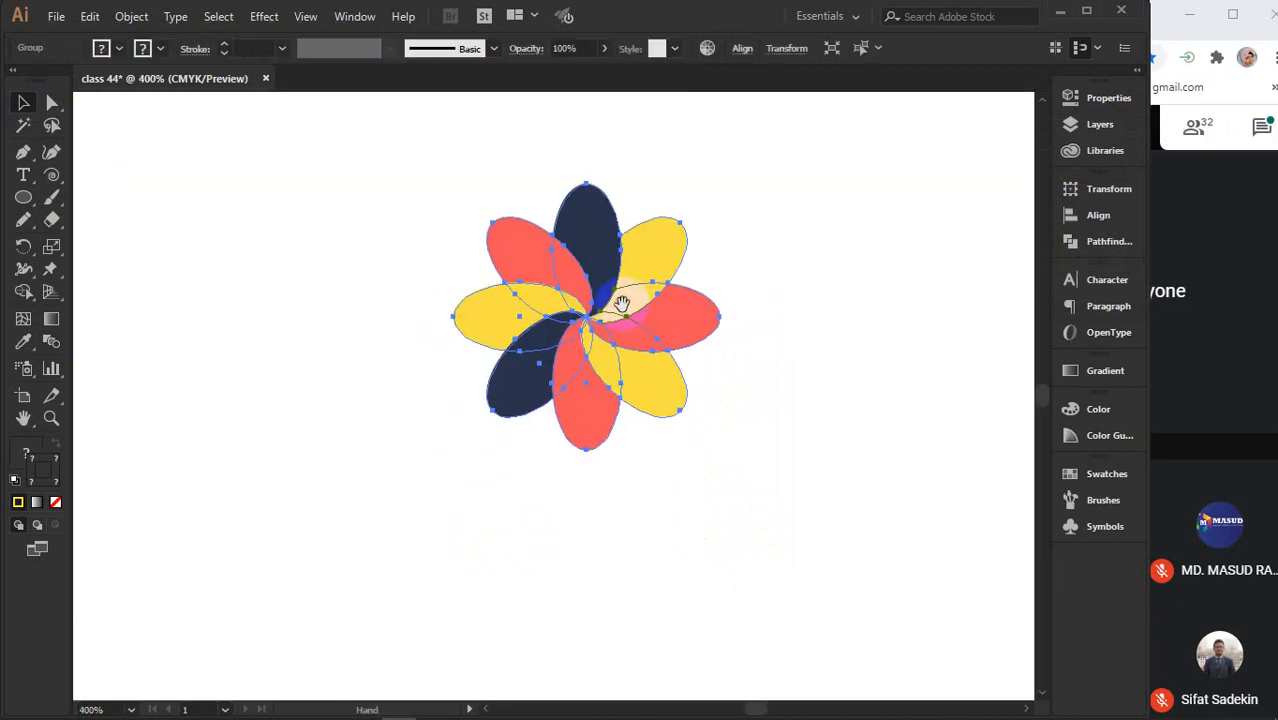
Merge all the overlapping petals of the flower into one single shape with the Shape Builder tool
click(26, 213)
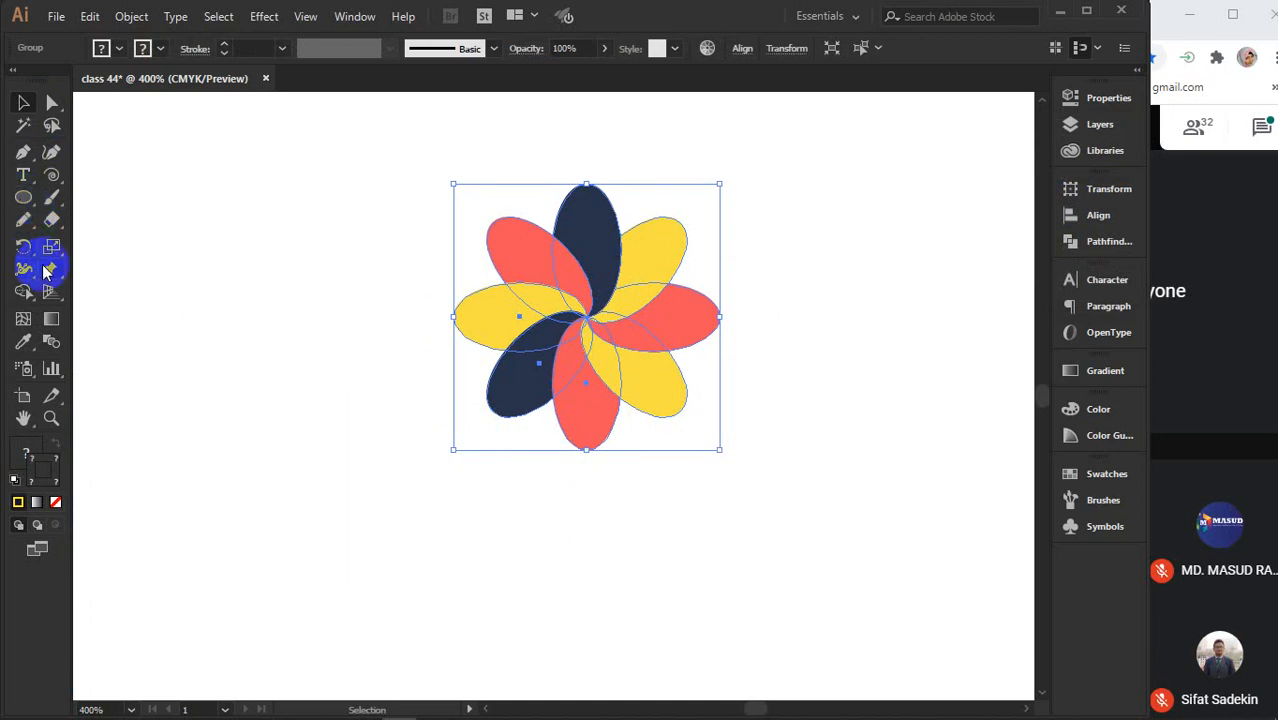
click(25, 296)
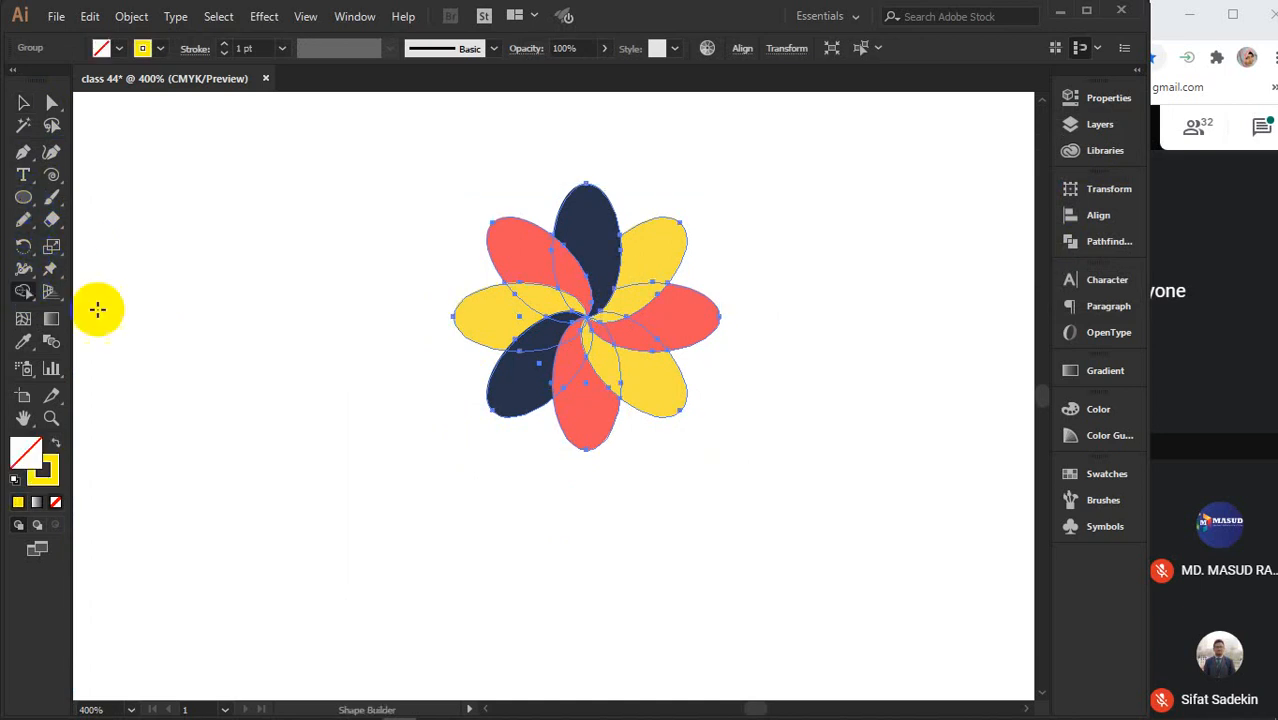
scroll(612, 330, up, 3)
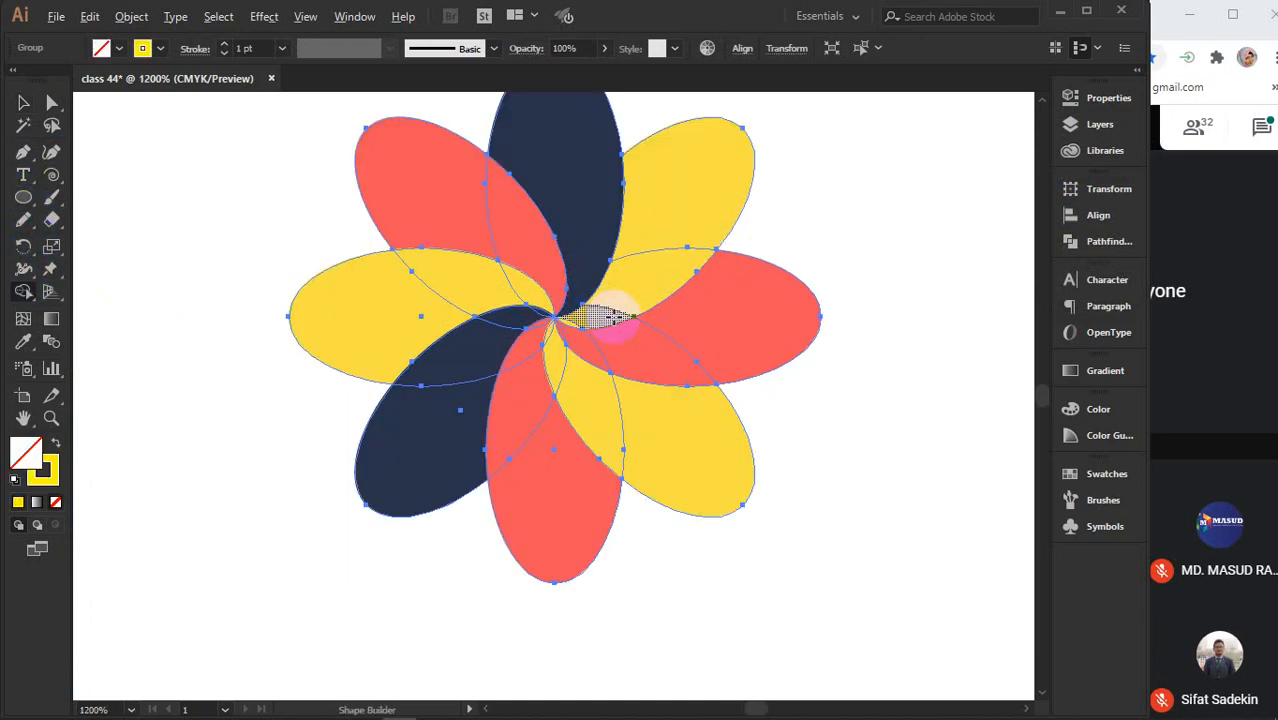
drag(619, 315, 636, 373)
mouse_move(694, 422)
mouse_down()
mouse_move(726, 275)
mouse_move(576, 203)
mouse_move(495, 223)
mouse_move(426, 301)
mouse_move(425, 363)
mouse_move(520, 489)
mouse_move(603, 507)
mouse_move(691, 470)
mouse_up()
mouse_move(576, 305)
mouse_down()
mouse_move(535, 332)
mouse_move(538, 412)
mouse_move(560, 419)
mouse_move(576, 371)
mouse_up()
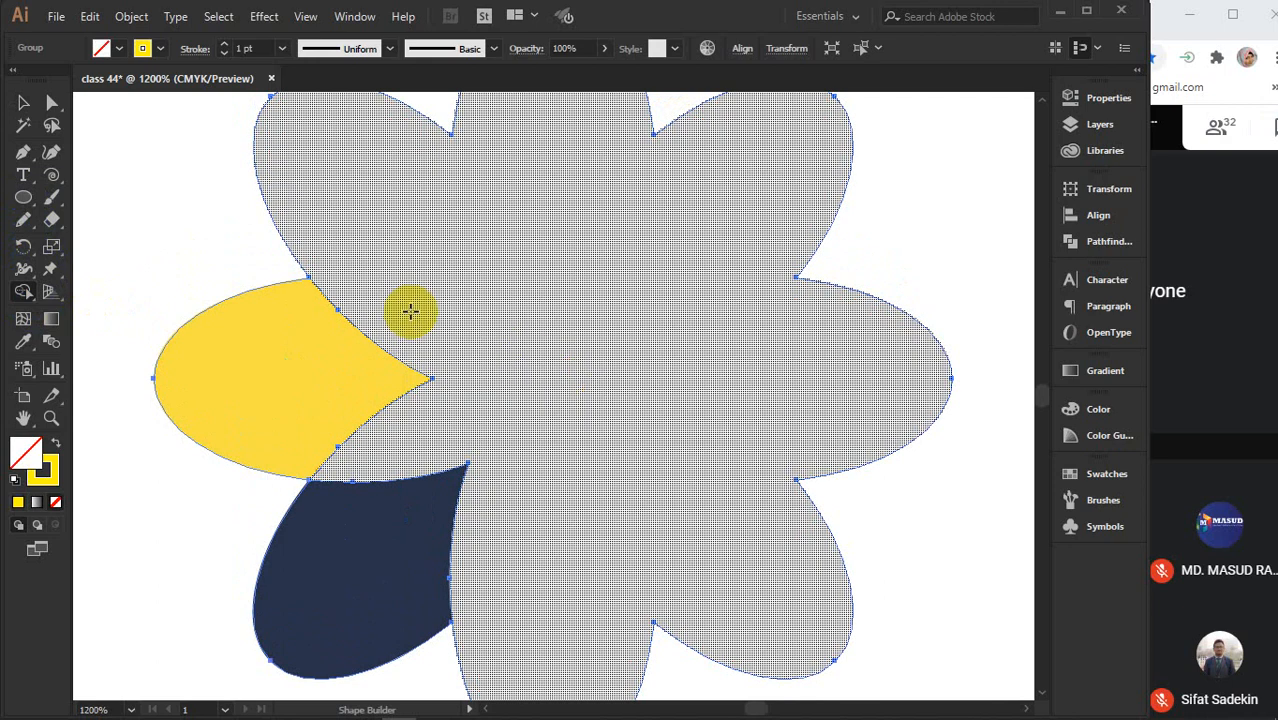
mouse_move(408, 308)
mouse_down()
mouse_move(370, 334)
mouse_move(382, 431)
mouse_move(404, 474)
mouse_move(524, 494)
mouse_up()
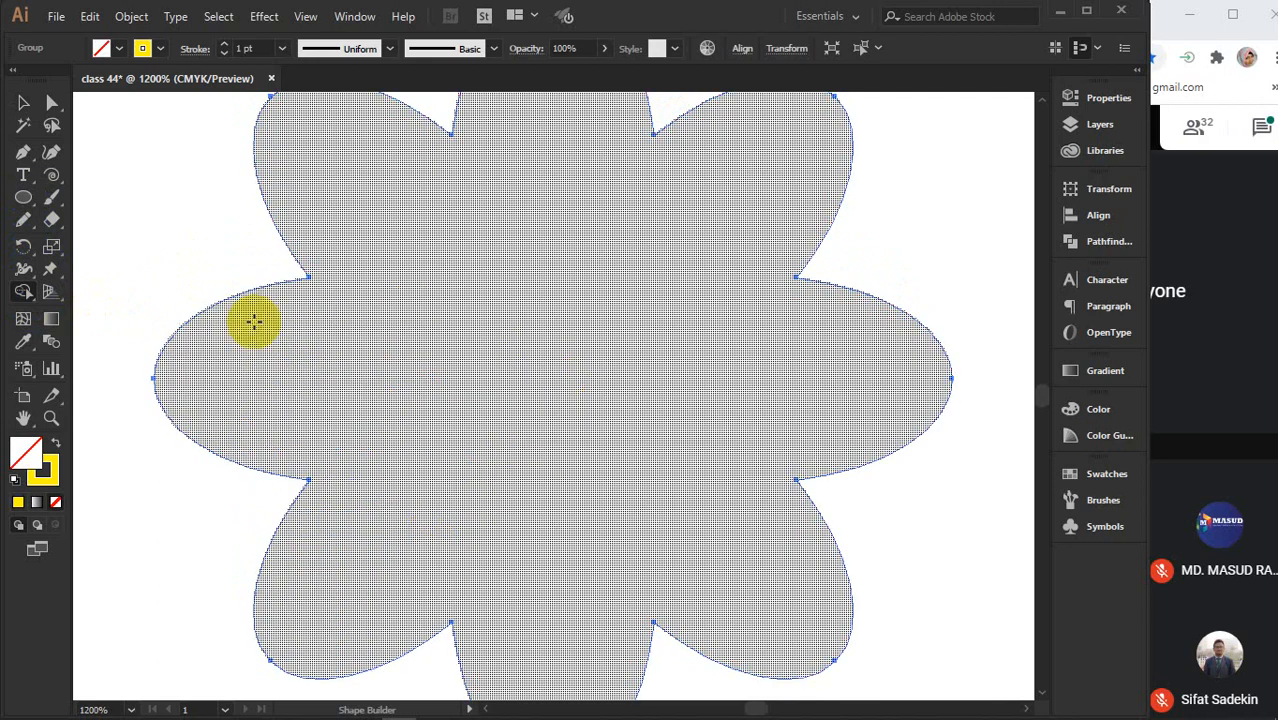
scroll(156, 204, down, 1)
Fill the merged flower shape with solid yellow (C 0, M 0, Y 100, K 0)
click(22, 104)
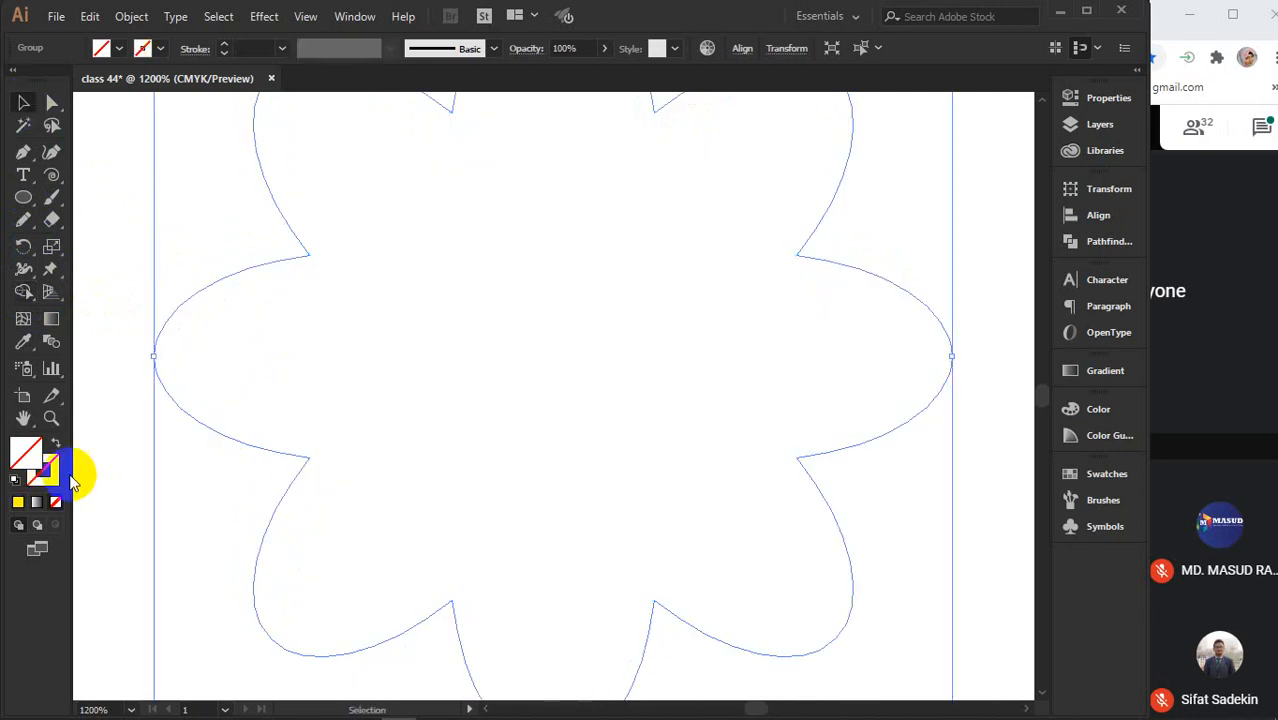
click(17, 502)
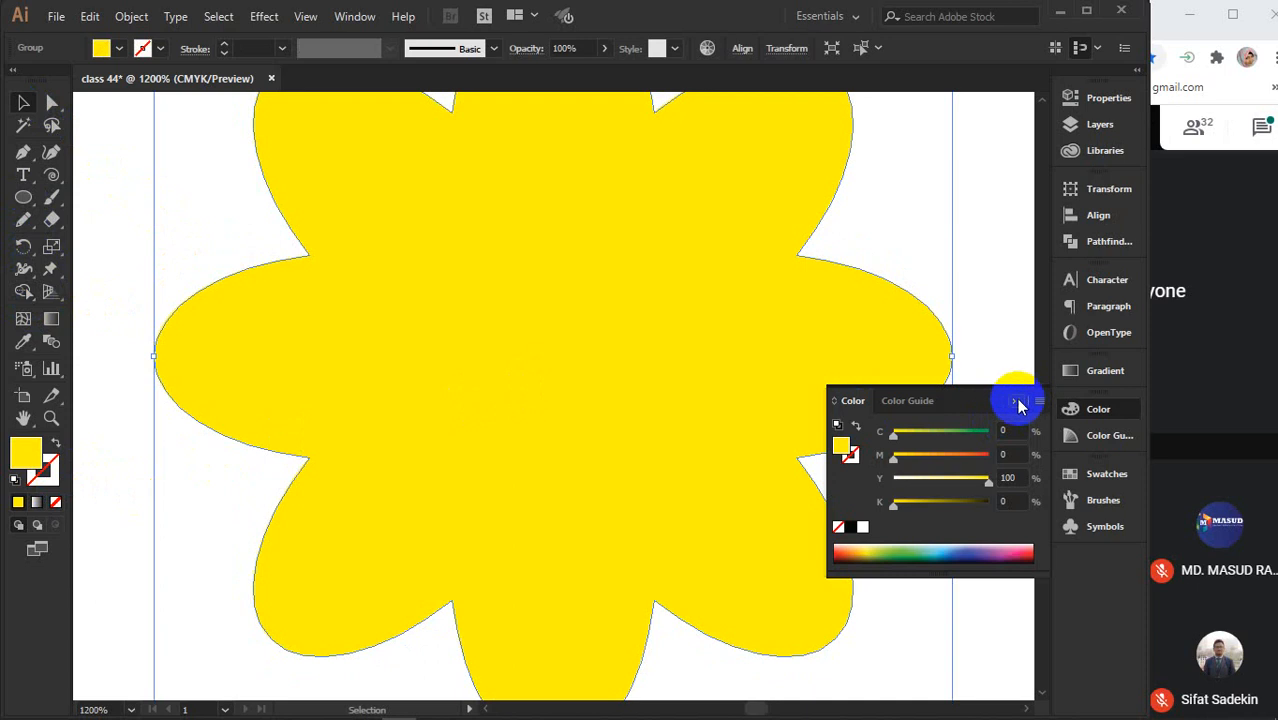
click(1016, 401)
Move the yellow flower off the artboard, just beyond its lower-right corner
scroll(680, 357, down, 3)
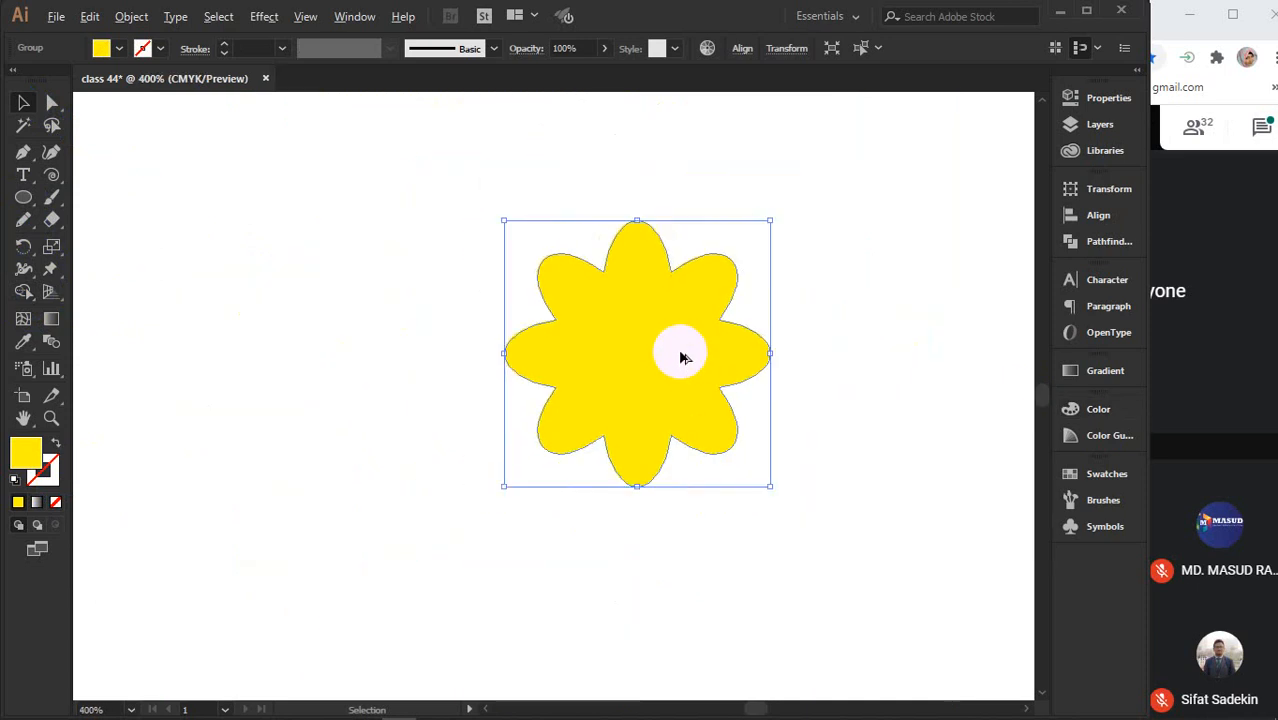
scroll(680, 357, down, 3)
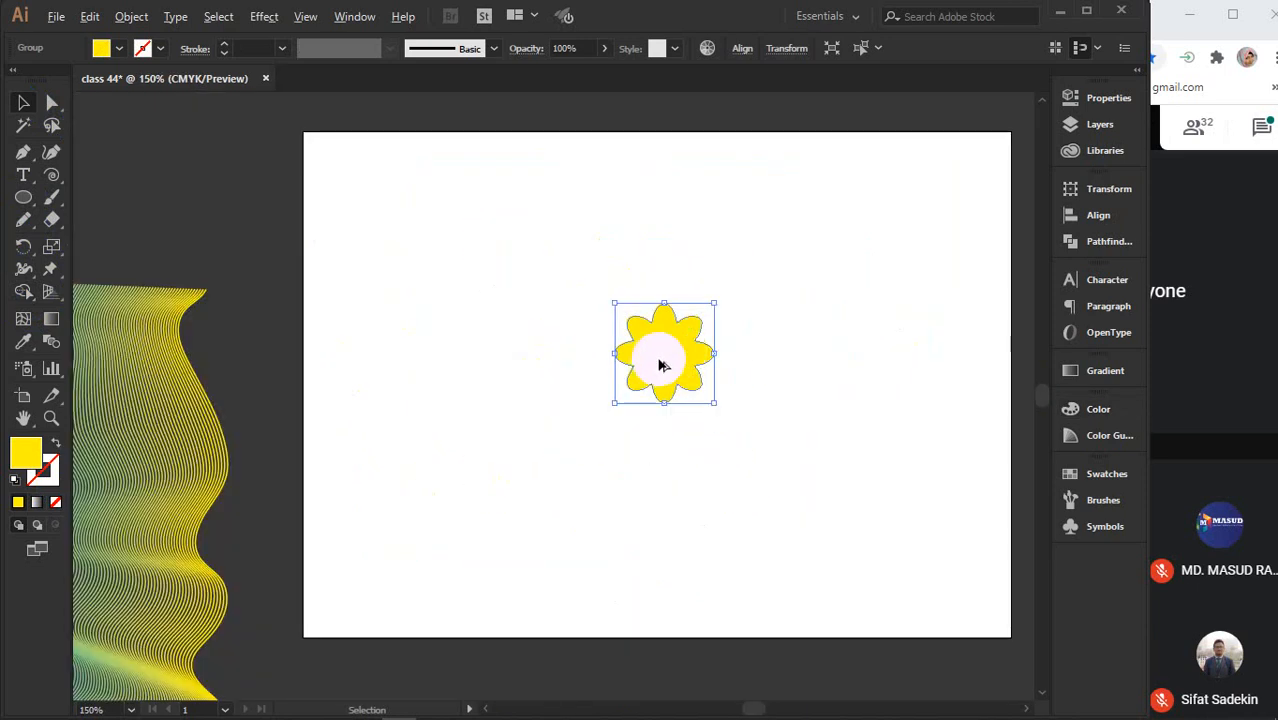
scroll(660, 365, down, 2)
drag(659, 362, 858, 550)
Shift the upper blend farther left, and place the lower three-line blend on the artboard, scaled down to about 2.44 in wide
drag(318, 452, 195, 368)
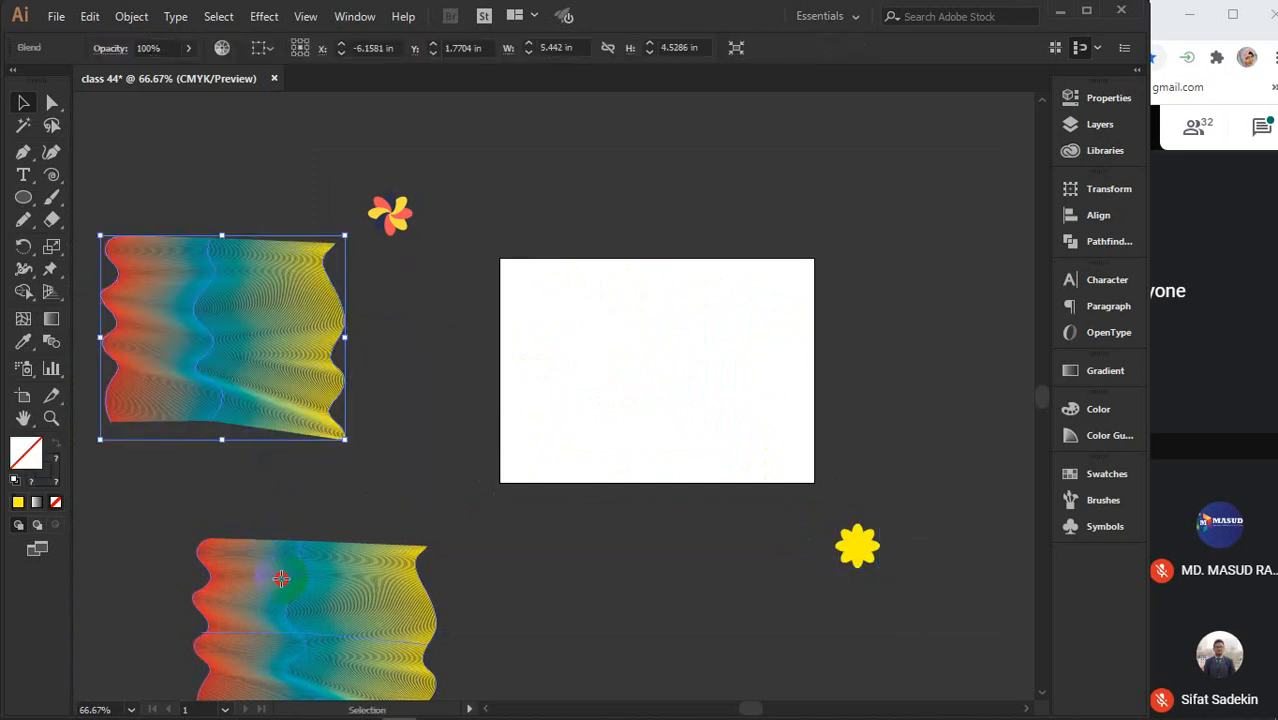
drag(281, 578, 629, 313)
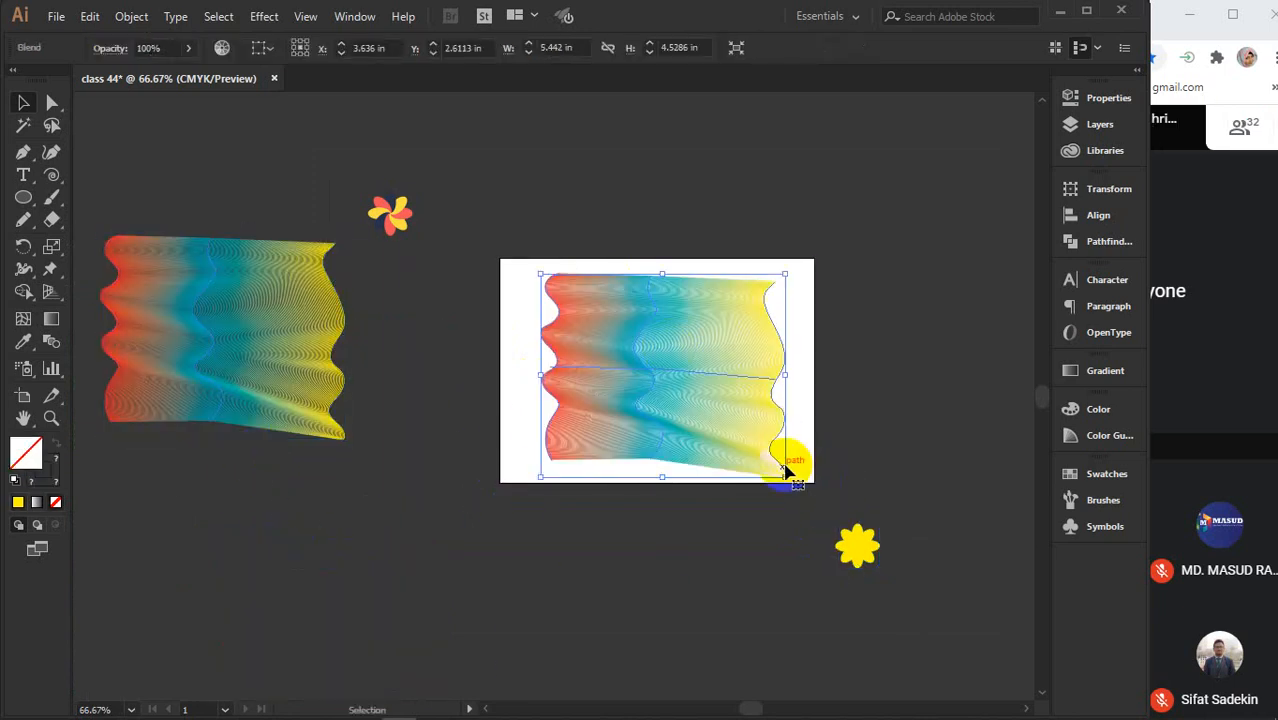
drag(785, 475, 719, 421)
Move the yellow flower onto the middle of the blend and bring it to the front
drag(861, 549, 670, 376)
scroll(670, 378, up, 4)
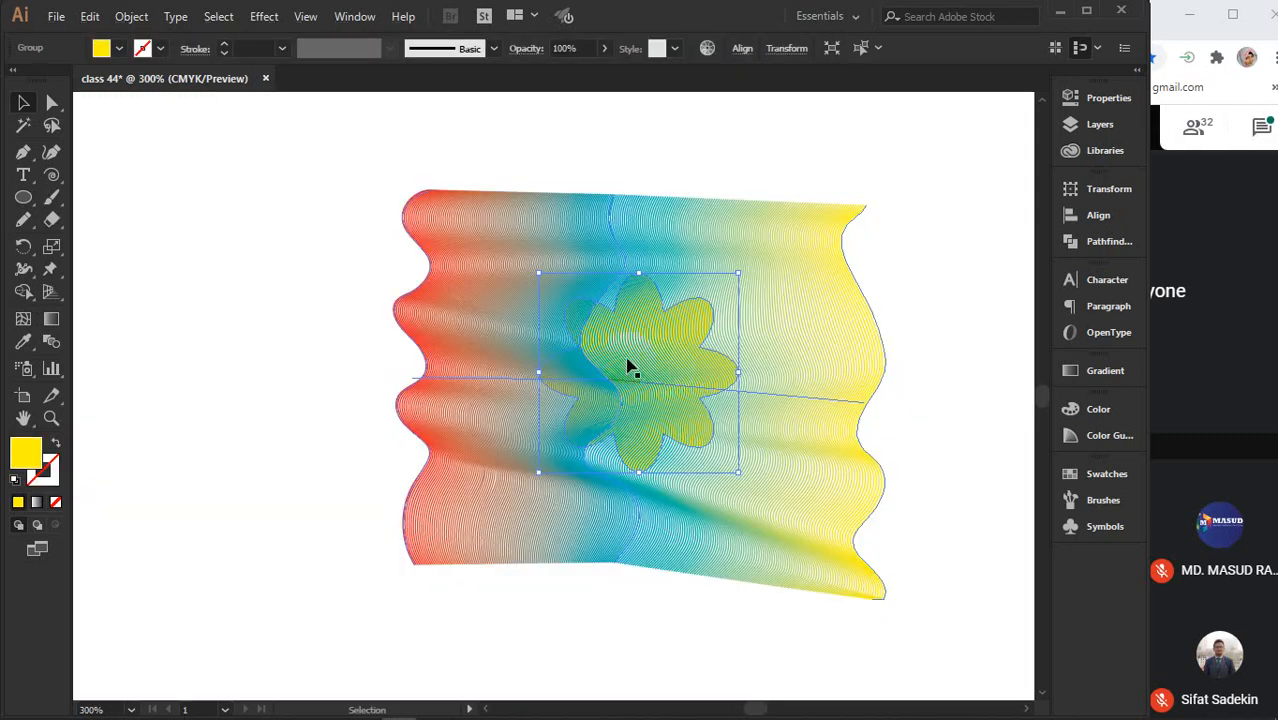
right_click(630, 368)
mouse_move(699, 560)
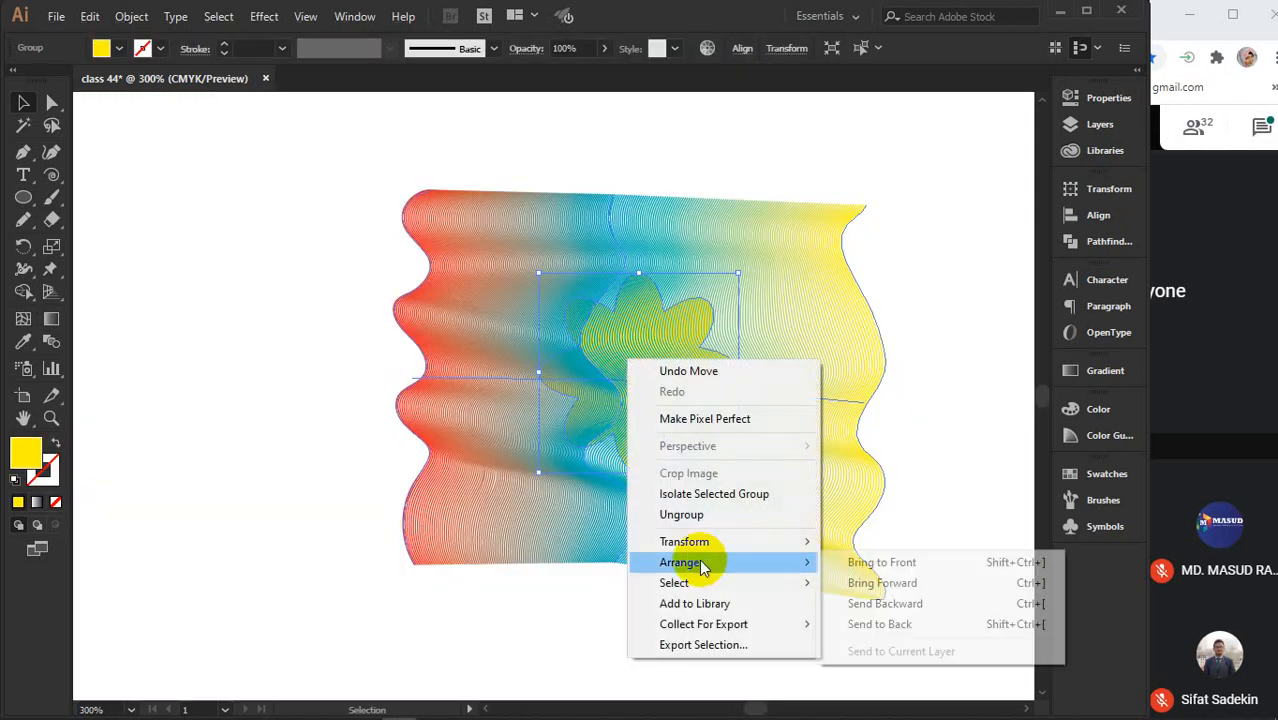
click(858, 562)
click(912, 385)
Enlarge the yellow flower proportionally to about 1.78 in wide and nudge it slightly down and left over the blend
click(648, 377)
drag(738, 471, 825, 553)
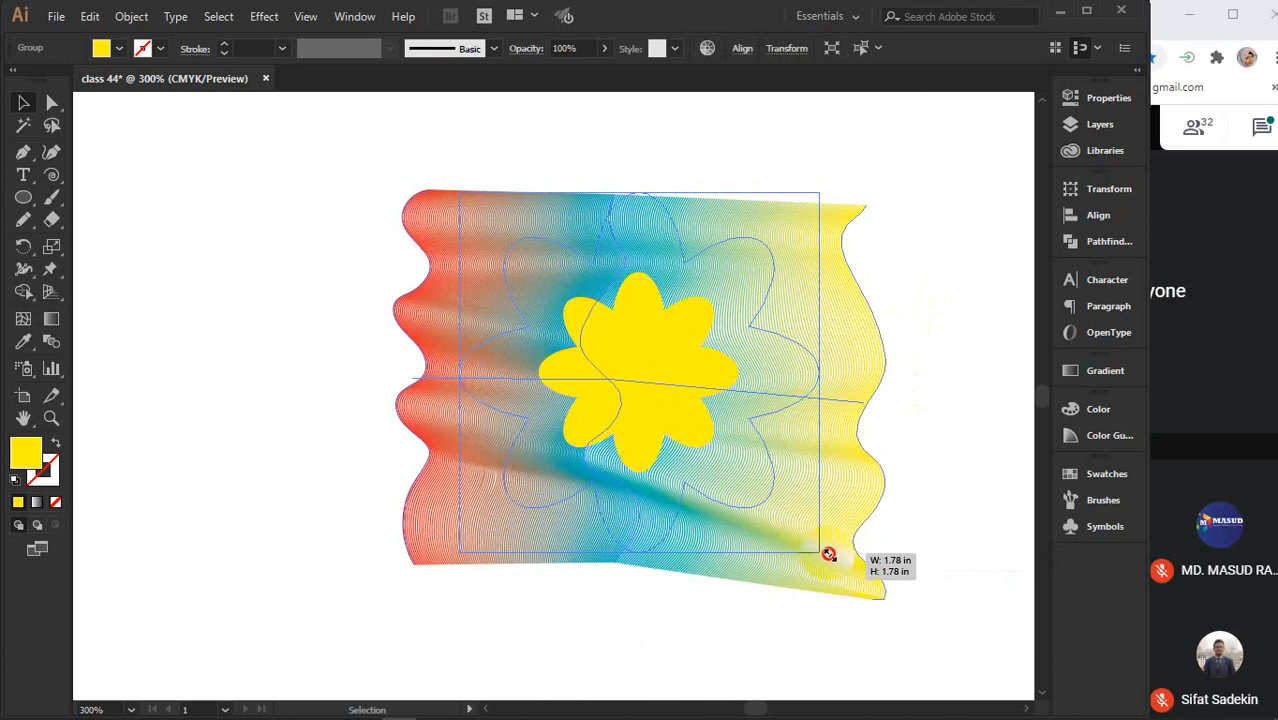
drag(830, 554, 831, 555)
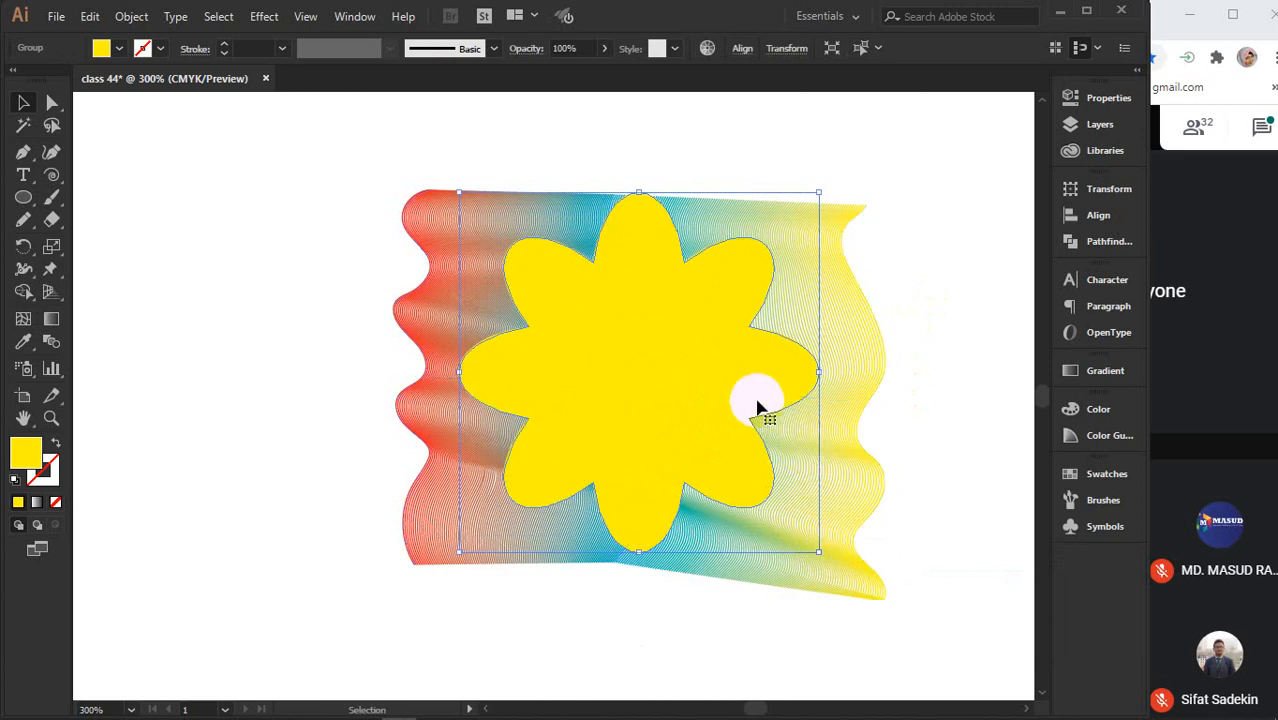
key(Down)
key(Down)
key(Down)
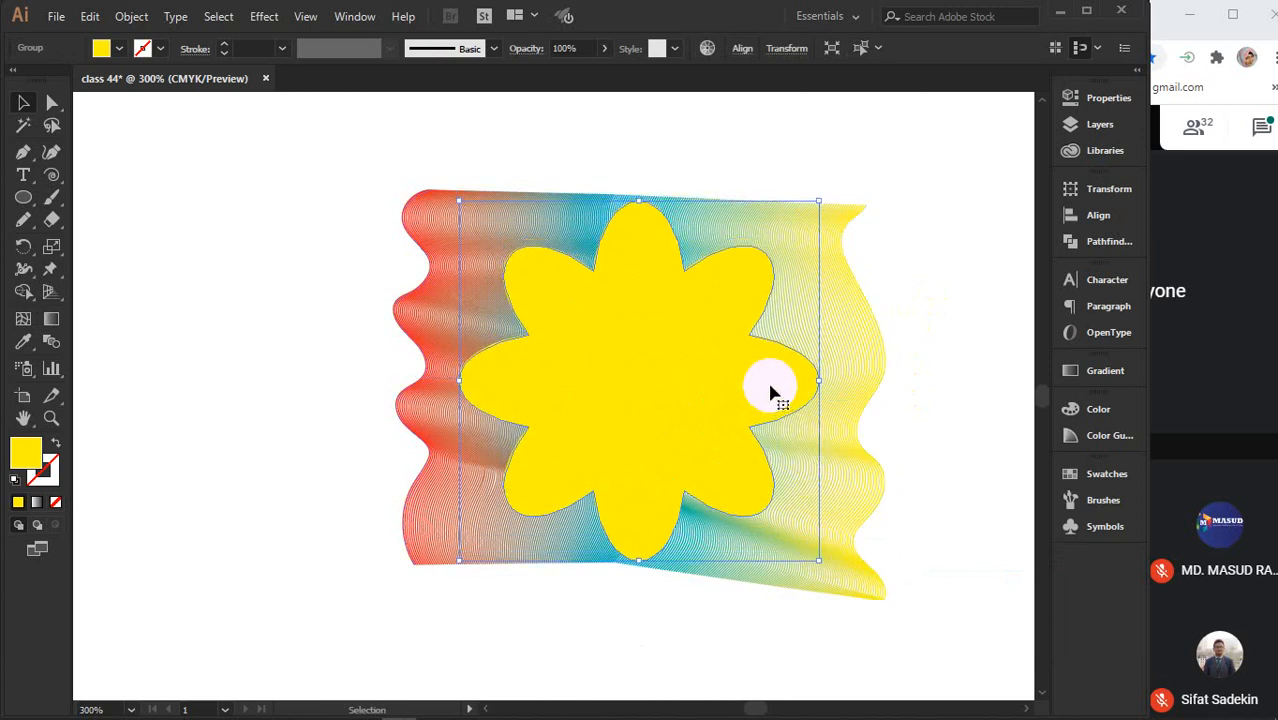
key(Left)
key(Left)
key(Left)
key(Left)
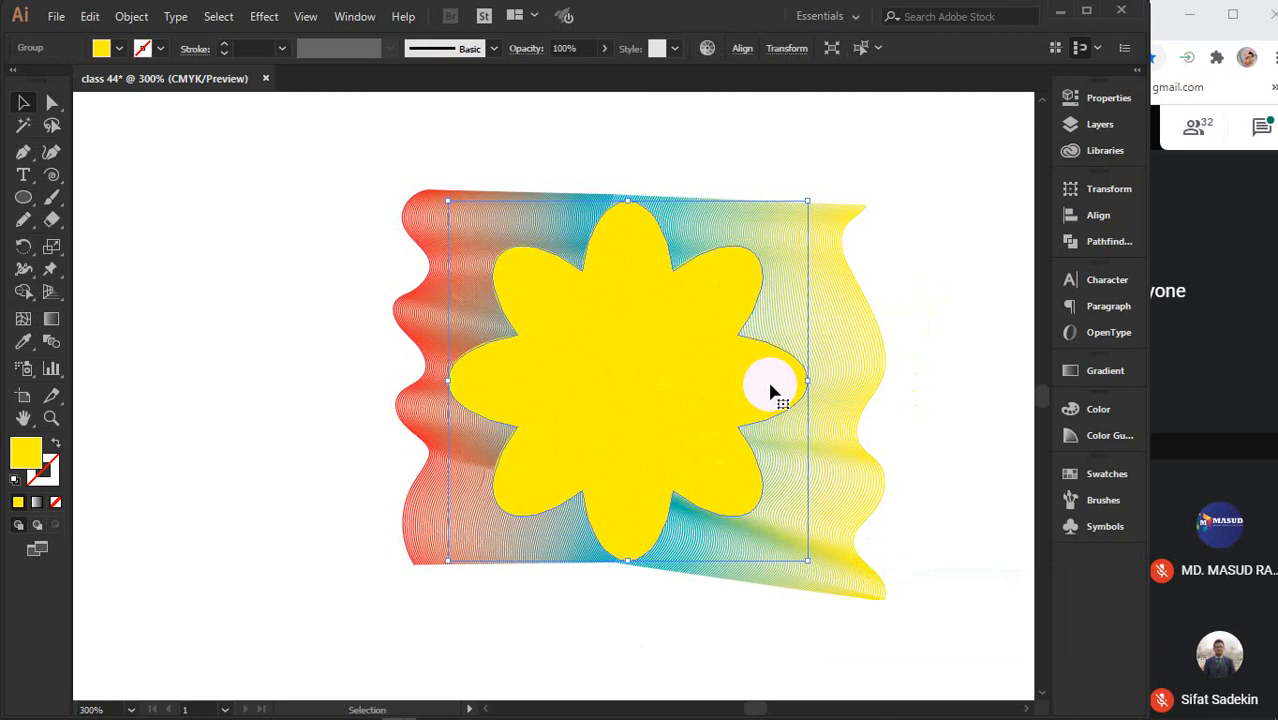
Select the flower and the blend together and make a clipping mask from the flower
drag(331, 180, 633, 459)
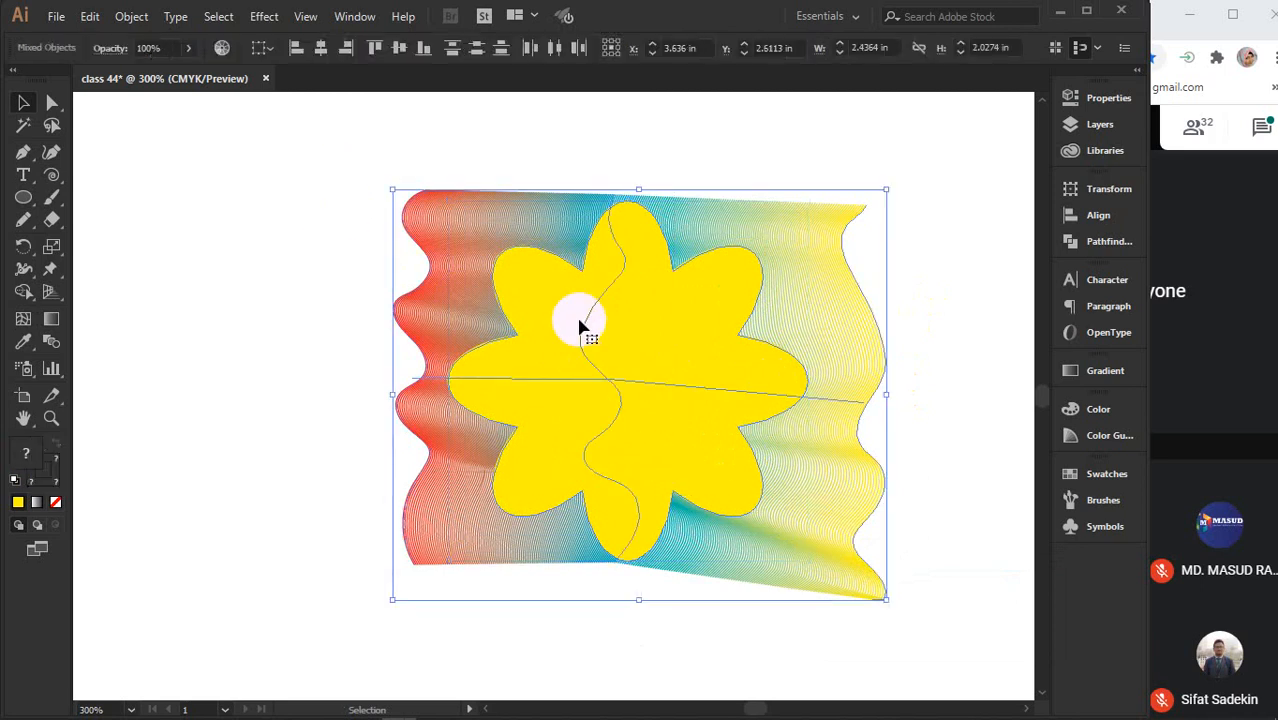
right_click(578, 325)
click(640, 455)
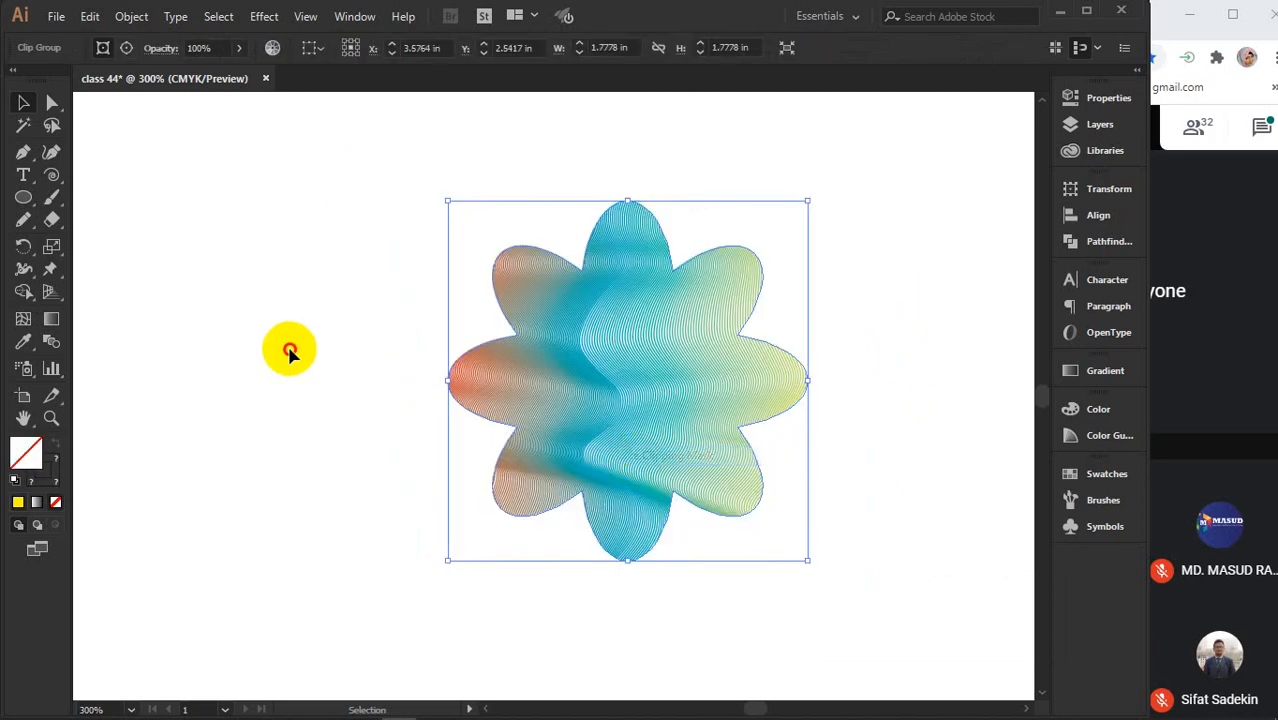
click(289, 352)
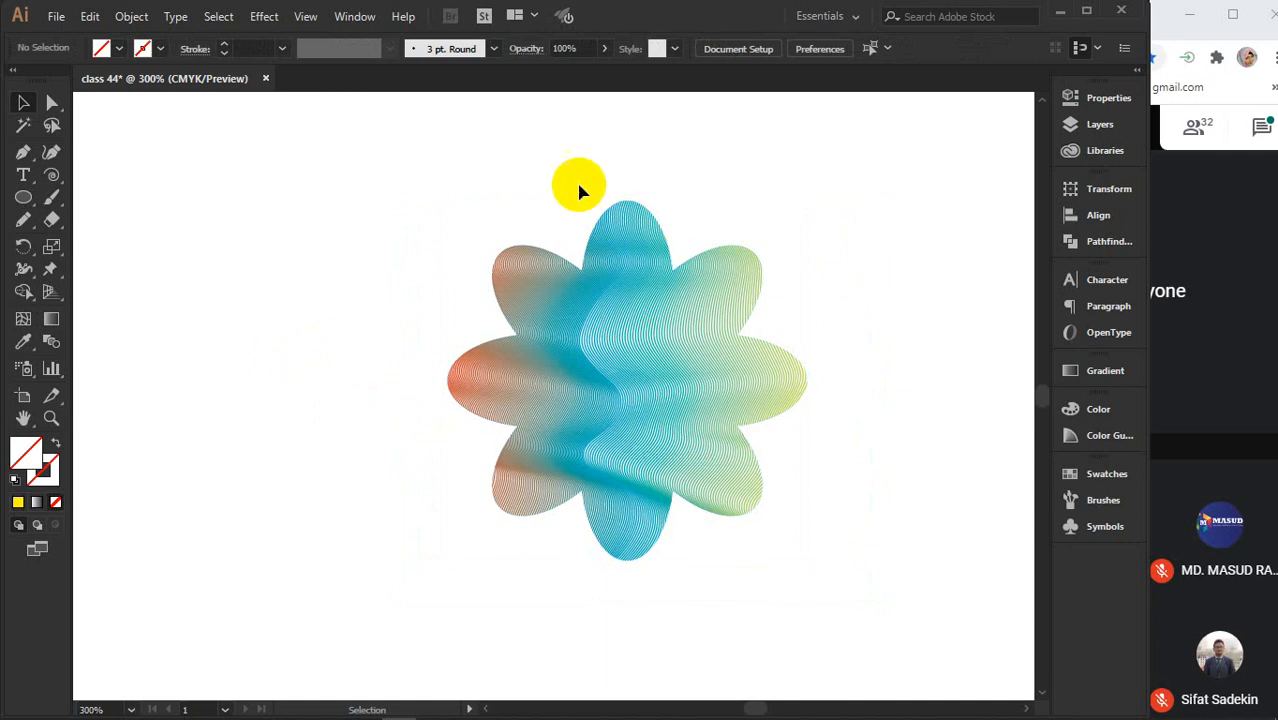
Undo the clipping mask on the flower and blend, and deselect both
click(640, 314)
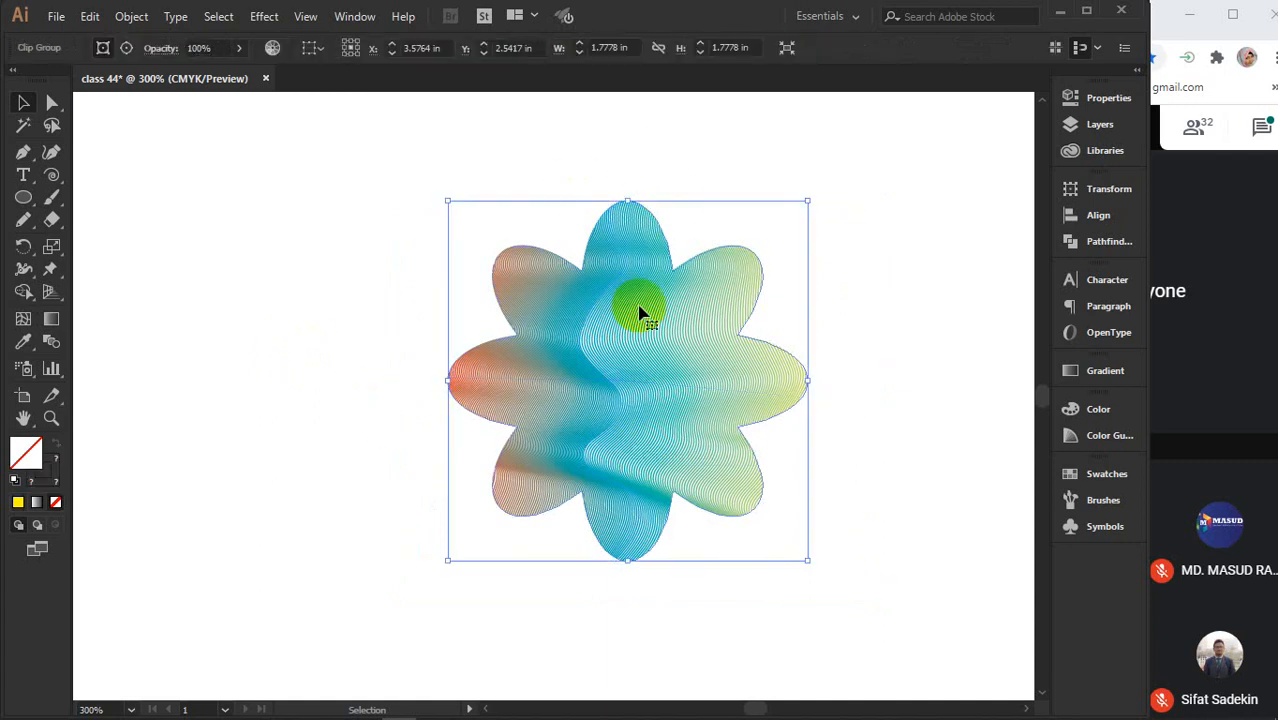
key(ctrl+z)
click(654, 161)
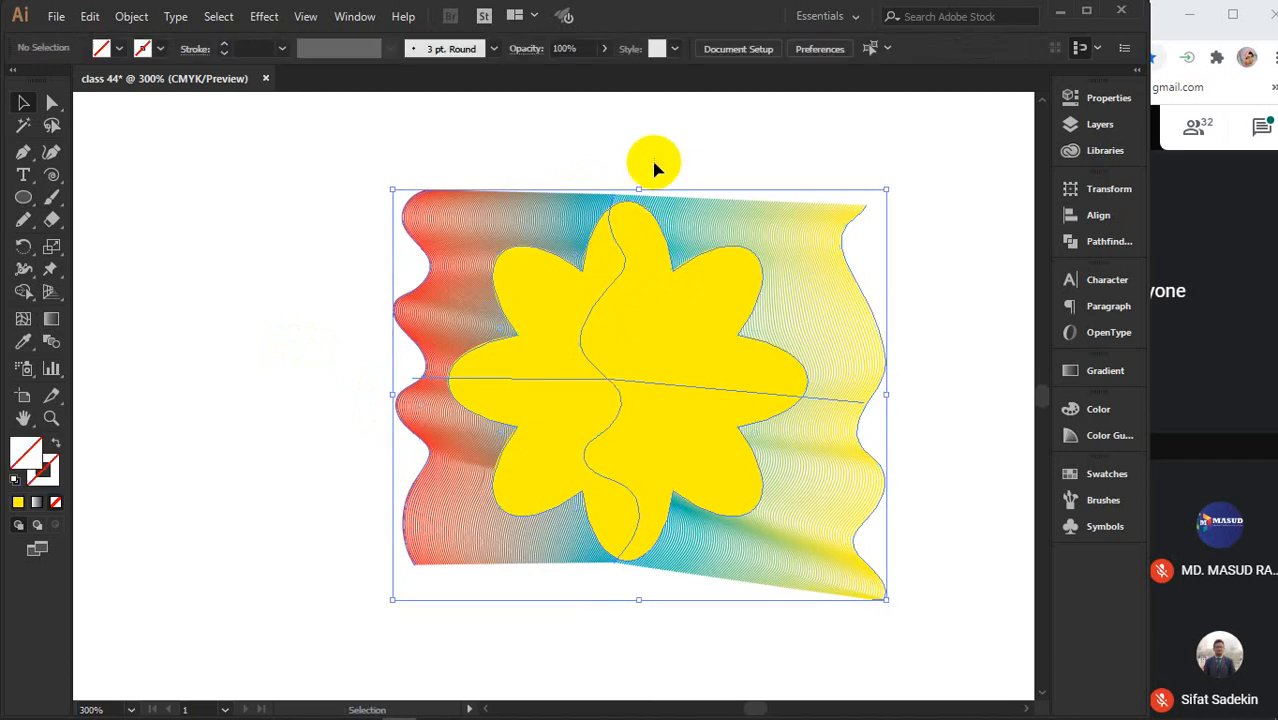
Select the yellow flower, copy it, and deselect it
click(617, 342)
key(a)
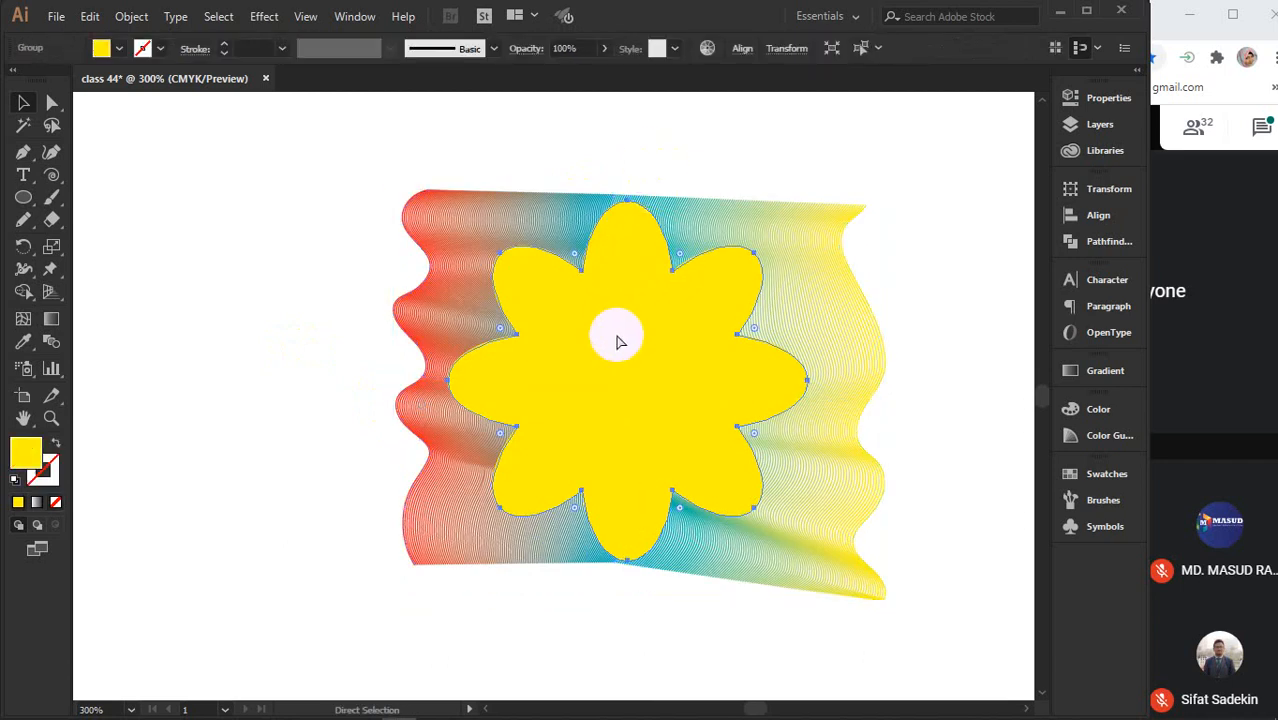
click(900, 279)
key(v)
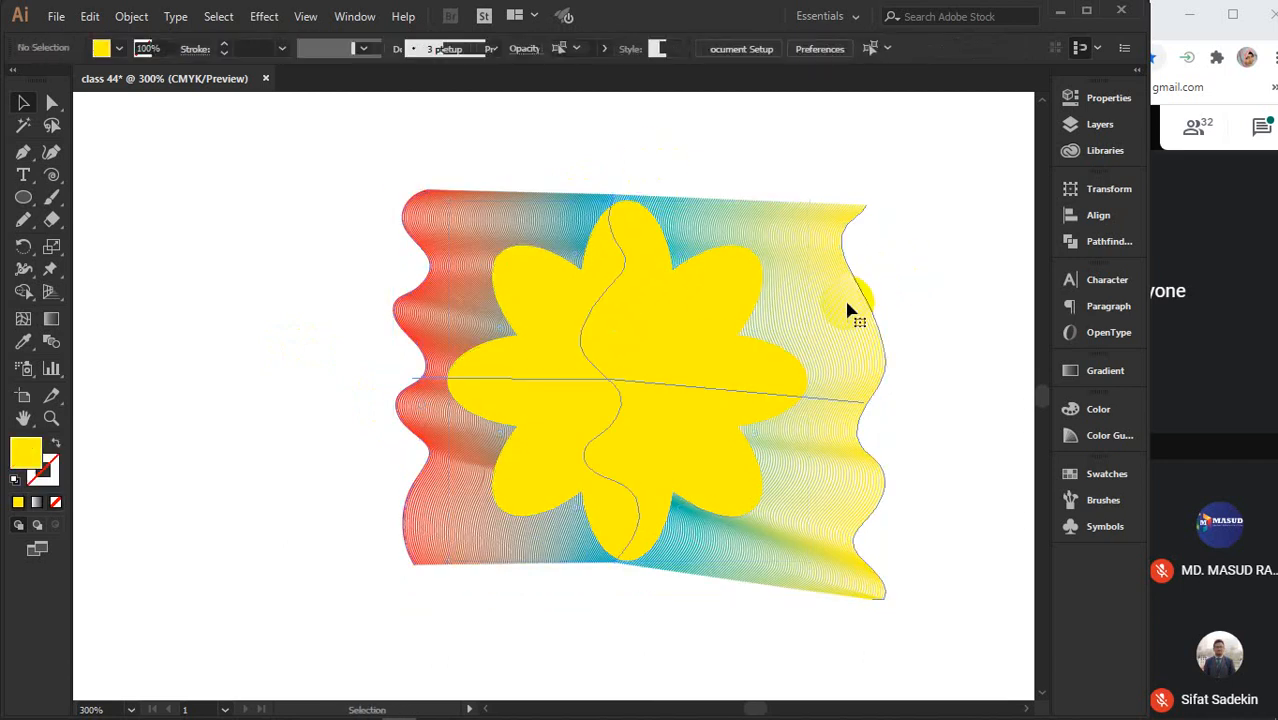
Narrow the blend from both sides to about 2 in wide so it fits more closely around the flower
click(879, 402)
drag(888, 394, 821, 406)
mouse_move(392, 394)
mouse_down()
mouse_move(406, 378)
mouse_move(395, 386)
mouse_move(413, 388)
mouse_up()
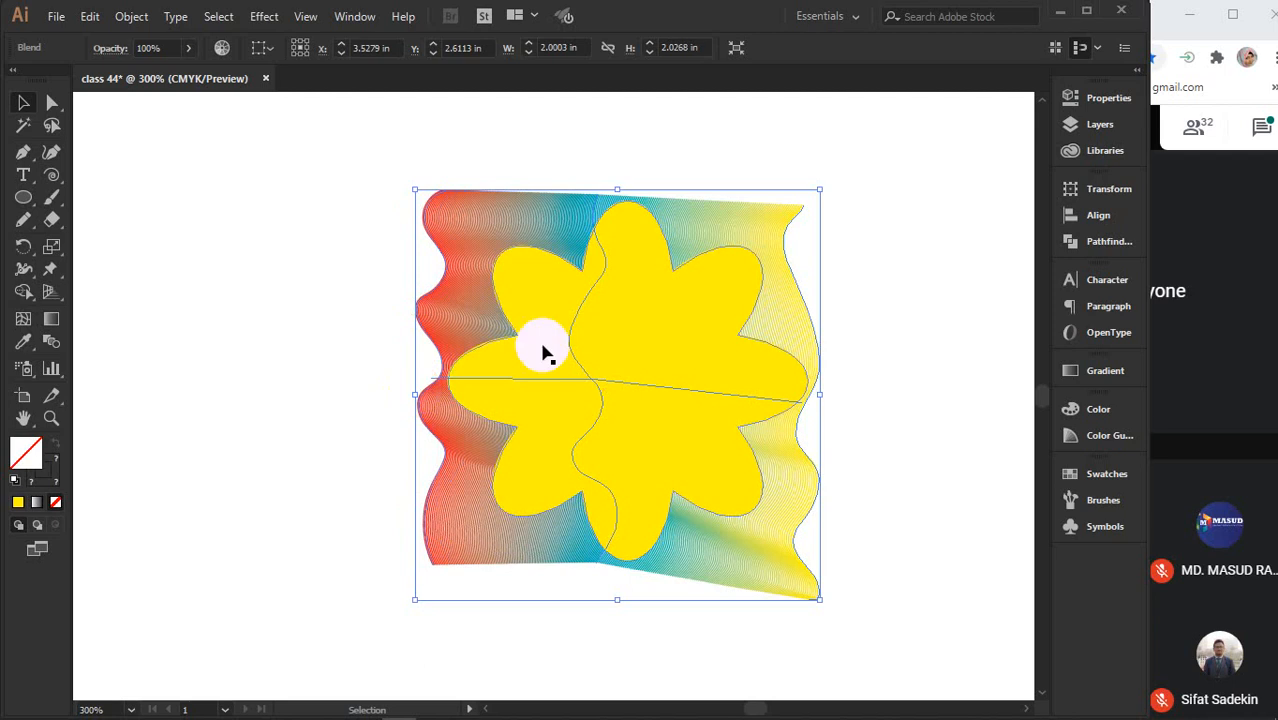
Make a clipping mask of the narrowed blend with the flower shape, and deselect it
drag(879, 280, 579, 374)
right_click(578, 378)
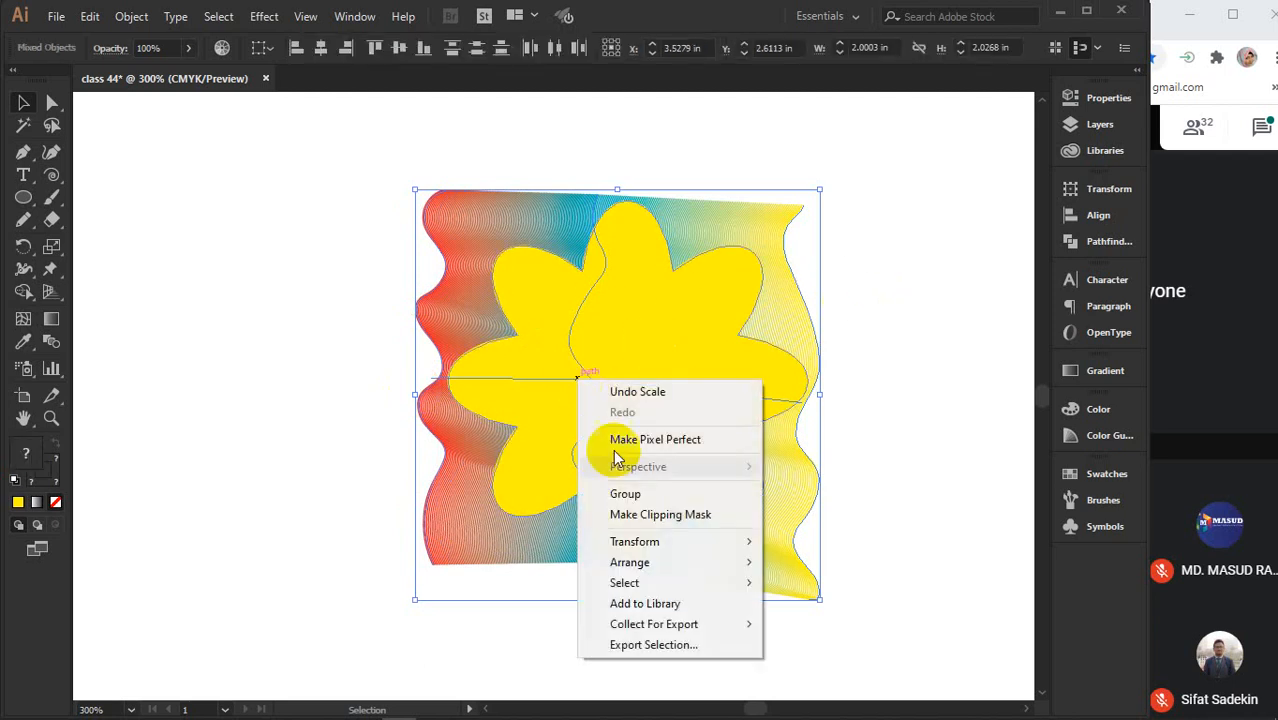
click(625, 514)
click(900, 391)
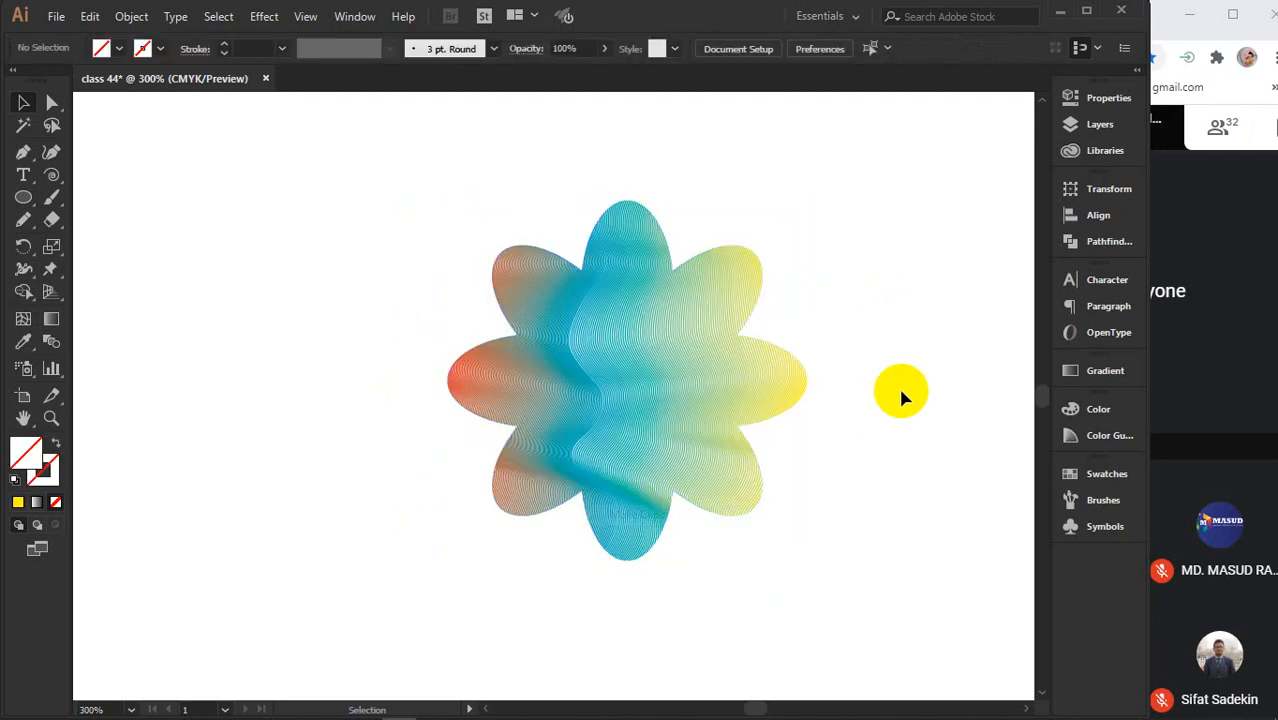
Paste the copied flower in front of the clipped blend, and give it no fill and a black stroke
key(ctrl+z)
key(ctrl+z)
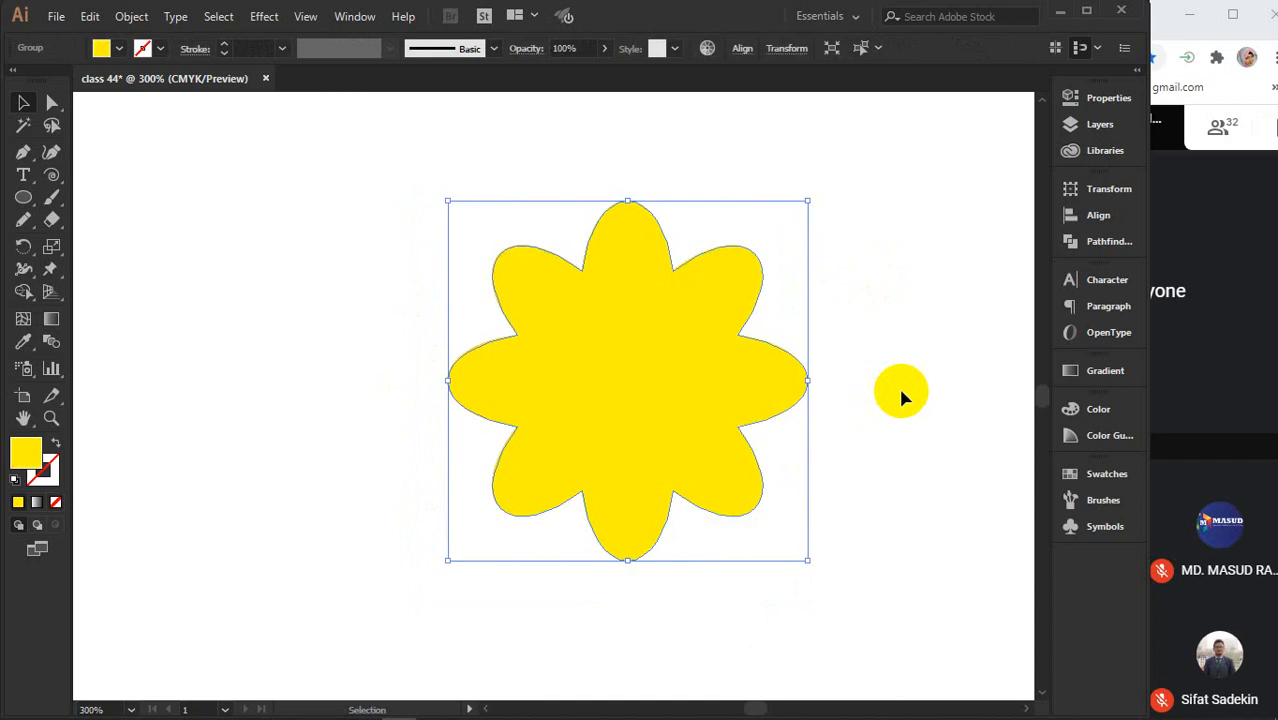
click(55, 502)
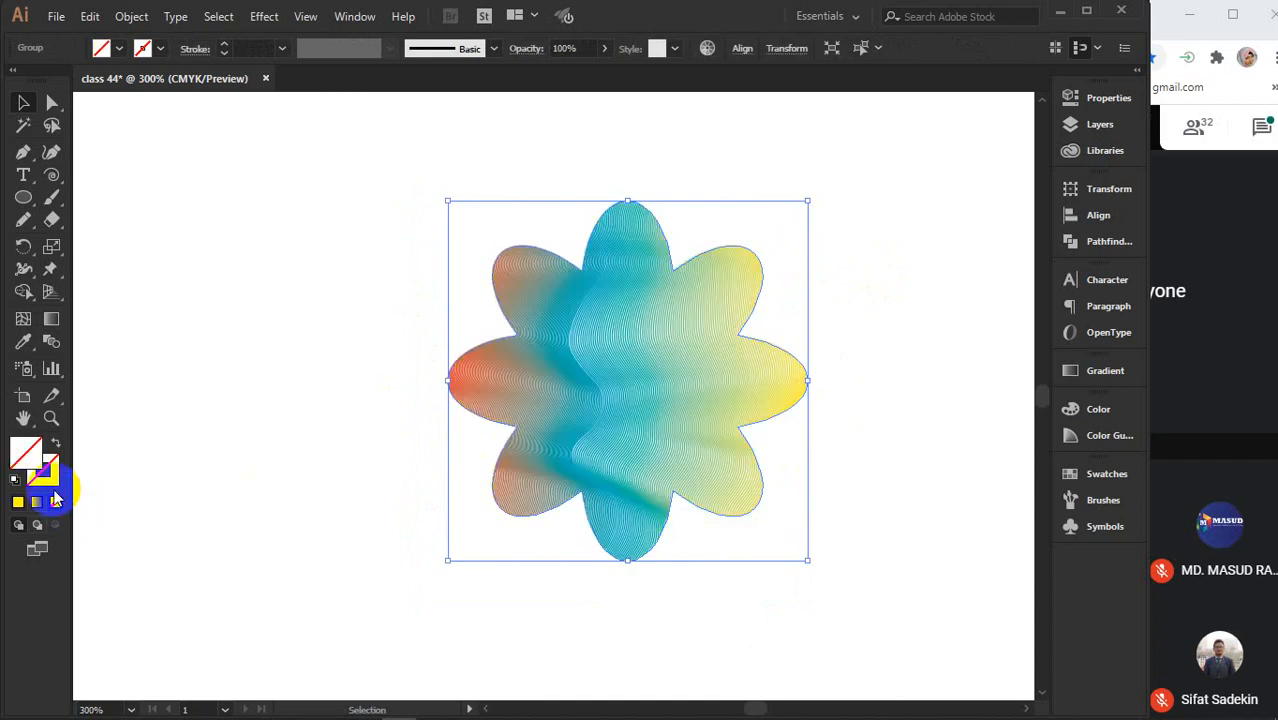
click(848, 528)
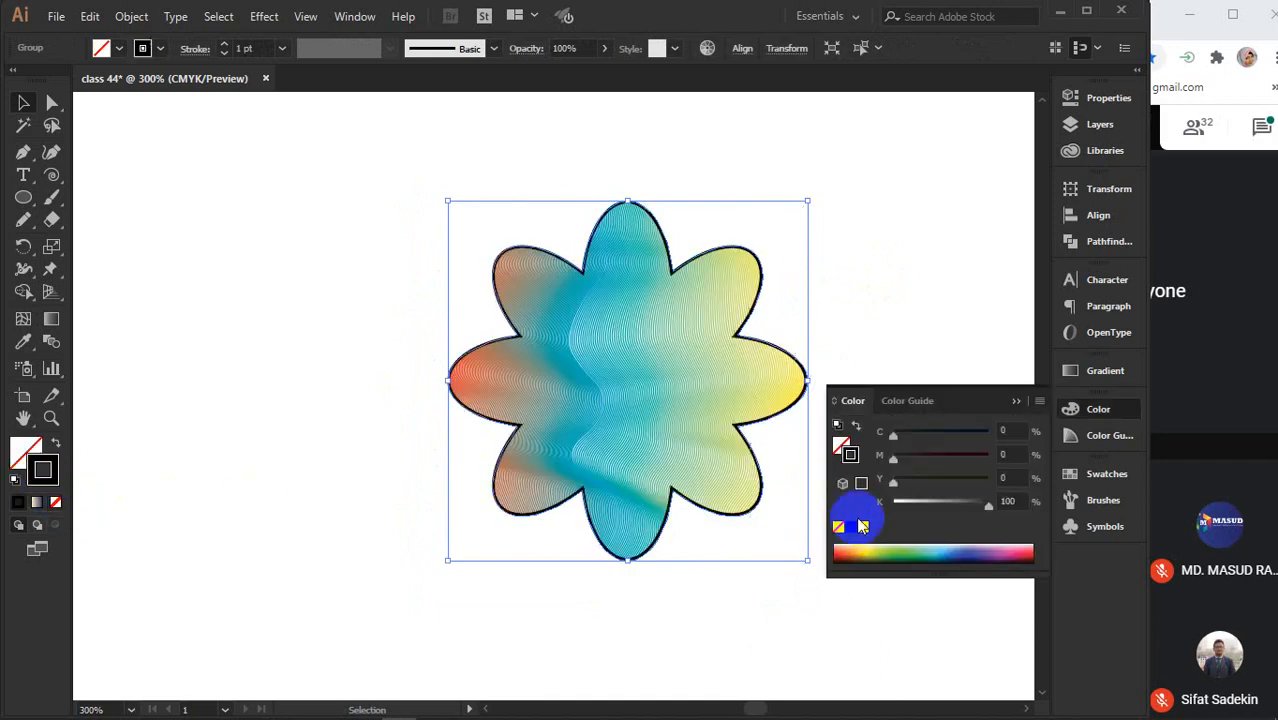
click(1015, 401)
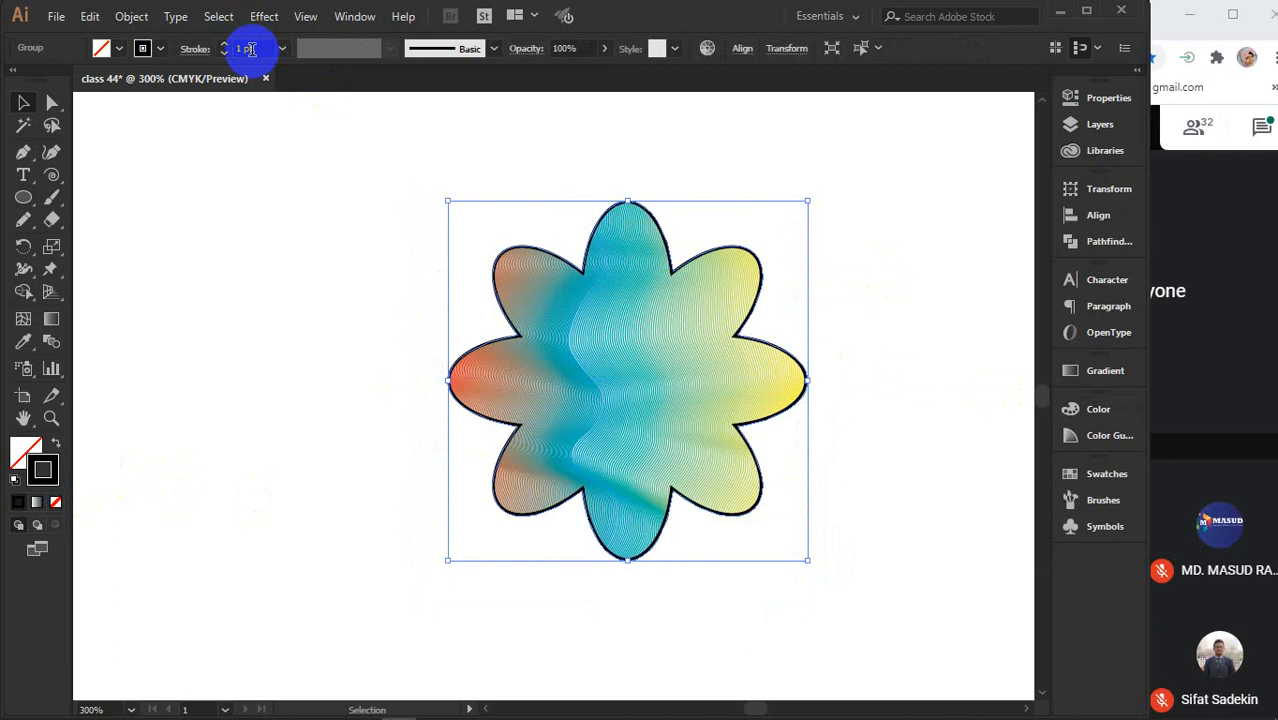
Set the flower outline's stroke weight to 0.25 pt and deselect it
text(0)
key(Return)
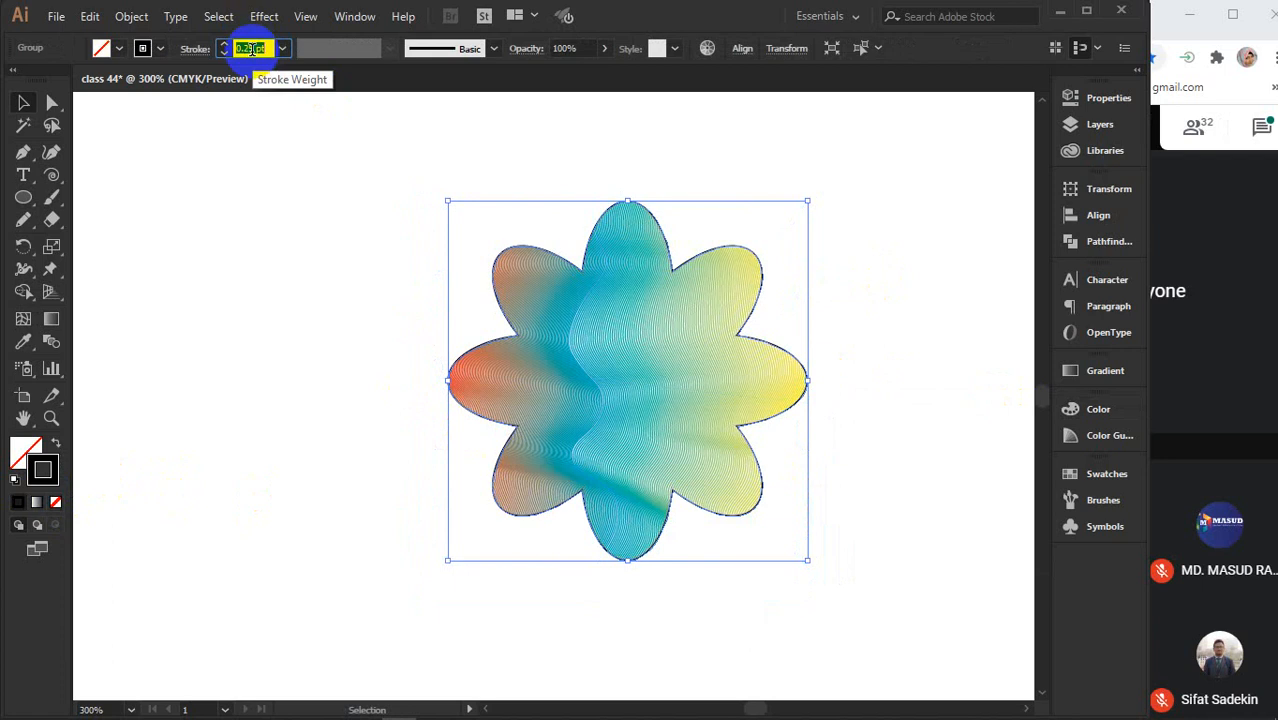
text(0.25)
key(Return)
click(285, 227)
Group the flower outline with the clipped blend and move the group off the artboard, below the multicoloured petal flower
click(670, 485)
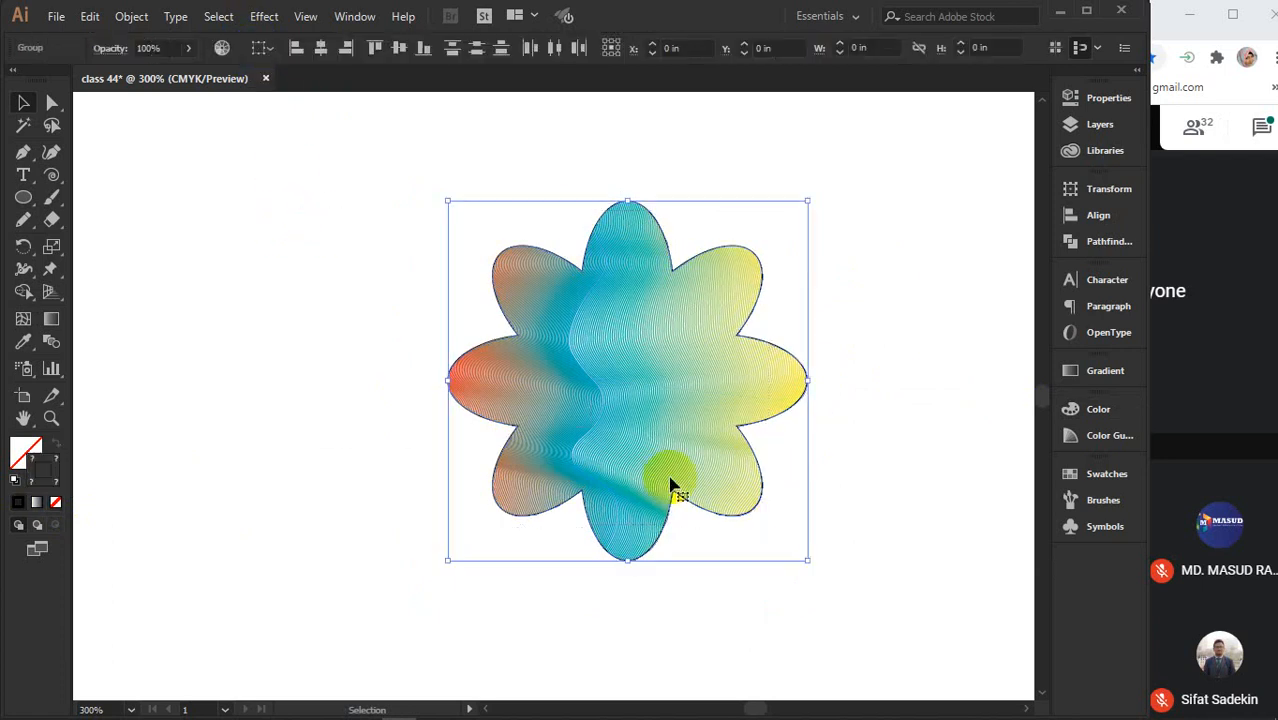
key(a)
key(v)
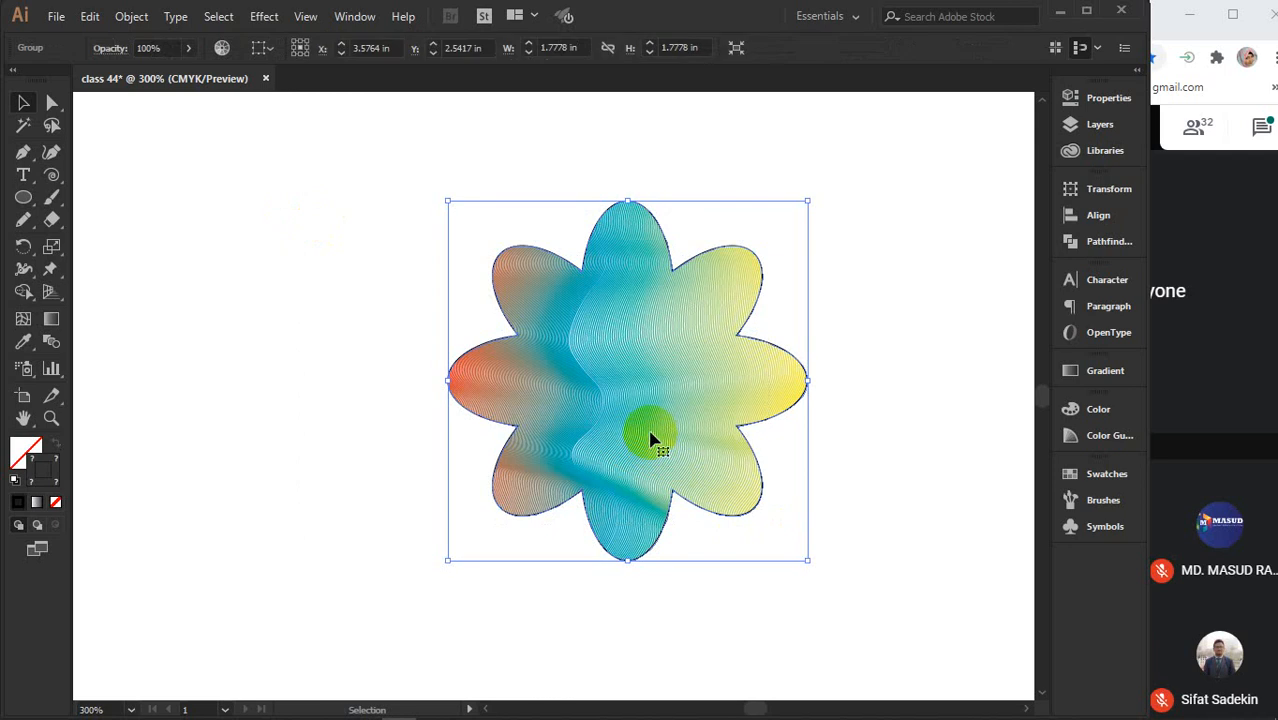
key(ctrl+1)
drag(639, 422, 255, 302)
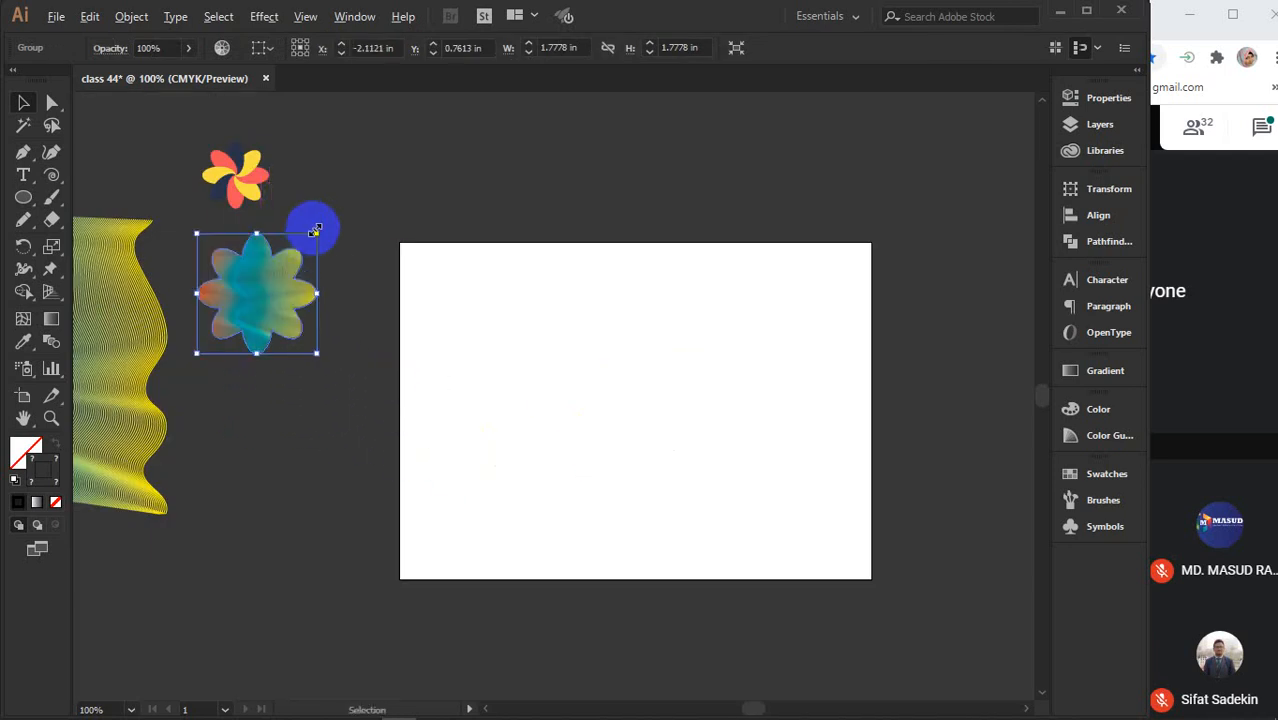
Scale the outlined, blend-filled flower group down proportionally to about 0.94 in wide
drag(316, 230, 260, 263)
scroll(260, 263, up, 3)
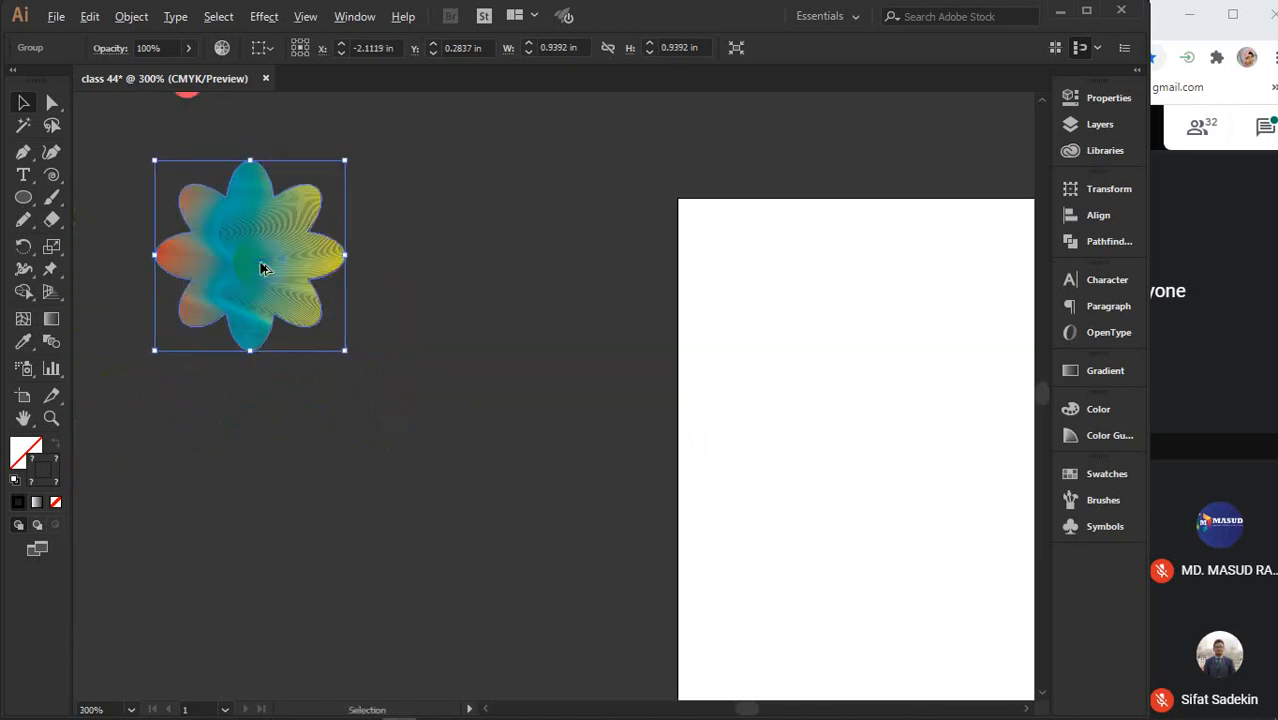
scroll(260, 268, up, 1)
click(536, 407)
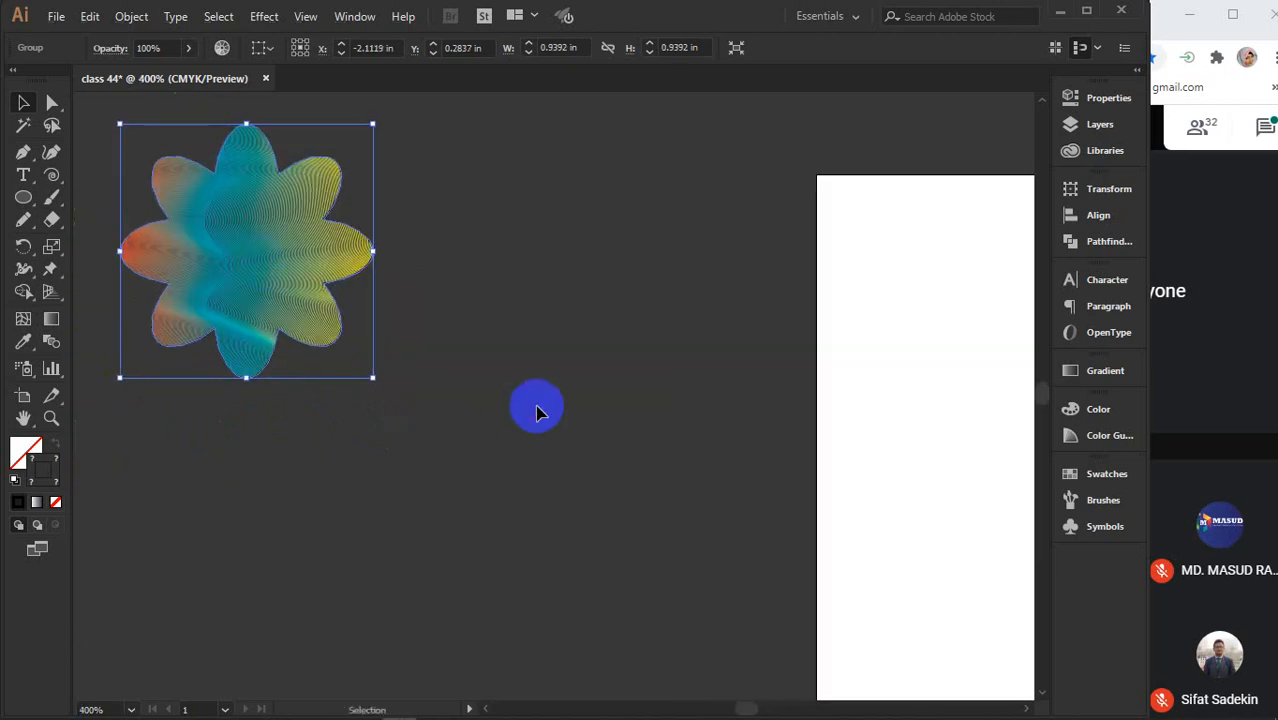
Rotate the small blend-filled flower group clockwise so its yellow petals point downward, and deselect it
click(270, 305)
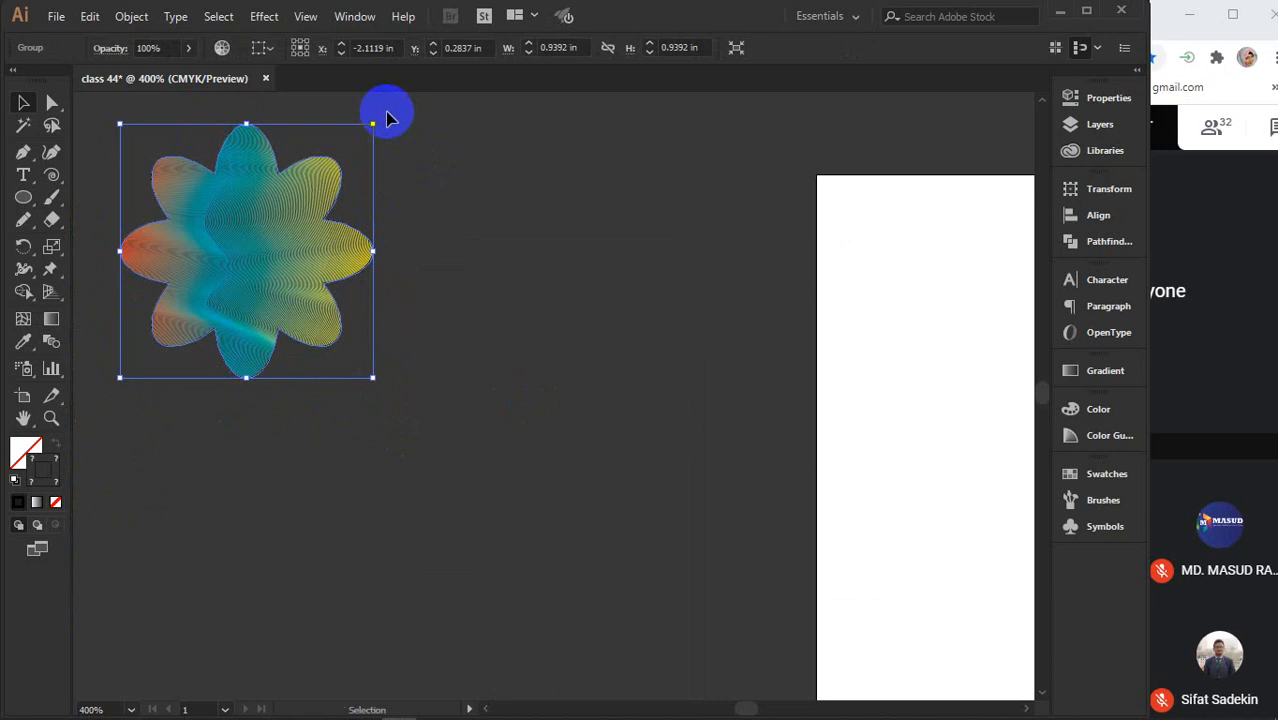
drag(372, 122, 428, 348)
click(502, 416)
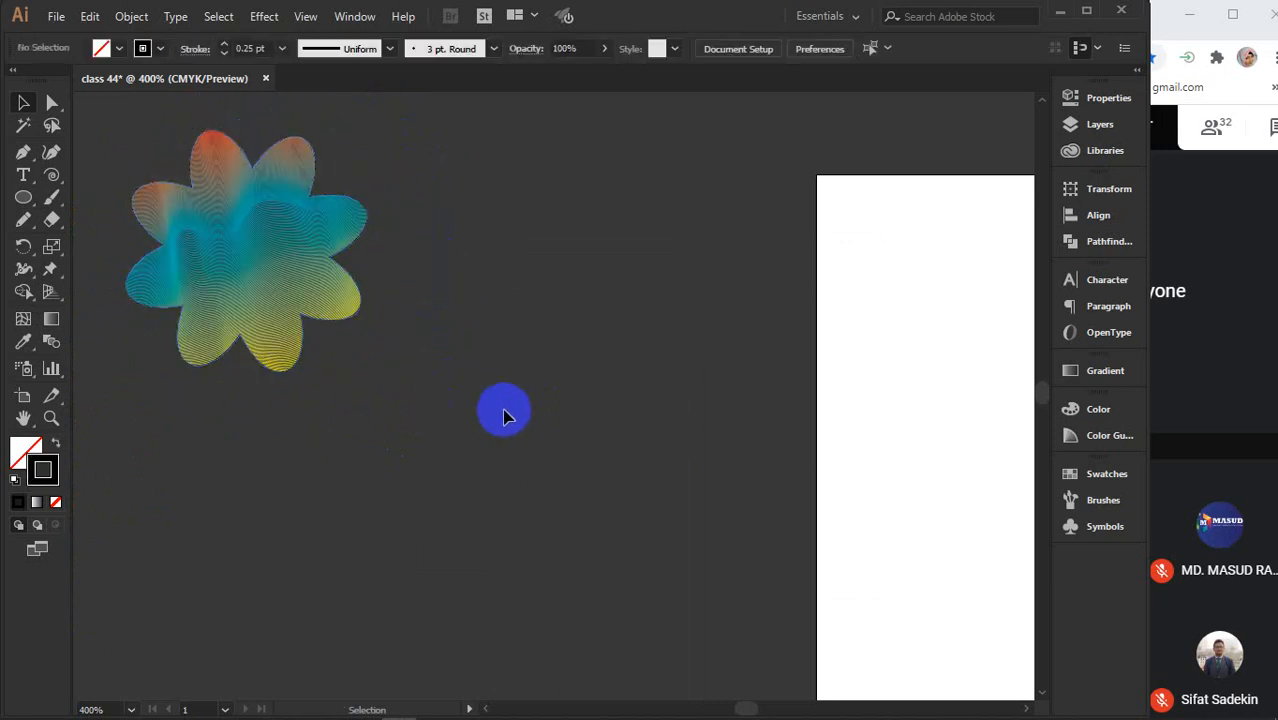
scroll(502, 416, down, 5)
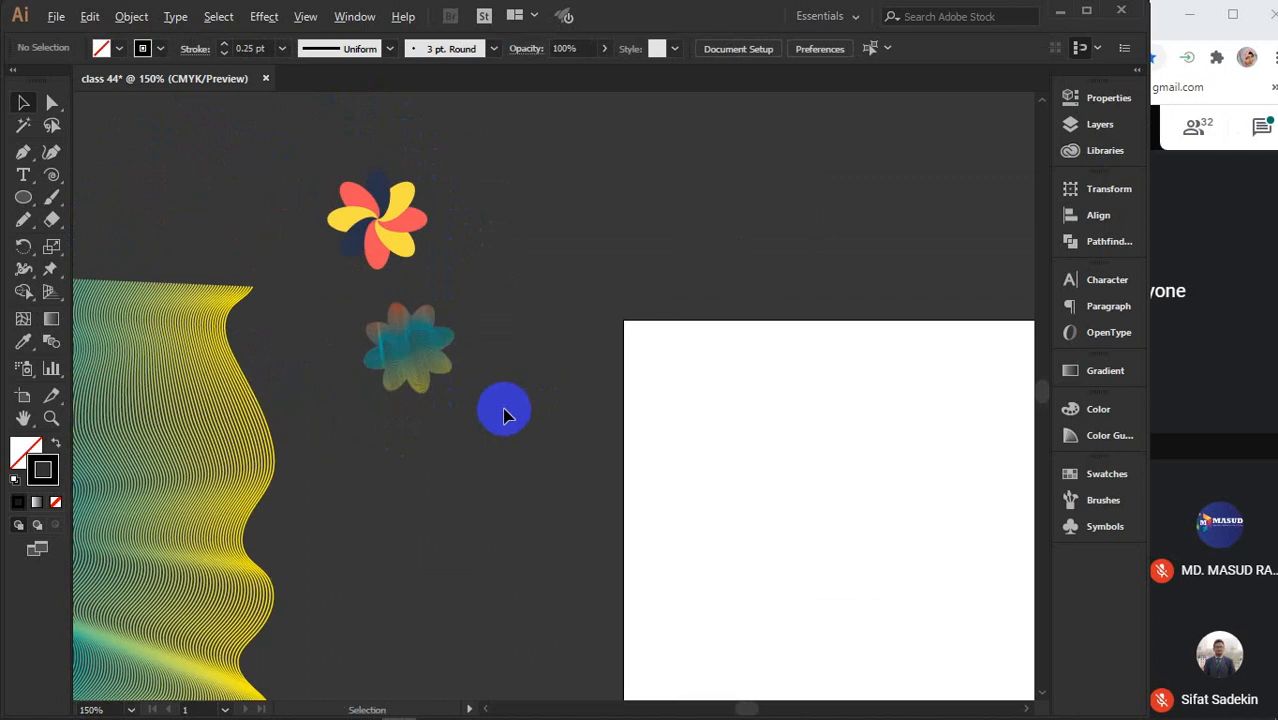
Switch to the Chrome window with the colour combination results and search Google Images for "hare"
mouse_move(505, 704)
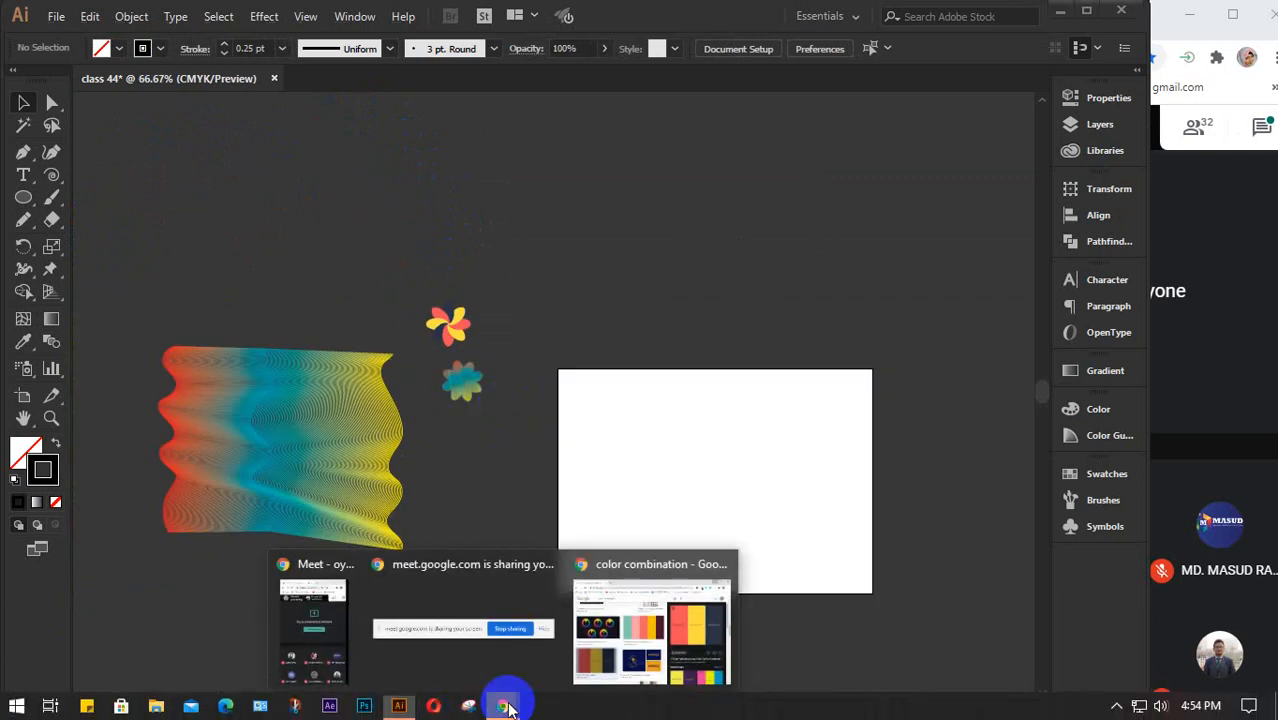
click(648, 625)
click(175, 133)
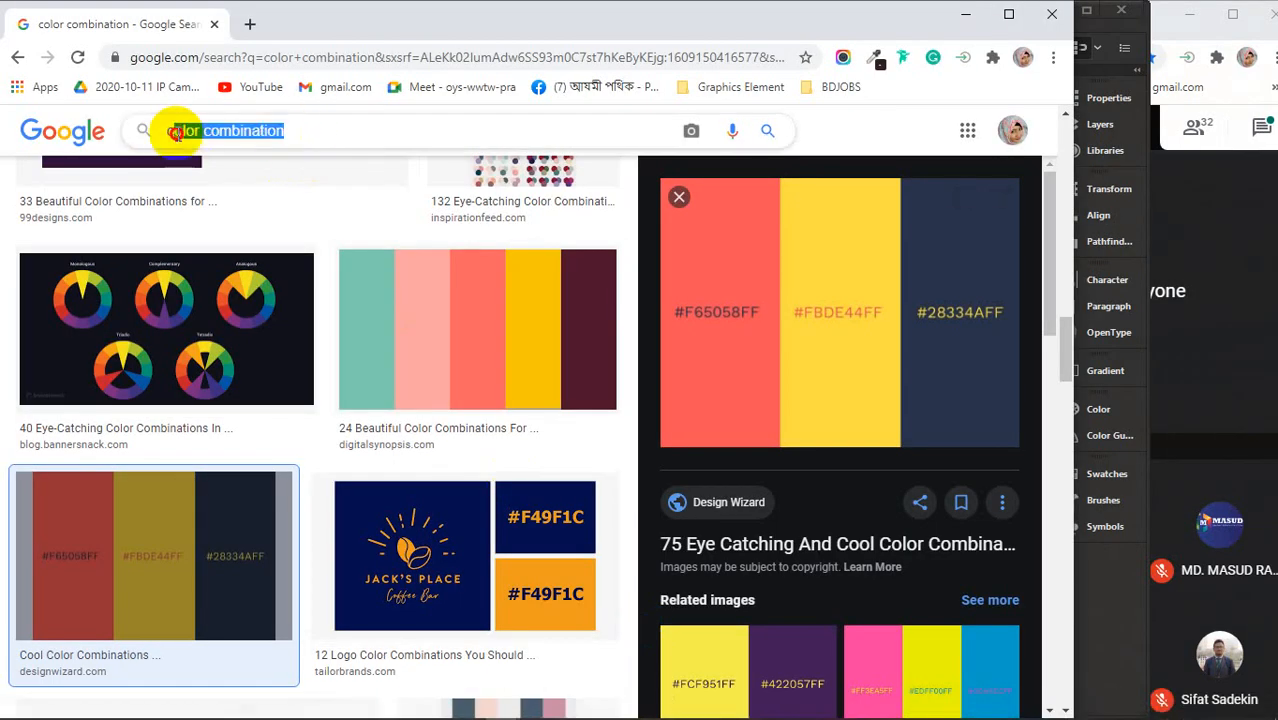
text(hare)
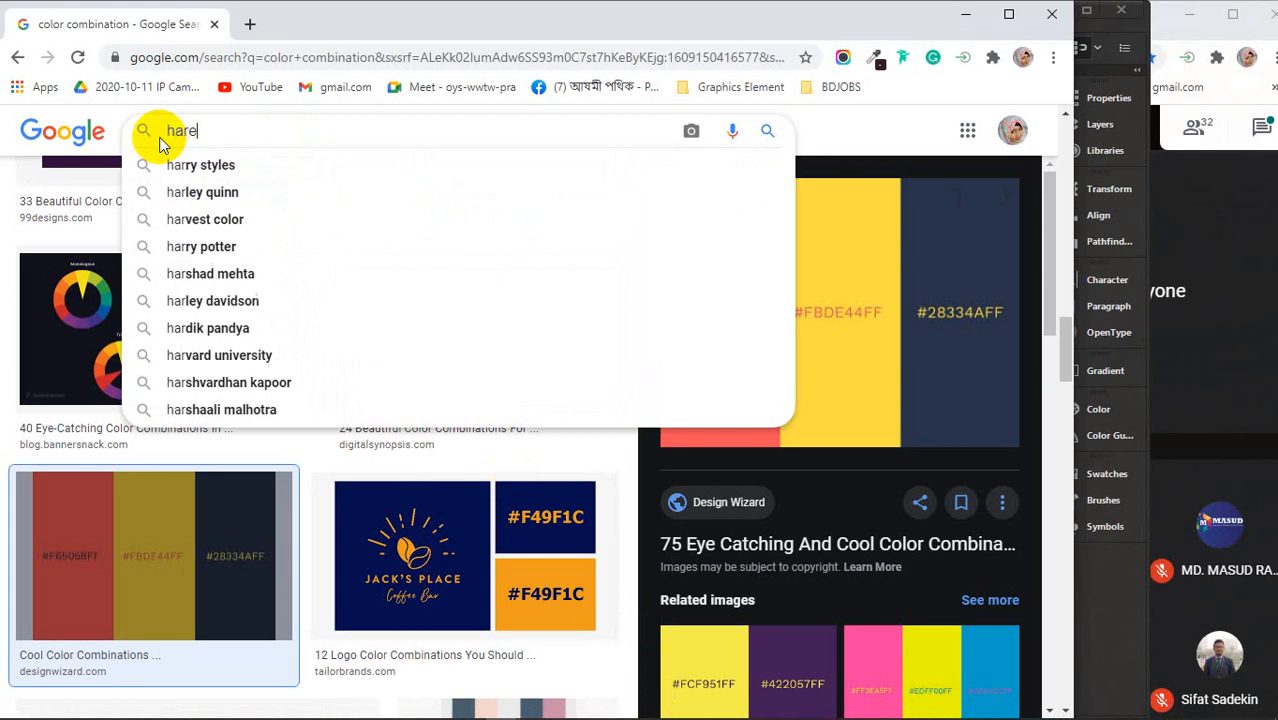
key(Return)
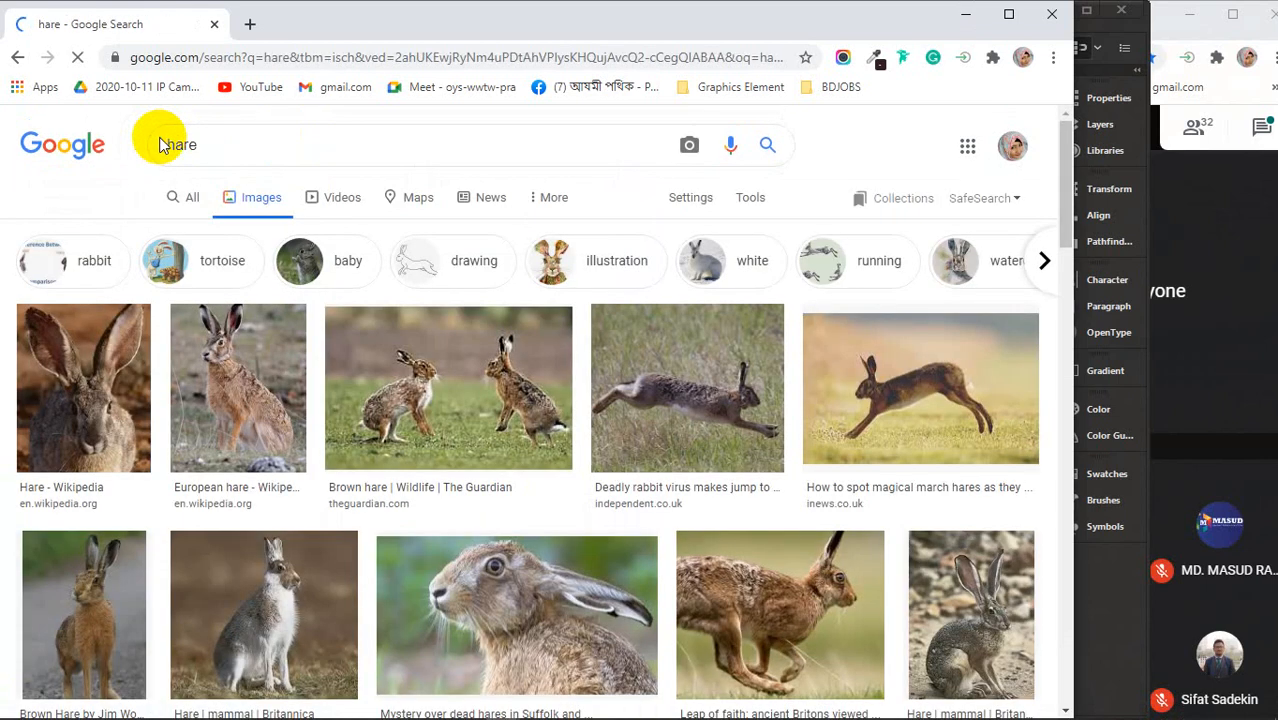
Refine the image search to "hare vector png"
click(250, 143)
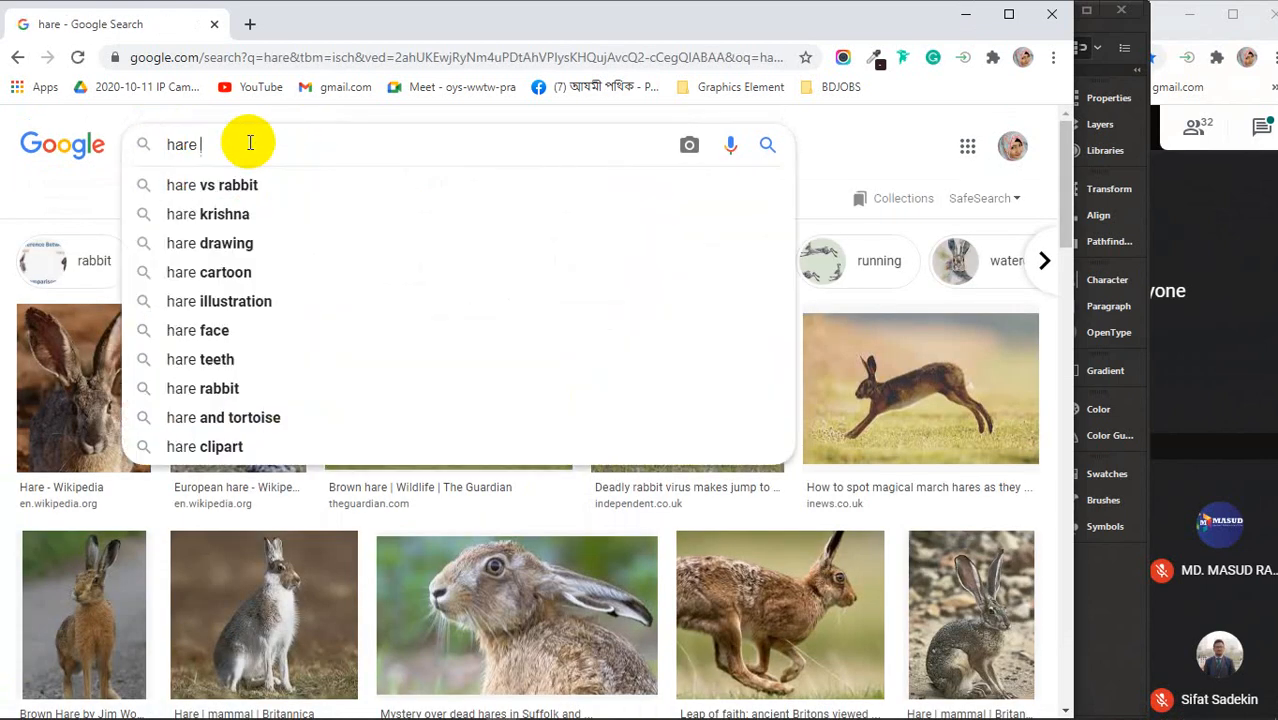
text(ve)
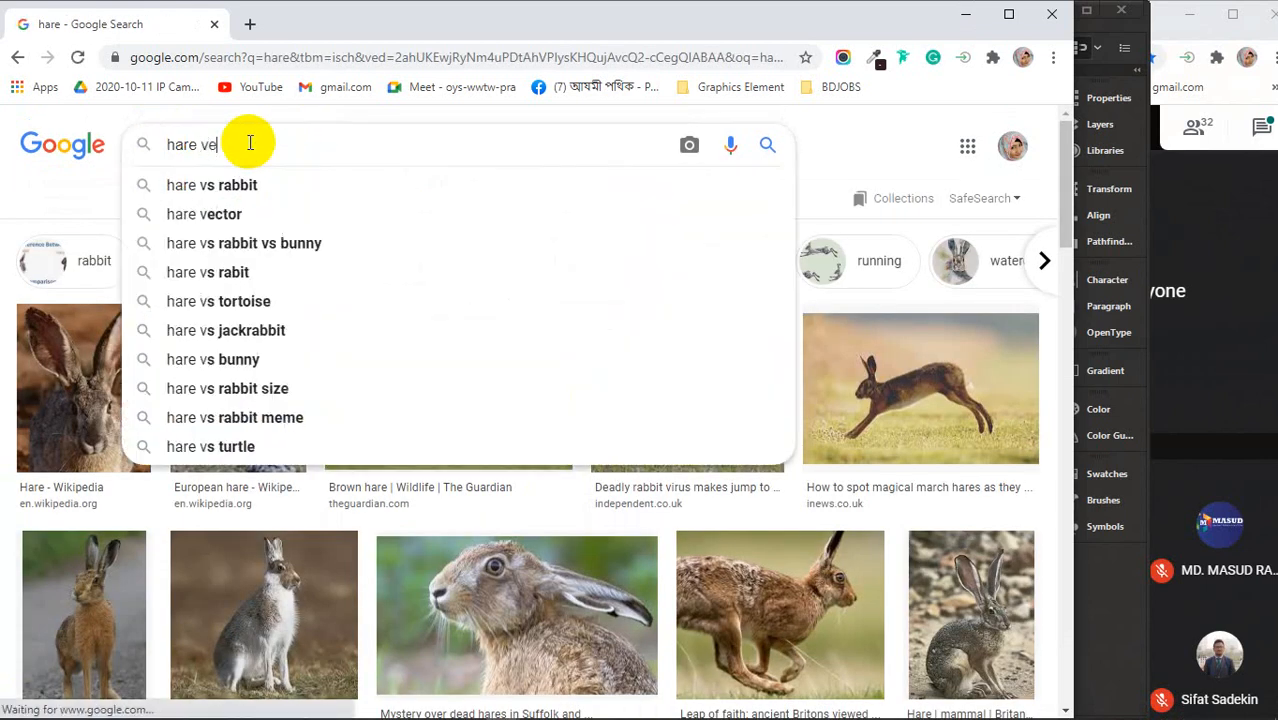
text(ctor)
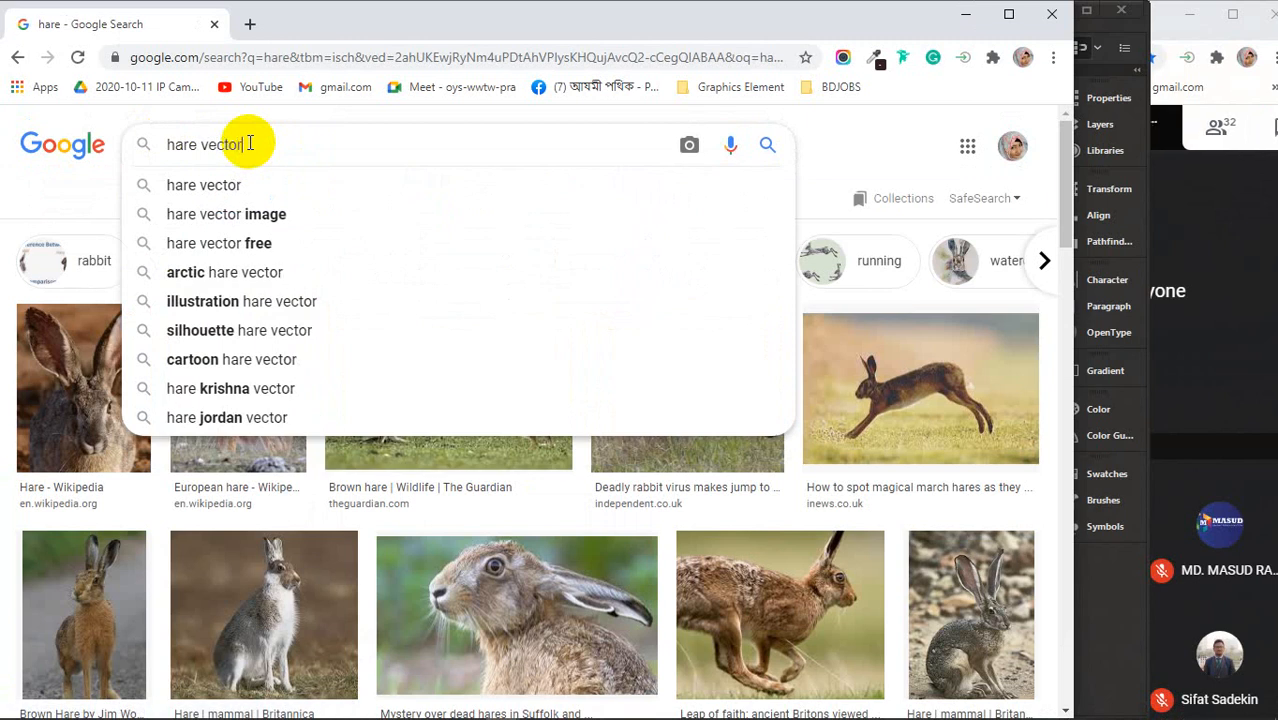
text( png)
key(Return)
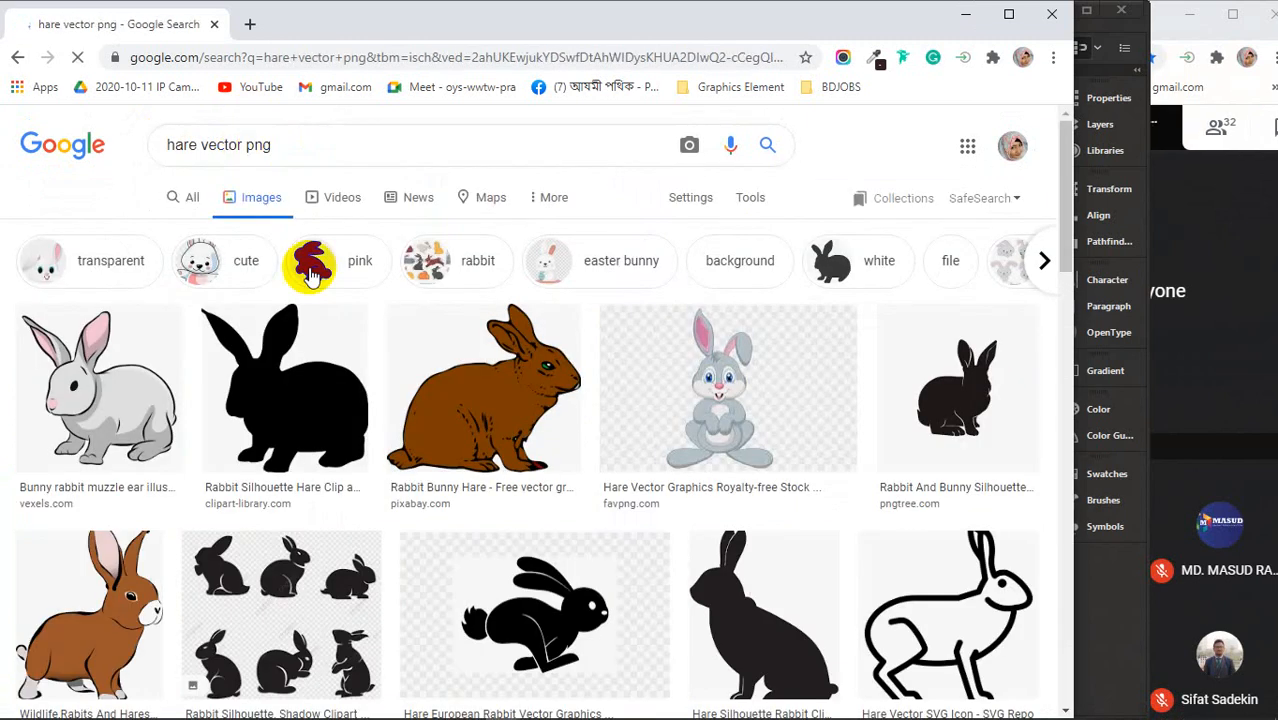
Open the first black rabbit silhouette result and choose the related right-facing silhouette with one ear pointing back
click(287, 400)
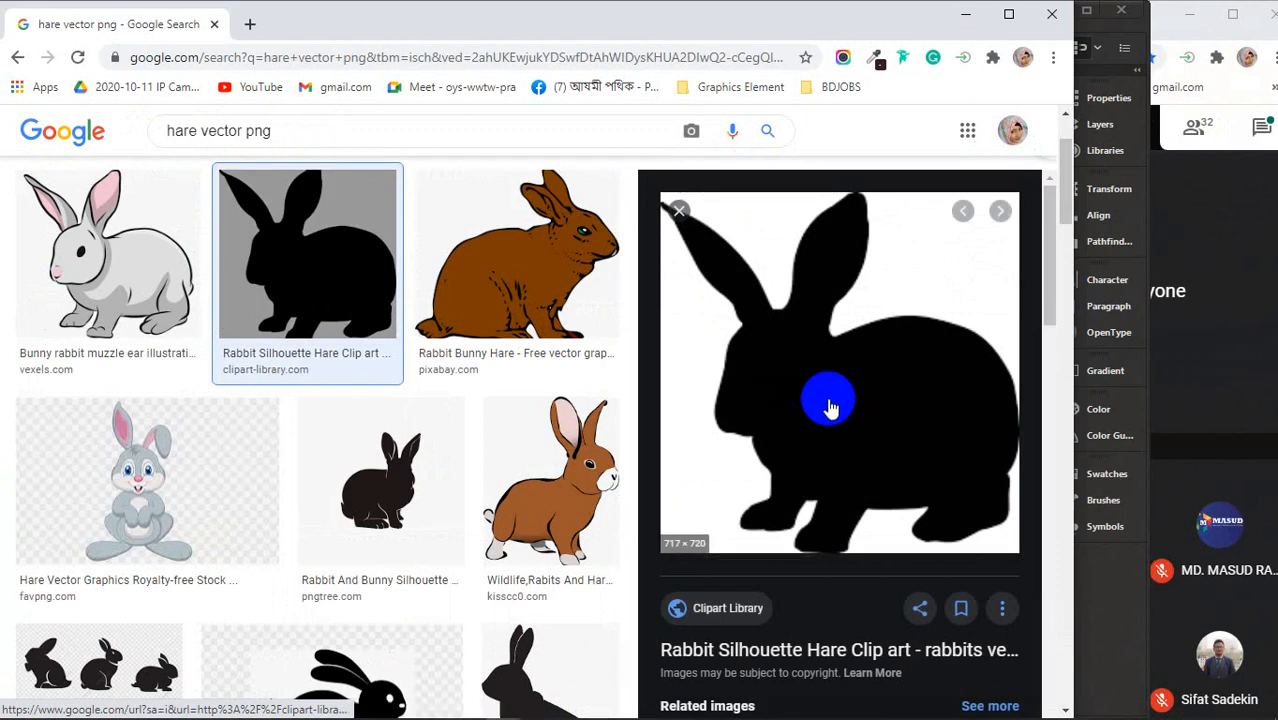
scroll(830, 407, down, 3)
scroll(830, 400, down, 2)
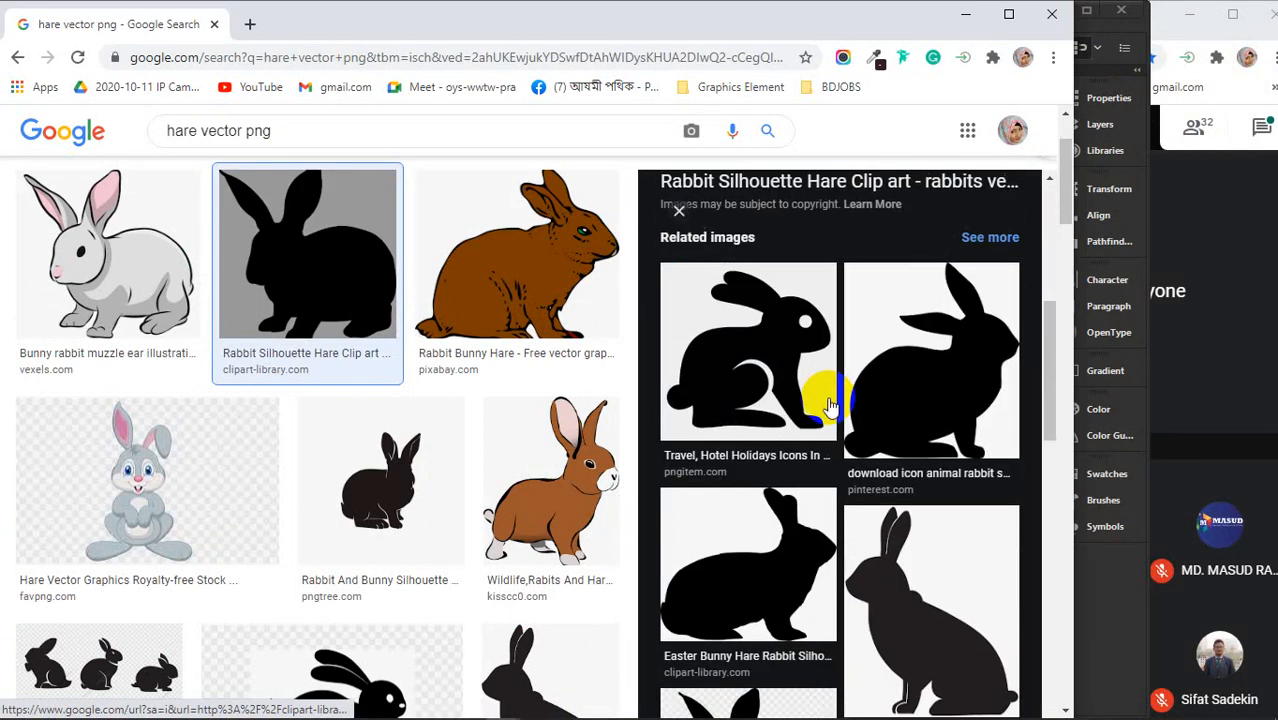
click(907, 287)
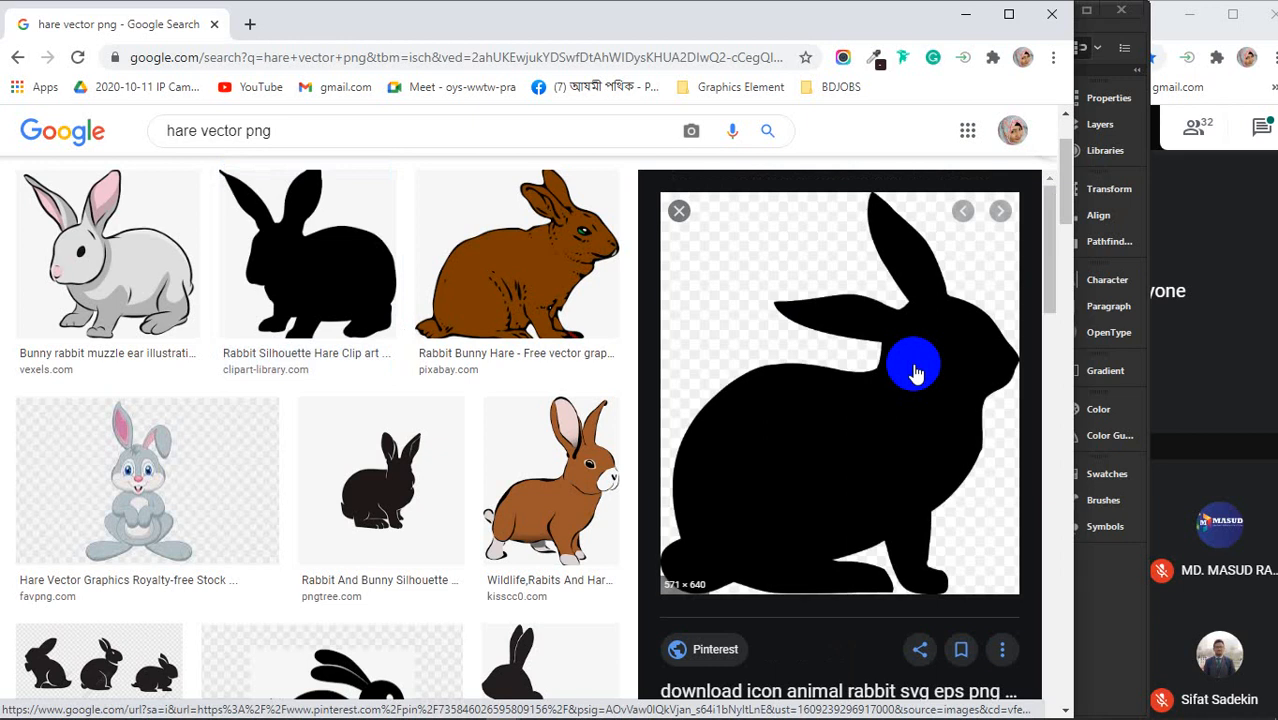
Save the right-facing rabbit silhouette to the Desktop as a PNG image and minimize the browser
right_click(913, 368)
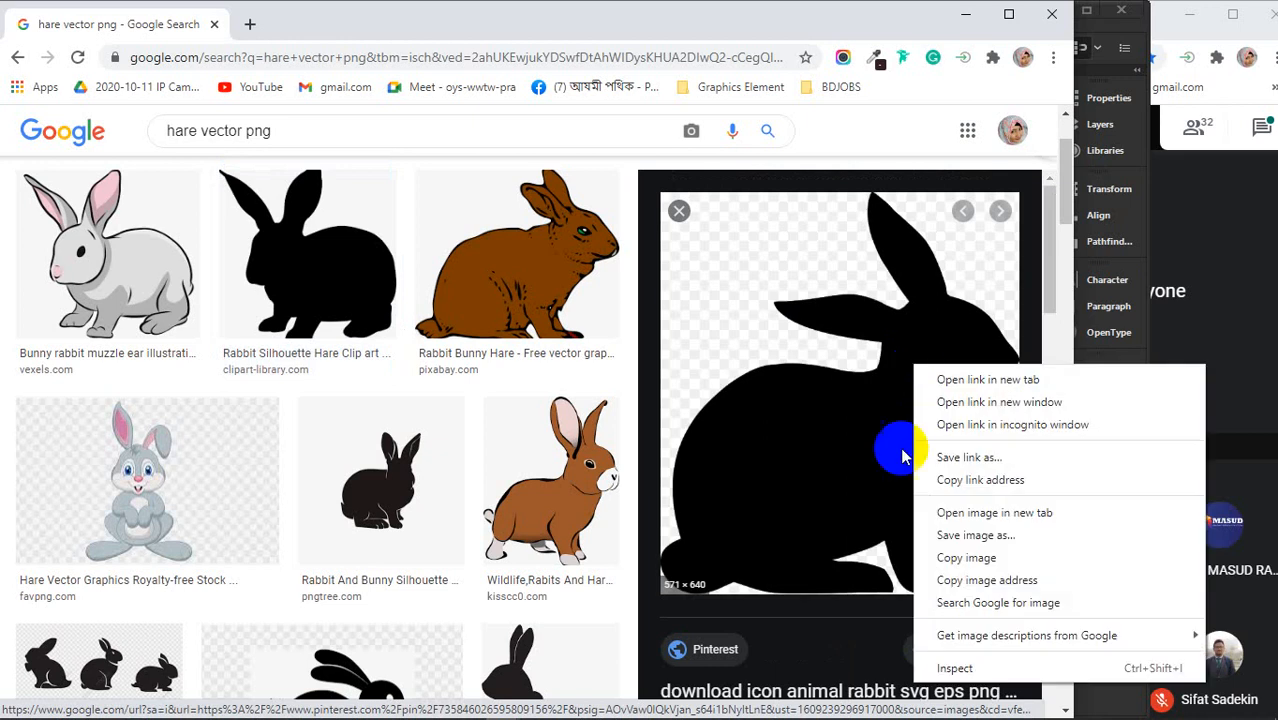
click(955, 558)
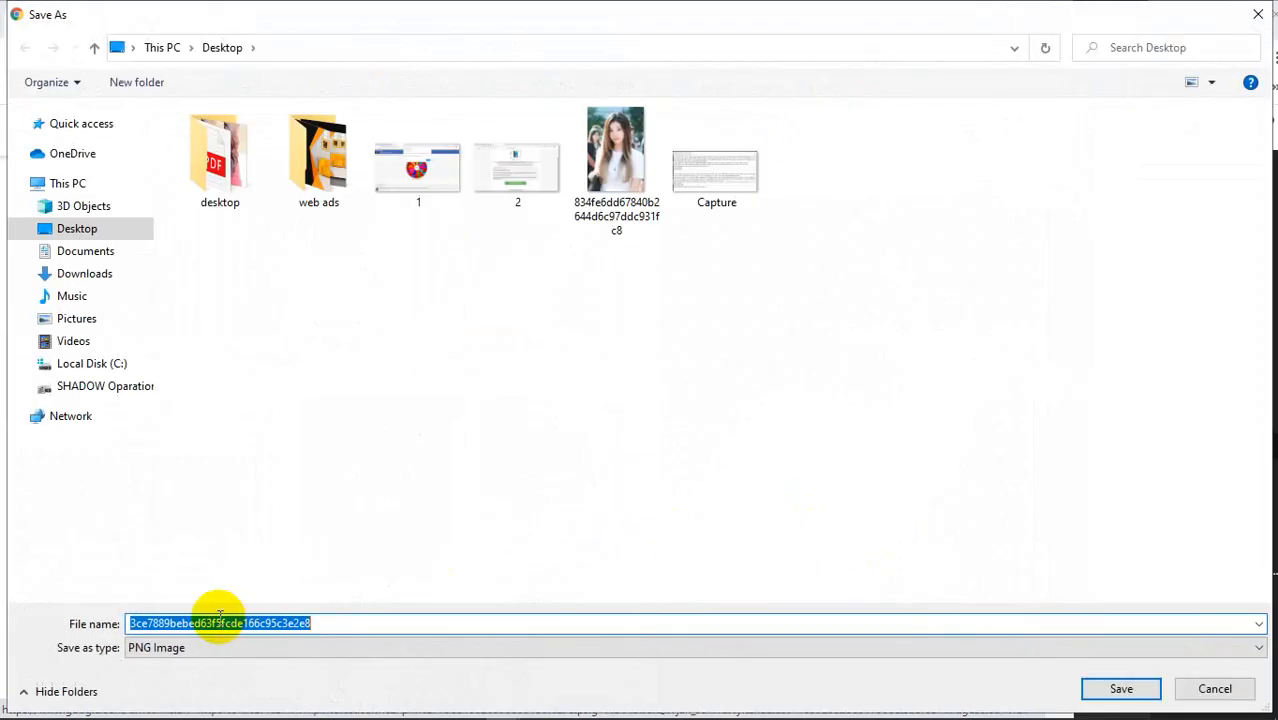
click(1090, 684)
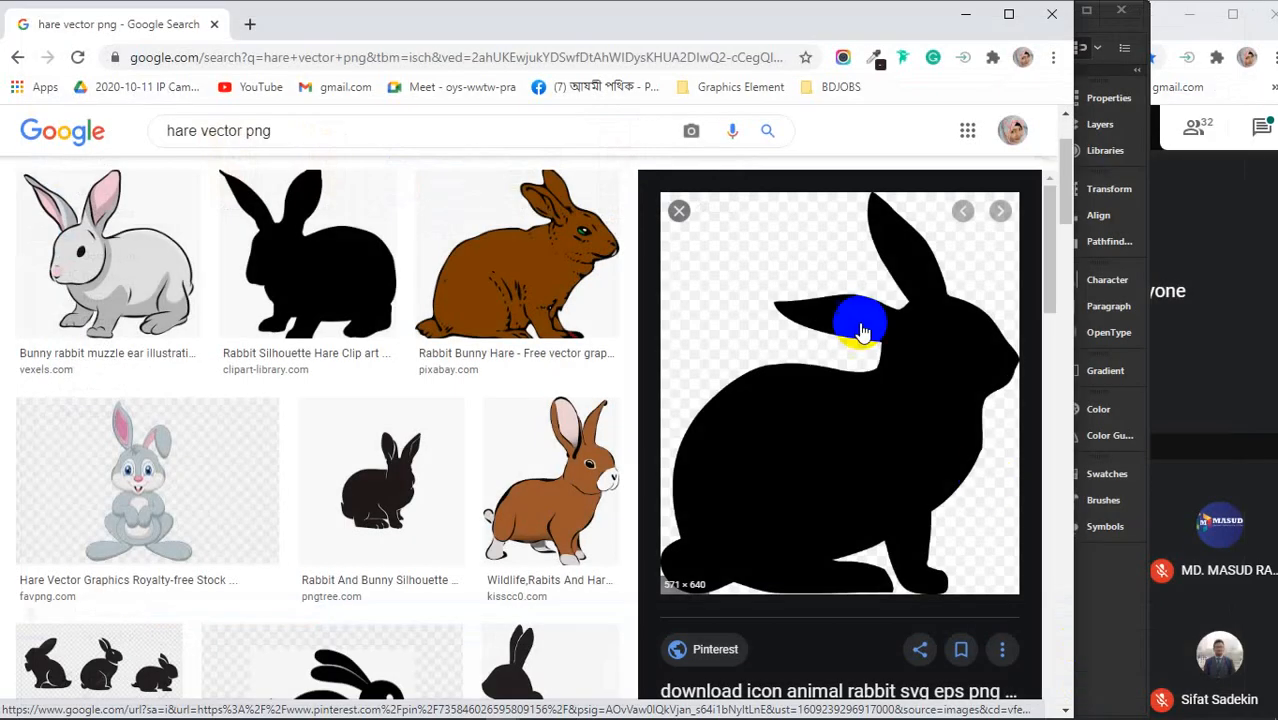
click(968, 14)
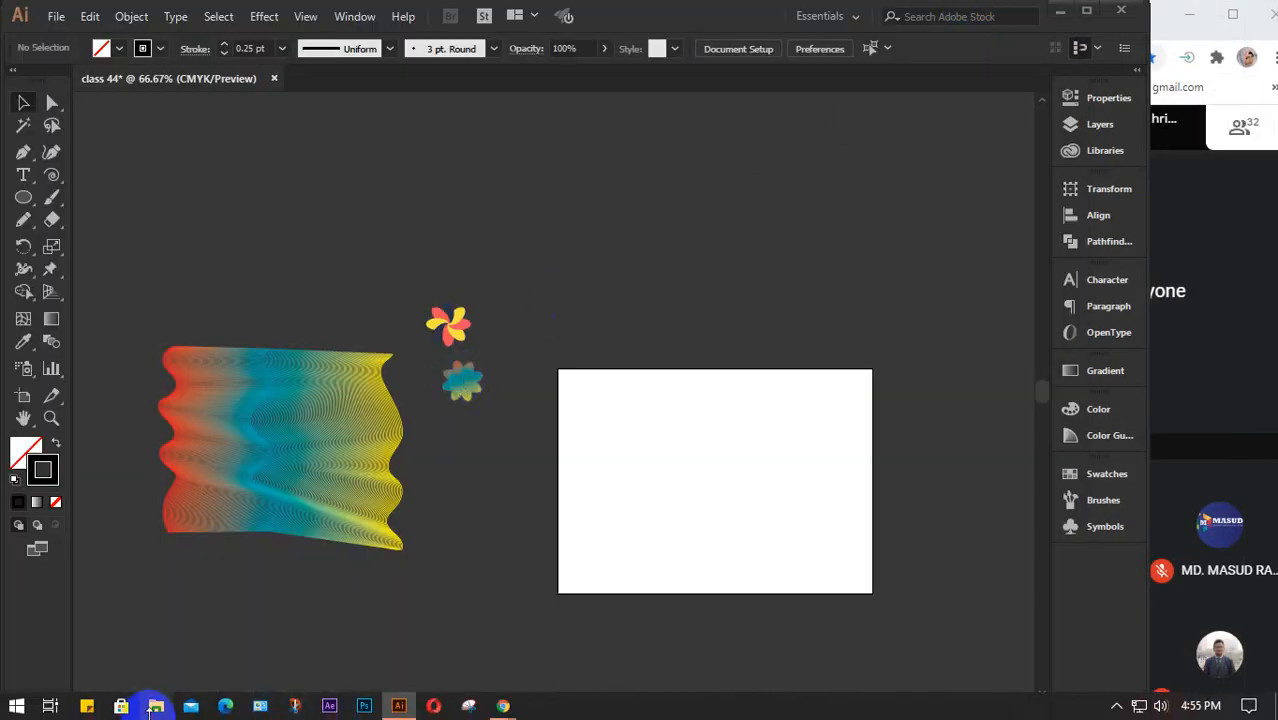
Place the saved rabbit PNG from File Explorer's recent files into the class 44 document in Illustrator
click(156, 706)
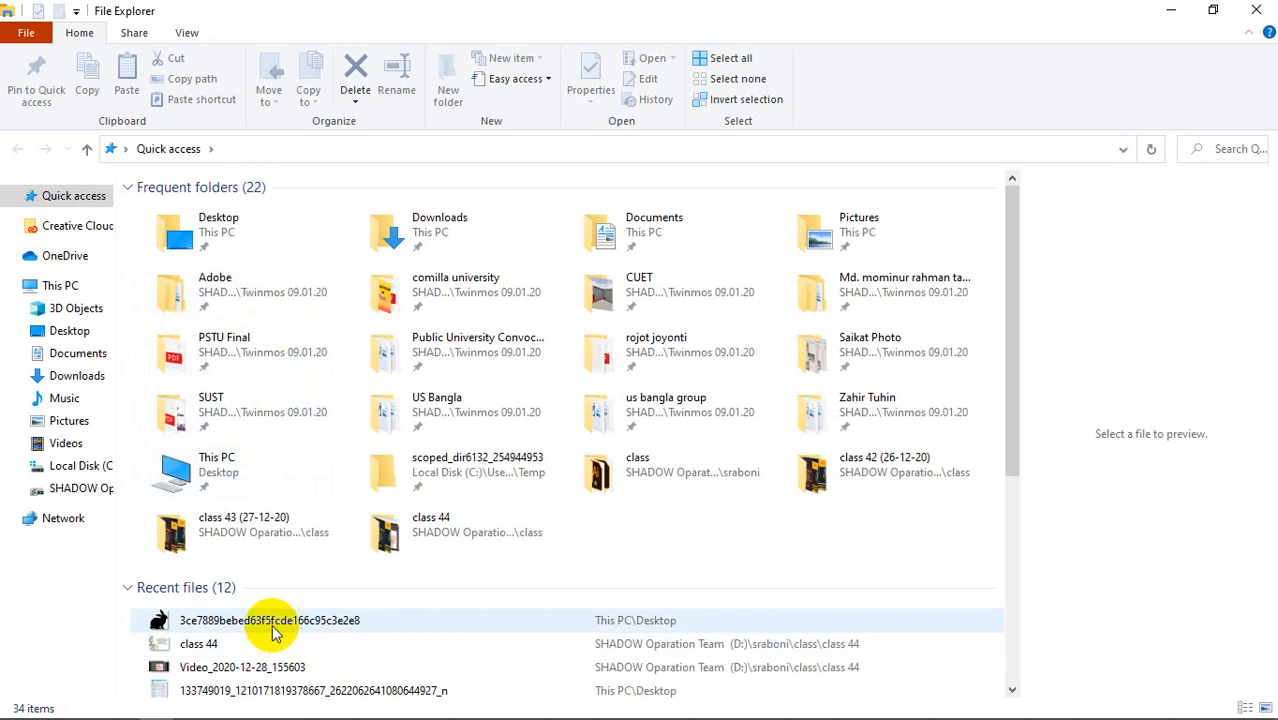
click(272, 625)
drag(394, 705, 528, 571)
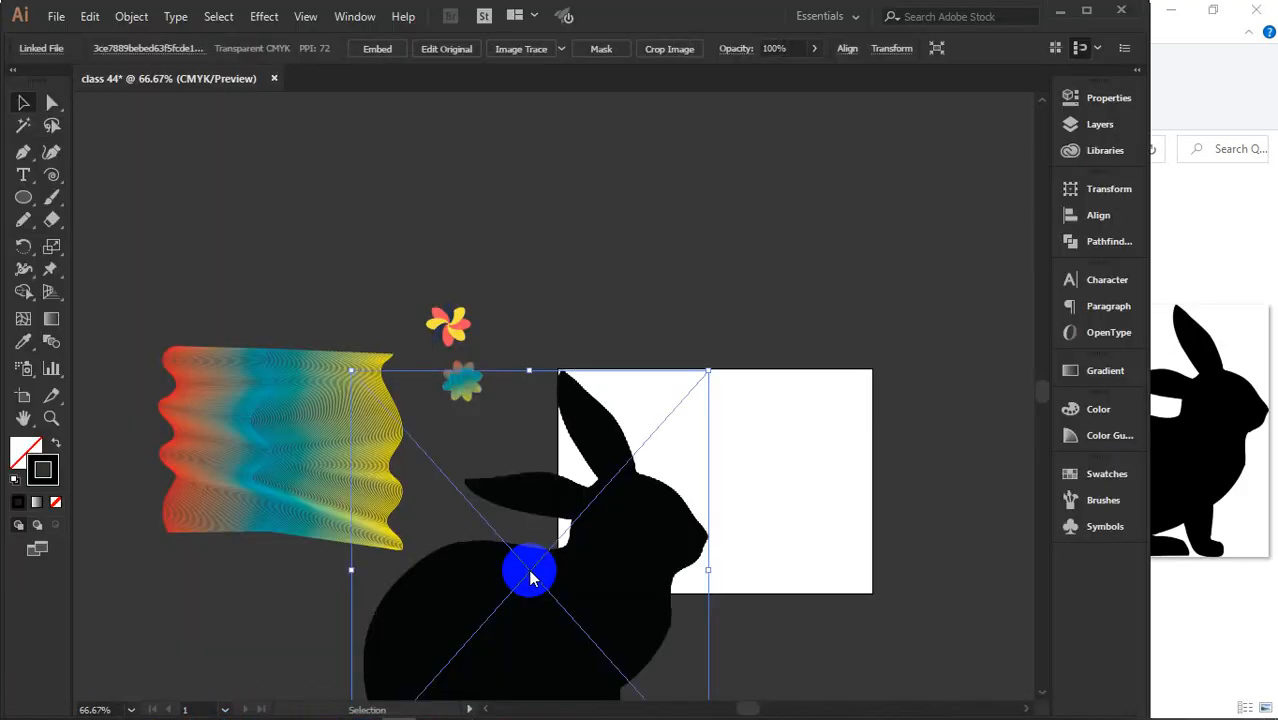
click(1172, 11)
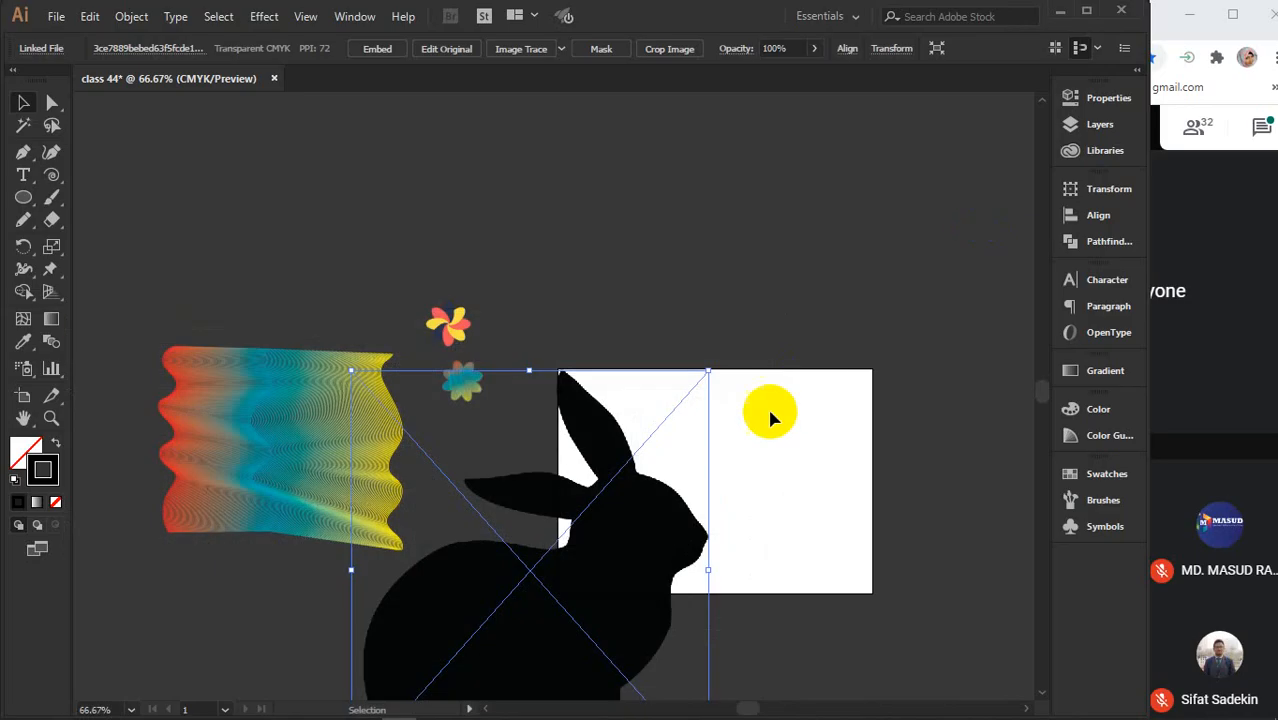
Embed the rabbit image, scale it down proportionally, and place it over the middle of the wavy-line blend
click(370, 48)
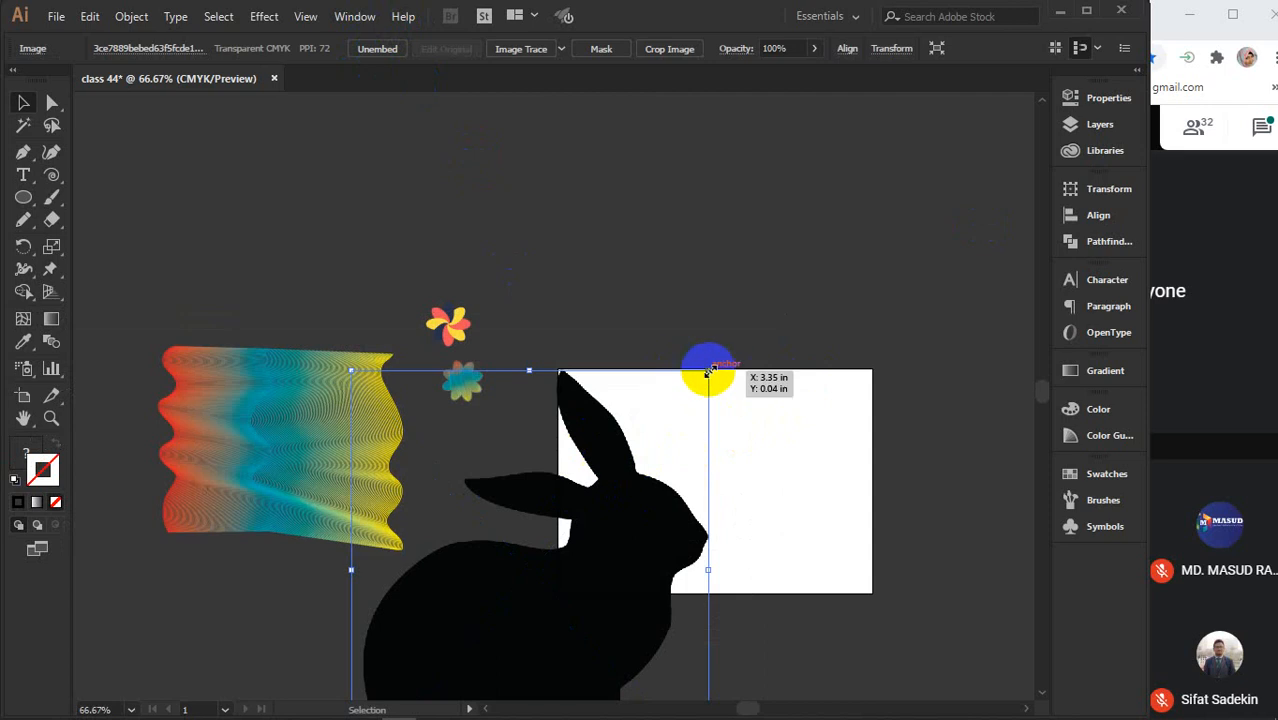
drag(708, 370, 598, 504)
mouse_move(570, 613)
mouse_down()
mouse_move(294, 471)
mouse_move(310, 475)
mouse_up()
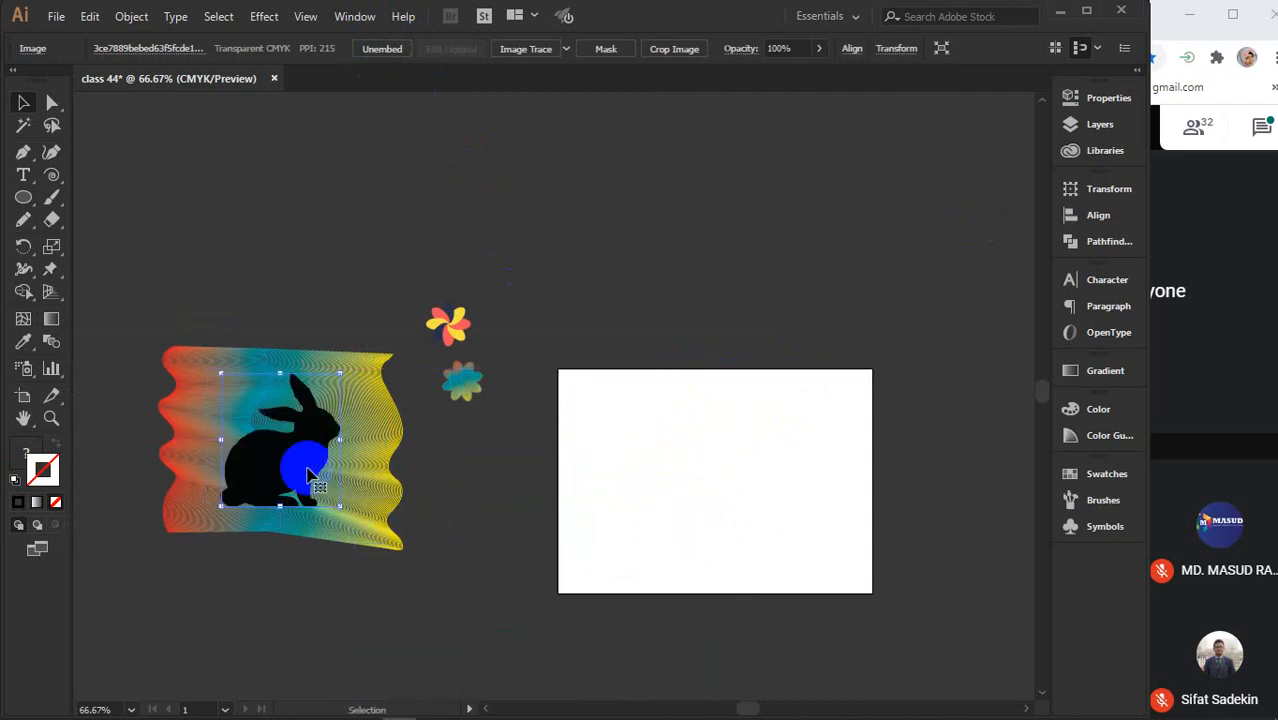
Shrink the wavy-line blend from all four sides to about 3.15 by 3.56 in, so it closely surrounds the rabbit
scroll(310, 475, up, 4)
drag(442, 402, 657, 420)
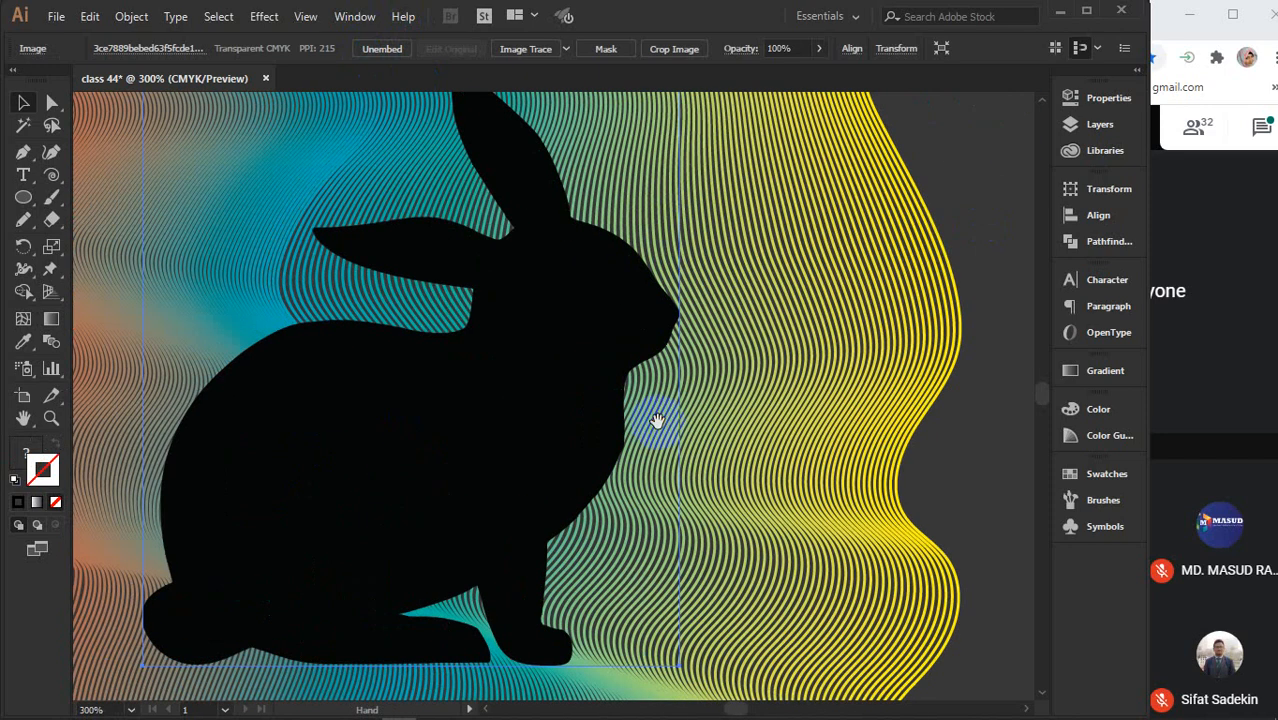
scroll(658, 428, down, 2)
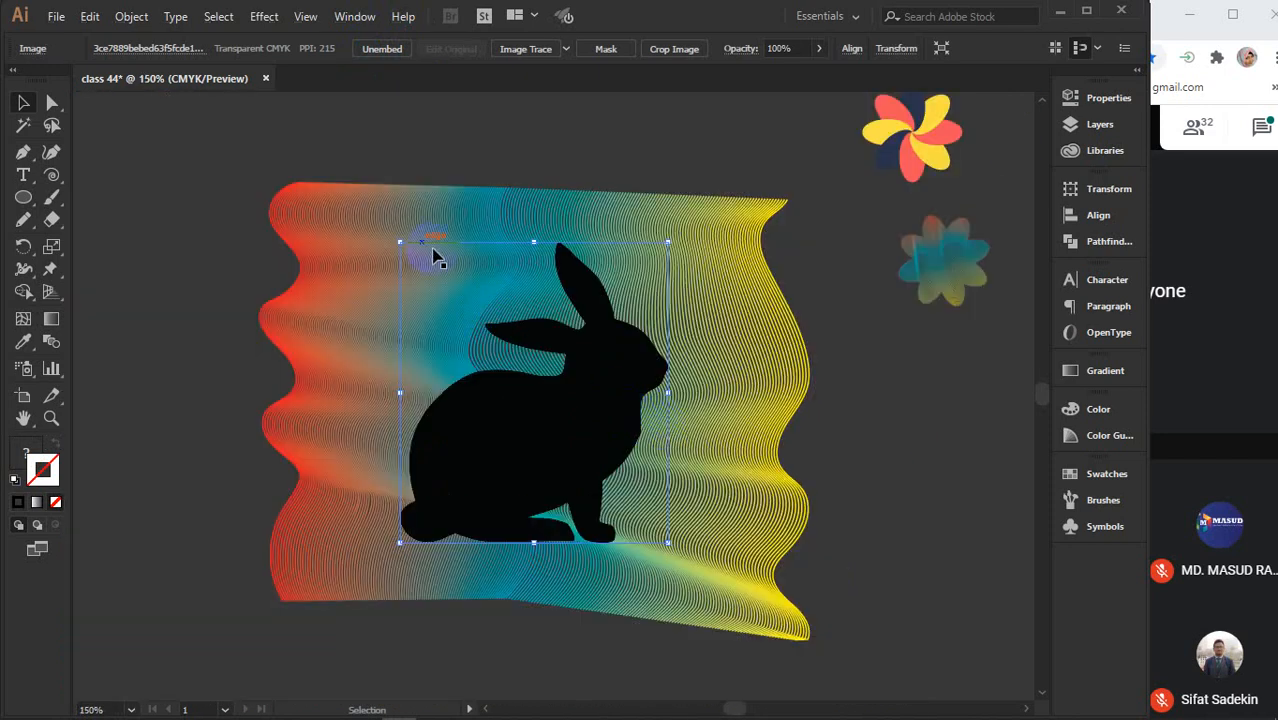
click(350, 205)
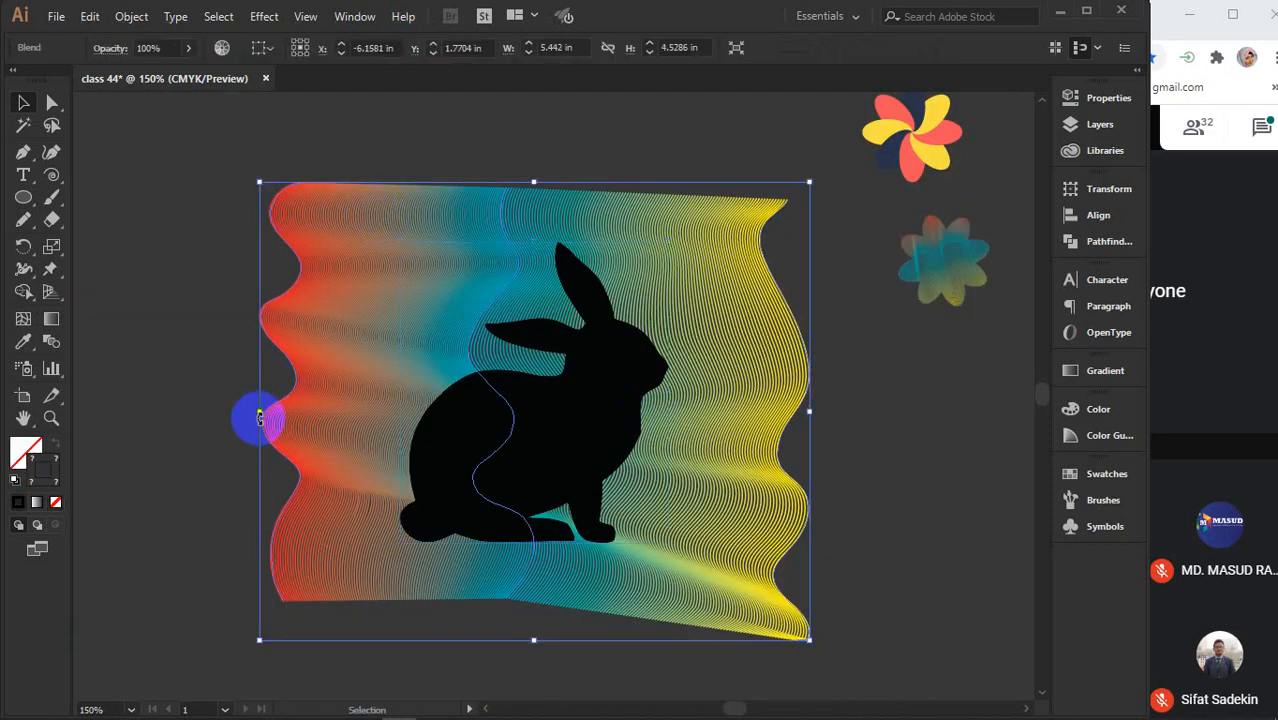
drag(259, 416, 366, 426)
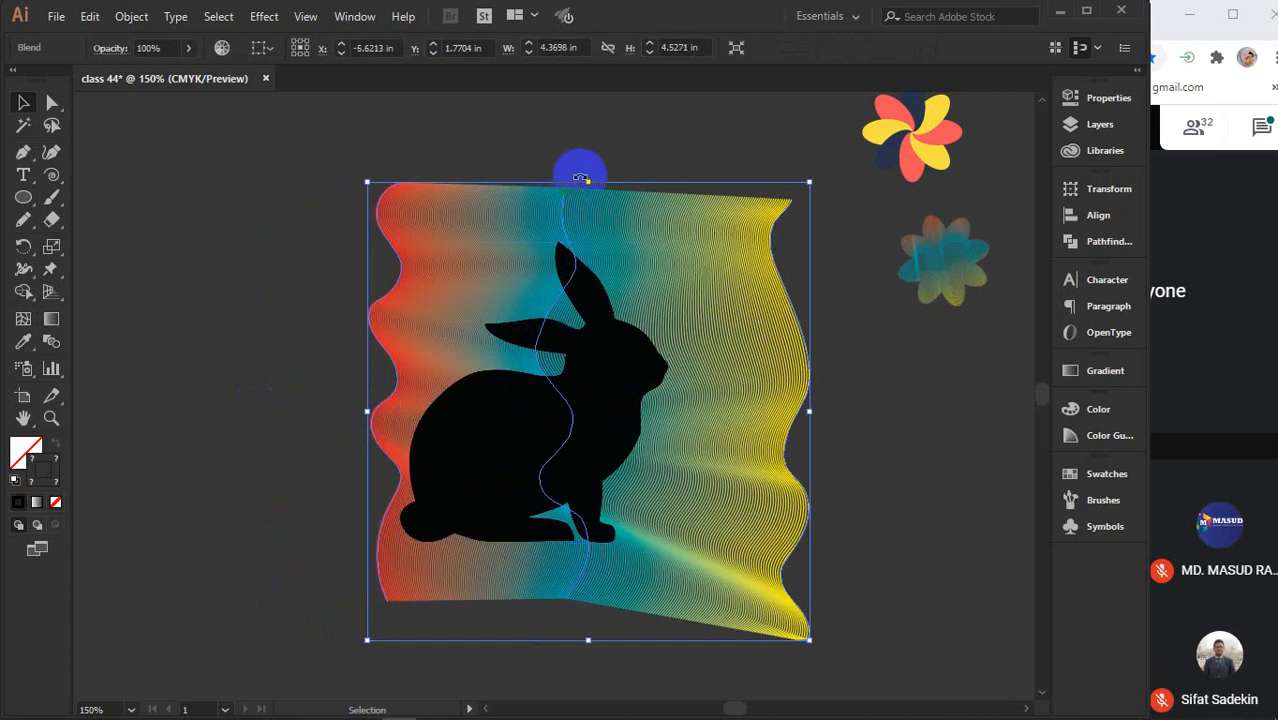
drag(590, 179, 579, 236)
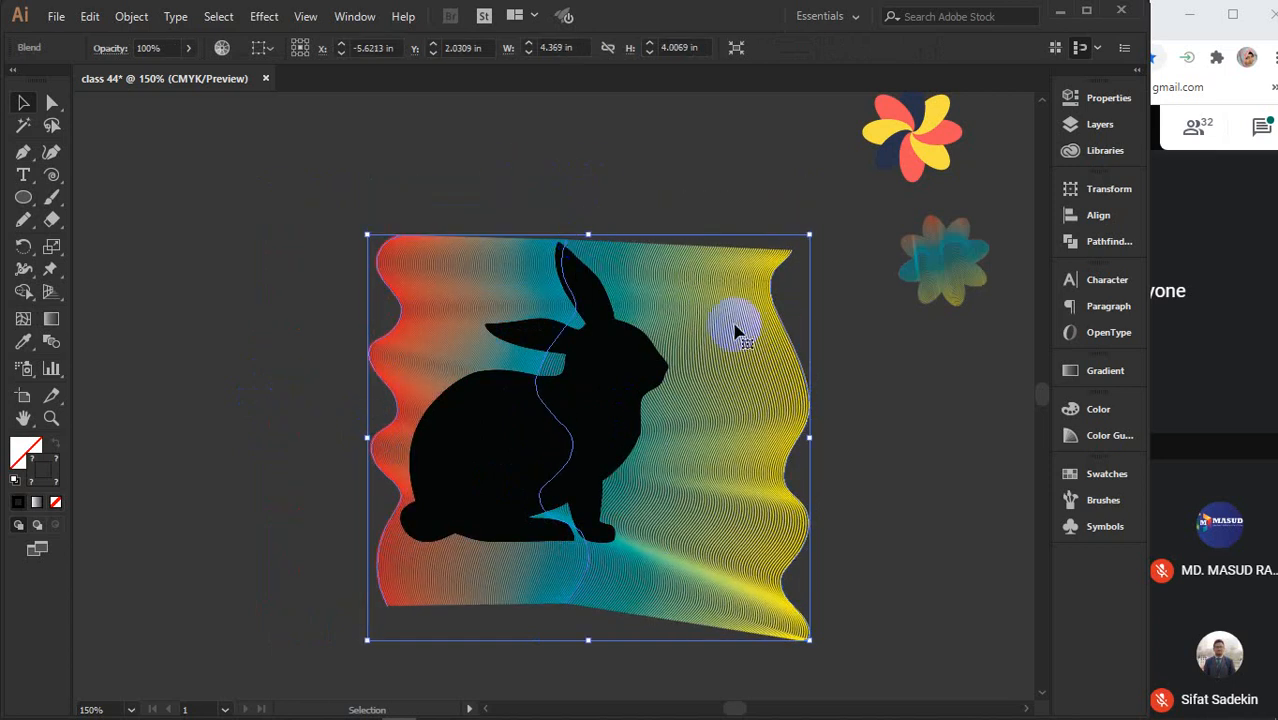
drag(809, 436, 686, 437)
drag(526, 639, 526, 594)
Try to make a clipping mask from the rabbit image and the blend, and deselect them
drag(349, 168, 545, 414)
right_click(545, 414)
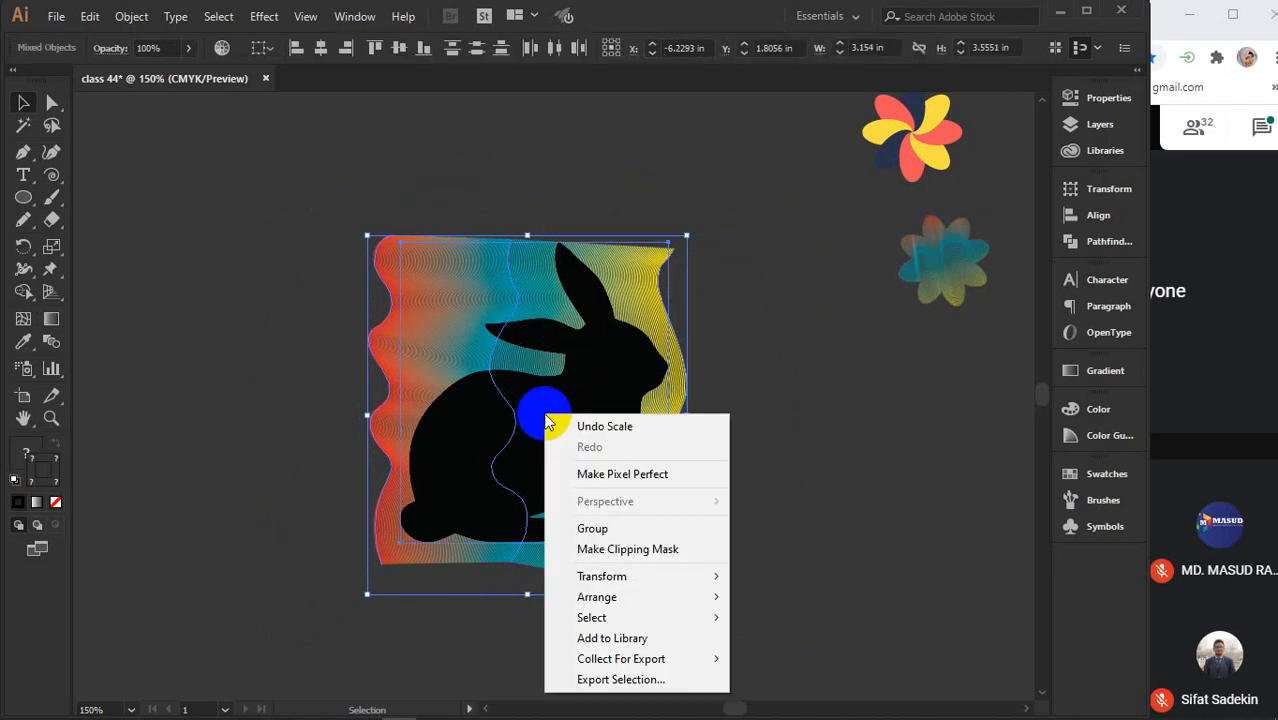
click(612, 549)
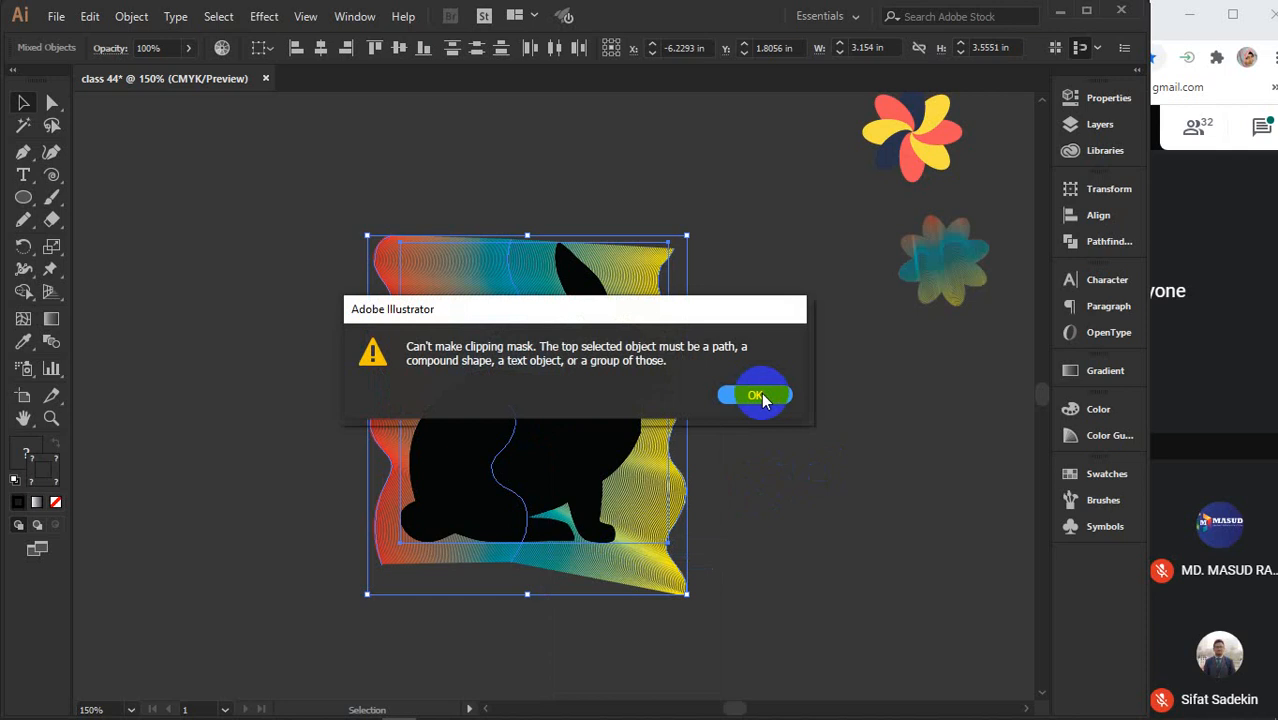
click(762, 398)
click(785, 471)
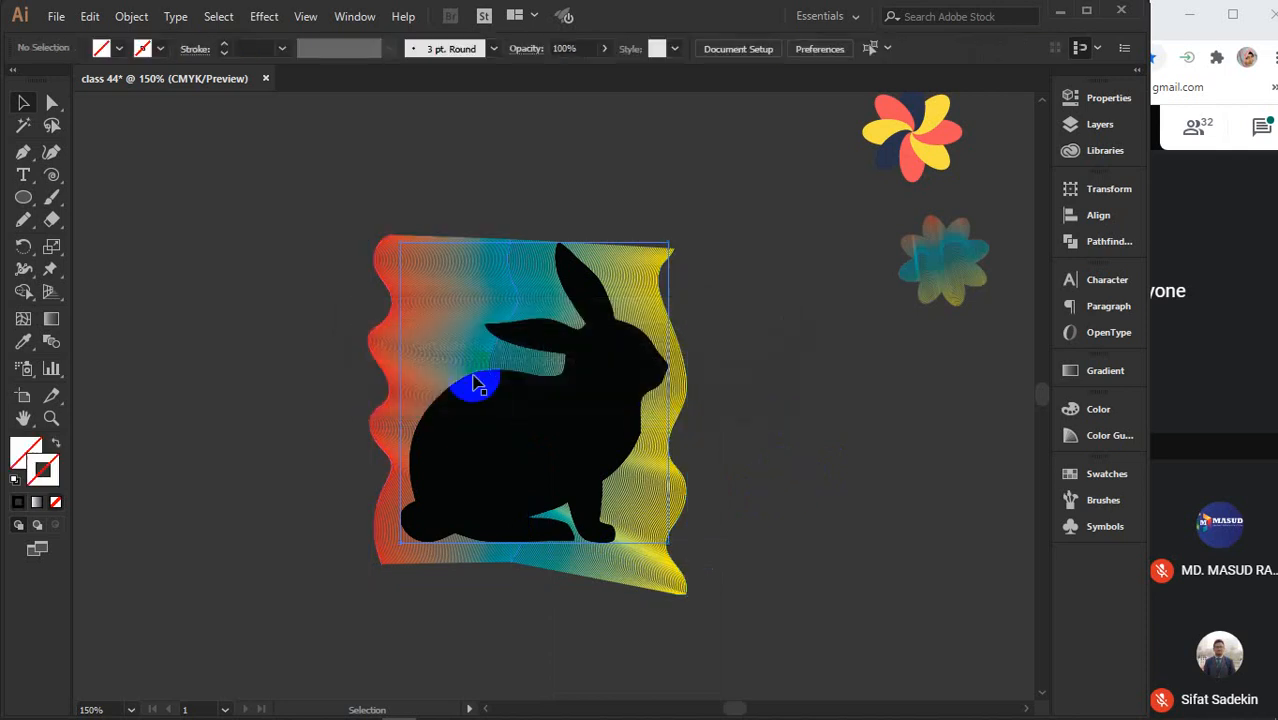
Apply a mask to the embedded rabbit image
click(579, 402)
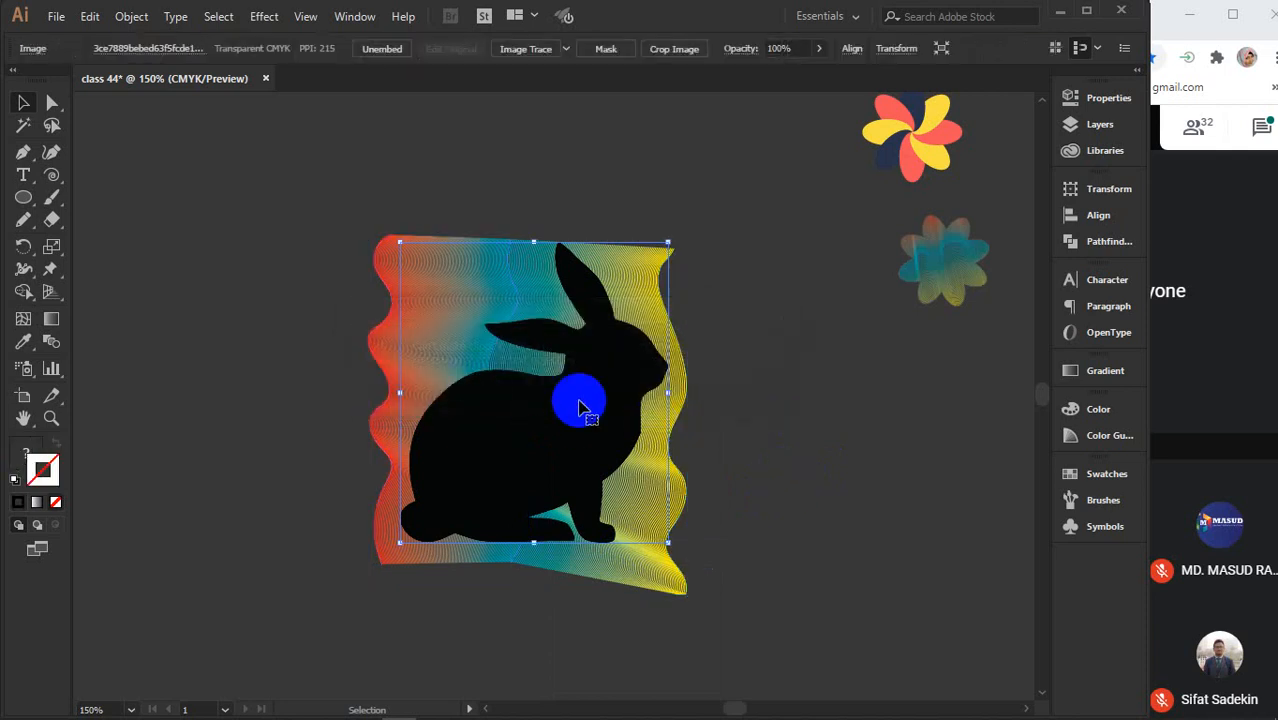
click(606, 49)
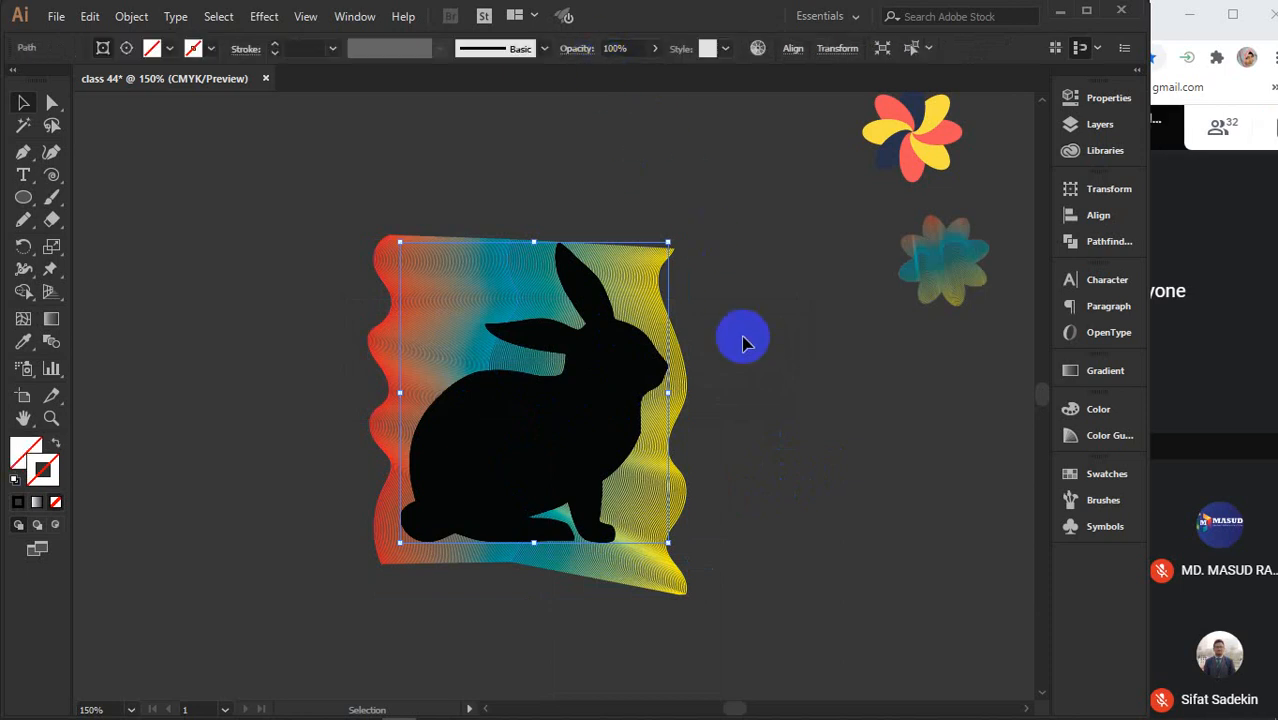
Try to make a clipping mask from the masked rabbit image and the wavy-line blend, and deselect them
click(742, 343)
drag(519, 163, 622, 371)
right_click(598, 369)
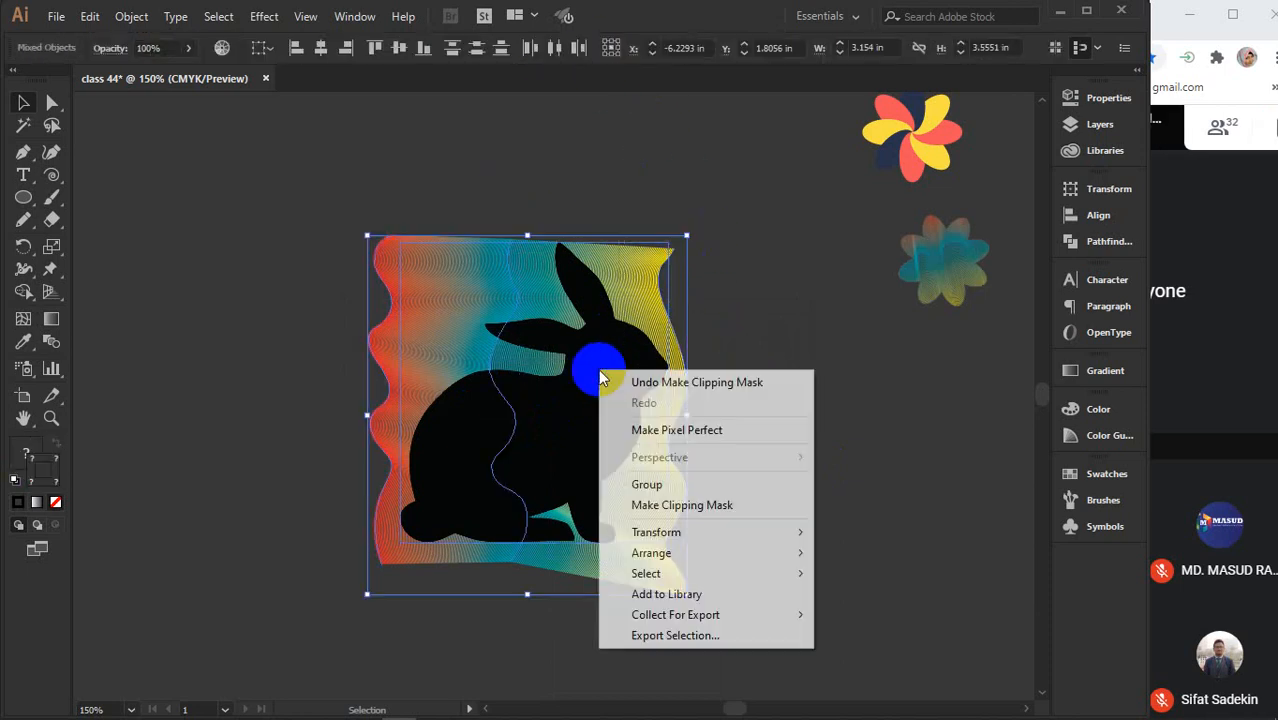
click(656, 505)
click(637, 396)
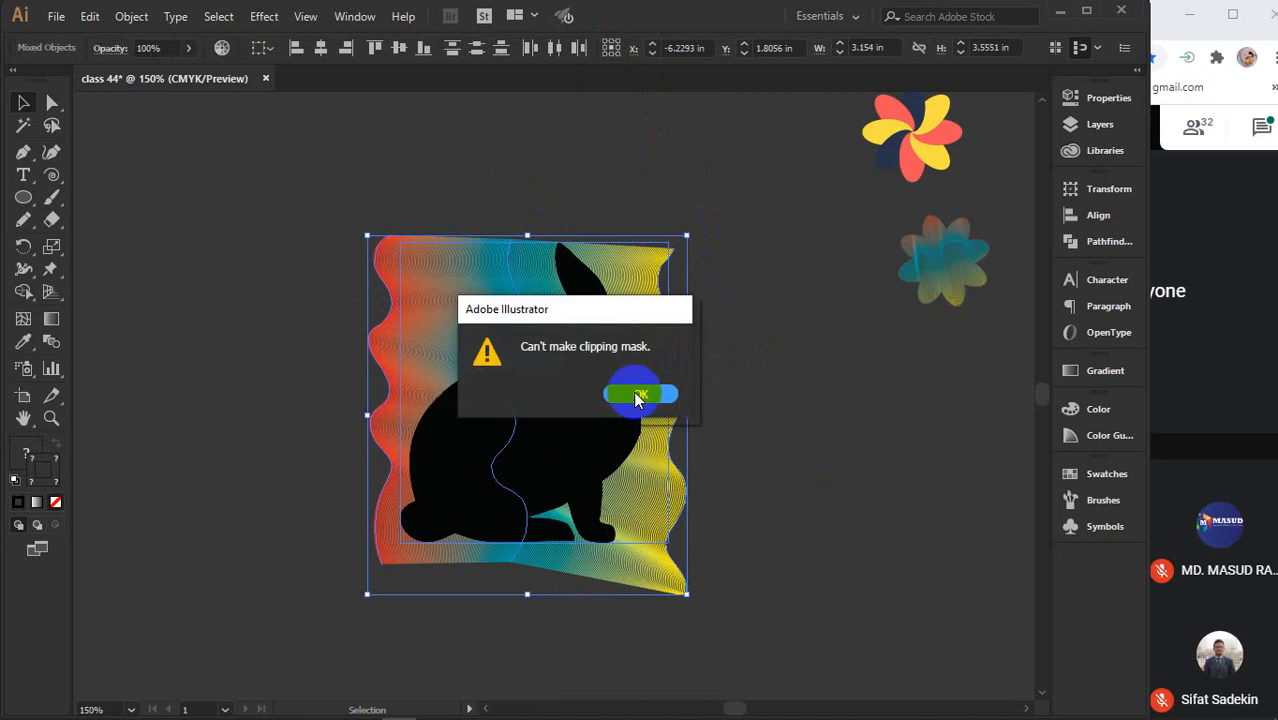
click(756, 391)
Undo the rabbit image's mask and the last resize of the blend, and clear the selection
click(594, 408)
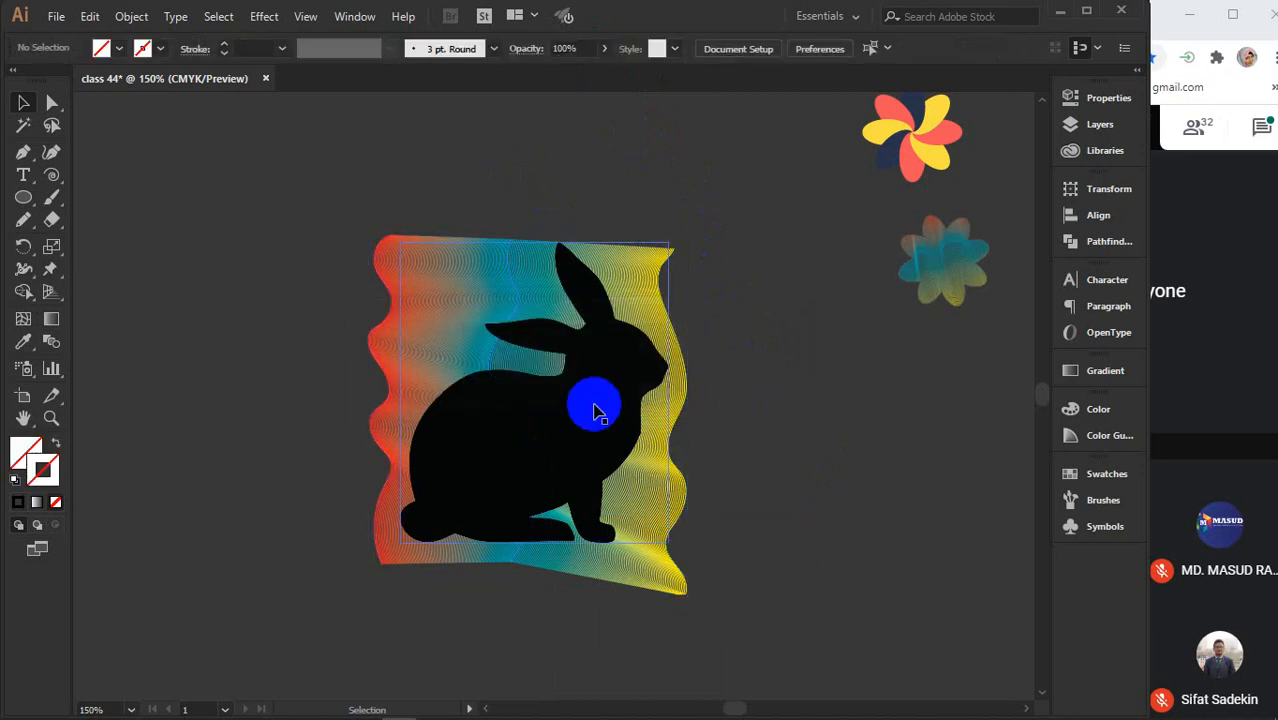
key(ctrl+z)
key(ctrl+z)
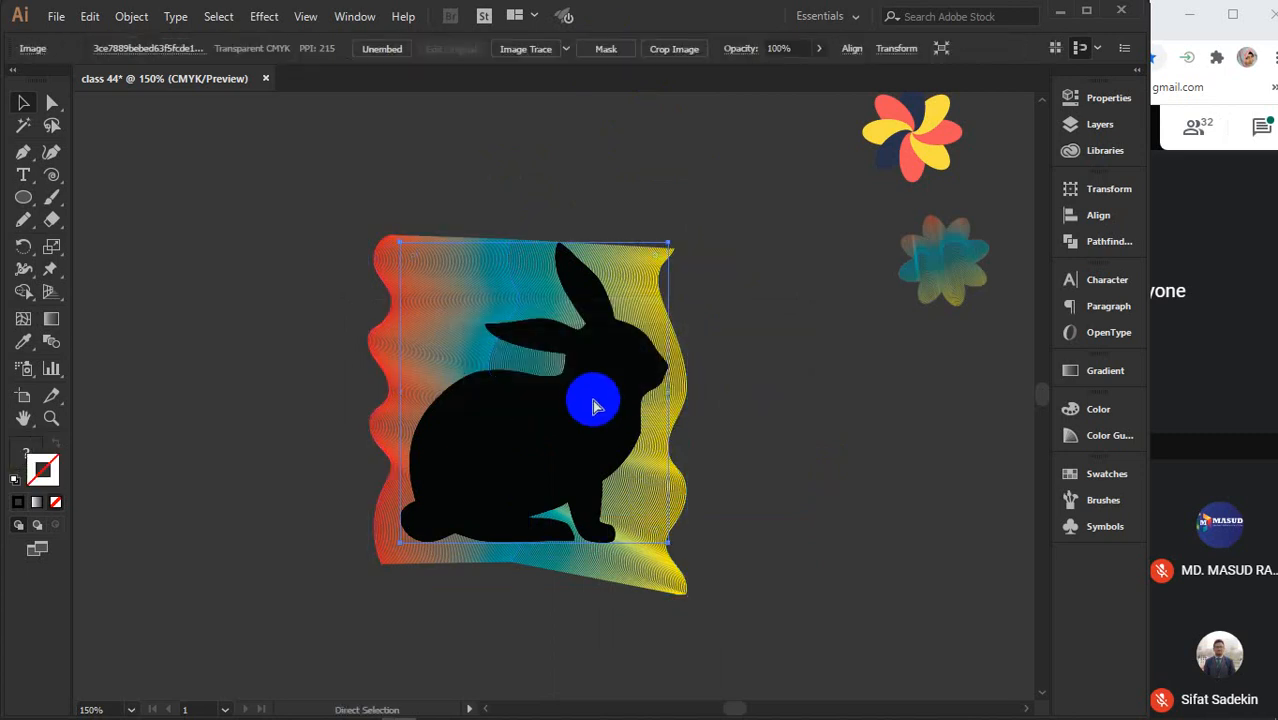
click(737, 399)
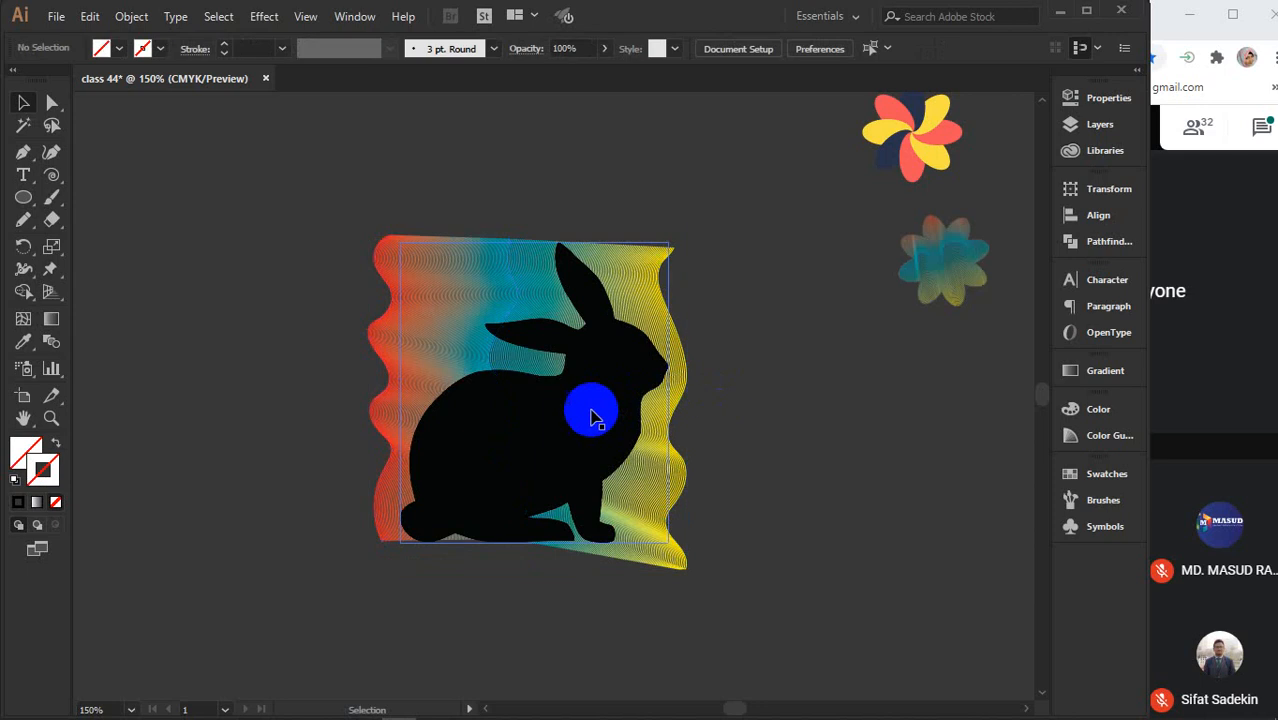
Trace the rabbit image with the Black and White Logo preset and expand the tracing into paths
click(590, 414)
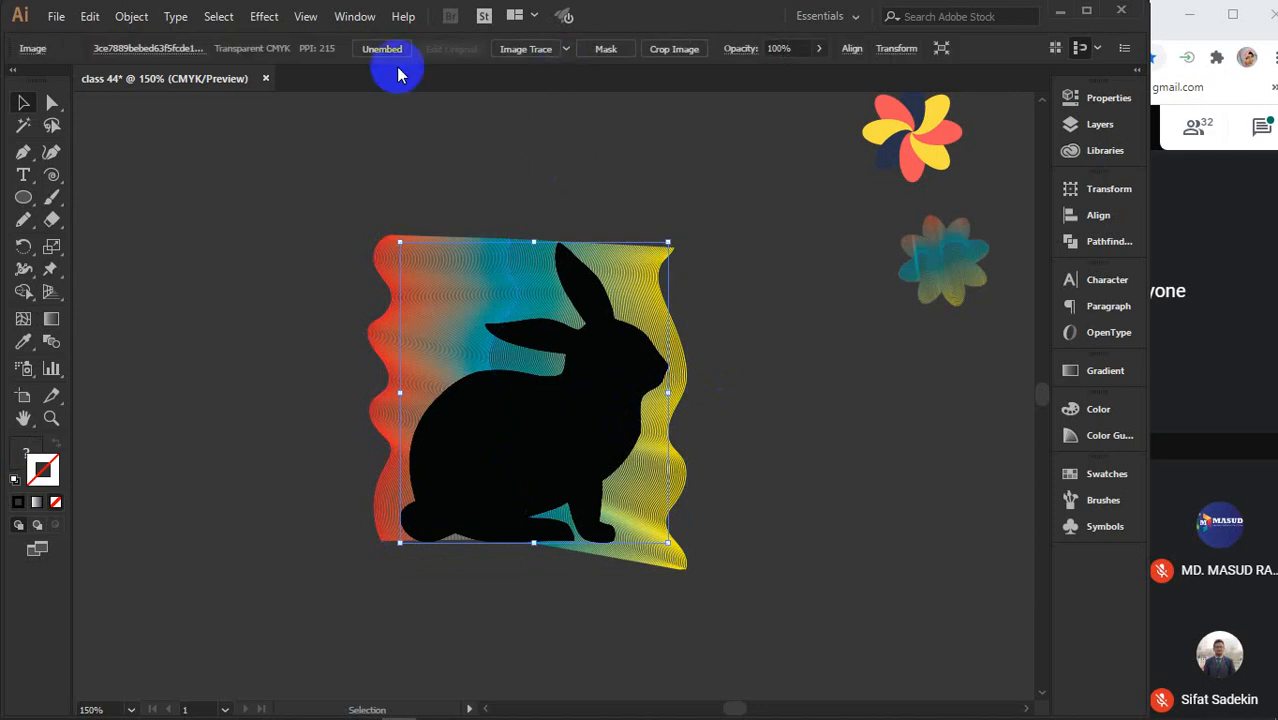
click(567, 49)
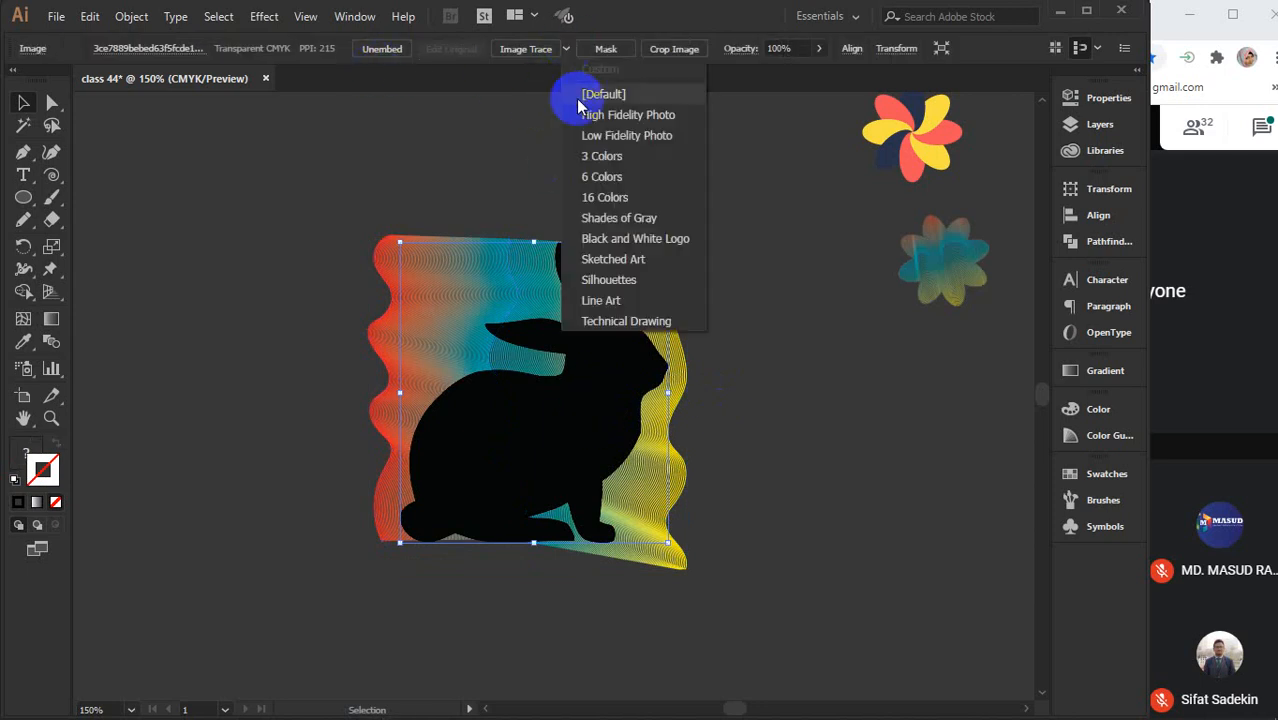
click(618, 239)
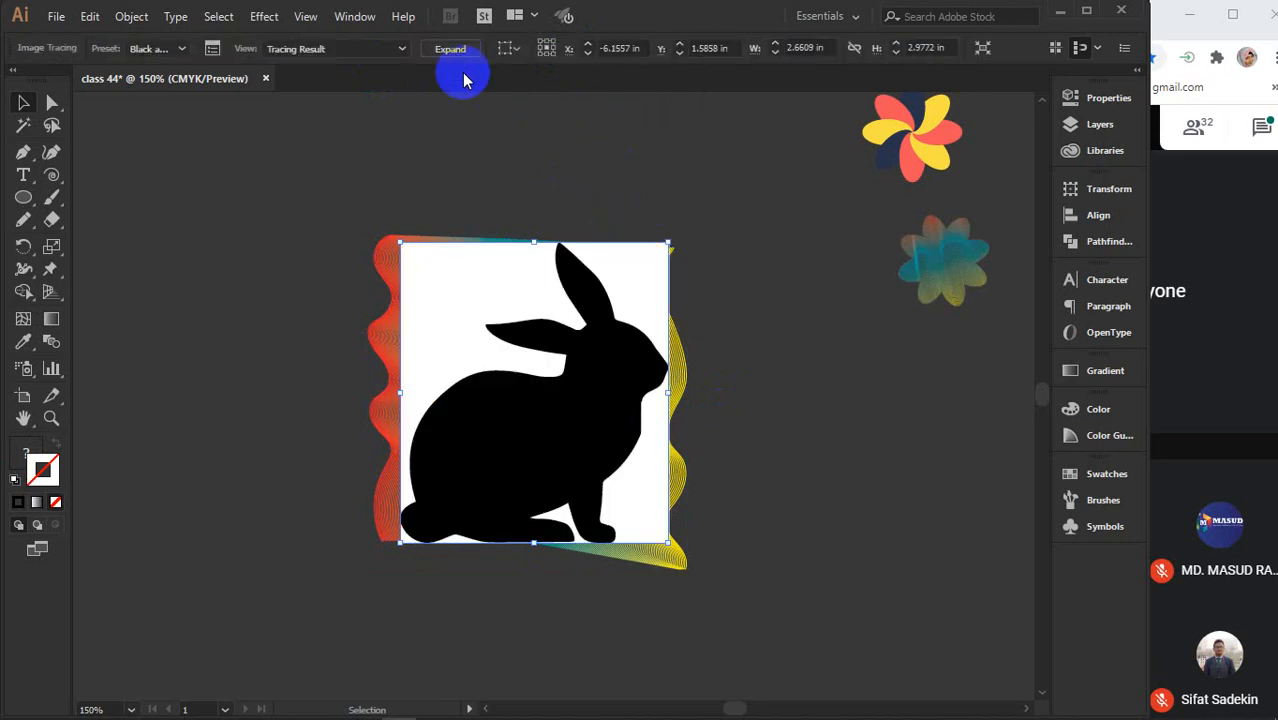
click(451, 49)
click(510, 200)
Try to delete the white background of the expanded rabbit tracing, and undo the deletion
click(450, 255)
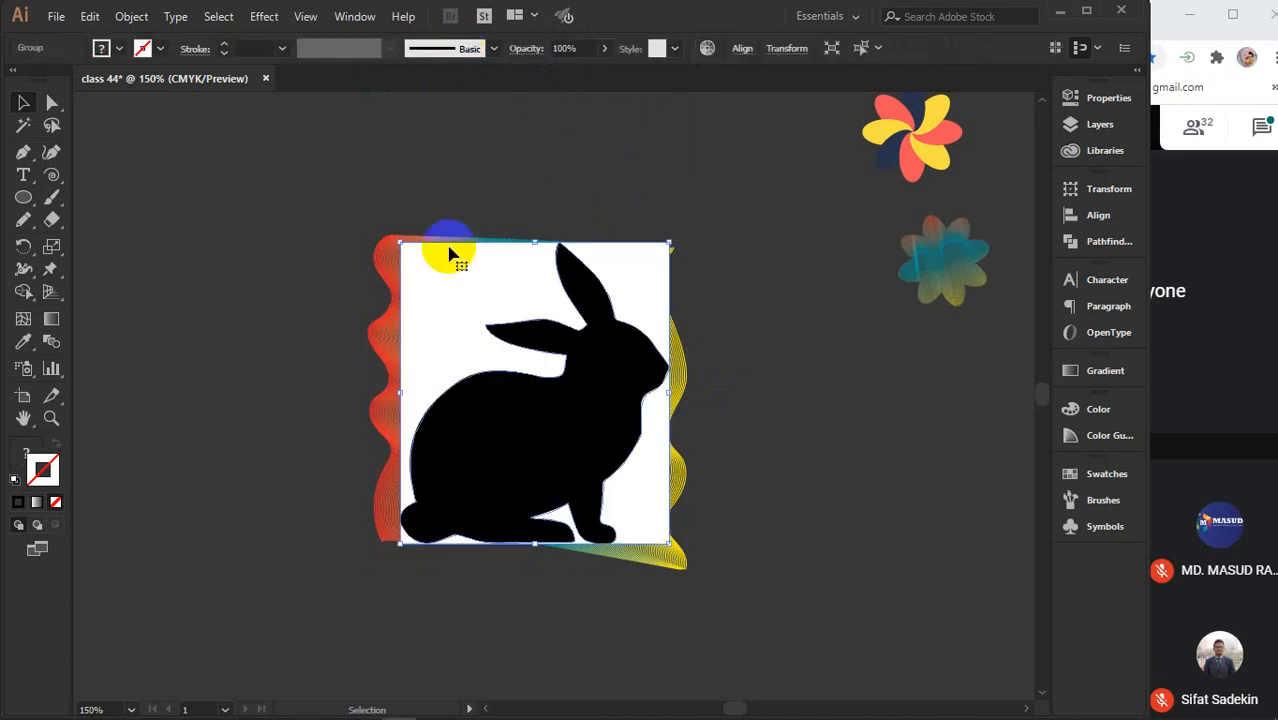
key(Delete)
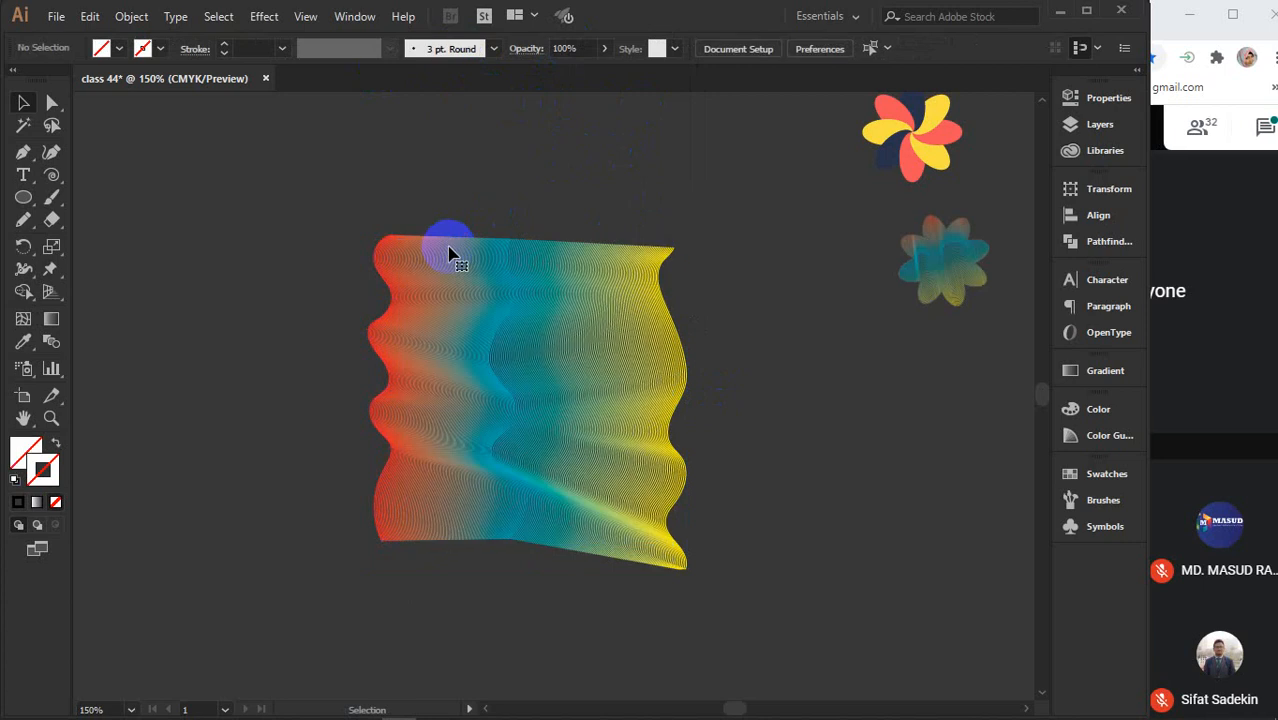
key(ctrl+z)
Ungroup the expanded tracing and delete the white background pieces above and below the rabbit
right_click(450, 252)
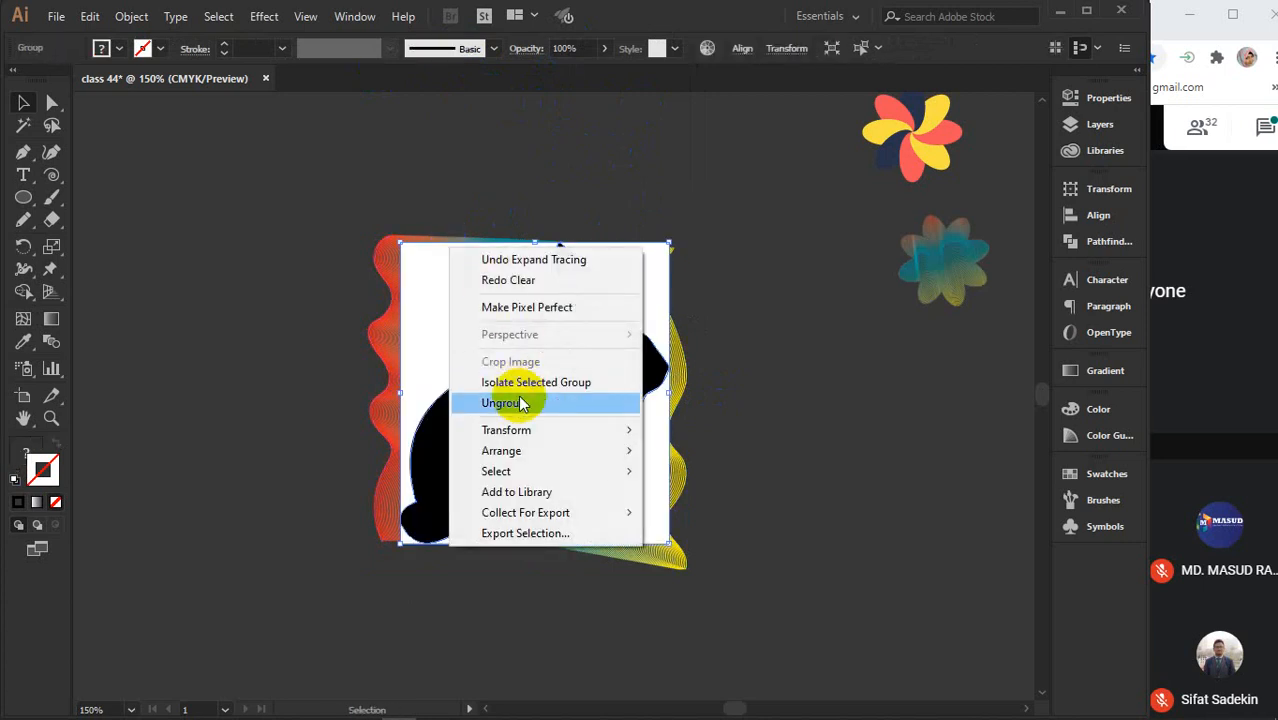
click(520, 403)
click(816, 314)
click(508, 286)
key(Delete)
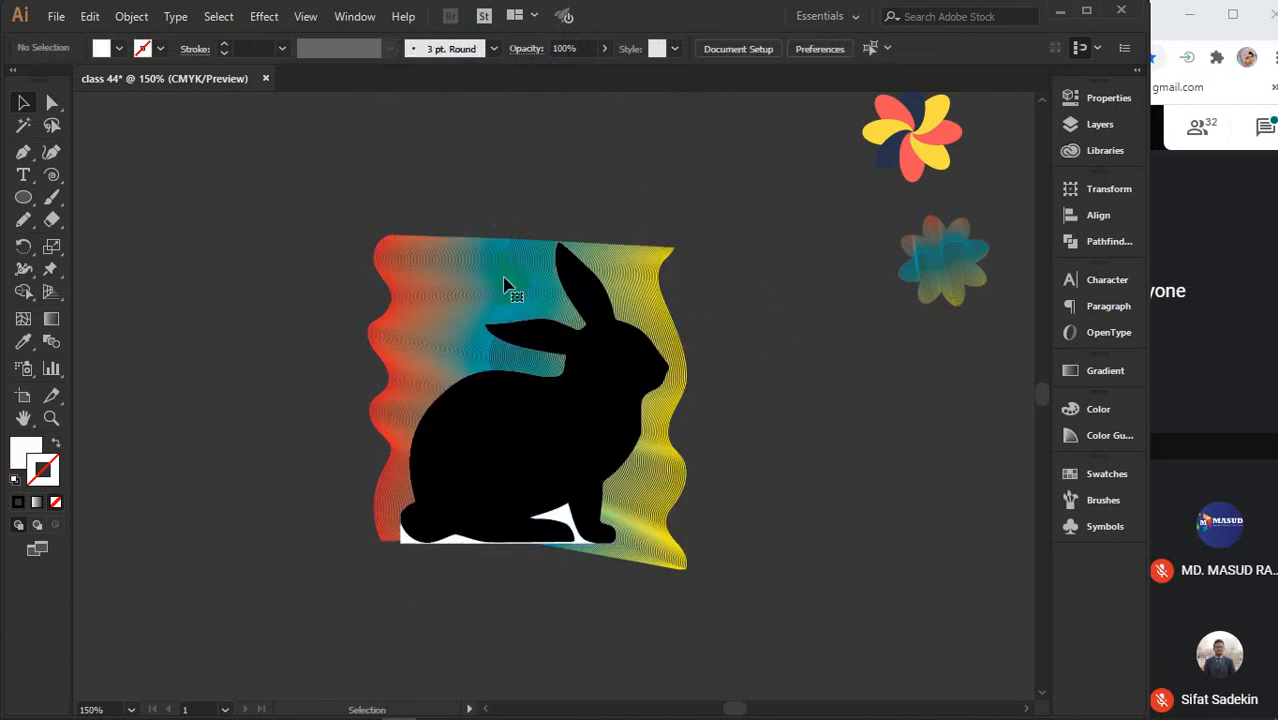
click(458, 537)
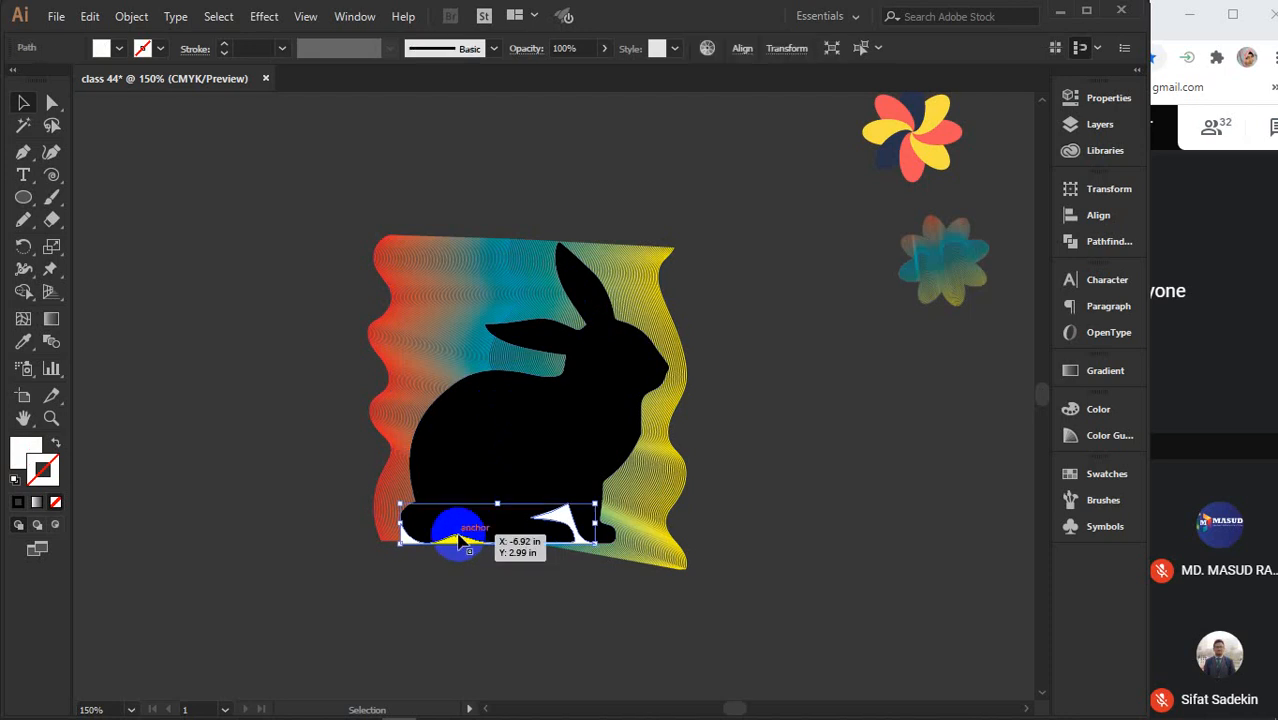
key(Delete)
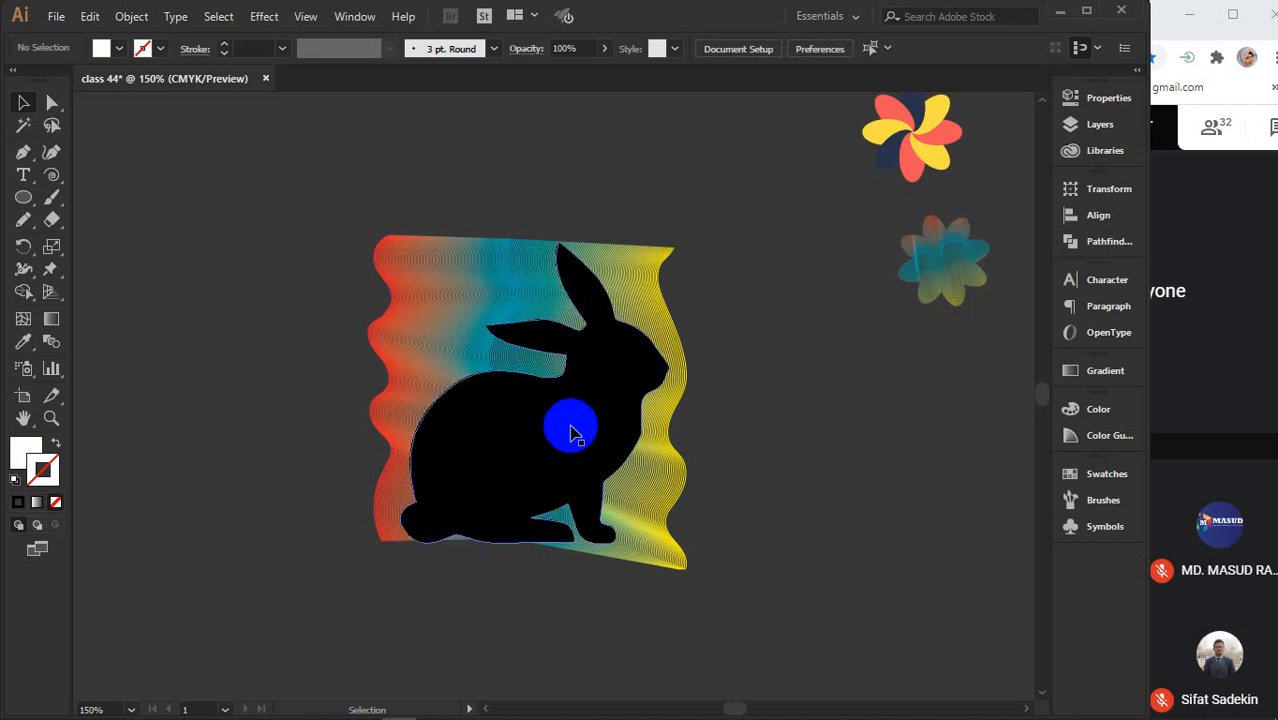
Stretch the wavy-line blend downward to about 3.5 in high and nudge it up slightly behind the rabbit
click(571, 432)
click(662, 294)
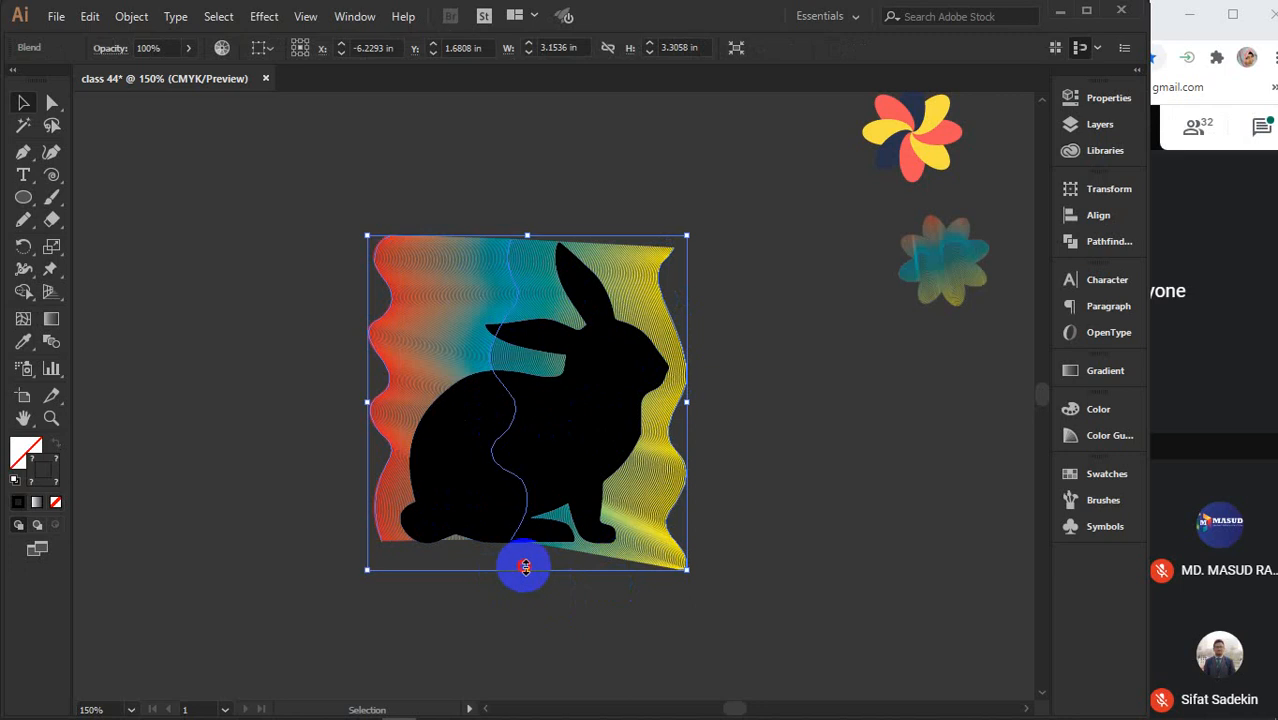
drag(525, 567, 521, 590)
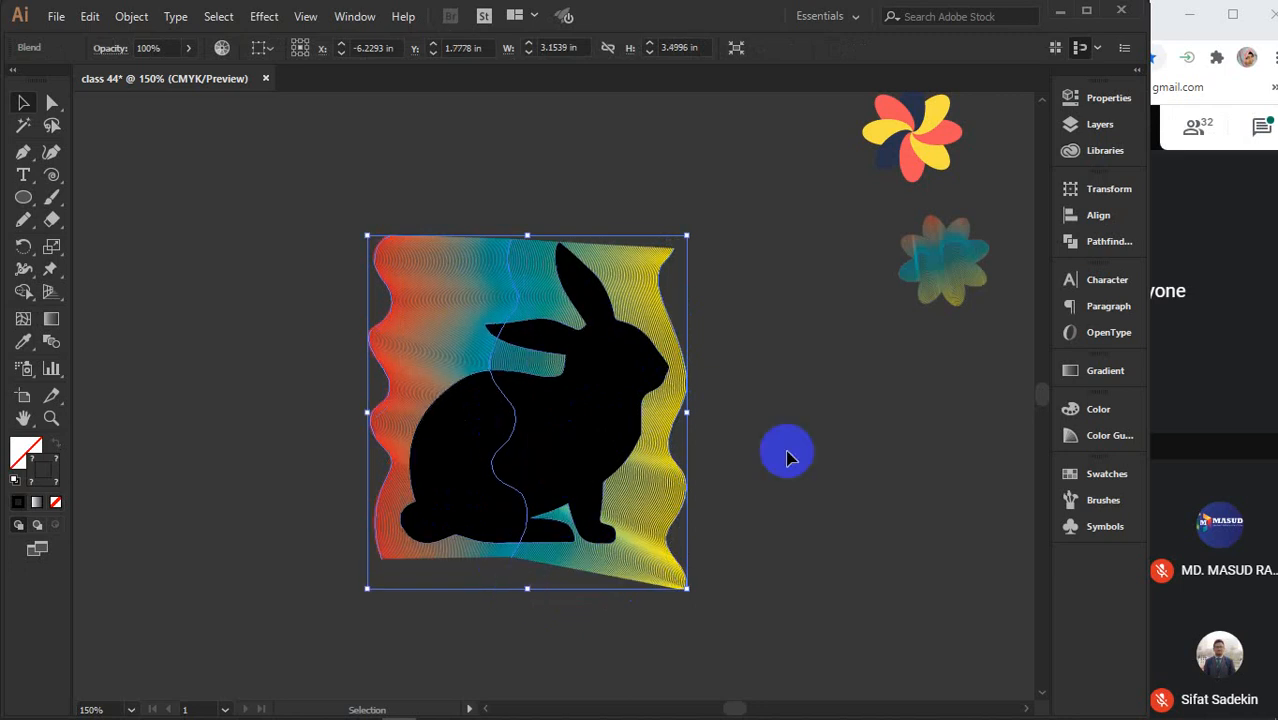
key(Up)
key(Up)
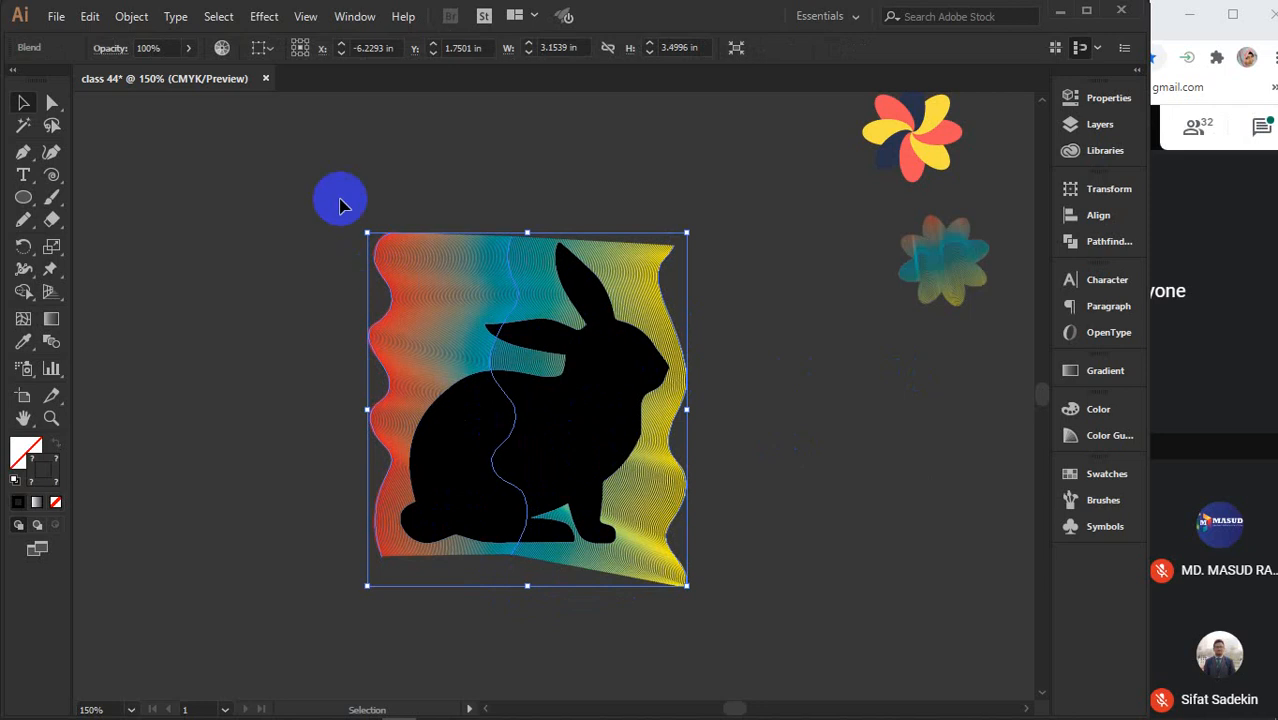
Make a clipping mask from the black rabbit shape and the wavy-line blend, and move the clipped rabbit aside
drag(337, 178, 590, 495)
right_click(601, 408)
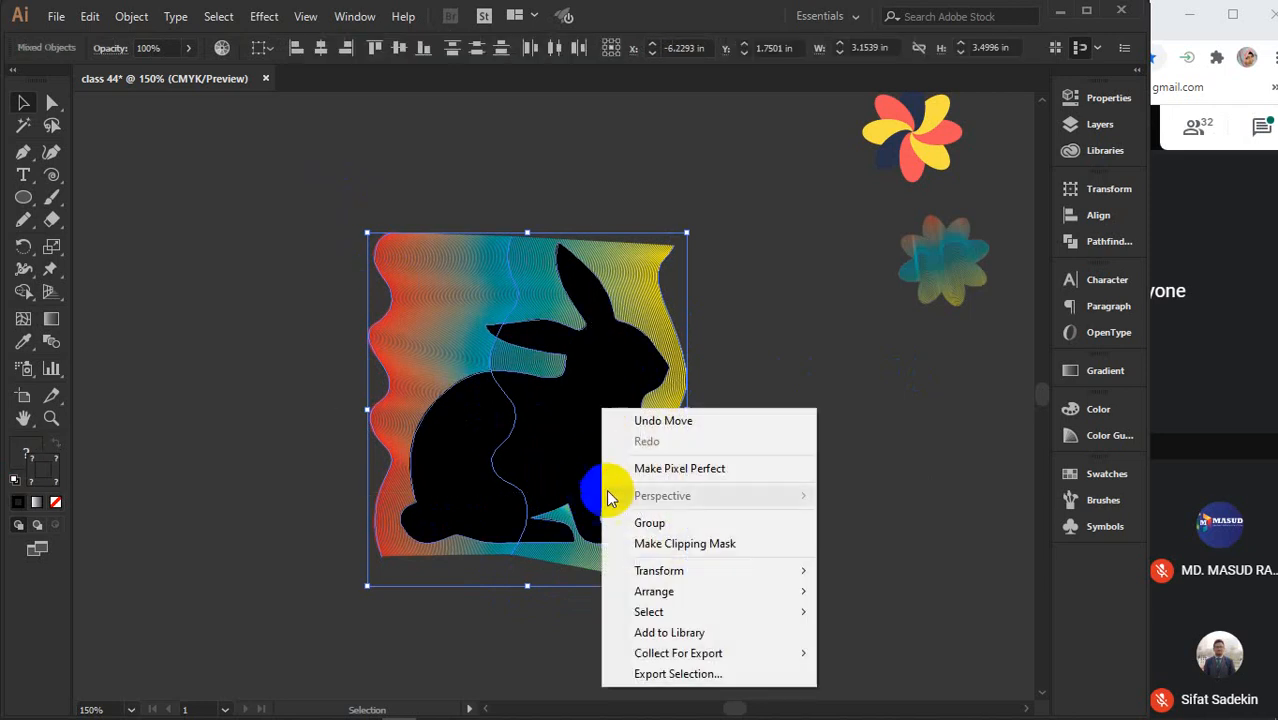
click(655, 543)
click(742, 395)
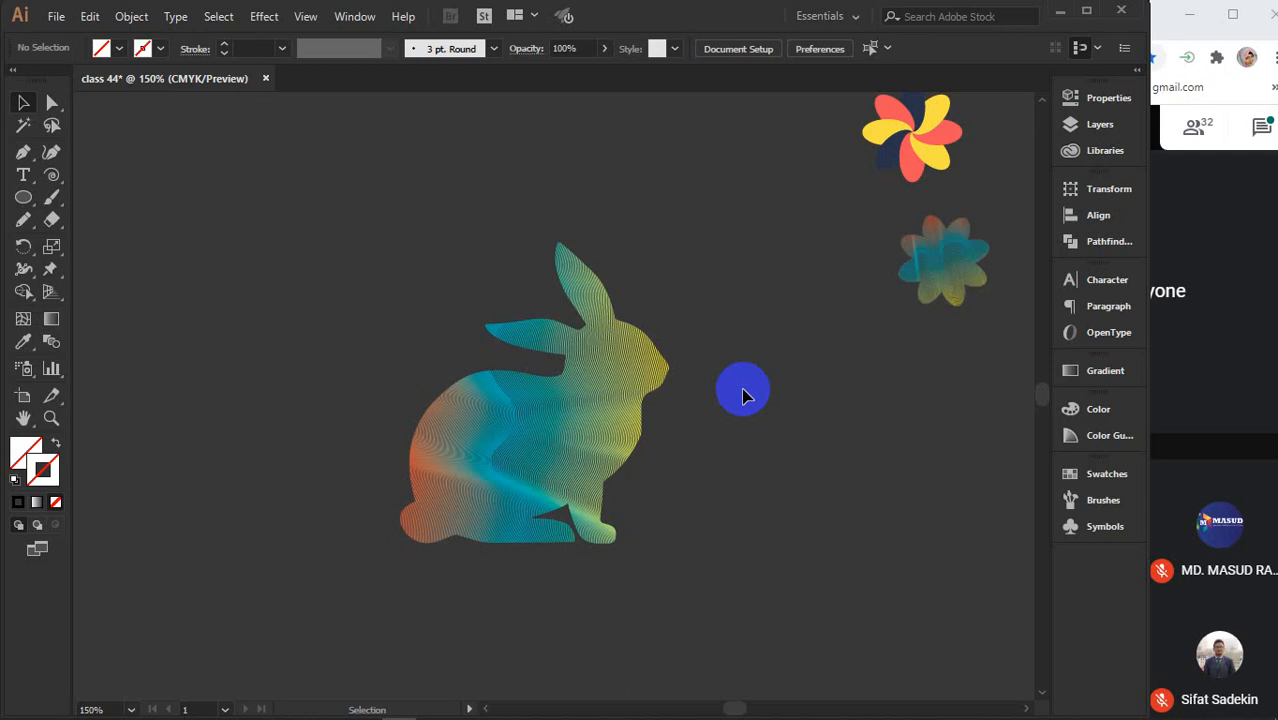
drag(595, 451, 697, 407)
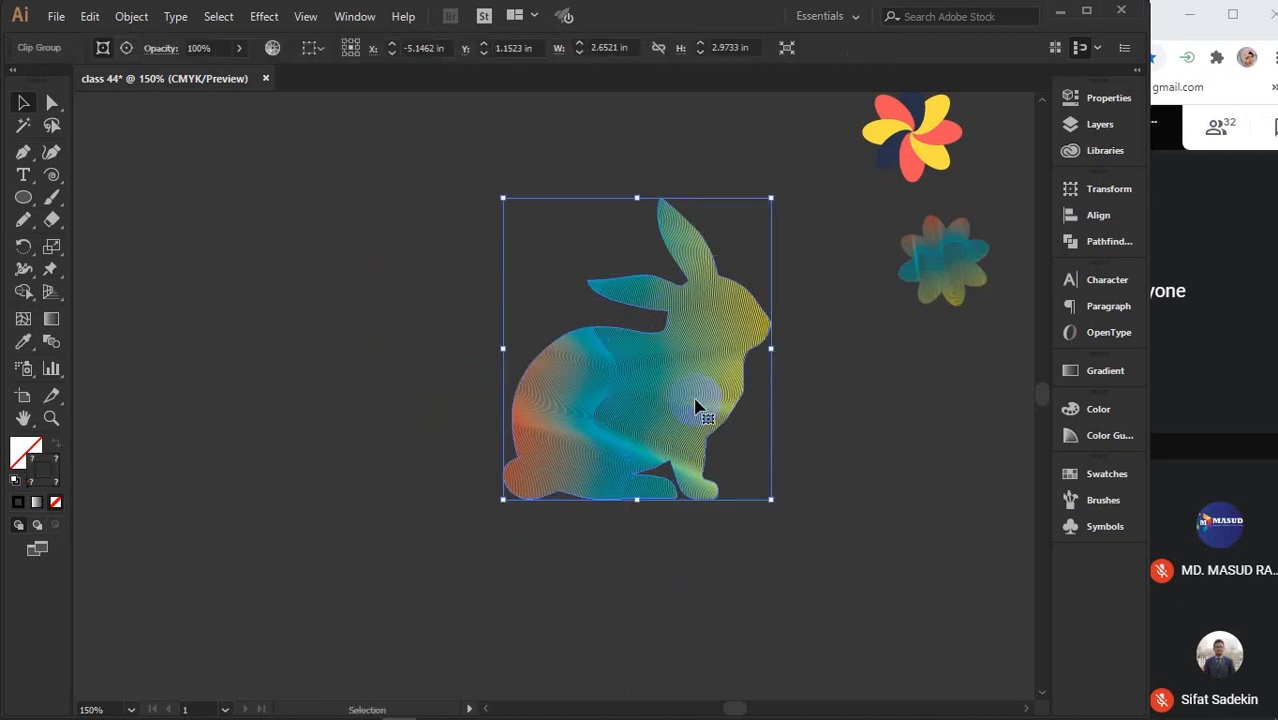
Undo the clipped rabbit's move and its clipping mask, and deselect the artwork
key(ctrl+z)
key(ctrl+z)
click(815, 405)
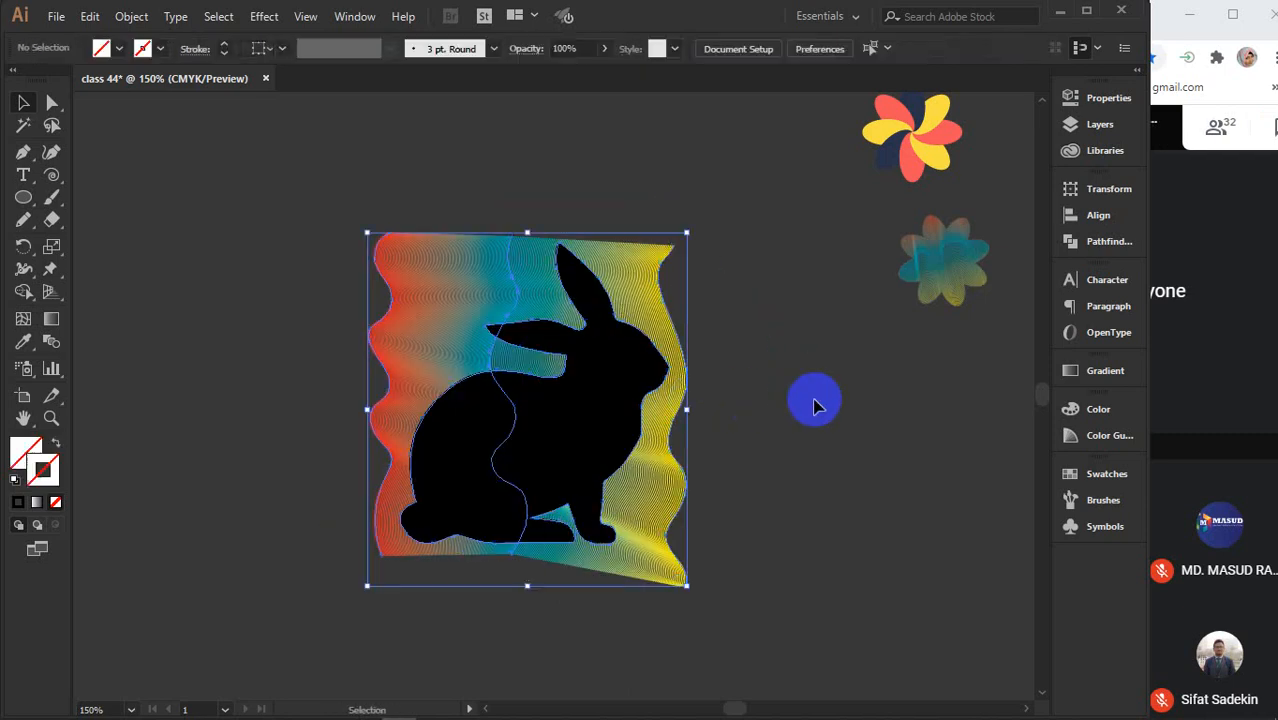
Copy the black rabbit path, and clip the wavy-line blend into the rabbit silhouette
click(580, 408)
key(a)
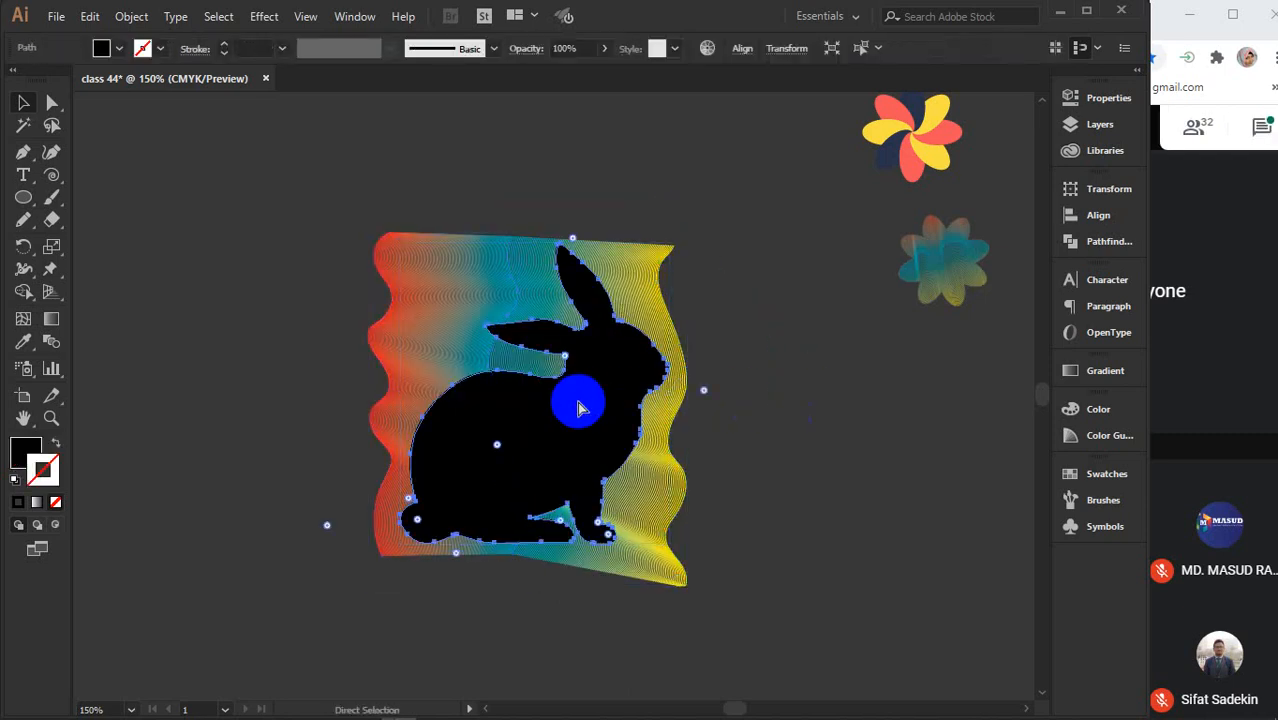
drag(474, 192, 668, 388)
right_click(641, 379)
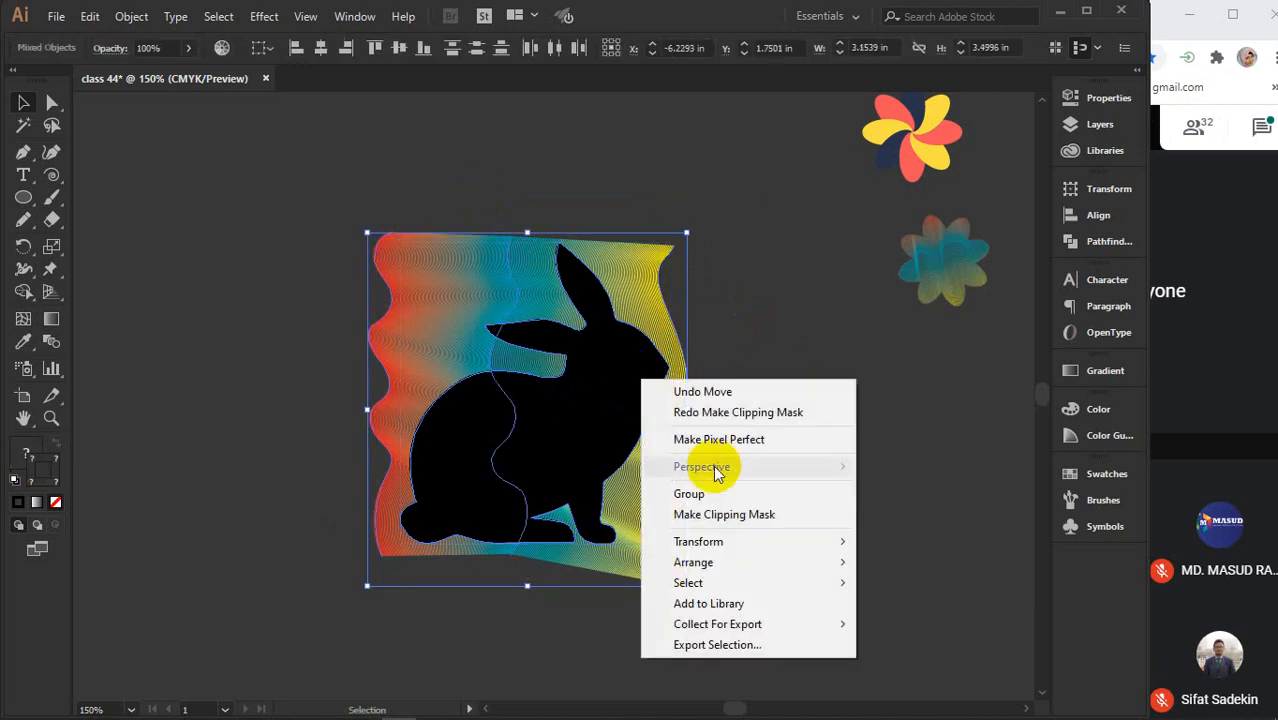
click(688, 514)
click(738, 418)
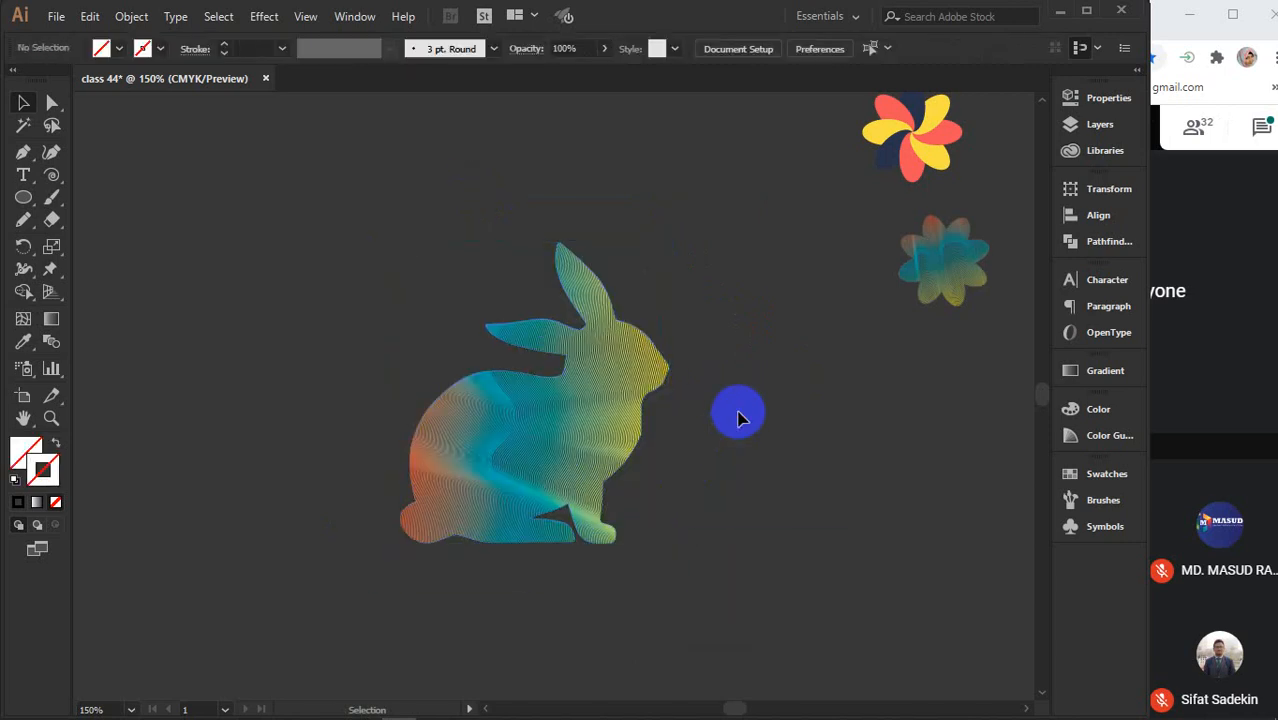
Paste the rabbit path in front of the clipped blend with no fill and a 0.25 pt black stroke
key(ctrl+f)
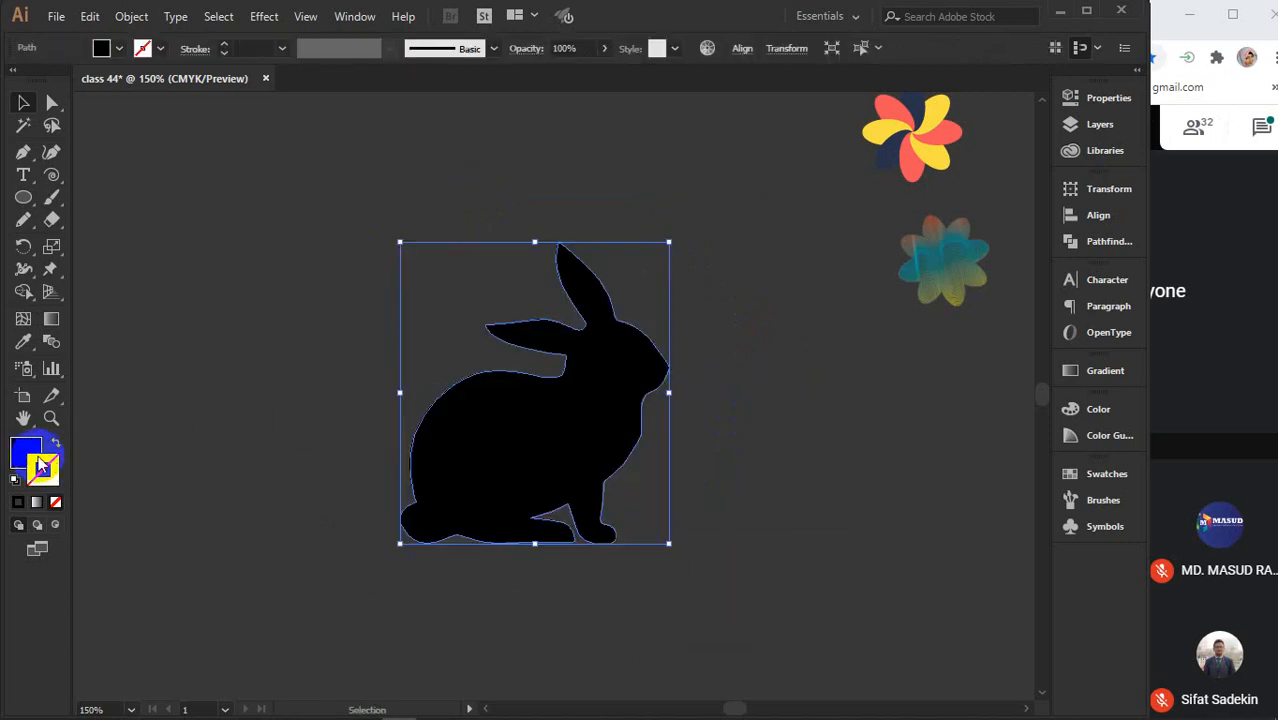
click(24, 502)
click(43, 473)
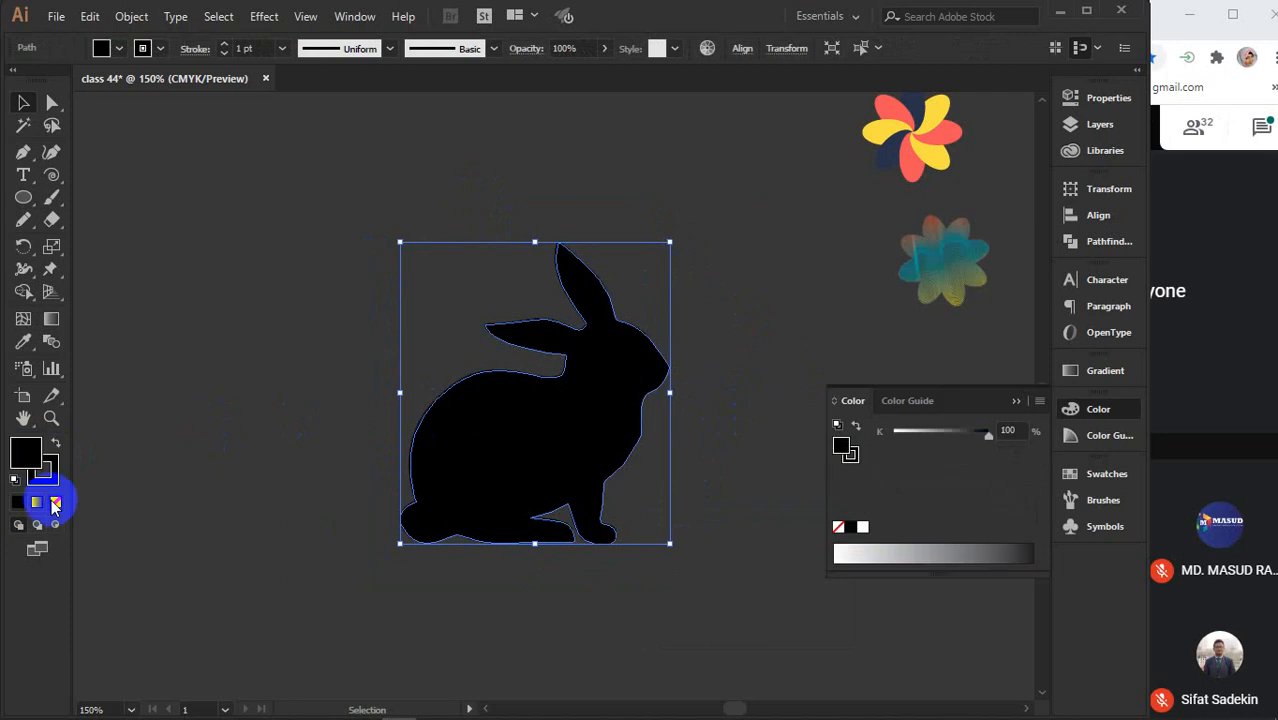
click(55, 503)
click(1014, 405)
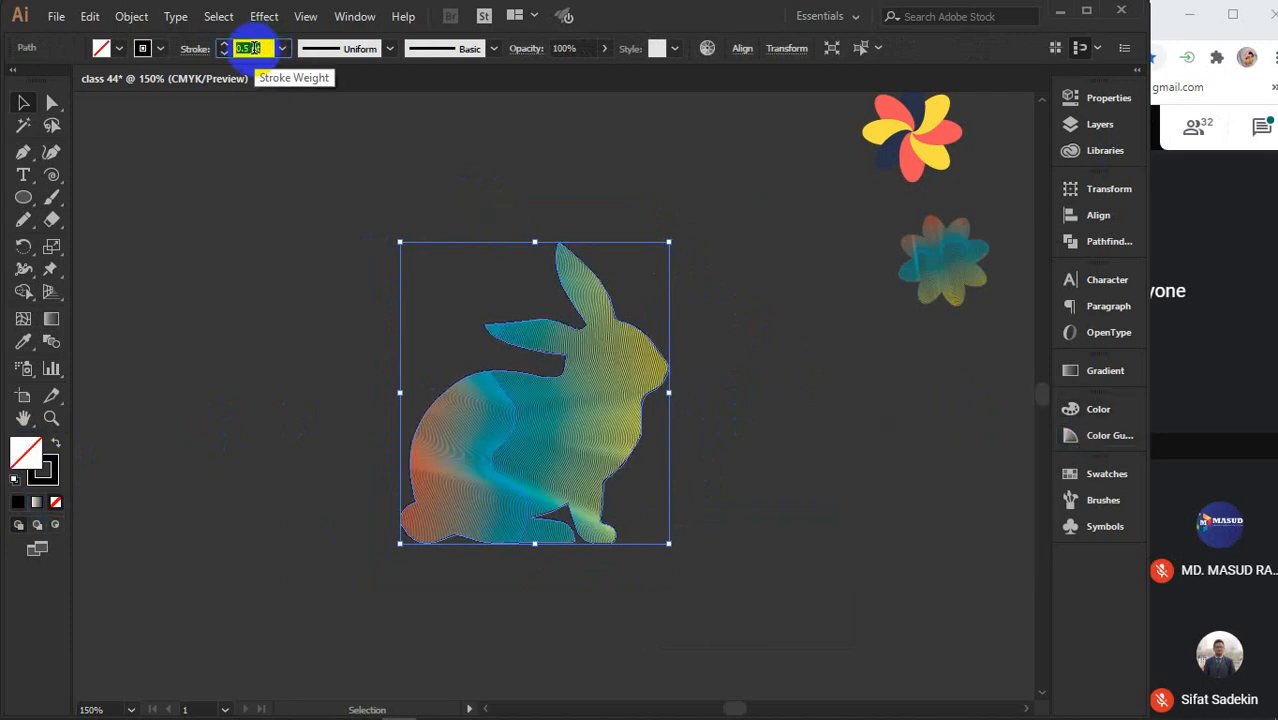
click(766, 452)
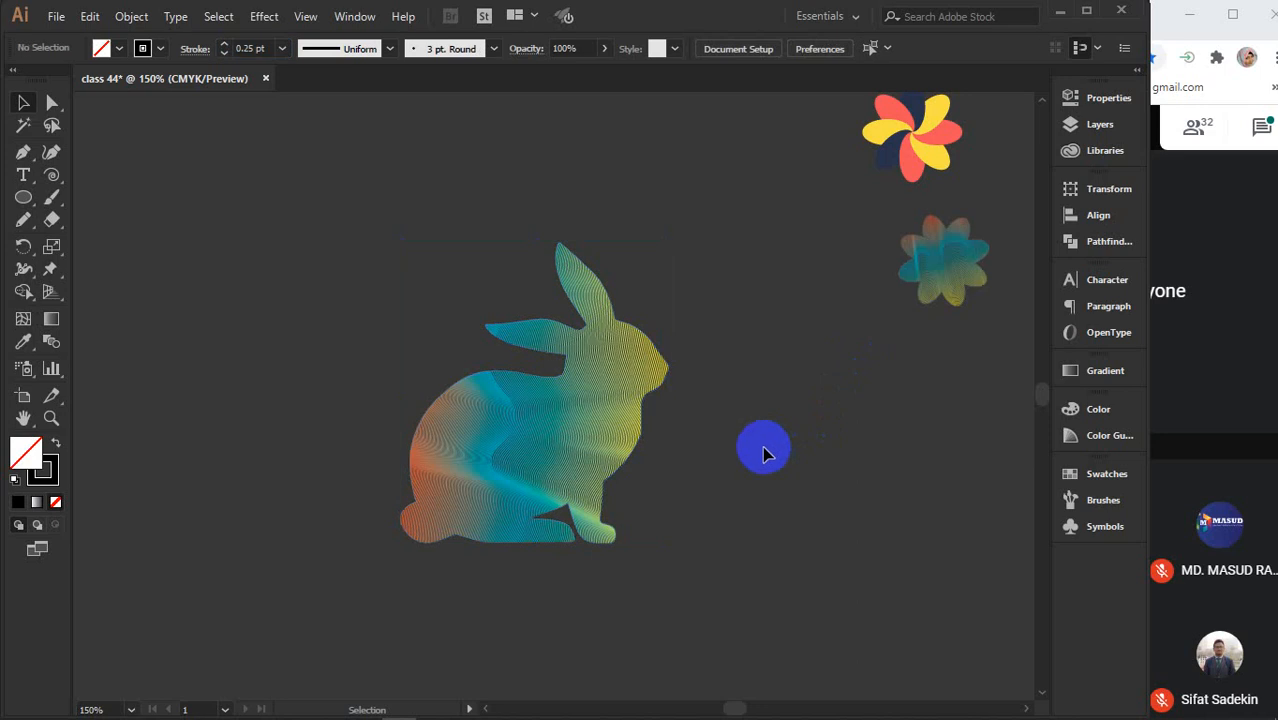
Group the clipped rabbit with its outline and scale the group down proportionally to about 1.80 by 2.02 in
drag(736, 462, 394, 262)
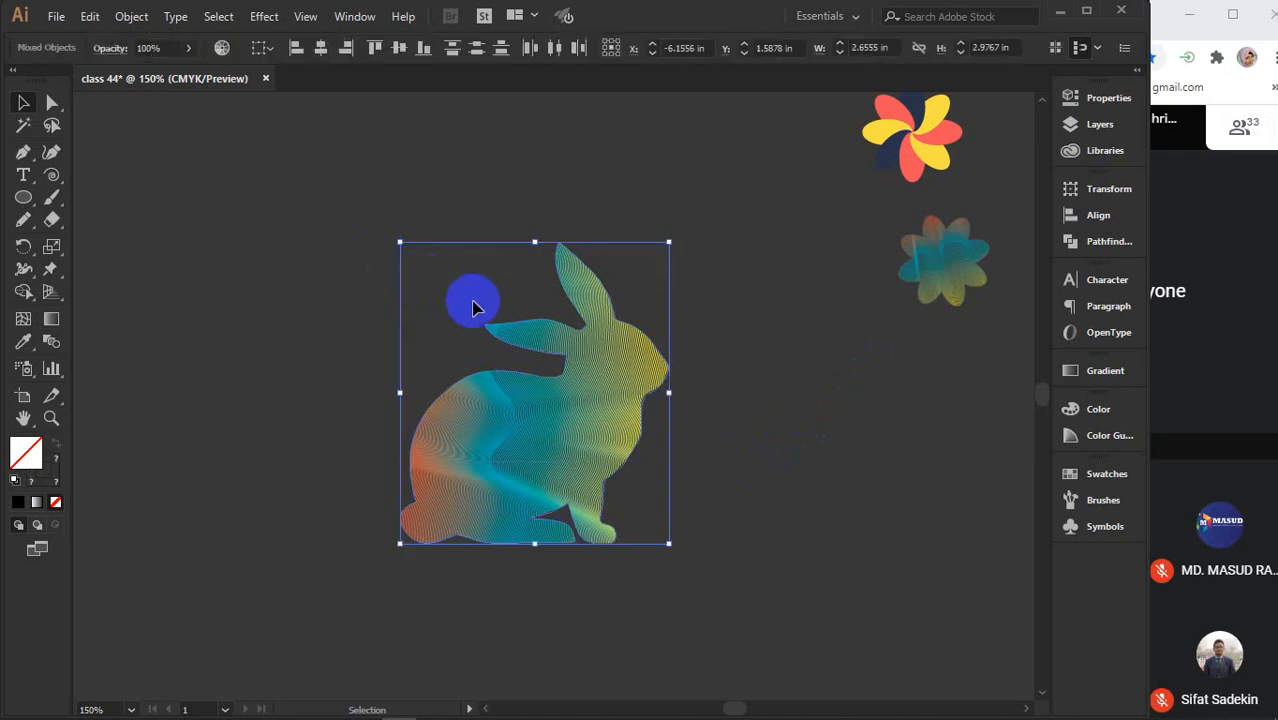
key(ctrl+g)
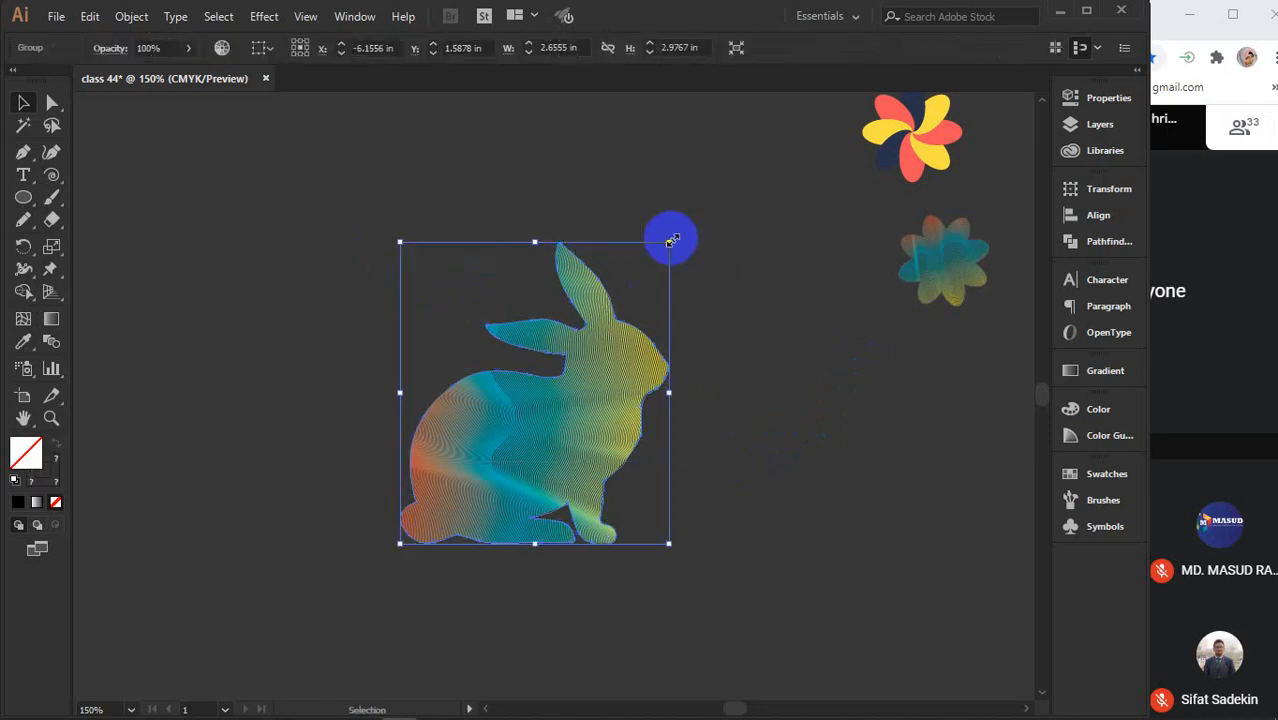
drag(670, 240, 585, 330)
Place the rabbit group in the middle of the white artboard and the wavy-line flower beside it
scroll(585, 330, down, 1)
drag(750, 466, 380, 421)
drag(165, 371, 828, 381)
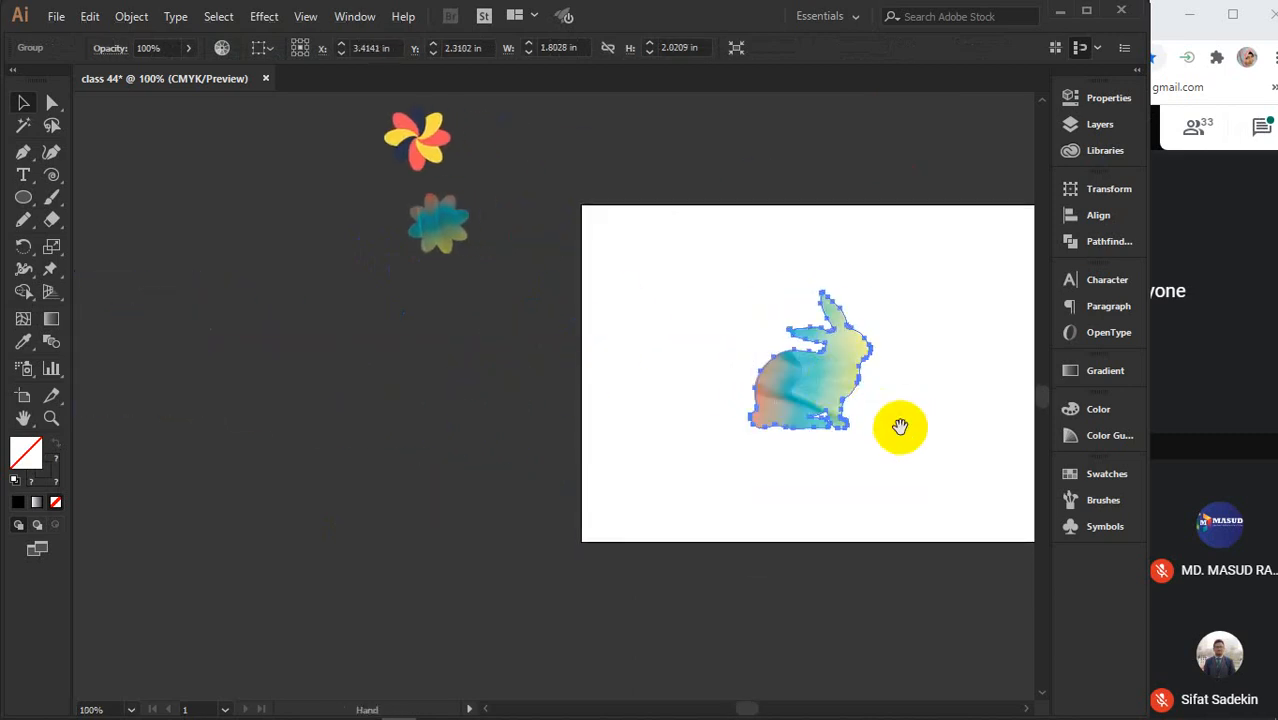
drag(899, 428, 659, 442)
drag(208, 245, 698, 358)
click(282, 363)
Draw a rectangle that covers the whole artboard, from its upper-left corner to its lower-right corner
click(22, 222)
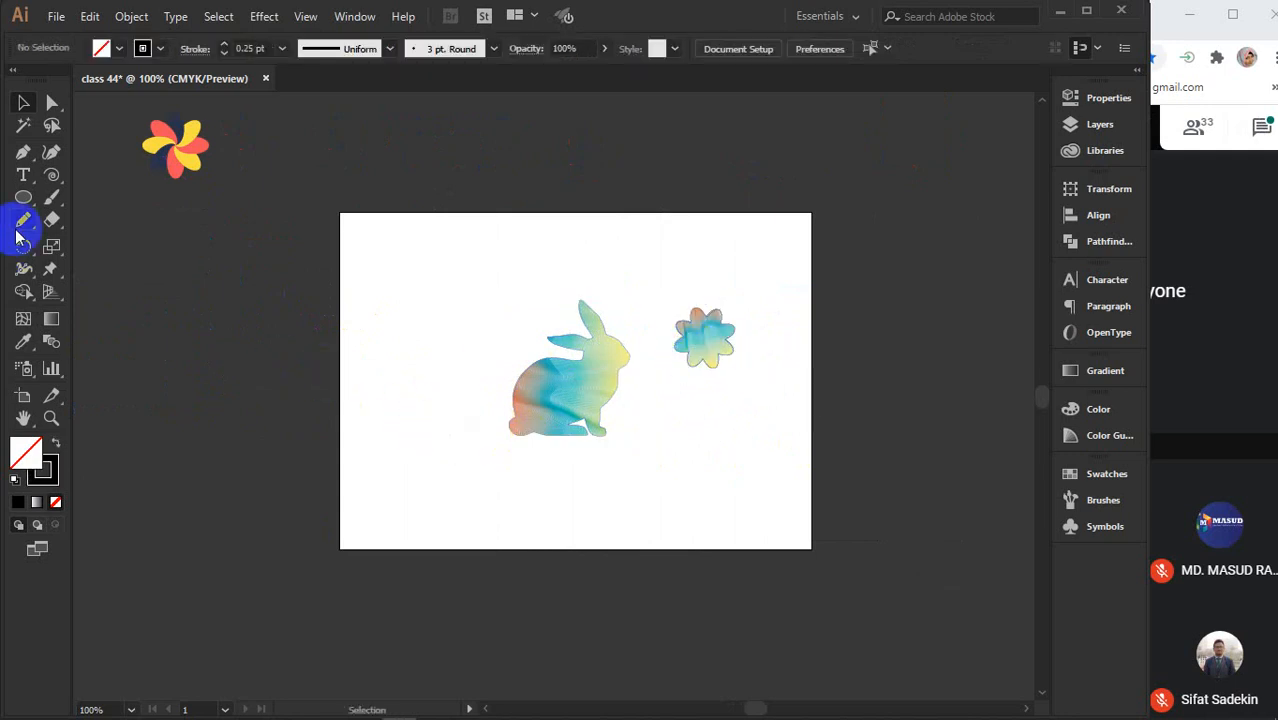
drag(20, 197, 100, 197)
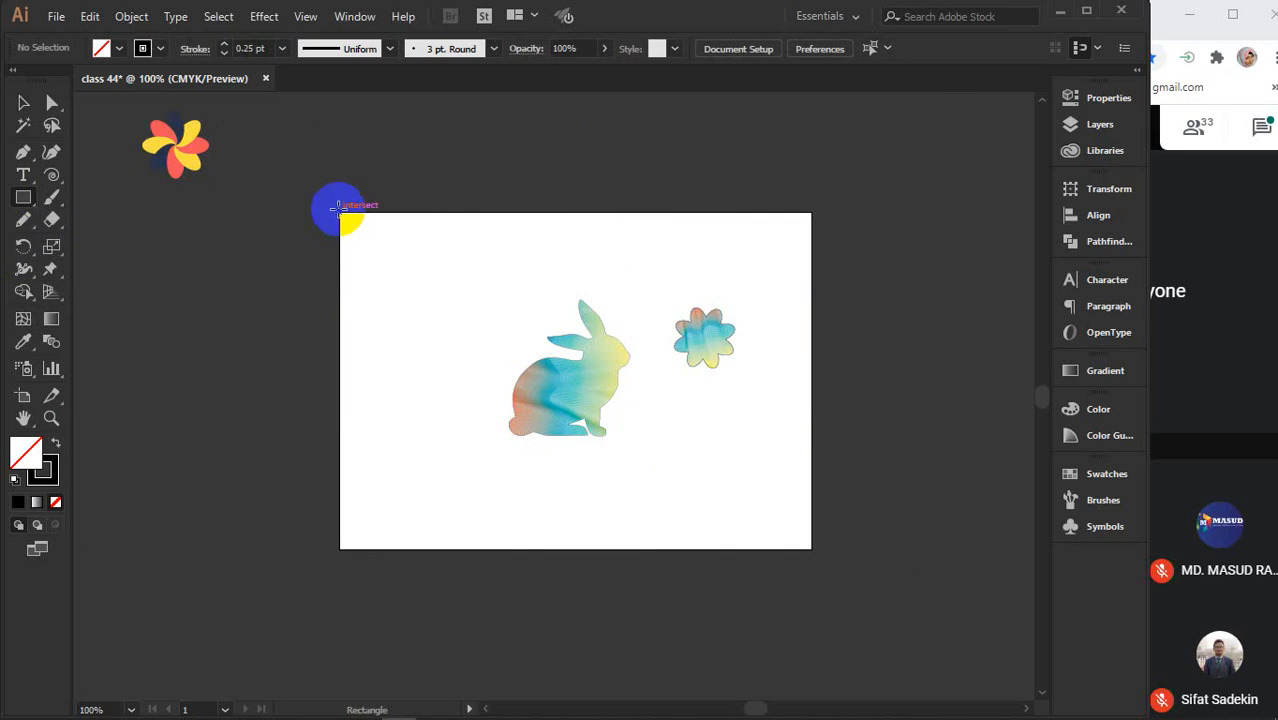
mouse_move(340, 213)
mouse_down()
mouse_move(437, 297)
mouse_move(725, 463)
mouse_move(810, 549)
mouse_up()
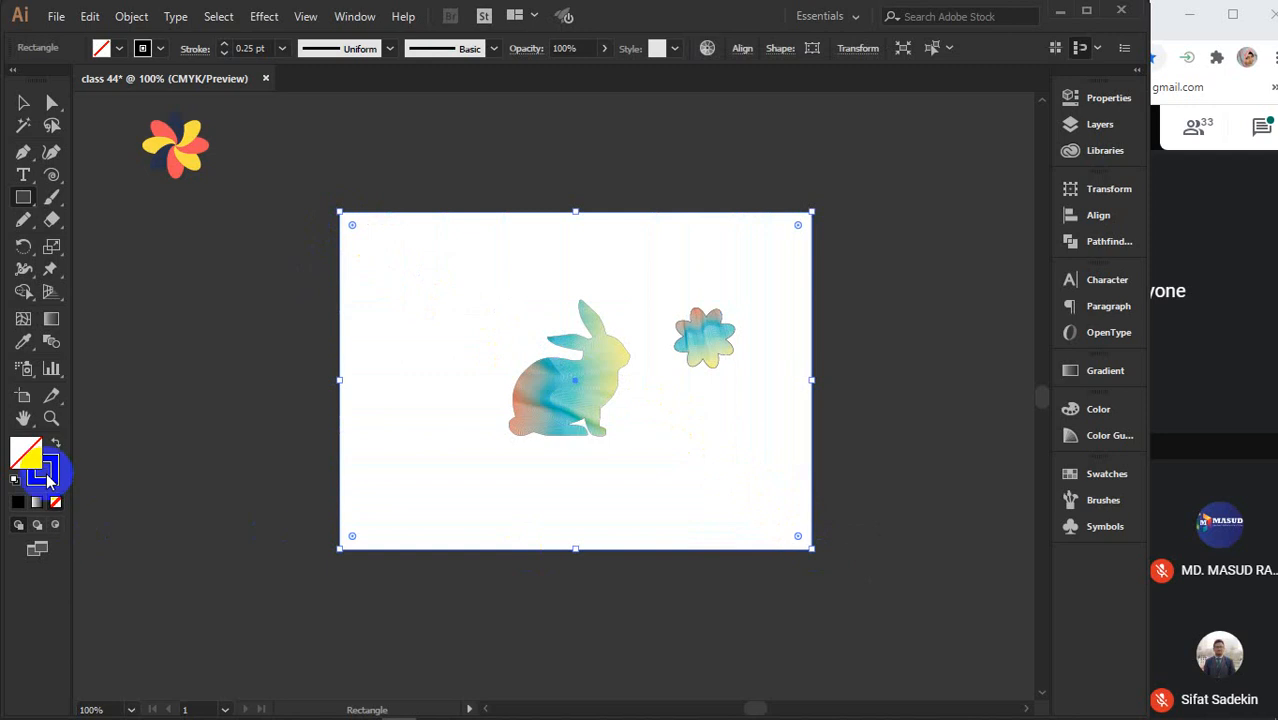
Give the artboard-sized rectangle a solid black fill and no stroke
click(24, 456)
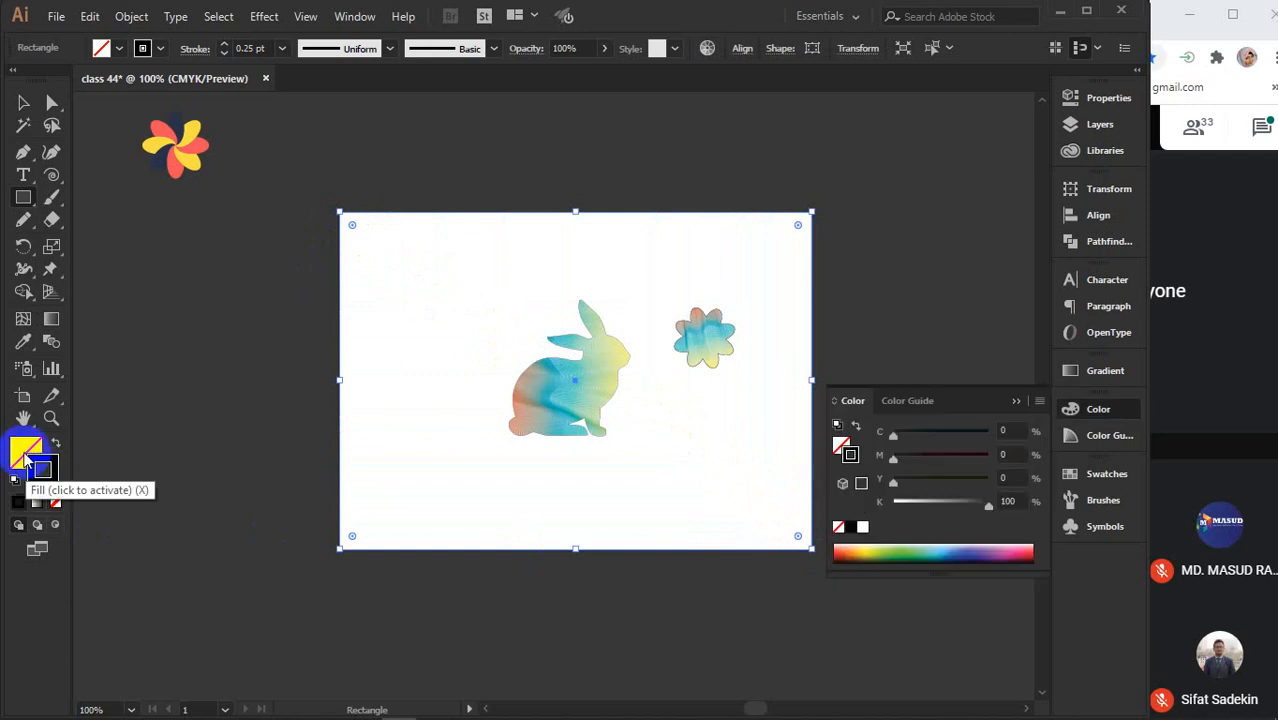
click(55, 501)
click(20, 454)
click(18, 501)
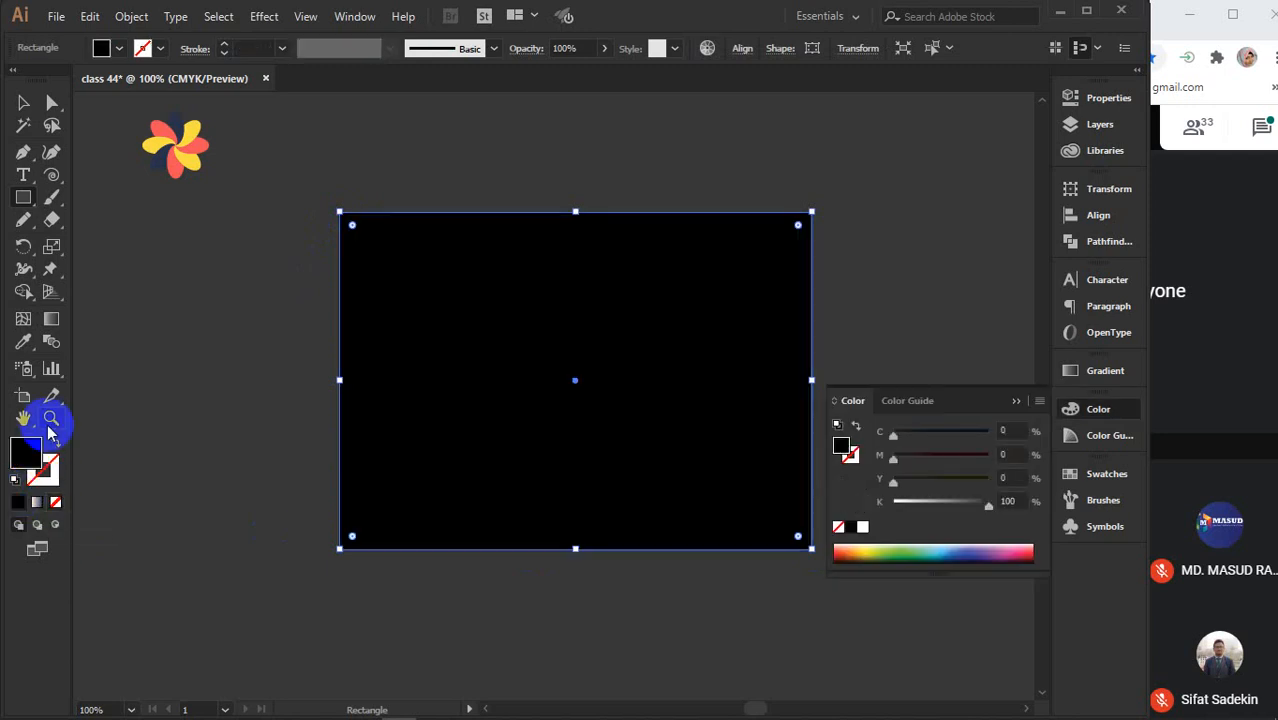
click(24, 102)
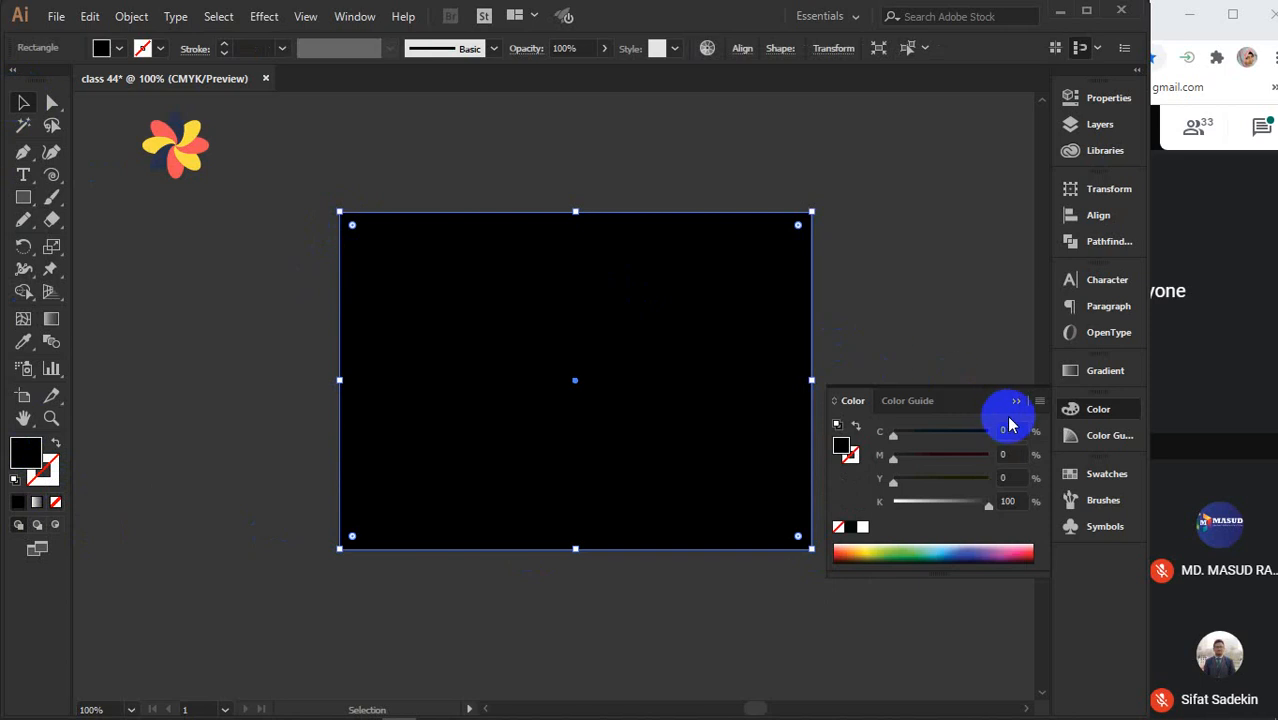
click(1014, 410)
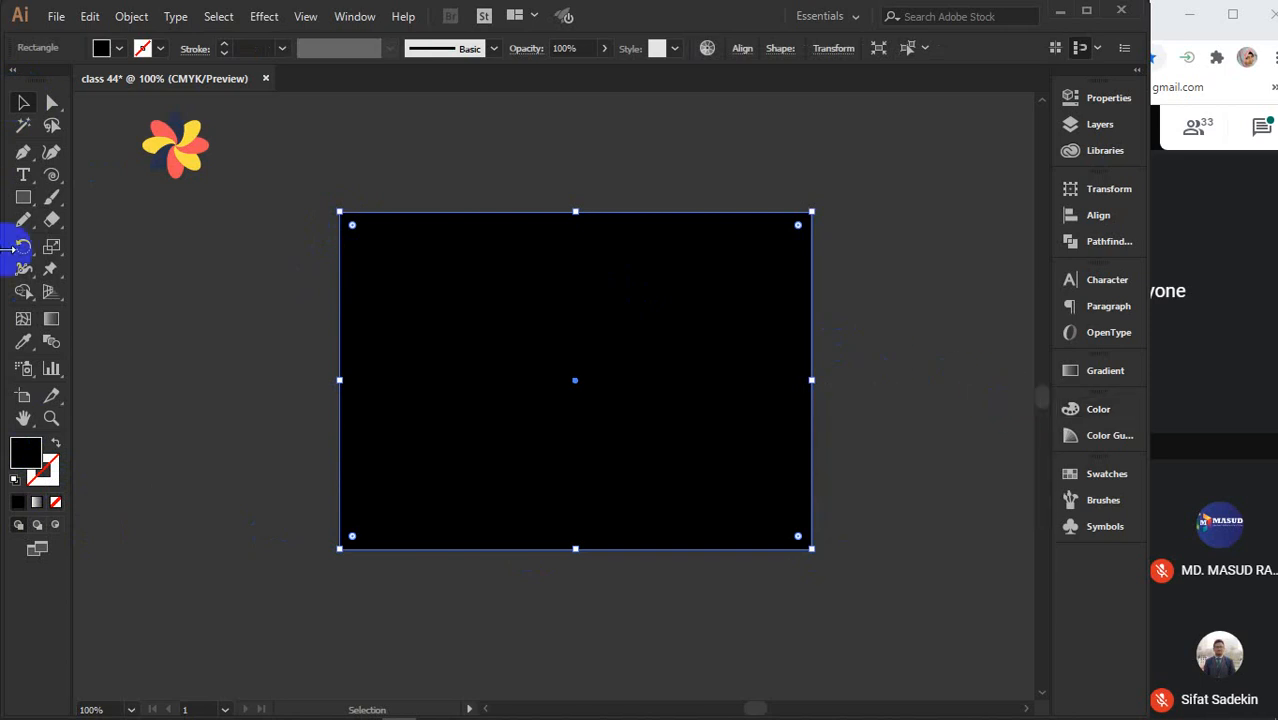
Send the black rectangle to the back, behind the rabbit and the flower, and deselect it
click(148, 336)
click(414, 378)
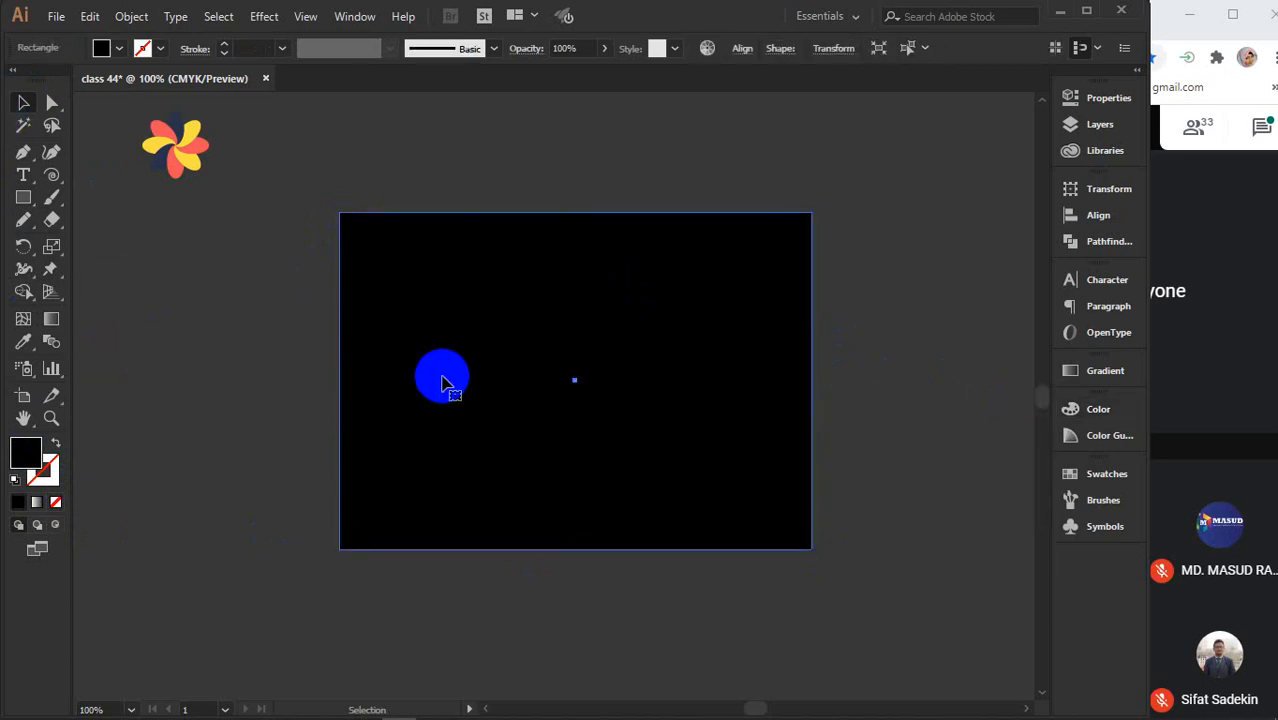
right_click(446, 384)
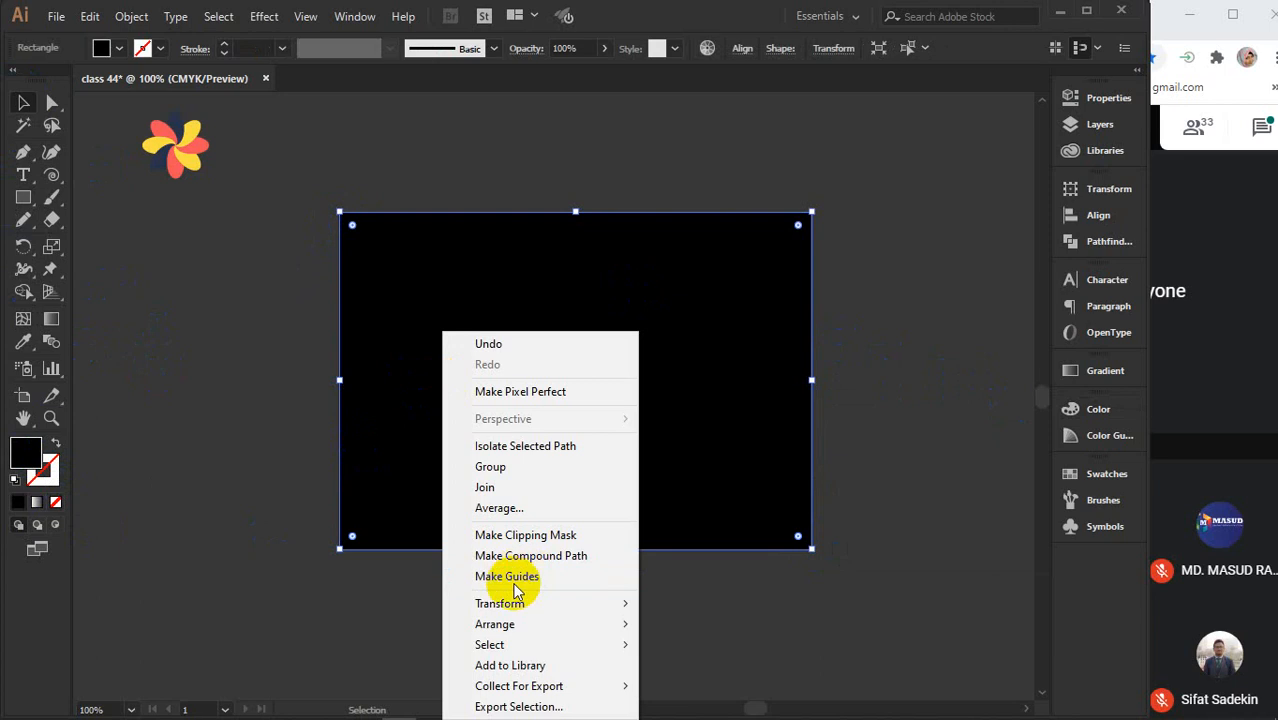
mouse_move(512, 624)
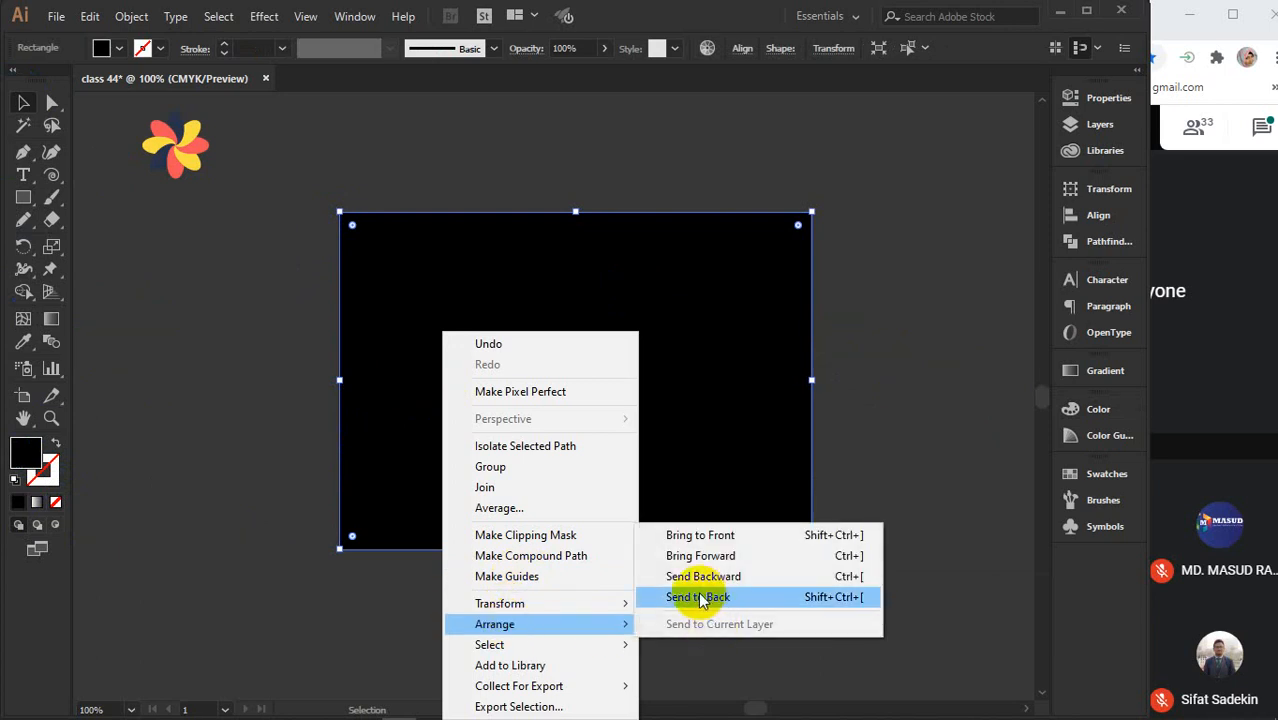
click(697, 597)
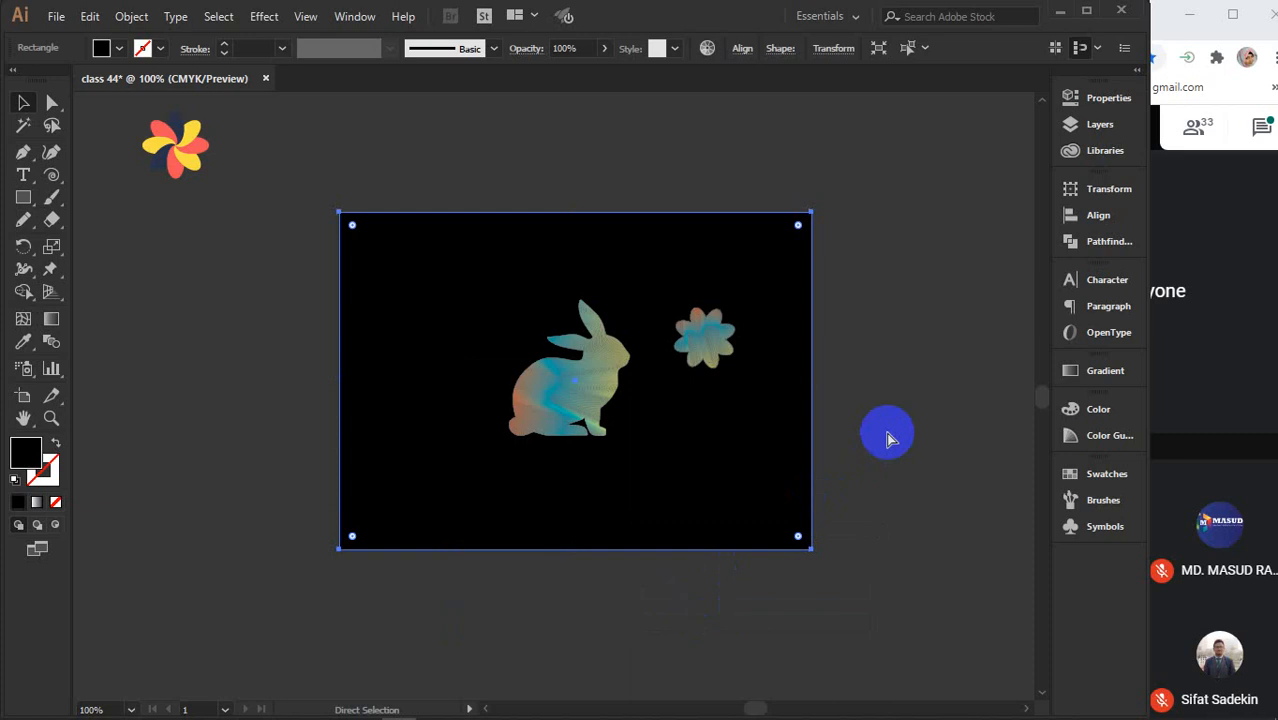
click(886, 432)
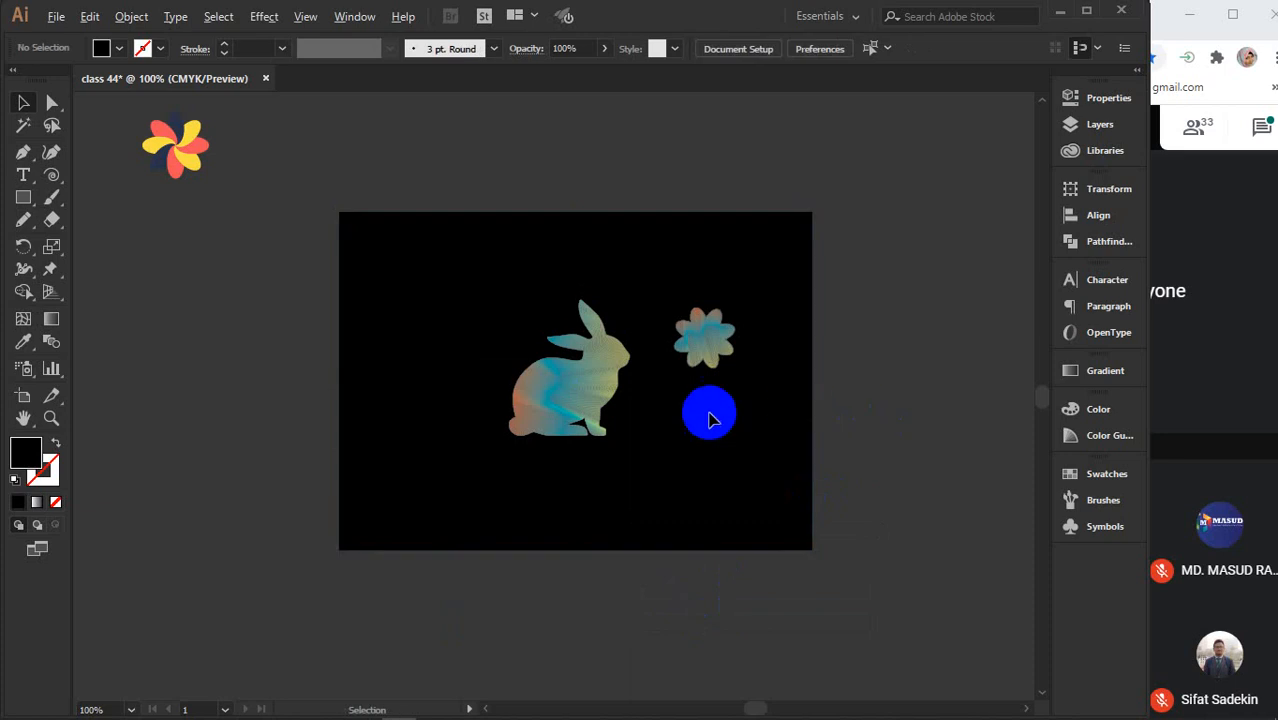
Enlarge the rabbit and flower together in proportion until they nearly fill the black background, and shift them into position
scroll(709, 414, up, 2)
drag(464, 349, 586, 406)
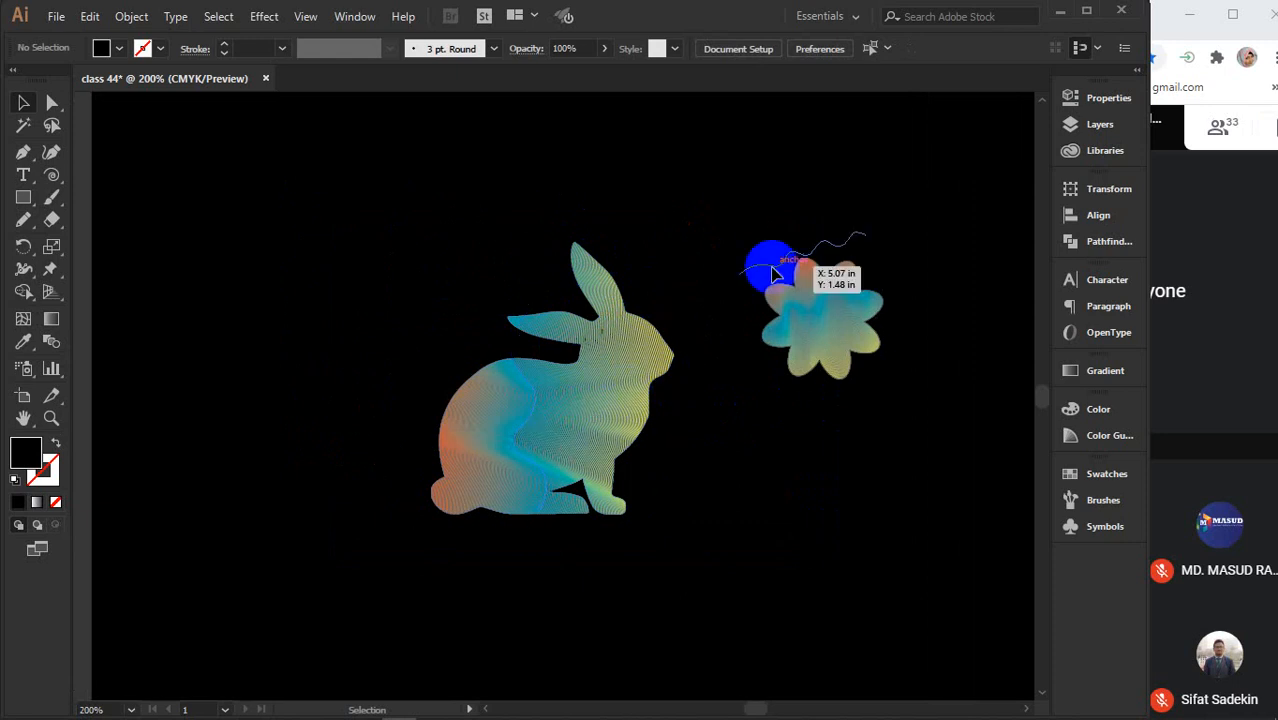
drag(527, 163, 776, 451)
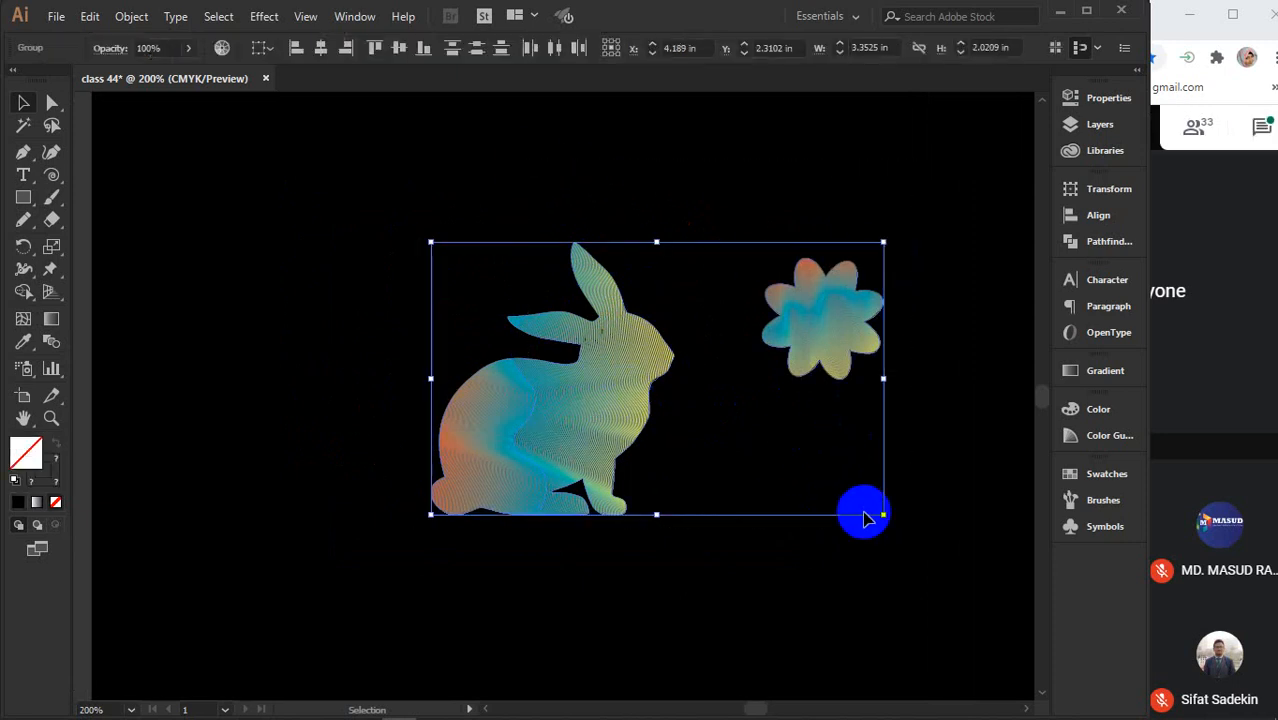
drag(881, 518, 998, 633)
key(ctrl+minus)
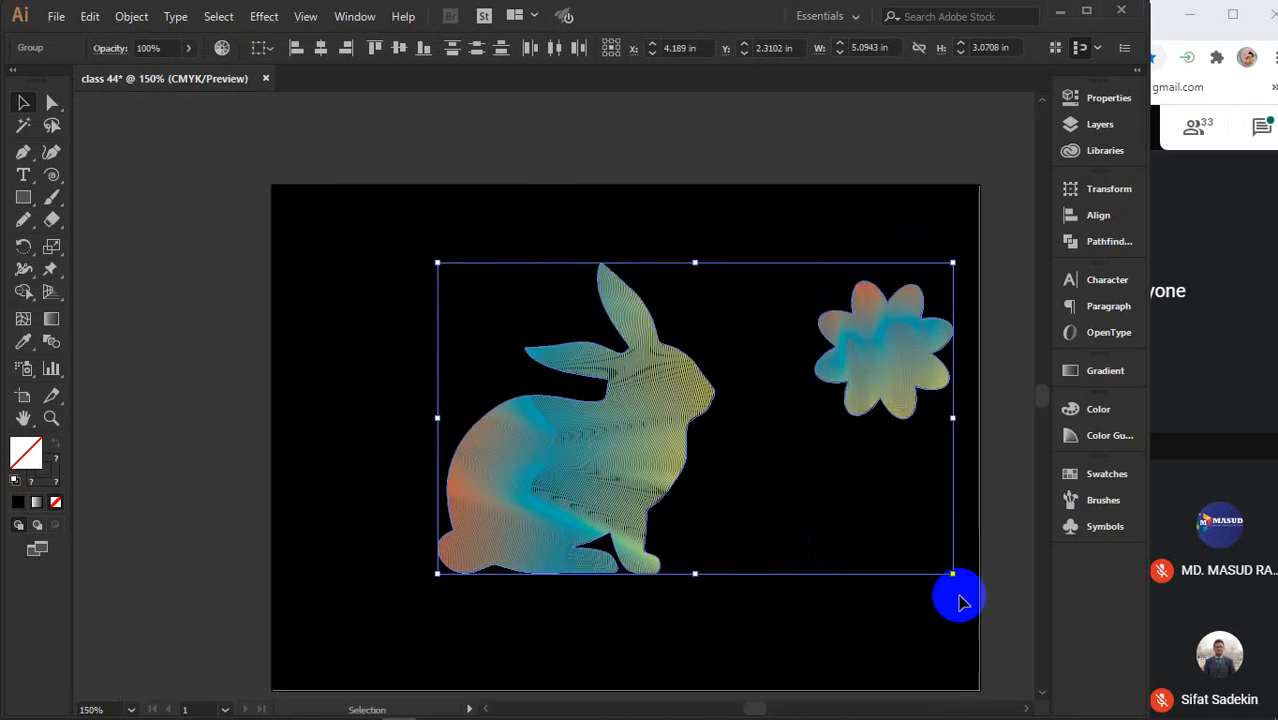
drag(950, 578, 1017, 612)
drag(627, 429, 590, 452)
Move only the flower about 0.74 in toward the rabbit and 0.74 in down, in front of its nose
click(728, 393)
drag(927, 362, 847, 434)
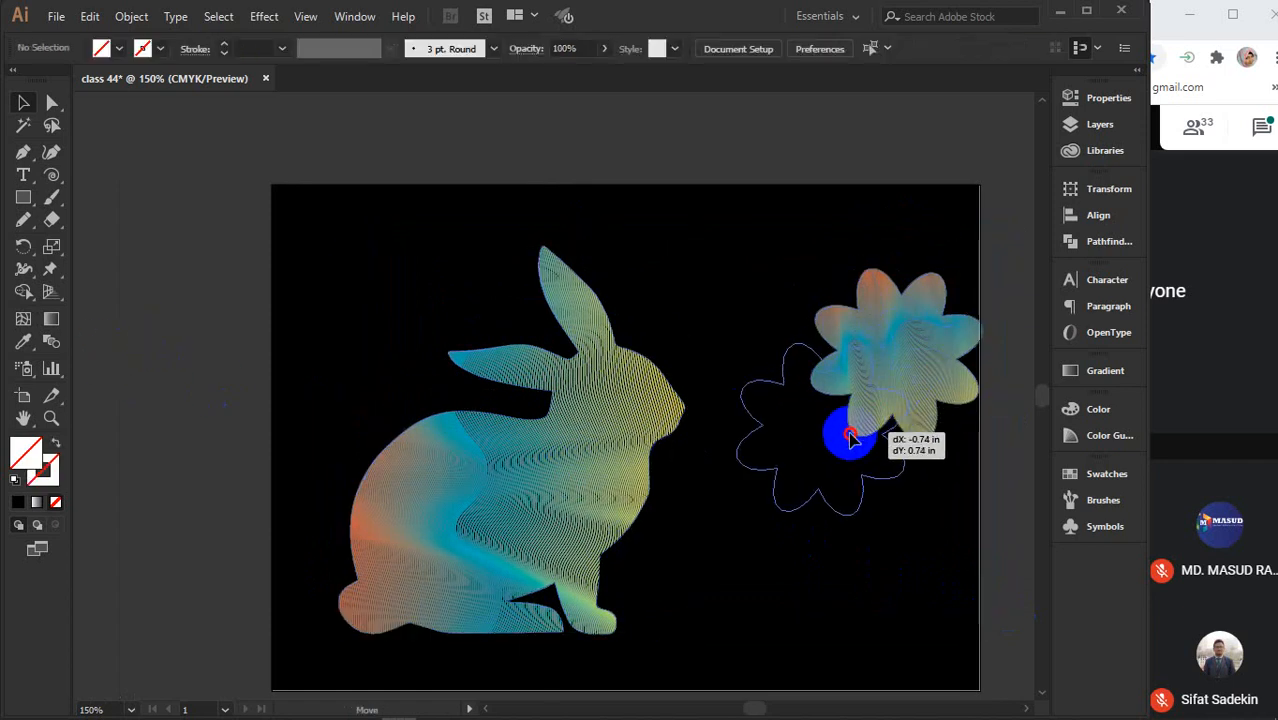
click(211, 355)
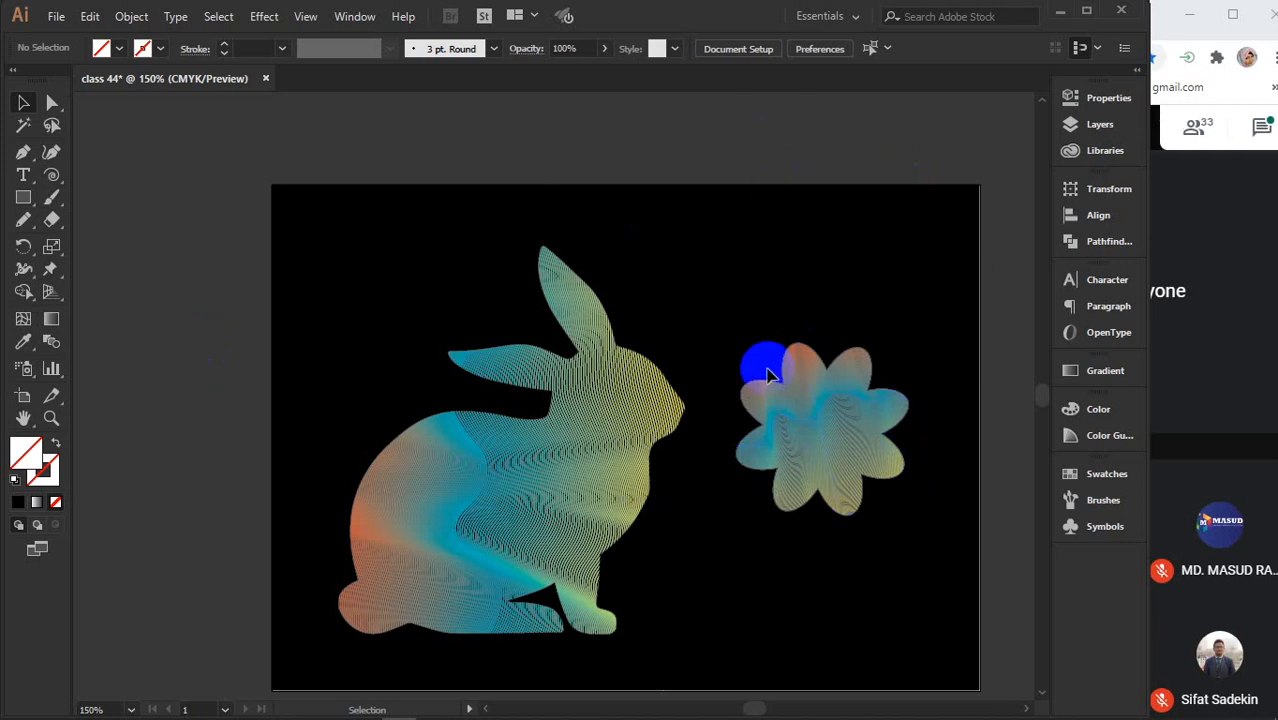
Switch to Chrome and run a Google image search for "poster design", closing the downloads bar
mouse_move(500, 703)
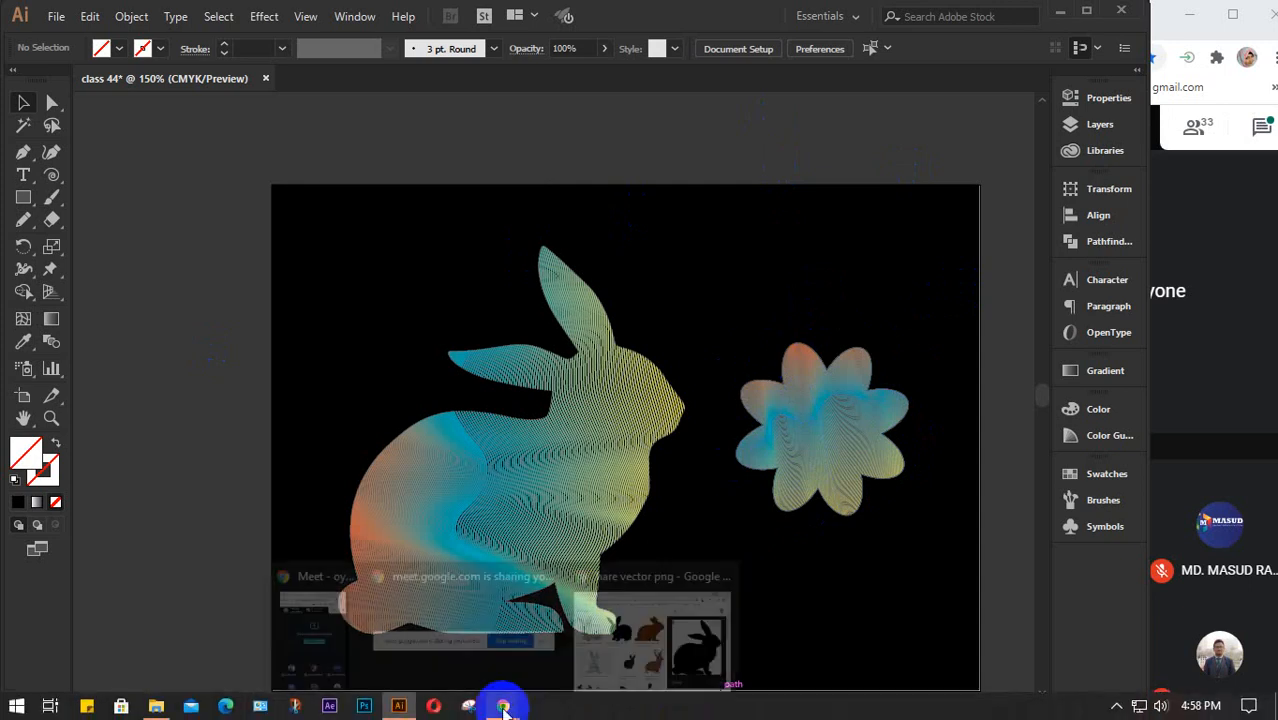
click(652, 620)
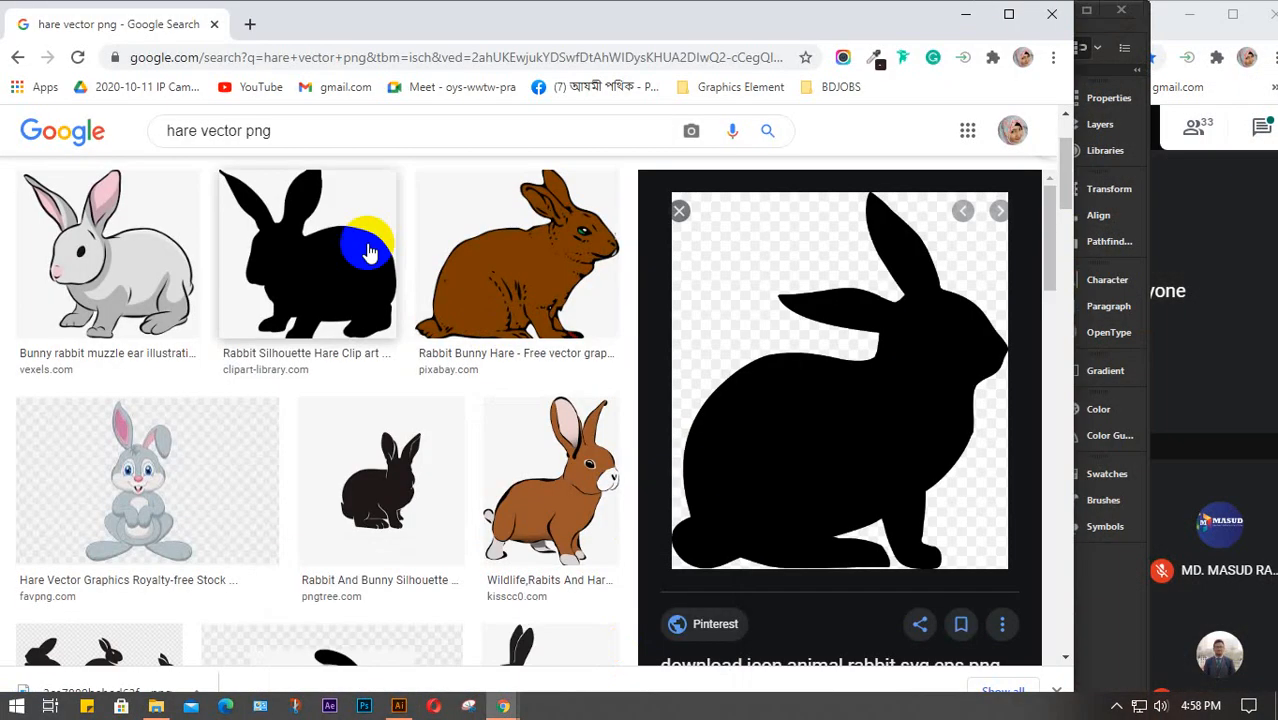
triple_click(305, 137)
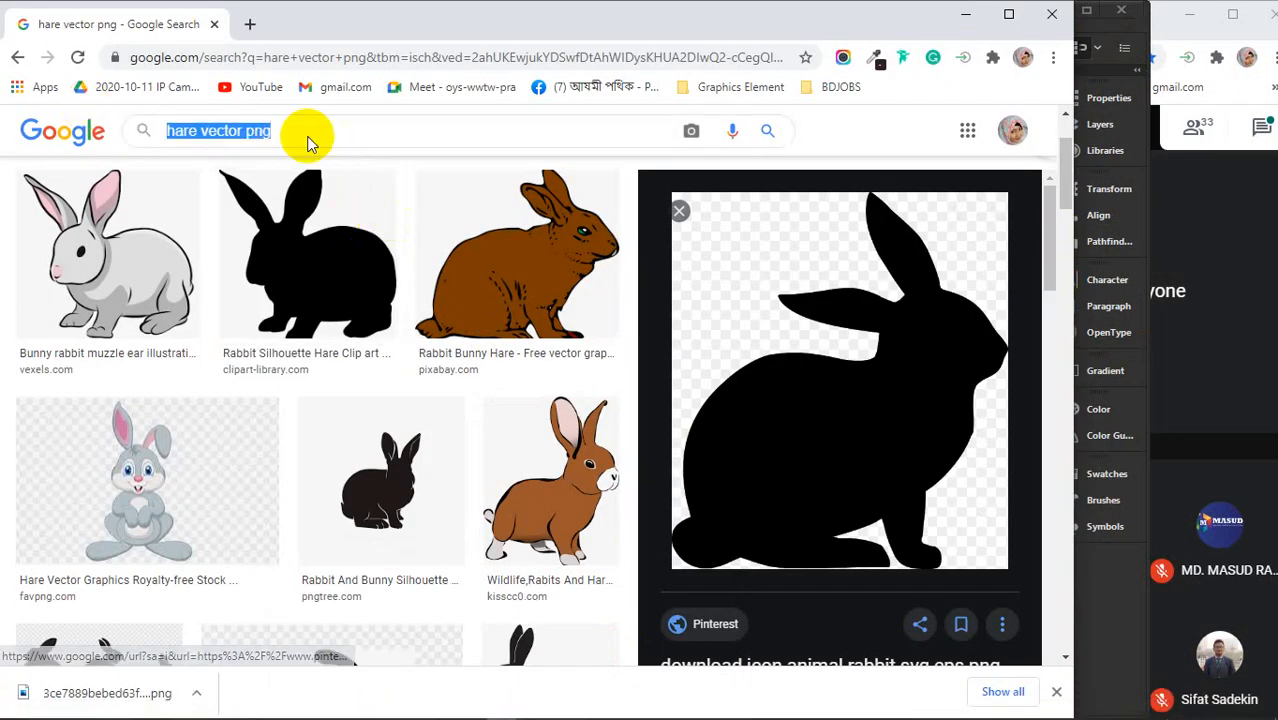
text(fly)
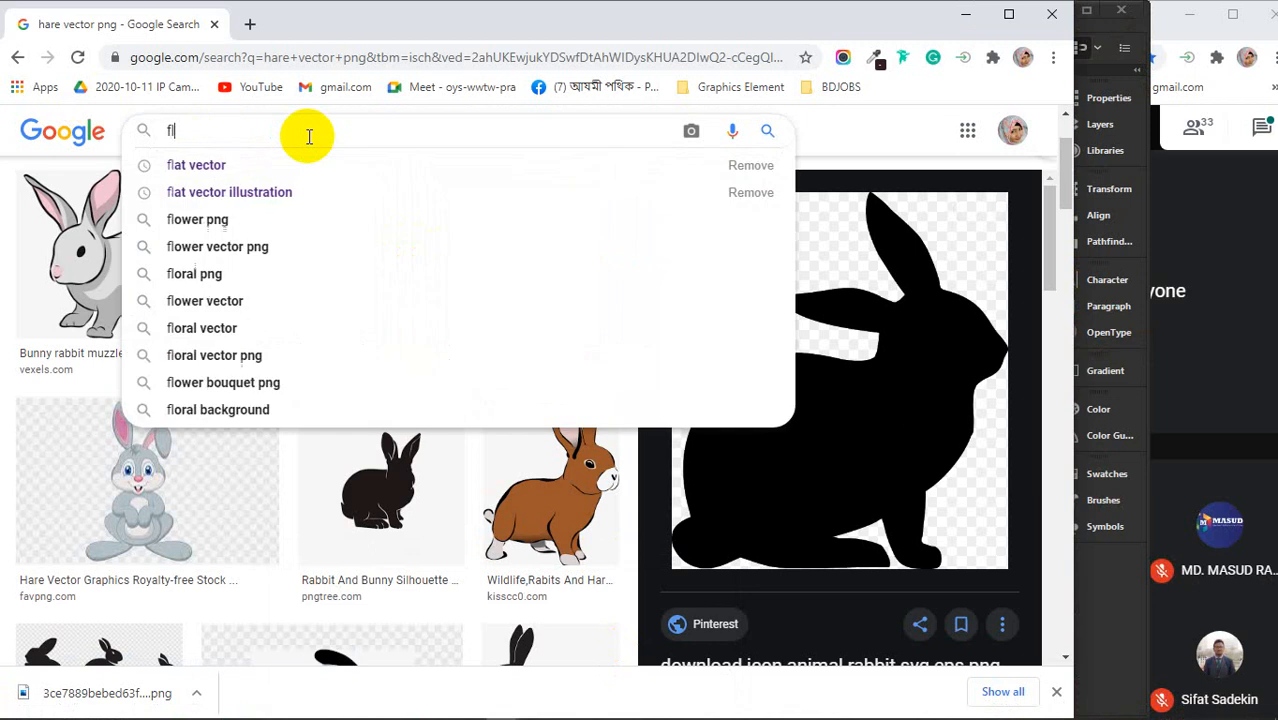
key(BackSpace)
key(BackSpace)
key(BackSpace)
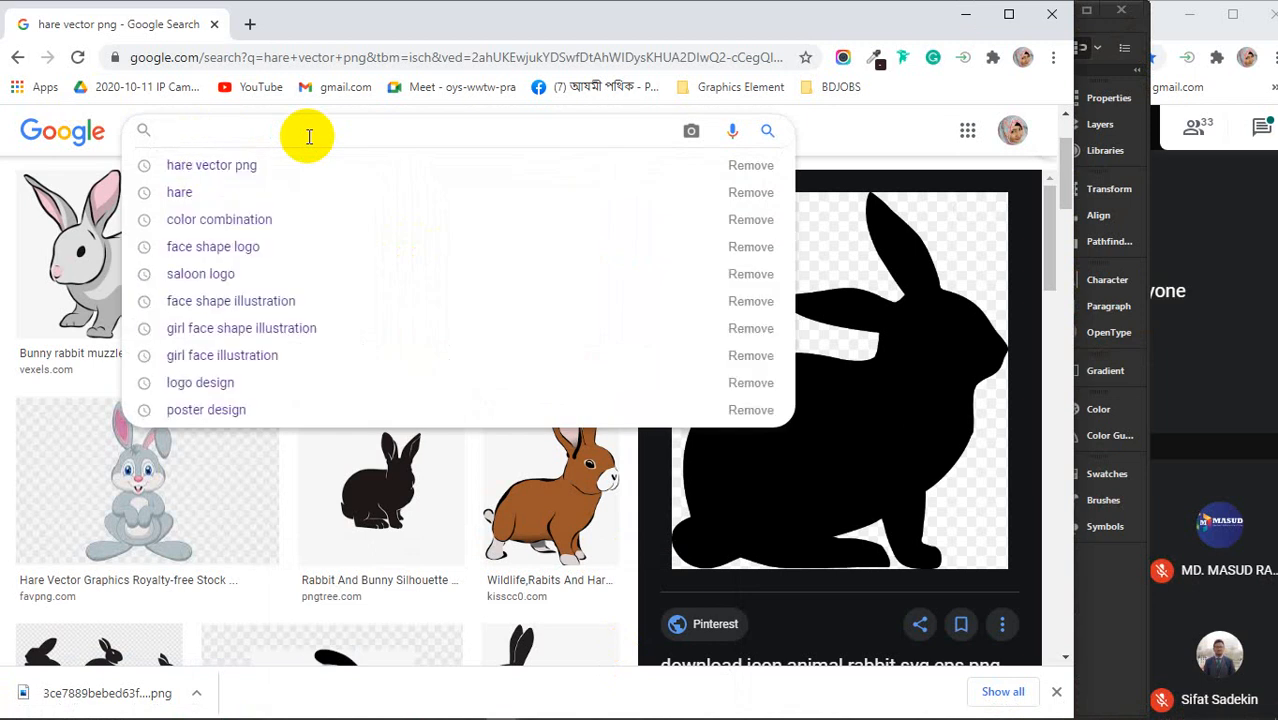
text(poster)
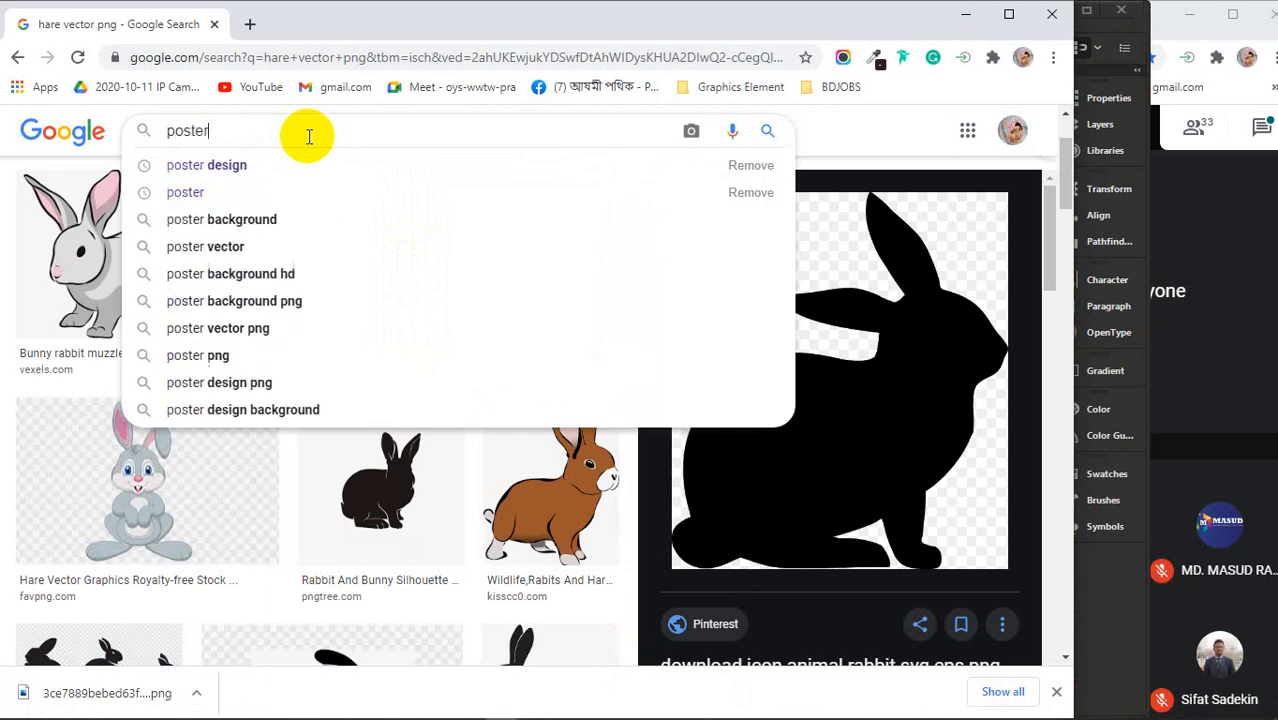
text( design)
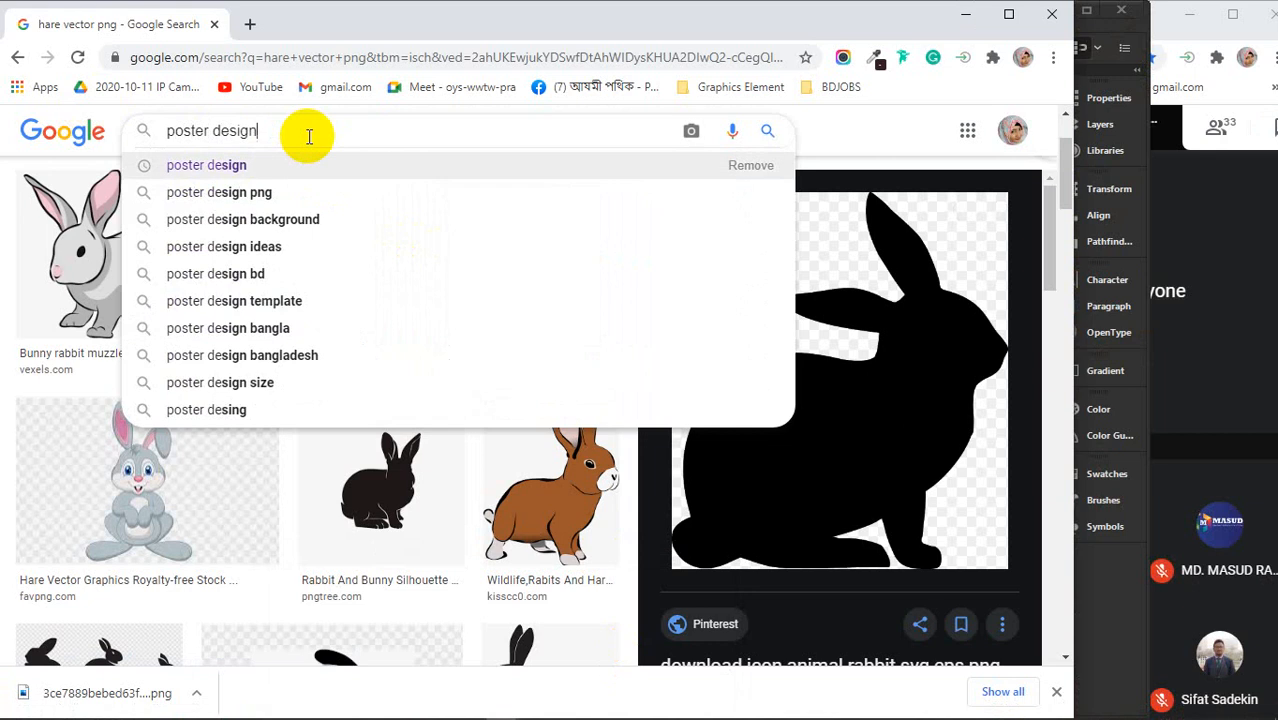
key(Return)
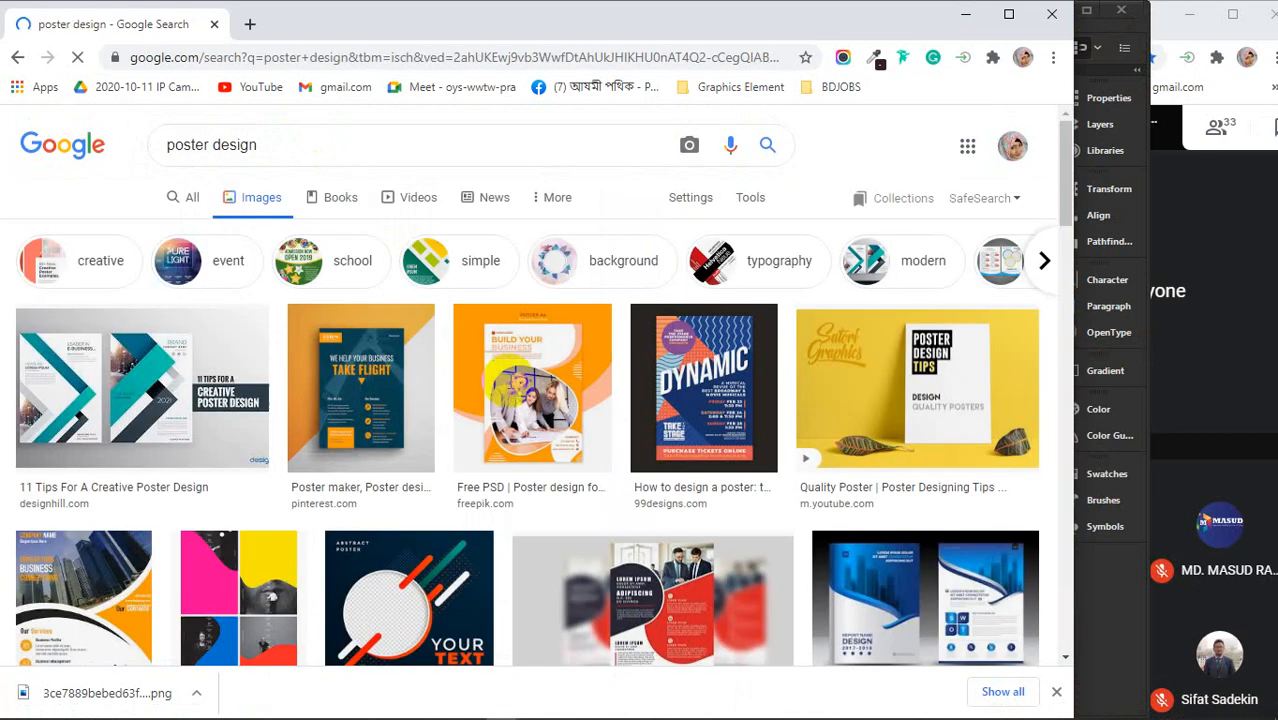
click(1054, 692)
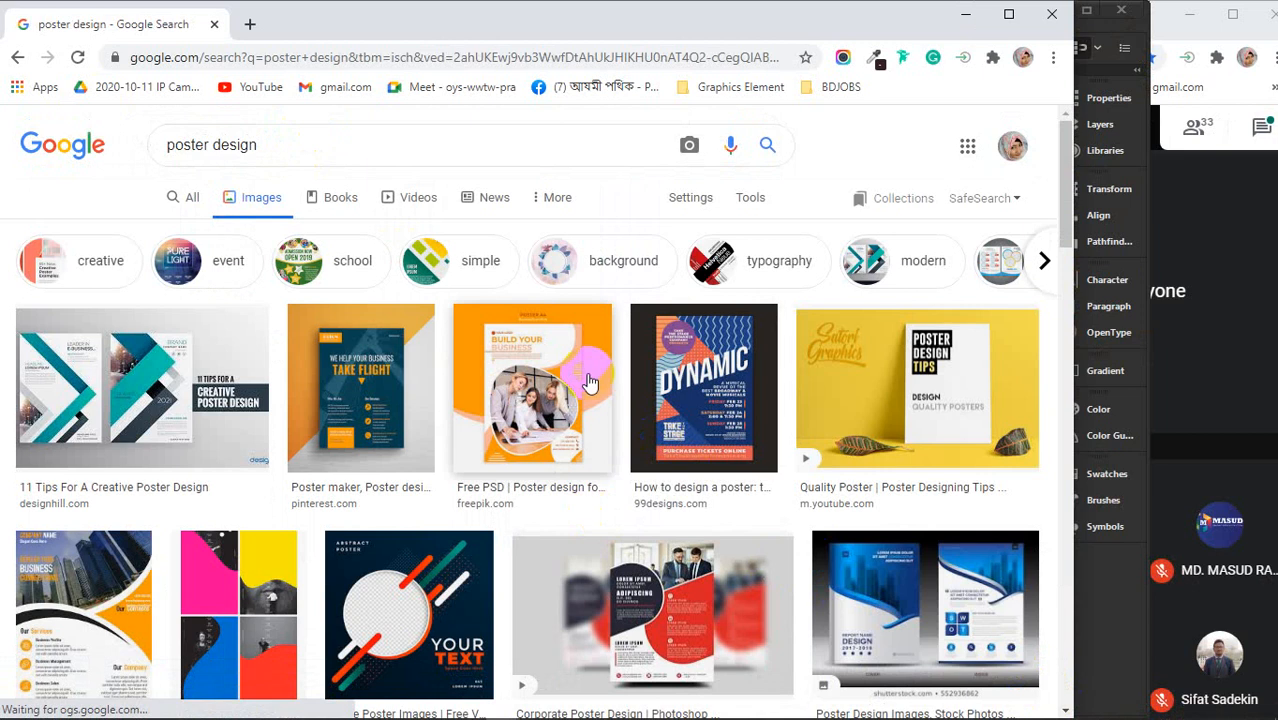
Browse the poster results and examine the wavy-line artwork of the International Biennial Poster Design Terras Gauda posters and their related images
scroll(562, 382, down, 2)
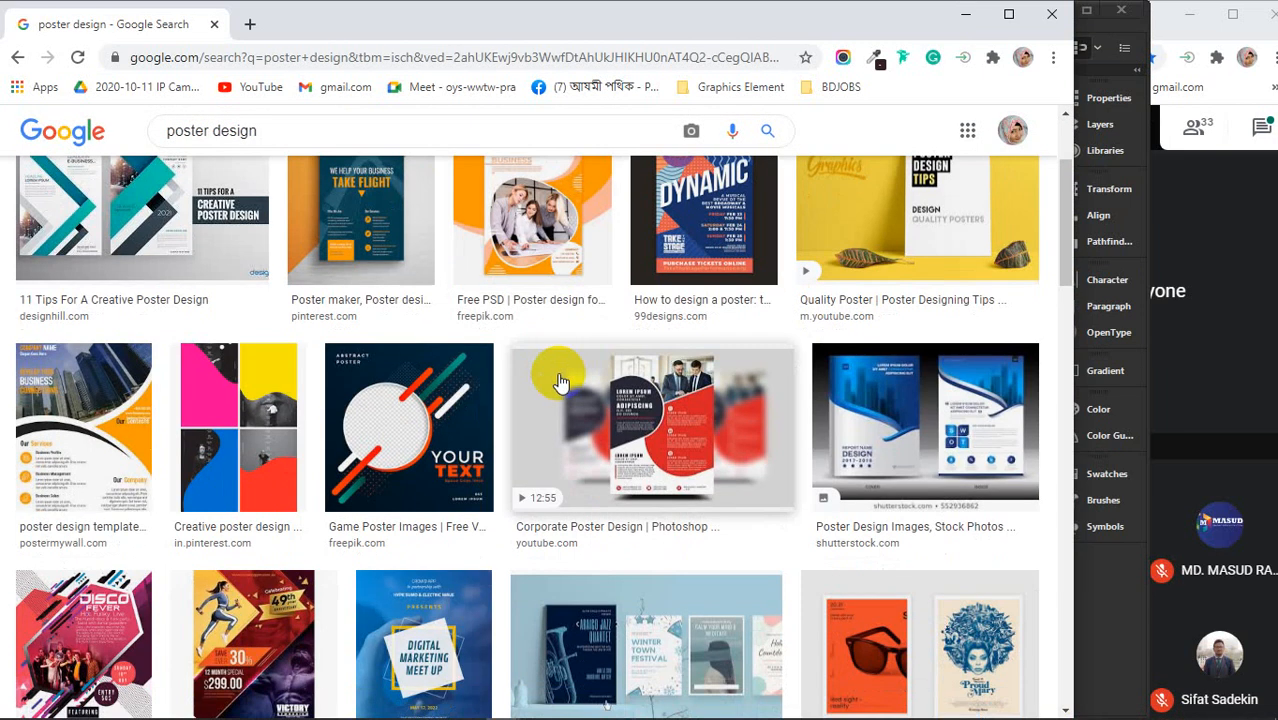
scroll(560, 381, down, 2)
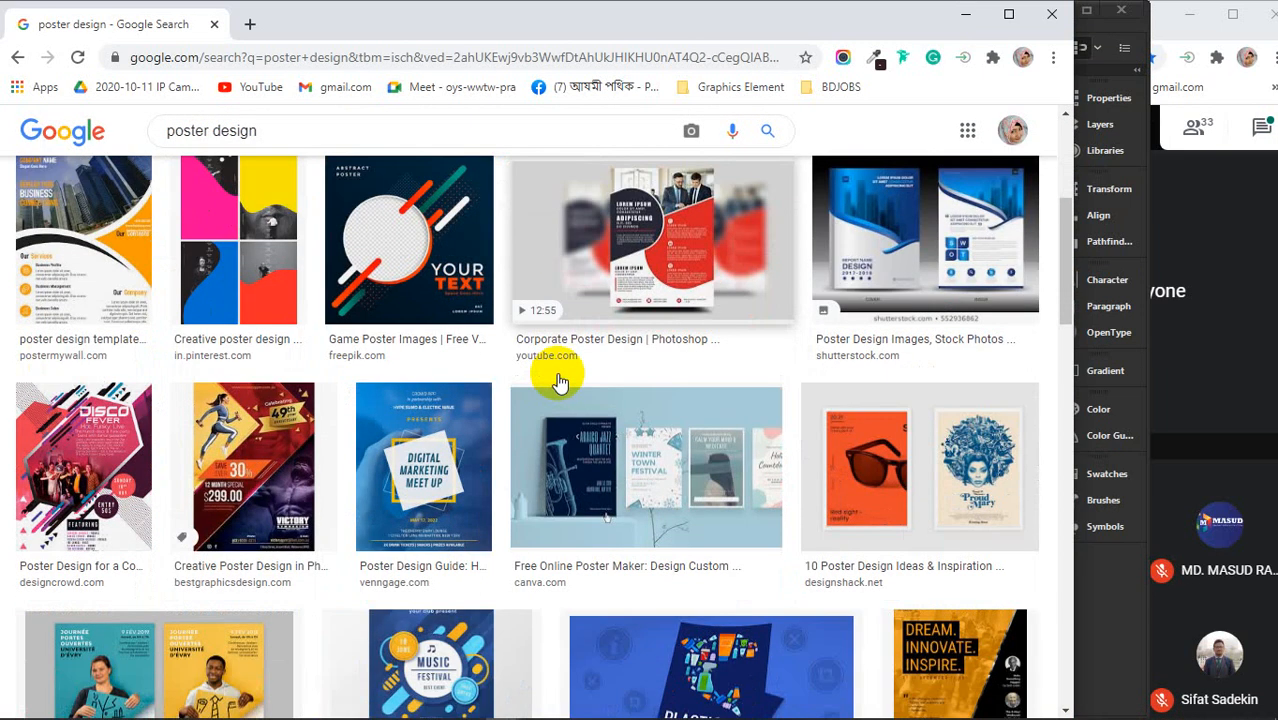
scroll(559, 381, down, 3)
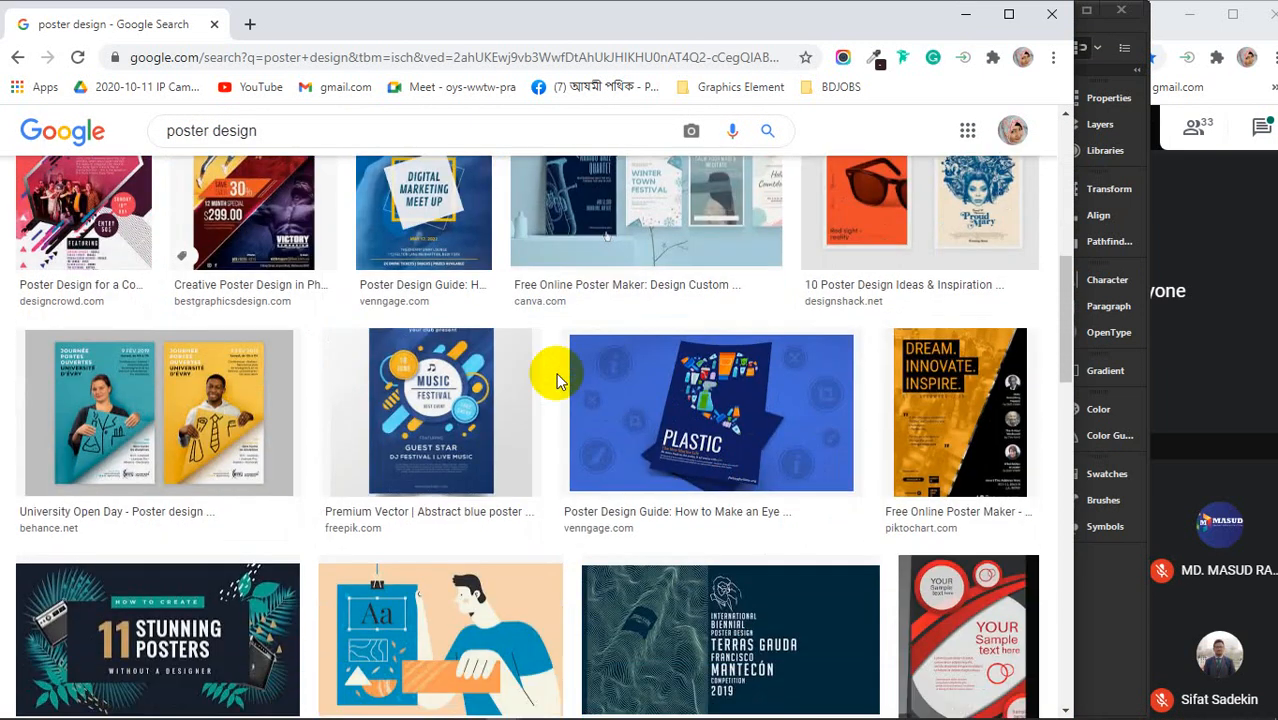
scroll(559, 381, down, 3)
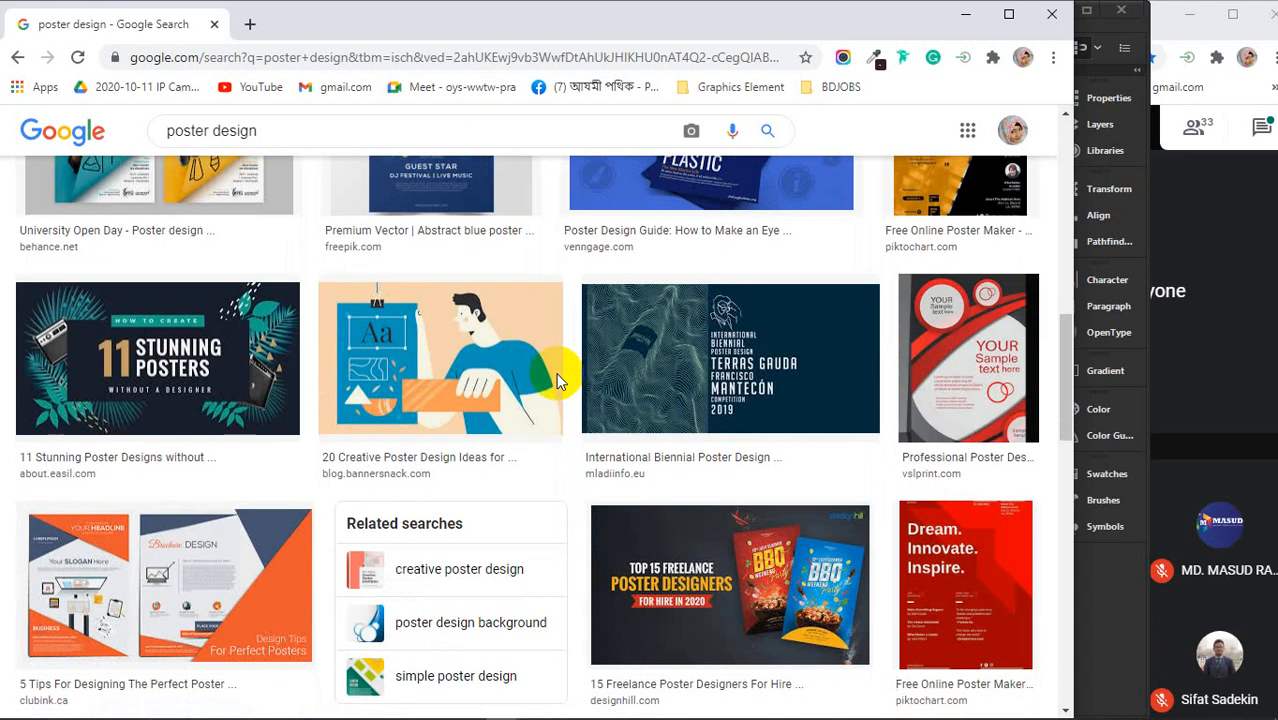
click(679, 350)
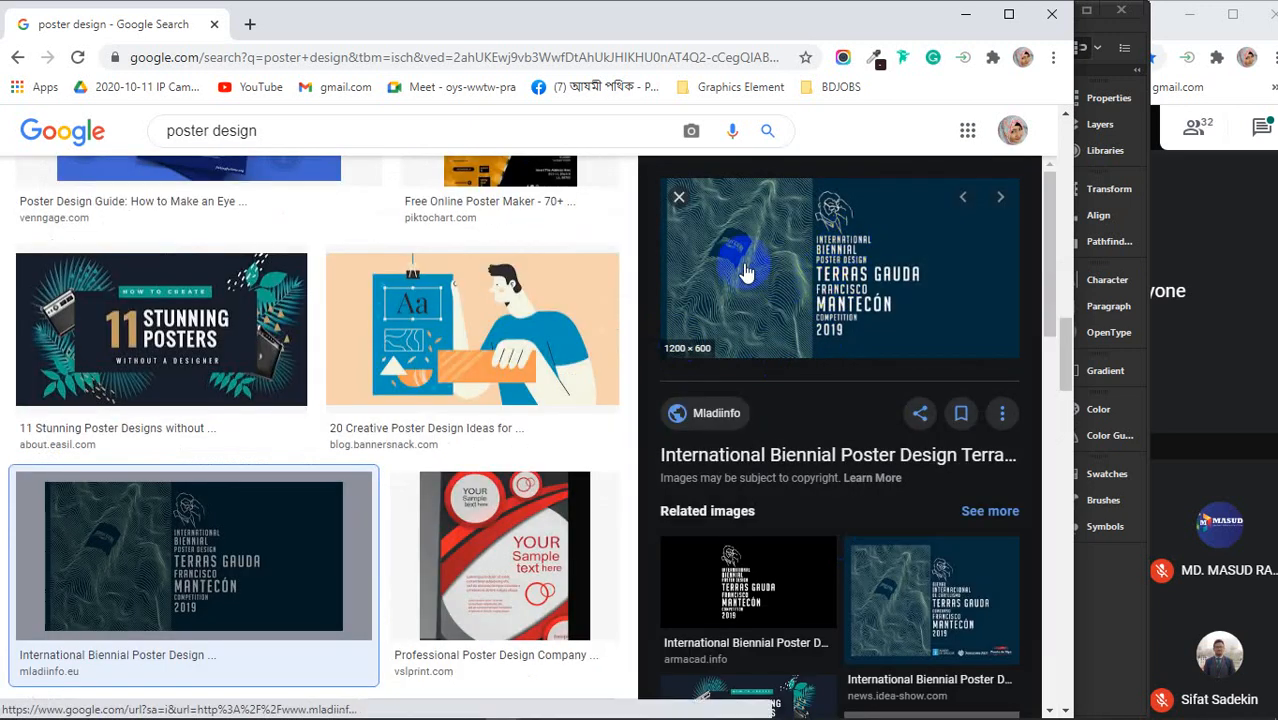
scroll(760, 268, down, 5)
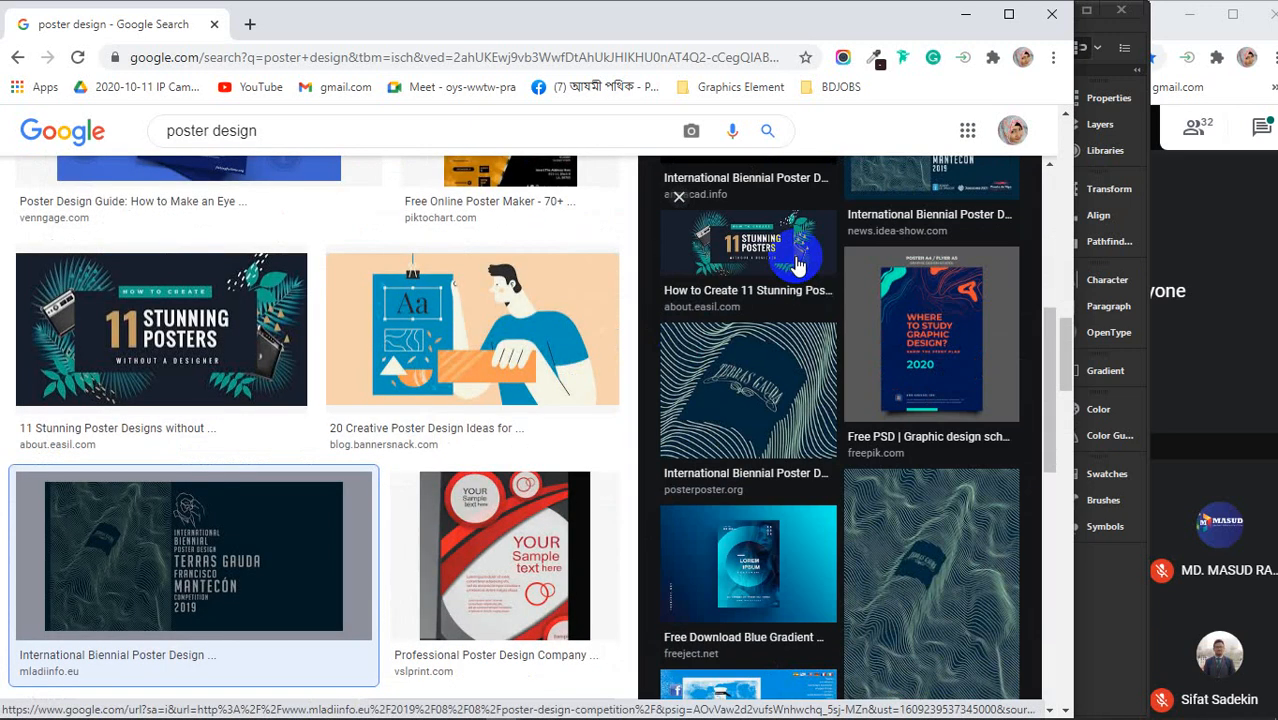
click(758, 405)
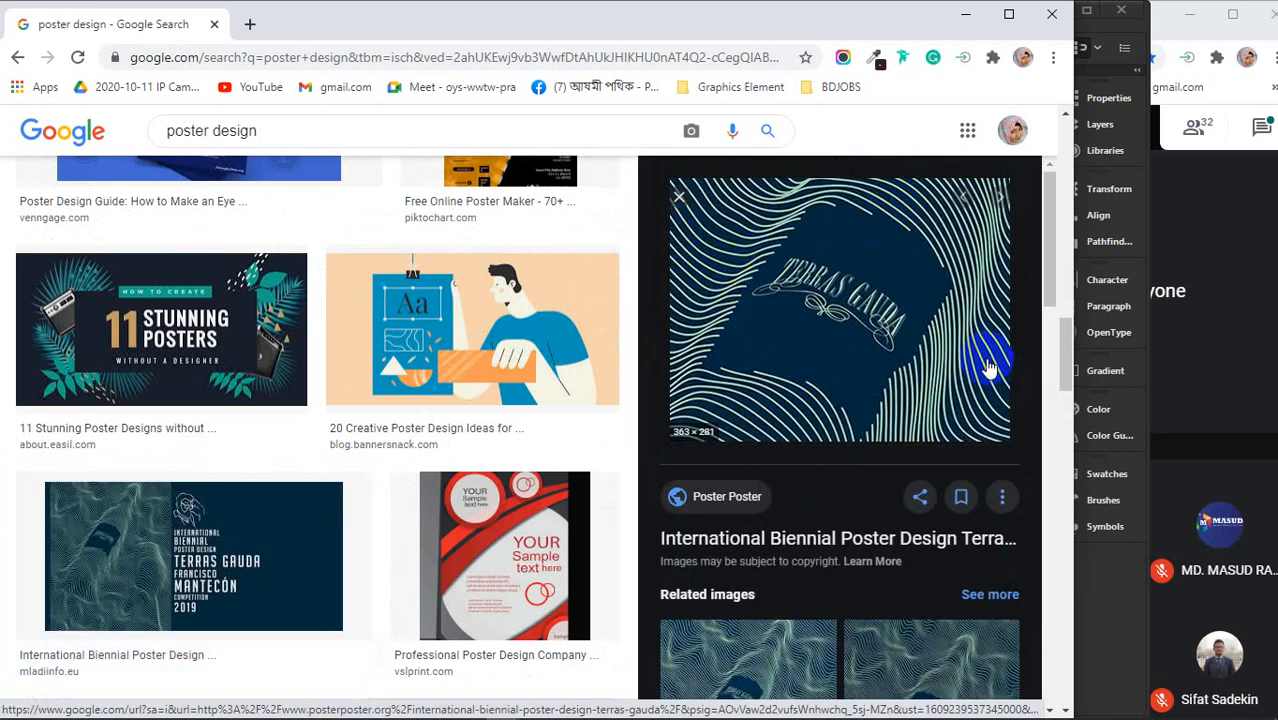
scroll(905, 335, down, 4)
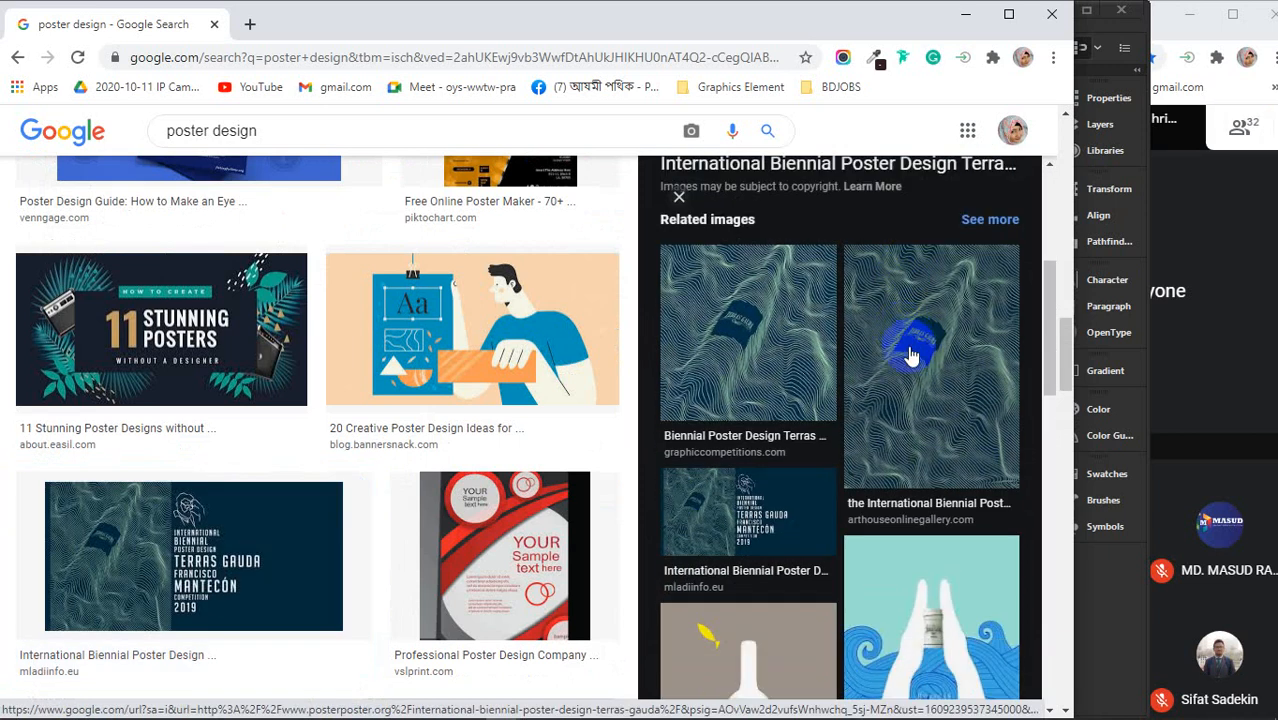
click(908, 350)
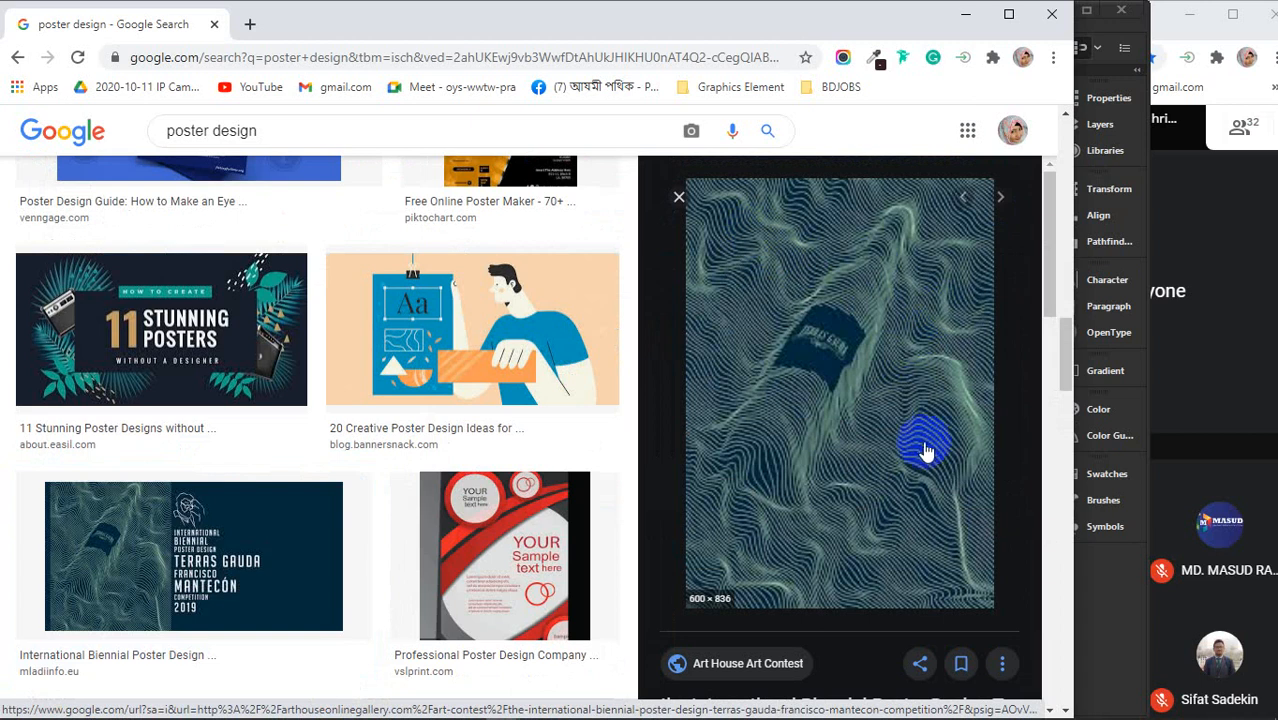
Browse the related images and further poster results, and open the Taste Upper West Side poster to examine its wavy-line shapes
scroll(865, 420, down, 10)
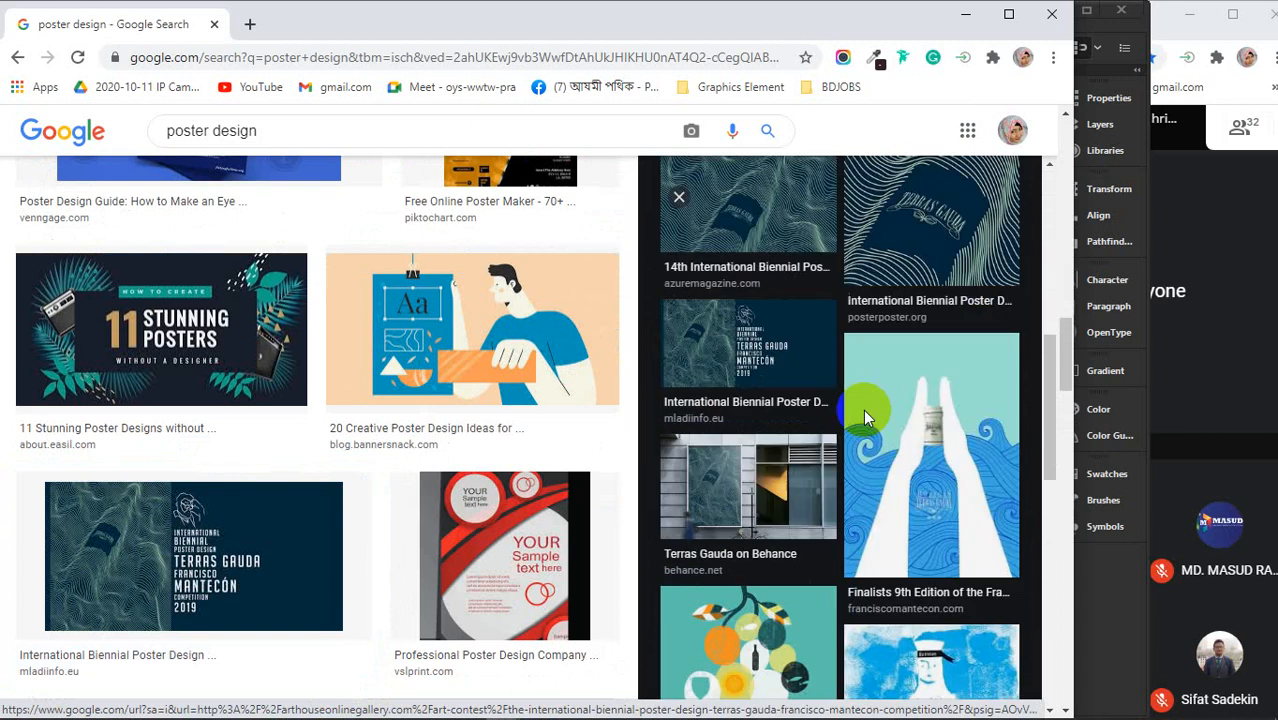
scroll(865, 420, down, 6)
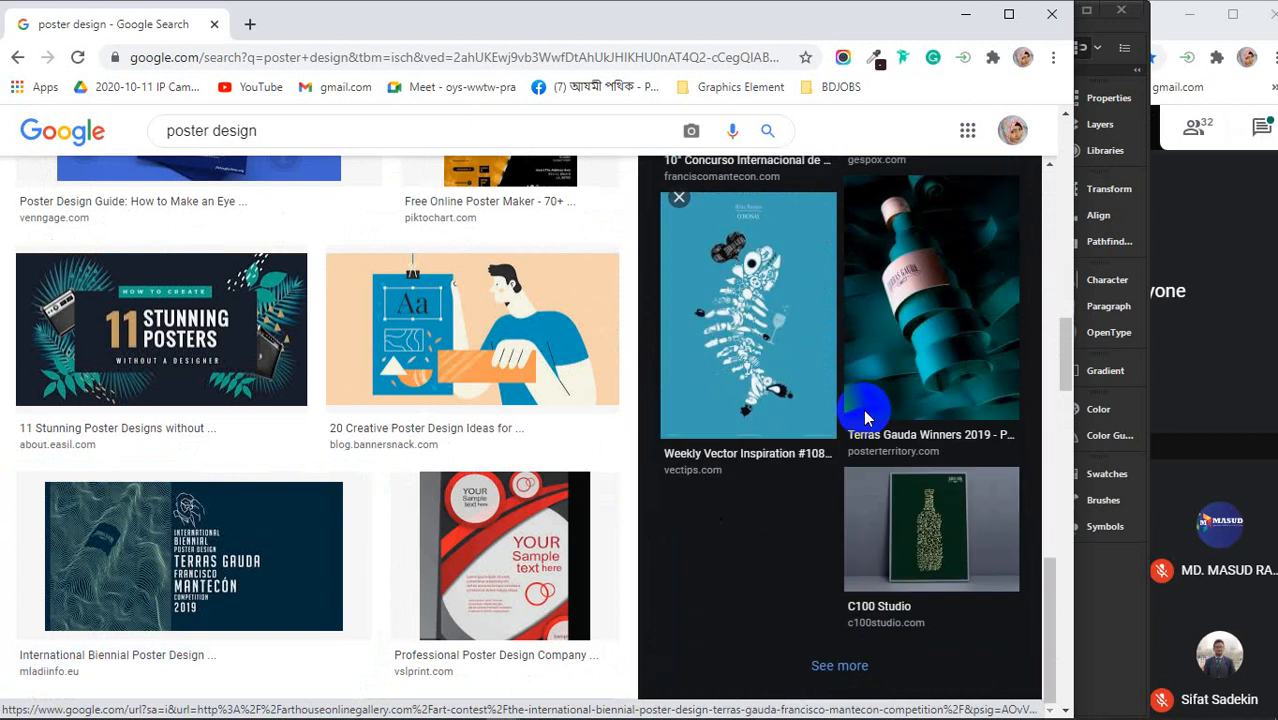
scroll(442, 422, down, 4)
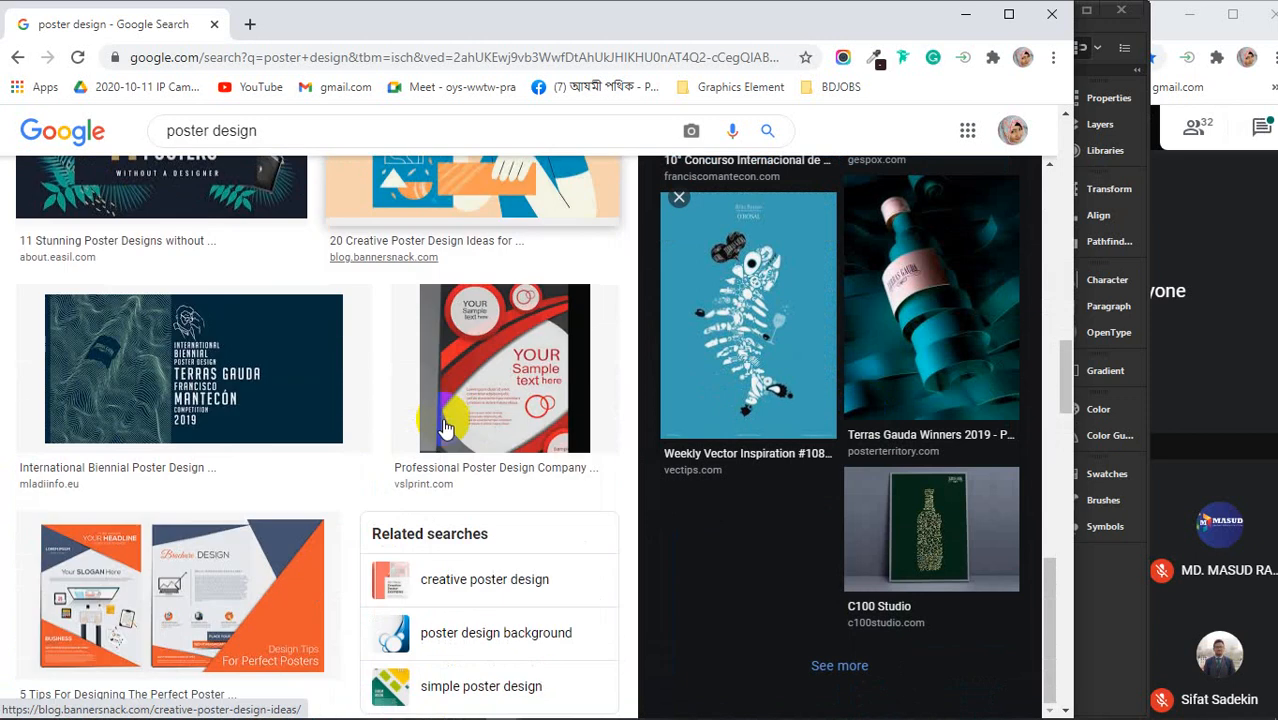
scroll(442, 425, down, 3)
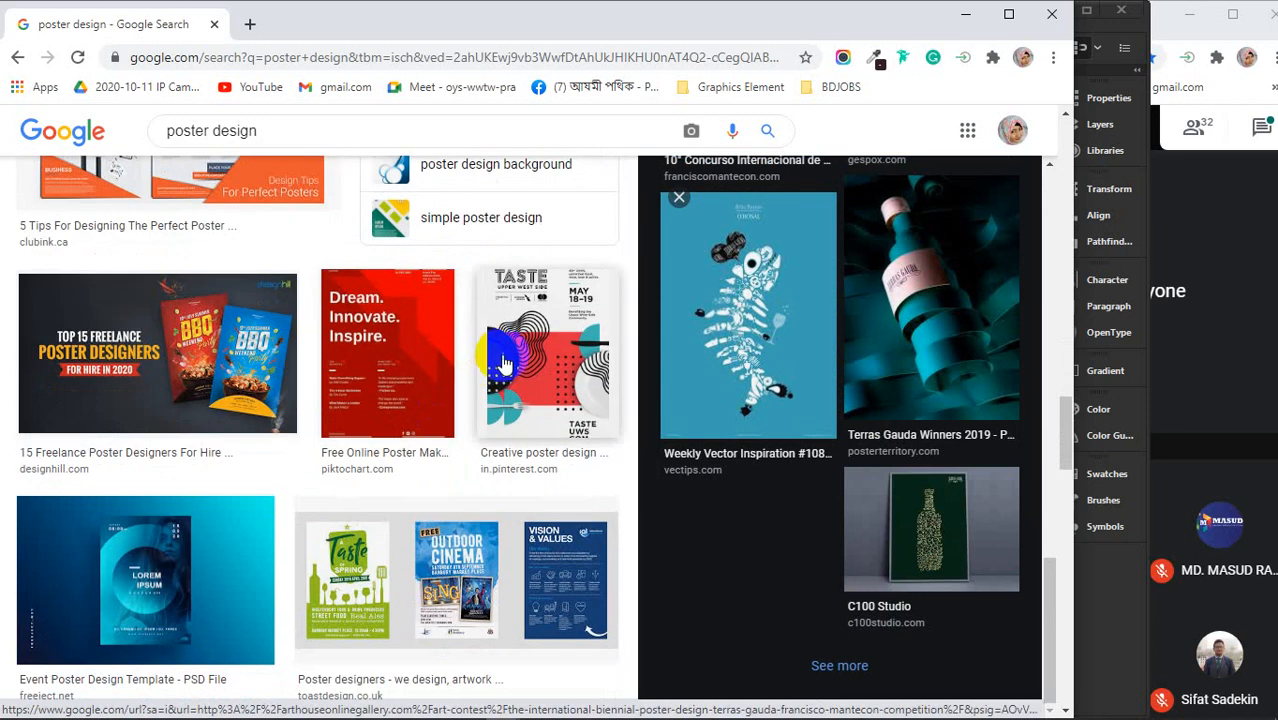
click(520, 360)
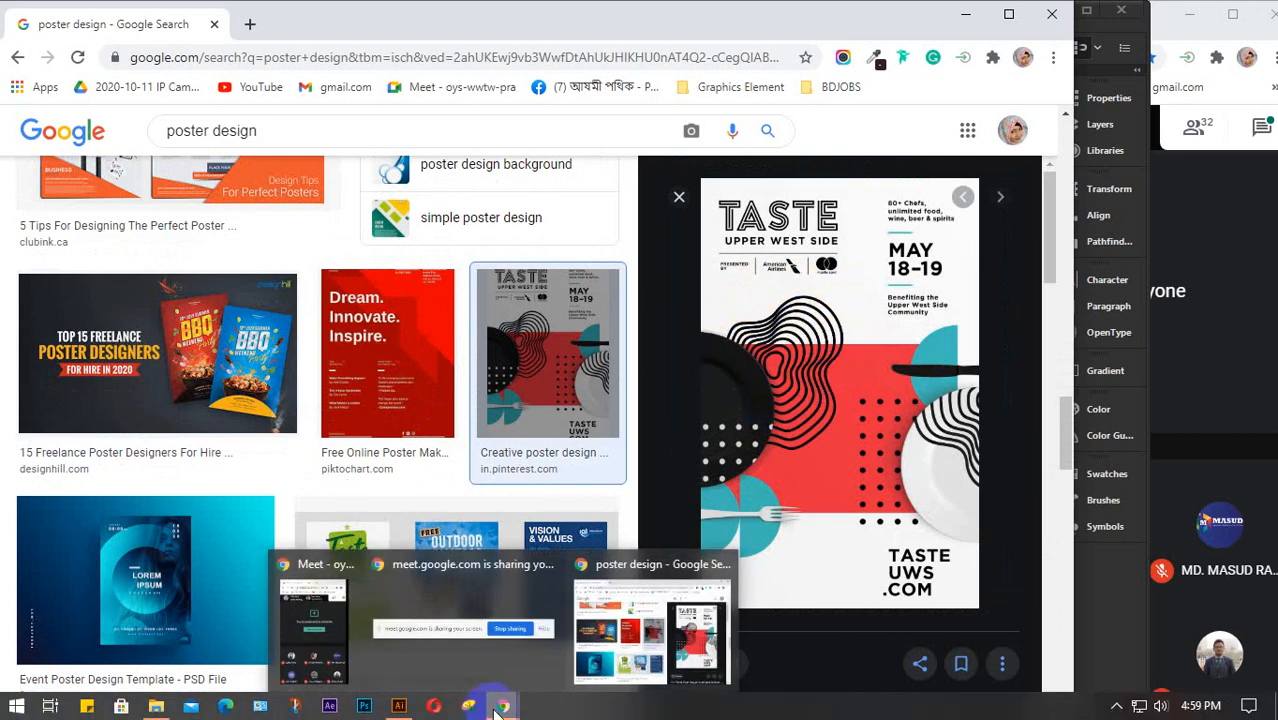
Switch to Illustrator, draw a large wavy closed outline freehand on empty canvas with the Pencil tool, and give it a light yellow stroke
click(400, 706)
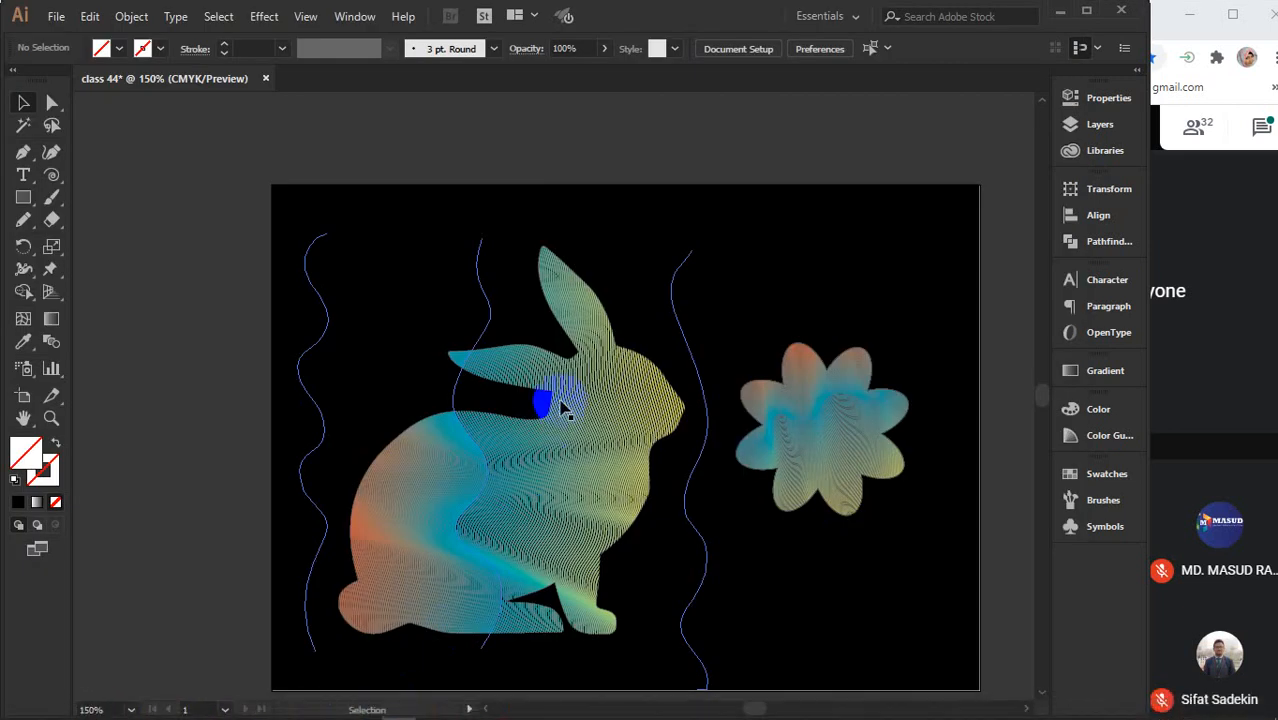
drag(953, 463, 183, 394)
click(23, 220)
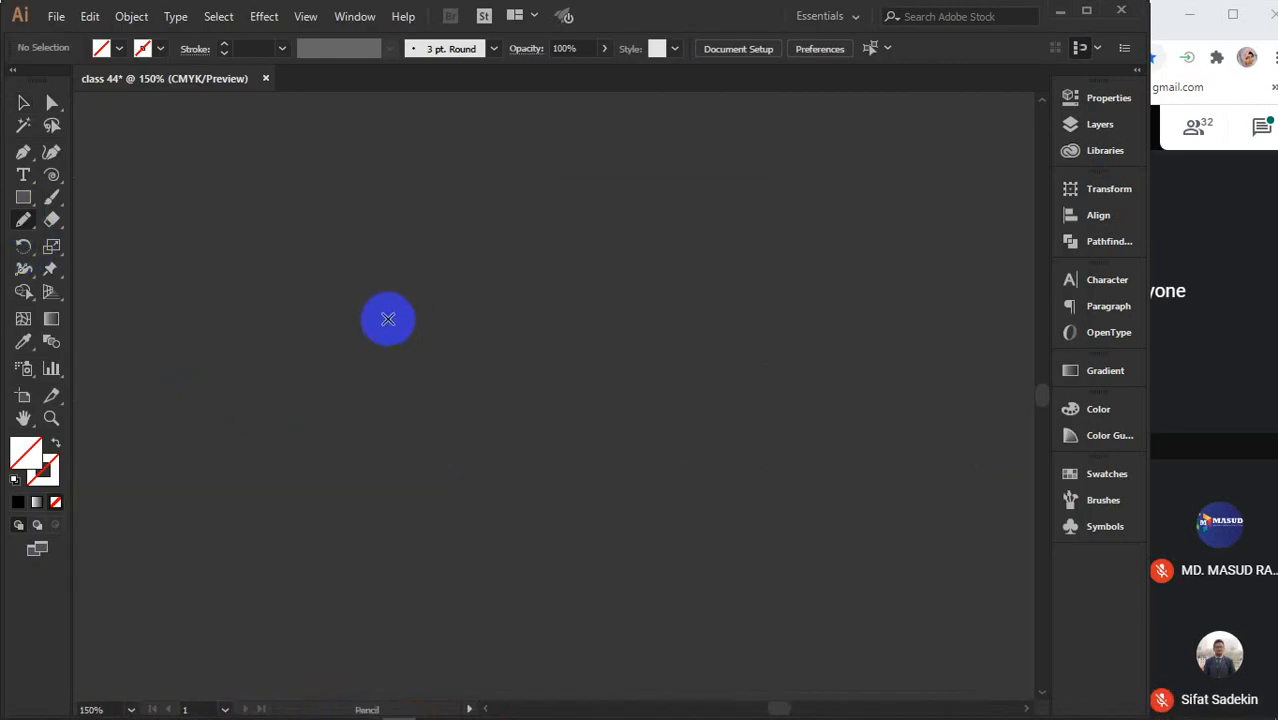
mouse_move(388, 317)
mouse_down()
mouse_move(554, 243)
mouse_move(676, 385)
mouse_move(607, 461)
mouse_move(610, 515)
mouse_move(407, 519)
mouse_move(319, 553)
mouse_move(277, 411)
mouse_move(369, 393)
mouse_move(387, 320)
mouse_up()
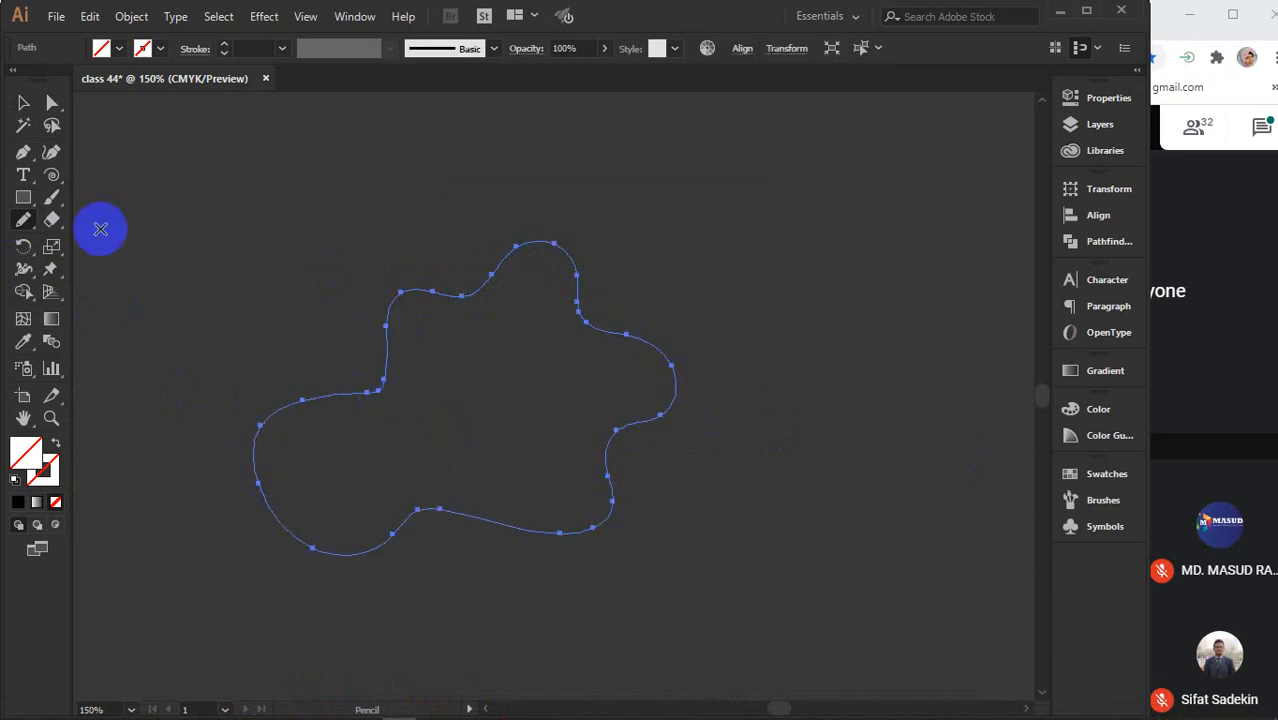
click(43, 470)
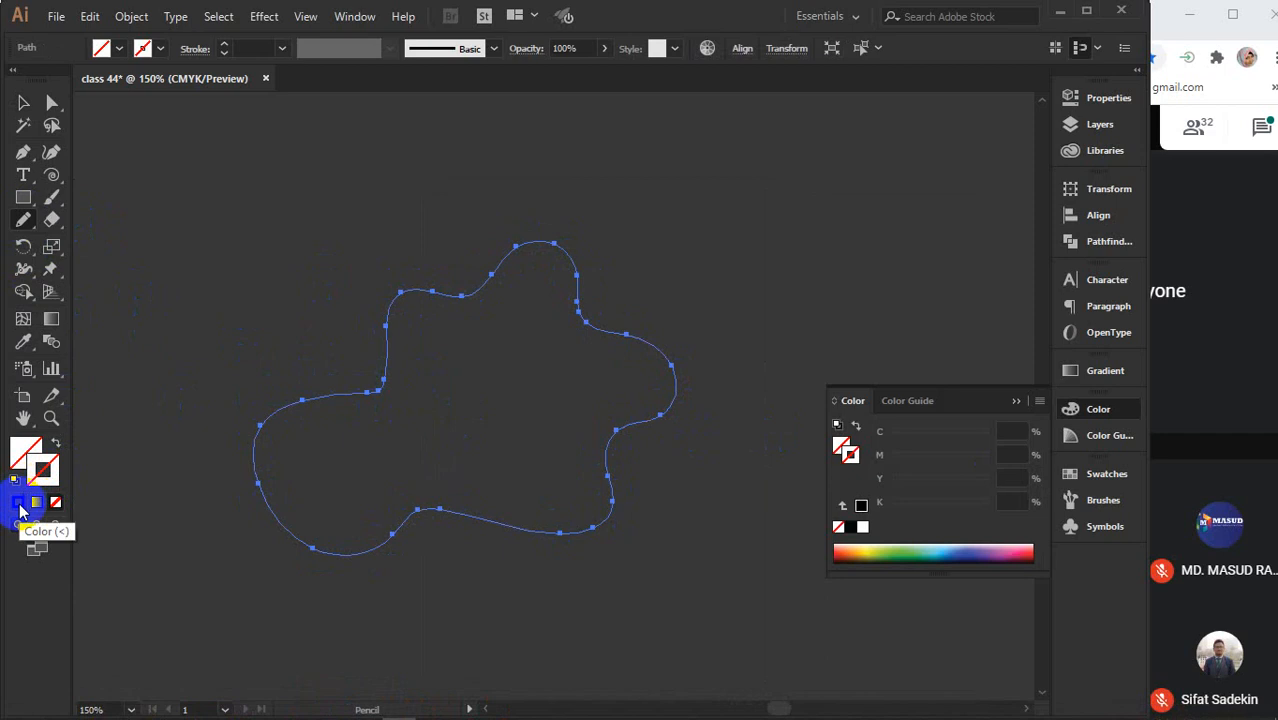
click(871, 549)
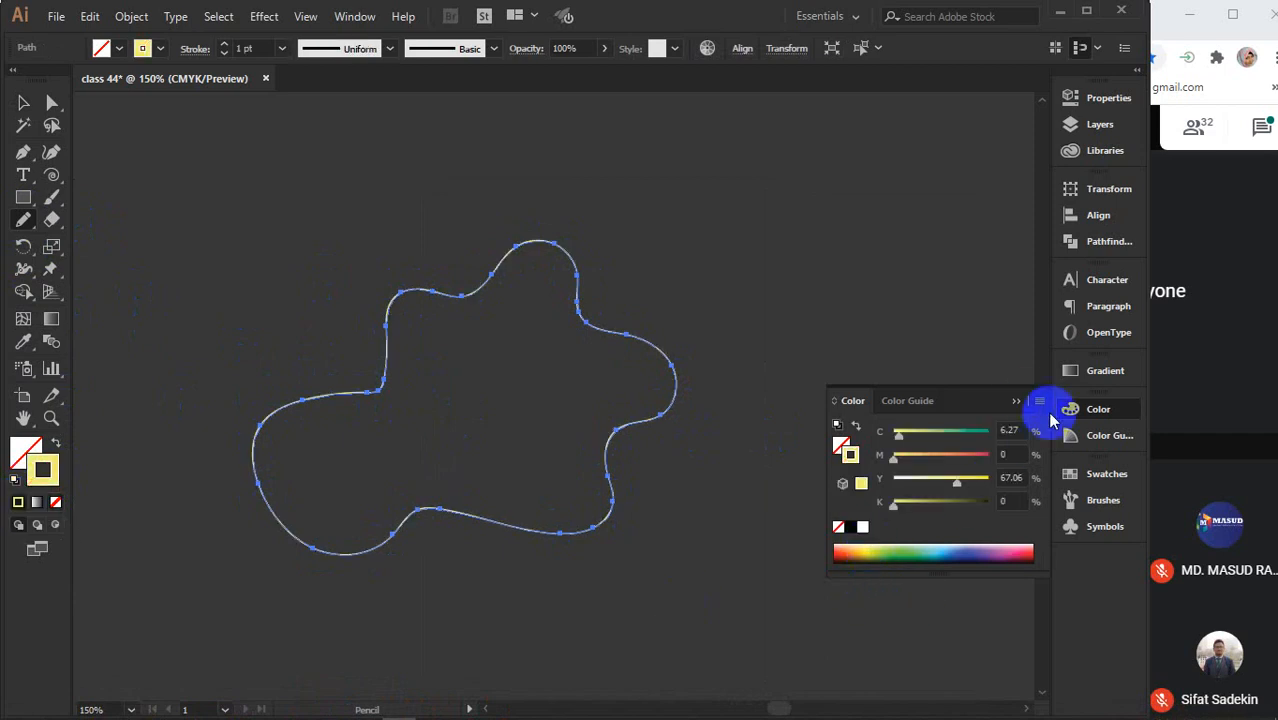
click(1018, 402)
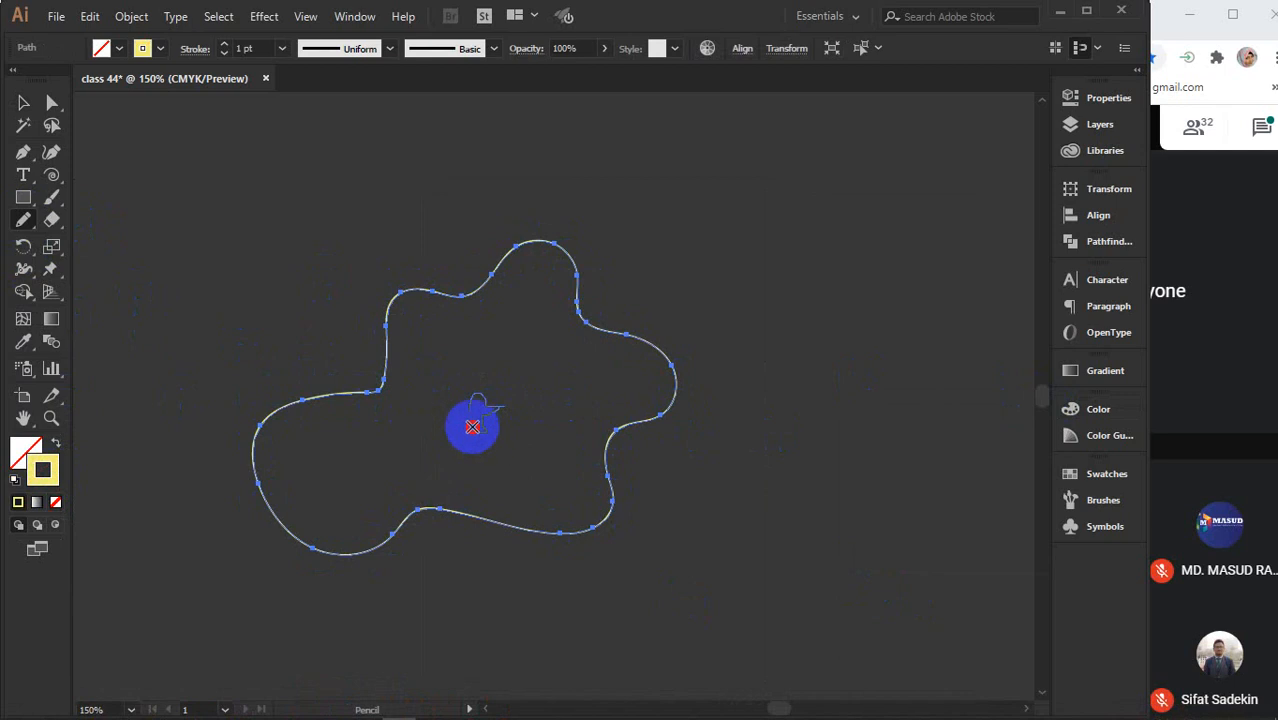
Draw a small irregular closed shape near the middle of the wavy outline with the Pencil tool, discarding the first attempt
drag(471, 408, 463, 411)
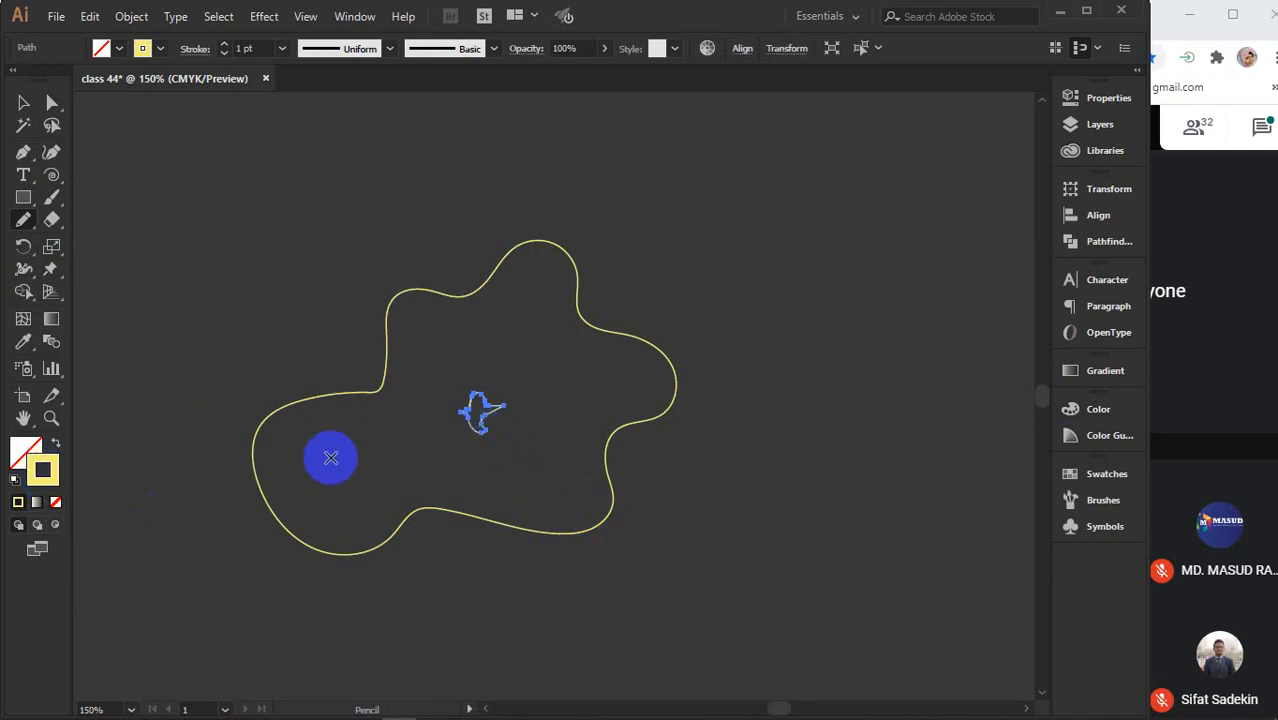
key(Delete)
scroll(469, 427, up, 2)
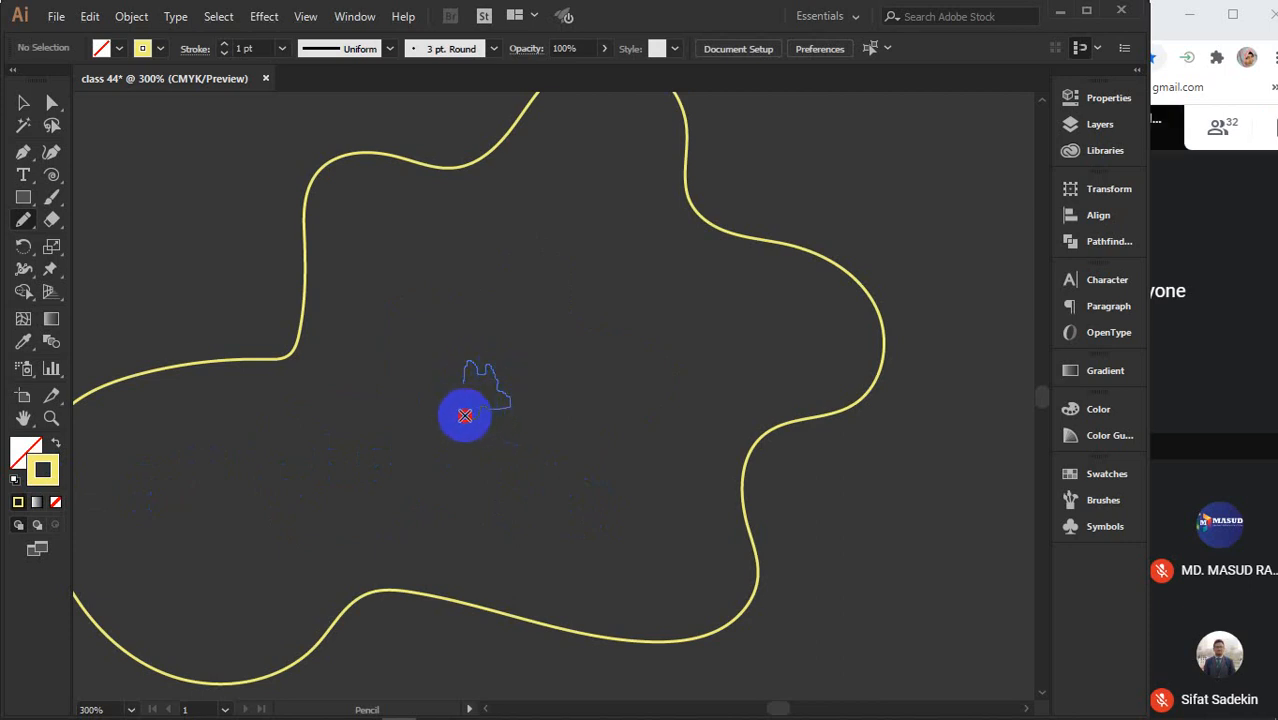
drag(464, 384, 463, 370)
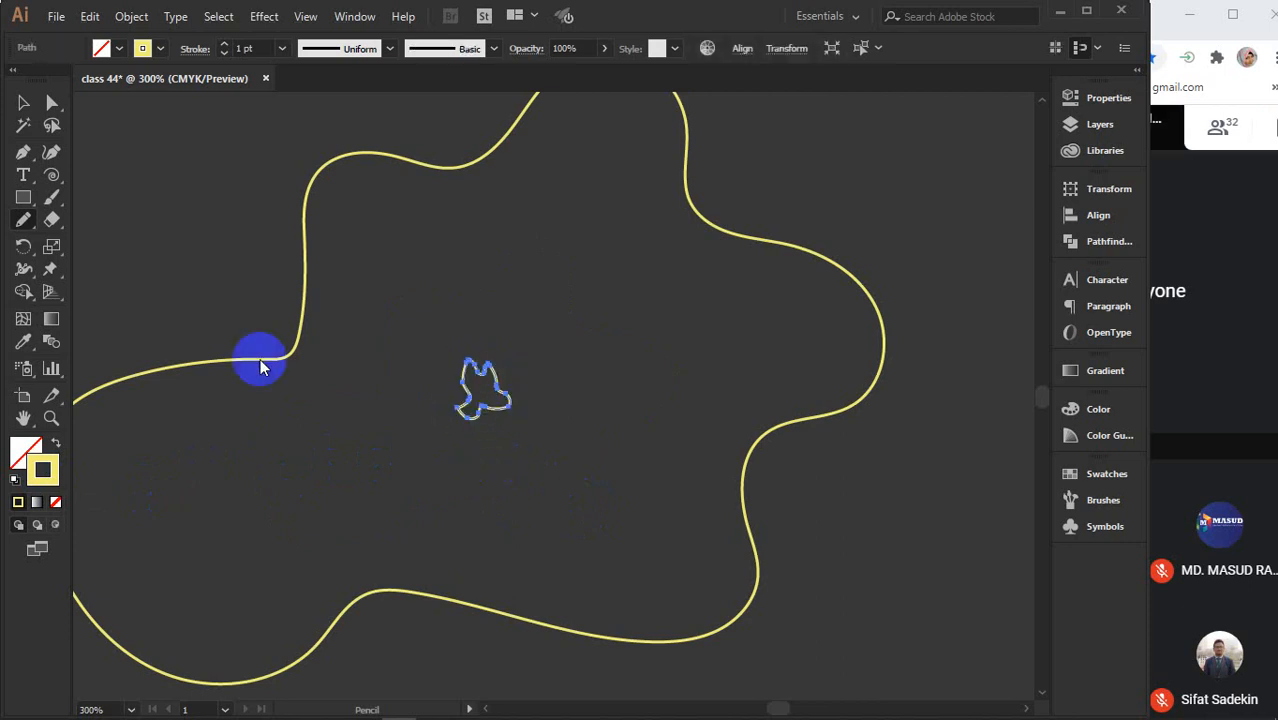
Change the small inner shape's stroke color to bright red and deselect the shape
double_click(42, 474)
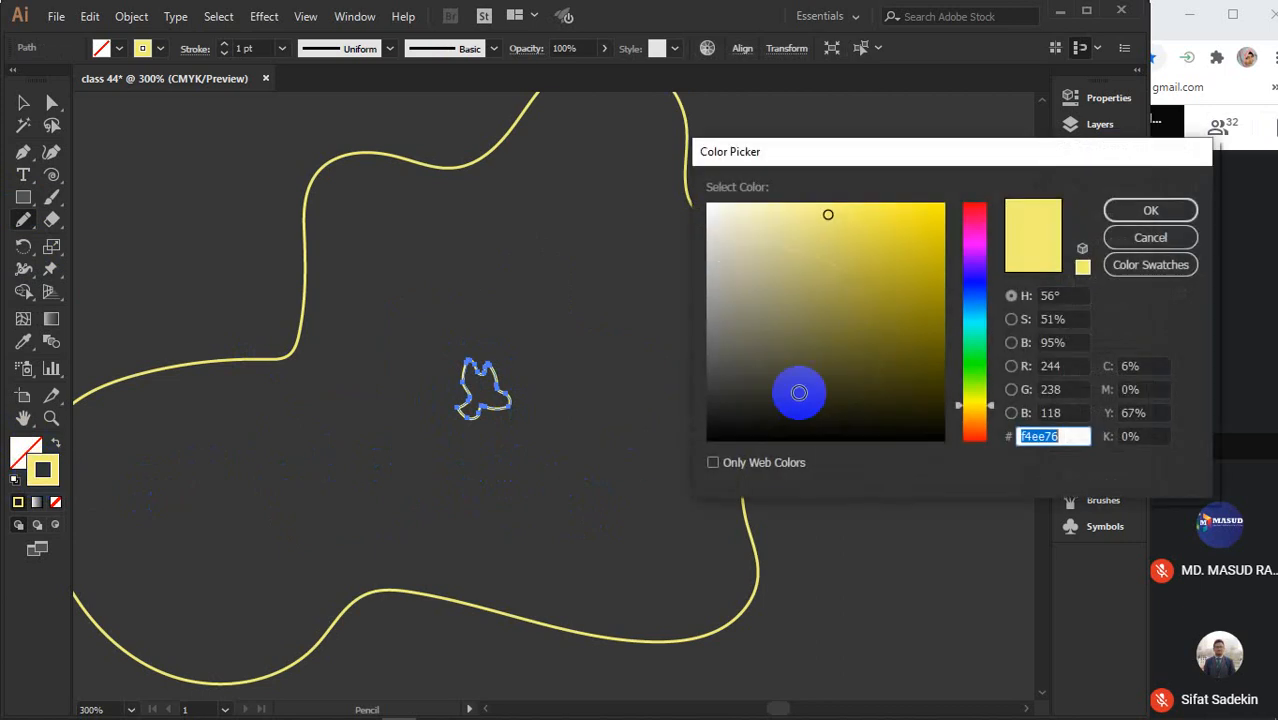
drag(871, 287, 980, 192)
click(1150, 210)
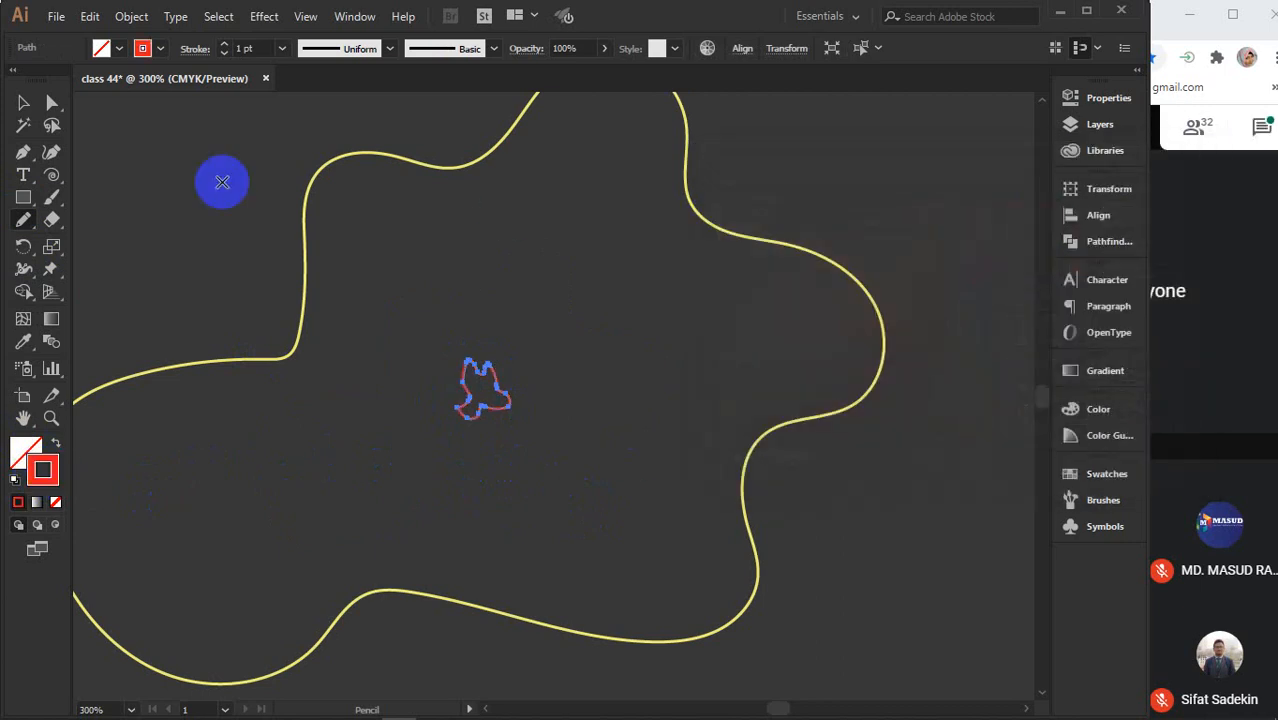
click(24, 103)
click(280, 238)
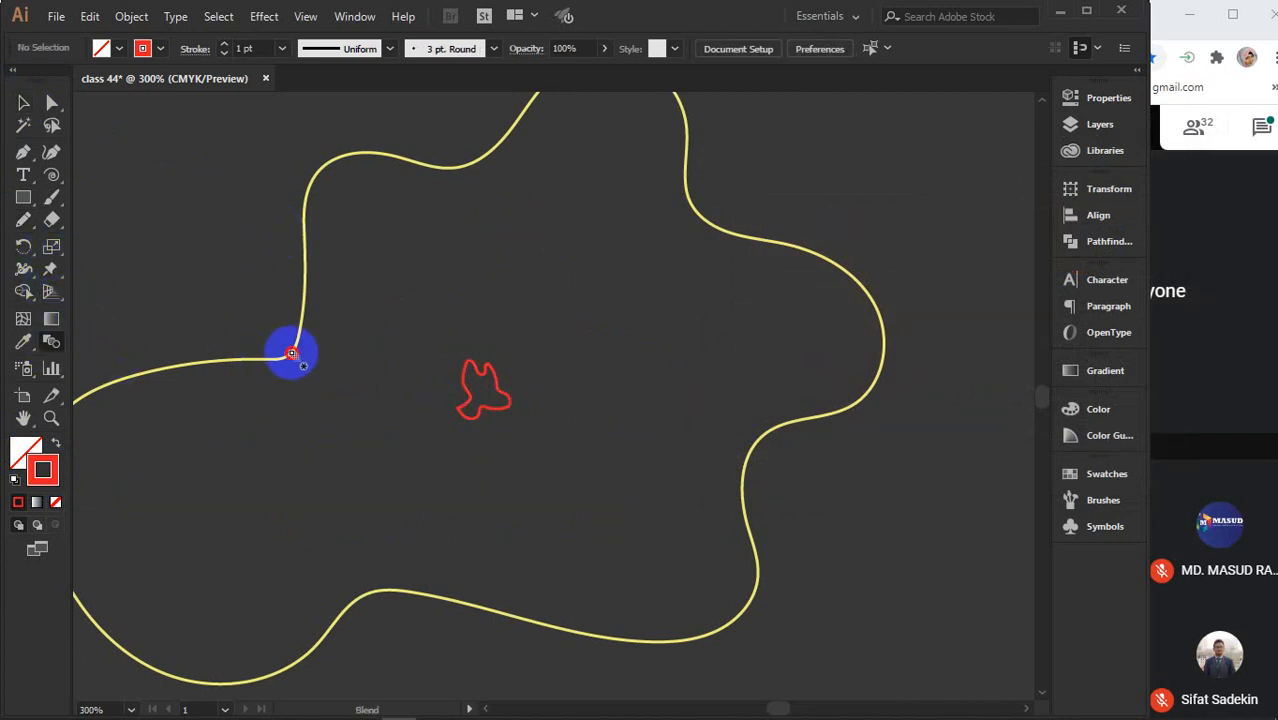
Blend the yellow wavy outline into the small red shape and set the blend spacing to 12 specified steps
click(291, 353)
click(462, 381)
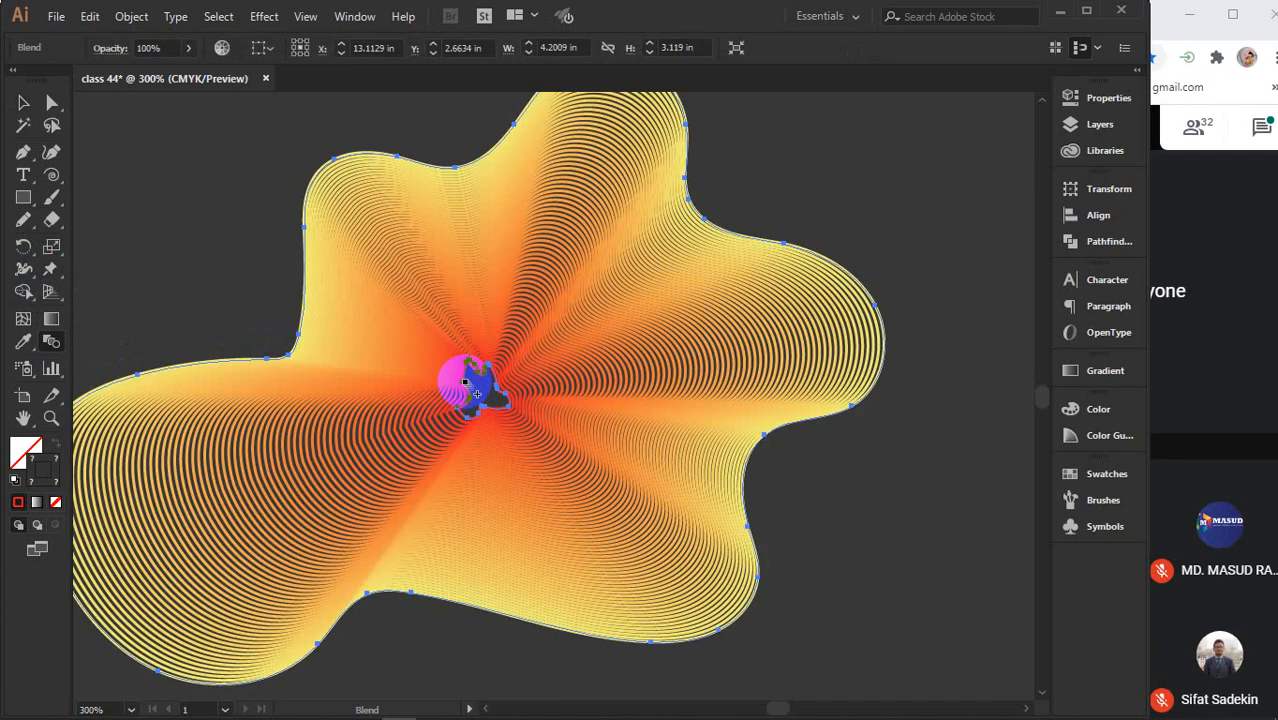
key(Return)
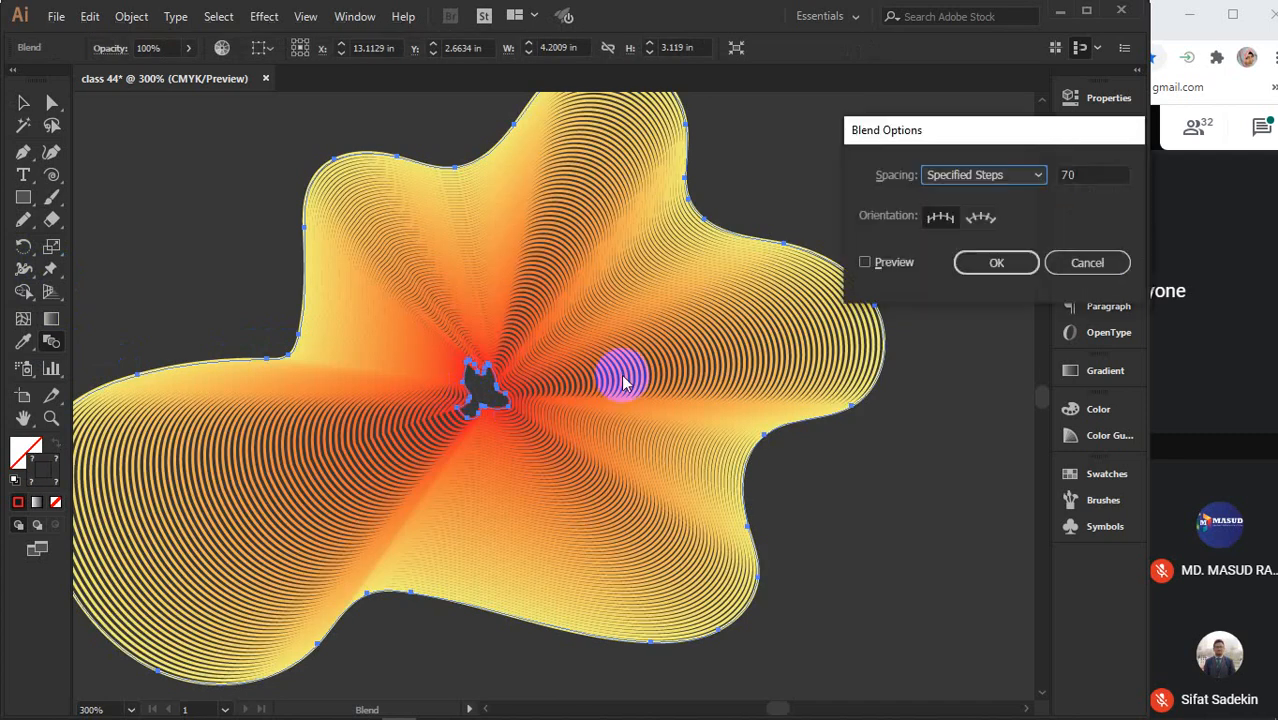
click(900, 262)
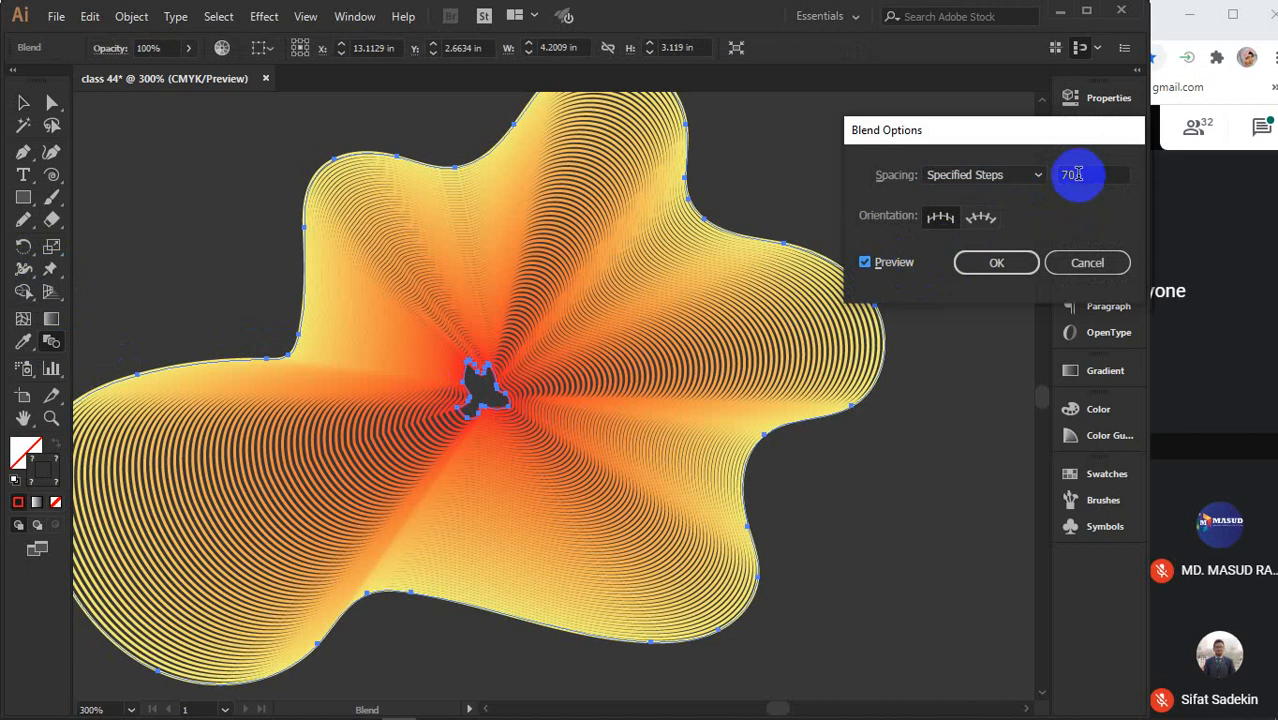
key(Down)
key(Down)
key(Down)
key(Down)
key(Down)
key(Down)
key(Down)
key(Down)
key(Down)
key(Down)
key(Down)
key(Down)
key(Down)
key(Down)
key(Down)
key(Down)
key(Down)
key(Down)
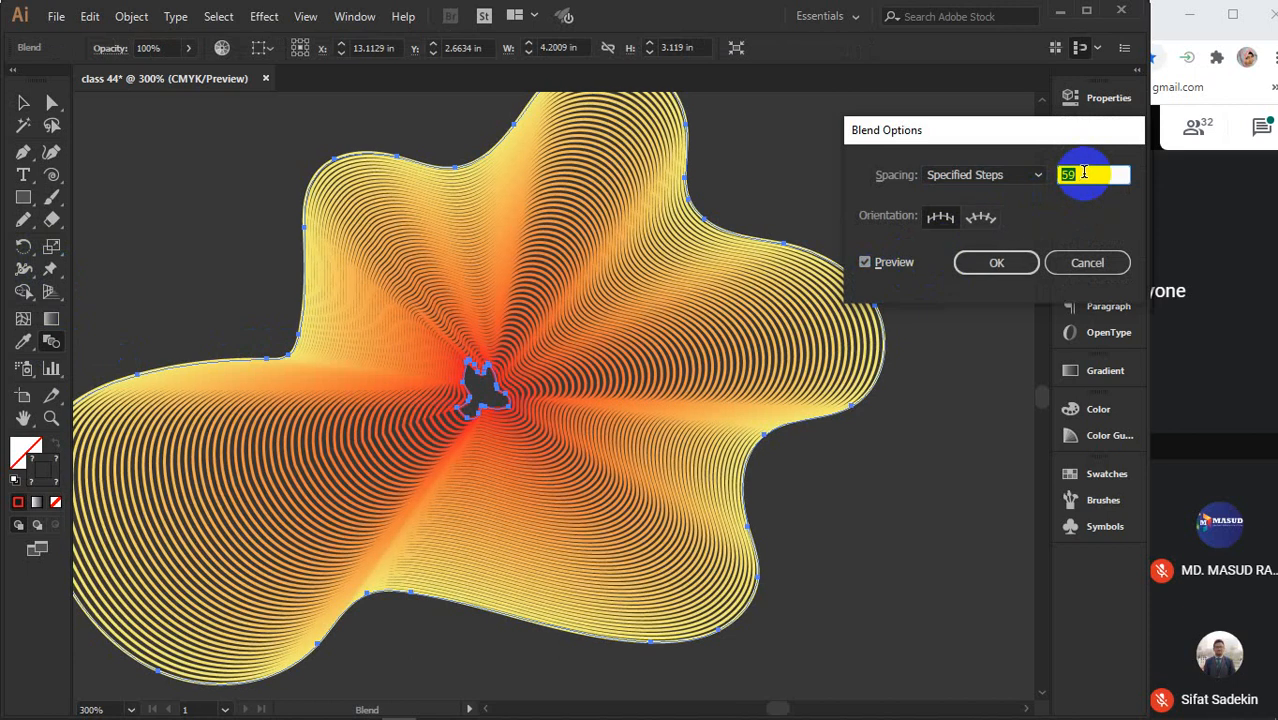
key(Down)
key(Down)
key(Down)
key(Down)
key(Down)
key(Down)
key(Down)
key(Down)
key(Down)
key(Down)
key(Down)
key(Down)
key(Down)
key(Down)
key(Down)
key(Down)
key(Down)
key(Down)
key(Down)
key(Down)
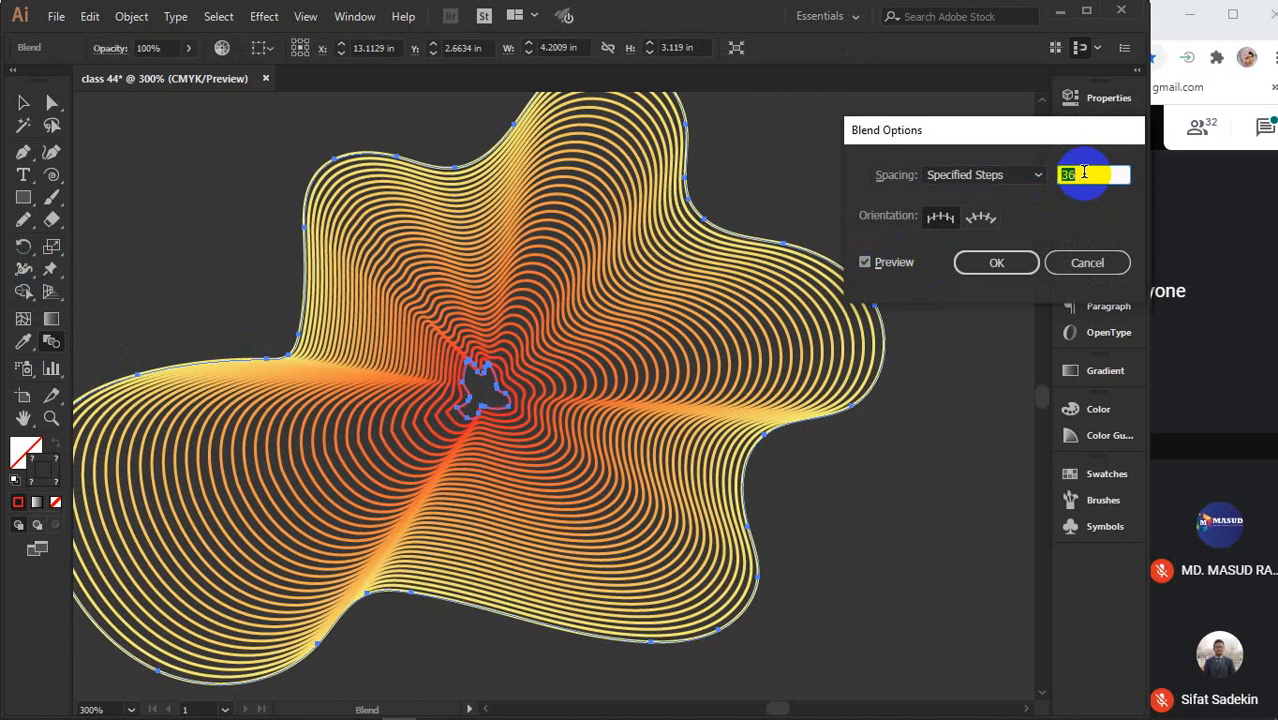
key(Down)
key(Down)
key(Down)
key(Down)
key(Down)
key(Down)
key(Down)
key(Down)
key(Down)
key(Down)
key(Down)
key(Down)
key(Down)
key(Down)
key(Down)
key(Down)
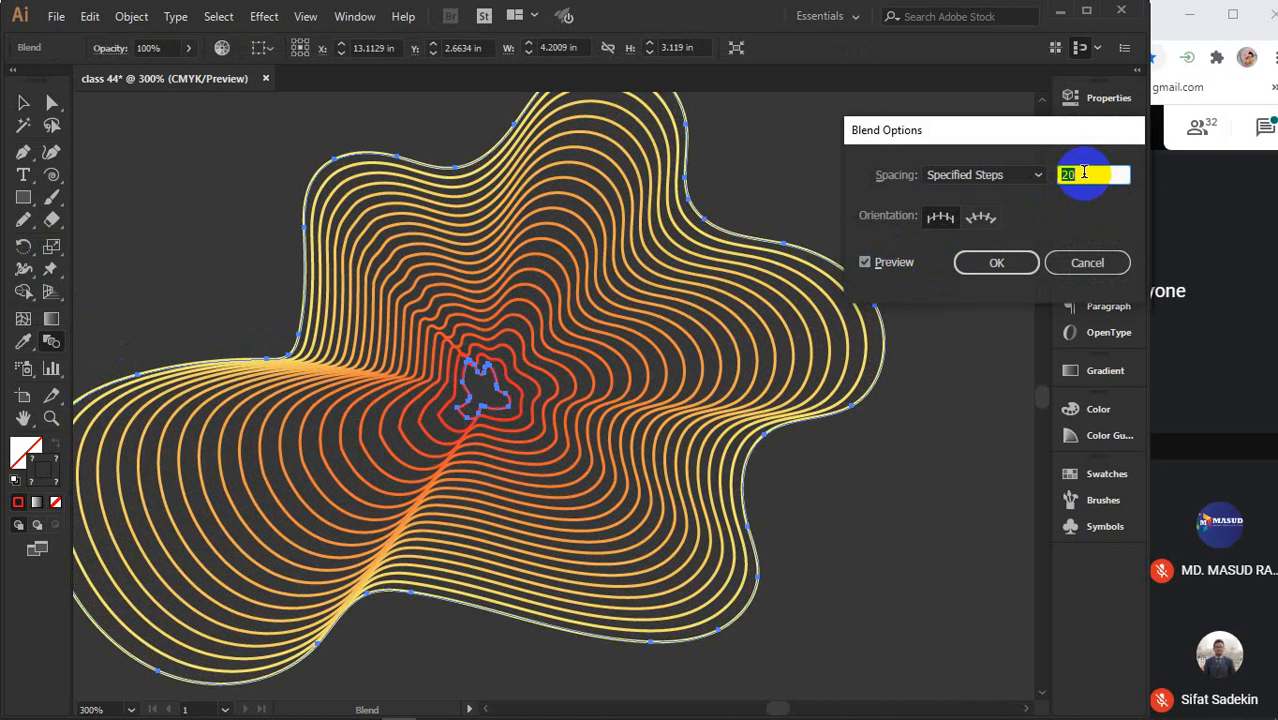
key(Down)
key(Down)
key(Down)
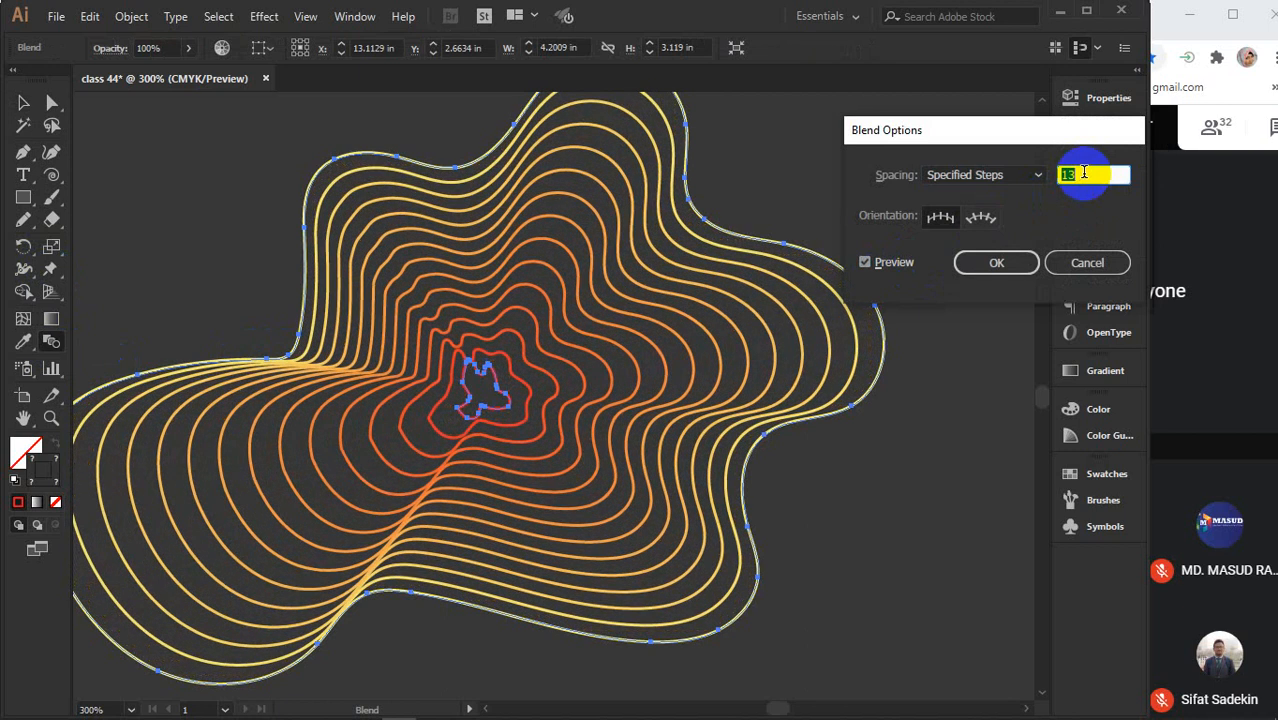
key(Down)
click(1001, 264)
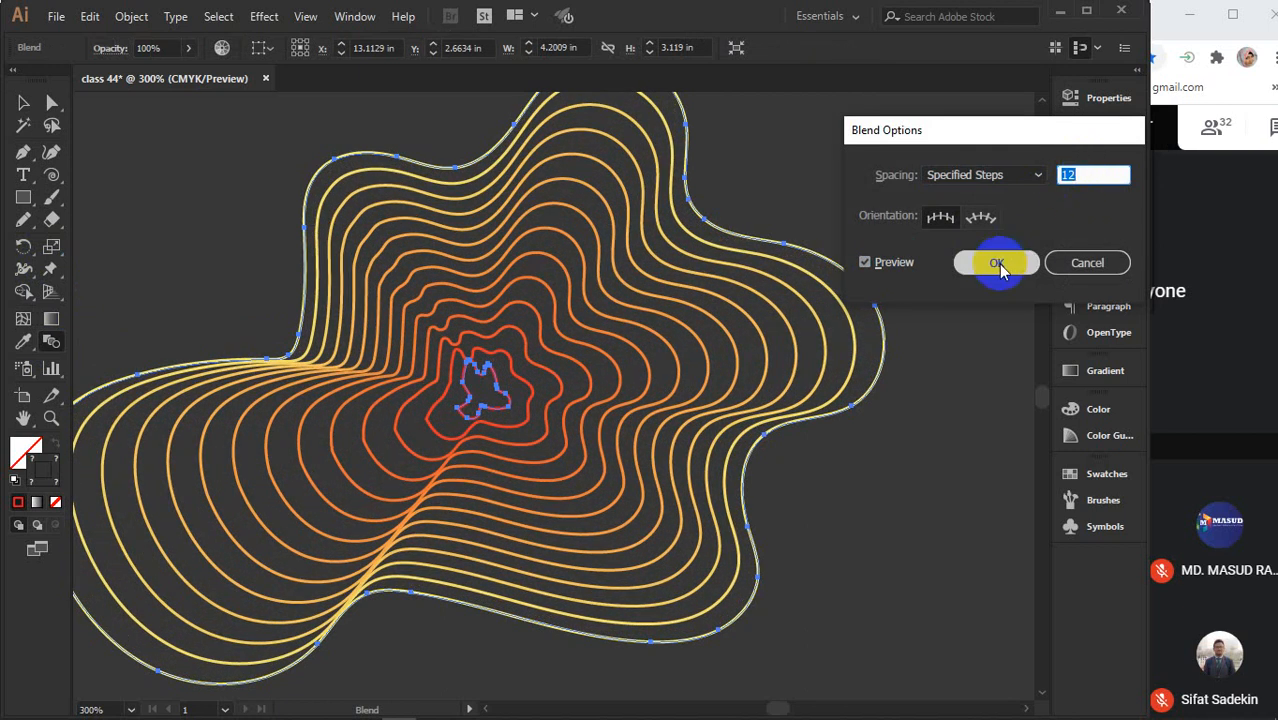
click(23, 102)
click(267, 227)
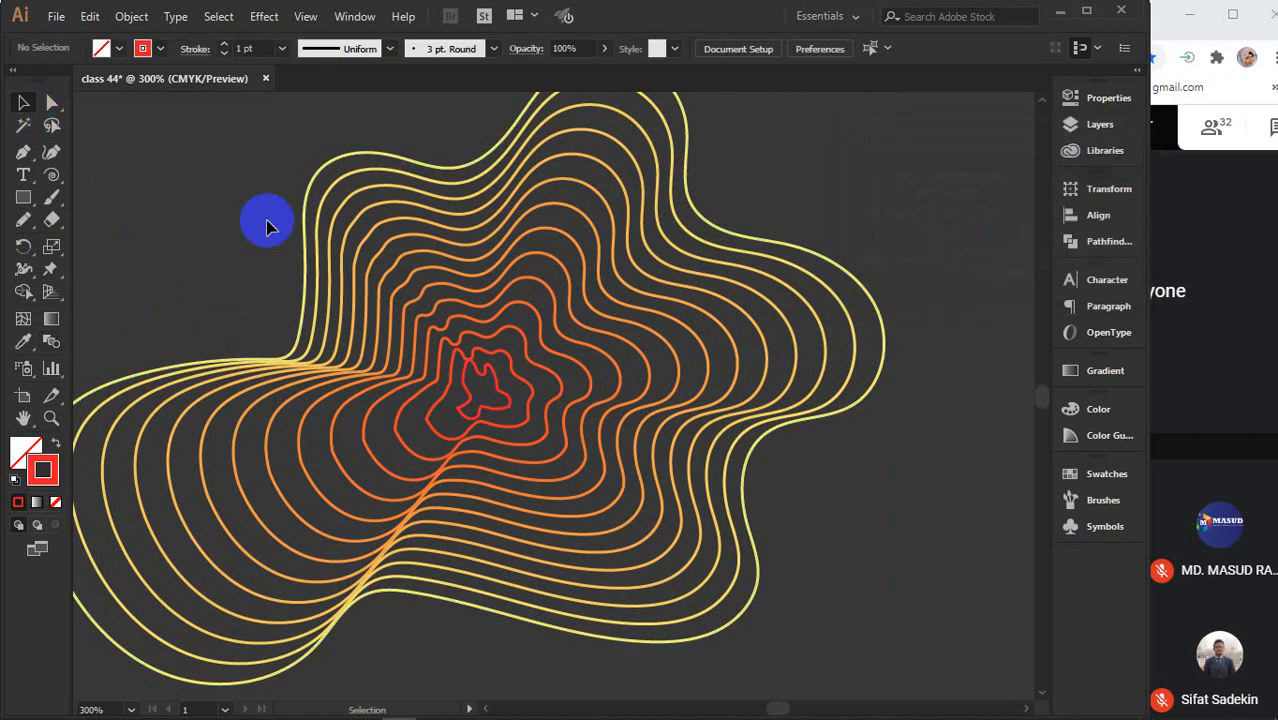
Pull two upper-left anchor points of the blend's outer outline outward, to about X 11.90, Y 1.81 in and X 12.84, Y 1.23 in
scroll(588, 419, down, 2)
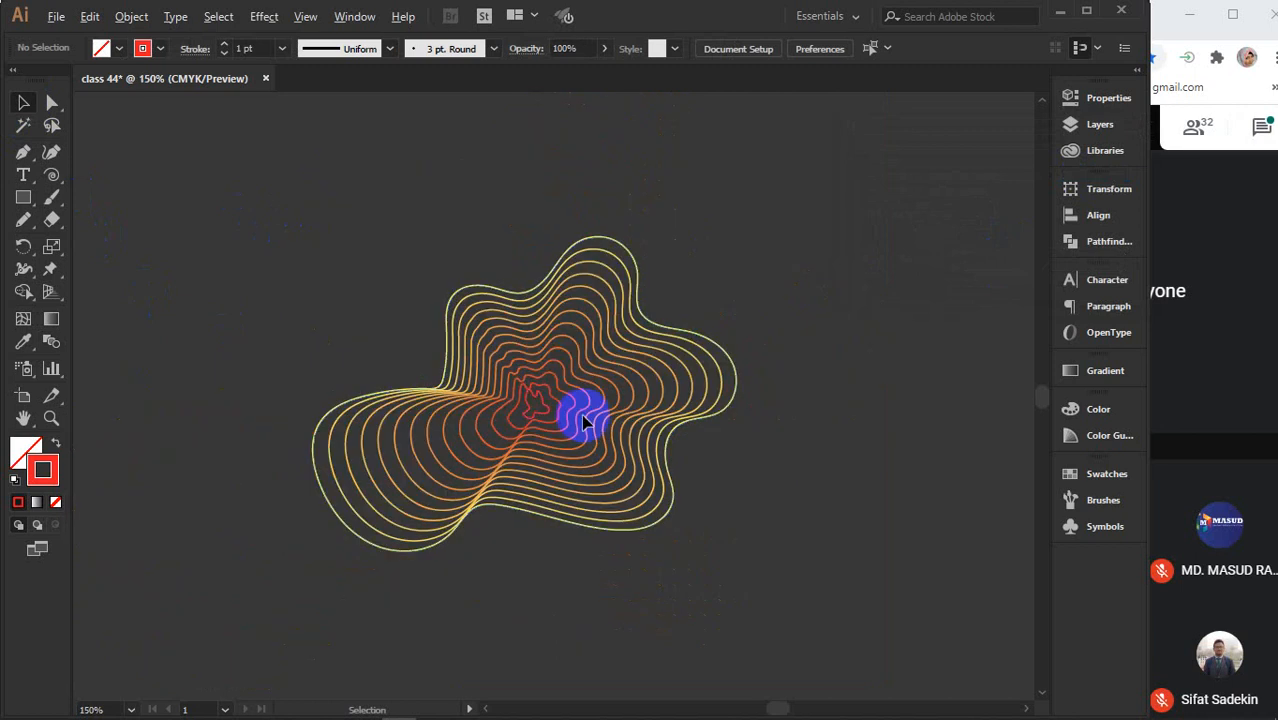
scroll(552, 375, up, 2)
click(535, 357)
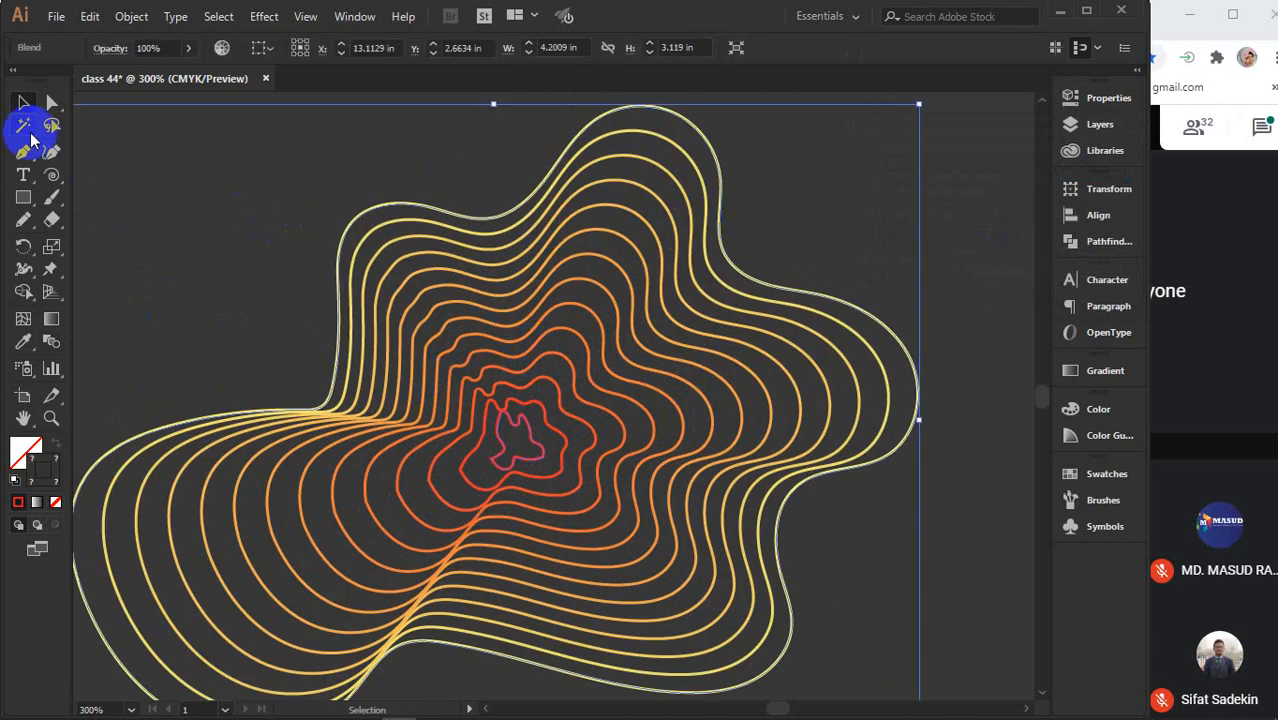
click(52, 102)
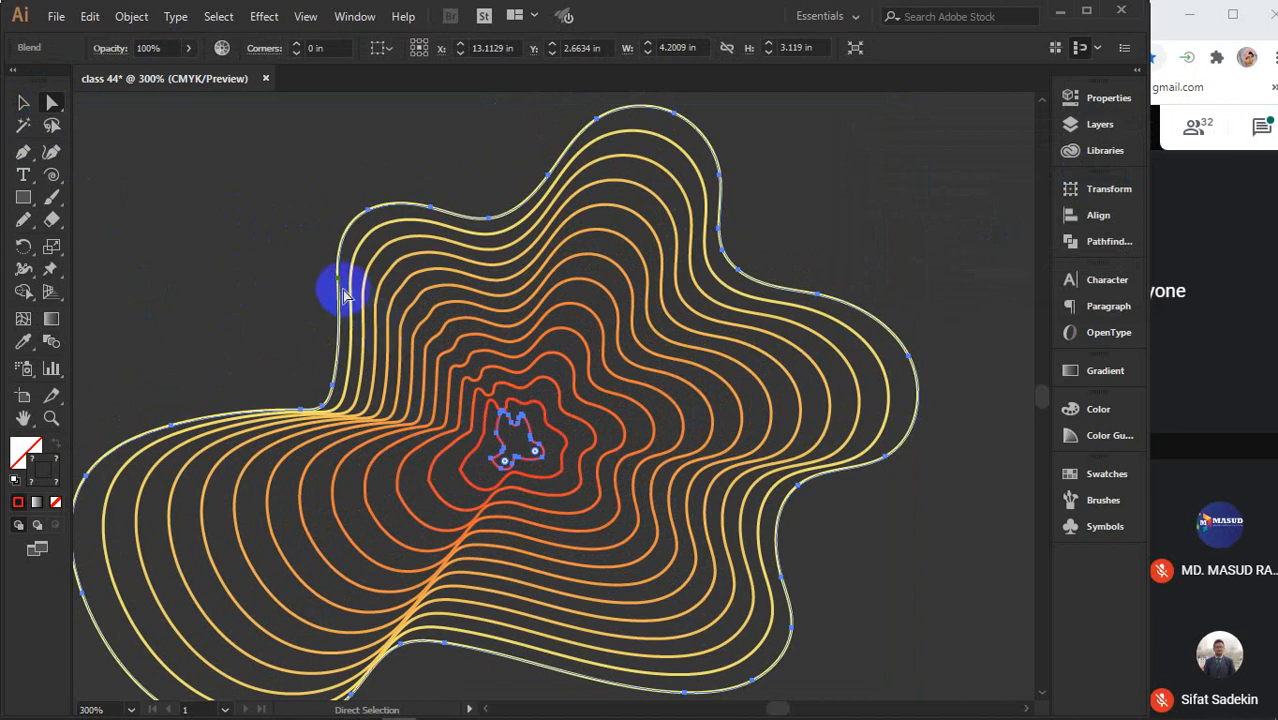
drag(338, 285, 250, 247)
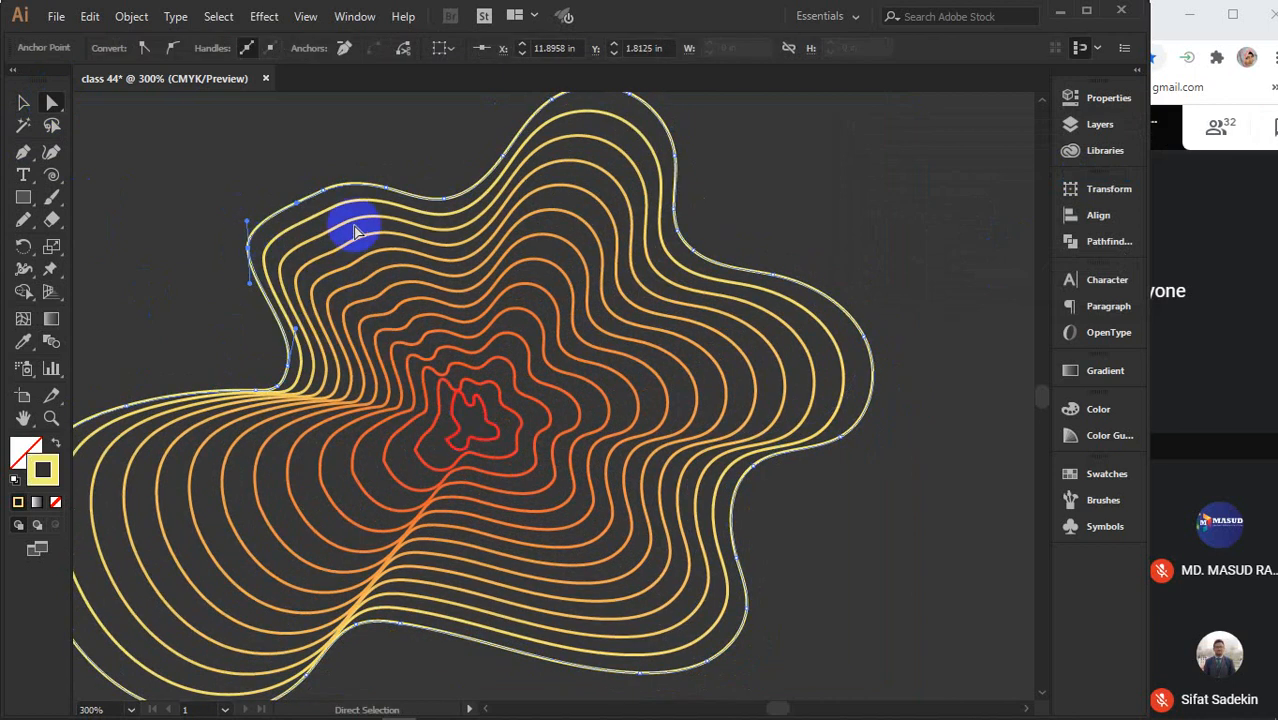
drag(437, 197, 439, 130)
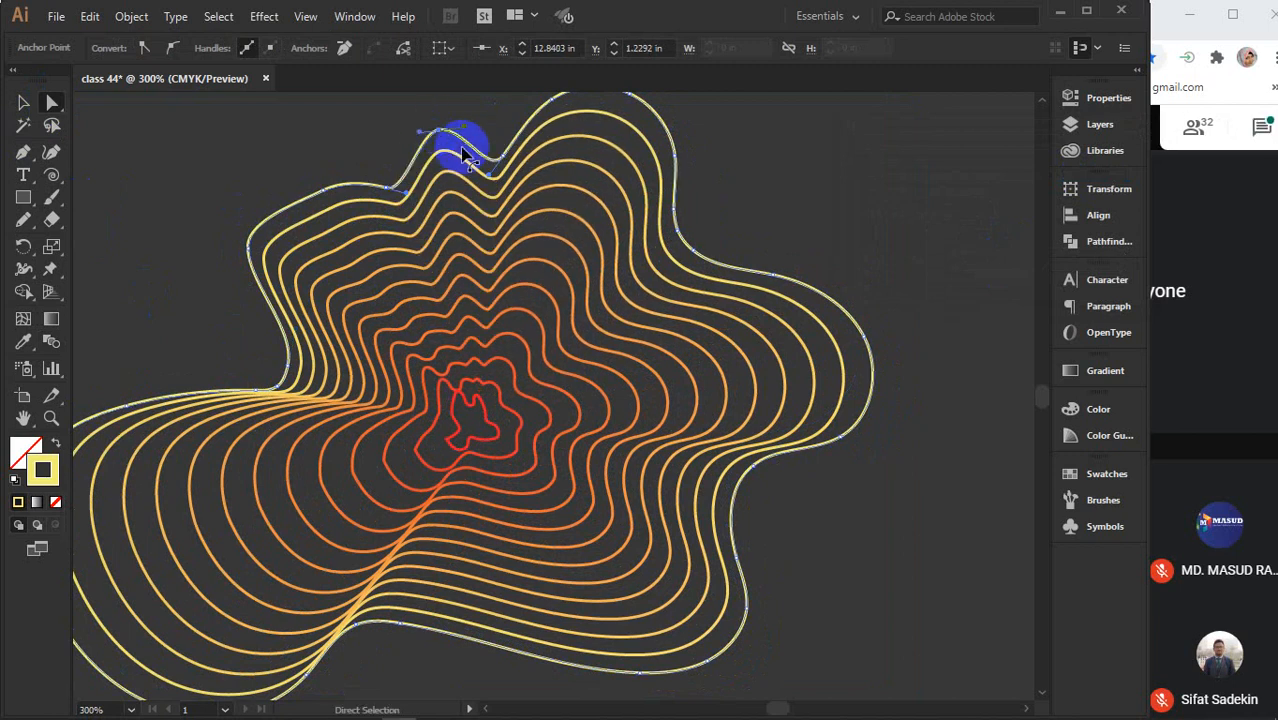
Reshape the outermost blend path by pulling out a bump at its upper right and pushing in the right edge, and deselect it
drag(696, 258, 766, 221)
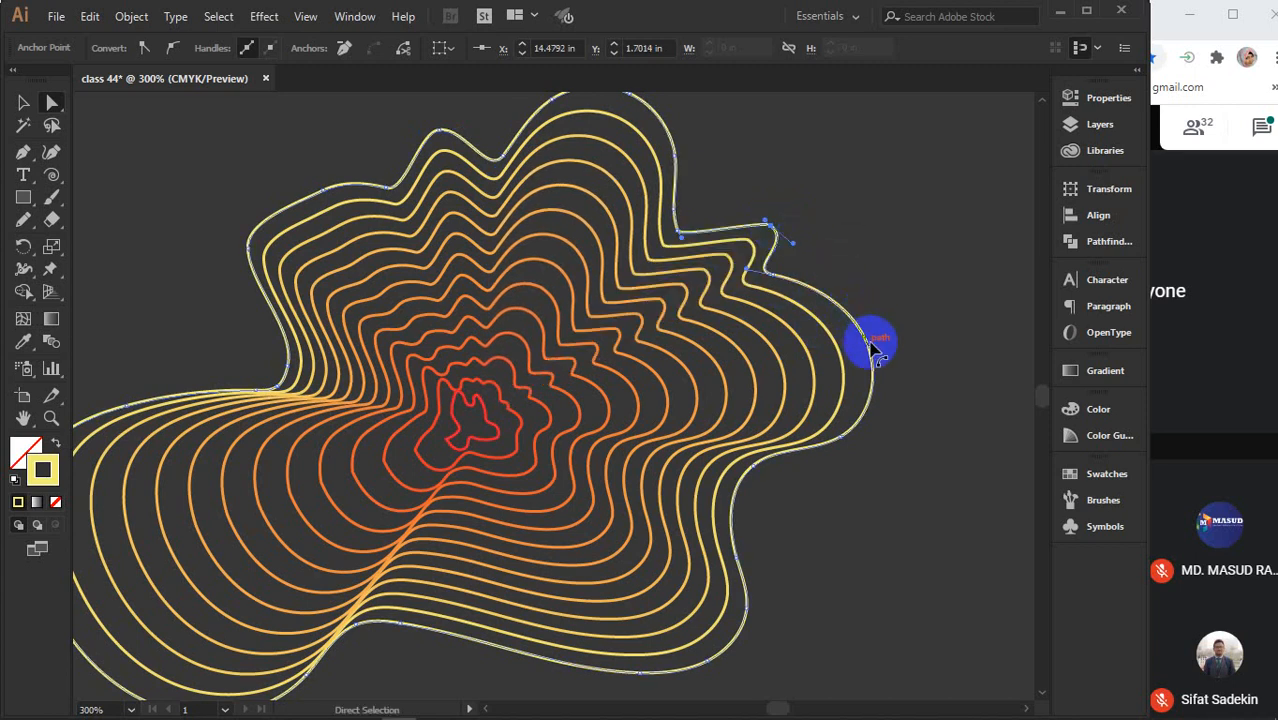
drag(868, 343, 803, 357)
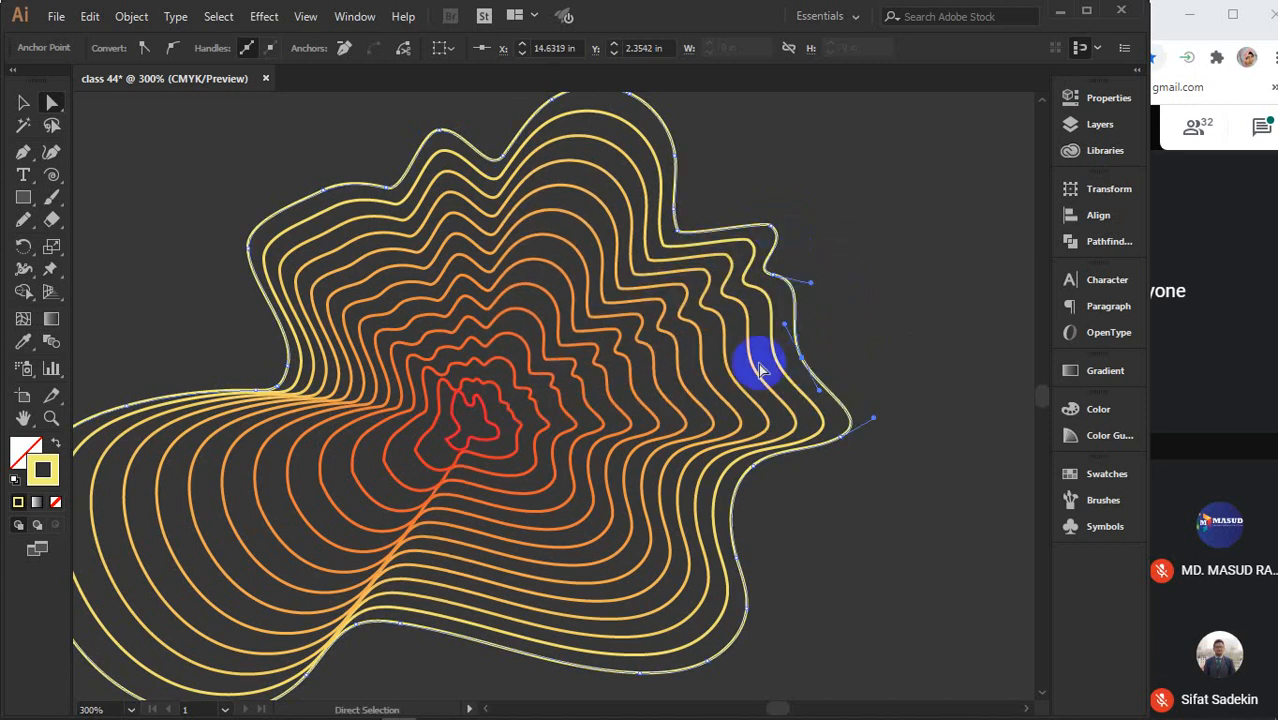
click(31, 108)
click(927, 428)
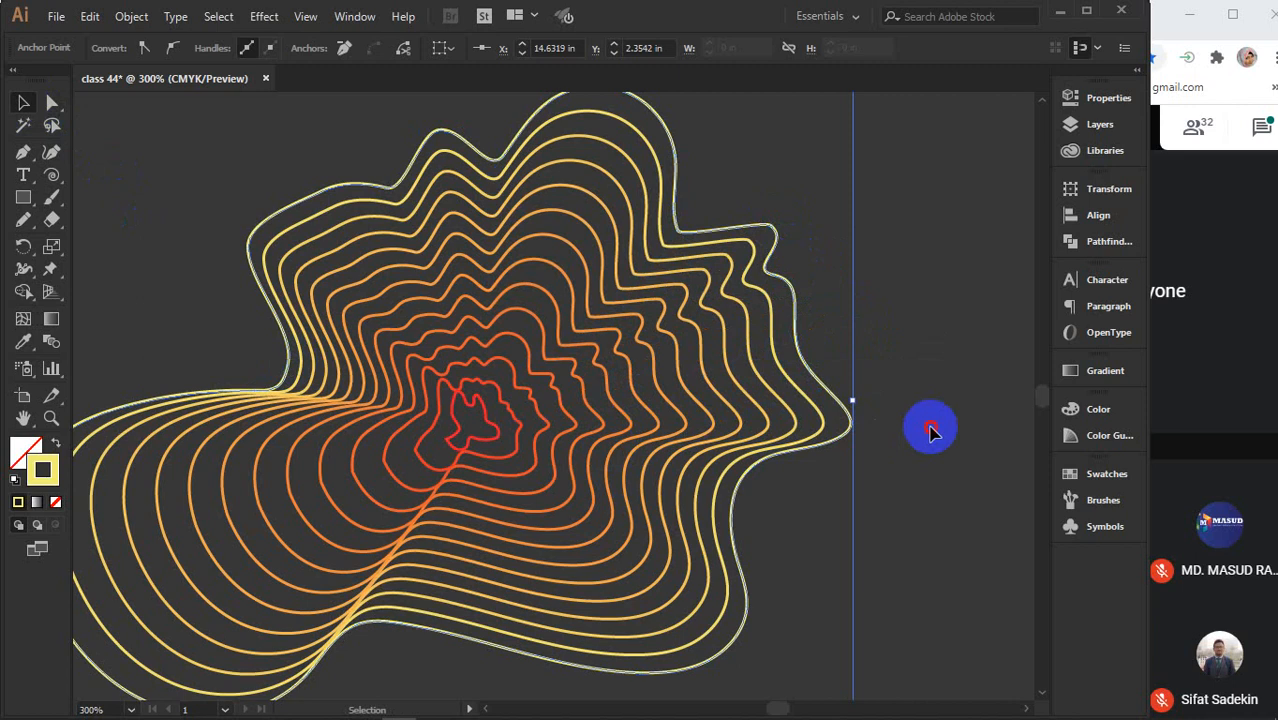
scroll(878, 432, down, 1)
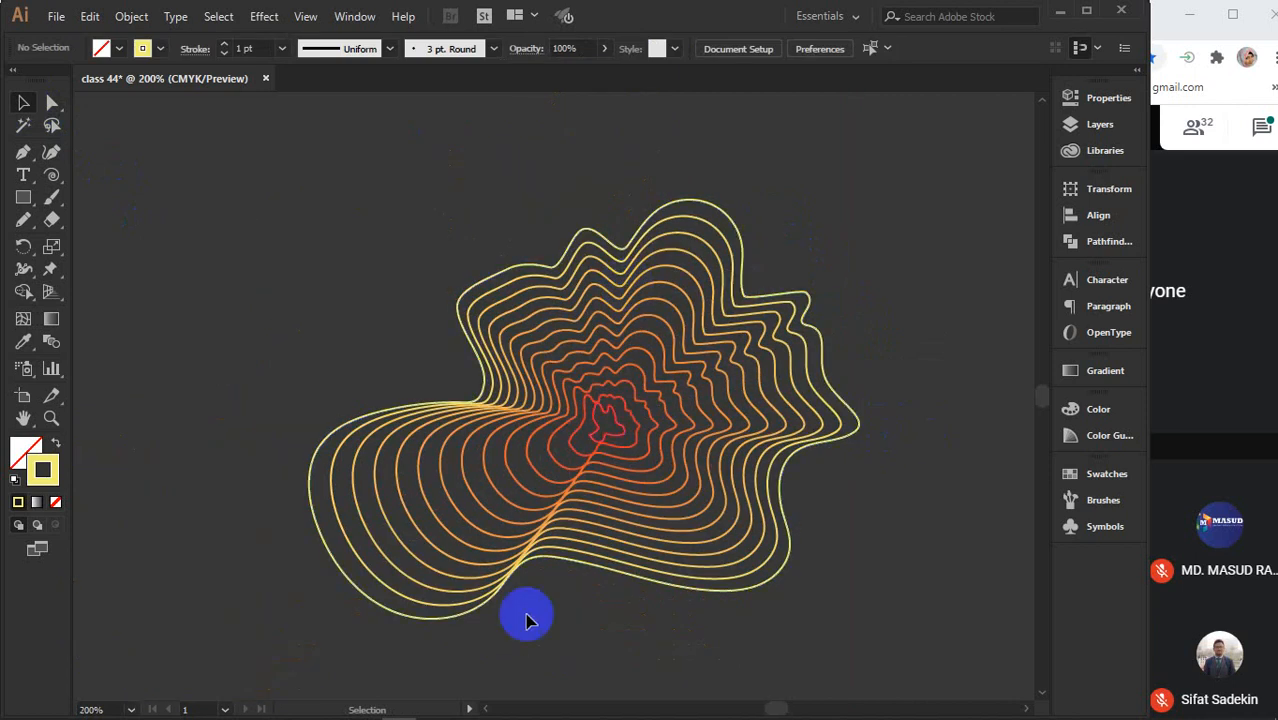
Switch to the poster design image search in Chrome and open the black Taste Upper West Side poster from the related images
mouse_move(448, 702)
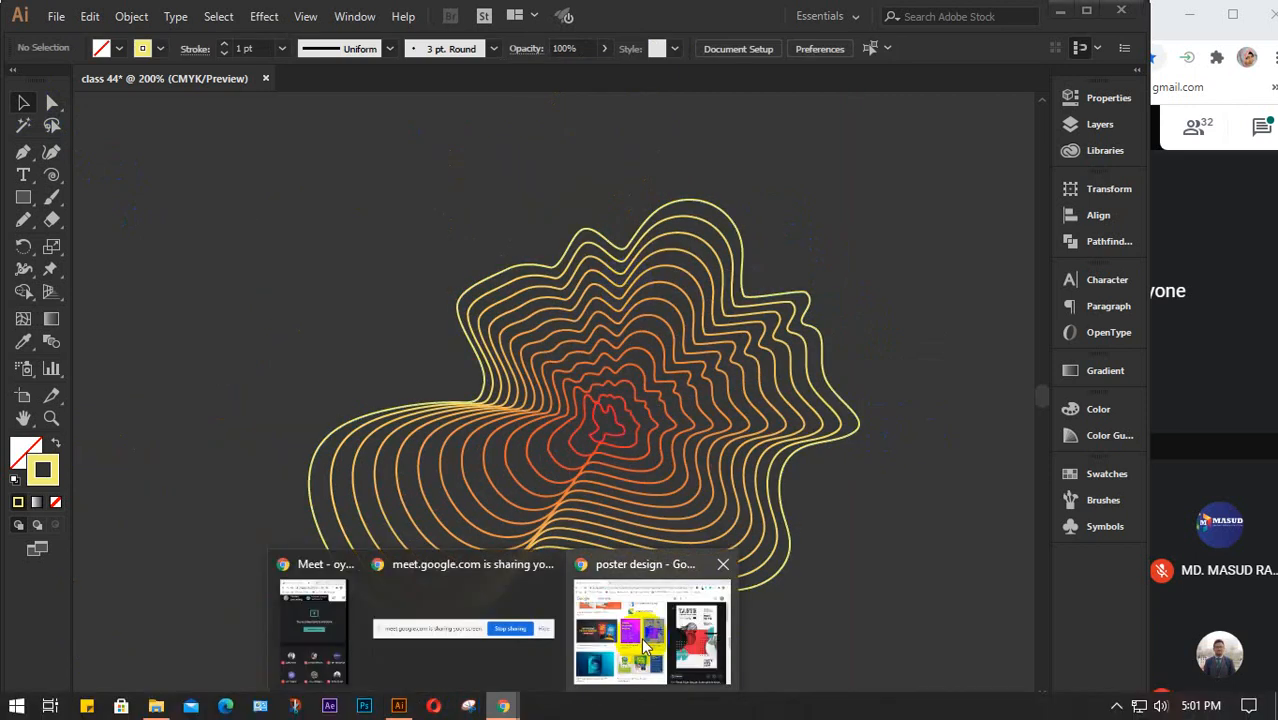
click(641, 637)
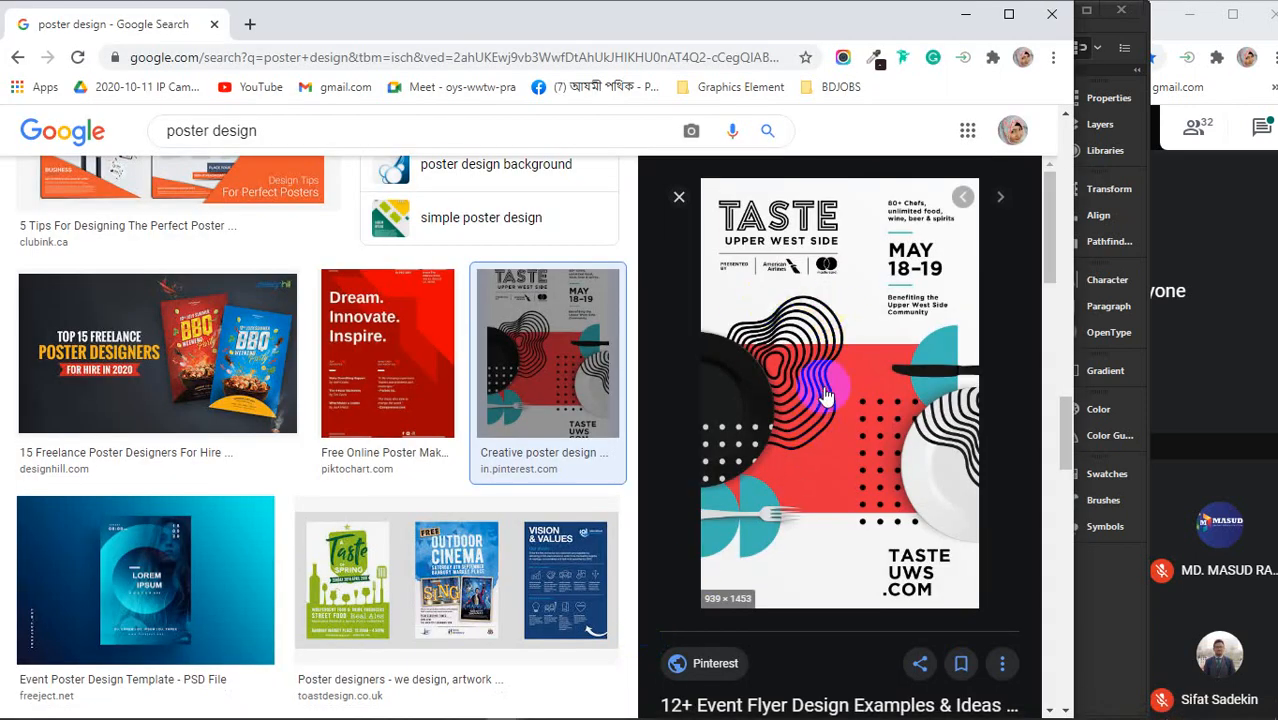
scroll(826, 388, down, 4)
scroll(826, 394, down, 1)
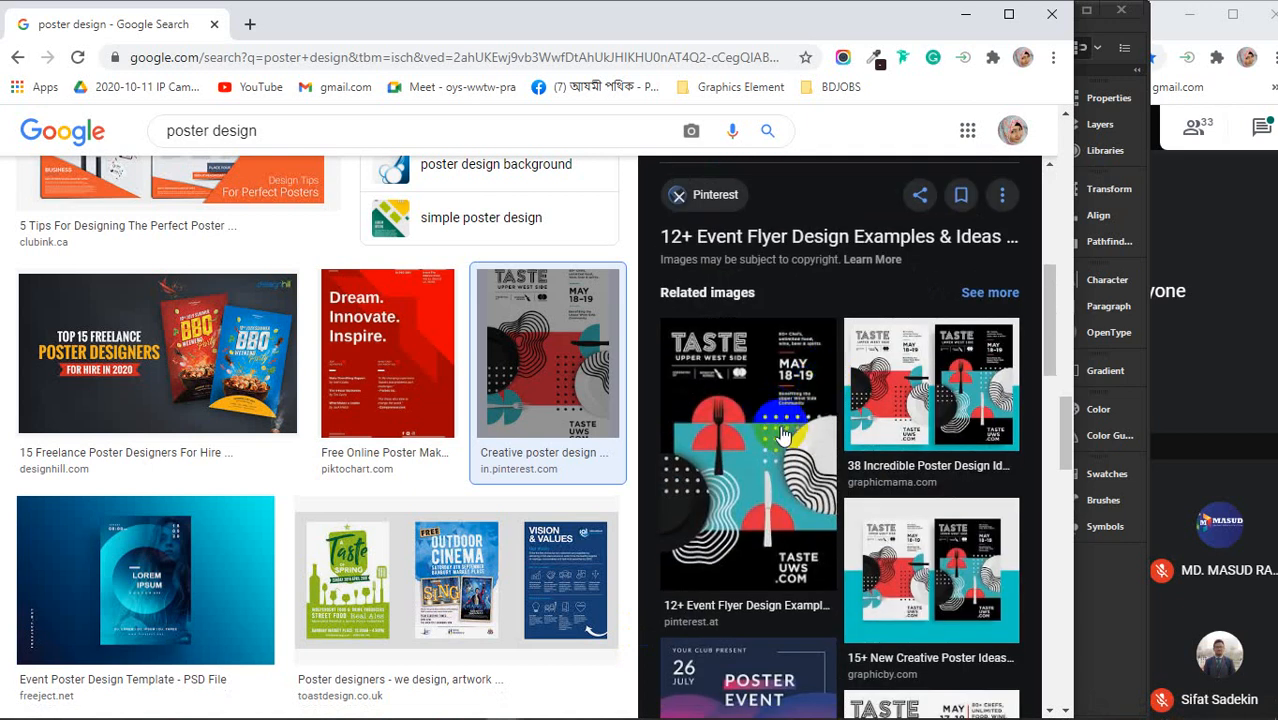
scroll(785, 436, down, 2)
click(766, 425)
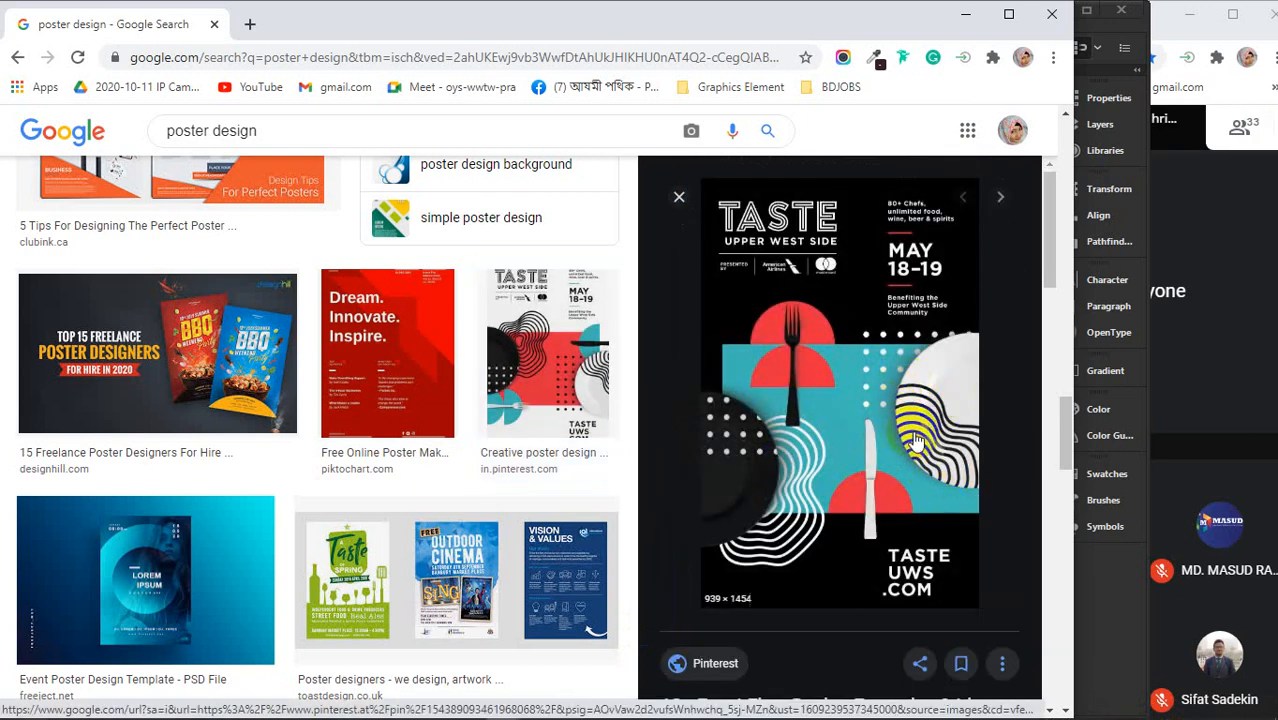
Examine the images related to the black Taste poster for event poster layouts and line patterns
scroll(943, 460, down, 10)
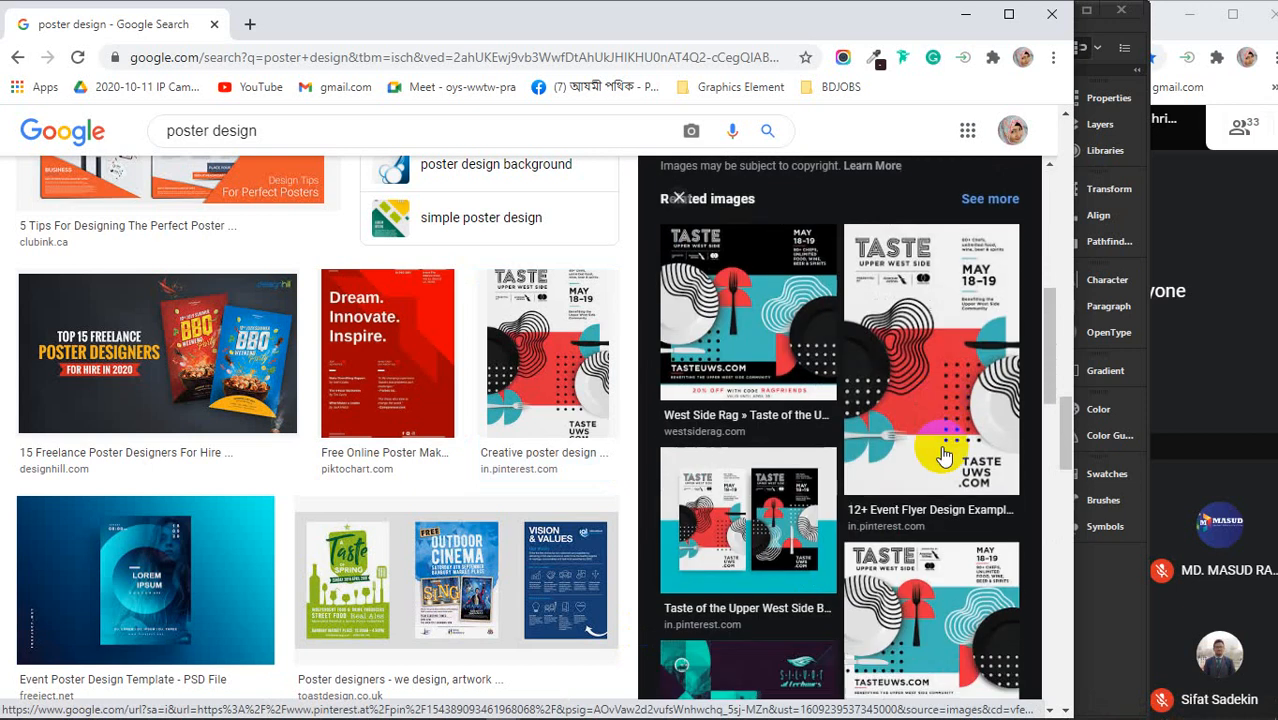
scroll(943, 455, down, 2)
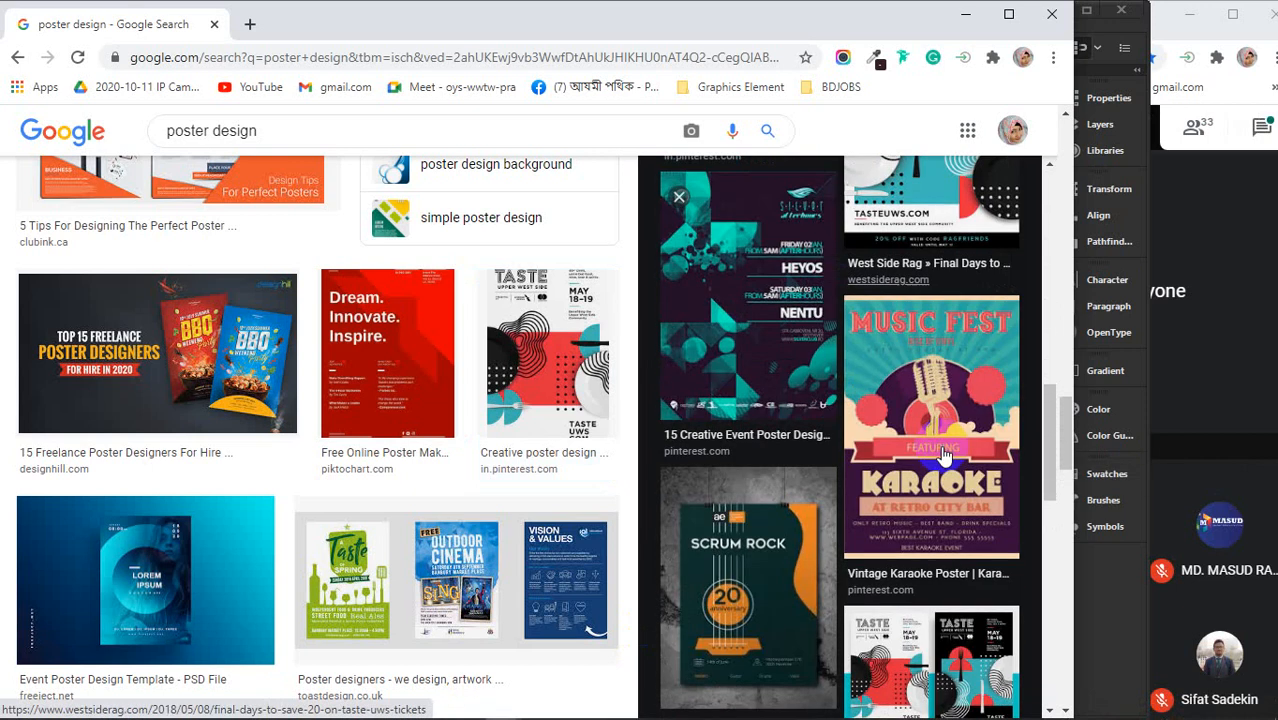
scroll(943, 455, down, 5)
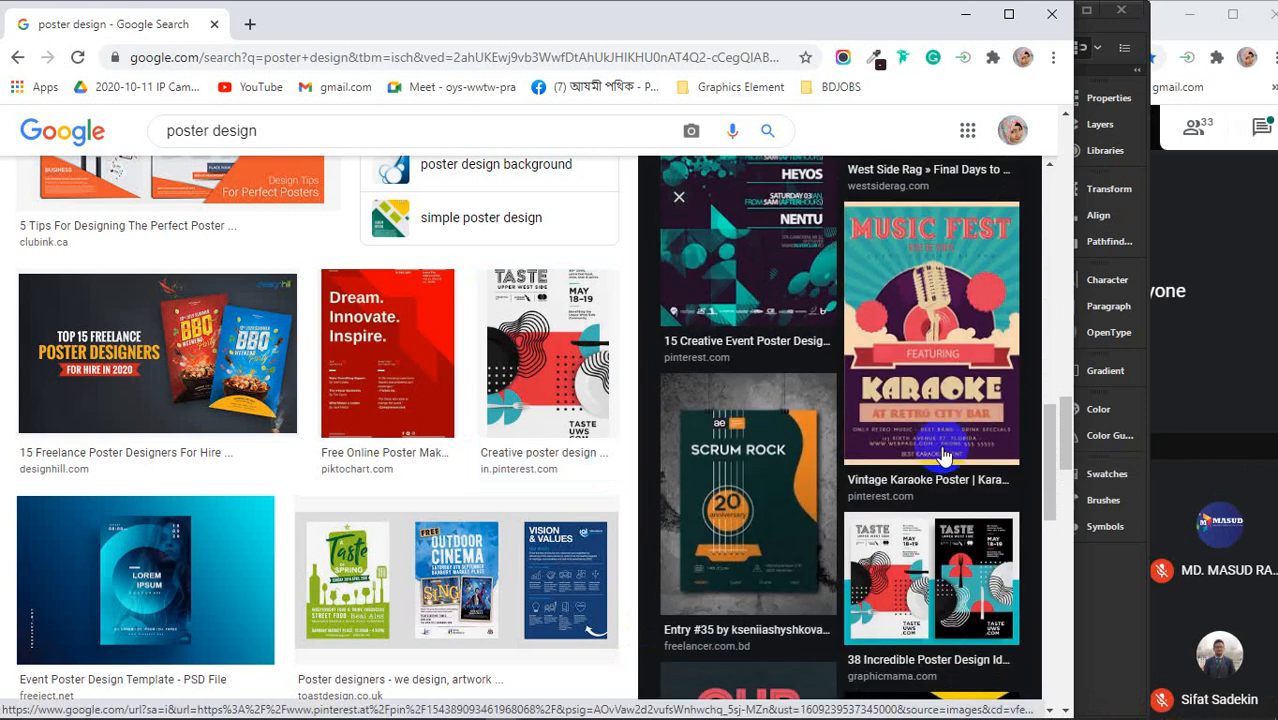
scroll(833, 534, down, 3)
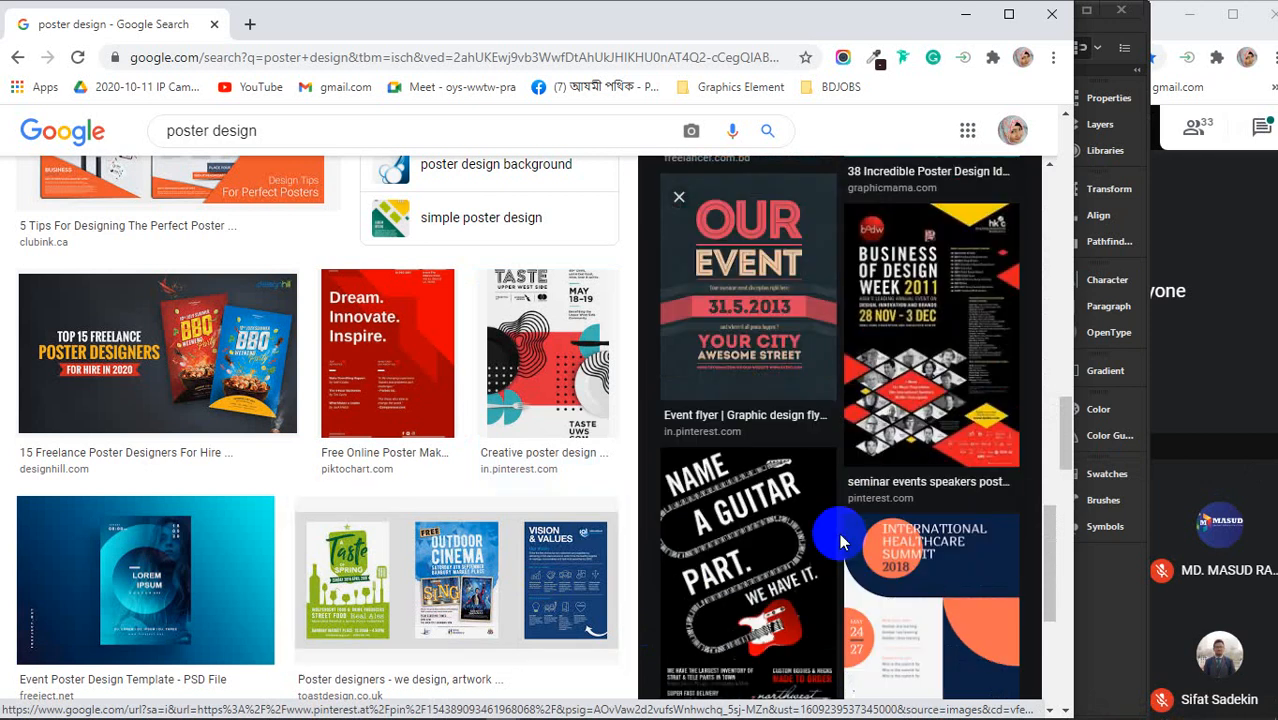
scroll(407, 534, down, 5)
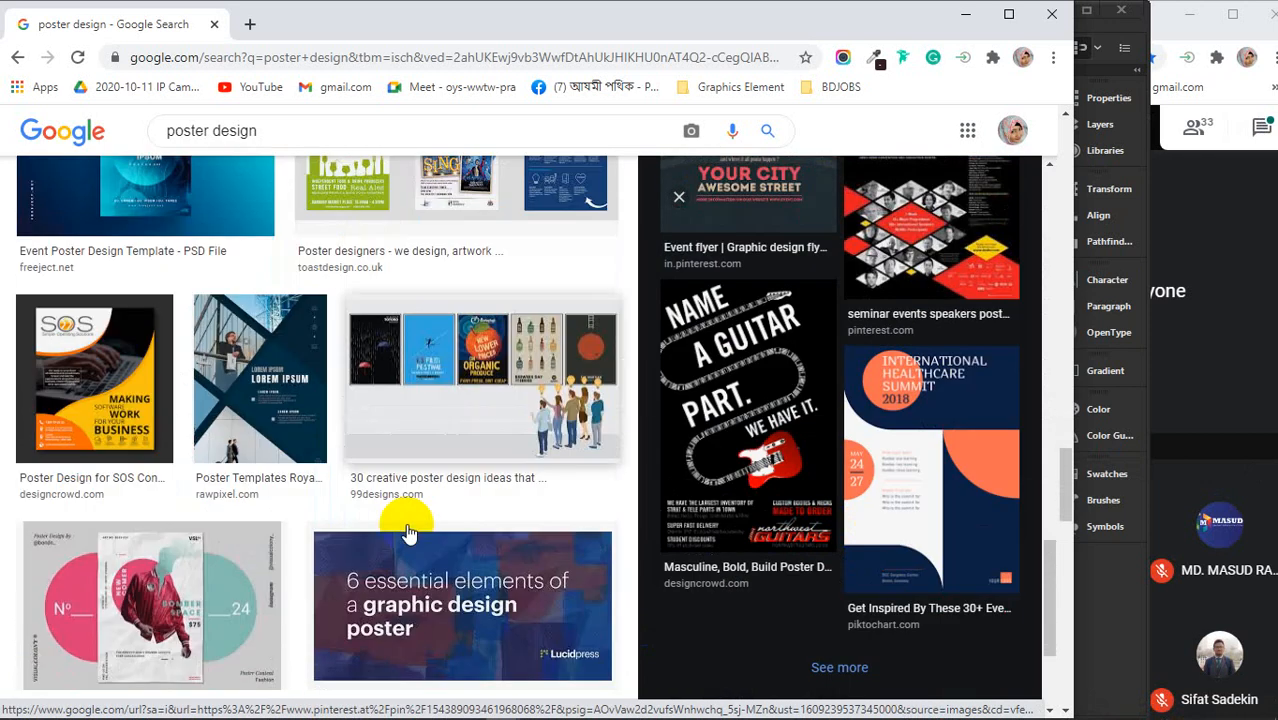
Look through the main poster design results for line-based artwork and open the black and red Invasion poster
scroll(407, 534, down, 4)
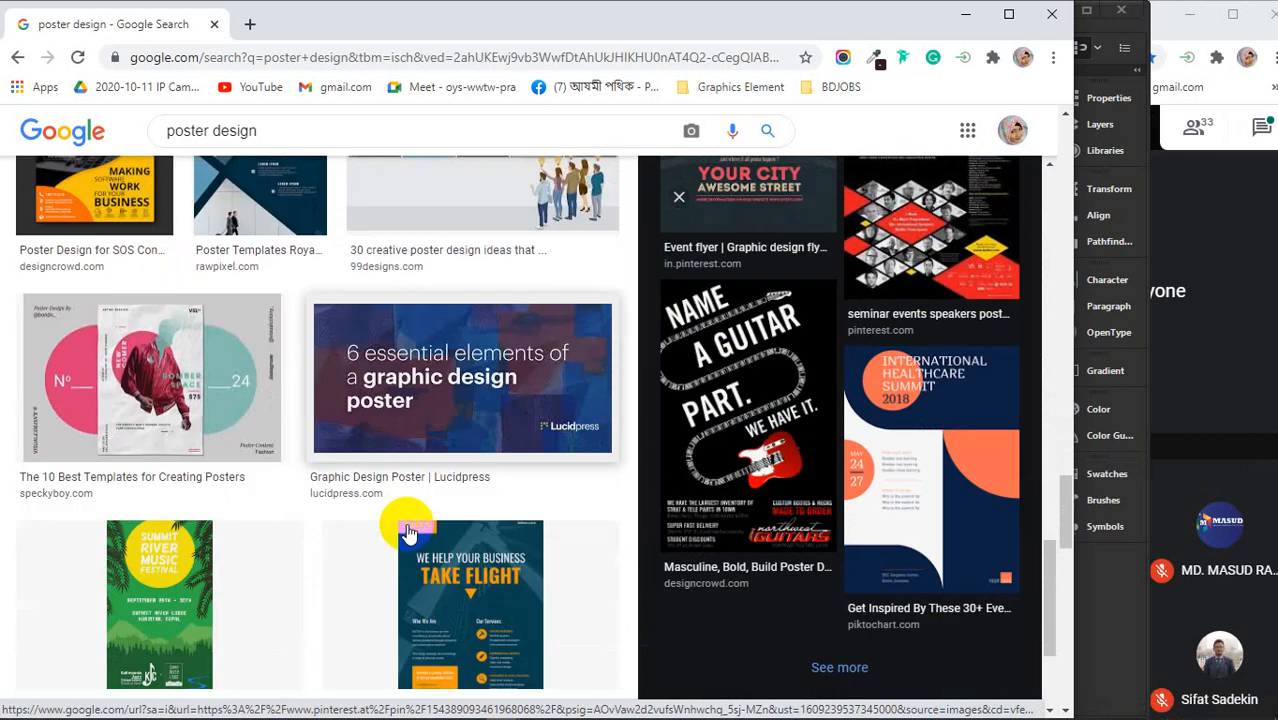
scroll(408, 533, down, 1)
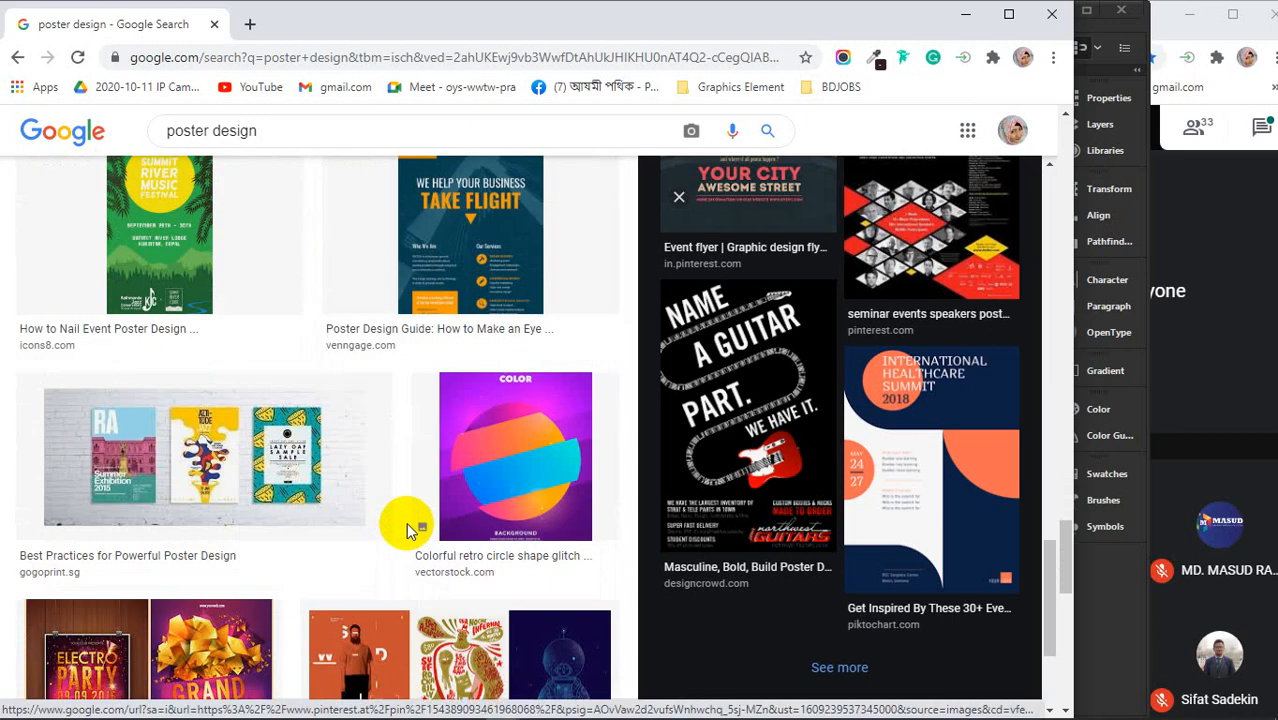
scroll(408, 533, down, 2)
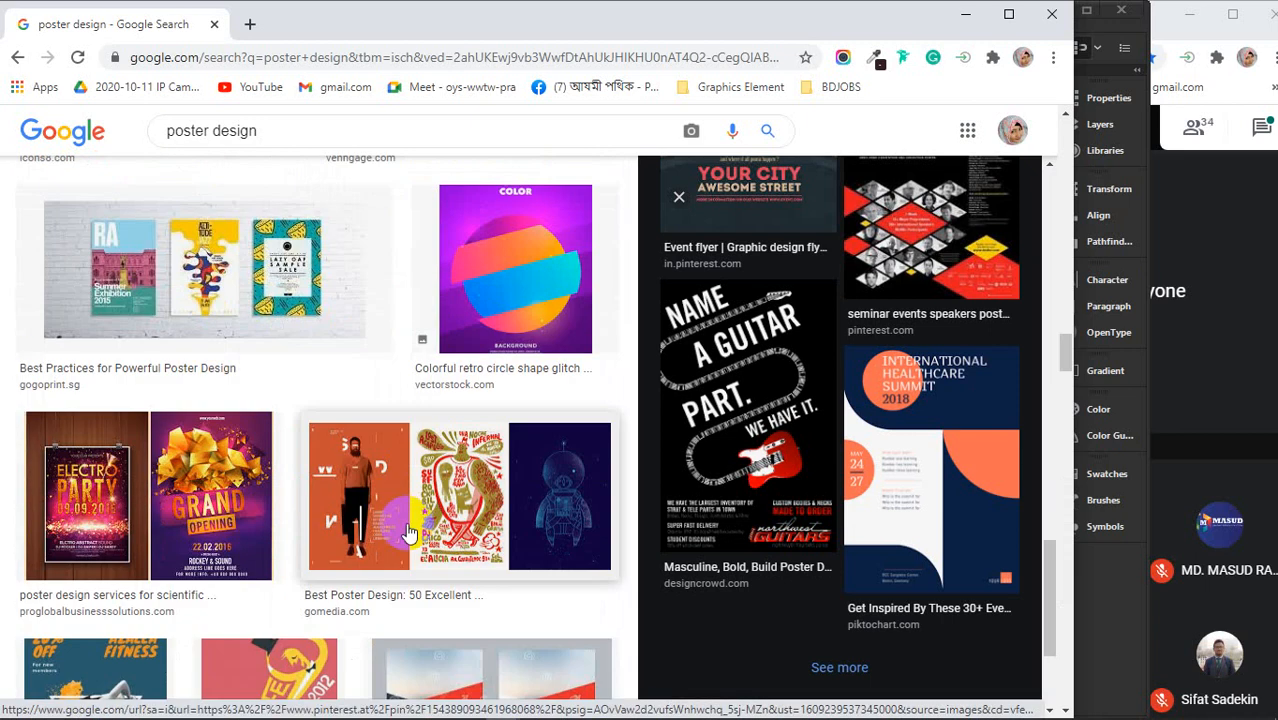
scroll(407, 534, down, 5)
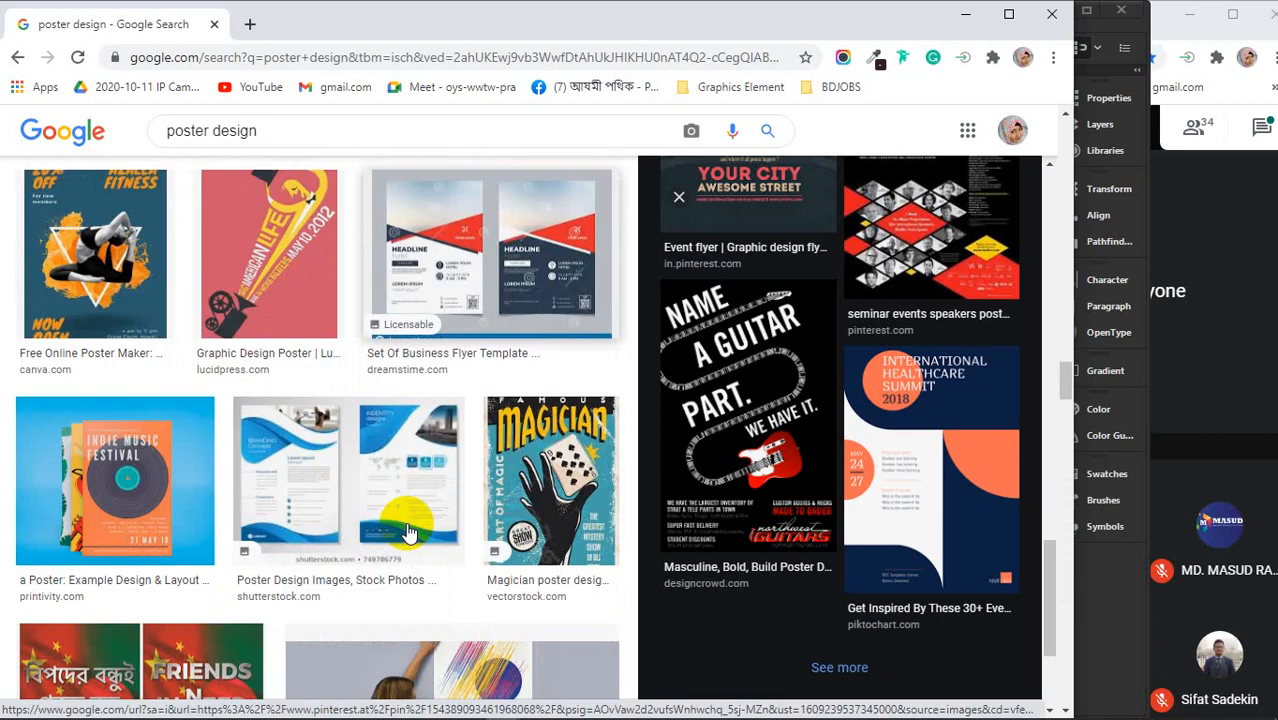
scroll(407, 534, down, 5)
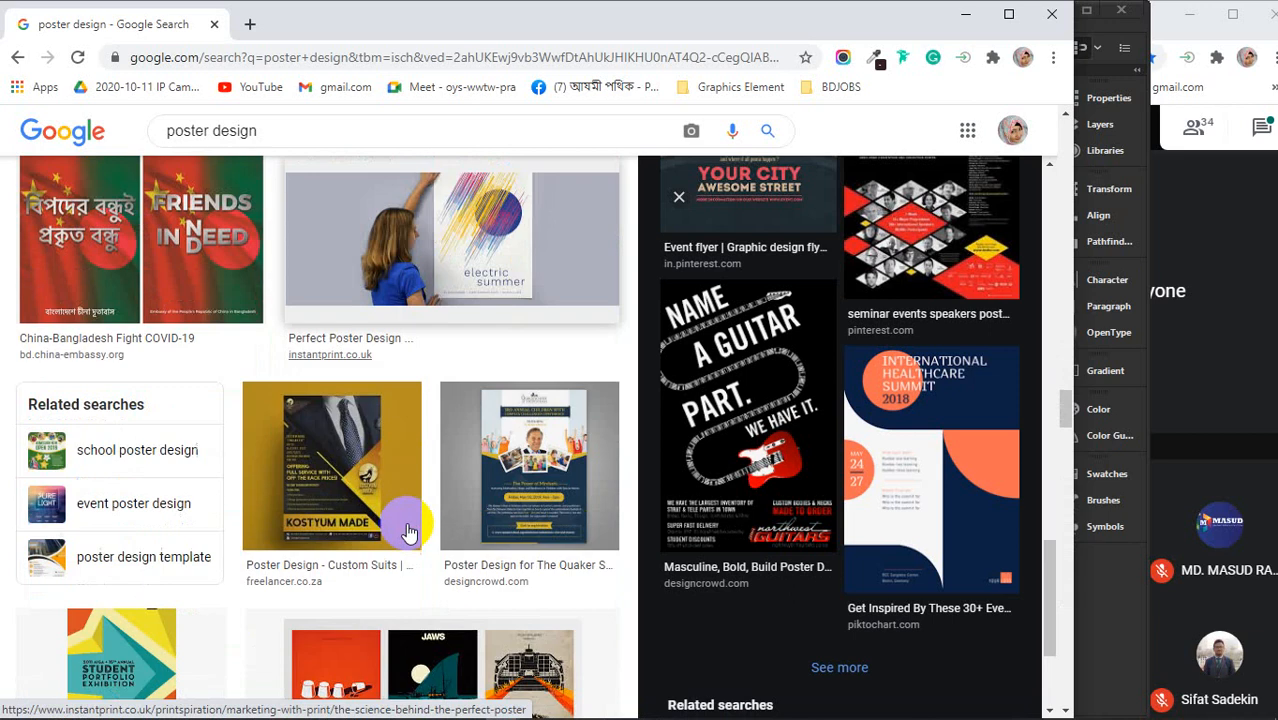
scroll(408, 533, down, 3)
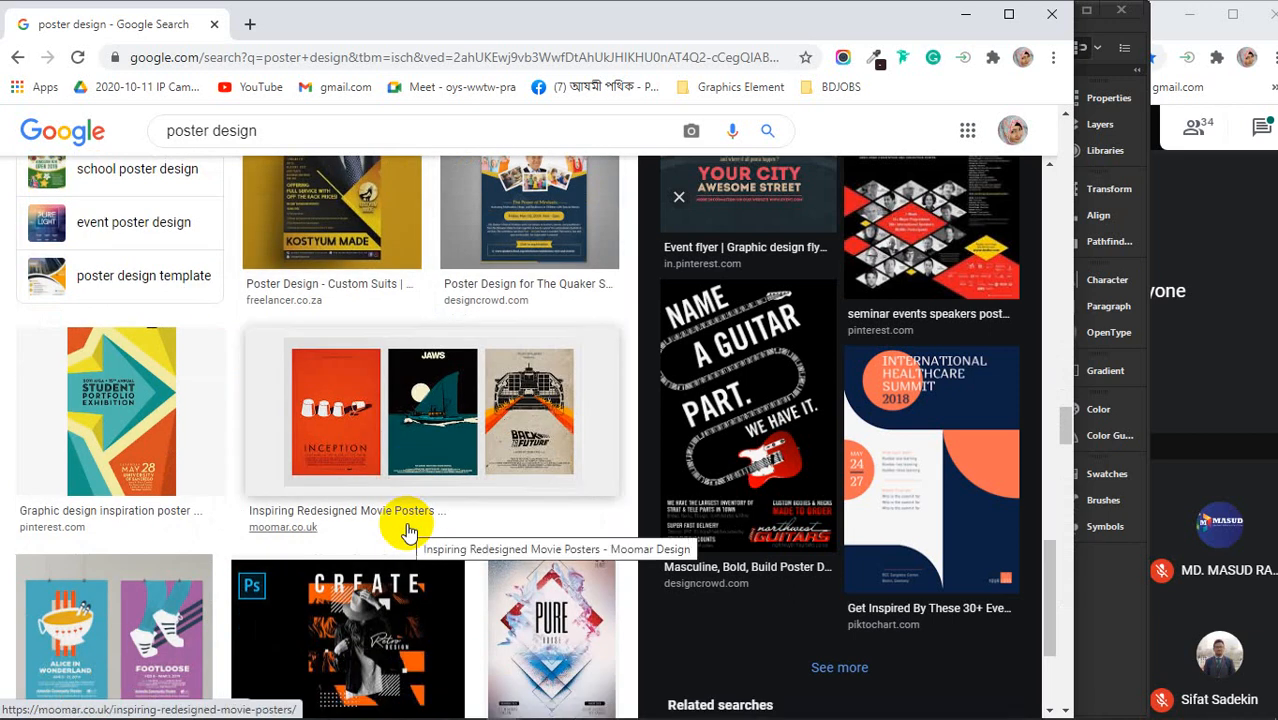
scroll(408, 533, down, 2)
scroll(408, 533, down, 3)
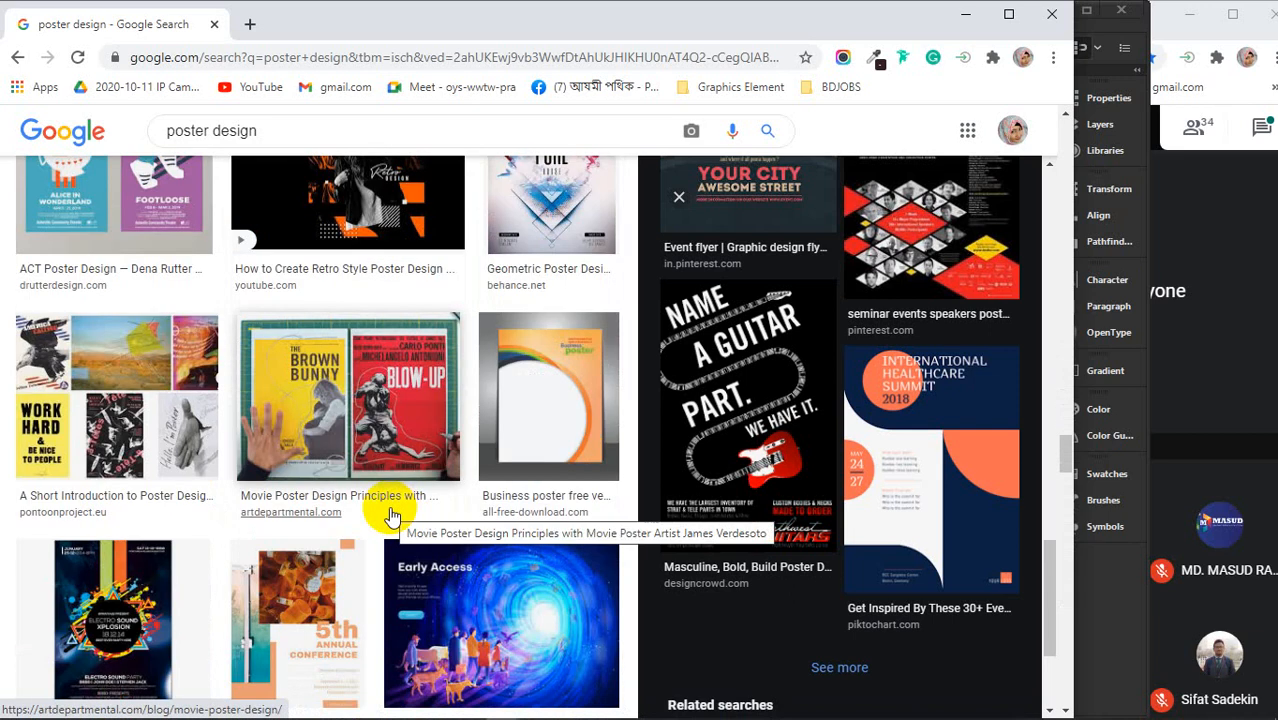
scroll(391, 516, down, 10)
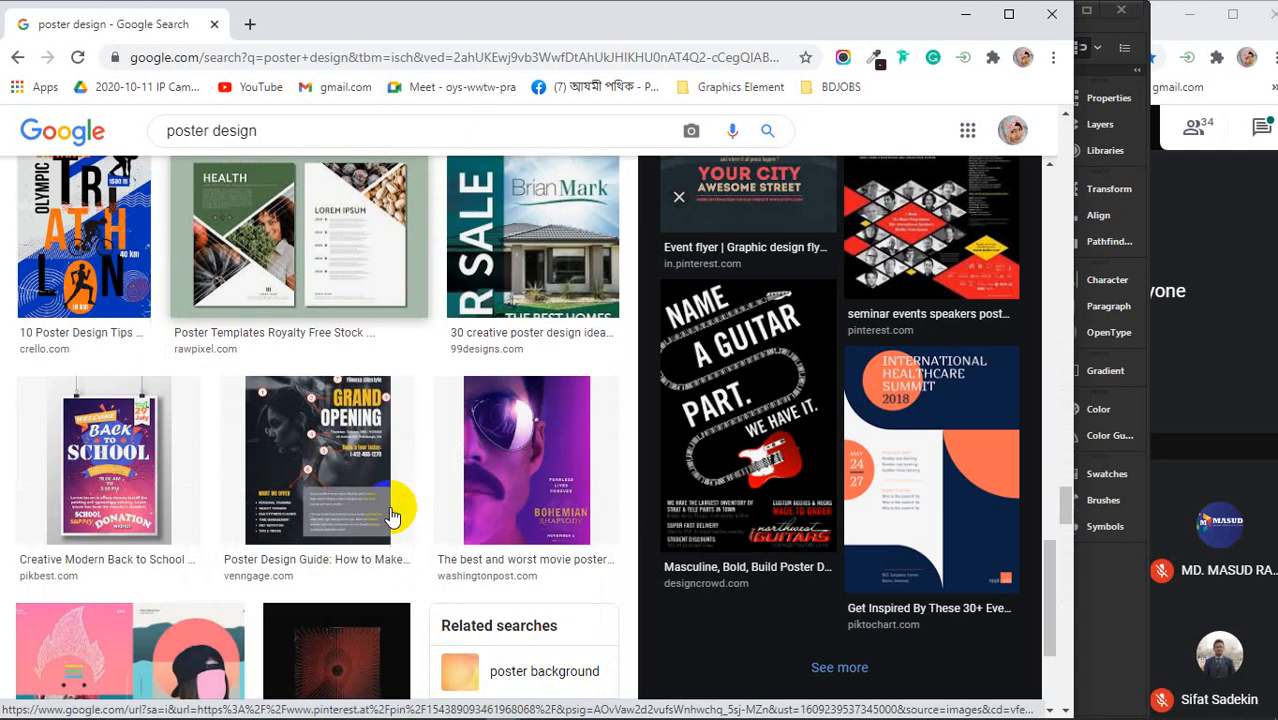
scroll(391, 516, down, 2)
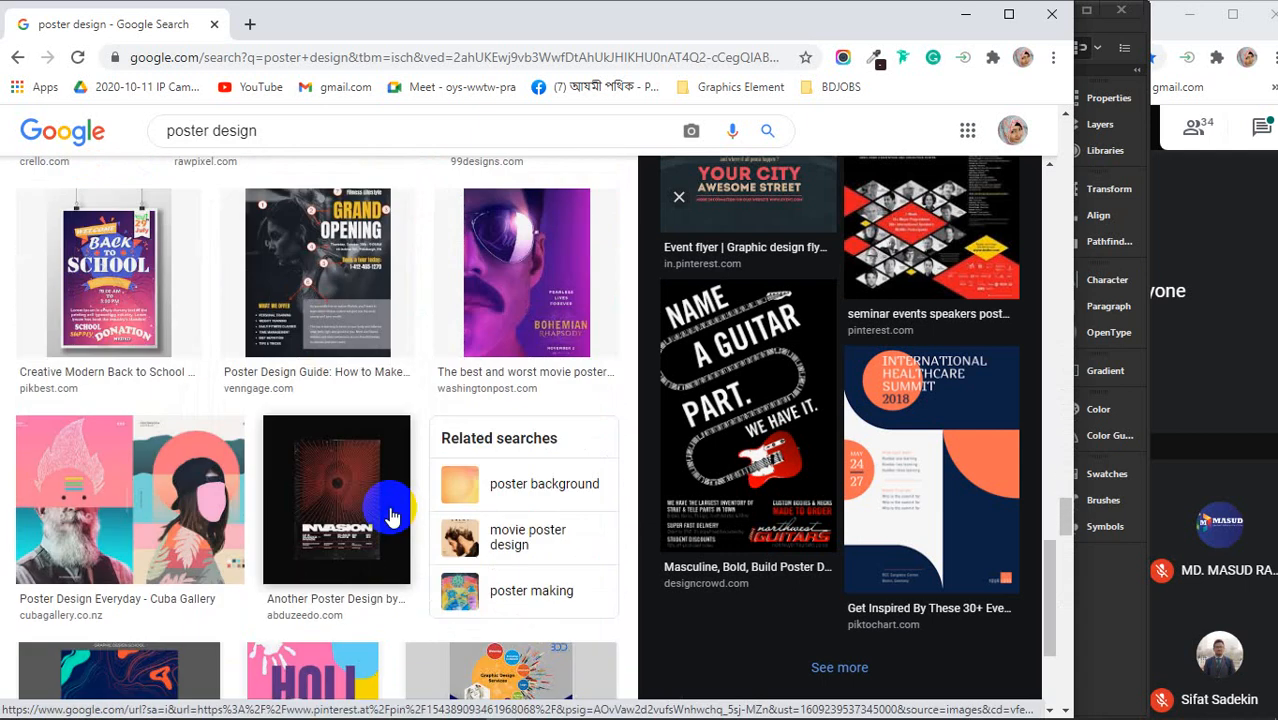
scroll(391, 516, down, 2)
click(370, 330)
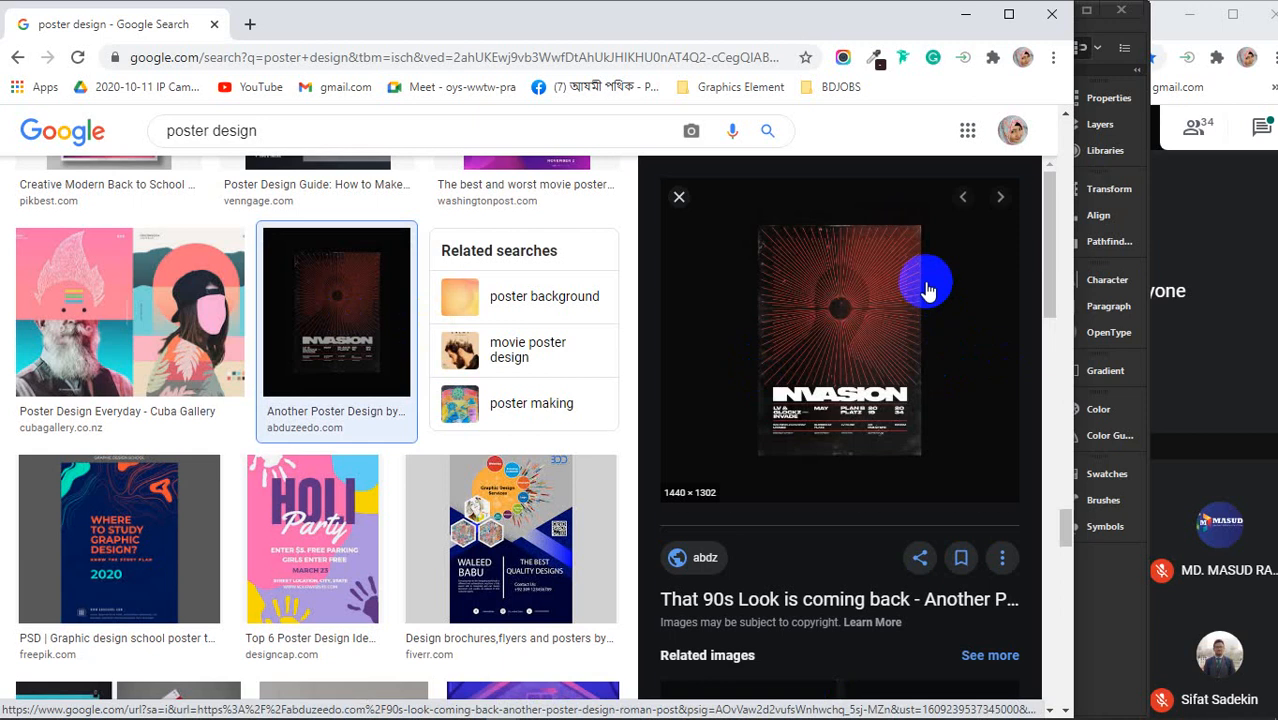
Browse the images related to the Invasion poster and open the MOON poster with the astronaut on a circle of concentric lines
scroll(826, 310, down, 3)
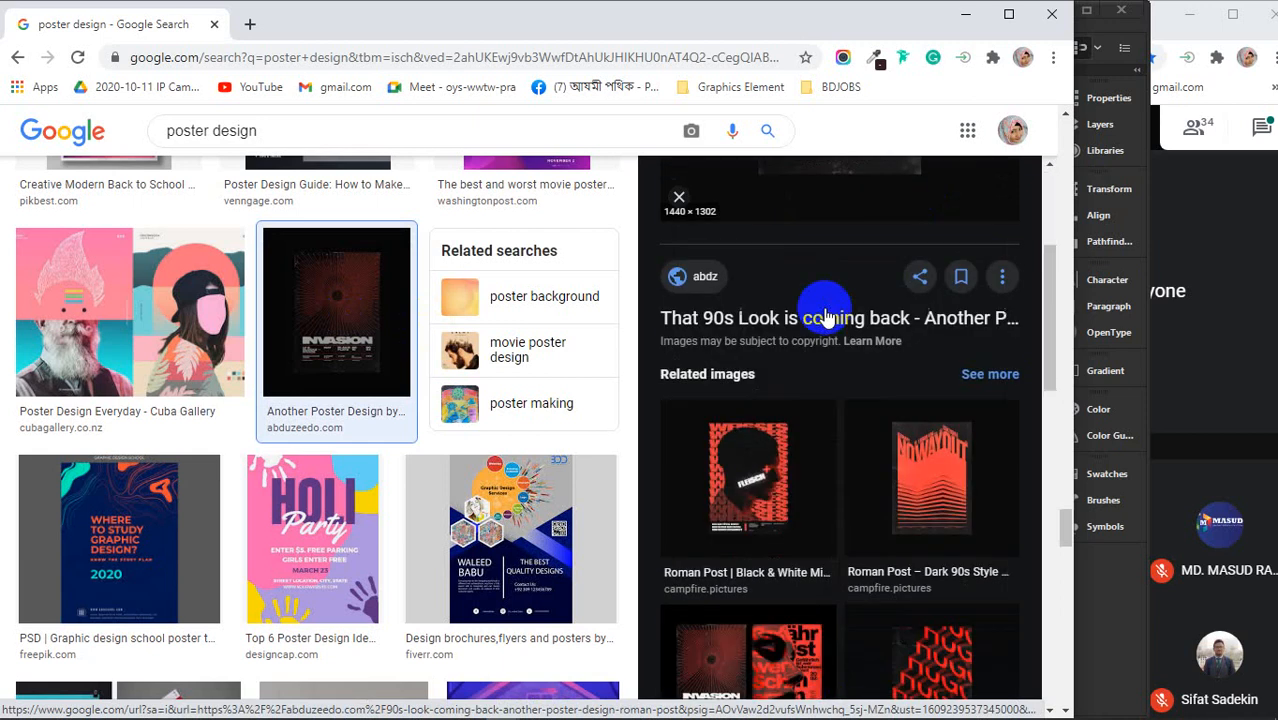
scroll(826, 316, down, 3)
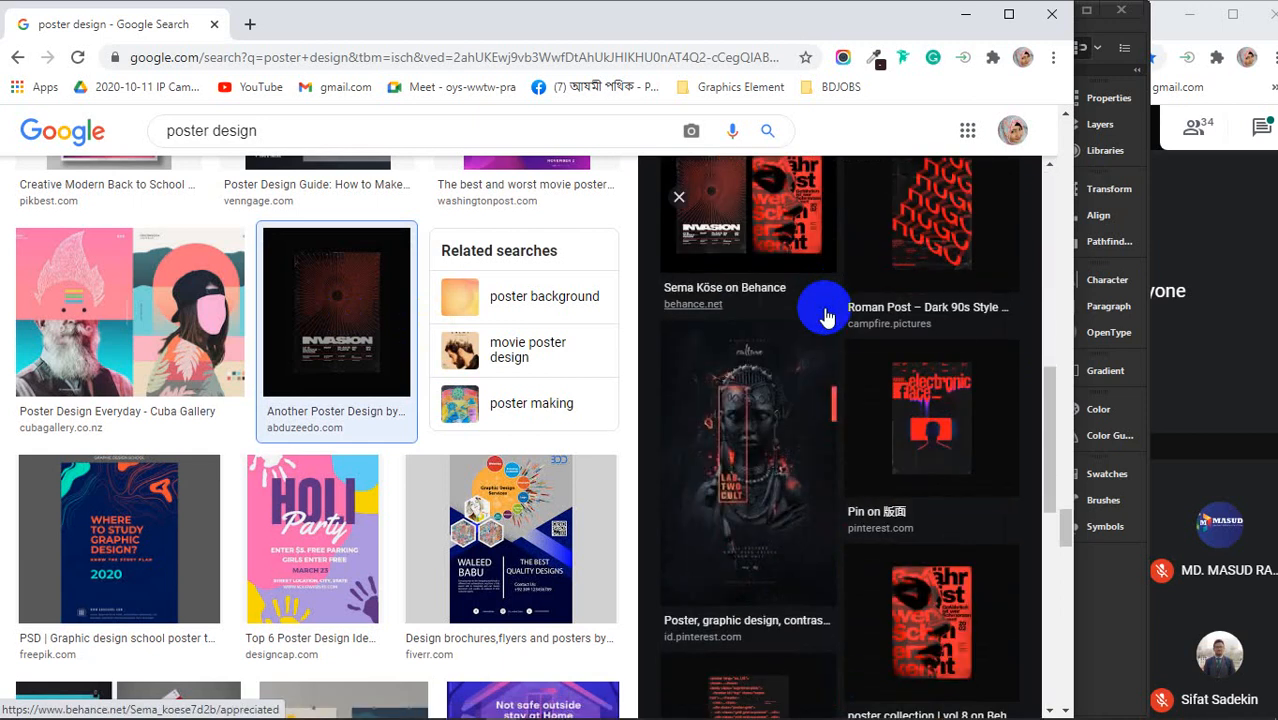
scroll(822, 310, down, 4)
scroll(827, 399, down, 4)
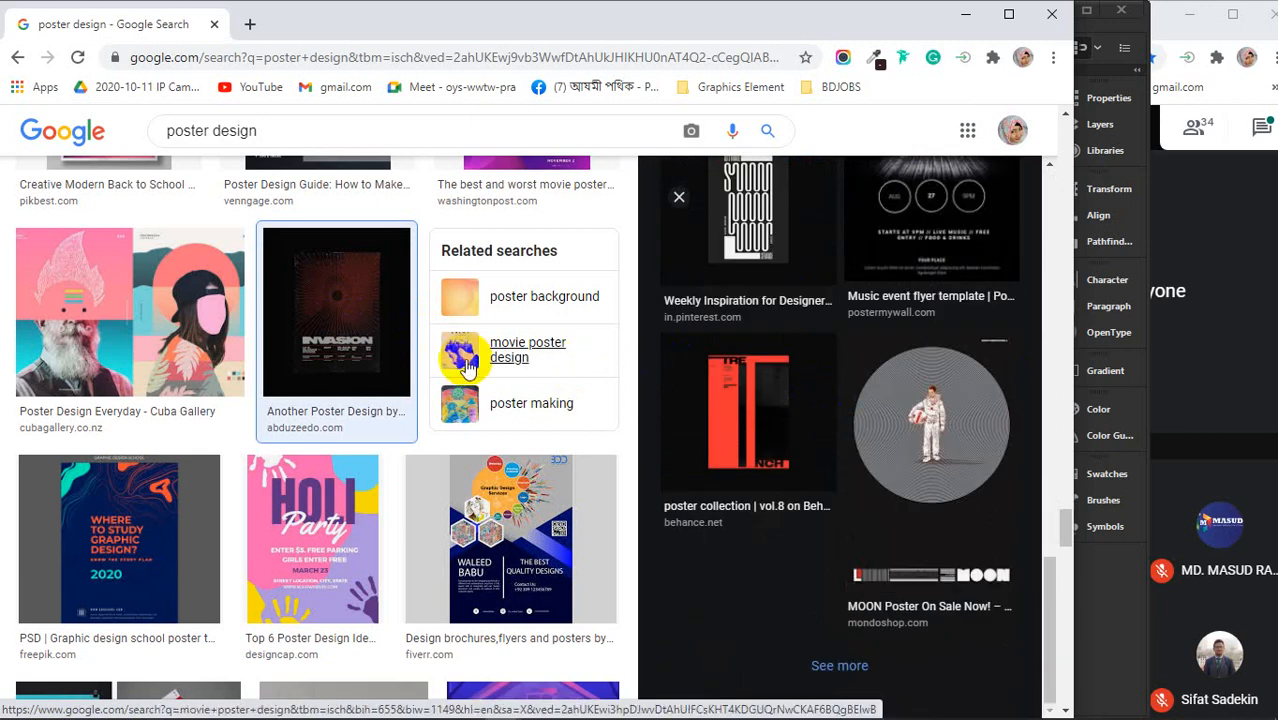
click(955, 410)
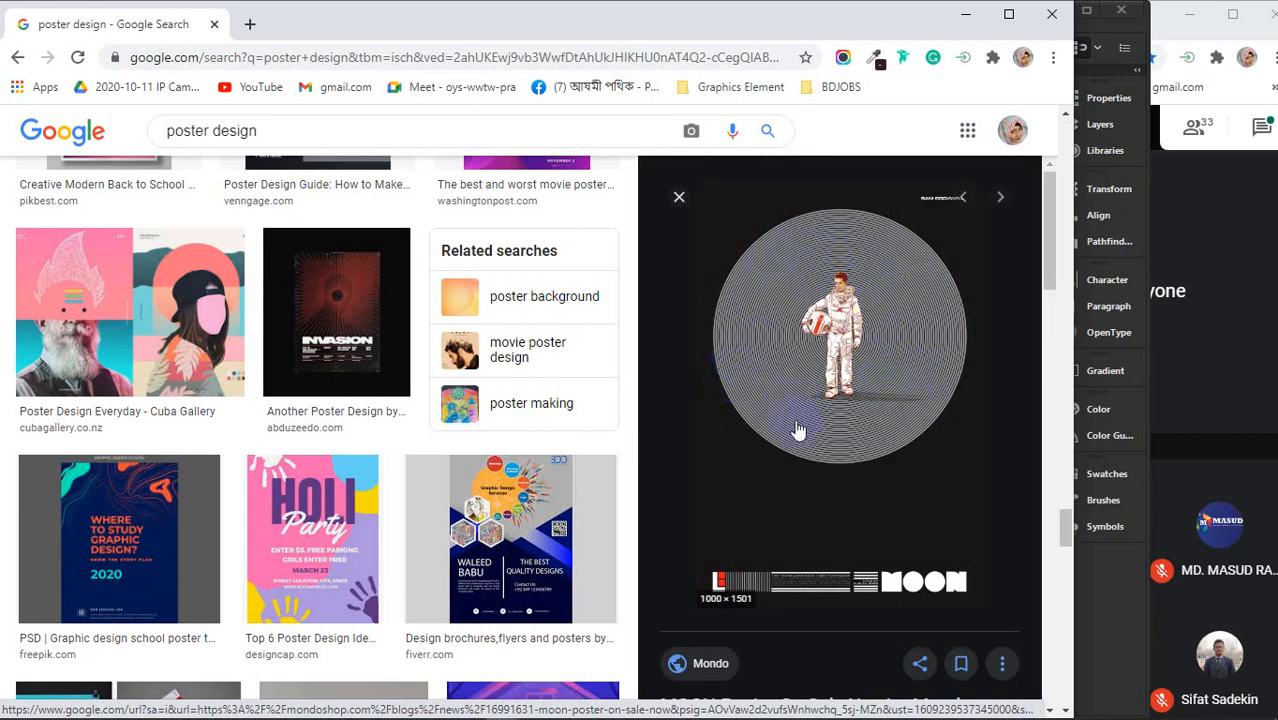
Review the related Moon posters and open the Screen25 image of the astronaut on concentric circles
scroll(838, 422, down, 9)
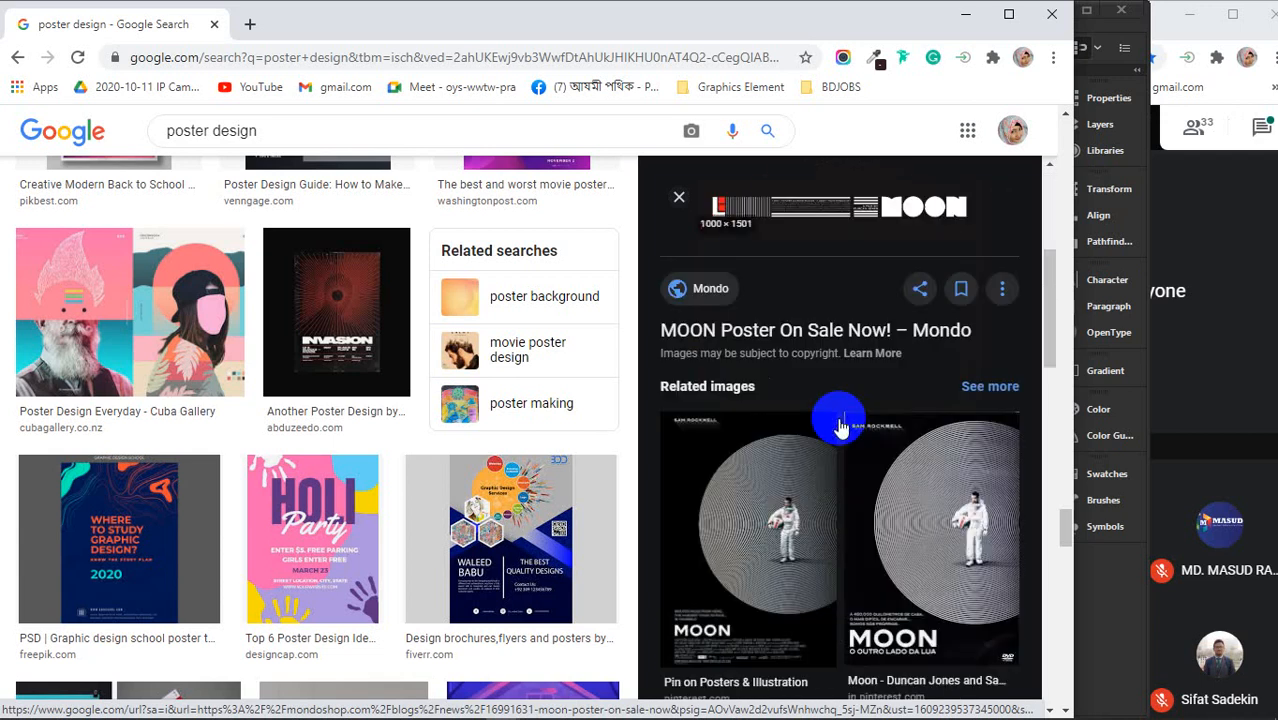
scroll(838, 426, down, 10)
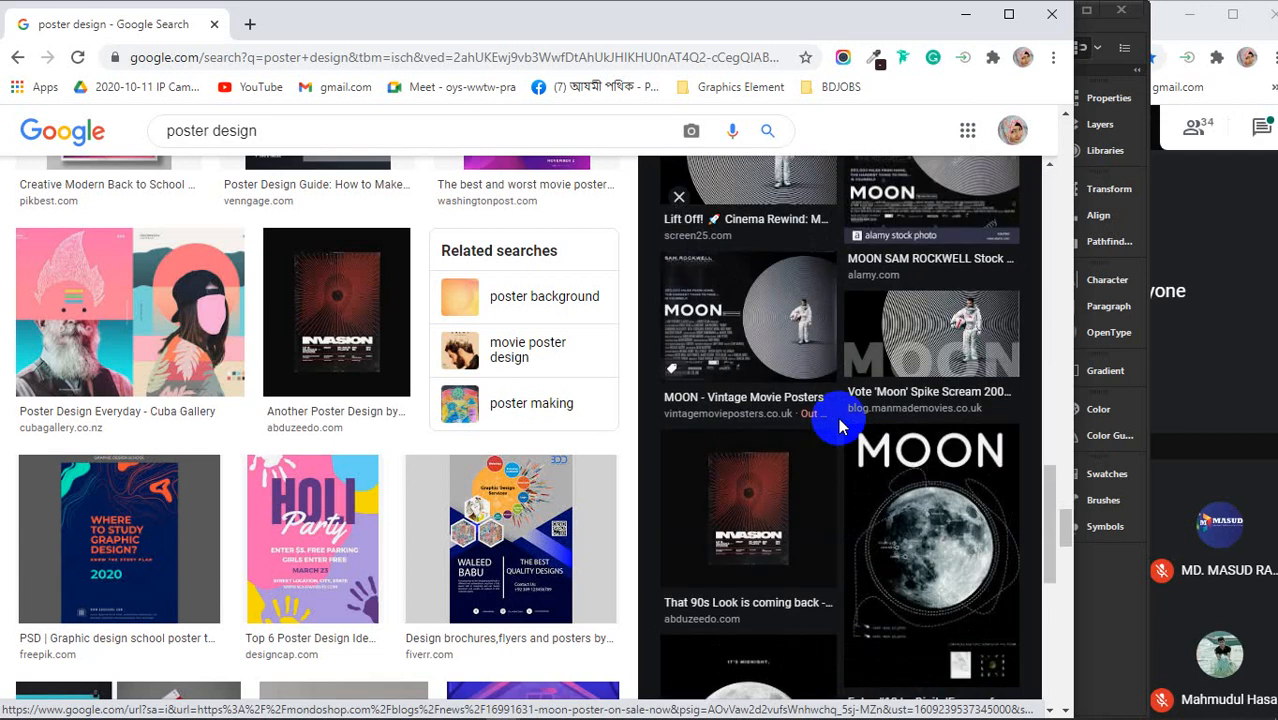
scroll(838, 426, down, 6)
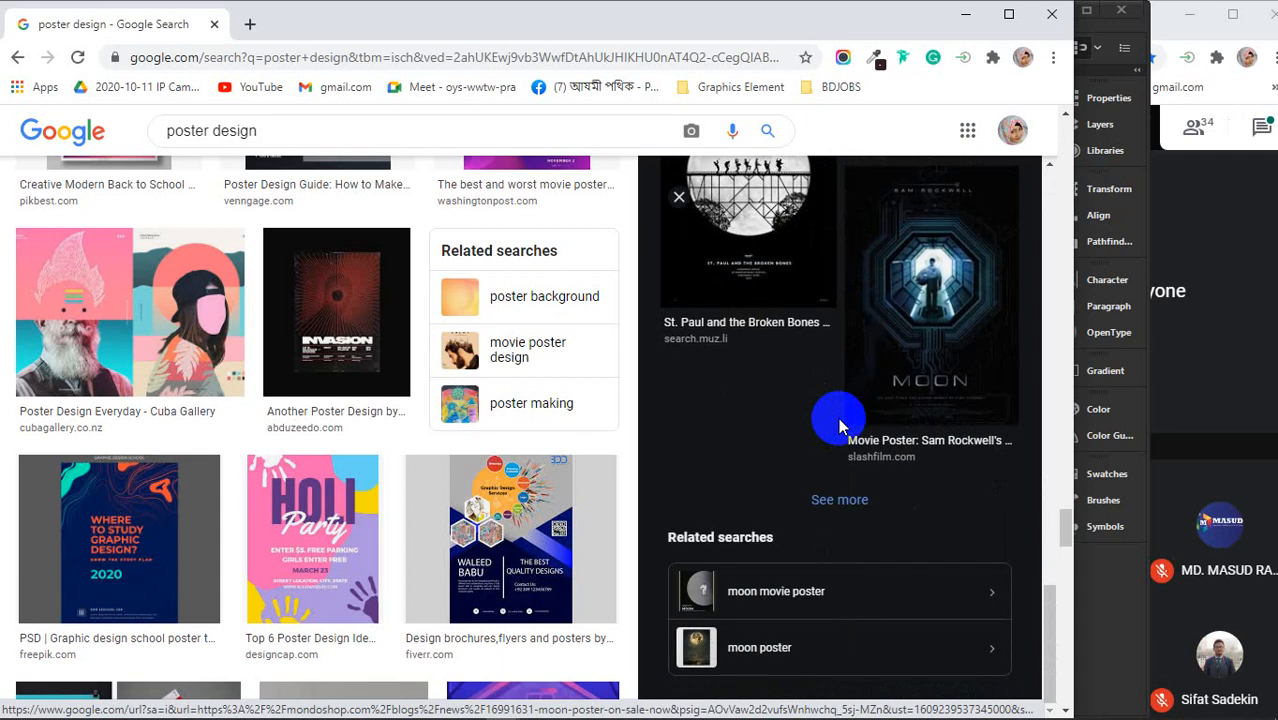
scroll(839, 421, up, 6)
scroll(856, 379, up, 3)
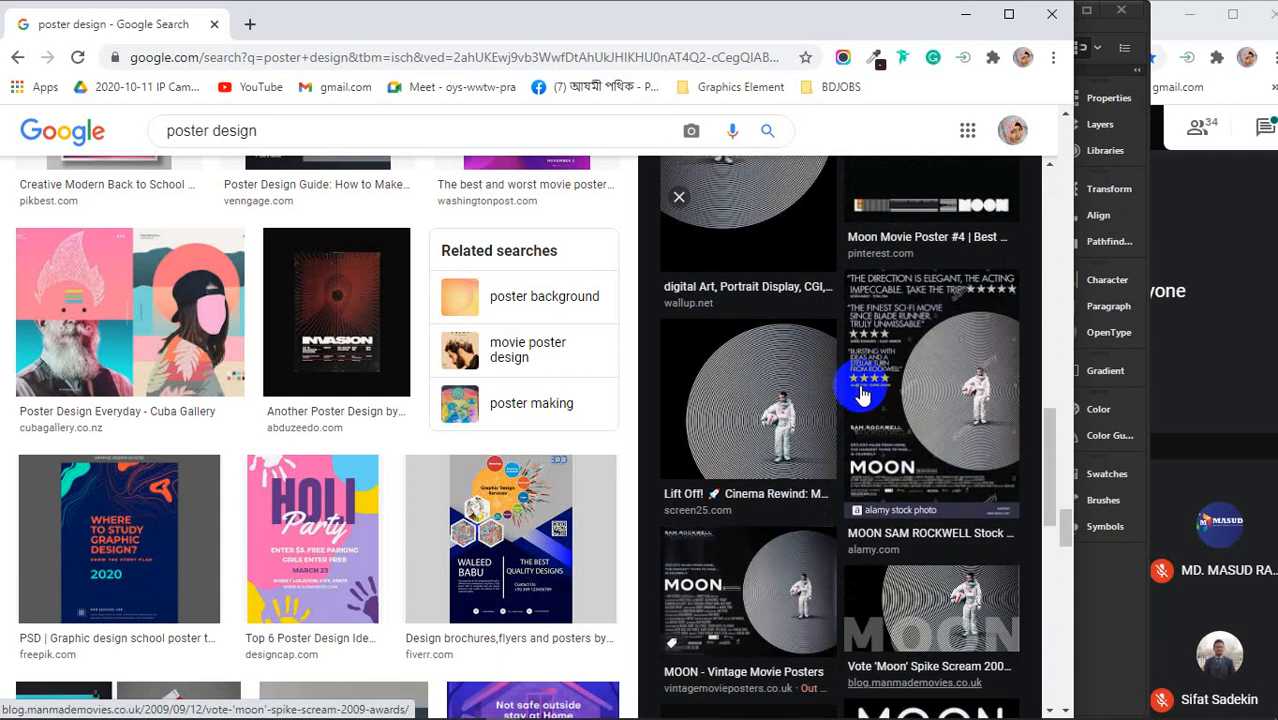
click(778, 413)
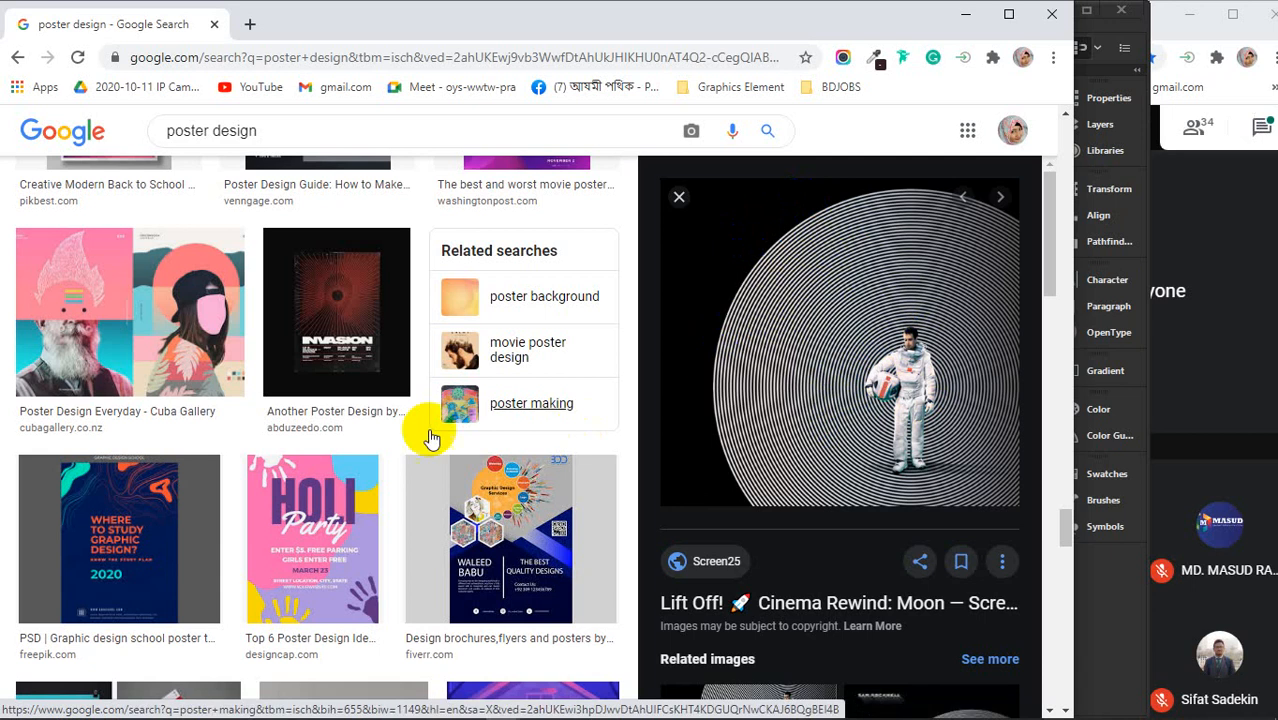
Look through the remaining poster design image results for layouts and artwork with line patterns
scroll(410, 435, down, 3)
scroll(398, 440, down, 3)
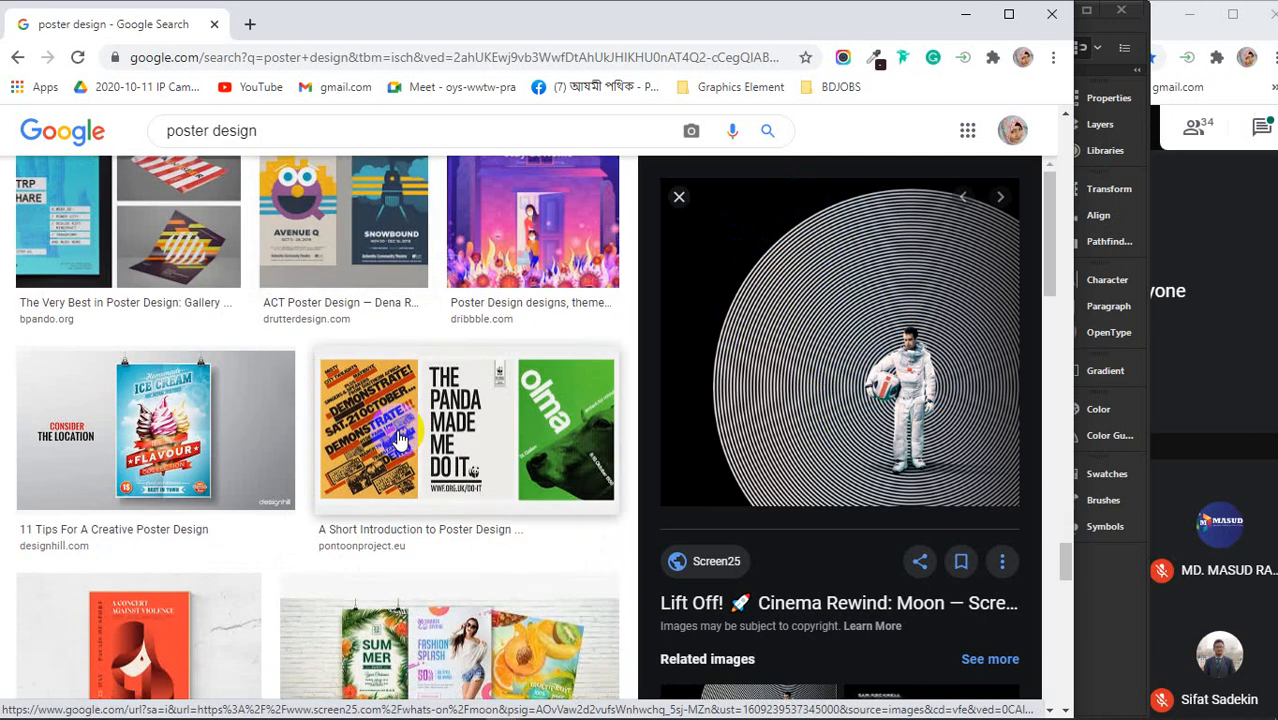
scroll(398, 440, down, 3)
scroll(398, 440, down, 5)
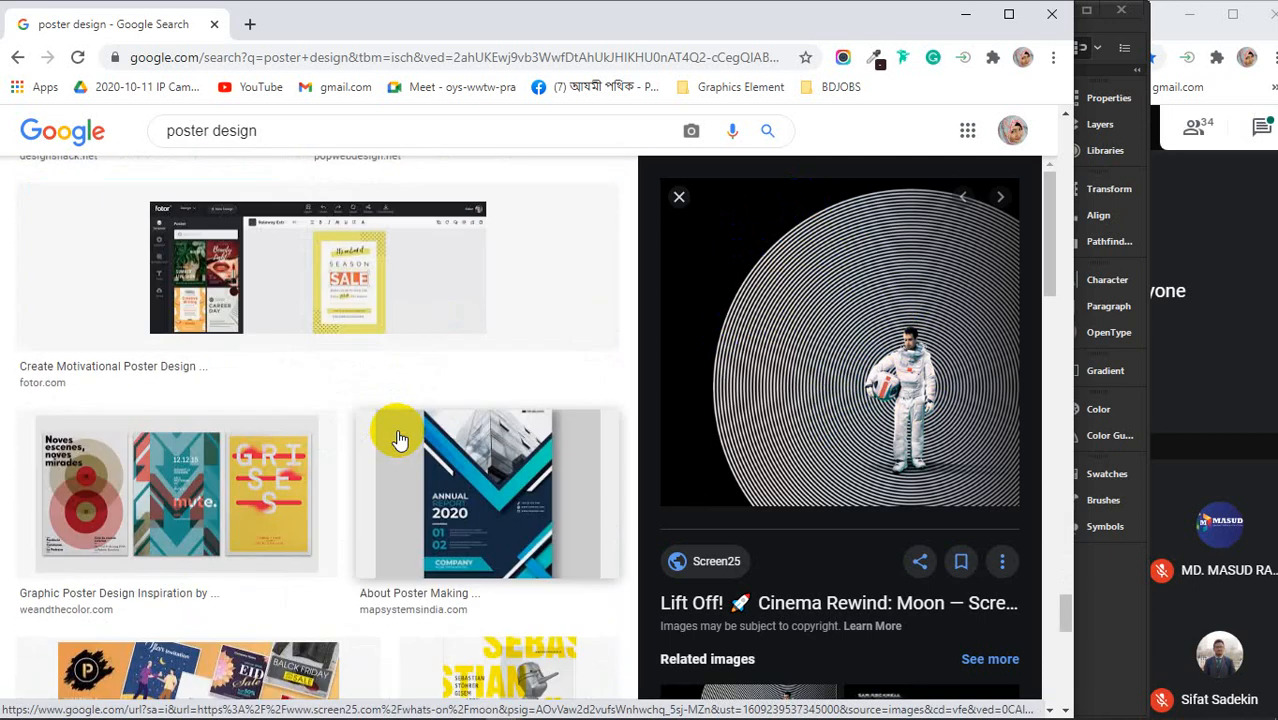
scroll(398, 440, down, 4)
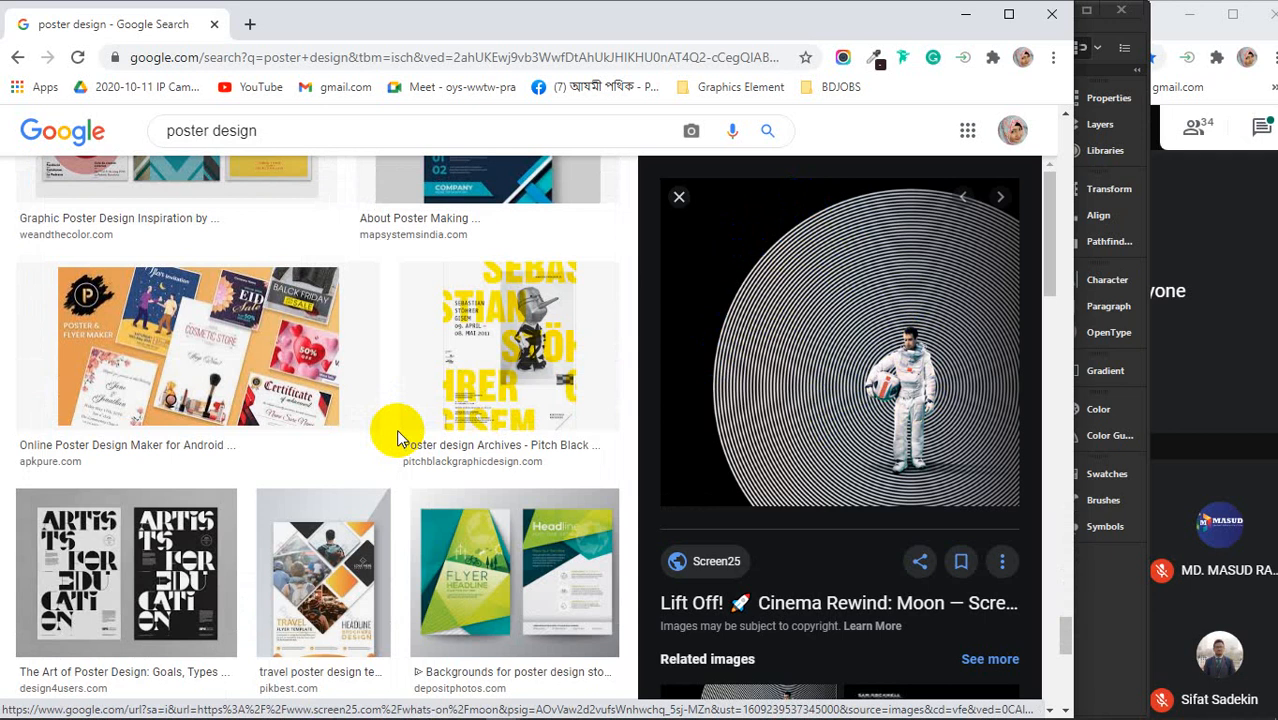
scroll(396, 433, down, 6)
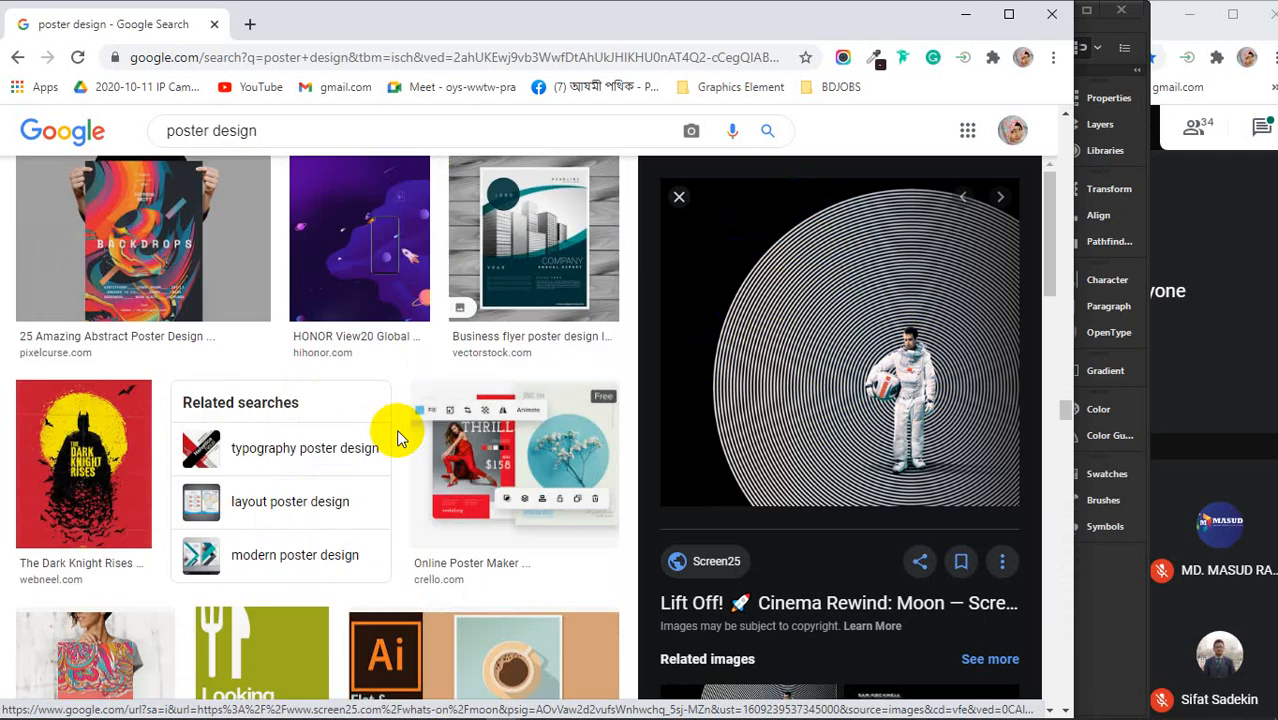
scroll(398, 440, down, 4)
scroll(398, 440, down, 4)
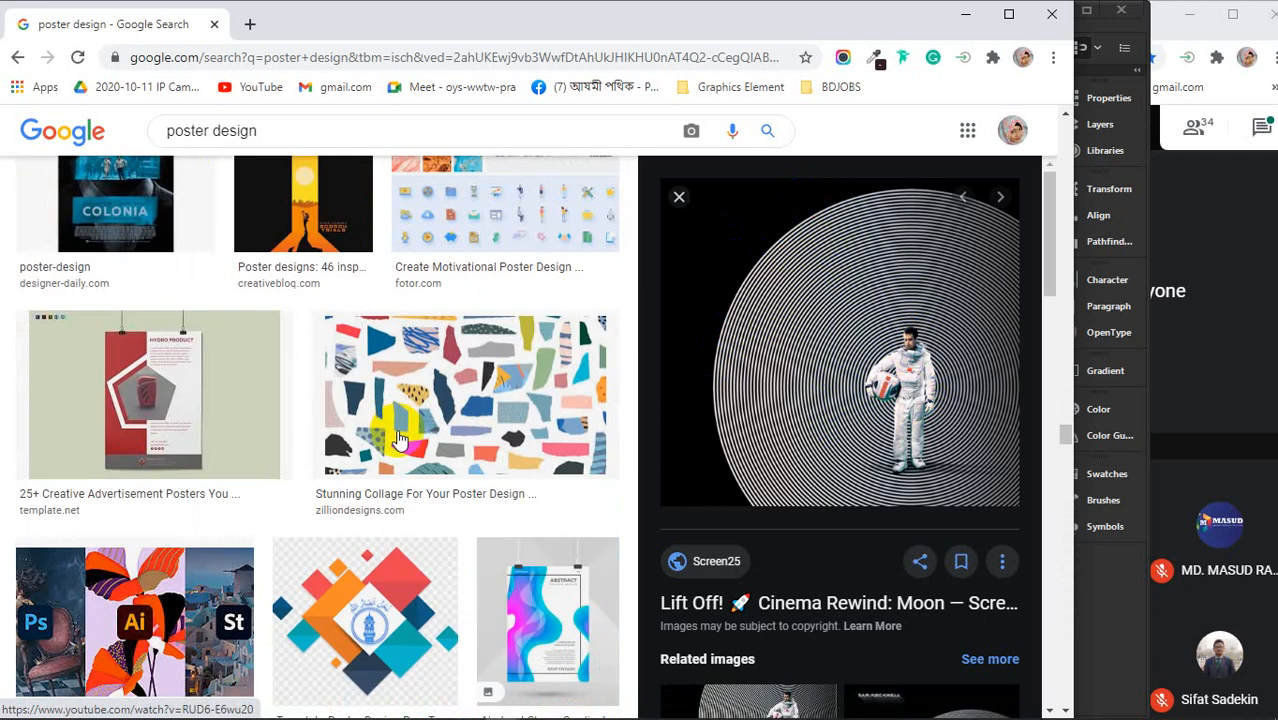
scroll(398, 440, down, 4)
scroll(398, 440, down, 3)
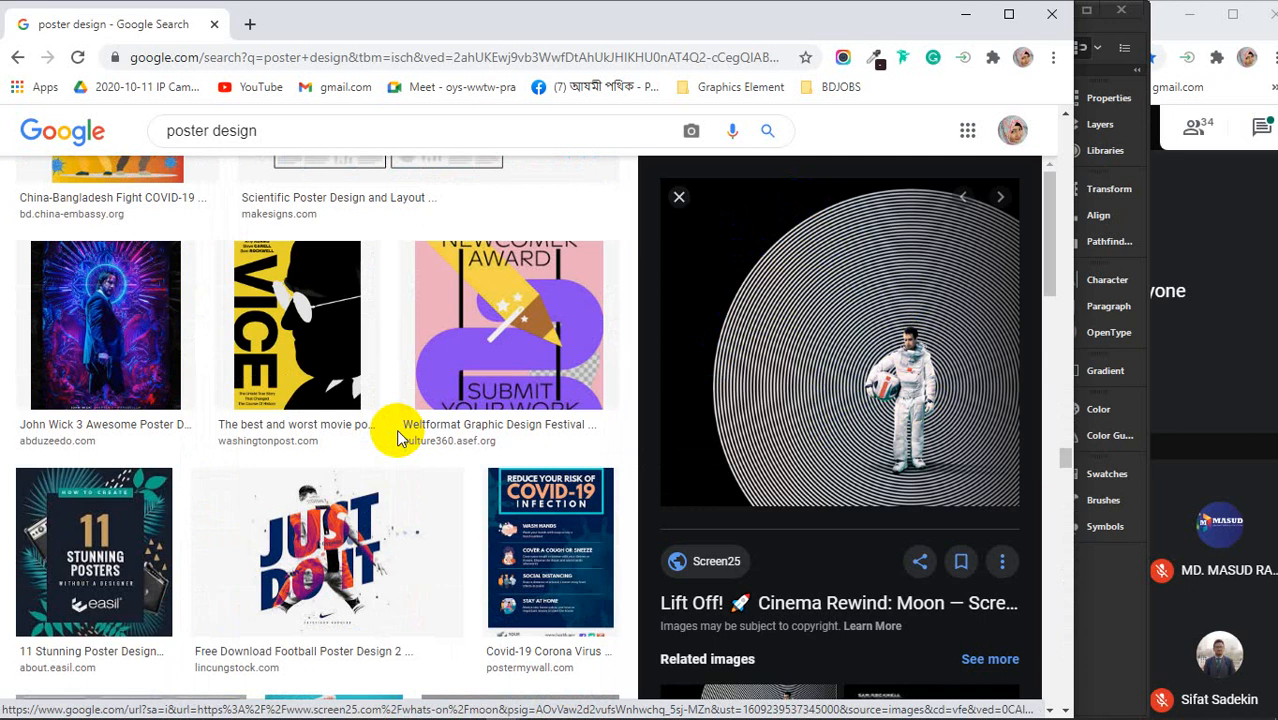
scroll(398, 437, down, 6)
scroll(398, 440, down, 4)
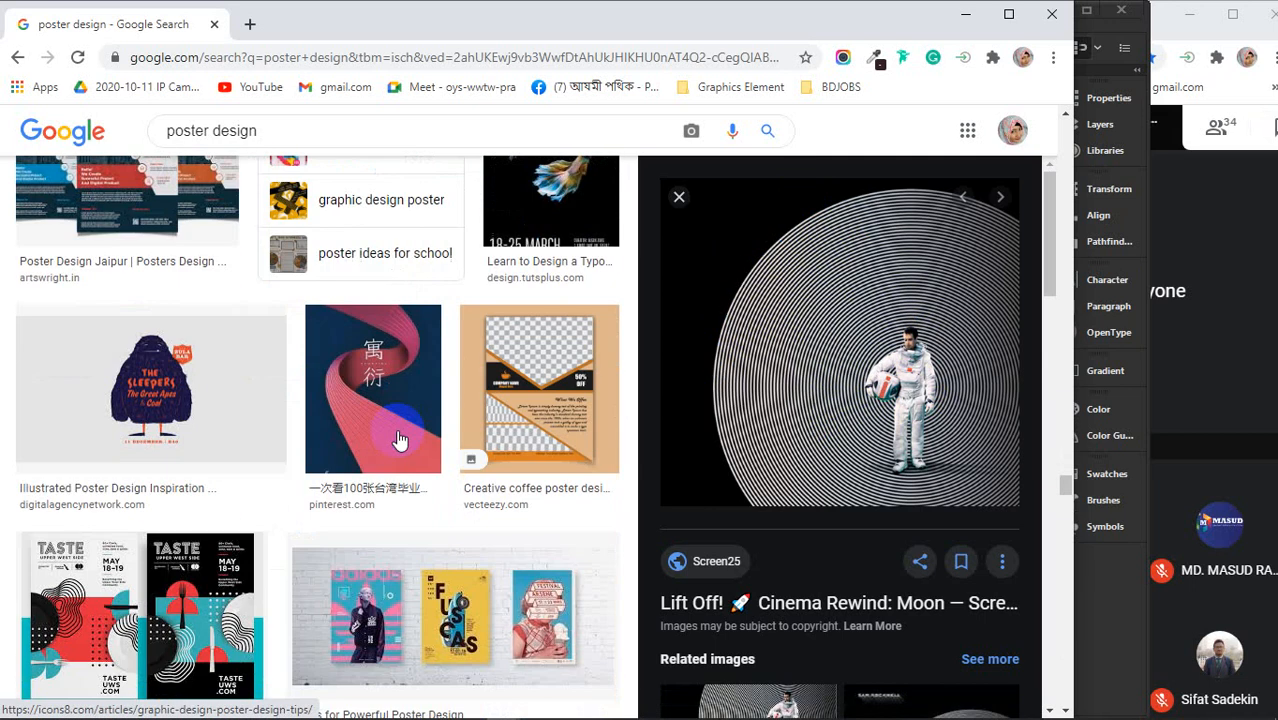
scroll(398, 440, down, 3)
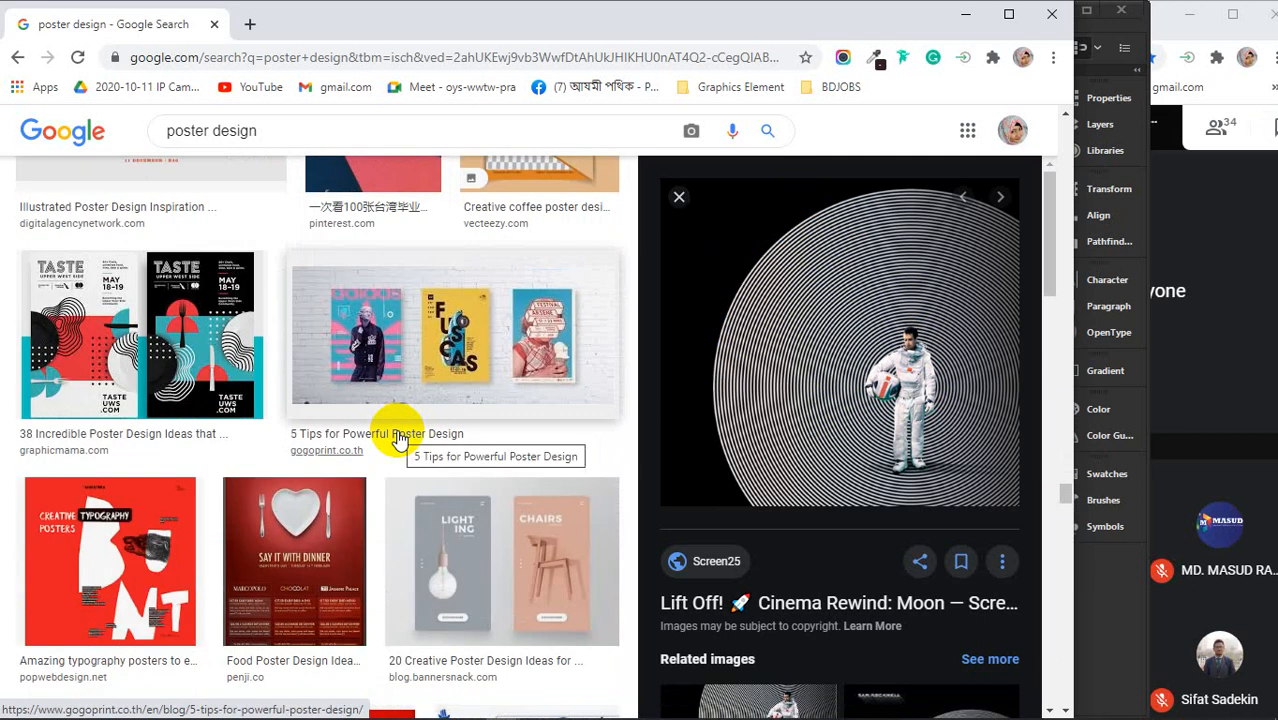
scroll(398, 440, down, 5)
scroll(398, 440, down, 3)
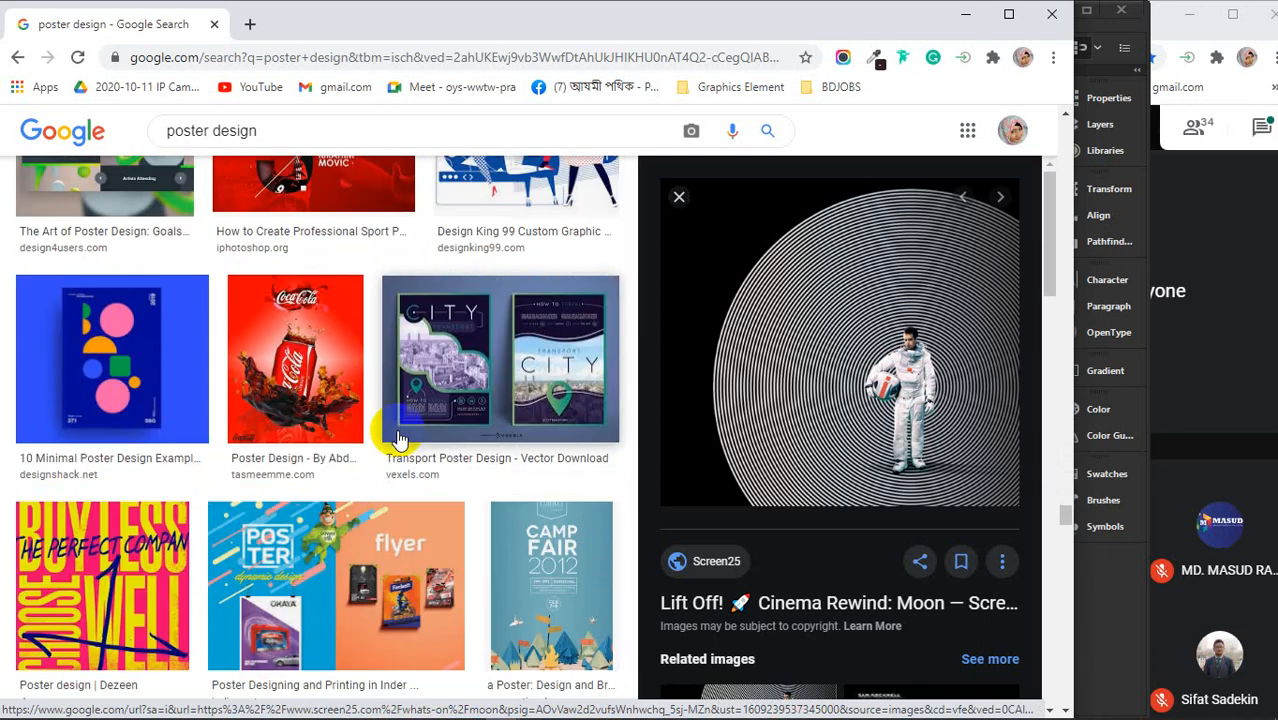
scroll(398, 440, down, 4)
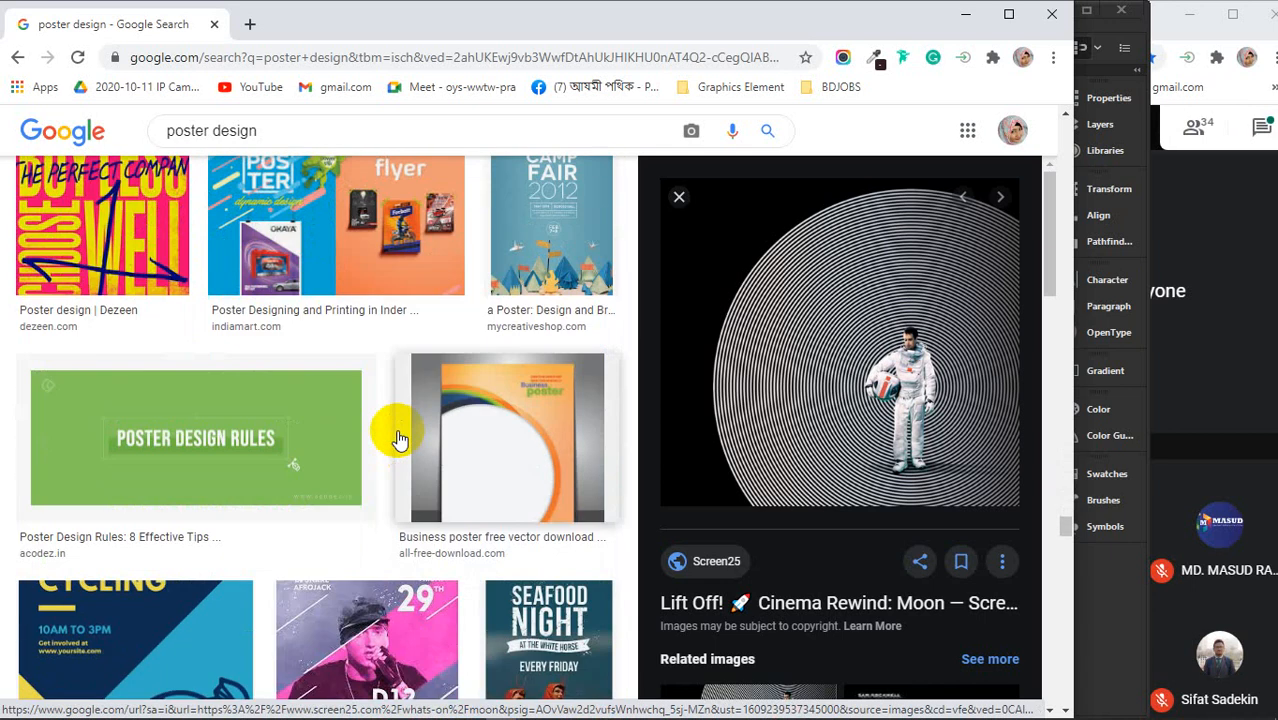
scroll(398, 440, down, 4)
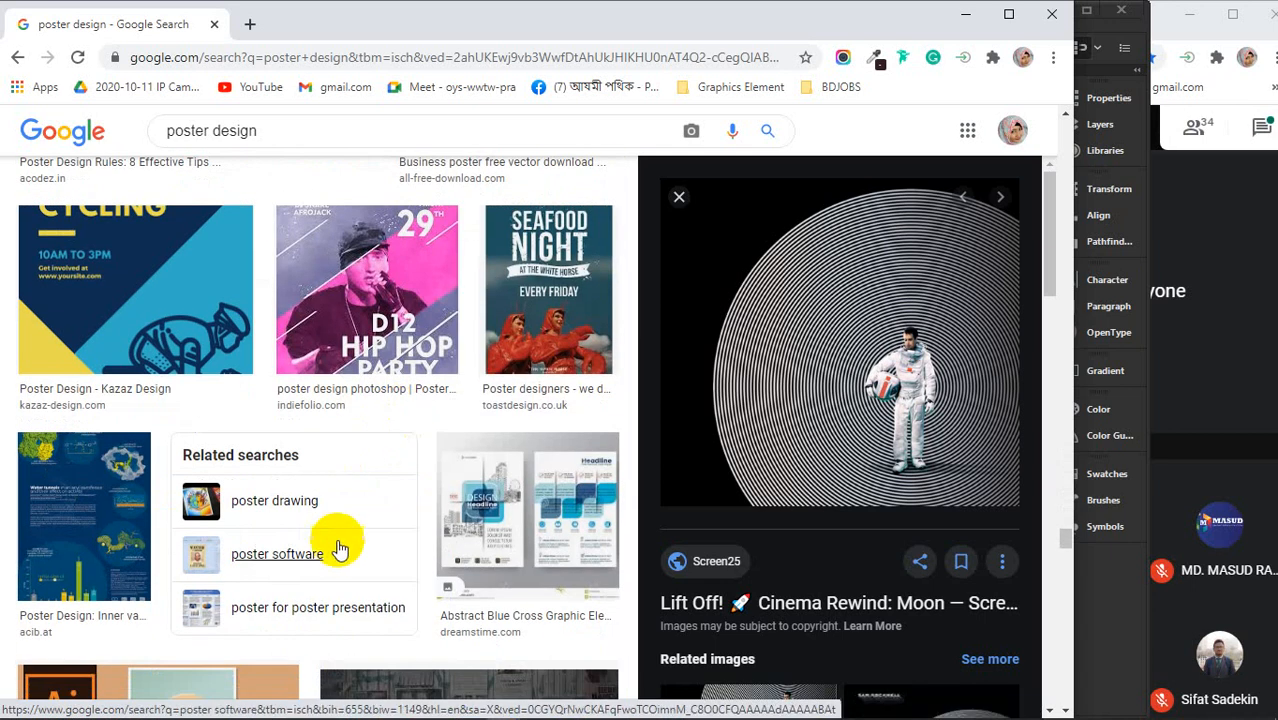
scroll(340, 523, down, 3)
scroll(340, 437, up, 3)
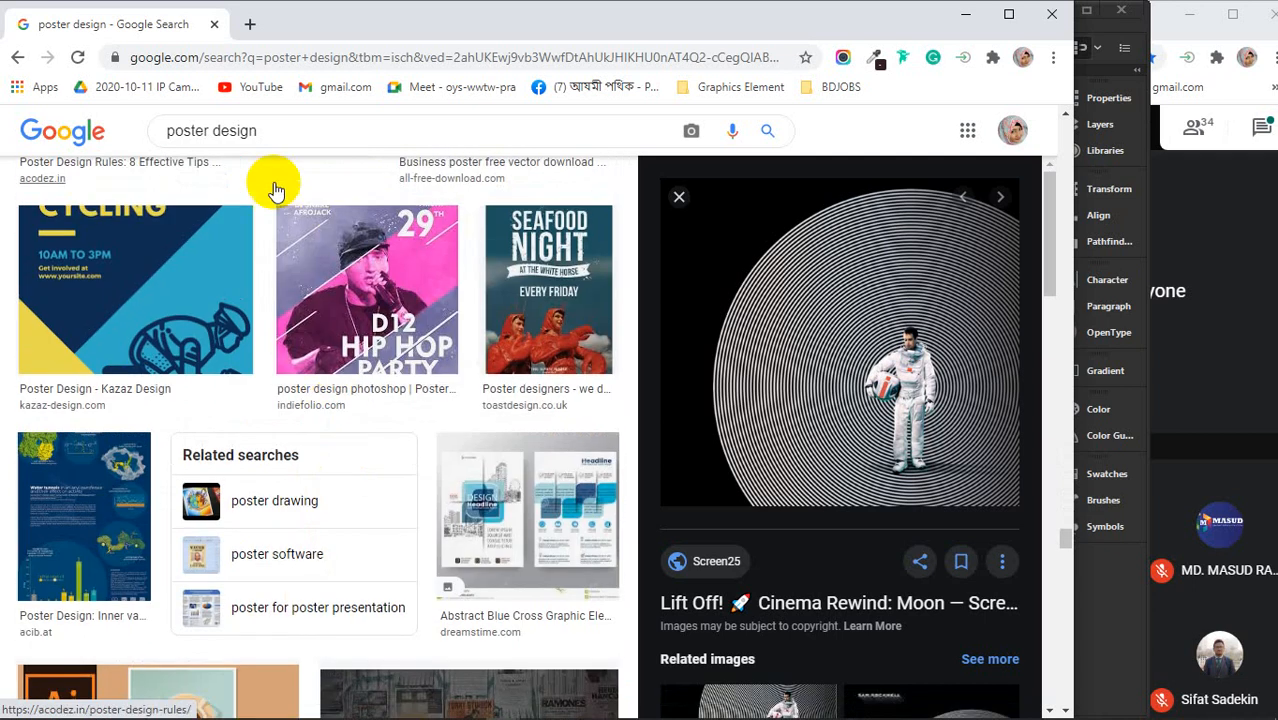
Change the image search from poster design to "flyer design" and run it
double_click(200, 130)
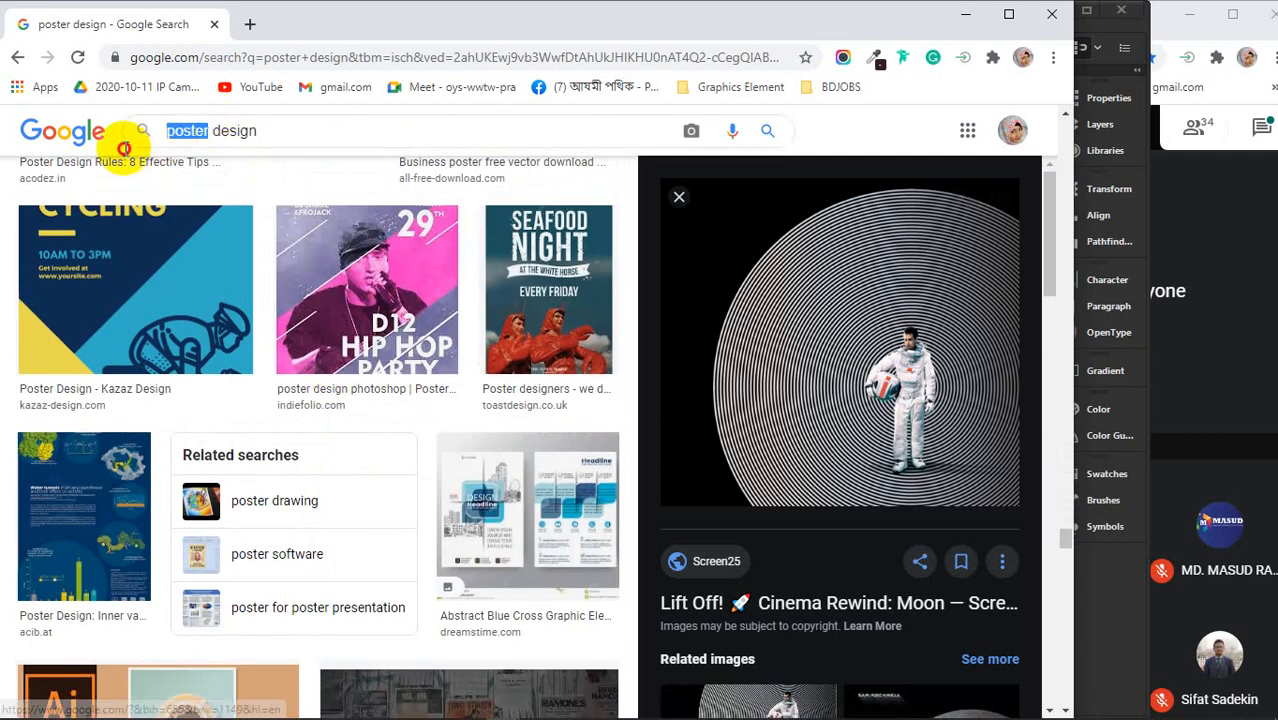
text(flyer)
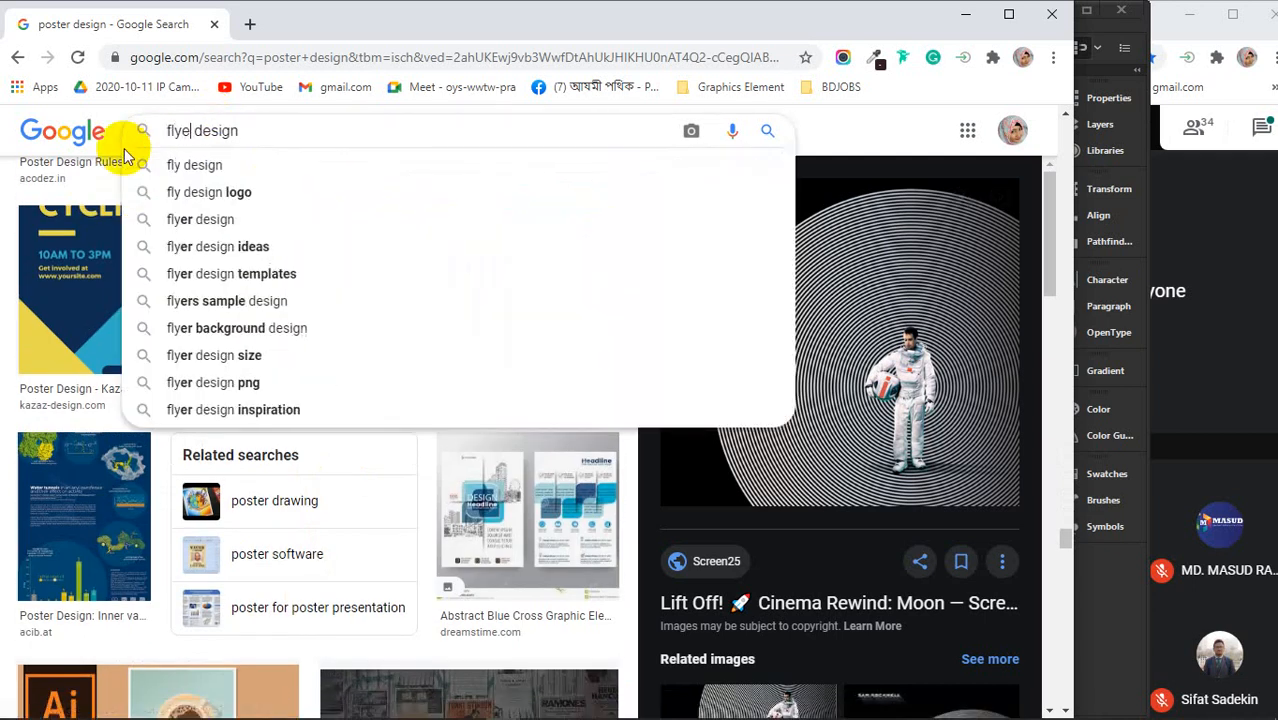
key(Return)
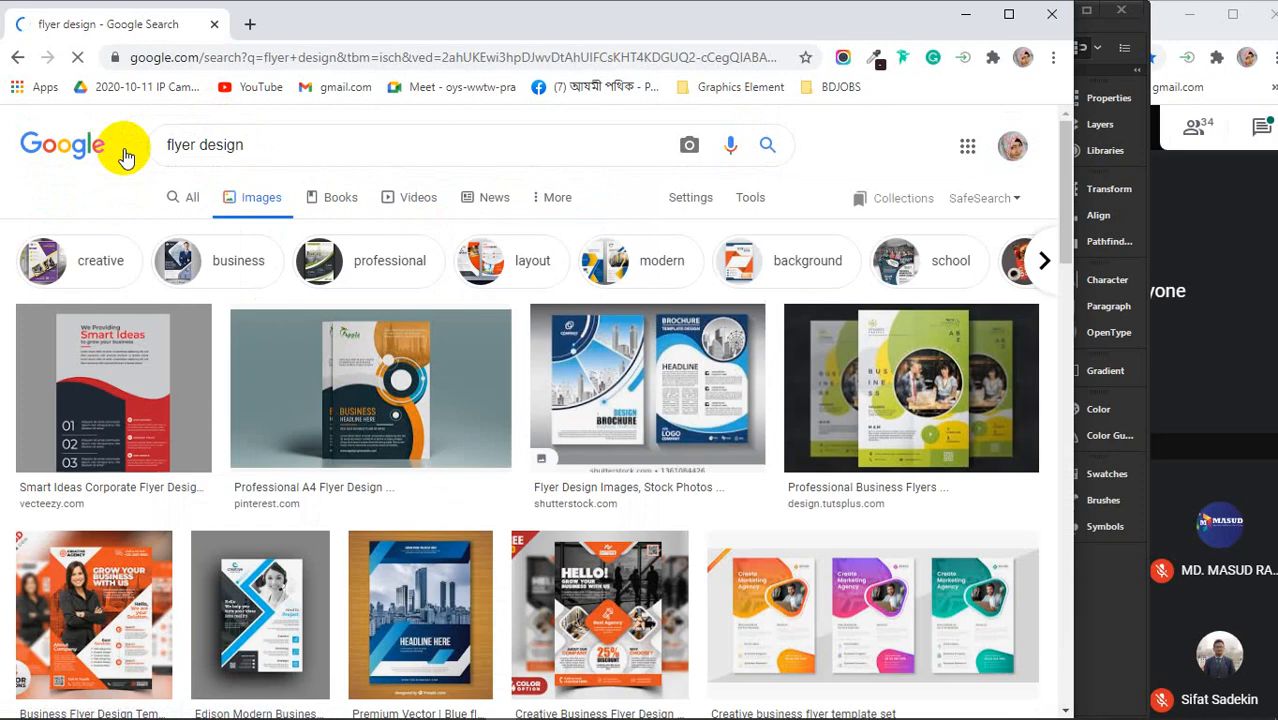
Browse the flyer design image results for business and event flyer layouts with line-based or curved shapes
scroll(285, 373, down, 3)
scroll(285, 373, down, 10)
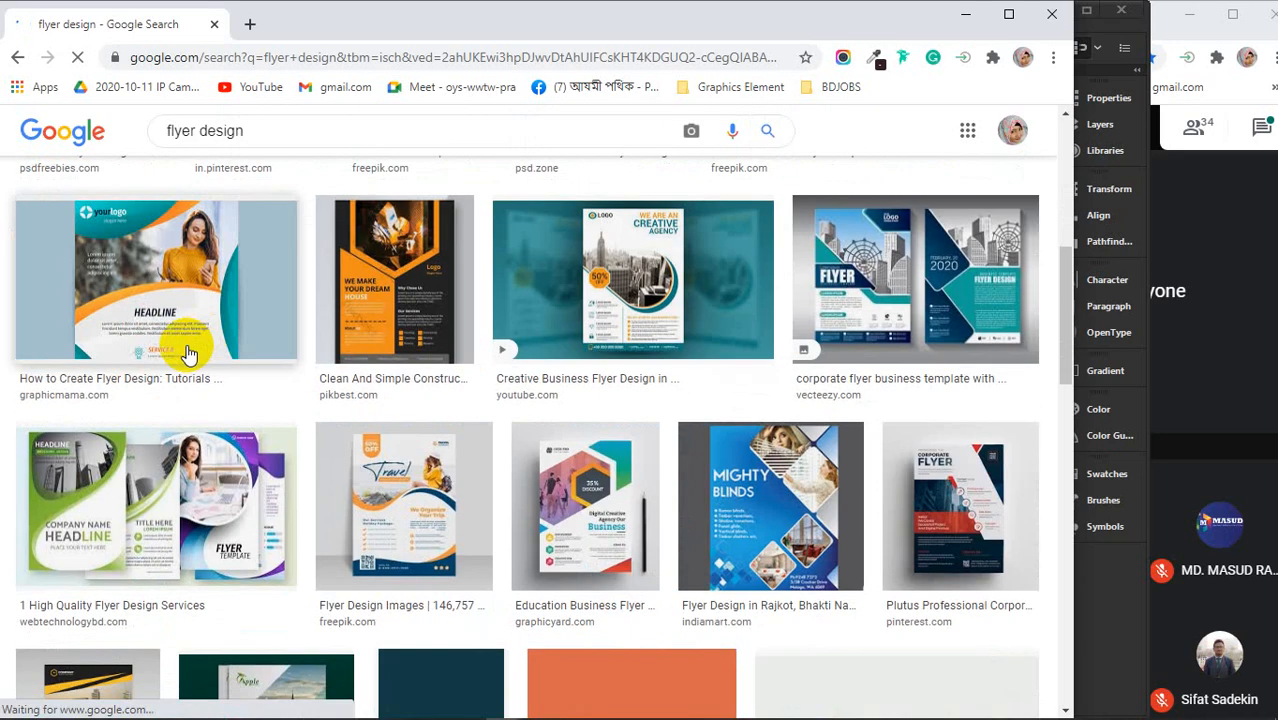
scroll(188, 354, down, 1)
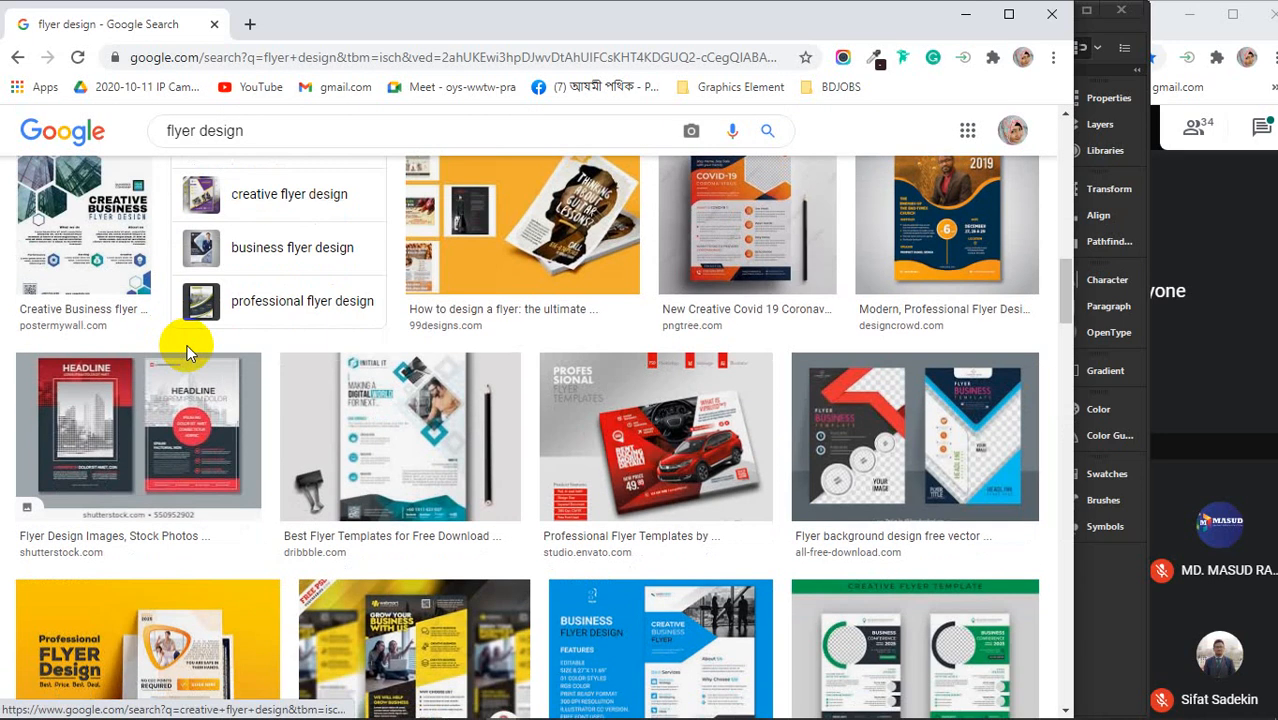
scroll(187, 350, up, 1)
scroll(187, 350, down, 3)
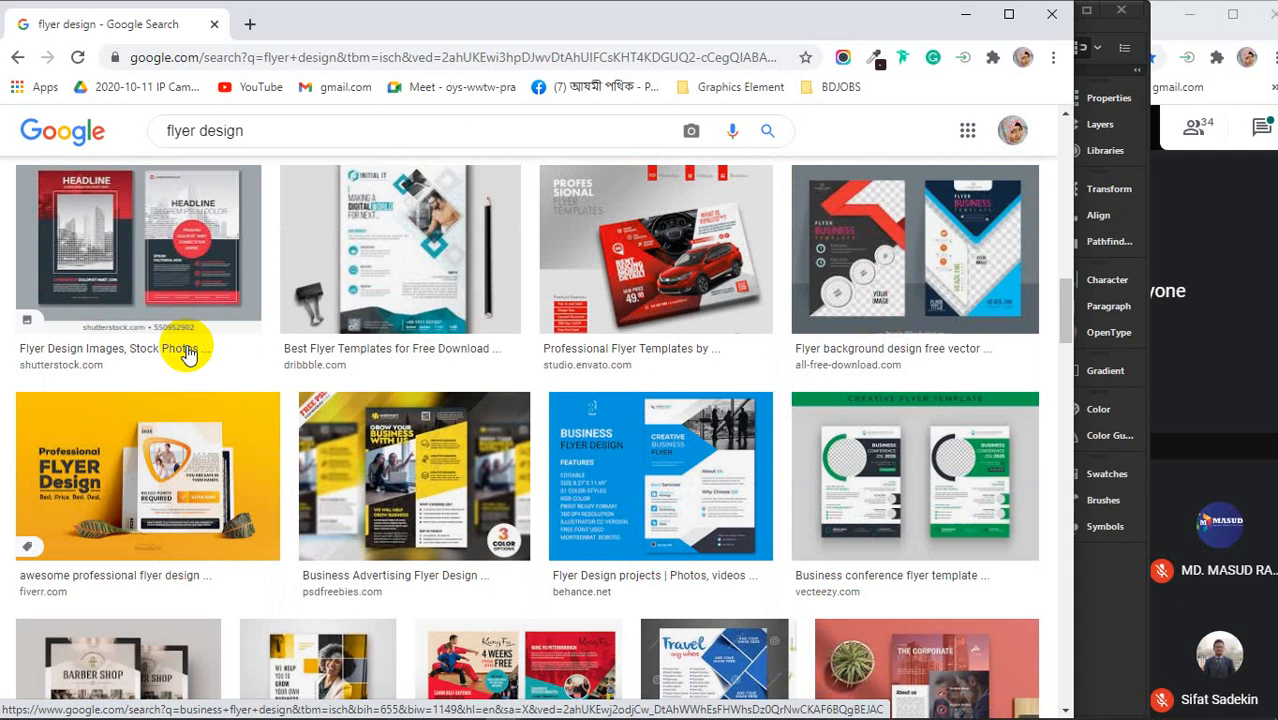
scroll(308, 314, down, 3)
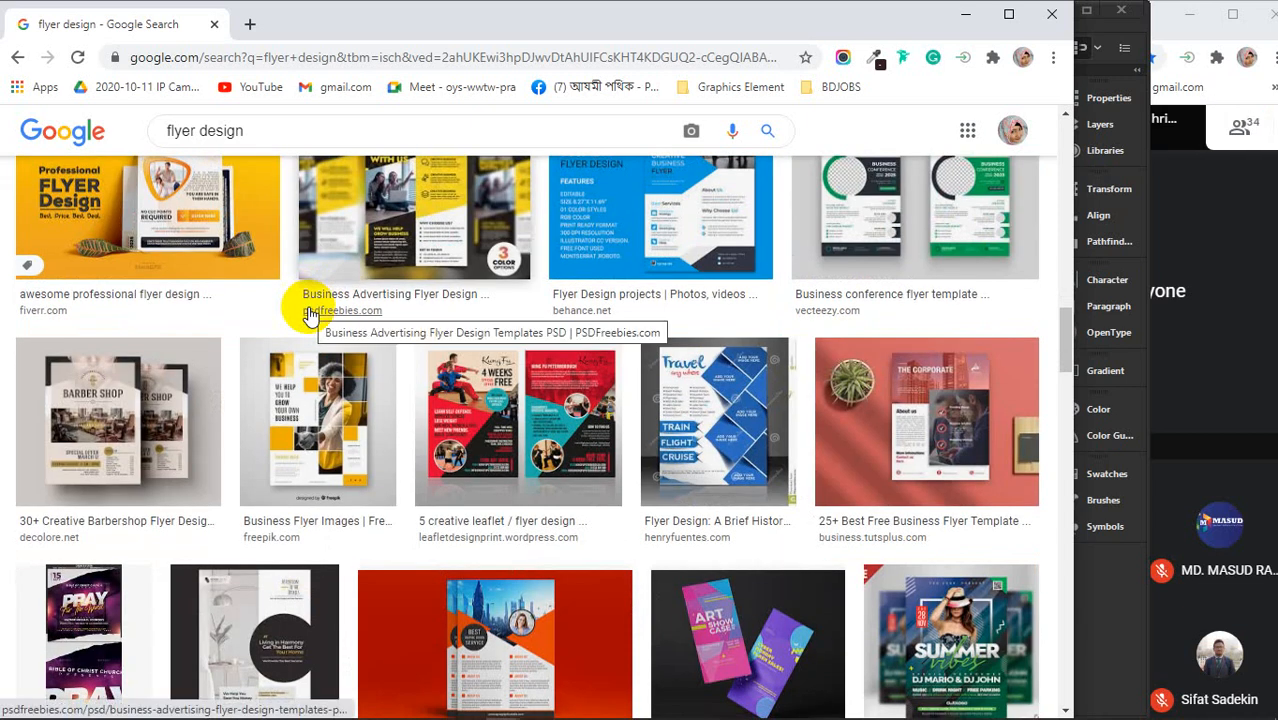
scroll(308, 314, down, 8)
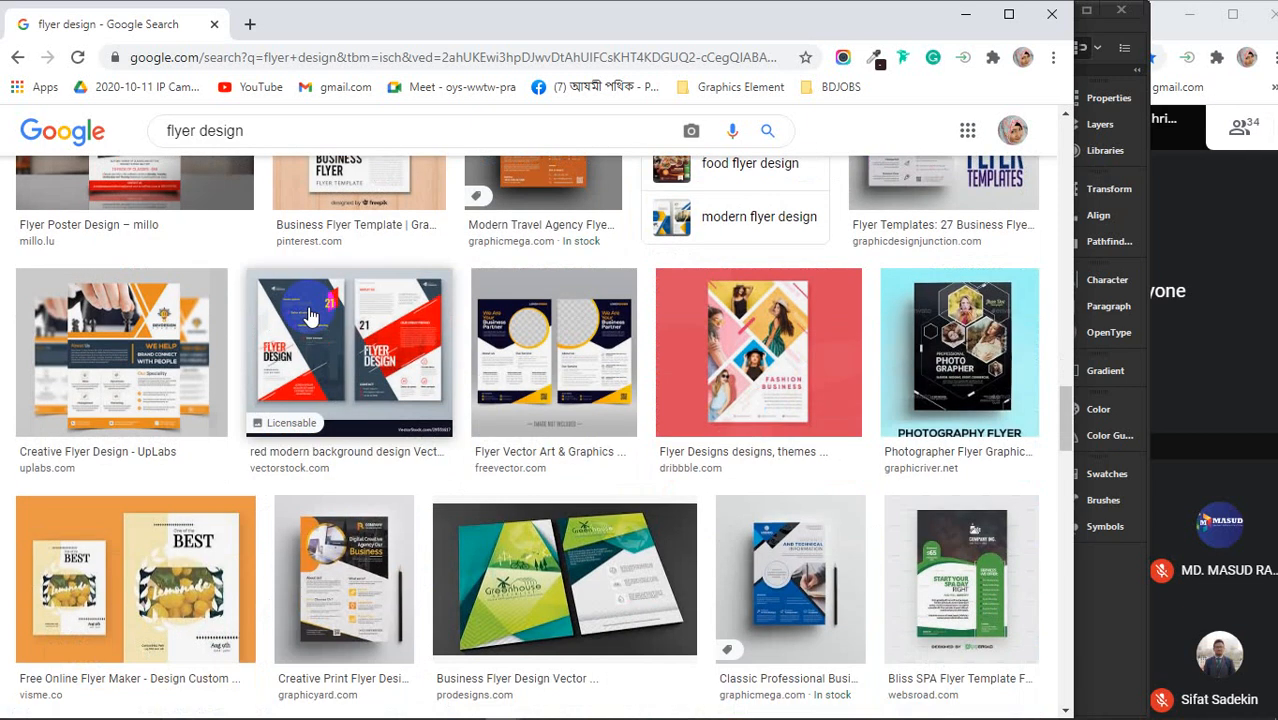
scroll(308, 314, down, 5)
scroll(308, 314, down, 4)
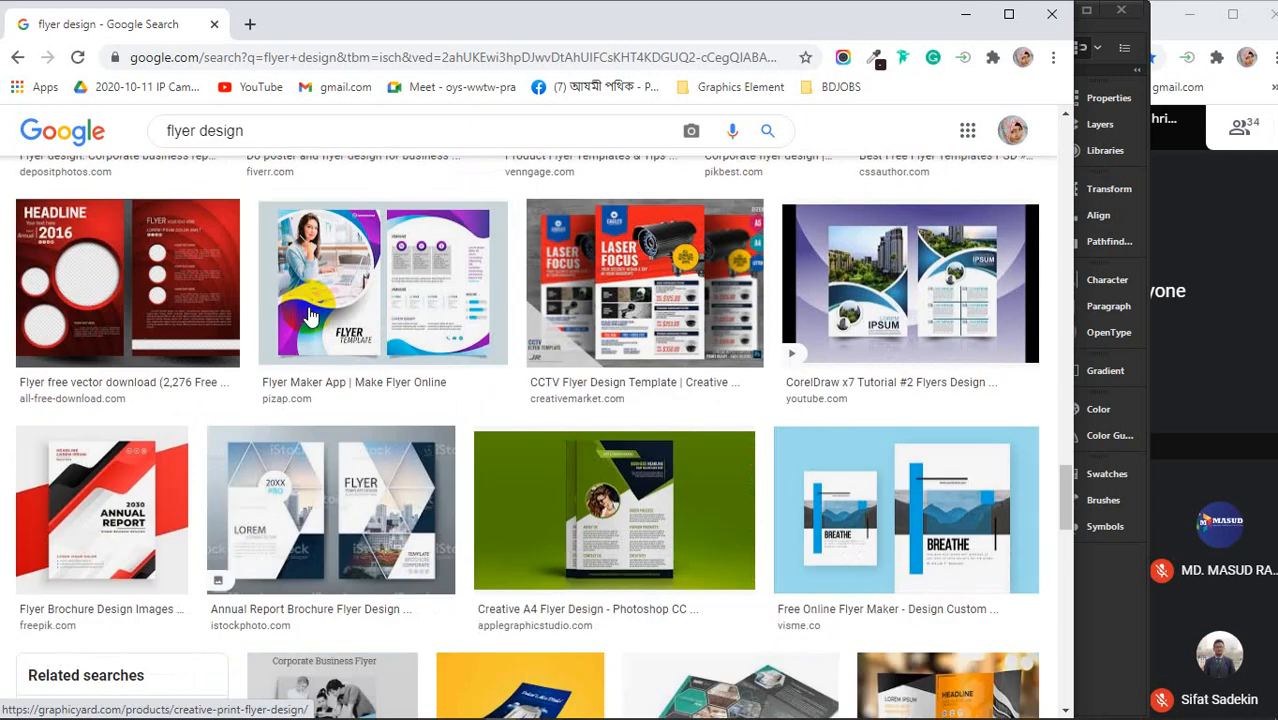
scroll(308, 314, down, 3)
scroll(308, 314, down, 2)
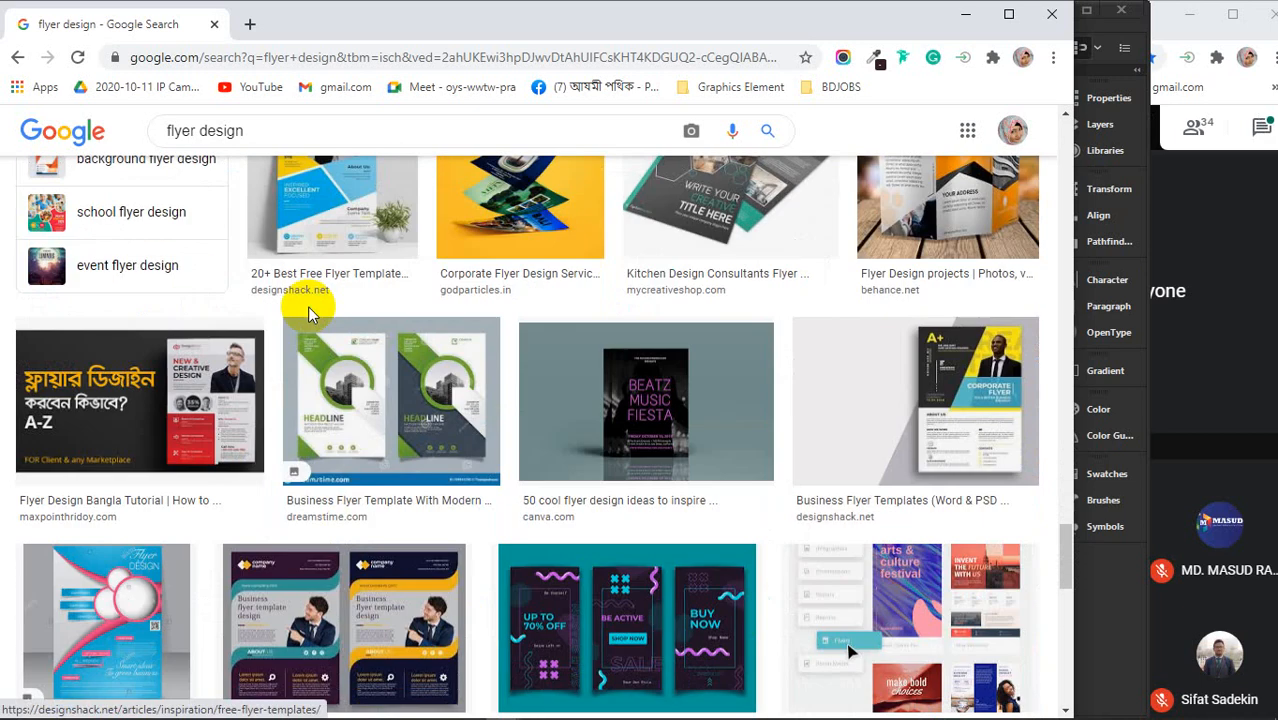
scroll(308, 314, down, 5)
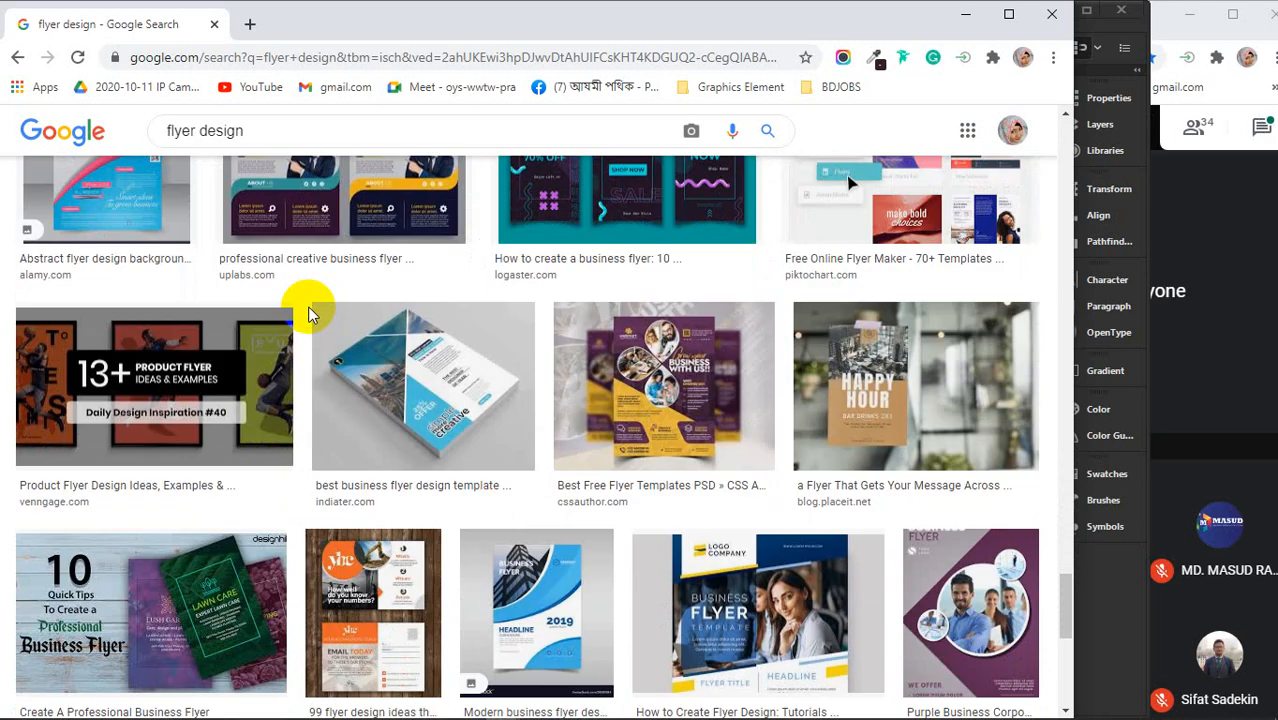
scroll(308, 314, down, 2)
scroll(308, 314, down, 2)
scroll(308, 314, down, 5)
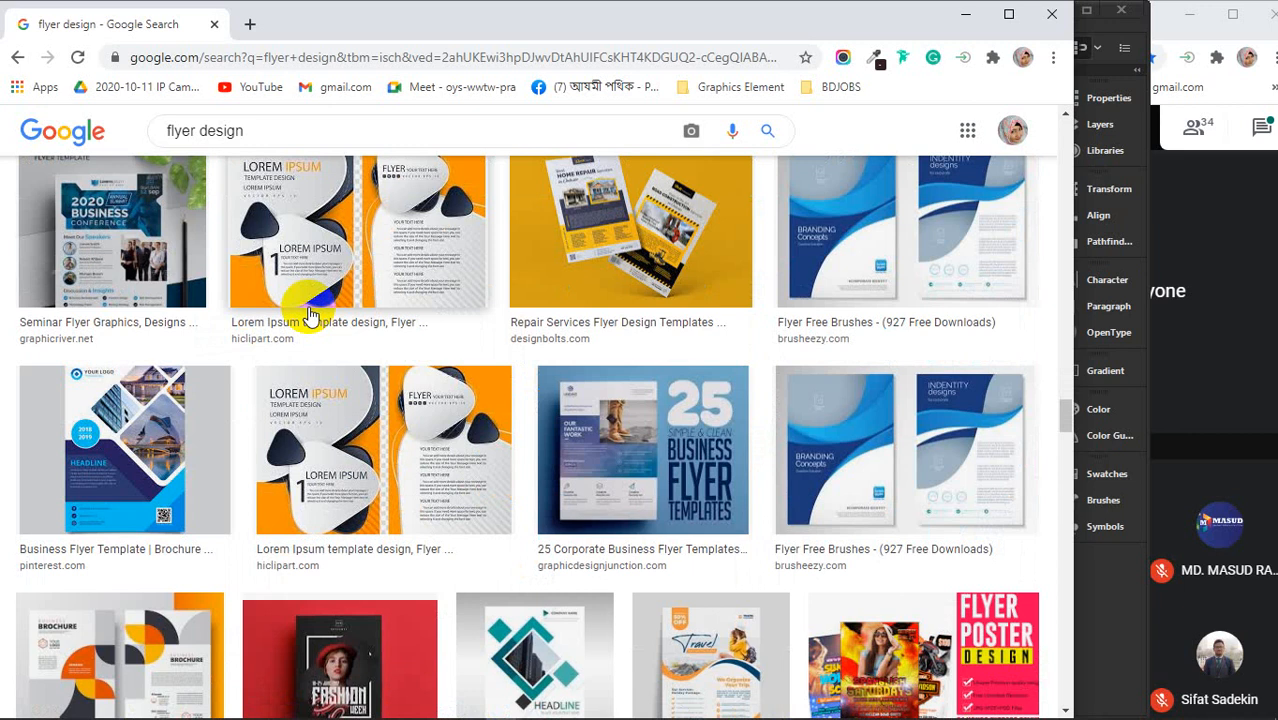
scroll(308, 314, down, 3)
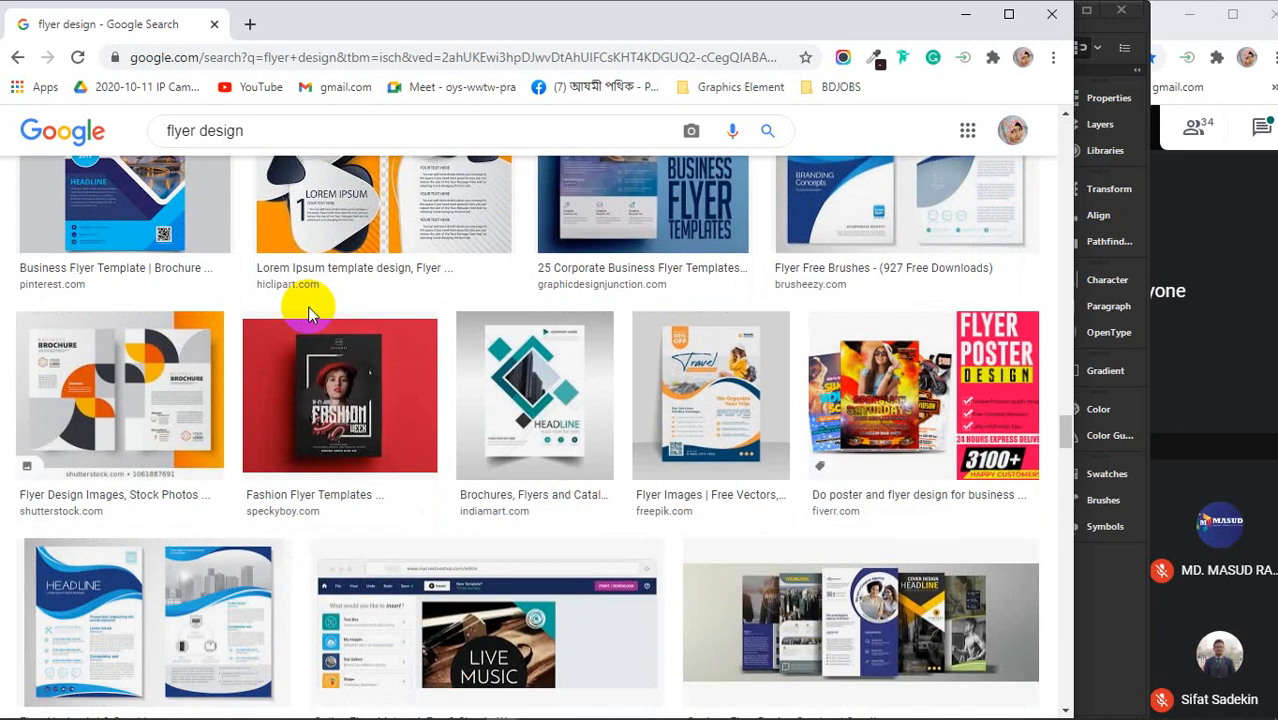
scroll(308, 310, down, 5)
scroll(305, 290, down, 2)
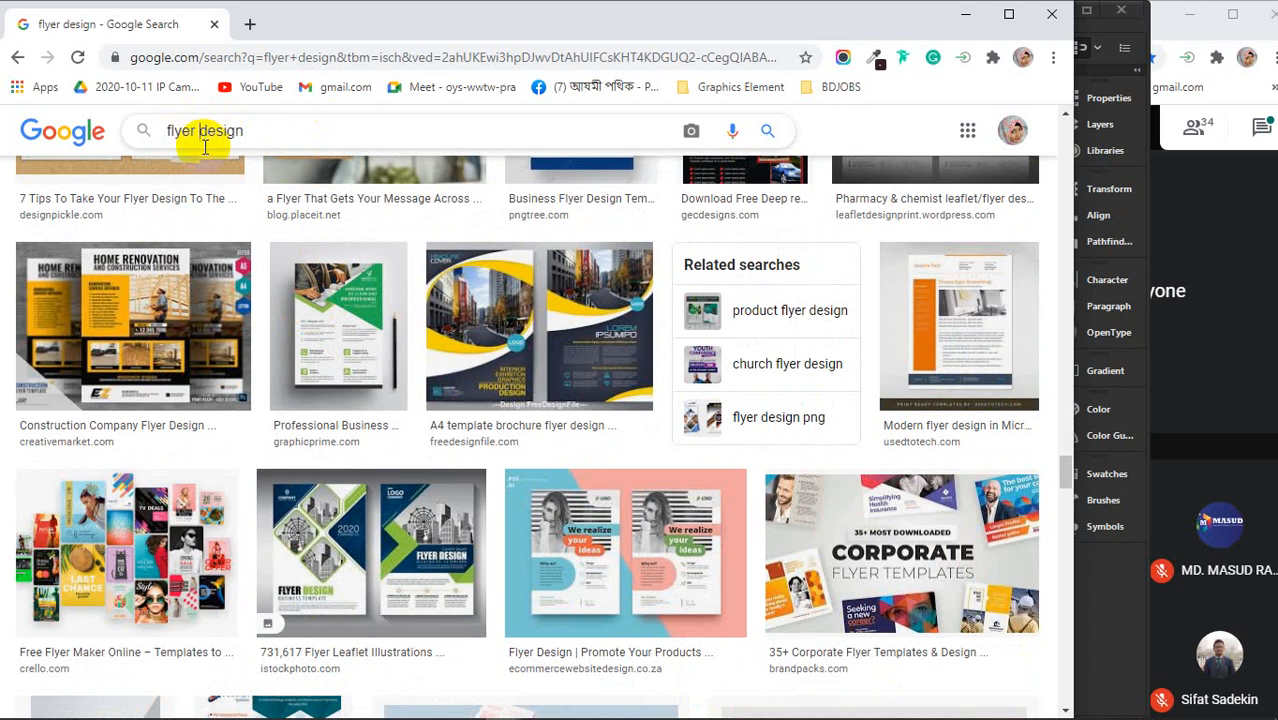
Refine the image search to "flyer poster design" and run it
click(205, 146)
text(post)
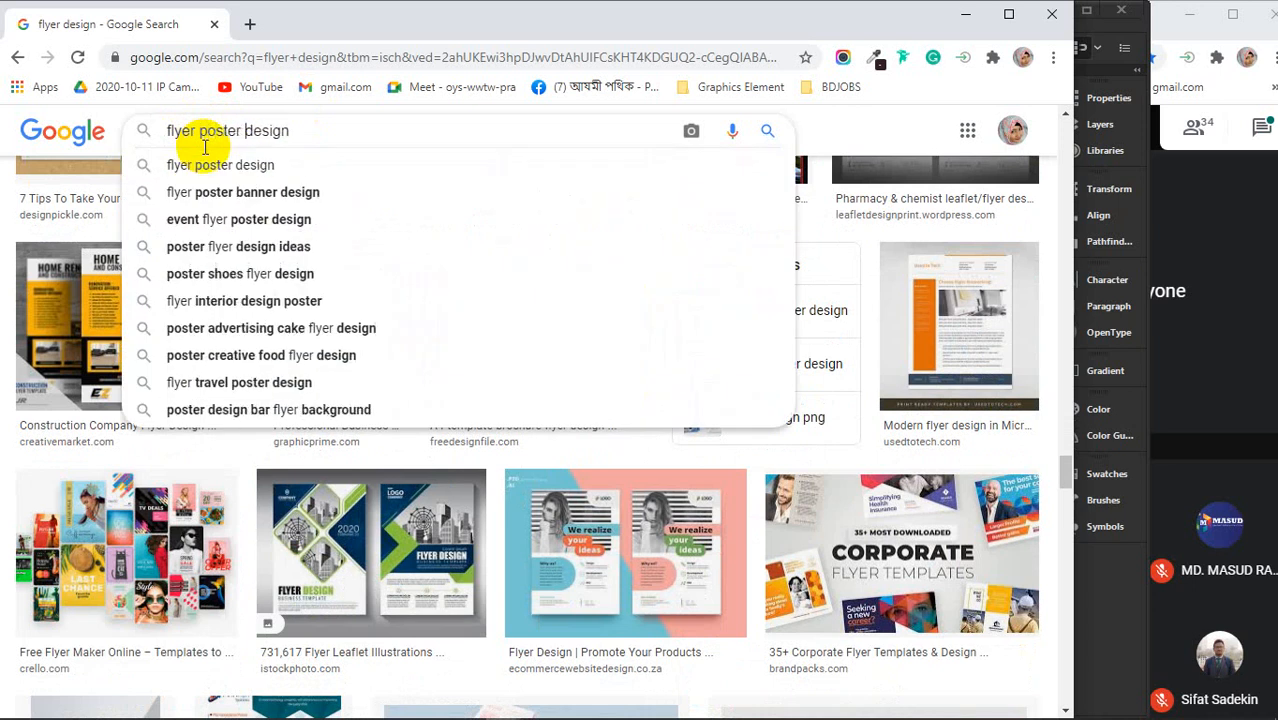
text(er)
key(Return)
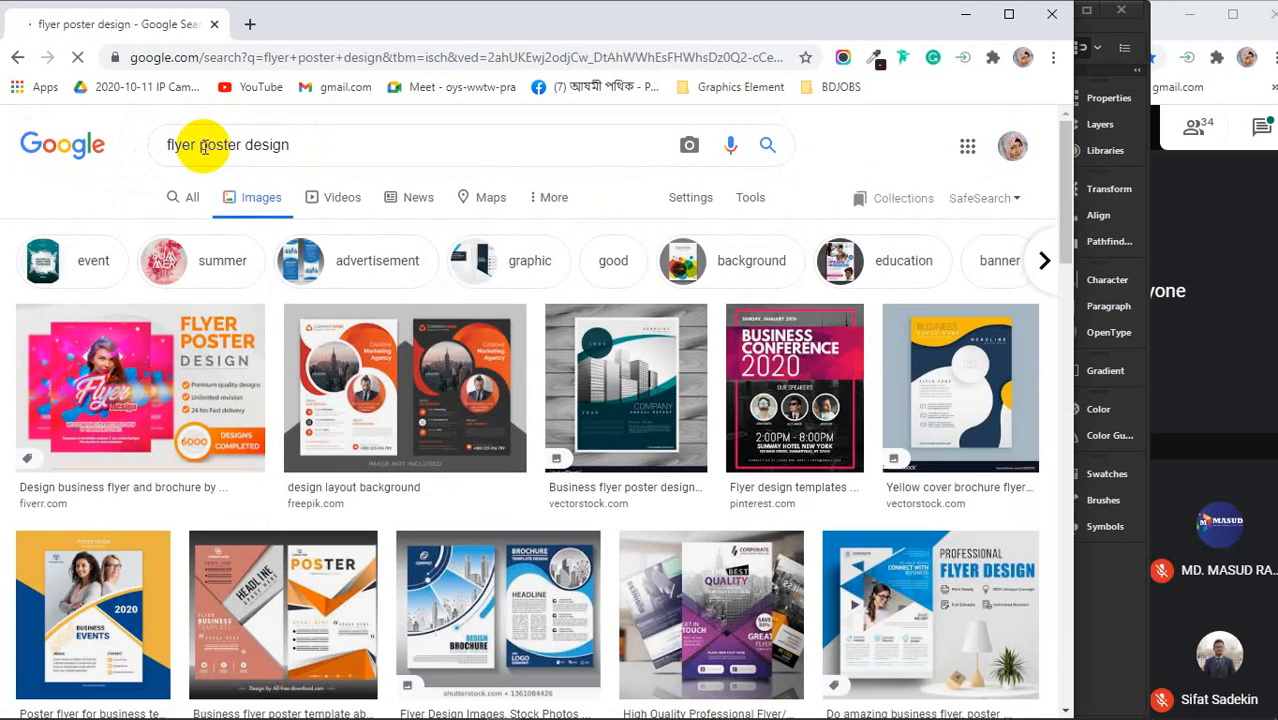
Examine the flyer poster design image results for party, festival and business poster ideas
scroll(251, 422, down, 3)
scroll(251, 422, up, 2)
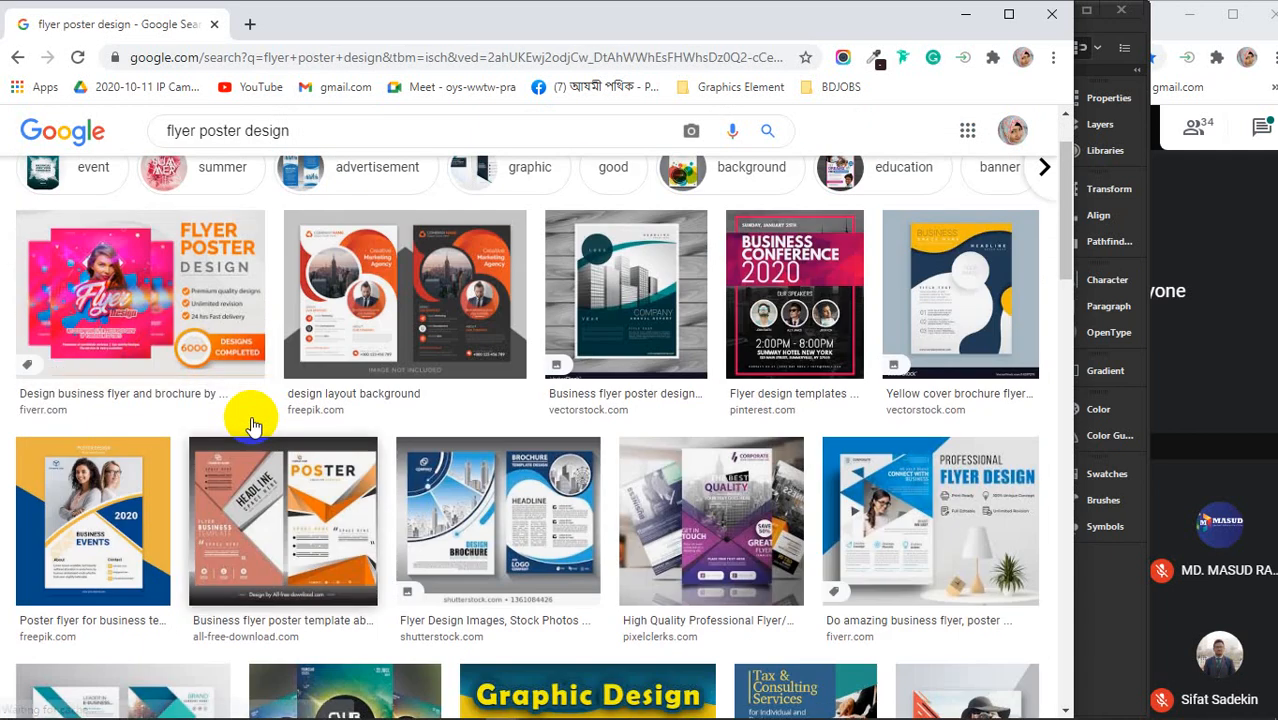
scroll(251, 425, down, 5)
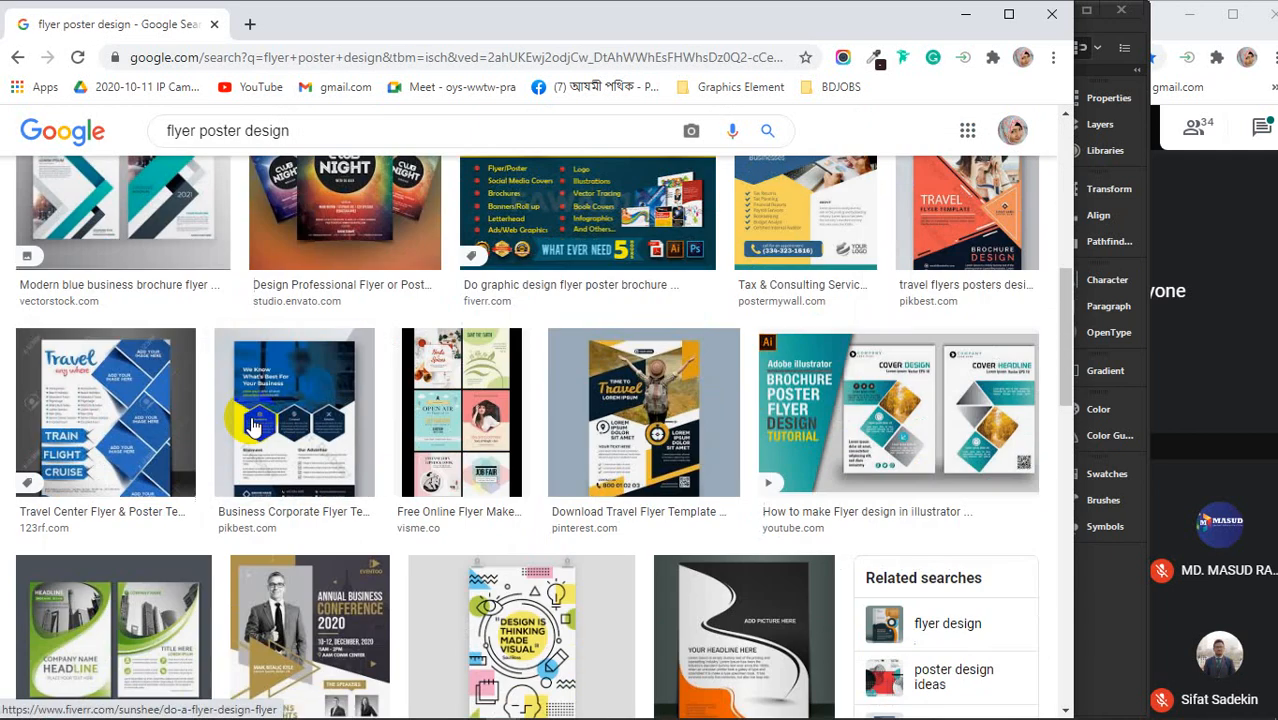
scroll(251, 425, down, 10)
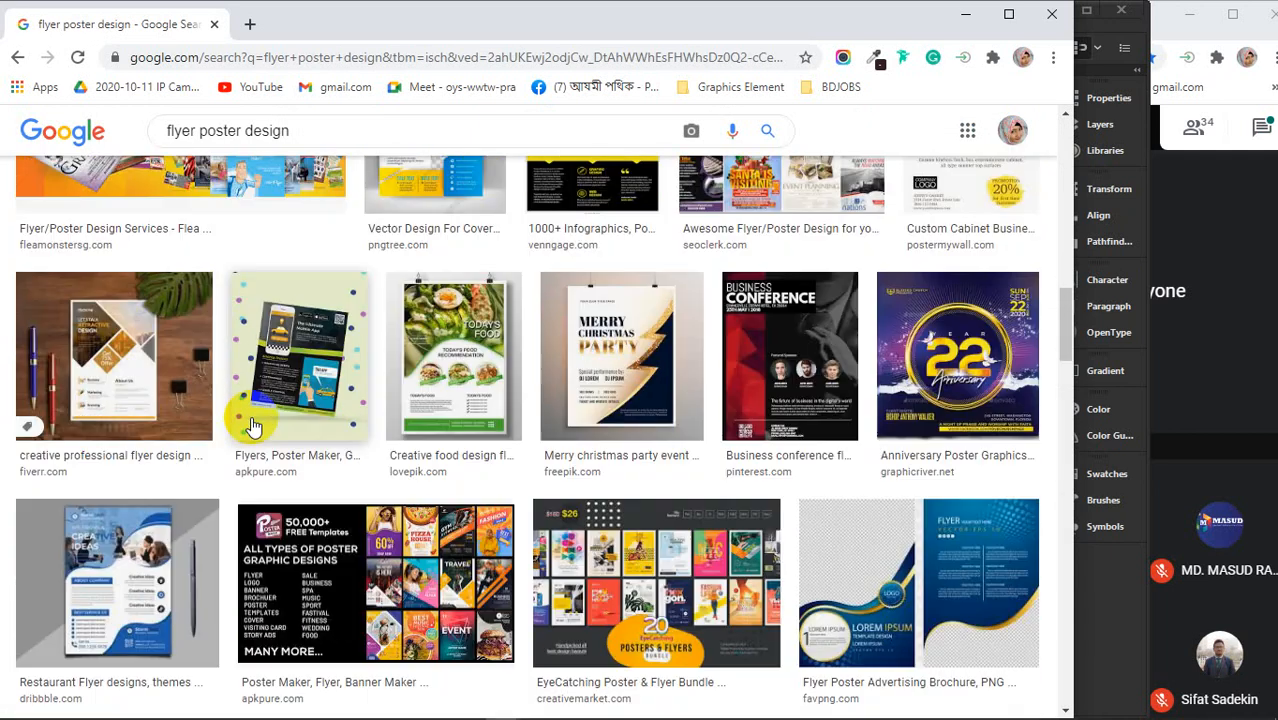
scroll(251, 425, down, 6)
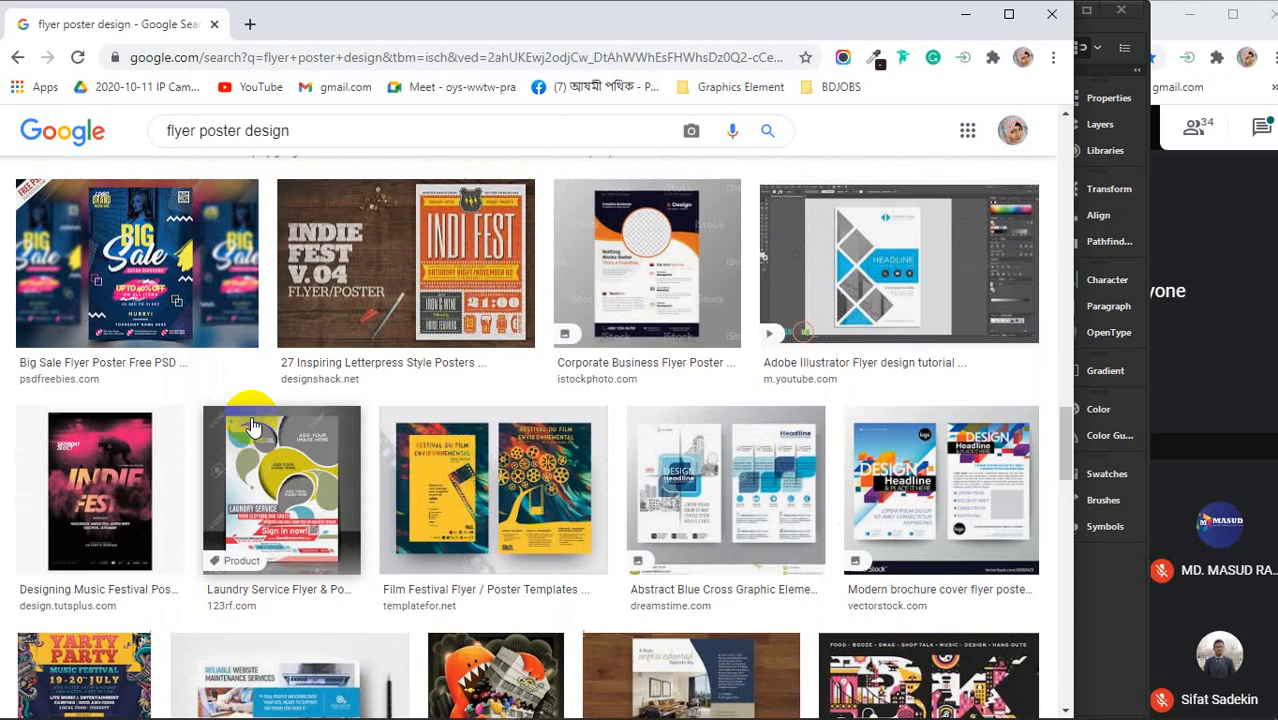
scroll(251, 425, up, 2)
scroll(251, 425, down, 10)
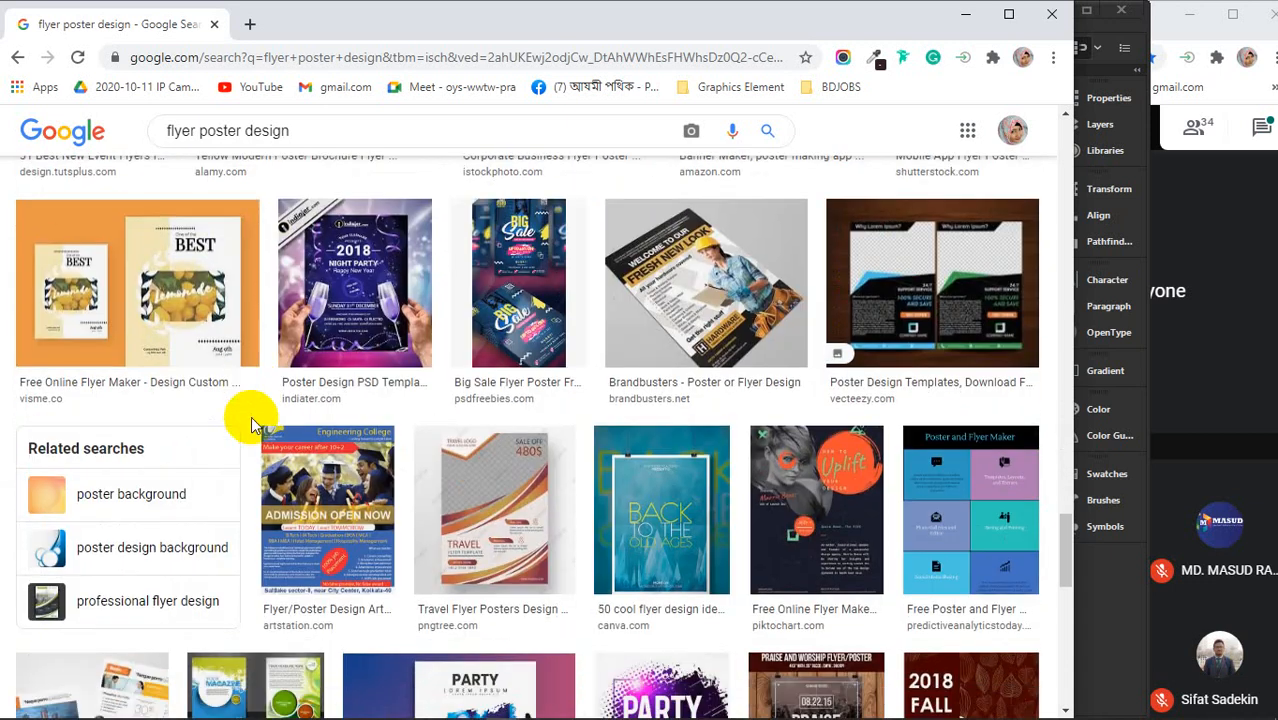
scroll(251, 425, down, 5)
scroll(251, 425, up, 4)
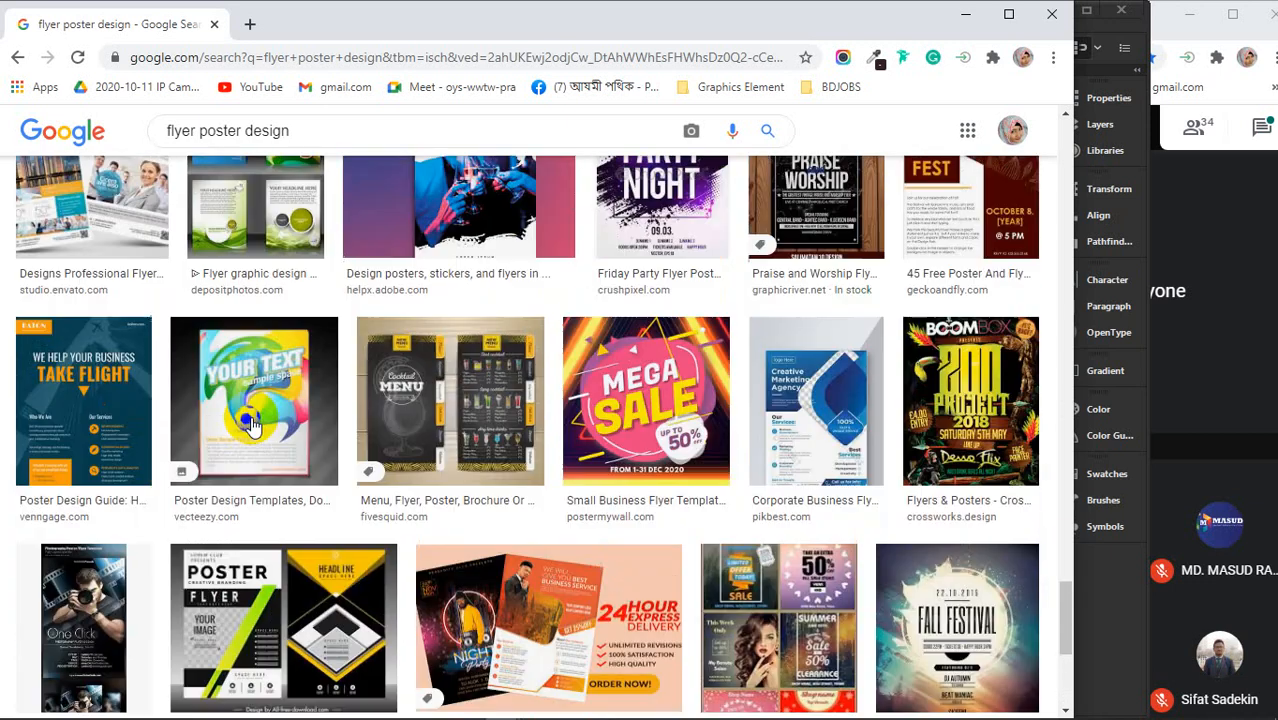
scroll(251, 425, down, 2)
scroll(251, 425, down, 2)
scroll(251, 425, down, 4)
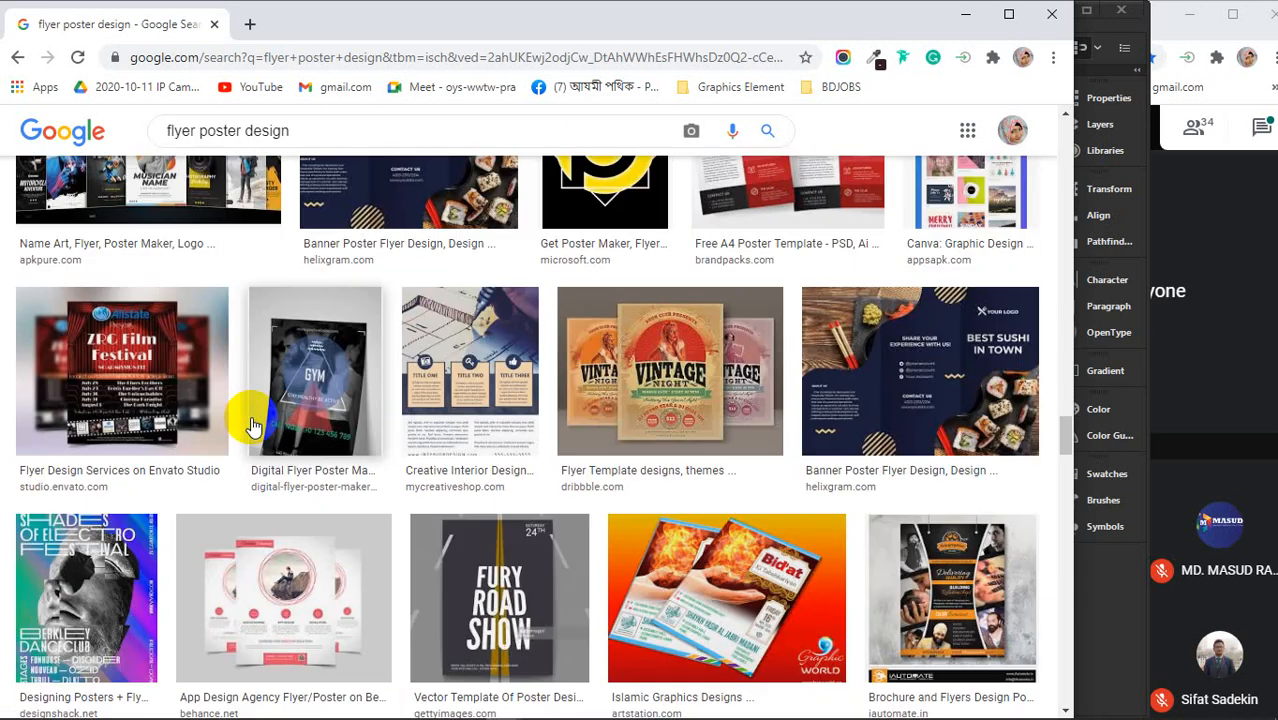
Preview the Fiverr "Flyer Poster Design" result and look through its related flyer images
scroll(251, 425, up, 6)
scroll(251, 425, down, 5)
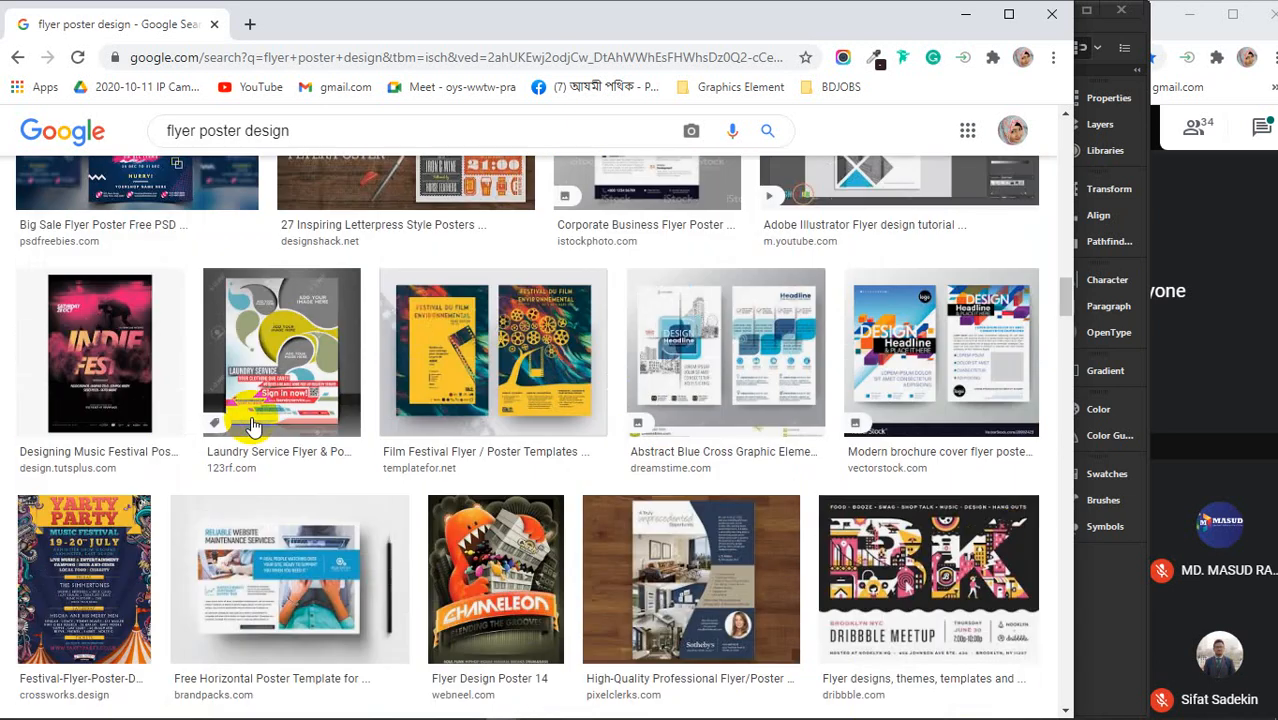
scroll(251, 425, up, 10)
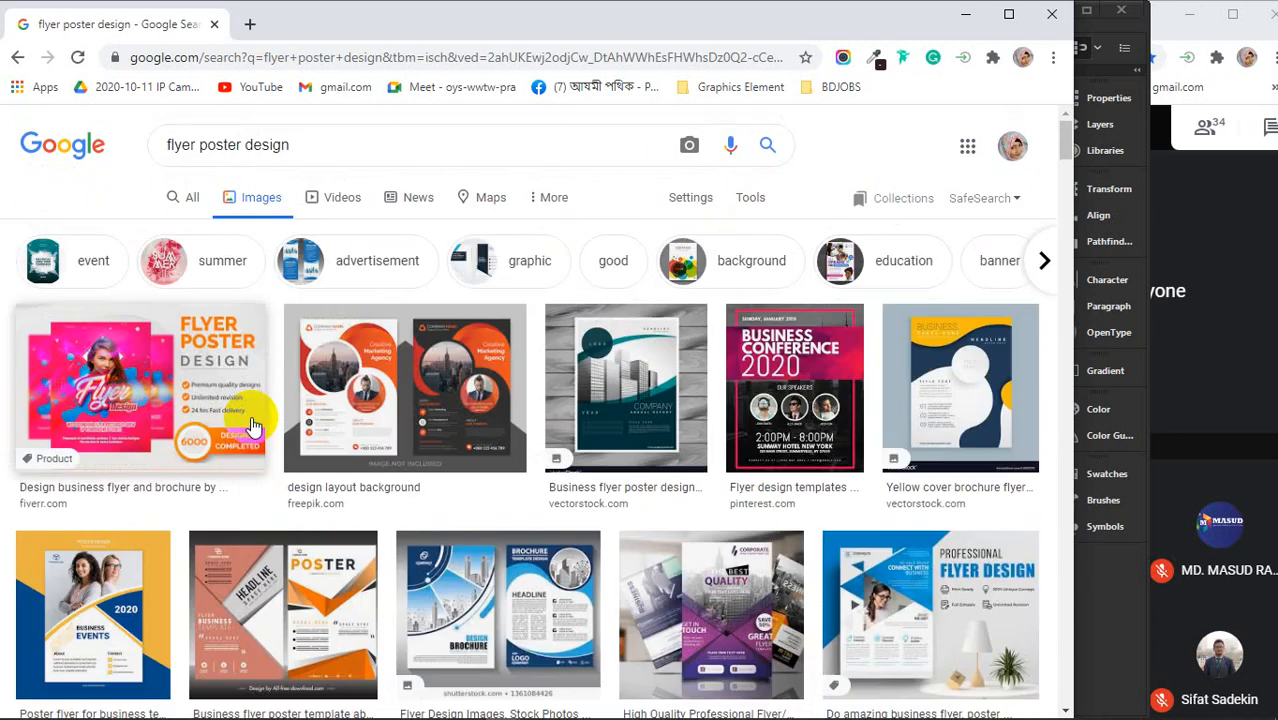
click(125, 382)
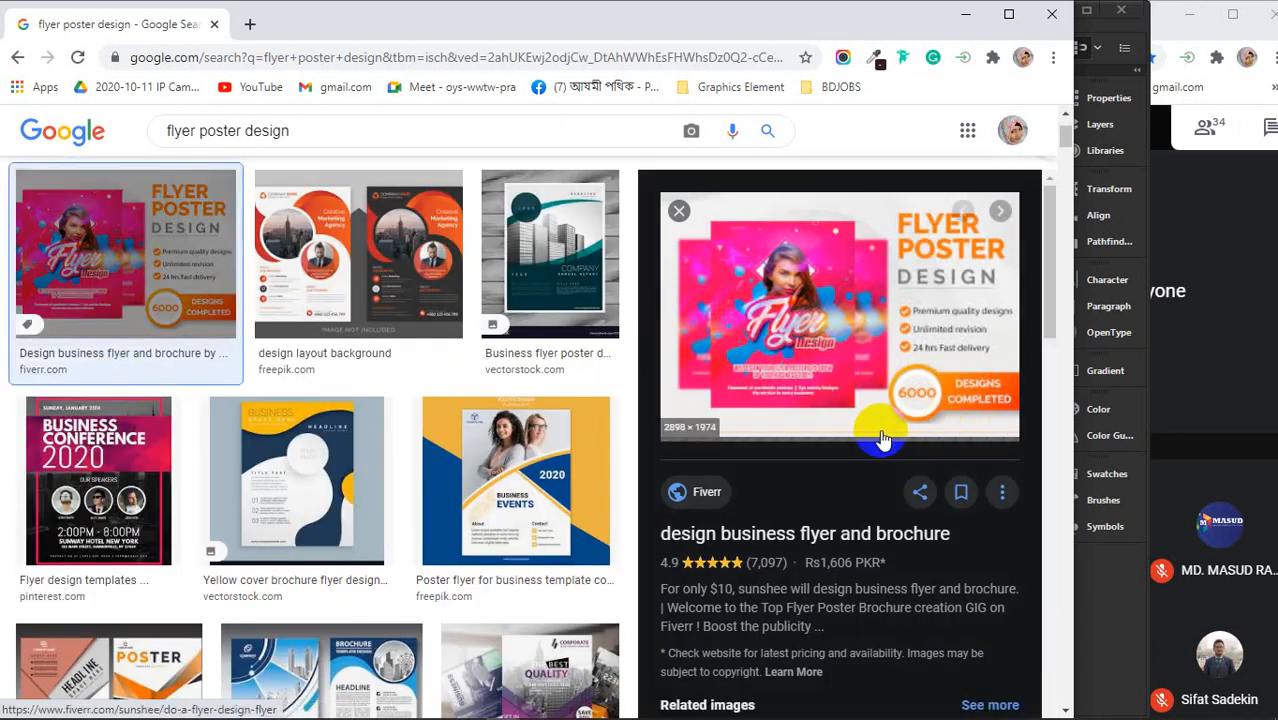
scroll(882, 440, down, 10)
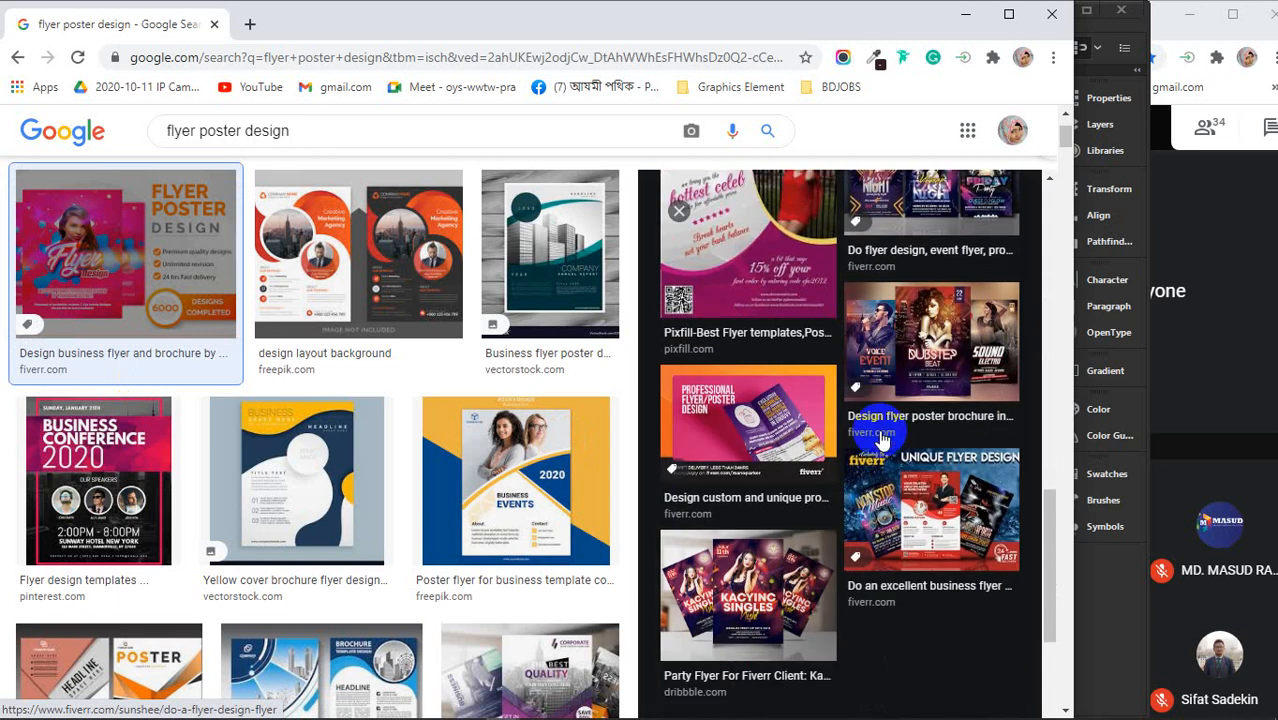
scroll(880, 435, down, 10)
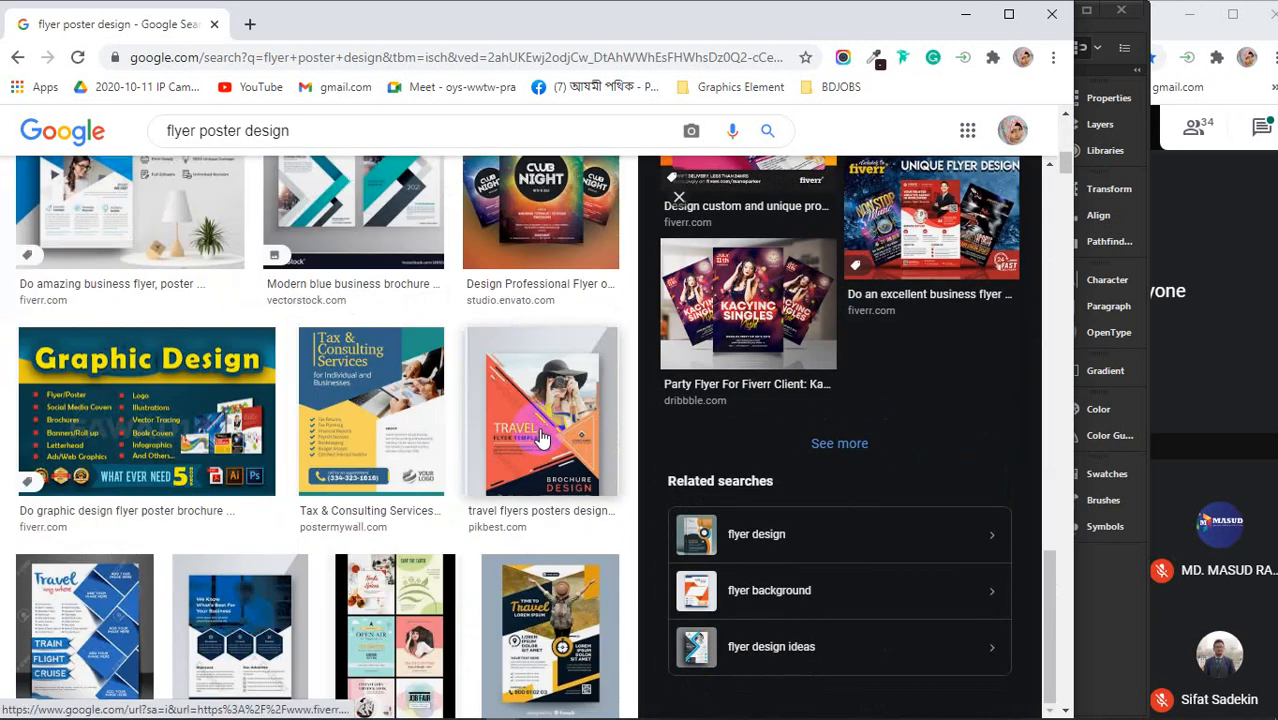
Find the 22 anniversary poster among the flyer results, preview it and look through the related anniversary poster designs
scroll(540, 437, down, 6)
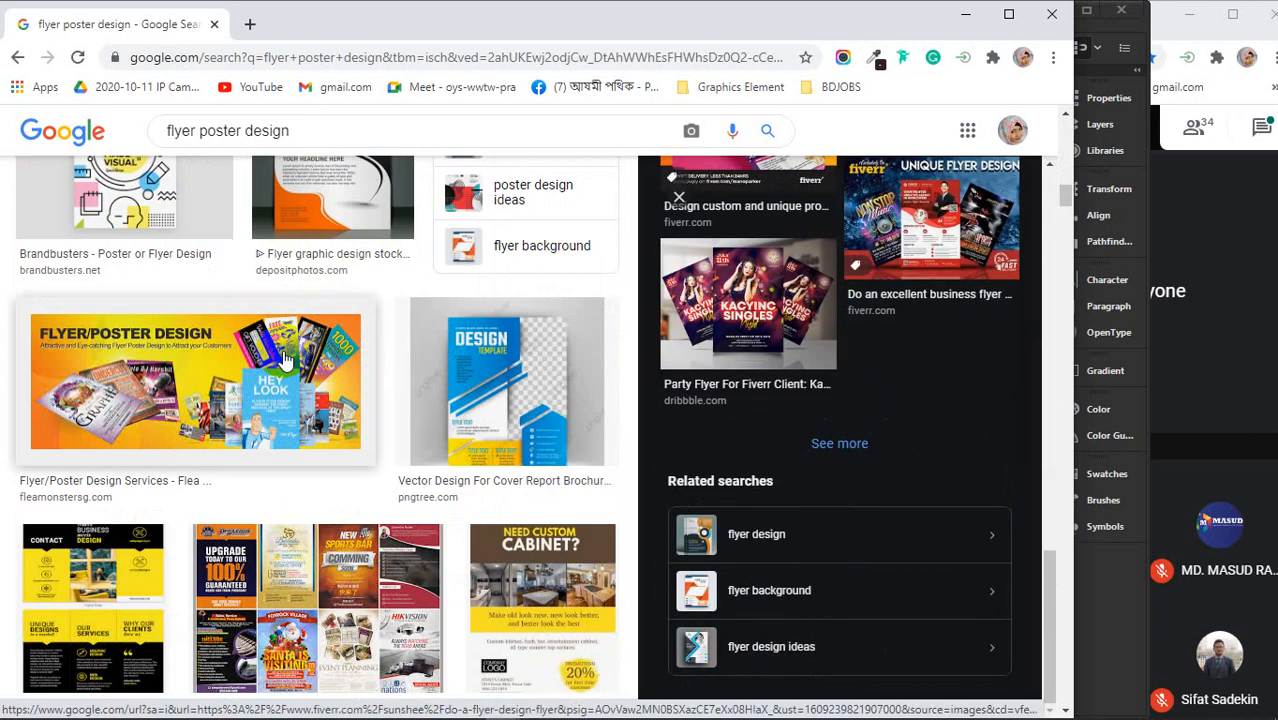
scroll(285, 360, down, 5)
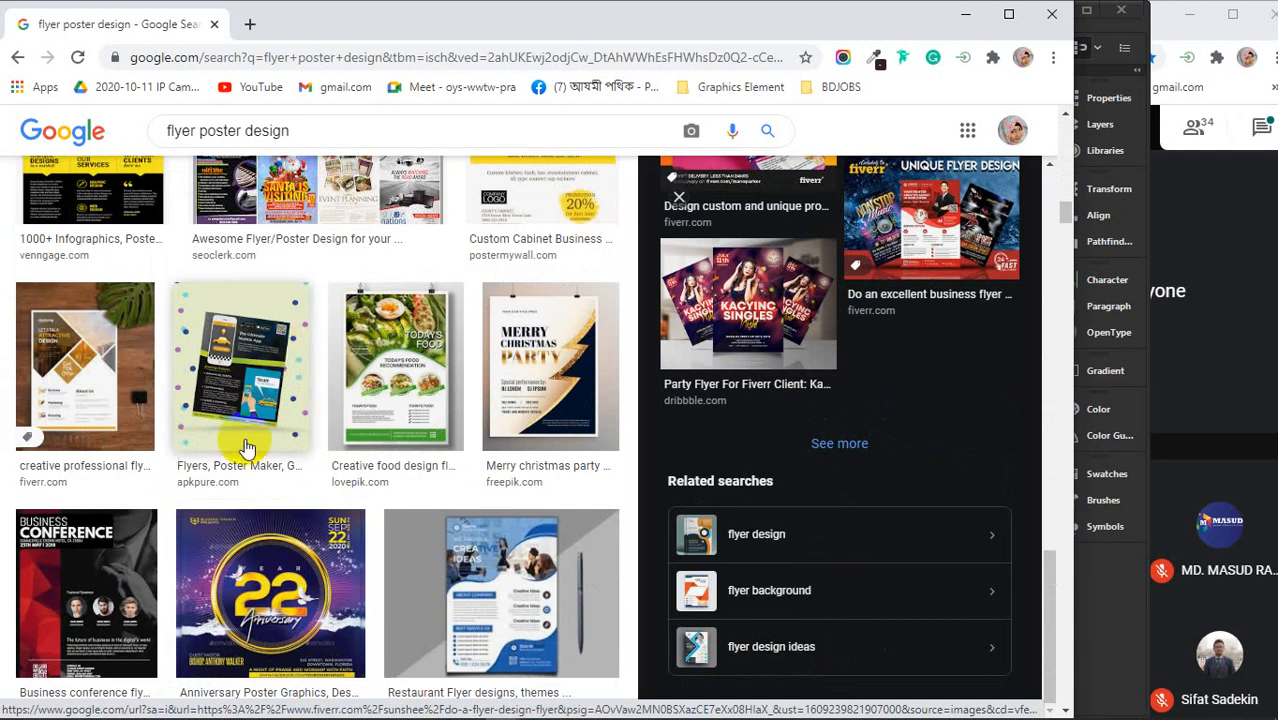
scroll(250, 440, down, 2)
click(250, 440)
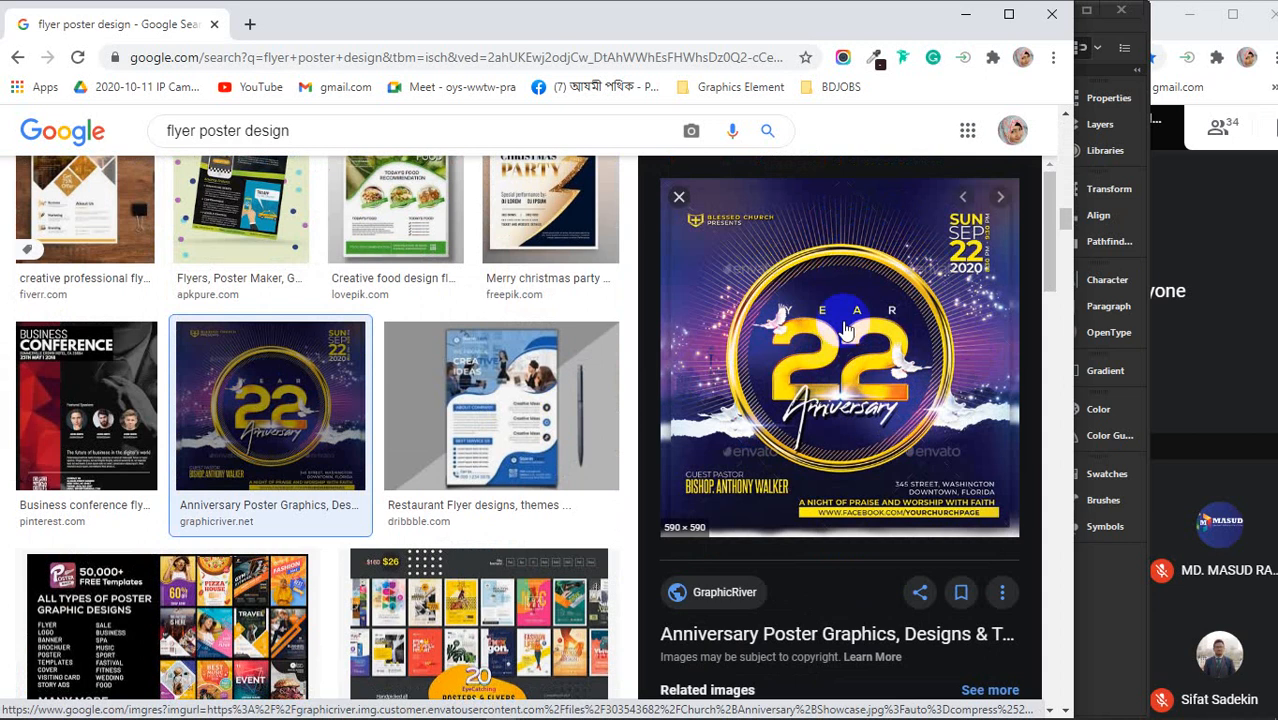
scroll(845, 330, down, 4)
scroll(842, 320, down, 3)
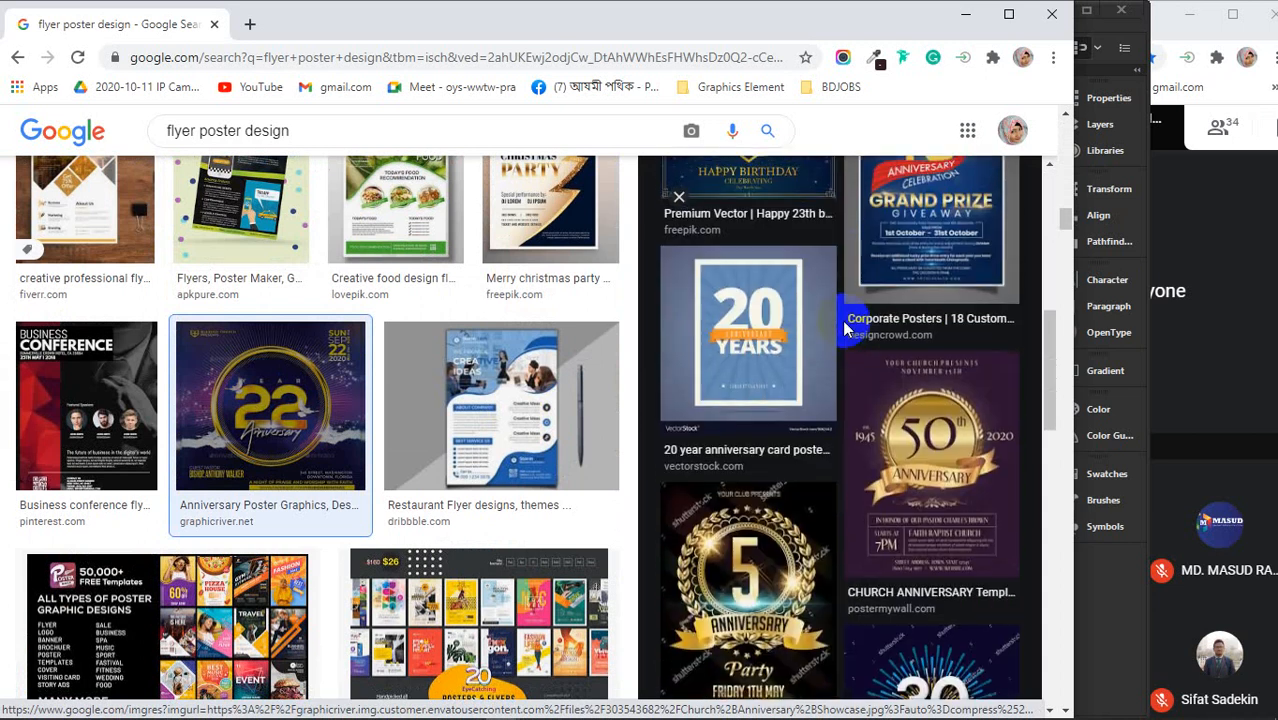
scroll(729, 397, down, 2)
scroll(729, 397, down, 5)
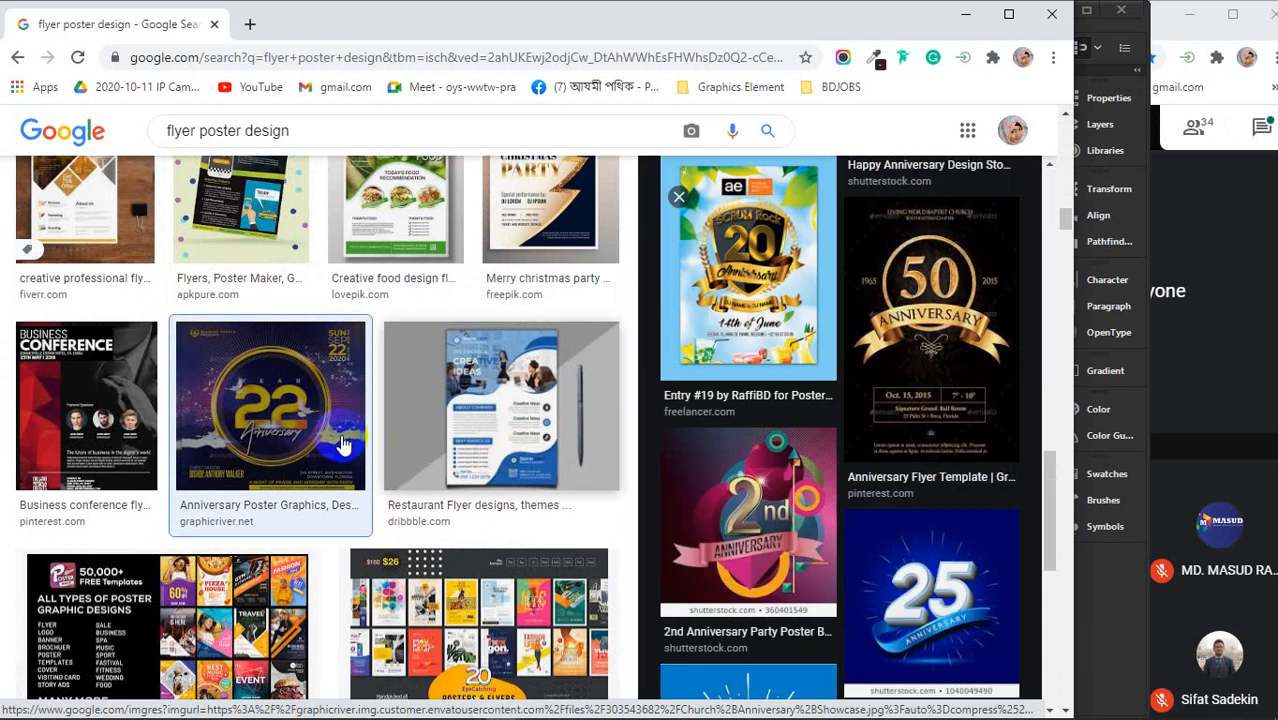
Examine further flyer poster design results for party, festival, food and brochure layout ideas
scroll(340, 440, down, 8)
scroll(340, 440, down, 7)
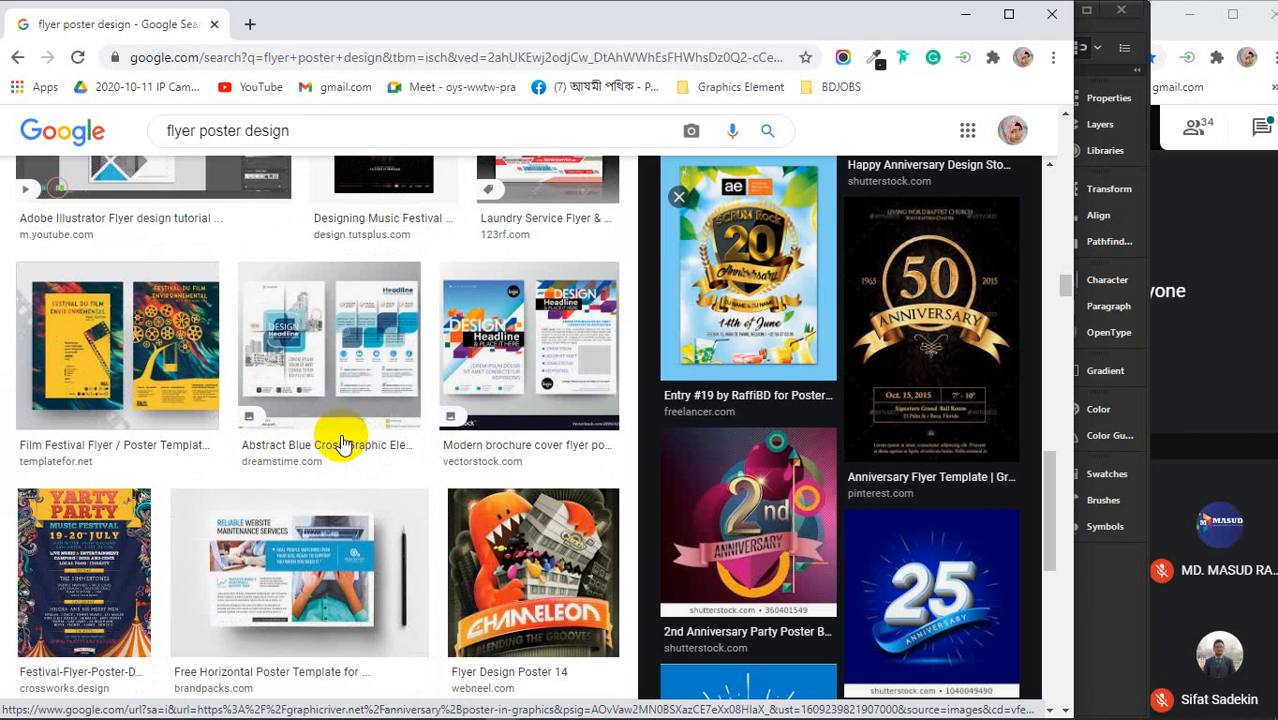
scroll(340, 442, down, 8)
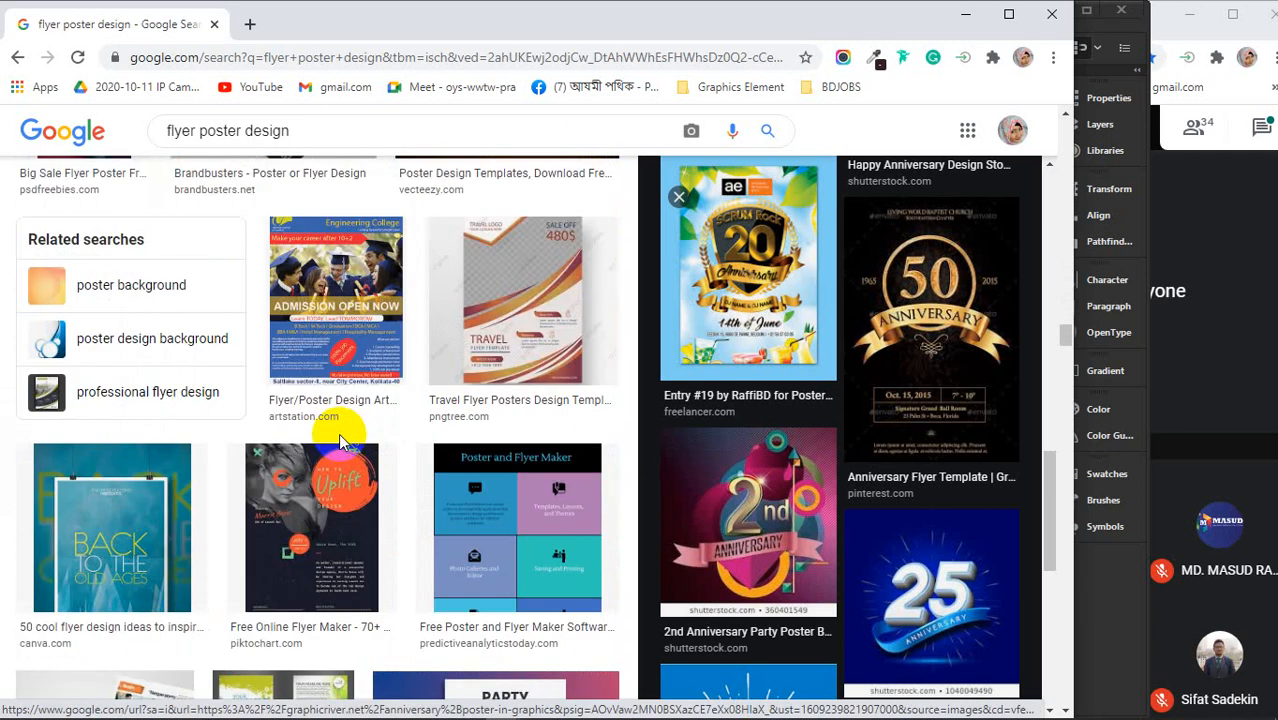
scroll(340, 440, down, 10)
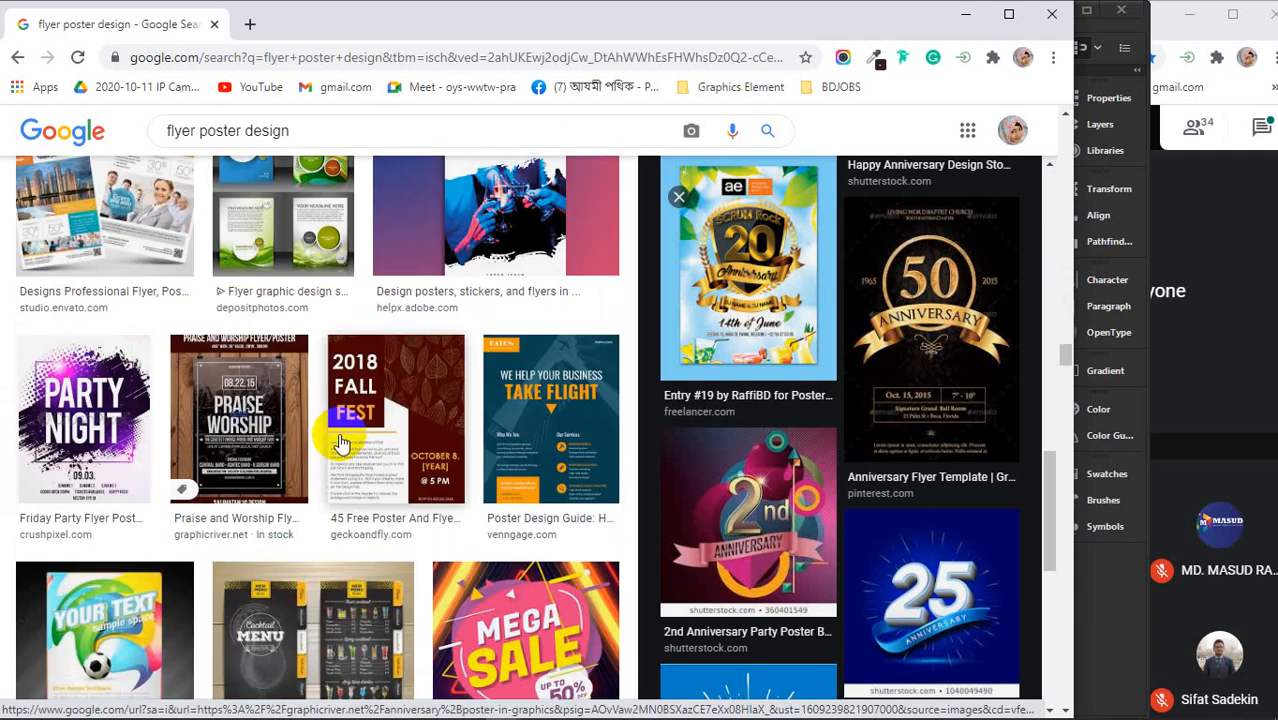
scroll(340, 442, down, 8)
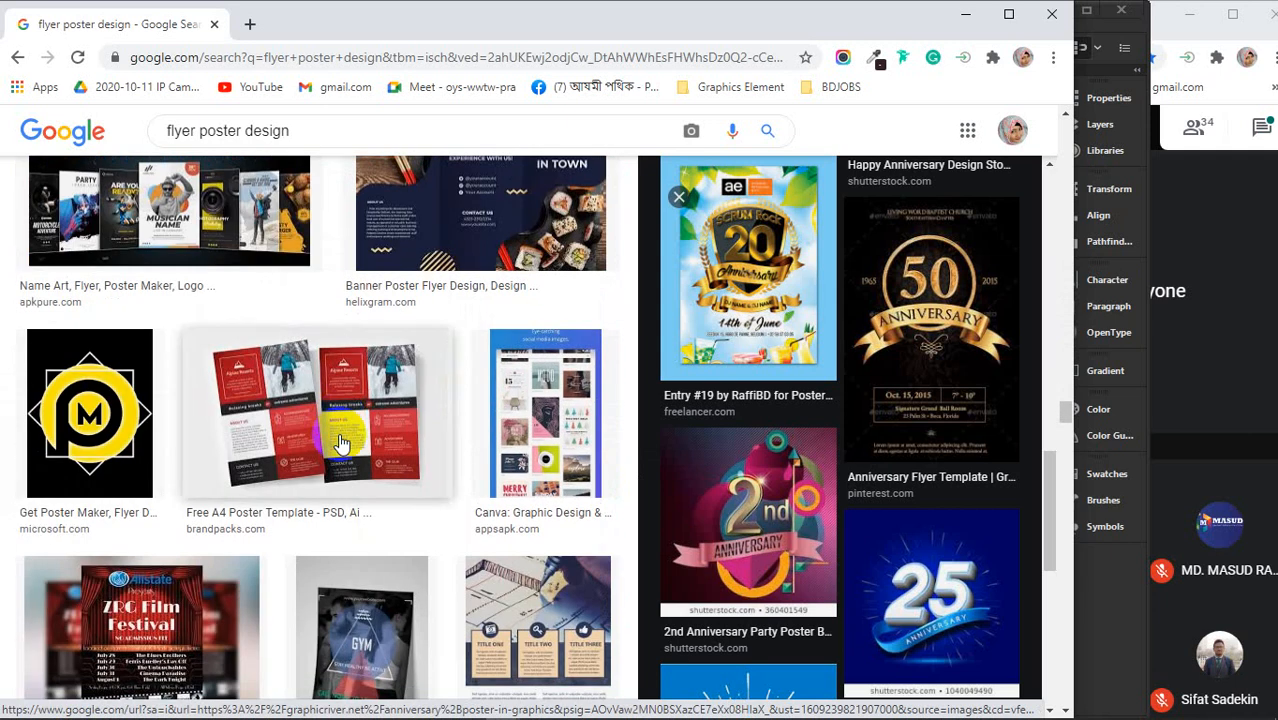
scroll(340, 442, down, 10)
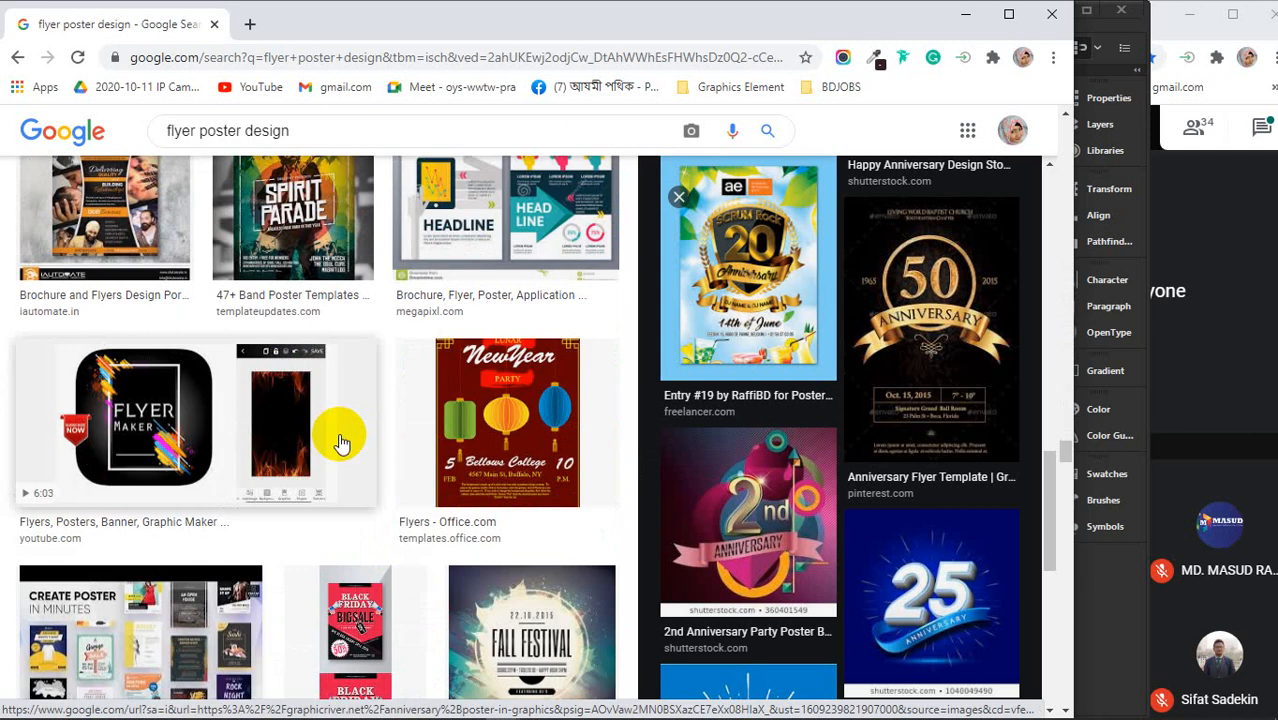
scroll(340, 442, down, 10)
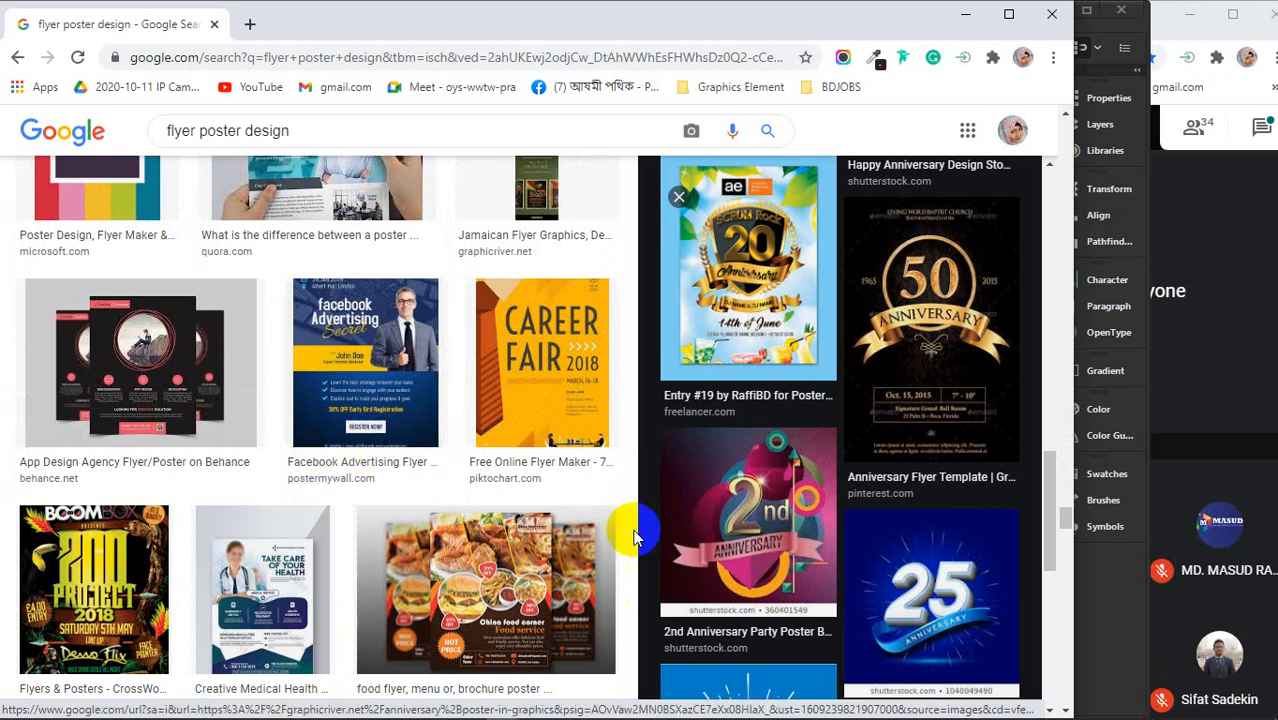
scroll(245, 538, down, 7)
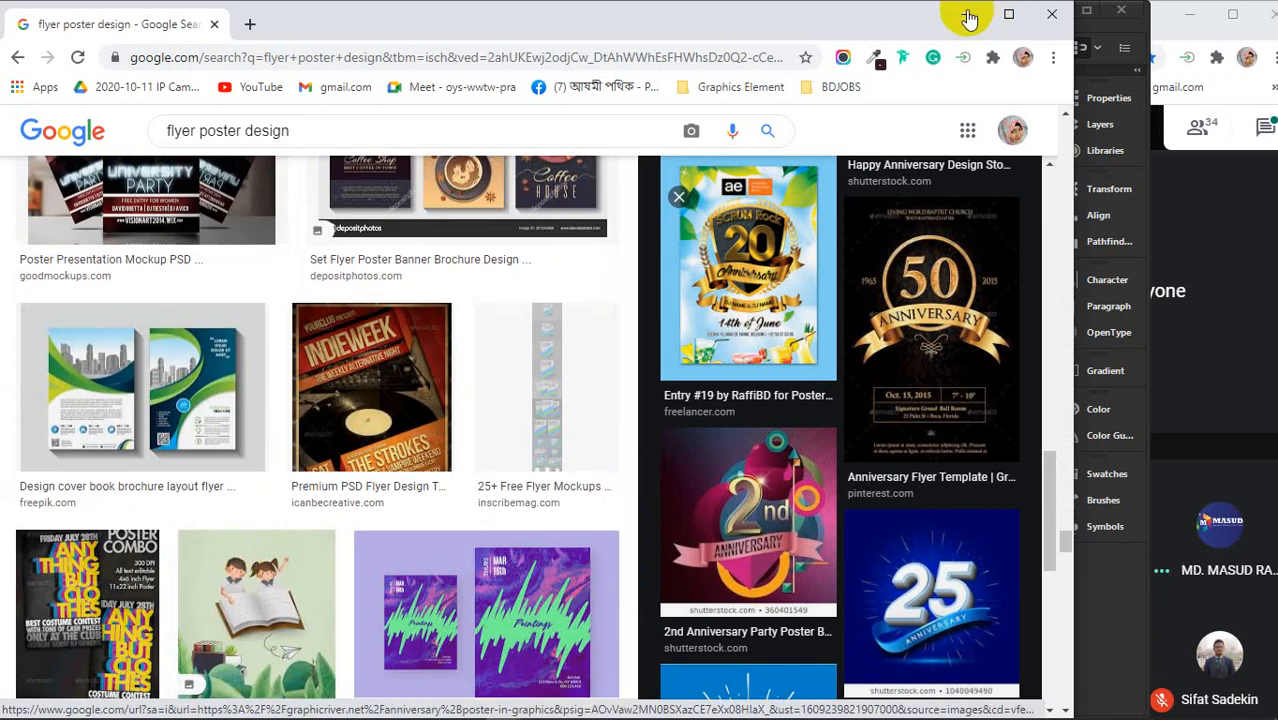
Switch back to Illustrator and clear all the artwork on and around the artboard, keeping only the black background
click(967, 16)
alt+scroll(456, 333, down, 8)
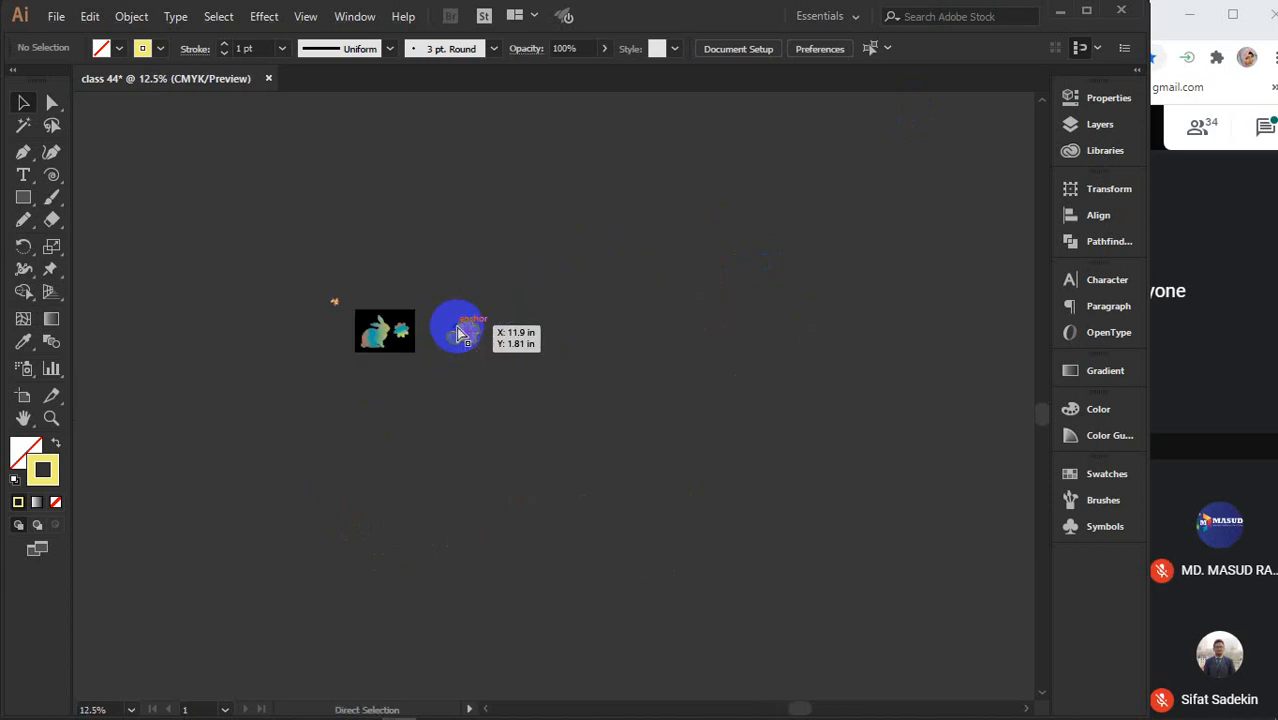
key(ctrl+a)
key(ctrl+shift+a)
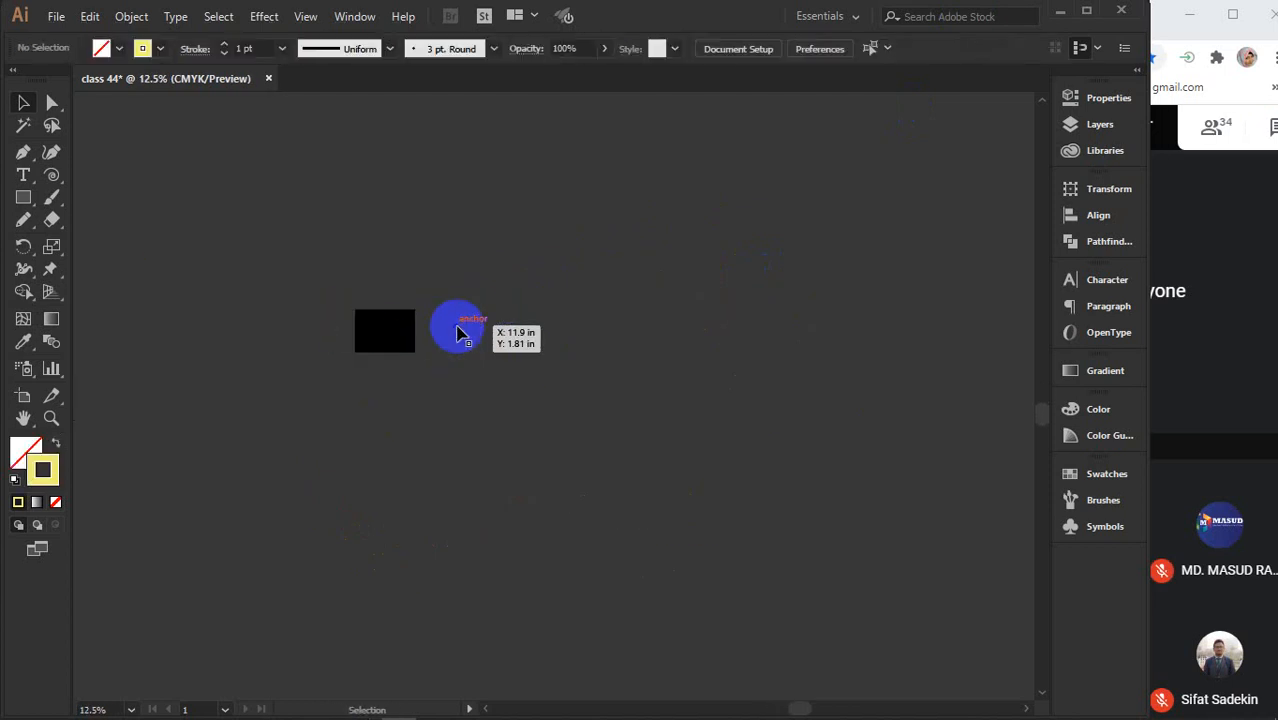
alt+scroll(422, 334, up, 5)
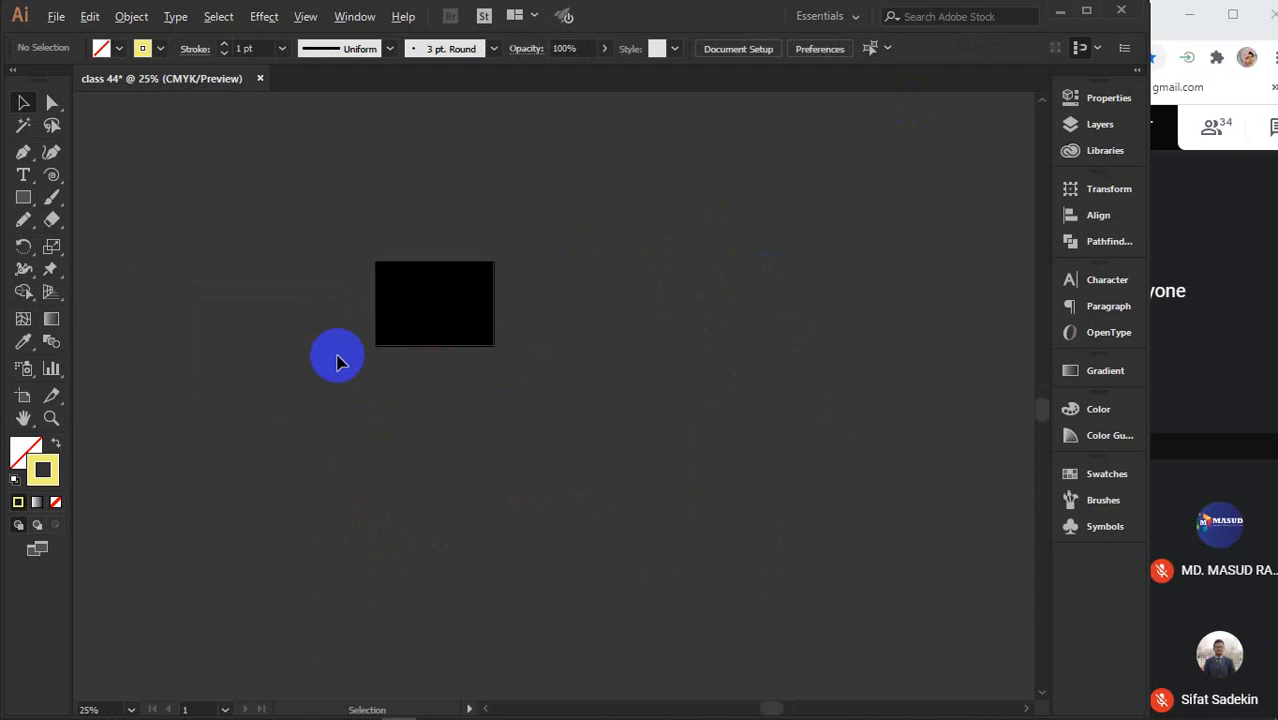
alt+scroll(463, 309, up, 2)
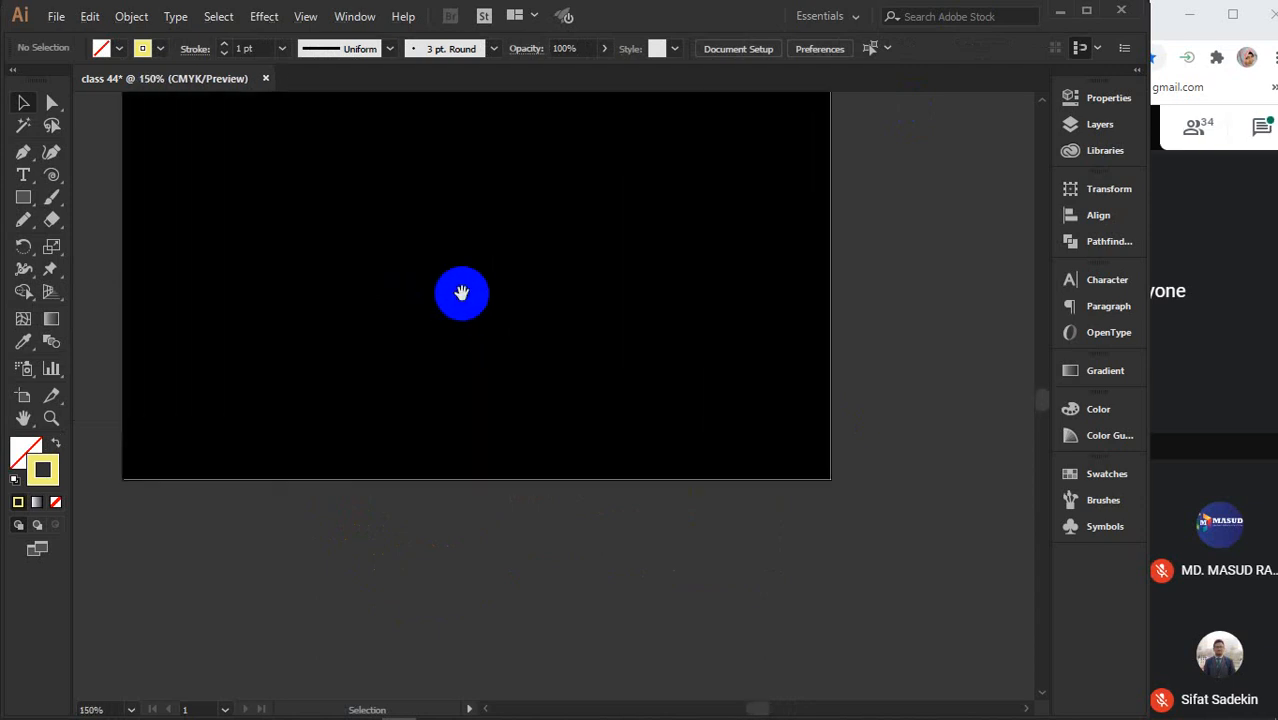
drag(462, 291, 497, 440)
click(34, 337)
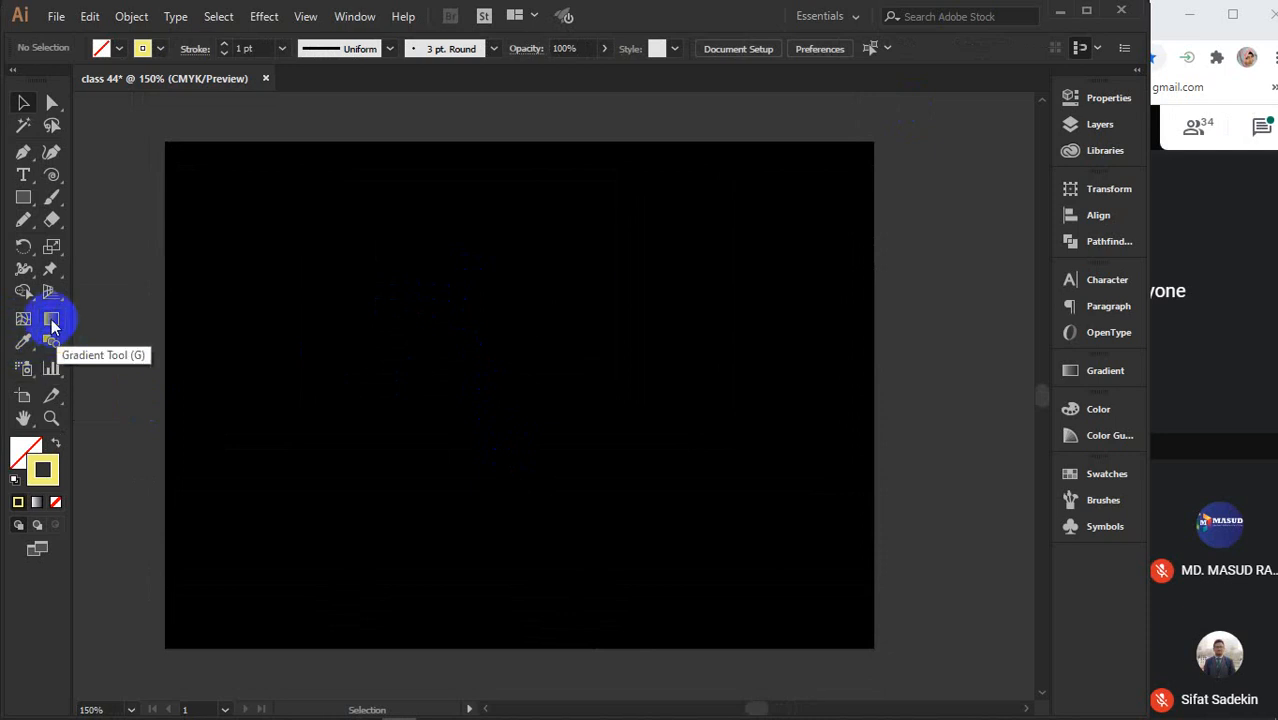
click(52, 324)
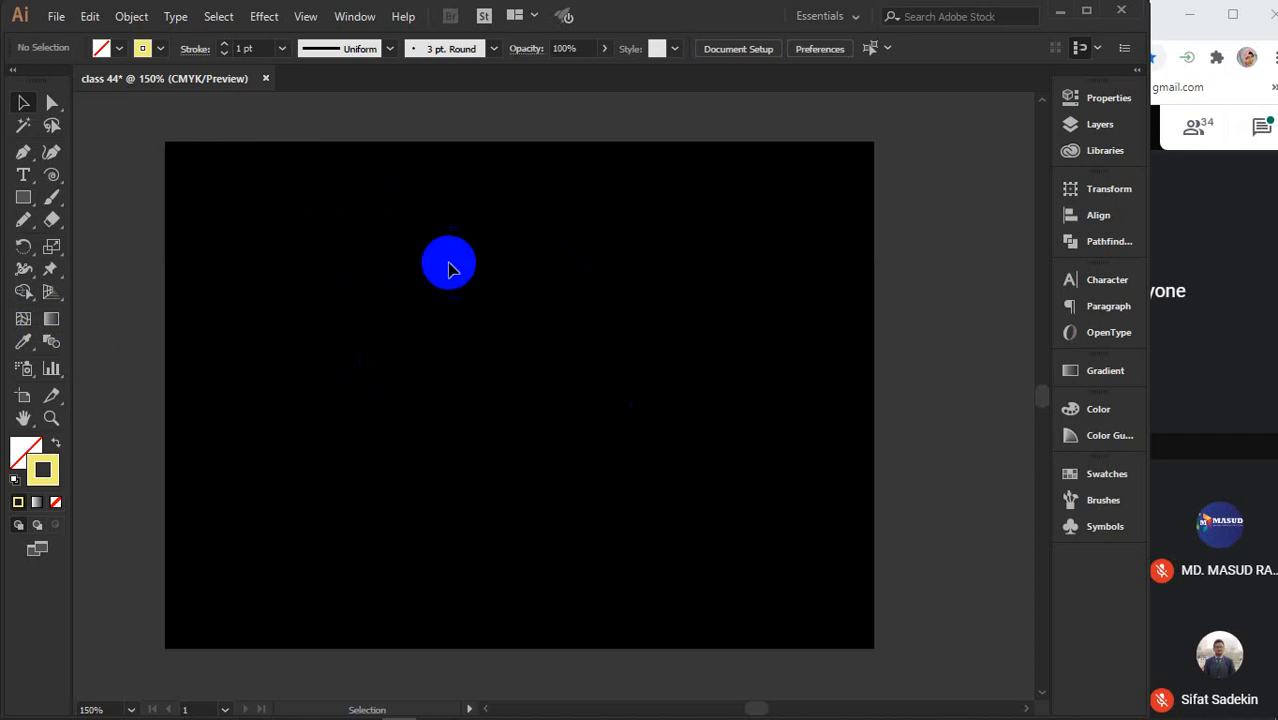
Remove the stroke colour and set the fill to solid light yellow
click(55, 502)
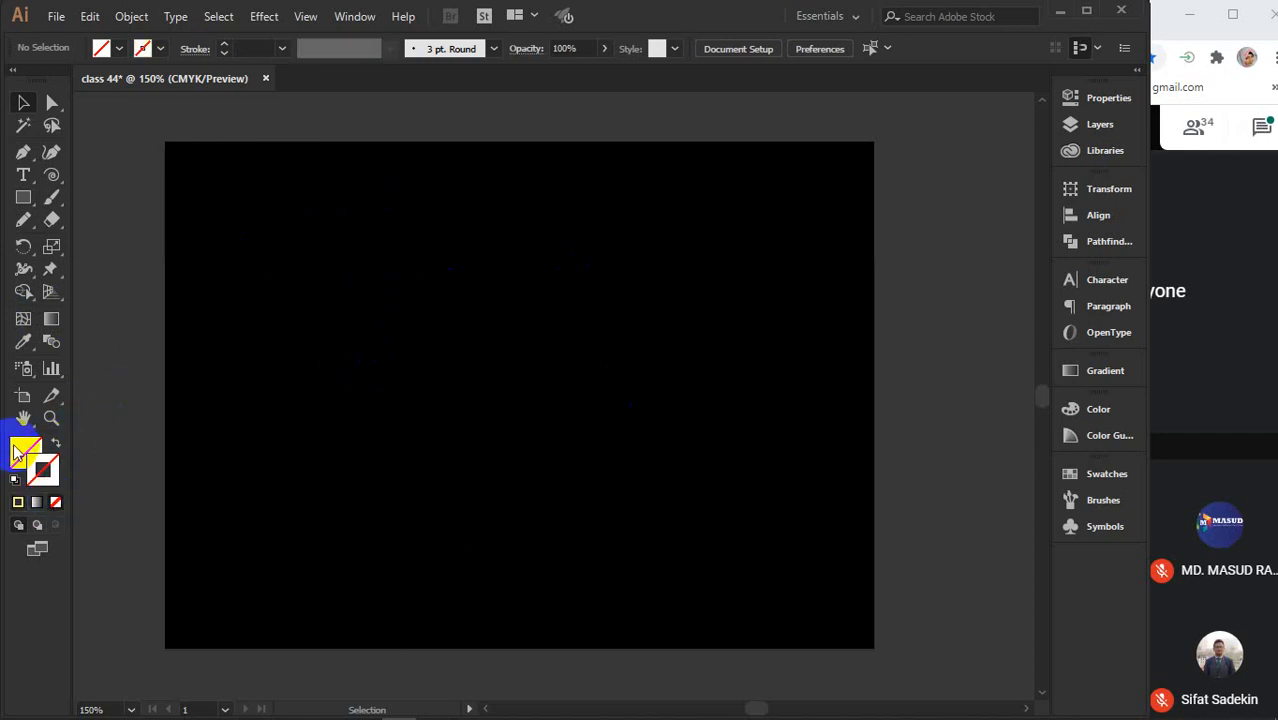
click(22, 456)
click(18, 502)
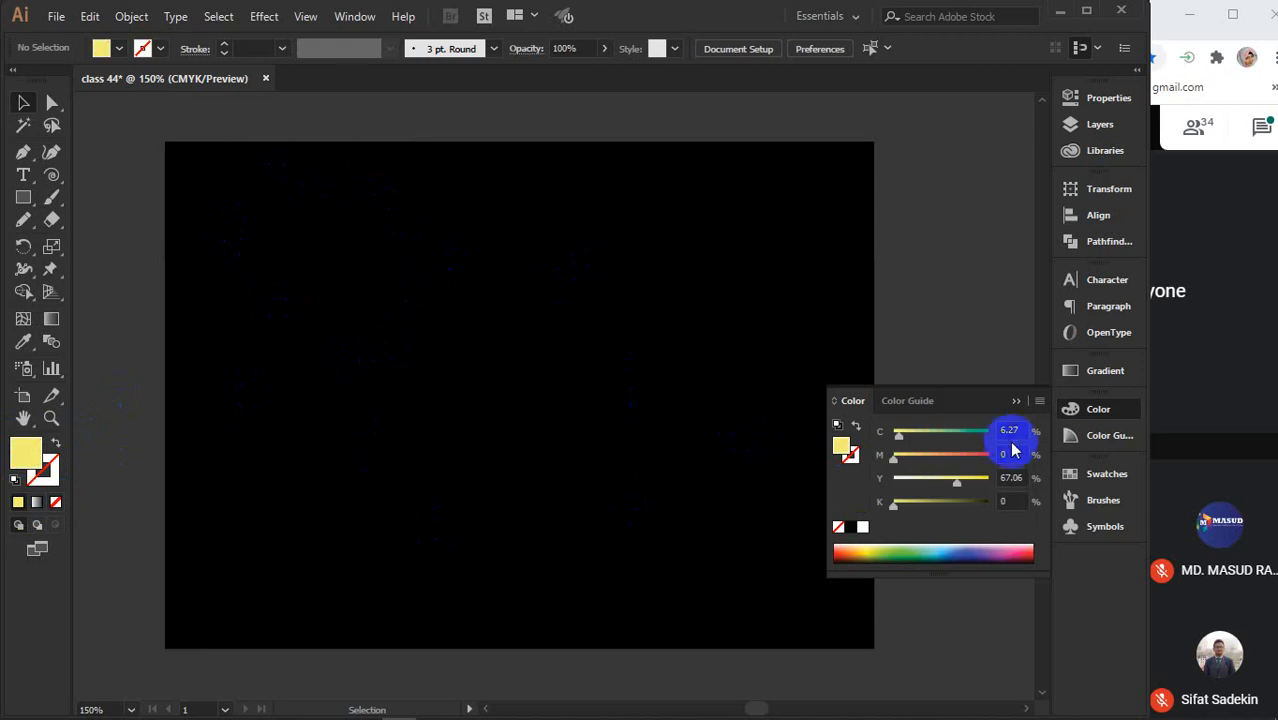
click(1016, 401)
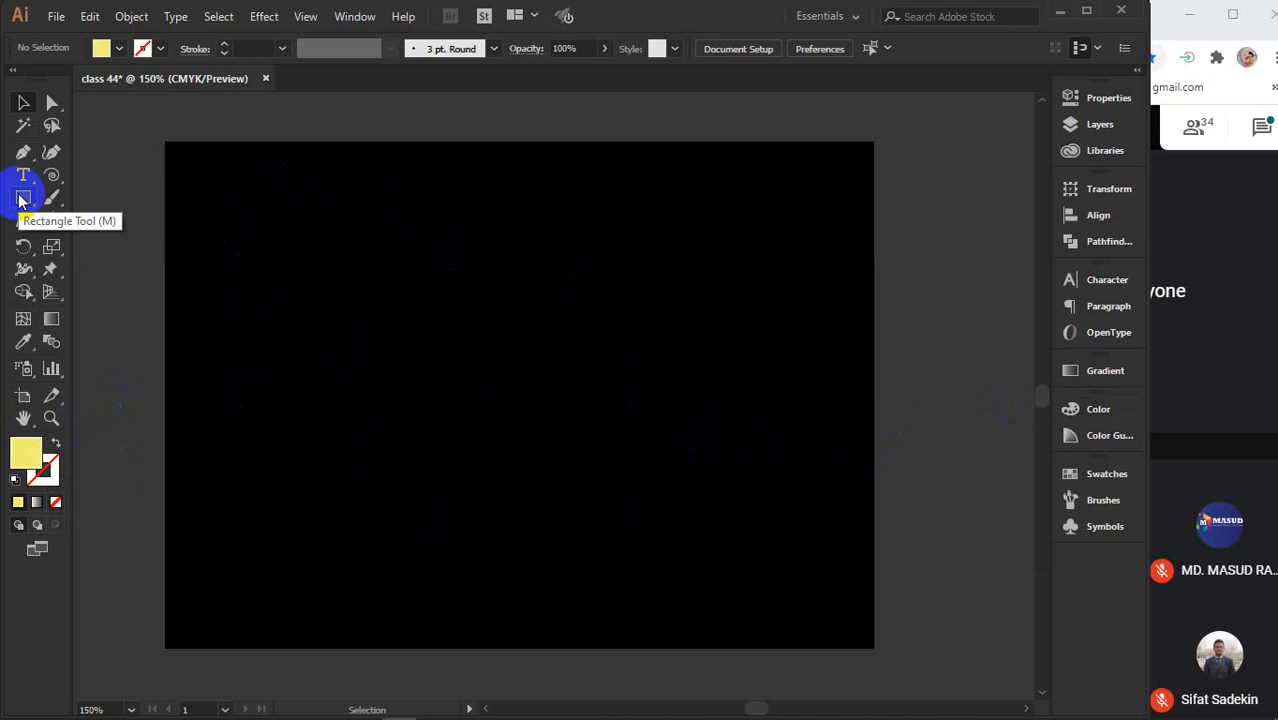
Draw a light yellow rounded rectangle on the black background and move it near the middle of the artboard
drag(19, 200, 108, 219)
drag(297, 216, 668, 426)
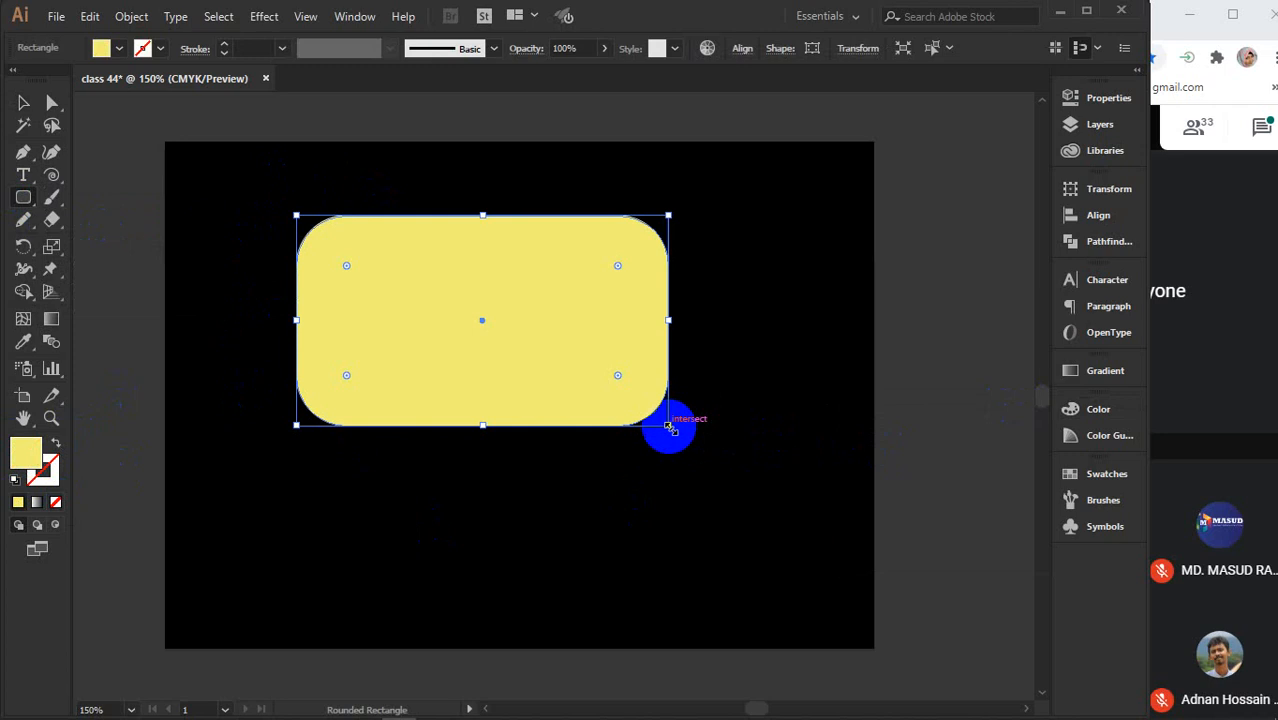
click(23, 103)
click(823, 285)
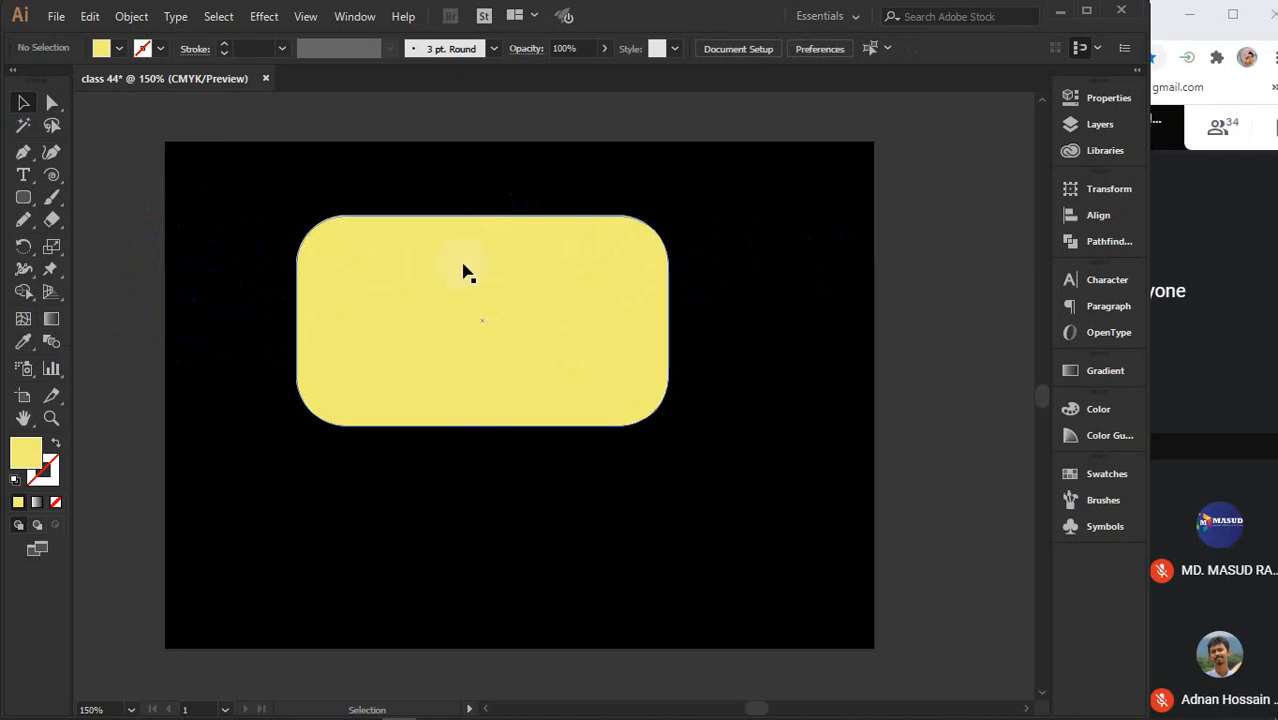
drag(467, 299, 503, 328)
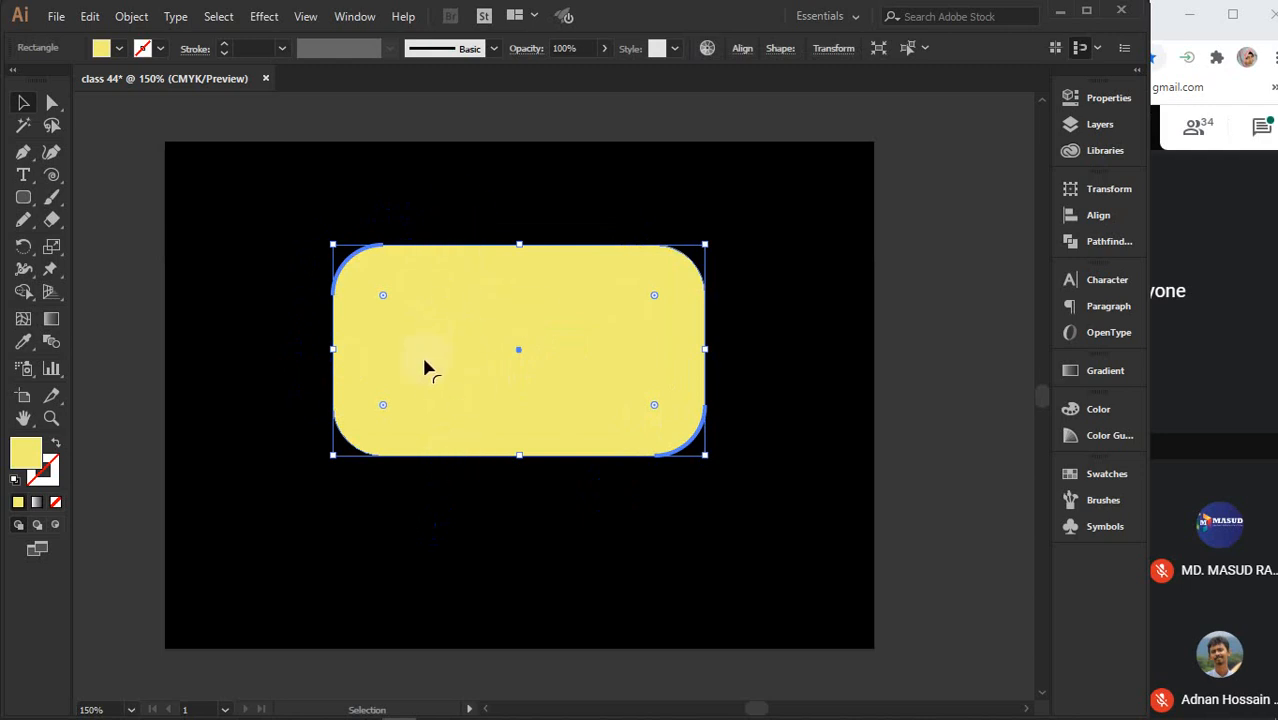
click(847, 320)
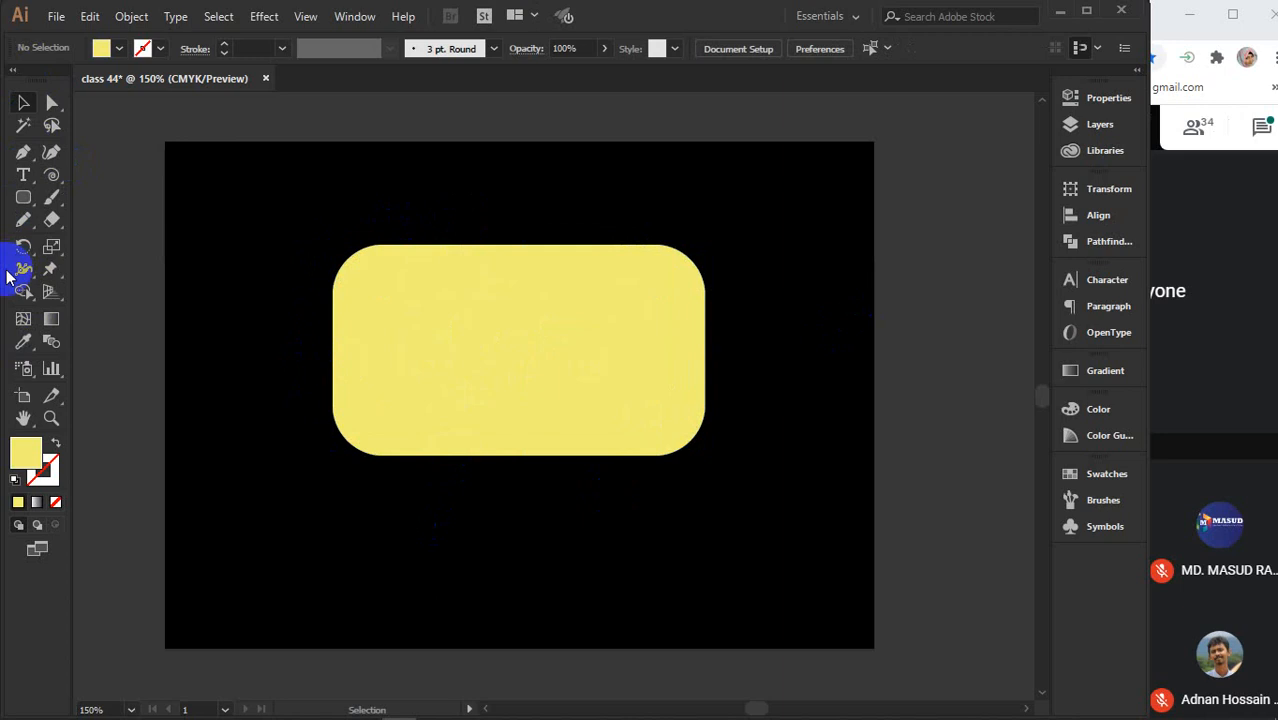
click(432, 332)
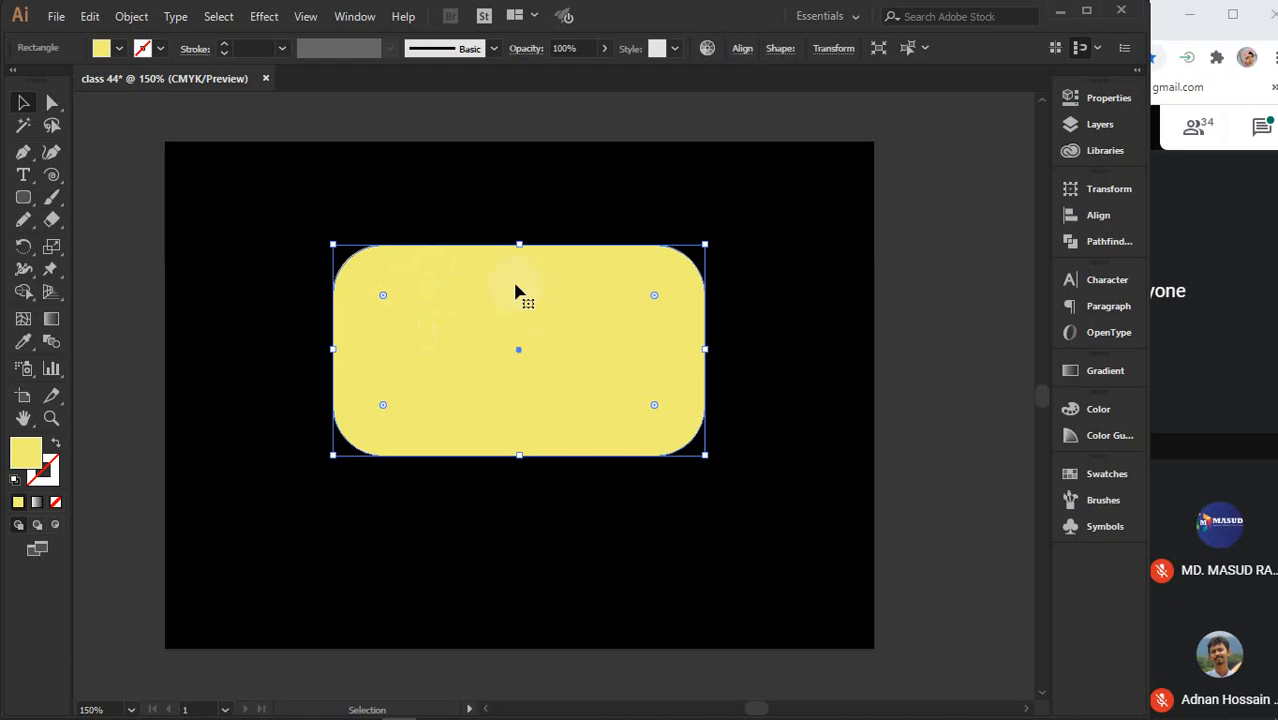
click(48, 320)
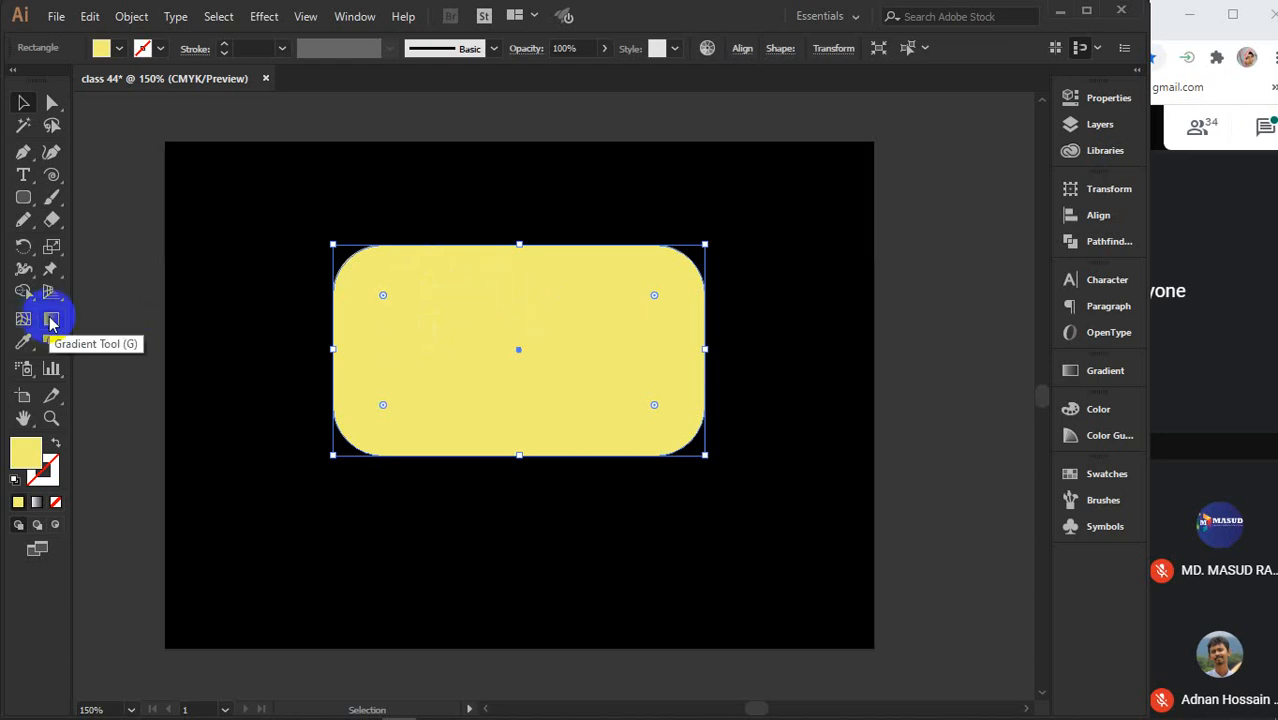
click(51, 322)
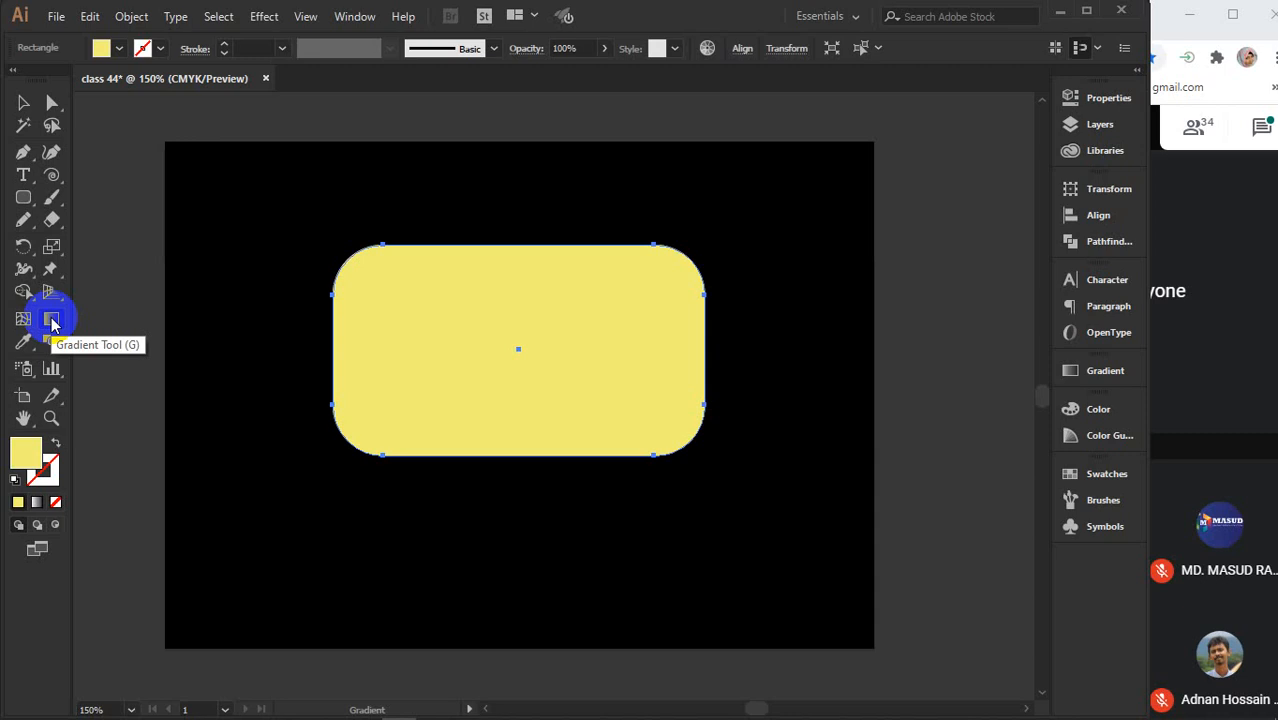
click(23, 103)
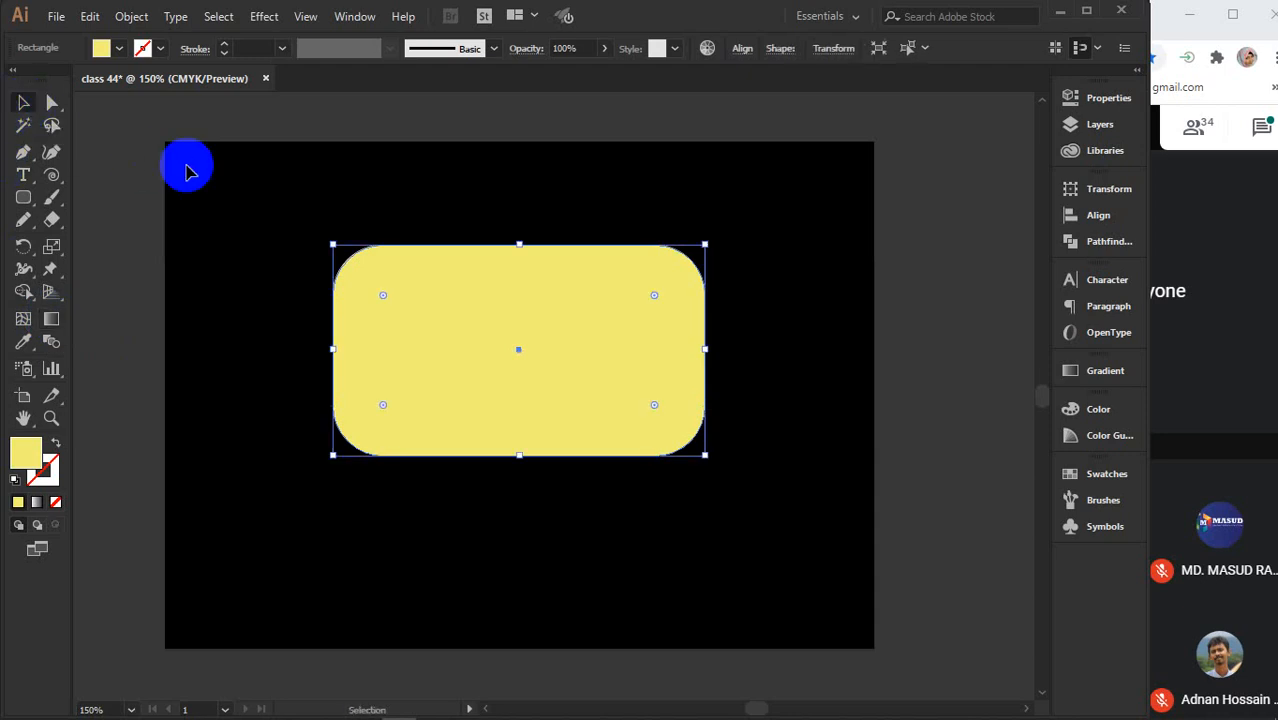
click(185, 242)
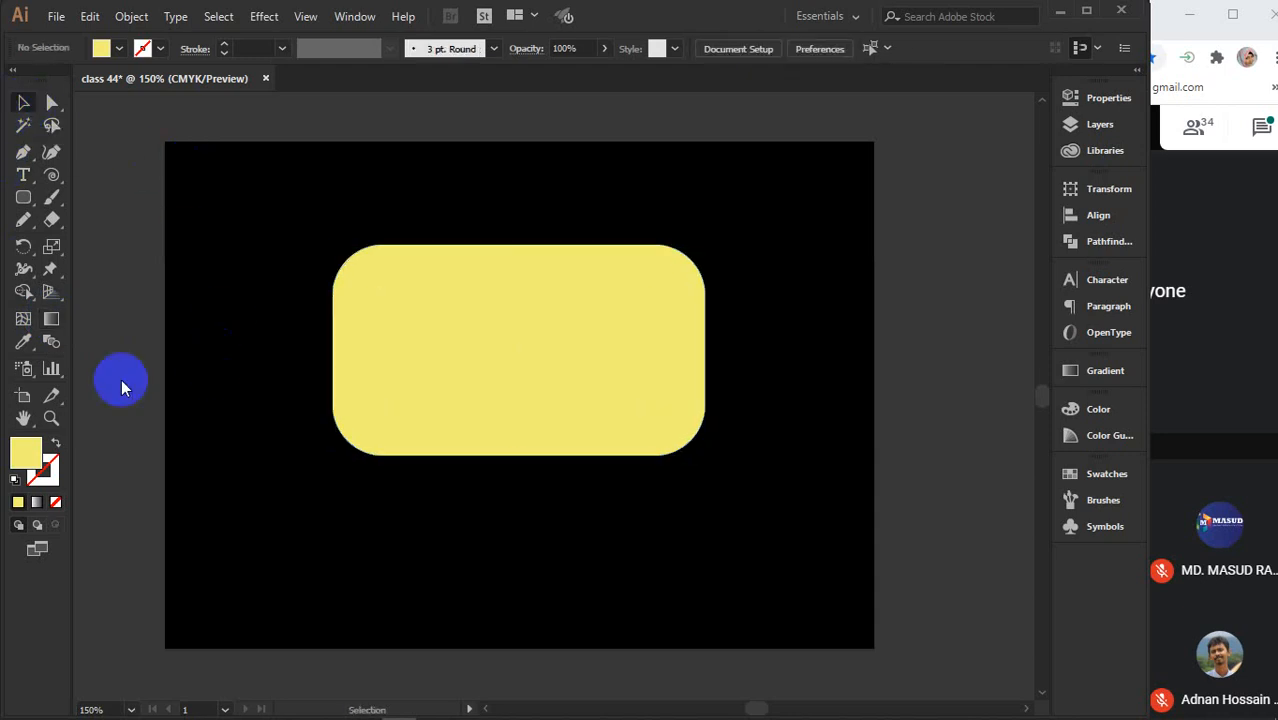
Demonstrate opening the Gradient settings twice, closing them again each time
double_click(52, 320)
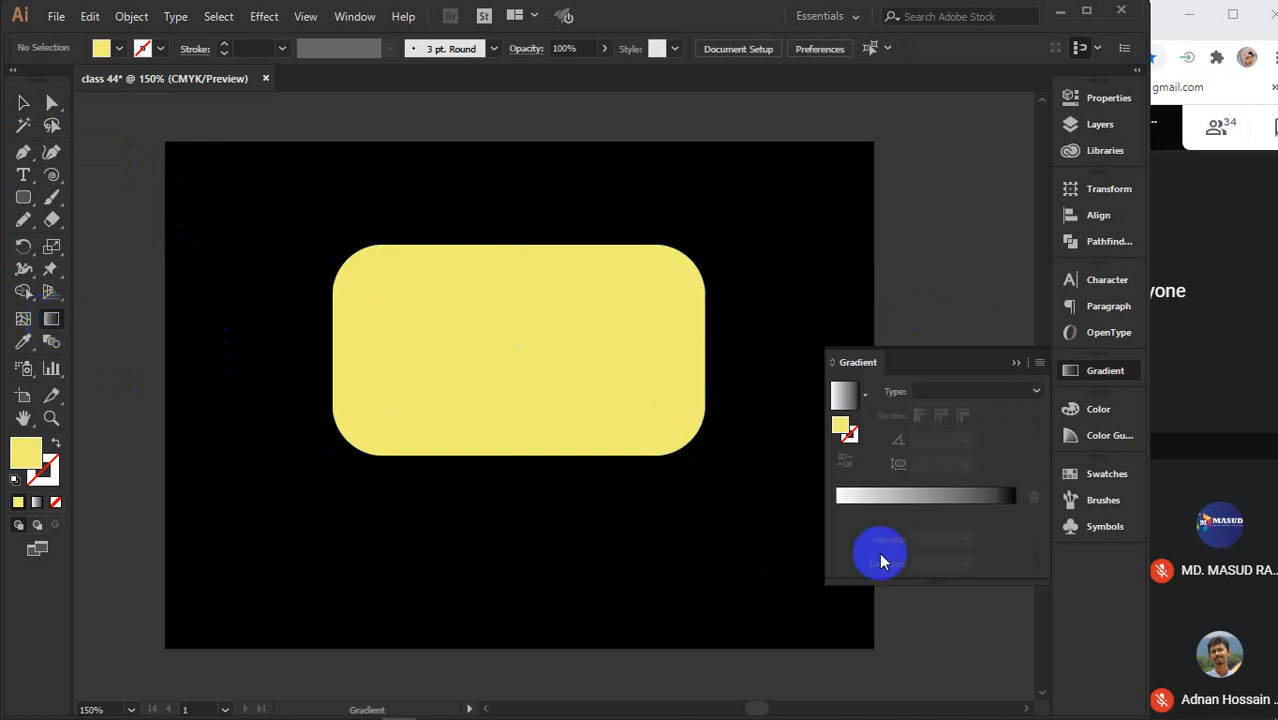
click(1010, 358)
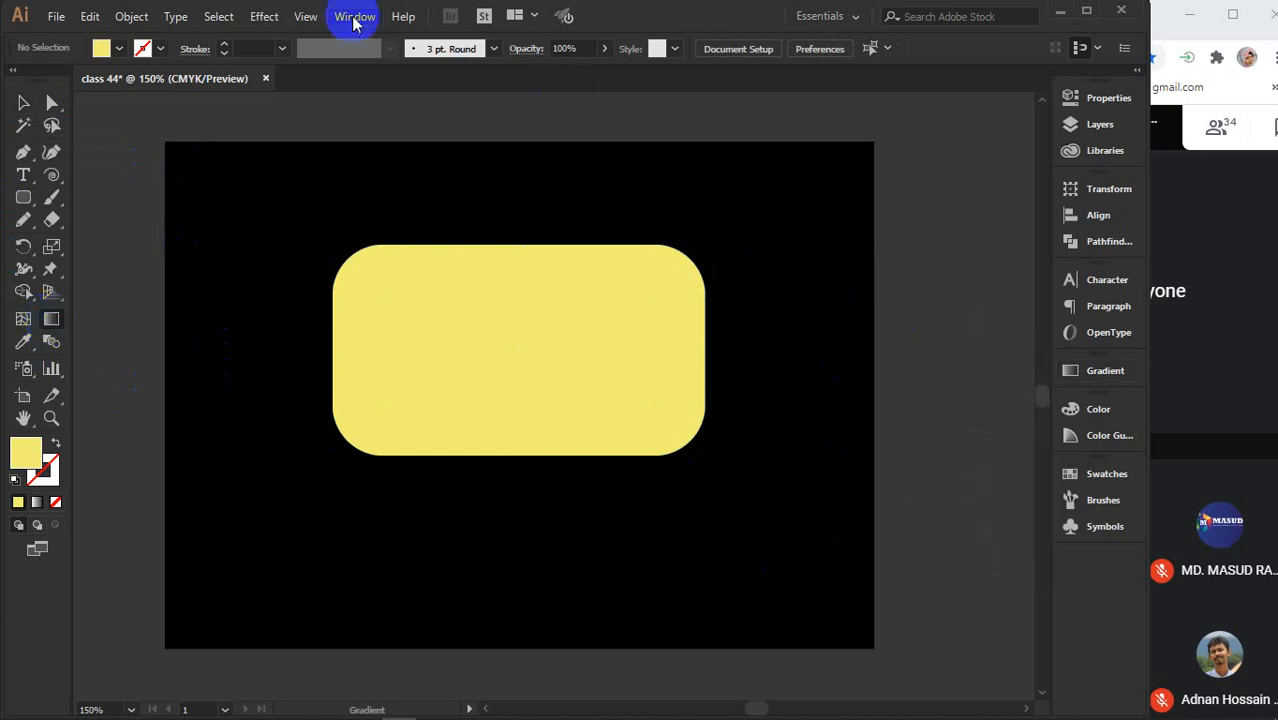
click(354, 17)
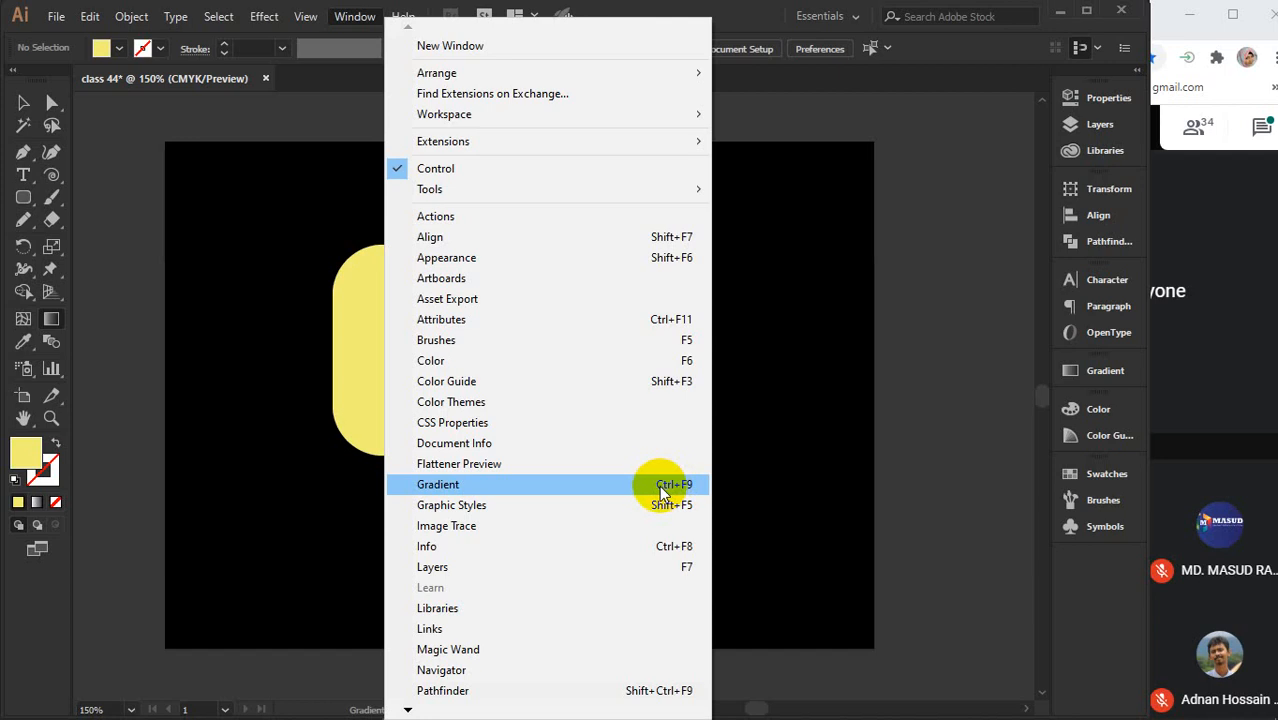
click(556, 486)
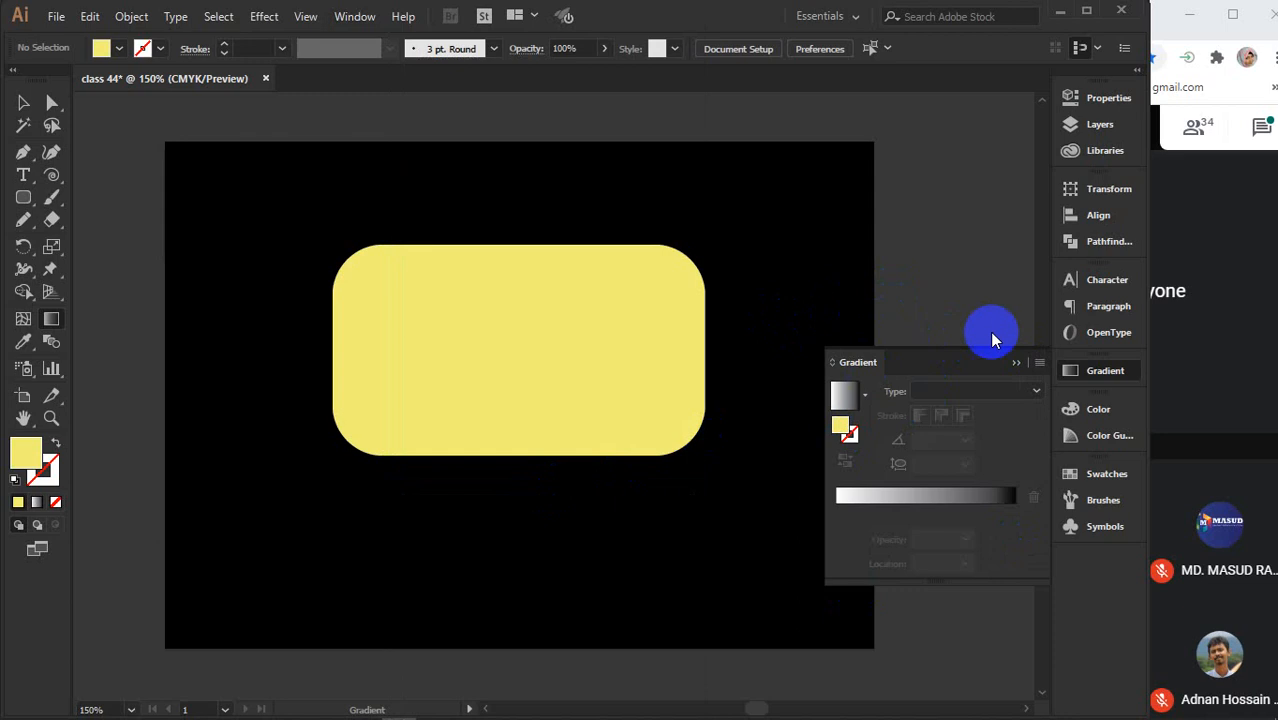
click(1066, 370)
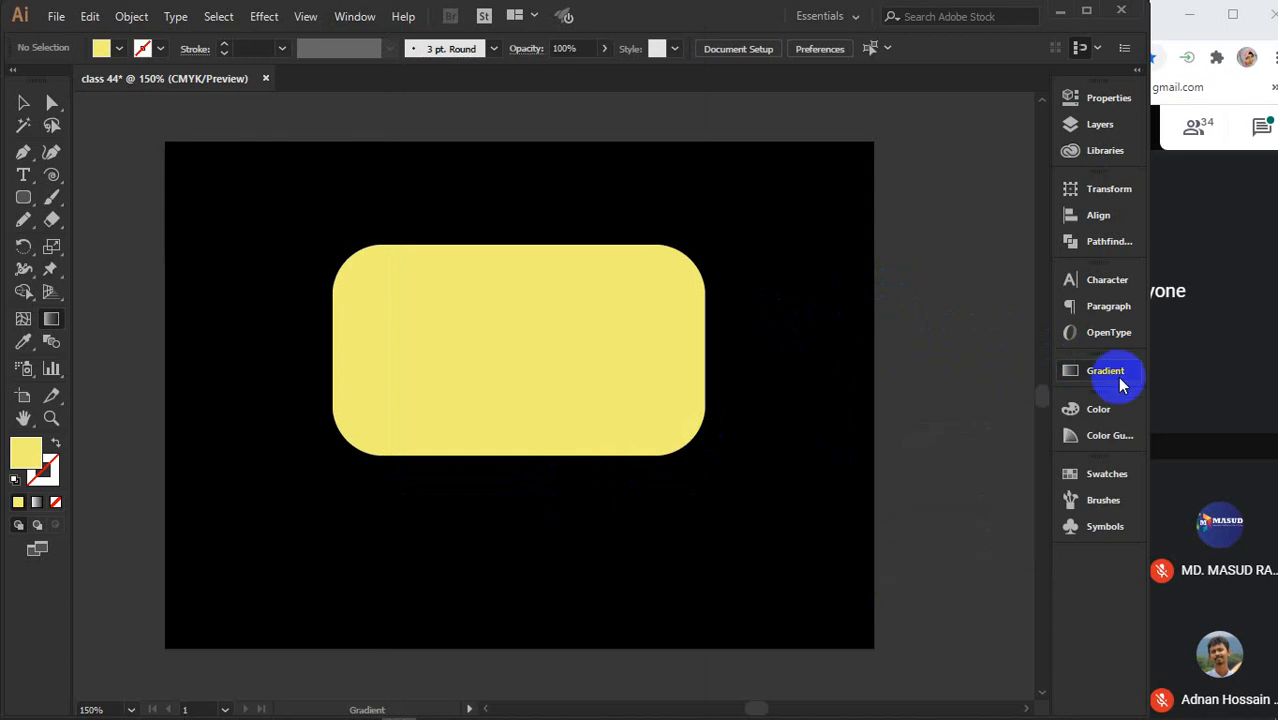
Select the yellow rounded rectangle, display the Gradient settings and deselect the rectangle
key(v)
click(455, 326)
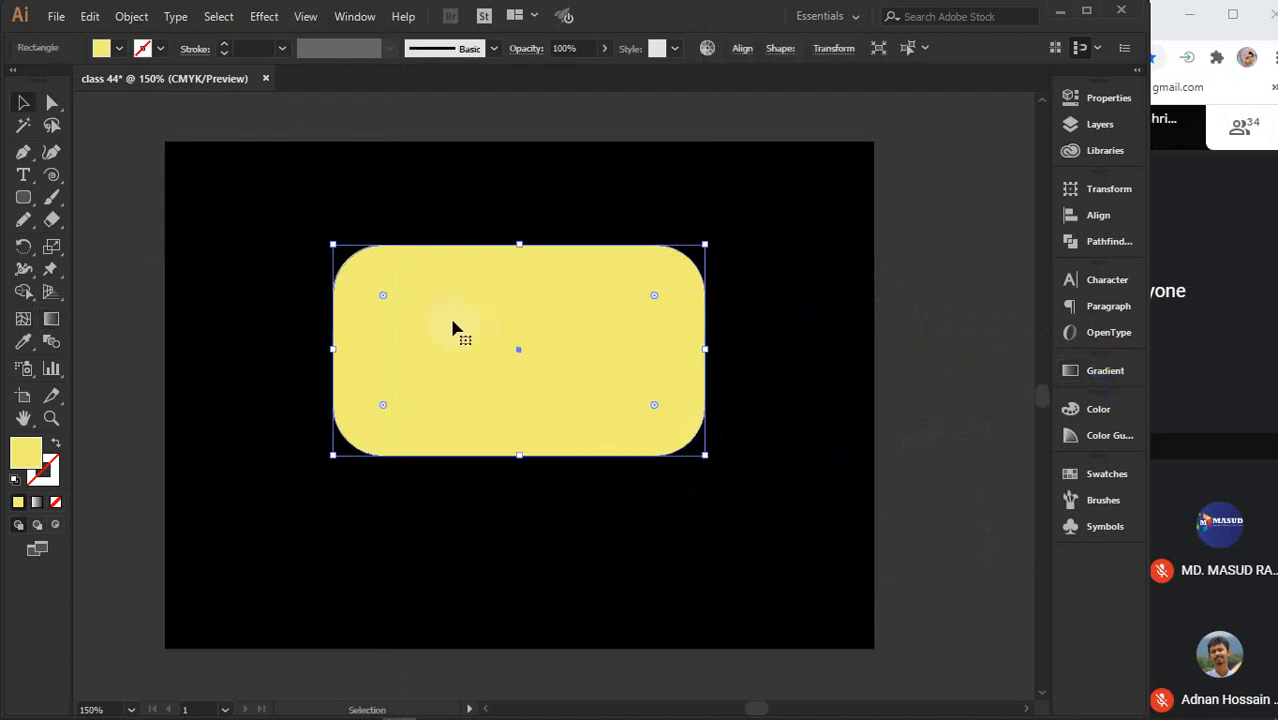
click(1116, 382)
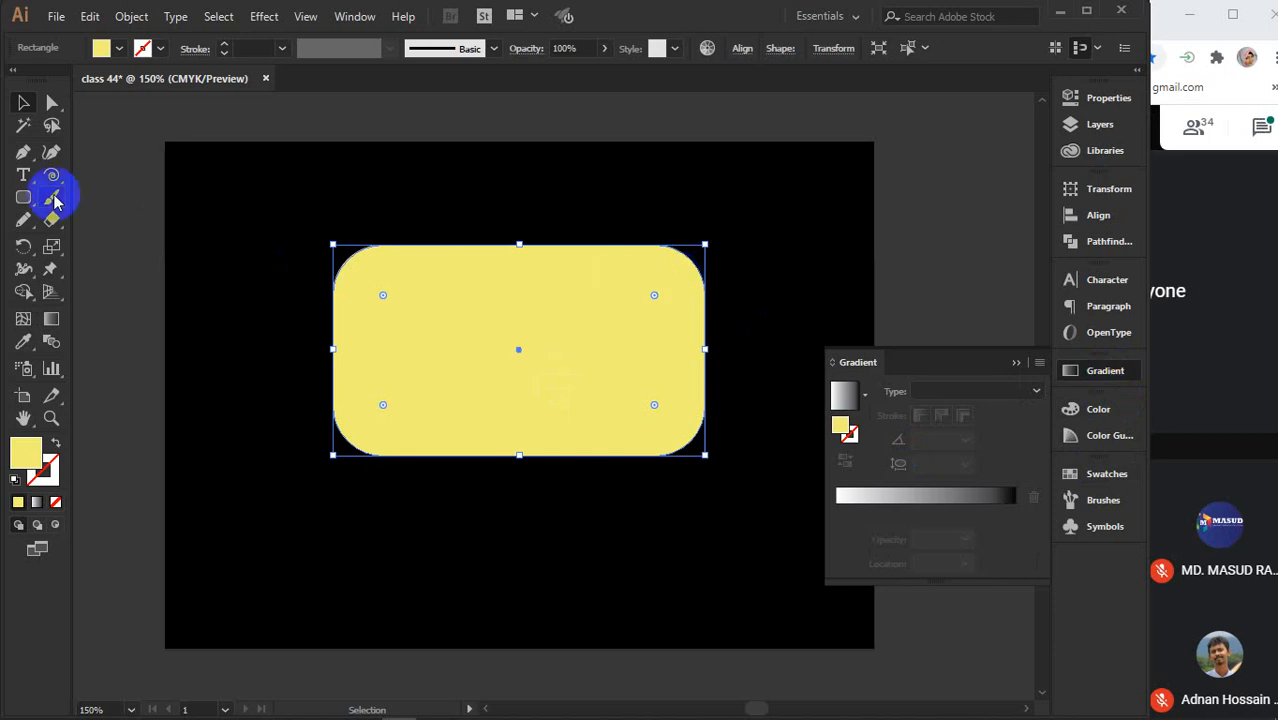
click(336, 147)
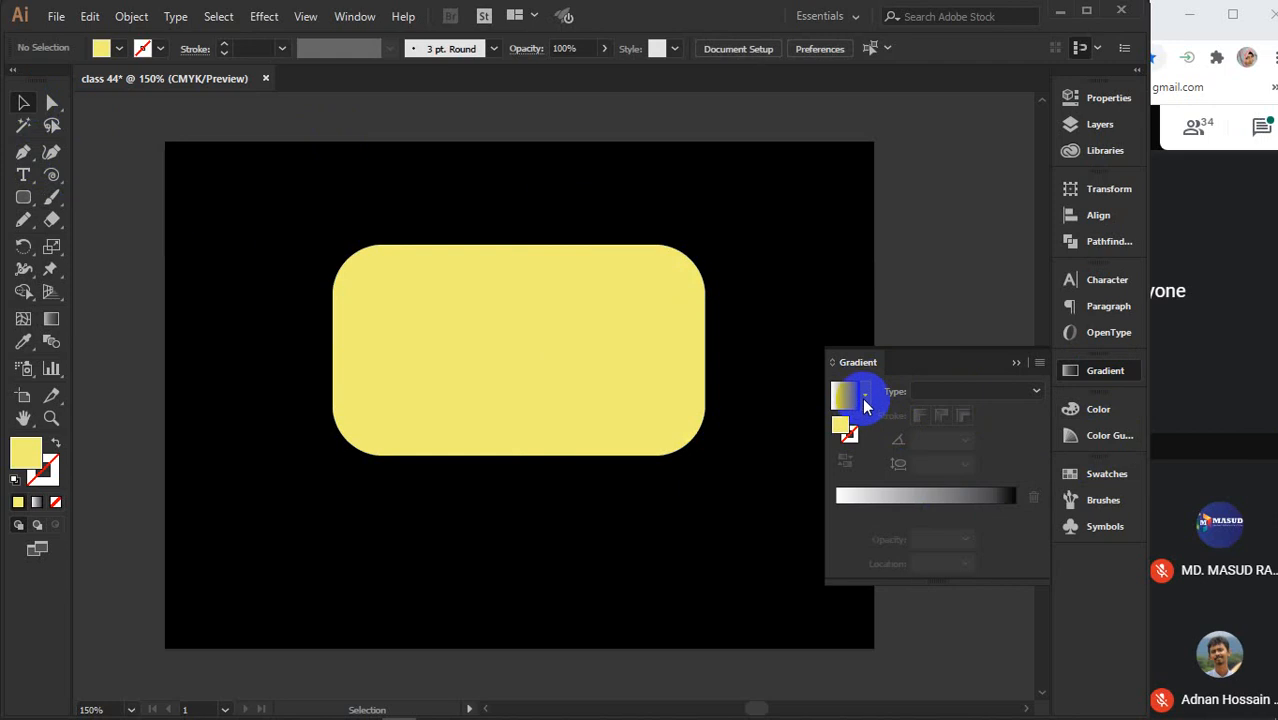
Try the Sky and Summer gradient presets and set the fill to the White, Black preset
click(864, 397)
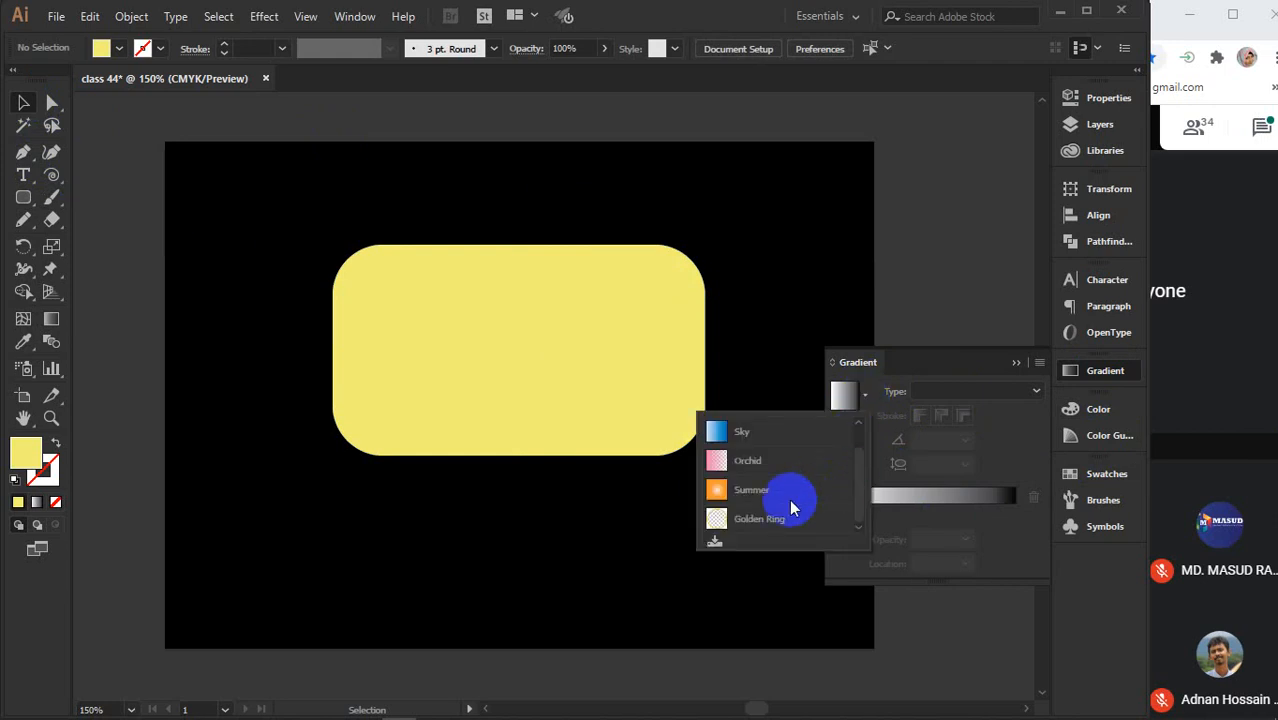
scroll(789, 499, up, 1)
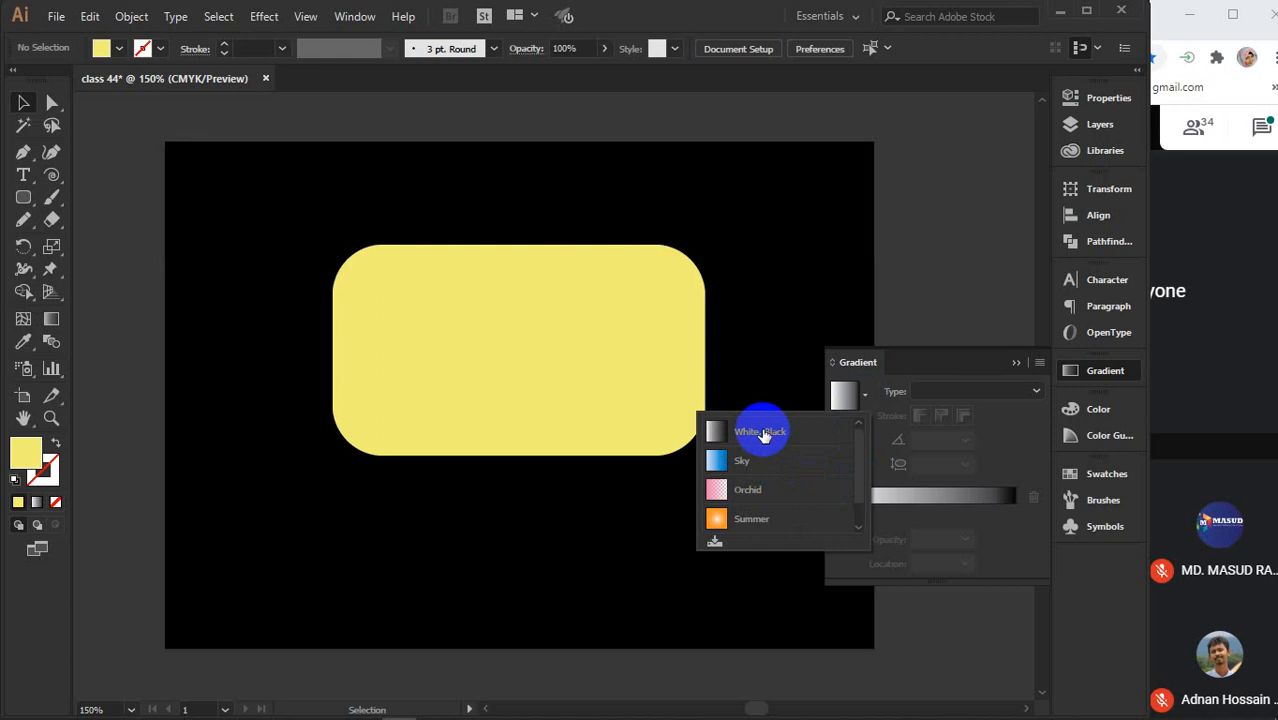
scroll(764, 491, down, 1)
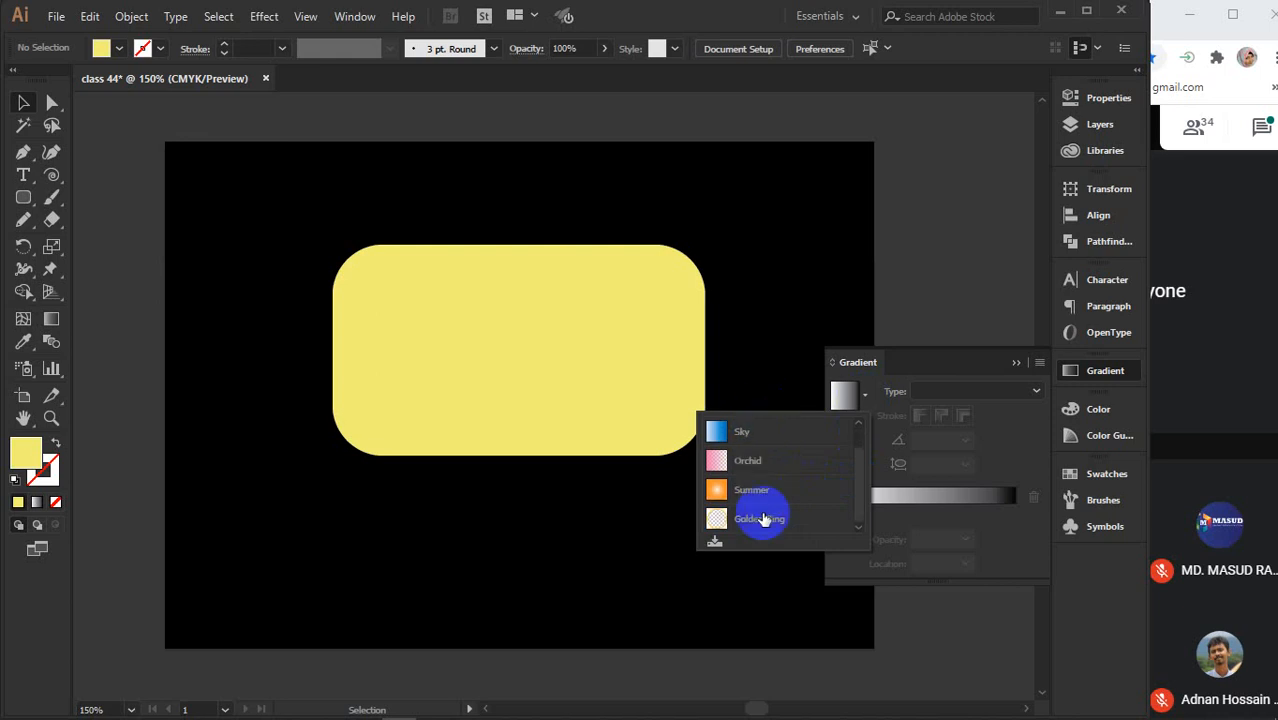
click(762, 441)
click(864, 394)
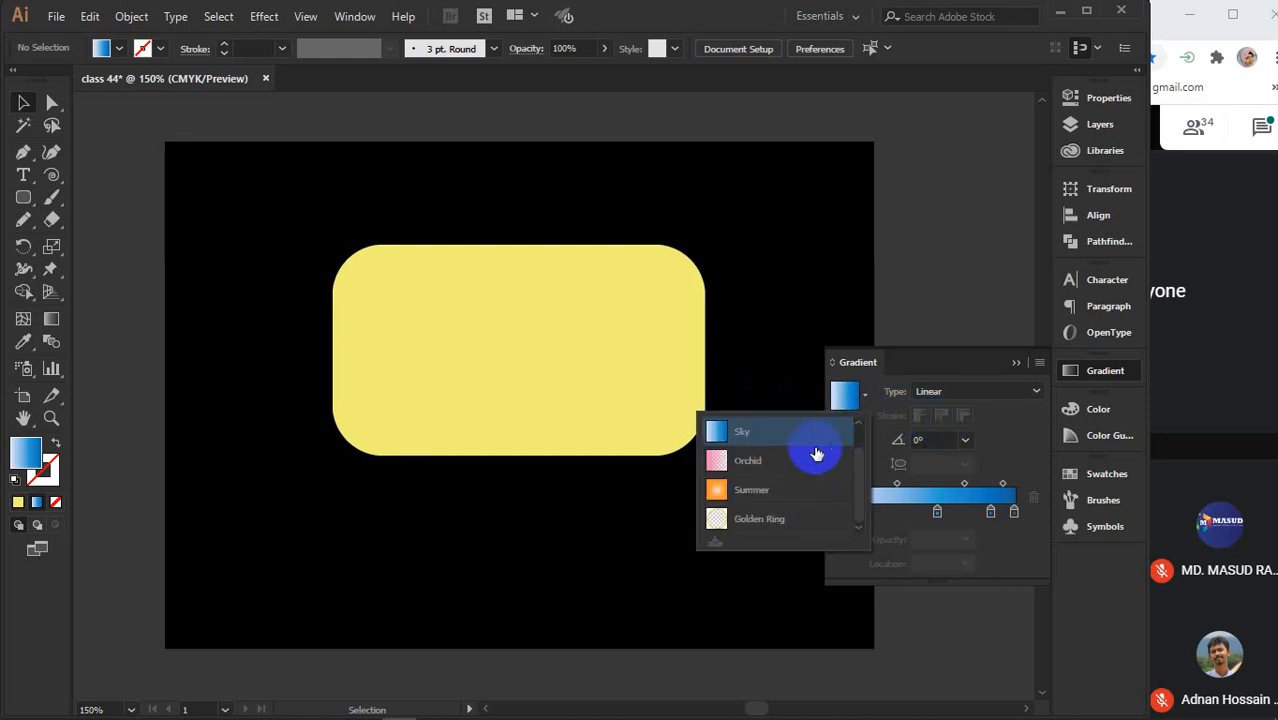
click(805, 488)
click(864, 394)
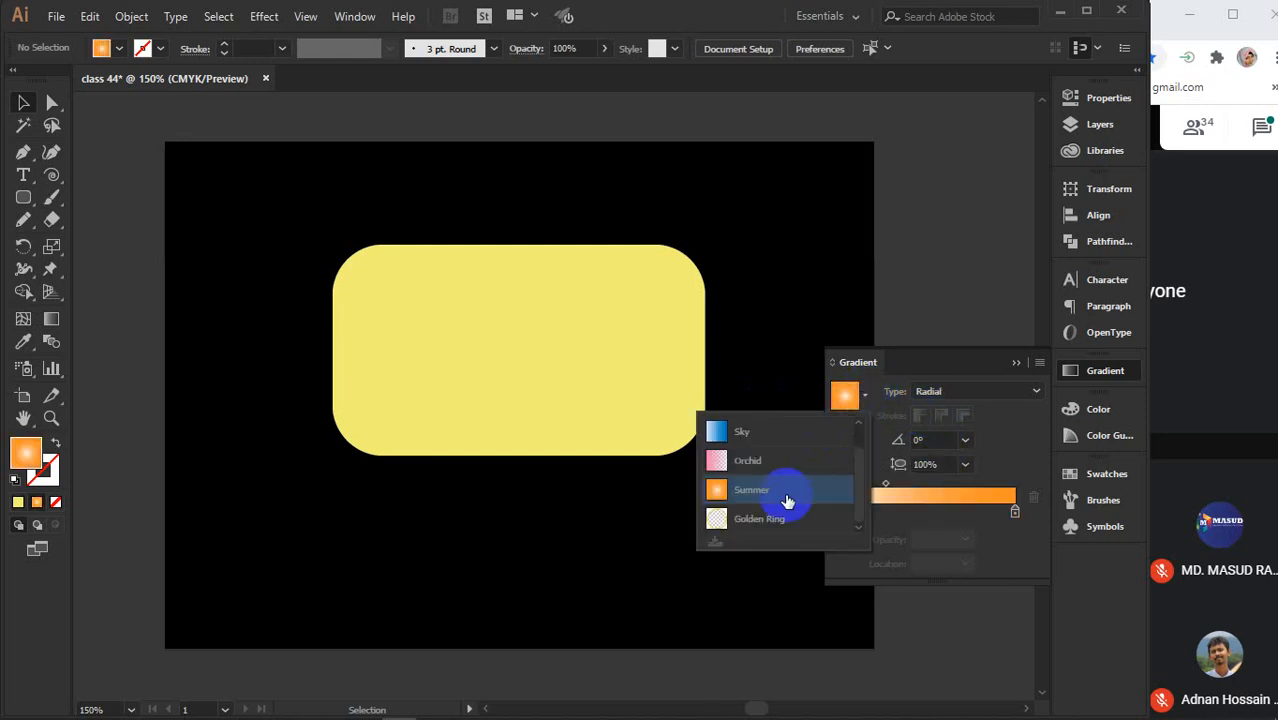
scroll(787, 500, up, 1)
click(768, 430)
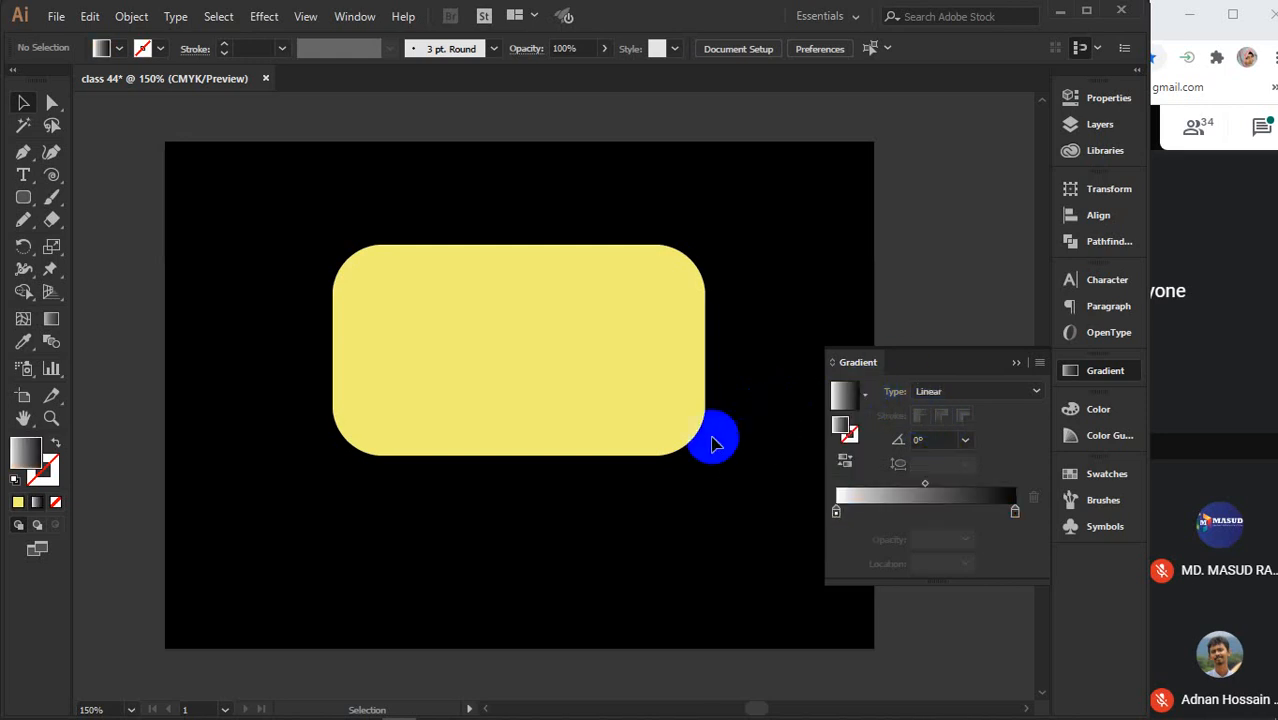
Try the Radial gradient type and return the type to Linear
click(1036, 395)
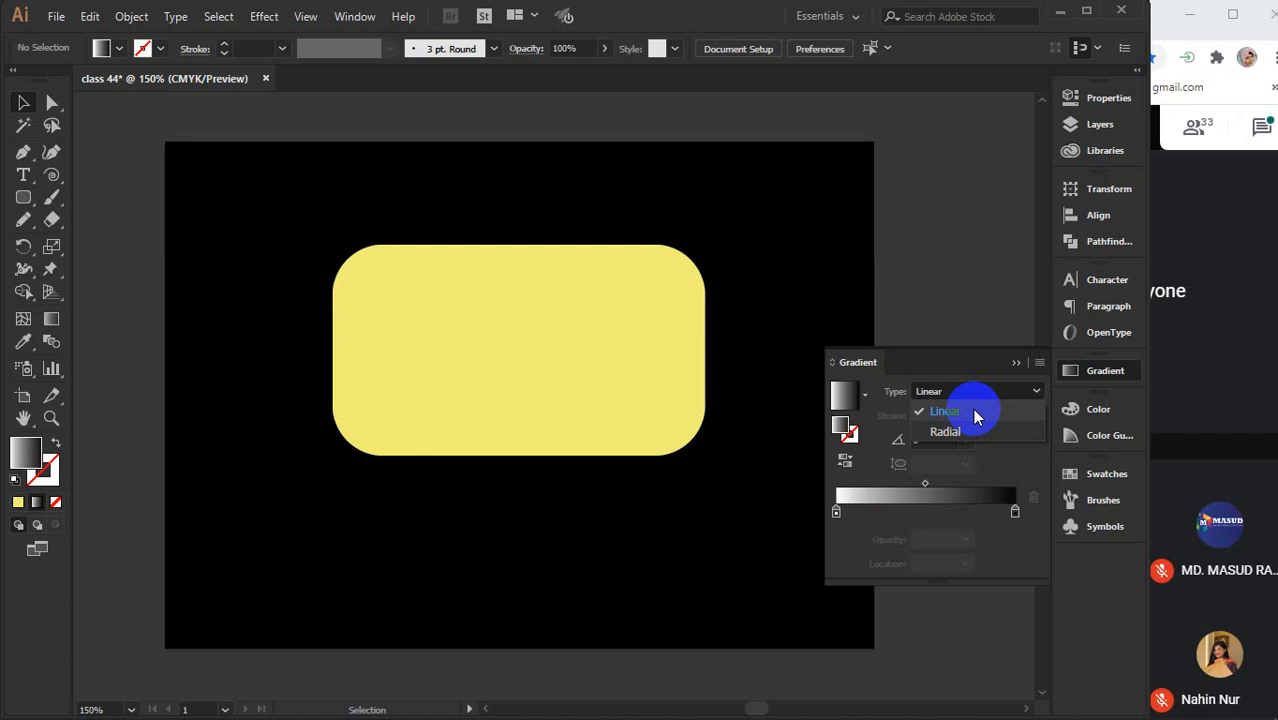
click(975, 415)
click(964, 390)
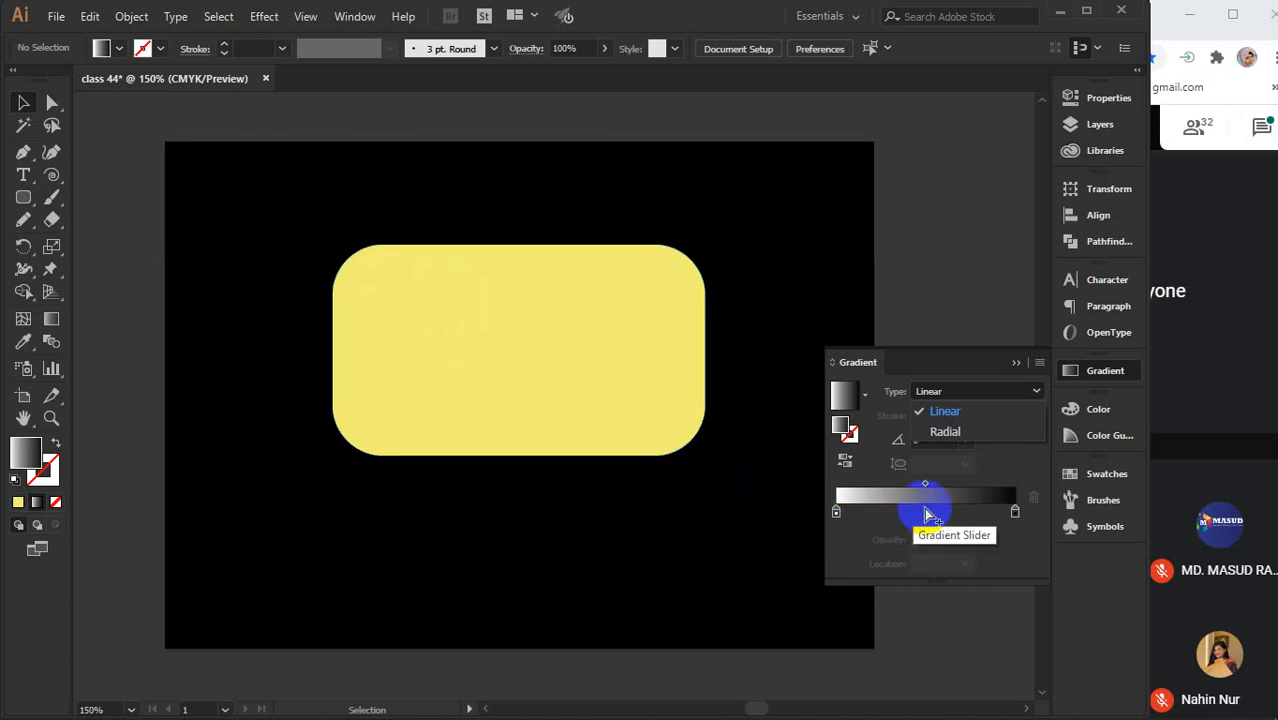
click(957, 432)
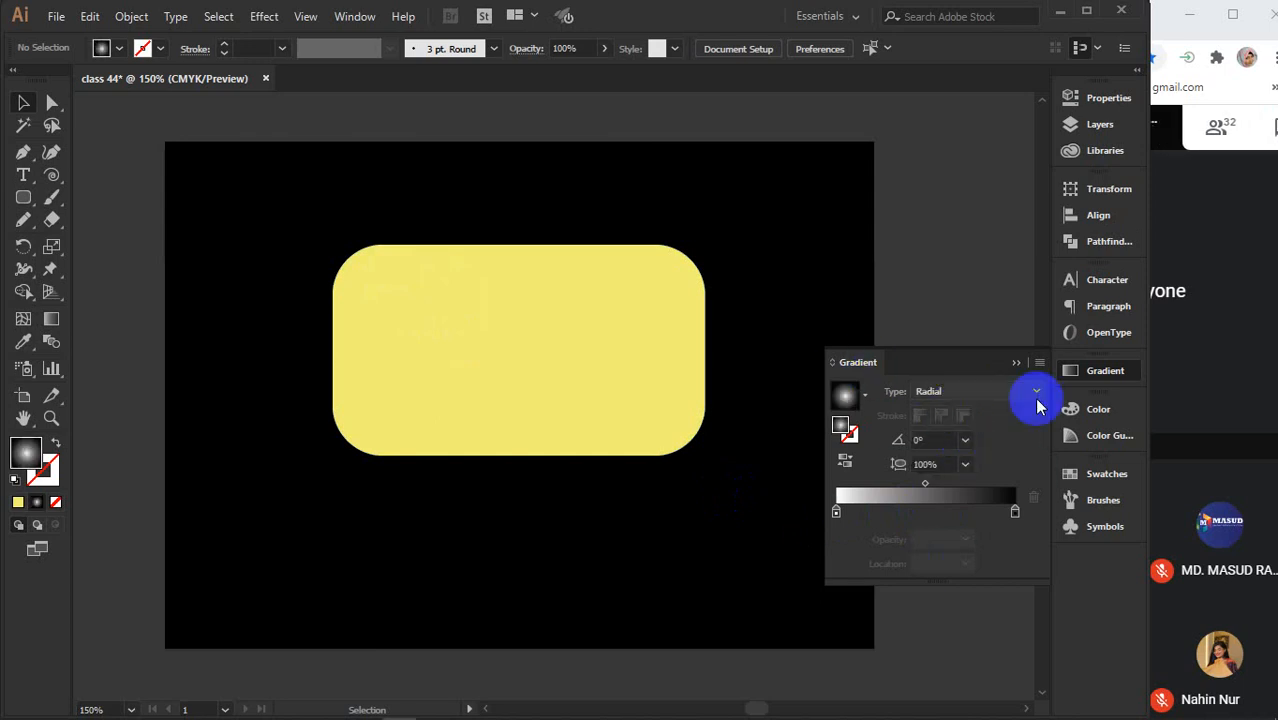
click(970, 391)
click(952, 413)
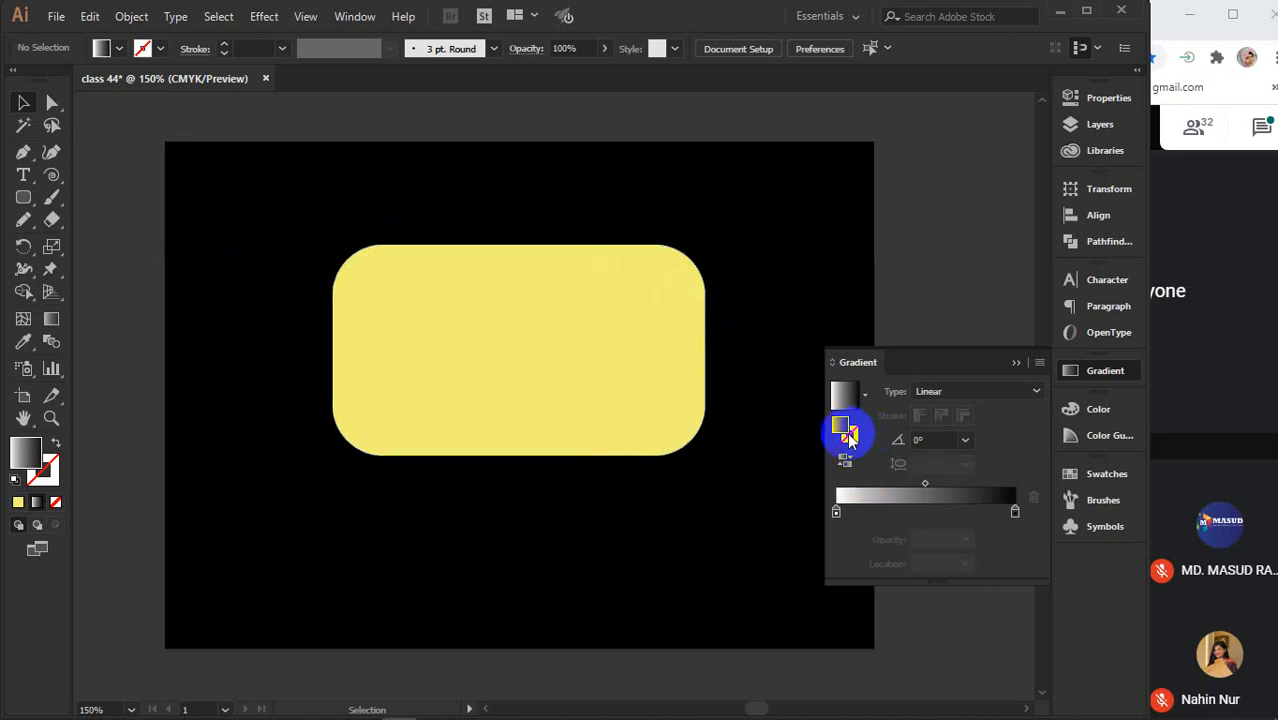
Switch the gradient target between stroke and fill, ending on fill, and look at the angle setting without changing it
click(851, 442)
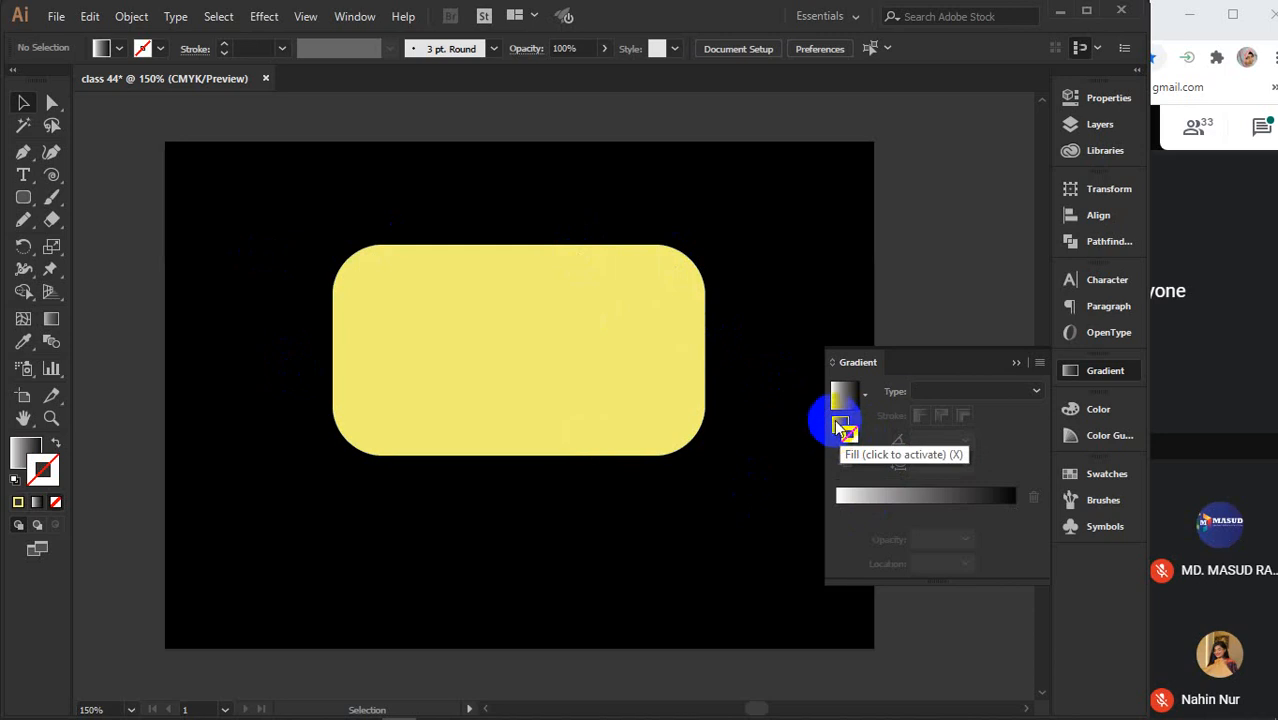
click(839, 424)
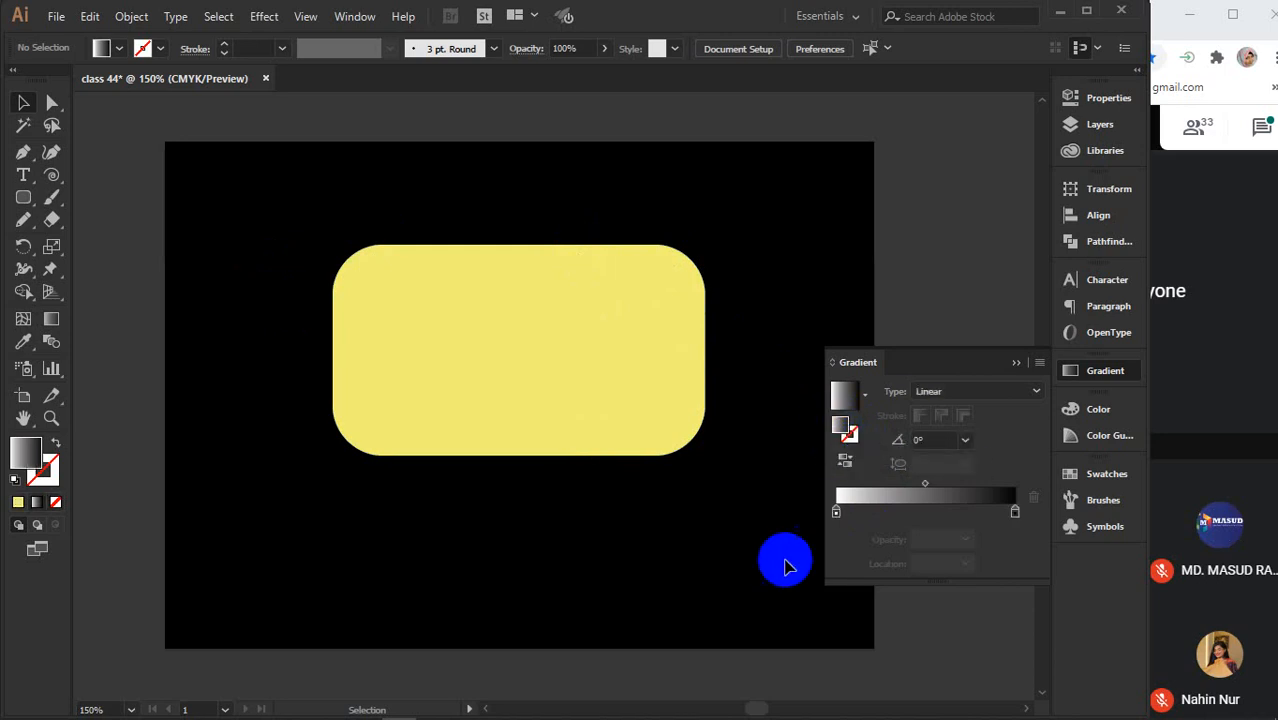
click(850, 435)
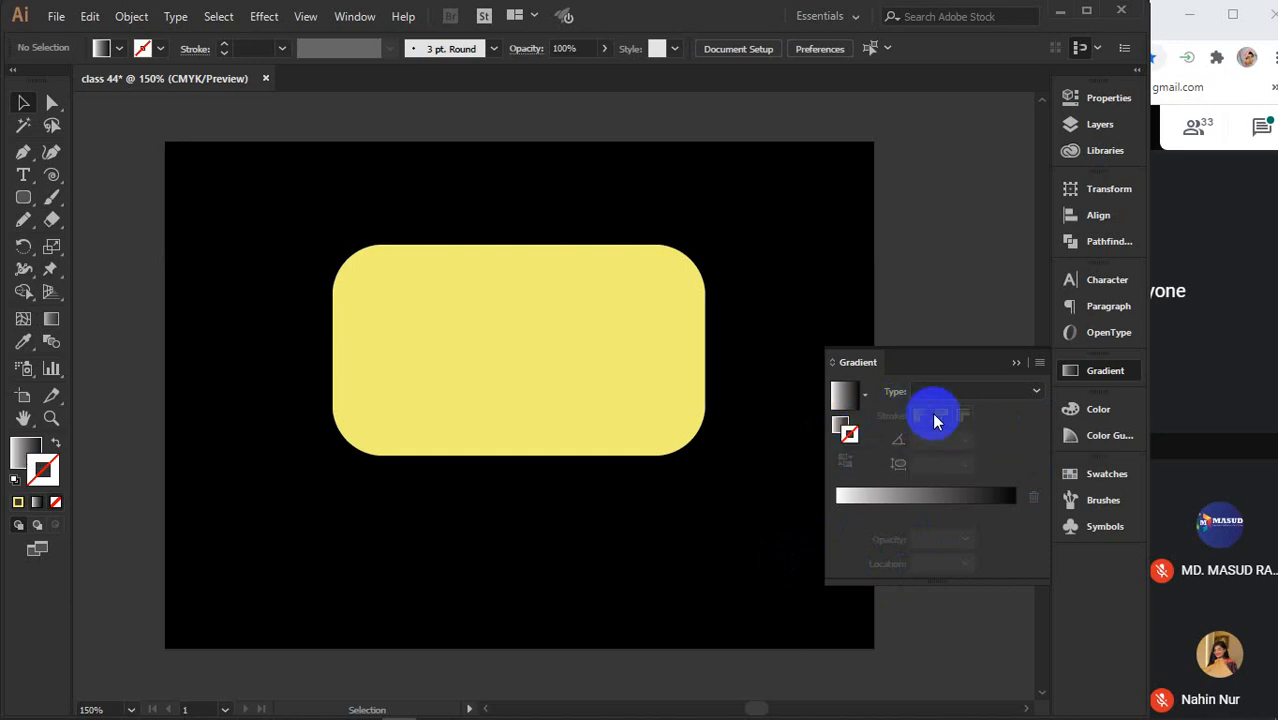
click(846, 429)
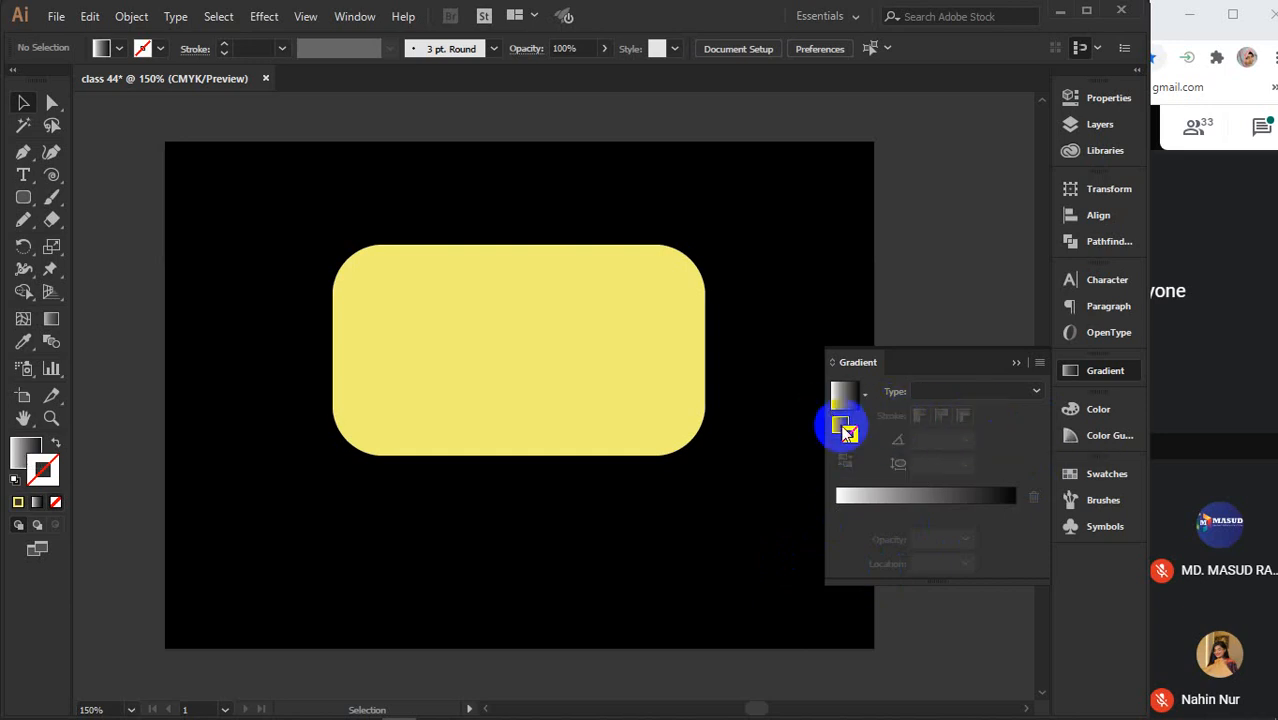
click(843, 427)
click(936, 437)
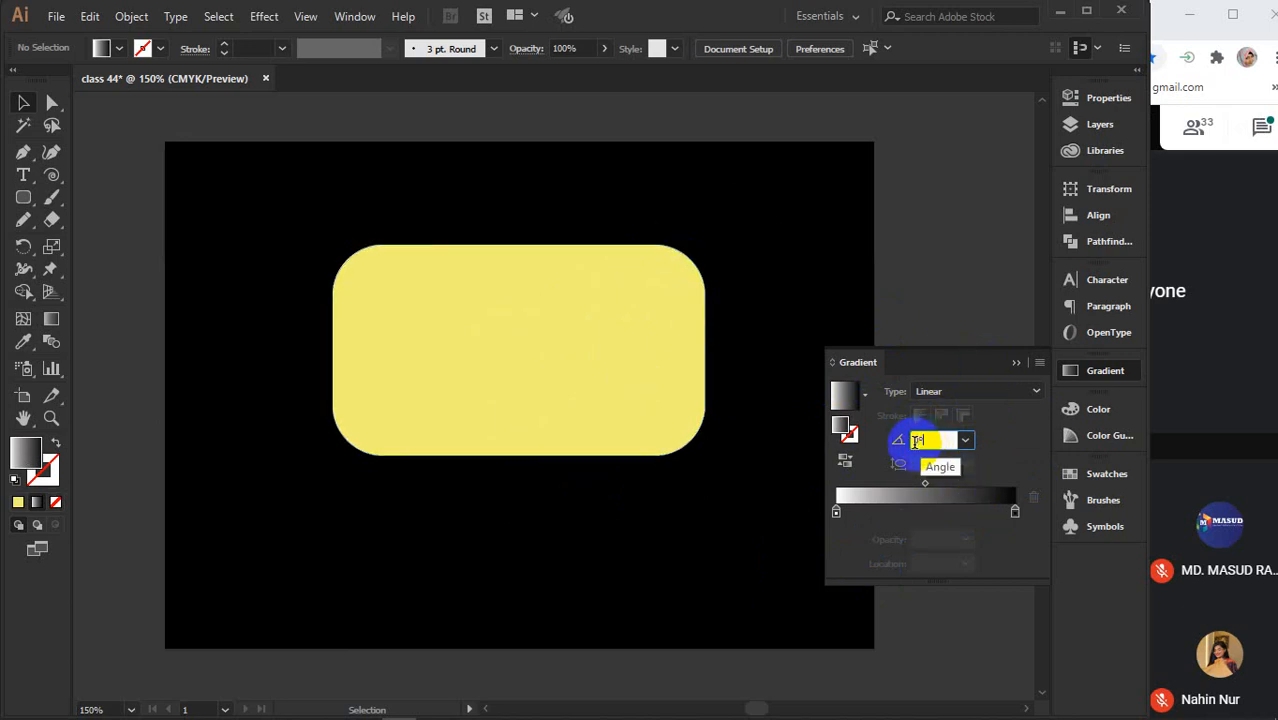
click(917, 499)
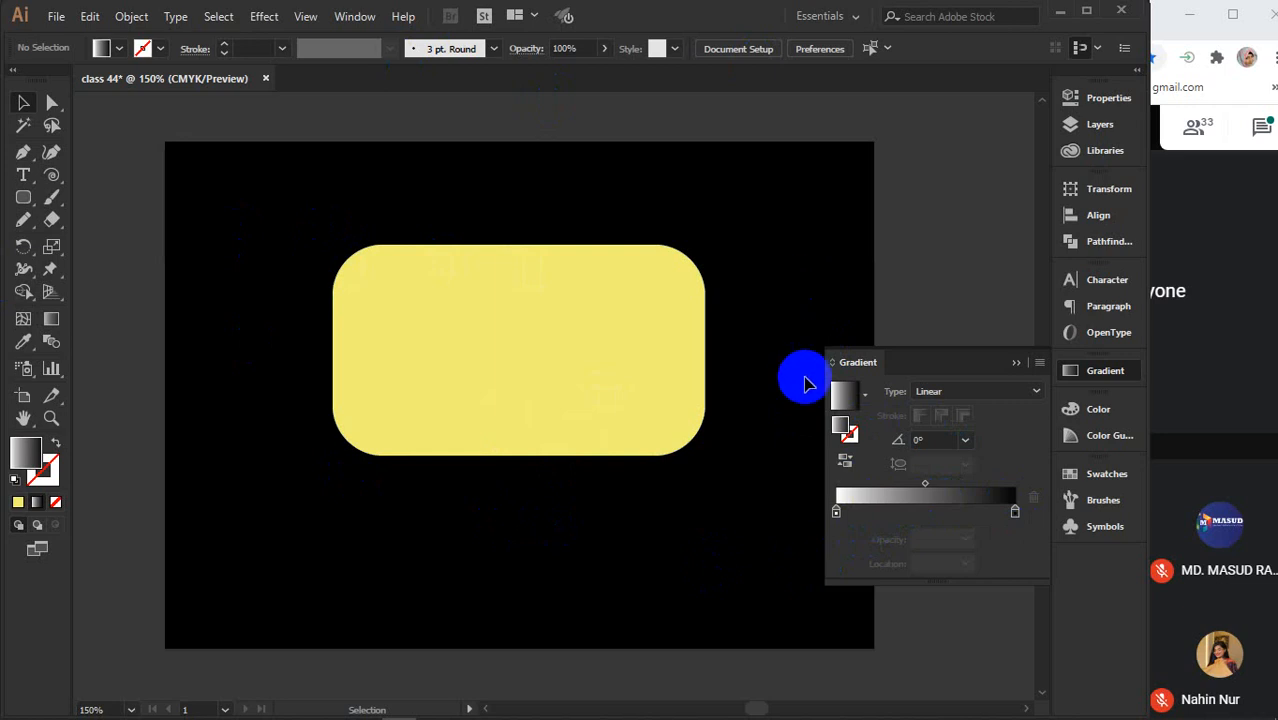
Add five intermediate colour stops along the linear white-to-black gradient
click(886, 514)
click(925, 513)
click(976, 512)
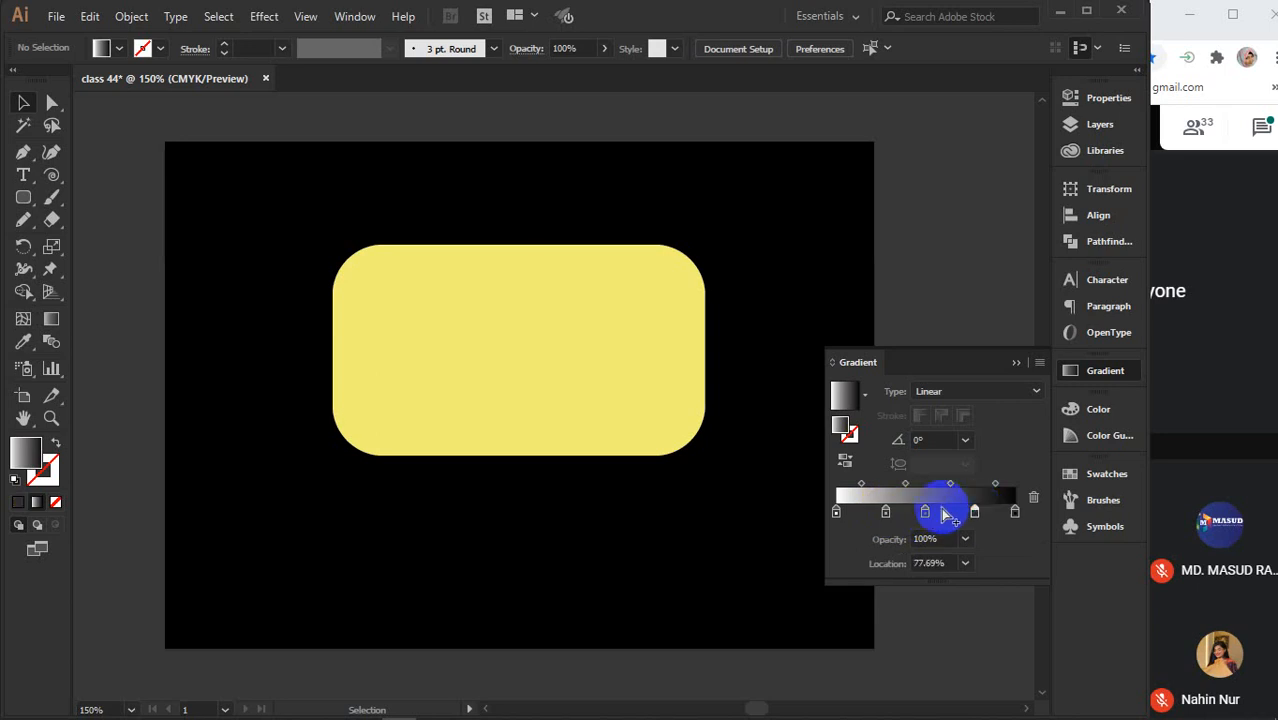
click(948, 512)
click(871, 512)
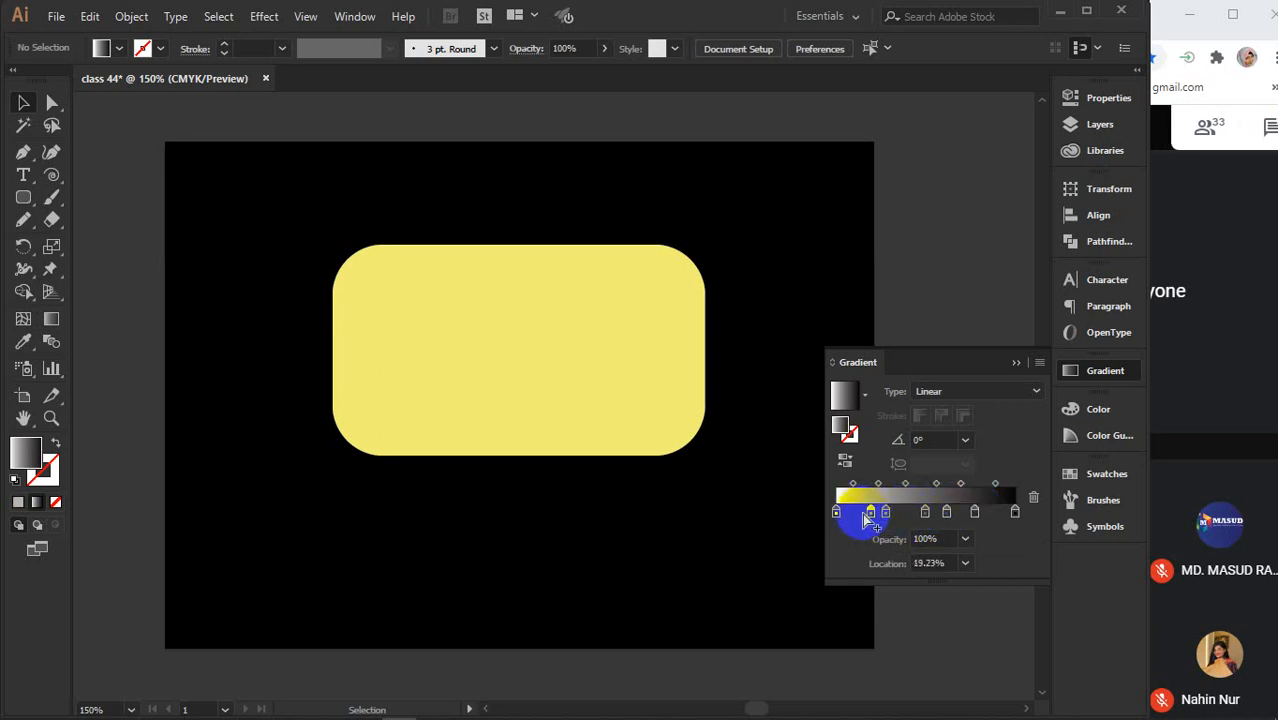
Remove all the intermediate colour stops, keeping only the white and black end stops
drag(885, 510, 879, 558)
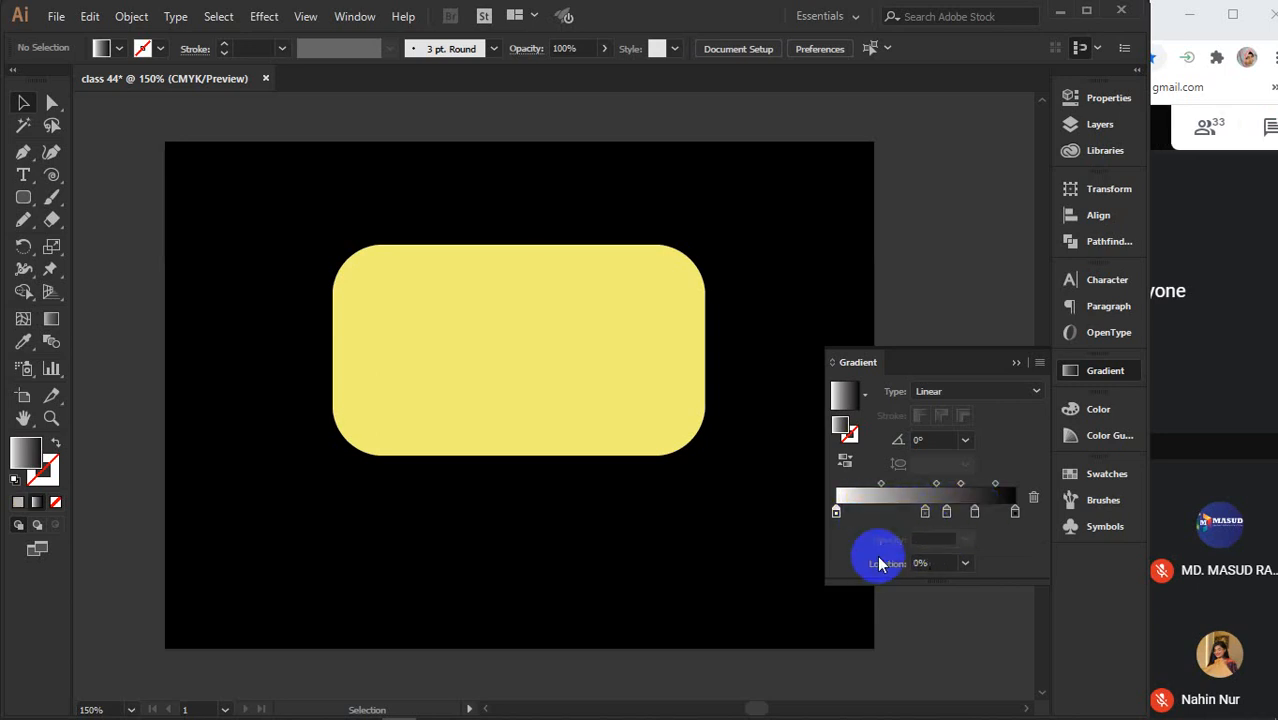
drag(925, 513, 965, 556)
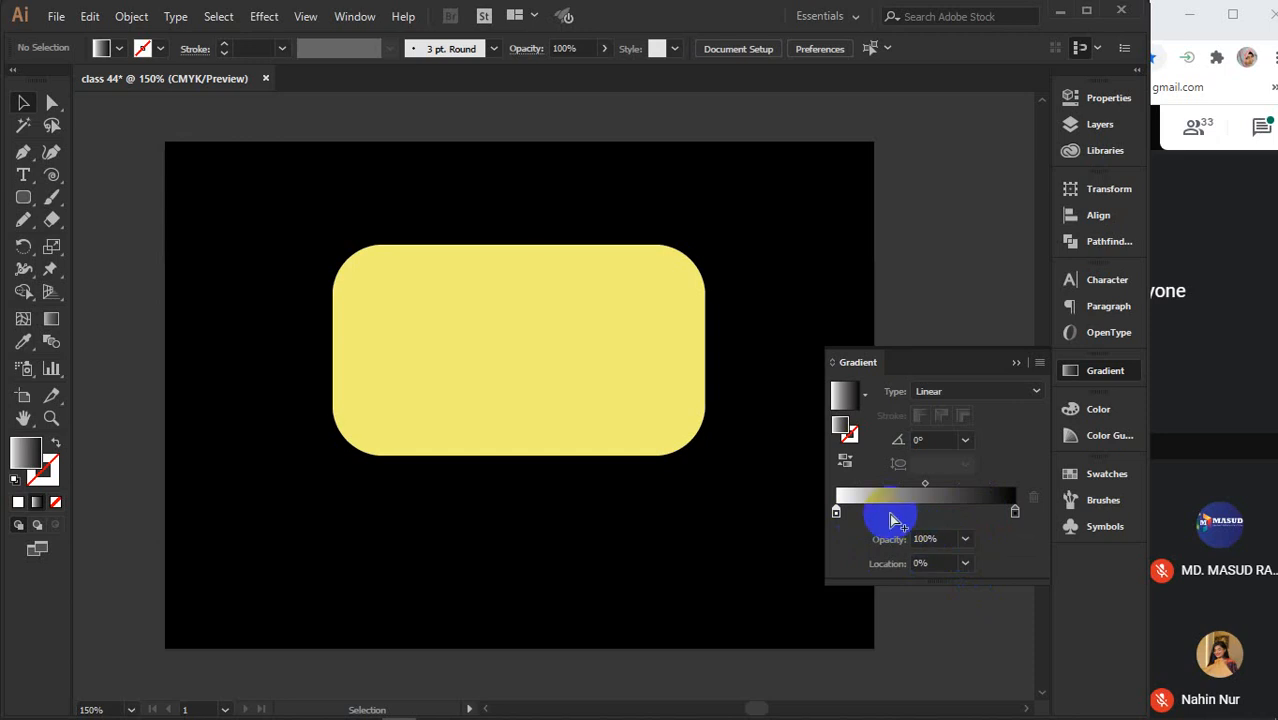
drag(896, 520, 836, 516)
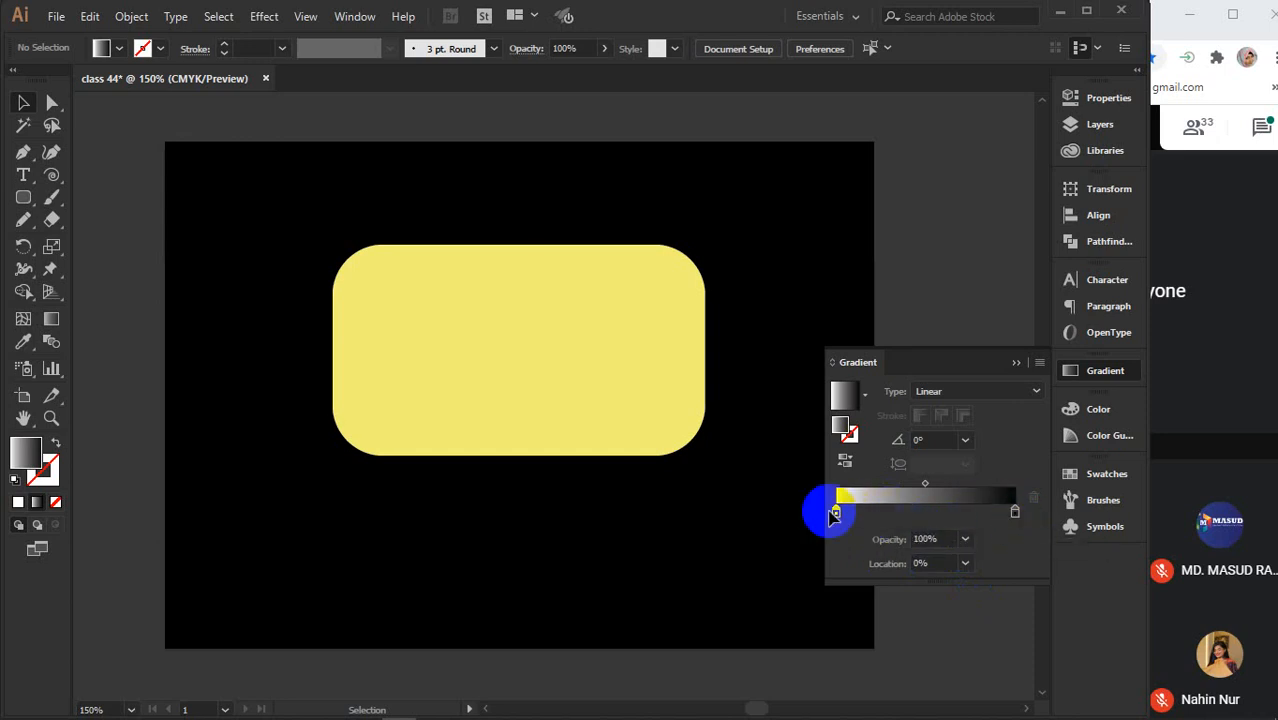
Add a middle colour stop at 49.49% and recolour the white starting stop blue, C 83.14 and M 74.9
mouse_move(836, 512)
mouse_down()
mouse_move(904, 518)
mouse_move(827, 511)
mouse_move(836, 517)
mouse_up()
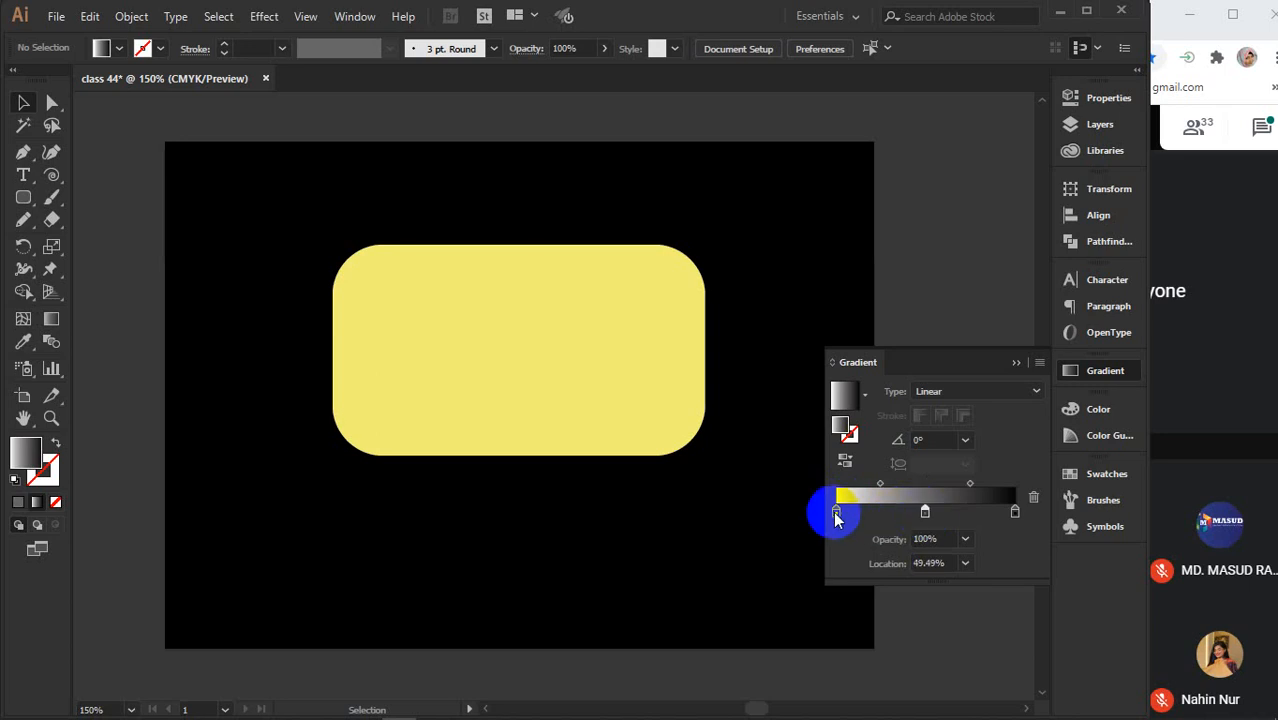
double_click(836, 514)
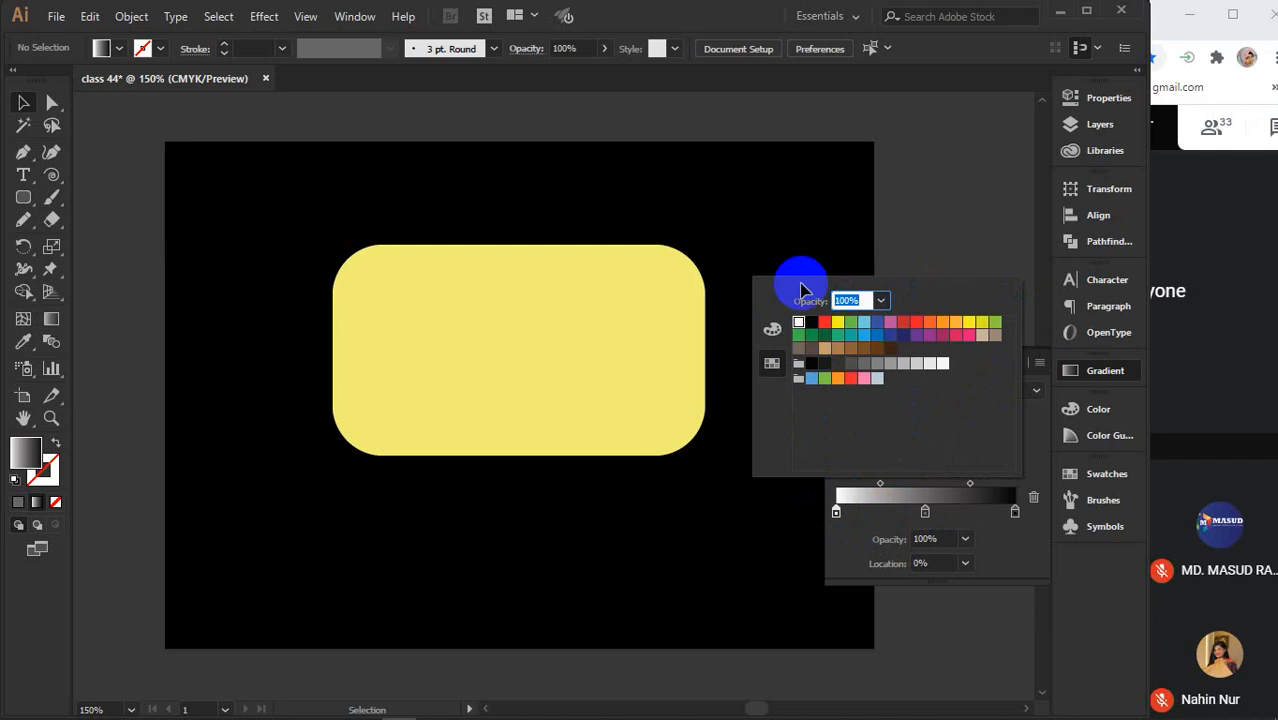
click(771, 363)
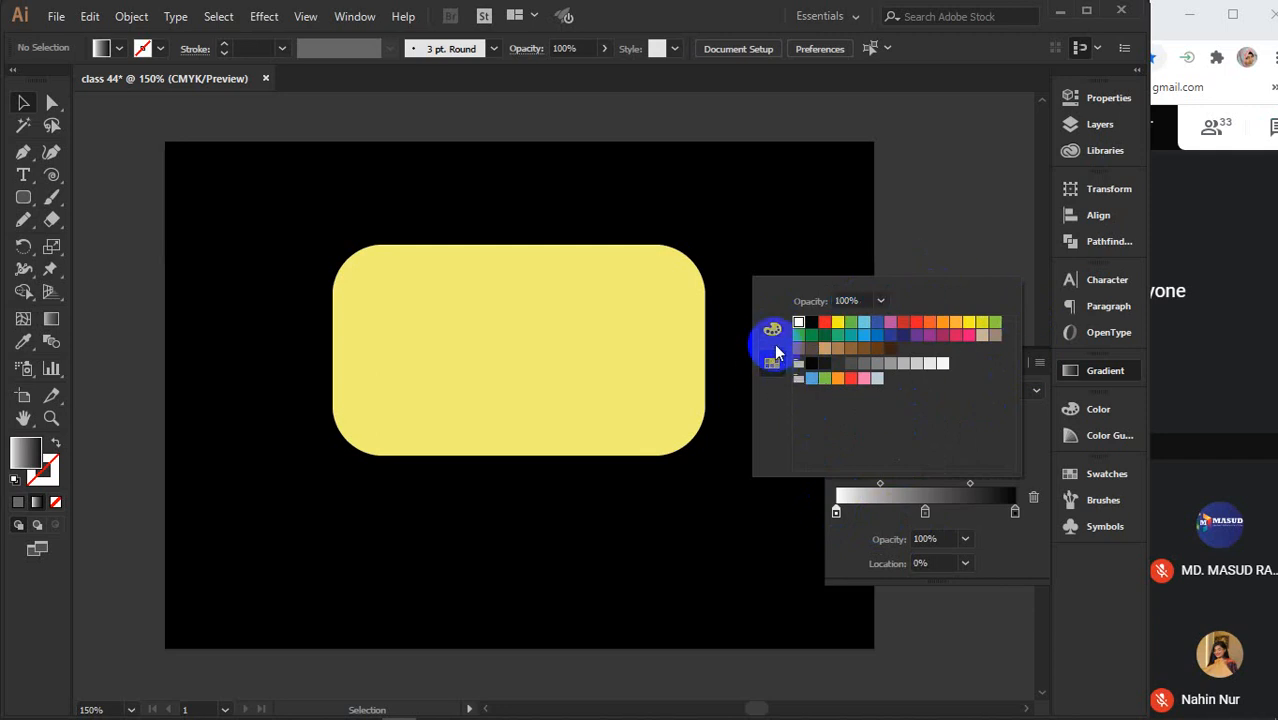
click(772, 331)
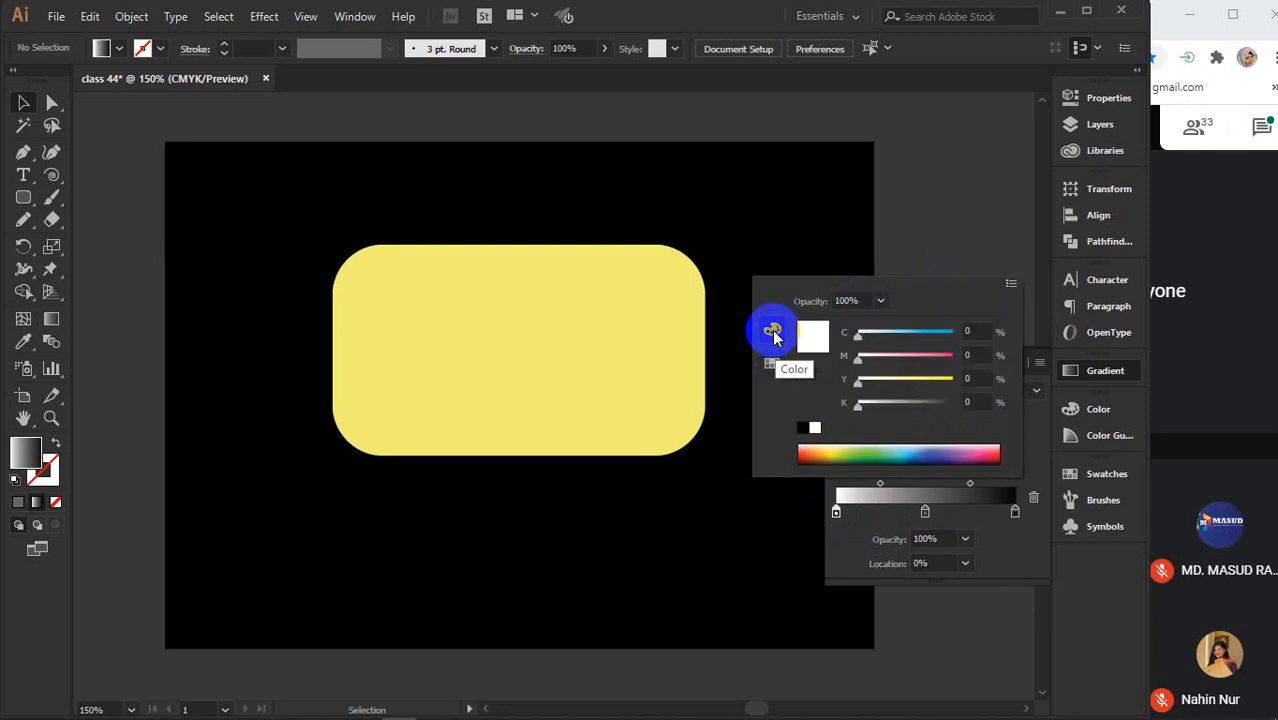
click(827, 447)
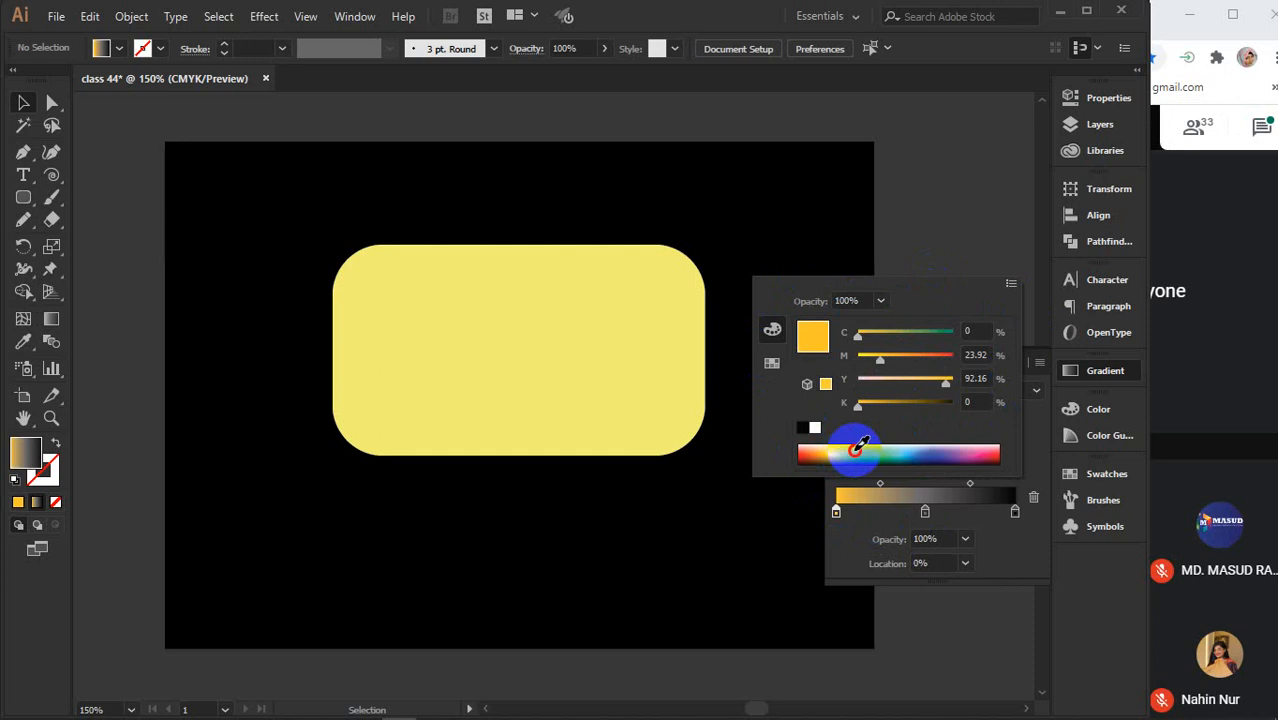
drag(858, 447, 940, 445)
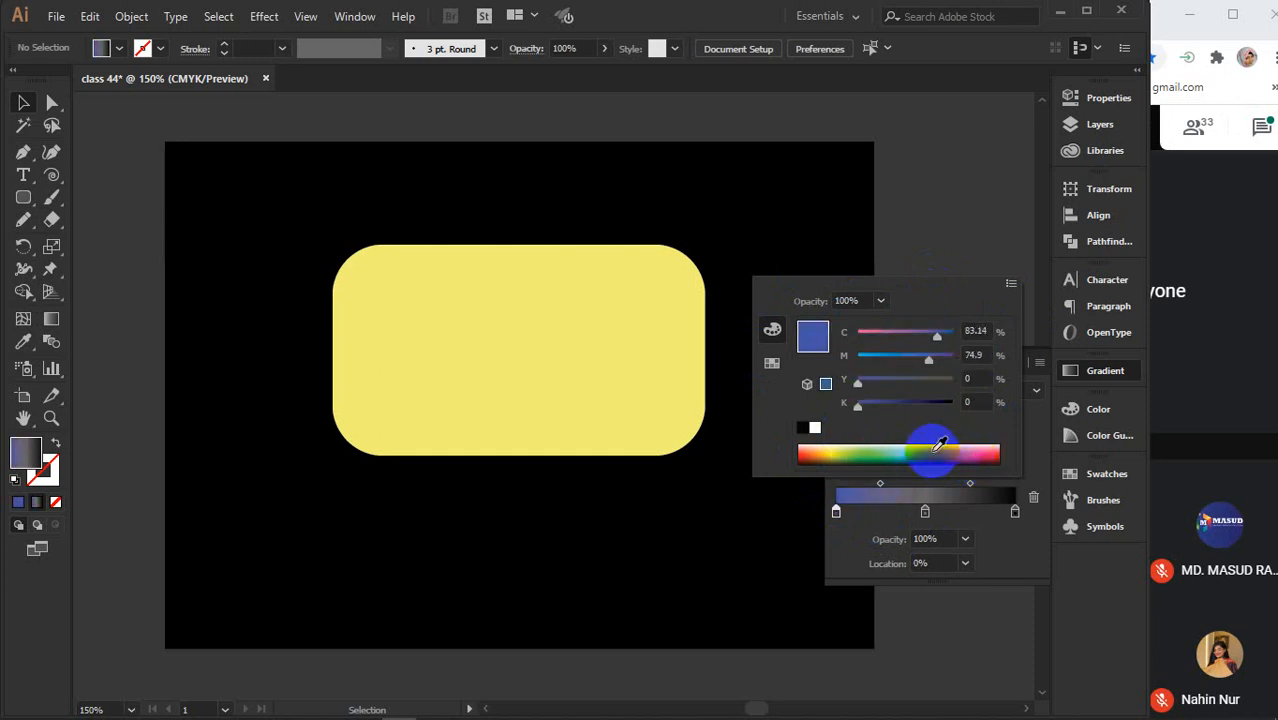
Switch the blue stop's colour sliders to RGB, then examine its hex value, the colour mode options and the swatches
click(1011, 288)
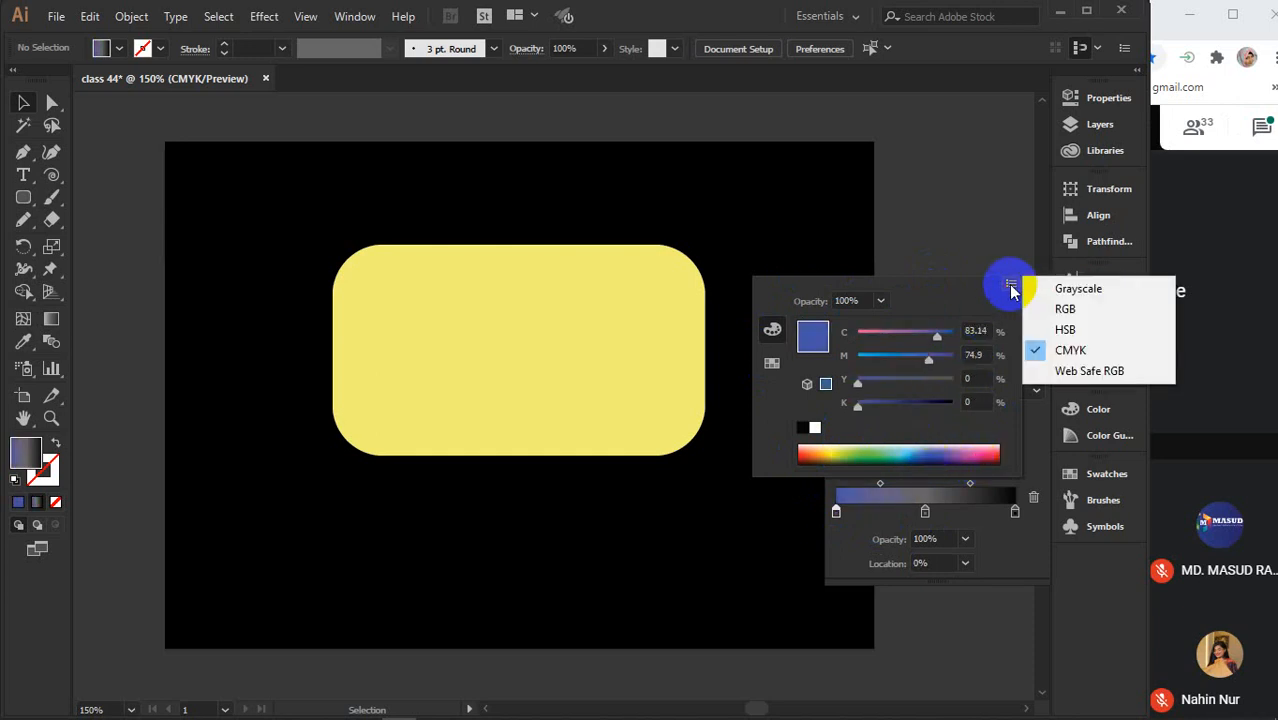
click(1068, 309)
click(990, 427)
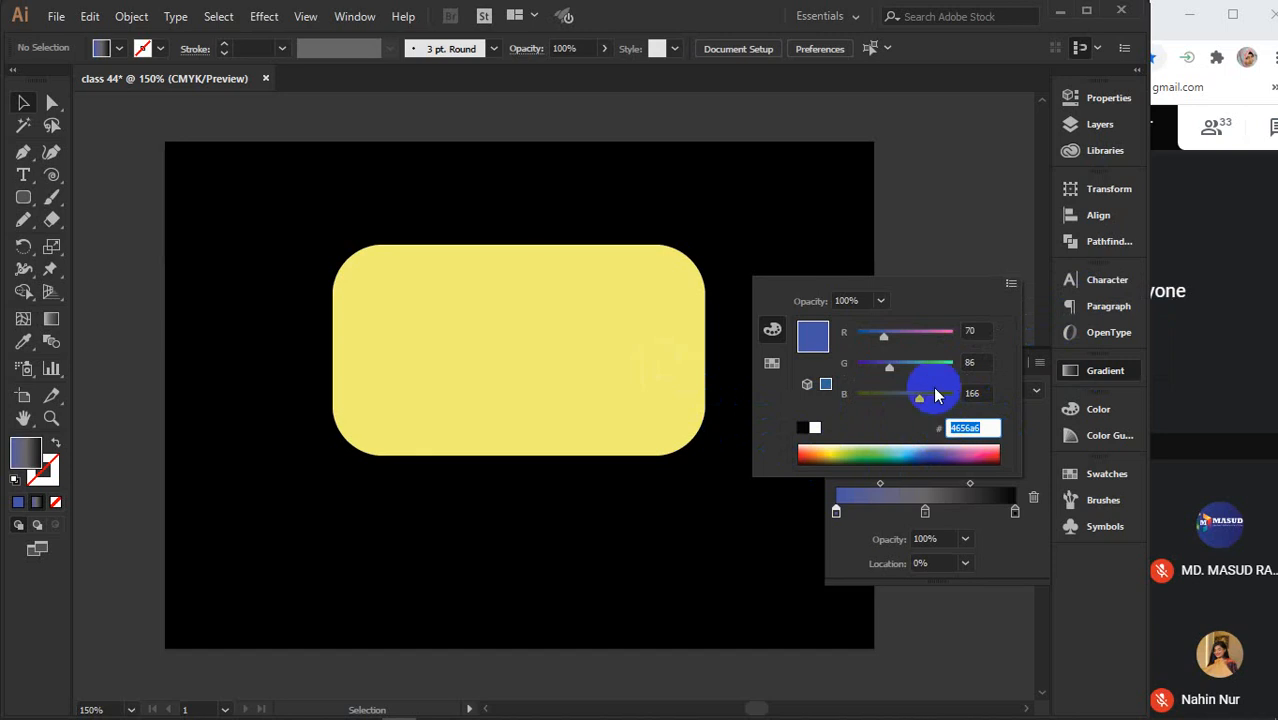
click(1010, 283)
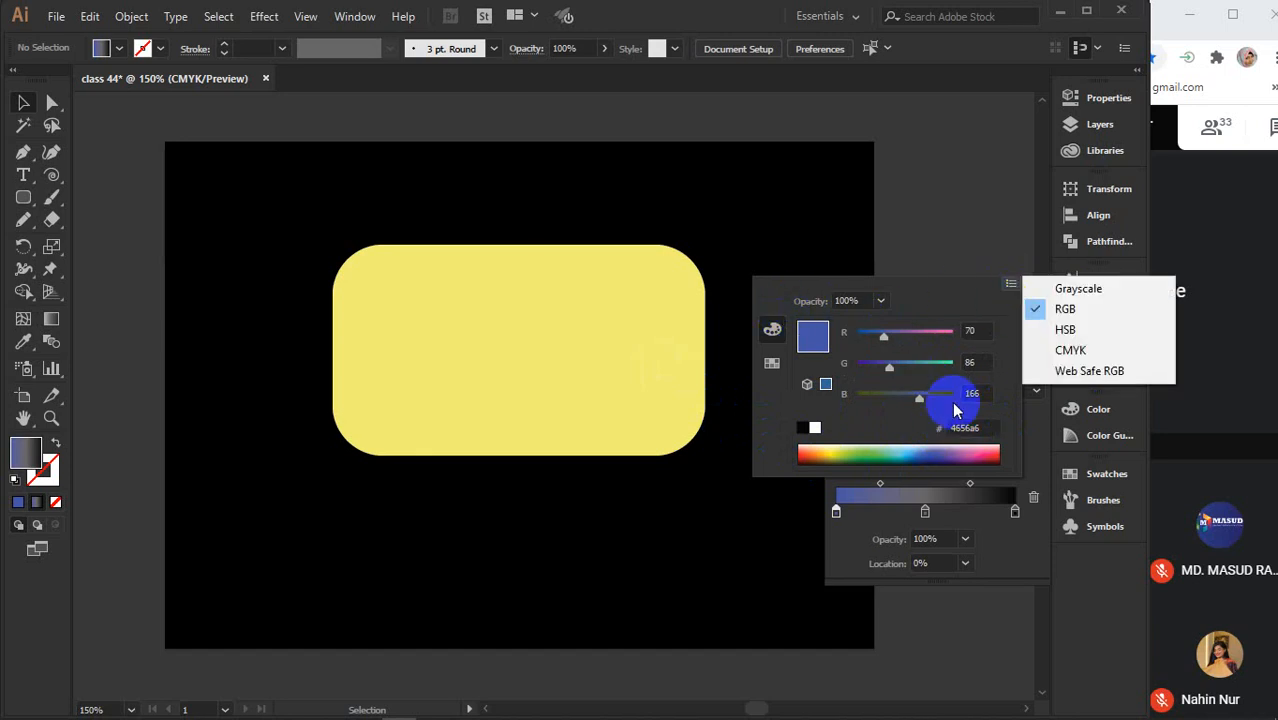
click(774, 364)
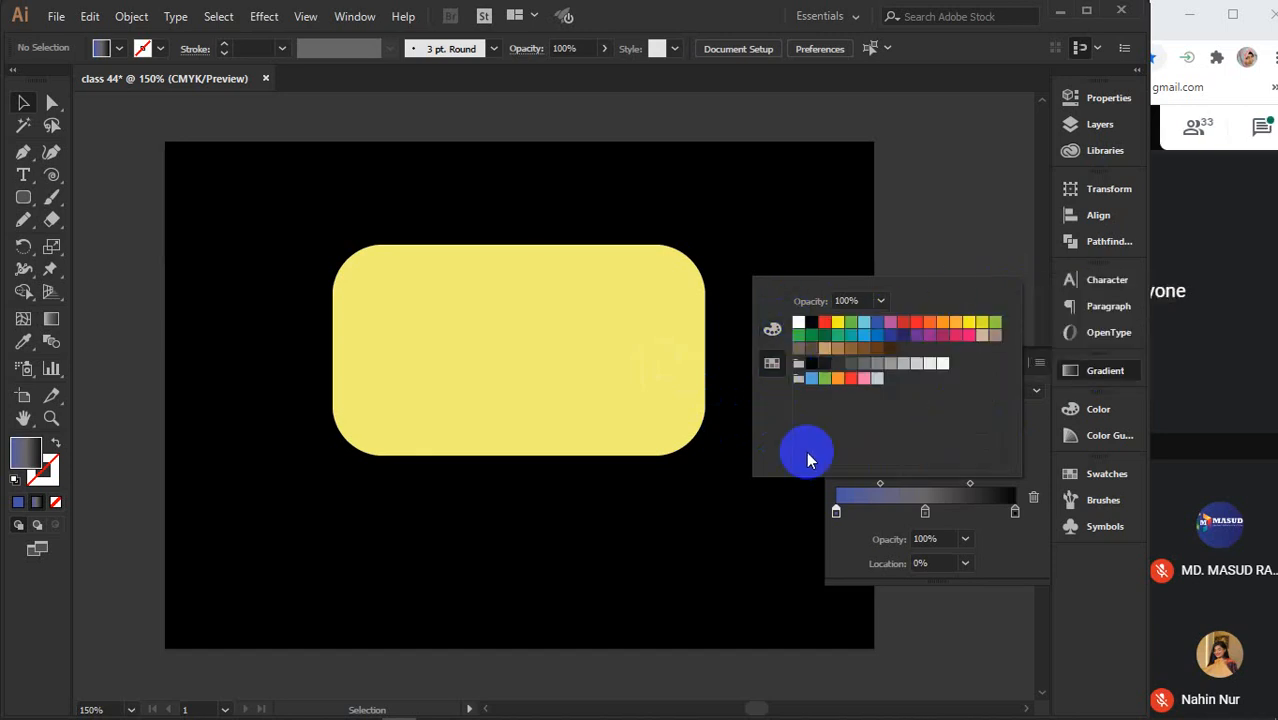
click(835, 512)
Recolour the middle gradient stop at 49.49% bright yellow using the Color Picker
click(925, 512)
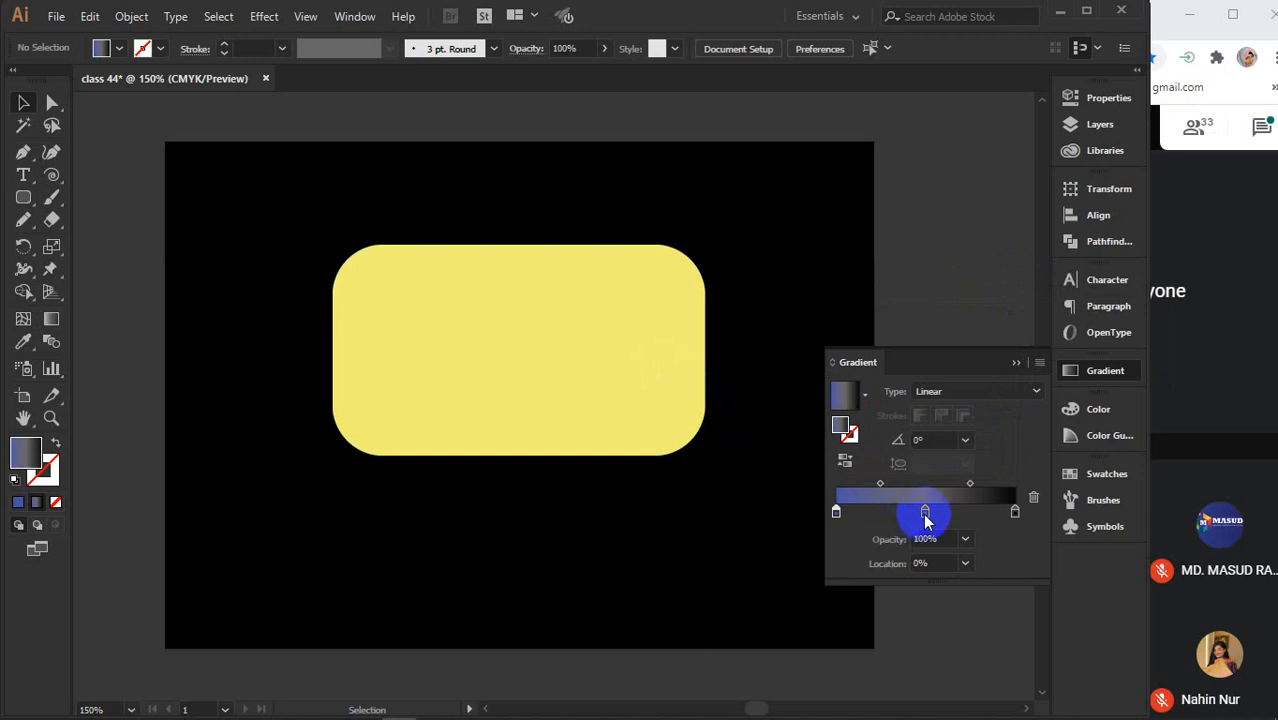
click(925, 513)
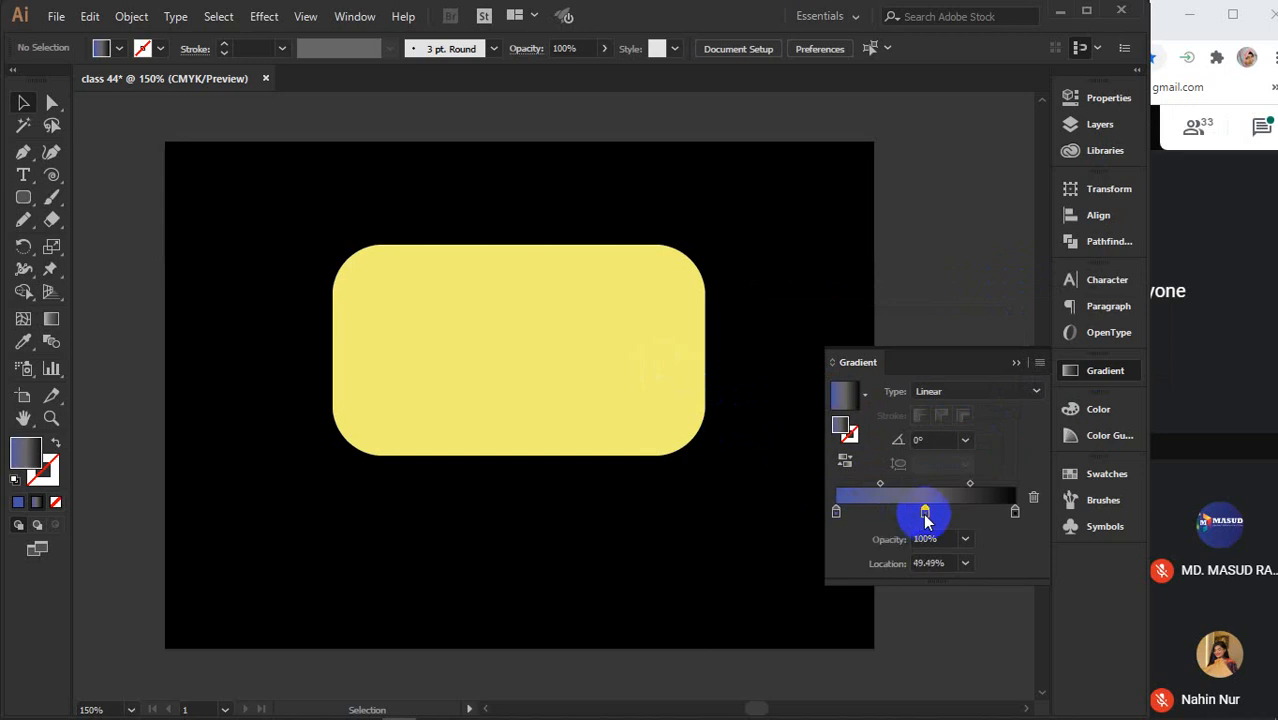
double_click(25, 458)
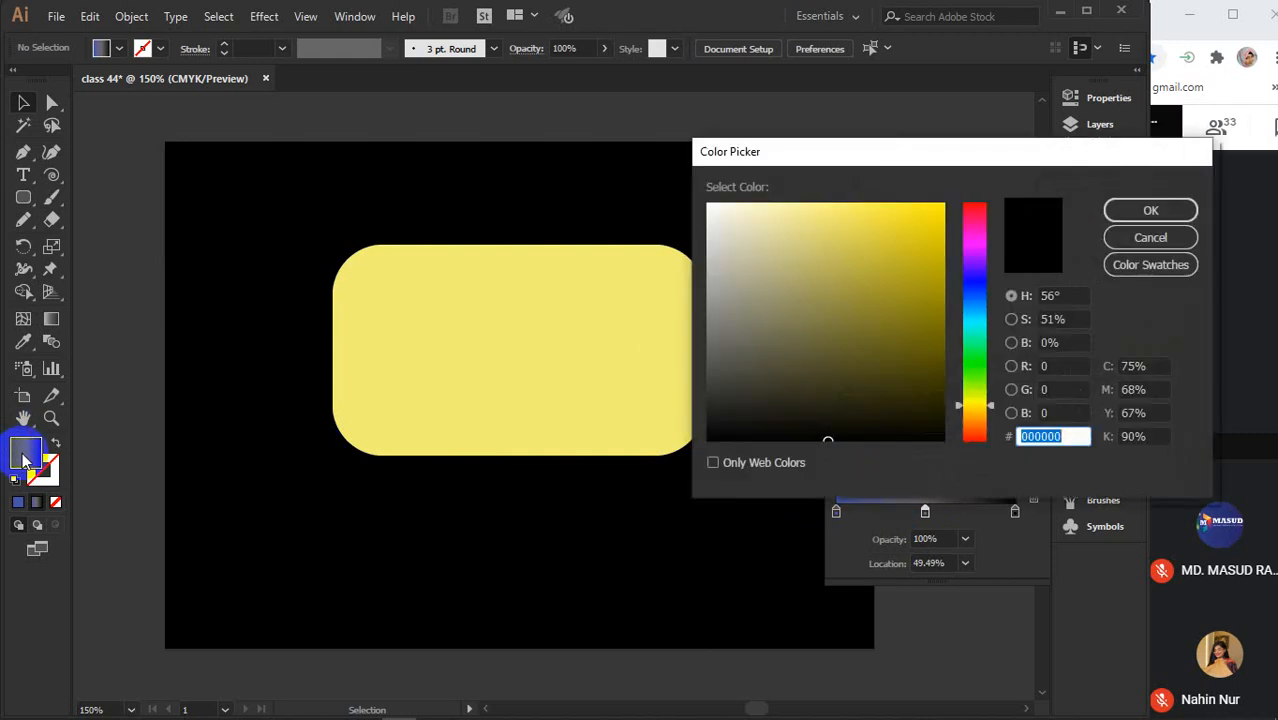
drag(875, 297, 959, 183)
click(1140, 212)
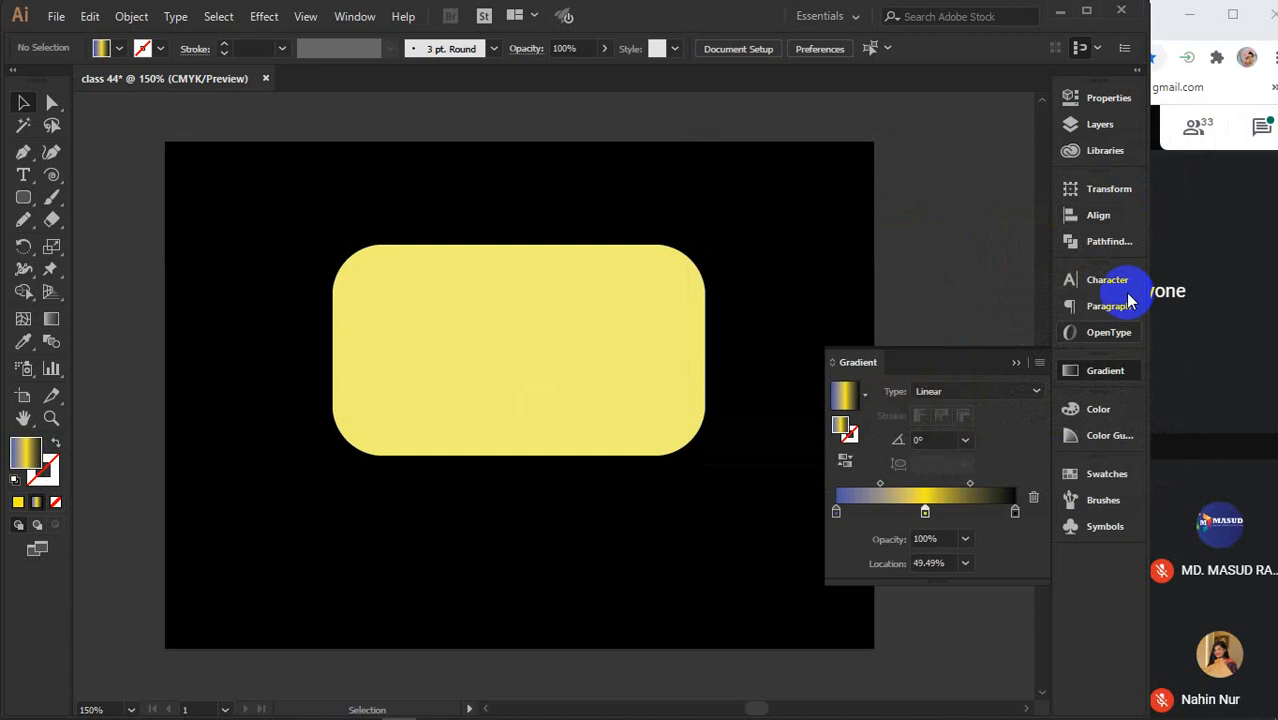
Recolour the black end stop at 100% white using the Color Picker
click(1016, 514)
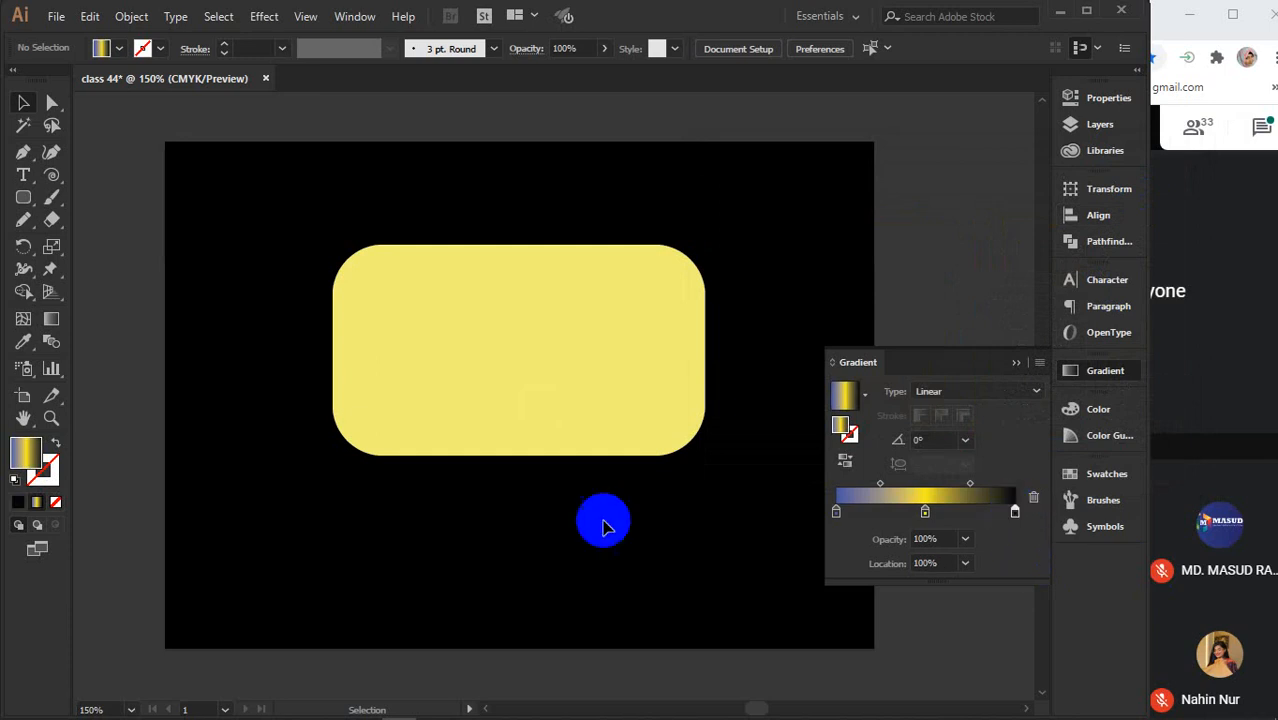
double_click(25, 453)
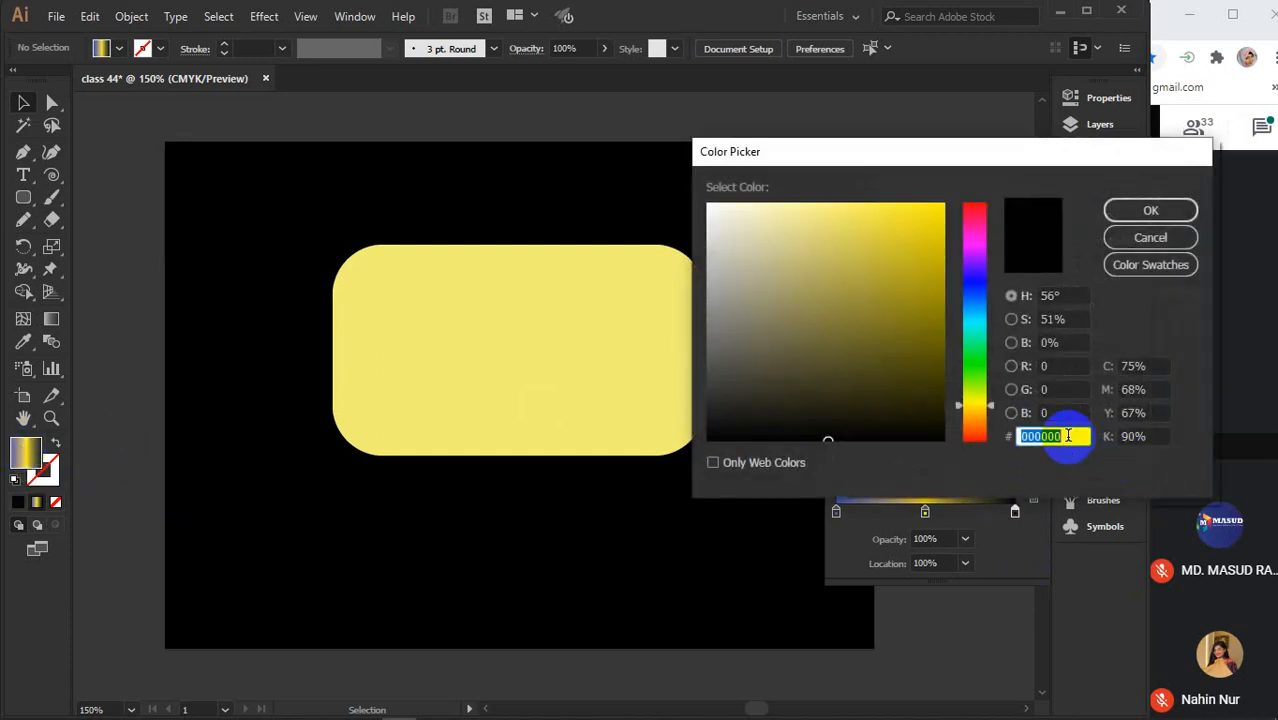
text(9)
key(Return)
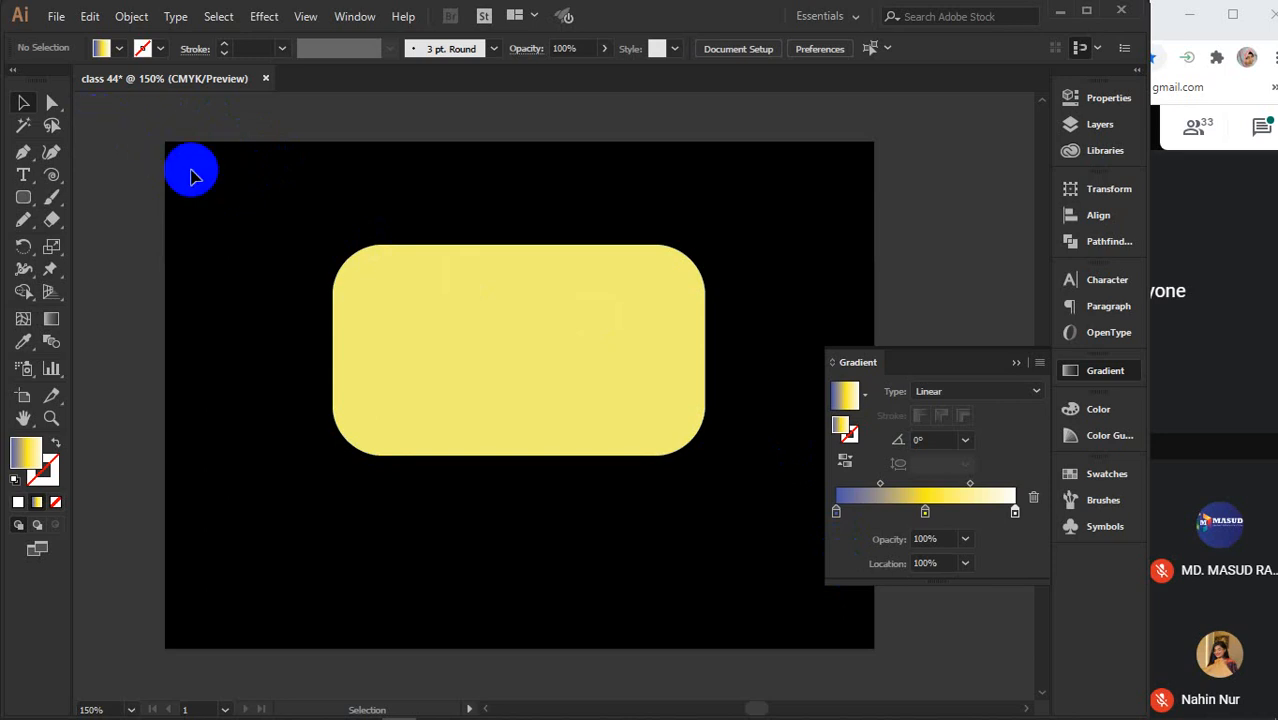
Apply the blue-yellow-white linear gradient to the fill of the yellow rounded rectangle
click(836, 514)
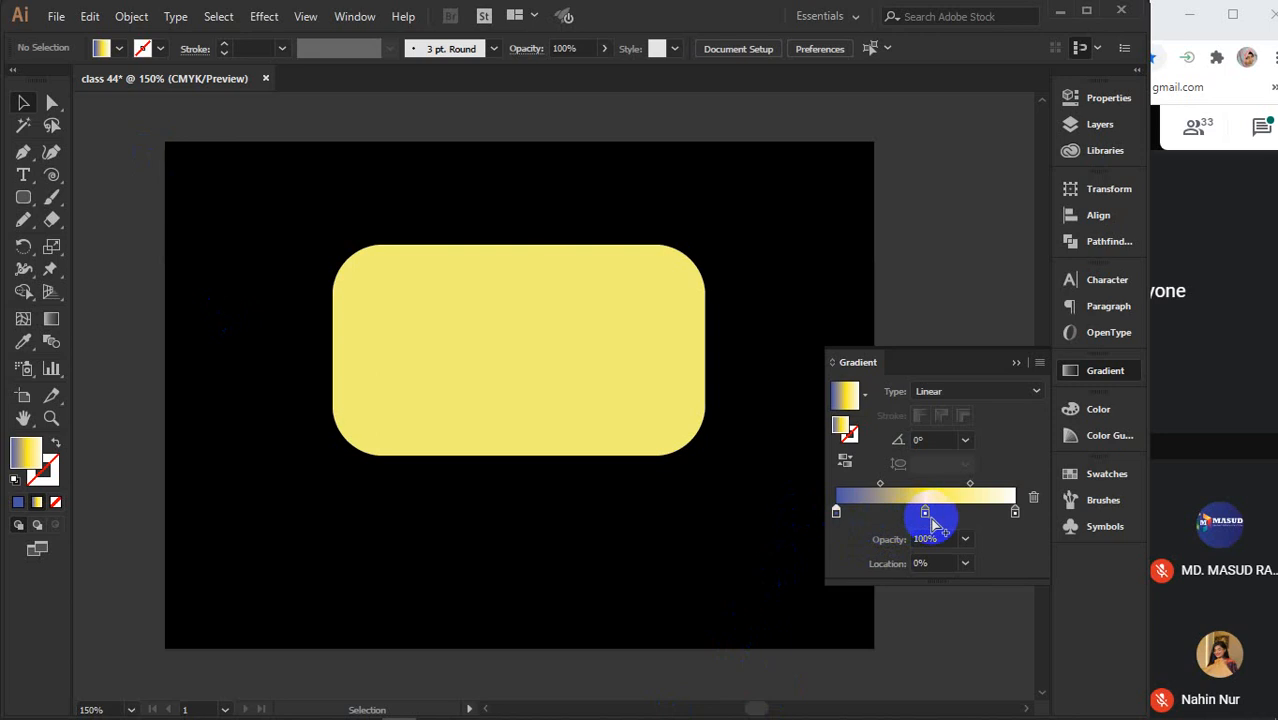
click(1015, 513)
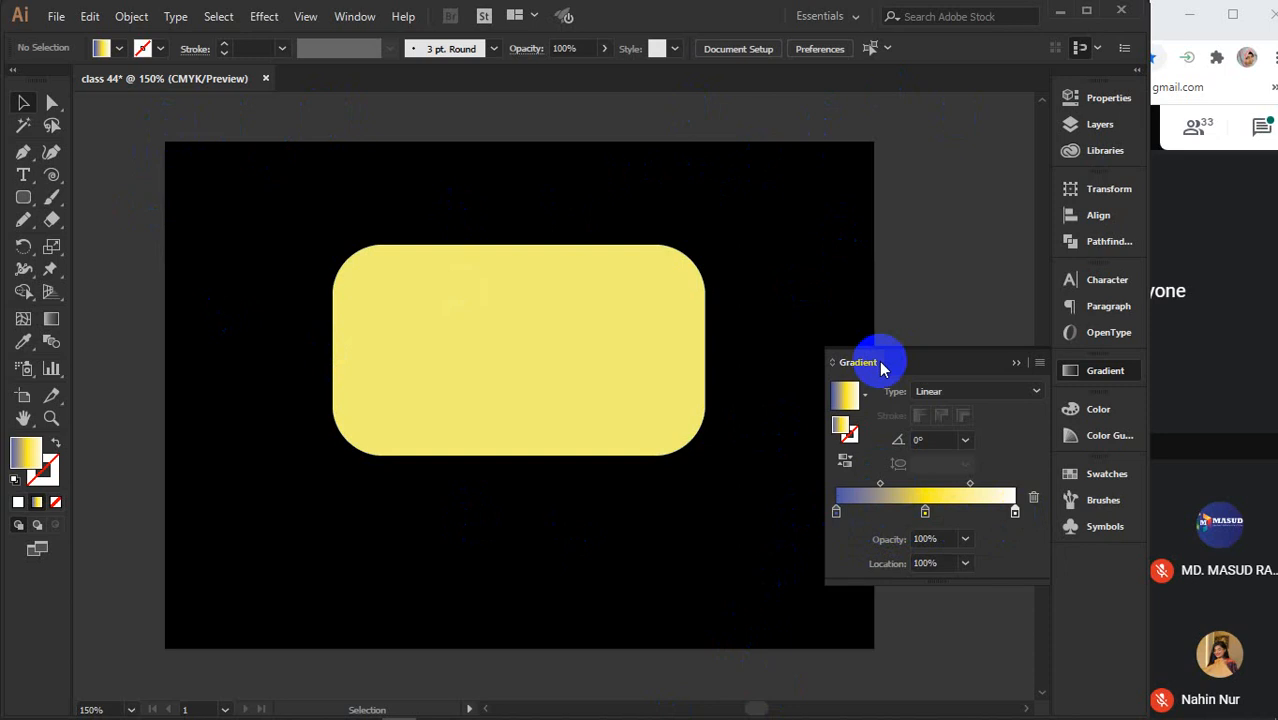
click(469, 360)
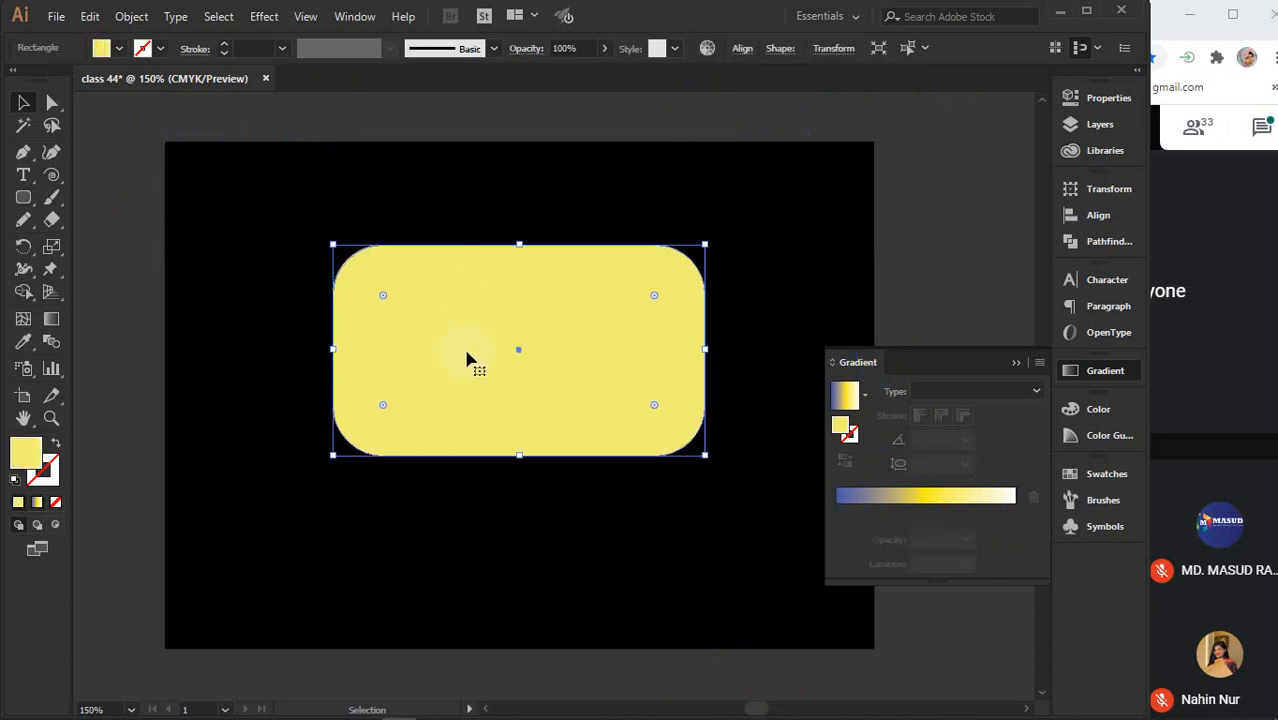
click(878, 514)
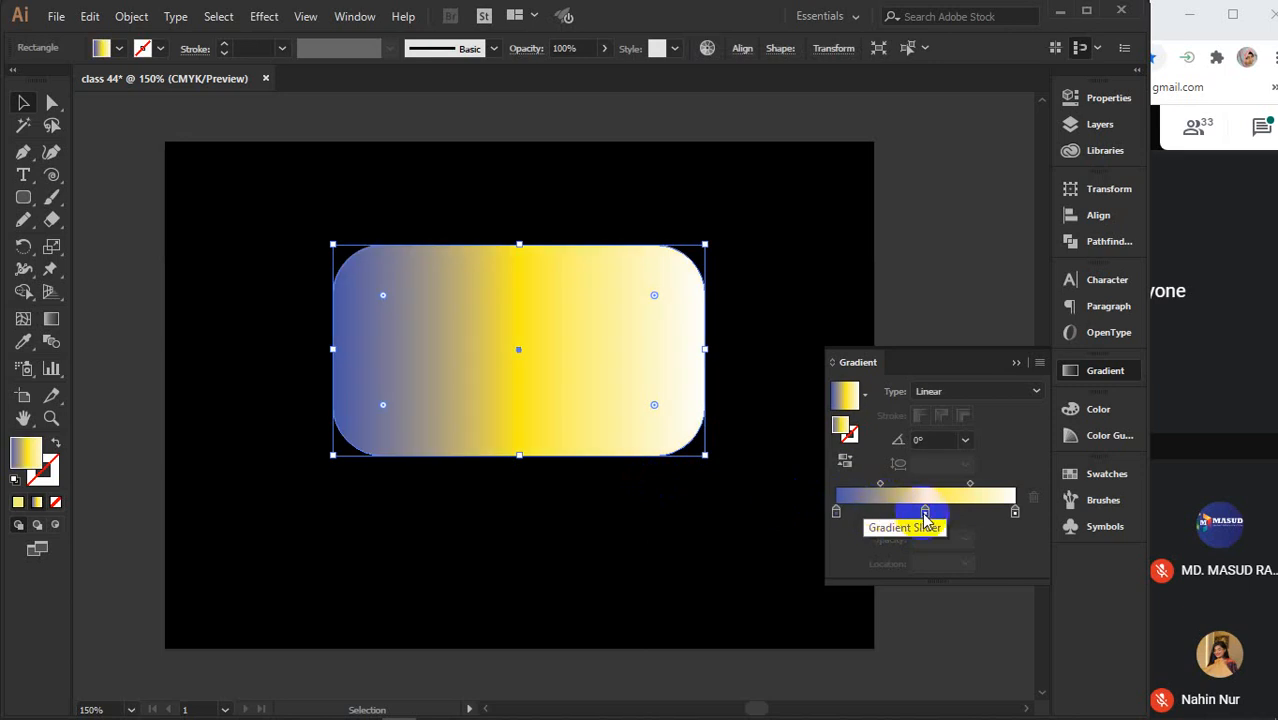
Shift the yellow stop toward the white end and add a colour stop at 35.13% between blue and yellow
drag(926, 513, 970, 512)
click(899, 513)
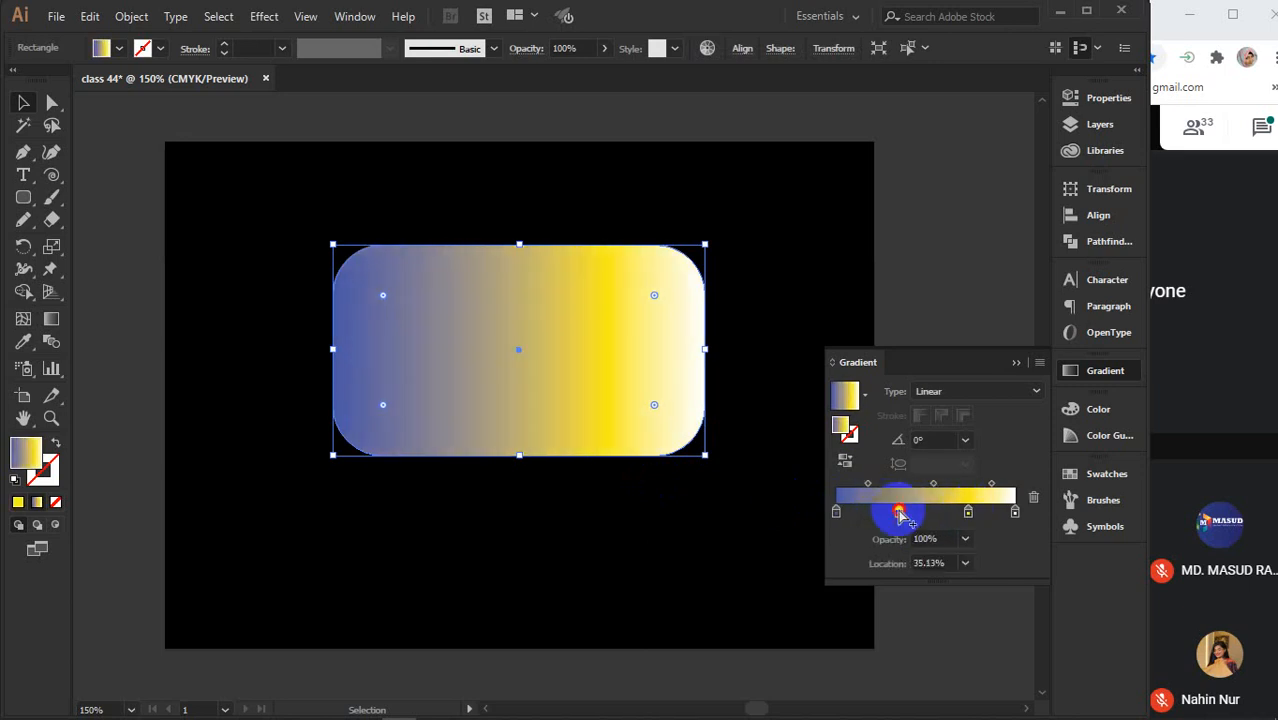
Recolour the blue starting stop of the rectangle's gradient orange, hex ff9700, using the Color Picker
click(836, 512)
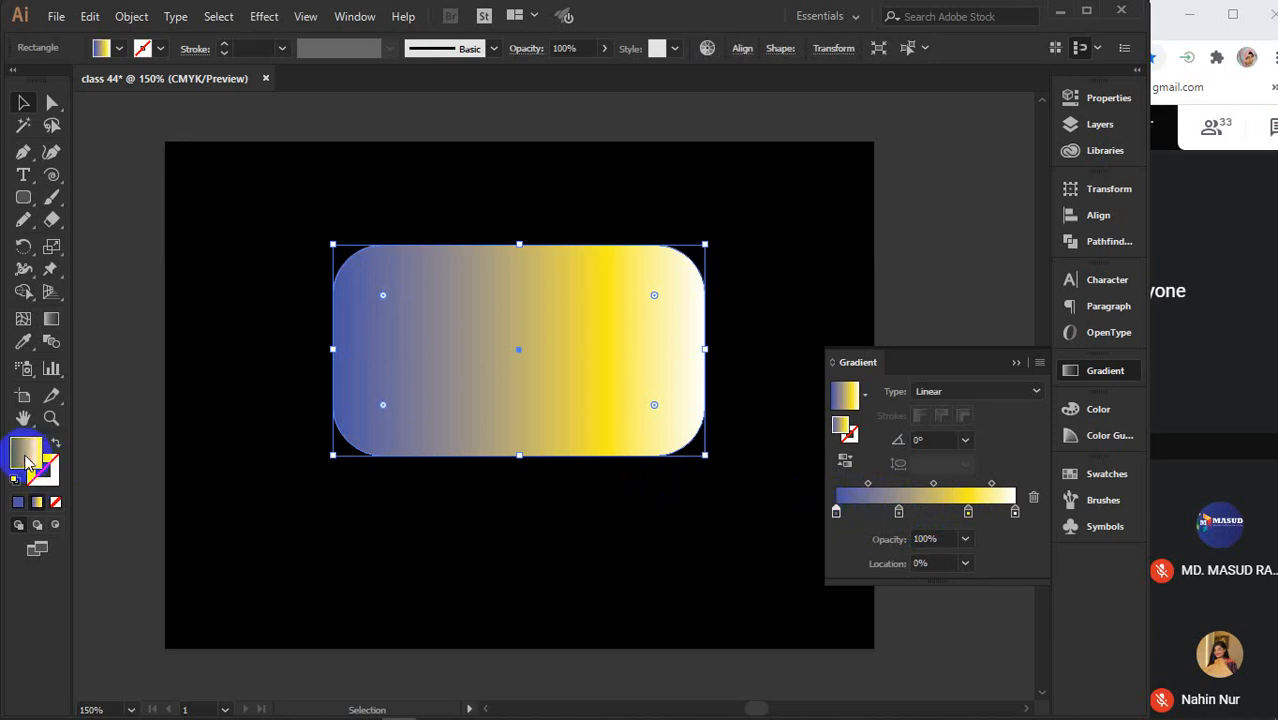
double_click(27, 460)
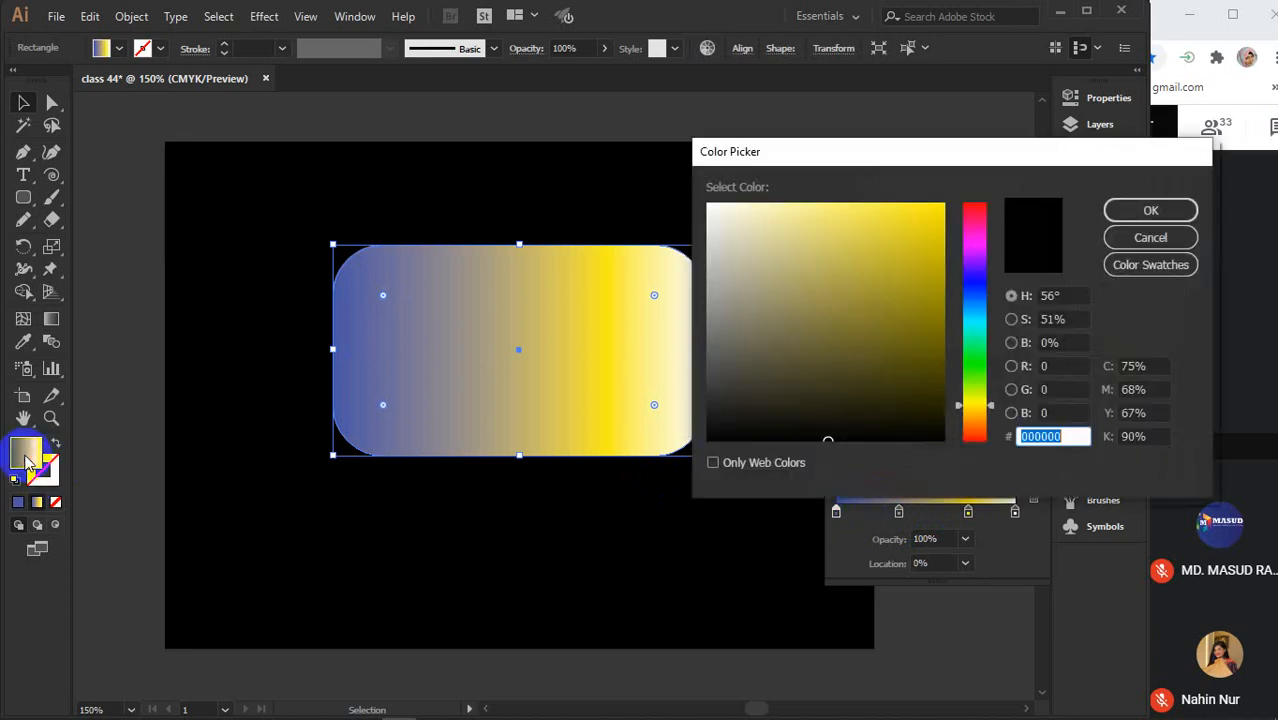
click(974, 331)
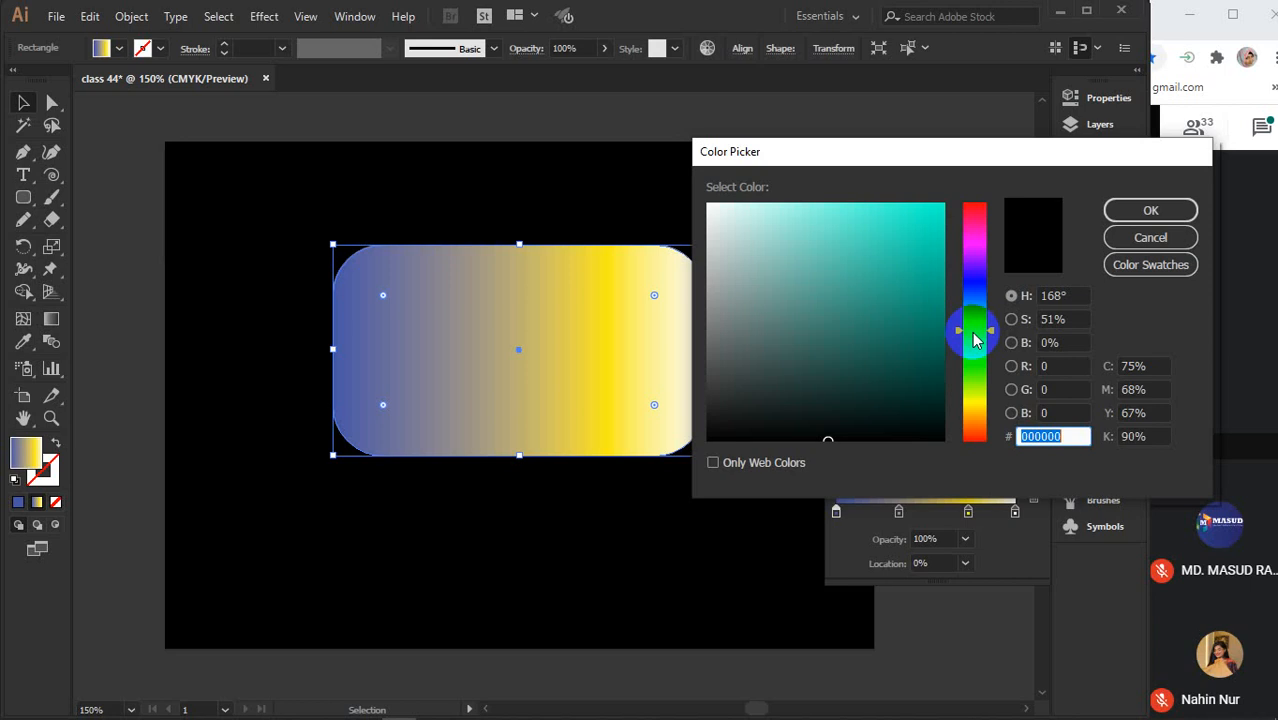
click(976, 408)
drag(910, 250, 944, 203)
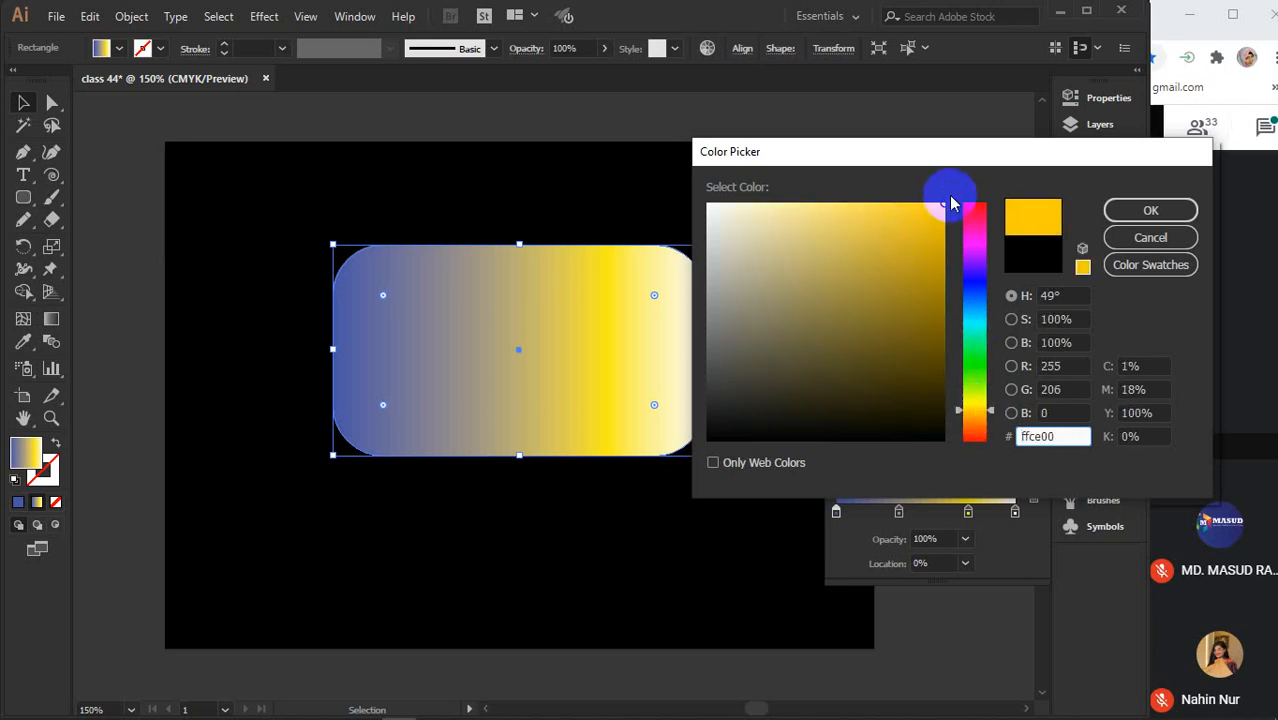
click(974, 417)
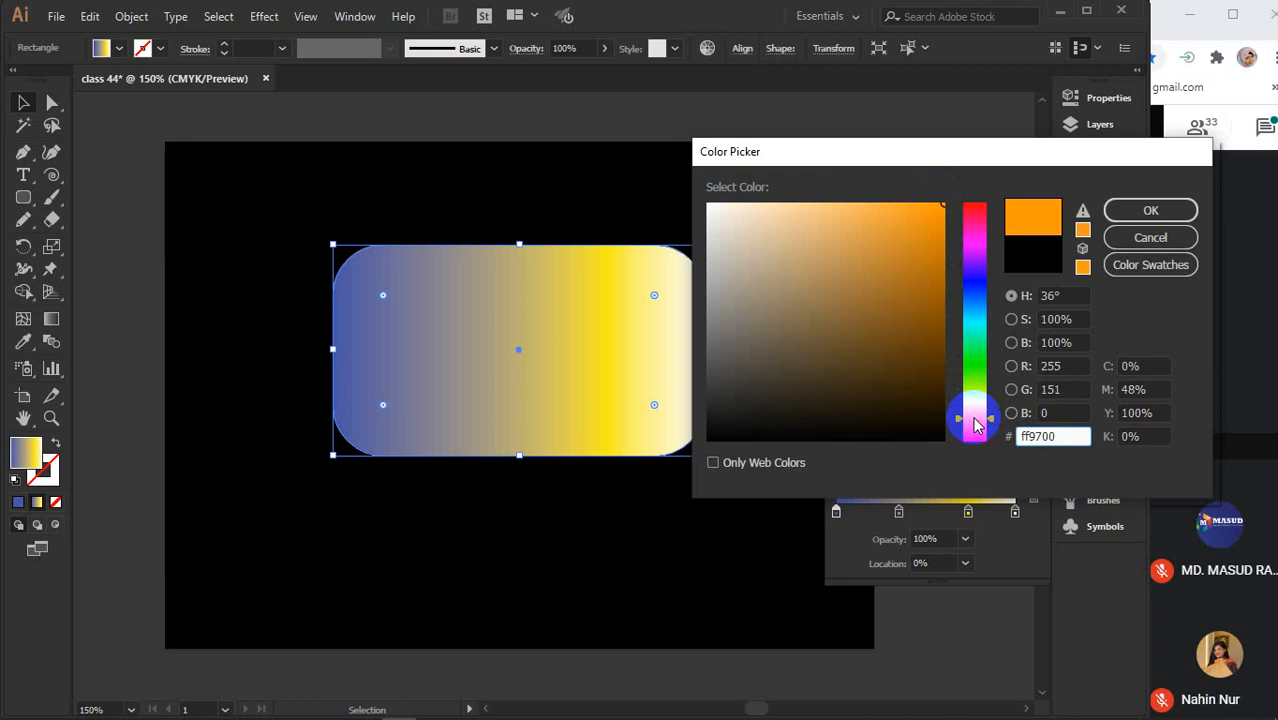
click(1120, 210)
Recolour the gradient stop at 35.13% golden yellow, hex ffd731, using the Color Picker
click(898, 512)
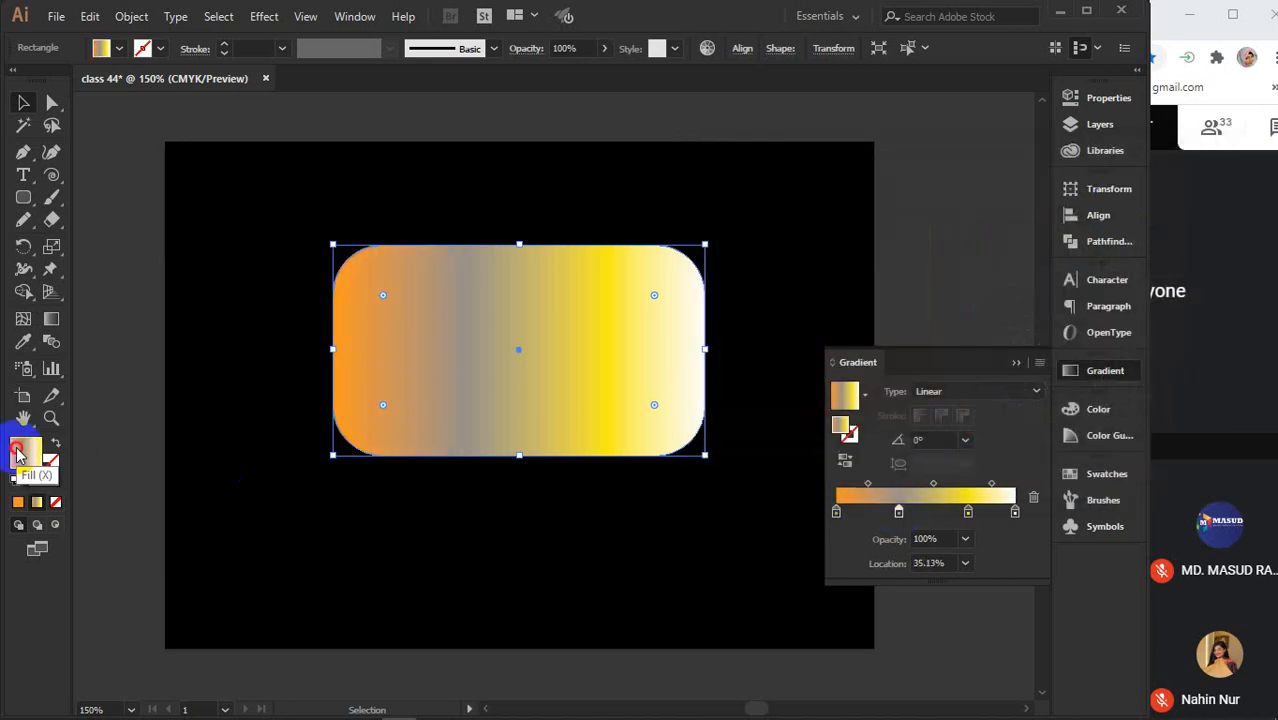
double_click(20, 452)
drag(983, 426, 967, 409)
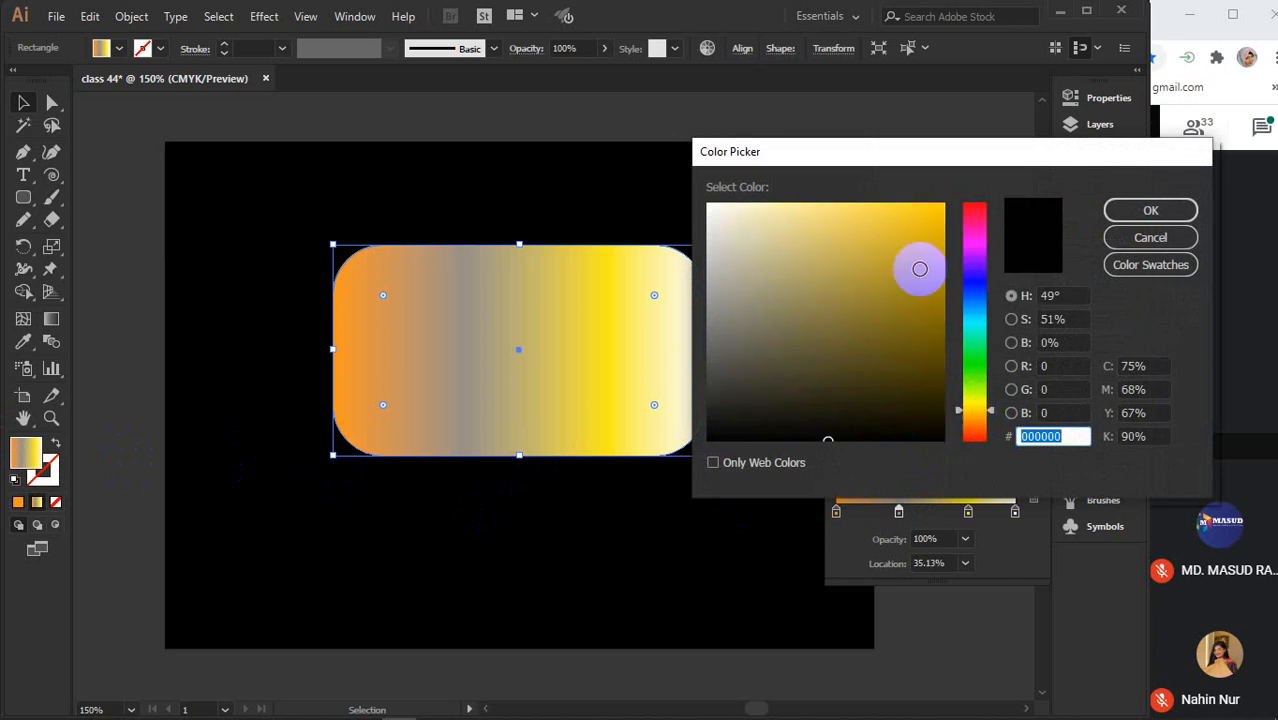
drag(919, 268, 901, 195)
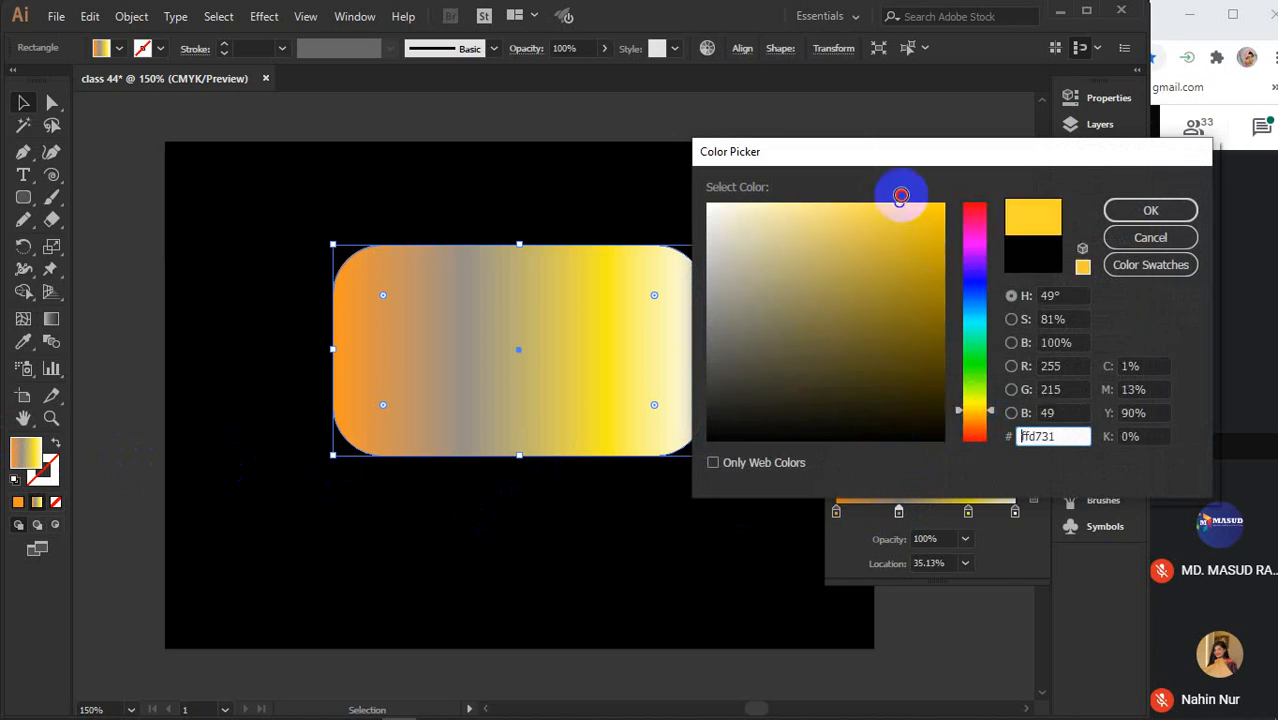
click(1152, 209)
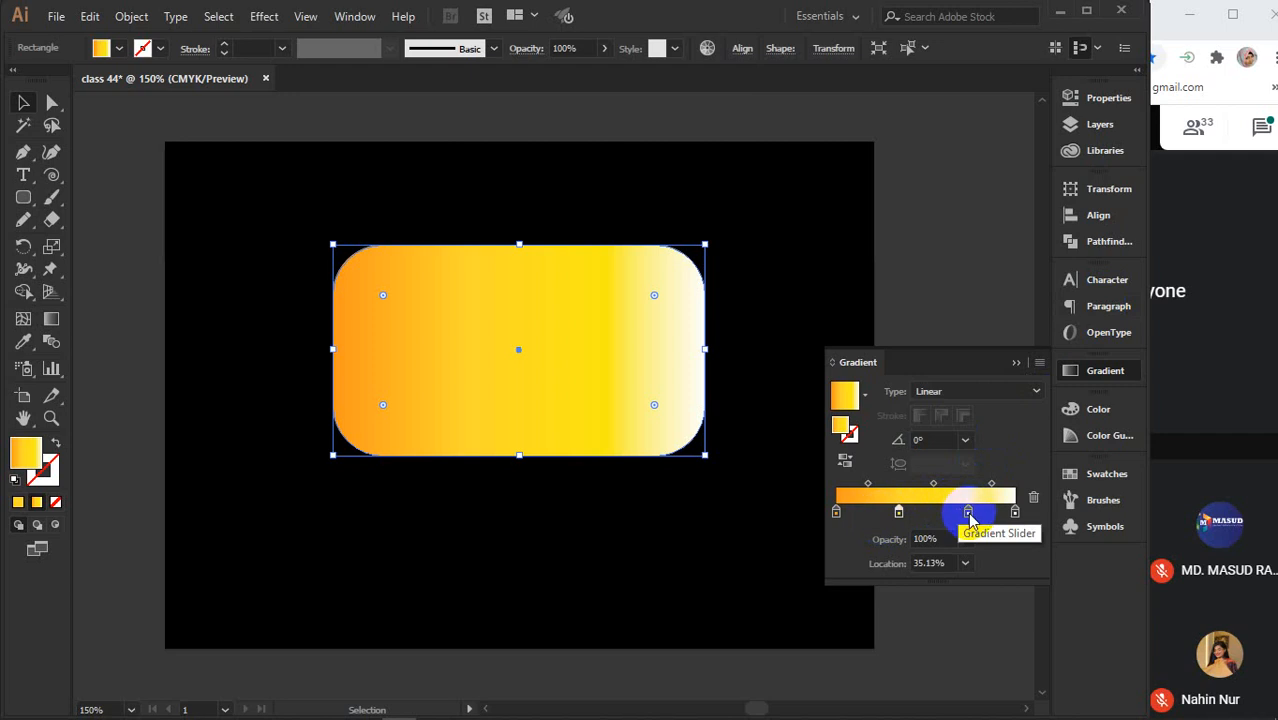
Move the third gradient stop to 66.92% and recolour it amber, hex ffb600
drag(962, 514, 956, 513)
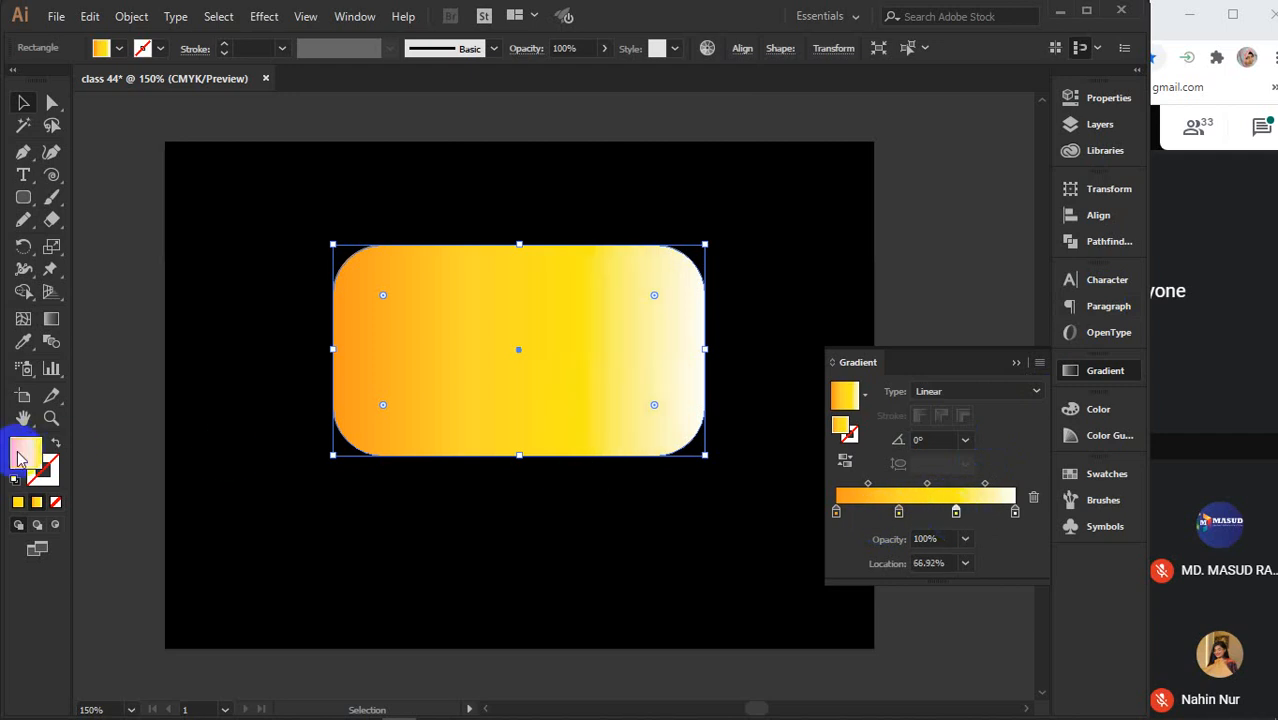
double_click(16, 458)
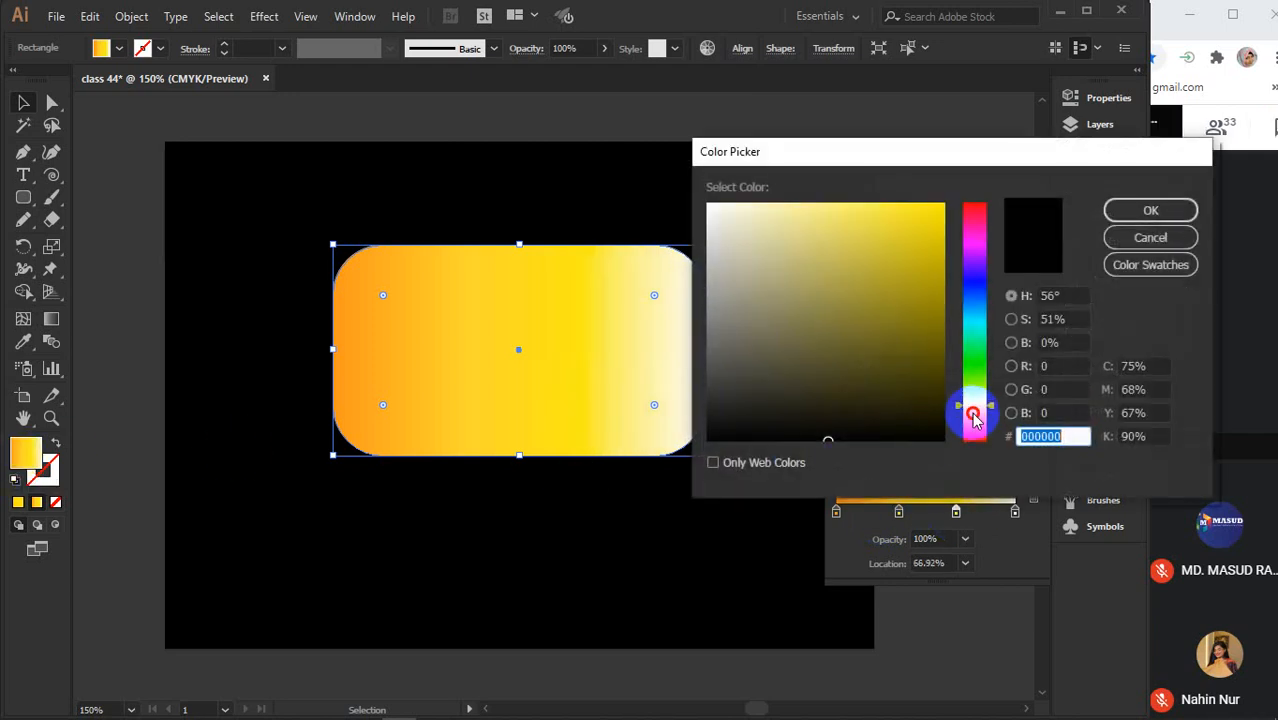
click(973, 413)
drag(922, 268, 941, 194)
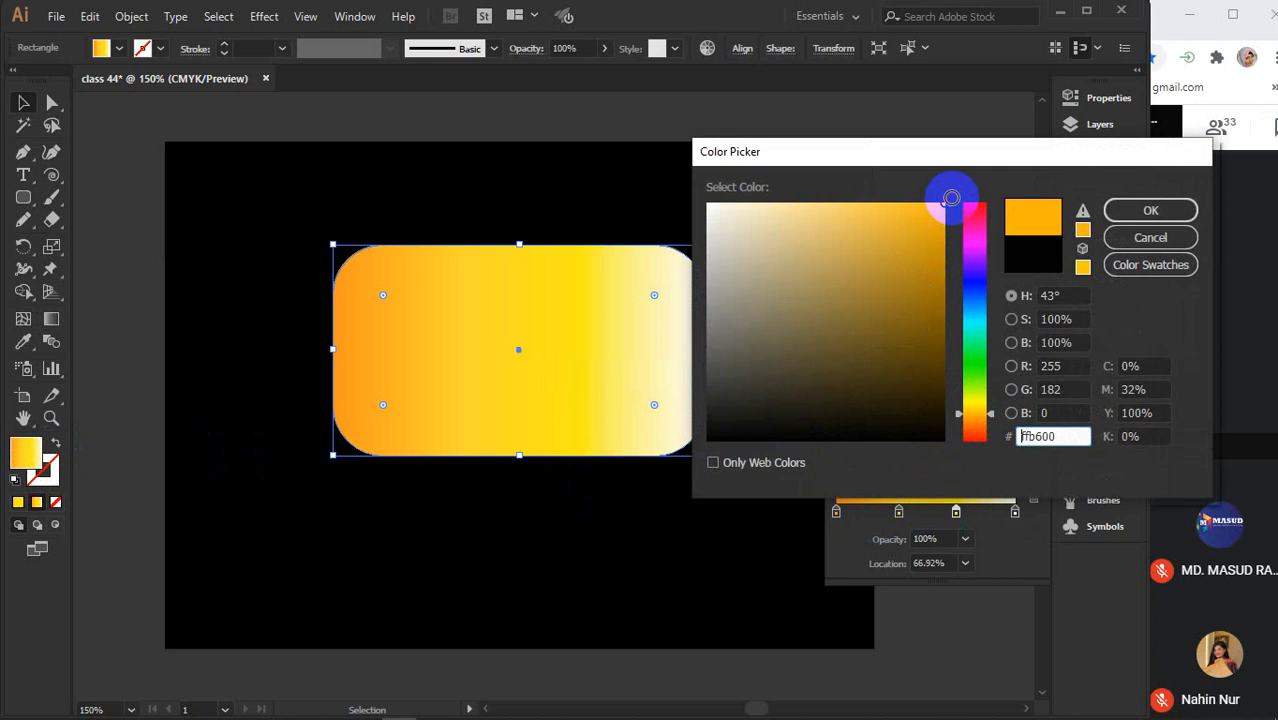
click(1112, 219)
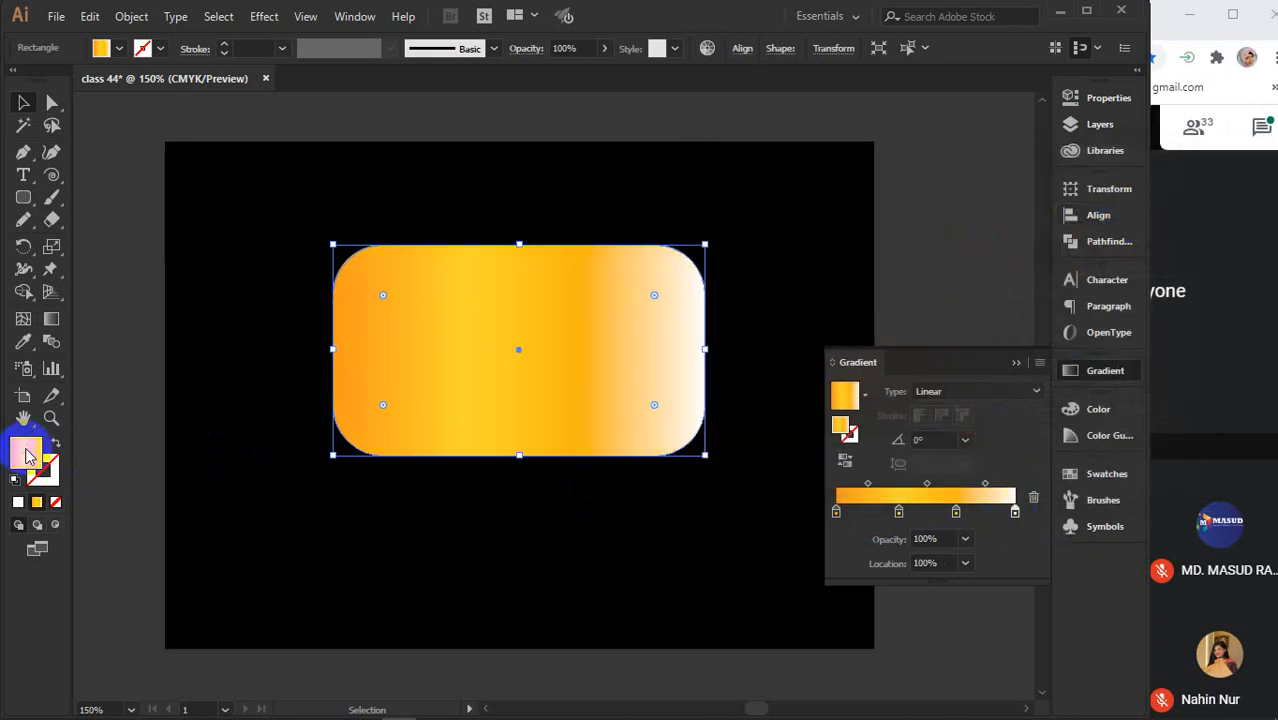
Recolour the white end stop of the rectangle's gradient brownish orange using the Color Picker
double_click(27, 455)
click(971, 418)
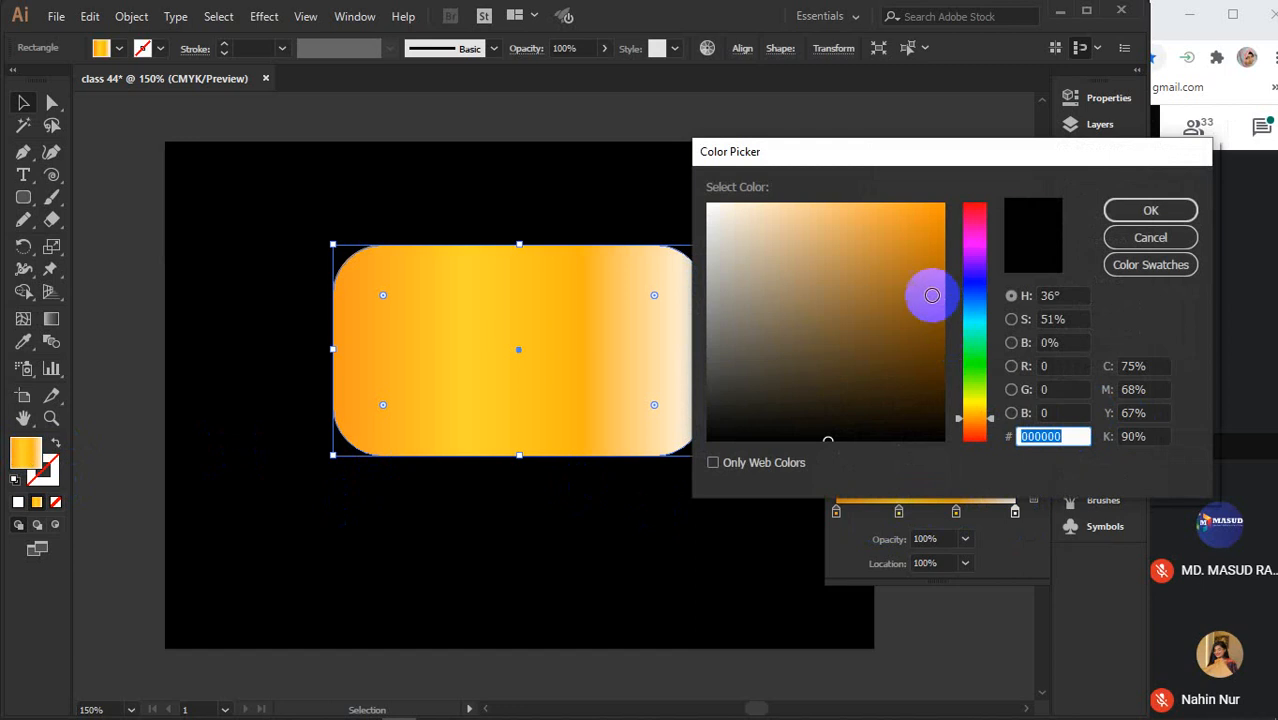
click(945, 261)
click(1135, 211)
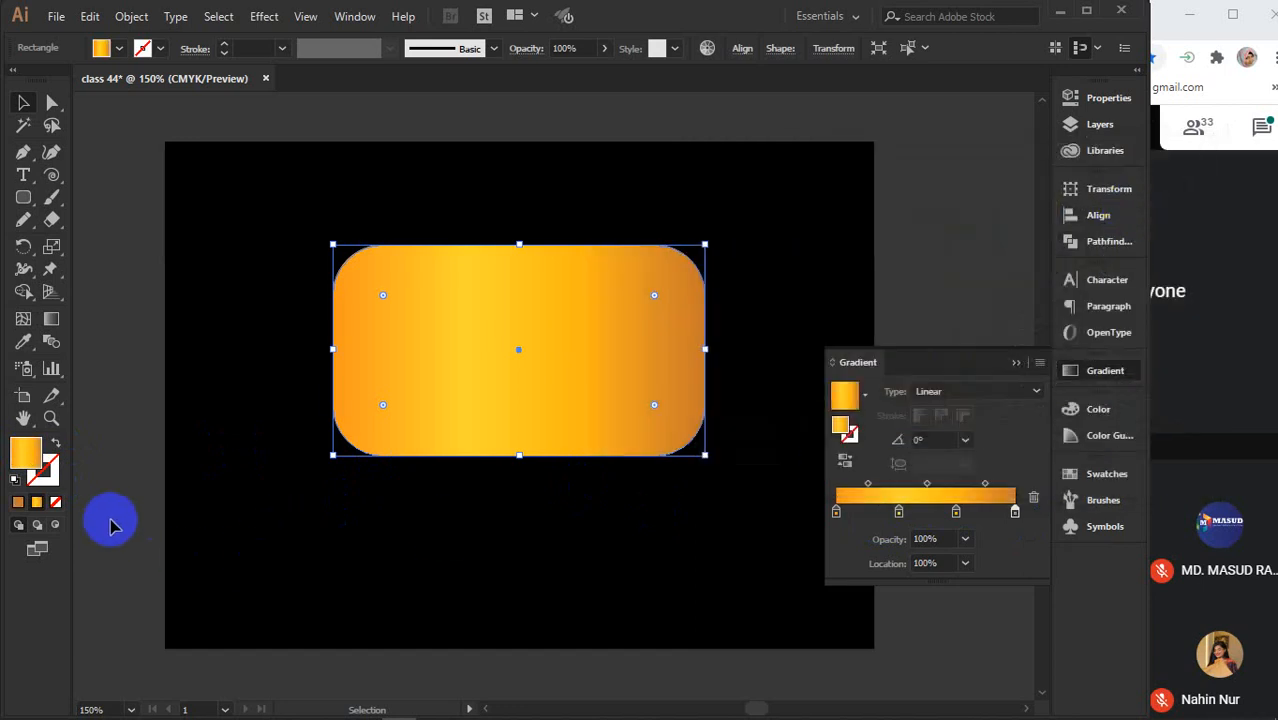
Remove the amber third gradient stop and place a copy of the orange starting stop at 62.05%
drag(956, 513, 858, 530)
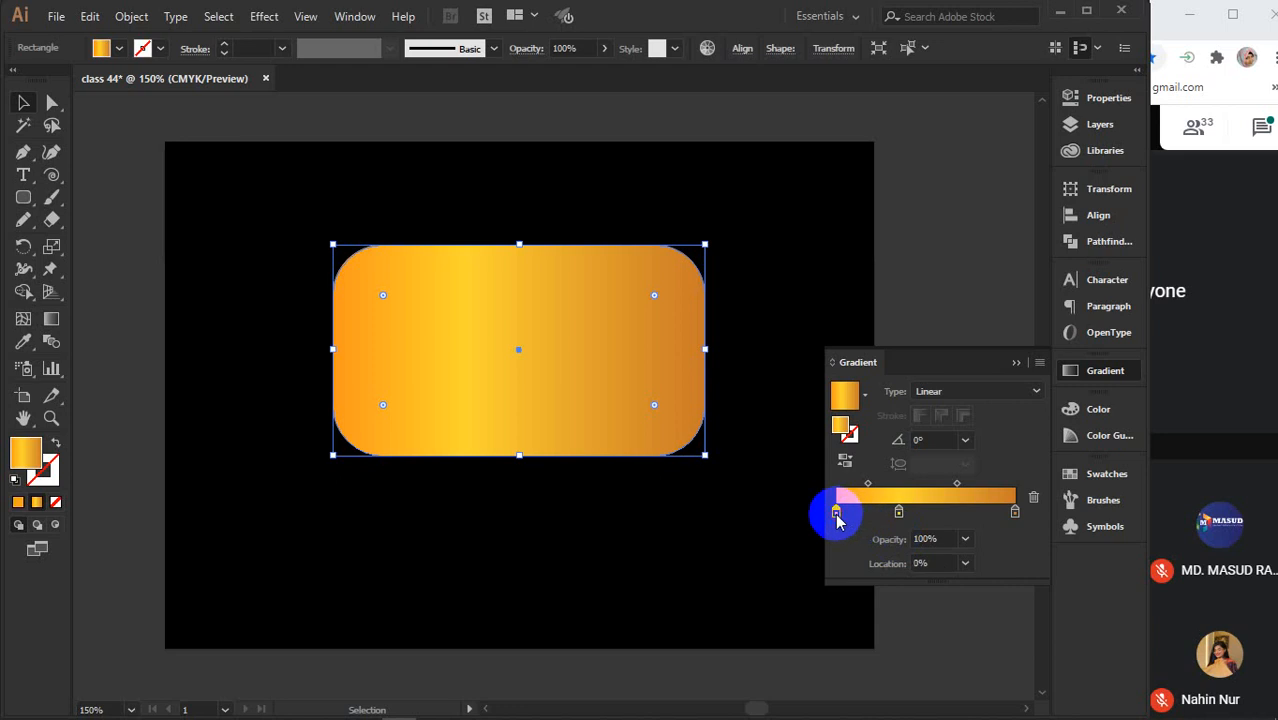
drag(859, 514, 930, 516)
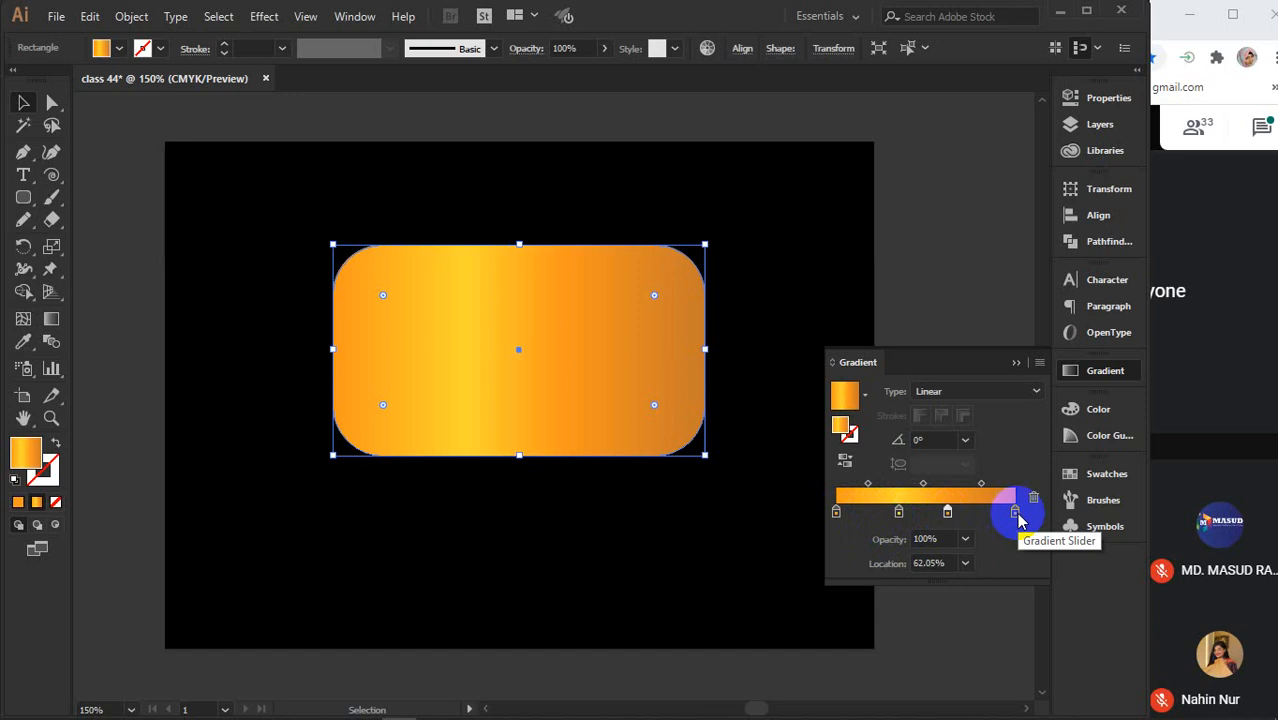
Recolour the gradient's end stop dark brown, hex 683803, and shift both middle stops toward the start, with the third at 57.95%
click(1015, 513)
double_click(35, 470)
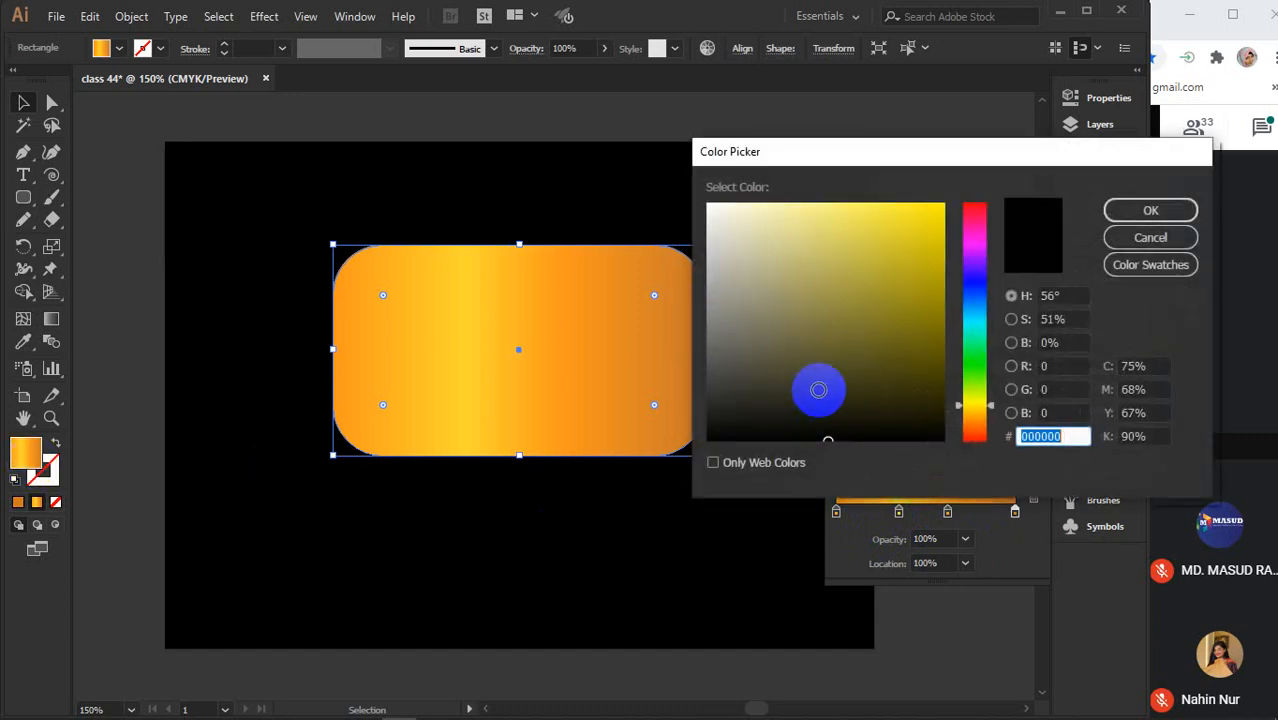
click(972, 417)
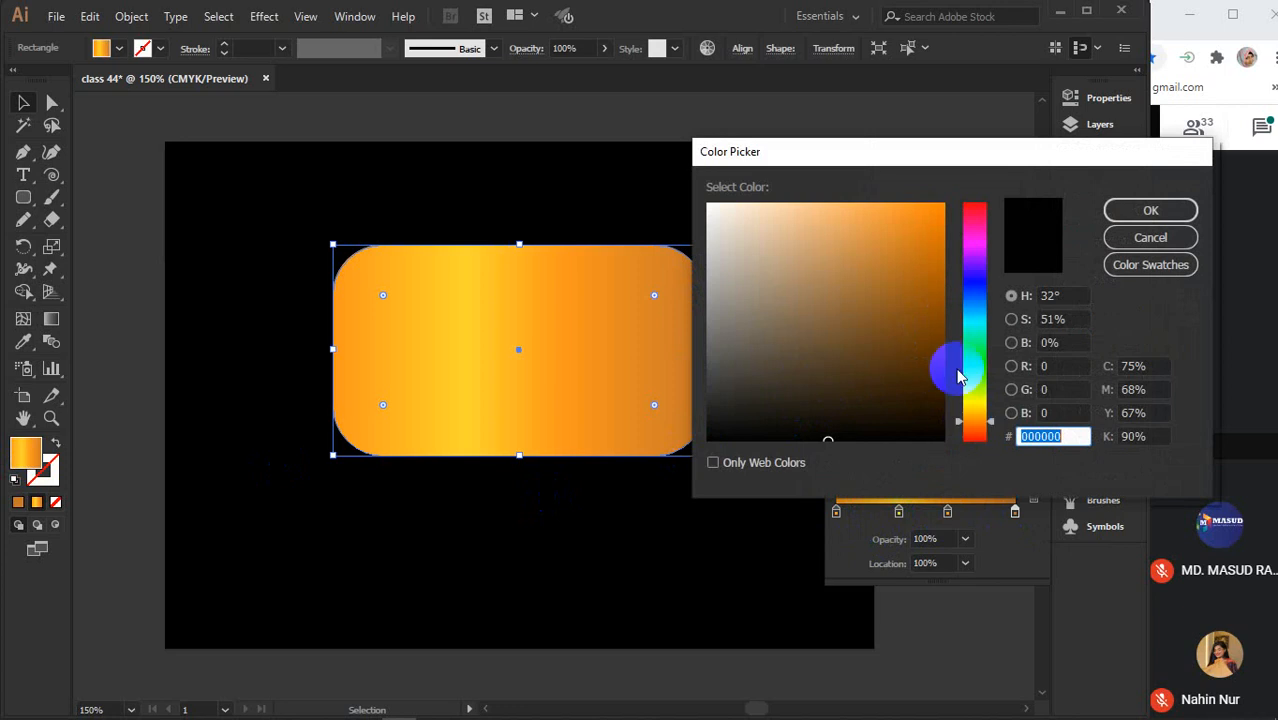
click(937, 344)
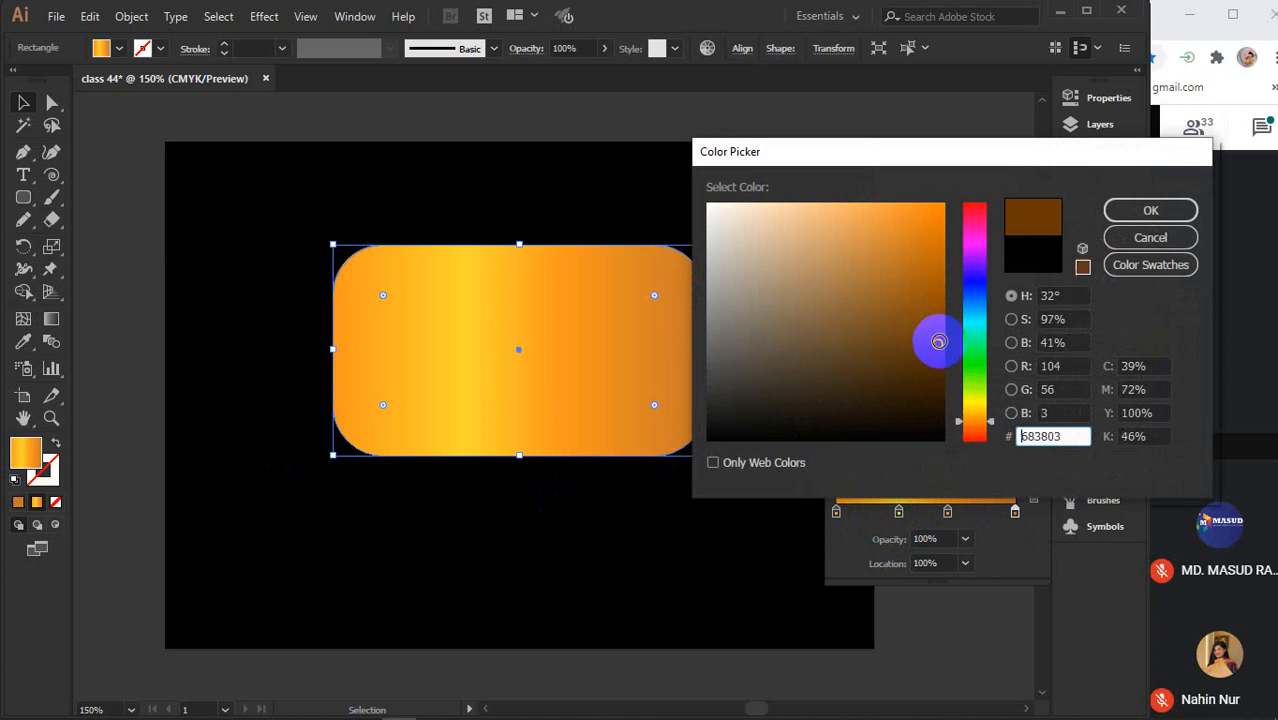
click(1135, 209)
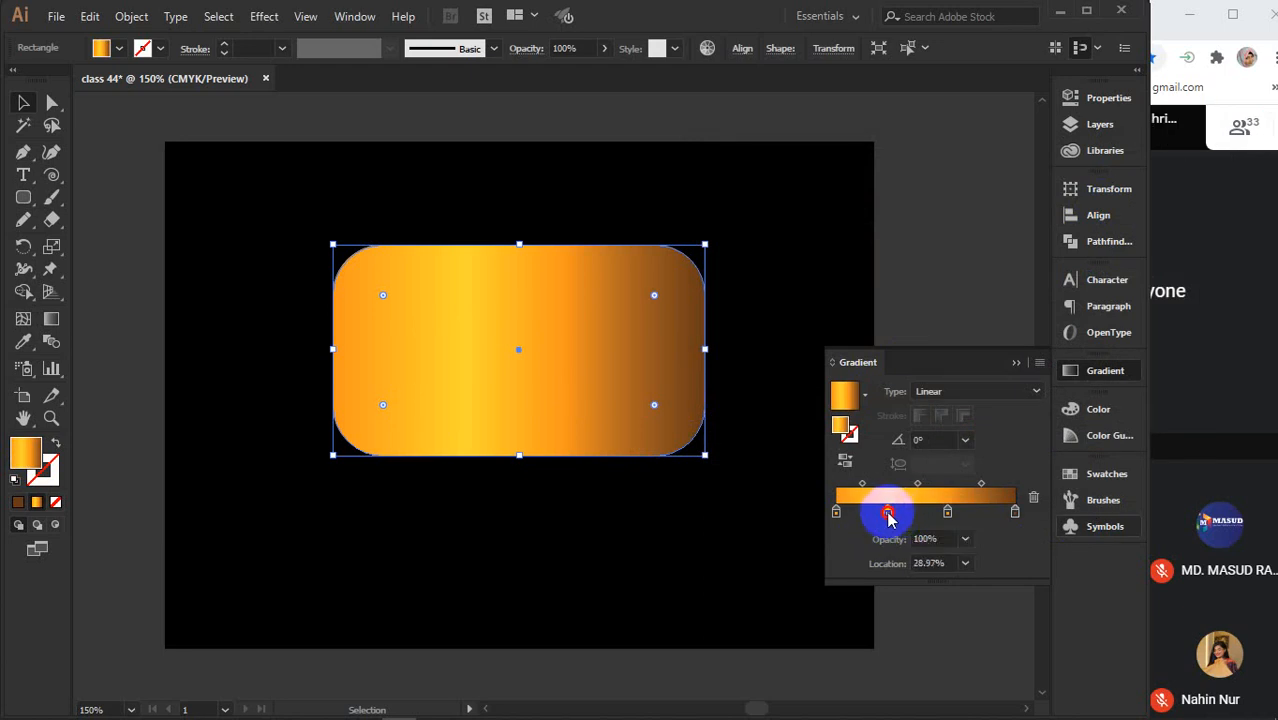
click(953, 513)
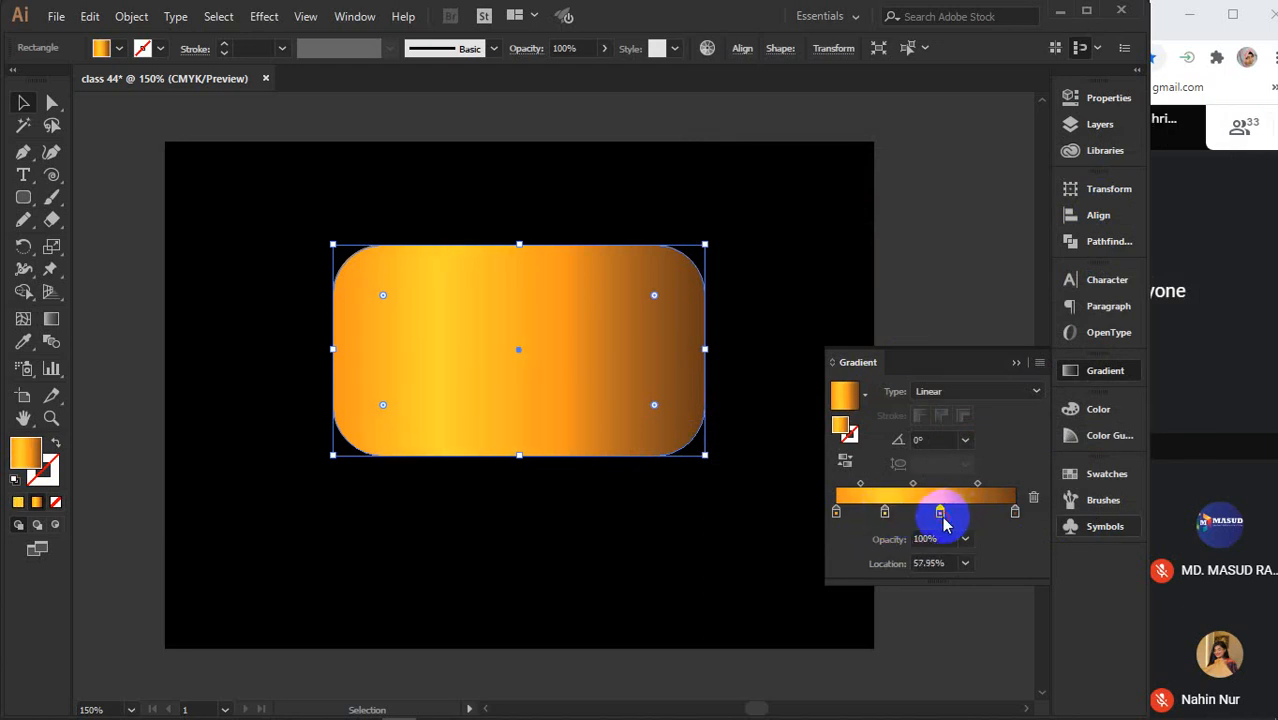
Try linear gradient angles such as 22°, 53°, 101° and 138° on the rectangle, and reset the angle to 0°
click(936, 438)
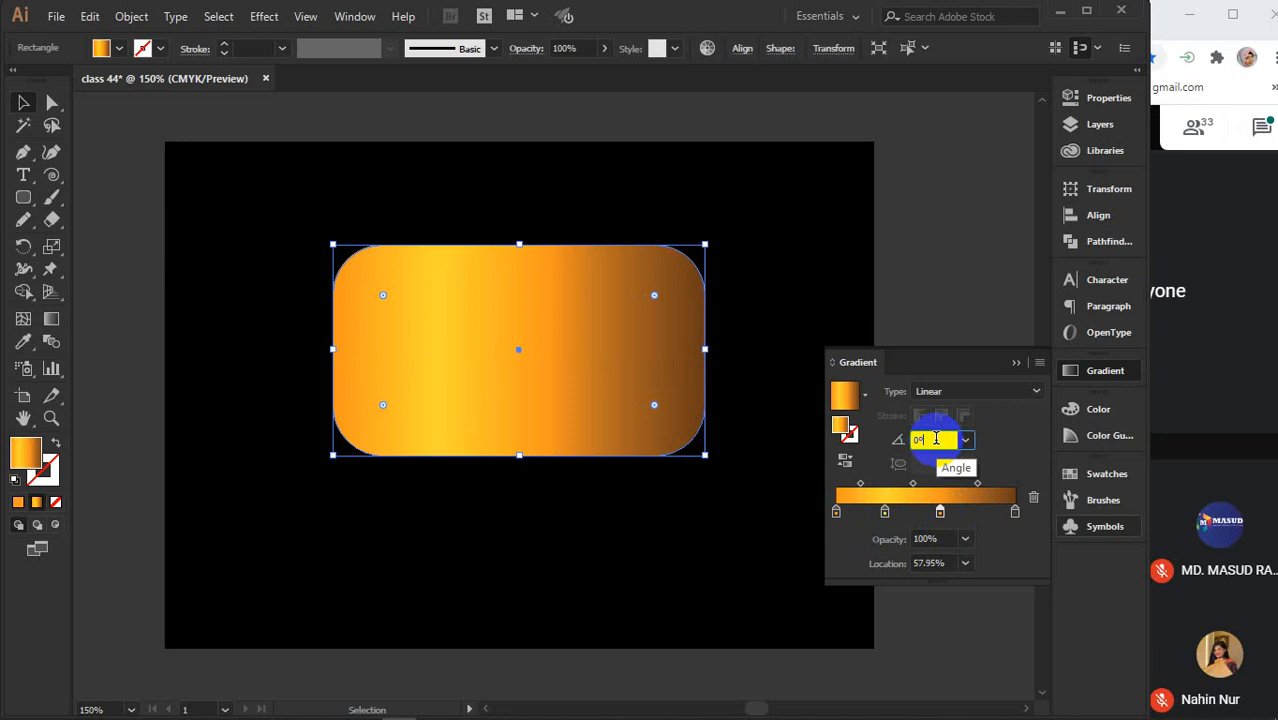
scroll(936, 438, up, 20)
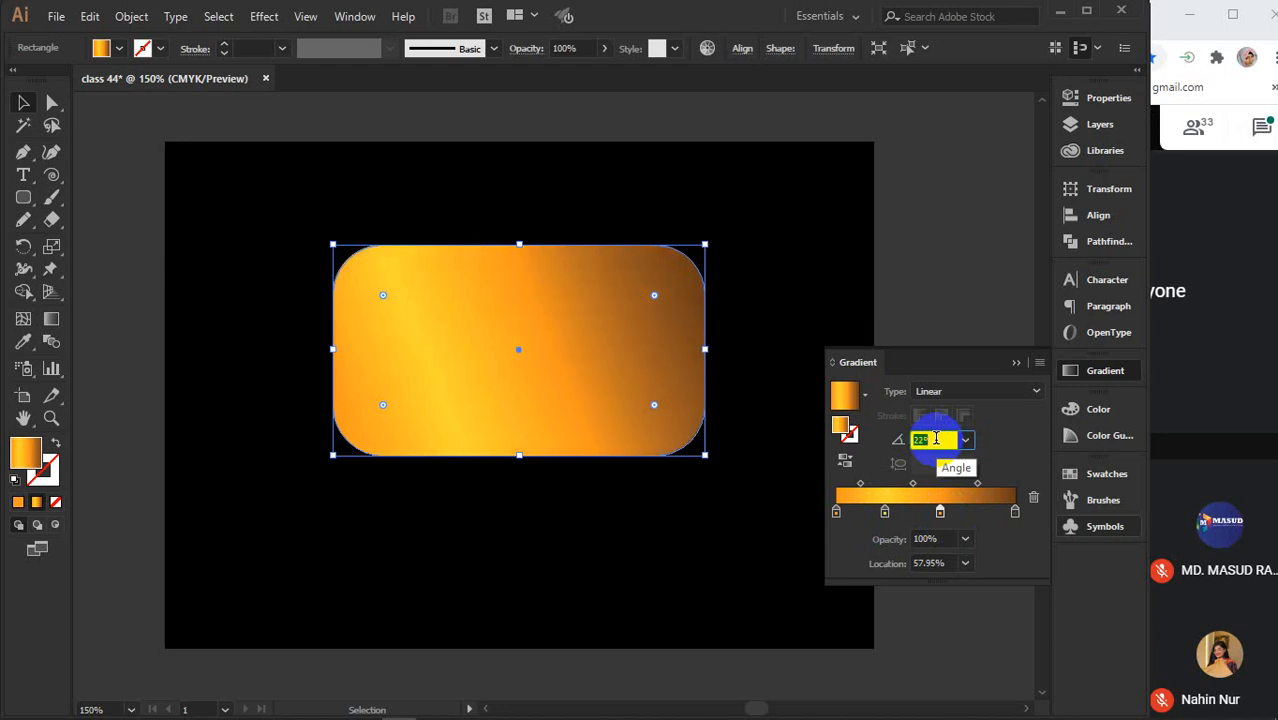
scroll(936, 438, up, 20)
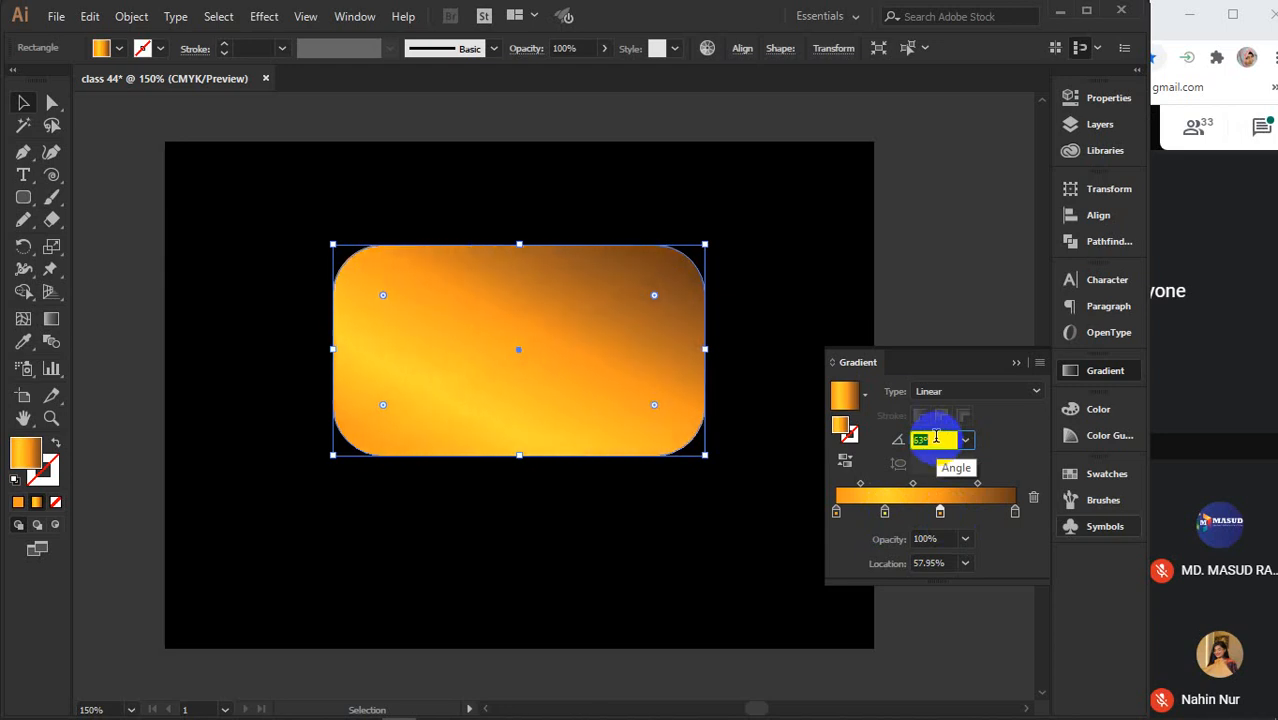
scroll(936, 438, up, 20)
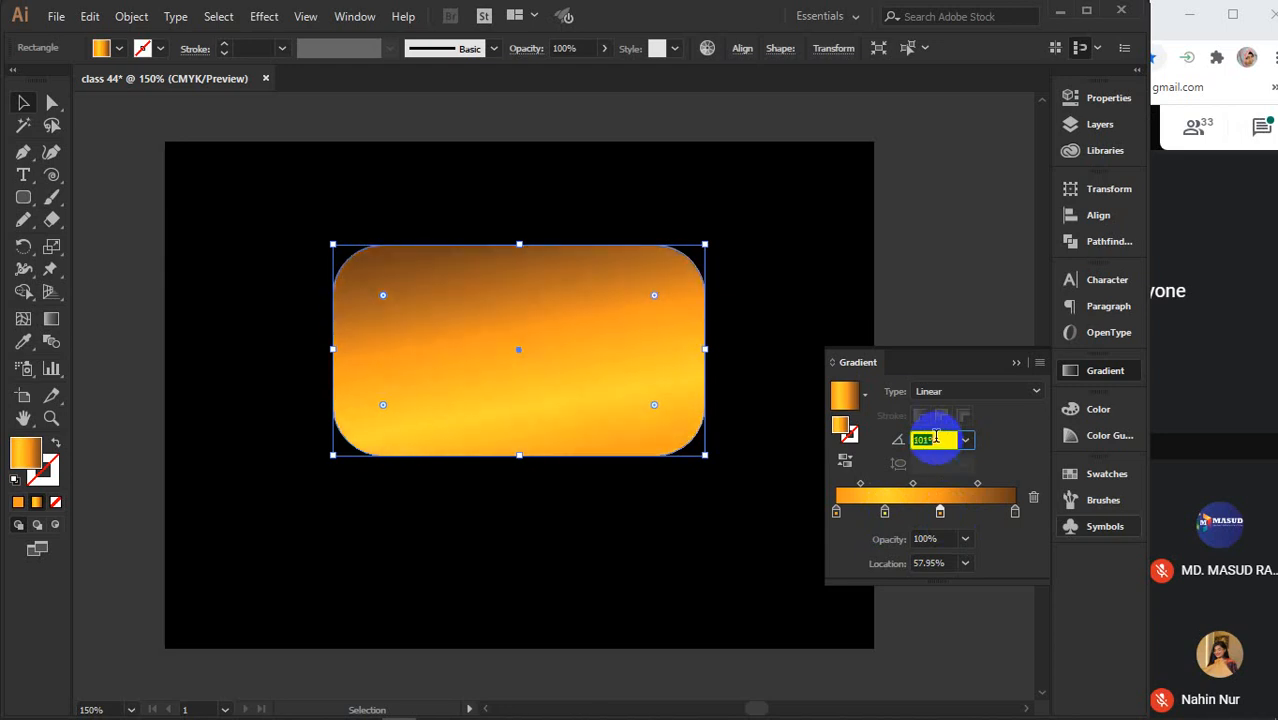
scroll(936, 438, up, 10)
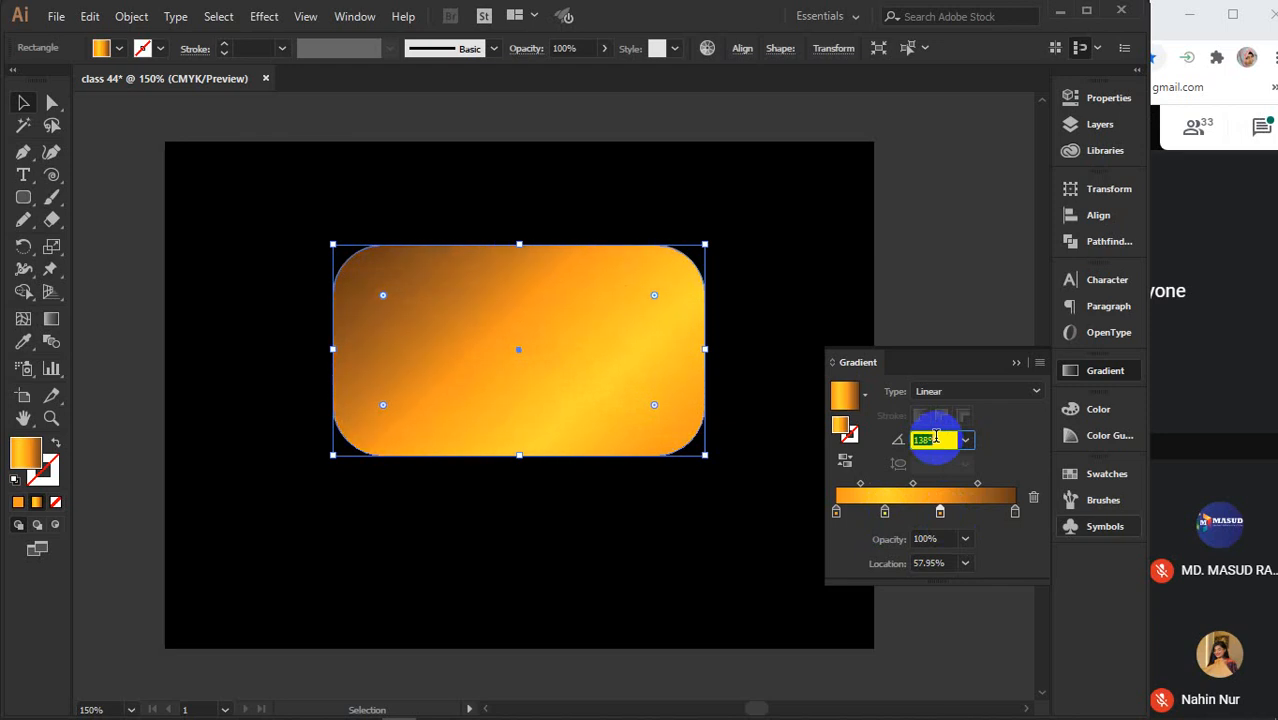
scroll(936, 438, up, 10)
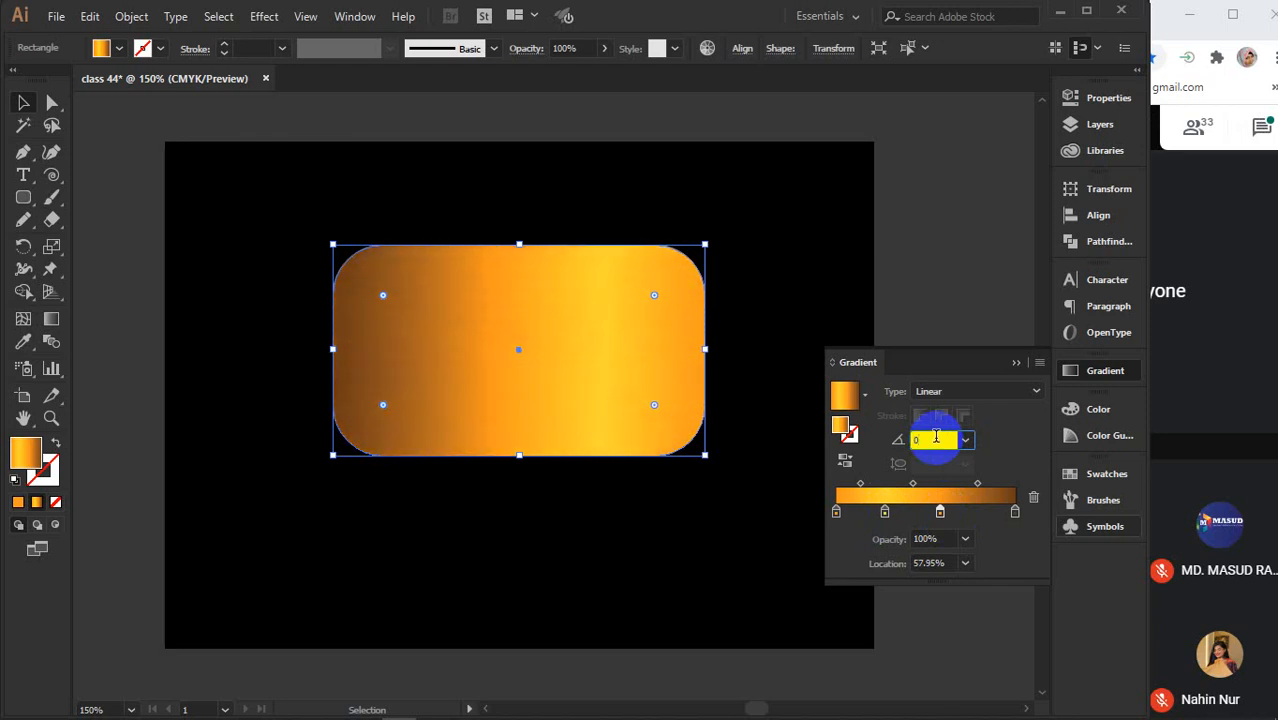
Switch the rectangle's gradient type to Radial and back to Linear
click(979, 392)
click(952, 429)
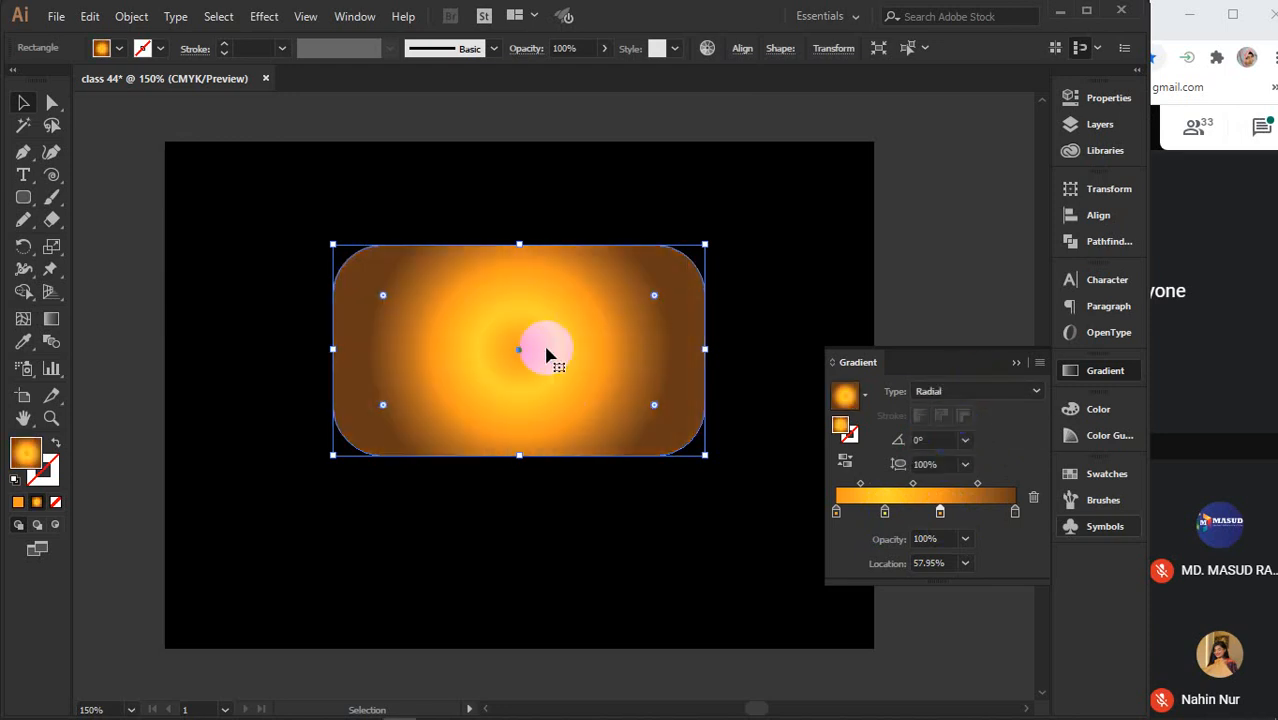
click(984, 391)
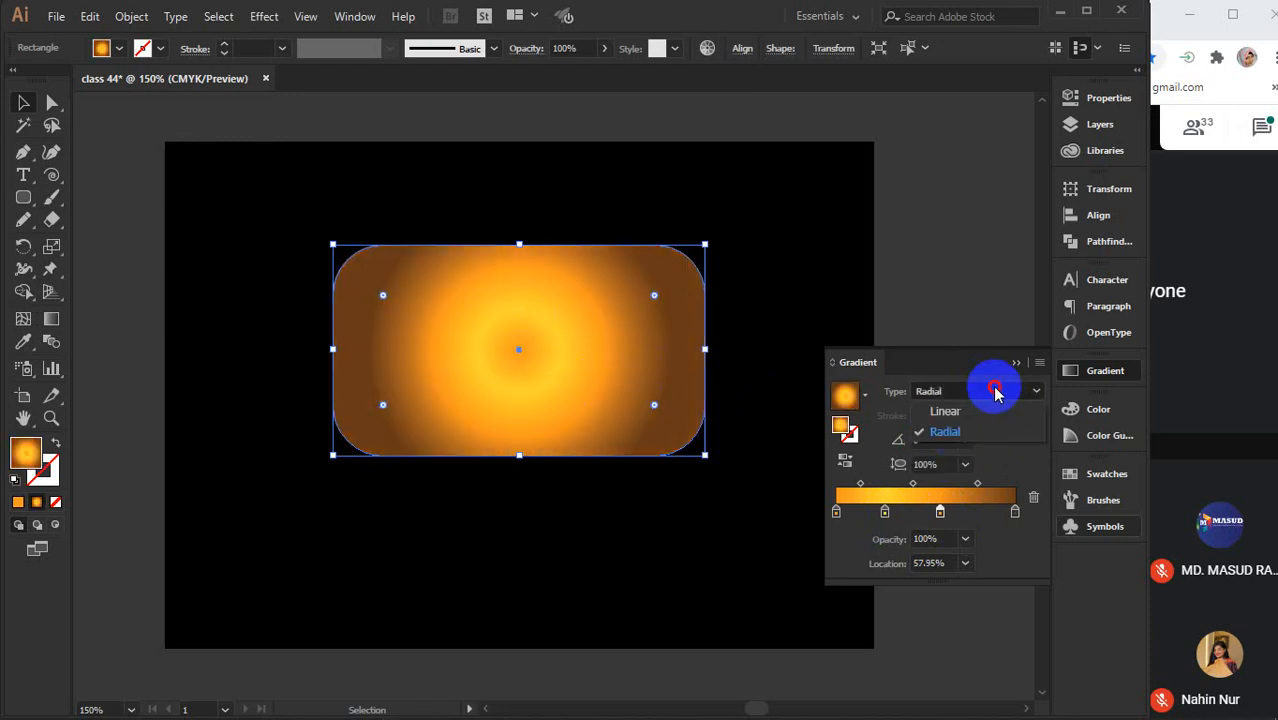
click(977, 411)
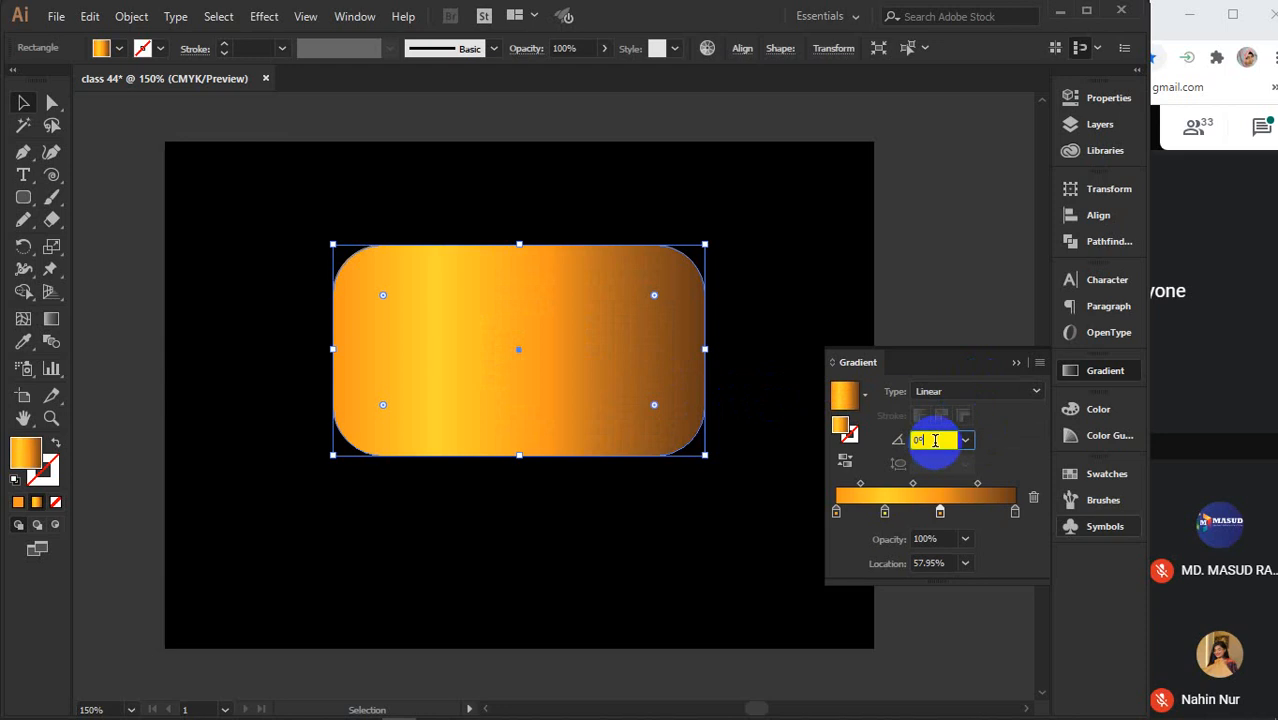
click(955, 391)
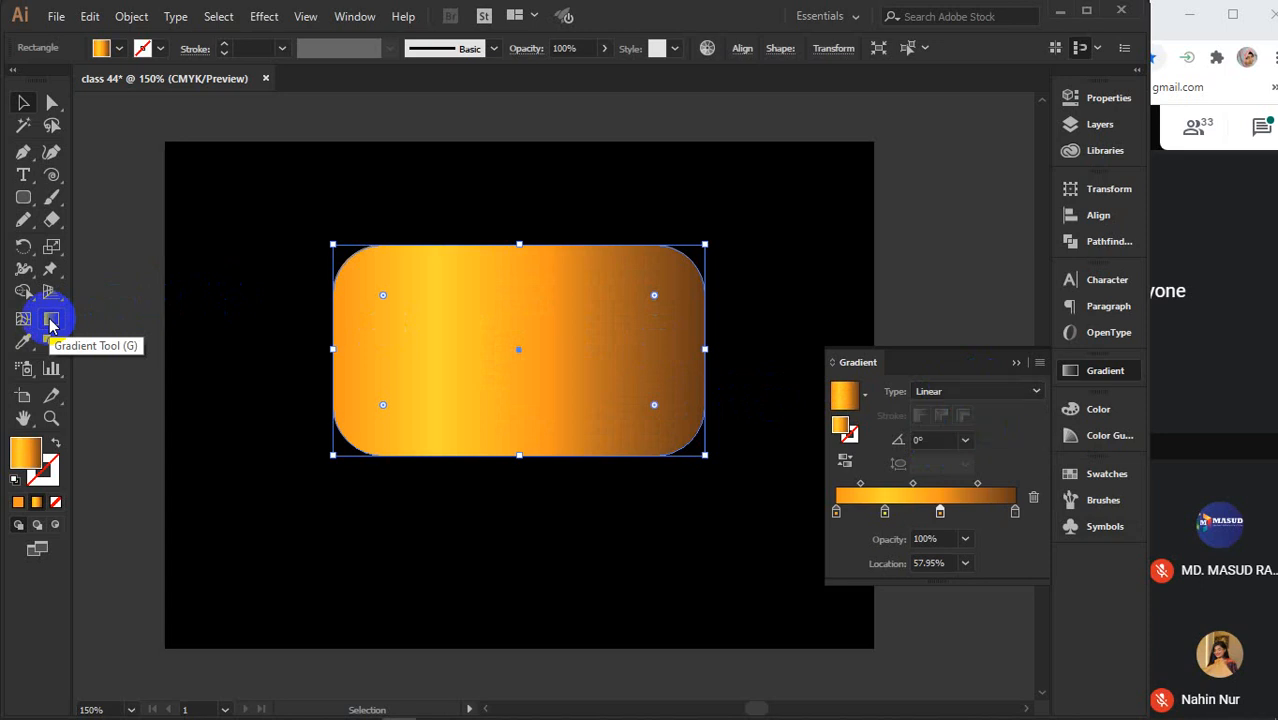
Redraw the linear gradient across the rectangle in several directions and lengths with the Gradient tool, ending at an angle of 14.7°
click(52, 321)
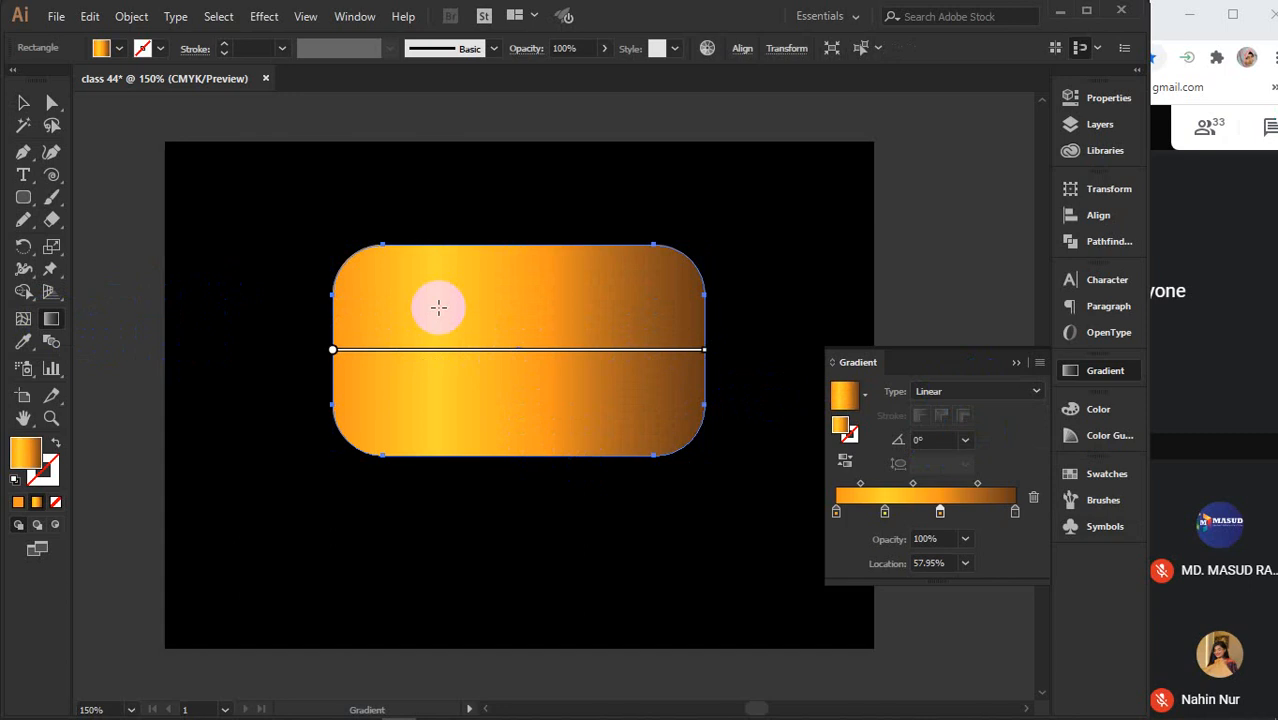
drag(307, 204, 656, 513)
drag(442, 206, 660, 528)
drag(347, 281, 671, 416)
mouse_move(383, 316)
mouse_down()
mouse_move(593, 428)
mouse_move(614, 396)
mouse_up()
drag(422, 337, 551, 405)
drag(188, 203, 722, 571)
drag(222, 418, 772, 240)
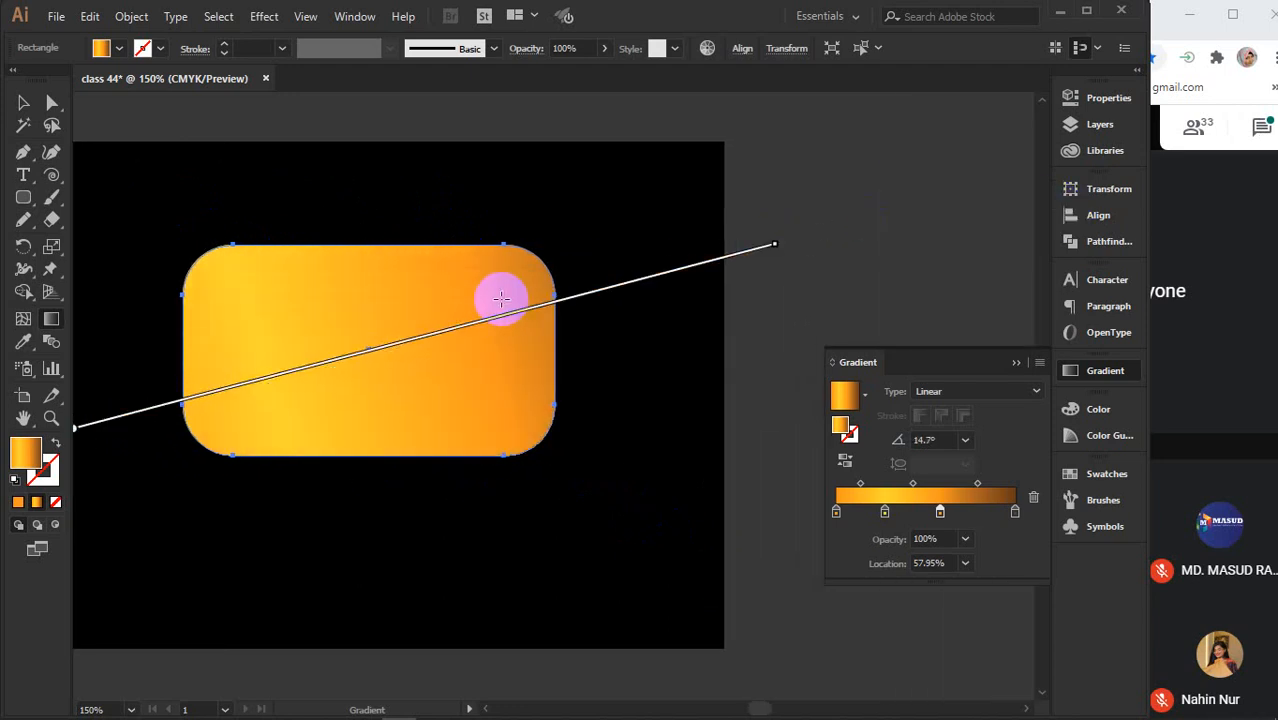
Stretch the linear gradient diagonally far beyond both sides of the artboard at an angle of 30.1°
scroll(501, 298, down, 2)
drag(177, 423, 805, 205)
drag(262, 505, 844, 169)
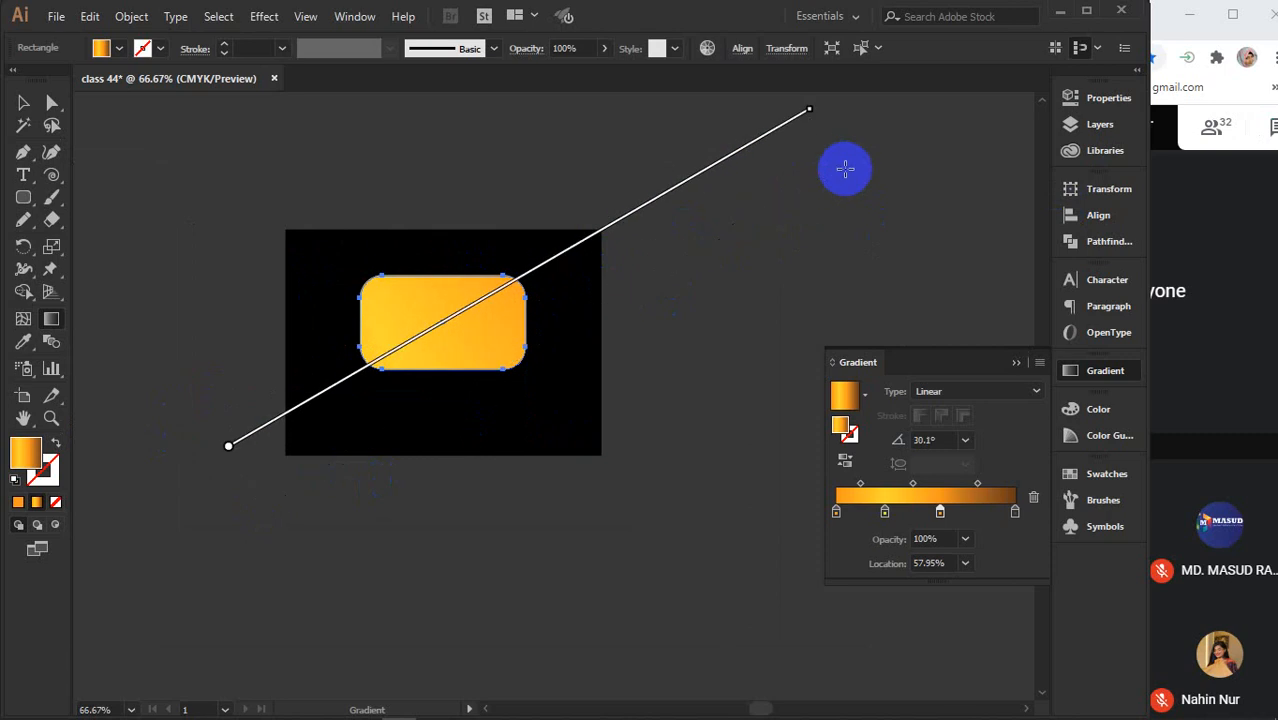
scroll(442, 322, up, 3)
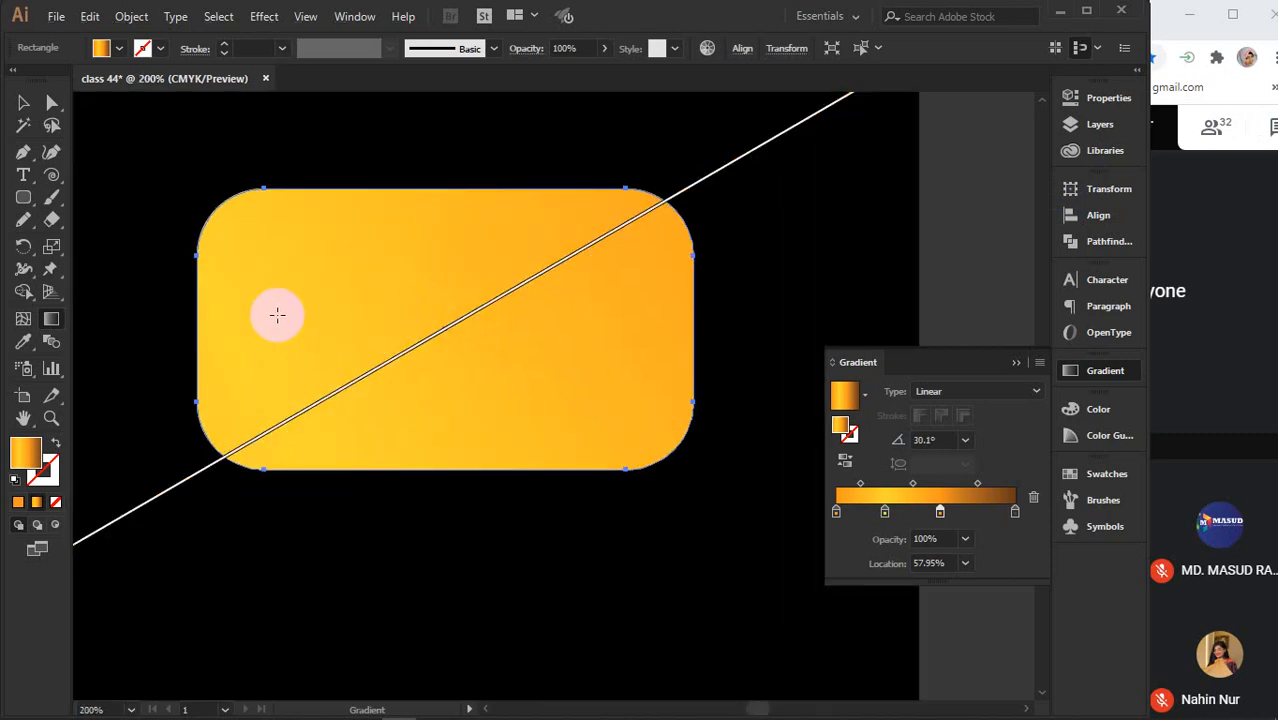
Redraw the linear gradient over the rectangle at -20.4°, at -31.6° and finally at 15.1°
drag(236, 251, 630, 397)
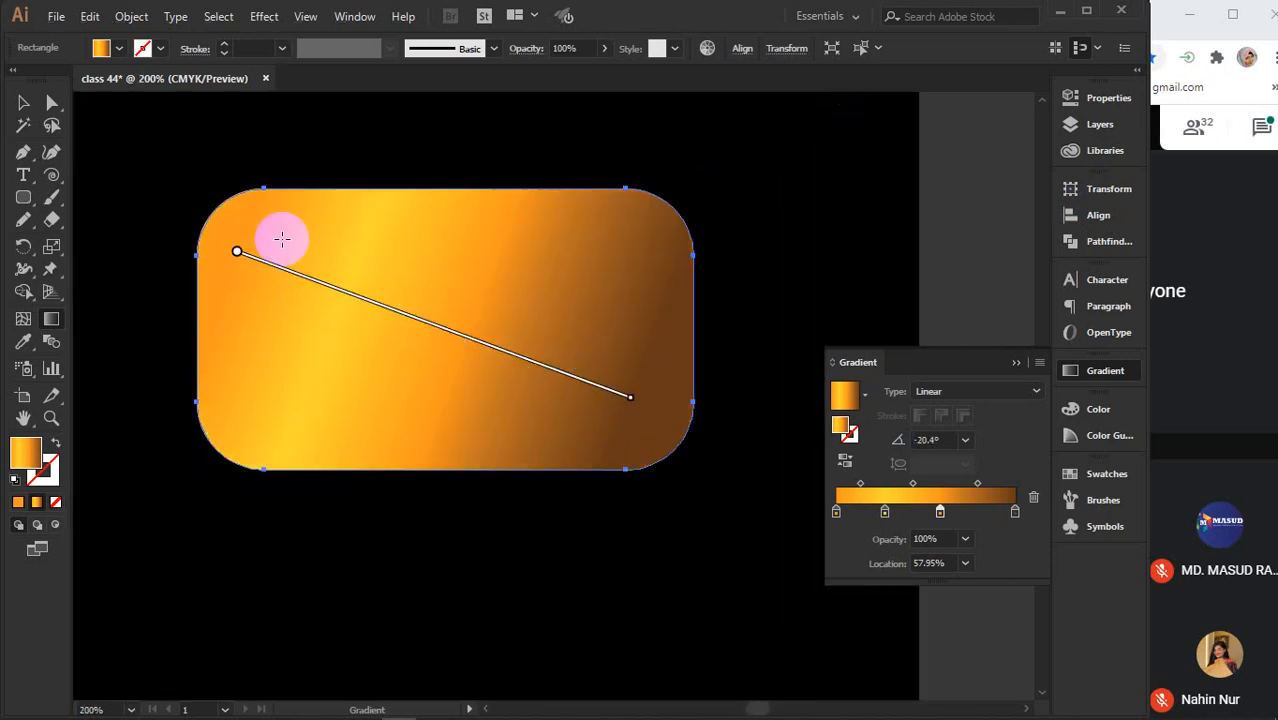
drag(187, 171, 742, 512)
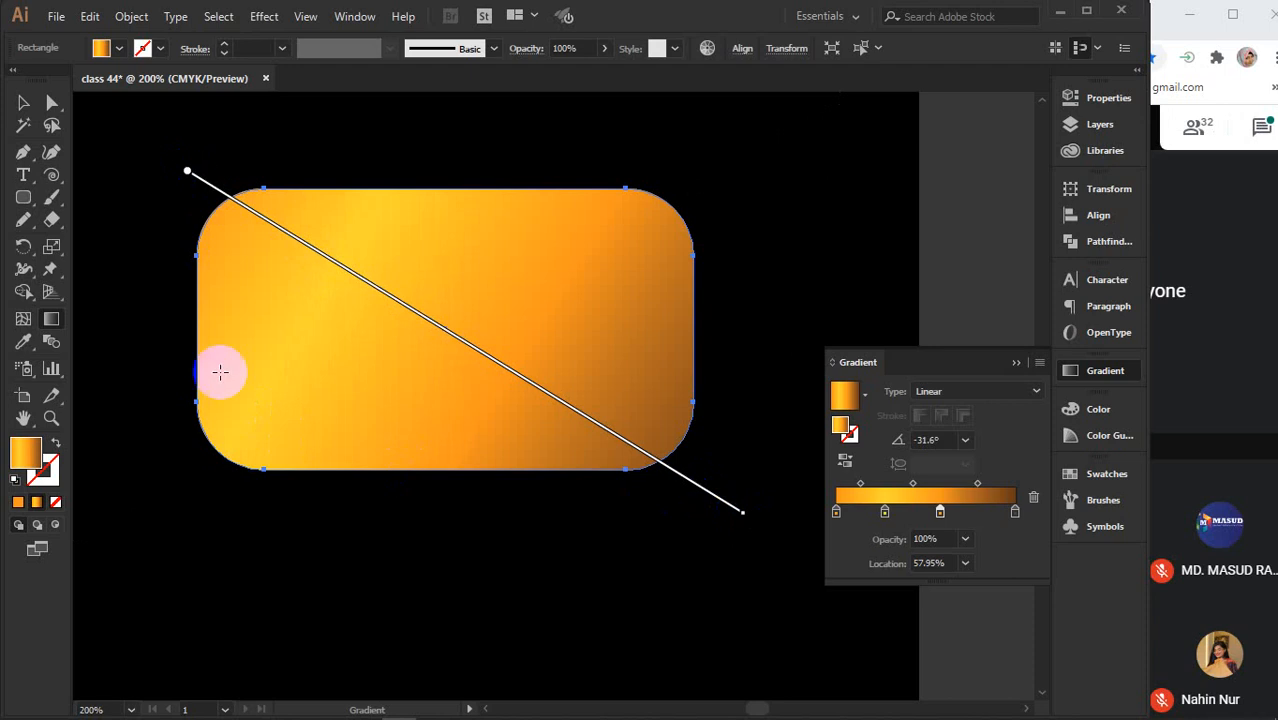
drag(171, 348, 788, 236)
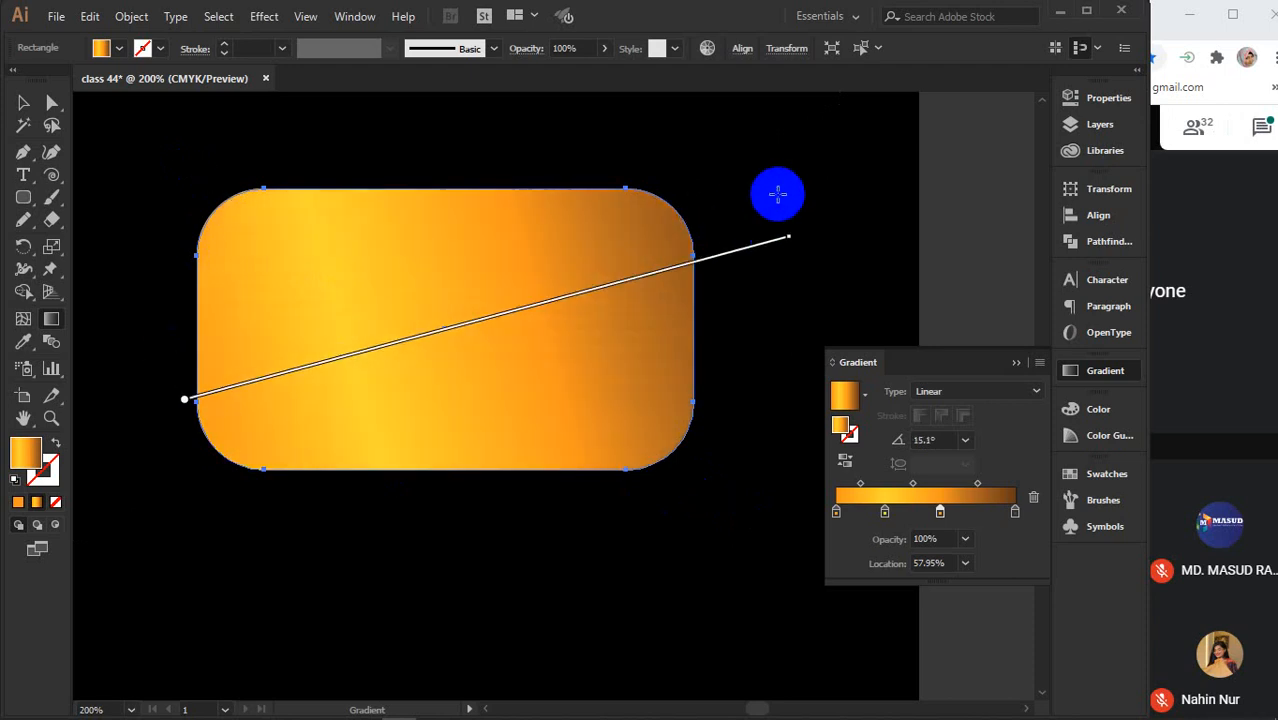
Change the gradient type to Radial and extend it from near the rectangle's centre past the artboard's right edge at -0.4°
click(1034, 390)
click(945, 432)
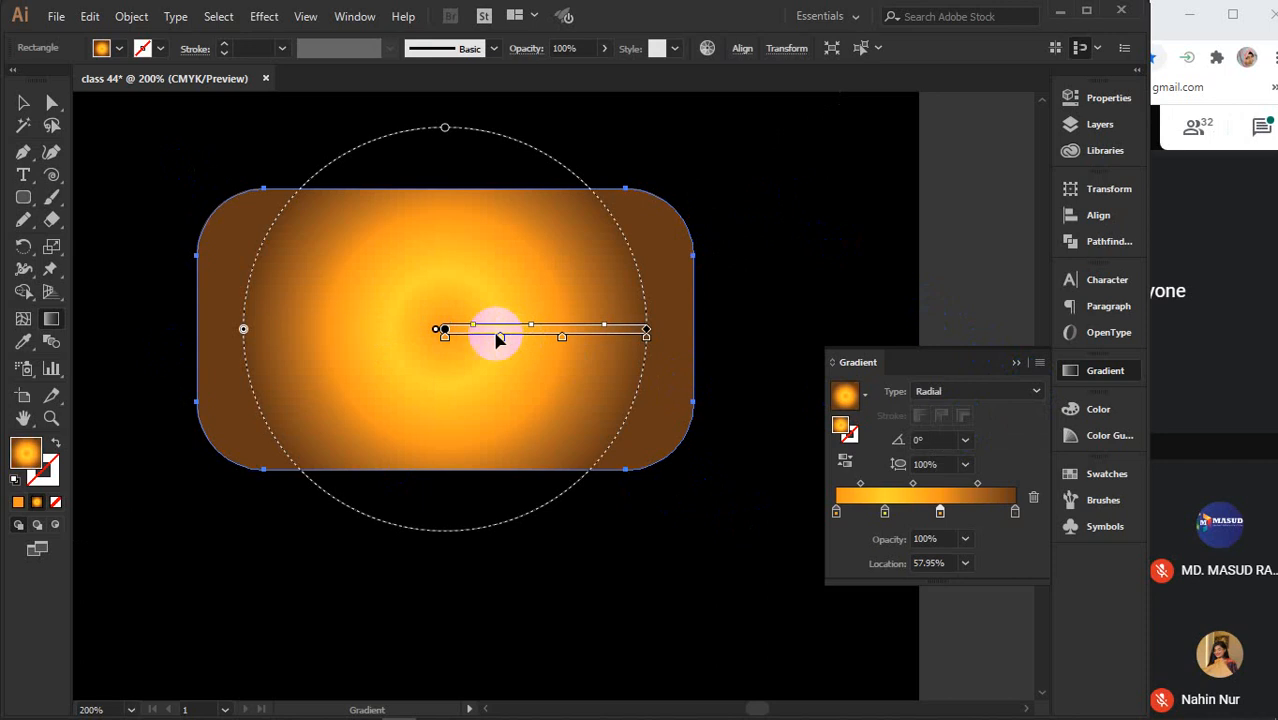
key(ctrl+1)
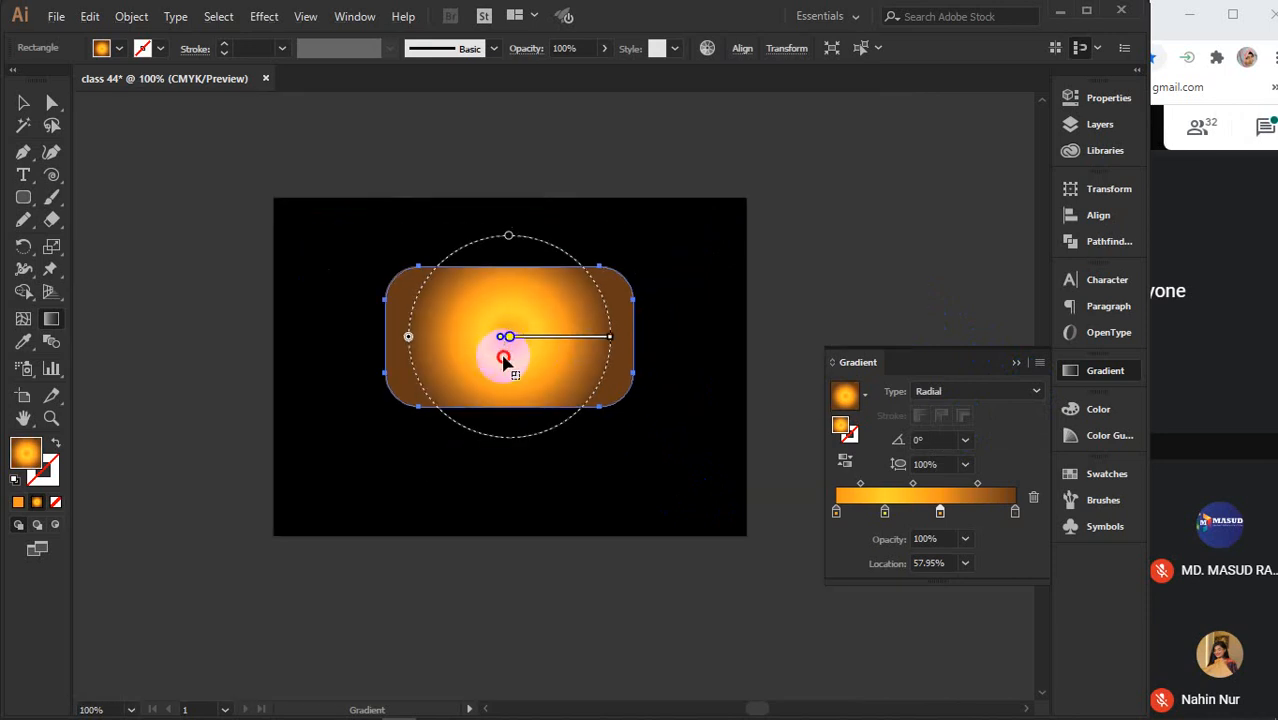
drag(504, 357, 765, 357)
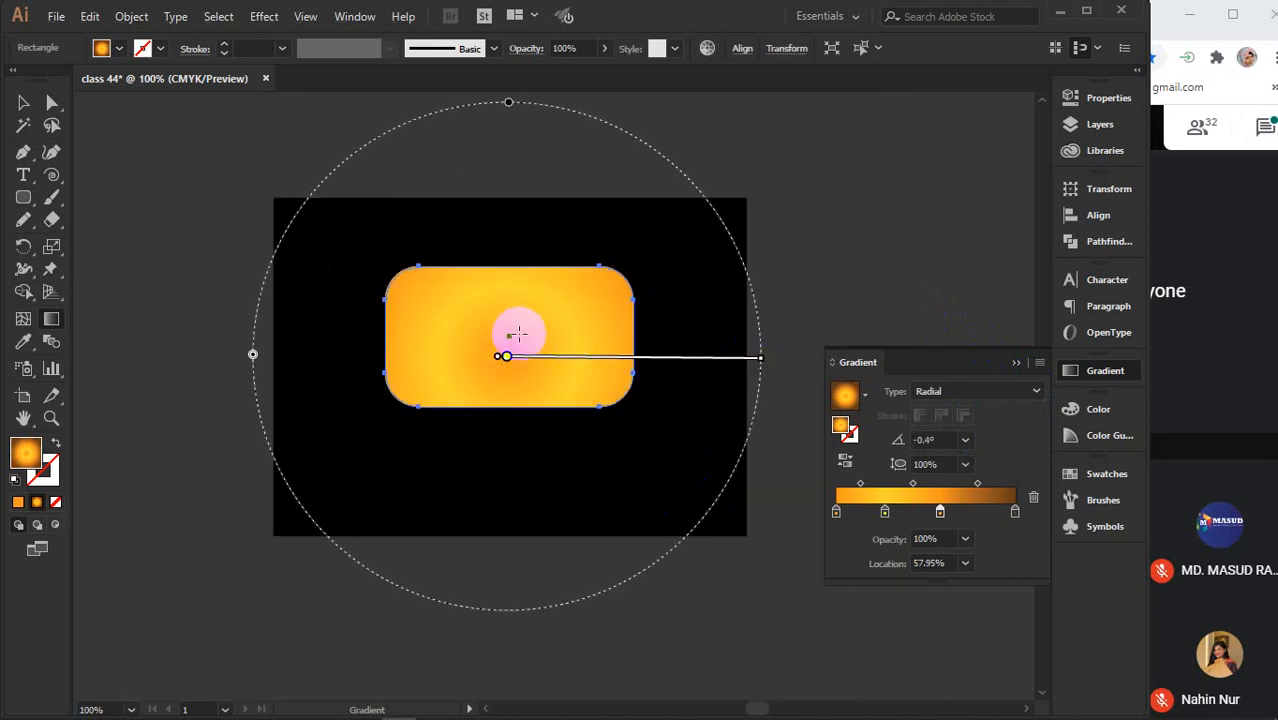
Redraw the radial gradient from various centres, ending with one from the rectangle's upper middle past the artboard at 5.9°, and deselect the rectangle
drag(506, 334, 598, 332)
drag(439, 335, 538, 344)
drag(466, 313, 554, 385)
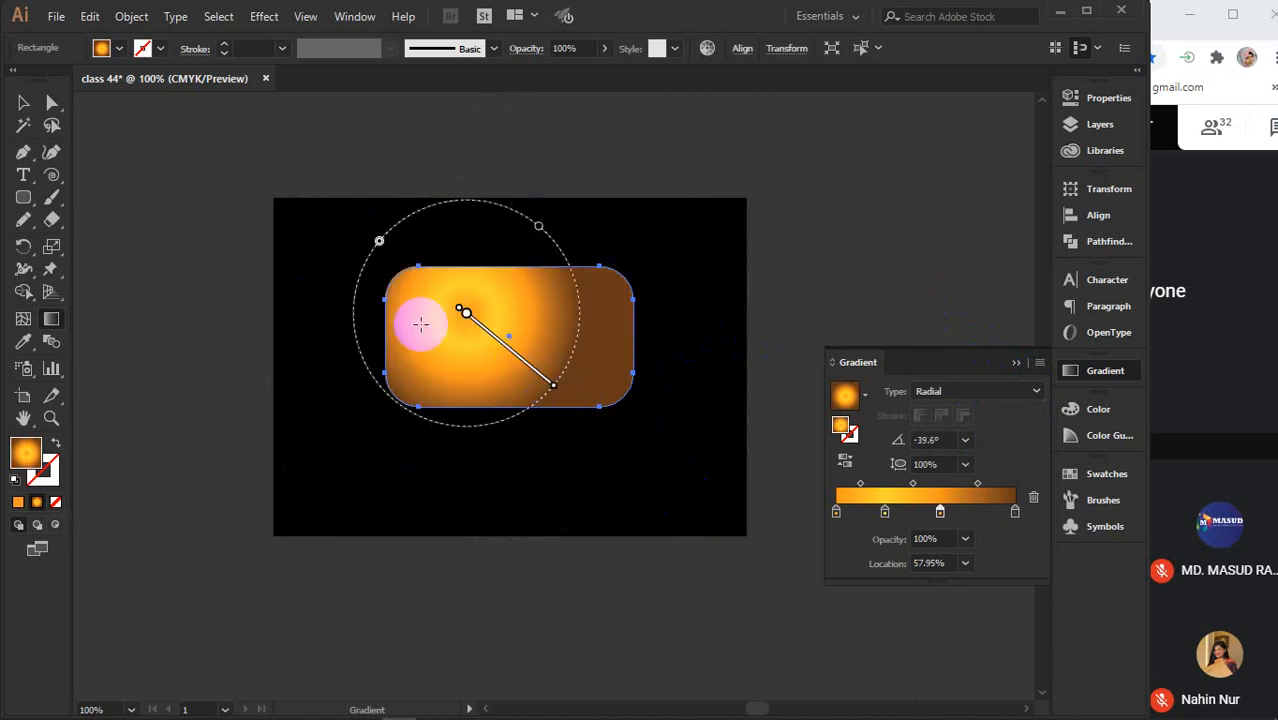
drag(418, 347, 522, 331)
drag(338, 352, 888, 287)
drag(462, 397, 827, 312)
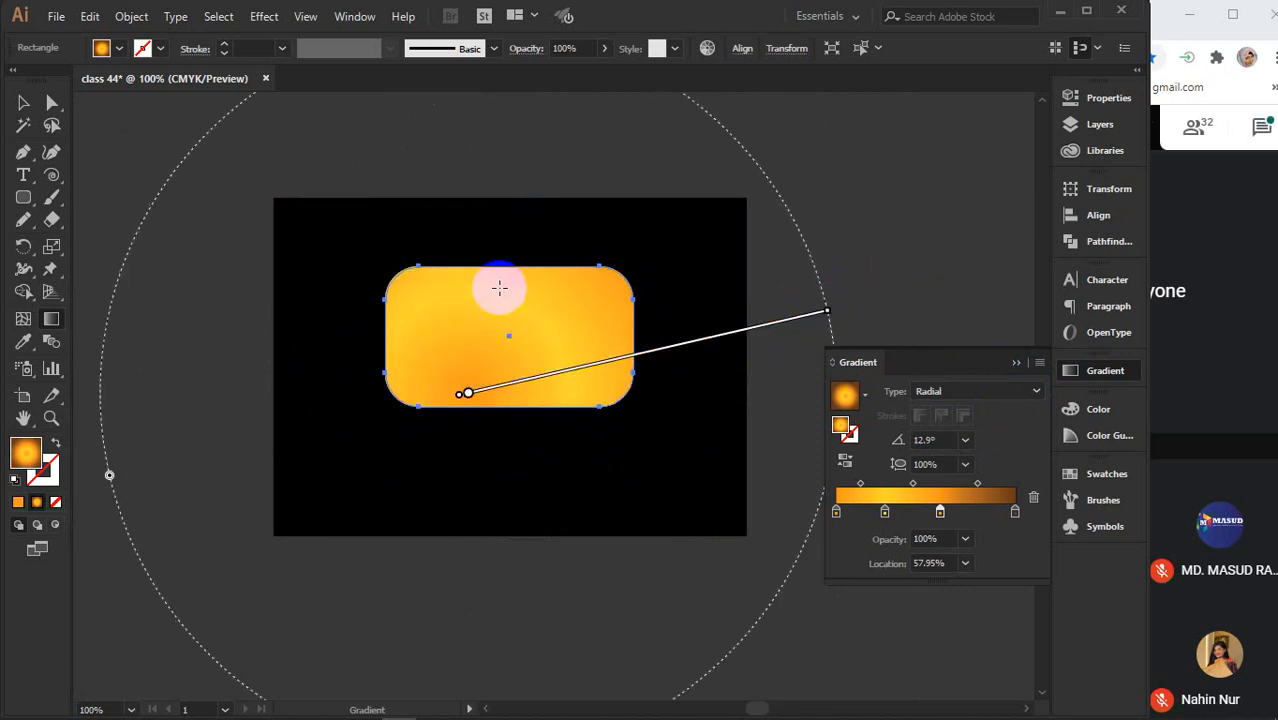
drag(499, 288, 834, 254)
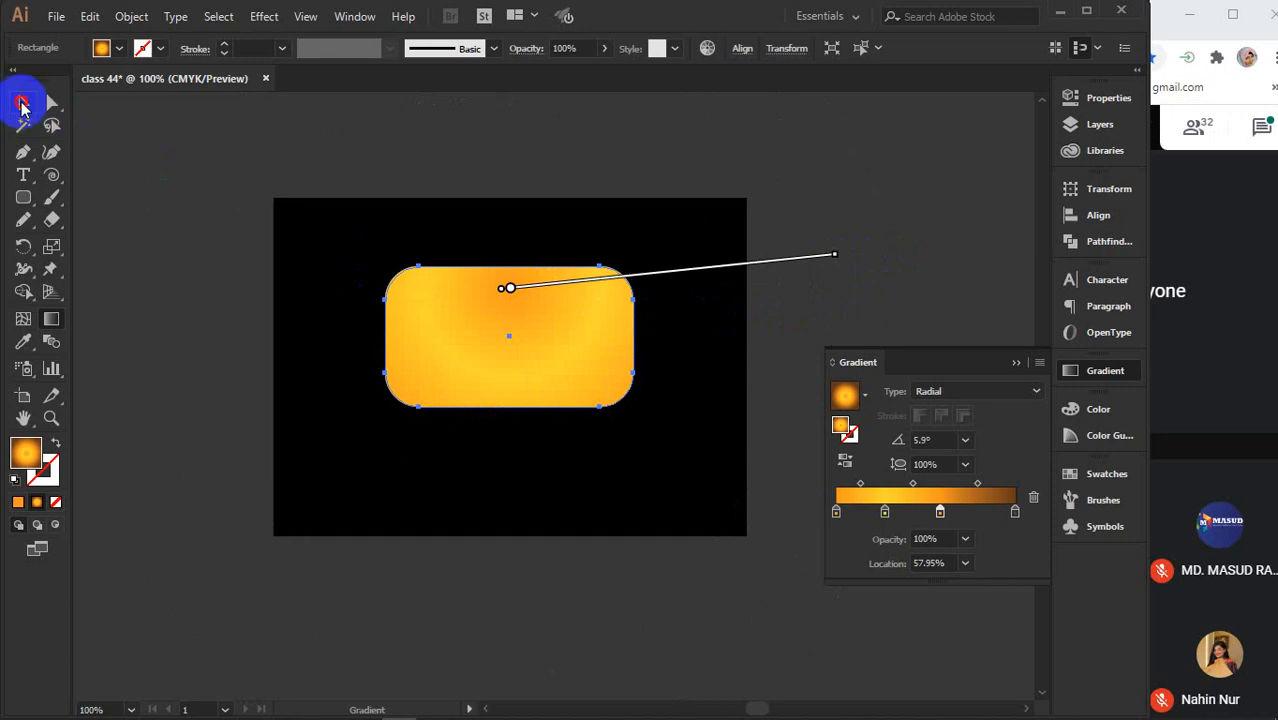
click(22, 104)
click(660, 236)
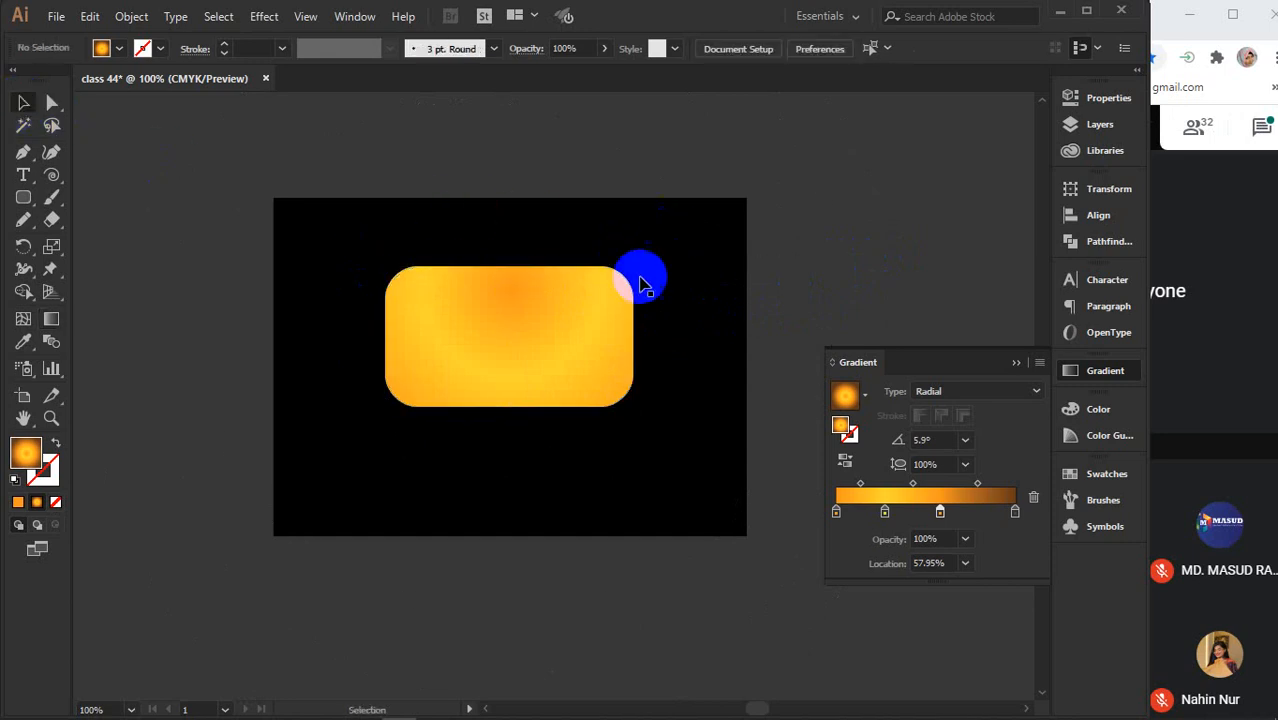
Delete the golden rounded rectangle and undo the deletion
click(576, 341)
key(Delete)
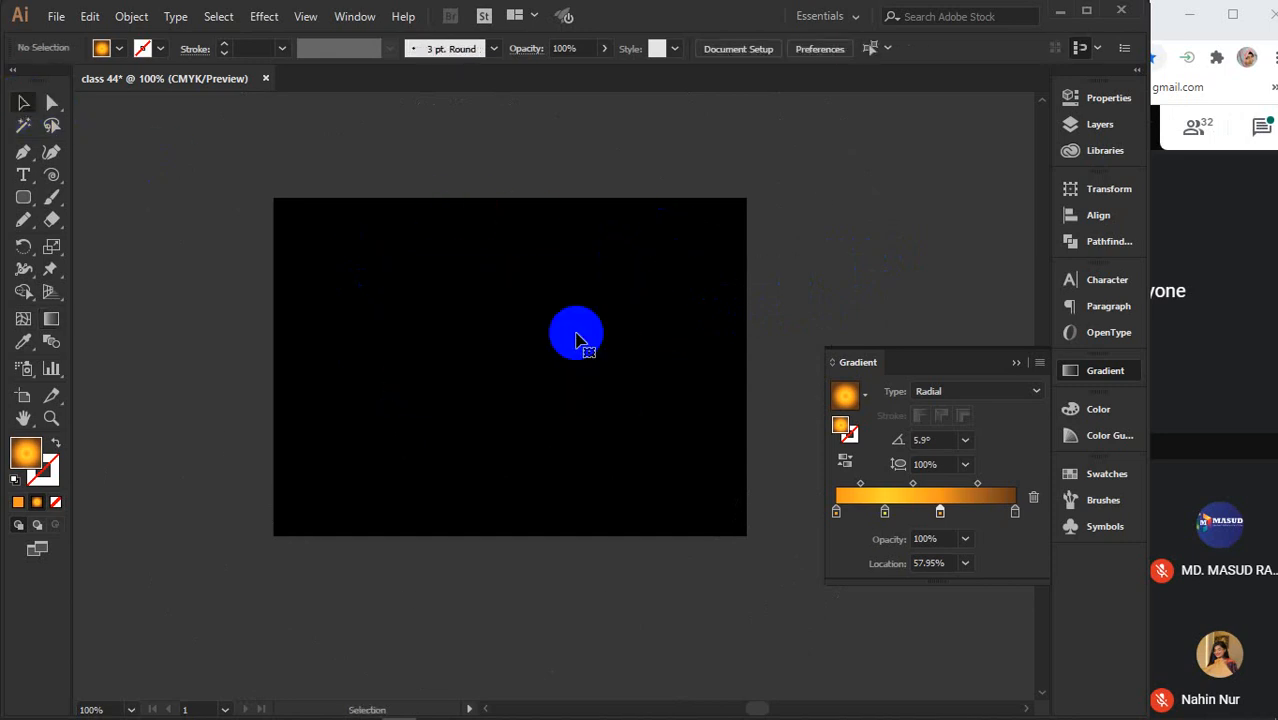
key(ctrl+z)
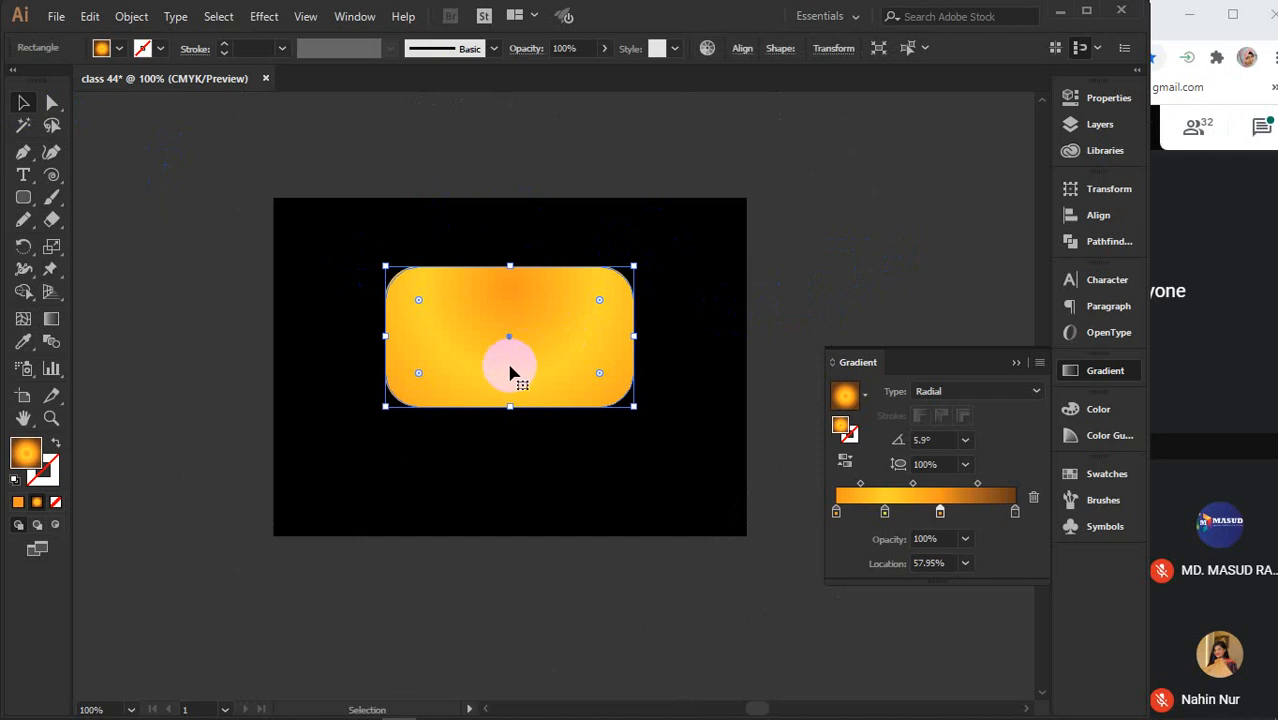
Change the rounded rectangle's gradient fill type to Linear
alt+scroll(531, 343, up, 2)
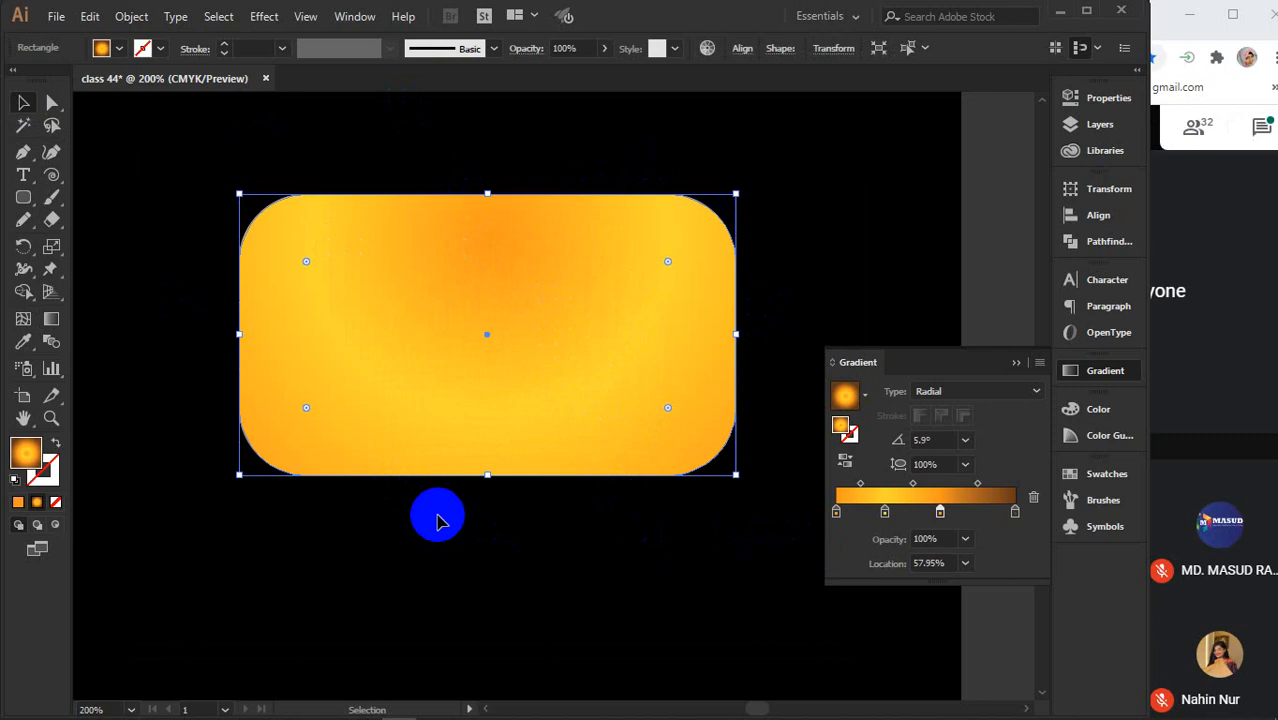
click(1036, 391)
click(928, 405)
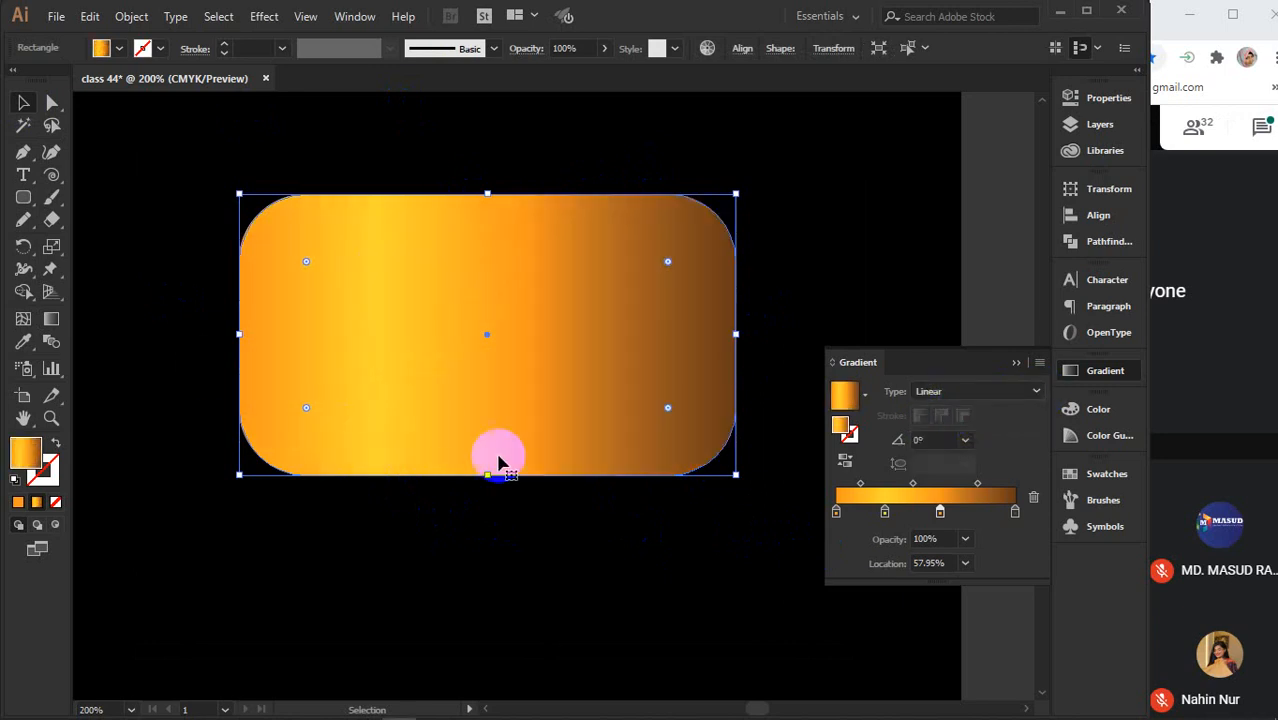
Give the rounded rectangle a pale yellow stroke (f4ee76) with a weight of 10 pt
click(43, 474)
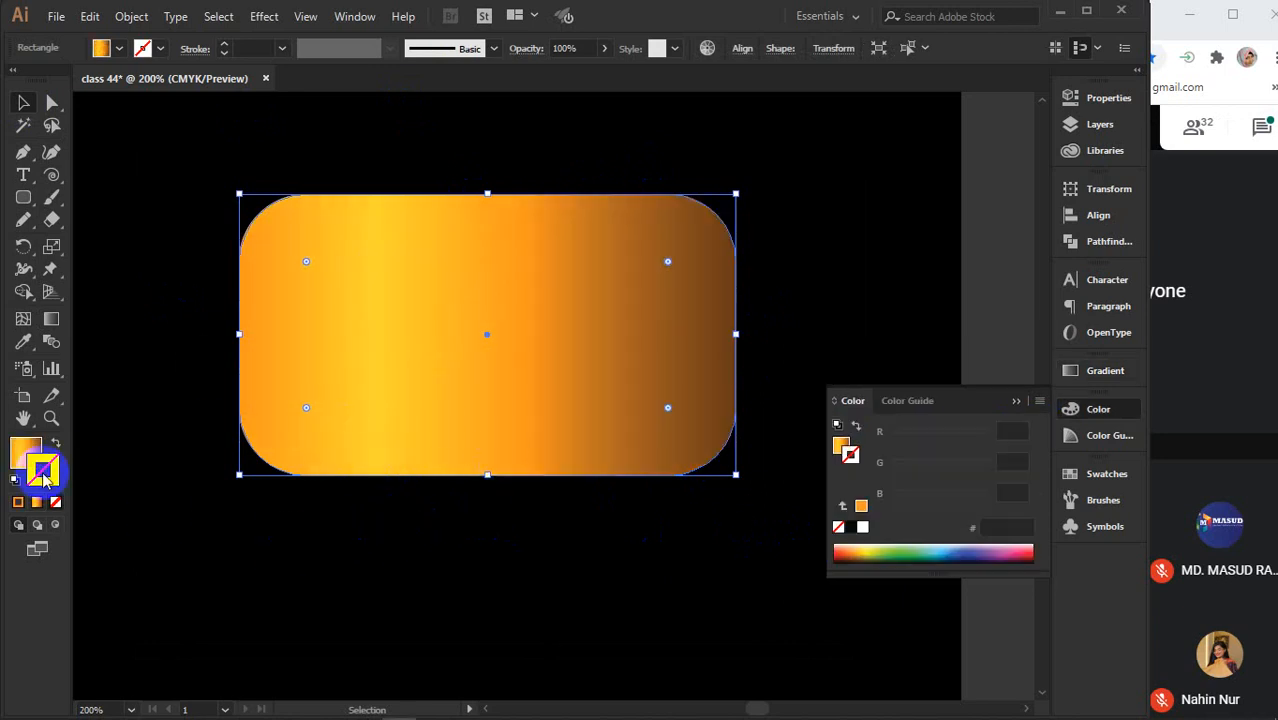
click(55, 500)
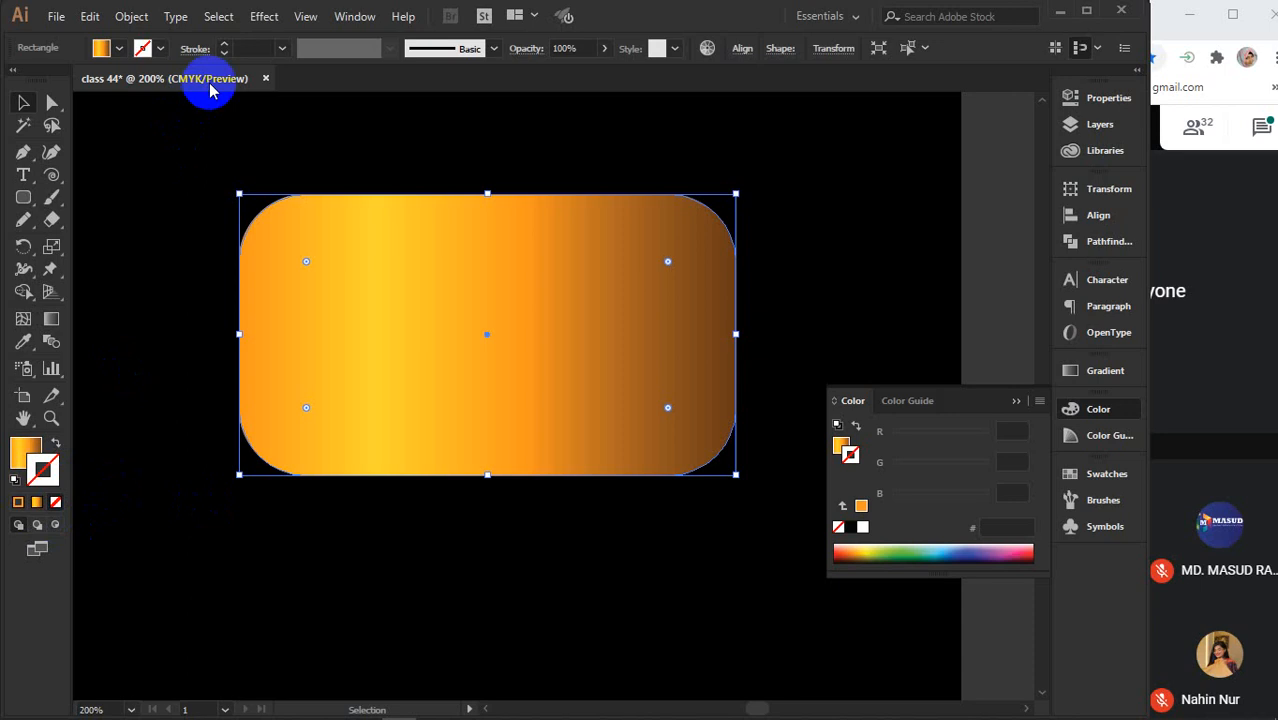
click(249, 40)
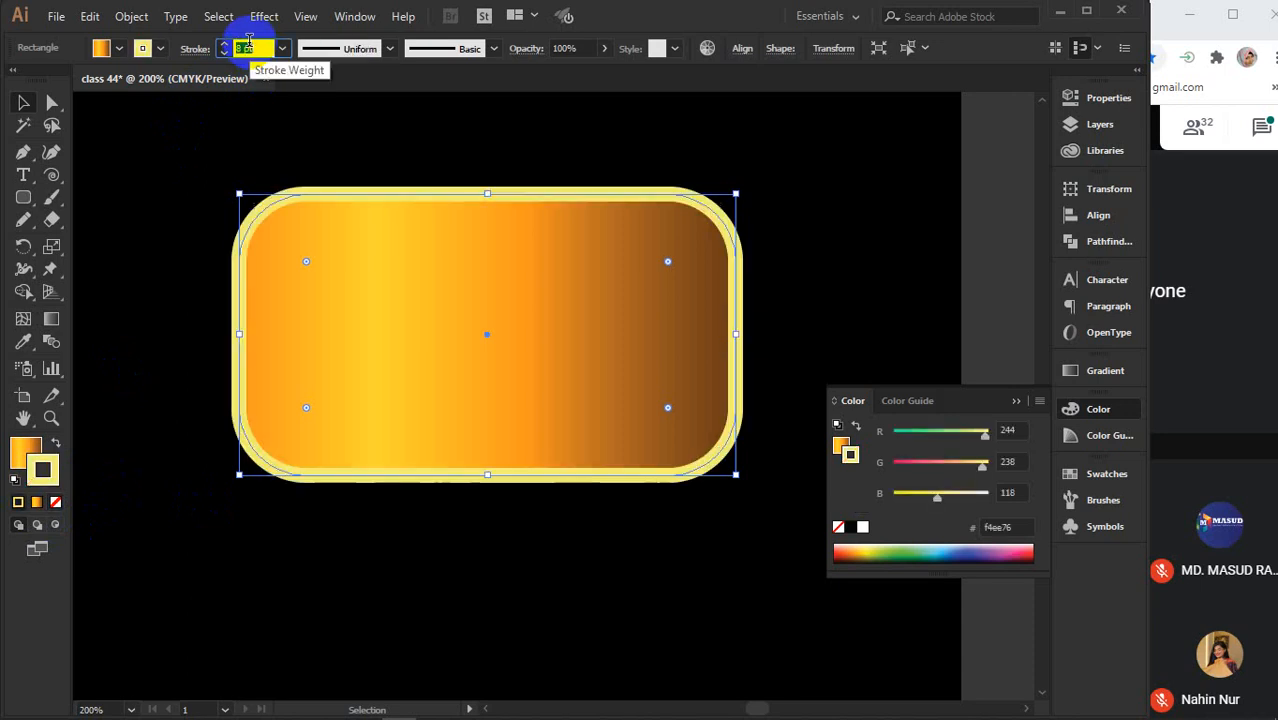
scroll(249, 40, up, 1)
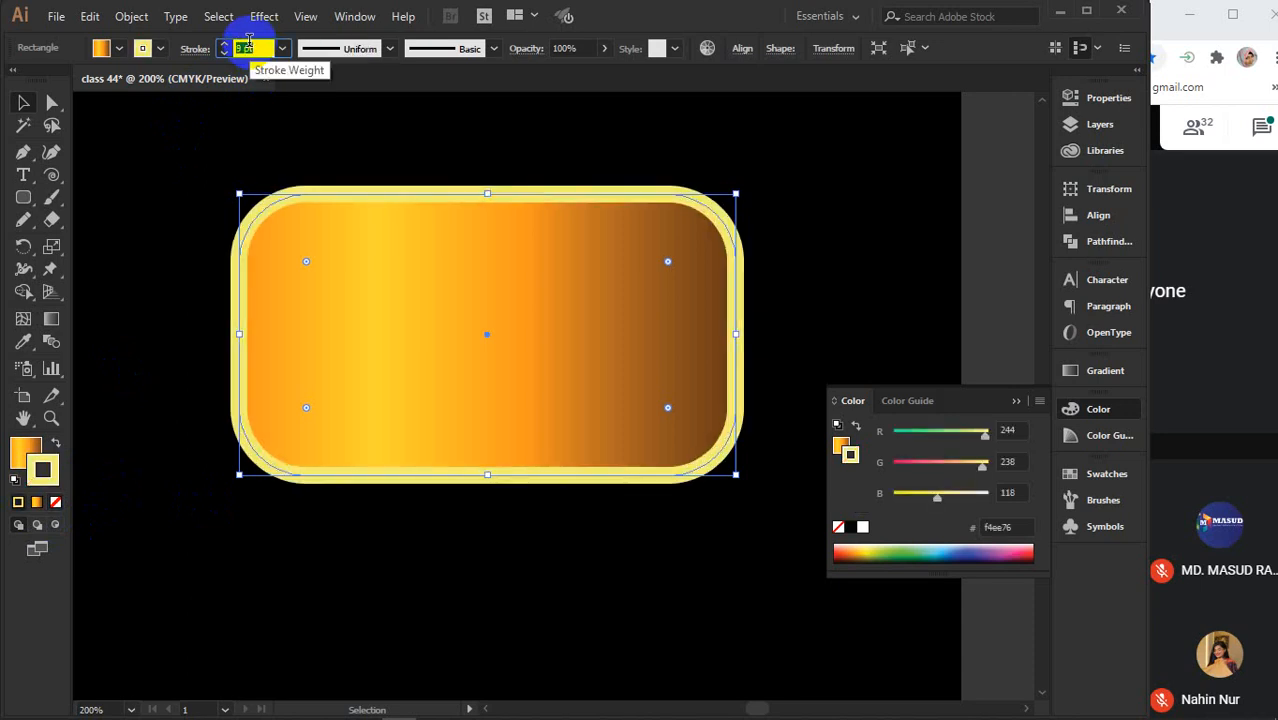
scroll(249, 40, up, 1)
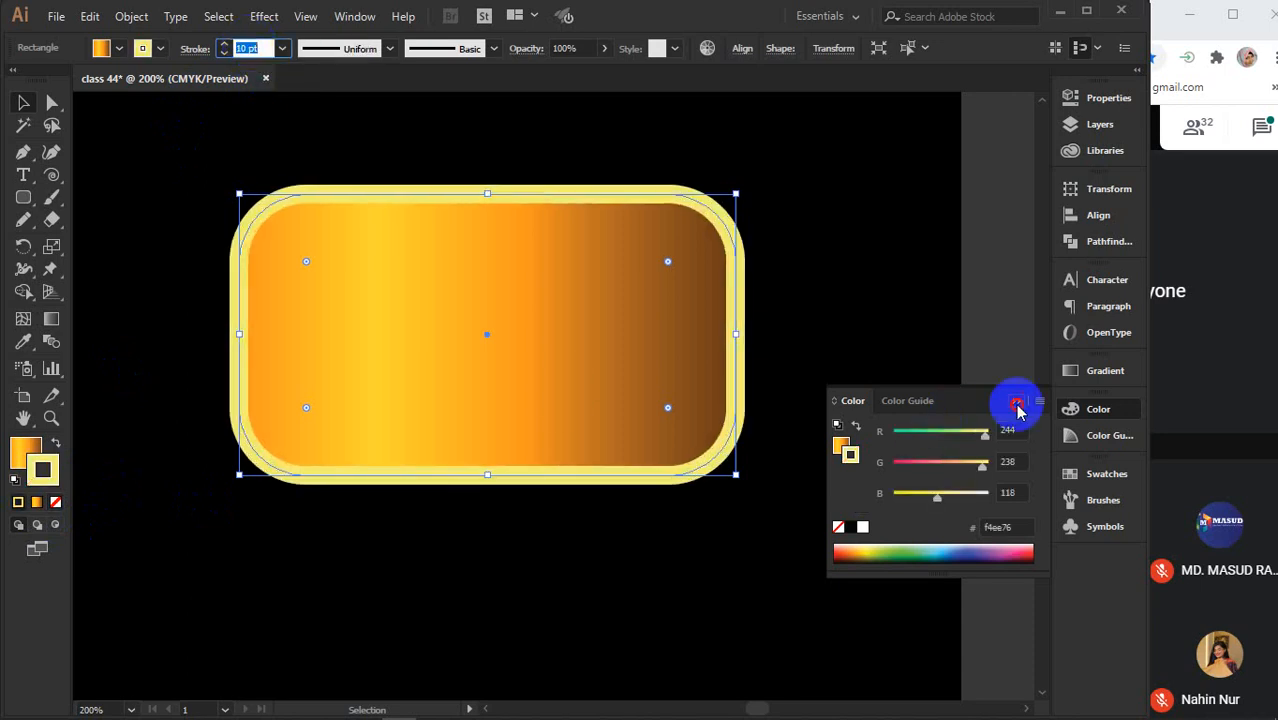
Apply the golden-brown linear gradient to the rectangle's stroke in place of its solid colour
click(1016, 404)
click(1102, 373)
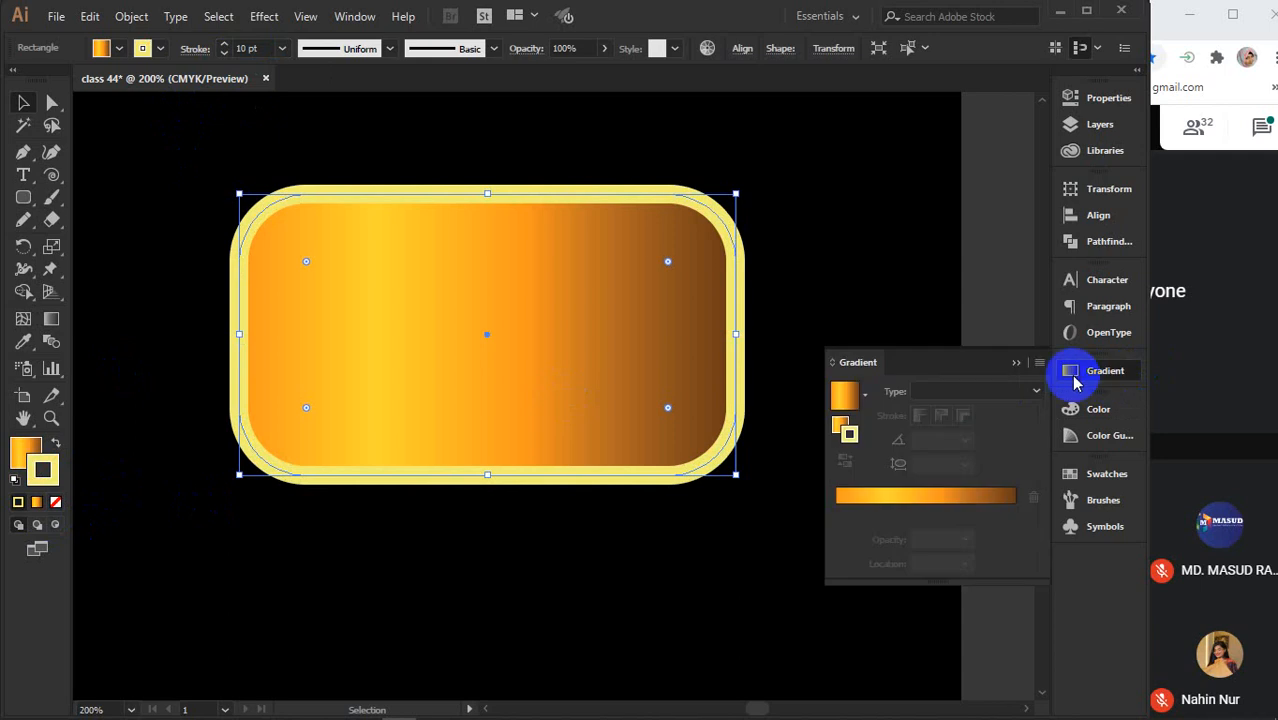
click(845, 443)
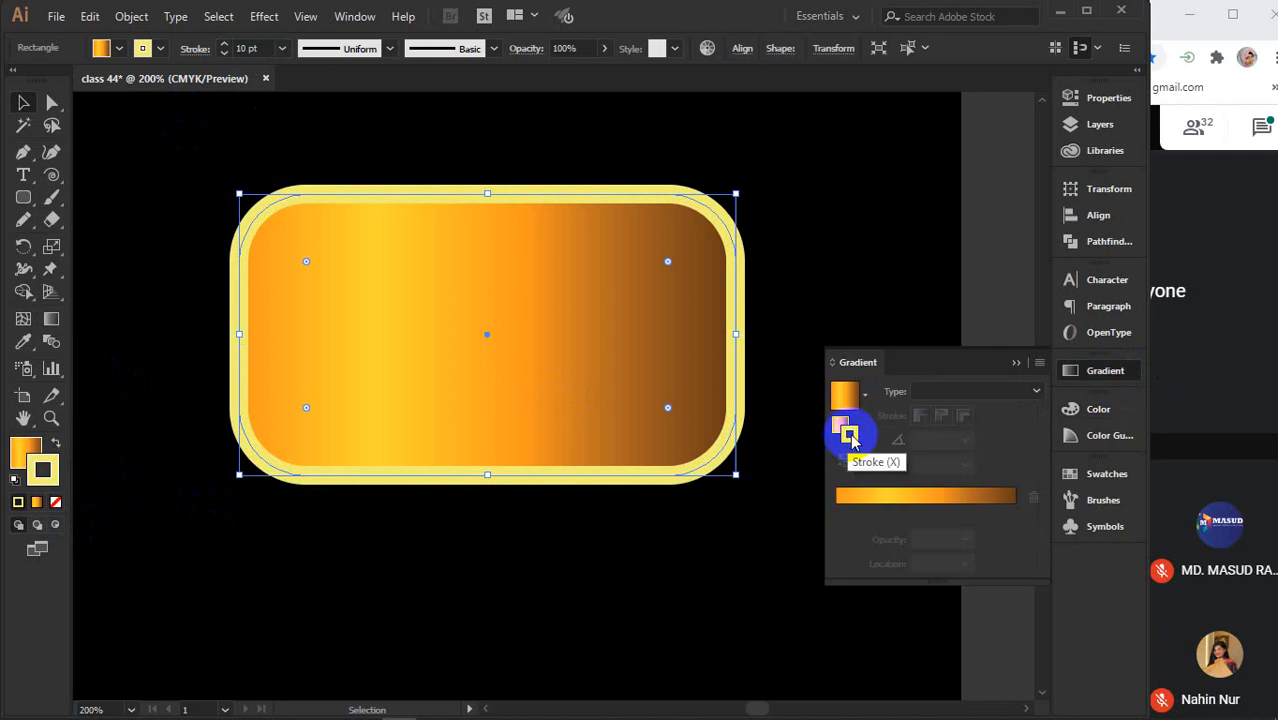
click(910, 497)
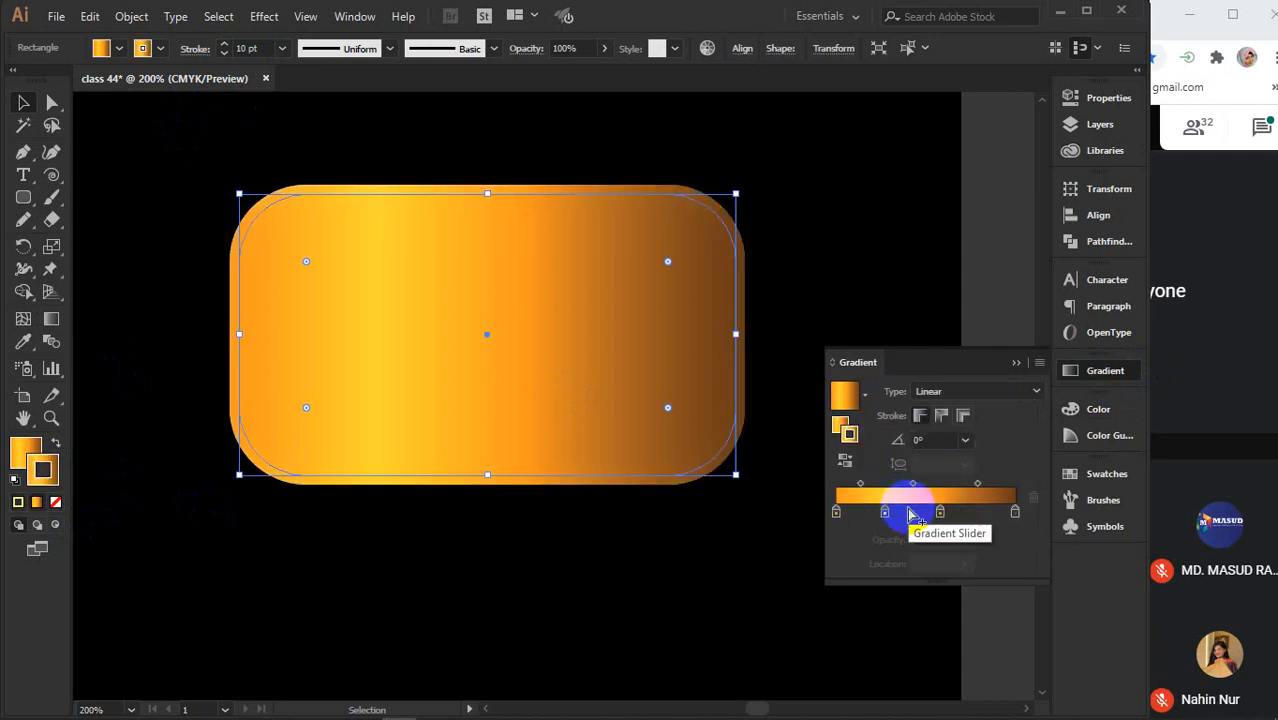
Recolour the stroke gradient's first stop red and its second stop light blue
click(836, 514)
double_click(836, 514)
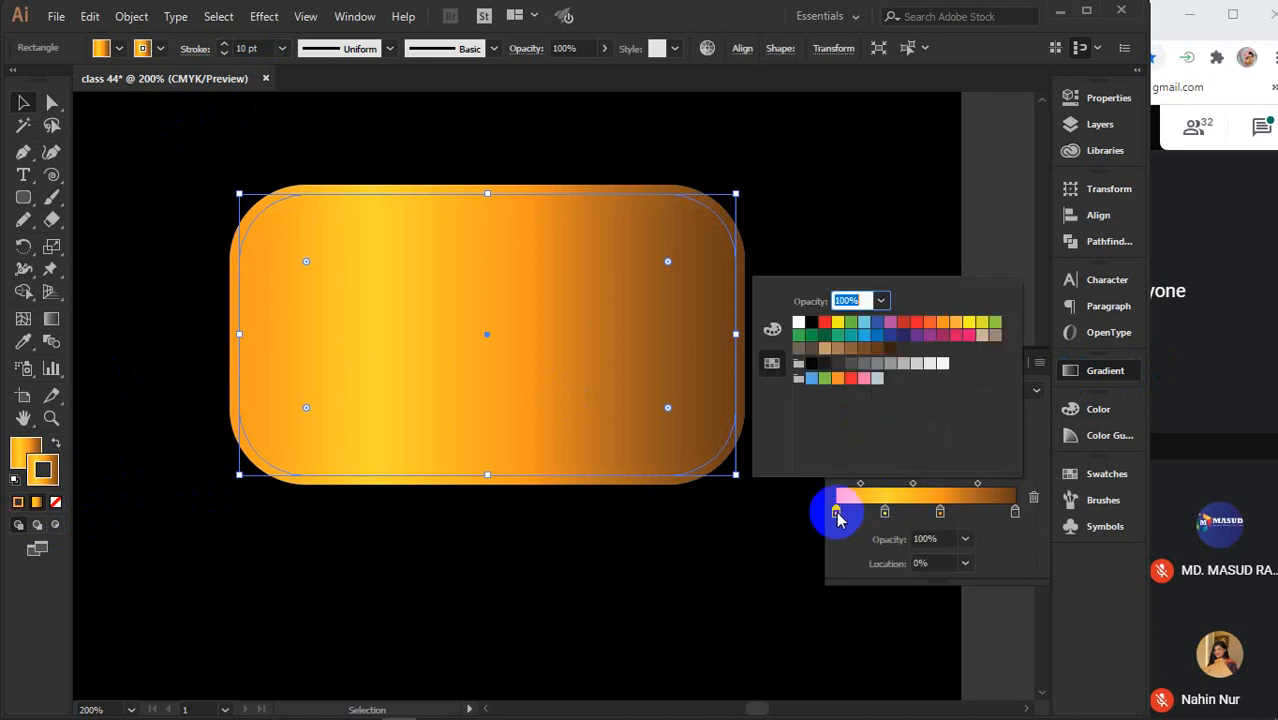
click(824, 321)
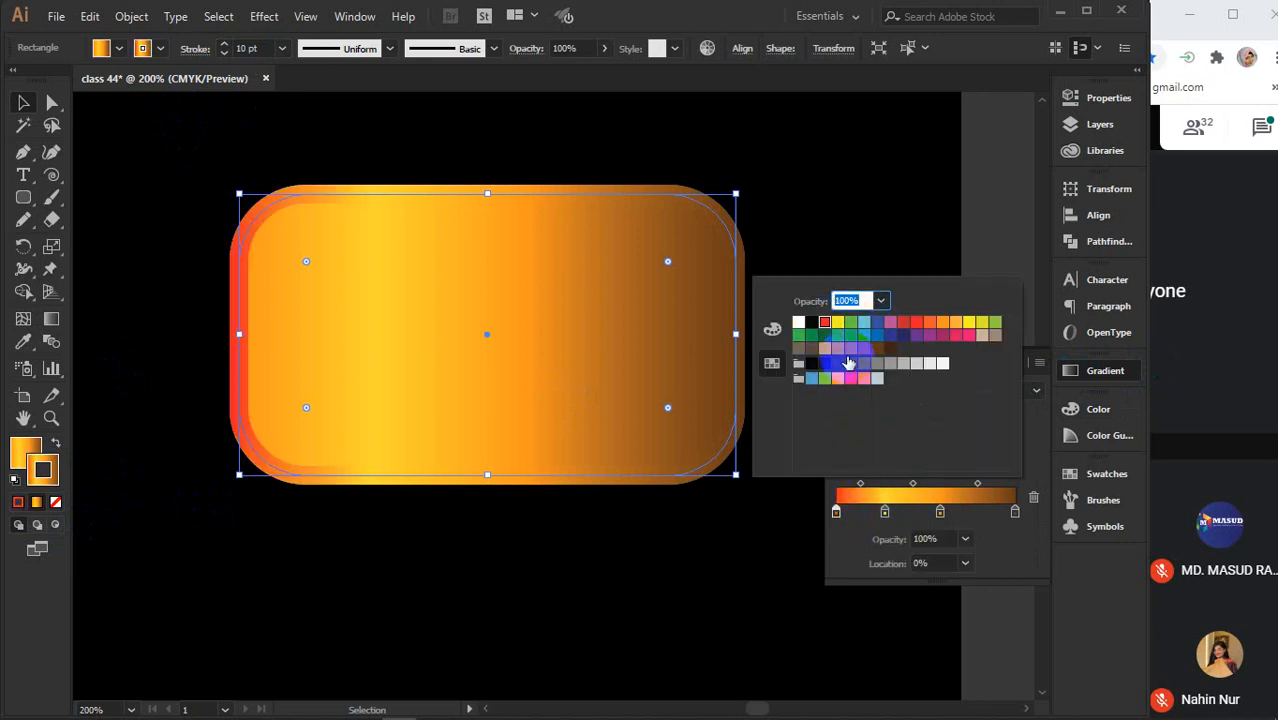
click(885, 513)
double_click(885, 513)
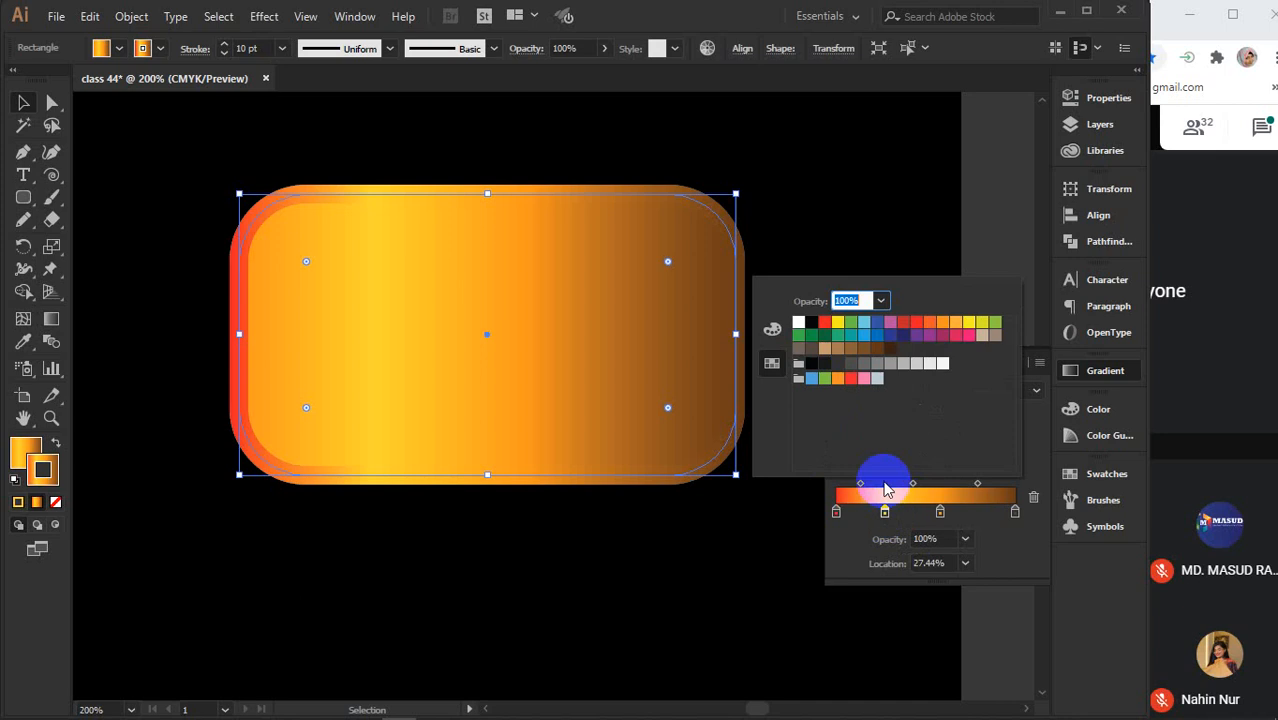
click(864, 324)
Recolour the stroke gradient's third stop green and its last stop purple (R=147 G=39 B=143)
click(940, 513)
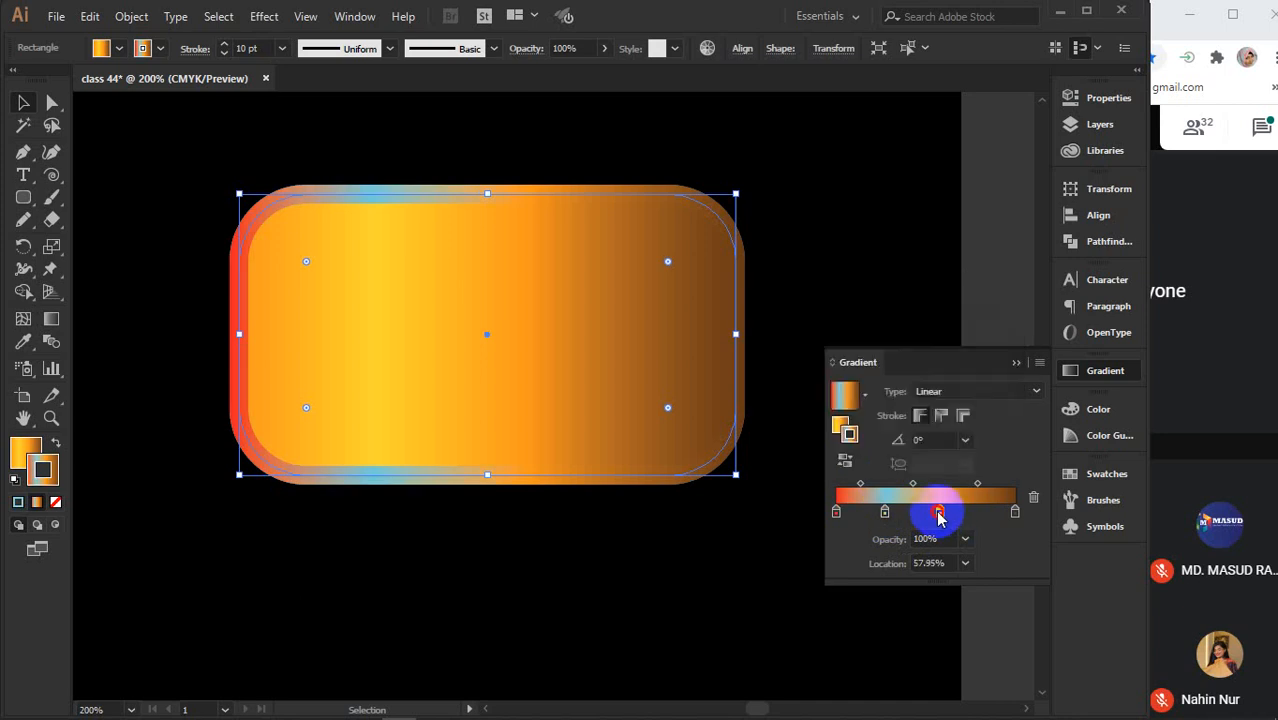
double_click(940, 513)
click(993, 323)
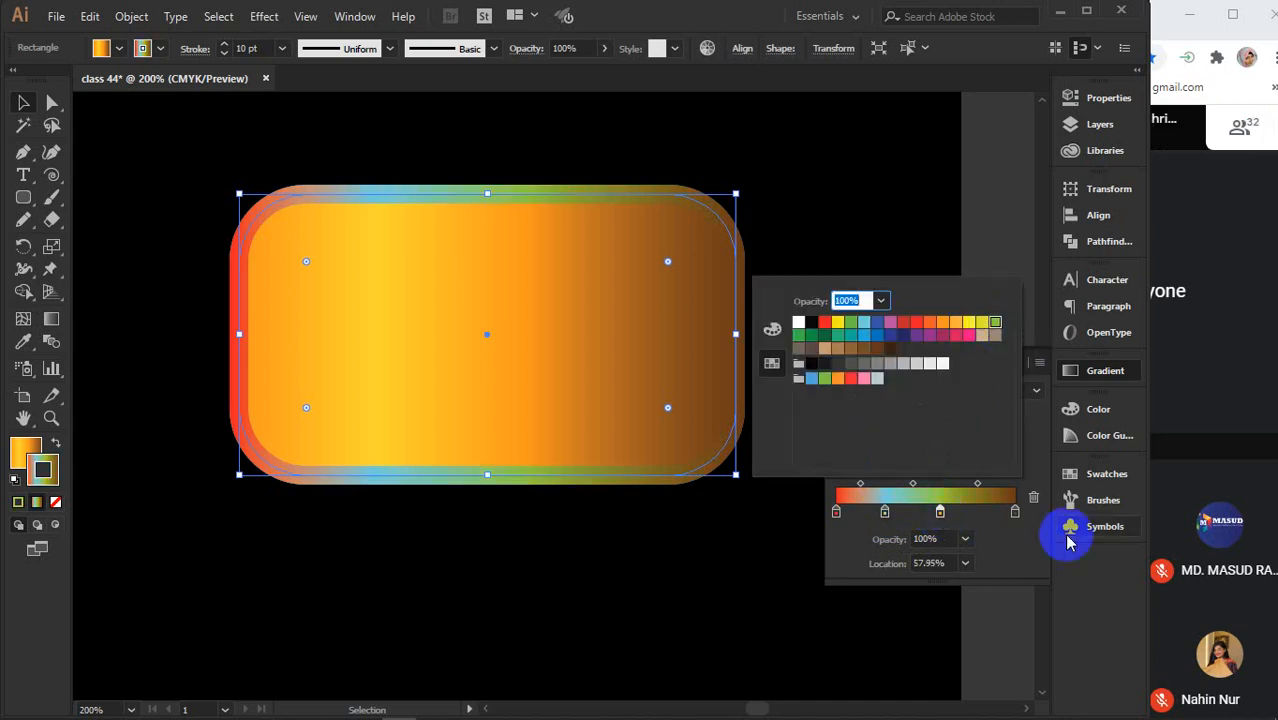
click(1015, 512)
double_click(1014, 512)
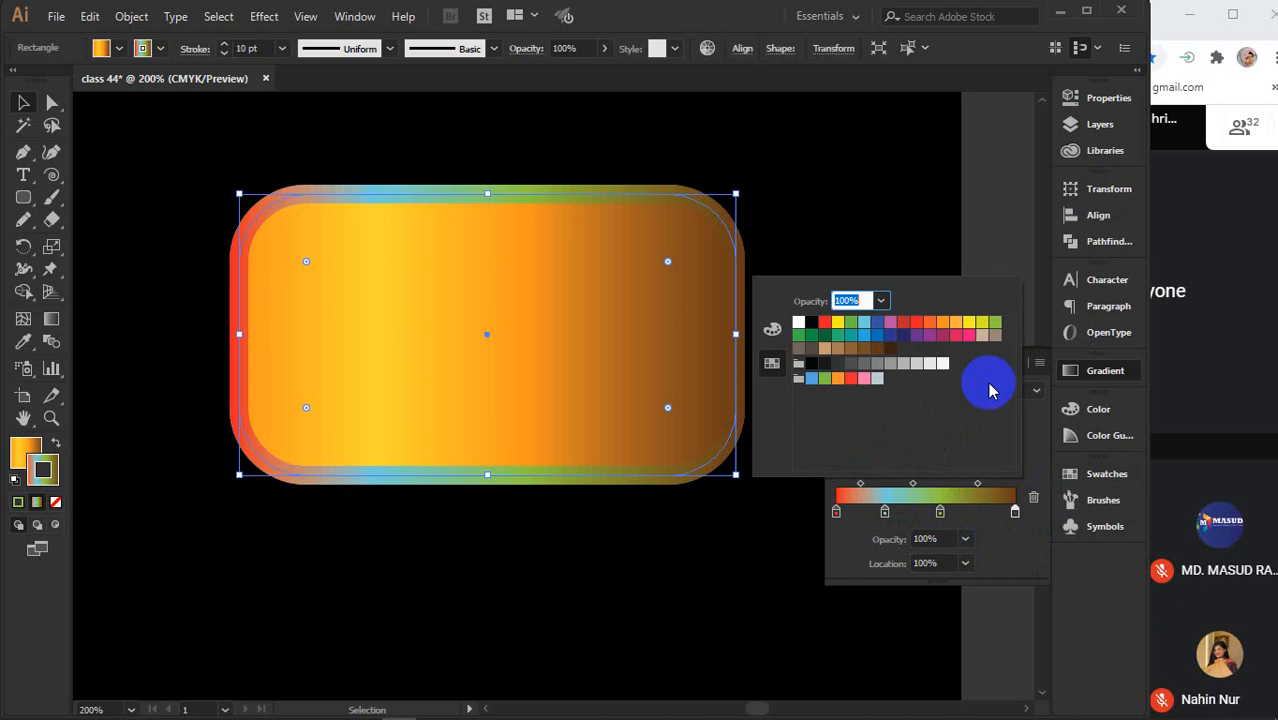
click(936, 342)
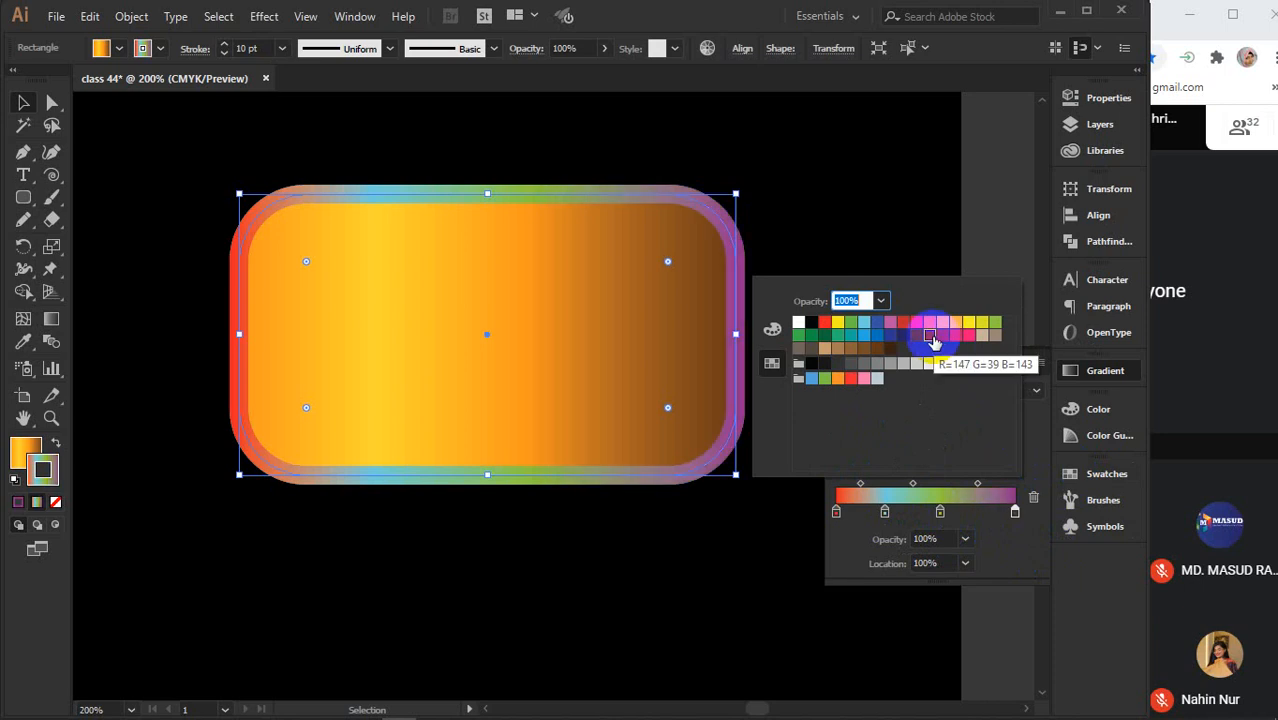
click(903, 525)
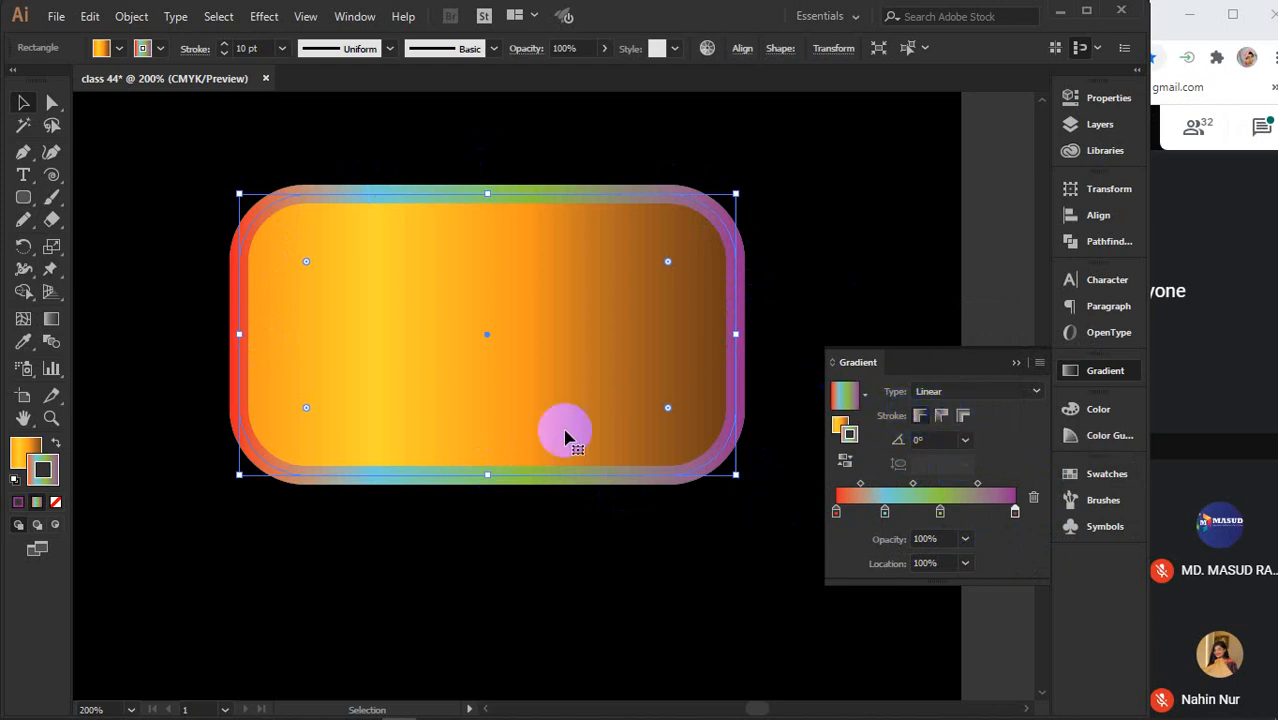
Try the Radial type on the stroke gradient and return it to Linear
click(1004, 391)
click(996, 430)
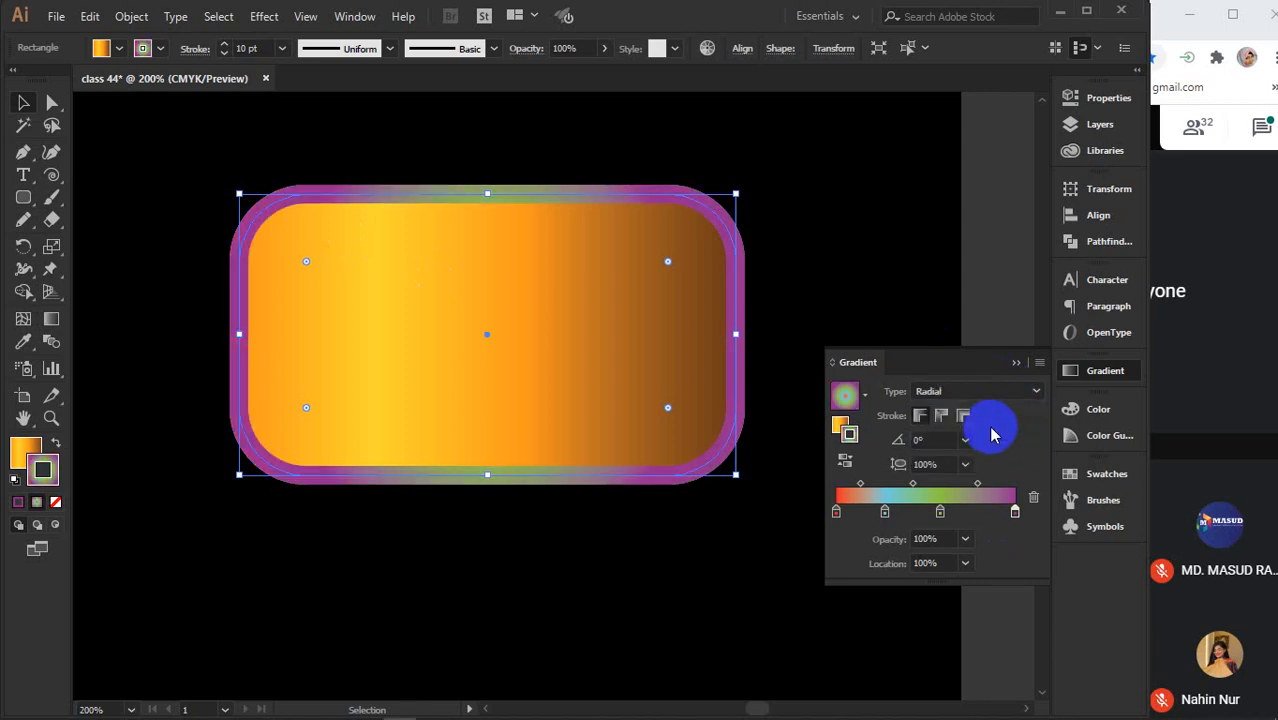
click(995, 396)
click(986, 409)
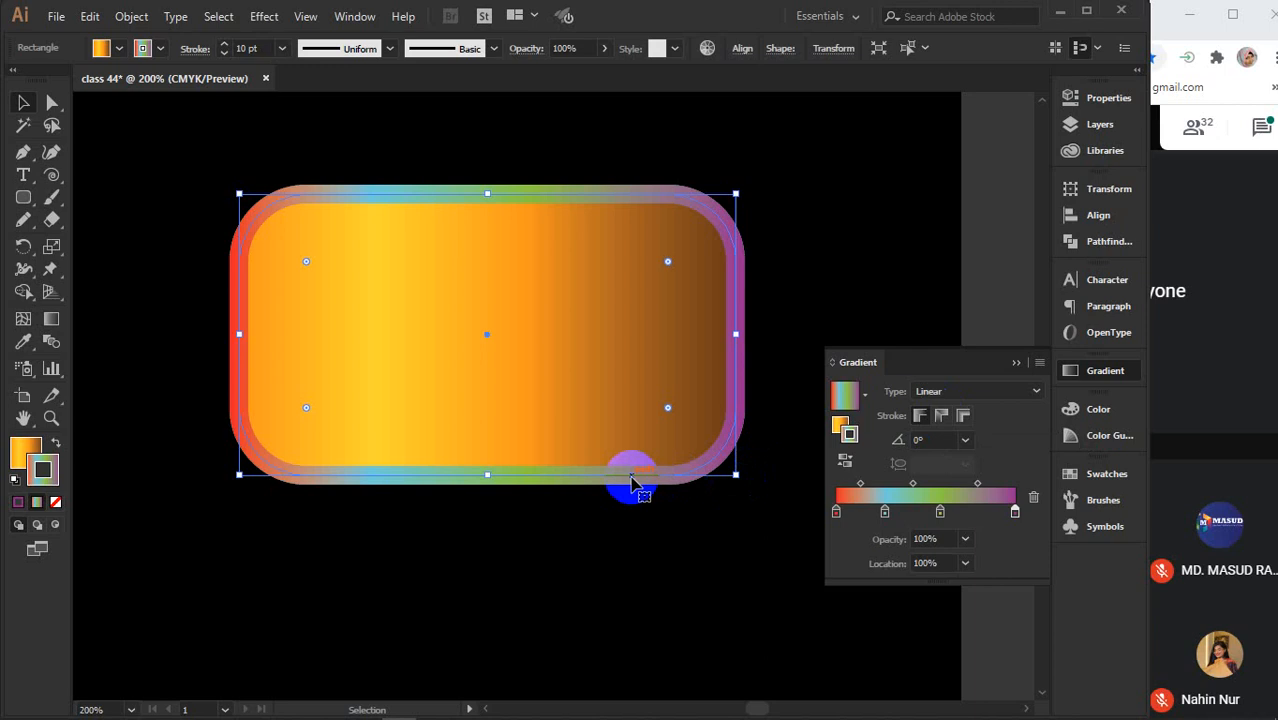
Apply the gradient along the stroke and move its red stop to 6.67%
click(942, 416)
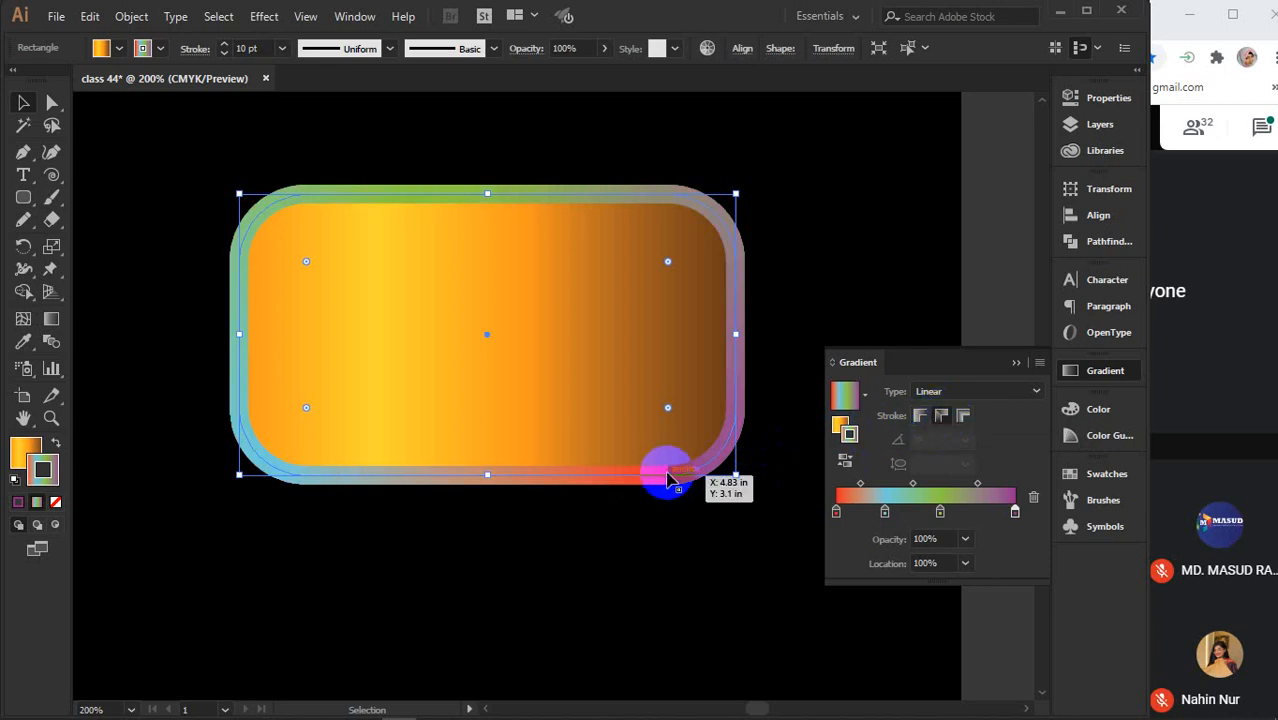
mouse_move(668, 481)
mouse_down()
mouse_move(848, 516)
mouse_move(756, 516)
mouse_move(603, 480)
mouse_move(510, 487)
mouse_move(907, 531)
mouse_move(848, 516)
mouse_up()
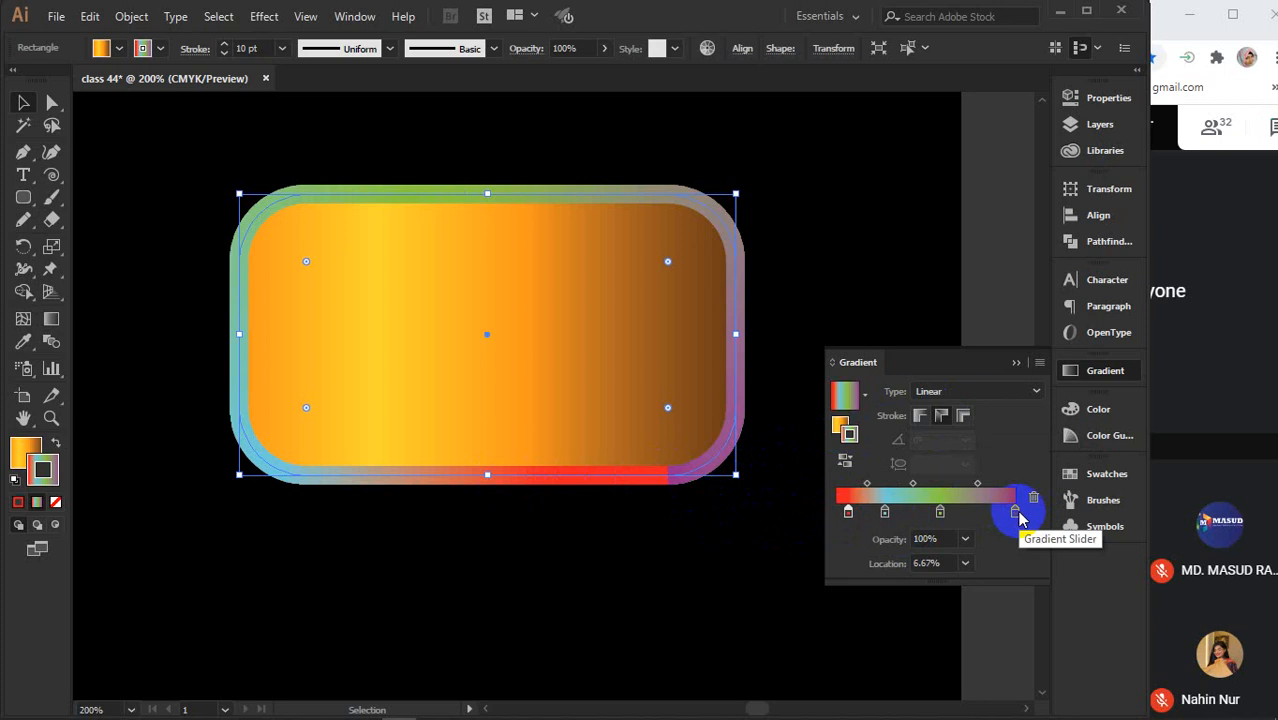
mouse_move(1019, 519)
mouse_down()
mouse_move(710, 522)
mouse_move(673, 488)
mouse_move(250, 452)
mouse_move(222, 282)
mouse_move(545, 161)
mouse_move(798, 325)
mouse_move(684, 483)
mouse_move(669, 481)
mouse_up()
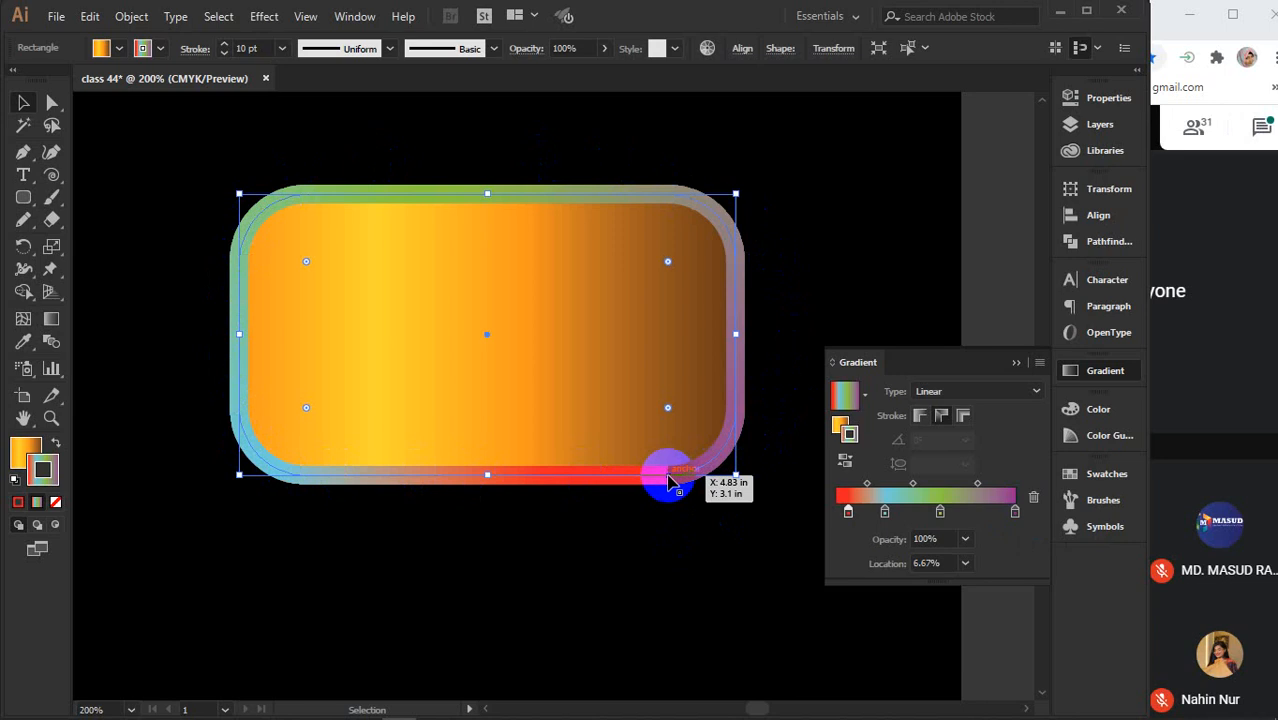
Examine how the gradient colours run along the stroke, including the red-purple seam on the rectangle's lower edge
scroll(669, 481, up, 7)
mouse_move(727, 435)
mouse_down()
mouse_move(180, 457)
mouse_move(245, 459)
mouse_up()
scroll(662, 434, down, 6)
scroll(245, 459, up, 3)
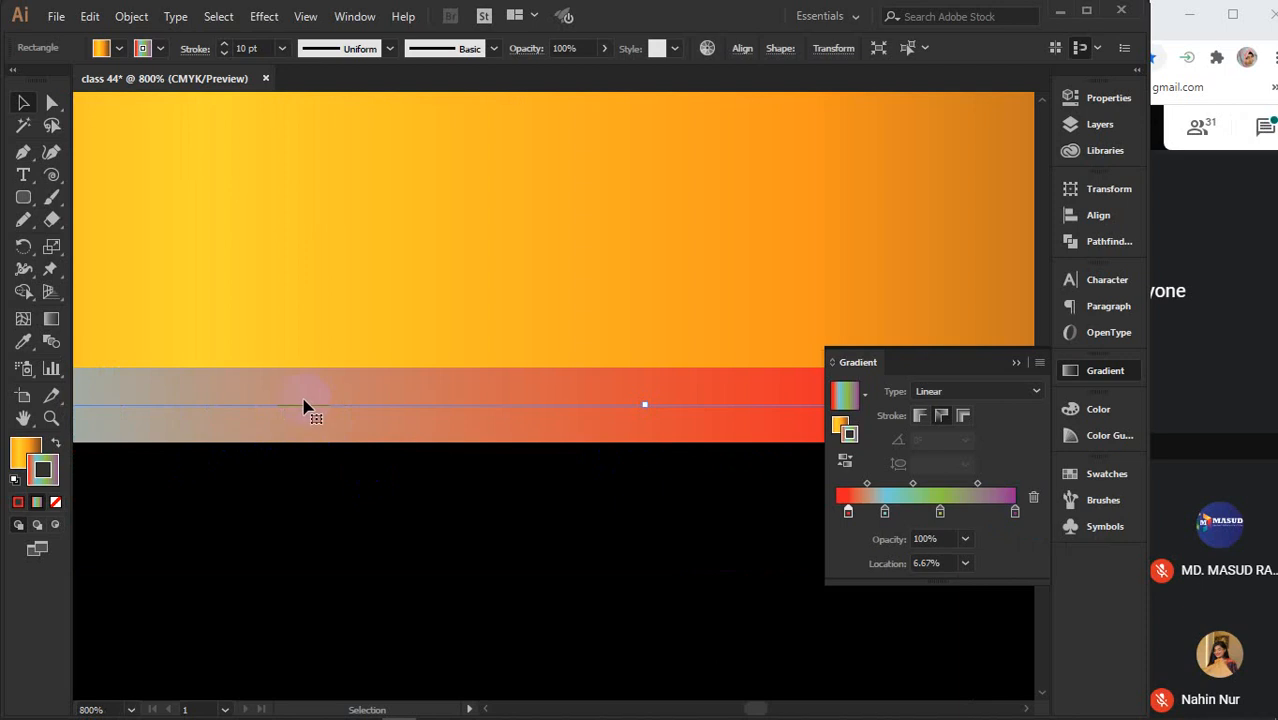
scroll(306, 405, down, 4)
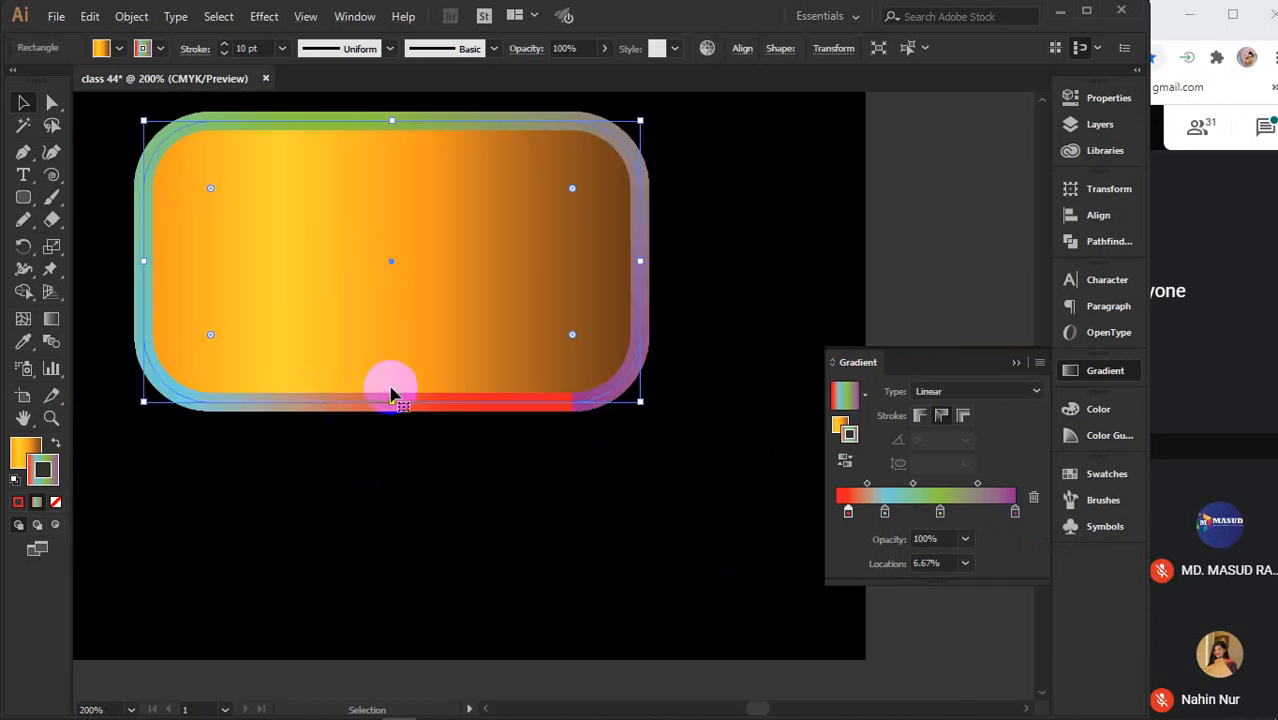
drag(418, 301, 480, 427)
scroll(464, 400, up, 1)
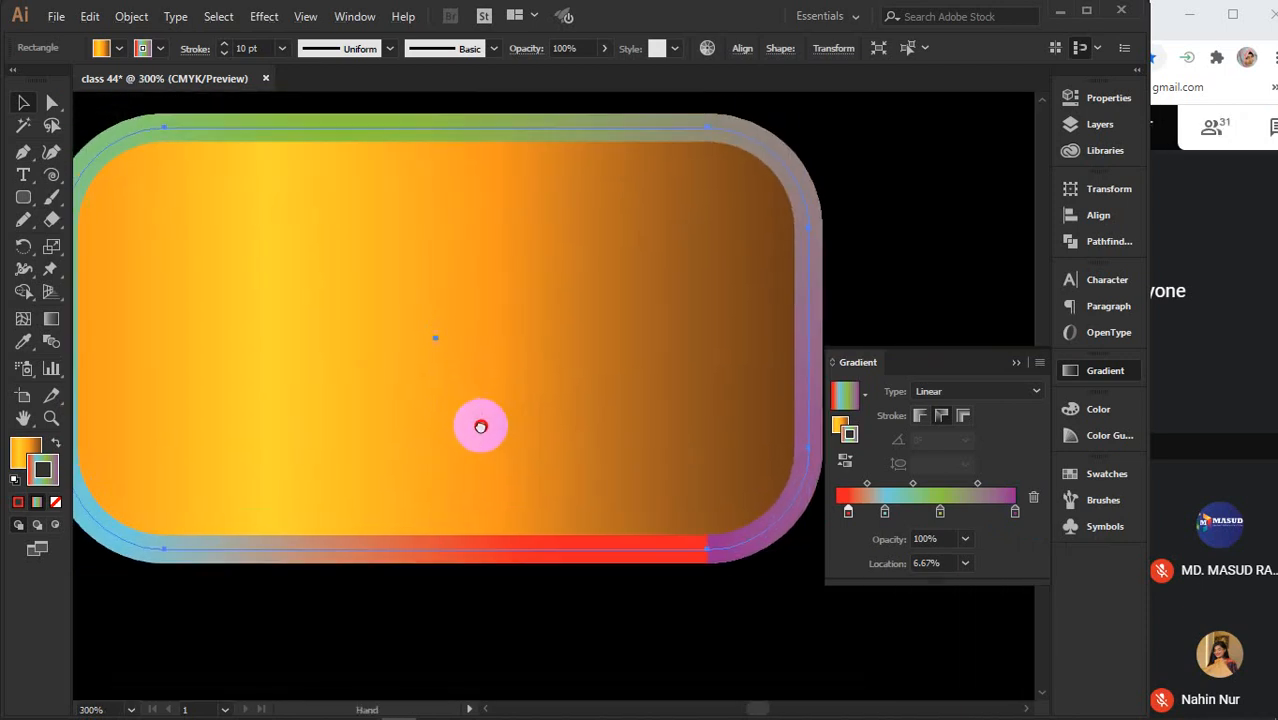
Apply the gradient across the stroke, compare it with the within and along options, and return to across
click(963, 421)
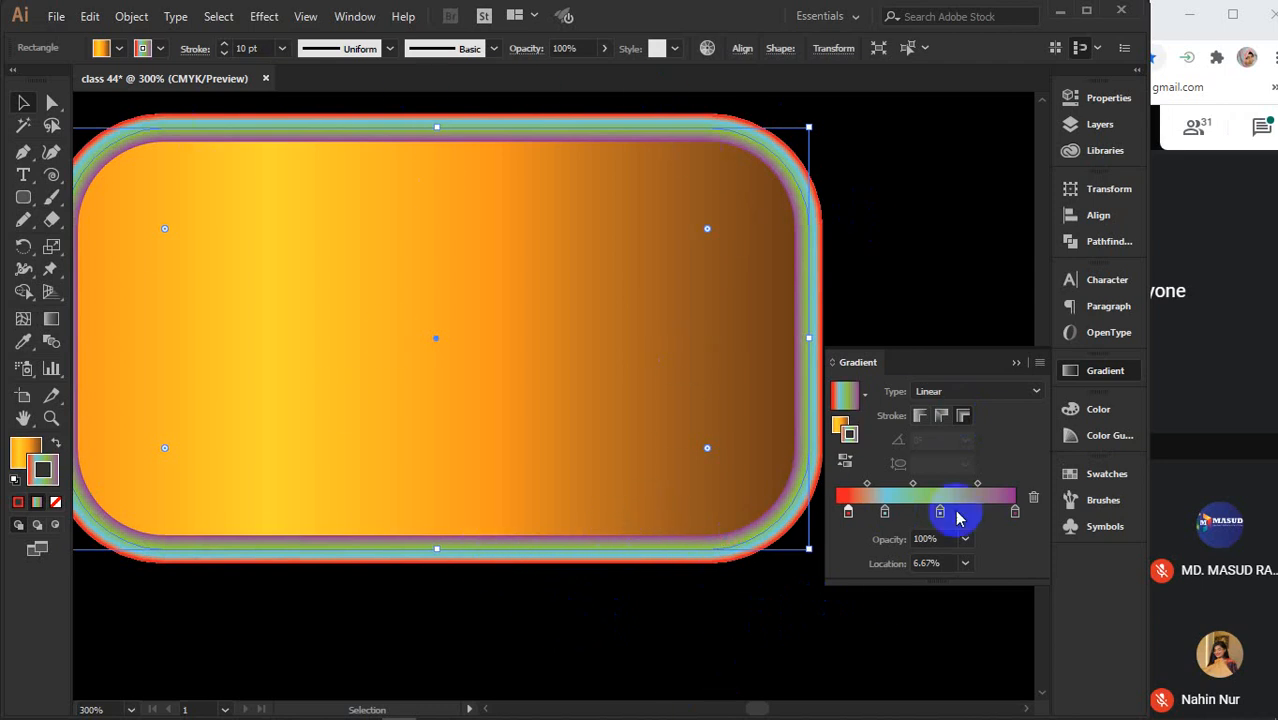
click(920, 415)
click(941, 415)
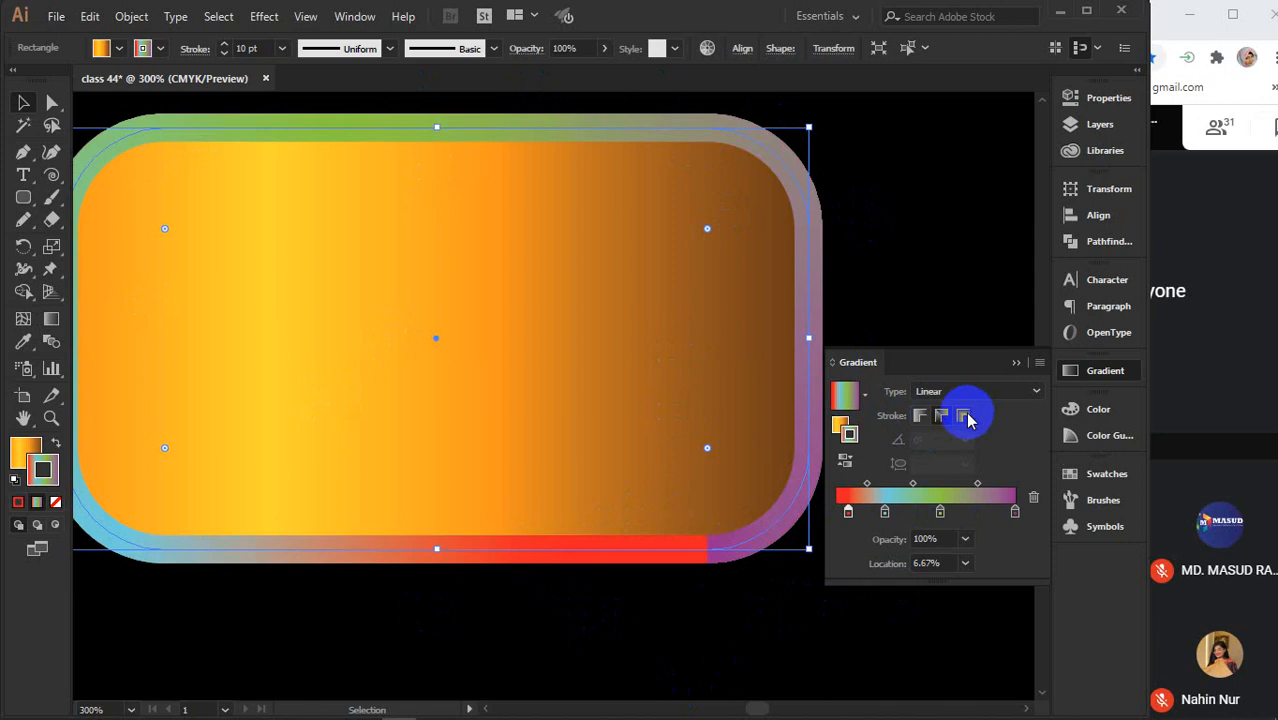
click(964, 416)
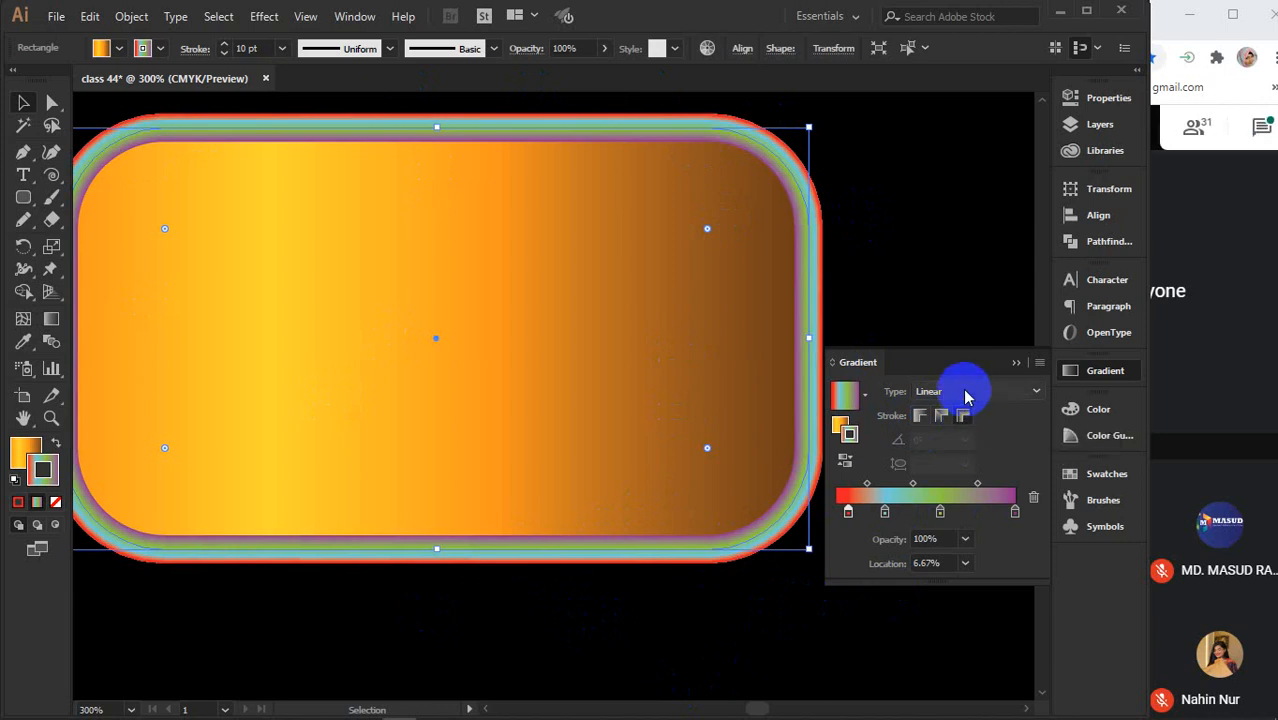
Switch the across-stroke gradient to Radial for comparison and back to Linear
click(956, 391)
click(952, 437)
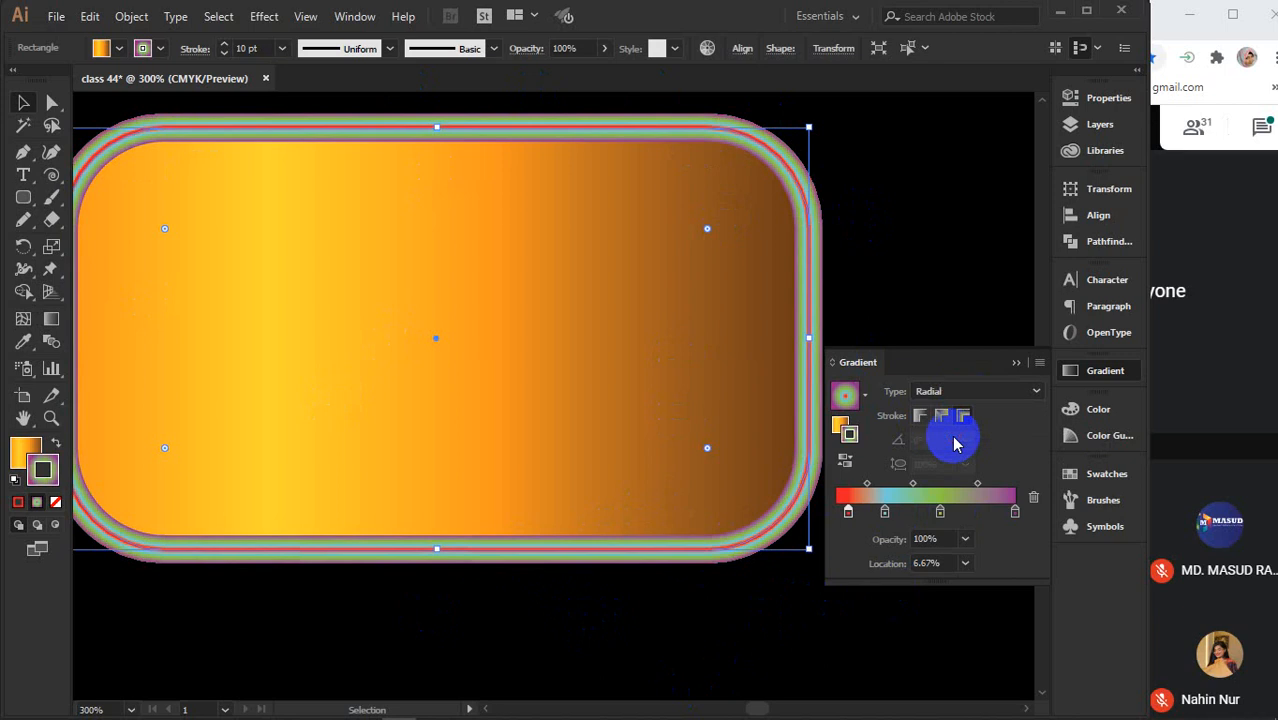
click(957, 391)
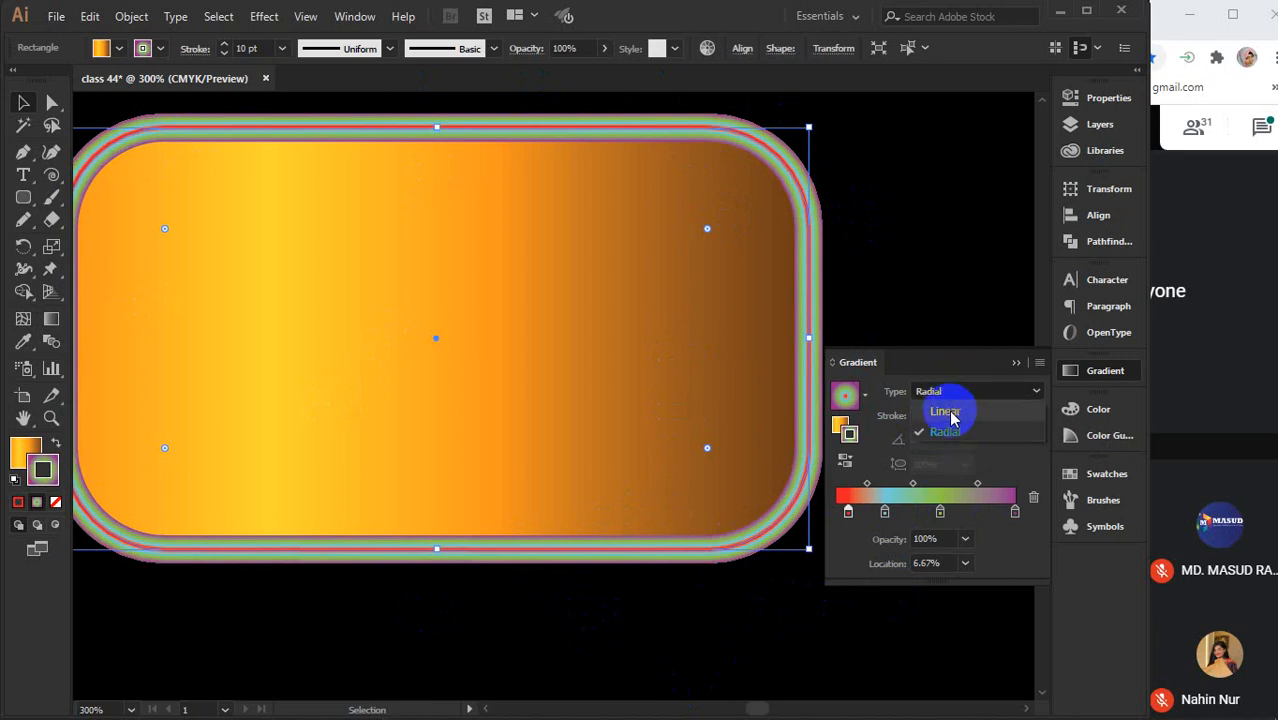
click(983, 408)
click(847, 440)
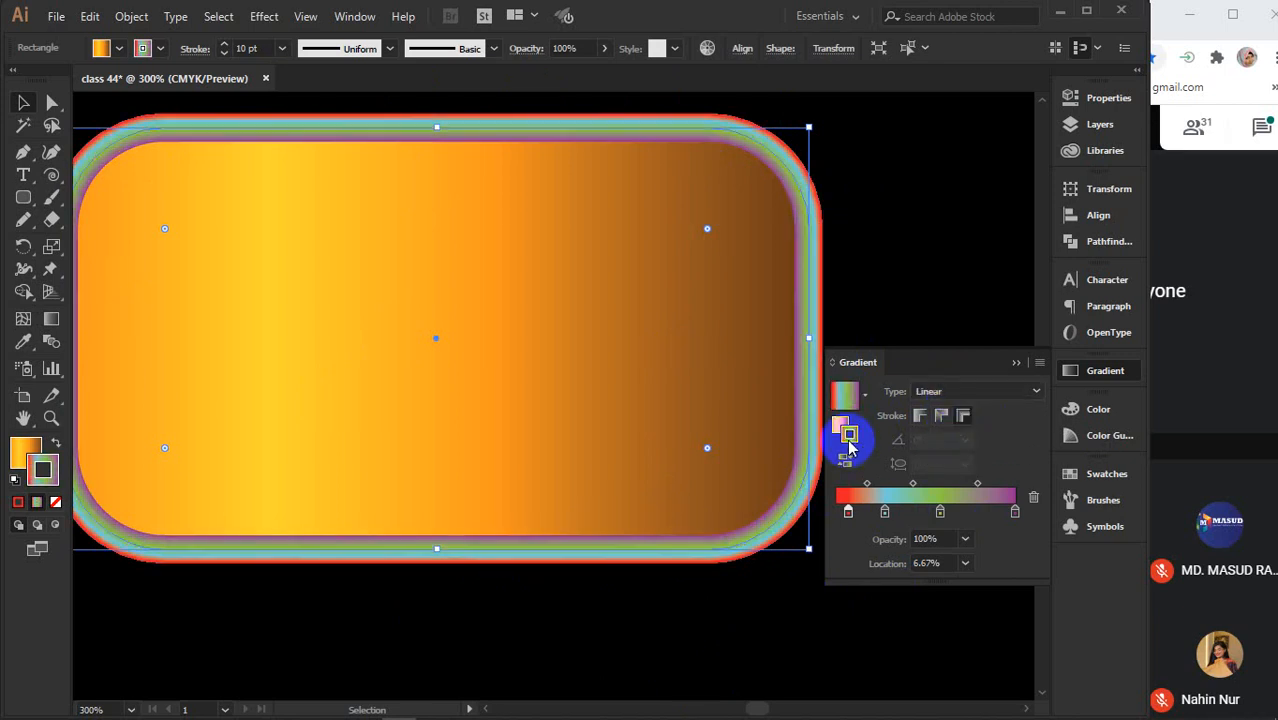
Remove the rectangle's gradient stroke and delete the rectangle from the black artboard
click(55, 502)
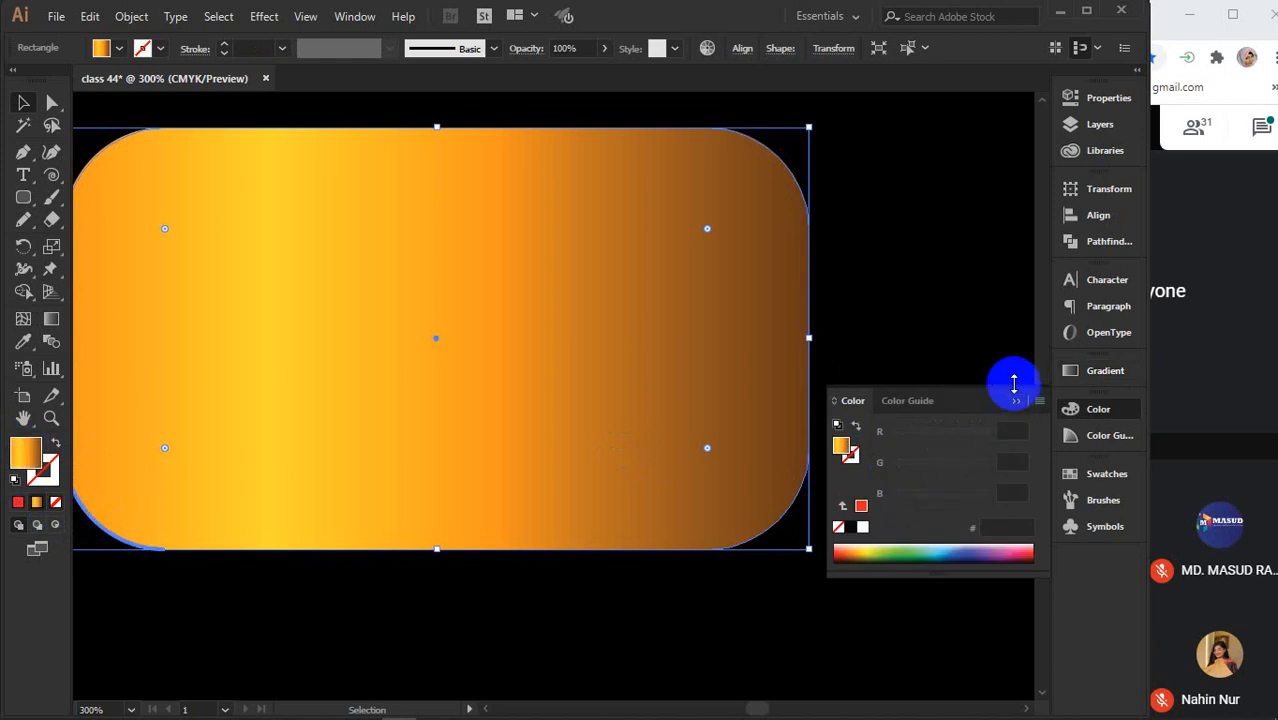
click(782, 402)
key(Delete)
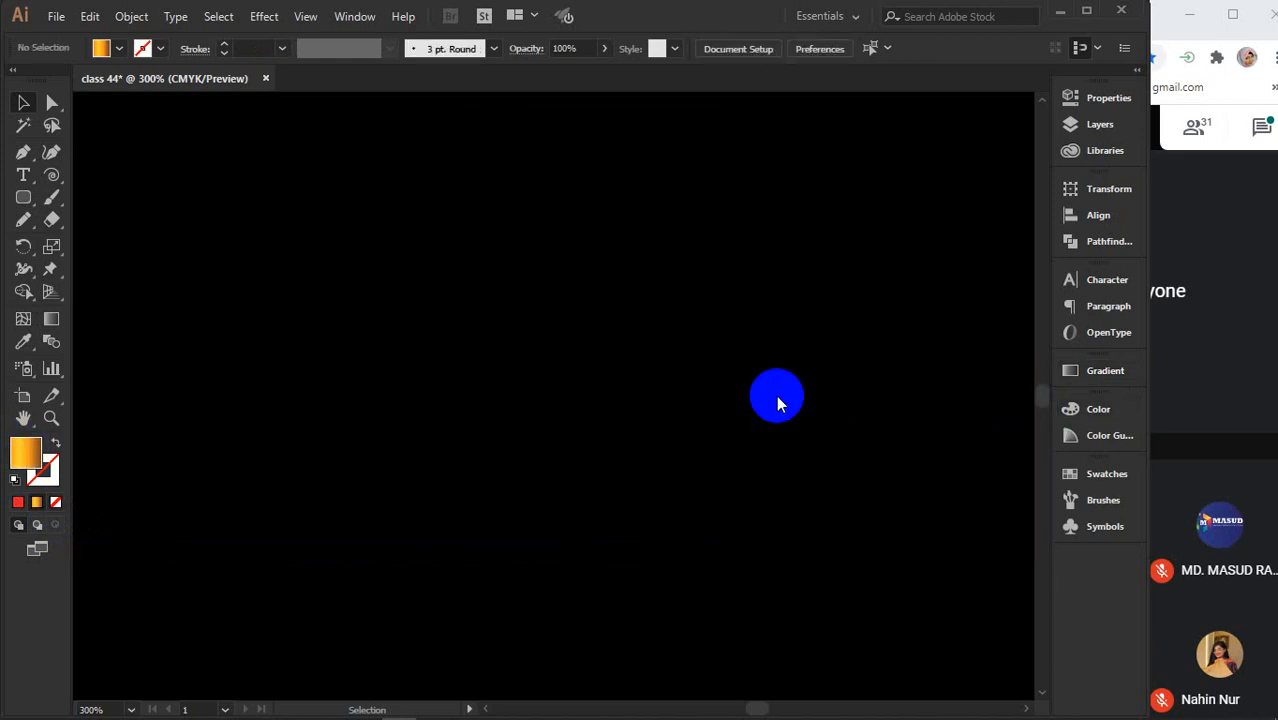
key(ctrl+minus)
key(ctrl+minus)
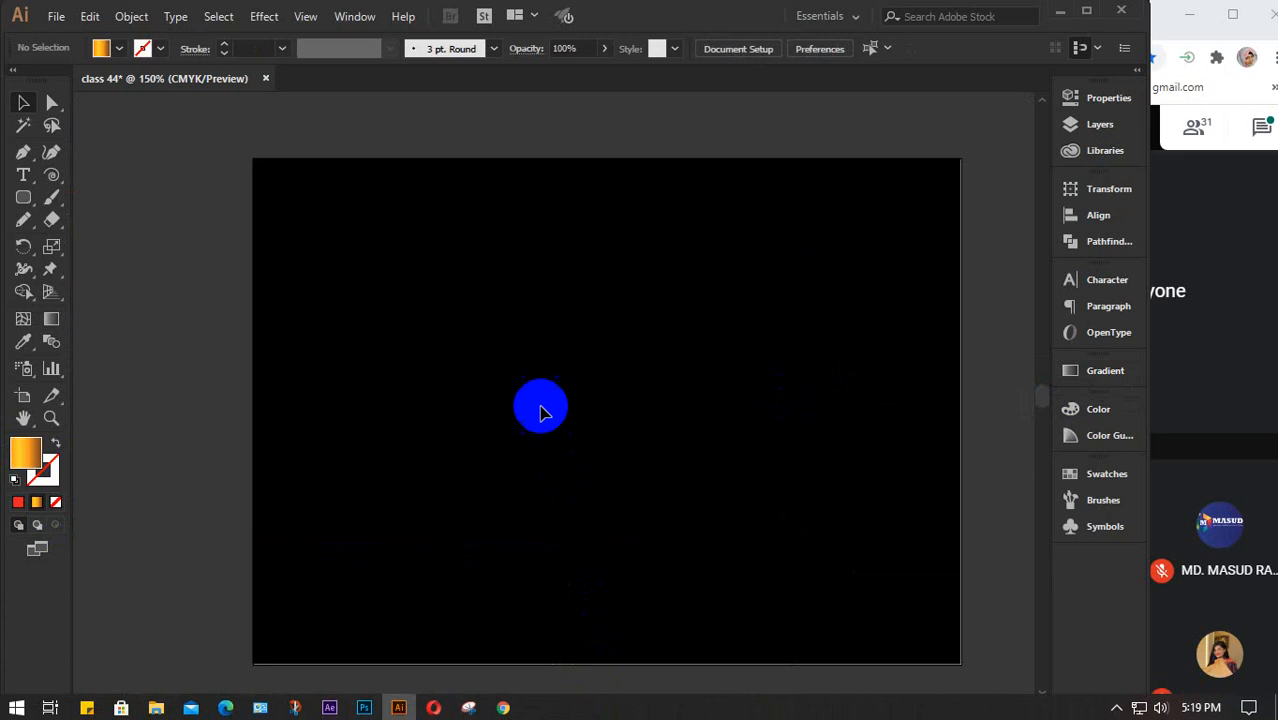
drag(719, 453, 671, 445)
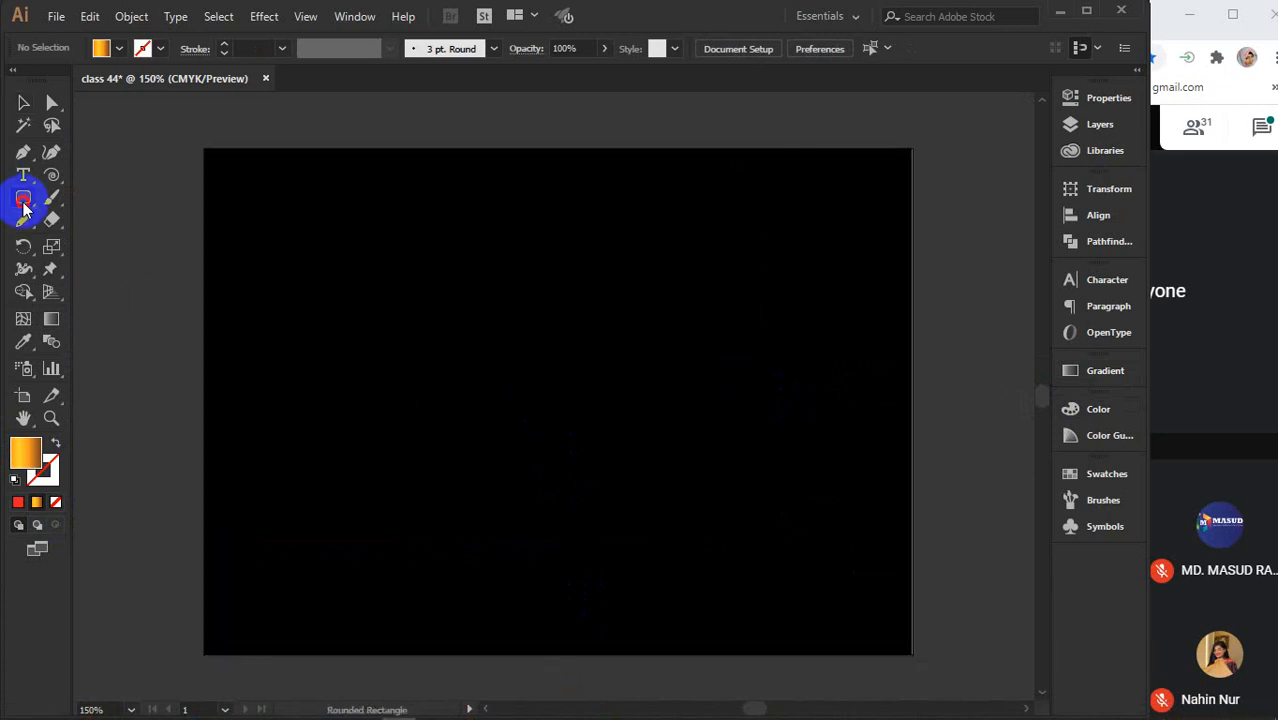
drag(25, 207, 86, 243)
mouse_move(294, 206)
mouse_down()
mouse_move(337, 259)
mouse_move(295, 225)
mouse_up()
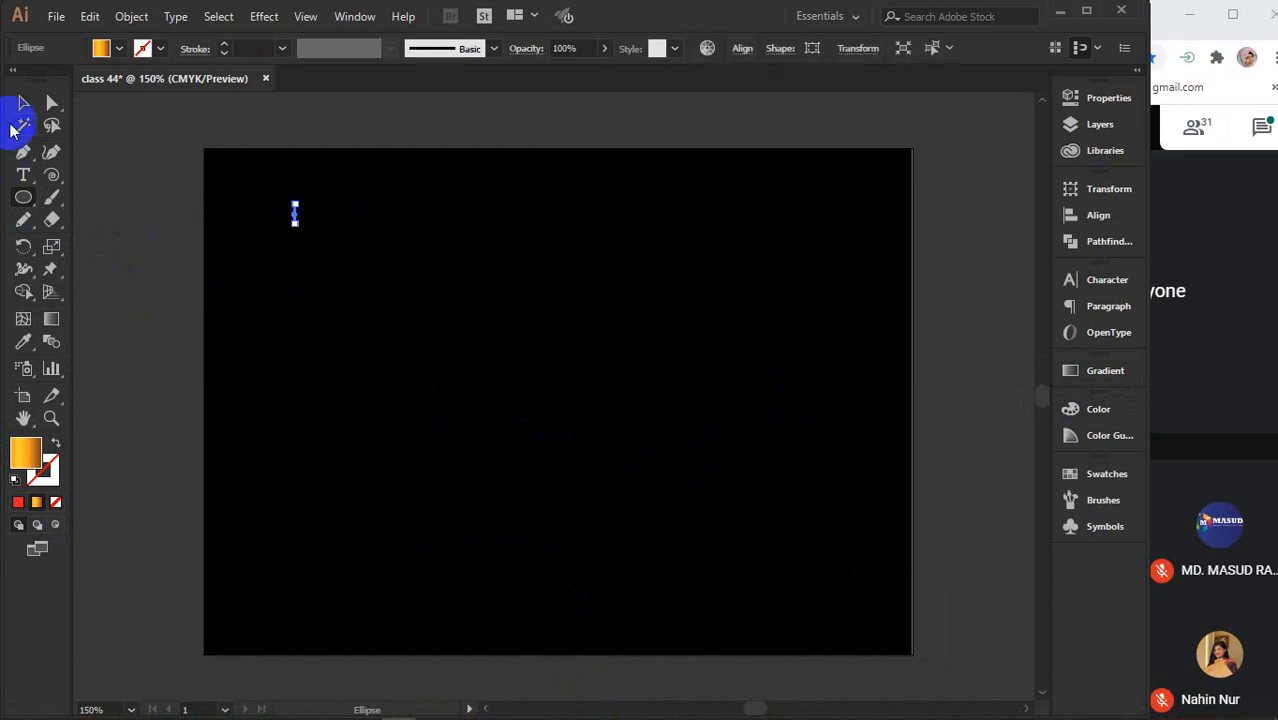
click(23, 102)
click(254, 248)
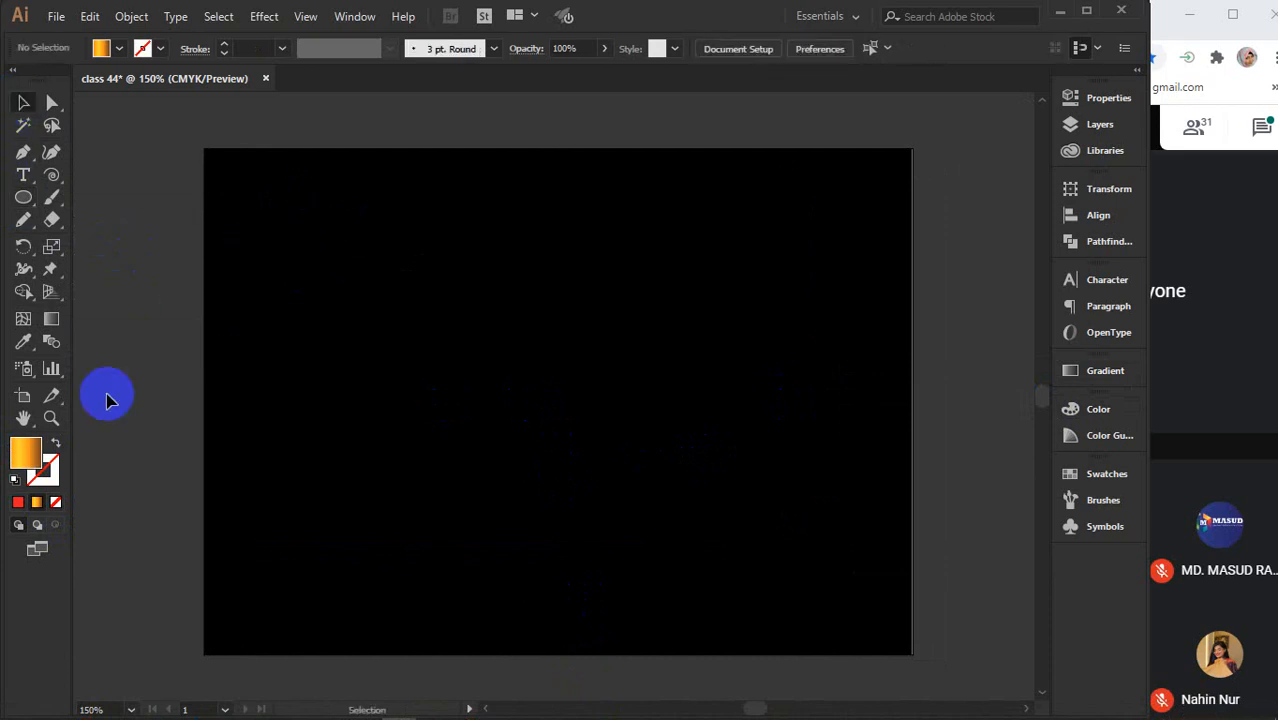
Set the fill to solid red with no stroke and draw a circle in the upper-left part of the black artboard
click(18, 502)
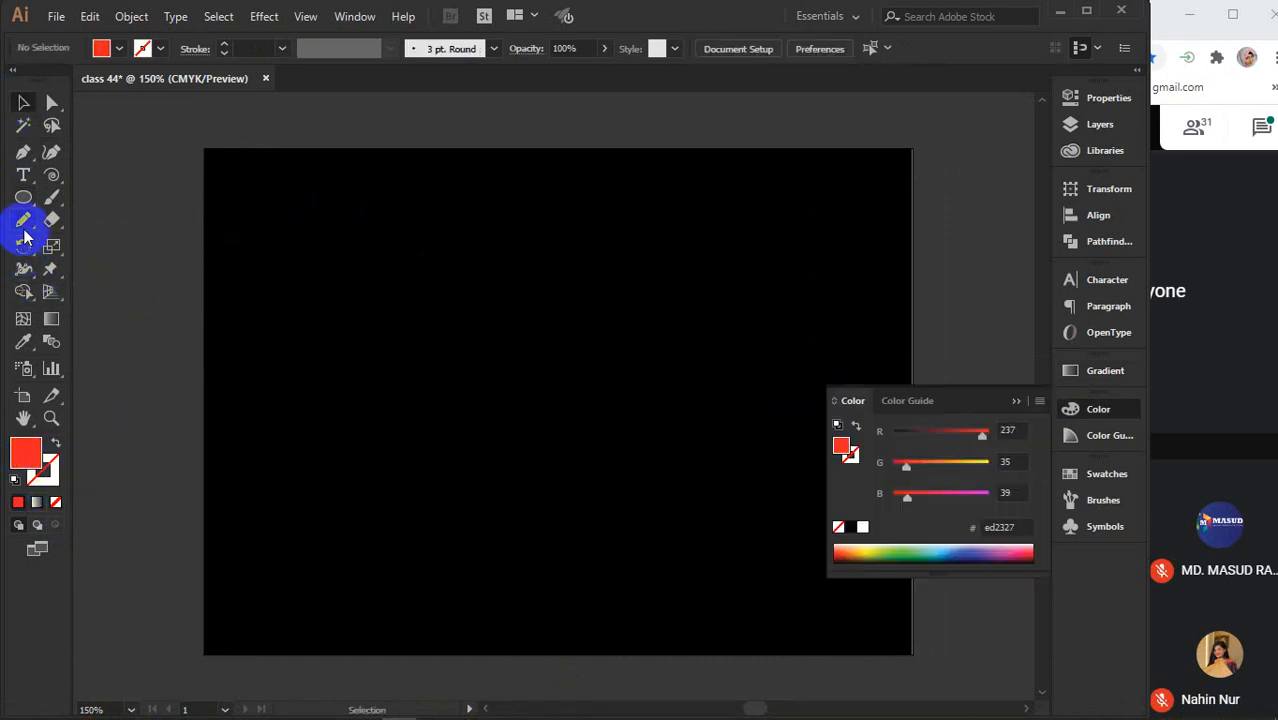
click(23, 197)
click(1016, 400)
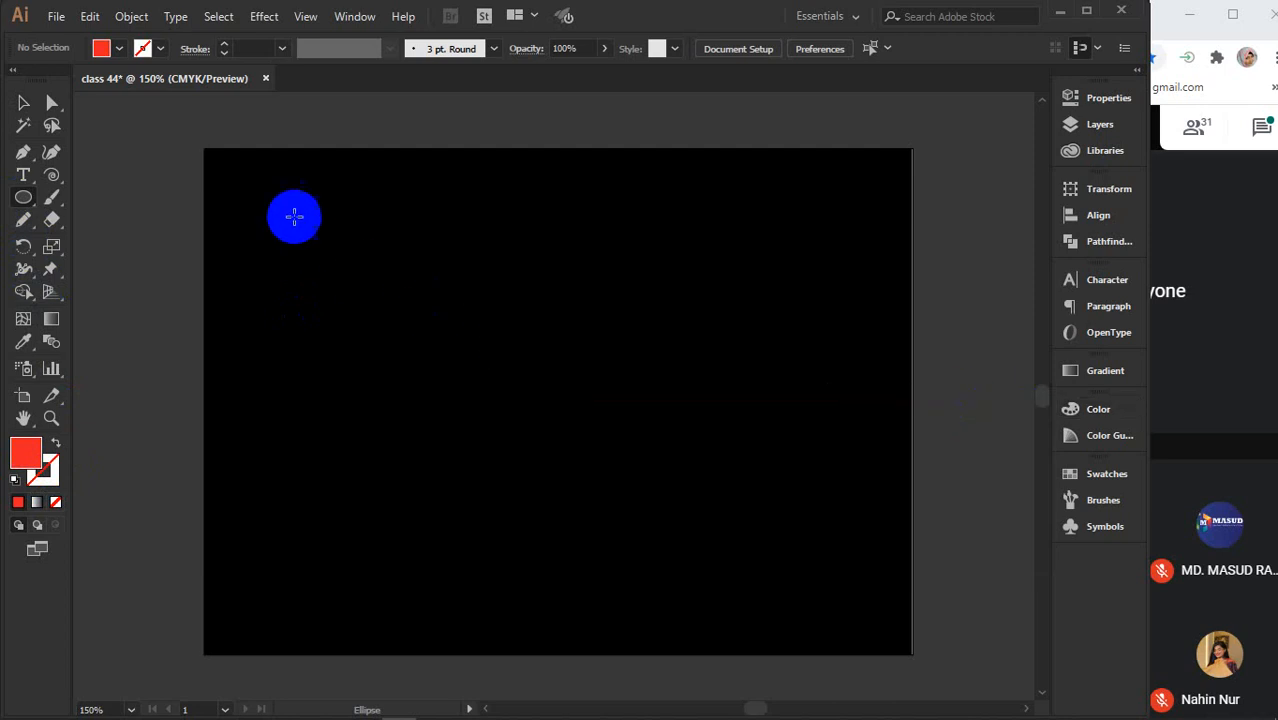
drag(294, 216, 411, 340)
click(24, 104)
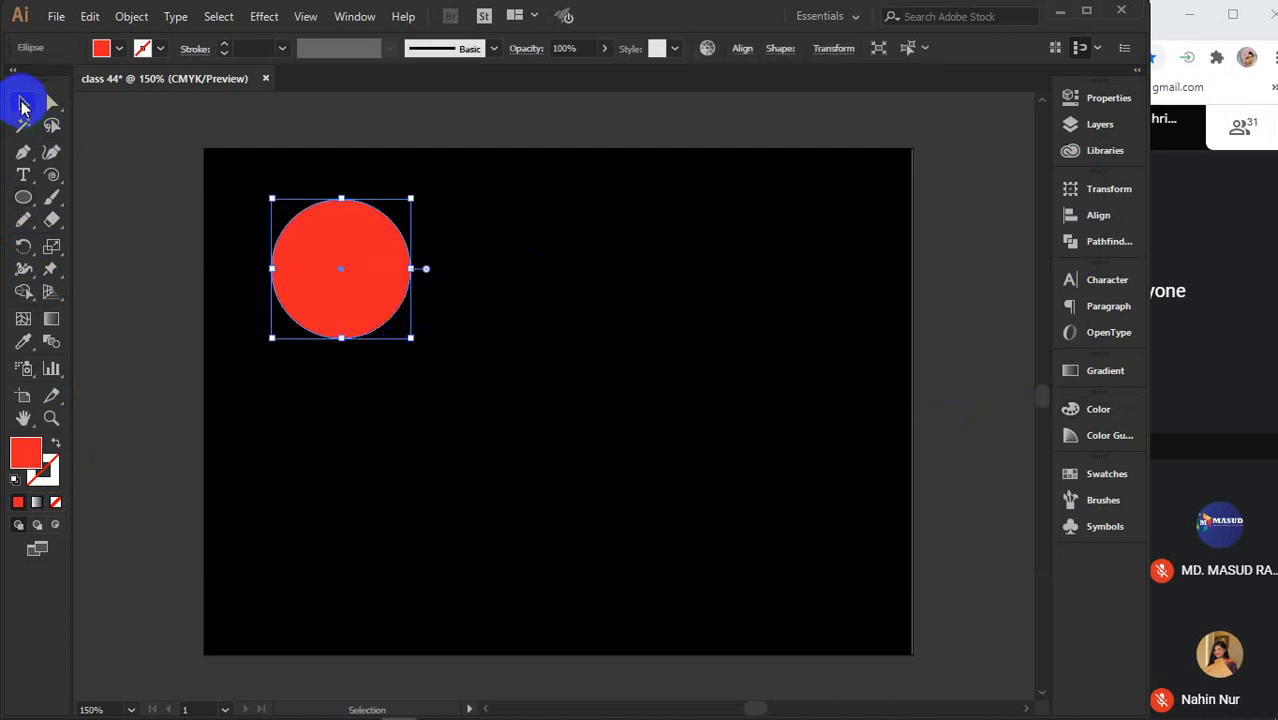
Draw four more red circles of different sizes: a large one upper centre, a medium one toward the right, and two small ones between
click(23, 197)
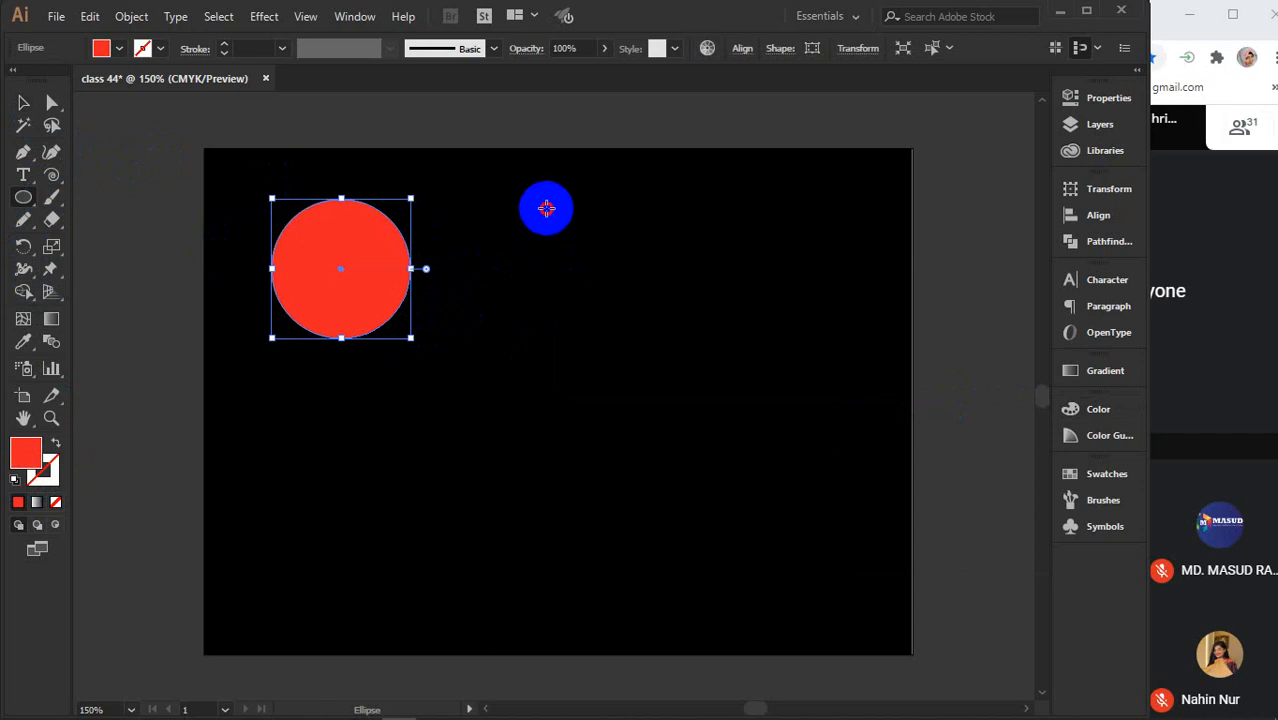
drag(546, 208, 704, 363)
drag(764, 391, 877, 502)
drag(419, 454, 488, 522)
drag(451, 321, 497, 365)
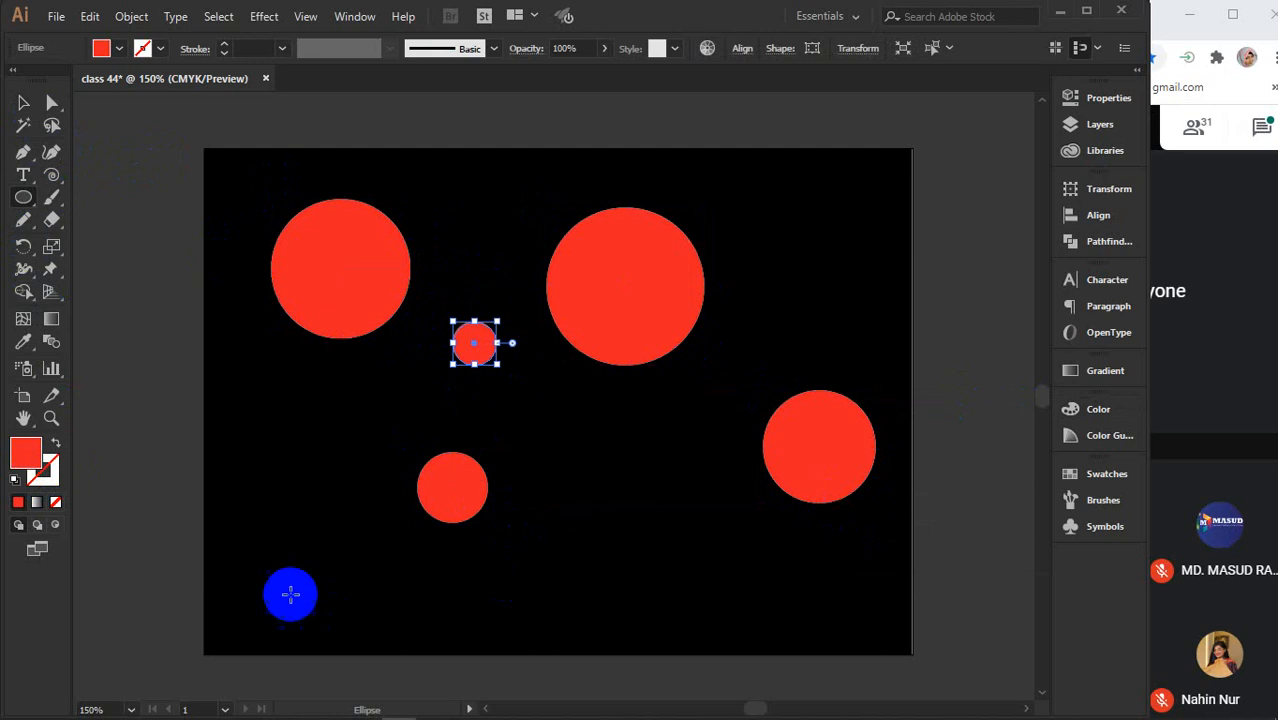
Draw a red circle in the artboard's lower-left corner, nudge it up inside the edge, and add another circle at the lower right
drag(283, 582, 378, 648)
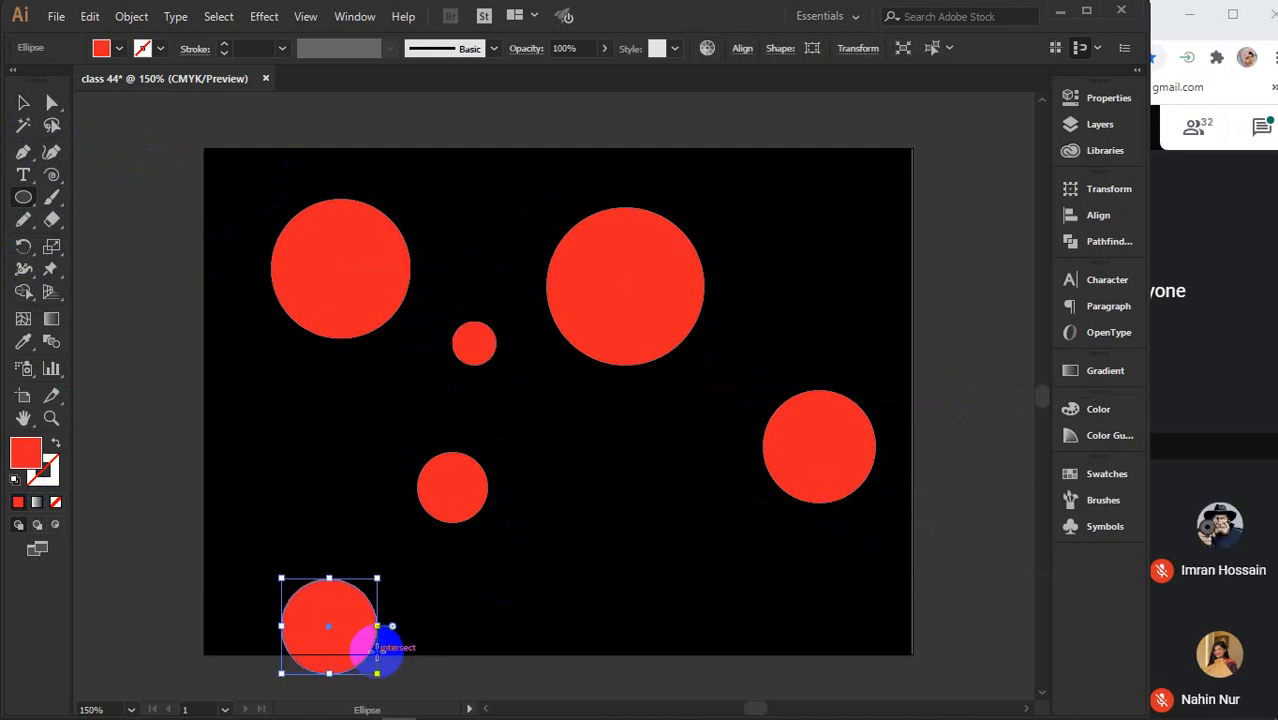
key(Up)
key(Up)
key(Up)
key(Up)
key(Up)
key(Up)
key(Up)
key(Up)
key(Up)
key(Up)
key(Up)
key(Up)
key(Up)
key(Up)
key(Up)
key(Up)
key(Up)
key(Up)
key(Up)
key(Up)
drag(663, 532, 758, 626)
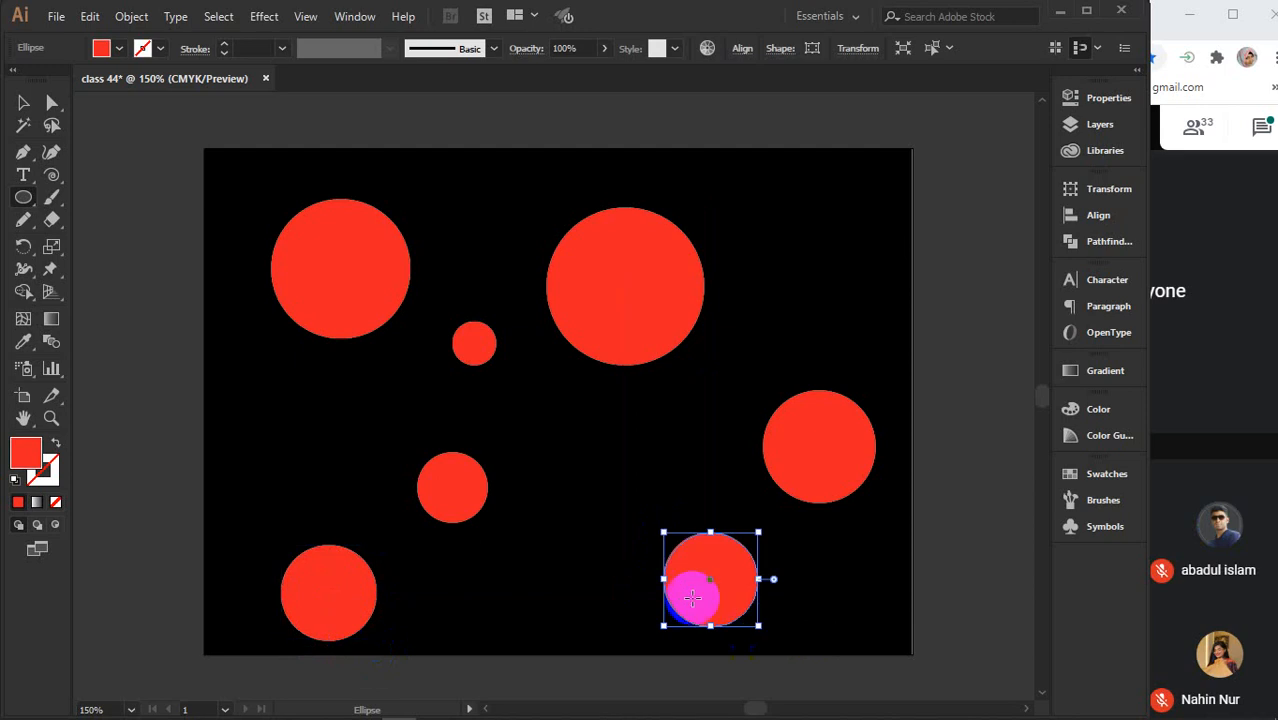
Fill the upper-left circle with the white-to-black linear gradient
click(23, 103)
click(356, 262)
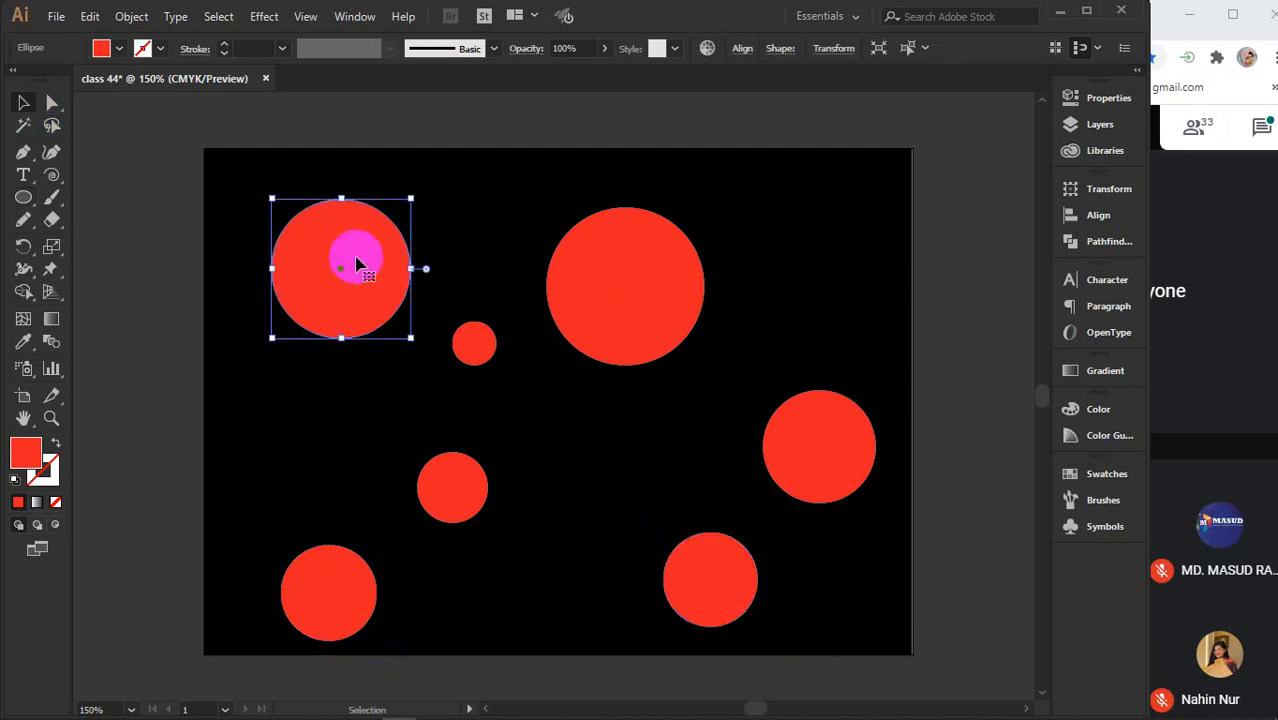
scroll(356, 262, up, 3)
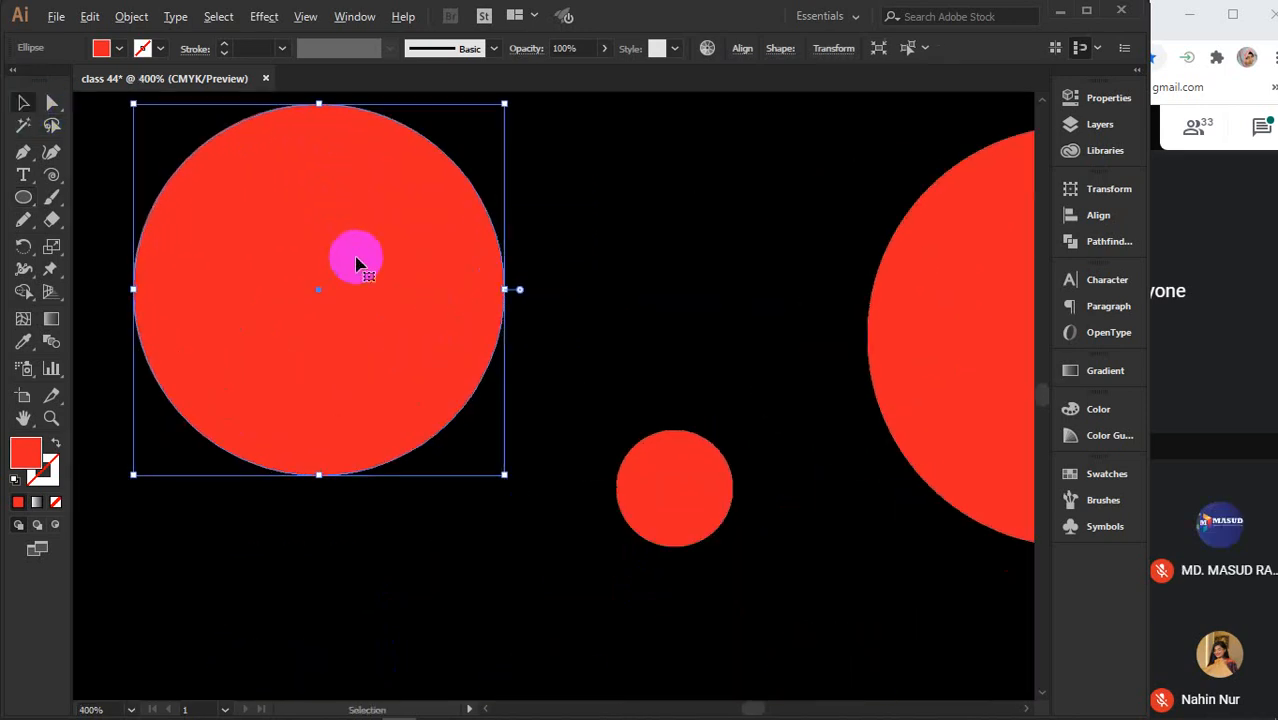
drag(362, 274, 480, 405)
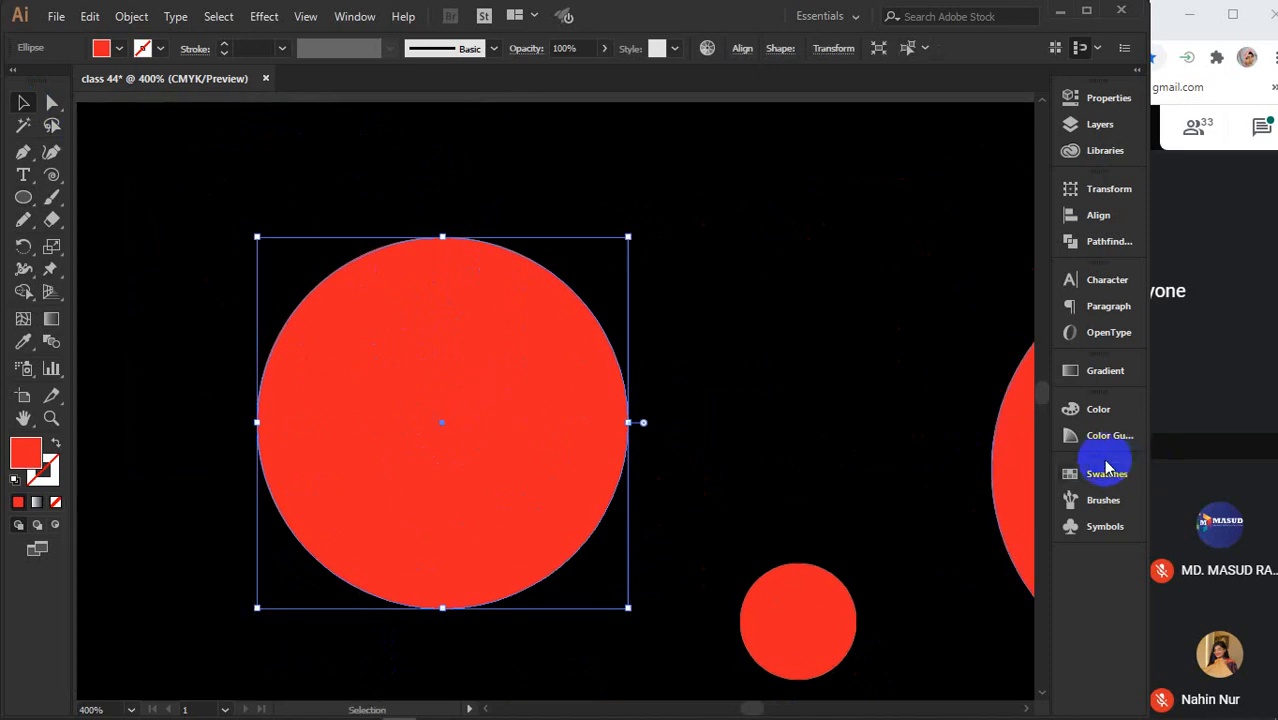
click(1093, 376)
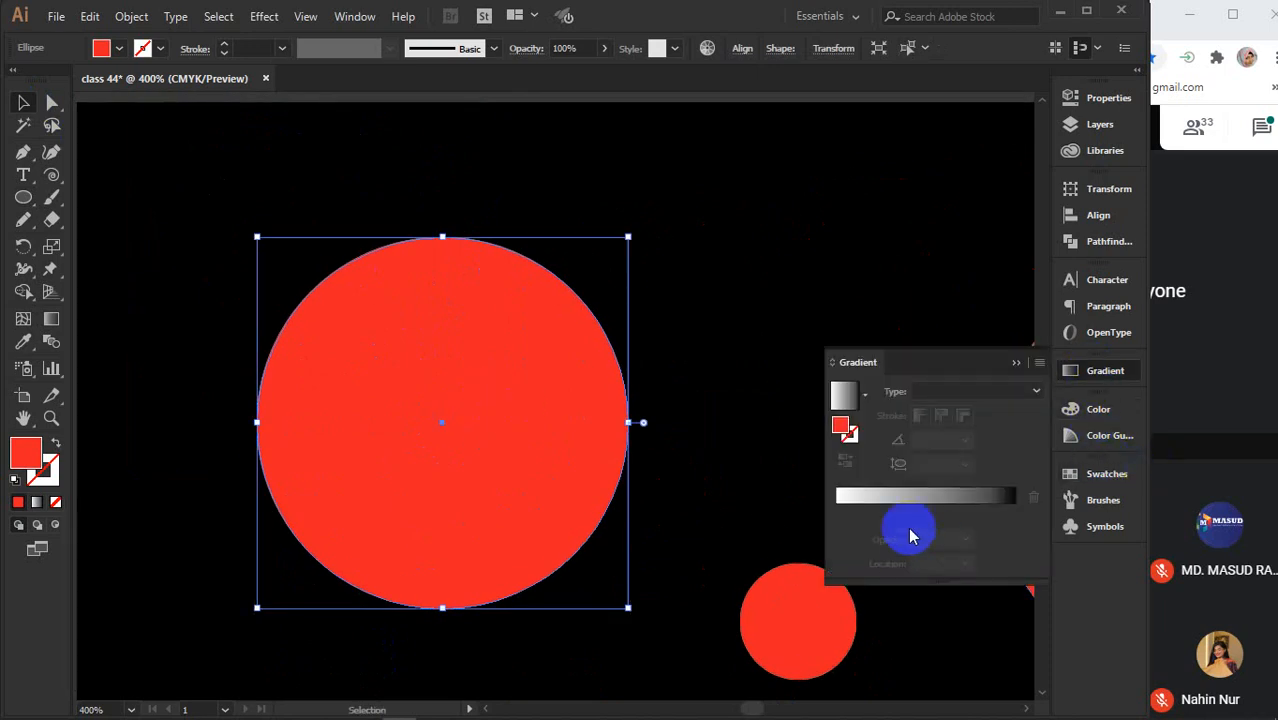
click(921, 512)
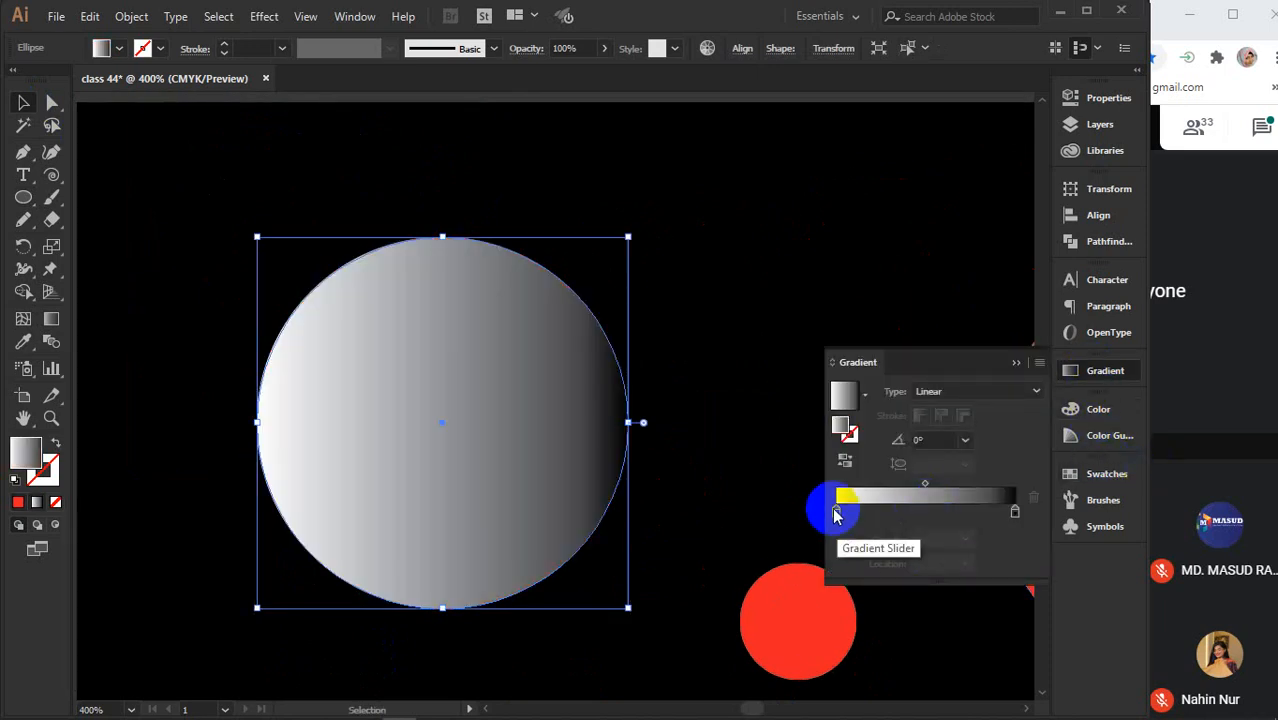
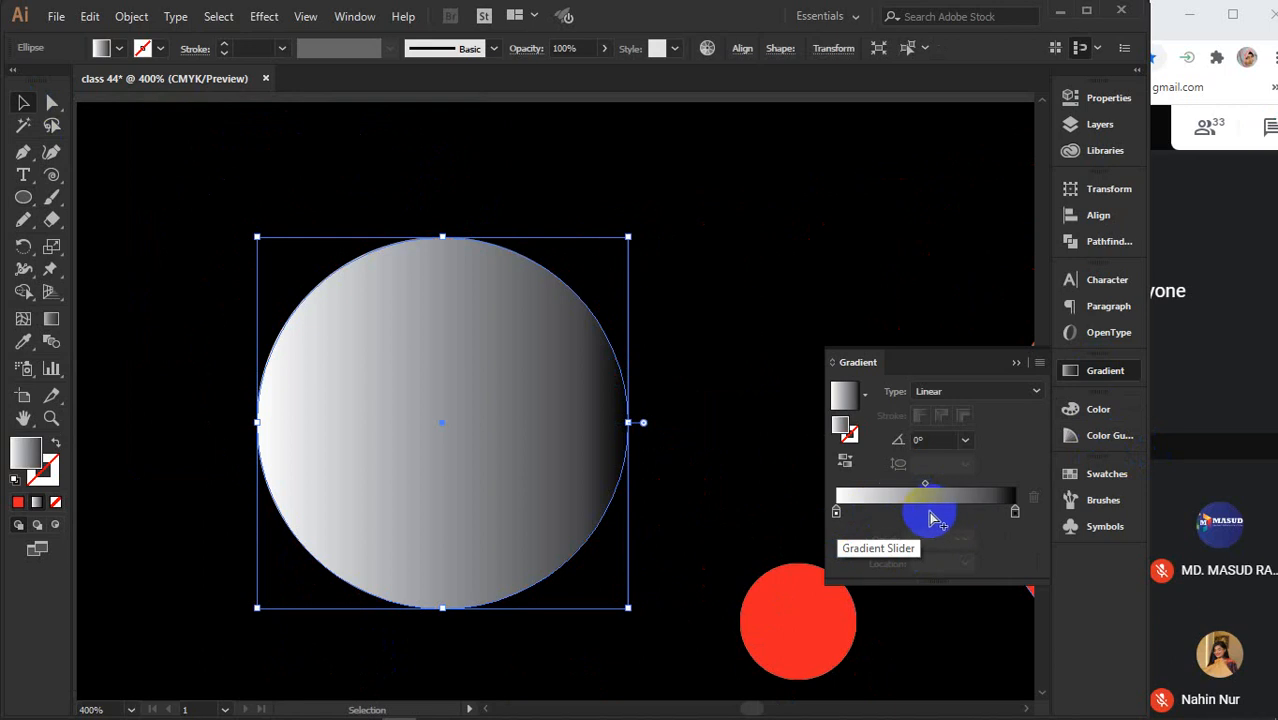
Add a middle gradient stop at about 52% and colour the starting stop teal
click(928, 513)
click(835, 513)
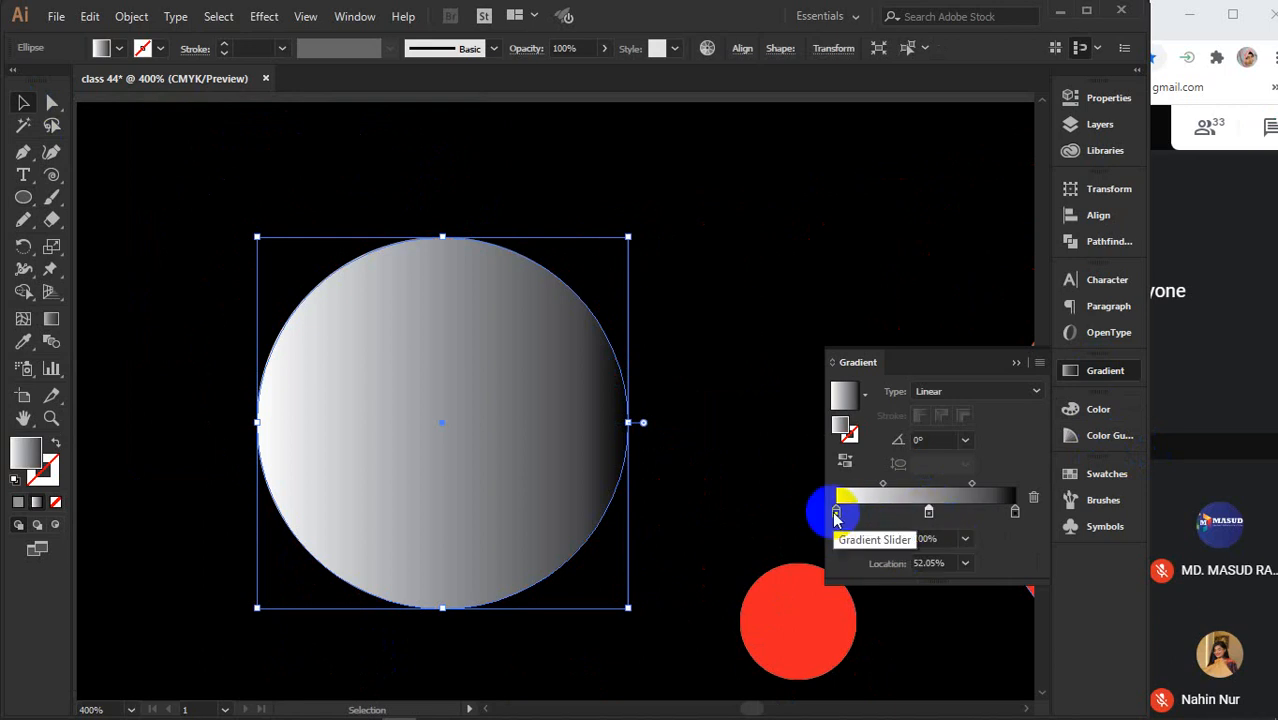
double_click(26, 455)
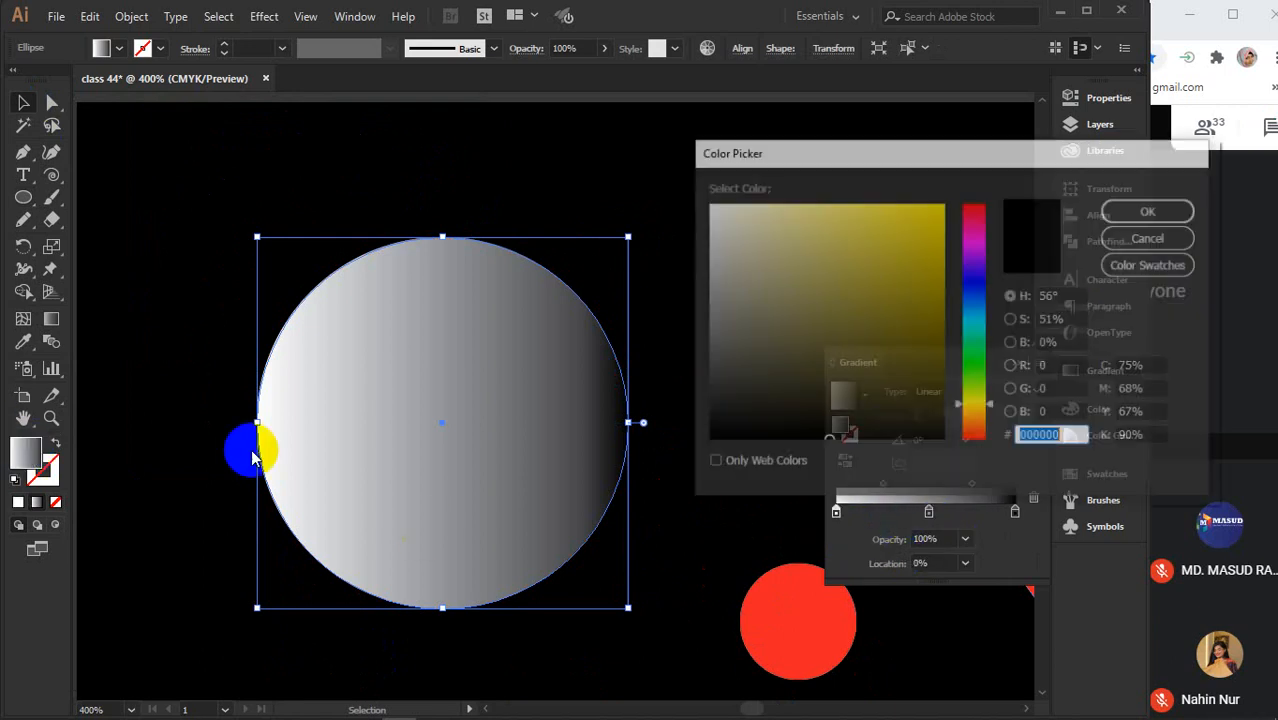
click(975, 327)
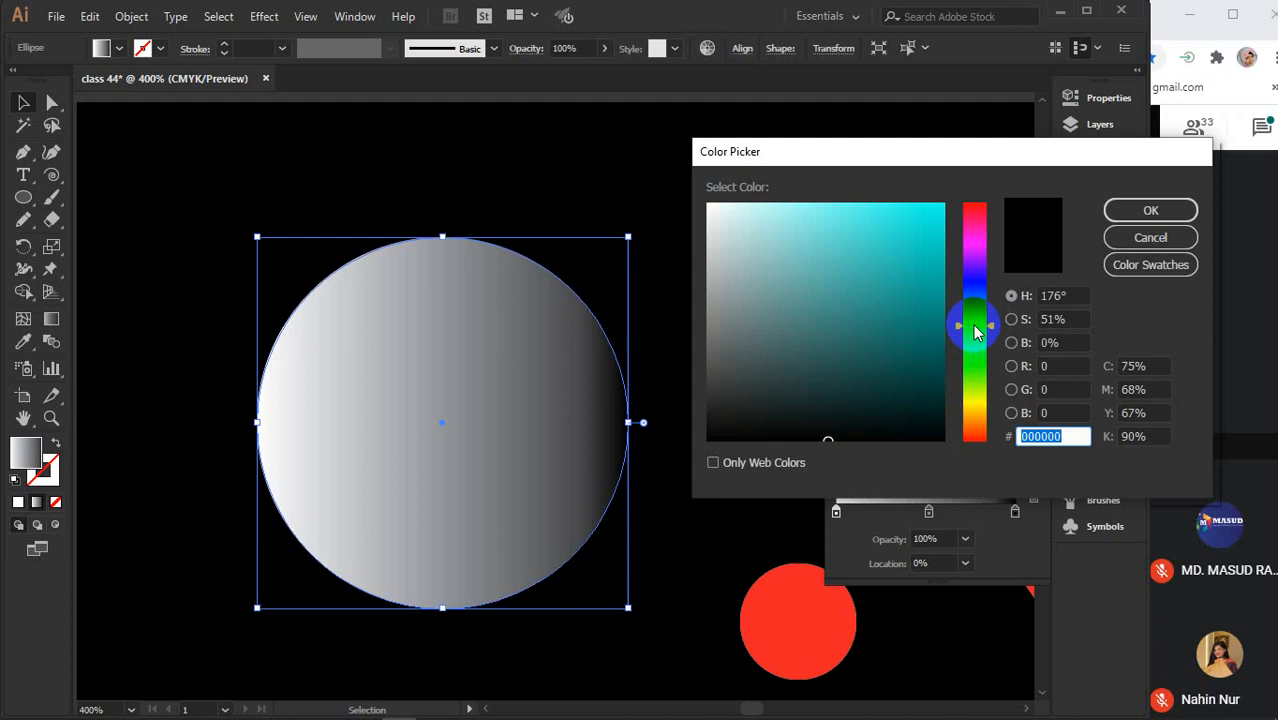
click(932, 282)
click(1150, 210)
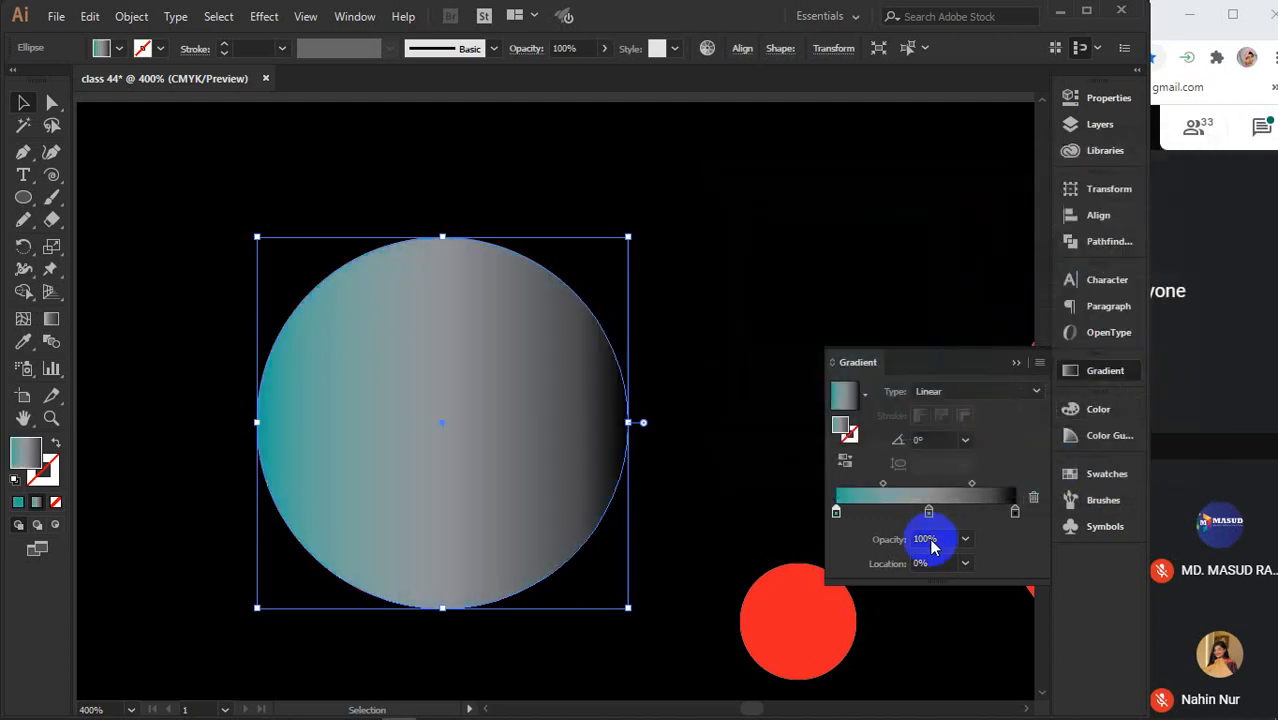
Colour the circle's middle gradient stop light green
click(929, 512)
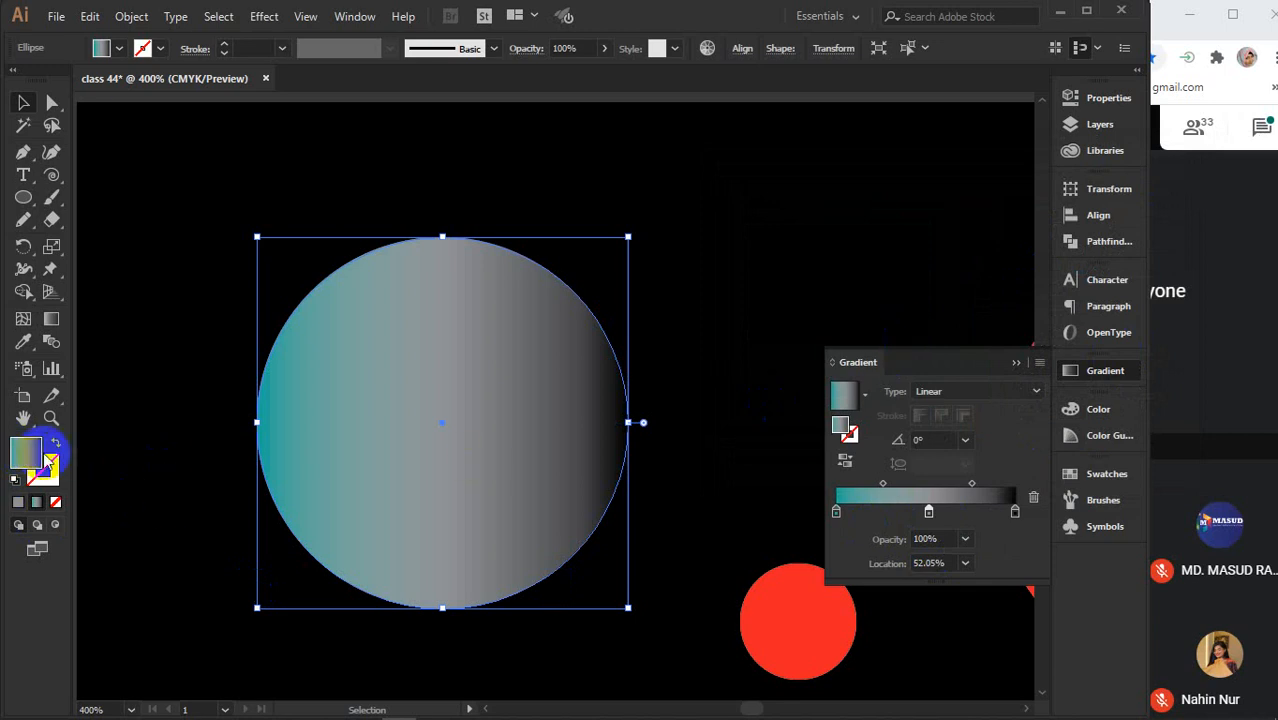
double_click(27, 455)
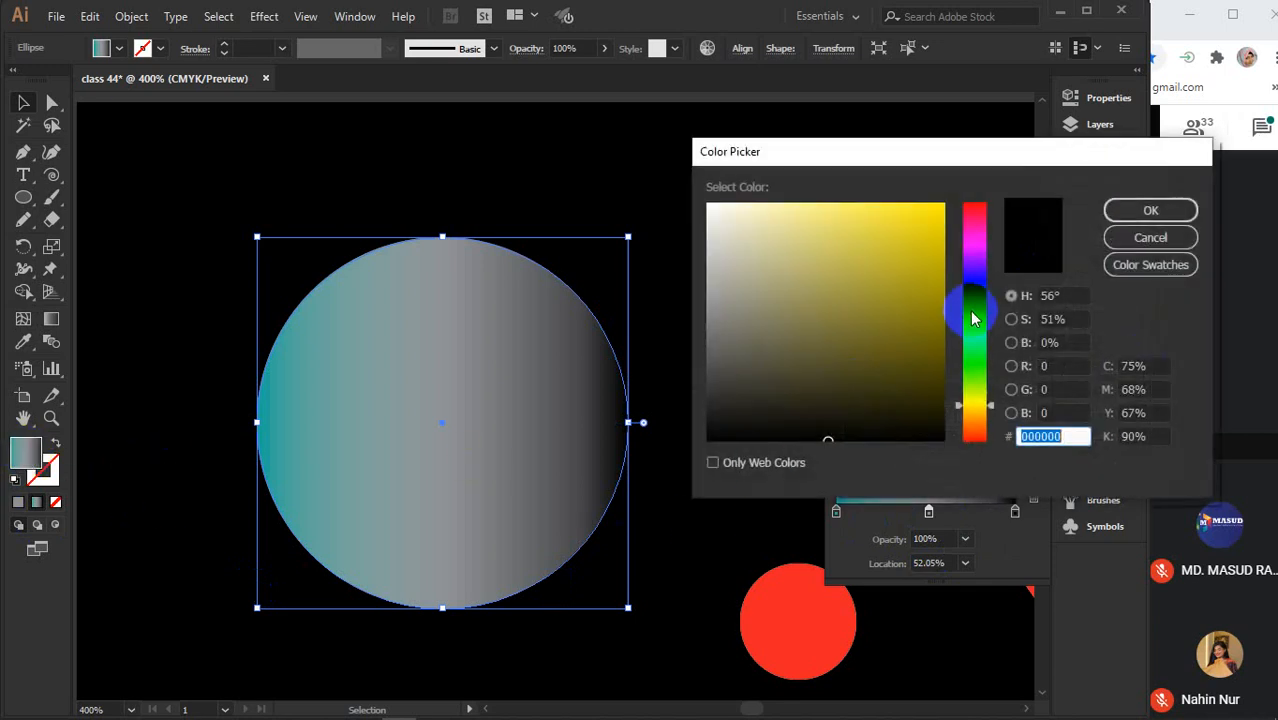
click(974, 320)
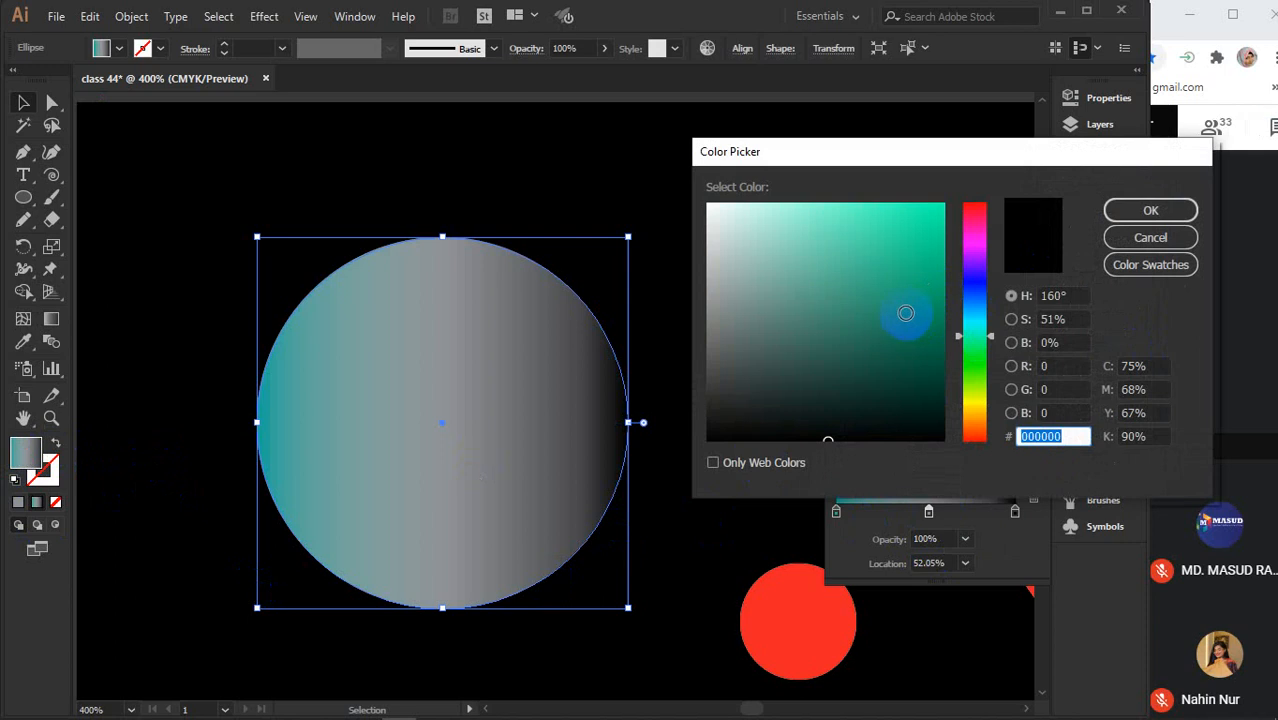
drag(905, 313, 902, 194)
click(1150, 210)
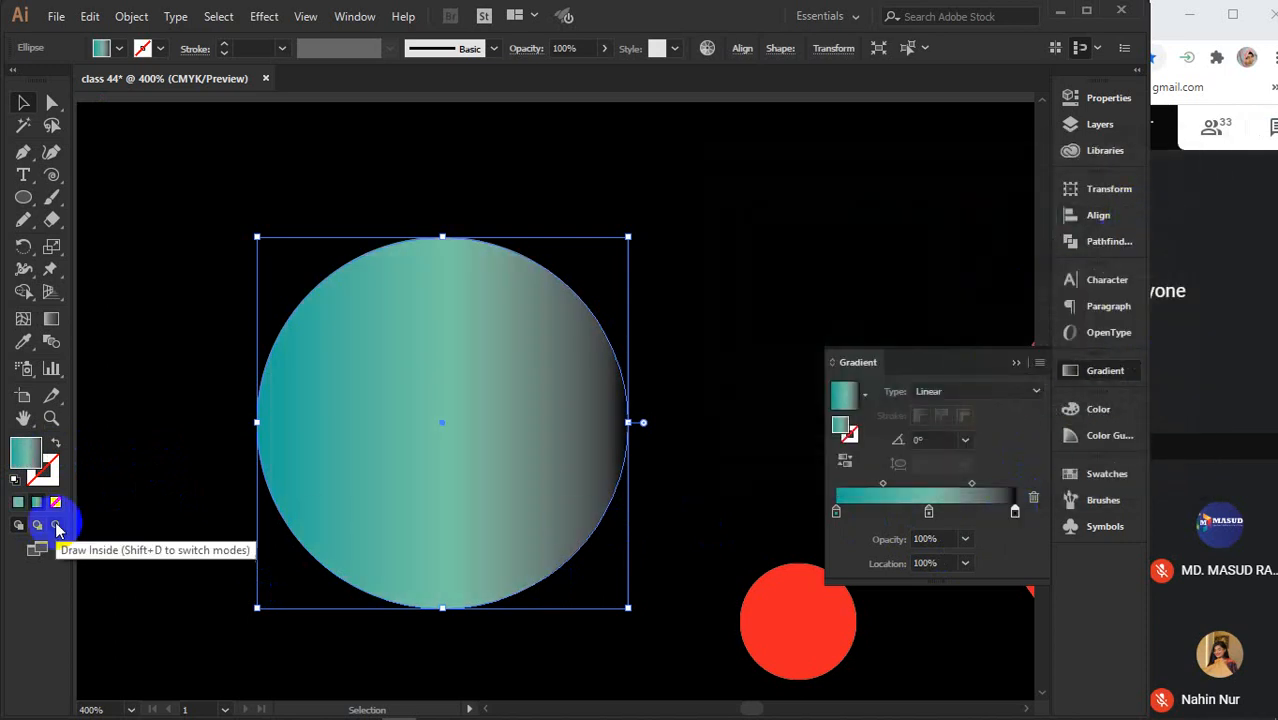
Colour the circle's end gradient stop dark green
double_click(25, 452)
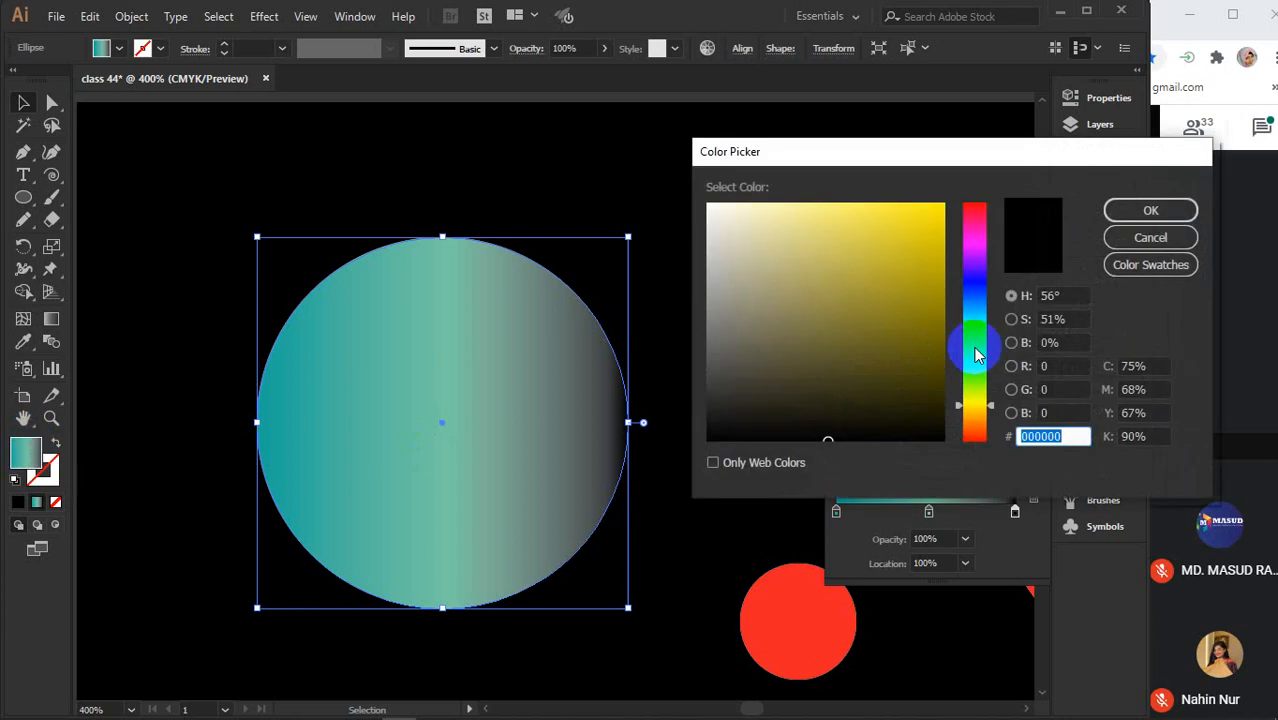
drag(977, 342, 946, 342)
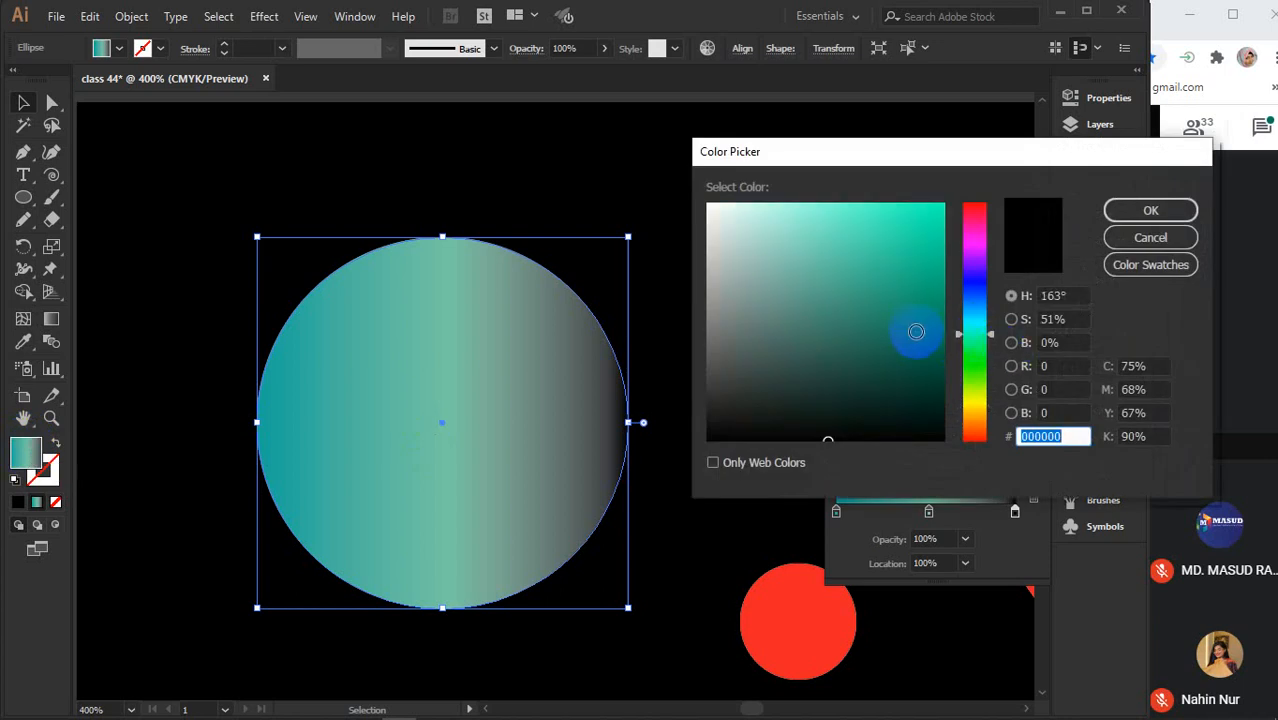
click(916, 331)
click(1151, 210)
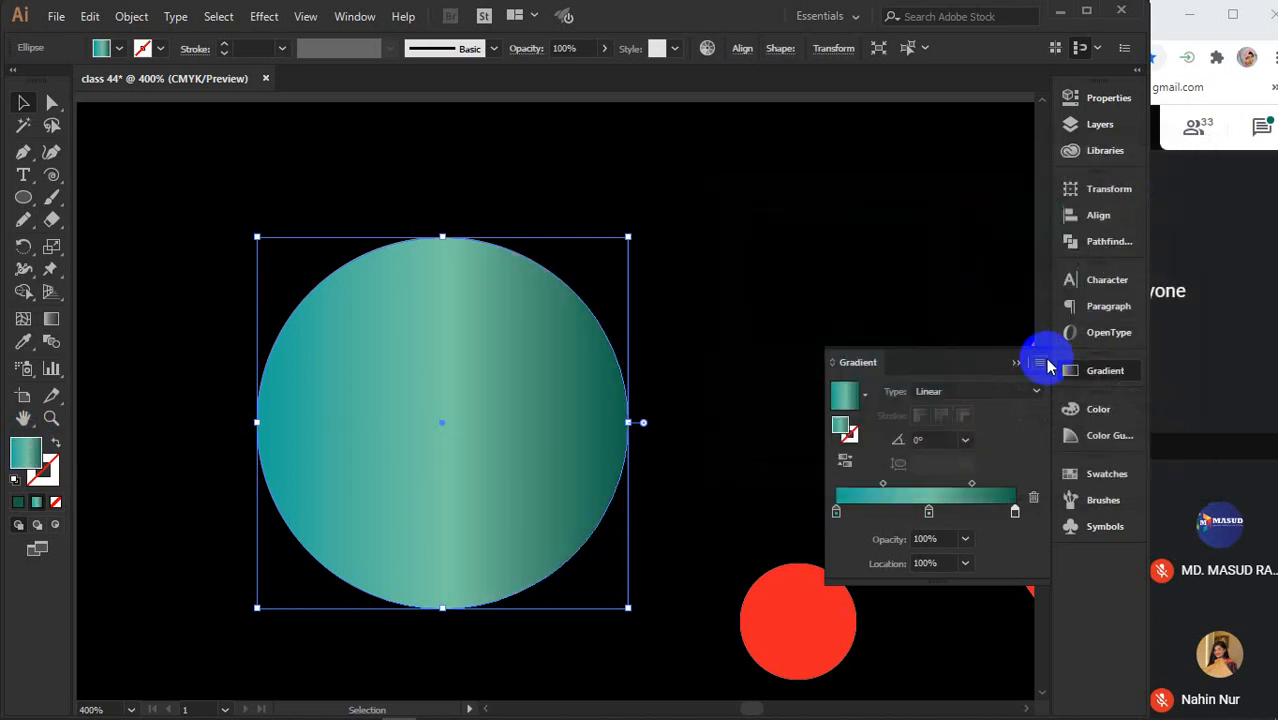
Redirect the circle's linear gradient diagonally to about -37° with the Gradient tool and switch its type to Radial
click(50, 318)
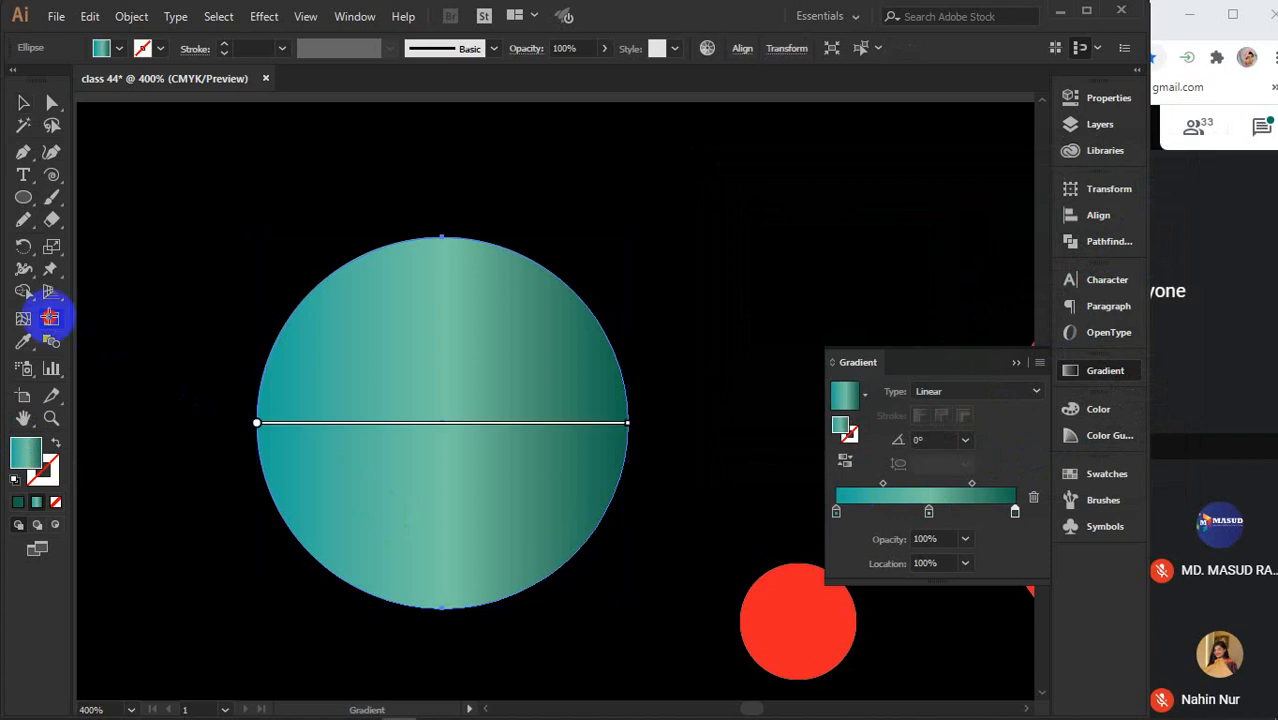
drag(305, 338, 625, 565)
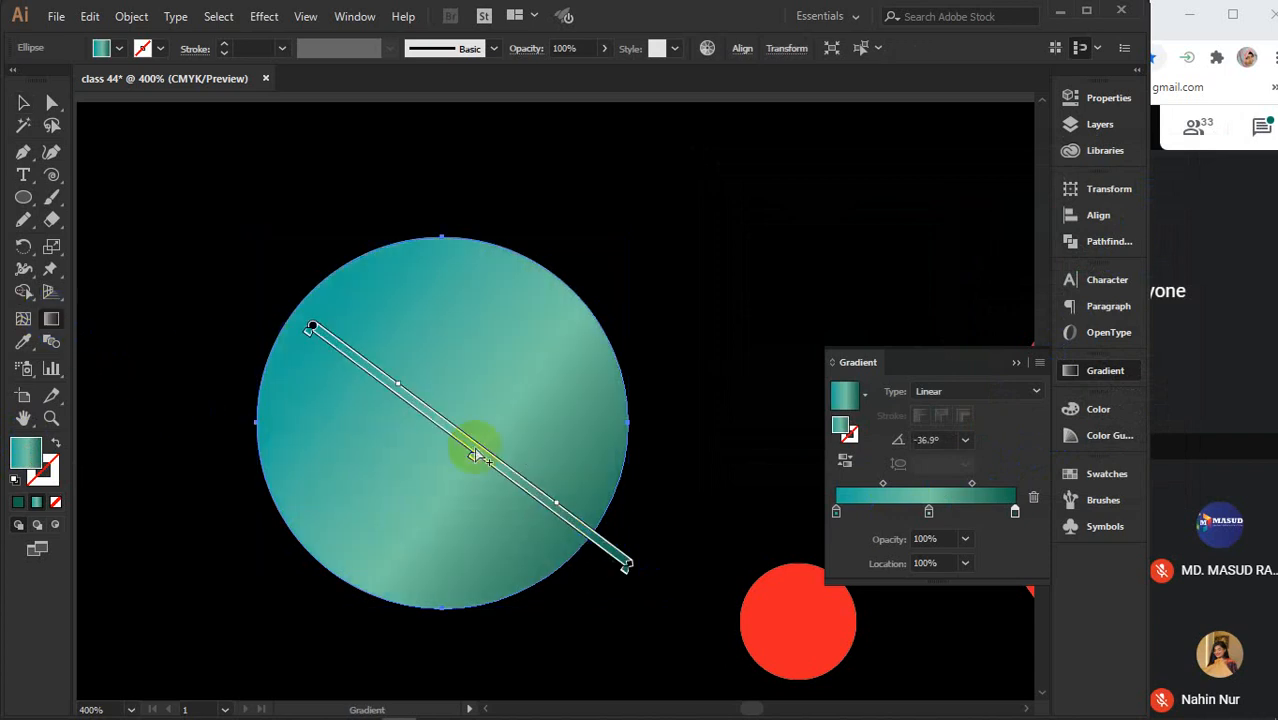
click(962, 392)
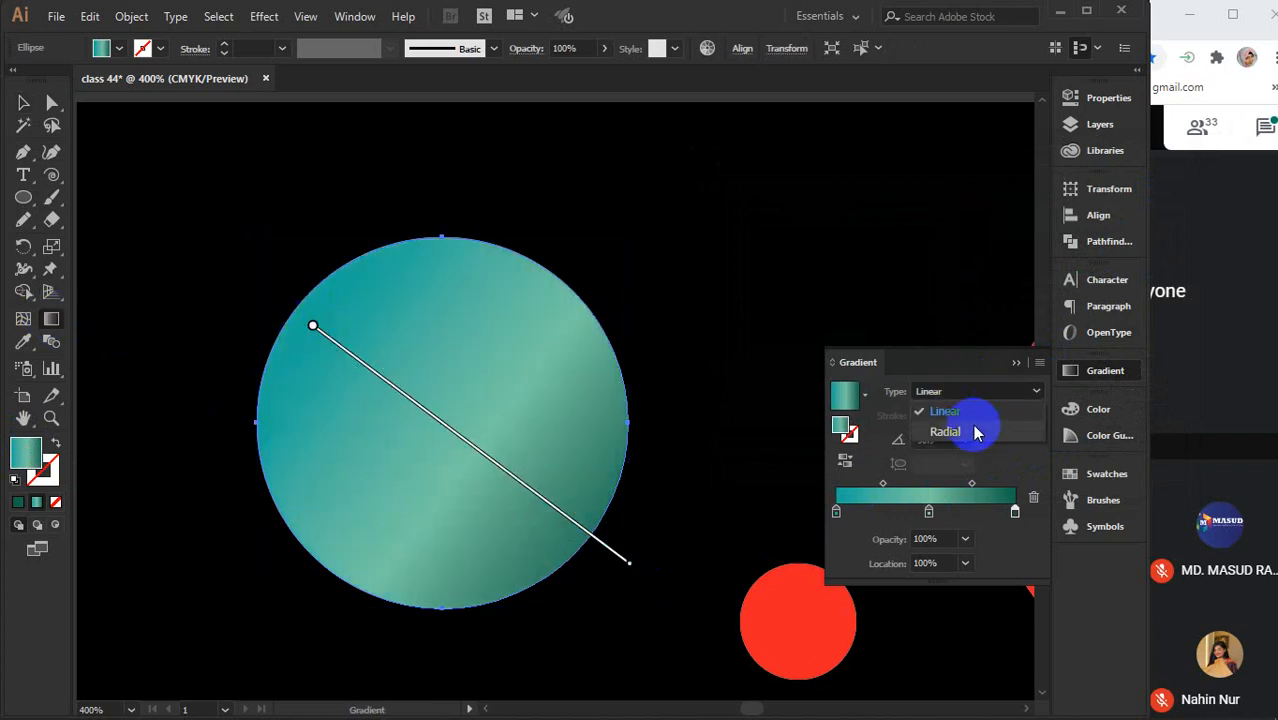
click(969, 428)
Try several centres and lengths for the radial gradient, ending with one from the circle's upper left to lower right at about -49°
drag(311, 286, 508, 485)
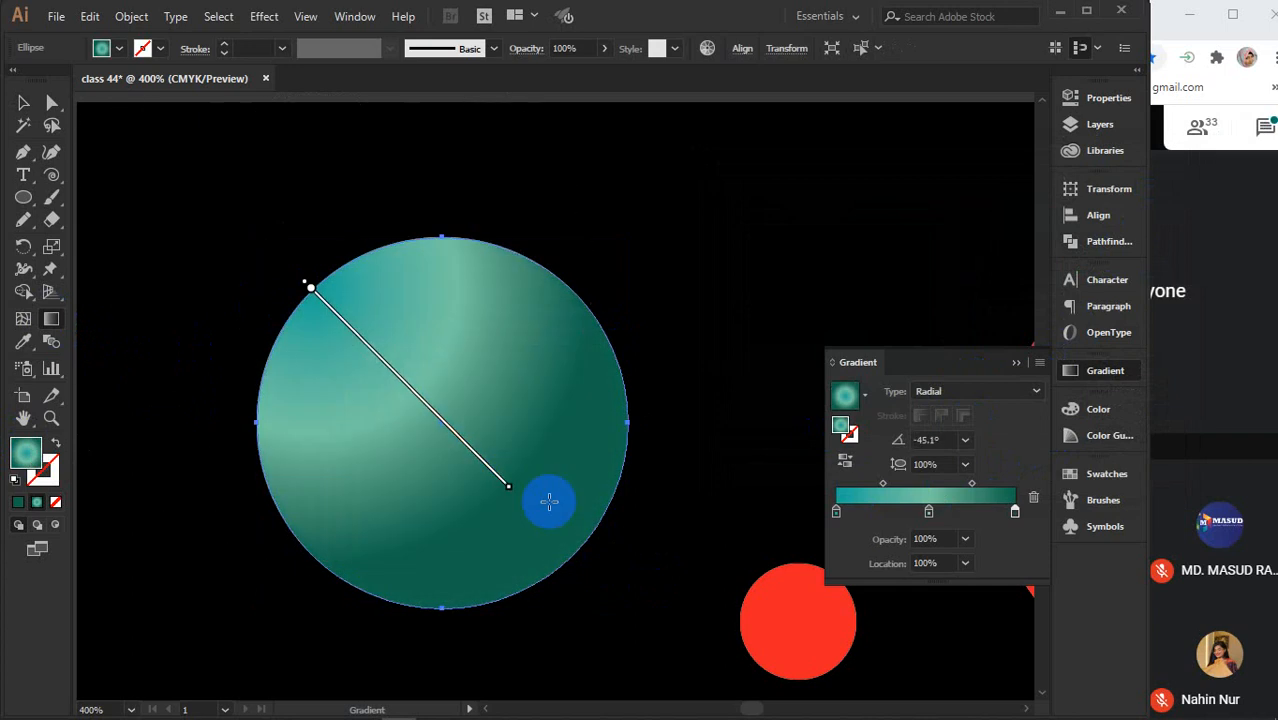
drag(362, 290, 516, 499)
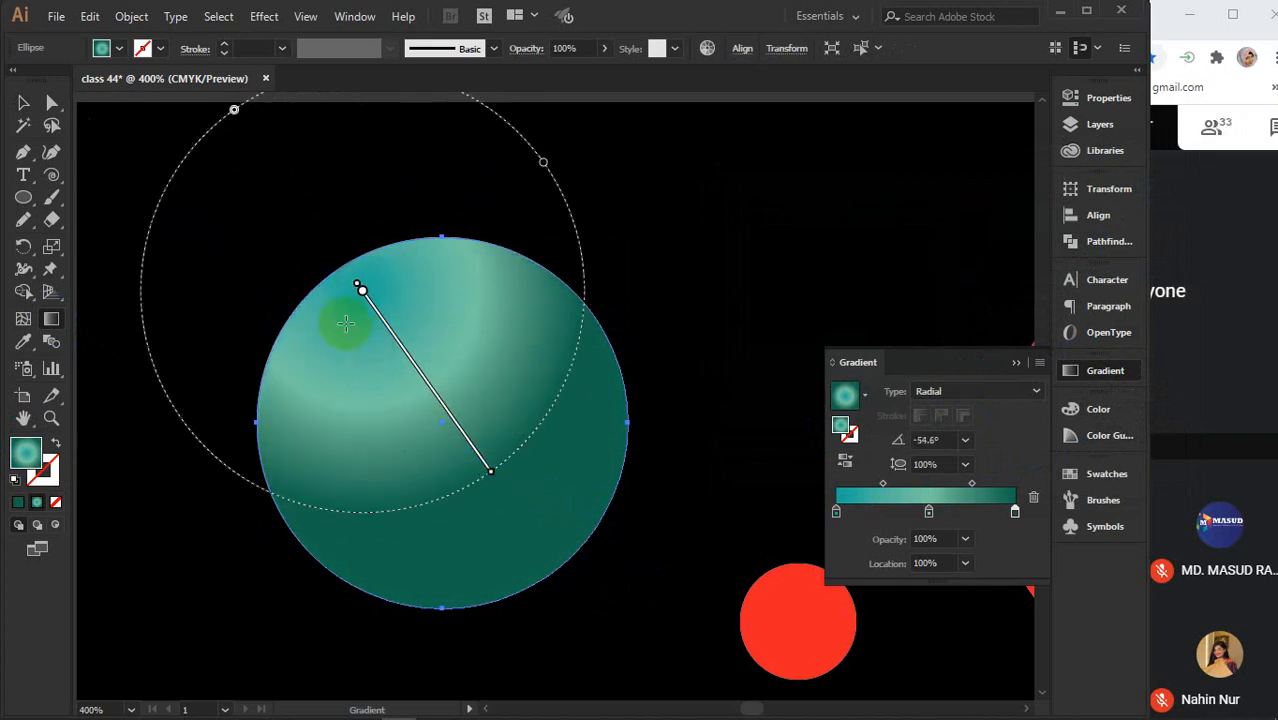
drag(339, 325, 578, 572)
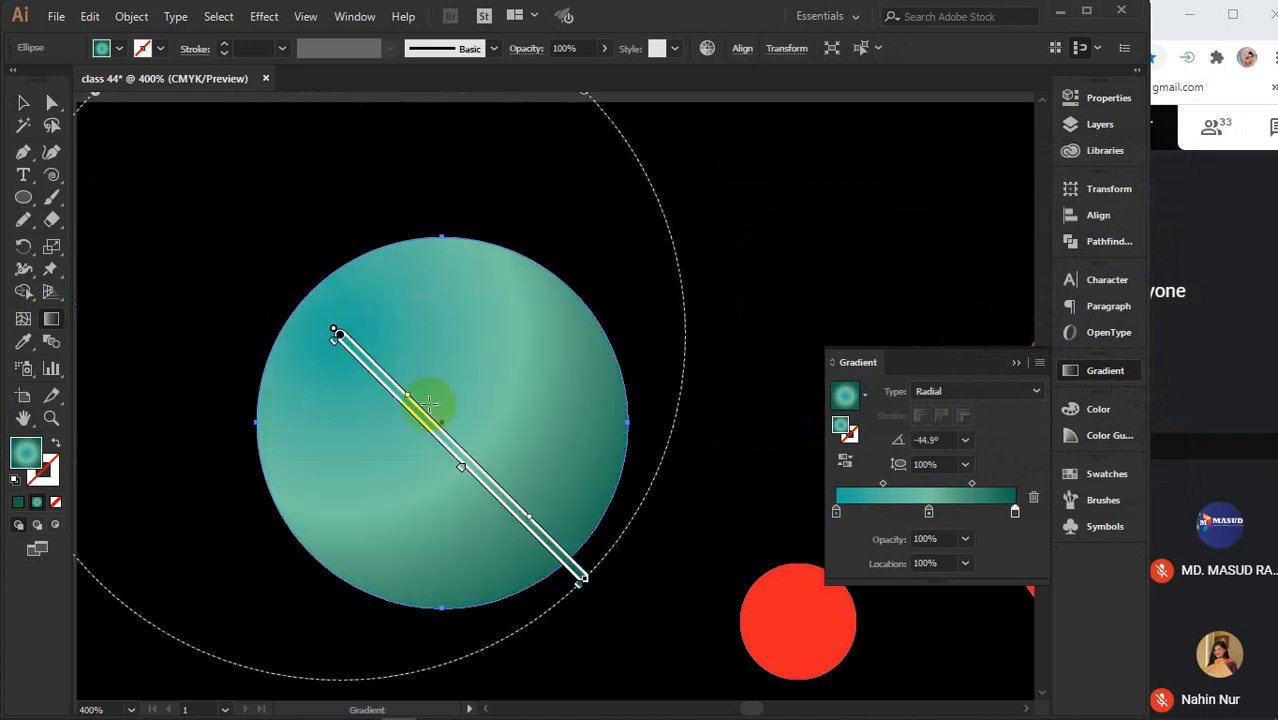
drag(344, 279, 582, 556)
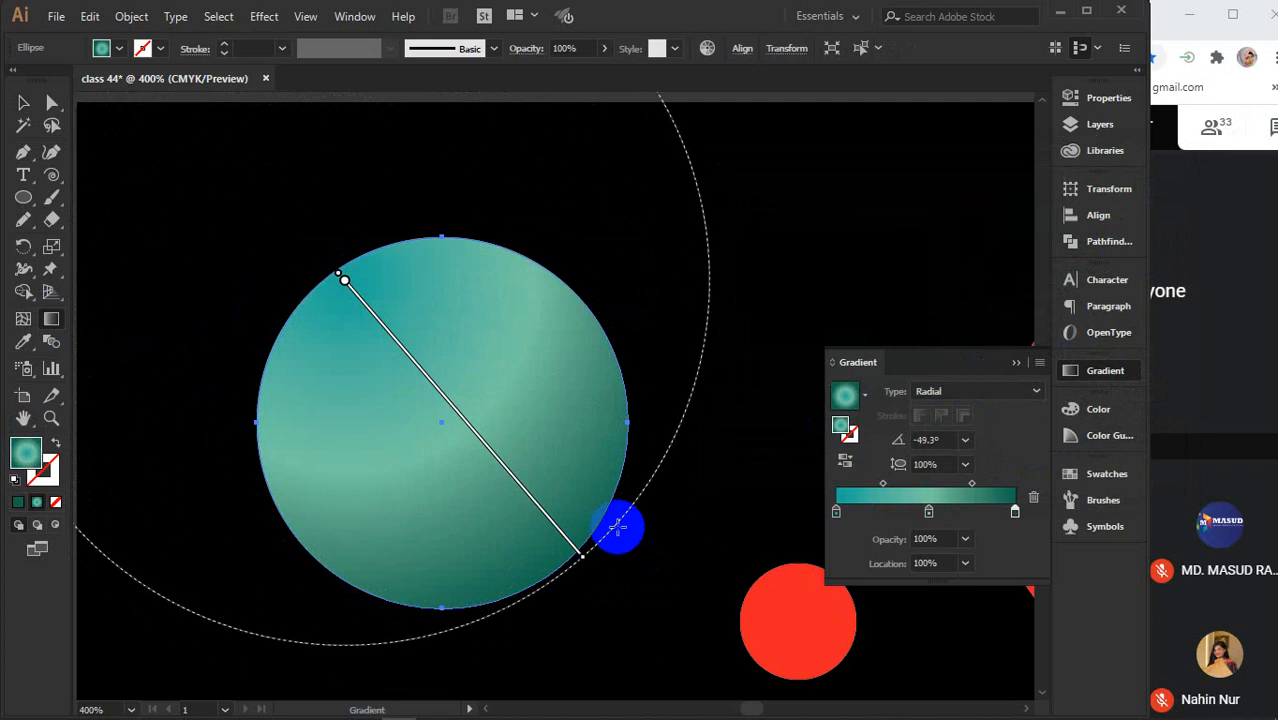
Swap the circle's teal and light green gradient stops, with teal at 49.23%, and redirect the radial gradient from its upper part to about -65.5°
mouse_move(929, 513)
mouse_down()
mouse_move(816, 516)
mouse_move(921, 516)
mouse_move(905, 517)
mouse_up()
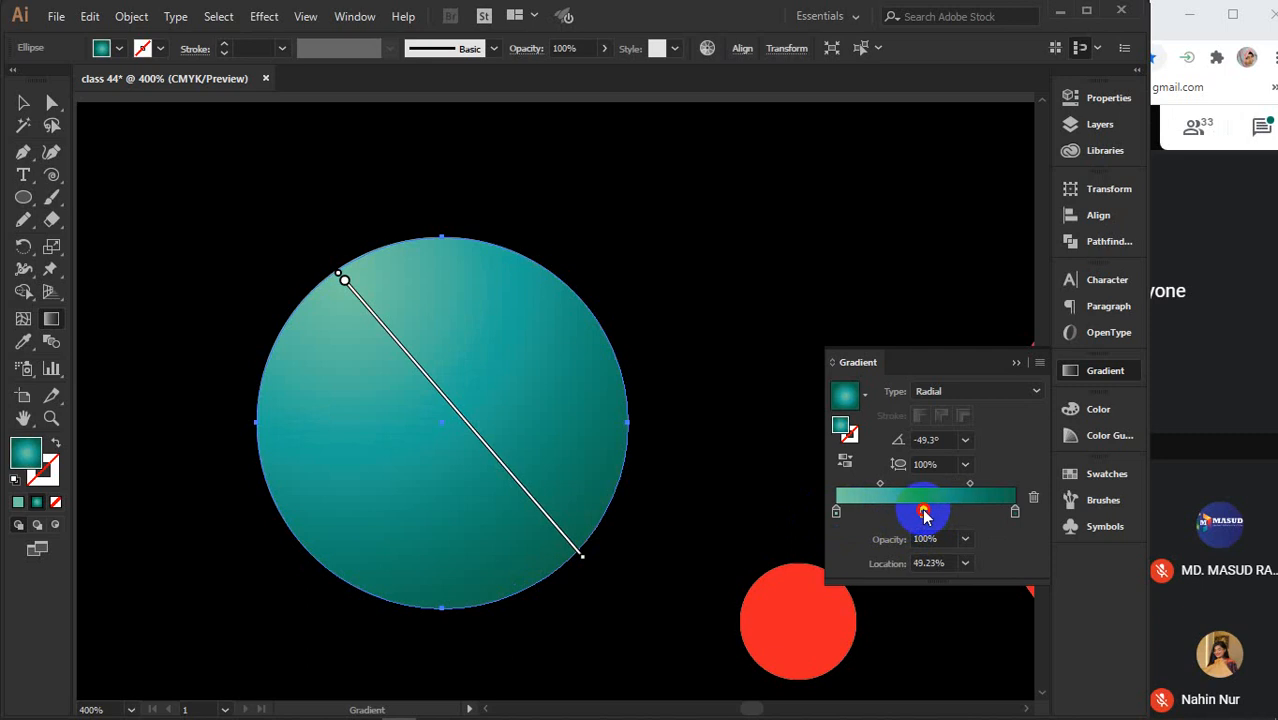
drag(318, 310, 510, 531)
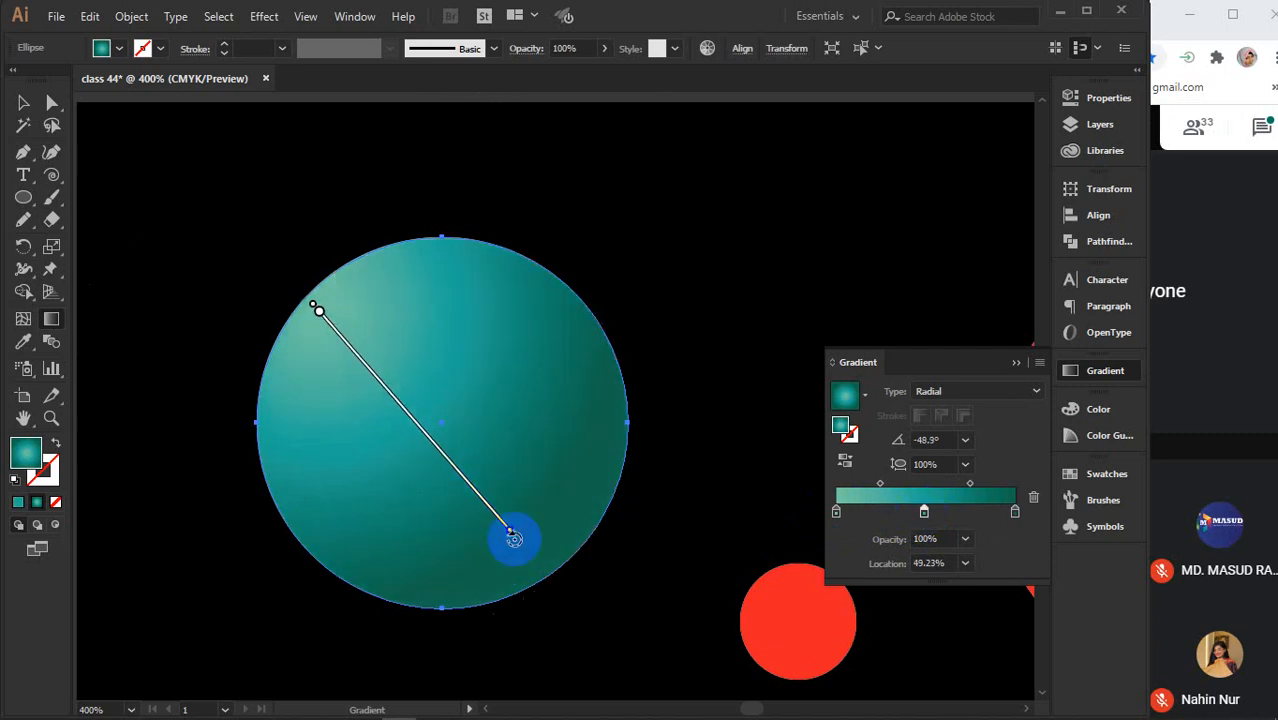
drag(374, 320, 546, 522)
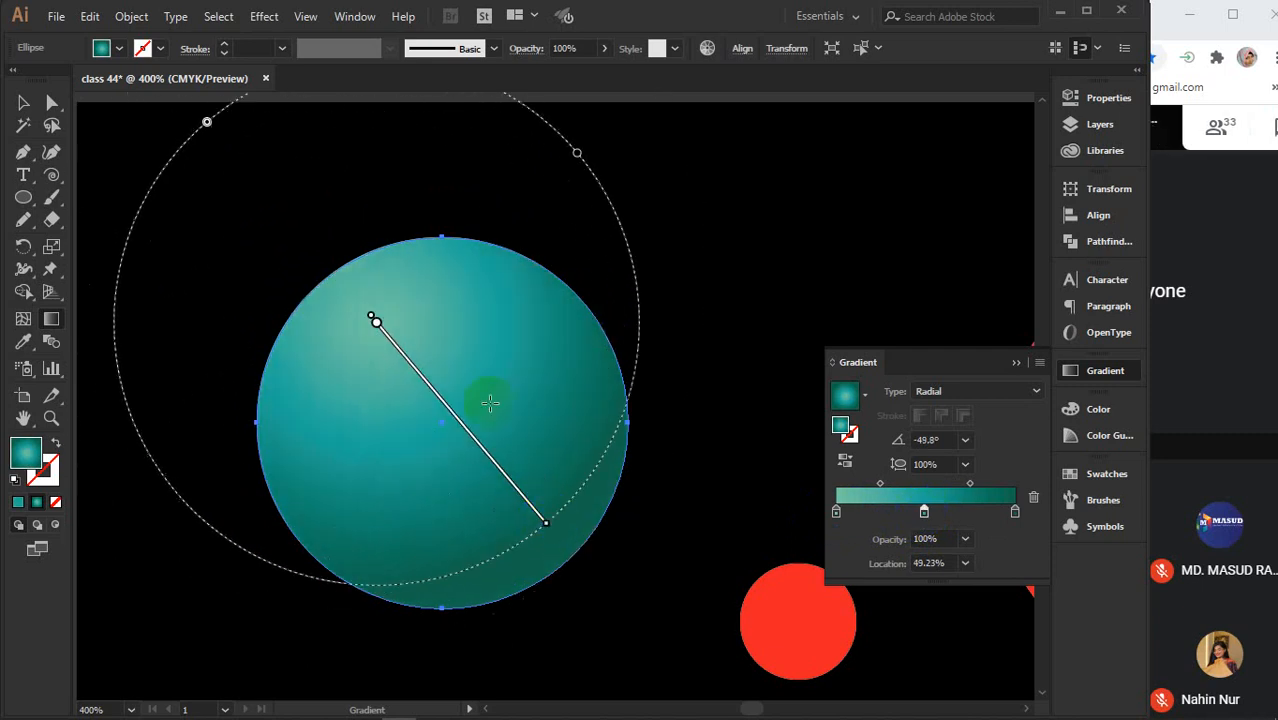
mouse_move(405, 290)
mouse_down()
mouse_move(528, 516)
mouse_move(514, 536)
mouse_up()
scroll(514, 537, down, 2)
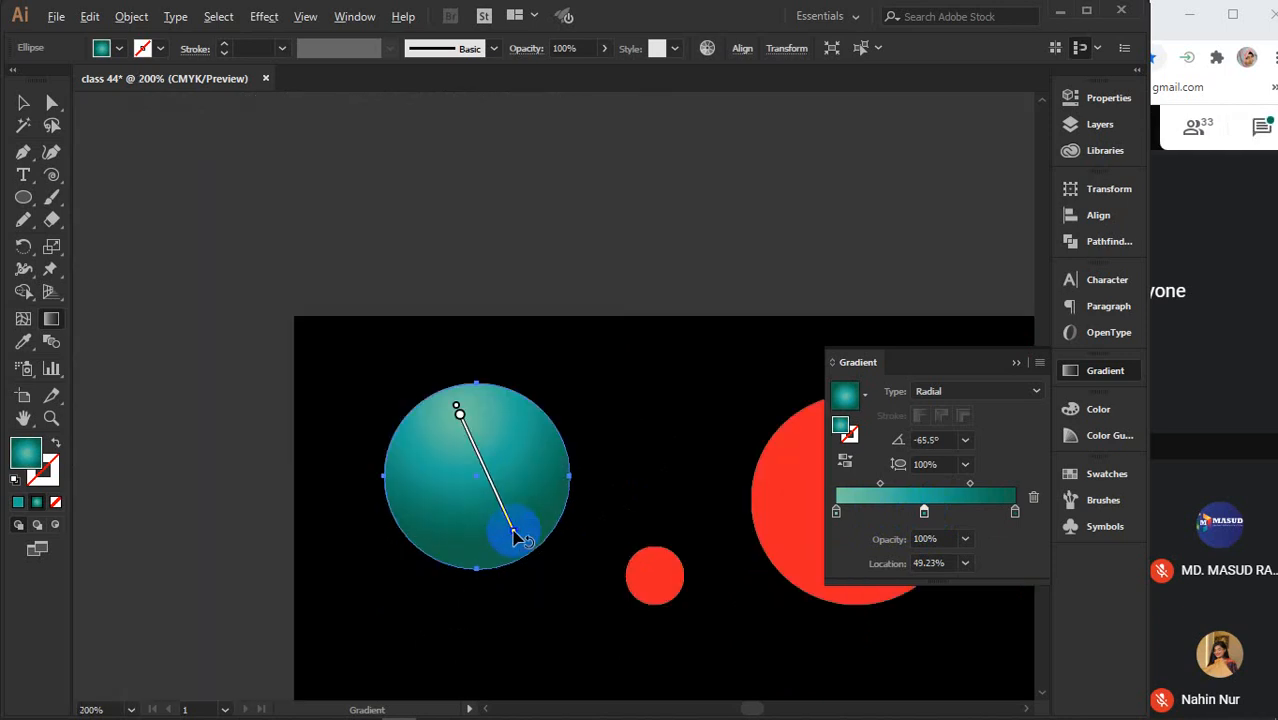
Fill the largest red circle, to the right of the teal one, with the current teal radial gradient
drag(608, 514, 500, 385)
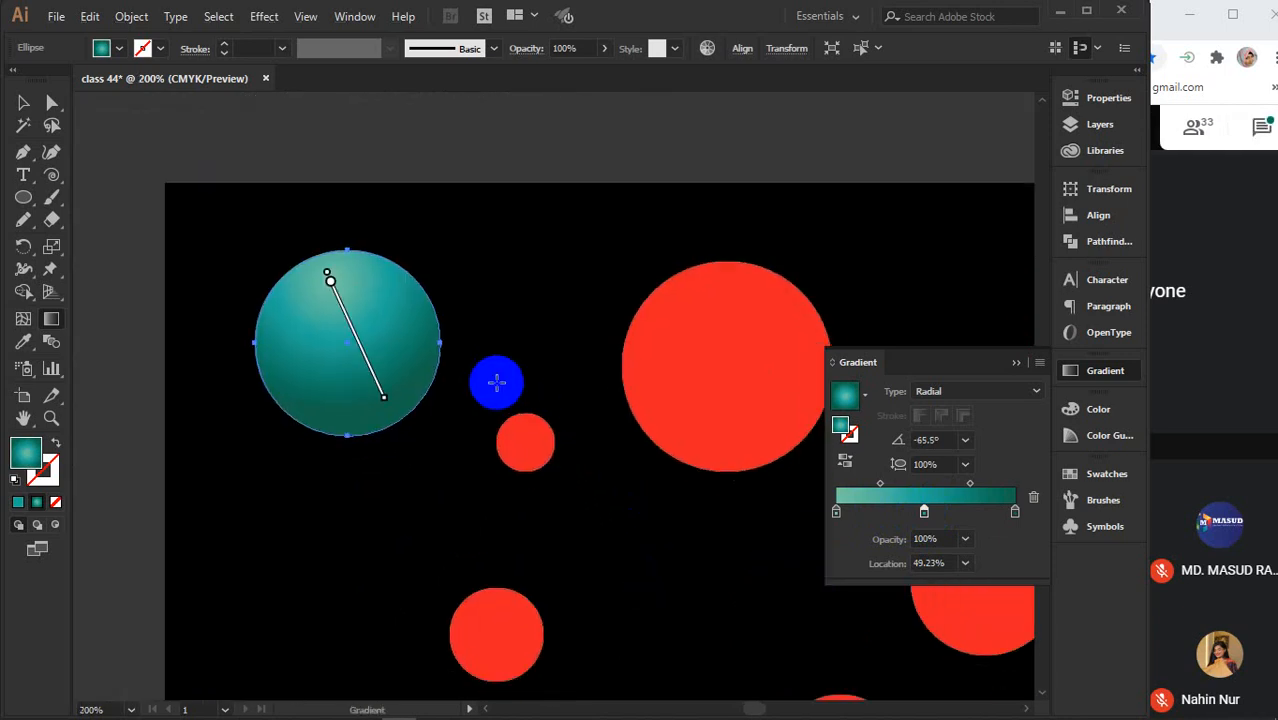
key(v)
click(750, 360)
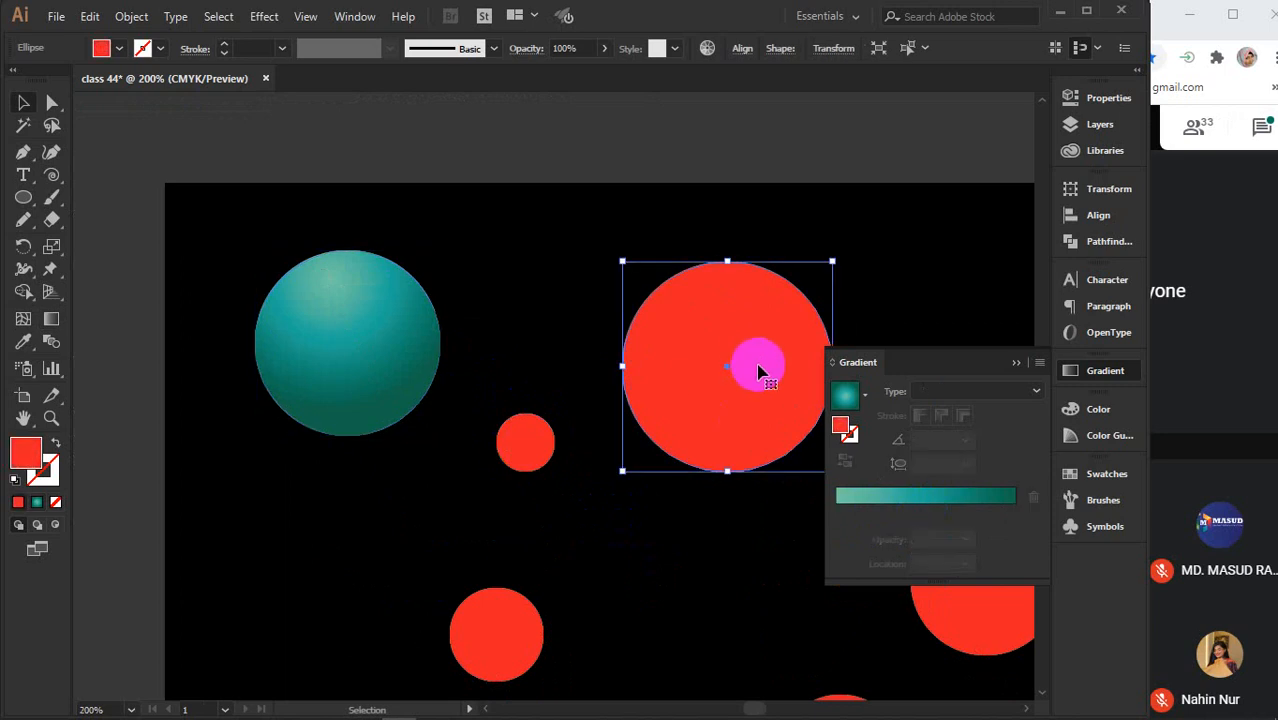
click(902, 516)
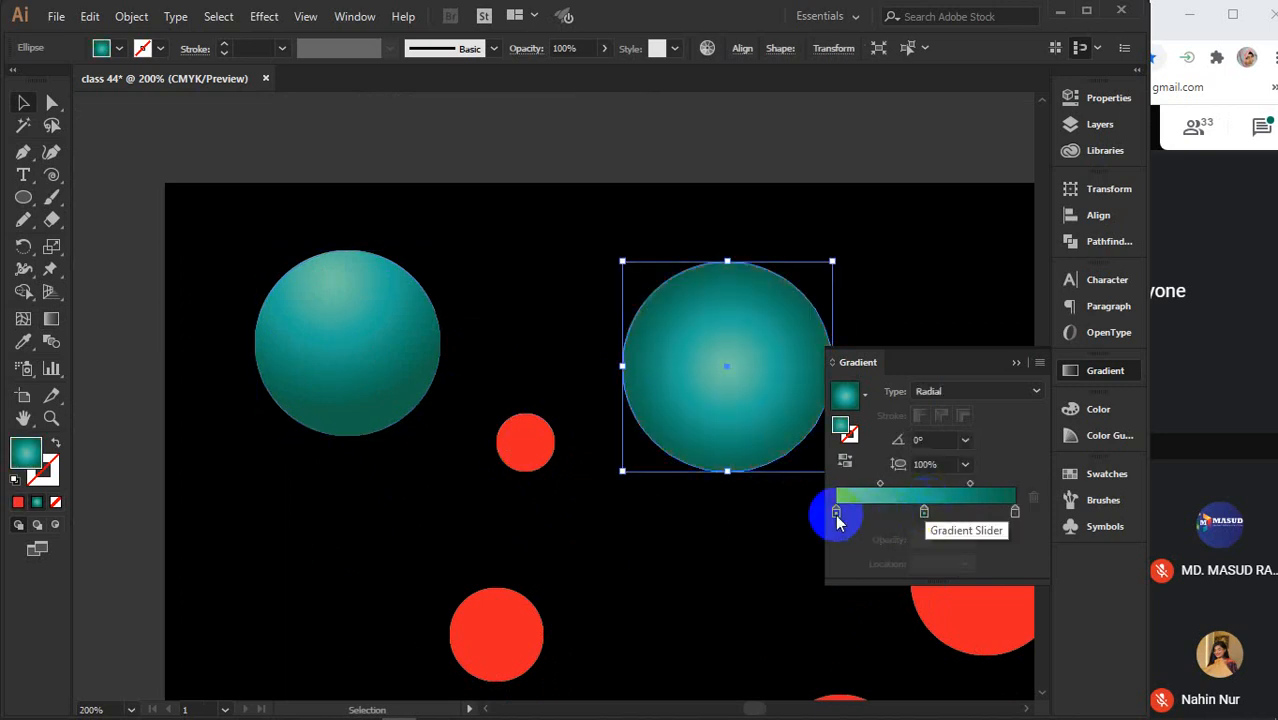
Colour the first gradient stop of the large circle bright red (#f40f0f)
click(836, 514)
double_click(25, 452)
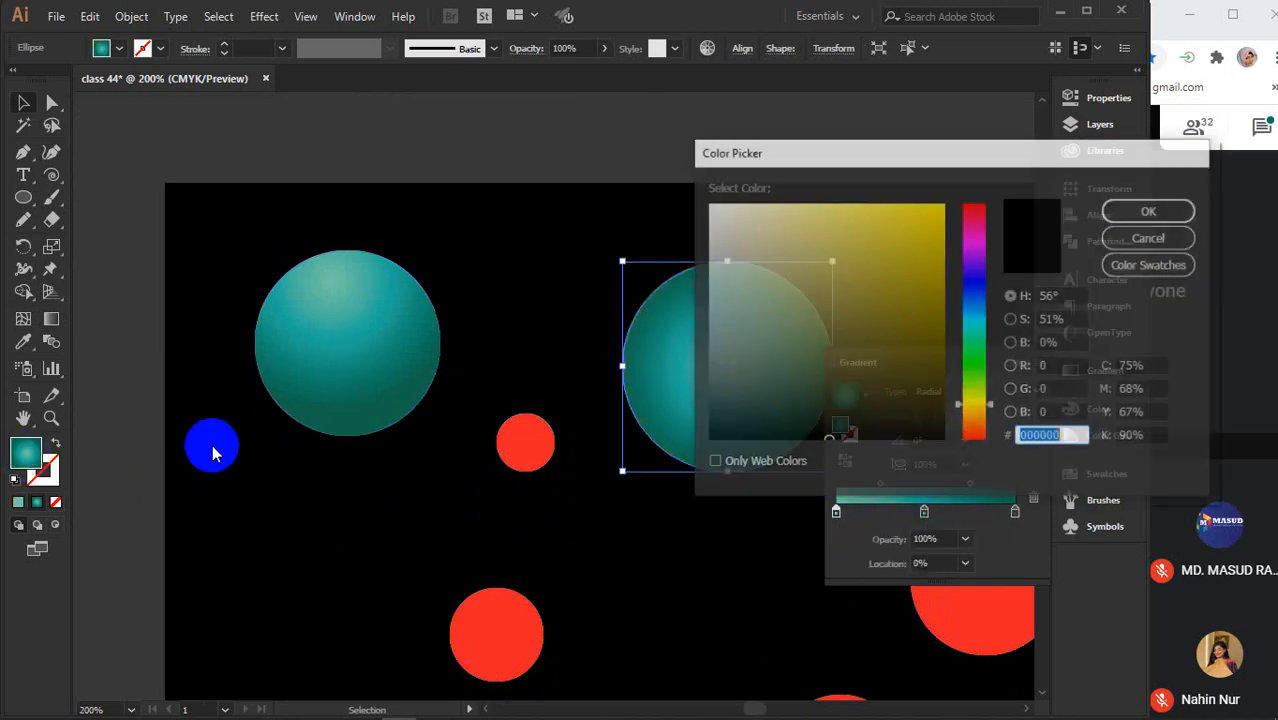
drag(988, 262, 973, 165)
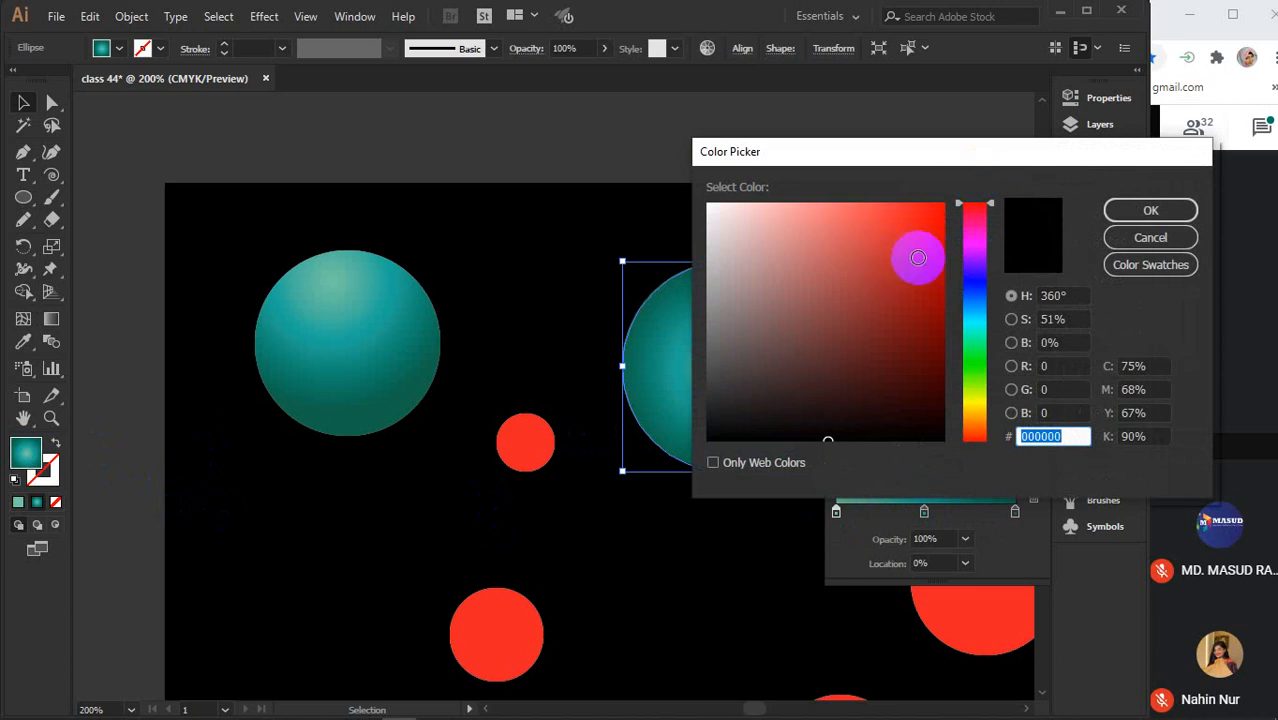
drag(889, 262, 929, 215)
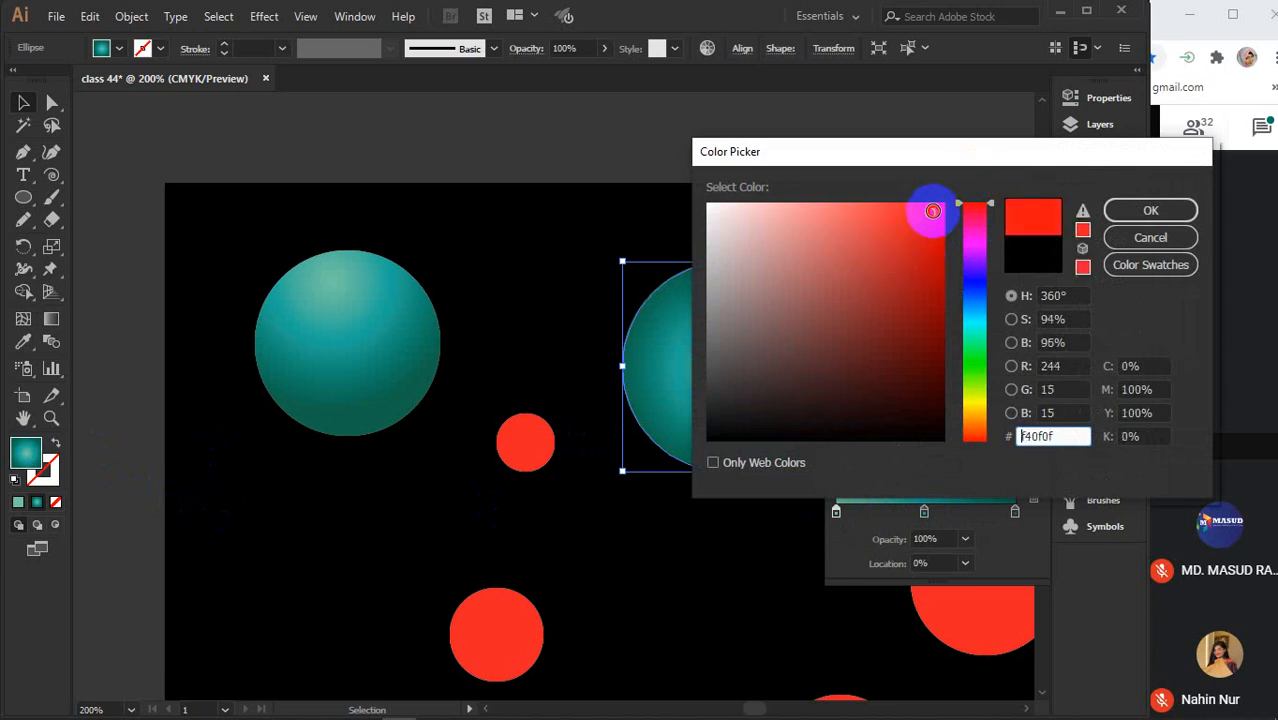
click(1136, 210)
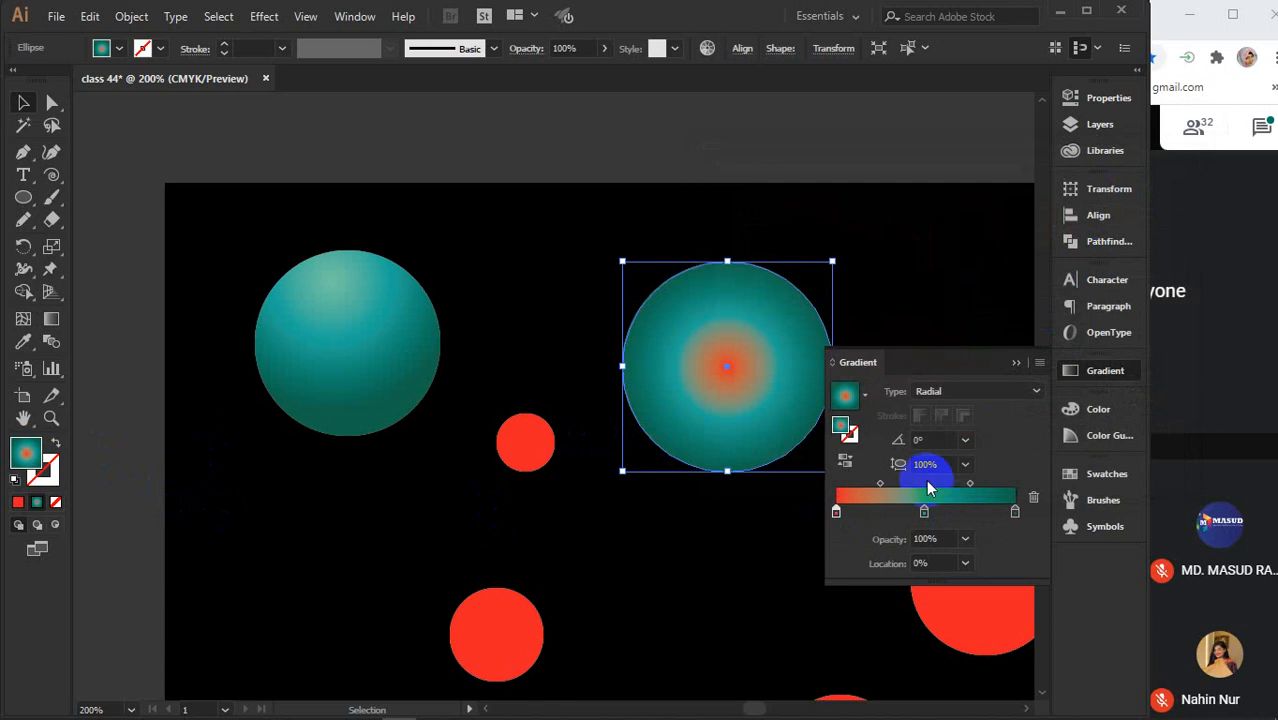
Colour the large circle's middle gradient stop a deeper red (#b21818)
click(922, 511)
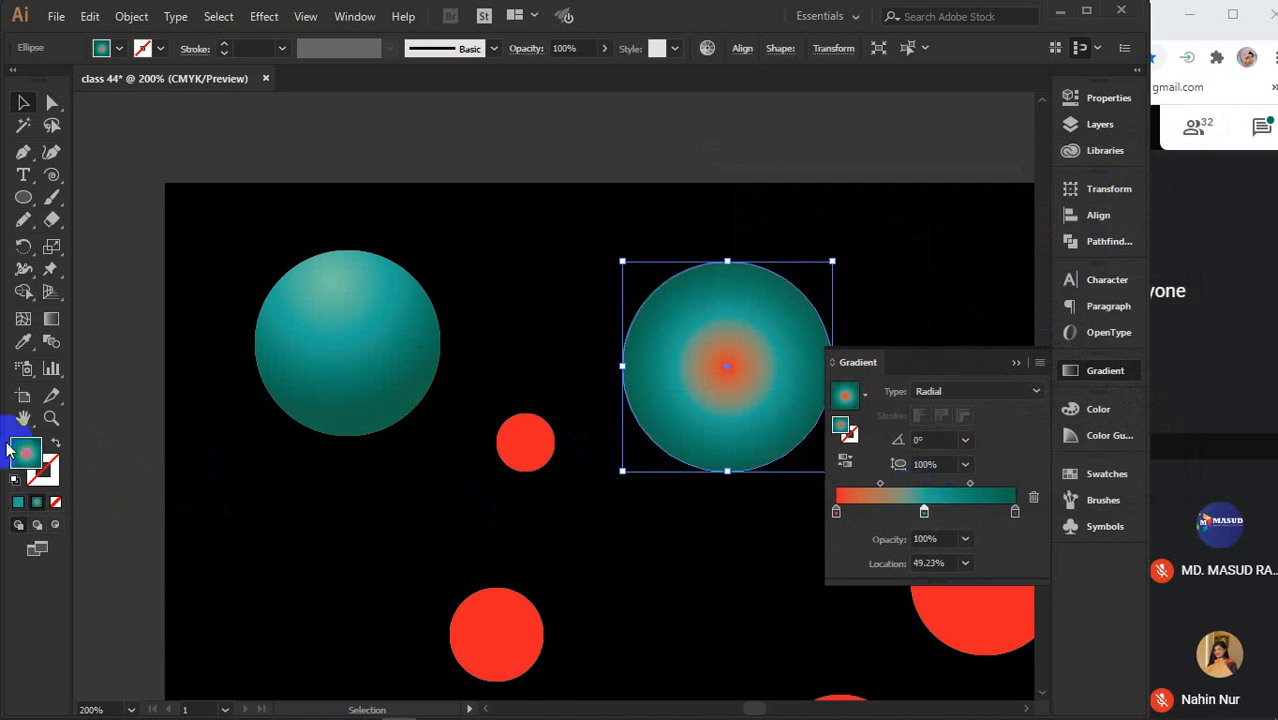
double_click(26, 455)
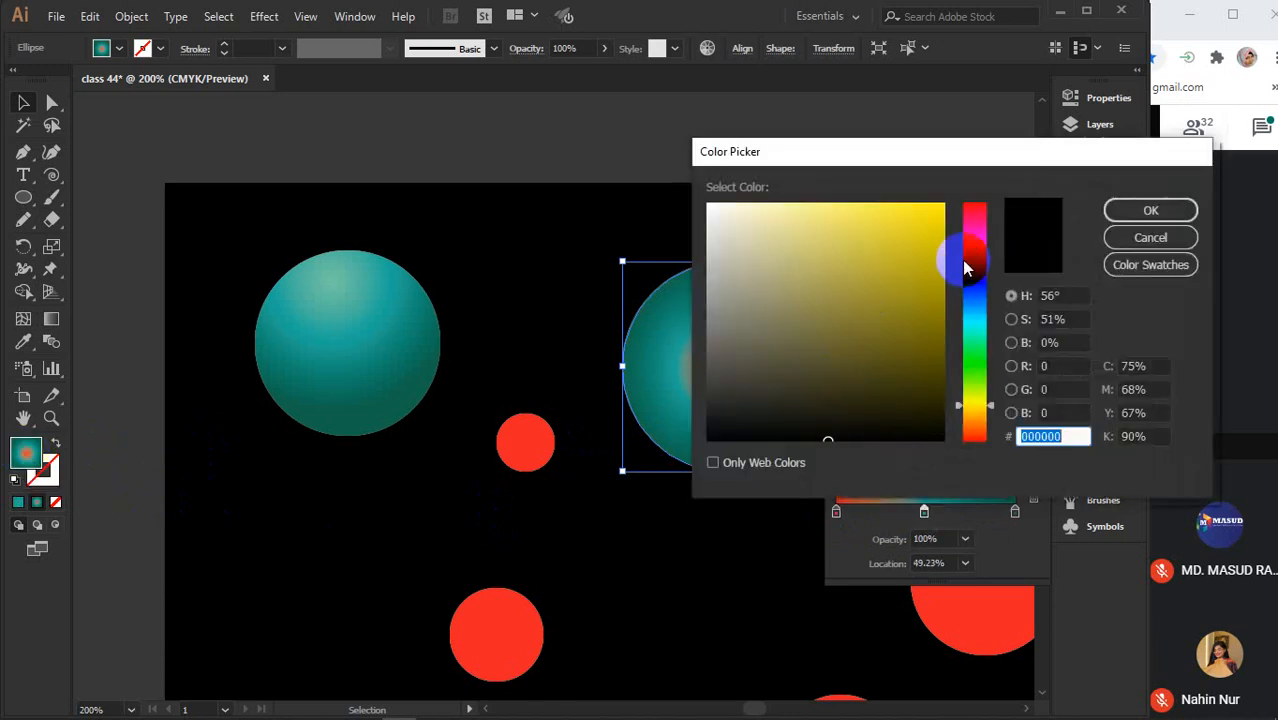
click(967, 205)
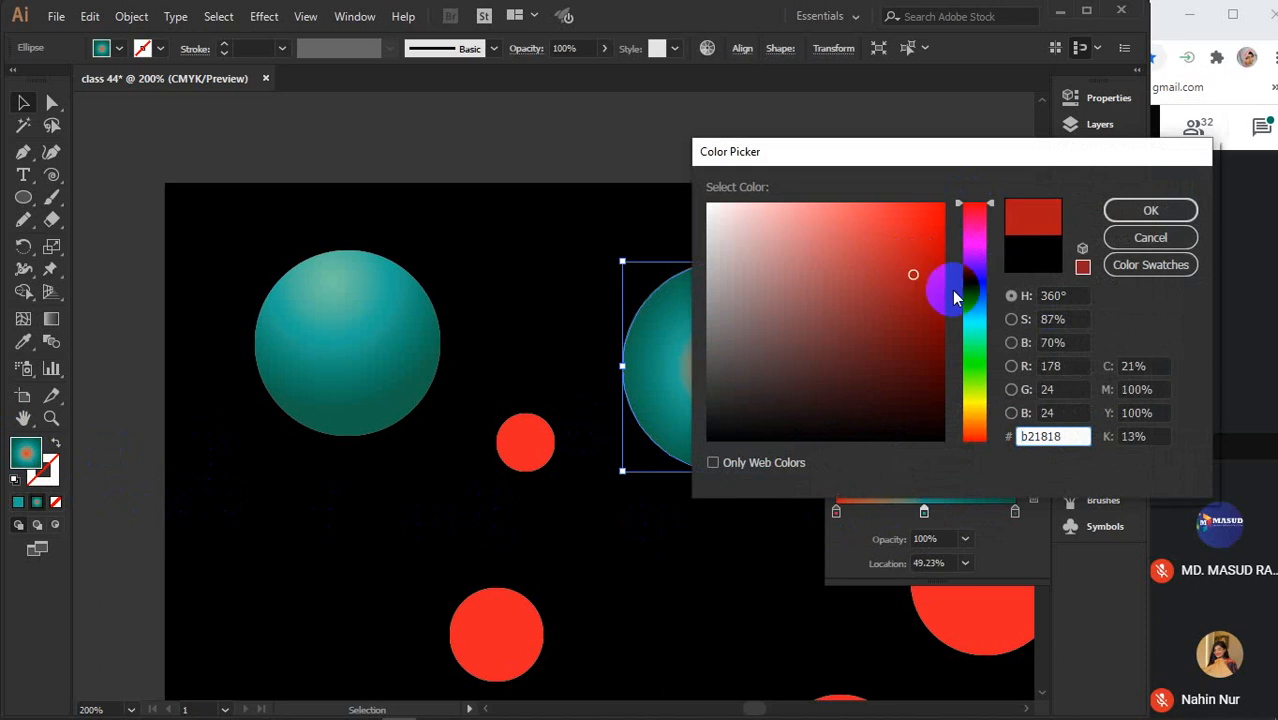
click(1122, 210)
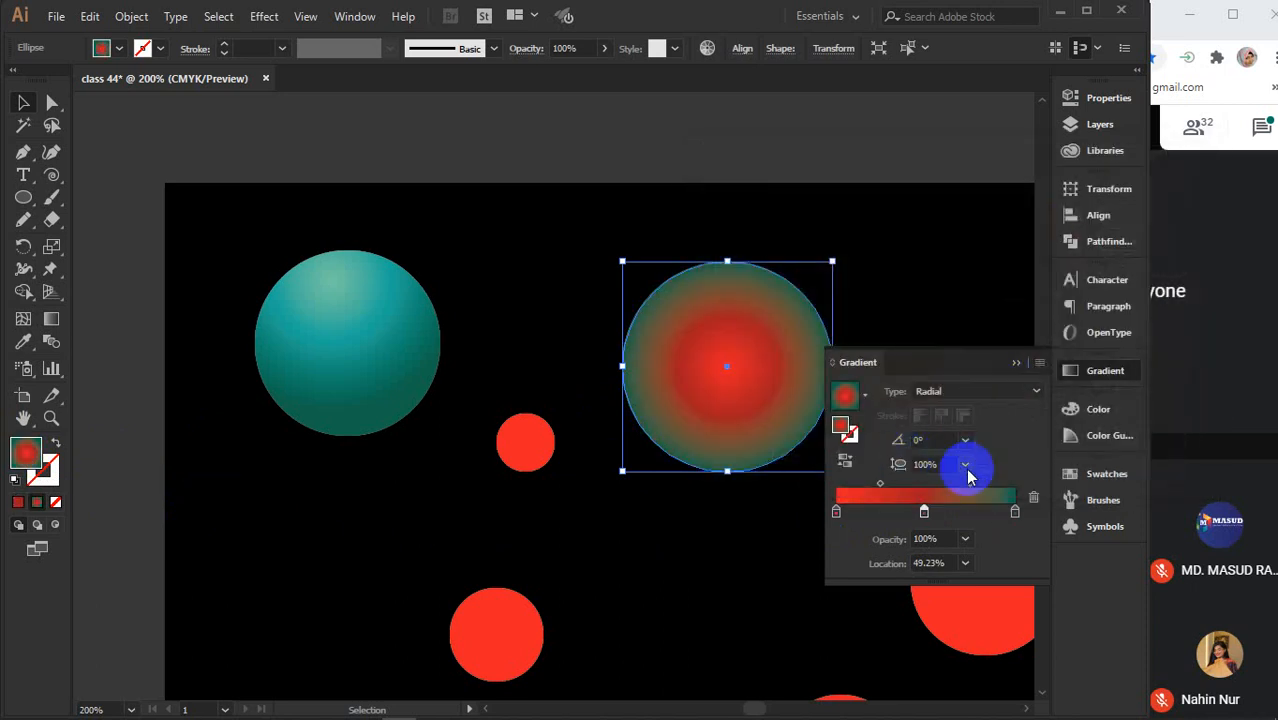
Colour the large circle's end gradient stop a very dark red
drag(1016, 515, 8, 470)
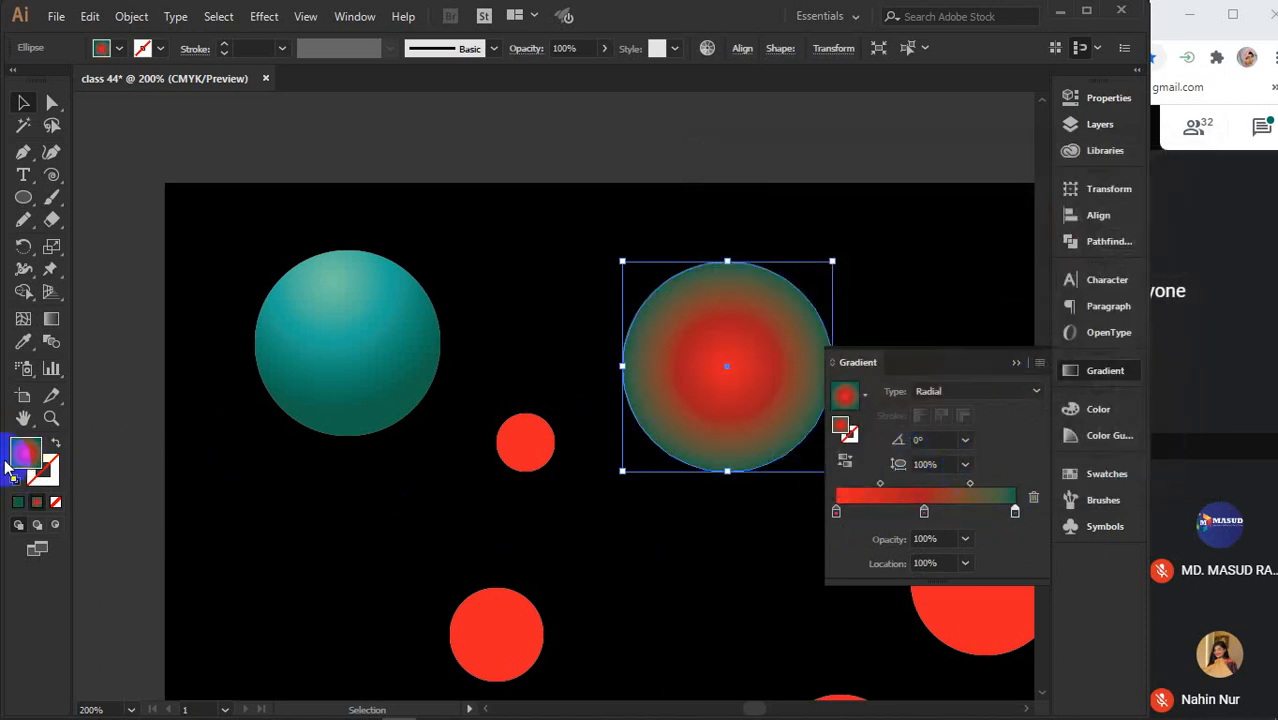
double_click(27, 456)
drag(964, 251, 970, 191)
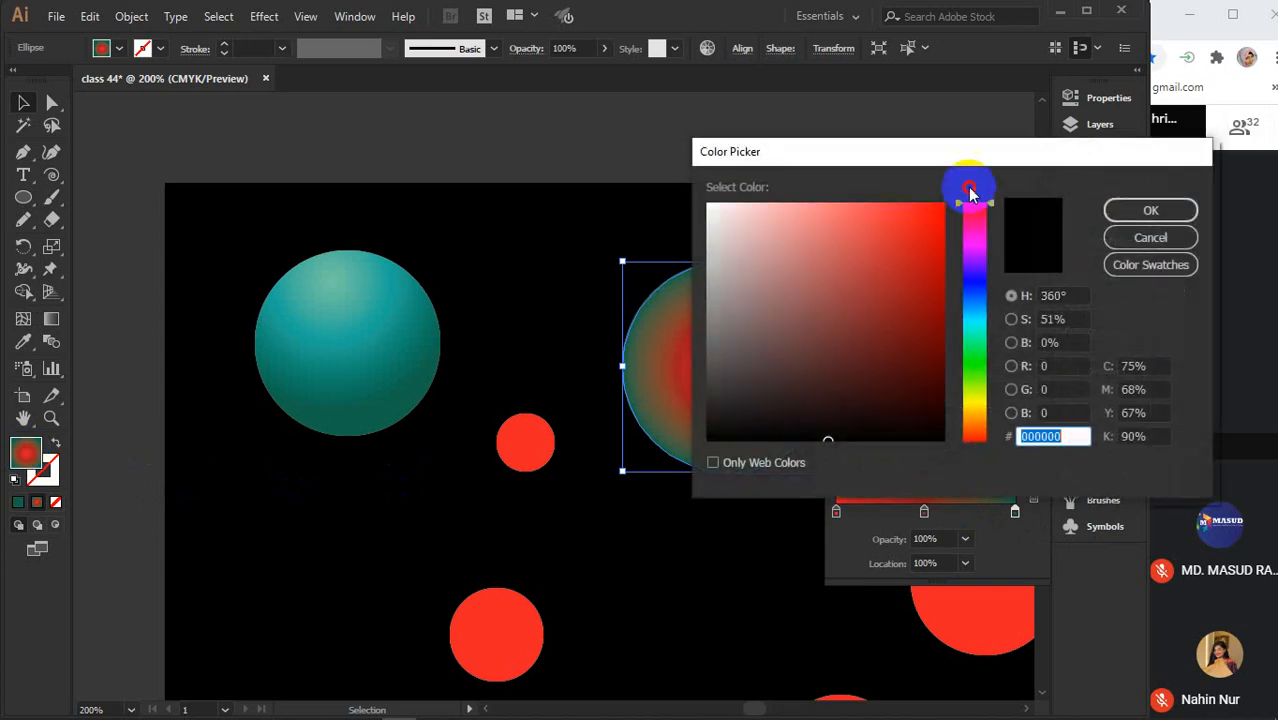
click(930, 374)
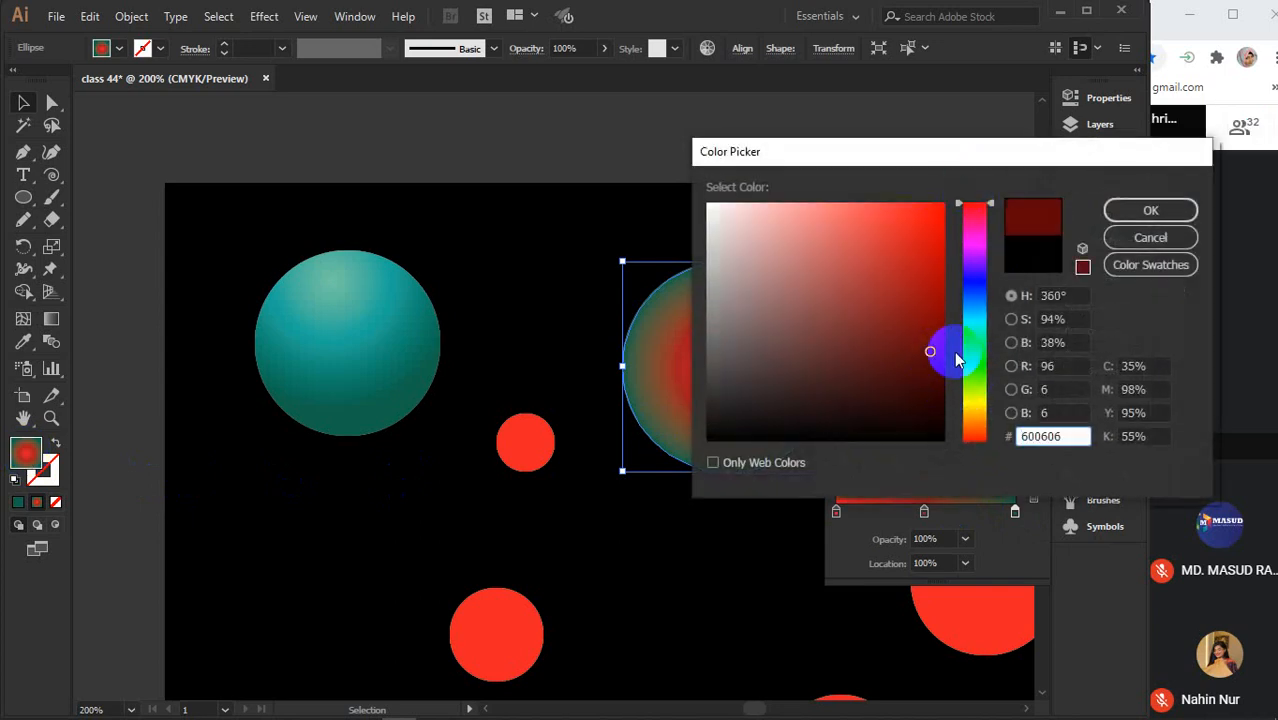
drag(930, 355, 937, 362)
click(1150, 210)
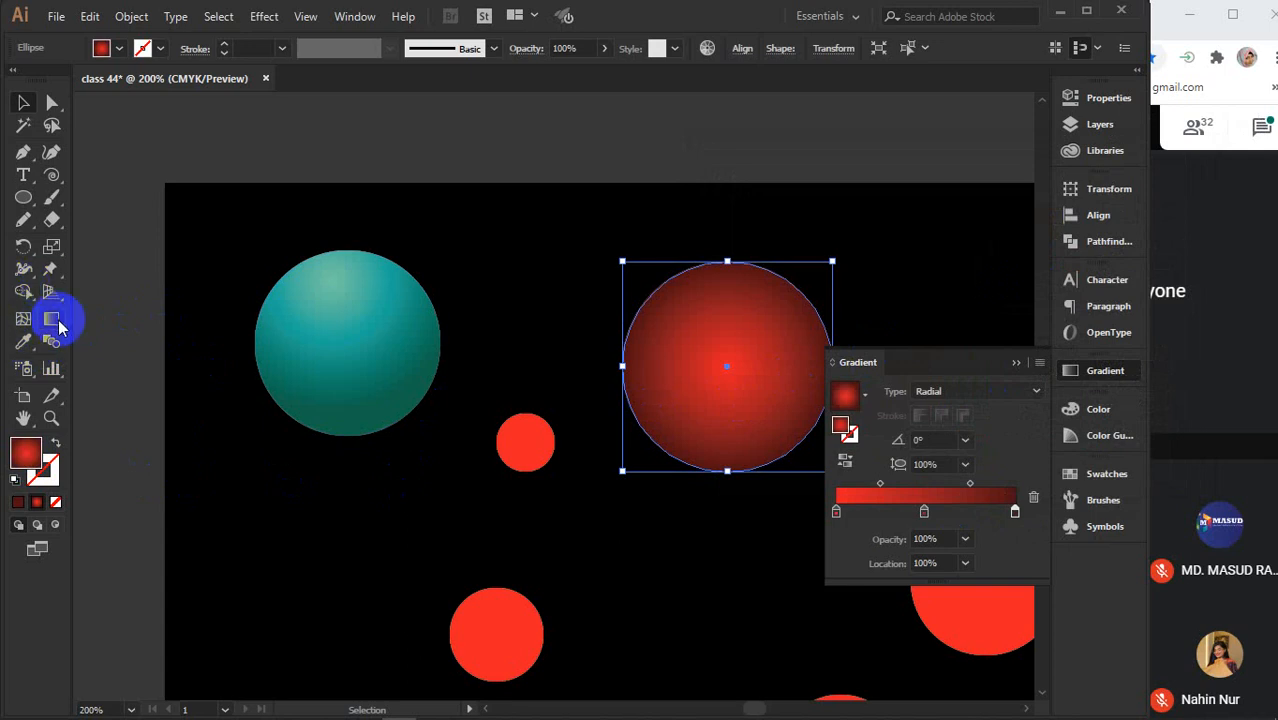
Redirect the red circle's radial gradient with the Gradient tool from its upper left to its lower edge at about -67.9°, then deselect the circle
click(54, 320)
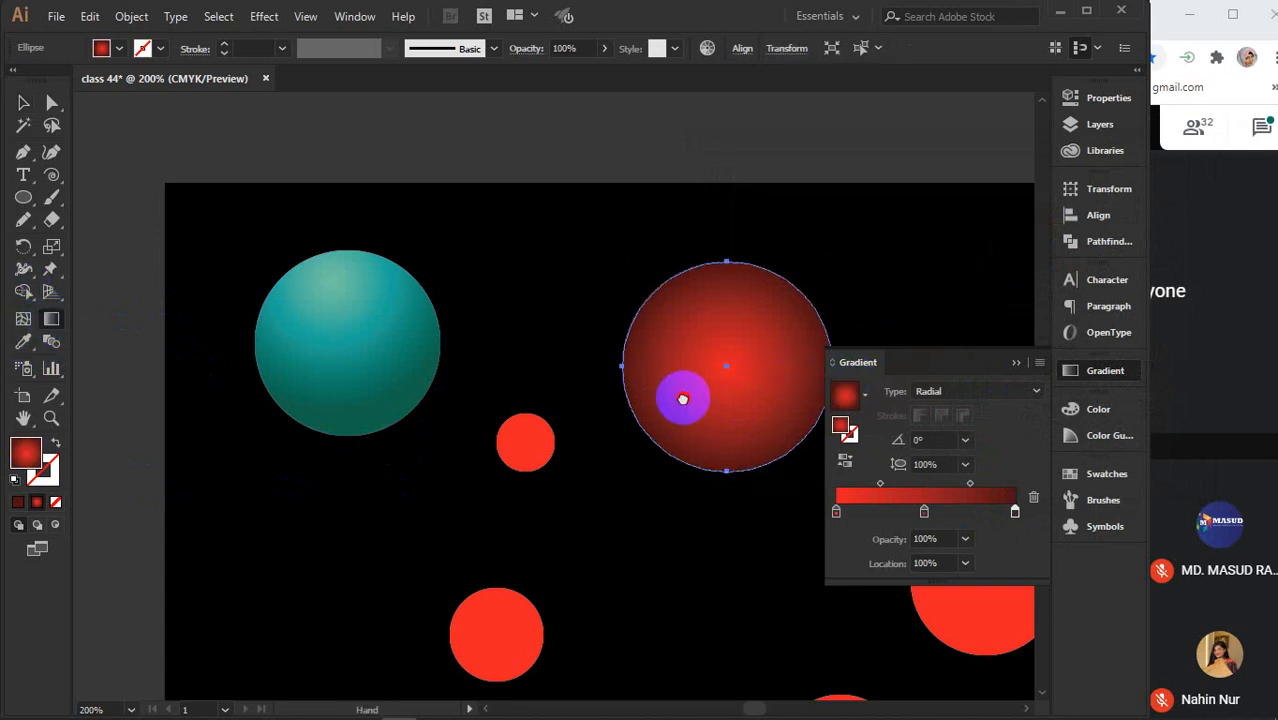
drag(682, 394, 448, 399)
key(ctrl+equal)
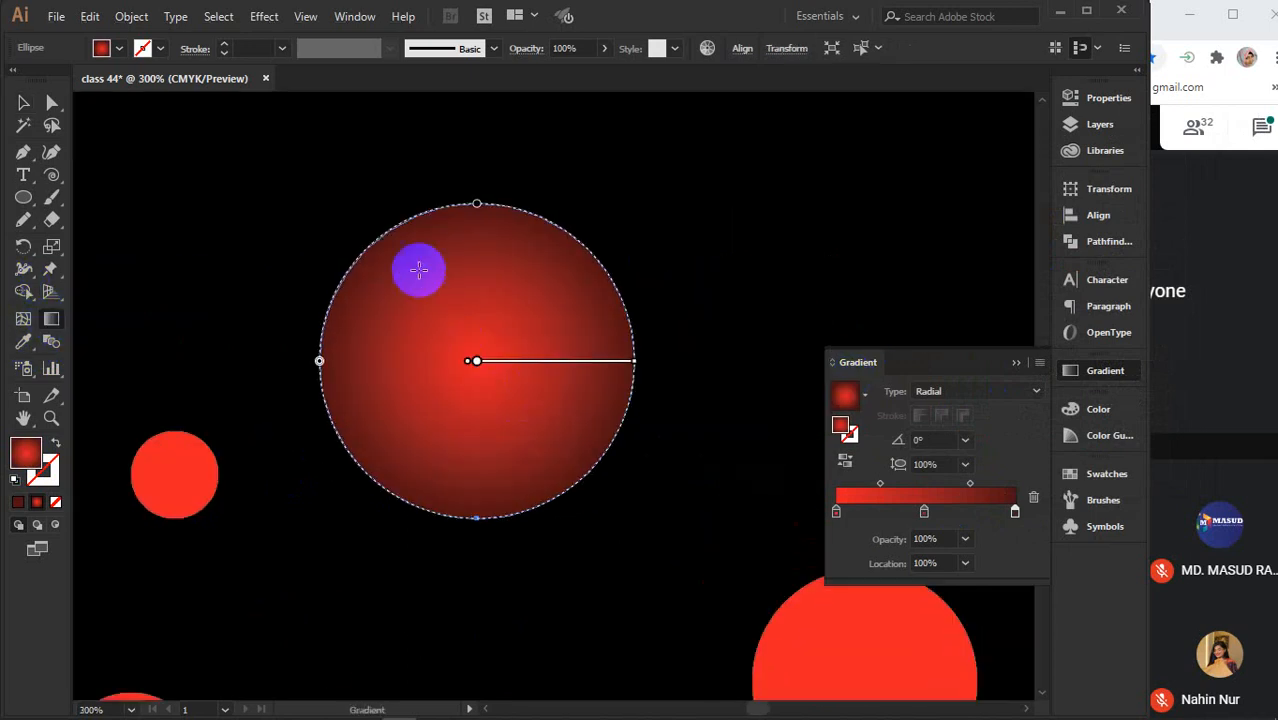
drag(419, 270, 500, 470)
drag(505, 309, 557, 514)
drag(456, 330, 519, 512)
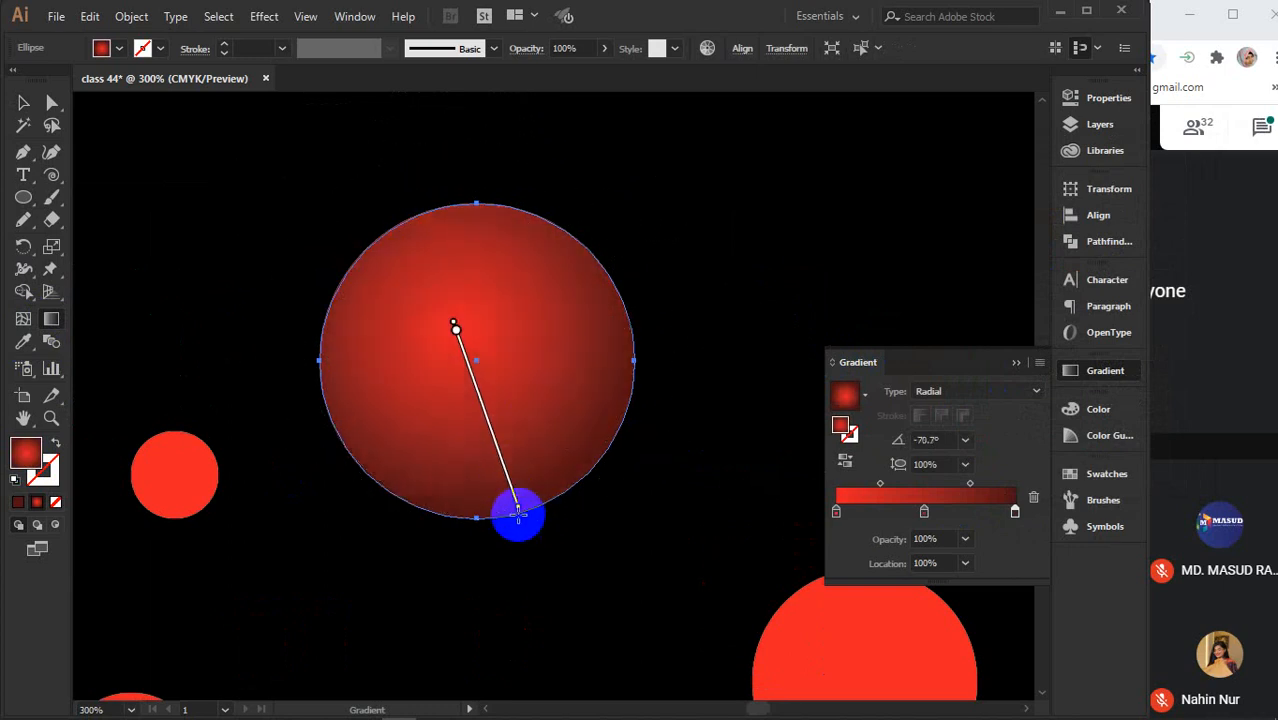
drag(479, 309, 580, 497)
drag(426, 259, 528, 512)
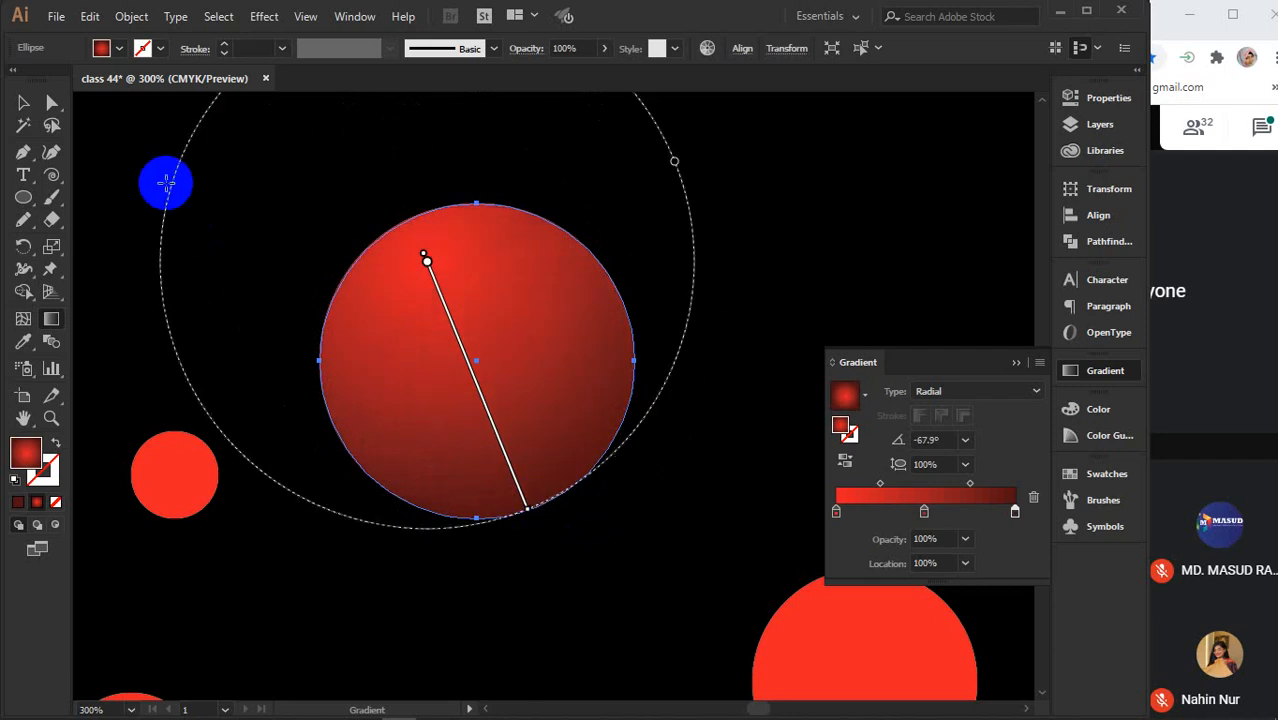
click(23, 104)
click(723, 316)
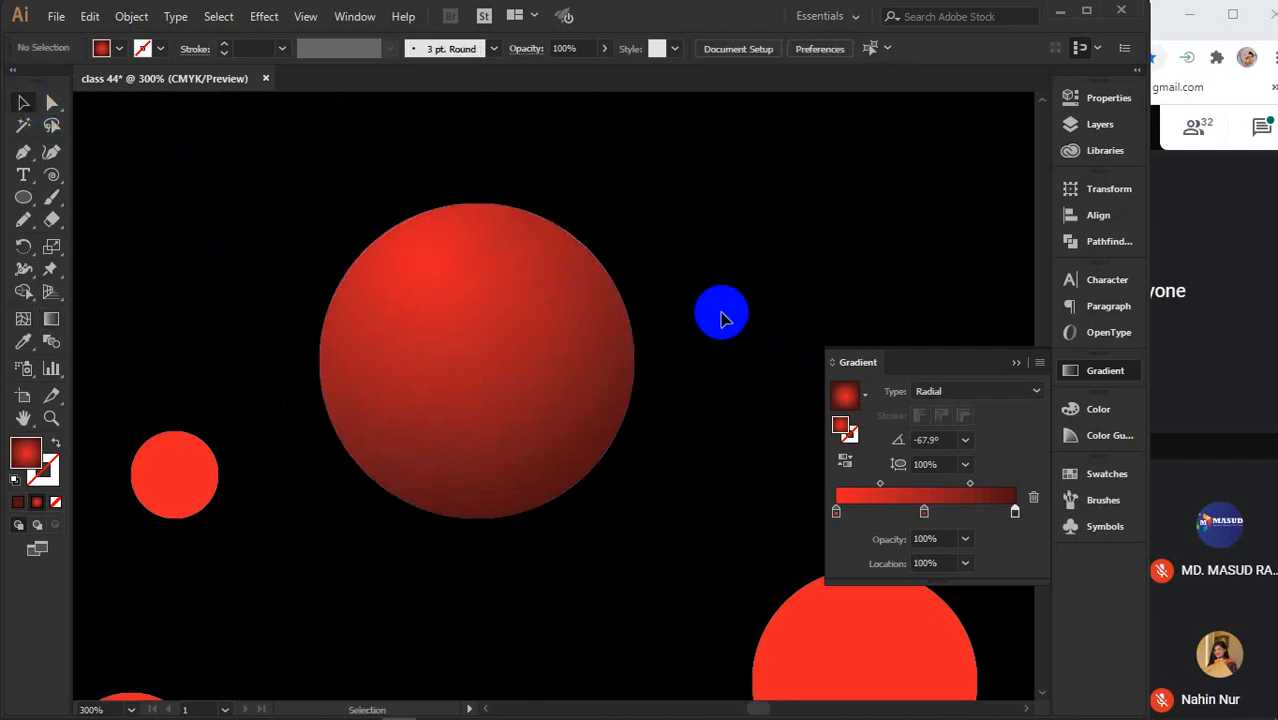
Fill the plain red circle near the artboard's right edge with the current red radial gradient
scroll(723, 316, down, 3)
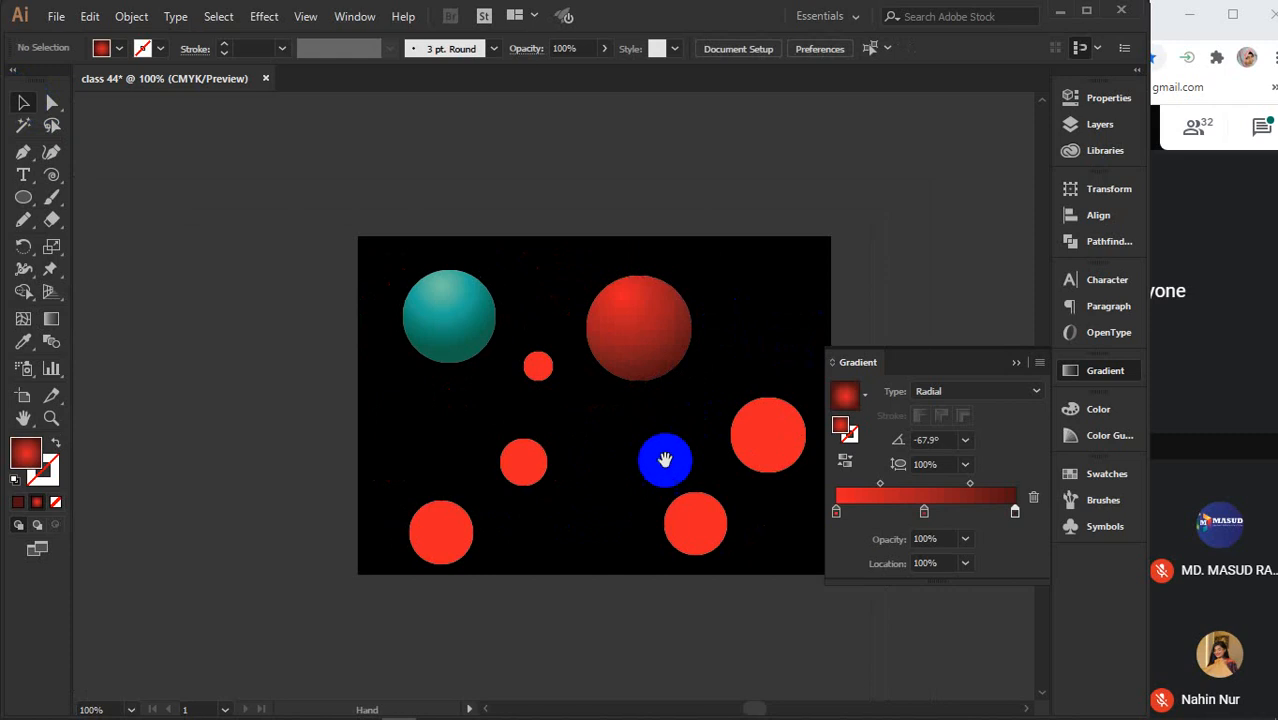
scroll(628, 401, up, 1)
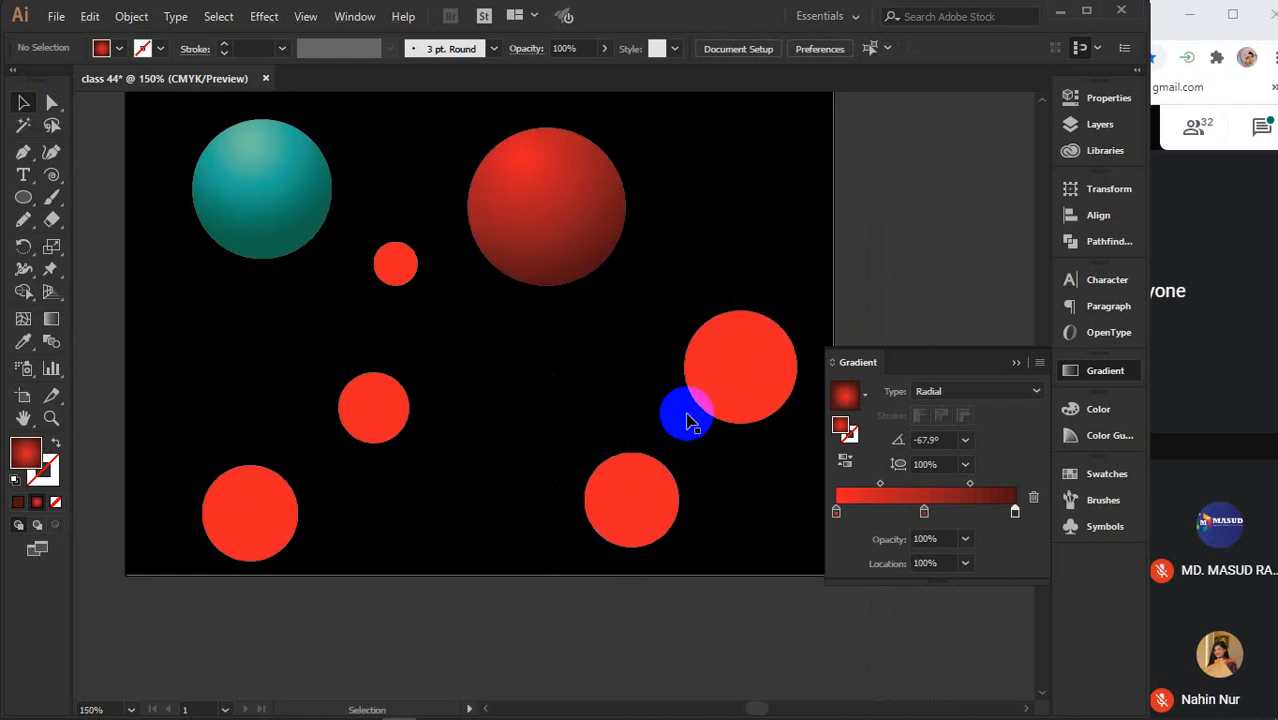
click(748, 345)
click(933, 500)
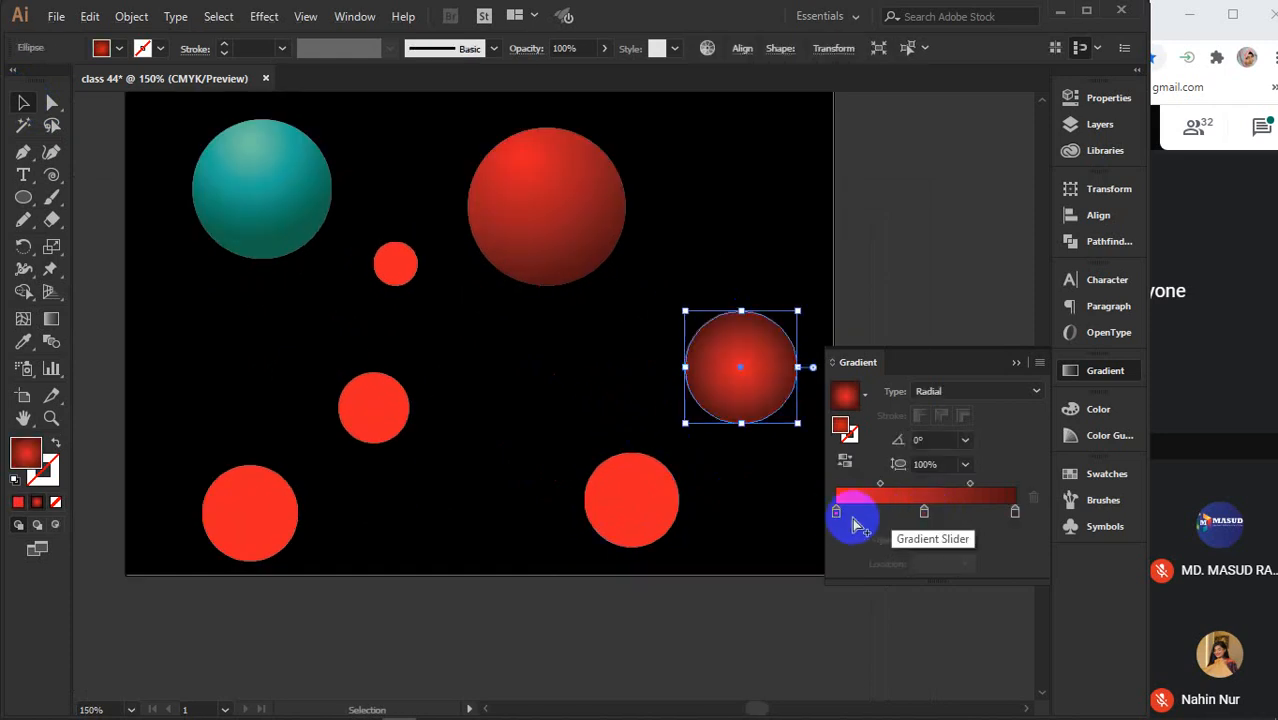
Colour the first gradient stop of the right-hand circle magenta (#ff00f3)
double_click(24, 452)
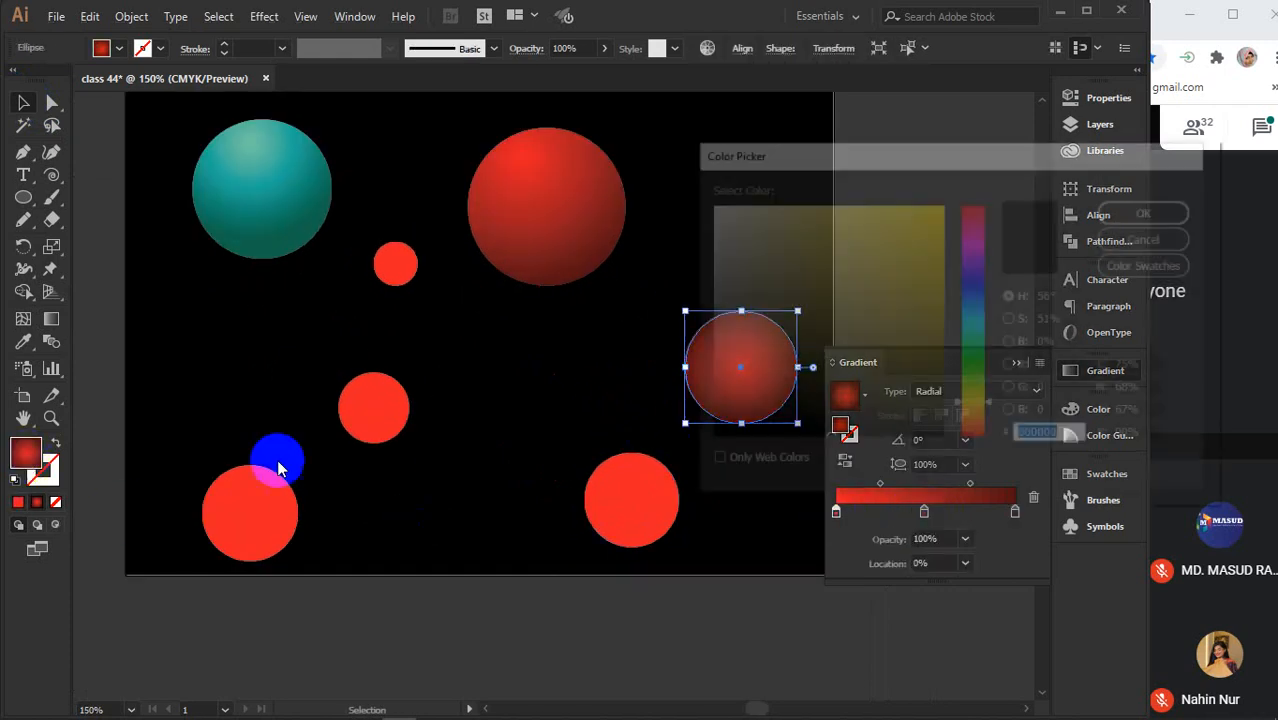
click(970, 241)
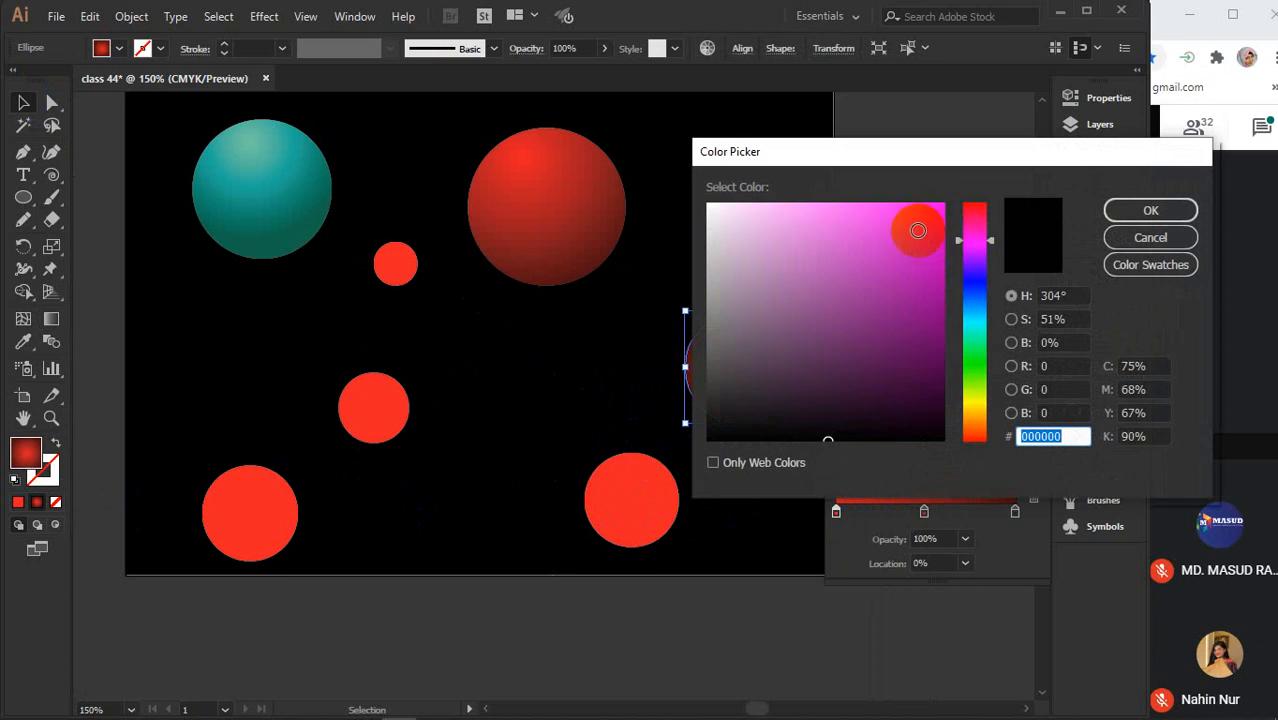
drag(910, 270, 950, 187)
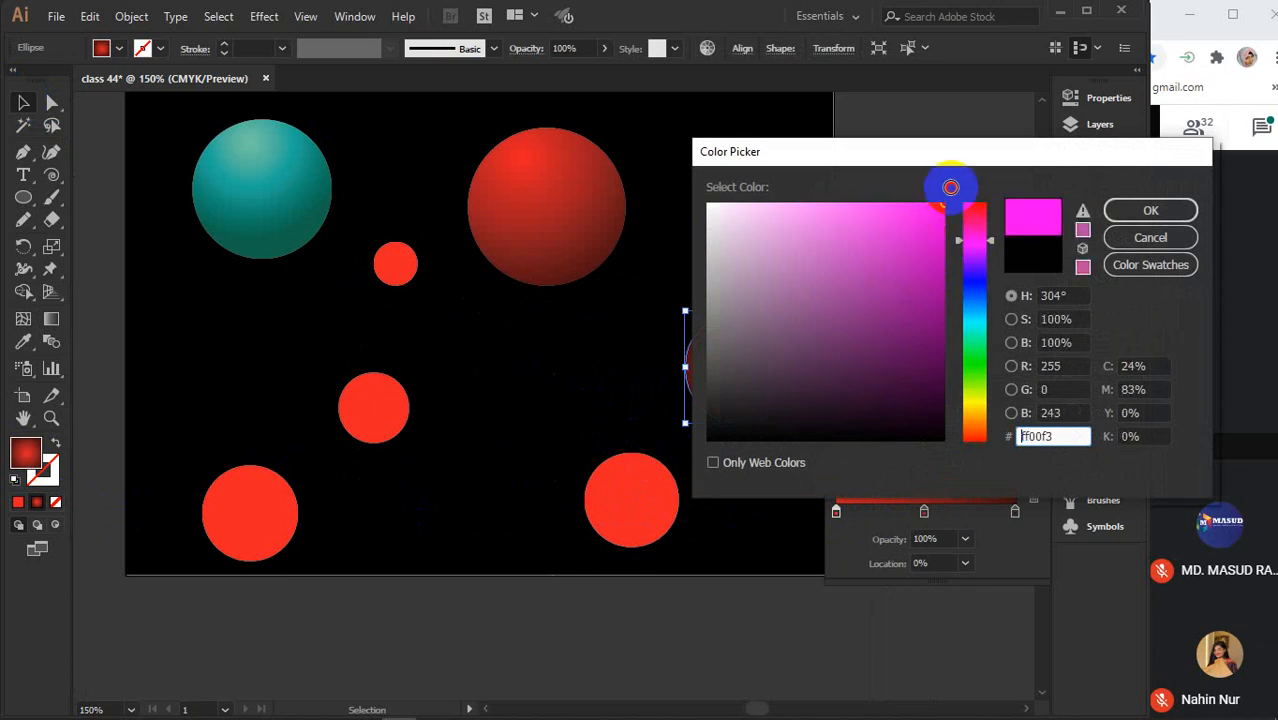
click(1152, 211)
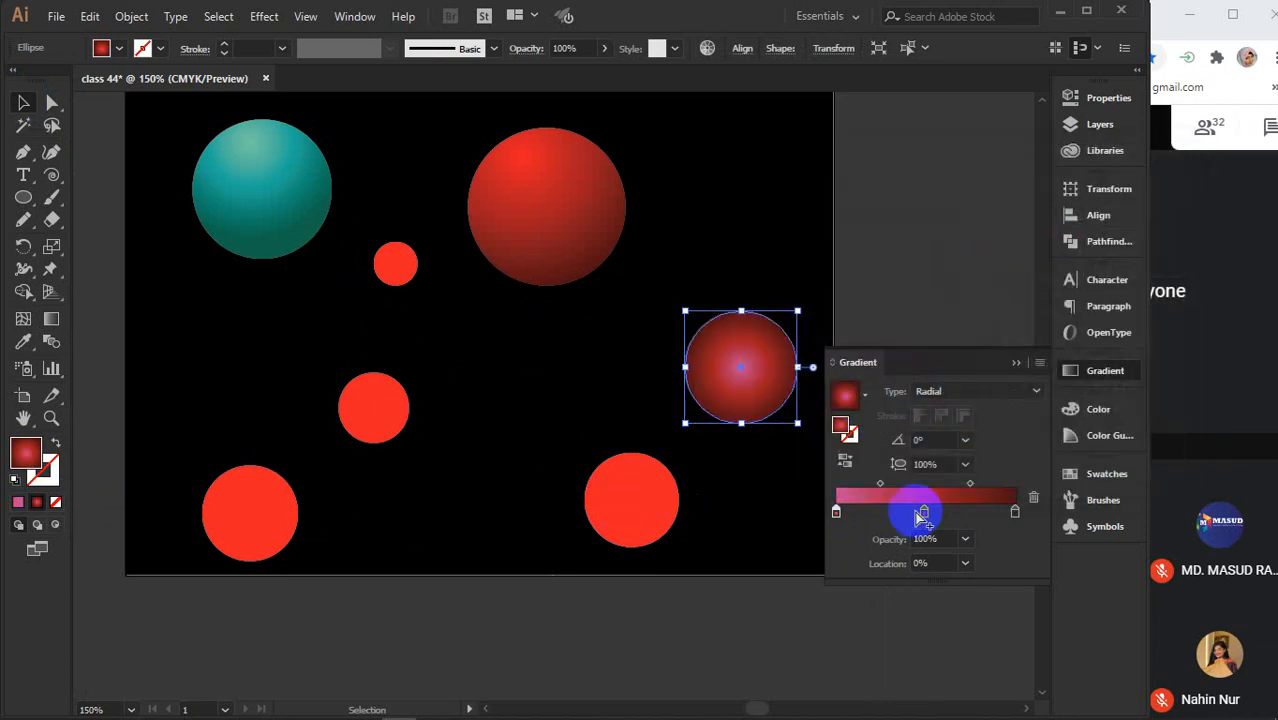
Colour the right-hand circle's middle gradient stop dark purple
drag(926, 517, 37, 458)
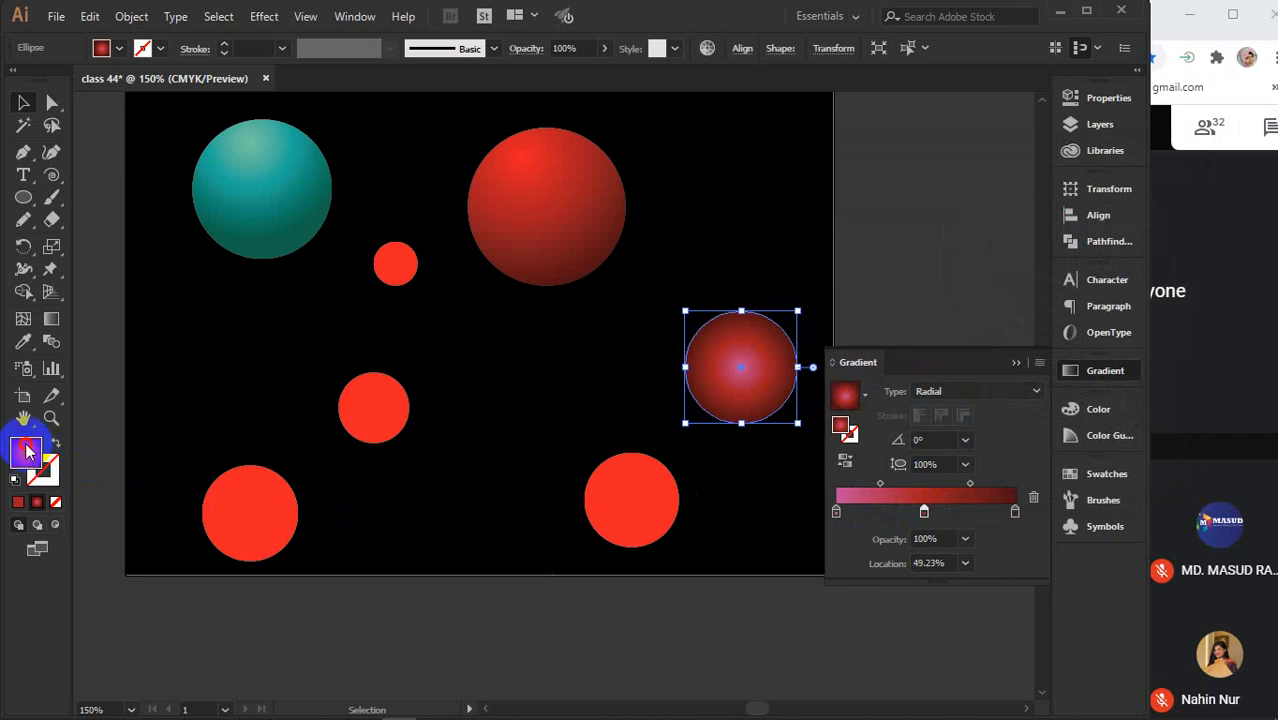
double_click(27, 451)
click(978, 245)
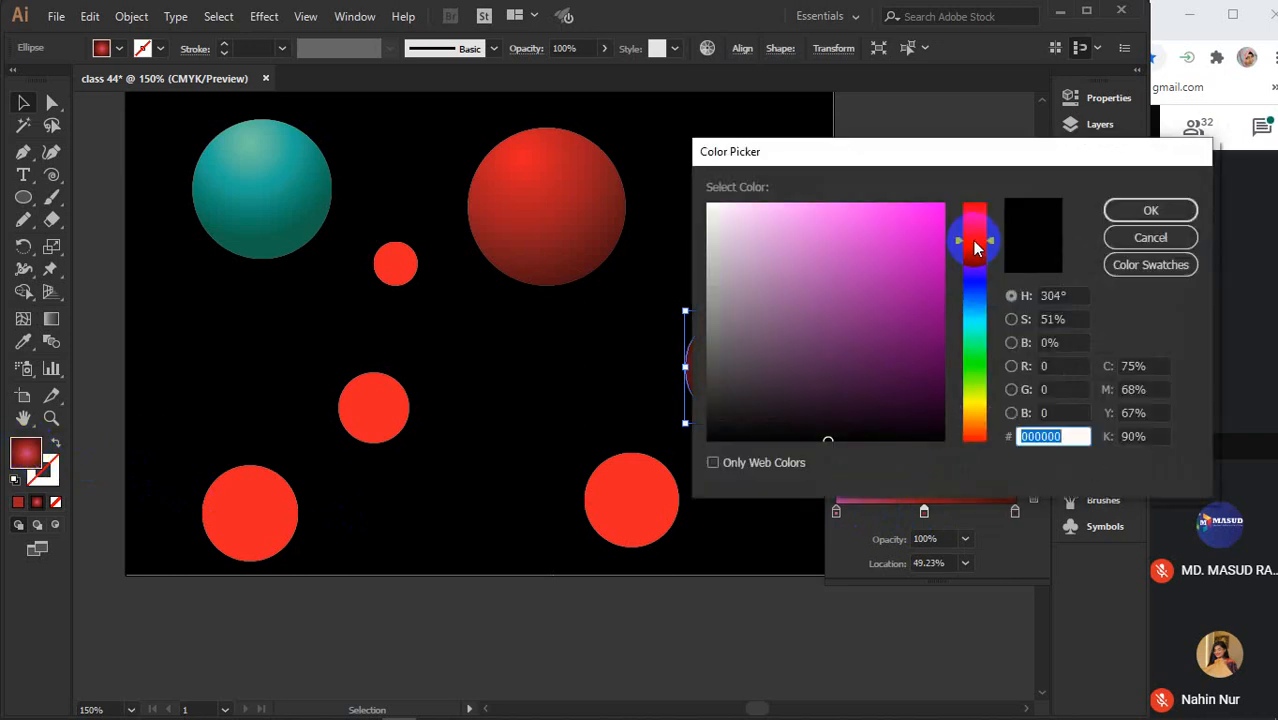
click(927, 297)
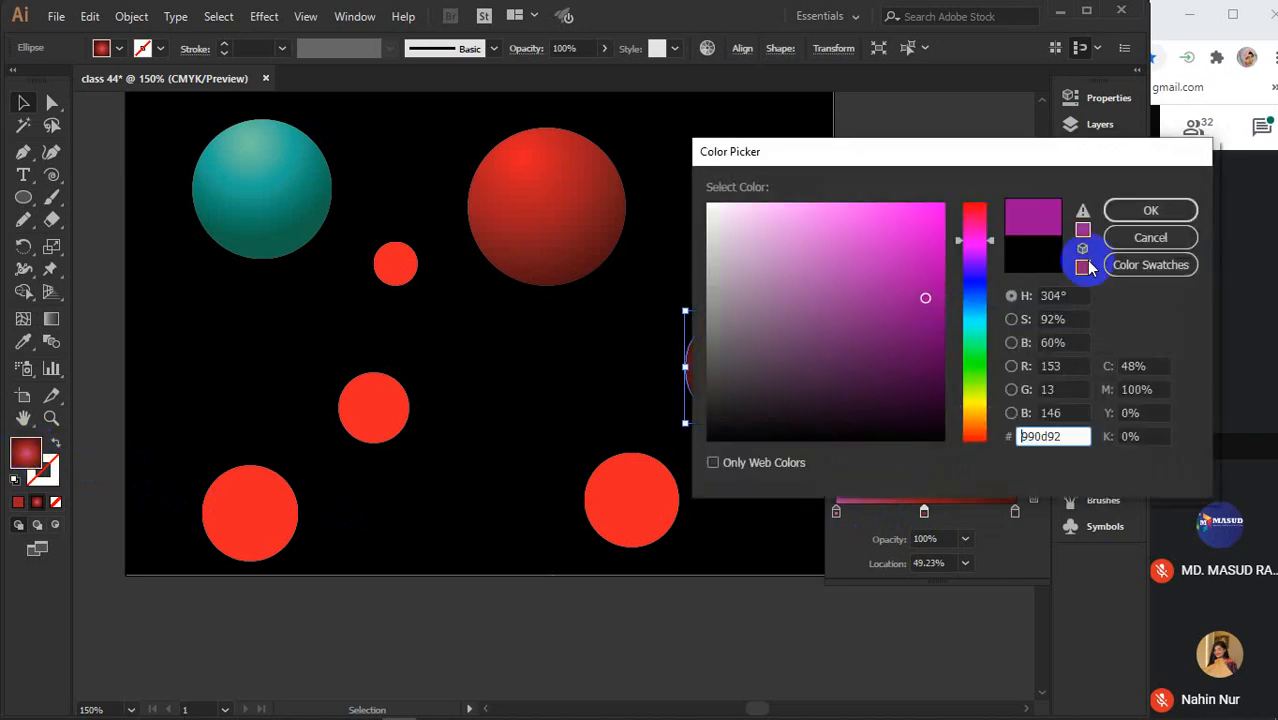
click(928, 328)
click(1138, 210)
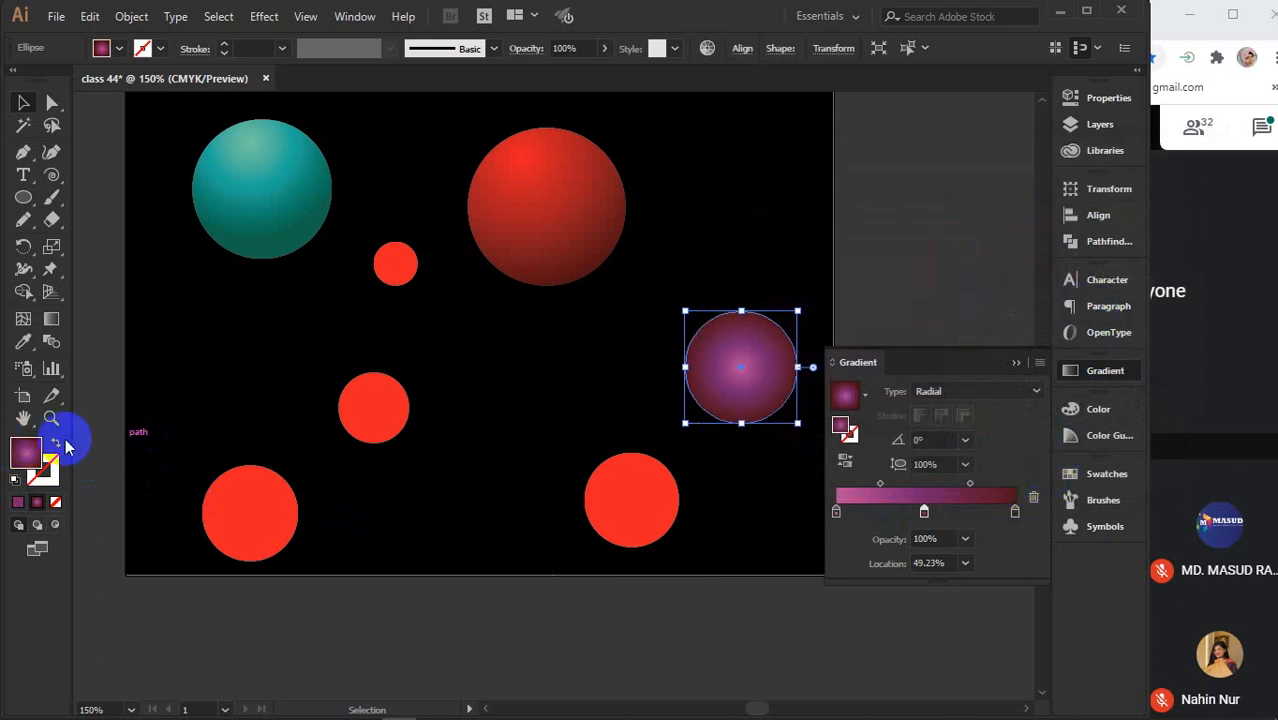
Recolour the right-hand circle's middle gradient stop a brighter purple (#9b0d8e)
double_click(26, 453)
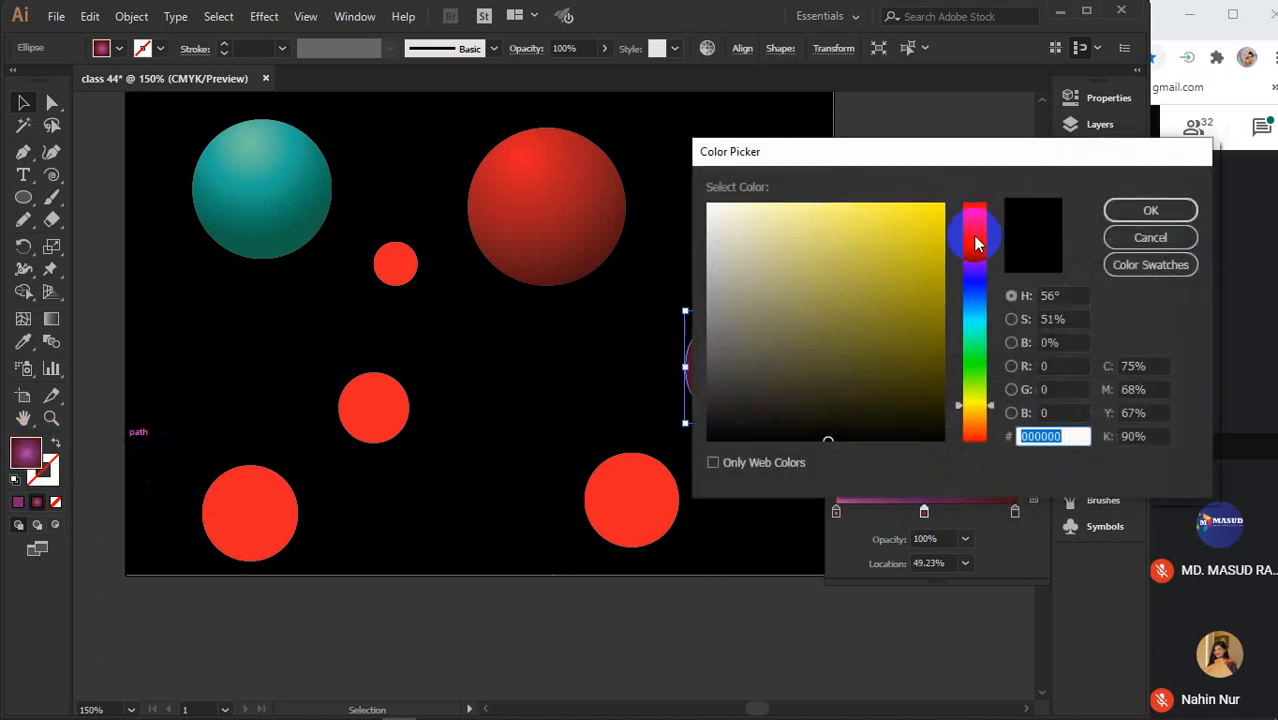
click(975, 240)
click(921, 287)
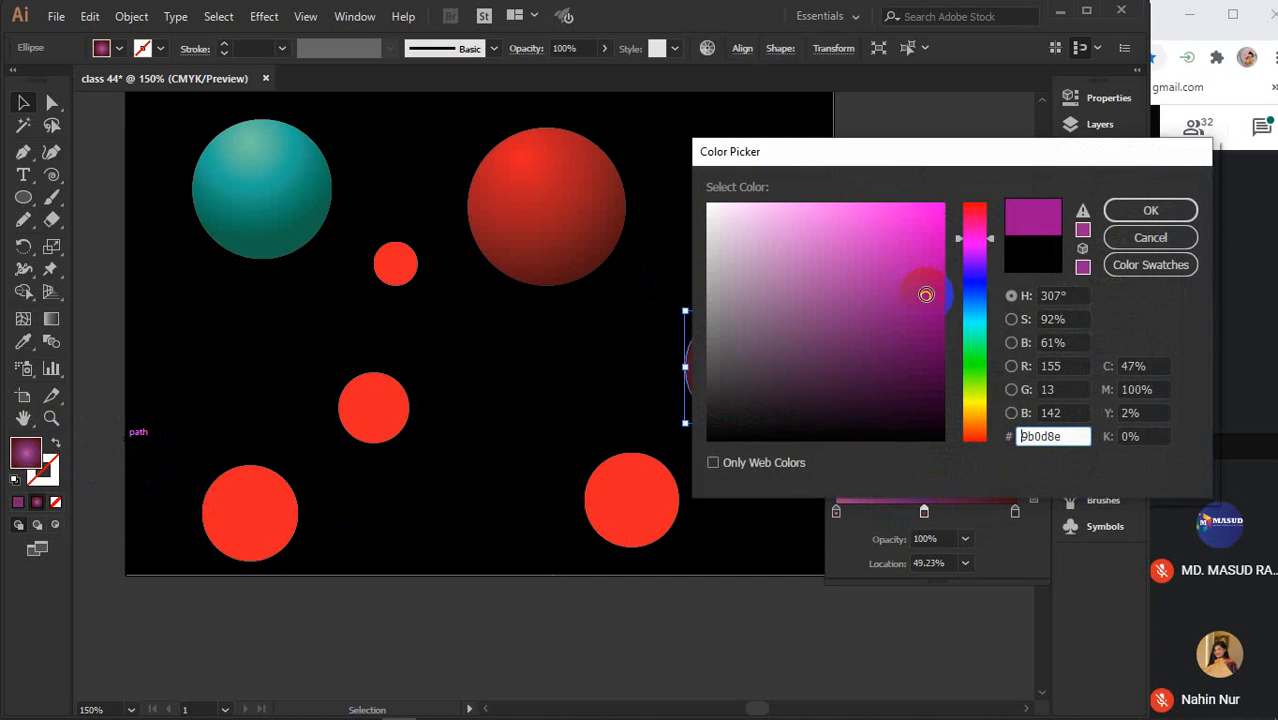
click(1146, 213)
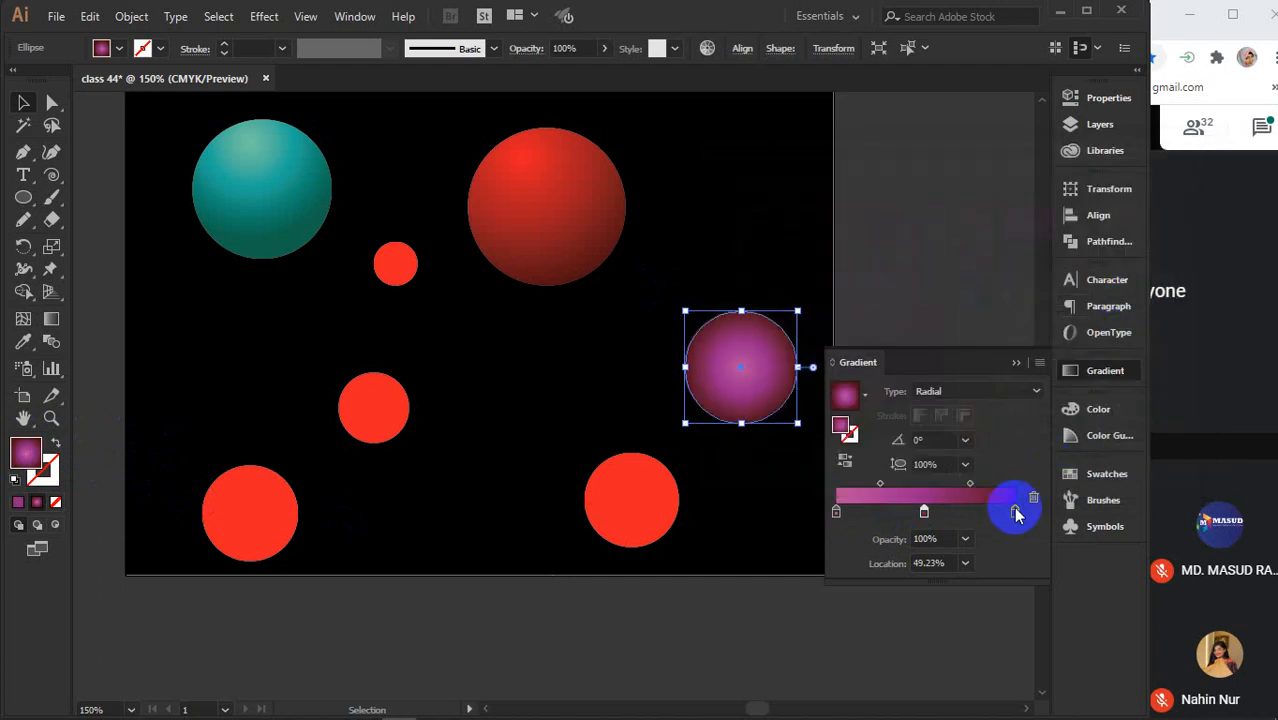
Colour the right-hand circle's last gradient stop purple in place of the dark red
click(1015, 512)
double_click(28, 455)
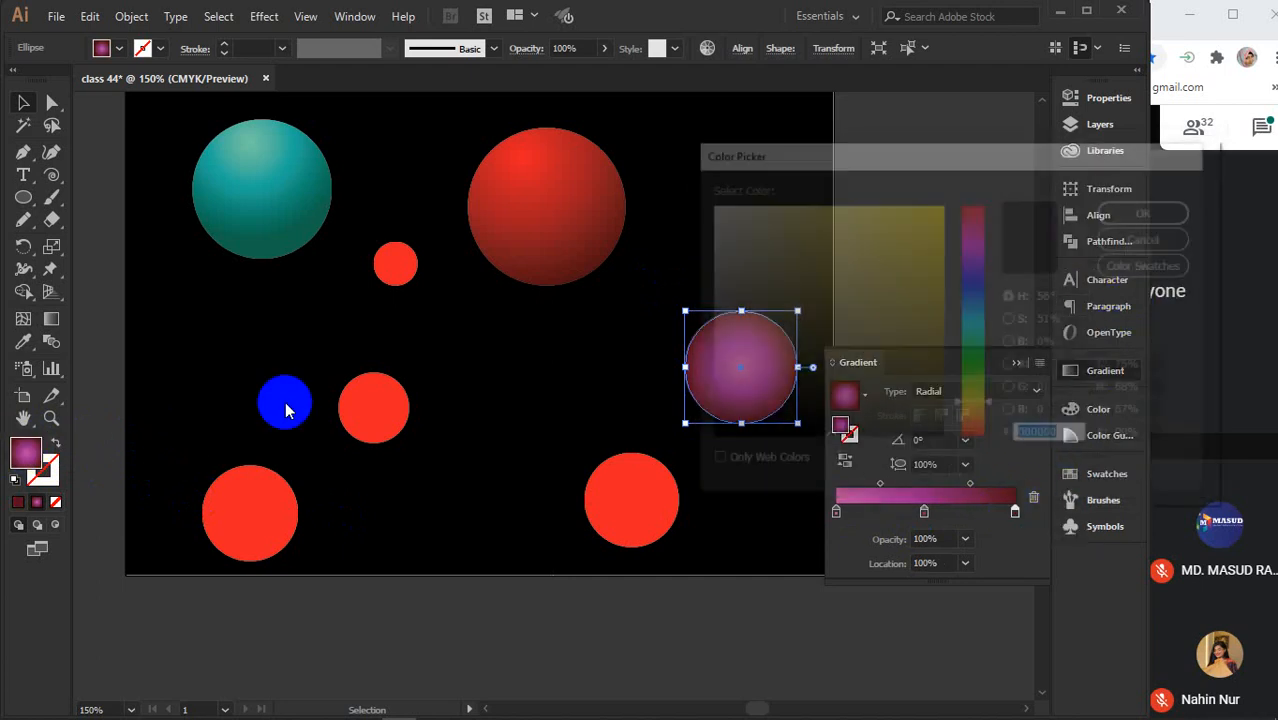
click(975, 250)
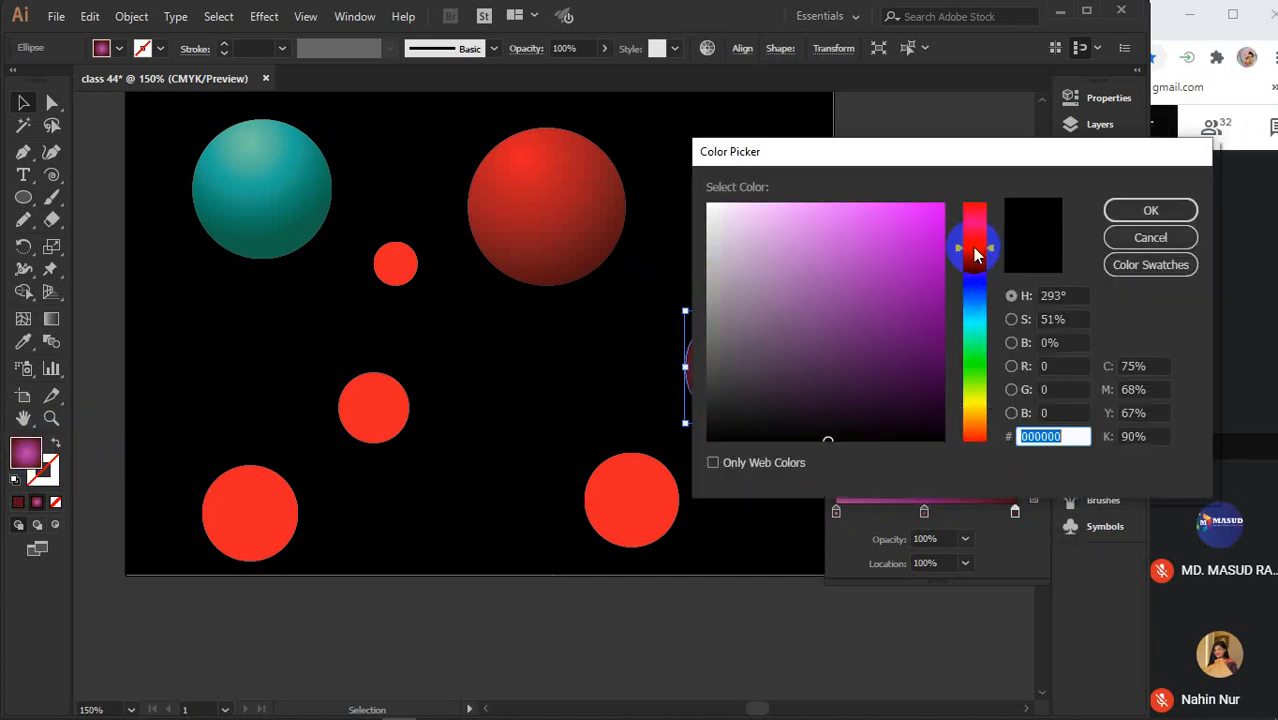
click(933, 298)
click(1140, 210)
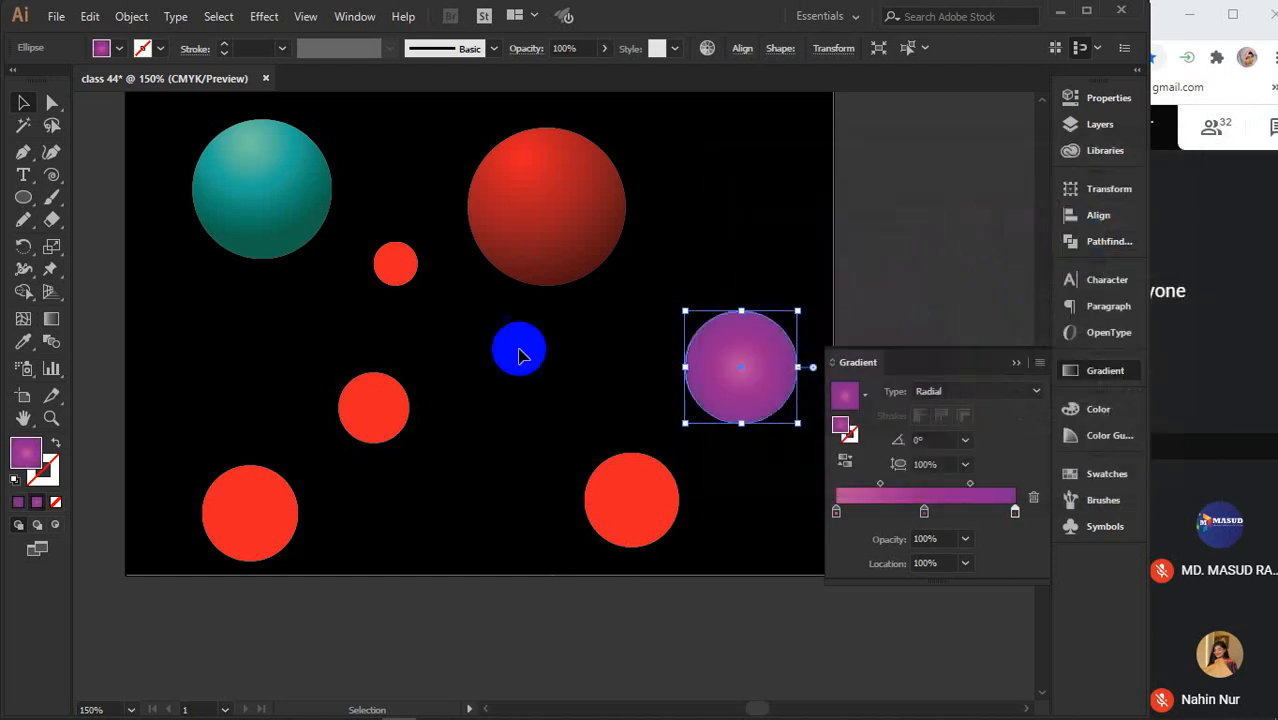
Redirect the purple circle's radial gradient with the Gradient tool from its upper right to its lower-left edge at about -134.8°, then deselect it
click(51, 318)
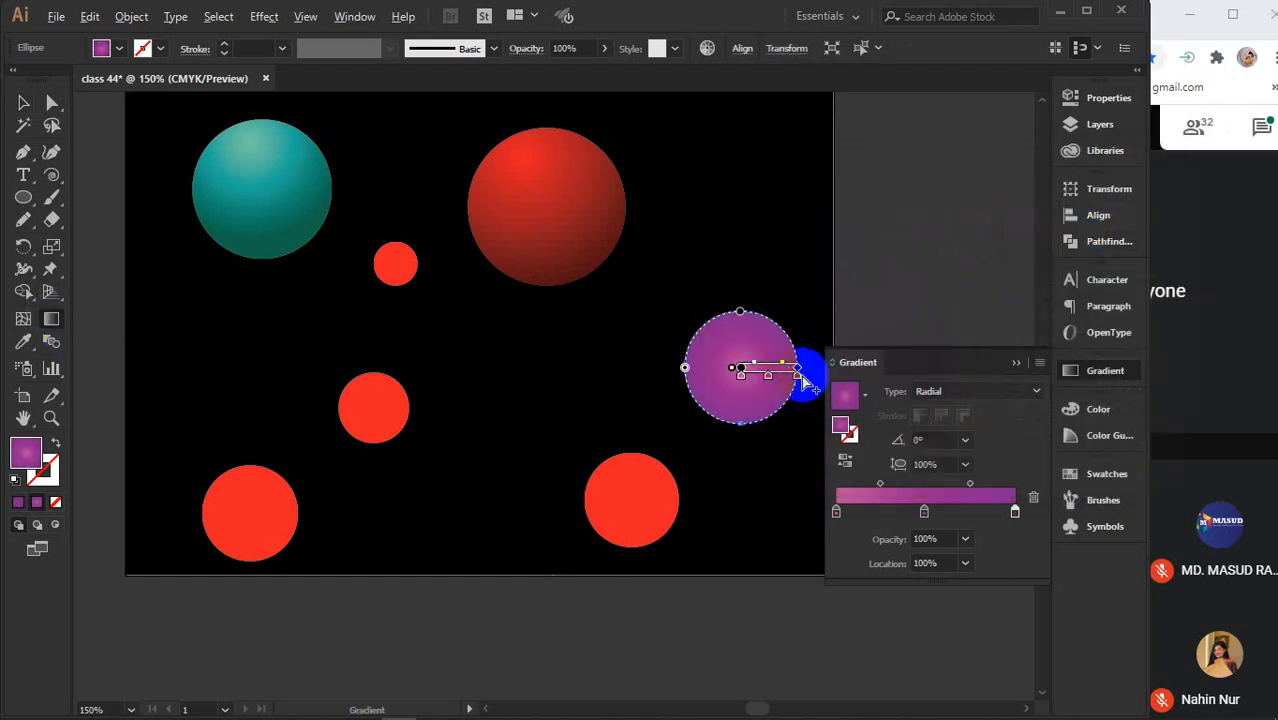
scroll(801, 375, up, 3)
drag(733, 291, 540, 428)
drag(688, 295, 525, 457)
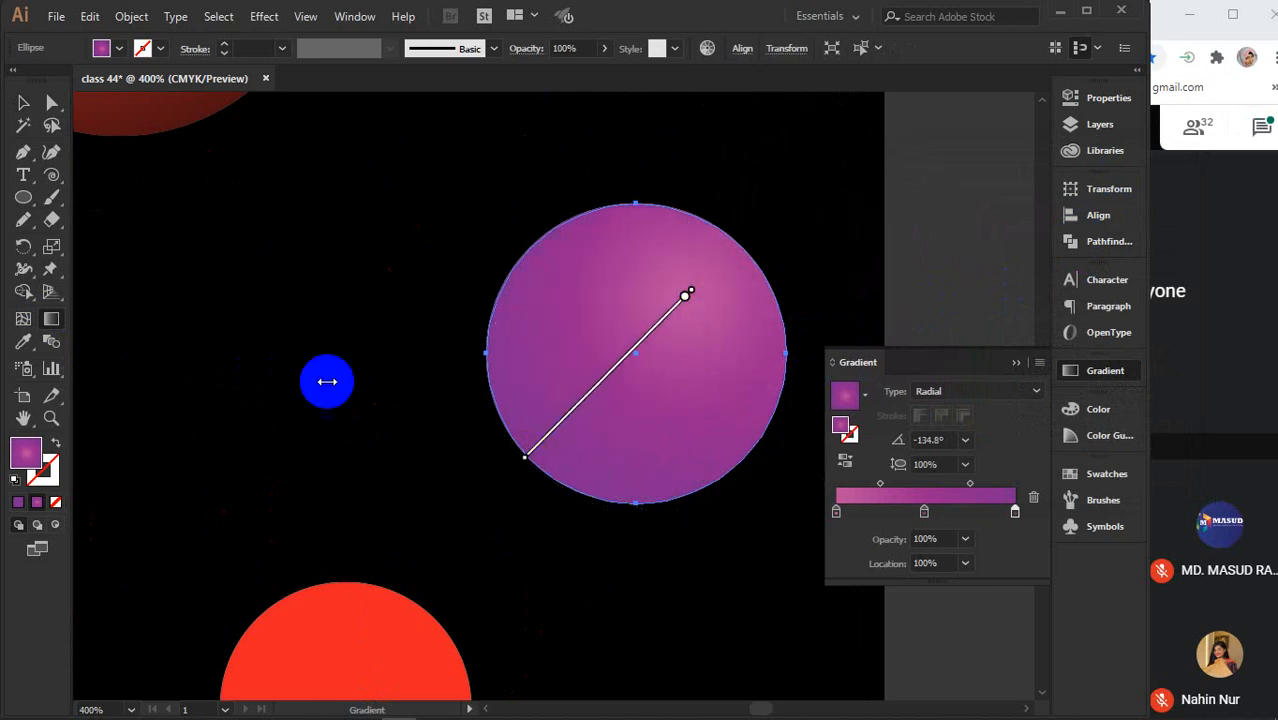
click(23, 103)
click(921, 230)
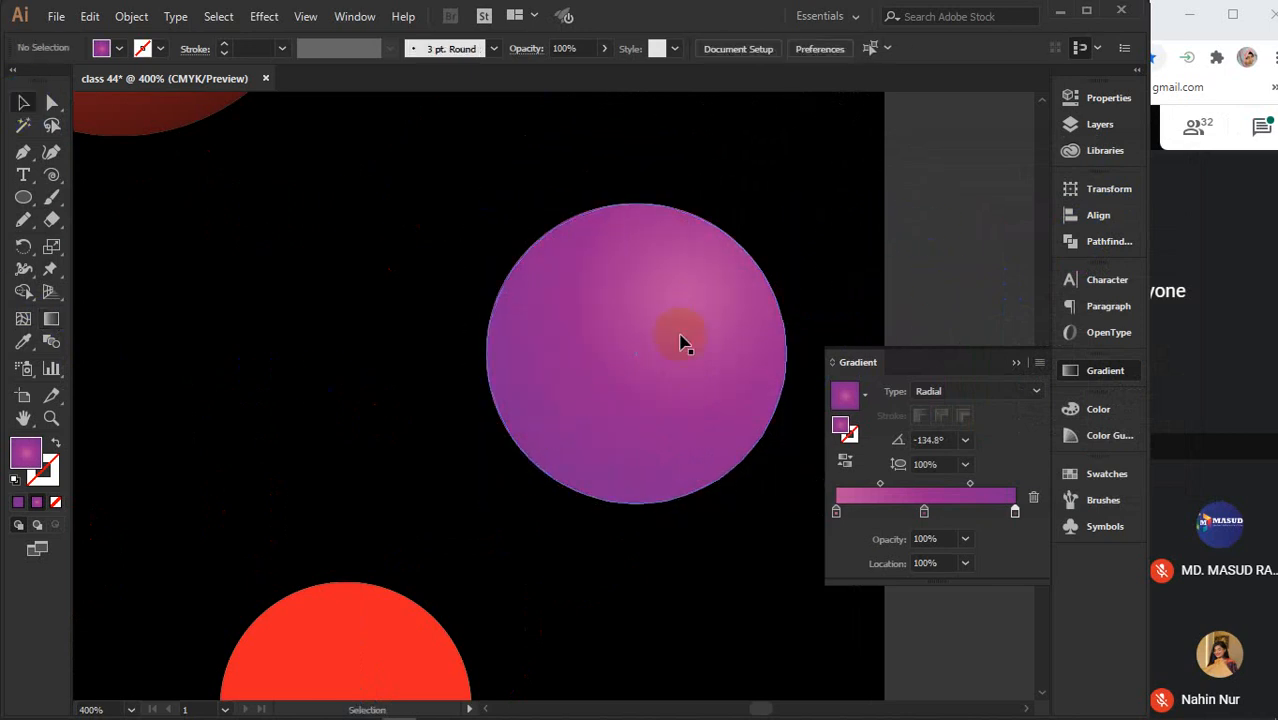
Fill the plain red circle below the purple sphere with the current purple radial gradient
scroll(570, 362, down, 4)
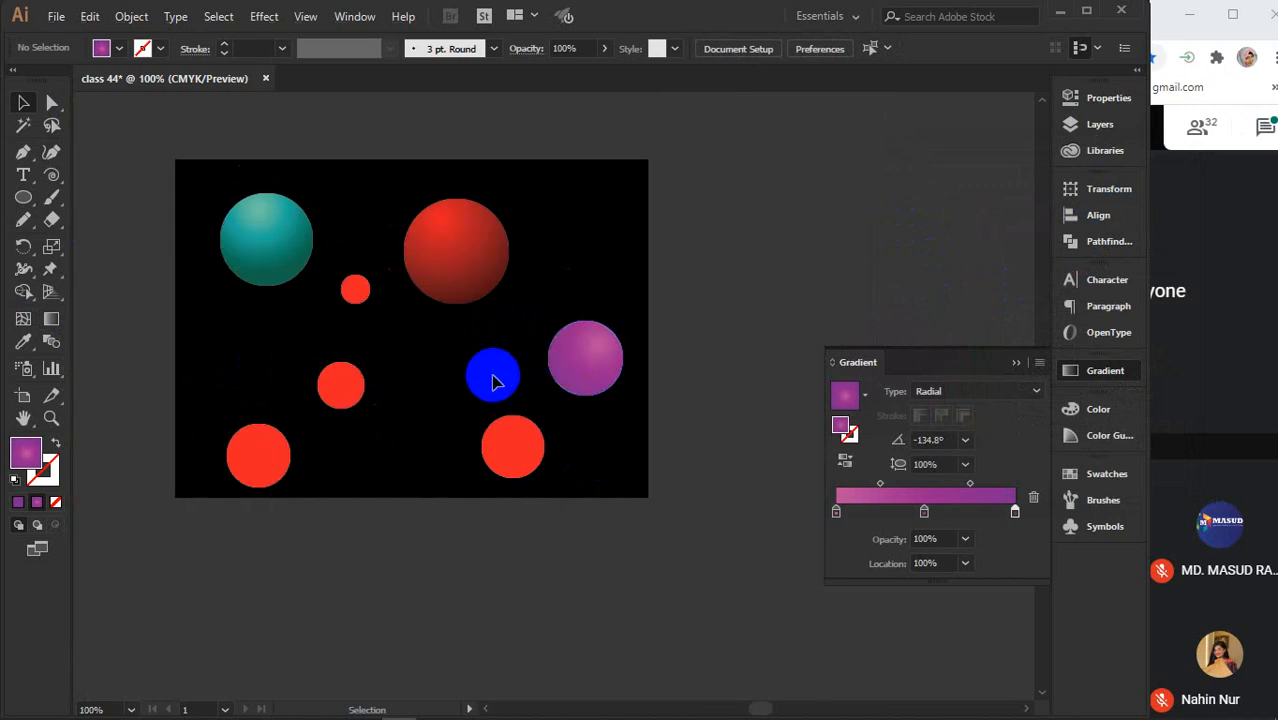
key(space)
drag(489, 377, 581, 436)
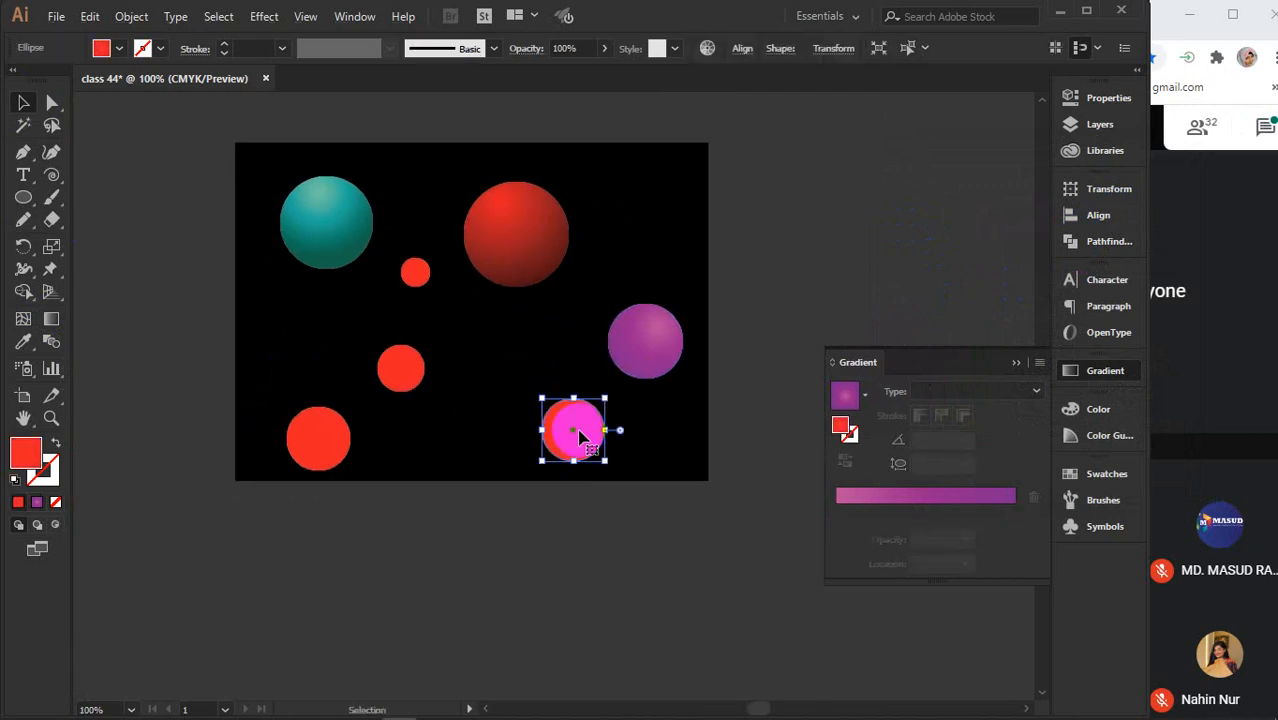
scroll(579, 434, up, 4)
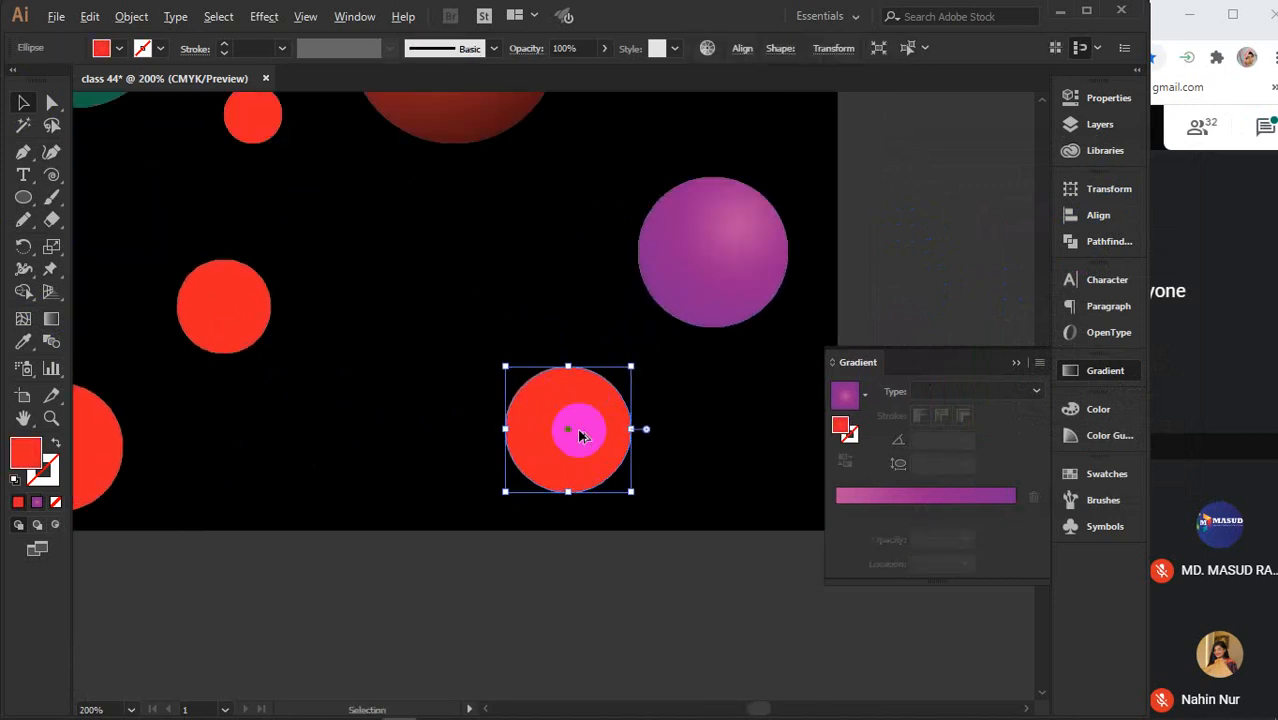
click(922, 512)
Colour the first gradient stop of the circle below the purple sphere yellow (#ffec00)
click(836, 516)
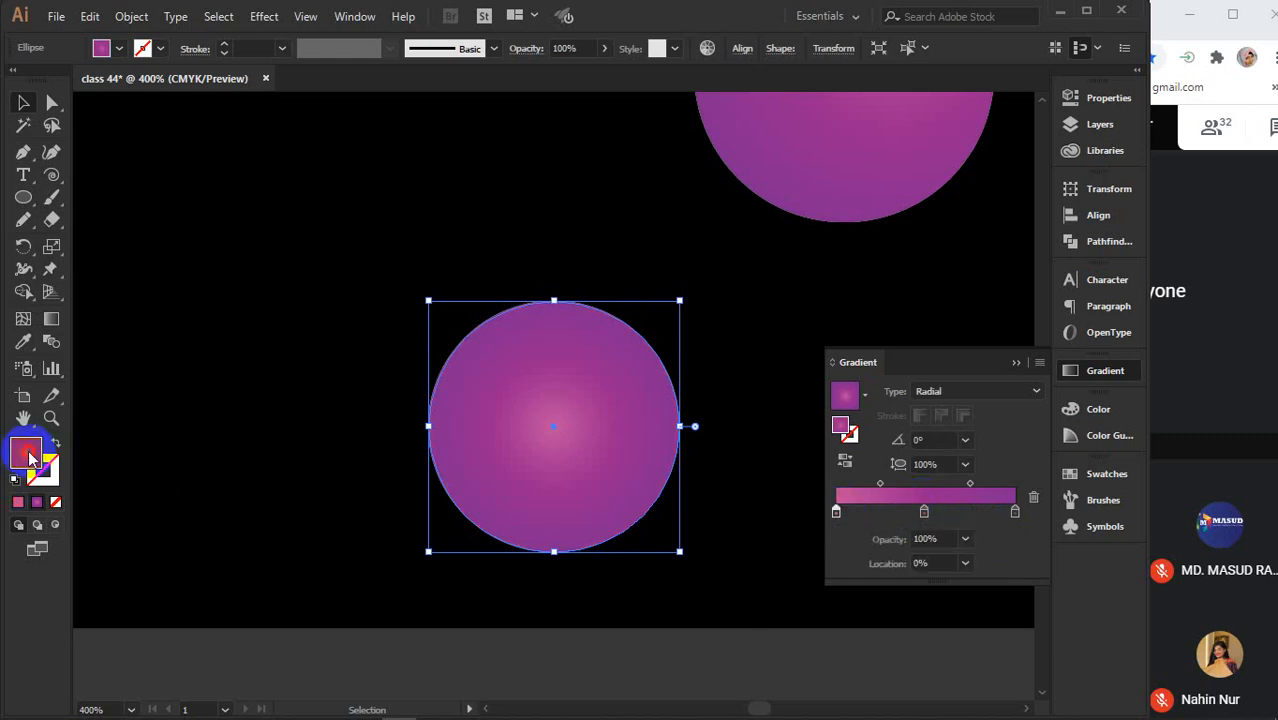
double_click(30, 458)
drag(921, 288, 958, 195)
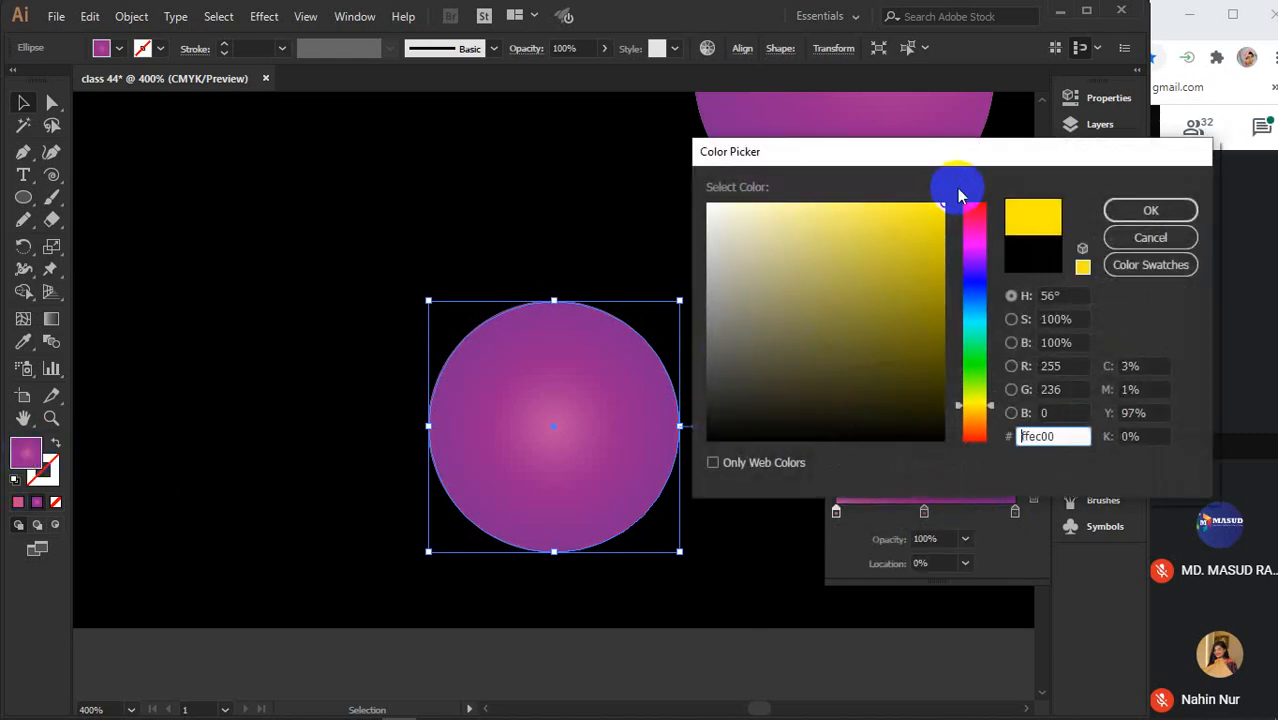
click(1135, 210)
Colour the same circle's middle gradient stop orange (#ff8b00)
click(923, 512)
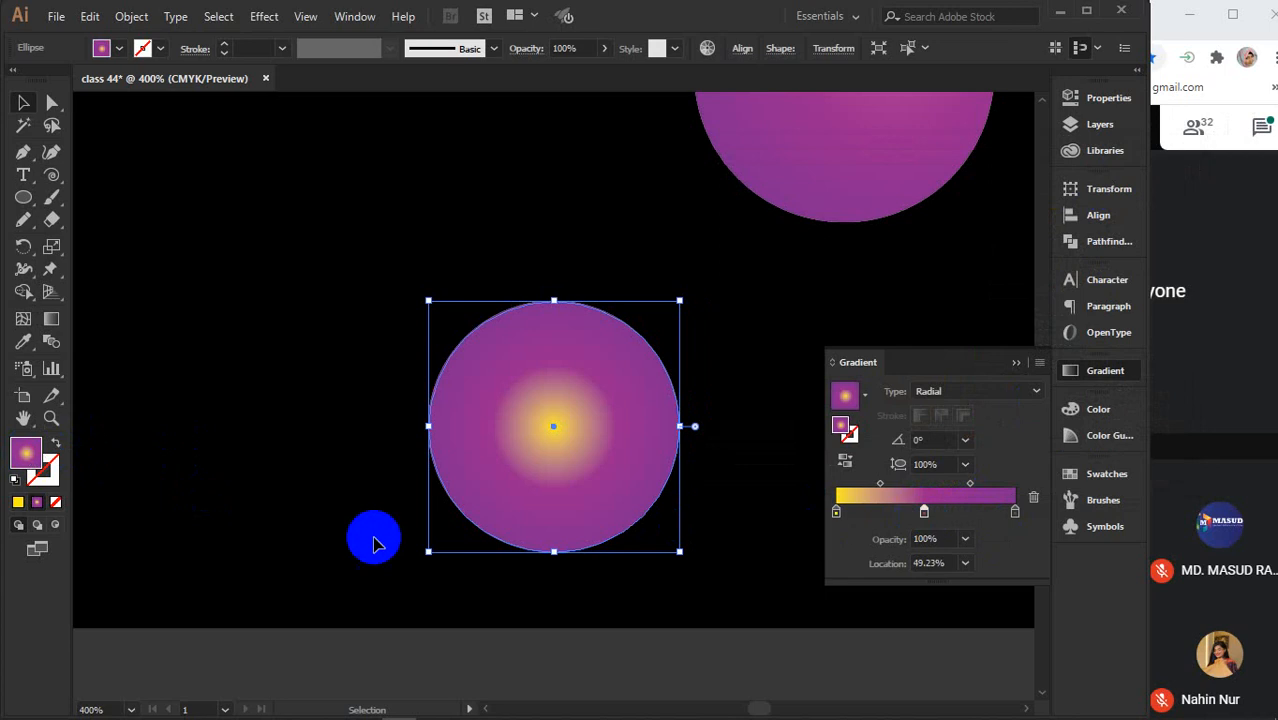
double_click(26, 458)
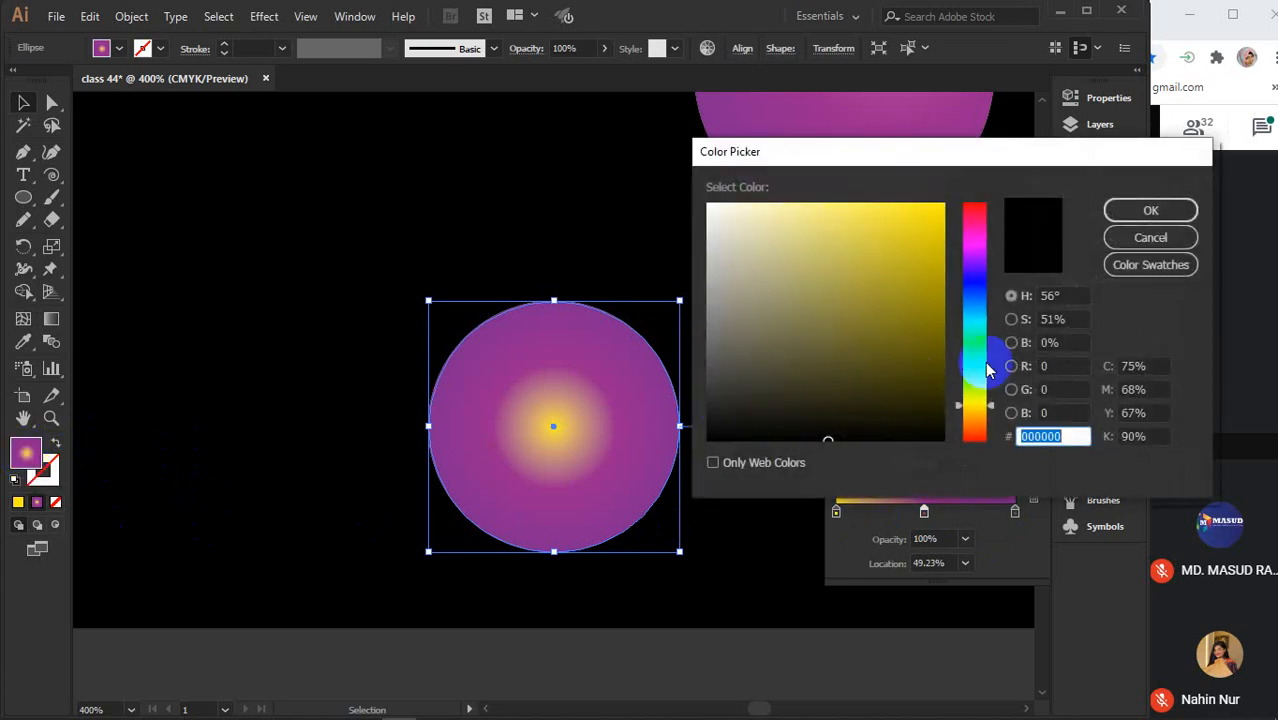
drag(988, 403, 975, 425)
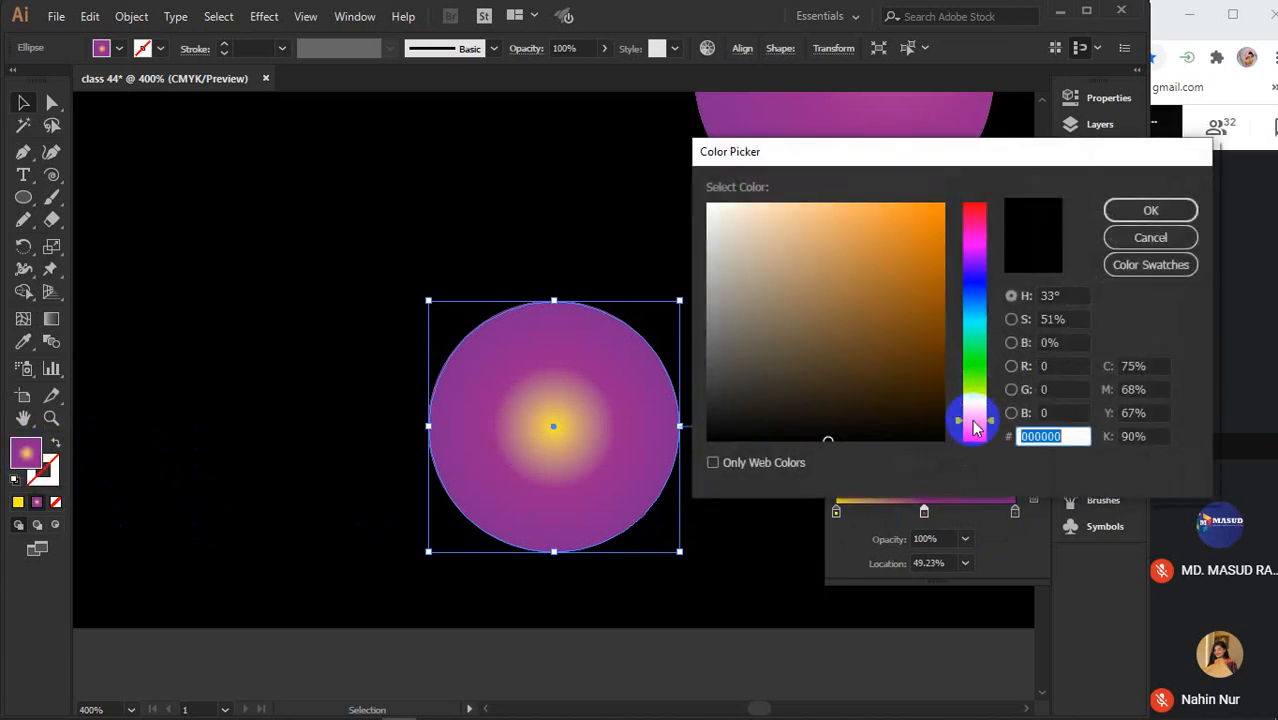
drag(918, 300, 950, 177)
click(1125, 213)
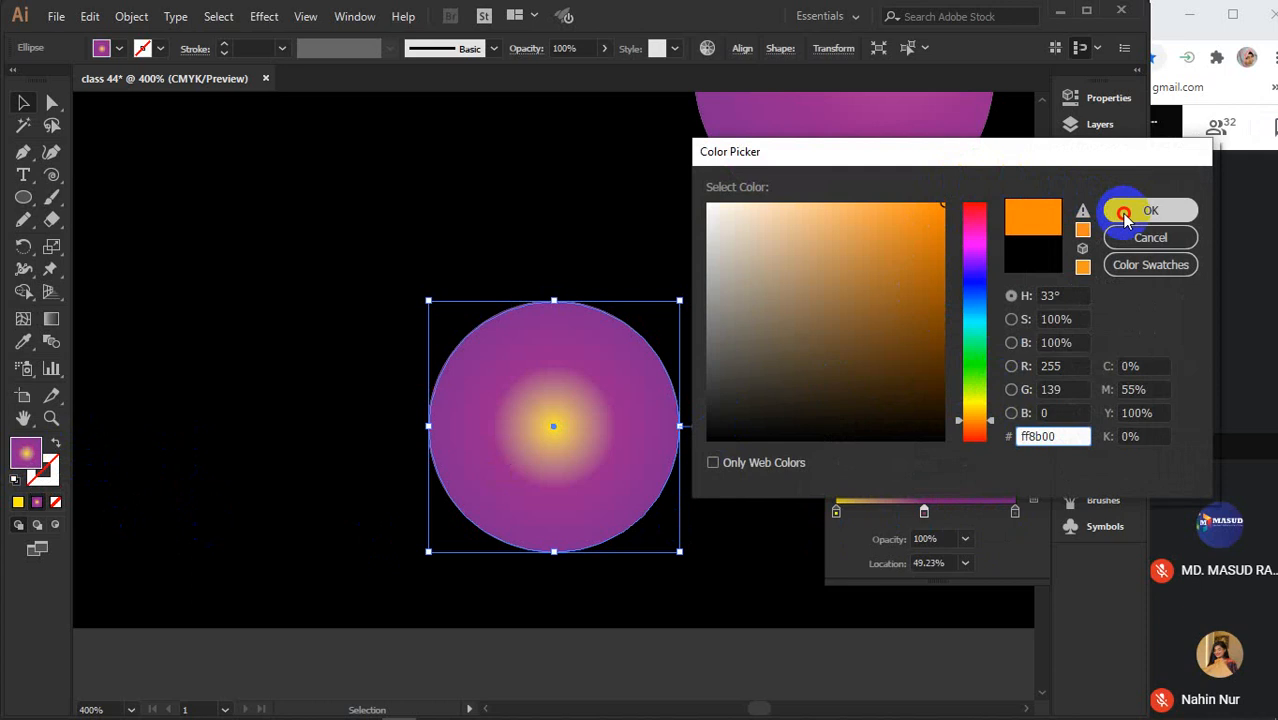
Colour the circle's last gradient stop a fully saturated orange-red with a hue of 16°
click(1015, 514)
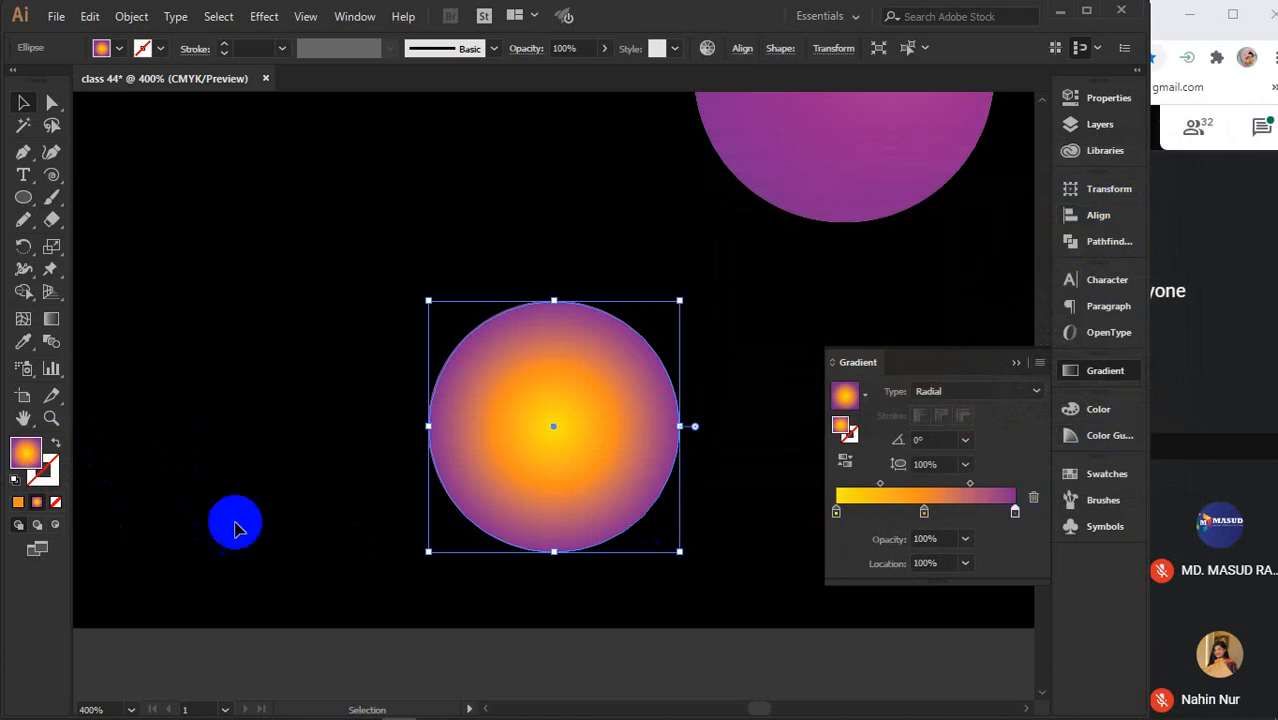
double_click(26, 458)
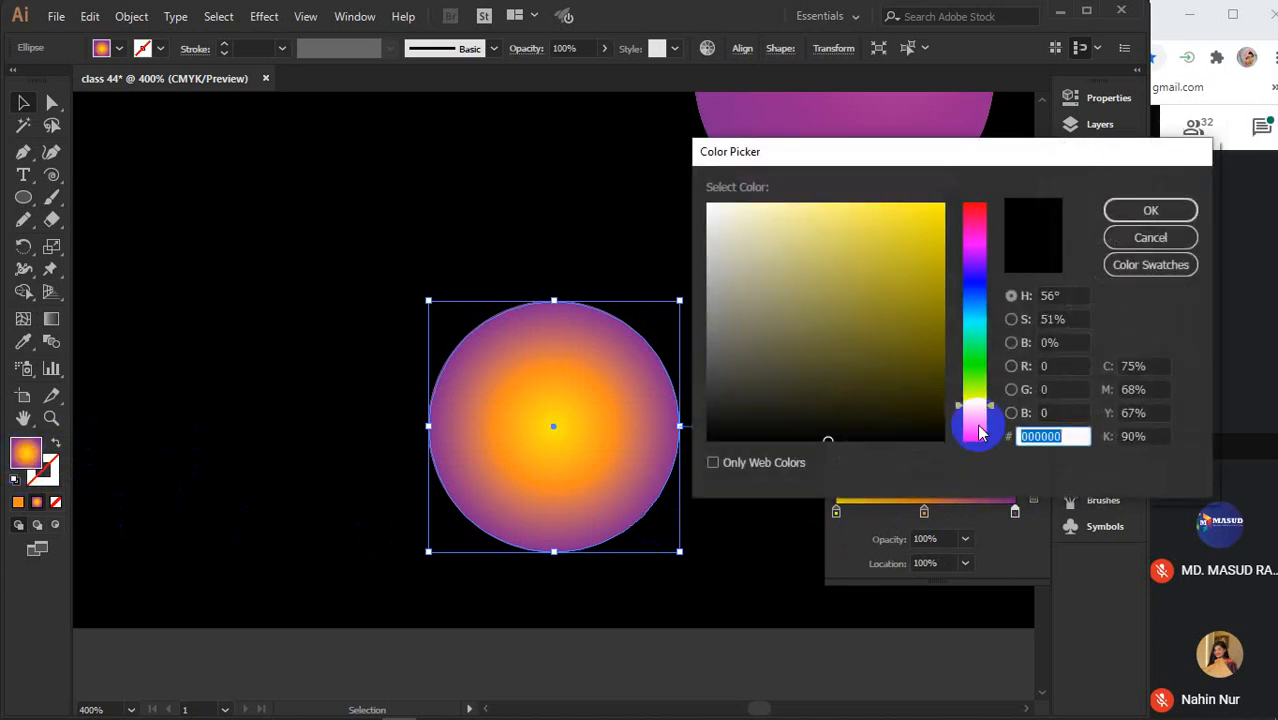
mouse_move(971, 423)
mouse_down()
mouse_move(980, 458)
mouse_move(970, 428)
mouse_up()
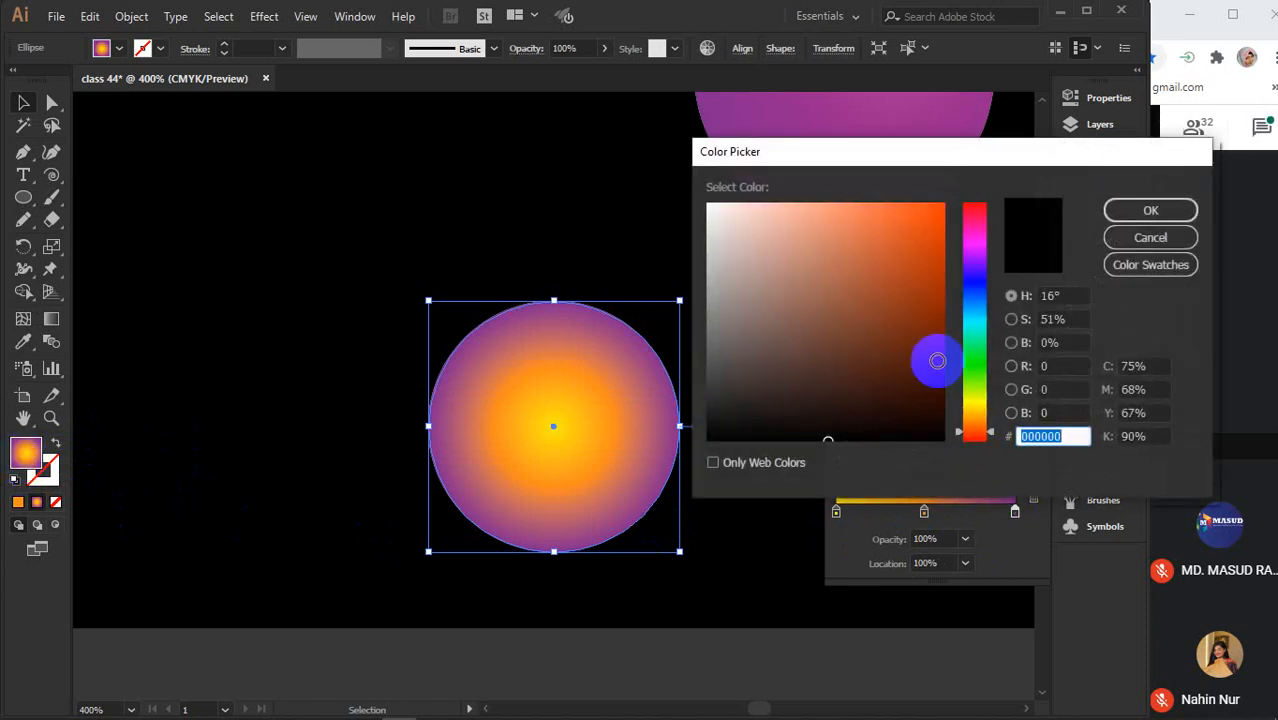
drag(930, 250, 962, 200)
click(1145, 210)
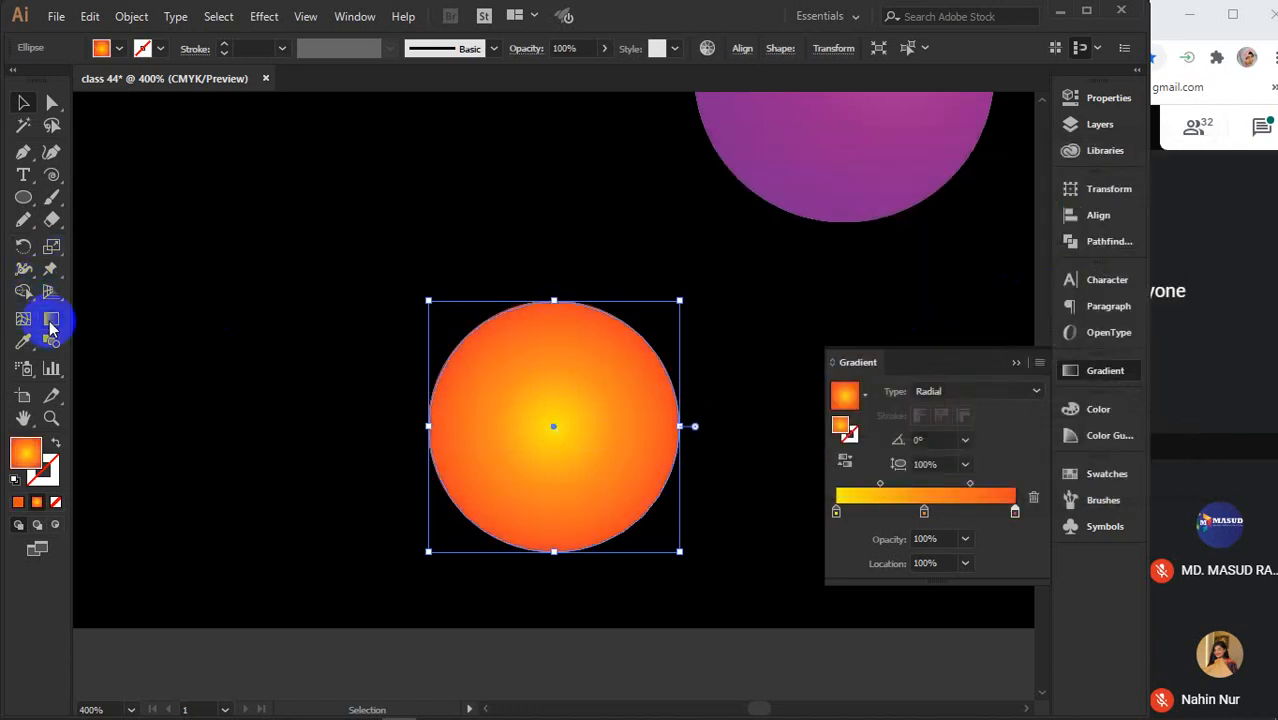
Redirect the orange circle's radial gradient with the Gradient tool from its upper middle to its lower edge at about -76.1°, then deselect it
click(50, 321)
drag(502, 371, 618, 535)
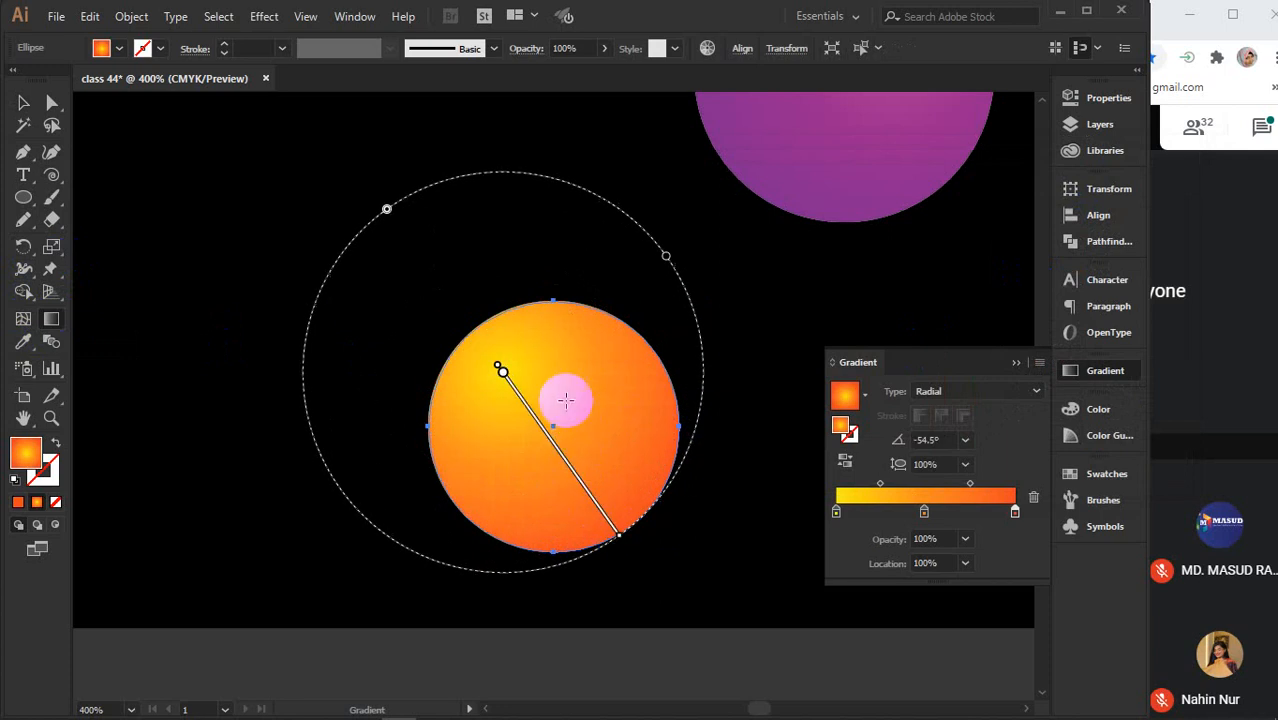
mouse_move(535, 367)
mouse_down()
mouse_move(648, 522)
mouse_move(620, 538)
mouse_up()
mouse_move(553, 358)
mouse_down()
mouse_move(585, 419)
mouse_move(598, 540)
mouse_up()
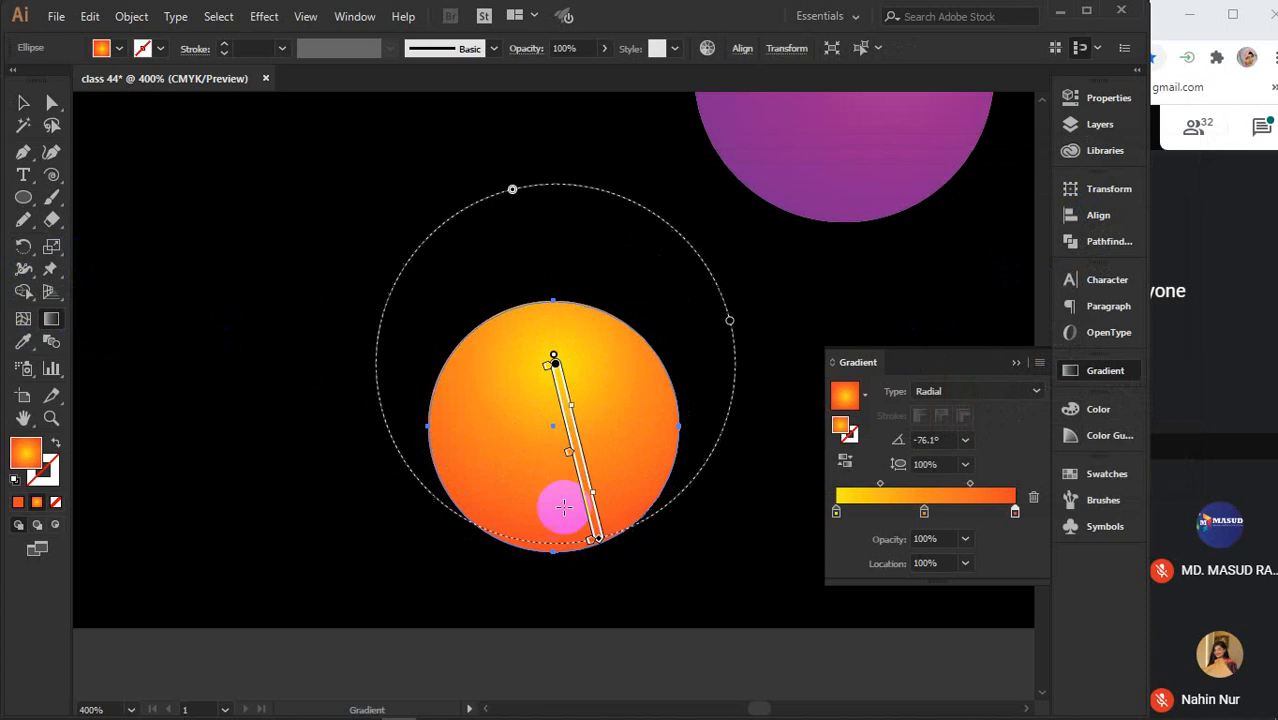
click(23, 105)
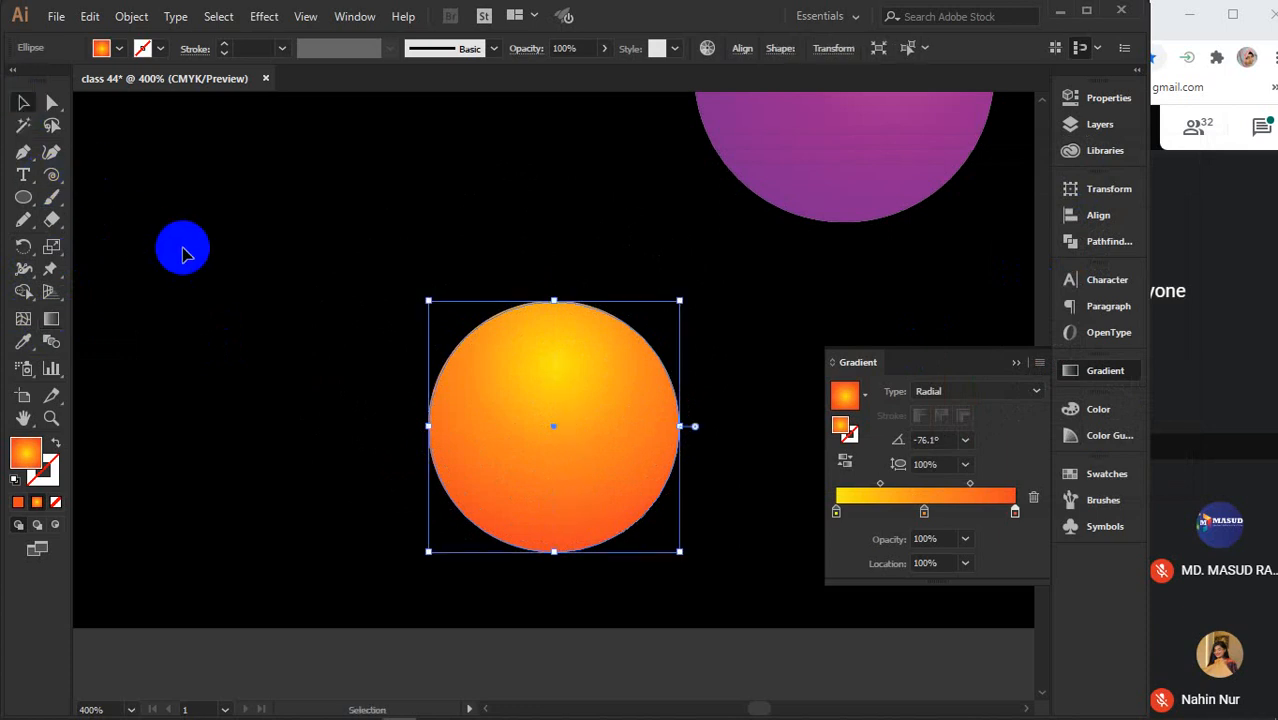
click(243, 300)
Copy the orange sphere's gradient with the Eyedropper onto the small red circle near the artboard's centre
scroll(305, 385, down, 5)
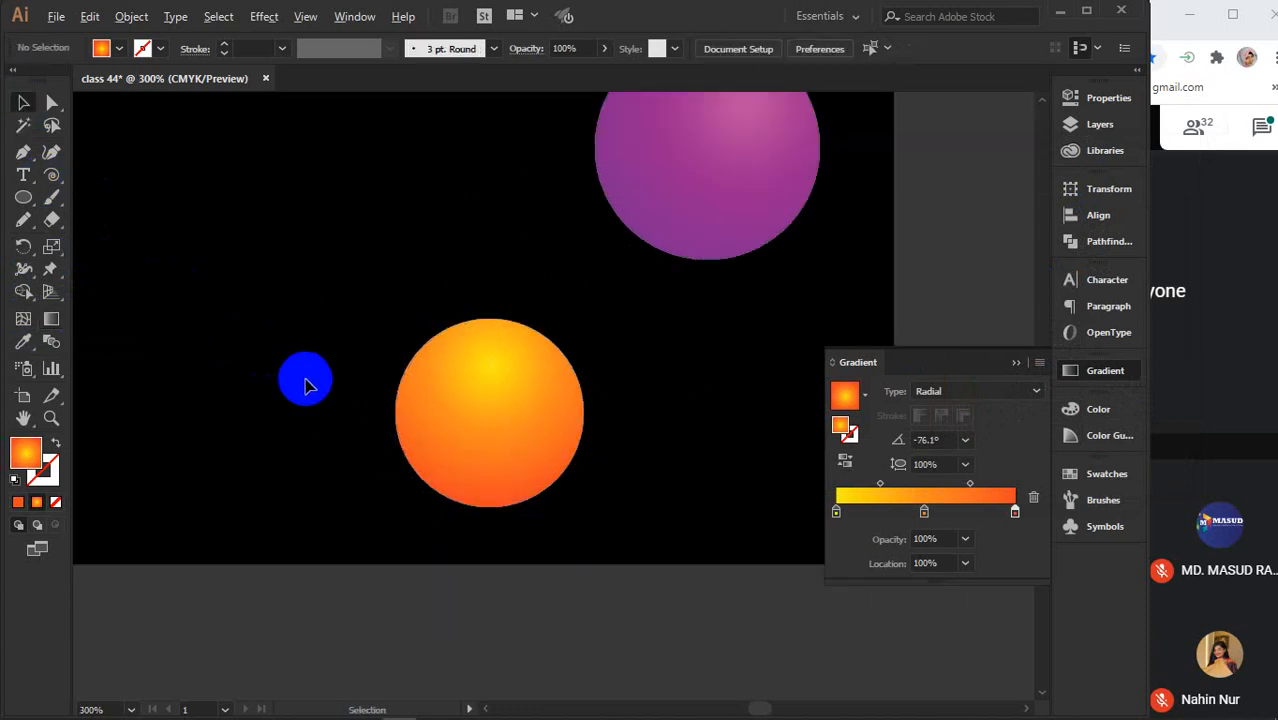
drag(285, 400, 502, 418)
drag(502, 418, 460, 357)
key(i)
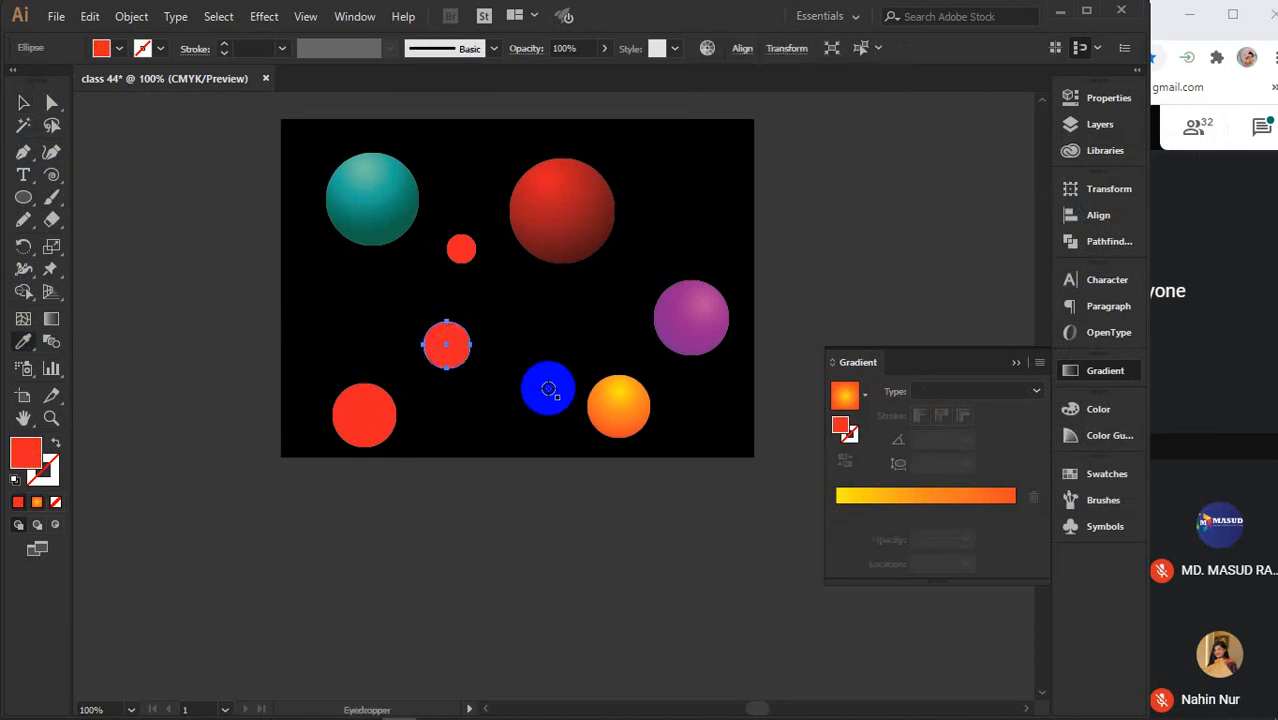
click(612, 397)
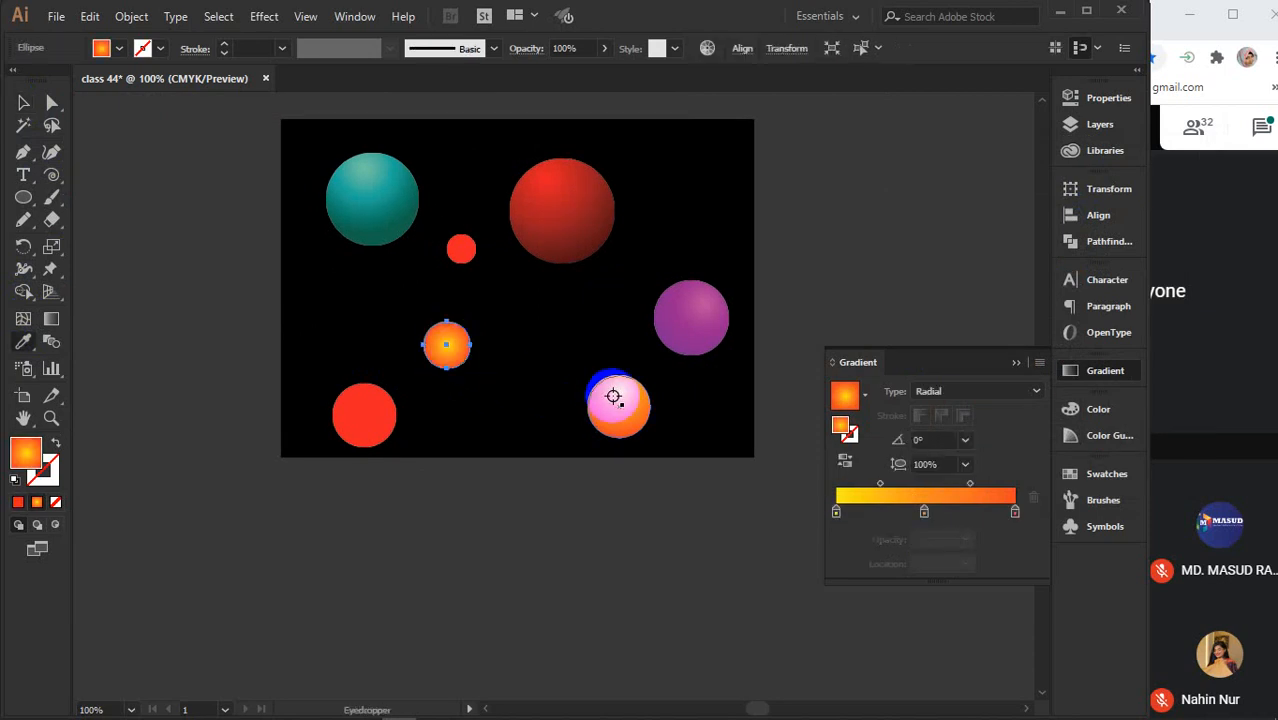
Redirect the small orange circle's radial gradient from its upper right to its lower-left edge at about -126.7°
click(22, 341)
click(465, 325)
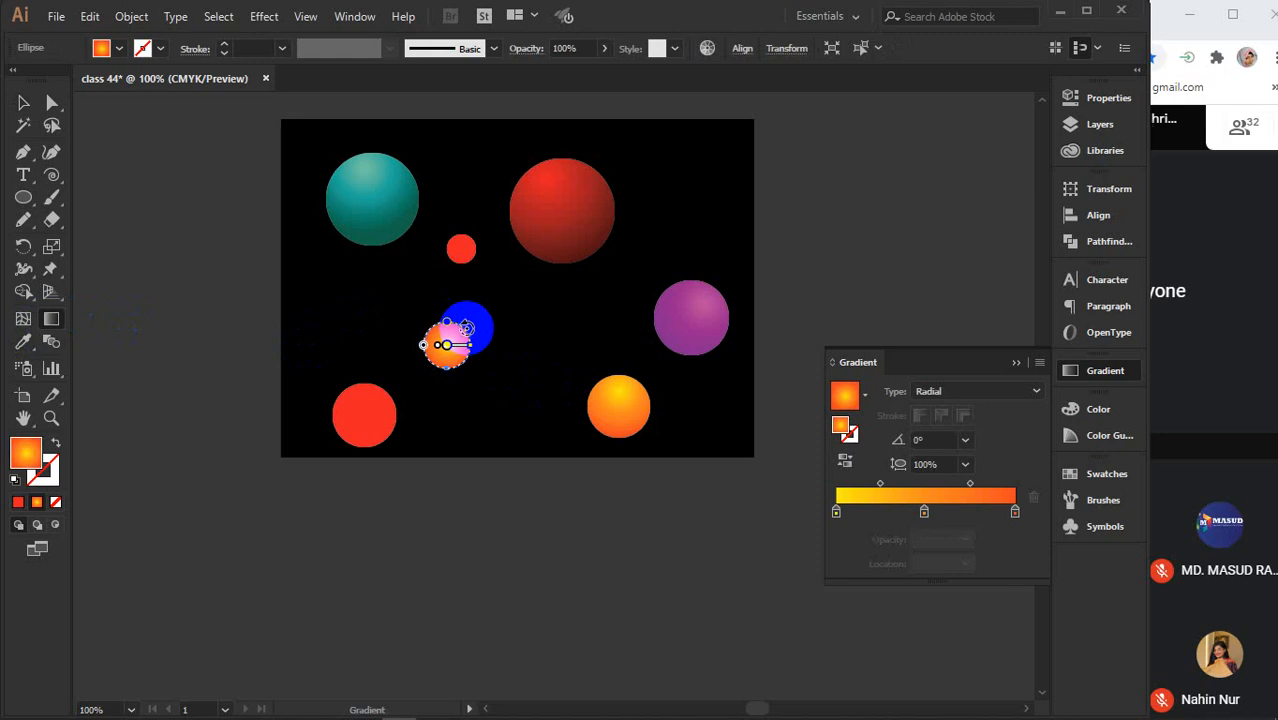
scroll(462, 336, up, 3)
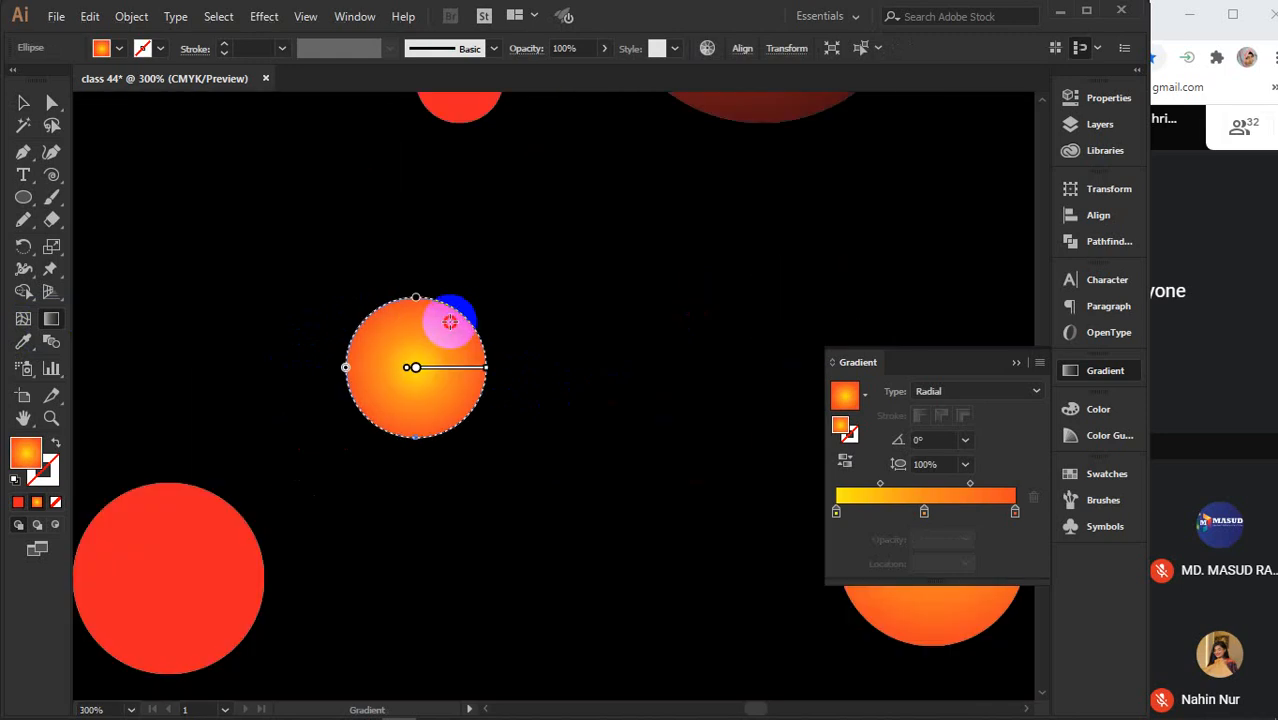
mouse_move(450, 321)
mouse_down()
mouse_move(377, 401)
mouse_move(383, 413)
mouse_up()
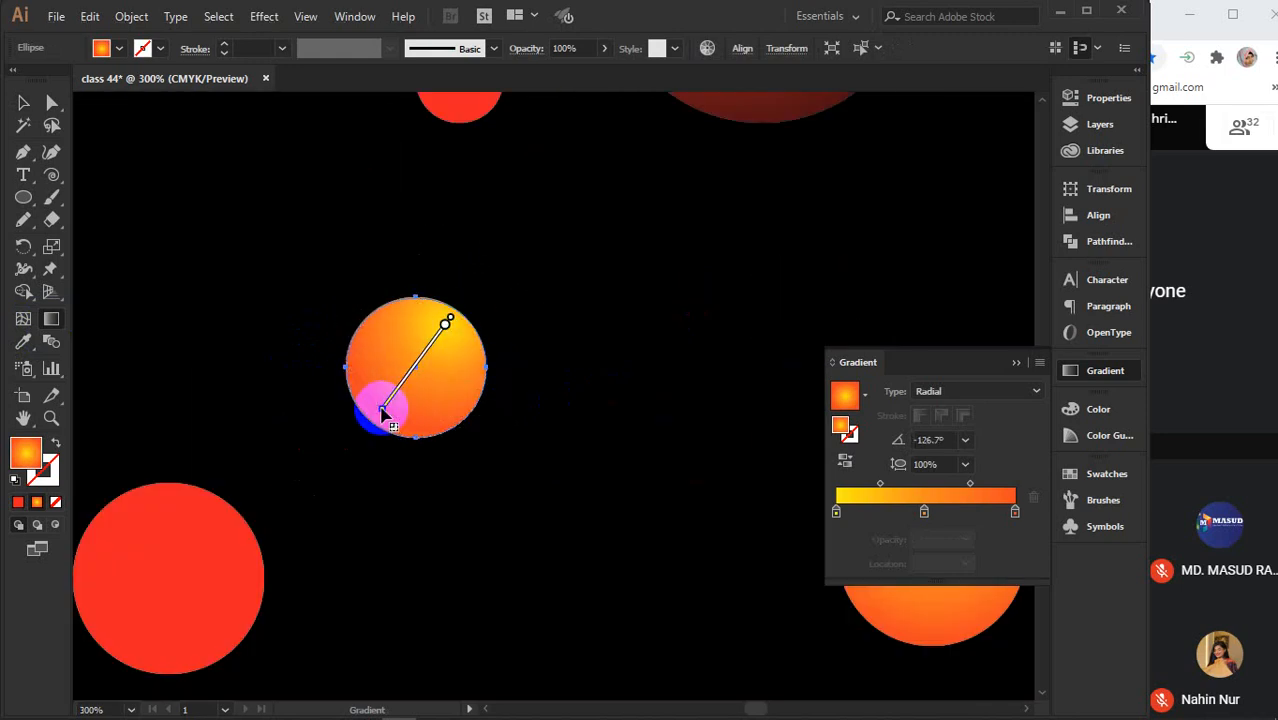
key(v)
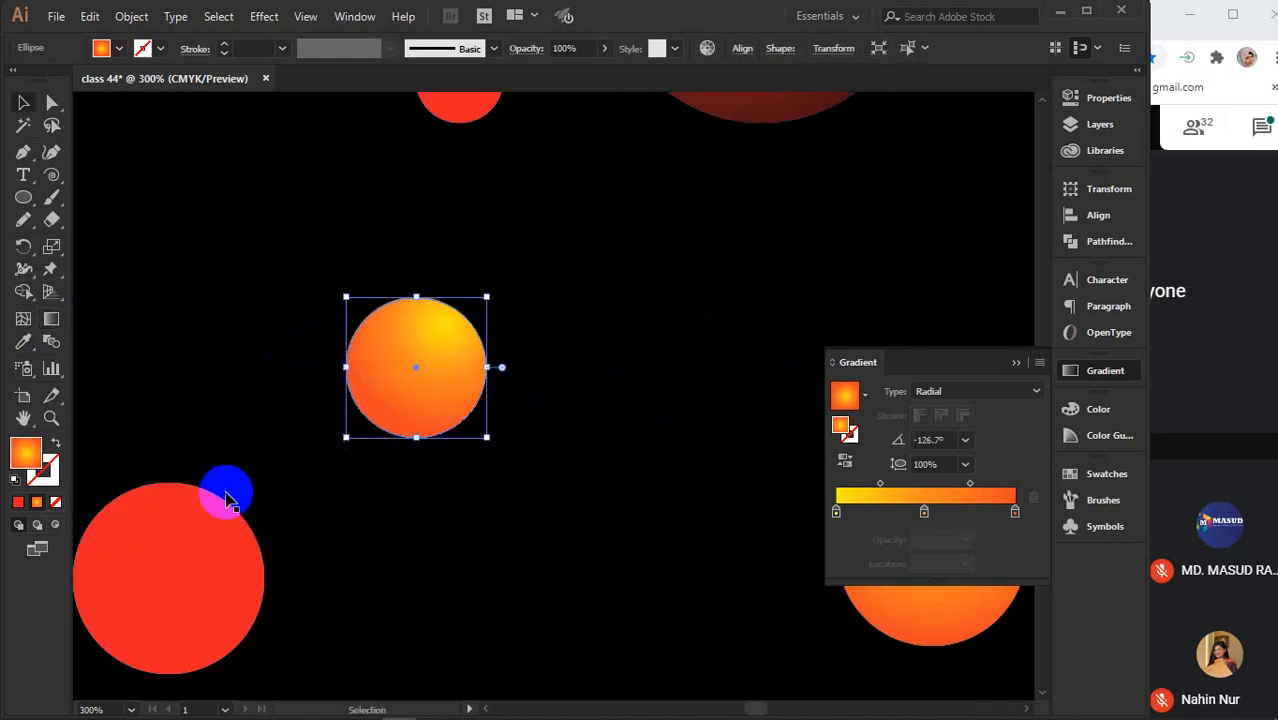
Copy the large red sphere's gradient onto the flat red circle near the artboard's lower-left corner and redirect it from upper right to lower left at about -117.6°
click(197, 538)
key(i)
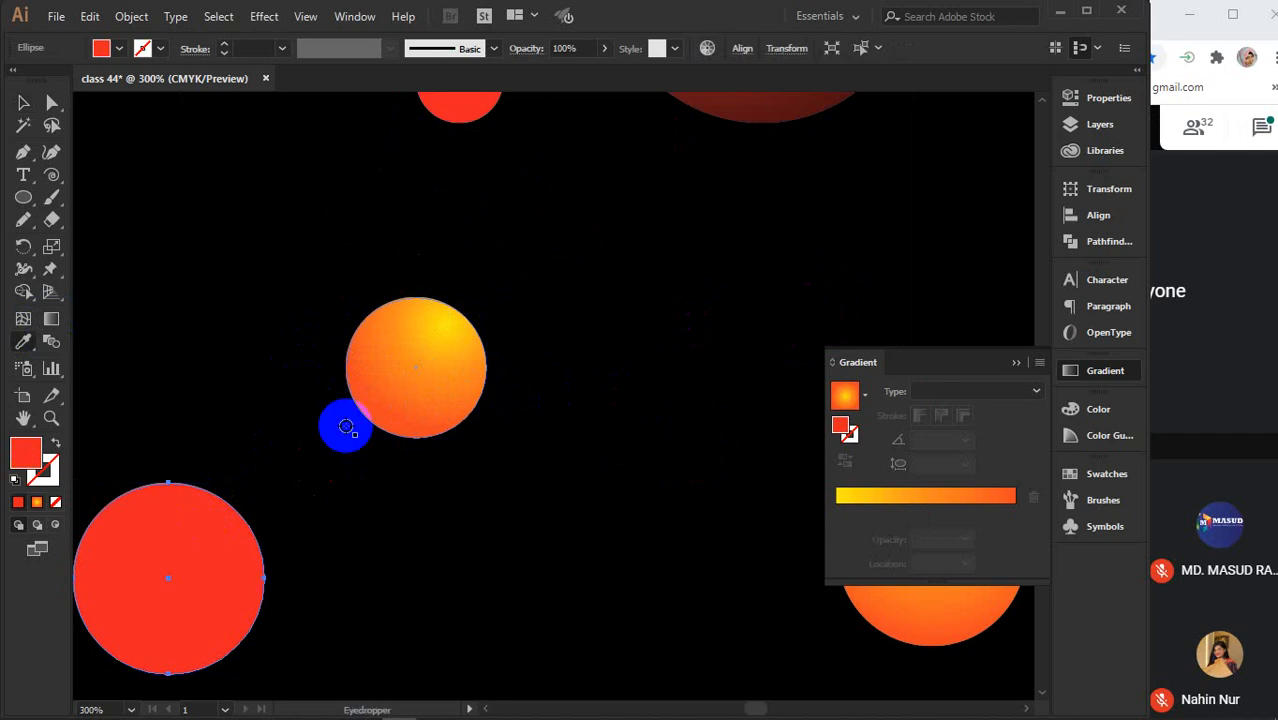
click(752, 104)
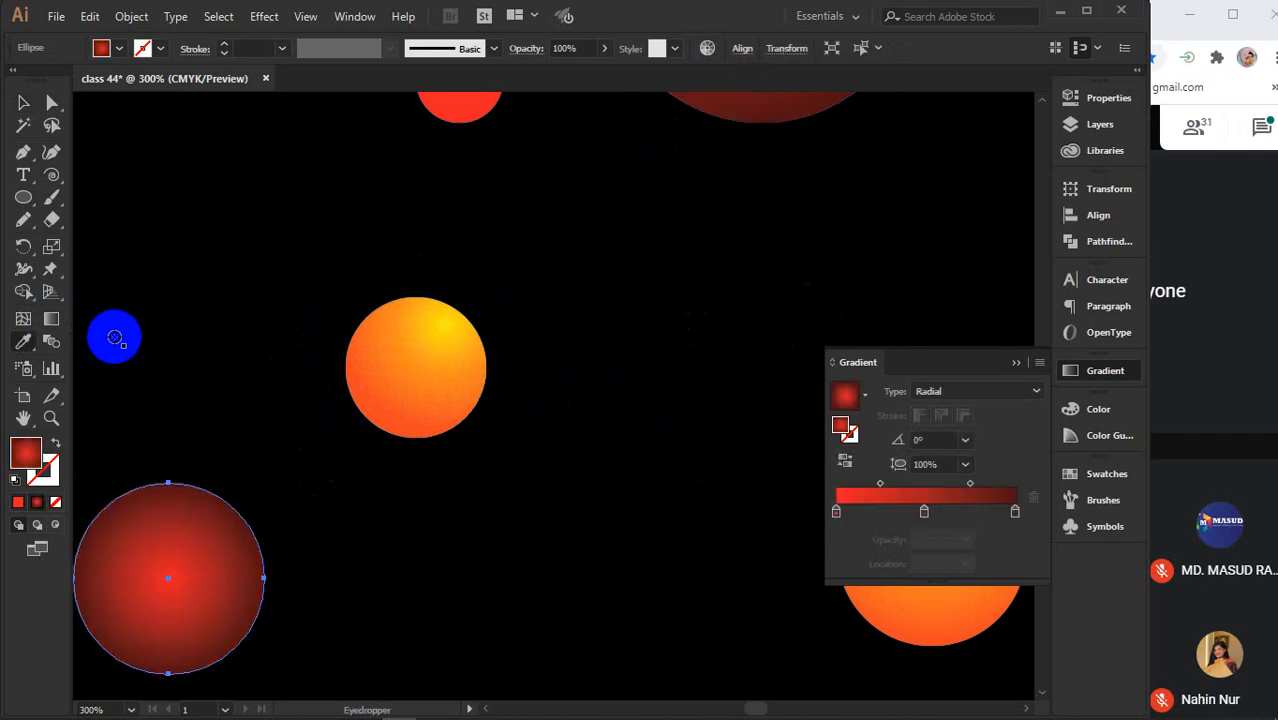
key(g)
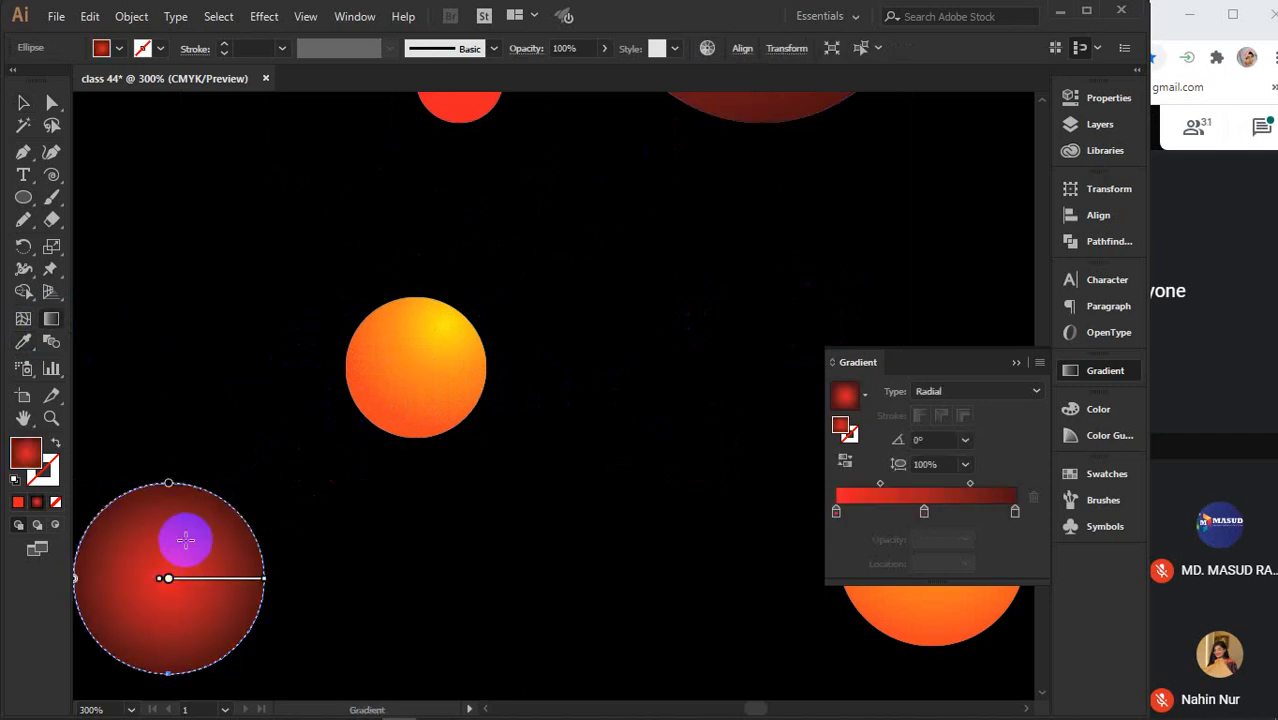
mouse_move(195, 523)
mouse_down()
mouse_move(123, 628)
mouse_move(125, 655)
mouse_up()
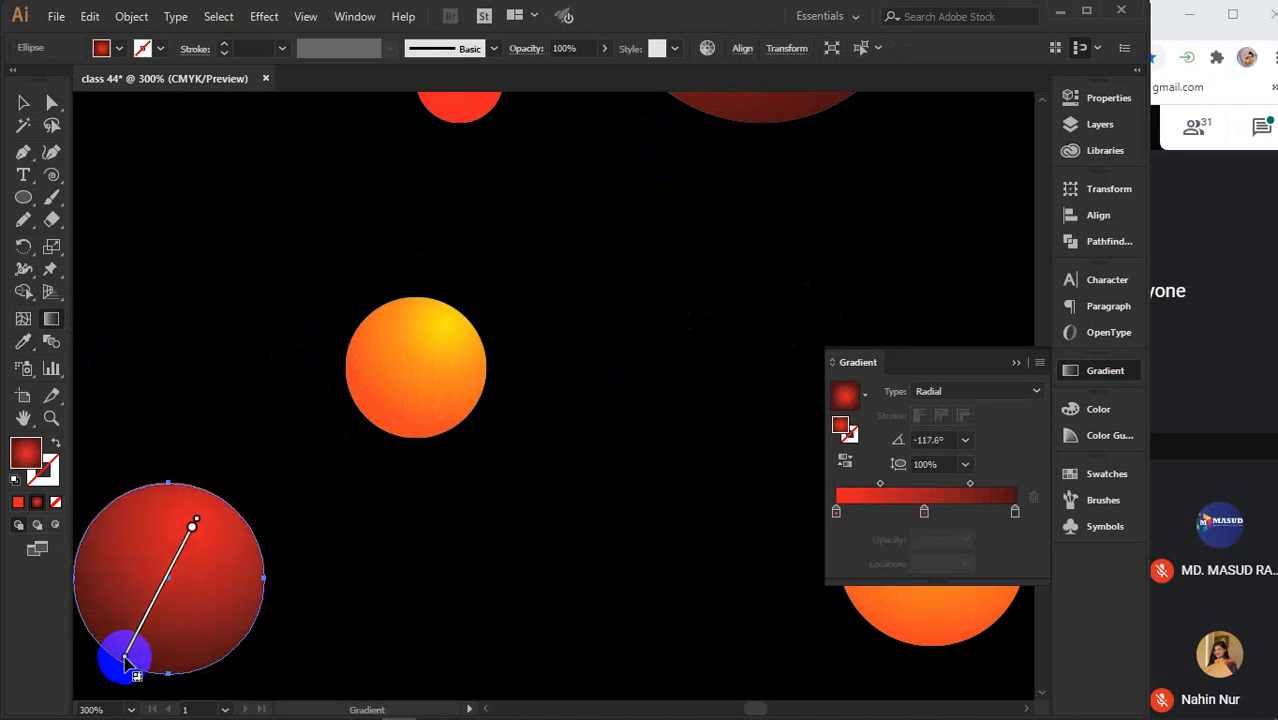
Give the smallest red circle the large teal sphere's gradient, redirect it from upper left to lower right at about -59.3°, and deselect it
scroll(405, 465, down, 1)
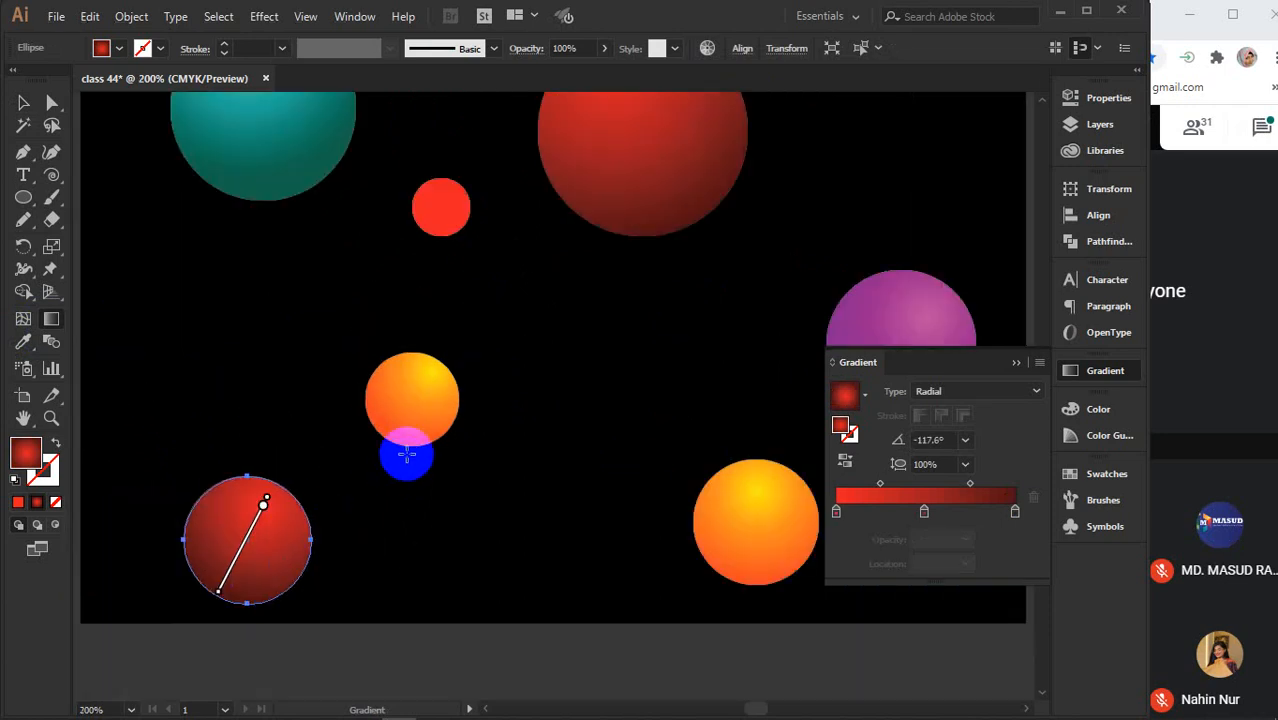
key(v)
click(448, 206)
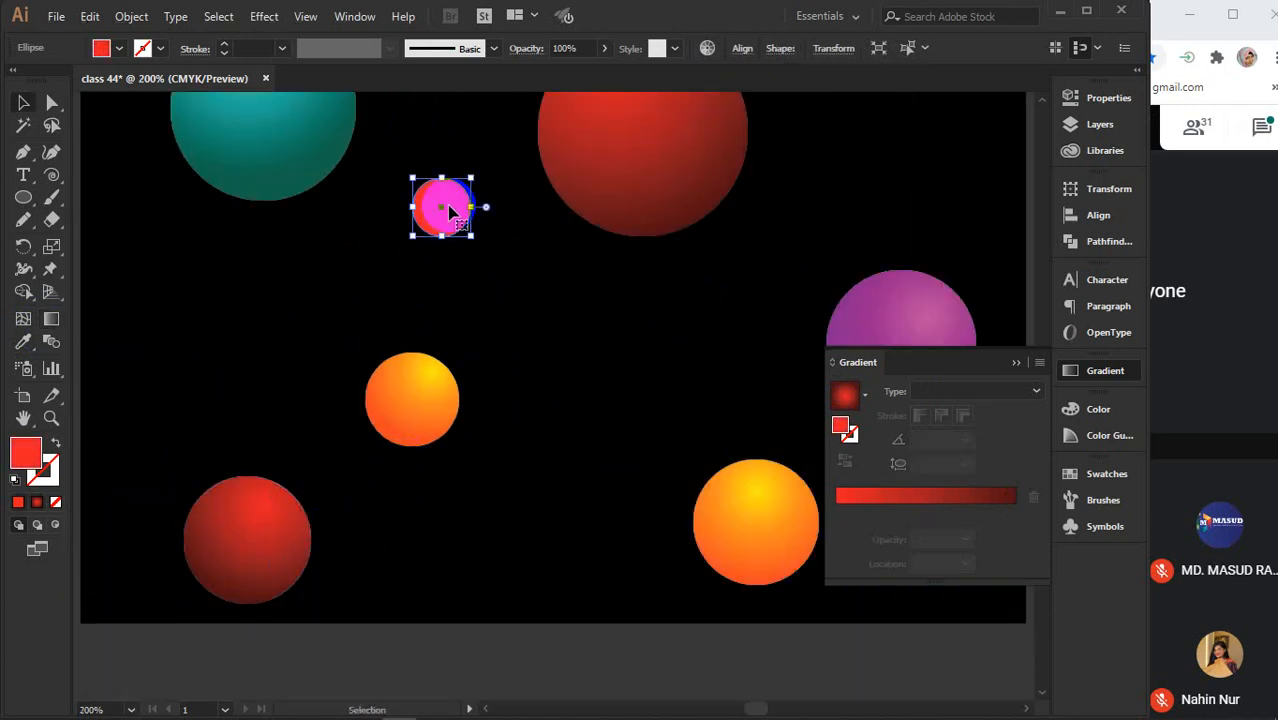
key(i)
click(269, 129)
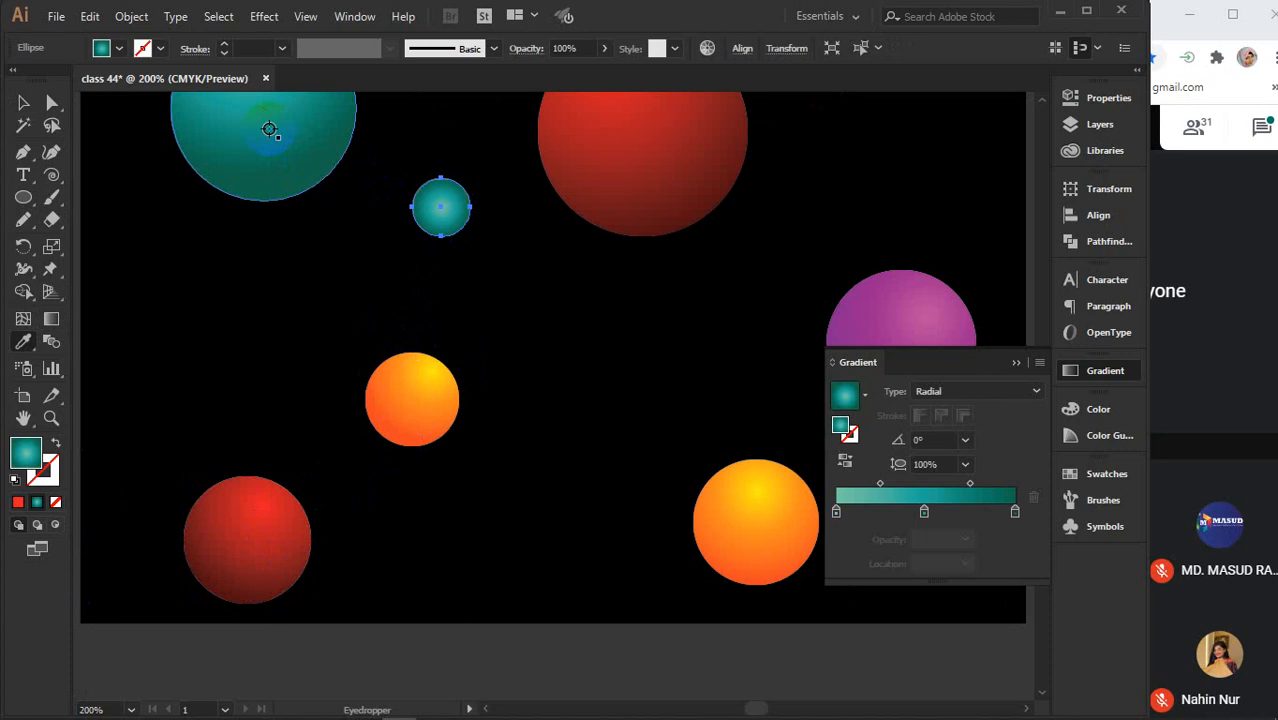
key(g)
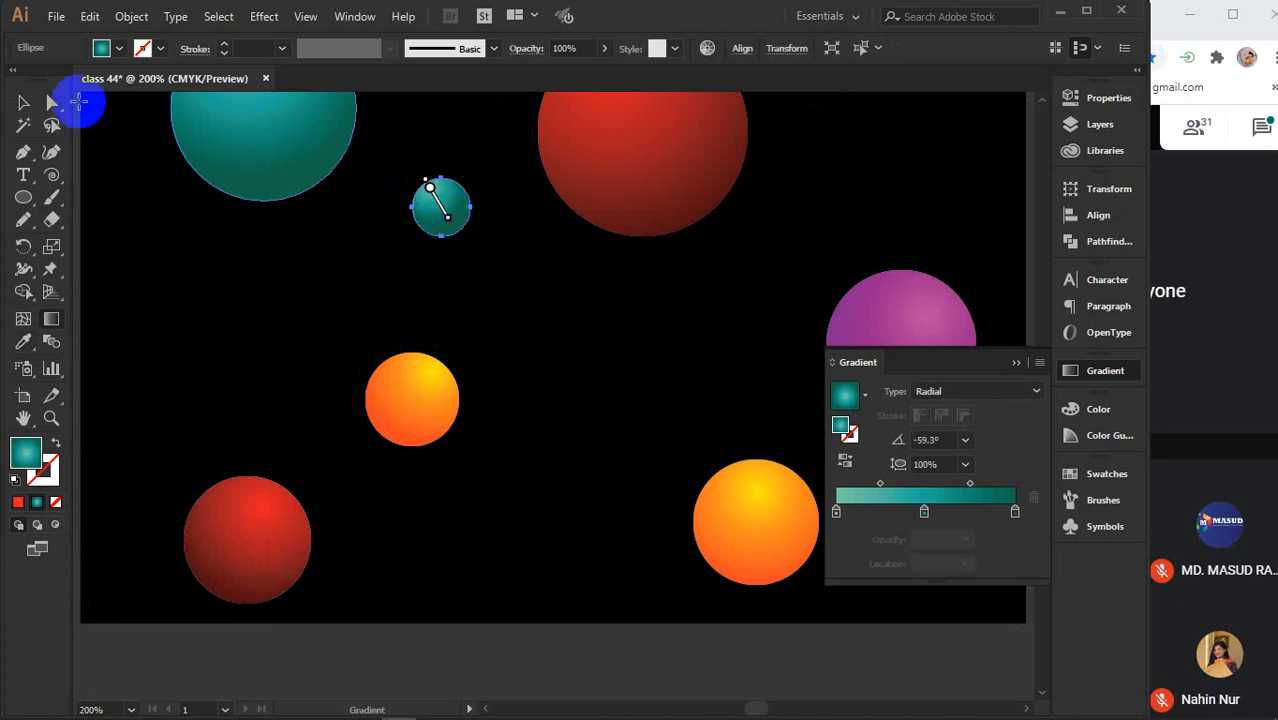
click(22, 104)
click(575, 352)
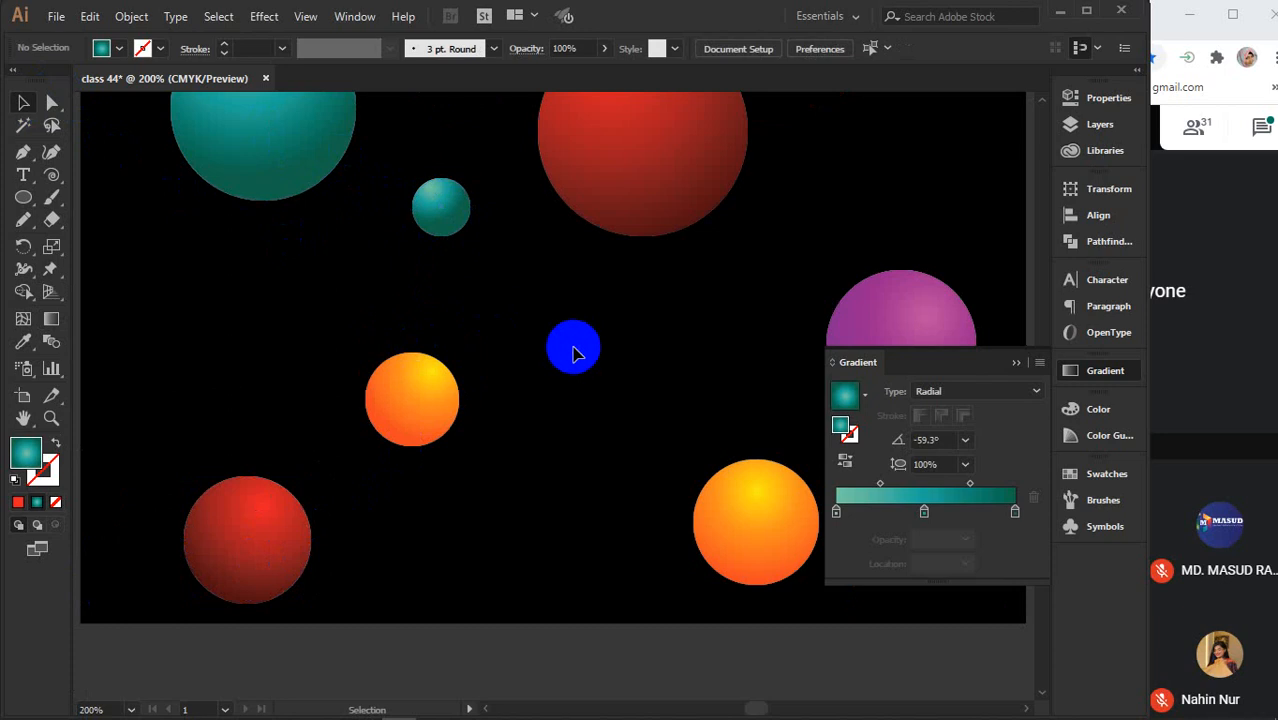
Collapse the gradient settings to leave all the finished spheres on the artboard unobstructed
scroll(575, 352, down, 1)
drag(610, 412, 546, 495)
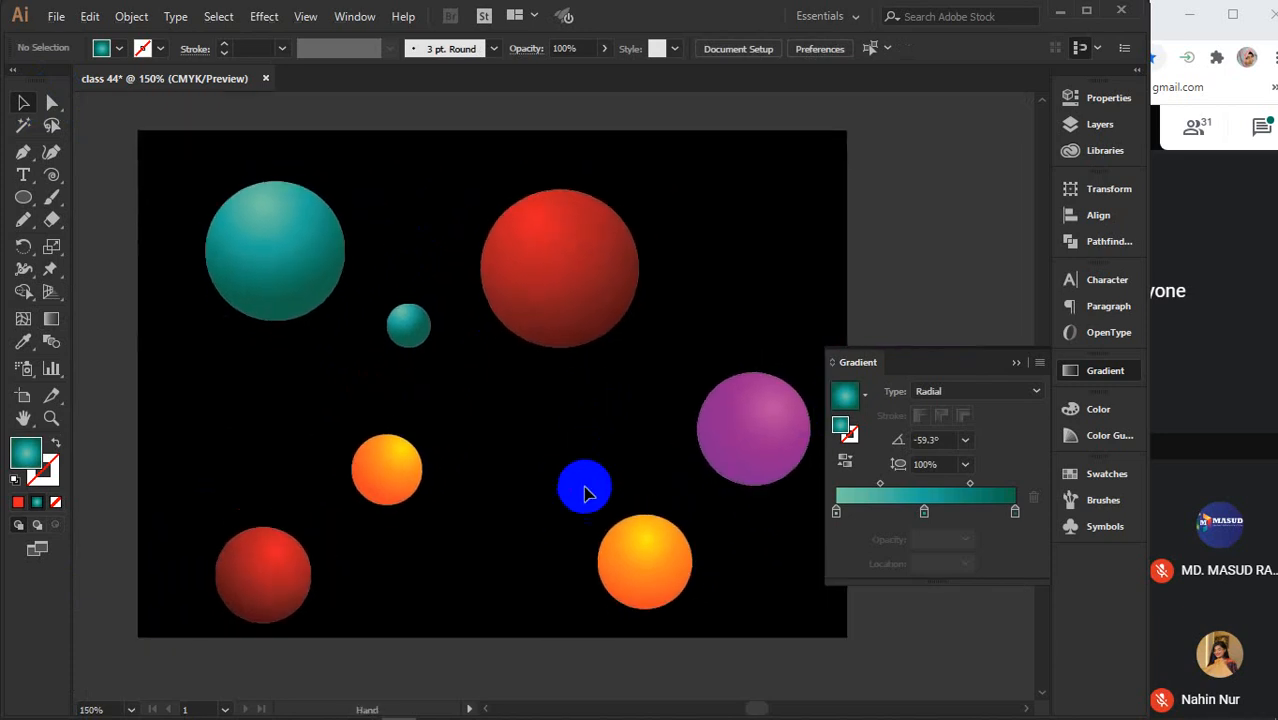
click(1016, 364)
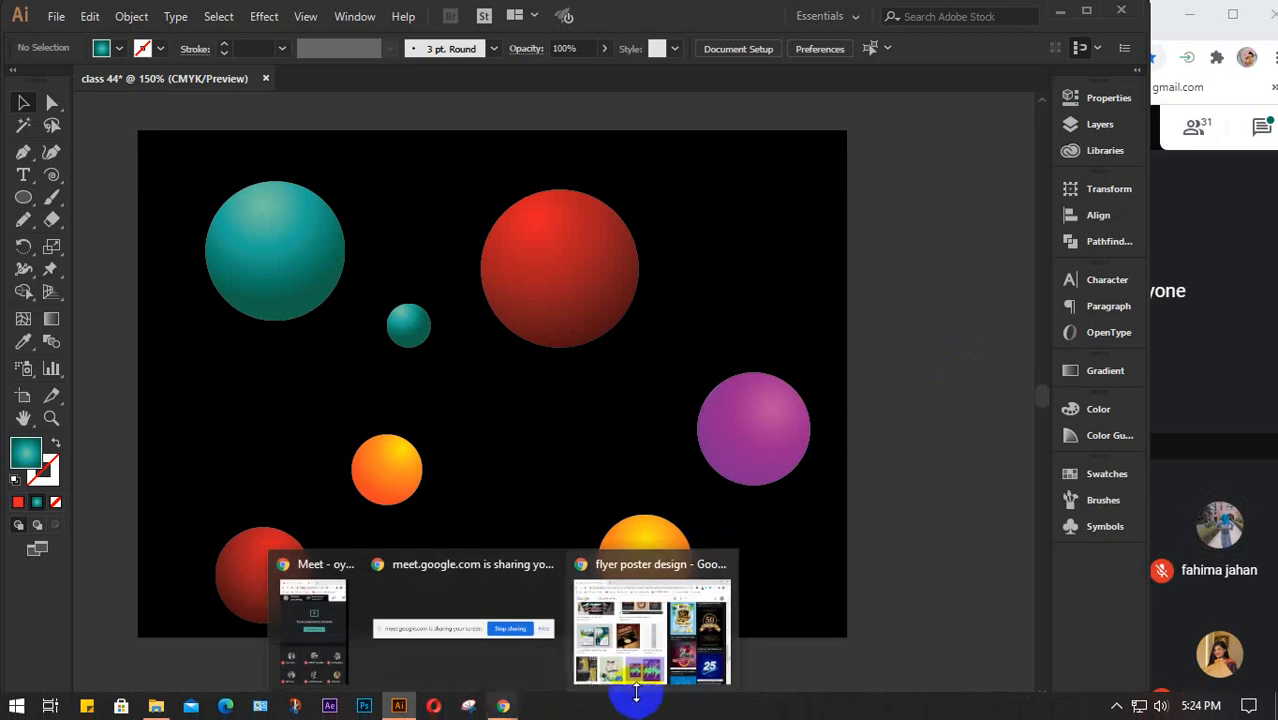
Switch to the Chrome window with the flyer image results and search Google Images for "gradient logo"
click(652, 630)
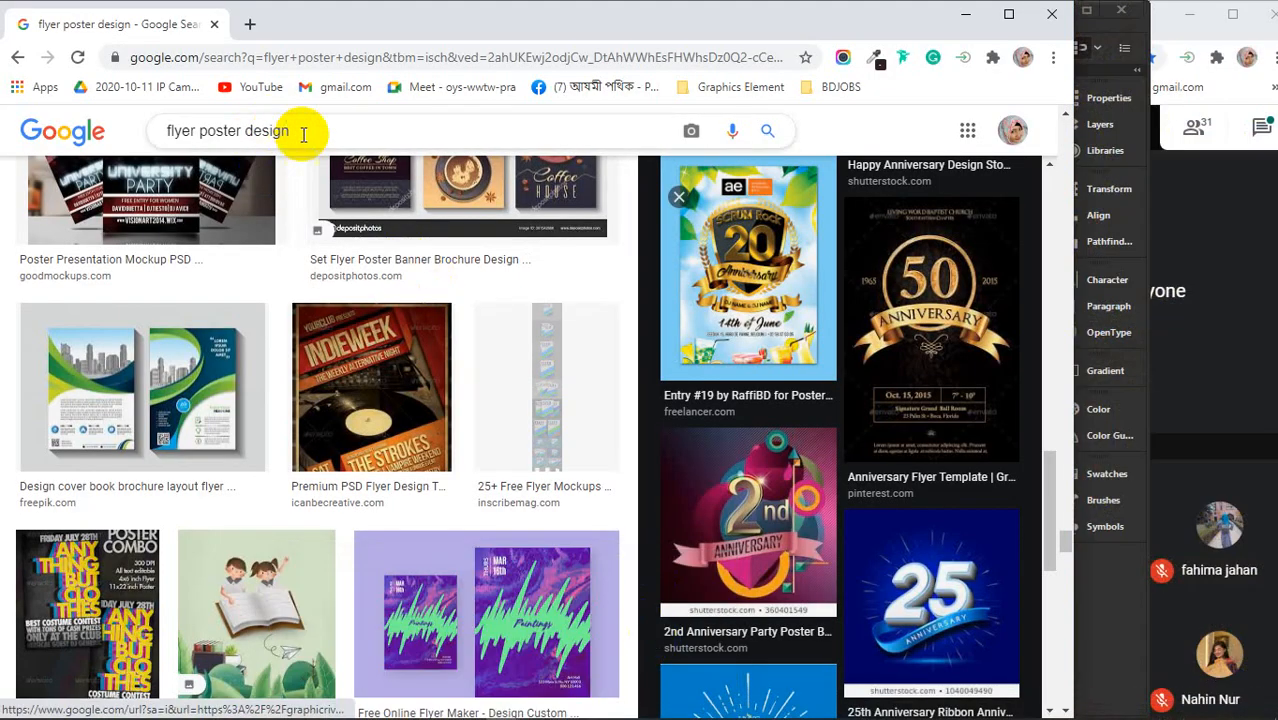
drag(300, 130, 150, 130)
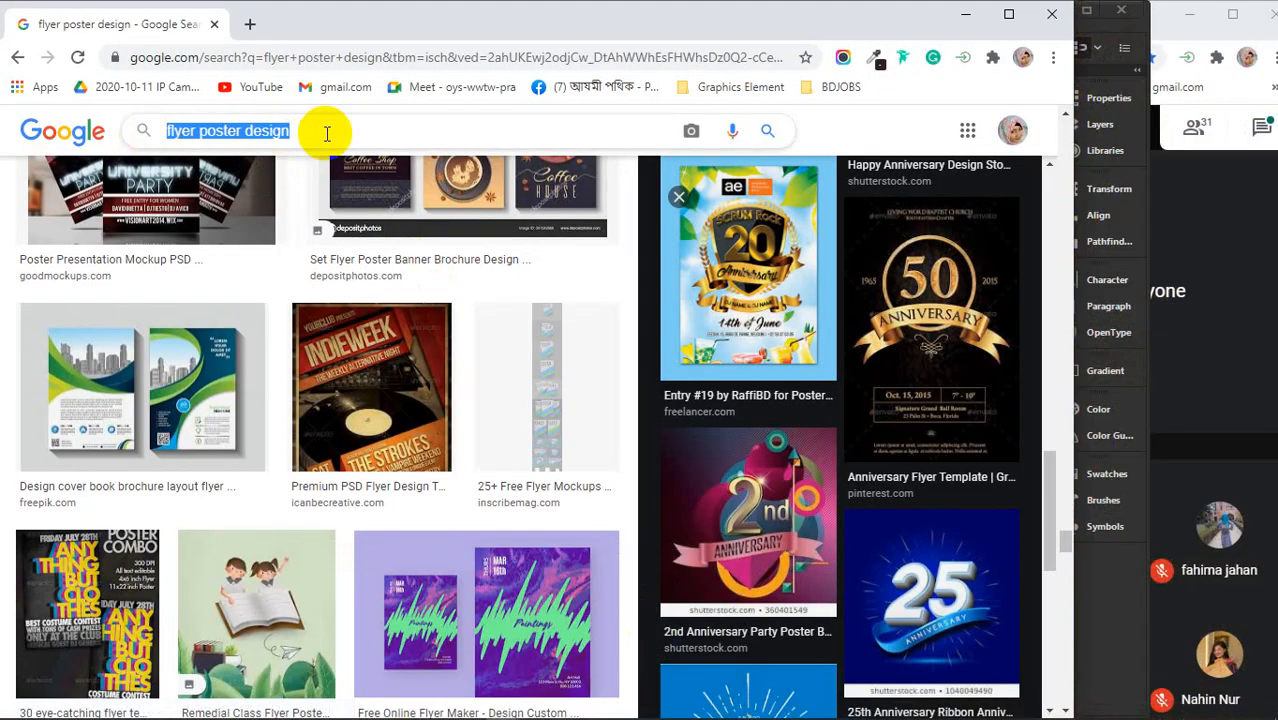
text(gradient)
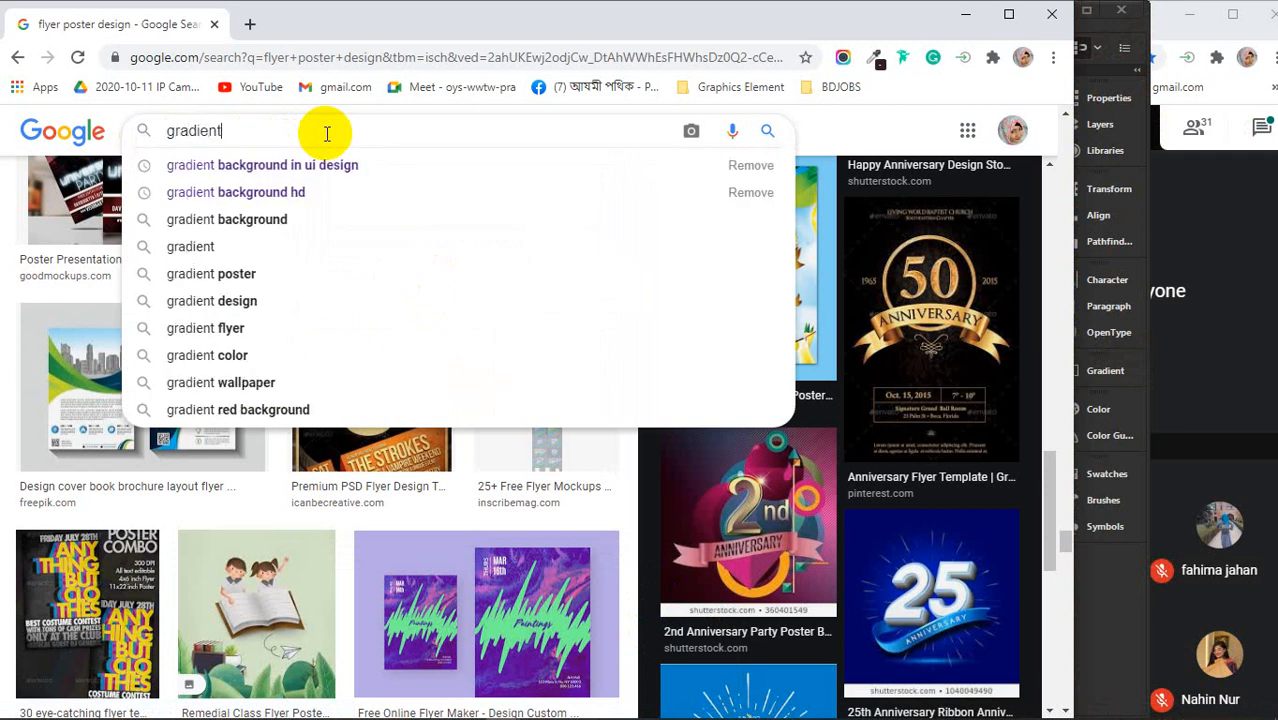
text( logo)
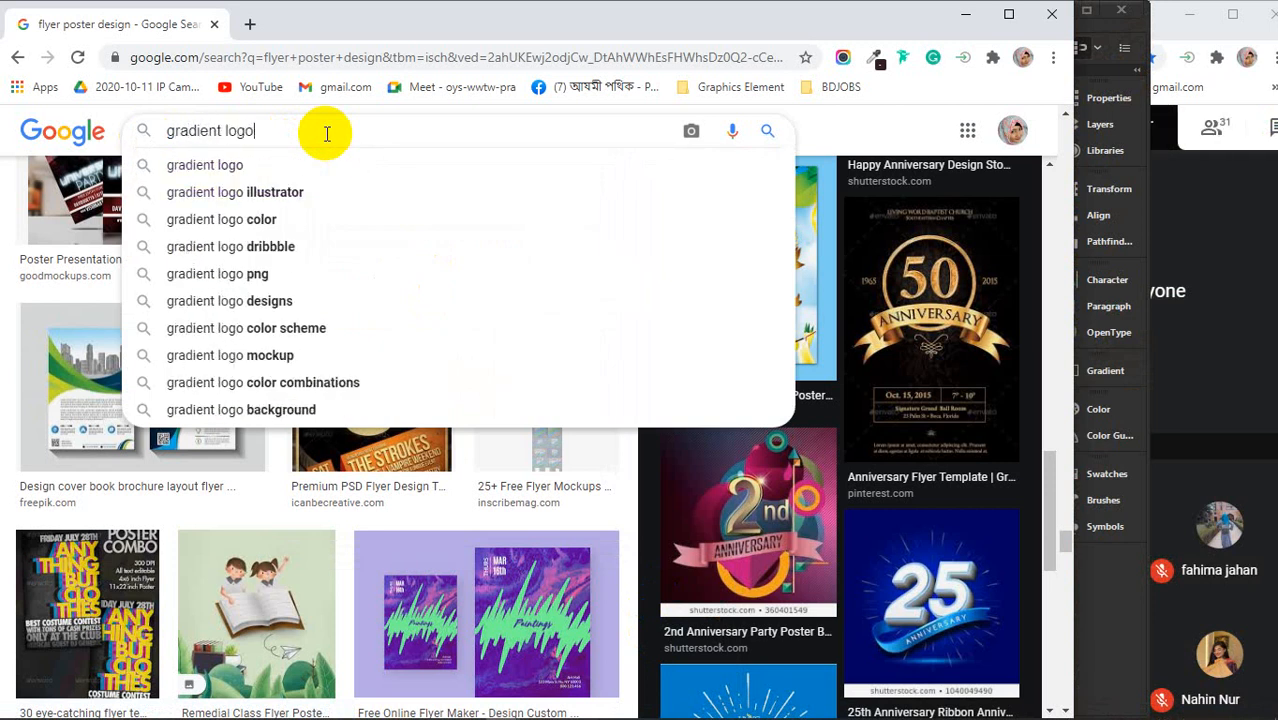
key(Return)
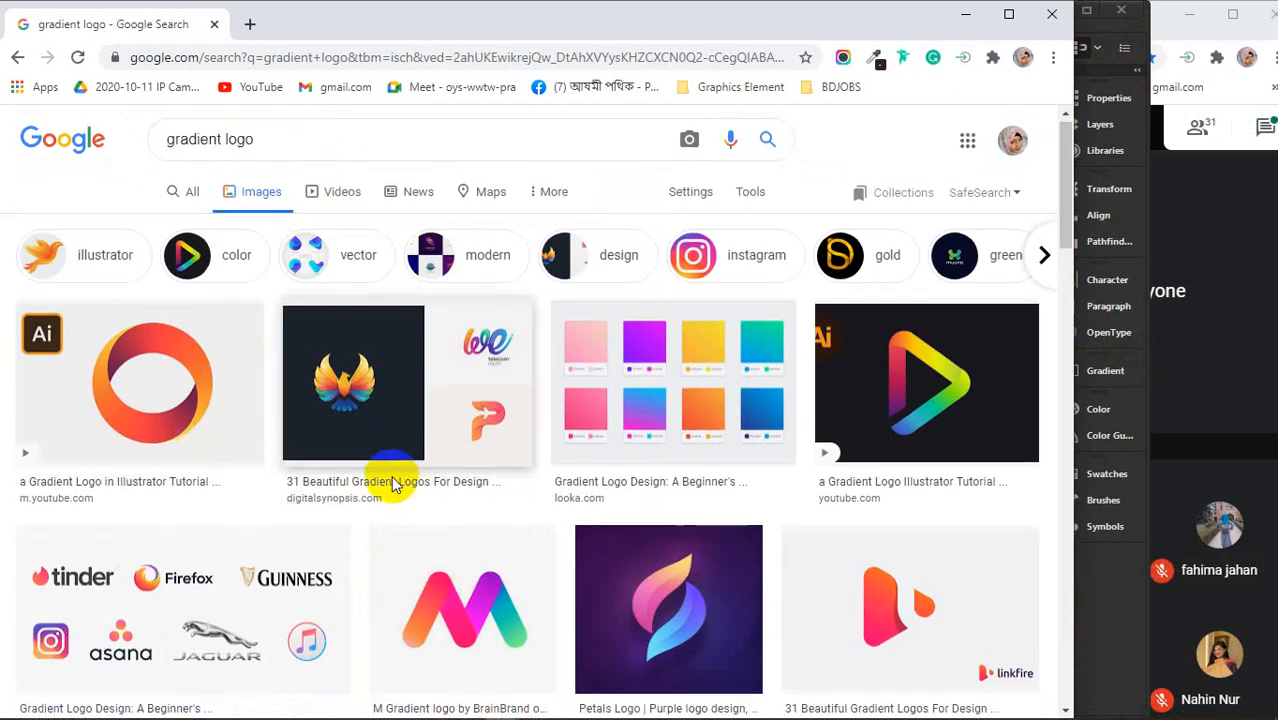
Look through the gradient logo image results for examples and open the preview of the ring-shaped "Gradient Logo - UpLabs" image
scroll(391, 476, down, 4)
scroll(452, 462, down, 2)
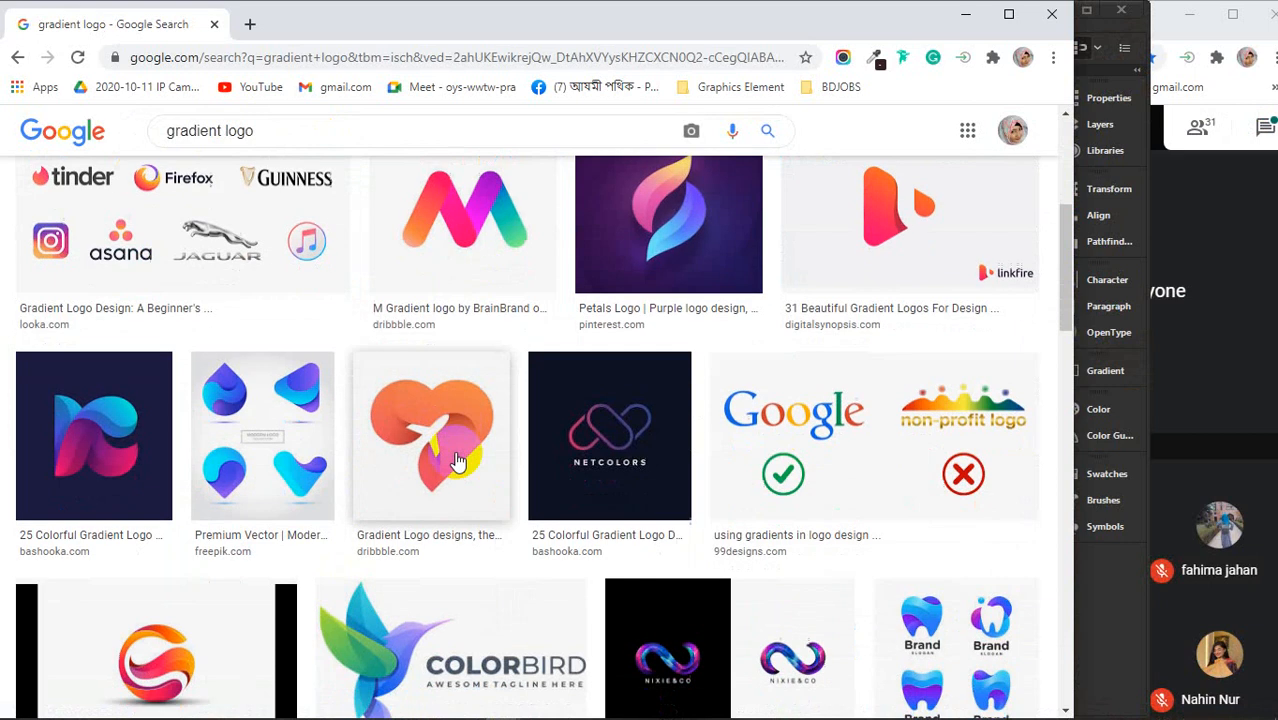
scroll(452, 453, down, 7)
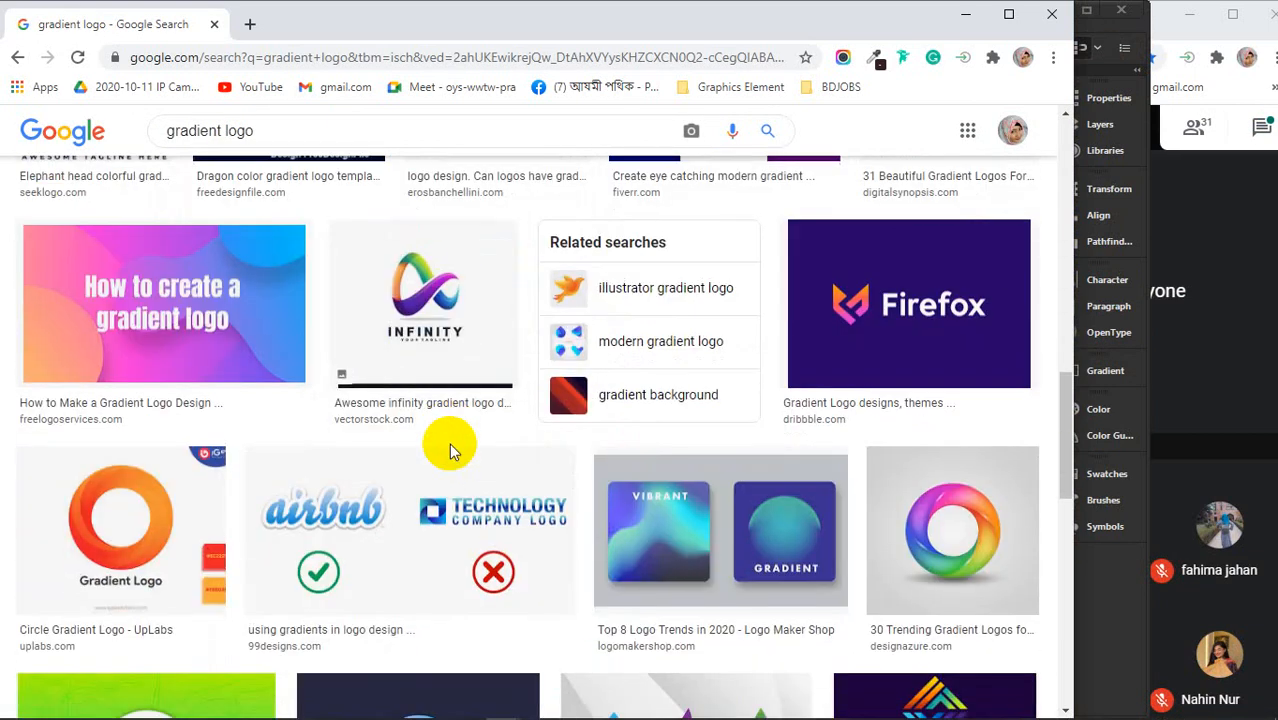
scroll(452, 453, down, 3)
scroll(452, 453, down, 1)
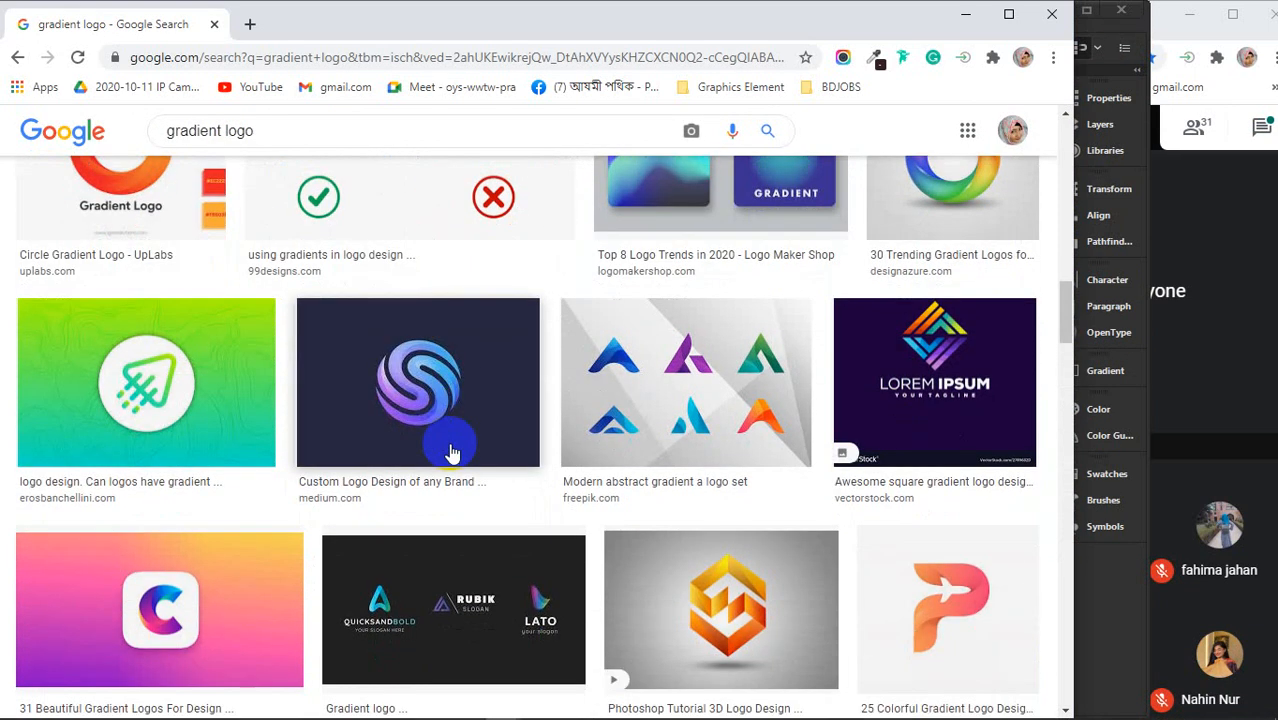
scroll(447, 423, down, 2)
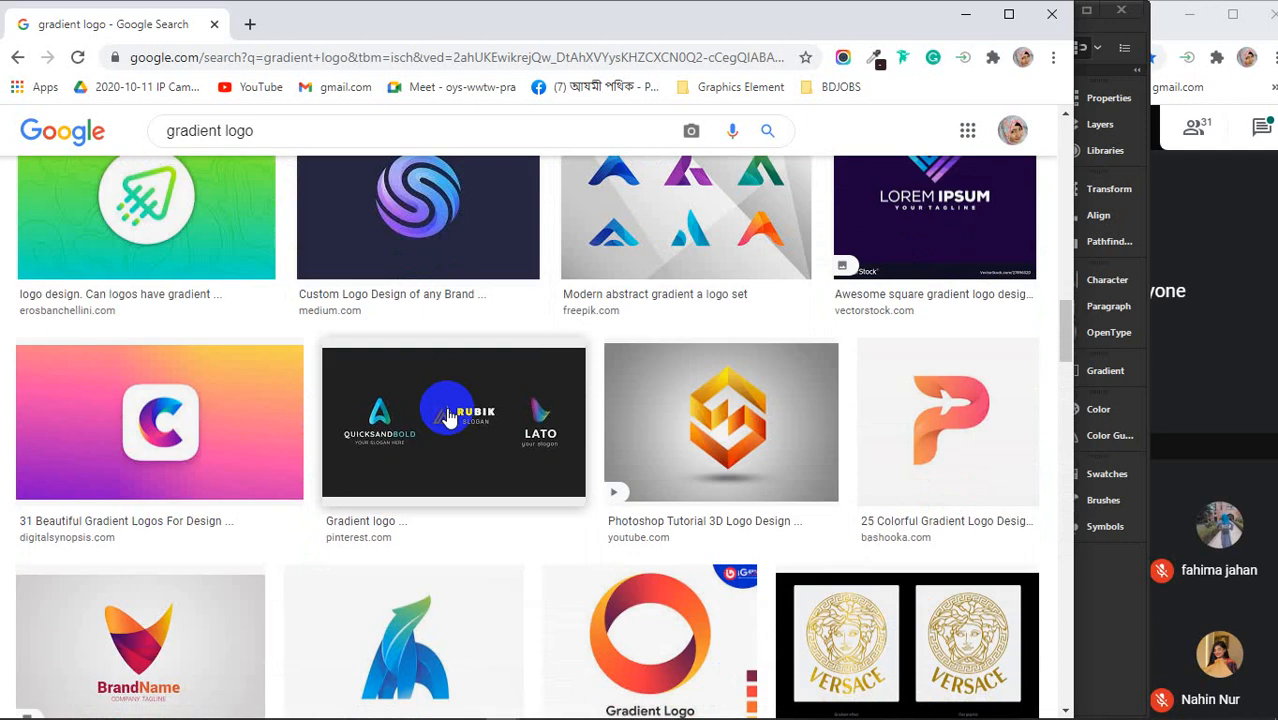
scroll(447, 417, down, 3)
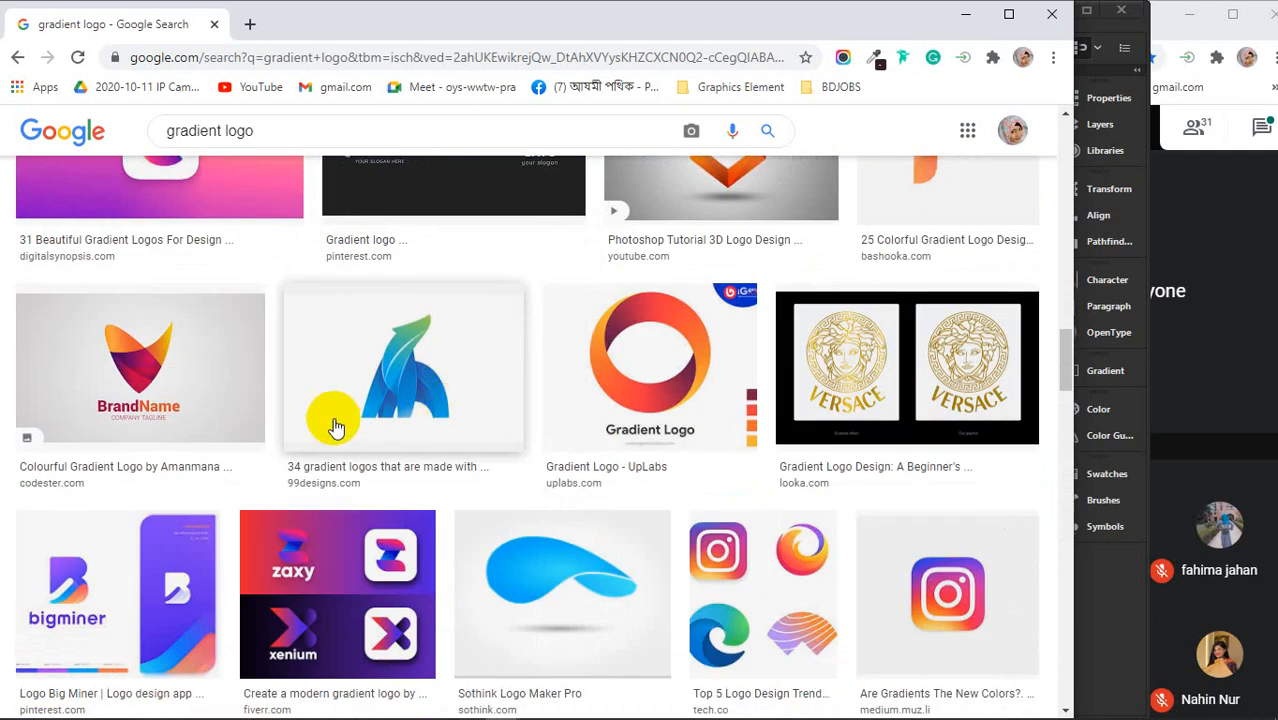
click(662, 340)
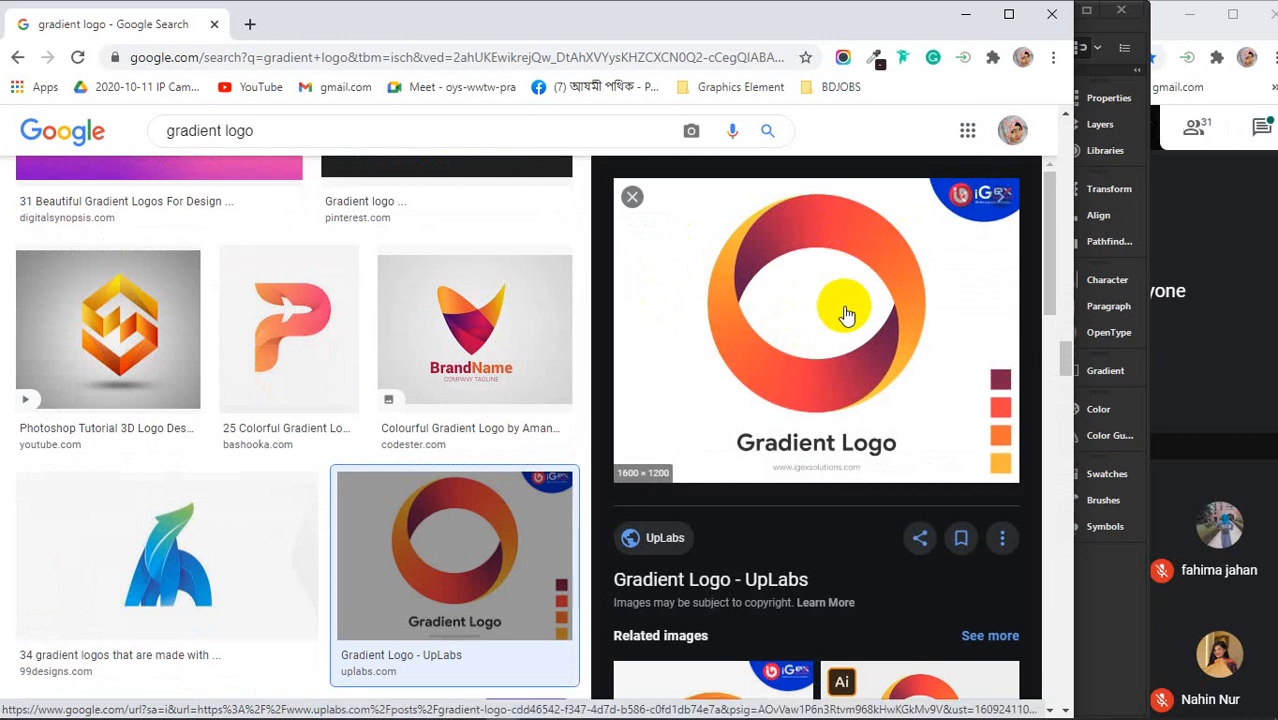
Search Google Images for "flat design with gradient"
scroll(830, 360, down, 4)
scroll(465, 430, down, 3)
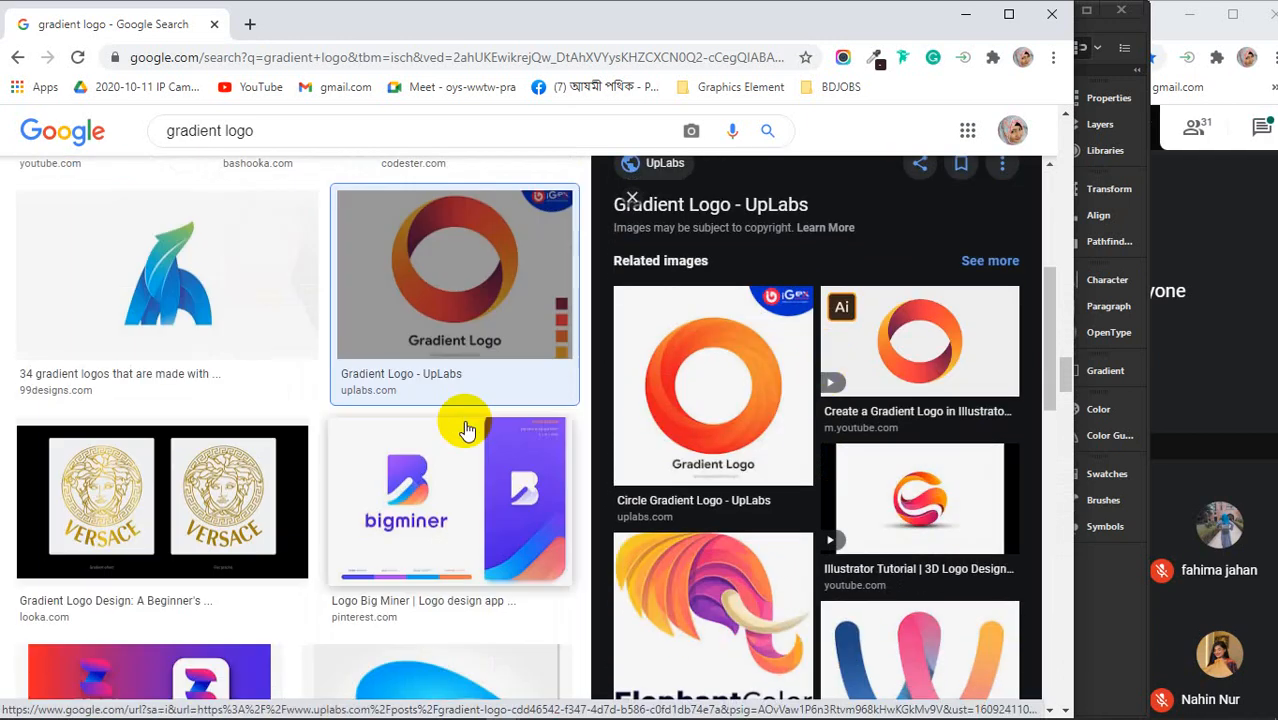
scroll(465, 430, up, 15)
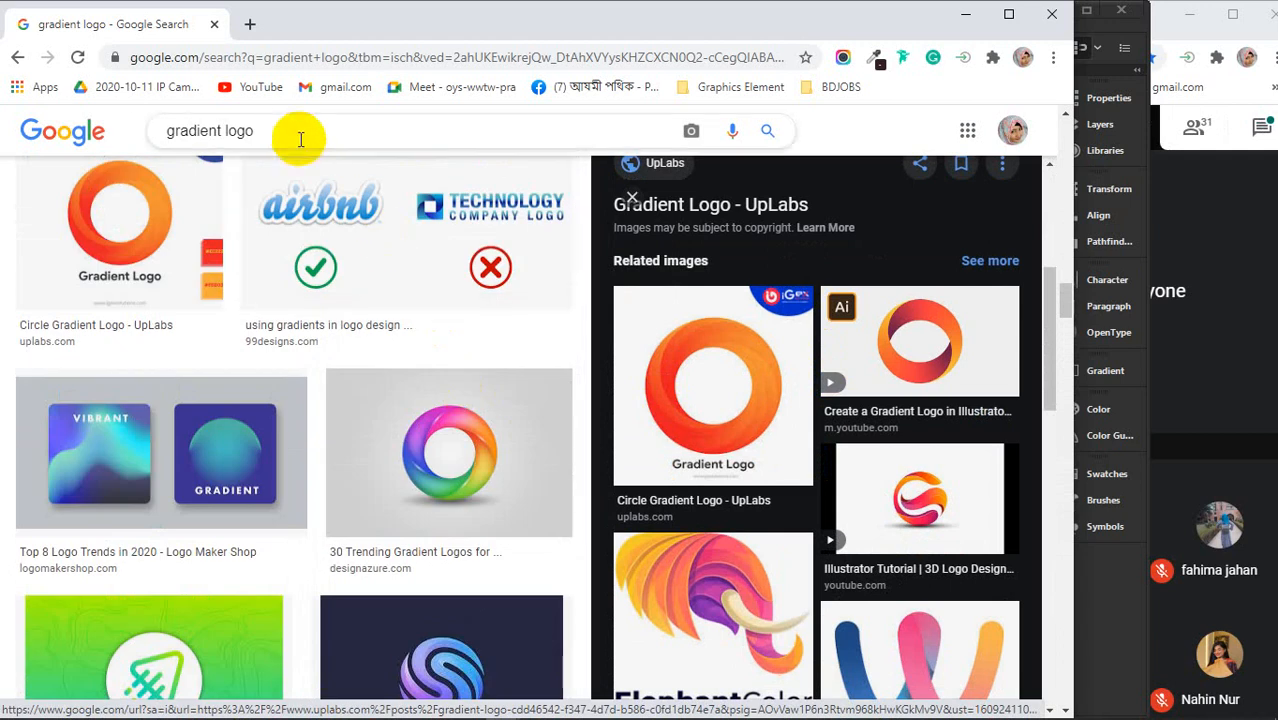
drag(292, 132, 160, 140)
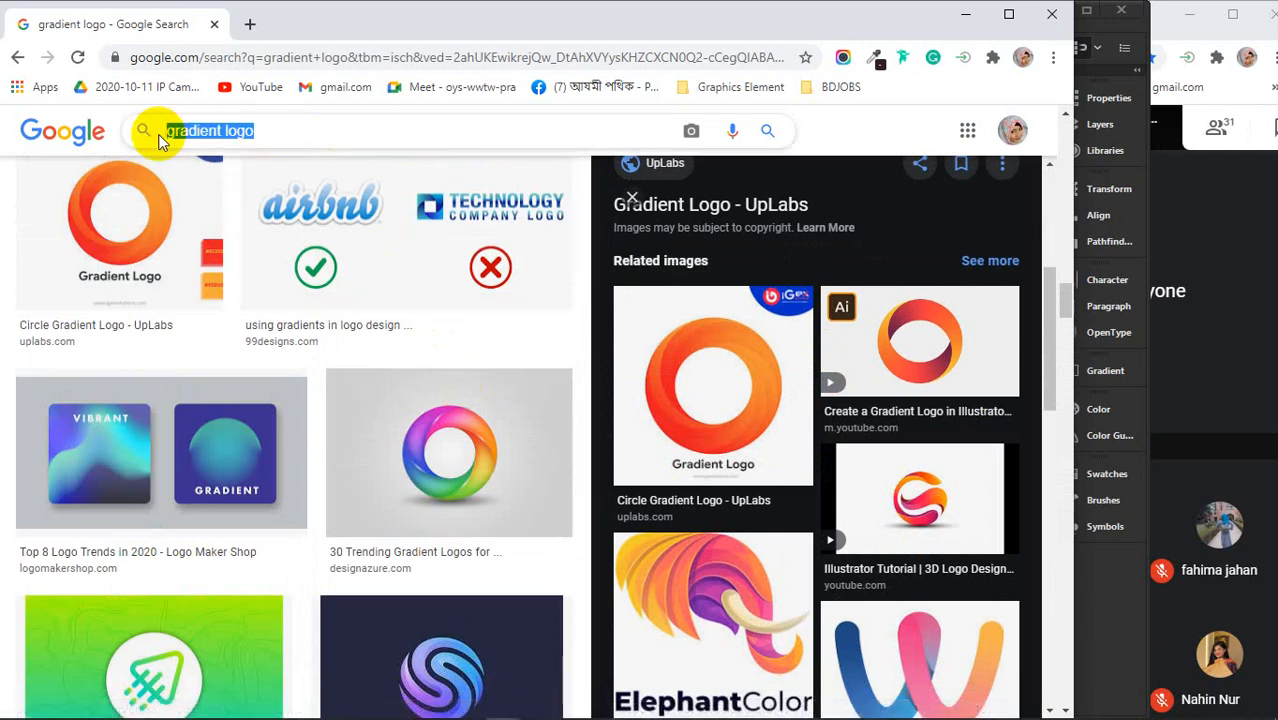
text(desig)
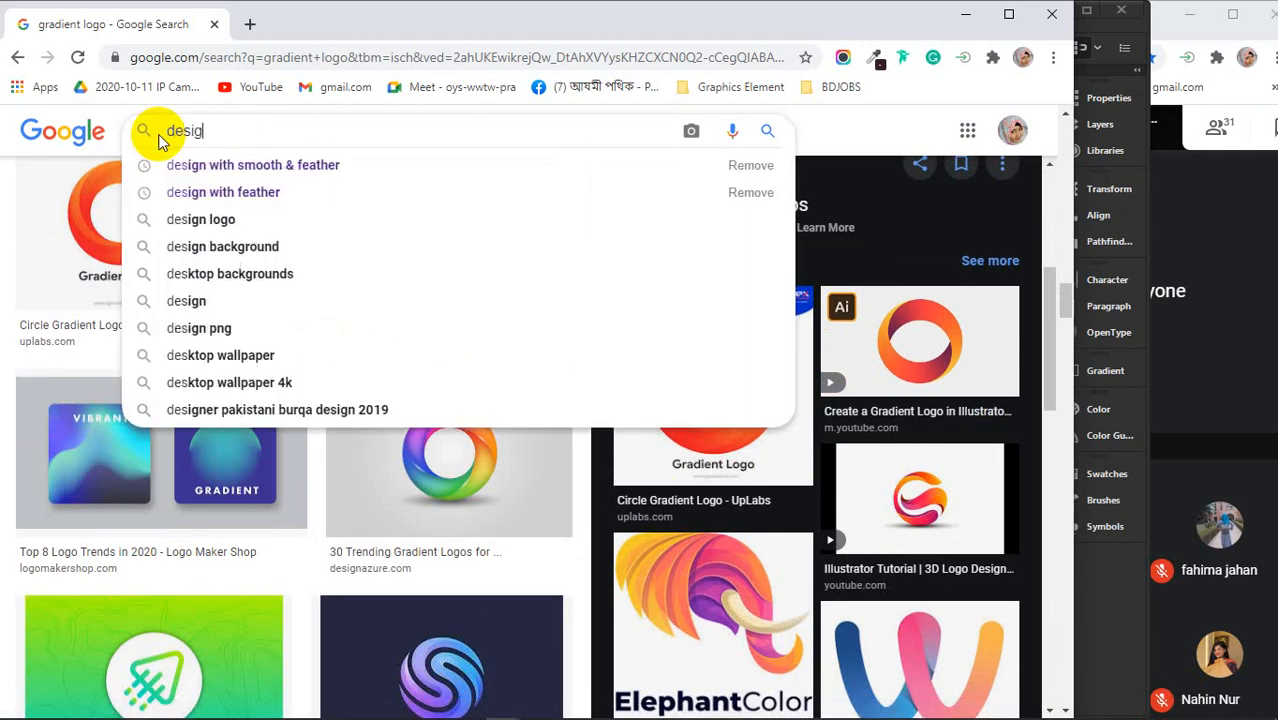
text(n with)
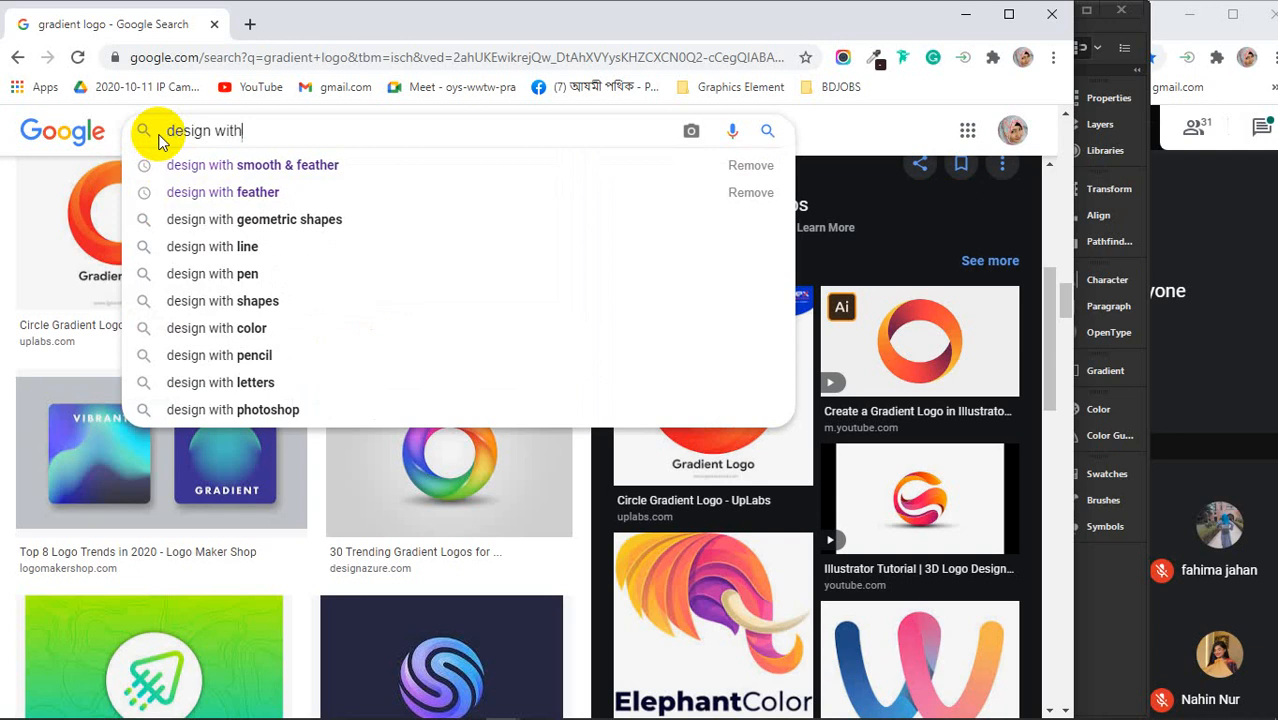
text(gr)
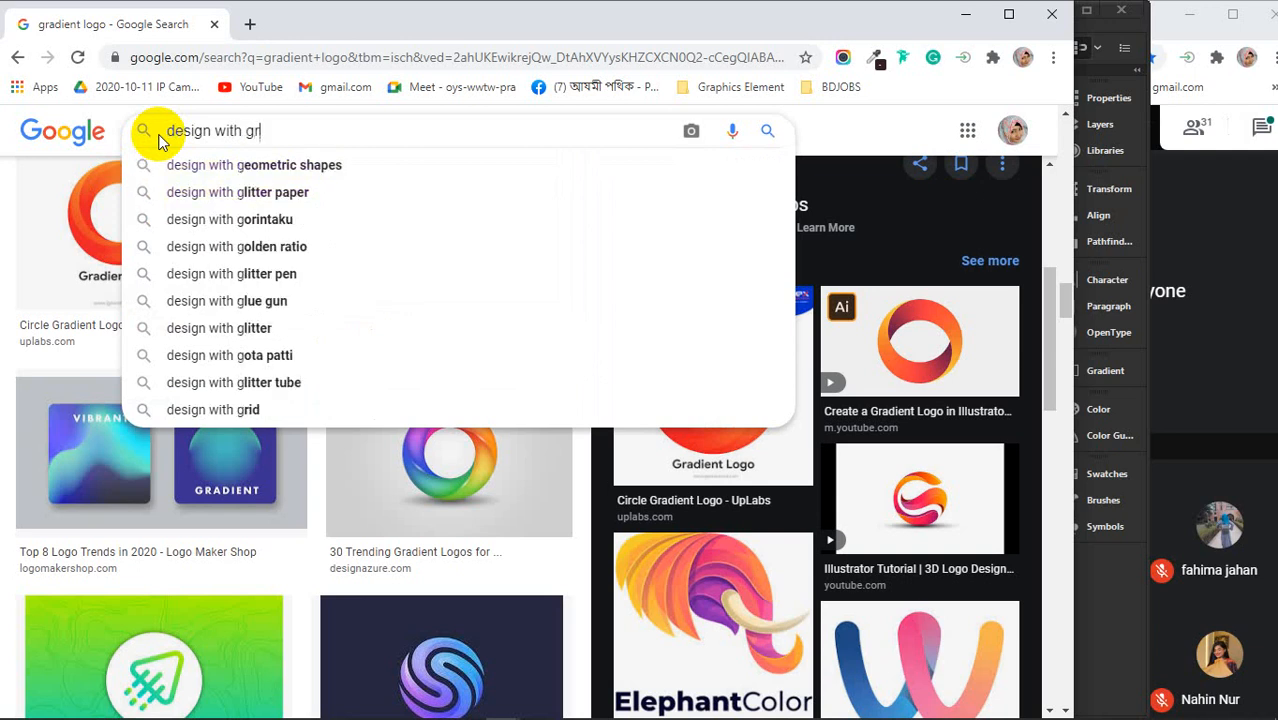
text(adi)
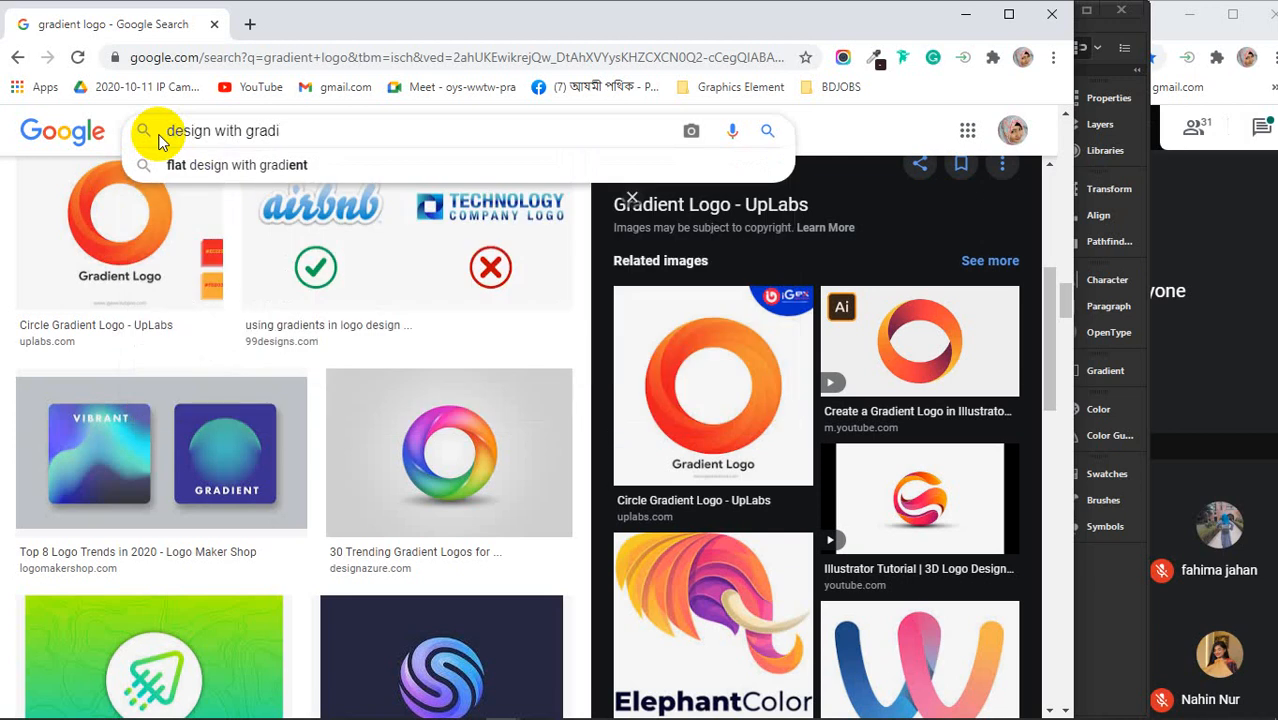
key(Down)
key(Return)
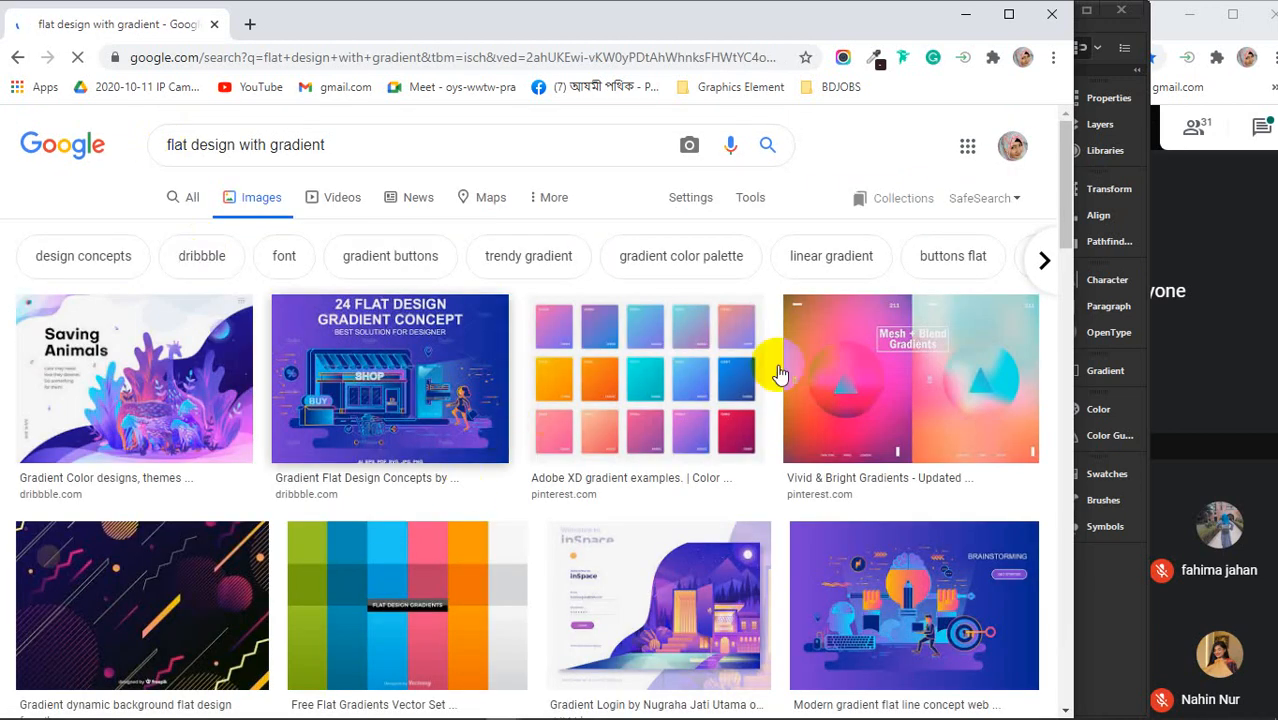
Preview the Saving Animals illustration and the related Two Invites design, and browse the related gradient images
scroll(556, 398, down, 1)
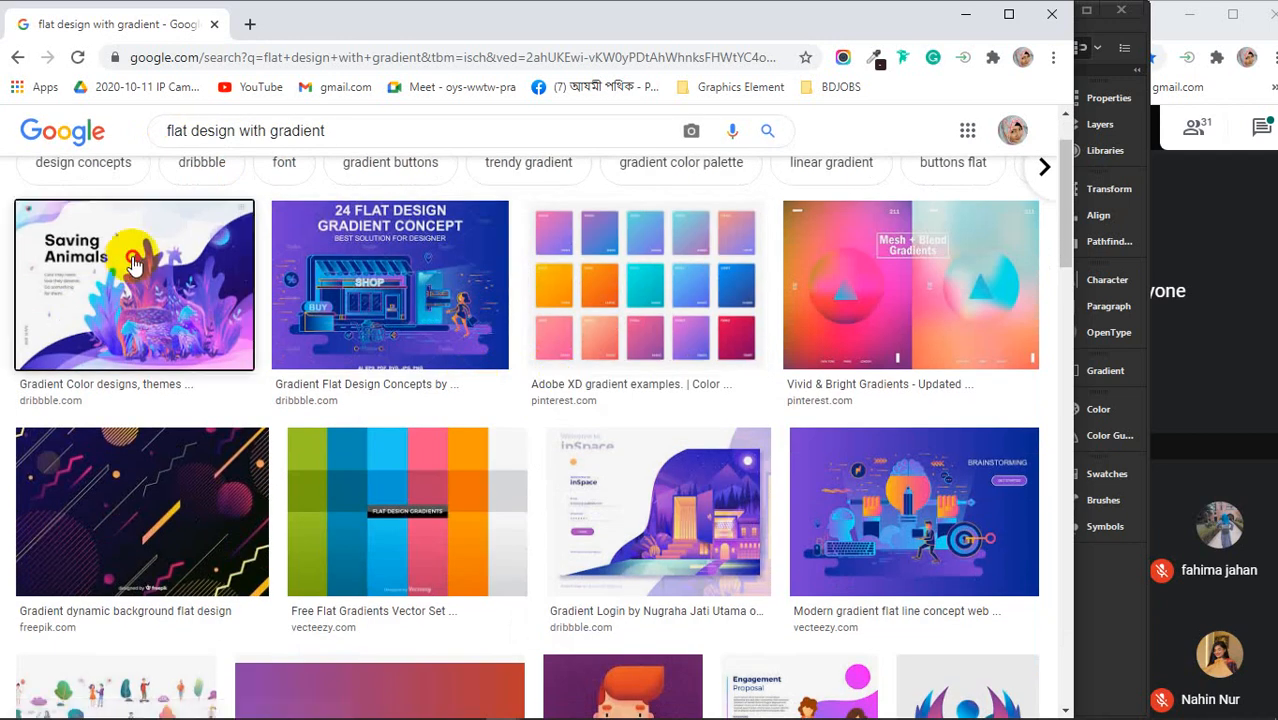
click(132, 258)
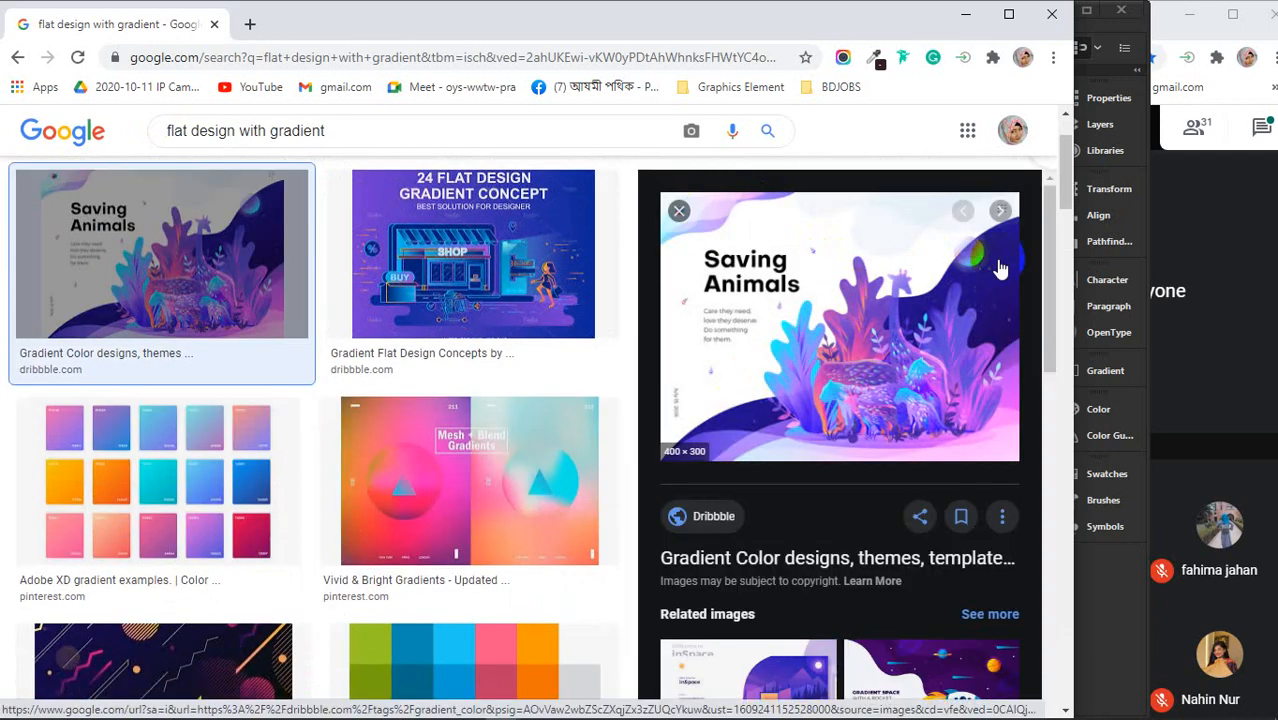
scroll(893, 395, down, 3)
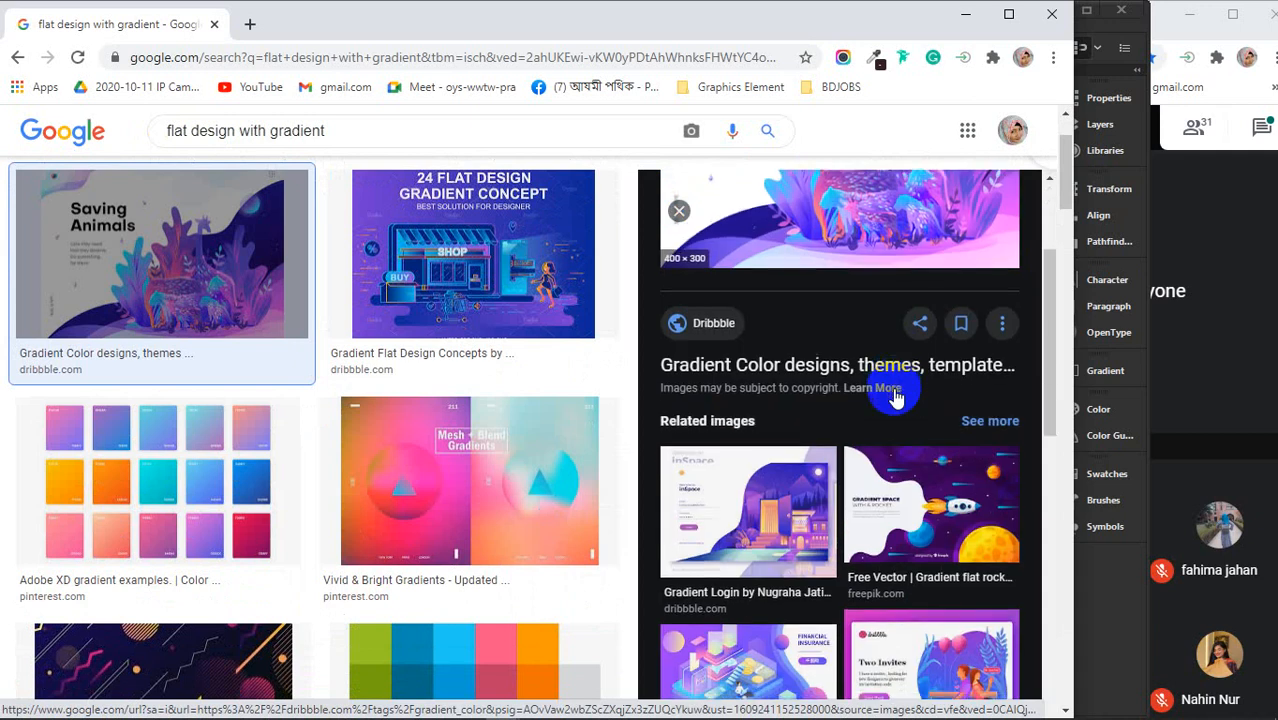
scroll(893, 397, down, 2)
click(926, 310)
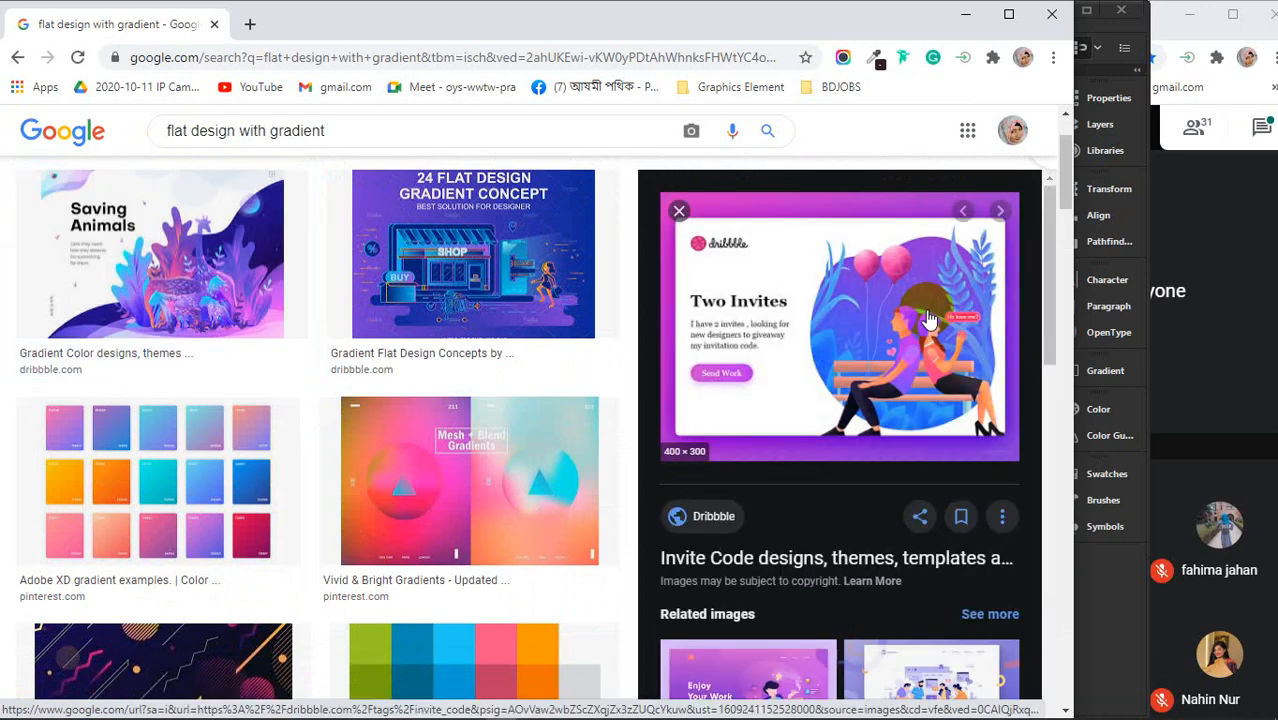
scroll(878, 310, down, 5)
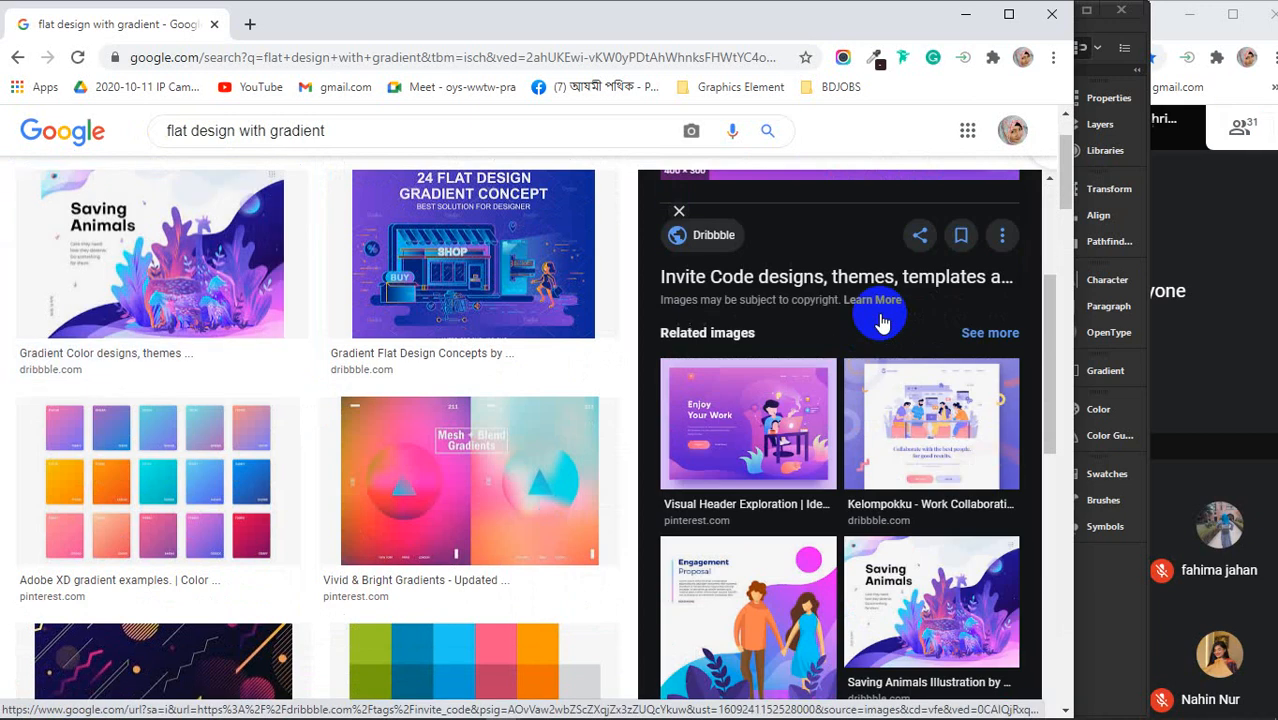
scroll(880, 322, down, 5)
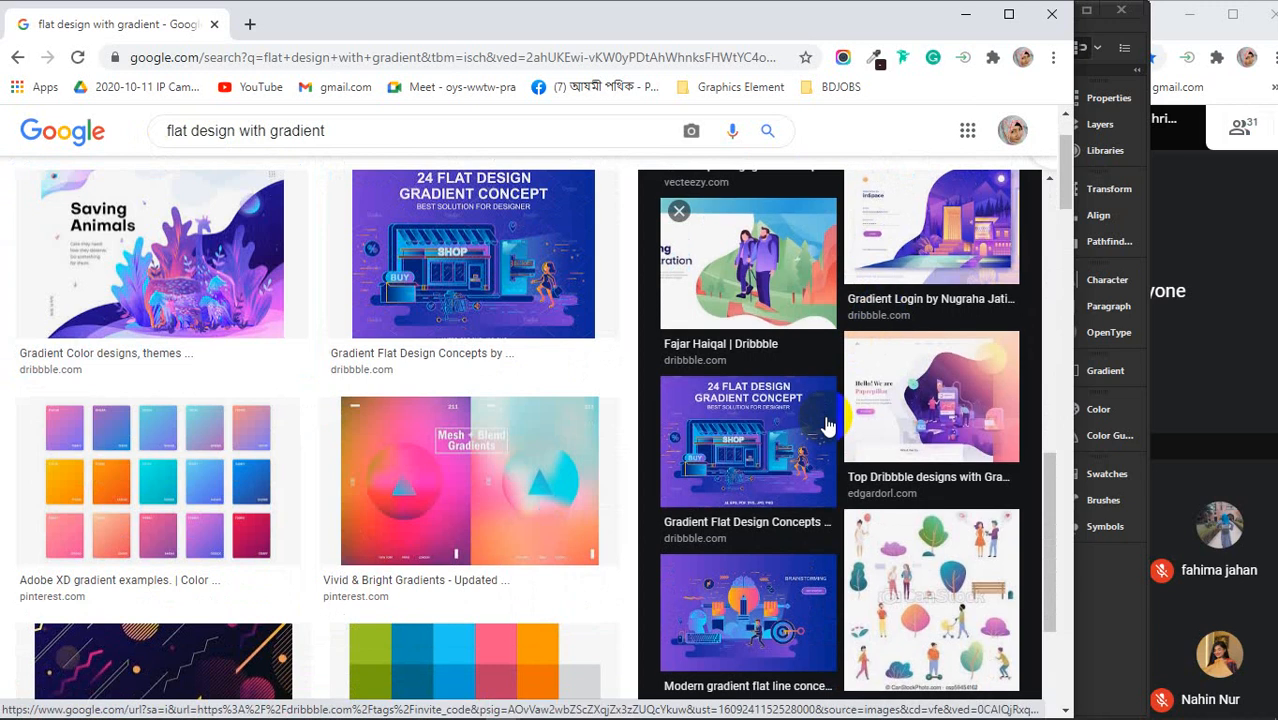
scroll(806, 401, up, 4)
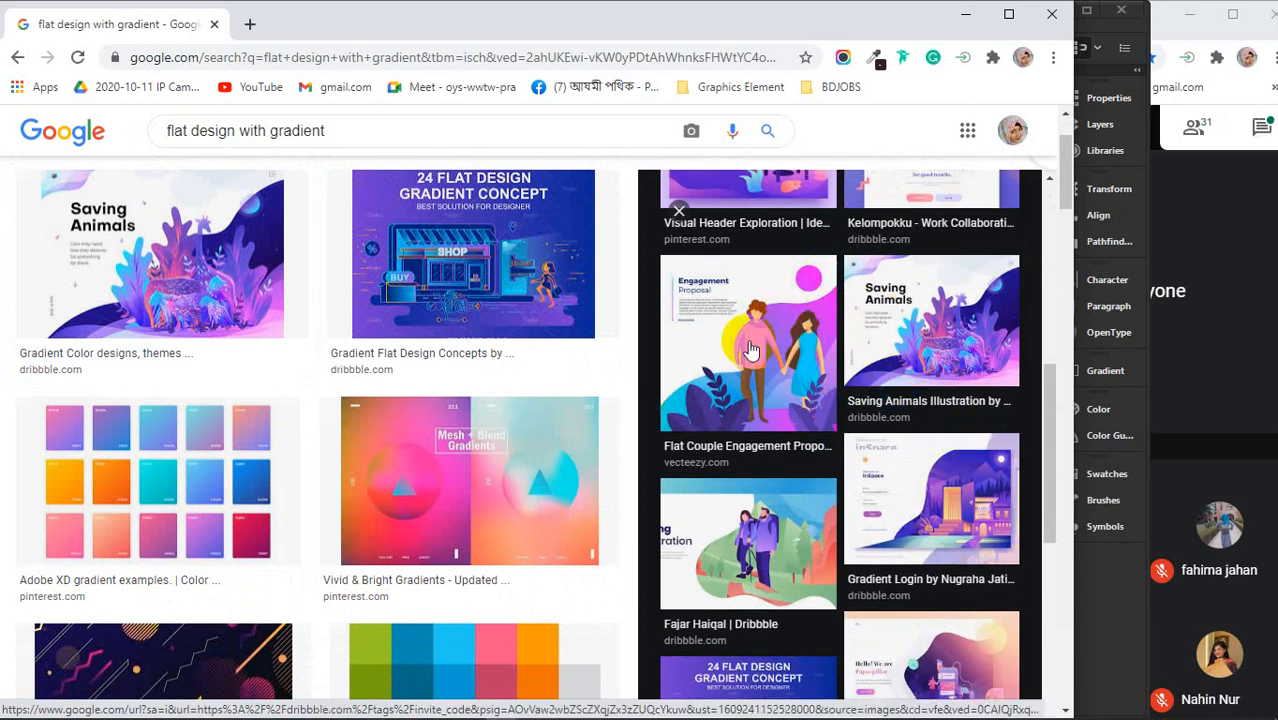
scroll(762, 368, down, 2)
scroll(768, 425, down, 3)
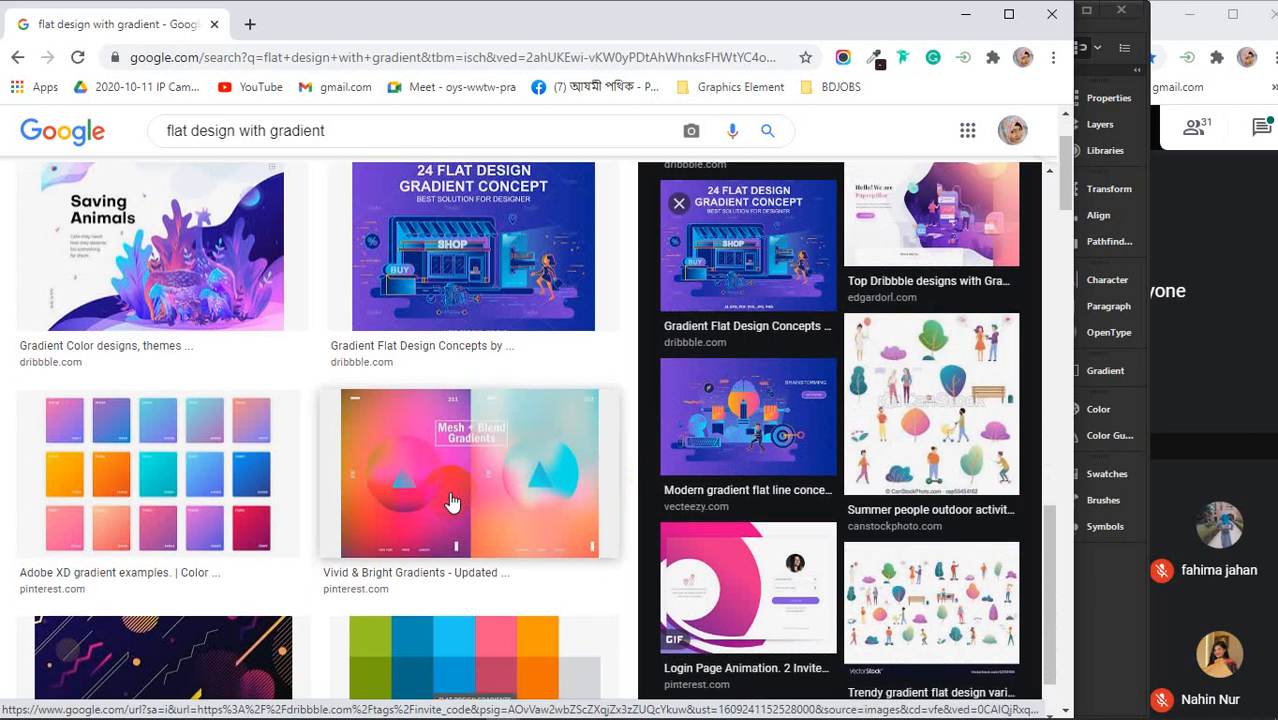
Preview the Mesh + Blend Gradients image and the related Tubik Friday Party app design
scroll(462, 275, down, 3)
click(462, 275)
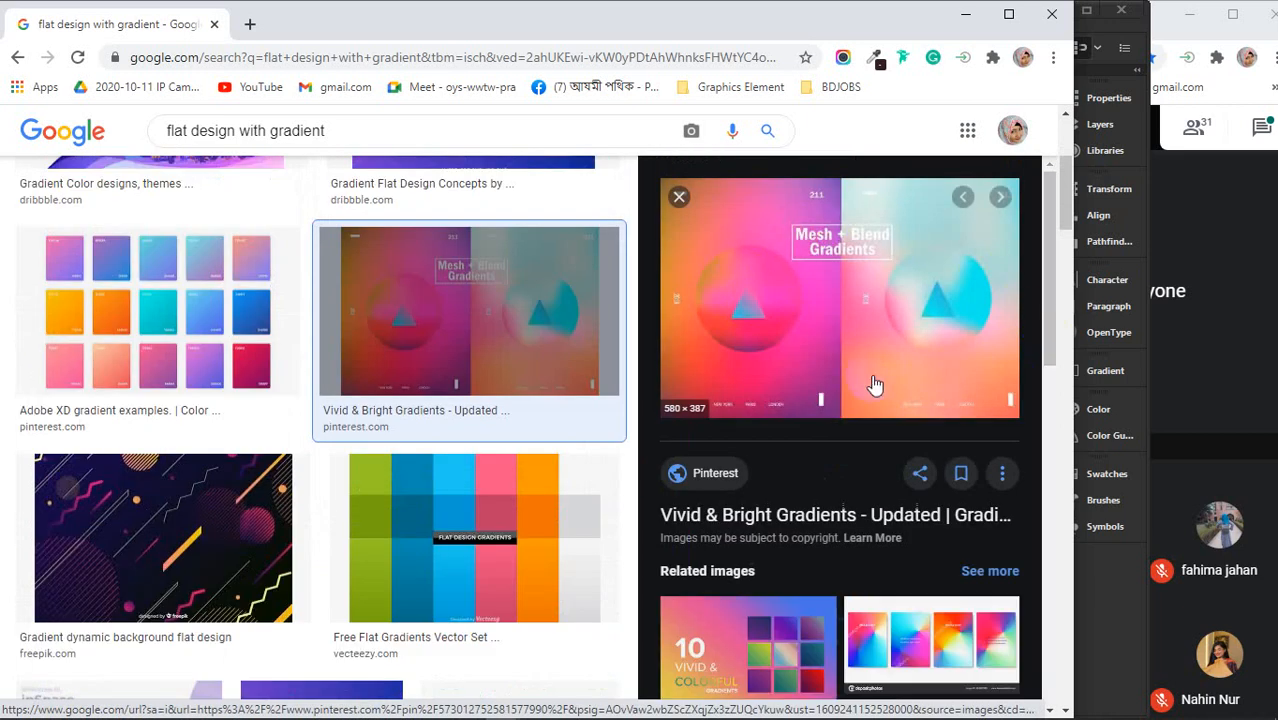
scroll(828, 335, down, 7)
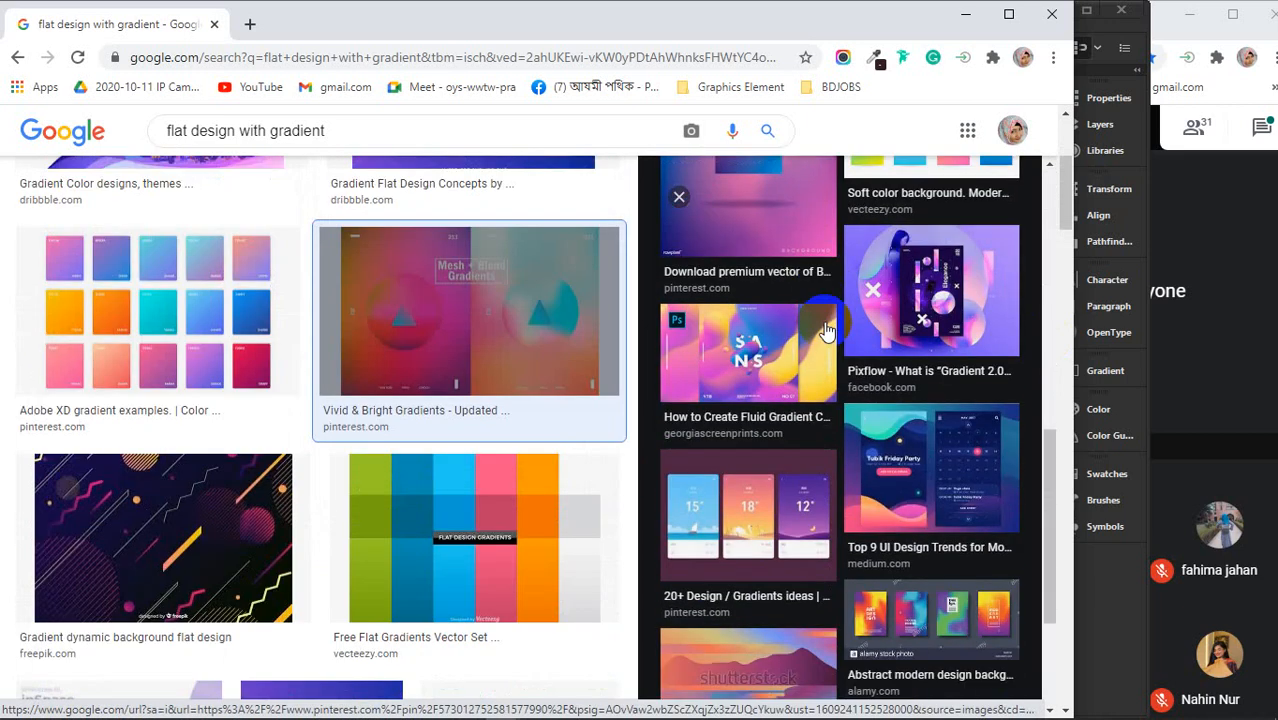
click(907, 475)
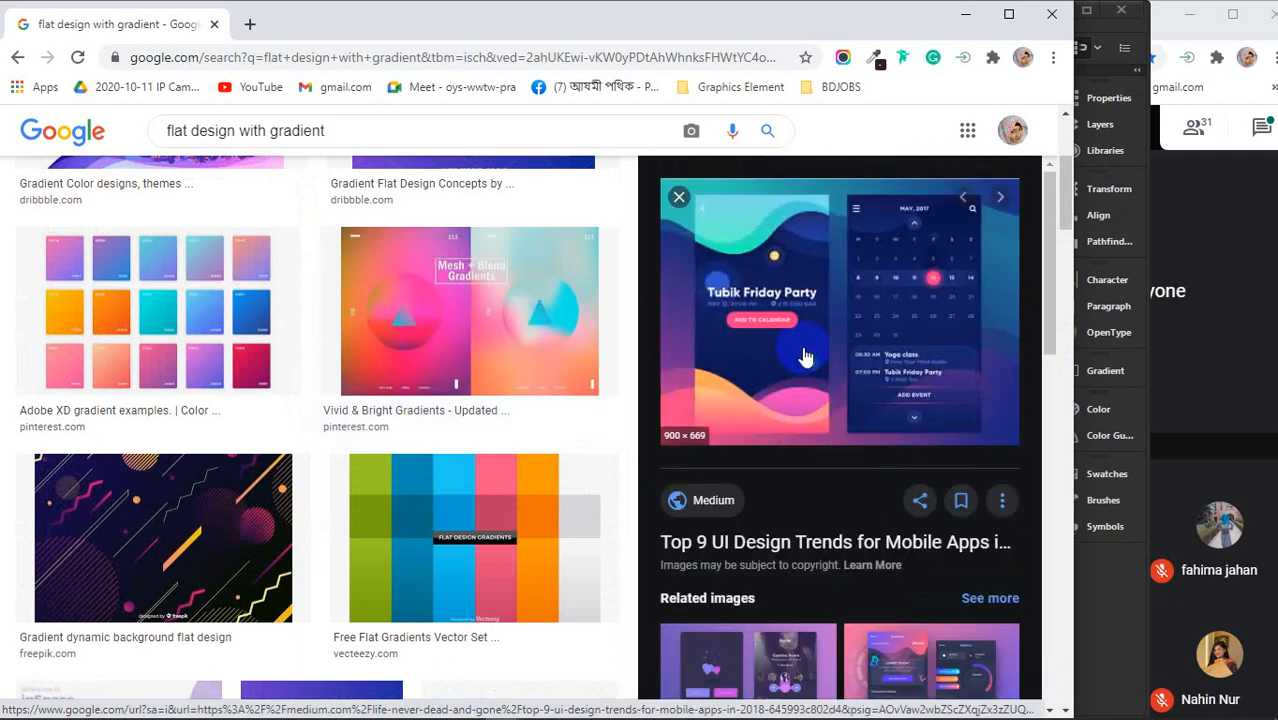
mouse_move(835, 712)
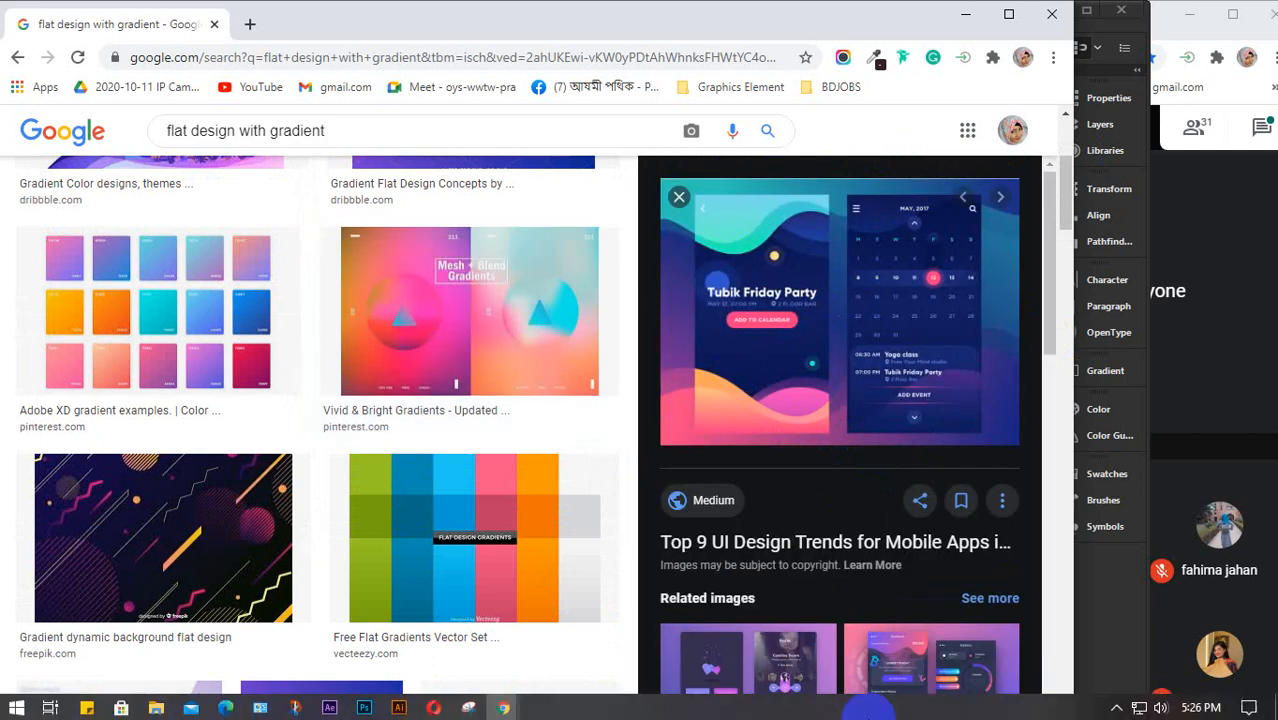
click(1117, 706)
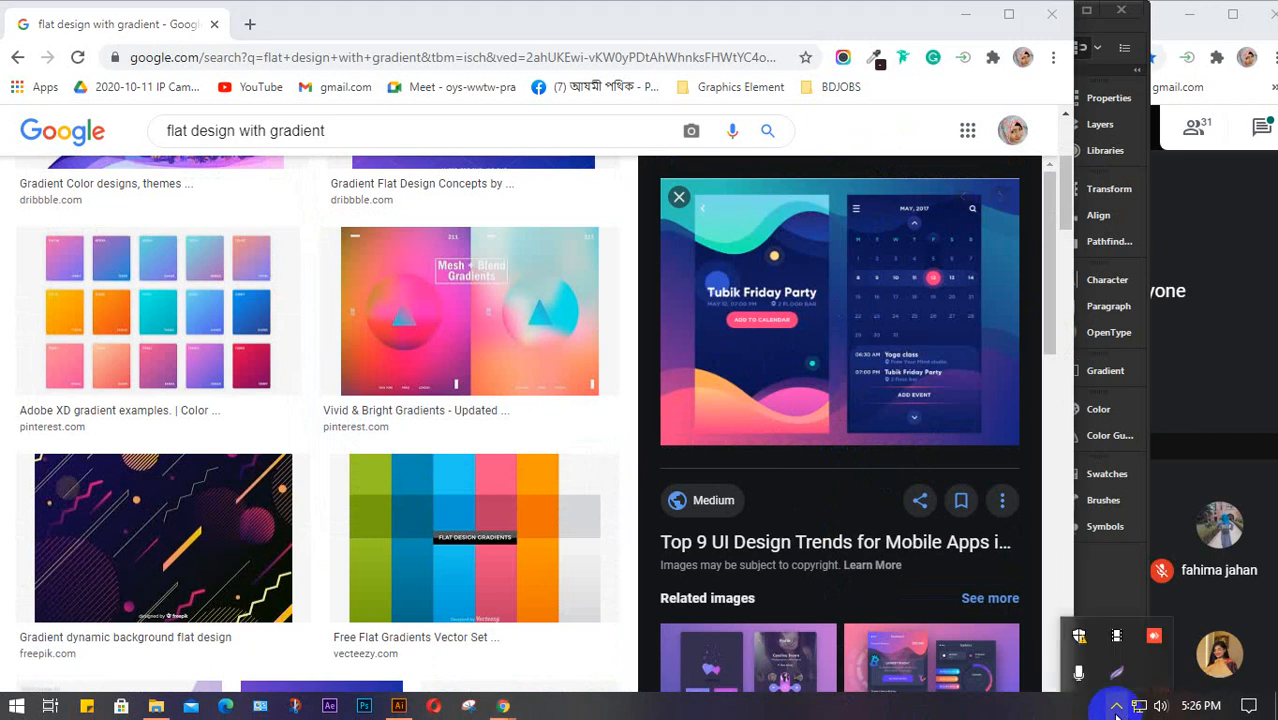
click(1117, 638)
Switch to the Google Meet window, review the full participant list and the chat messages, and close the meeting details
click(1195, 128)
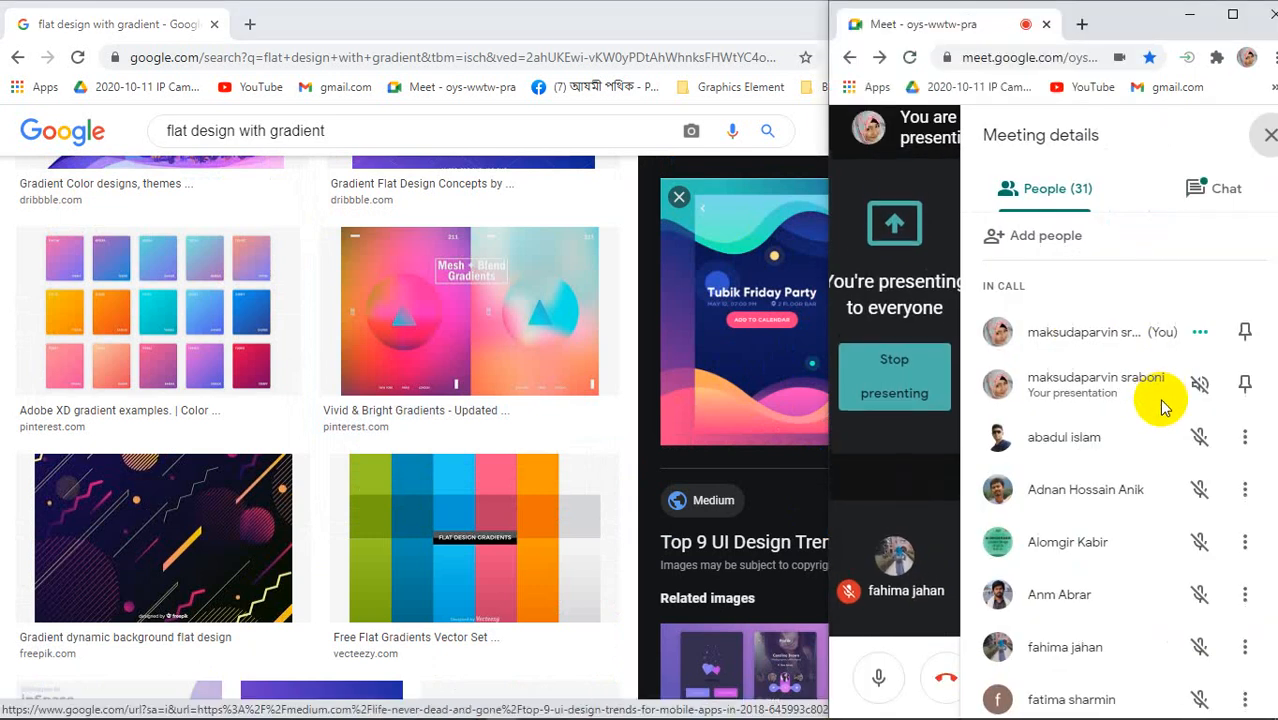
scroll(1162, 405, down, 1)
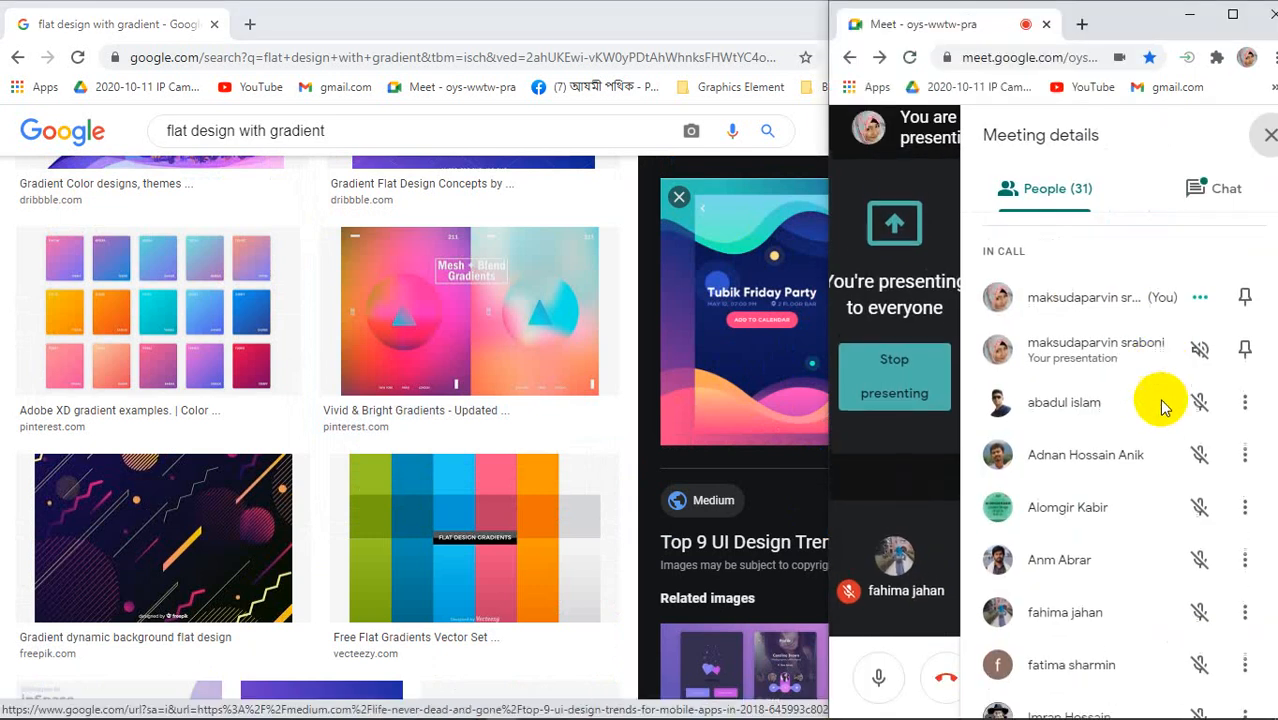
scroll(1160, 403, down, 1)
scroll(1110, 438, down, 2)
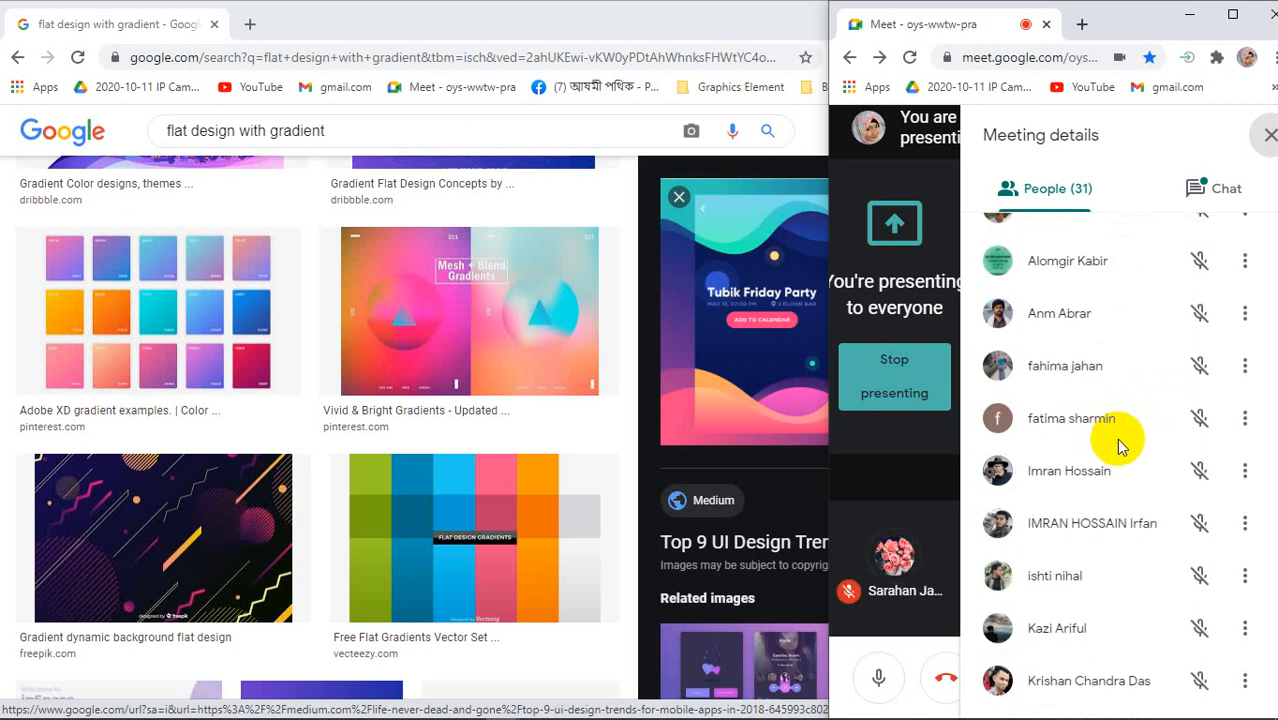
scroll(1118, 438, down, 4)
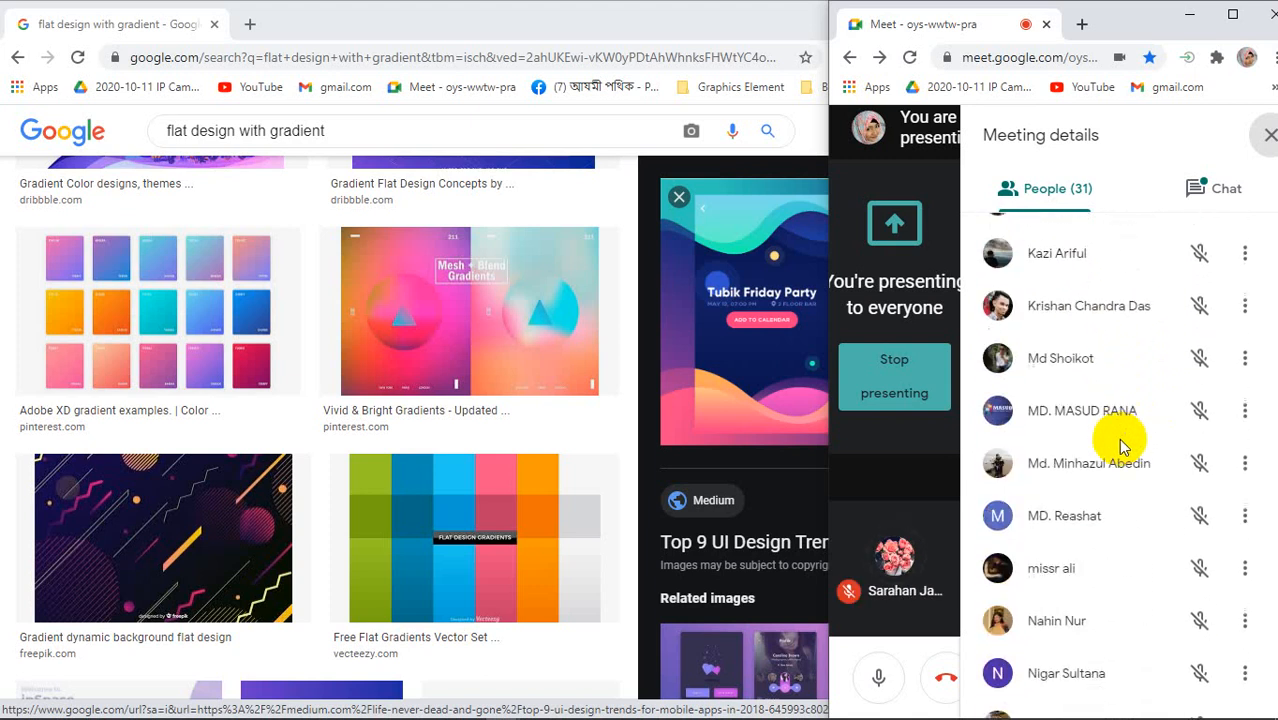
scroll(1118, 438, down, 5)
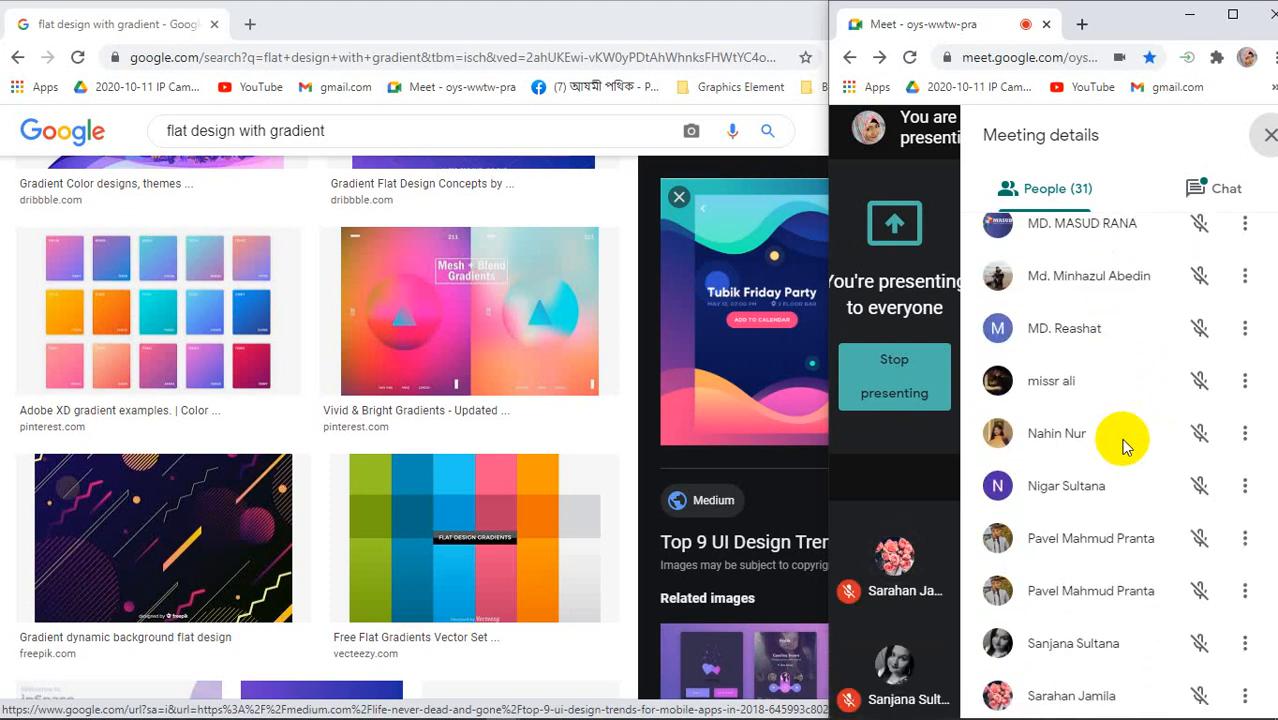
scroll(1122, 445, down, 2)
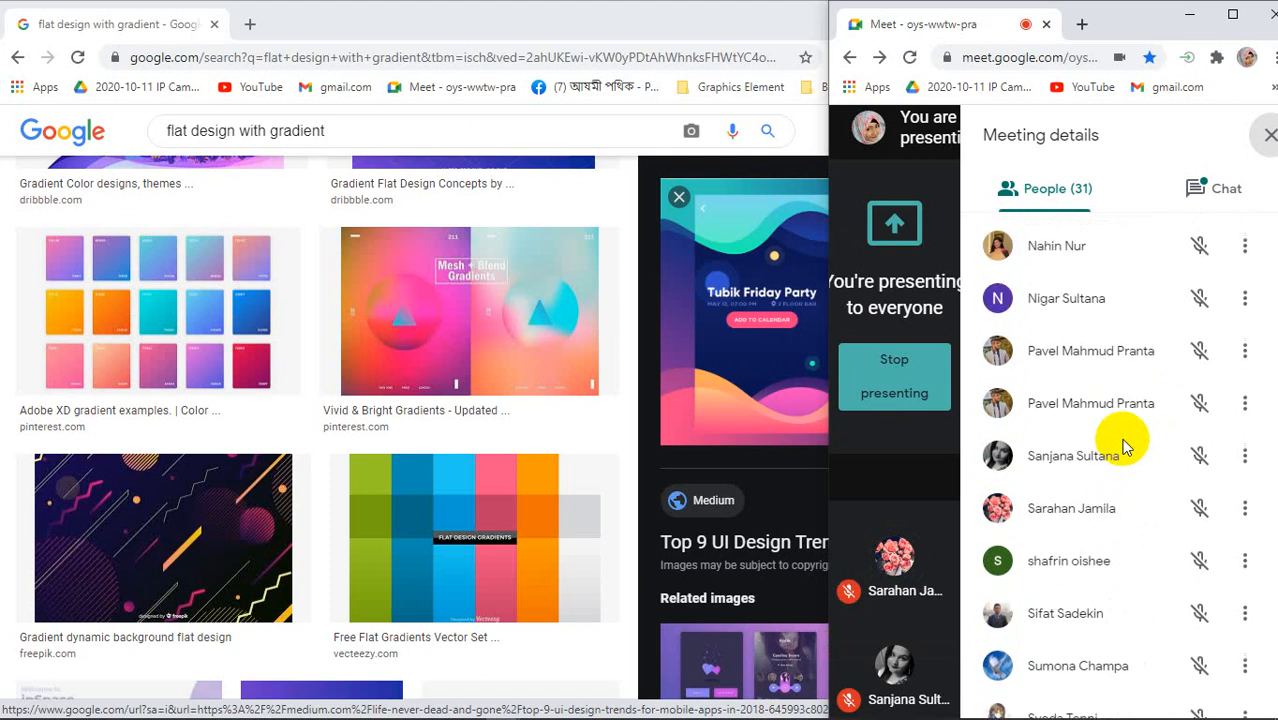
scroll(1122, 445, down, 3)
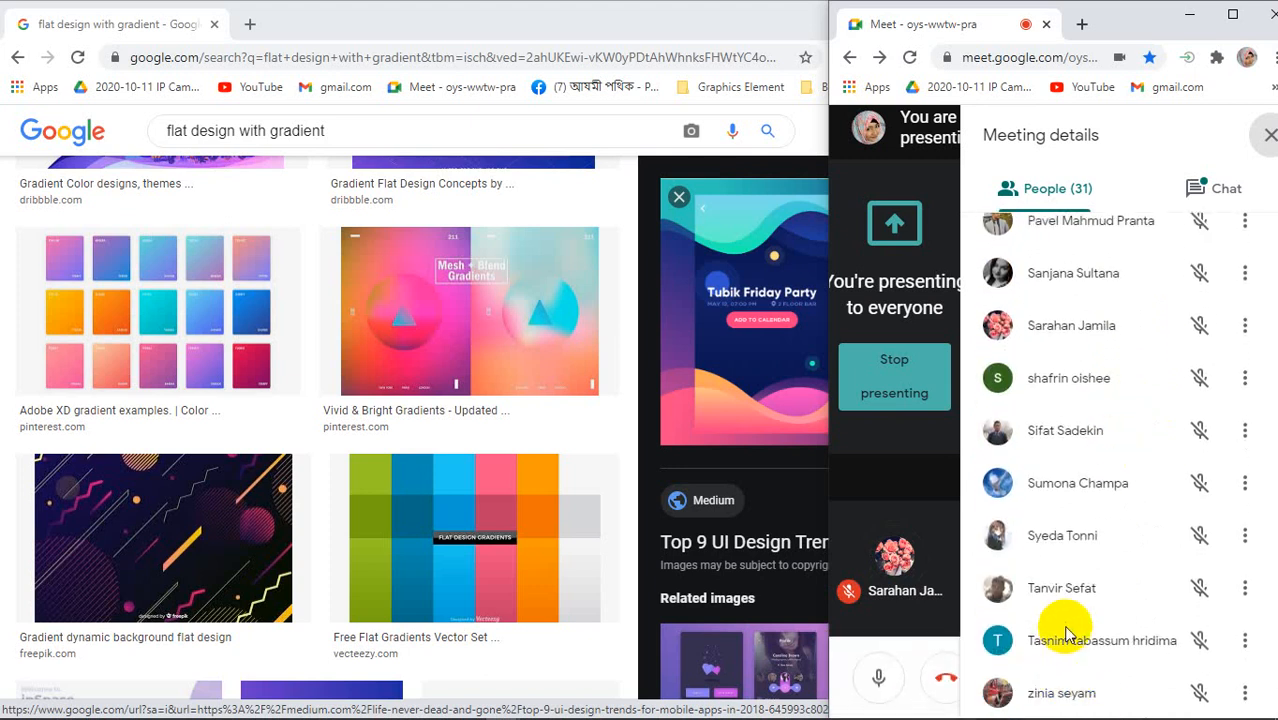
click(1225, 190)
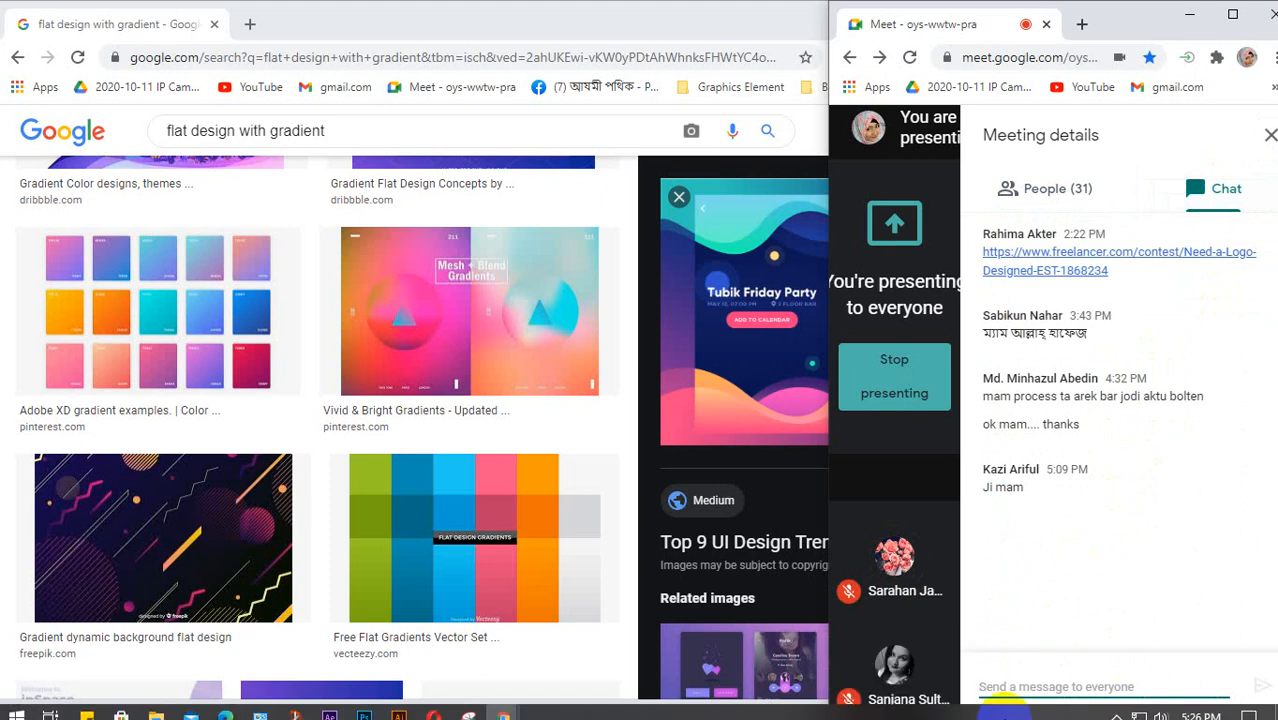
click(1269, 134)
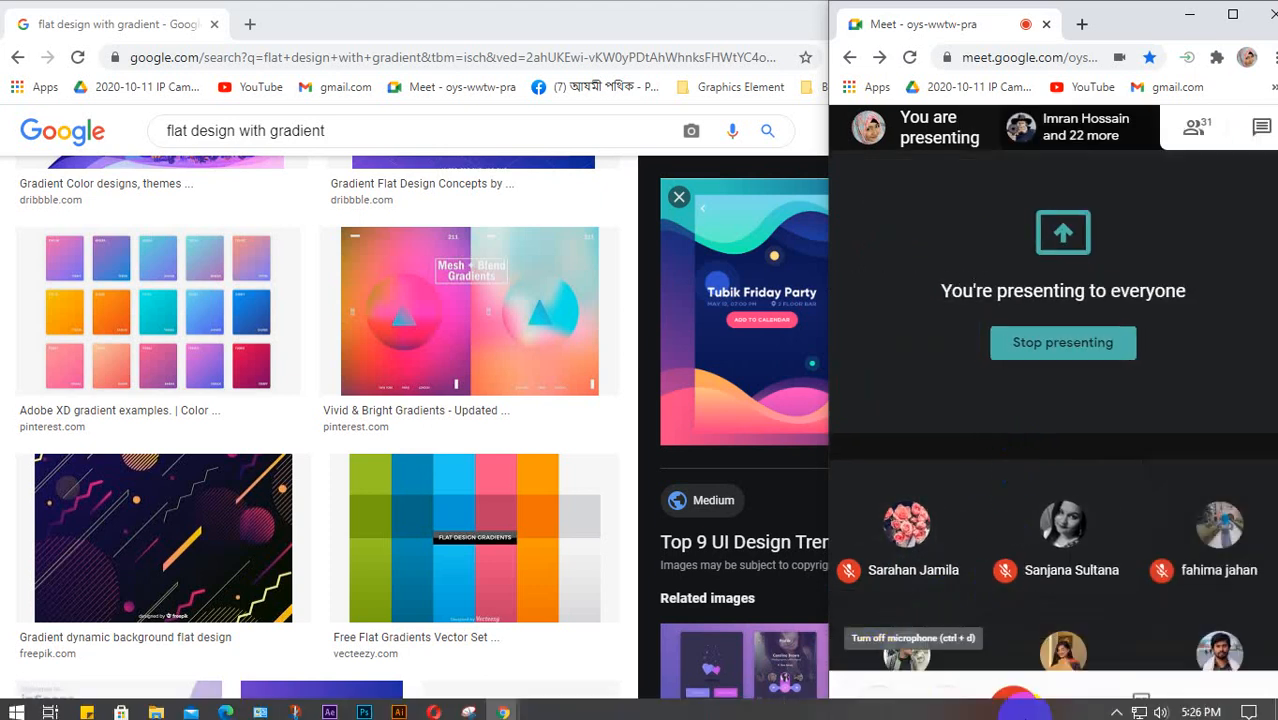
click(1116, 706)
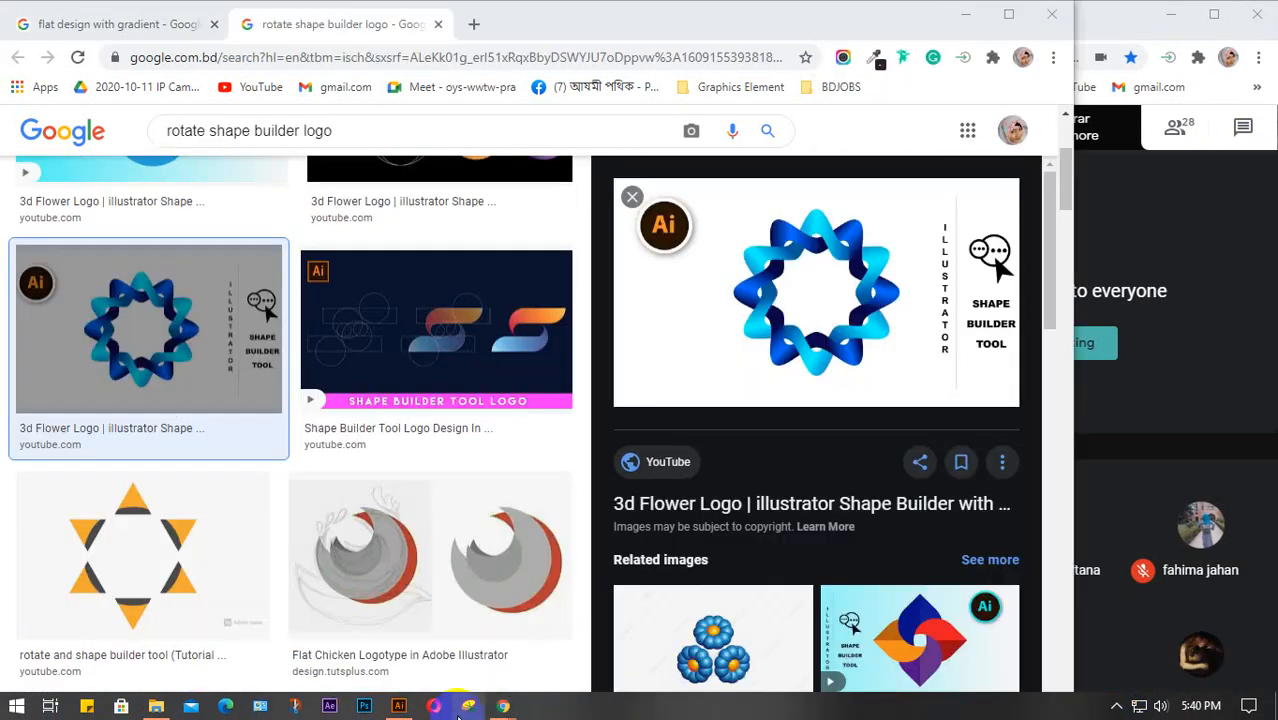
mouse_move(413, 710)
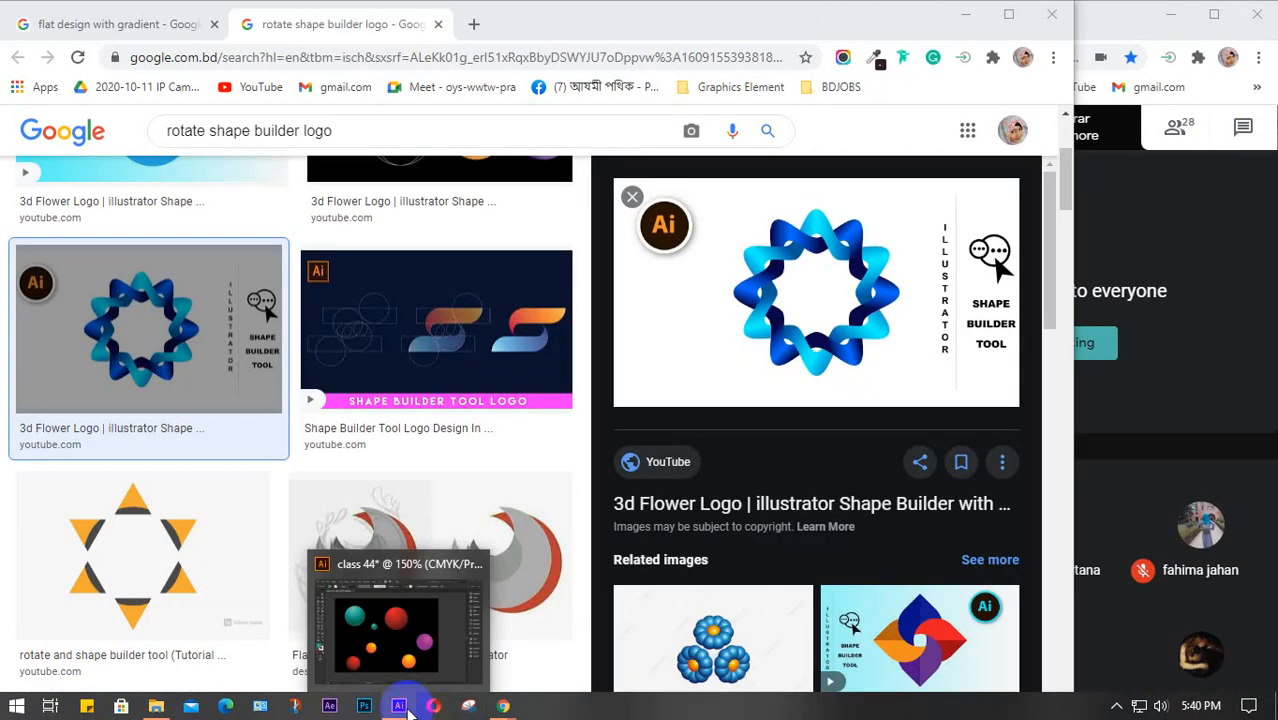
Copy the previewed blue 3d Flower Logo image and switch to the class 44 document in Adobe Illustrator
right_click(782, 290)
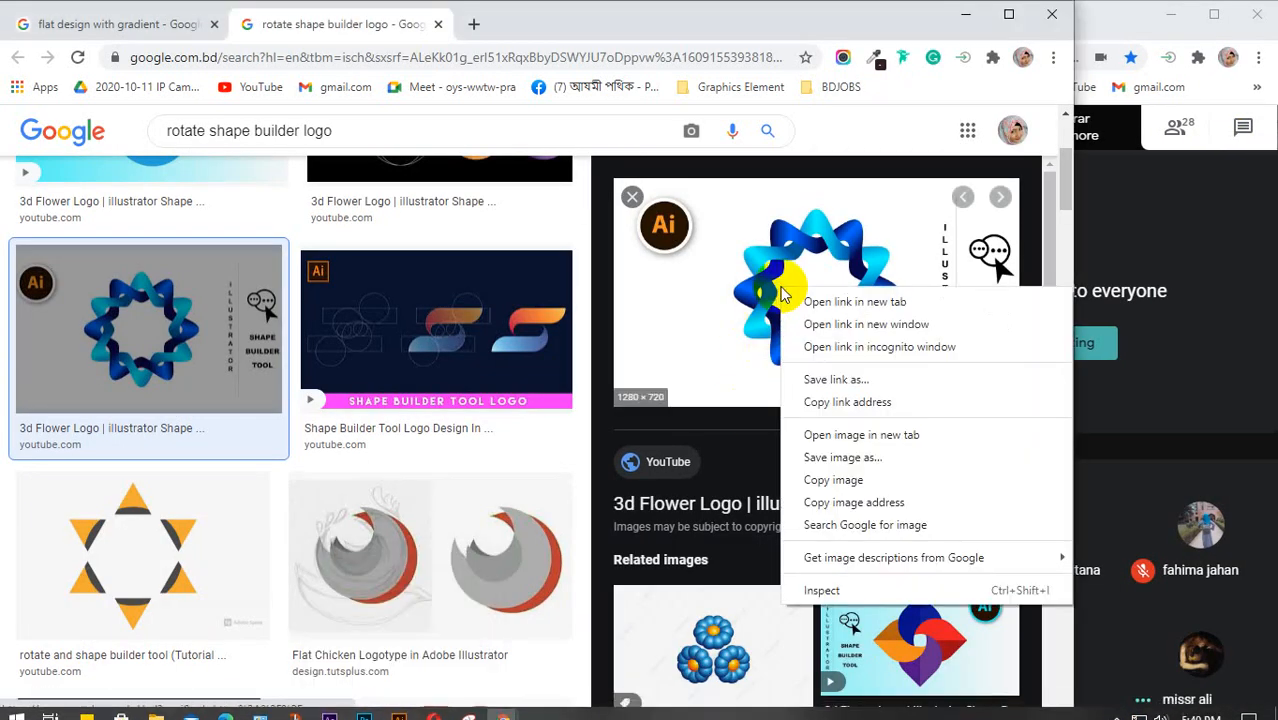
click(816, 481)
click(965, 14)
drag(760, 274, 533, 414)
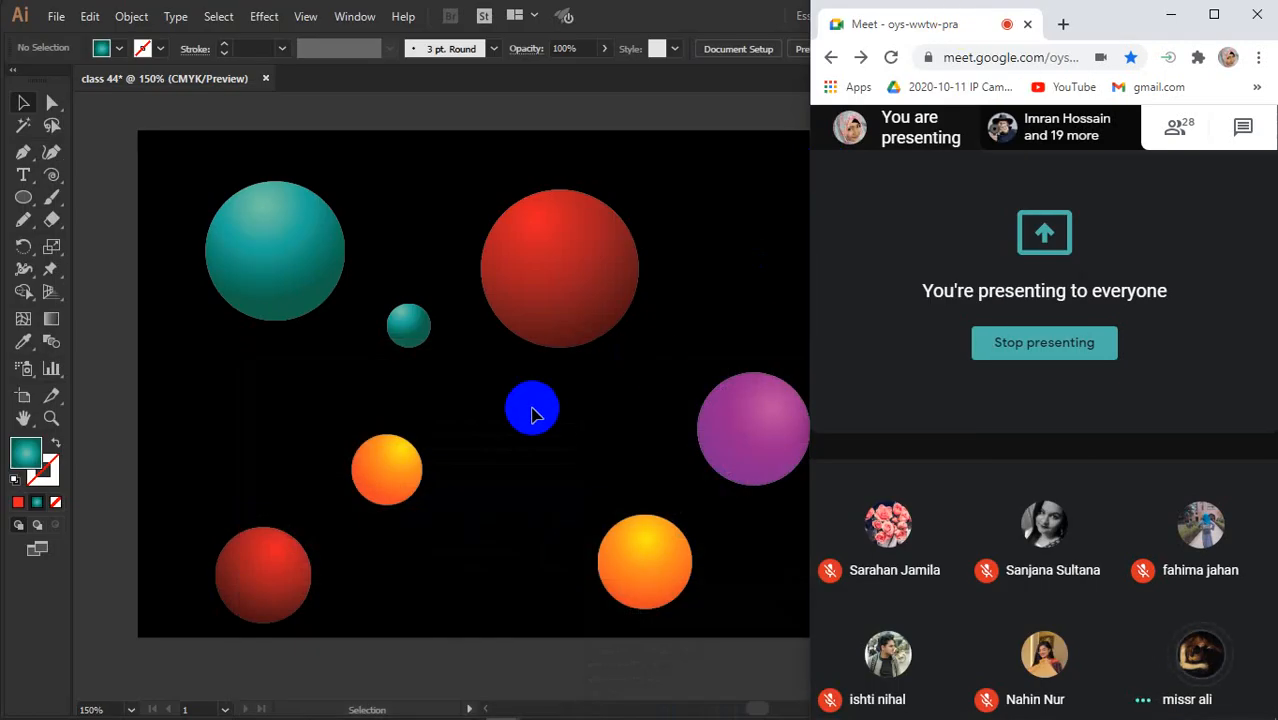
scroll(532, 408, down, 2)
click(560, 407)
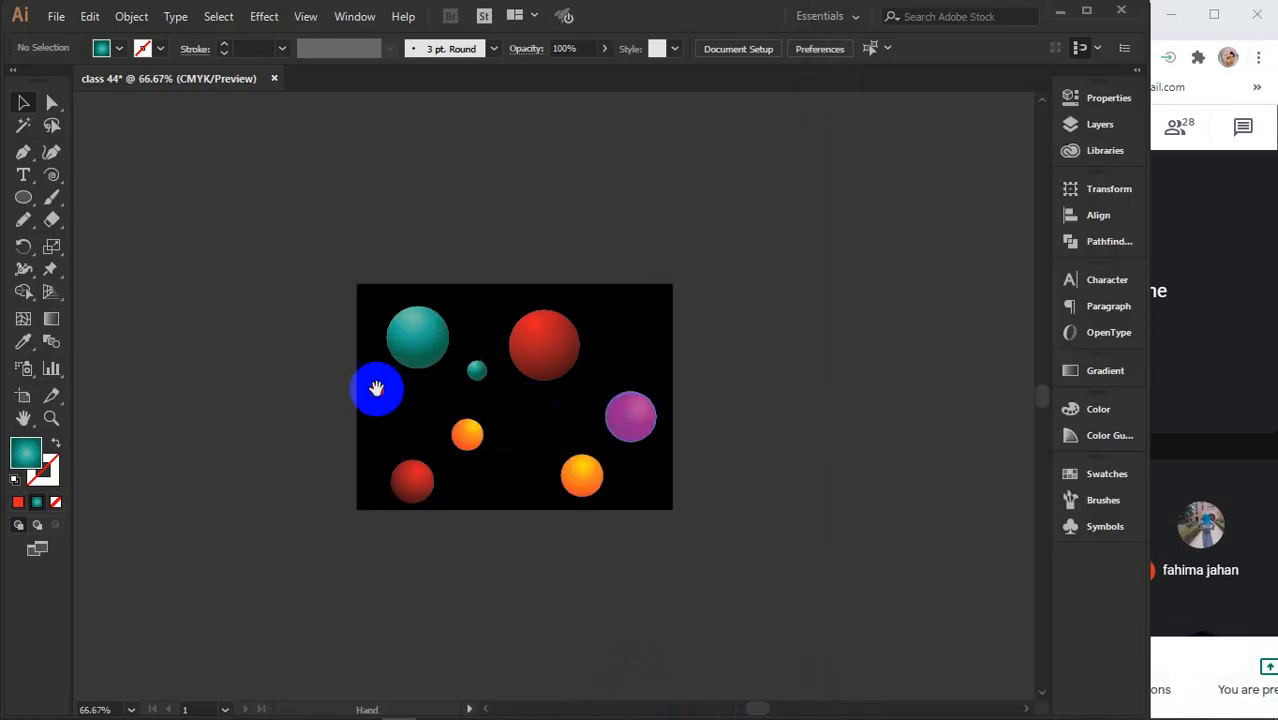
Paste the flower logo image onto empty canvas beside the artboard, scale it down proportionally, reposition it and deselect it
drag(810, 450, 462, 456)
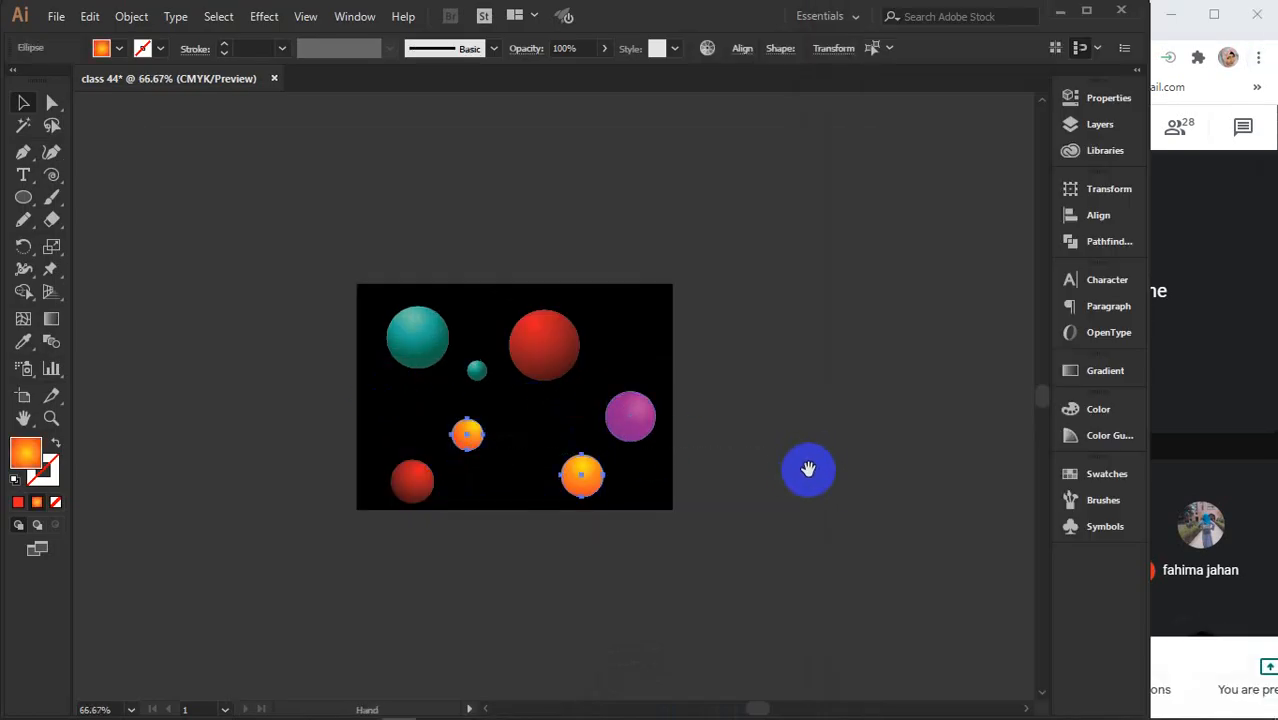
drag(805, 466, 260, 451)
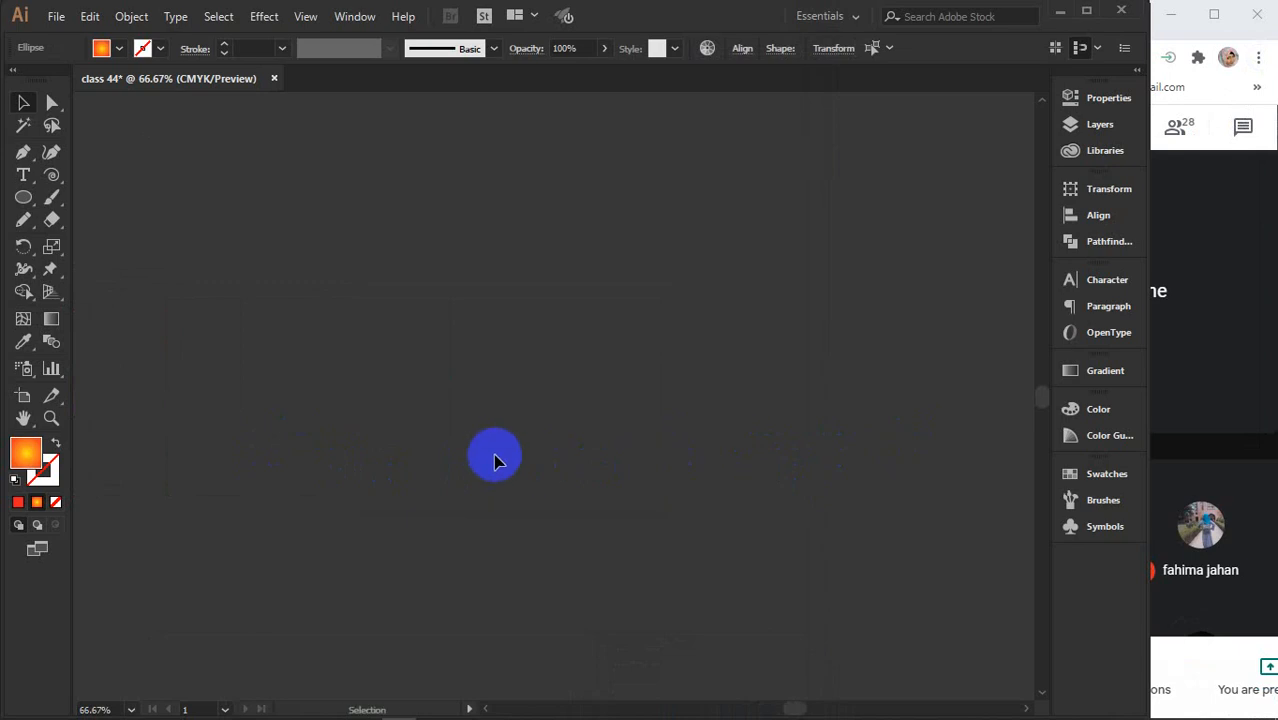
key(ctrl+v)
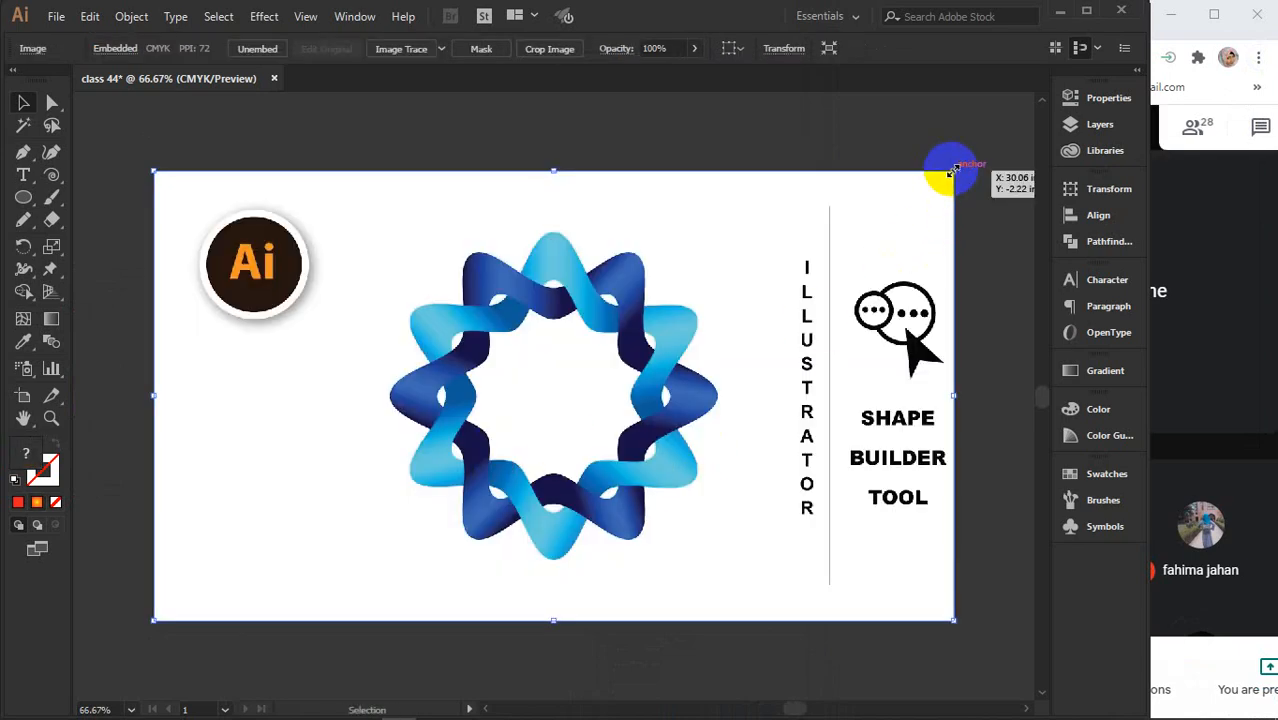
drag(952, 170, 624, 368)
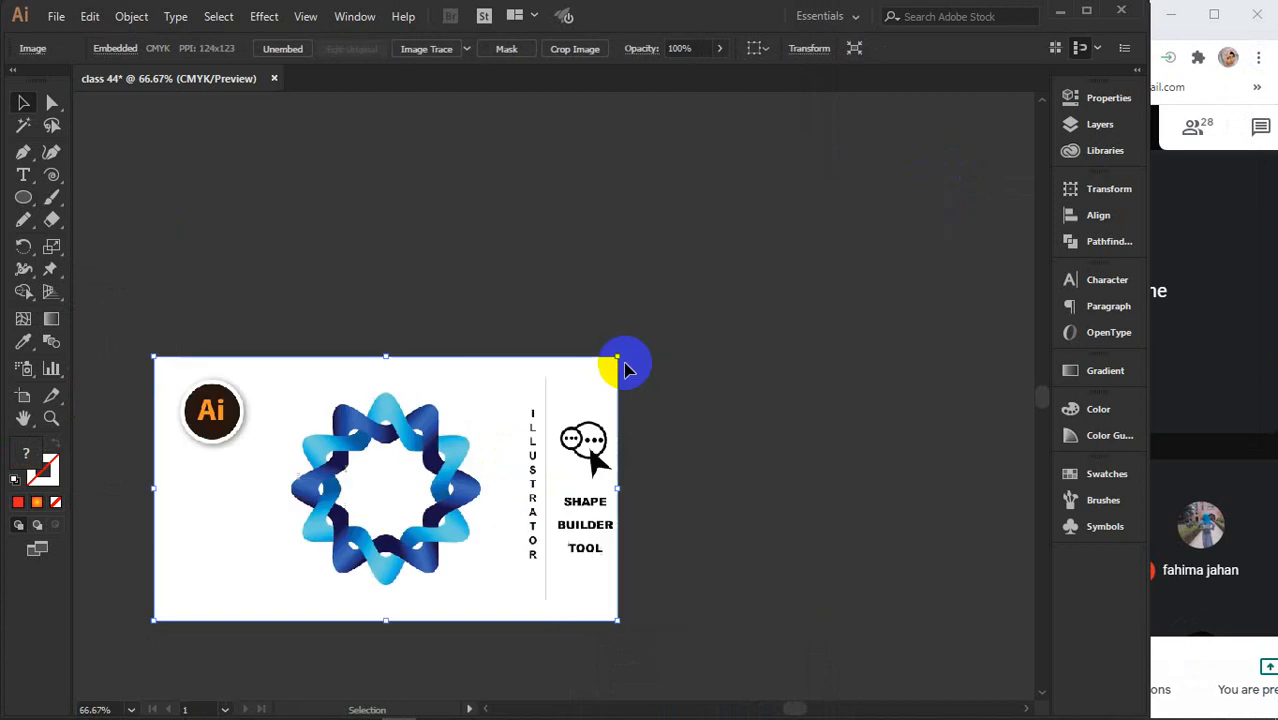
drag(430, 538, 537, 333)
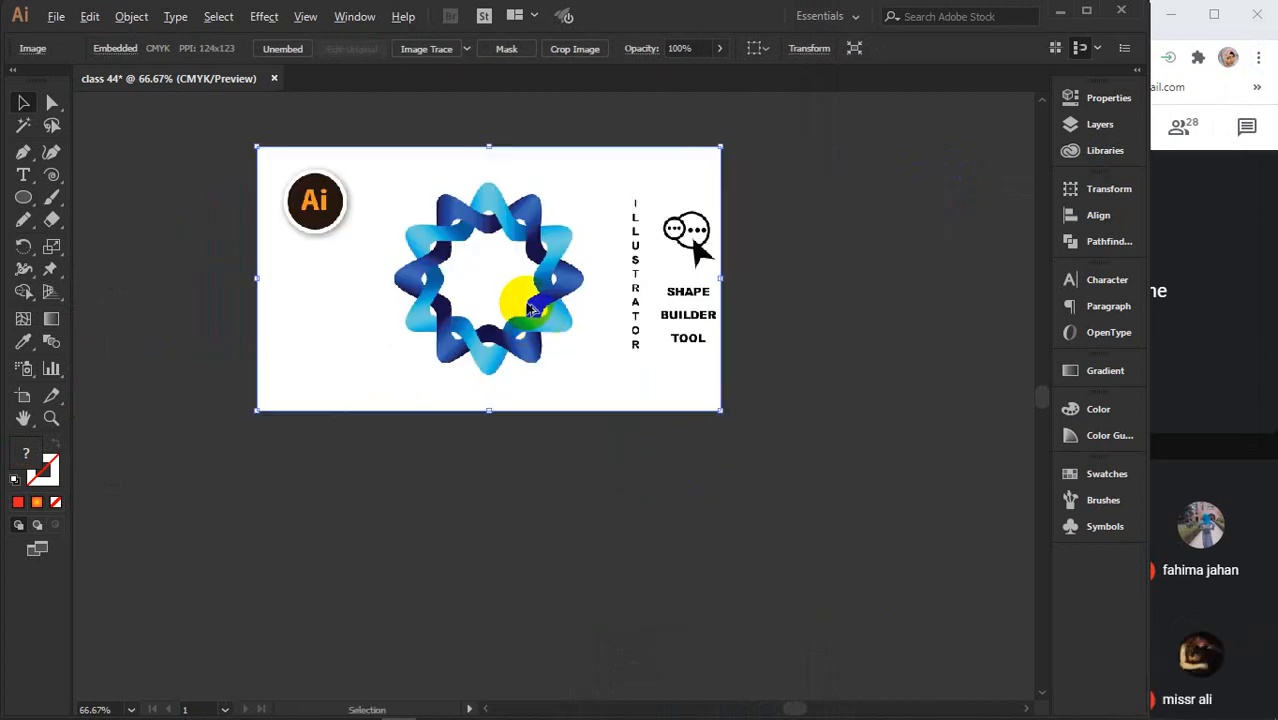
scroll(505, 302, up, 1)
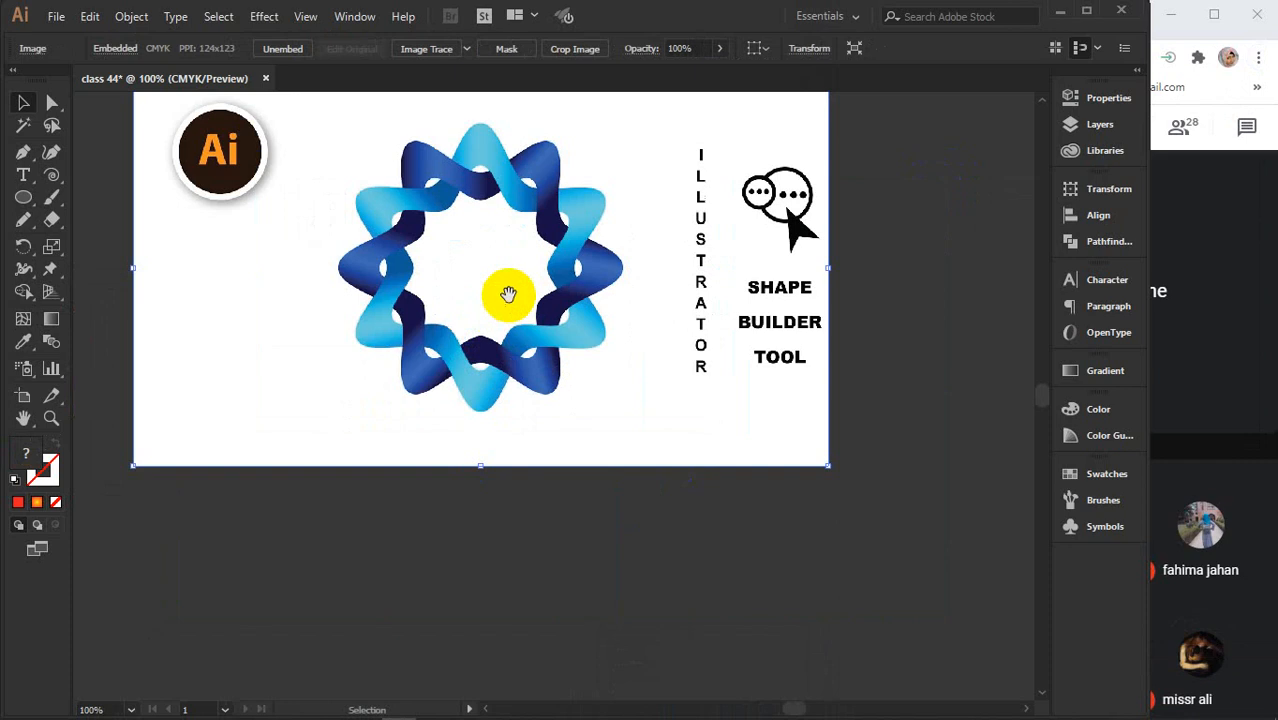
drag(525, 276, 532, 376)
key(ctrl+shift+a)
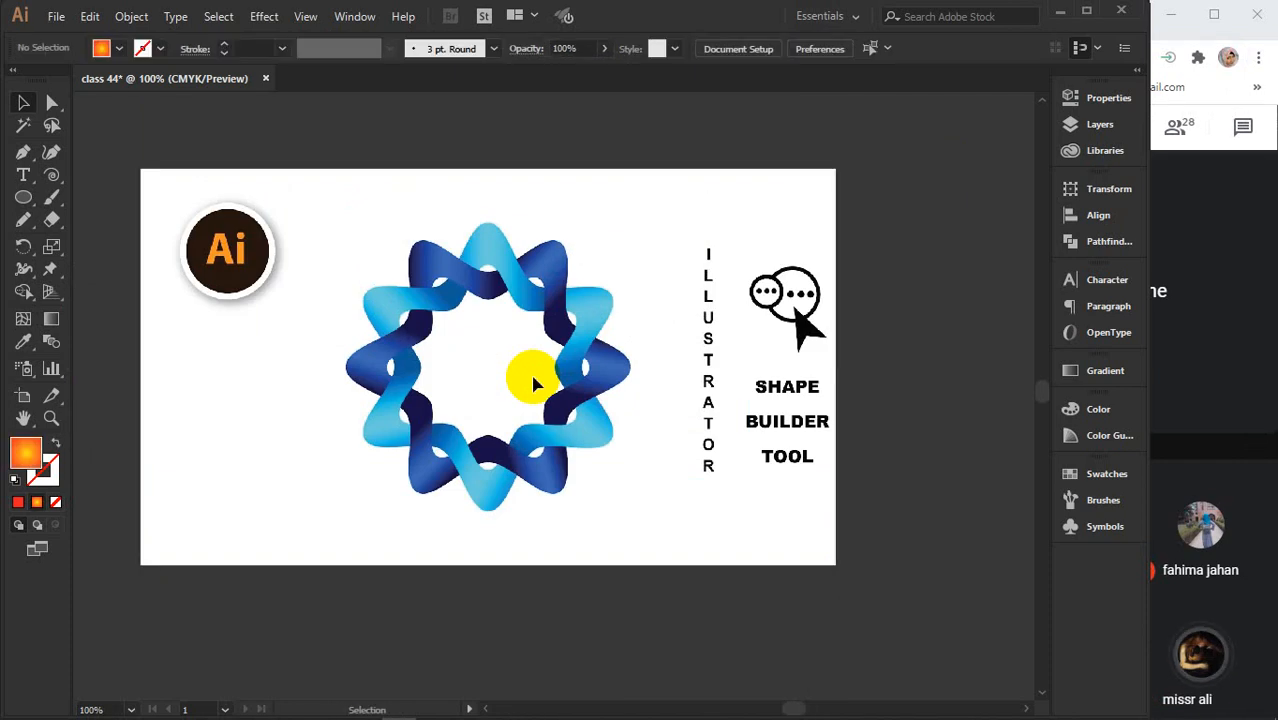
Create a six-point star with radii of 0.3472 in and 0.6944 in over the centre of the flower logo
scroll(534, 383, up, 1)
drag(512, 352, 532, 404)
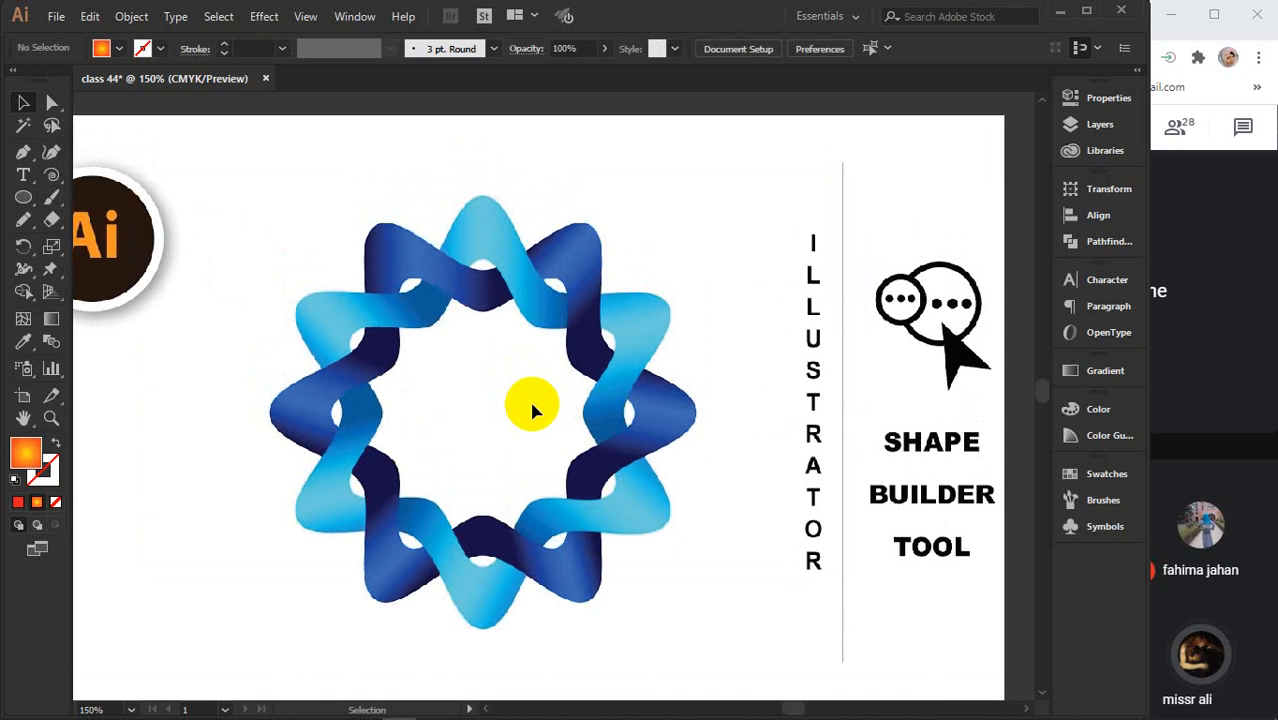
click(24, 198)
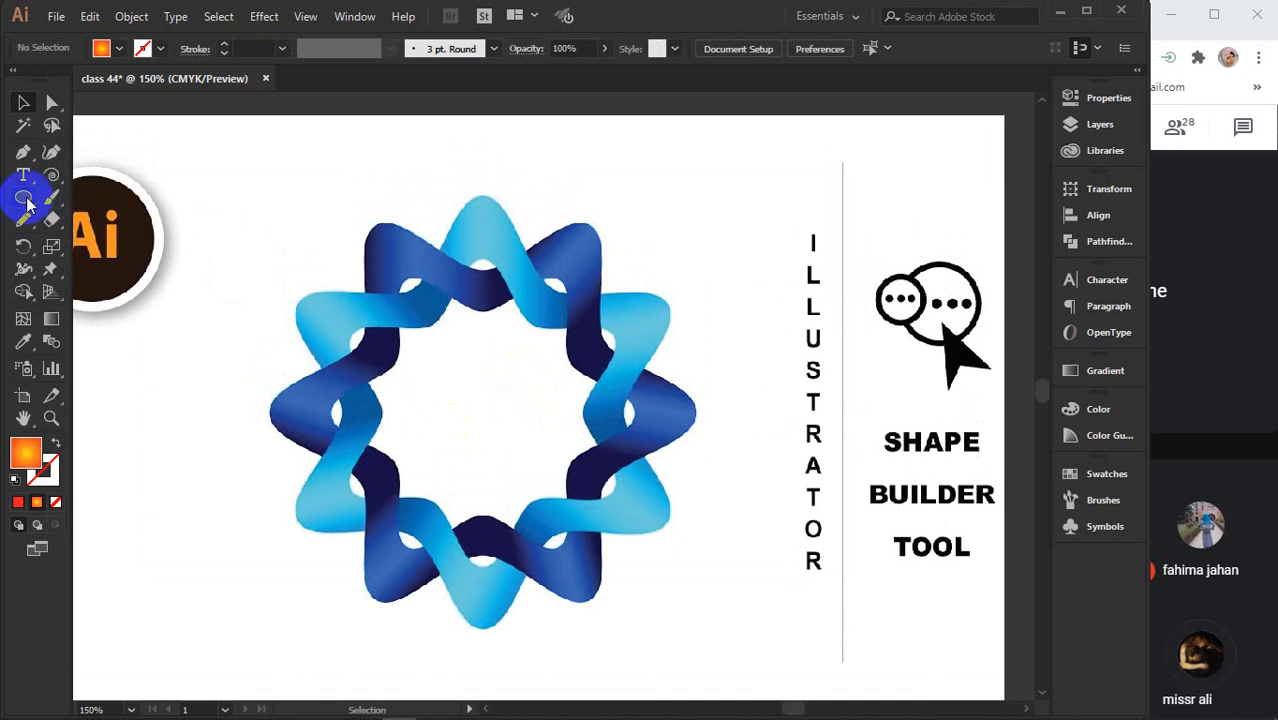
drag(24, 198, 143, 288)
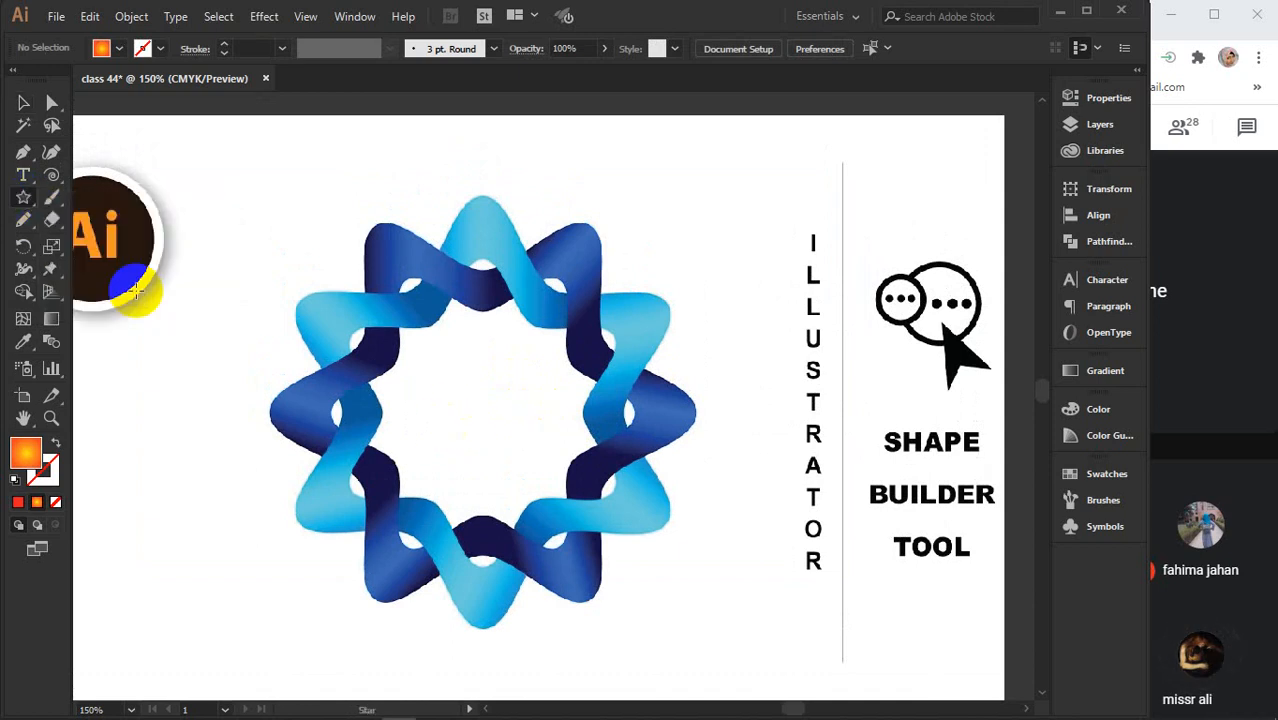
click(544, 377)
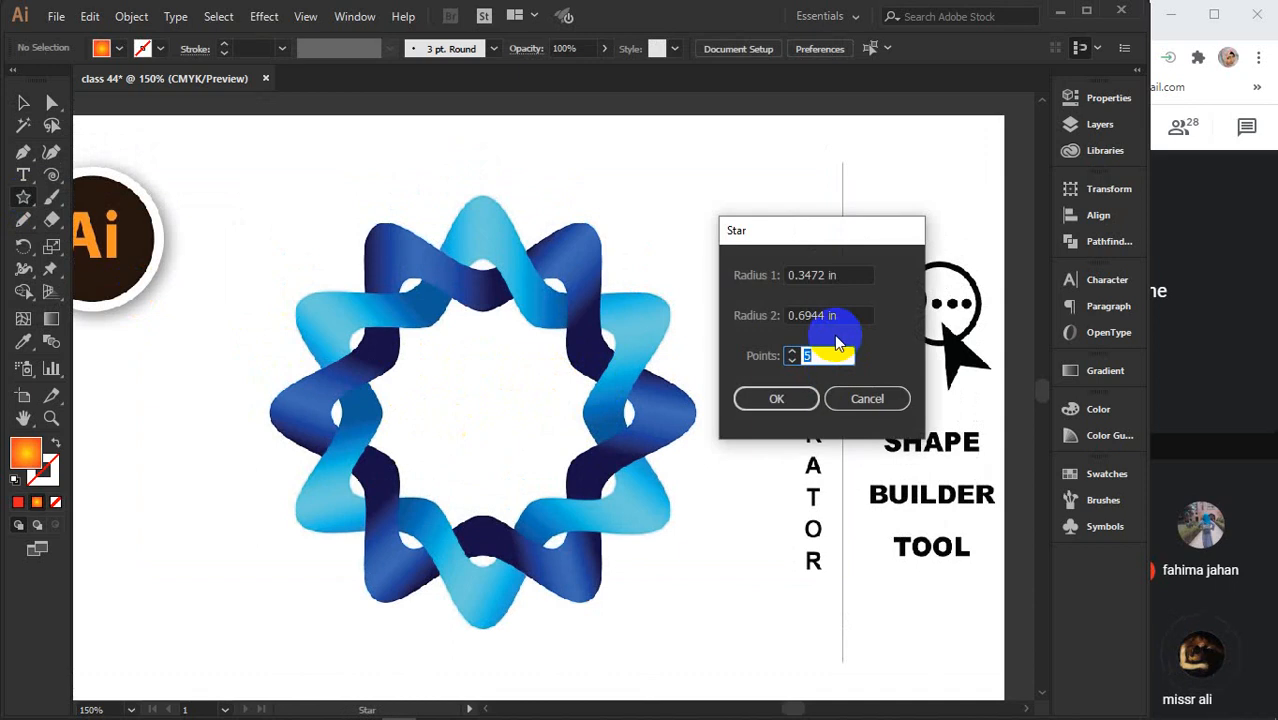
key(Return)
click(24, 103)
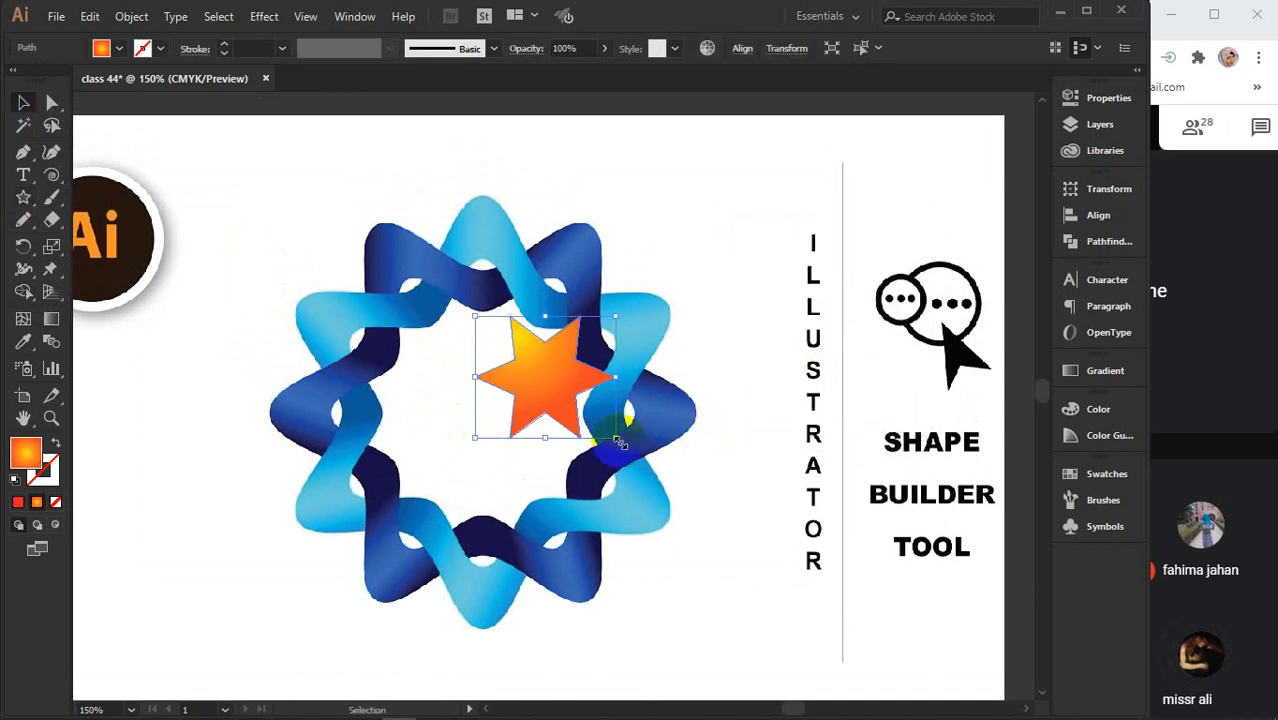
Enlarge, rotate and reposition the star so its six points cover the light blue points of the flower logo
drag(617, 441, 750, 552)
drag(551, 361, 433, 421)
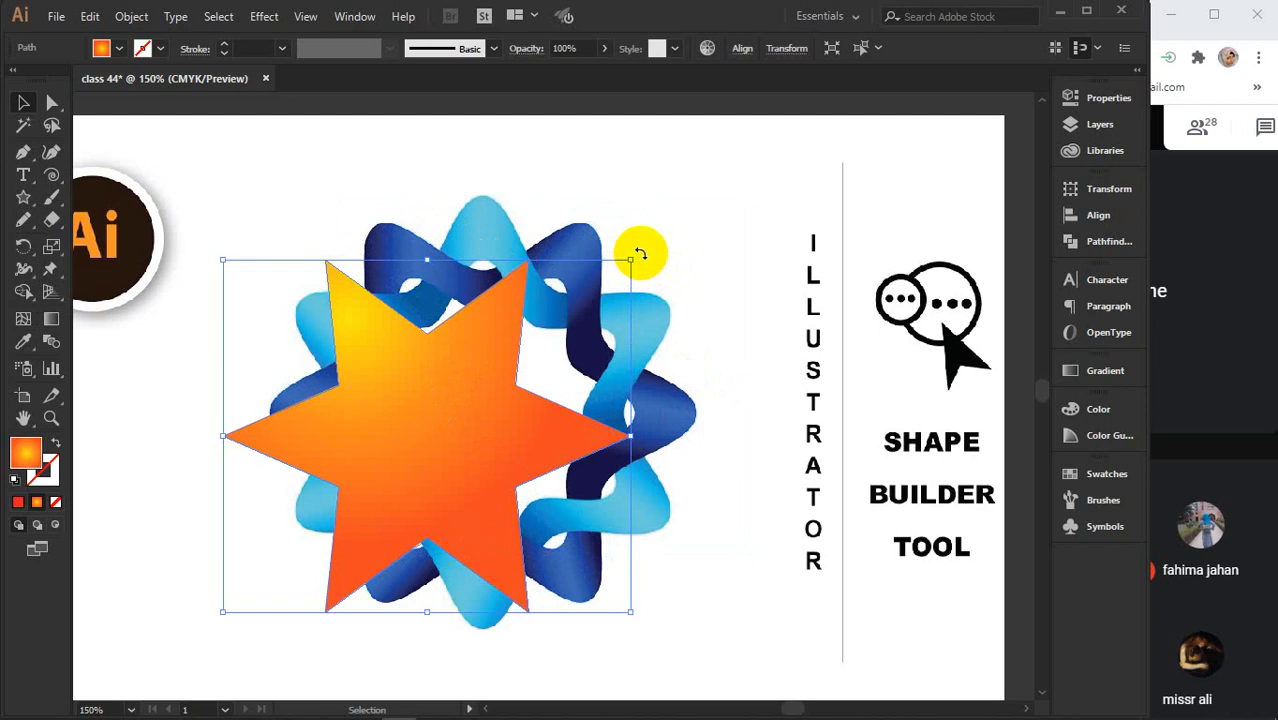
drag(640, 254, 720, 370)
drag(460, 446, 543, 401)
drag(760, 333, 801, 334)
drag(523, 373, 518, 388)
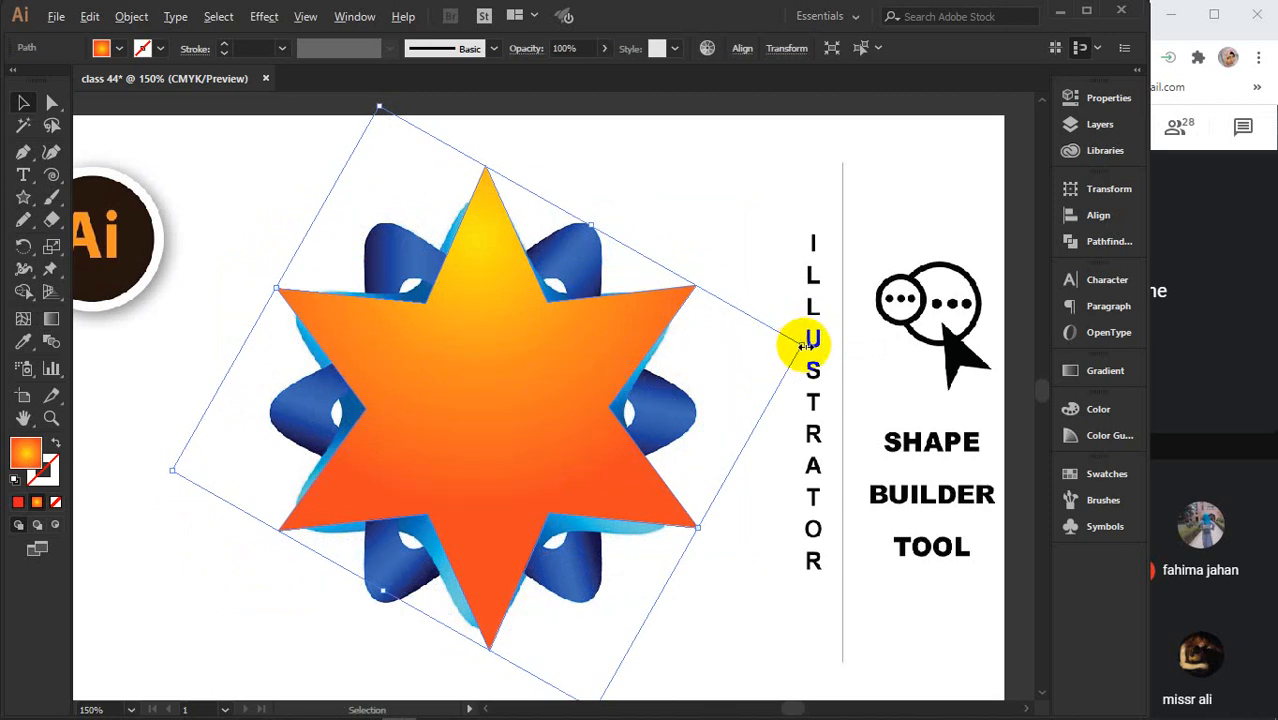
drag(805, 345, 810, 340)
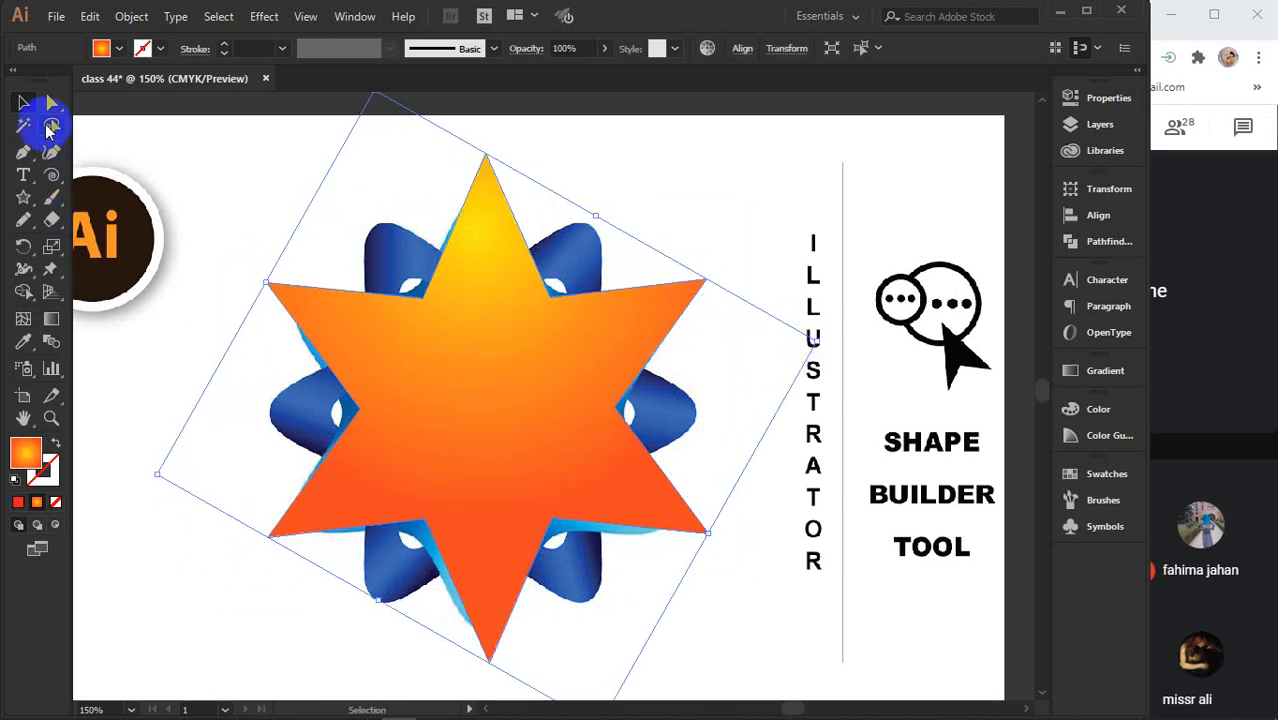
Round all corners of the star to 0.25 in and nudge it slightly down and left to match the light blue shape
click(49, 101)
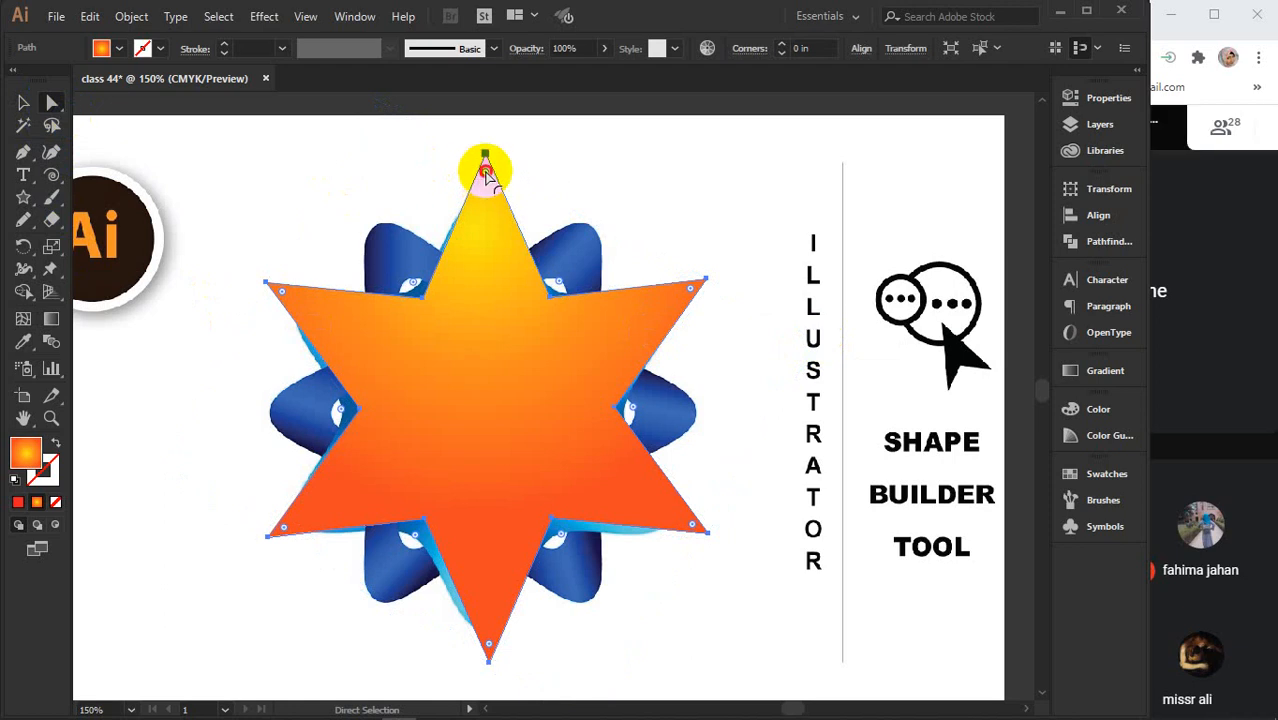
drag(485, 175, 485, 220)
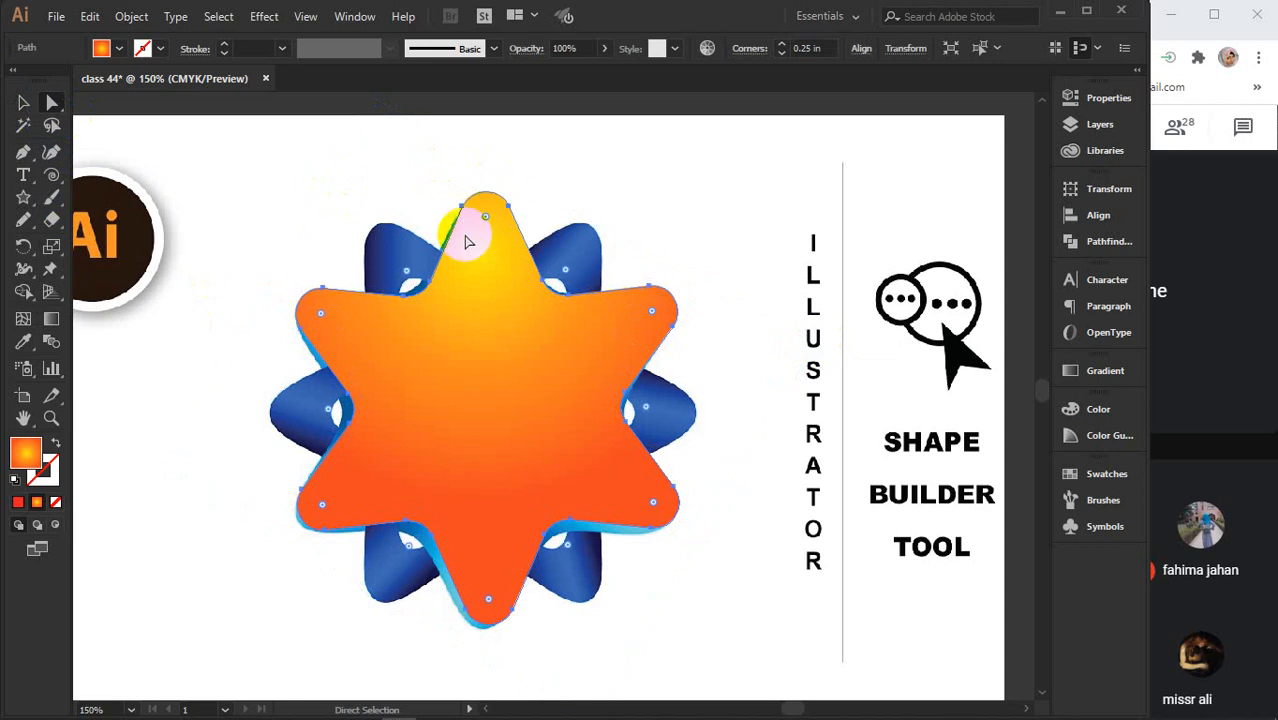
click(23, 103)
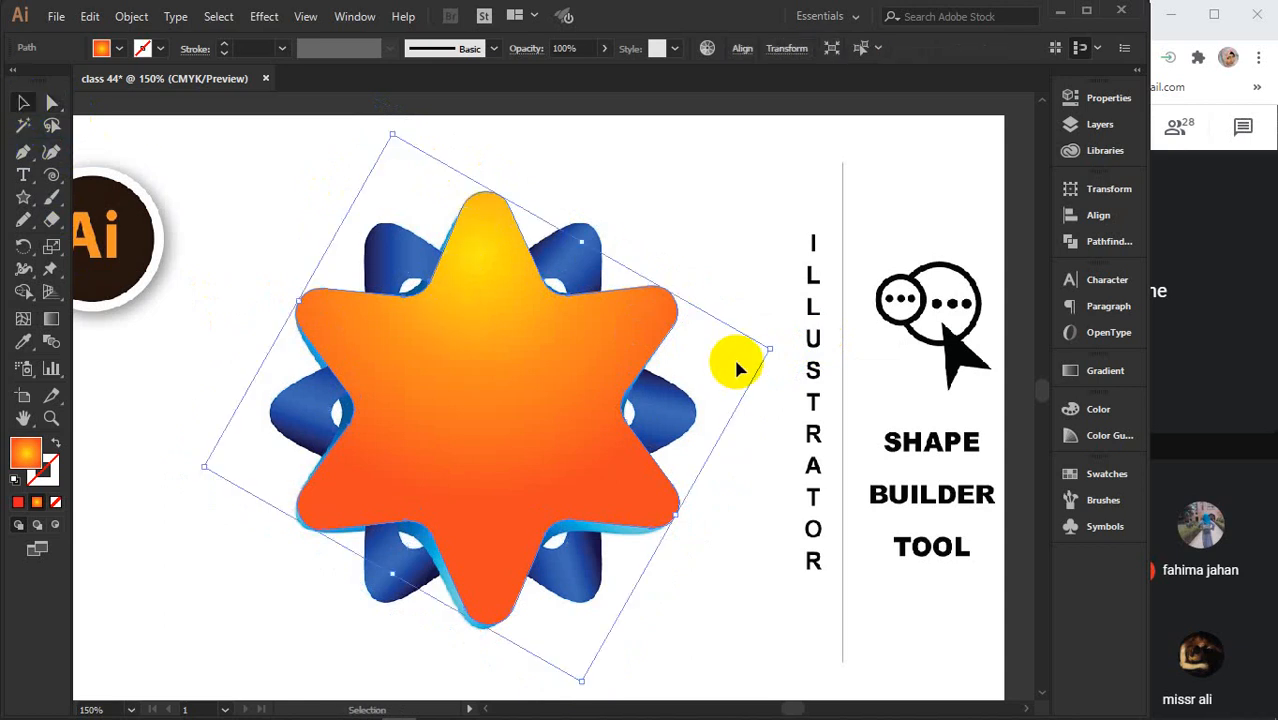
key(Down)
key(Down)
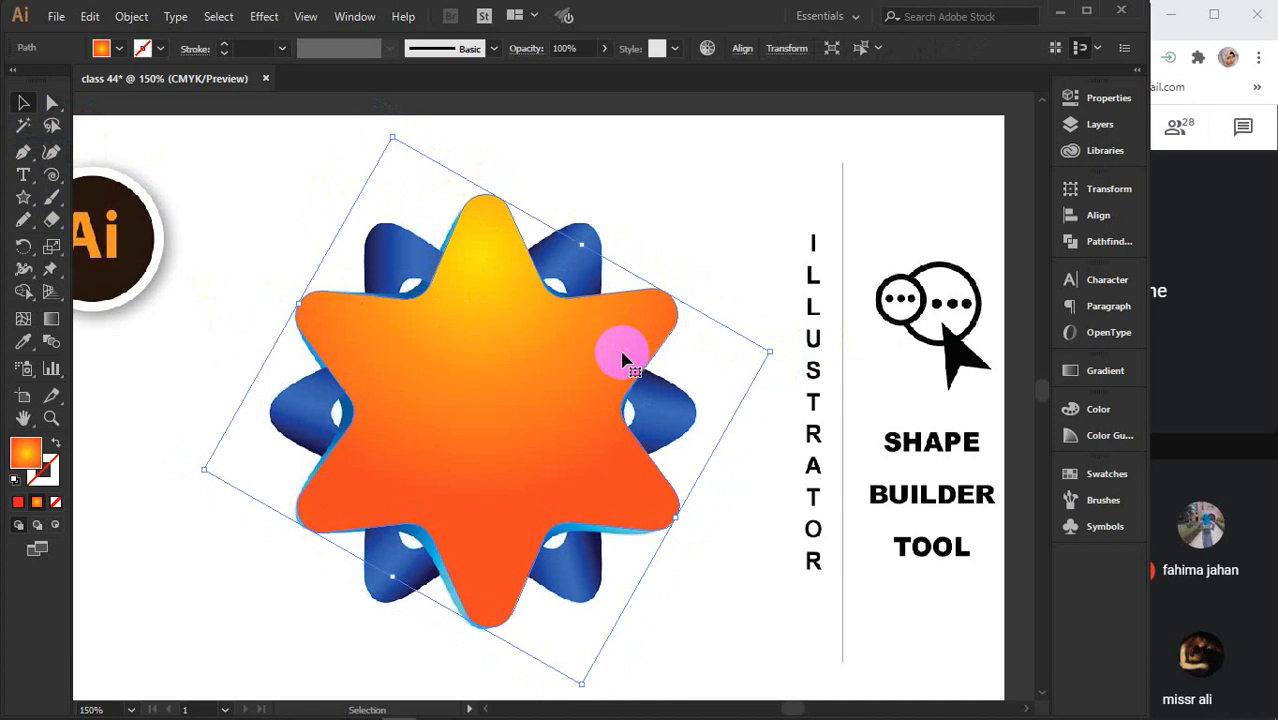
key(Left)
key(Left)
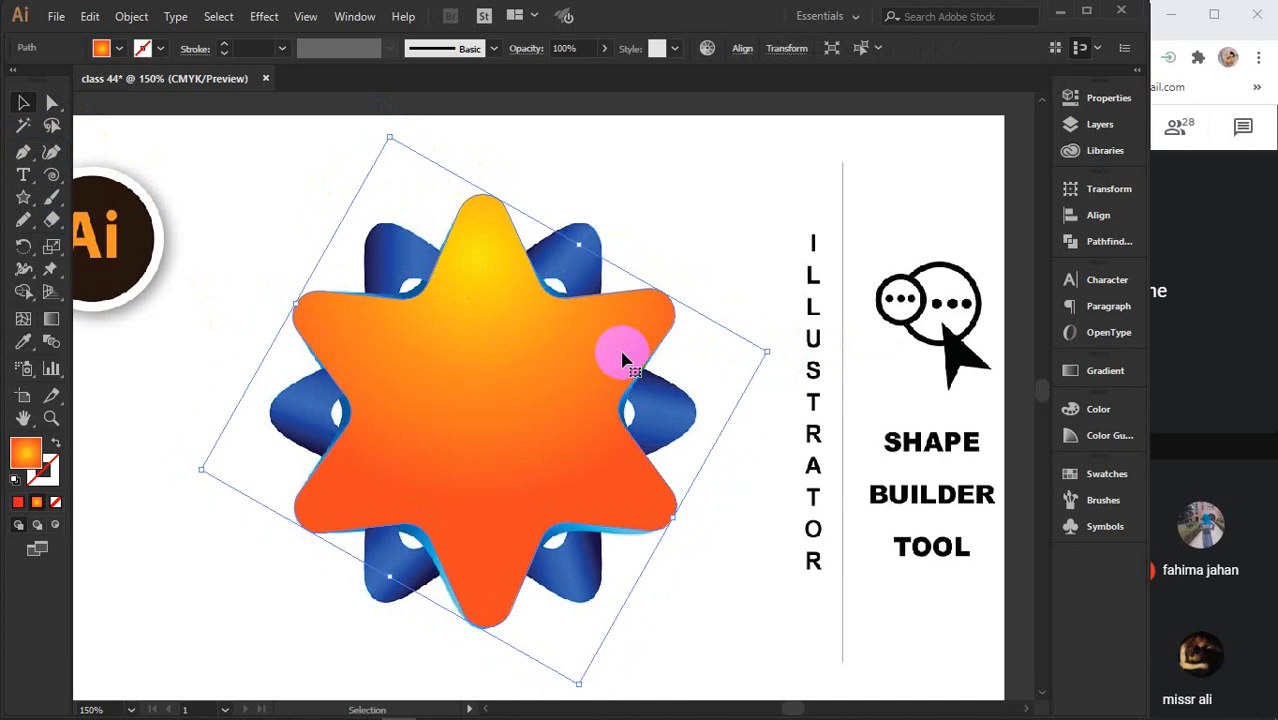
Try a 0.24 in corner radius on the star, restore it to 0.25 in and deselect the star
click(50, 101)
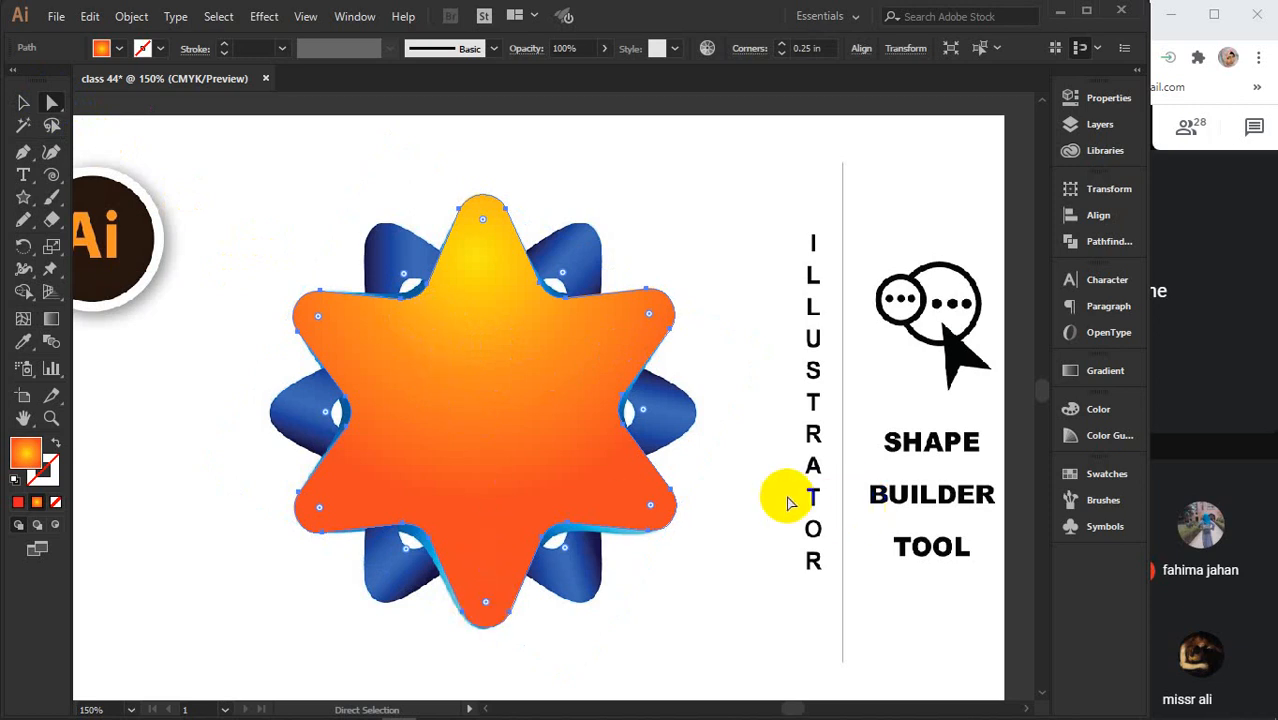
click(486, 604)
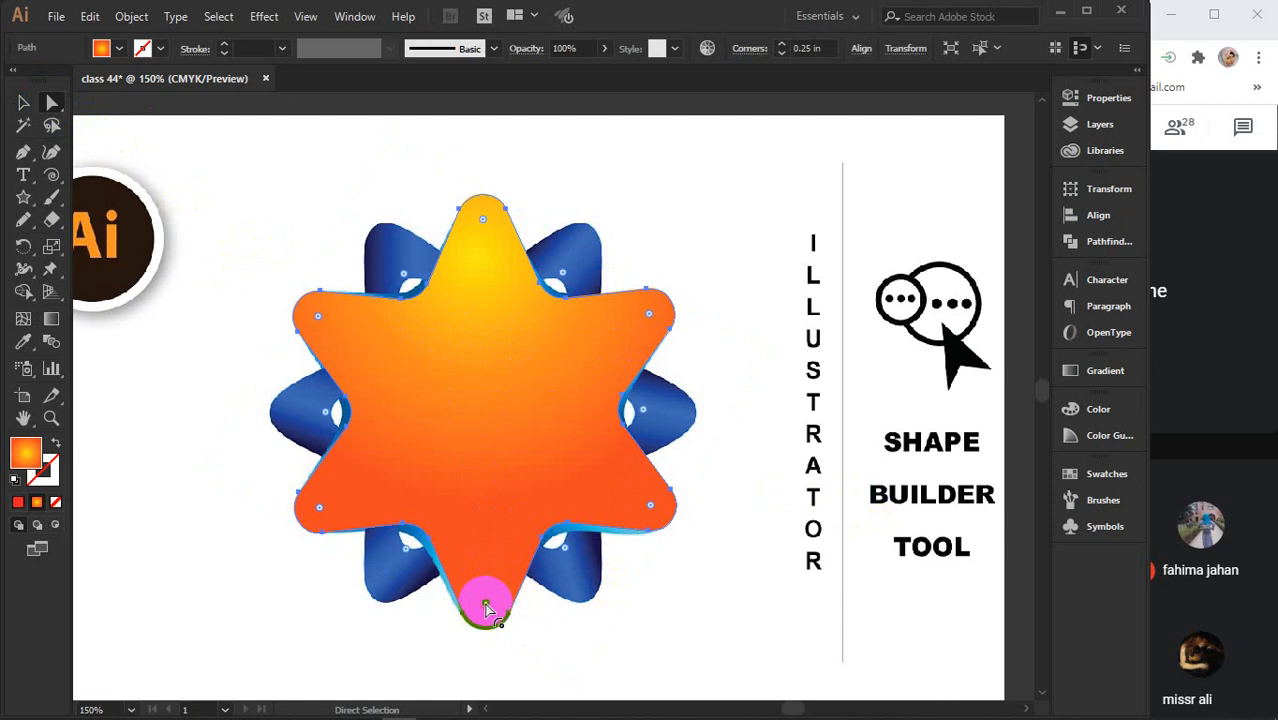
key(ctrl)
drag(486, 606, 487, 611)
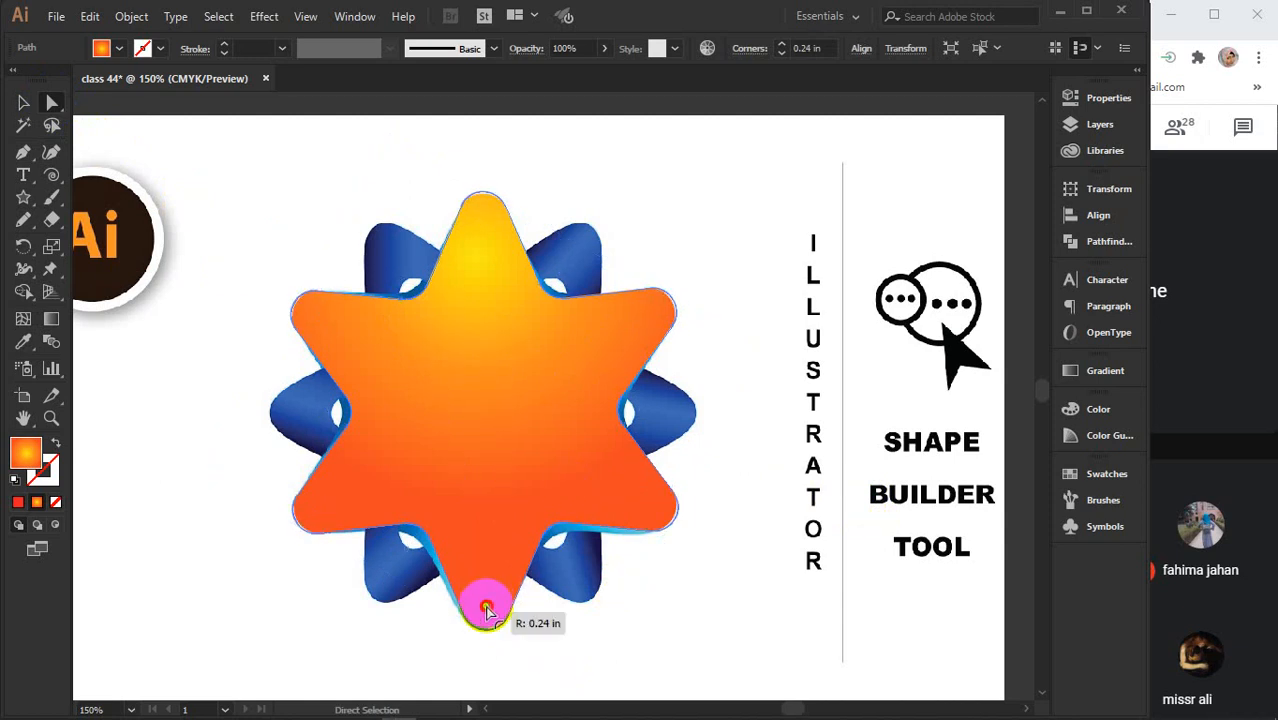
mouse_move(485, 610)
mouse_down()
mouse_move(484, 597)
mouse_move(487, 608)
mouse_up()
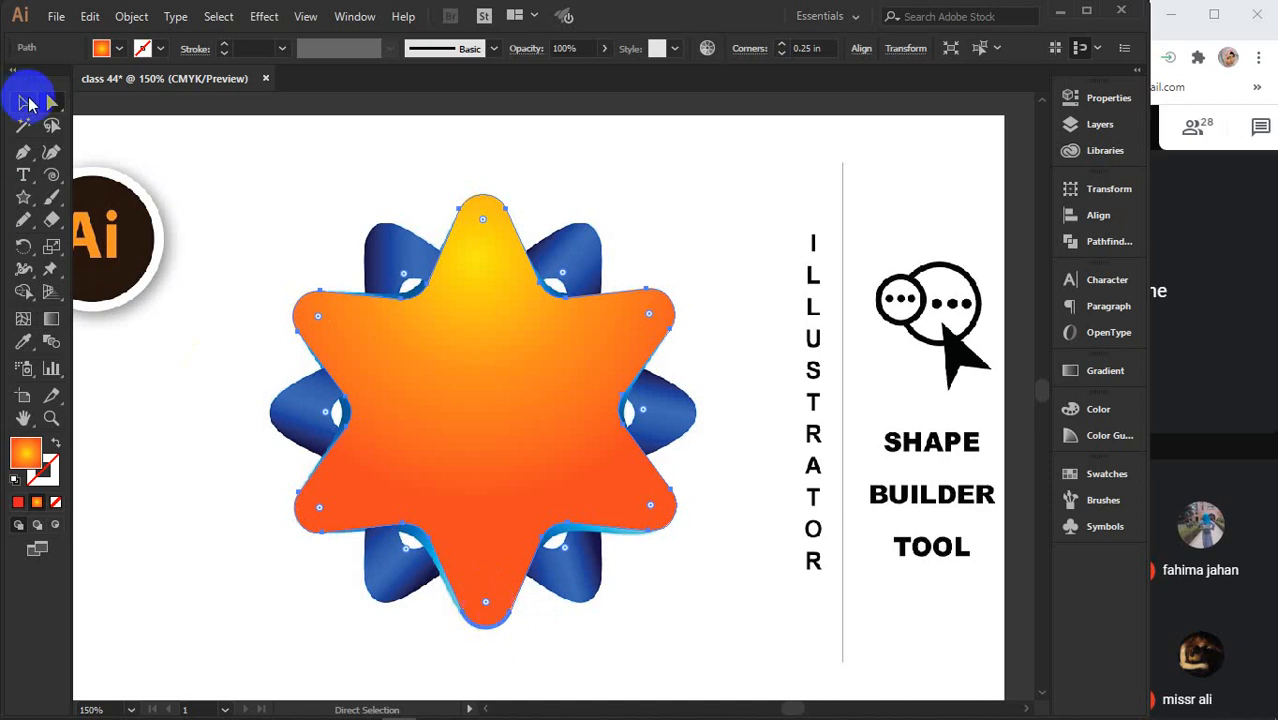
click(23, 103)
click(214, 238)
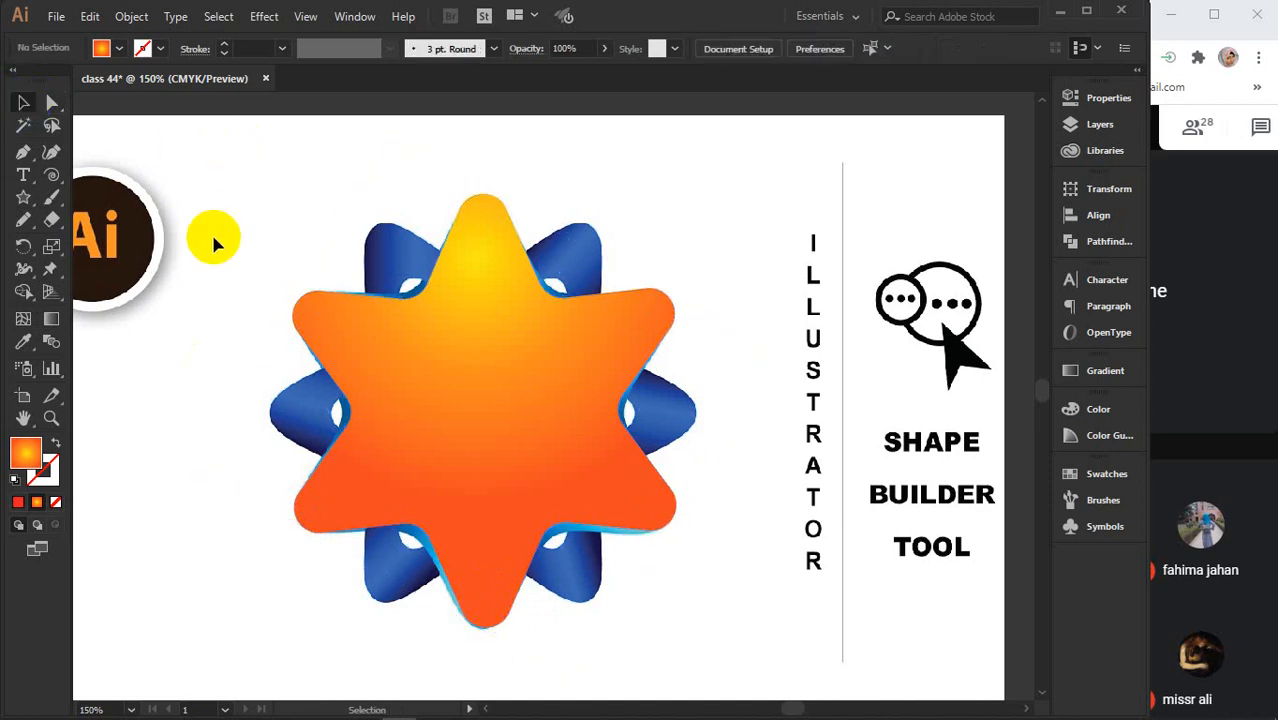
Make a smaller concentric copy of the rounded star inside the original
click(494, 394)
key(a)
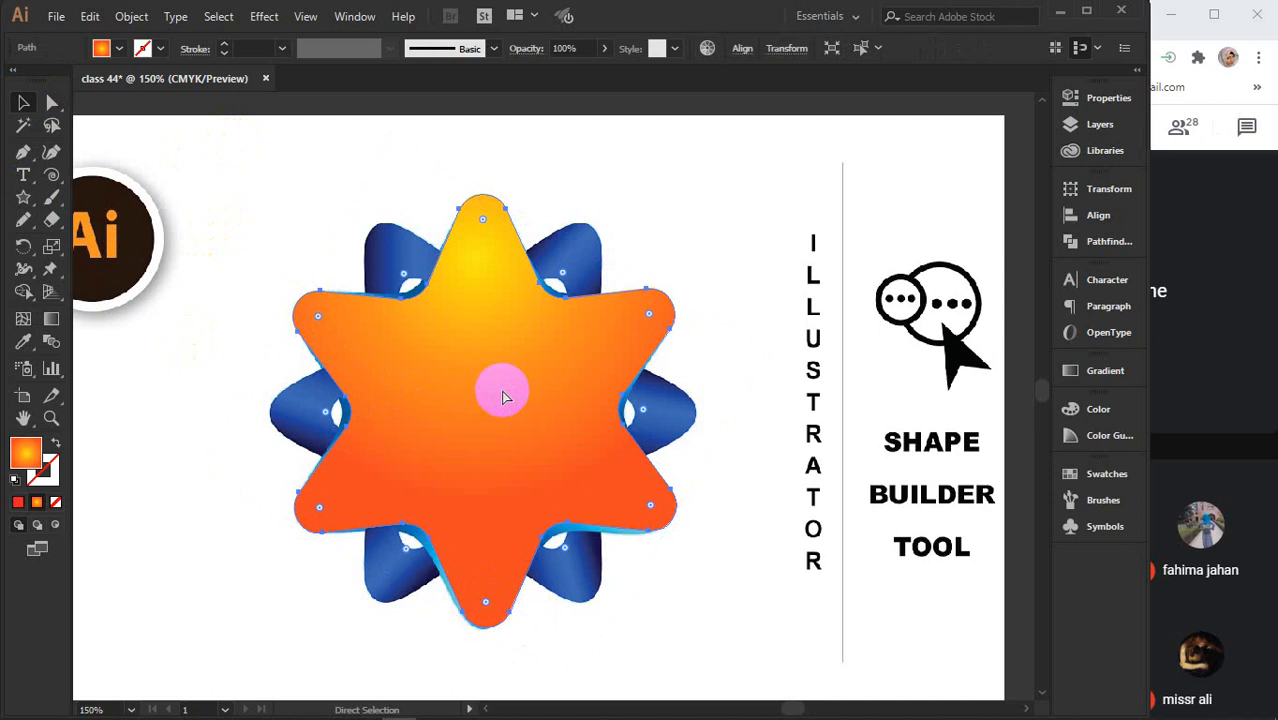
key(ctrl)
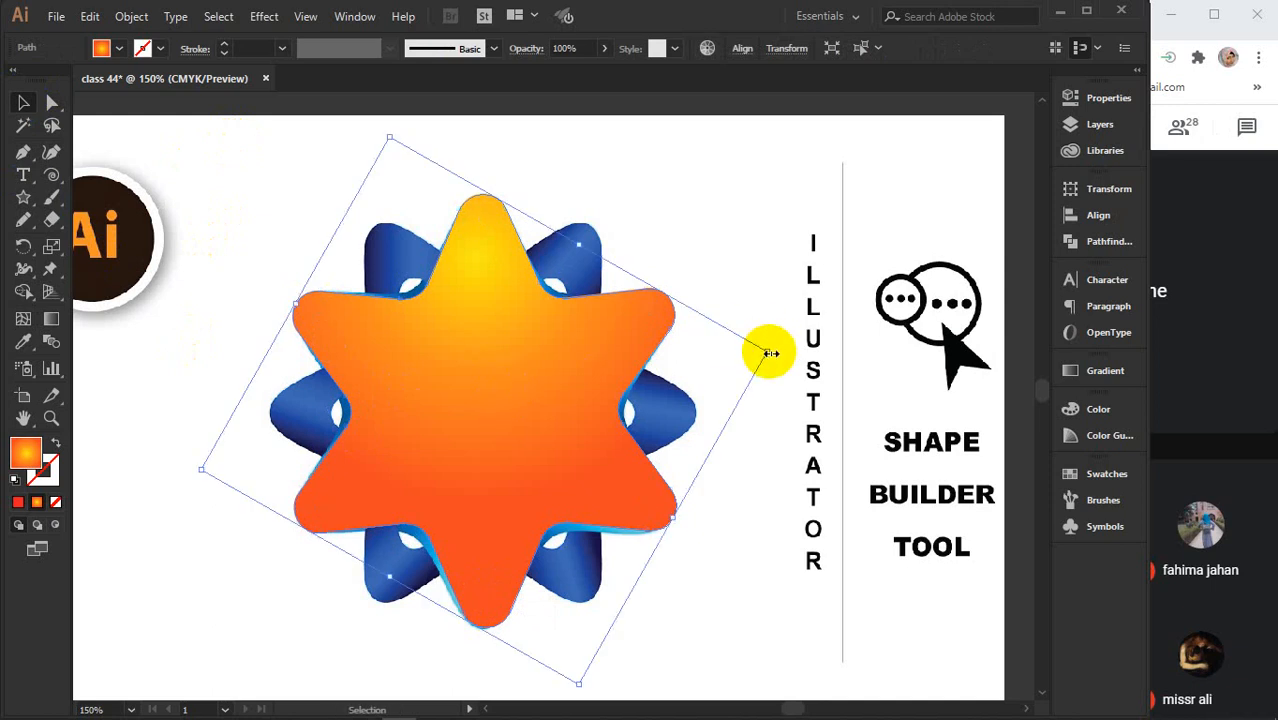
drag(770, 353, 679, 388)
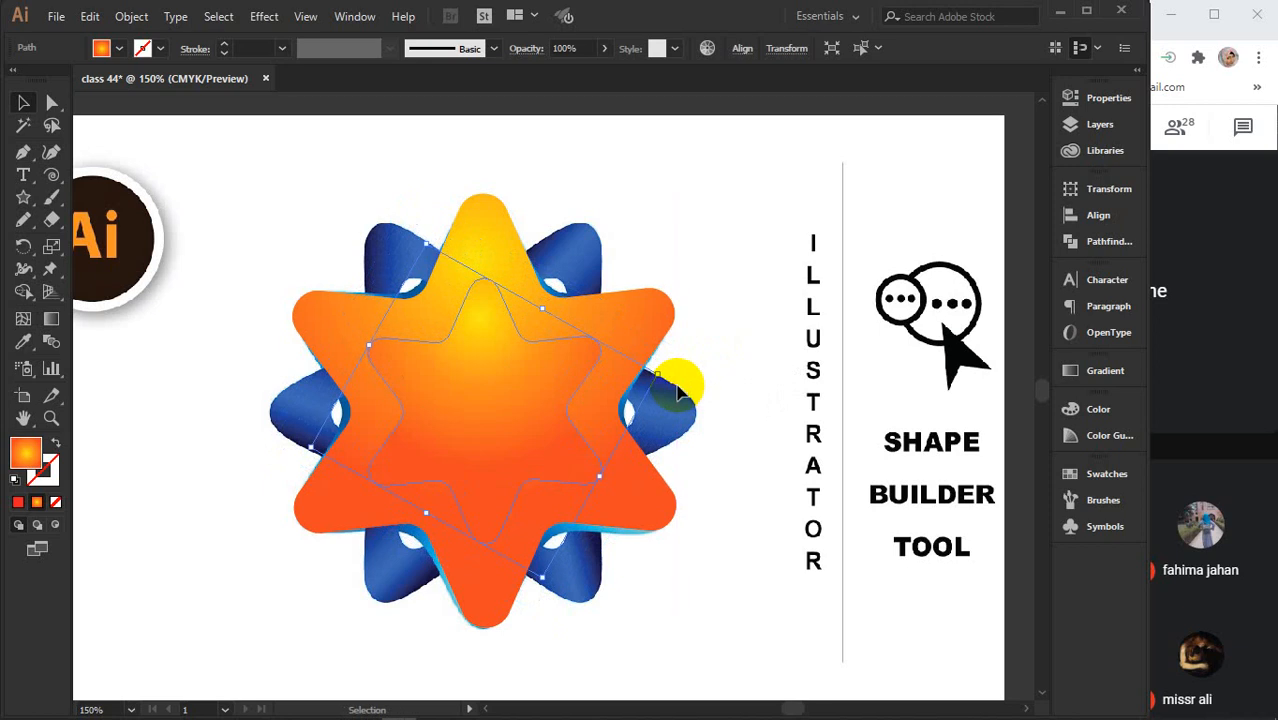
Select both stars and remove the inner star's area with the Shape Builder tool, then select the hollow star
drag(301, 266, 465, 437)
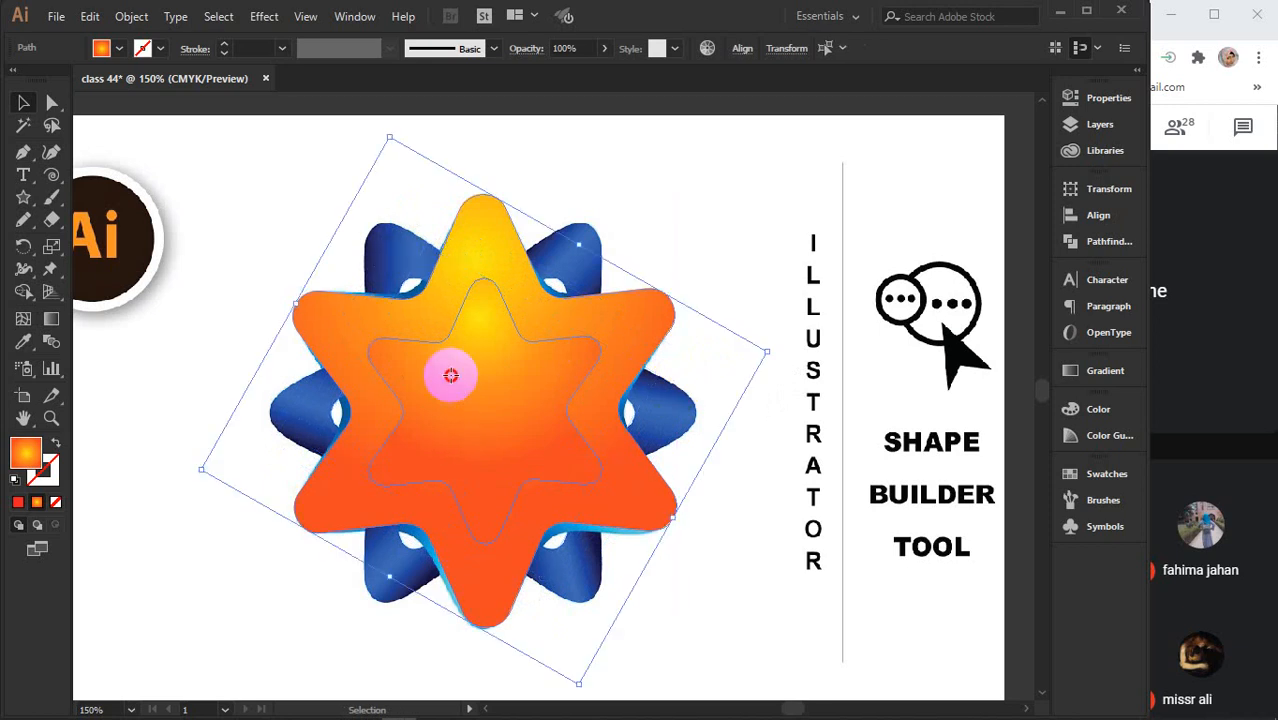
drag(451, 375, 623, 520)
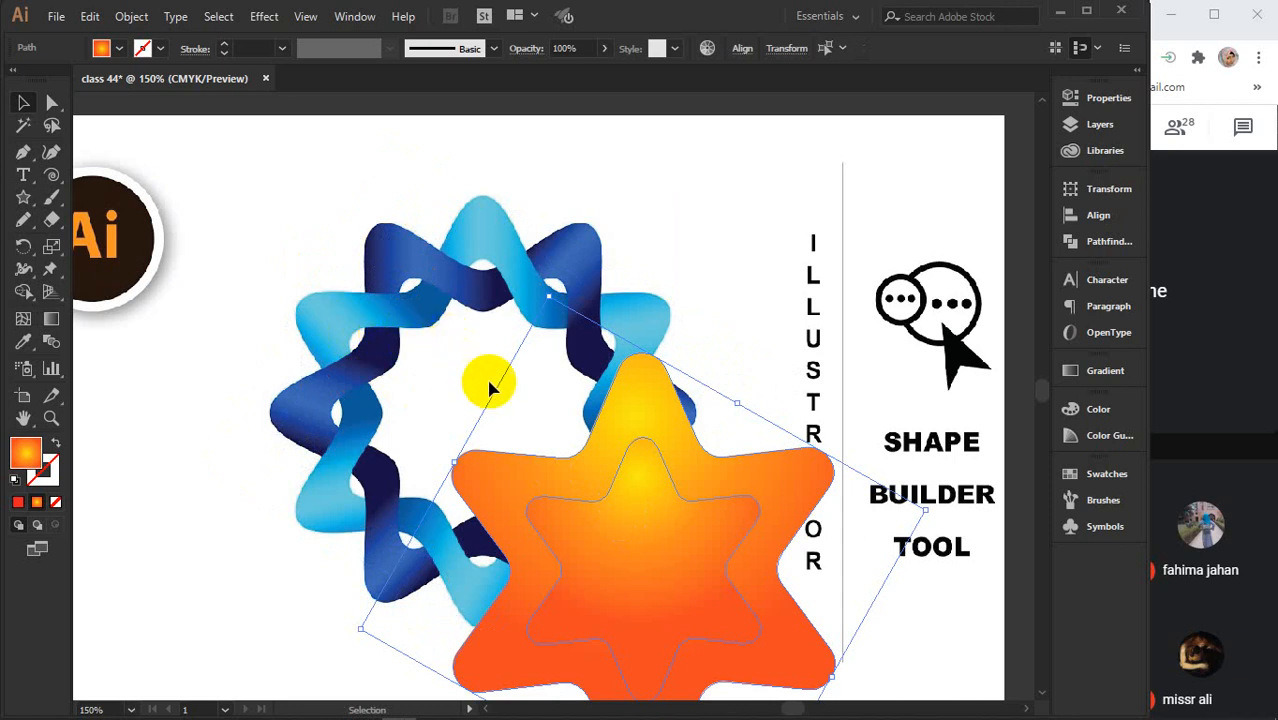
key(ctrl+z)
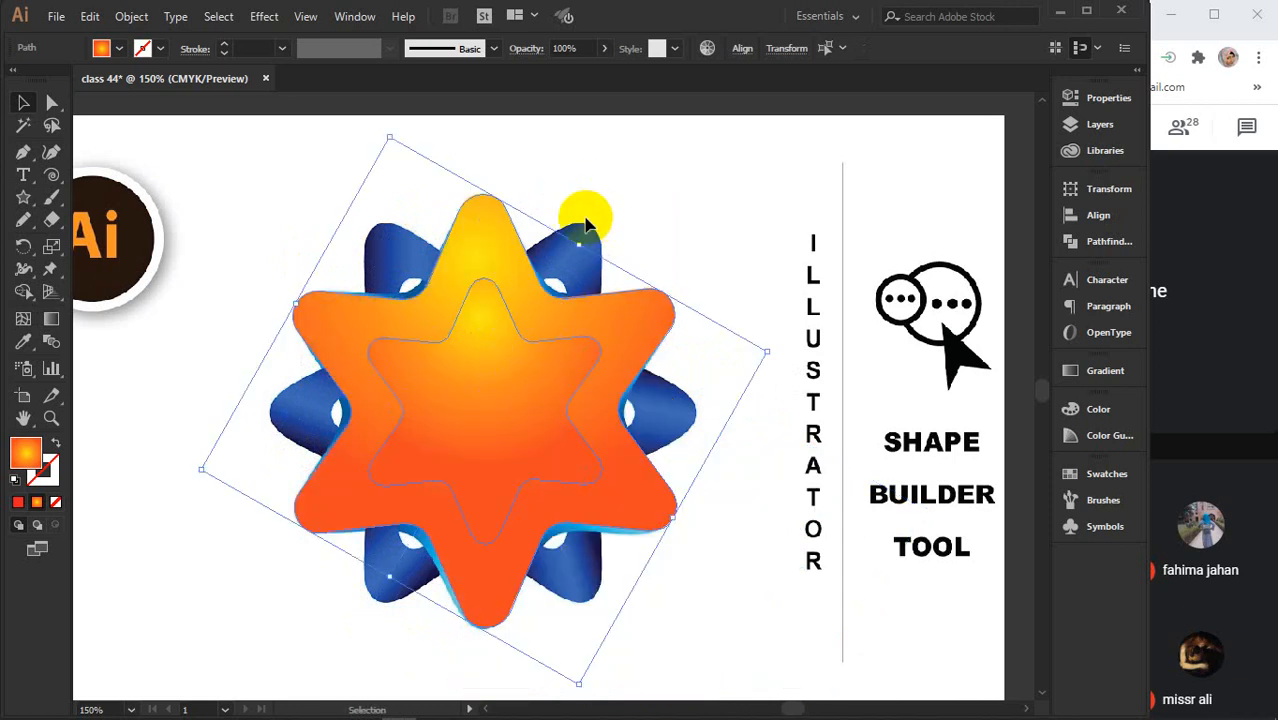
click(23, 290)
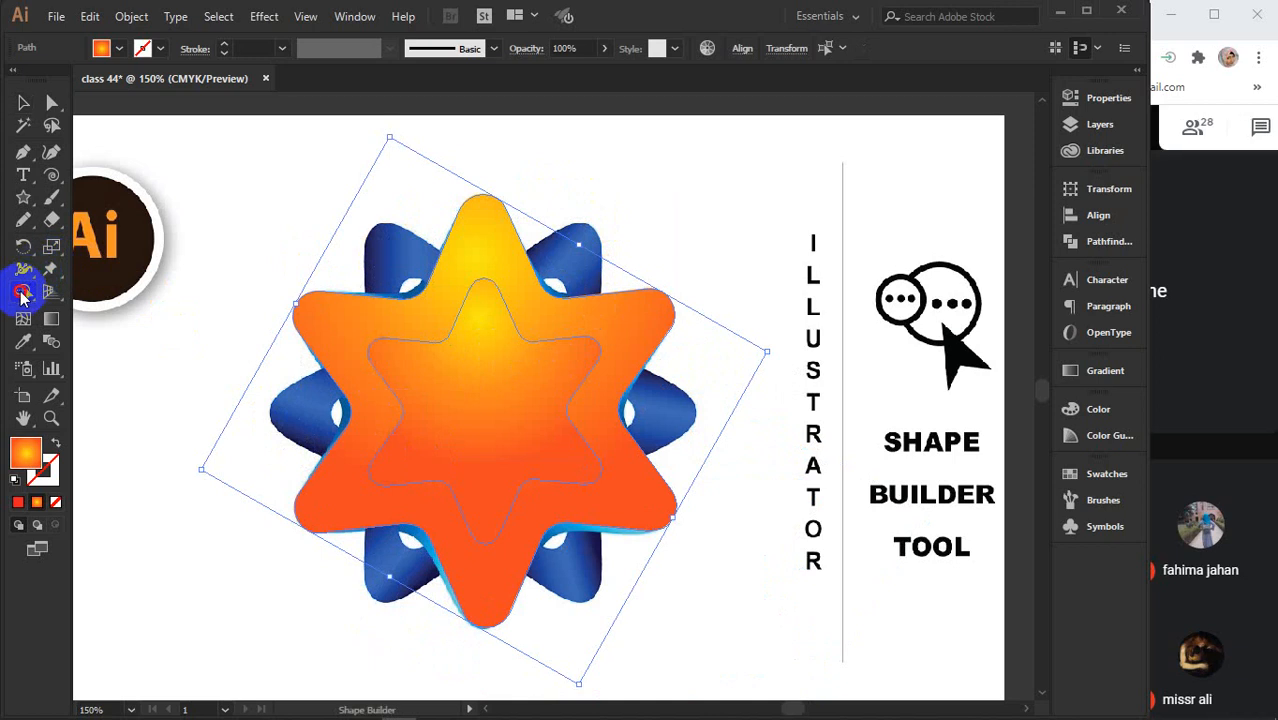
mouse_move(445, 390)
mouse_down()
mouse_move(513, 449)
mouse_move(479, 448)
mouse_move(456, 414)
mouse_up()
click(23, 103)
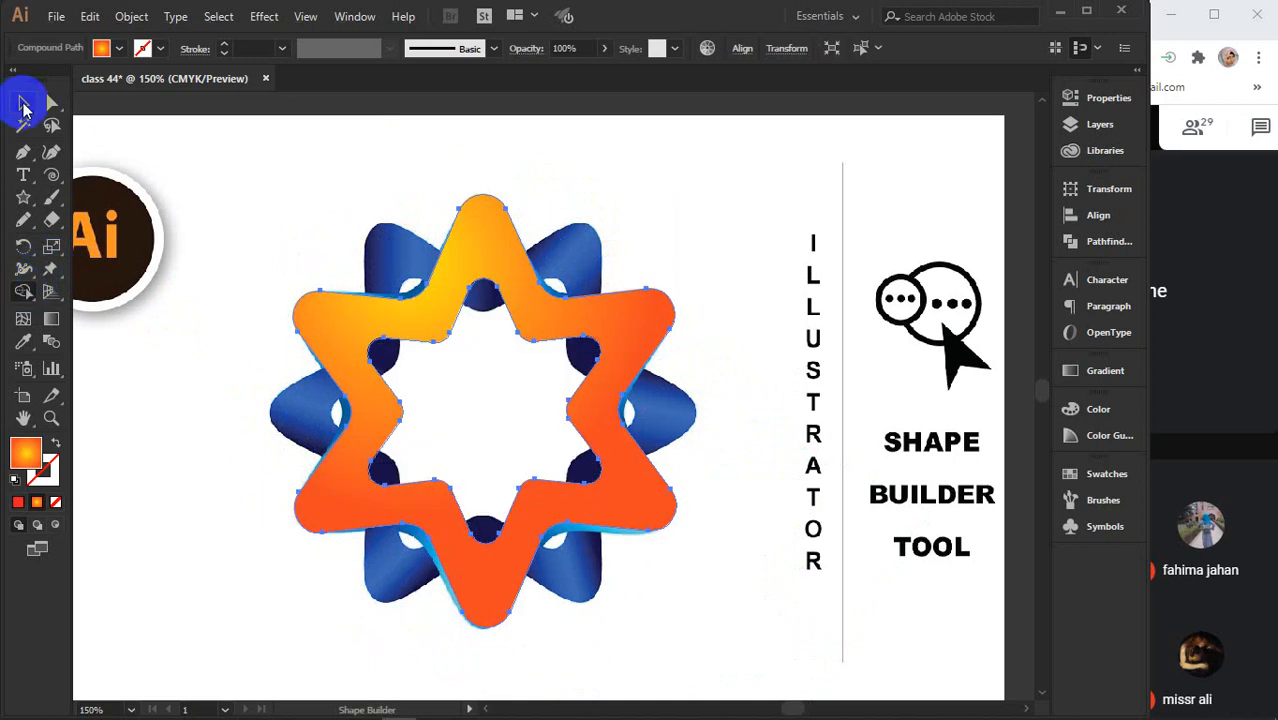
click(264, 202)
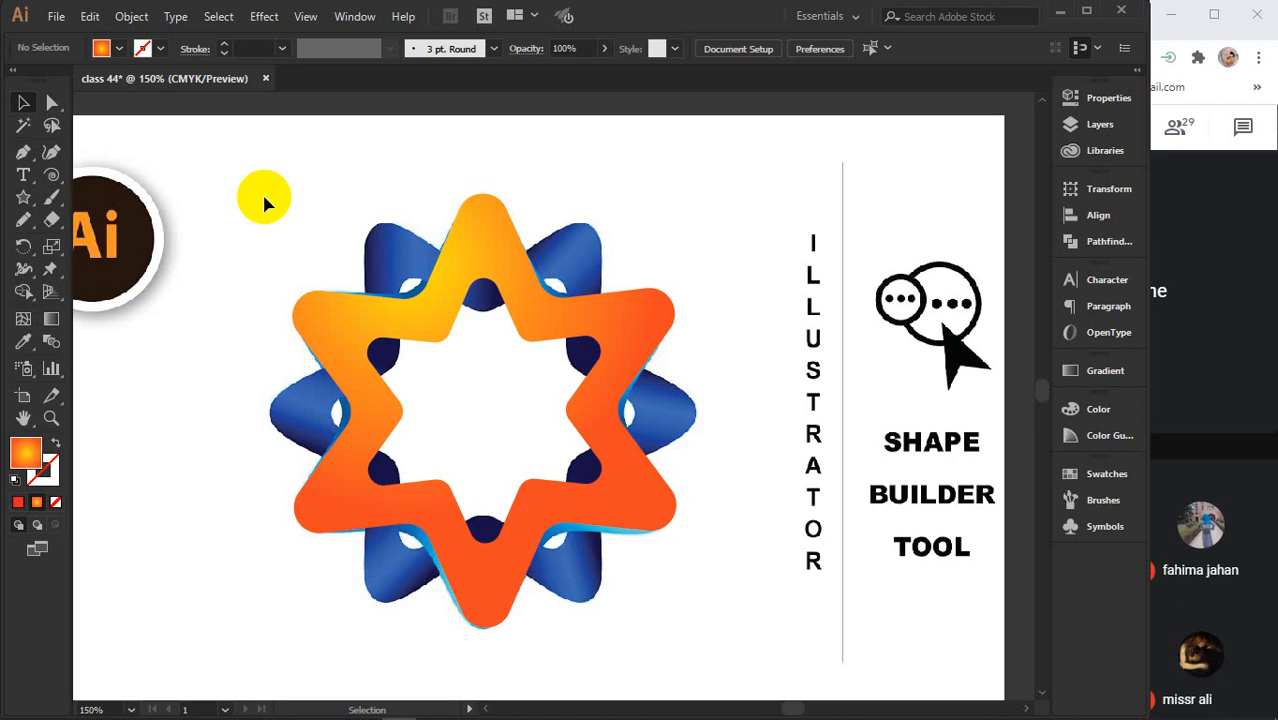
click(368, 314)
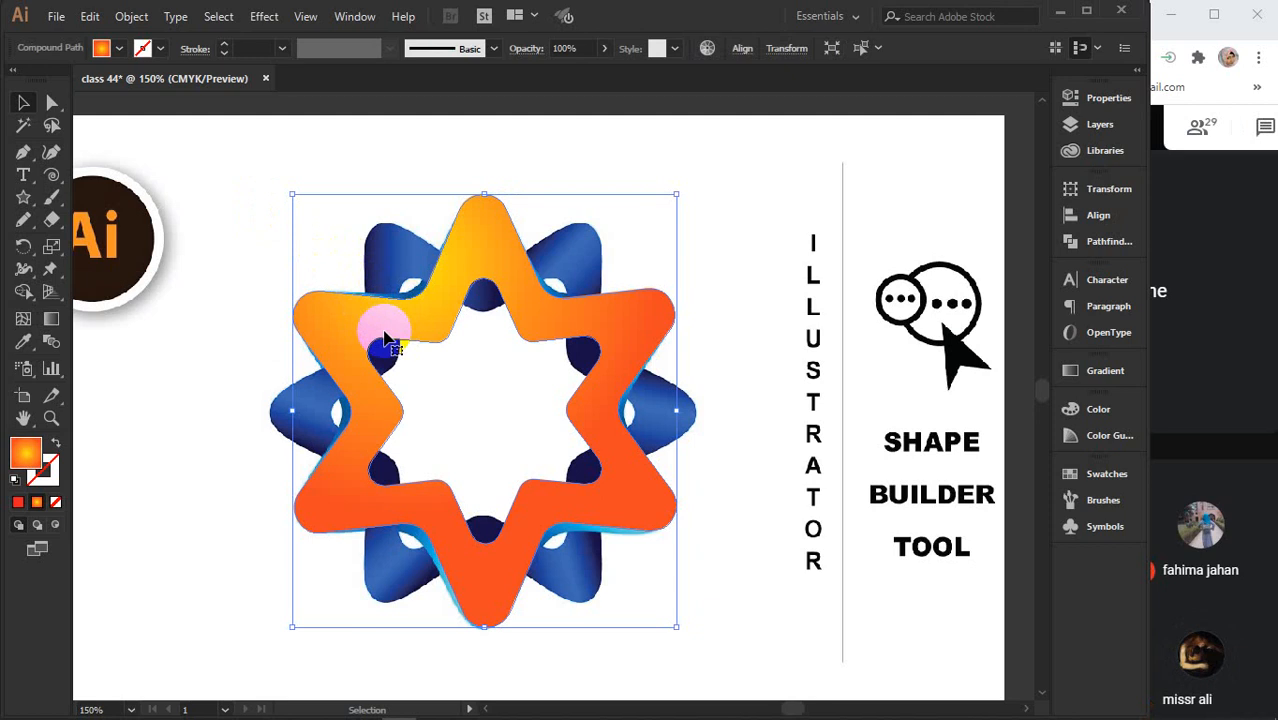
Fill the hollow star with solid red instead of the orange gradient
click(18, 502)
click(1017, 402)
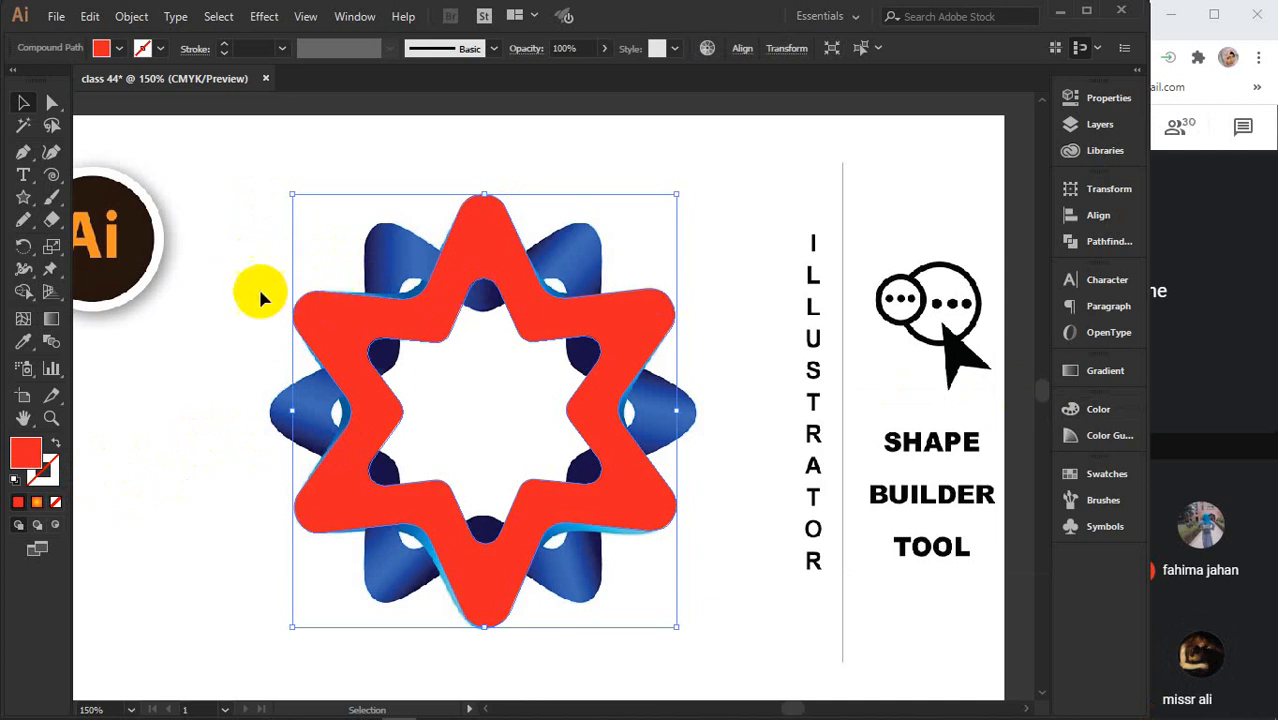
click(52, 104)
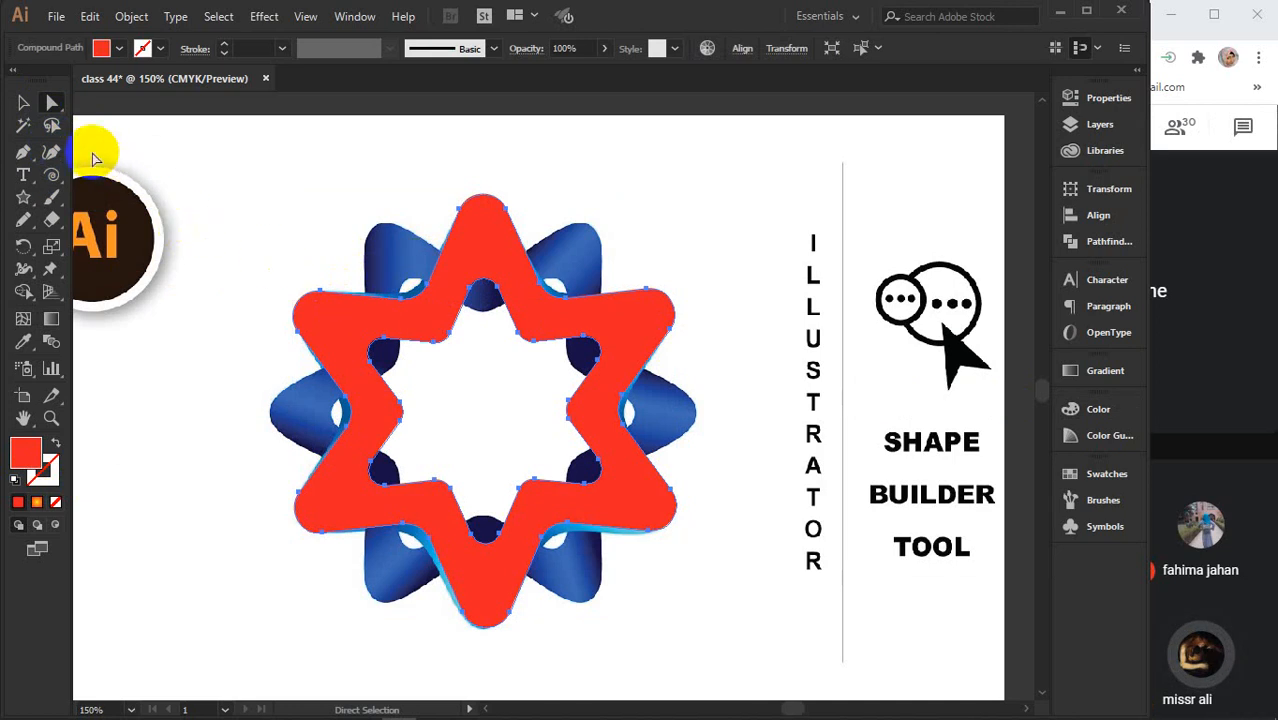
click(23, 103)
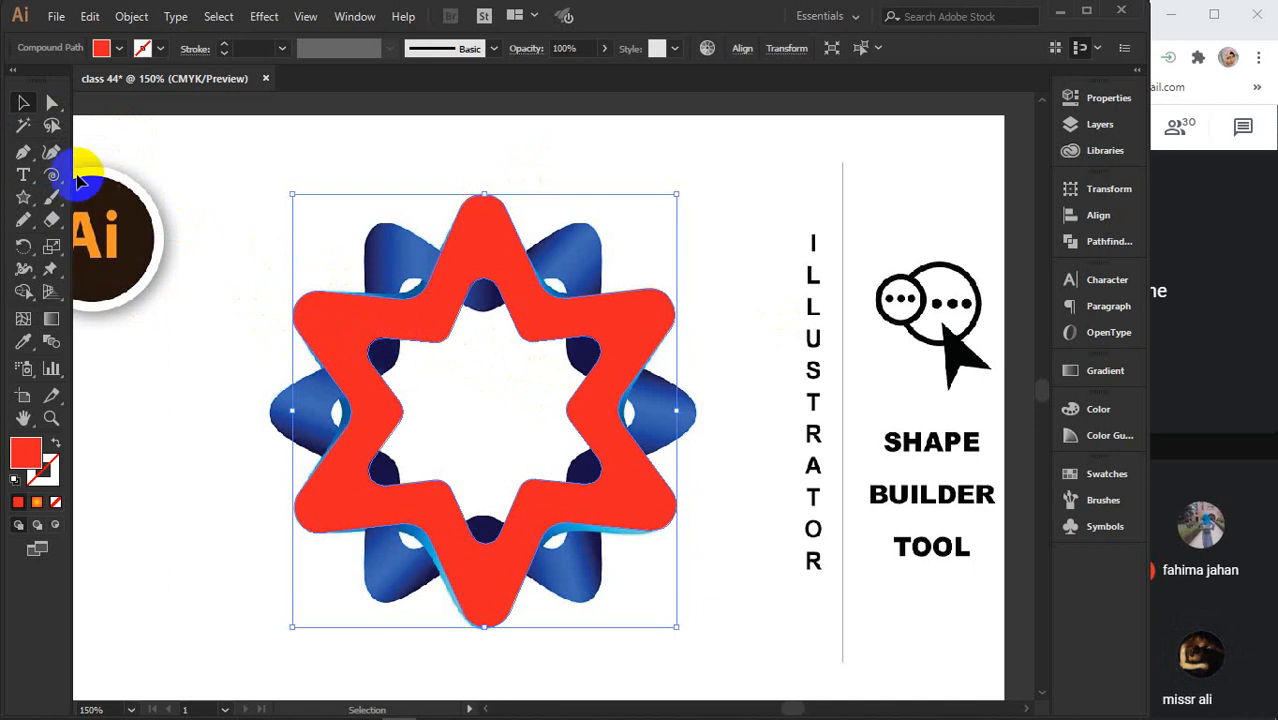
Try to adjust the anchor points at the hollow star's lower-left outer notch with the Curvature tool
click(52, 153)
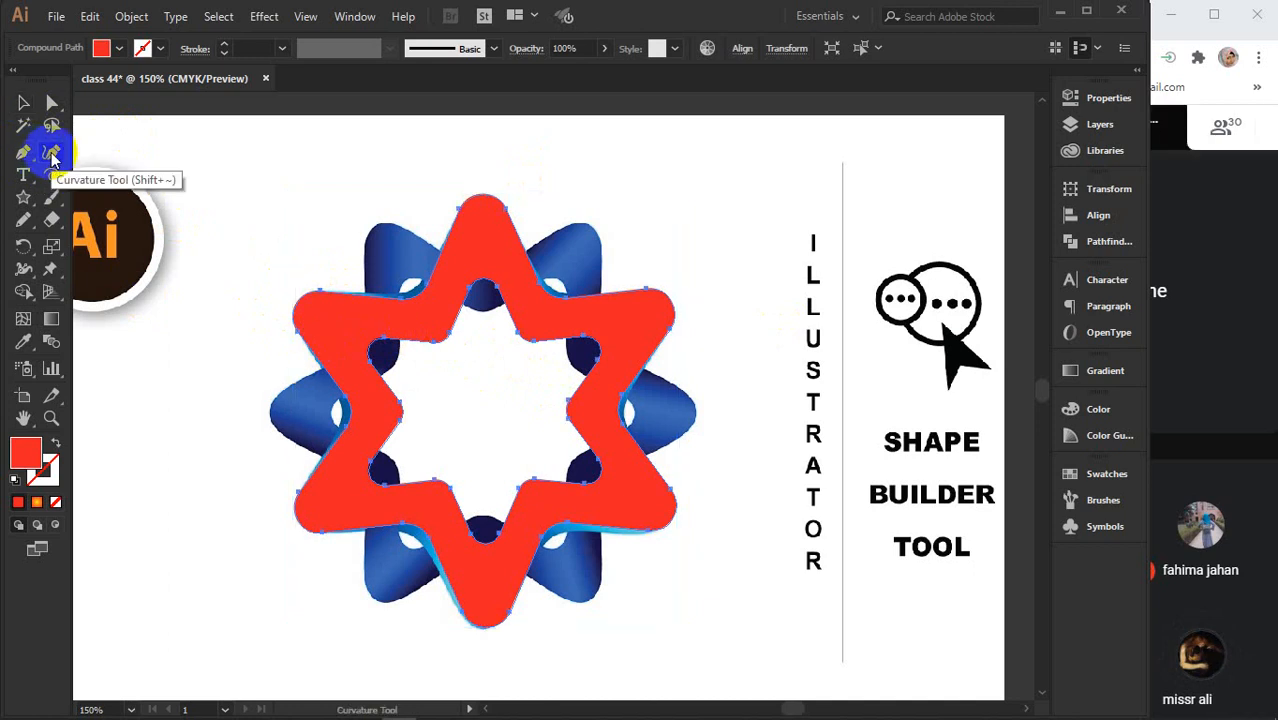
click(430, 530)
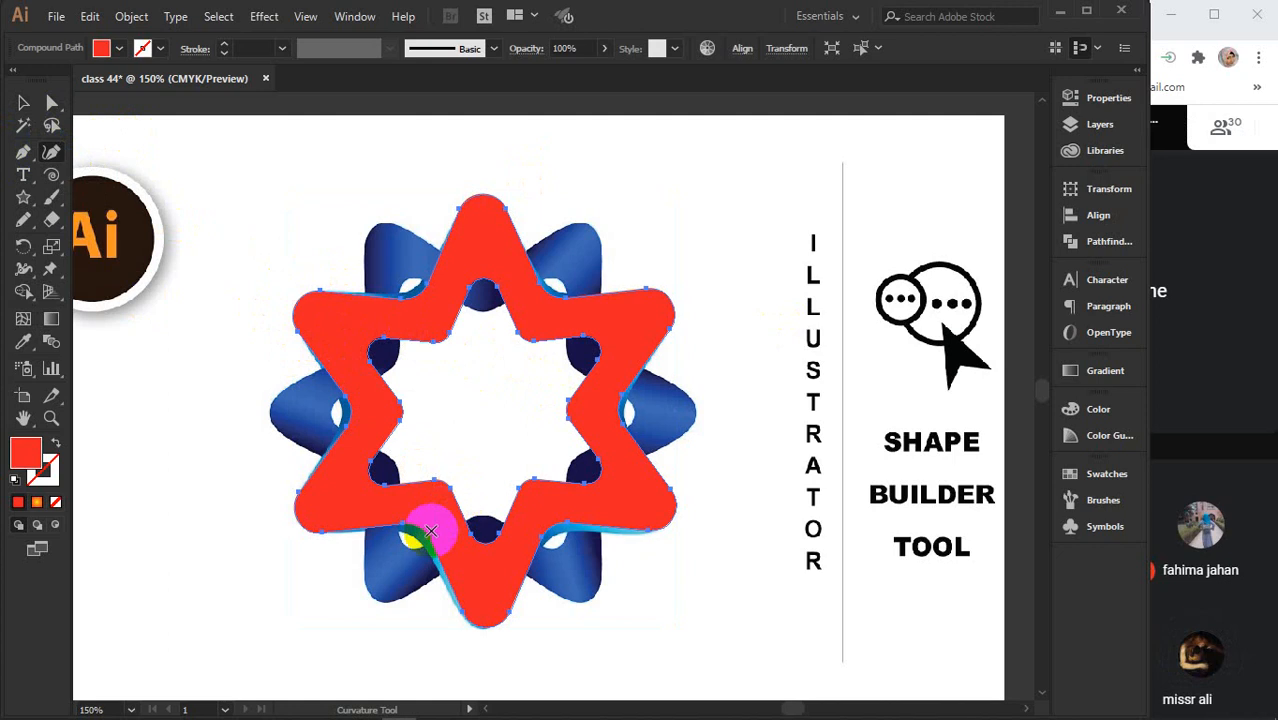
scroll(413, 517, up, 4)
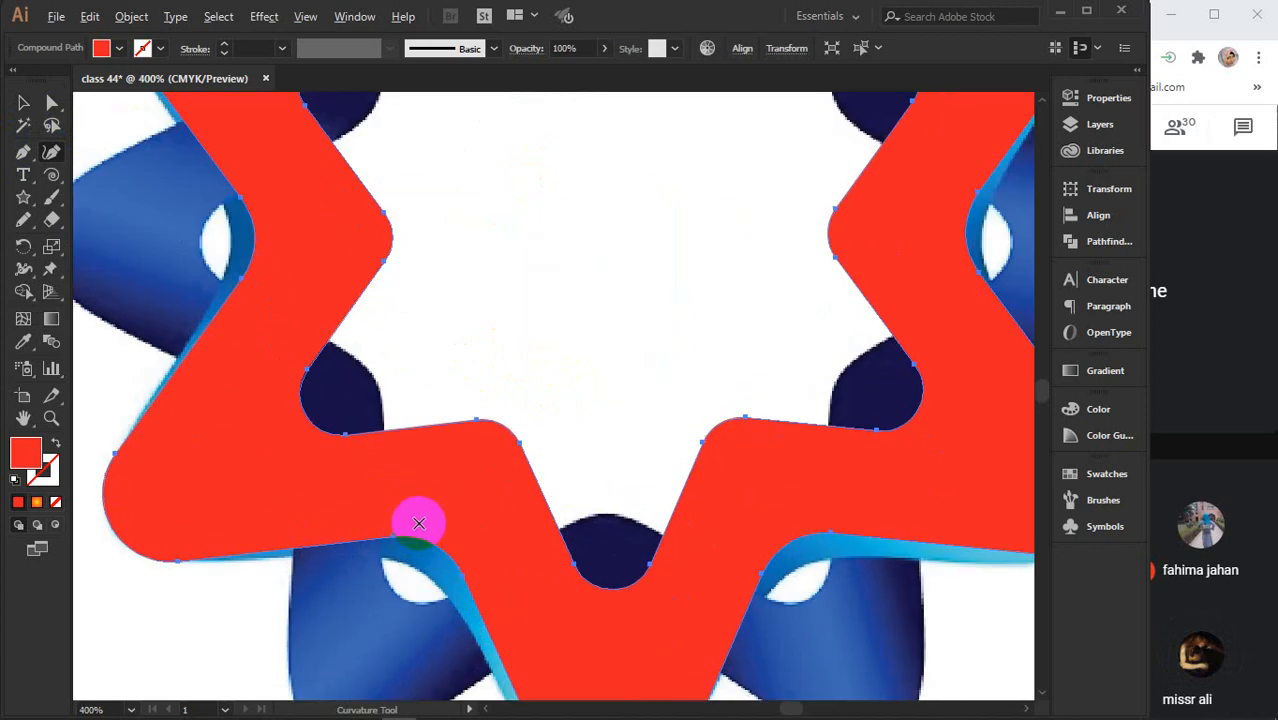
key(space)
drag(495, 530, 466, 414)
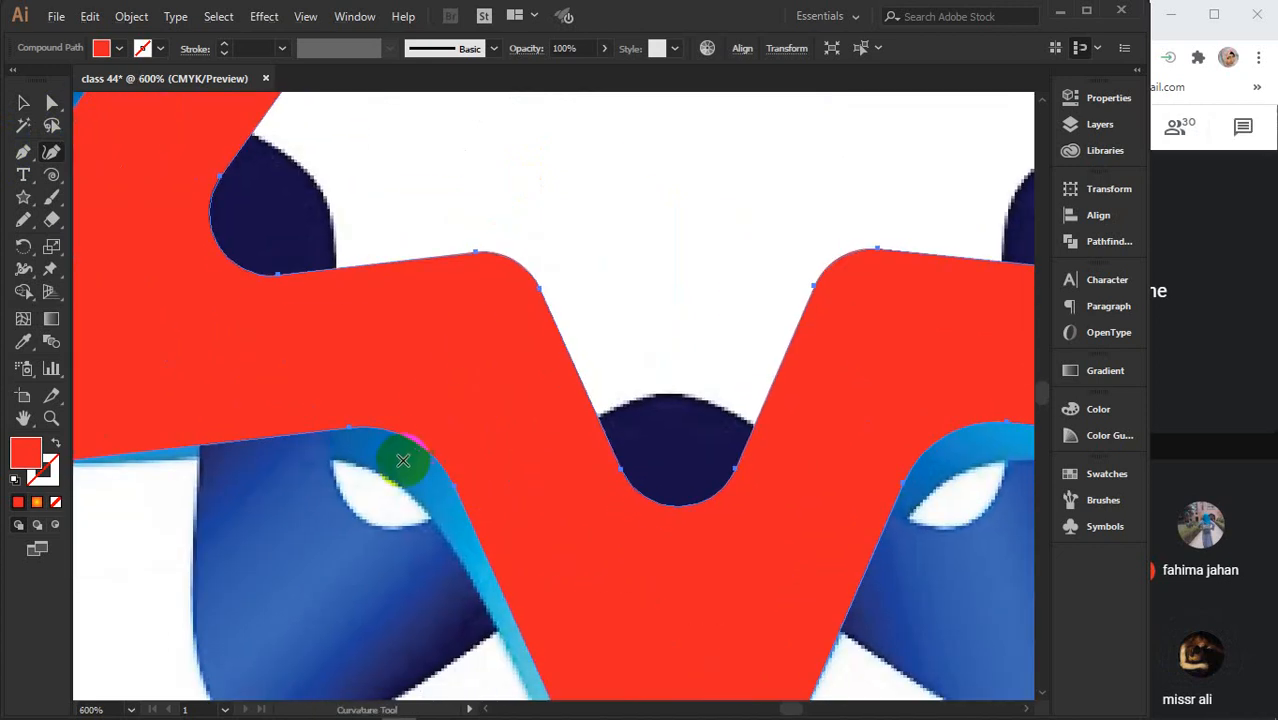
click(349, 430)
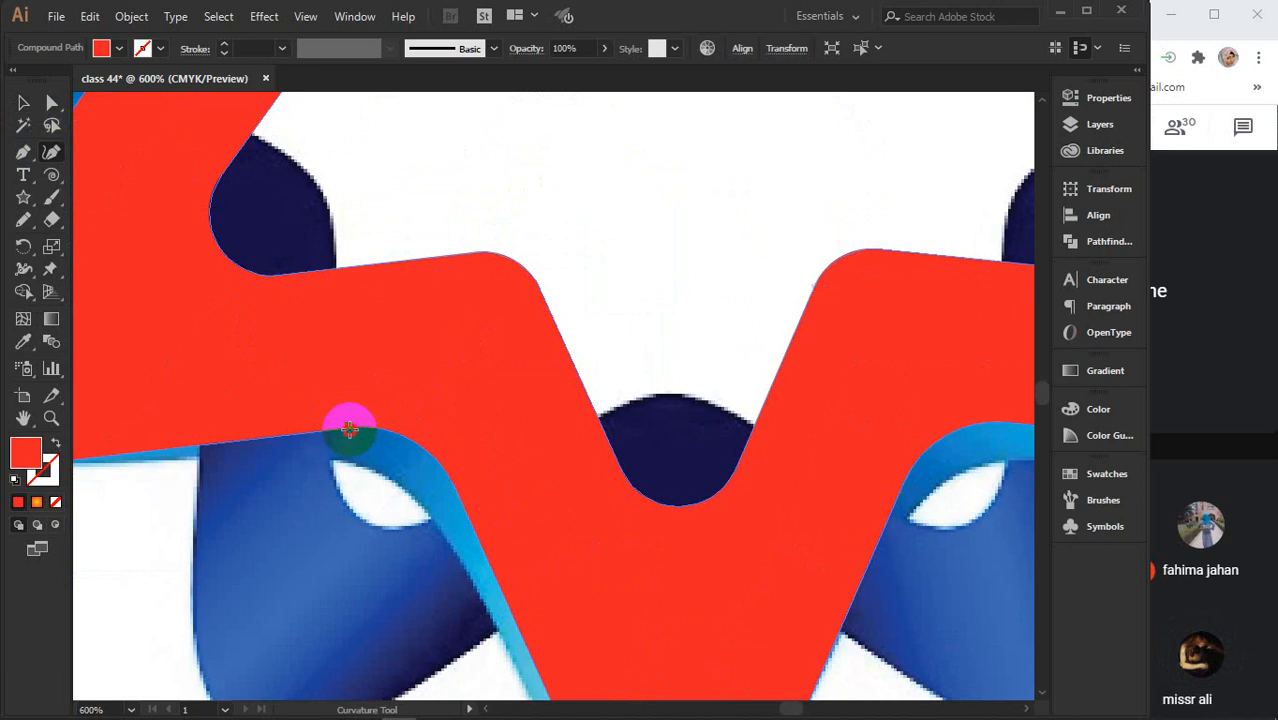
click(457, 486)
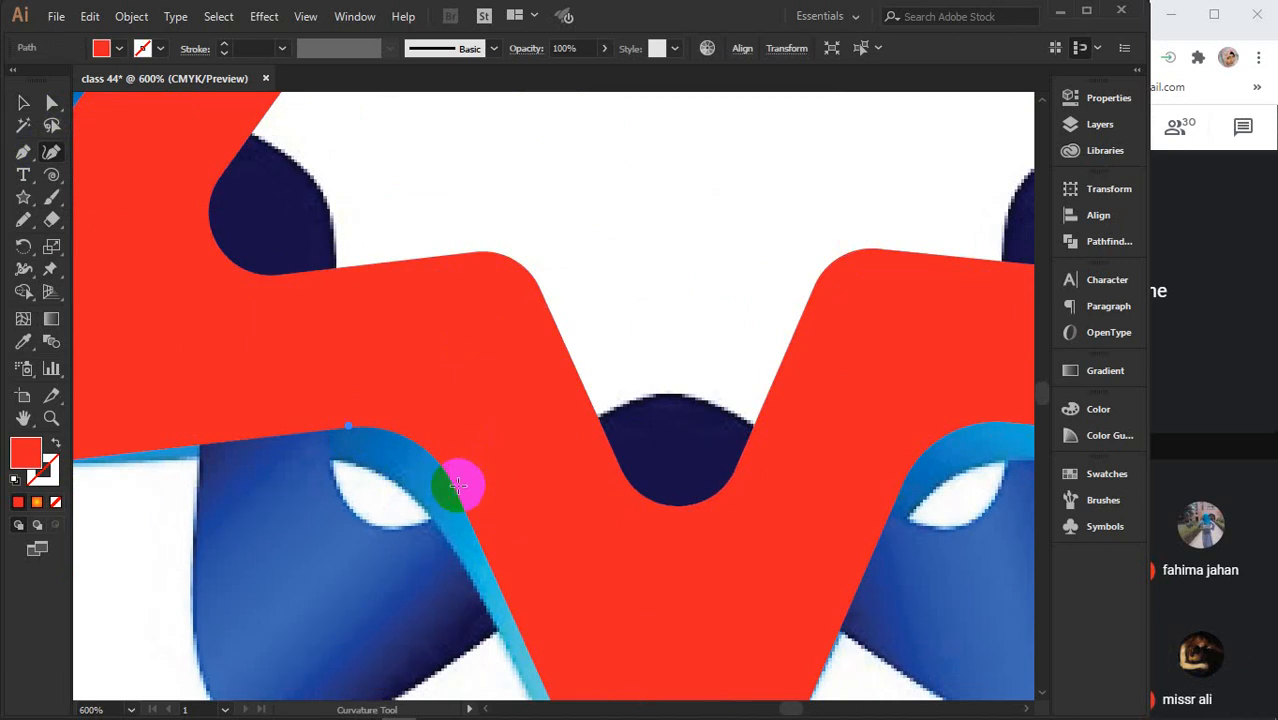
click(23, 103)
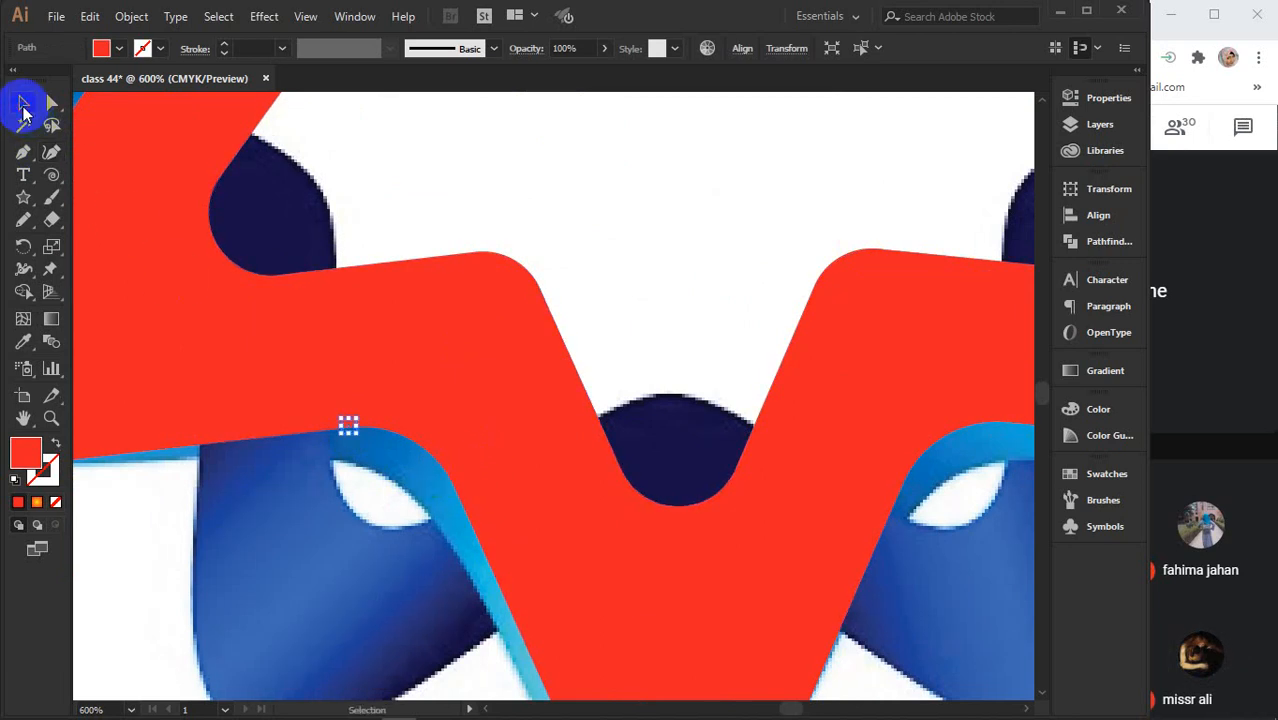
click(511, 250)
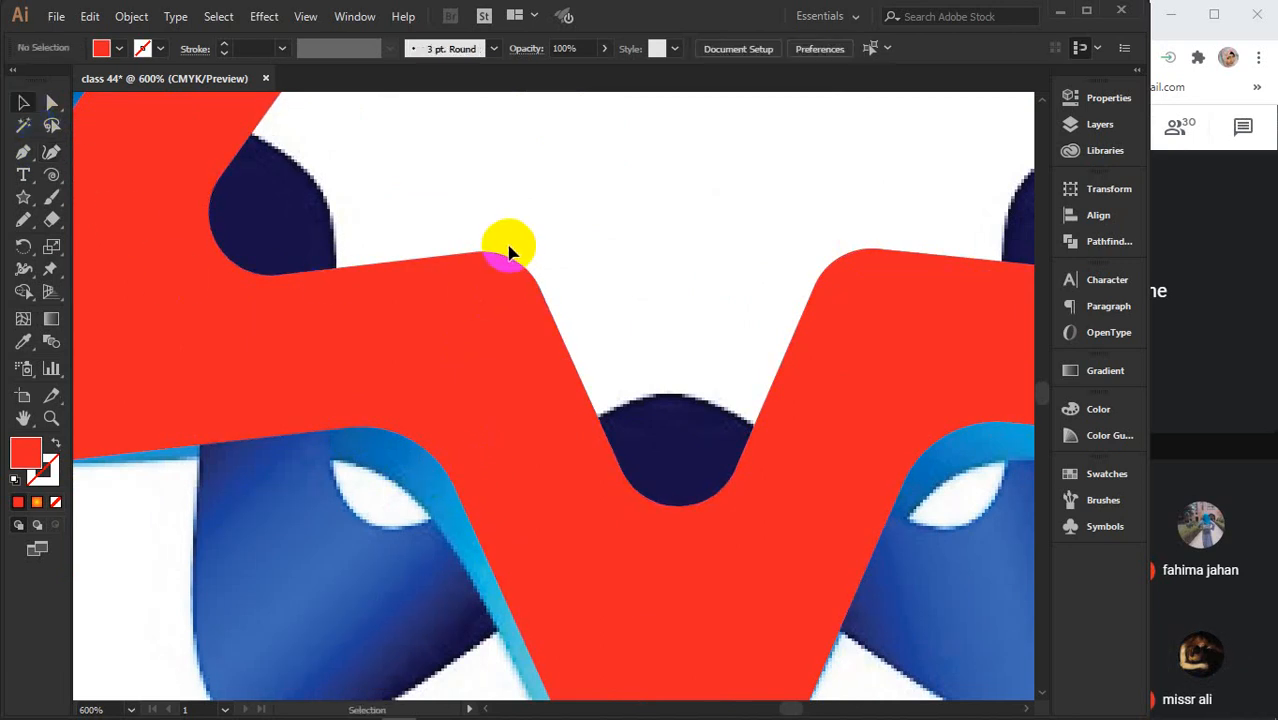
click(459, 320)
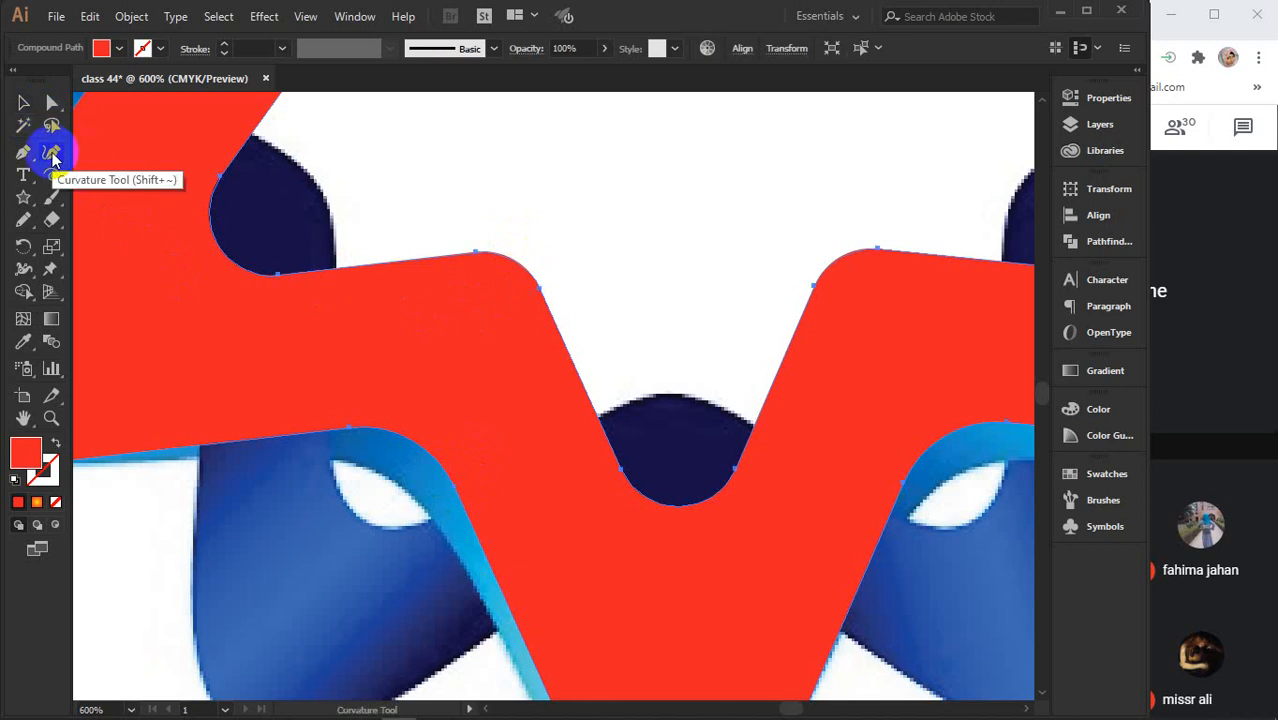
click(51, 104)
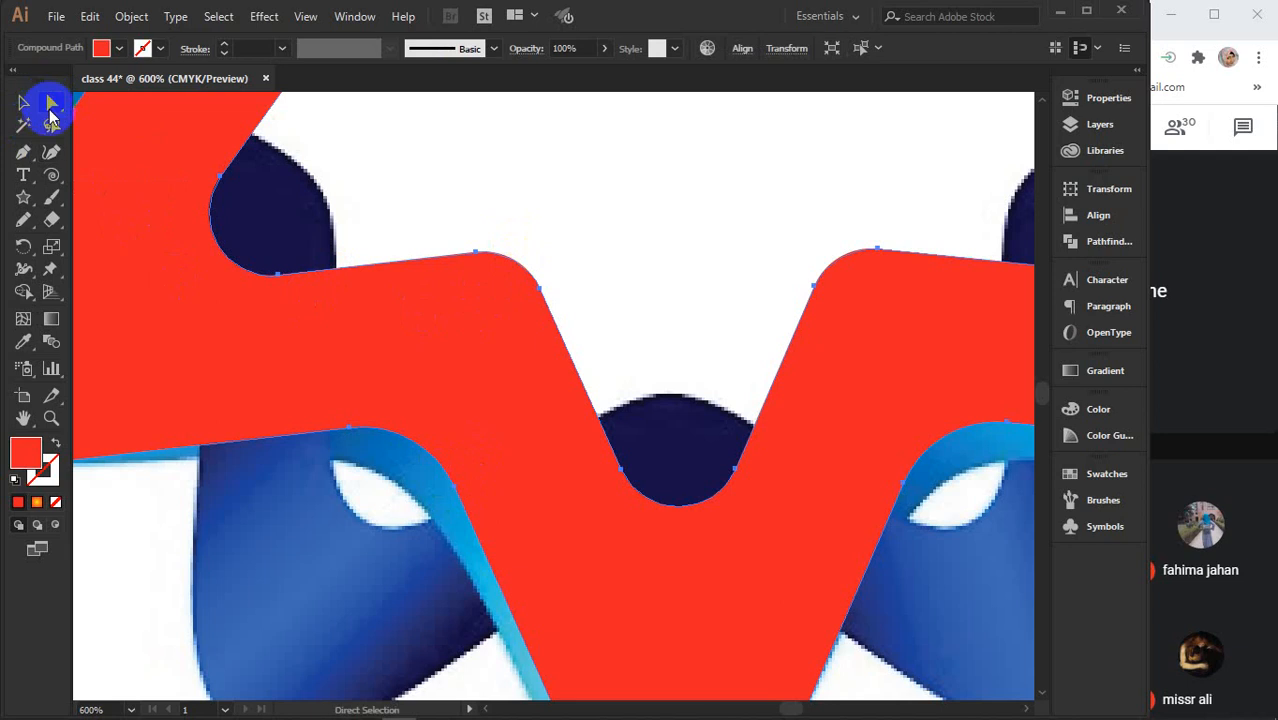
click(186, 542)
click(18, 100)
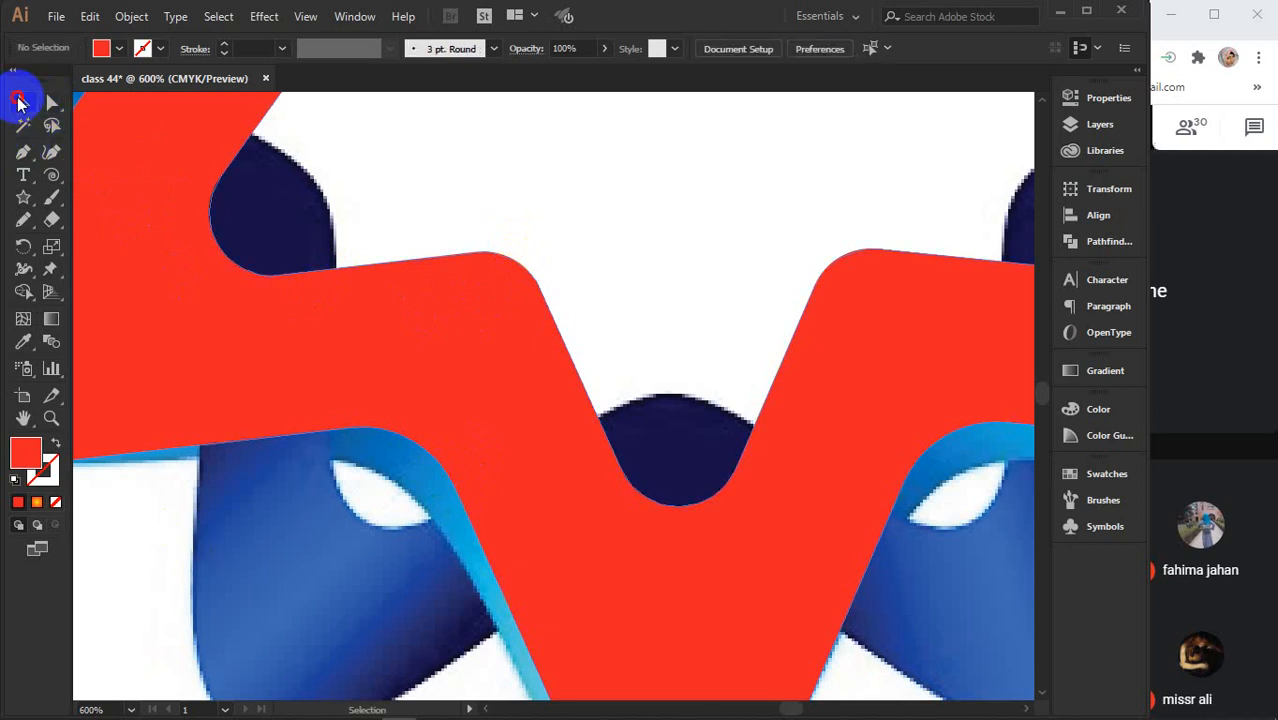
Duplicate the red hollow star in place and rotate the copy so its points cover the dark blue petals
click(179, 347)
scroll(290, 378, down, 2)
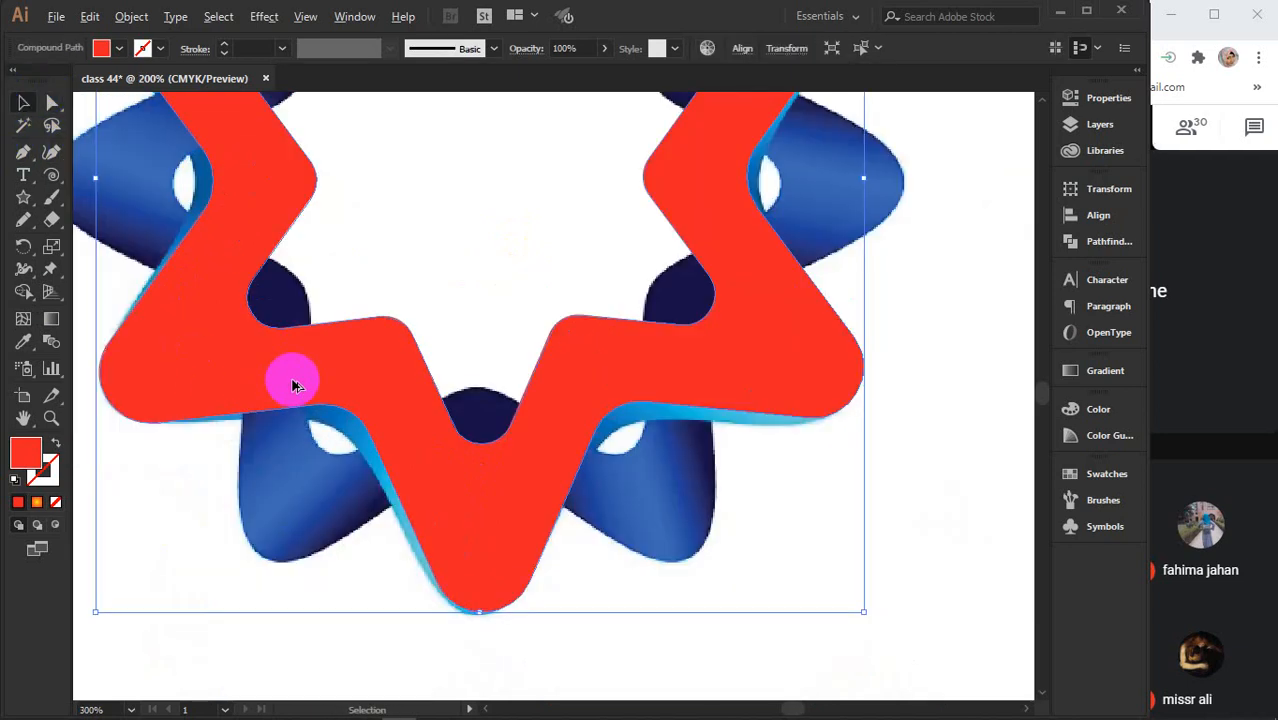
scroll(290, 378, down, 2)
scroll(471, 306, up, 1)
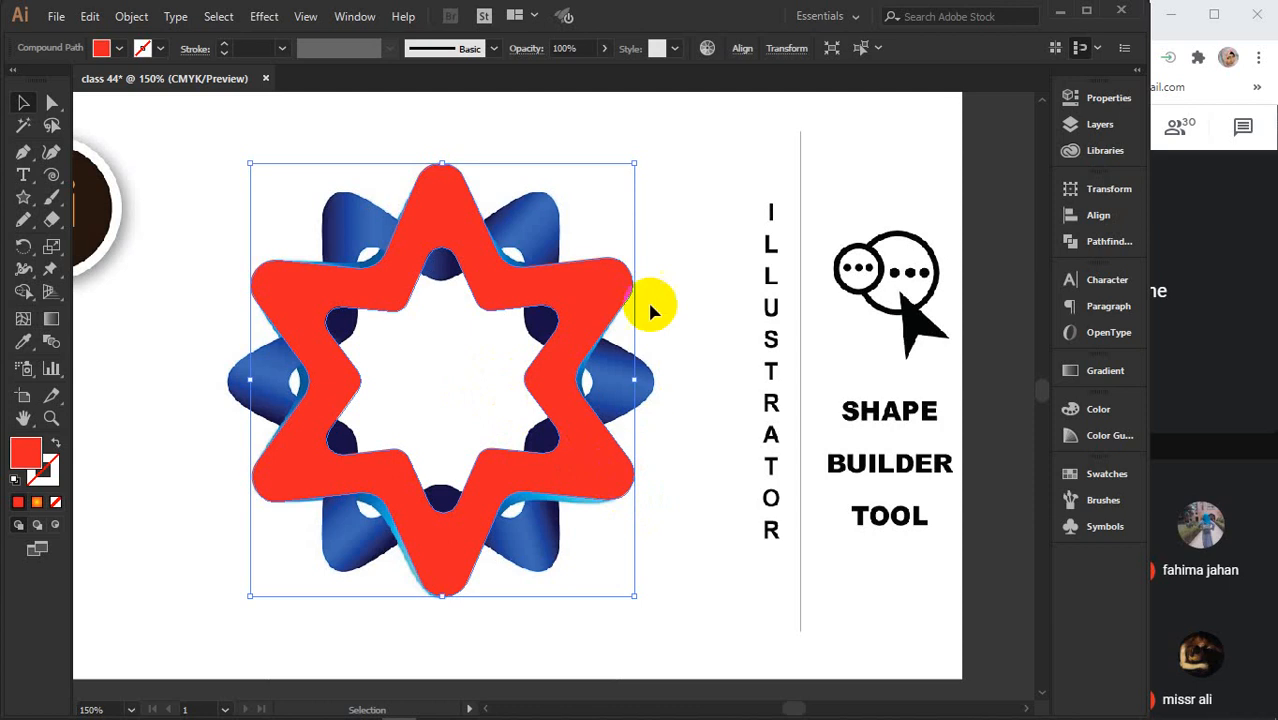
key(a)
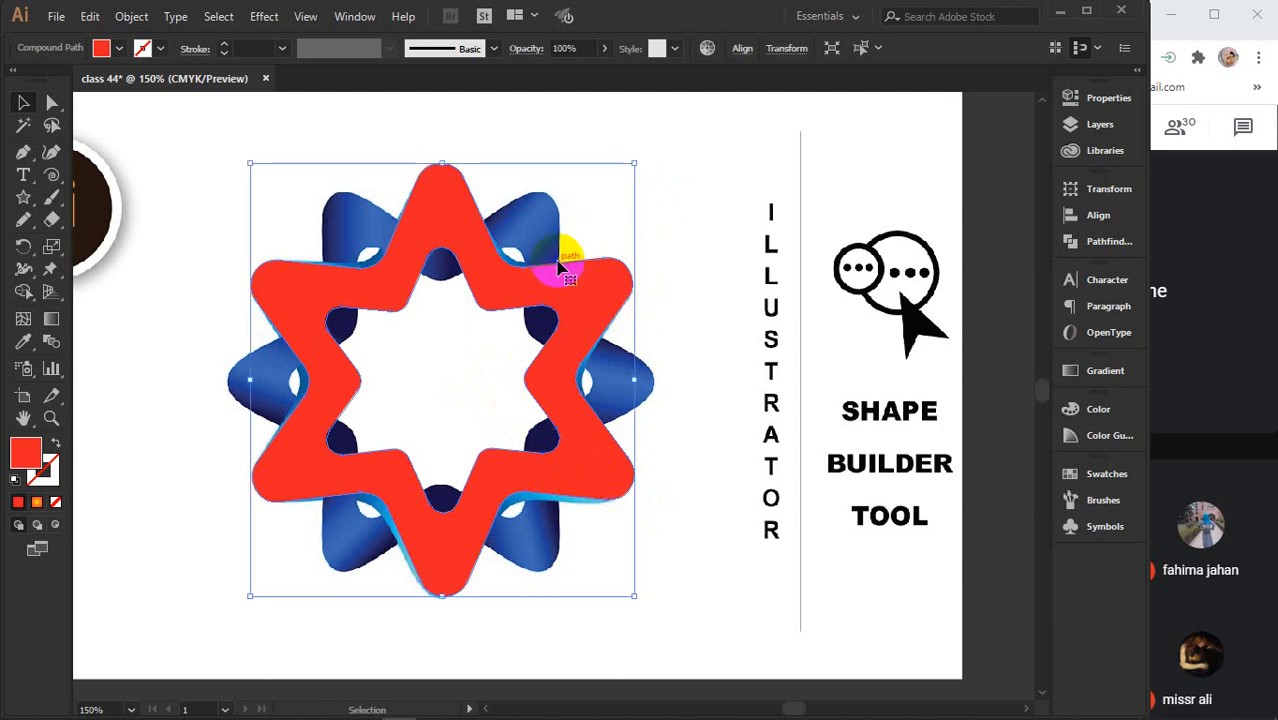
key(ctrl)
key(v)
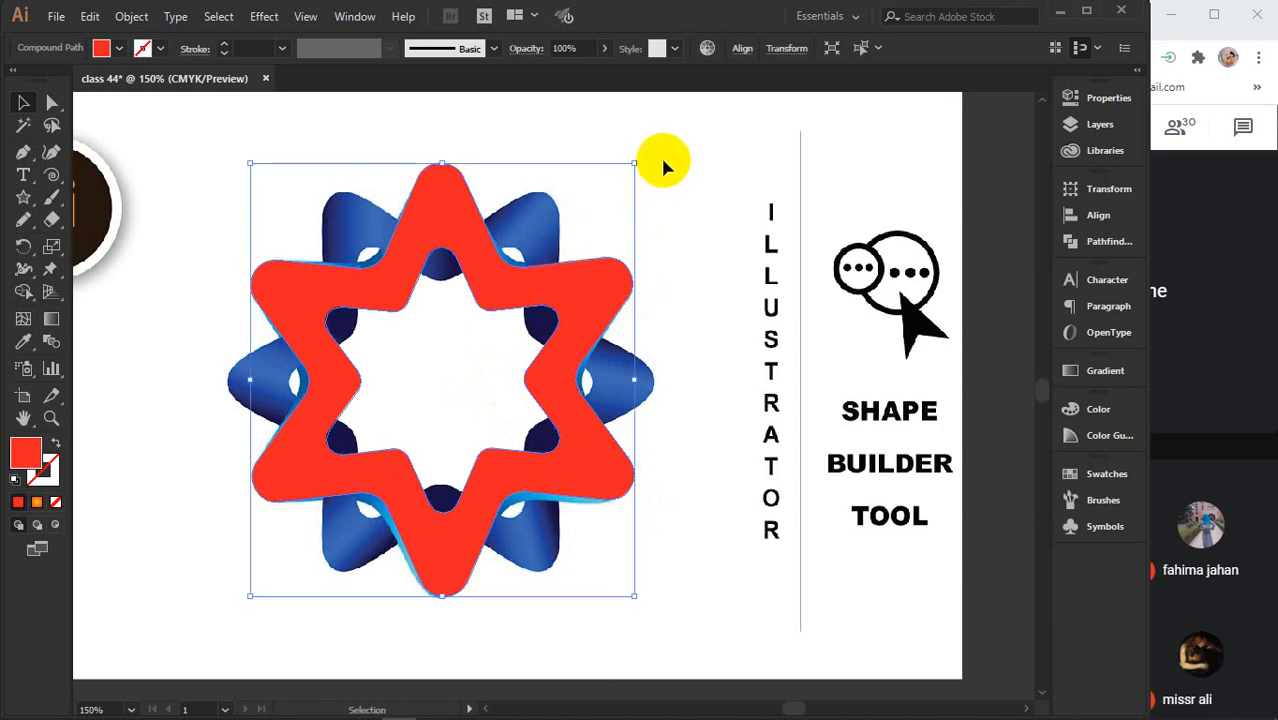
drag(645, 152, 742, 286)
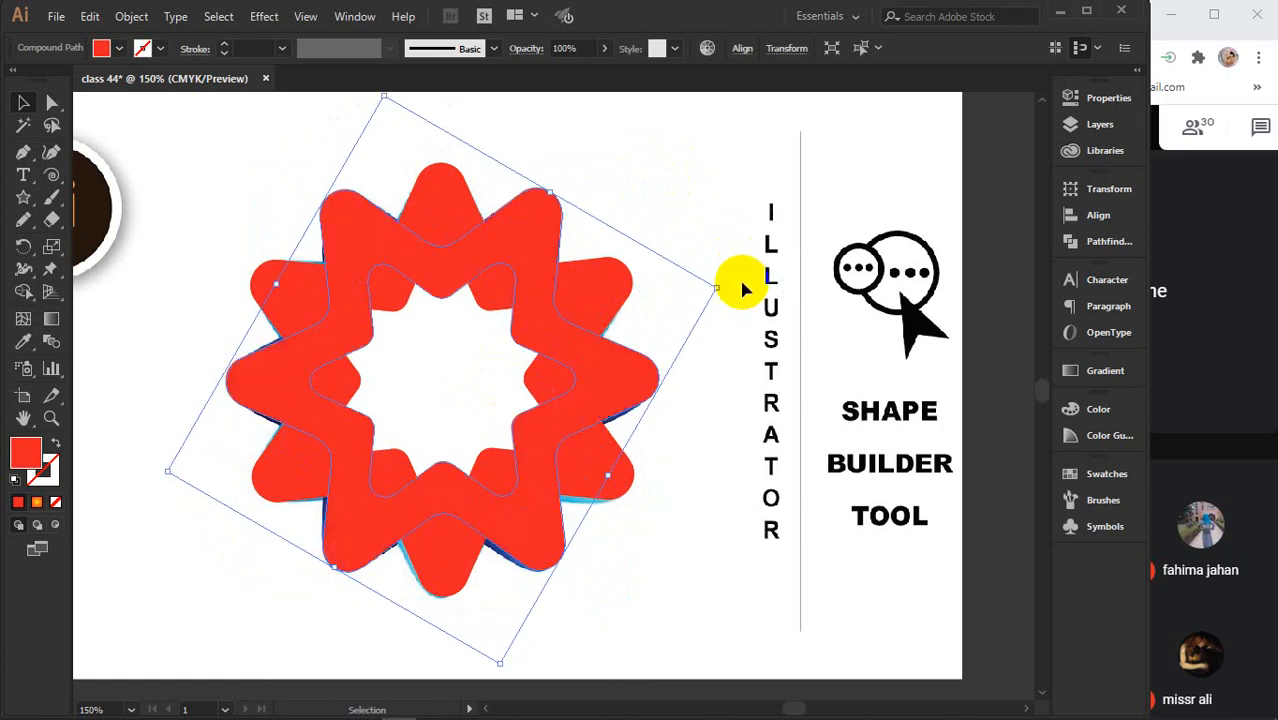
Move both red stars down and left off the flower reference image and delete the rotated copy
scroll(712, 276, down, 2)
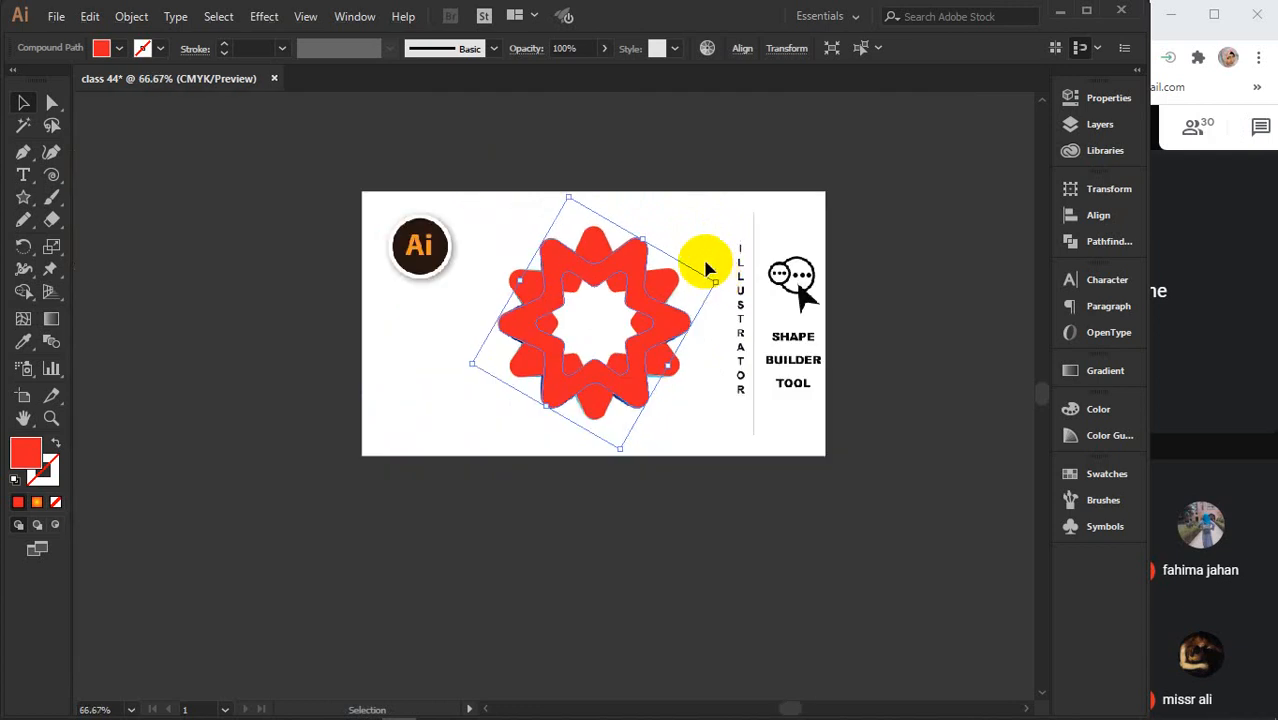
click(585, 357)
drag(633, 300, 433, 437)
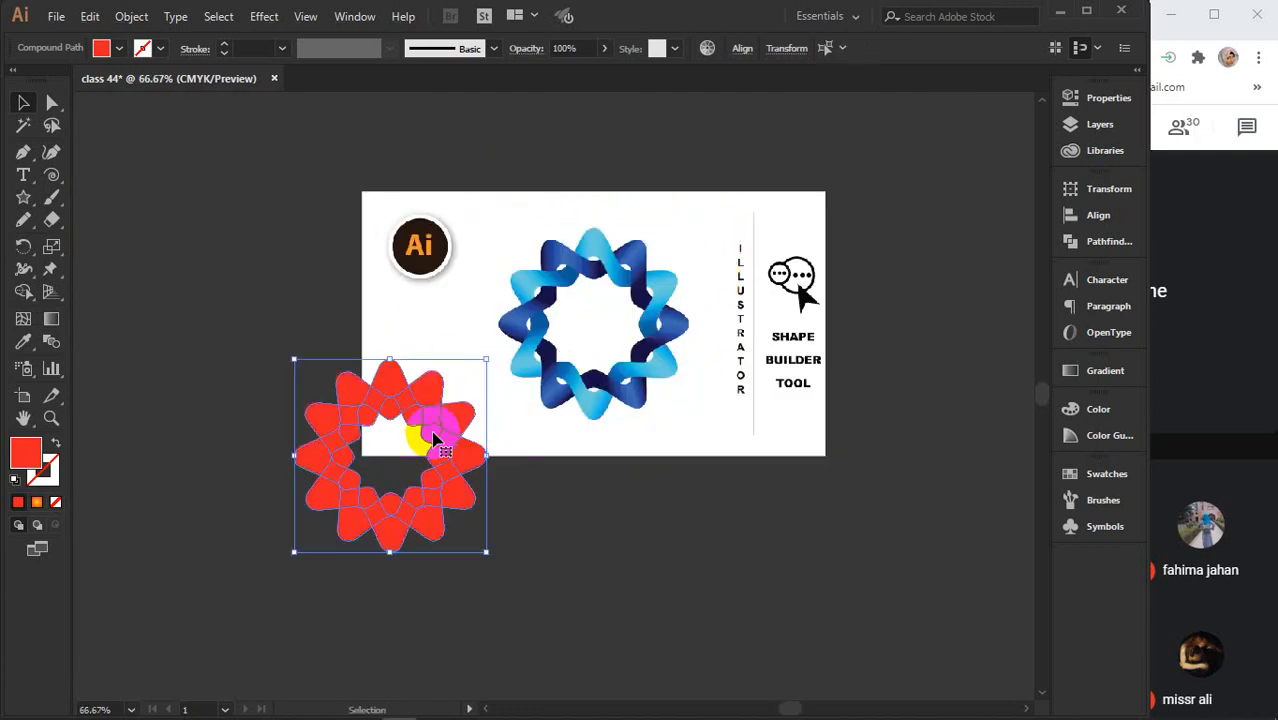
click(541, 490)
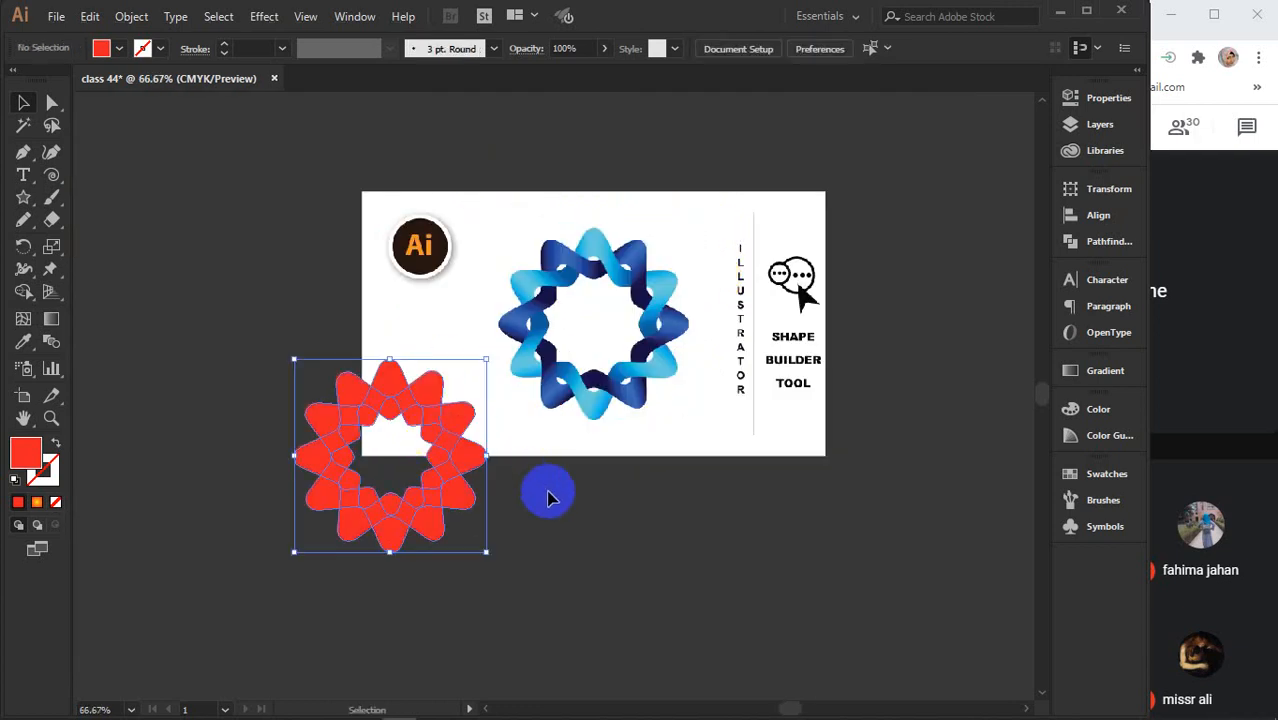
click(440, 470)
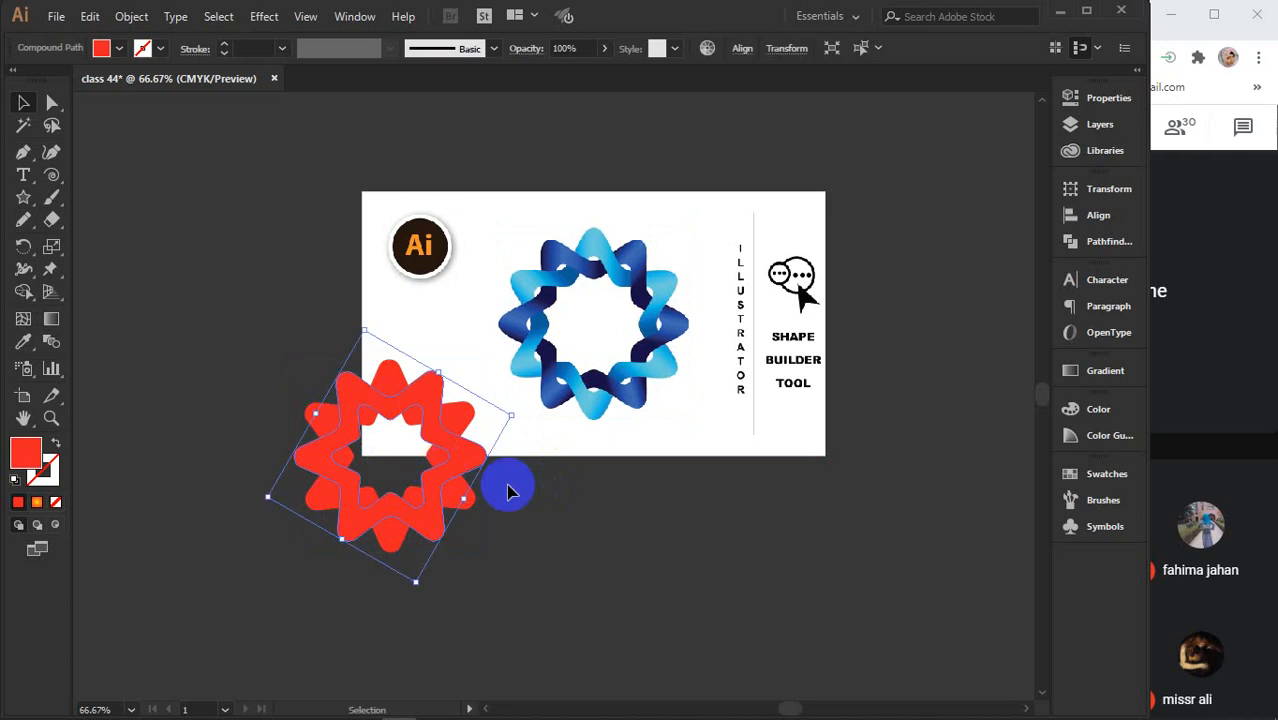
key(Delete)
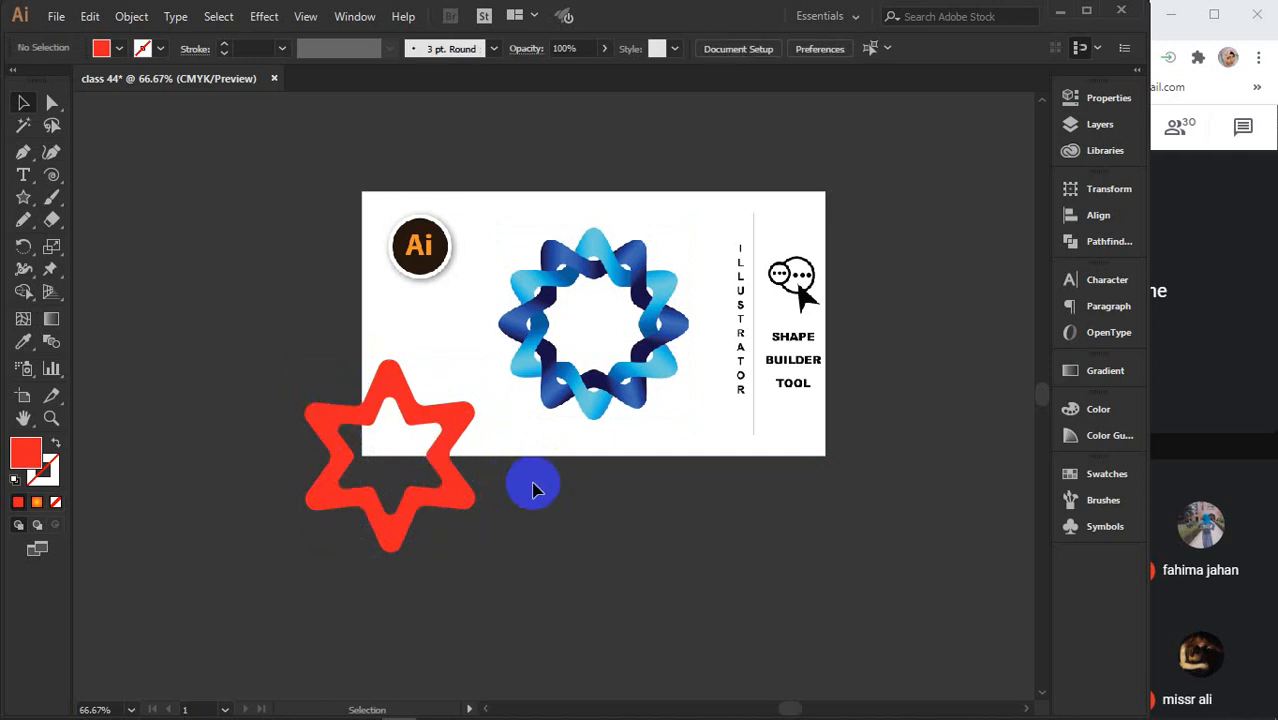
Undo the edits back to the two solid gradient stars, before the inner star's area was removed
key(ctrl+z)
key(ctrl+z)
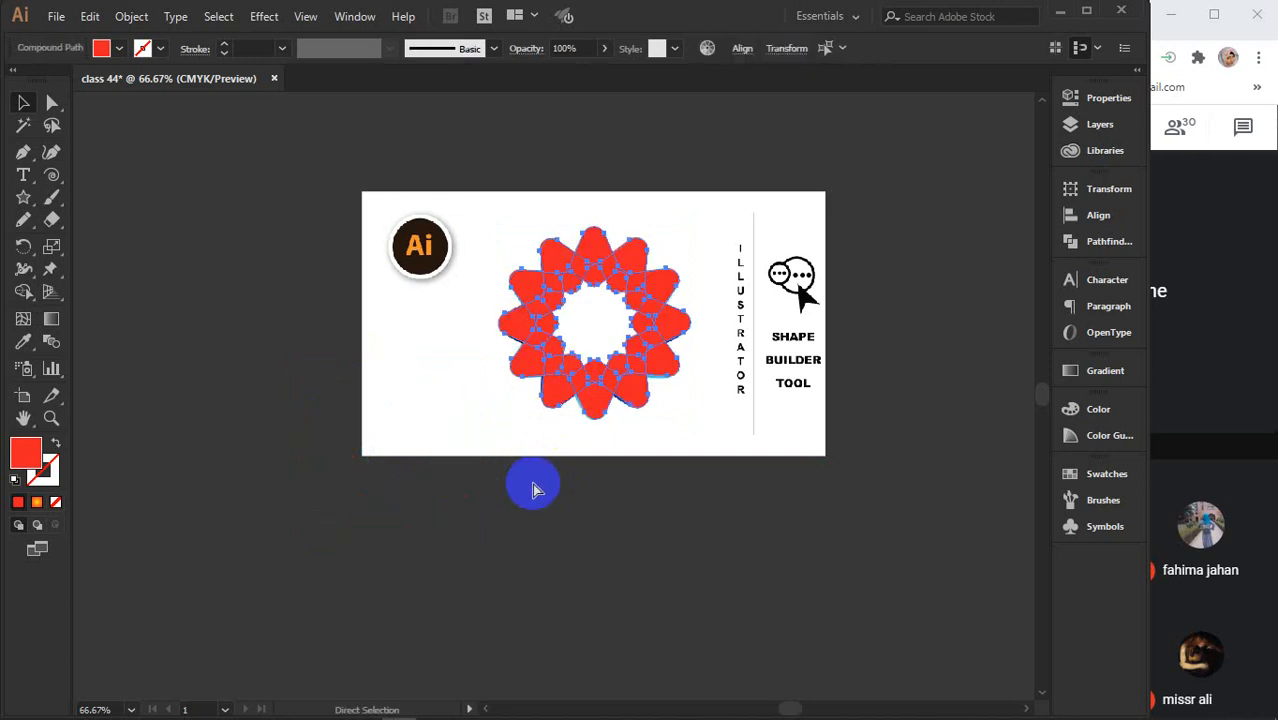
key(ctrl+z)
key(ctrl+z)
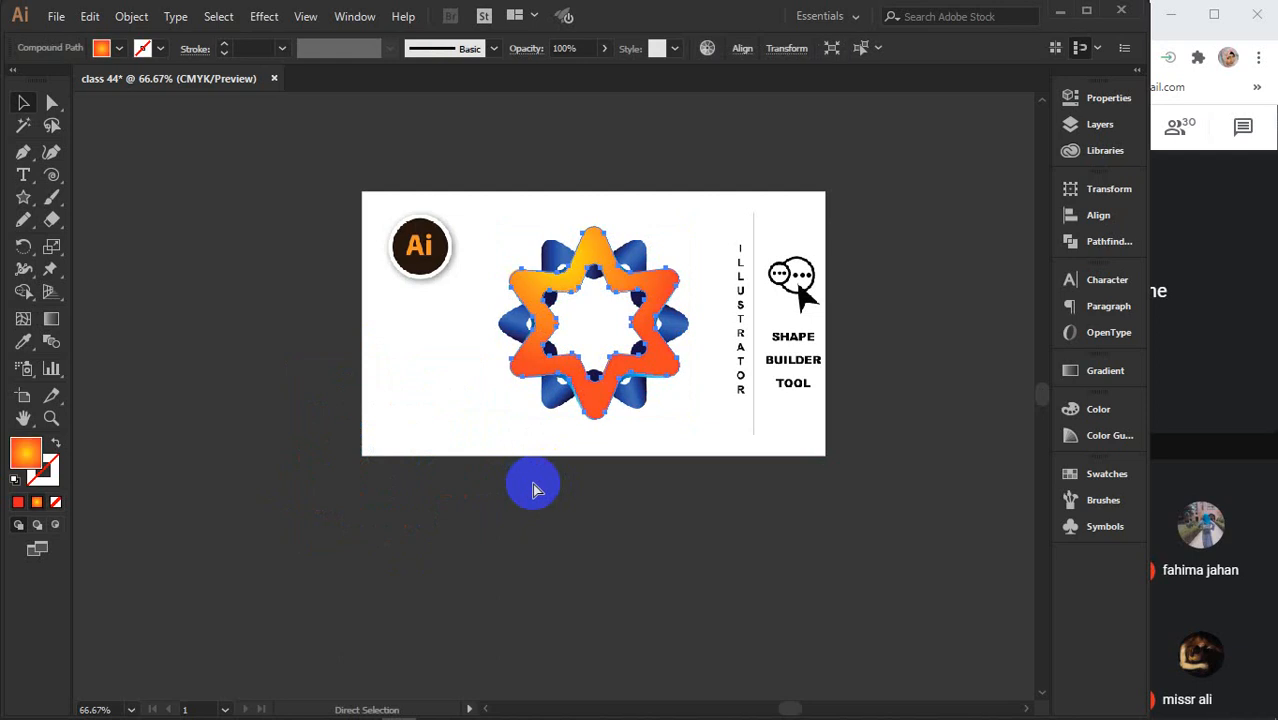
key(v)
click(685, 214)
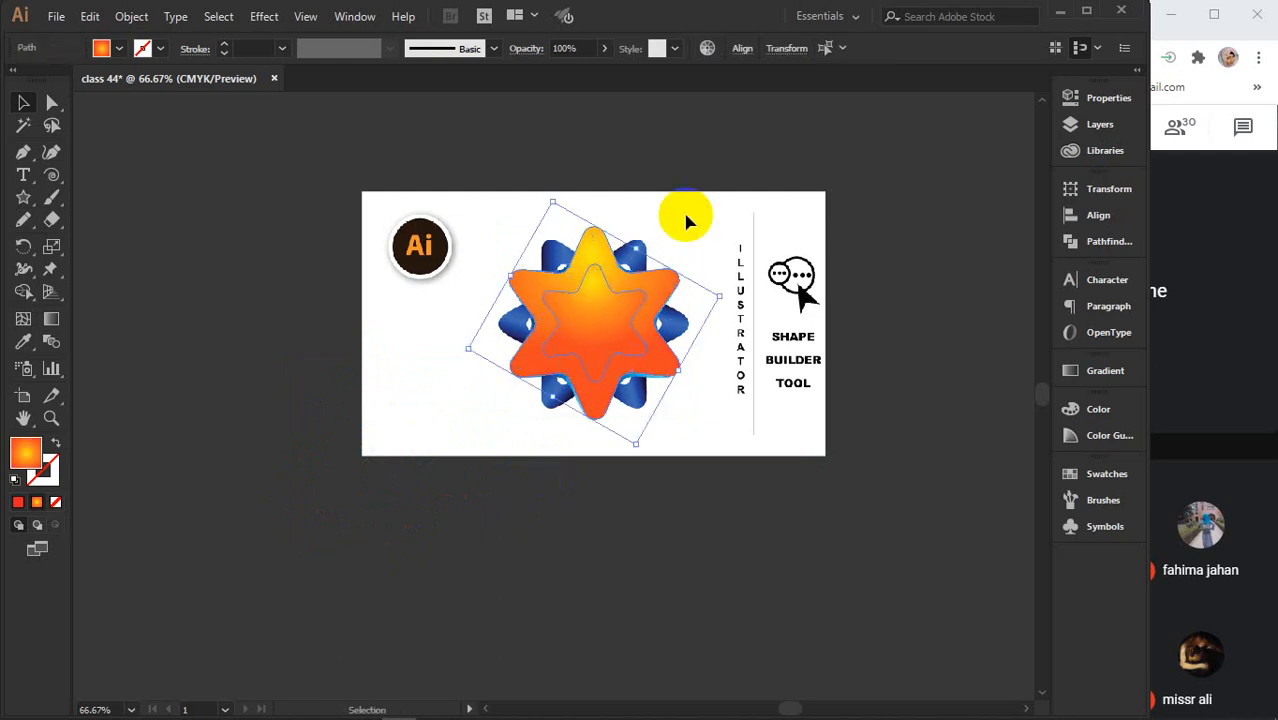
Enlarge the inner star slightly about its centre to make the band between the two stars narrower
scroll(633, 290, up, 2)
scroll(633, 293, up, 1)
click(543, 333)
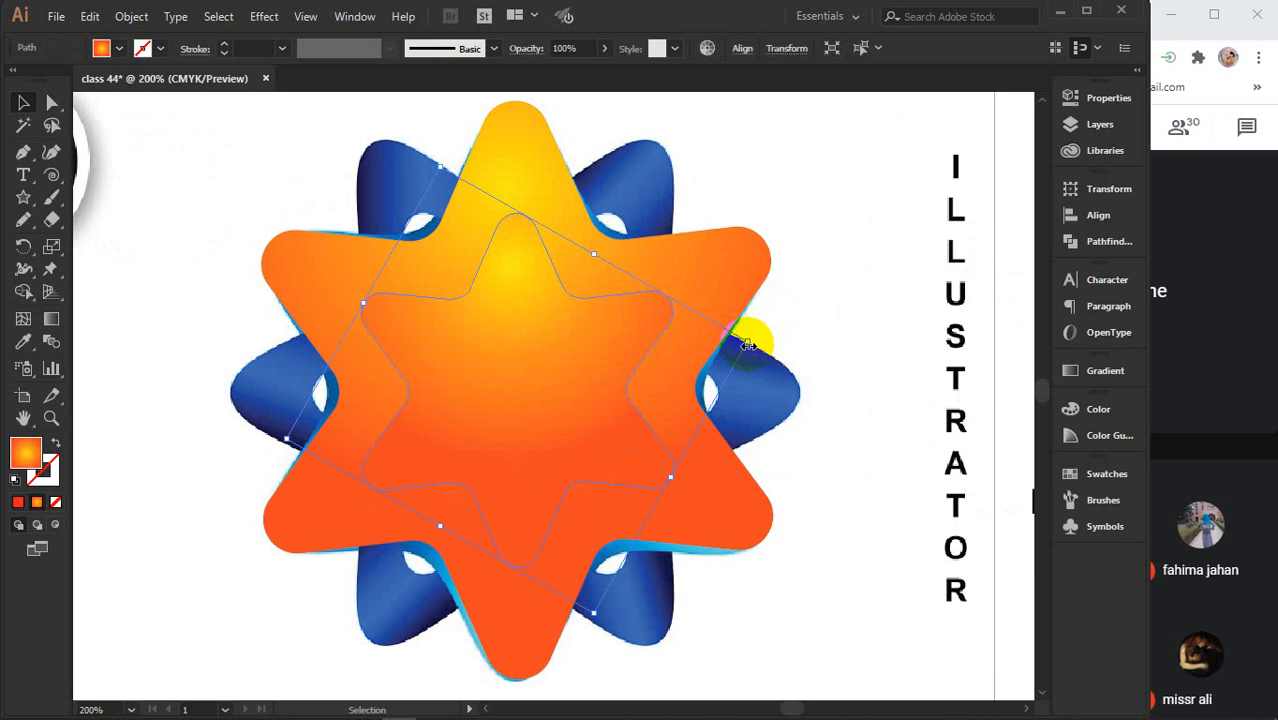
drag(748, 345, 822, 350)
Remove the inner star's area with the Shape Builder tool and fill the resulting hollow star with solid red
click(491, 380)
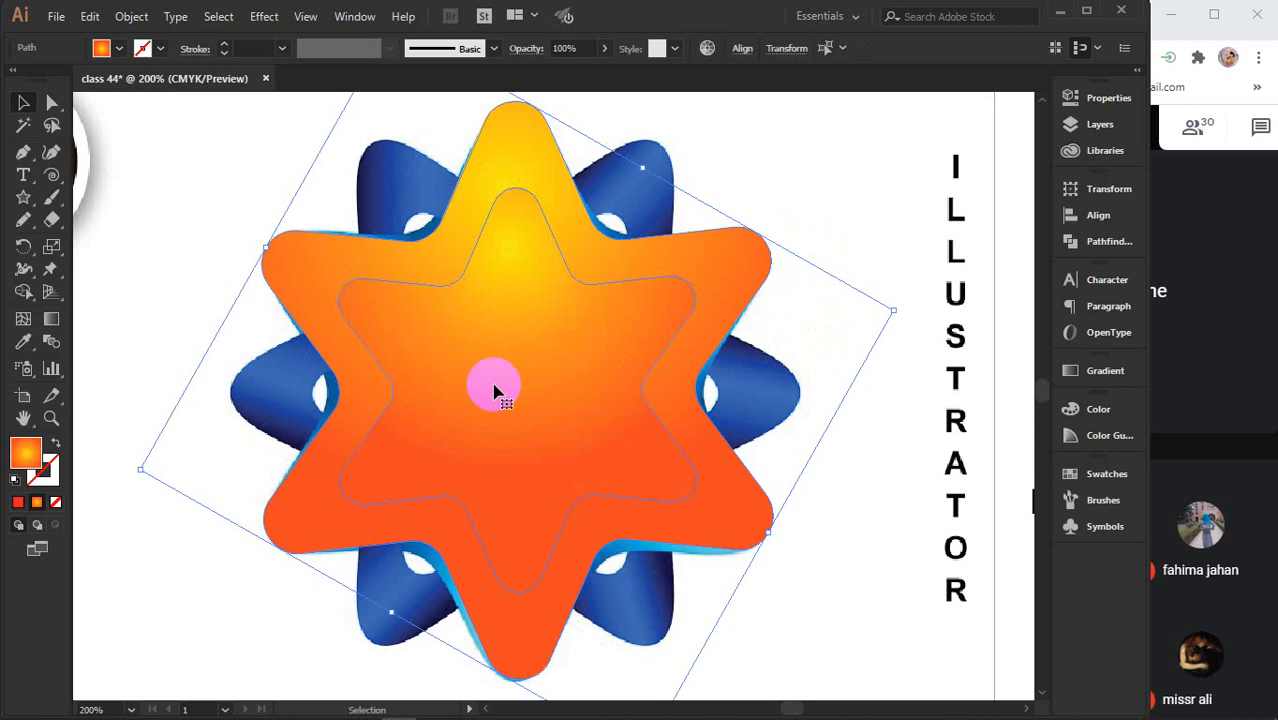
click(23, 291)
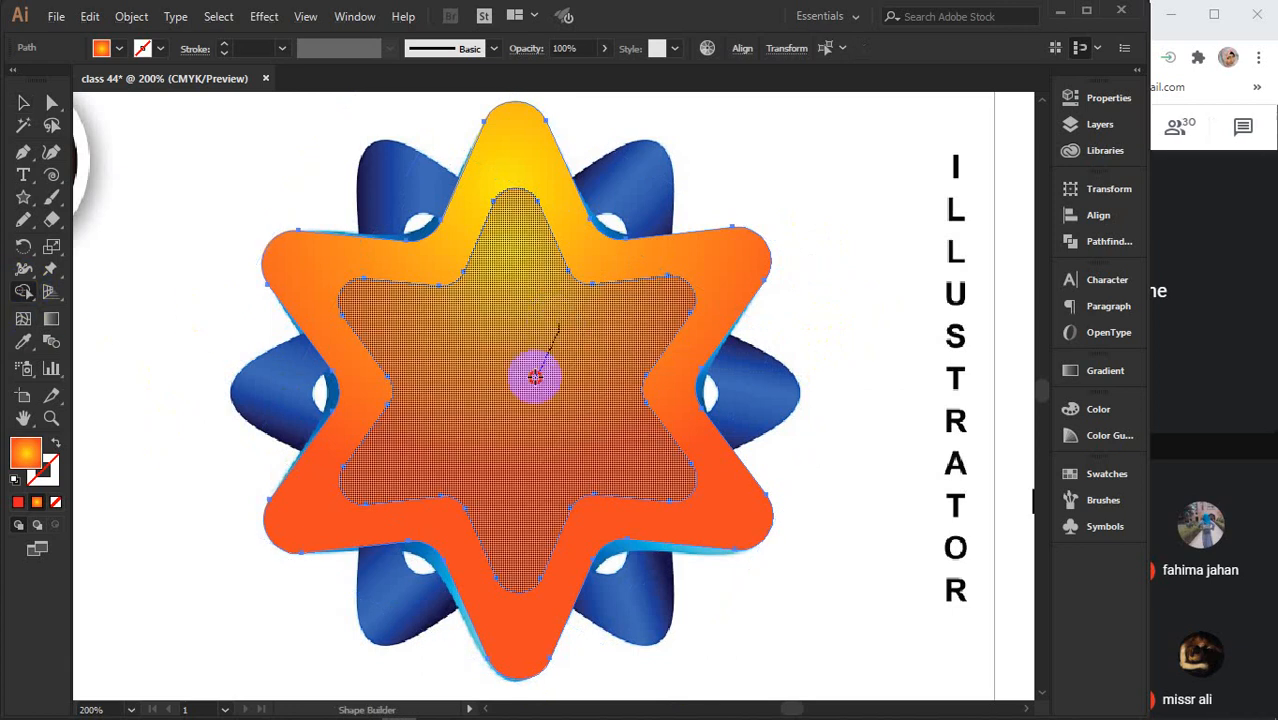
alt+click(530, 385)
key(v)
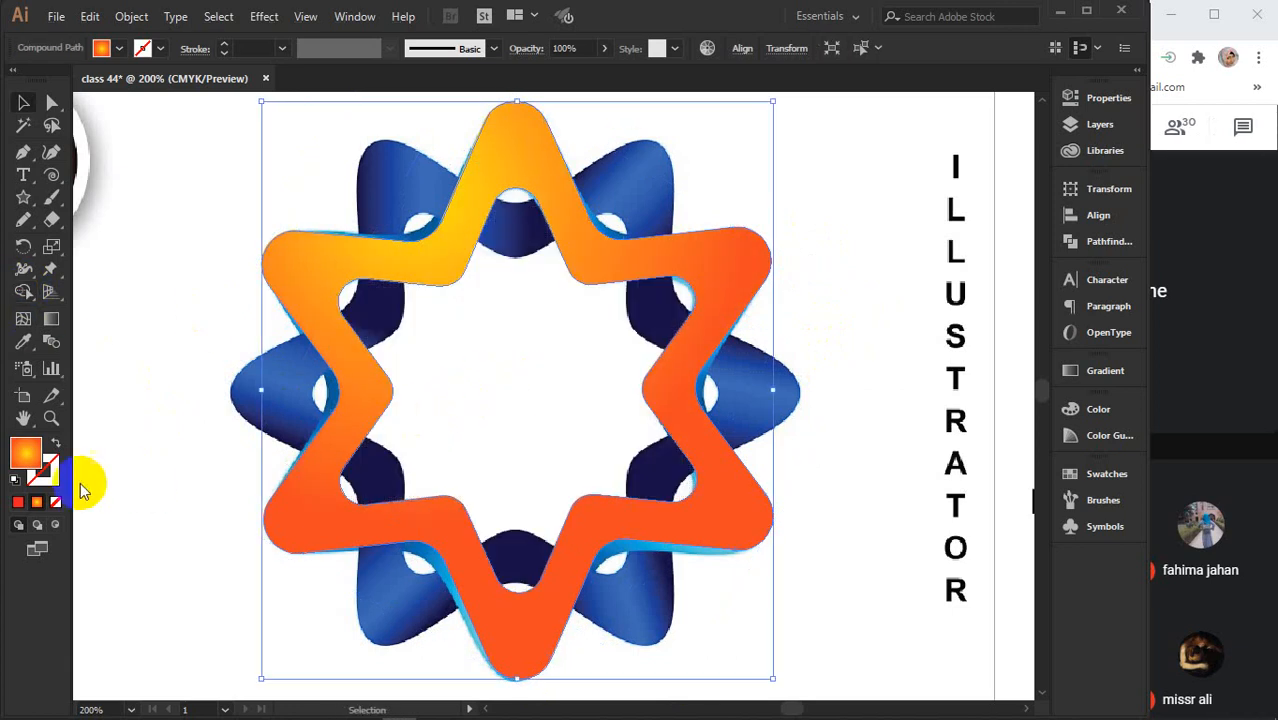
click(18, 502)
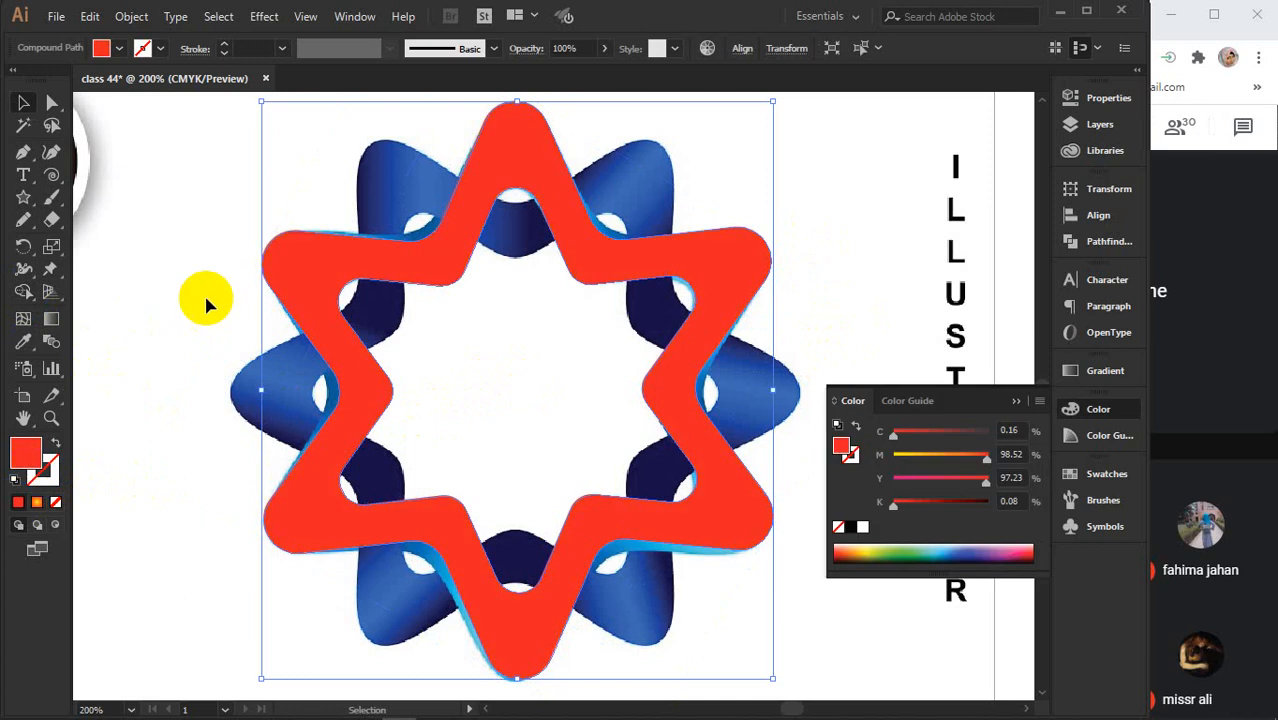
click(1015, 399)
Duplicate the narrower hollow star in place and rotate the copy so its points cover the dark blue petals
click(838, 290)
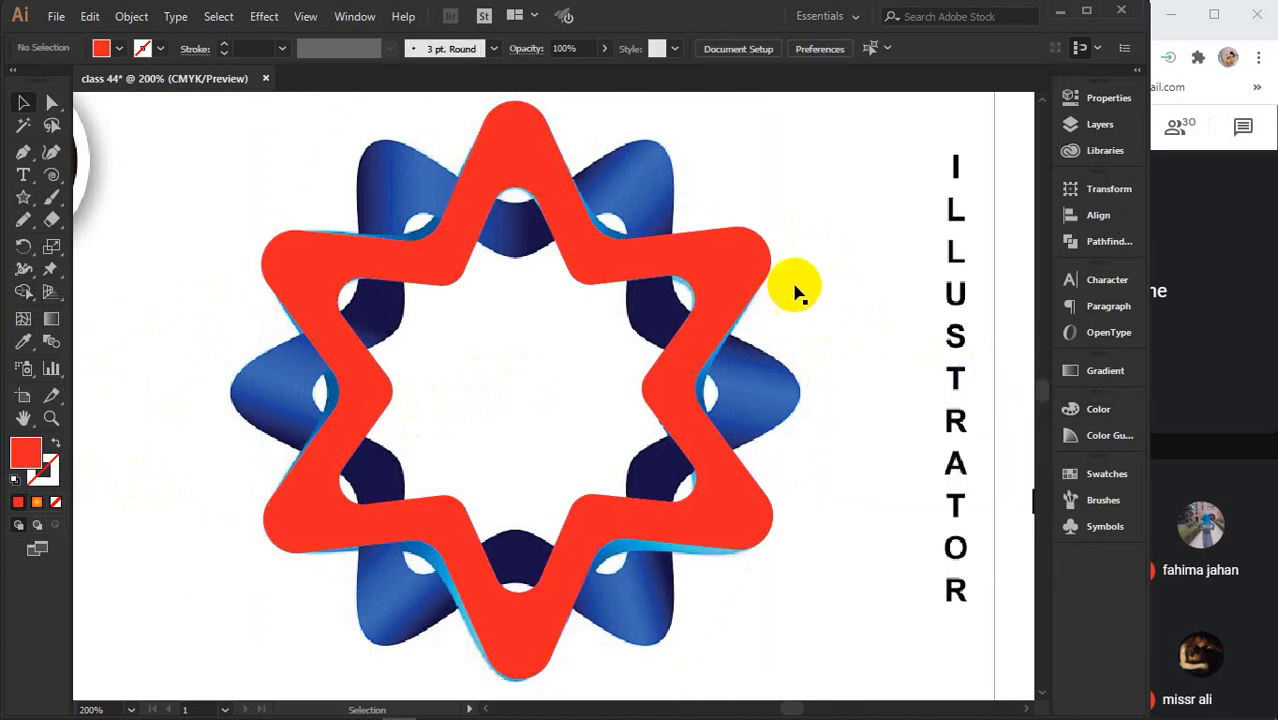
click(773, 264)
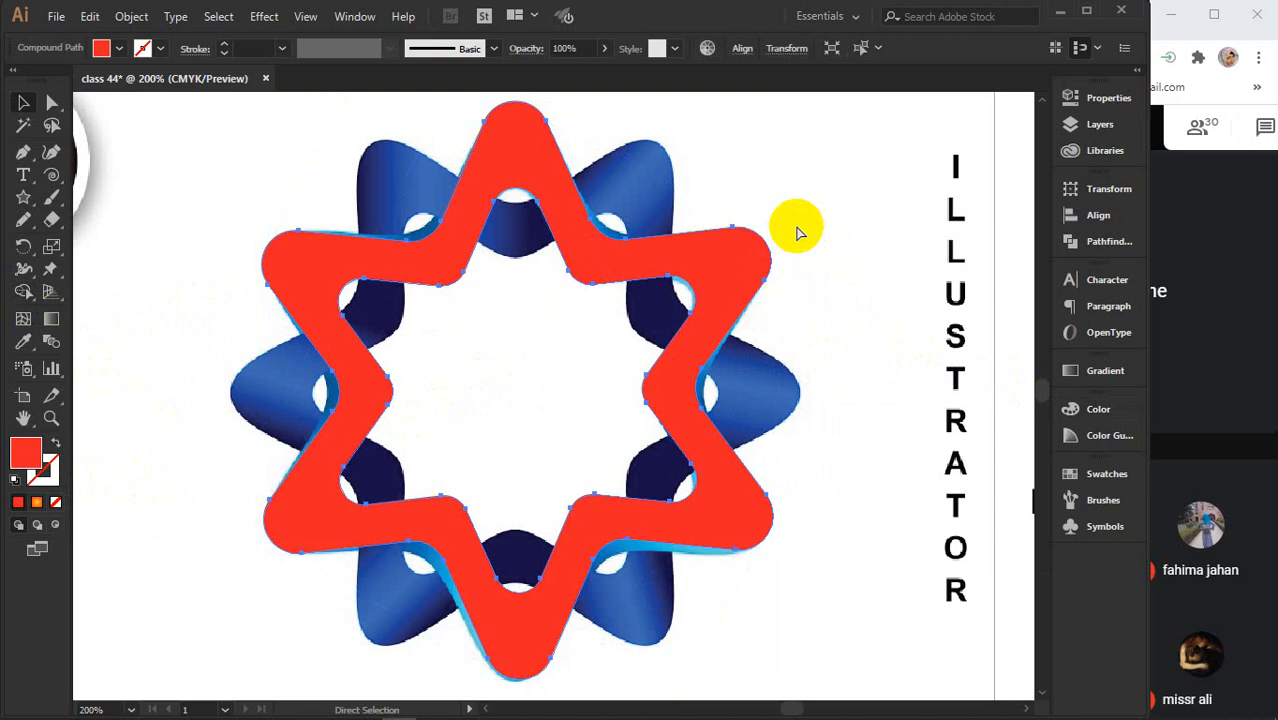
drag(785, 97, 930, 268)
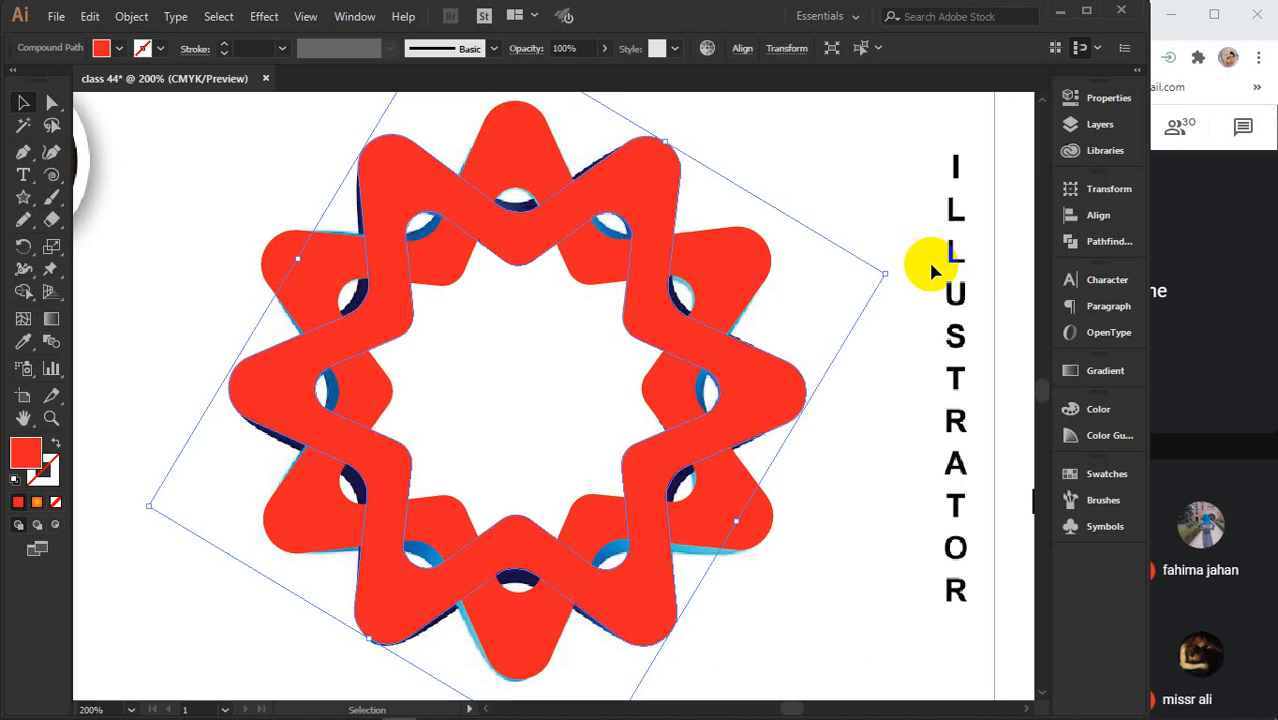
Move both red hollow stars together off the reference flower to the empty area directly below the artboard
click(828, 158)
drag(811, 177, 578, 358)
scroll(604, 328, down, 1)
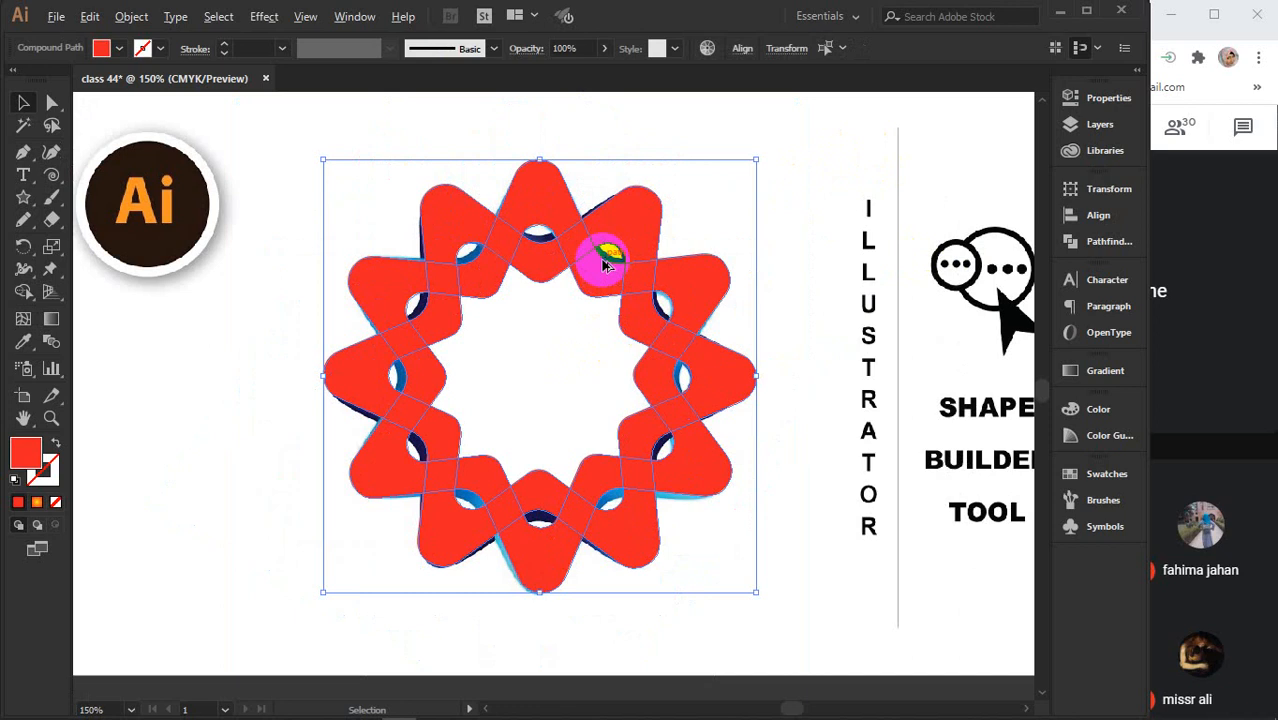
scroll(604, 255, down, 2)
drag(602, 248, 606, 484)
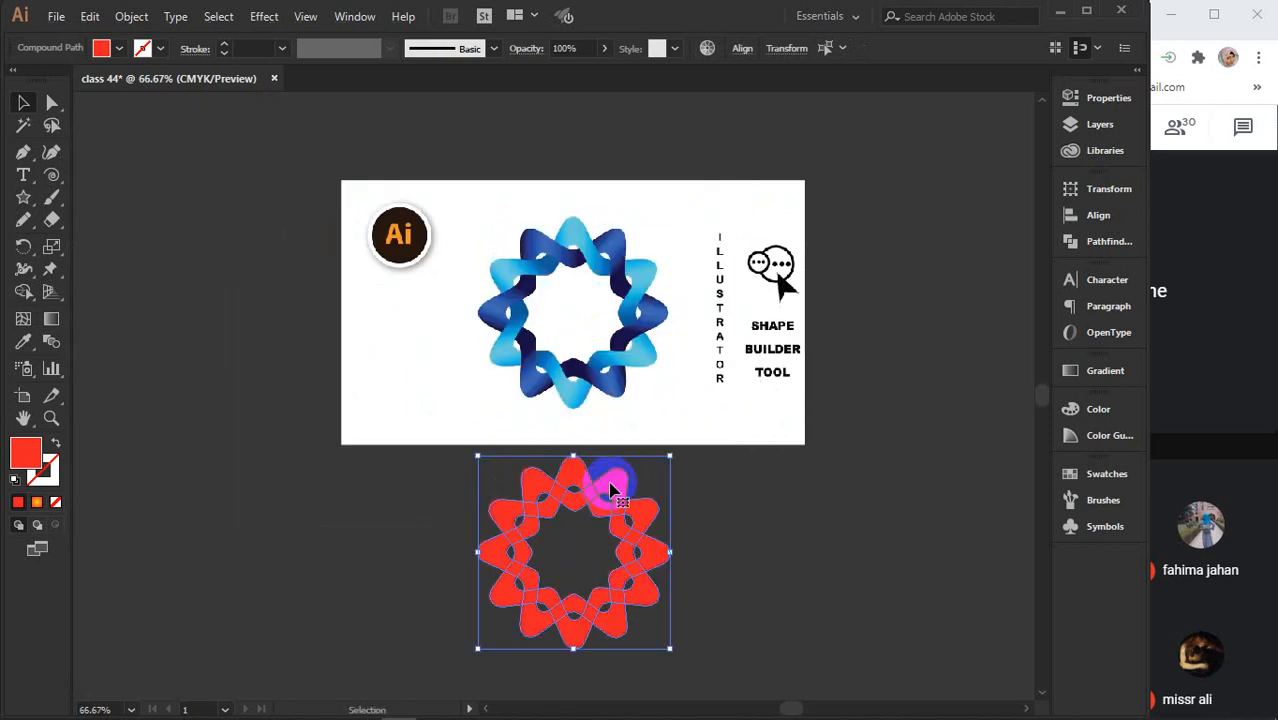
scroll(700, 525, up, 1)
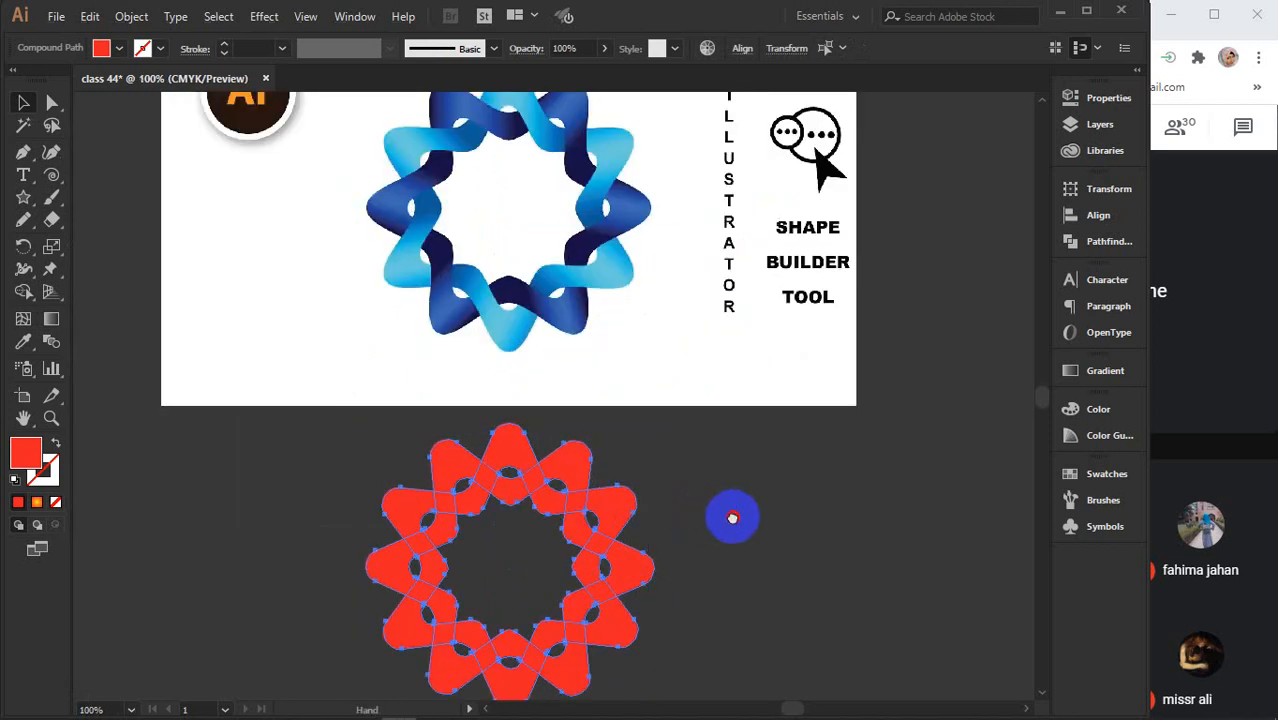
drag(730, 516, 685, 479)
click(685, 489)
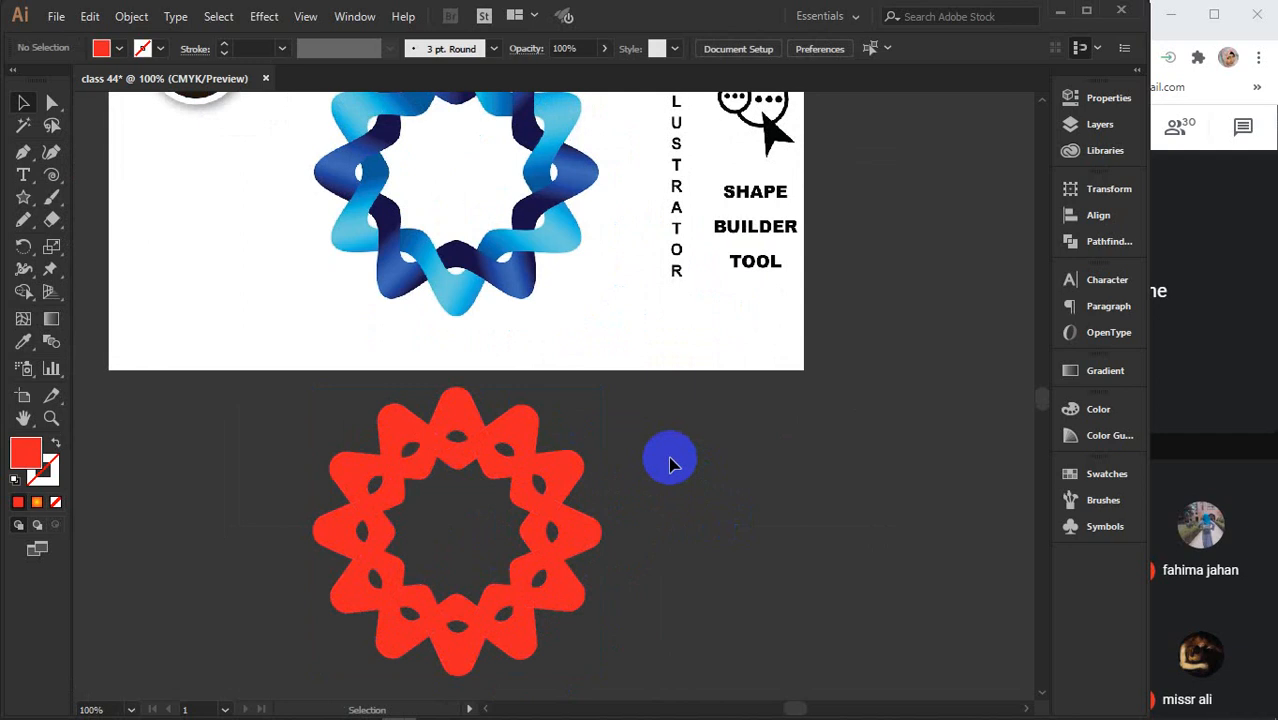
Recolour the rotated front star with a light blue fill to distinguish it from the red star
click(518, 431)
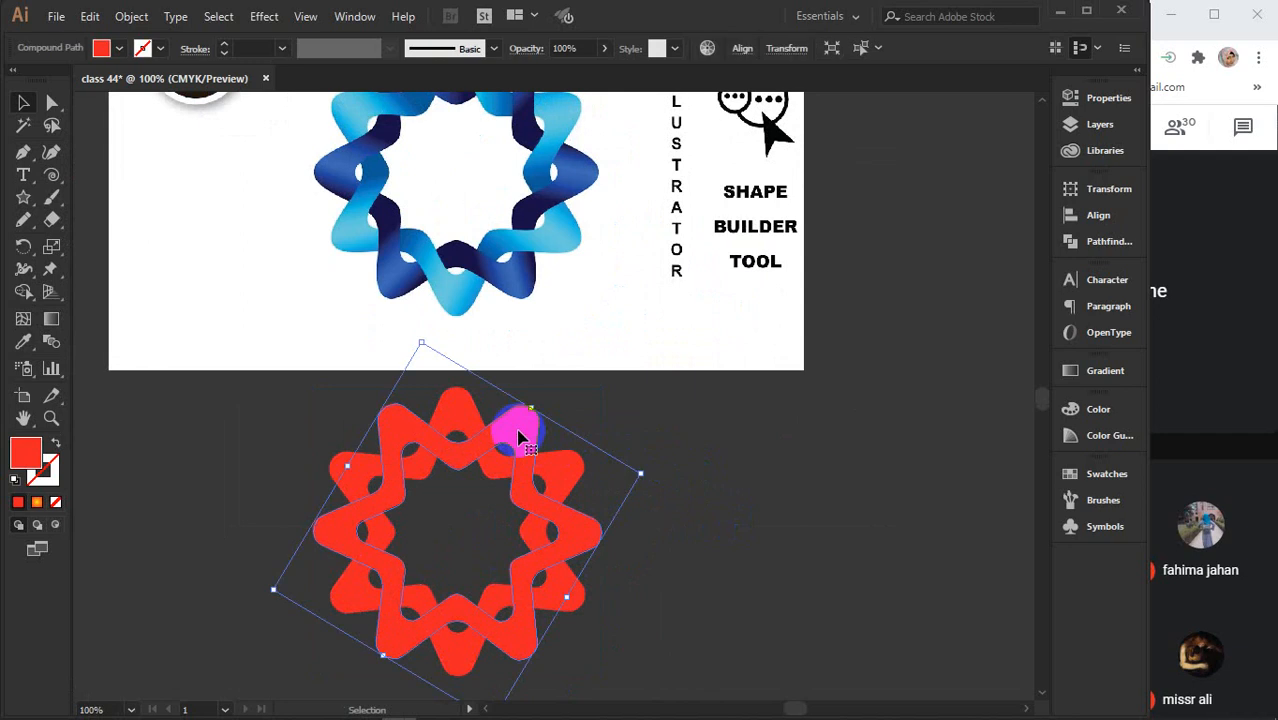
scroll(516, 432, up, 1)
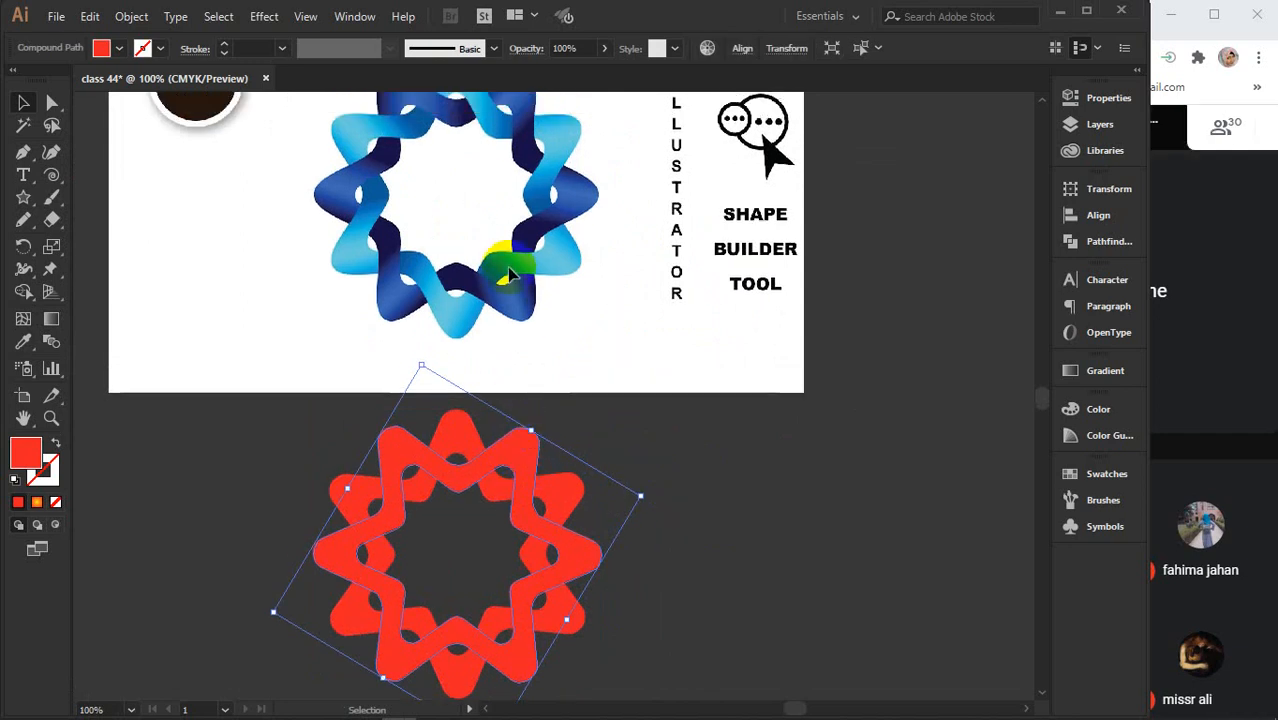
double_click(27, 463)
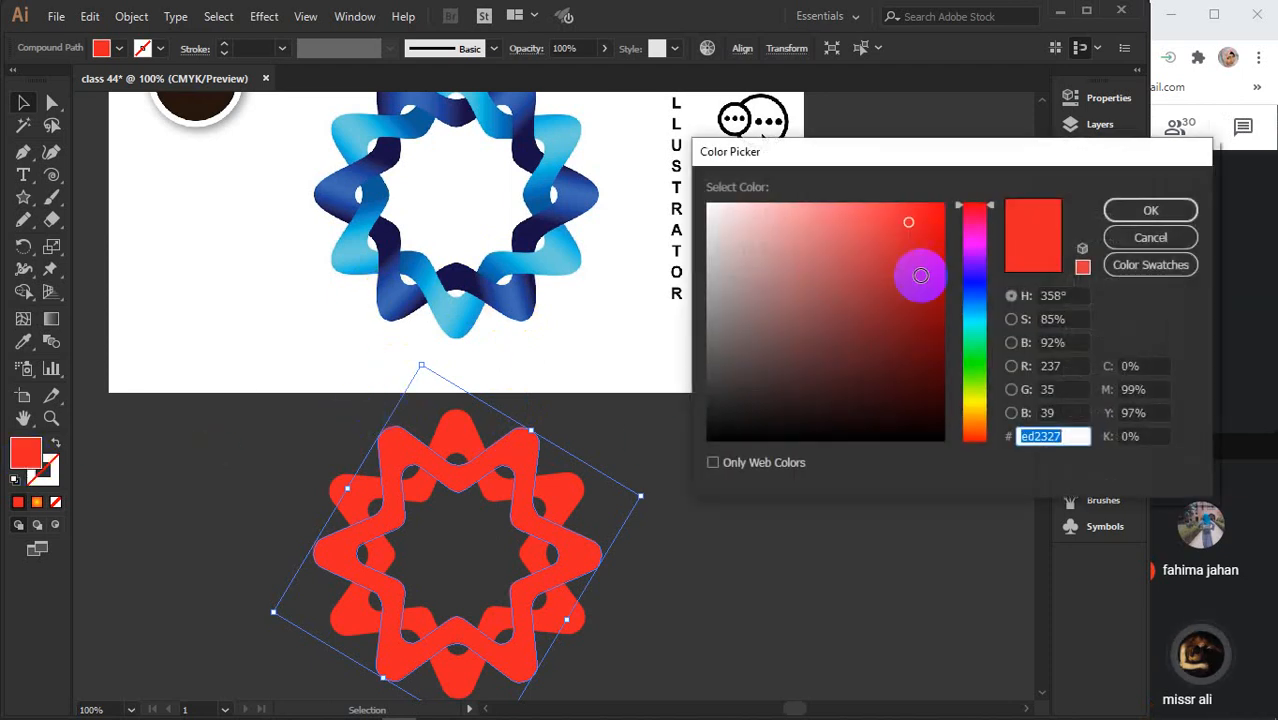
click(974, 250)
drag(974, 255, 970, 314)
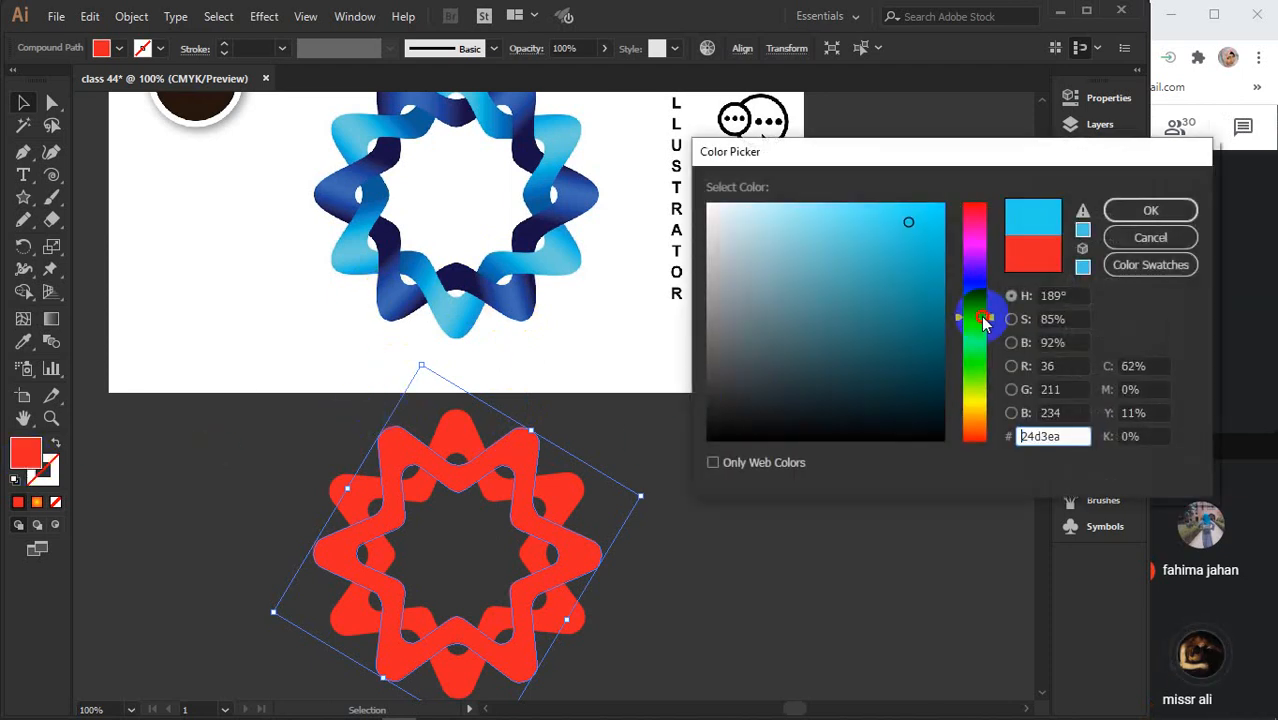
click(1150, 210)
Use the Shape Builder tool with red fill to merge each red petal with one adjacent inner red piece across the blue star, weaving the stars
drag(330, 410, 487, 533)
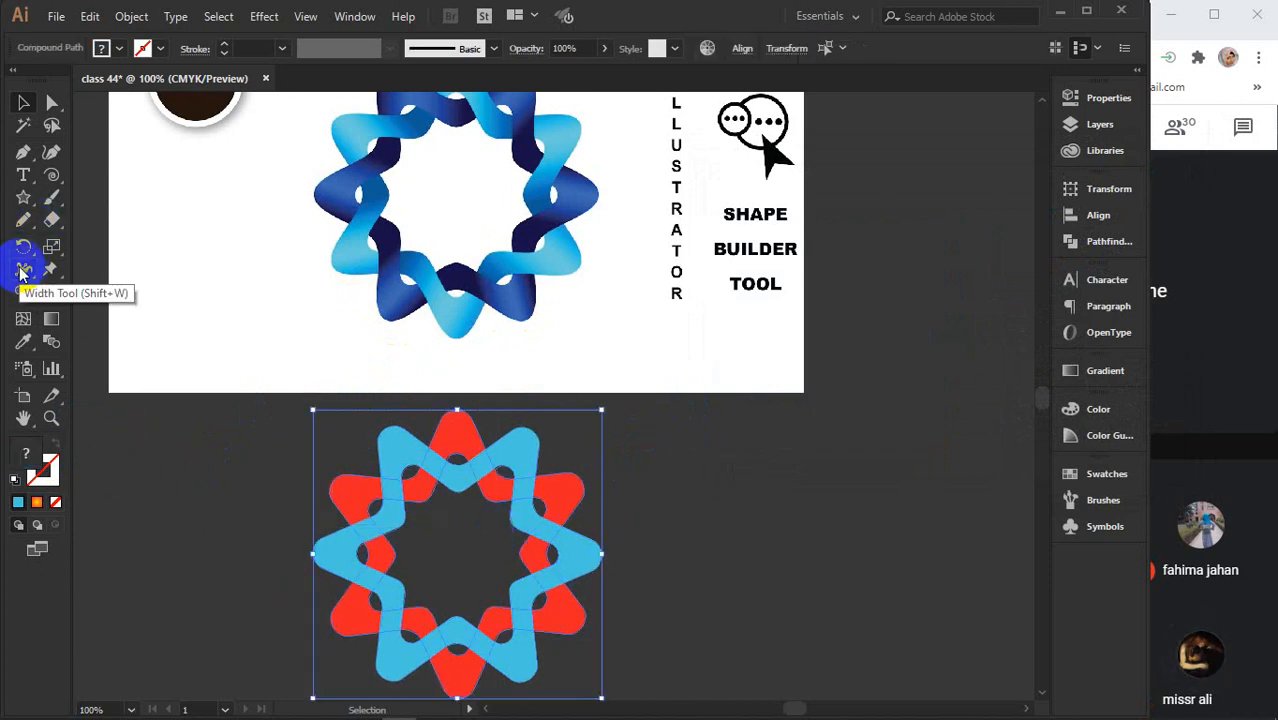
click(24, 293)
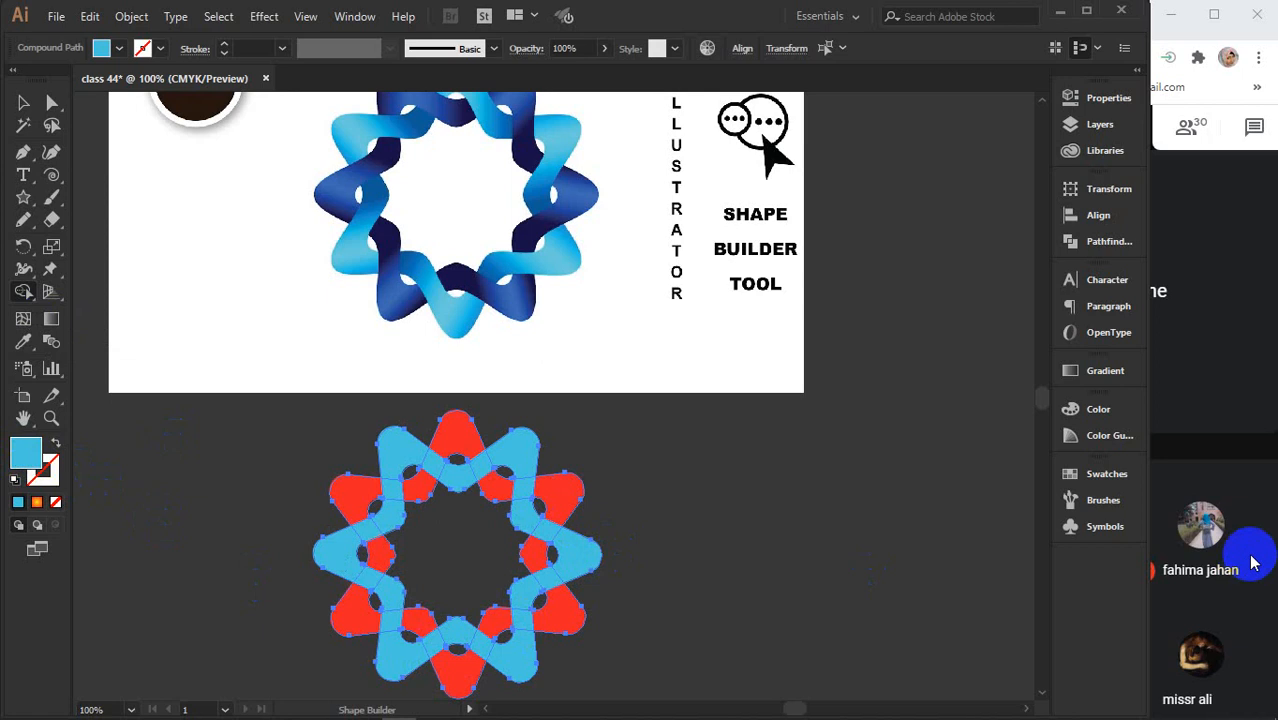
click(1112, 474)
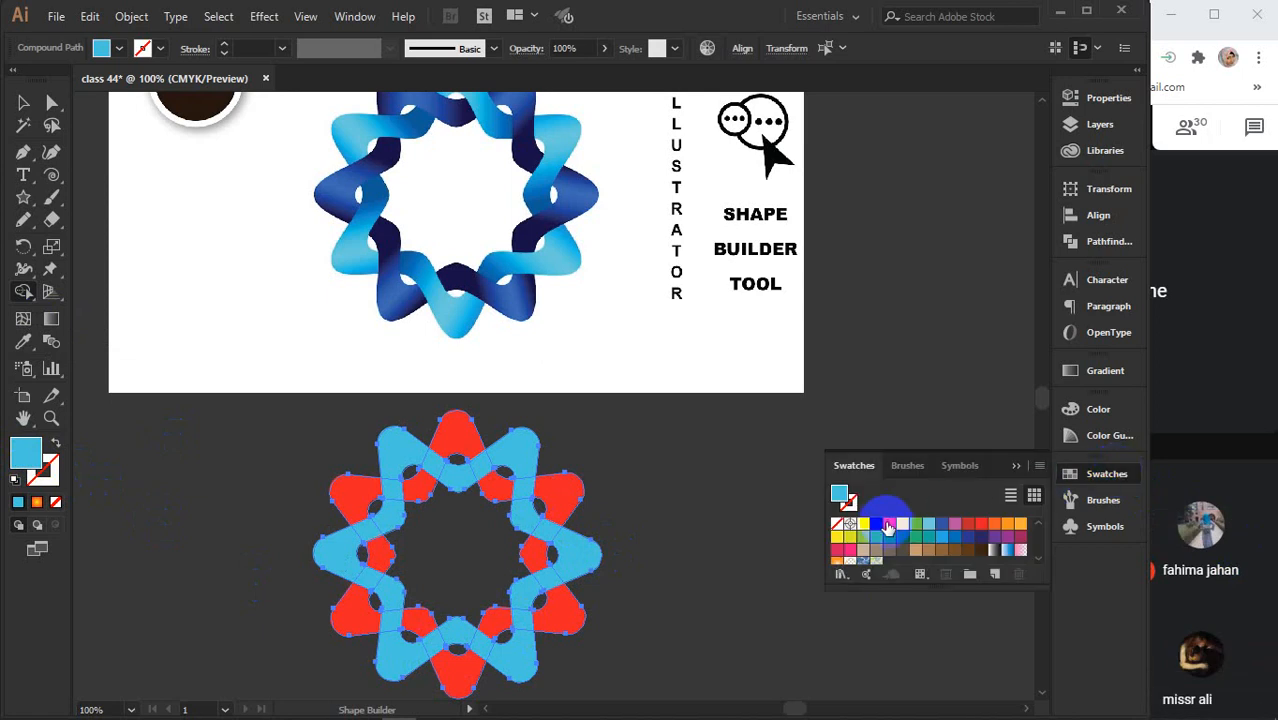
click(888, 526)
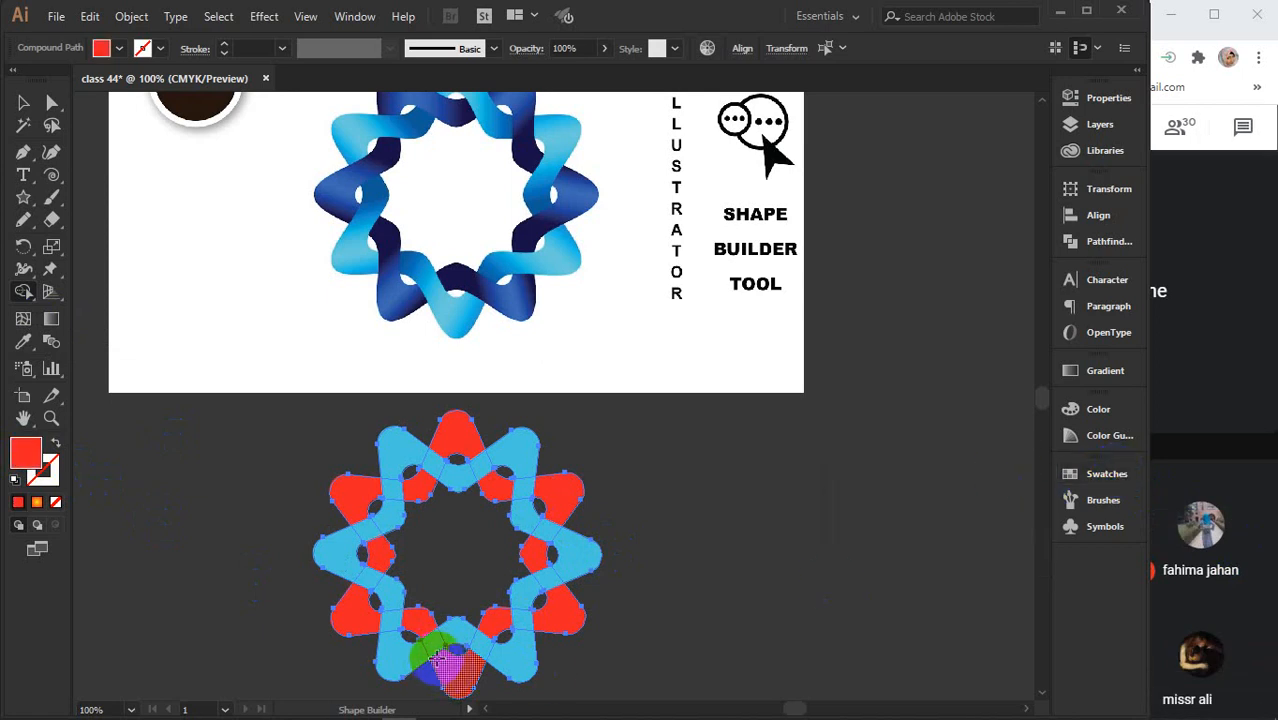
drag(444, 669, 424, 630)
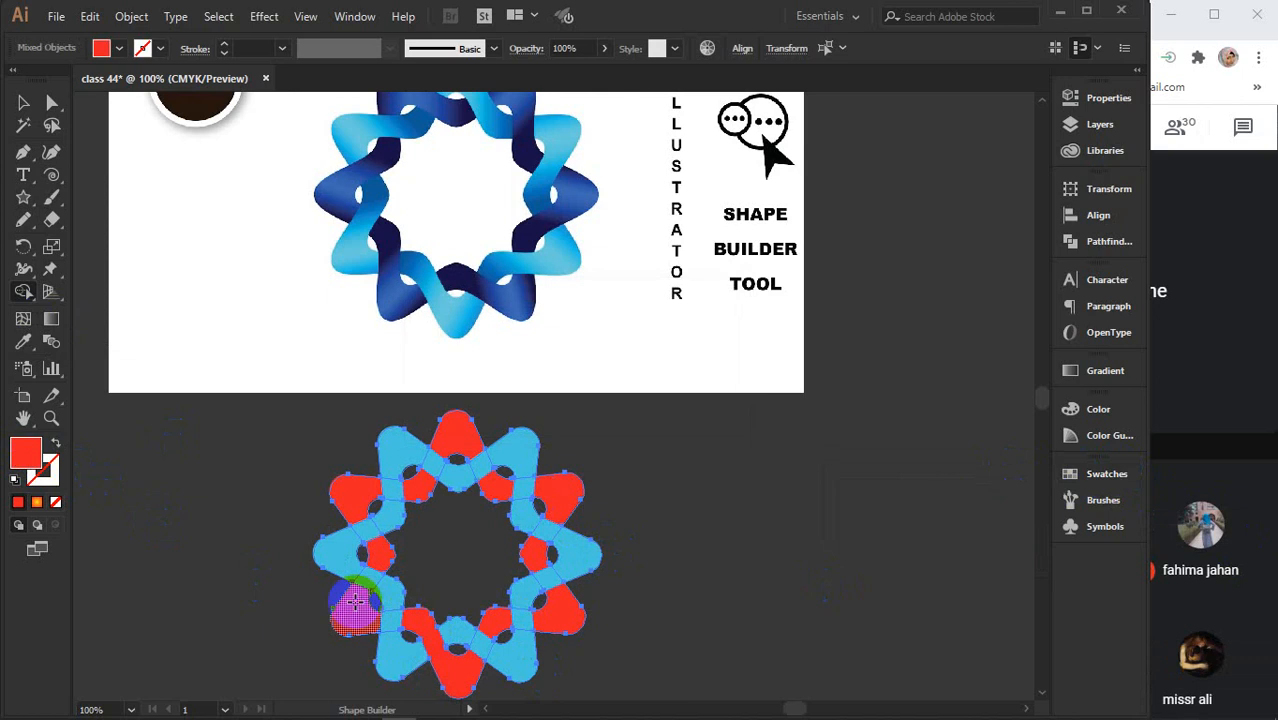
drag(353, 598, 381, 565)
mouse_move(358, 490)
mouse_down()
mouse_move(386, 476)
mouse_move(416, 487)
mouse_up()
drag(456, 434, 494, 487)
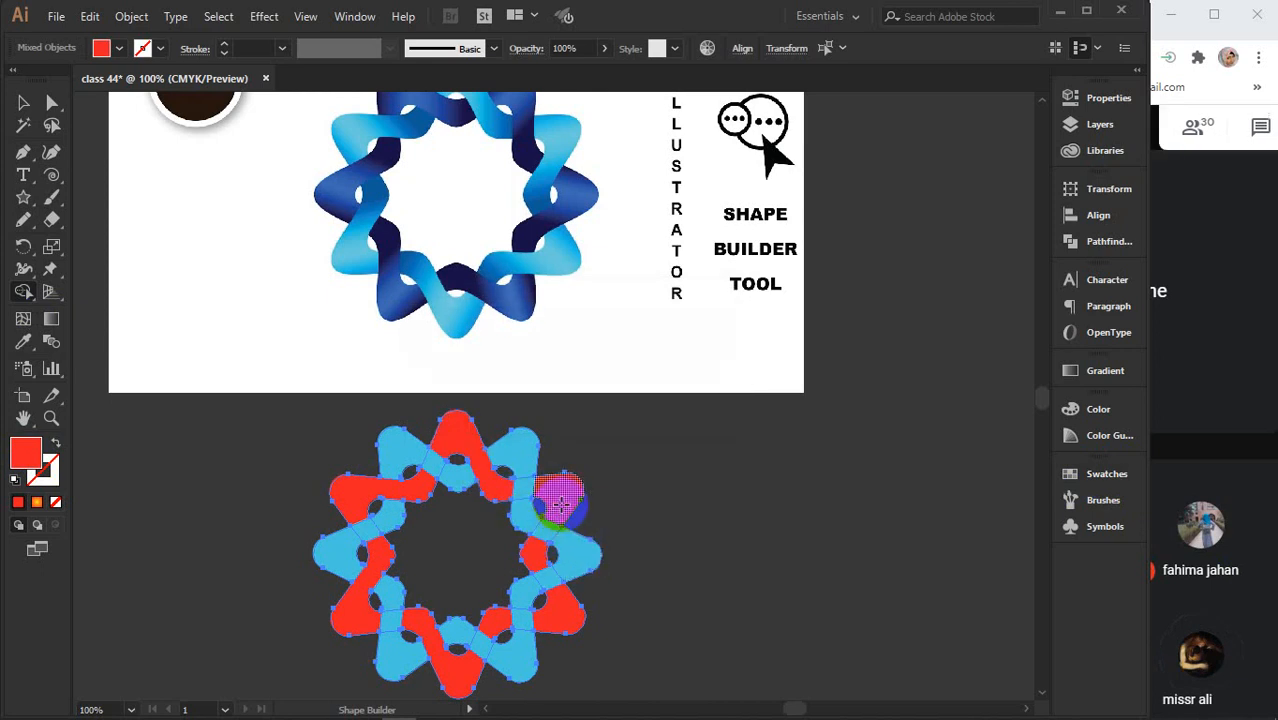
drag(562, 505, 542, 552)
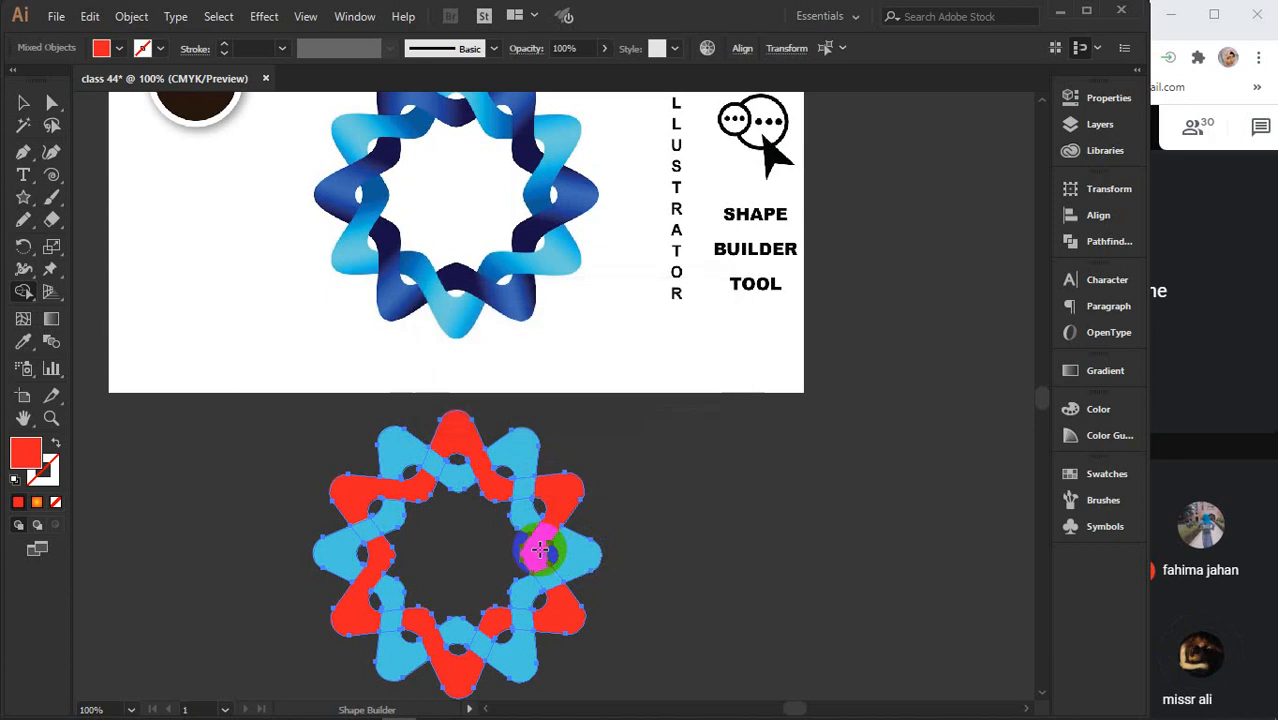
mouse_move(542, 620)
mouse_down()
mouse_move(488, 612)
mouse_move(494, 638)
mouse_up()
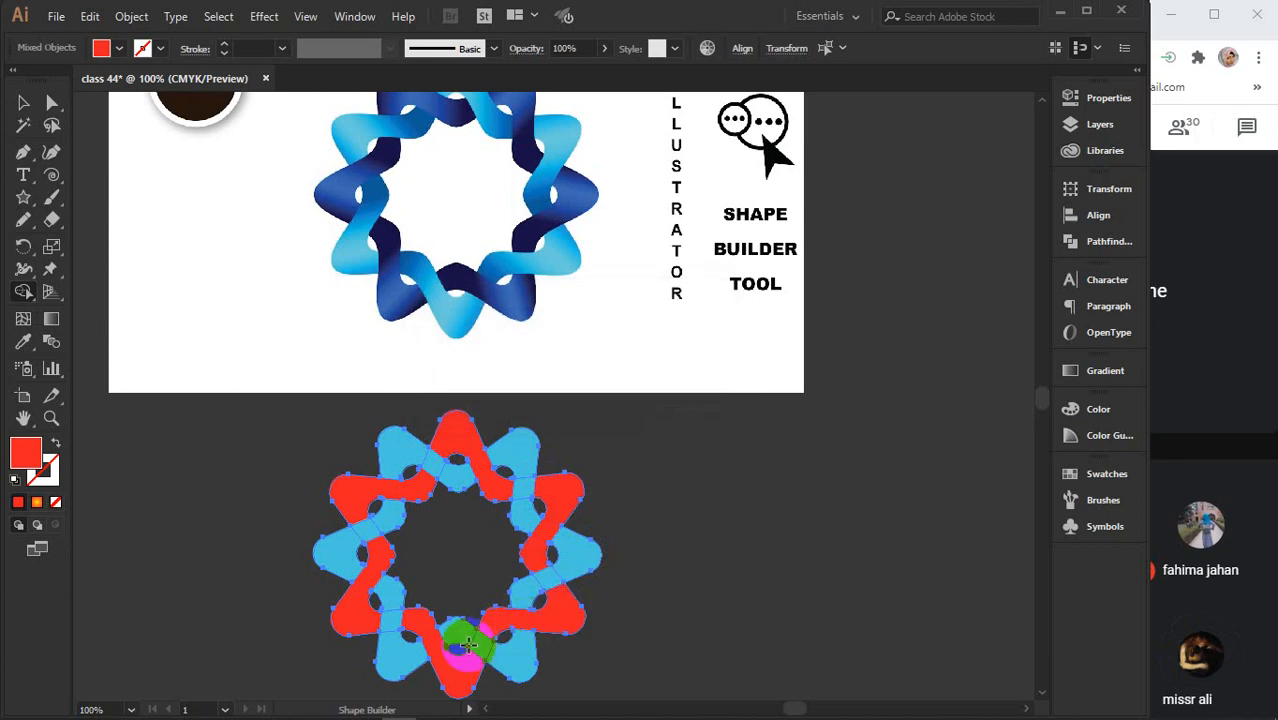
key(i)
click(400, 661)
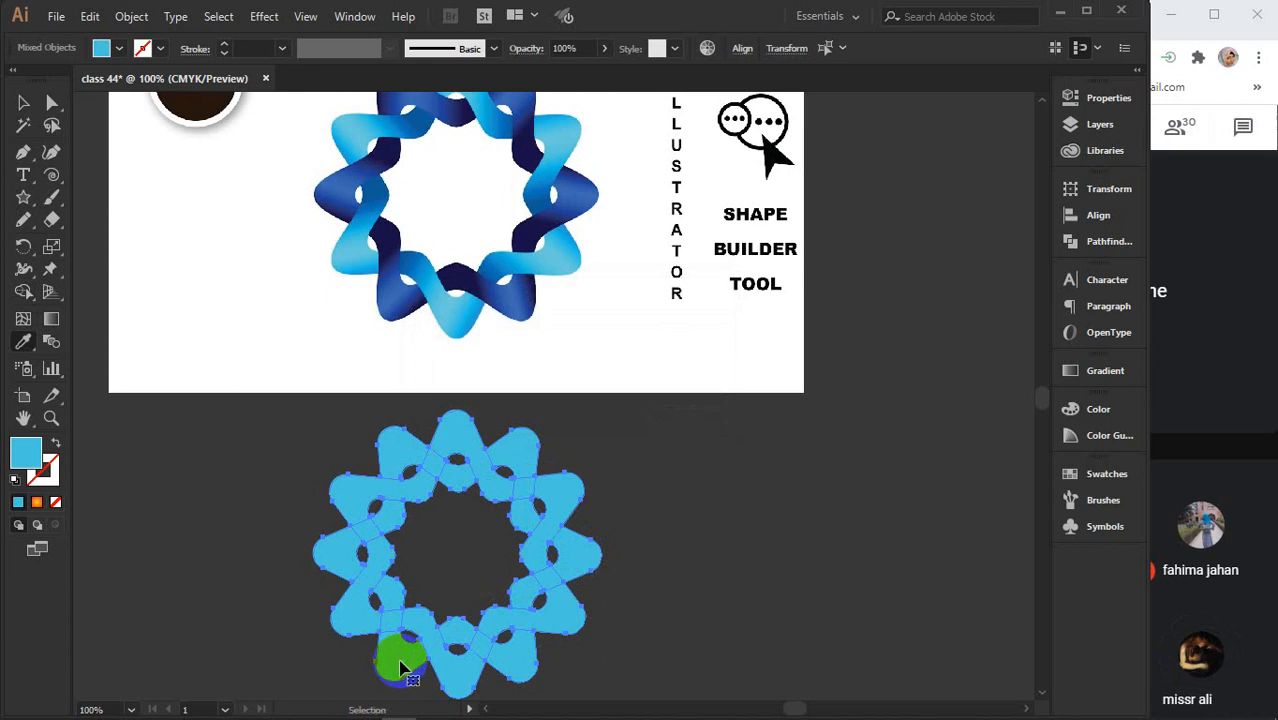
key(ctrl+z)
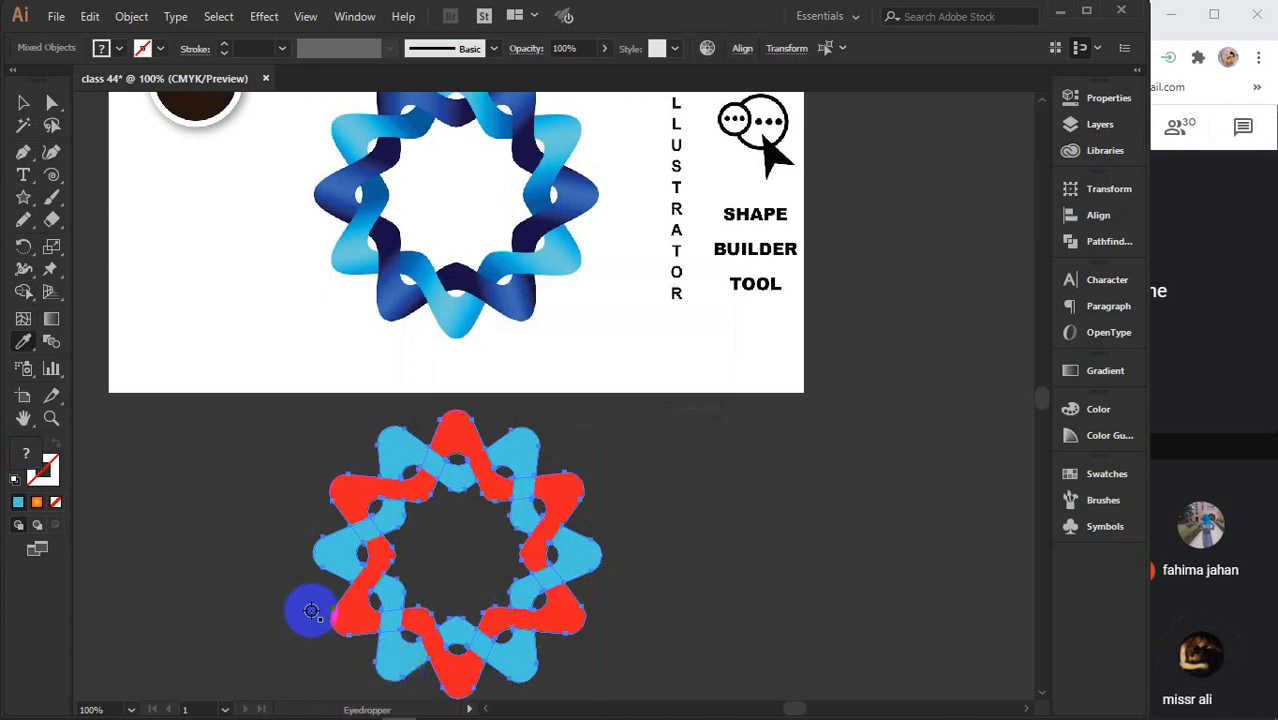
Select red and blue parts of the woven flower one at a time to check which pieces are separate objects
click(18, 104)
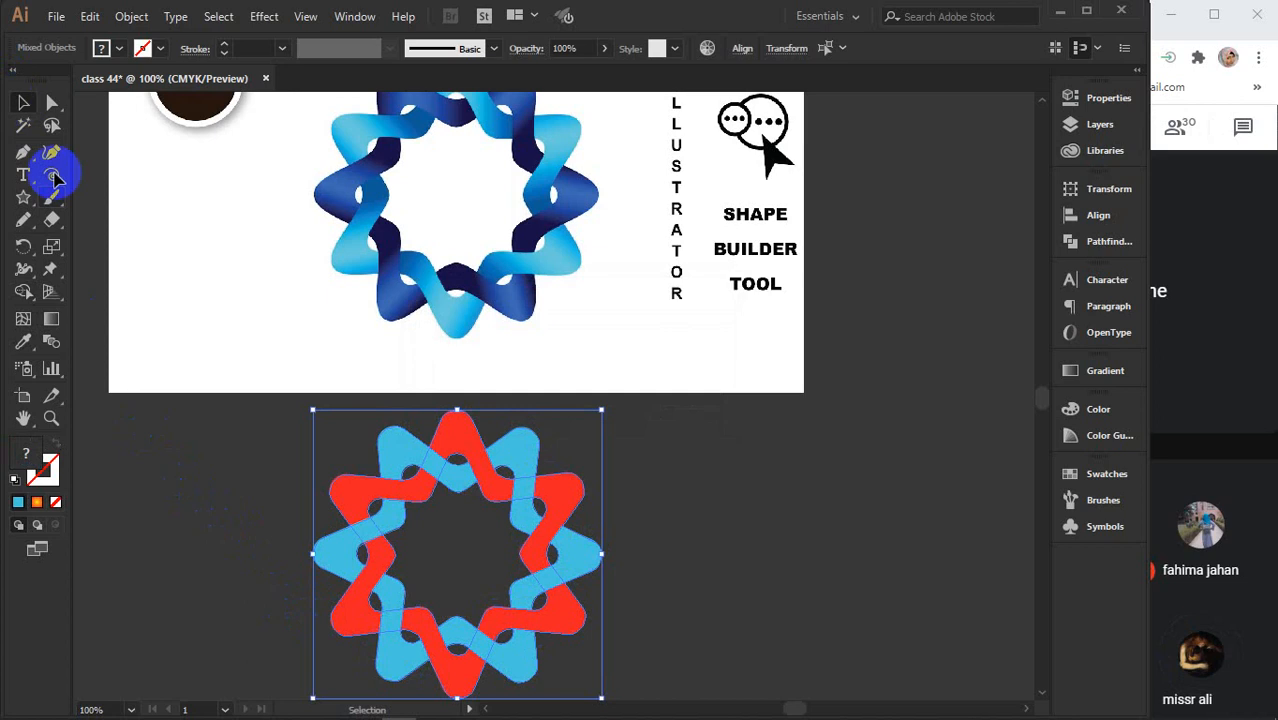
click(214, 566)
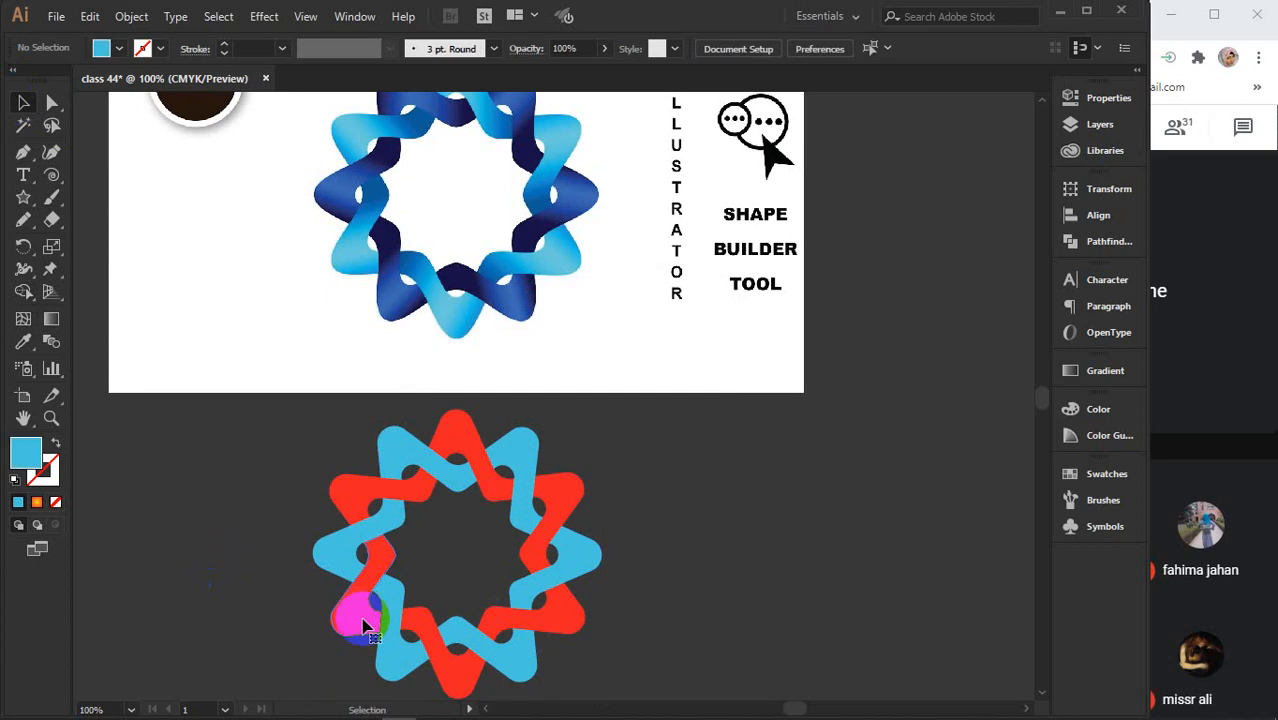
click(348, 606)
click(220, 579)
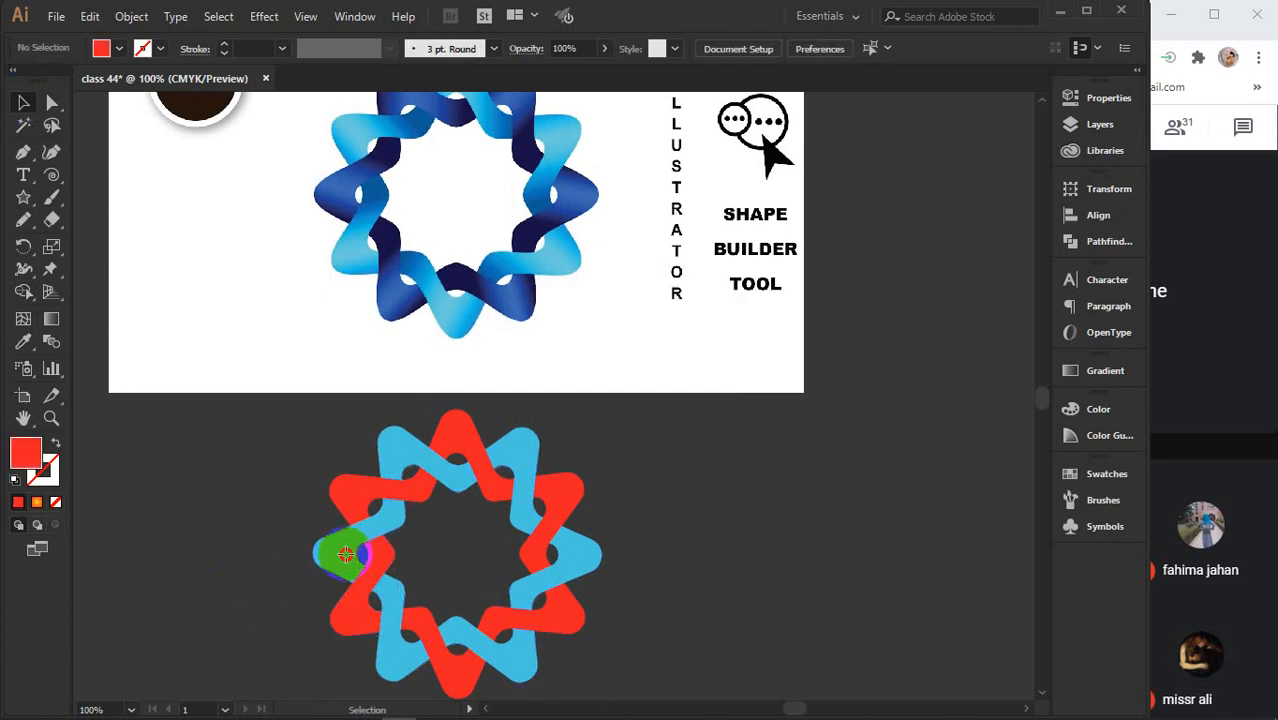
click(345, 555)
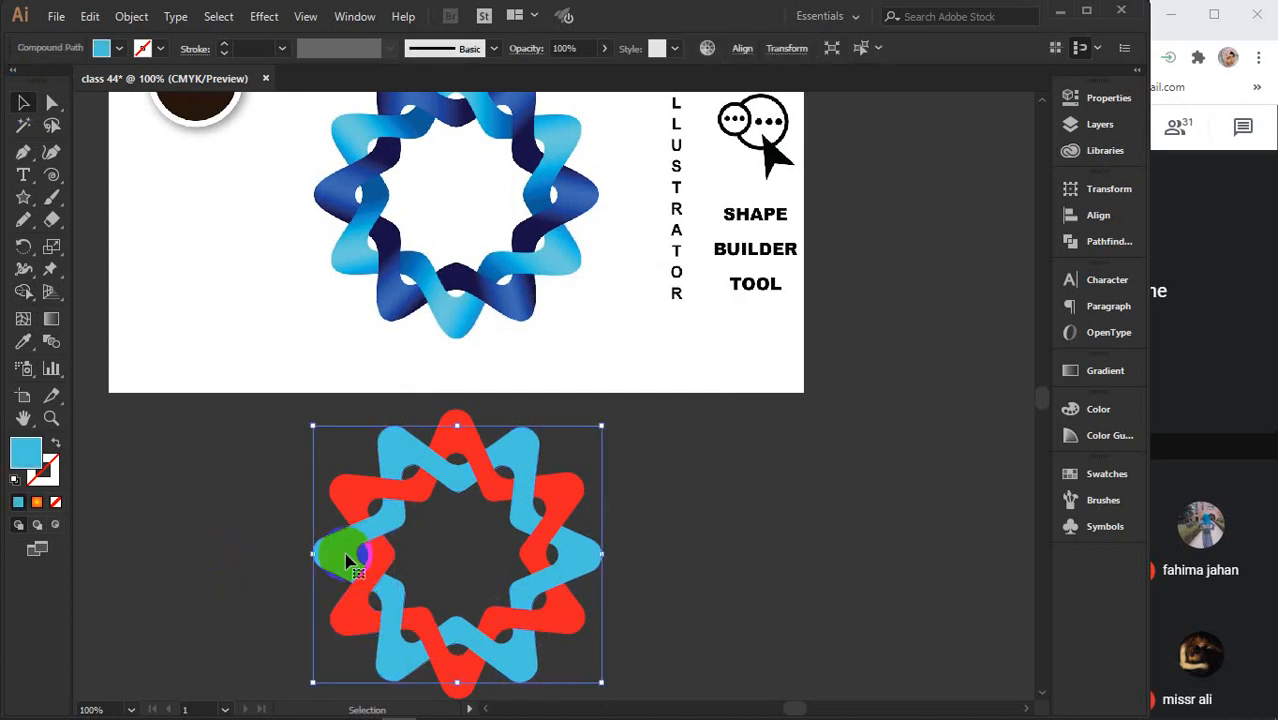
click(257, 541)
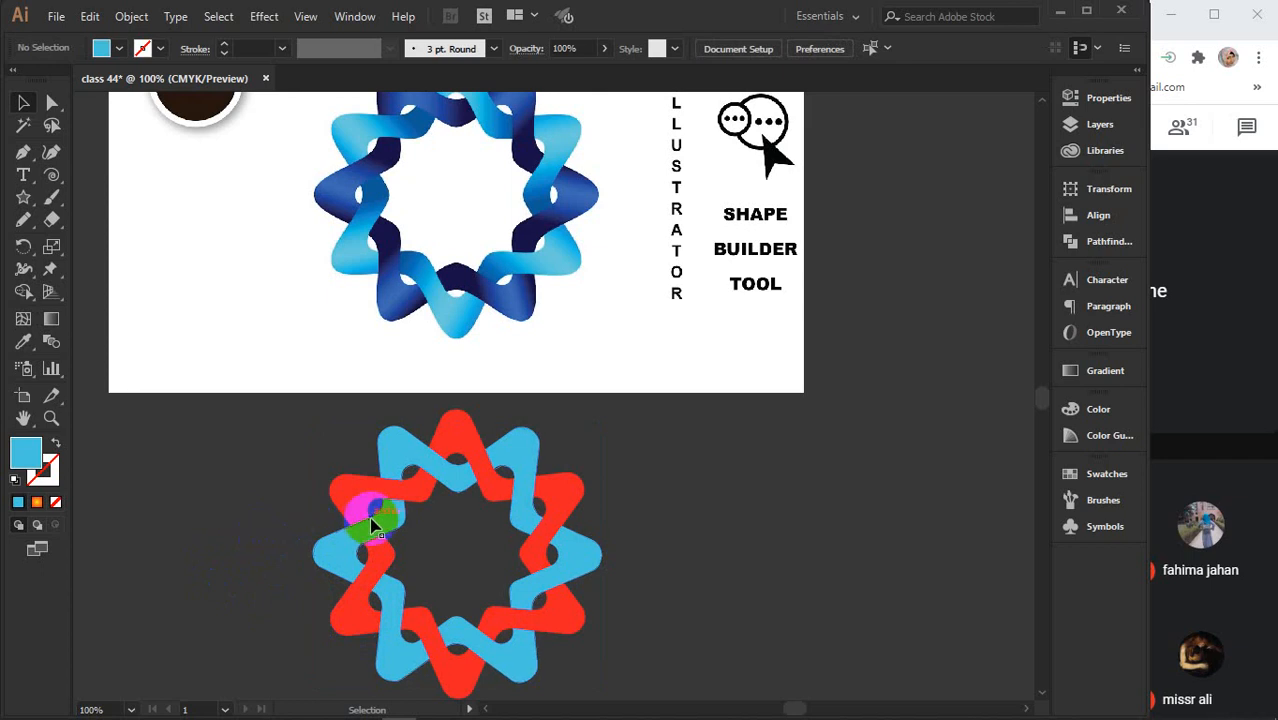
click(353, 502)
click(704, 510)
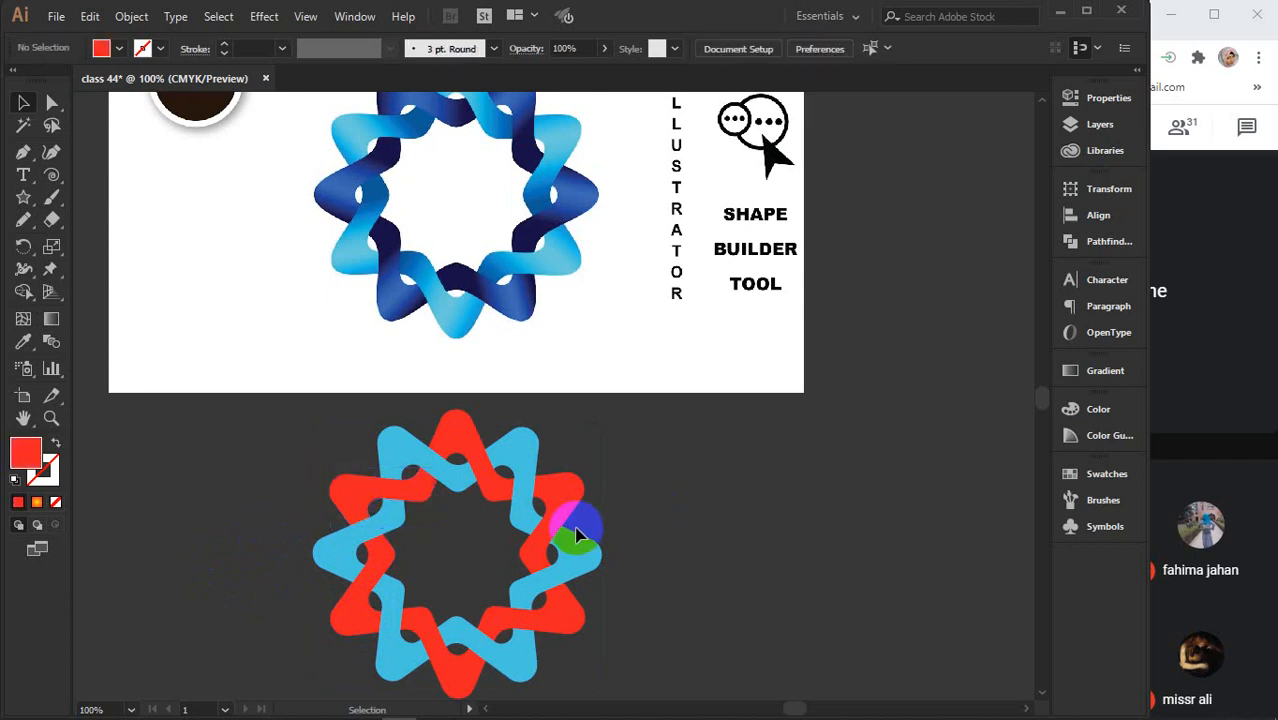
Fill the upper-left red petal piece of the woven flower with a gradient
drag(426, 512, 362, 500)
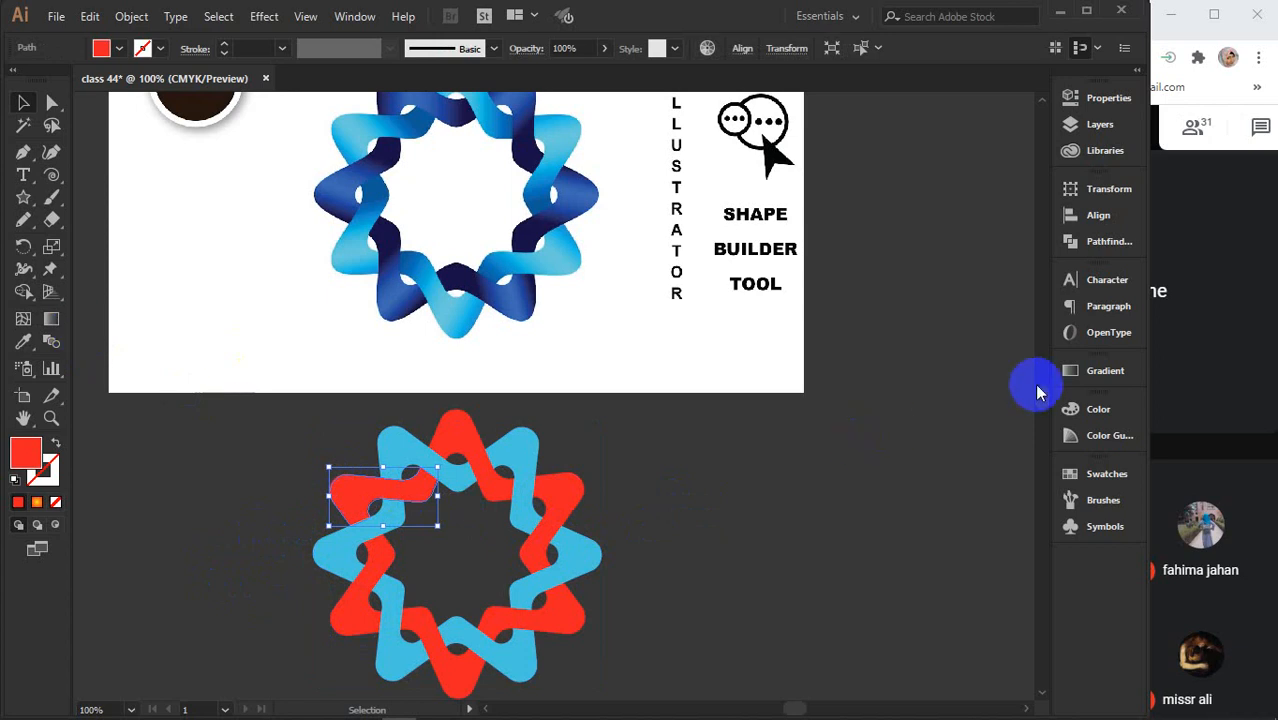
click(1105, 372)
click(913, 508)
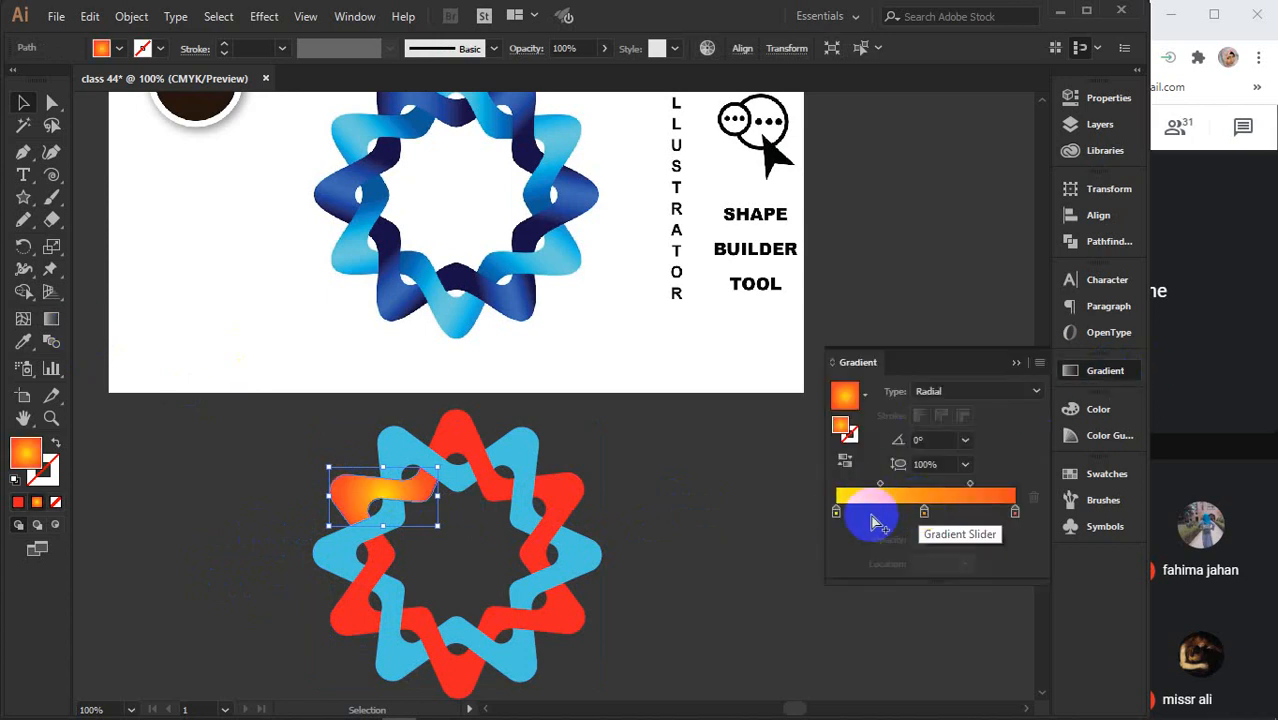
Set the petal gradient's first colour stop to a bright blue with a hue of 199°
click(836, 513)
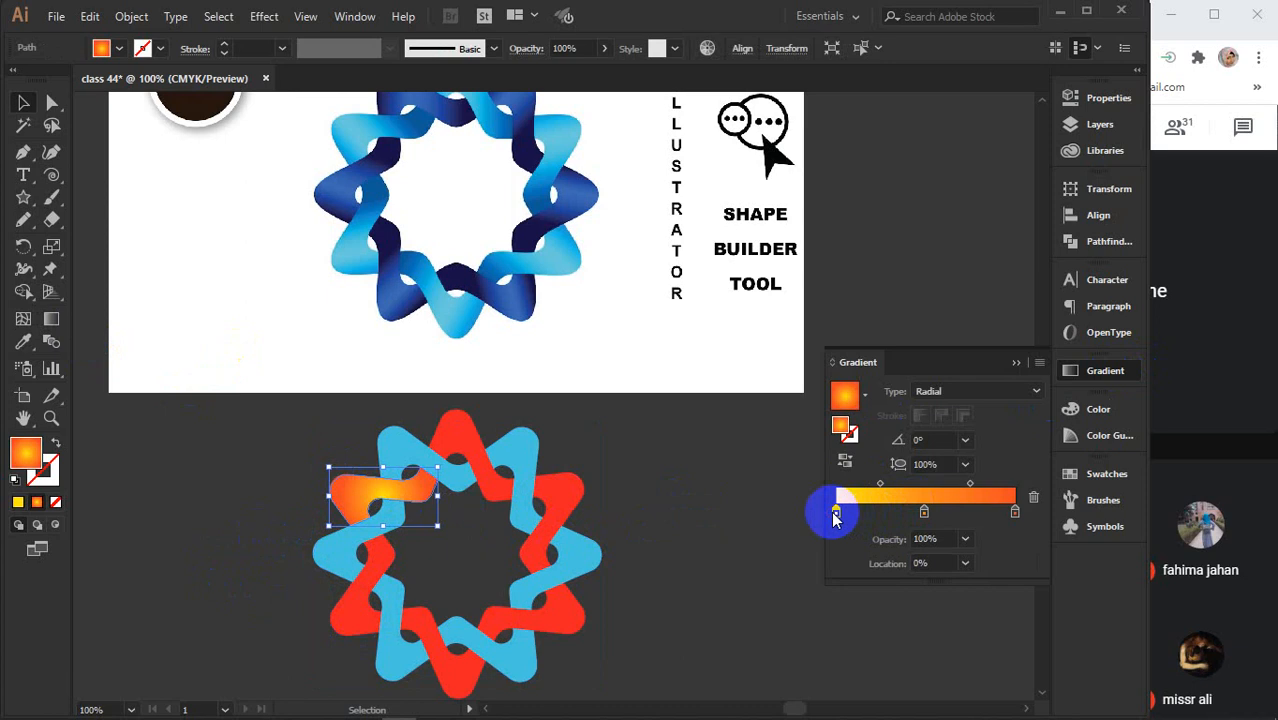
double_click(24, 458)
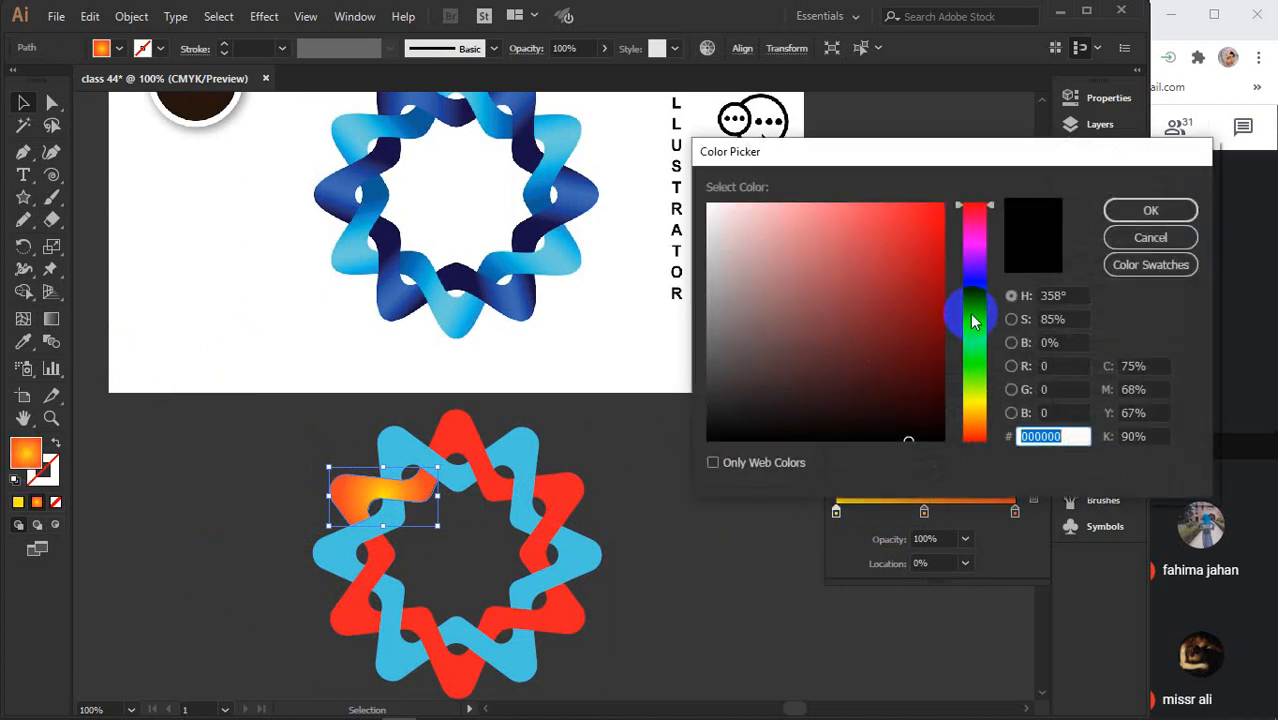
click(970, 319)
click(976, 323)
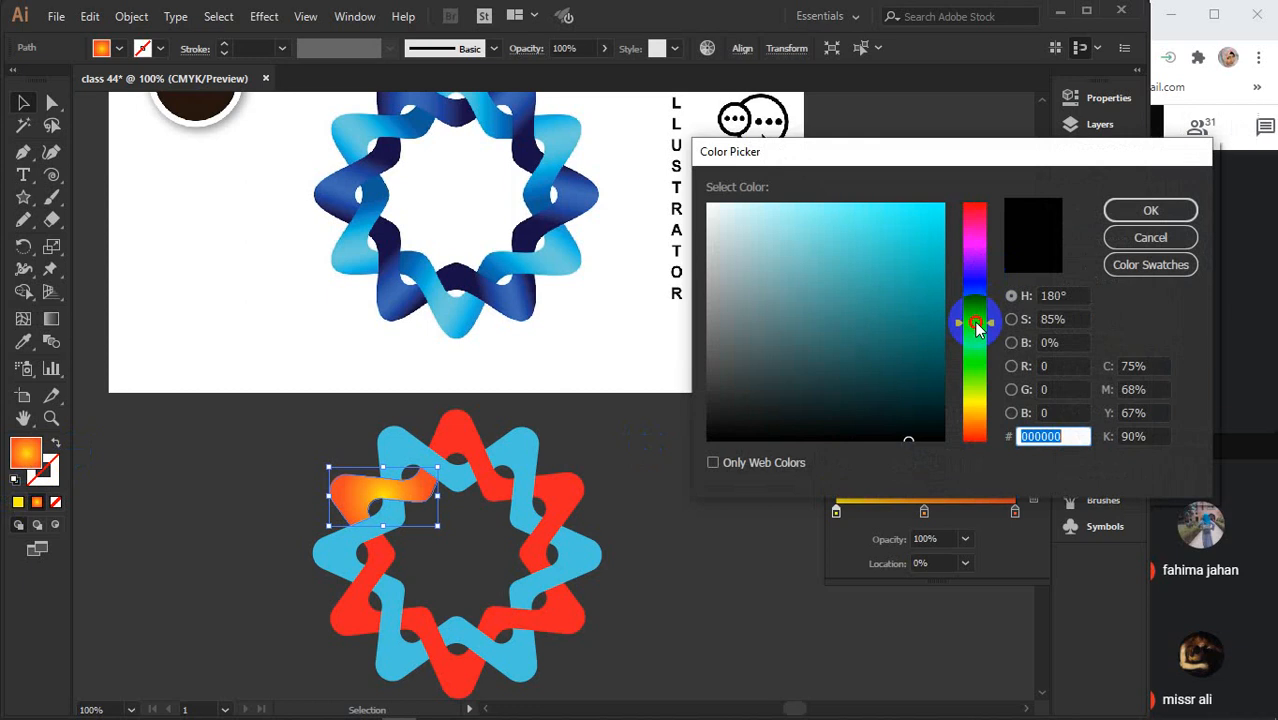
drag(973, 325, 973, 312)
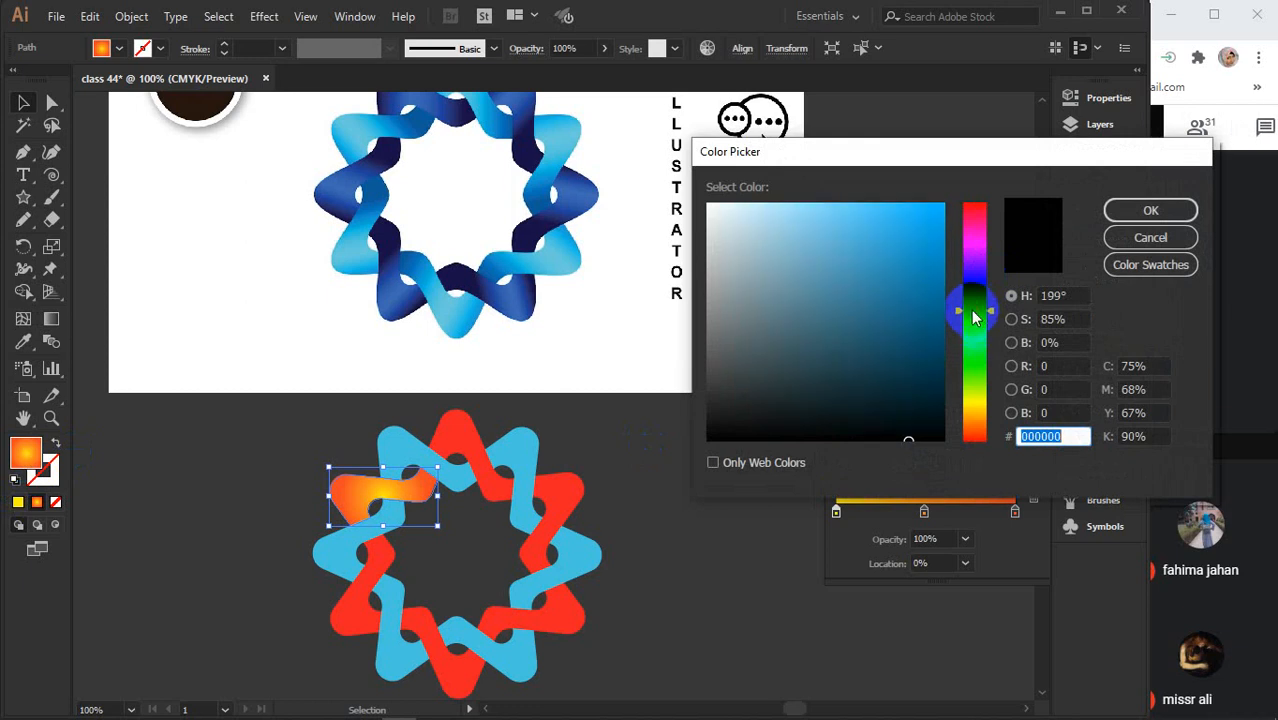
click(930, 228)
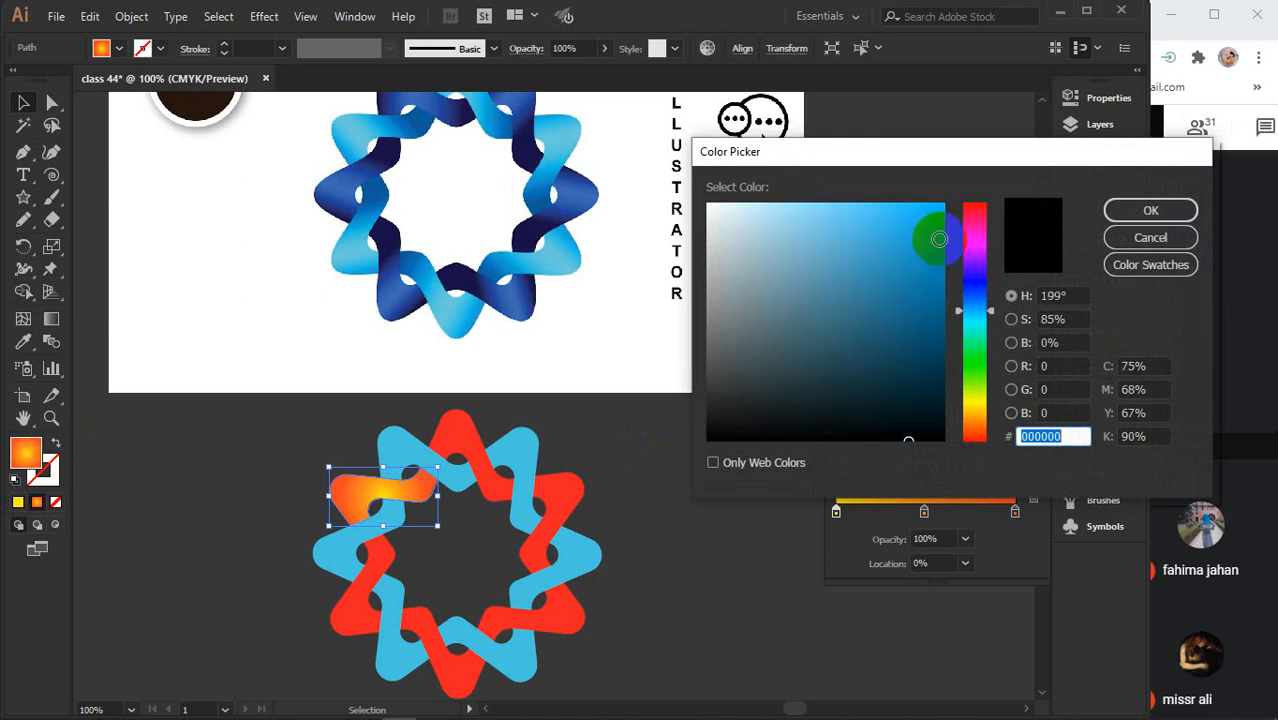
click(1110, 210)
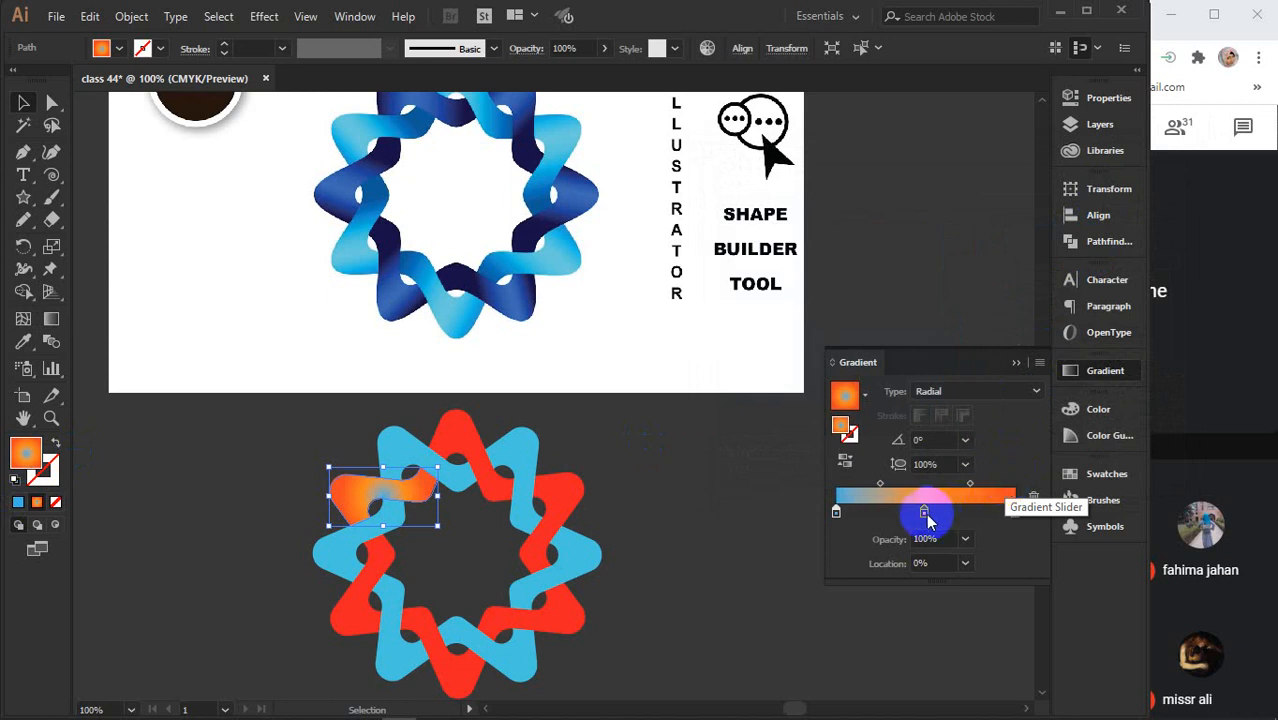
Change the petal's gradient type to Linear and set its middle colour stop to cyan, #00fff8
click(1027, 391)
click(988, 404)
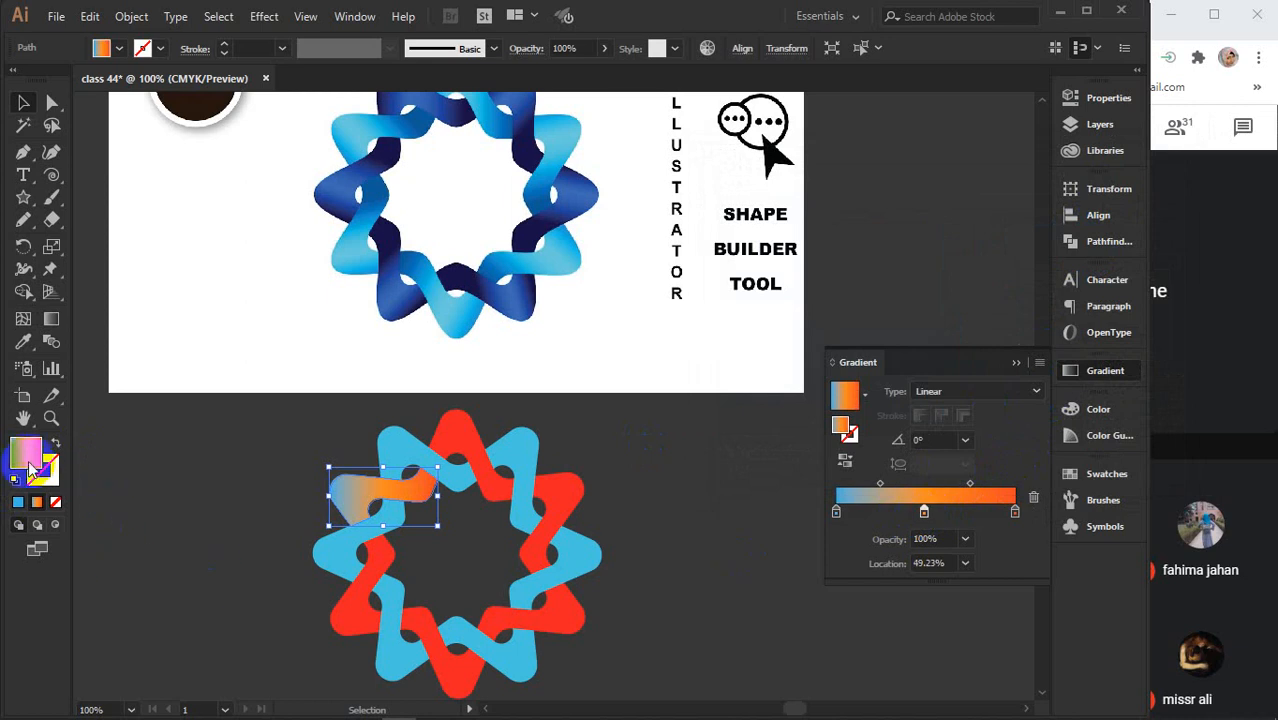
double_click(25, 458)
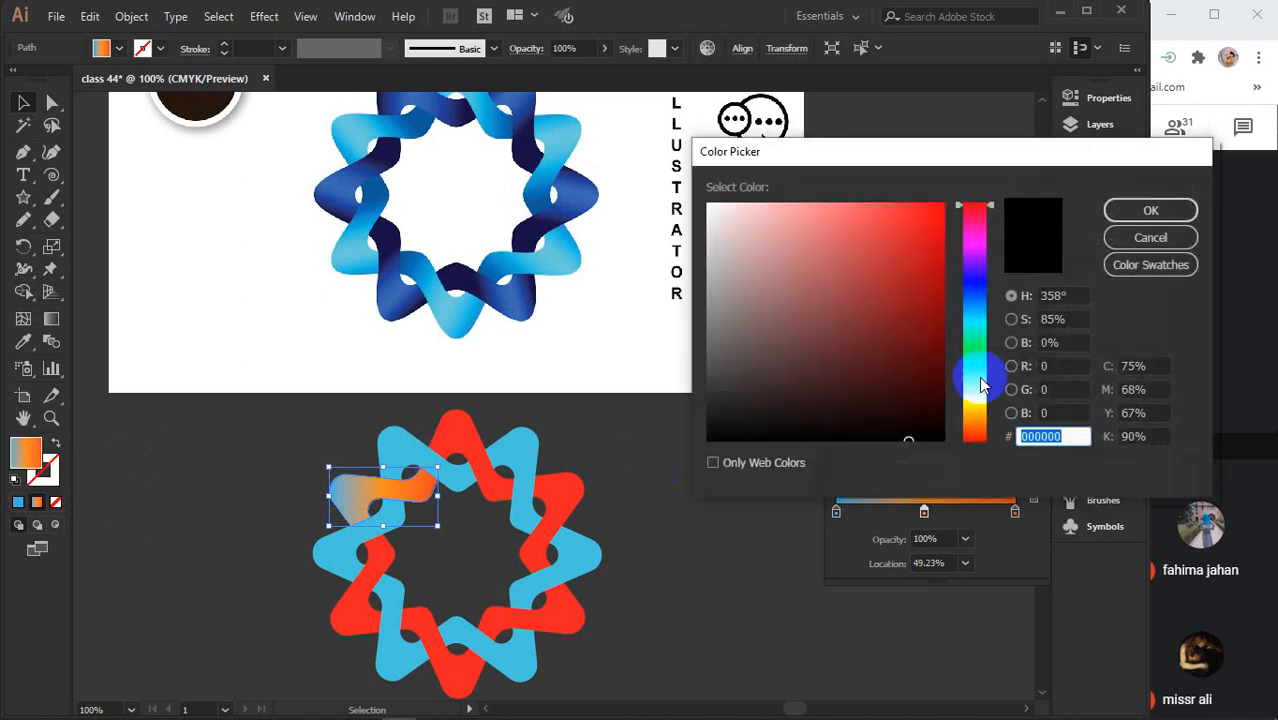
click(980, 325)
drag(905, 235, 950, 201)
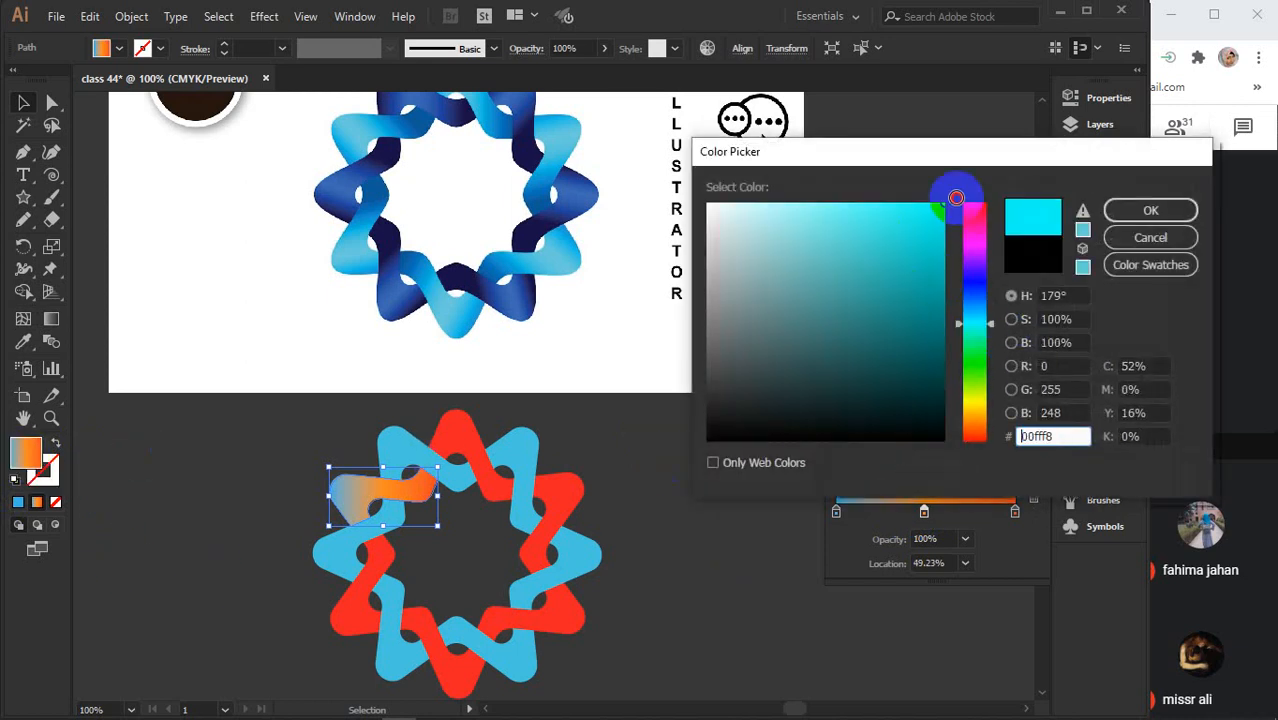
click(1148, 212)
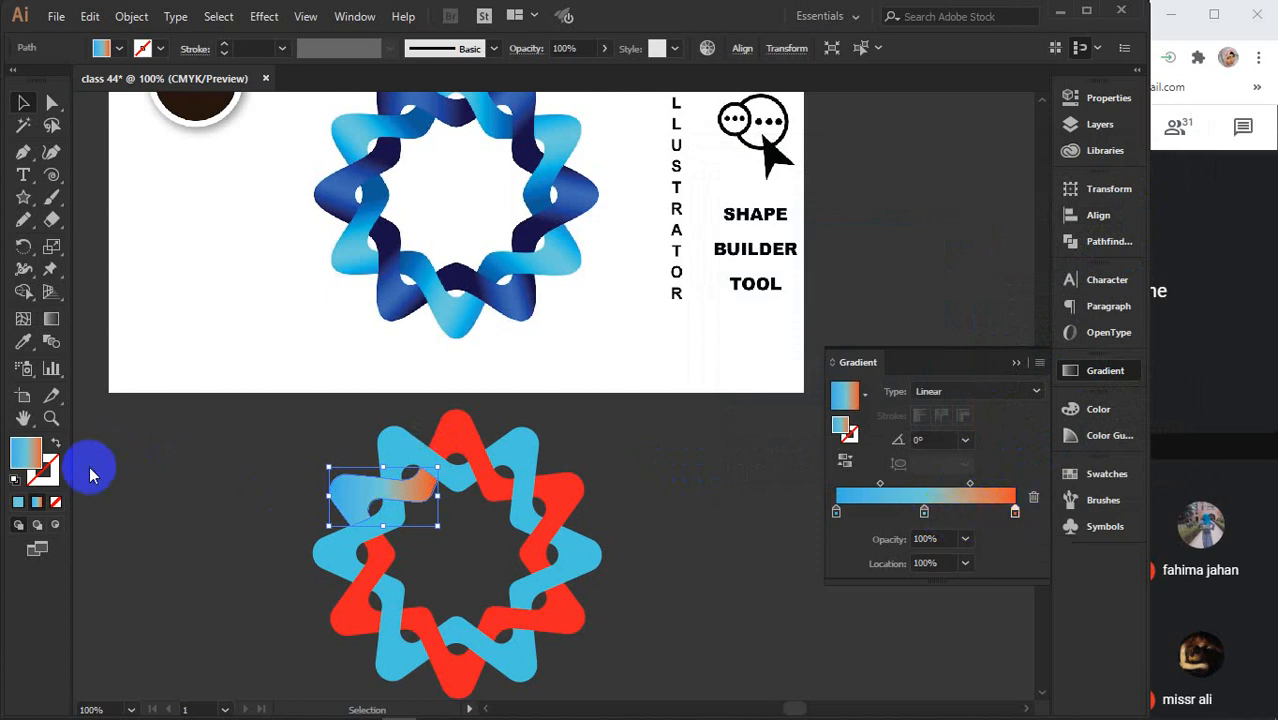
Set the petal gradient's last colour stop to a darker blue with a hue of 201°
double_click(28, 453)
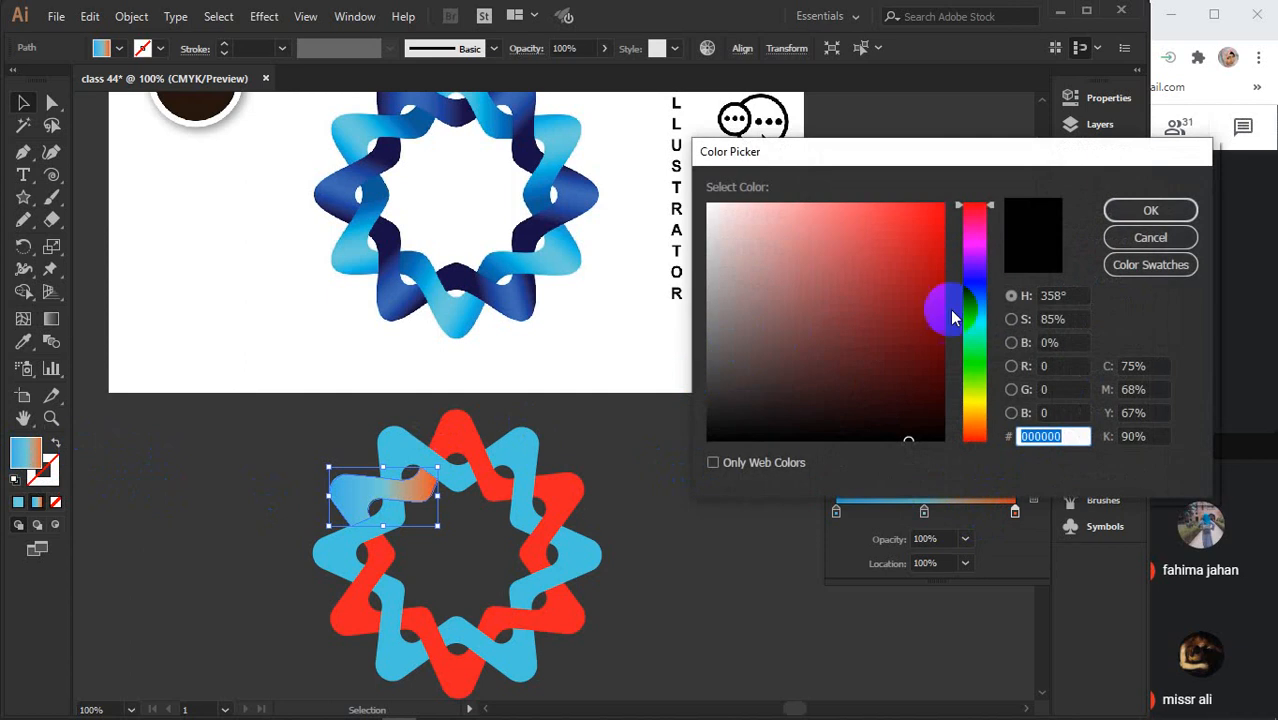
click(968, 319)
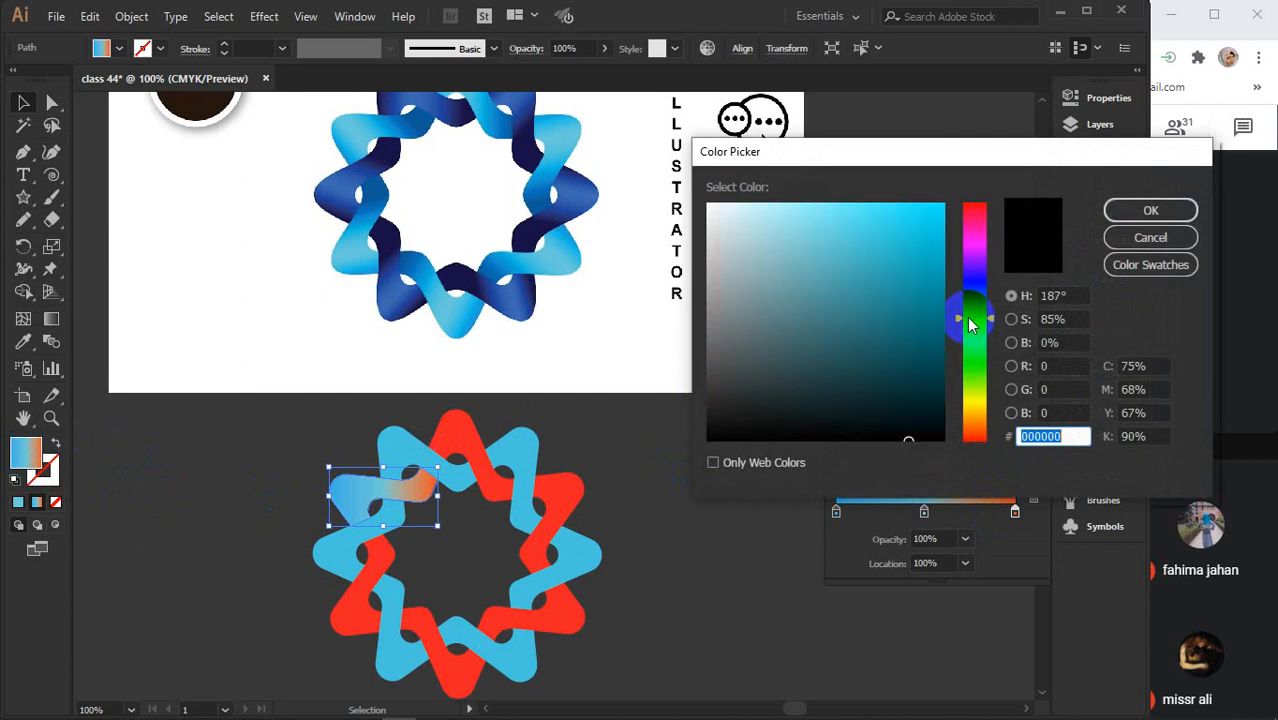
drag(975, 319, 972, 308)
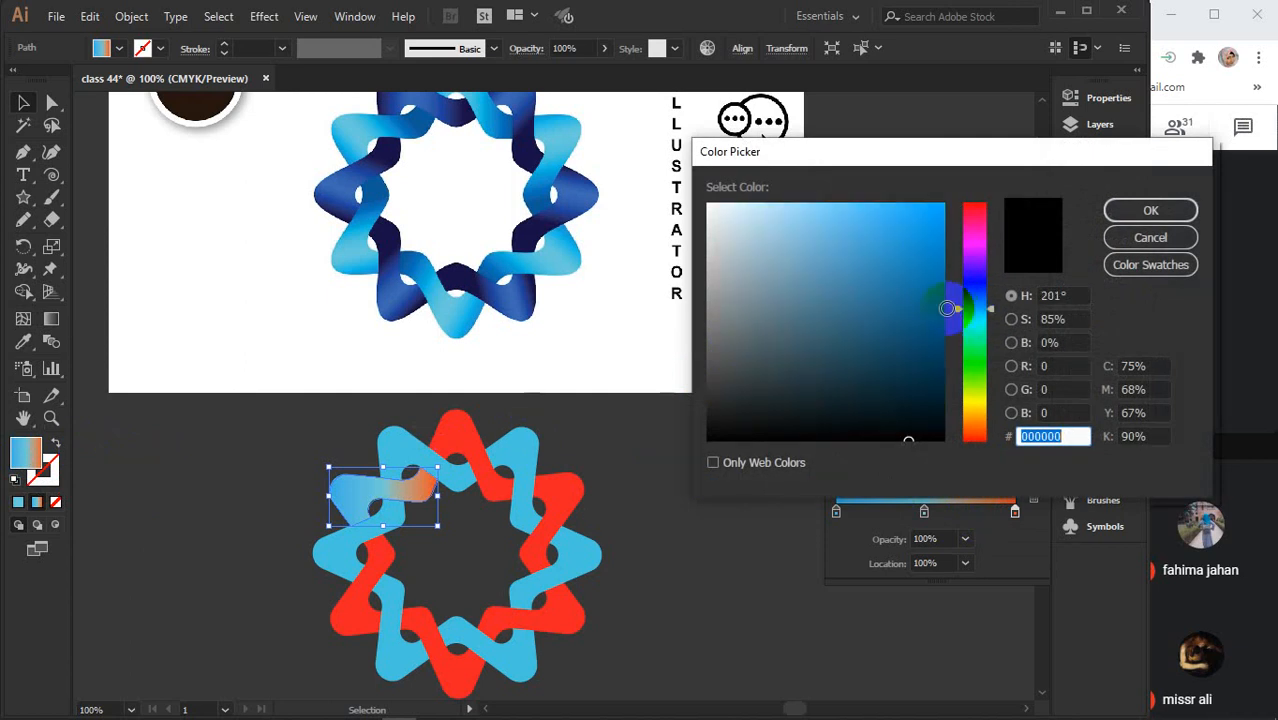
click(934, 305)
click(1133, 215)
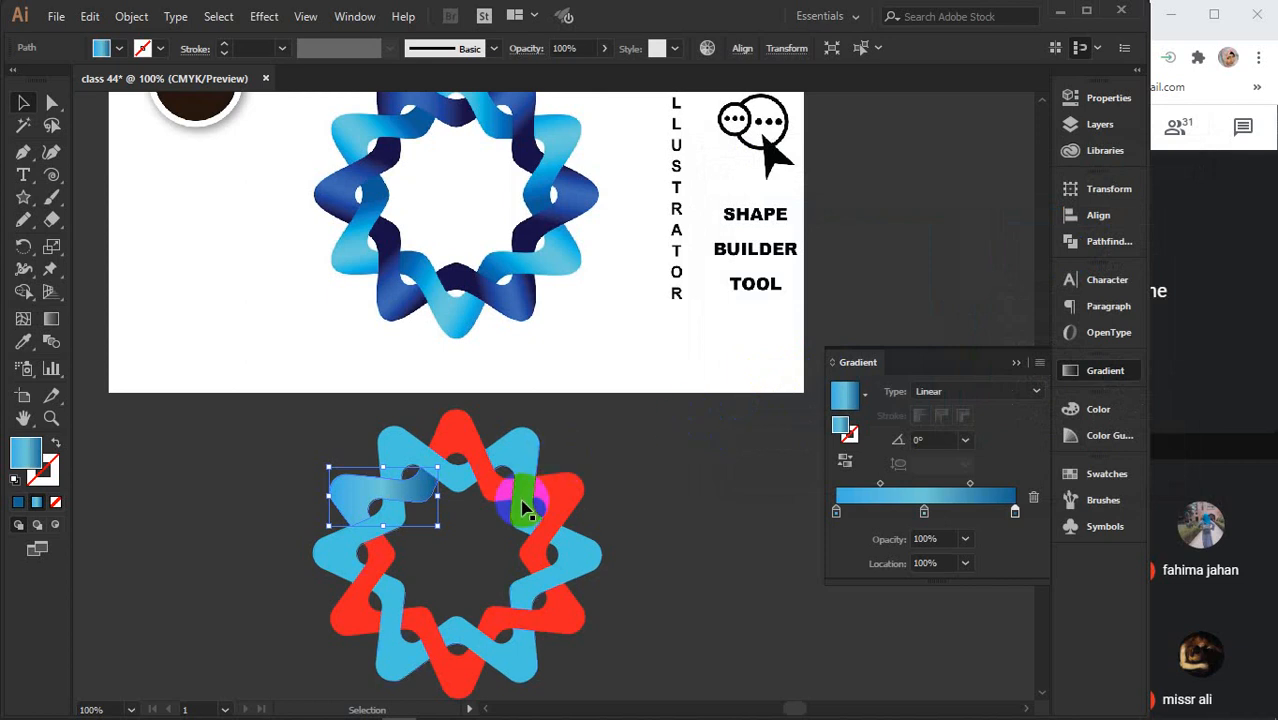
Redraw the gradient direction diagonally across the upper-left petal with the Gradient tool, at about 59°
click(56, 325)
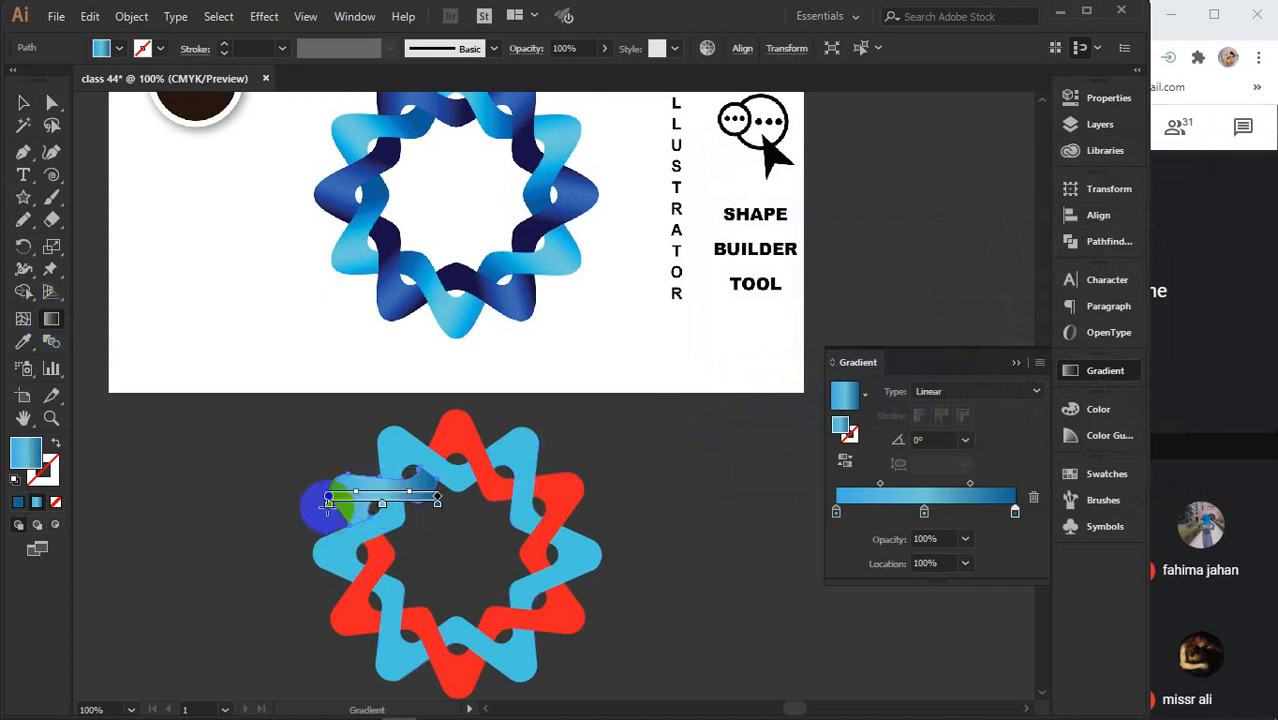
drag(333, 514, 407, 475)
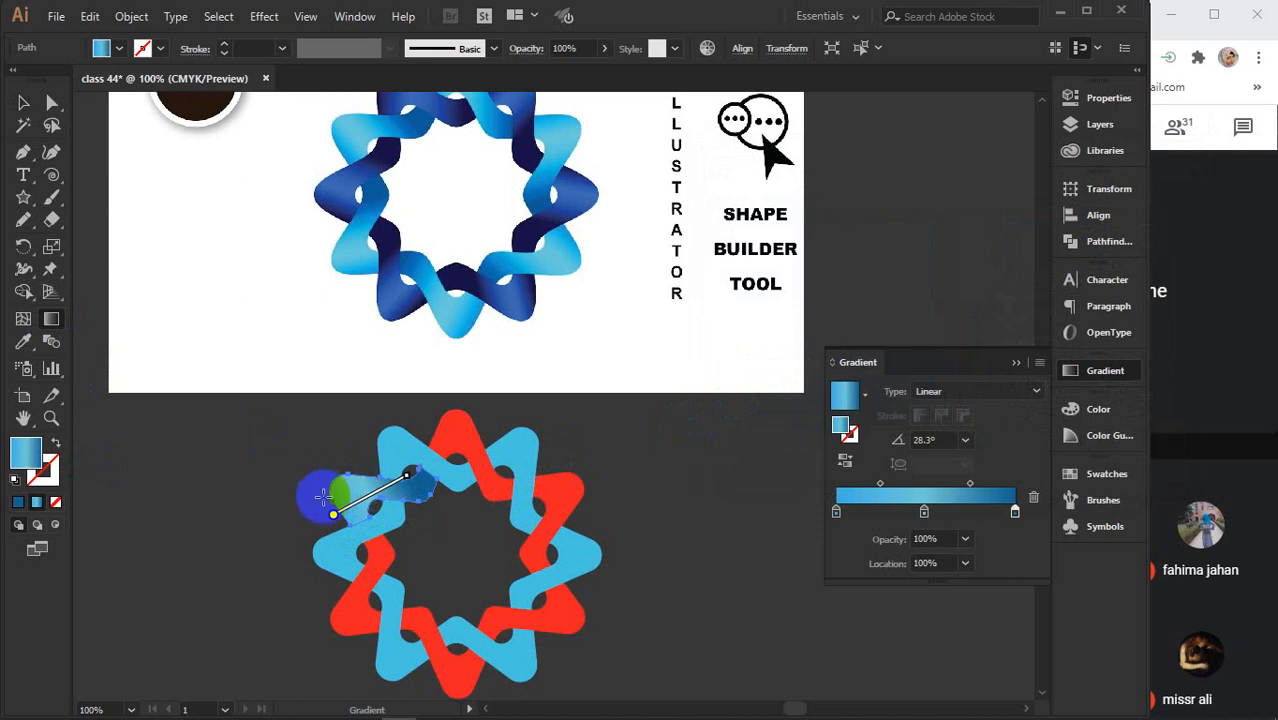
drag(355, 521, 382, 477)
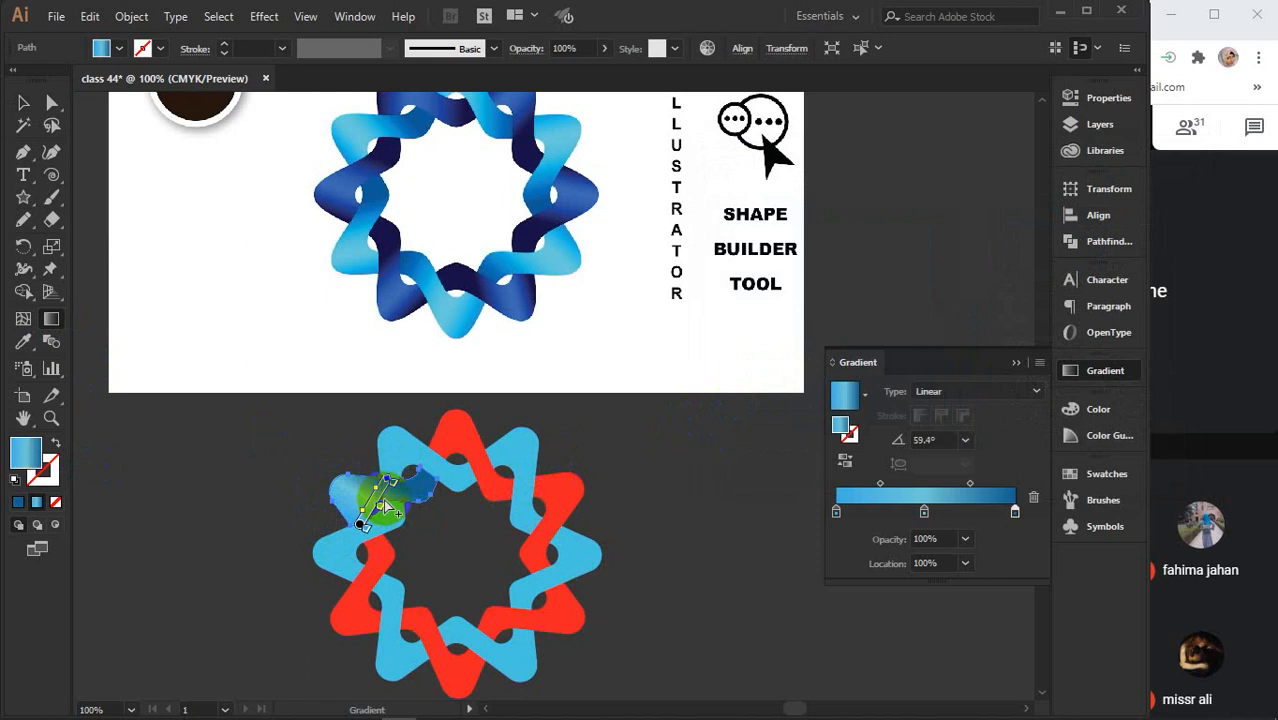
Add a fourth gradient stop at about 65.6% and colour it a cyan with a hue of 180°
click(924, 514)
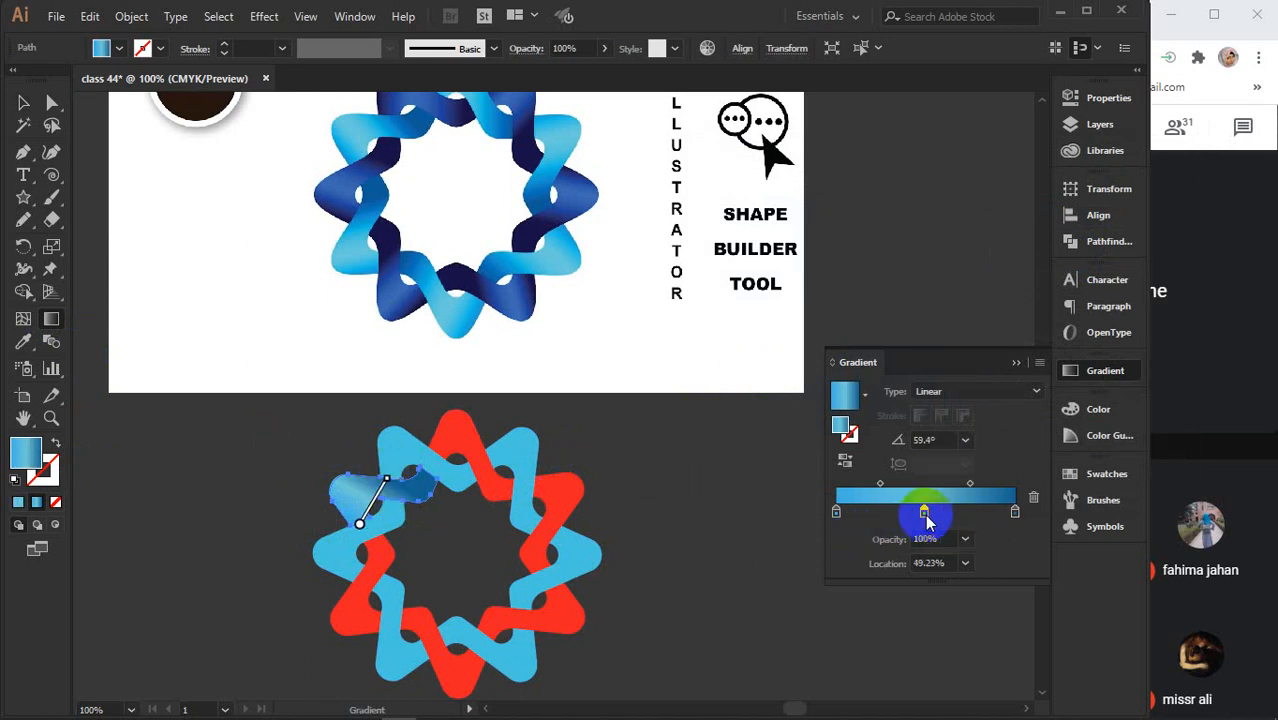
drag(928, 522, 957, 520)
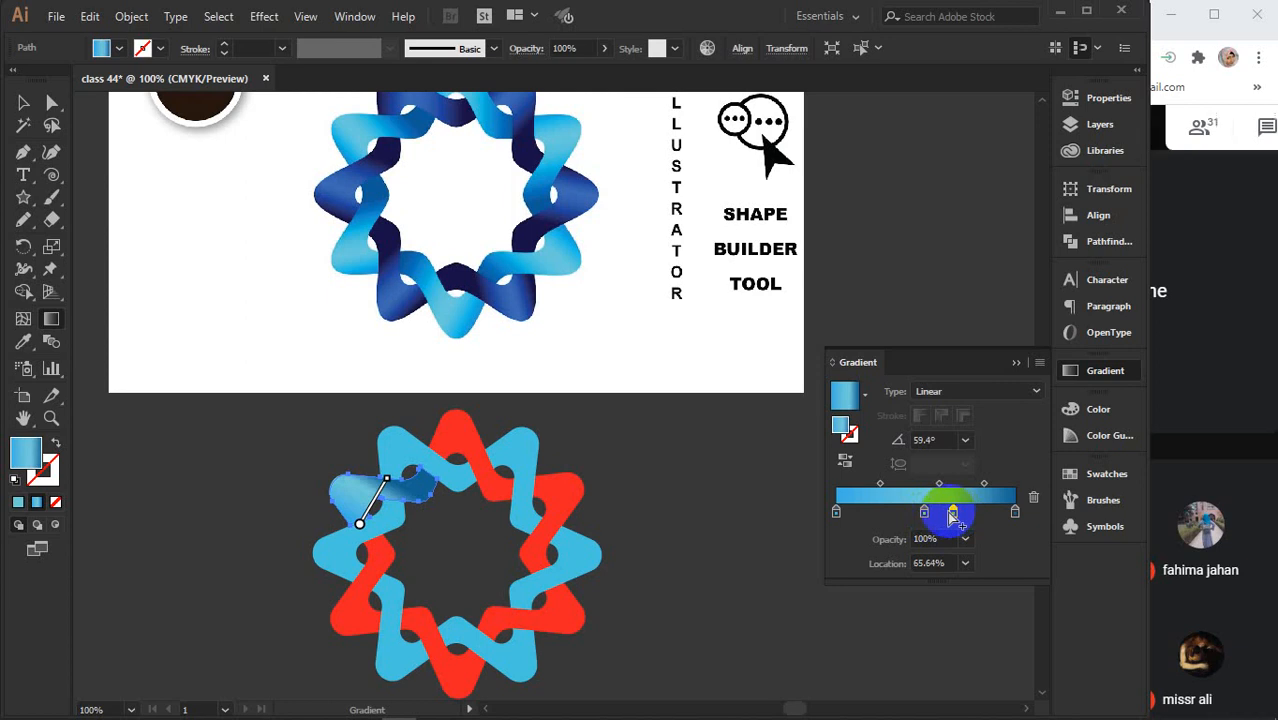
click(24, 458)
click(25, 462)
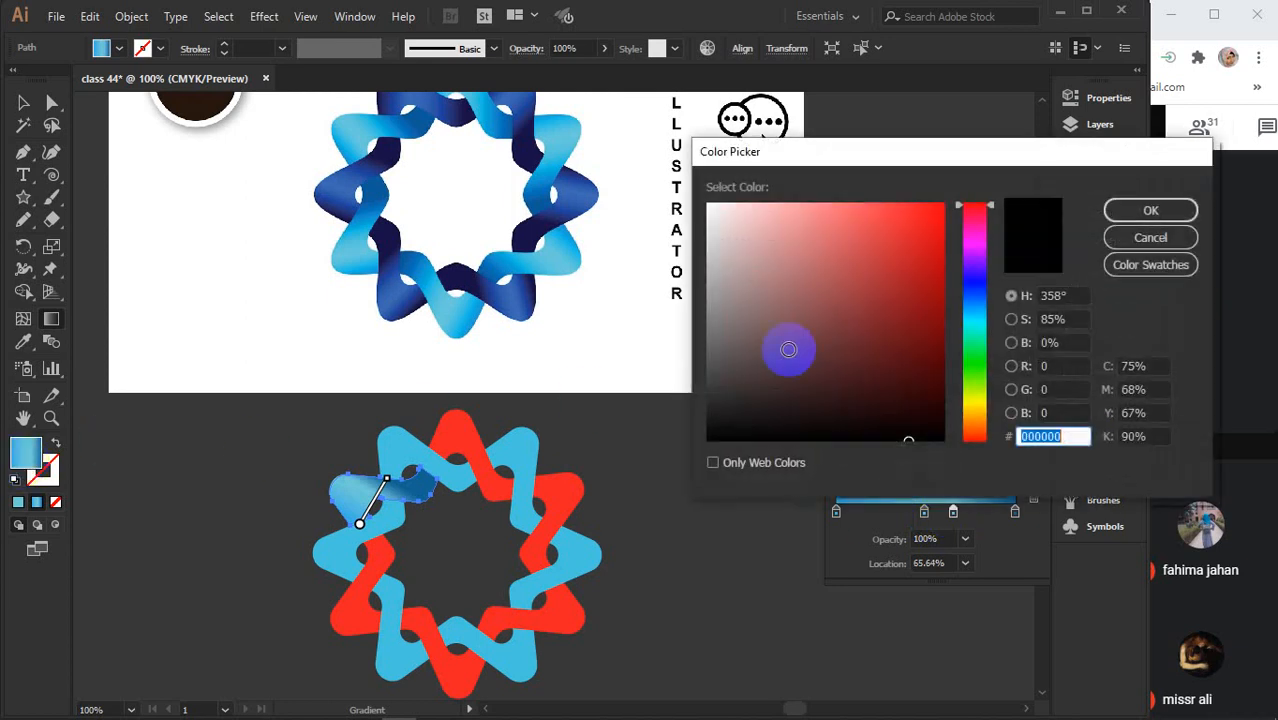
click(967, 320)
click(920, 249)
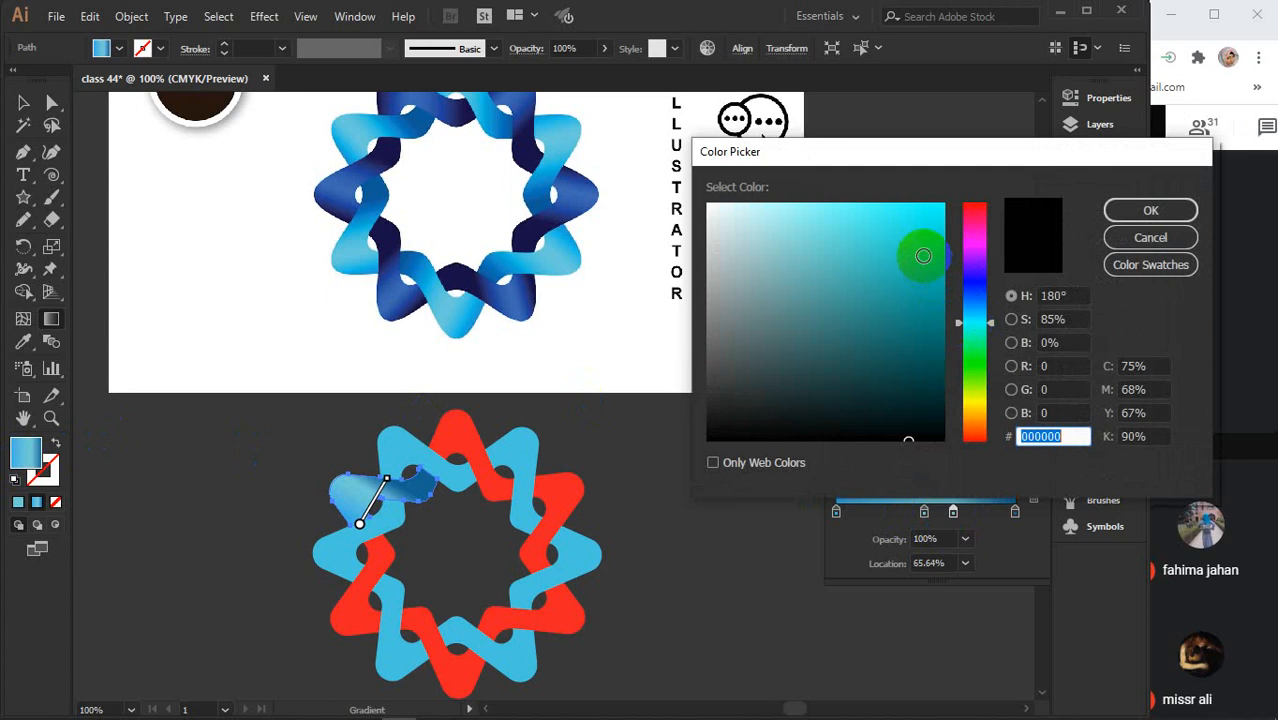
click(1133, 214)
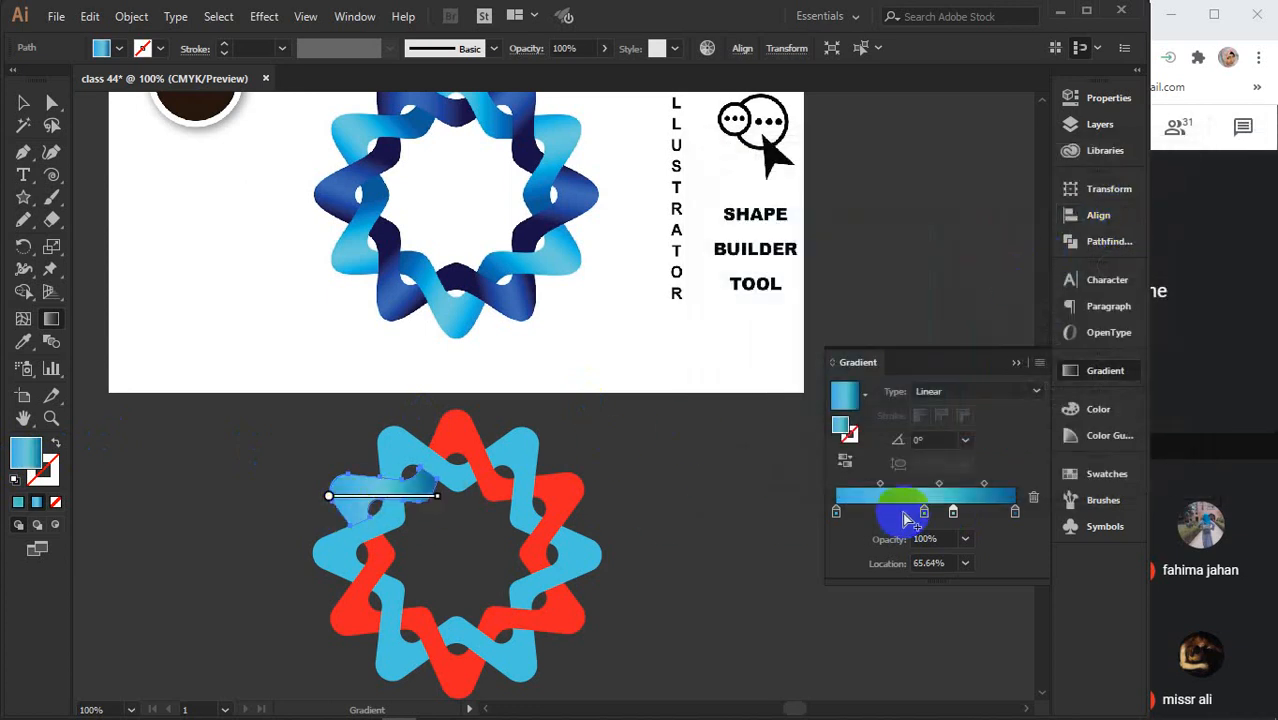
Redraw the four-stop gradient diagonally across the upper-left petal at about 52°
drag(350, 522, 384, 482)
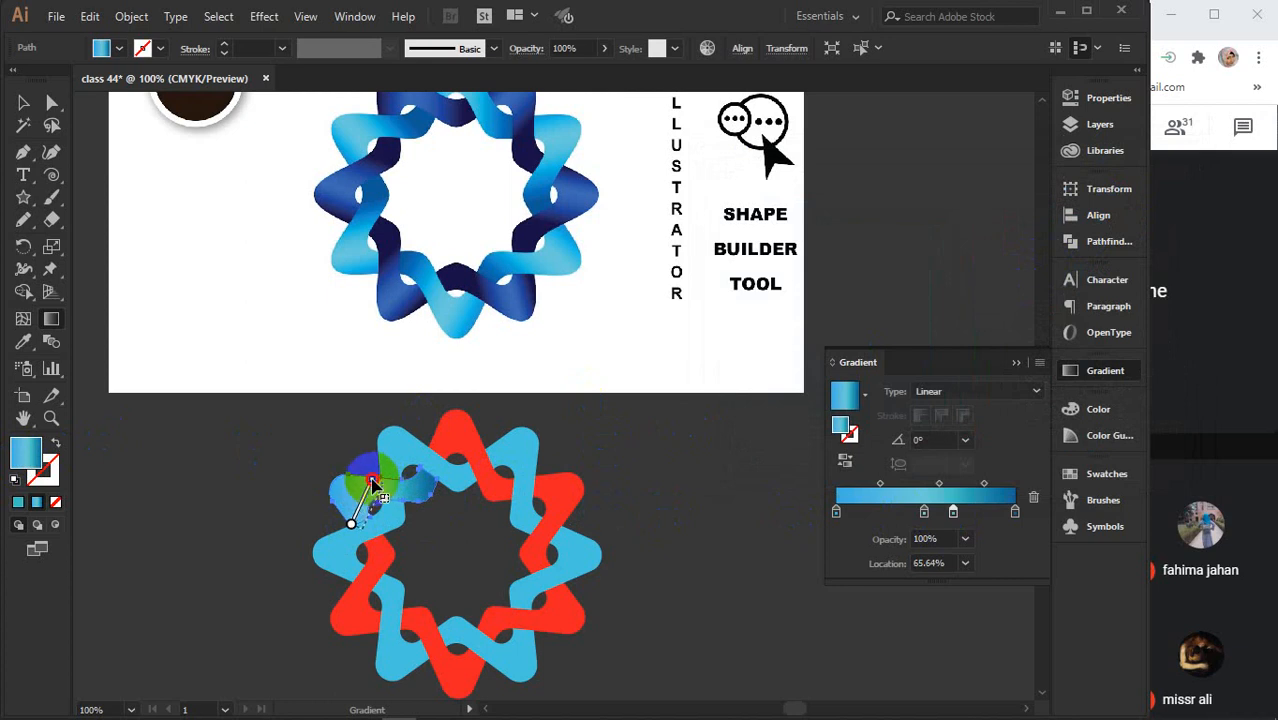
drag(376, 479, 377, 480)
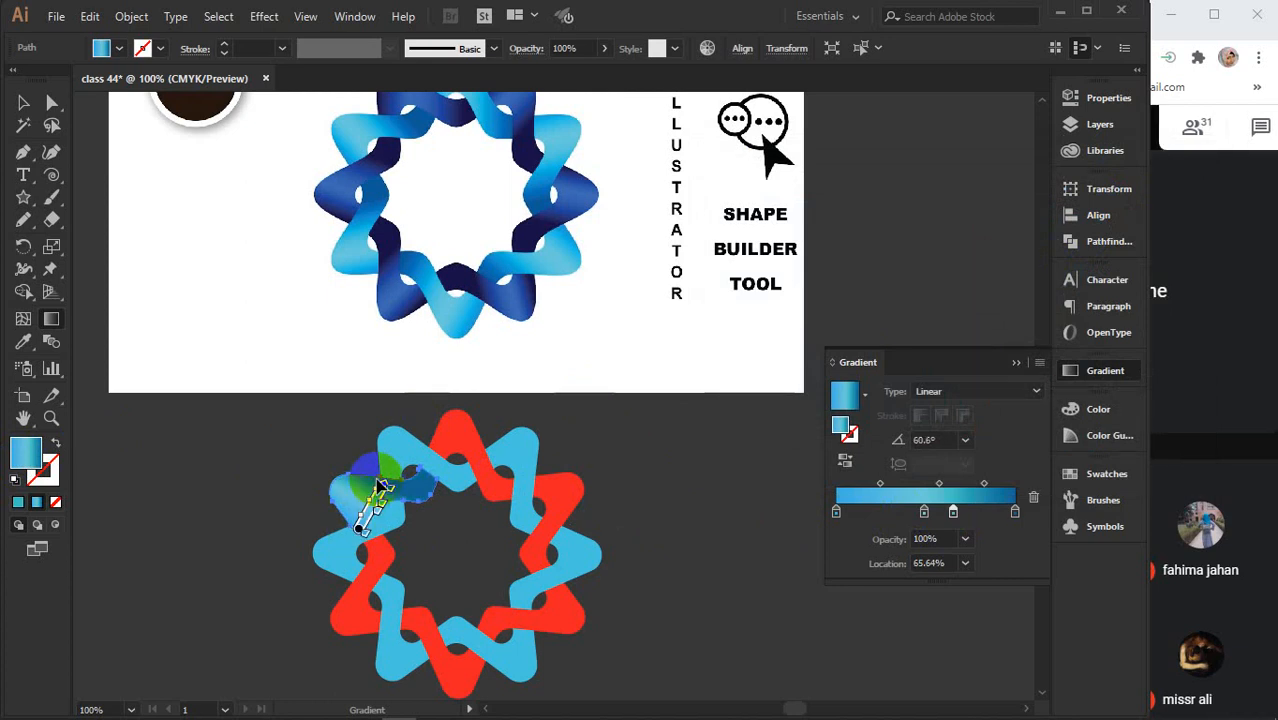
mouse_move(347, 528)
mouse_down()
mouse_move(386, 483)
mouse_move(360, 470)
mouse_move(372, 460)
mouse_up()
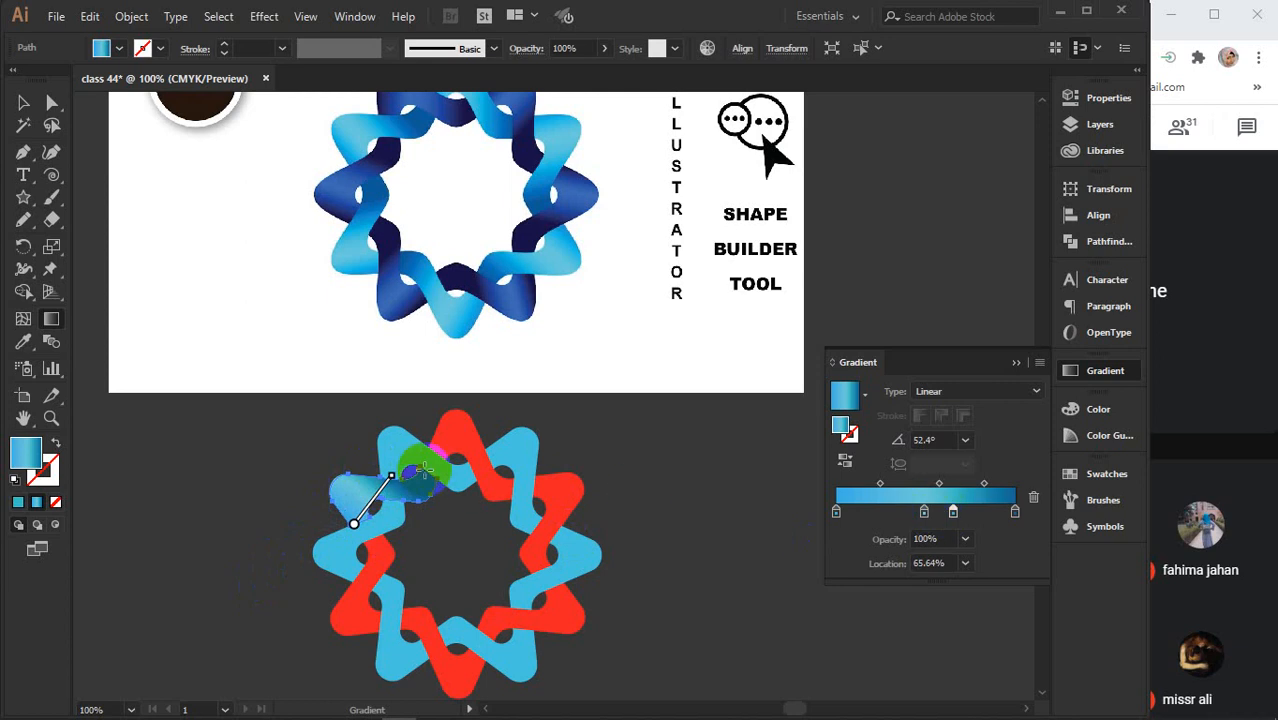
Copy the upper-left petal's gradient onto the five remaining red petals together with the Eyedropper, then deselect them
key(v)
click(460, 445)
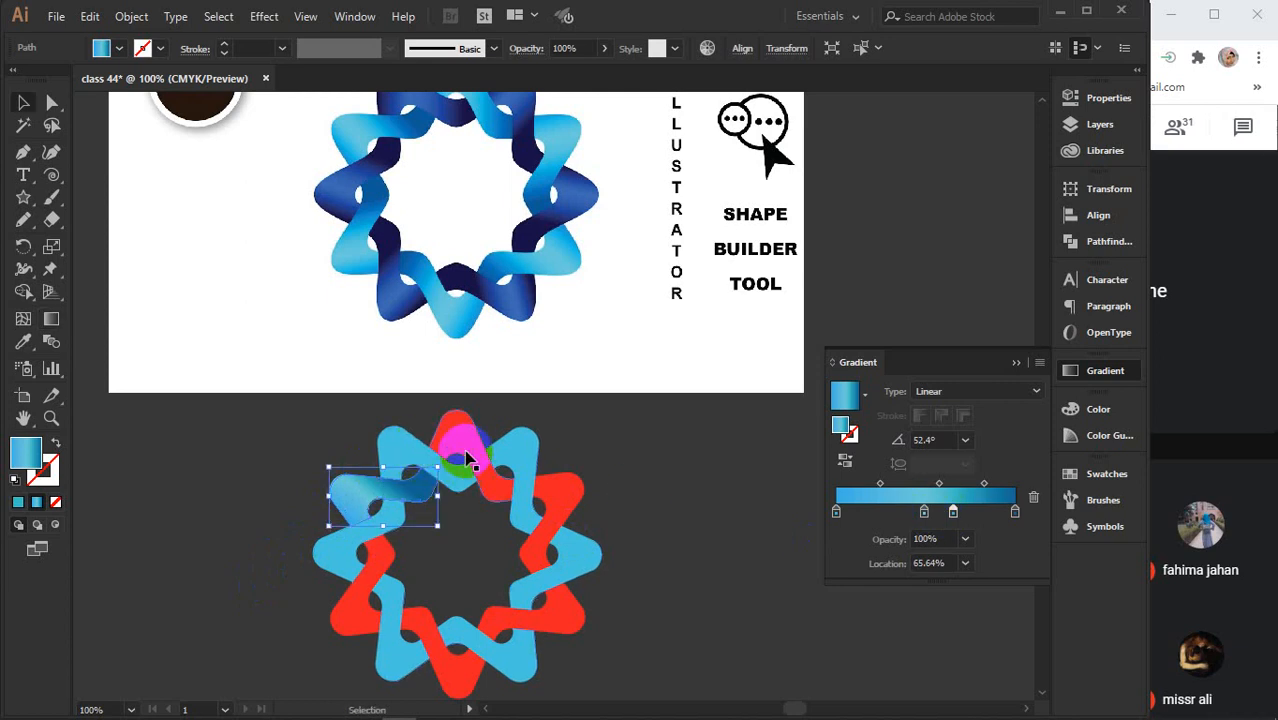
click(465, 445)
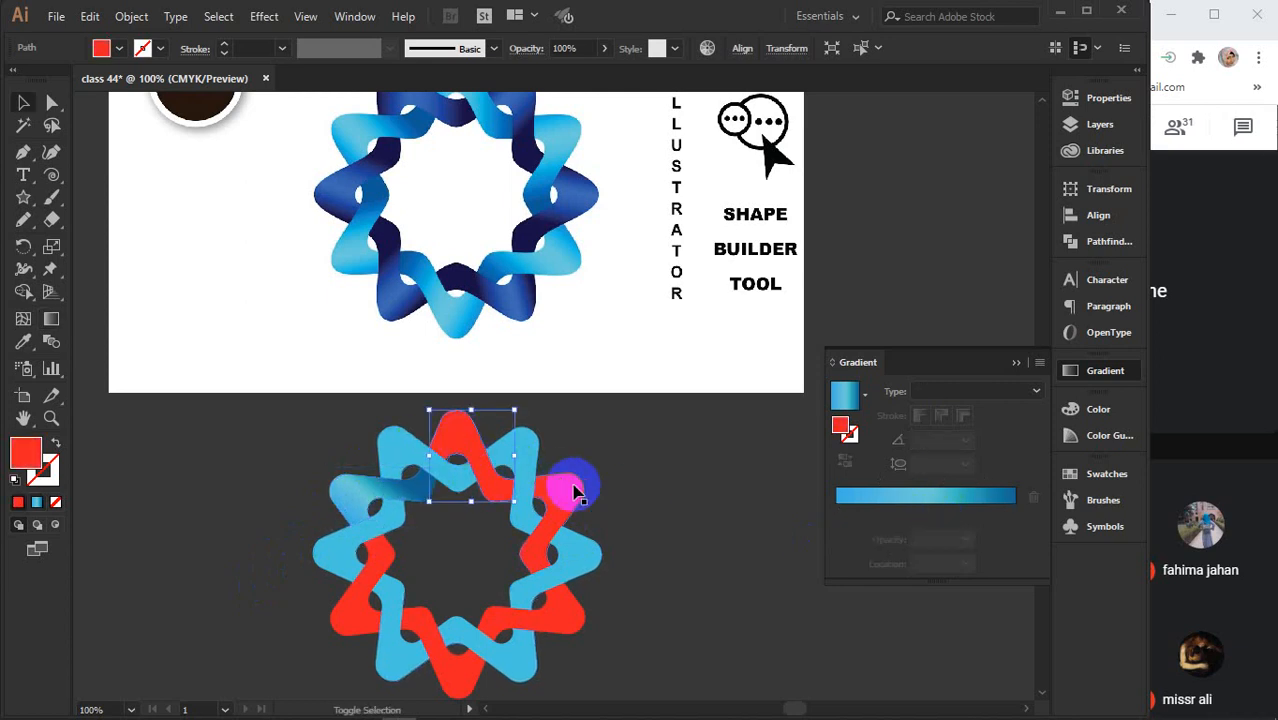
shift+click(574, 494)
shift+click(563, 612)
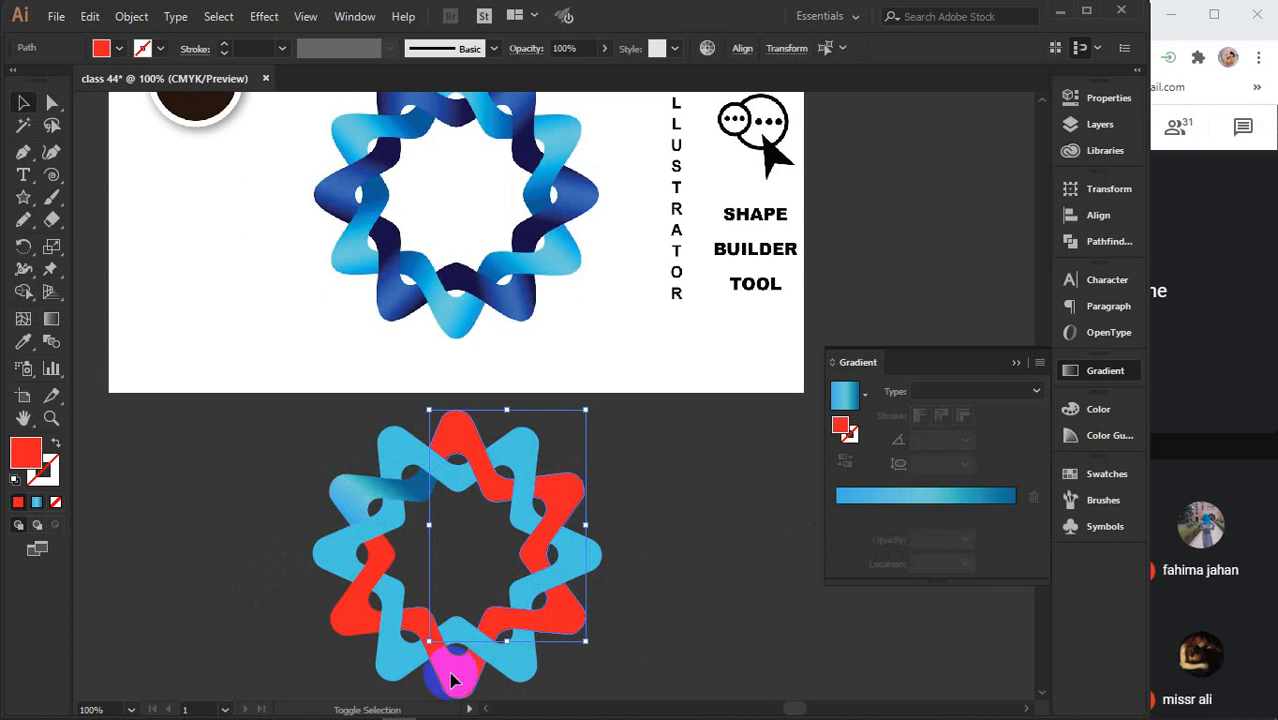
shift+click(451, 676)
shift+click(335, 624)
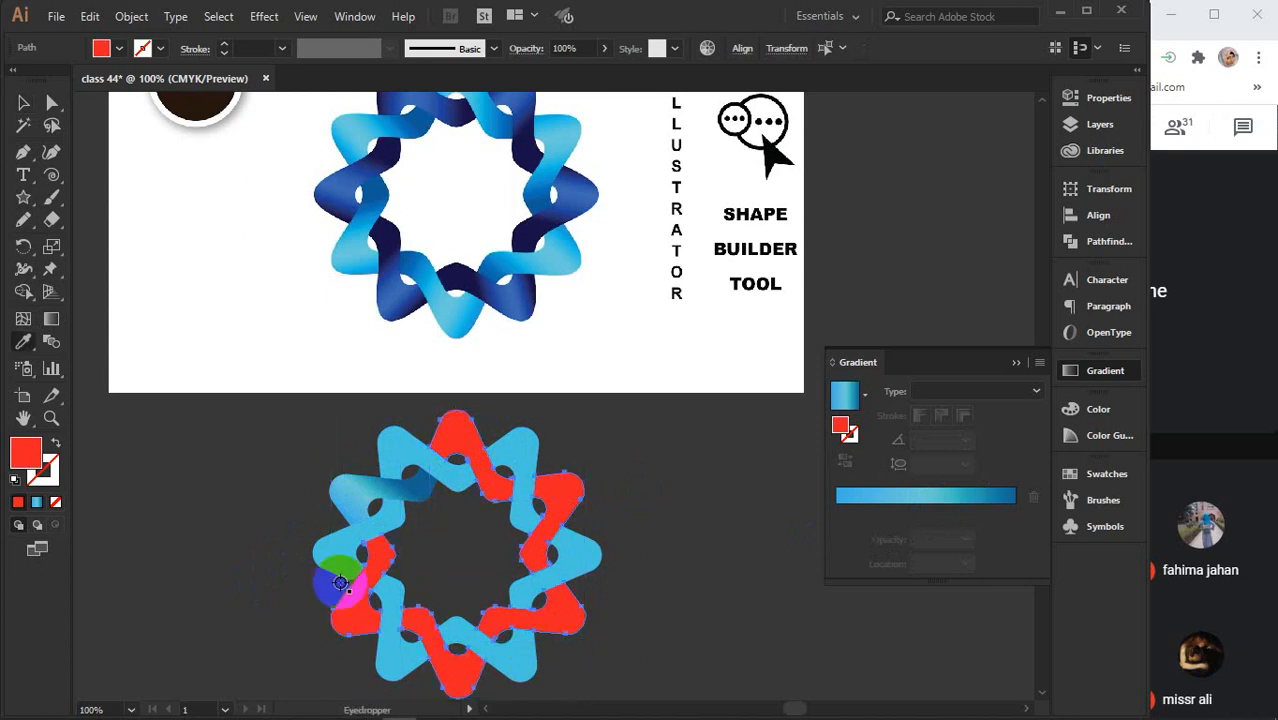
key(i)
click(349, 501)
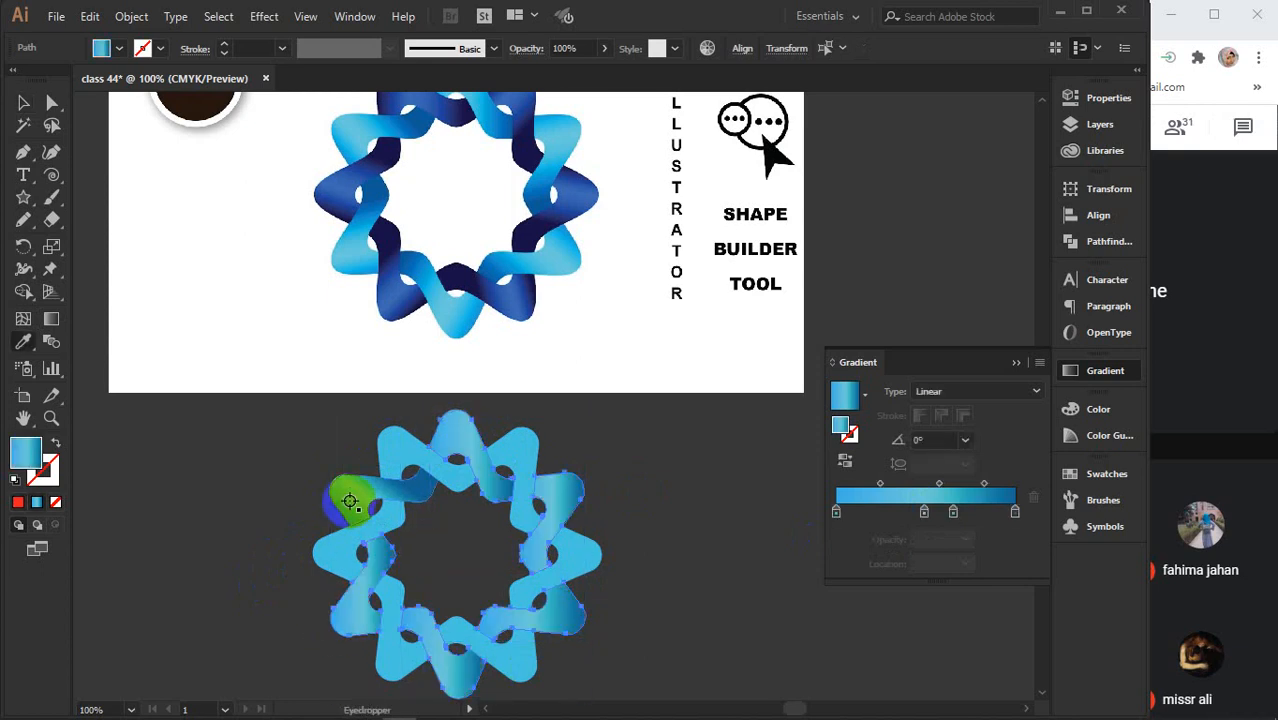
key(v)
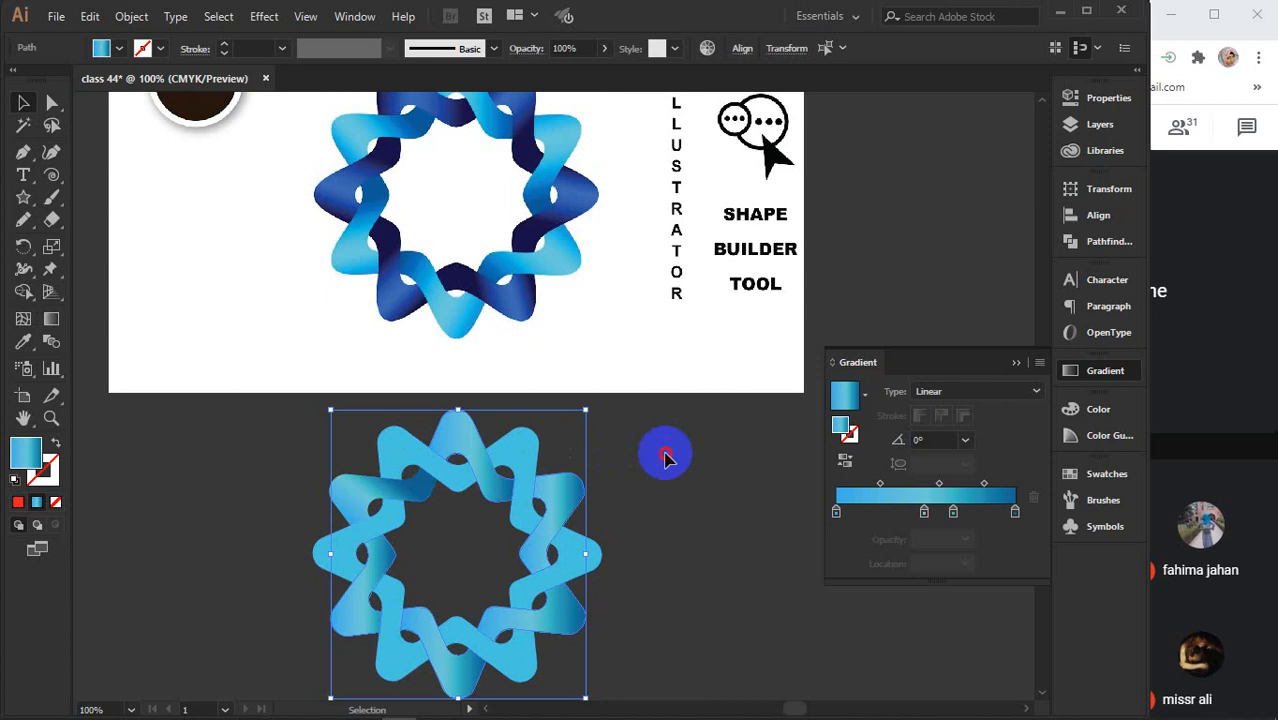
click(665, 451)
Redraw the gradient across the width of the top petal with the Gradient tool, at about -3°
click(463, 444)
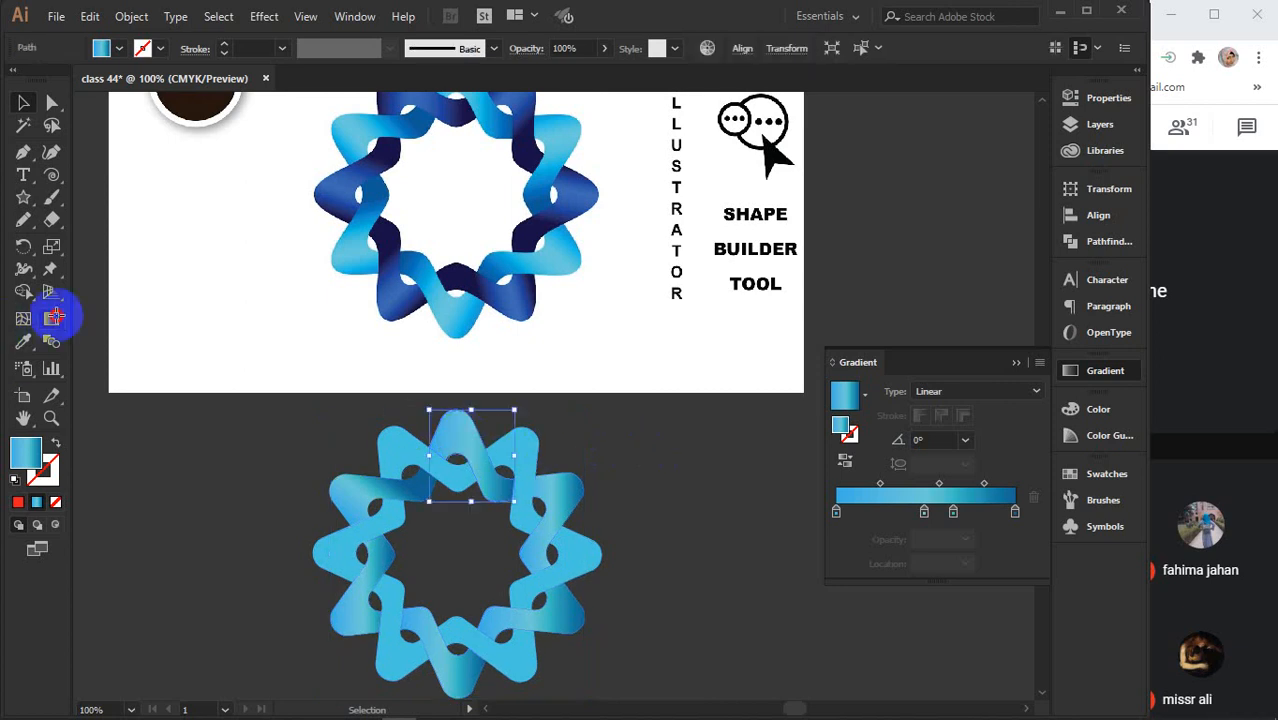
click(51, 318)
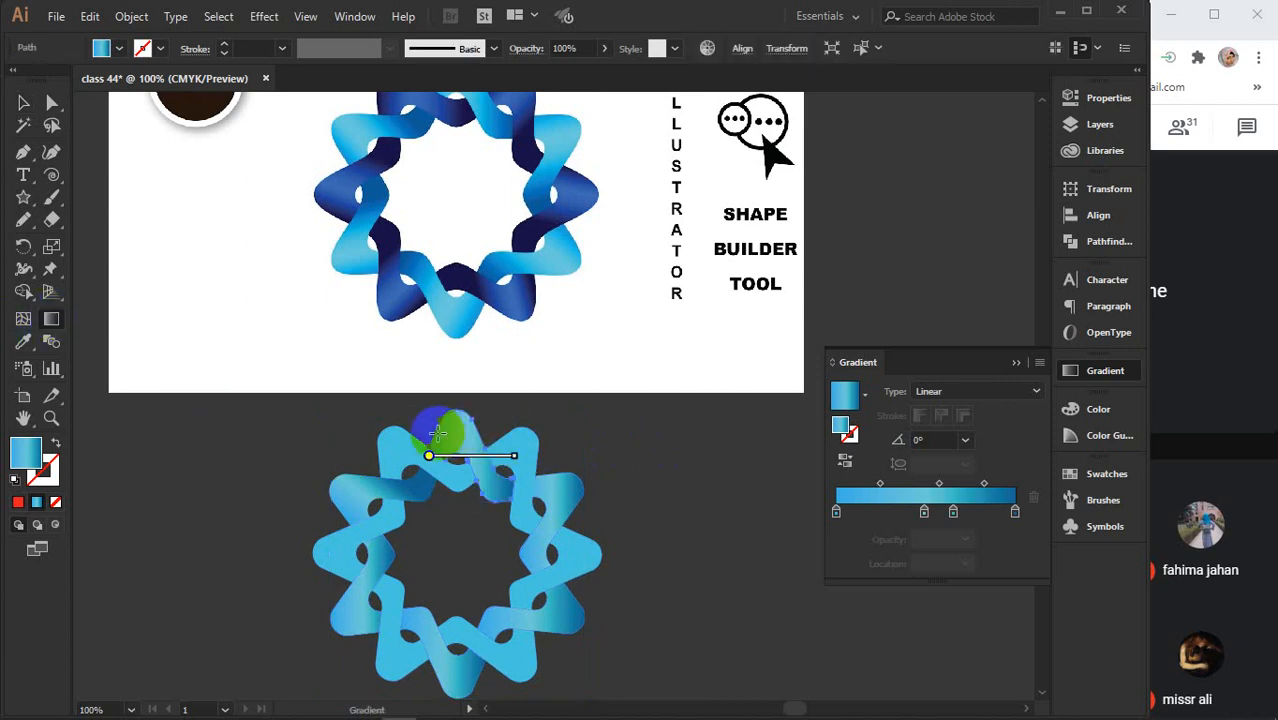
drag(439, 433, 486, 437)
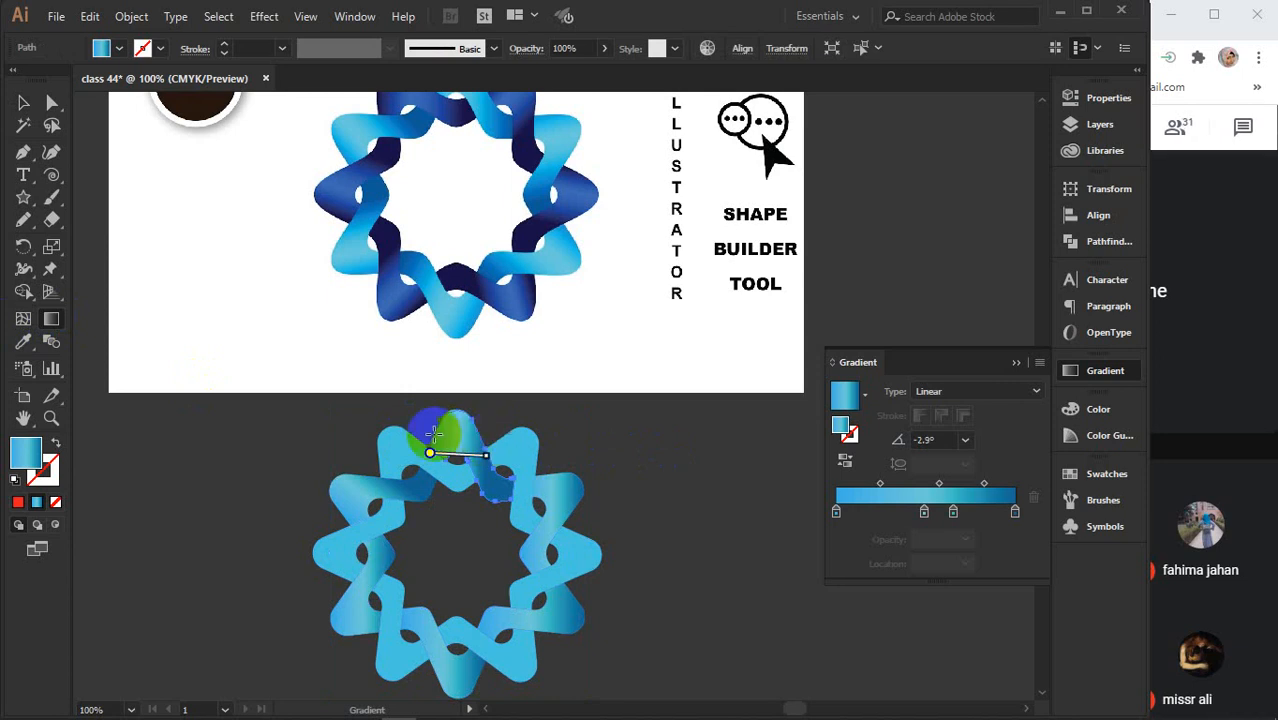
key(v)
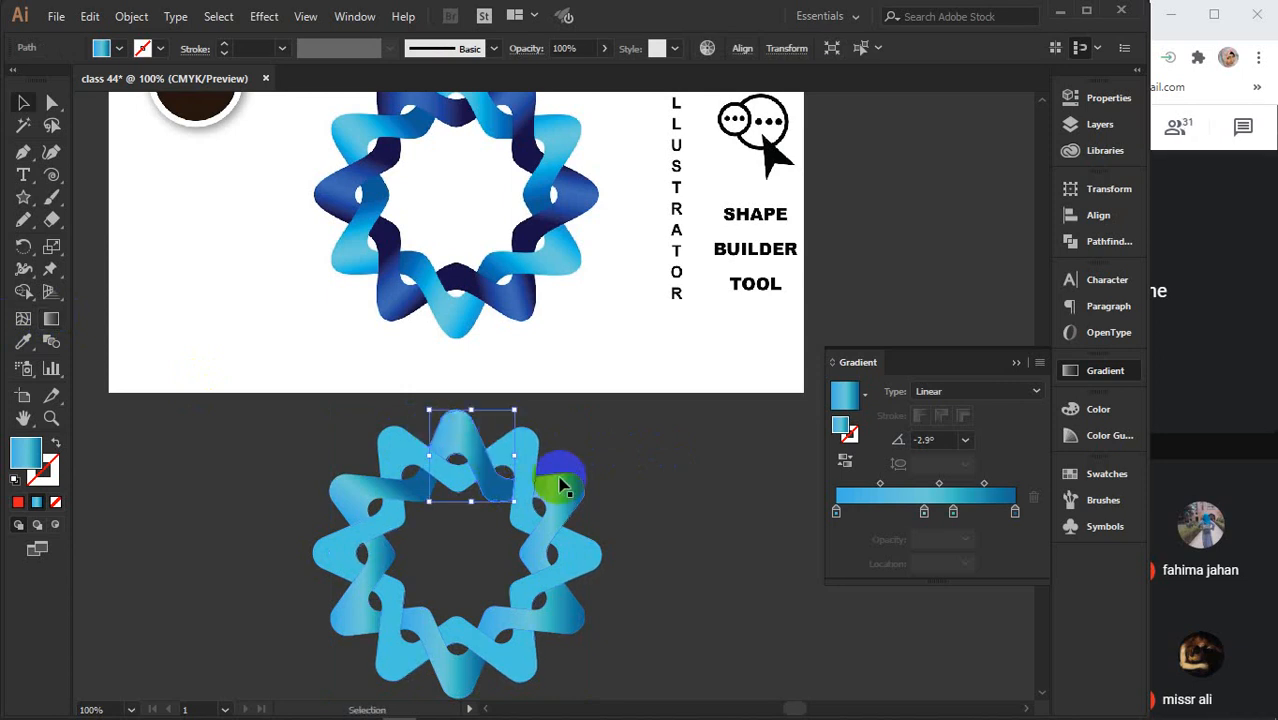
Redraw the gradient diagonally across the upper-right gradient petal at about -62°
click(559, 487)
key(g)
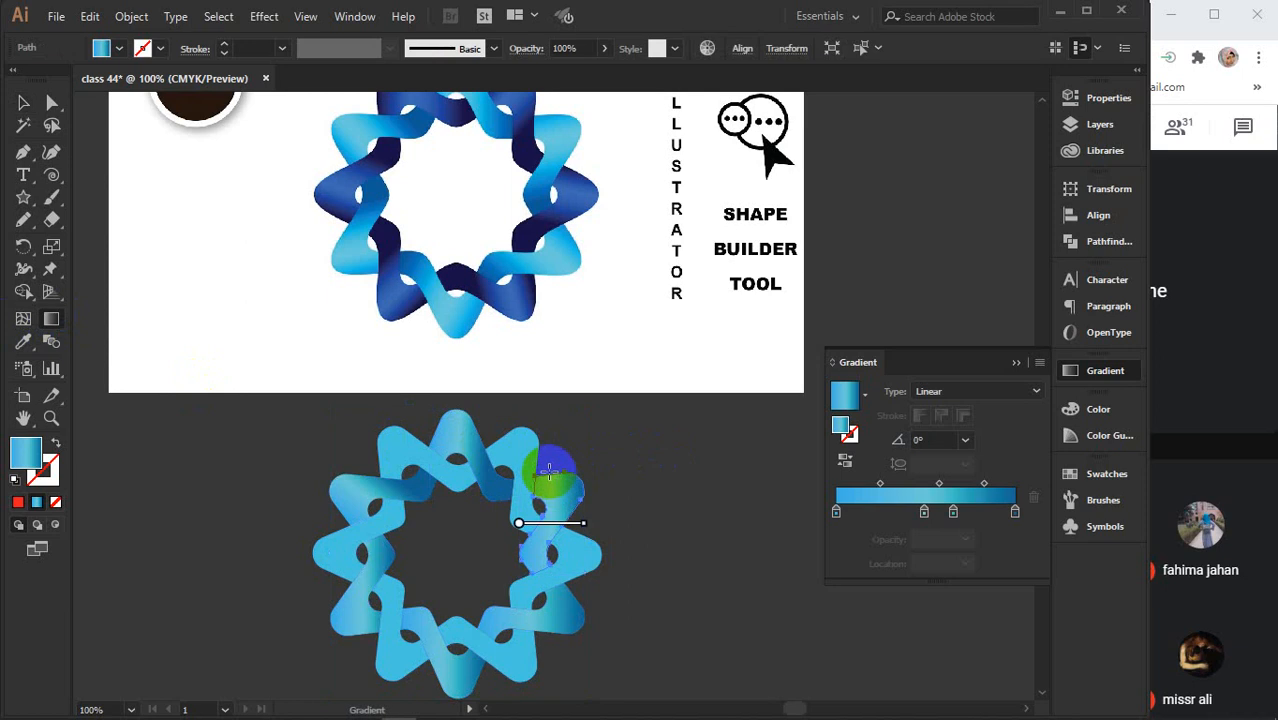
drag(535, 478, 564, 532)
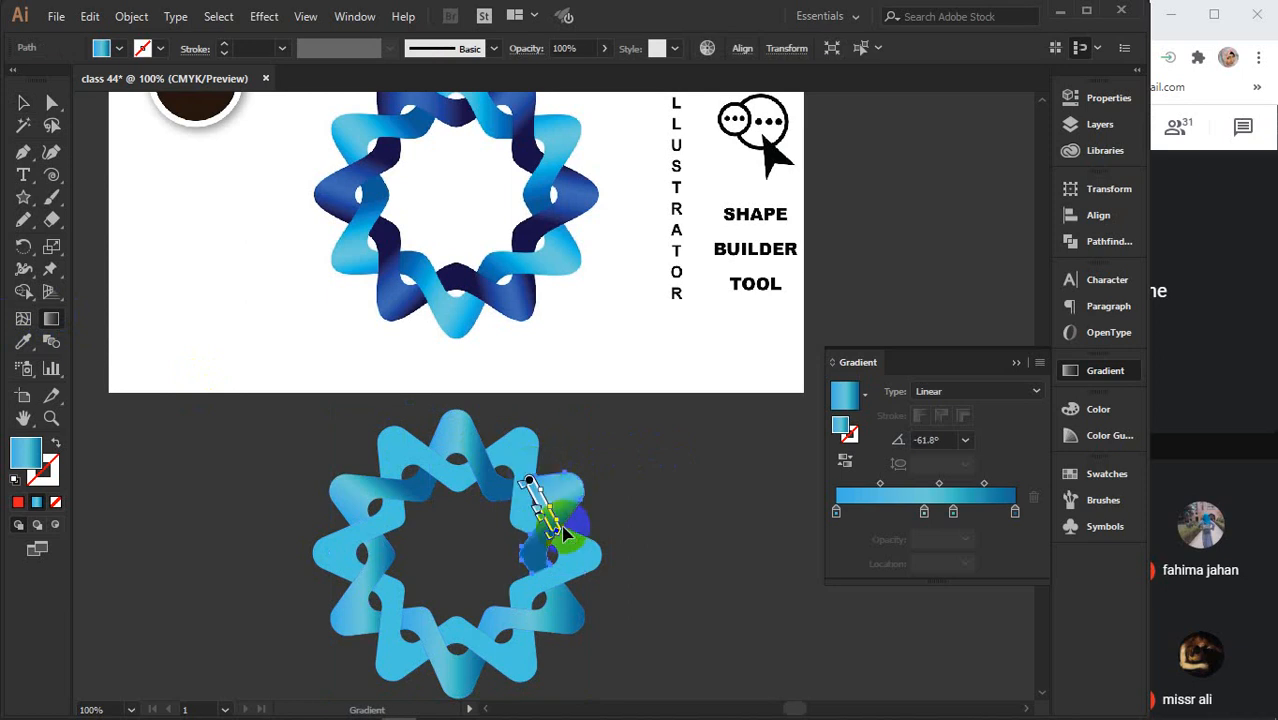
key(v)
Redraw the gradient across the lower-right gradient petal, running diagonally down from its upper edge to its lower edge
click(574, 601)
key(g)
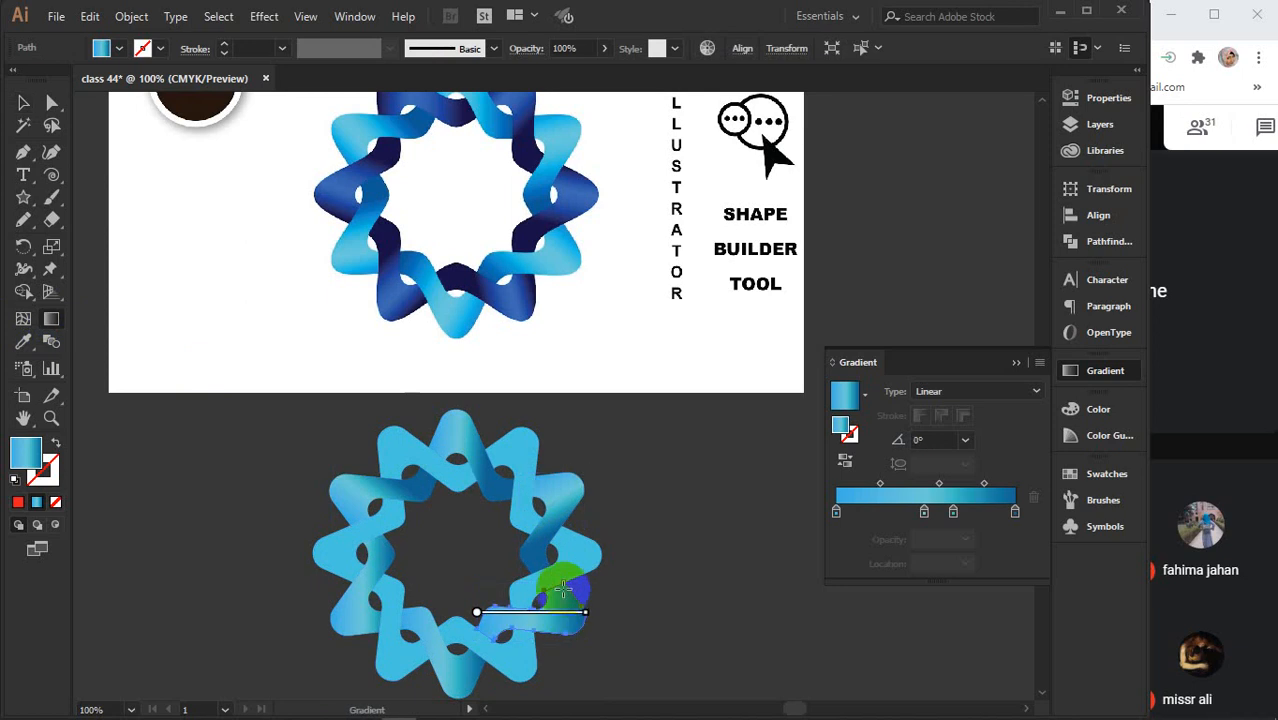
drag(563, 578, 538, 630)
key(v)
Redraw the gradient from right to left across the bottom petal's width, at about 179°
click(457, 677)
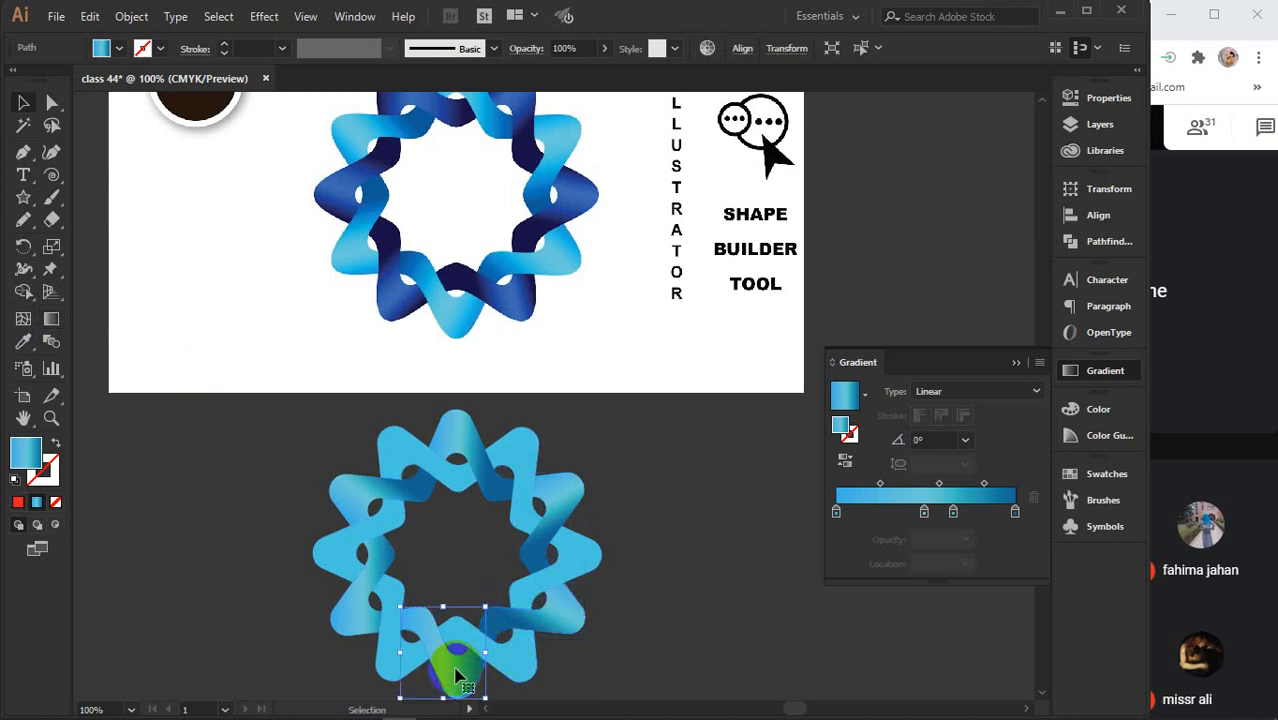
key(g)
drag(462, 656, 453, 600)
drag(468, 644, 402, 661)
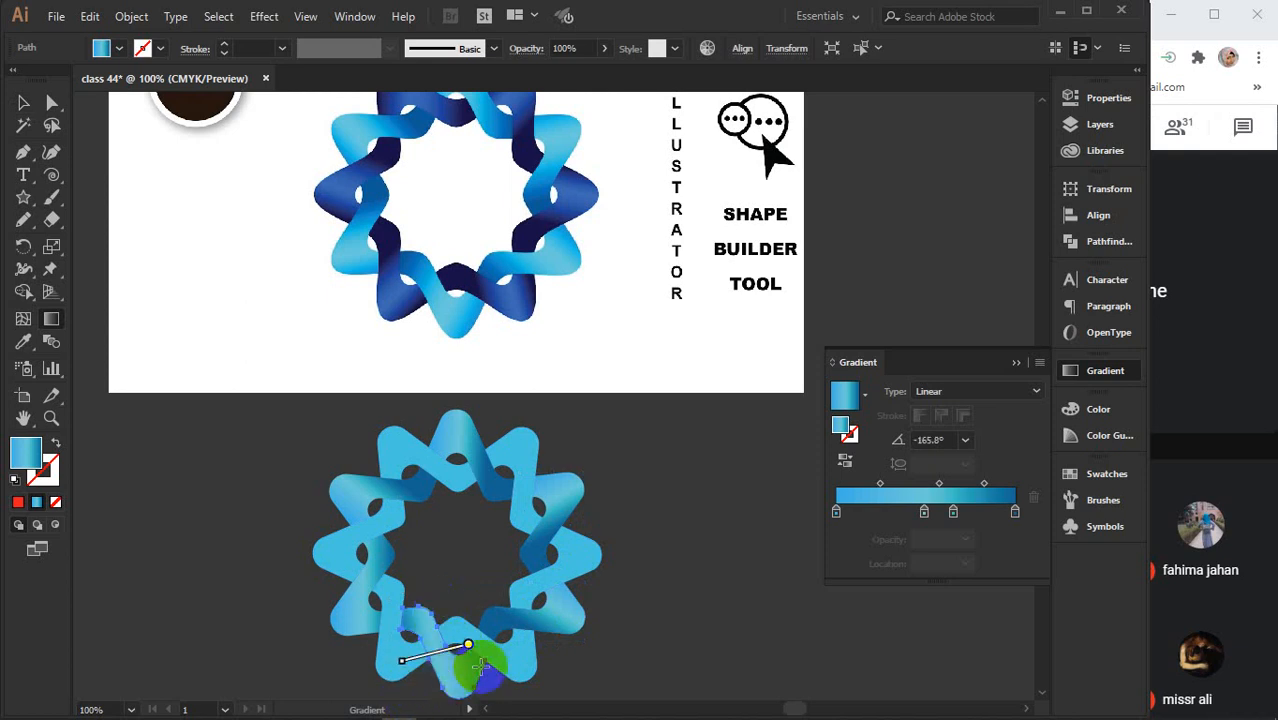
drag(483, 661, 436, 660)
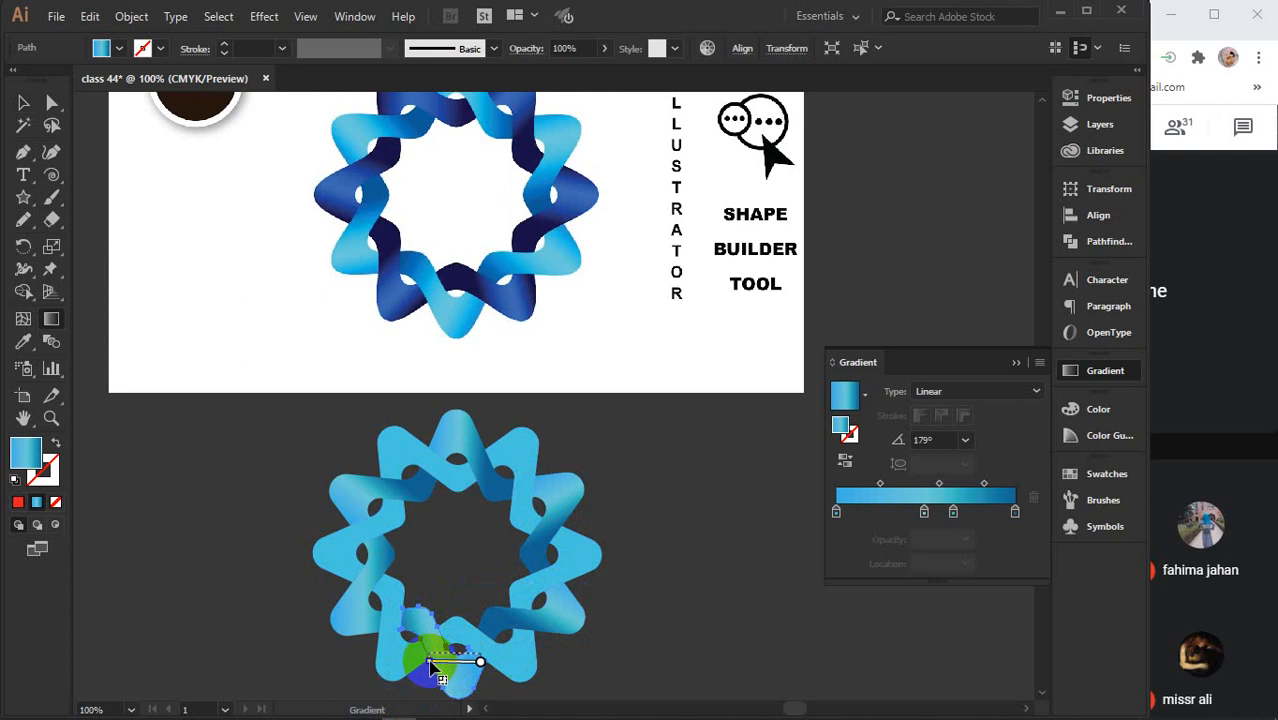
Redraw the gradient diagonally upward across the lower-left gradient petal with the Gradient tool, at about 118°
key(v)
click(362, 598)
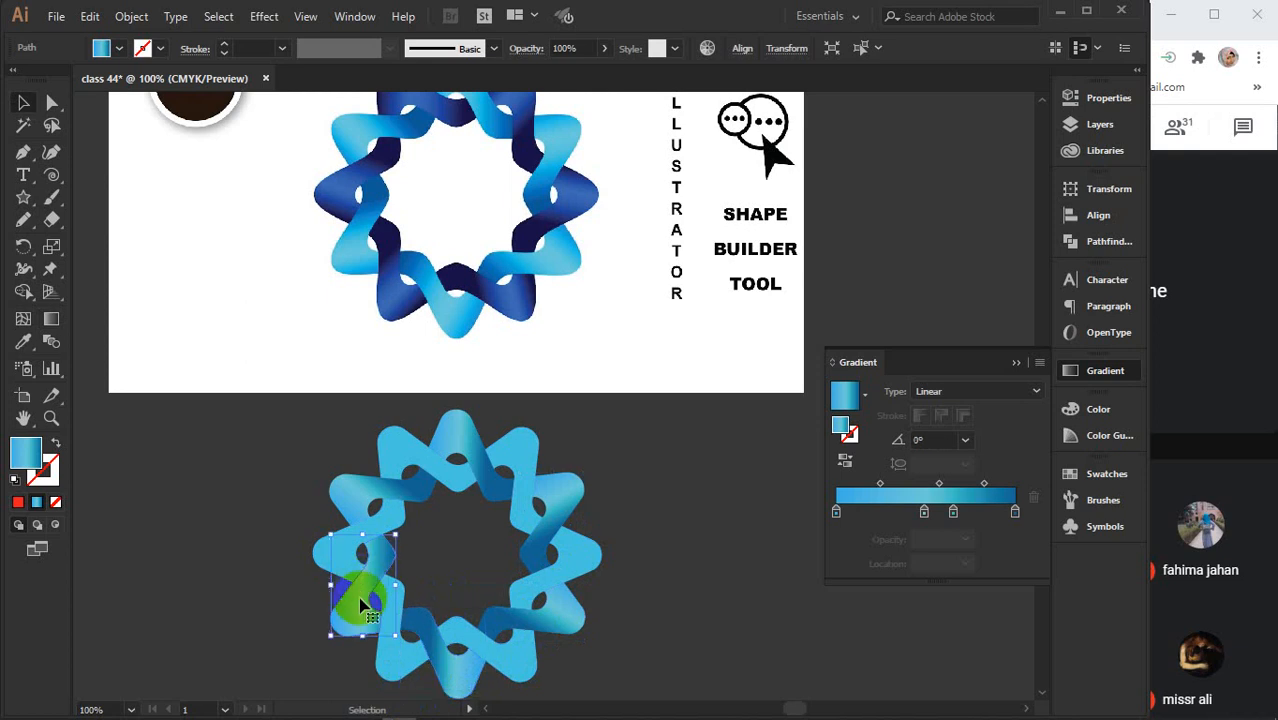
key(g)
drag(377, 633, 350, 585)
Redraw the gradient across the upper-left gradient petal, running from its lower edge up to its upper edge at about 55°
key(v)
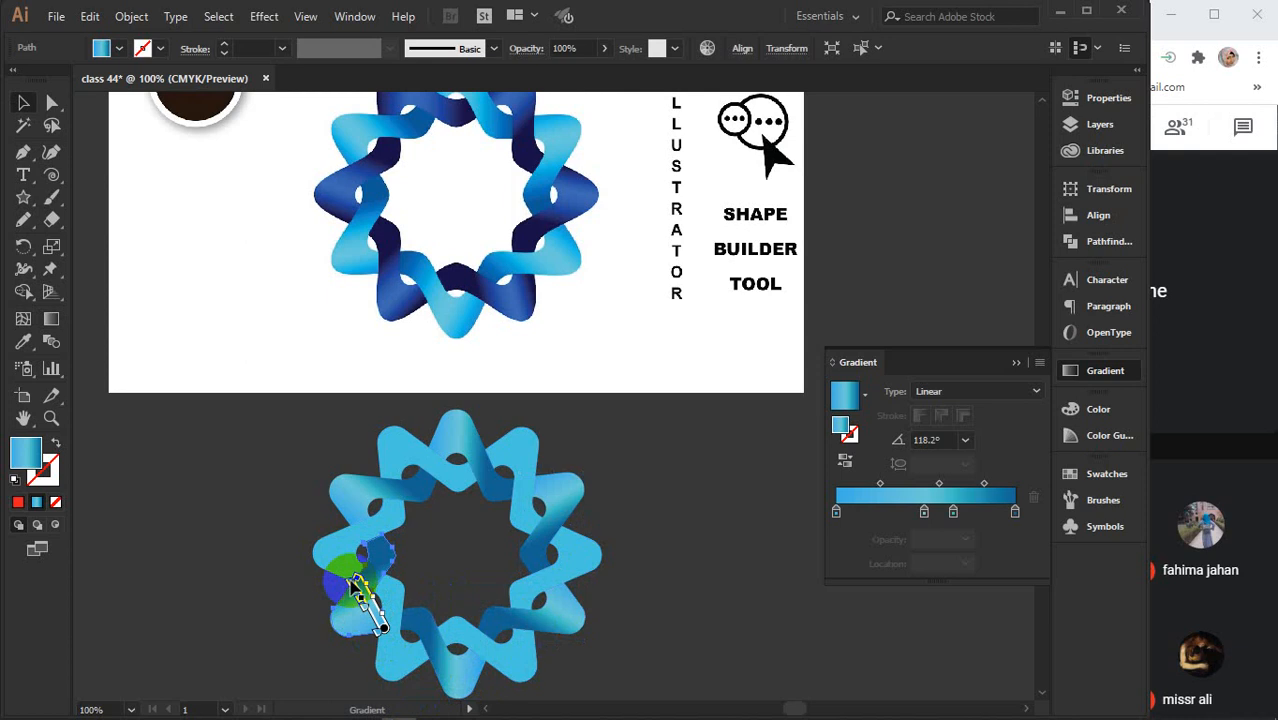
key(g)
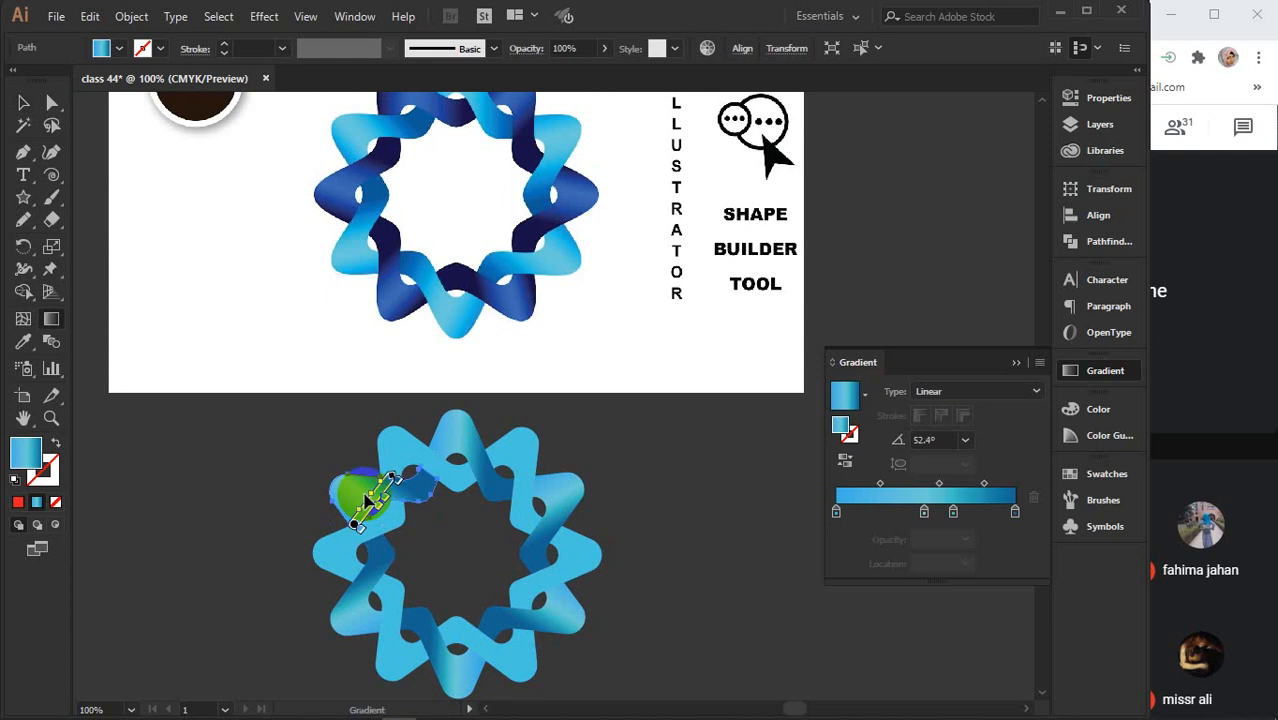
drag(337, 503, 352, 457)
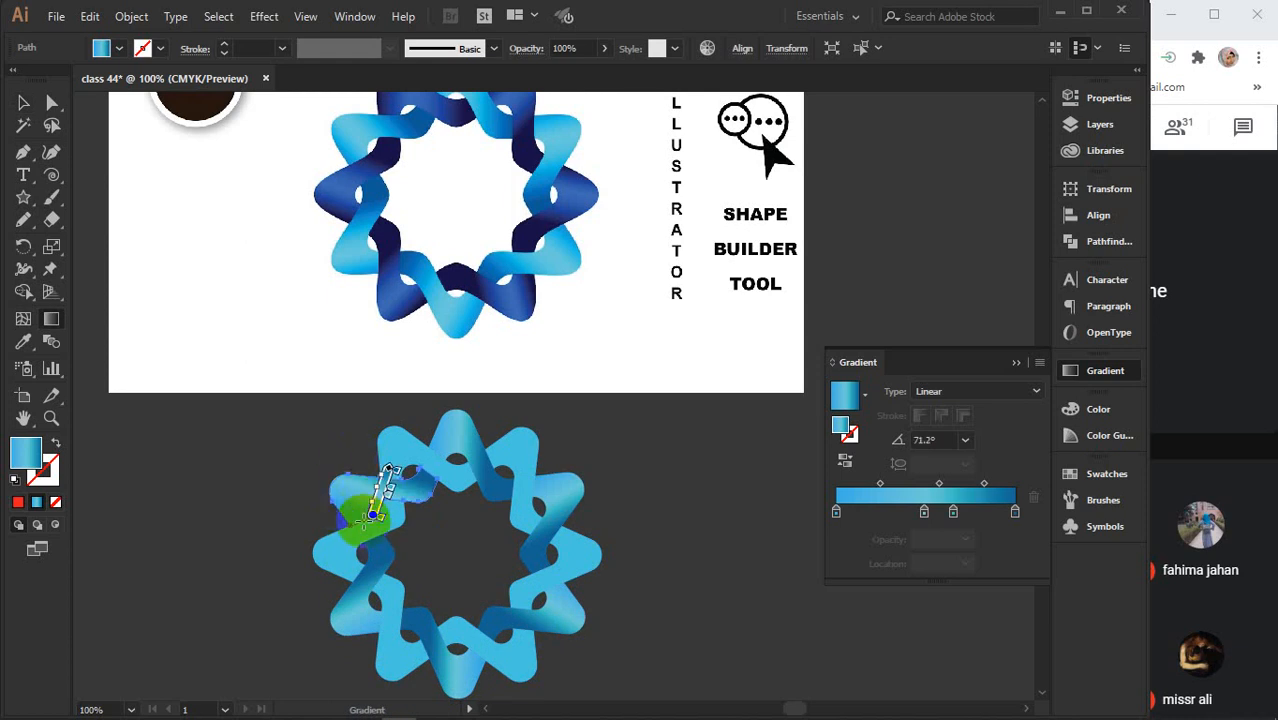
drag(350, 526, 388, 481)
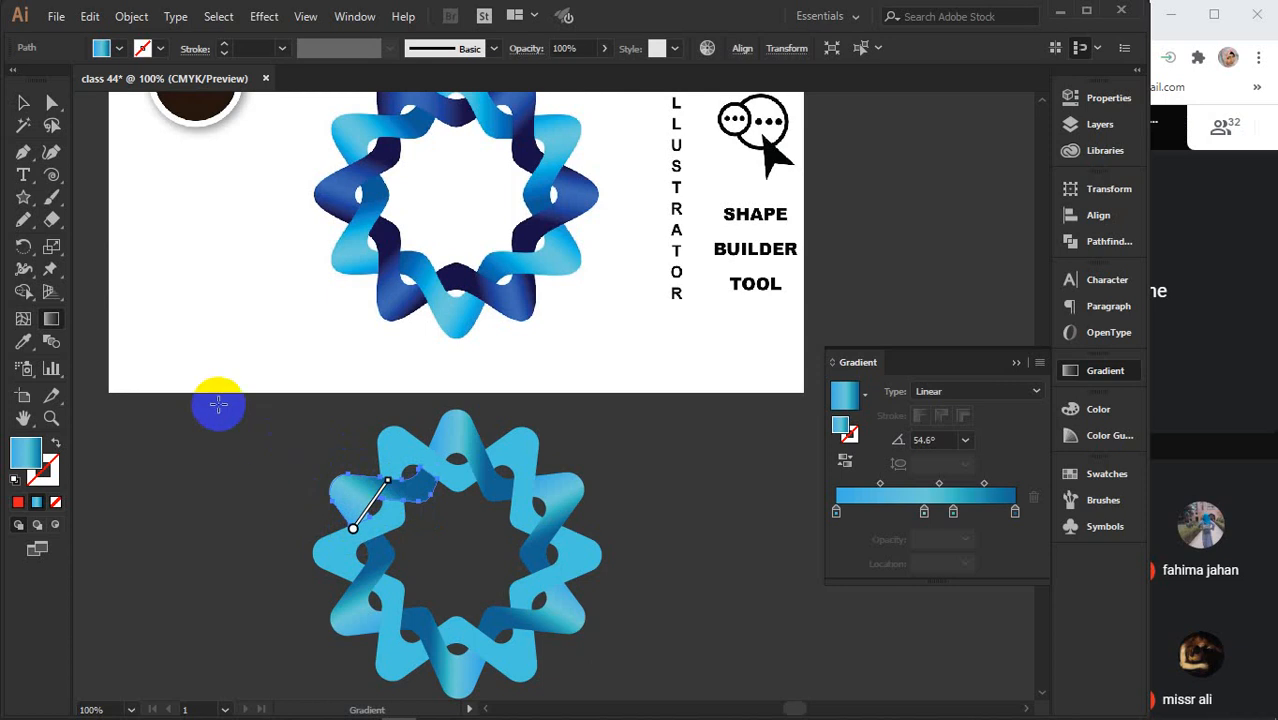
key(v)
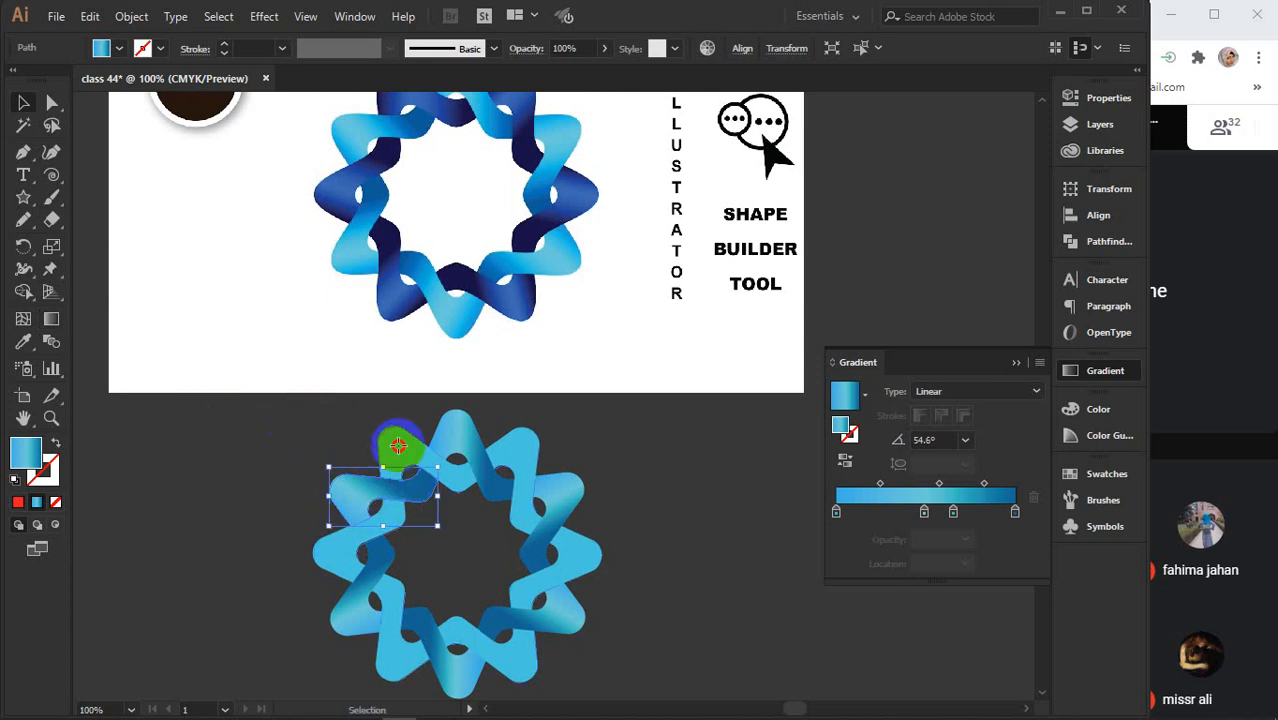
Apply the linear blue gradient at 0° to the flat blue compound path that forms the second star
click(398, 453)
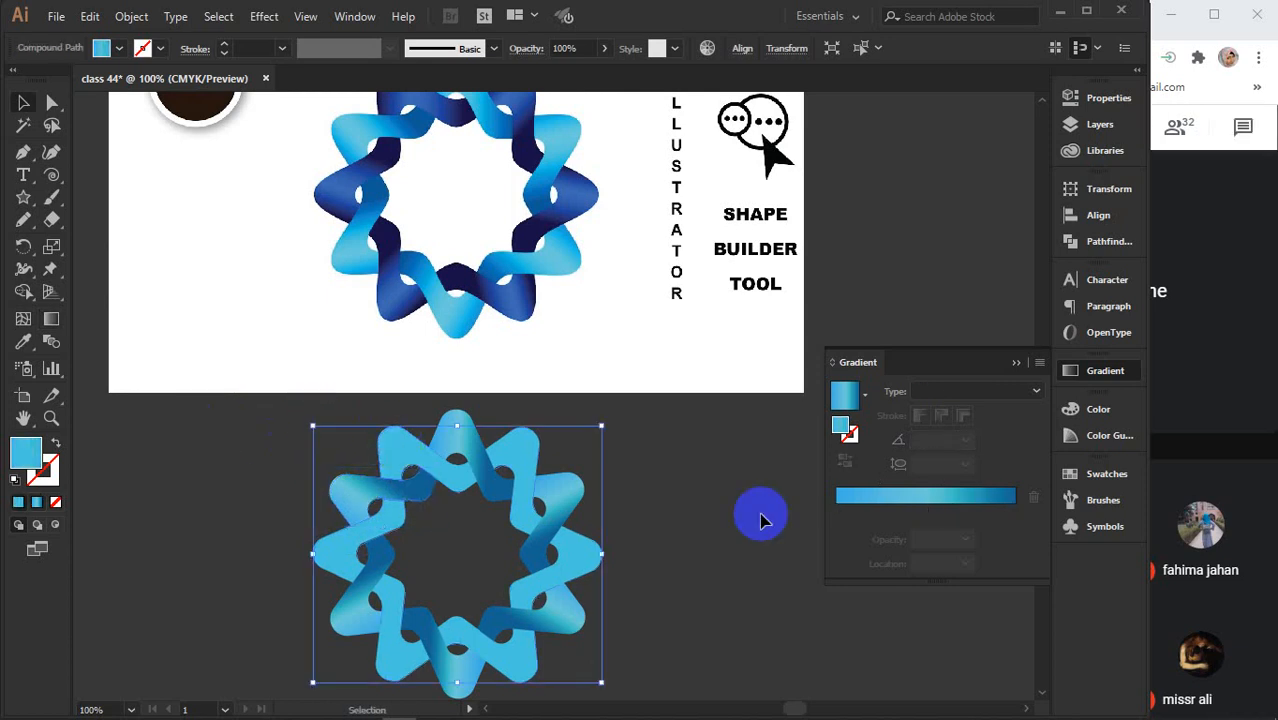
click(900, 498)
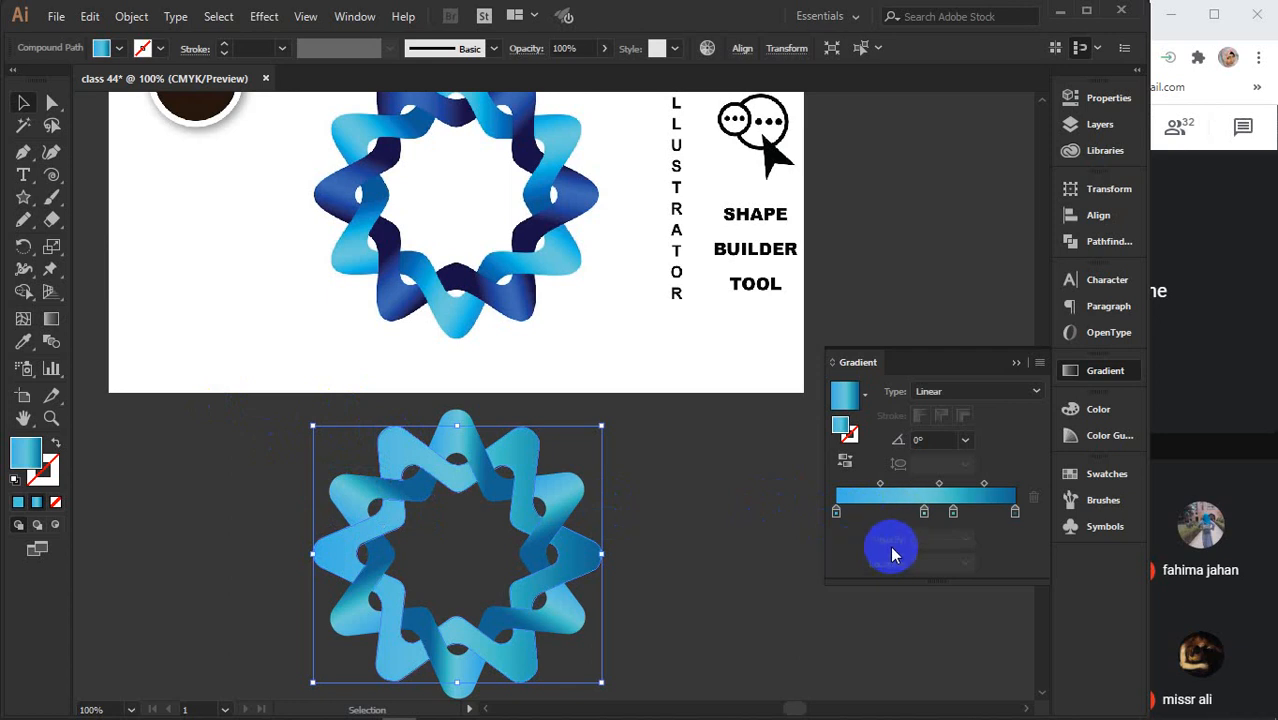
click(836, 513)
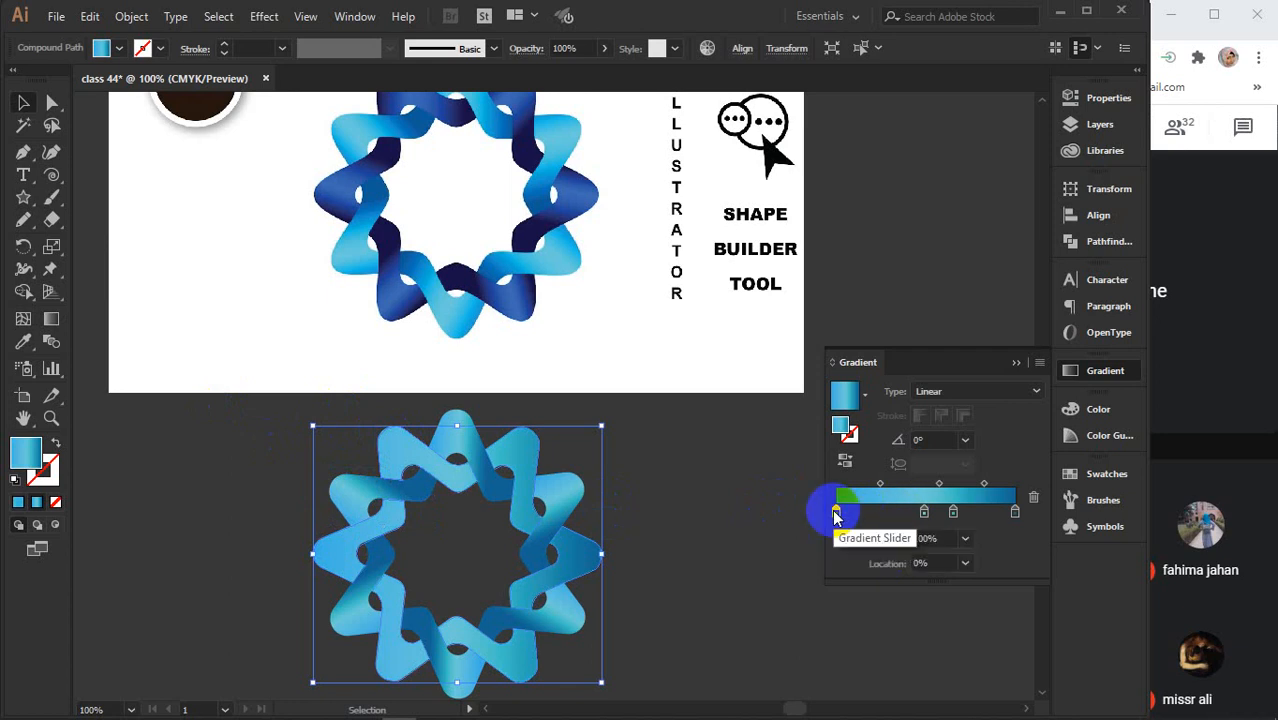
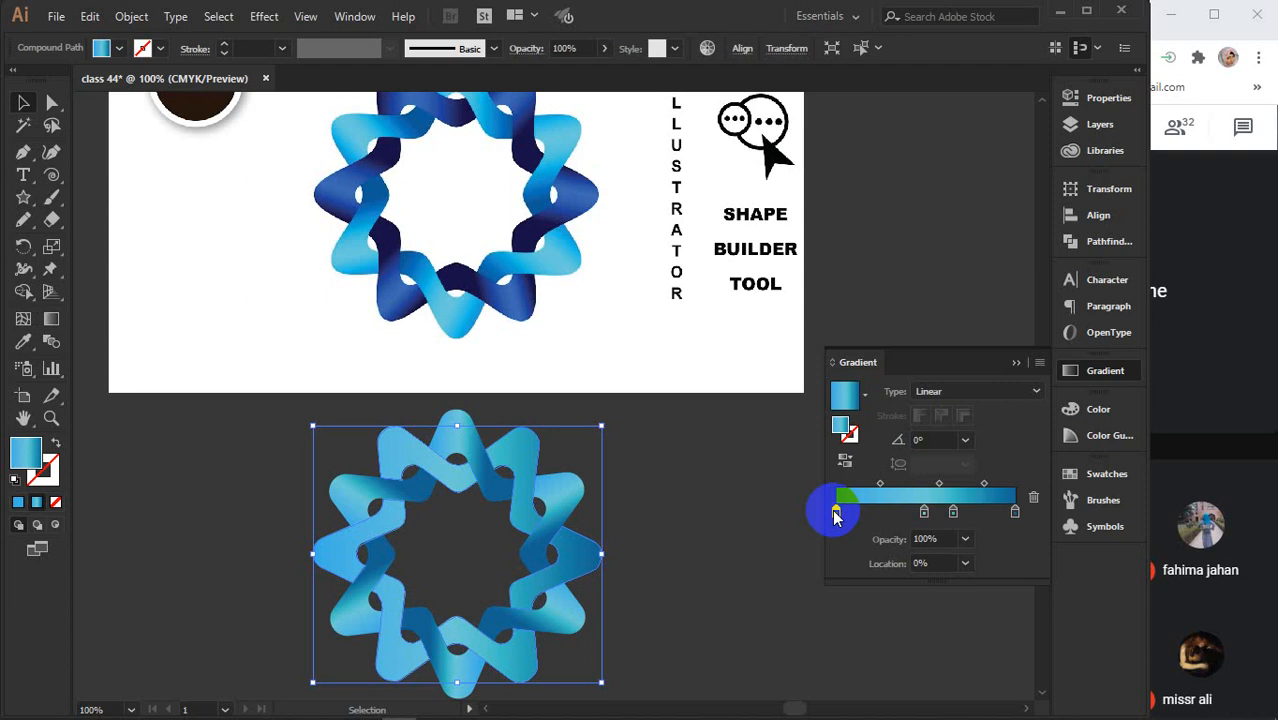
Try moving the second star's compound path away from the first star, and undo each move
drag(482, 428, 575, 405)
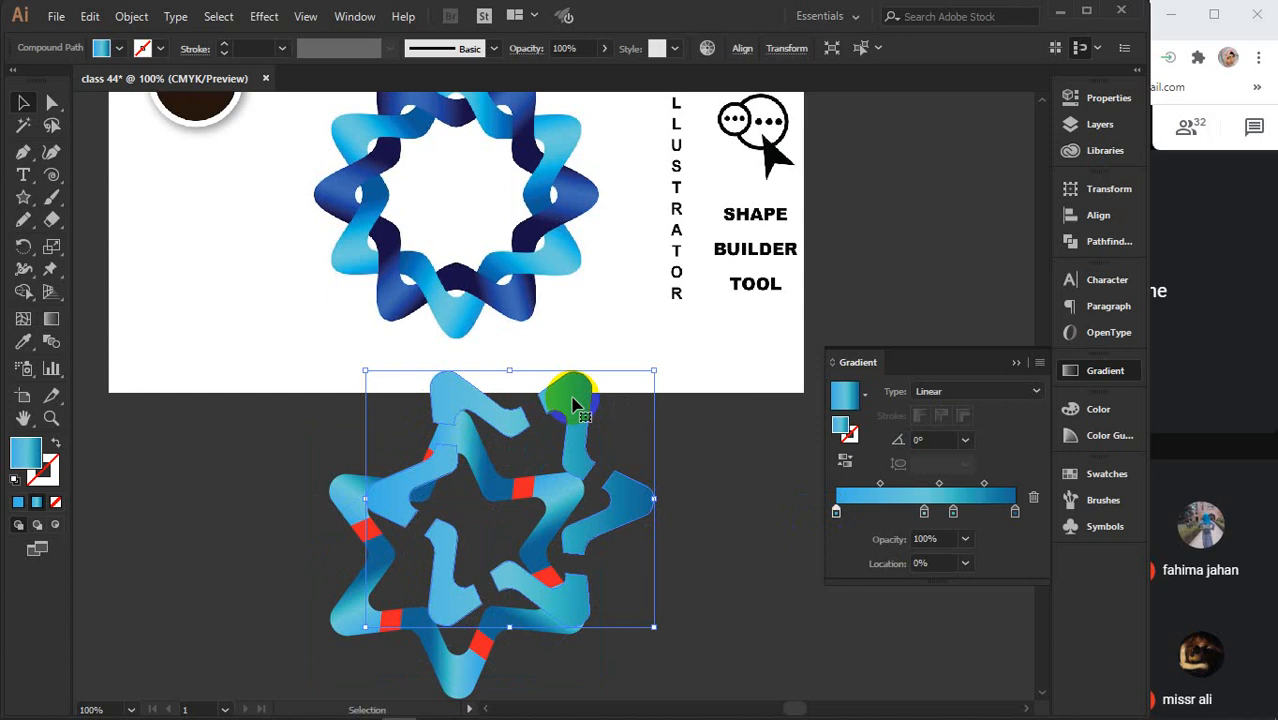
key(ctrl+z)
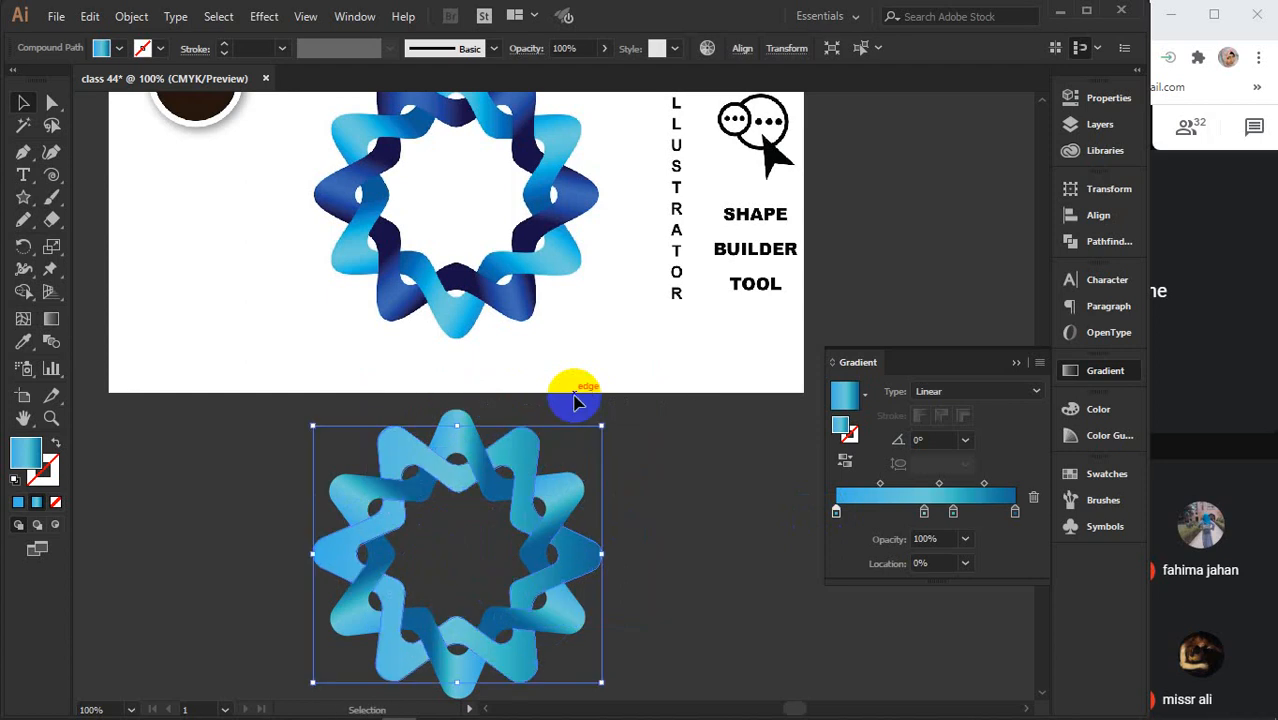
ctrl+click(472, 455)
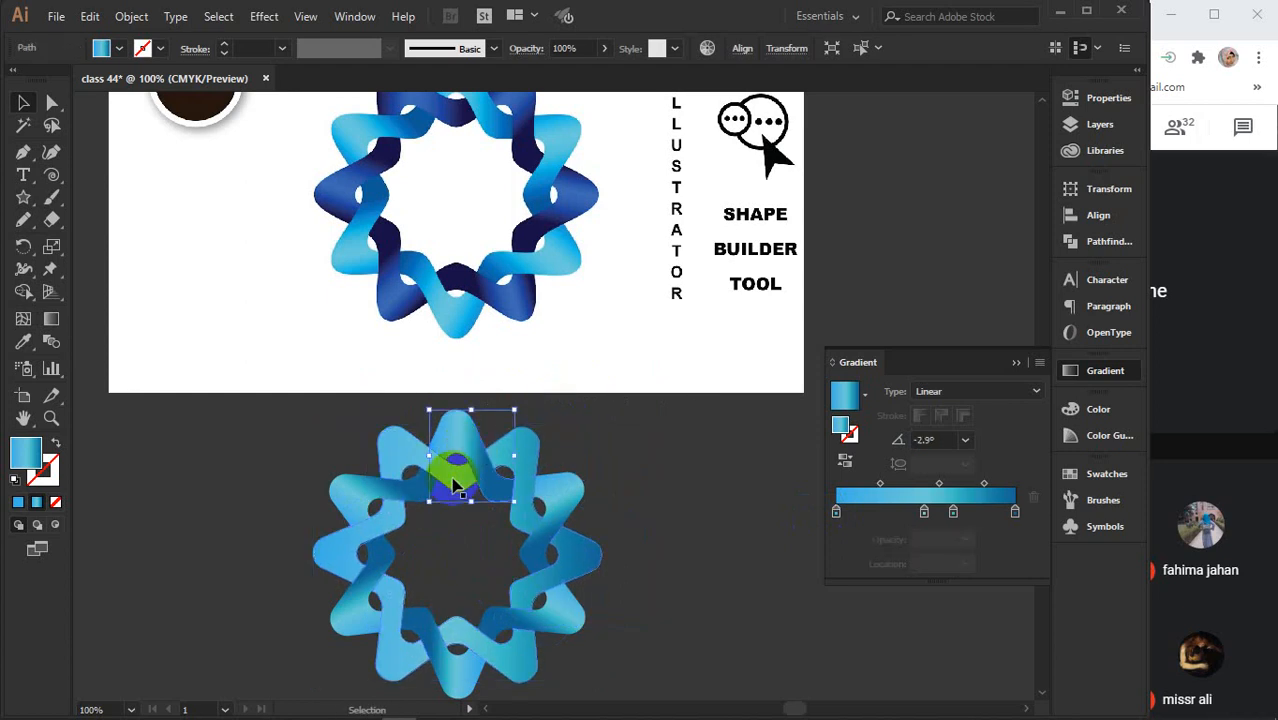
click(452, 490)
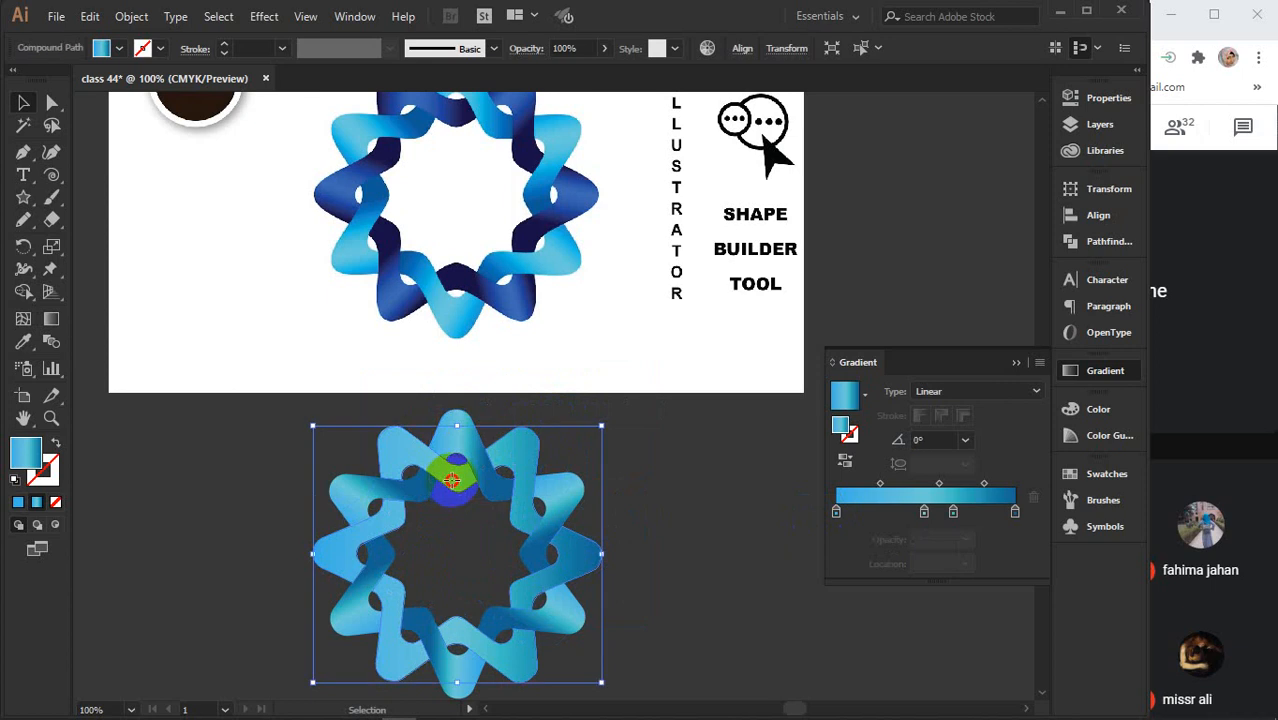
drag(452, 481, 458, 408)
key(a)
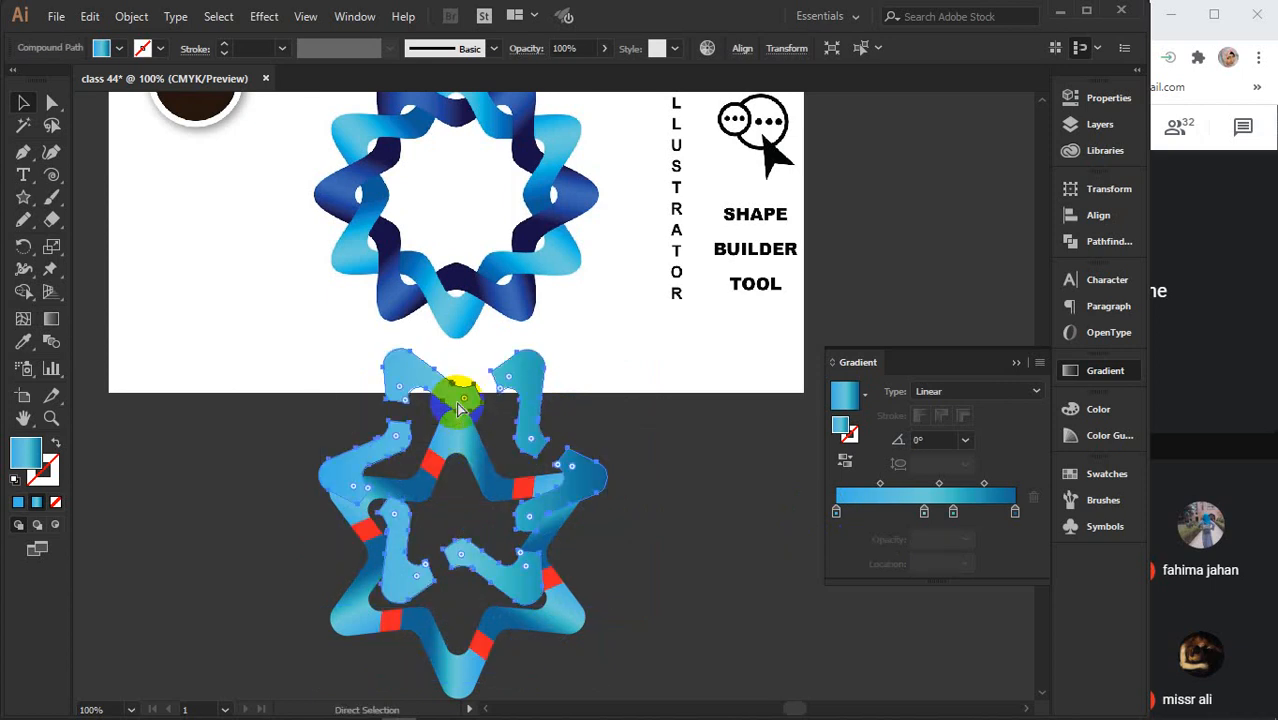
key(ctrl+z)
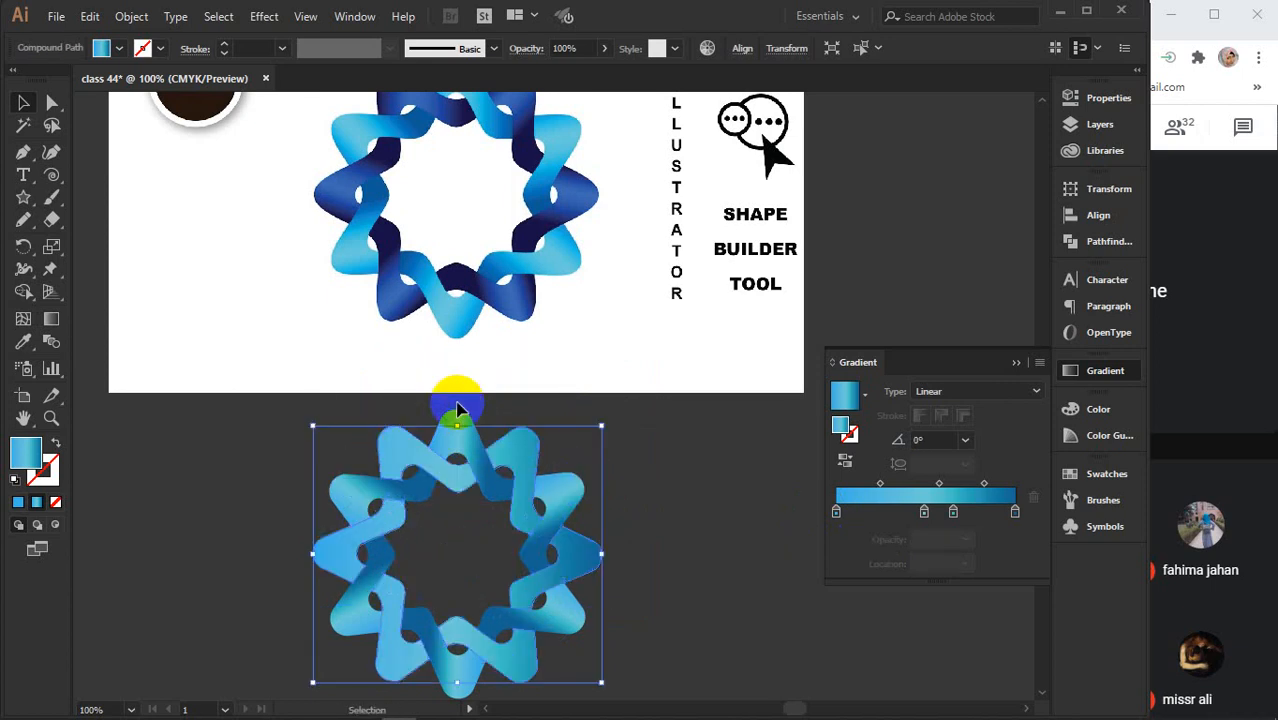
Step back through the recent gradient edits and restore them up to the second star's gradient fill
key(ctrl+z)
key(ctrl+z)
key(ctrl+z)
key(ctrl+z)
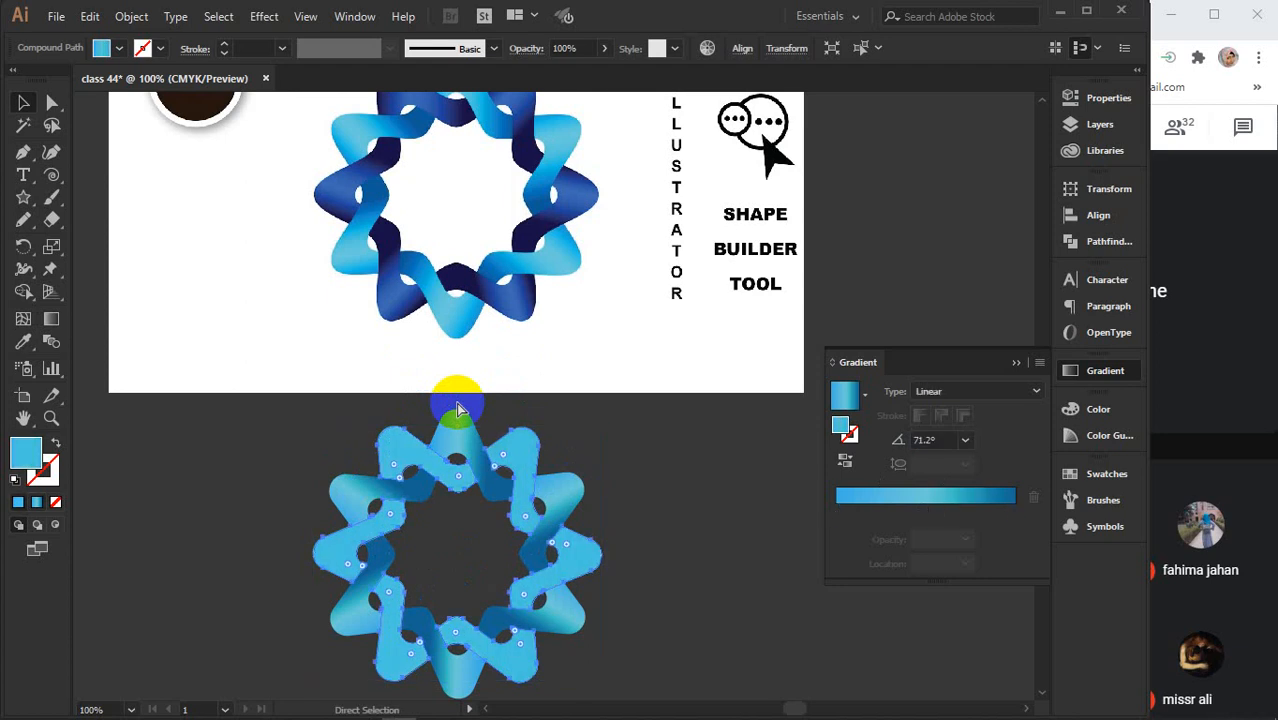
key(ctrl+z)
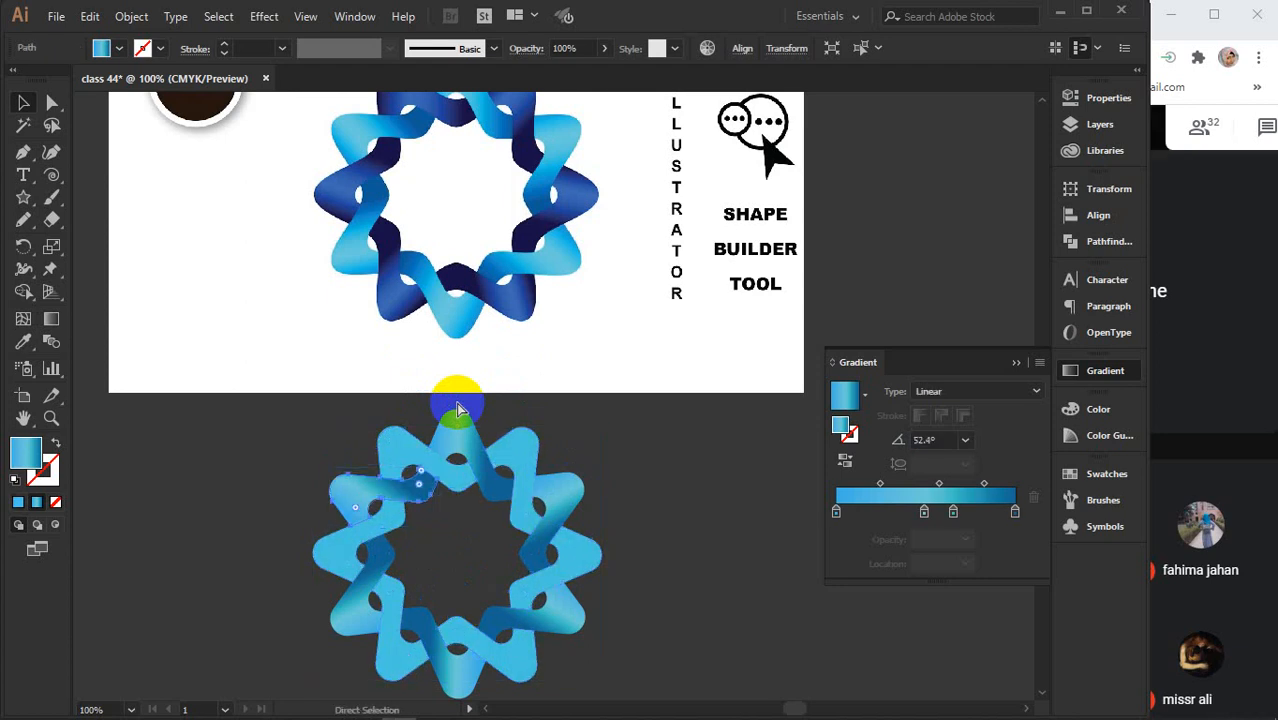
key(ctrl+z)
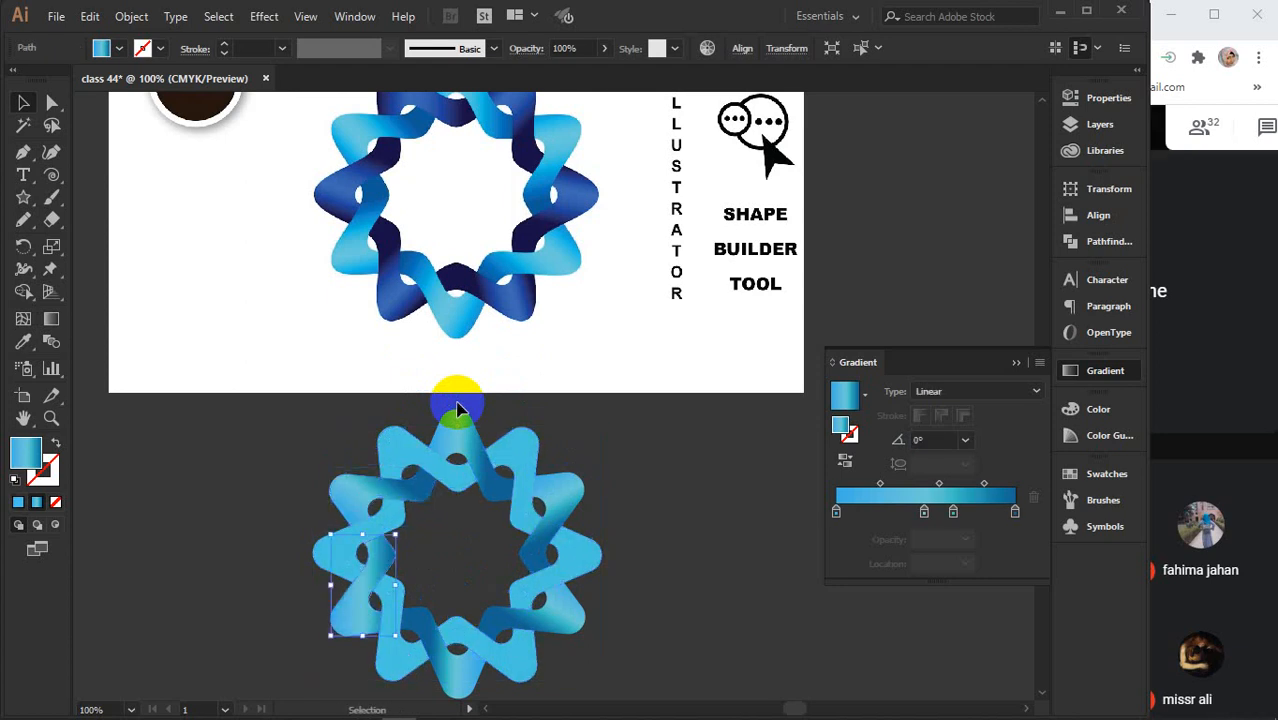
key(ctrl+z)
key(ctrl+z)
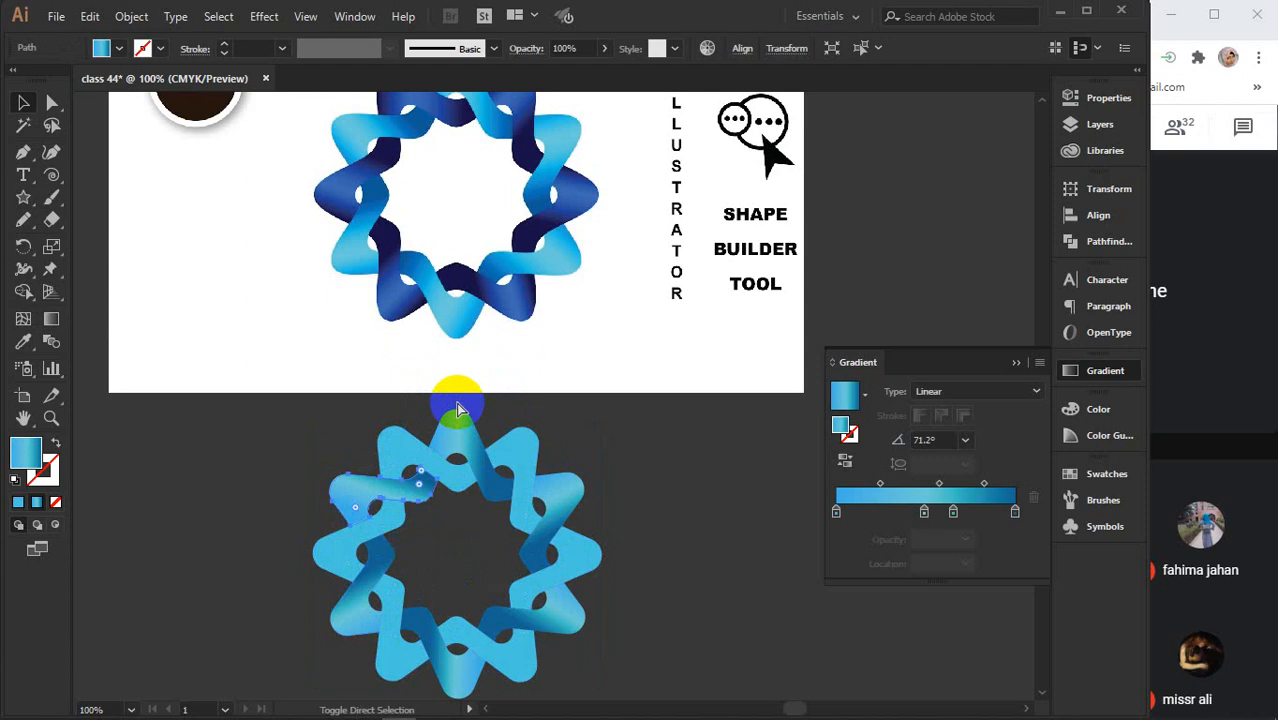
key(ctrl+z)
key(ctrl+z)
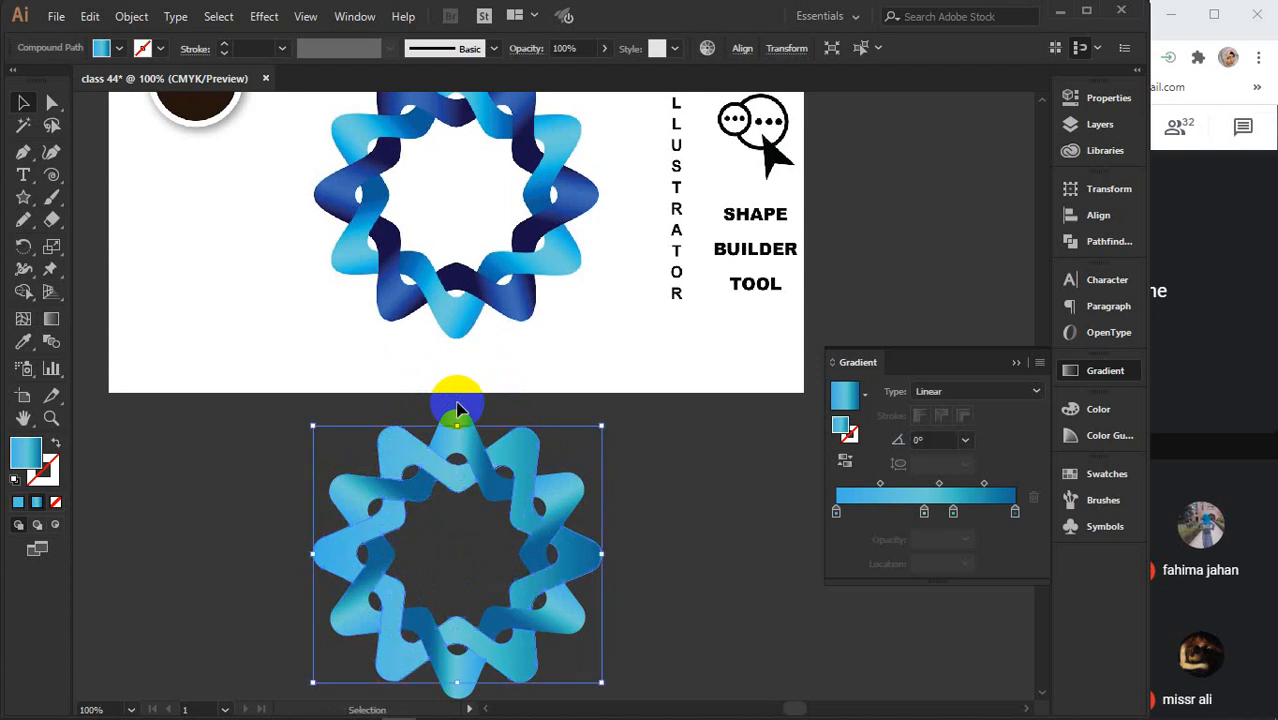
Try moving the second star's pieces upward, open and dismiss its fill colour settings, and undo the move
click(700, 452)
click(398, 456)
drag(398, 456, 385, 310)
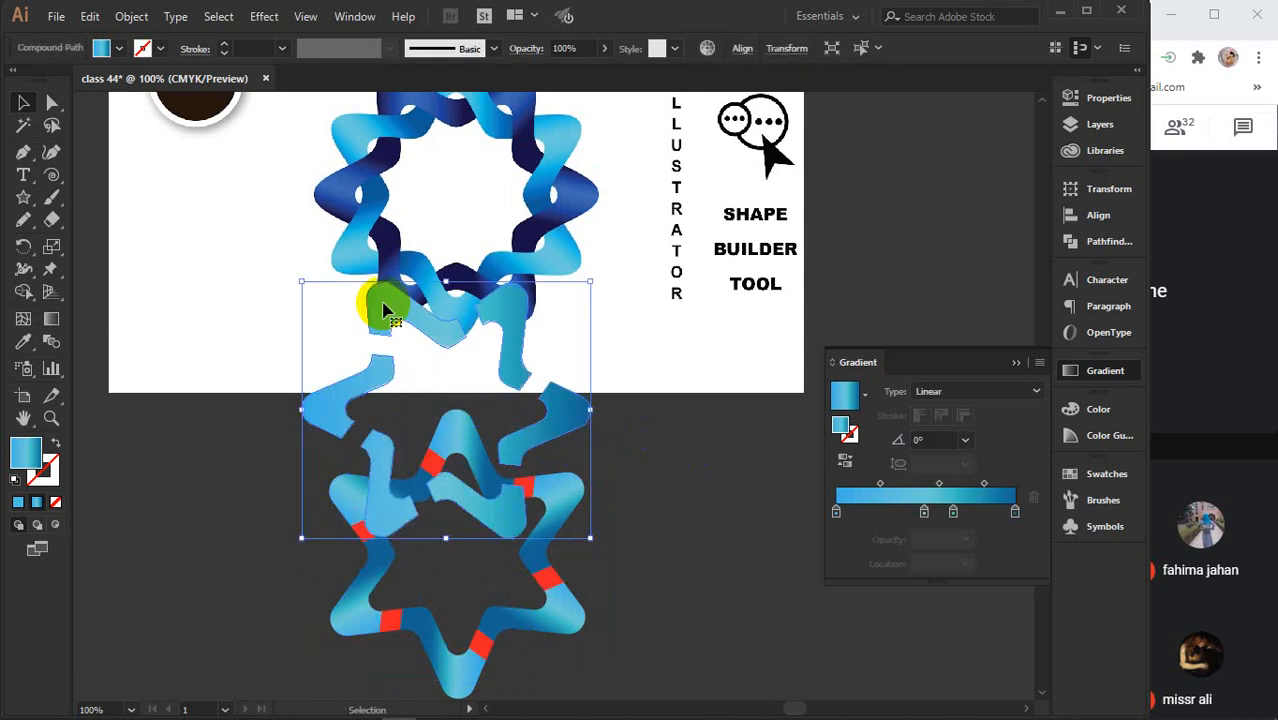
double_click(22, 457)
click(1117, 247)
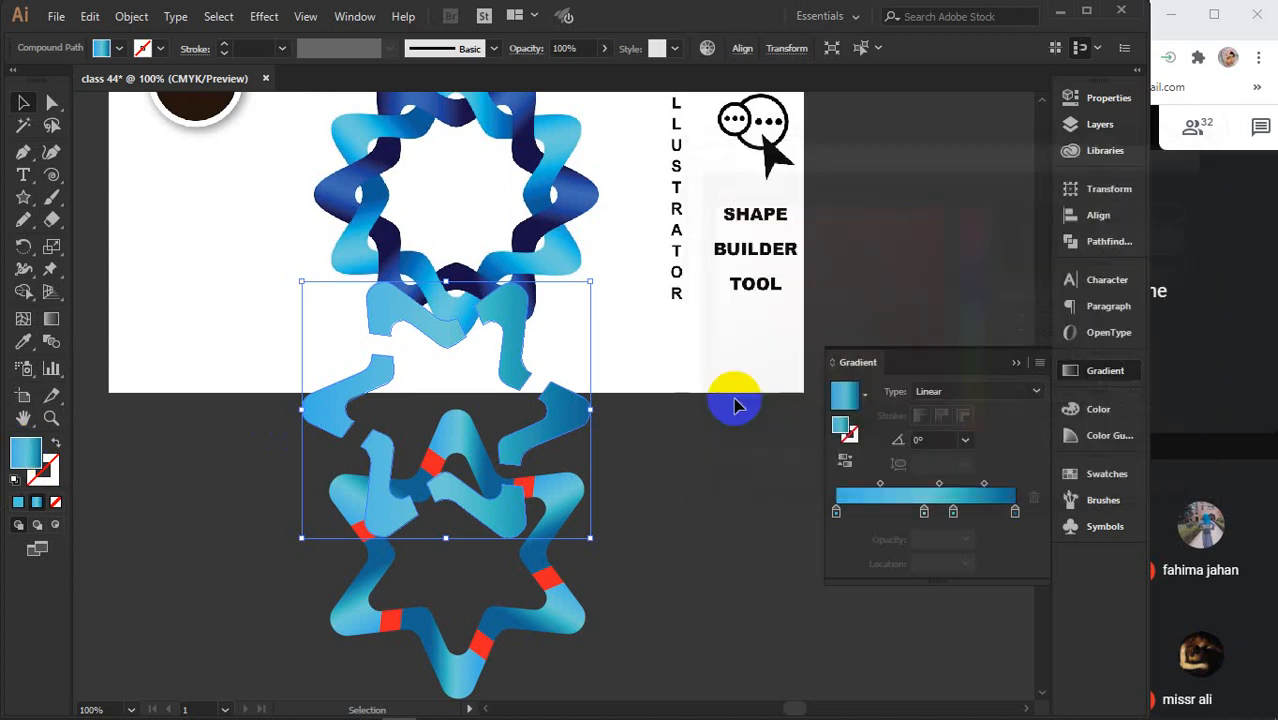
key(ctrl+z)
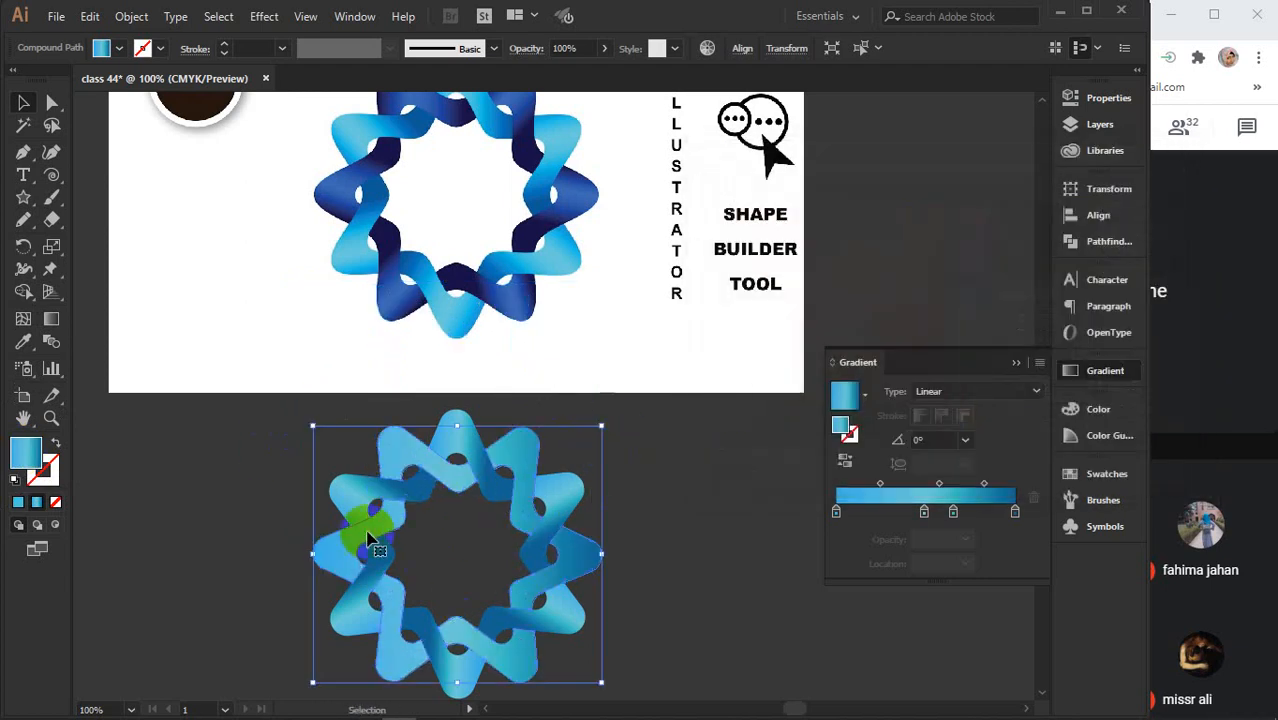
Send the second star's compound path to the back of the stacking order and deselect it
click(366, 527)
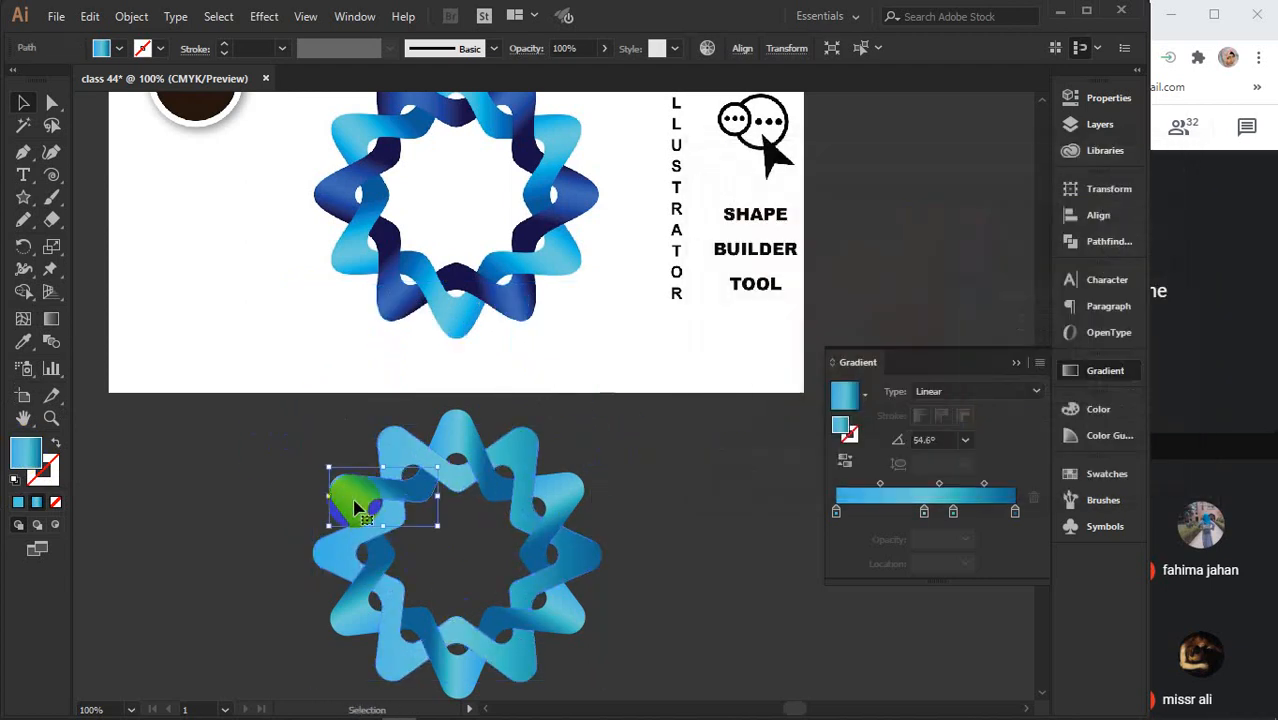
click(362, 540)
right_click(362, 536)
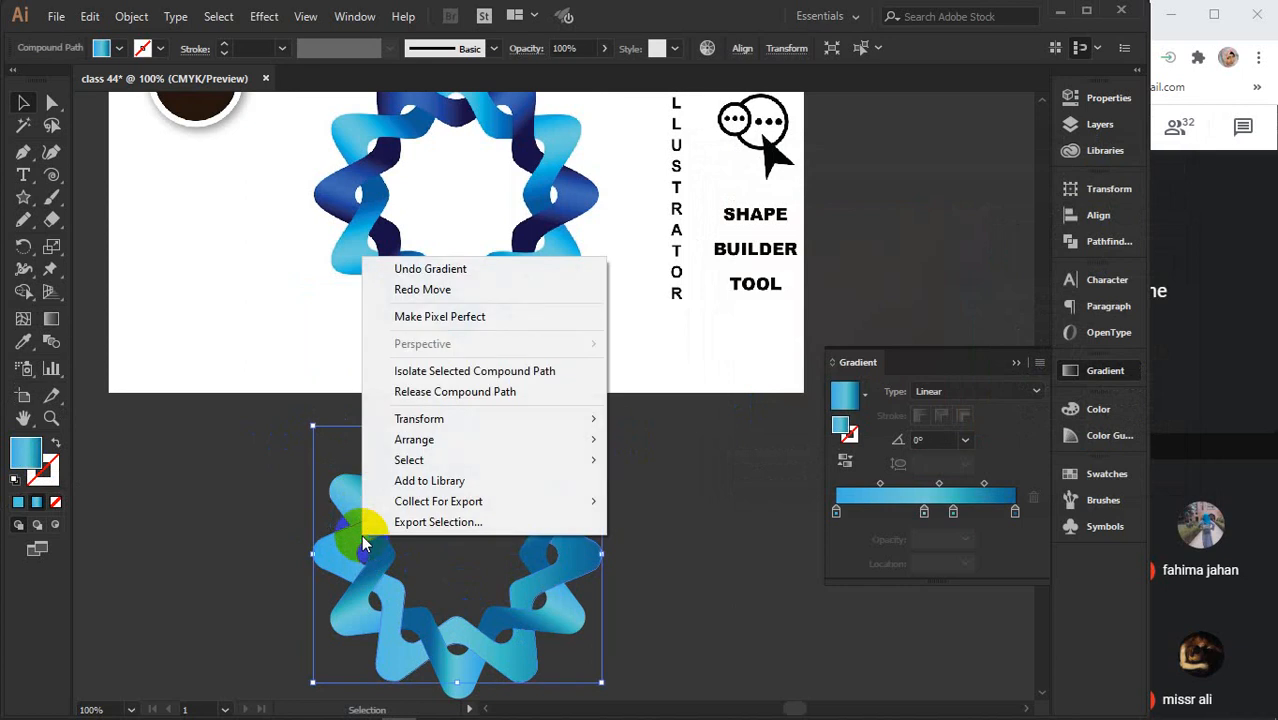
mouse_move(422, 445)
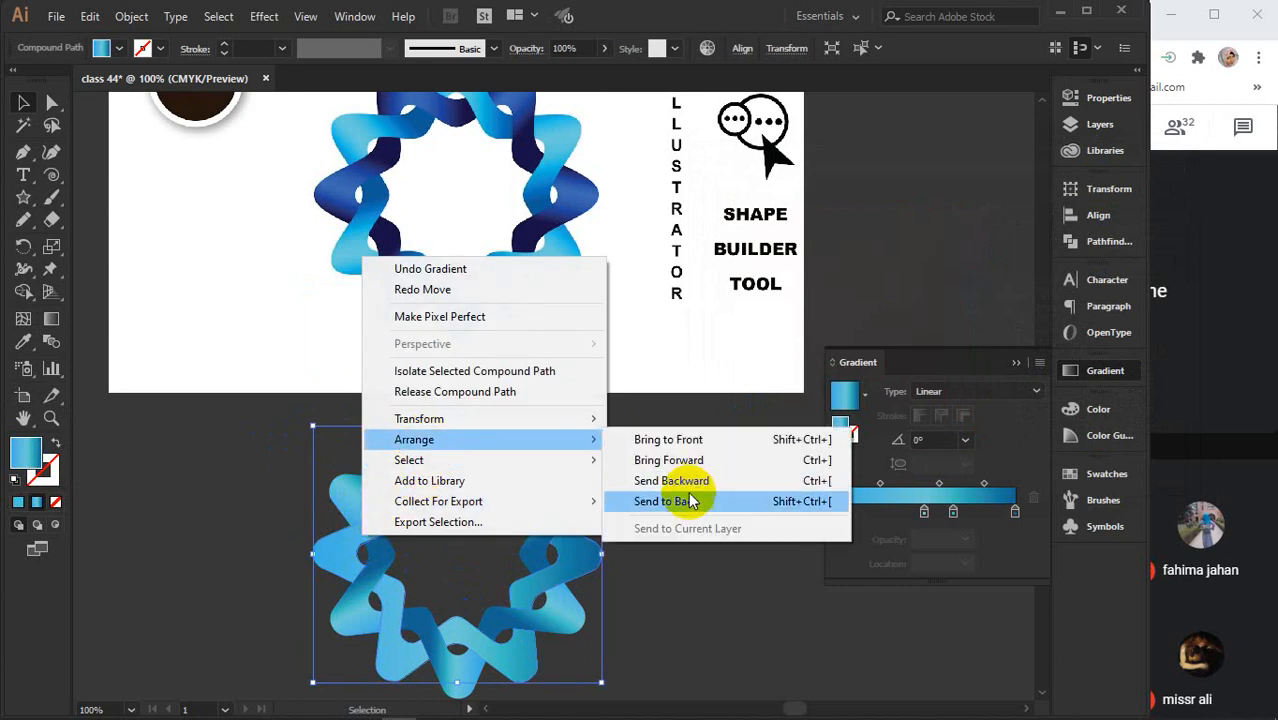
click(657, 499)
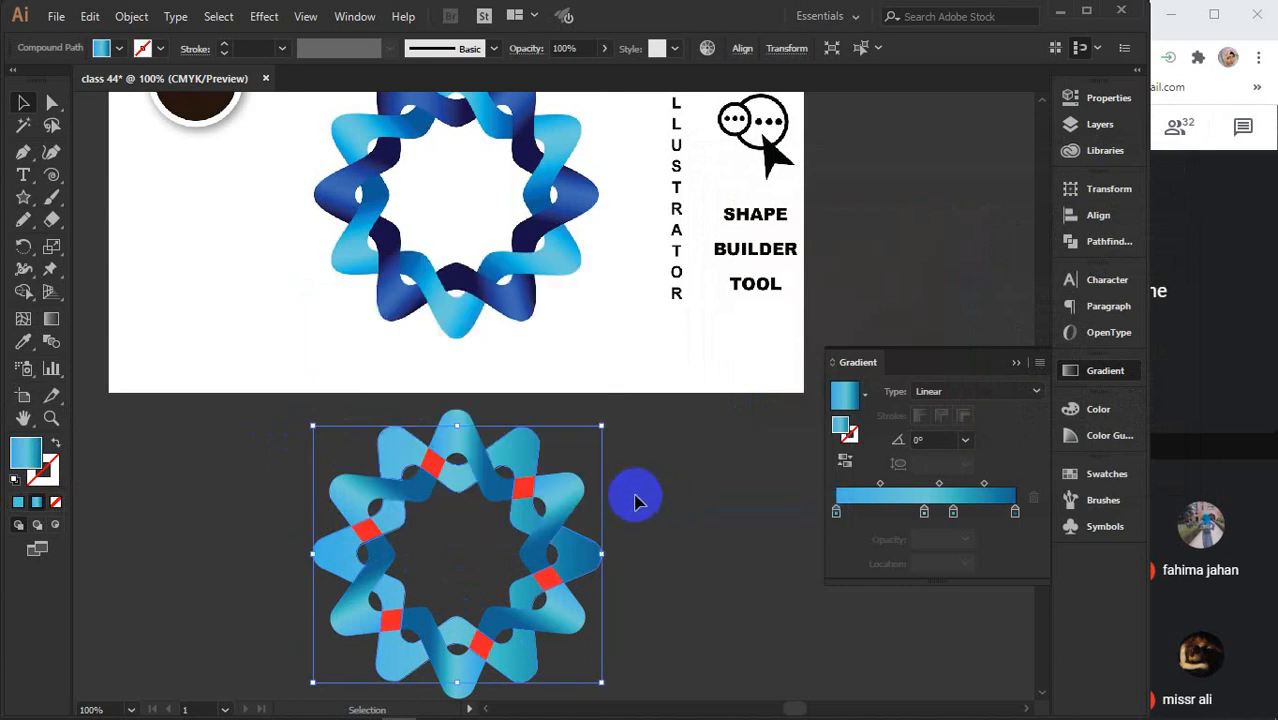
click(643, 461)
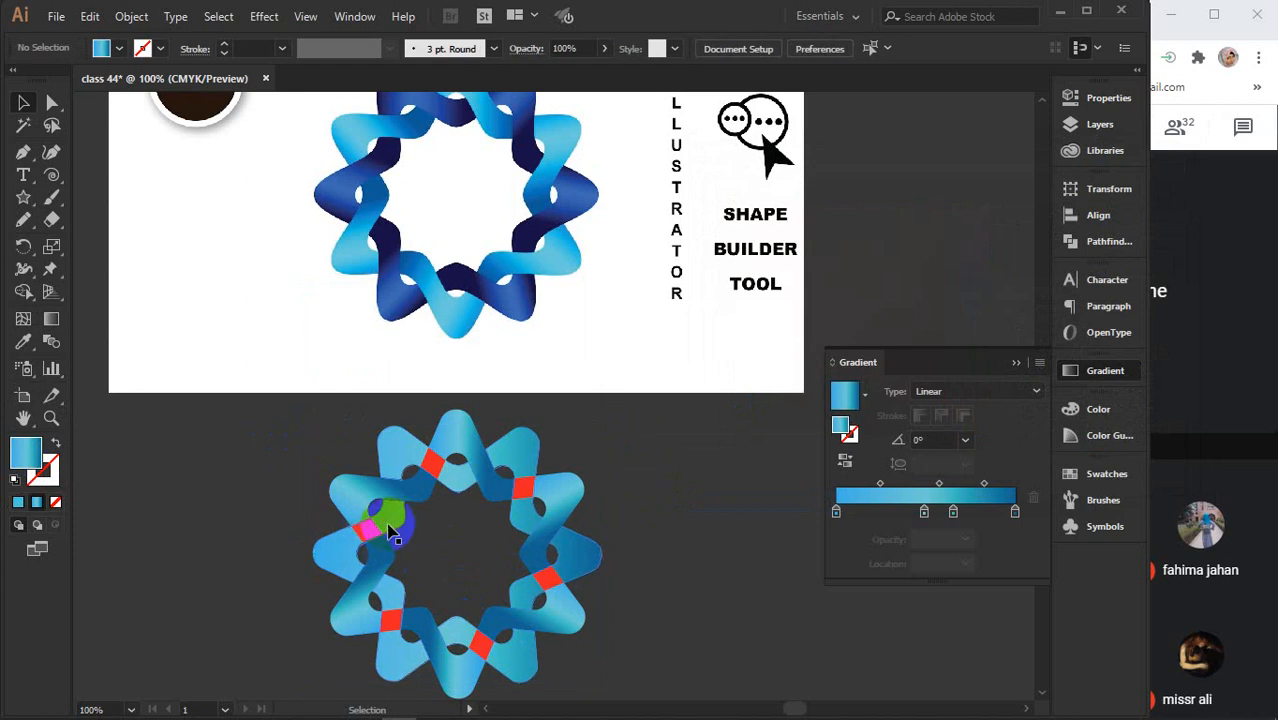
Use the Shape Builder tool across both stars to merge each red overlap diamond into the adjoining pieces of the second star, then deselect
click(390, 535)
click(230, 447)
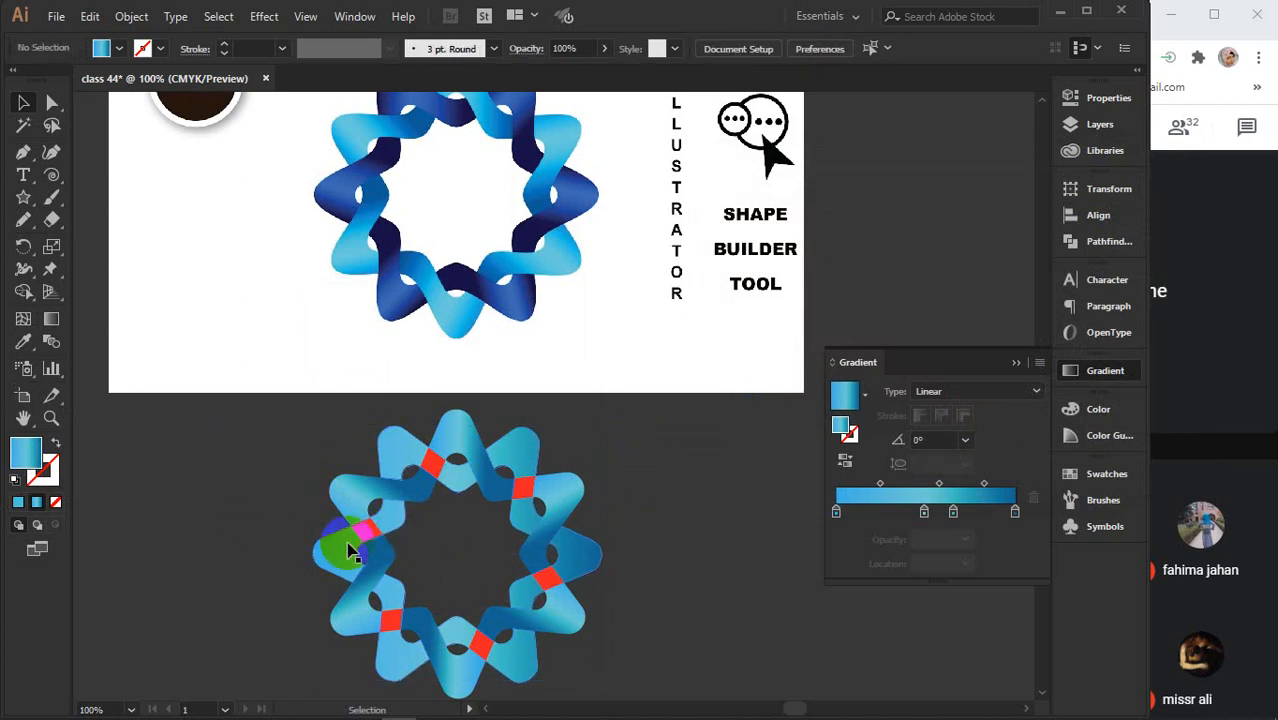
click(350, 551)
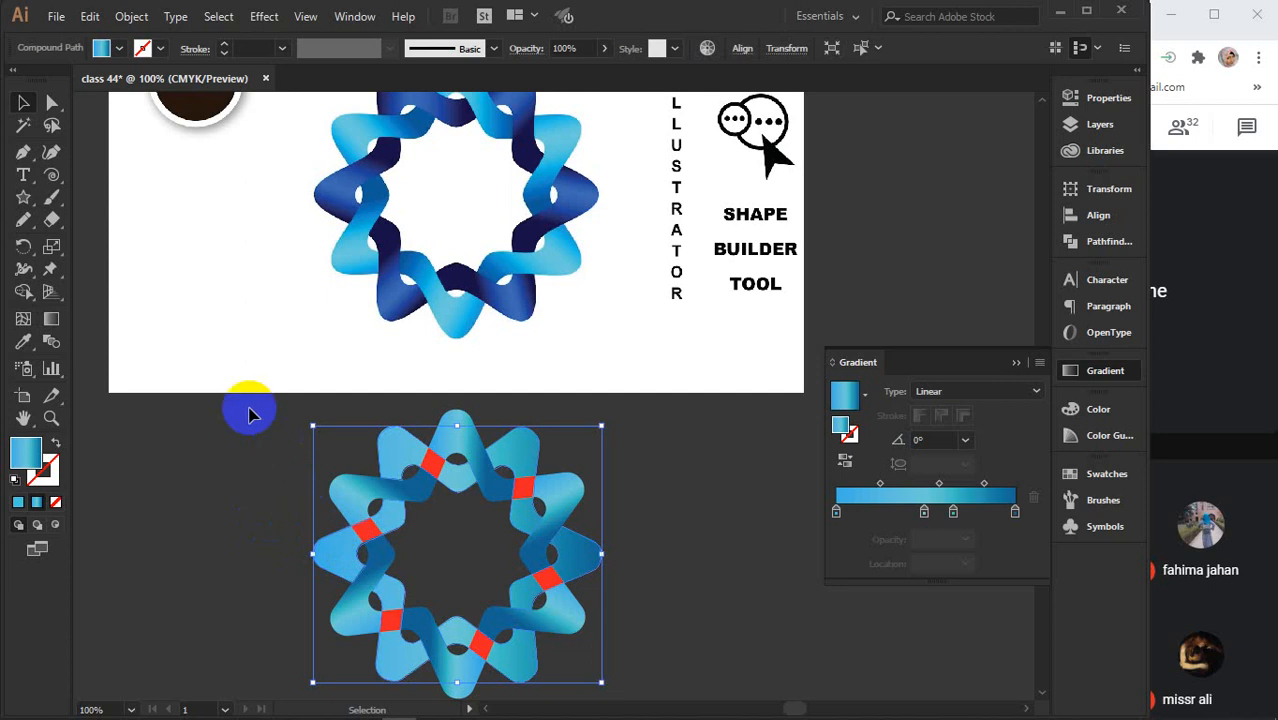
drag(228, 370, 667, 675)
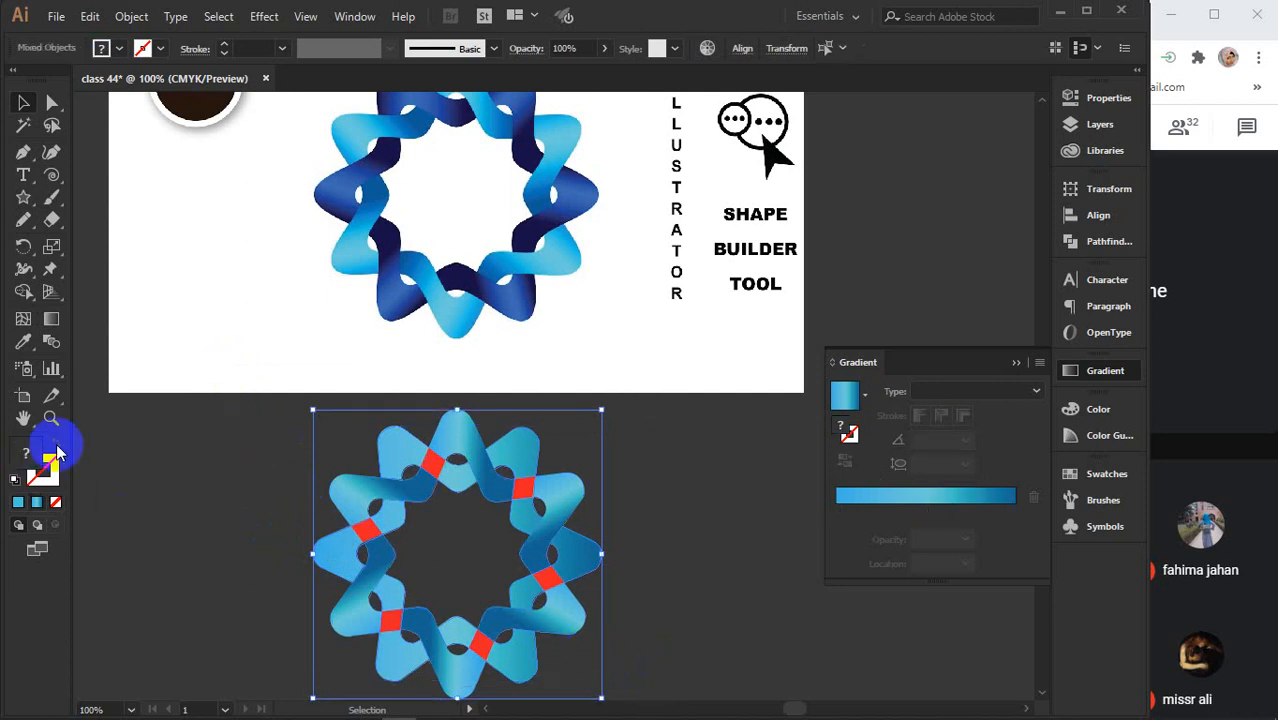
click(23, 291)
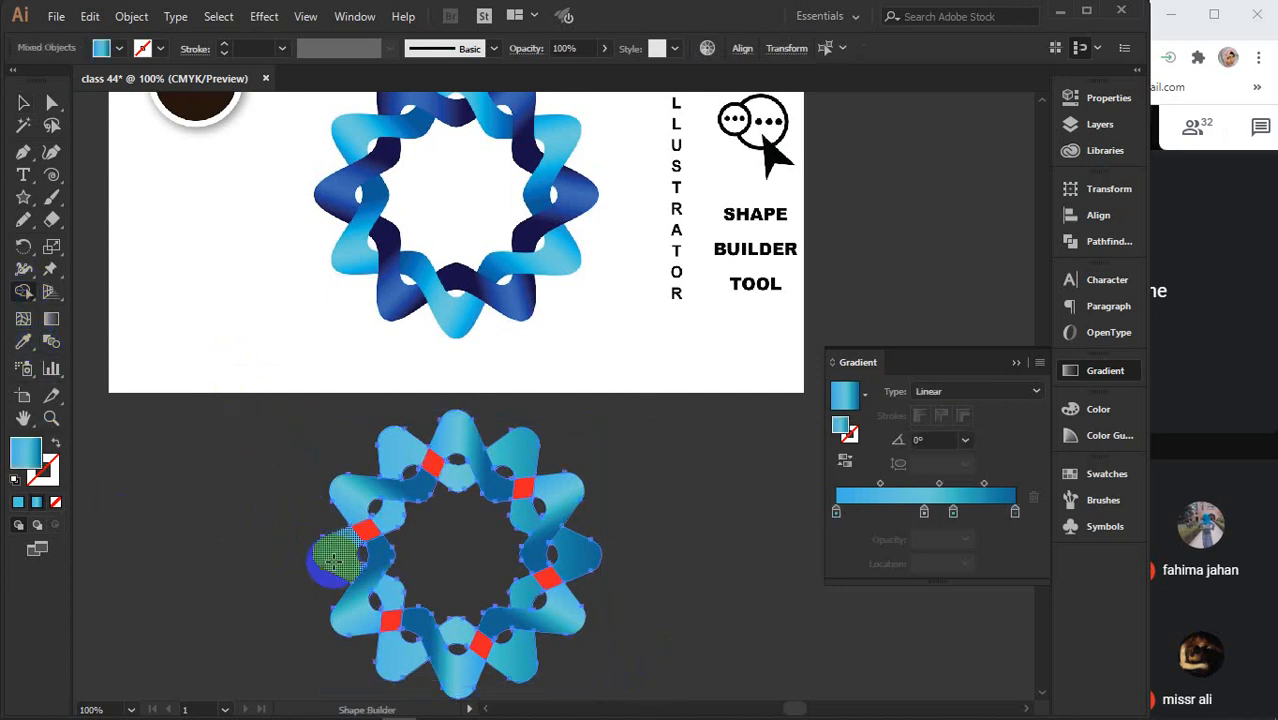
drag(330, 548, 385, 515)
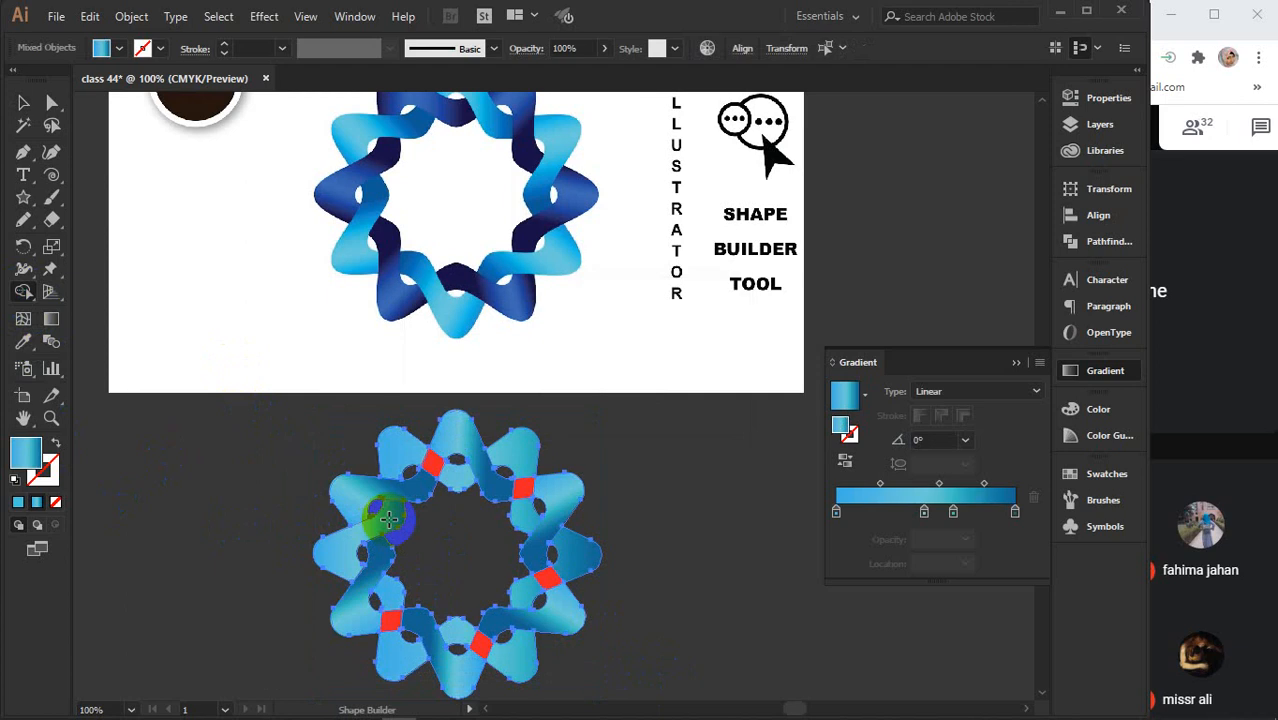
drag(410, 456, 444, 470)
drag(524, 452, 528, 510)
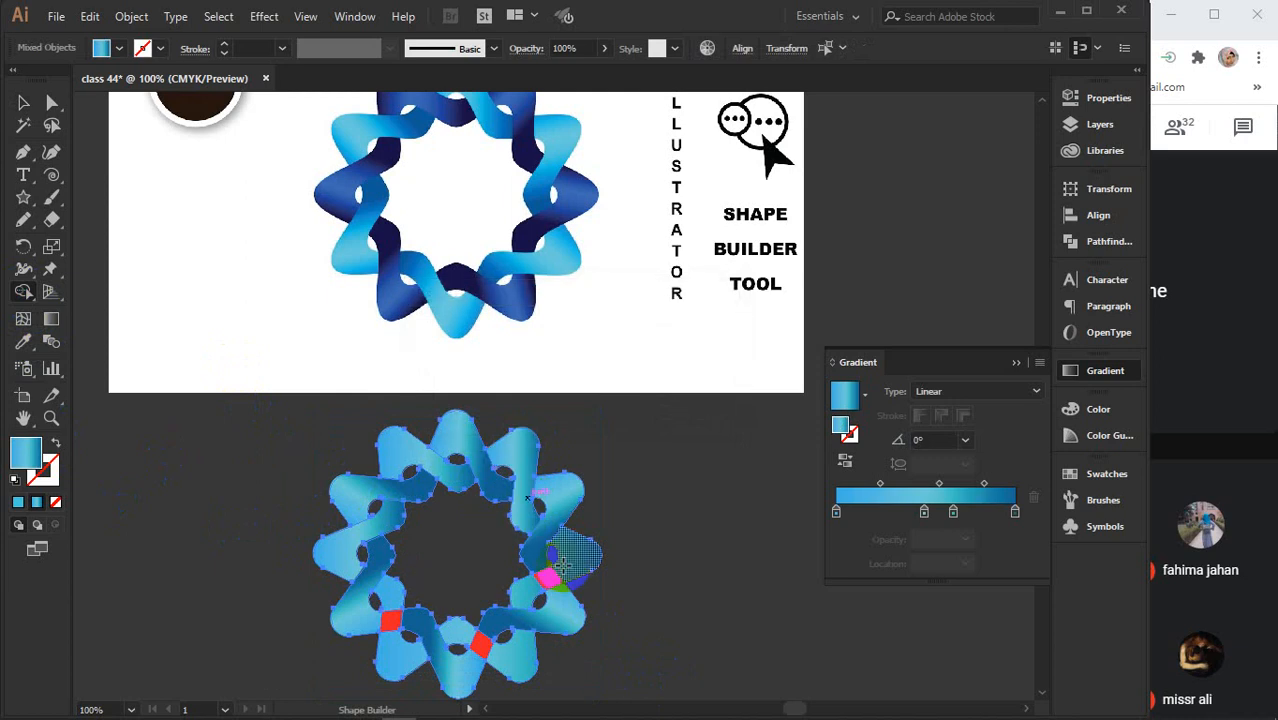
drag(568, 563, 530, 592)
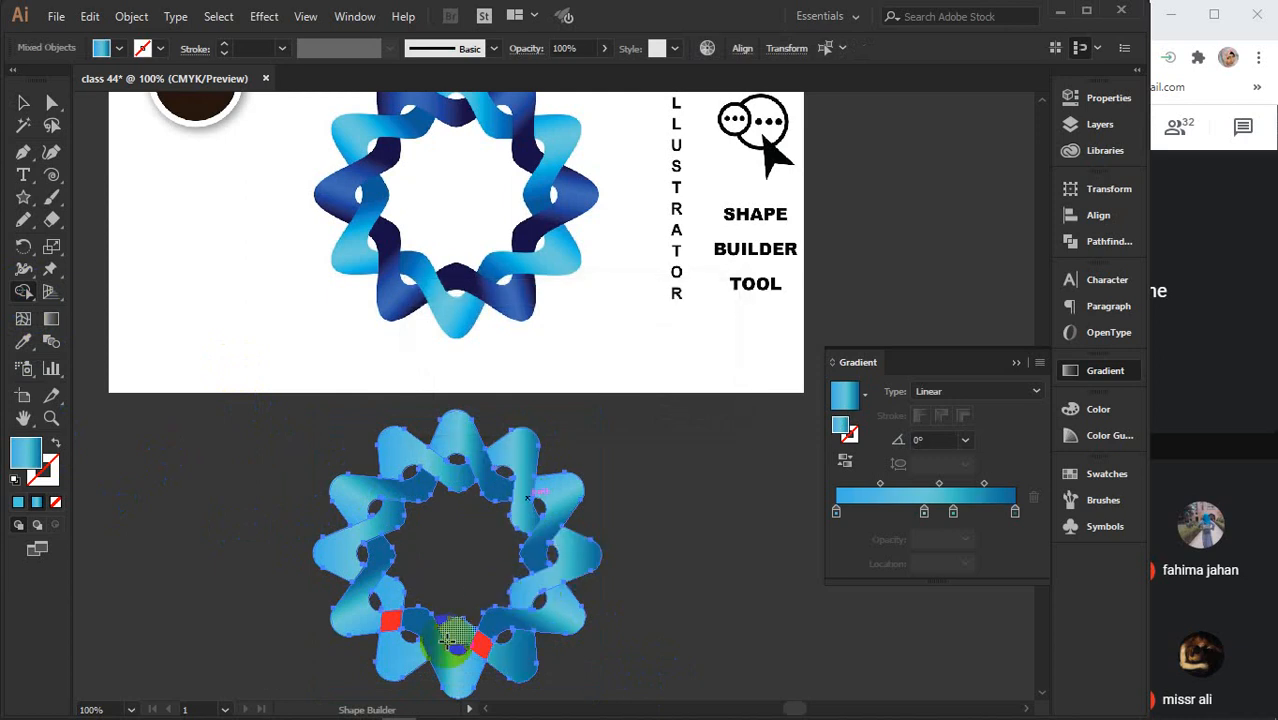
mouse_move(500, 658)
mouse_down()
mouse_move(459, 632)
mouse_move(391, 635)
mouse_move(390, 597)
mouse_up()
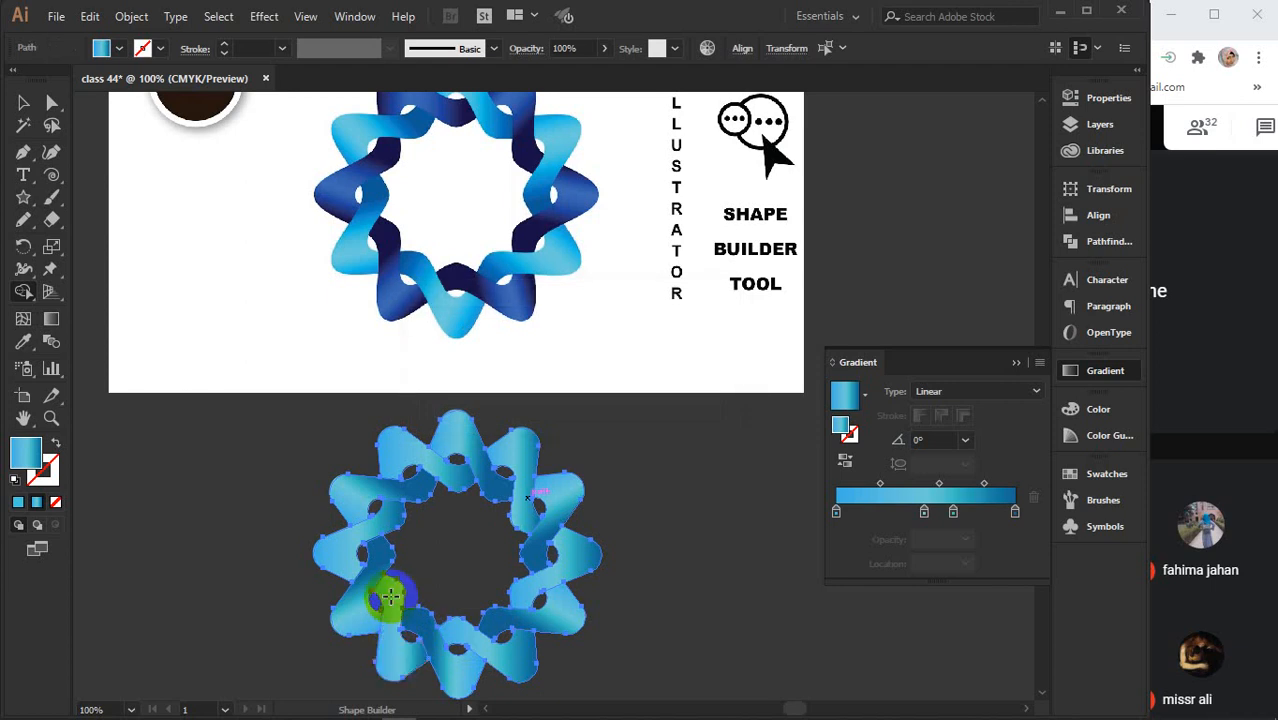
key(v)
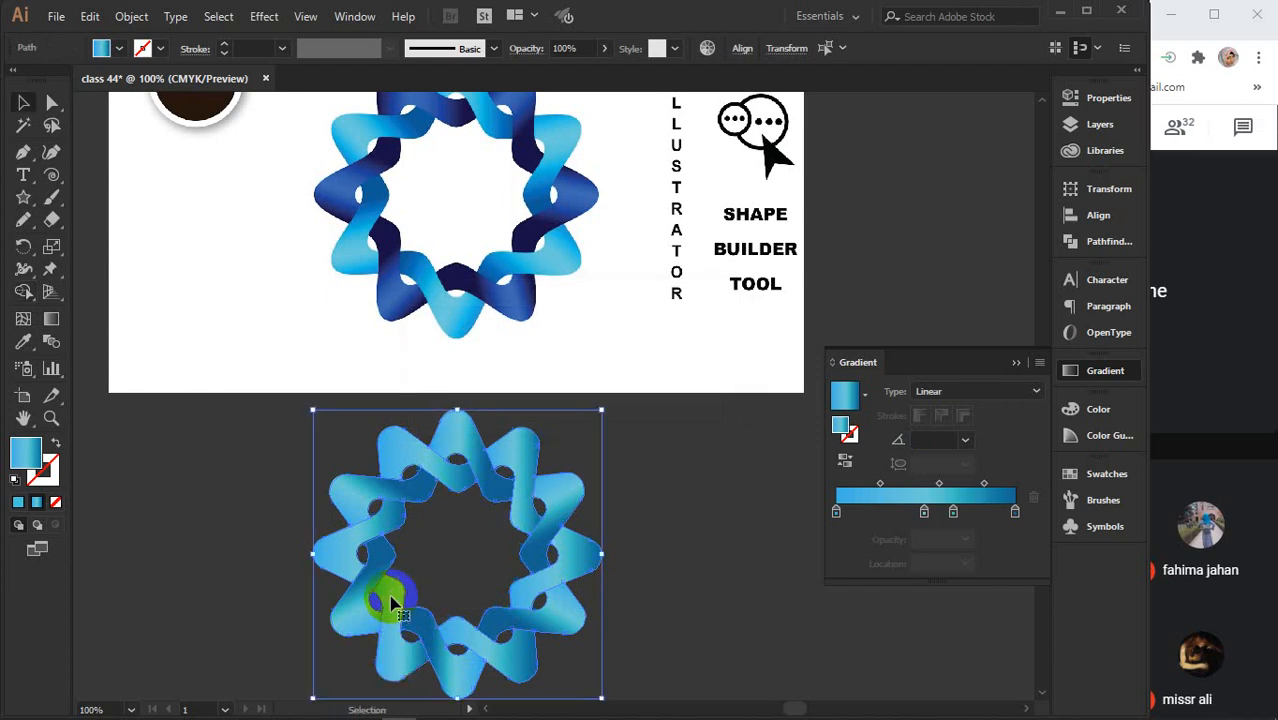
click(662, 543)
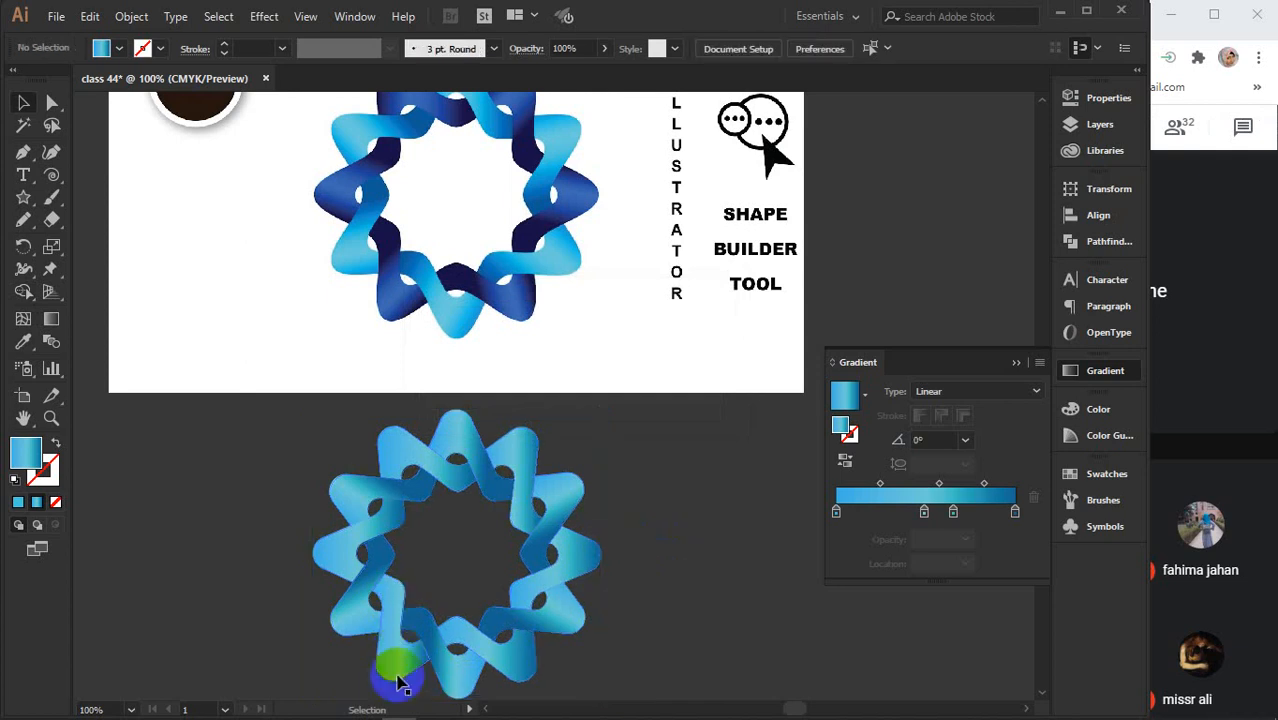
Select all six merged pieces of the second star and fill them with solid red ff000d
click(399, 657)
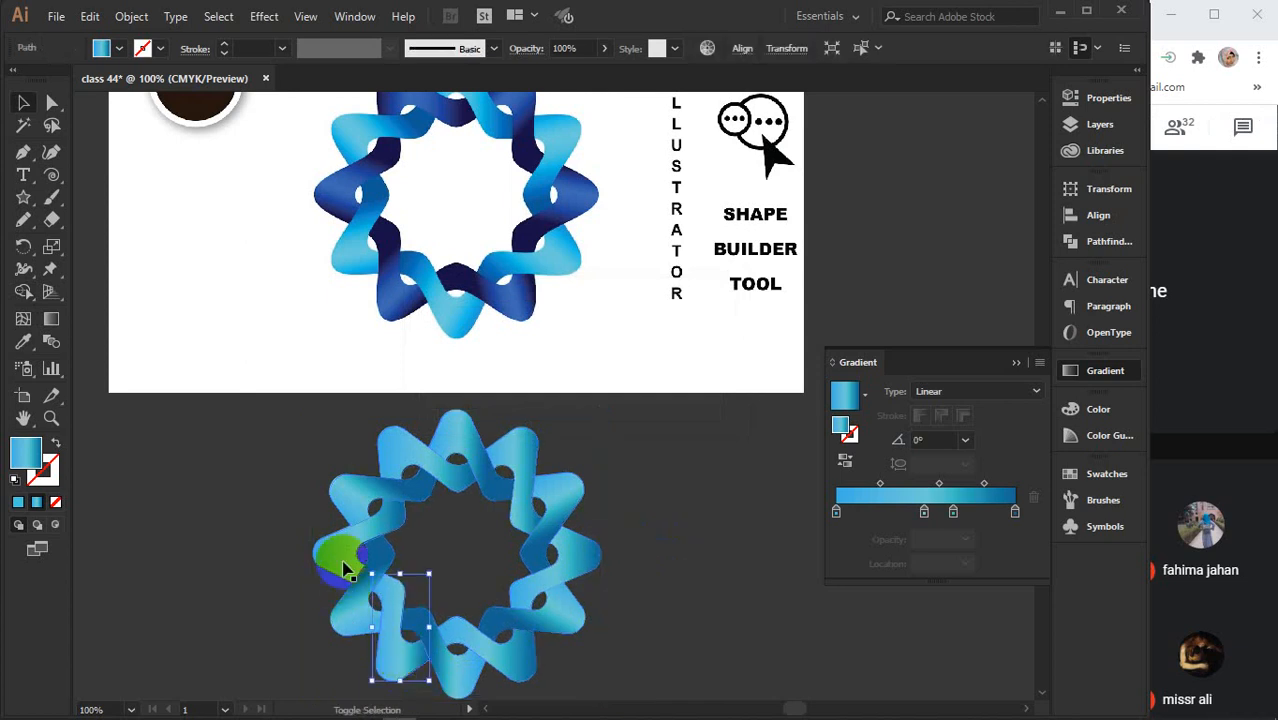
shift+click(360, 530)
shift+click(415, 450)
shift+click(527, 449)
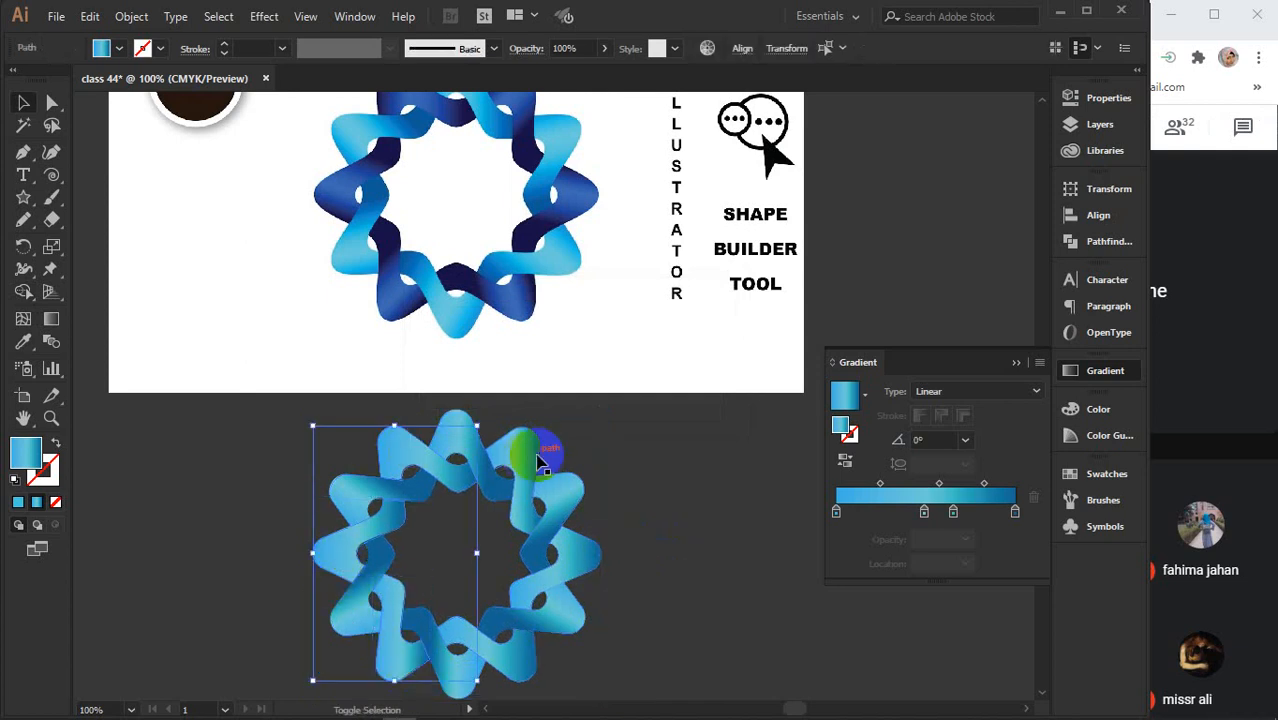
shift+click(571, 572)
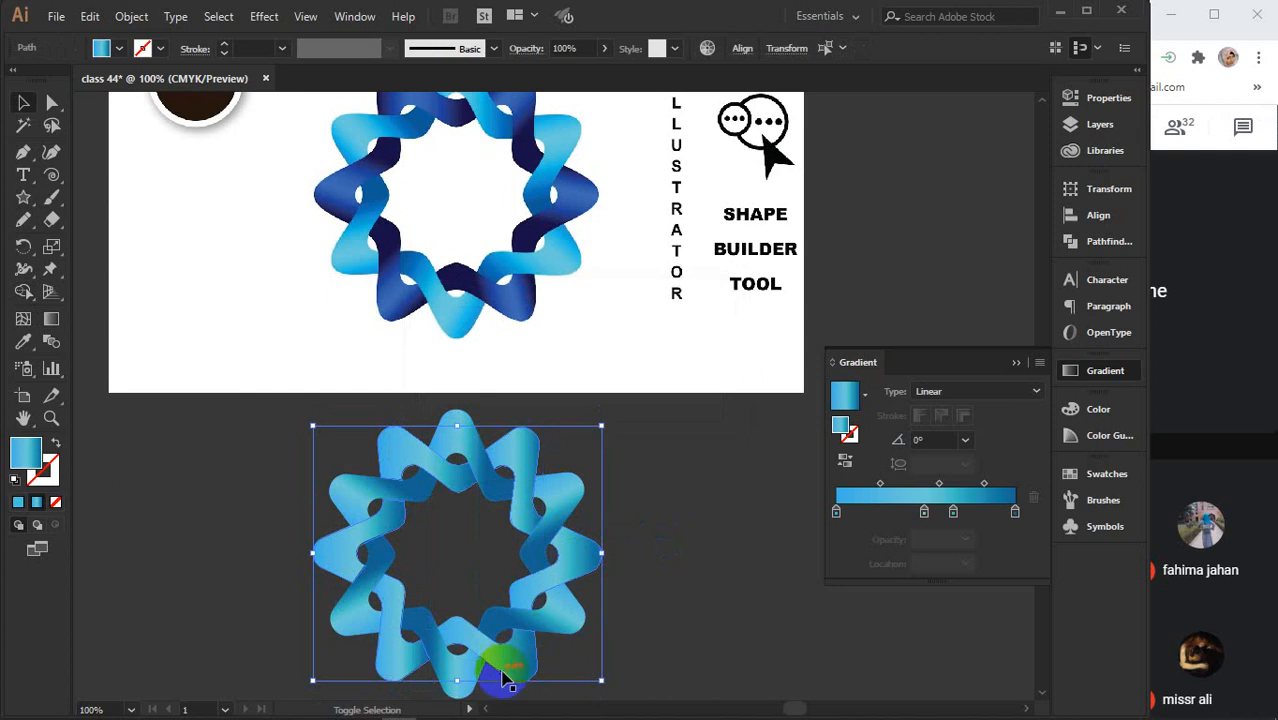
shift+click(517, 668)
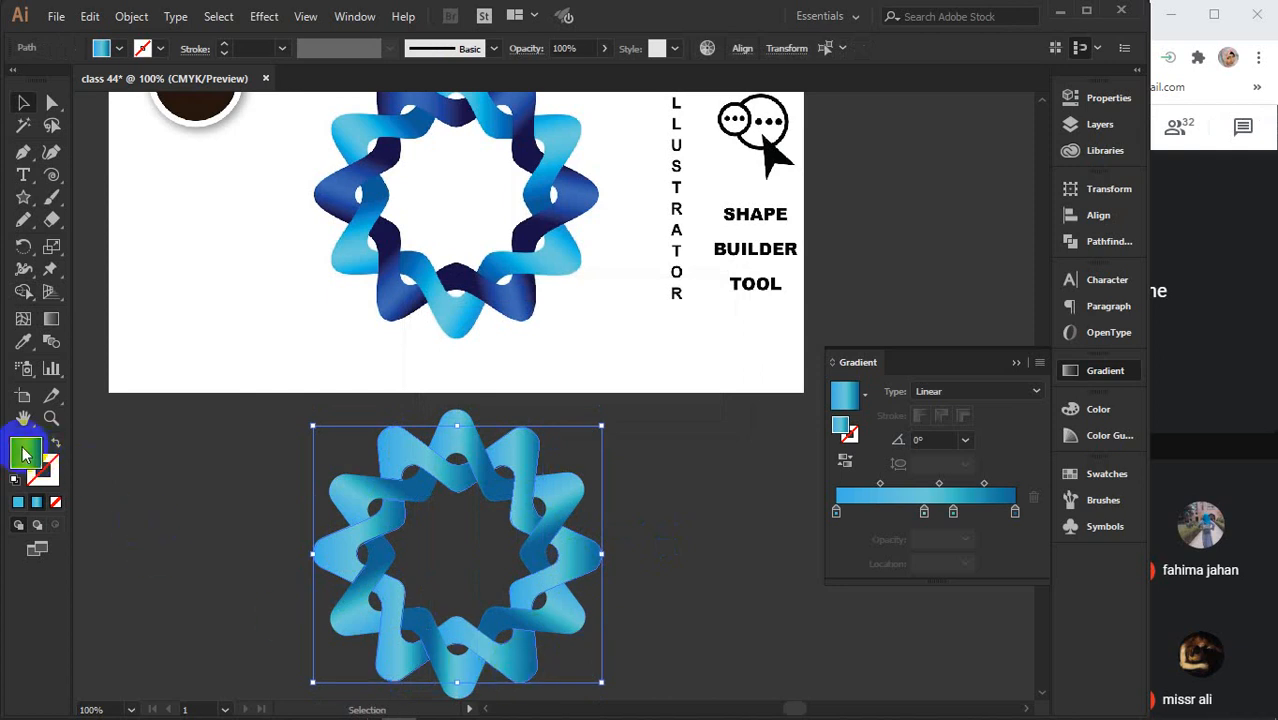
double_click(26, 455)
drag(794, 342, 1001, 199)
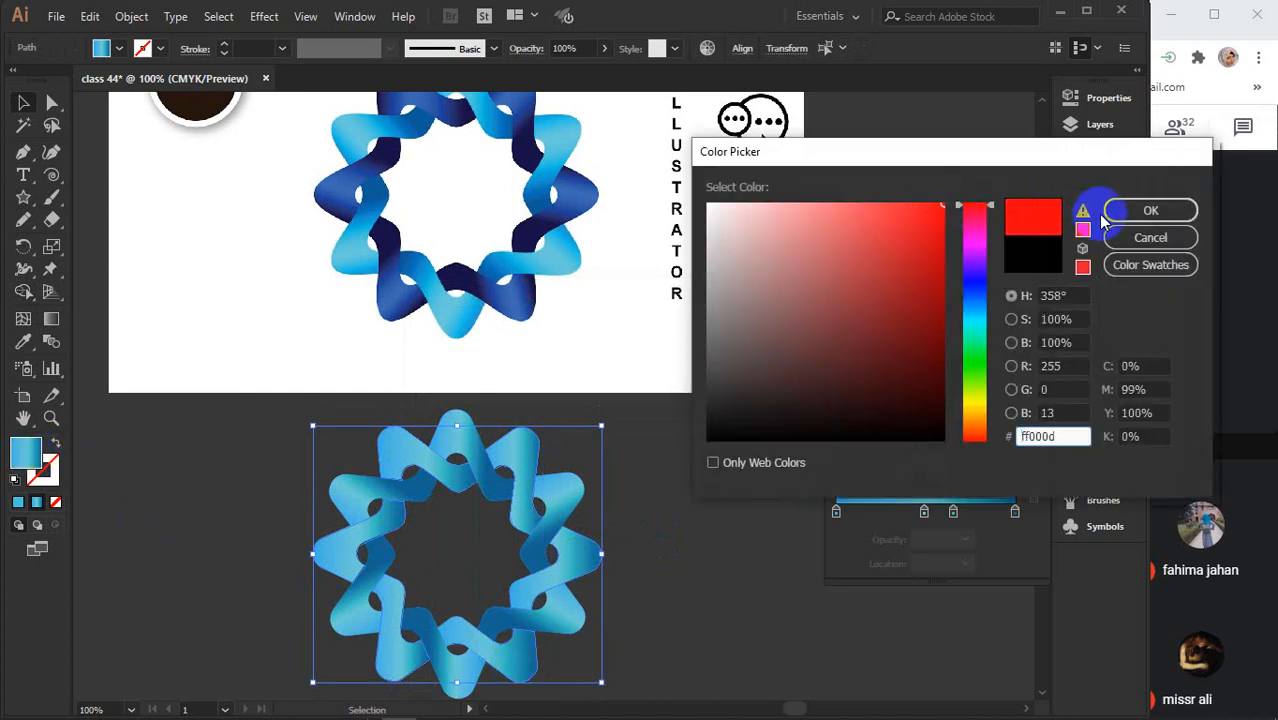
click(1150, 211)
click(705, 491)
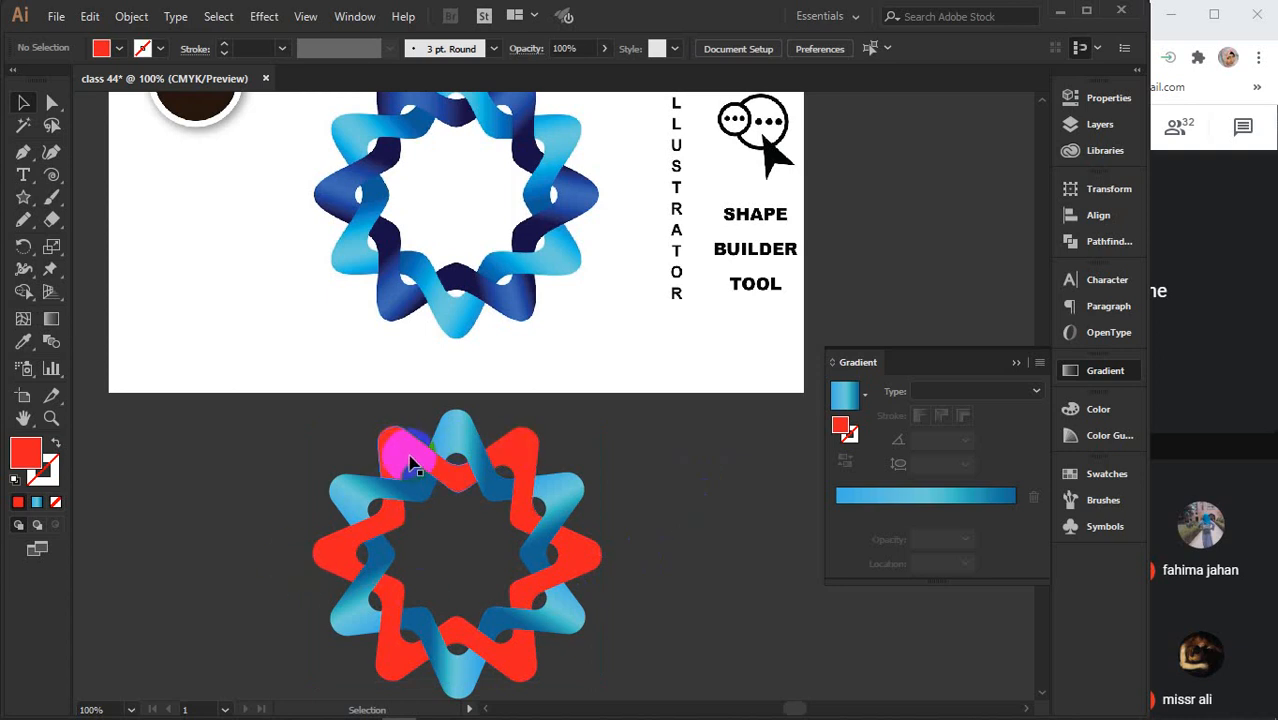
Apply the linear gradient to the second star's upper-left red piece and recolour its 0% stop to dark blue 0a0a56
click(407, 455)
click(939, 505)
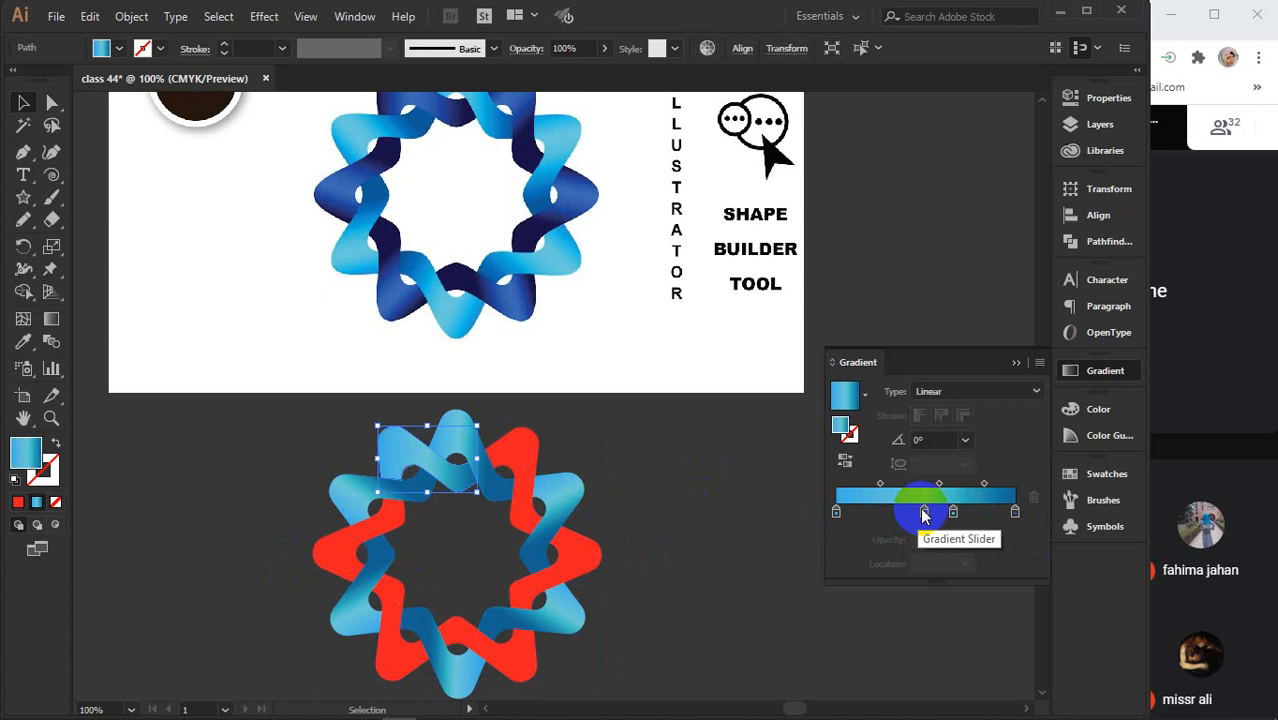
click(836, 512)
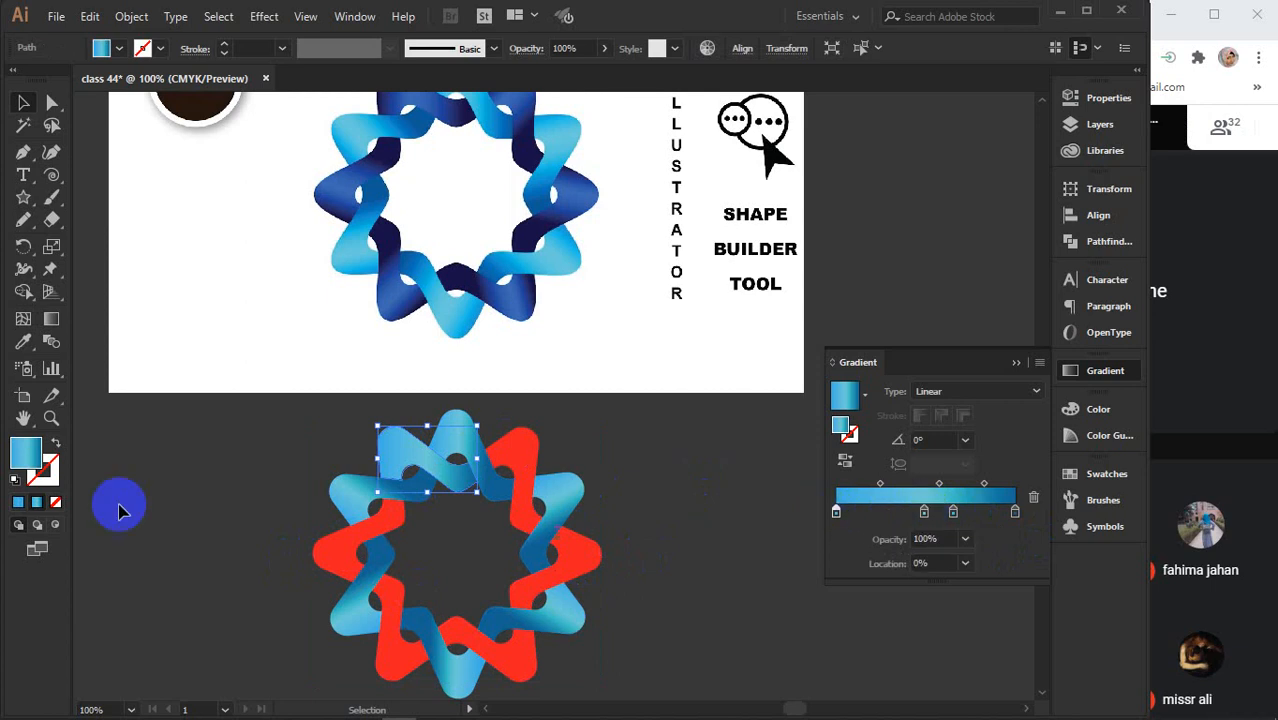
double_click(25, 452)
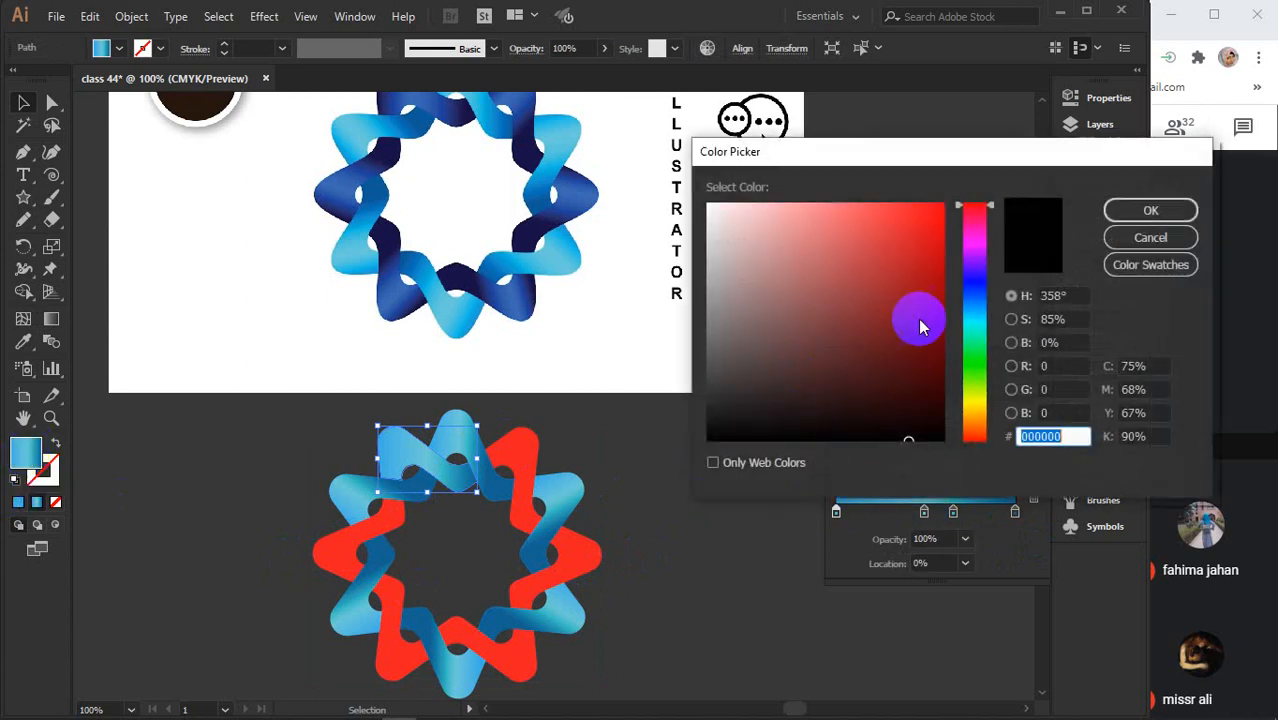
drag(978, 298, 975, 283)
click(926, 363)
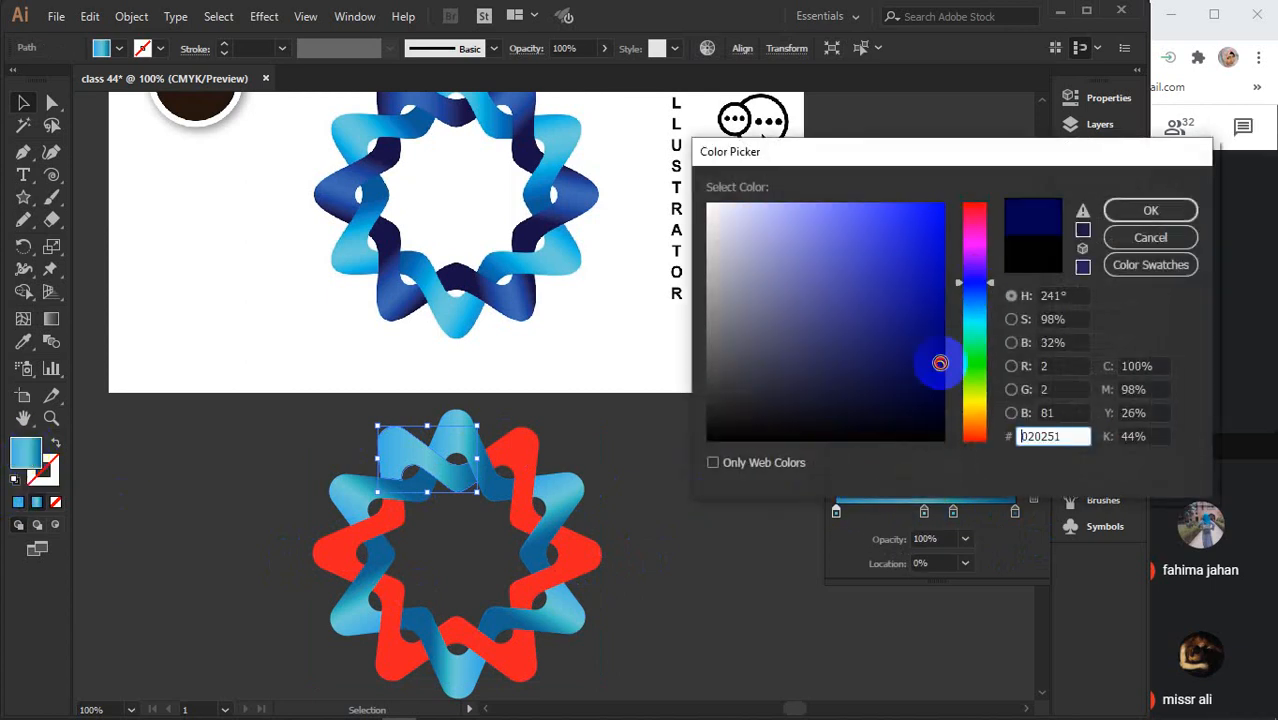
drag(926, 363, 916, 361)
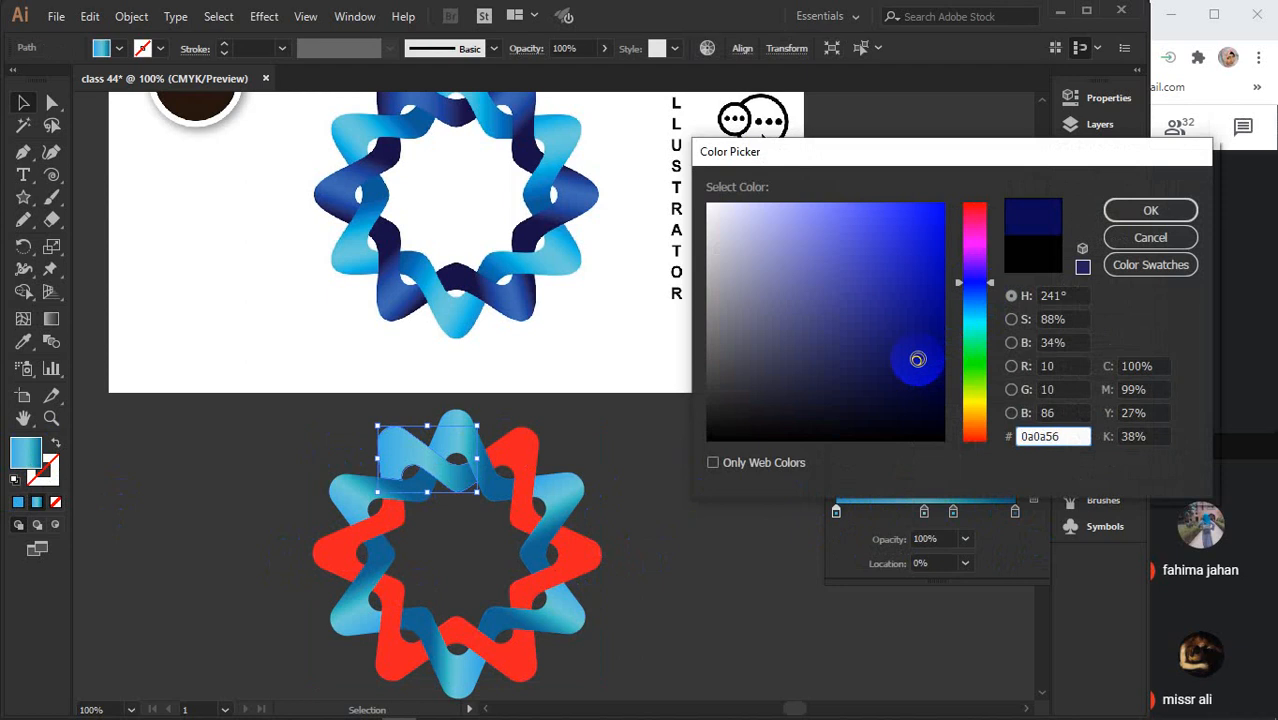
click(1151, 211)
Recolour the upper-left piece's gradient stop at 49.23% to violet-blue 5841f9
click(922, 511)
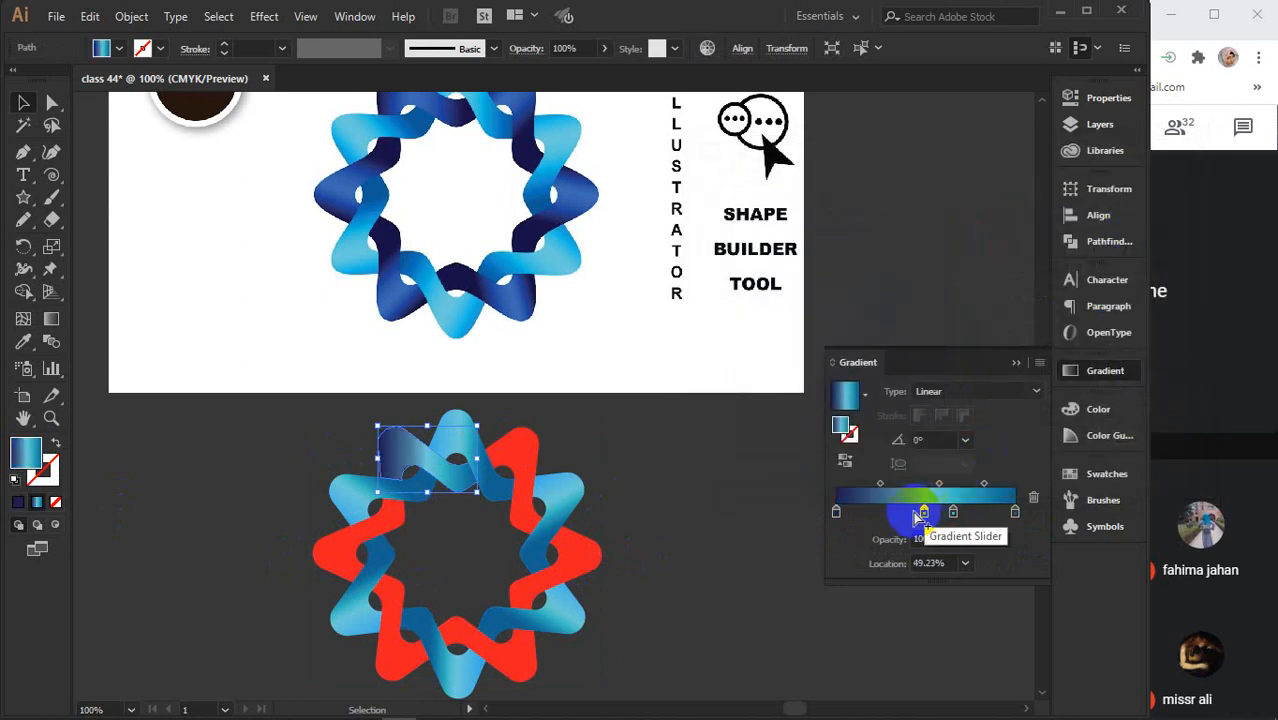
double_click(24, 451)
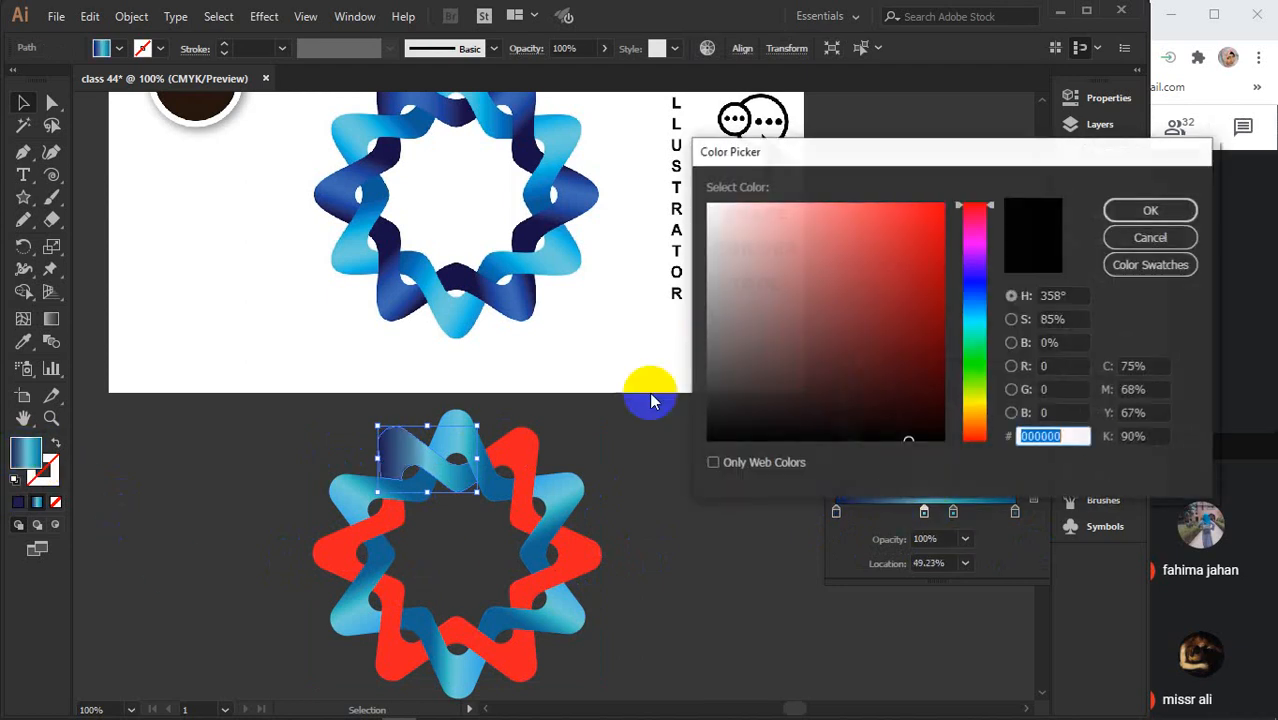
click(977, 278)
drag(901, 251, 885, 206)
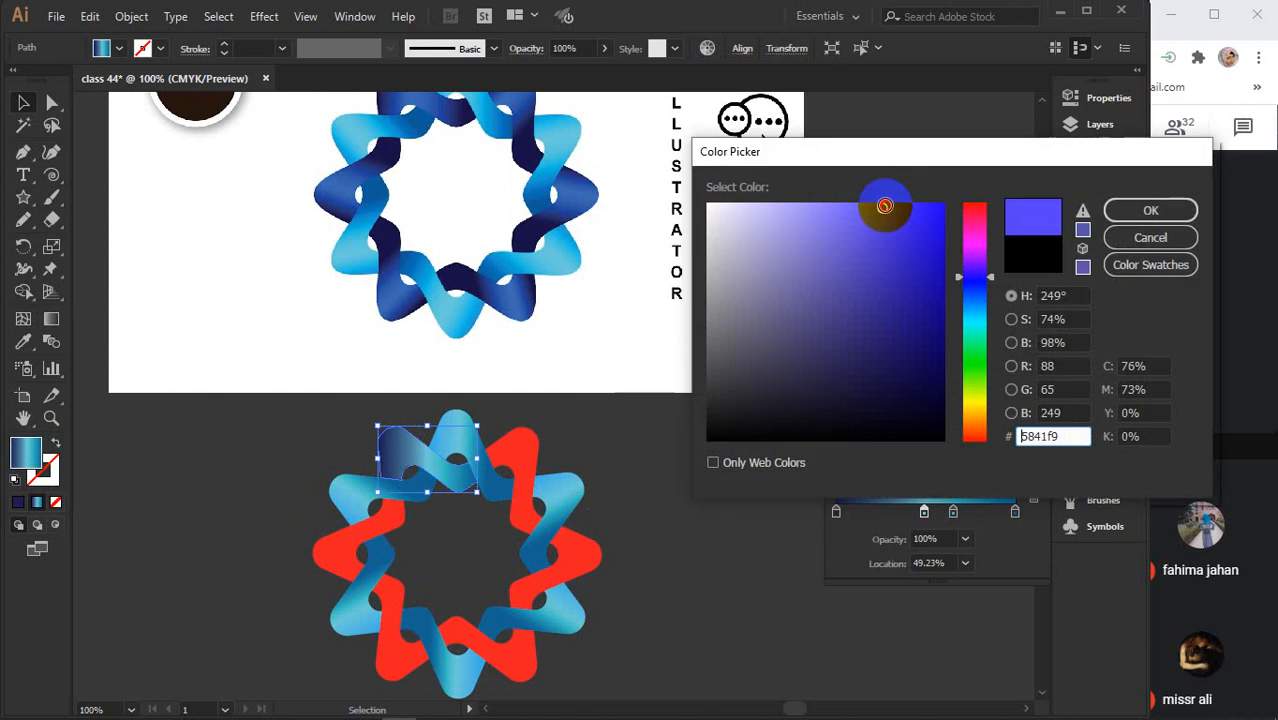
click(1150, 212)
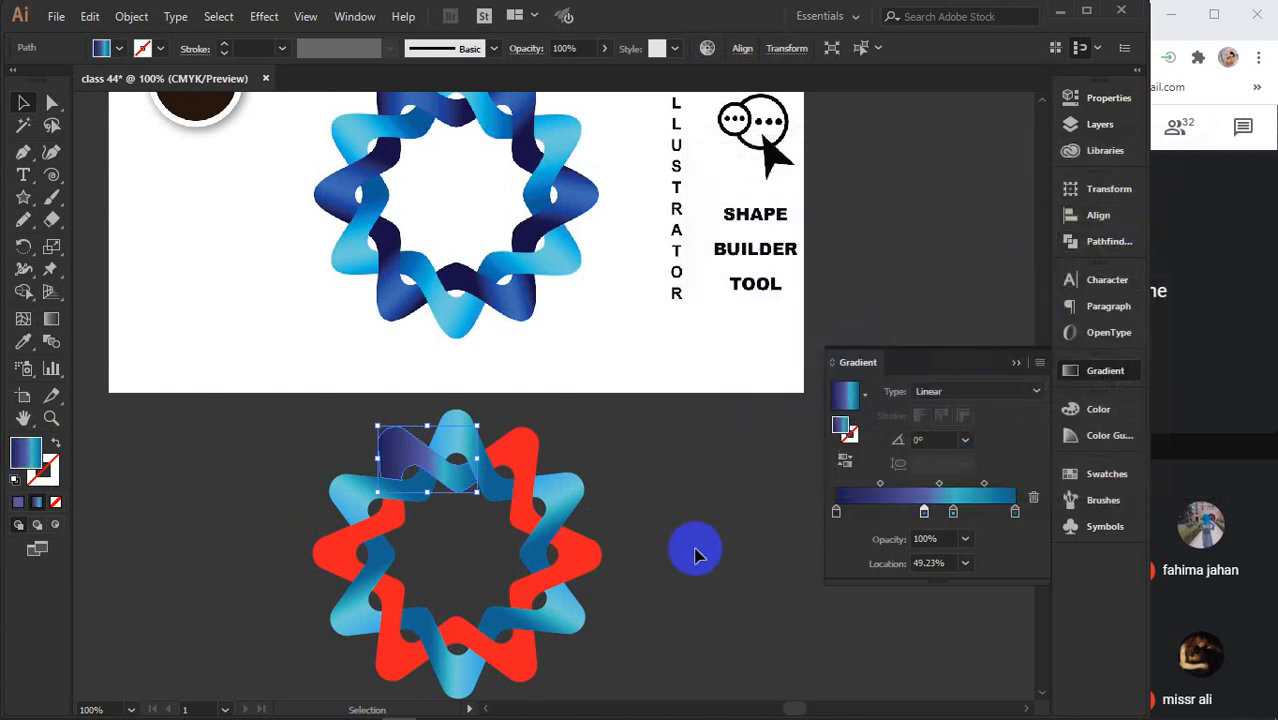
Move the upper-left piece's second gradient stop to 37.44% and recolour it to bright blue 424ff4
drag(923, 513, 908, 515)
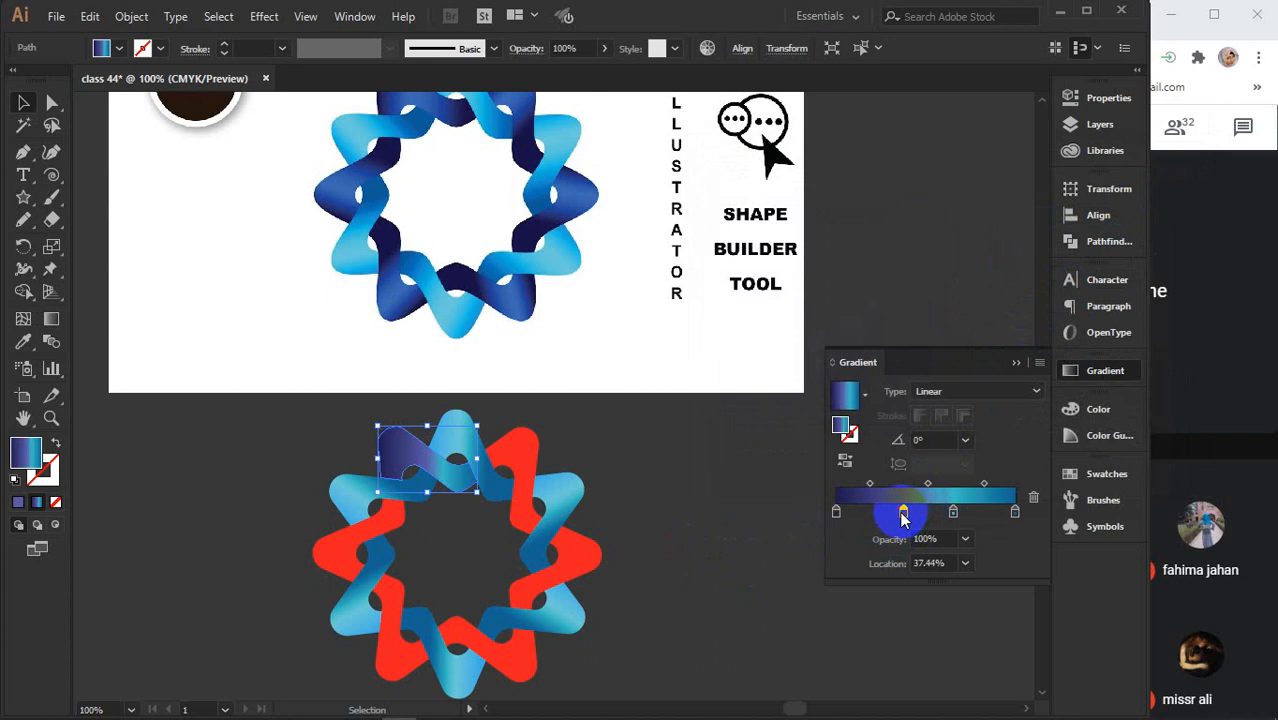
double_click(29, 455)
click(975, 284)
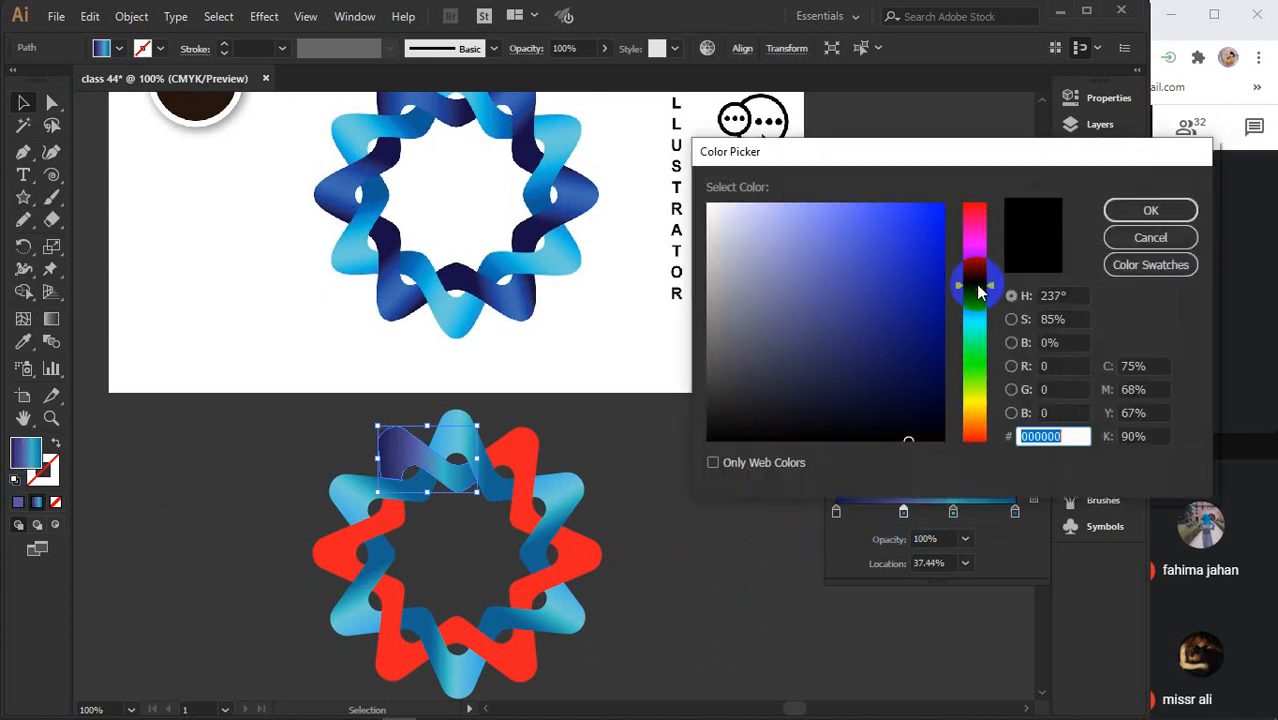
click(917, 258)
mouse_move(917, 258)
mouse_down()
mouse_move(927, 203)
mouse_move(882, 210)
mouse_up()
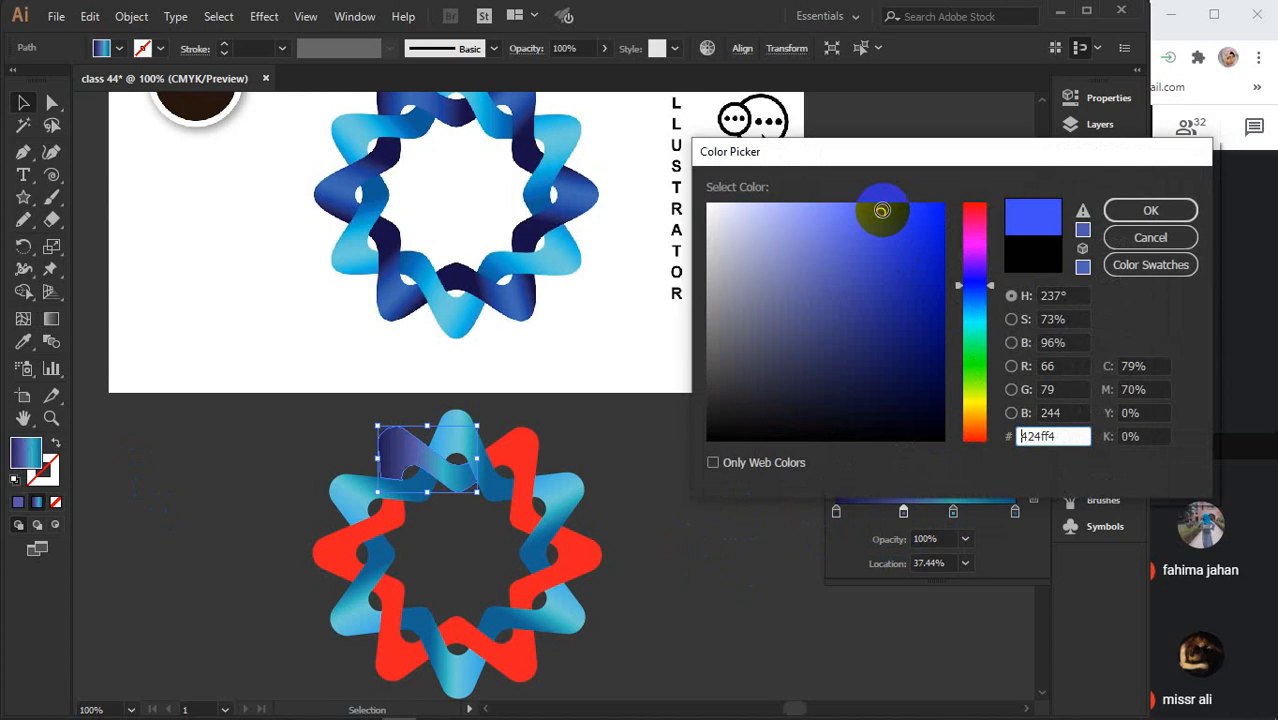
click(1150, 210)
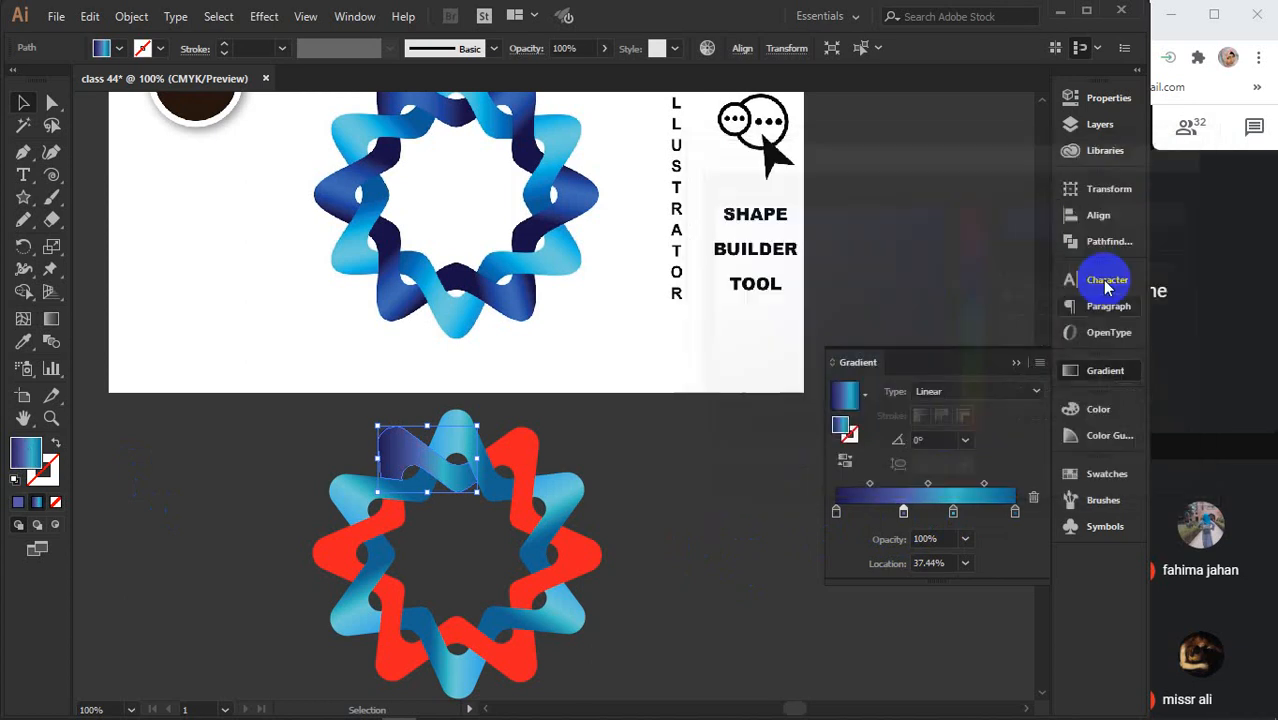
Recolour the upper-left piece's gradient stop at 65.64% to deep blue, RGB 20, 28, 168
click(952, 511)
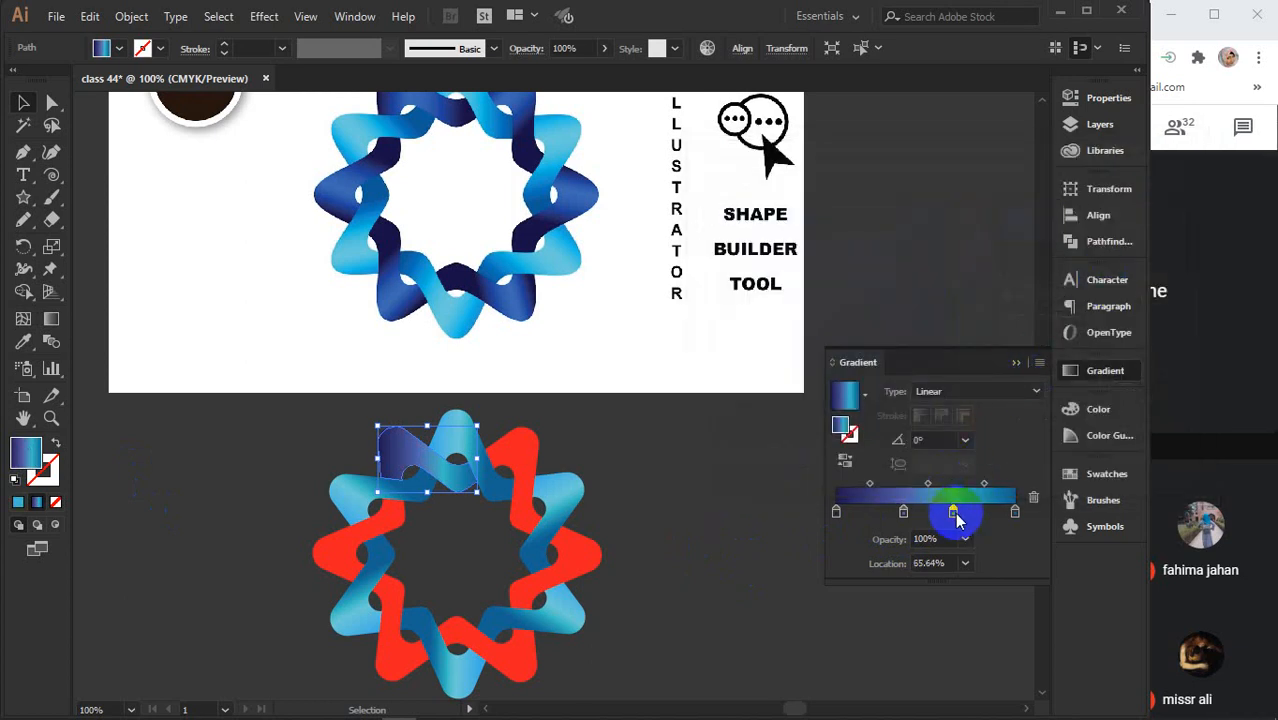
double_click(32, 452)
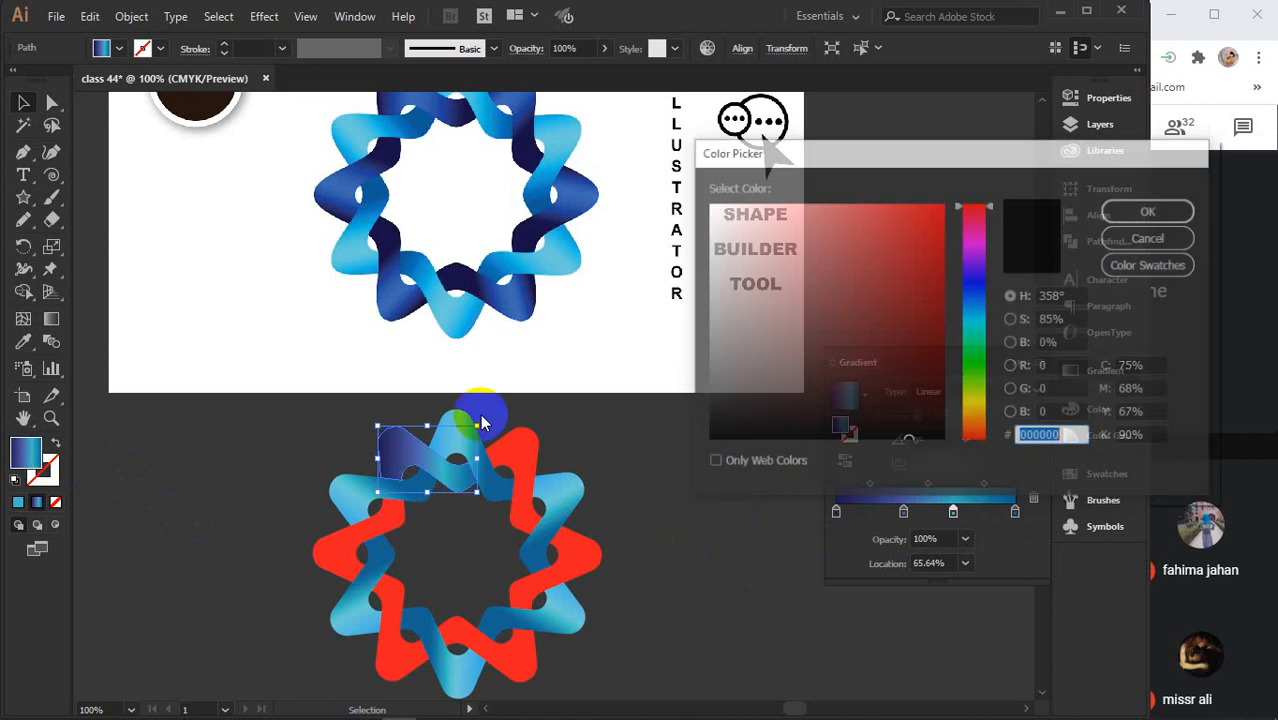
click(974, 285)
click(916, 284)
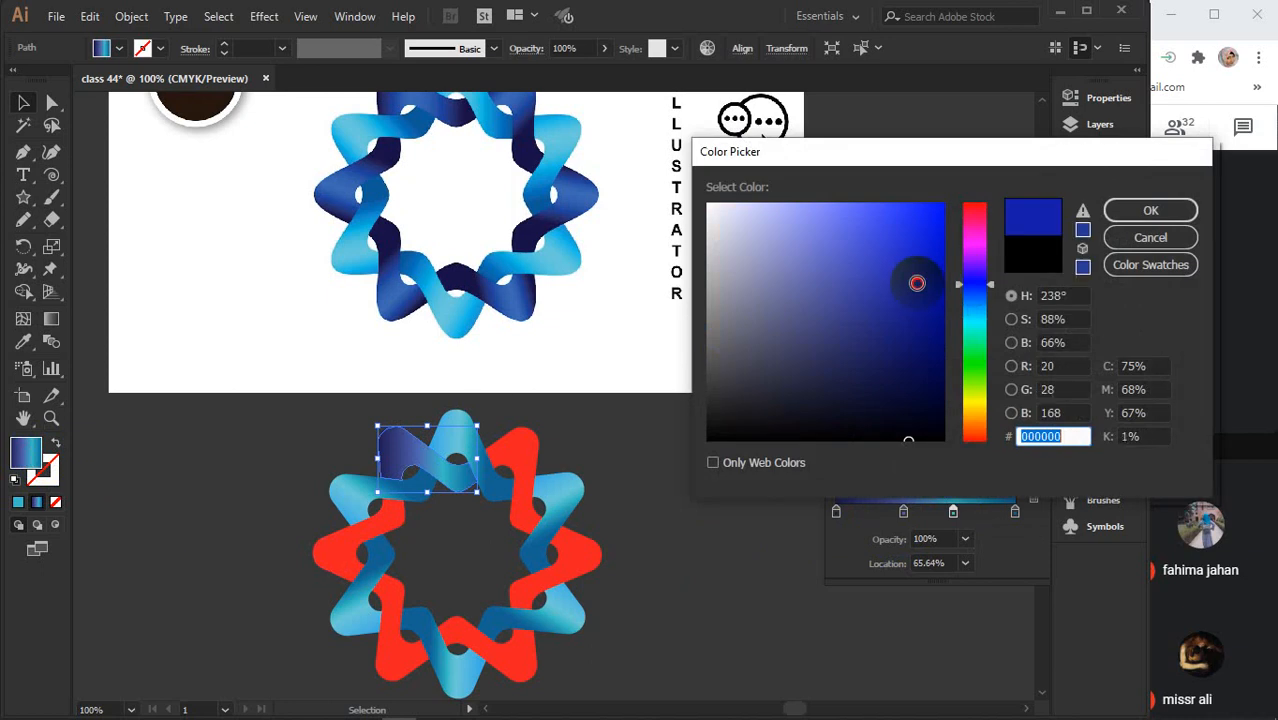
click(1130, 210)
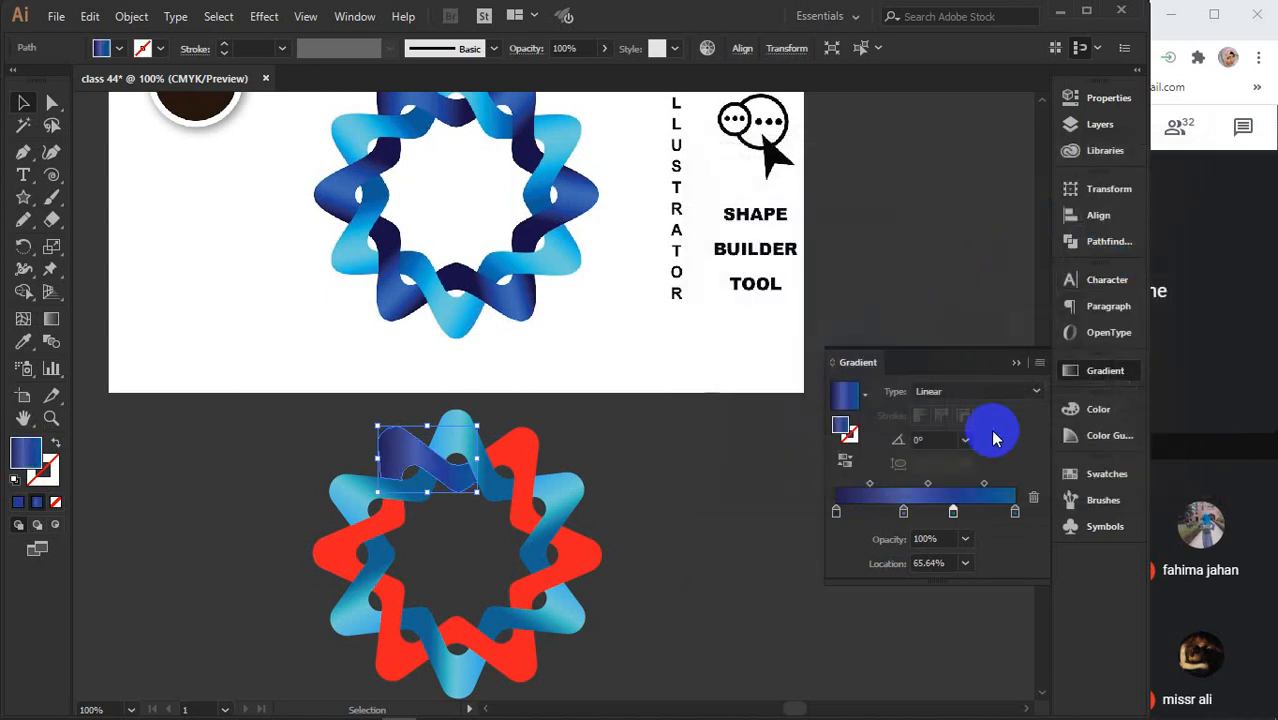
Recolour the upper-left piece's gradient stop at 100% to dark navy 040a3f
click(1015, 511)
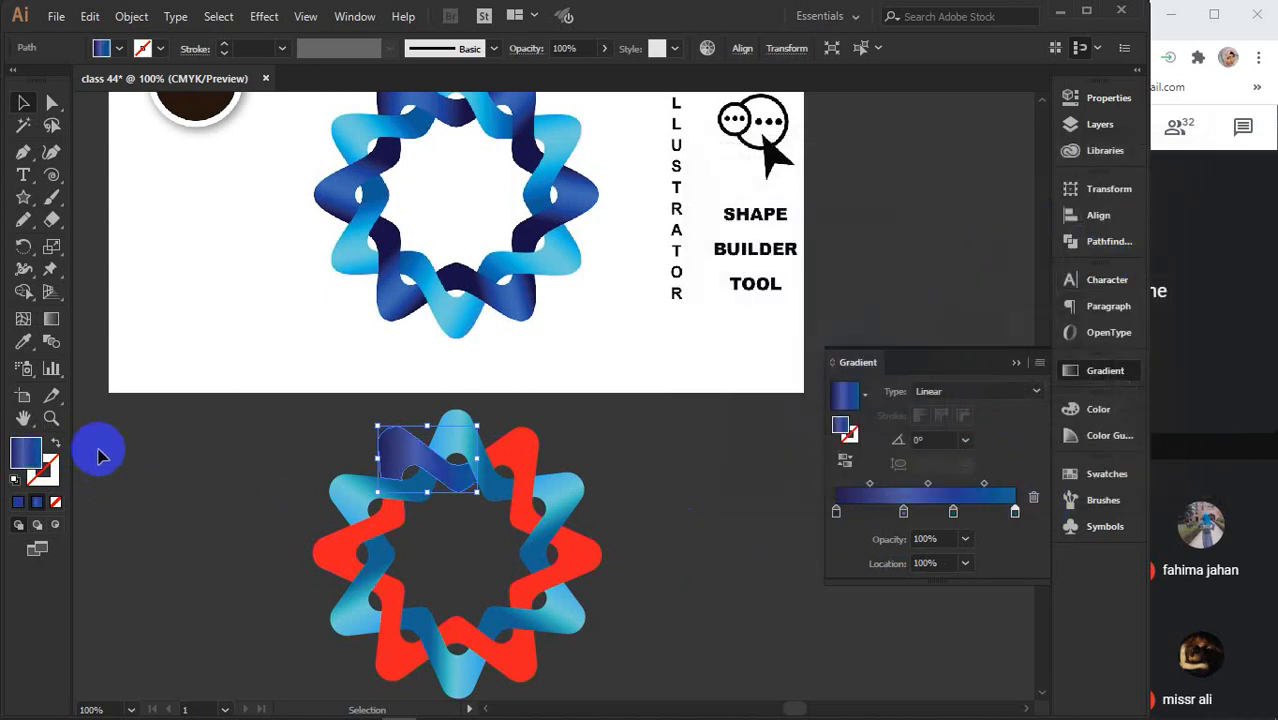
double_click(24, 453)
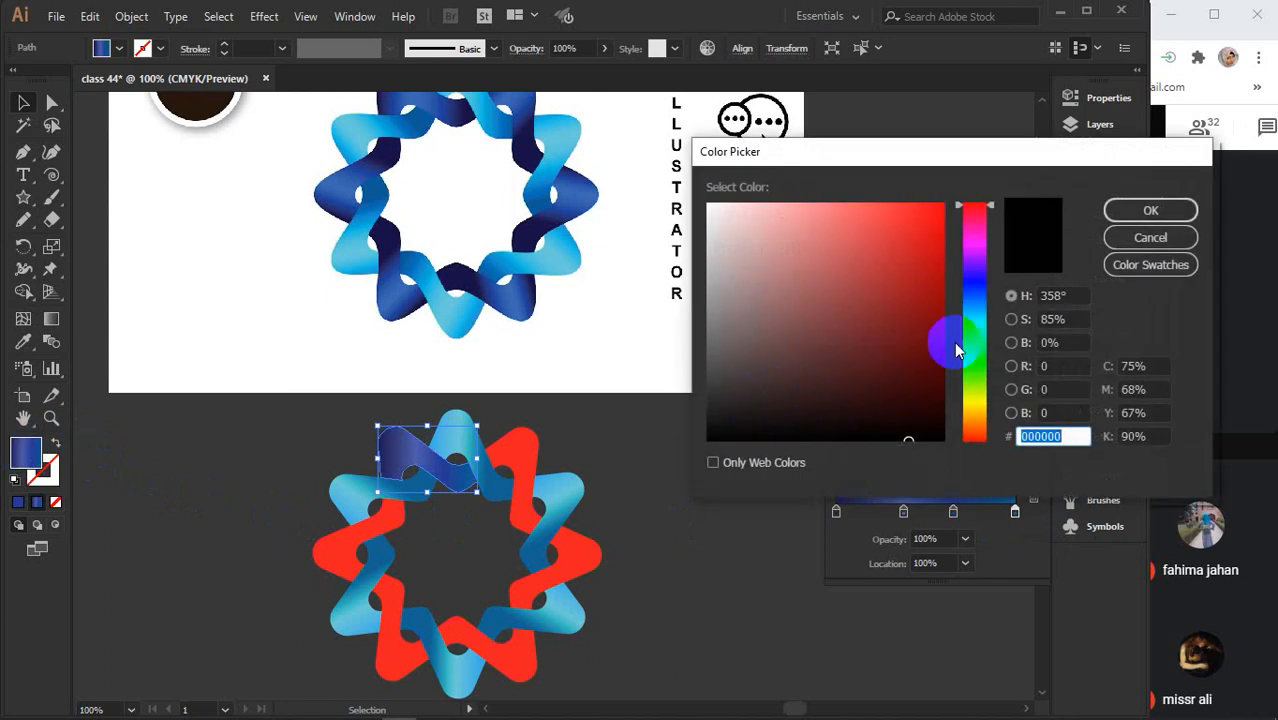
click(970, 286)
click(932, 376)
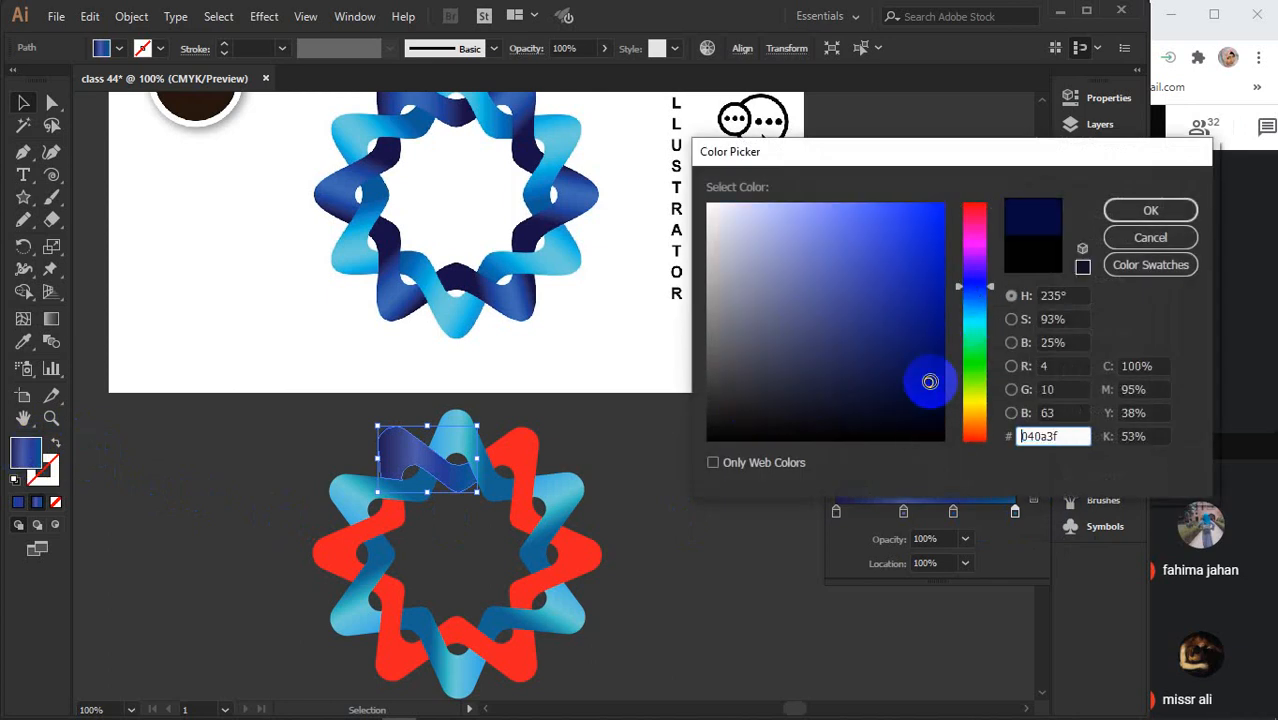
click(1110, 210)
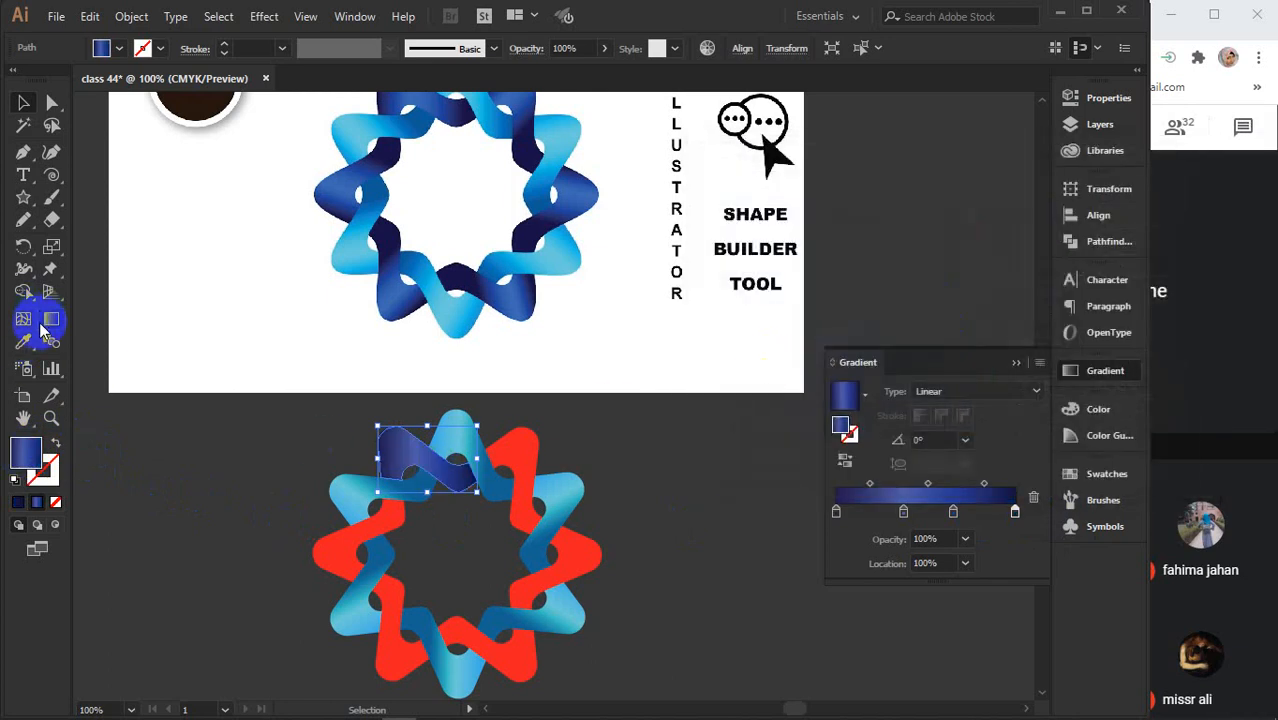
Run the upper-left piece's linear gradient diagonally upward across its lobe at about 35.3°
click(58, 320)
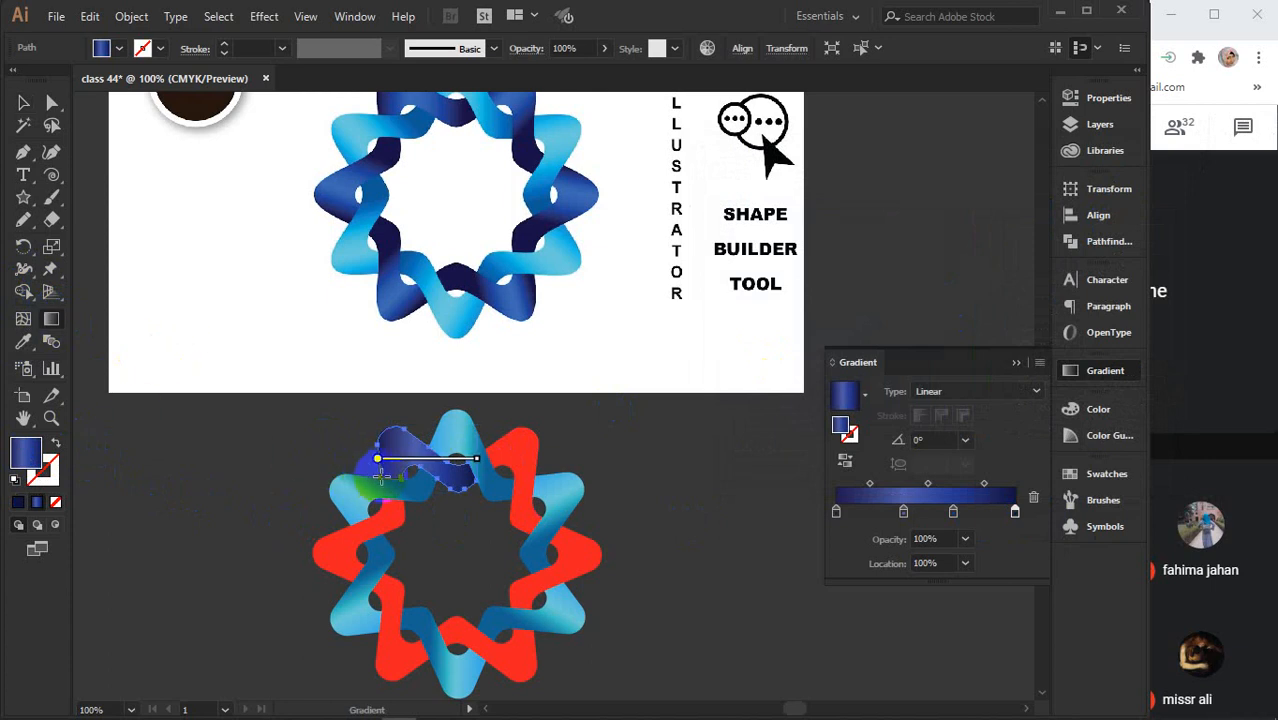
mouse_move(388, 484)
mouse_down()
mouse_move(422, 440)
mouse_move(435, 449)
mouse_up()
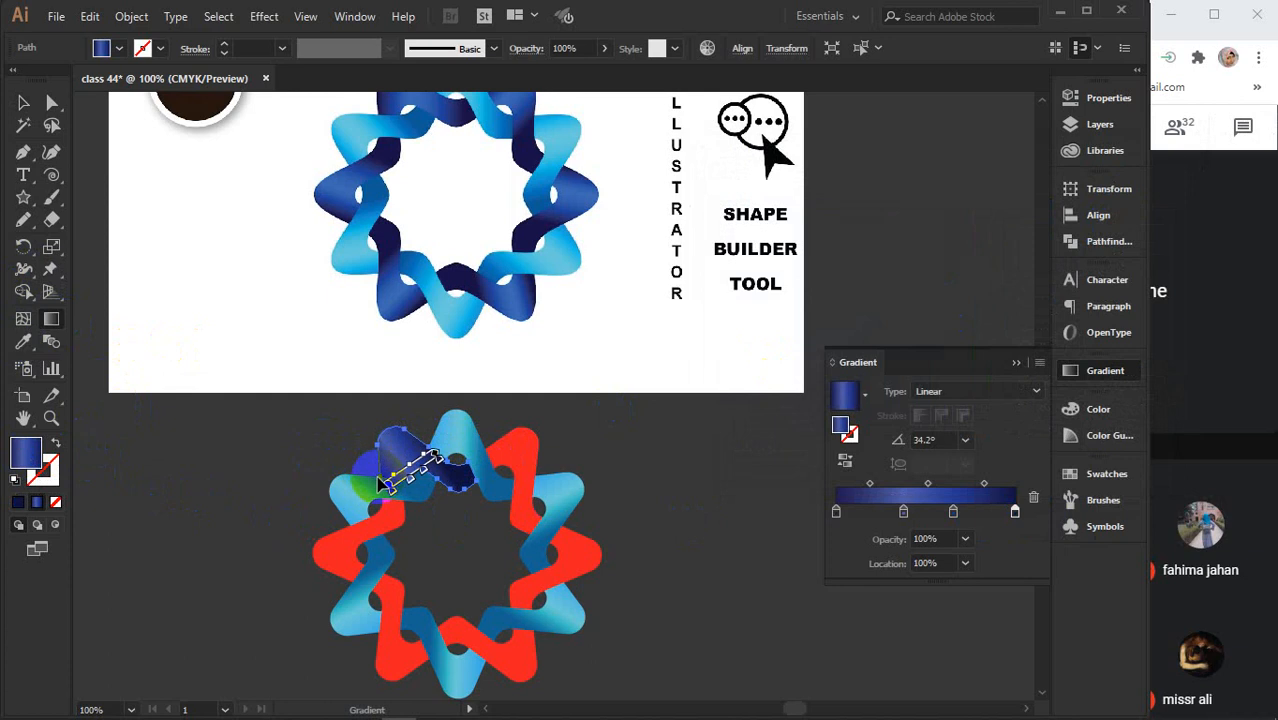
drag(367, 482, 418, 441)
drag(390, 483, 441, 447)
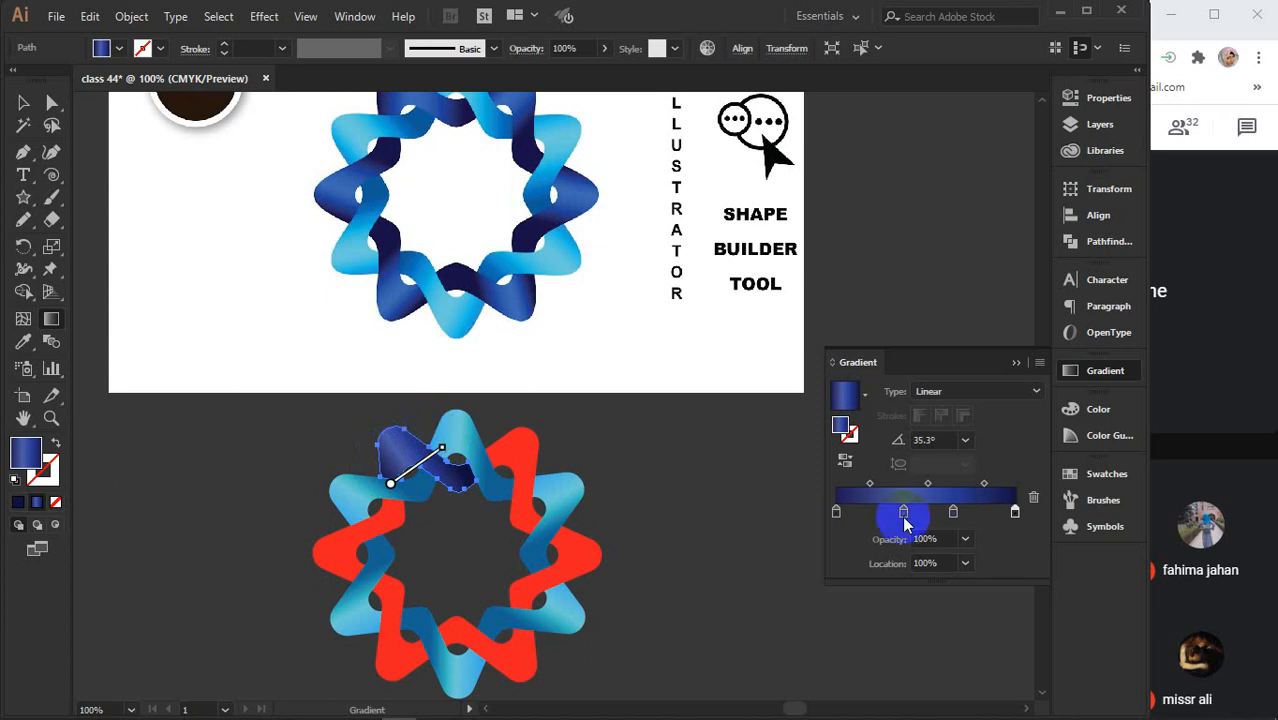
Recolour the upper-left piece's gradient stop at 37.44% to a stronger mid blue with hue 232°
double_click(27, 455)
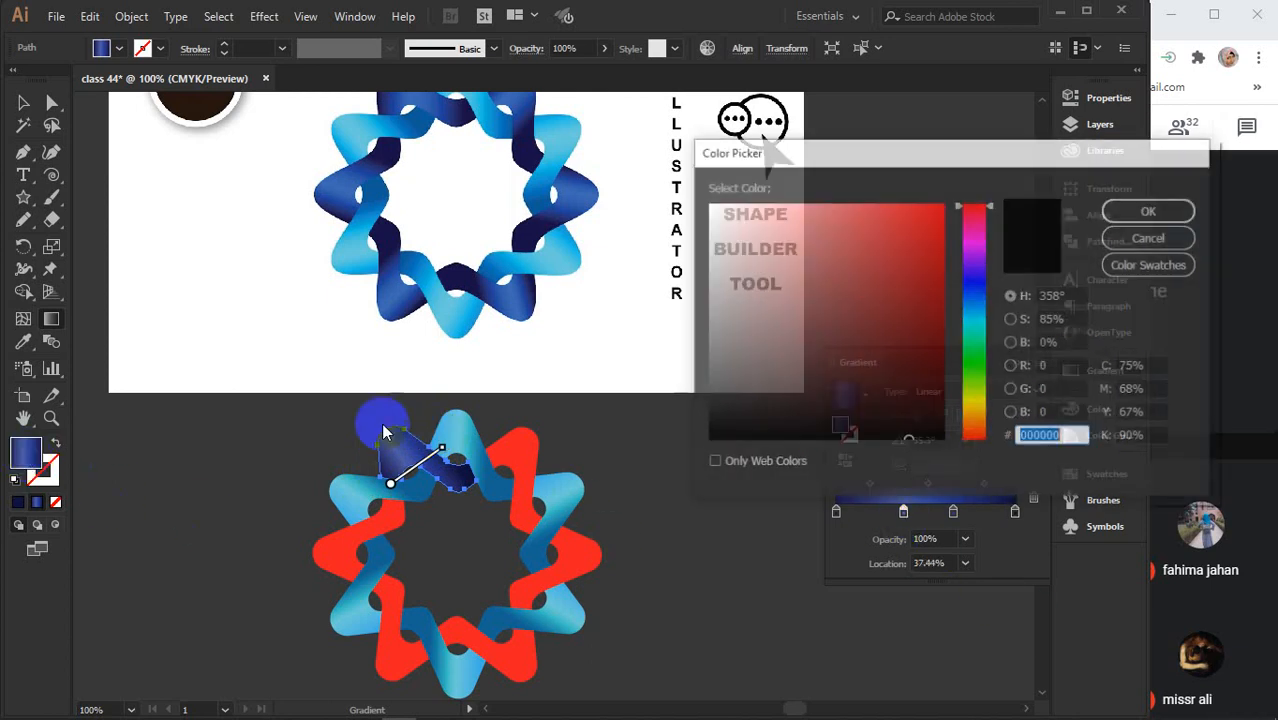
click(965, 289)
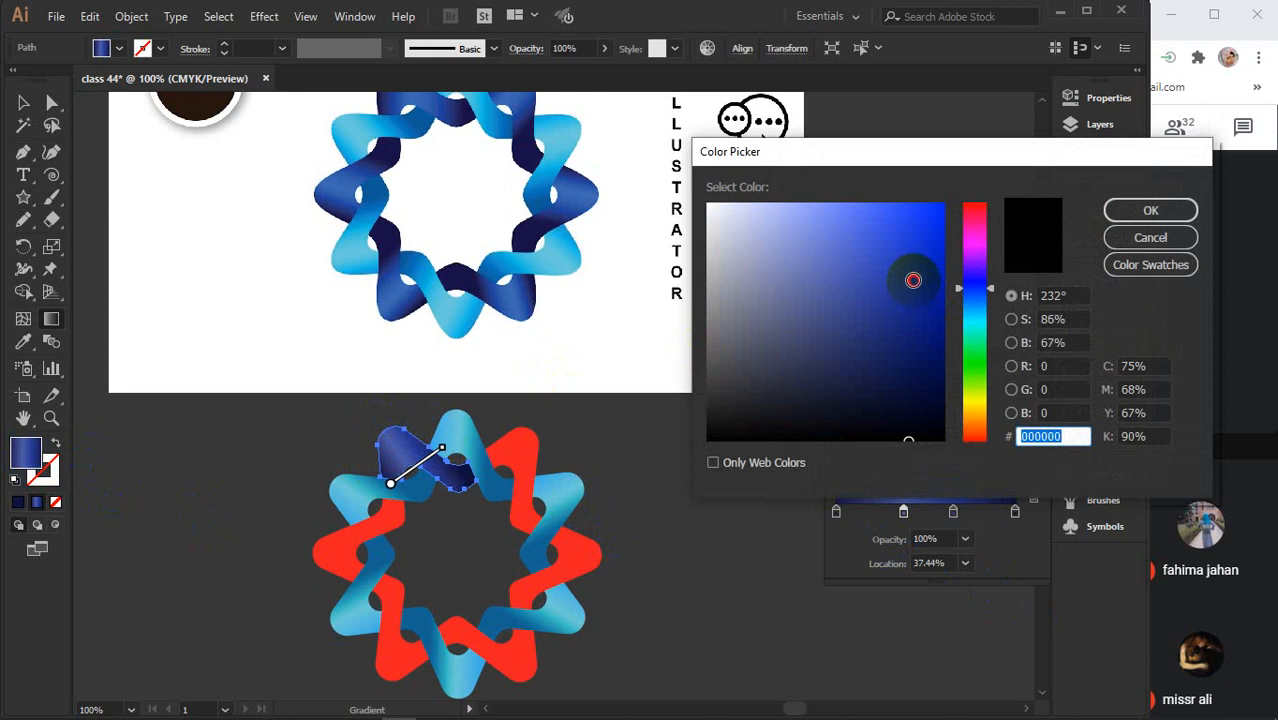
click(933, 261)
click(1150, 210)
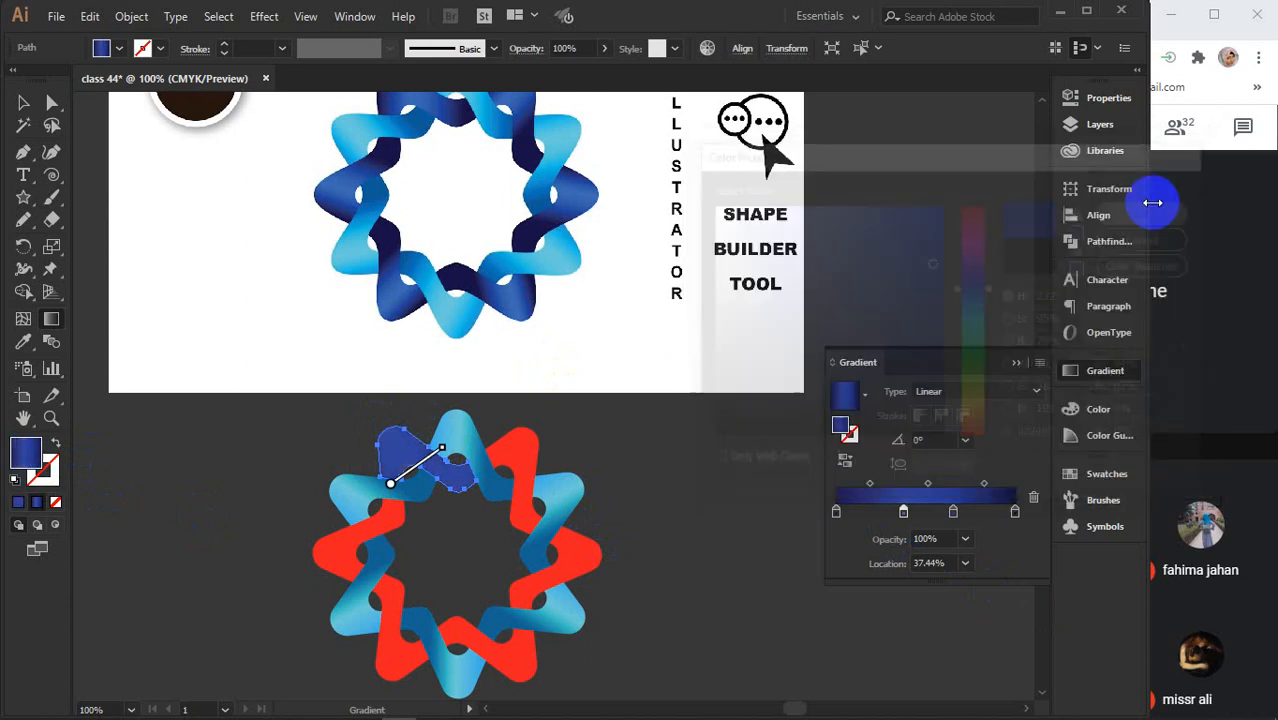
Redraw the upper-left piece's gradient diagonally across its lobe at about 32.5° and deselect the piece
mouse_move(379, 478)
mouse_down()
mouse_move(432, 440)
mouse_move(432, 451)
mouse_up()
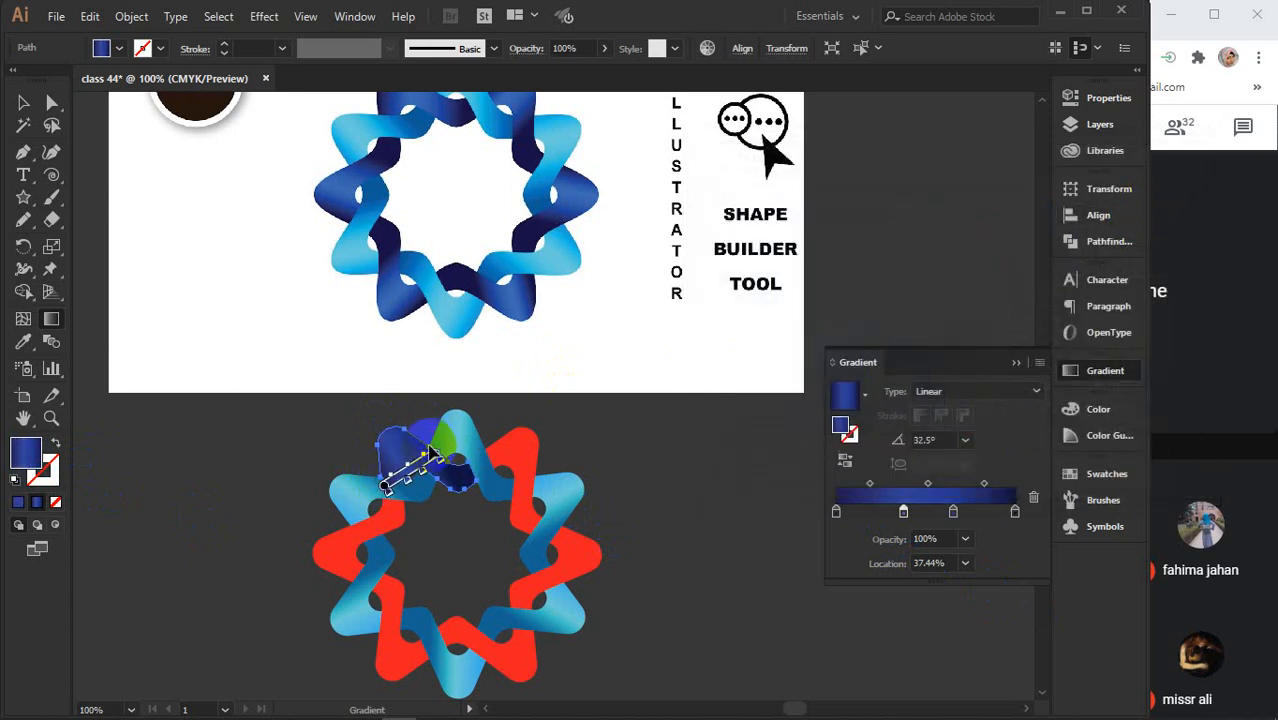
click(23, 102)
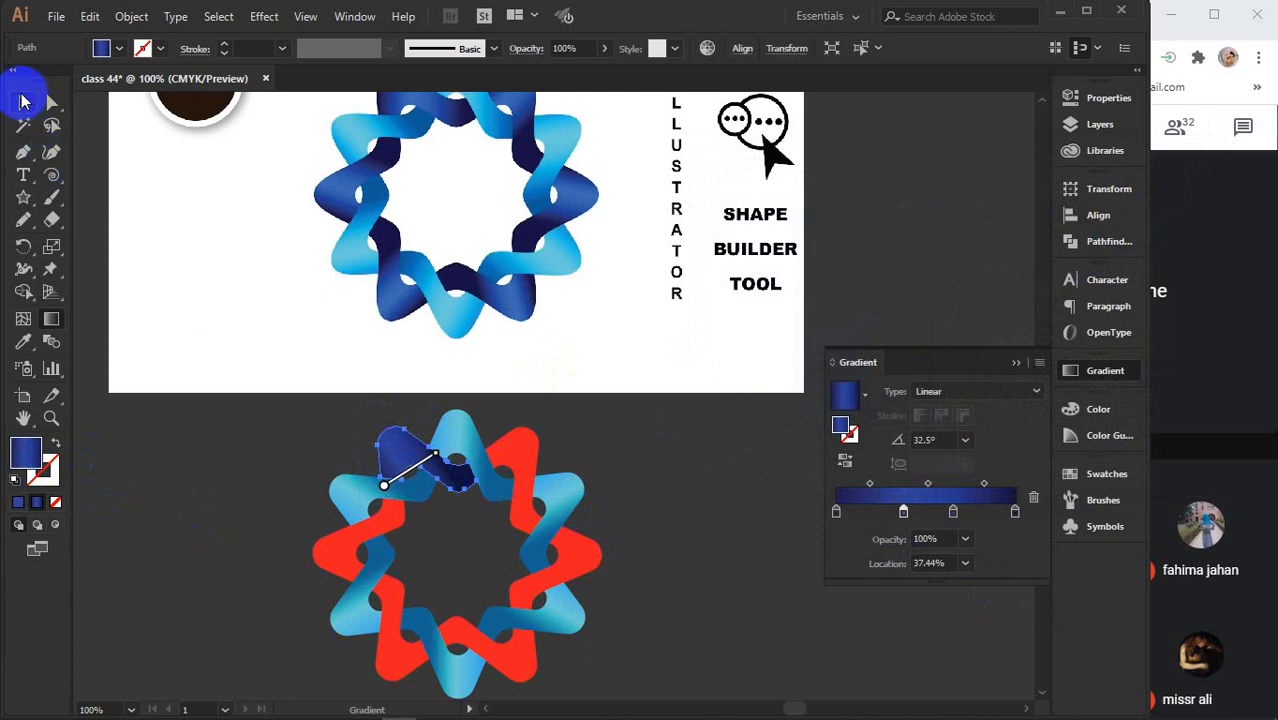
click(456, 430)
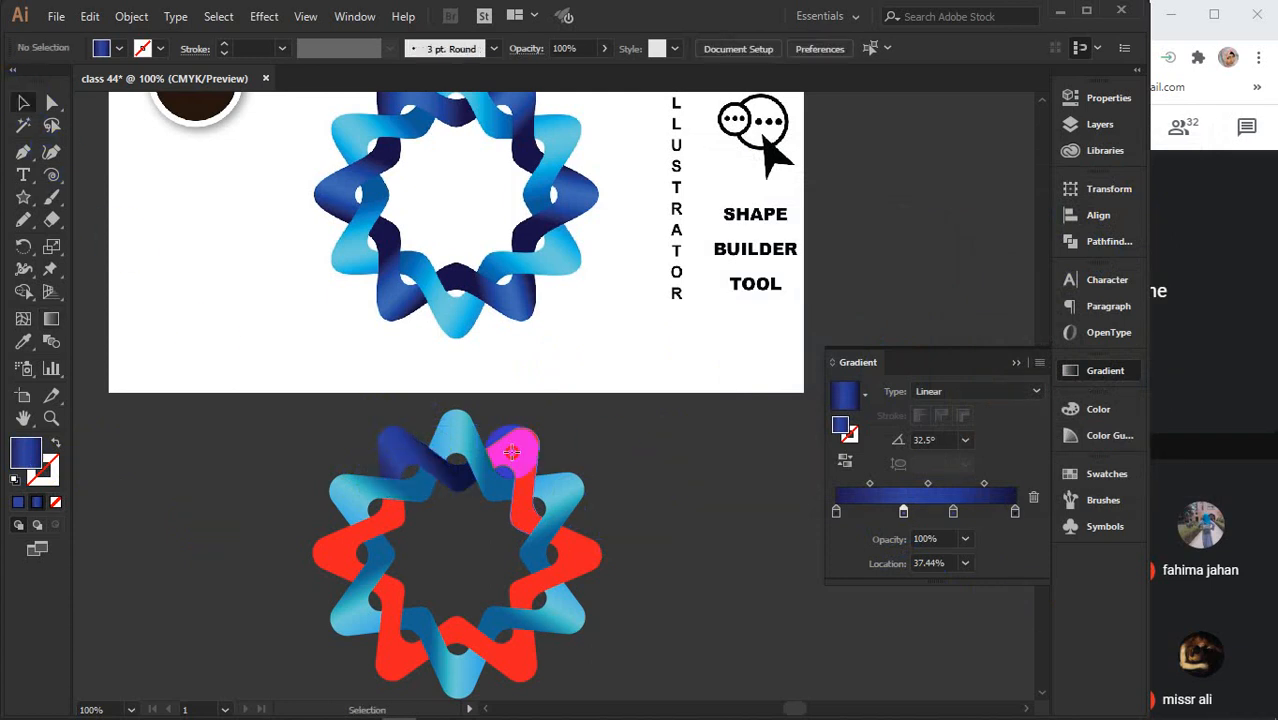
Select the five remaining red pieces and copy the upper-left piece's dark blue gradient onto them with the Eyedropper
click(512, 452)
shift+click(576, 543)
shift+click(522, 657)
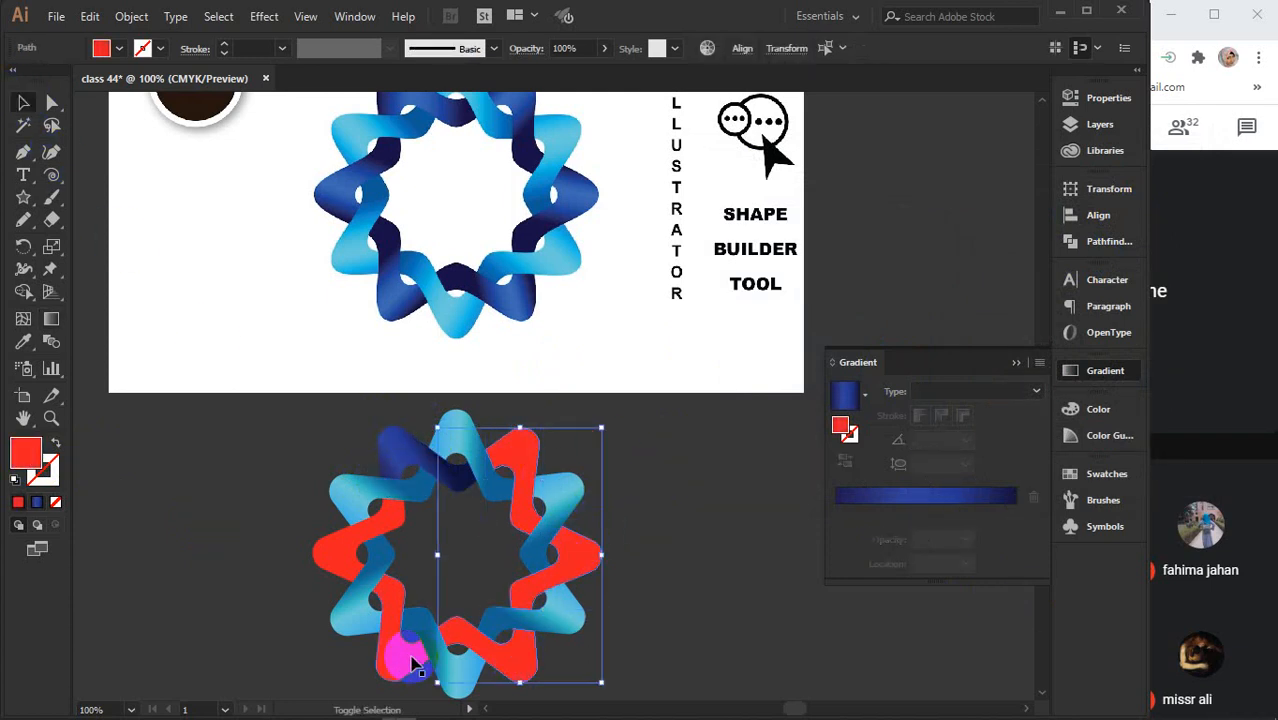
shift+click(413, 664)
shift+click(340, 550)
key(i)
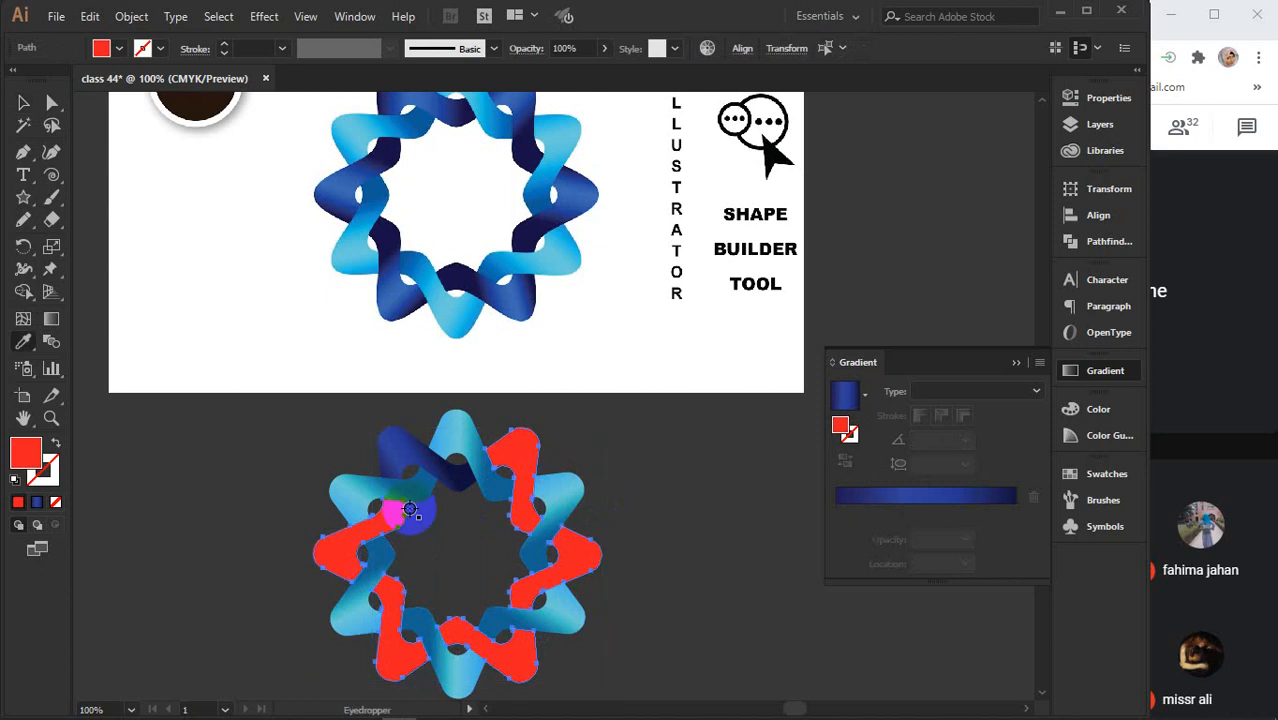
click(400, 448)
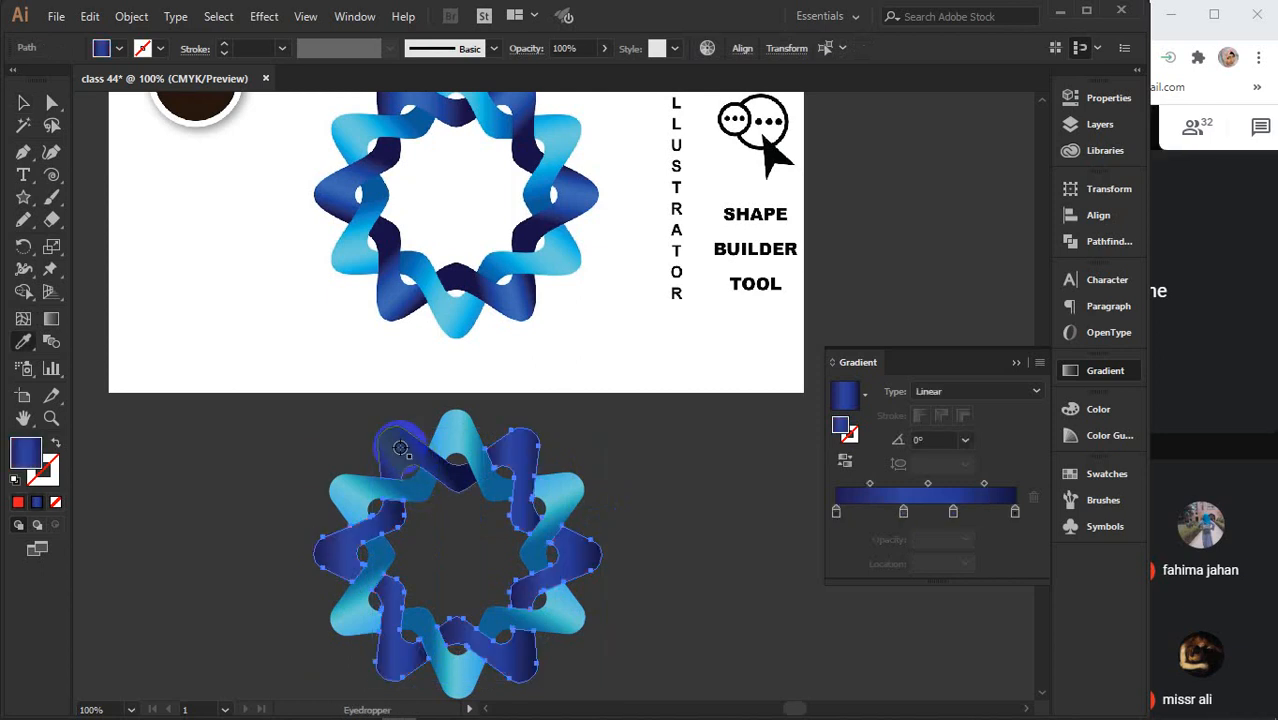
key(v)
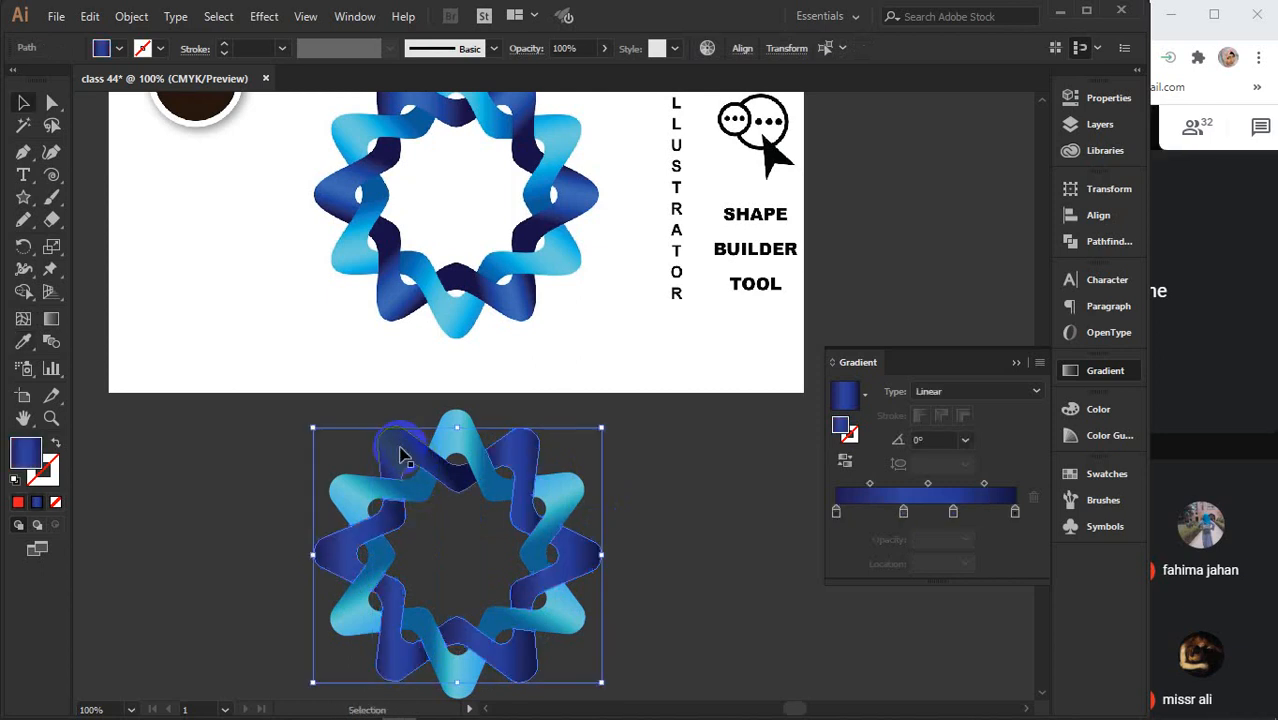
click(730, 460)
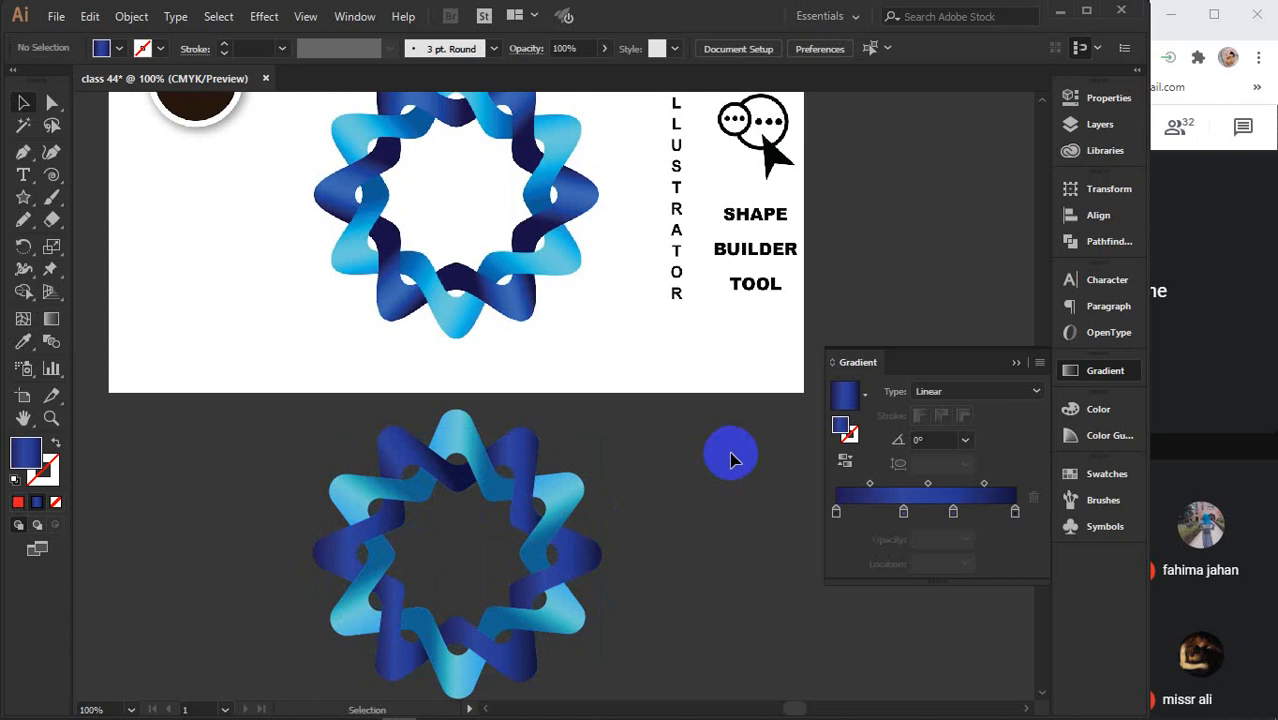
Redirect the upper-right dark piece's gradient to about -30.3° and the right piece's gradient straight down across its lobe
click(508, 451)
key(g)
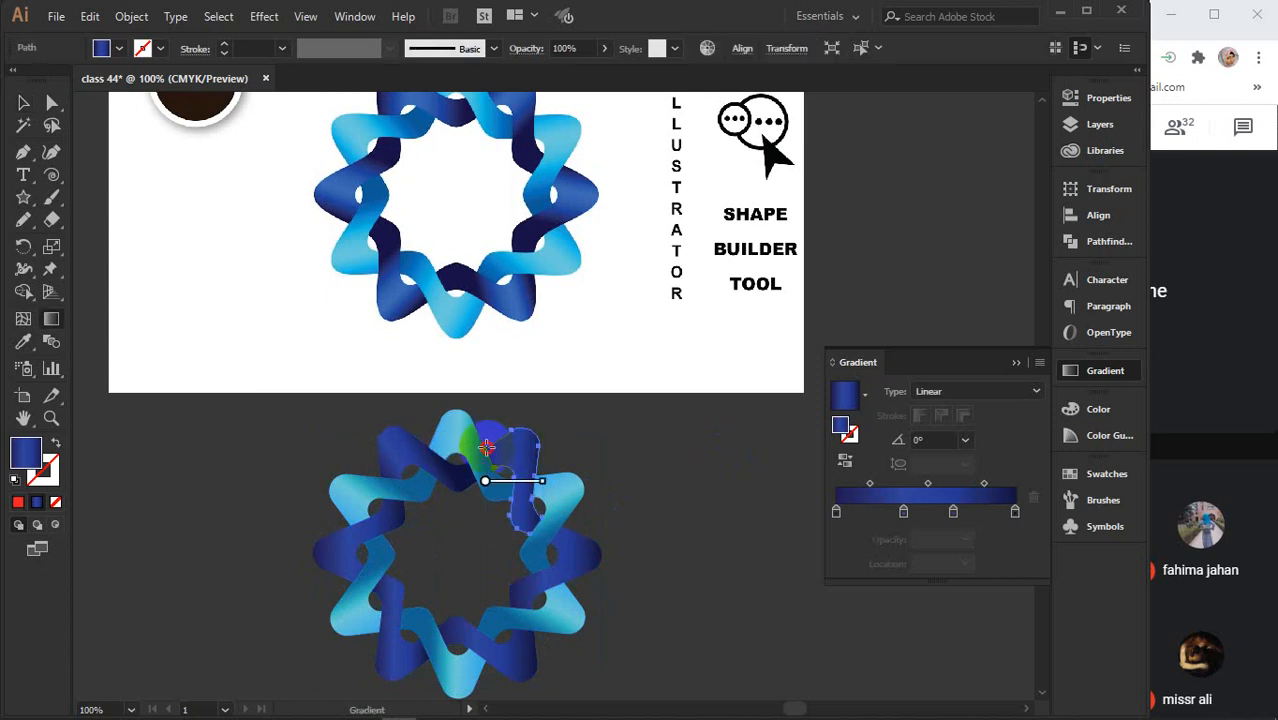
drag(486, 447, 538, 482)
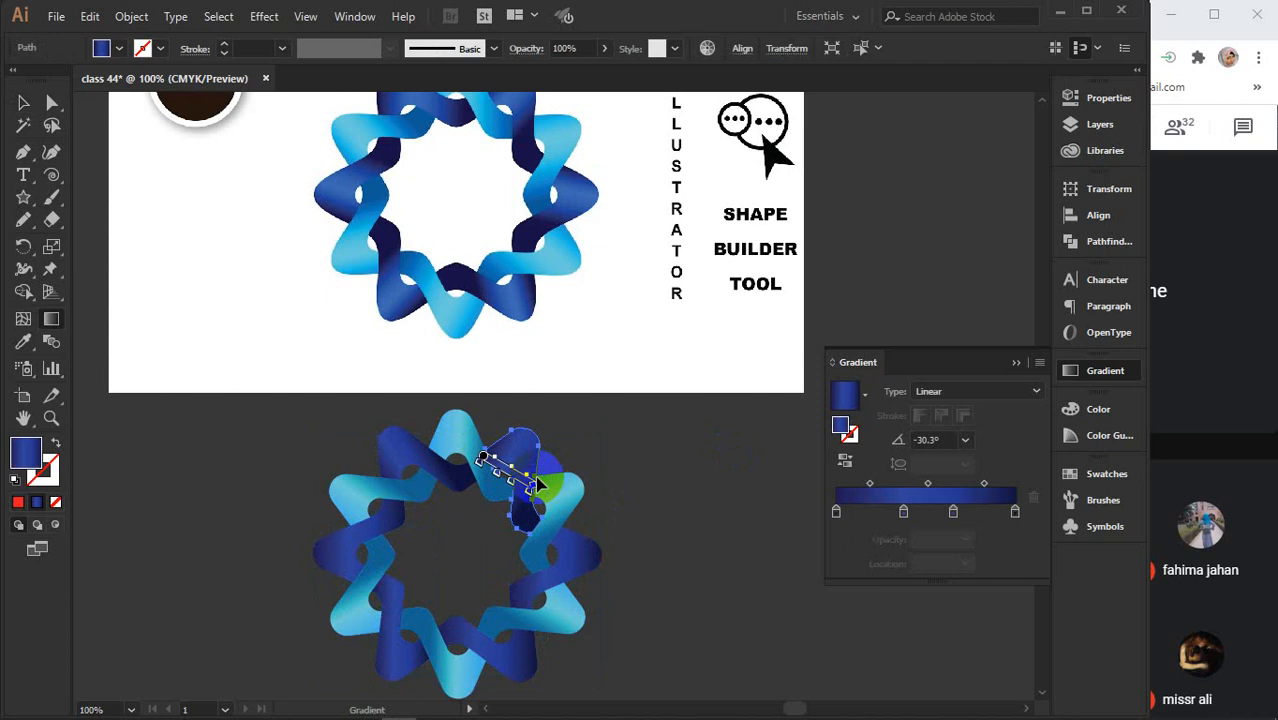
key(v)
click(570, 557)
key(g)
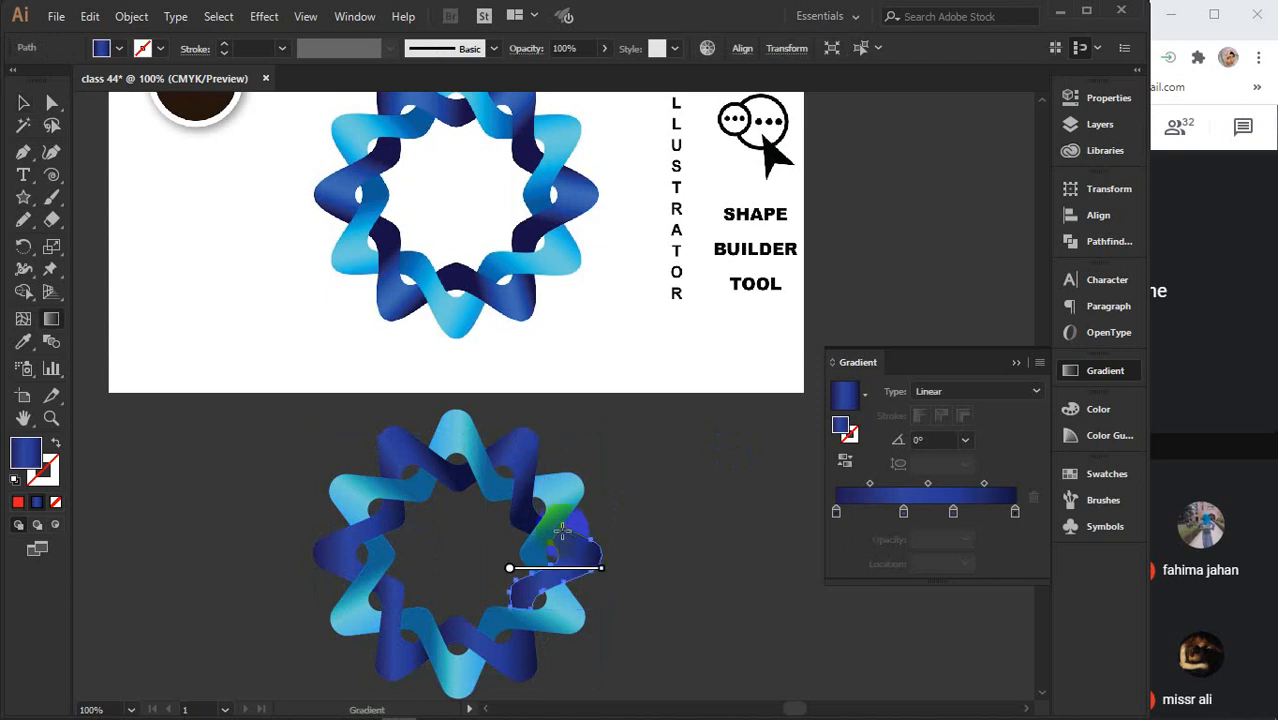
drag(561, 527, 561, 582)
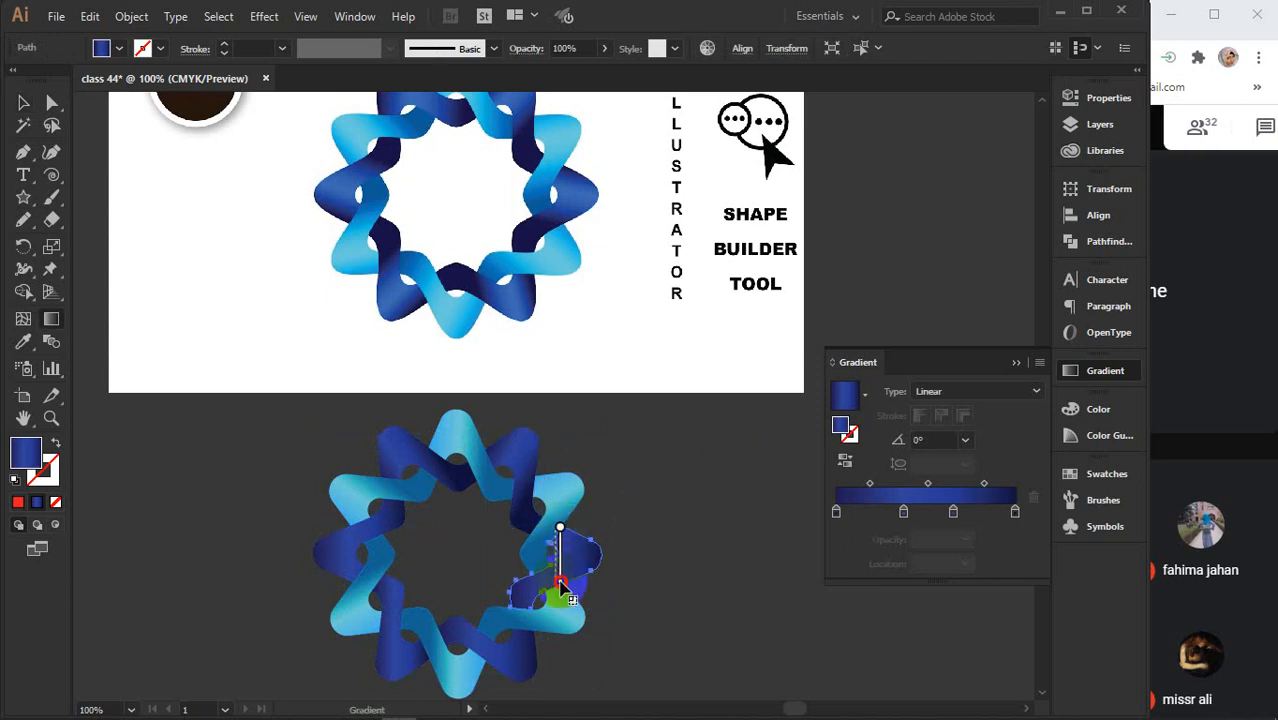
Redirect the lower-right dark piece's gradient to about -147.3° and the lower-left piece's diagonally up towards the flower's outer left
key(v)
click(522, 655)
key(g)
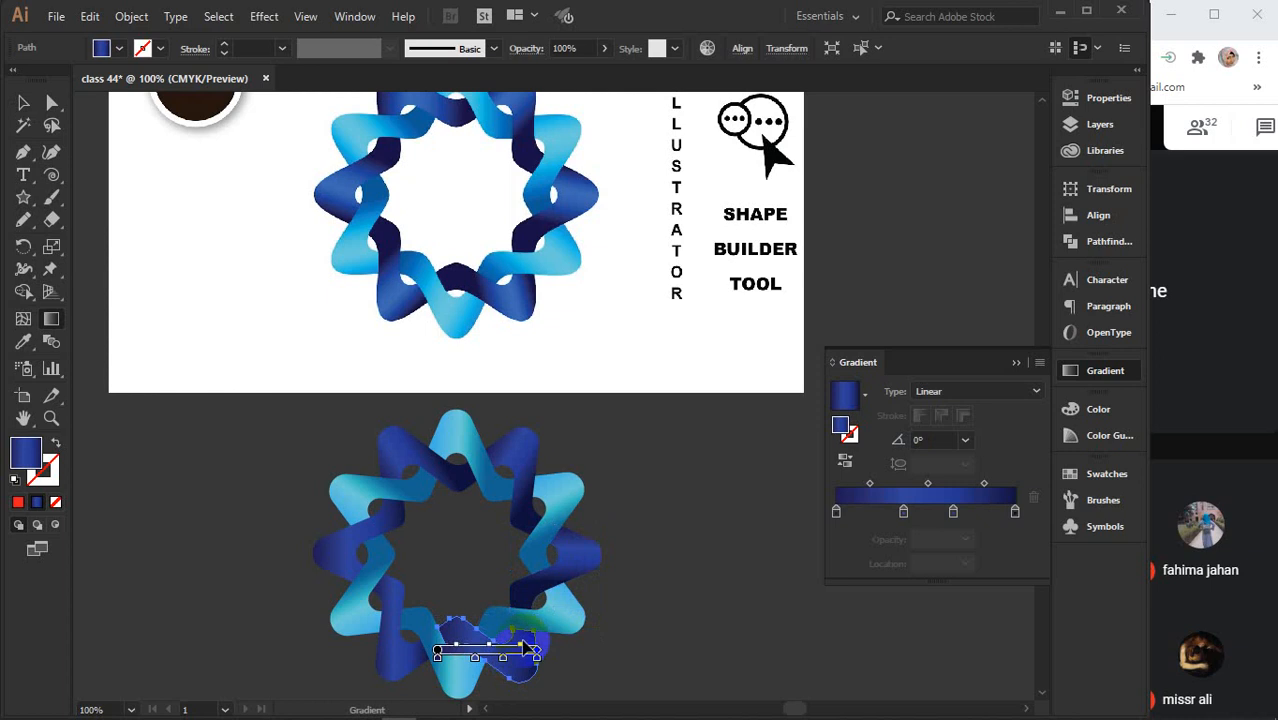
drag(530, 627, 484, 665)
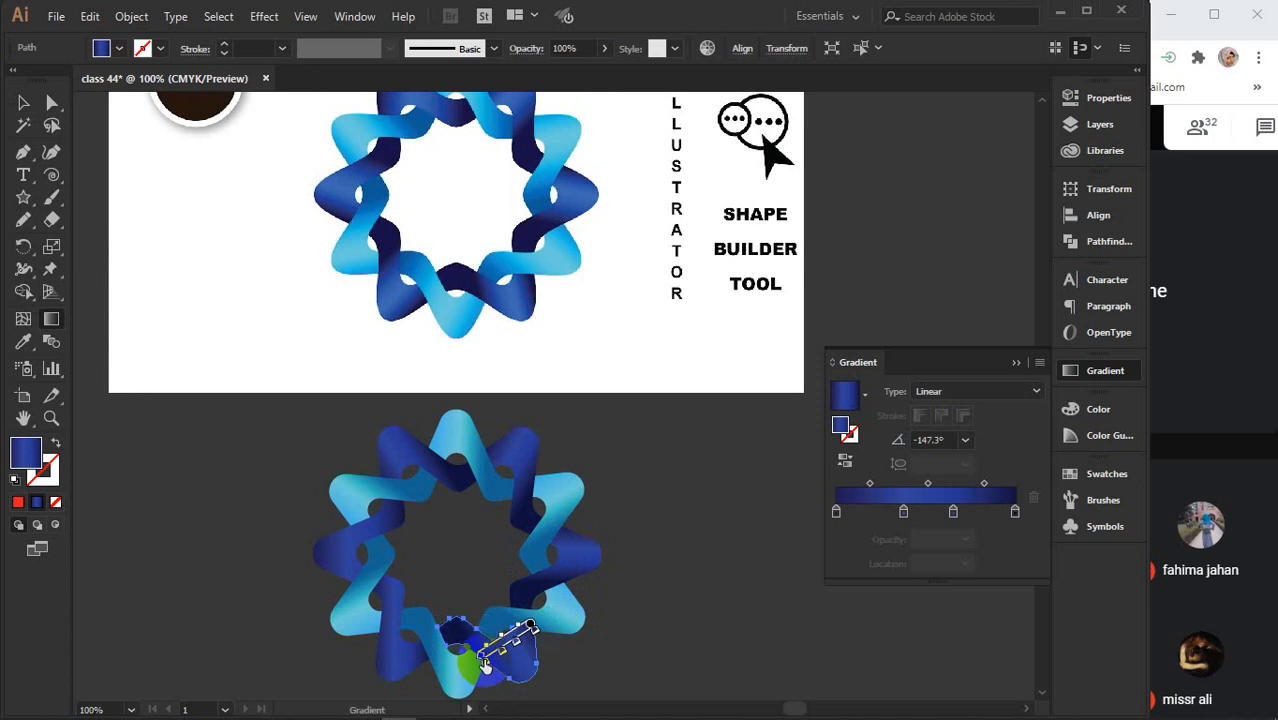
key(v)
click(403, 676)
key(g)
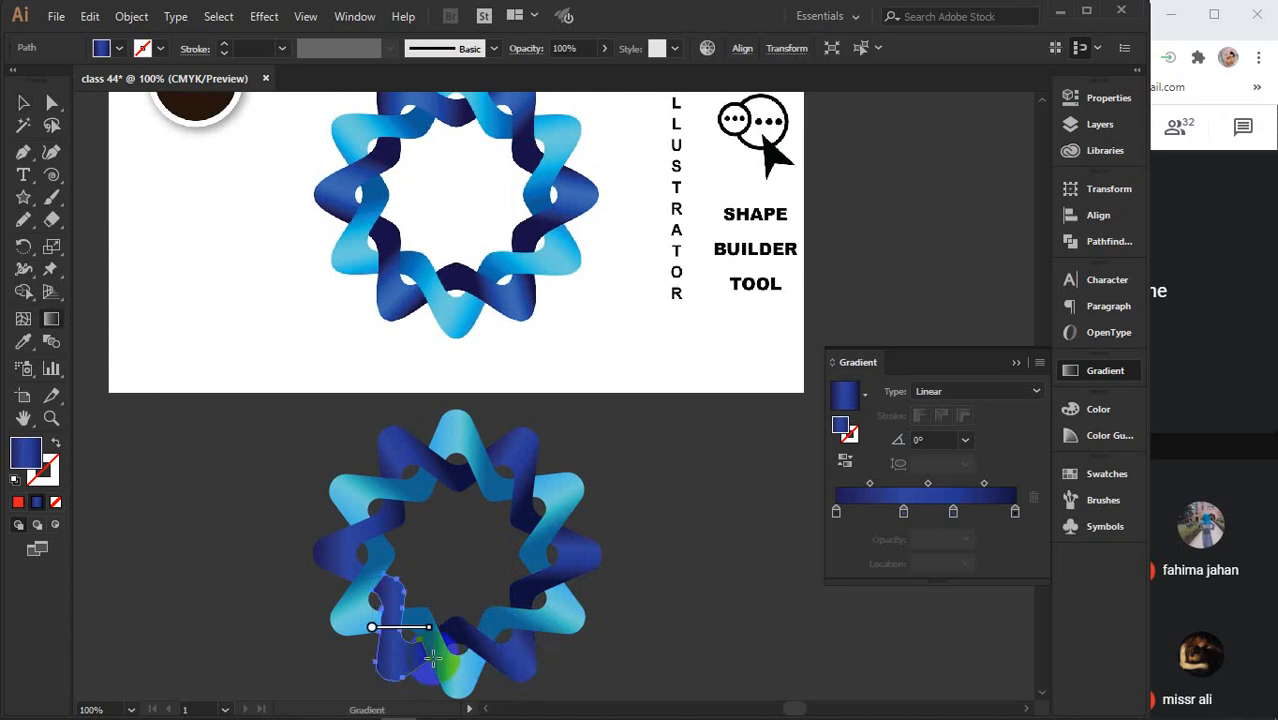
drag(432, 655, 378, 632)
Redirect the left dark piece's gradient straight up at 90°, deselect it and collapse the gradient settings
key(v)
click(340, 568)
key(g)
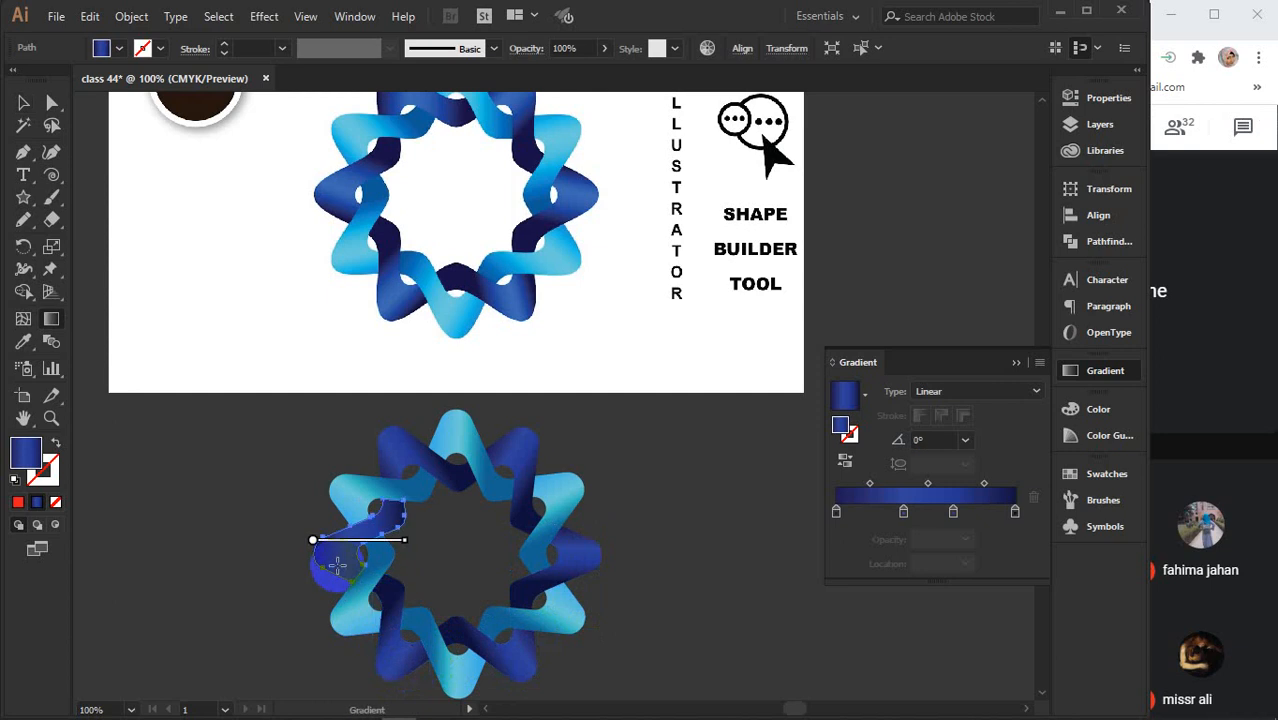
drag(353, 581, 355, 525)
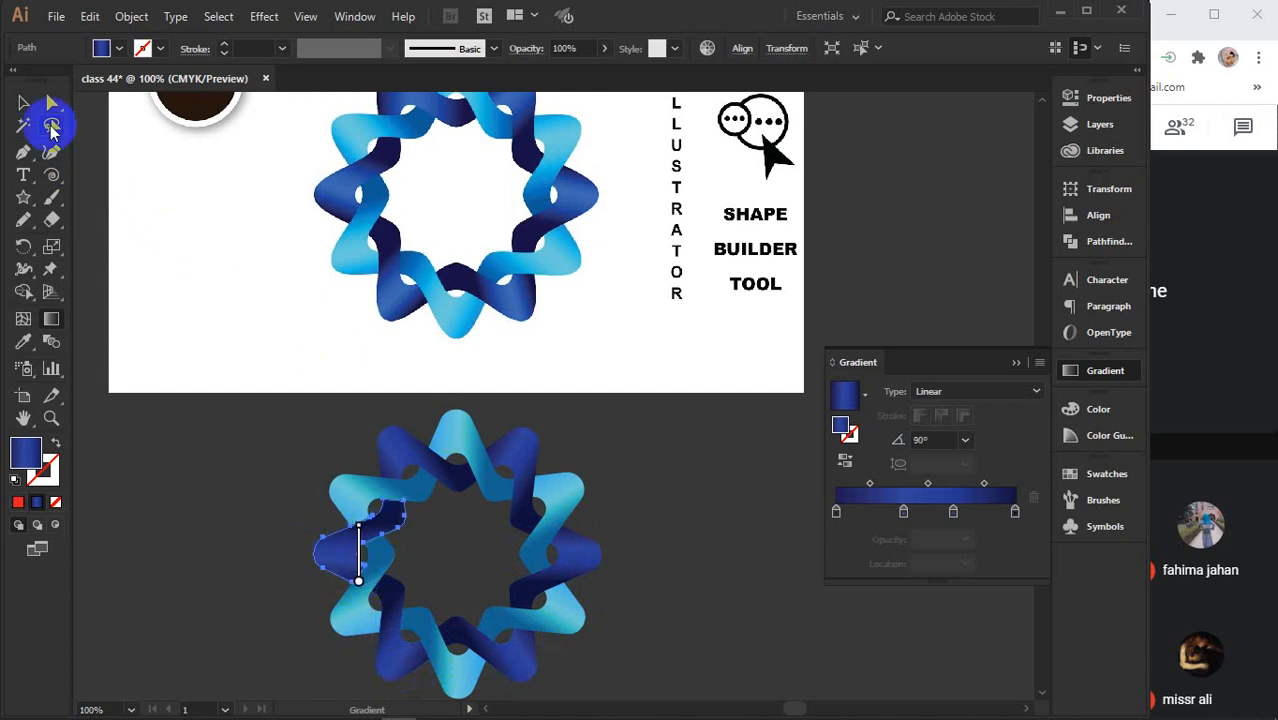
click(23, 104)
click(656, 491)
click(967, 349)
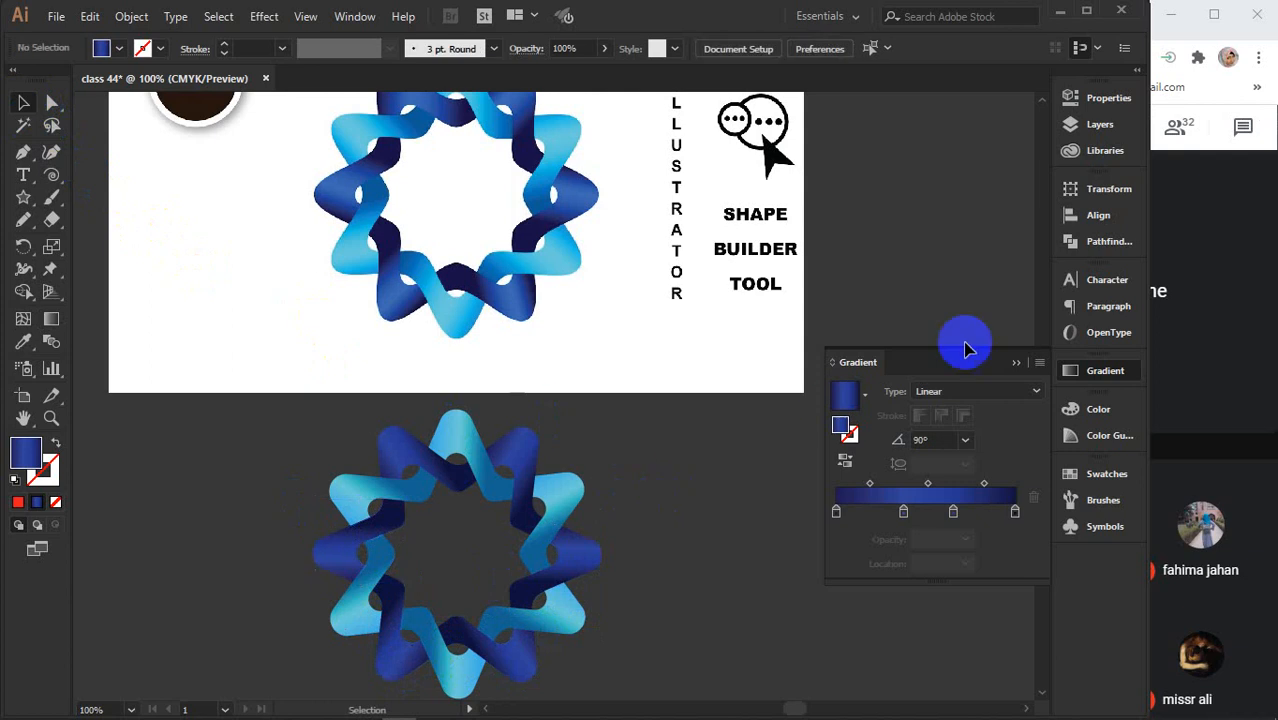
click(1016, 362)
Select all pieces of the new flower and group them
scroll(513, 465, down, 1)
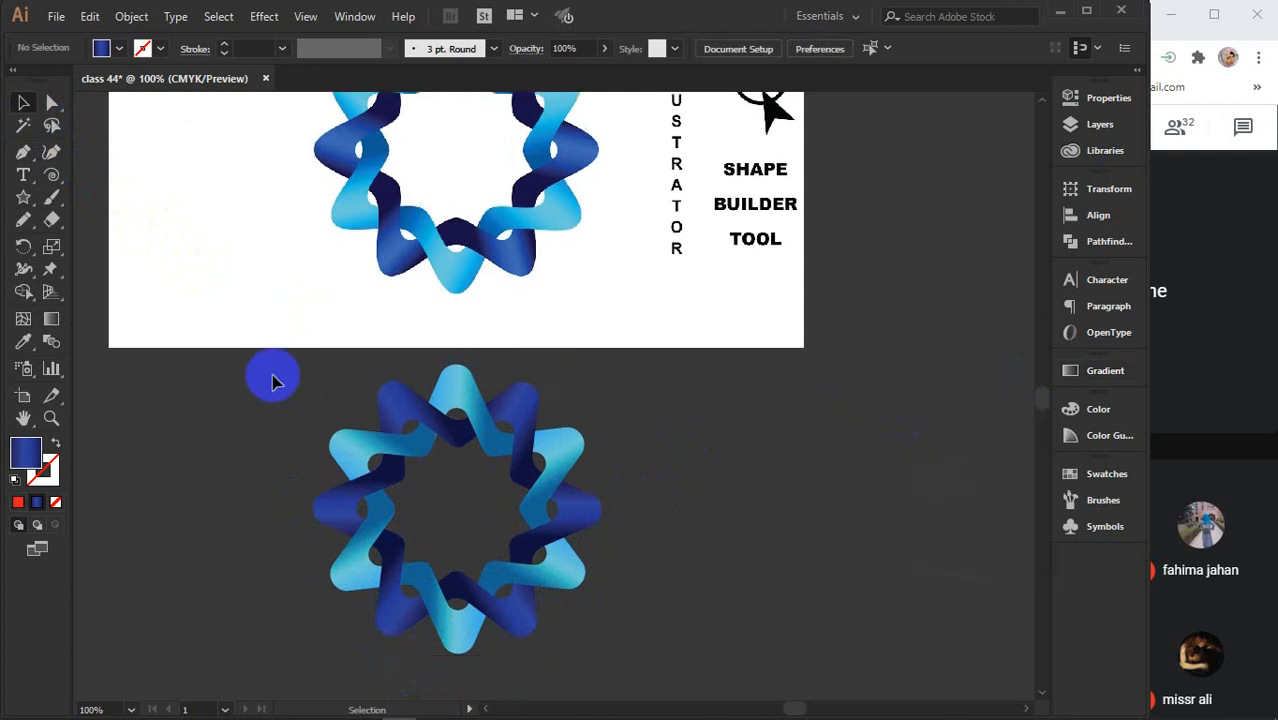
drag(272, 380, 656, 677)
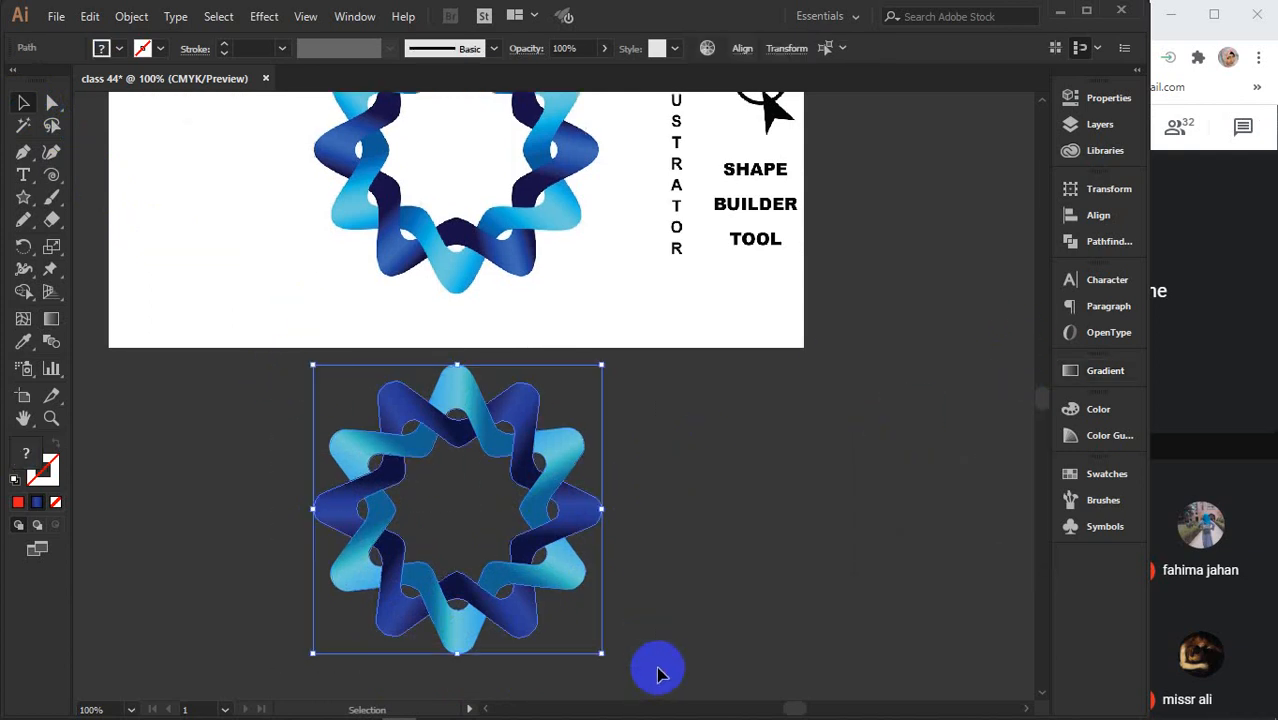
key(a)
key(v)
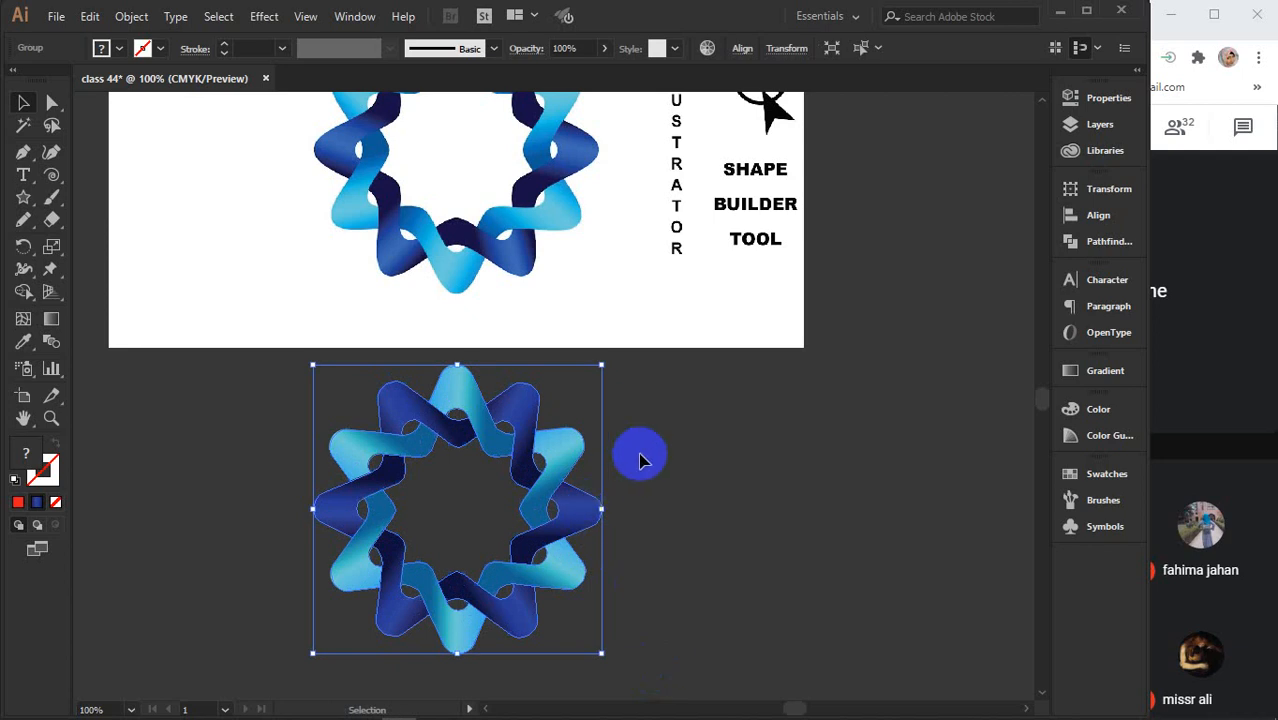
Move the coloured spheres off the black rectangle to the empty area above it
scroll(639, 451, down, 2)
scroll(640, 458, down, 1)
drag(479, 531, 599, 471)
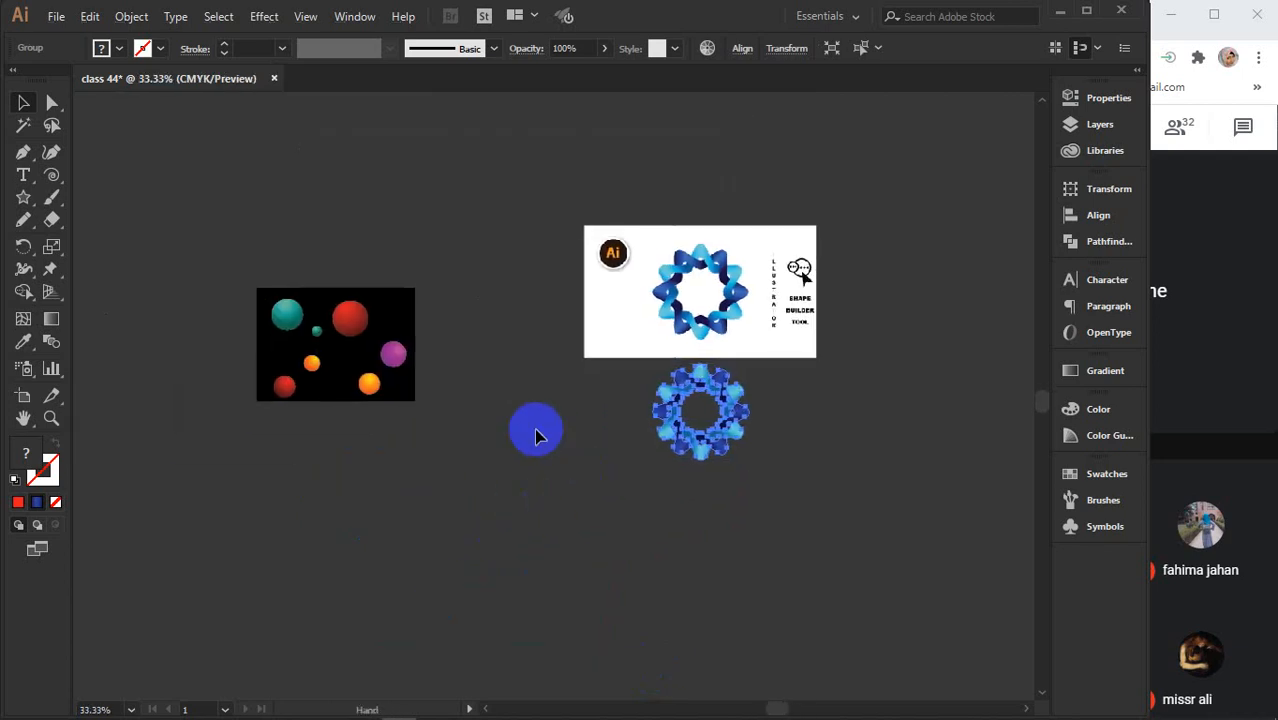
drag(166, 232, 459, 443)
drag(344, 318, 277, 146)
Move the grouped flower onto the black rectangle
drag(733, 440, 375, 383)
scroll(375, 383, up, 3)
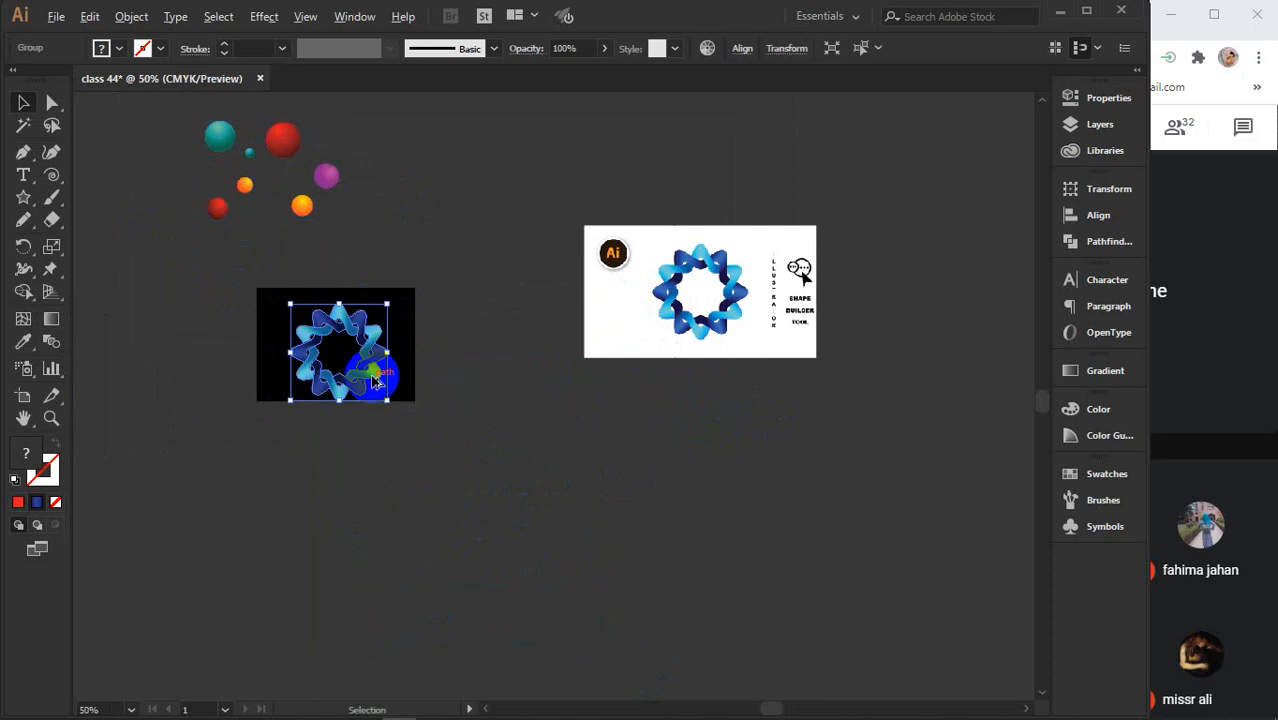
scroll(372, 382, up, 1)
drag(365, 374, 613, 505)
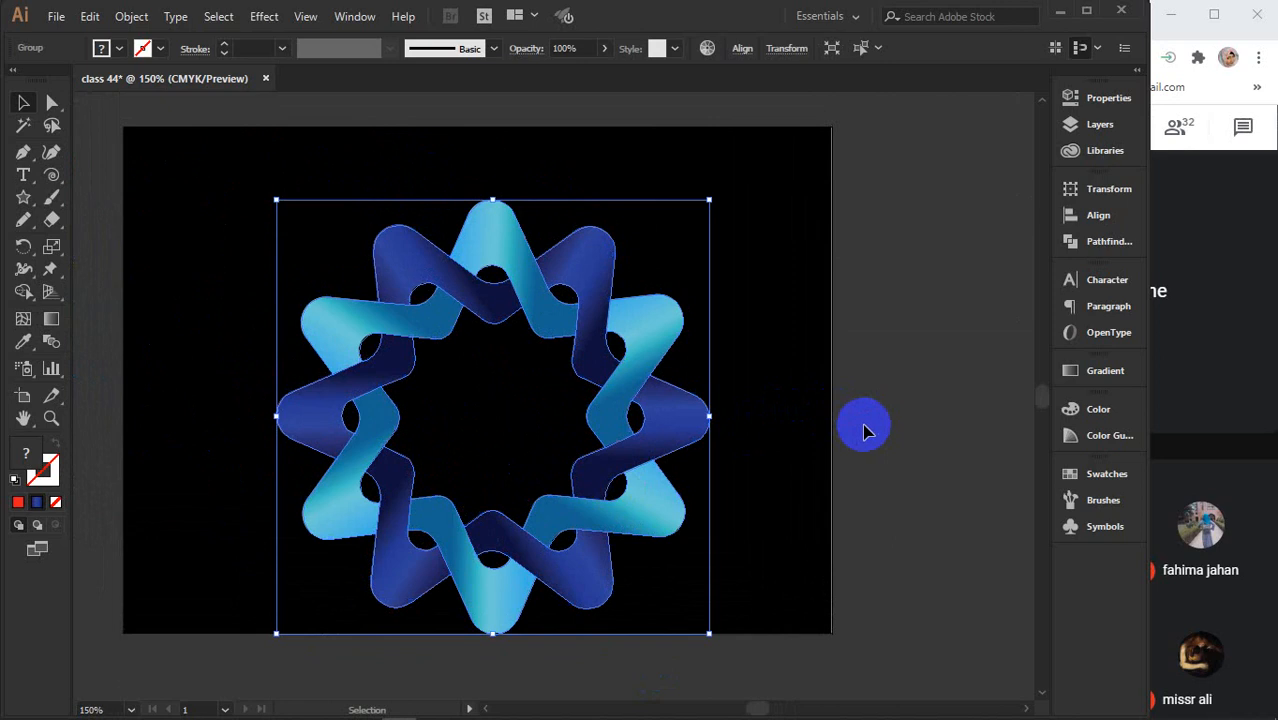
key(a)
key(v)
key(ctrl+a)
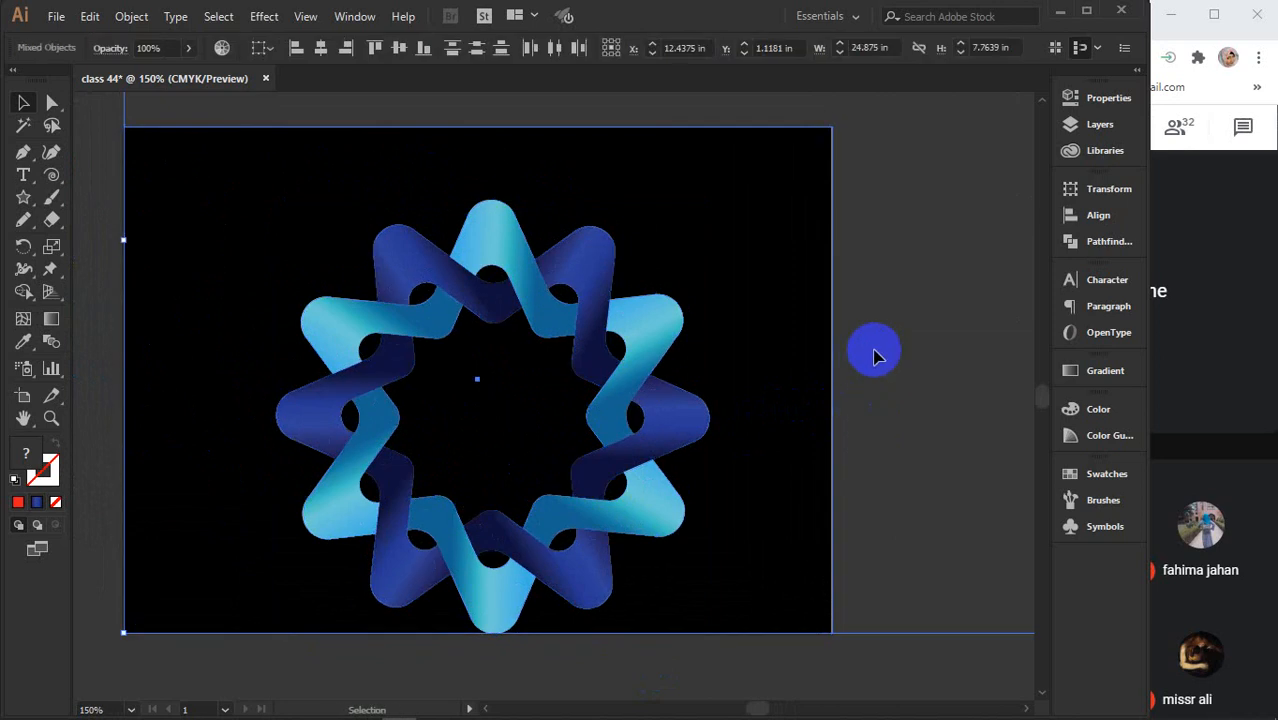
click(874, 356)
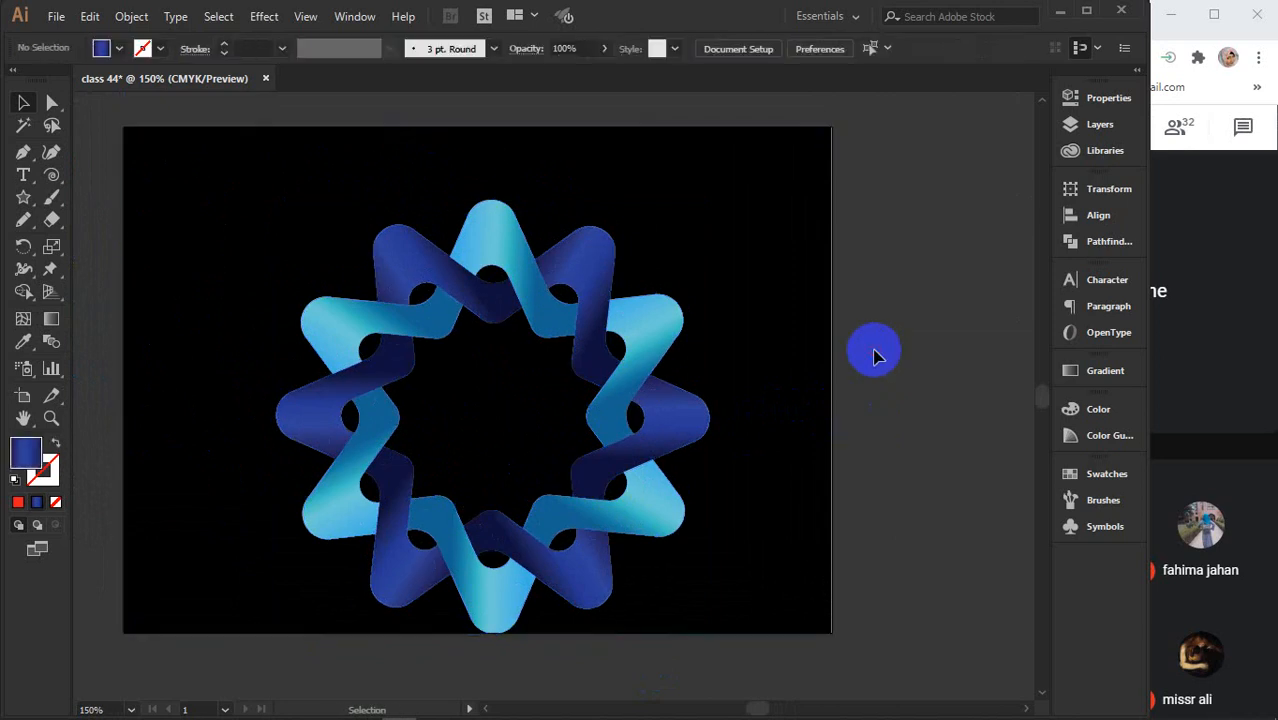
Move the grouped flower up and to the left so it sits fully inside the black rectangle
click(633, 385)
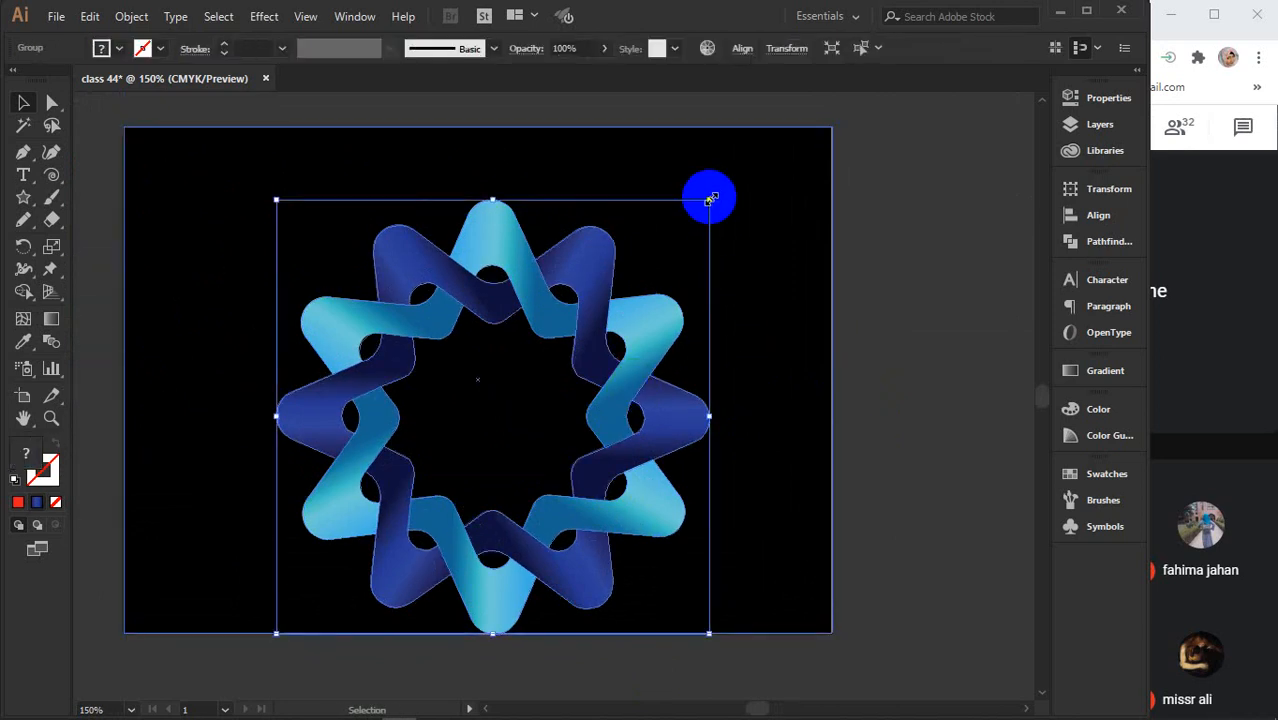
drag(709, 198, 708, 195)
drag(656, 342, 593, 302)
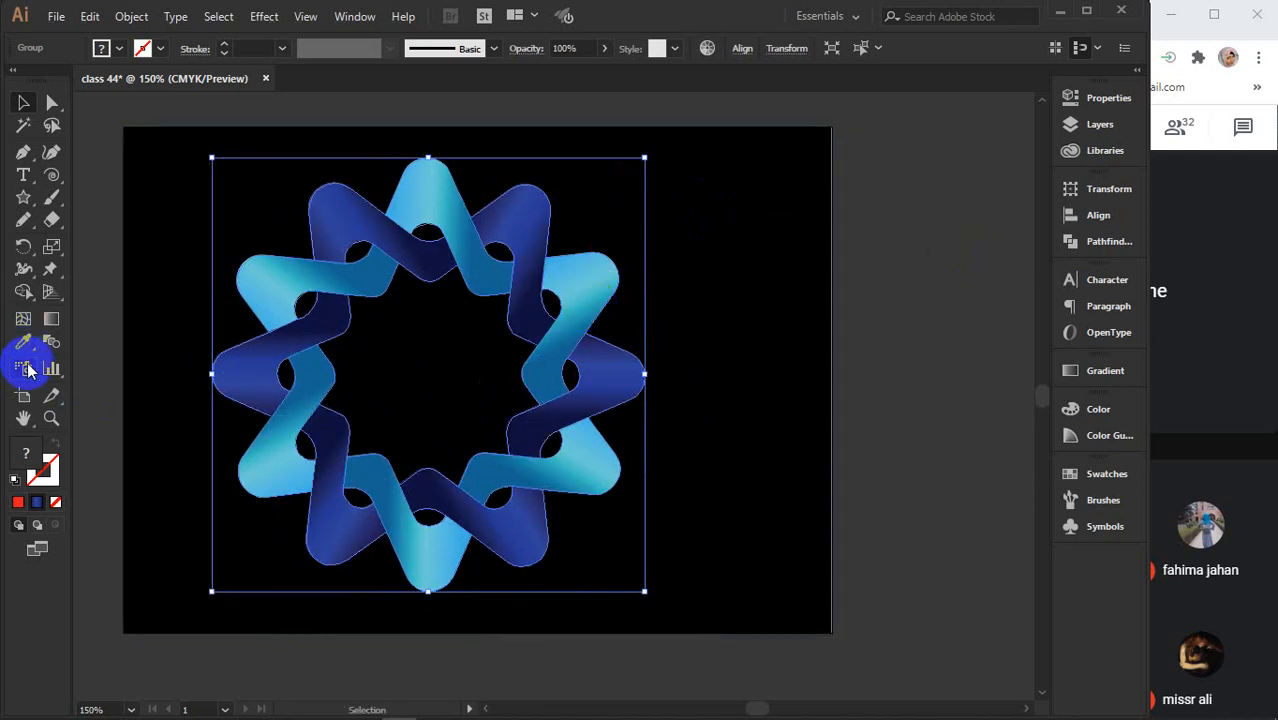
Widen the artboard to 14 in and return to the Selection tool
click(23, 397)
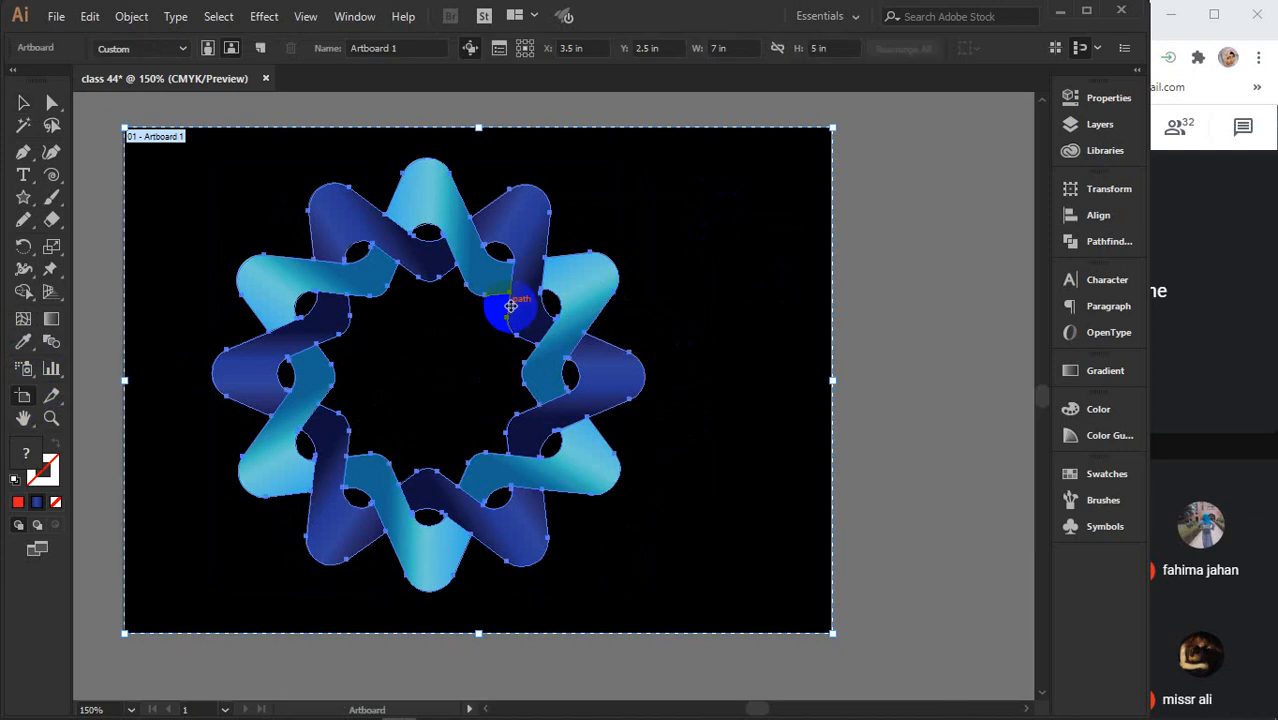
scroll(510, 306, down, 3)
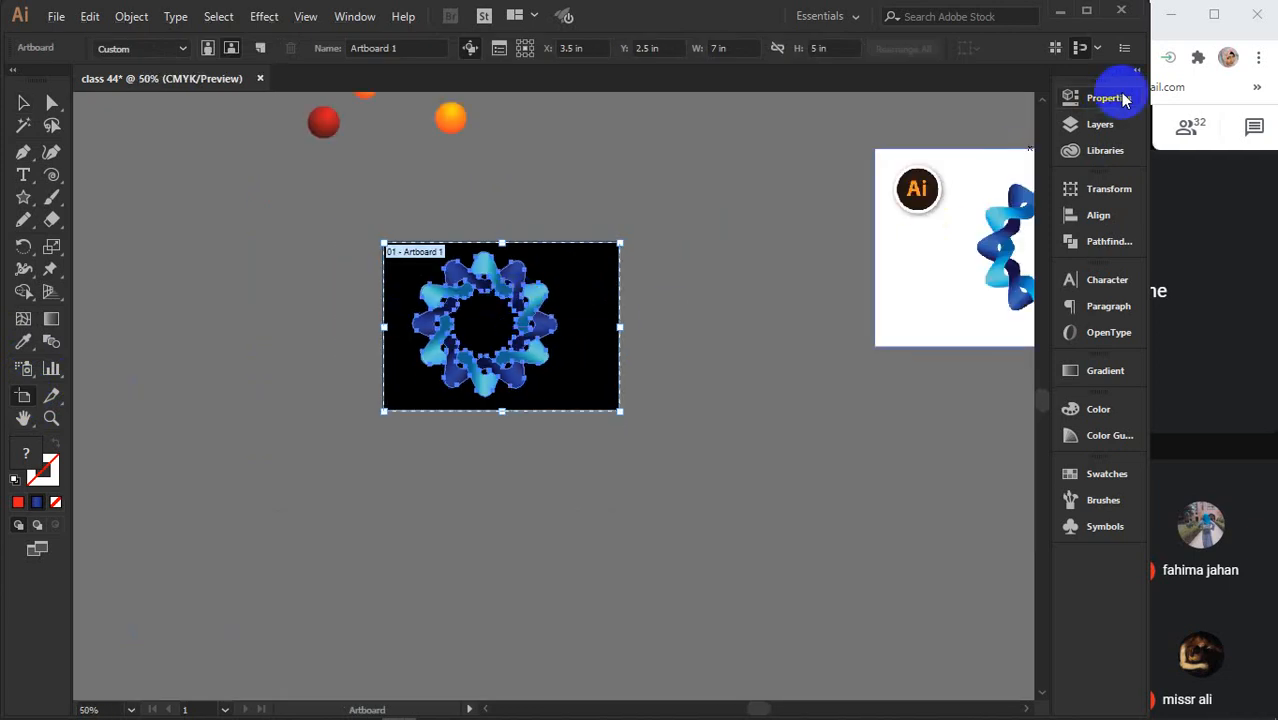
click(1106, 98)
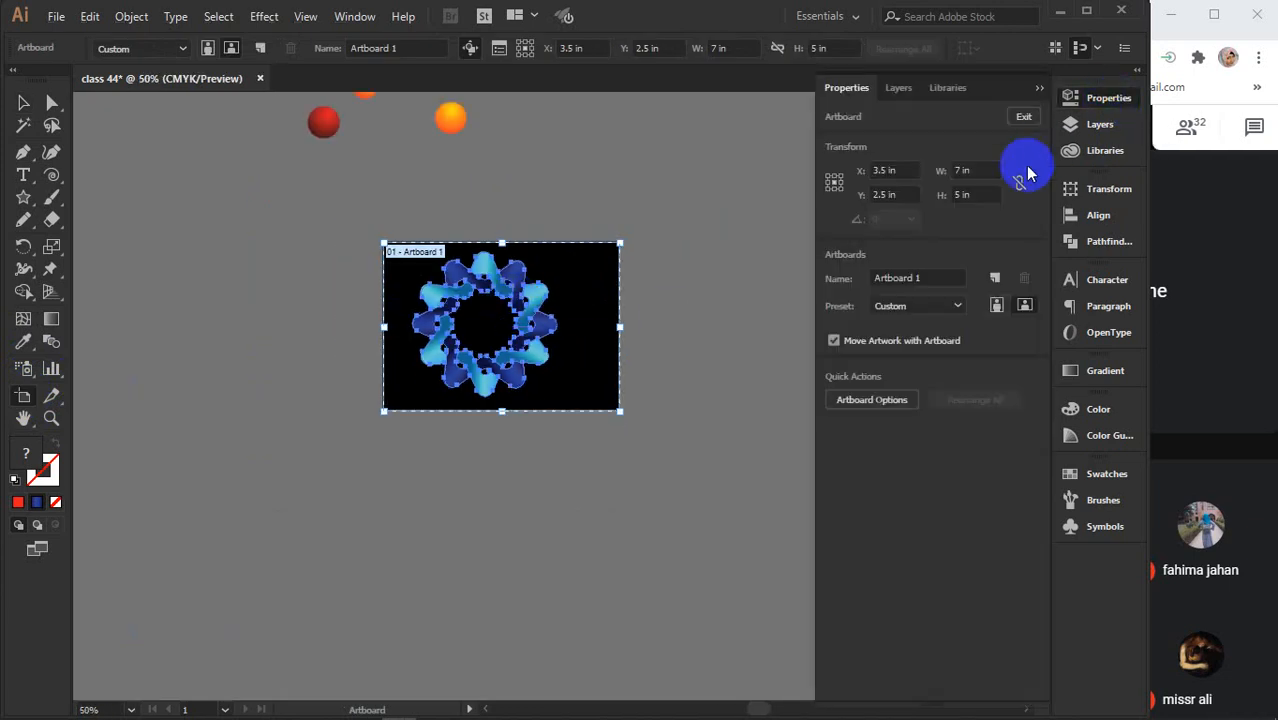
click(977, 174)
text(17)
key(Return)
key(Down)
key(Down)
key(Down)
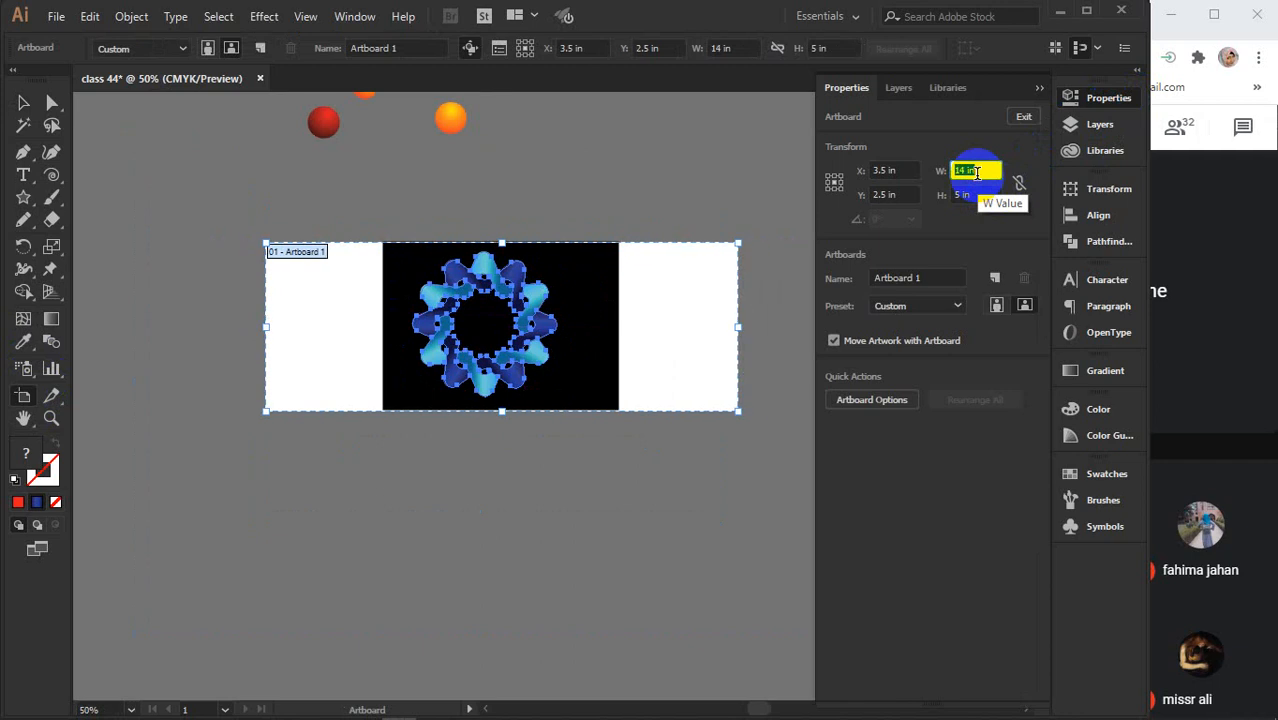
click(23, 101)
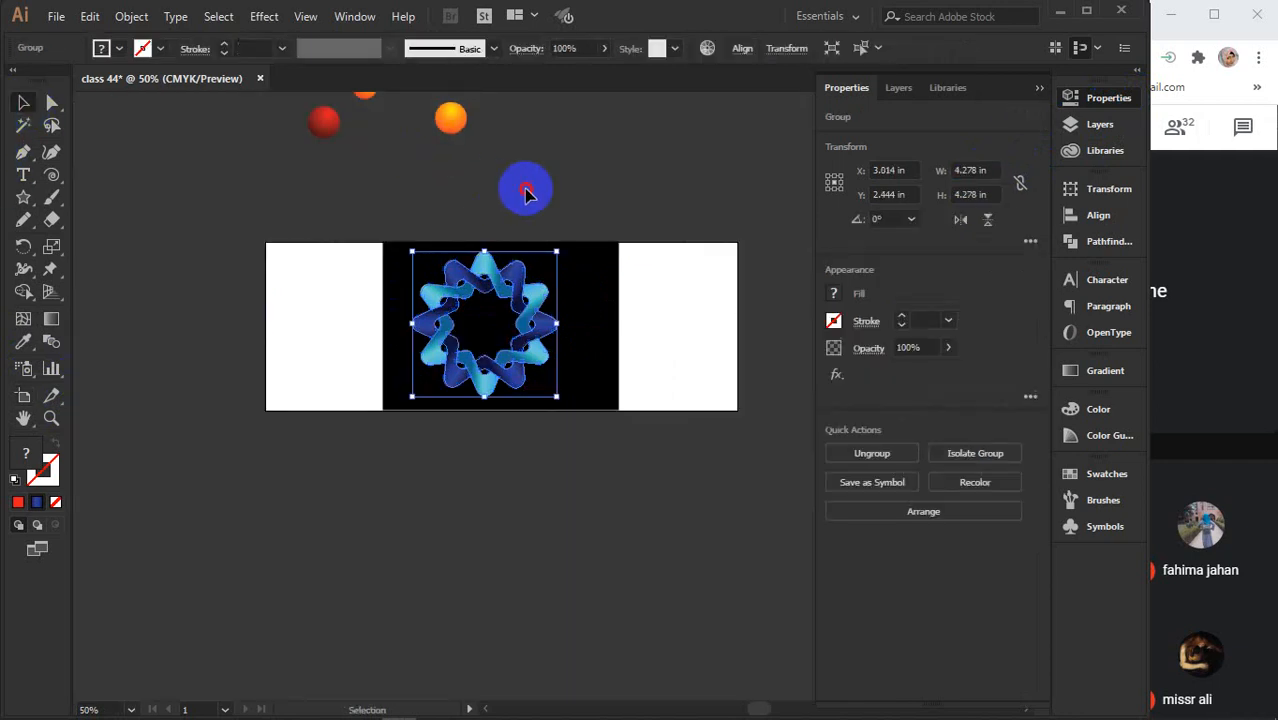
Place the flower and its black background on the artboard's left half, with a duplicate filling the right half
click(527, 193)
drag(609, 290, 368, 346)
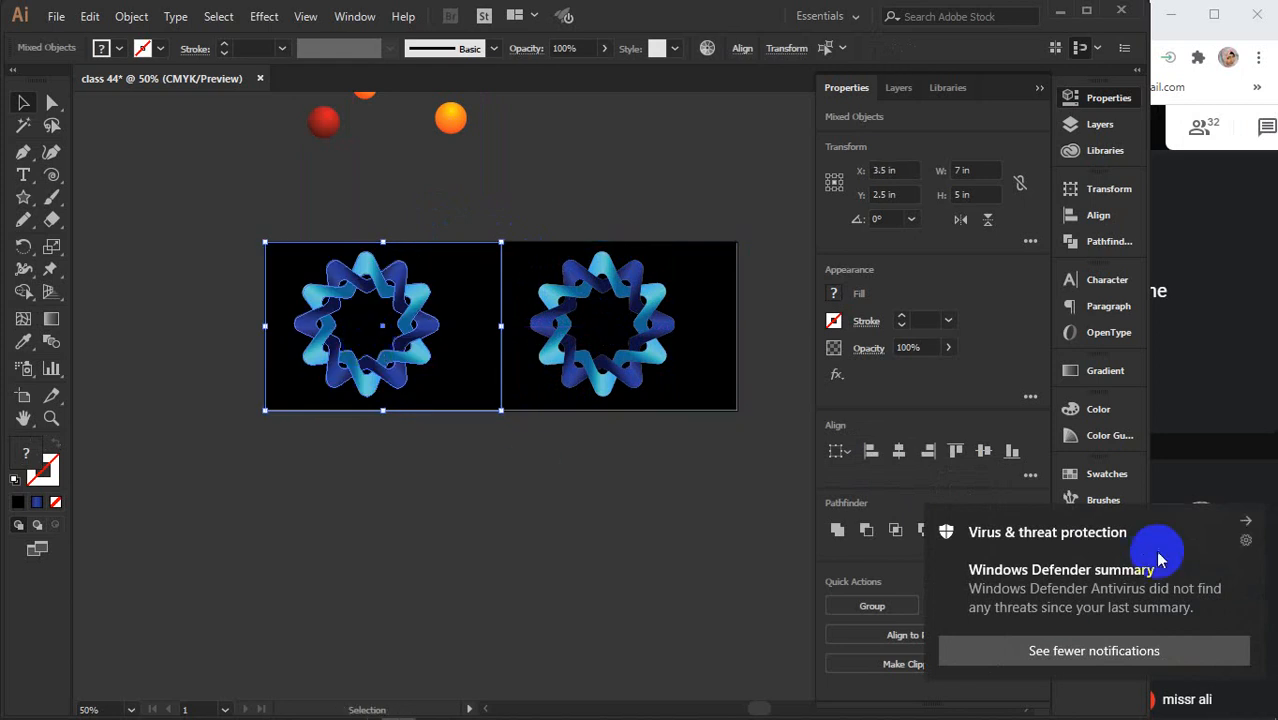
click(1245, 526)
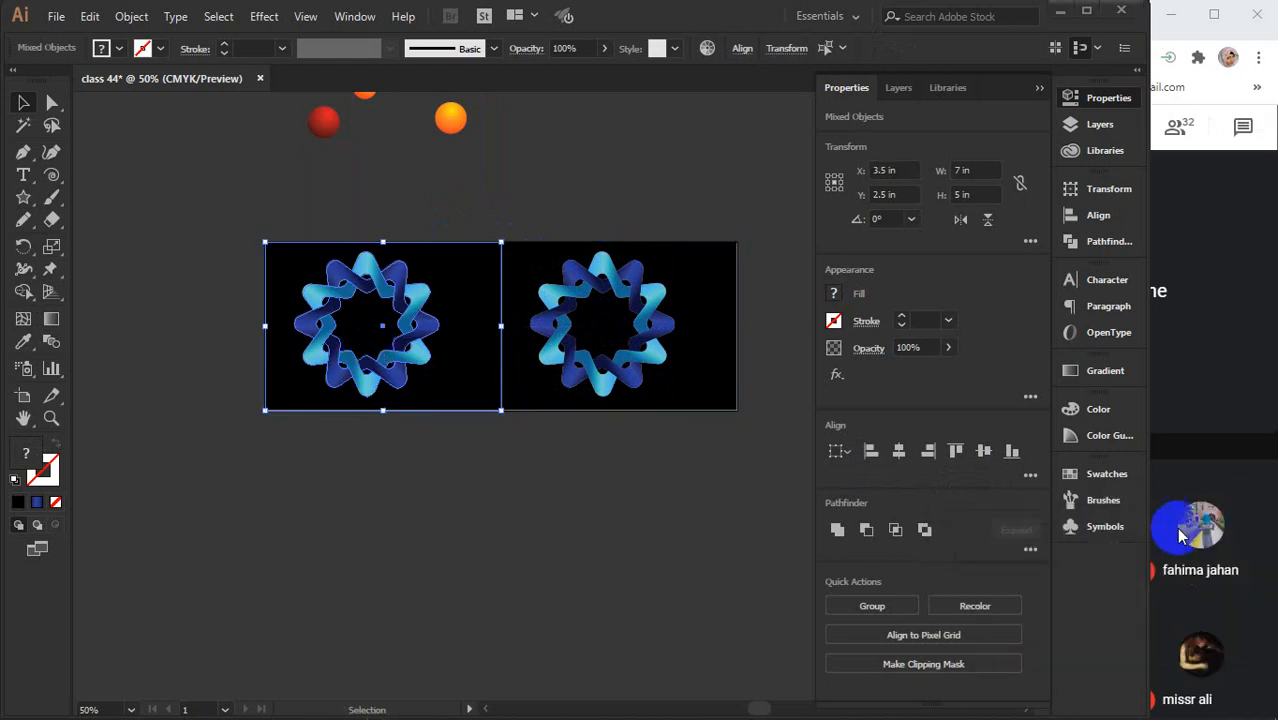
click(452, 475)
scroll(489, 395, up, 1)
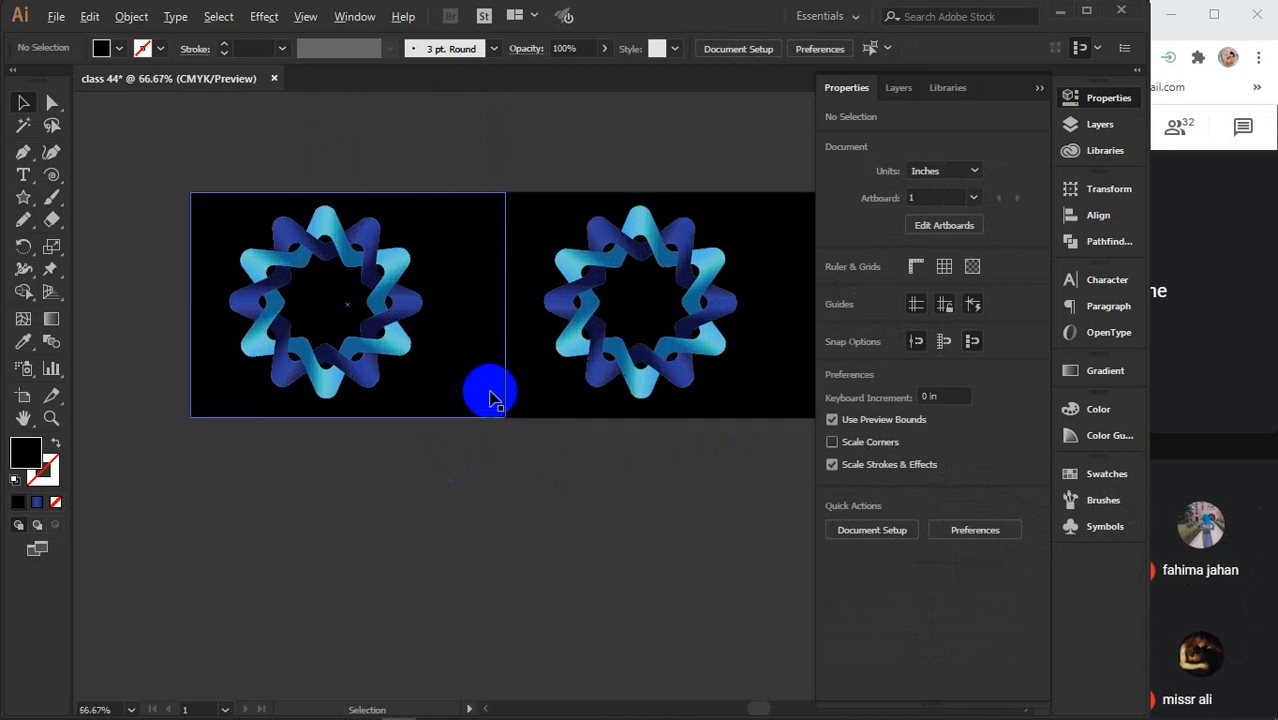
click(1040, 88)
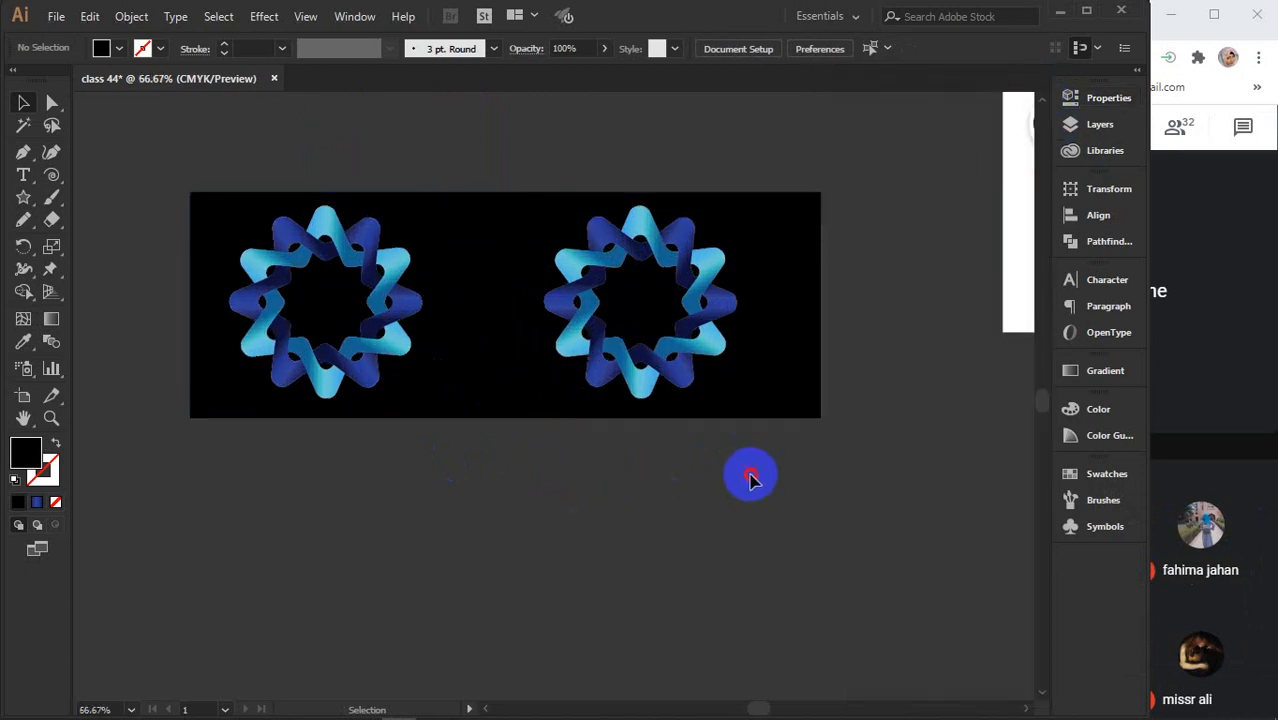
Align both flowers and their black rectangles by vertical centre, using the right rectangle as the key object
drag(752, 478, 226, 250)
click(785, 357)
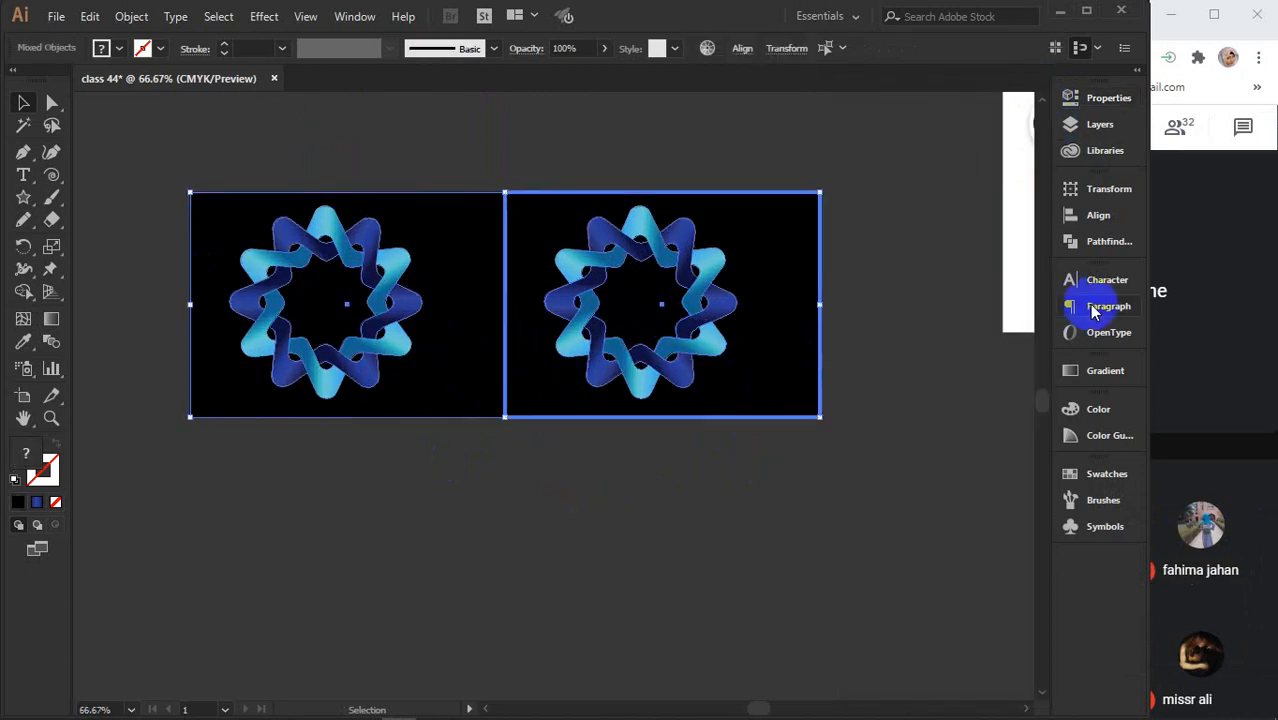
click(1096, 218)
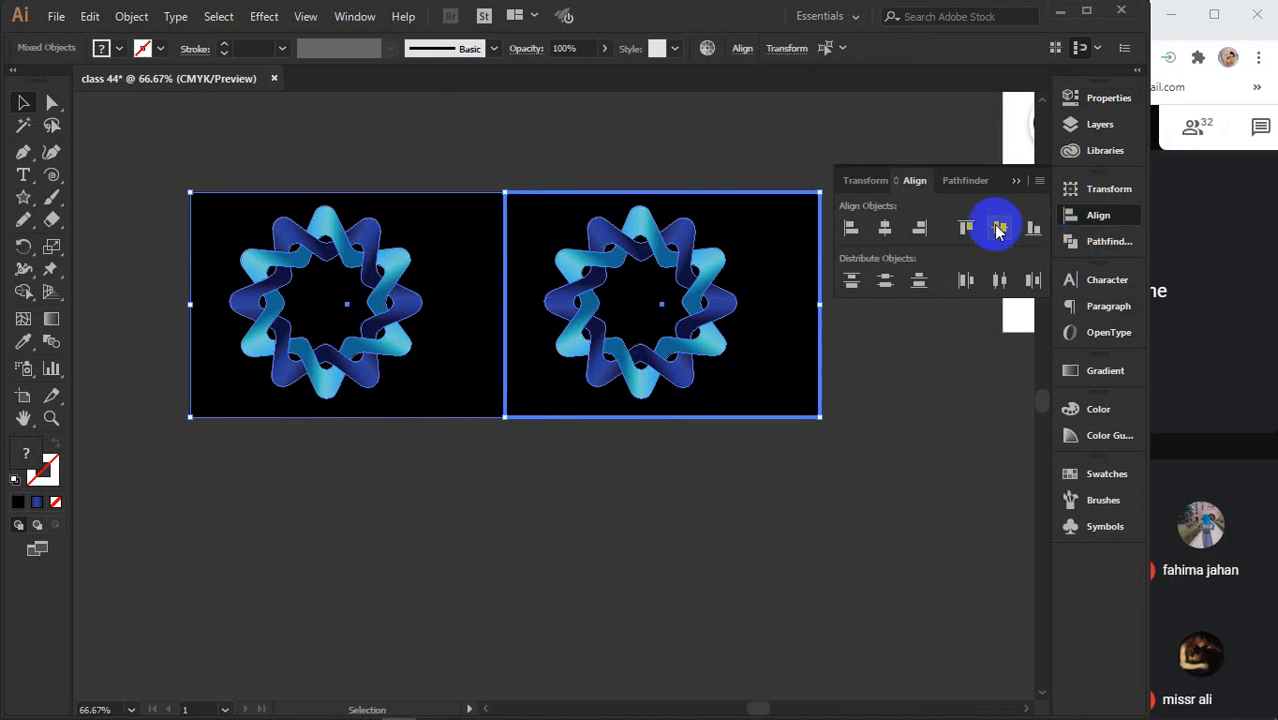
click(998, 230)
click(694, 515)
Centre each flower horizontally on its own black rectangle
drag(427, 490, 258, 304)
click(885, 228)
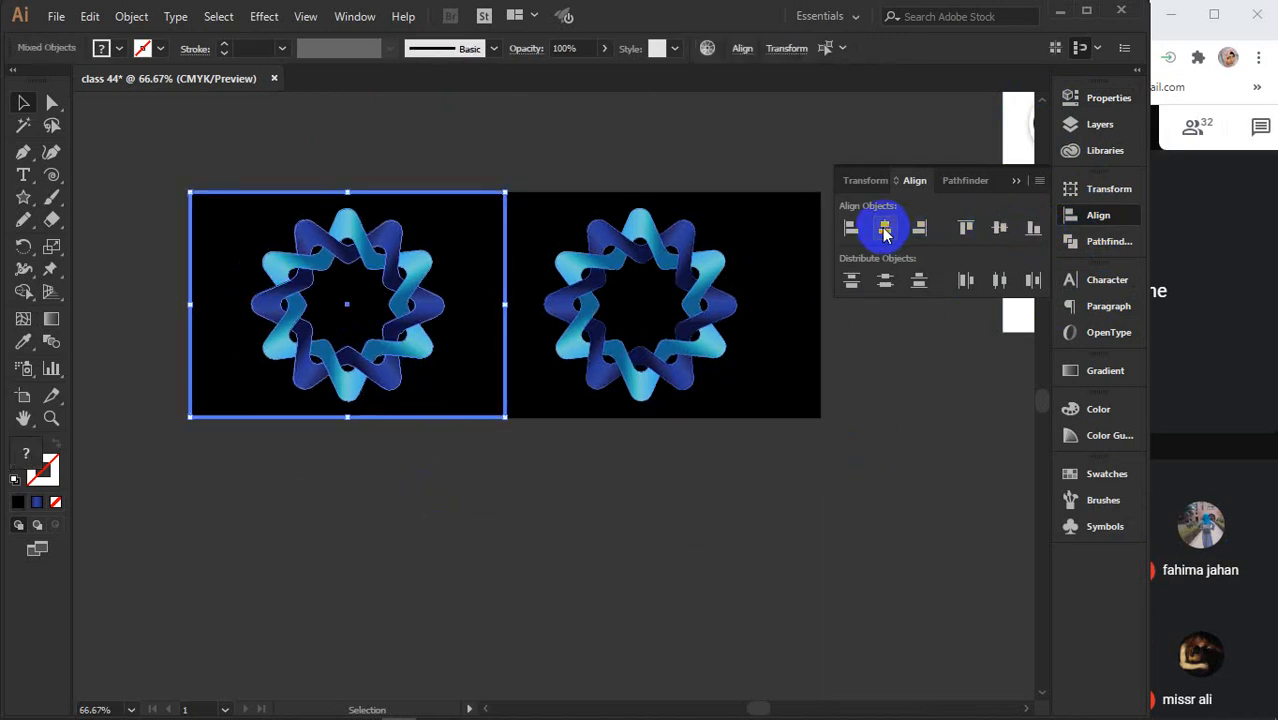
drag(770, 499, 736, 348)
click(885, 228)
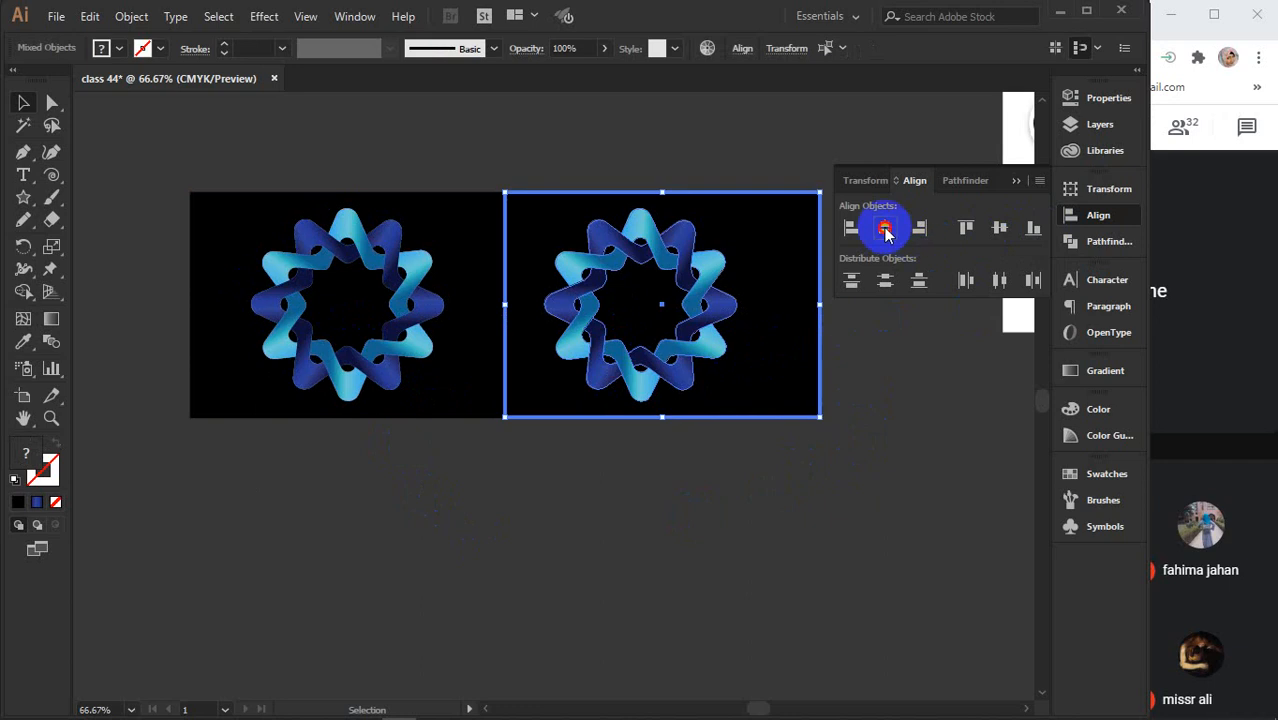
click(760, 518)
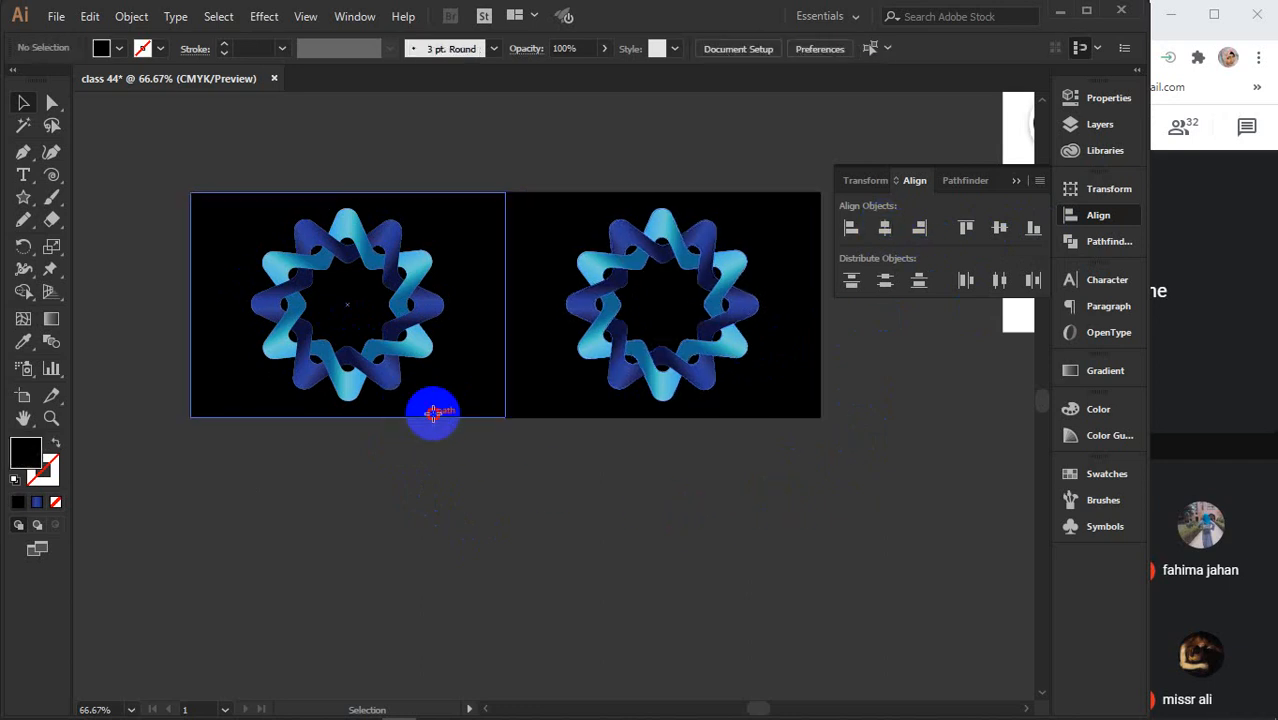
Fill the left background rectangle with white (ffffff) and deselect it
click(432, 413)
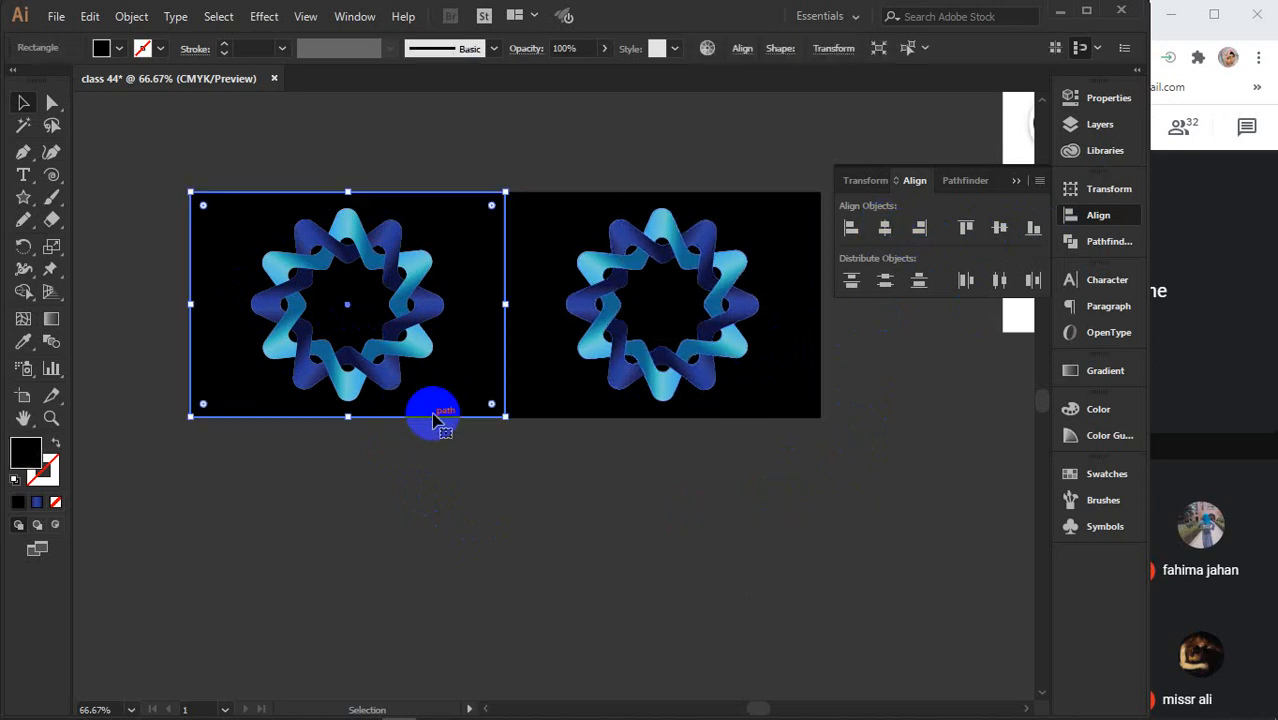
double_click(22, 460)
drag(793, 386, 699, 186)
click(1150, 222)
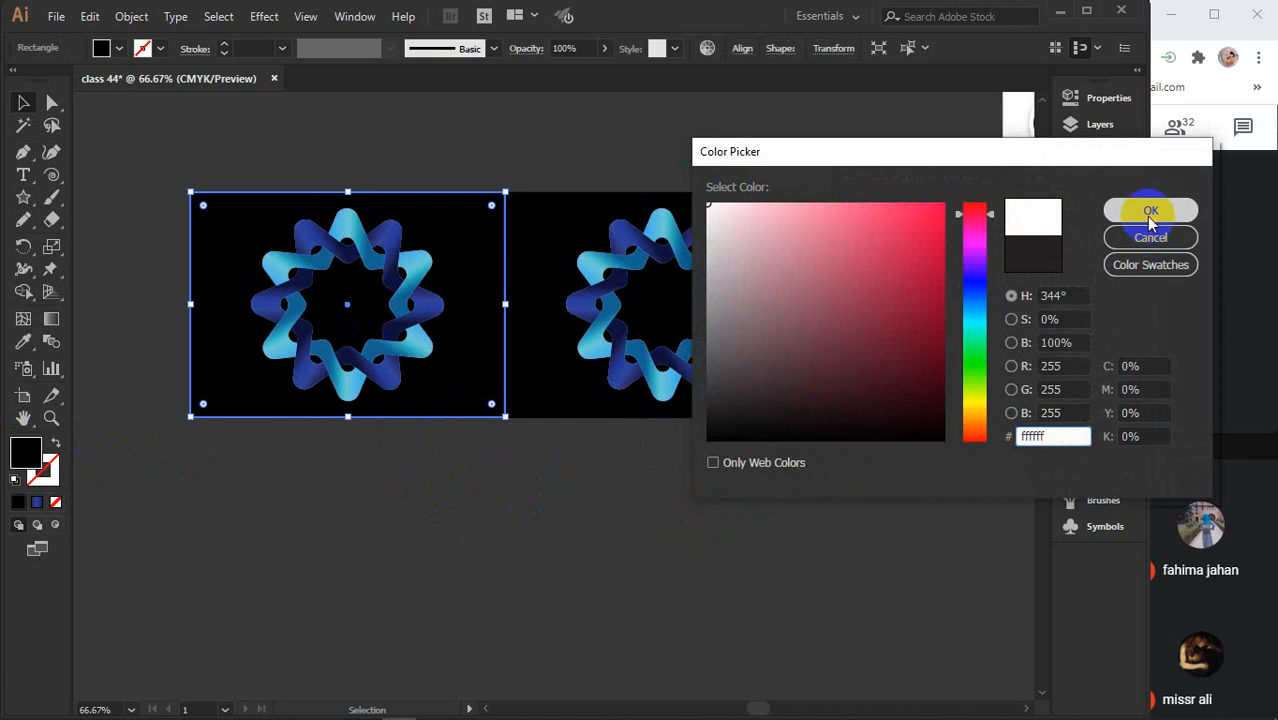
click(1021, 184)
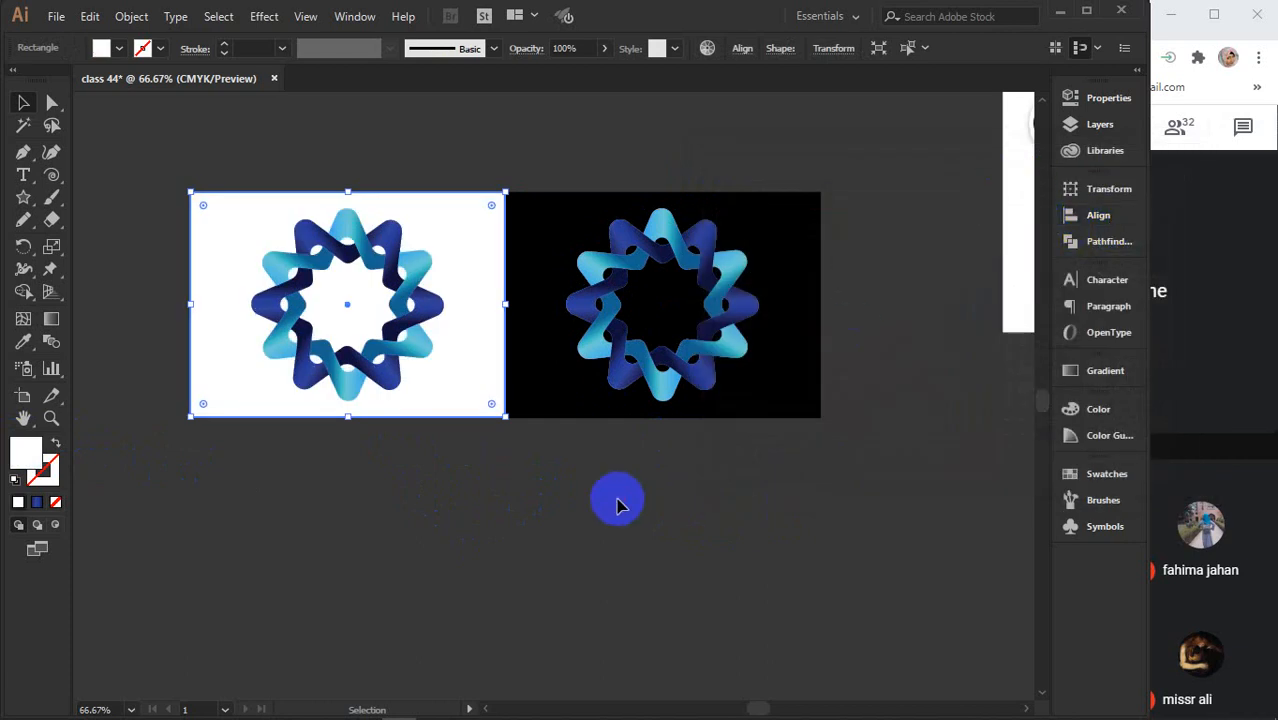
click(616, 505)
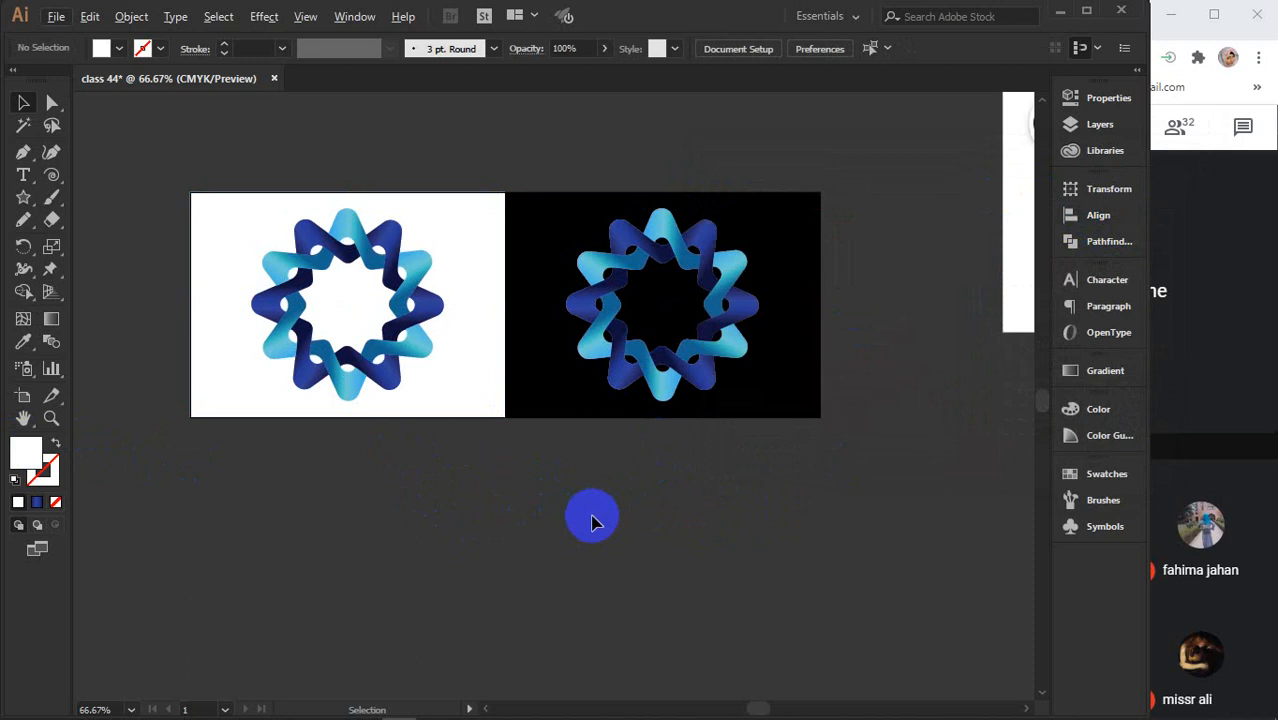
Place the reference logo image beneath the two flowers to compare them, and delete the reference image
scroll(640, 535, up, 3)
drag(1025, 287, 255, 147)
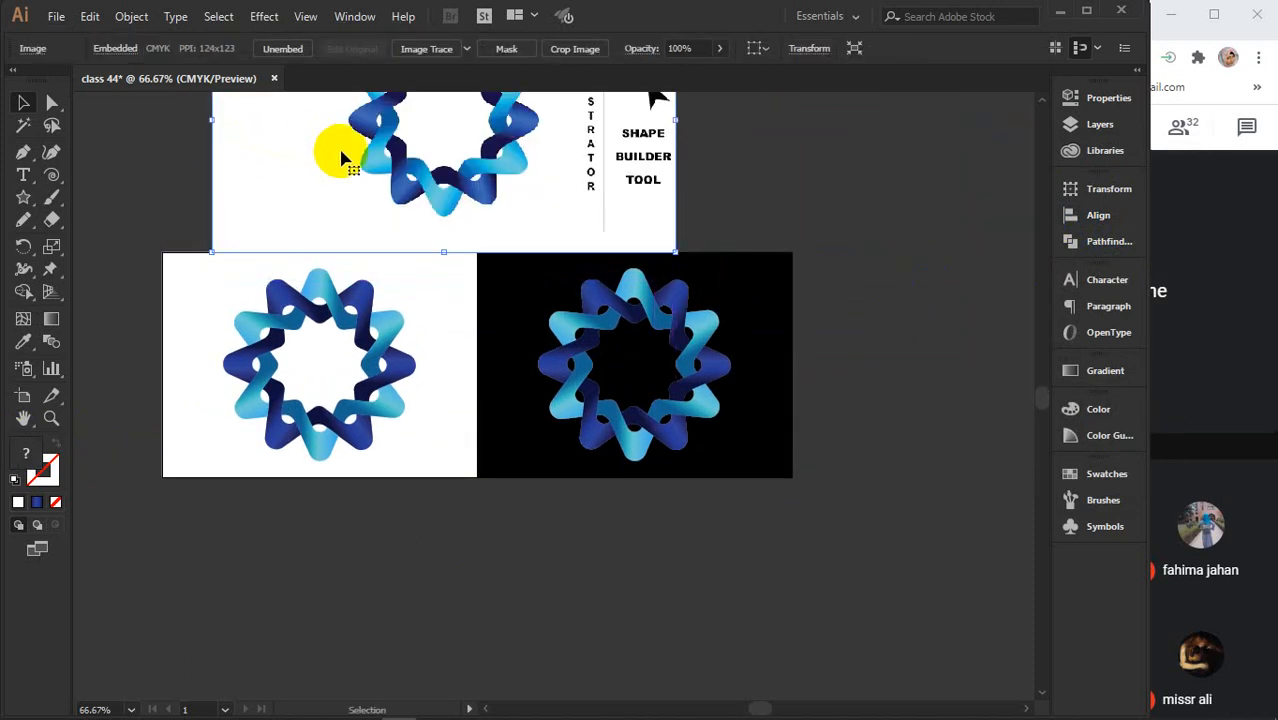
scroll(345, 153, down, 1)
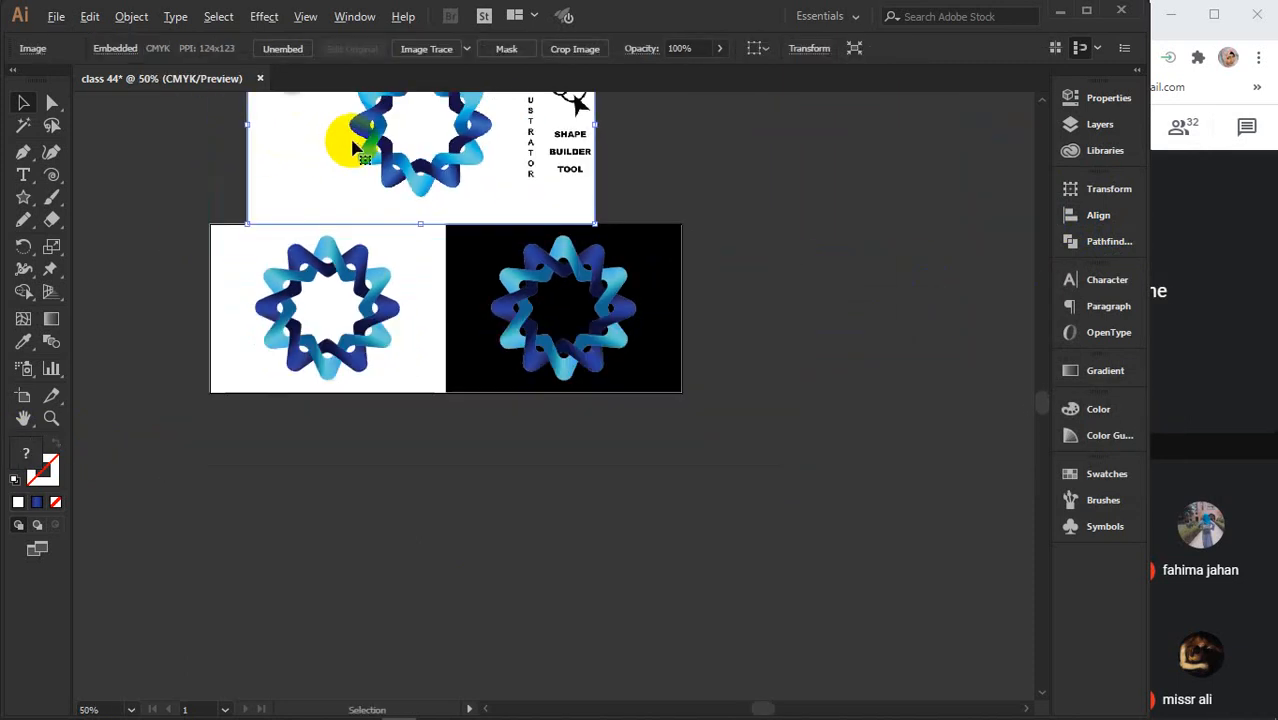
drag(352, 148, 310, 500)
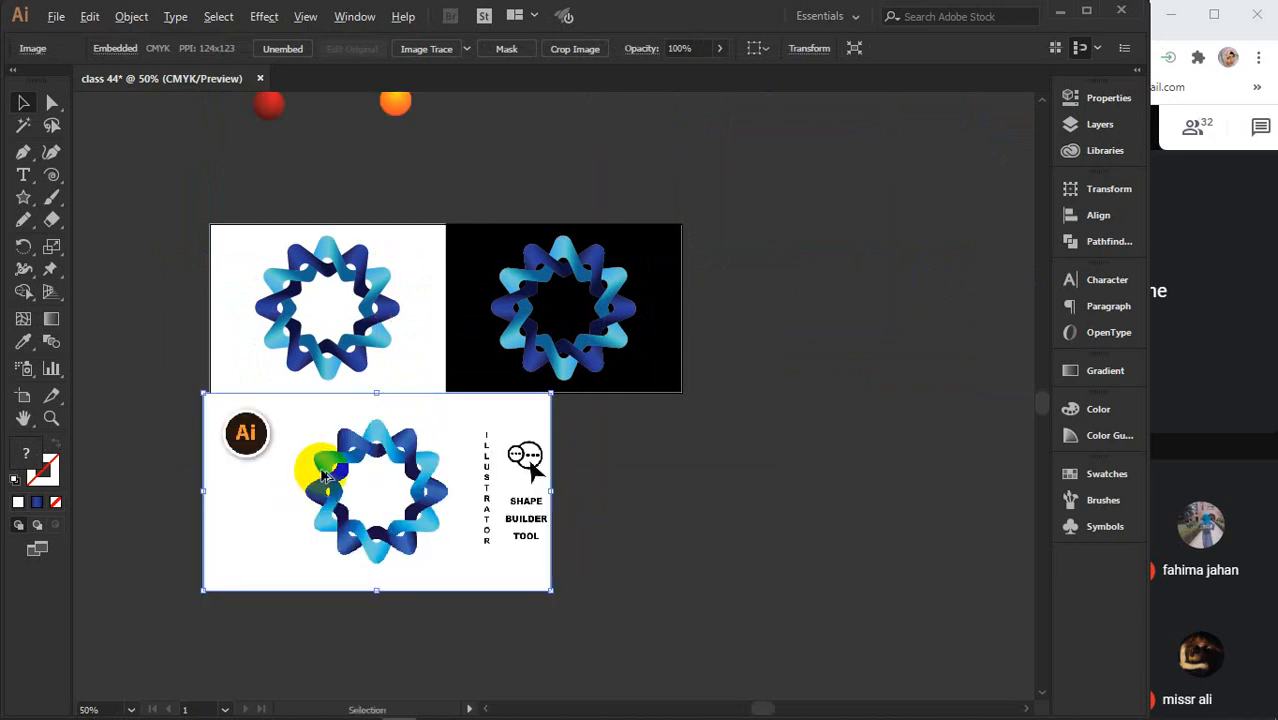
scroll(323, 477, up, 2)
scroll(491, 402, up, 2)
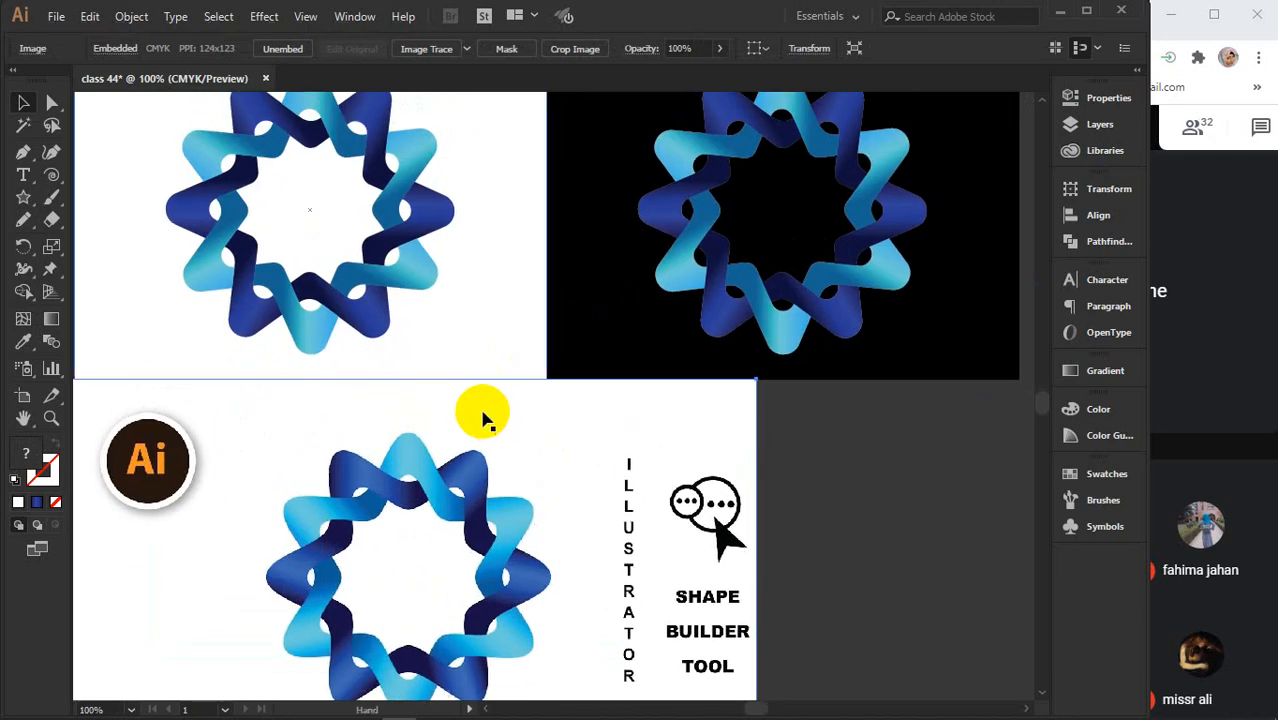
scroll(442, 460, down, 1)
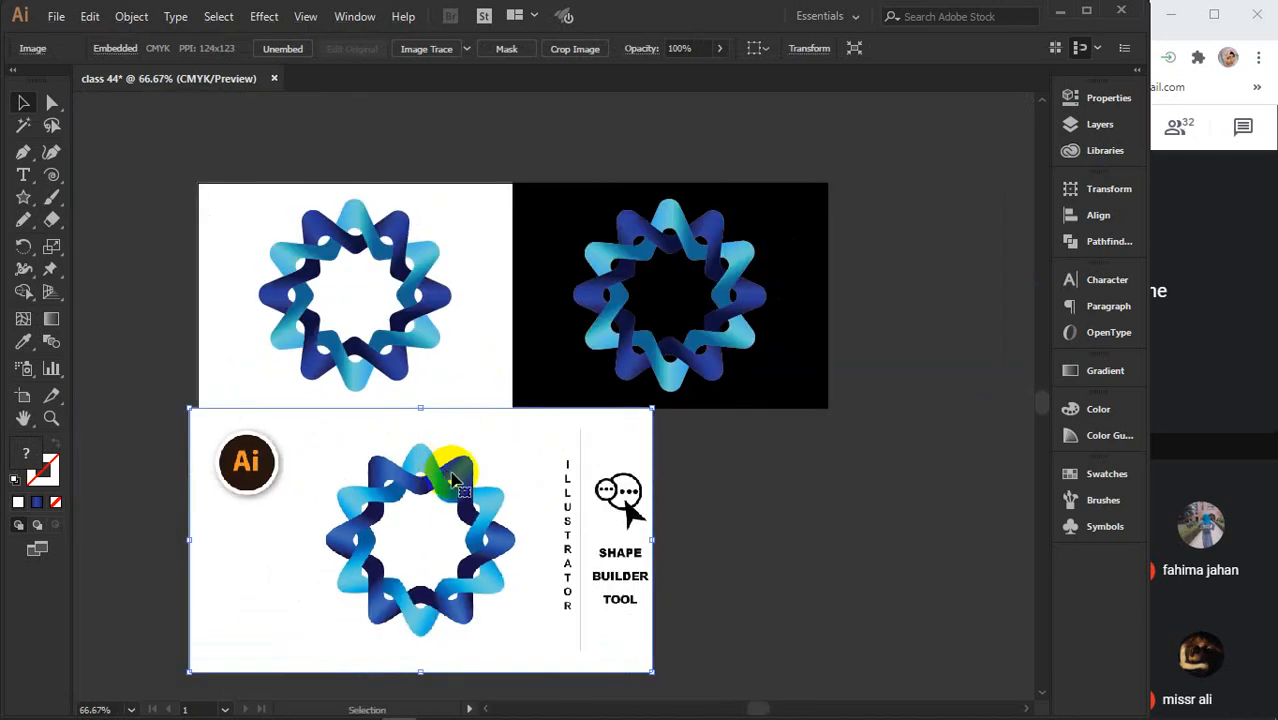
key(Delete)
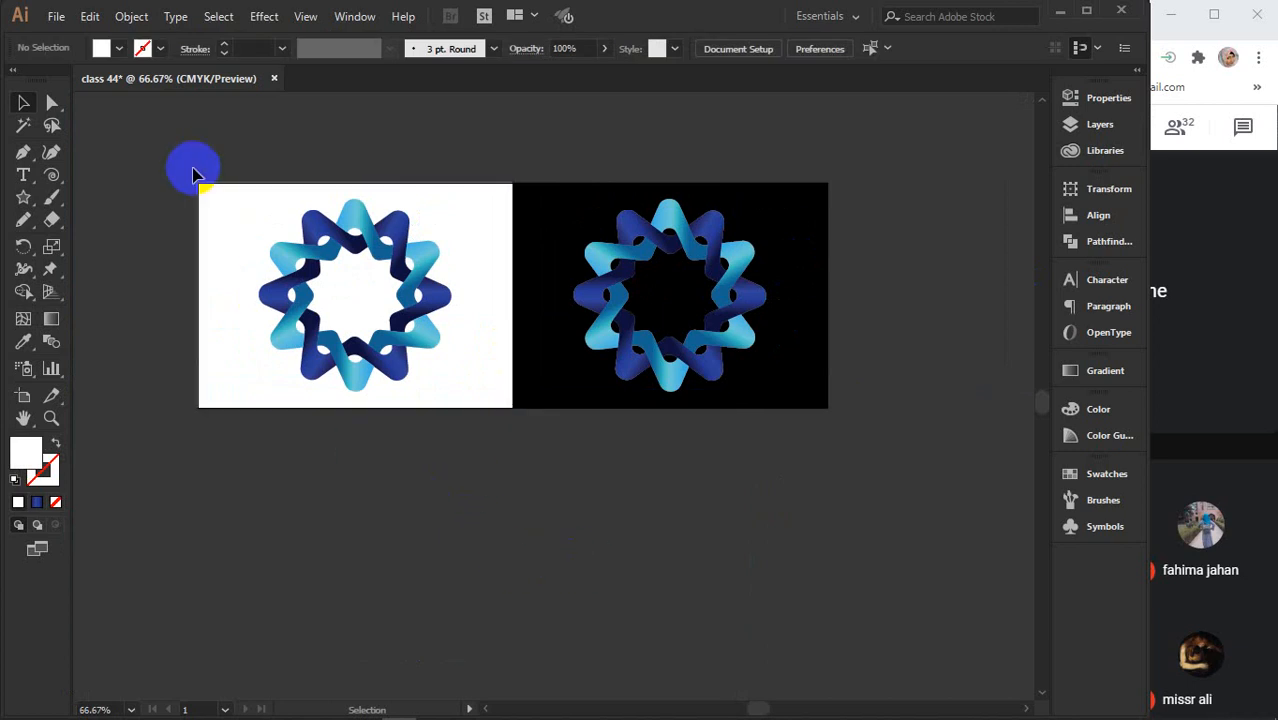
drag(196, 175, 847, 436)
click(765, 495)
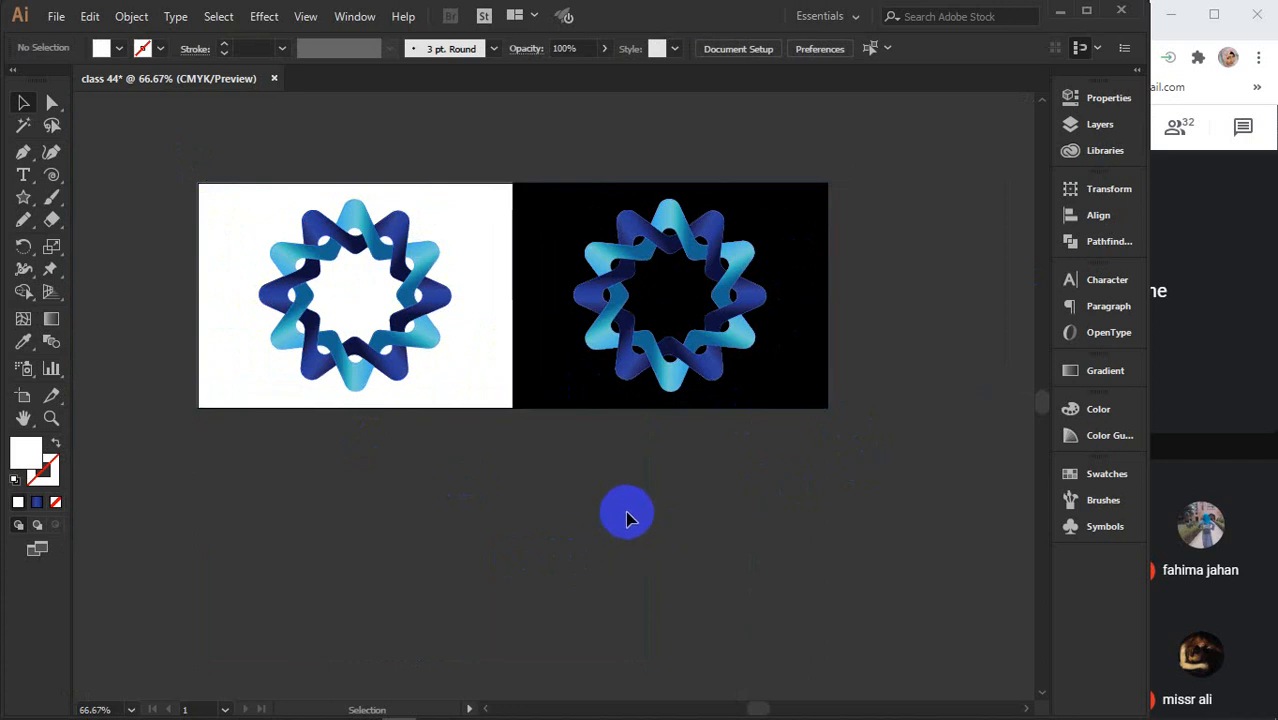
scroll(508, 388, up, 1)
scroll(508, 388, up, 1)
drag(525, 397, 492, 602)
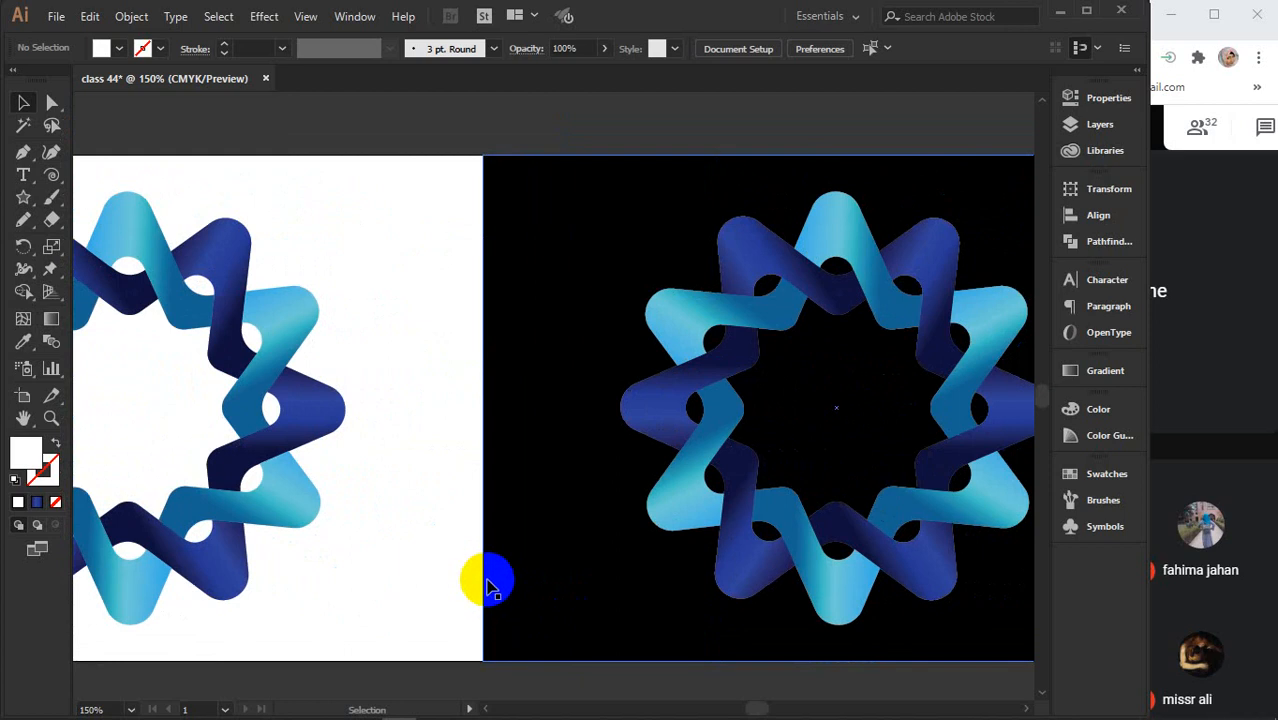
scroll(491, 540, down, 1)
click(385, 235)
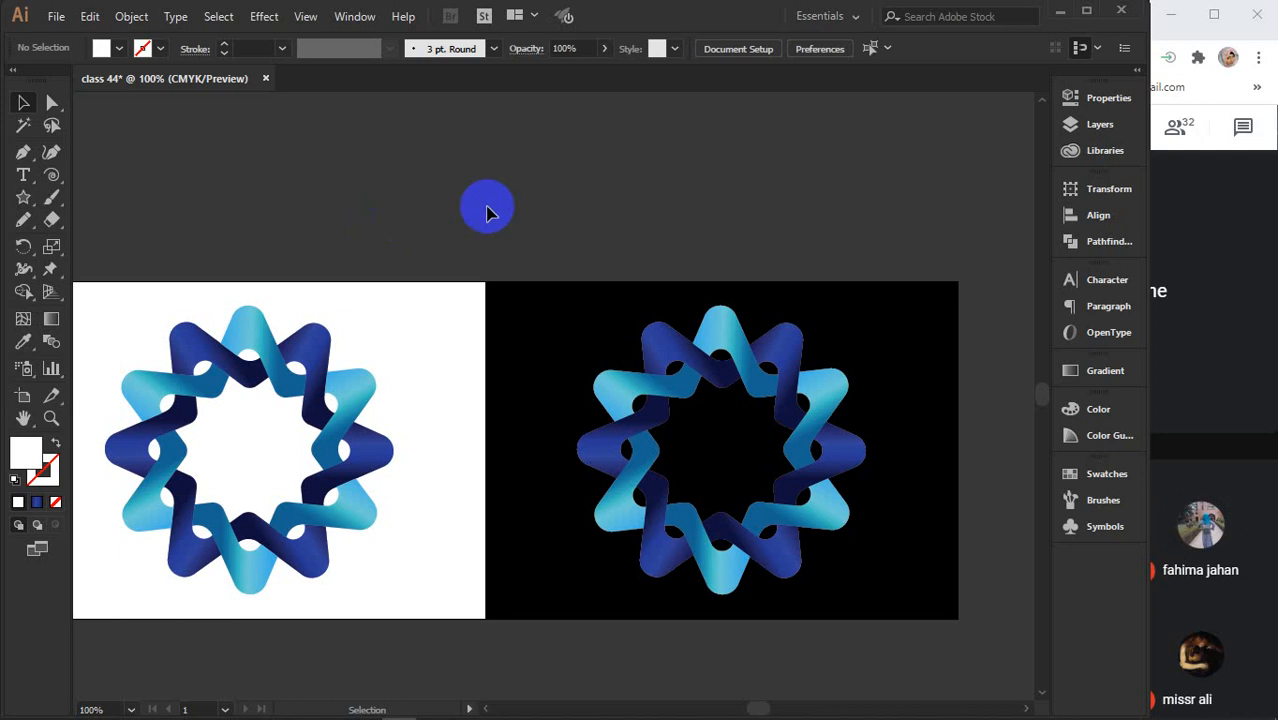
Switch to the Chrome image search results and examine the images related to the 3D flower logo
mouse_move(624, 712)
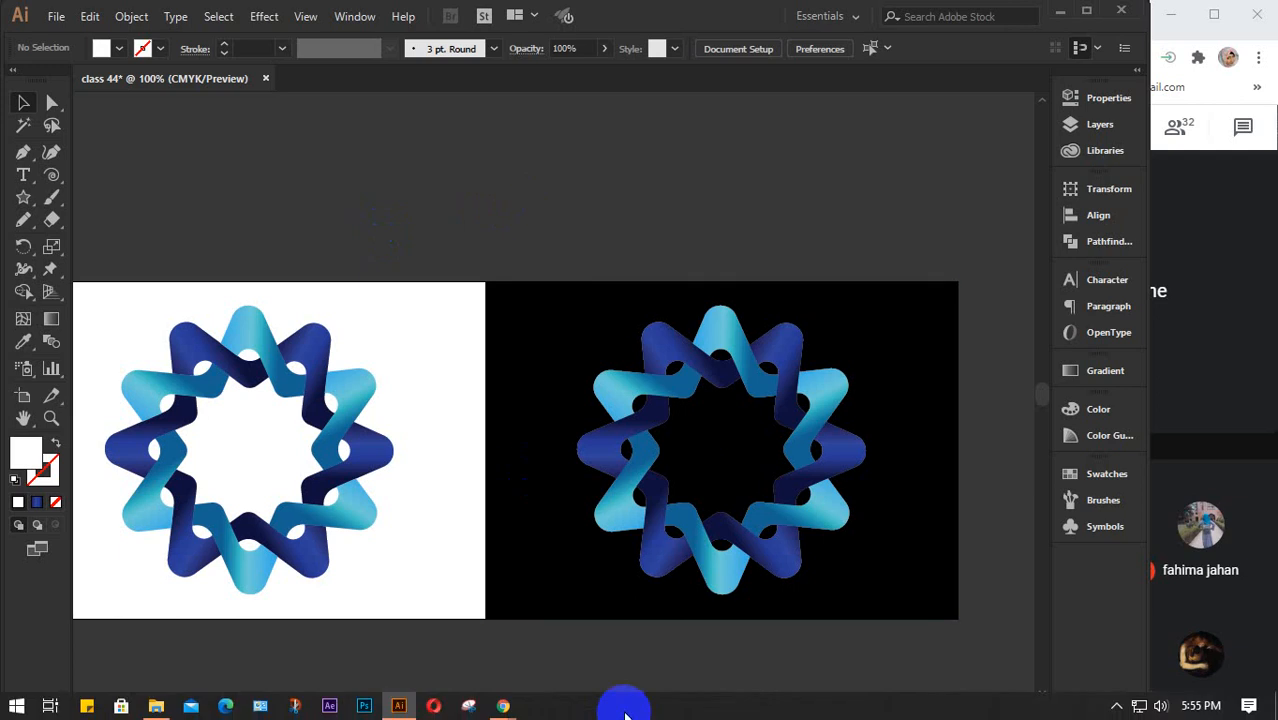
mouse_move(503, 704)
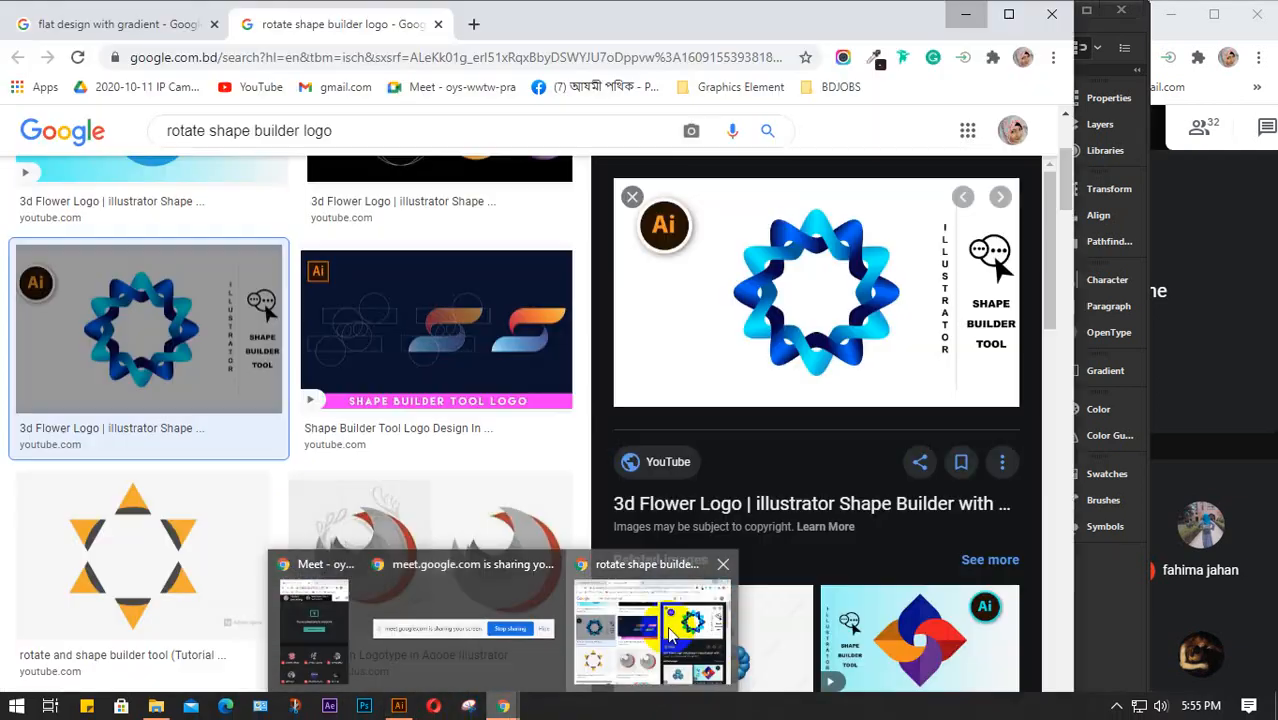
click(665, 628)
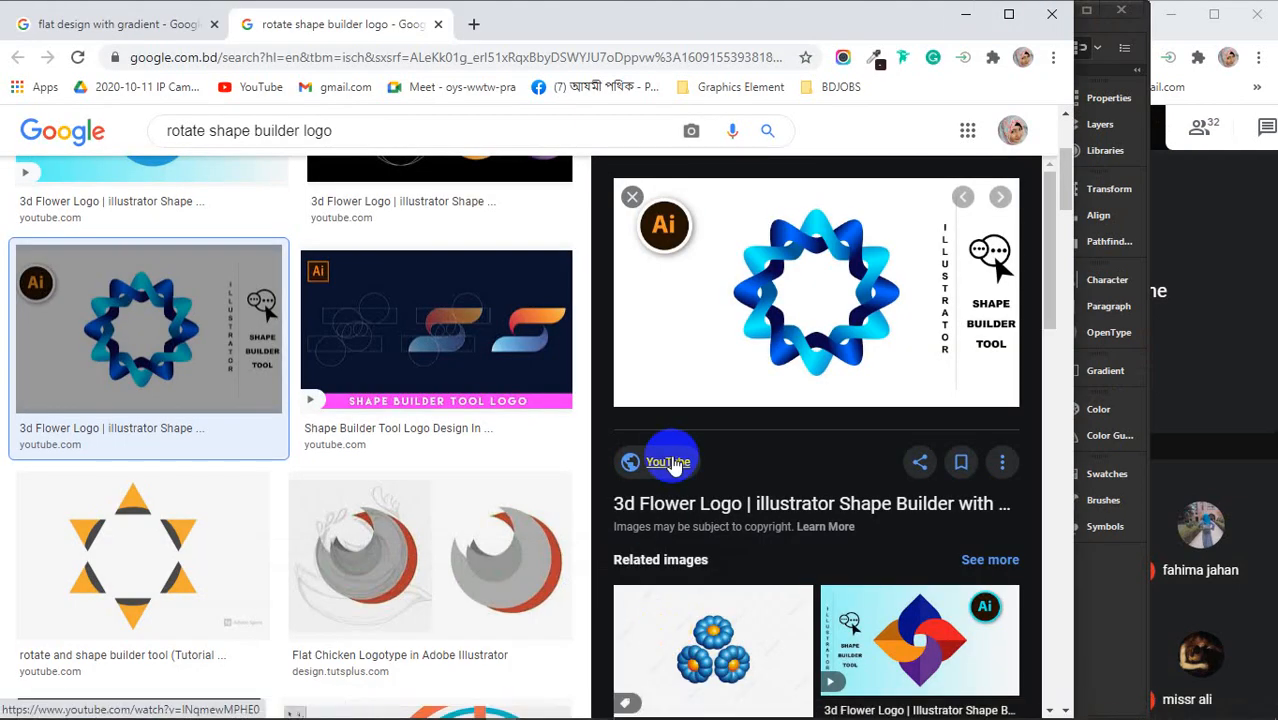
scroll(668, 462, down, 3)
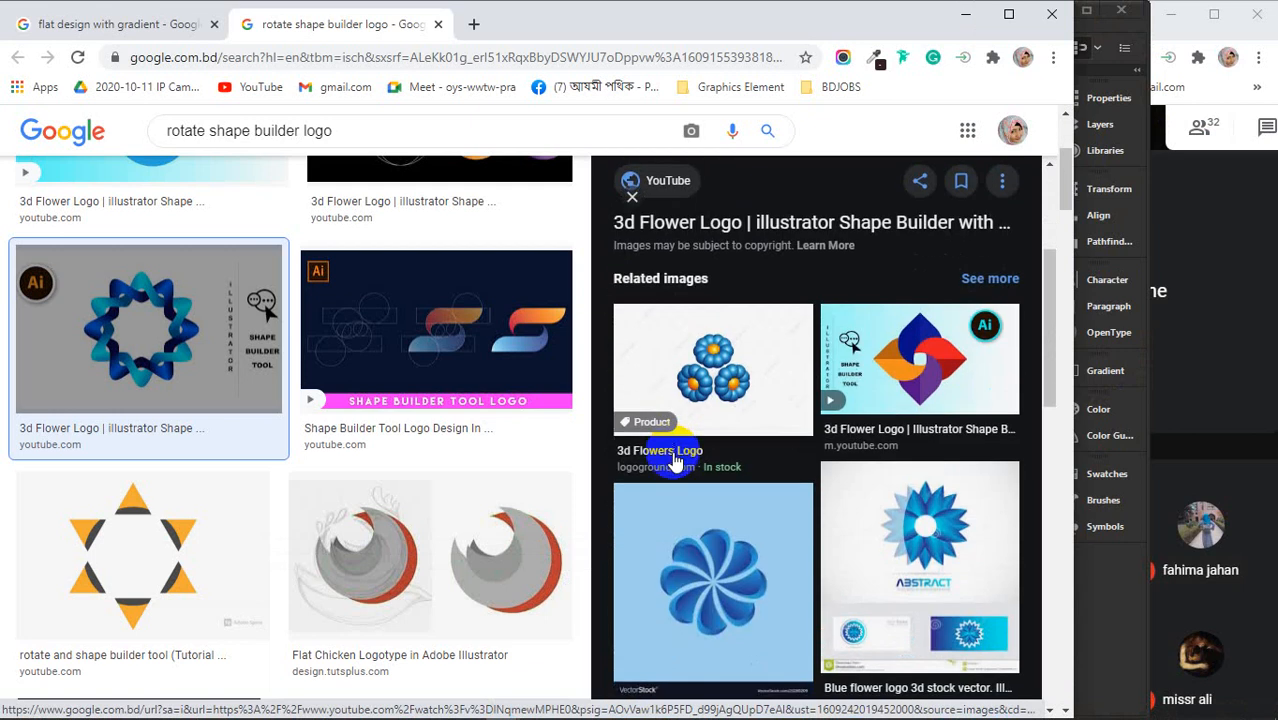
Preview the 3d Flowers Logo and the rainbow flower logo, and examine the related images of each
scroll(675, 450, down, 1)
click(698, 280)
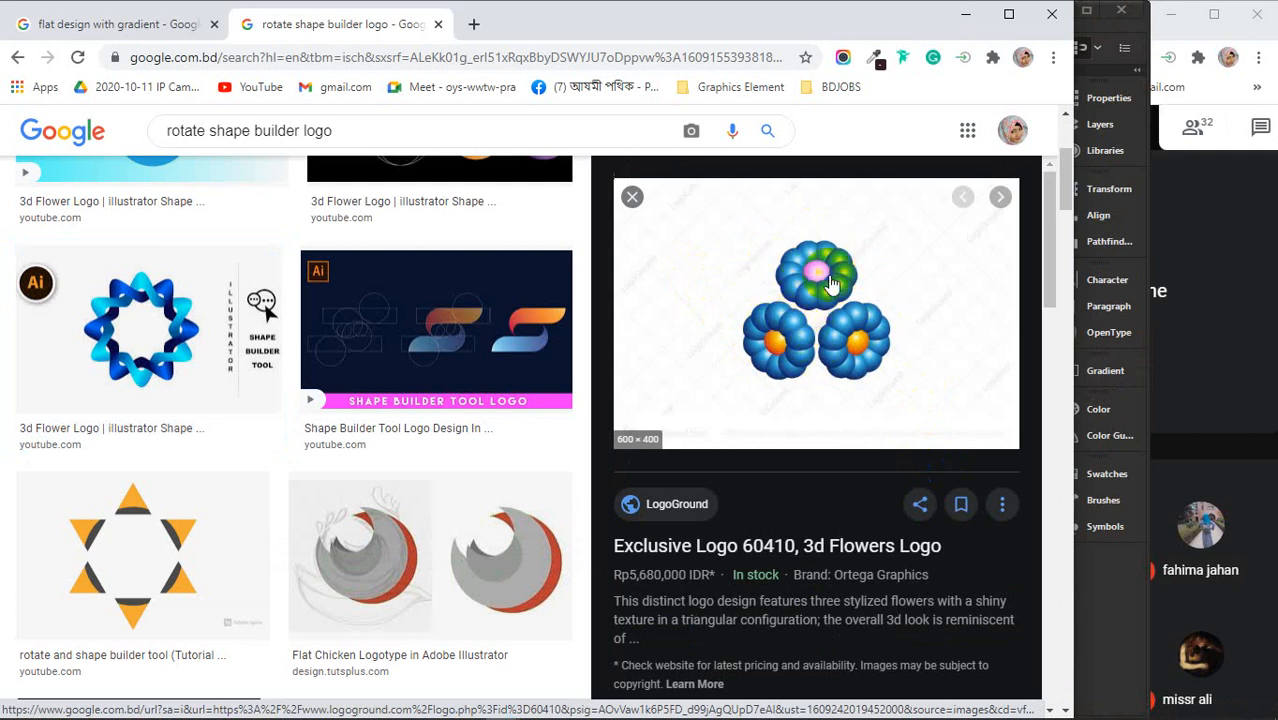
scroll(830, 283, down, 6)
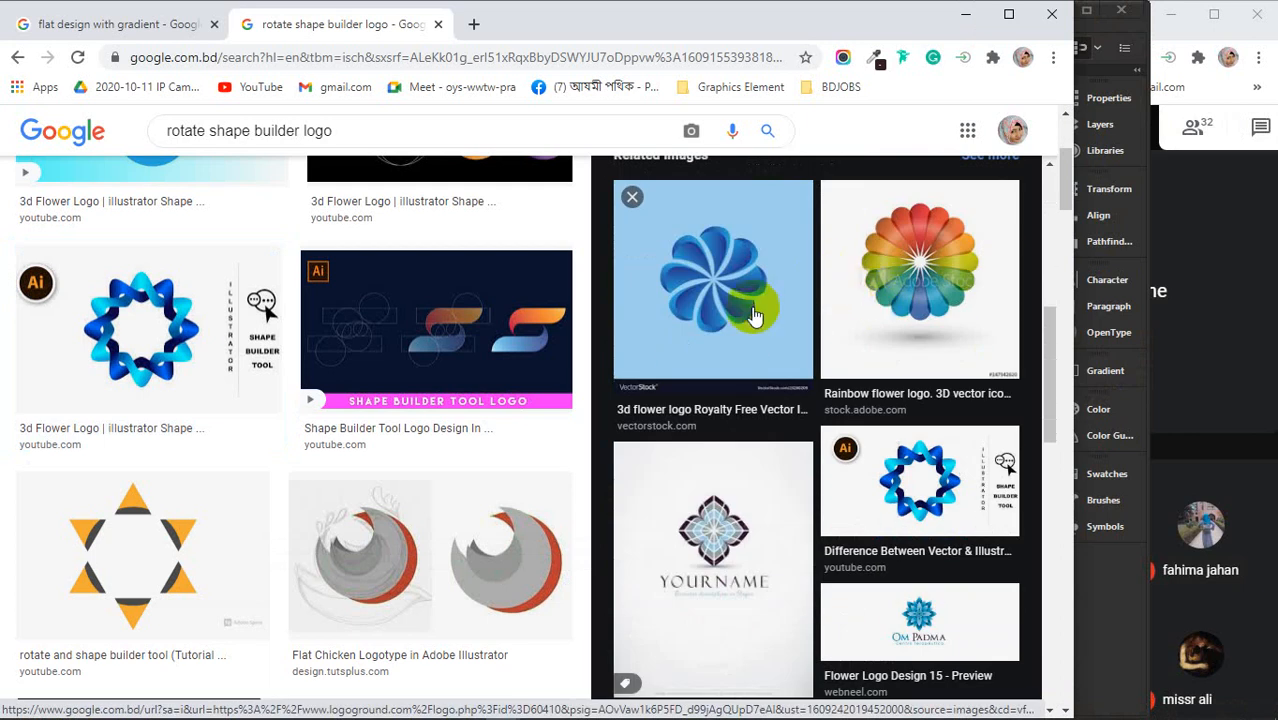
click(873, 290)
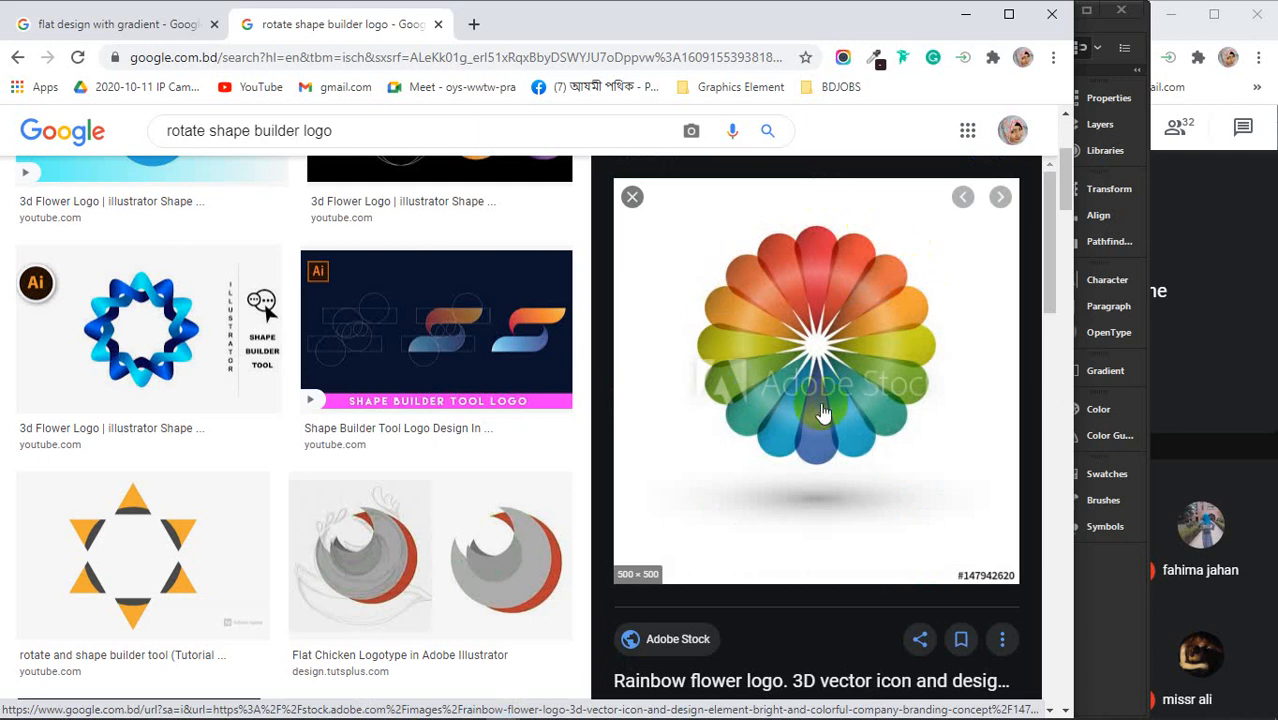
scroll(845, 407, down, 5)
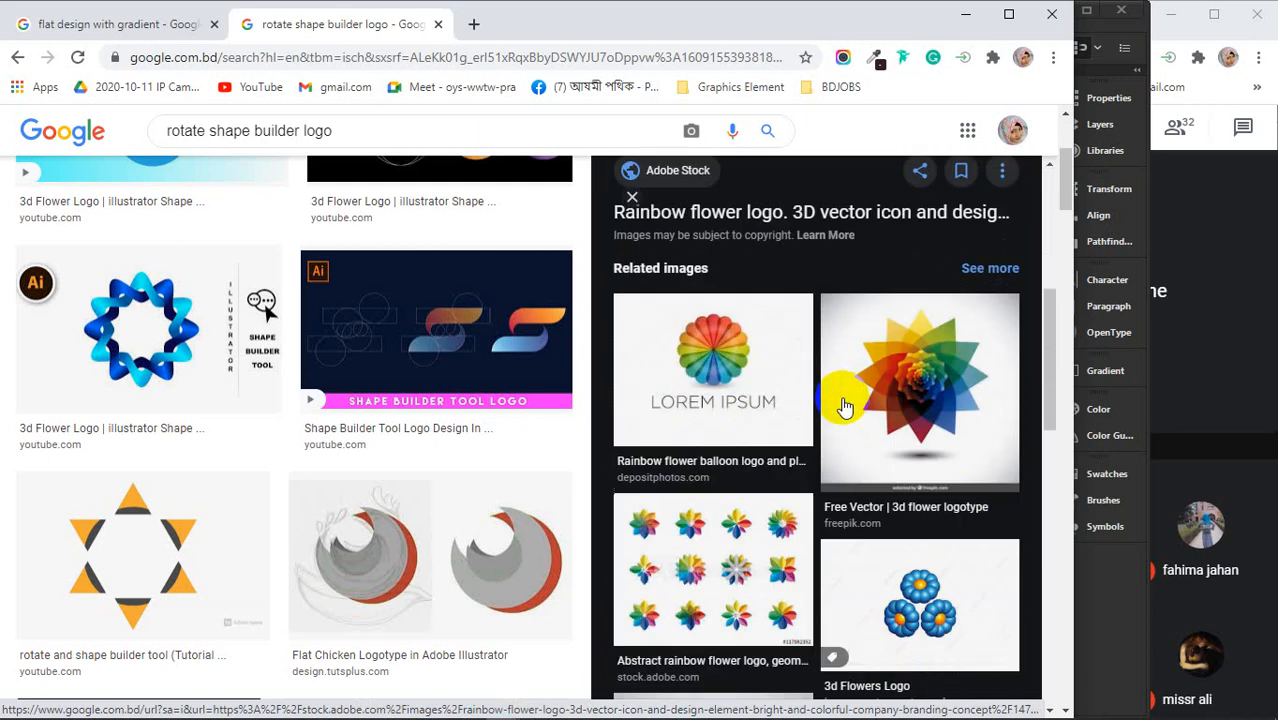
scroll(845, 407, down, 2)
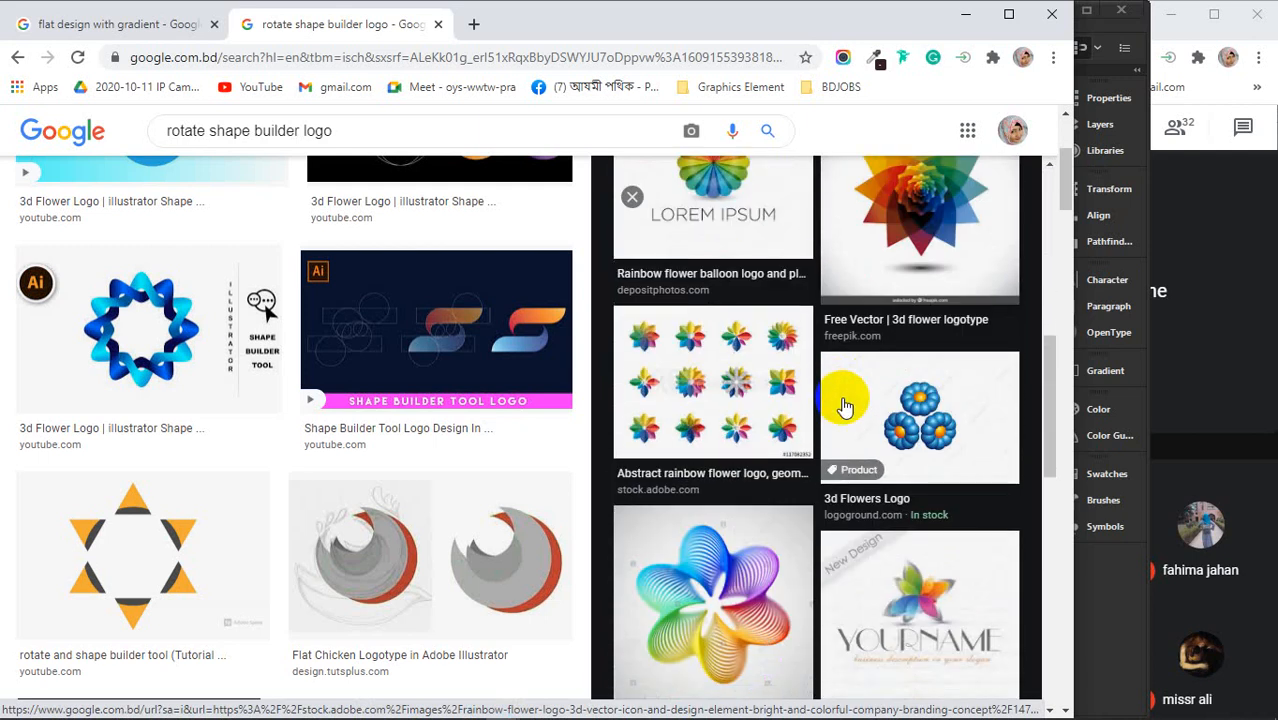
scroll(845, 400, down, 1)
Preview the multicolour line-art flower from Alamy and look through its related flower logos and the main results
click(718, 518)
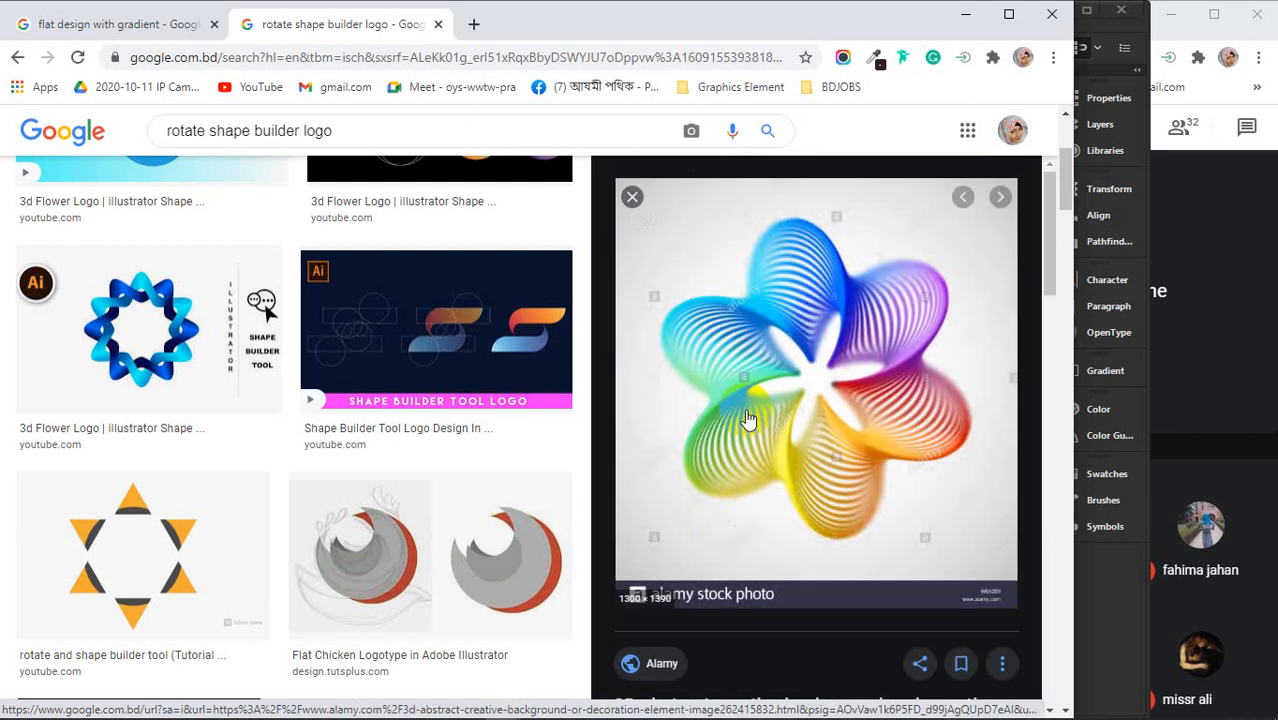
scroll(748, 420, down, 8)
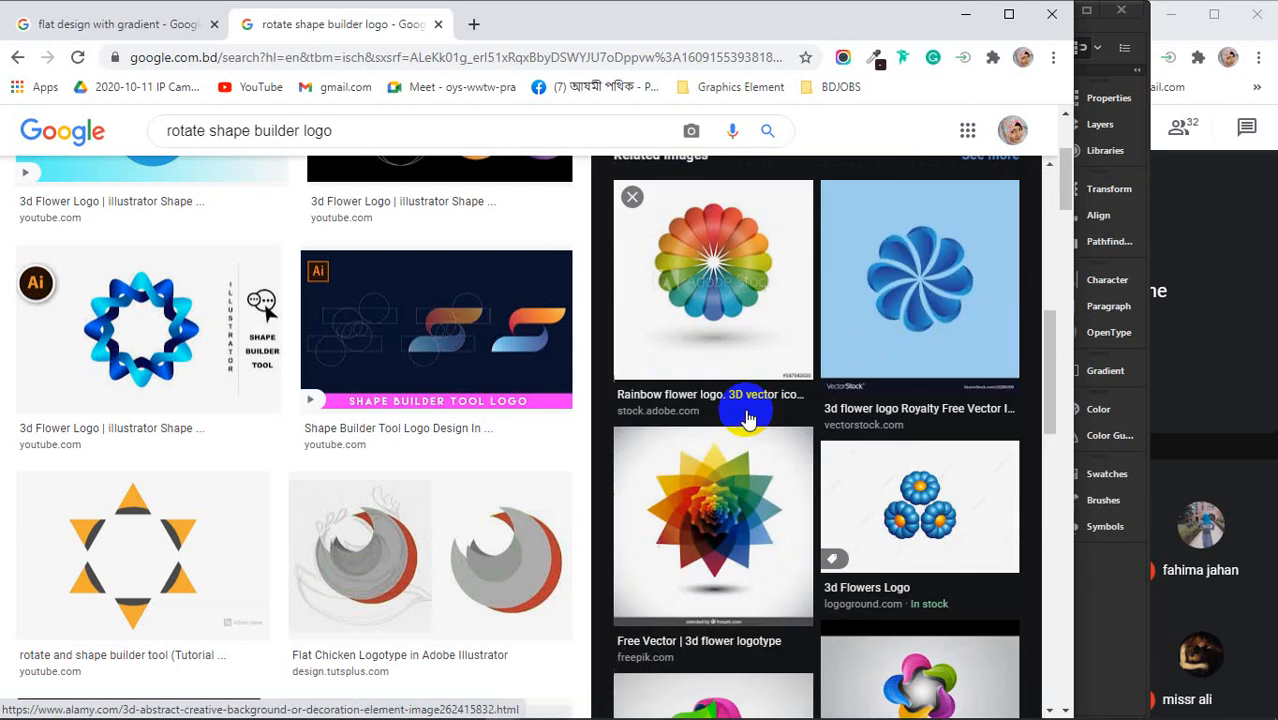
scroll(748, 420, down, 5)
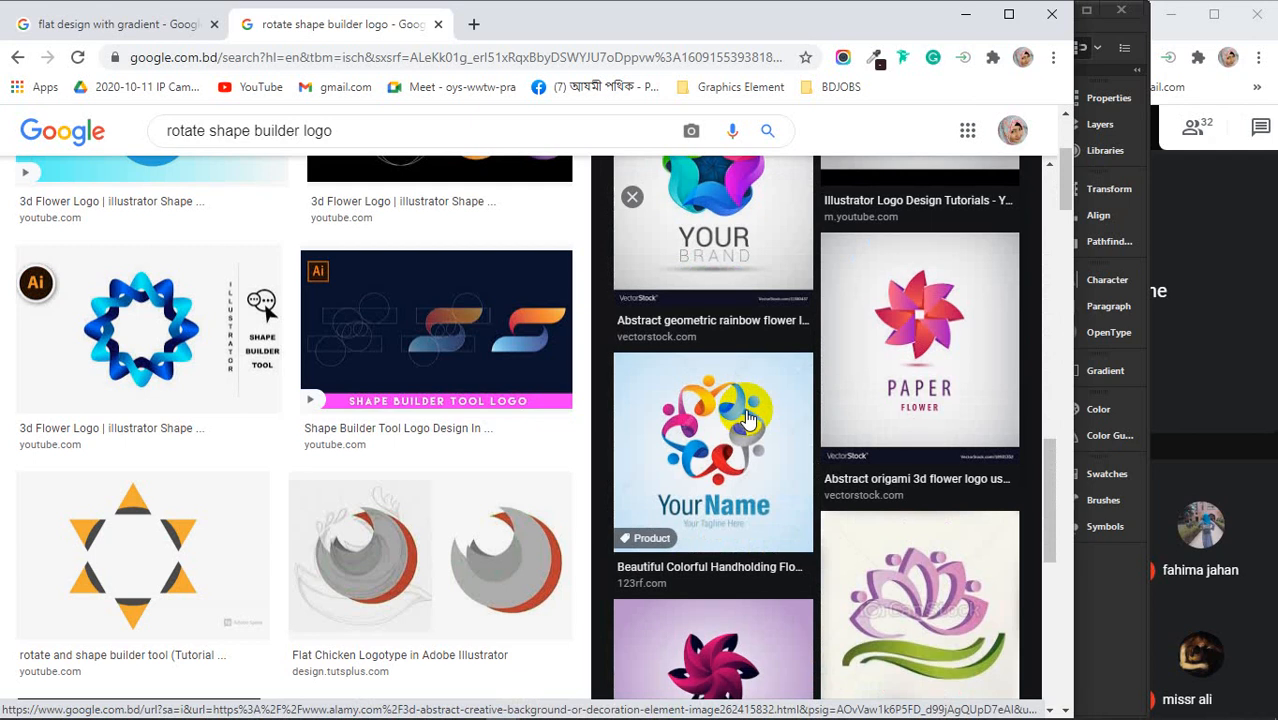
scroll(470, 410, down, 3)
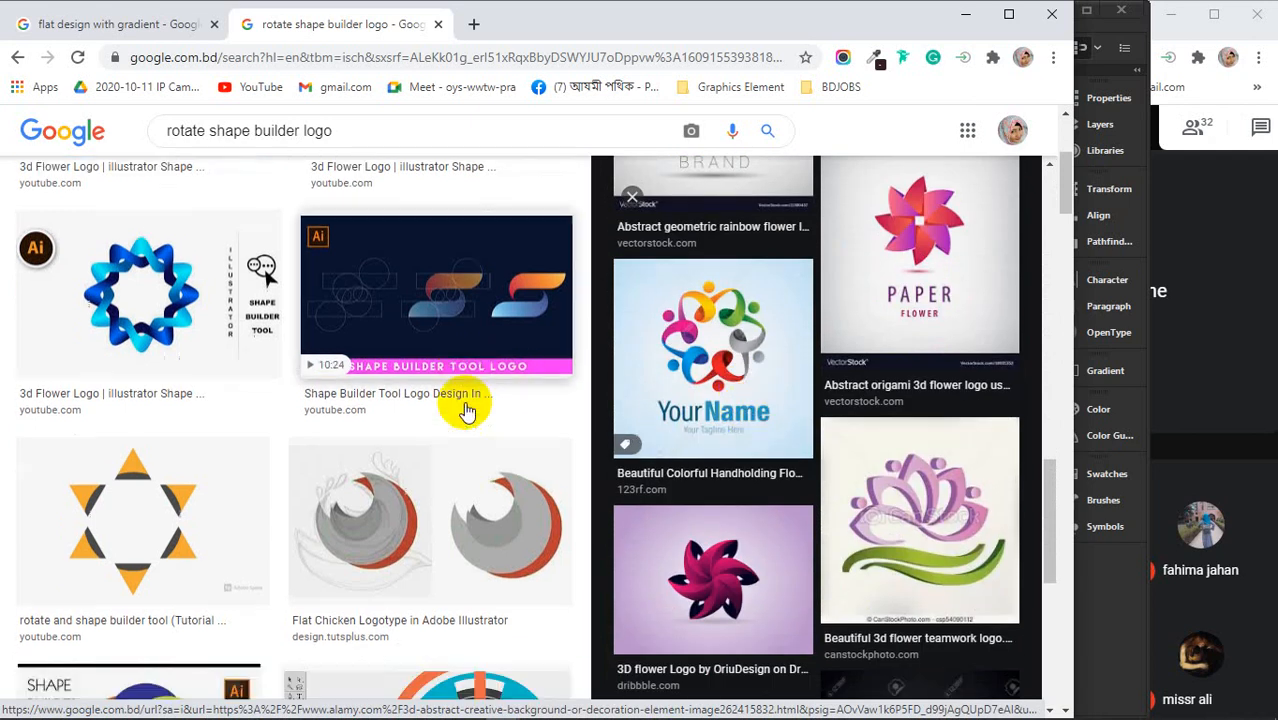
scroll(467, 410, down, 2)
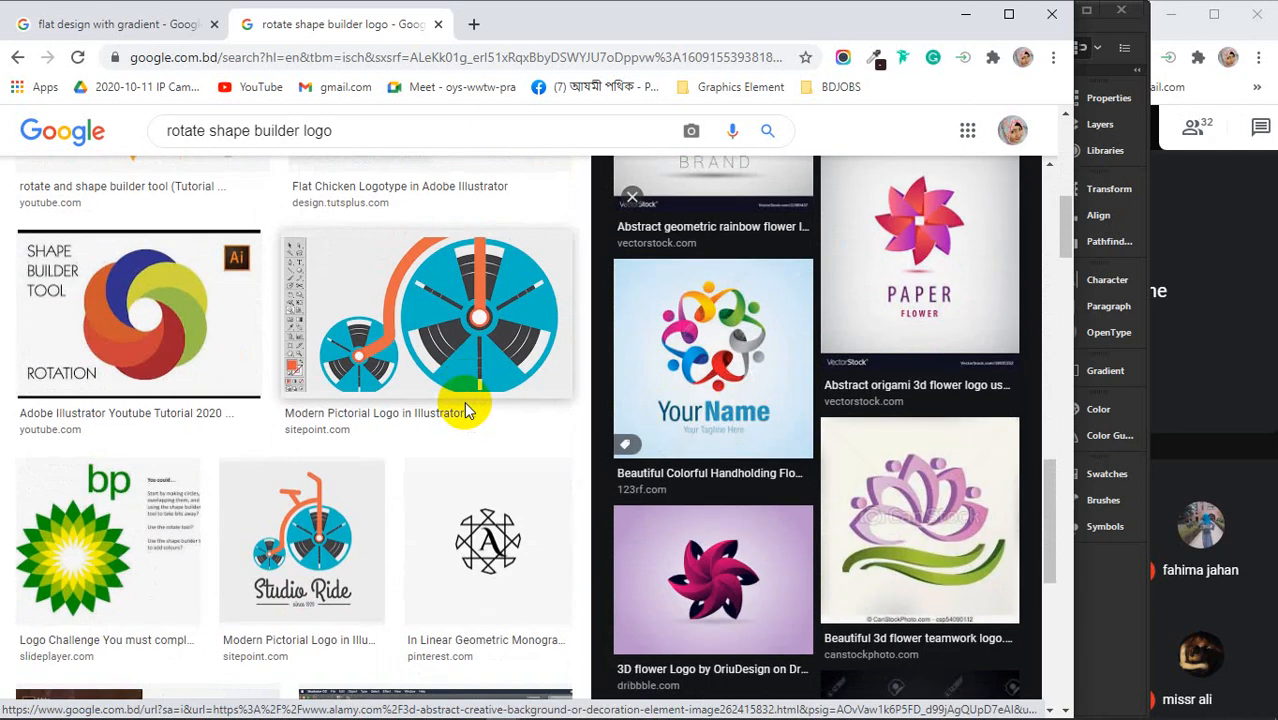
Preview the 3d flower teamwork logo from Can Stock Photo and look through further shape builder logo results
click(900, 510)
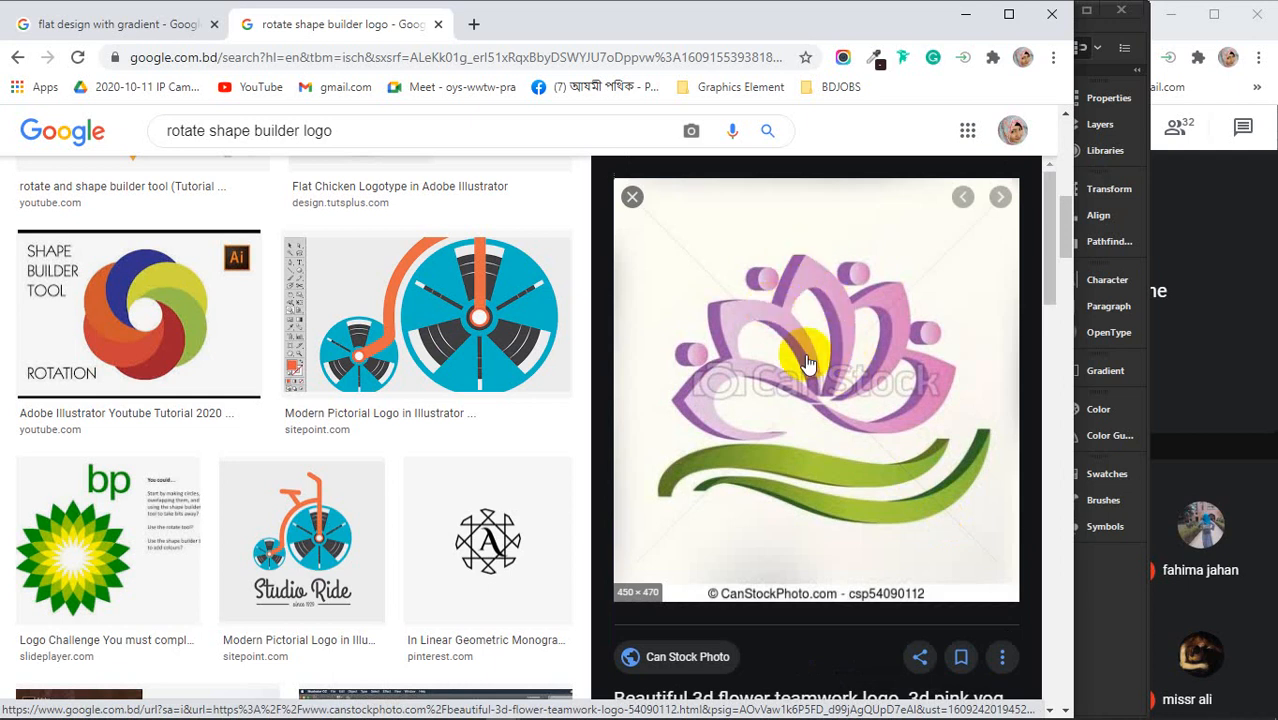
scroll(285, 385, down, 1)
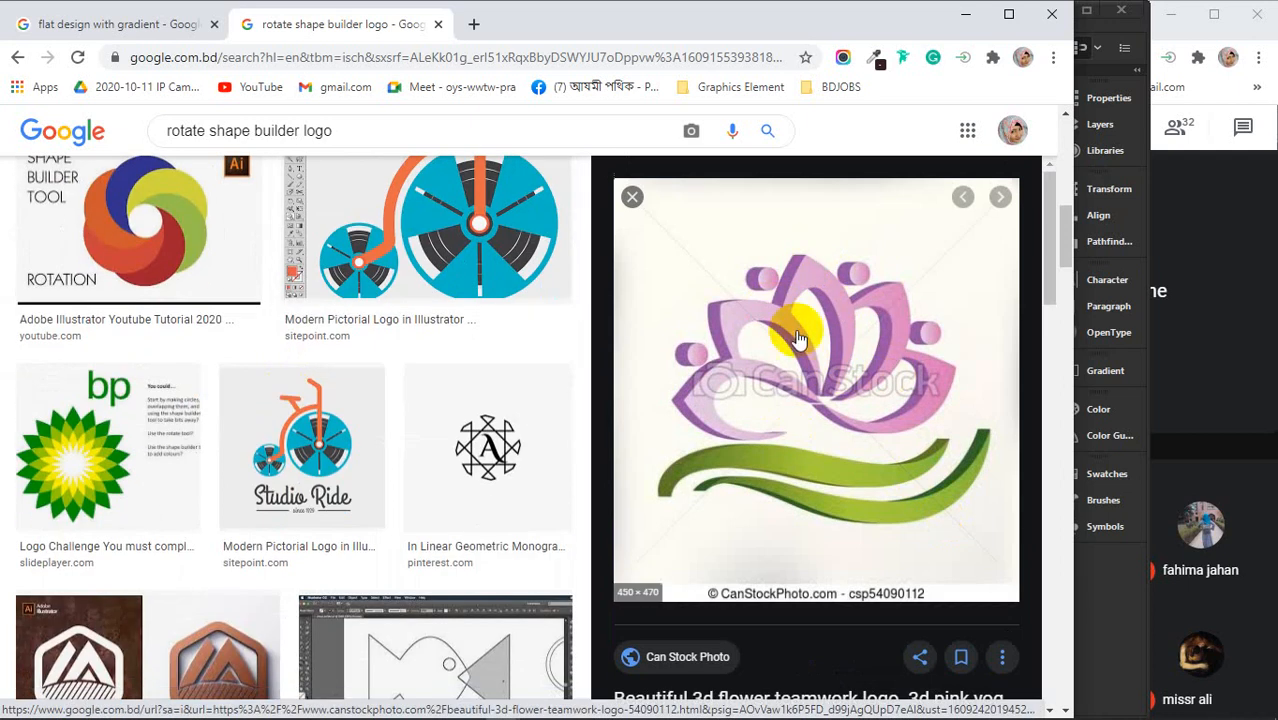
scroll(785, 345, down, 4)
scroll(787, 343, down, 1)
scroll(451, 362, down, 3)
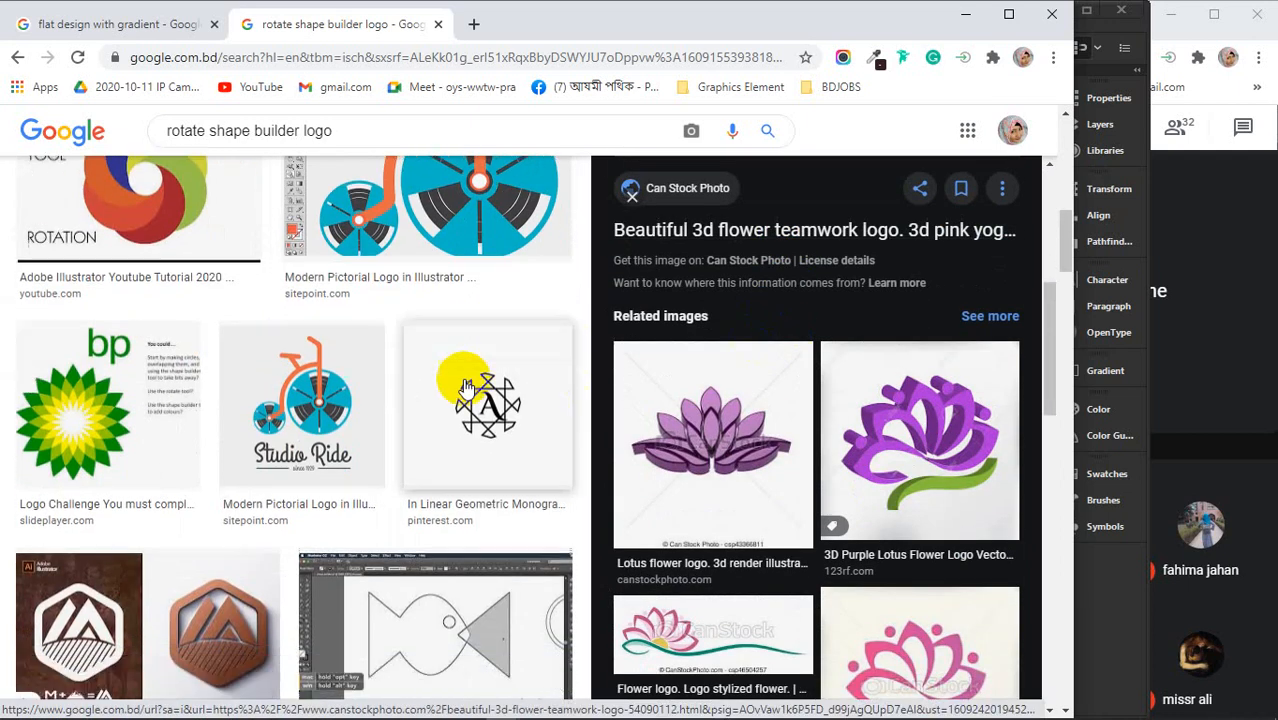
scroll(340, 358, down, 4)
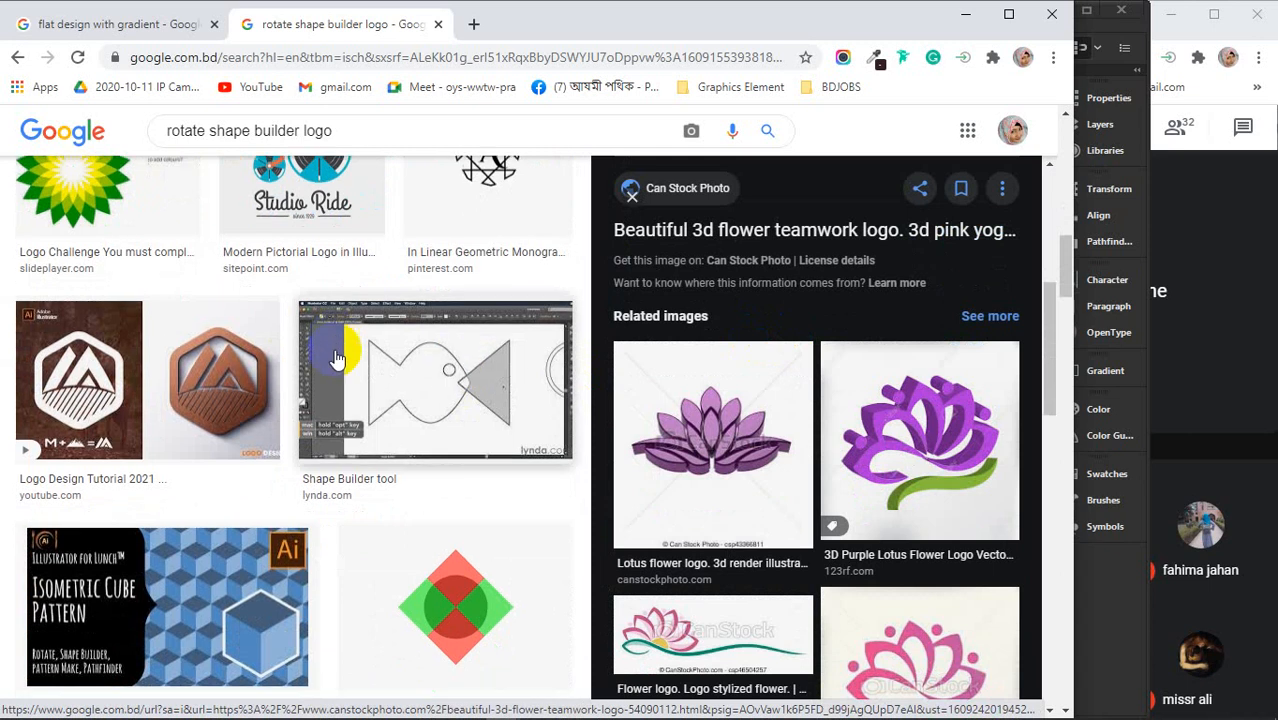
scroll(336, 355, down, 3)
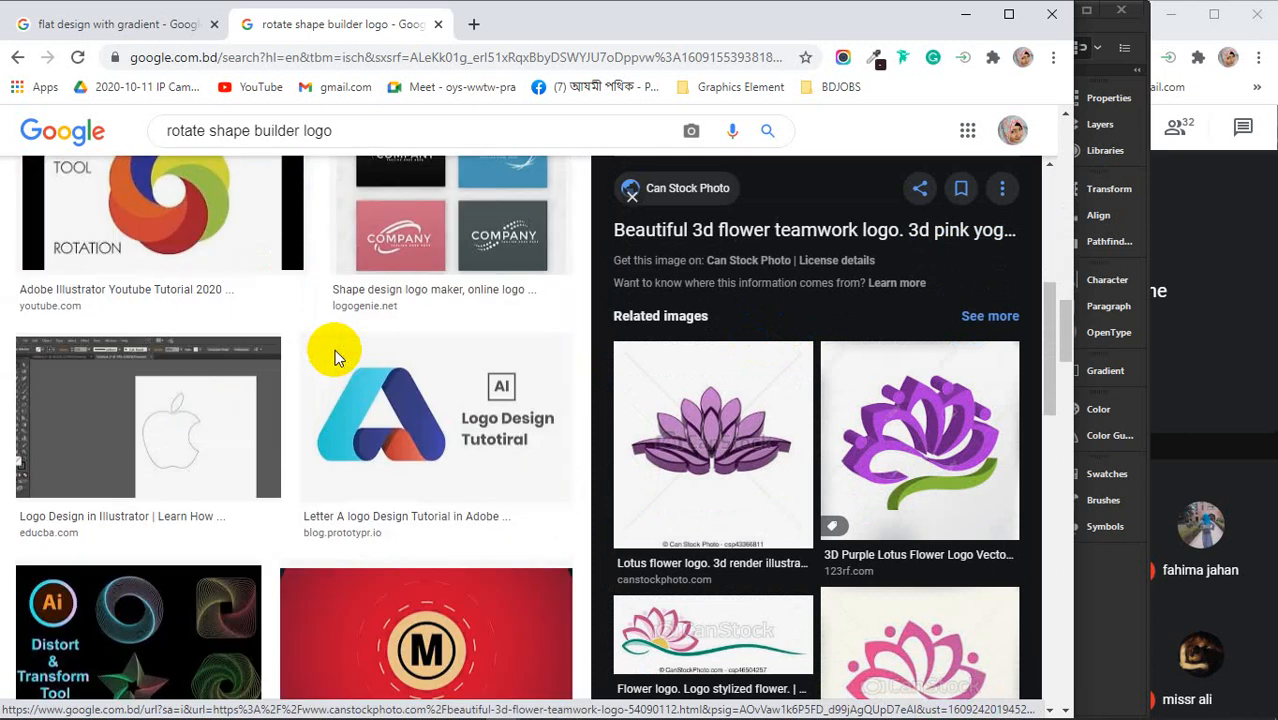
scroll(336, 355, down, 2)
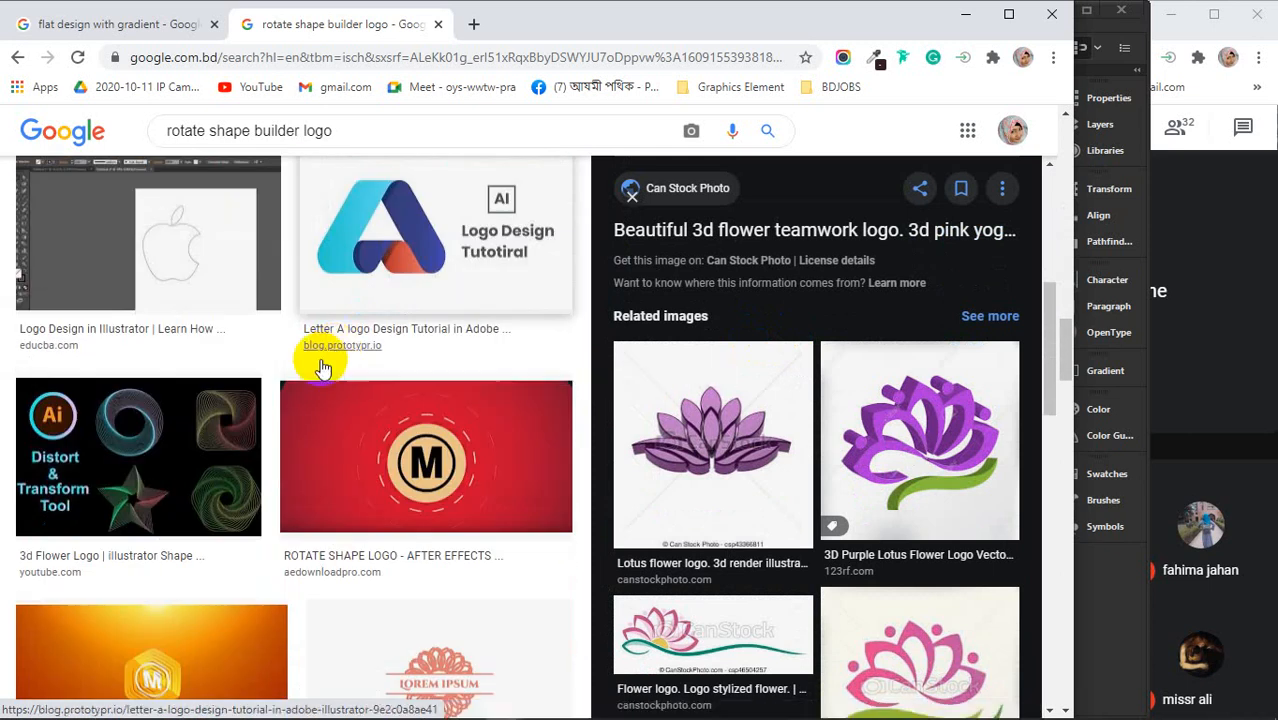
Preview the Distort & Transform Tool image, the SmartyBro geometric line art and the How to Make Geometric Line Art image, with their related images
click(213, 455)
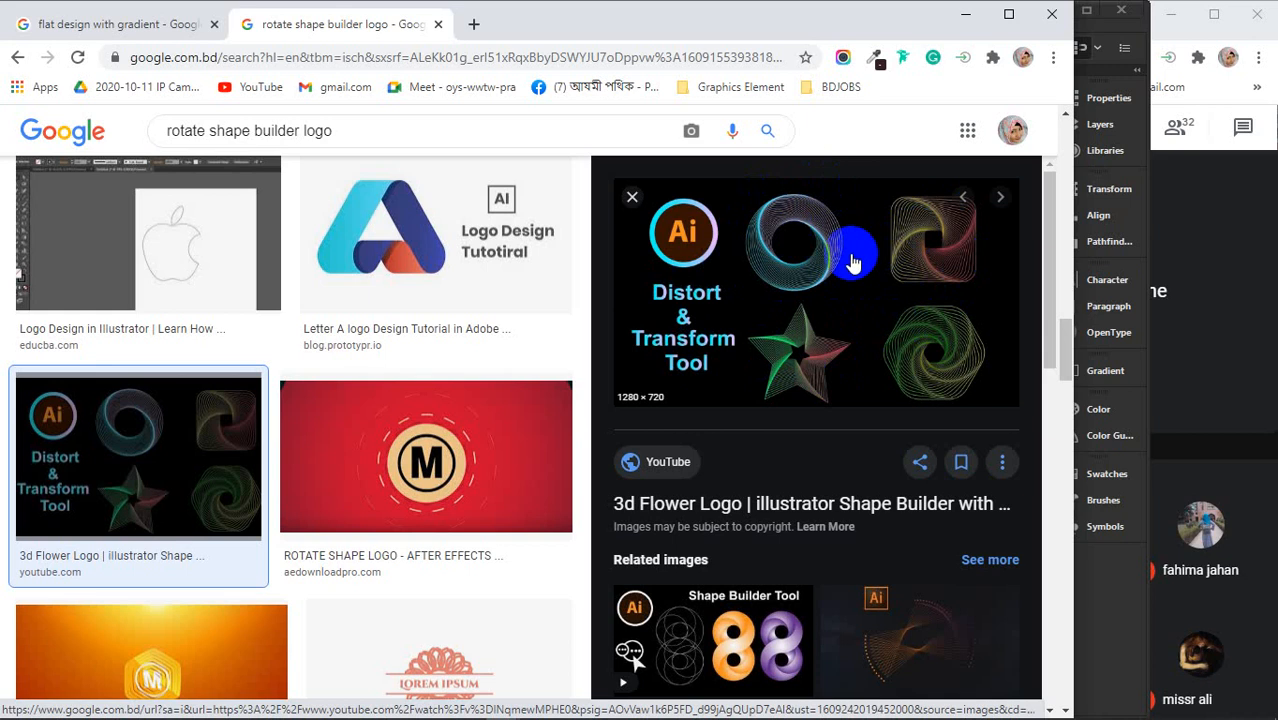
scroll(850, 257, down, 4)
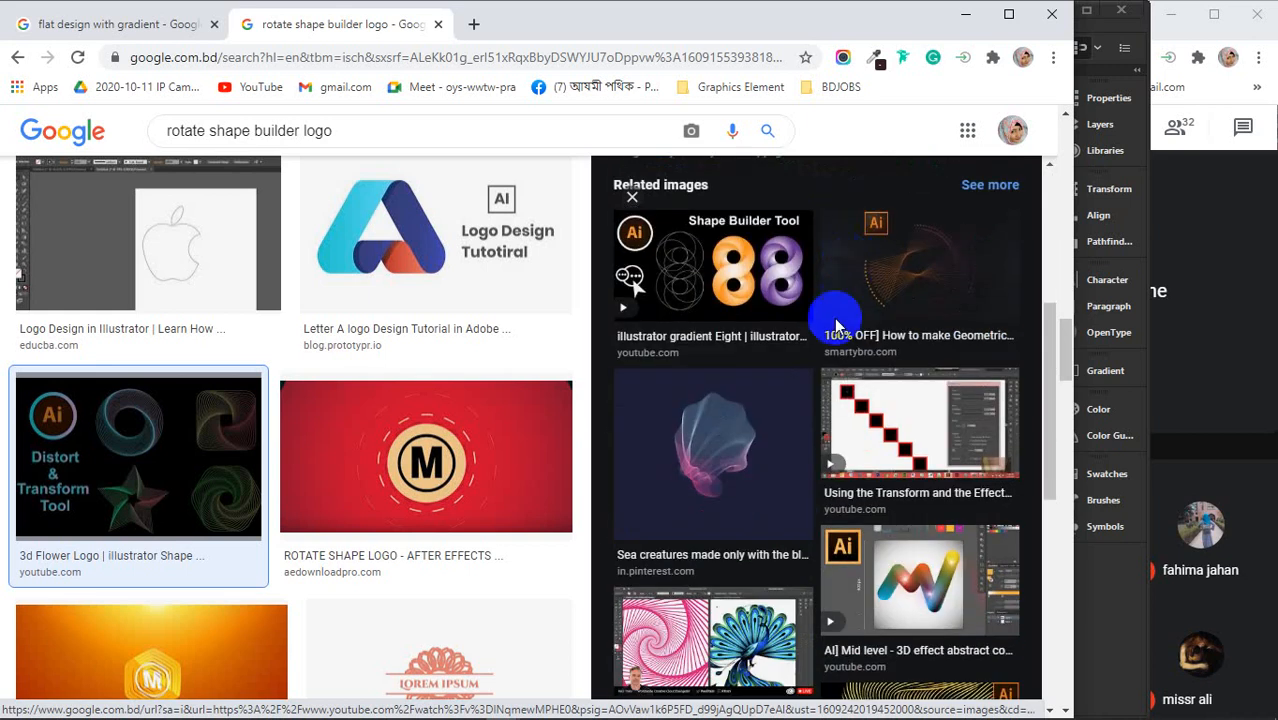
click(940, 264)
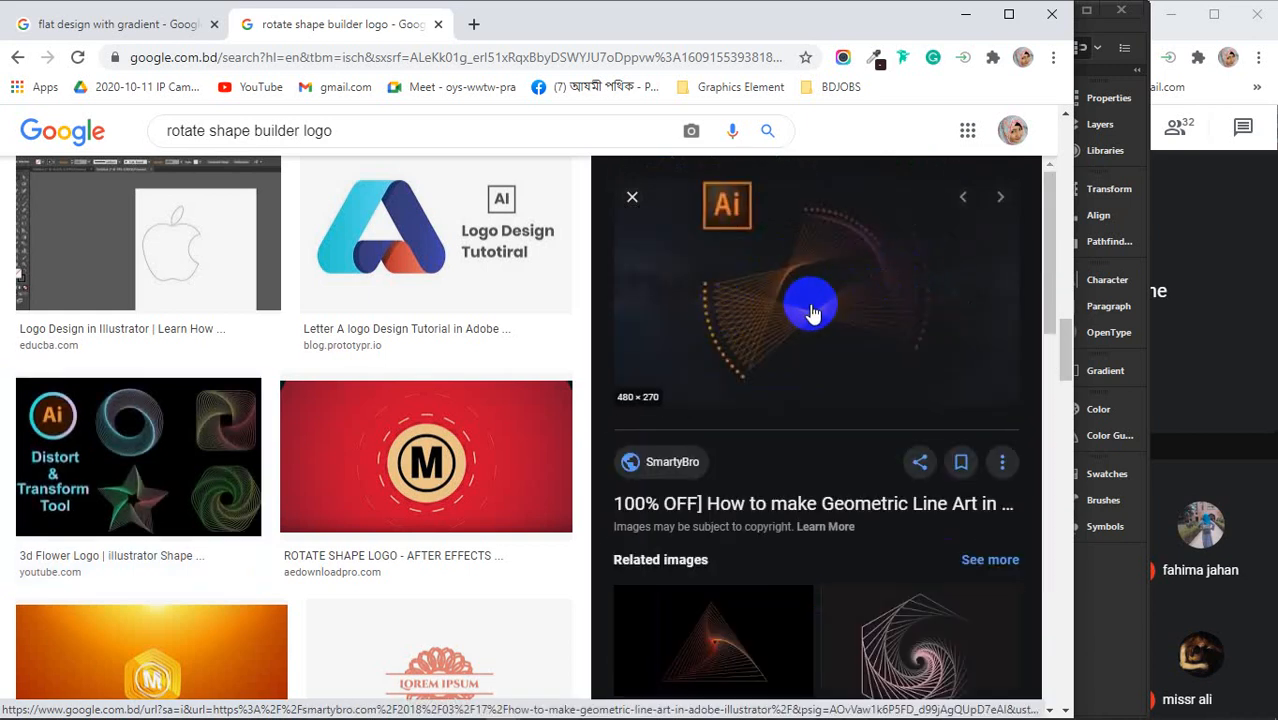
scroll(812, 309, down, 4)
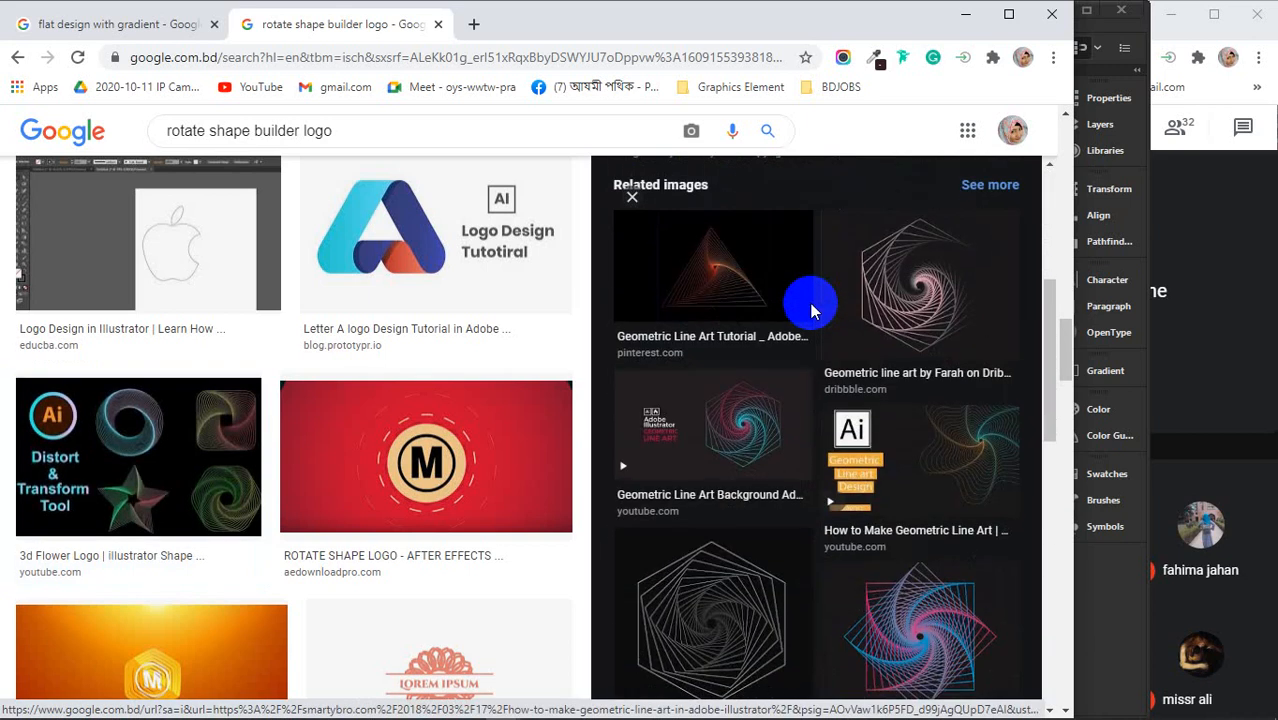
click(941, 451)
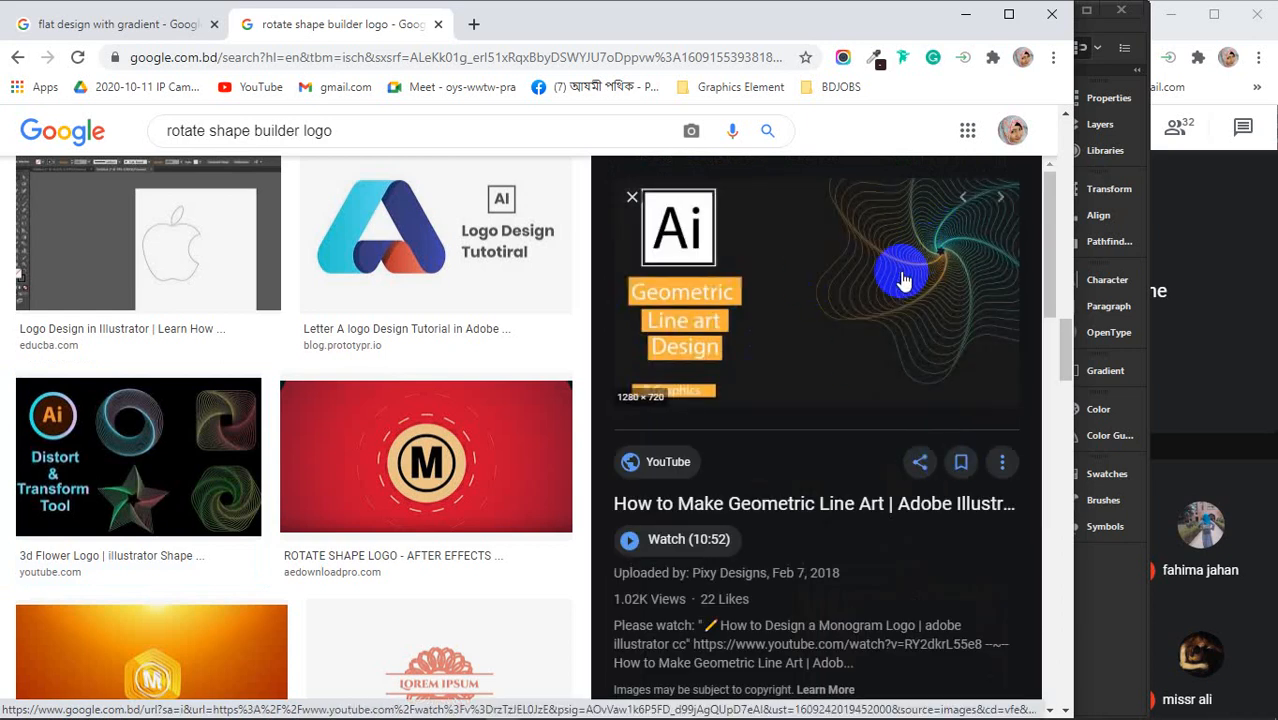
scroll(903, 280, down, 5)
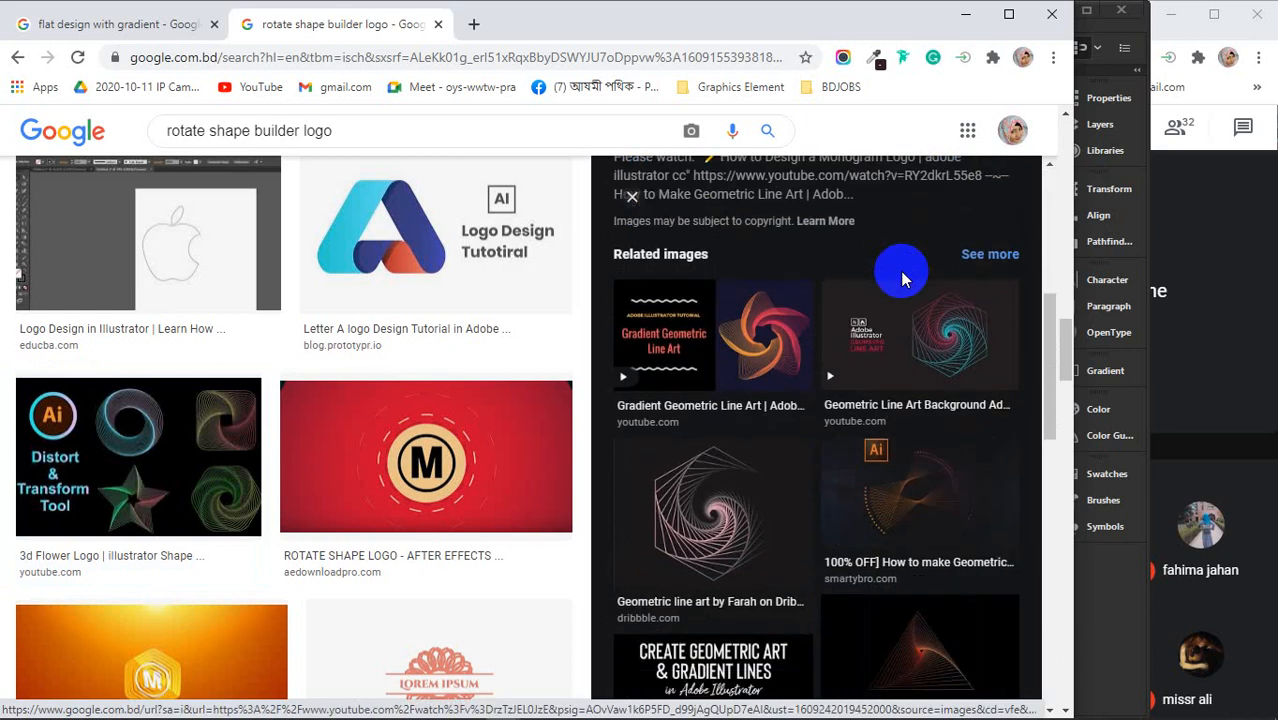
scroll(900, 271, down, 5)
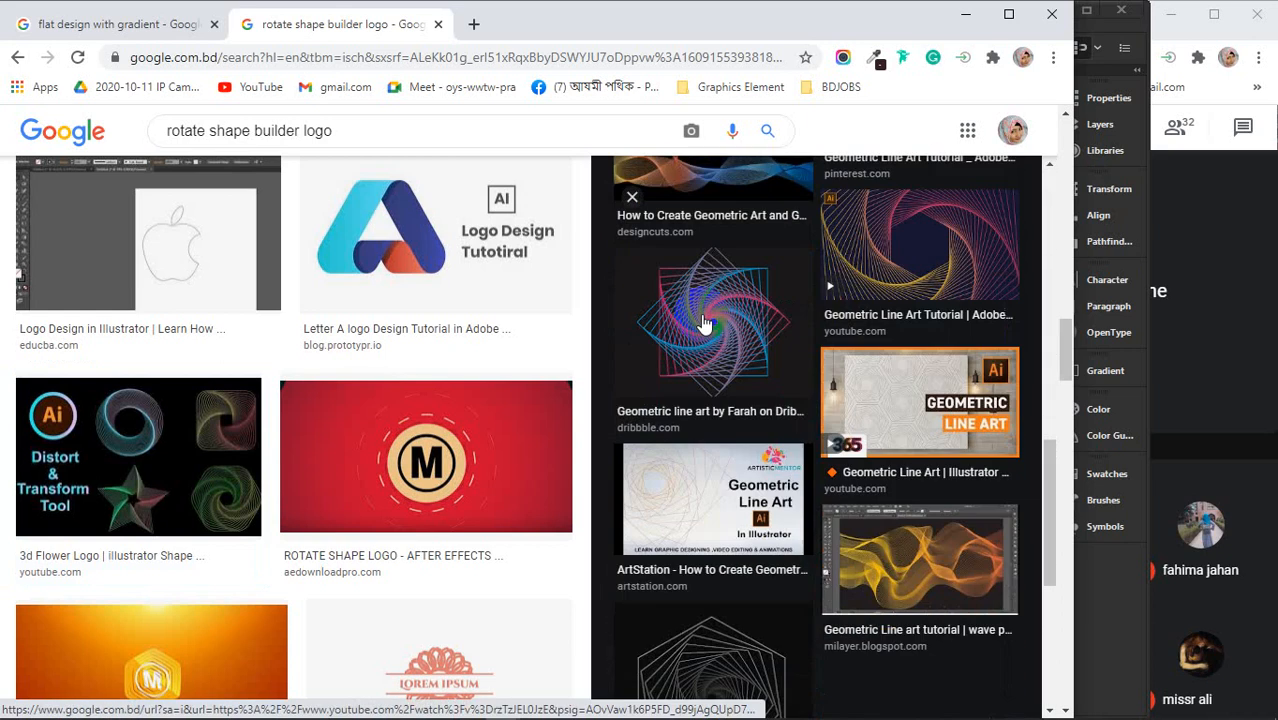
Look further through the rotate shape builder logo image results for more logo design examples
scroll(392, 362, down, 7)
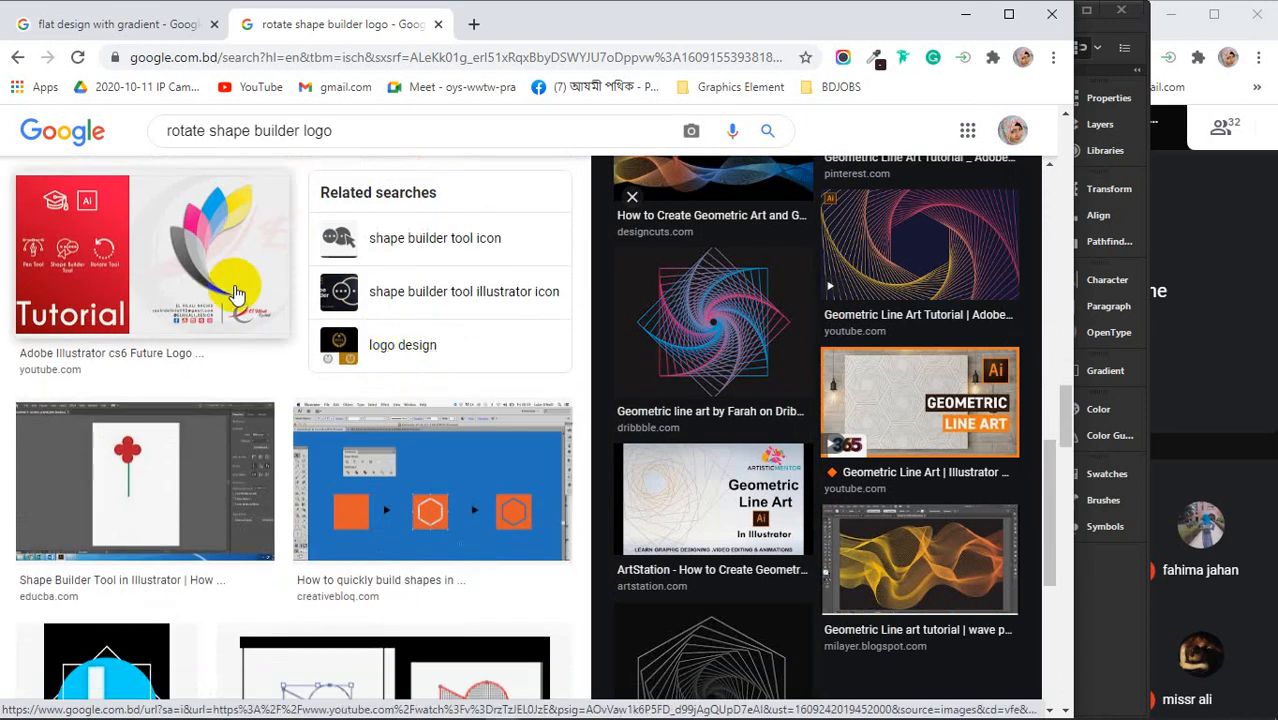
scroll(237, 290, down, 5)
scroll(237, 292, down, 8)
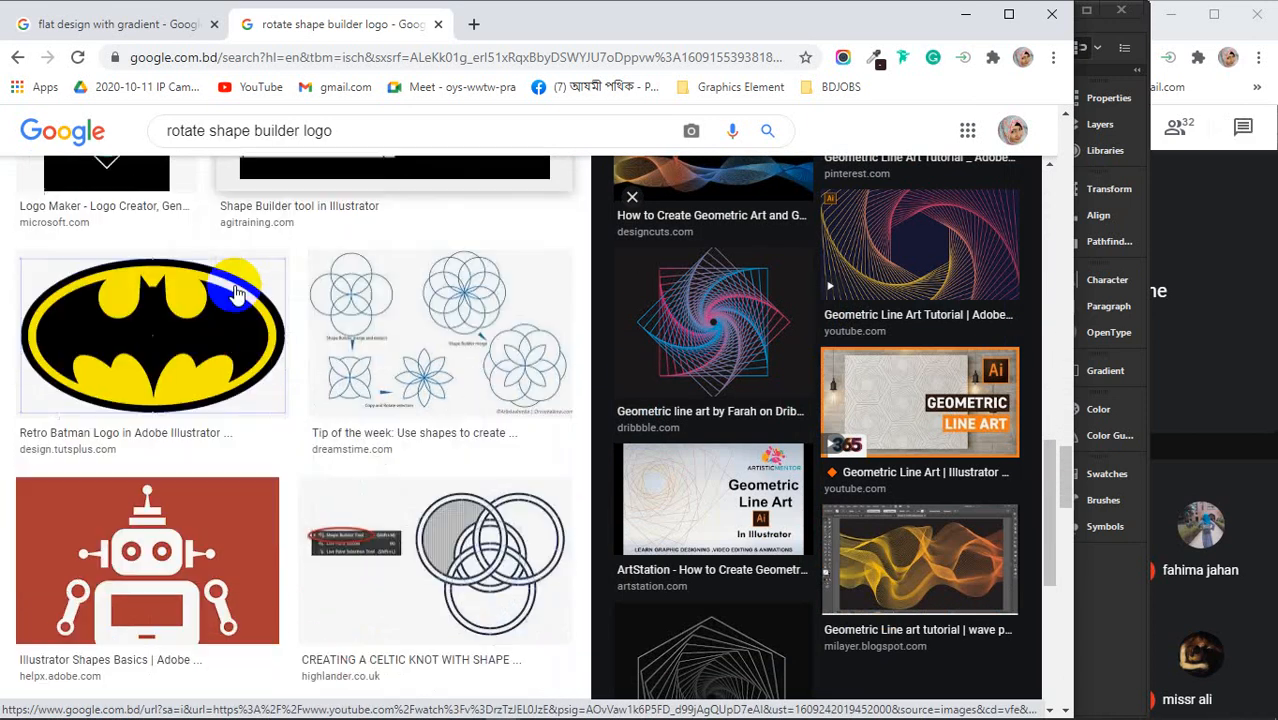
scroll(237, 292, down, 5)
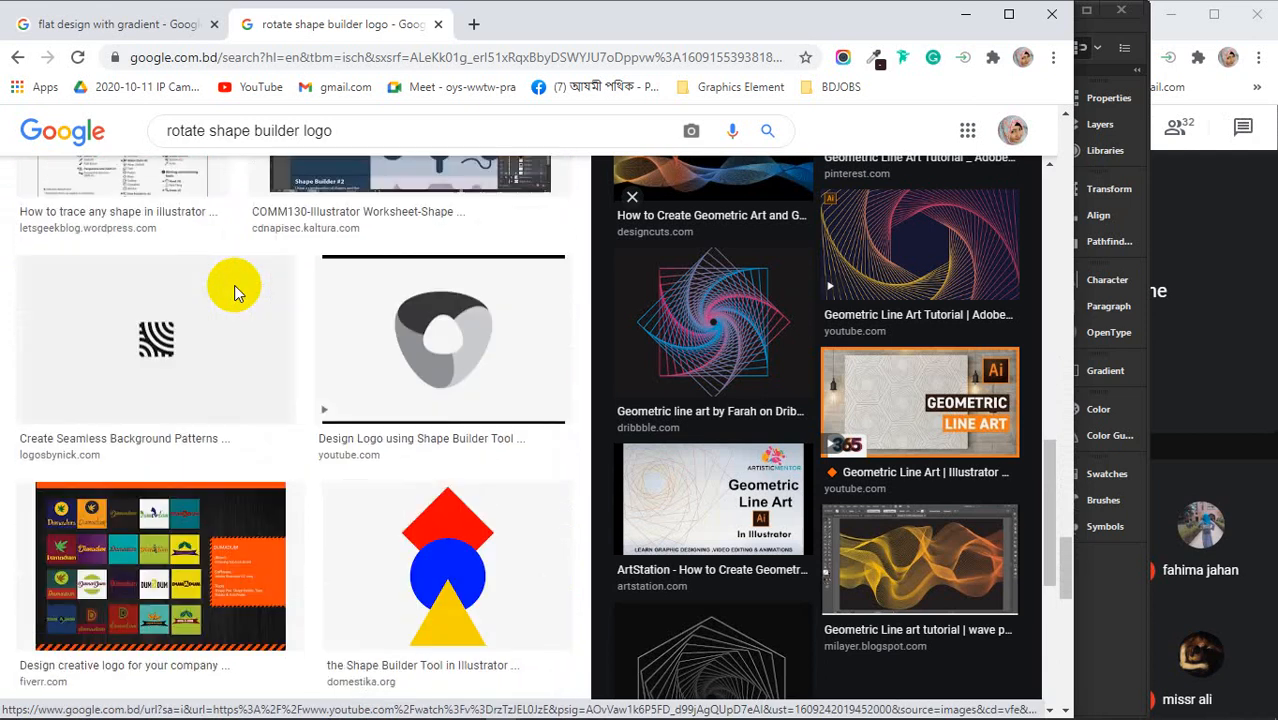
scroll(237, 292, down, 8)
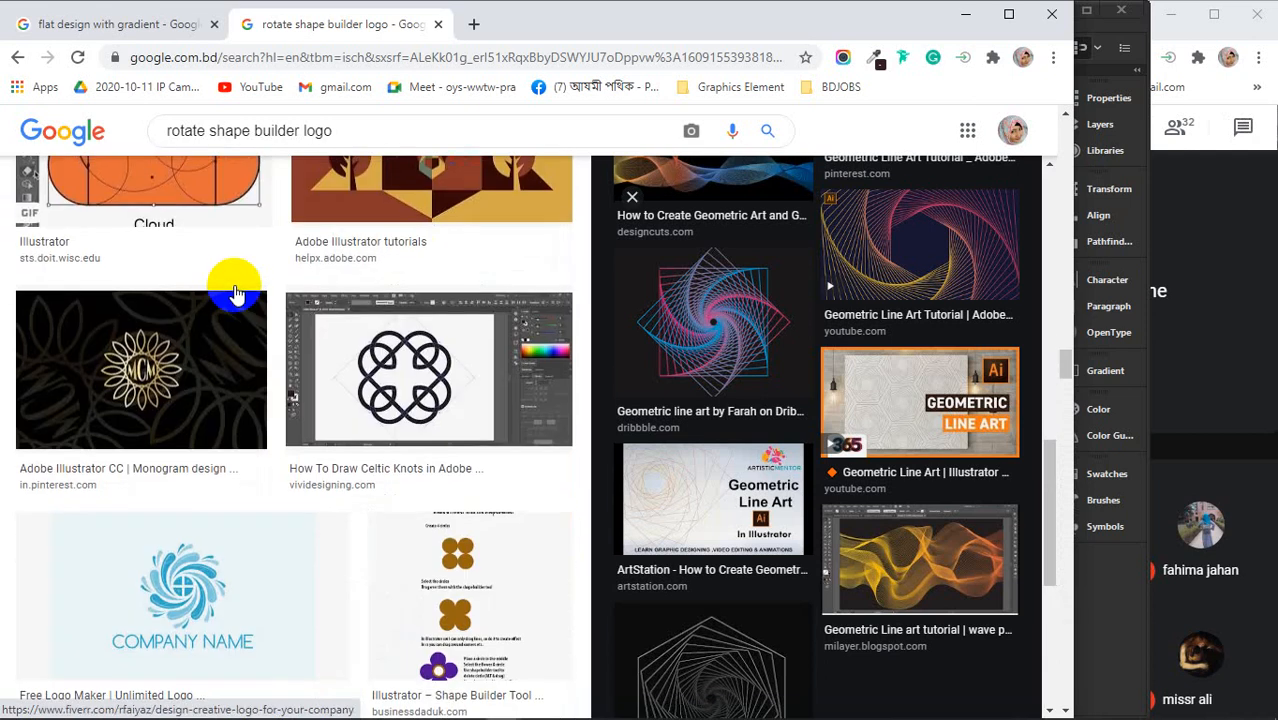
scroll(237, 292, down, 5)
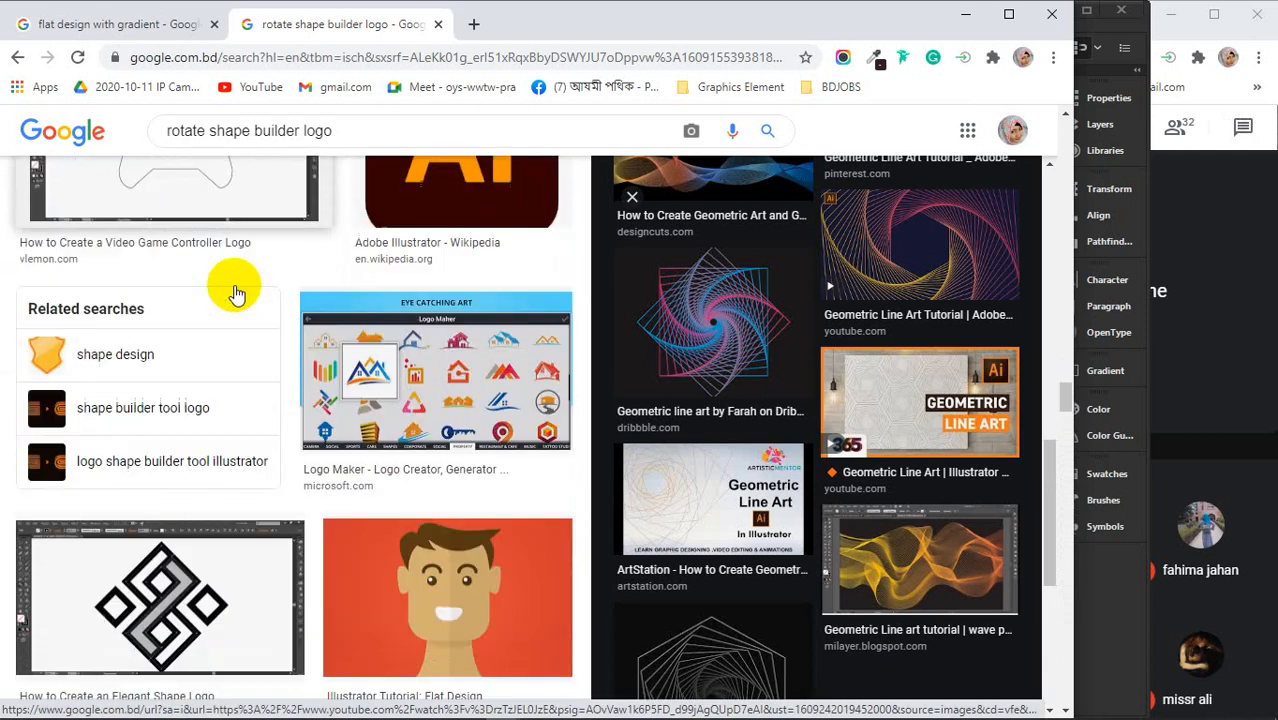
Preview the Flat Design Portraits tutorial image and examine its related images and the neighbouring results
click(428, 258)
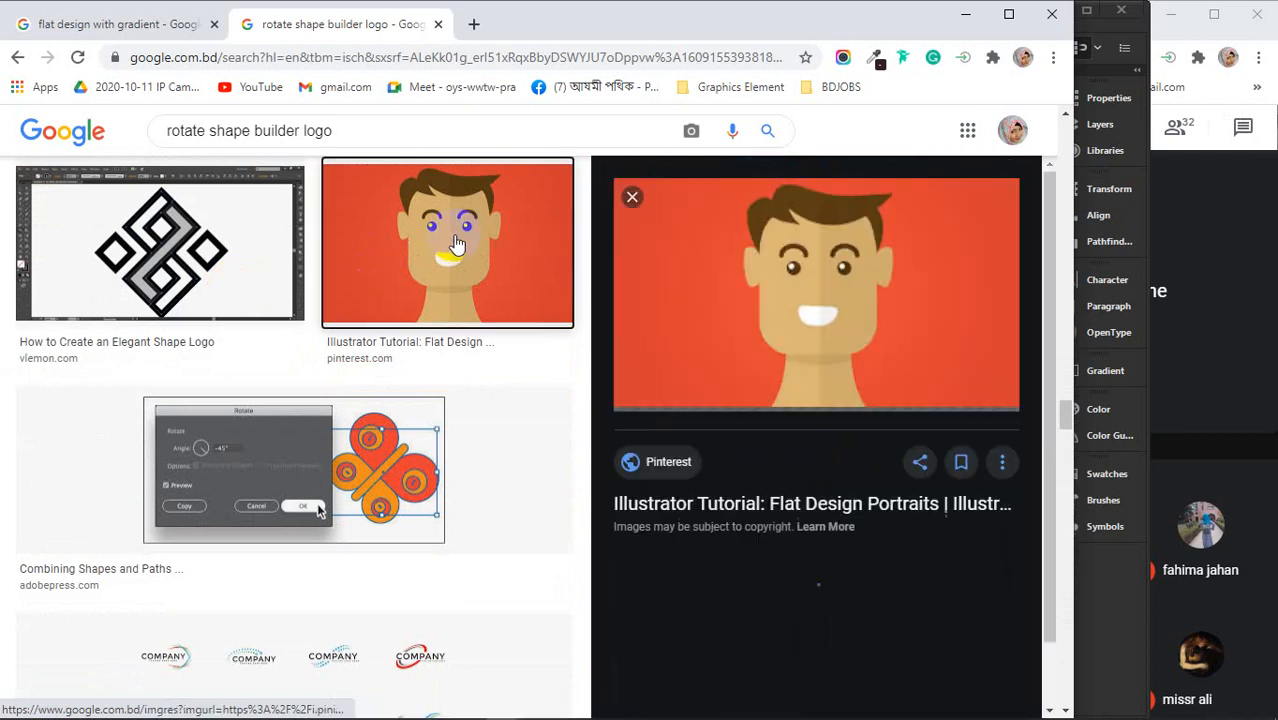
scroll(869, 310, down, 6)
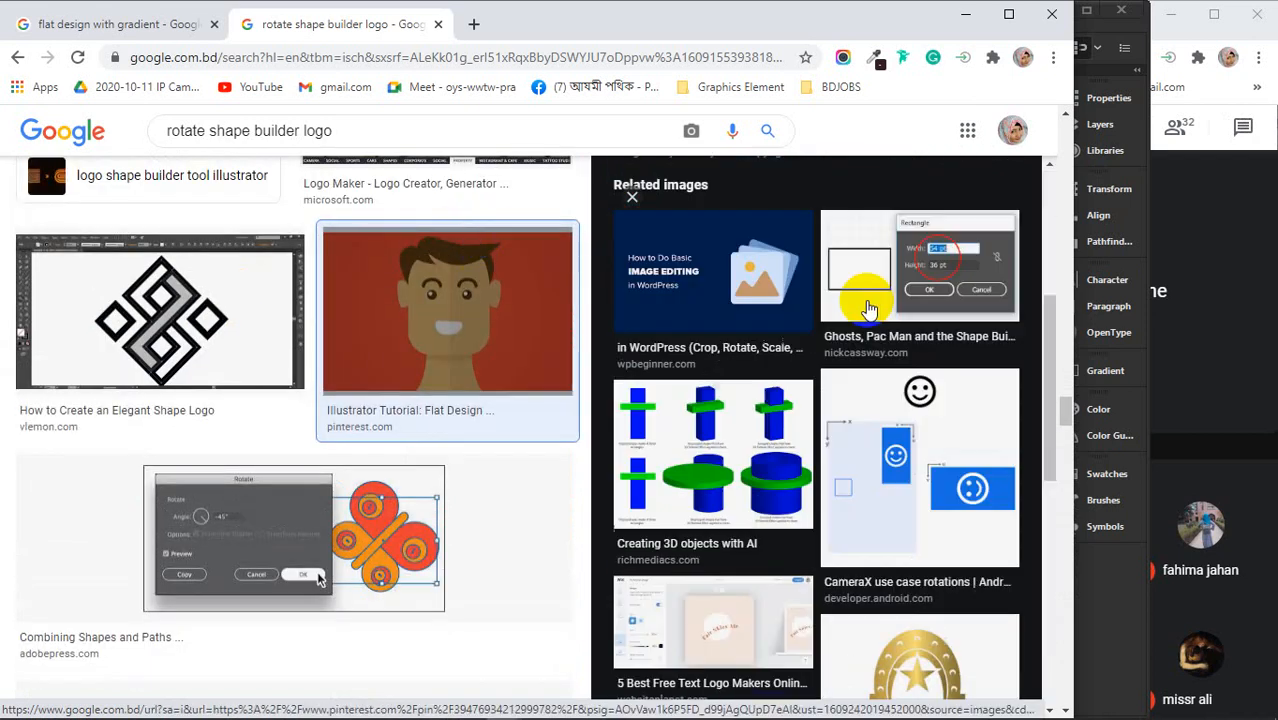
scroll(137, 362, down, 3)
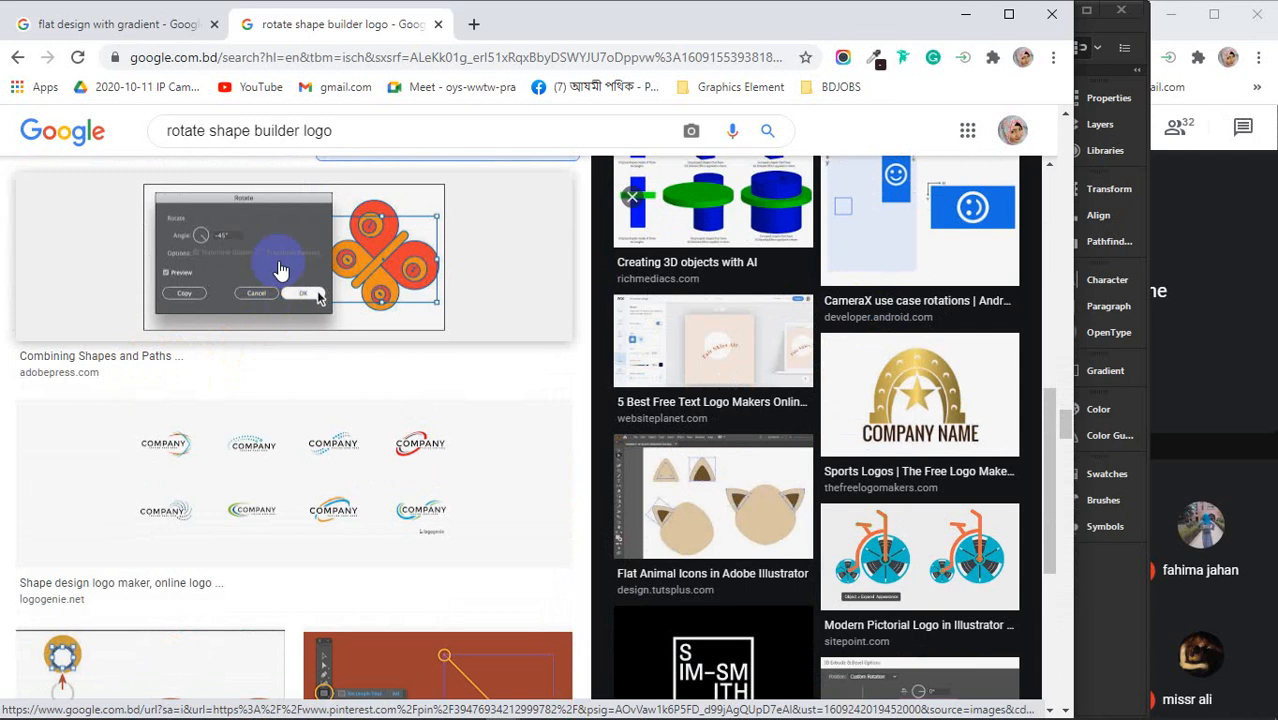
scroll(320, 375, down, 4)
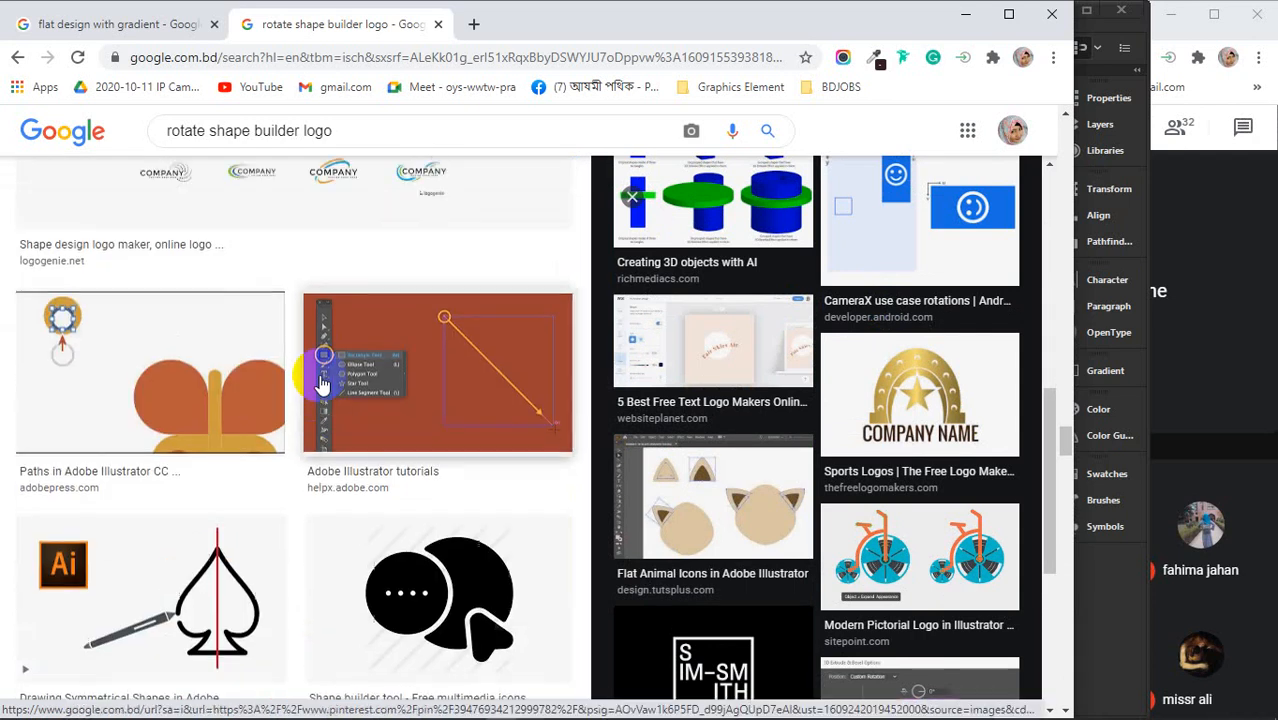
Preview the Shape design logo maker image with the company logos and look at the results below it
scroll(321, 380, up, 2)
click(308, 345)
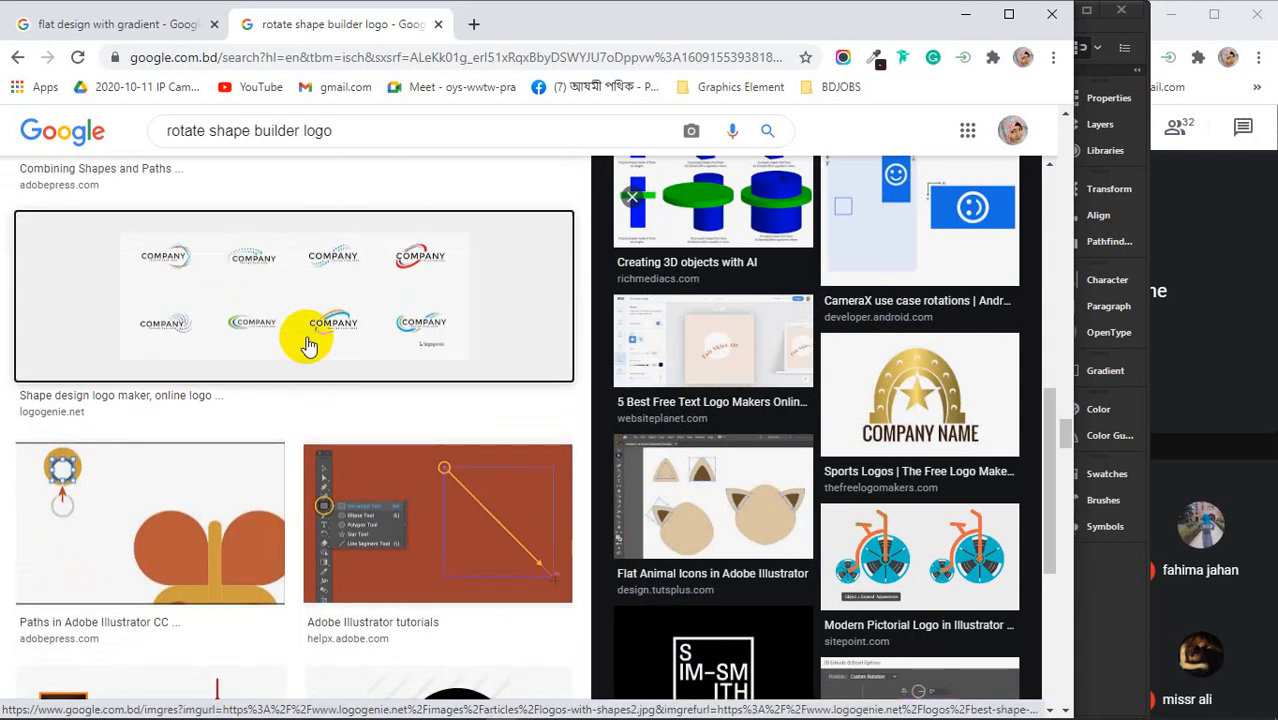
scroll(333, 345, down, 6)
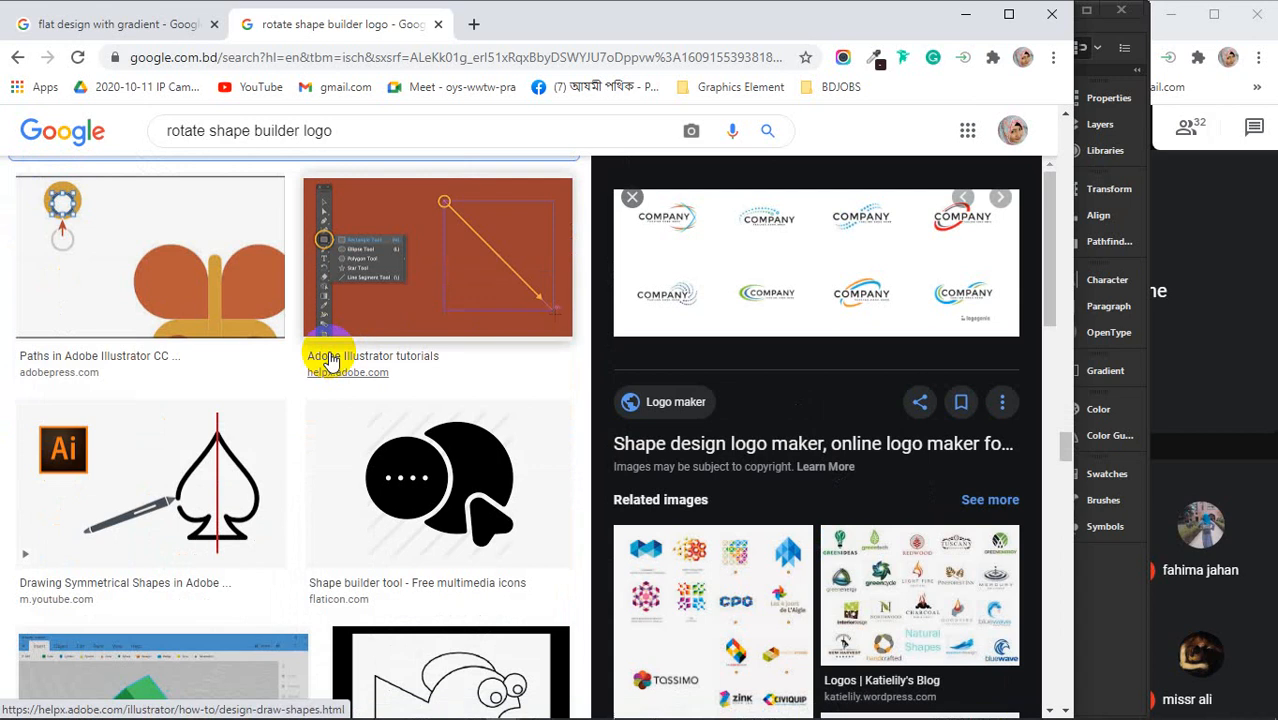
mouse_move(1222, 712)
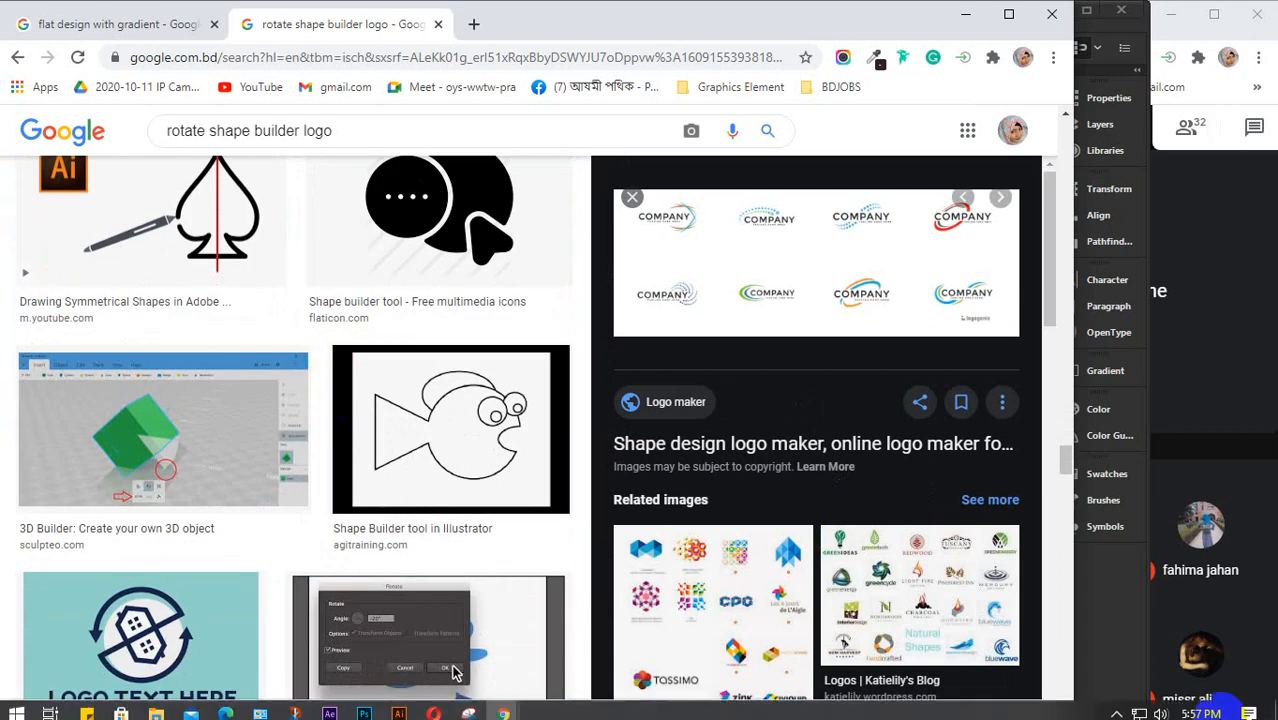
Close the rotate shape builder logo image results and minimize the browser window with the gradient design search
key(ctrl+w)
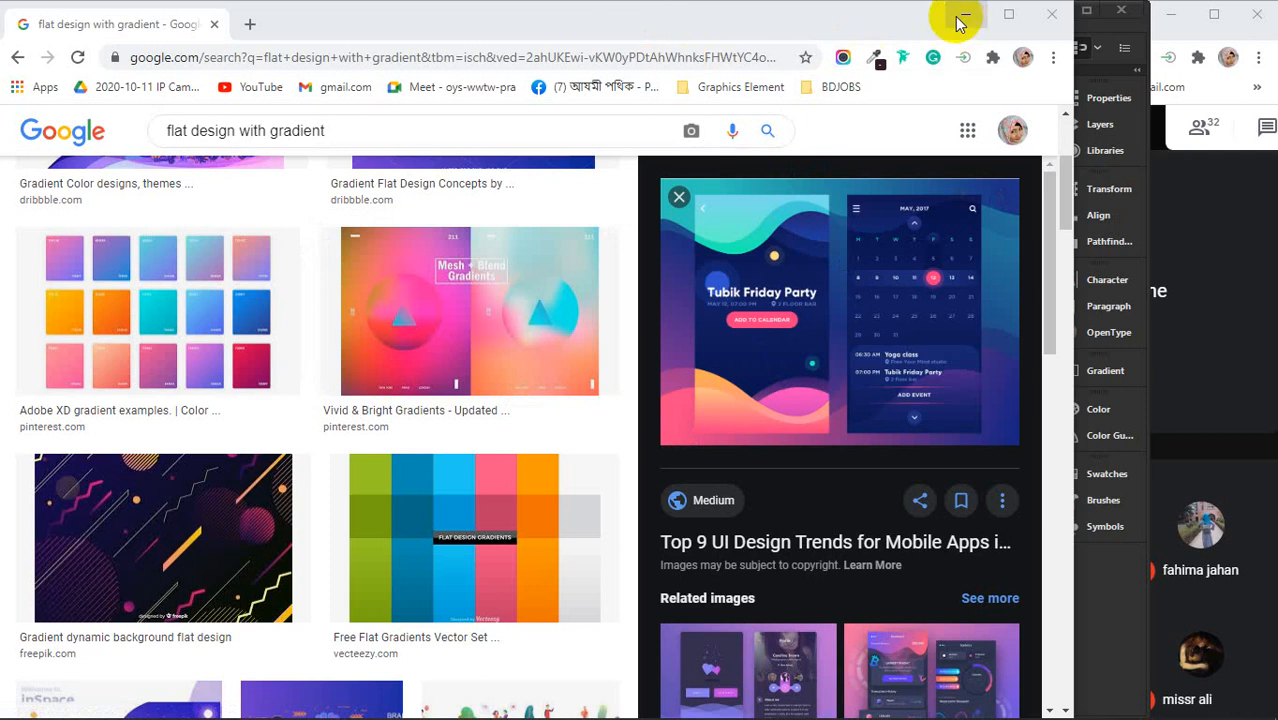
click(961, 22)
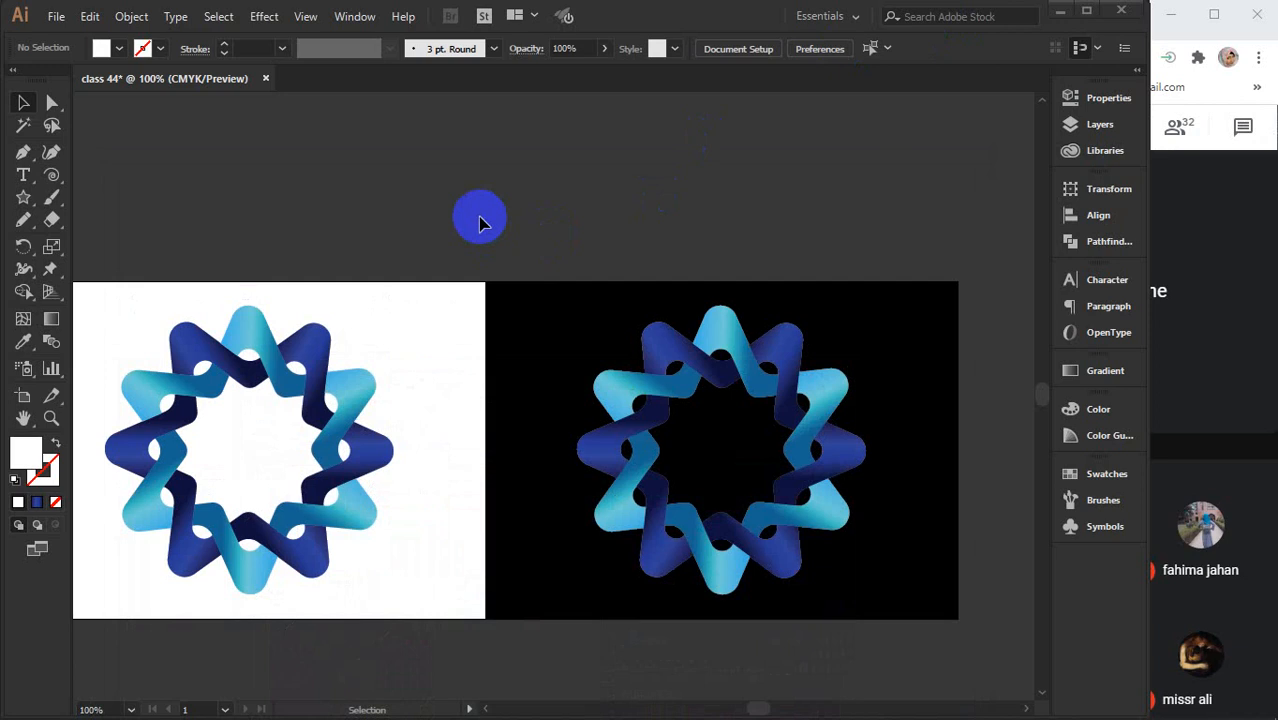
Switch to the Google Meet call, maximize its window and stop presenting the screen
click(1191, 235)
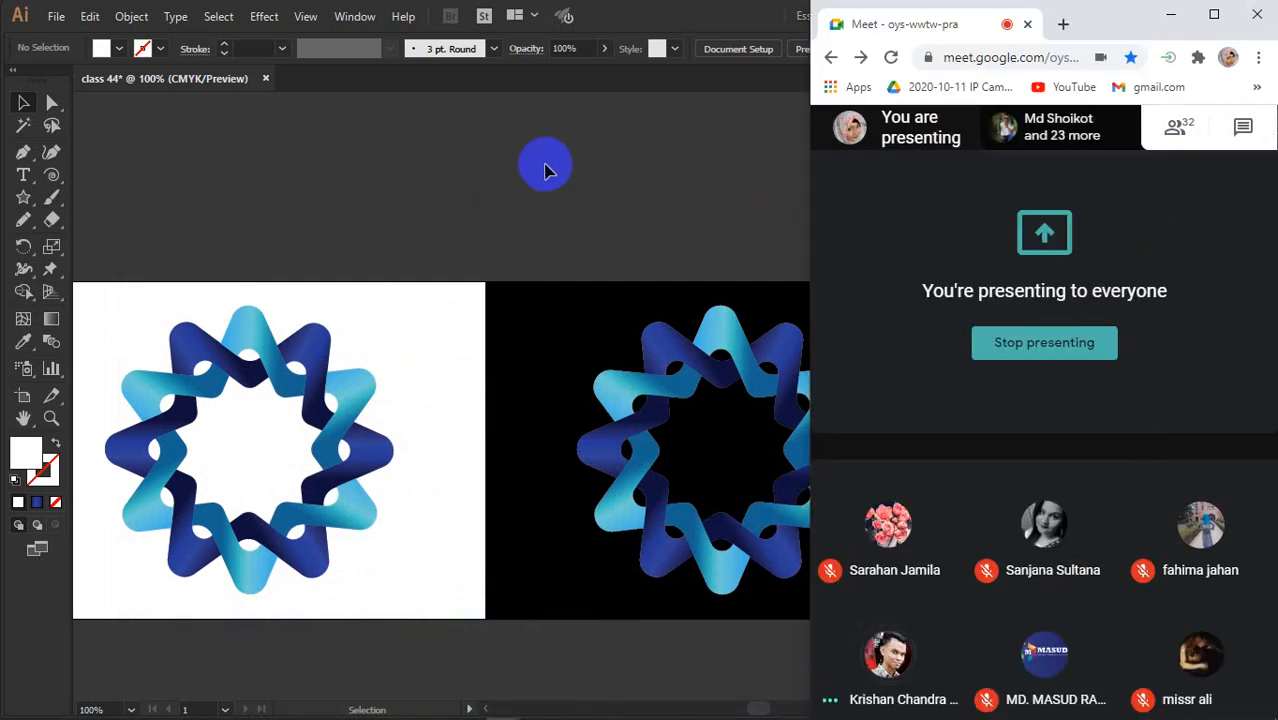
click(1214, 14)
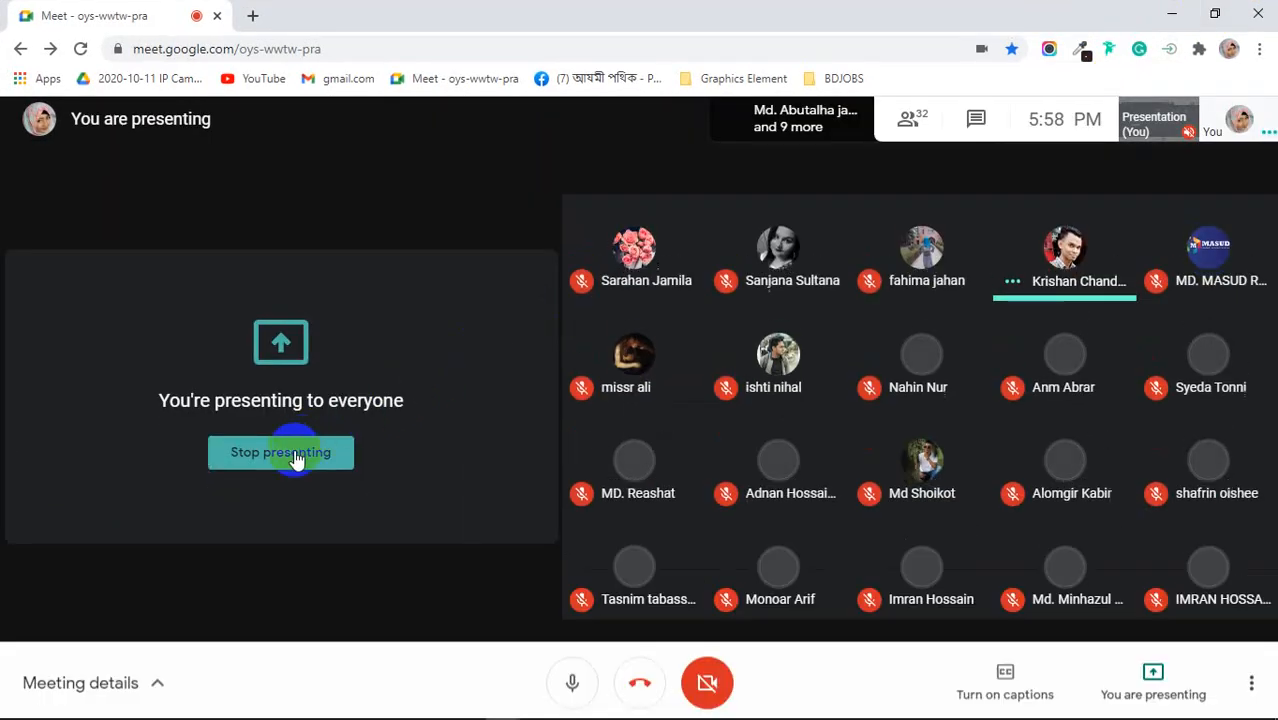
click(294, 456)
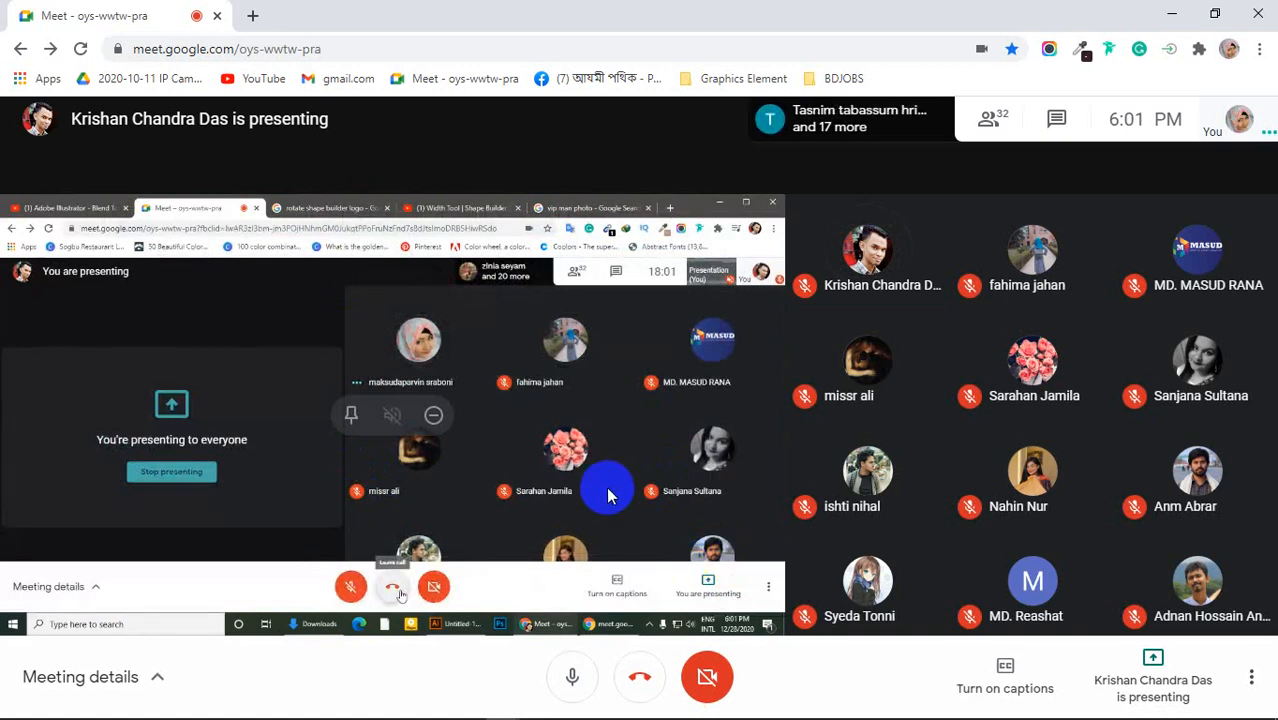
Pin the presenting student's shared screen to enlarge it in the call
mouse_move(945, 714)
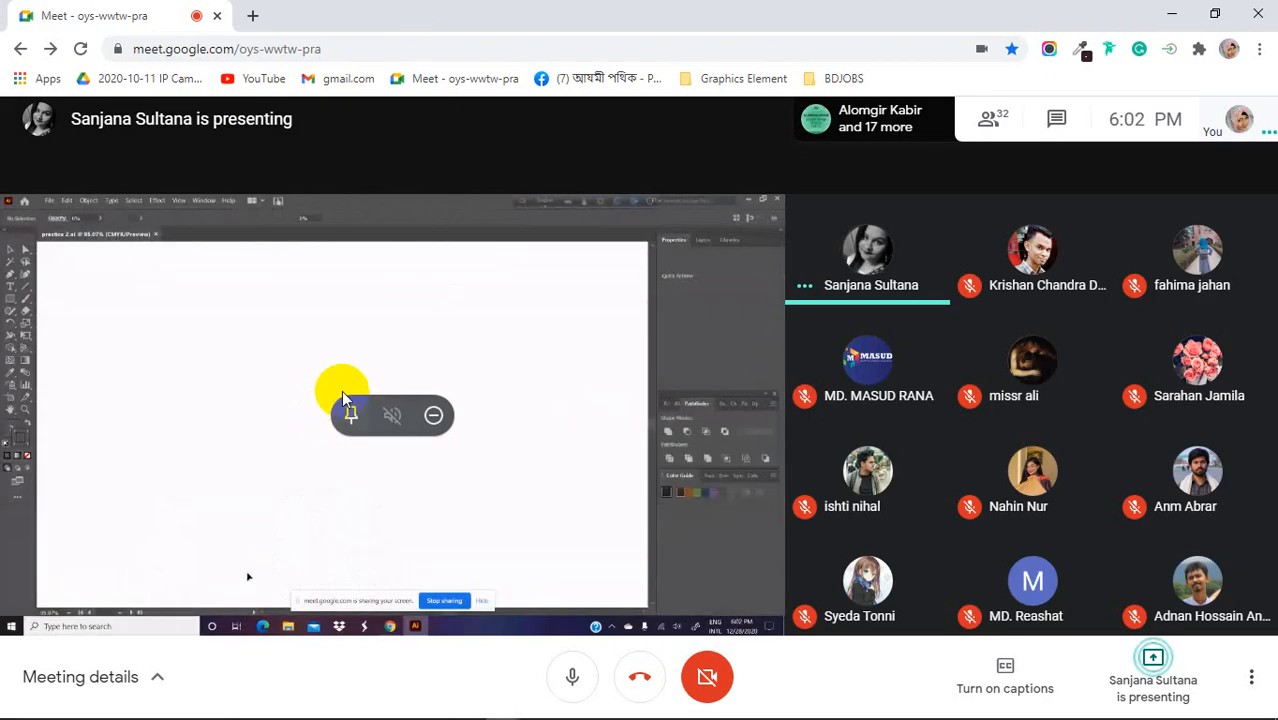
click(352, 413)
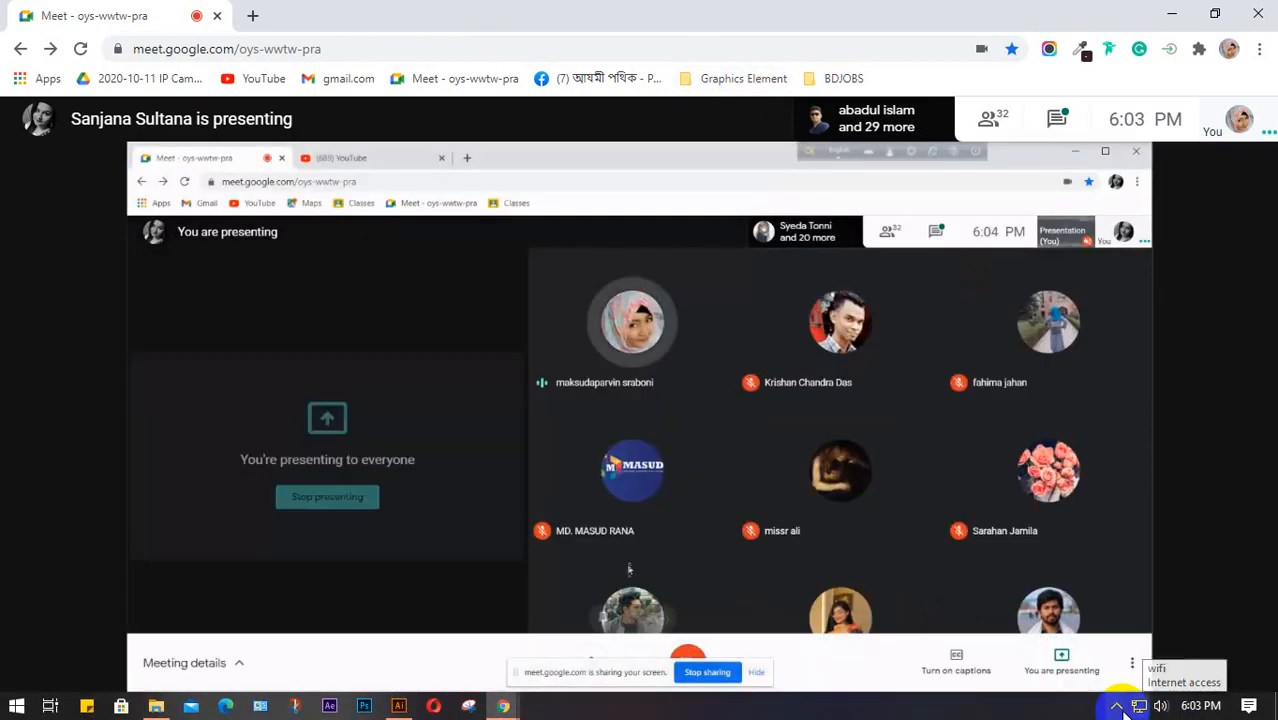
click(1117, 706)
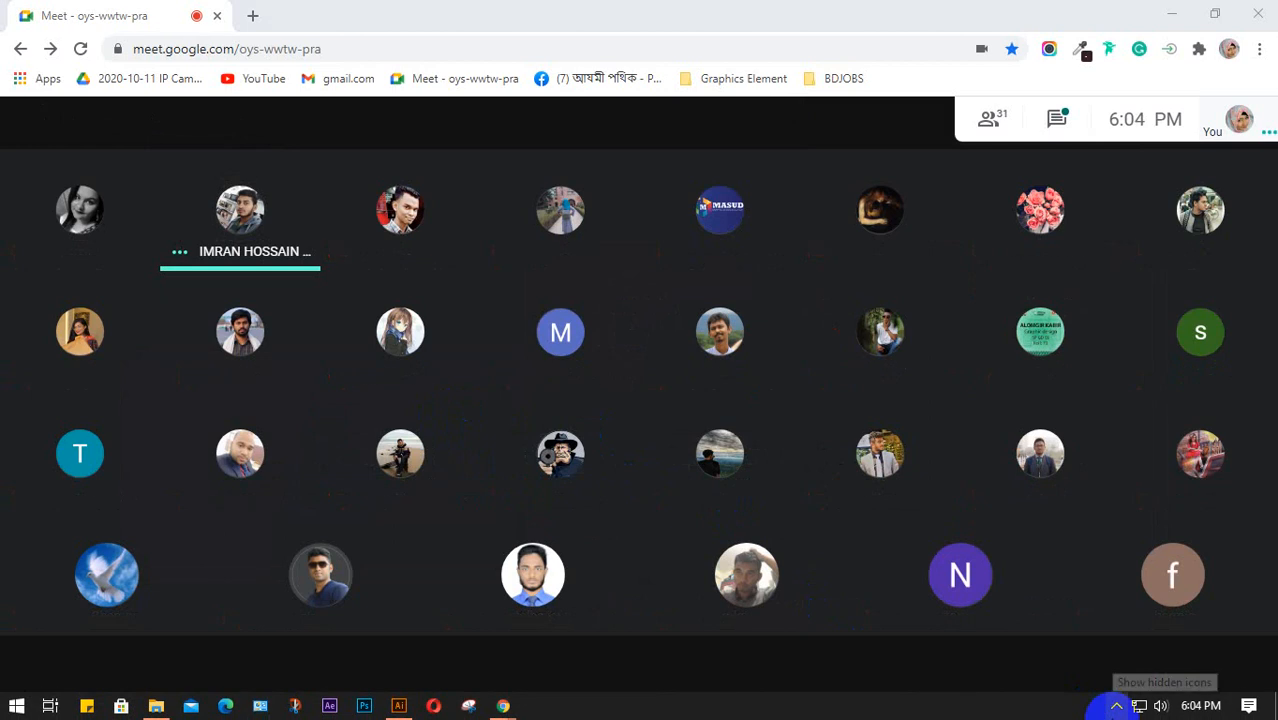
click(1116, 706)
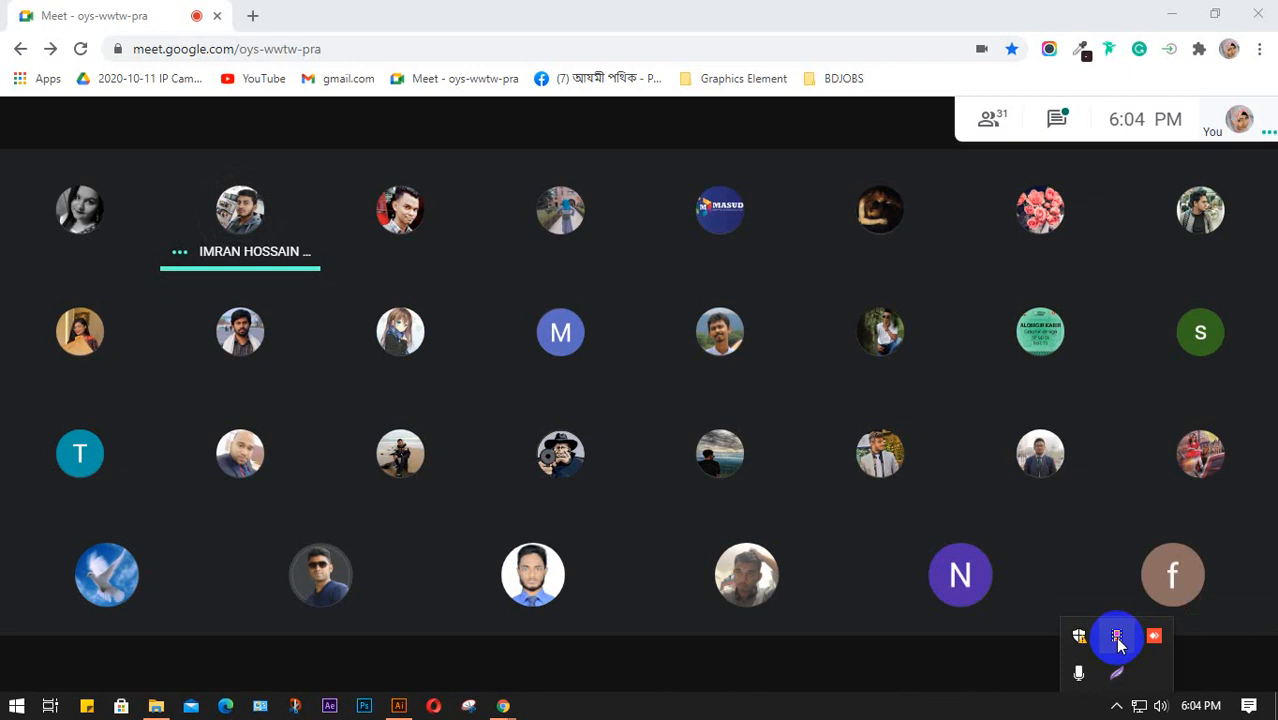
mouse_move(408, 707)
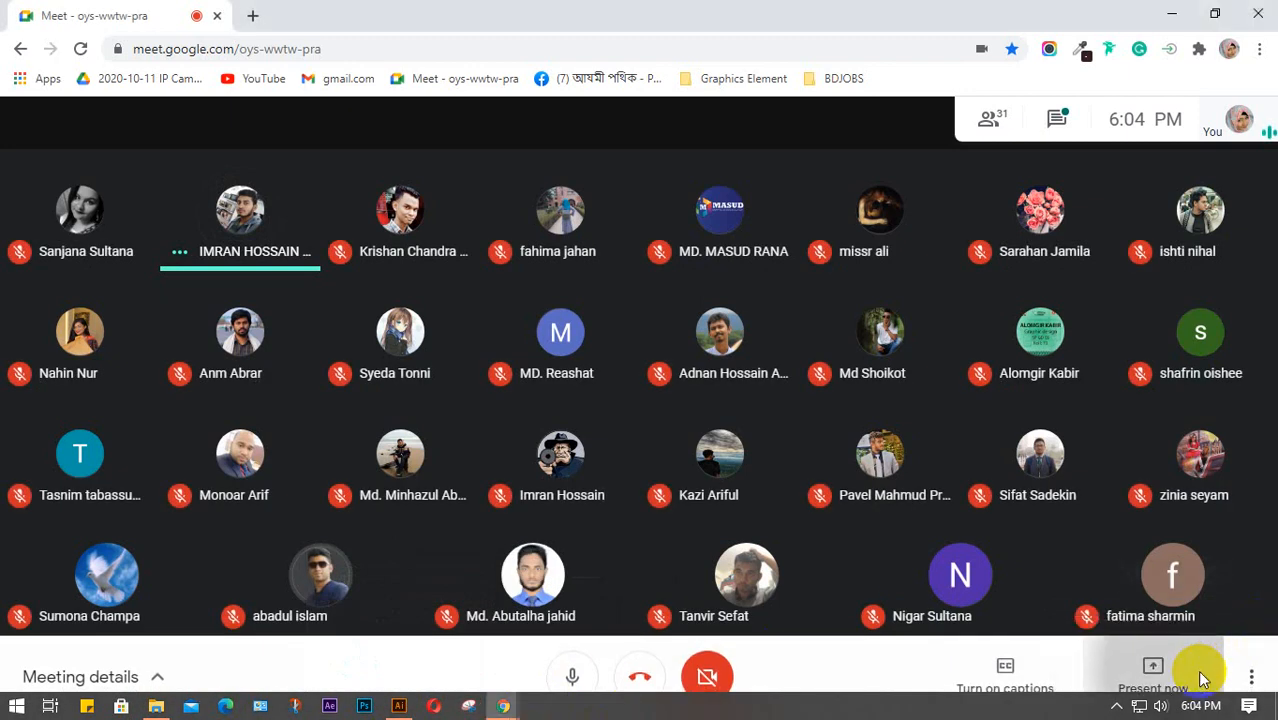
Present the entire screen to the meeting participants again
click(1203, 679)
click(1153, 514)
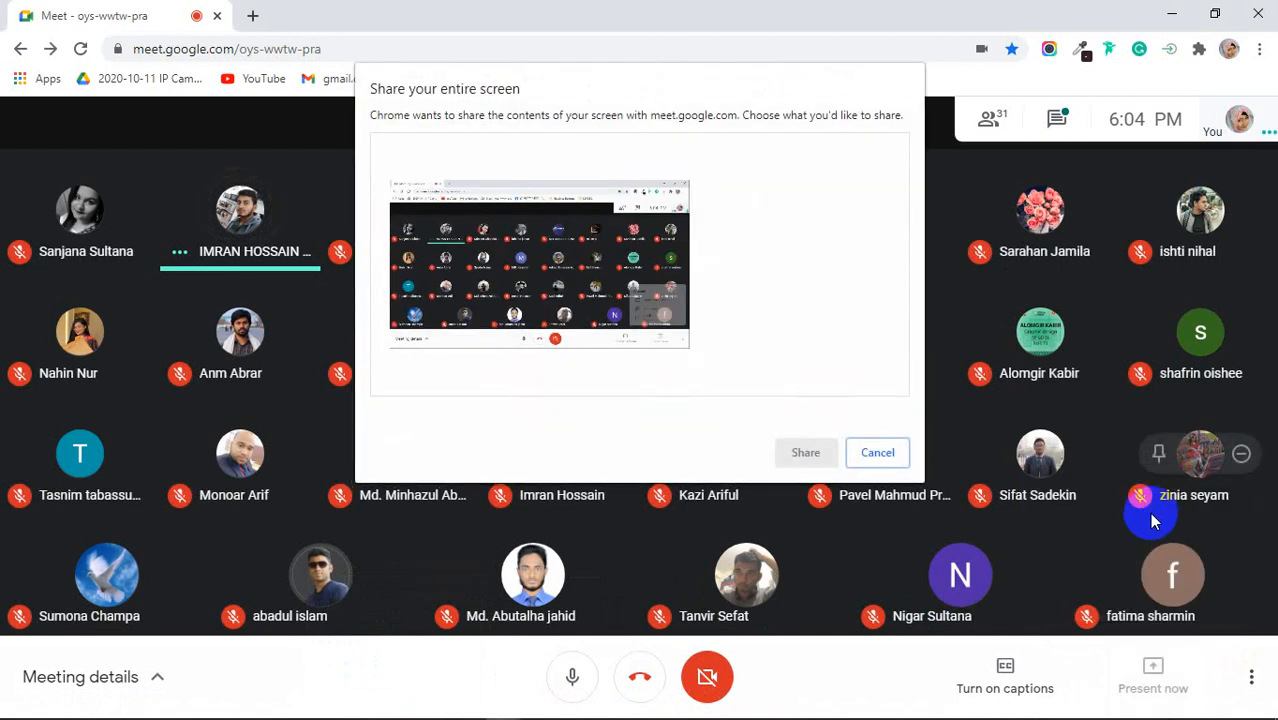
click(500, 275)
click(794, 464)
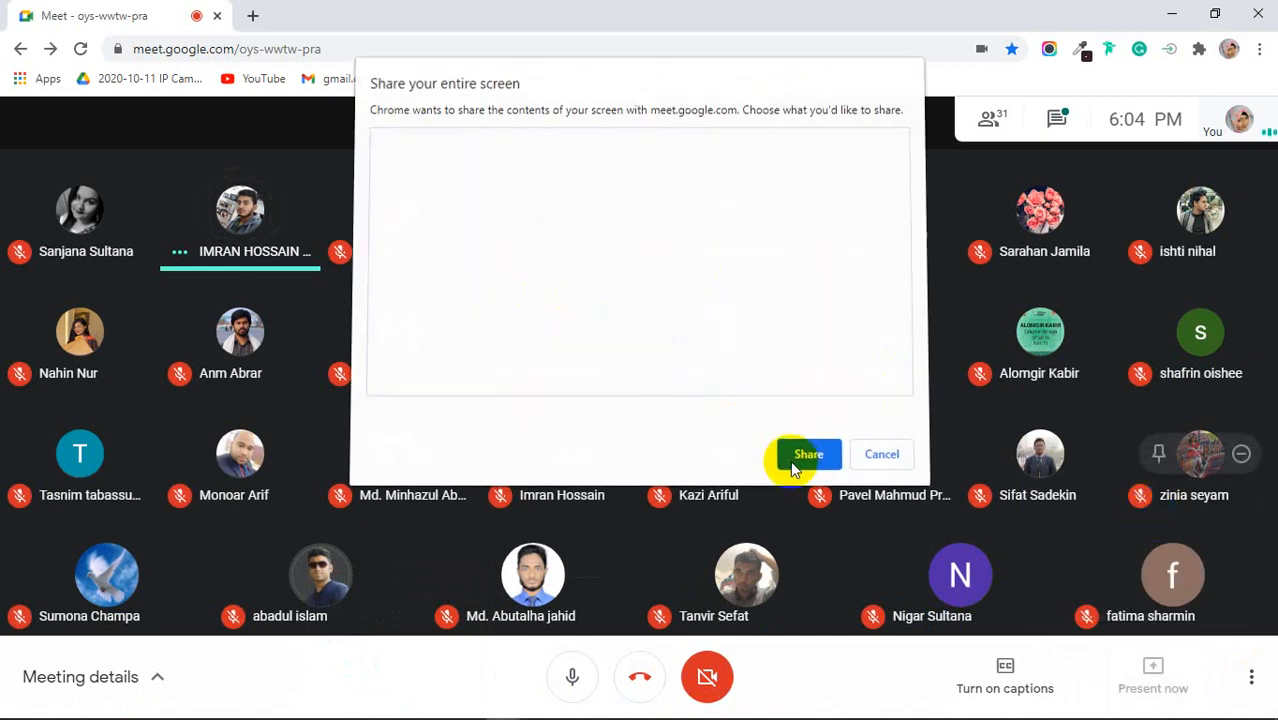
click(807, 690)
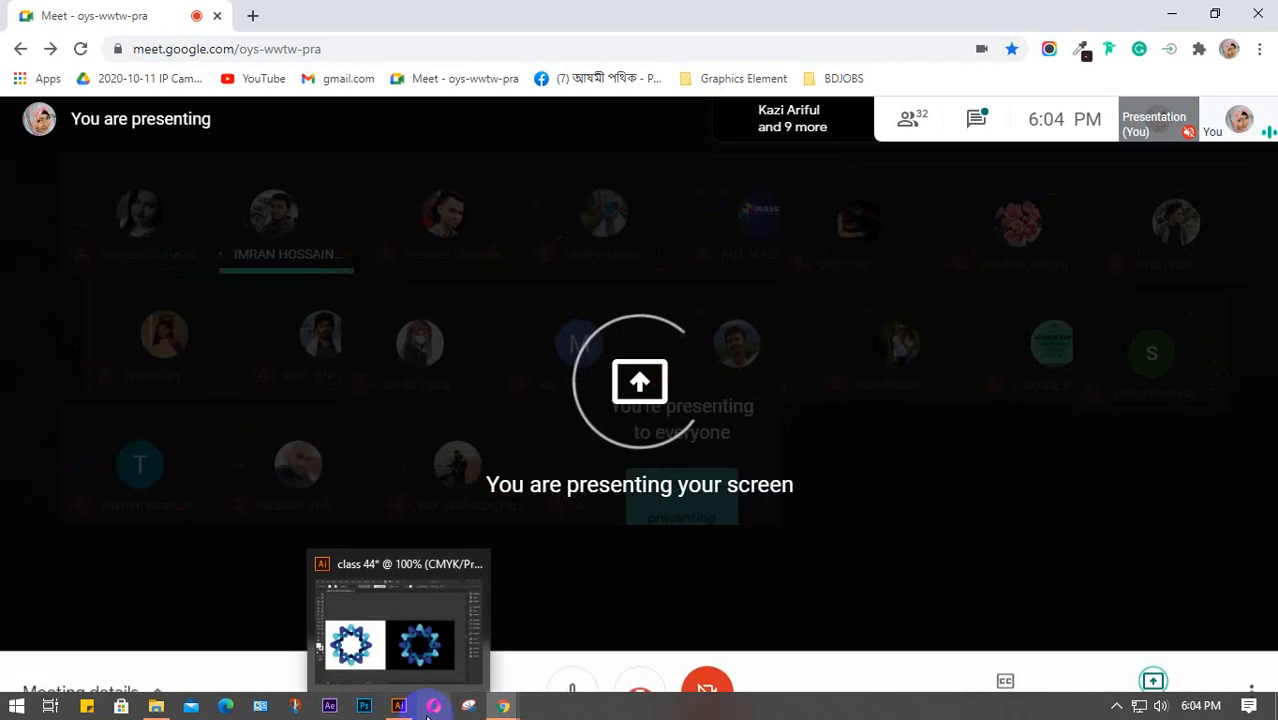
Switch to Illustrator and draw a closed, white-filled wavy shape above the artboards with the Pen tool
click(399, 706)
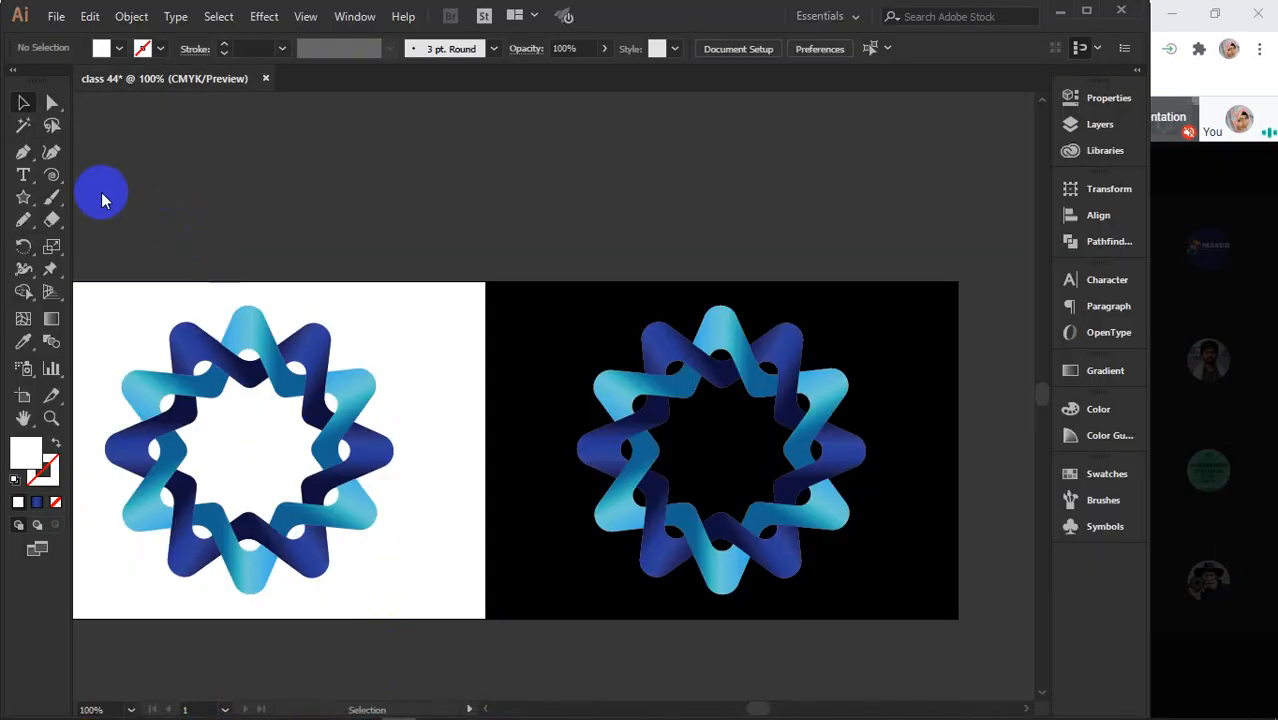
click(23, 151)
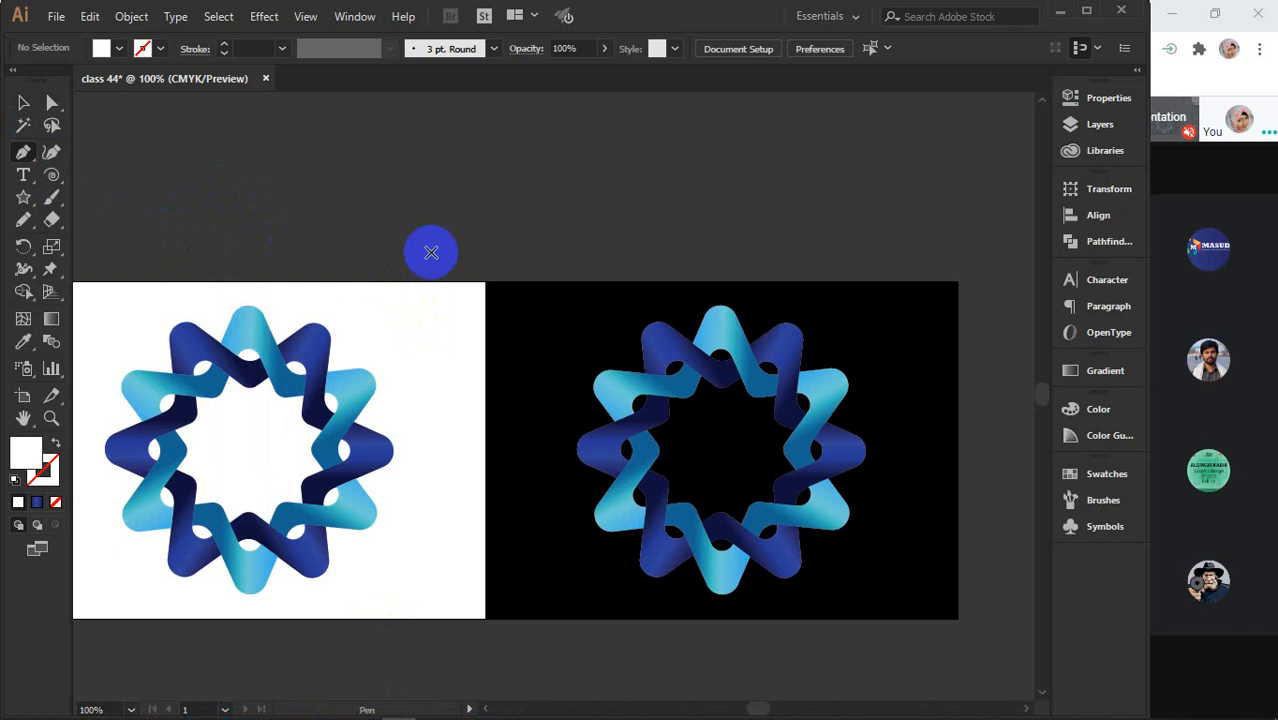
click(431, 225)
drag(617, 169, 661, 212)
drag(783, 191, 823, 176)
drag(927, 158, 931, 215)
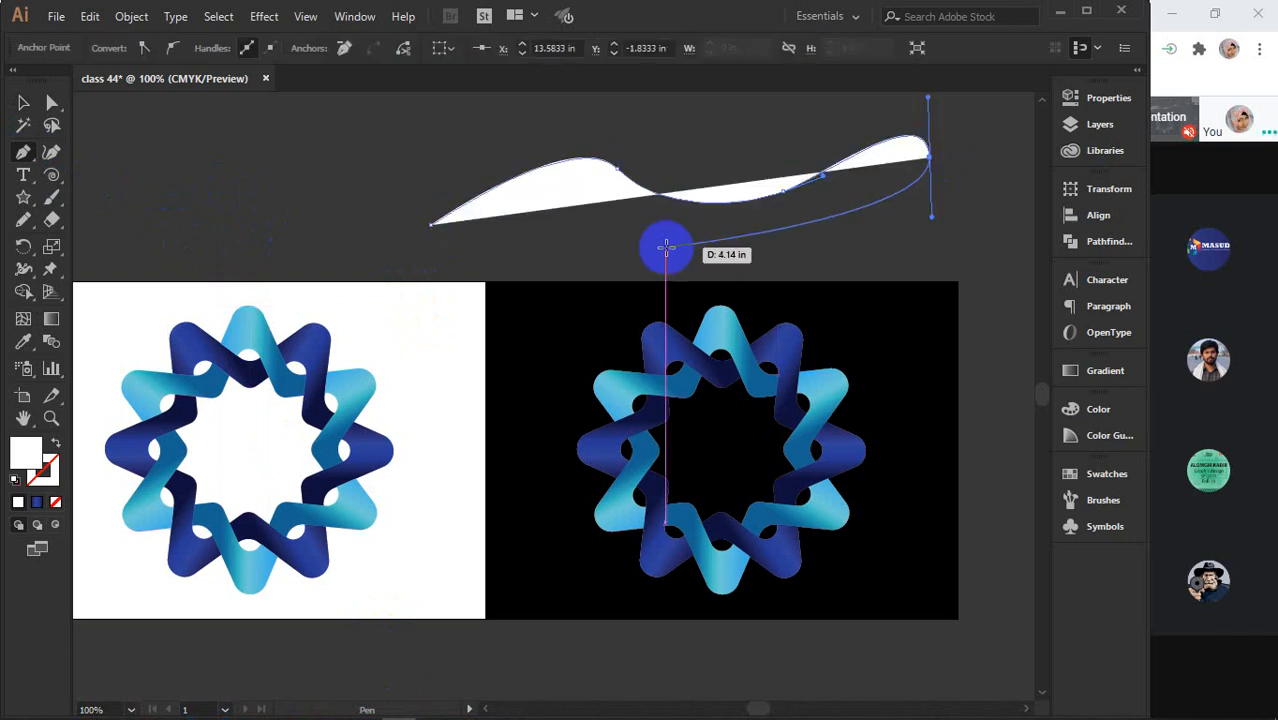
drag(665, 248, 626, 268)
drag(431, 230, 394, 171)
Delete the entire white wavy shape above the artboards and return to the Google Meet call
click(22, 105)
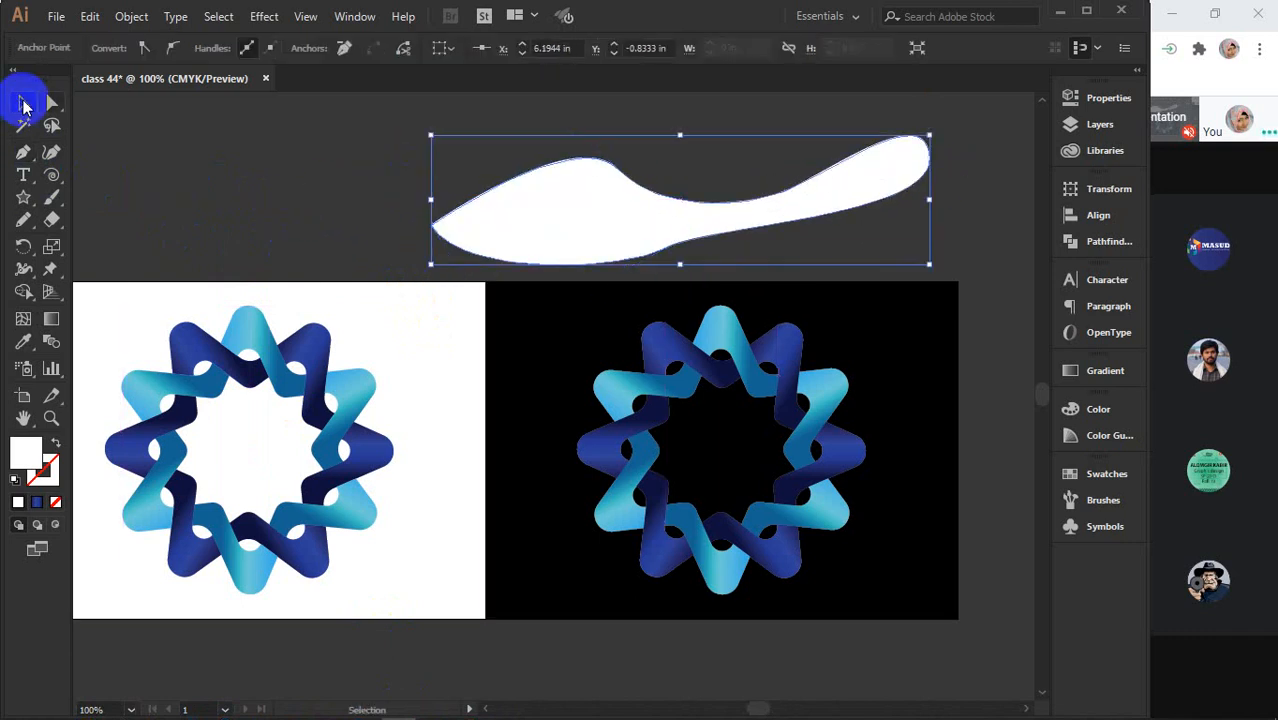
key(Delete)
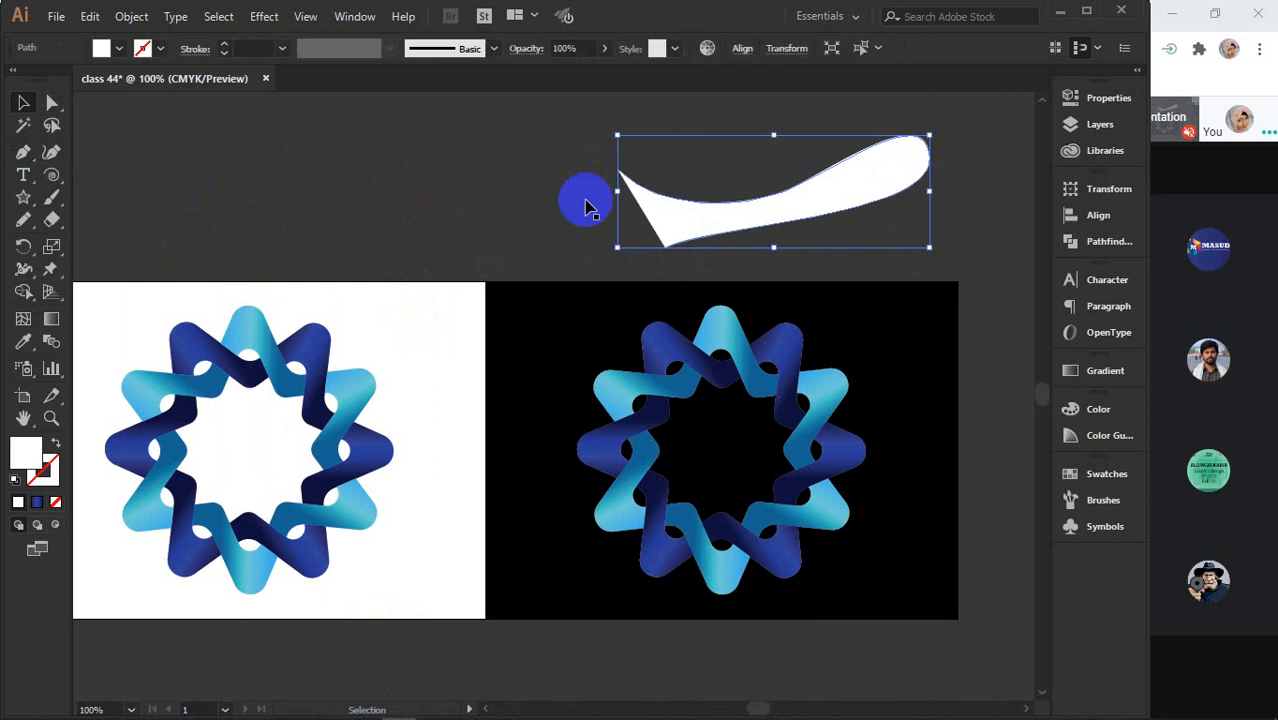
key(Delete)
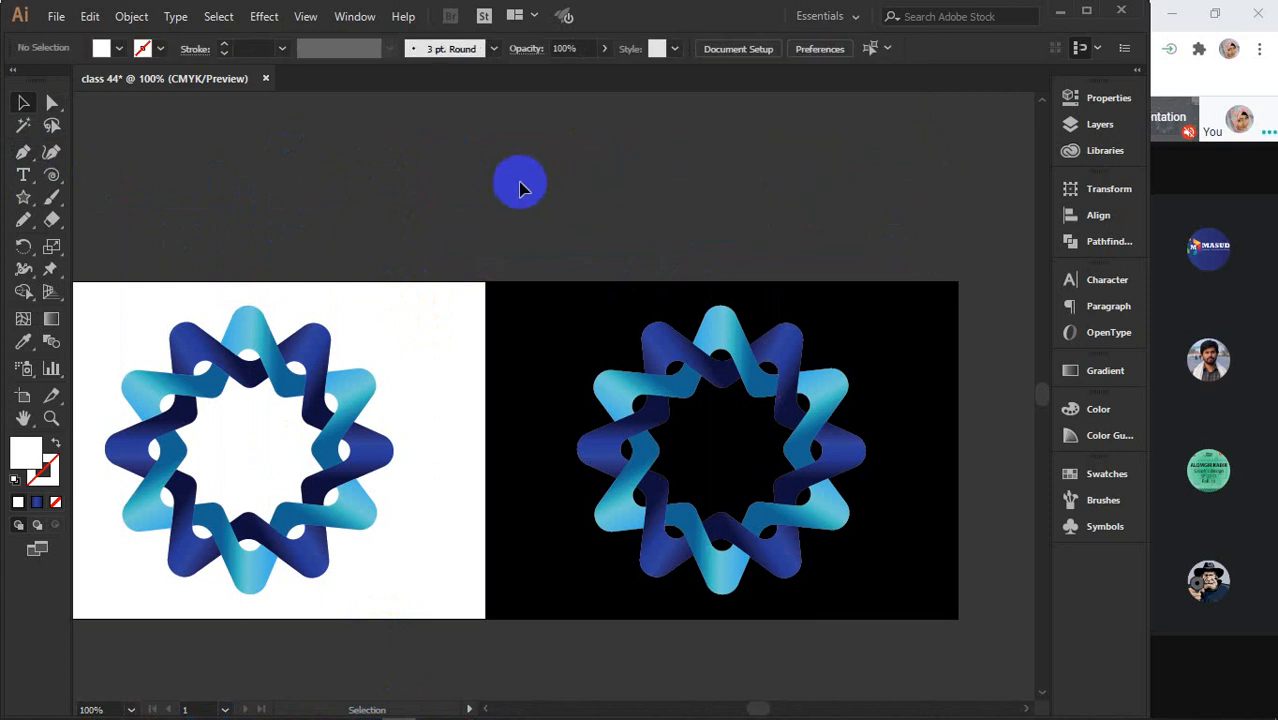
click(1060, 12)
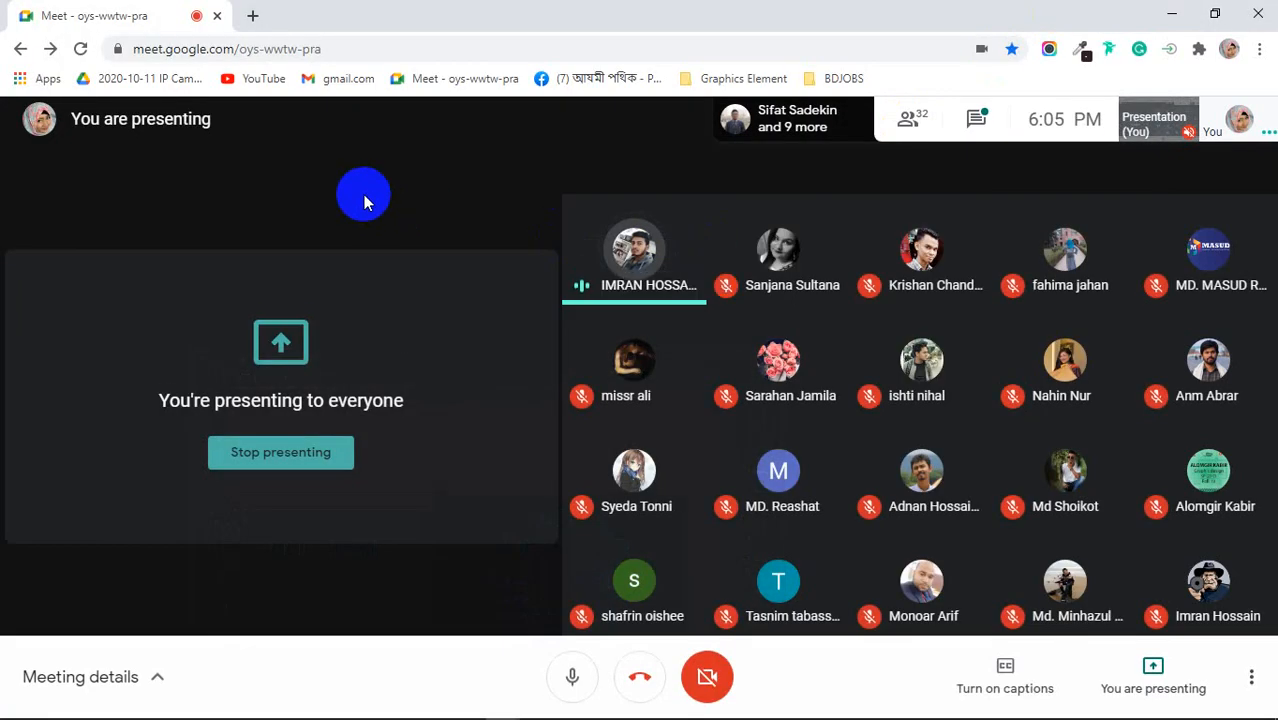